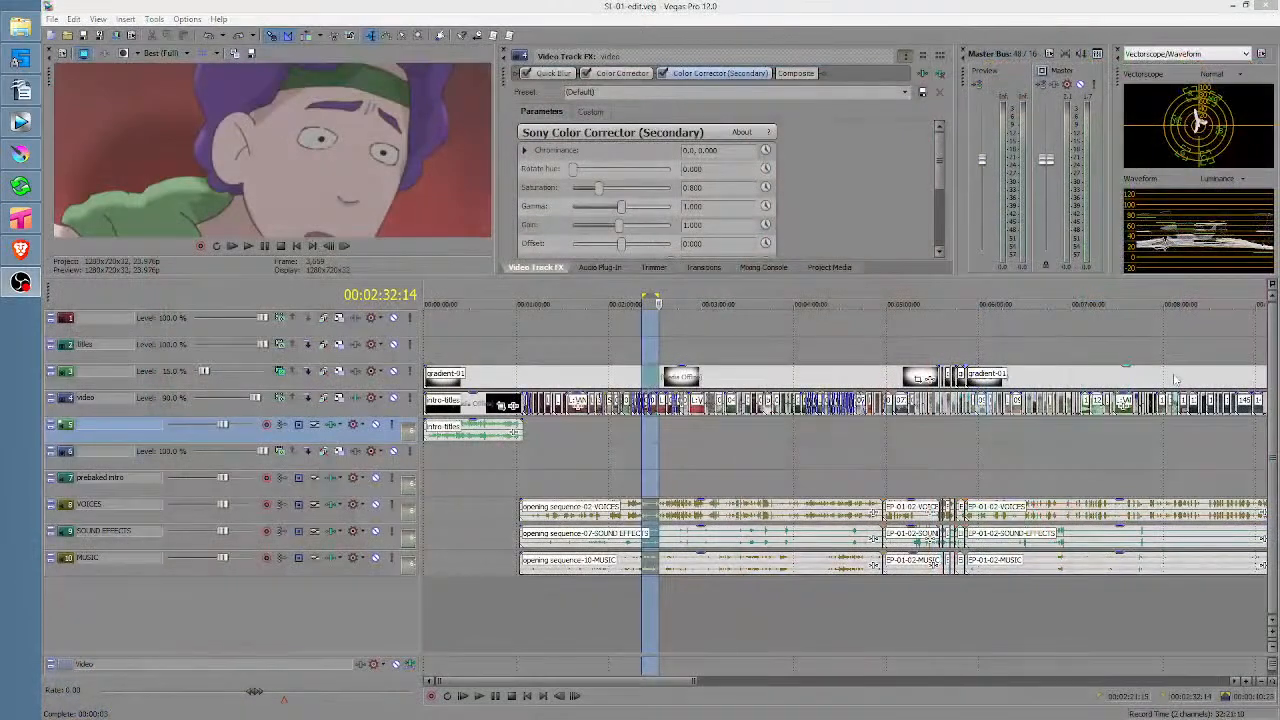
Set the video preview quality to Best (Auto)
click(150, 53)
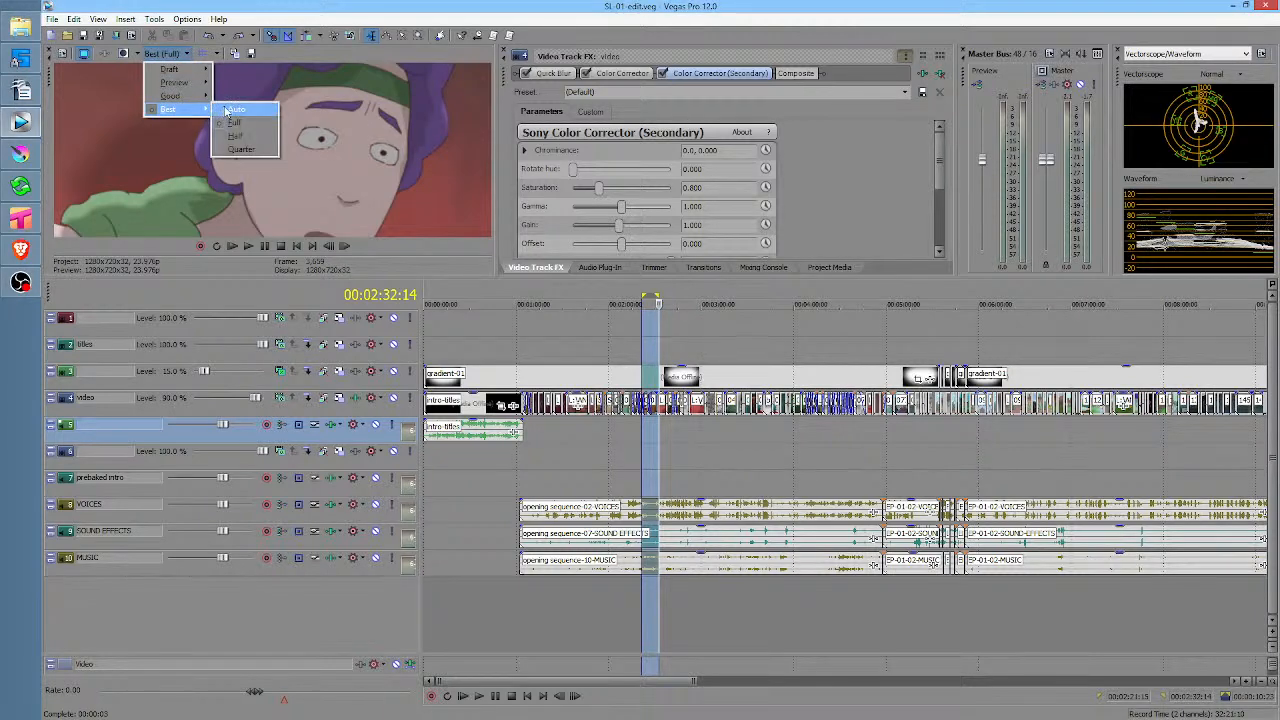
click(240, 109)
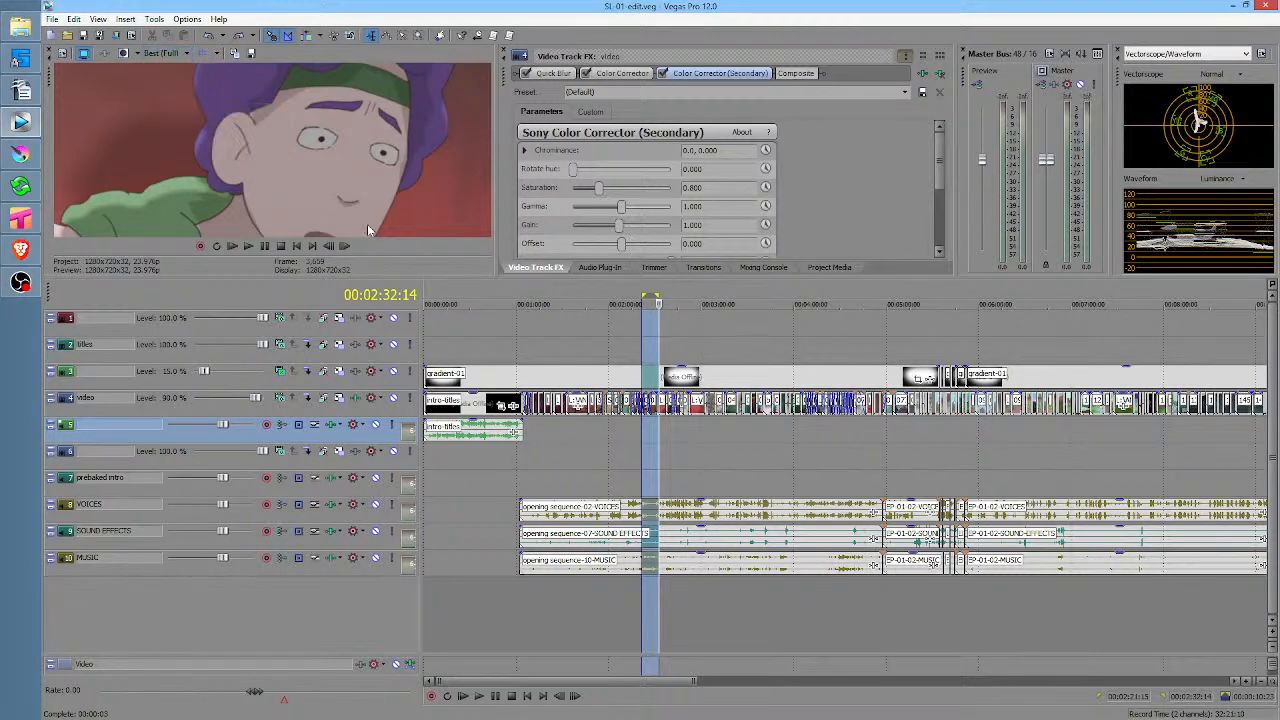
click(175, 55)
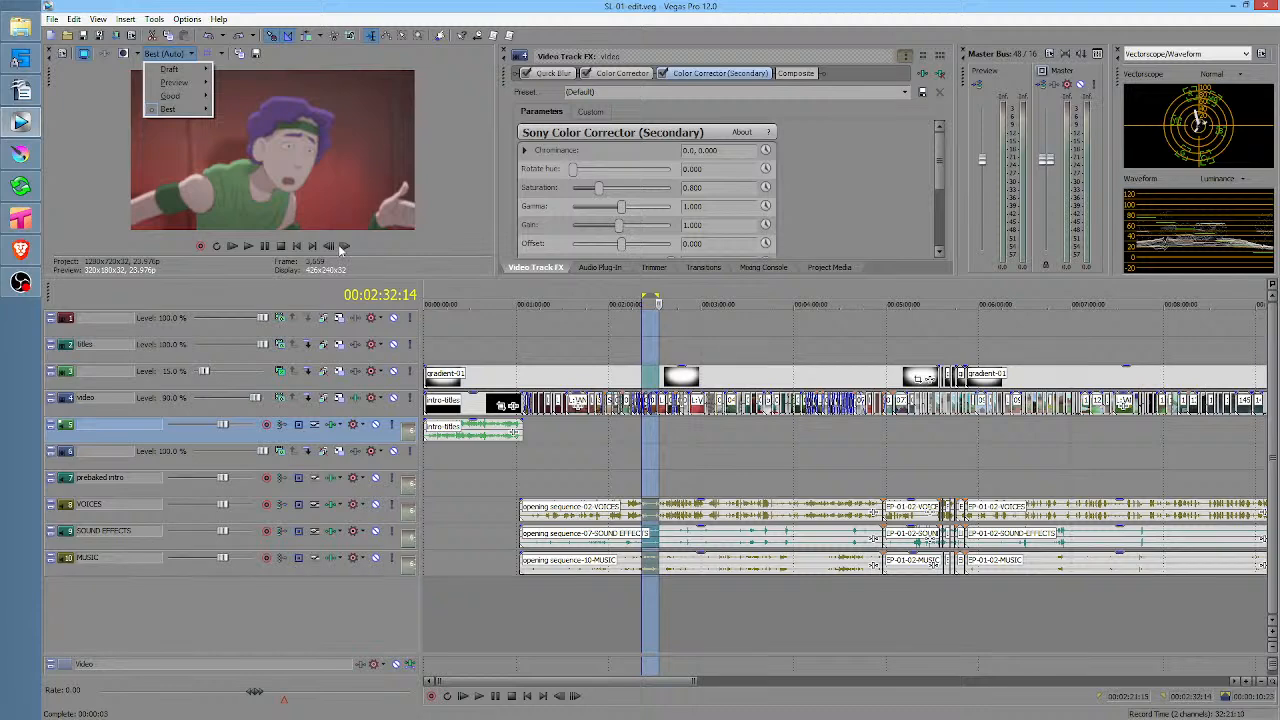
click(78, 163)
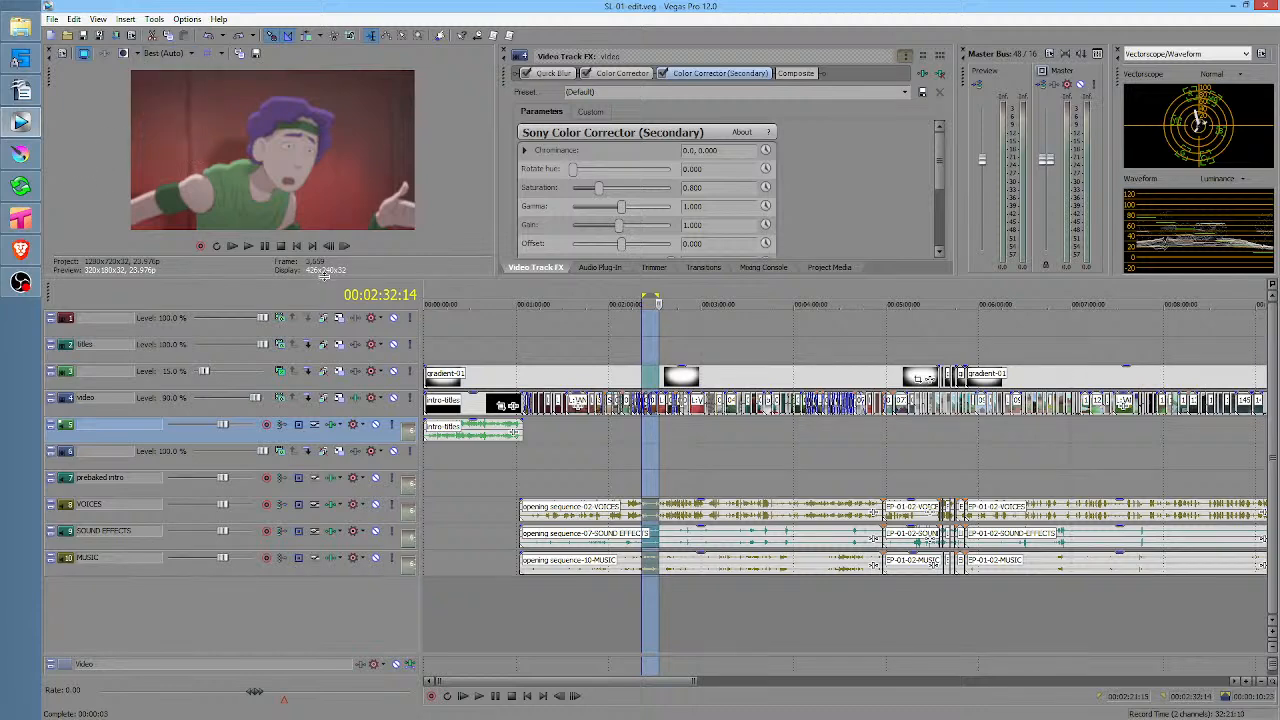
Enlarge the upper window area until the video preview displays at 640x360
drag(325, 276, 325, 314)
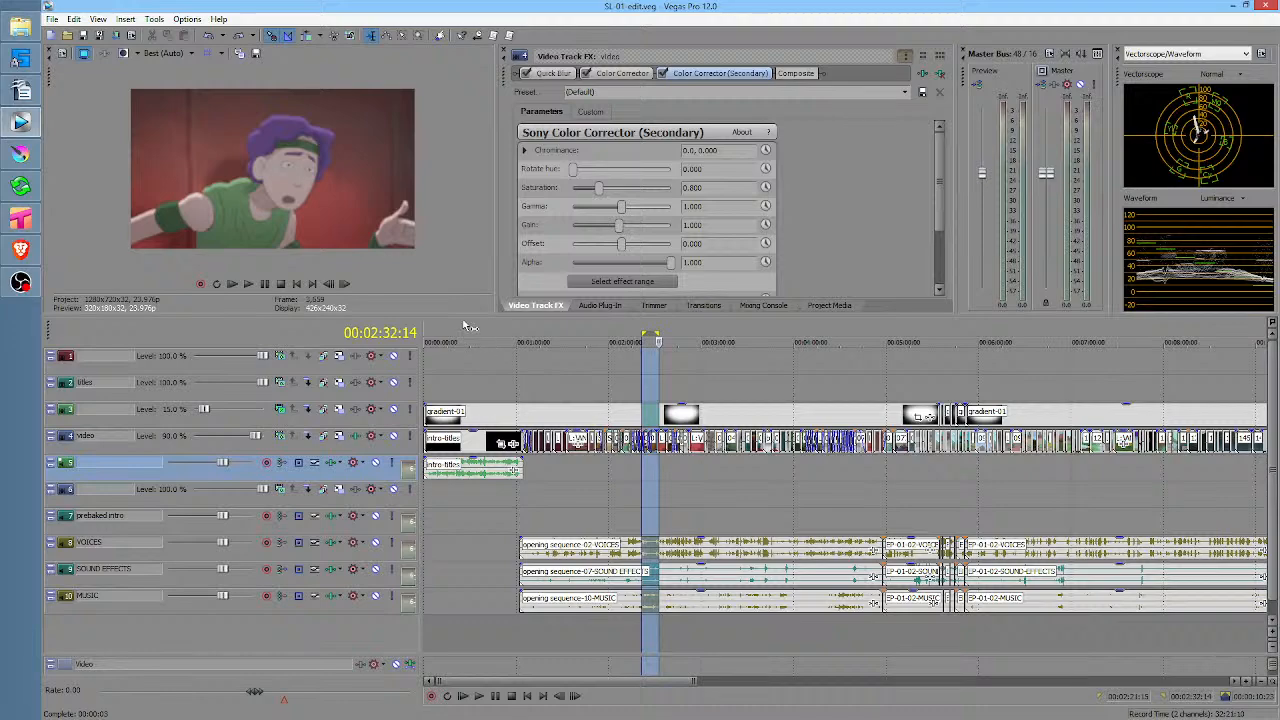
drag(460, 315, 461, 326)
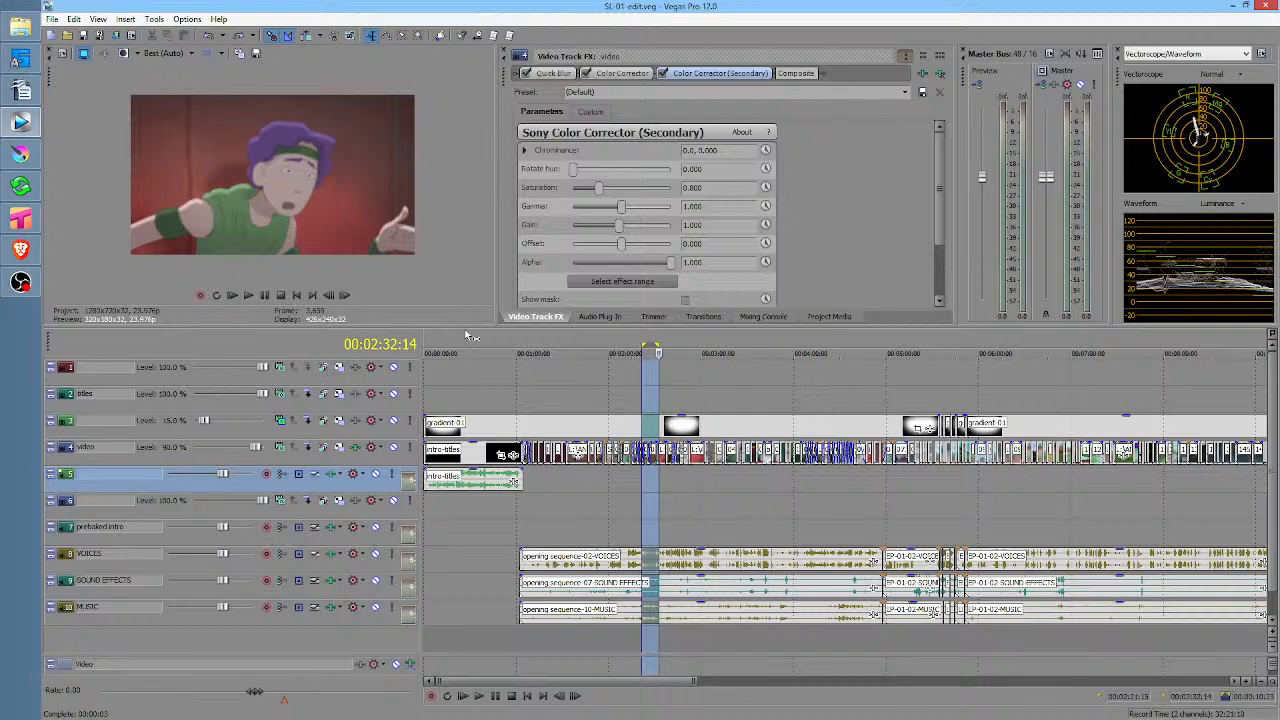
drag(464, 326, 483, 345)
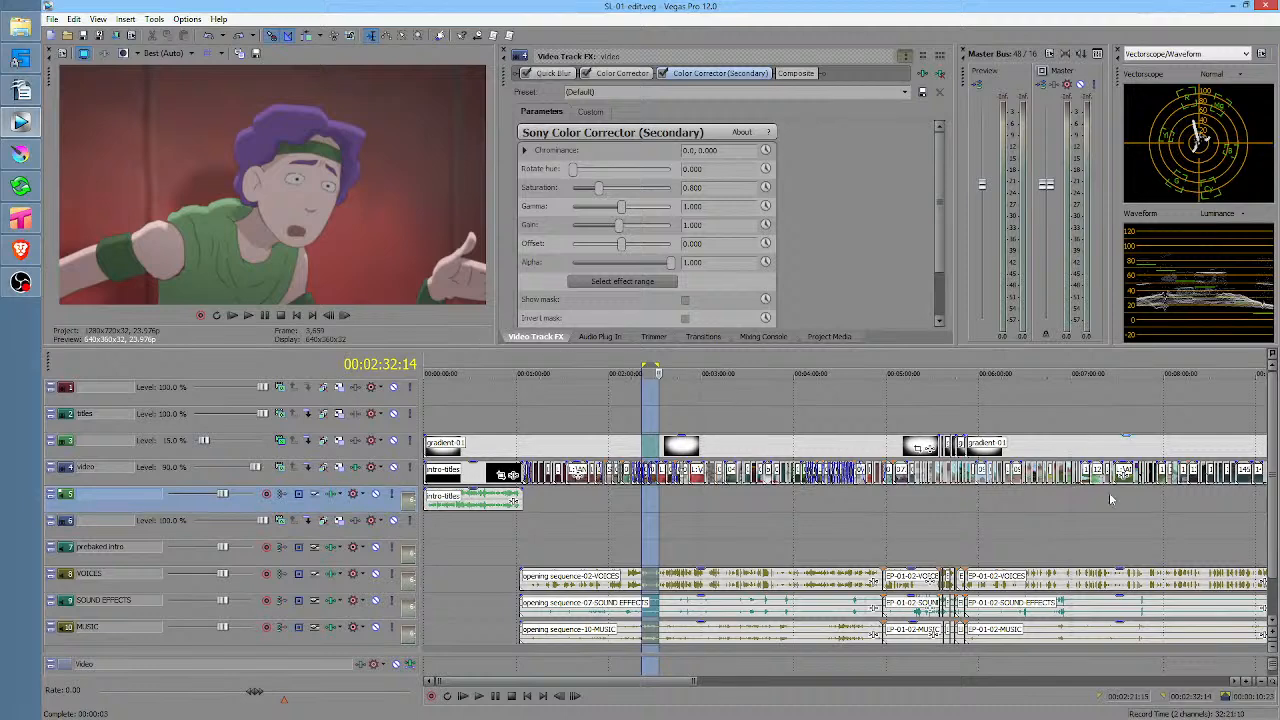
Reduce the timeline track heights slightly so that all tracks down to MUSIC fit in view
click(1271, 637)
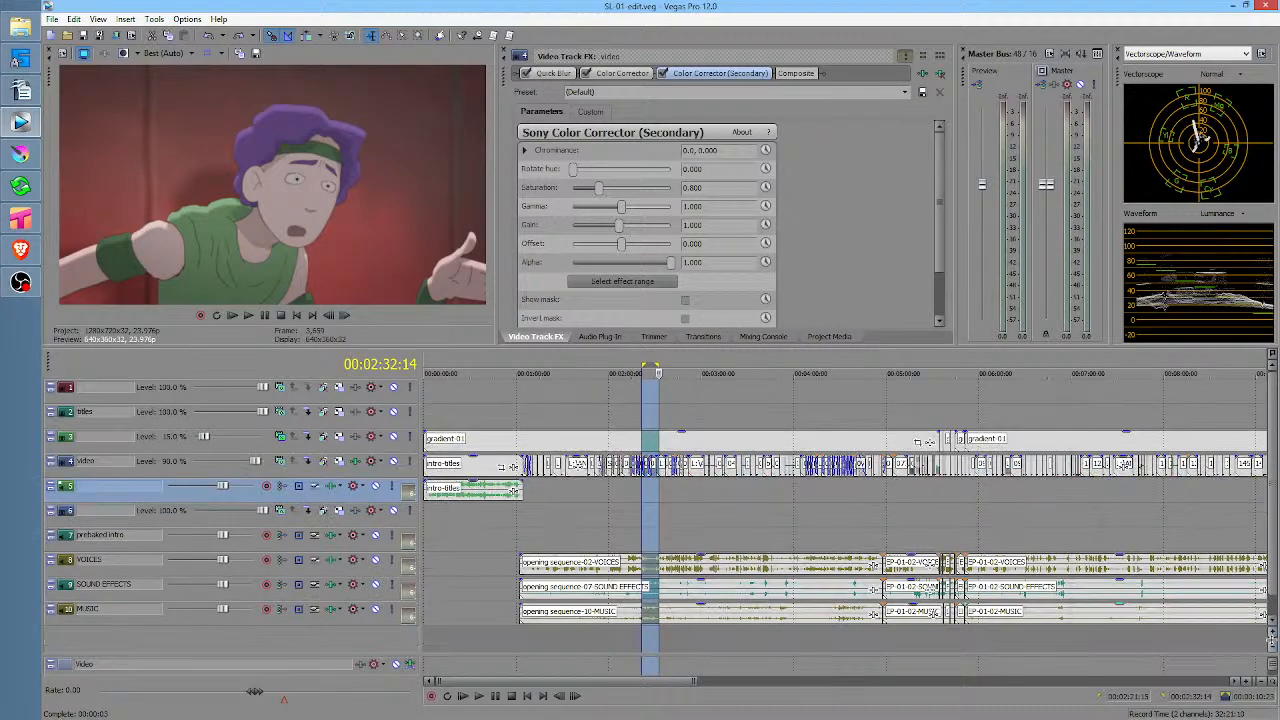
click(1271, 637)
click(1271, 637)
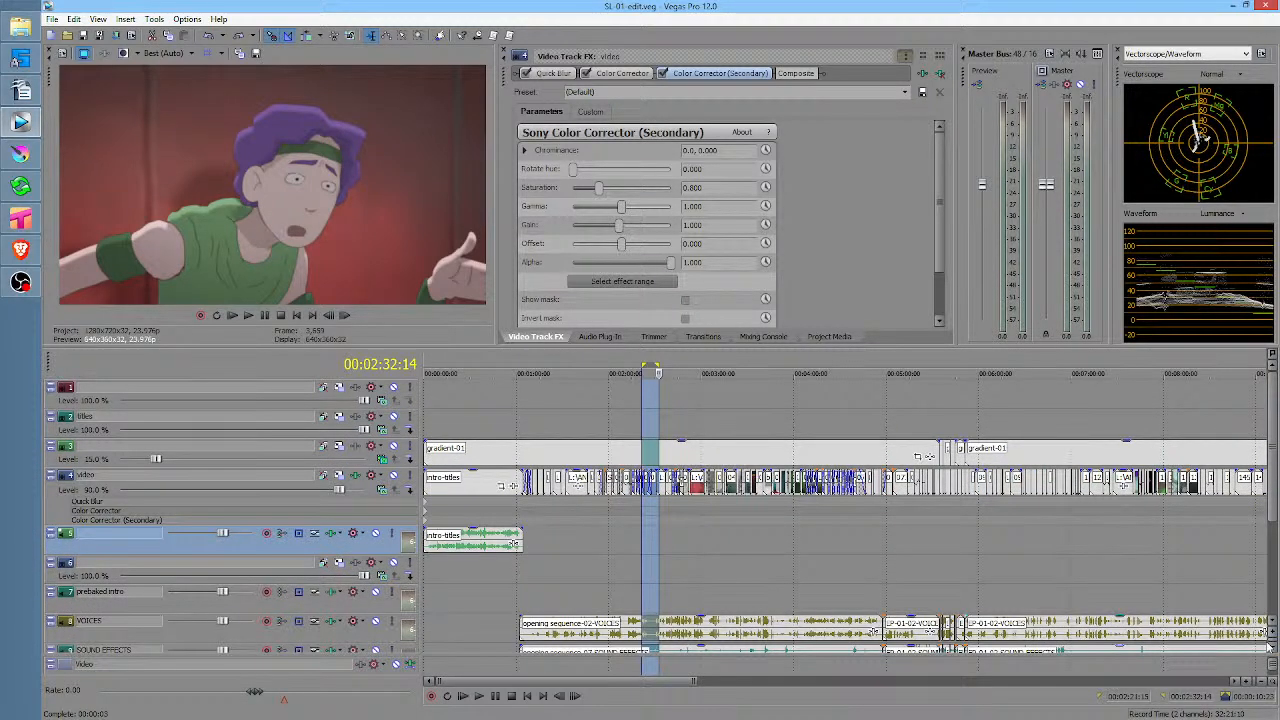
click(1271, 646)
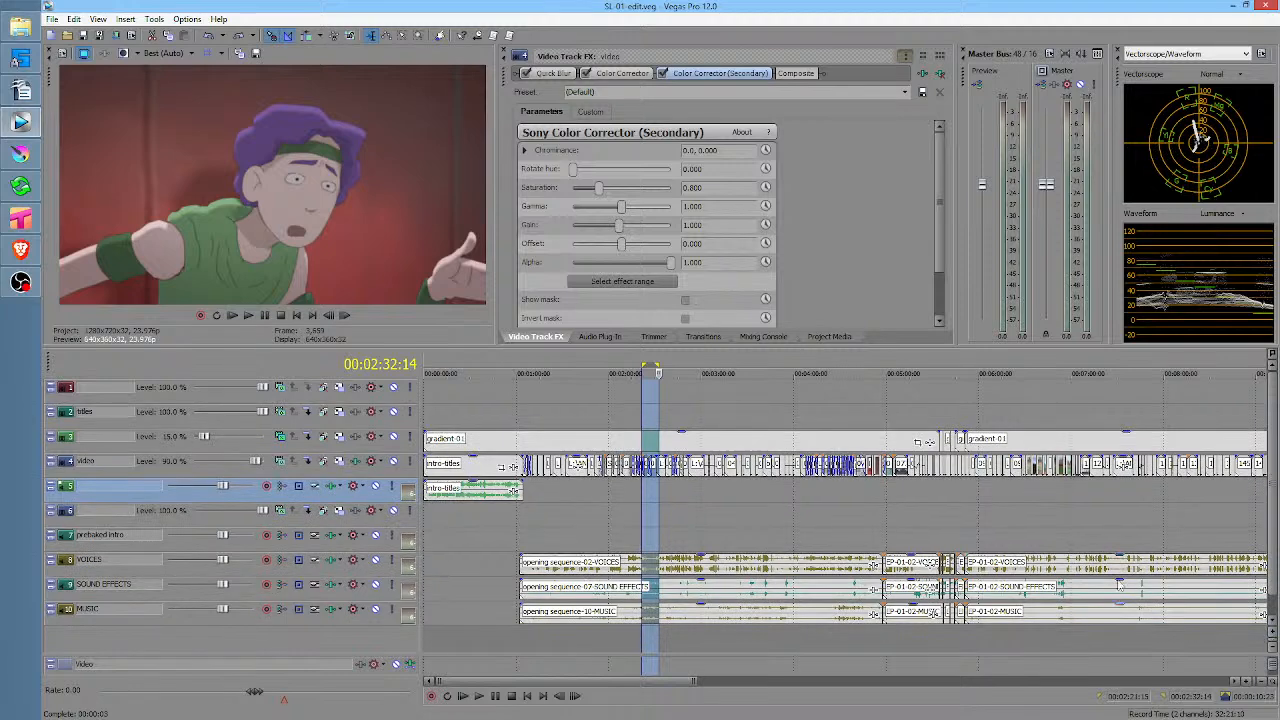
Play back the cut between the bowl-carrying shot and the seated beggar shot around 5:34 on the timeline
click(953, 515)
scroll(955, 527, up, 4)
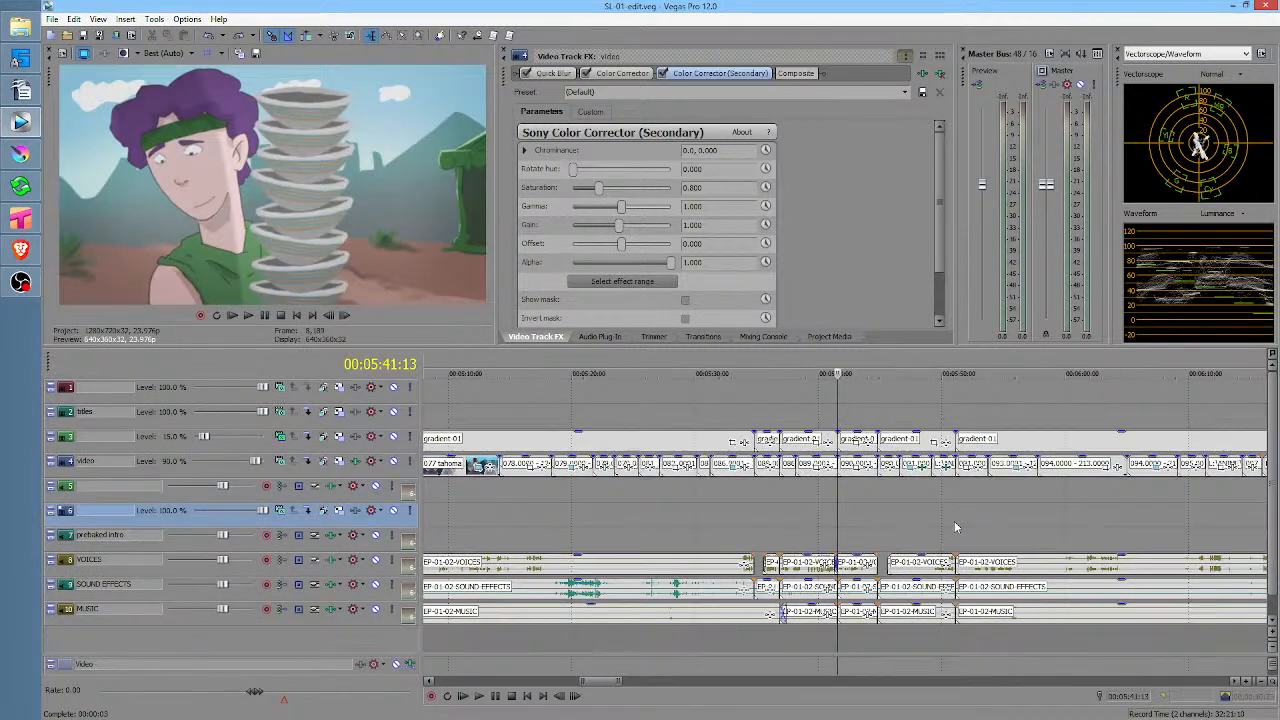
drag(710, 502, 754, 506)
click(753, 510)
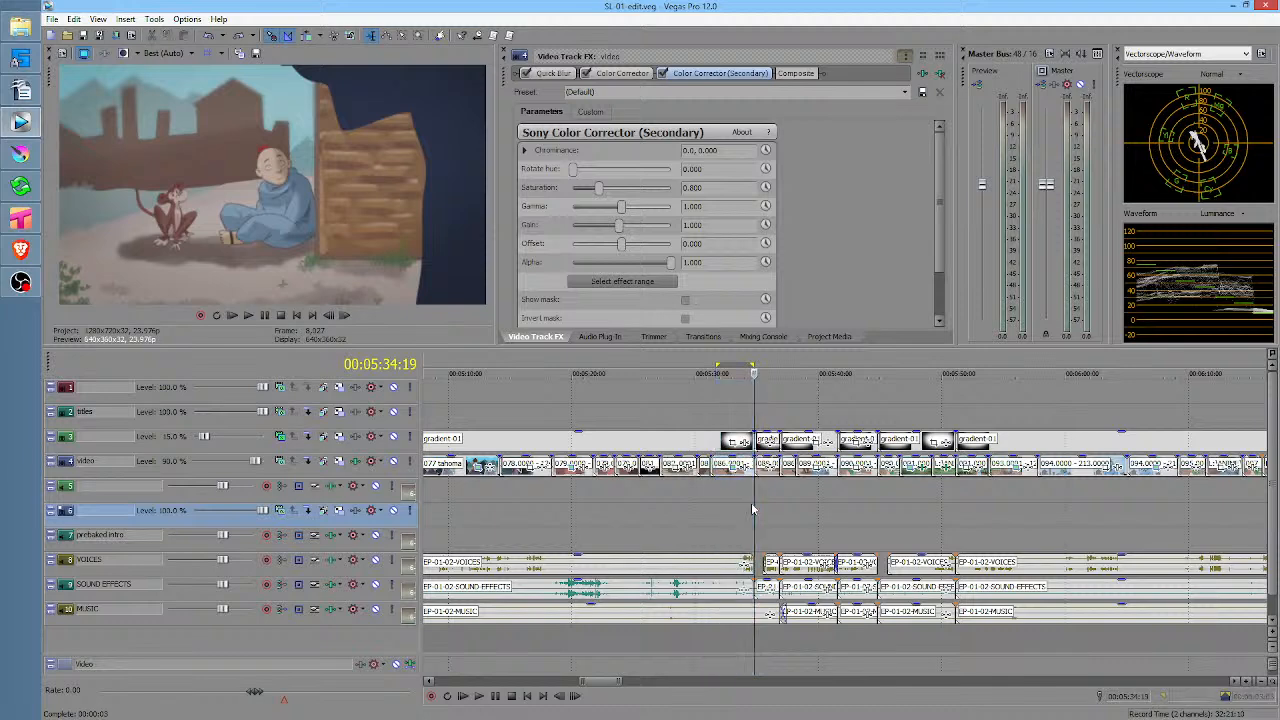
key(space)
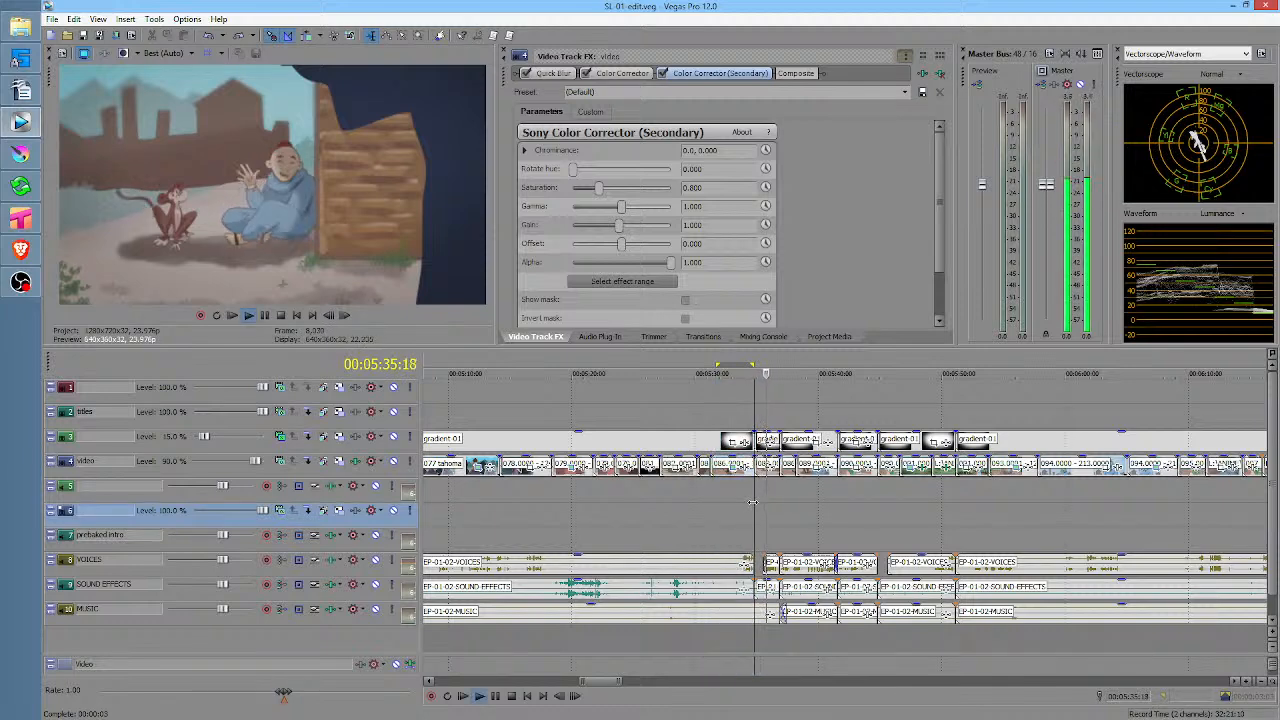
click(723, 490)
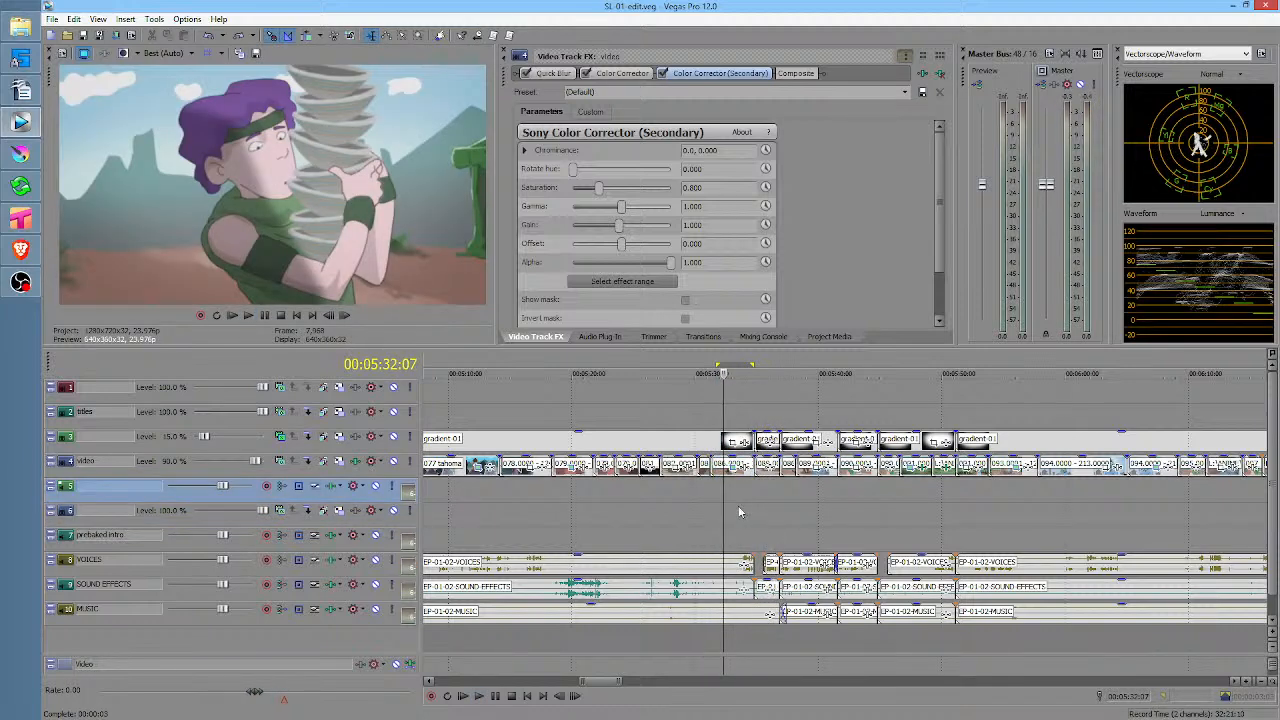
click(739, 512)
key(space)
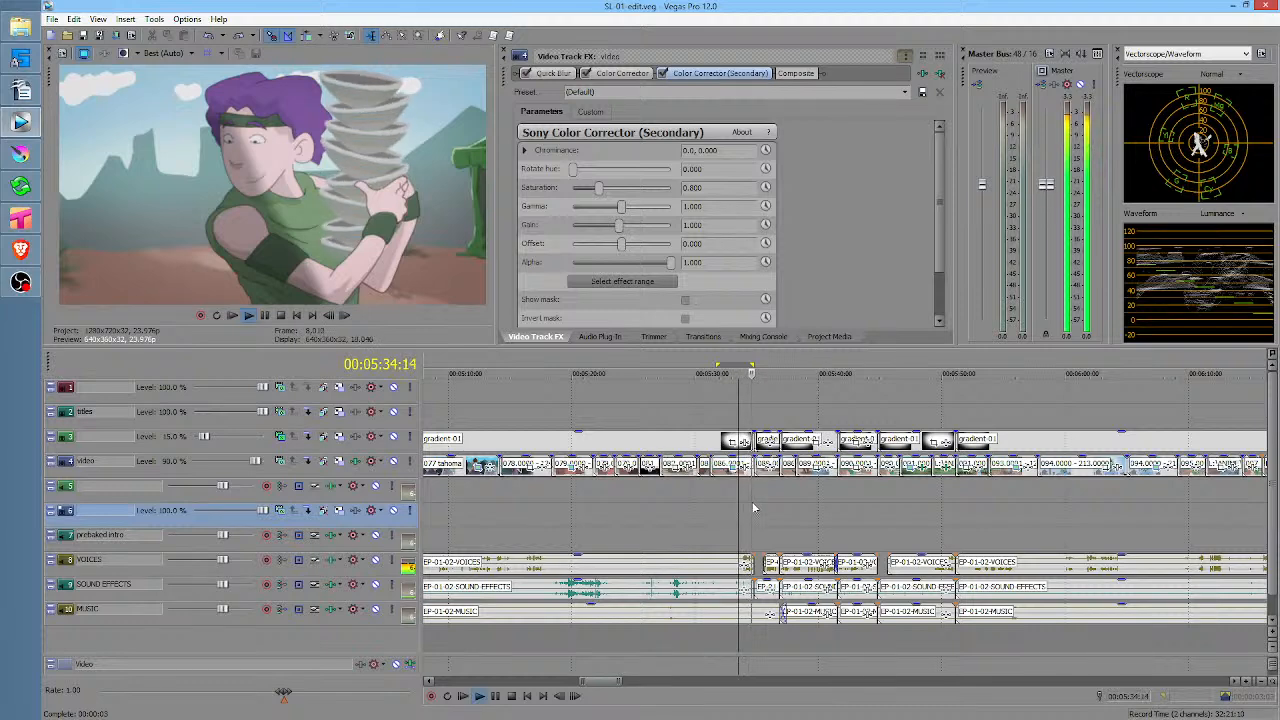
key(space)
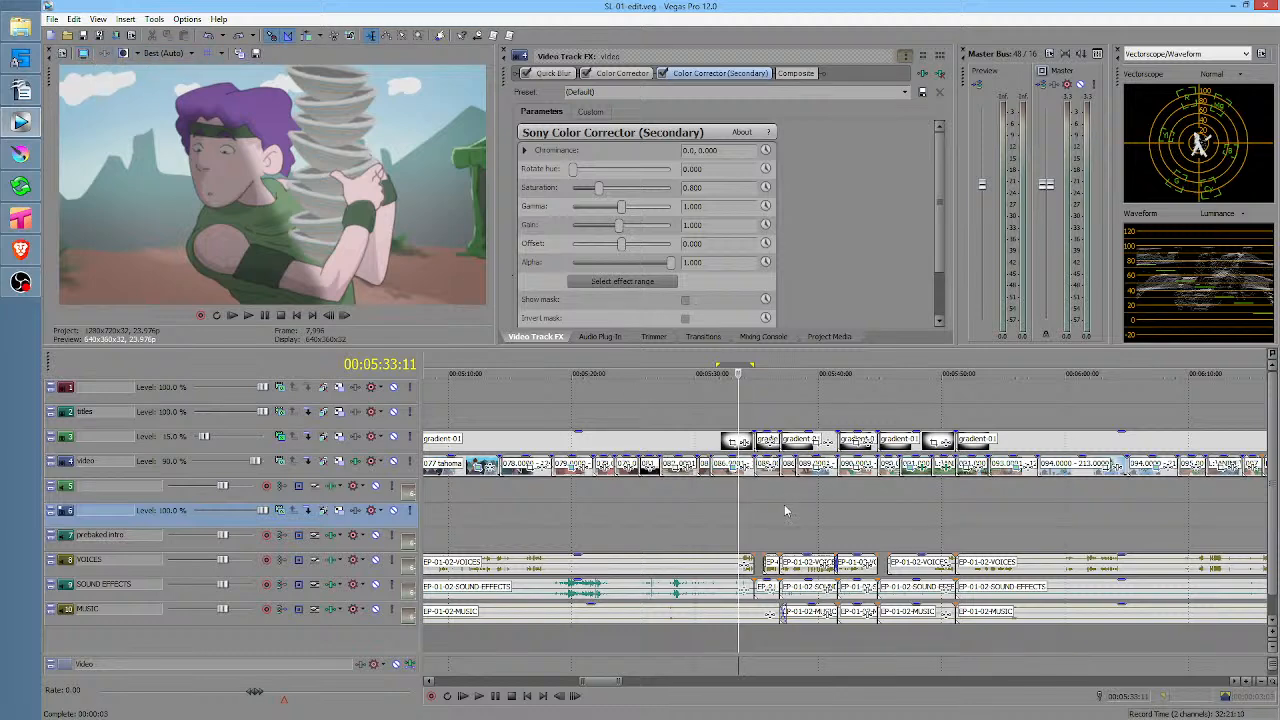
Play the sequence from 5:33:04 and place the playhead at 5:41:07, just before the cut to the bowls shot
click(734, 507)
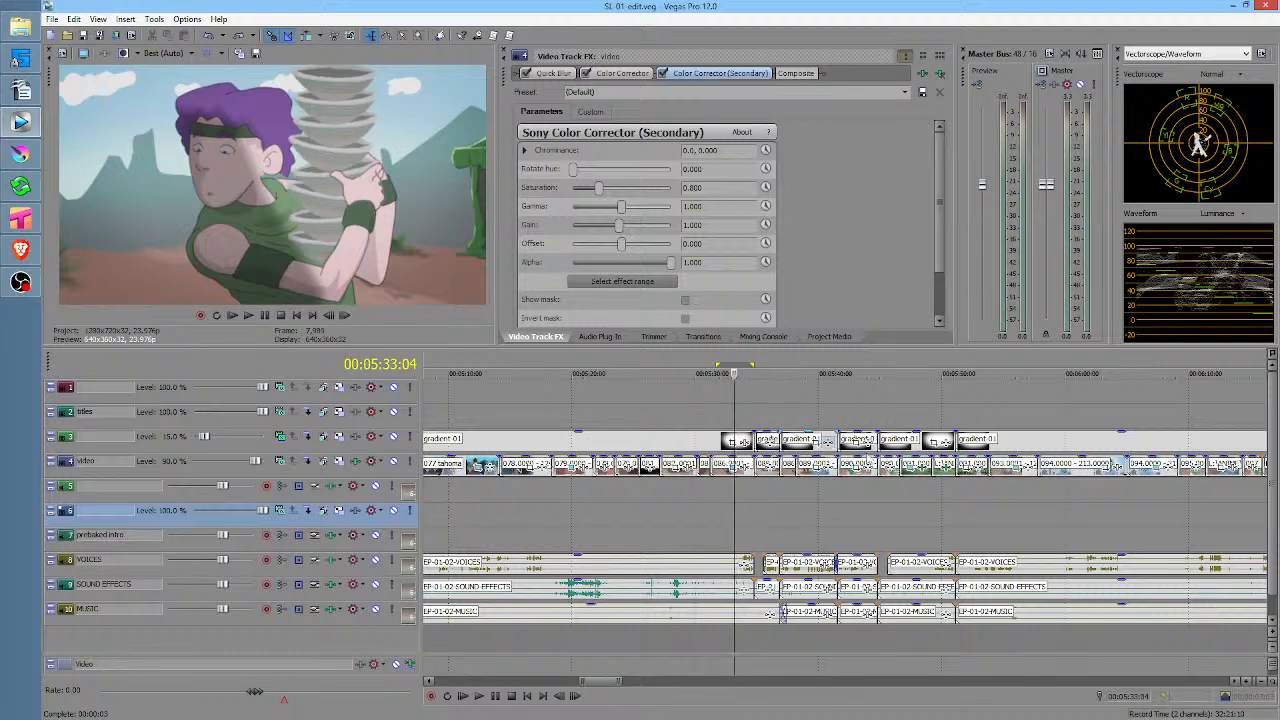
key(space)
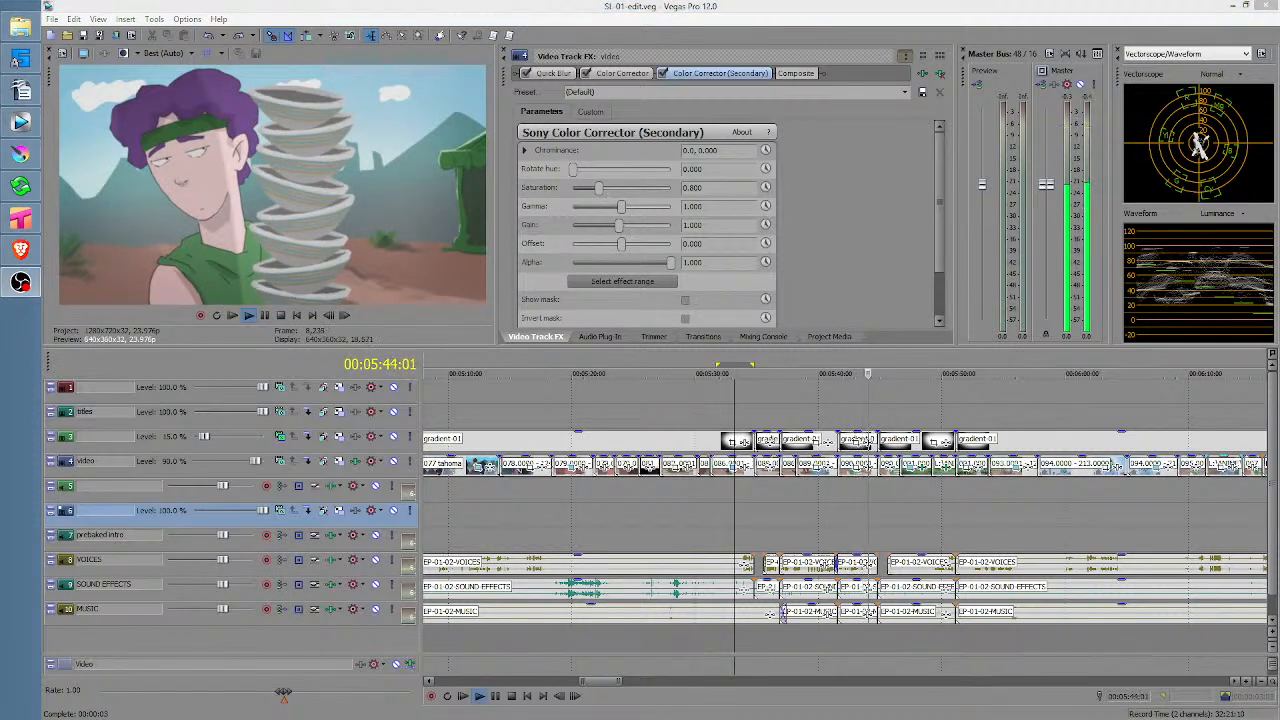
click(834, 520)
scroll(843, 526, up, 1)
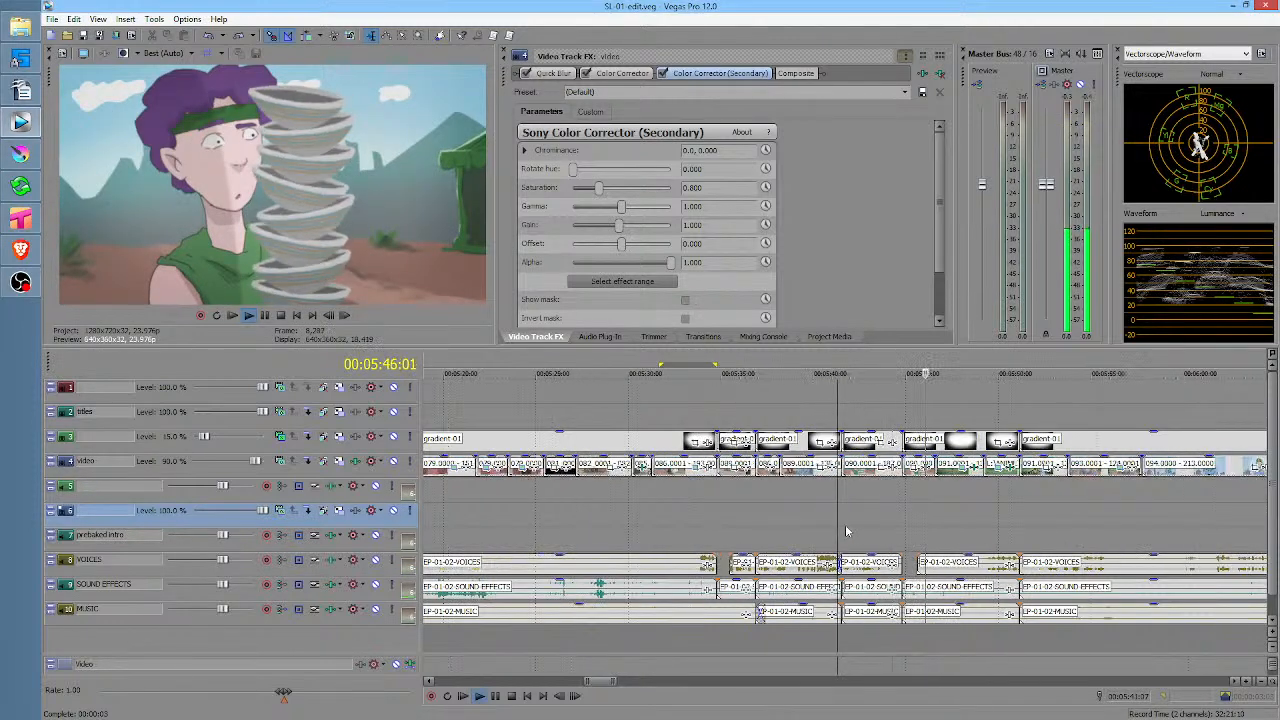
key(space)
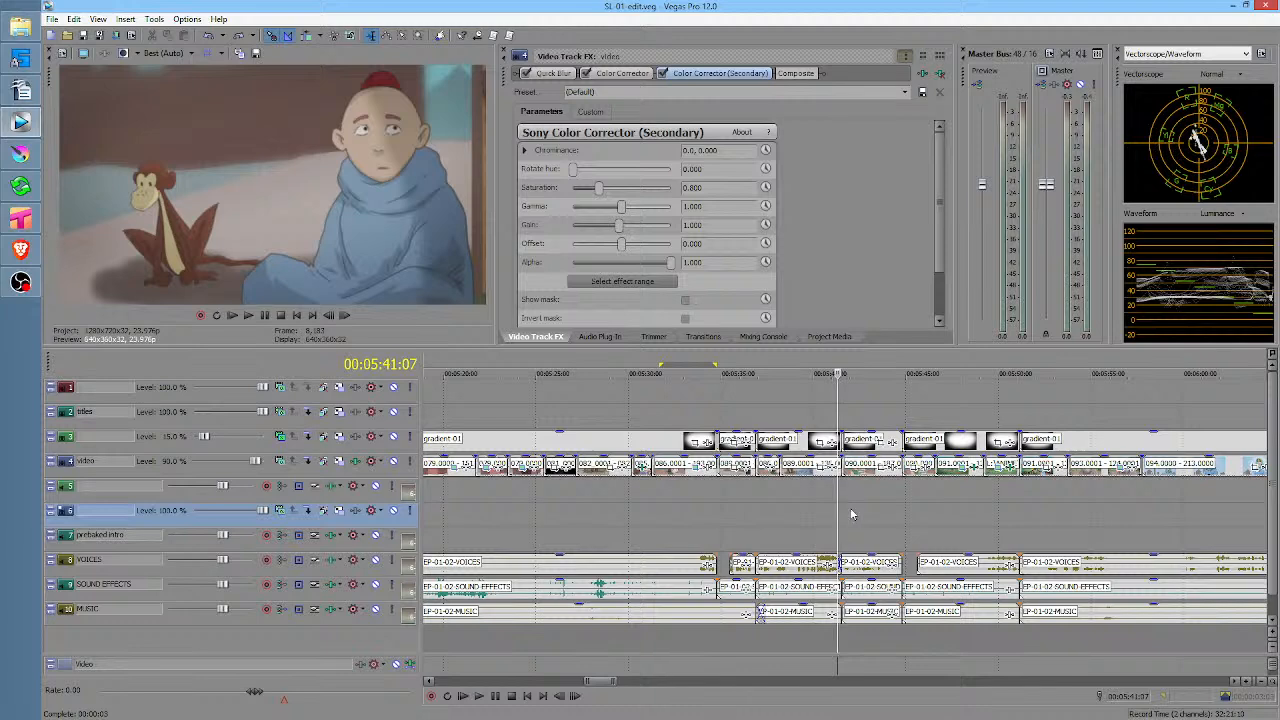
Examine the frames on both sides of the cut near 5:41 and play the sequence from 5:40:09
click(850, 514)
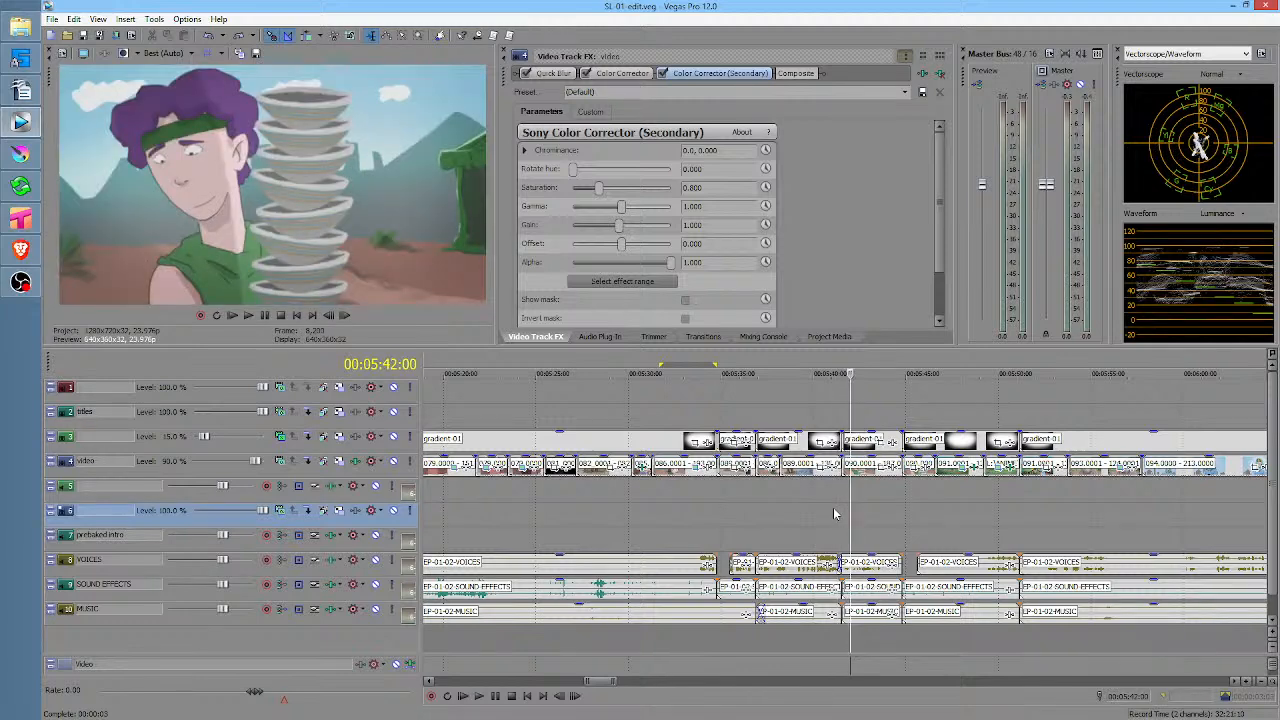
click(837, 514)
drag(838, 514, 862, 512)
click(830, 512)
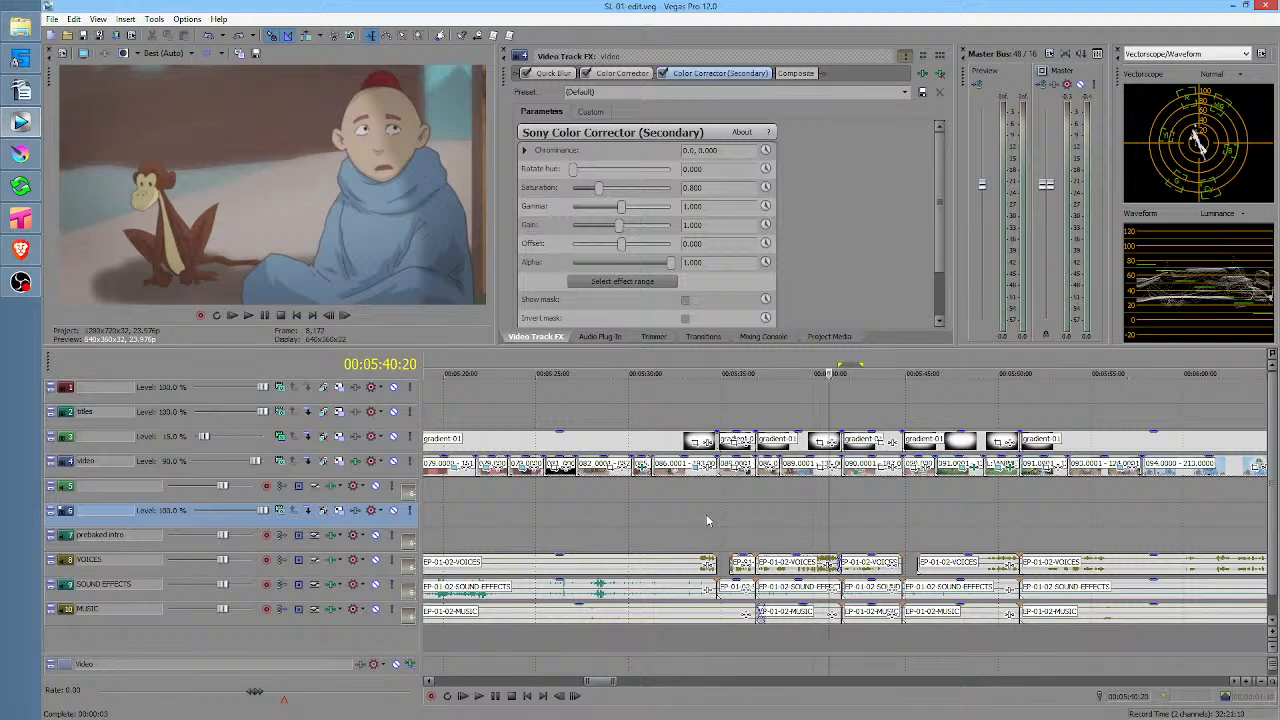
click(820, 515)
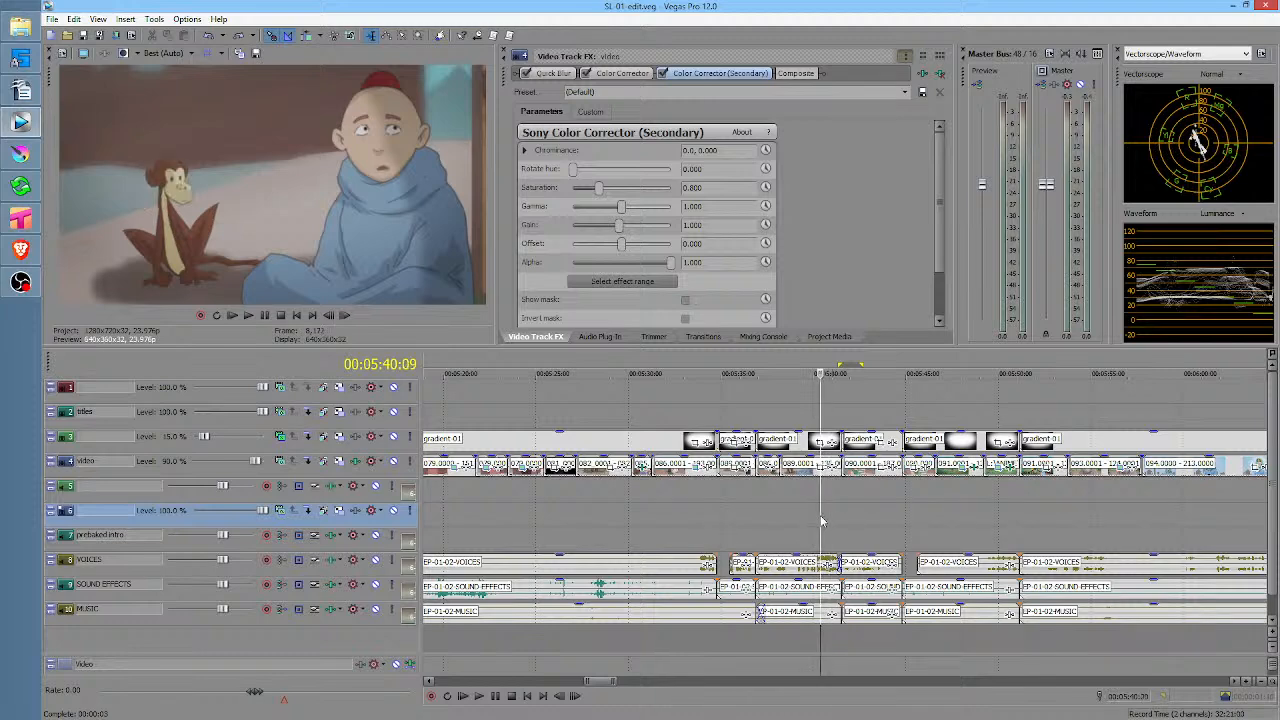
scroll(825, 513, up, 3)
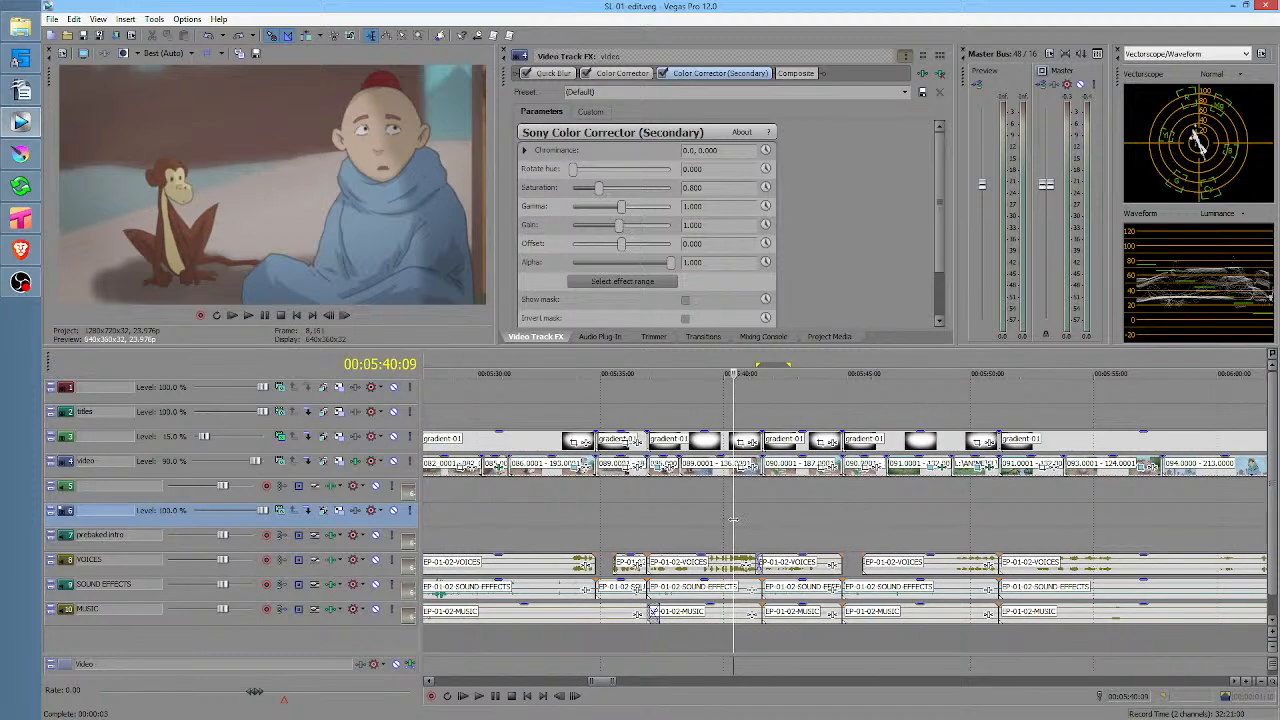
key(space)
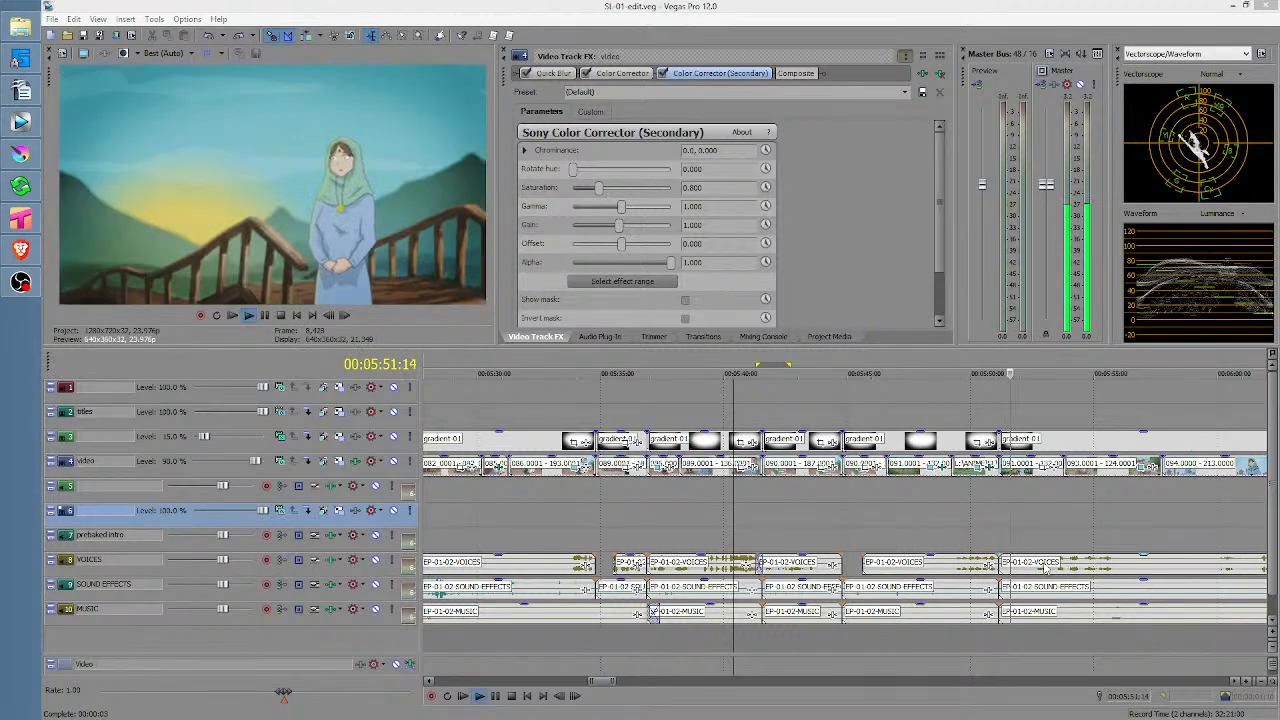
Review the meditating old man shot from 5:49:05, and play the preceding section again from about 5:43
click(961, 527)
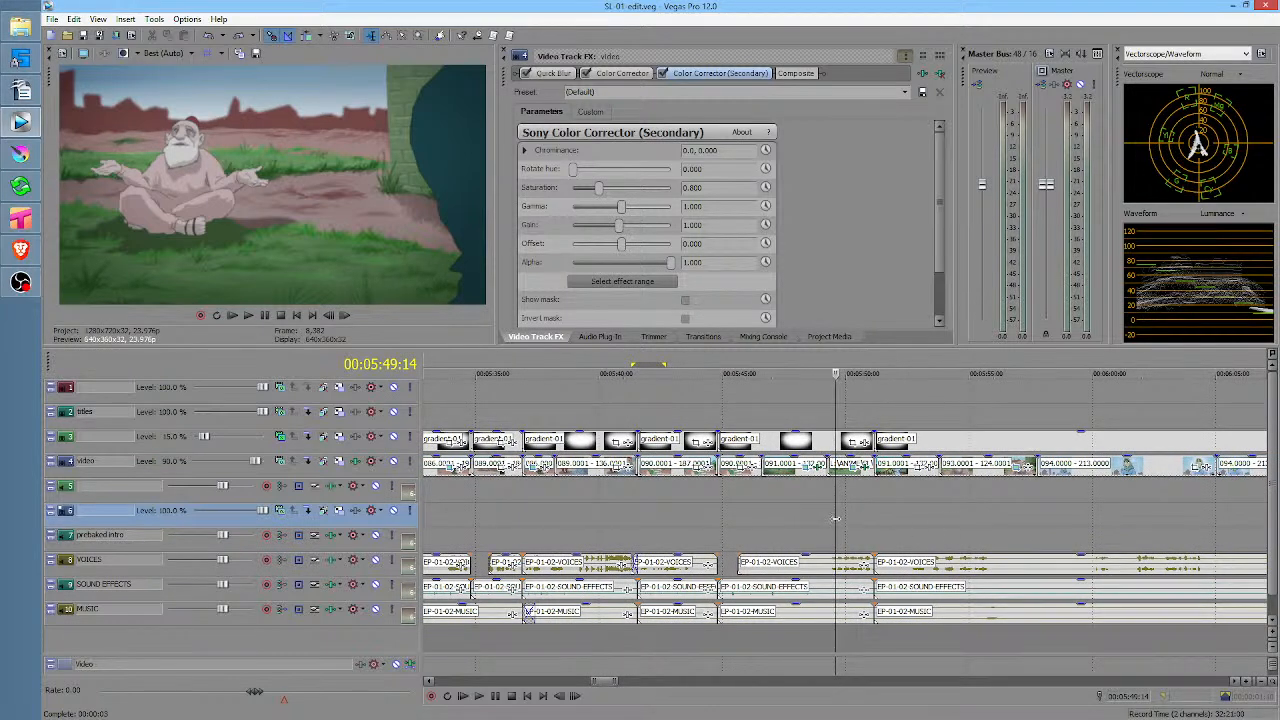
click(826, 520)
key(space)
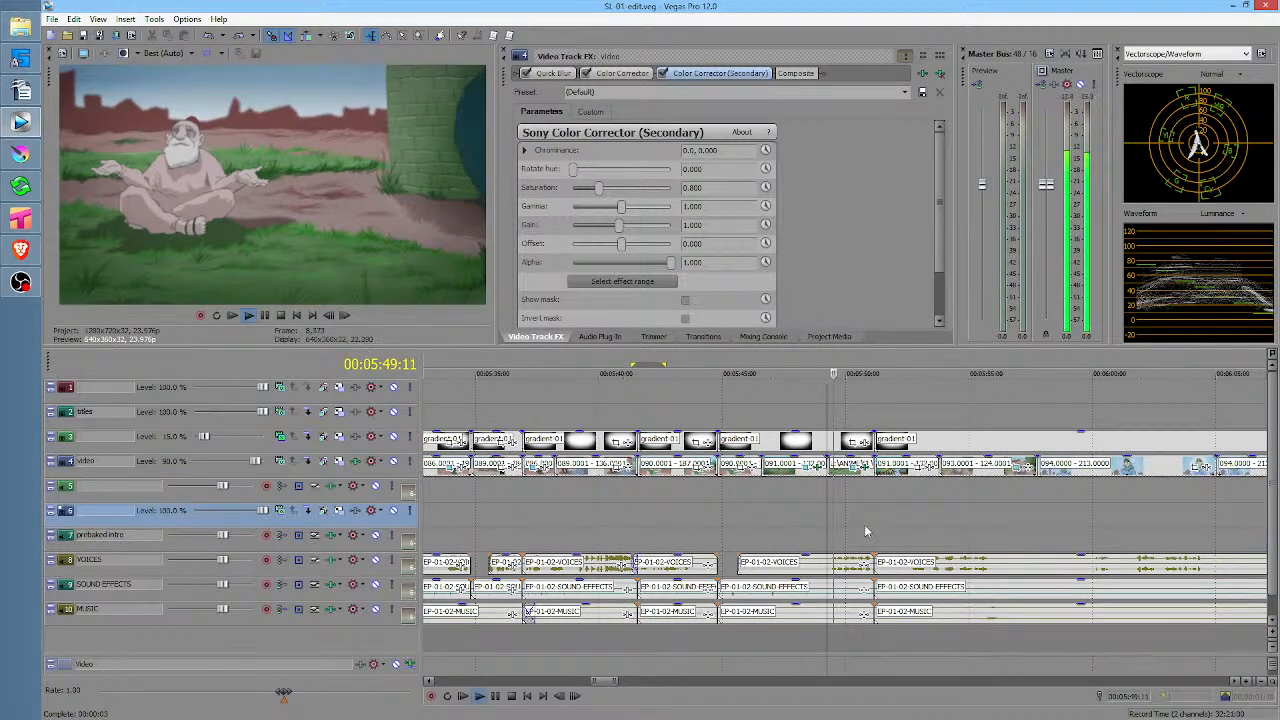
key(space)
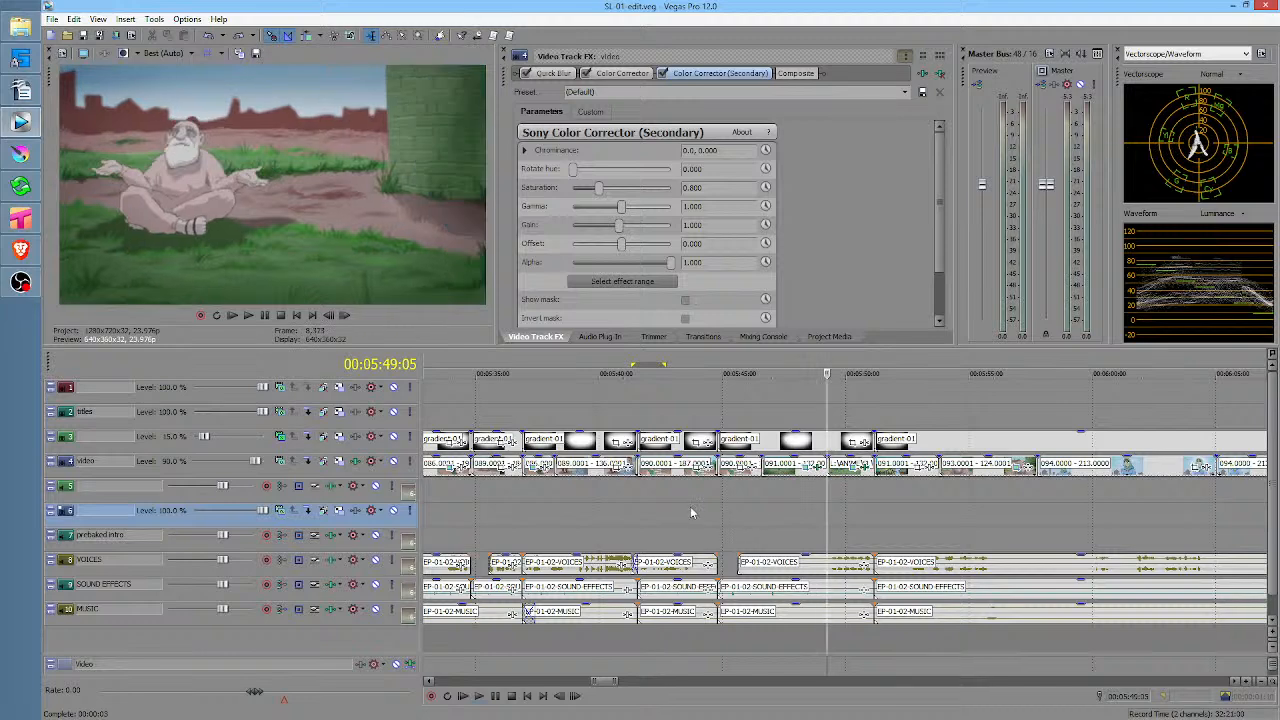
click(728, 518)
key(space)
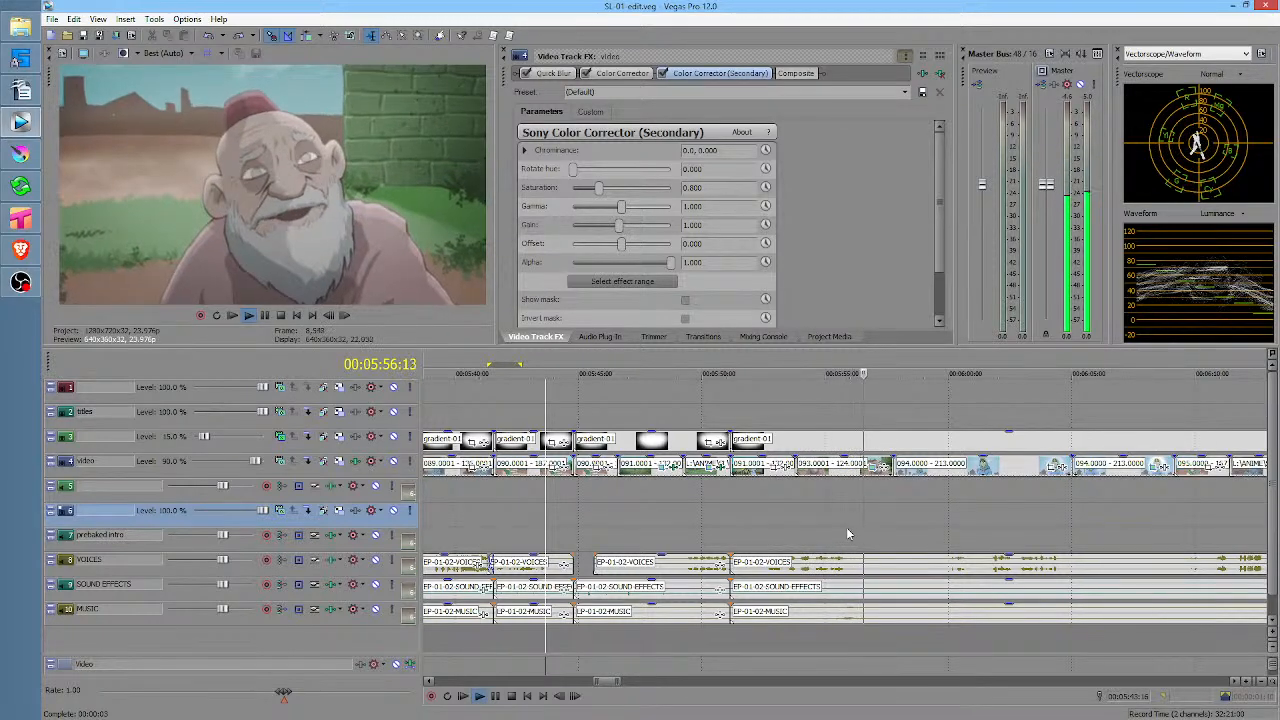
Examine the bearded man's close-up between about 5:55 and 5:56:11, marking the range 5:54:23 to 5:56:04 around its dialogue's end
click(842, 522)
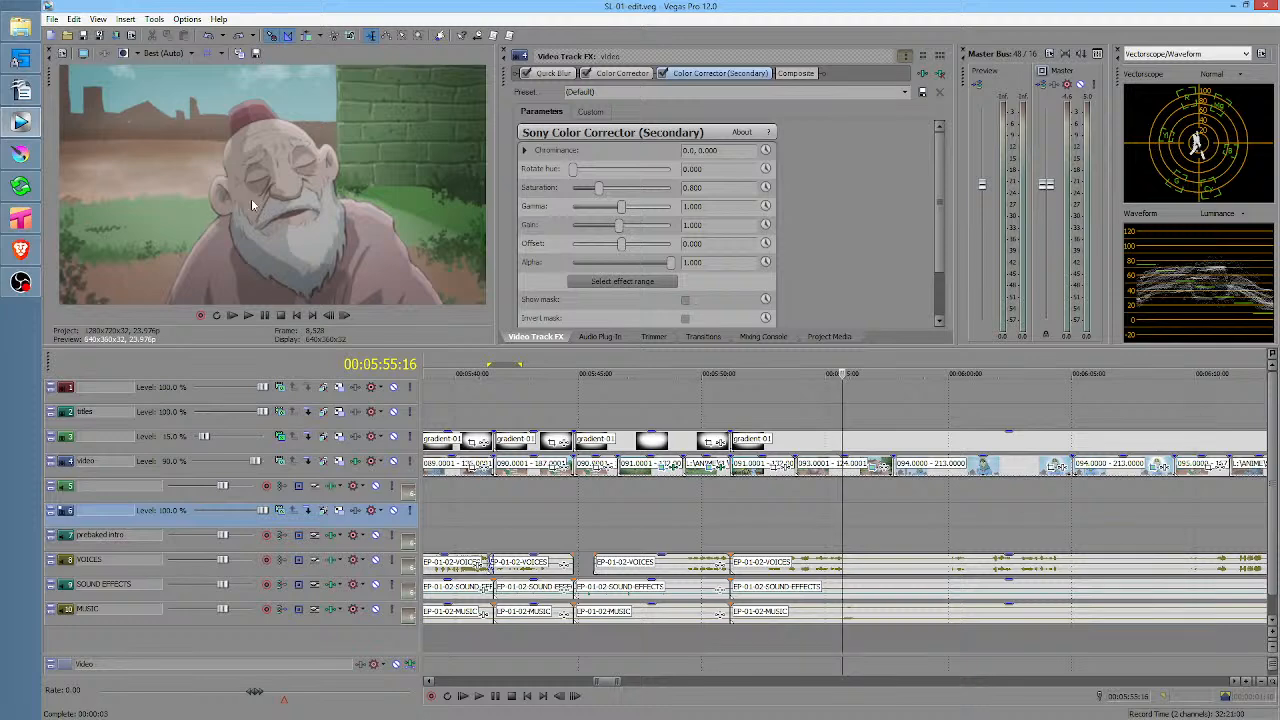
drag(830, 525, 837, 524)
click(837, 524)
scroll(841, 524, up, 4)
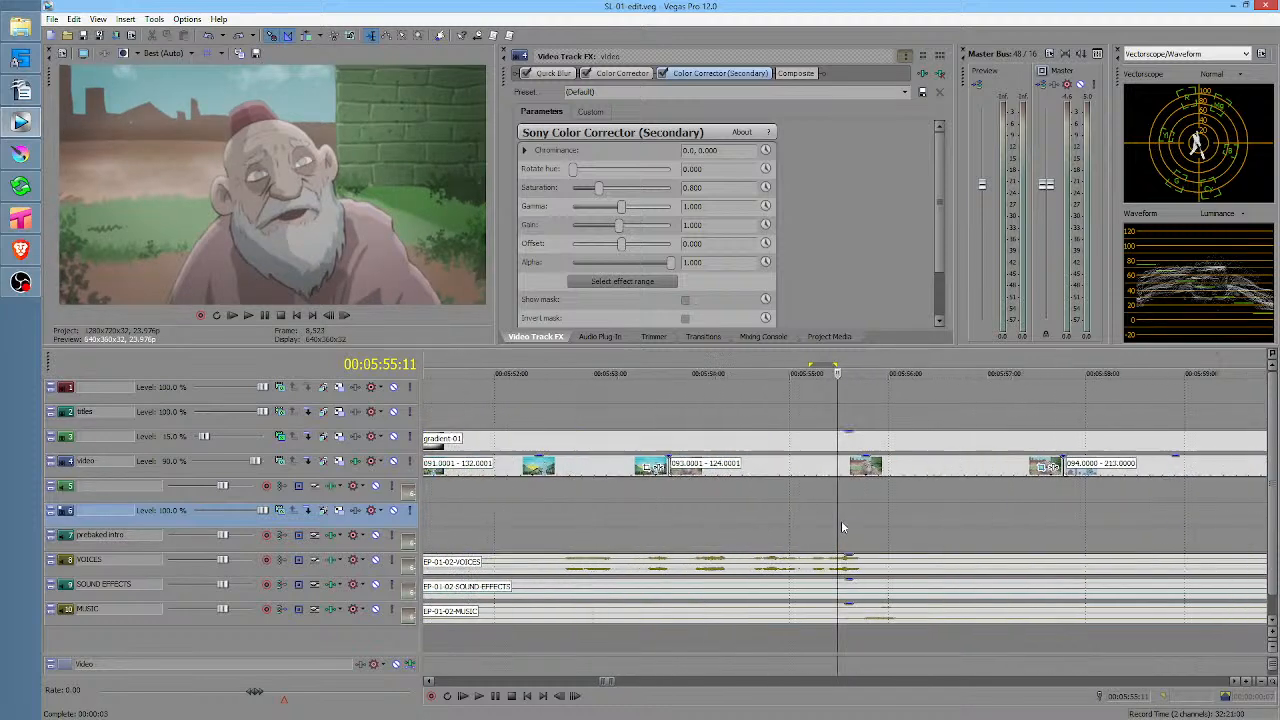
scroll(841, 524, down, 3)
drag(811, 519, 864, 503)
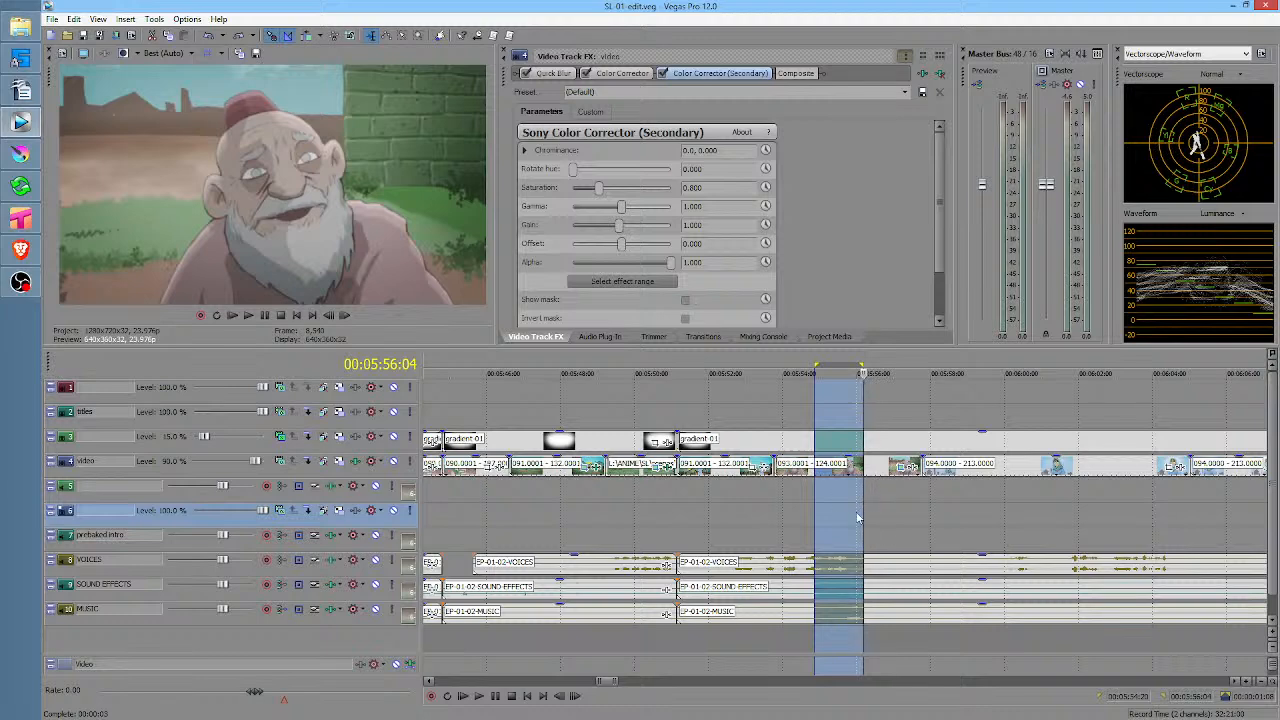
click(866, 500)
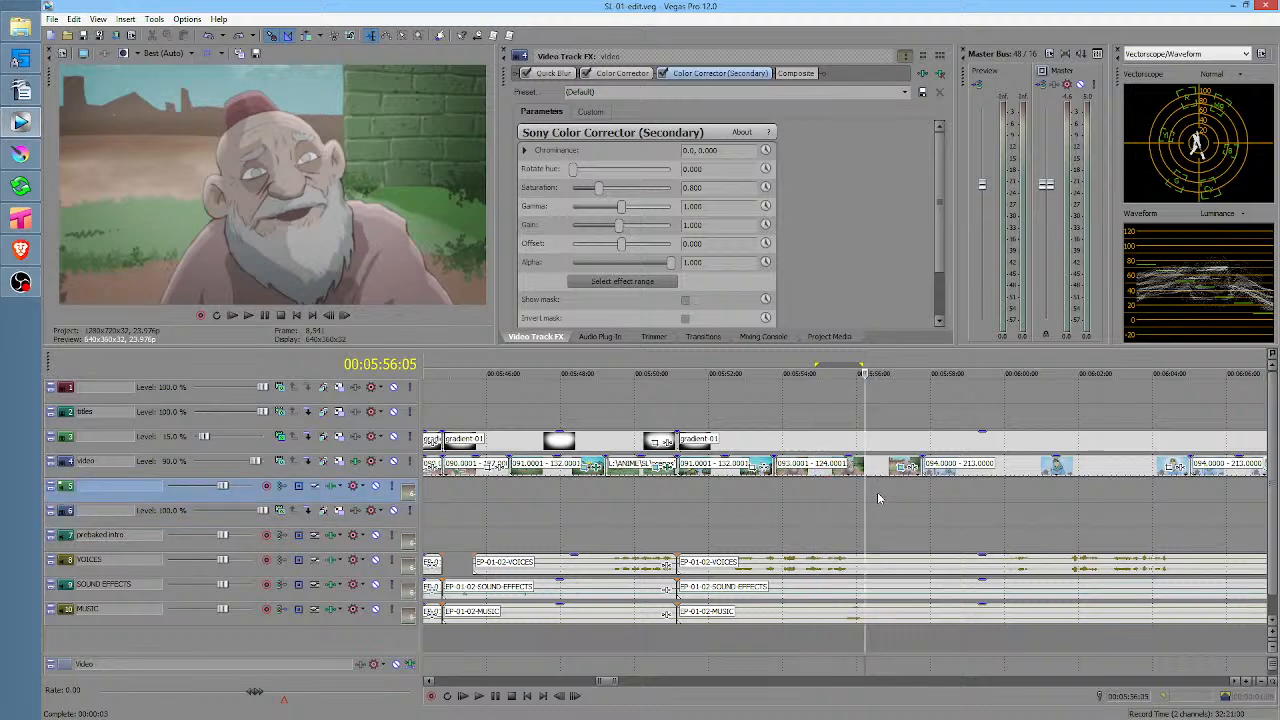
click(877, 513)
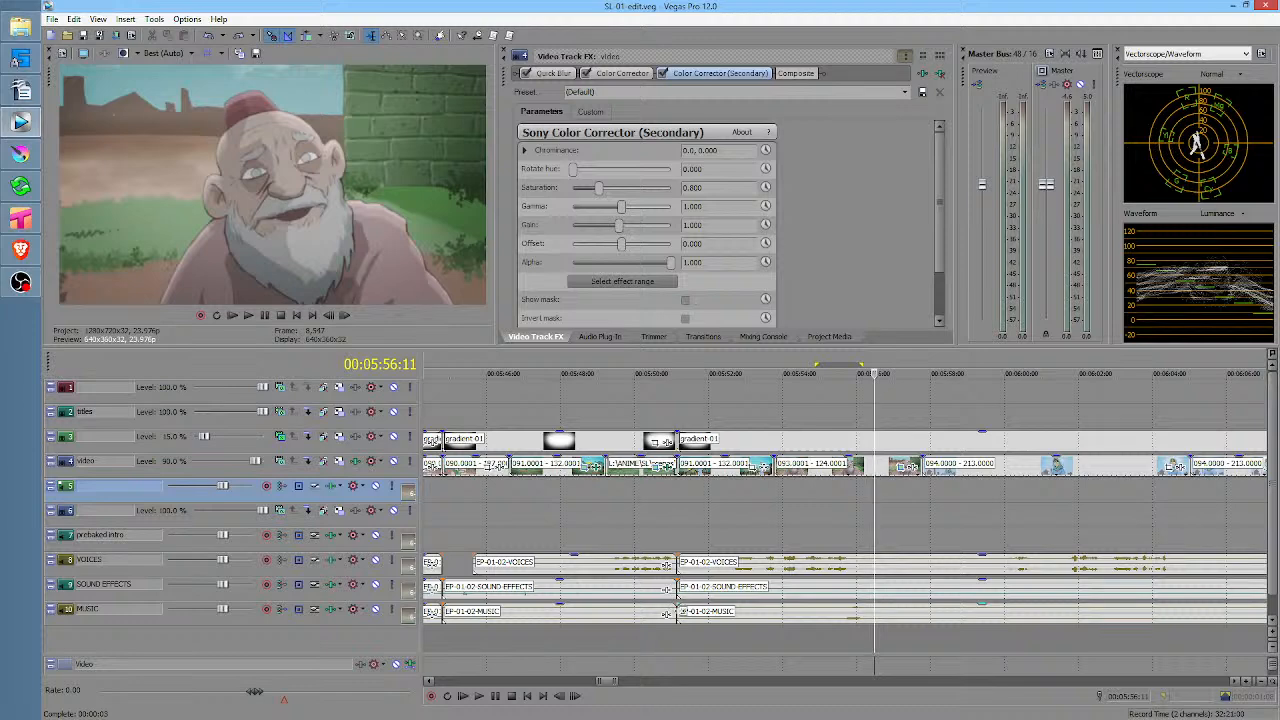
Shift the MUSIC track cut near 5:51 about 2 seconds to the right, extending the preceding clip up to the following one
drag(676, 610, 706, 610)
drag(777, 610, 706, 616)
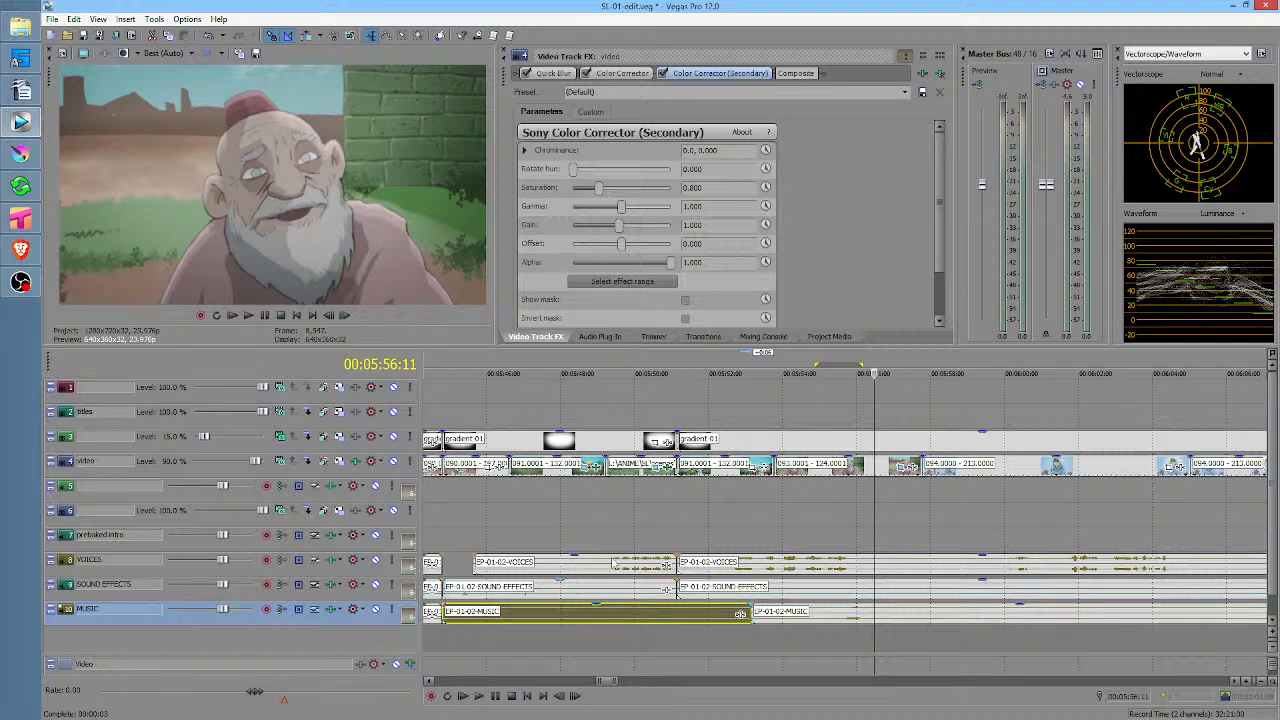
Play the sequence from 5:49:05 and again from 5:55:03, examining the bearded man's close-up and the woman's shot after it
click(604, 532)
key(space)
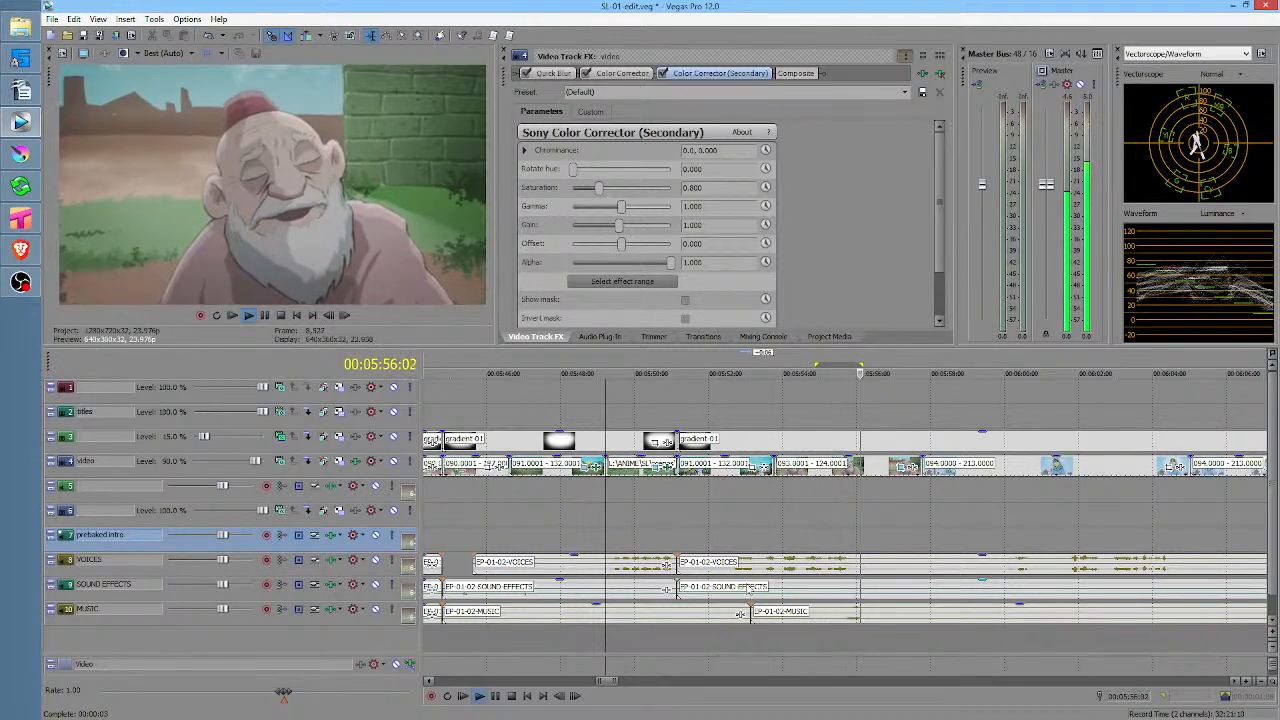
key(space)
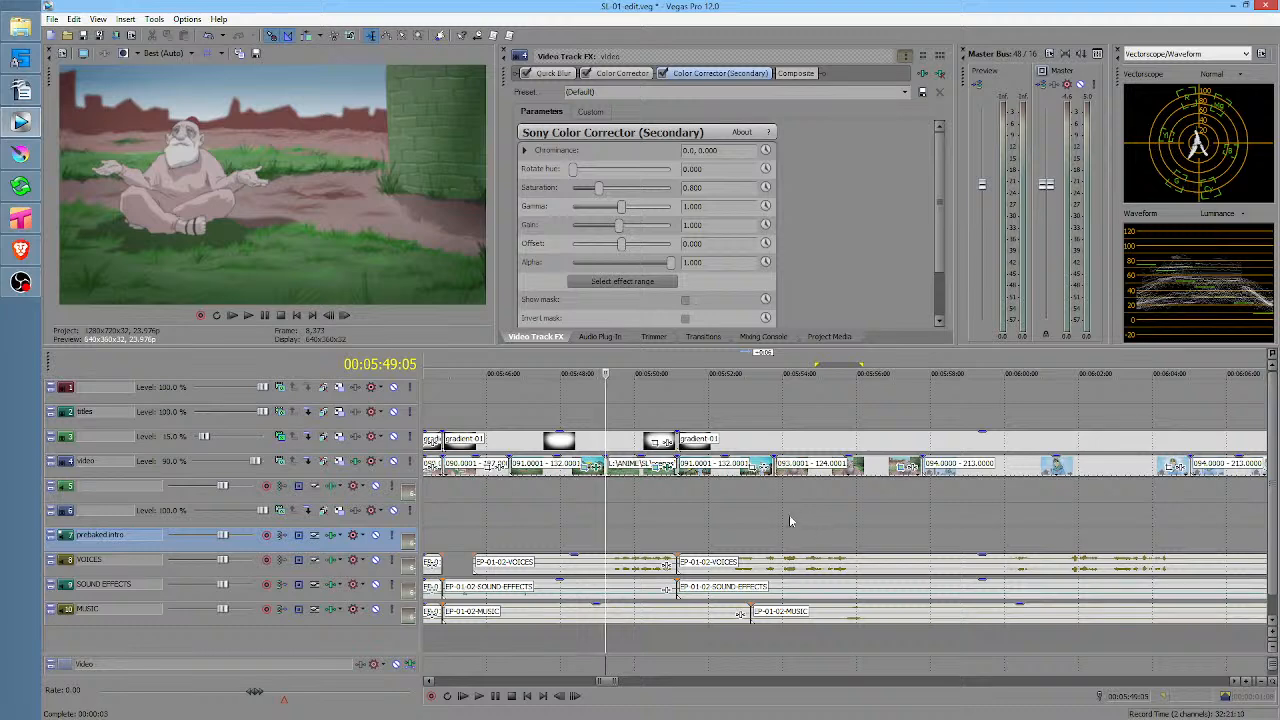
drag(788, 520, 820, 525)
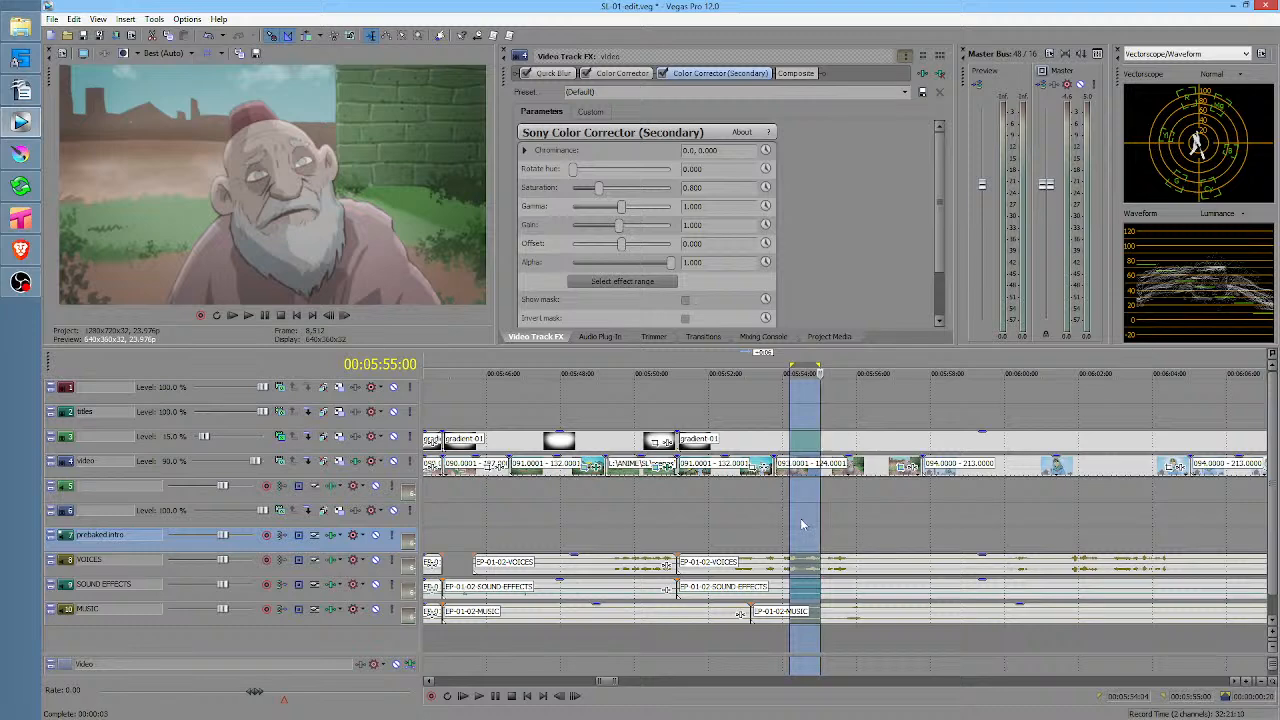
click(730, 510)
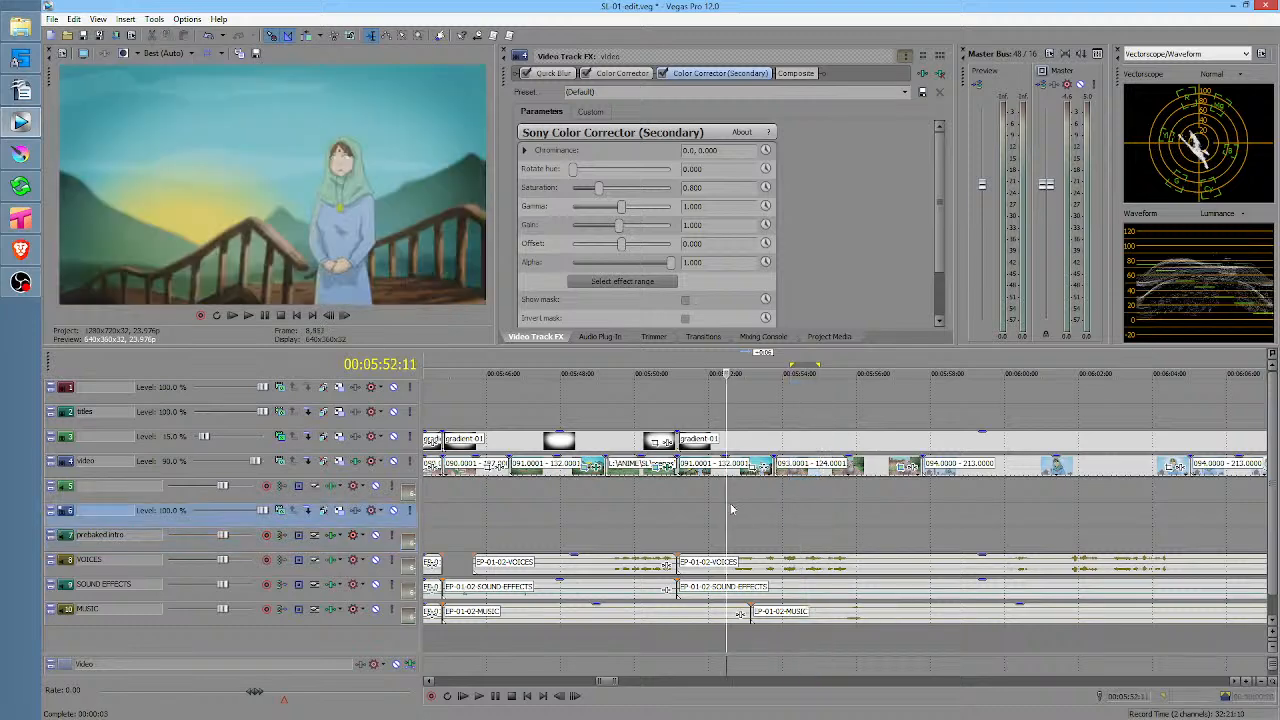
click(989, 516)
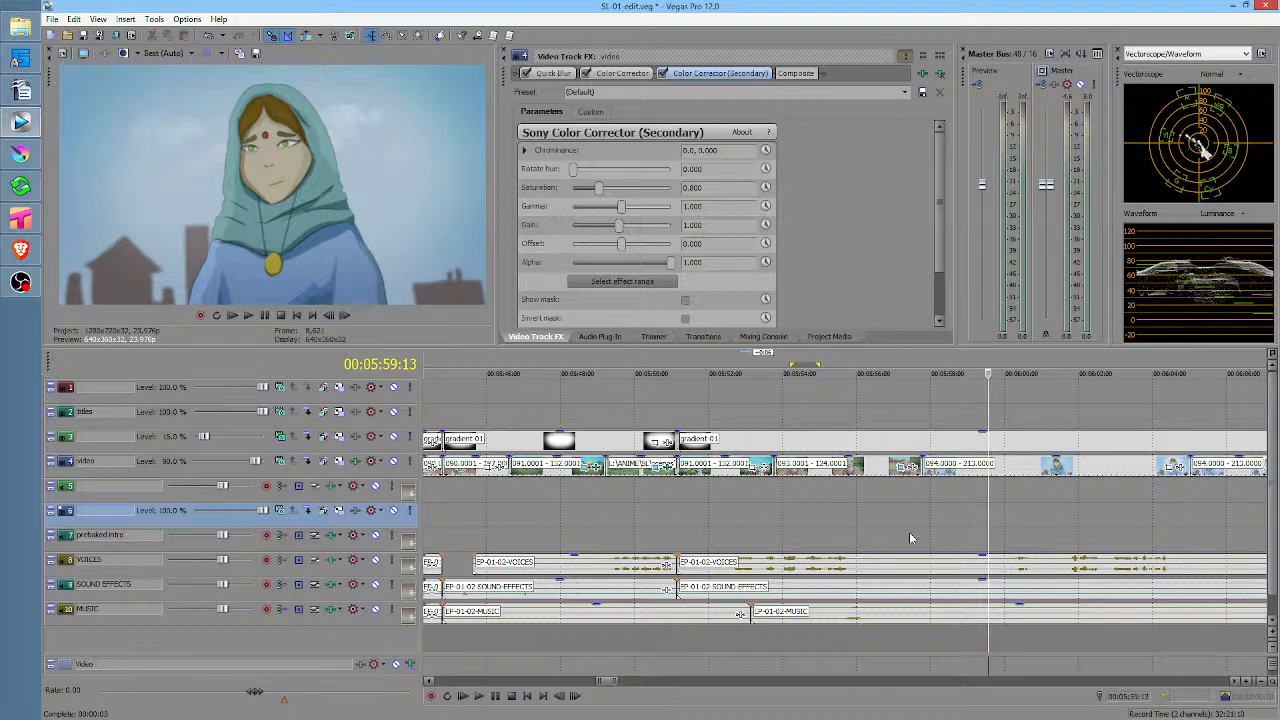
click(826, 518)
key(space)
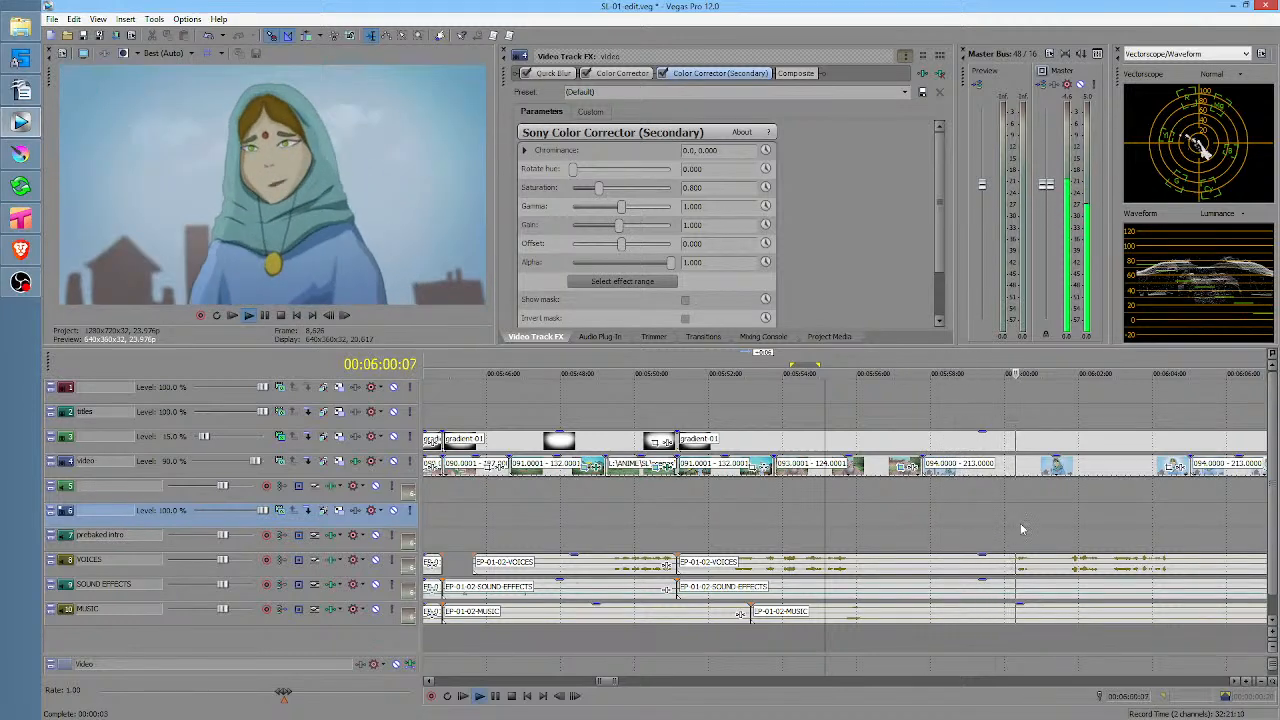
key(space)
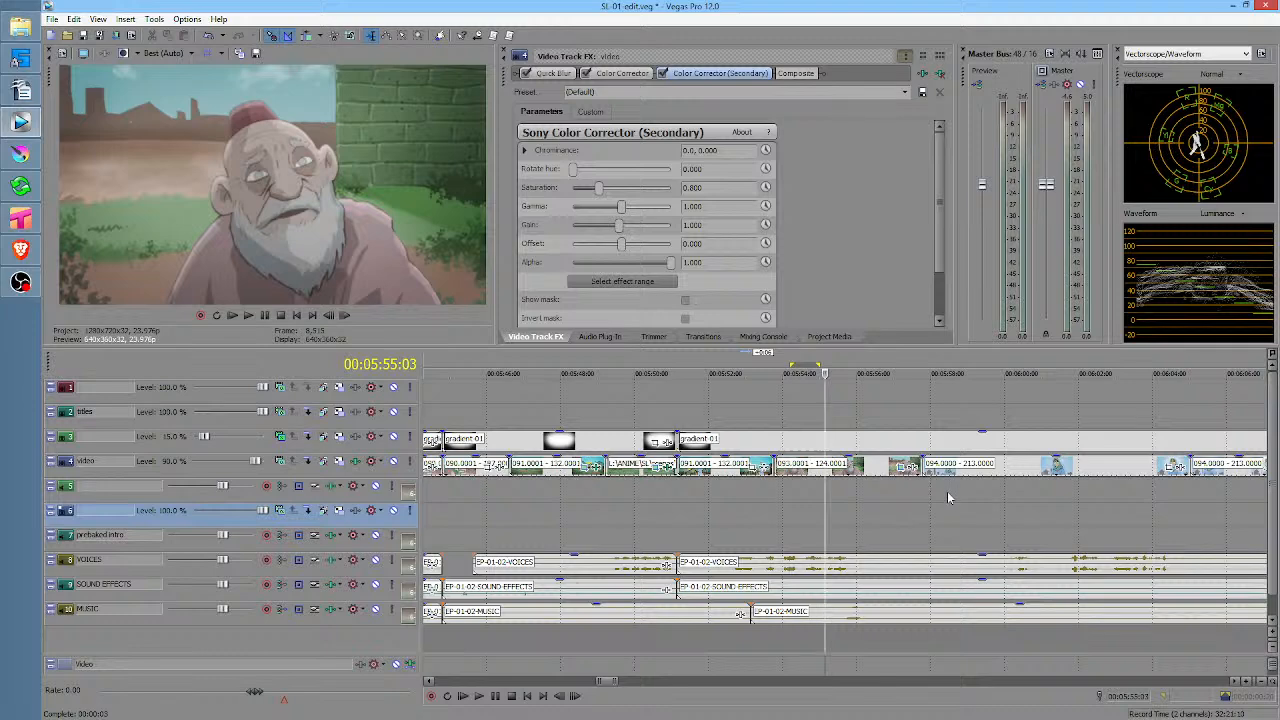
Examine the pause between 5:56:02 and 5:59:06, playing the transition from the bearded man to the woman from 5:57:07
drag(862, 517, 977, 510)
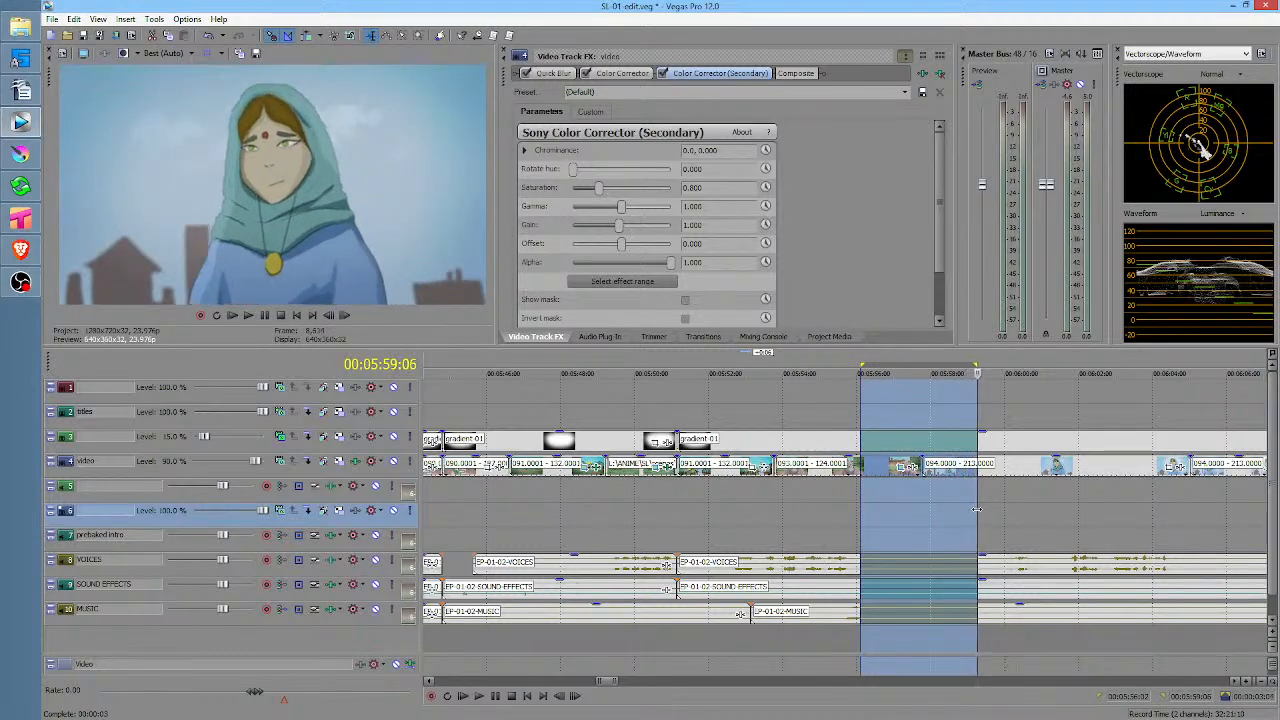
click(908, 541)
key(space)
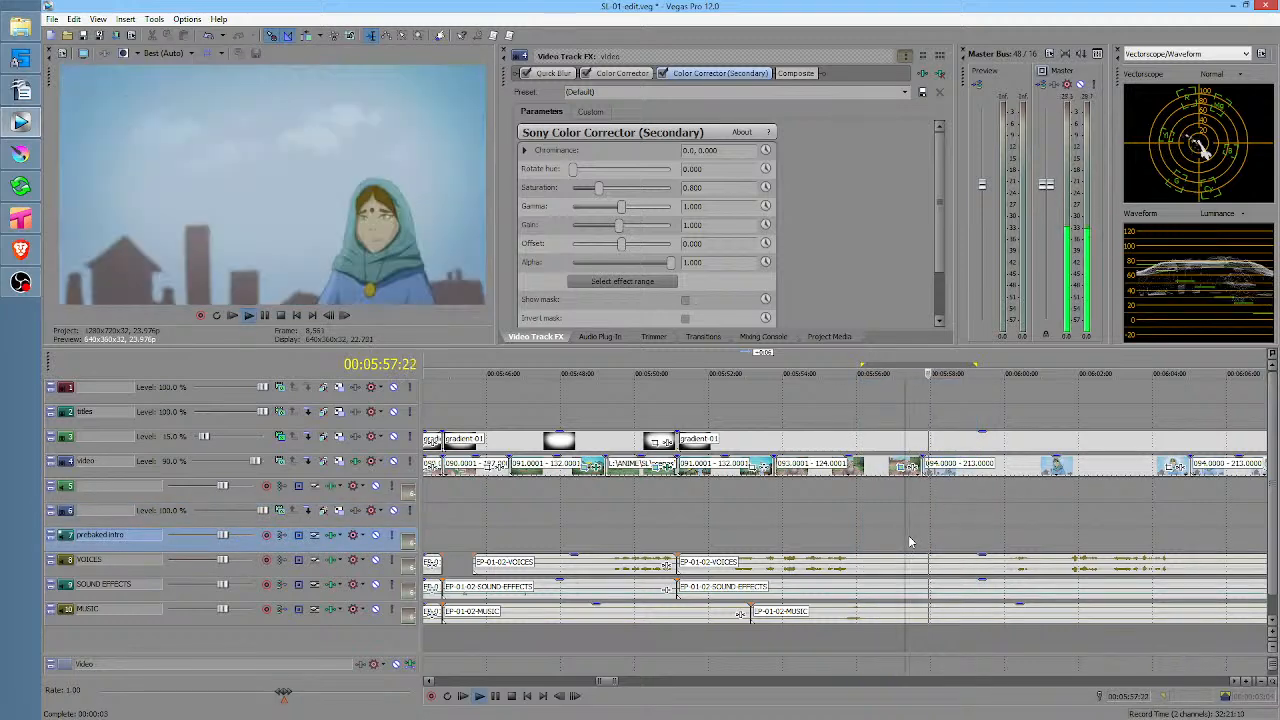
key(space)
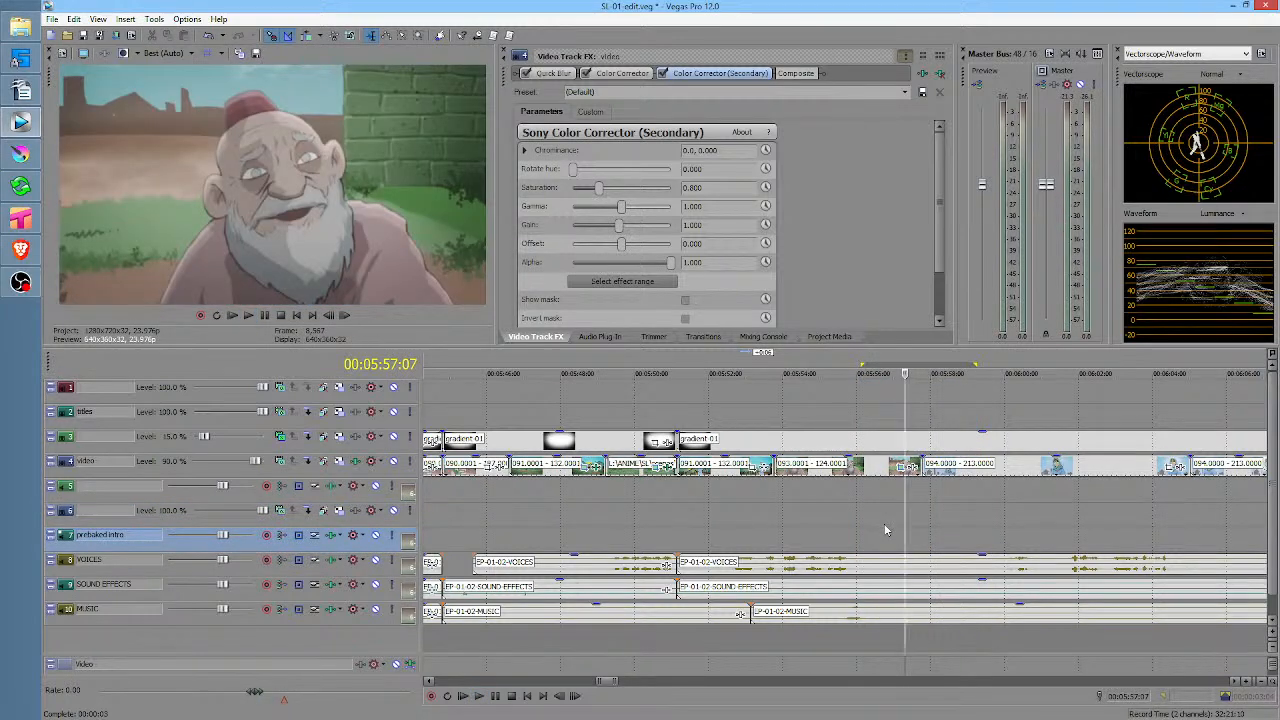
click(882, 512)
drag(868, 515, 929, 519)
Delete the range 5:55:09 to 5:58:17 from all tracks and close the gap by moving the following clips up
click(834, 519)
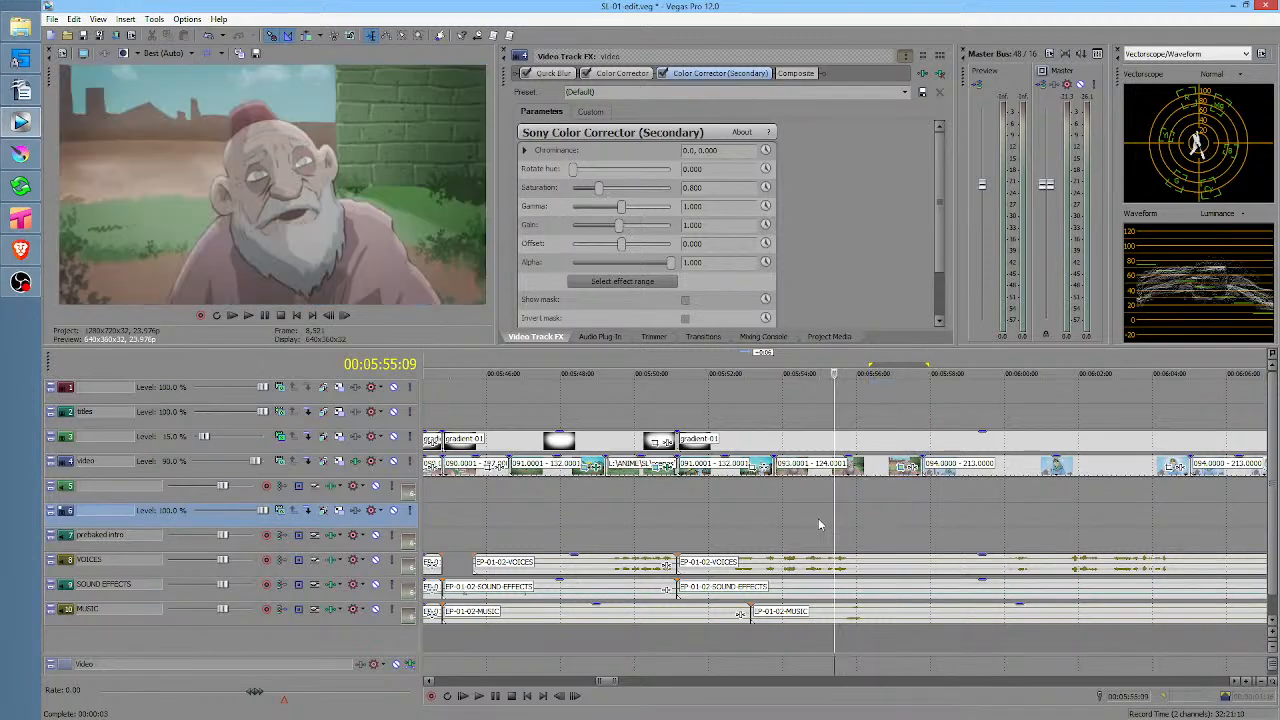
drag(819, 518, 958, 520)
click(846, 518)
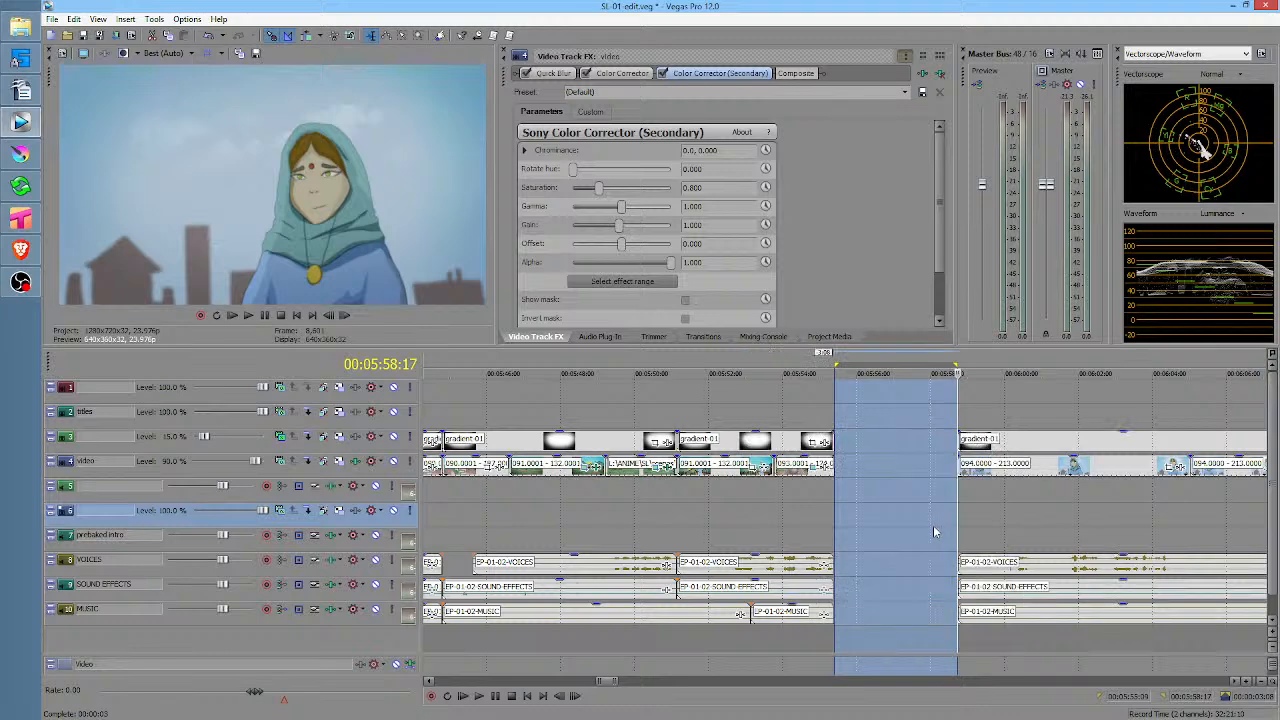
key(Delete)
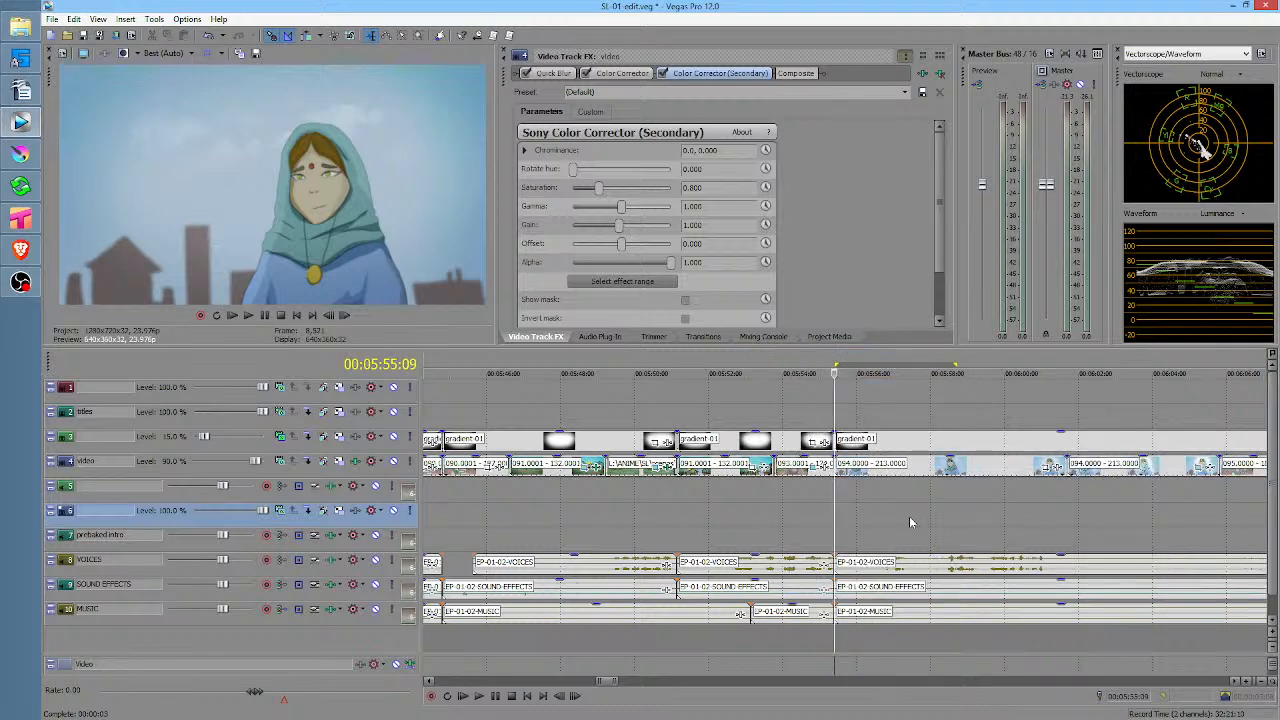
Shift the VOICES cut at 5:55:09 about half a second later so the preceding dialogue clip runs past the picture cut
click(827, 529)
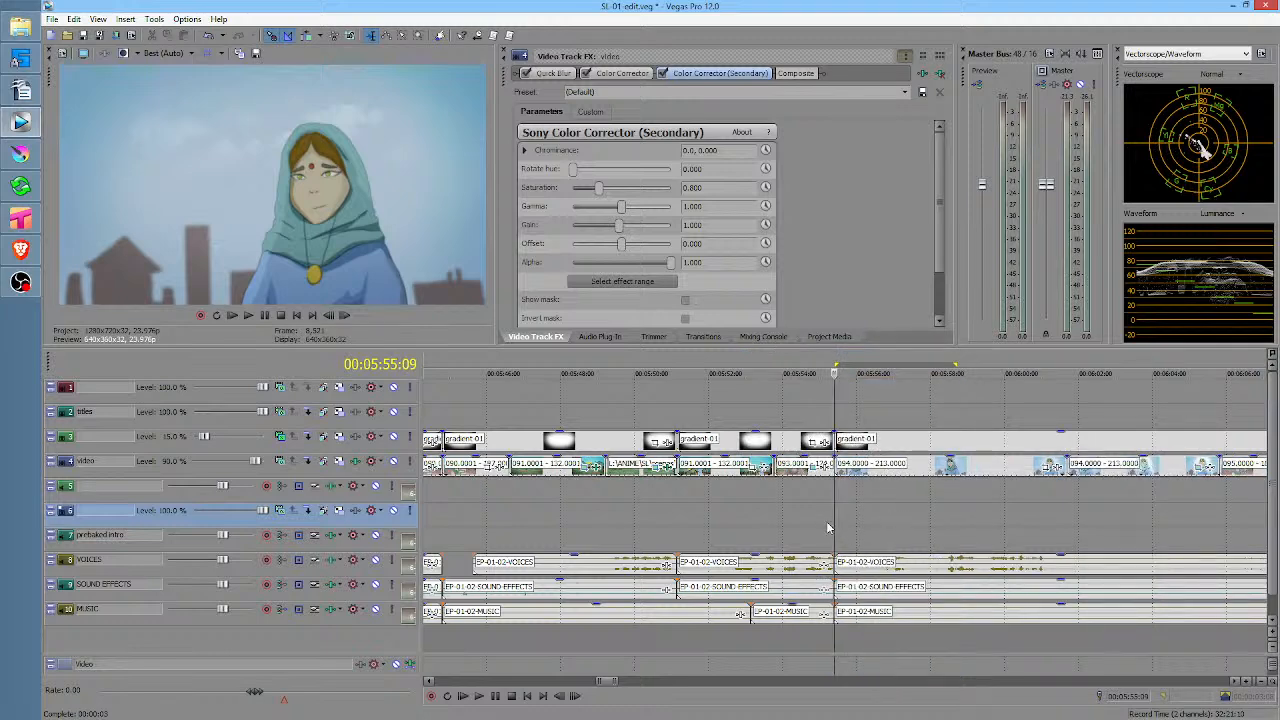
scroll(830, 528, up, 4)
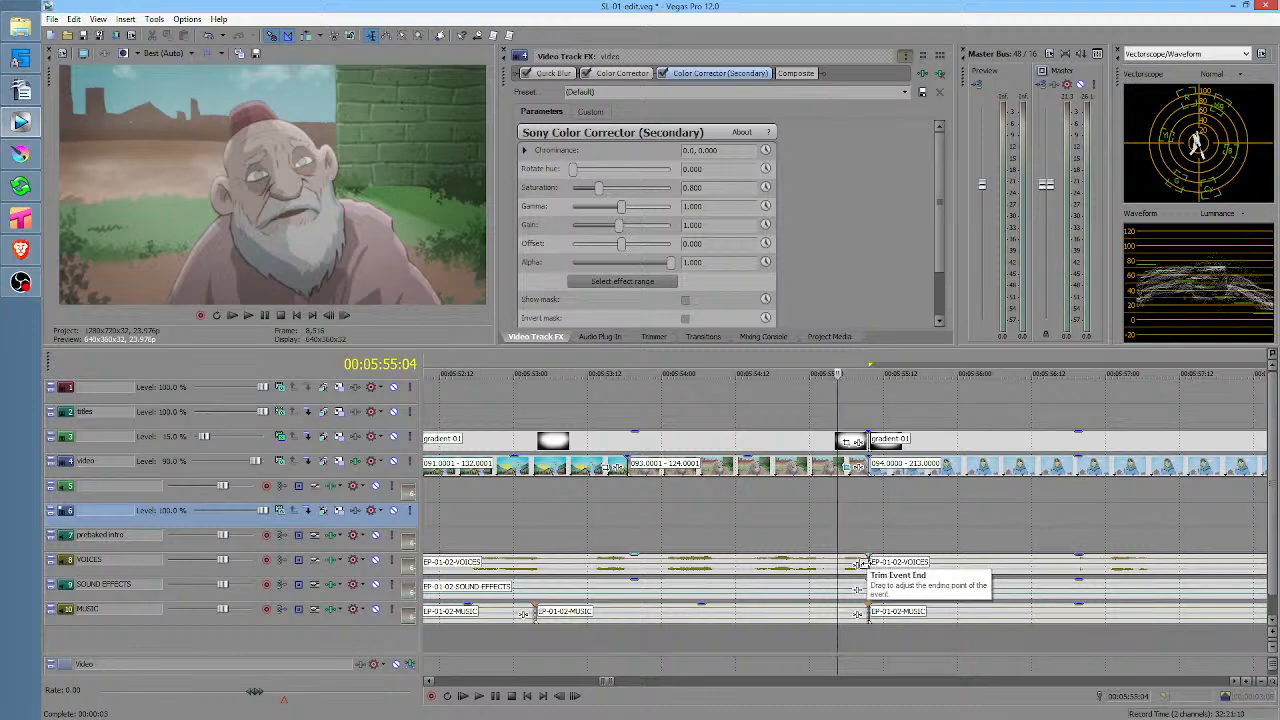
drag(862, 563, 940, 567)
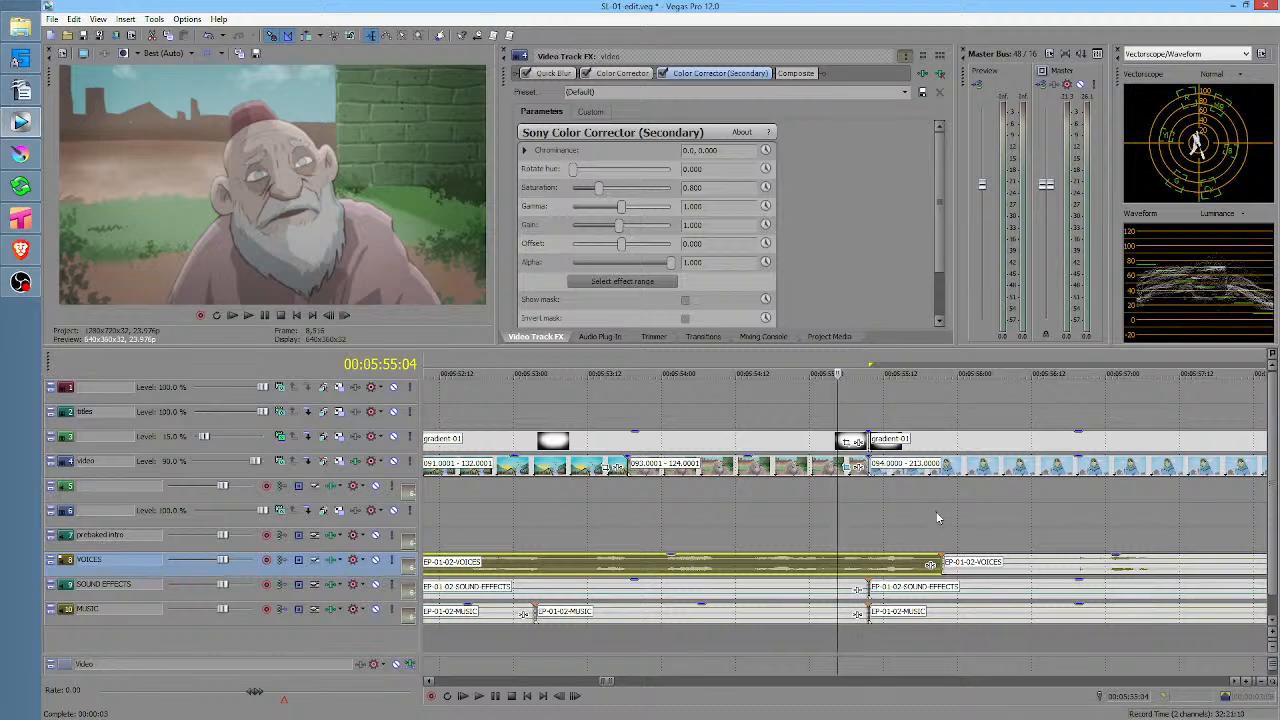
Play across the cut at 5:55:09 from 5:55:00, 5:54:08 and 5:53:12 to check how the dialogue runs over the woman's shot
click(815, 517)
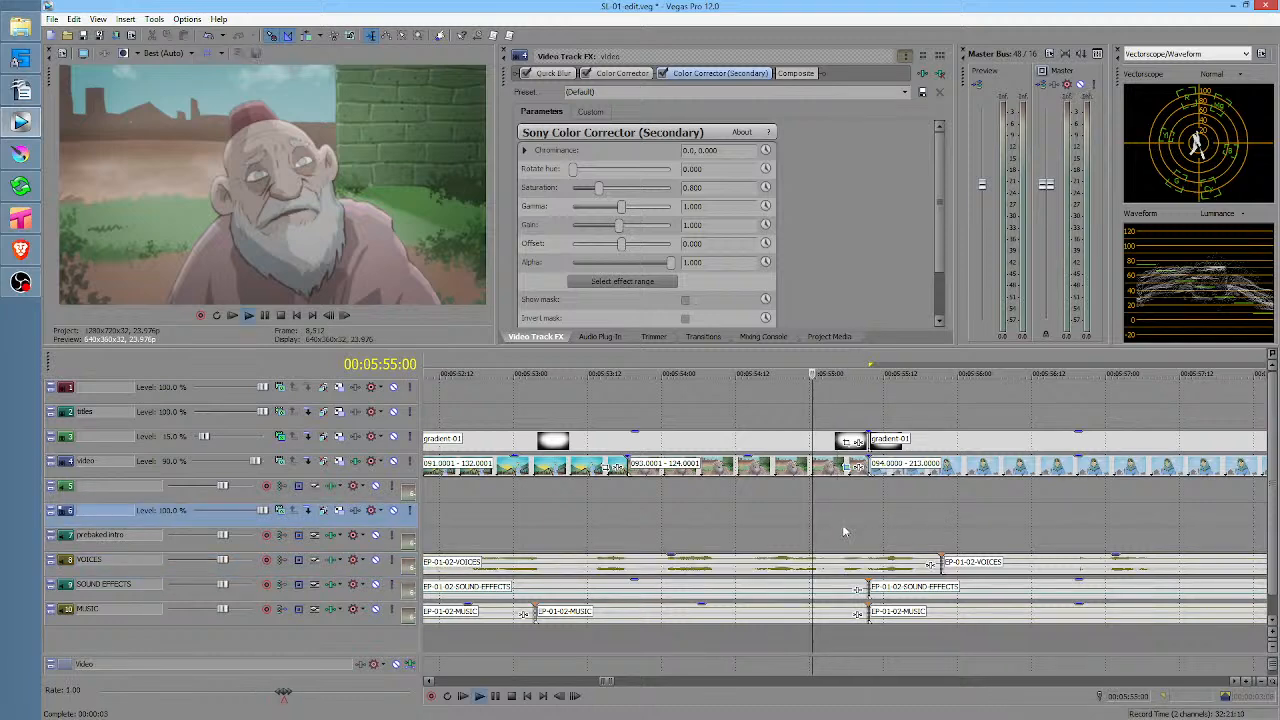
key(space)
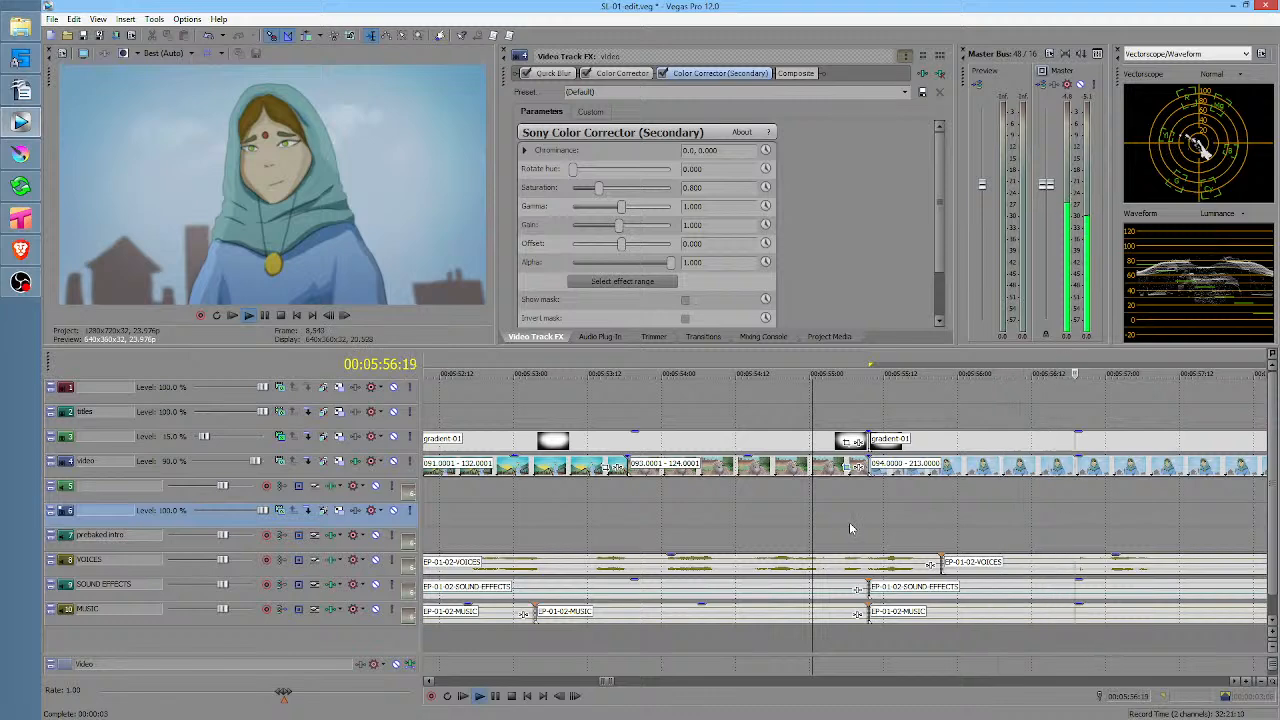
key(space)
click(713, 490)
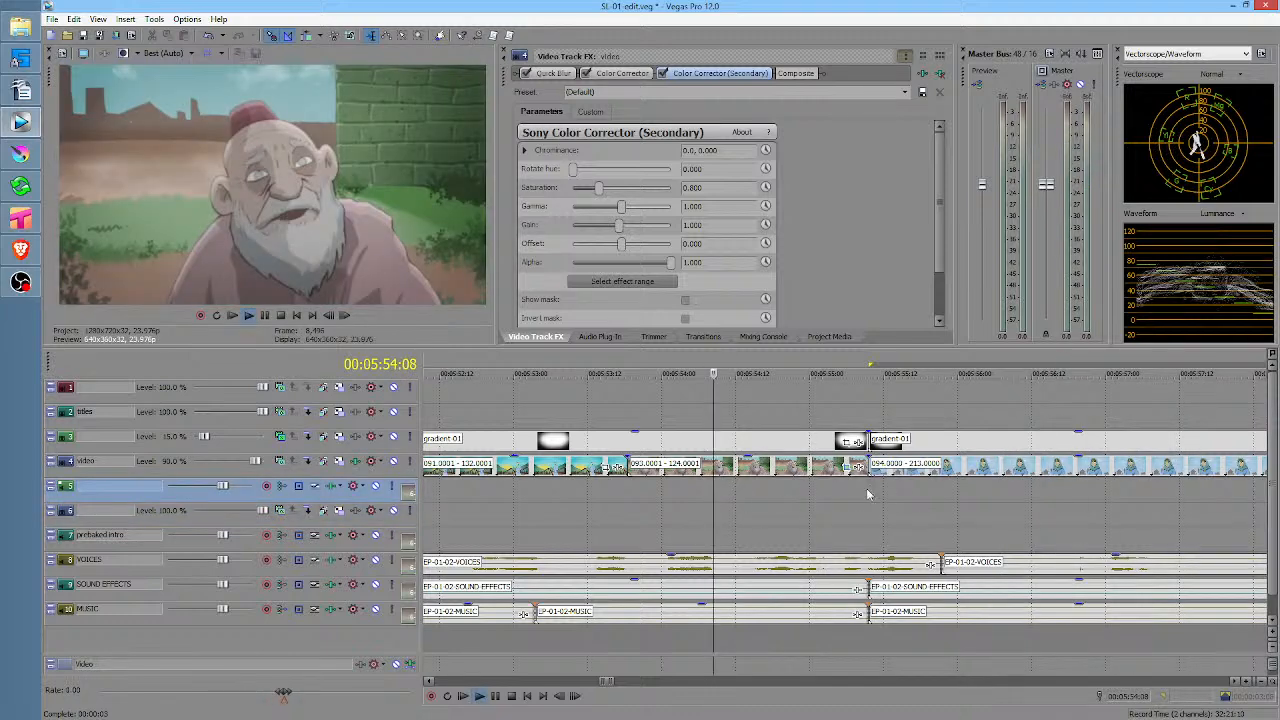
key(space)
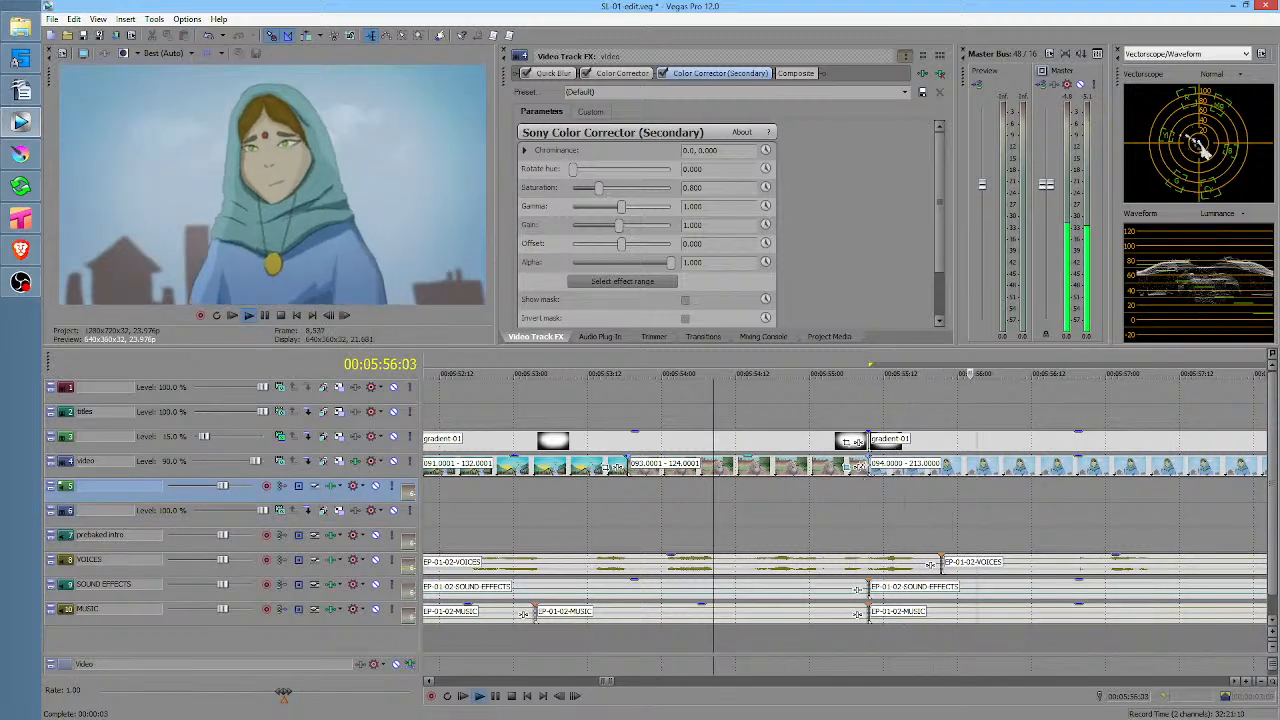
key(space)
click(645, 498)
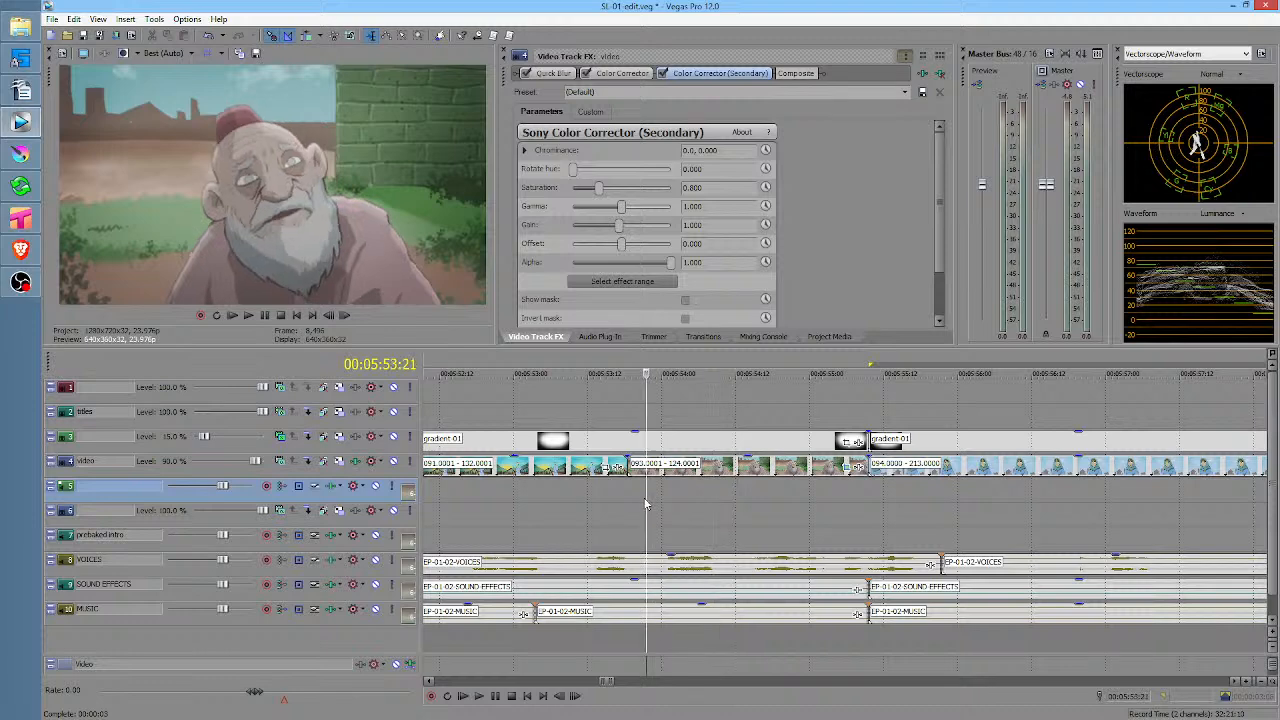
click(592, 506)
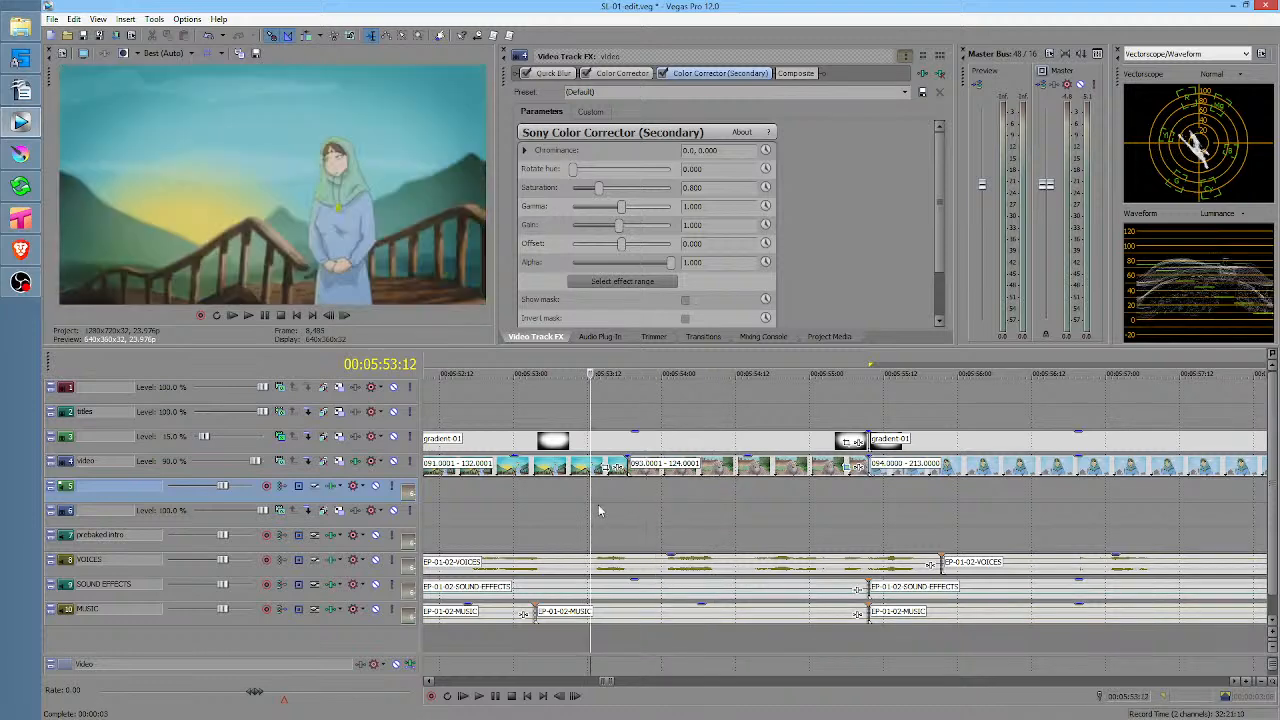
key(space)
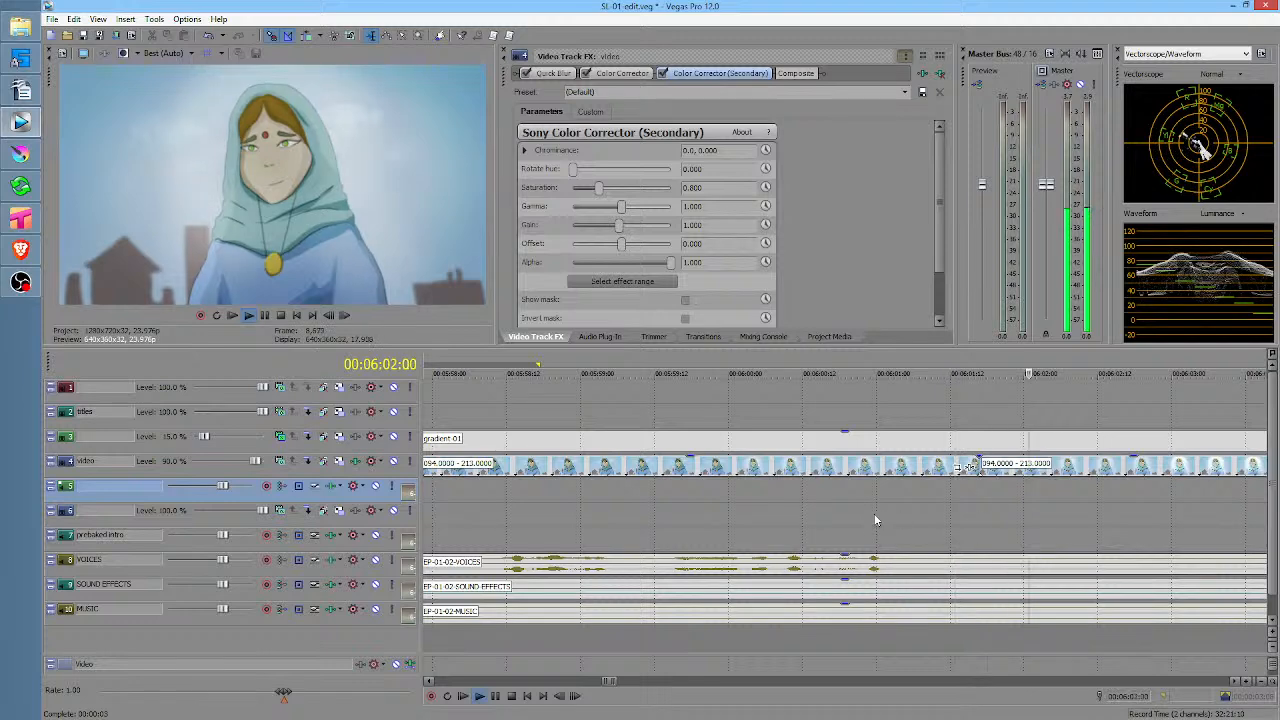
key(space)
Play the tightened sequence from 5:50:17 through the cut to the woman's shot
scroll(831, 500, right, 7)
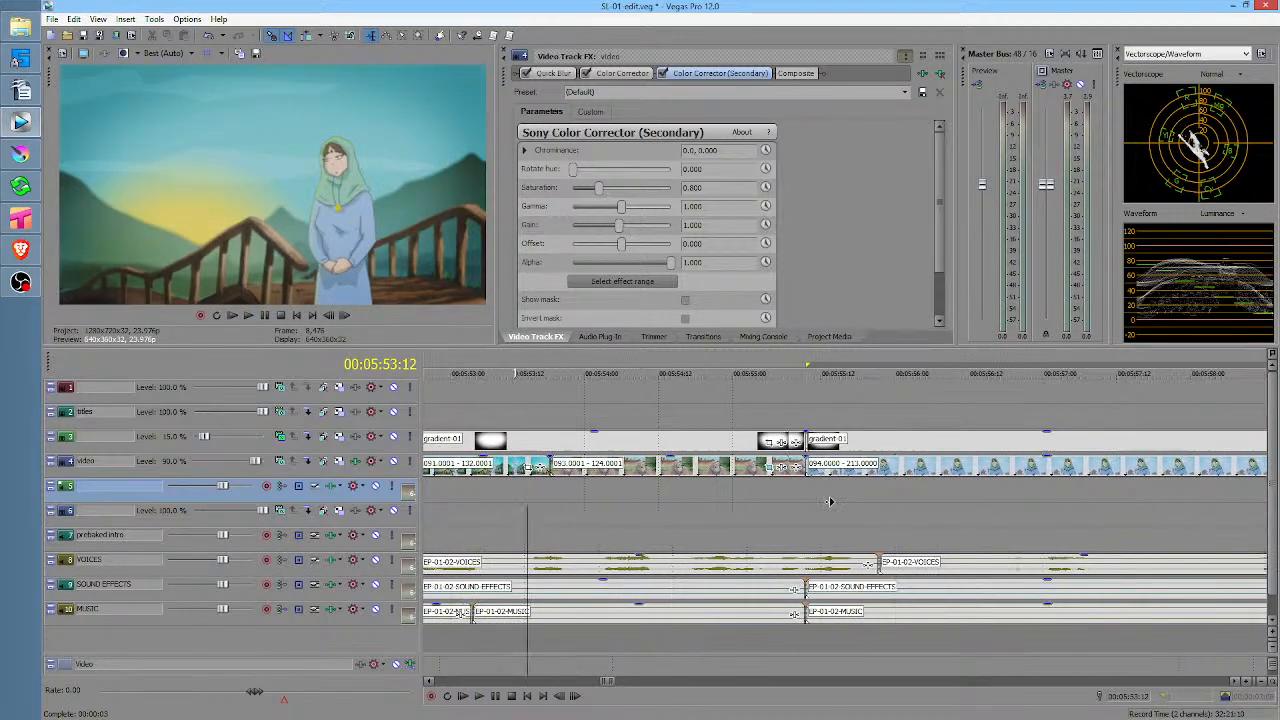
scroll(827, 510, down, 5)
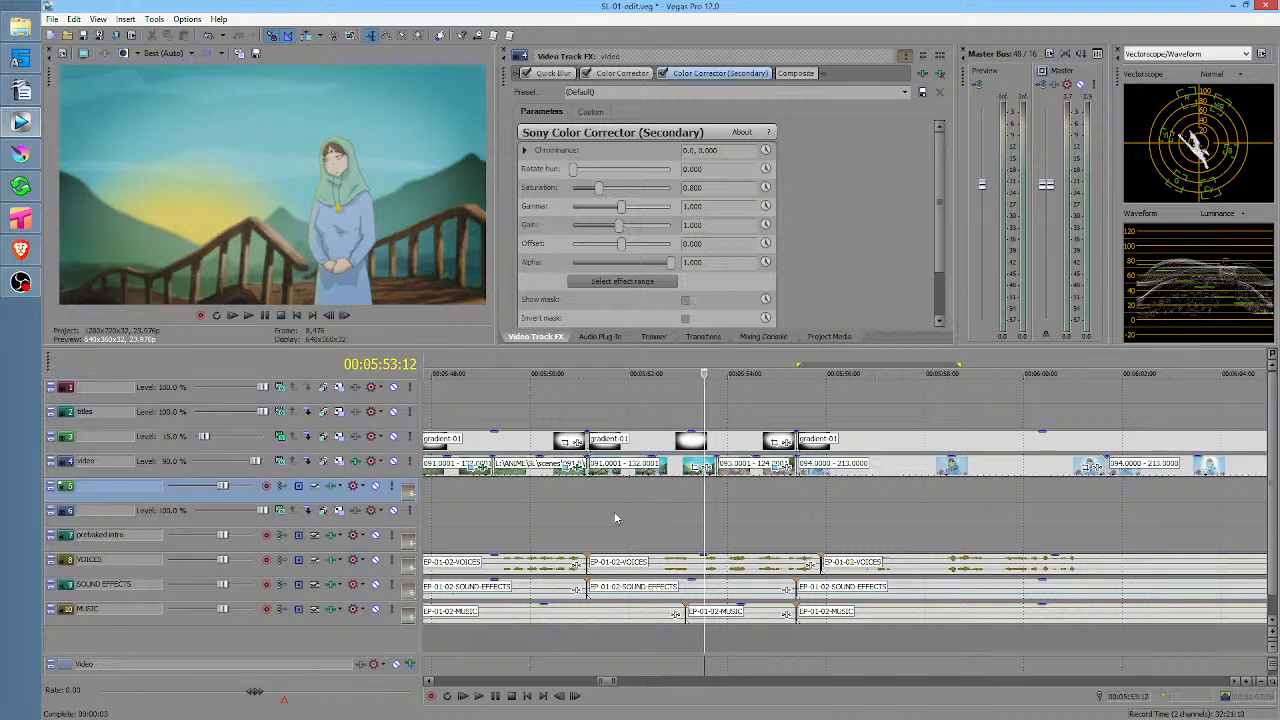
click(566, 502)
key(space)
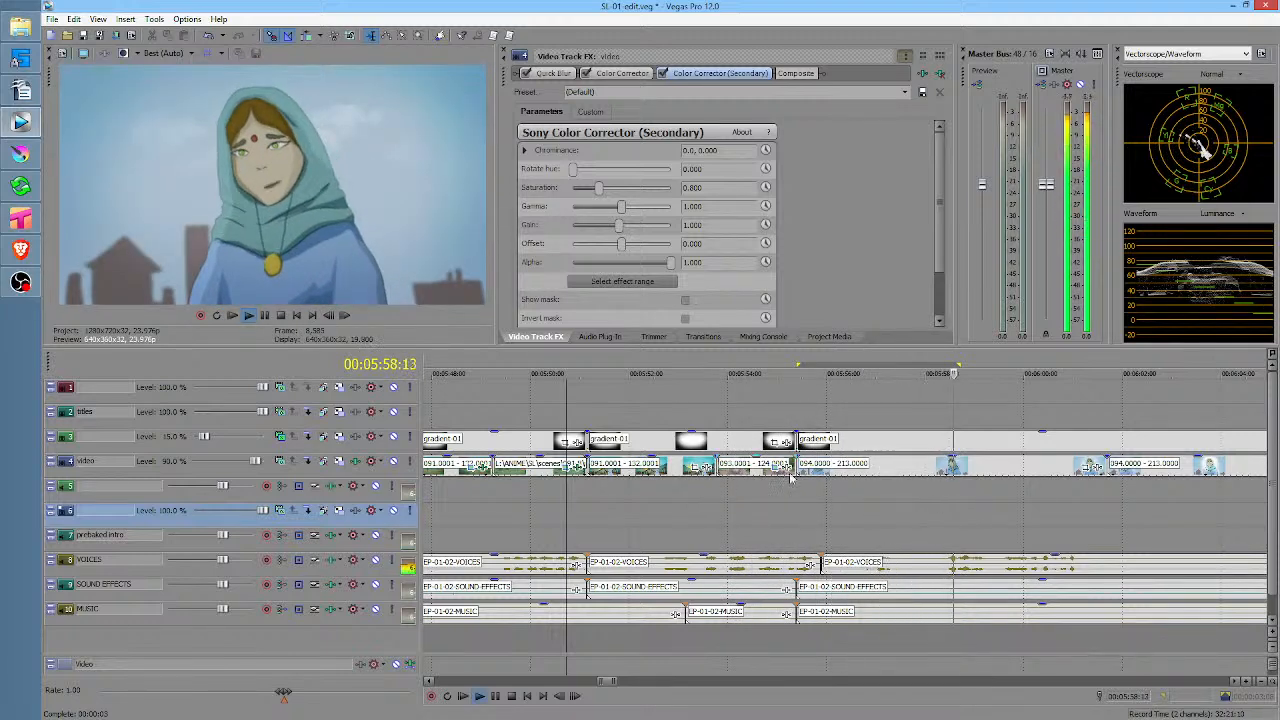
key(space)
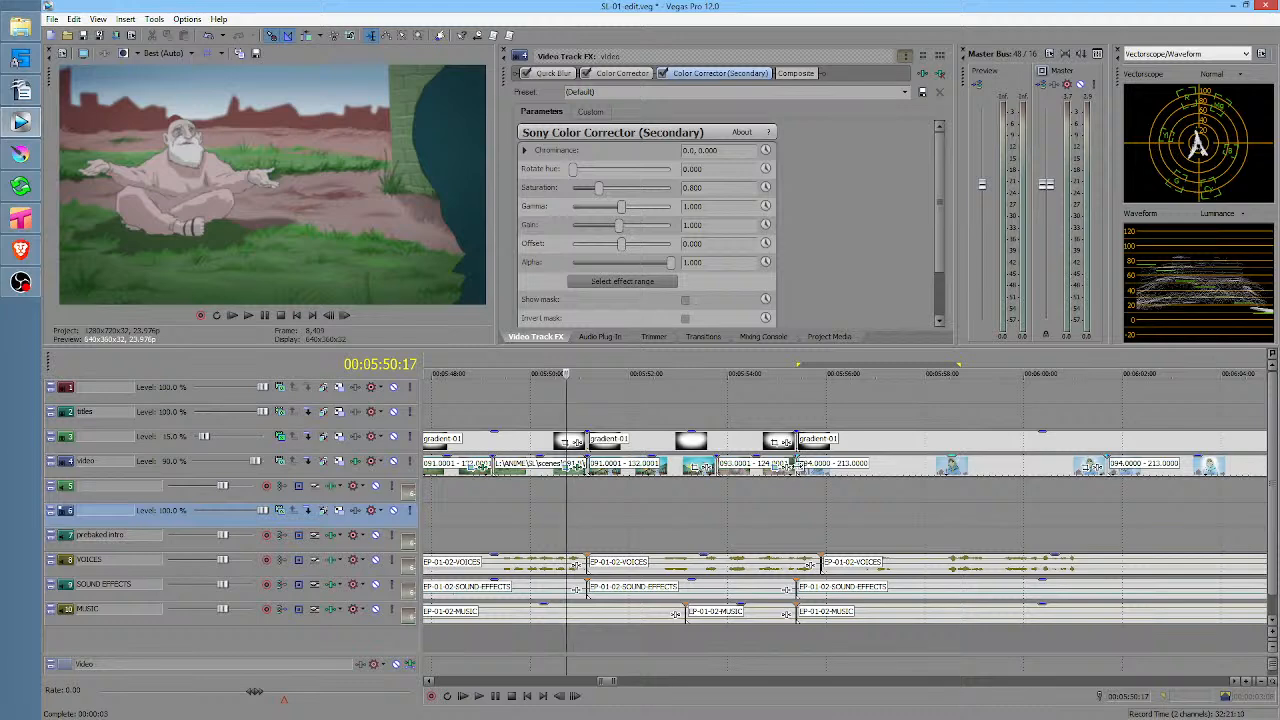
Lengthen the start of the woman's 094 clip by 15 frames, rippling the following clips, and extend the gradient 01 clip's start to match
click(798, 466)
drag(798, 466, 781, 518)
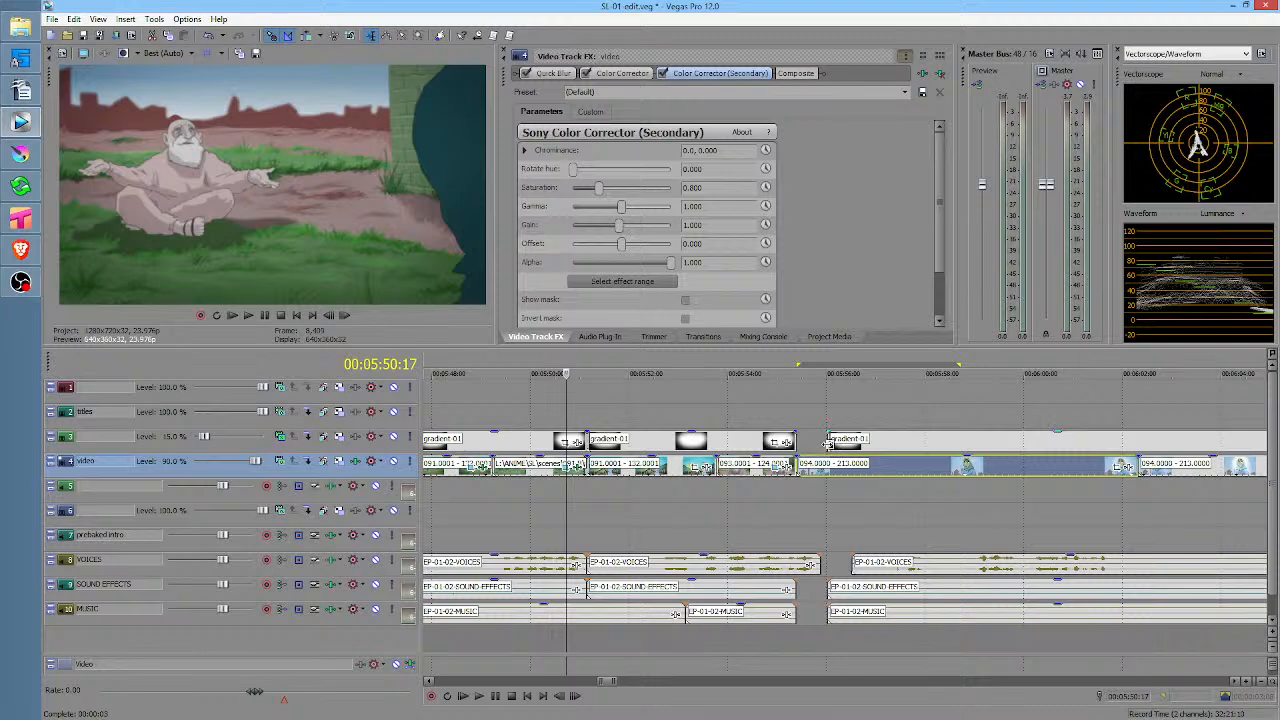
drag(827, 442, 797, 442)
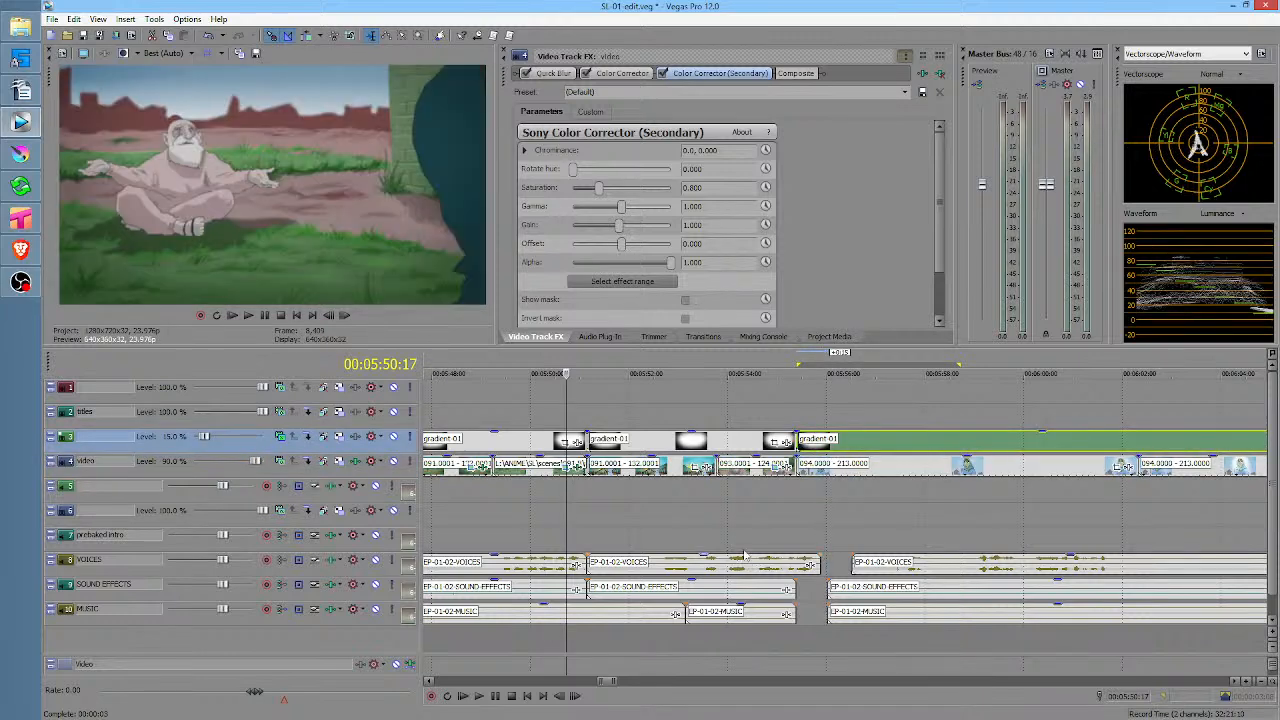
Play the adjusted cut from 5:54:05 and extend the following MUSIC clip's start 1 second earlier, covering the gap
click(739, 526)
key(space)
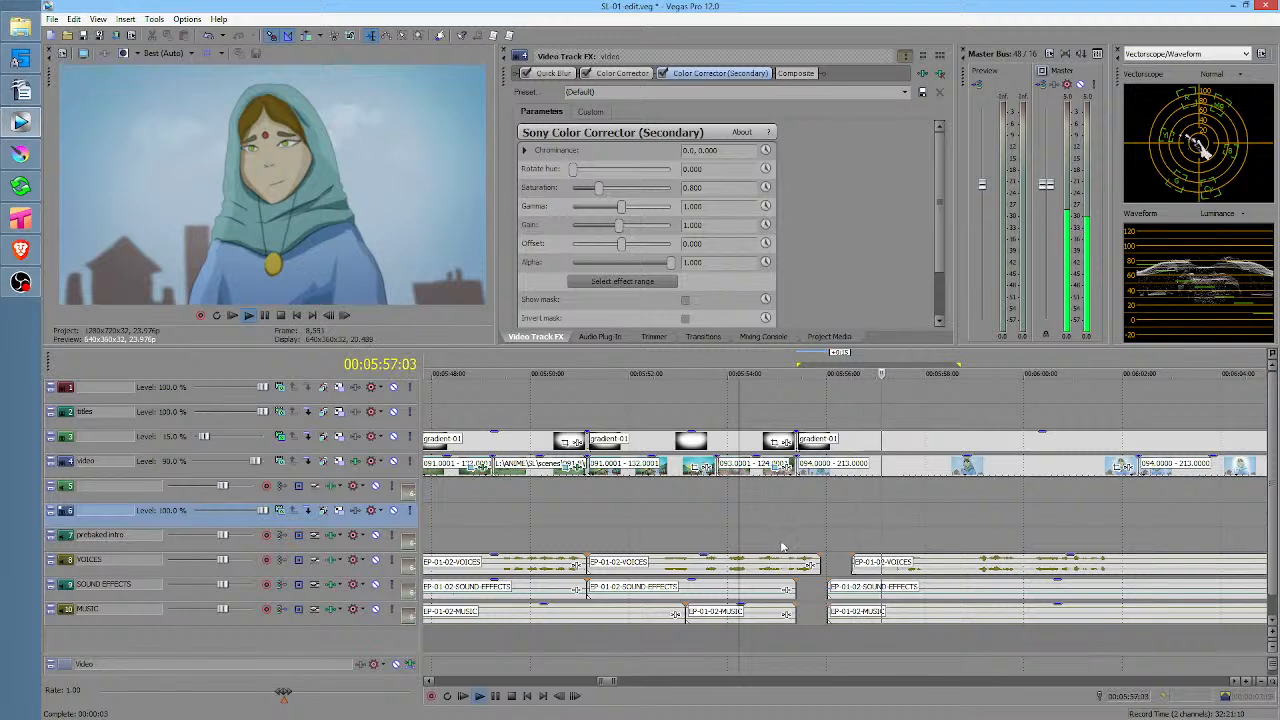
key(space)
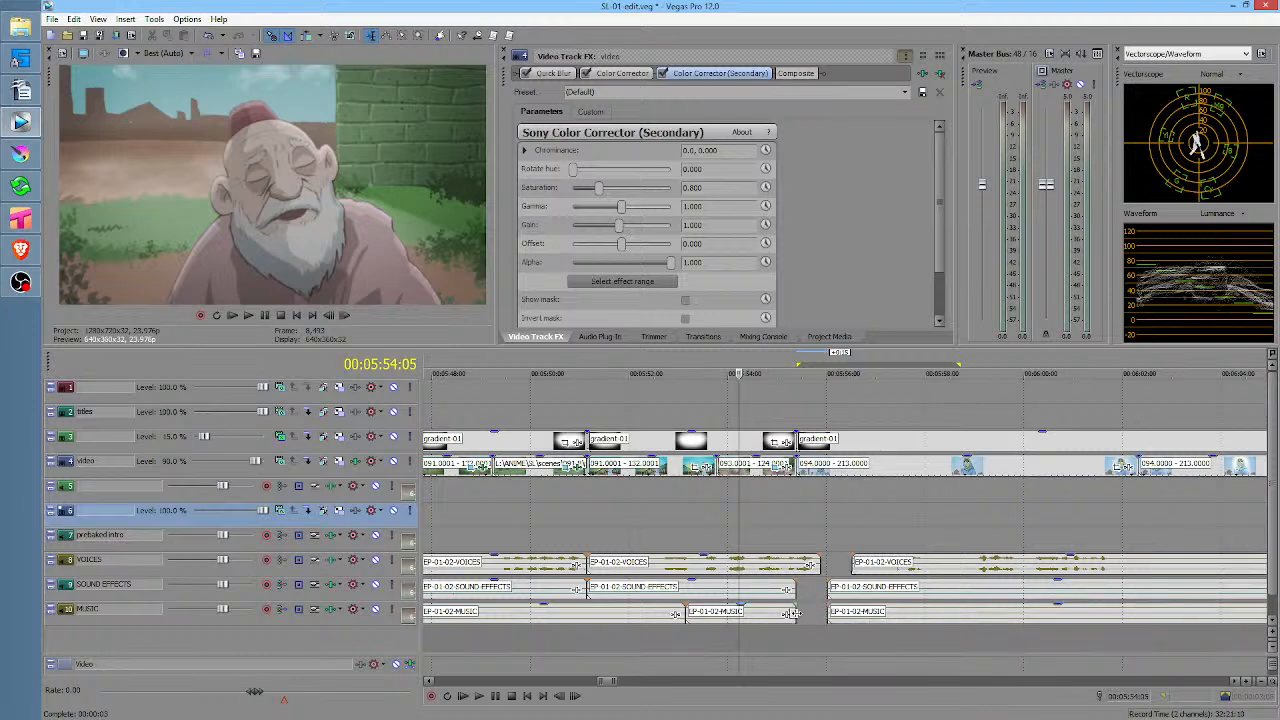
mouse_move(796, 612)
mouse_down()
mouse_move(778, 612)
mouse_move(824, 612)
mouse_move(777, 612)
mouse_up()
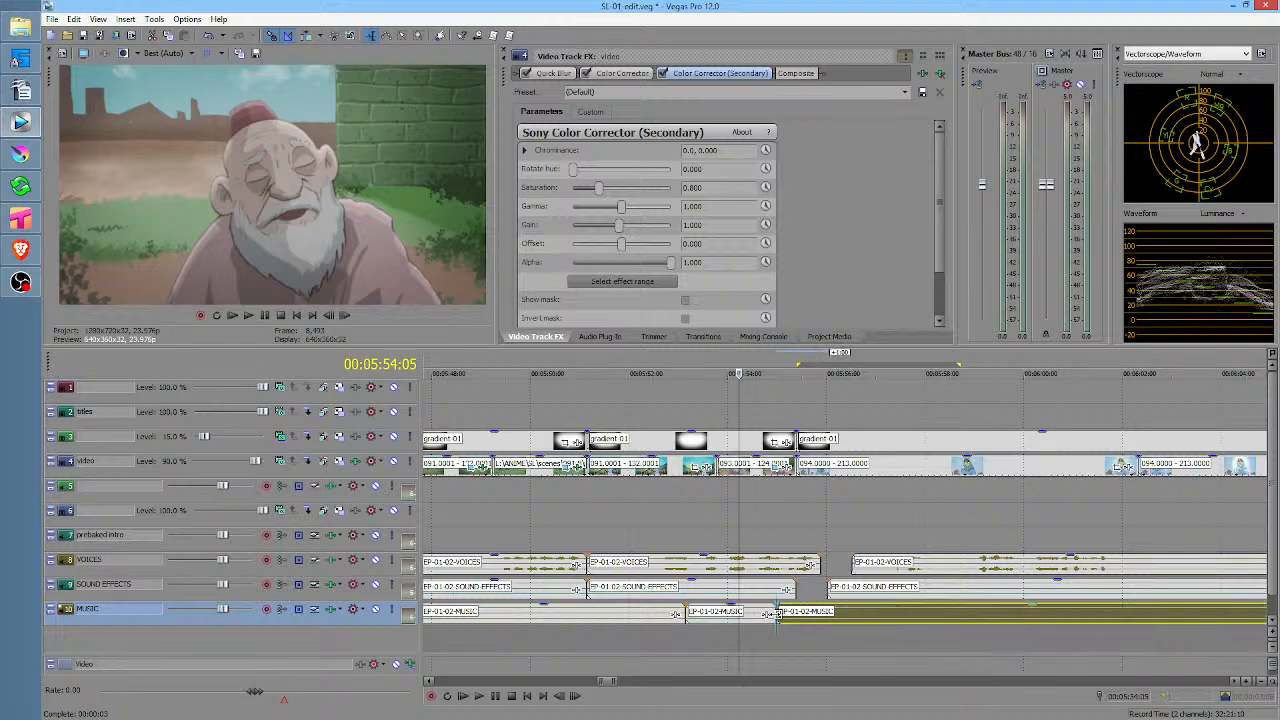
Play the sequence from 5:52:20 and extend the SOUND EFFECTS clip's end by 15 frames up to the following clip
click(670, 521)
key(space)
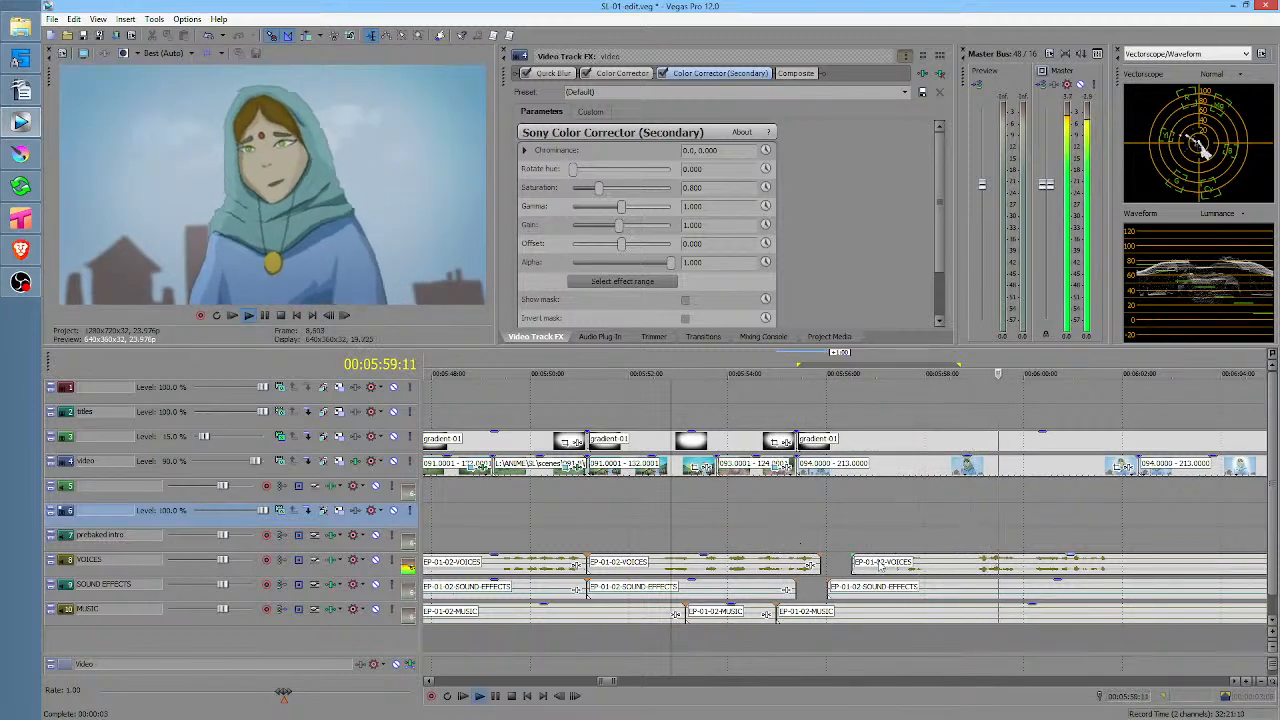
key(space)
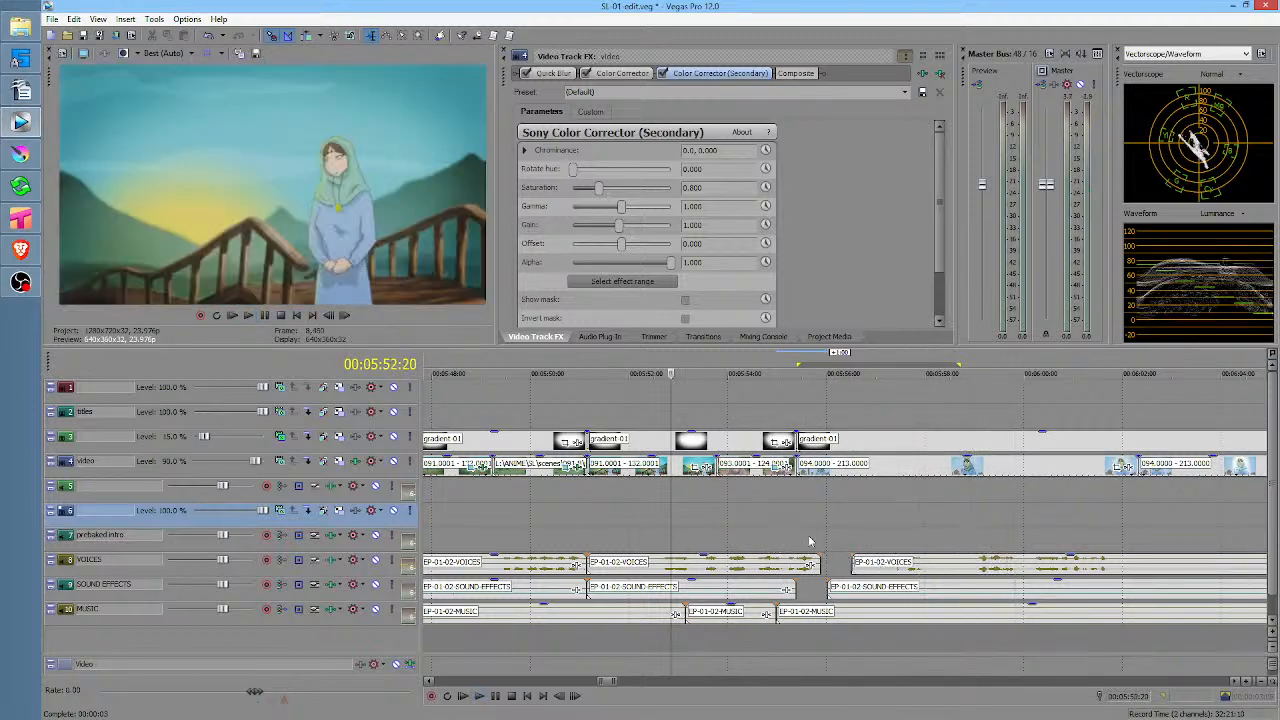
click(792, 589)
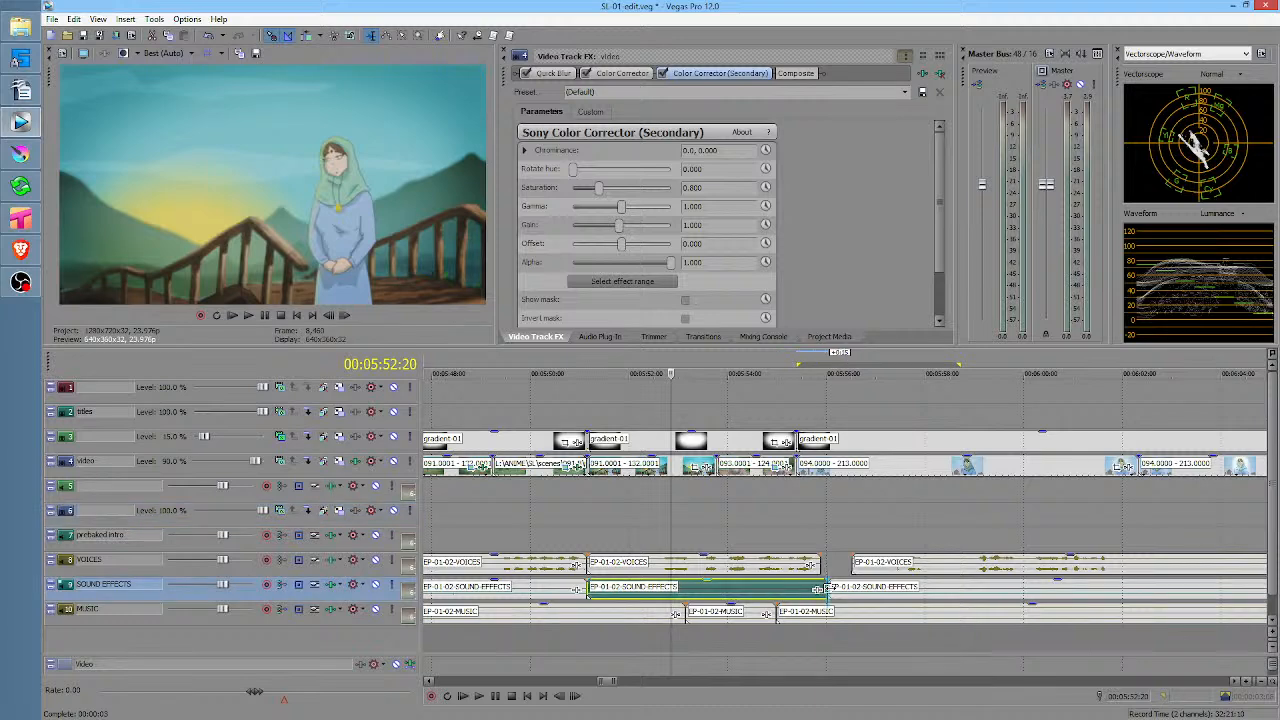
Play the cut from the old man to the woman's shot several times from about 5:54:17, letting it run on to 6:07:18
click(765, 516)
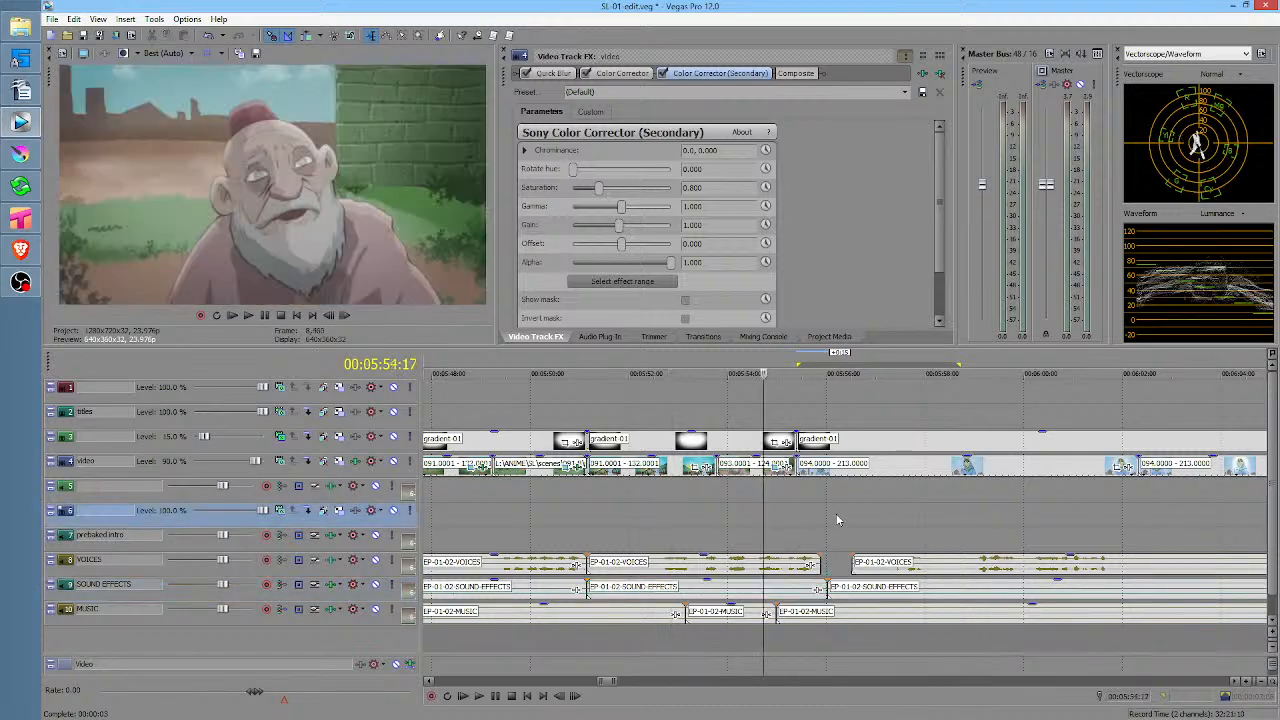
key(space)
key(space)
key(space)
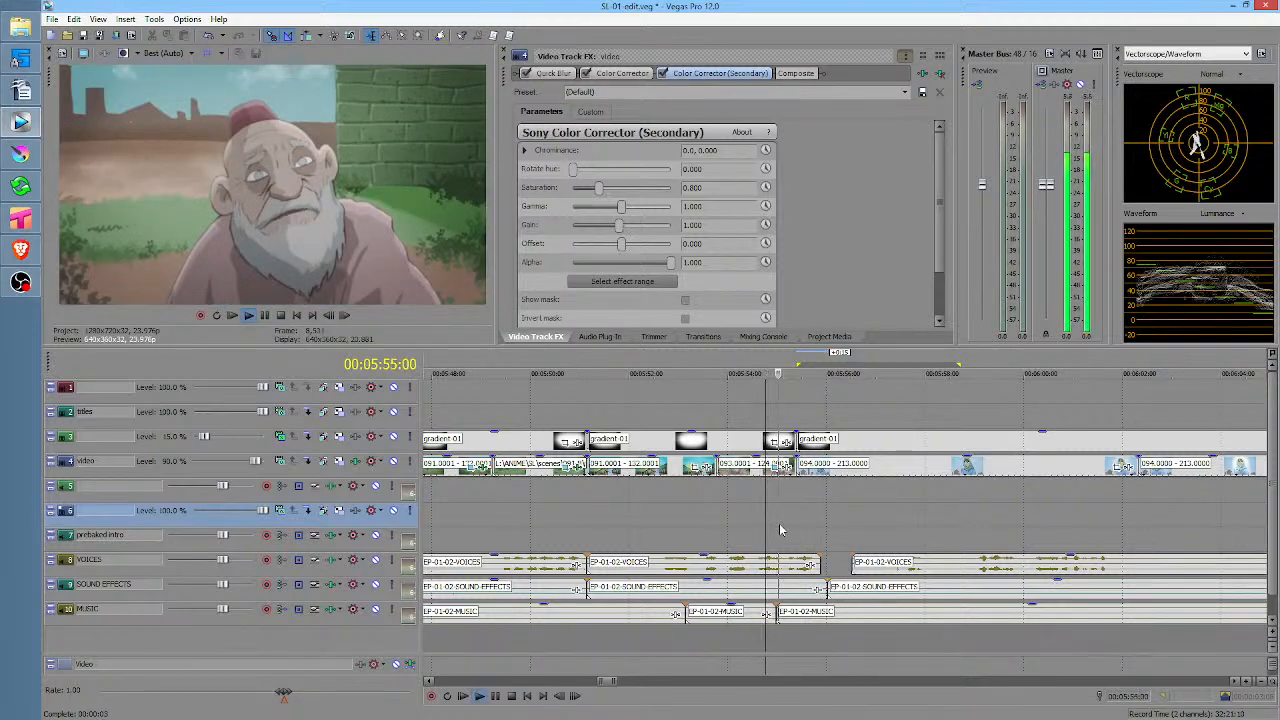
key(space)
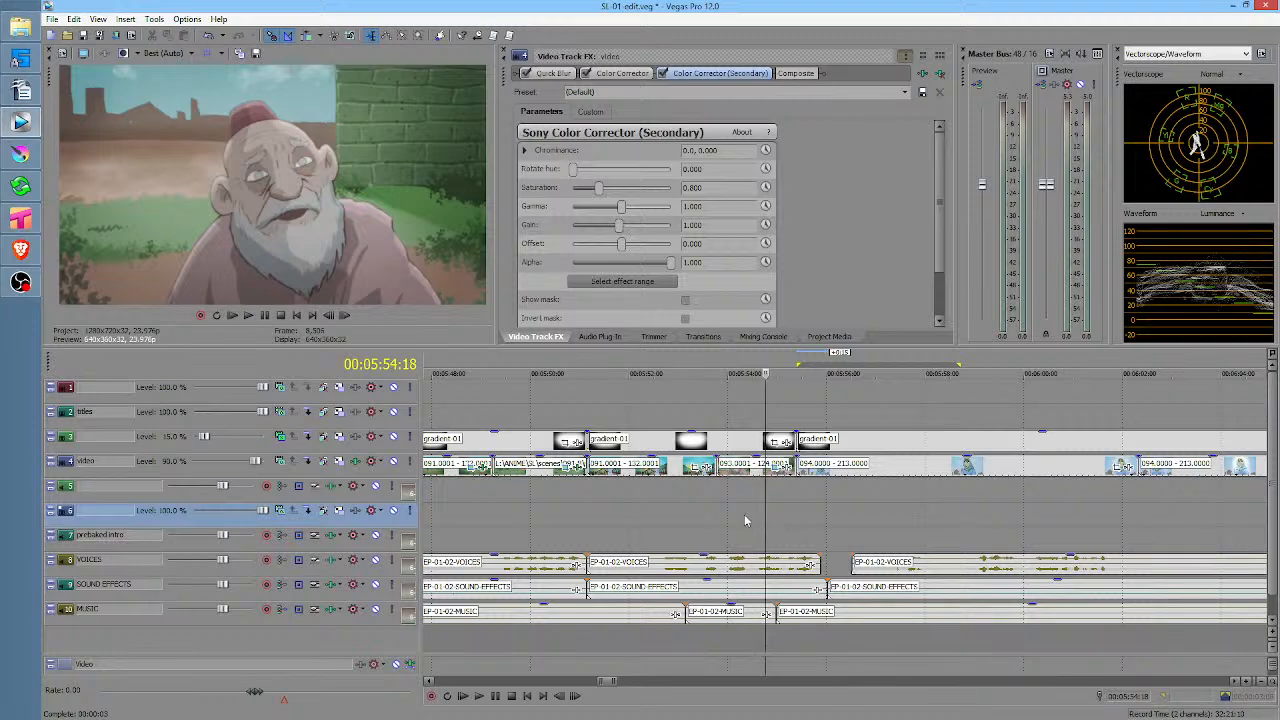
click(744, 520)
key(space)
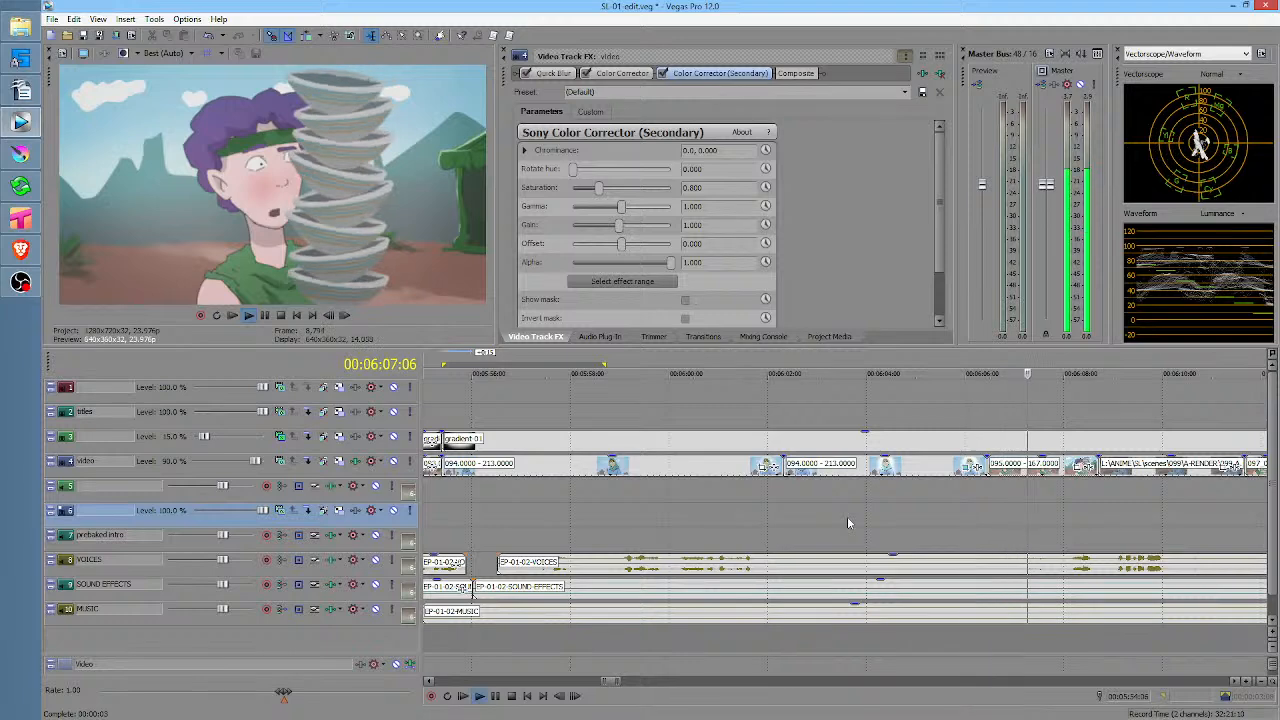
key(Return)
Play the shots from 6:03:17 and around 6:08 and split the VOICES clip at 6:06:10, where the 095 clip begins
middle_click(922, 514)
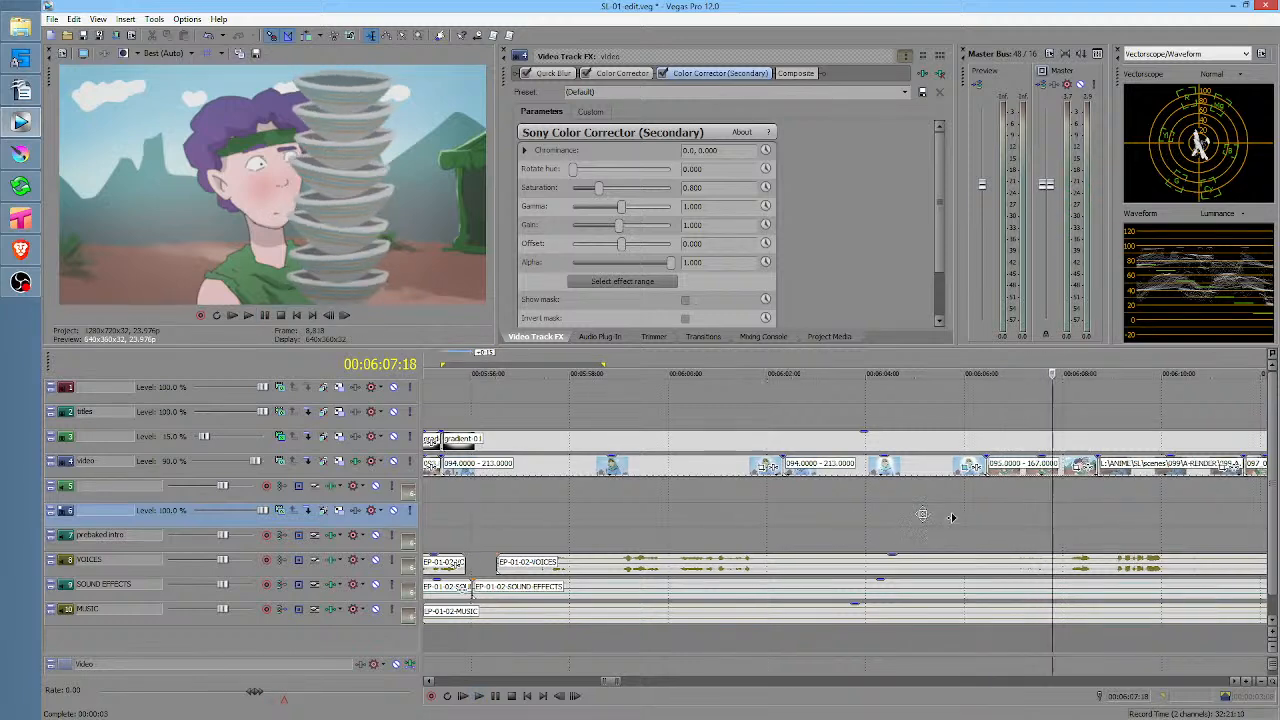
click(725, 514)
key(space)
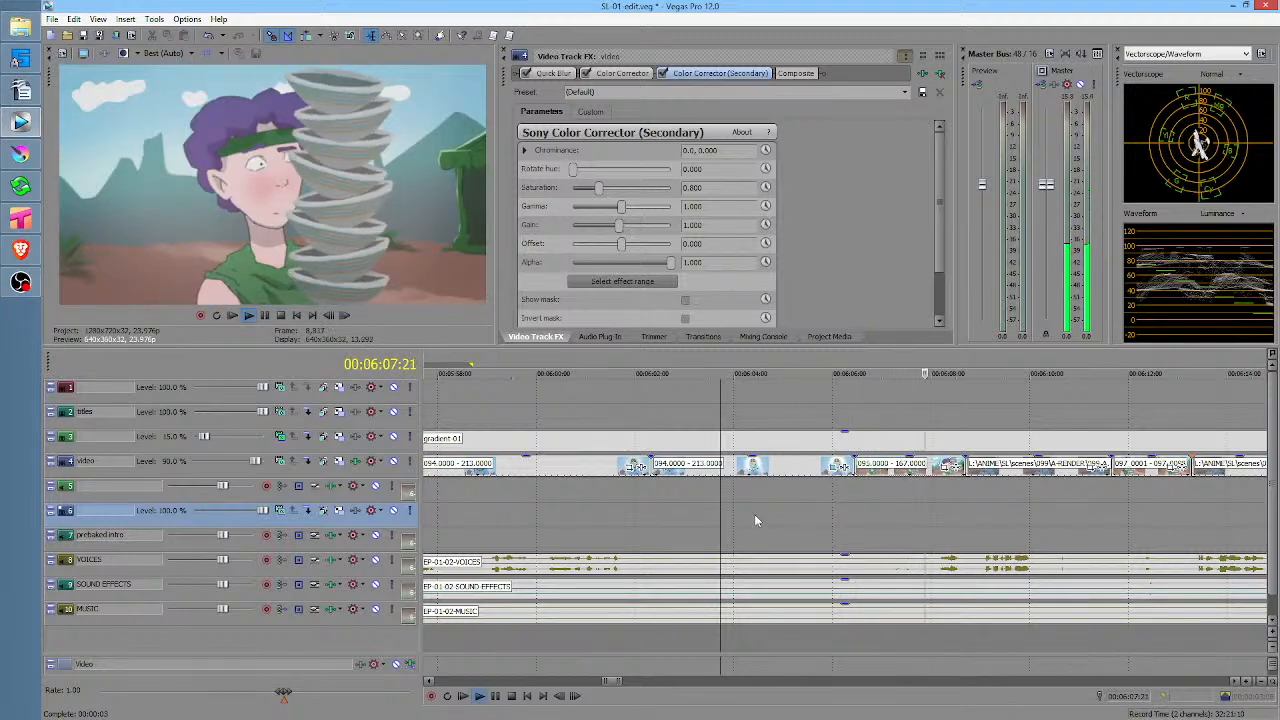
key(space)
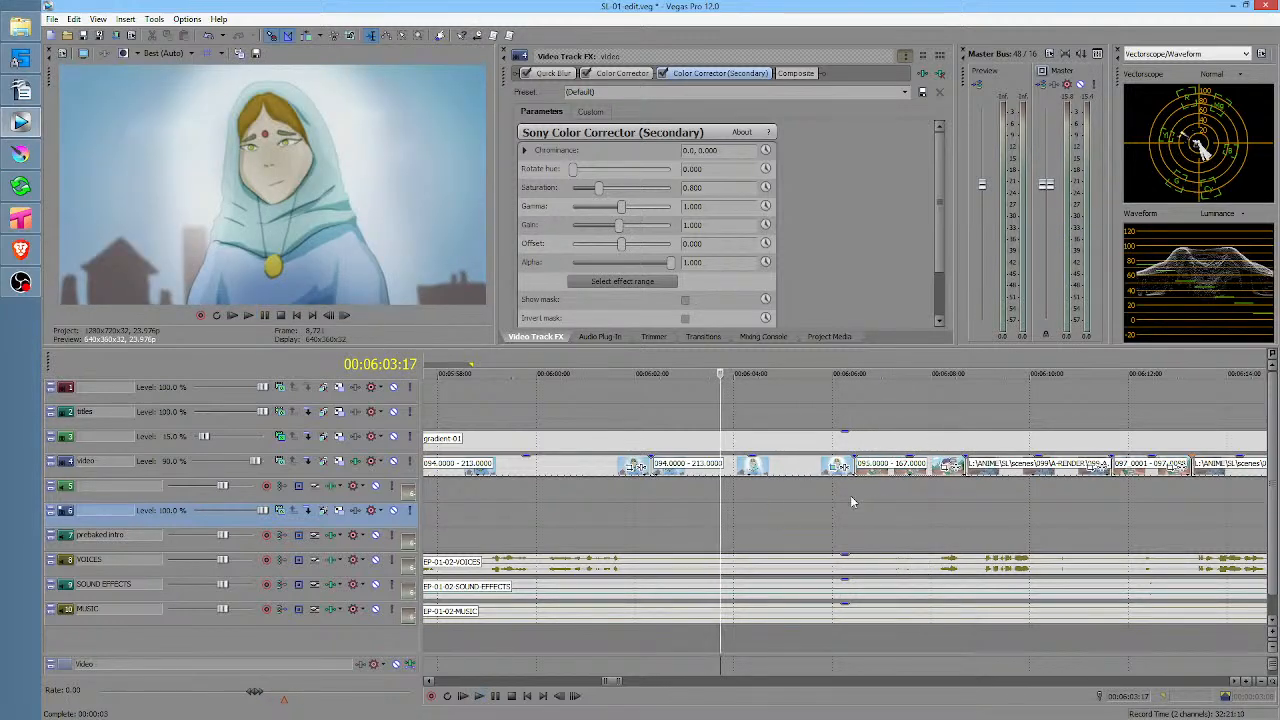
click(936, 543)
key(space)
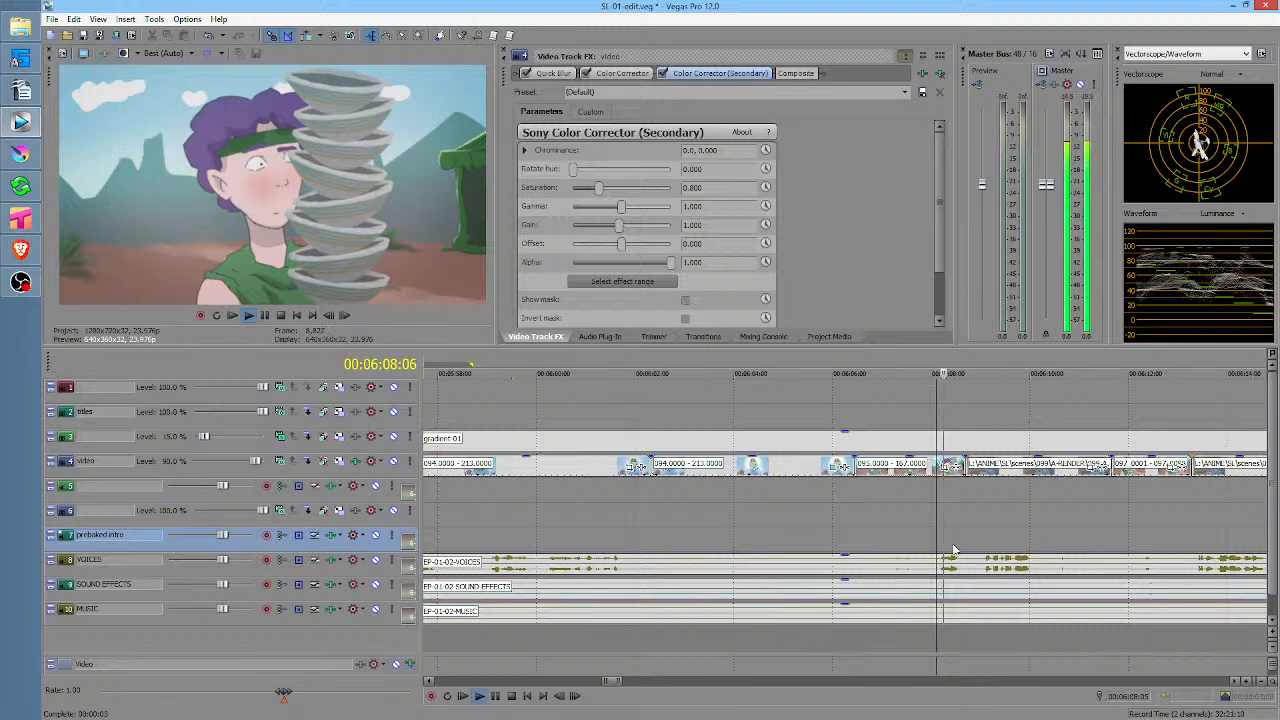
click(862, 543)
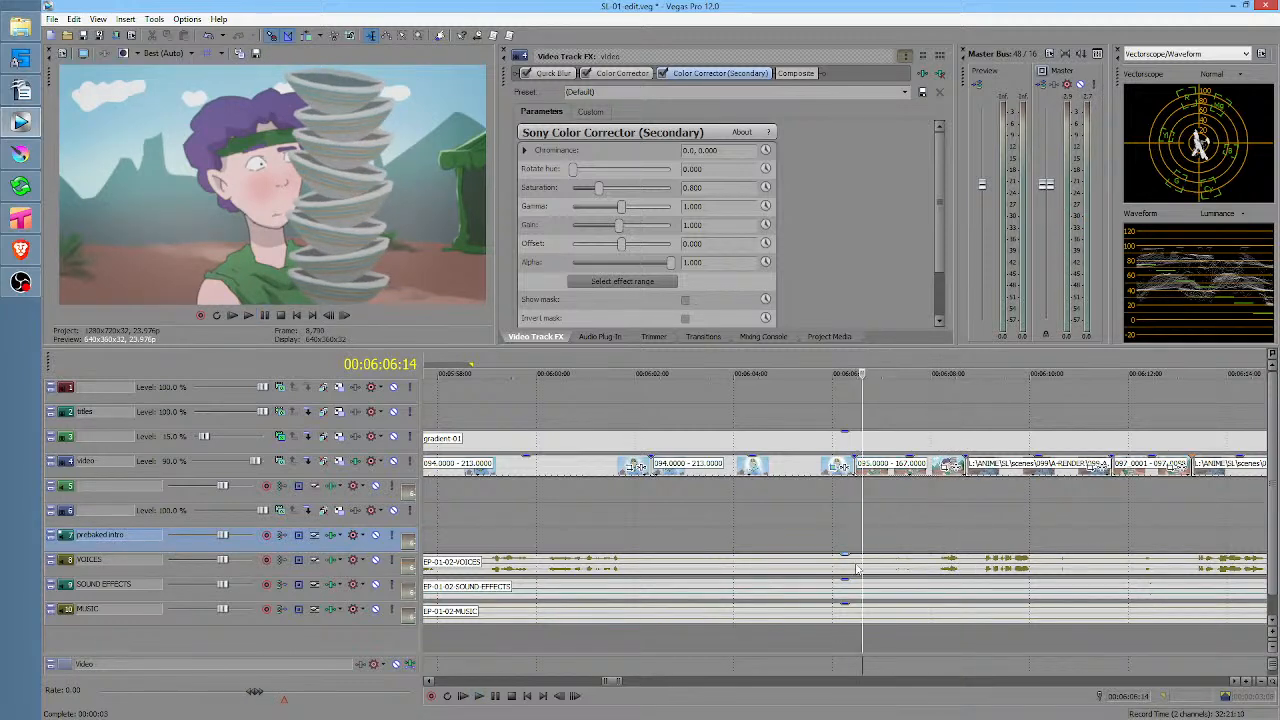
click(855, 566)
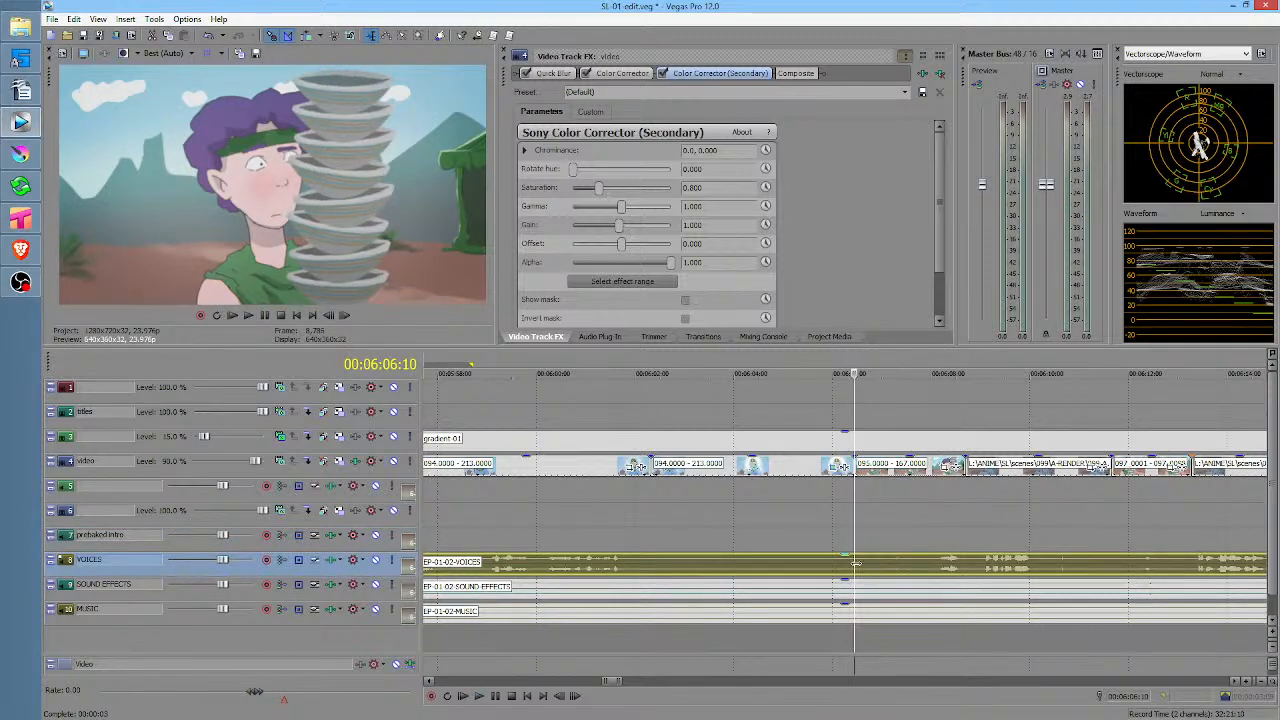
key(s)
Play on from 6:06:10 and split the VOICES clip again at 6:07:21, just before the next spoken line
key(space)
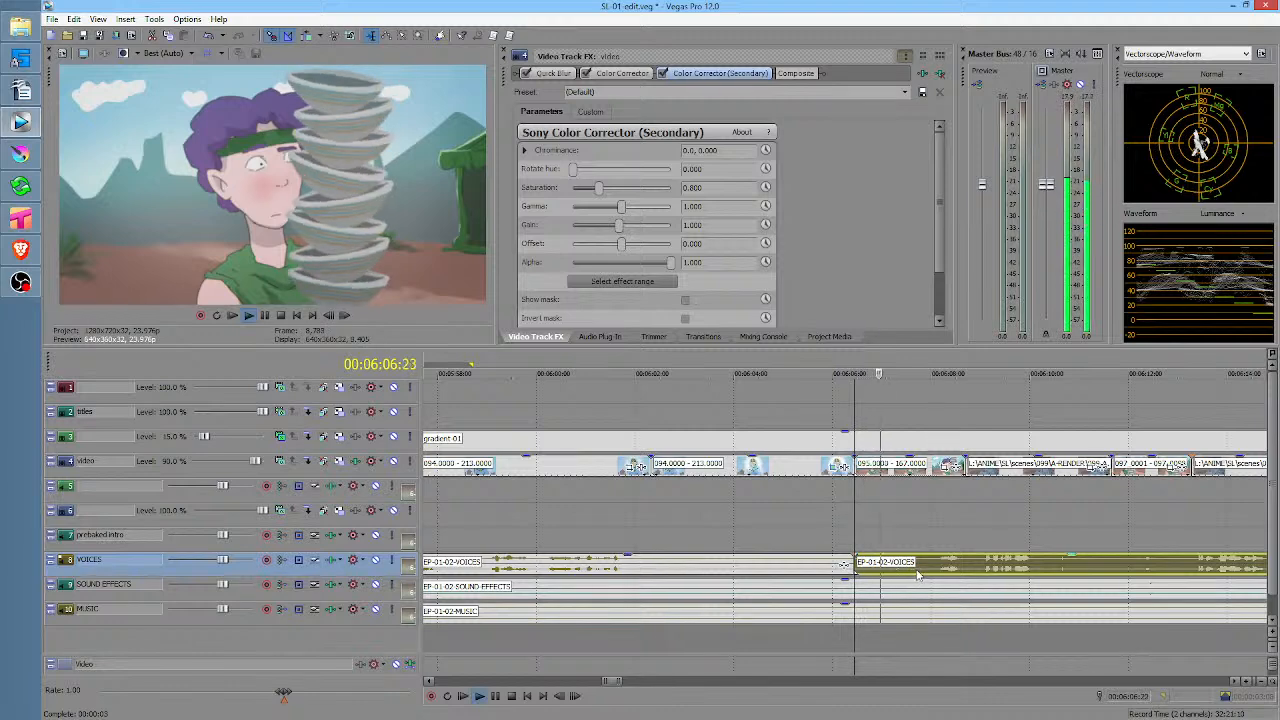
key(space)
click(926, 567)
key(s)
Play the sequence from 6:05:10 across both new VOICES splits and into the shot with the monkey
scroll(902, 515, up, 2)
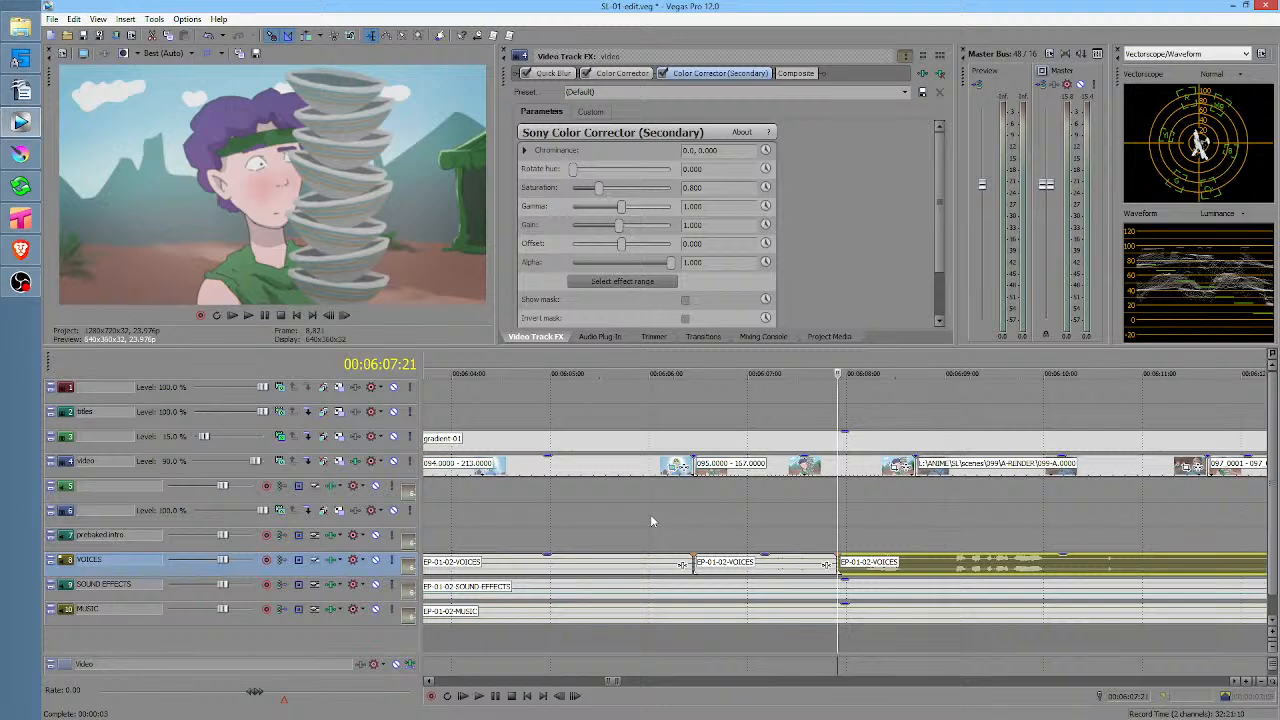
click(594, 518)
key(space)
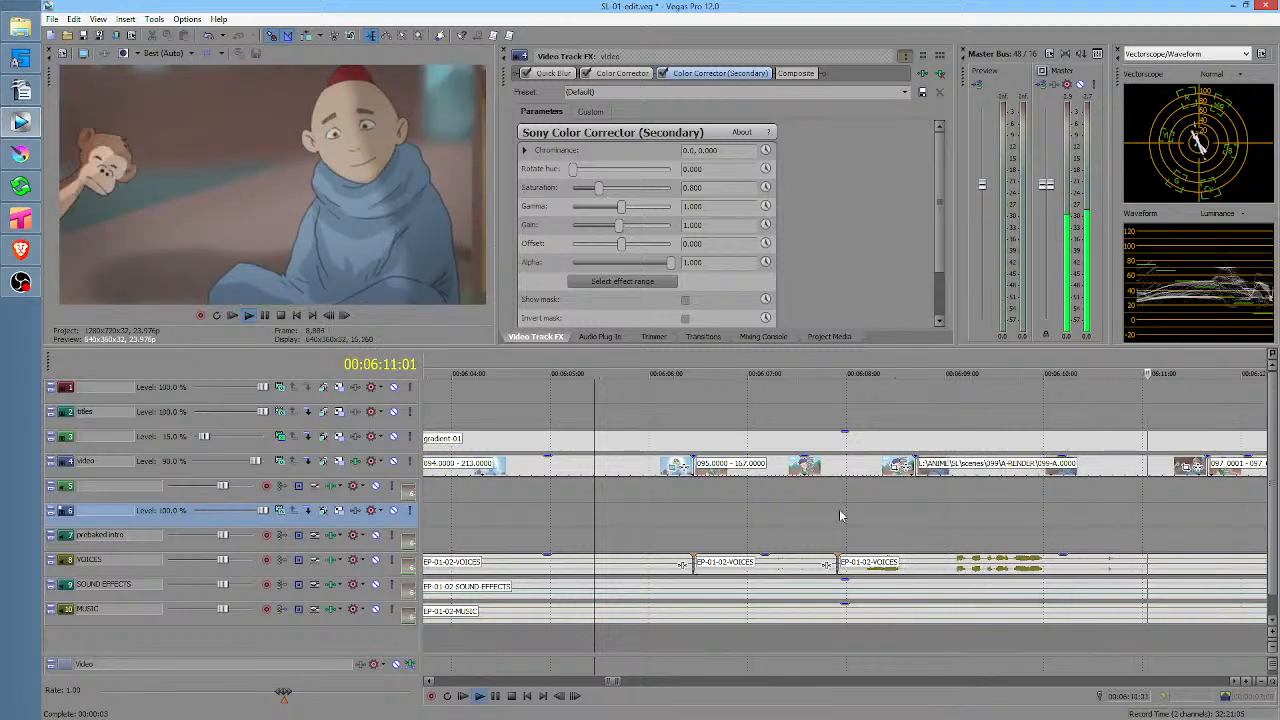
key(space)
scroll(830, 510, down, 3)
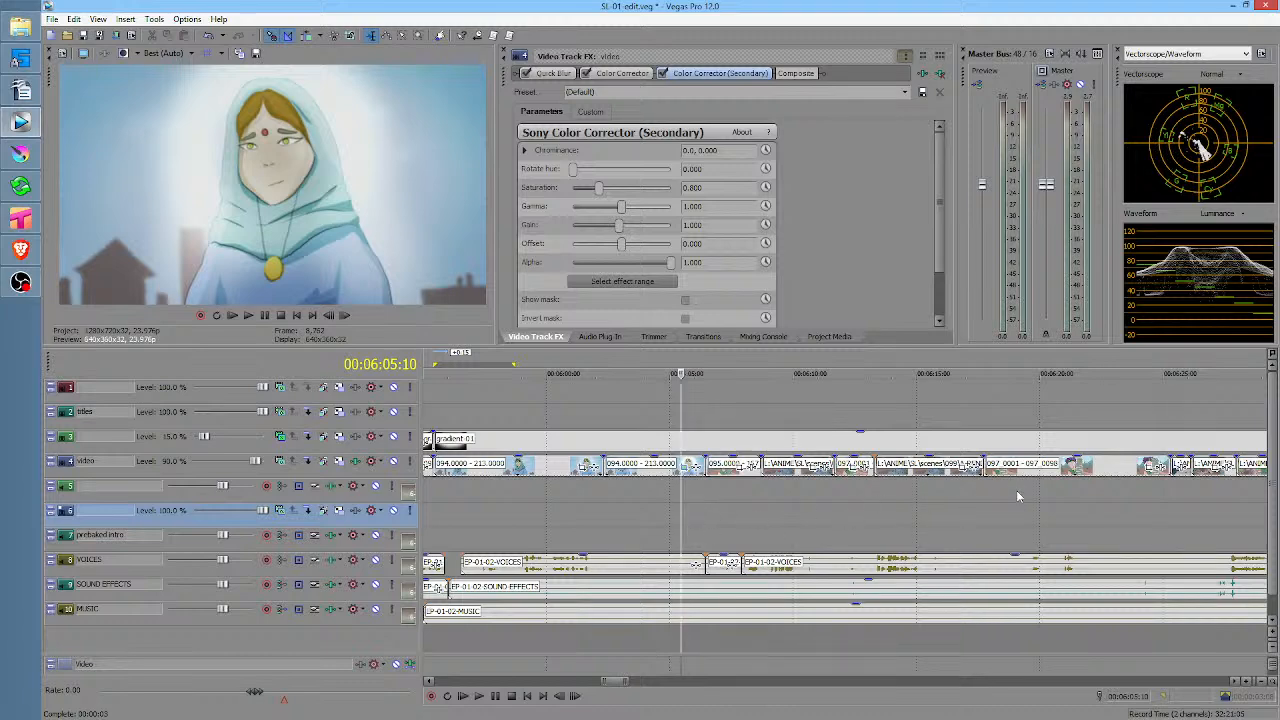
Examine how the cut clips are arranged across the episode, down to the cut around 5:54:23
scroll(1000, 500, down, 5)
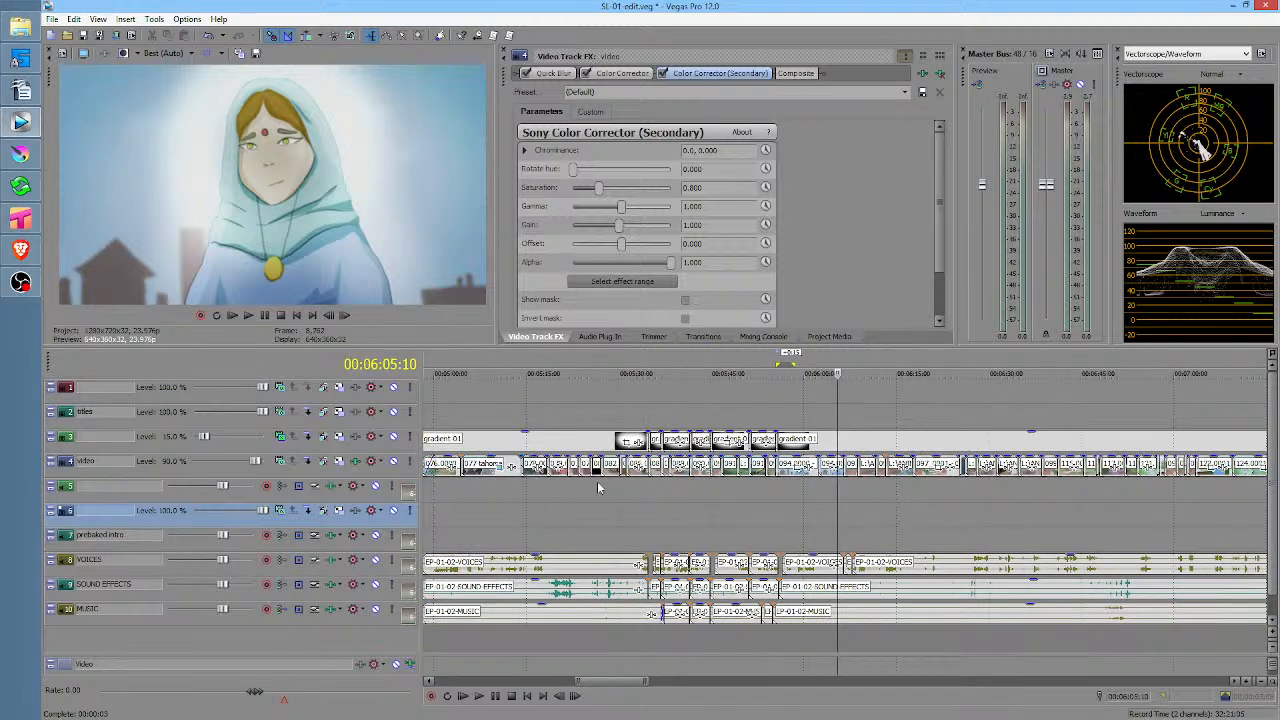
click(802, 520)
scroll(803, 519, up, 2)
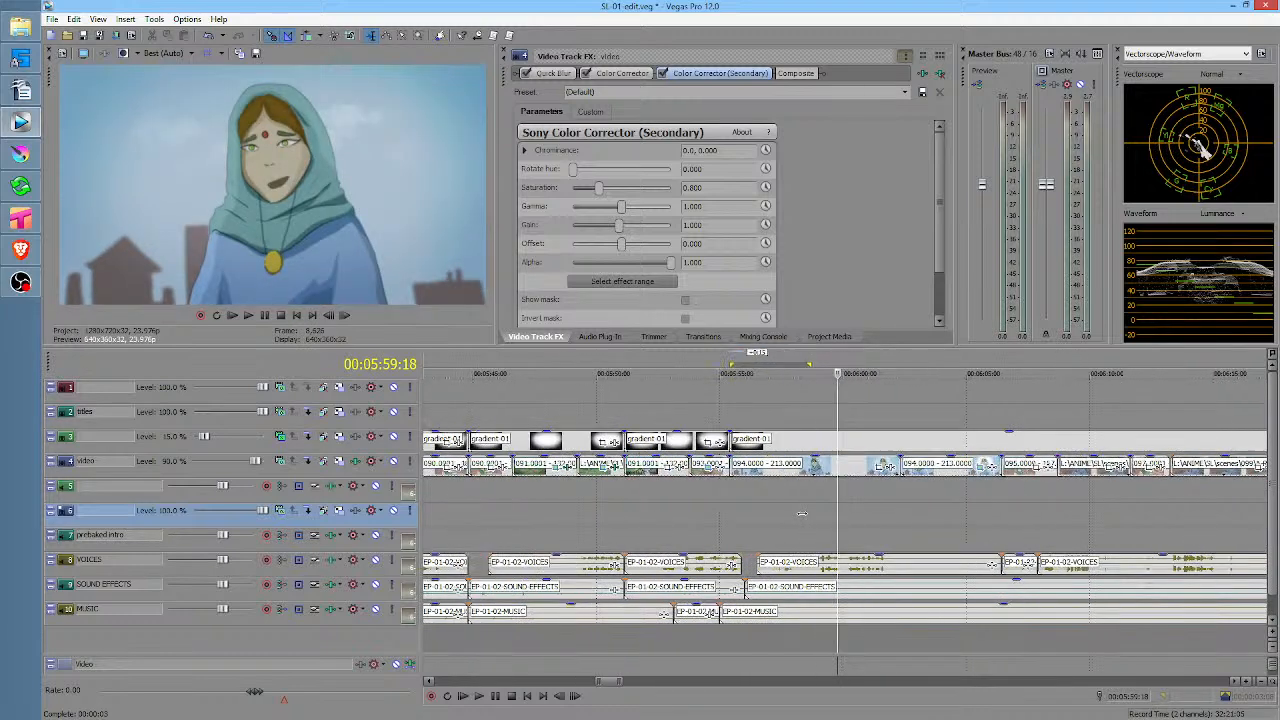
scroll(855, 514, down, 1)
scroll(846, 514, down, 1)
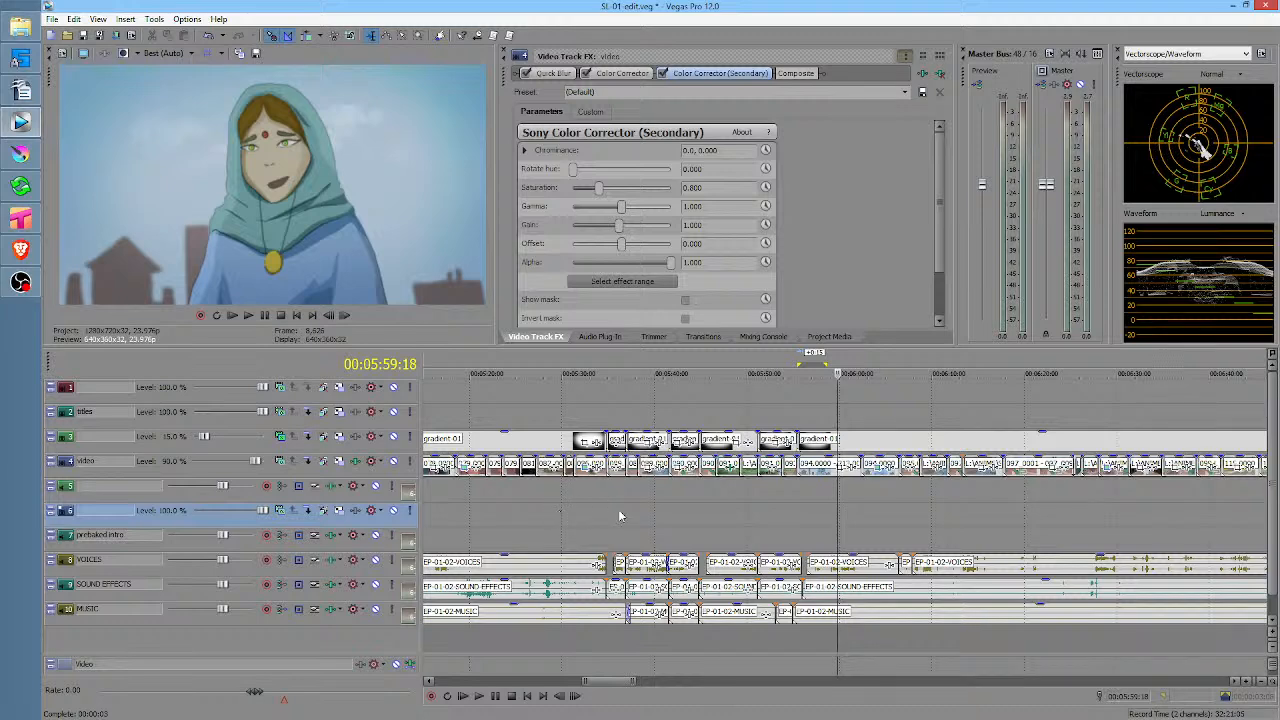
click(791, 505)
scroll(791, 505, up, 5)
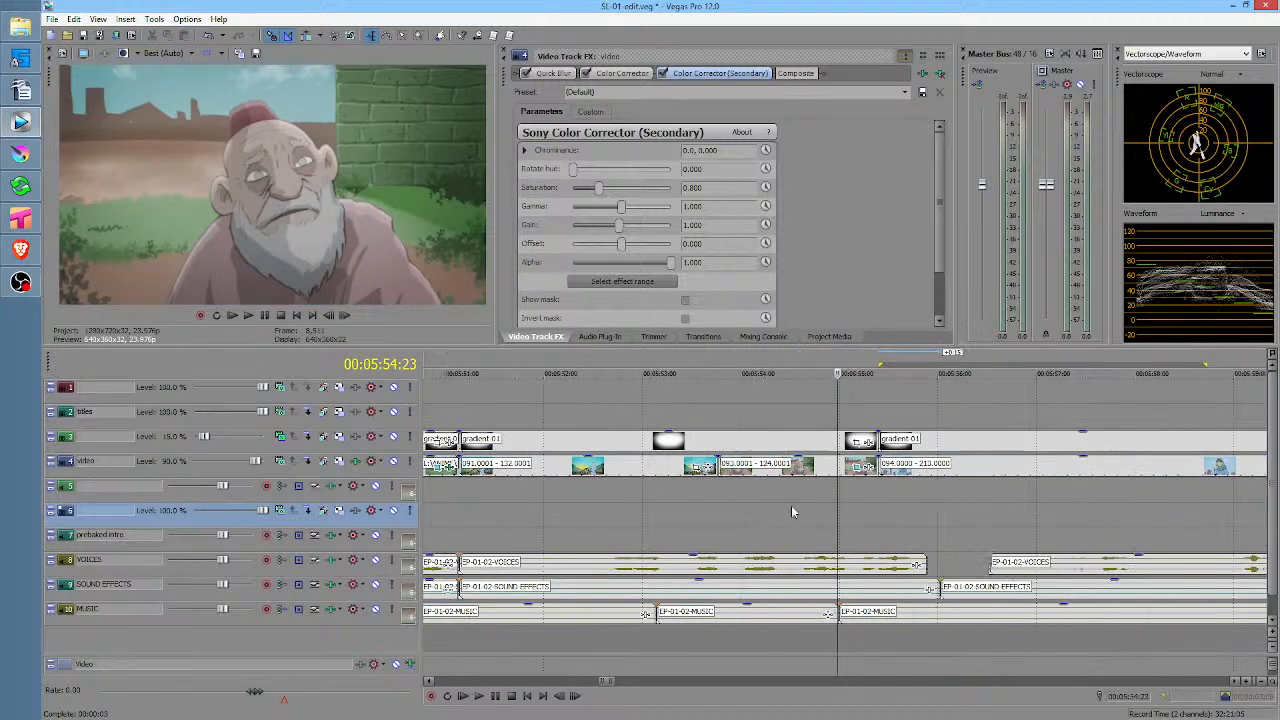
scroll(826, 510, down, 2)
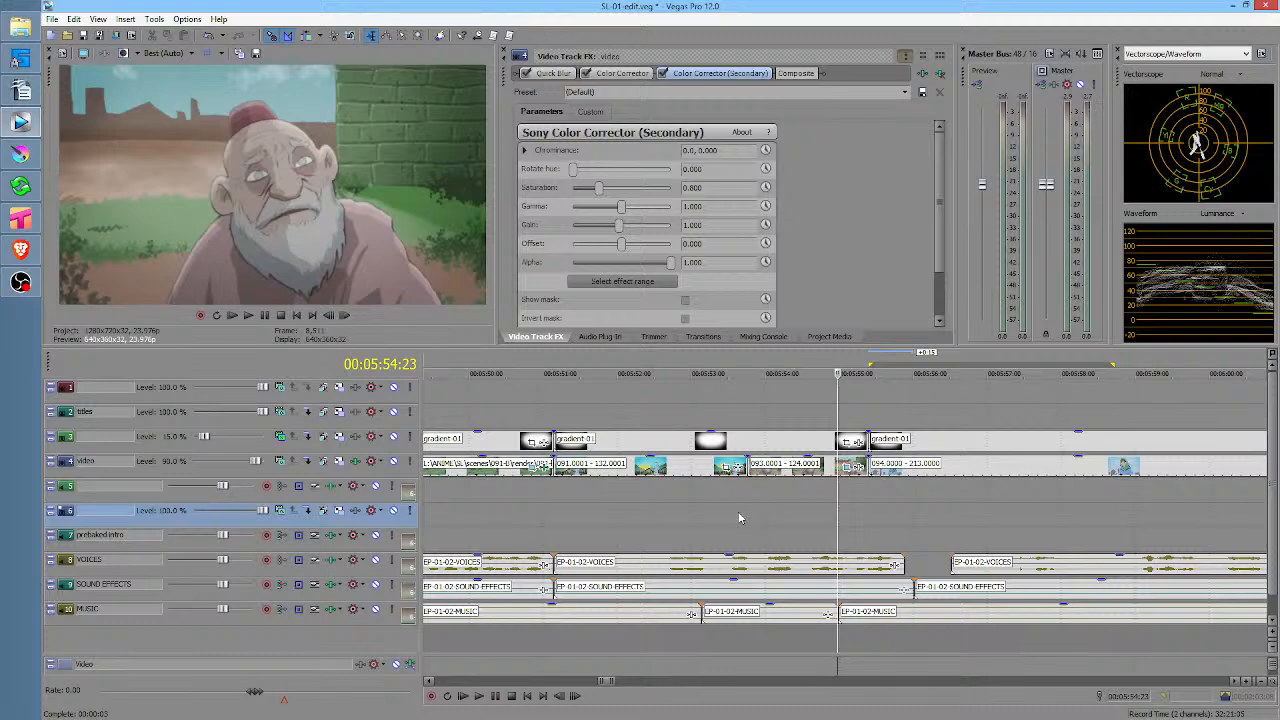
Mark the one-second range from 5:54:14 to 5:55:14 across the cut to the woman's shot and examine how the clips overlap there
drag(738, 514, 945, 512)
click(854, 515)
scroll(854, 515, up, 3)
scroll(945, 525, down, 3)
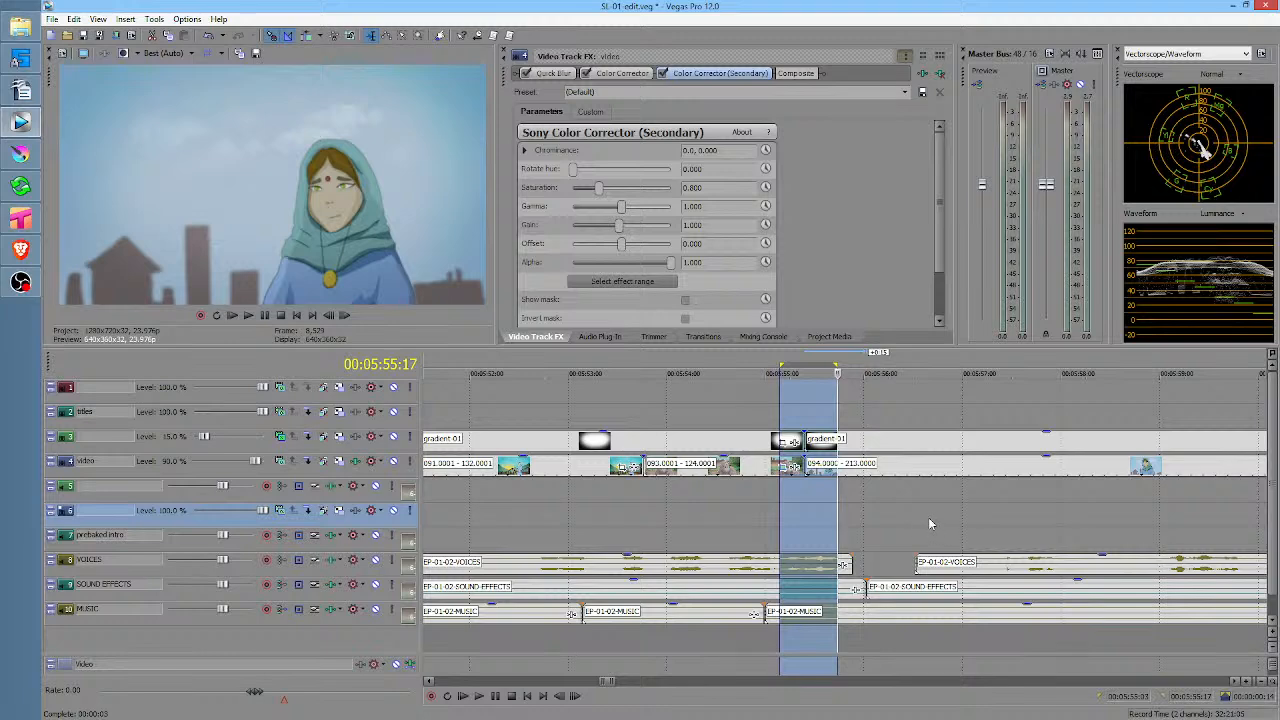
click(805, 512)
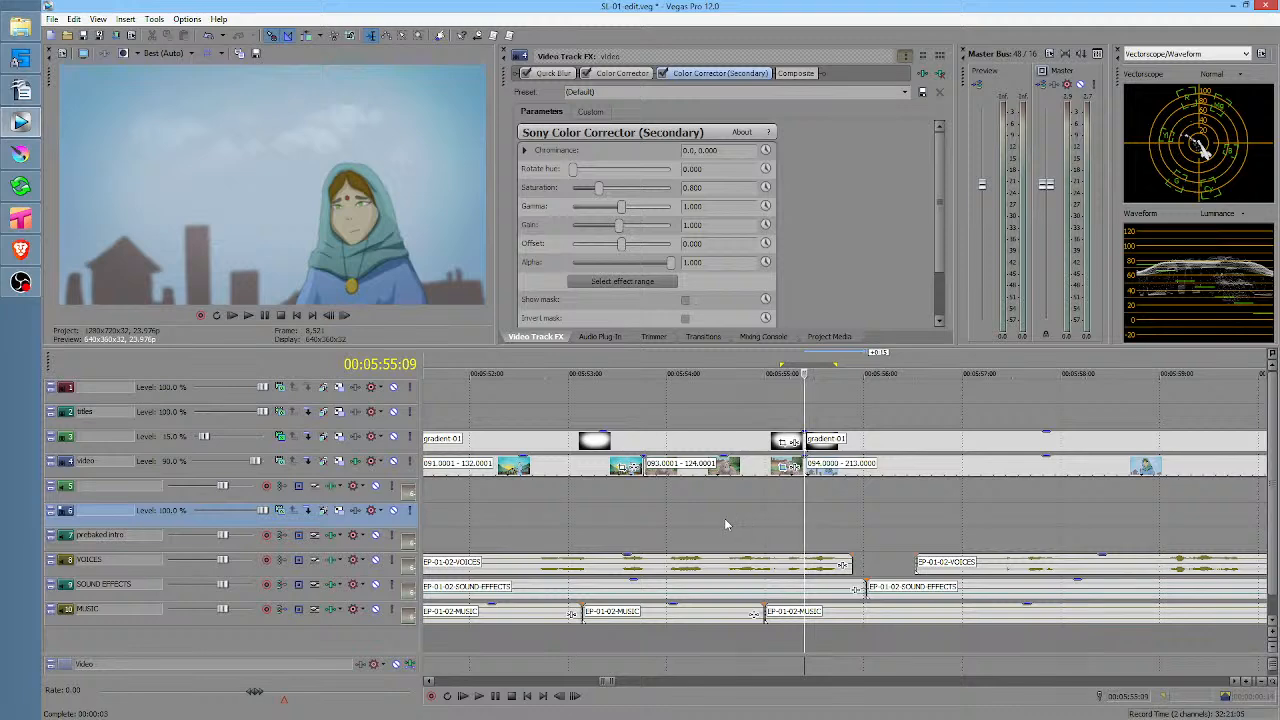
drag(725, 521, 824, 513)
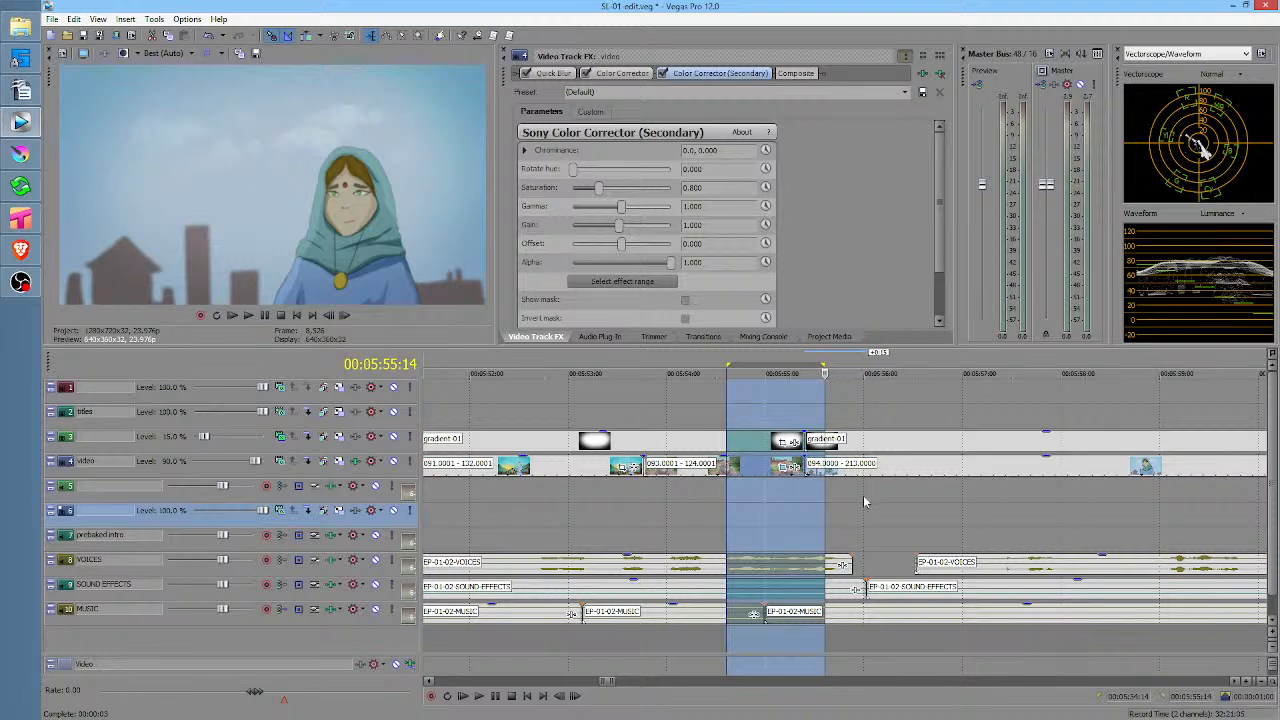
scroll(888, 510, down, 4)
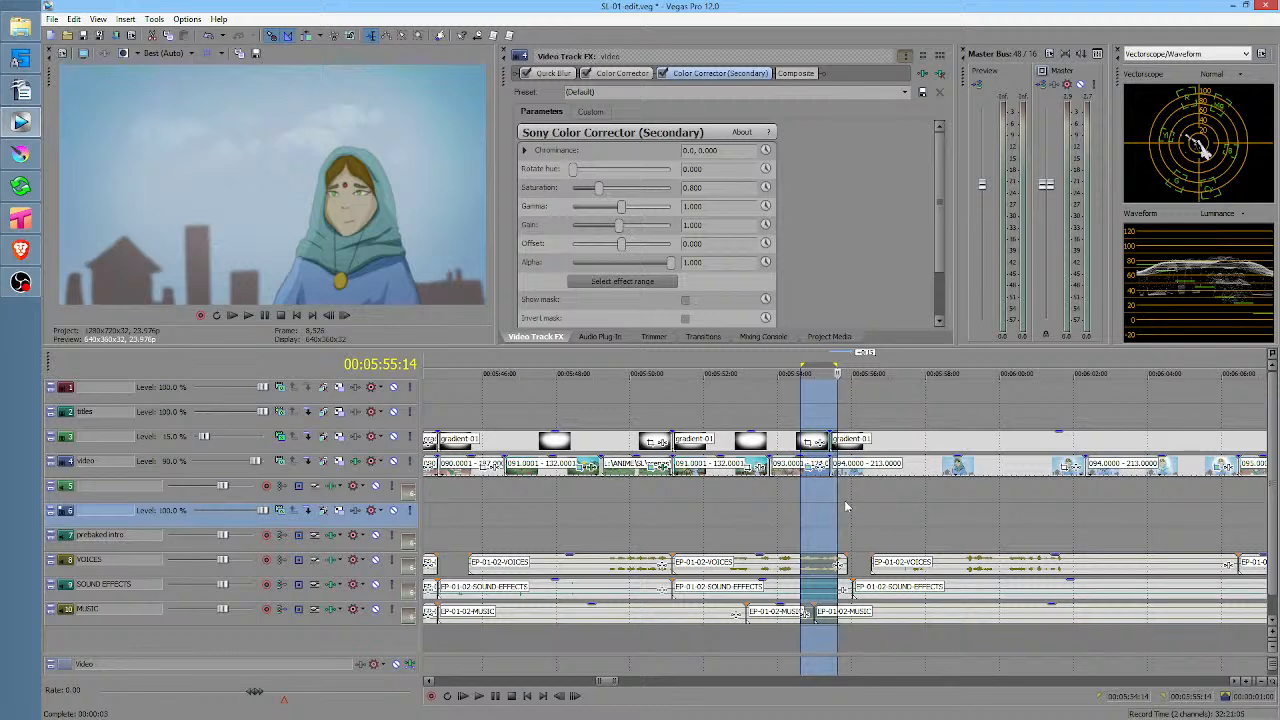
scroll(843, 497, up, 4)
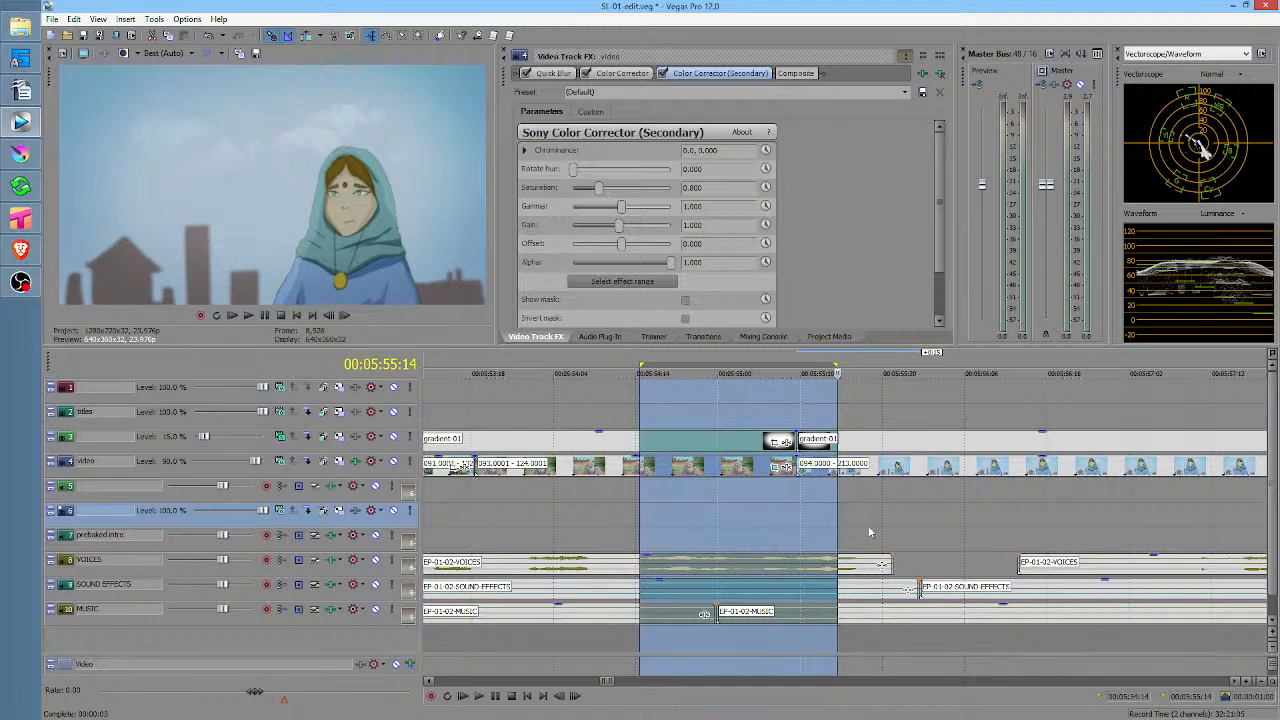
Play the cut from 5:54:20 and extend the start of the MUSIC clip under it back to 5:54:14
click(690, 508)
key(space)
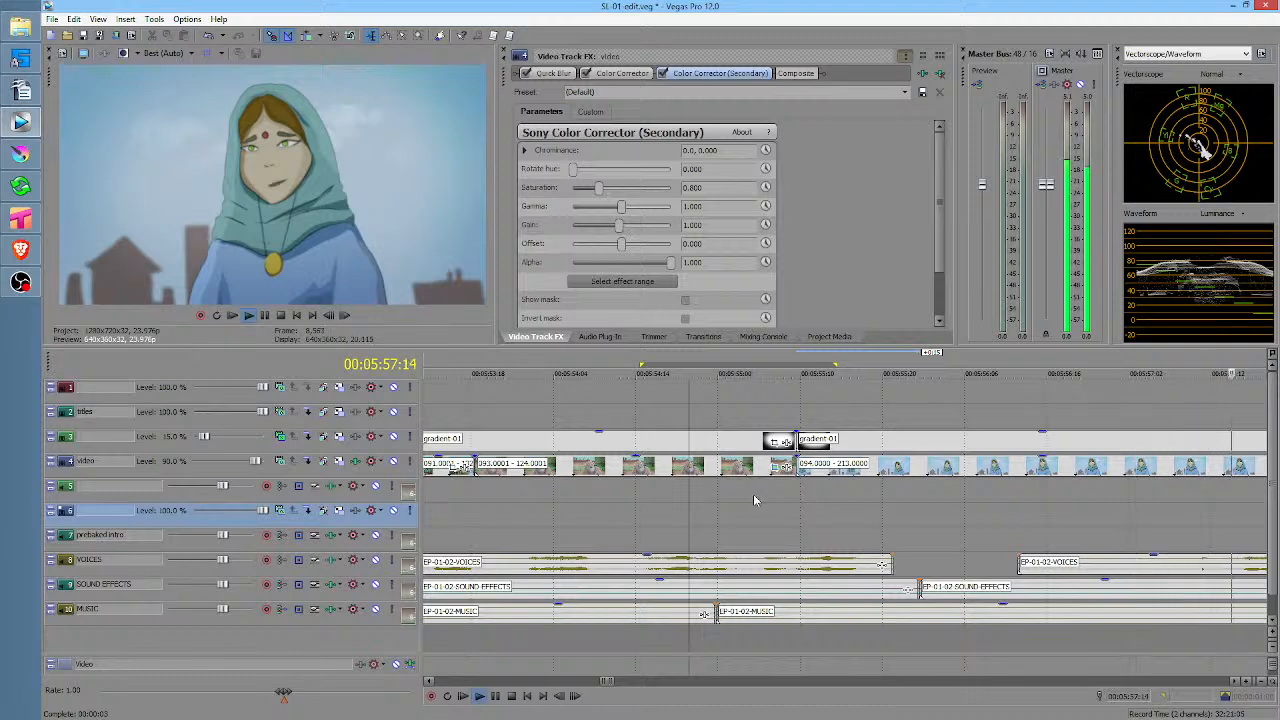
key(space)
key(space)
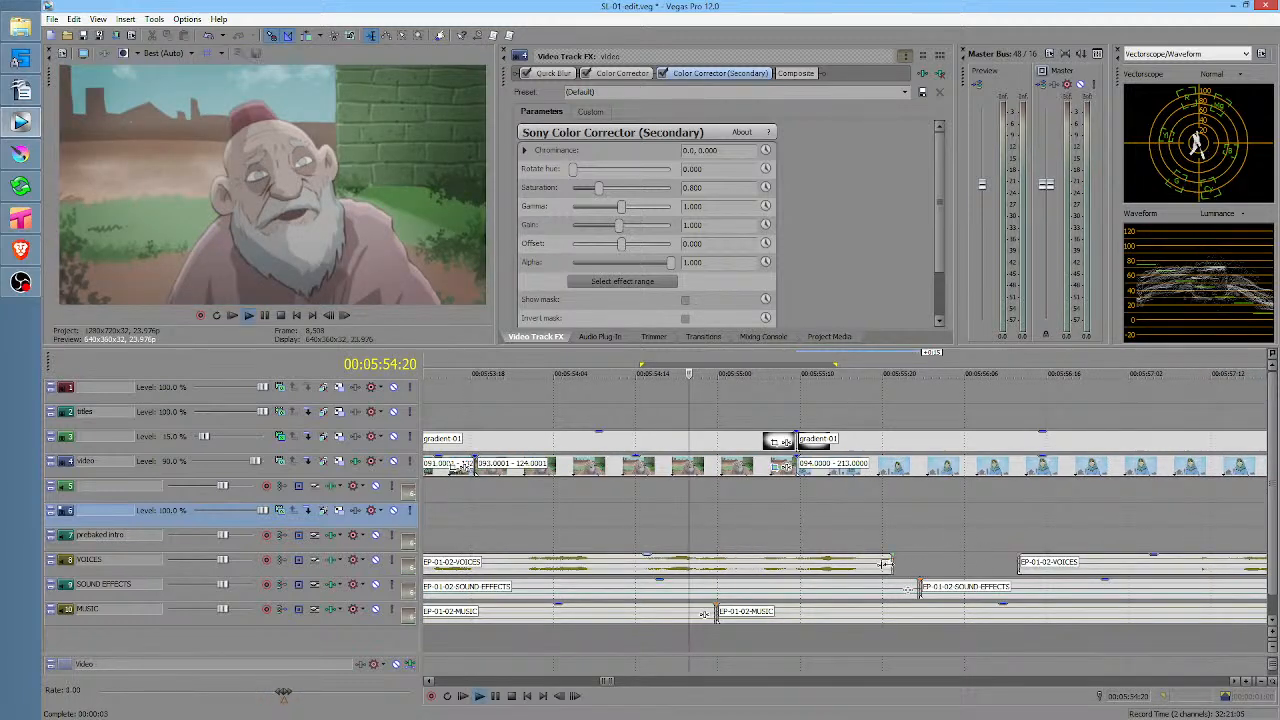
key(space)
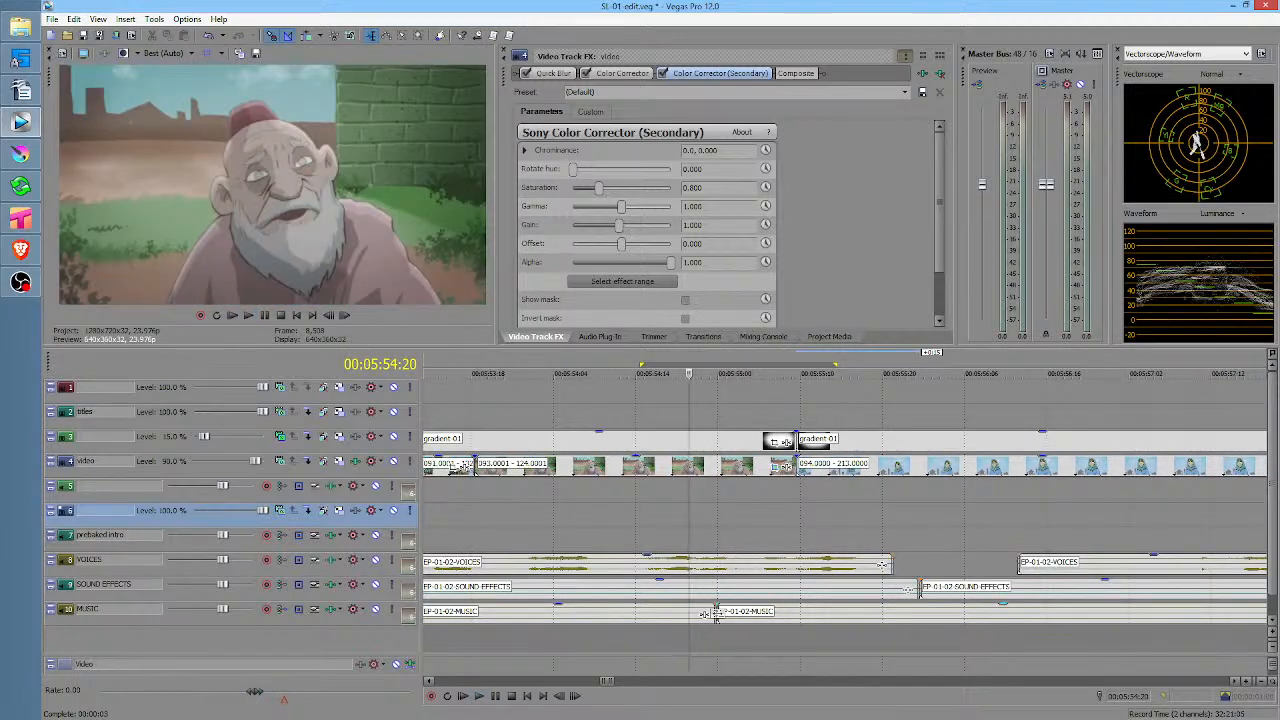
drag(706, 614, 641, 614)
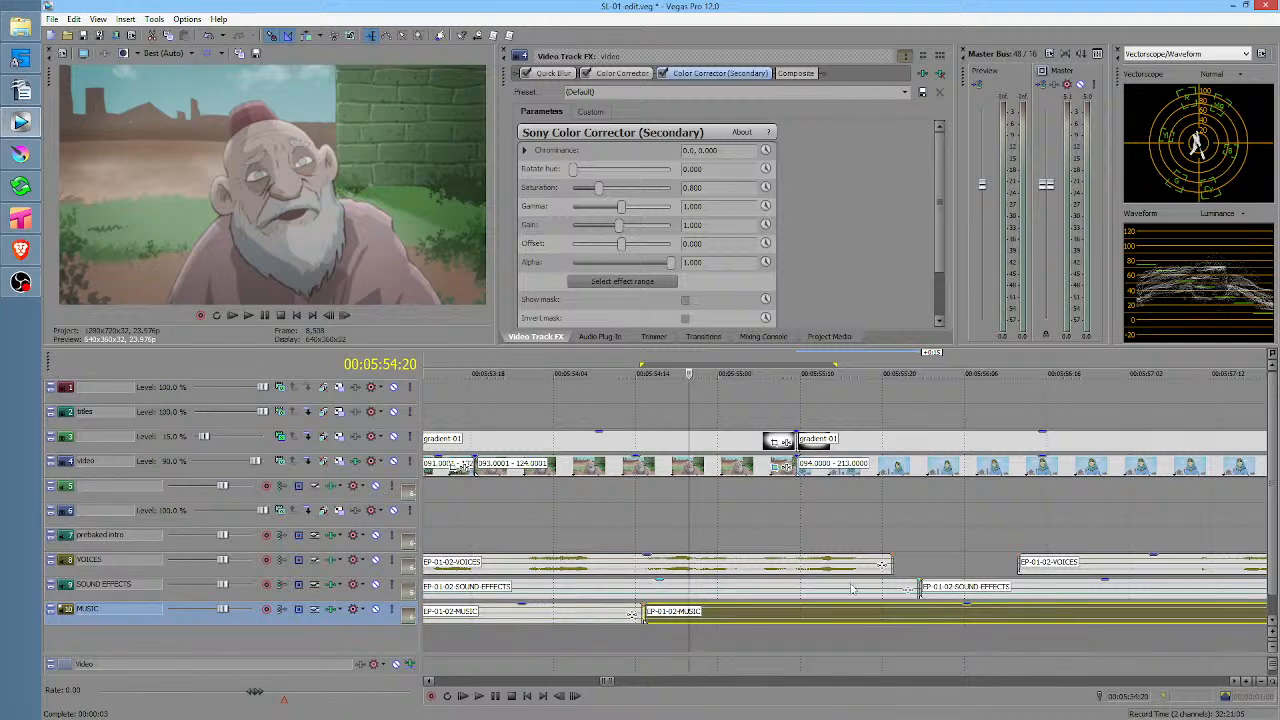
Play the adjusted cut from 5:54:05, and replay the woman's shot from 5:58:08 up to 6:04:10
click(566, 520)
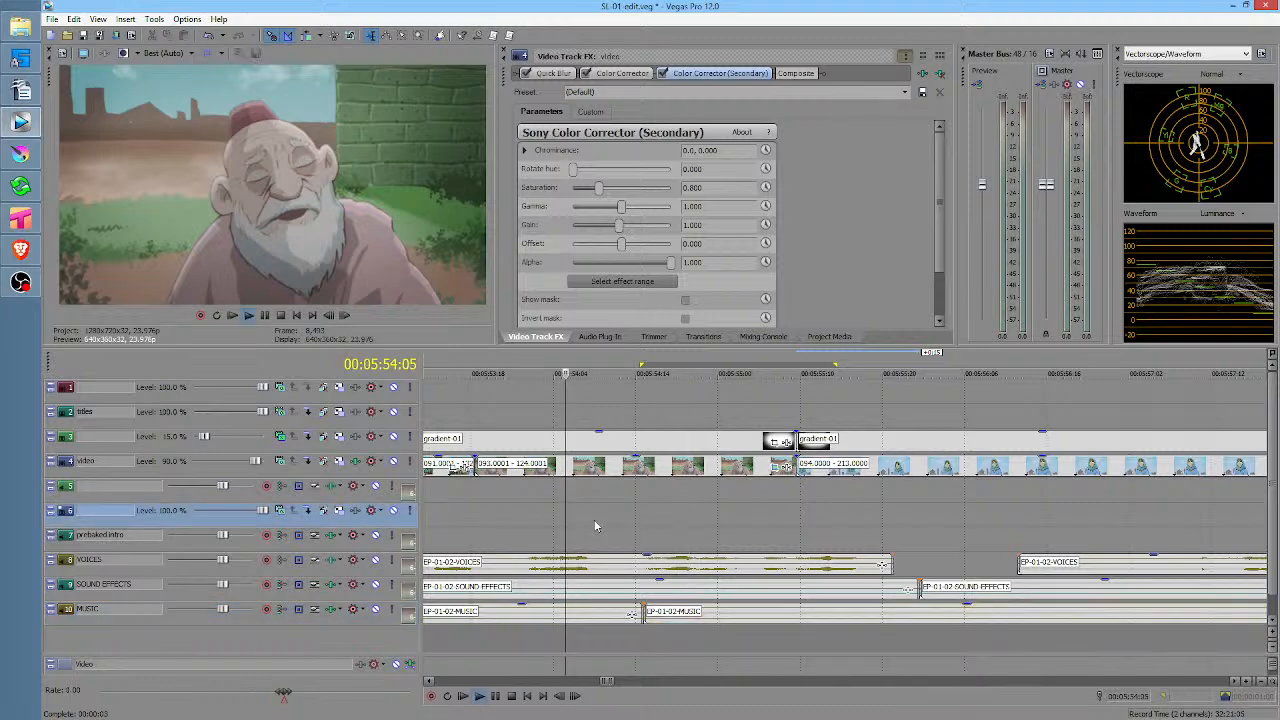
key(space)
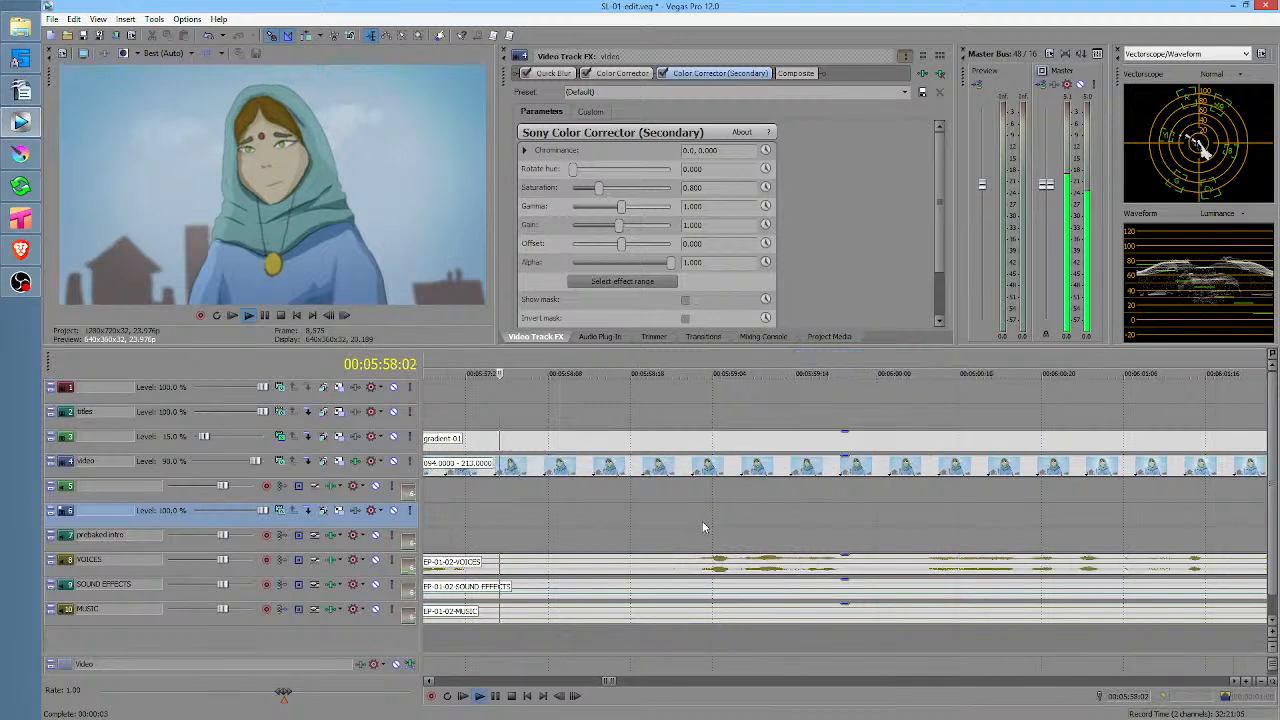
scroll(790, 516, down, 5)
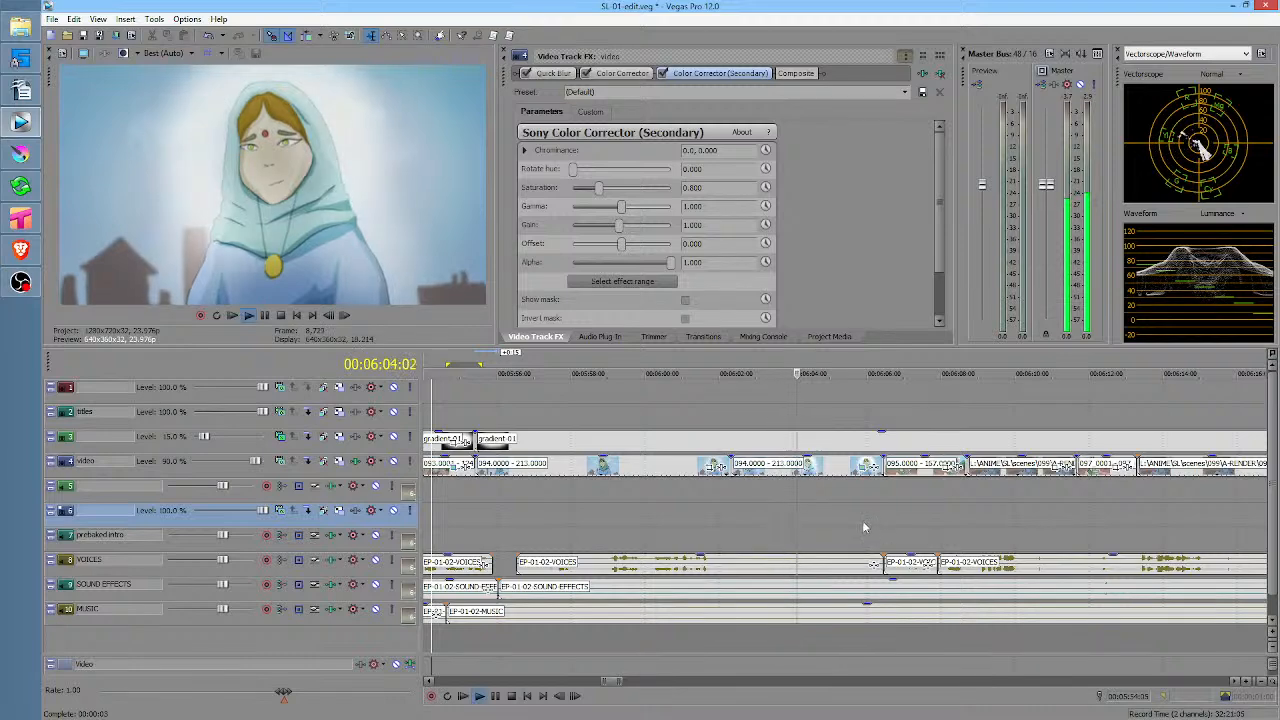
key(space)
click(813, 530)
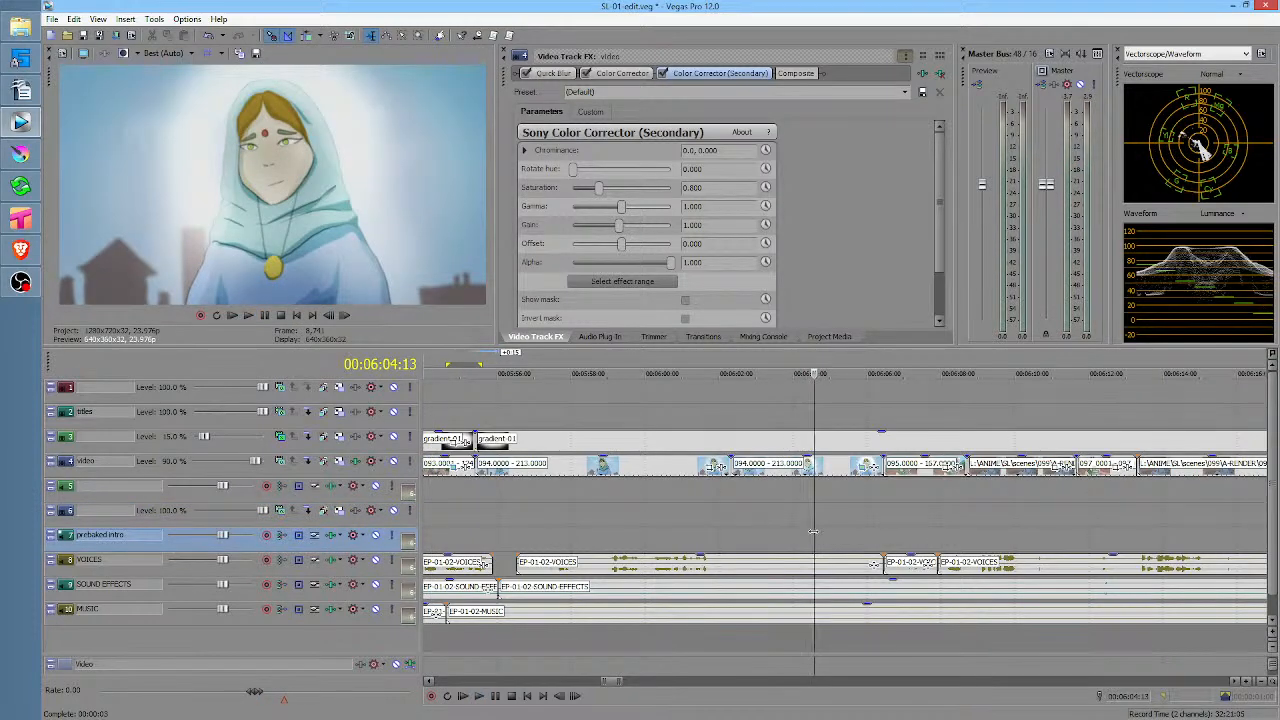
click(537, 530)
click(585, 527)
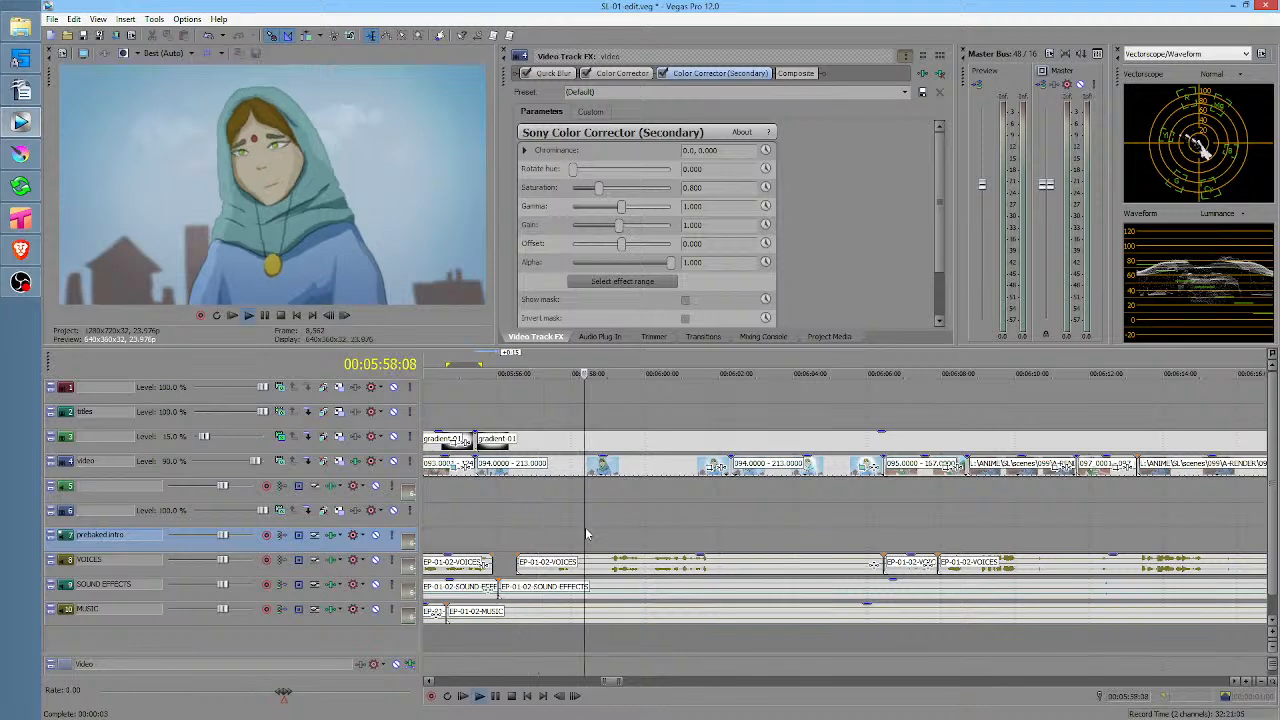
key(space)
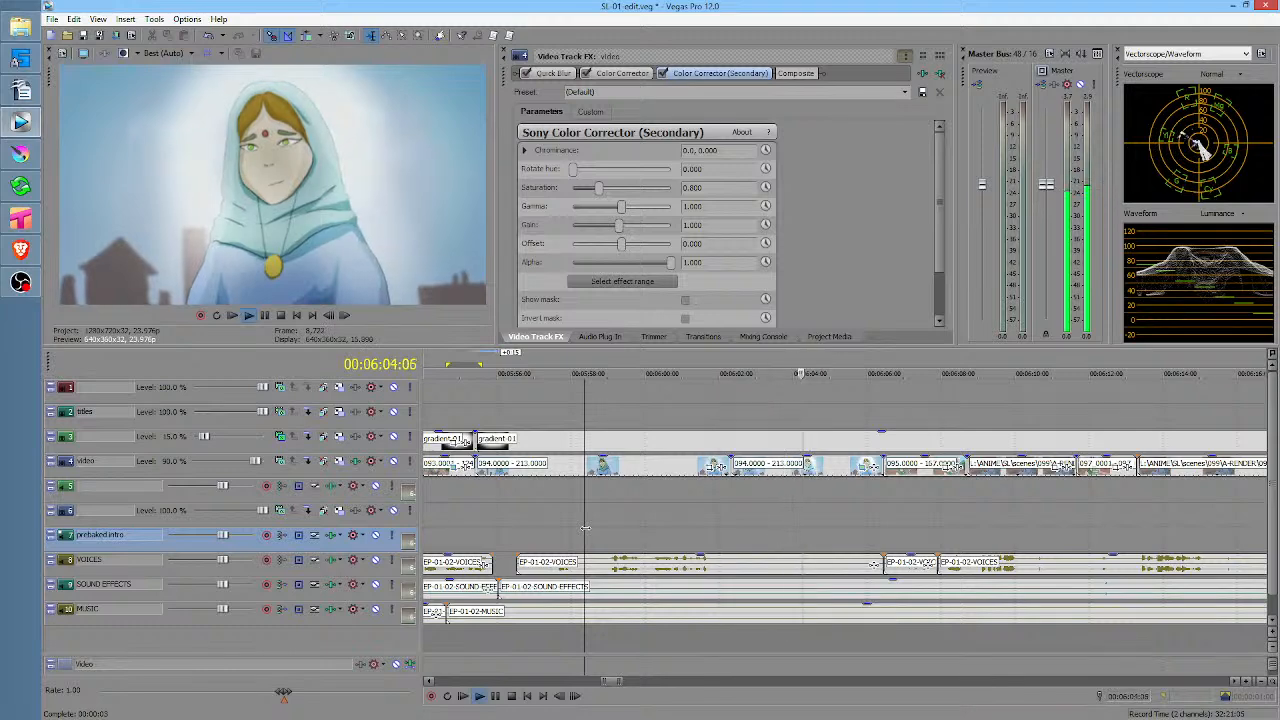
key(Return)
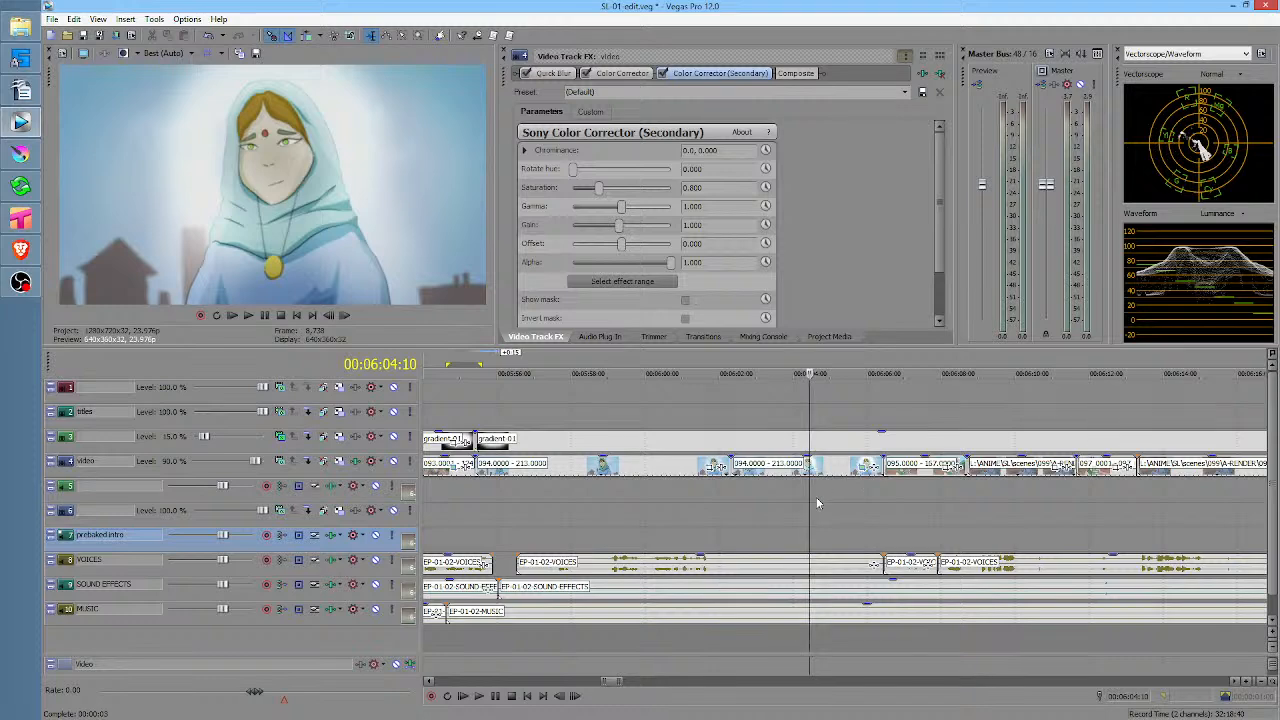
Delete the end of the woman's shot from 6:04:19 to 6:06:10 on all tracks and ripple the remaining clips to close the gap
drag(816, 497, 884, 490)
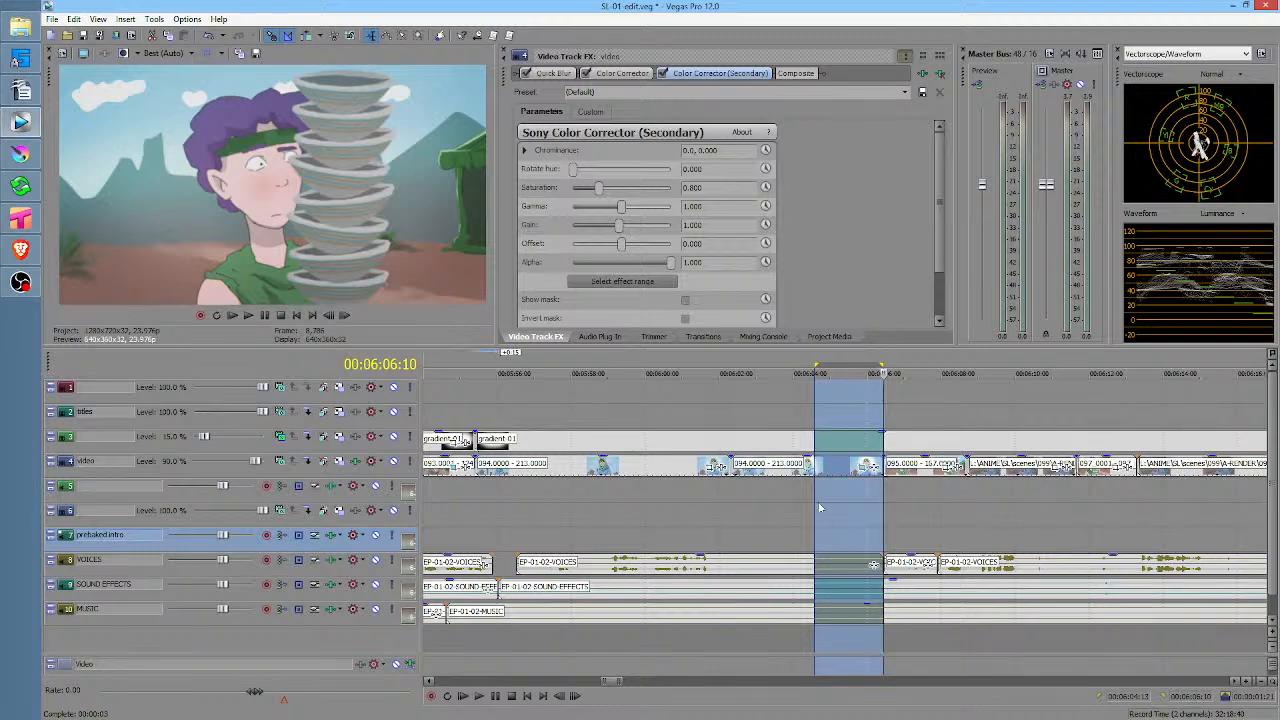
click(712, 517)
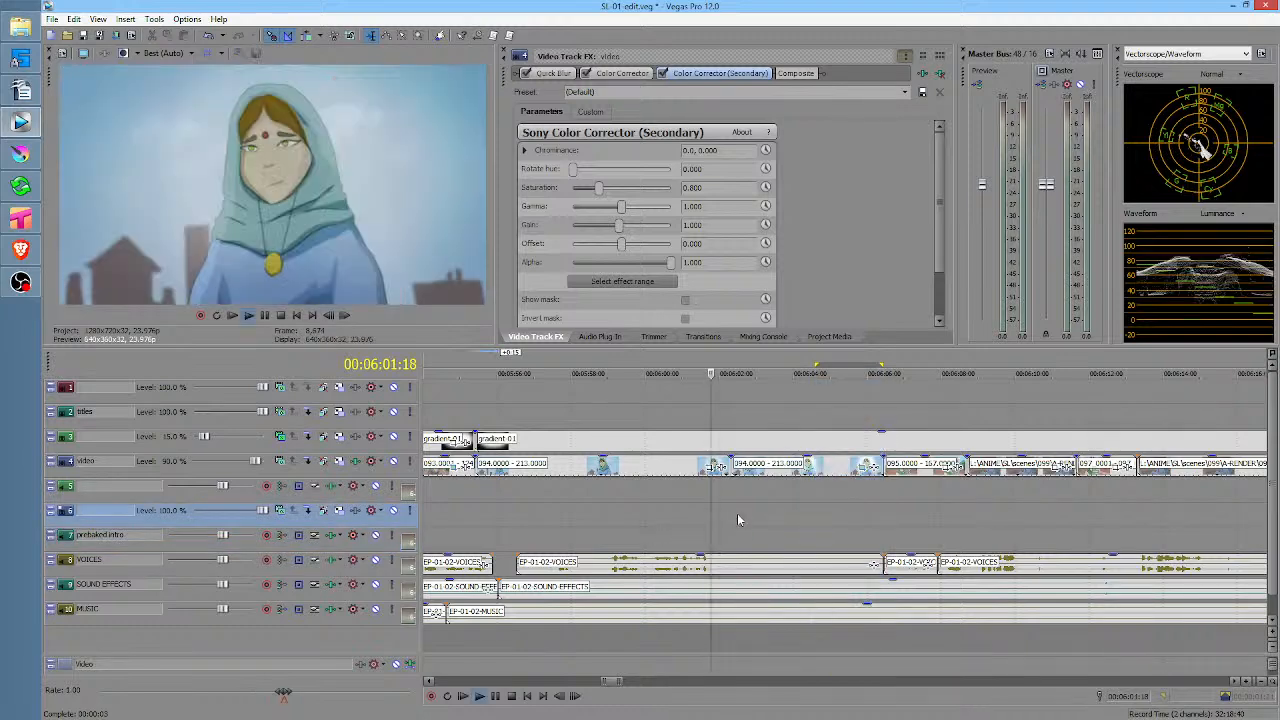
key(space)
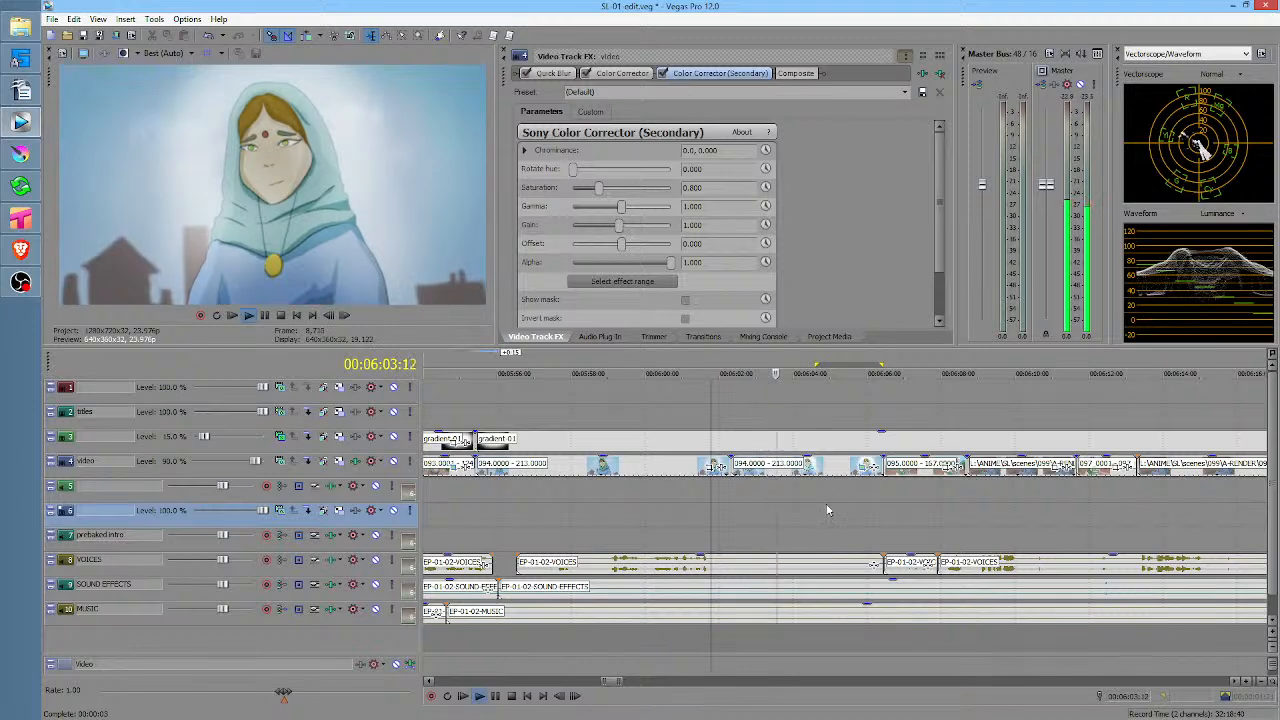
key(space)
drag(824, 495, 882, 491)
key(Delete)
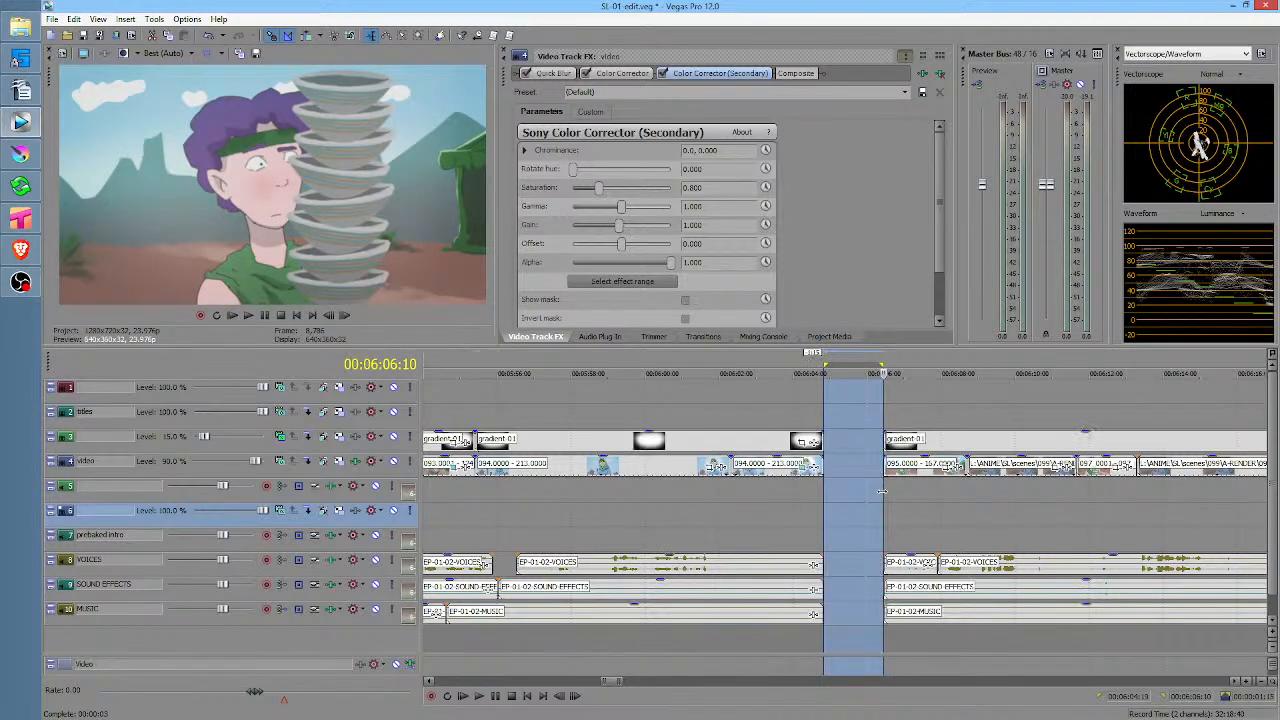
key(f)
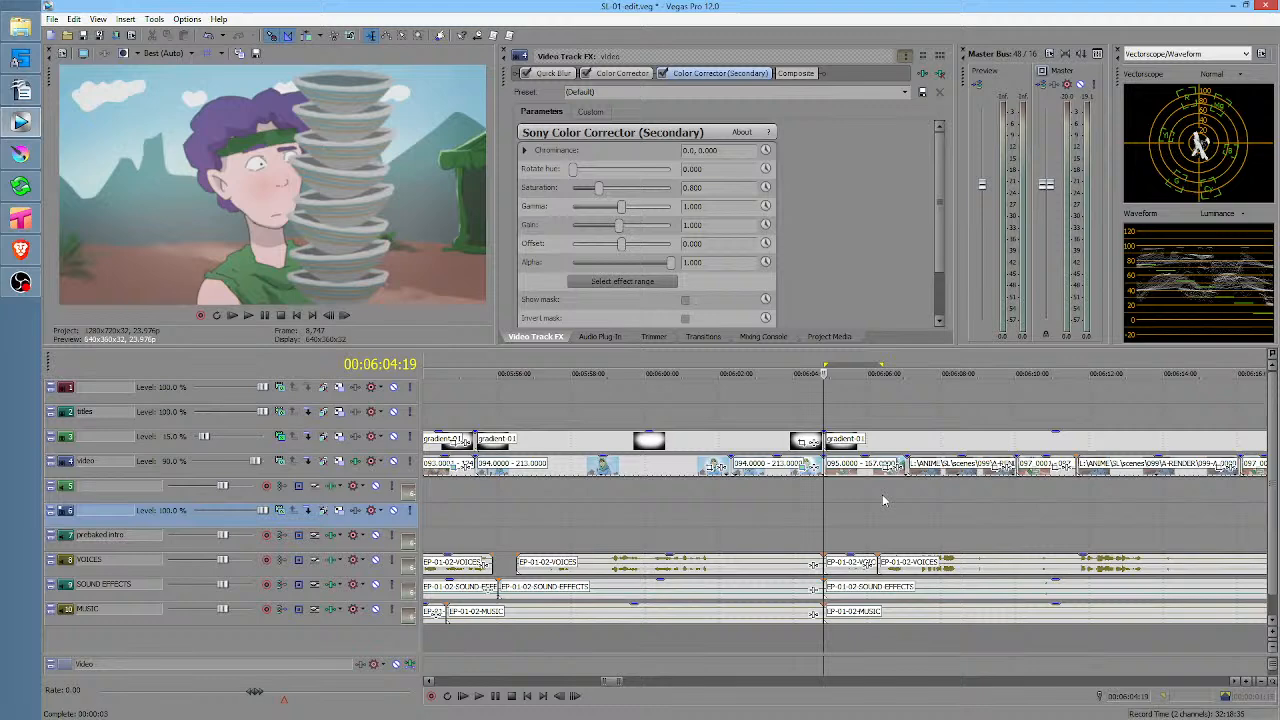
Play the new cut from 6:04:01 and roll the MUSIC edit point under it to about 6:05:15
click(797, 514)
scroll(799, 508, up, 4)
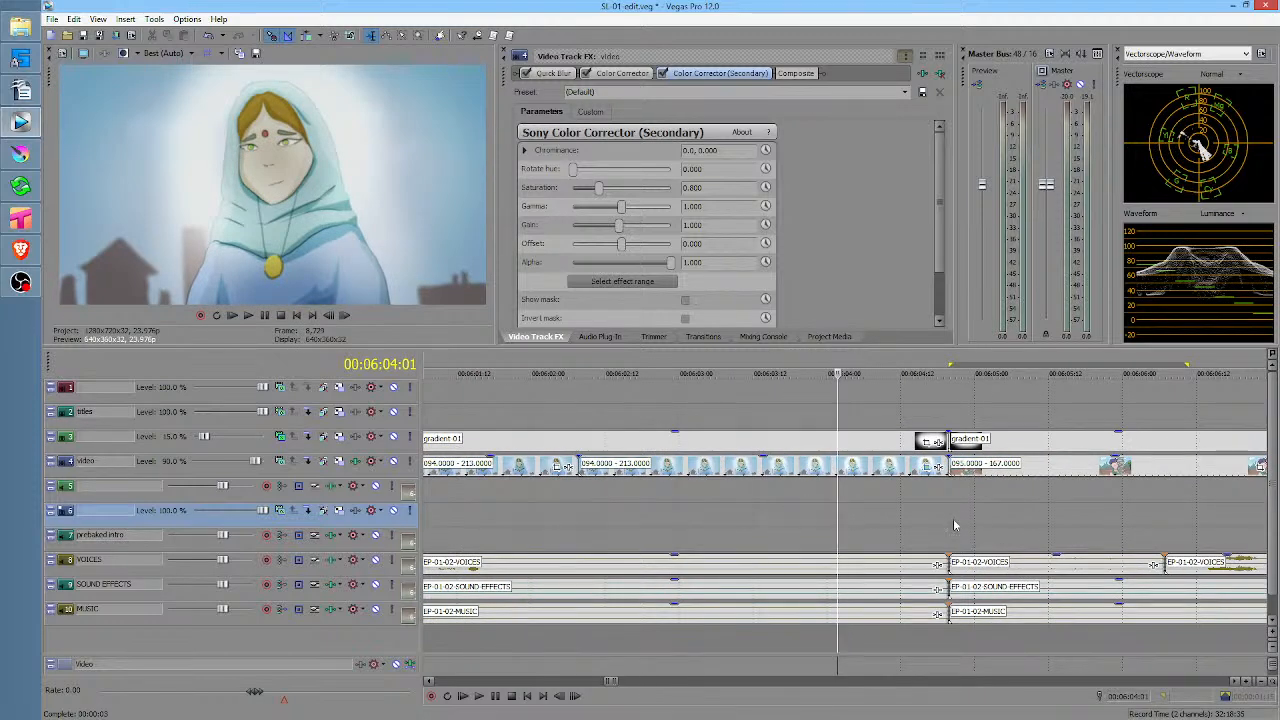
key(space)
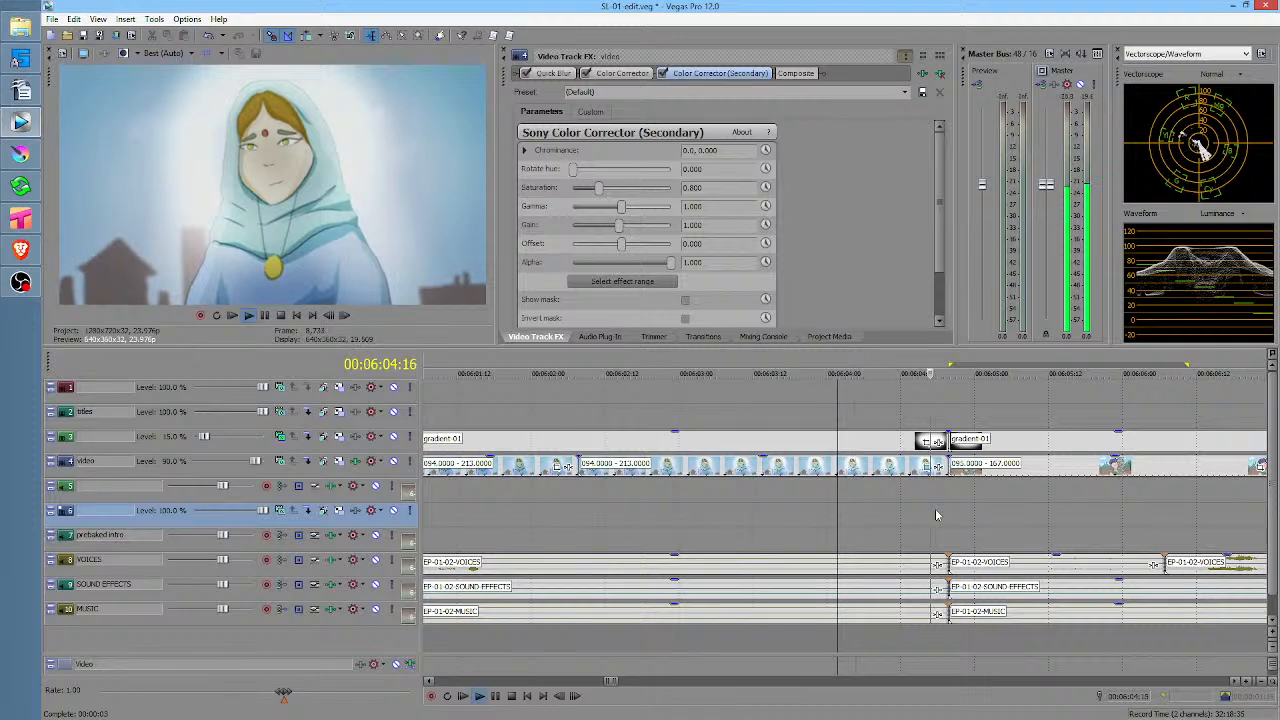
key(space)
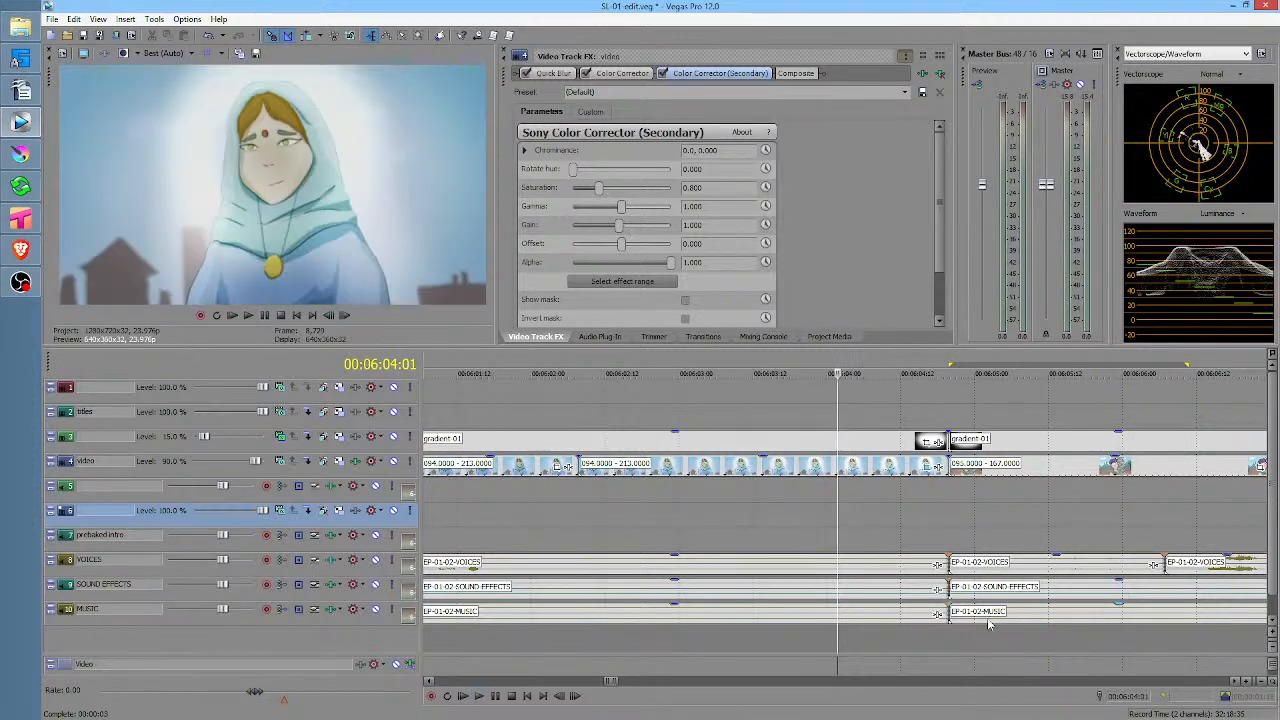
drag(945, 613, 1065, 613)
Replay the cut from the woman to the purple-haired boy from 6:04:03 to check how the picture and music change
click(848, 508)
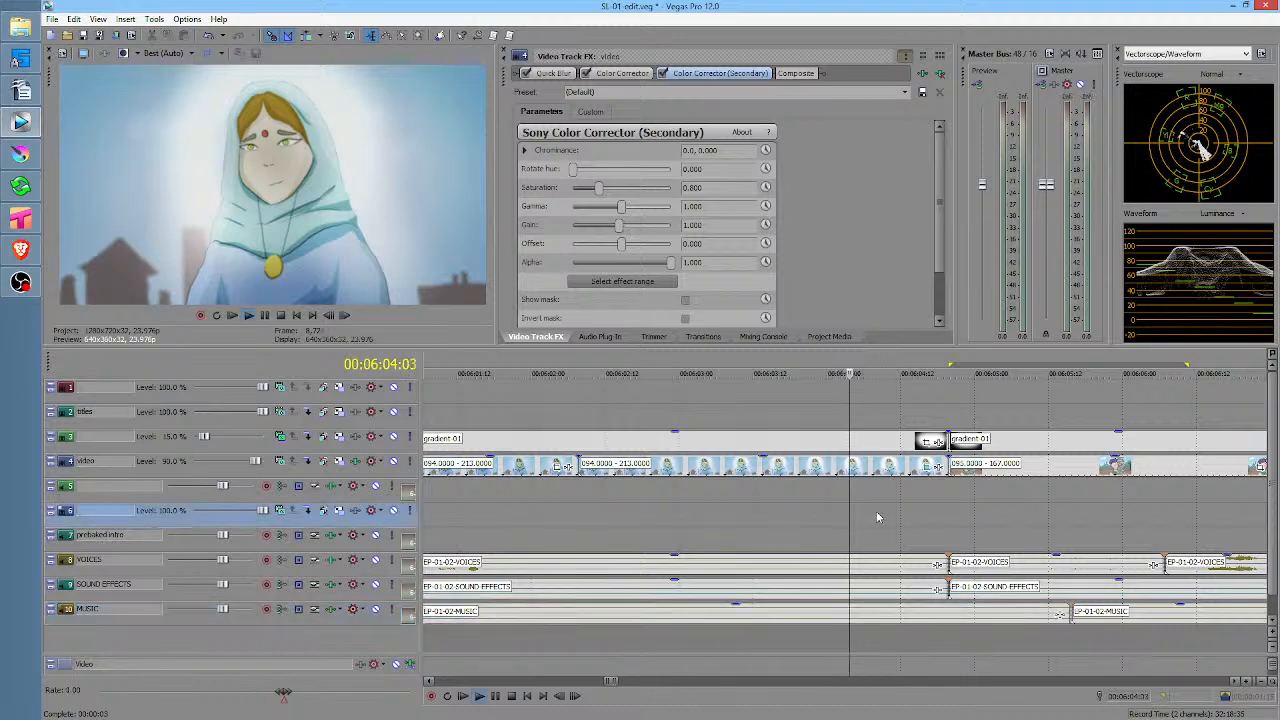
key(space)
scroll(878, 511, down, 4)
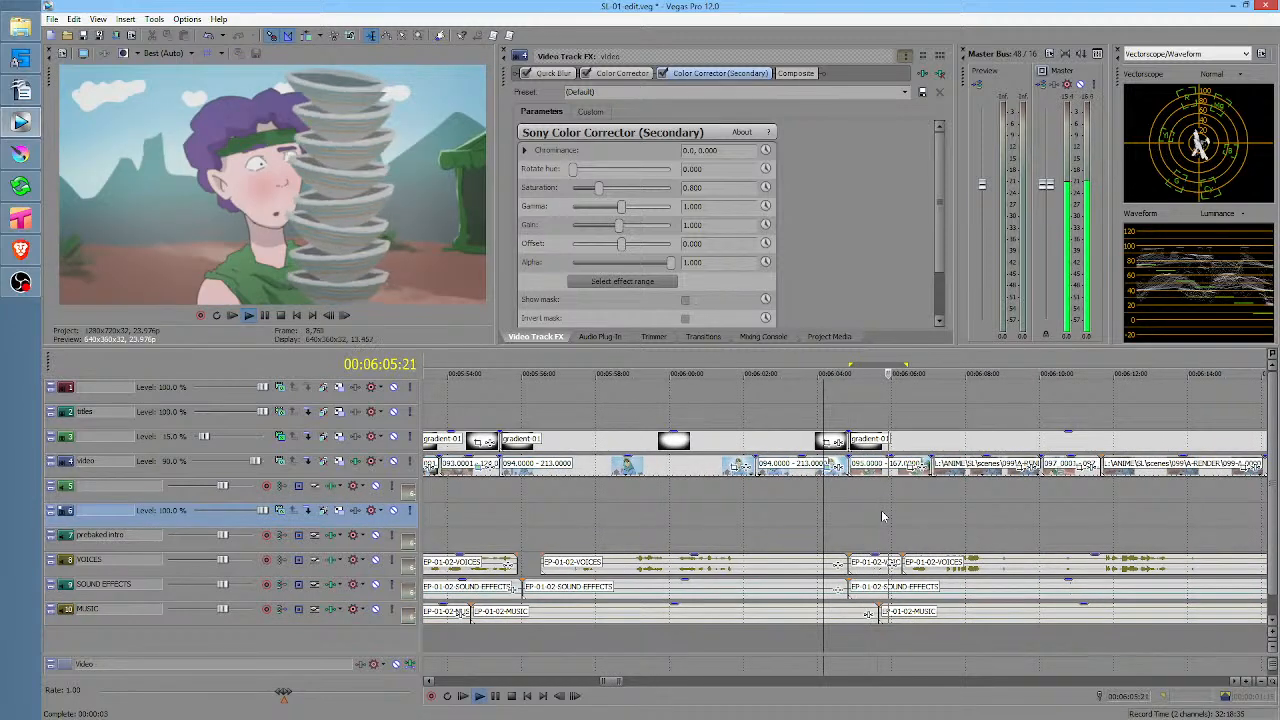
key(space)
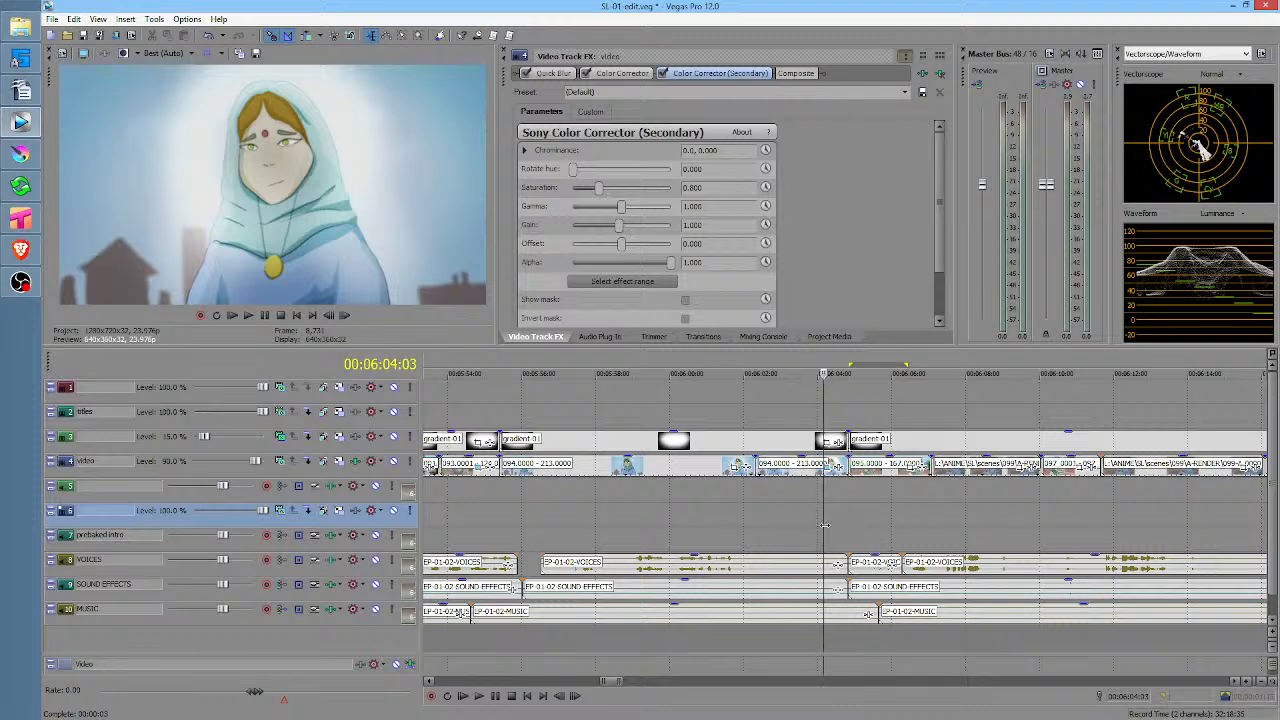
key(space)
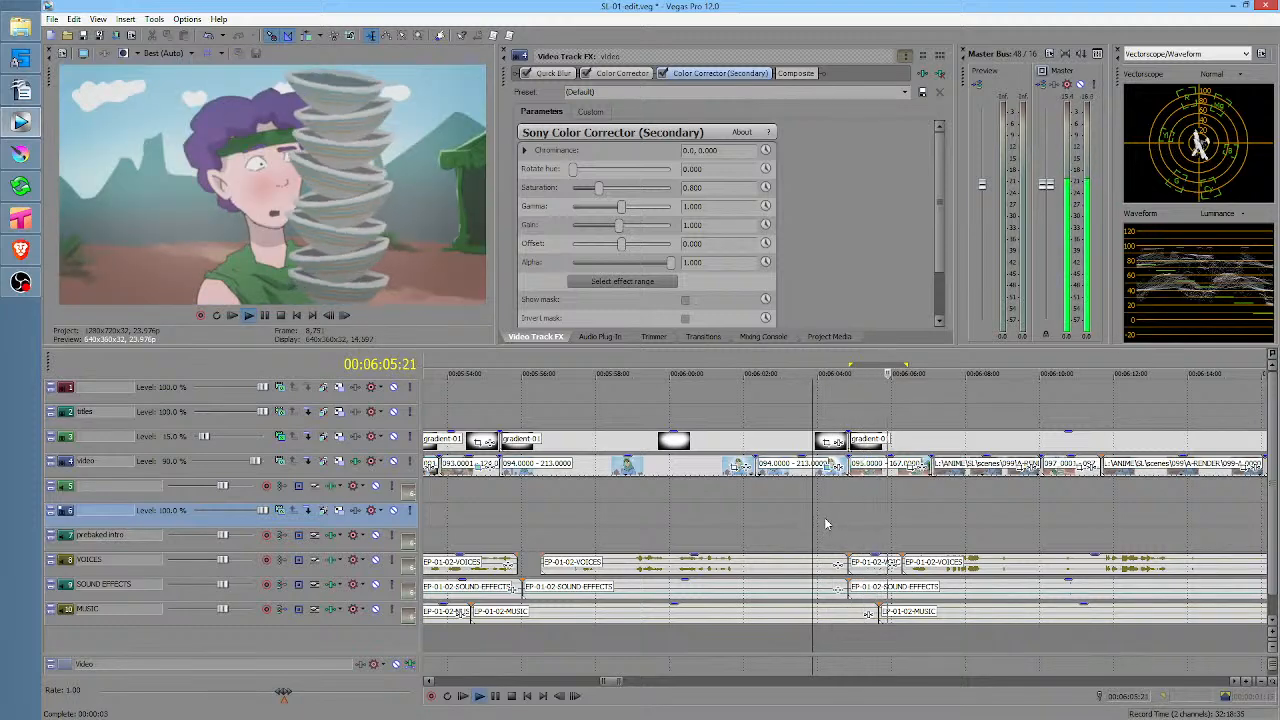
key(space)
Move the short VOICES clip under the purple-haired boy's shot about 4 frames to the right, past the picture cut
click(872, 527)
scroll(872, 527, up, 5)
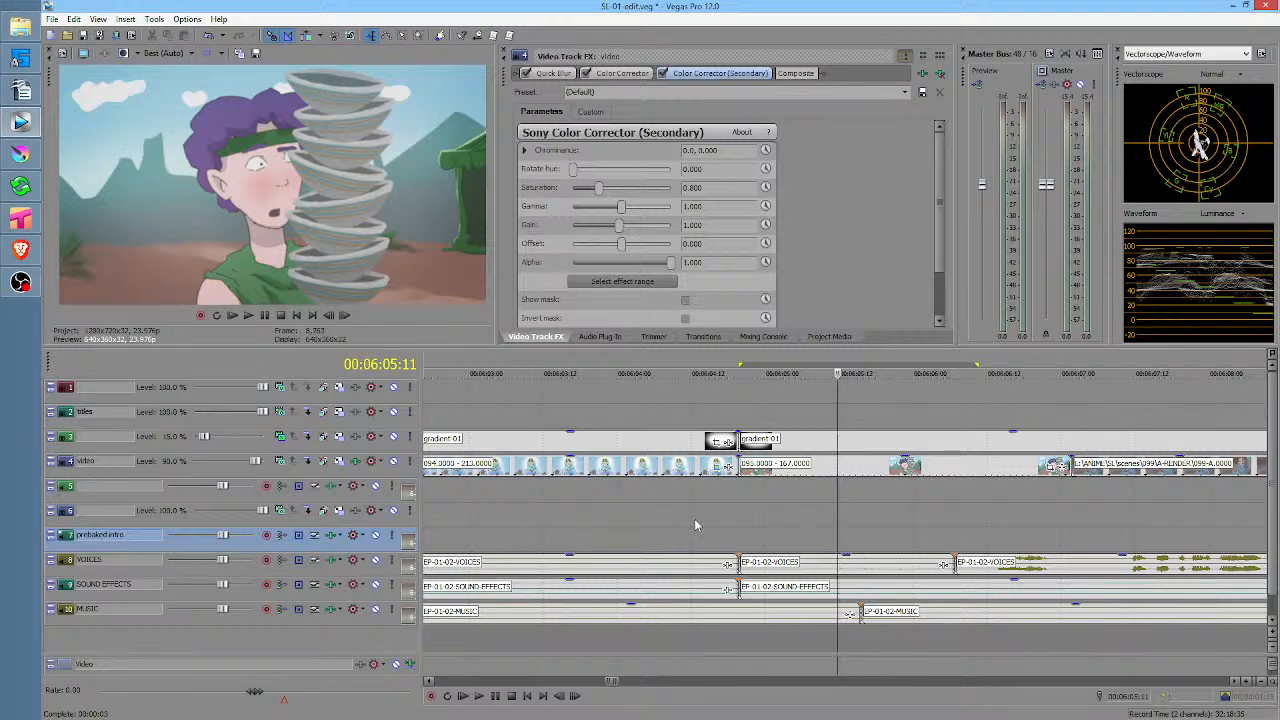
click(669, 523)
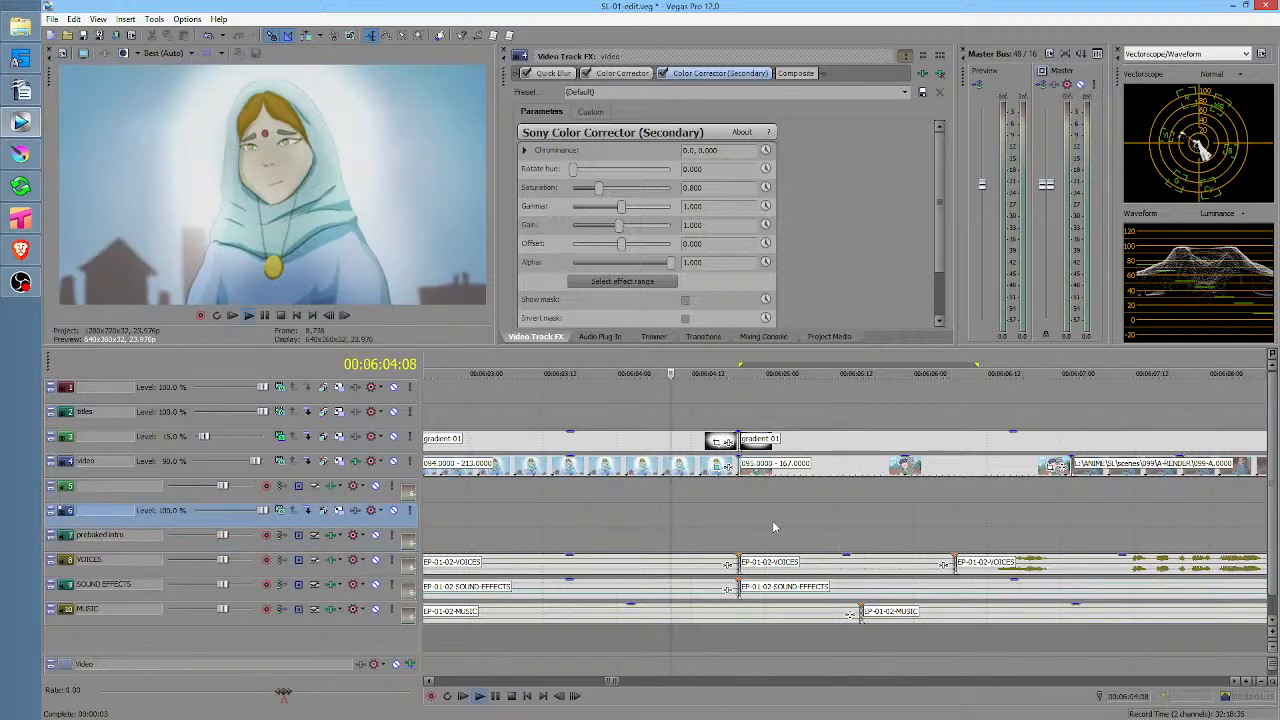
key(space)
key(space)
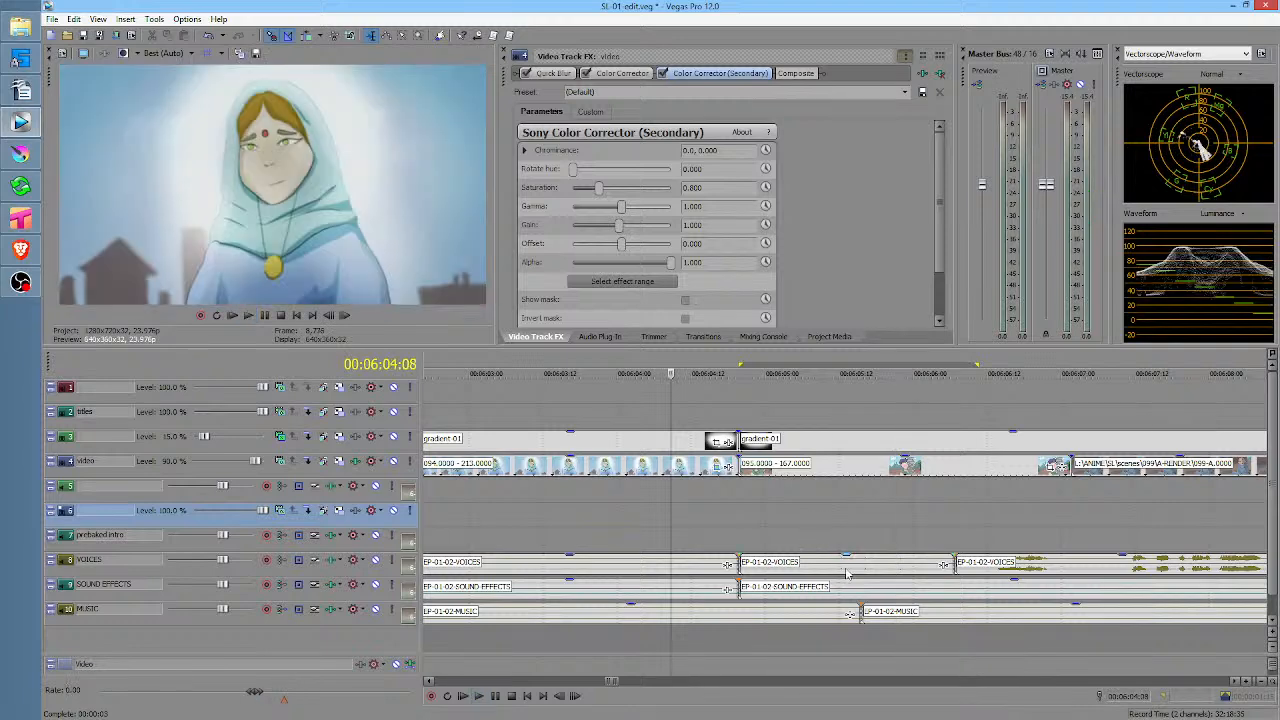
drag(838, 570, 859, 568)
Play the sequence from 6:04:08 and roll the MUSIC edit point to about 6:08:04
key(space)
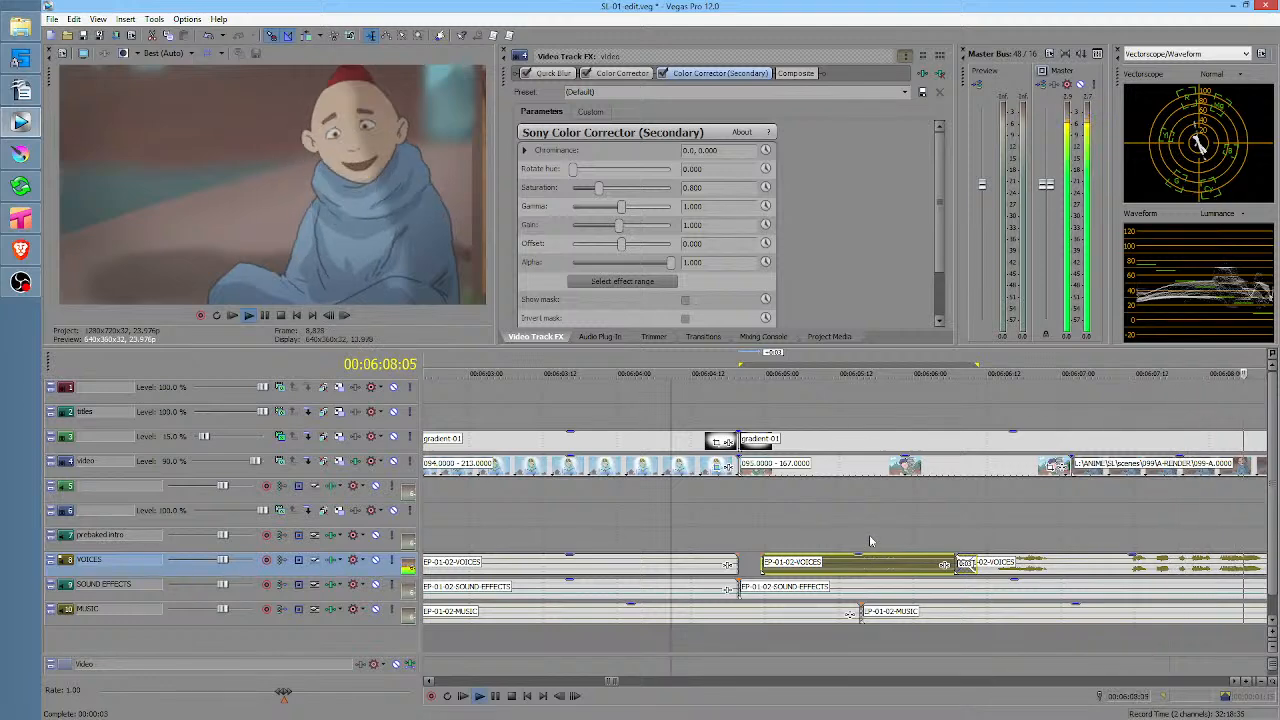
scroll(861, 527, down, 4)
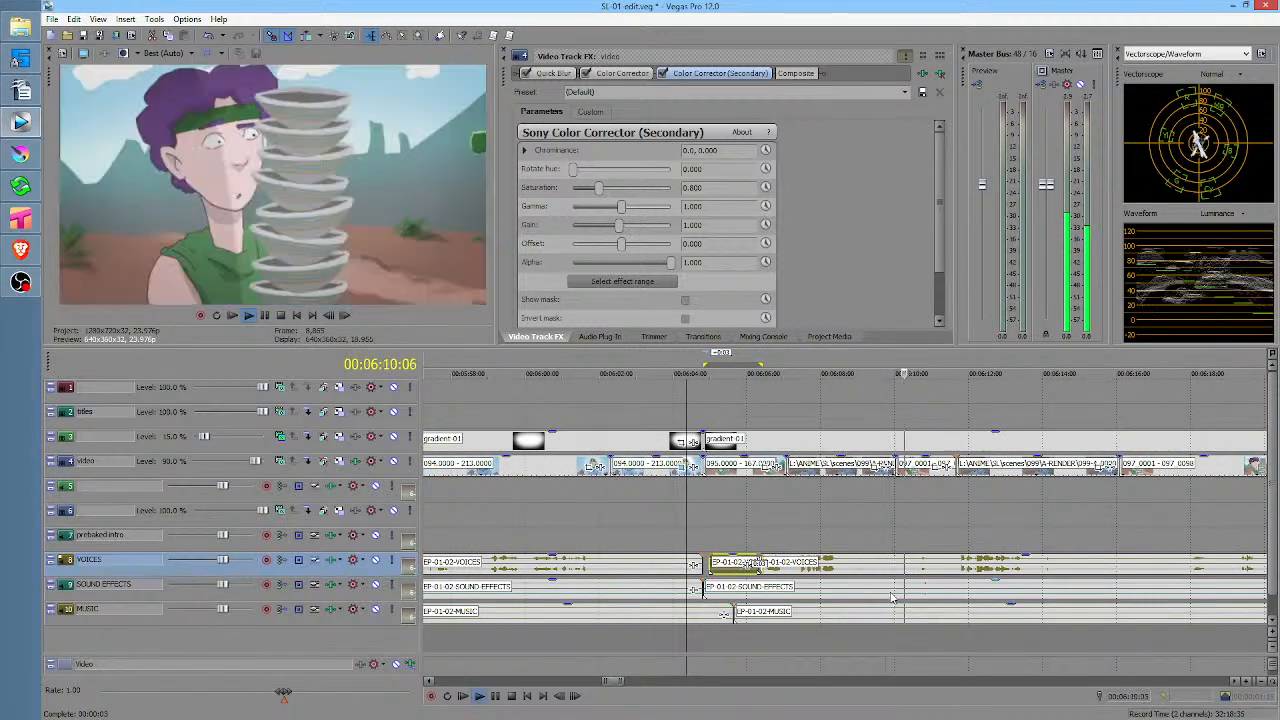
key(space)
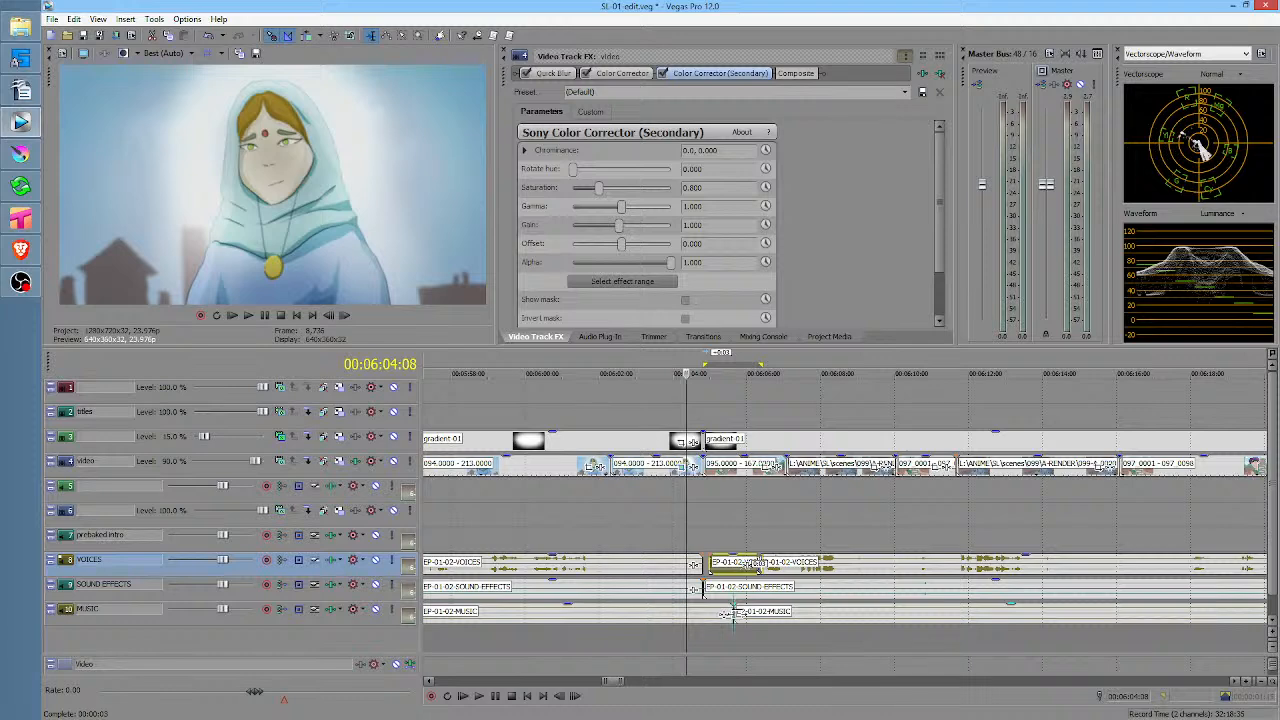
click(741, 613)
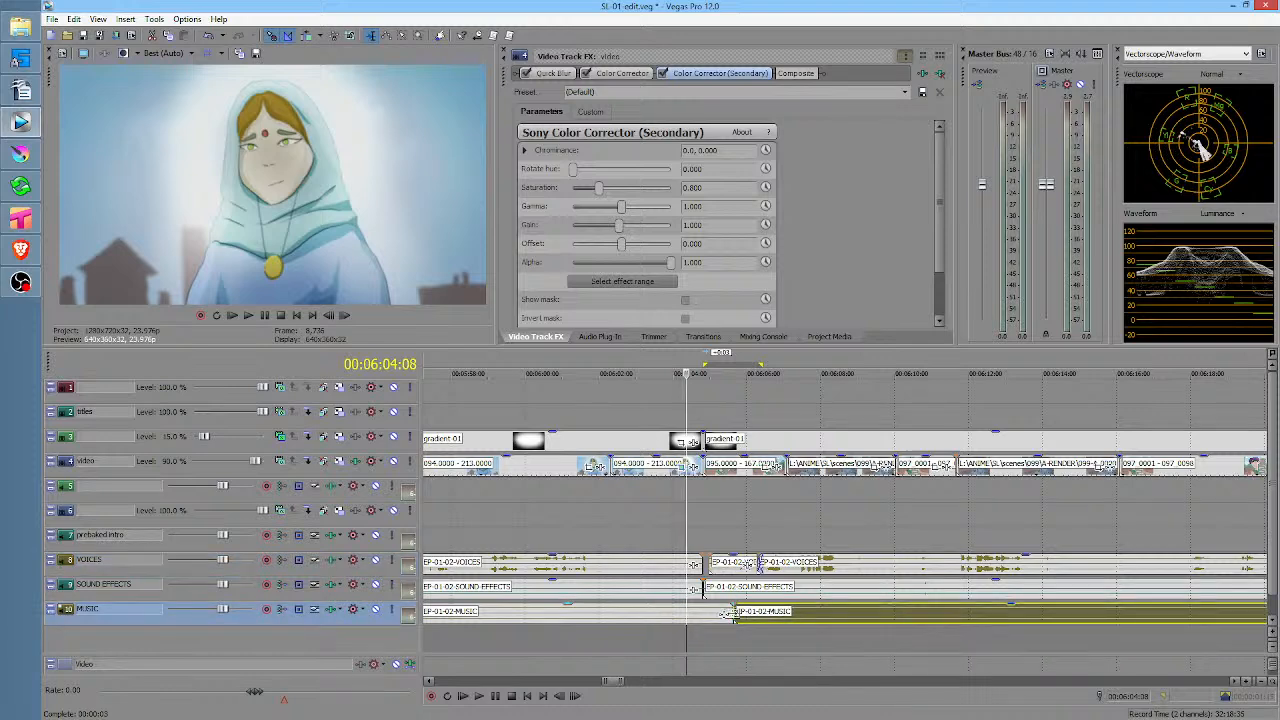
drag(730, 613, 820, 613)
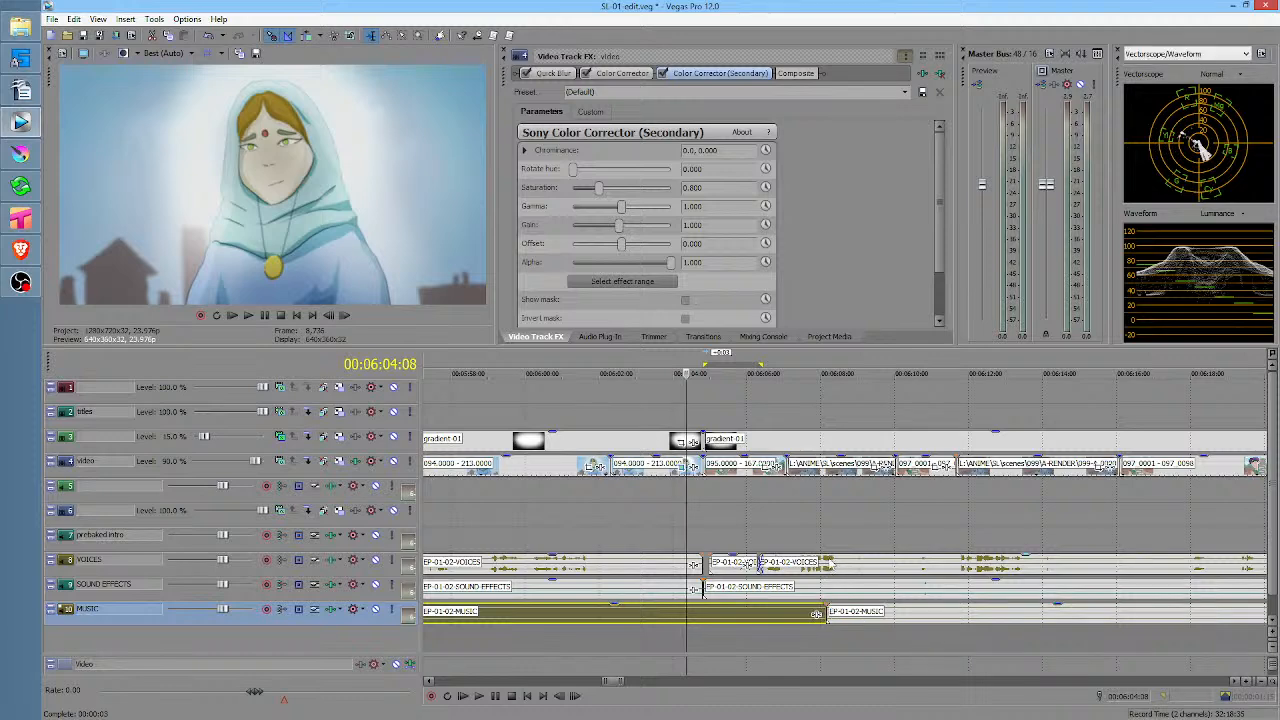
Replay the cut from 6:03:14 and the shots across the MUSIC edit point up to 6:11:15
click(660, 515)
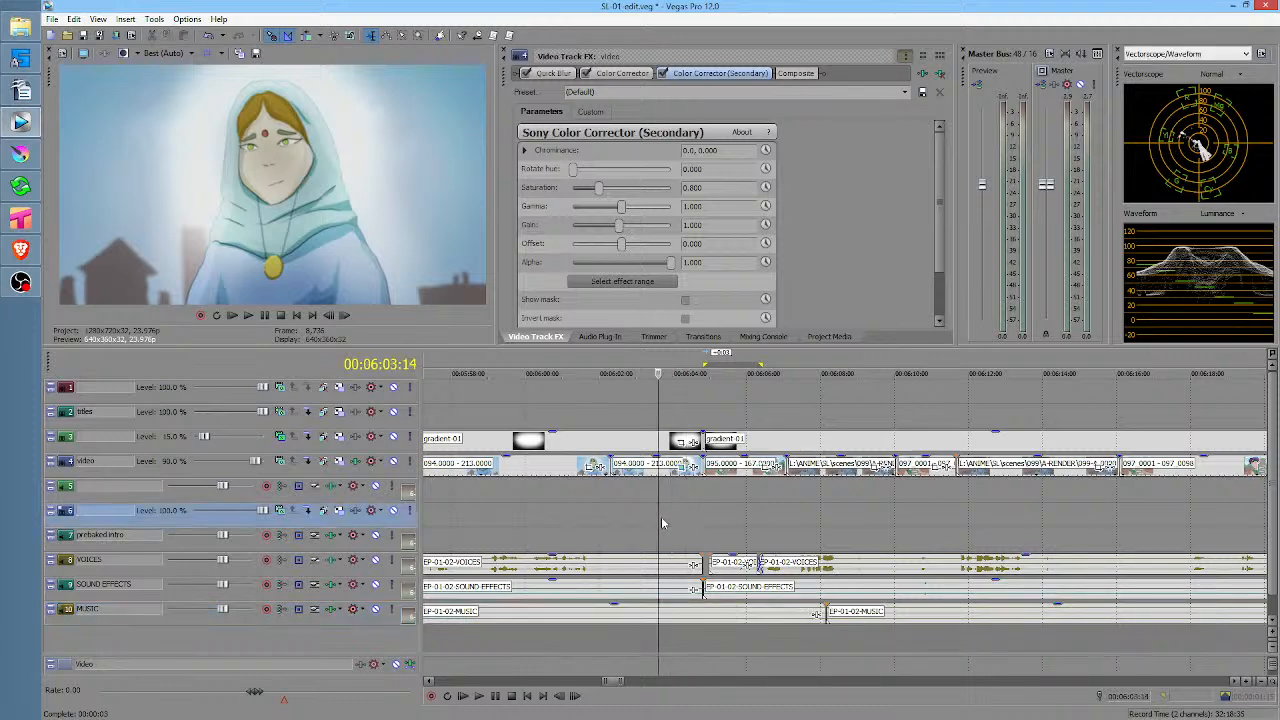
key(space)
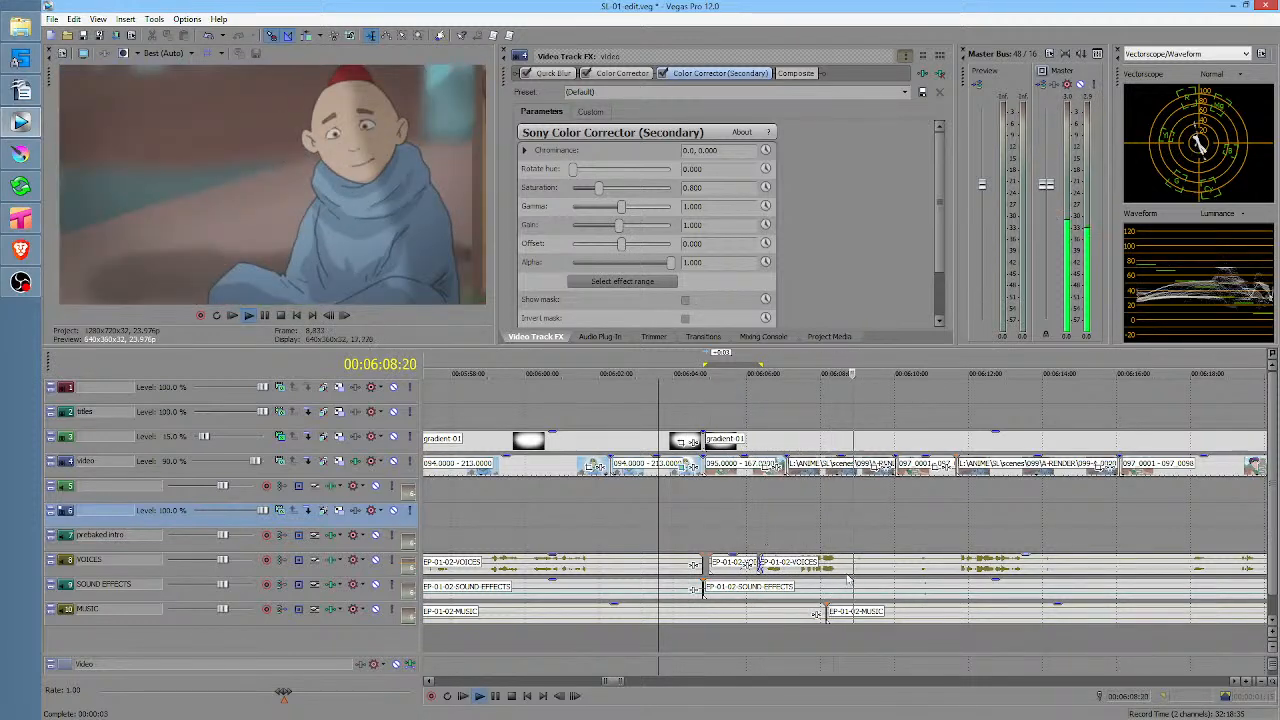
key(space)
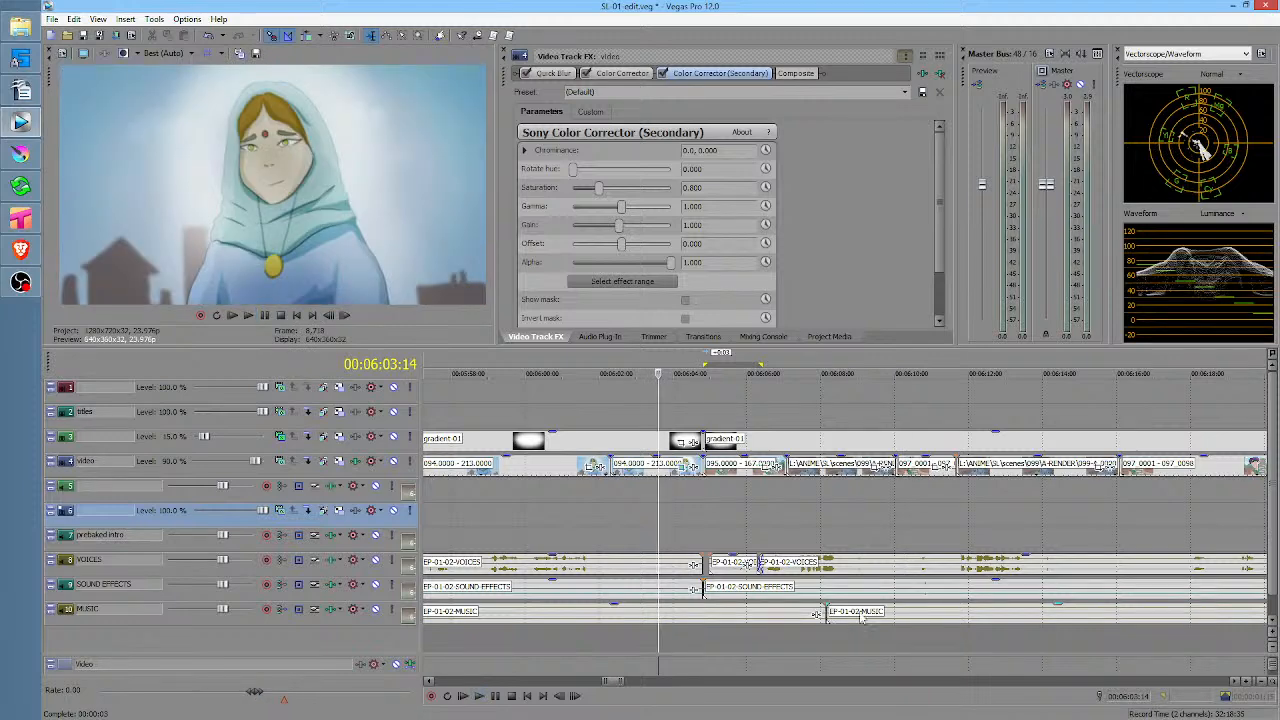
key(space)
key(space)
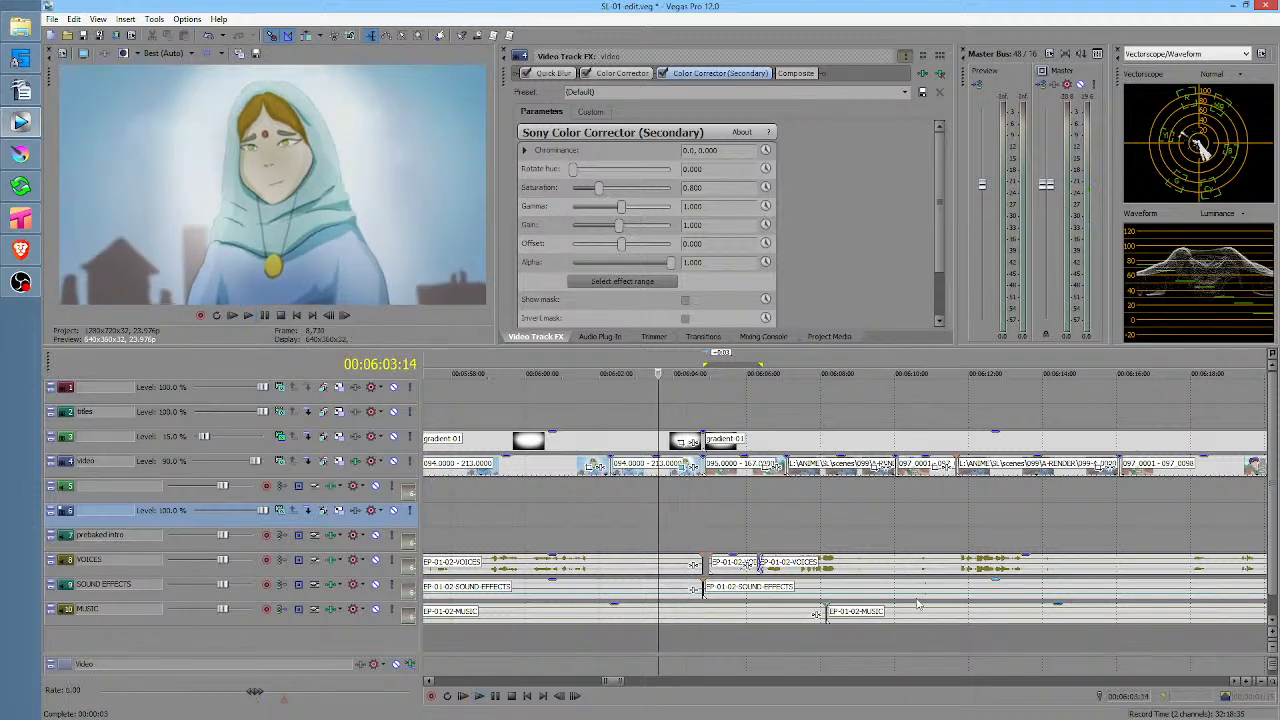
scroll(857, 536, right, 5)
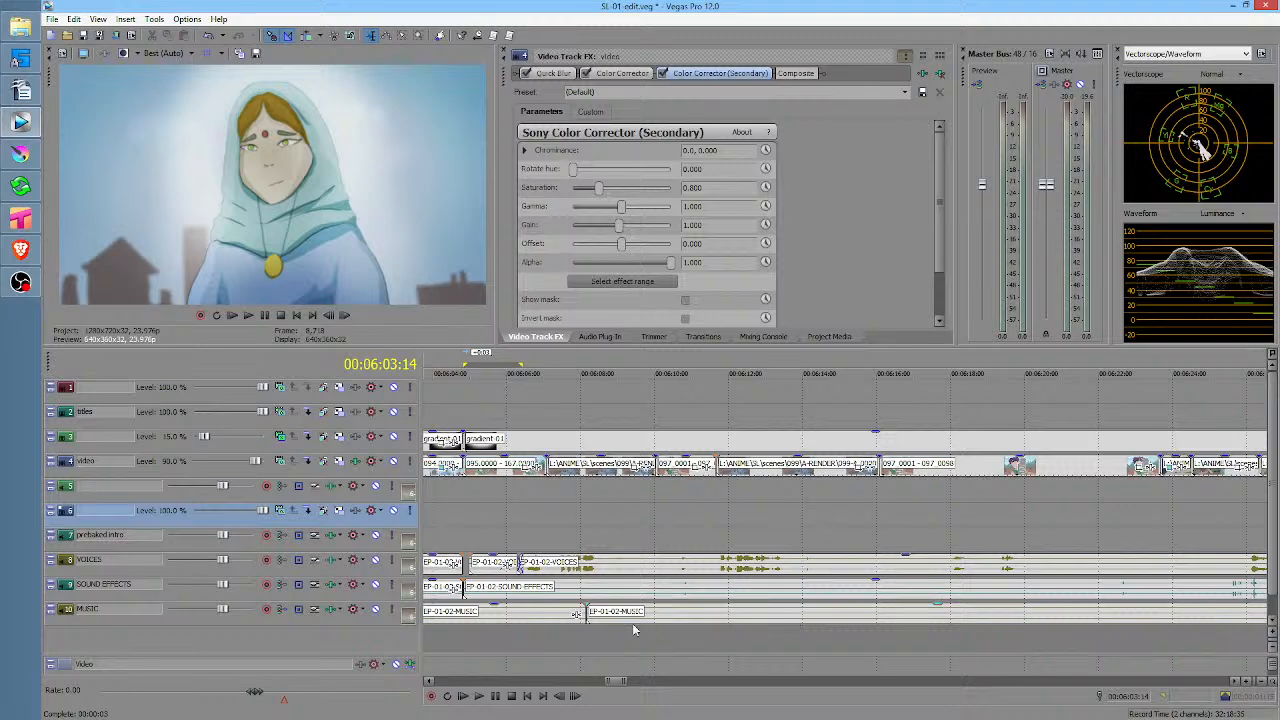
click(561, 636)
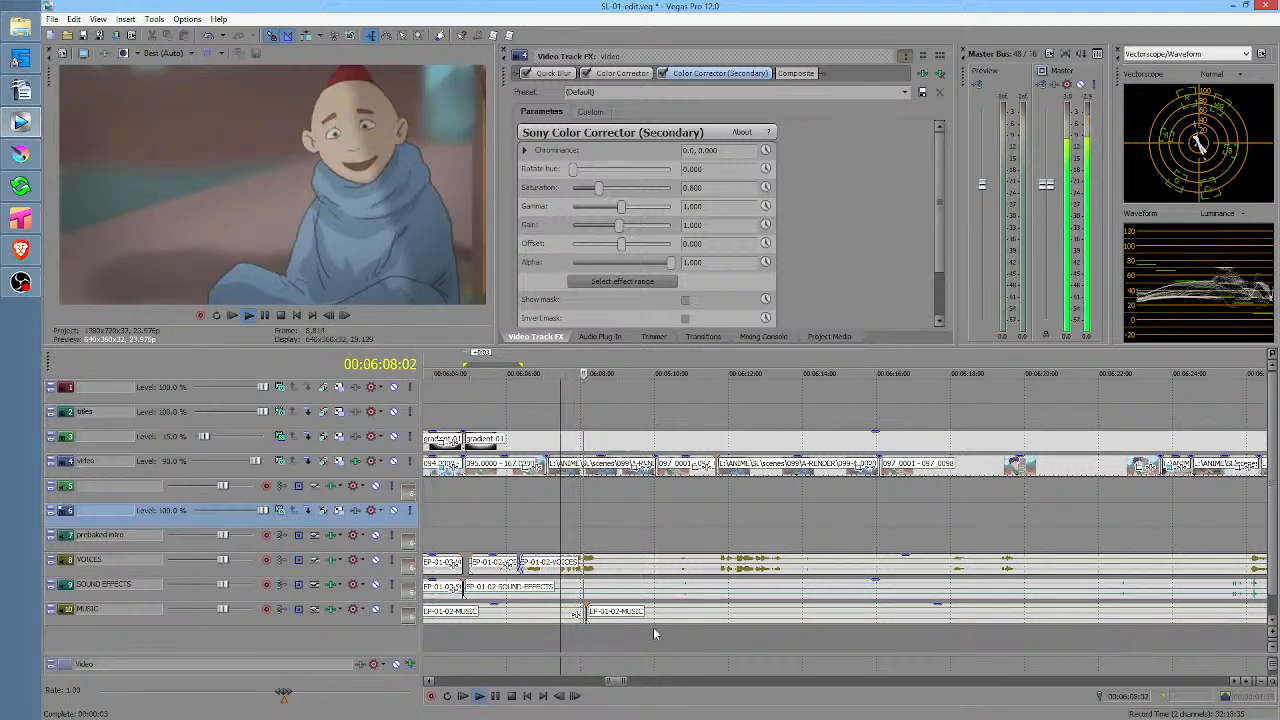
Split the MUSIC clip at 6:11:15 and delete its portion before the split
click(710, 620)
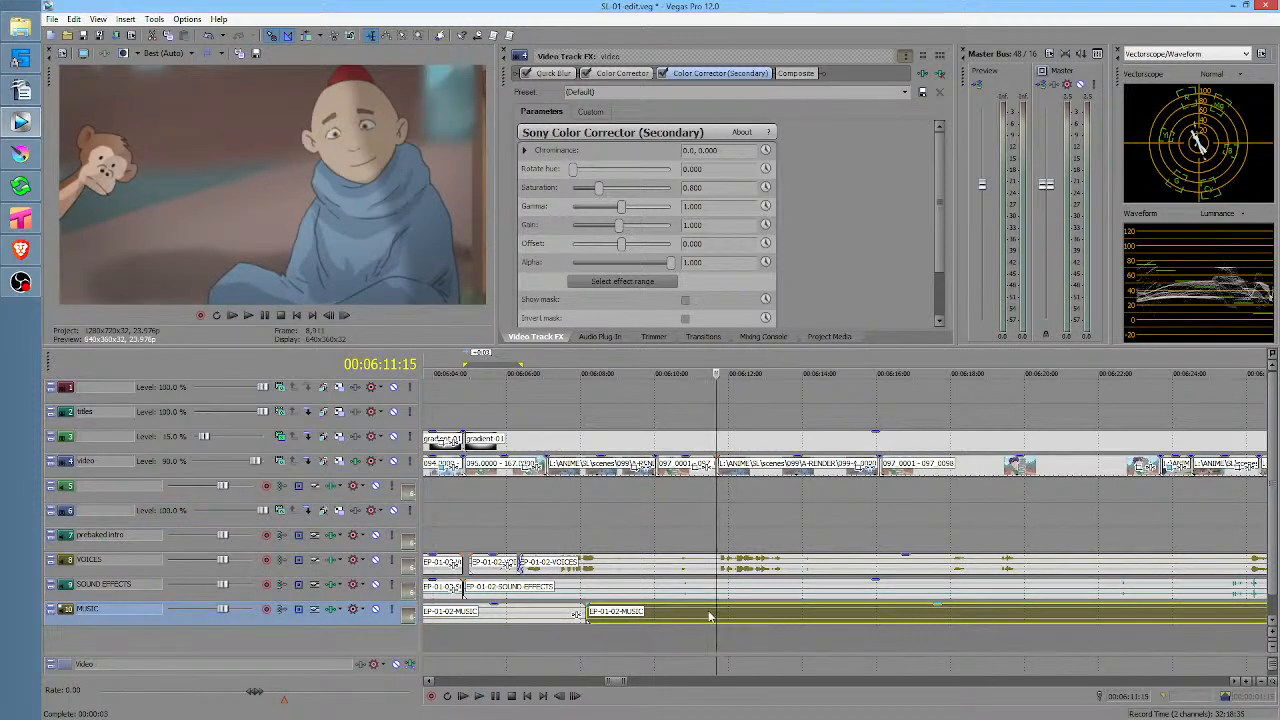
key(s)
click(676, 615)
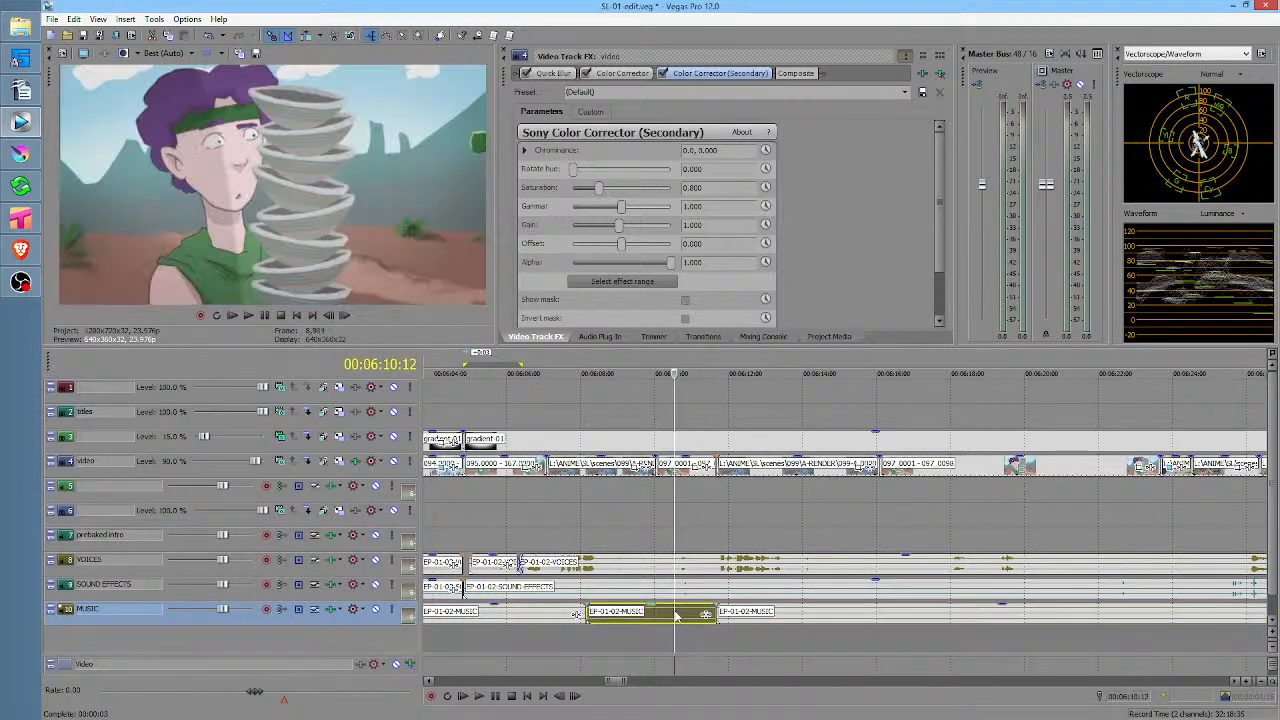
key(Delete)
Play the shots across the music gap from 6:05:16, and examine the edited clips from 5:34:19 onward and across the whole episode
click(494, 540)
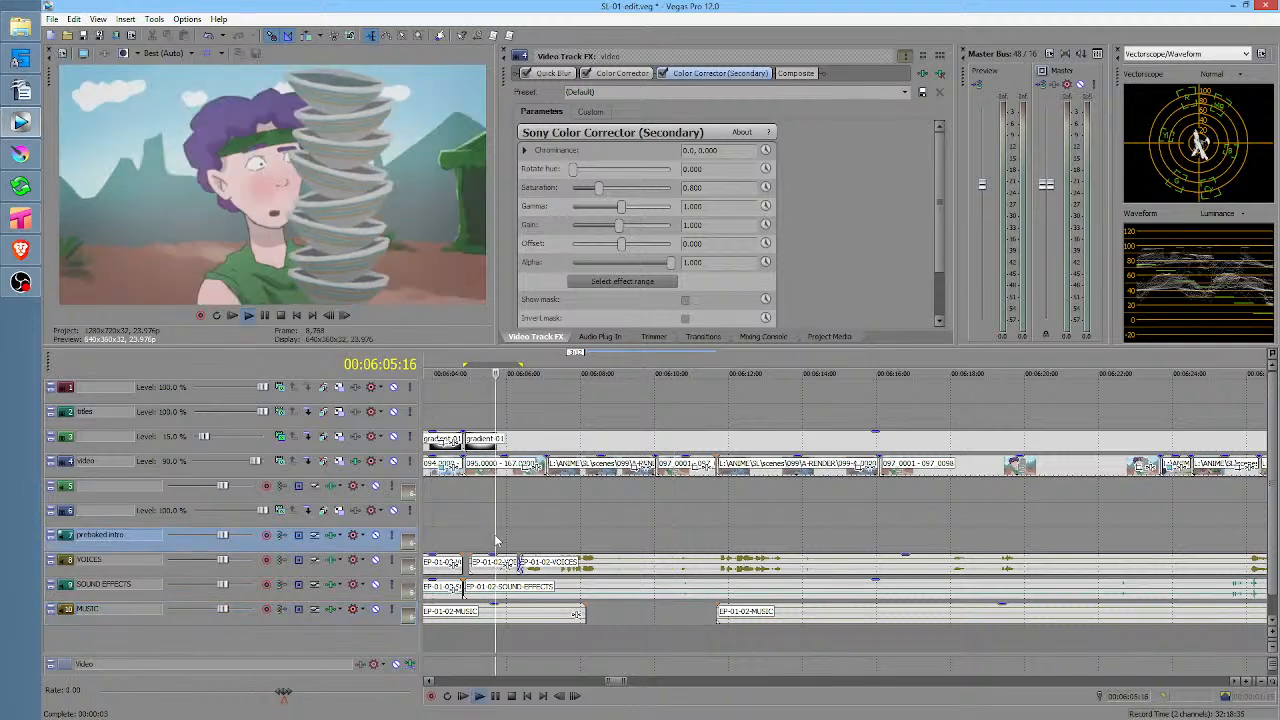
key(space)
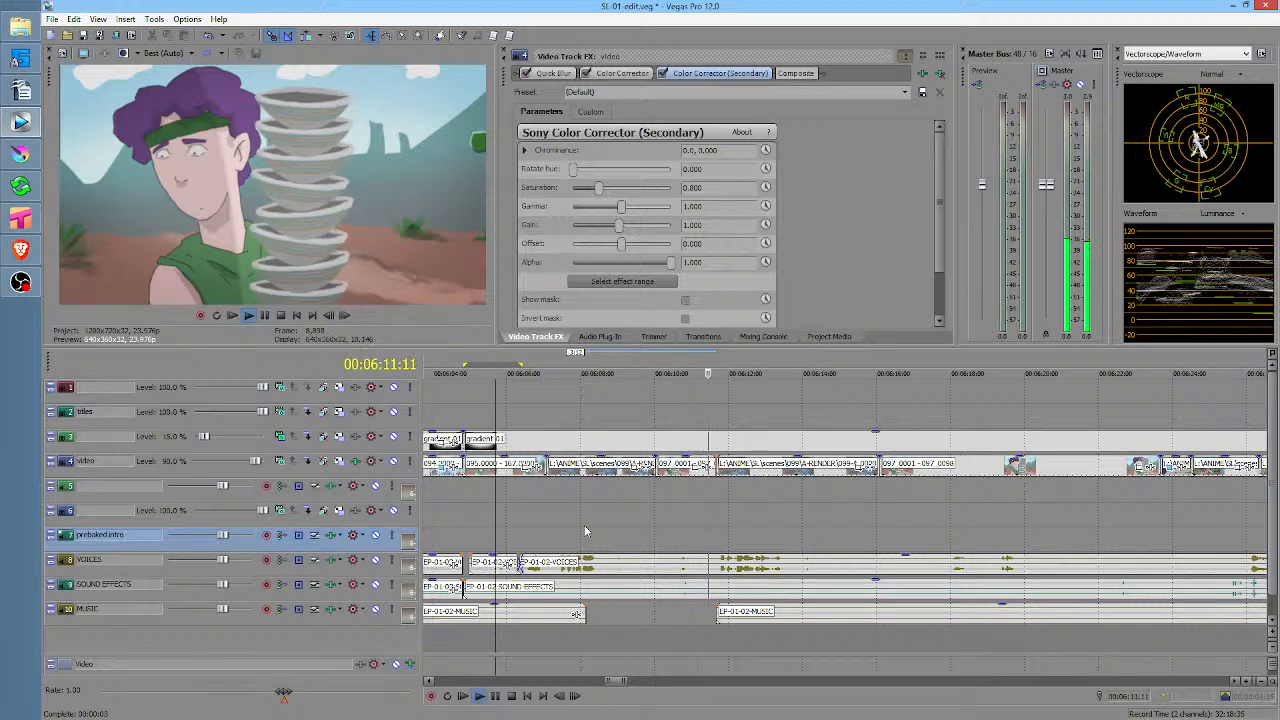
key(space)
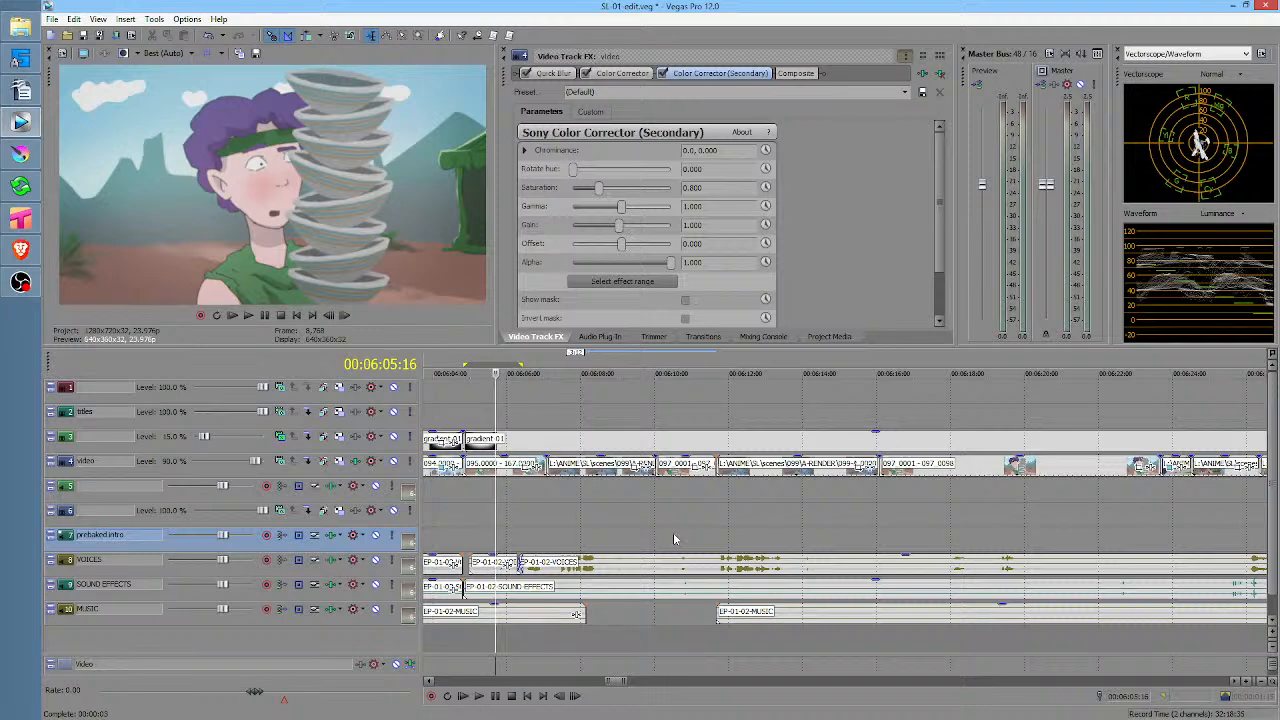
scroll(696, 512, down, 5)
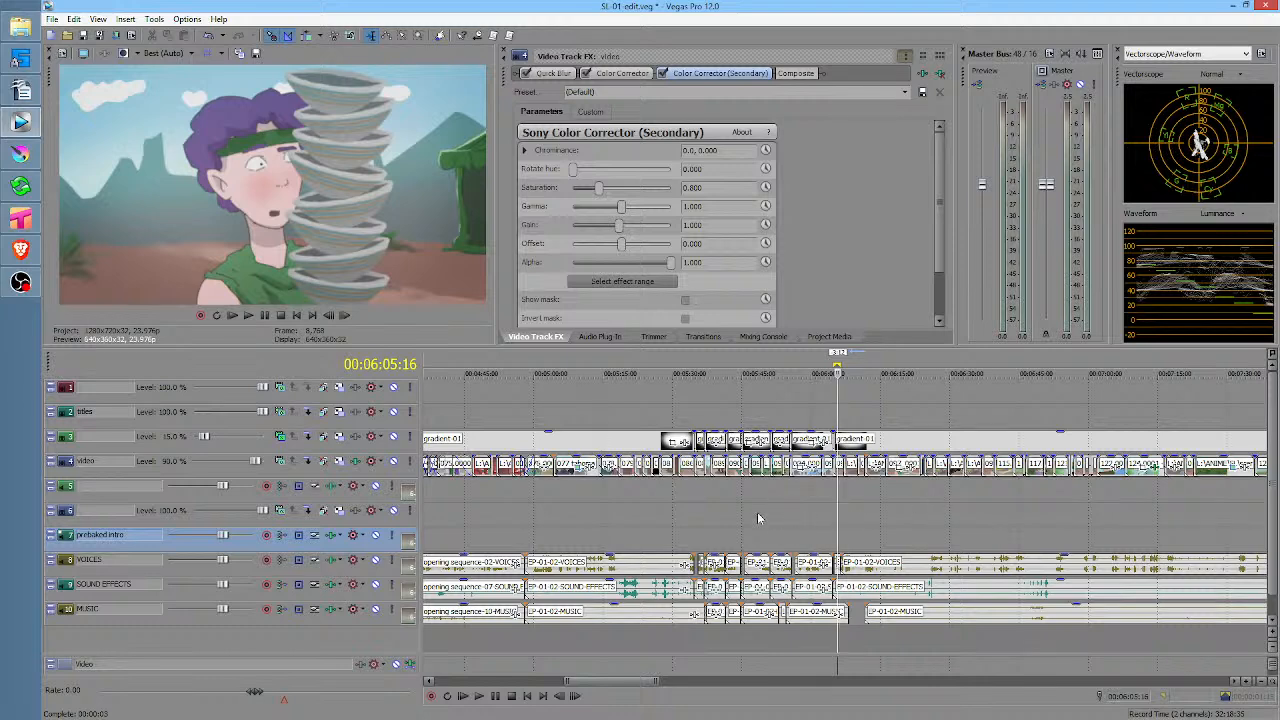
click(690, 507)
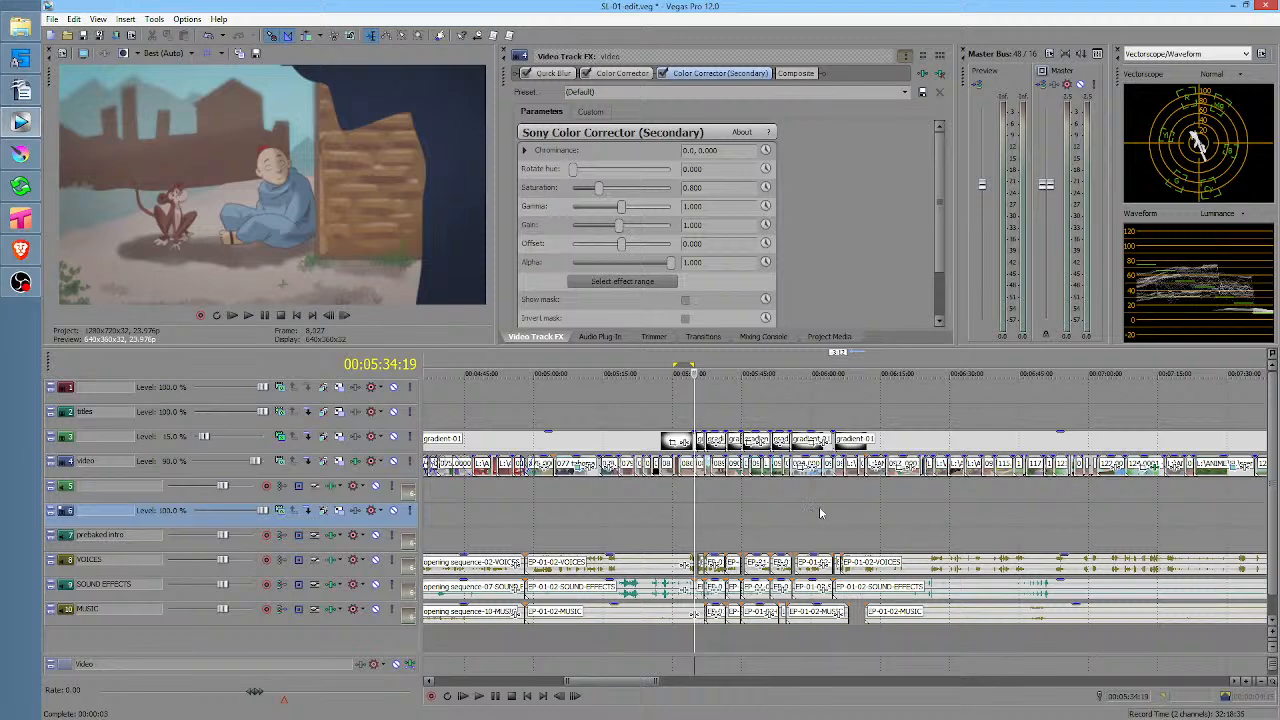
scroll(819, 507, down, 6)
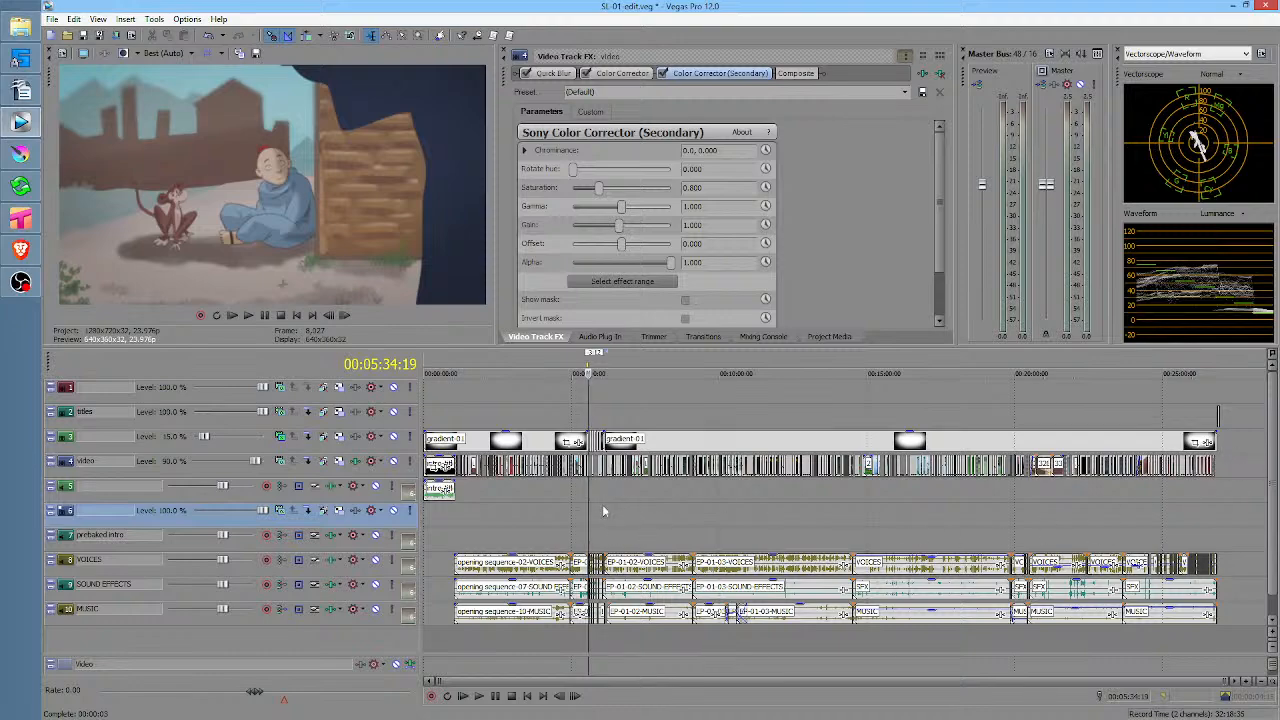
scroll(597, 488, up, 5)
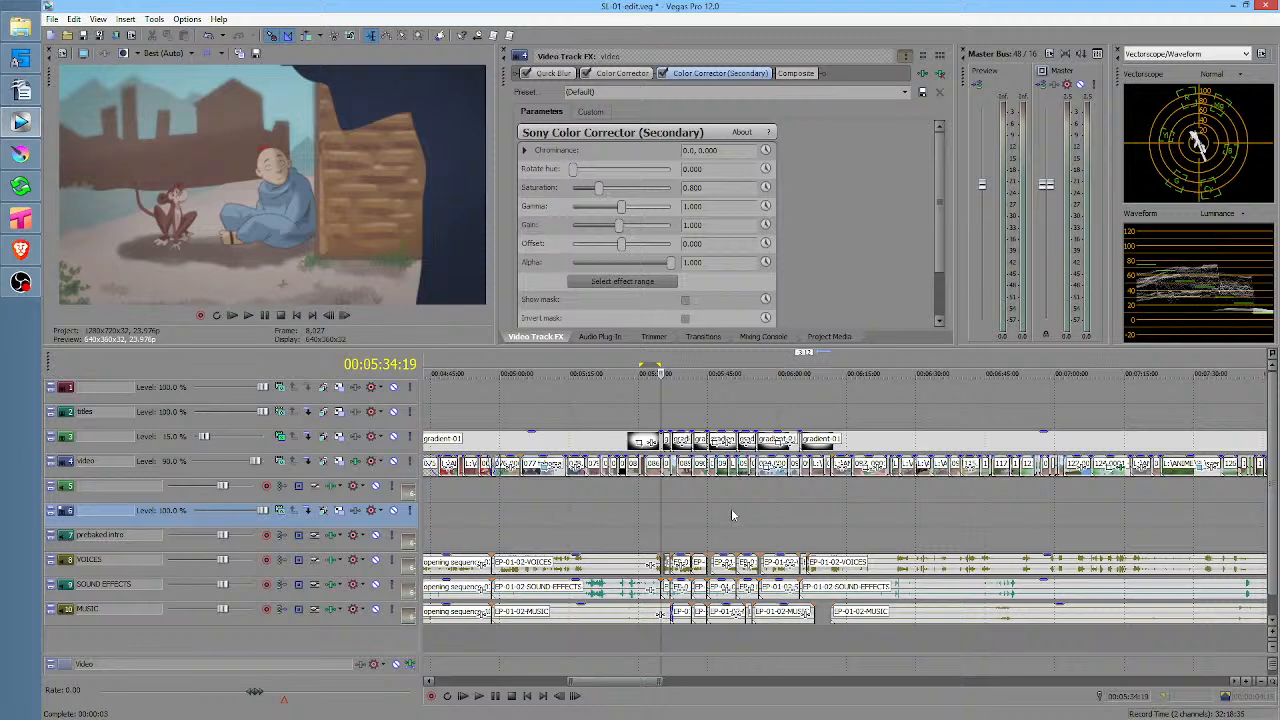
Play the shots from 5:27:03 and the shots leading into the music gap from about 6:01
click(655, 516)
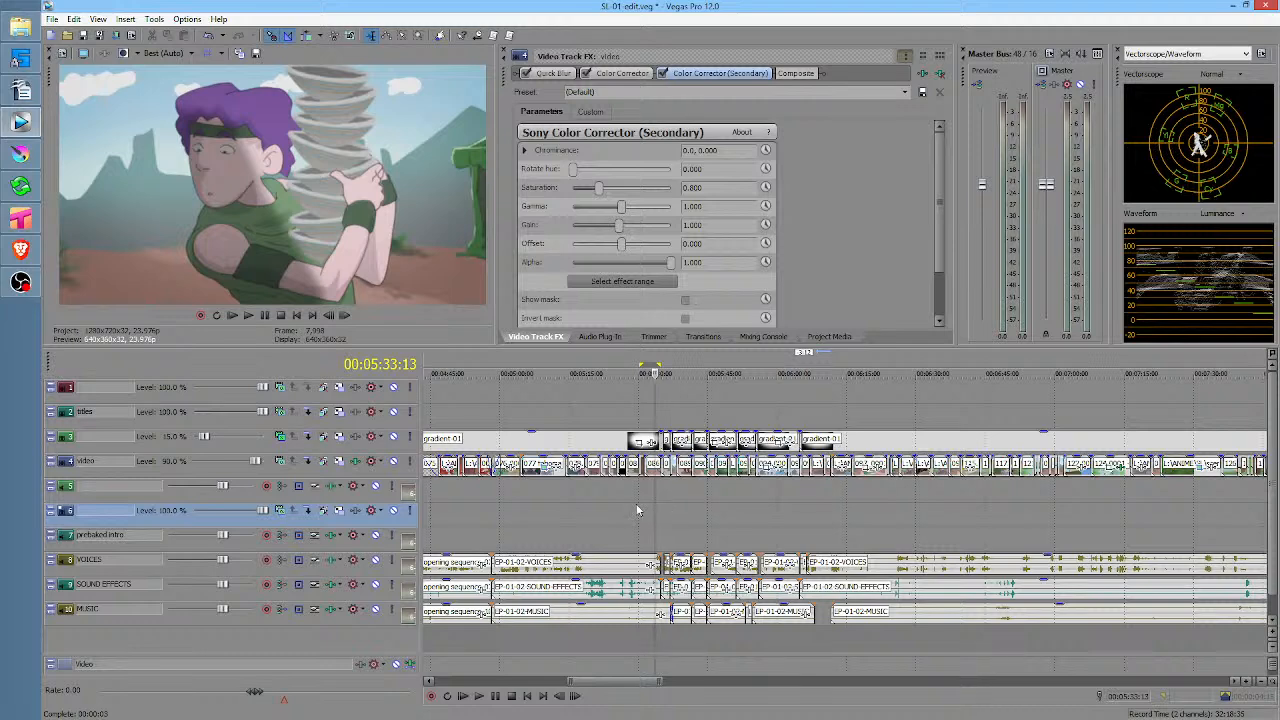
click(628, 511)
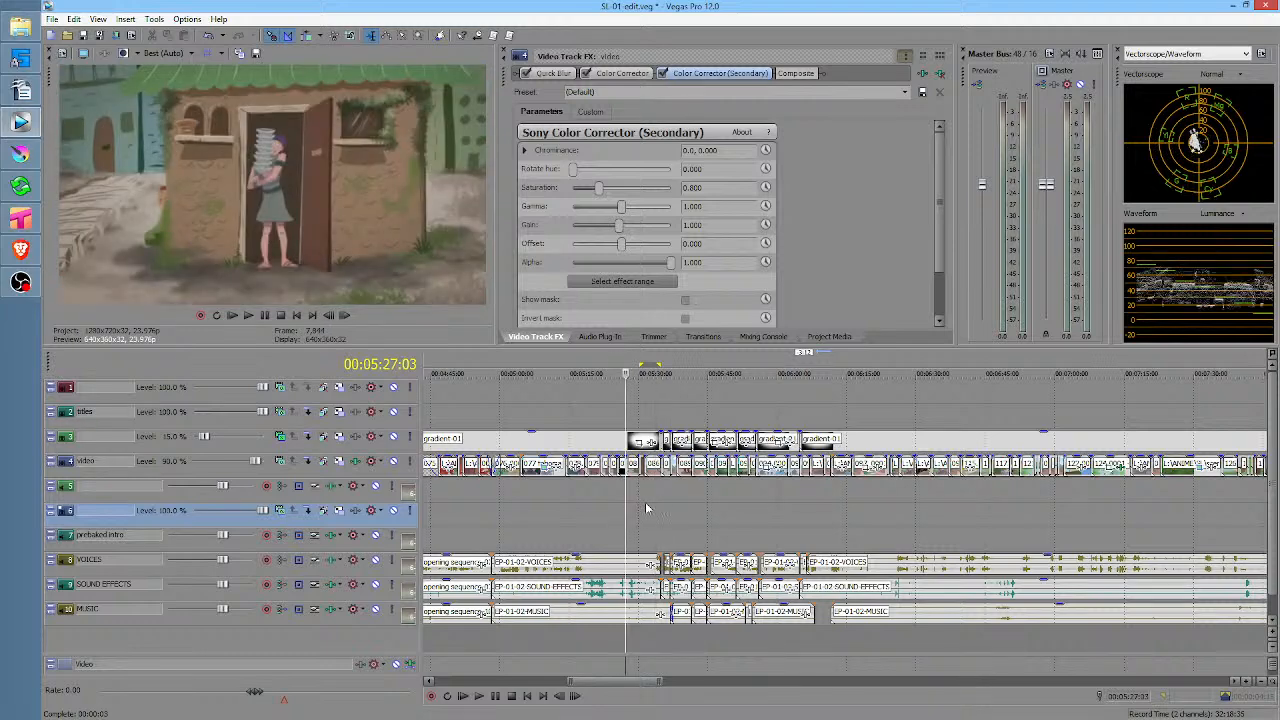
key(space)
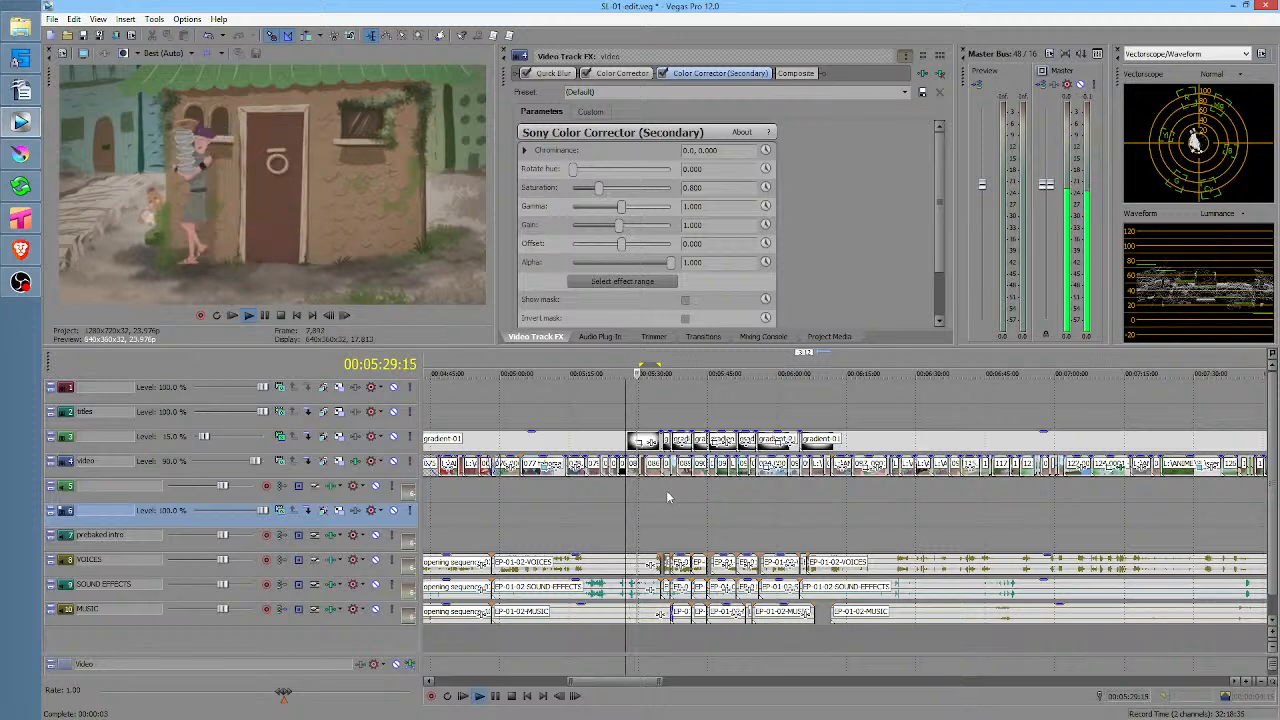
click(669, 496)
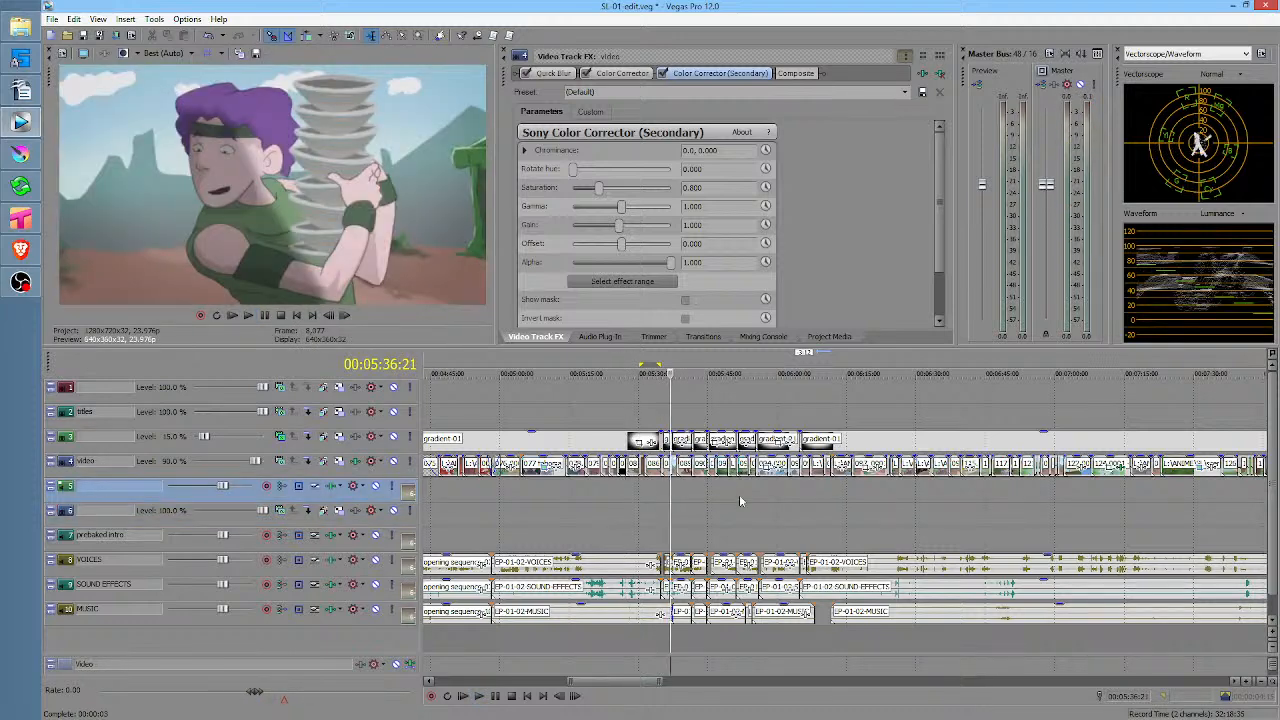
click(793, 502)
key(space)
scroll(852, 504, up, 5)
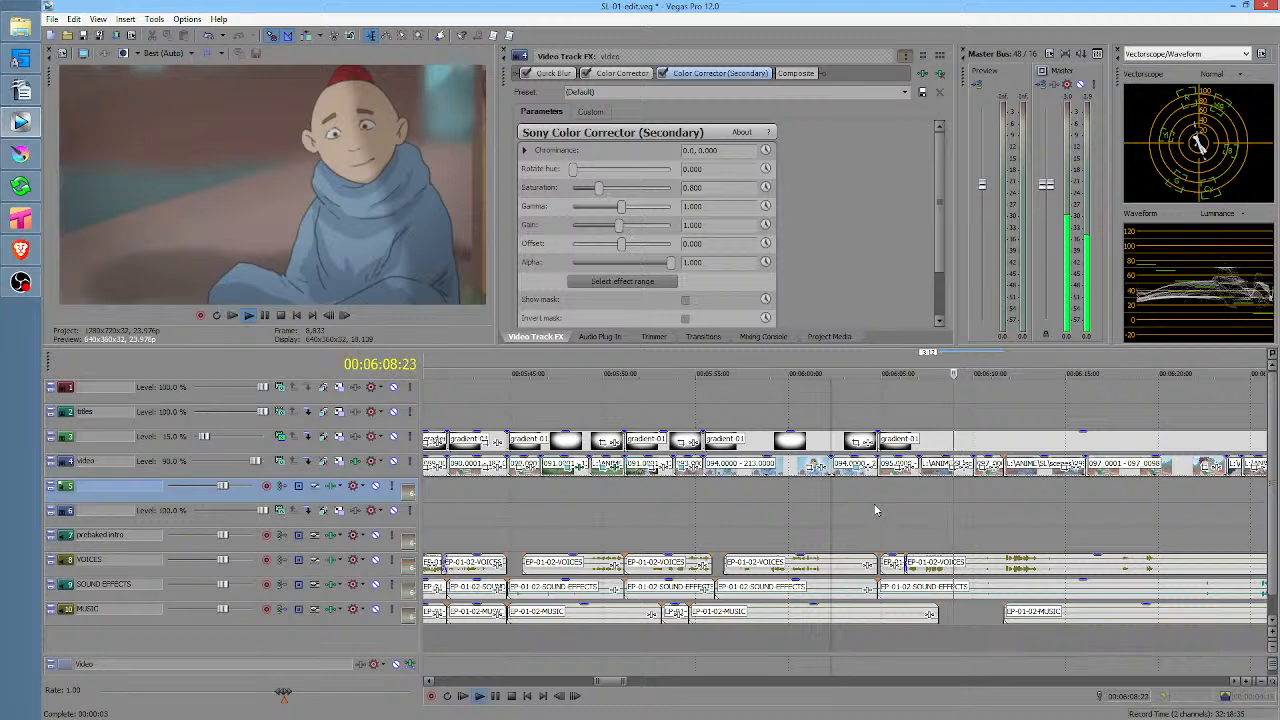
Replay the shots within the music gap from 6:10:00 and again from 6:08:03
click(822, 519)
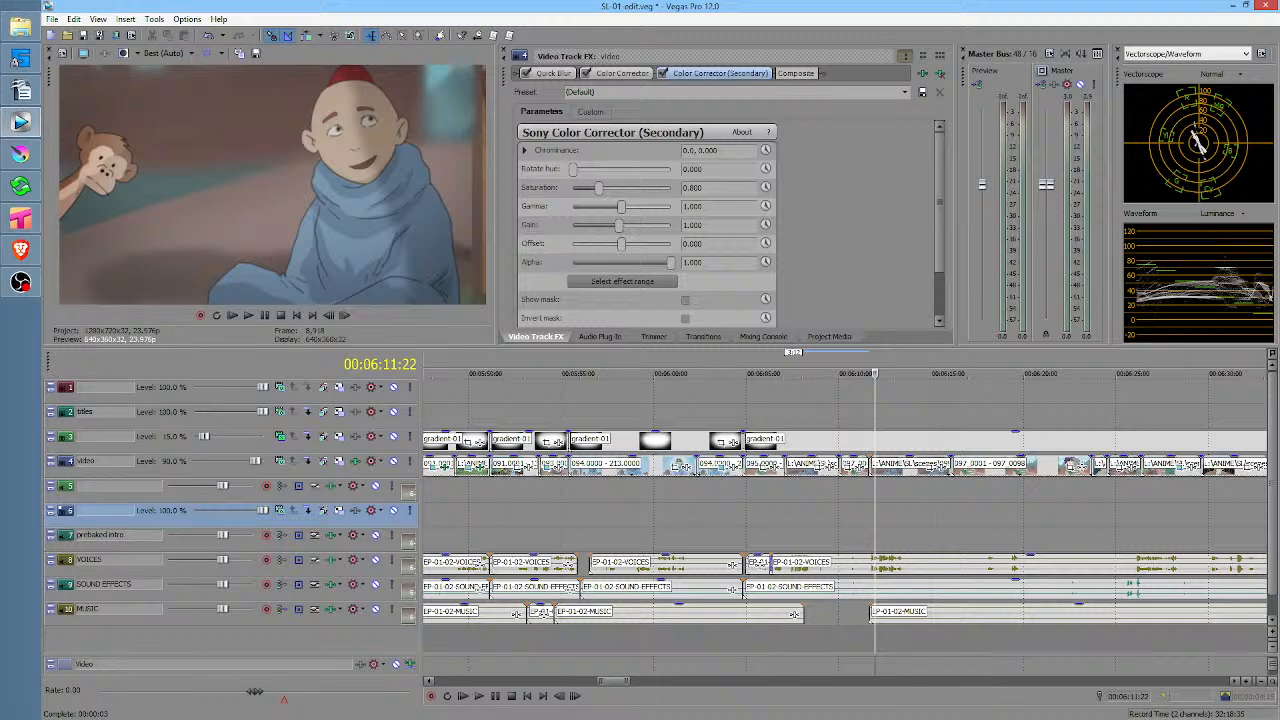
click(841, 594)
key(space)
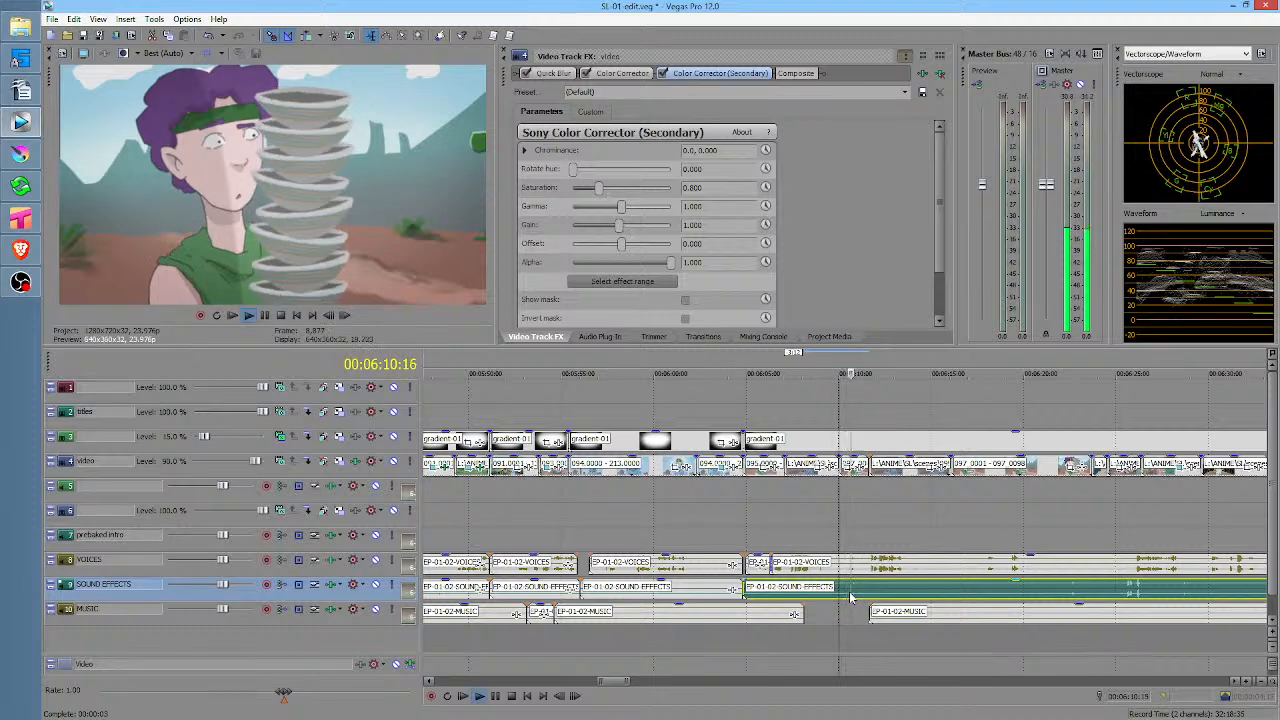
key(space)
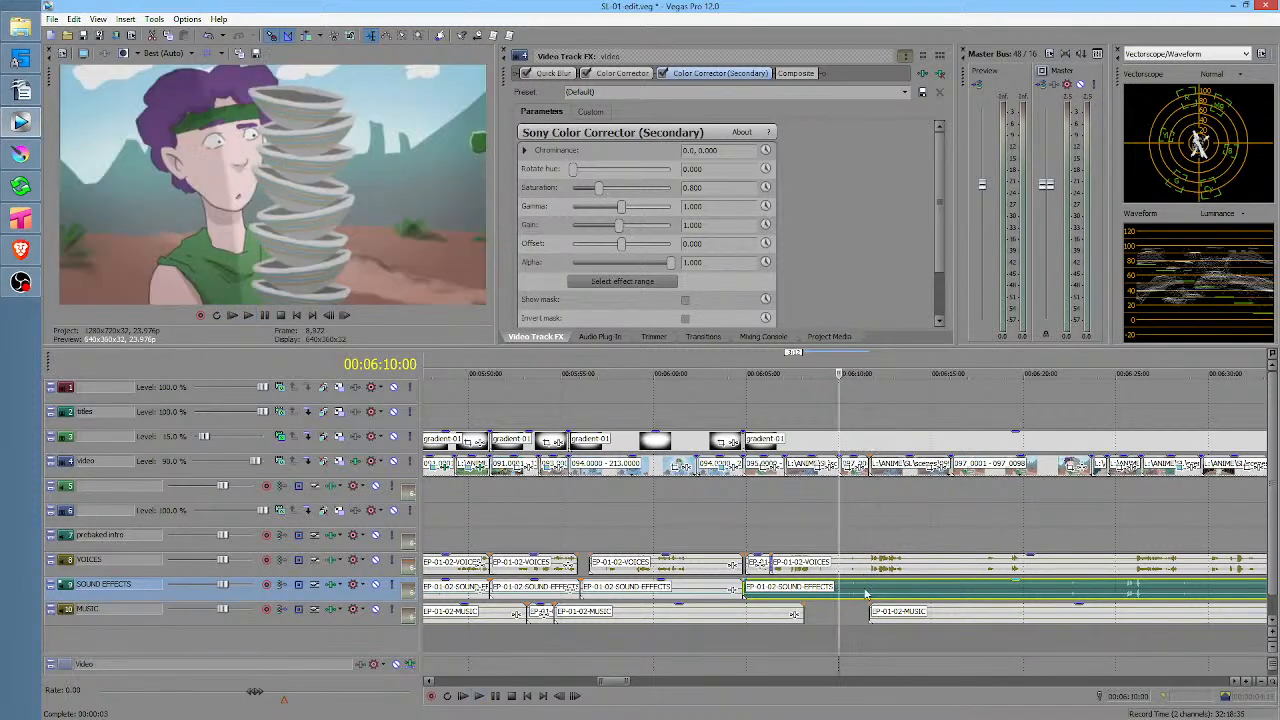
click(805, 594)
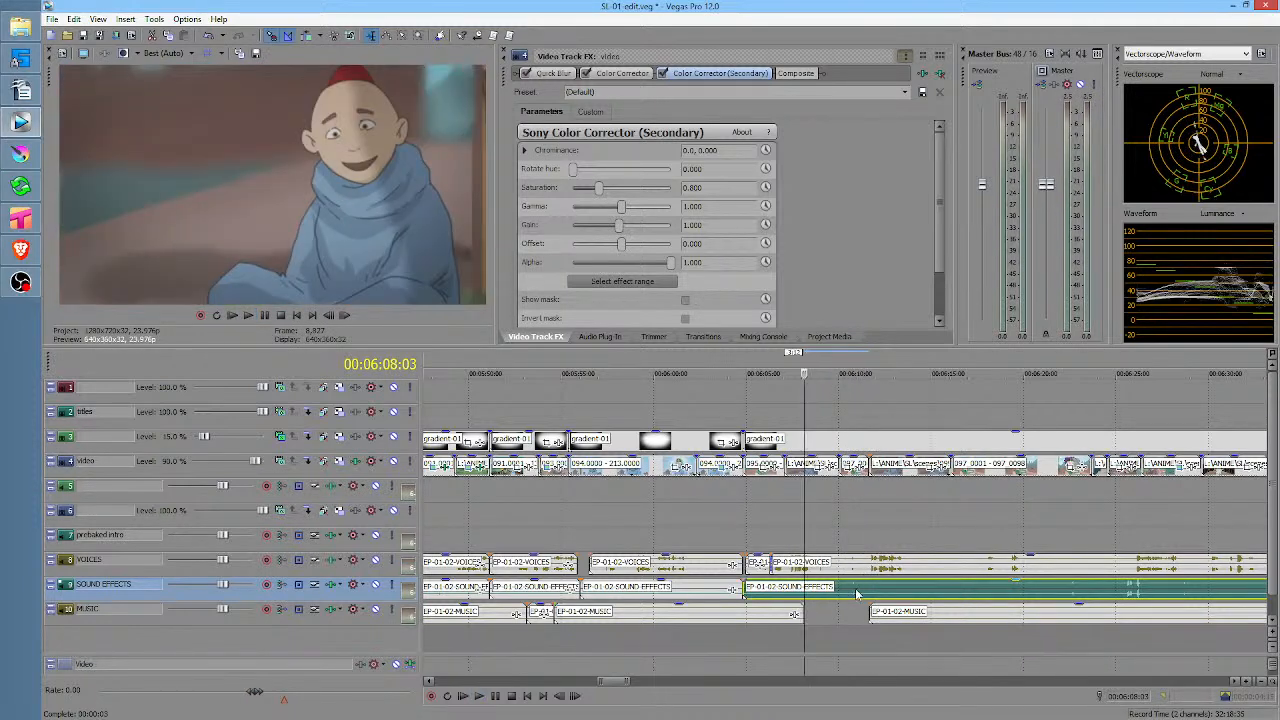
key(space)
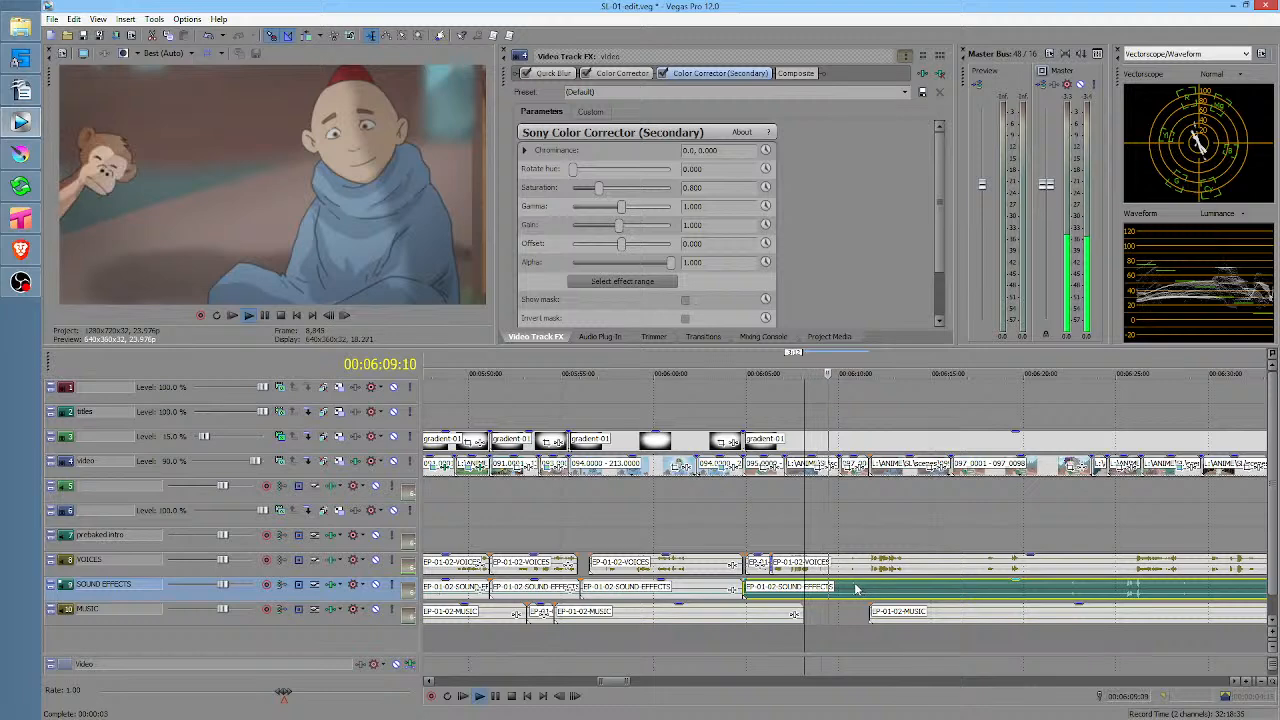
key(space)
Listen from 6:08:03 with the full mix and with the VOICES track soloed, and turn the solo off
scroll(840, 595, up, 5)
key(space)
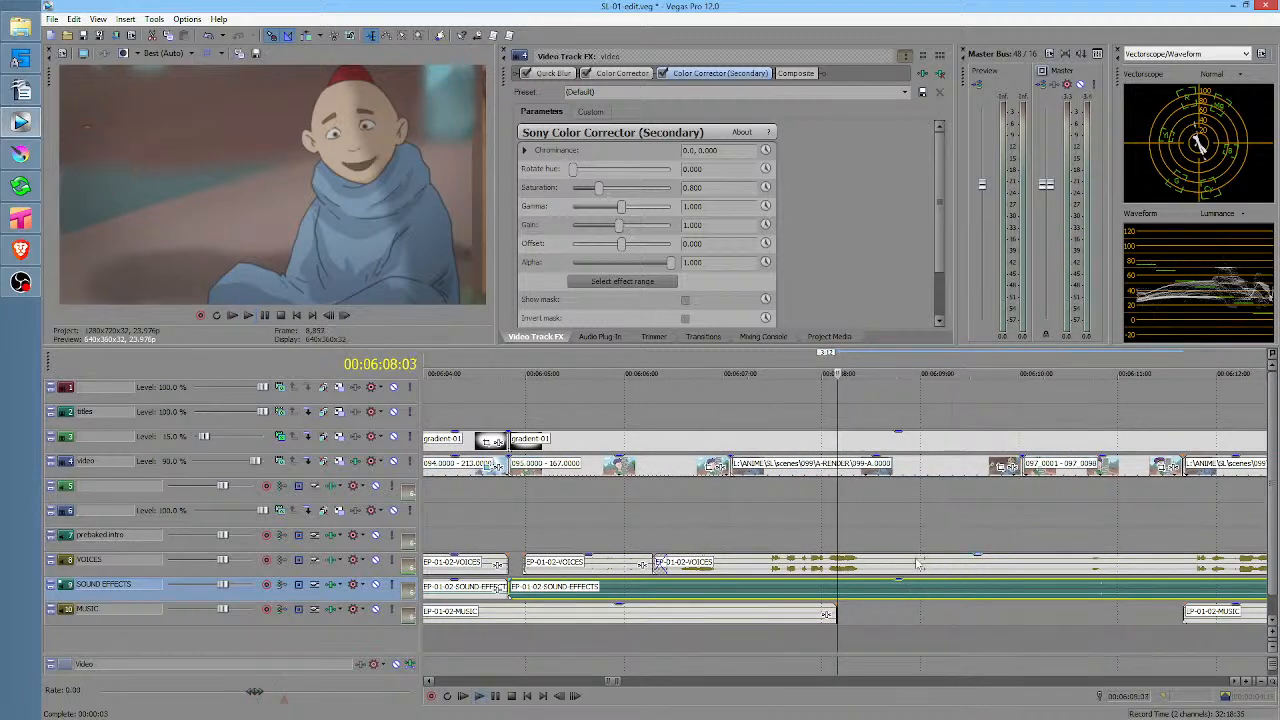
key(space)
click(394, 561)
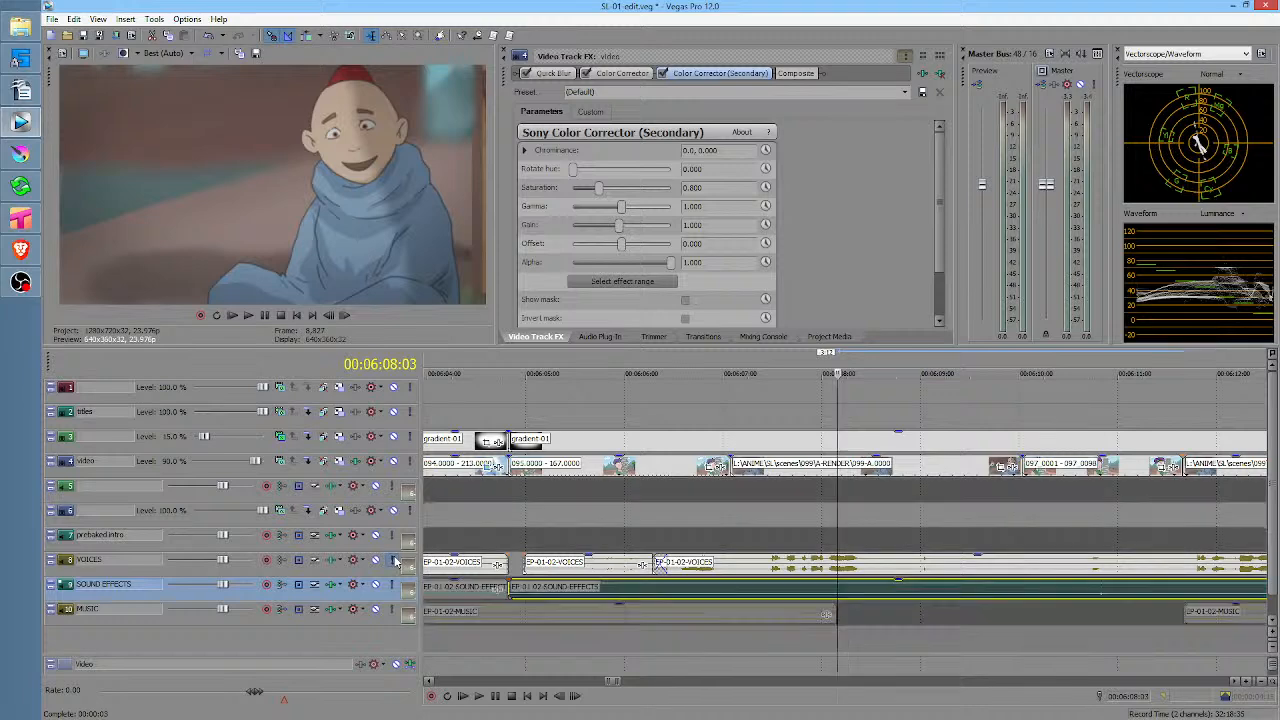
key(space)
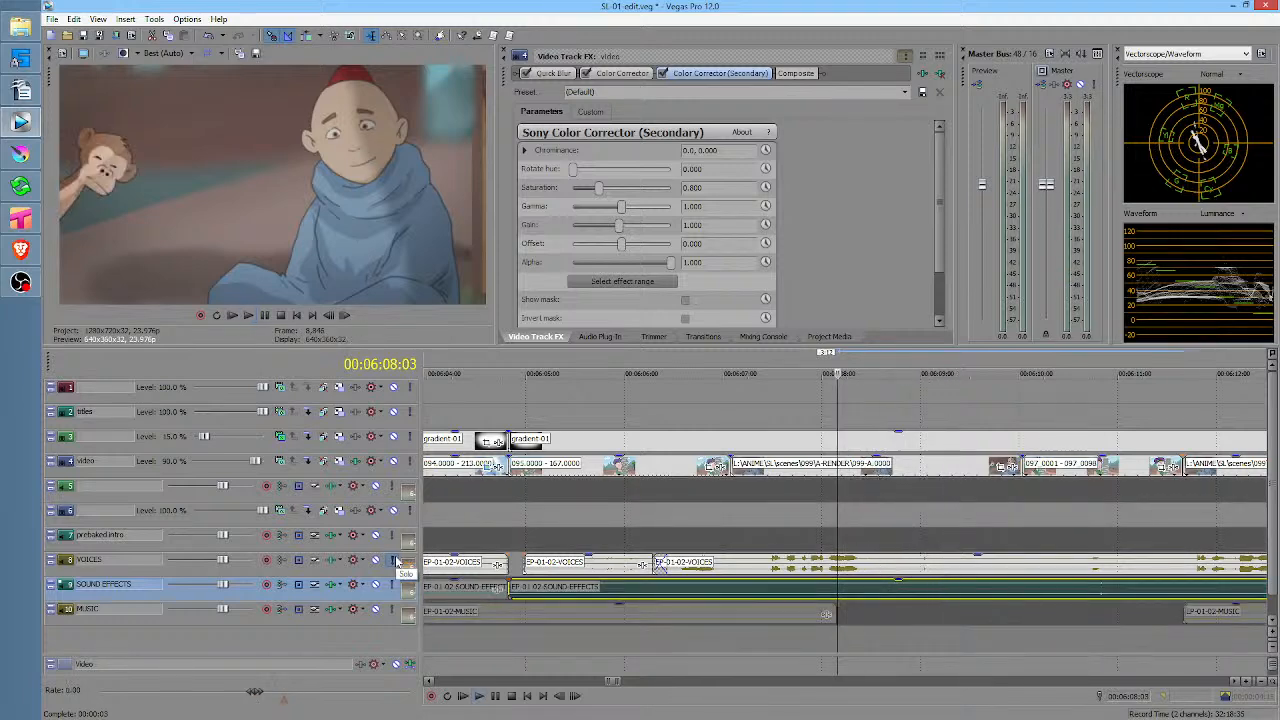
key(space)
click(396, 561)
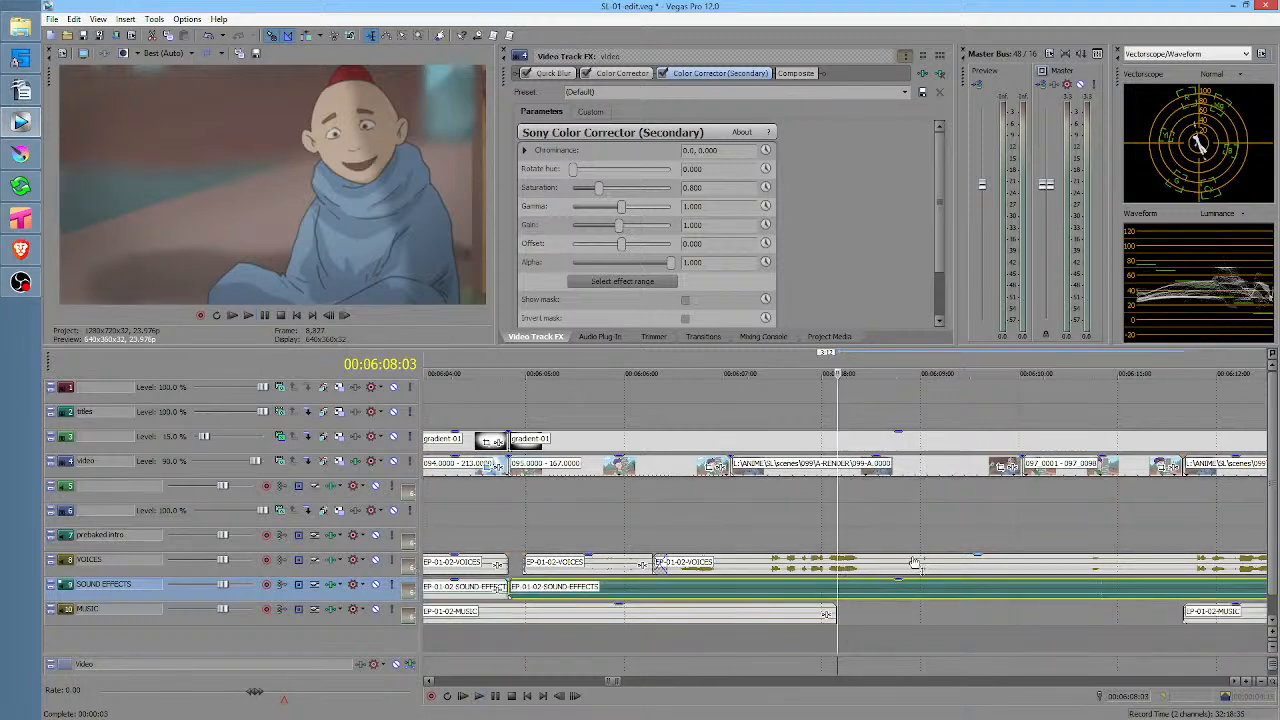
Split the VOICES clip at 6:08:21 and at 6:09:09 to isolate the short sound between the dialogue lines
click(913, 568)
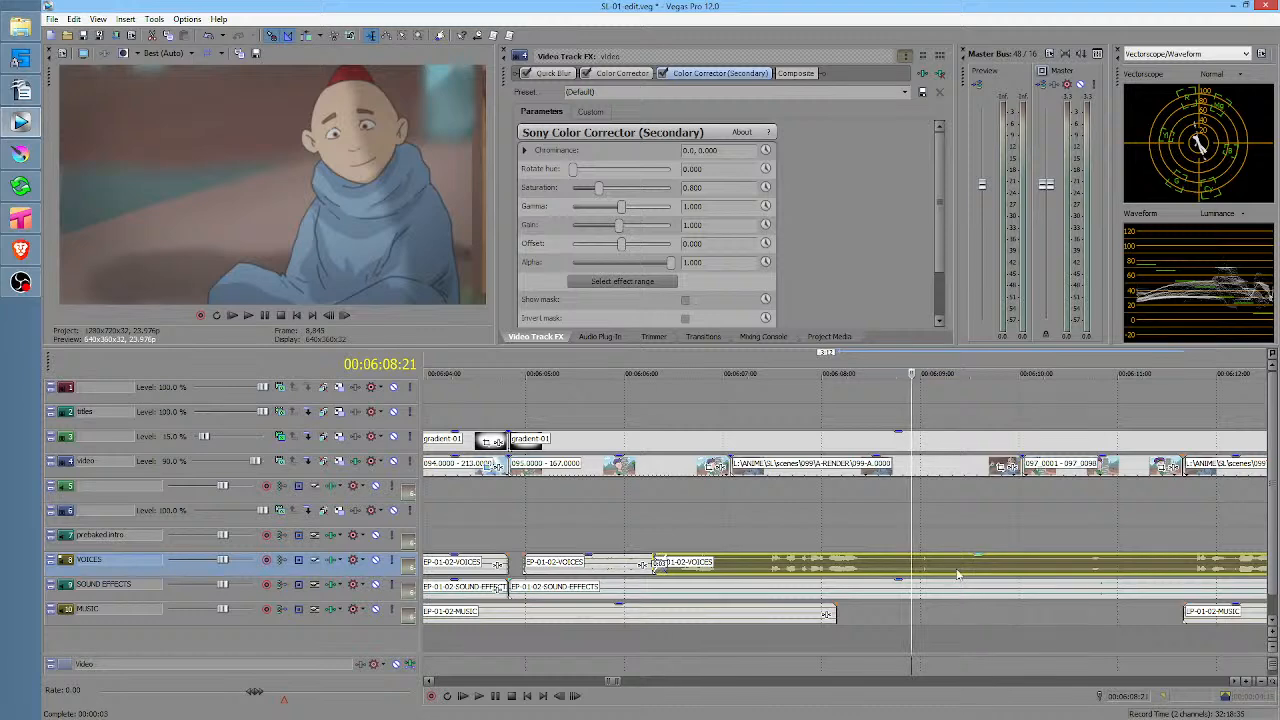
key(s)
click(963, 568)
key(s)
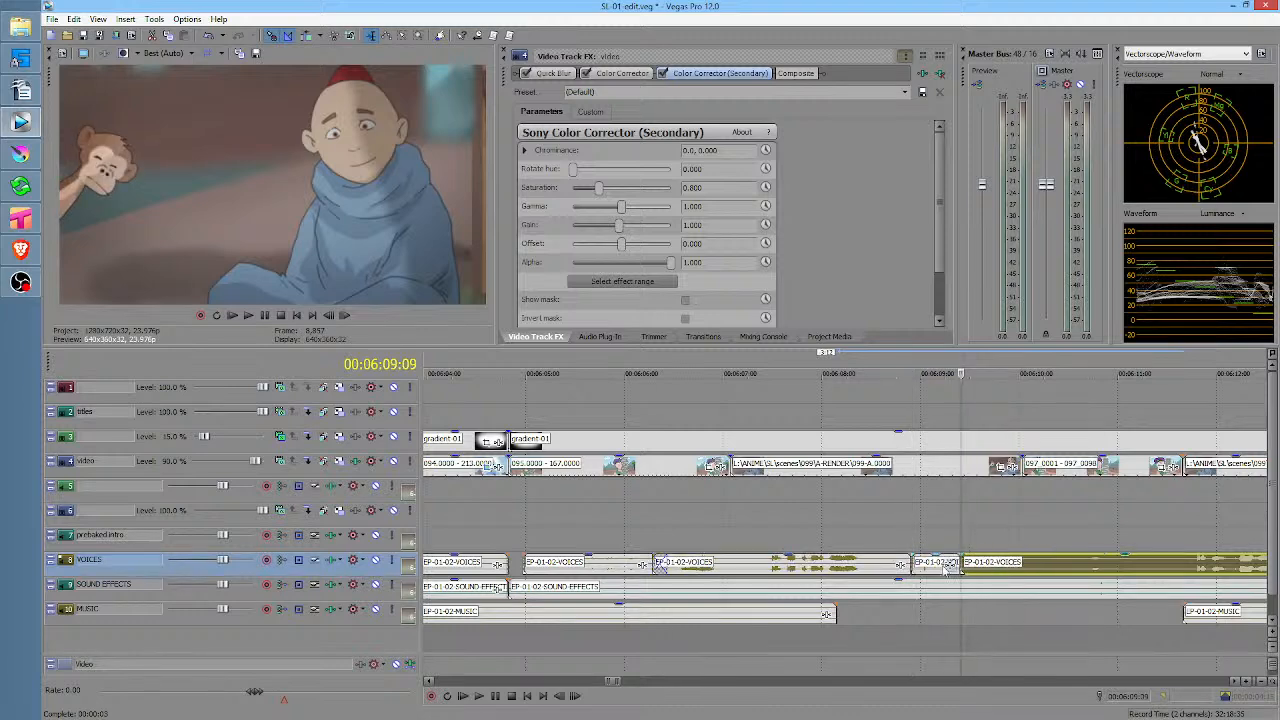
Trim the start of the isolated VOICES piece, move it to start at about 6:09:03, and play it from 6:08:14
click(903, 545)
scroll(923, 528, up, 4)
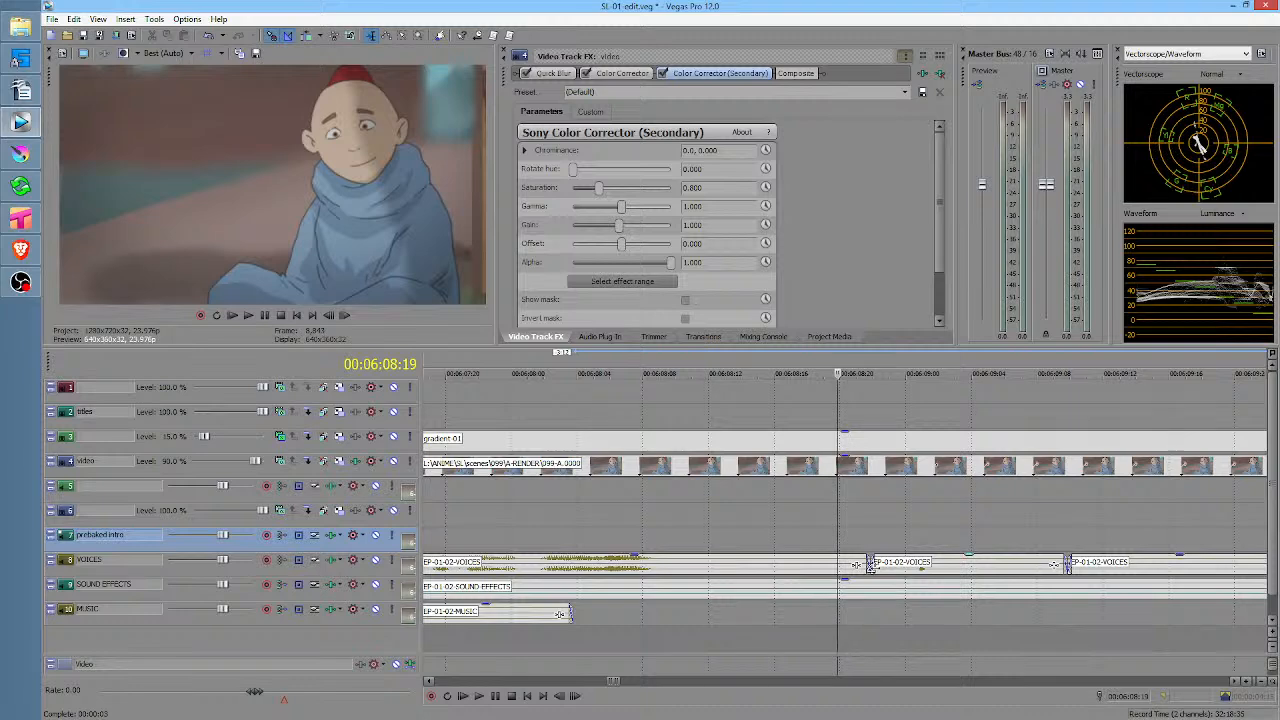
drag(871, 570, 915, 577)
drag(874, 538, 1027, 567)
click(774, 531)
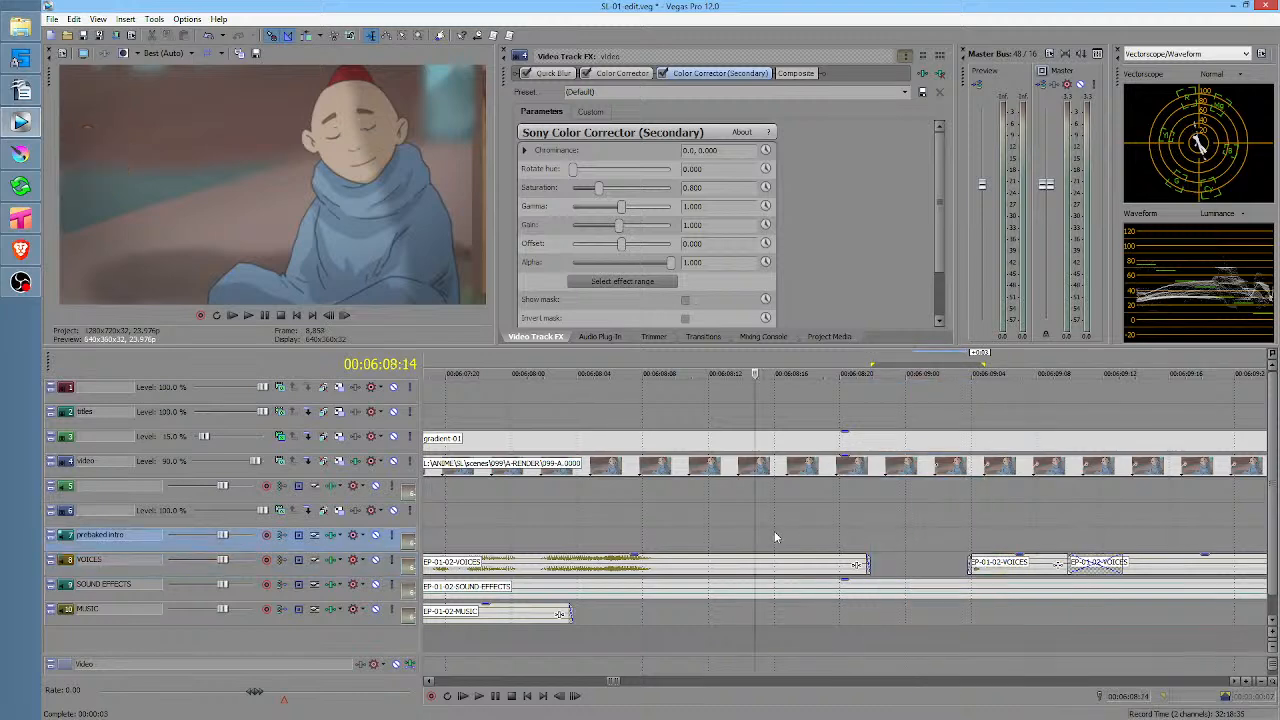
key(space)
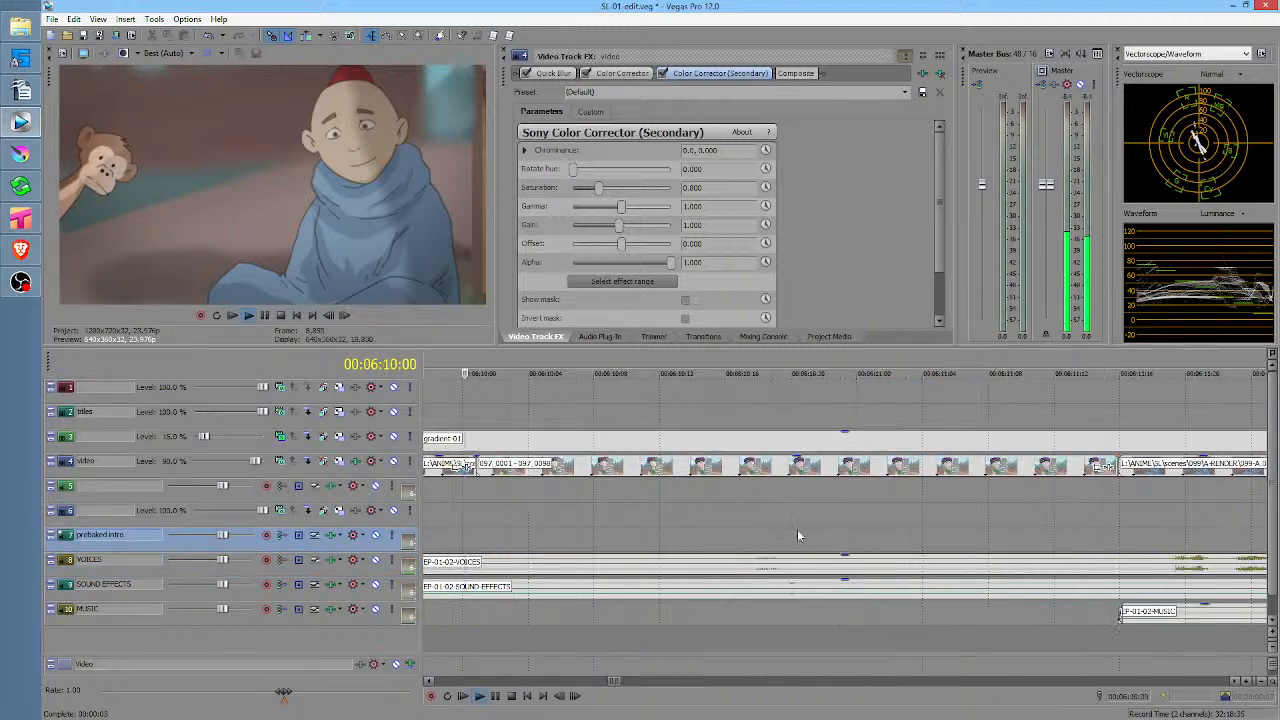
key(space)
Shift the short VOICES piece to start at about 6:09:06 in small moves, playing the timing from 6:08:14 after each
click(1008, 568)
drag(1008, 570, 1012, 572)
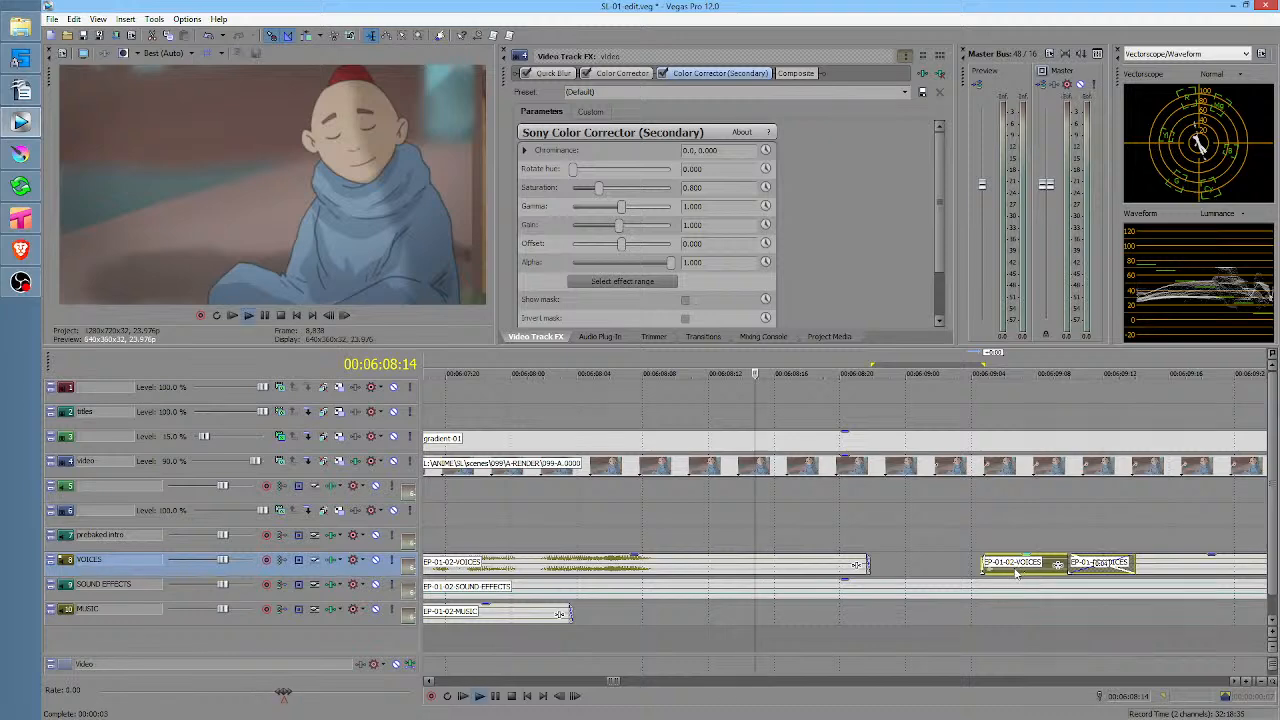
key(space)
key(space)
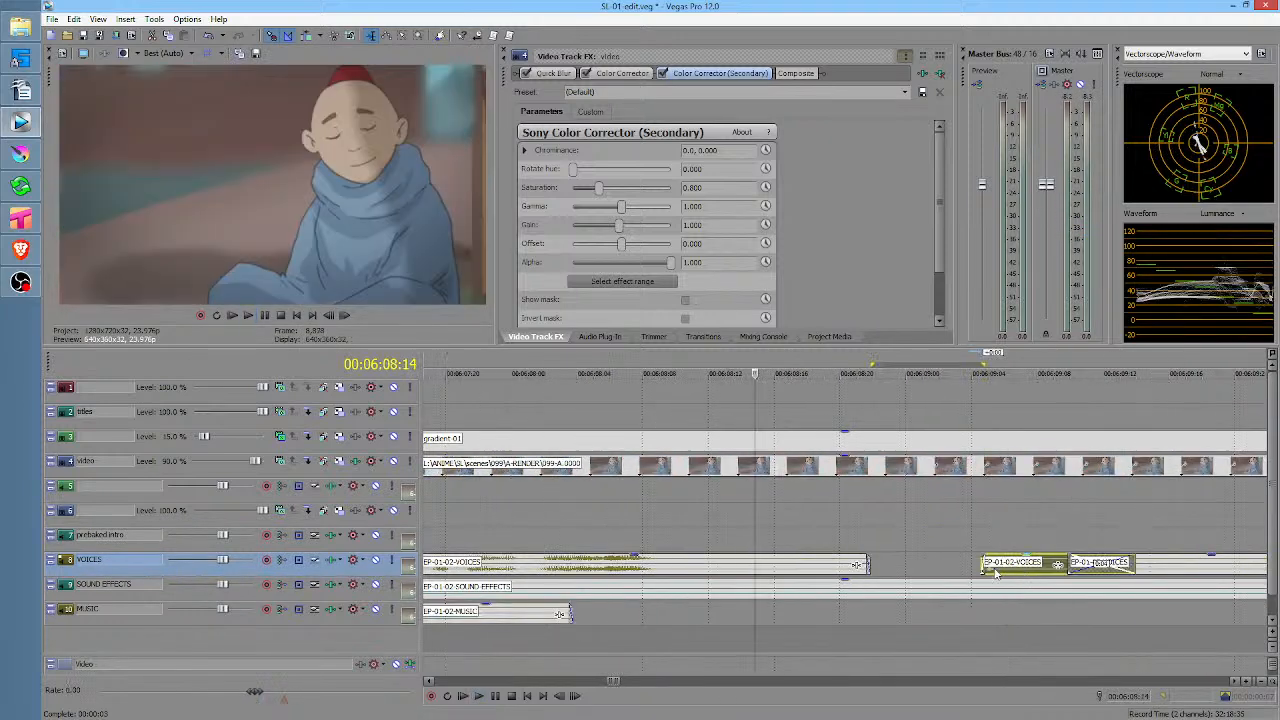
drag(1024, 572, 1059, 572)
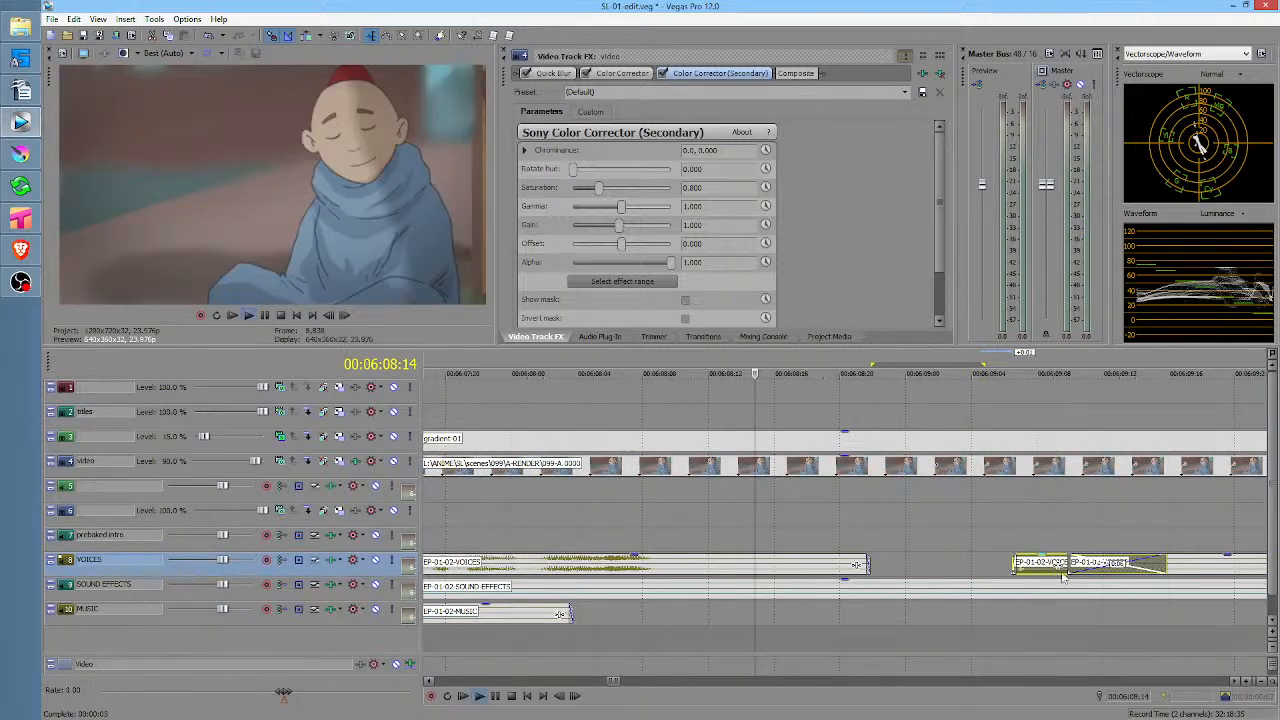
key(space)
key(space)
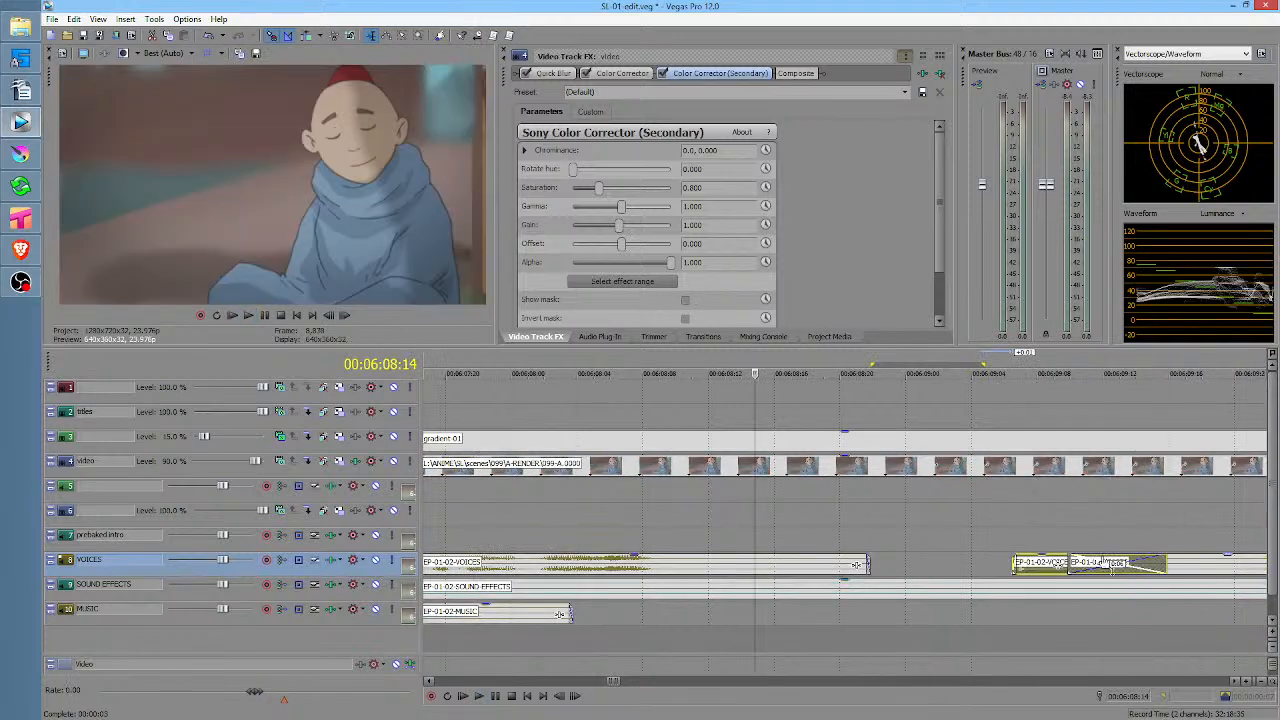
Trim the following VOICES clip to start at about 6:09:13 and fine-tune the short piece's position to about 6:09:06, checking by playback
drag(1165, 572, 1132, 568)
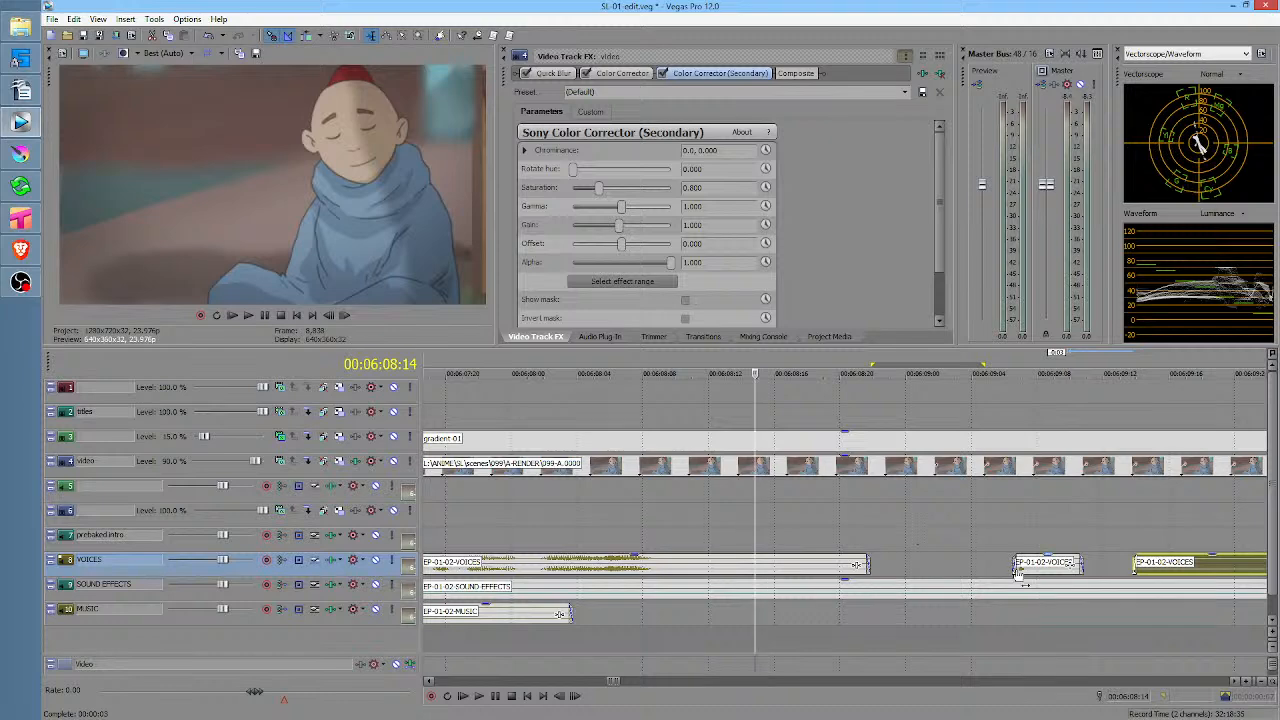
drag(1034, 571, 1048, 572)
key(space)
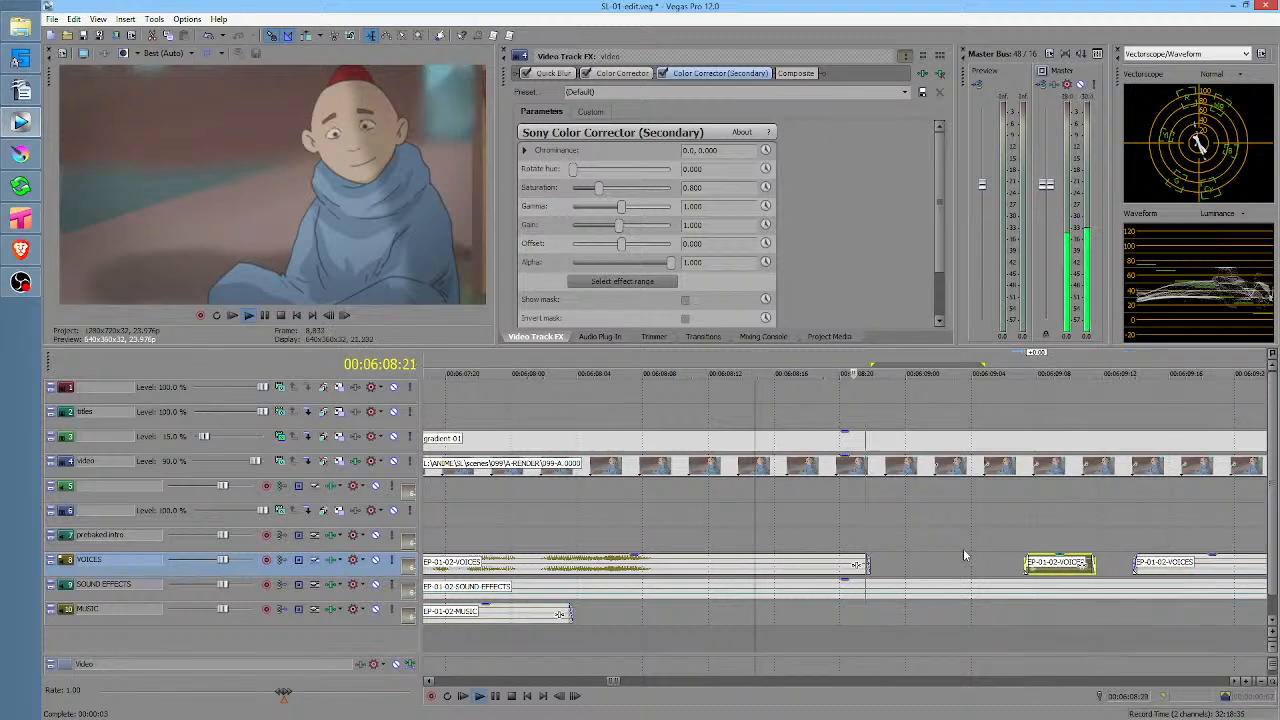
key(space)
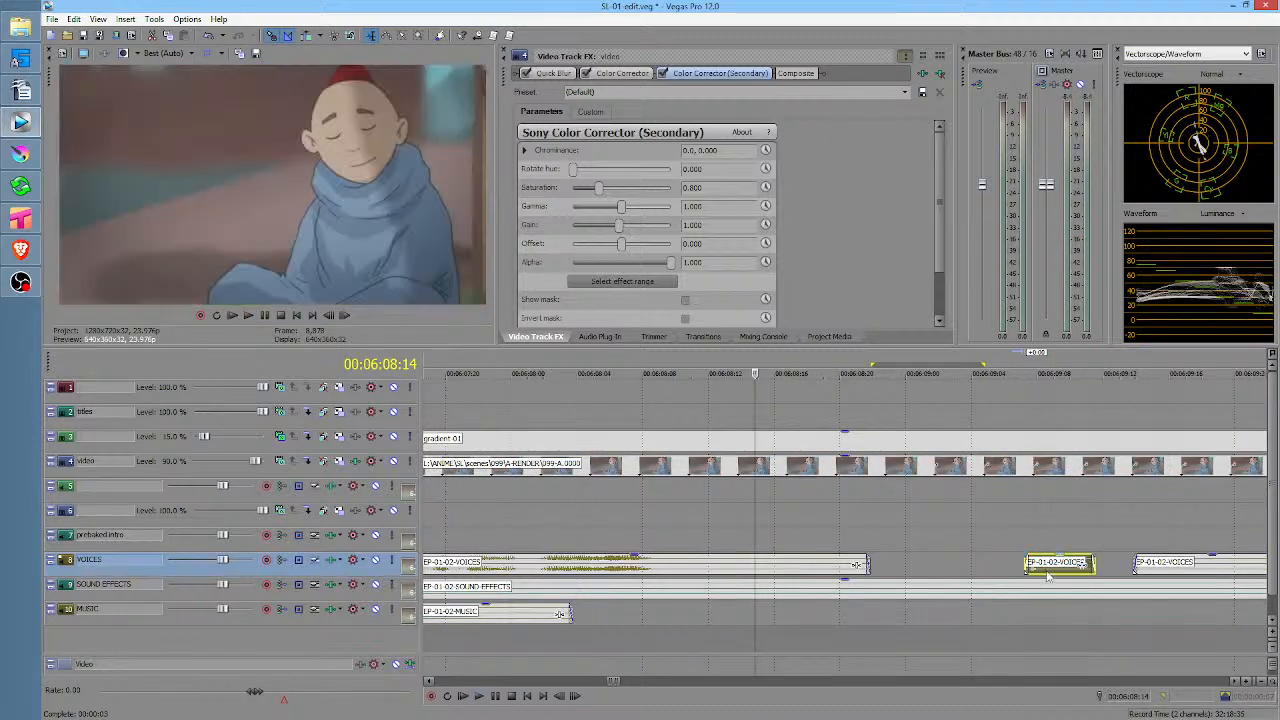
drag(1064, 574, 1053, 575)
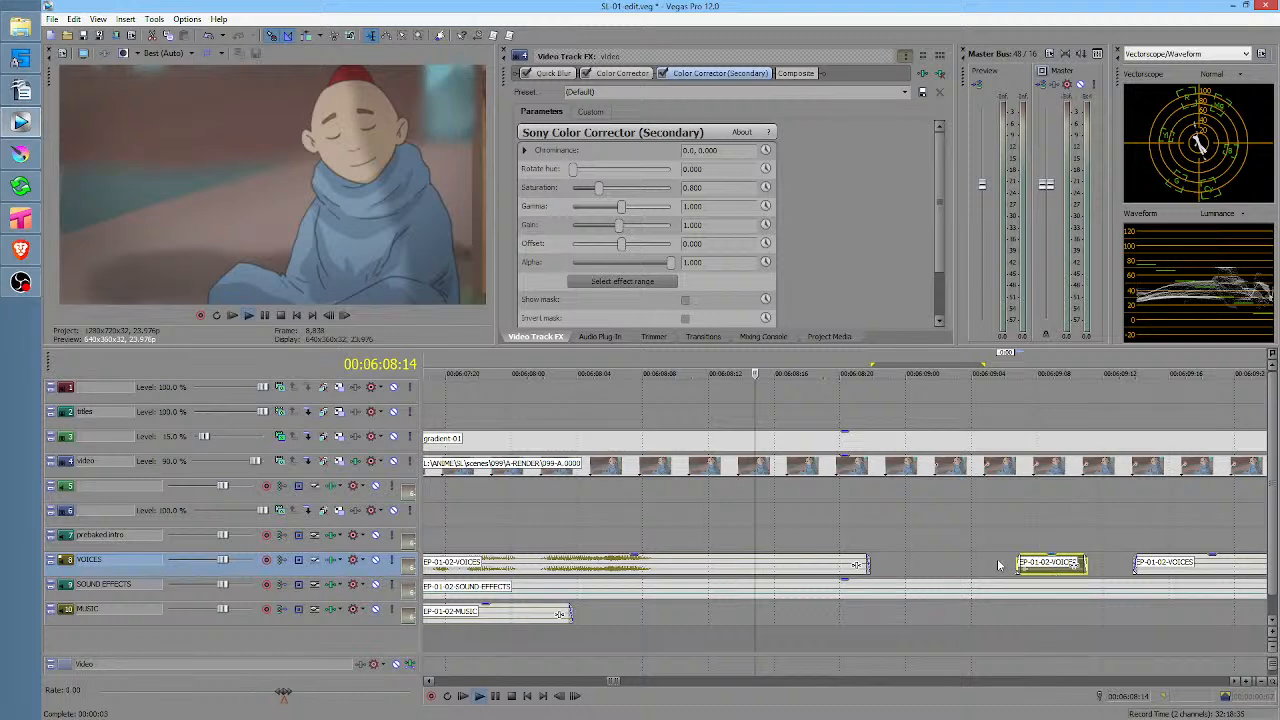
key(space)
key(space)
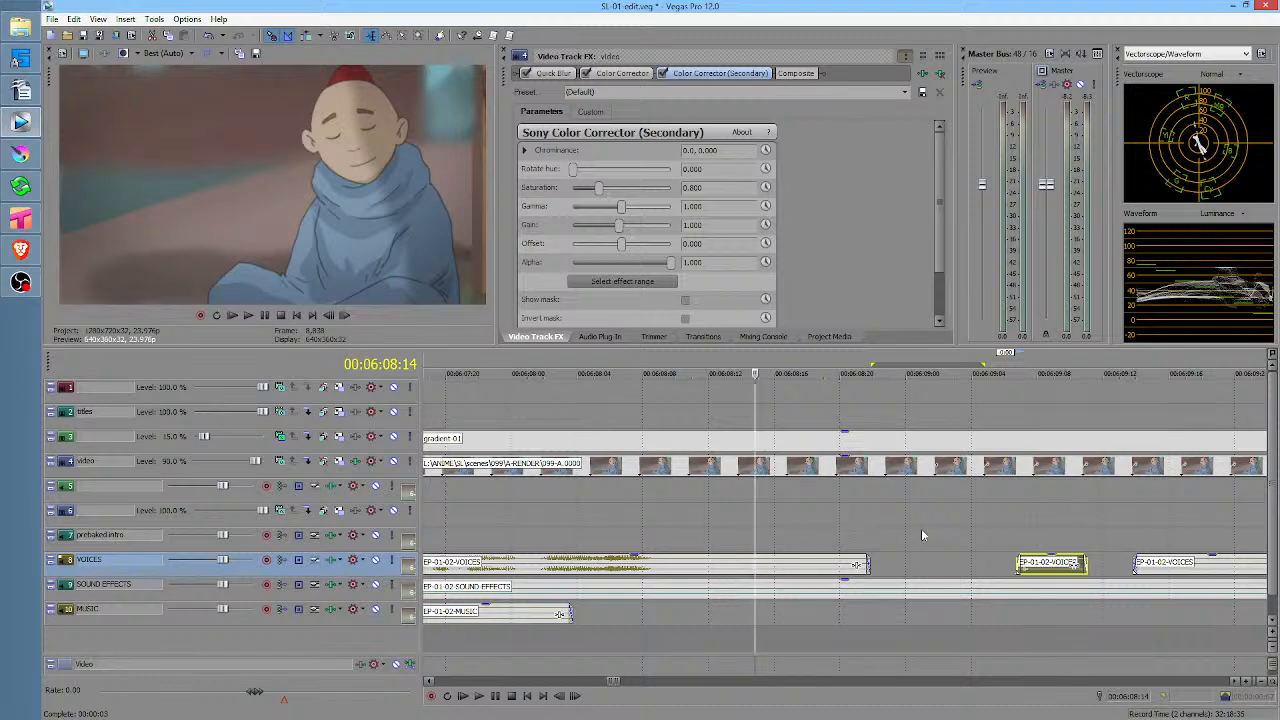
Play the retimed voice piece in context from 6:07:13 and again from 6:08:16
click(553, 518)
scroll(640, 514, down, 5)
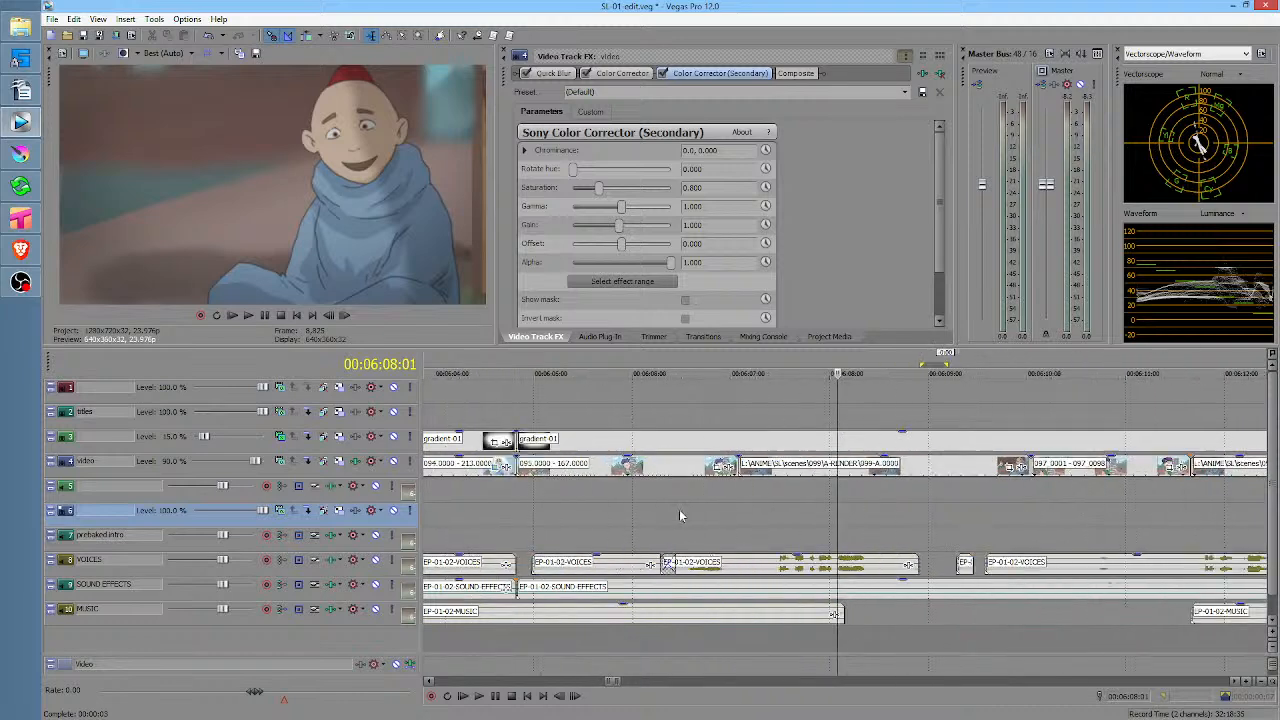
click(801, 514)
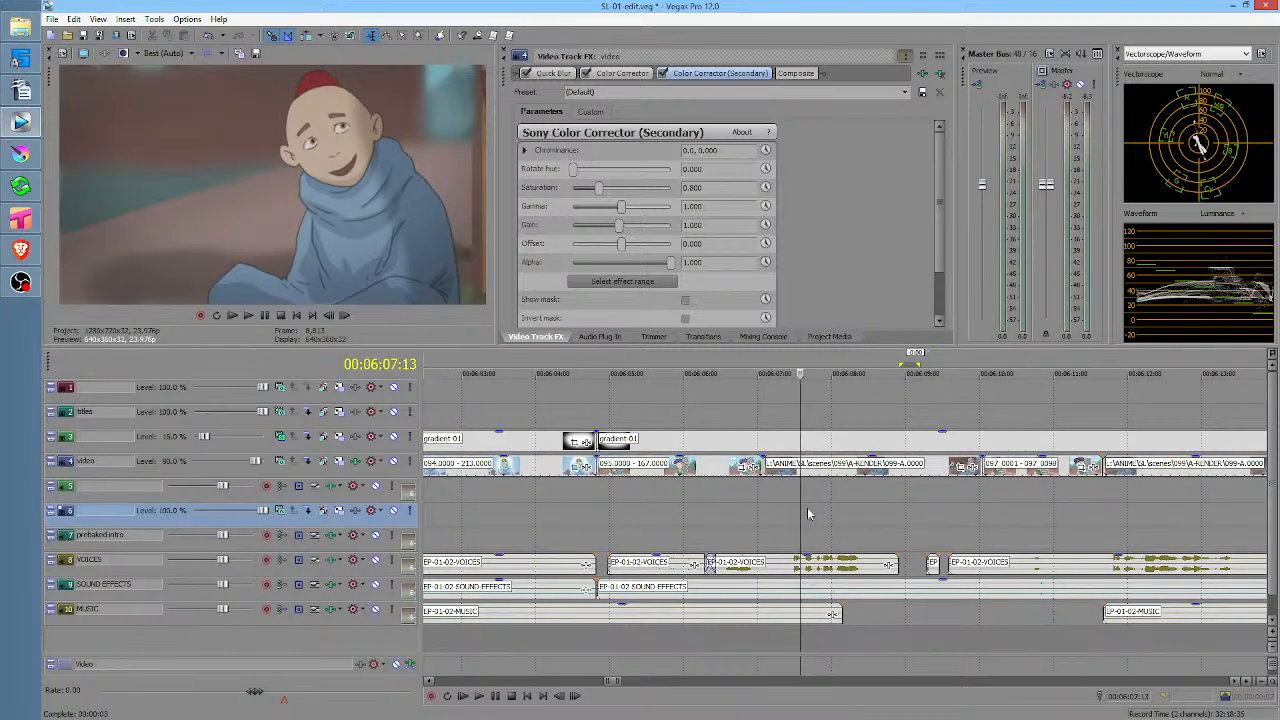
key(space)
key(j)
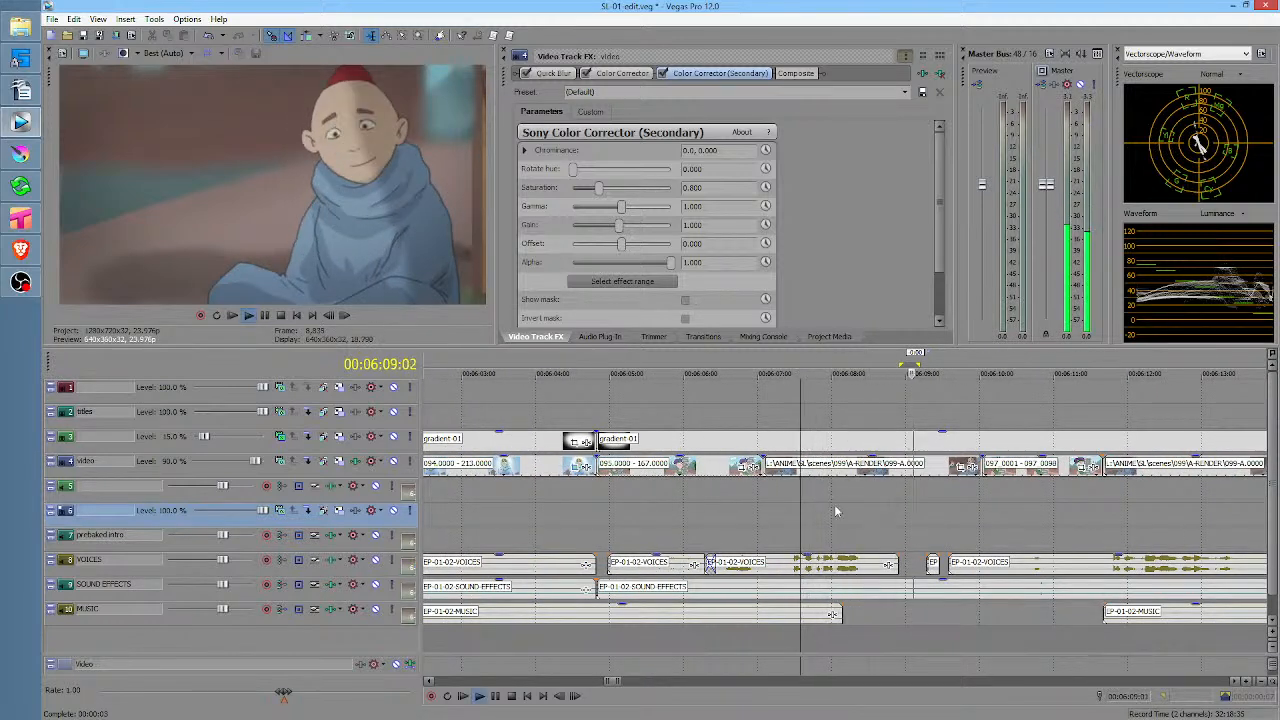
scroll(965, 520, up, 5)
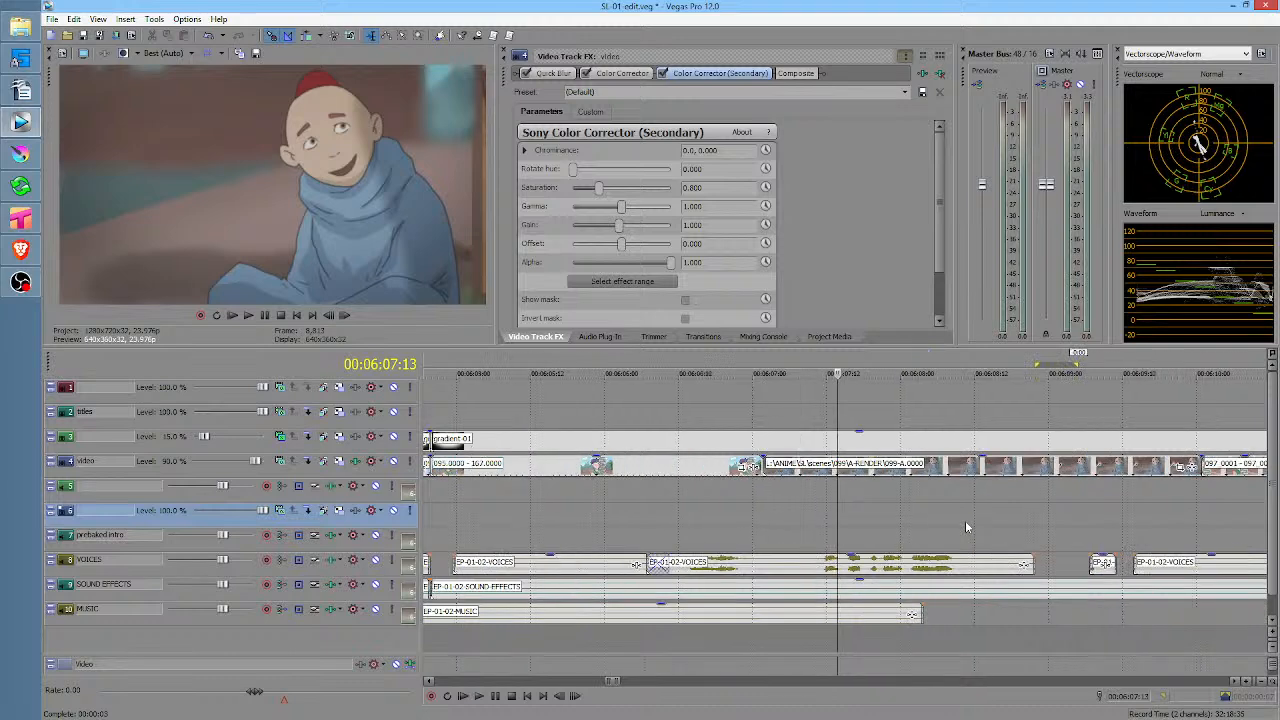
scroll(900, 525, right, 5)
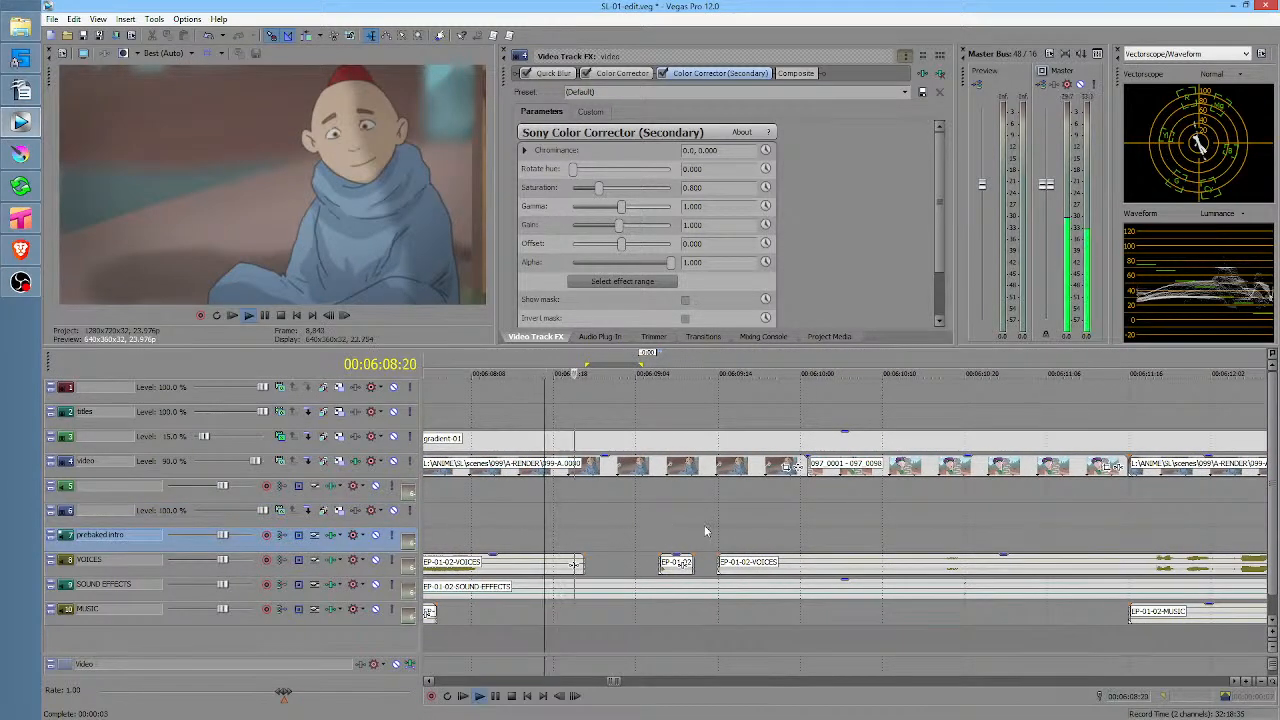
key(space)
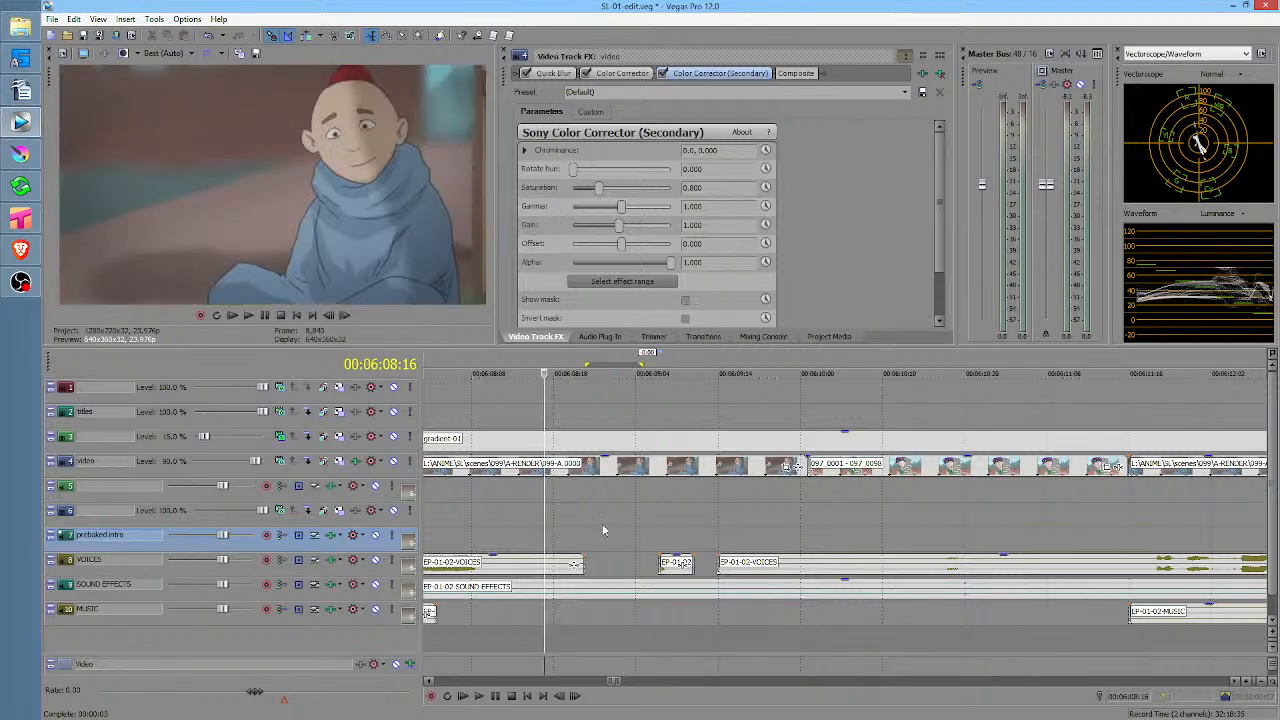
Mark the time range from about 6:08:23 to 6:09:05 before the short VOICES piece and place the cursor at 6:09:00
drag(603, 522, 649, 520)
click(642, 520)
click(610, 539)
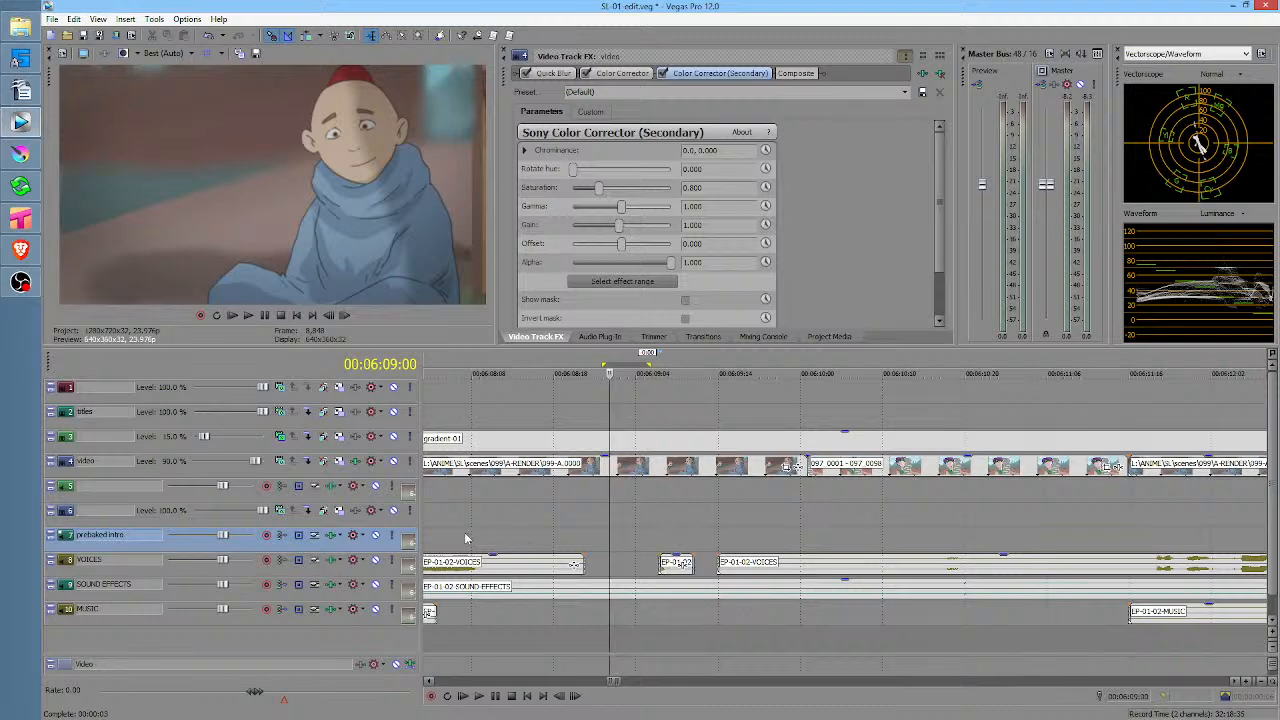
Play the voice timing from about 6:08:03 to check the pause before the short VOICES piece
click(462, 514)
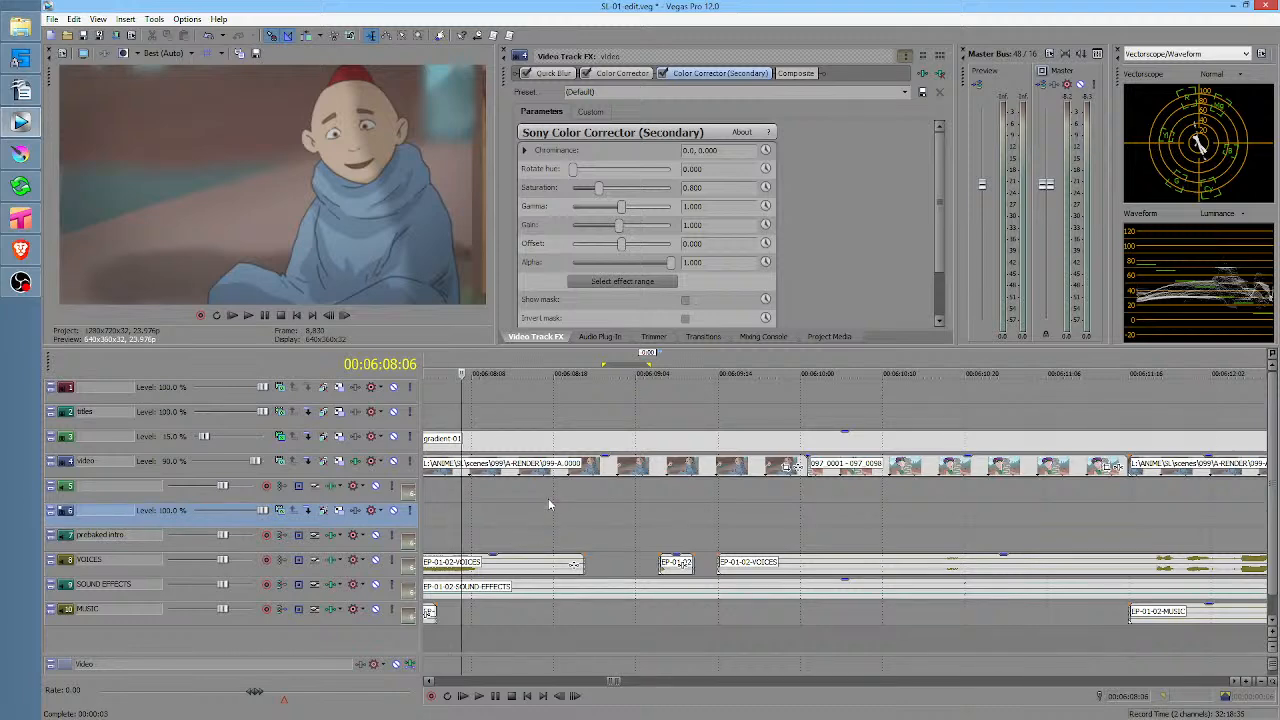
scroll(532, 524, down, 4)
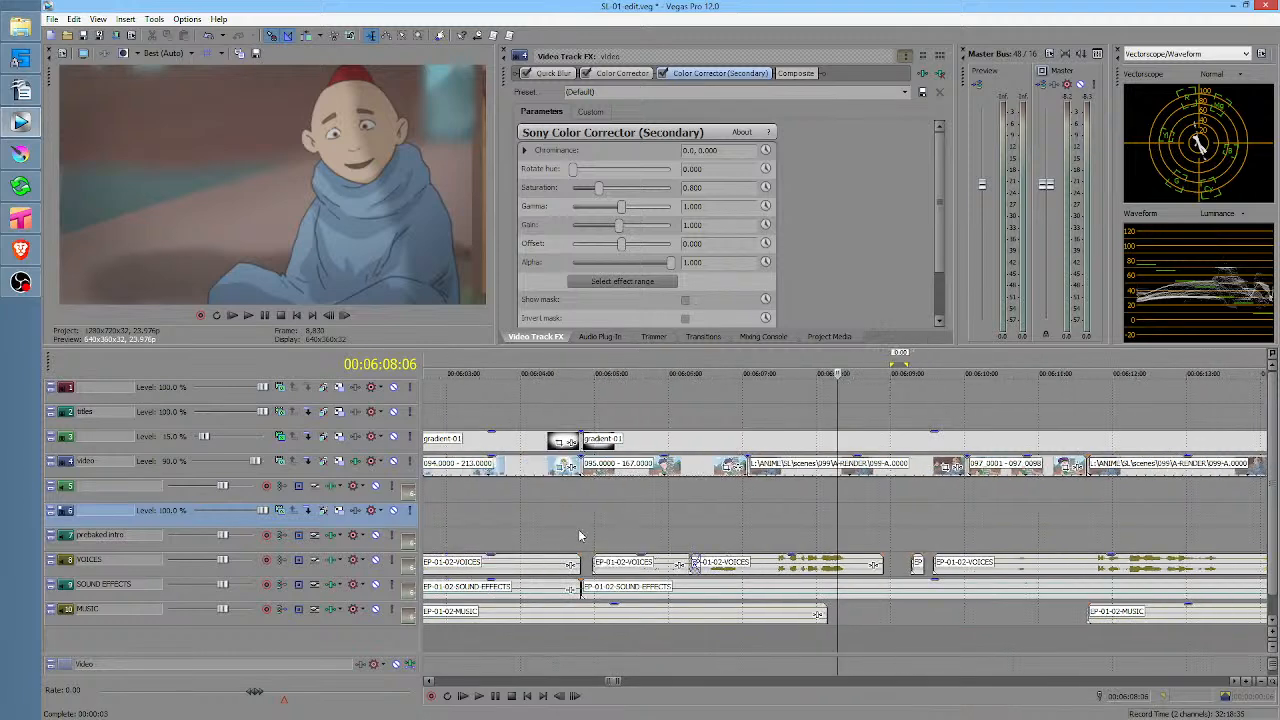
click(829, 528)
key(space)
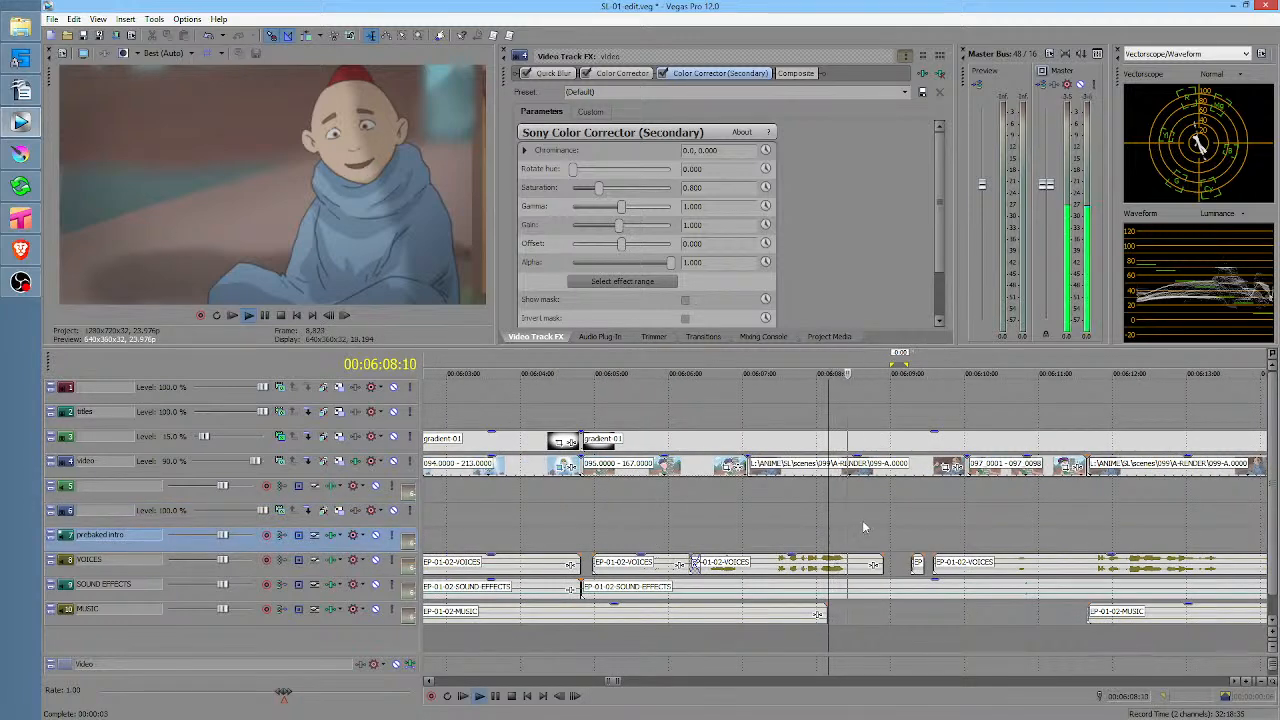
key(space)
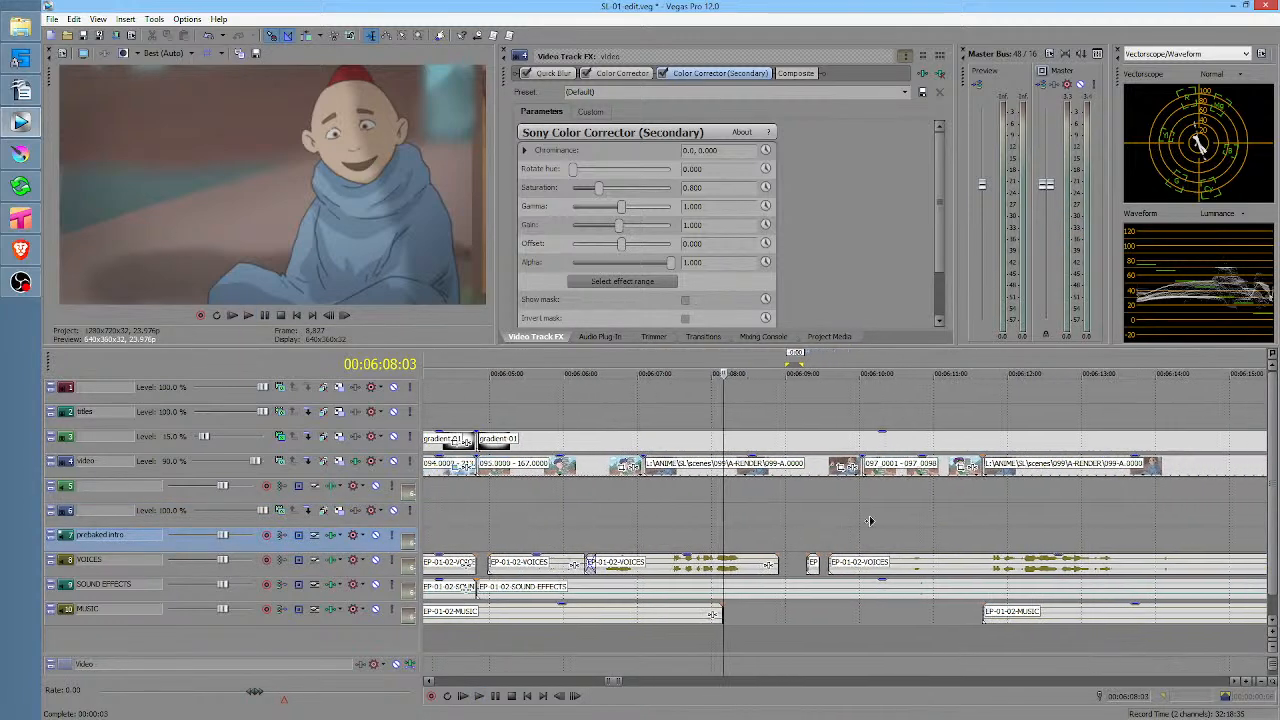
Trim the VOICES clip before the short piece to end at about 6:08:17 with a short fade-out, and play it from 6:08:06
click(671, 531)
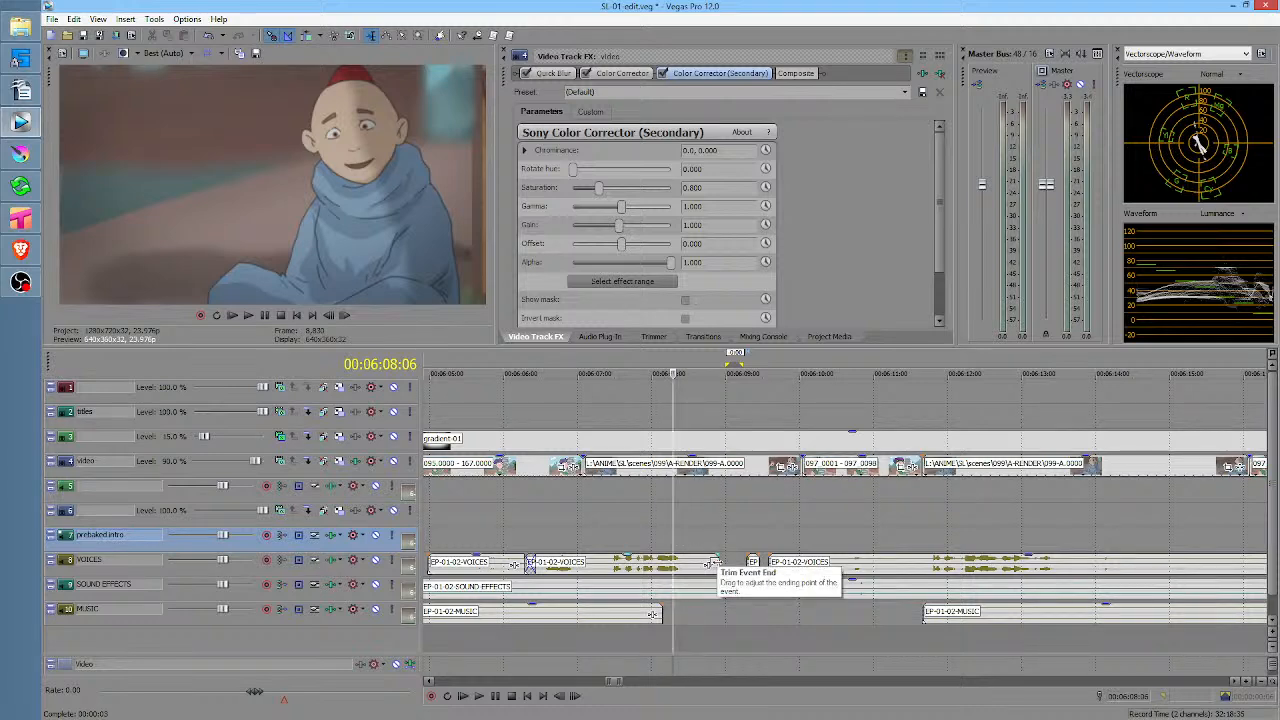
drag(712, 565, 701, 565)
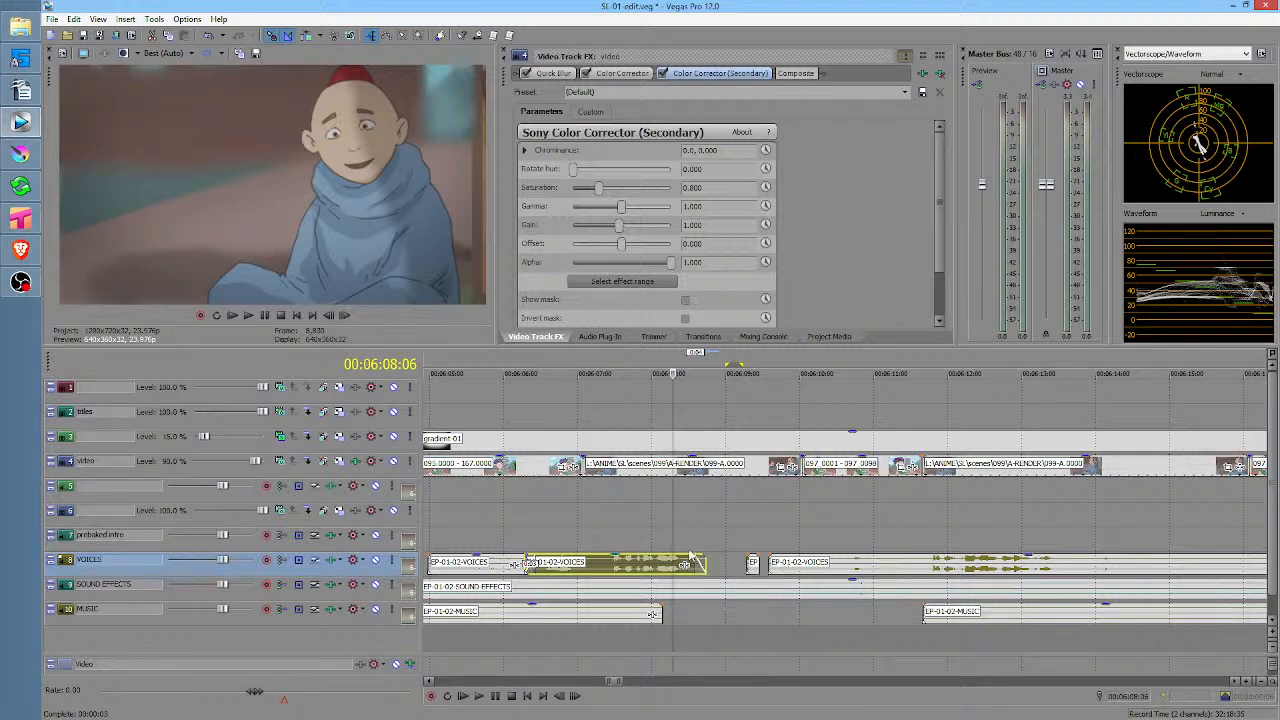
key(space)
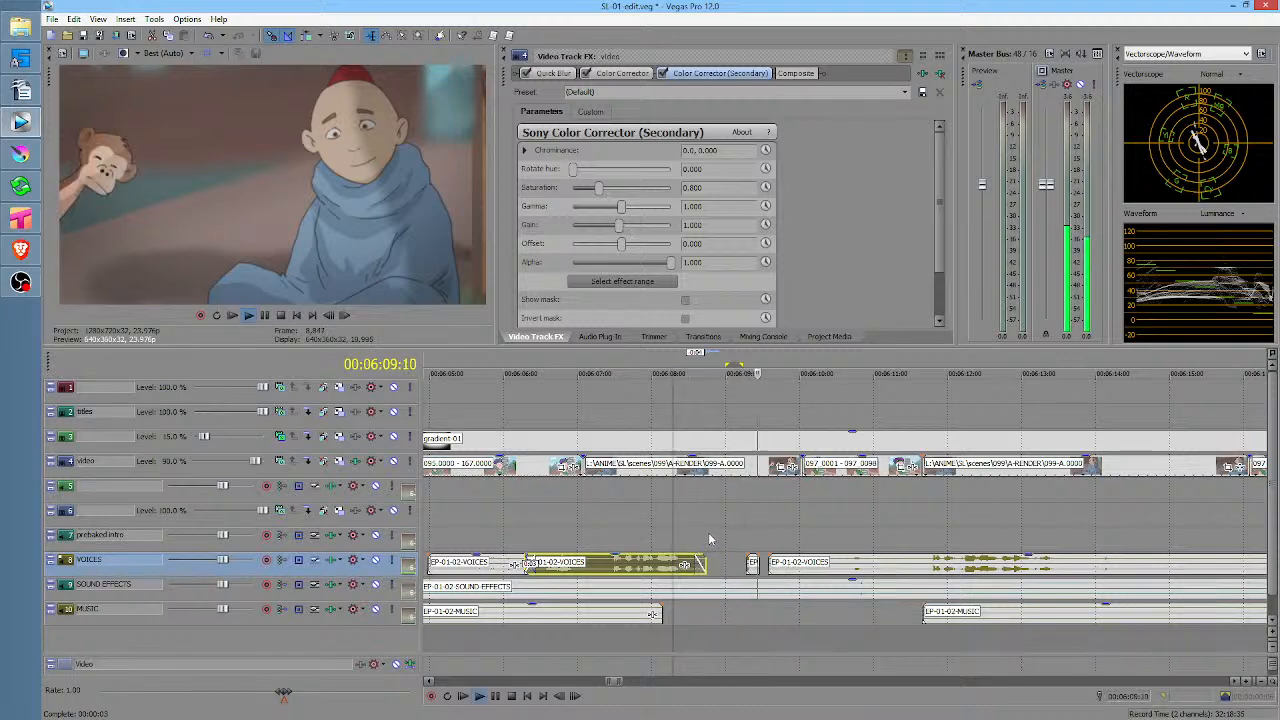
key(space)
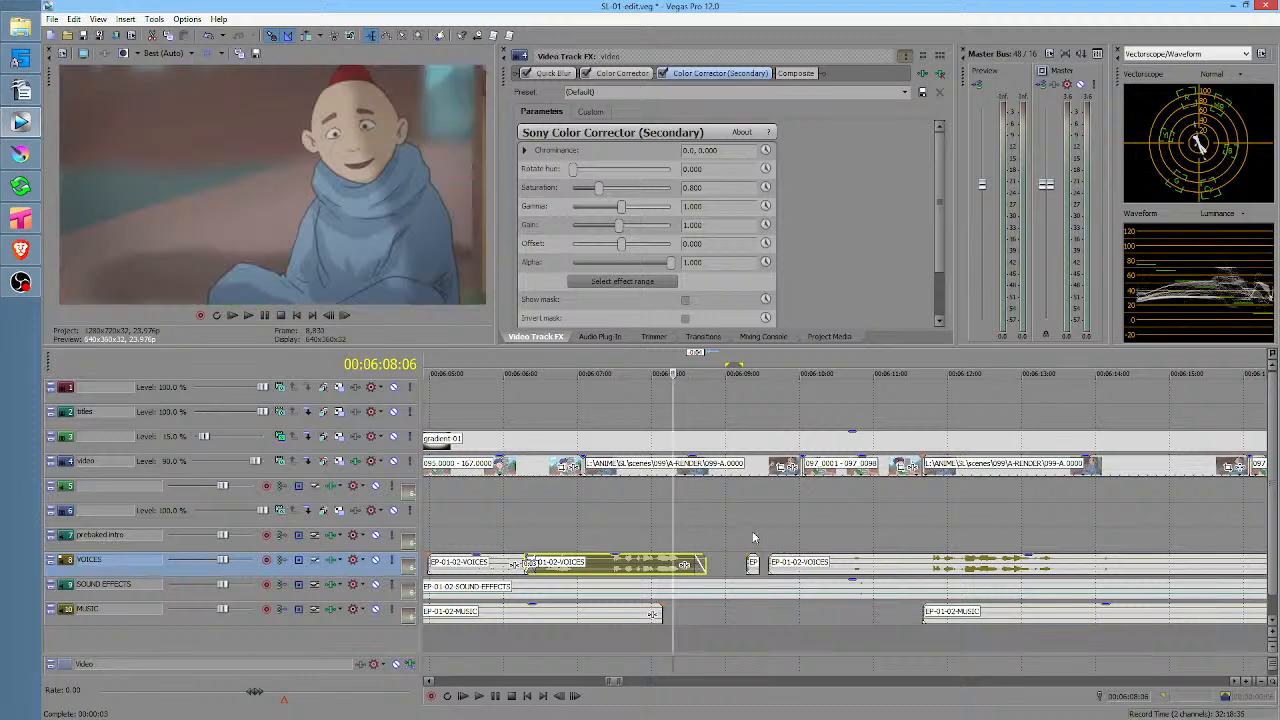
Trim the VOICES clip after the short piece to start at about 6:10:03, and play the picture cuts from 6:09:19
drag(662, 568, 710, 563)
click(675, 547)
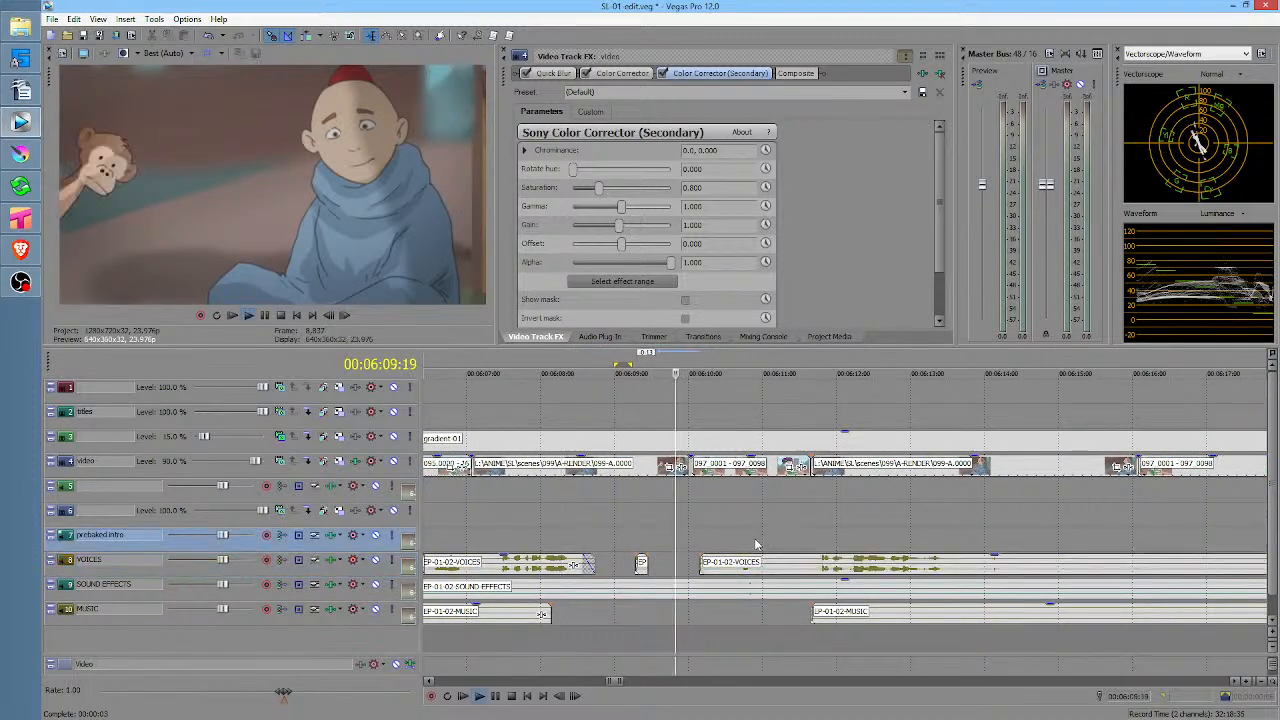
key(space)
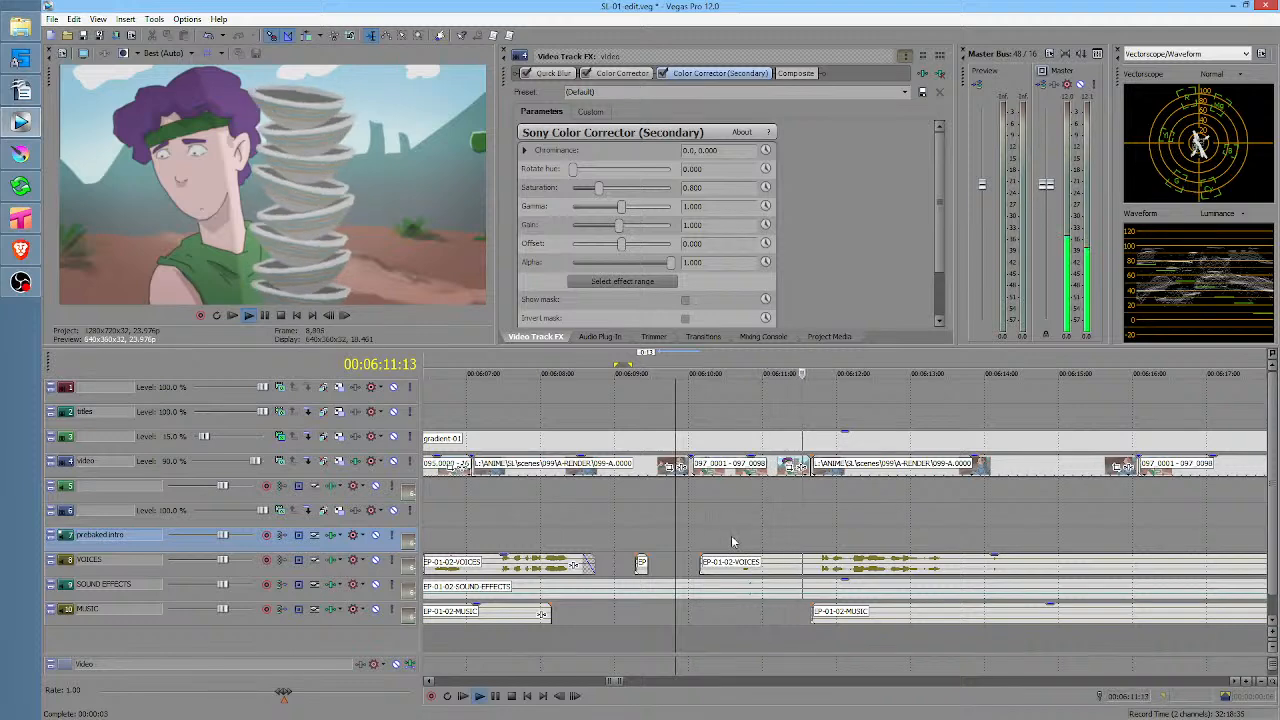
key(space)
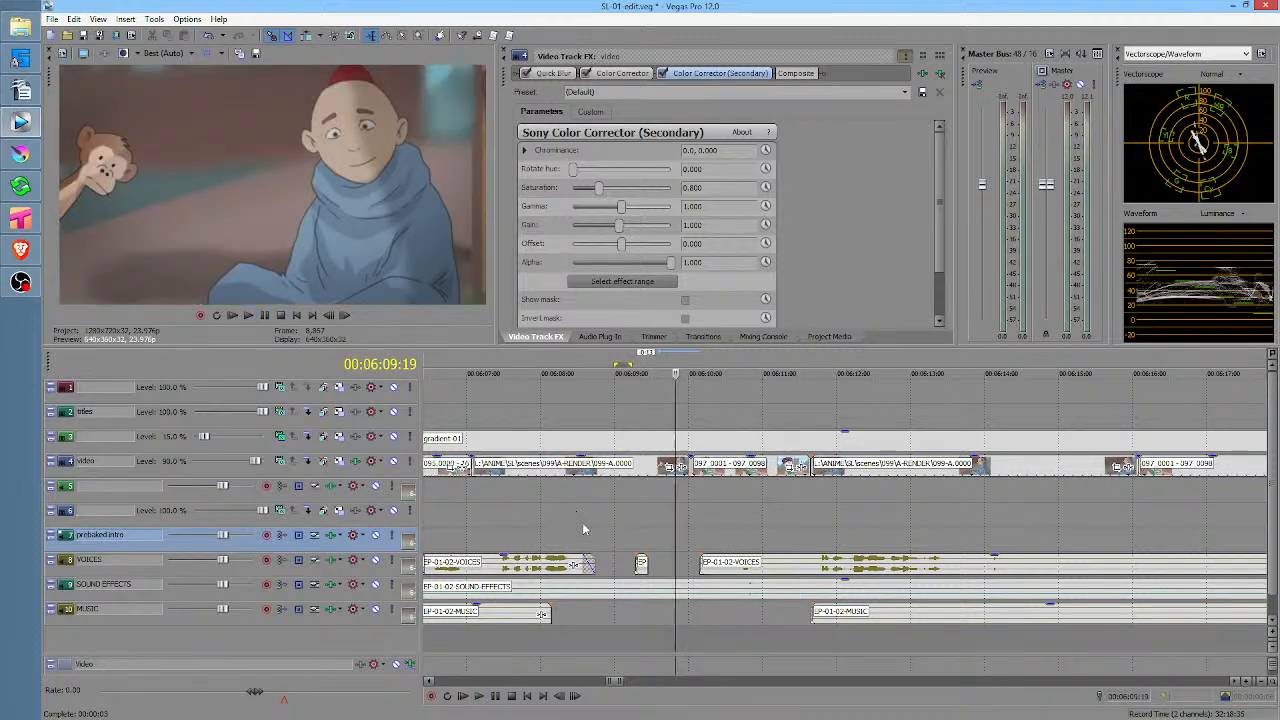
Play the trimmed voices from about 6:07:23, and again from the short VOICES piece at about 6:09:08
click(584, 519)
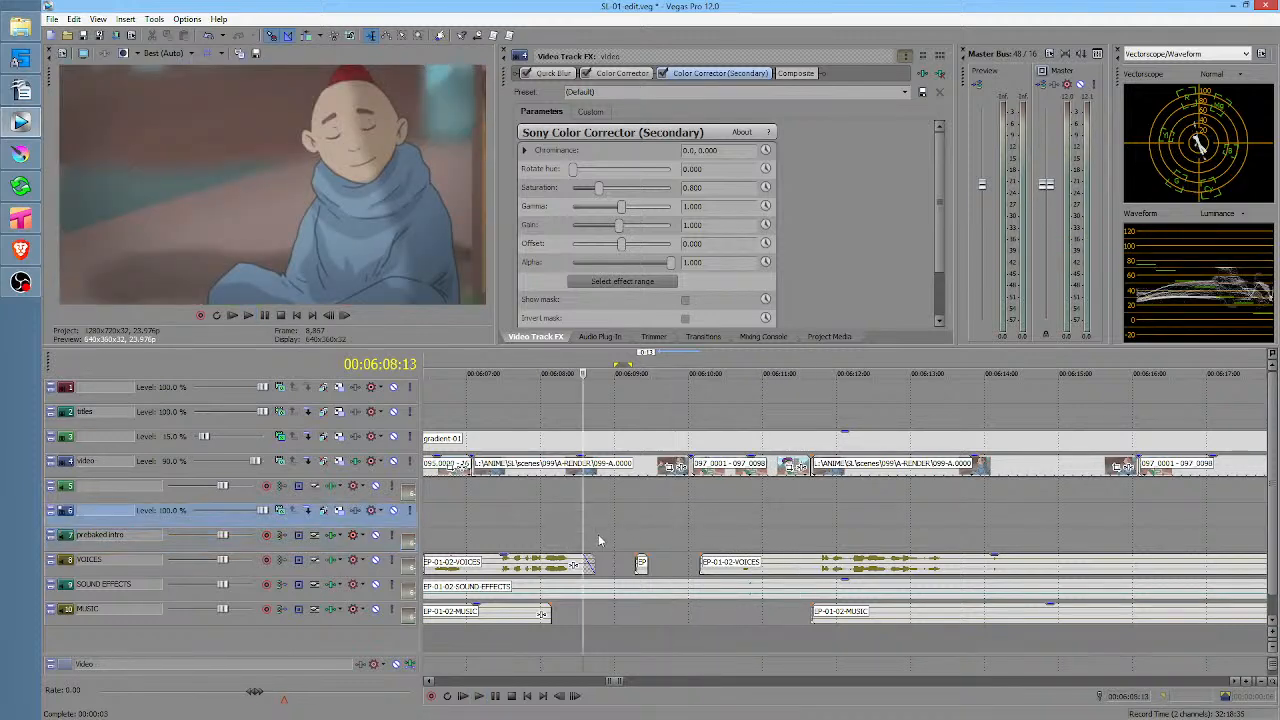
click(537, 527)
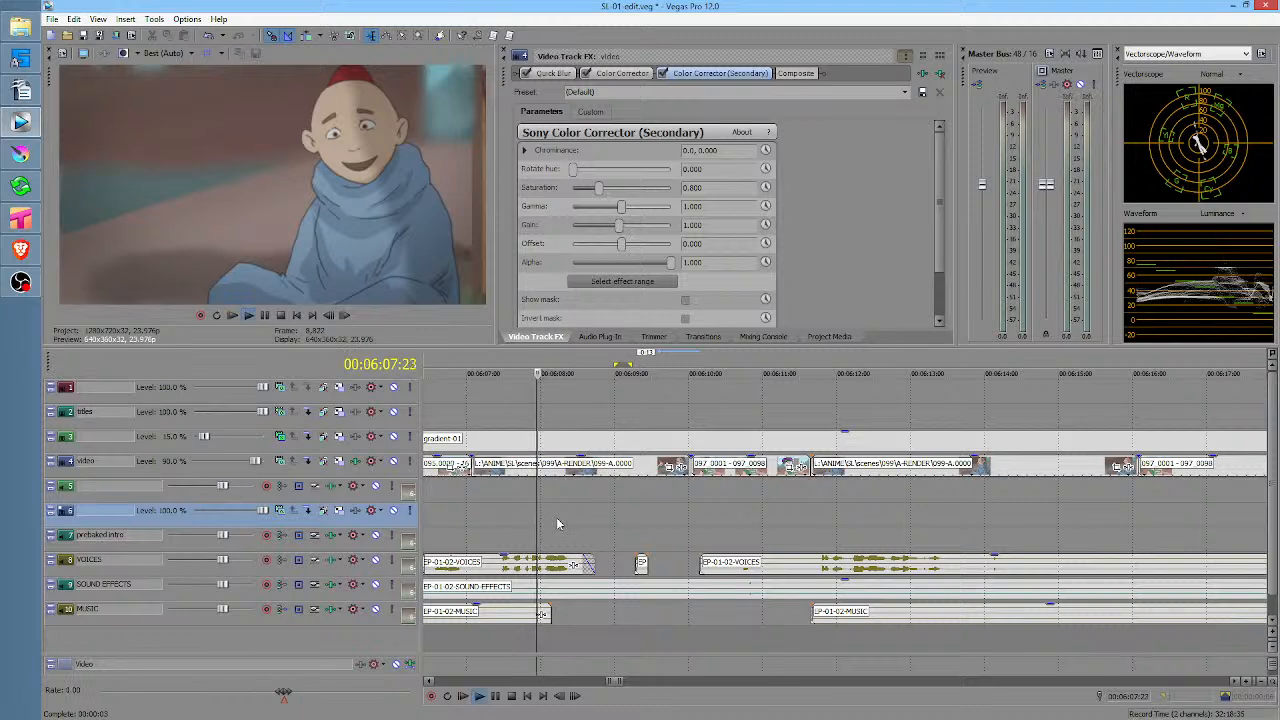
key(space)
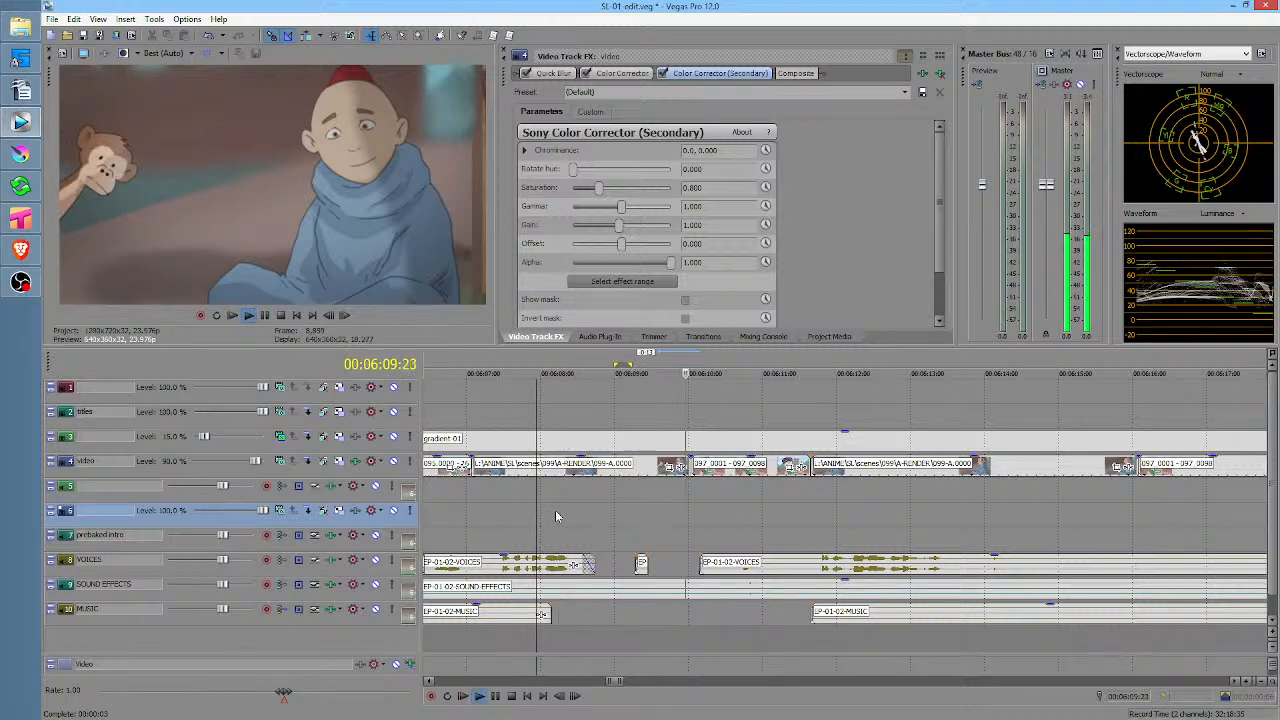
key(space)
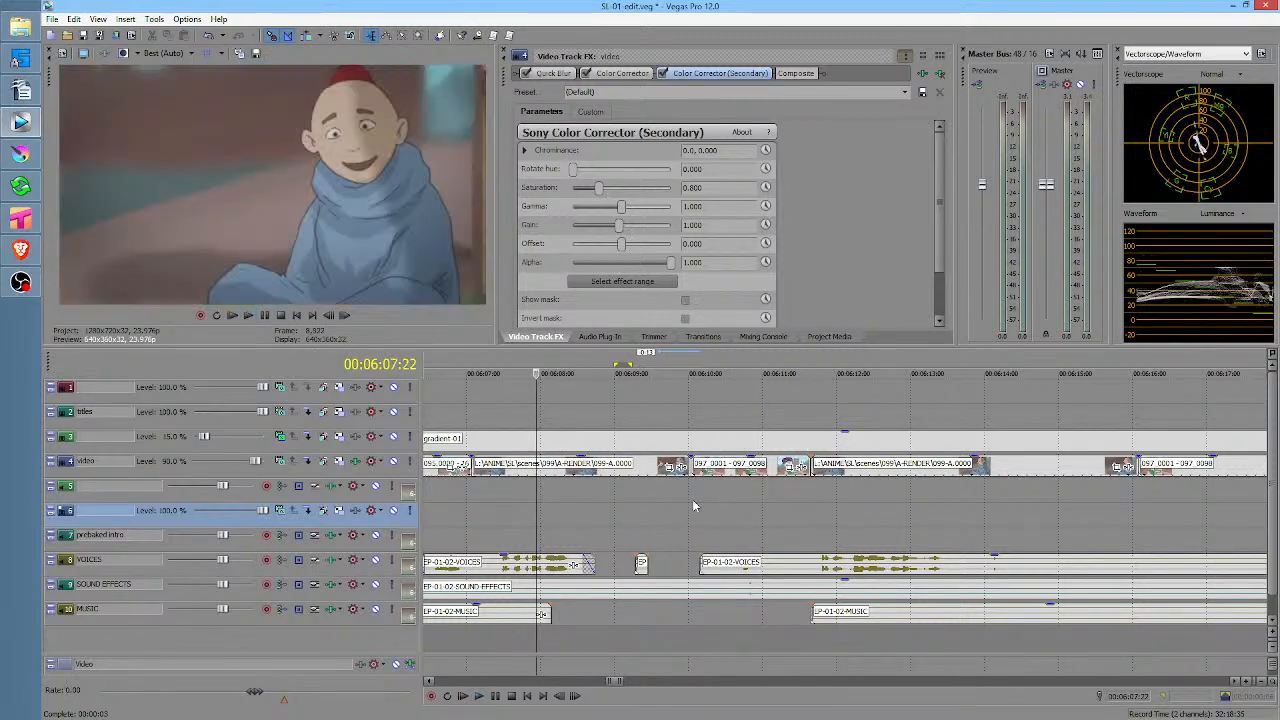
click(700, 508)
scroll(729, 511, up, 3)
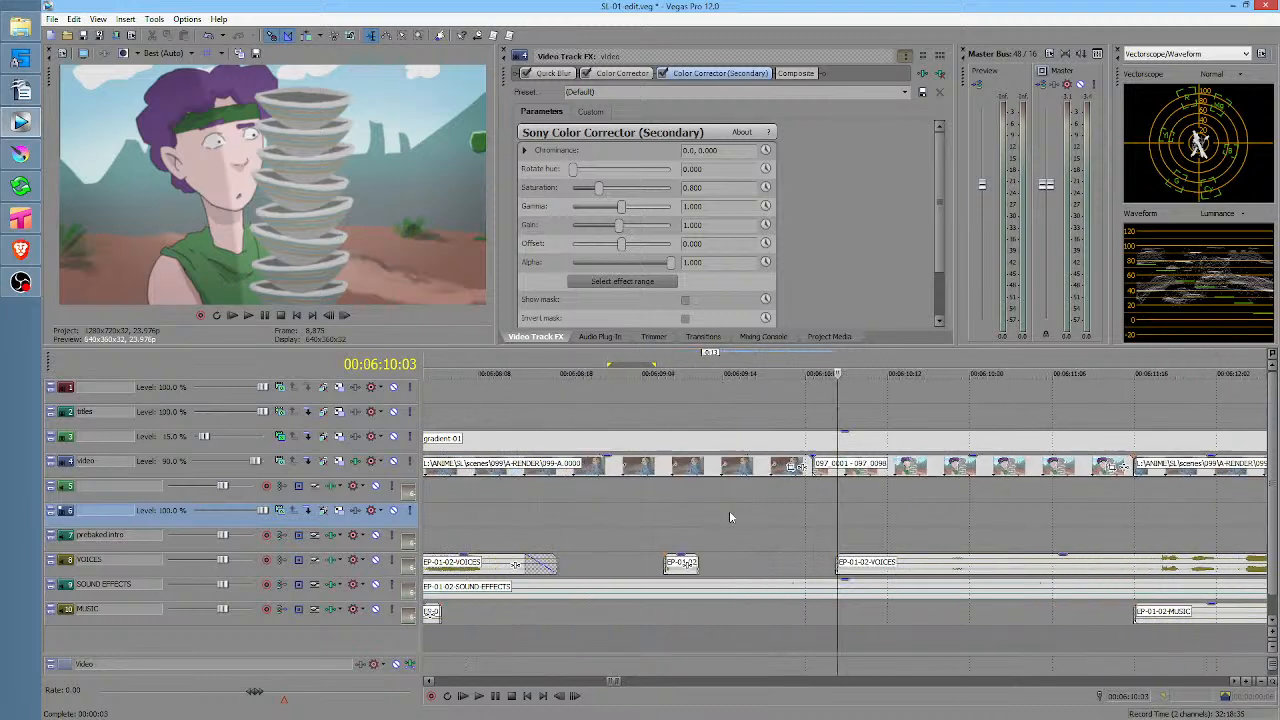
click(681, 500)
key(space)
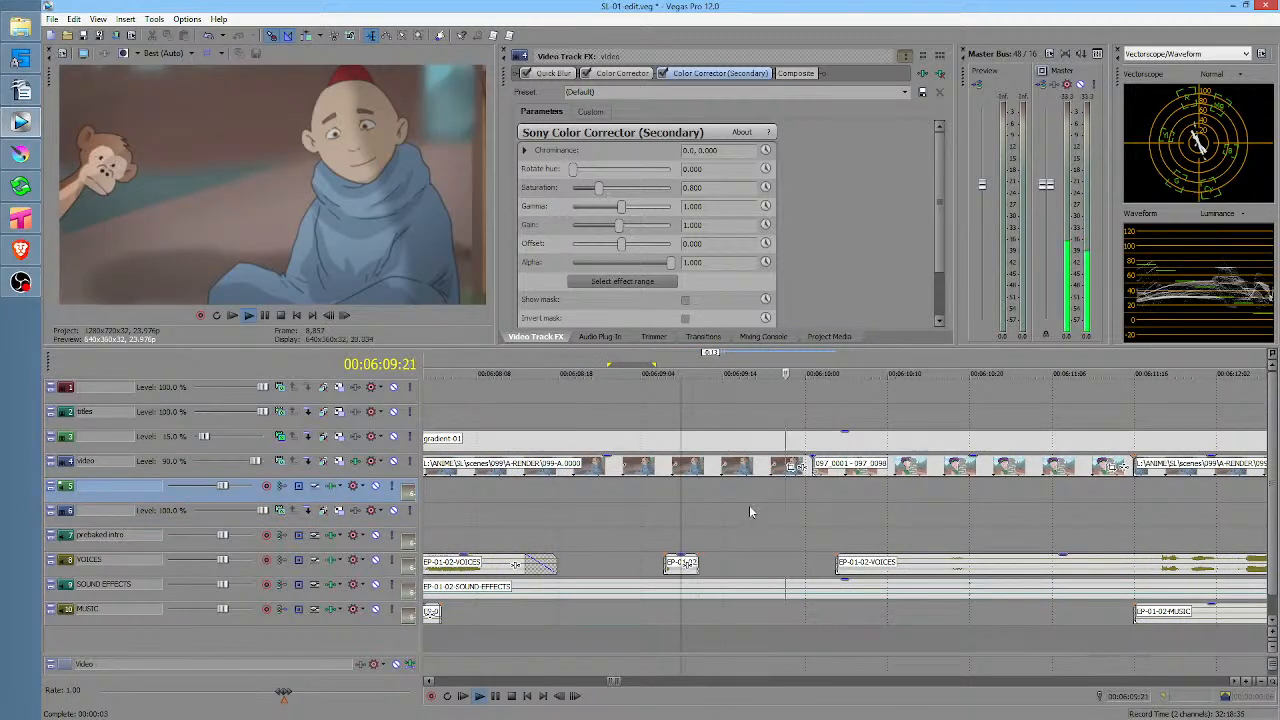
key(space)
Play the end of the spoken line and the pause after it from 6:07:17
click(534, 492)
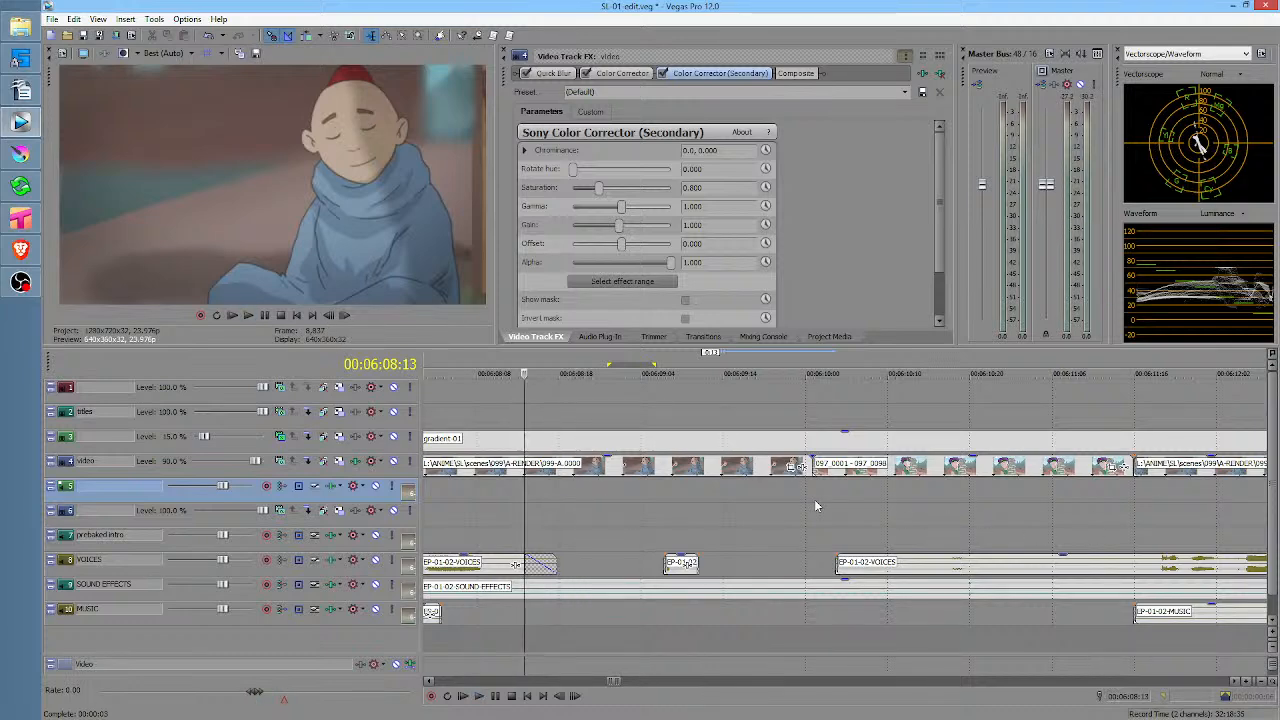
scroll(811, 520, down, 2)
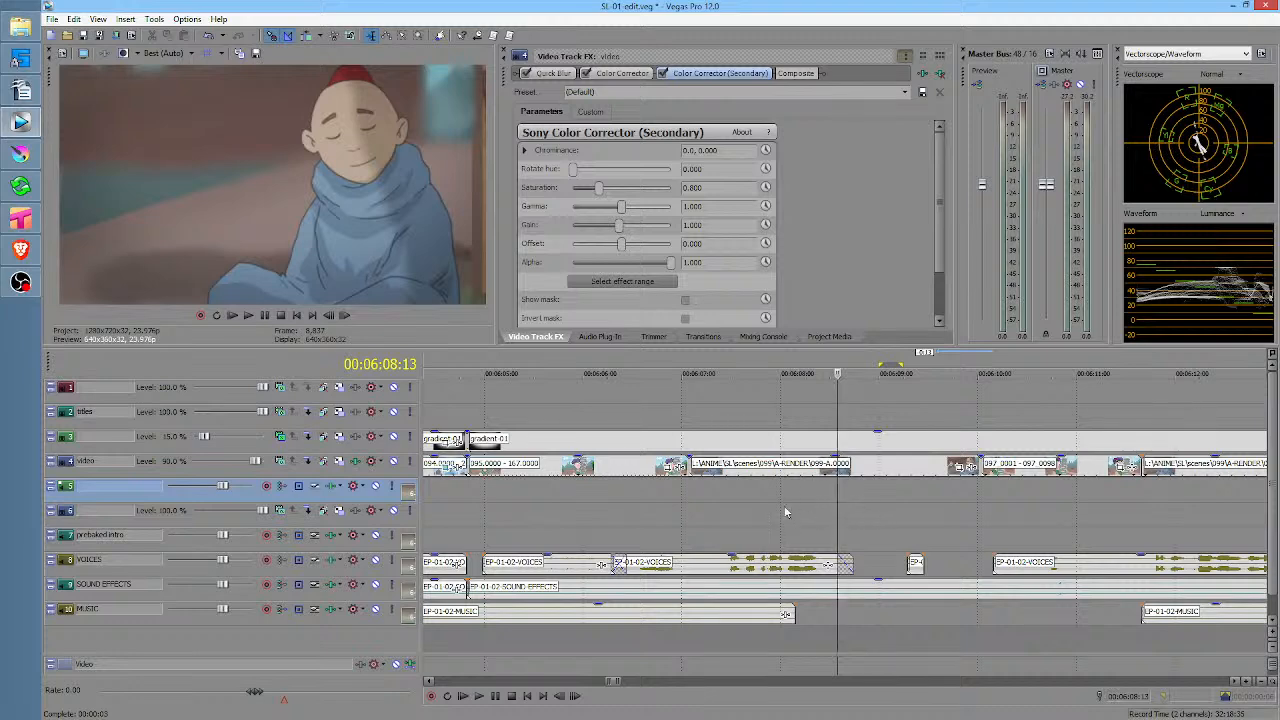
click(760, 513)
key(space)
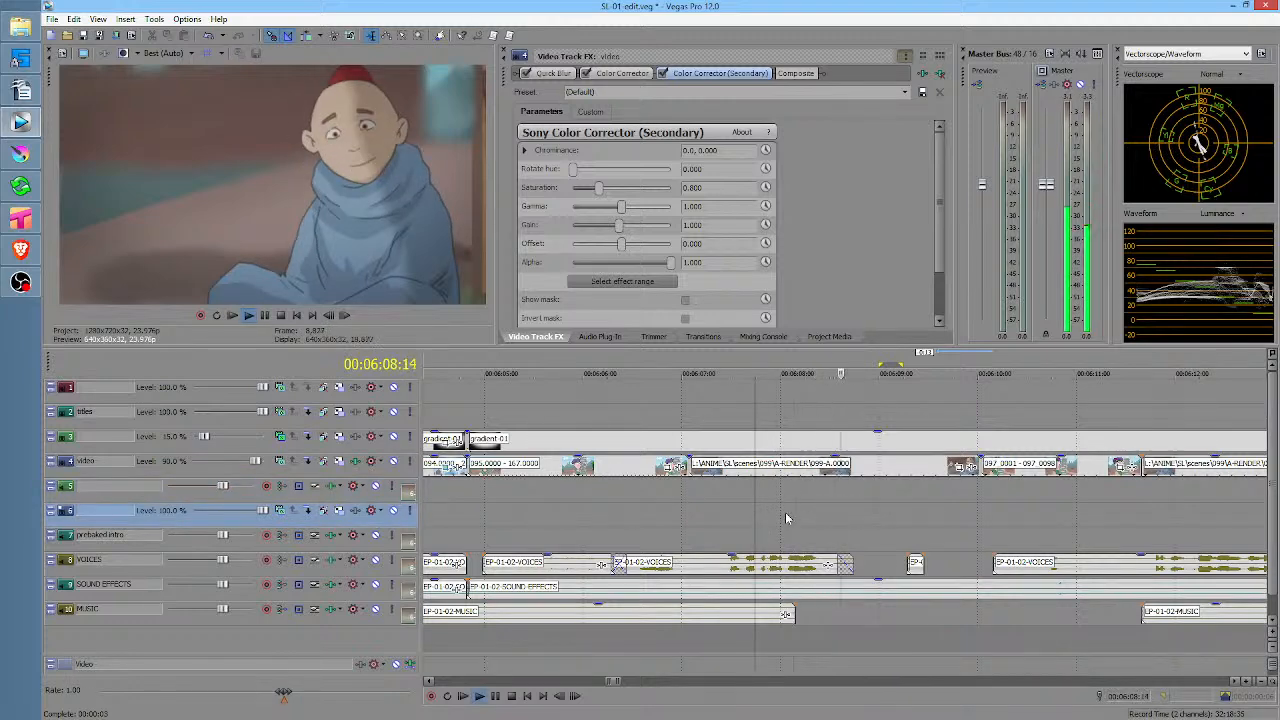
key(space)
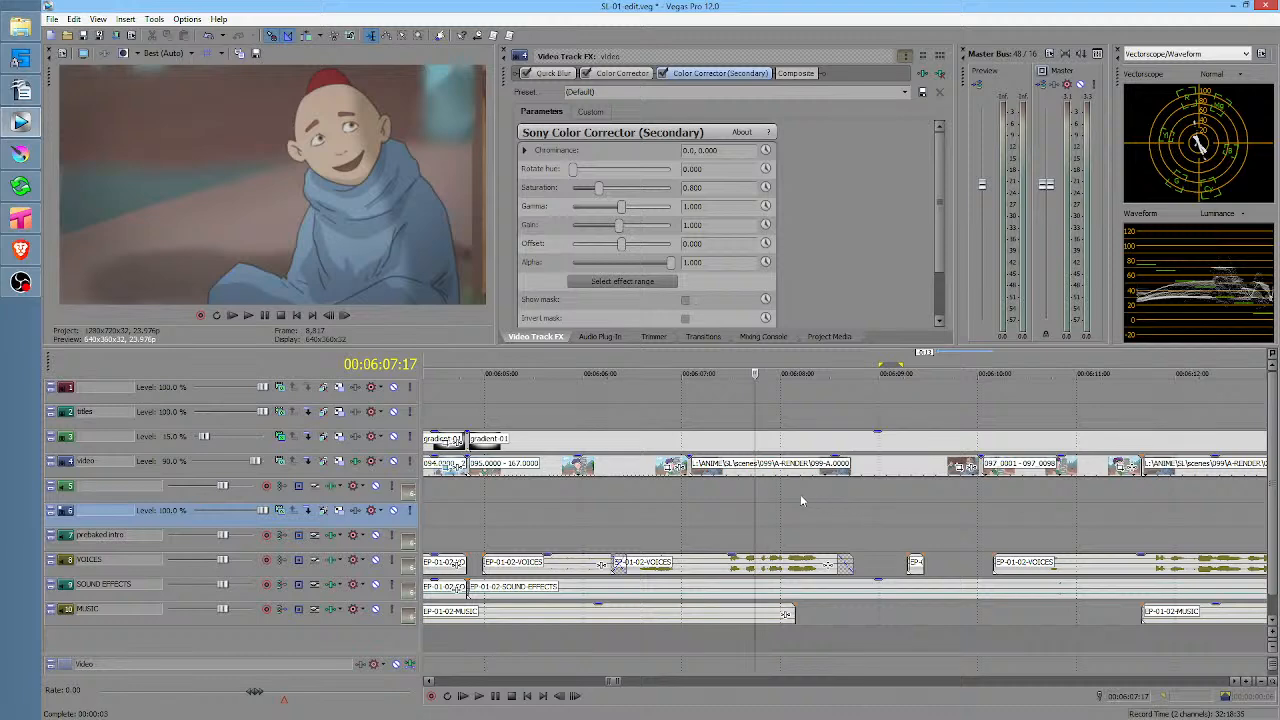
Remove the range from 6:08:19 to 6:08:23 before the short VOICES piece and ripple the following clips to close the gap
drag(800, 496, 856, 494)
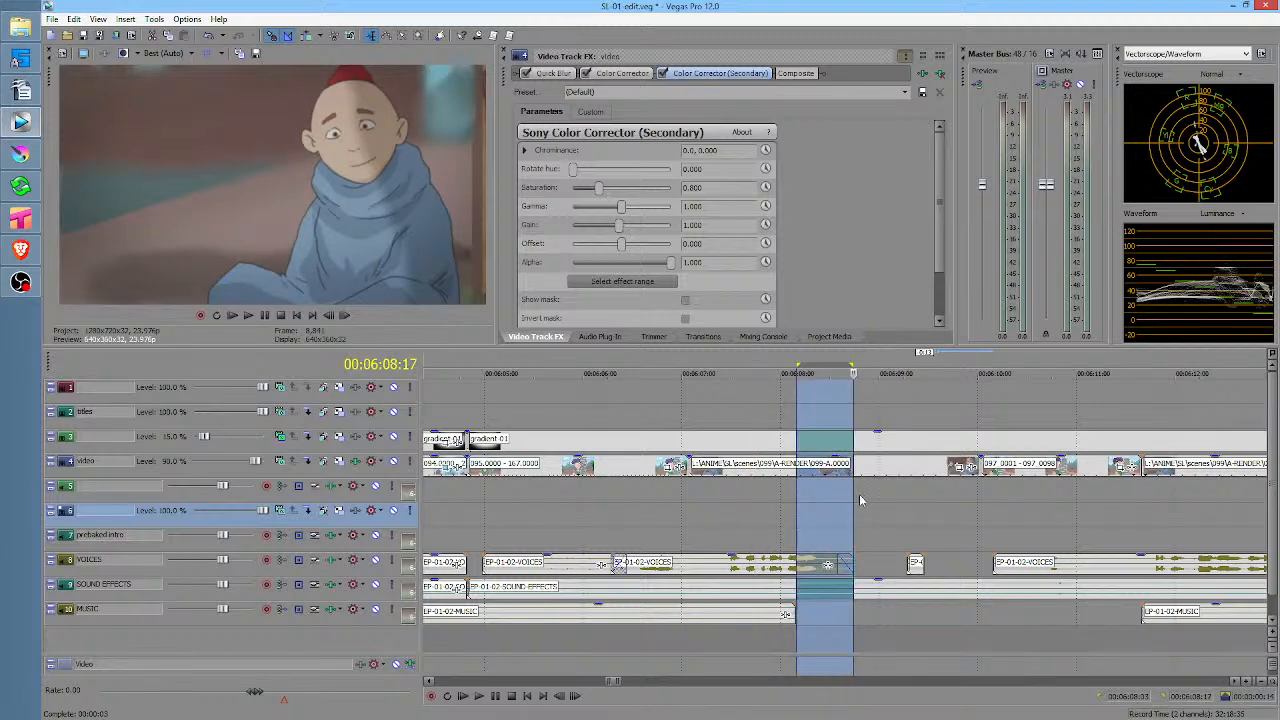
click(859, 494)
scroll(859, 494, up, 4)
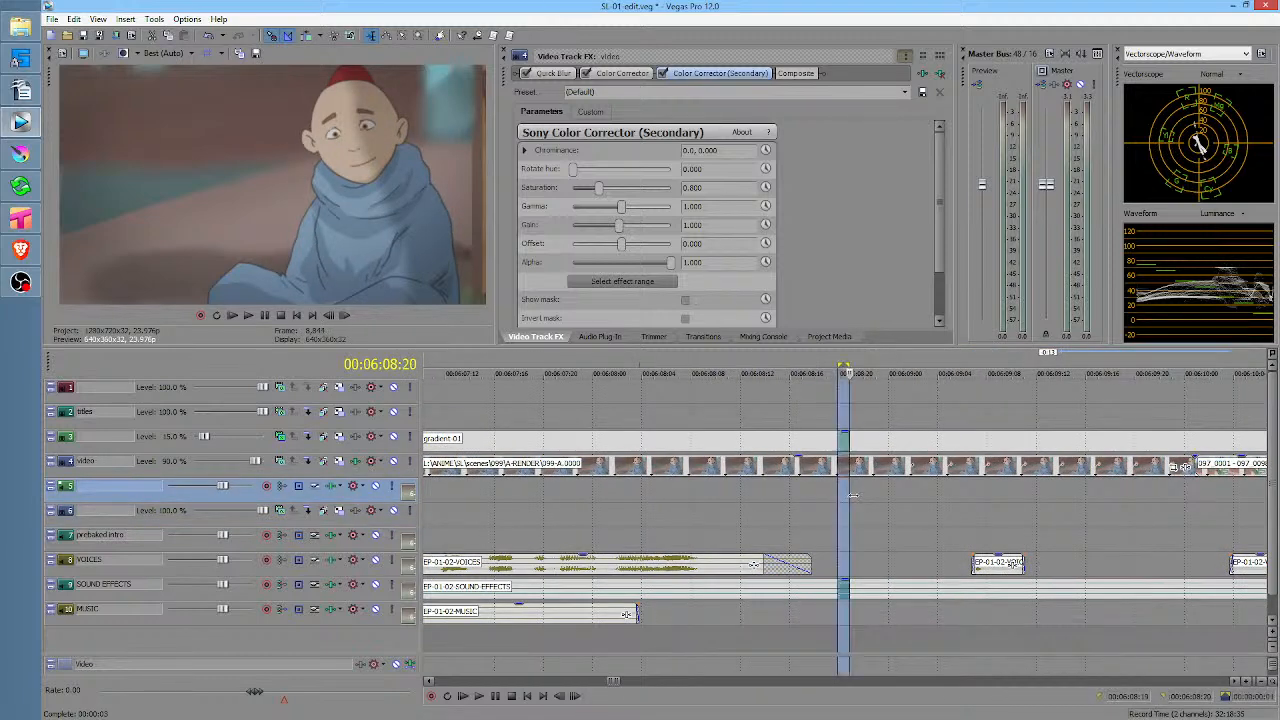
drag(854, 495, 886, 495)
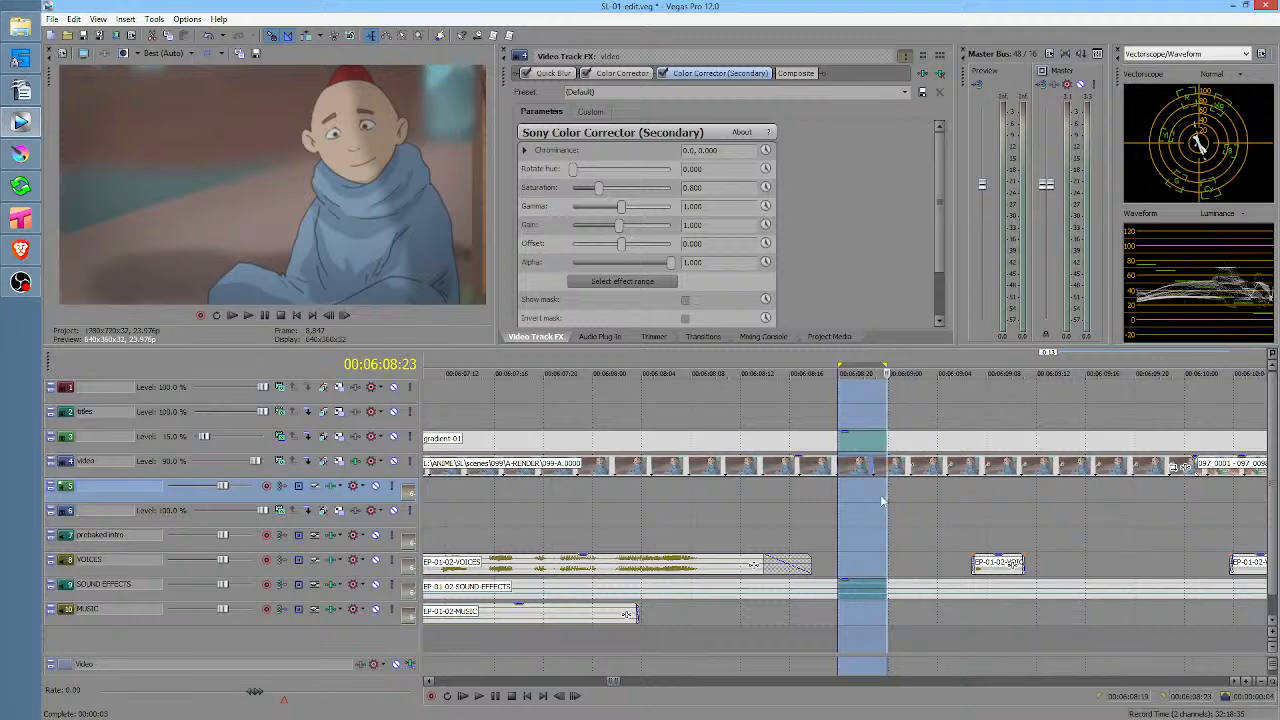
key(Delete)
key(f)
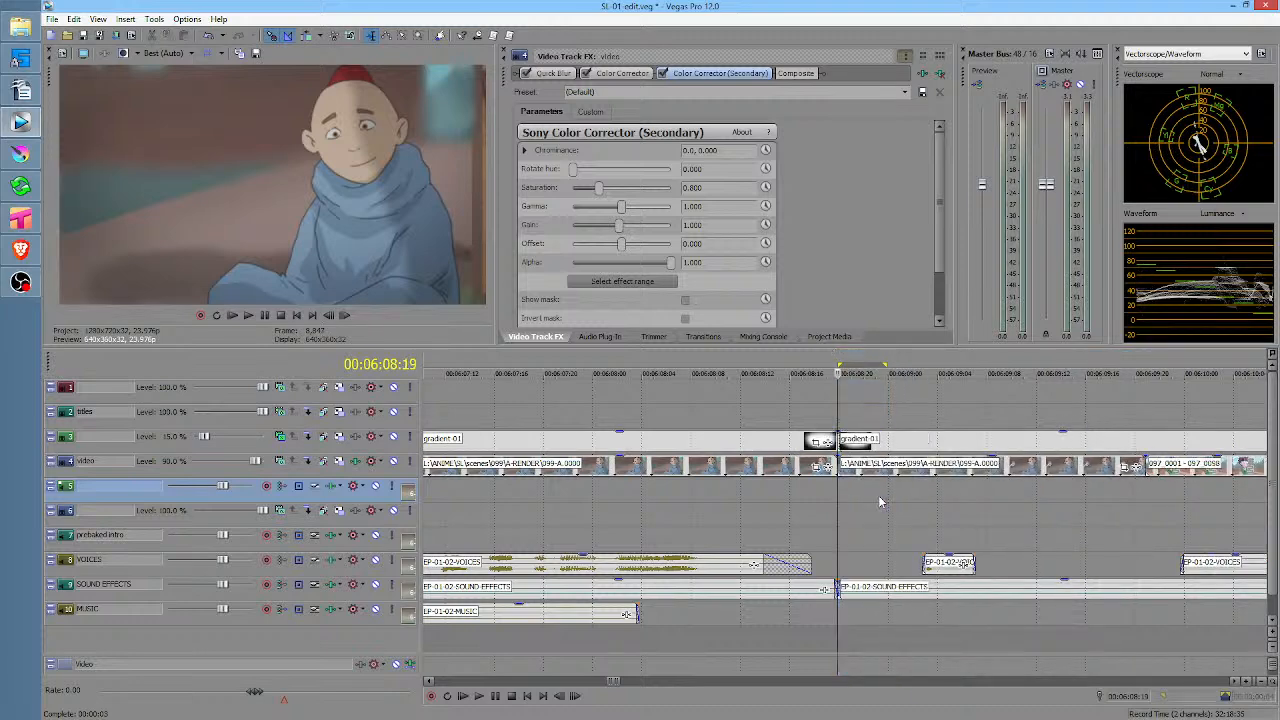
Play across the new cut at 6:08:19, starting from 6:08:08
click(702, 500)
key(space)
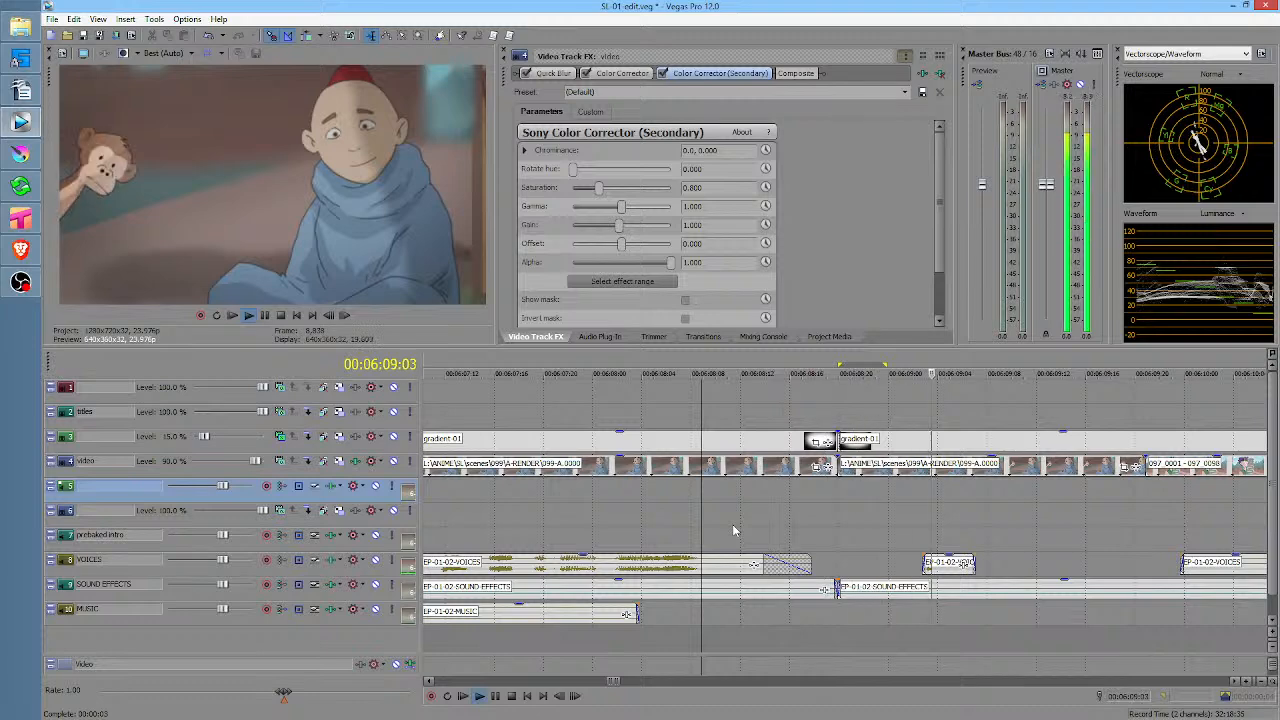
key(space)
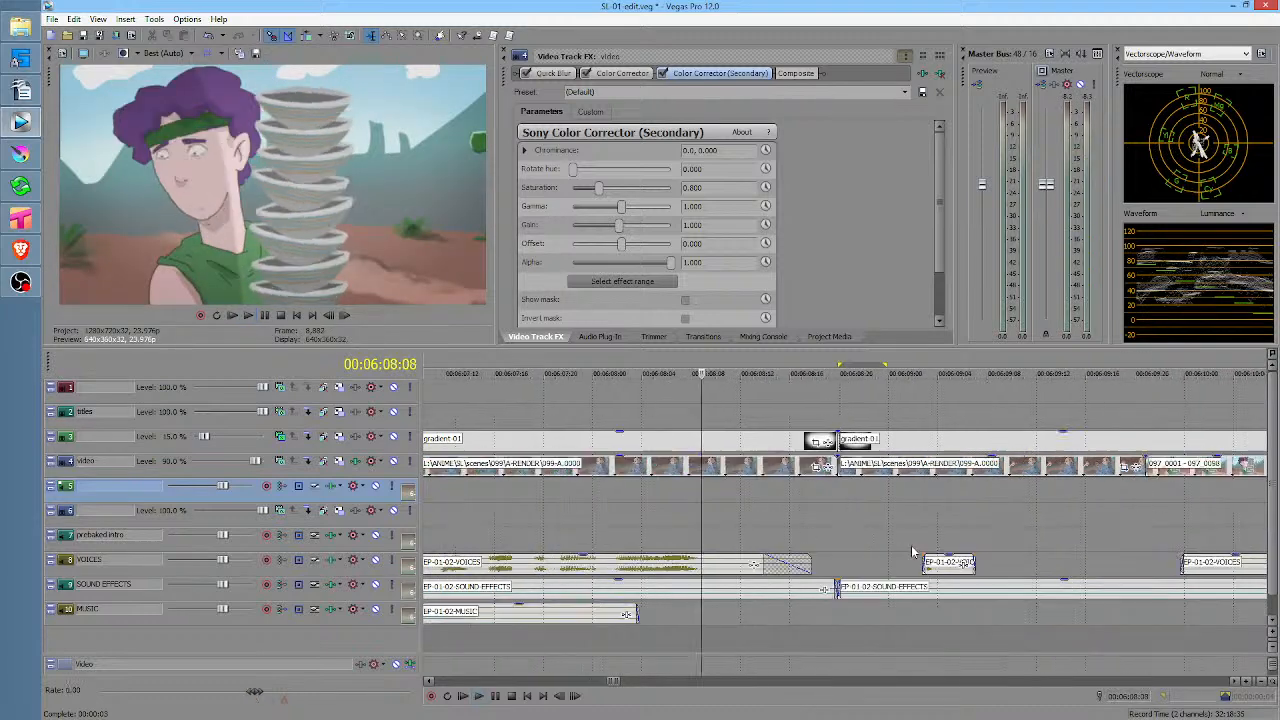
Review the shortened passage in wider context by playing from about 6:03:21 past 6:10:12
scroll(826, 513, right, 1)
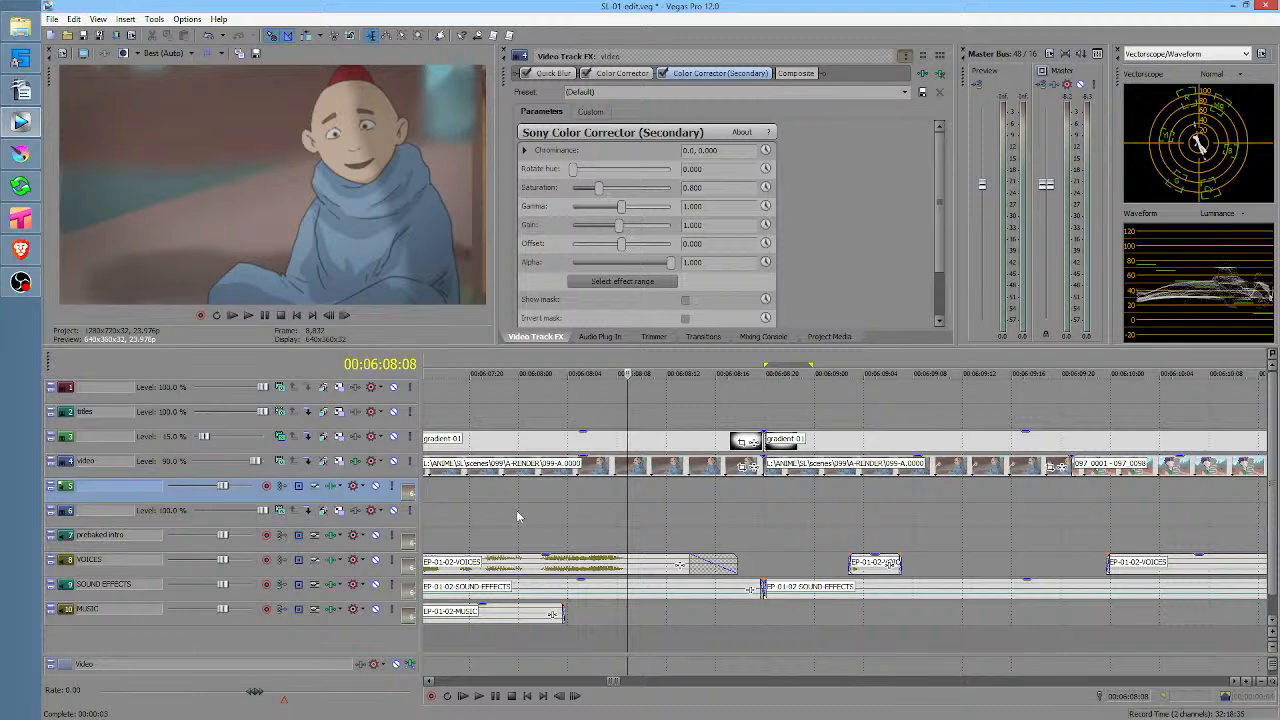
scroll(596, 515, down, 3)
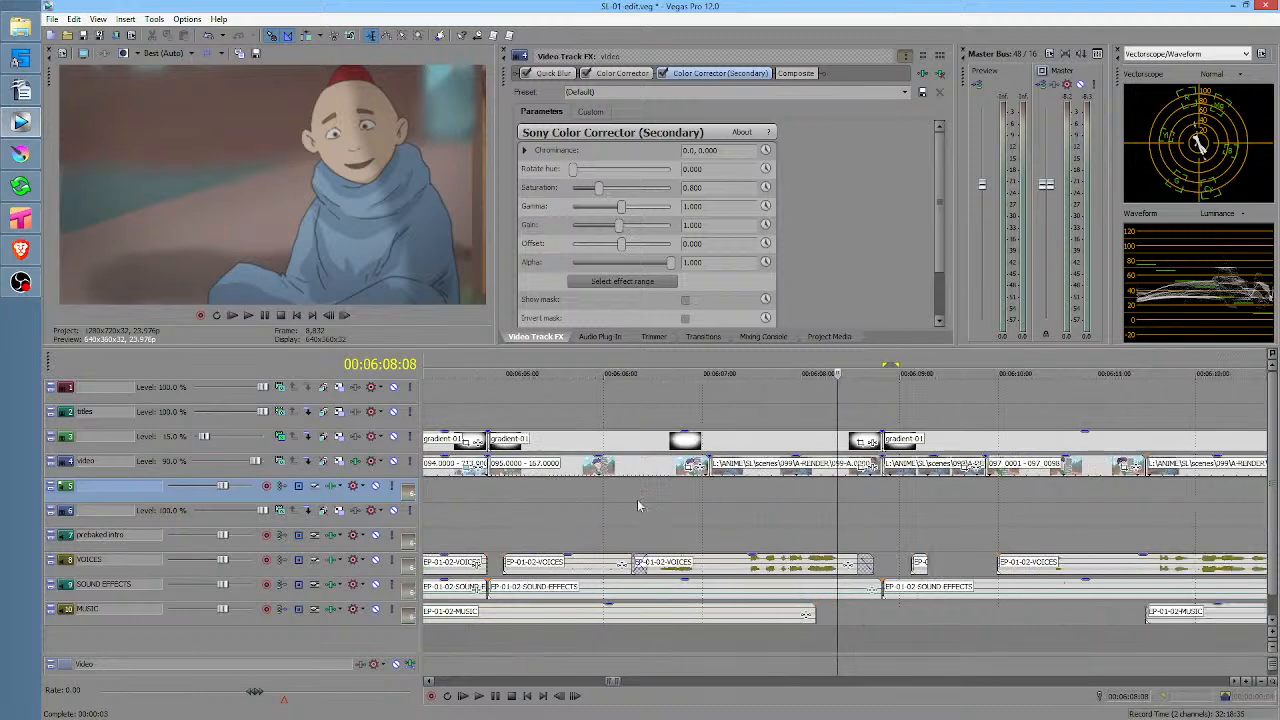
scroll(658, 452, down, 2)
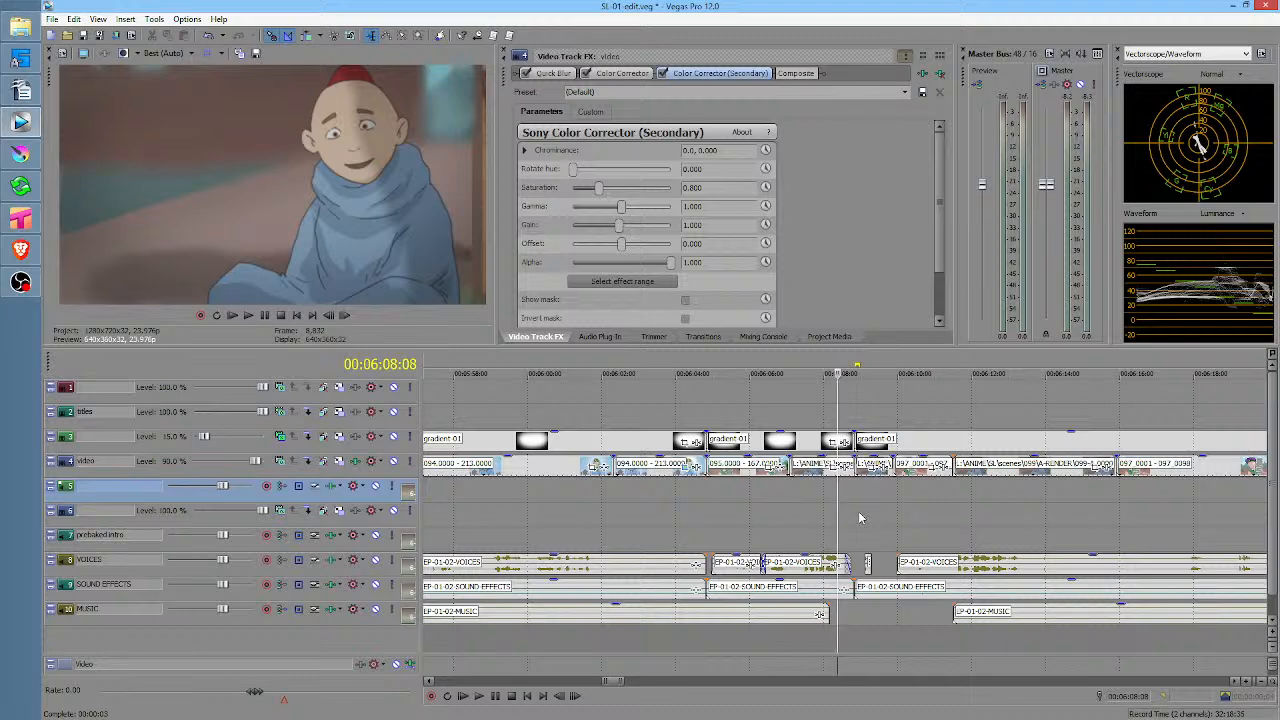
click(673, 506)
key(space)
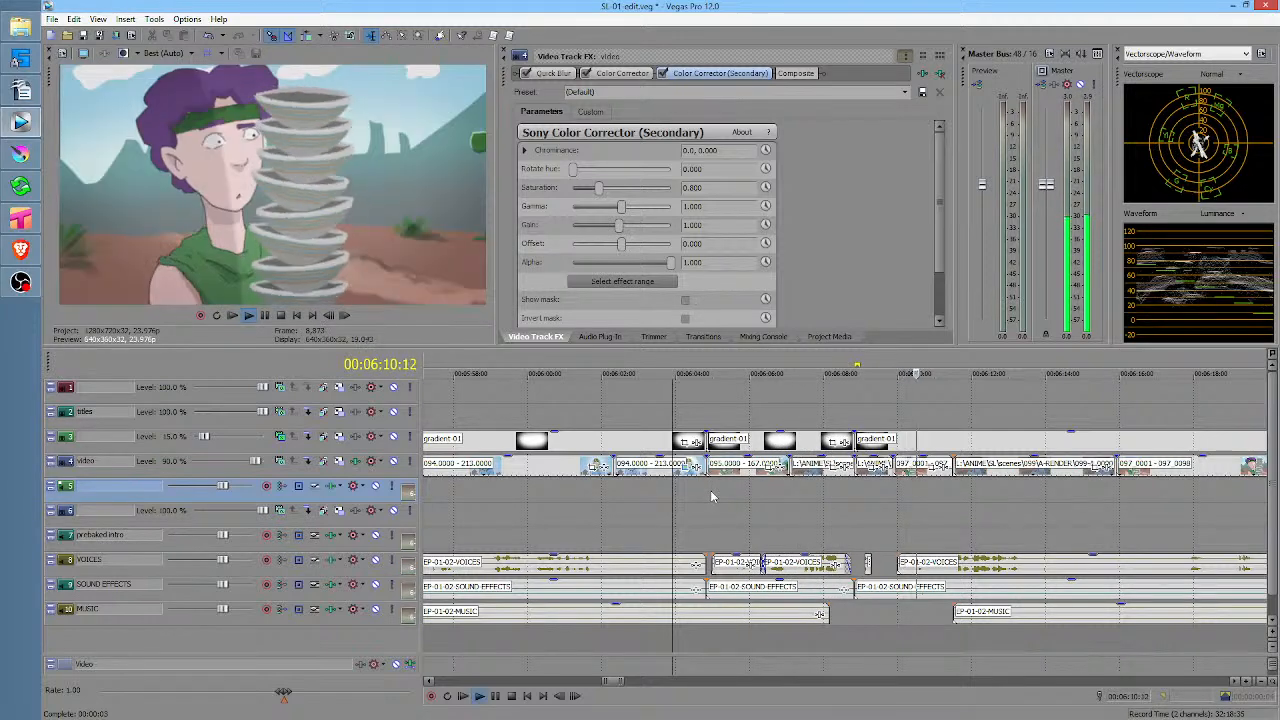
key(space)
Play the pause around the short VOICES piece from about 6:08:14 and again from about 6:07:18
click(866, 497)
scroll(866, 497, up, 5)
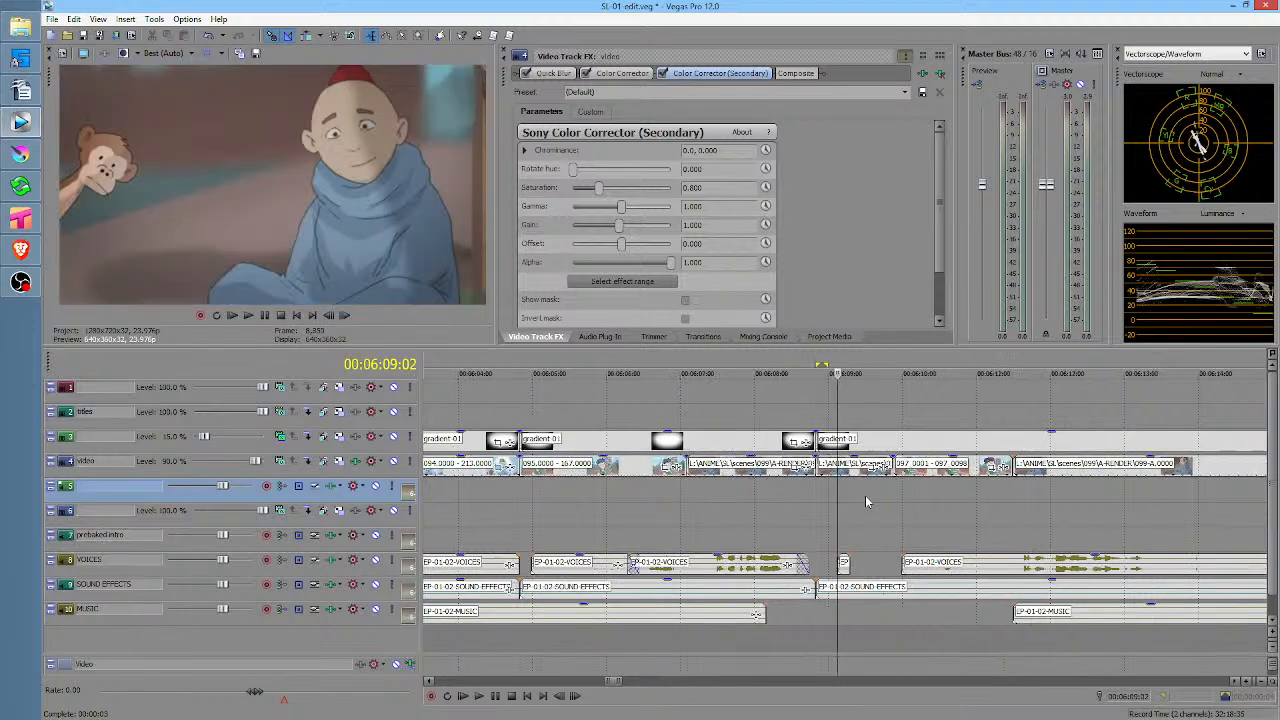
click(732, 497)
key(space)
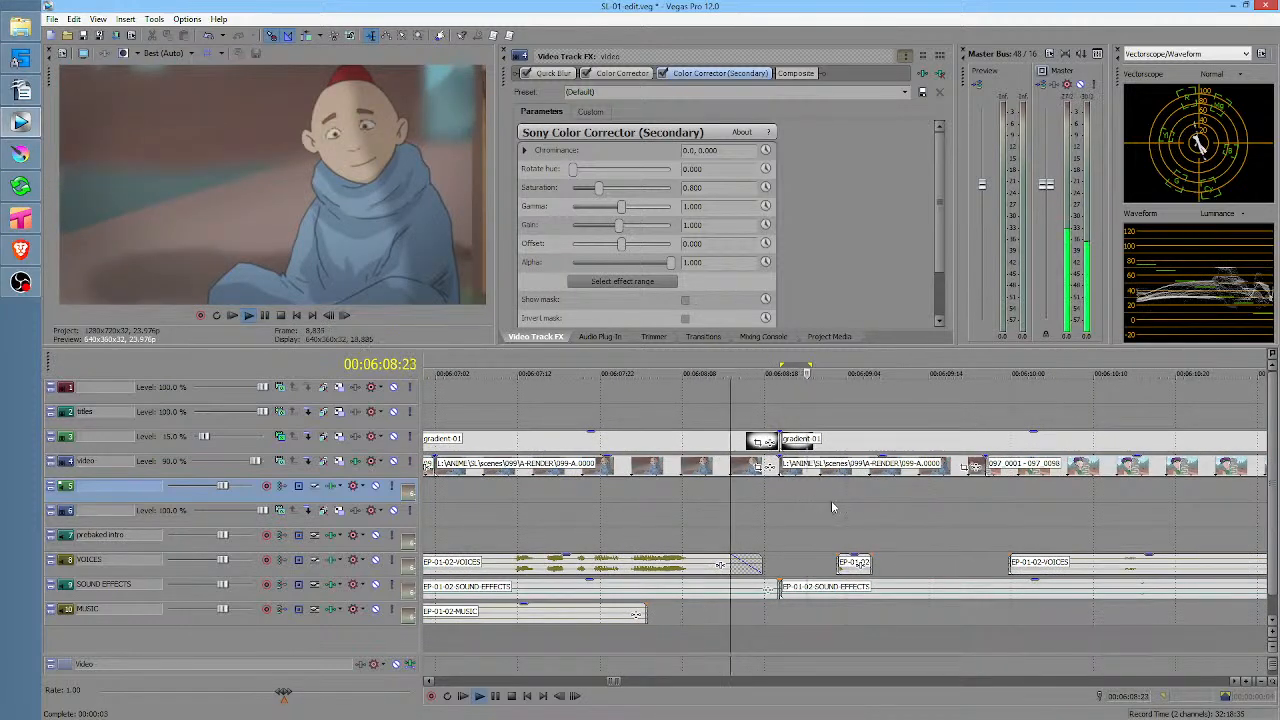
key(space)
click(564, 500)
key(space)
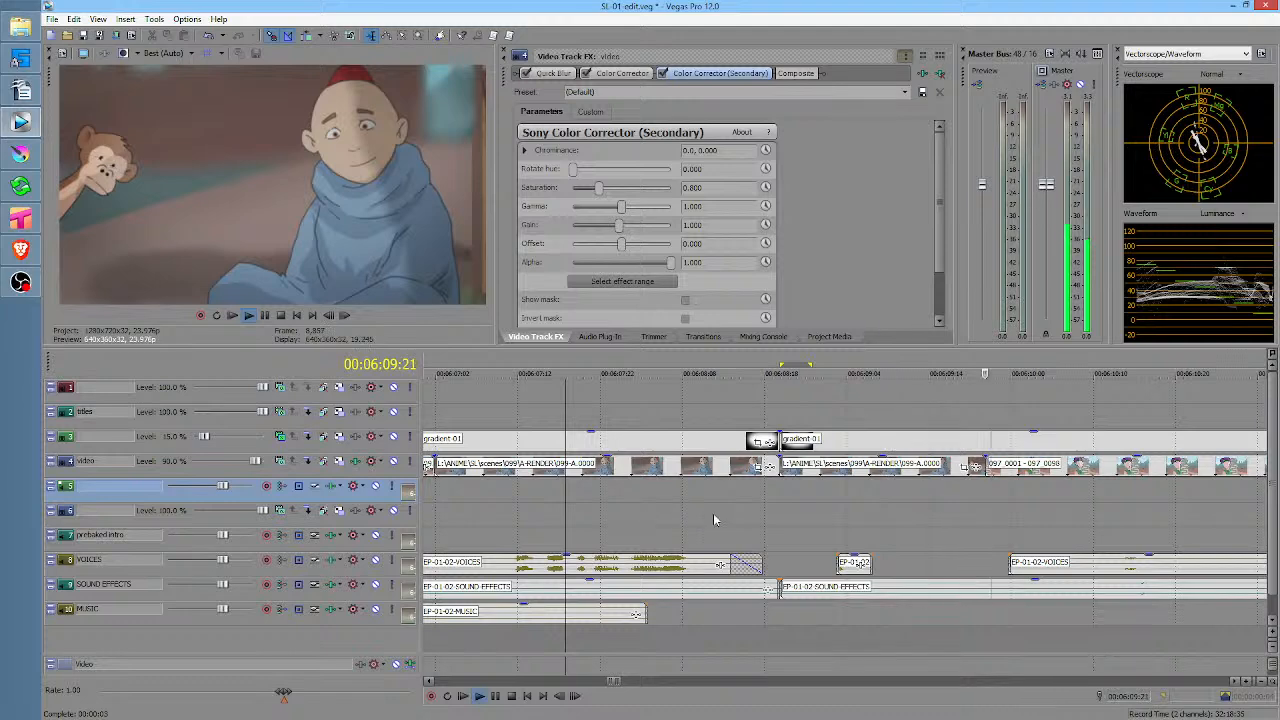
key(space)
Examine the picture cut into the 097_0001 shot and play briefly from 6:09:19
drag(960, 518, 1008, 517)
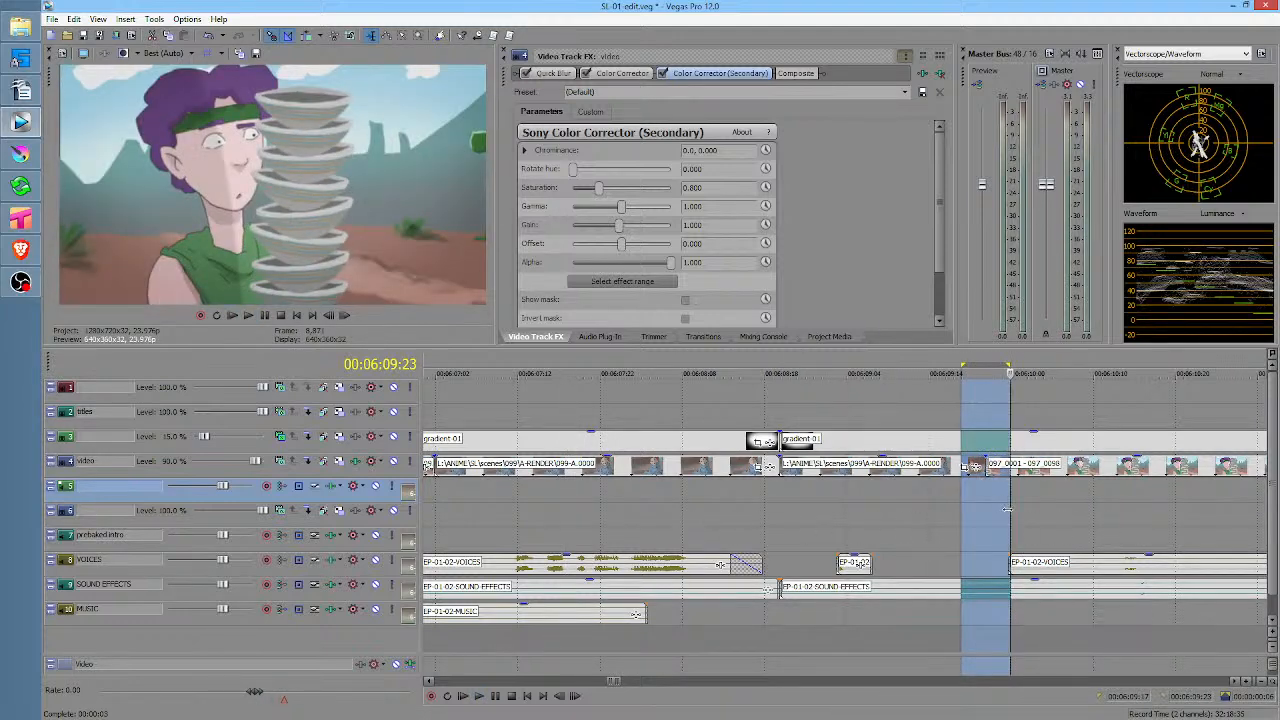
click(986, 499)
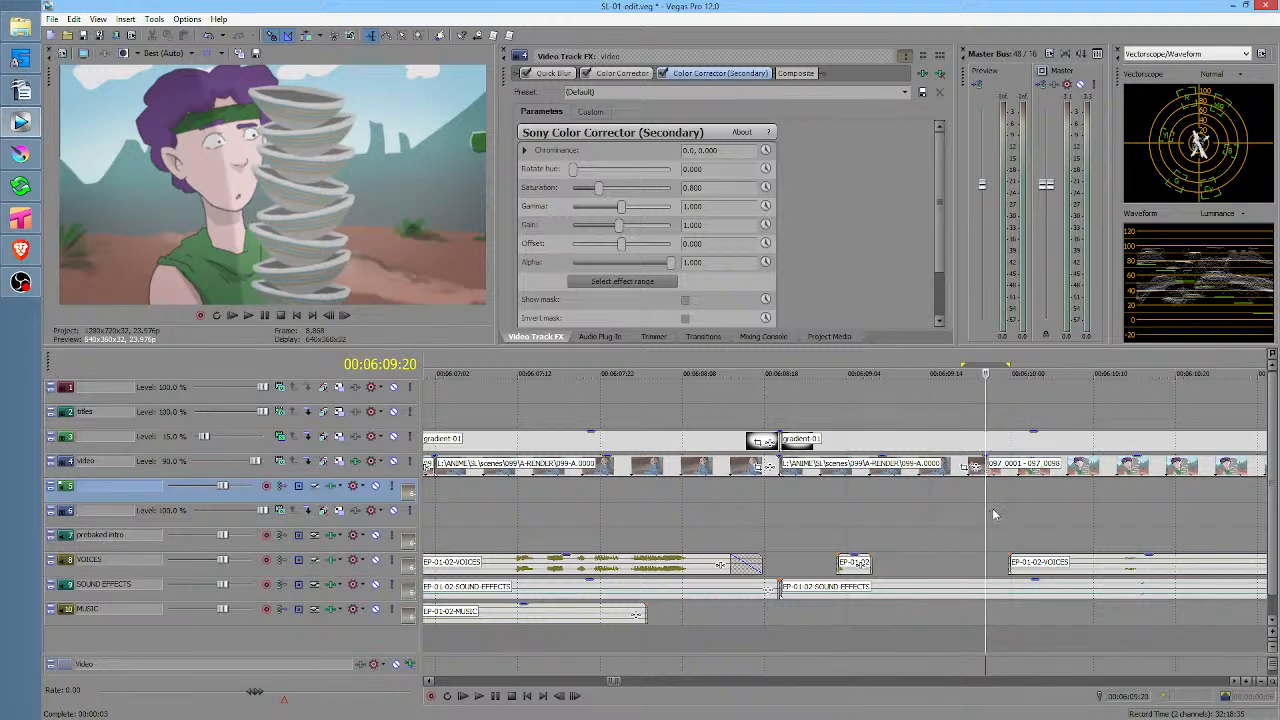
mouse_move(995, 507)
mouse_down()
mouse_move(1115, 500)
mouse_move(982, 512)
mouse_up()
click(974, 514)
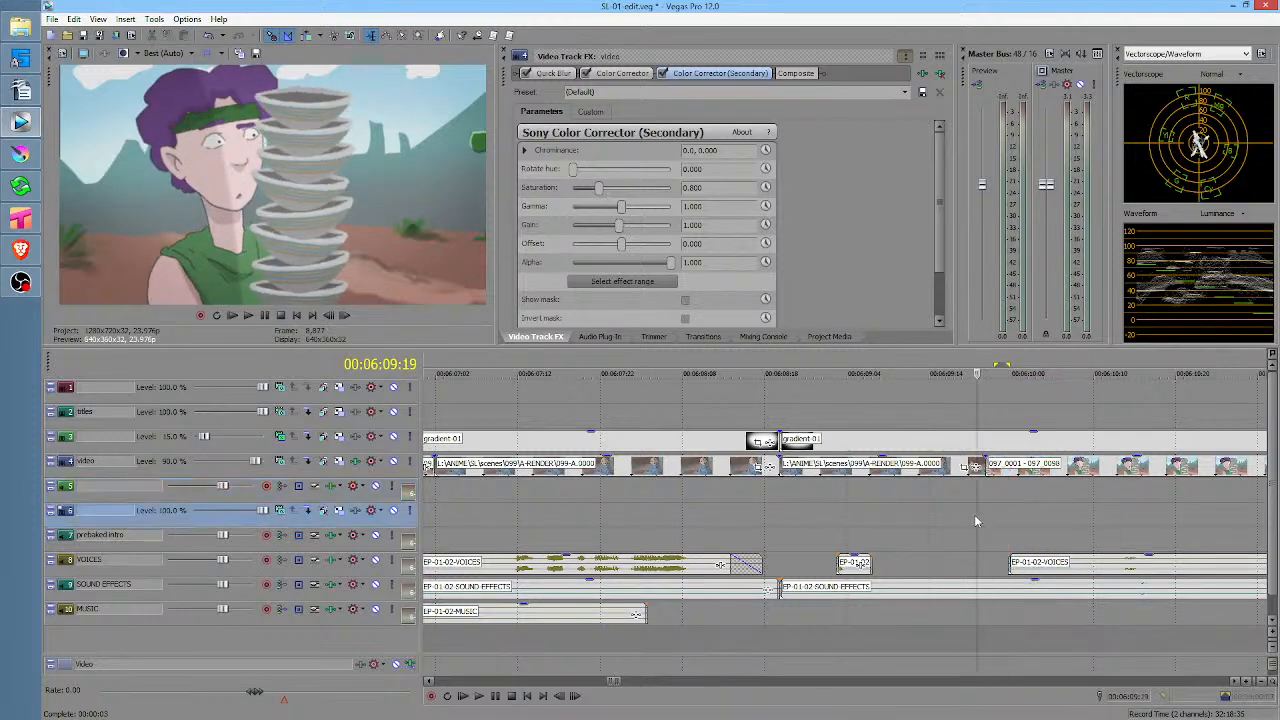
key(space)
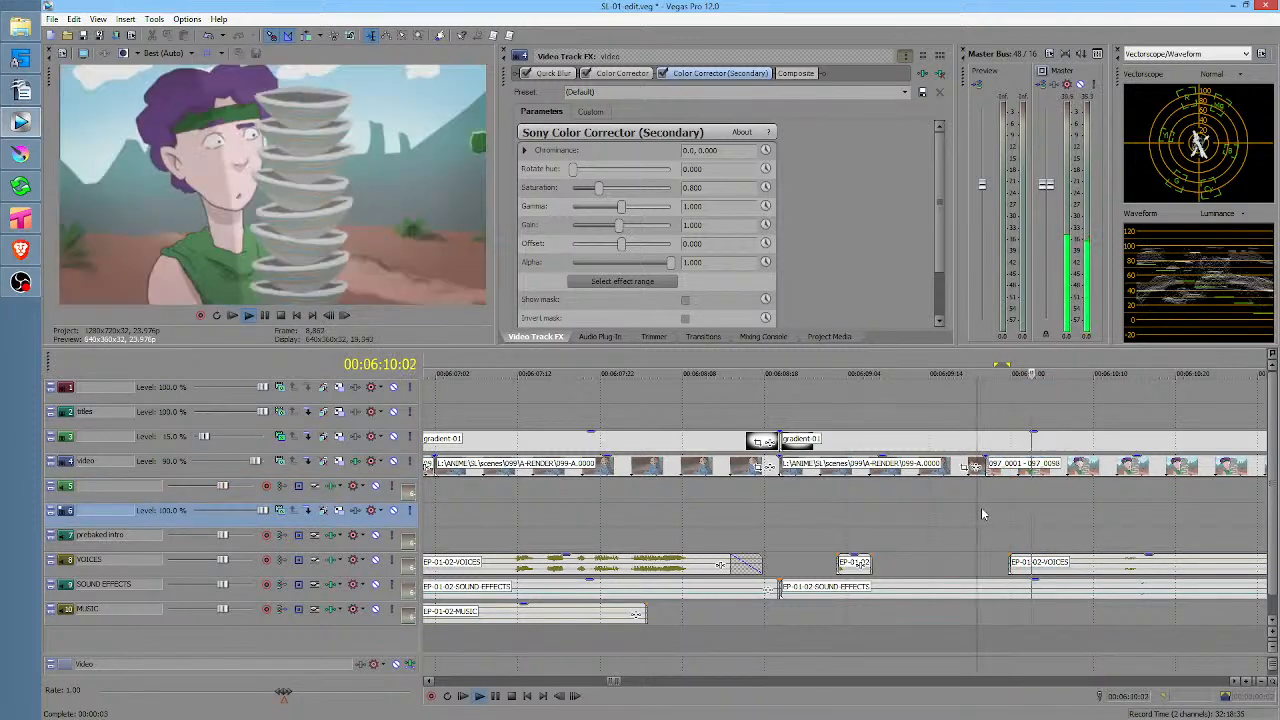
key(space)
Remove the range from 6:09:19 to 6:10:05 across the tracks and ripple the following clips to close the gap
mouse_move(987, 508)
mouse_down()
mouse_move(1128, 505)
mouse_move(975, 494)
mouse_up()
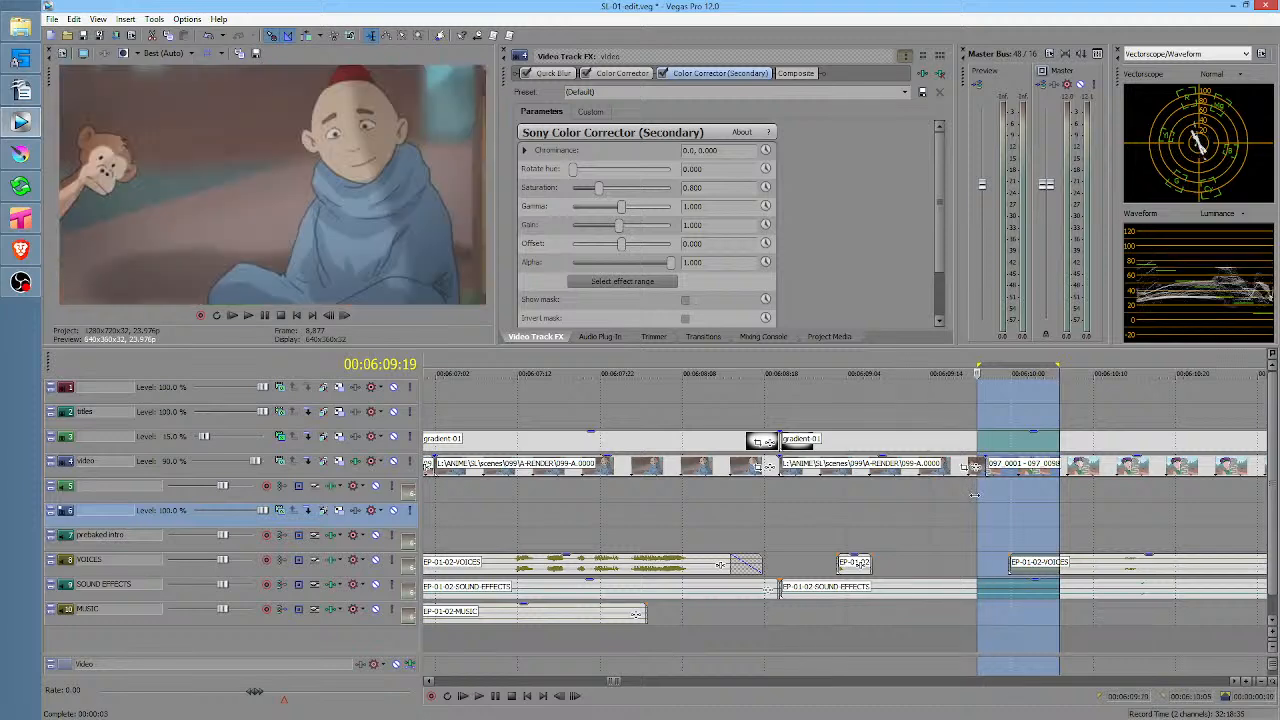
key(Delete)
key(f)
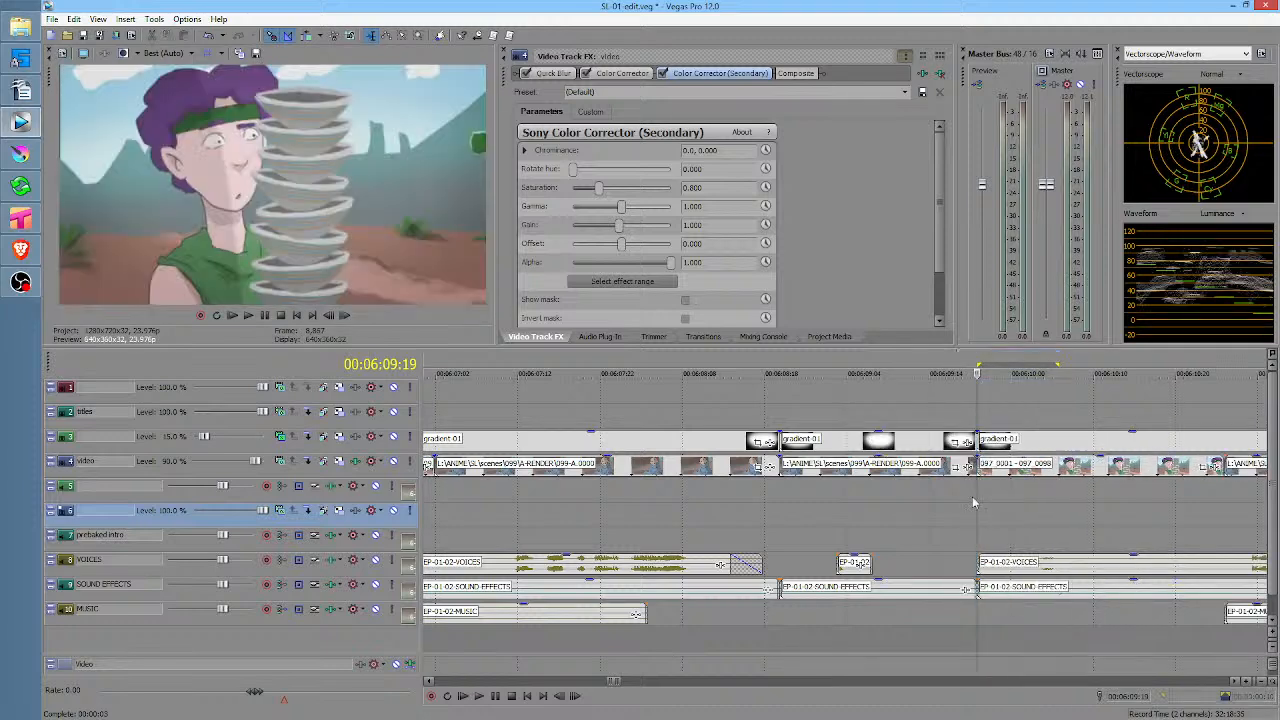
Play from 6:07:17 across the new cut at 6:09:19
click(565, 494)
key(space)
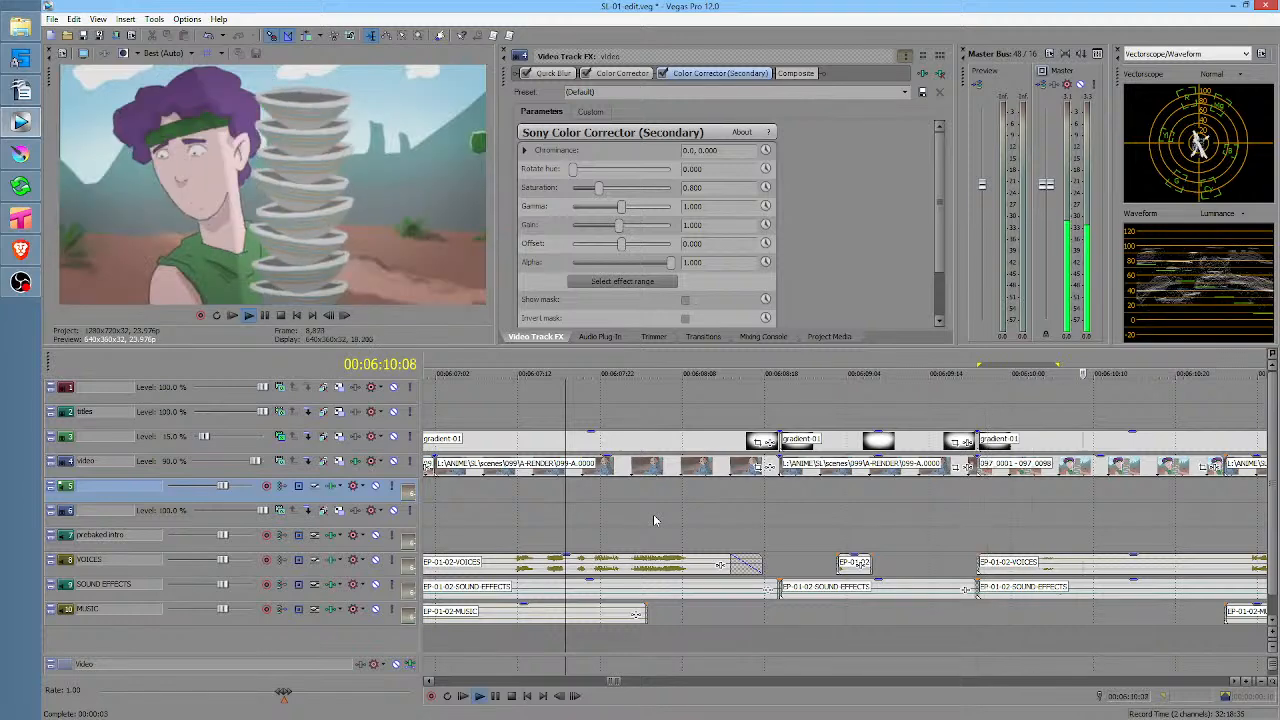
key(space)
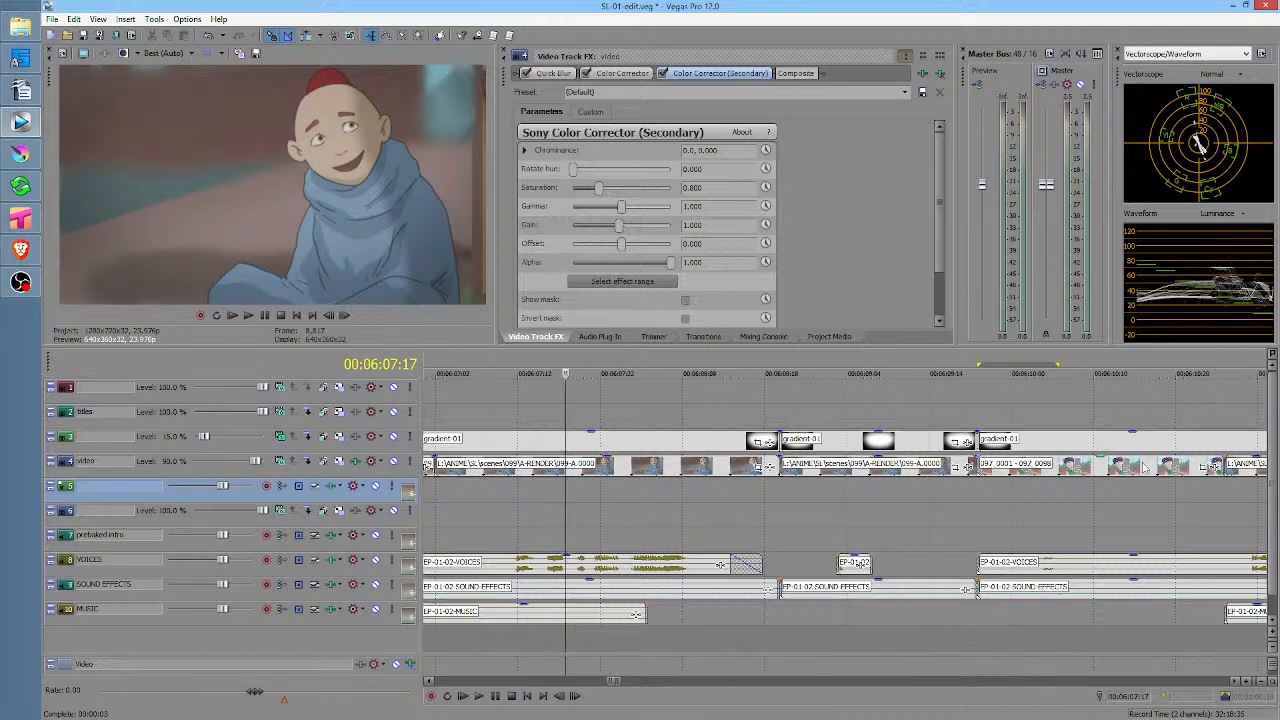
Inspect the preceding shots between 6:06:01 and 6:07:10 and play the passage starting from 6:06:01
click(510, 505)
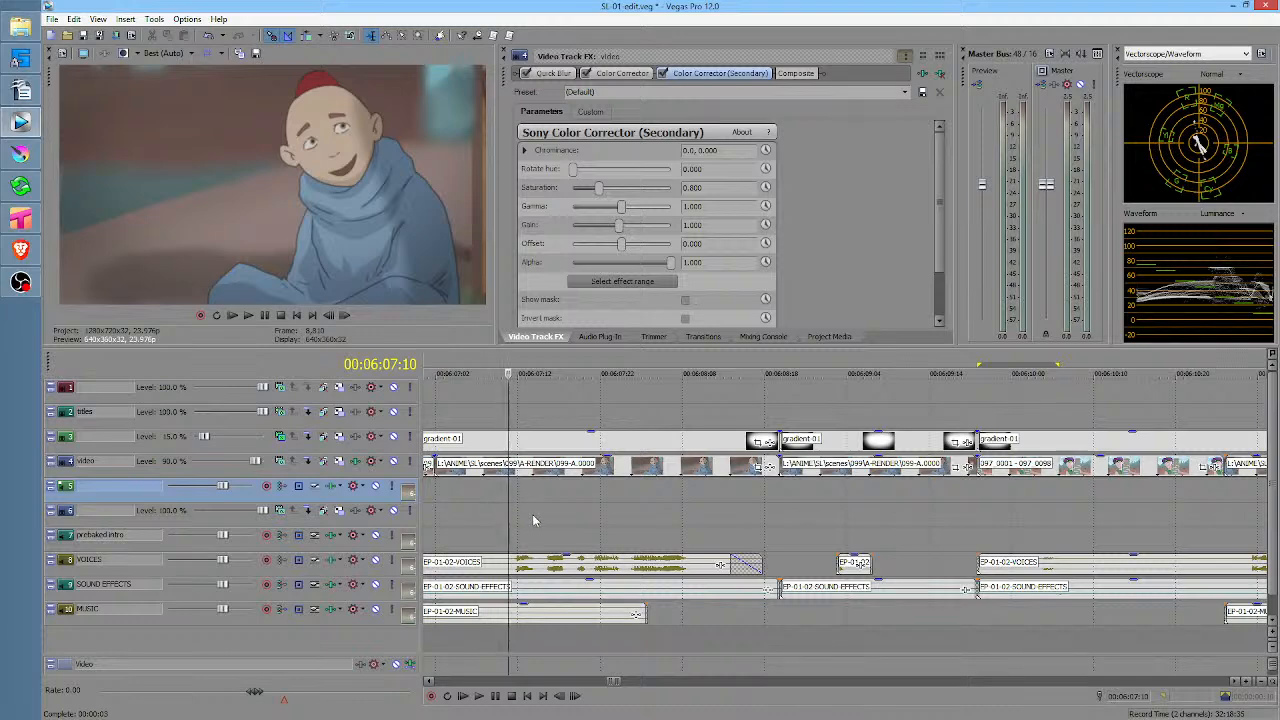
scroll(537, 517, down, 3)
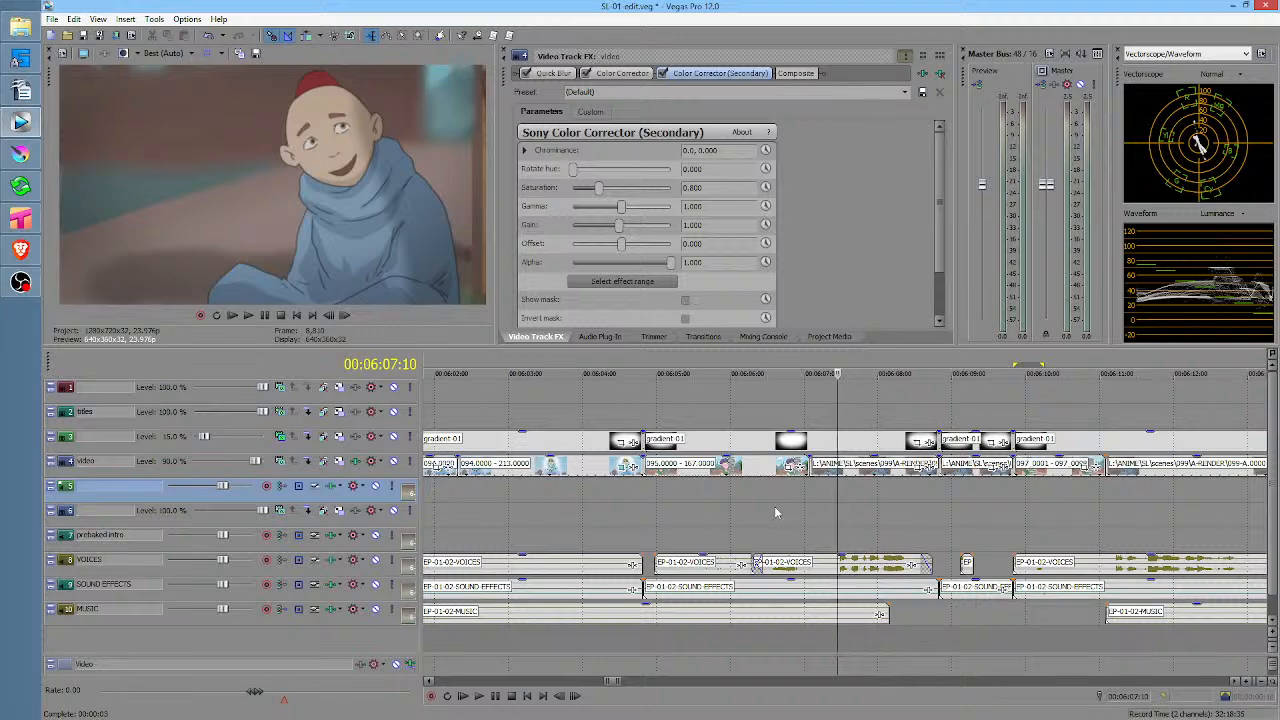
click(775, 506)
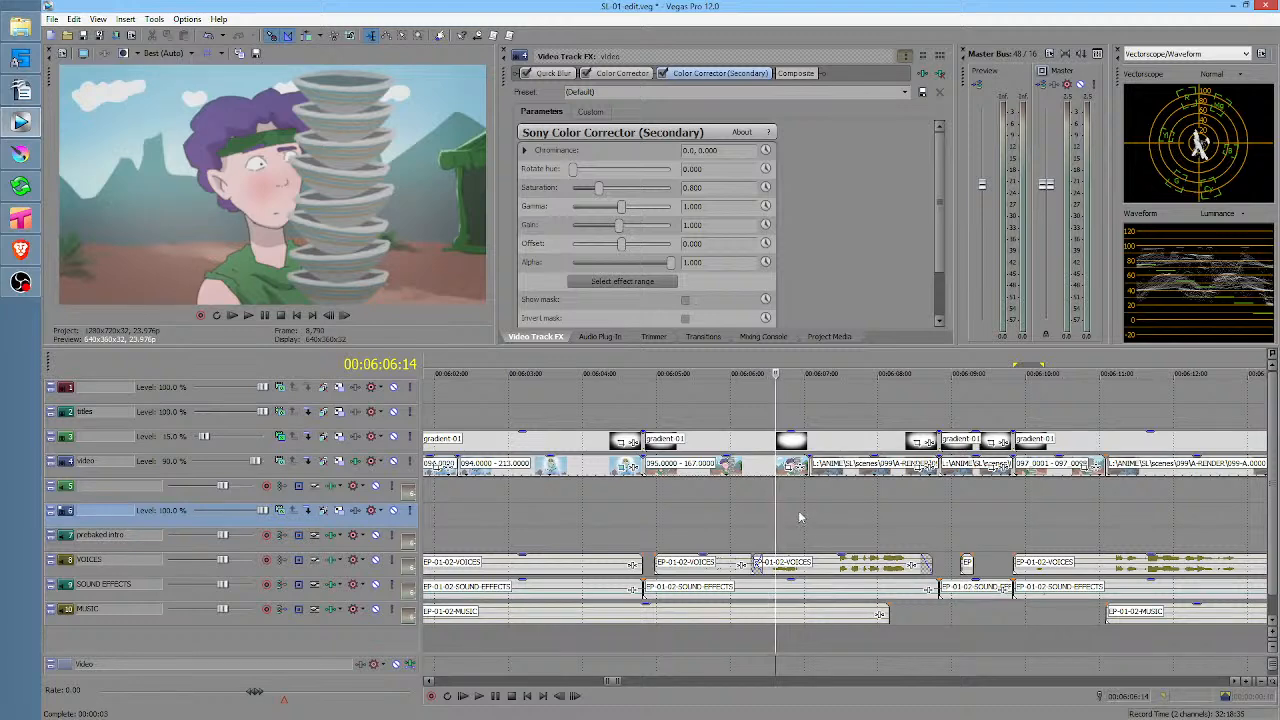
scroll(786, 511, right, 3)
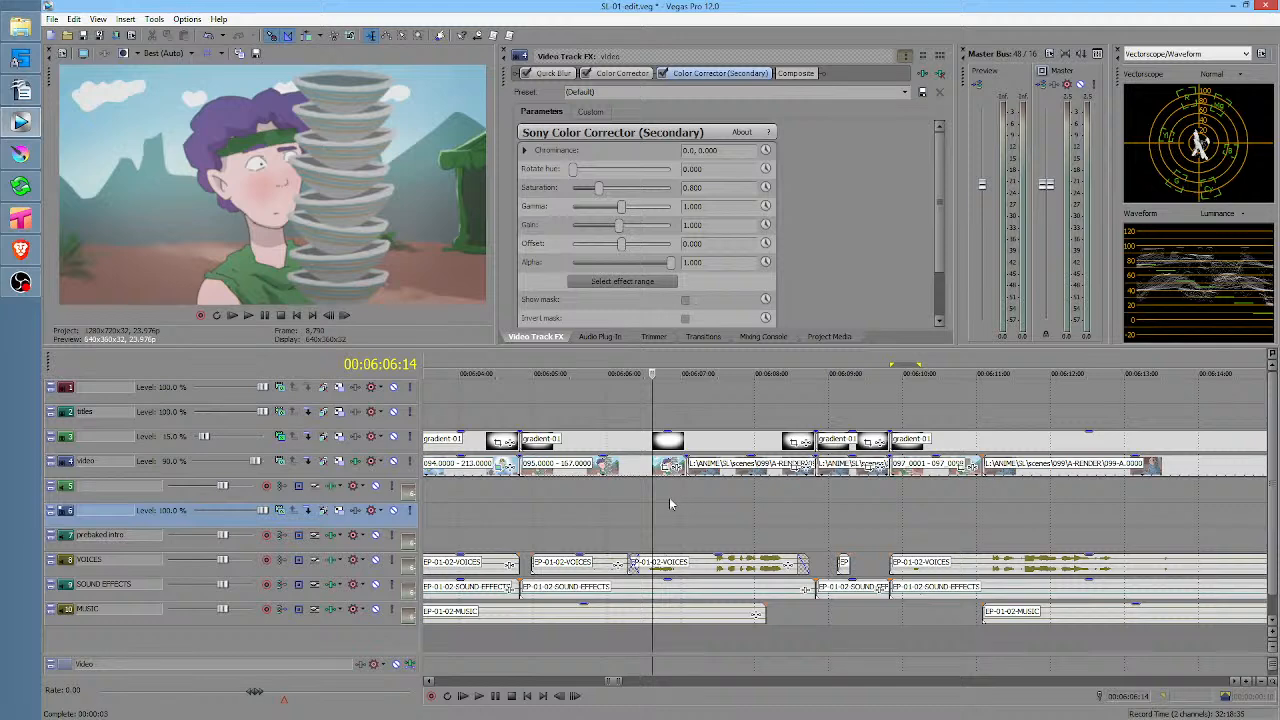
click(612, 508)
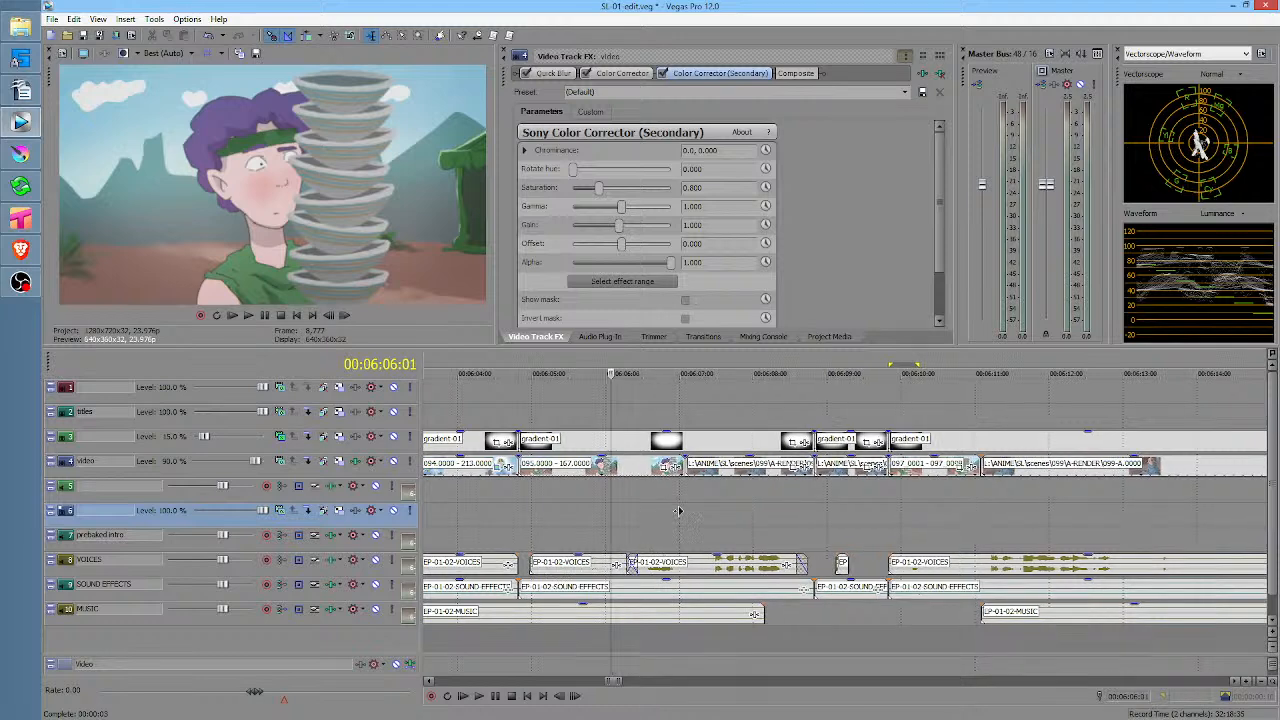
scroll(655, 515, right, 3)
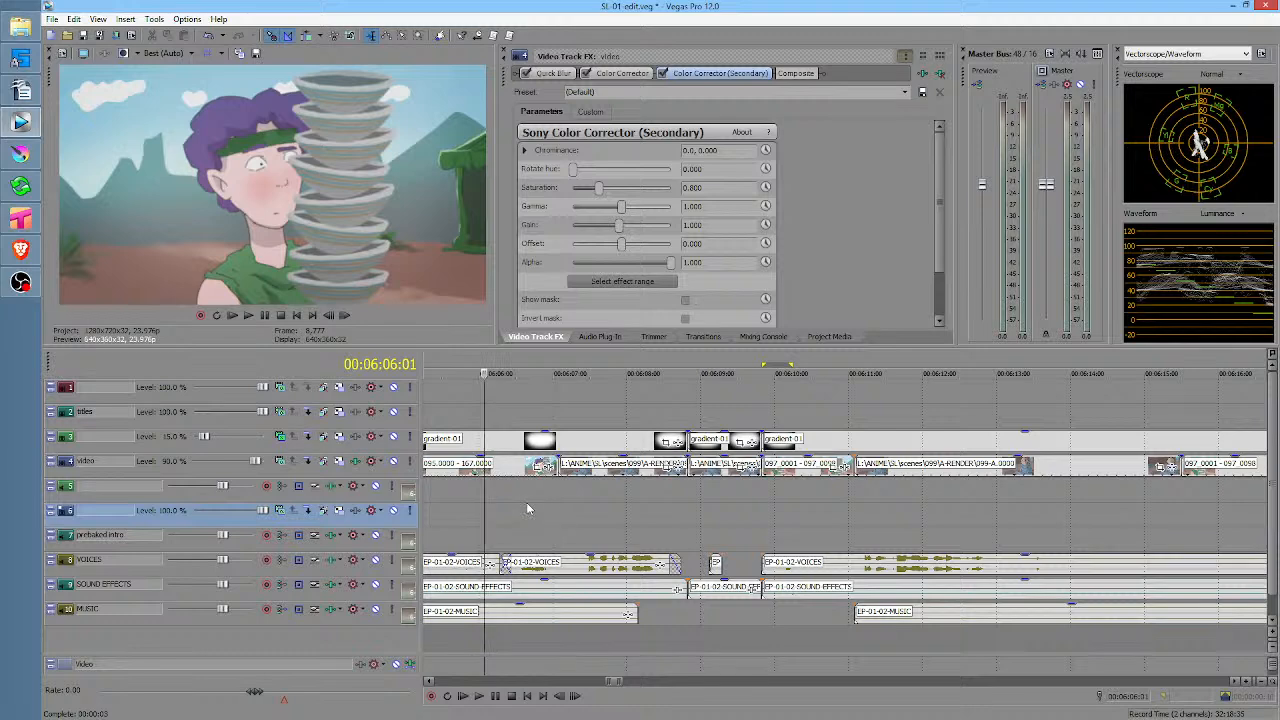
click(558, 512)
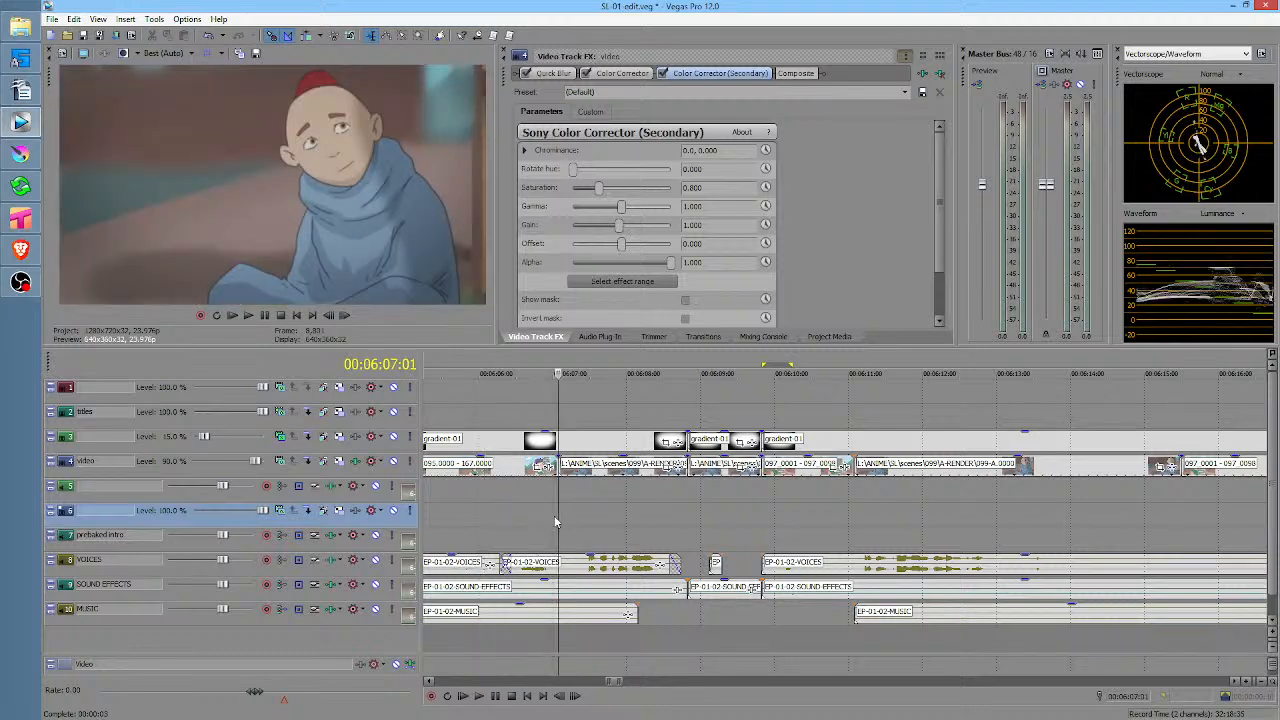
click(483, 518)
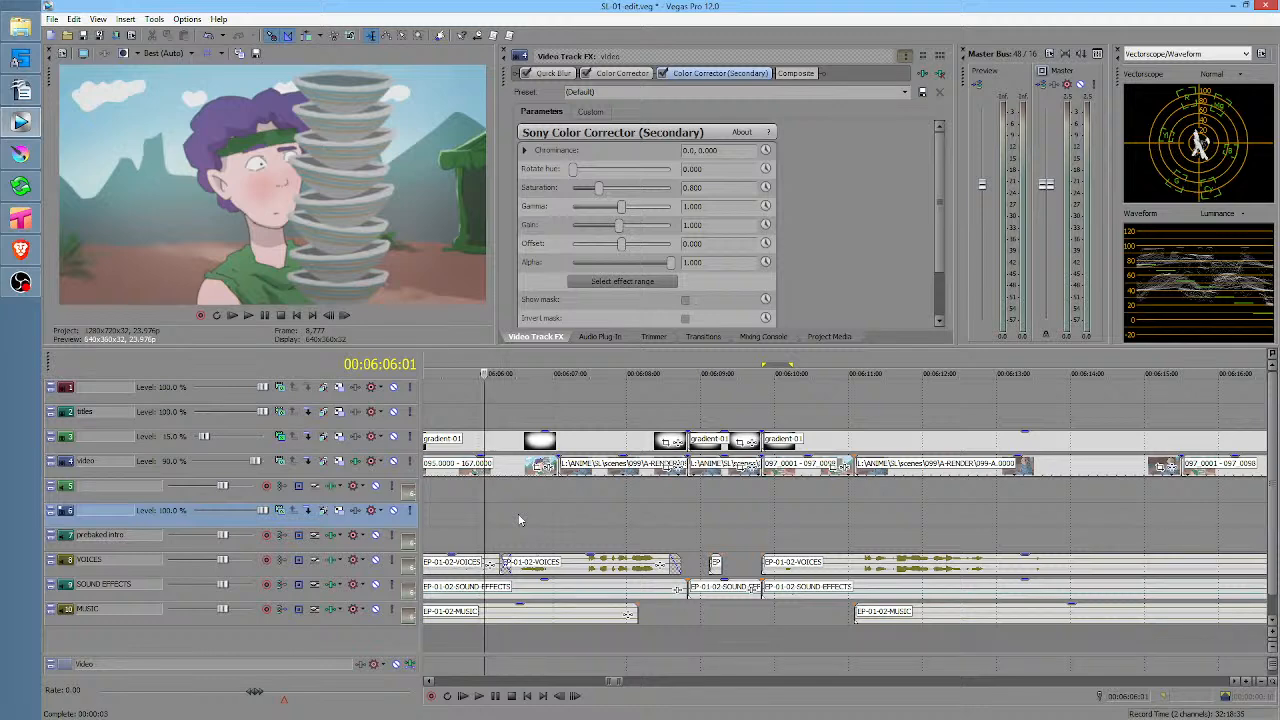
key(space)
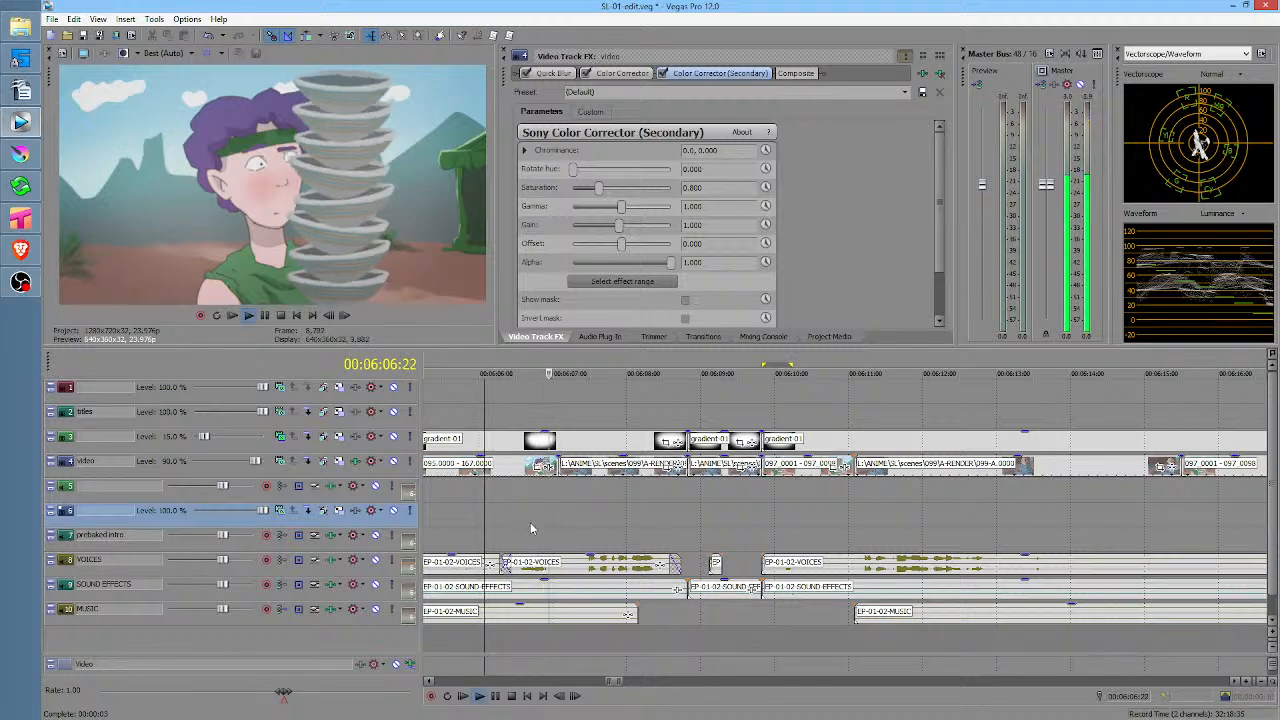
key(space)
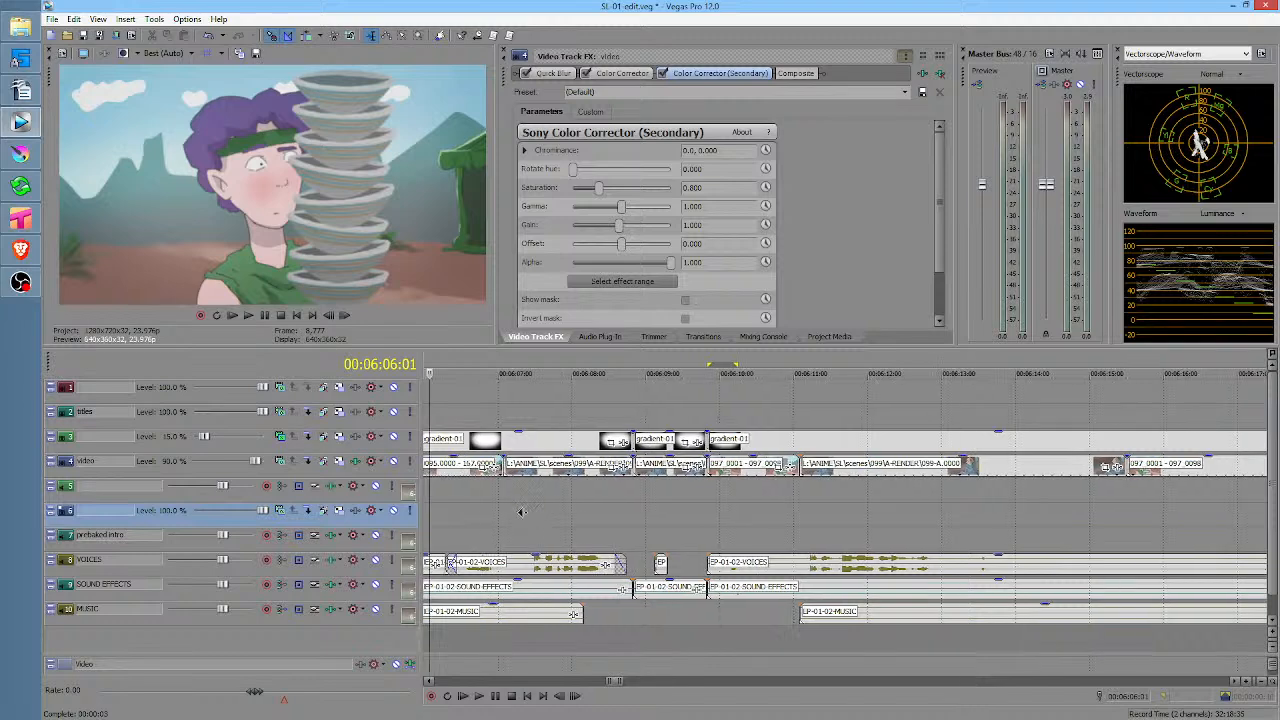
Play the end of the 095 shot from 6:05:17 to check the lead-in to the tightened passage
middle_click(500, 514)
click(485, 521)
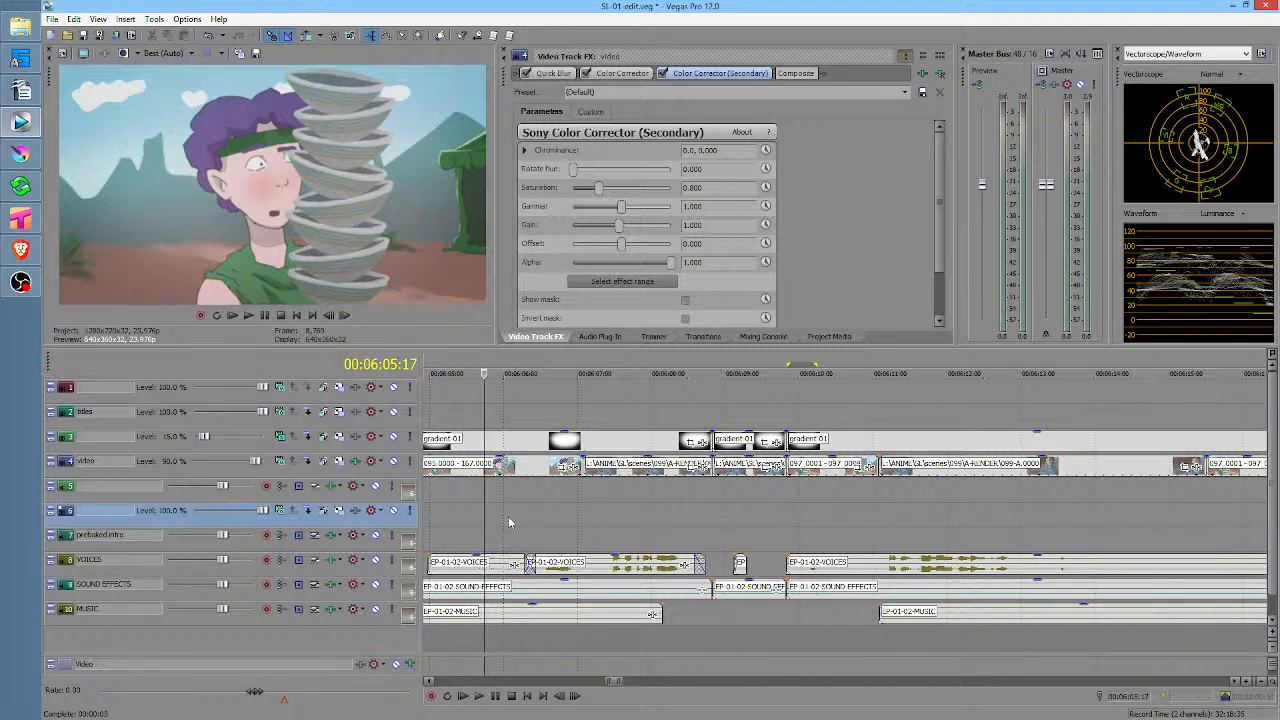
scroll(644, 511, right, 3)
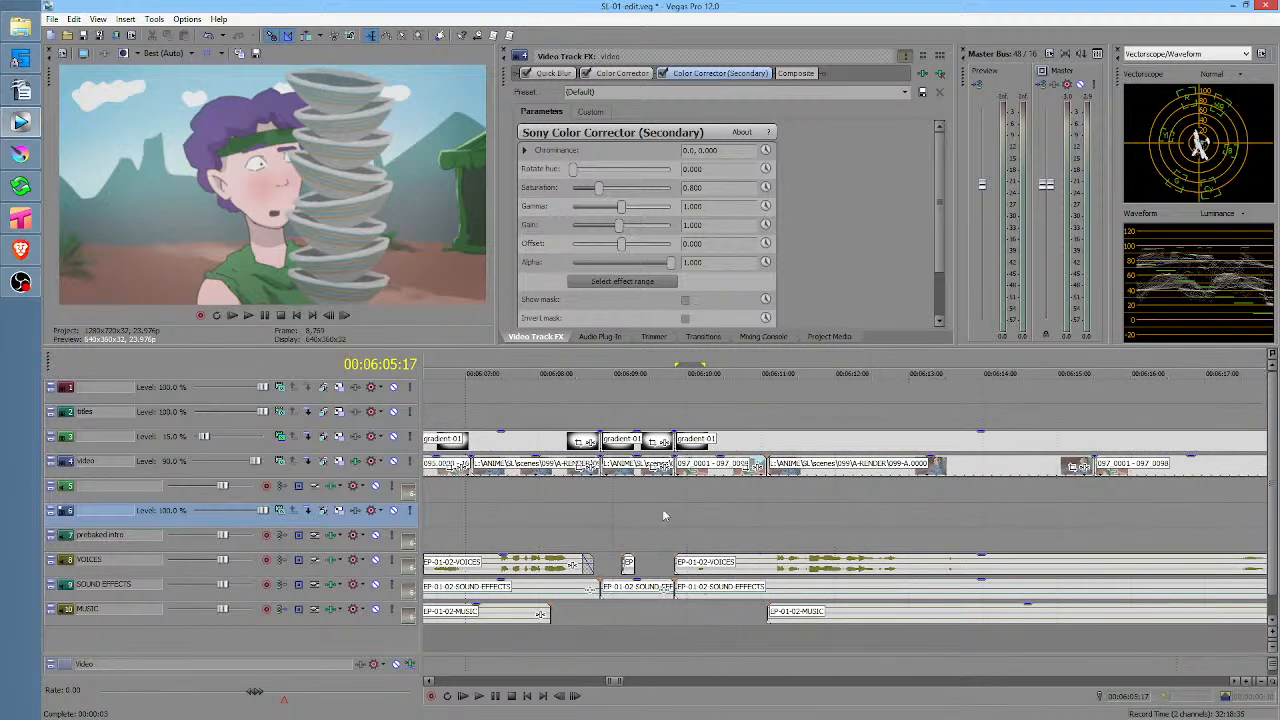
scroll(662, 512, left, 3)
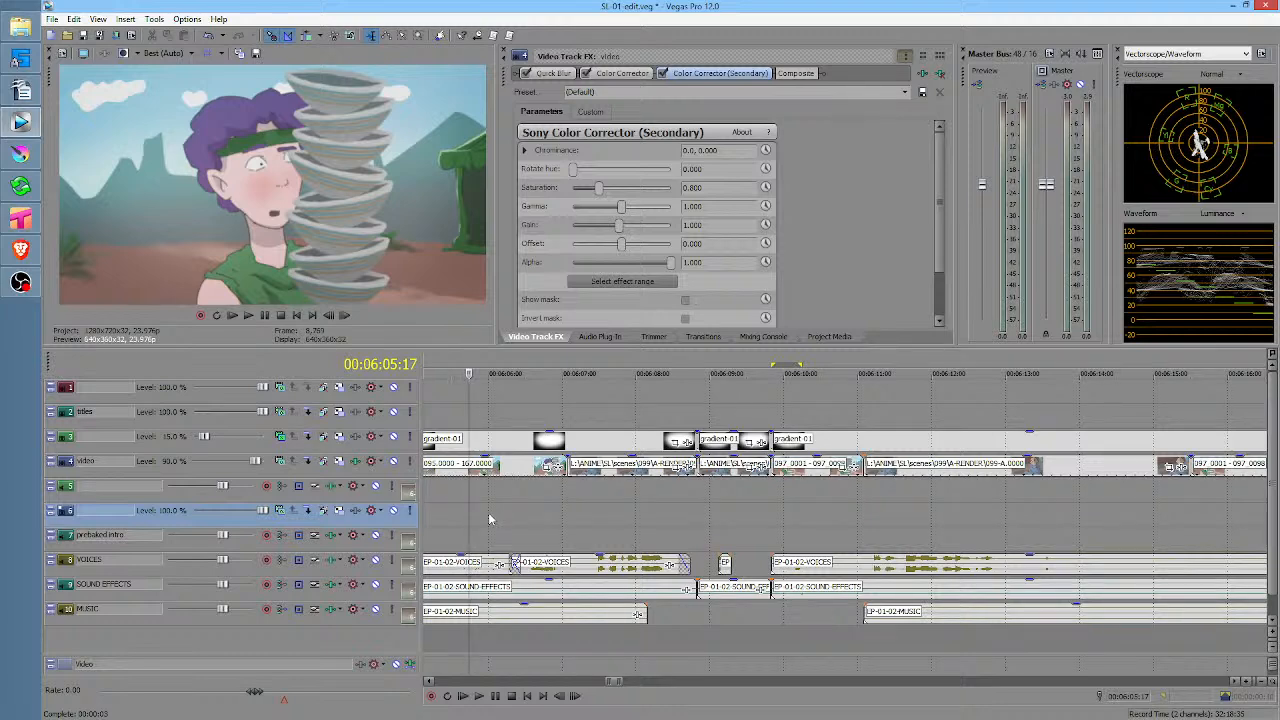
key(space)
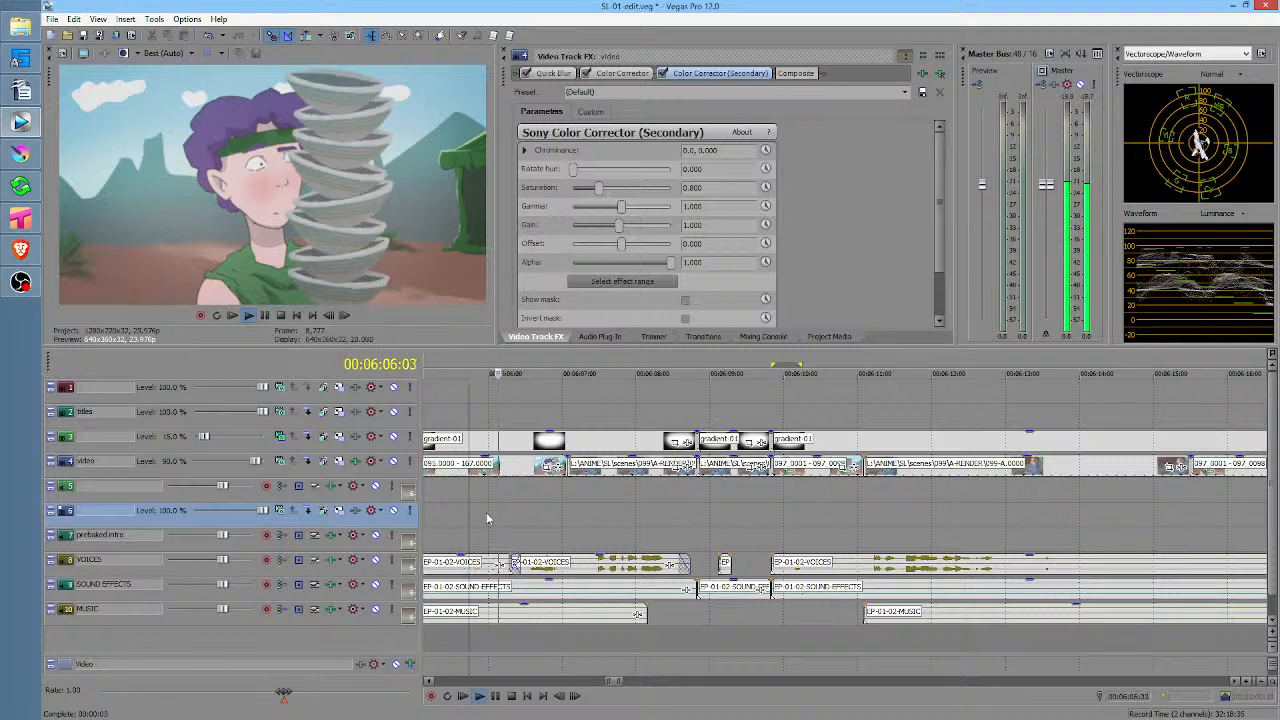
key(space)
Review the whole tightened passage by playing from 6:05:18 past 6:16:12
scroll(505, 511, left, 2)
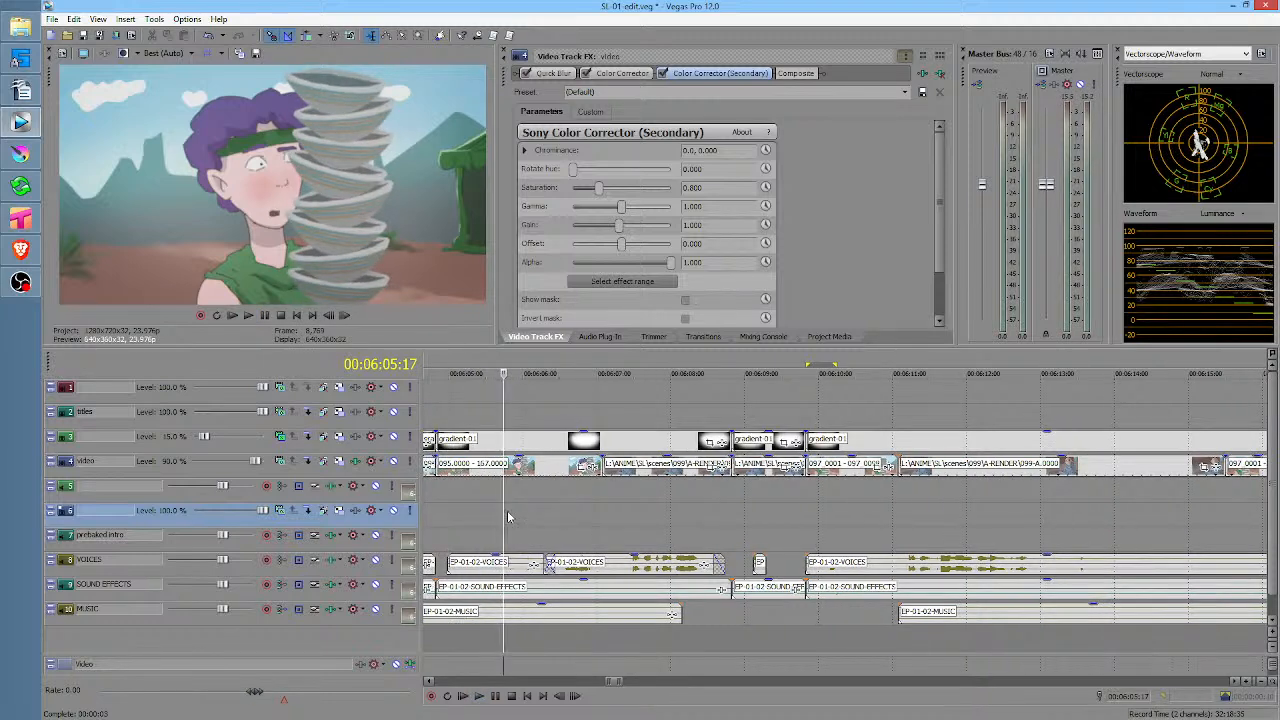
click(508, 514)
key(space)
key(space)
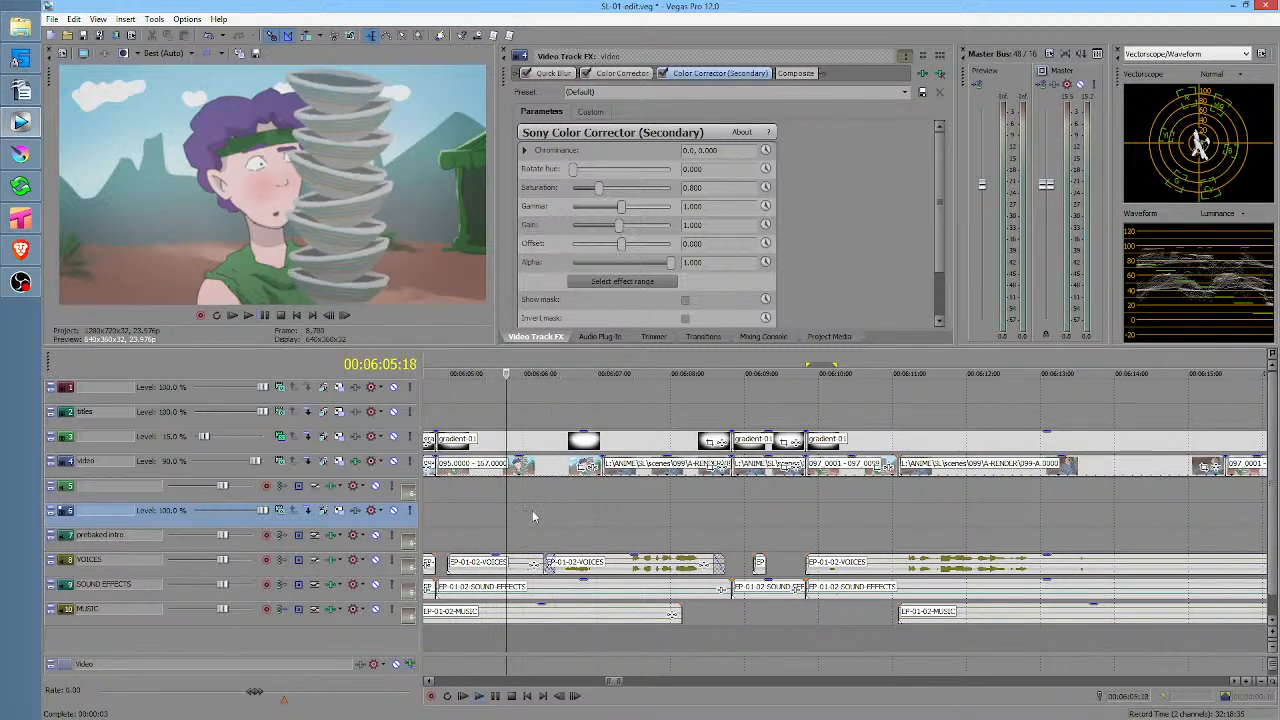
key(space)
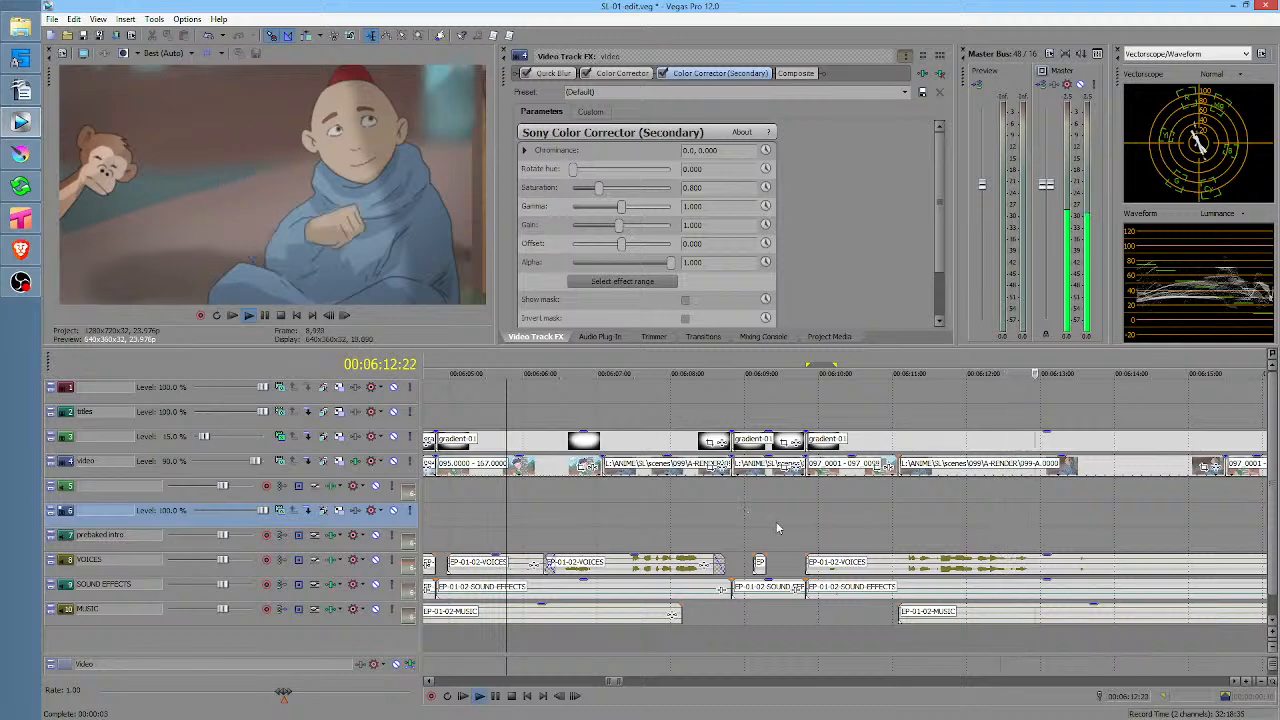
key(space)
key(space)
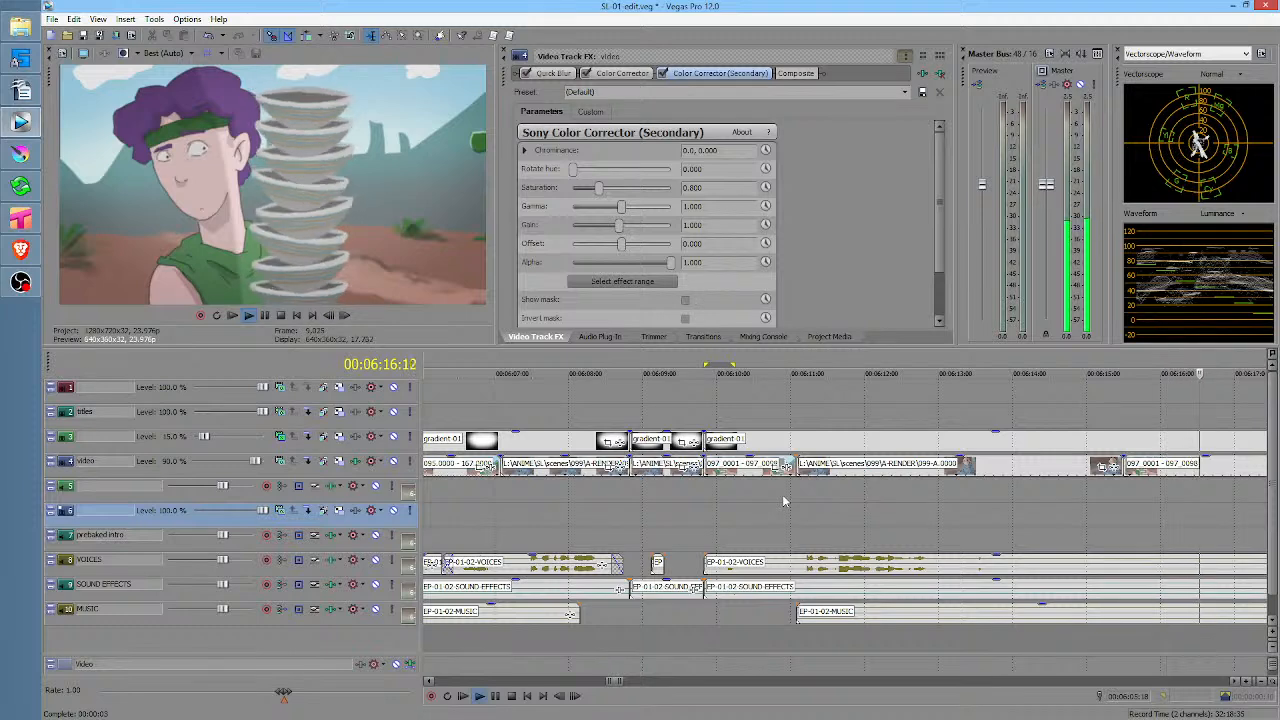
Play the dialogue and the pause following it in the long 099-A shot from 6:11:06 past 6:13:16
click(811, 506)
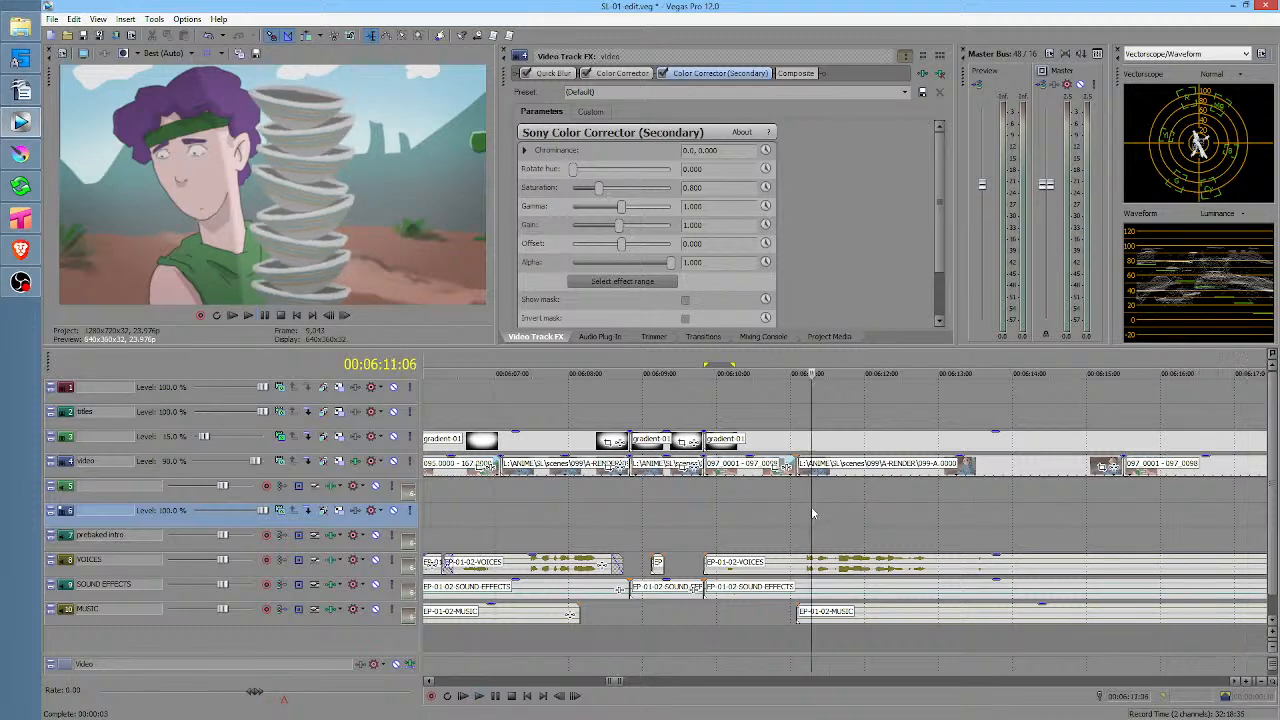
scroll(844, 511, right, 2)
key(space)
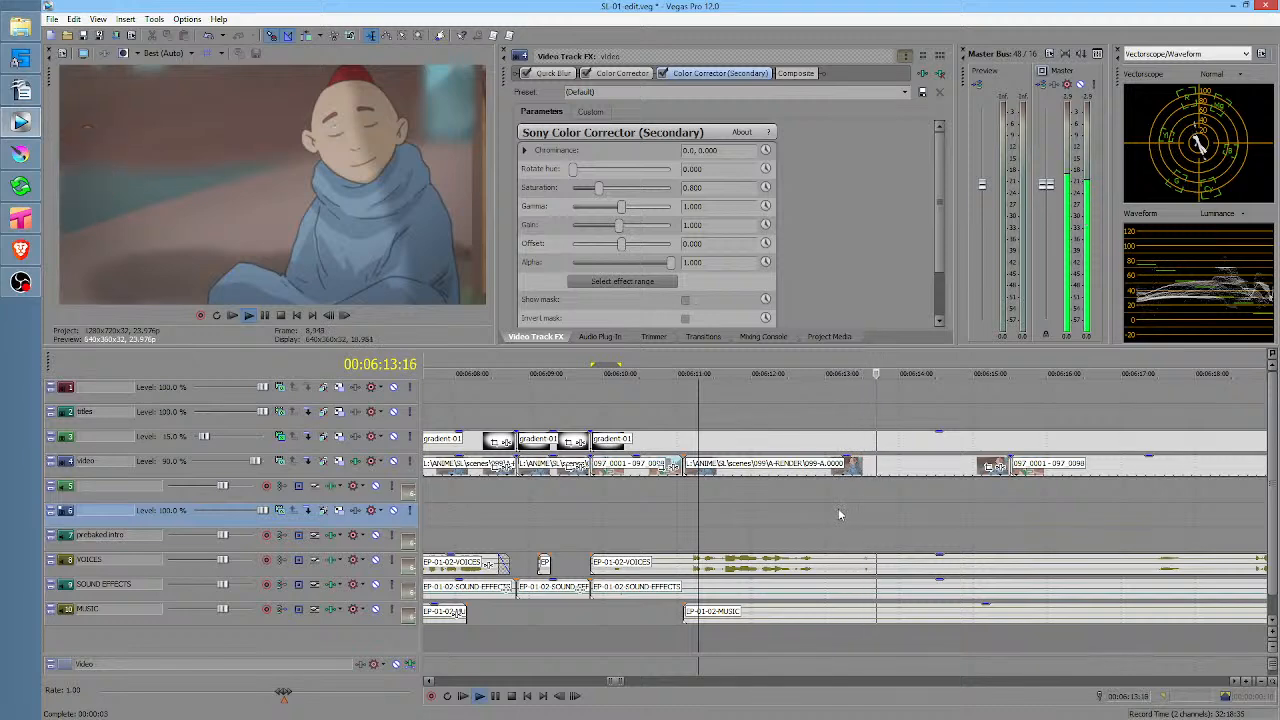
key(space)
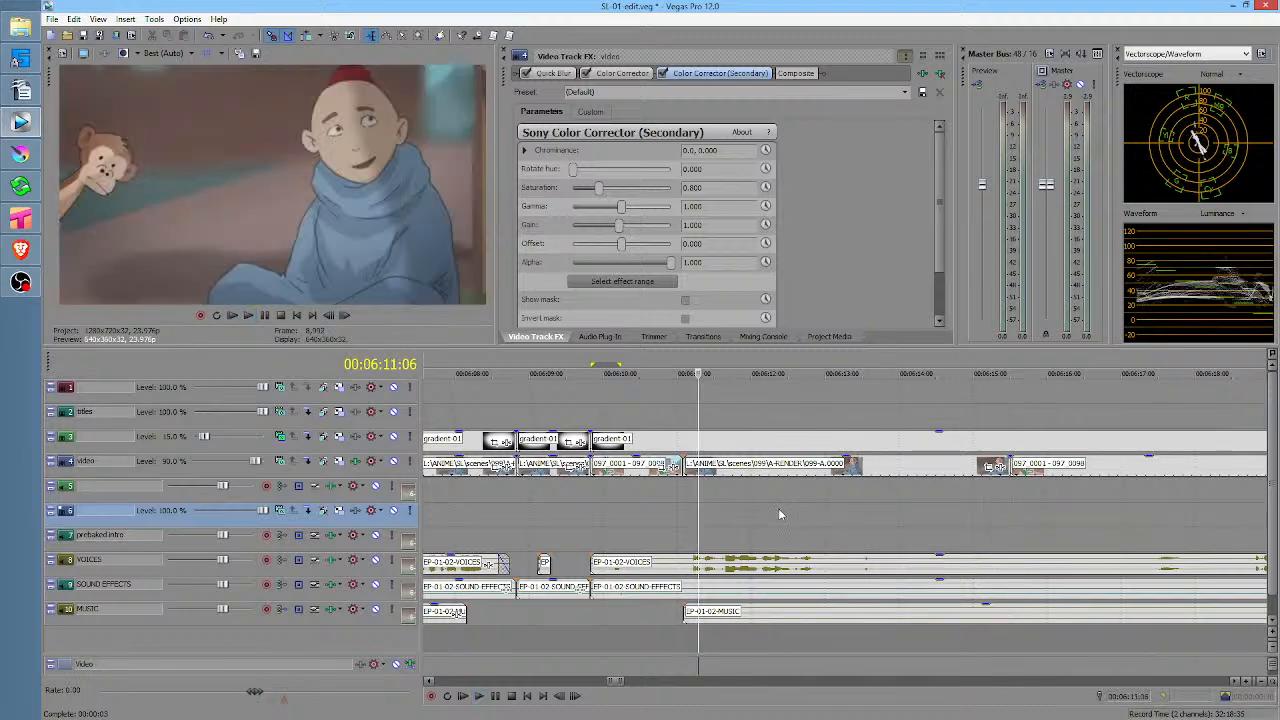
Remove the range from 6:13:18 to 6:14:04 in the pause of the 099-A shot and ripple the following clips to close the gap
drag(784, 509, 913, 511)
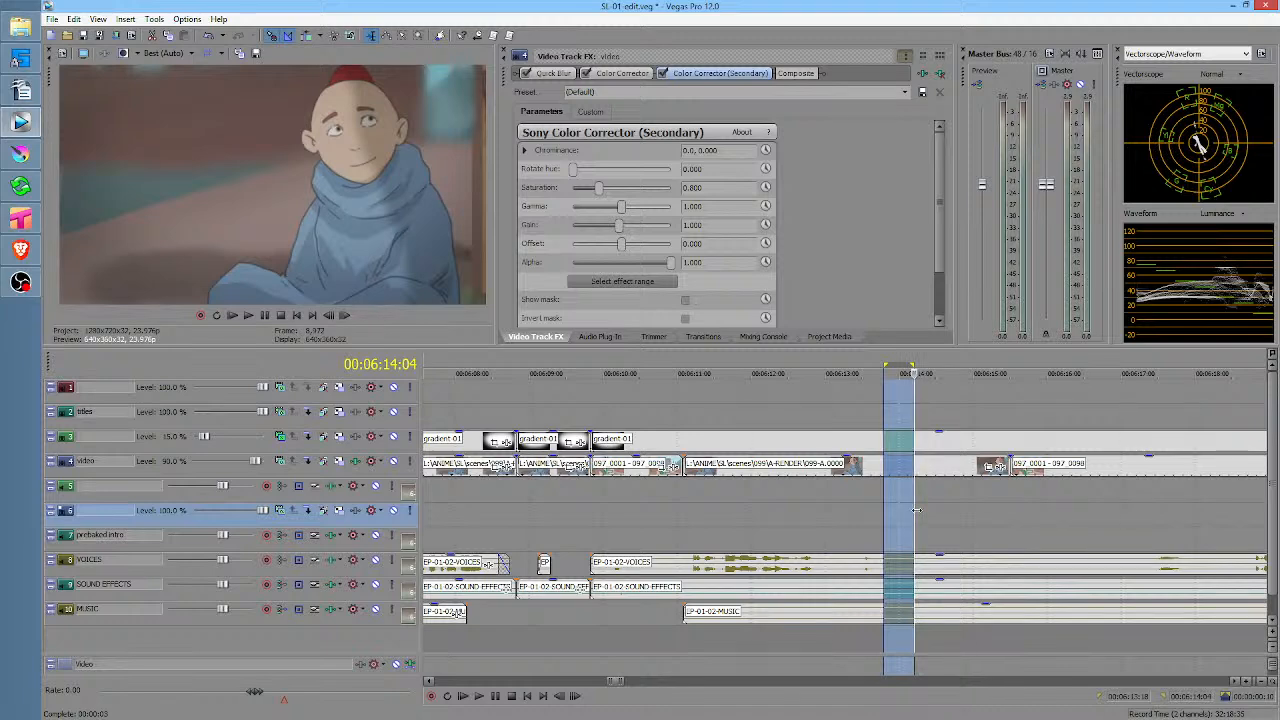
key(Delete)
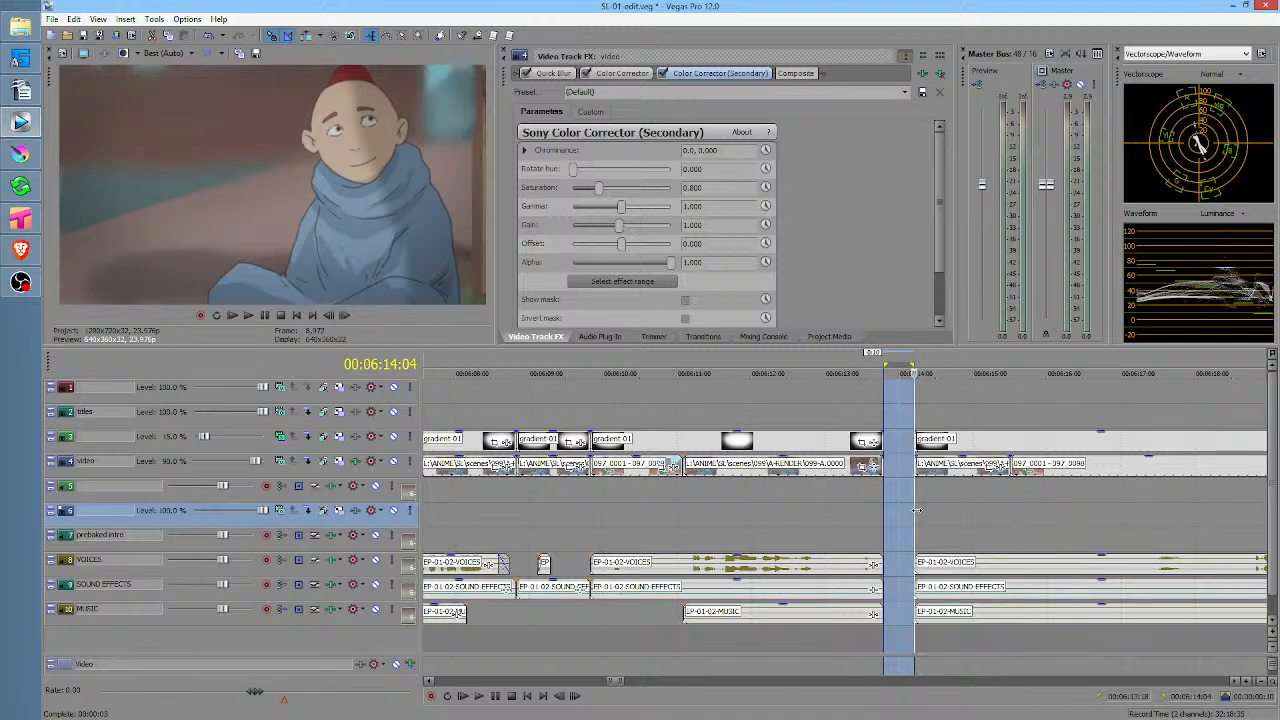
key(f)
Play across the new cut at 6:13:18, first from 6:12:12 and again from 6:11:01
click(789, 515)
key(space)
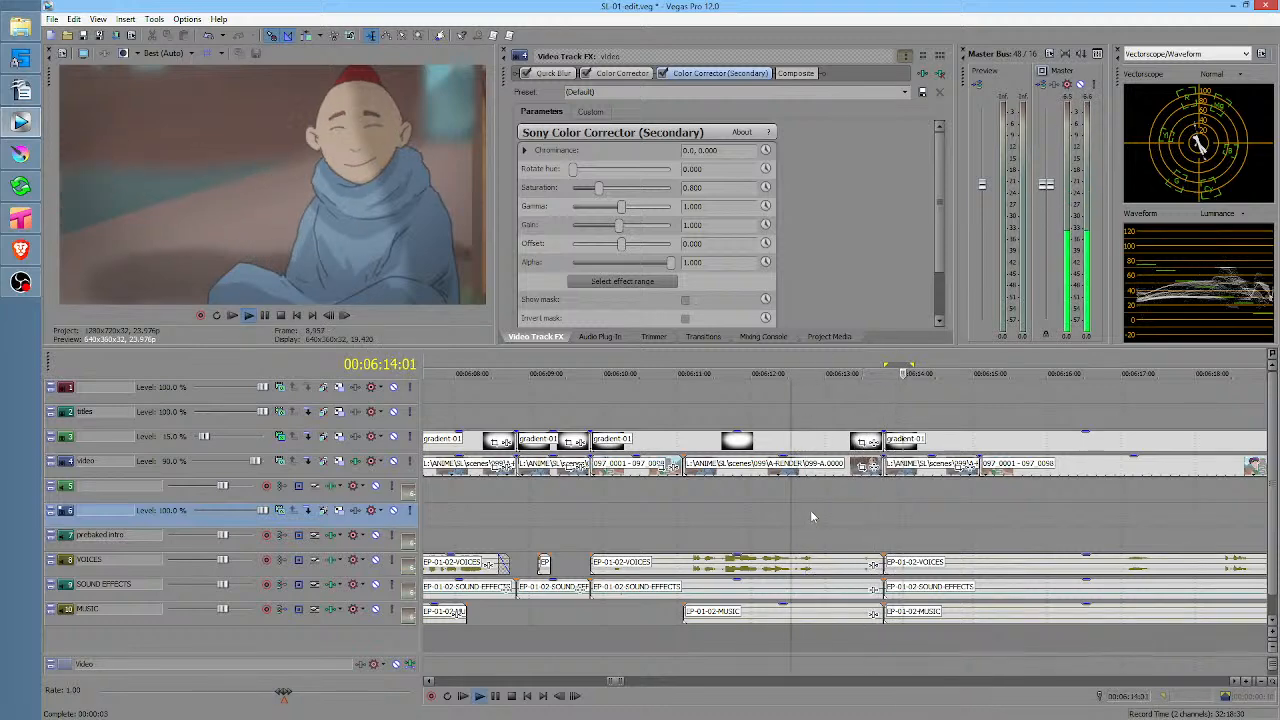
key(space)
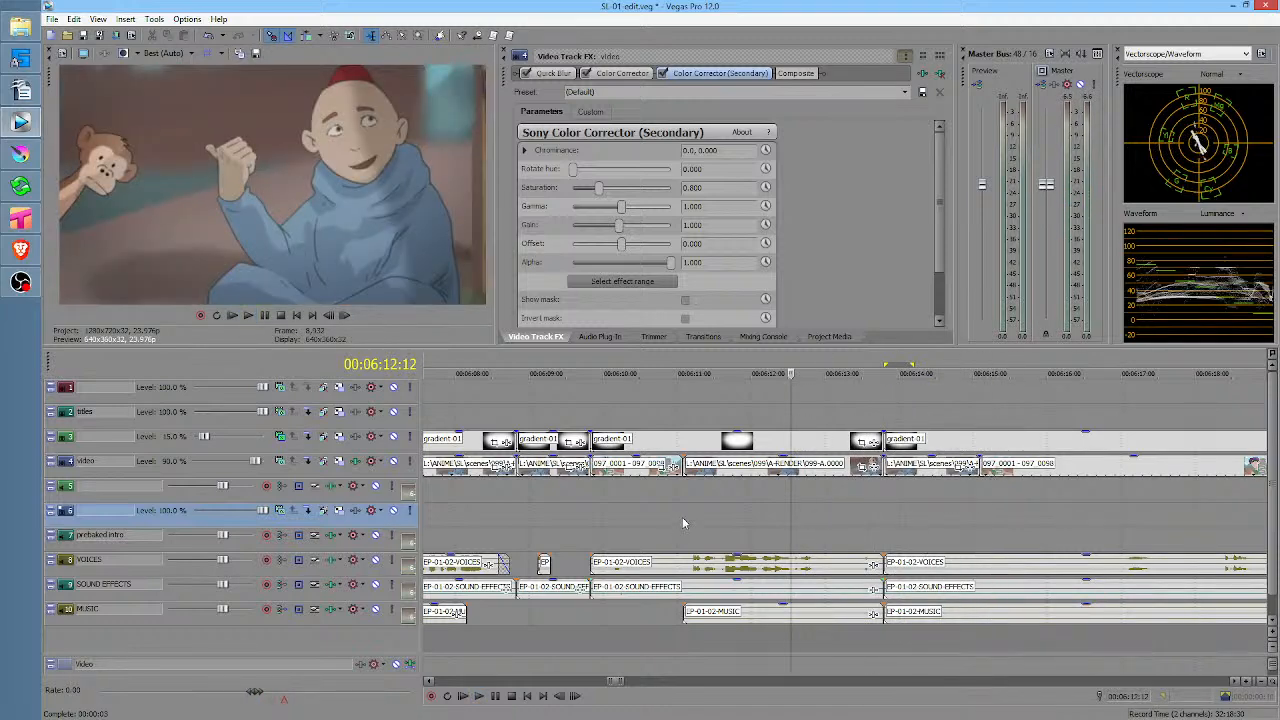
click(683, 520)
key(space)
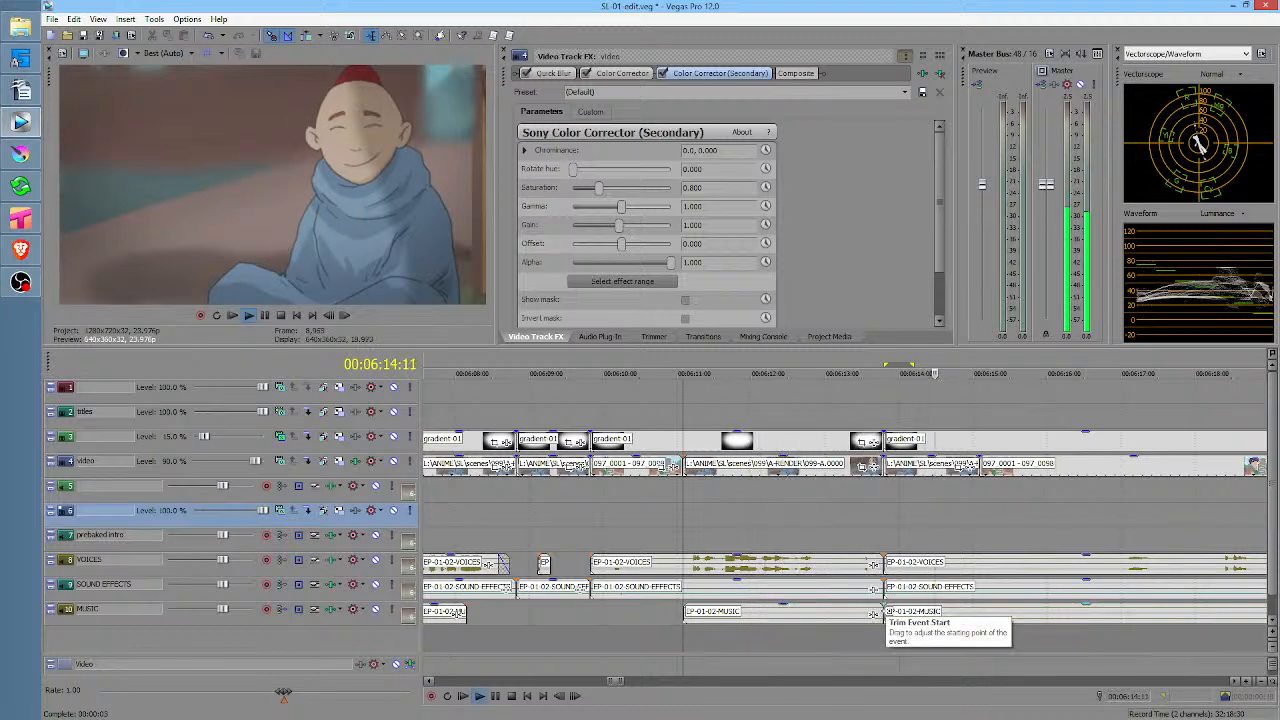
key(space)
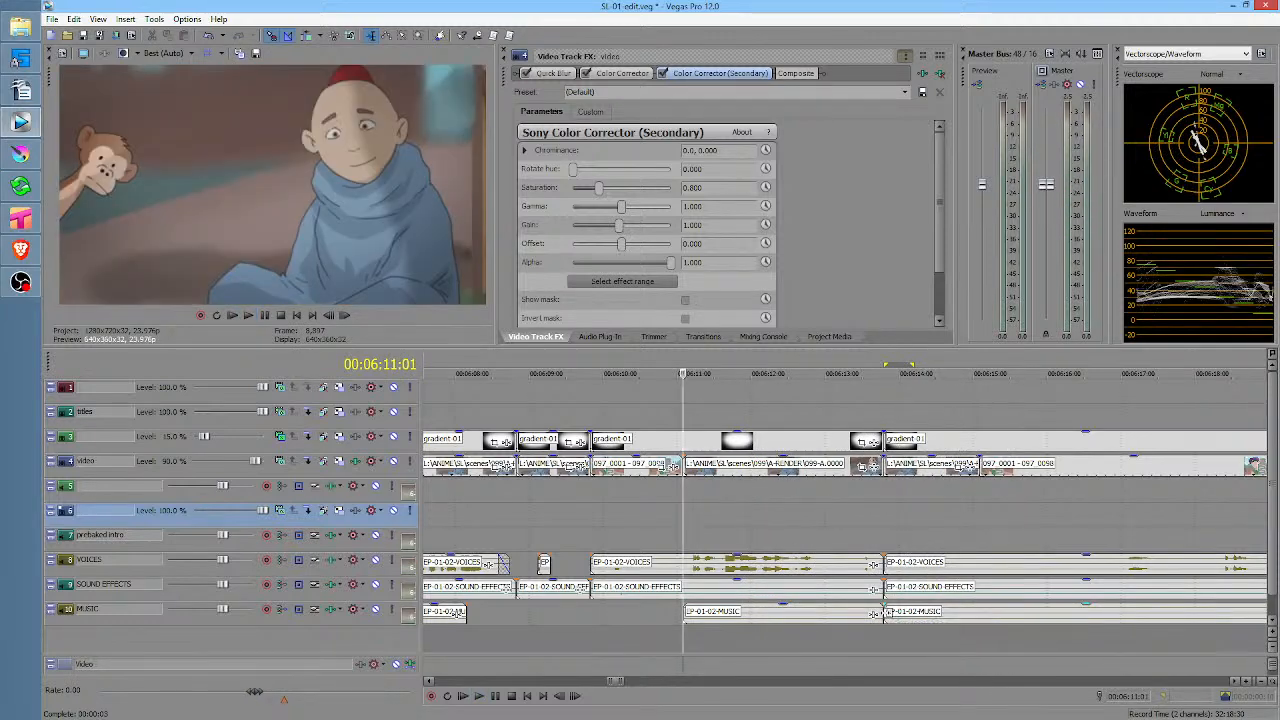
Move the edit between the two MUSIC clips from the 6:13:18 cut to the start of the following 097_0001 shot, then play across it
drag(884, 612, 975, 615)
click(788, 526)
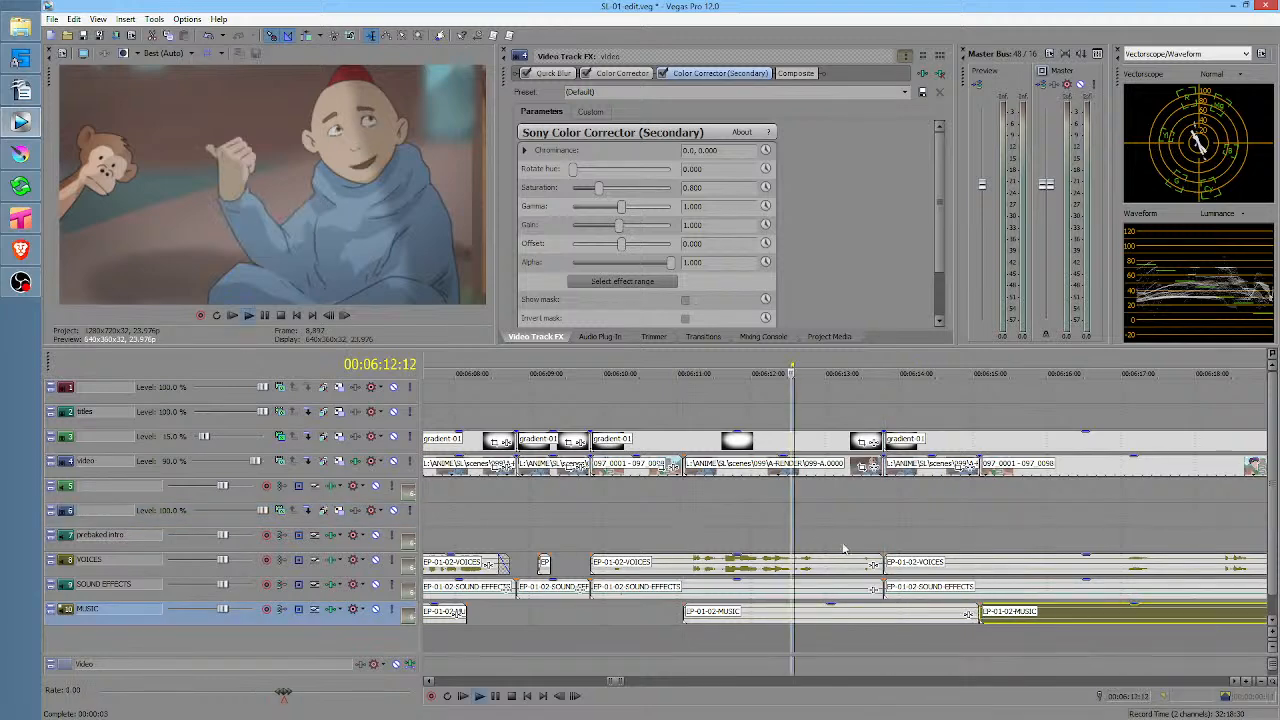
click(834, 537)
key(space)
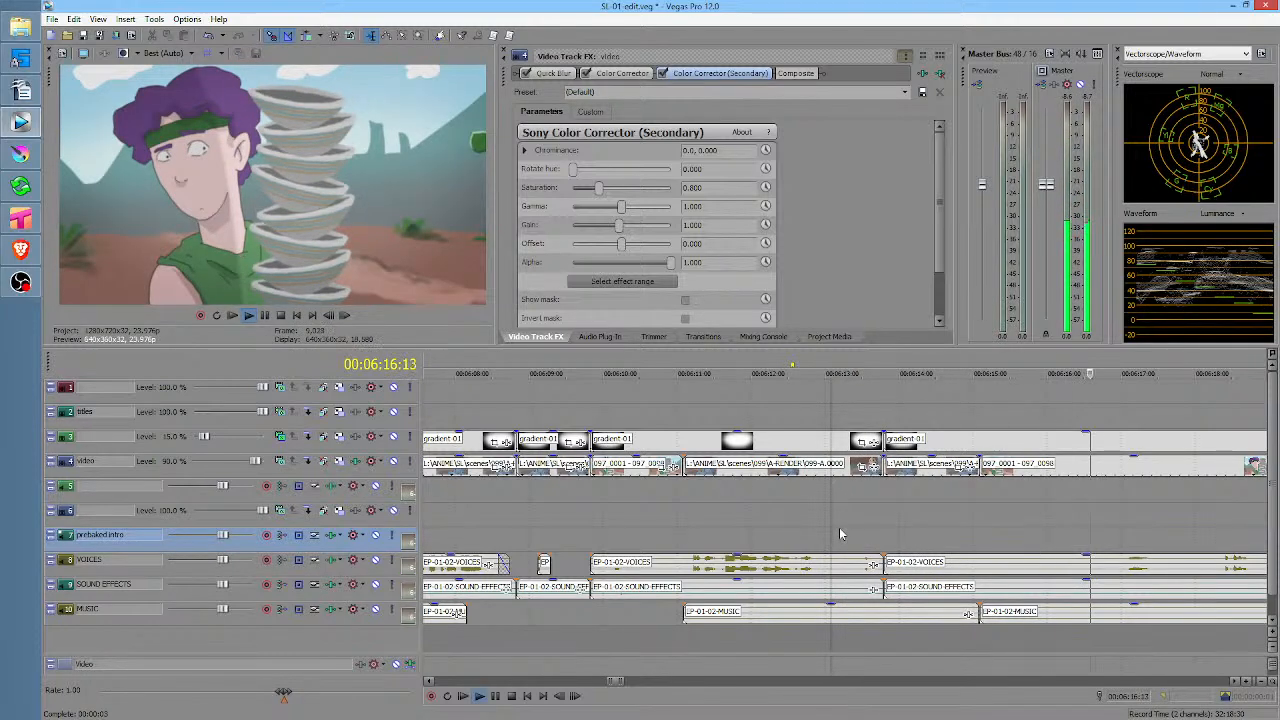
key(space)
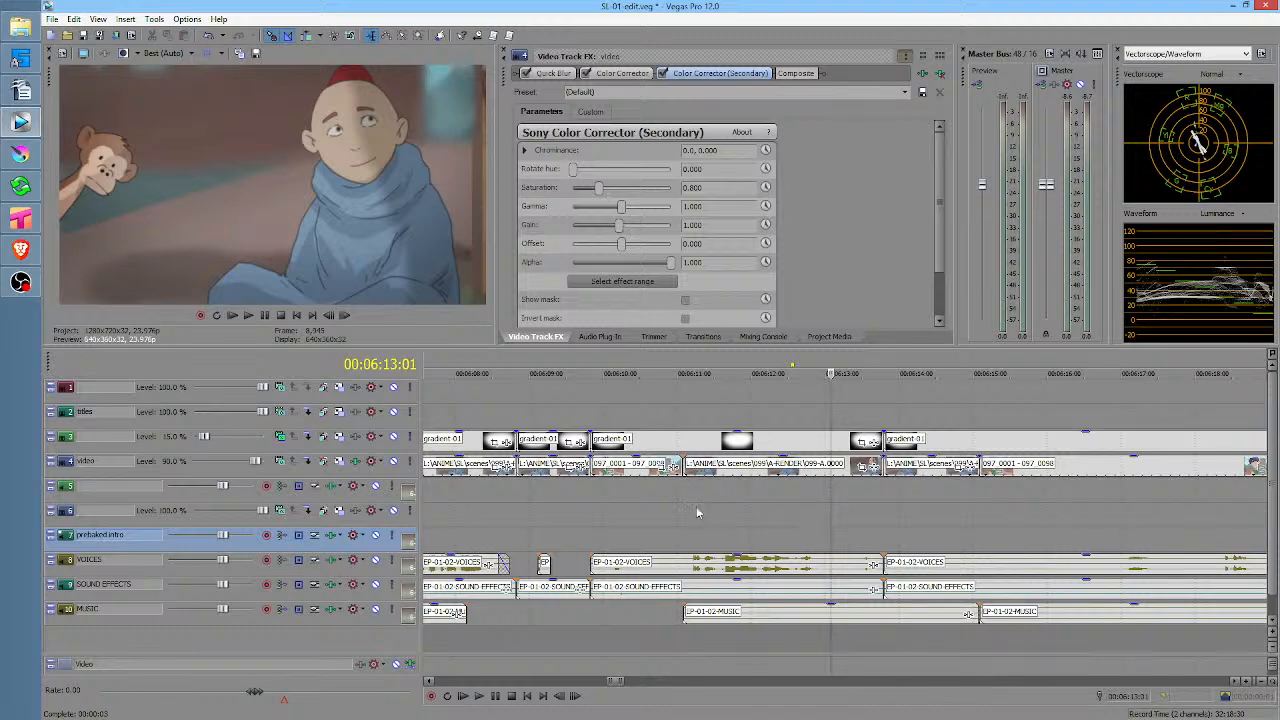
Review the passage from 6:10:08 across the retimed music edit and on to 6:22:05
click(630, 515)
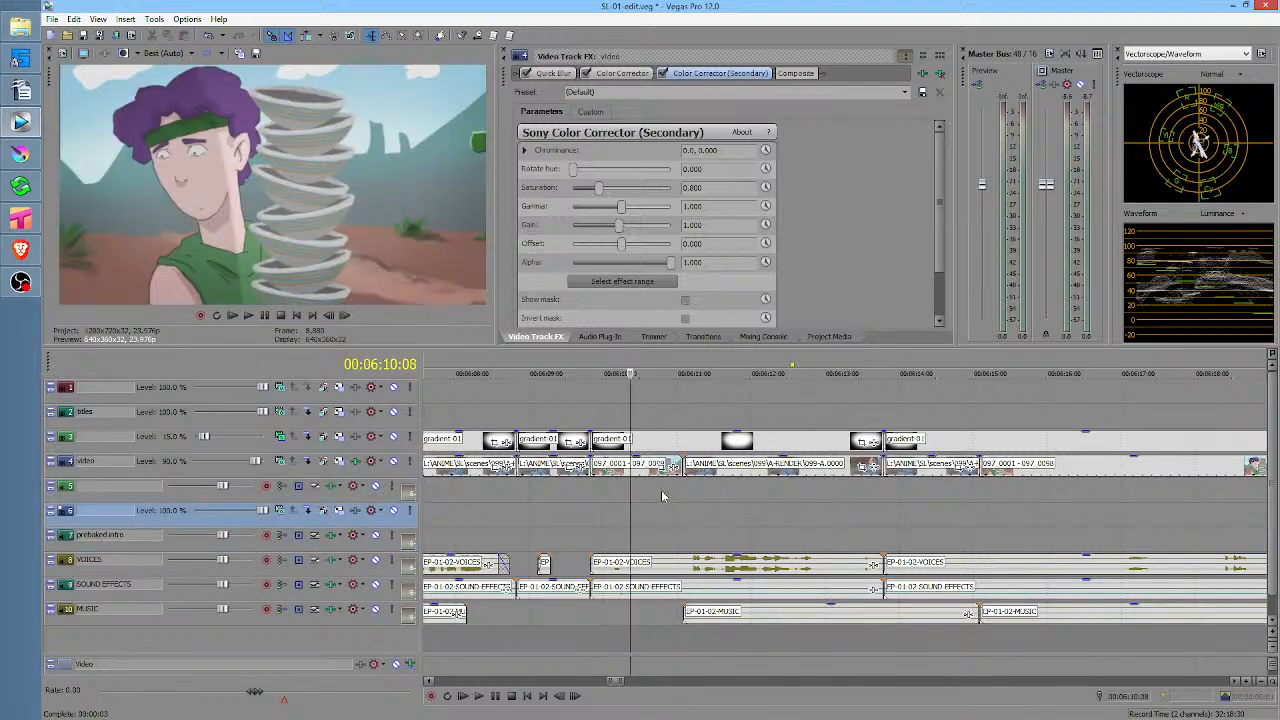
key(space)
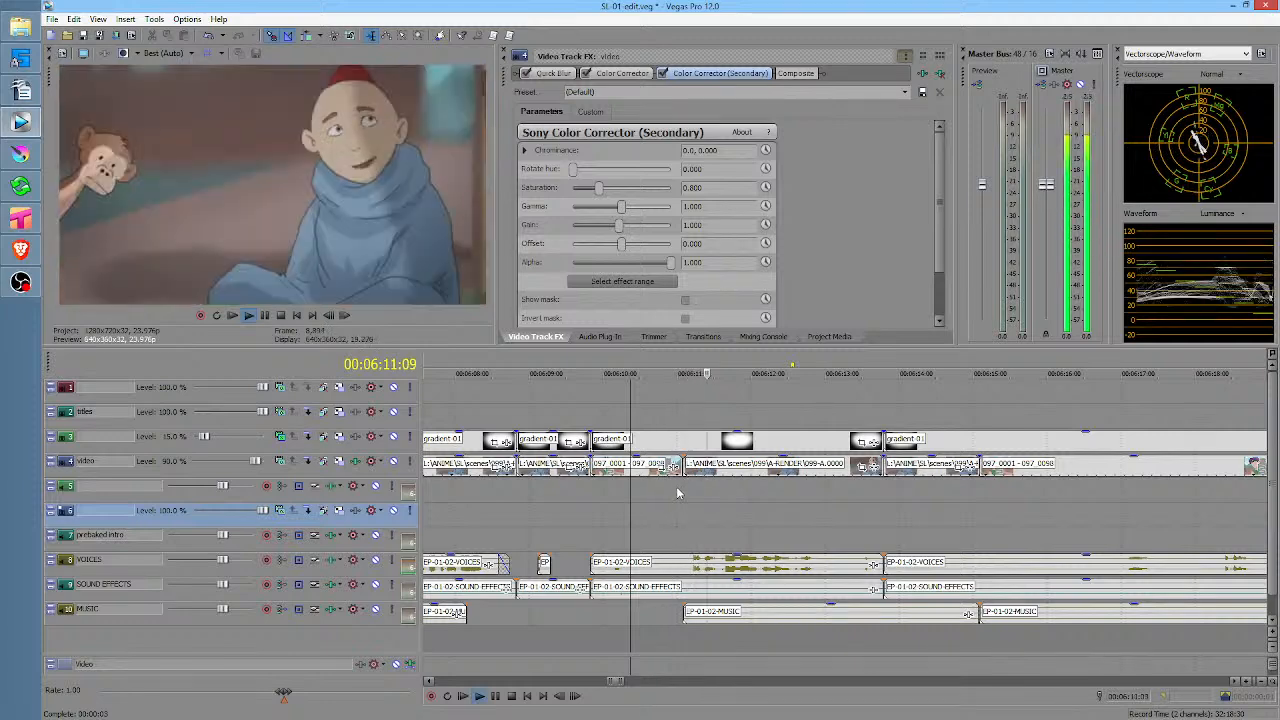
key(space)
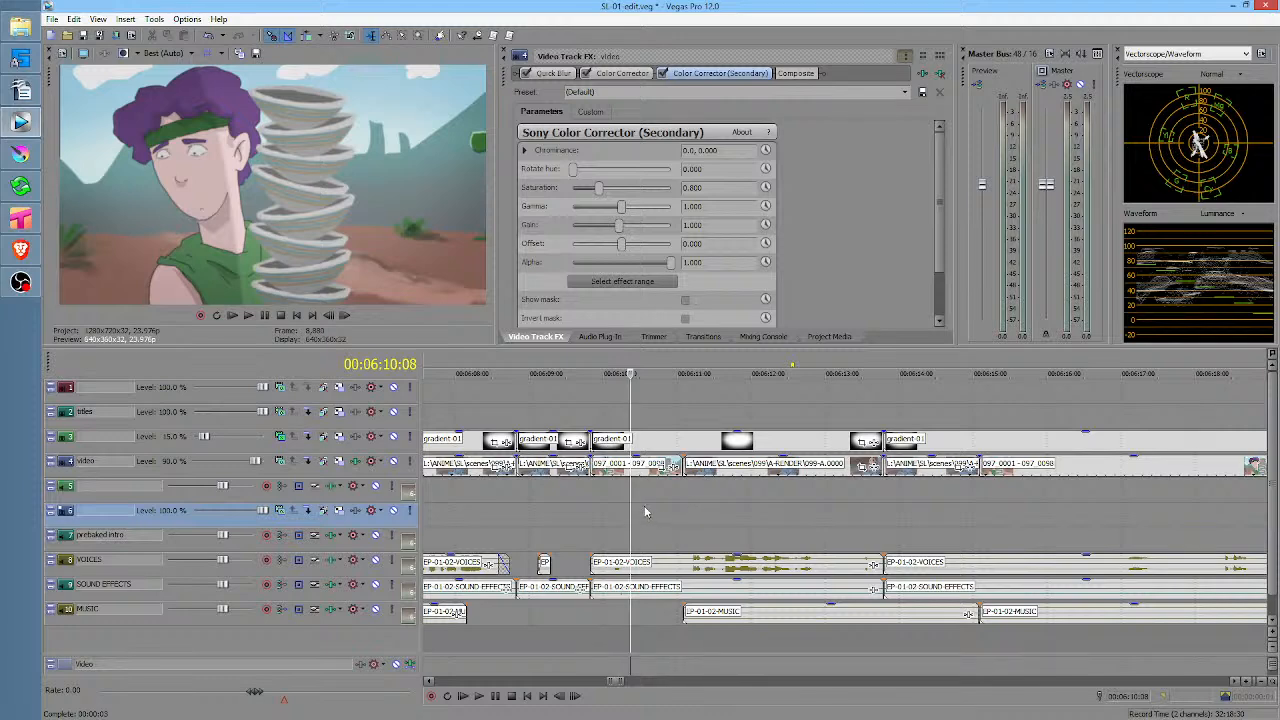
key(space)
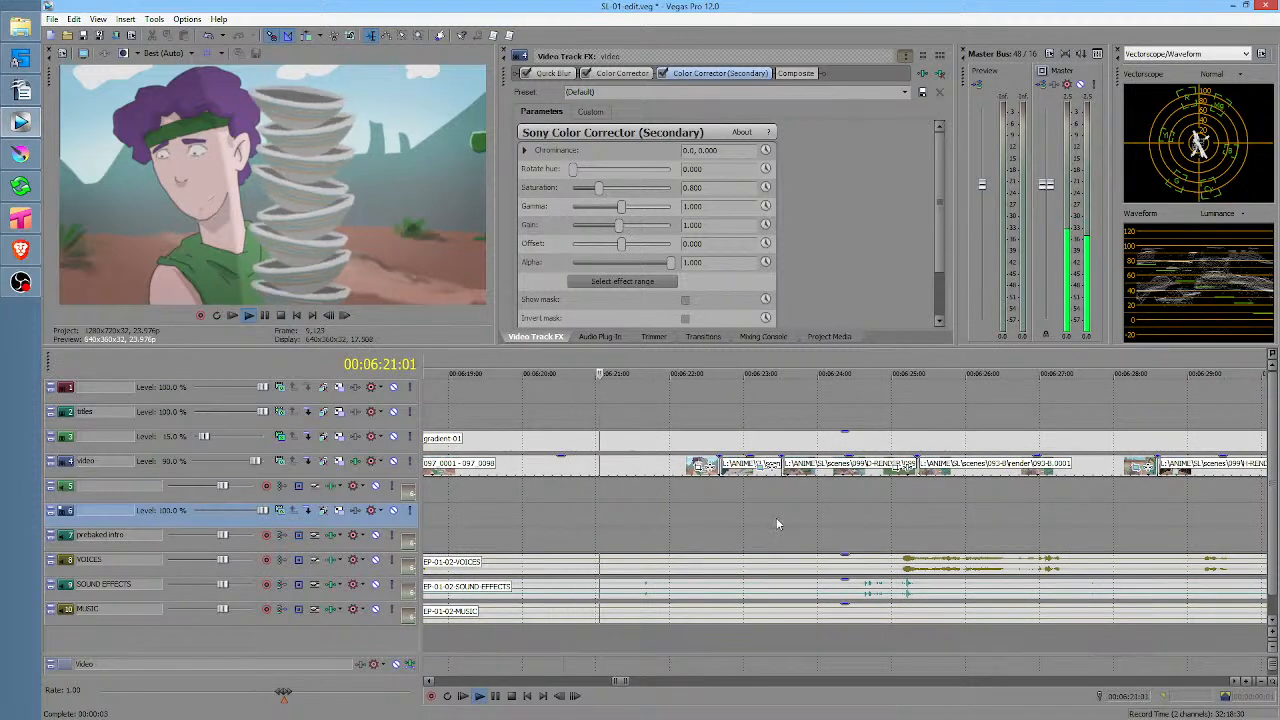
key(Return)
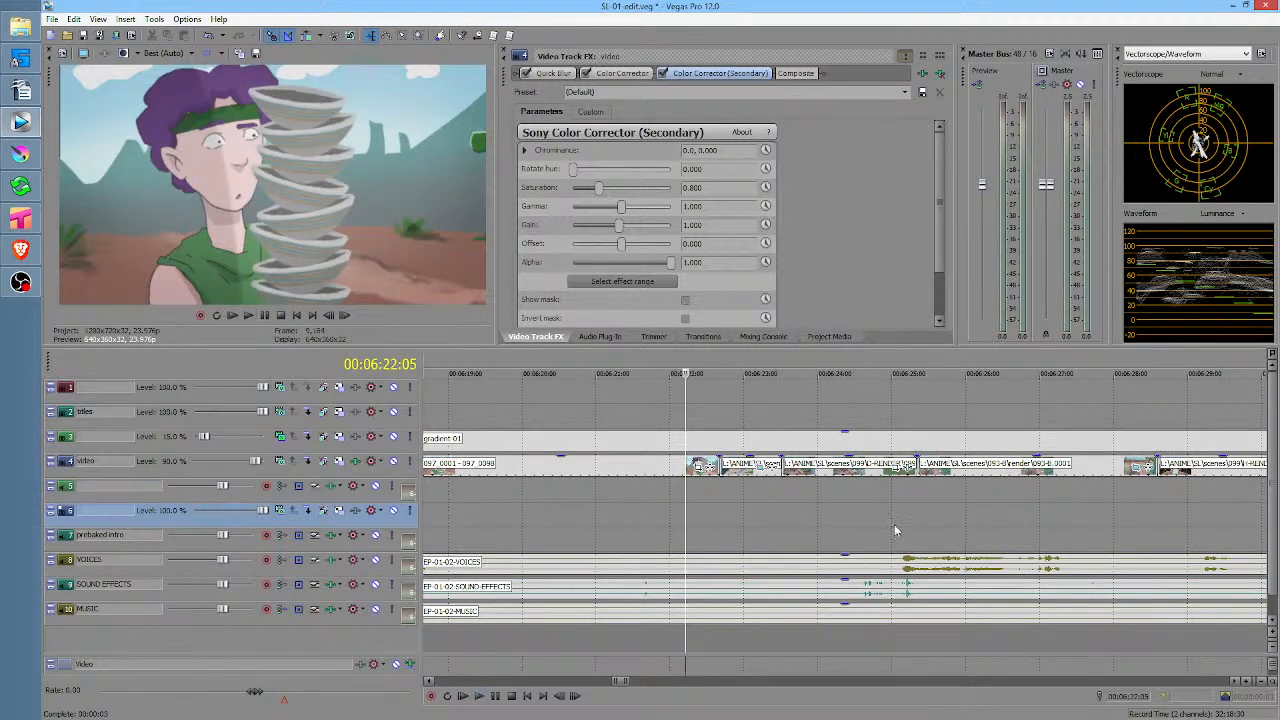
Play the long 097_0001 shot from 6:15:05 past 6:22:12 to check its pacing
scroll(814, 531, left, 7)
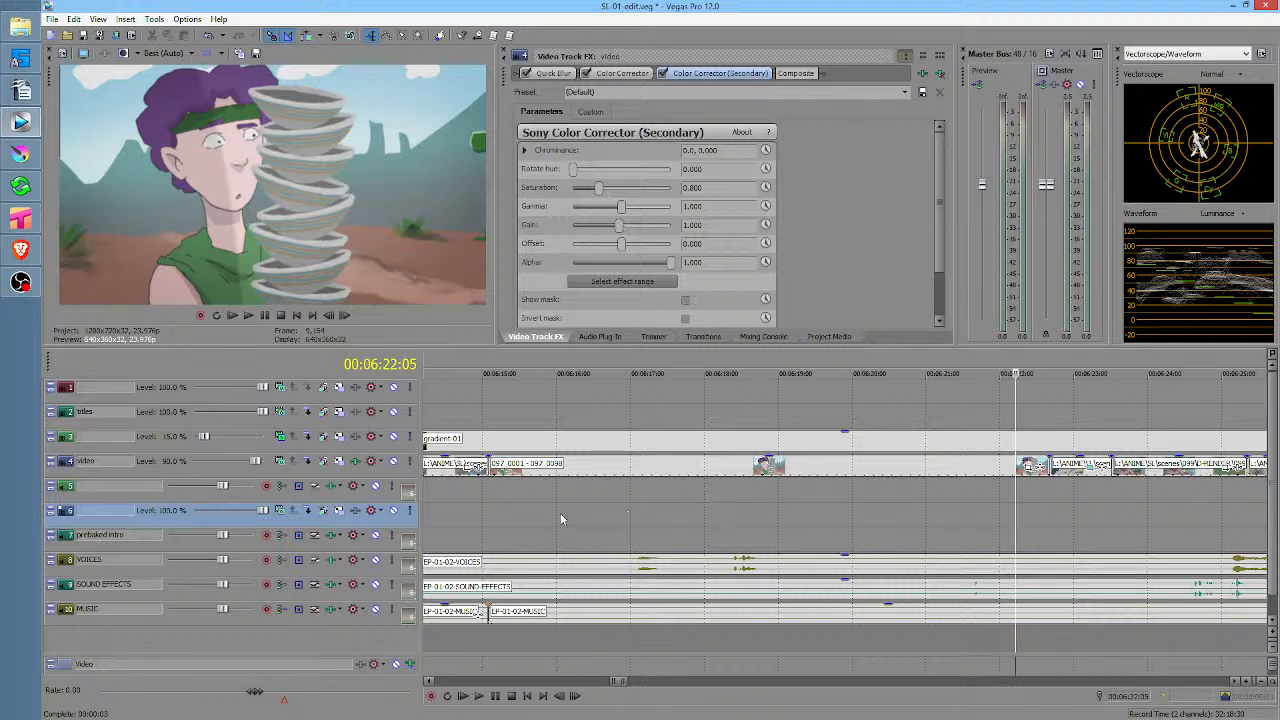
click(501, 500)
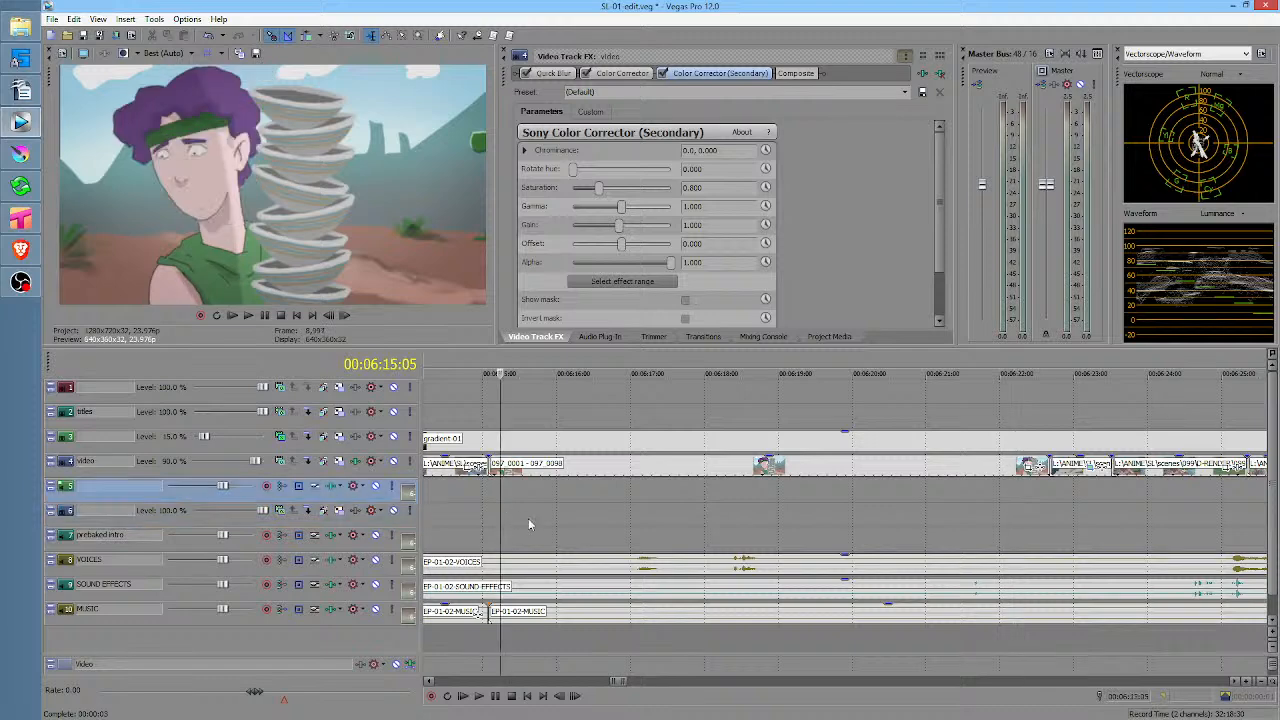
key(space)
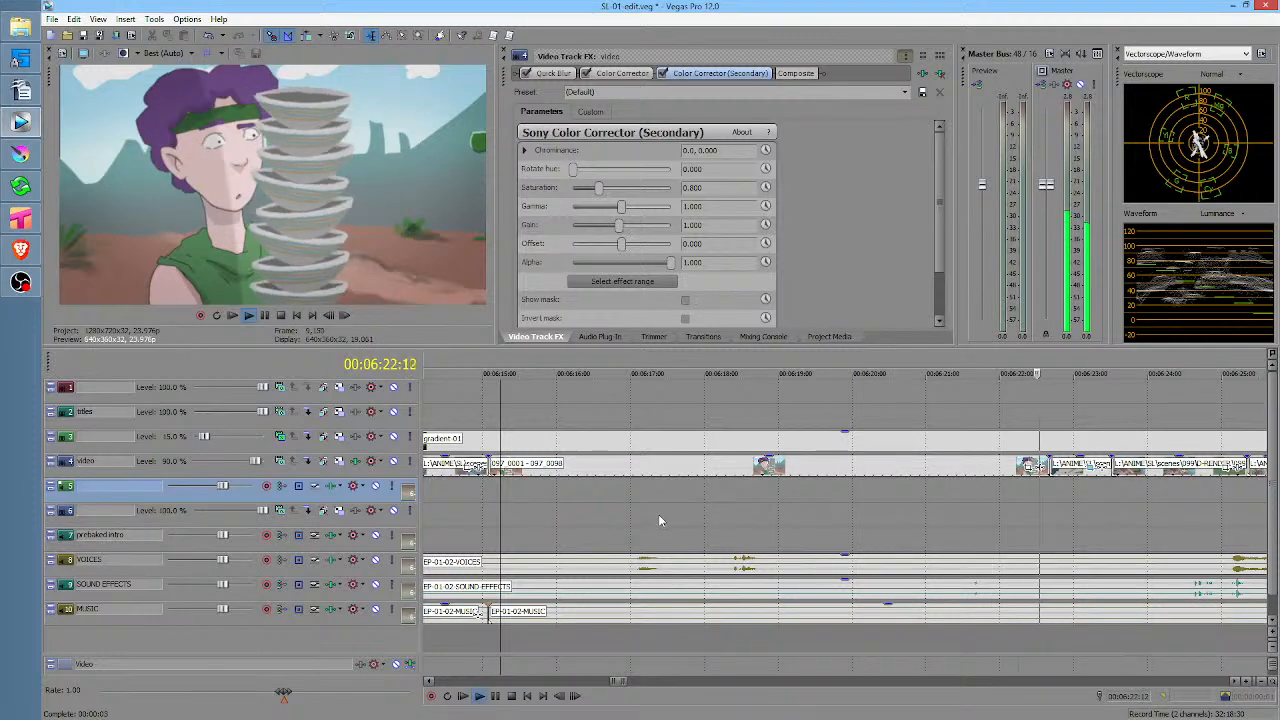
key(space)
Replay the end of the 097_0001 shot and the shots following it, from 6:20:08 past 6:27:05
scroll(890, 532, right, 3)
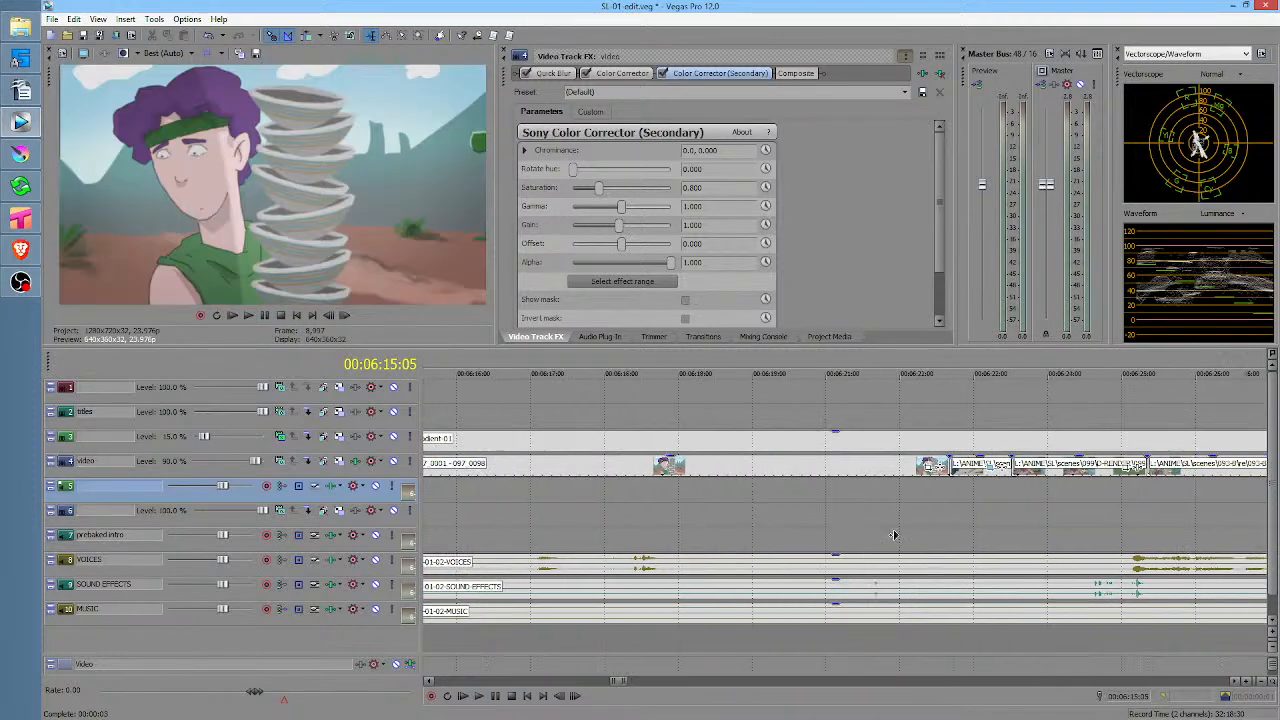
click(691, 503)
key(space)
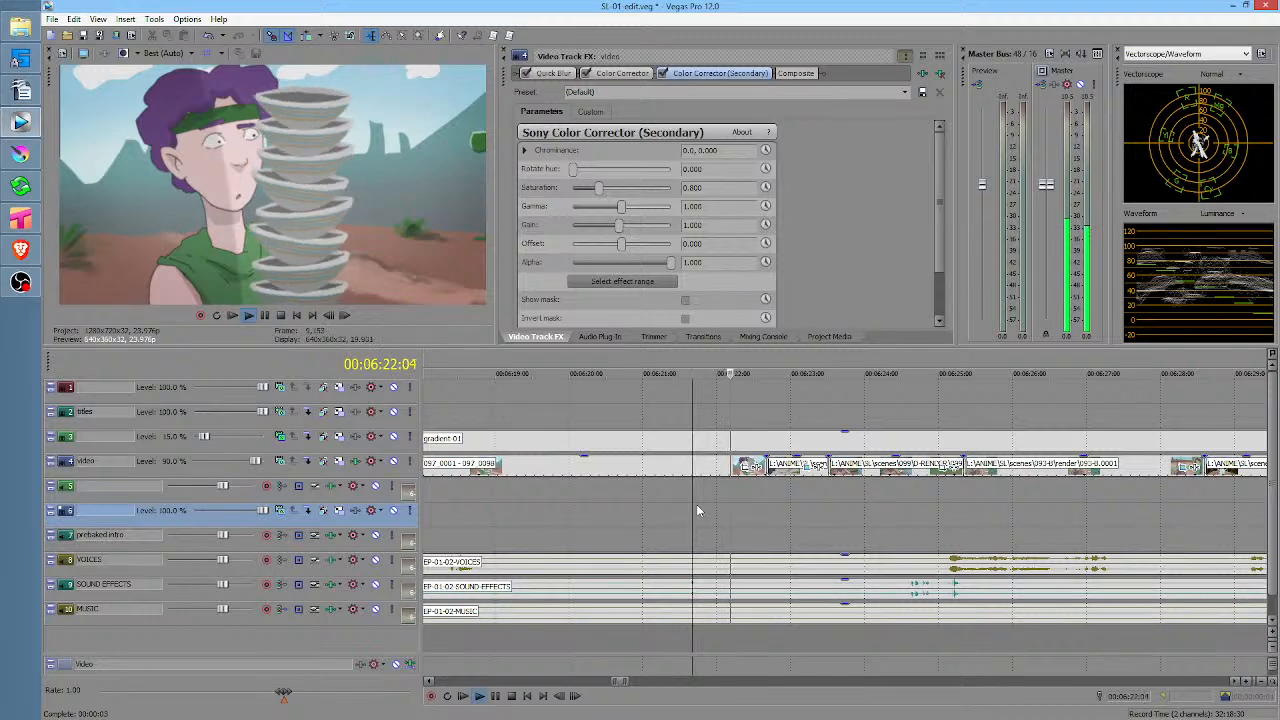
key(space)
click(593, 490)
key(space)
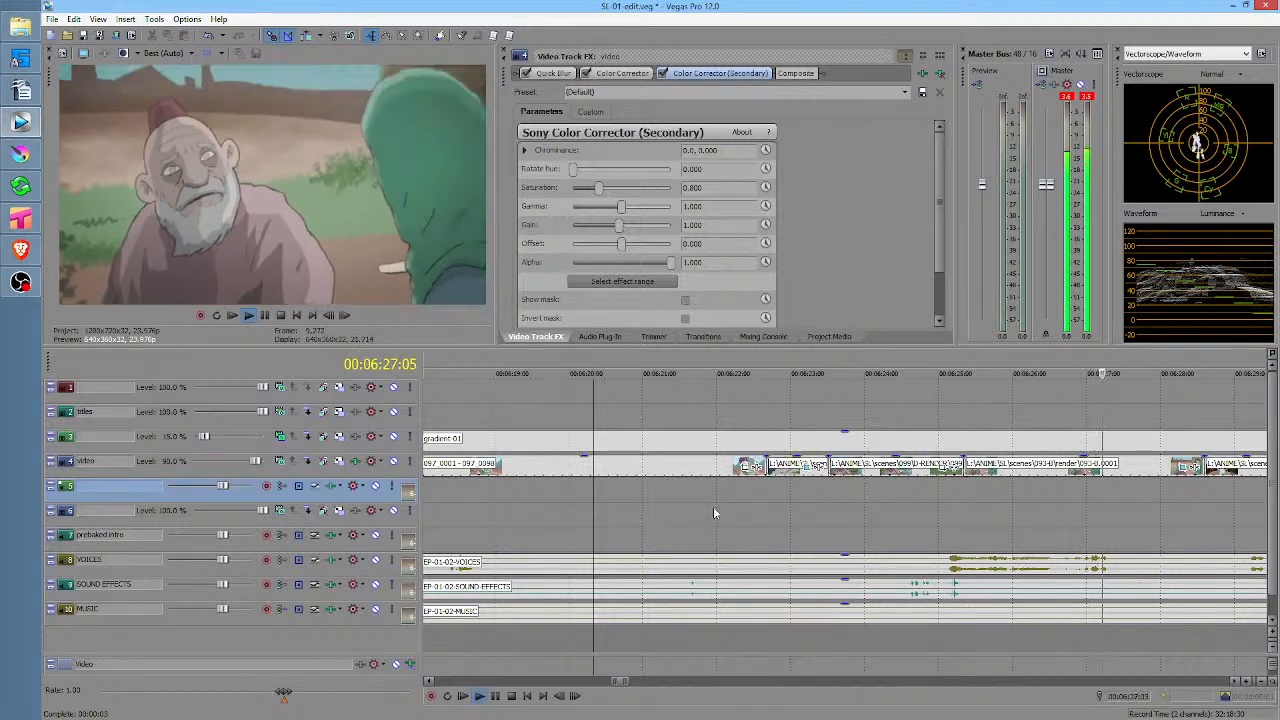
key(space)
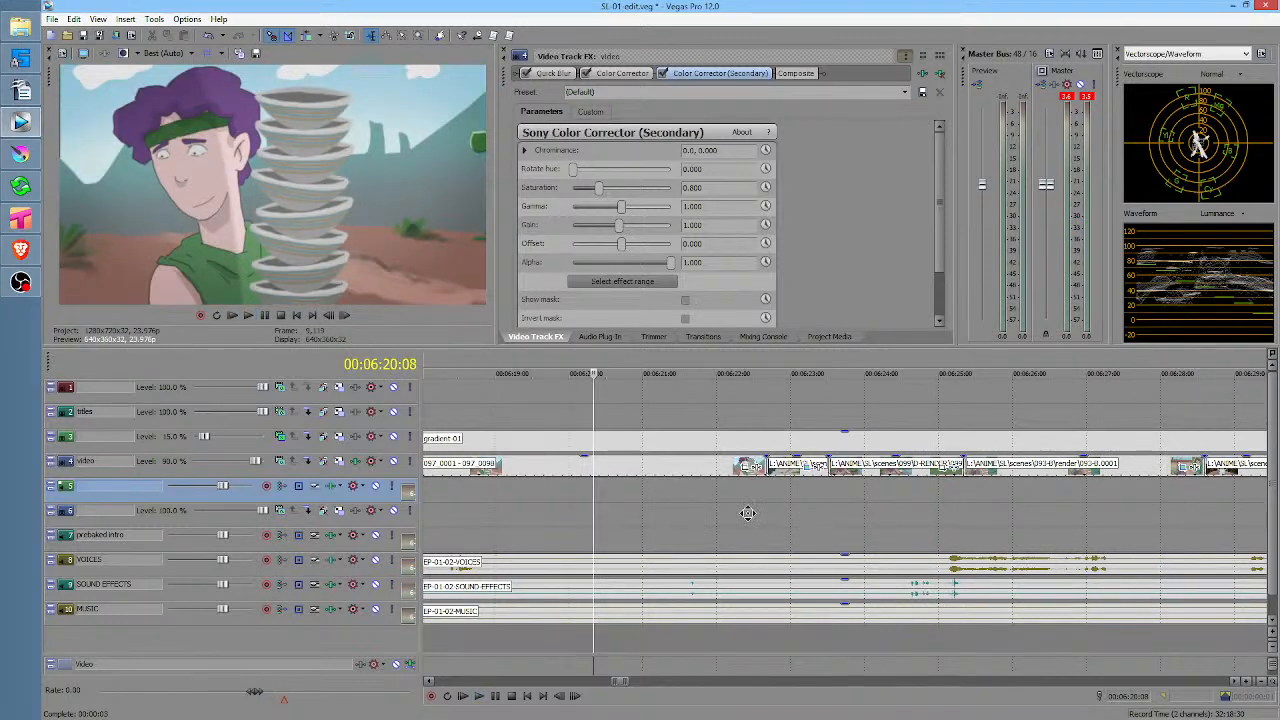
Examine the short shots after 097_0001, marking the range from 6:22:20 to 6:25:20 and playing from 6:22:11 and 6:22:02
scroll(775, 520, right, 3)
click(572, 507)
key(space)
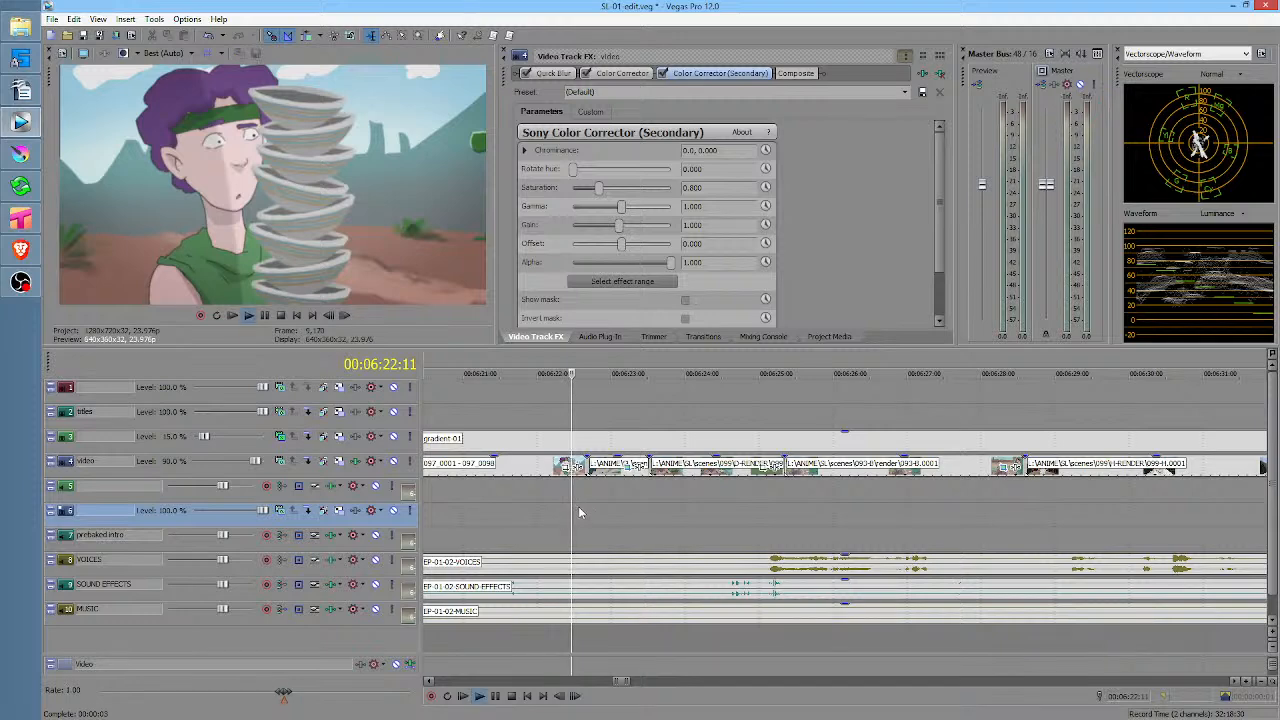
key(space)
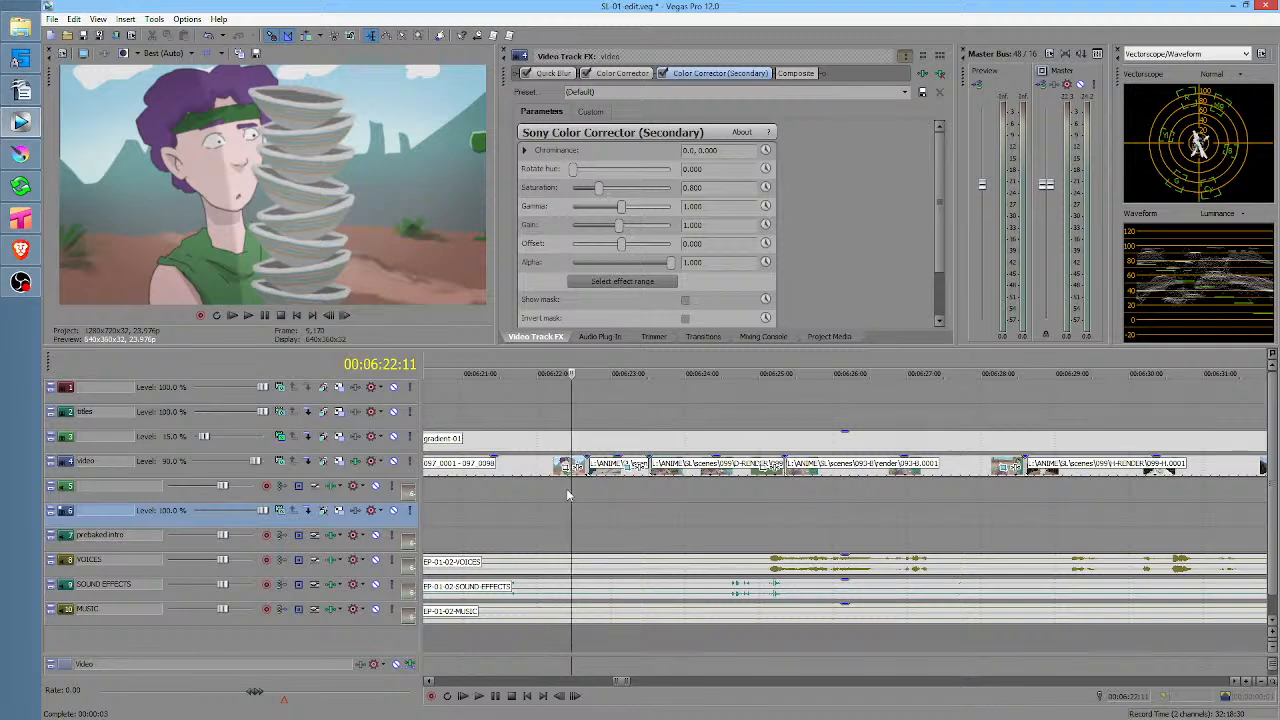
drag(600, 496, 822, 500)
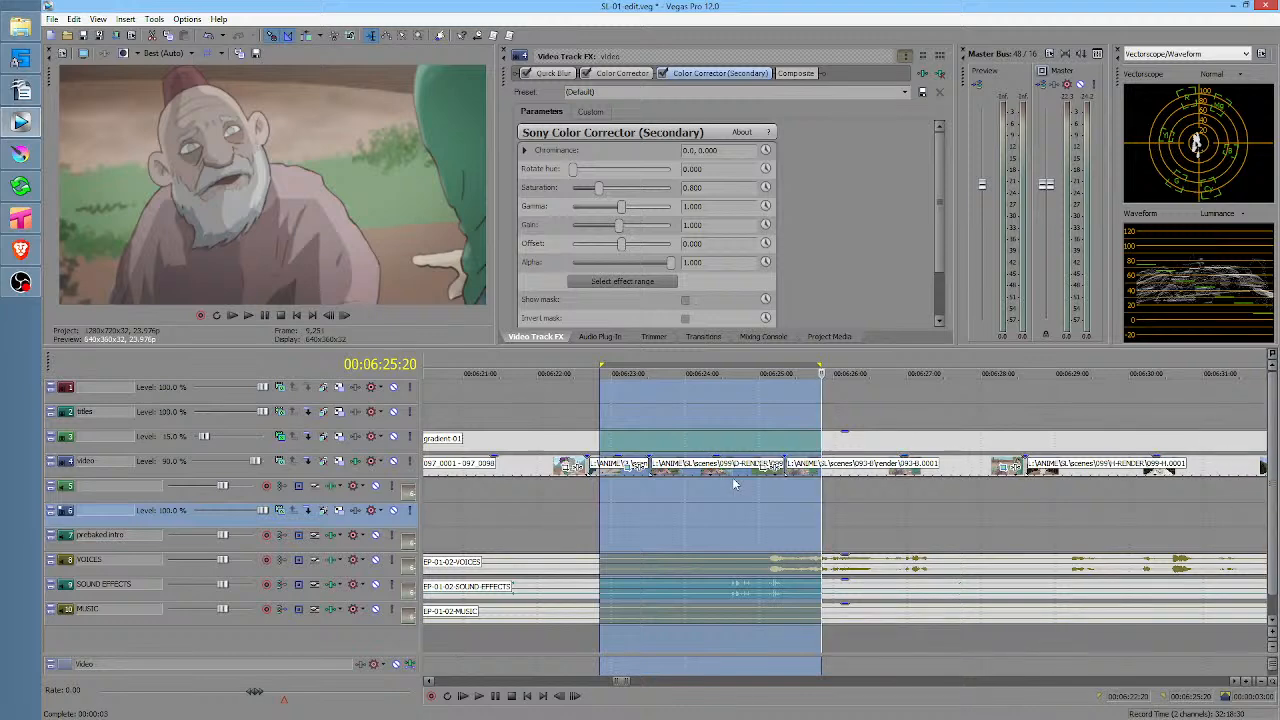
click(544, 494)
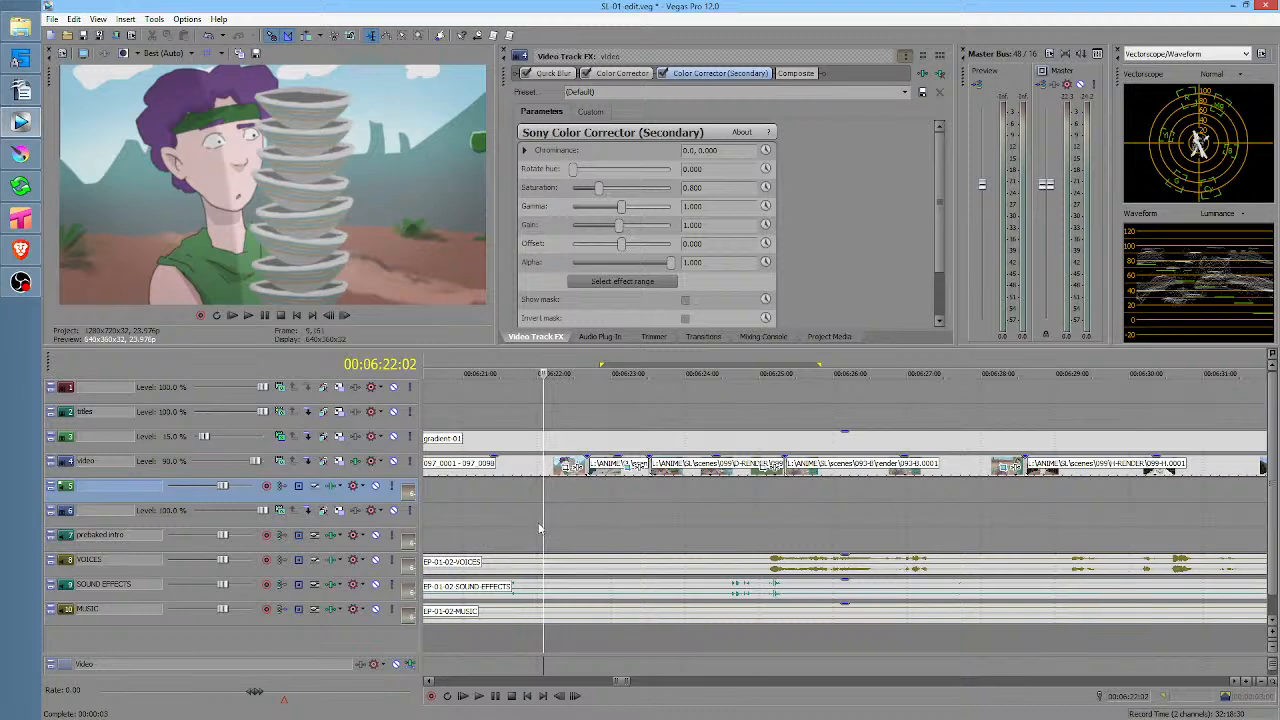
key(space)
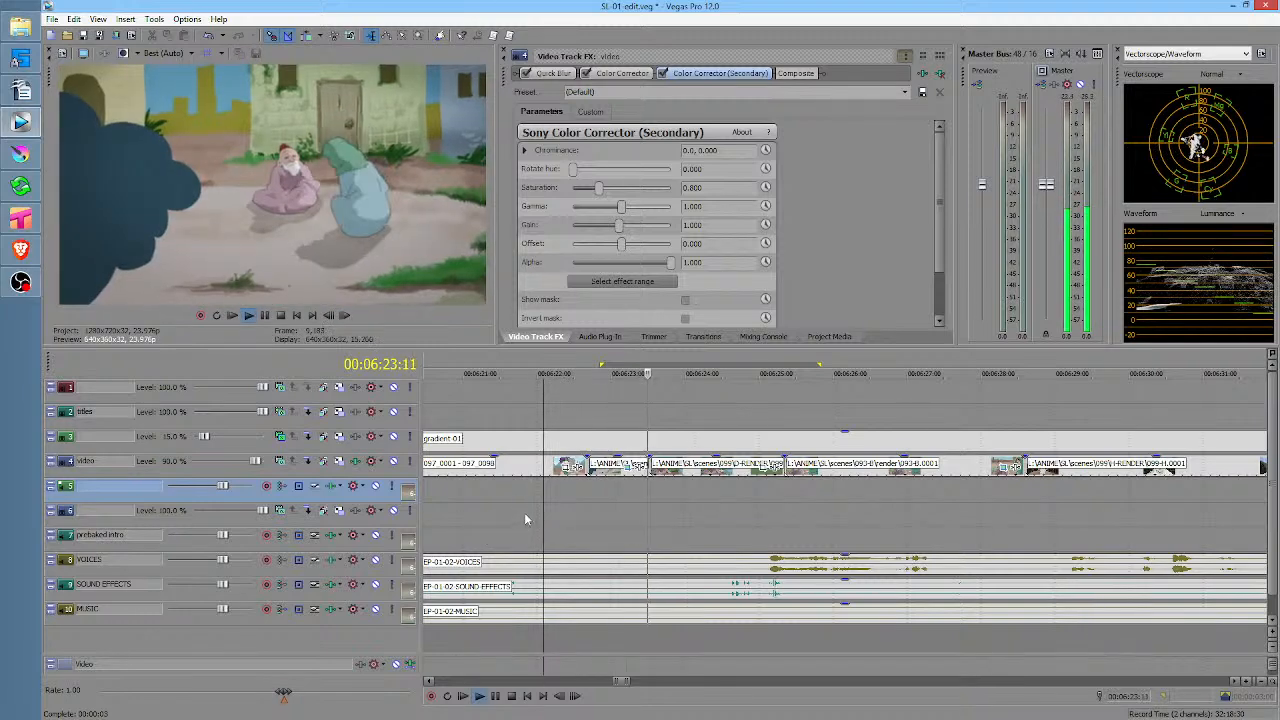
key(space)
Mark the range from 6:21:21 to 6:22:21 around the cut out of 097_0001 and play across it from 6:21:14
drag(529, 516, 601, 513)
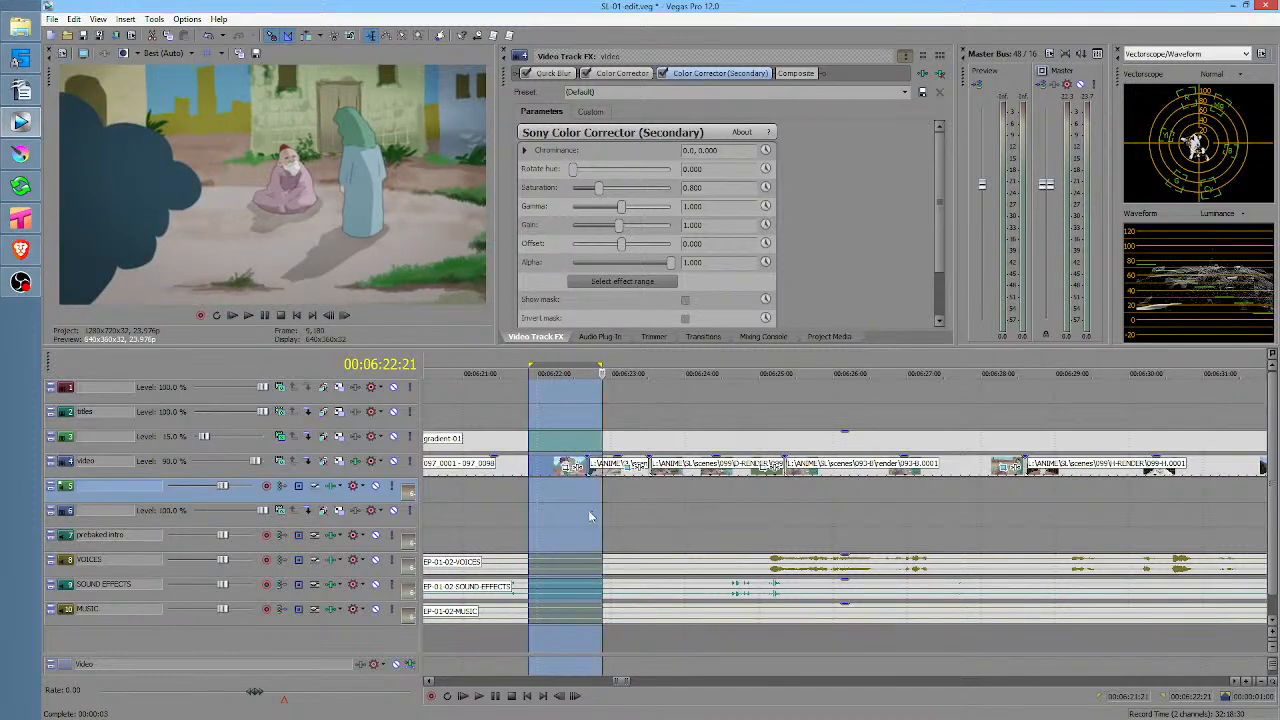
click(507, 500)
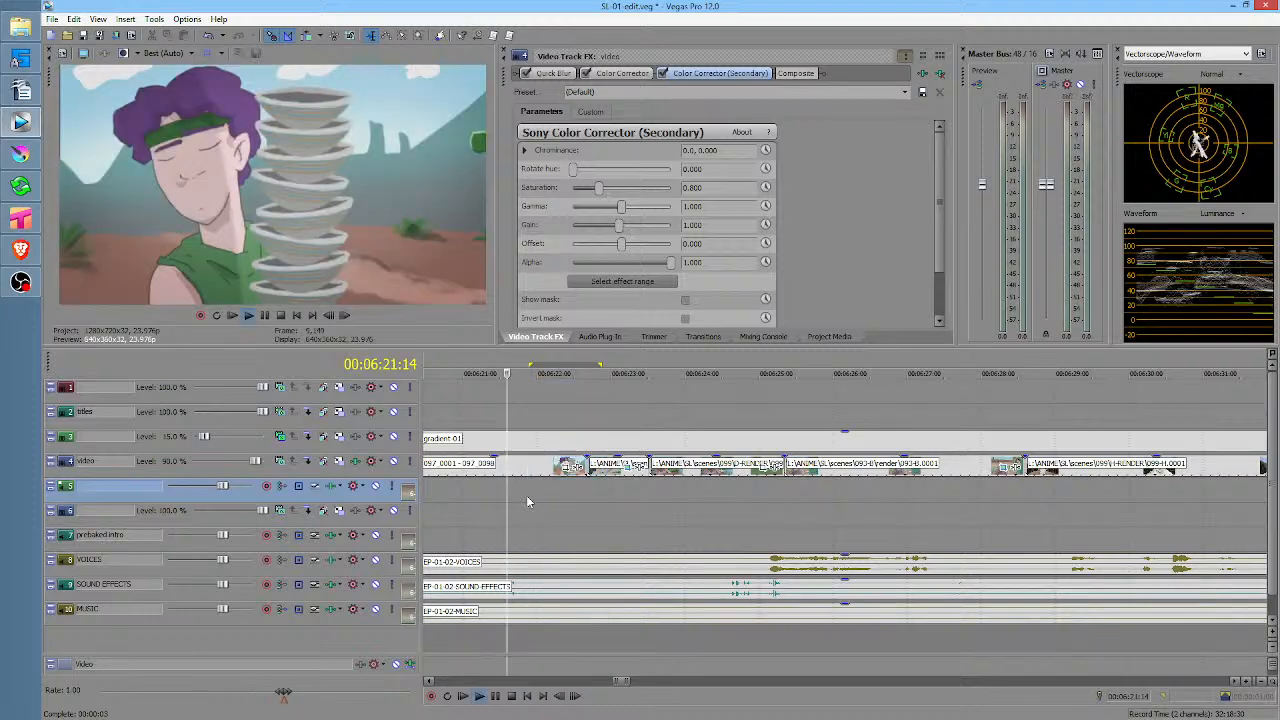
key(space)
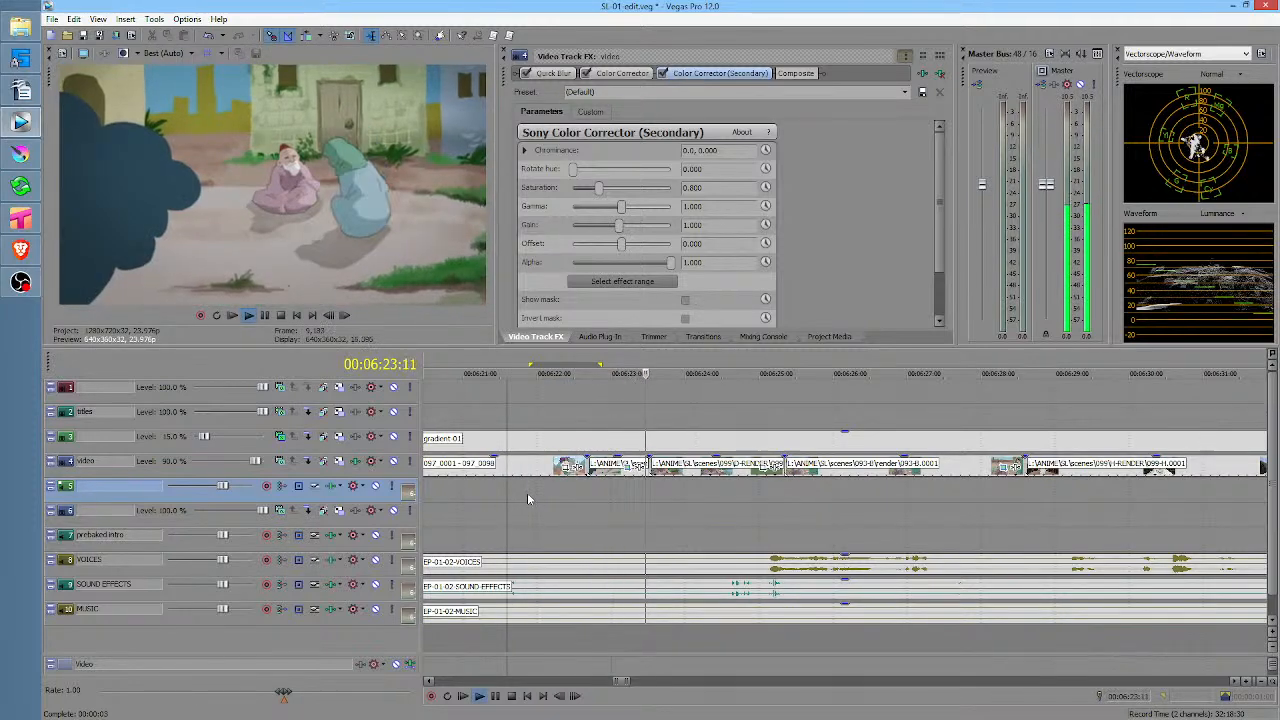
key(space)
Play from 6:21:20 past 6:27:08, then replay the old man's voice line from just before 6:25:00
click(525, 498)
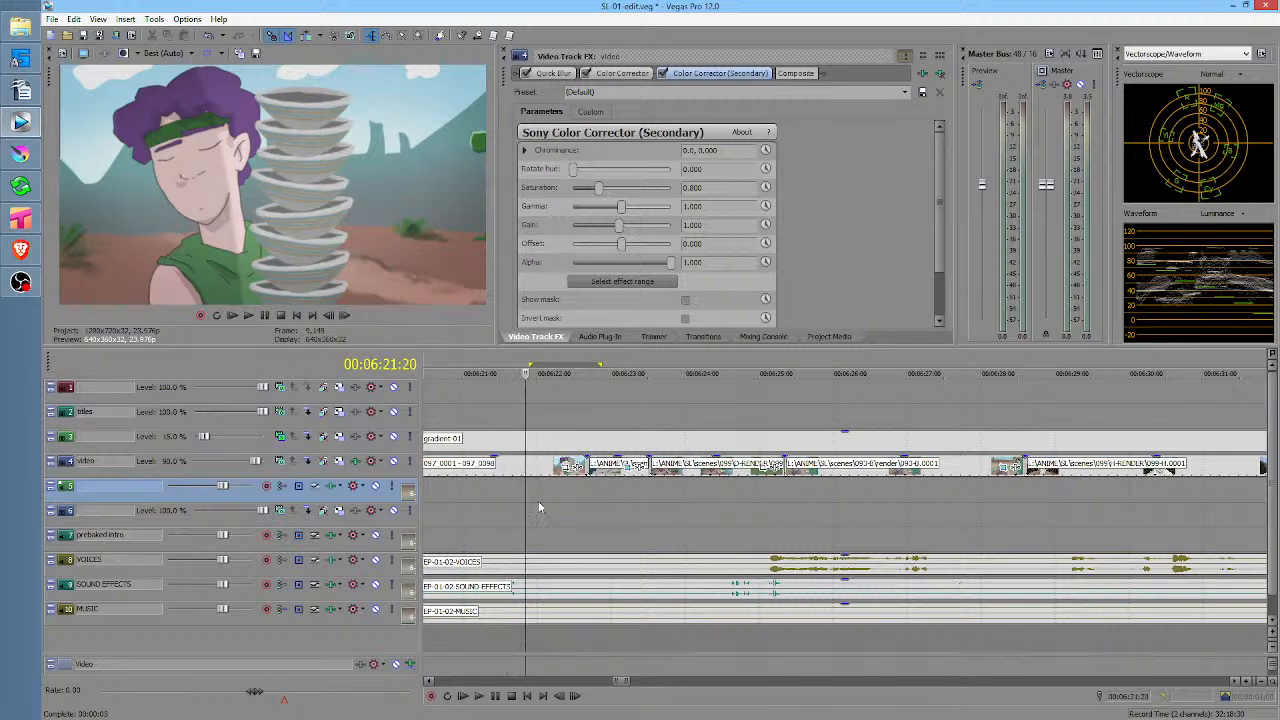
key(space)
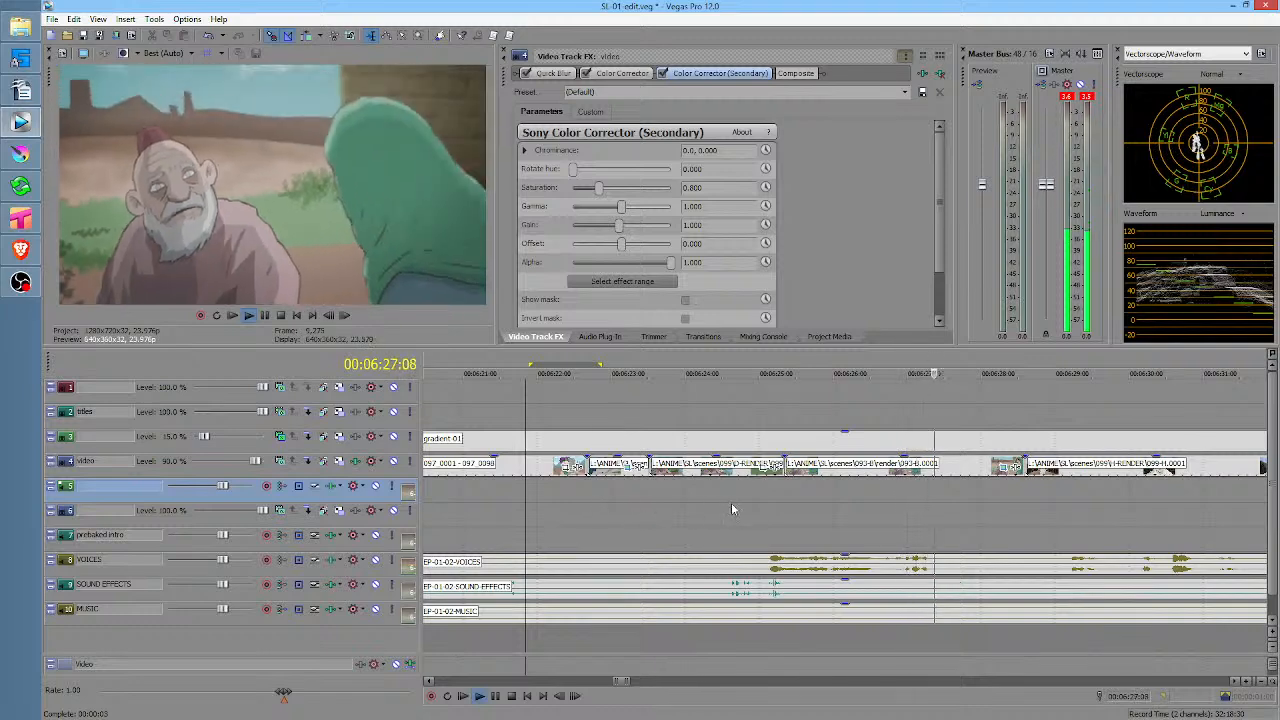
key(space)
click(756, 490)
key(space)
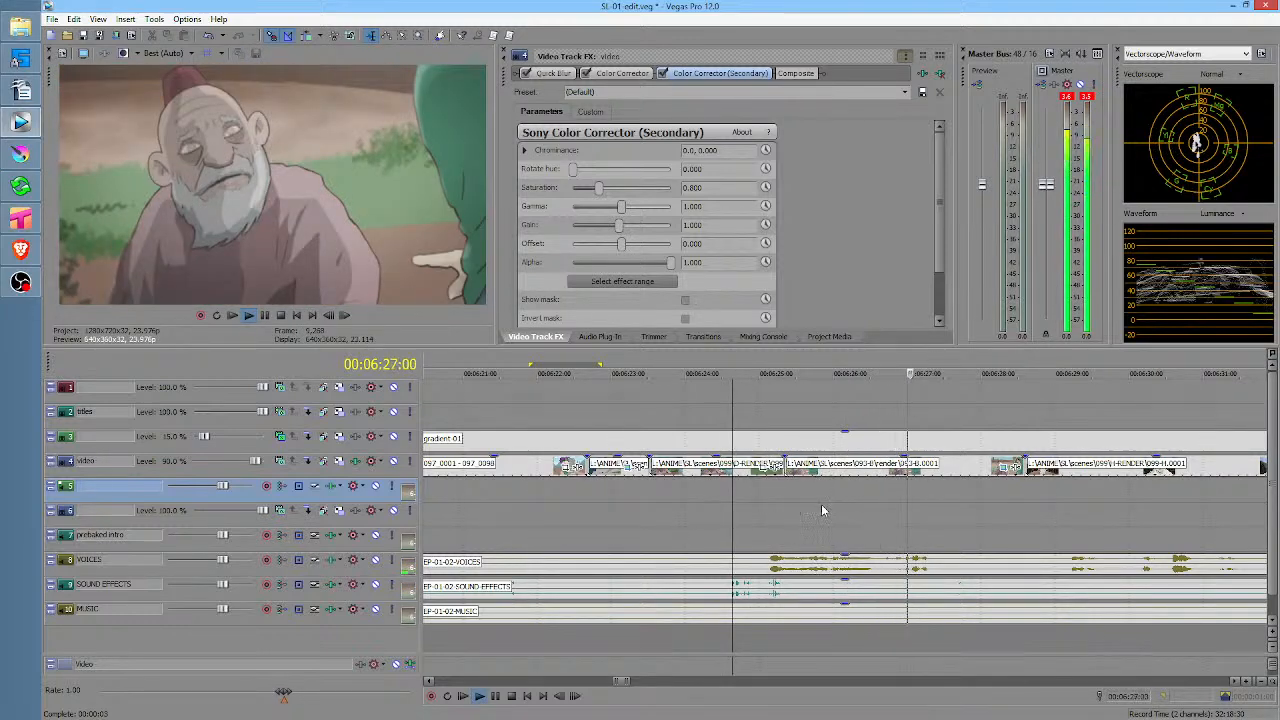
key(space)
Split the VOICES clip at 6:25:00 and 6:26:13 to isolate the first part of the old man's line
click(763, 532)
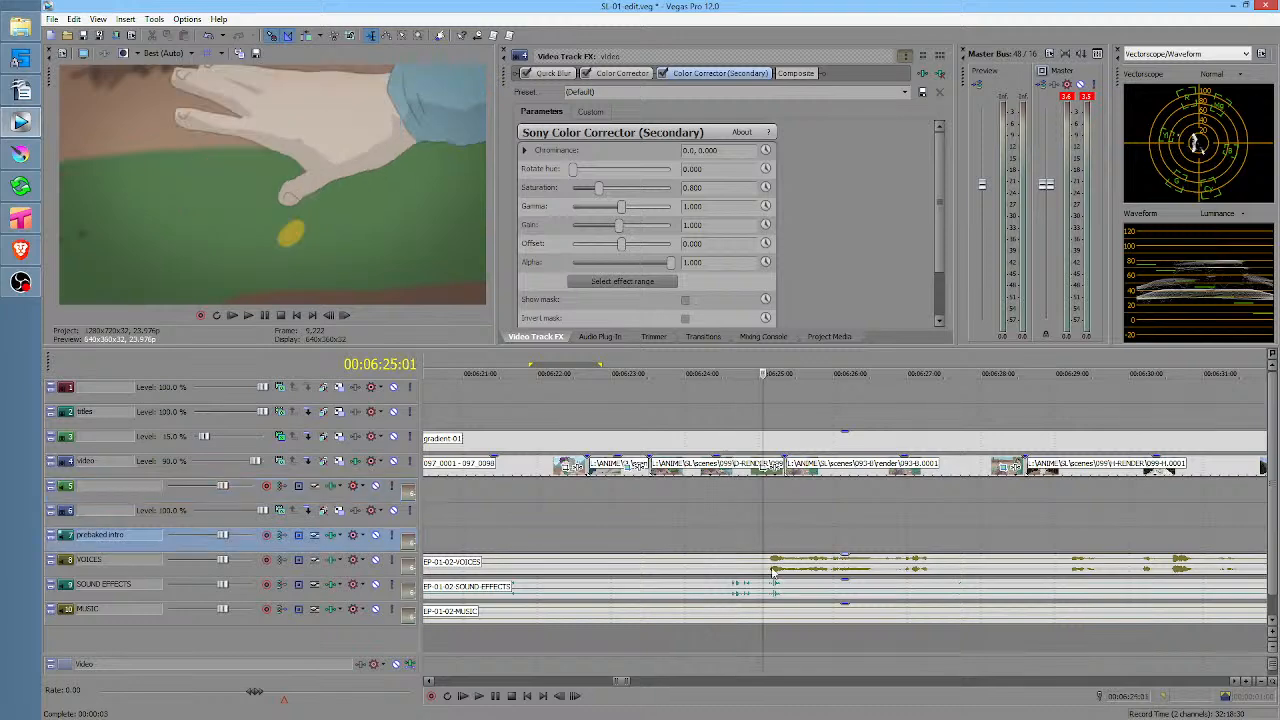
click(761, 565)
key(s)
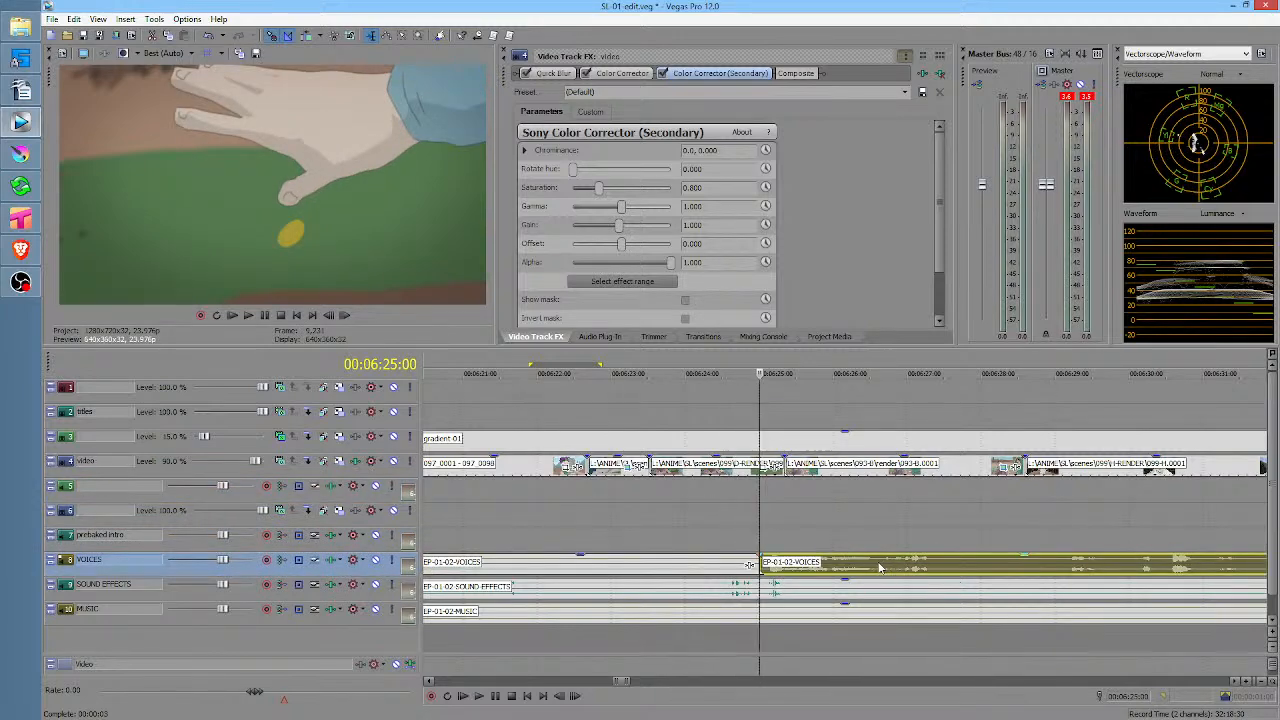
click(876, 568)
key(s)
scroll(837, 526, up, 2)
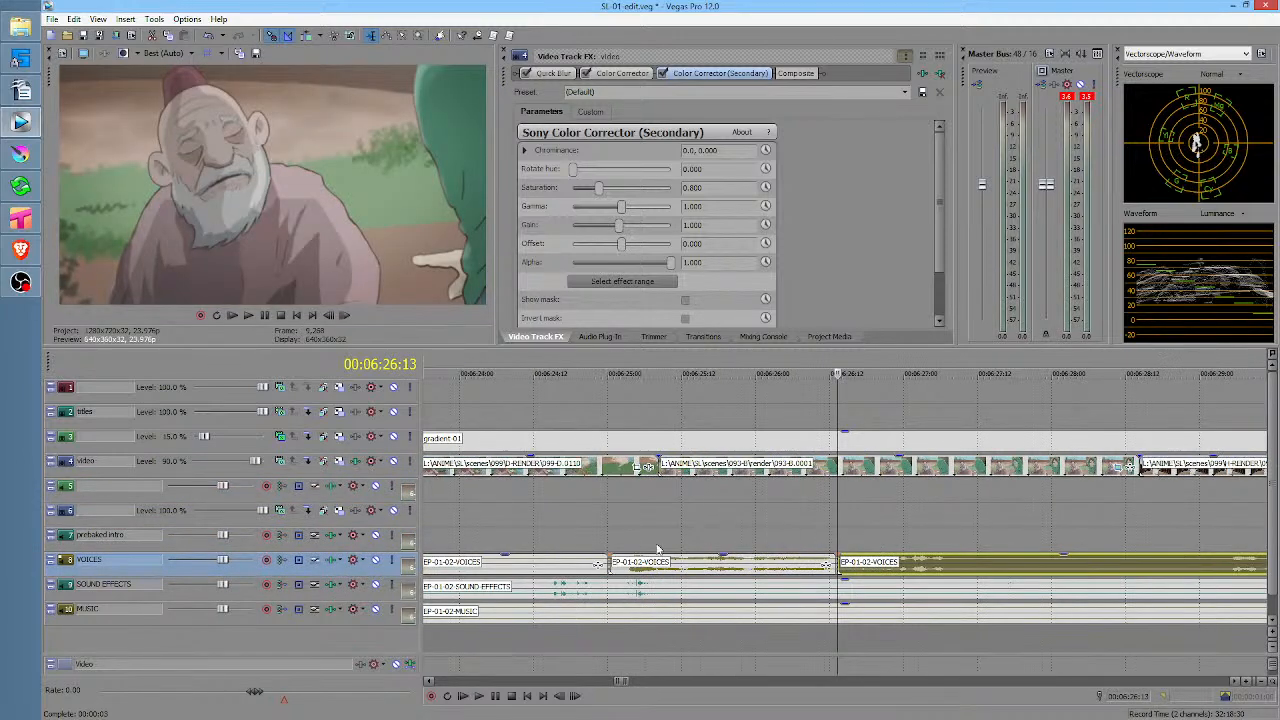
Shift the isolated voice clip a few frames later so it overlaps the next VOICES clip, and play from 6:24:05
click(601, 529)
key(space)
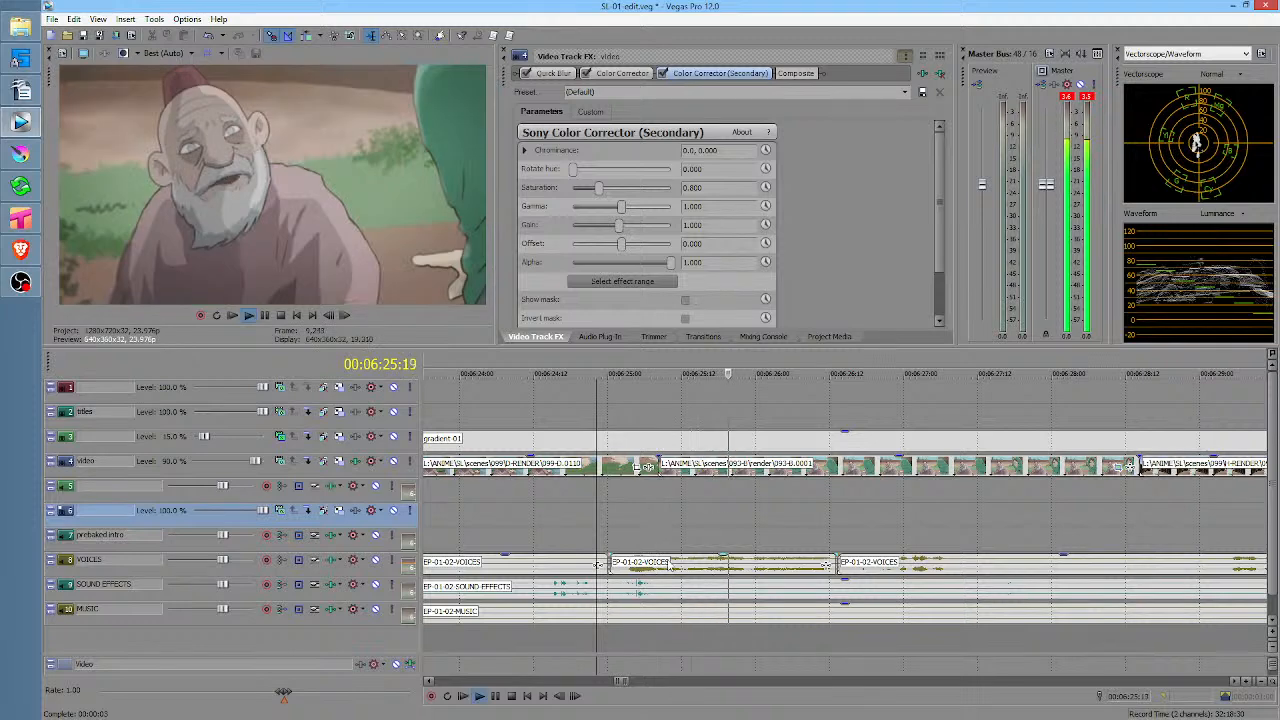
key(space)
drag(677, 572, 693, 572)
click(494, 516)
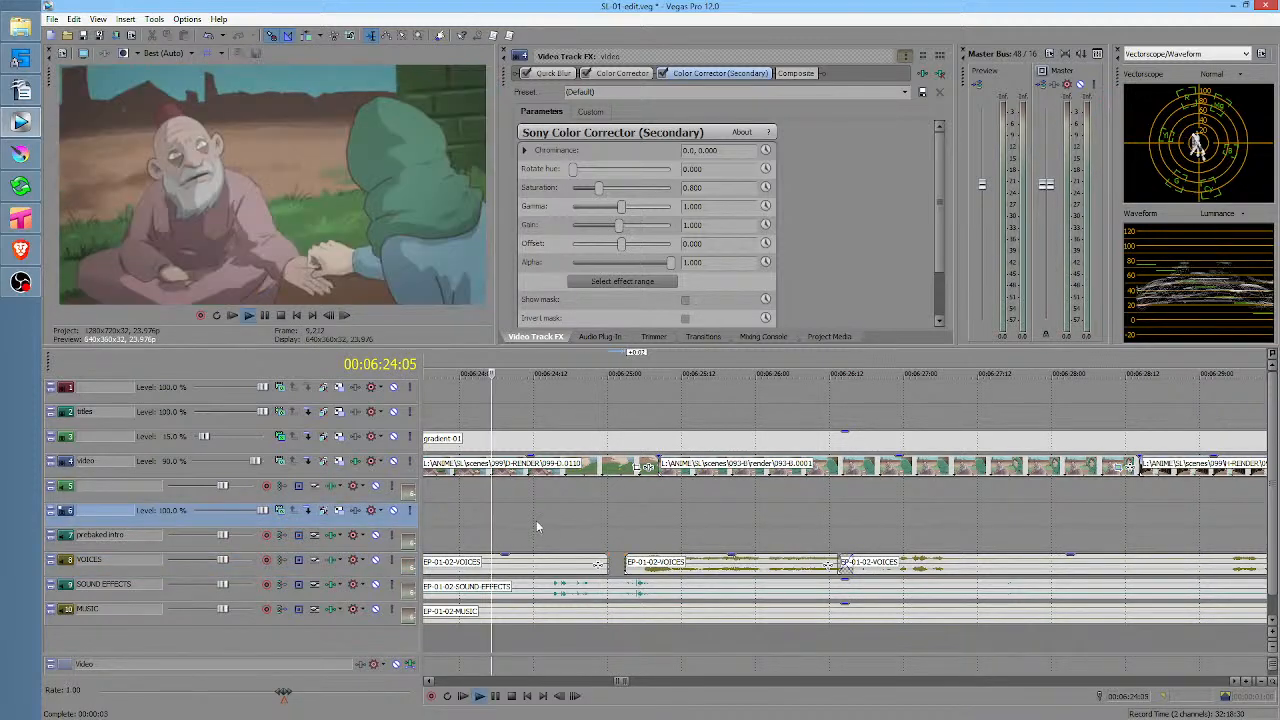
key(space)
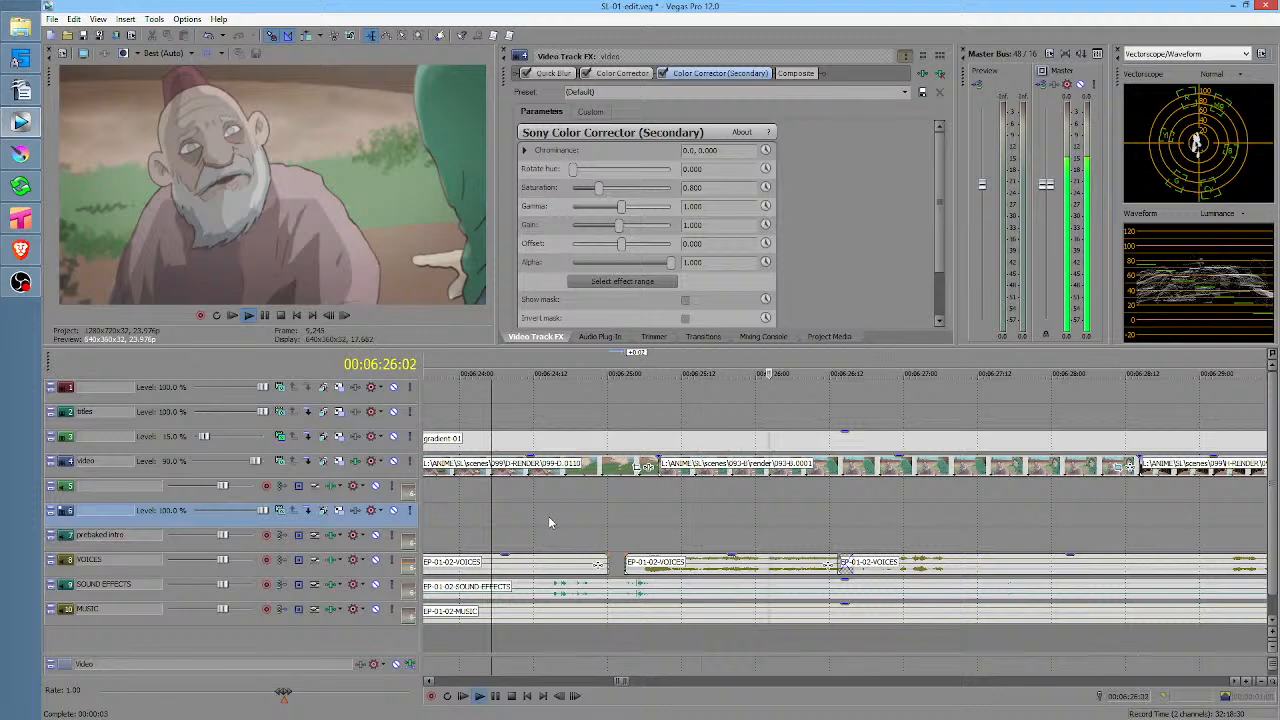
key(space)
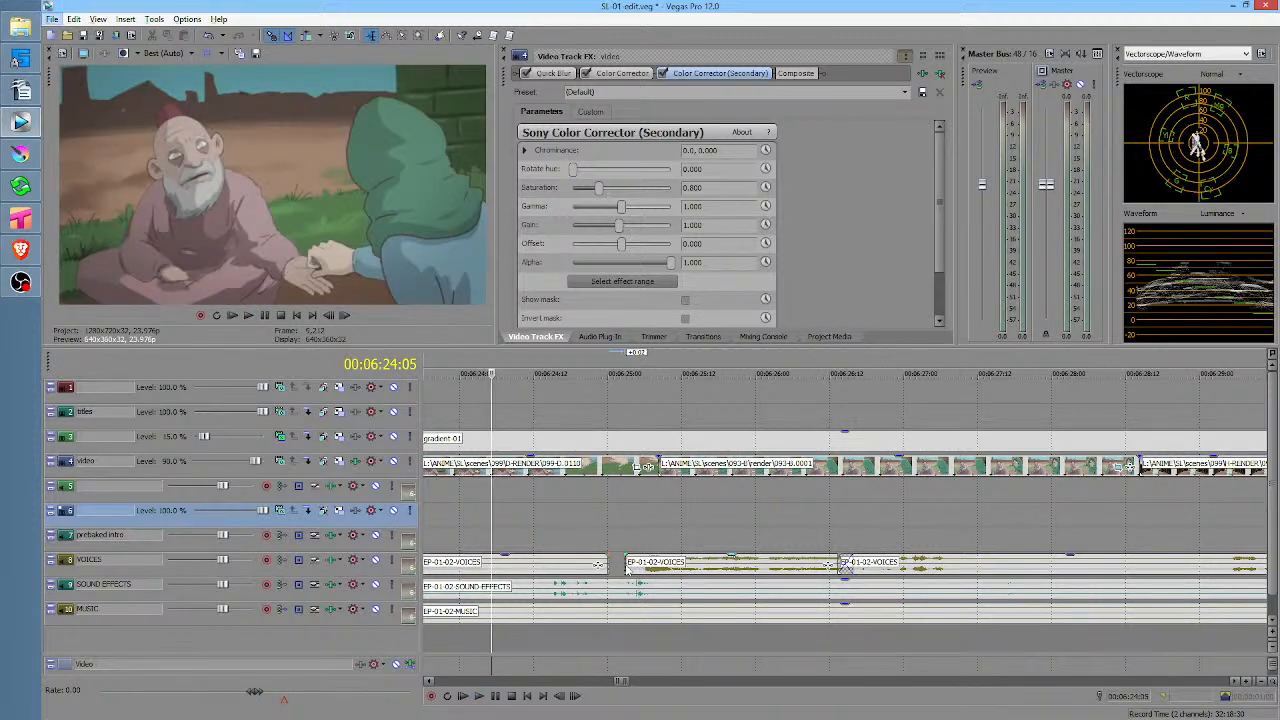
Trim about 3 frames off the start of the shifted voice clip and play the line from 6:25:02
drag(627, 570, 646, 568)
click(620, 516)
key(space)
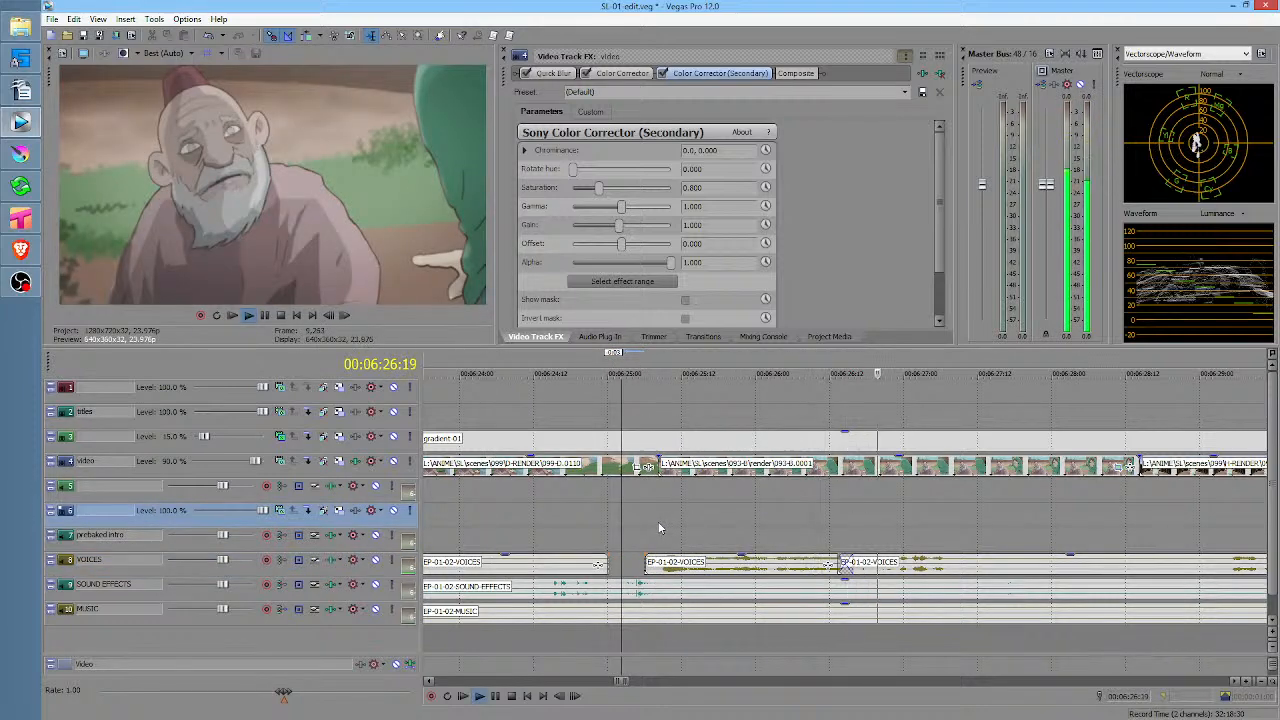
key(space)
click(500, 504)
scroll(537, 508, down, 3)
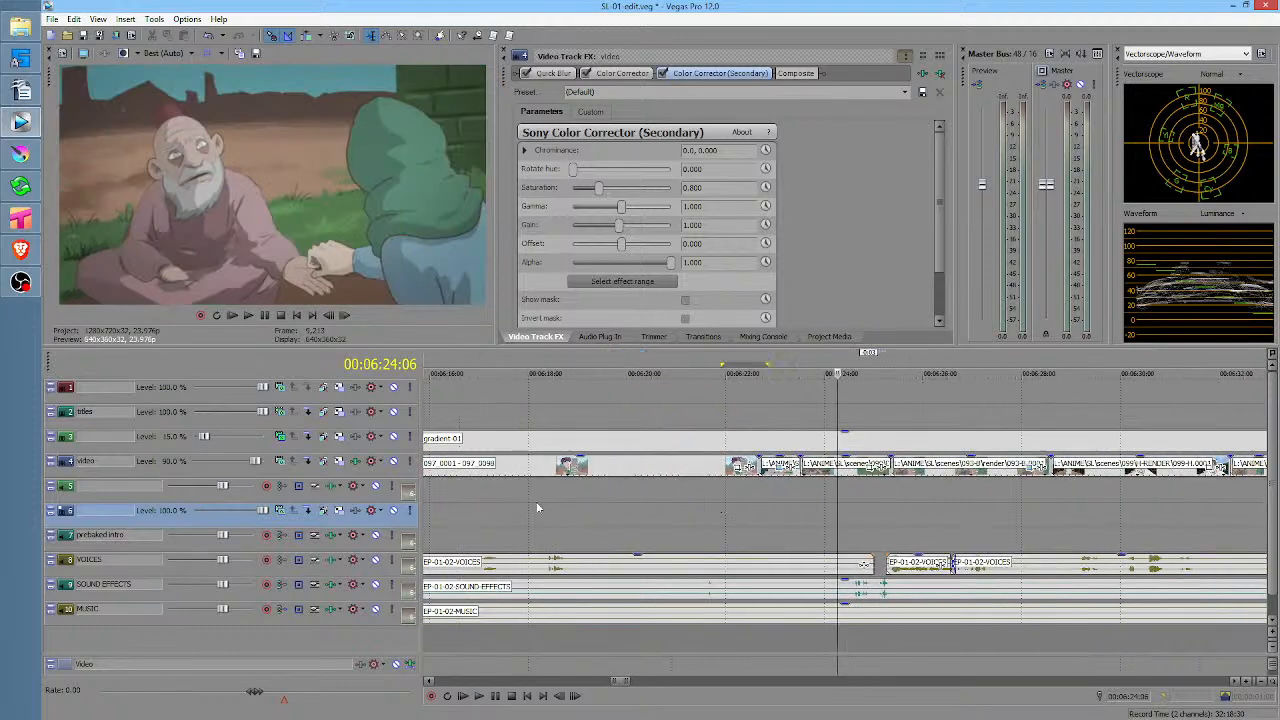
Play from 6:21:00 through the wide shot to the old man's close-up at 6:25:09
click(676, 505)
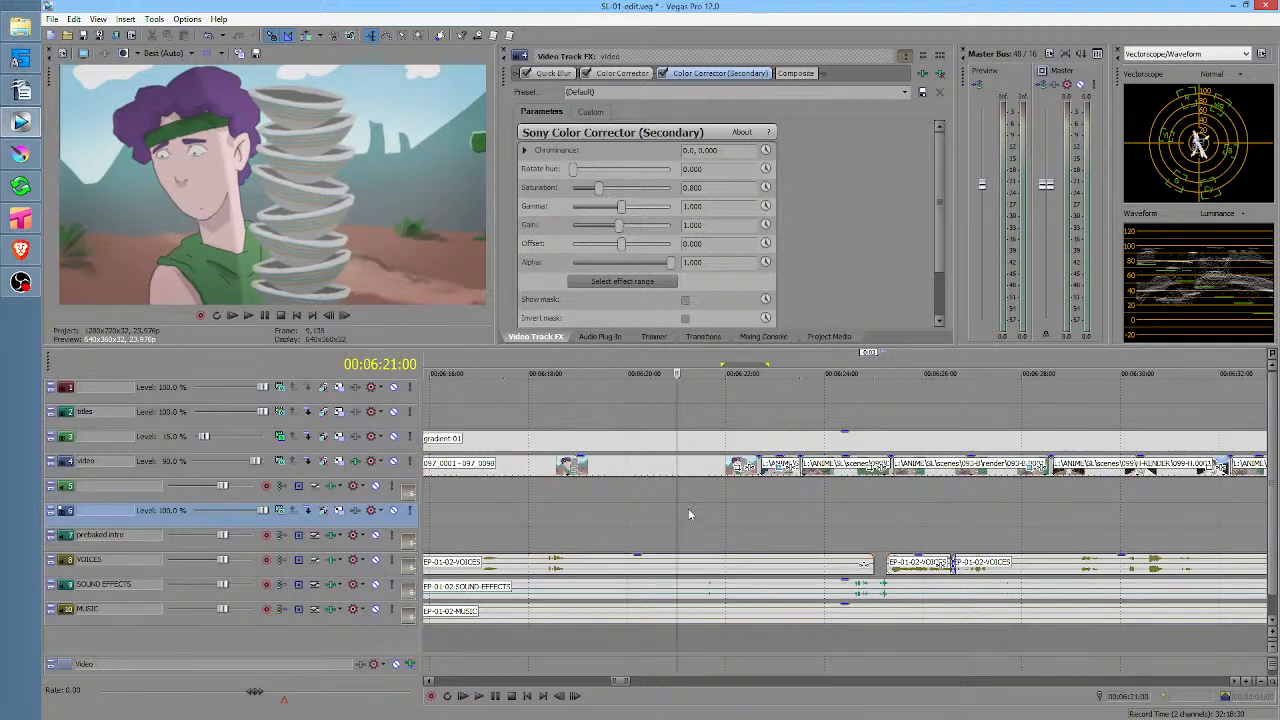
key(space)
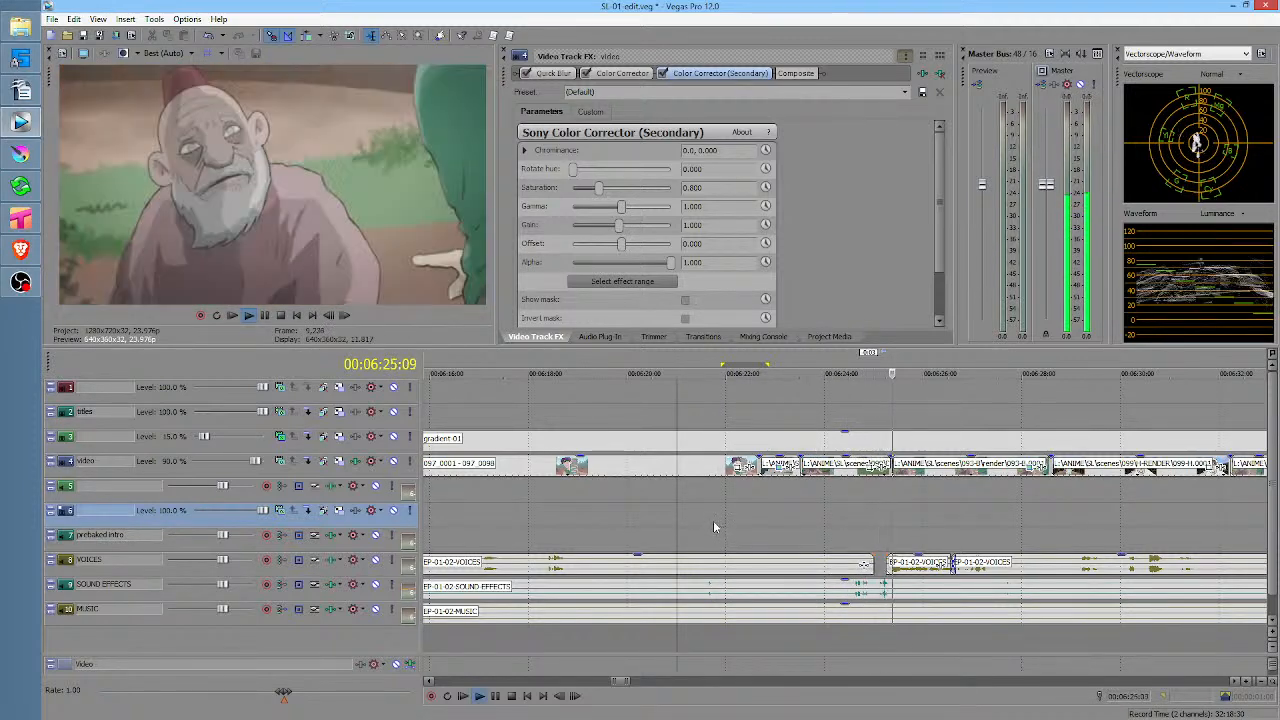
key(space)
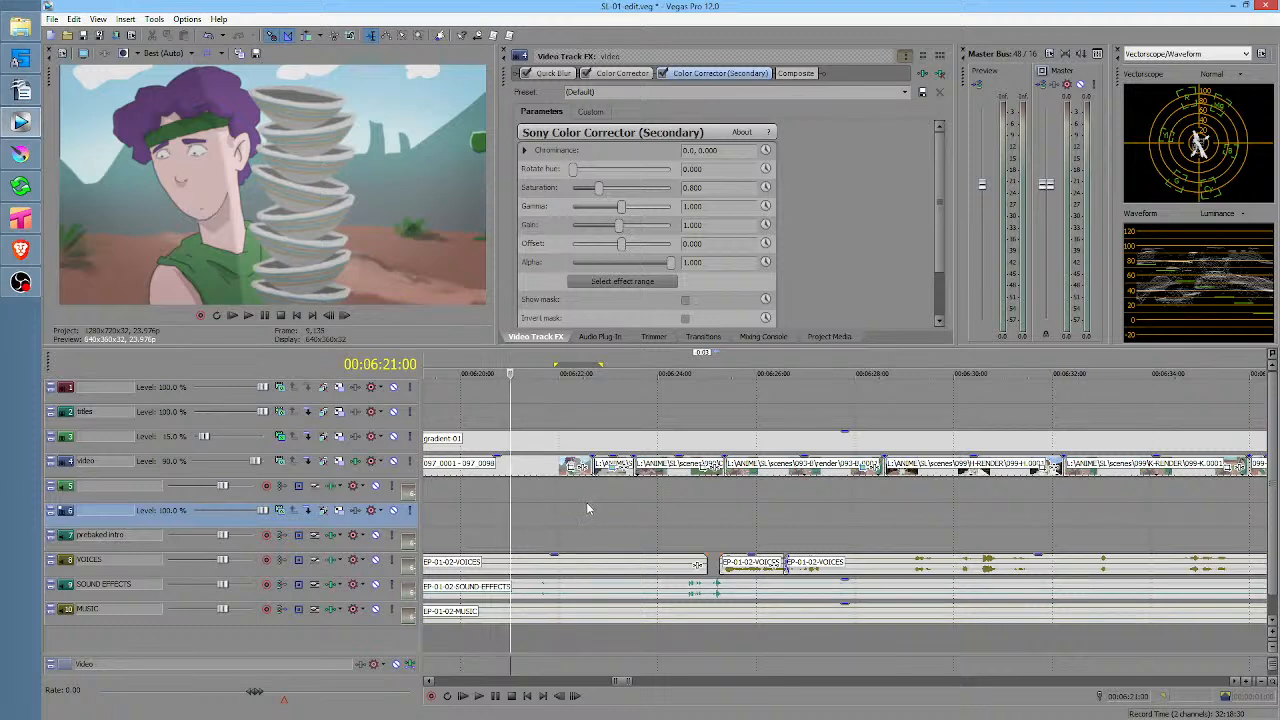
scroll(600, 506, down, 3)
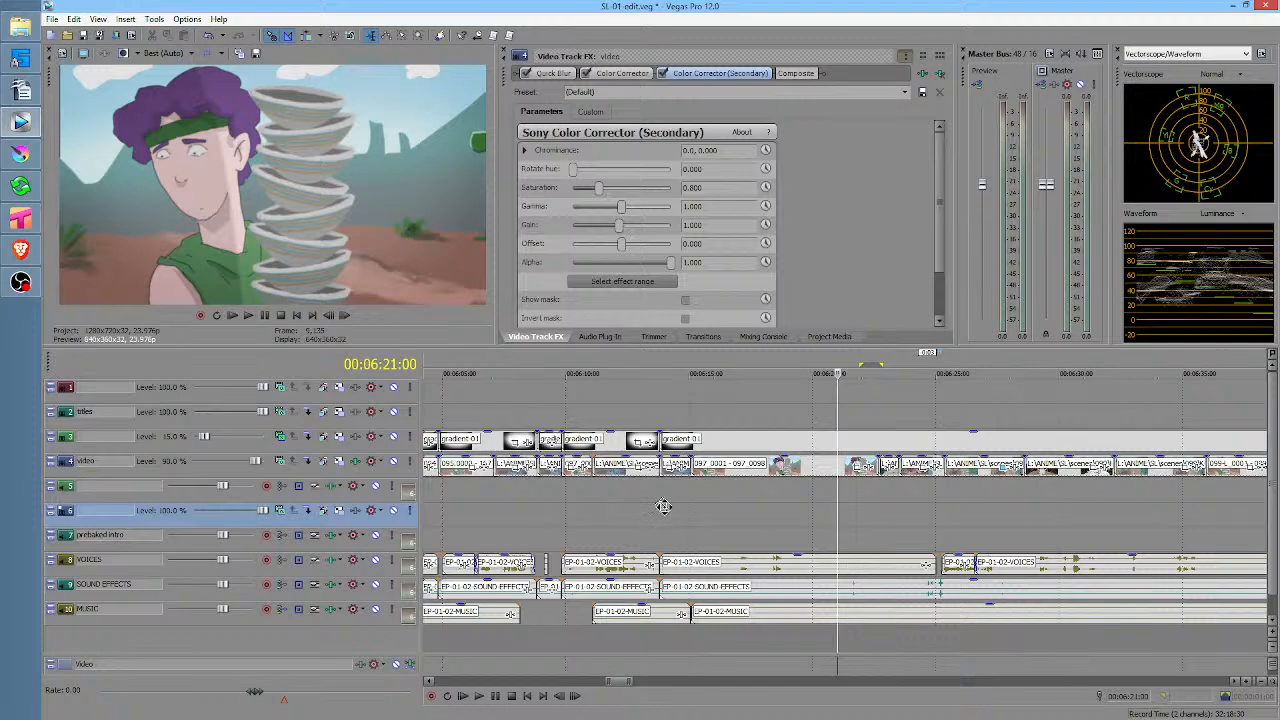
scroll(704, 511, right, 3)
scroll(704, 511, right, 1)
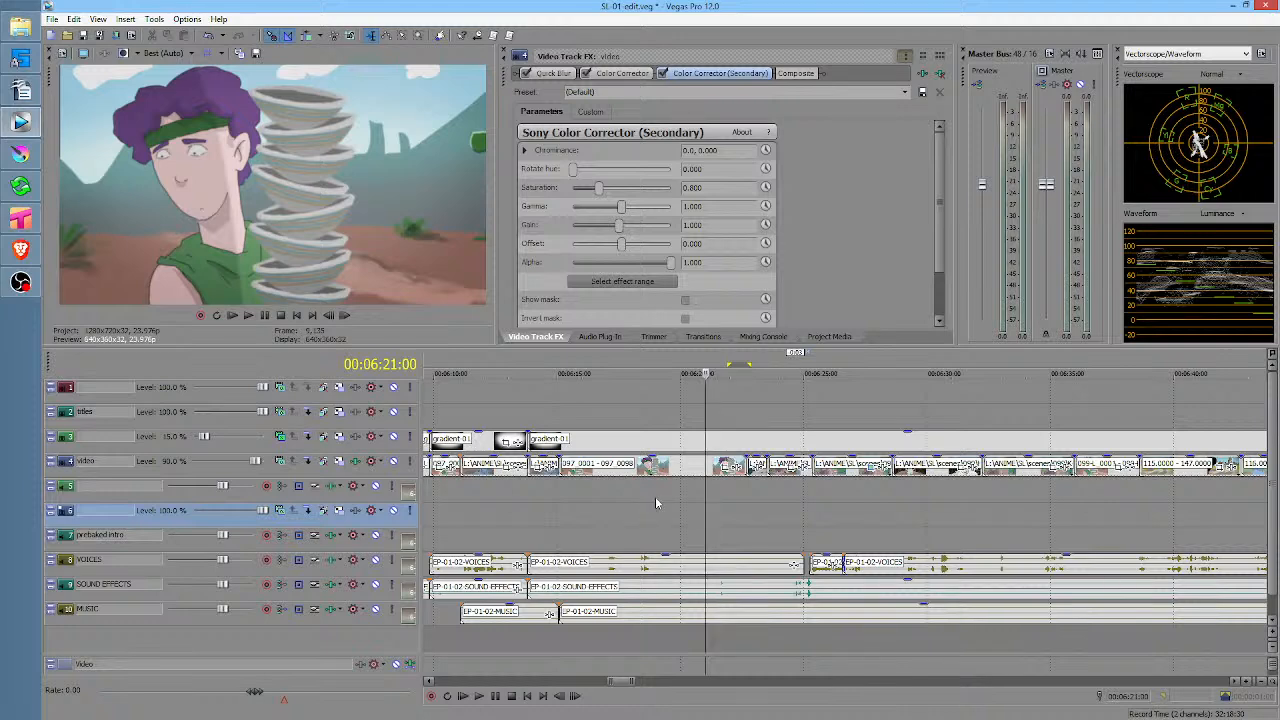
Examine the short wide shot of the old man and hooded figure around 6:22:16 to 6:23:07, marking time ranges across it
drag(500, 512, 652, 519)
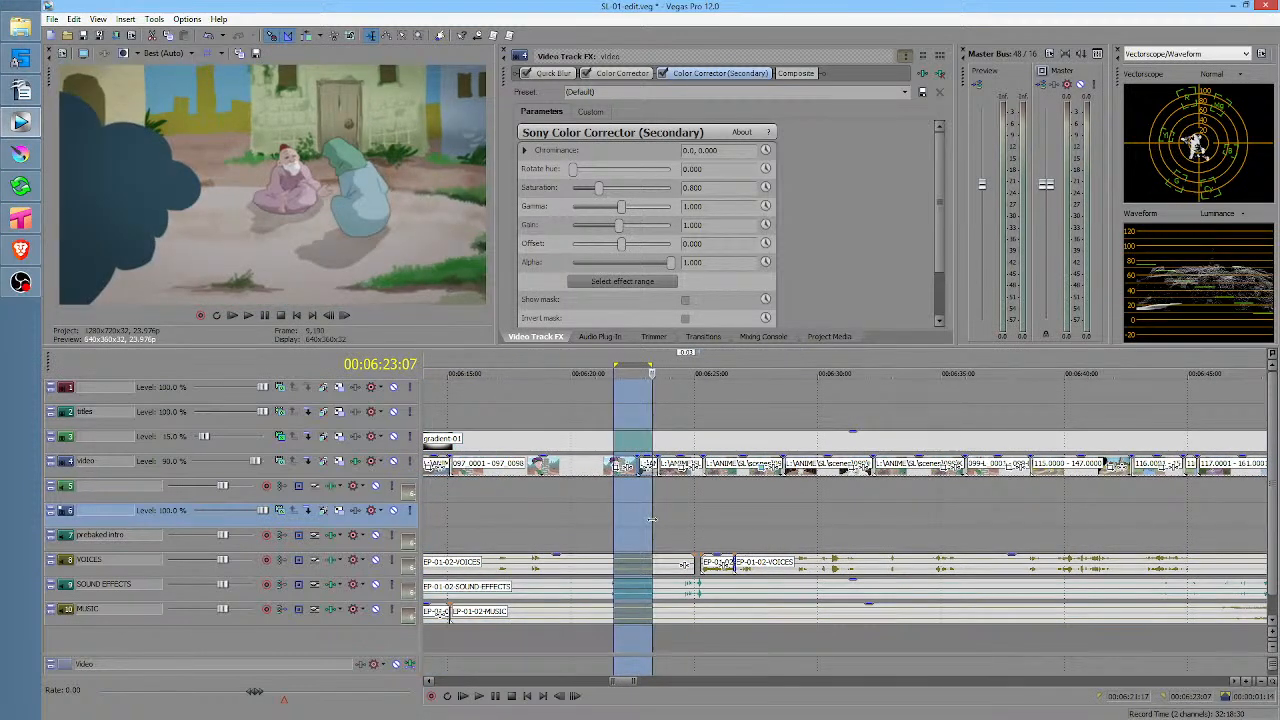
click(652, 519)
key(Up)
key(Up)
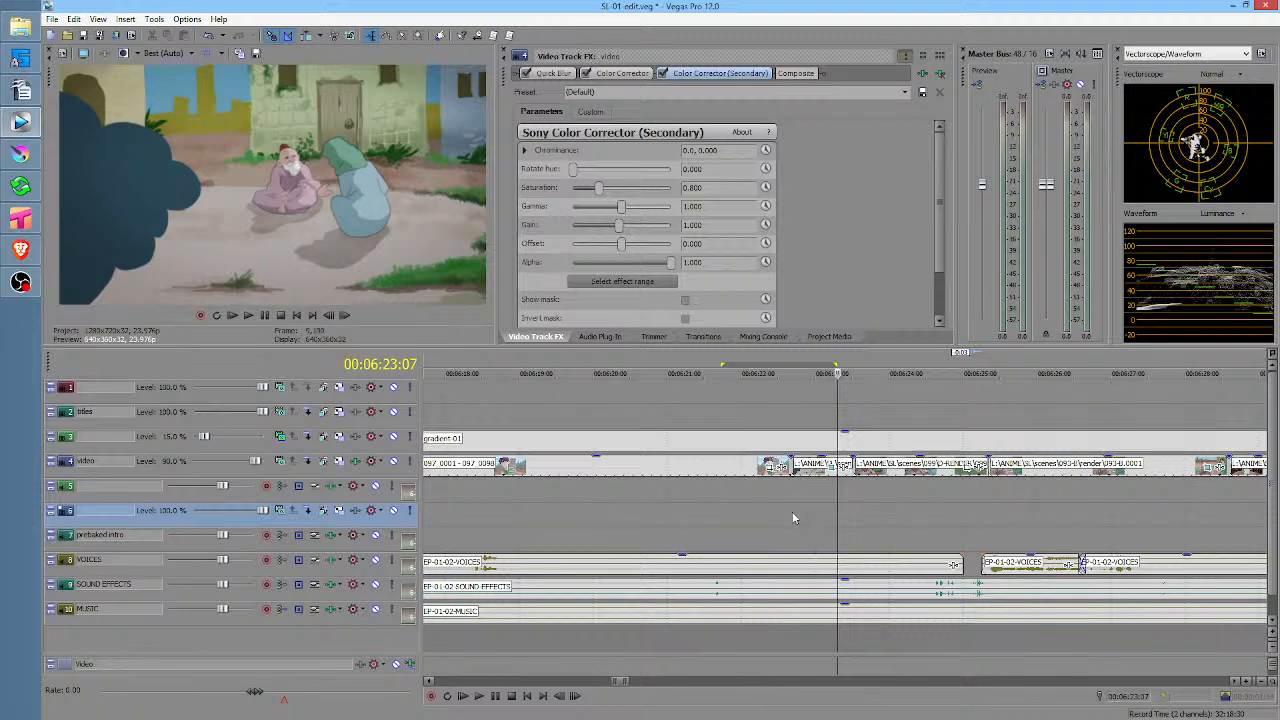
drag(791, 515, 828, 519)
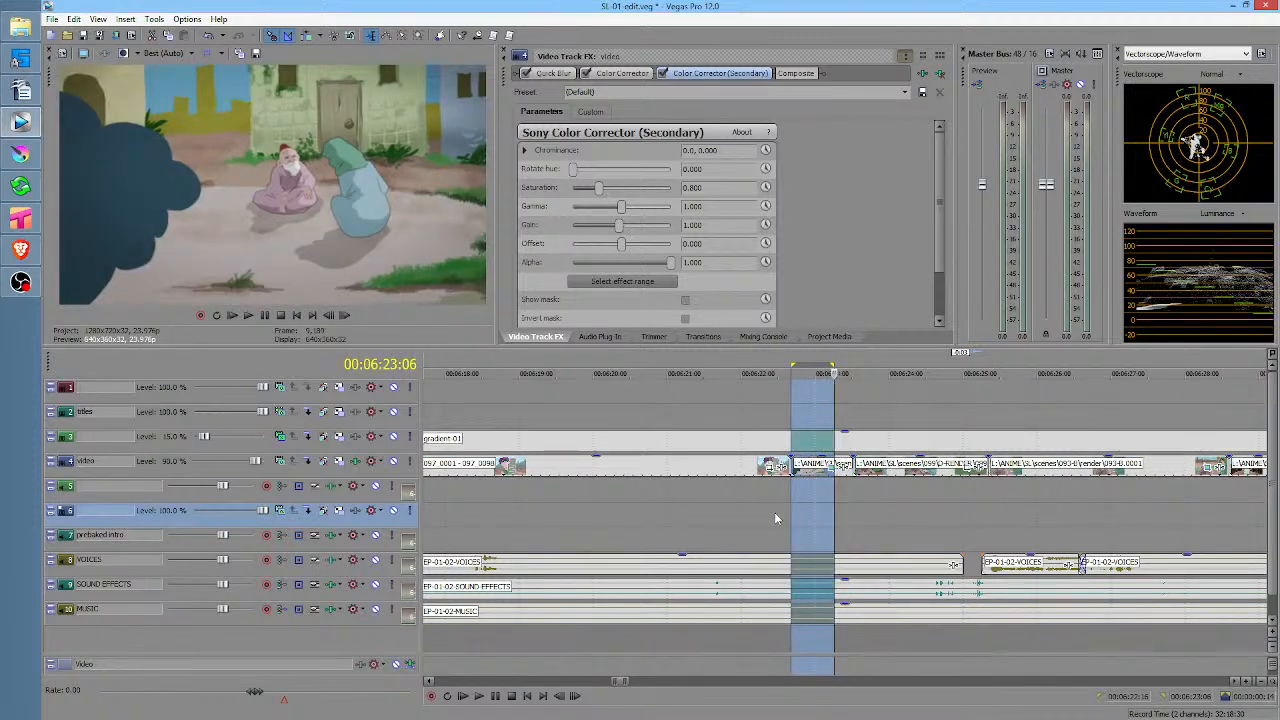
click(799, 497)
key(Up)
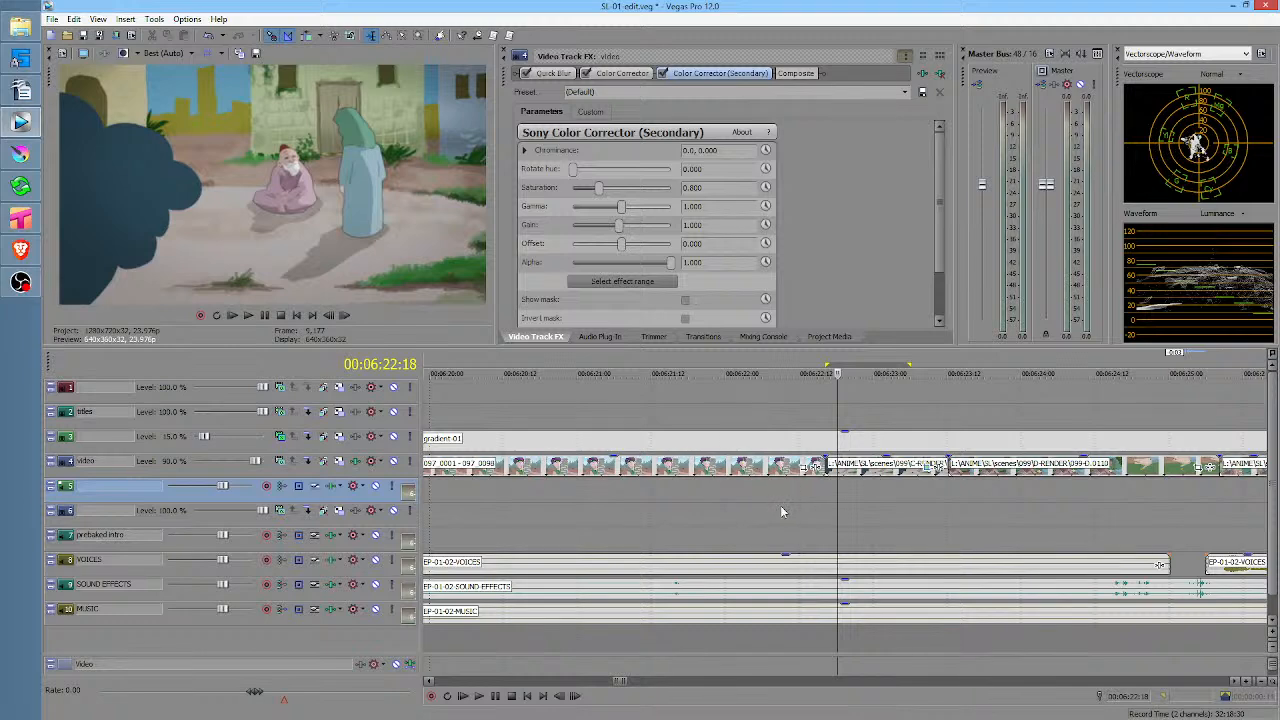
drag(777, 497, 888, 504)
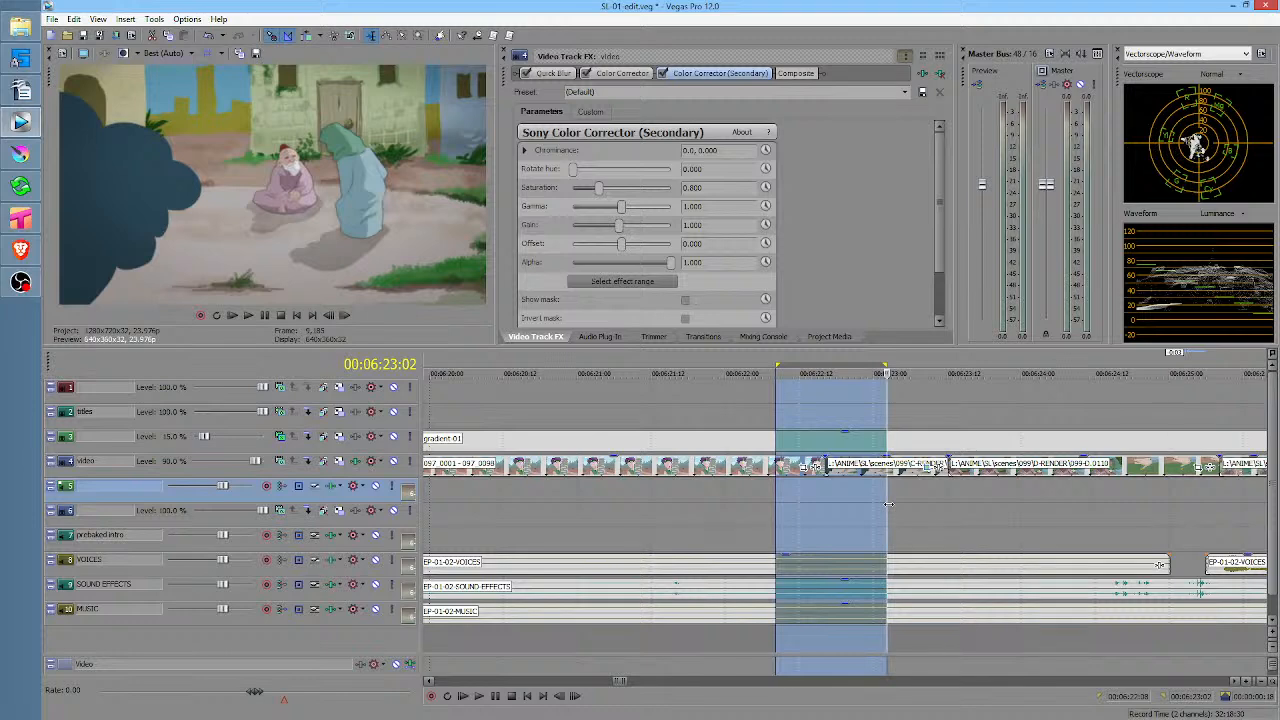
click(861, 499)
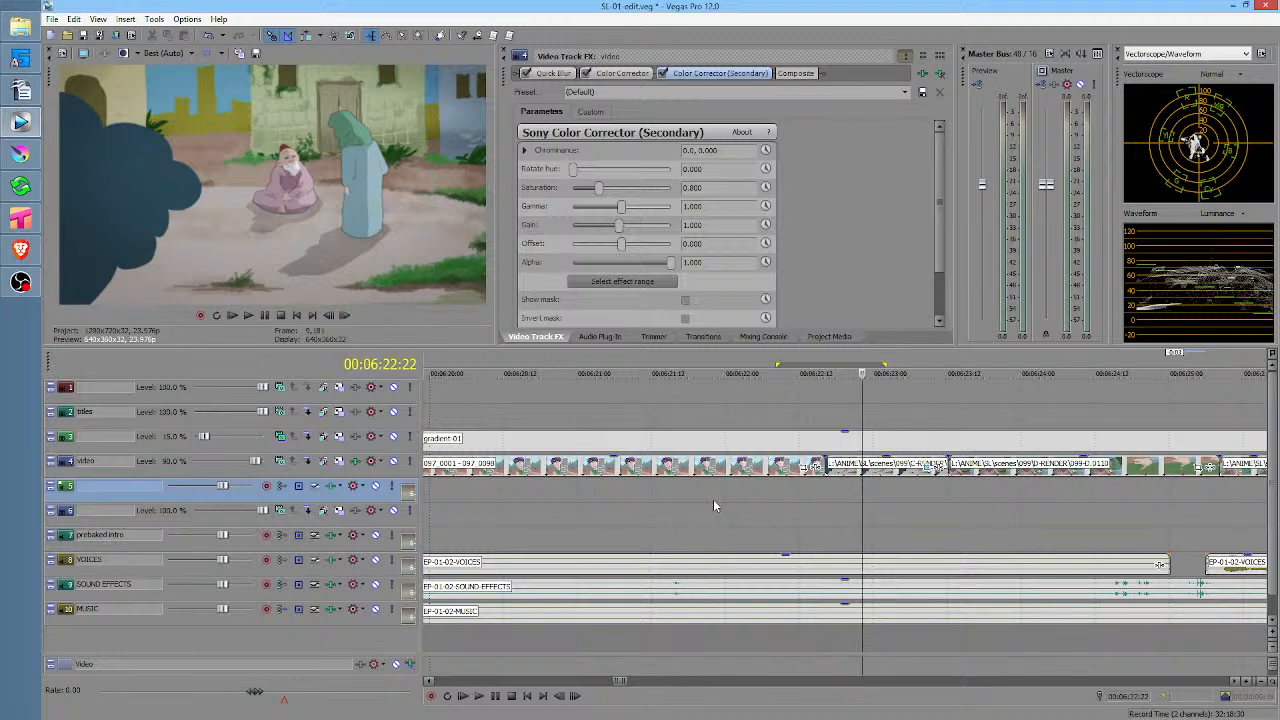
drag(698, 505, 898, 504)
click(862, 510)
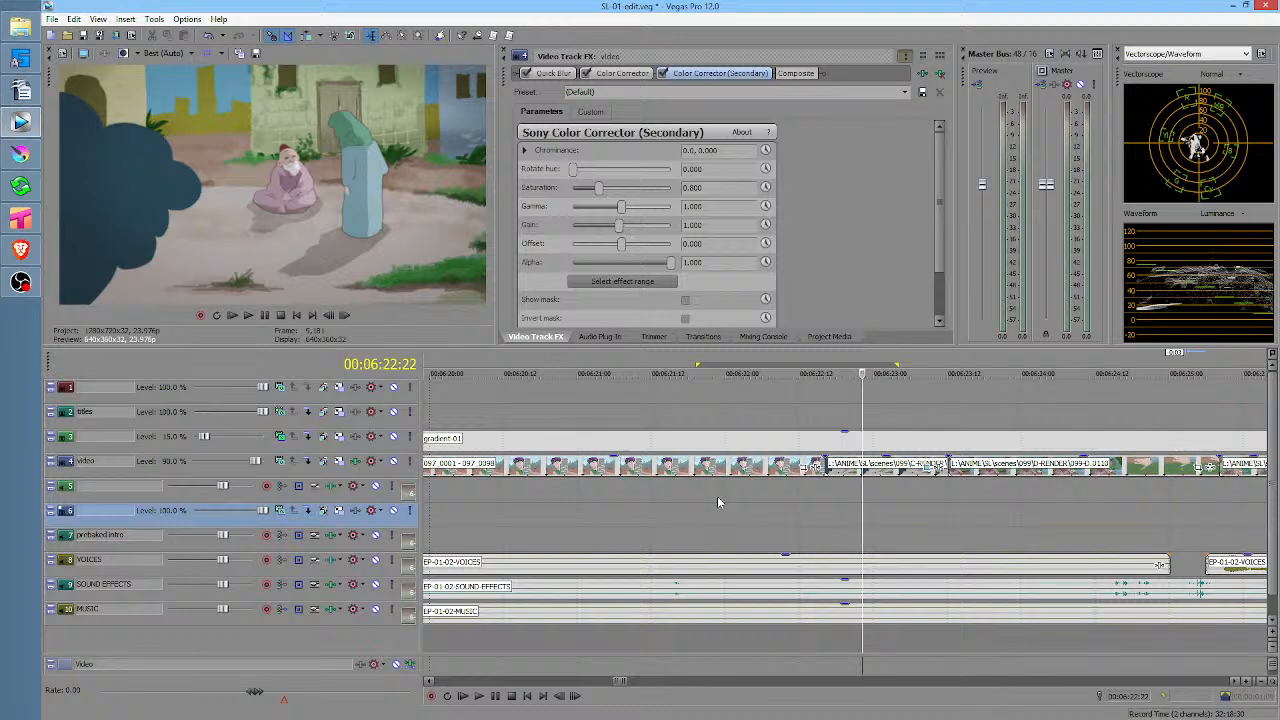
Play the transition into the wide shot repeatedly, starting from 6:21:19, 6:21:23 and 6:21:13
scroll(718, 500, right, 2)
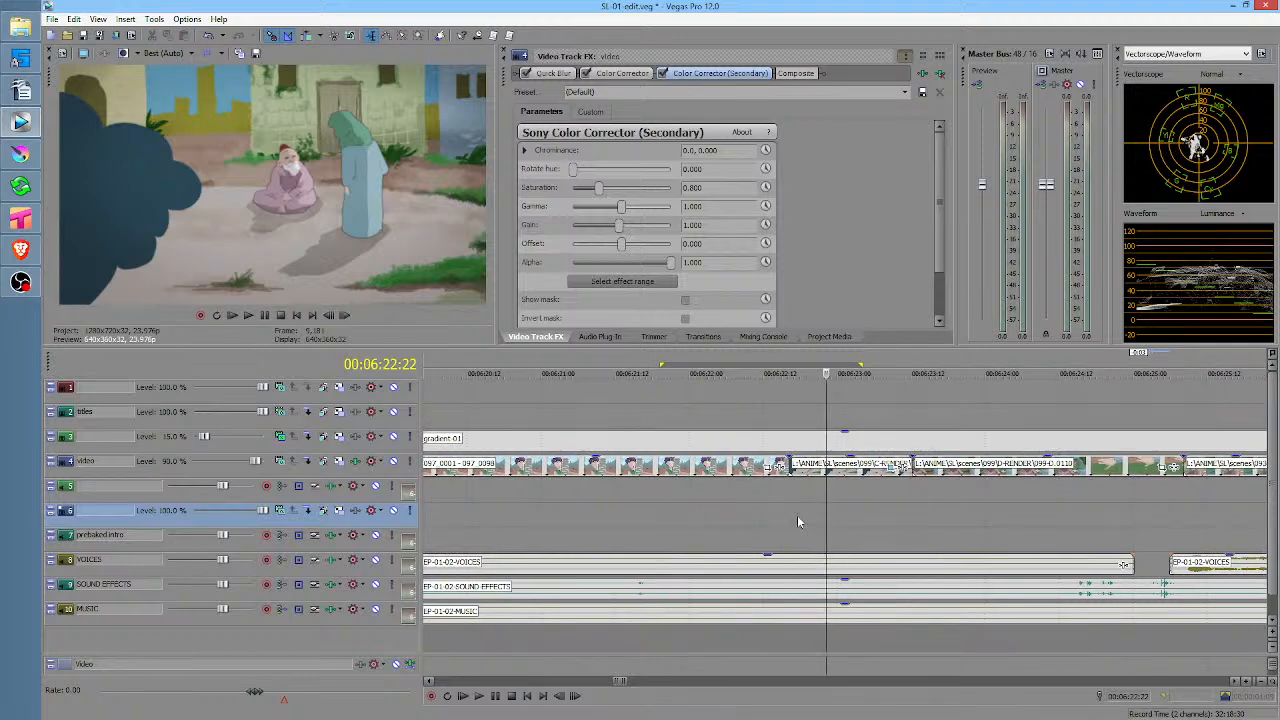
click(655, 514)
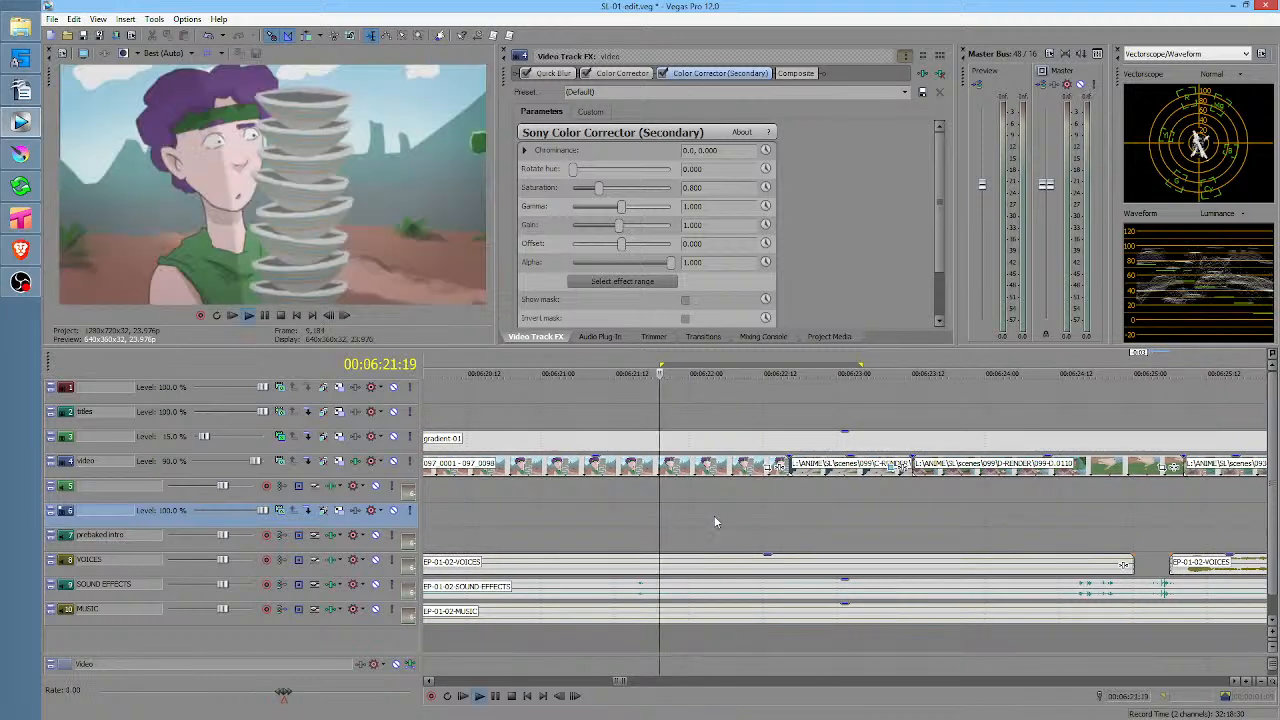
key(space)
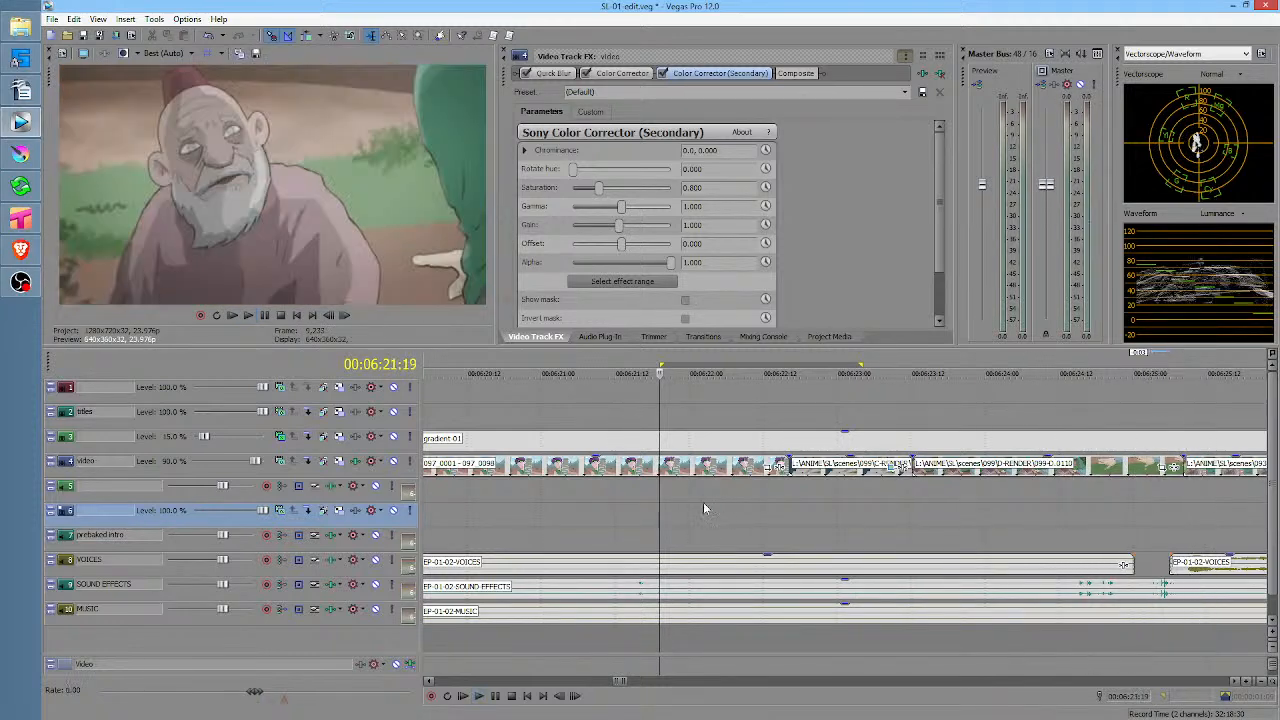
key(space)
click(511, 512)
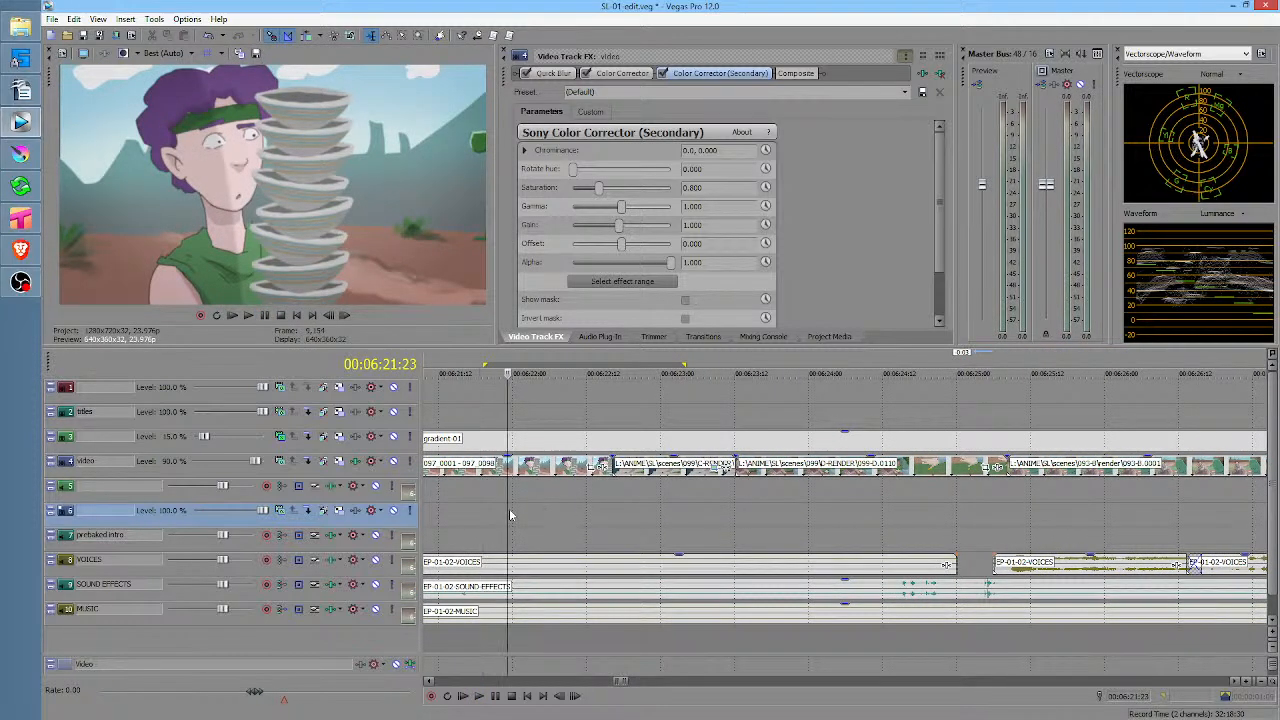
key(space)
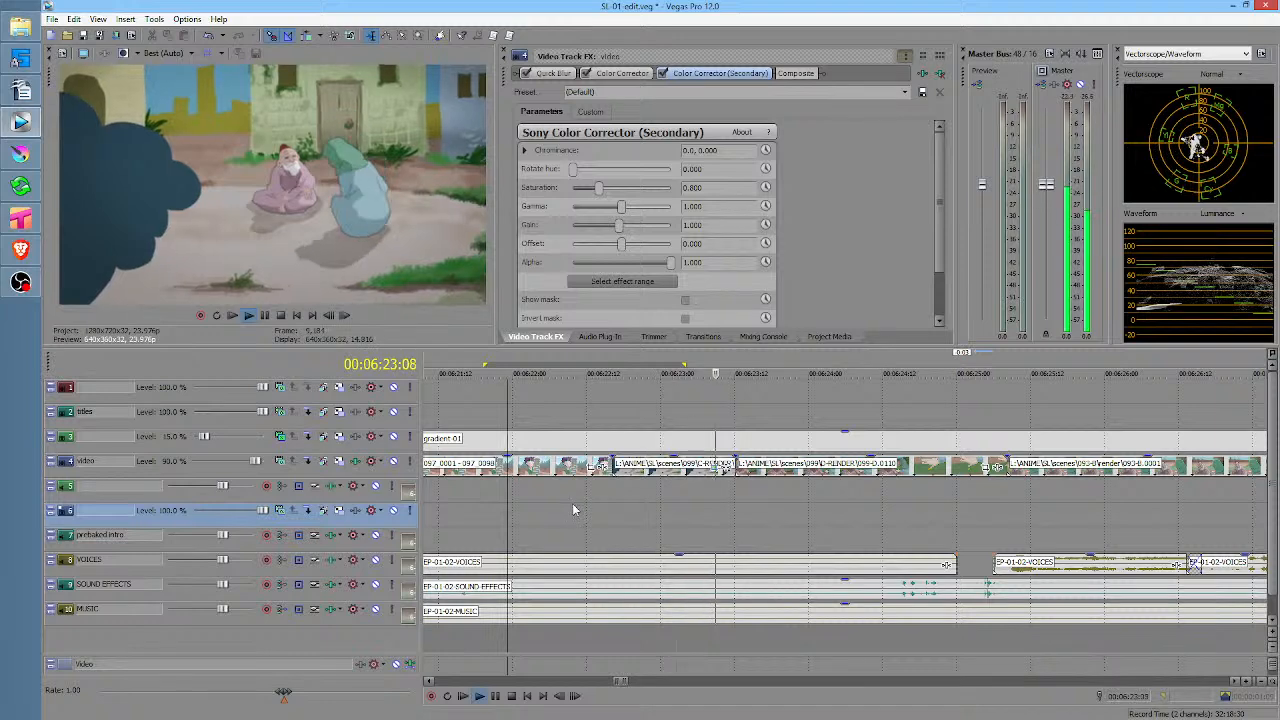
key(space)
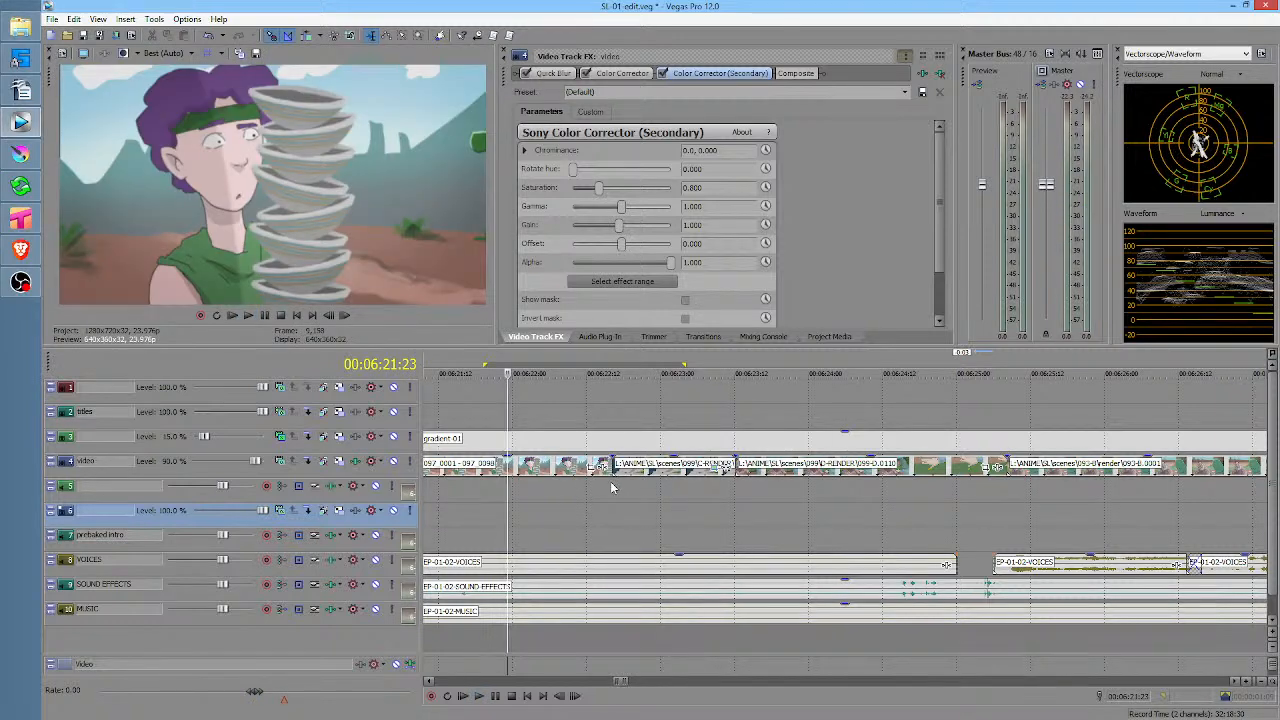
click(446, 498)
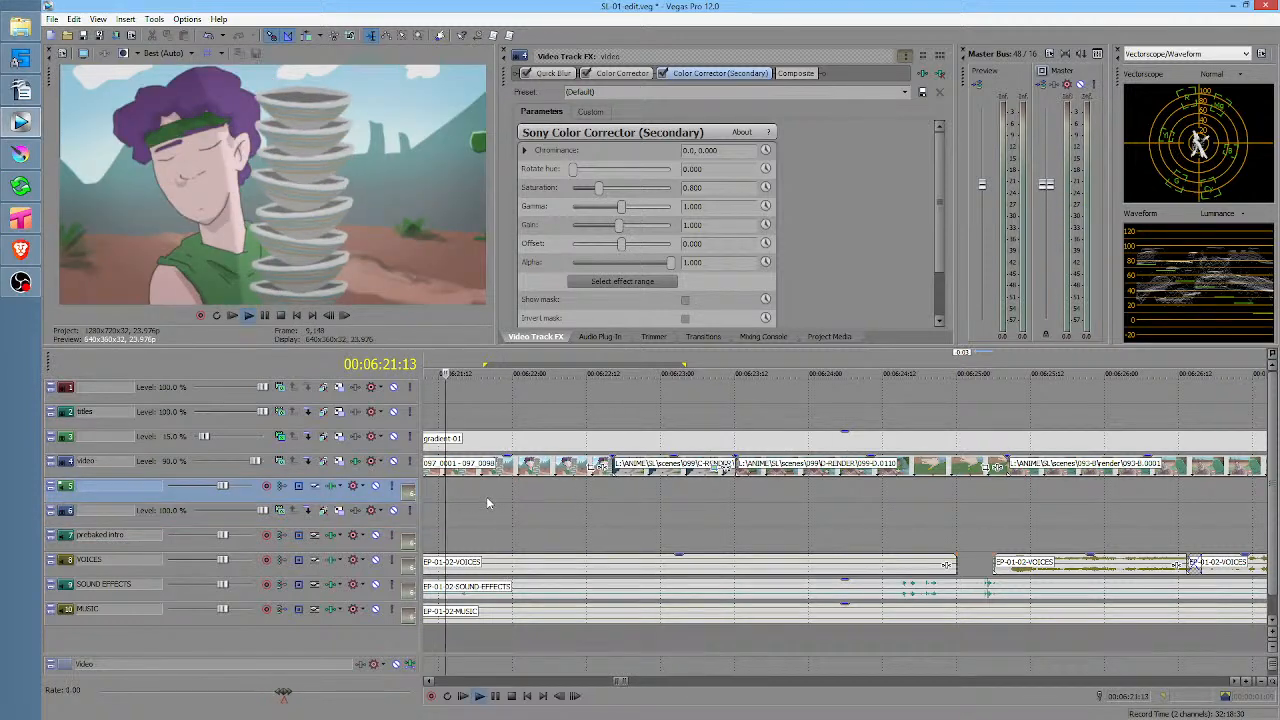
key(space)
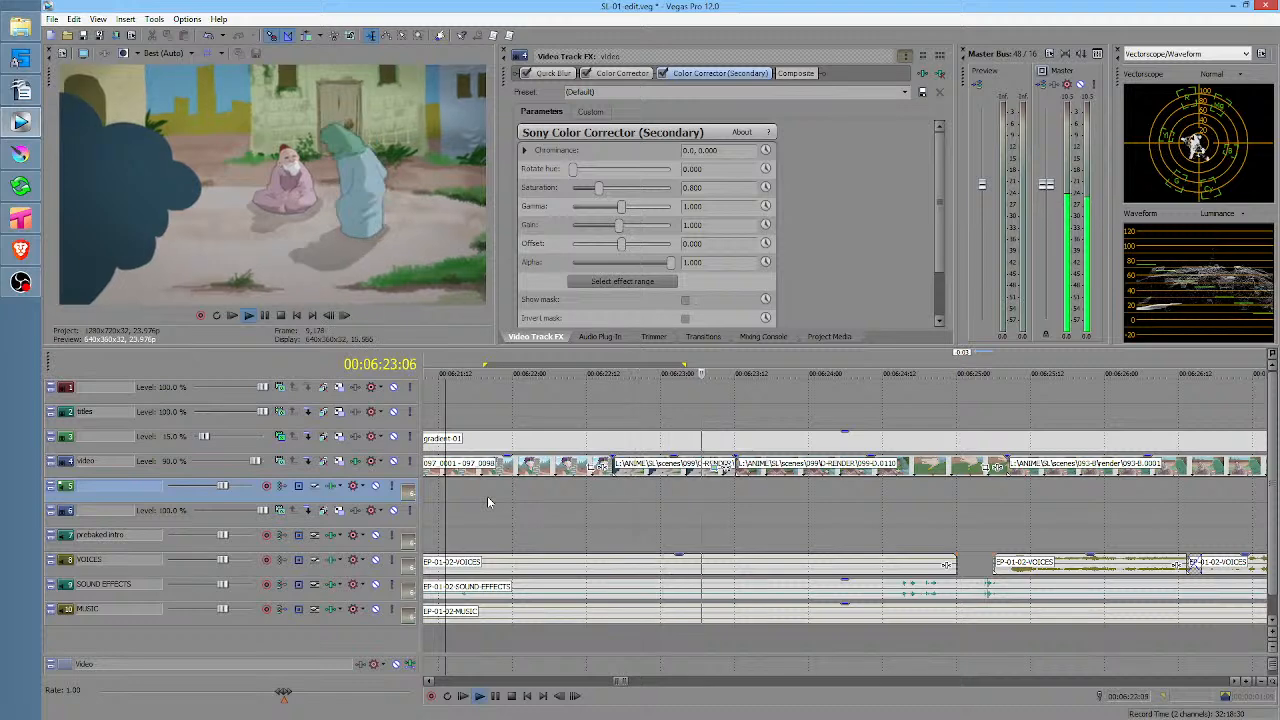
key(space)
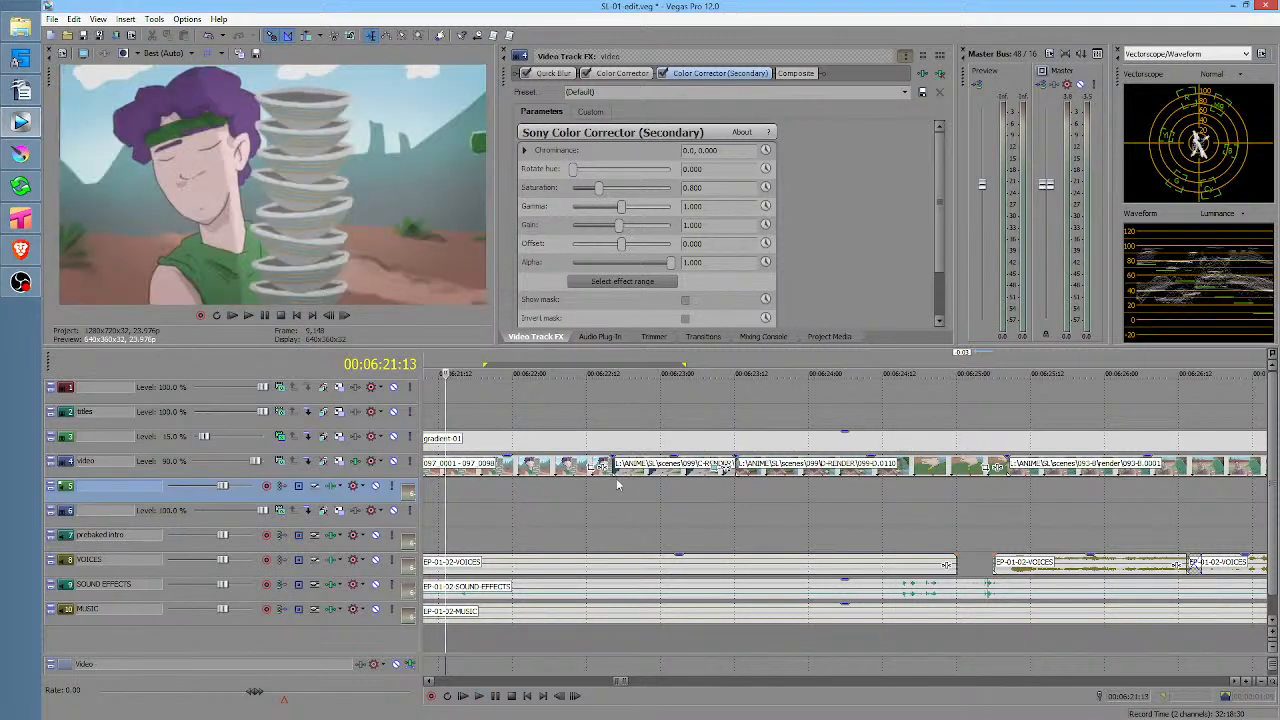
Ripple-delete the wide shot from 6:22:15 to 6:23:12 across all tracks and play the new cut from 6:19:12
drag(606, 496, 736, 497)
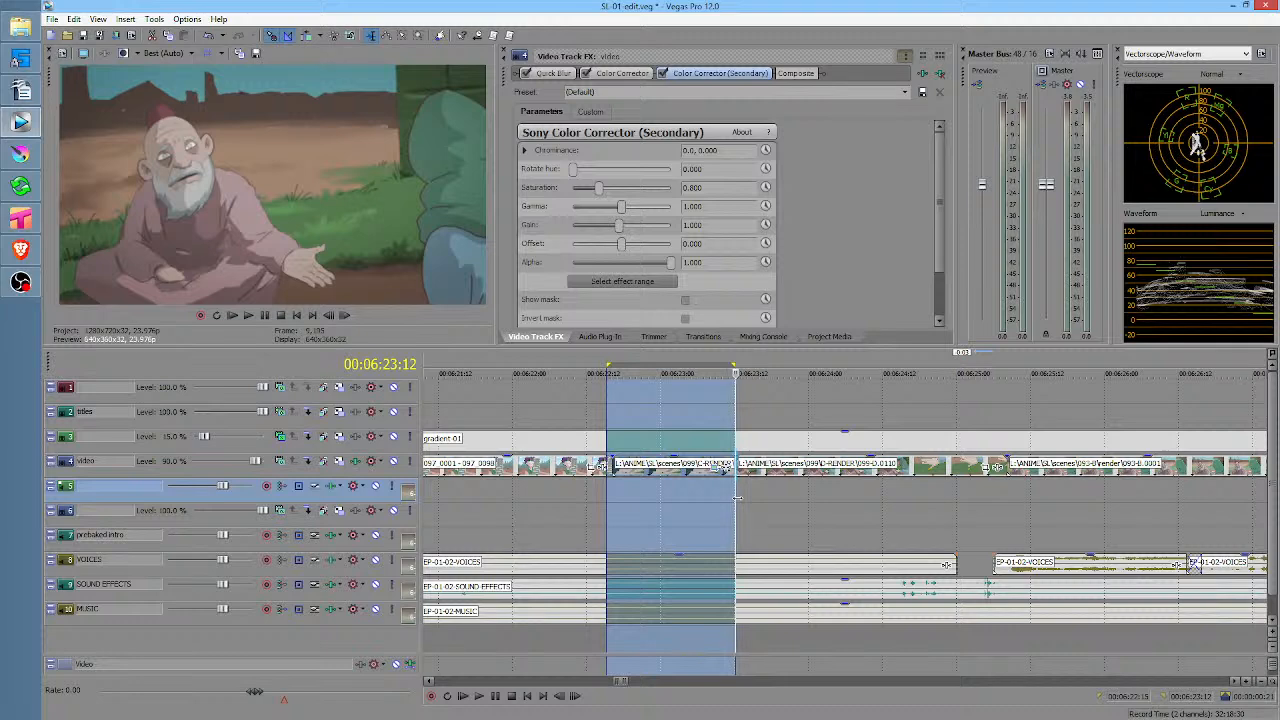
key(Delete)
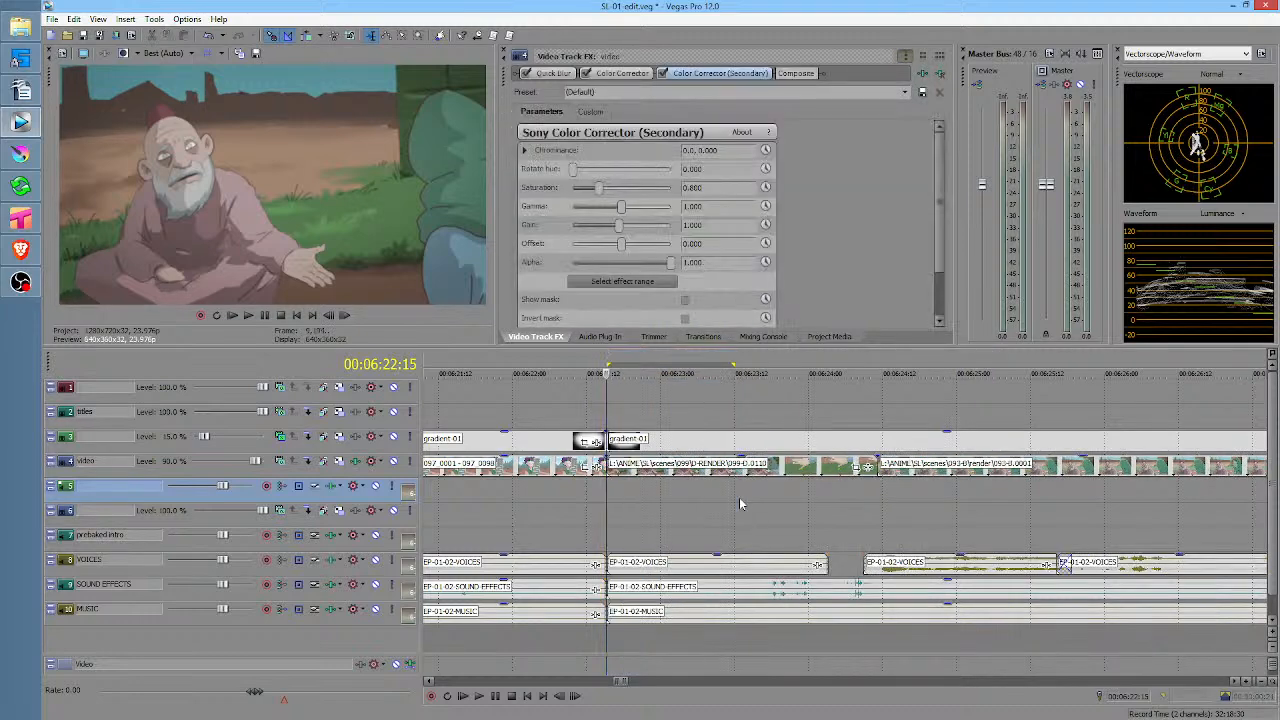
scroll(569, 510, down, 2)
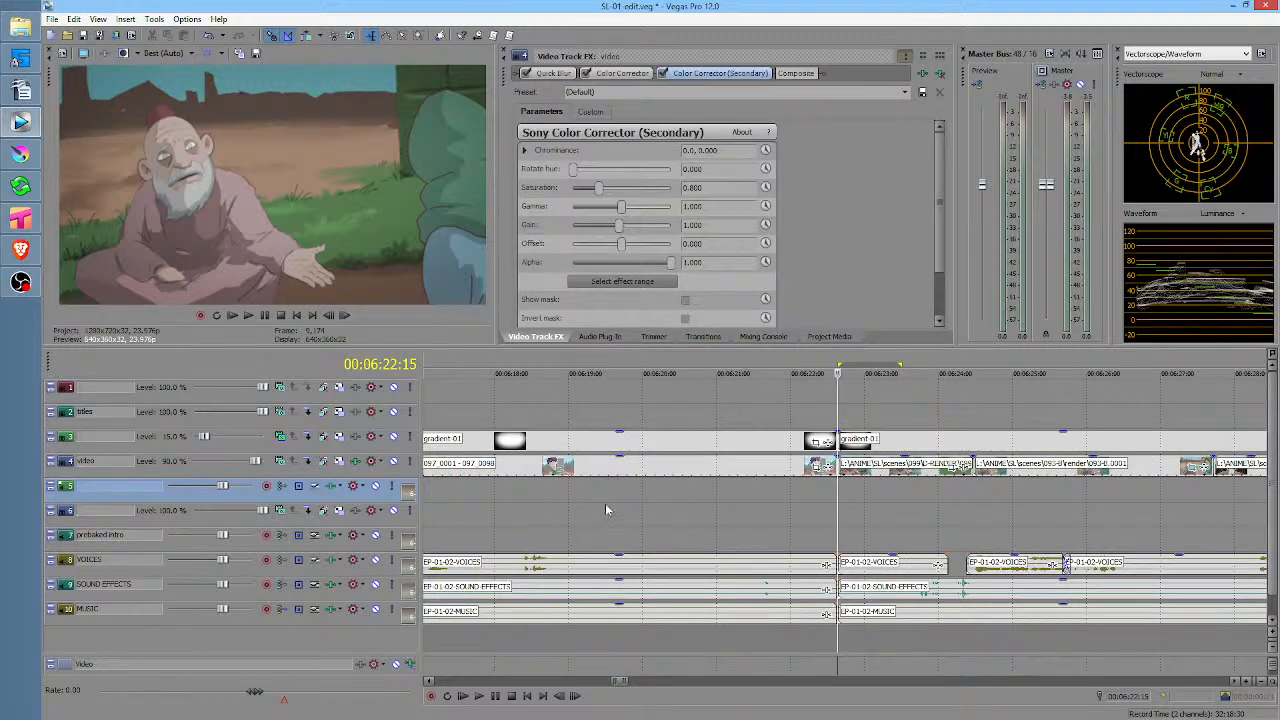
click(605, 510)
key(space)
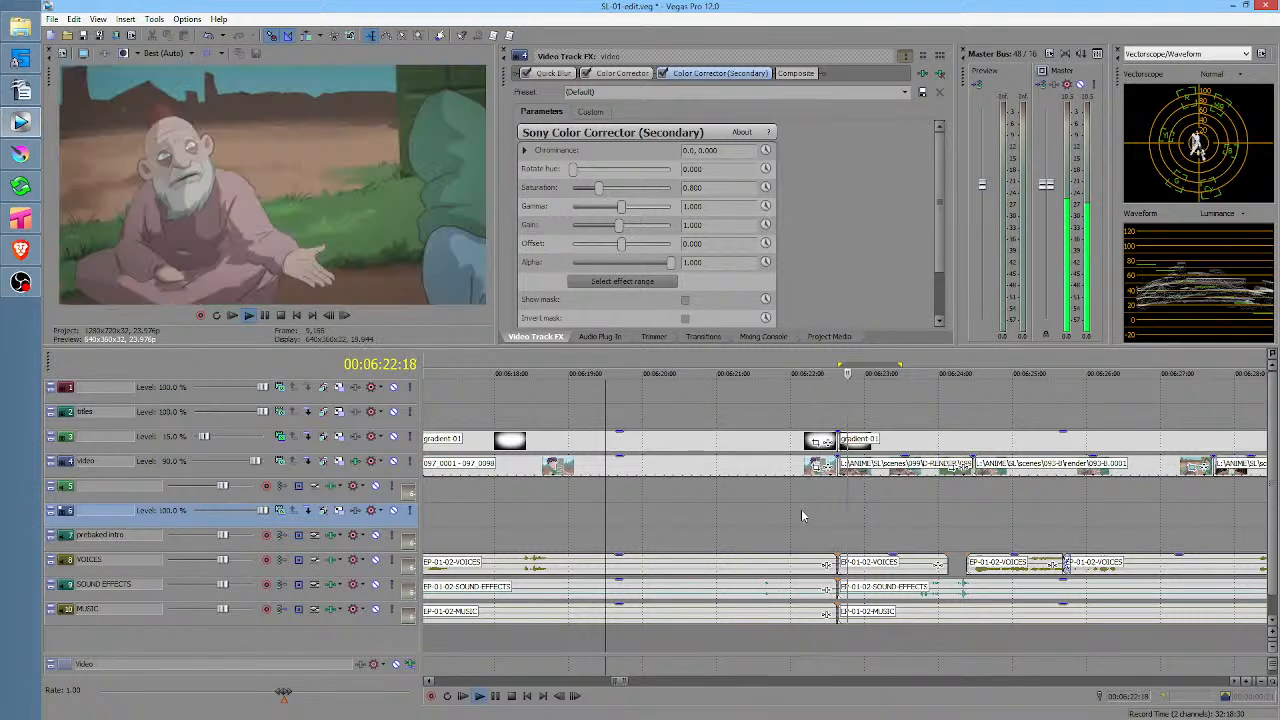
key(space)
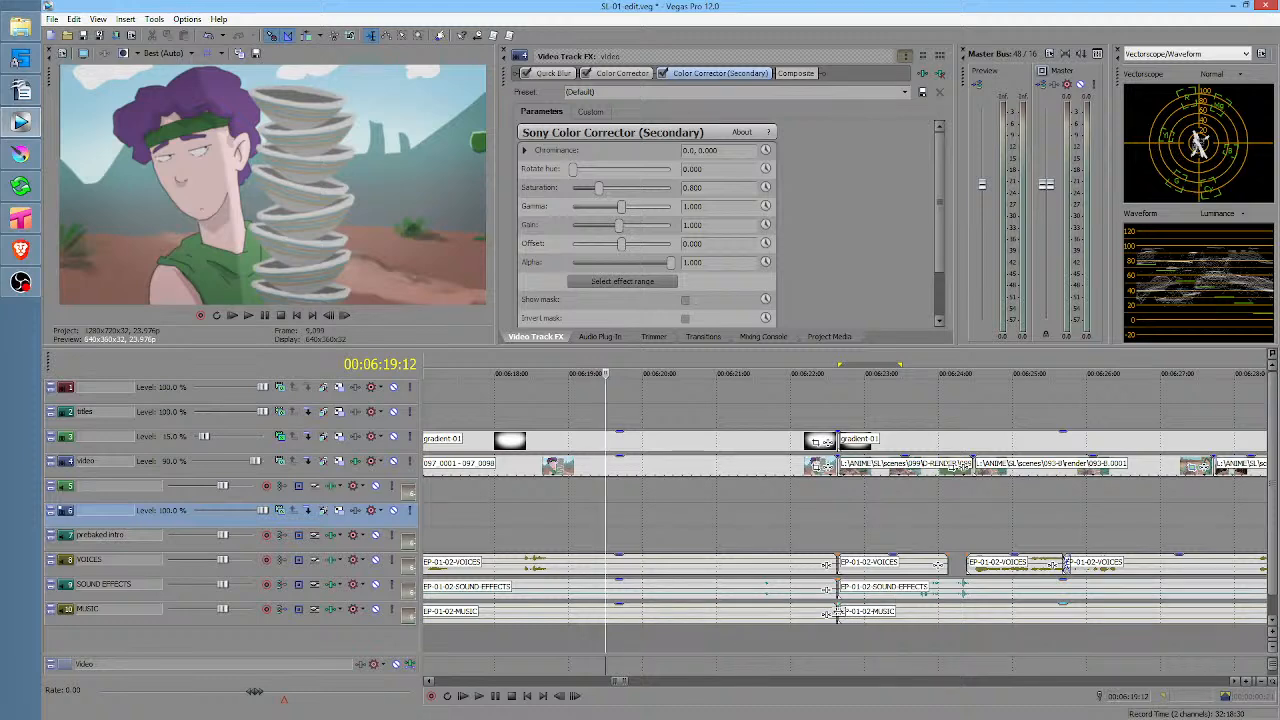
Play the shortened scene from 6:18:10 through the hand and coin close-up at 6:23:22
click(526, 528)
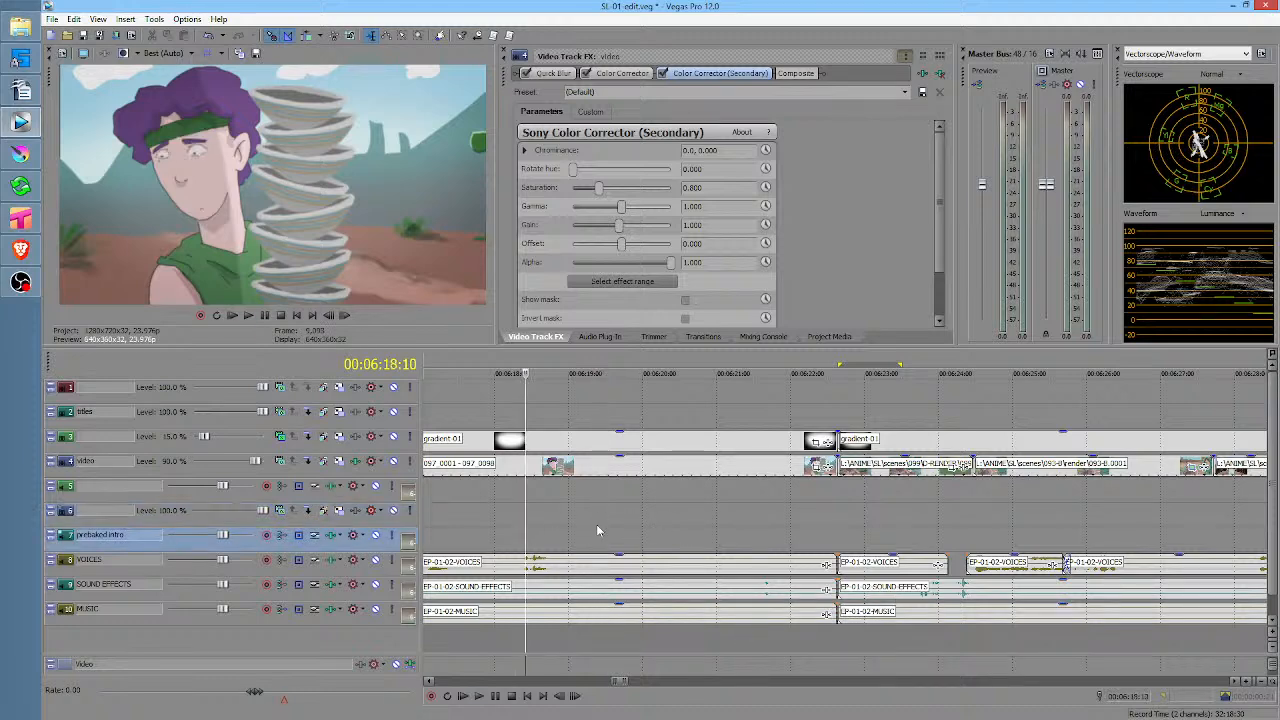
key(space)
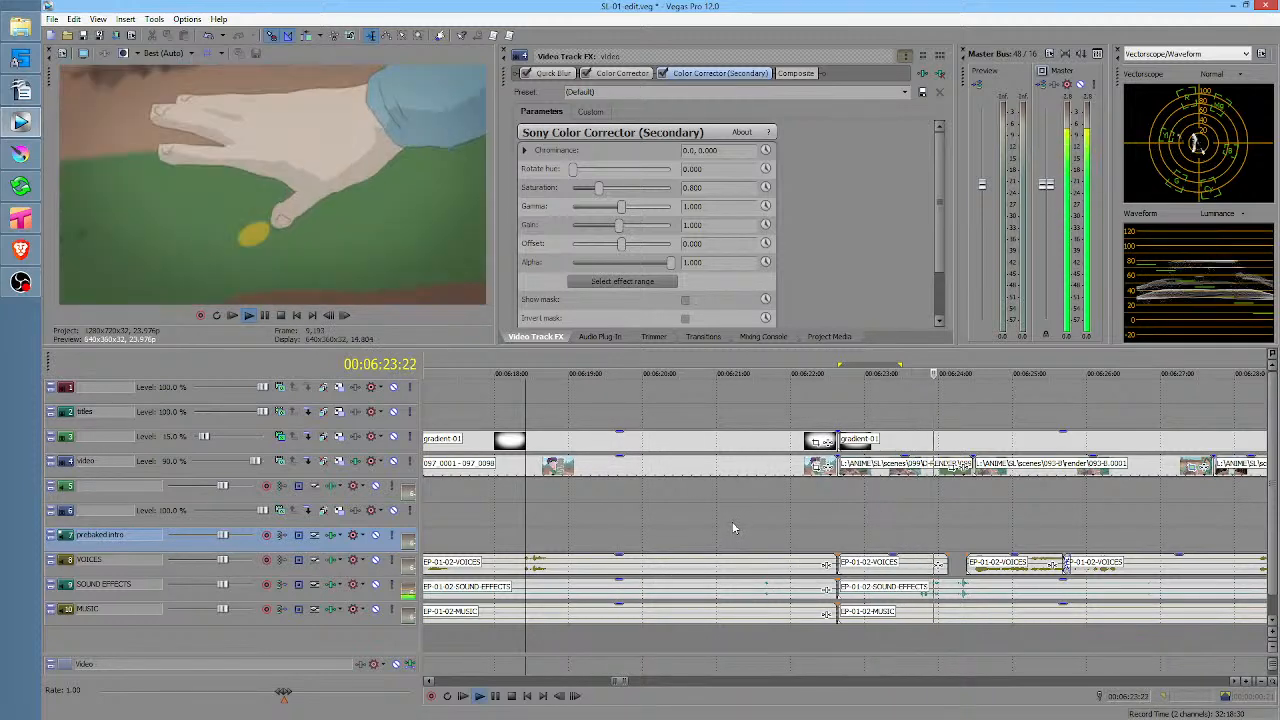
key(space)
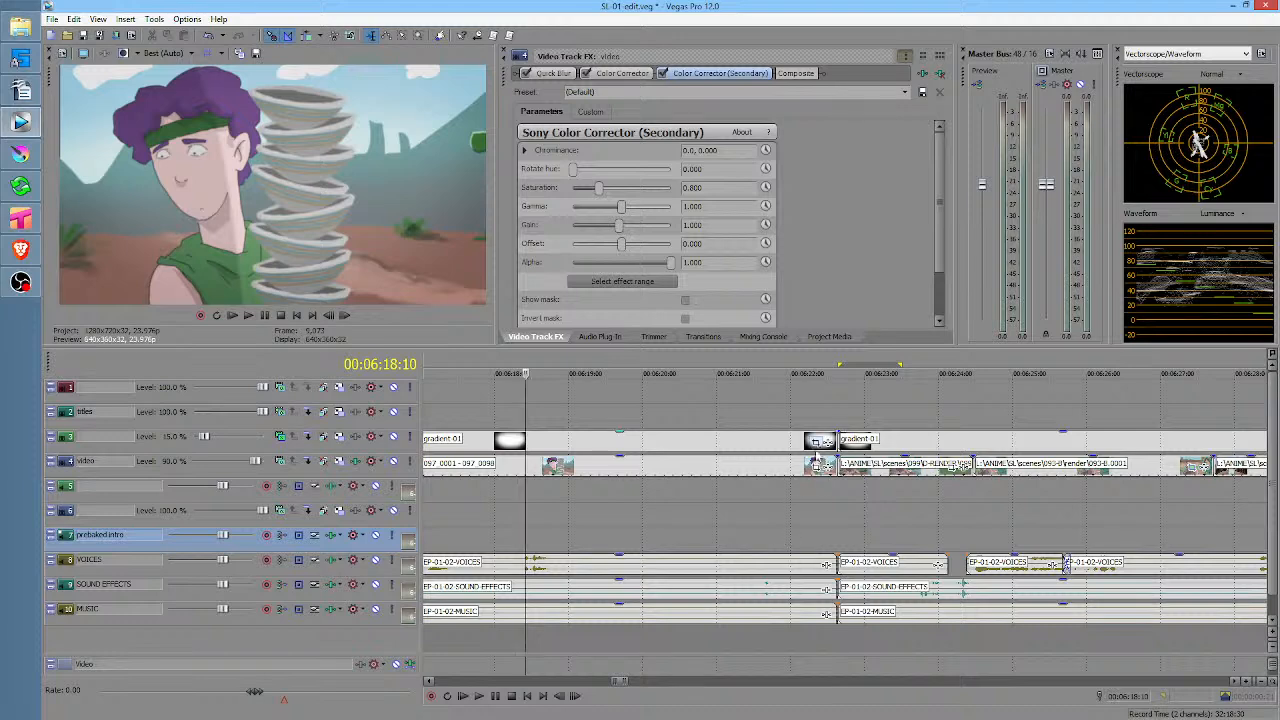
Replay the scene from 6:11:10 across the shortened cut into the old man's close-up around 6:25:19
click(848, 499)
scroll(862, 497, down, 4)
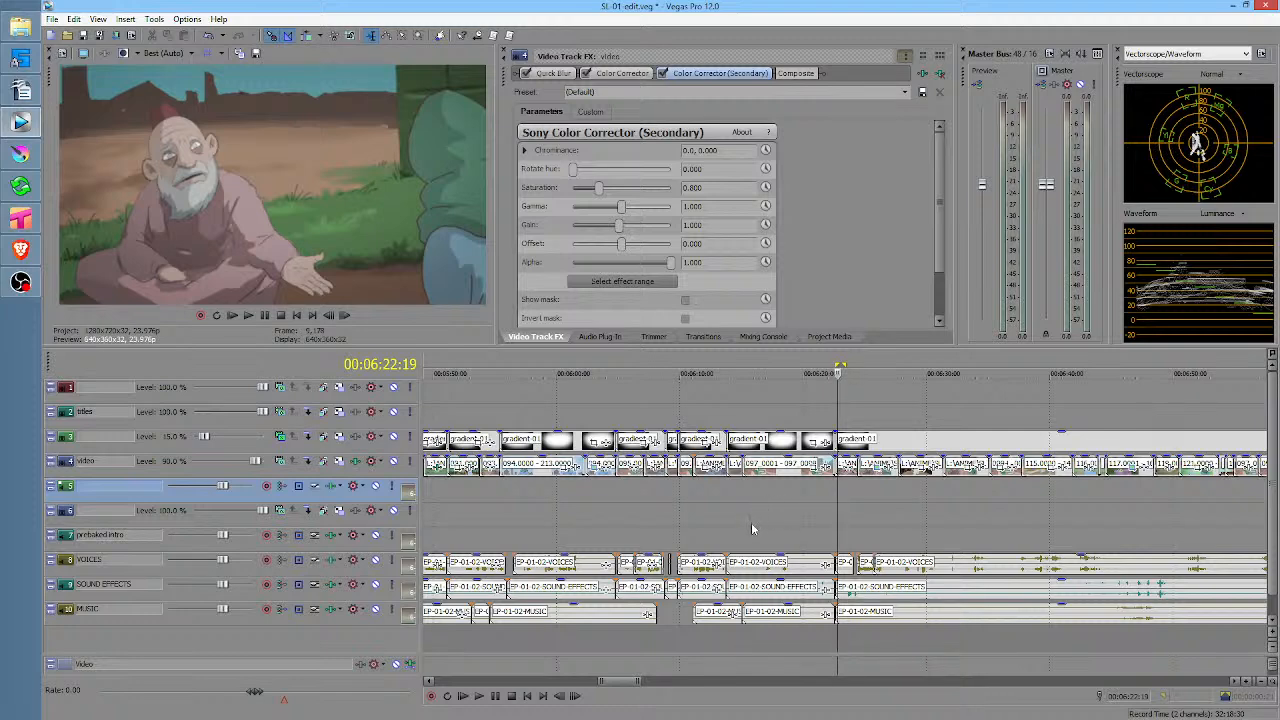
click(801, 514)
scroll(801, 514, up, 5)
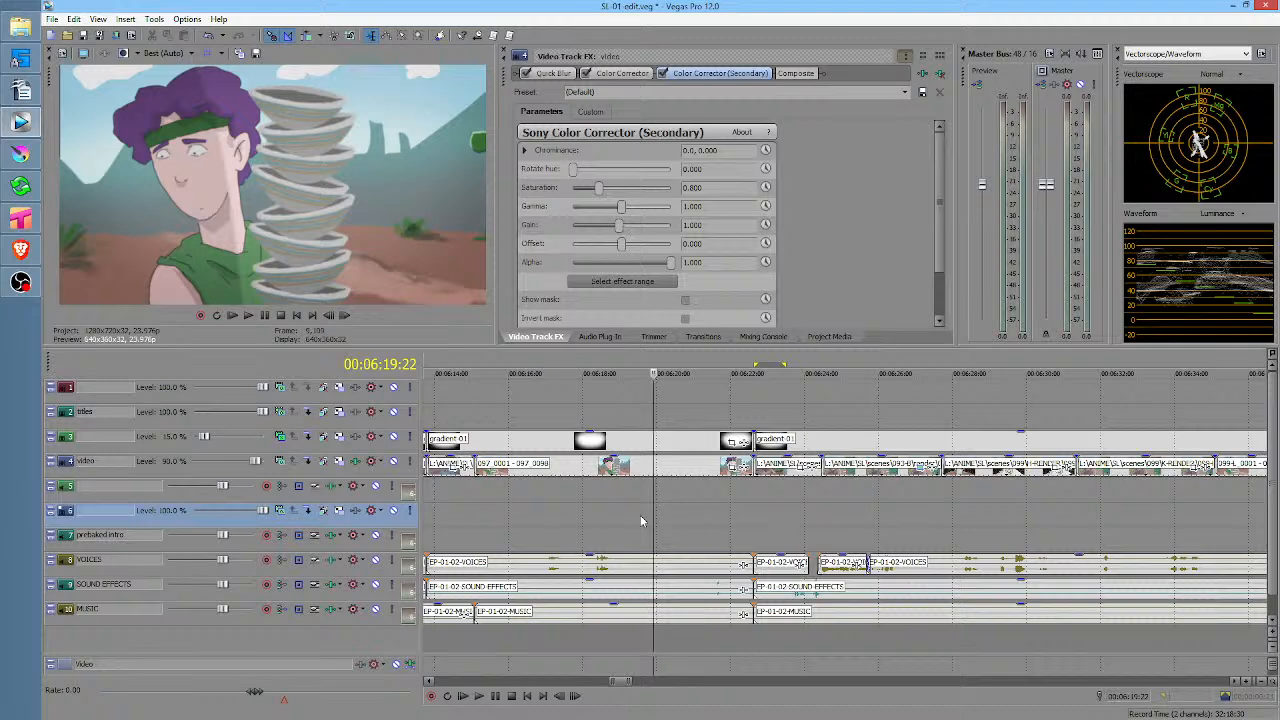
click(546, 511)
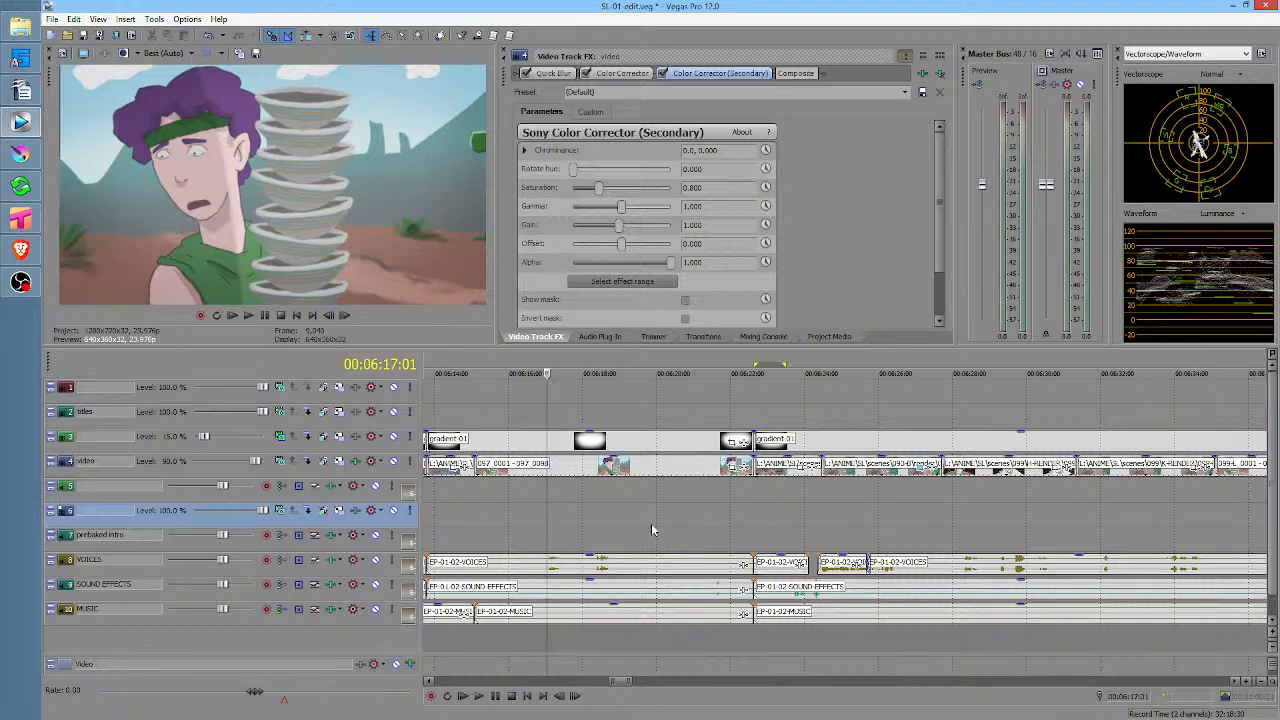
scroll(651, 530, down, 3)
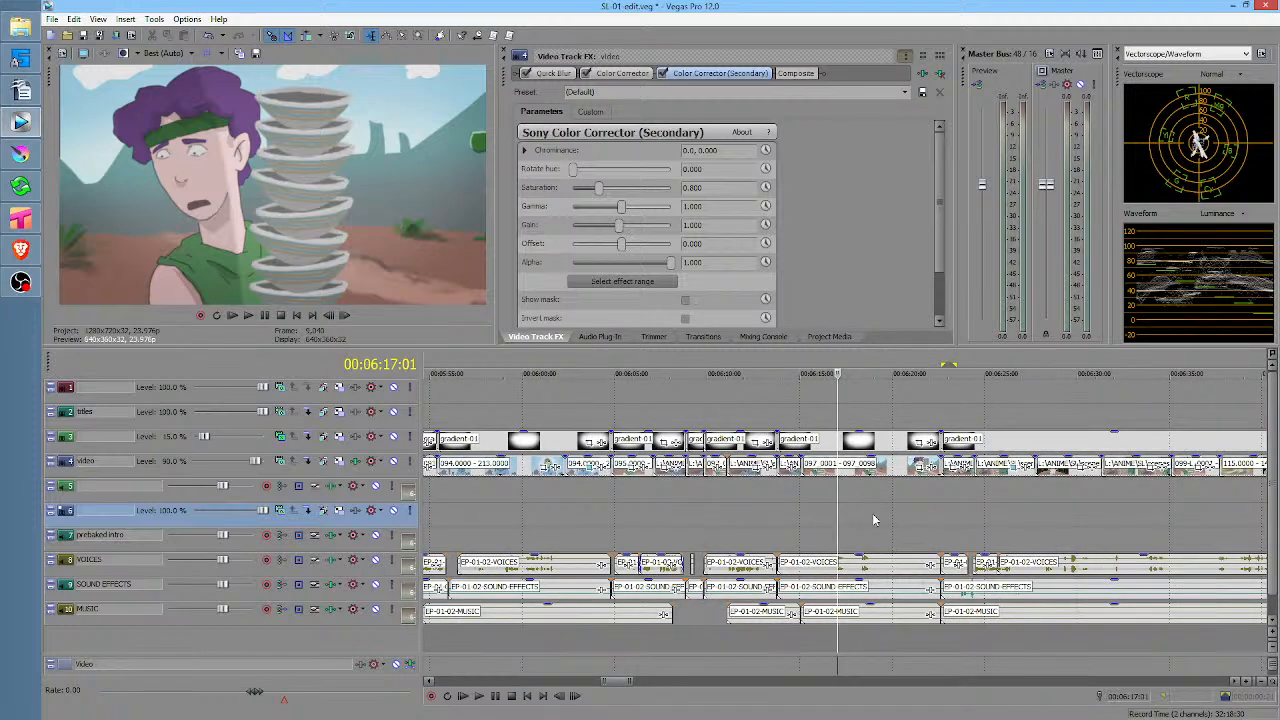
scroll(873, 519, right, 5)
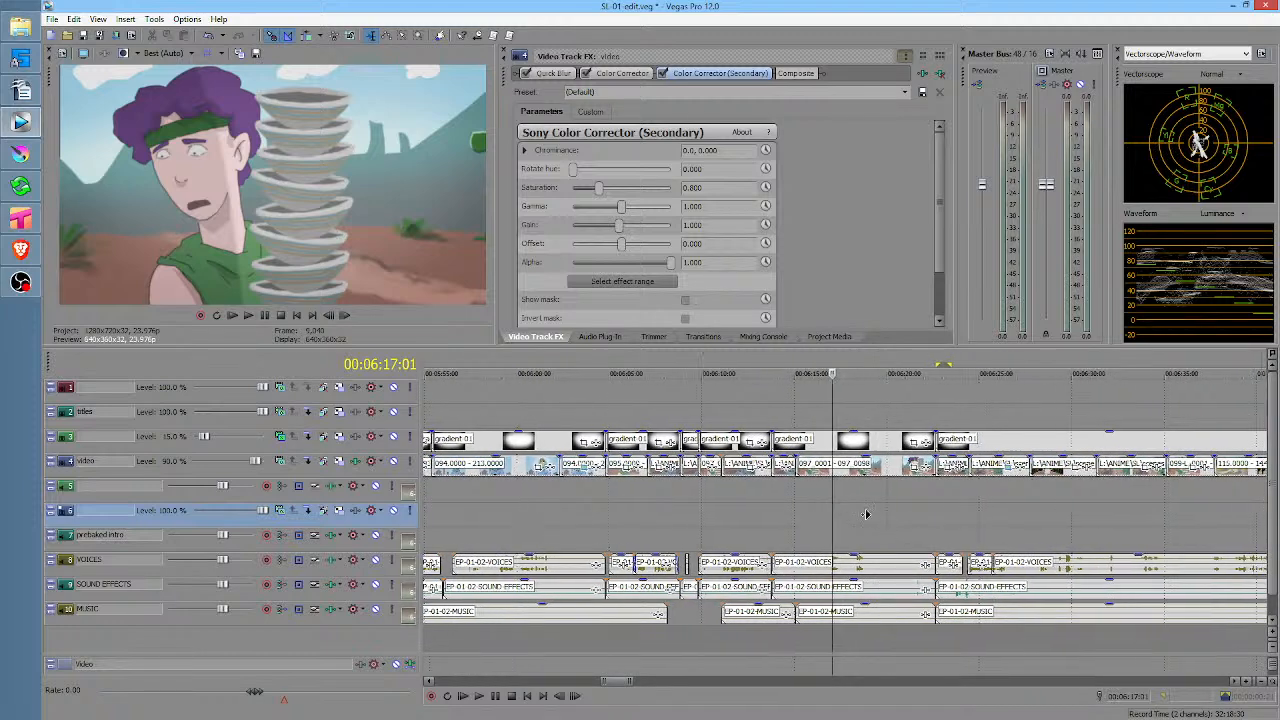
click(564, 501)
key(space)
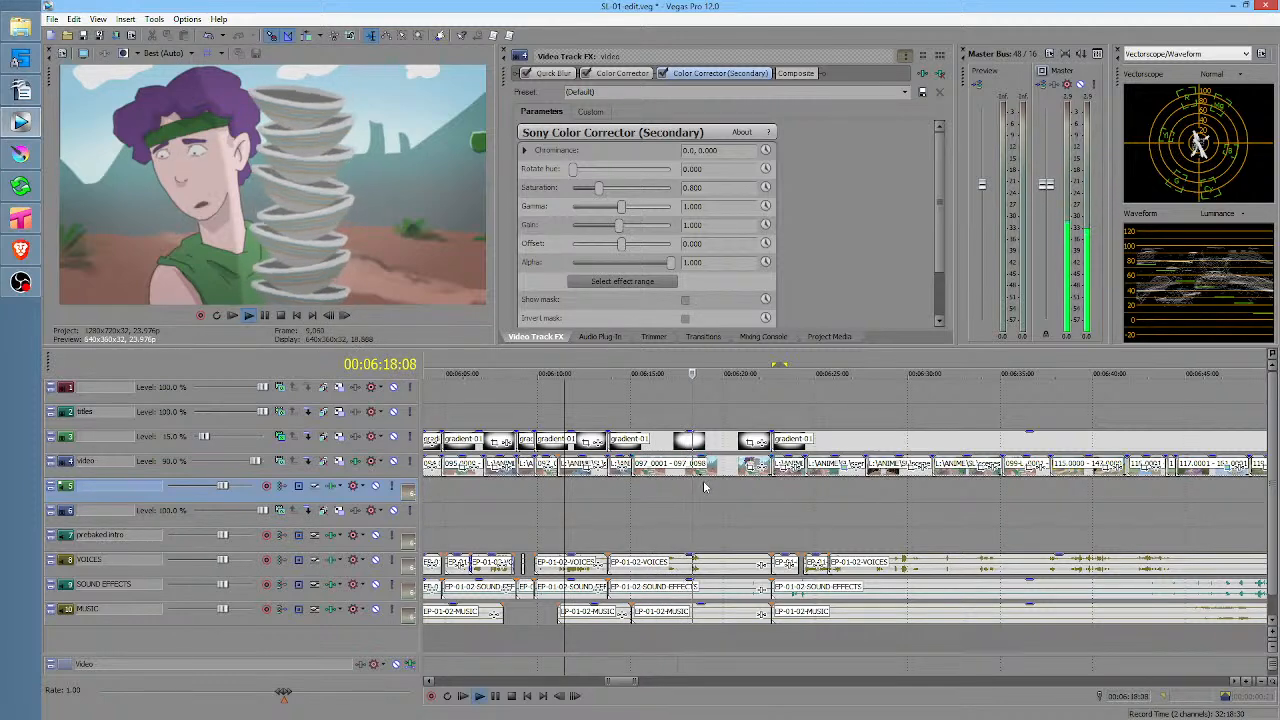
scroll(706, 487, right, 3)
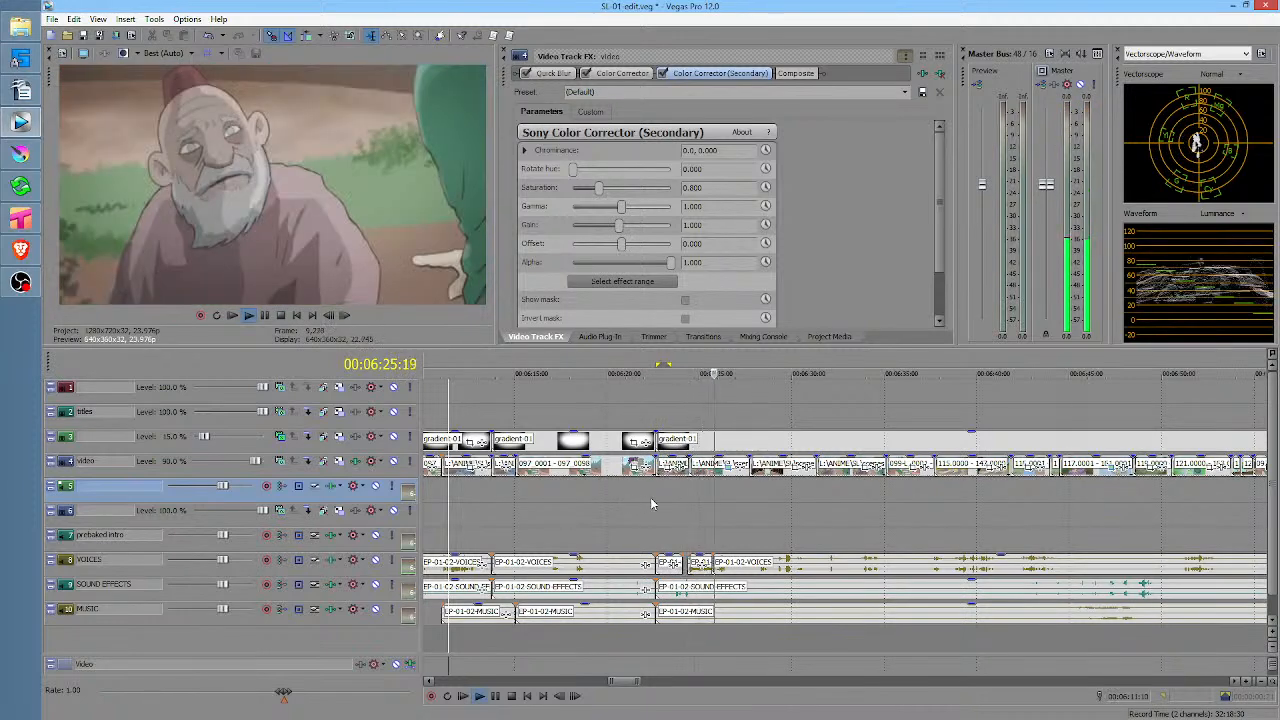
key(space)
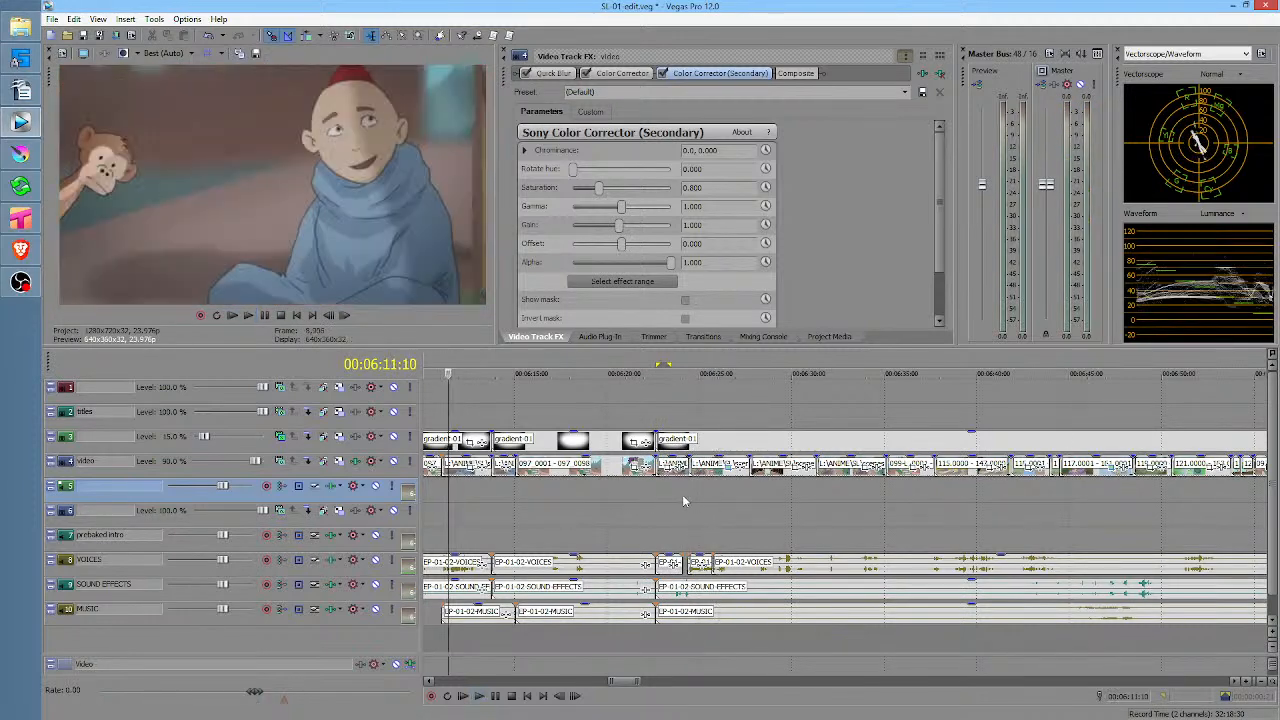
Review the cut into the coin hand-over shot, marking a short range near 6:21:17 and playing from 6:22:11
scroll(620, 503, right, 3)
click(617, 501)
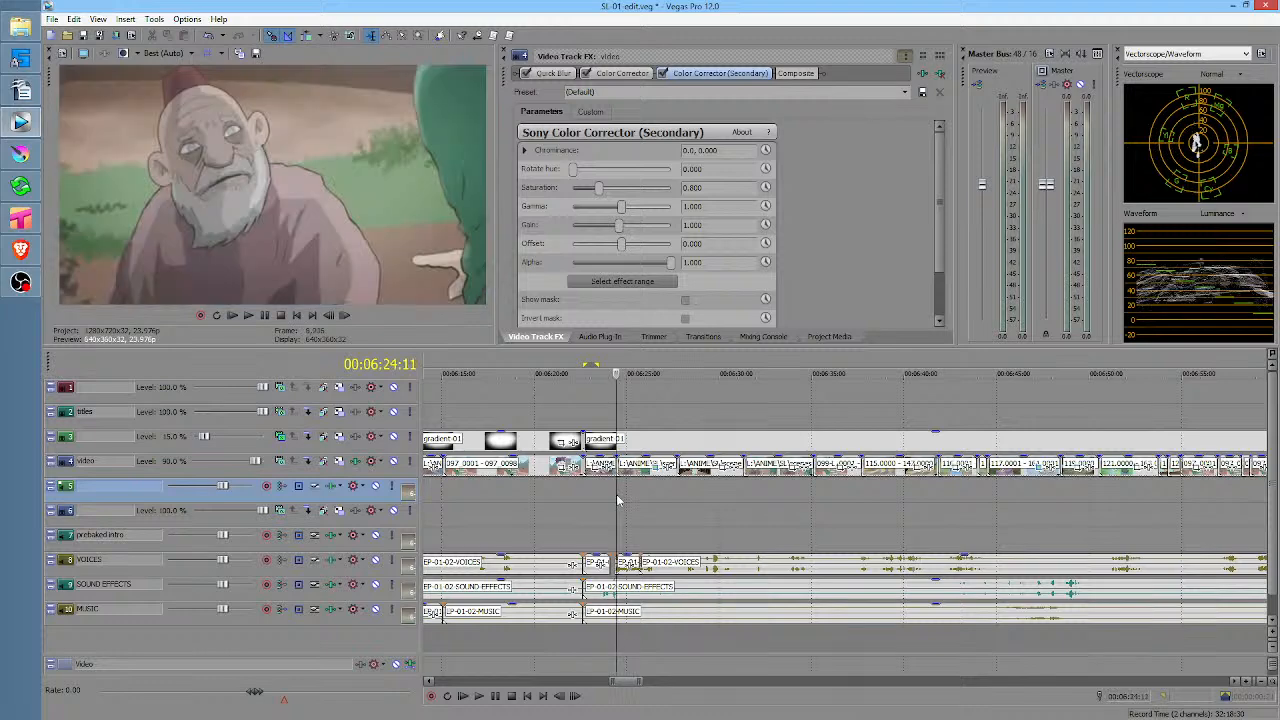
scroll(617, 501, up, 3)
drag(606, 502, 634, 500)
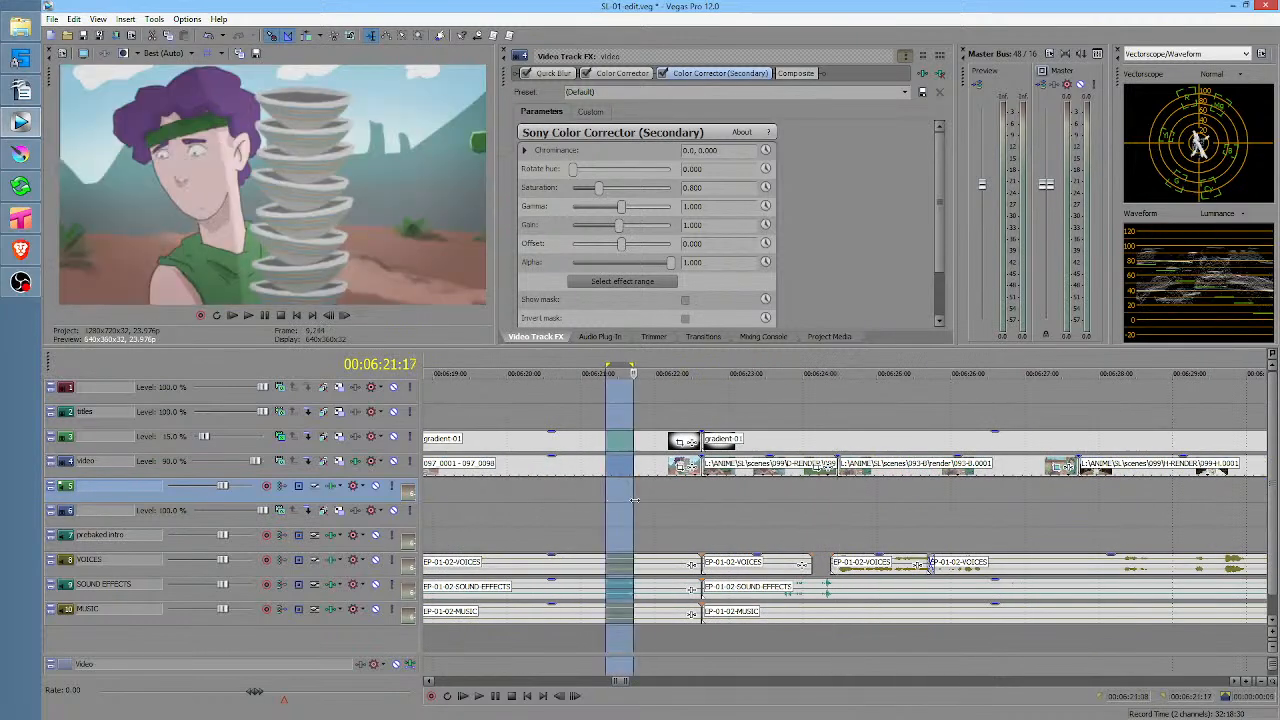
click(688, 500)
key(space)
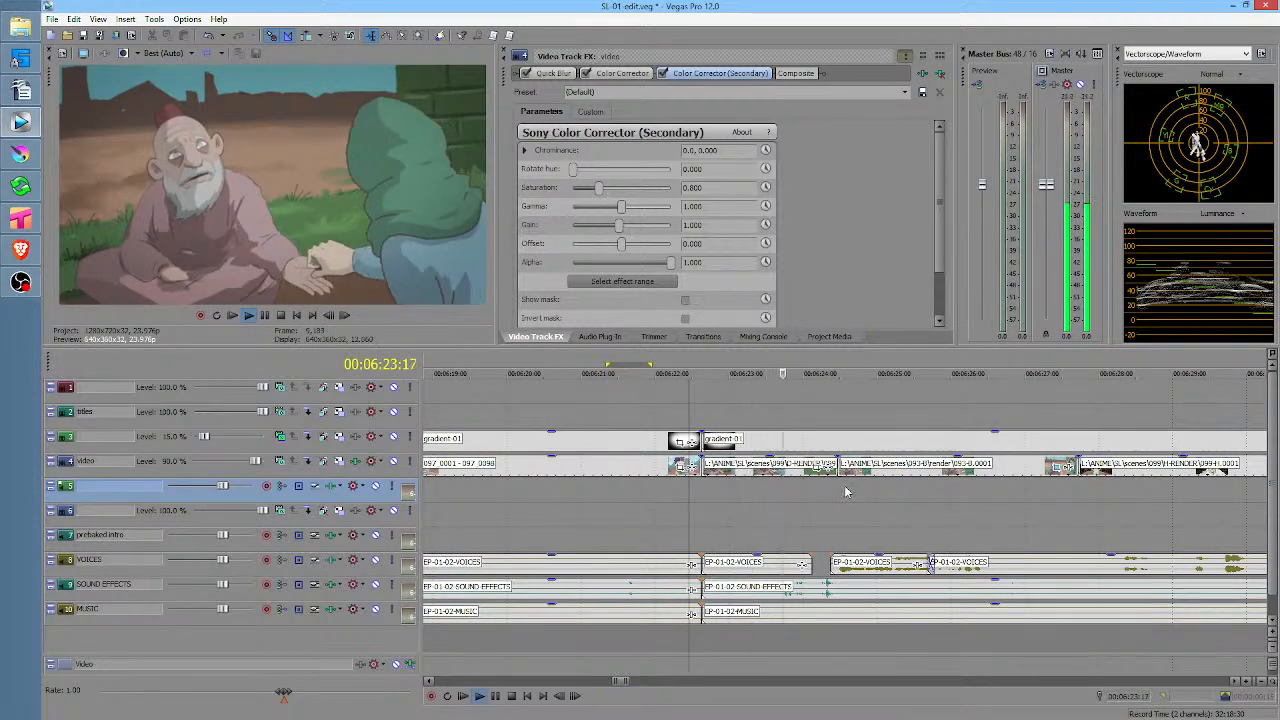
key(space)
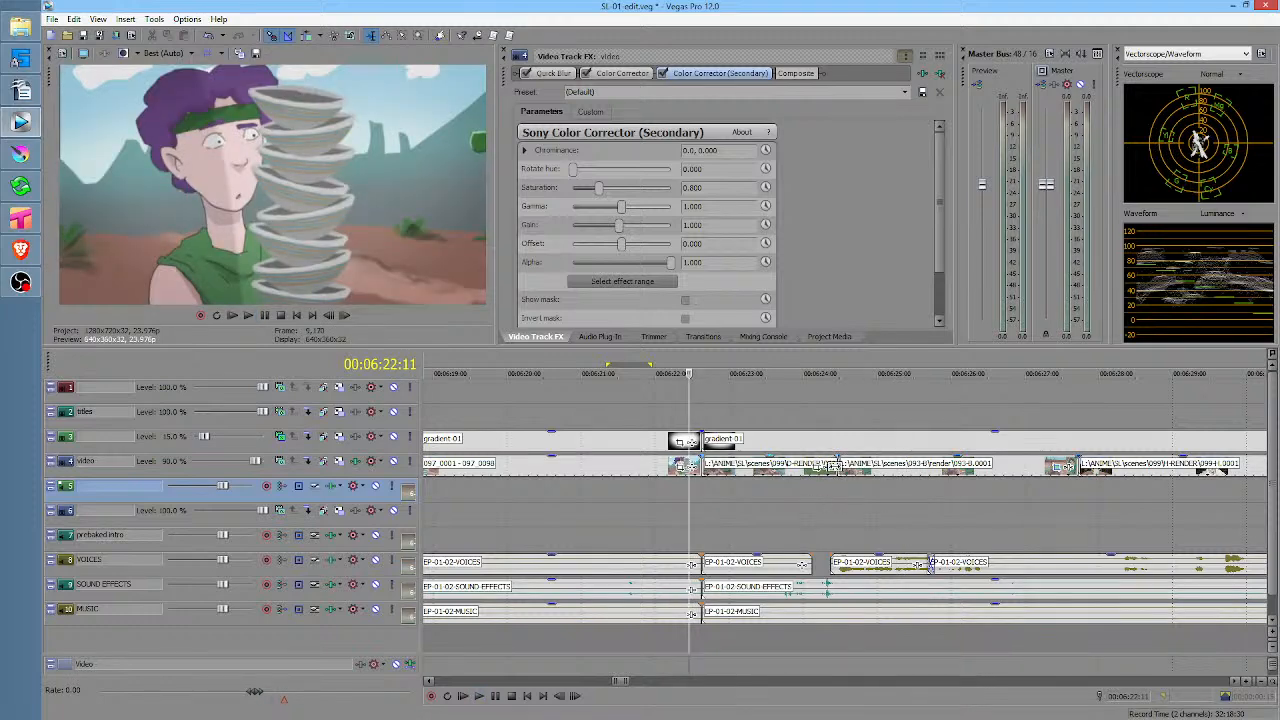
Shift the cut between the hand-and-coin shot and the old man's close-up to about 6:24:15 and play it from 6:22:10
drag(838, 465, 852, 467)
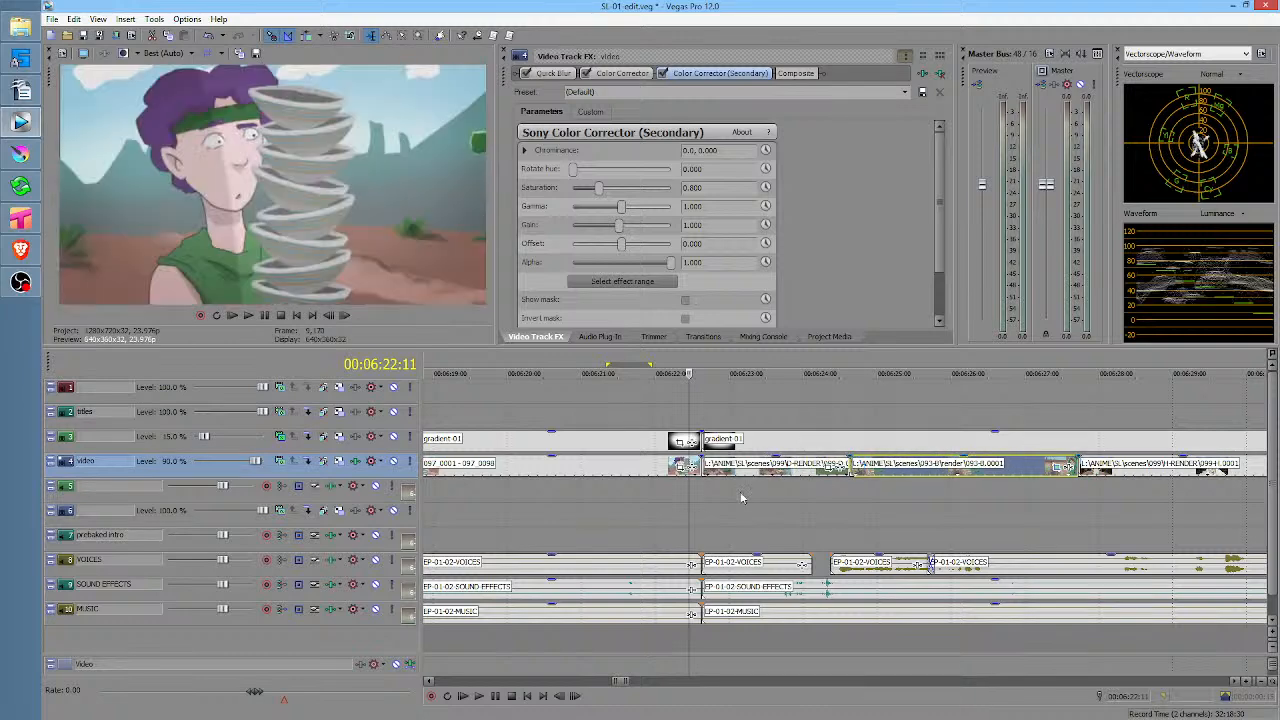
click(687, 493)
key(space)
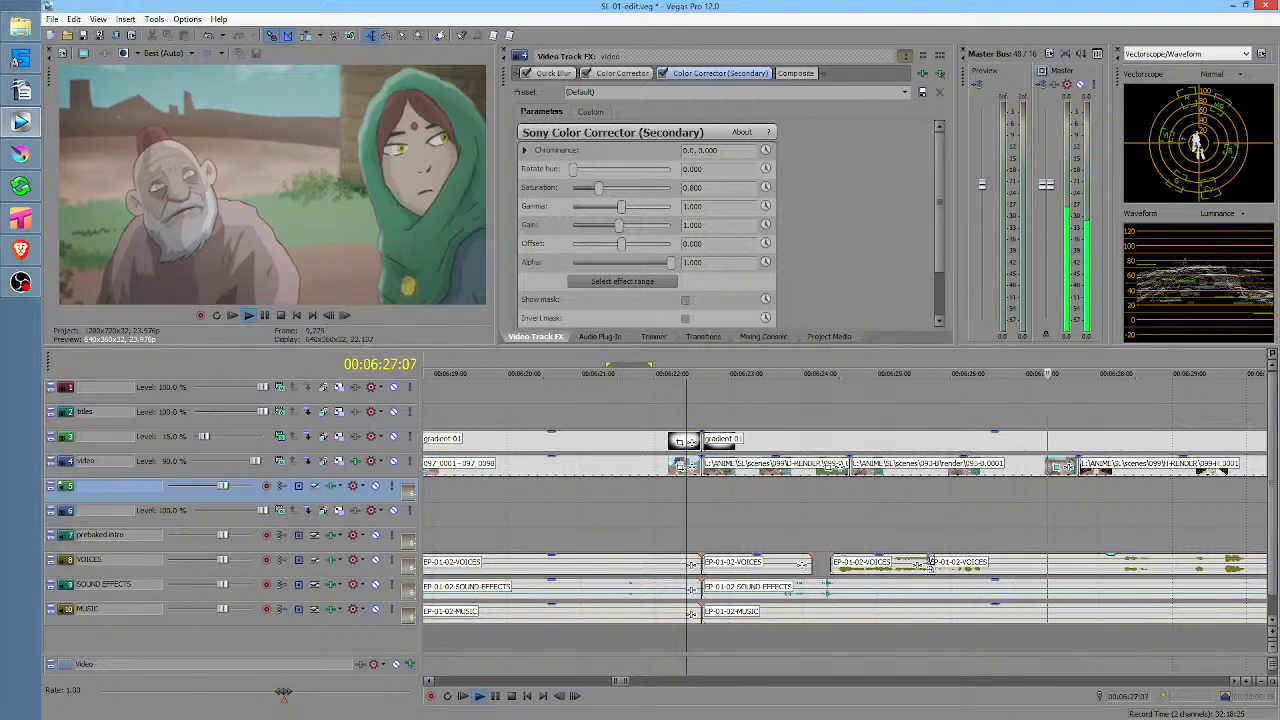
key(space)
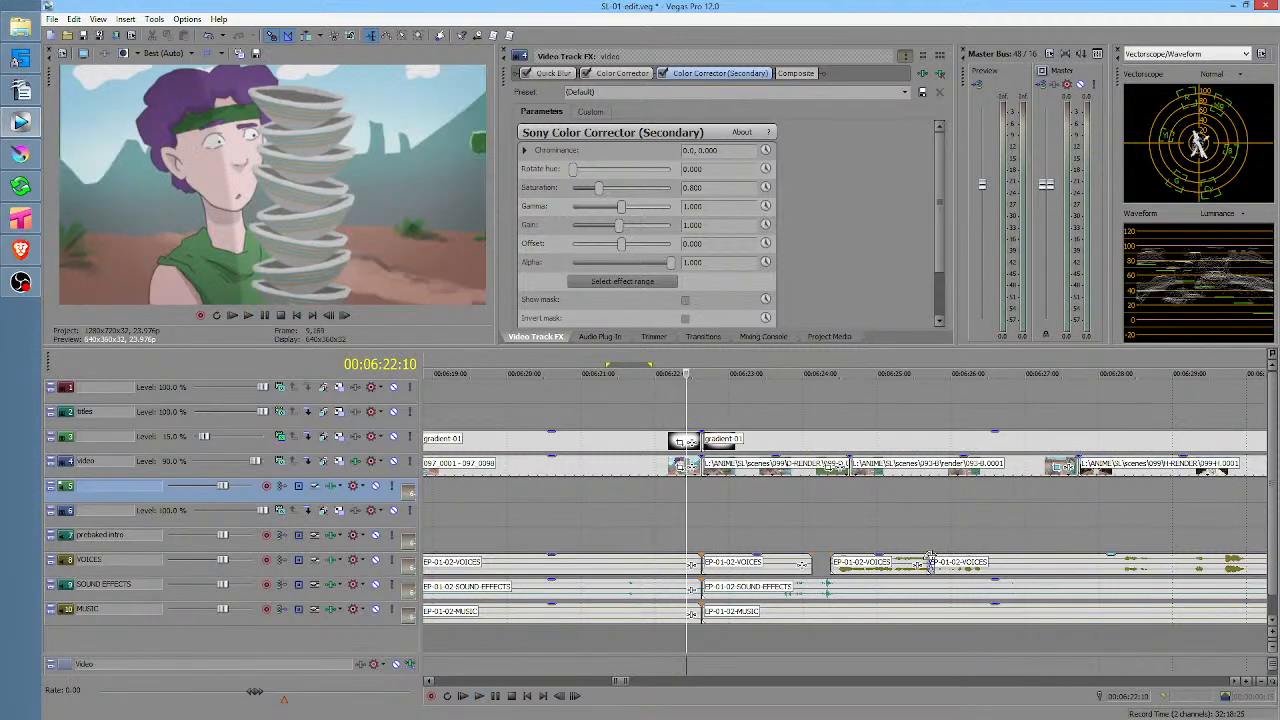
Check the retimed cut into the old man's close-up by playing it from 6:24:00
click(826, 496)
click(850, 492)
click(803, 494)
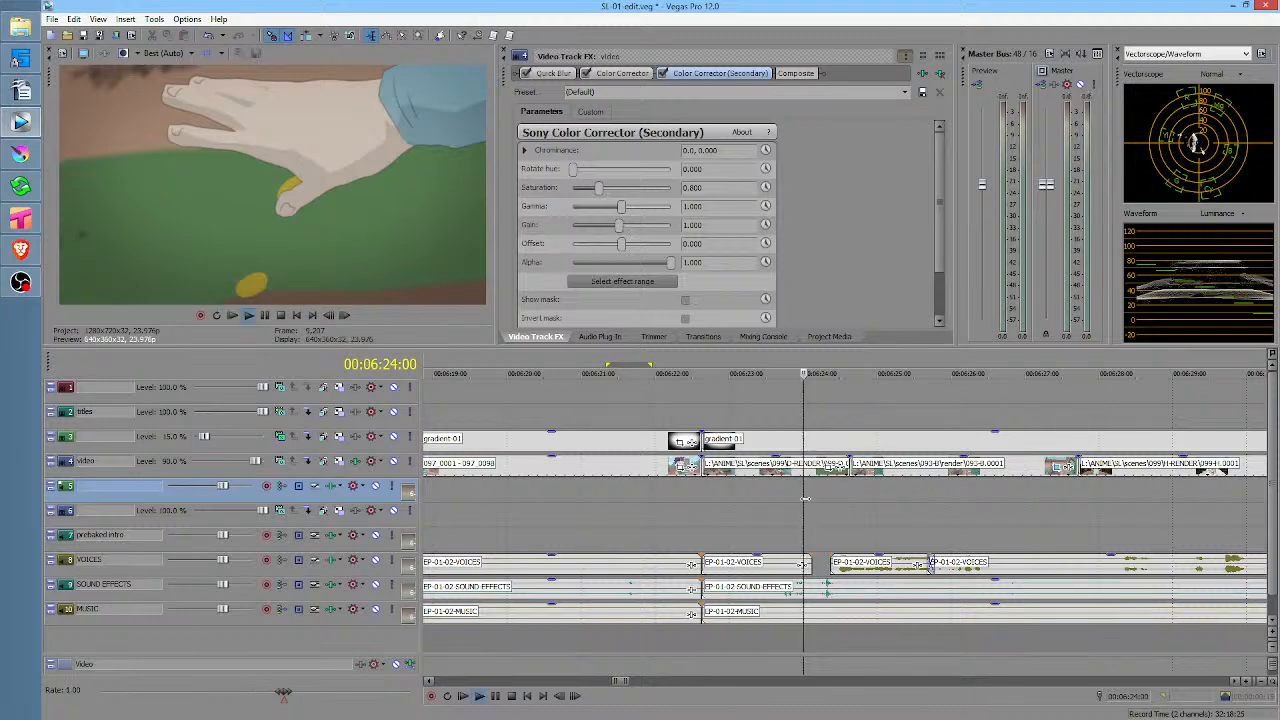
key(space)
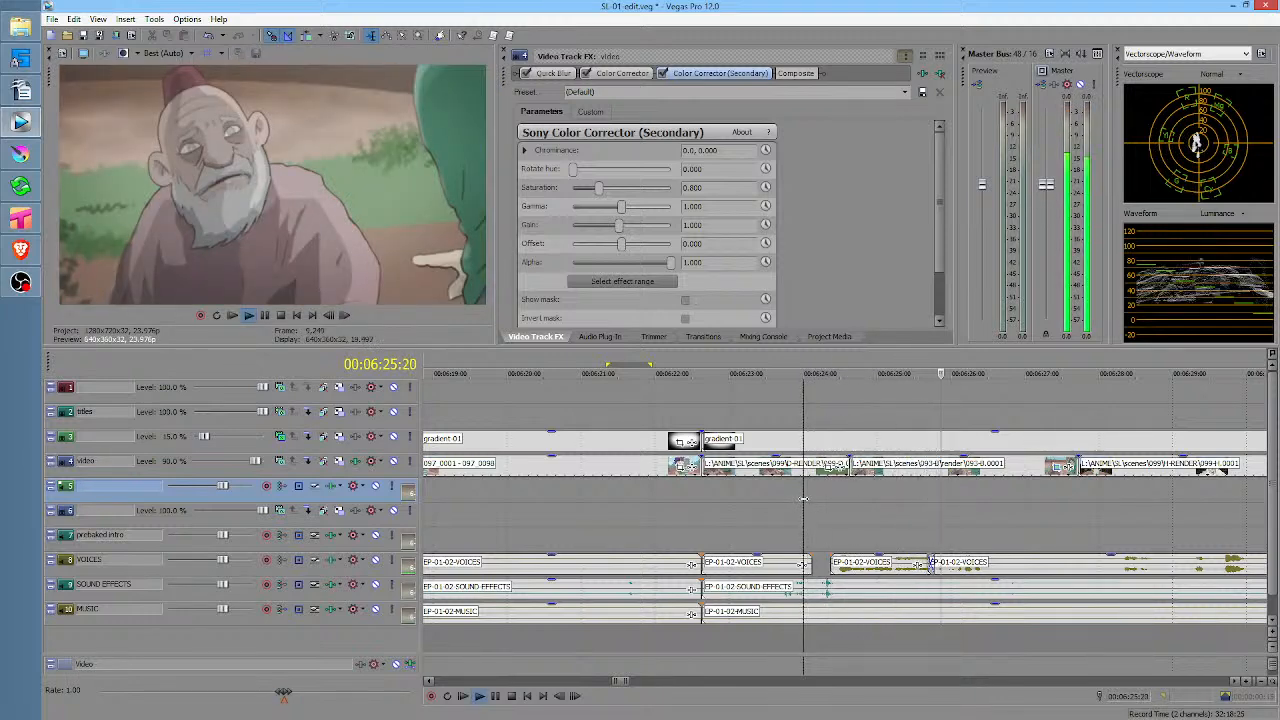
key(space)
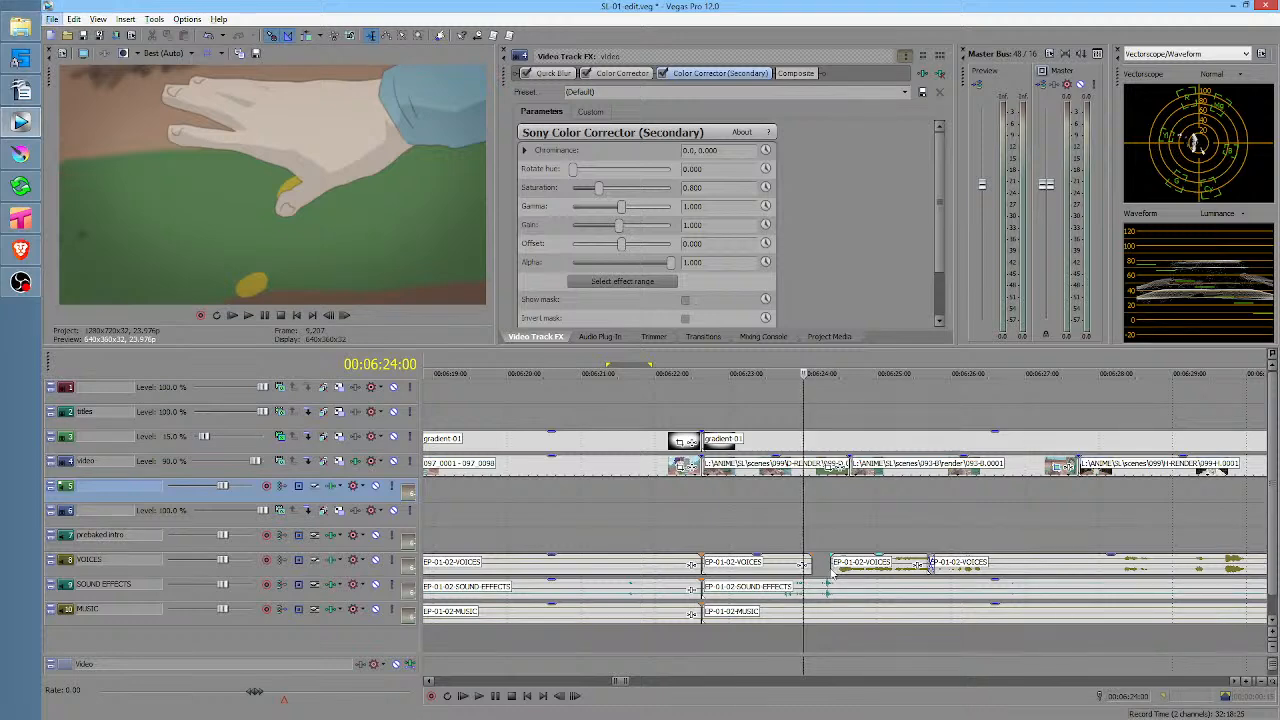
Extend the start of the old man's voice clip, slide it earlier against the preceding voice clip, and play from 6:23:06
click(829, 566)
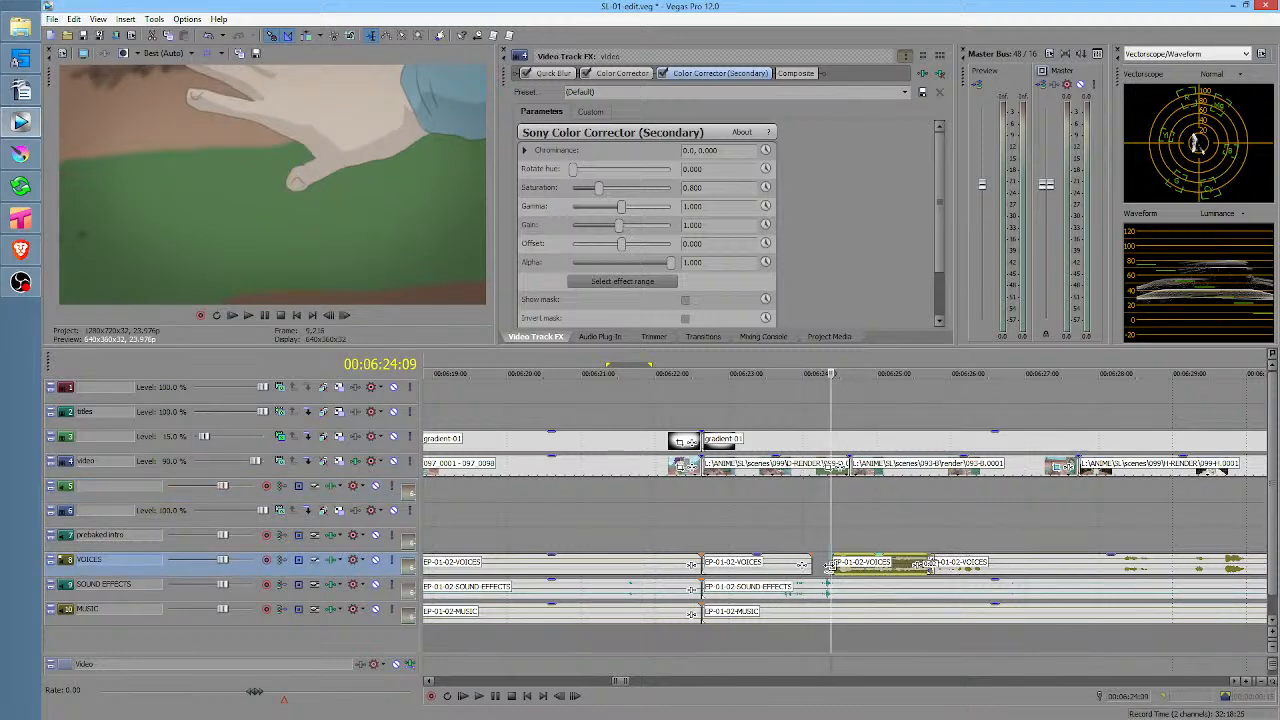
drag(829, 566, 821, 567)
scroll(888, 530, up, 1)
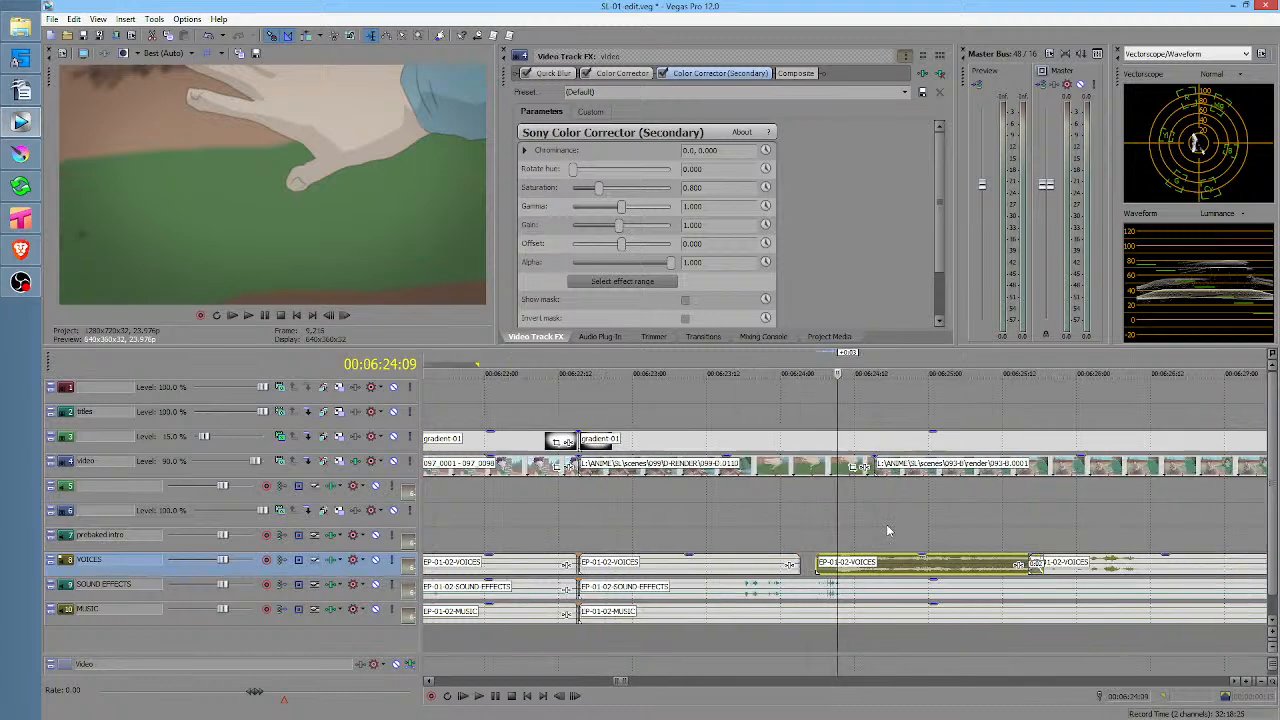
drag(962, 566, 950, 565)
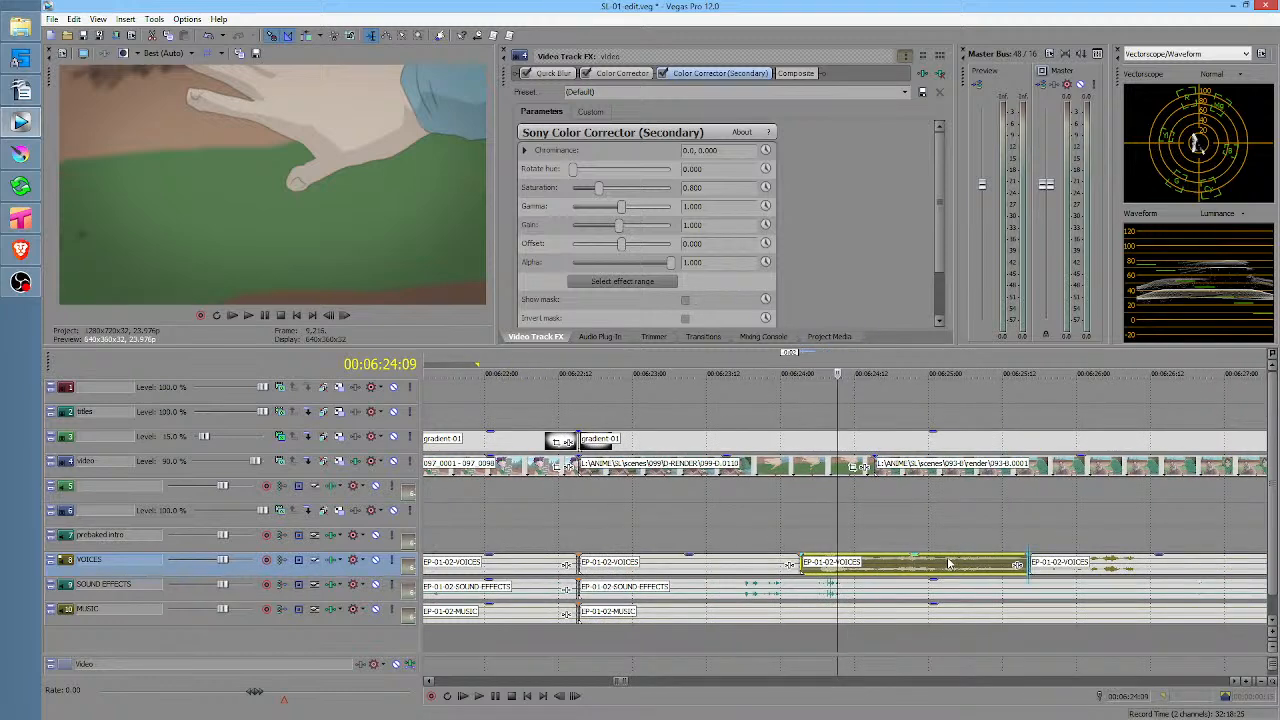
click(670, 512)
key(space)
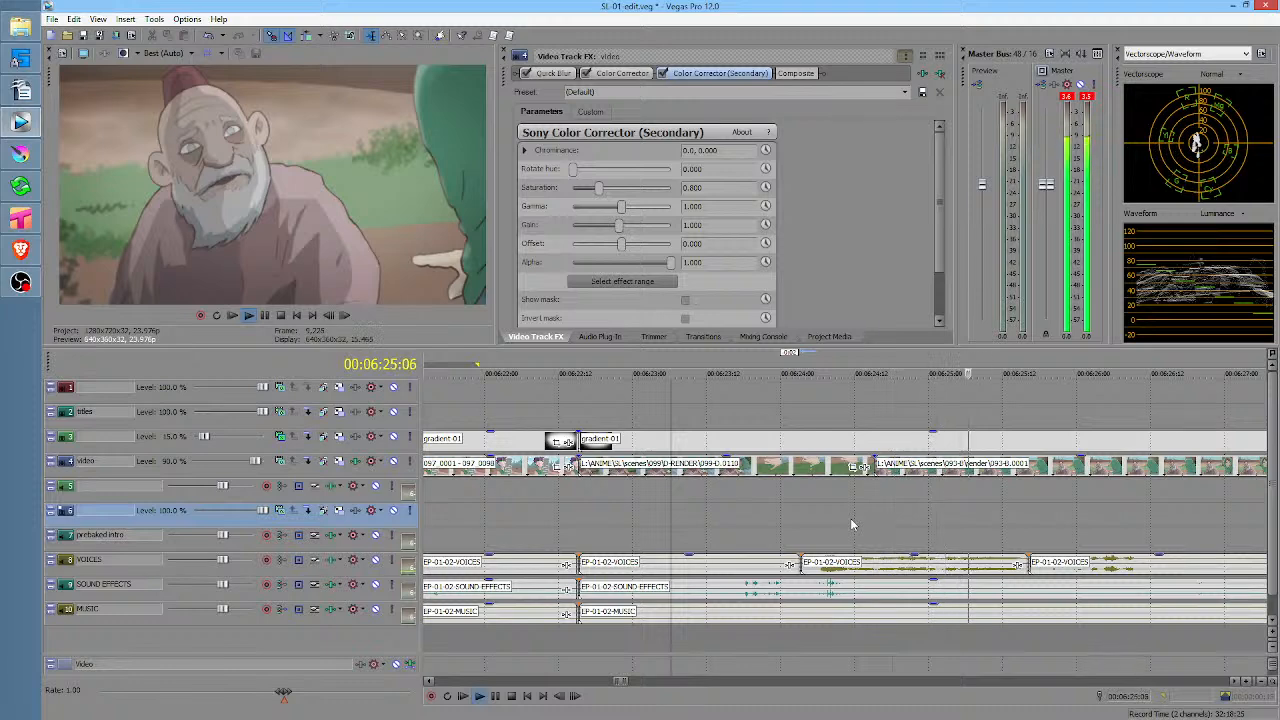
key(space)
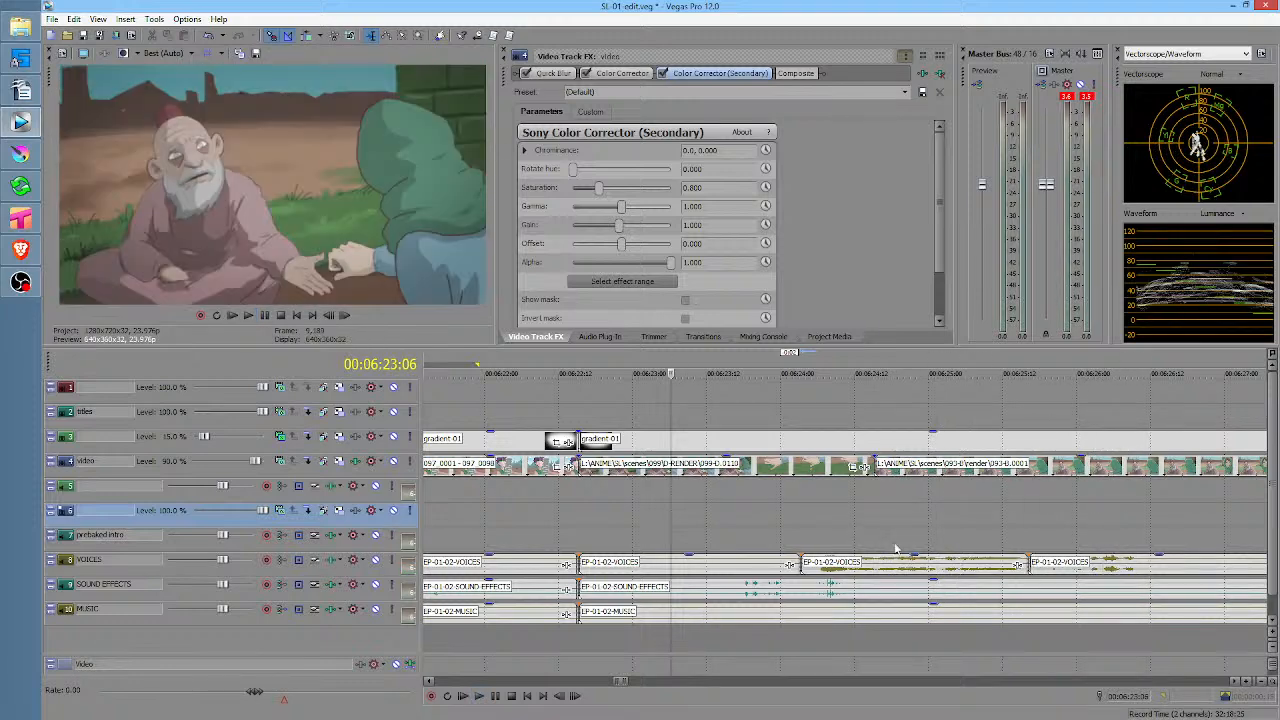
Play the old man's retimed line repeatedly from 6:23:22 on into the bridge shot
click(772, 540)
key(space)
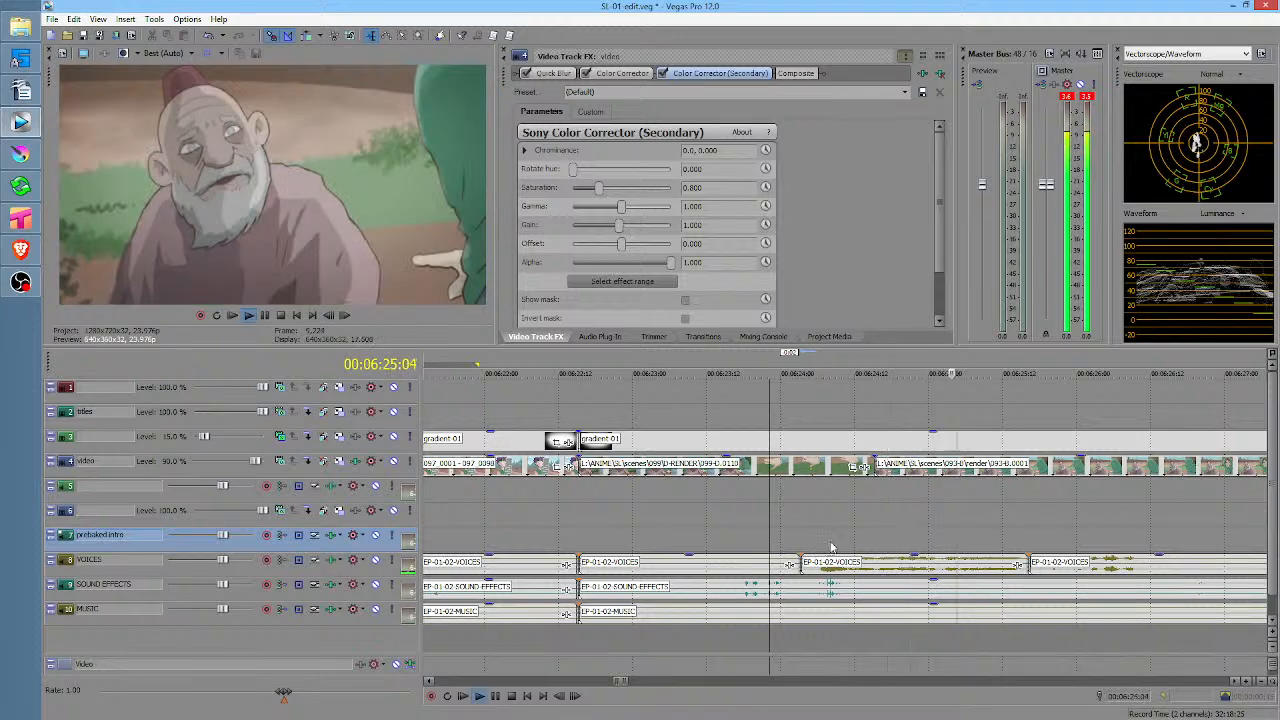
key(space)
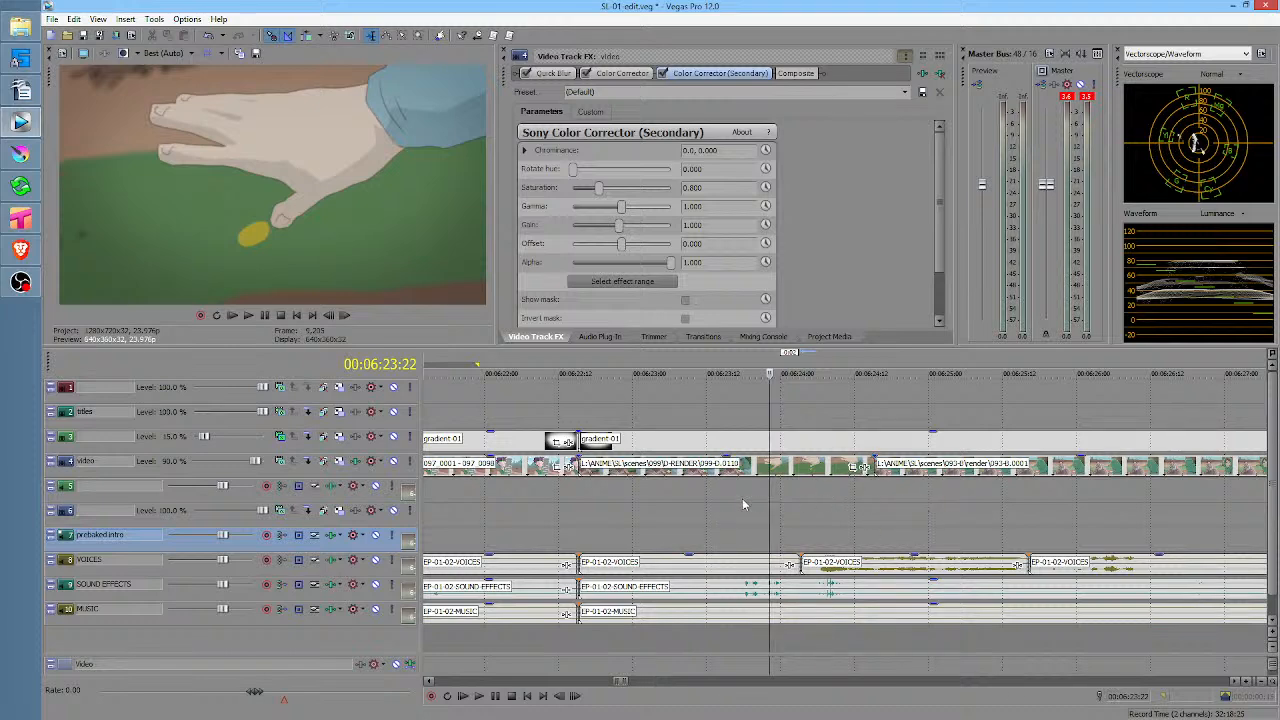
click(776, 500)
key(space)
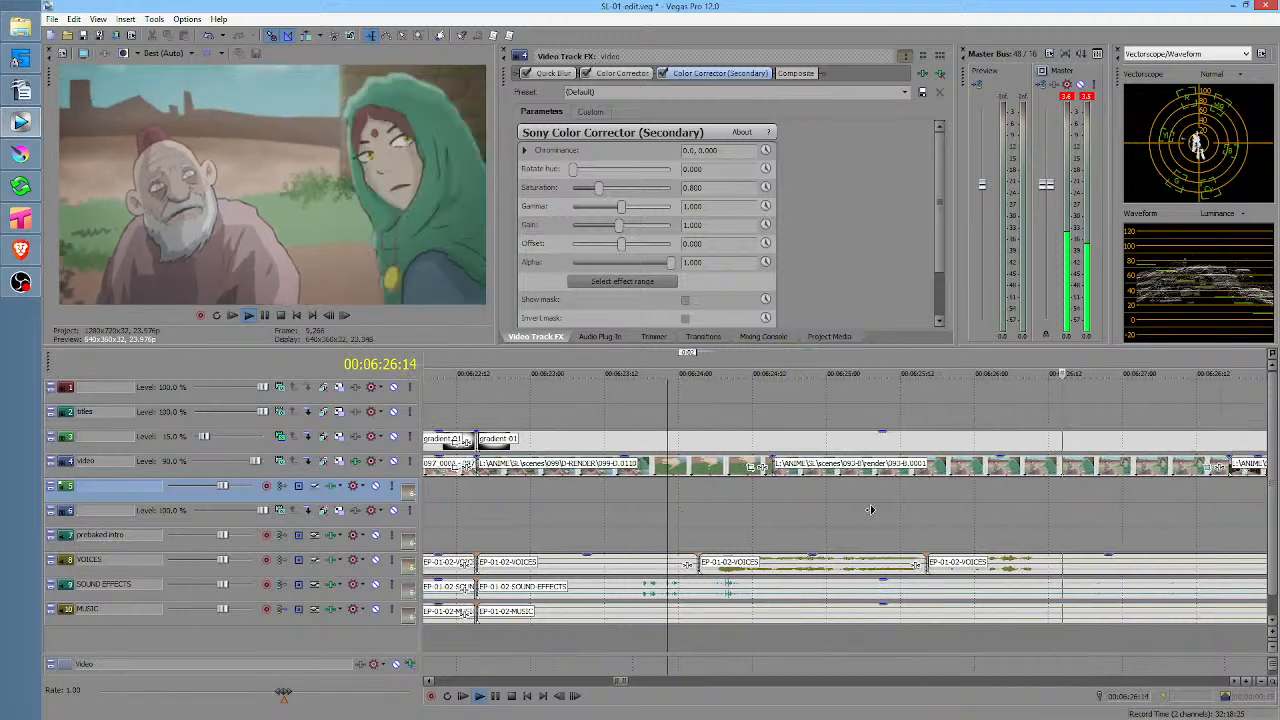
scroll(761, 514, down, 5)
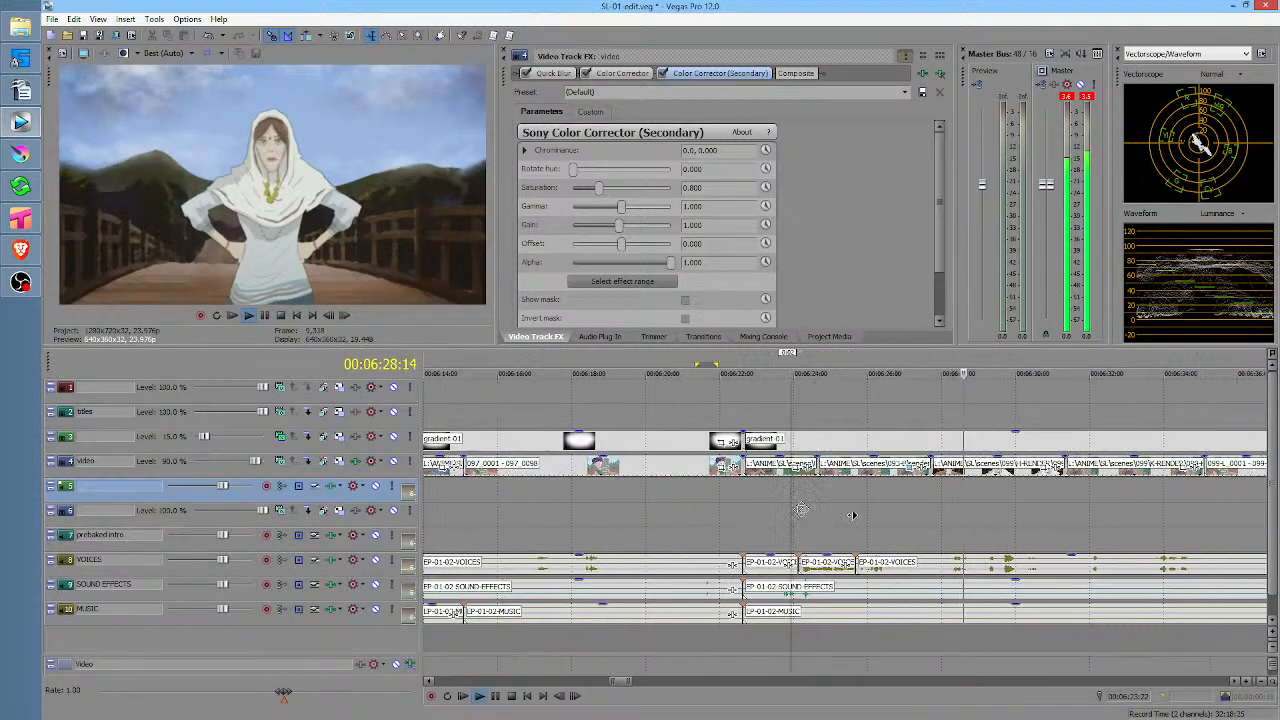
Review the transition from the old man's shot to the woman on the bridge, playing from 6:26:09 and 6:25:16
click(755, 520)
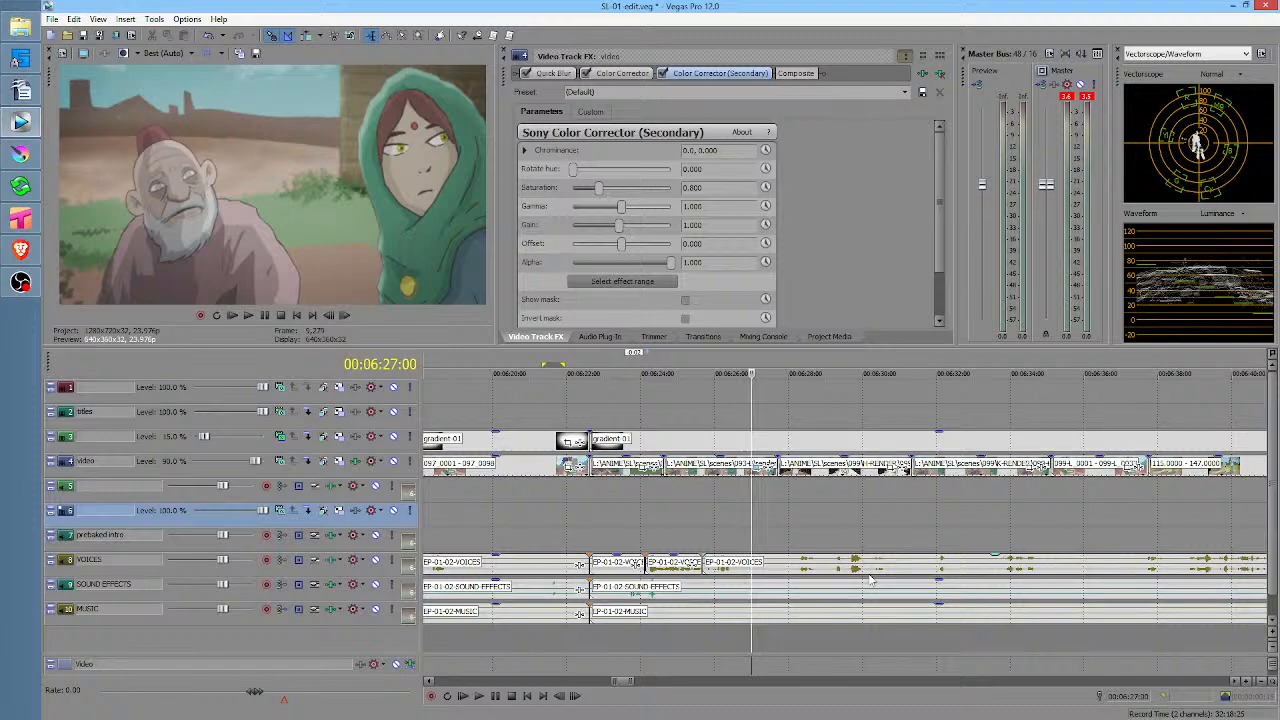
click(730, 514)
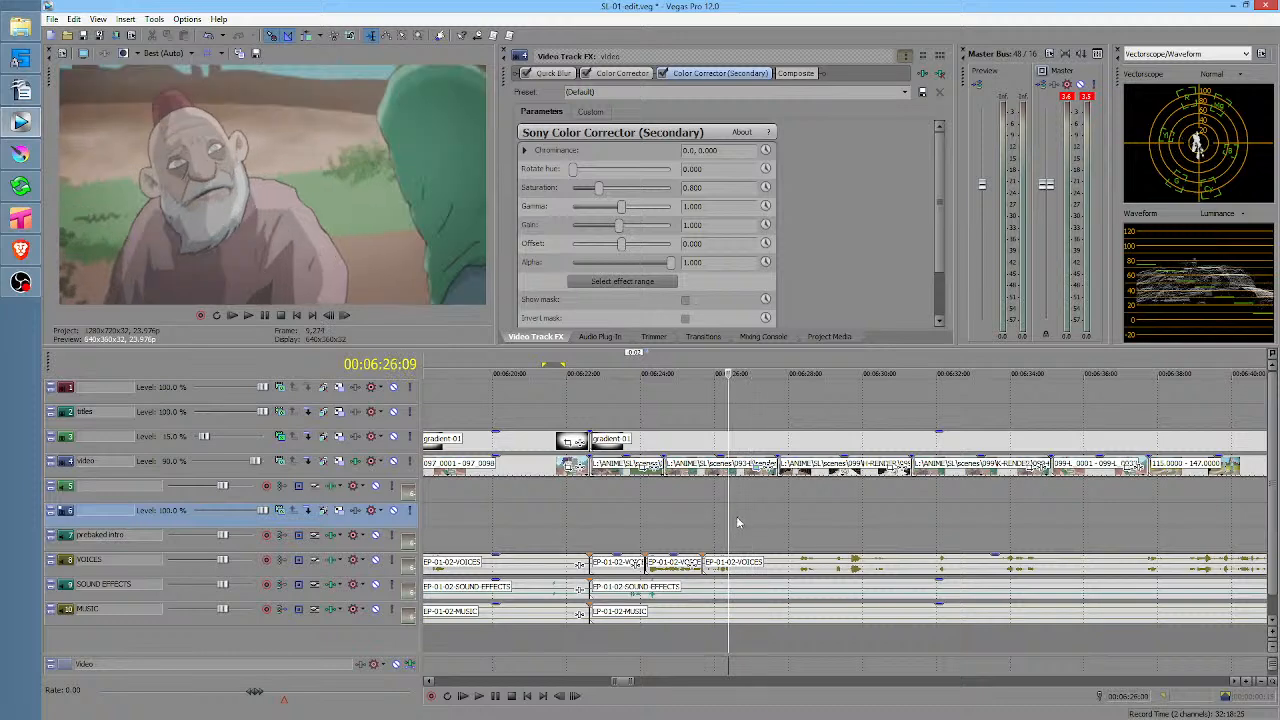
key(space)
key(space)
click(702, 513)
key(space)
scroll(785, 502, right, 2)
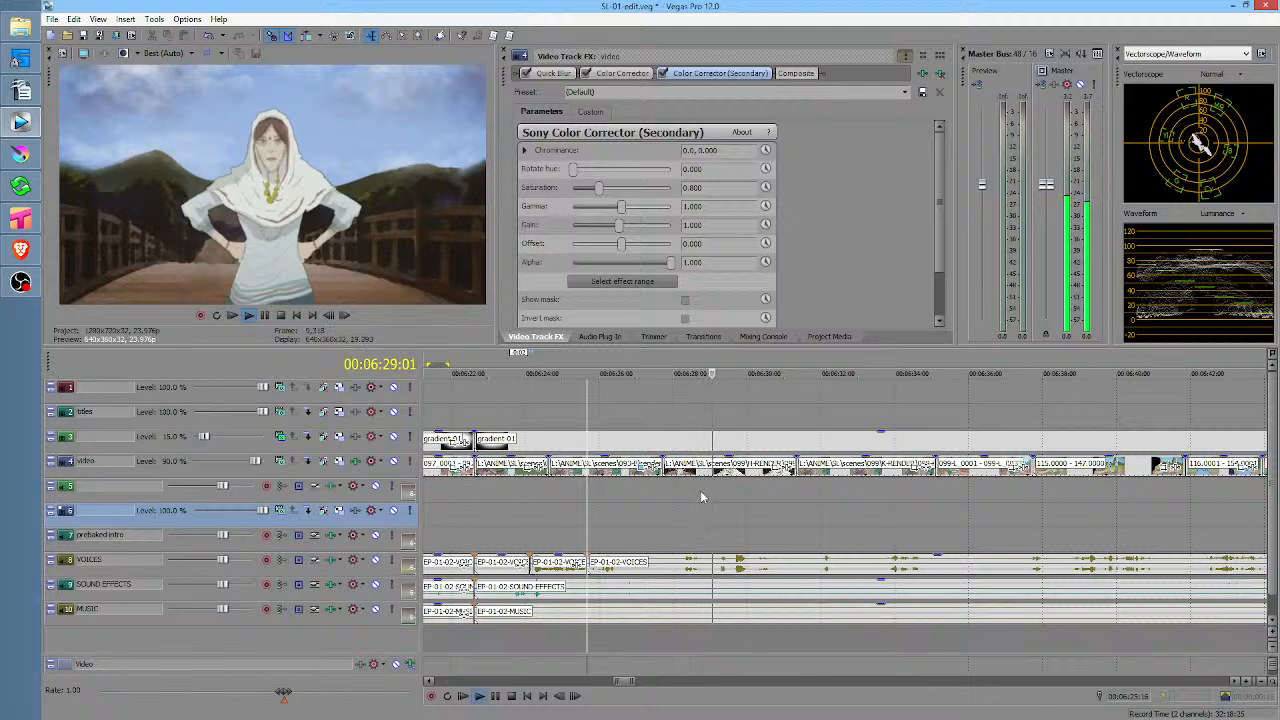
key(space)
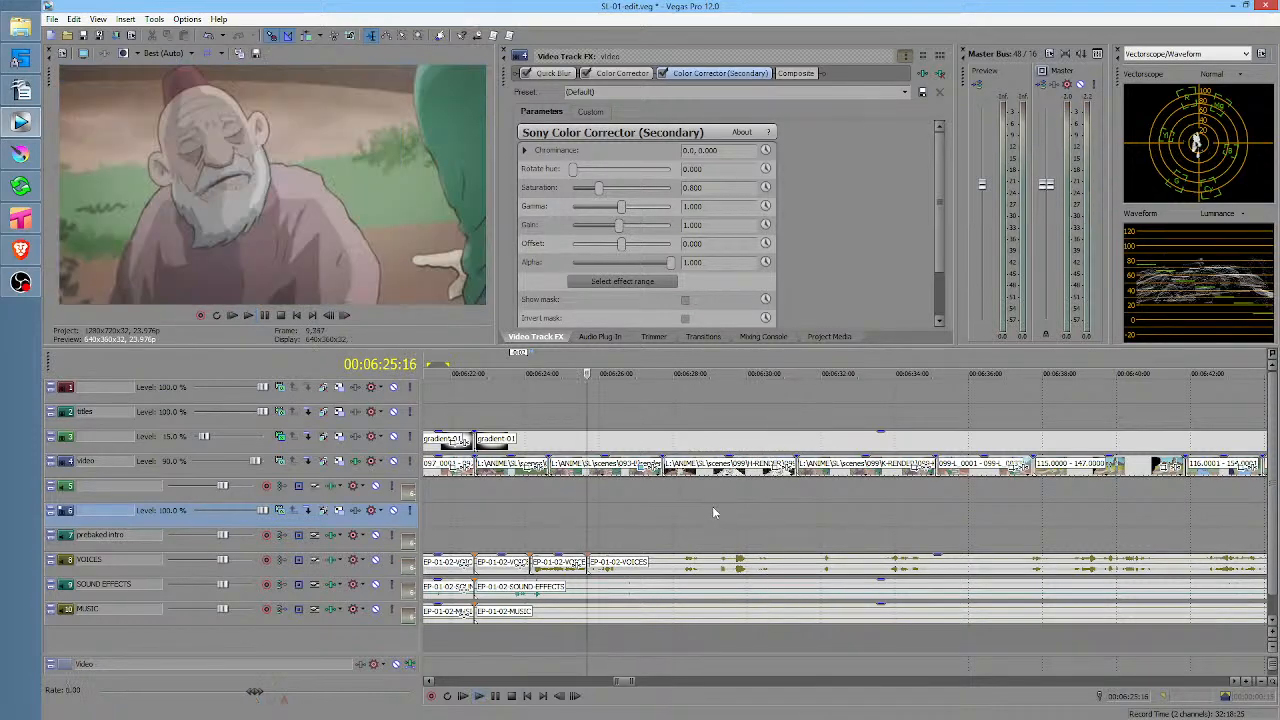
Mark the end portion of the old man and hooded woman's shot and play the following cut from 6:26:08
scroll(712, 506, right, 1)
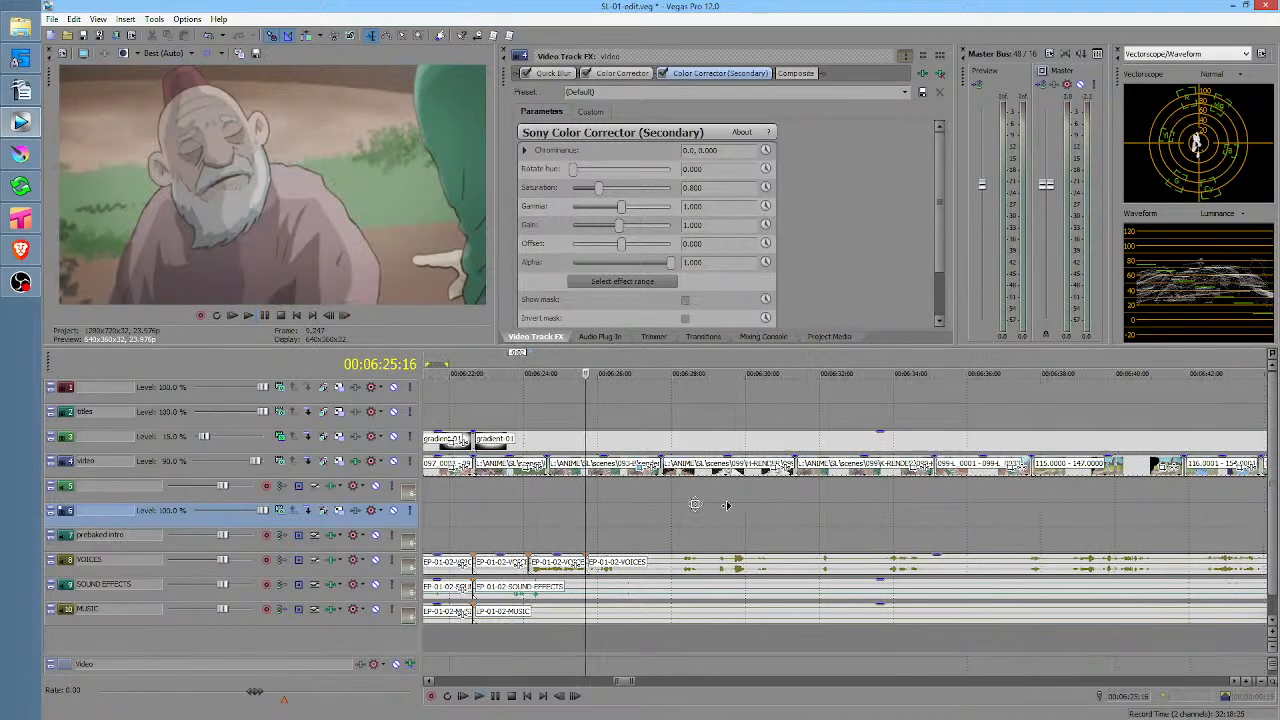
click(560, 498)
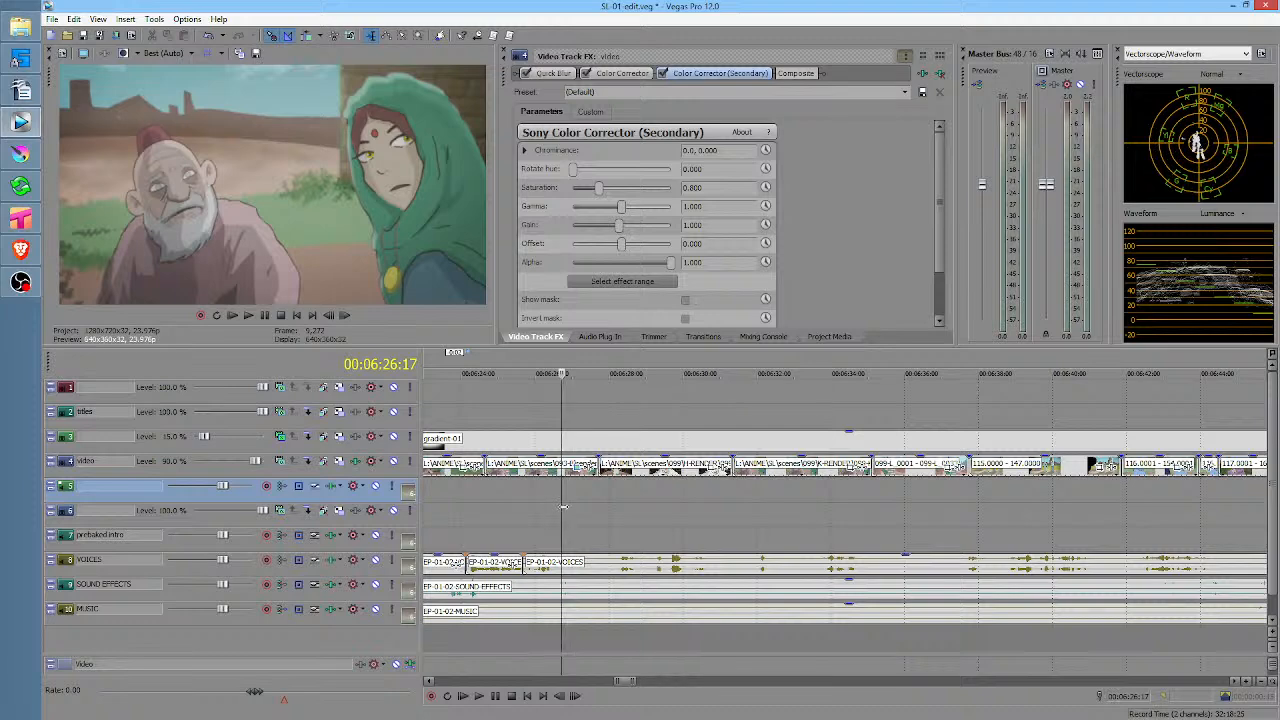
drag(568, 506, 597, 508)
click(548, 511)
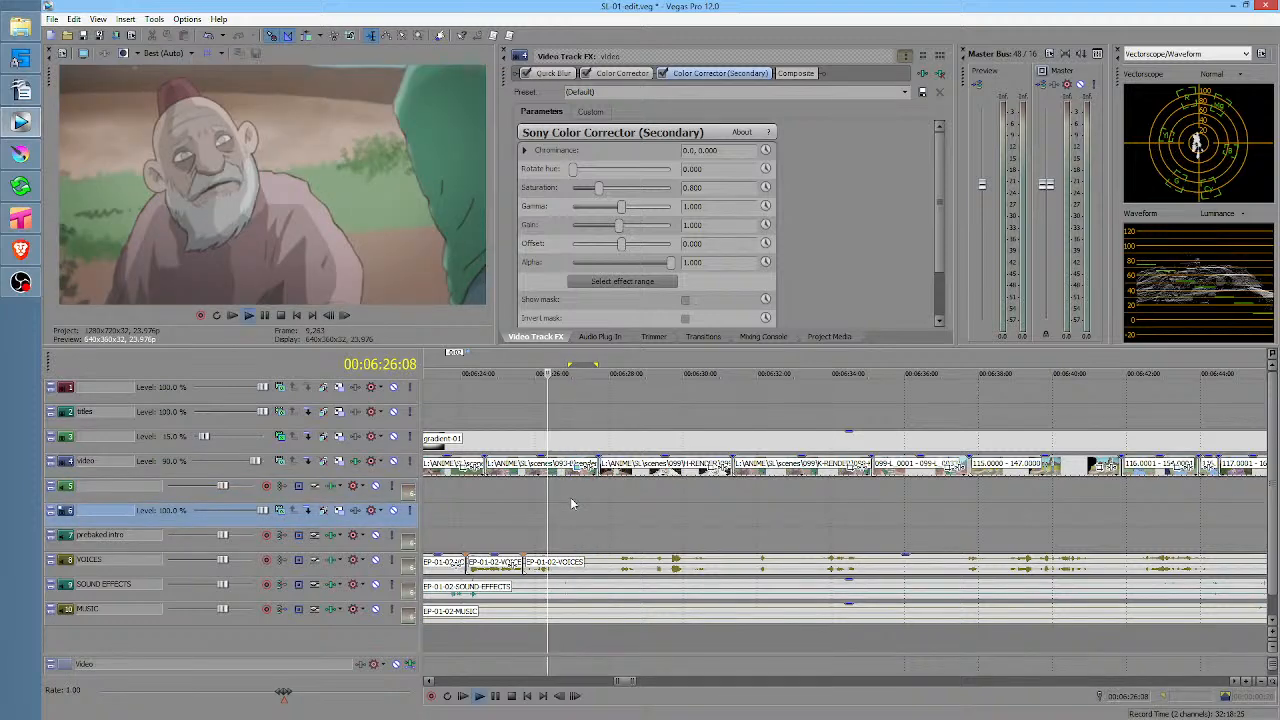
key(space)
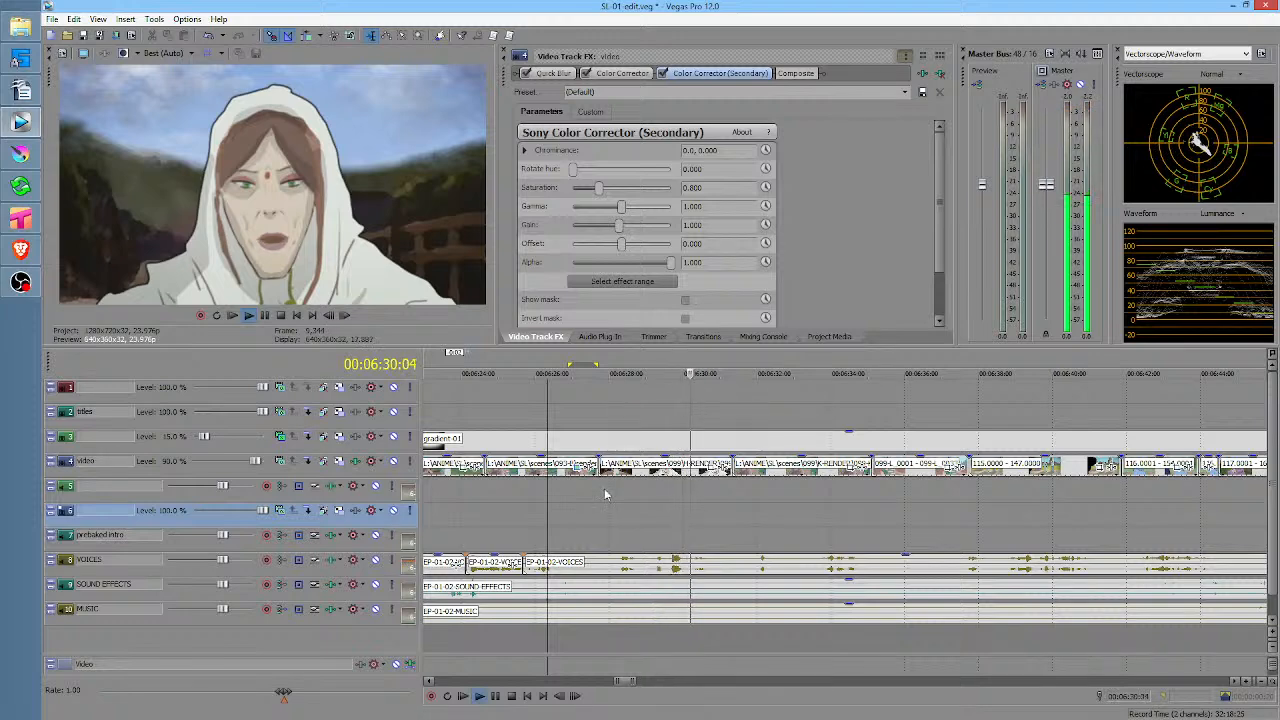
Remove the stretch from 6:27:17 to 6:29:04 at the start of the bridge shot and play from 6:26:06
key(space)
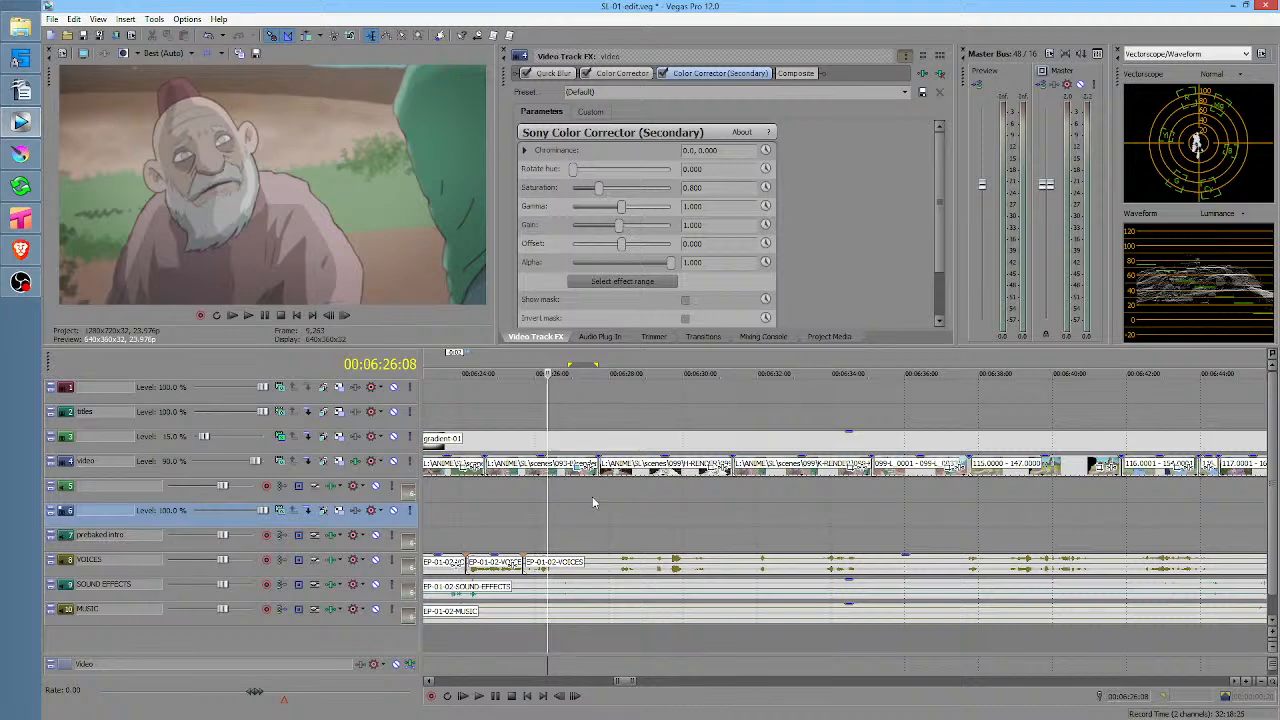
drag(600, 495, 652, 496)
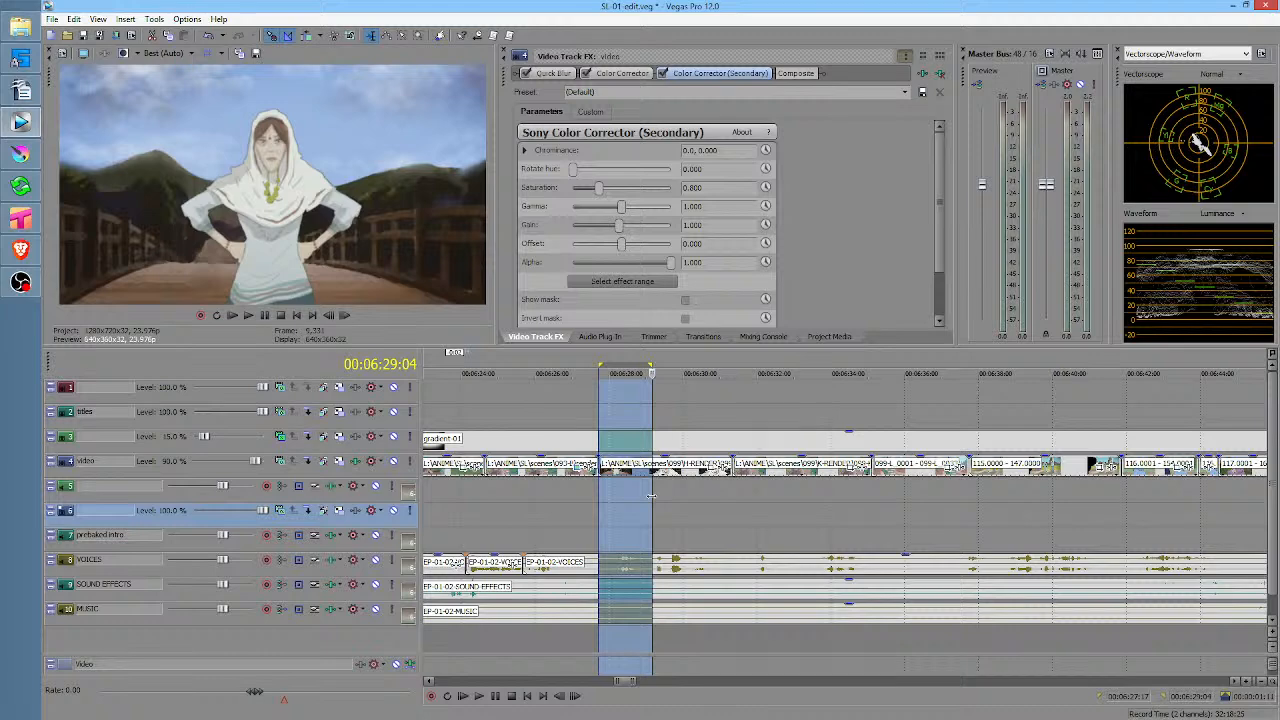
key(Delete)
click(549, 504)
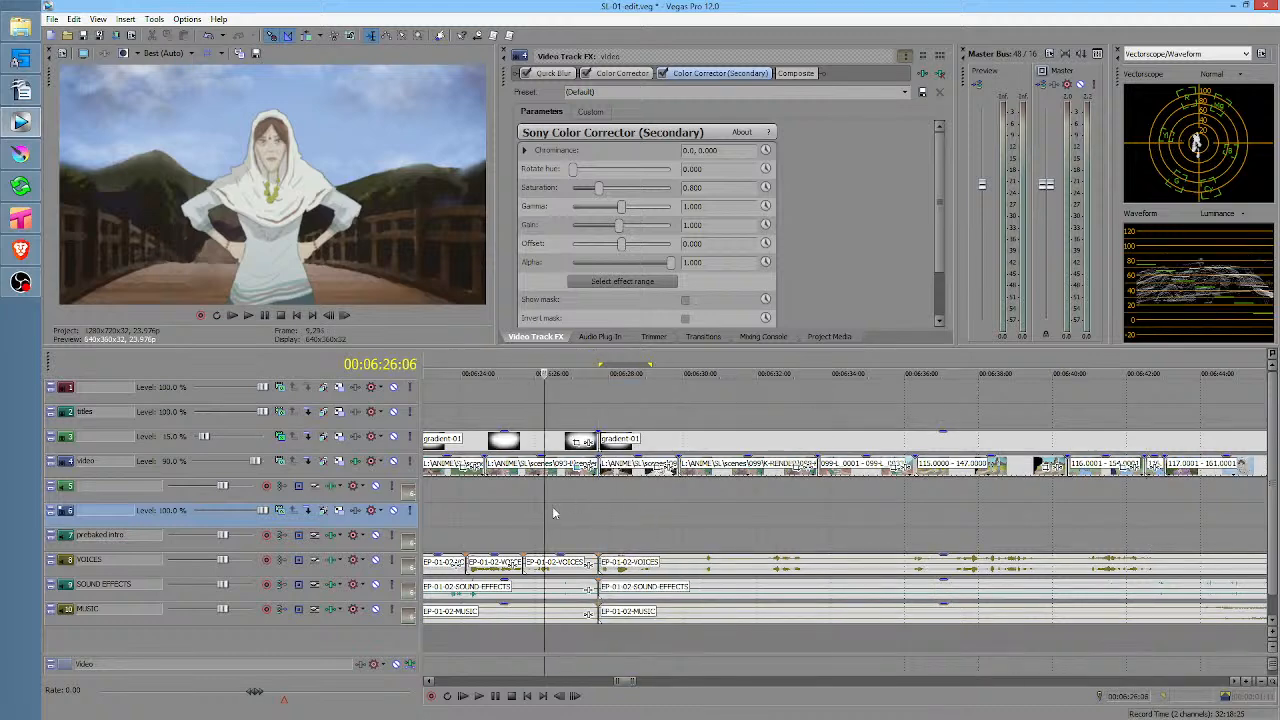
key(space)
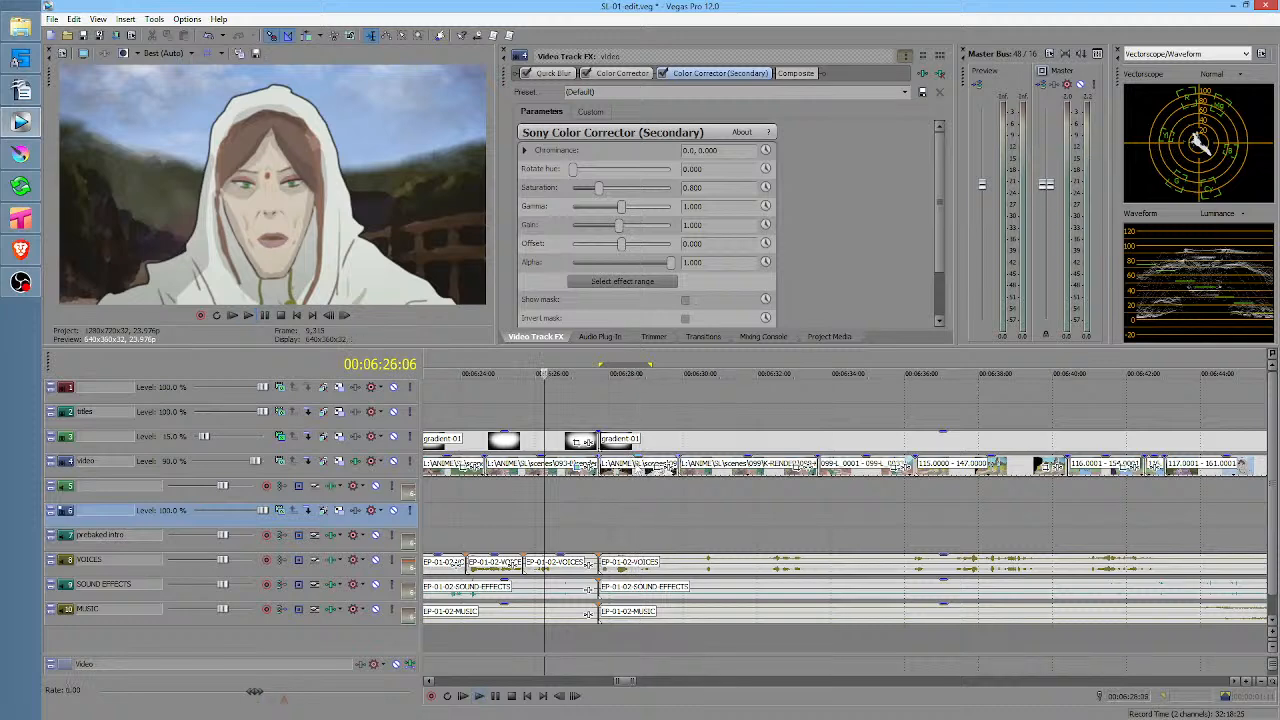
key(space)
Shift the video cut between the old man's shot and the woman on the bridge later to about 6:28:08 and play from 6:25:16
click(600, 464)
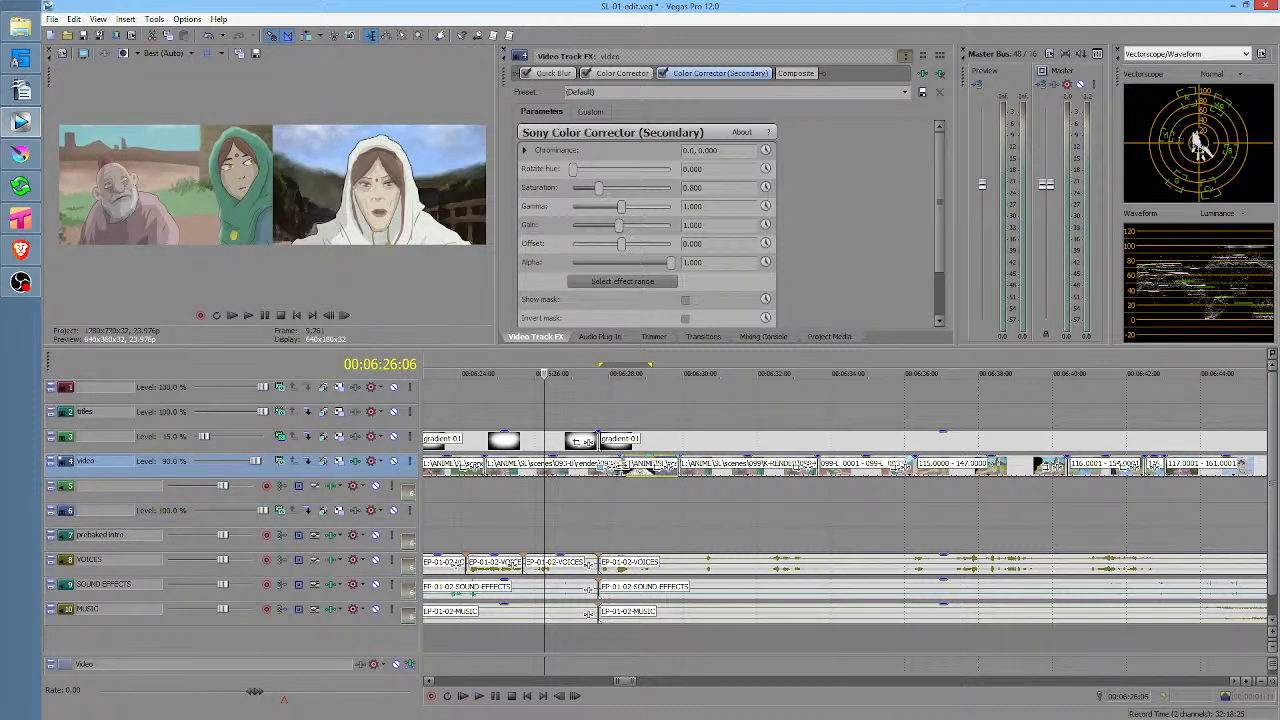
click(522, 507)
key(space)
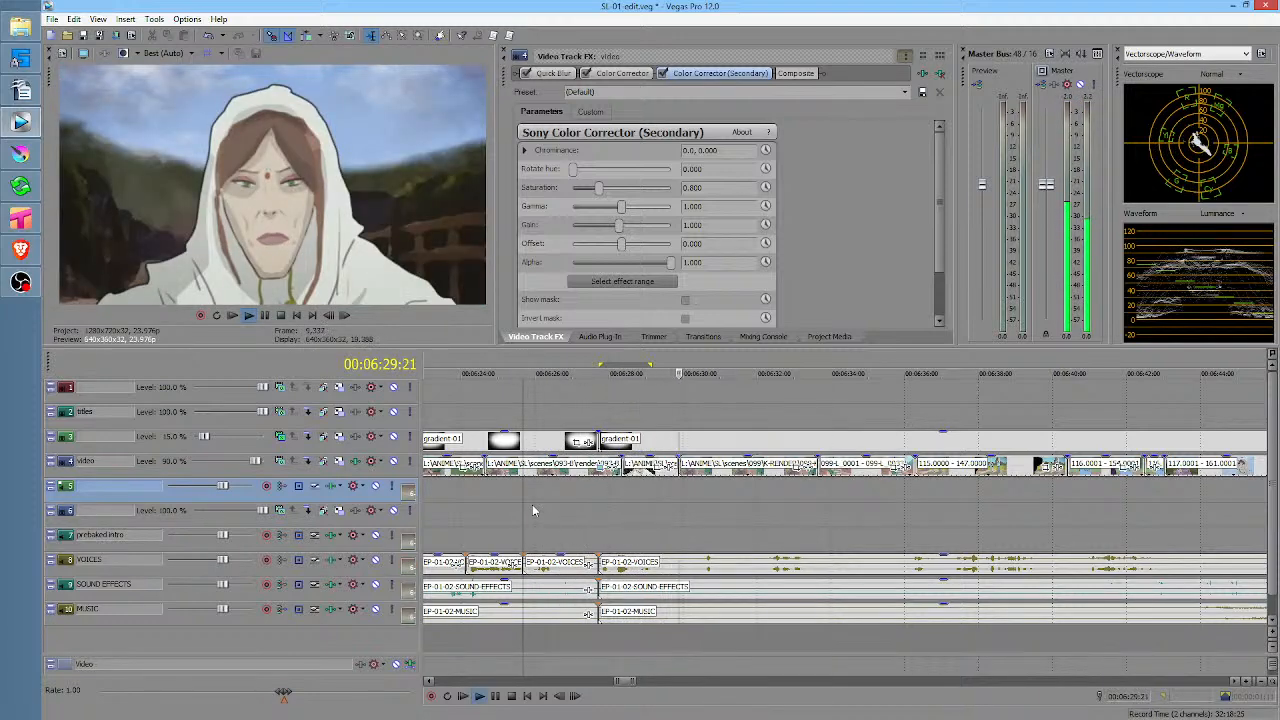
key(space)
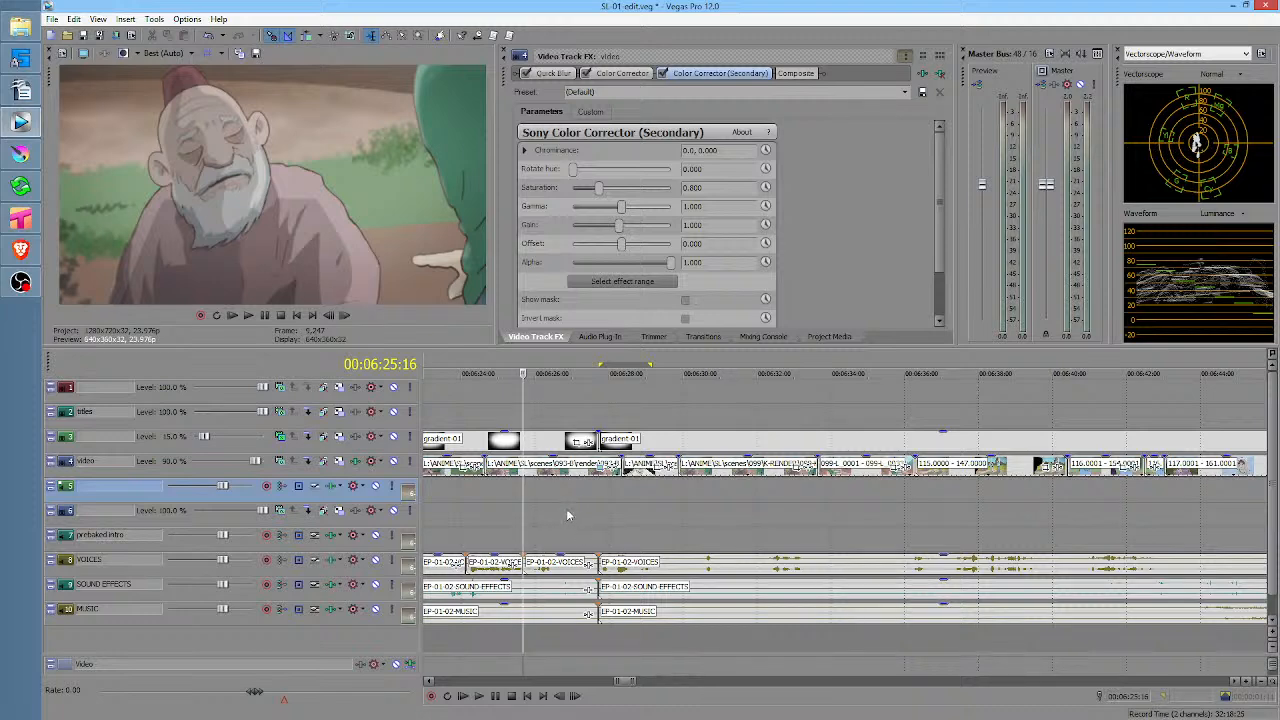
Review the old man's line leading into the shortened bridge shot, playing from 6:24:22 and 6:25:04
click(582, 504)
scroll(568, 518, down, 3)
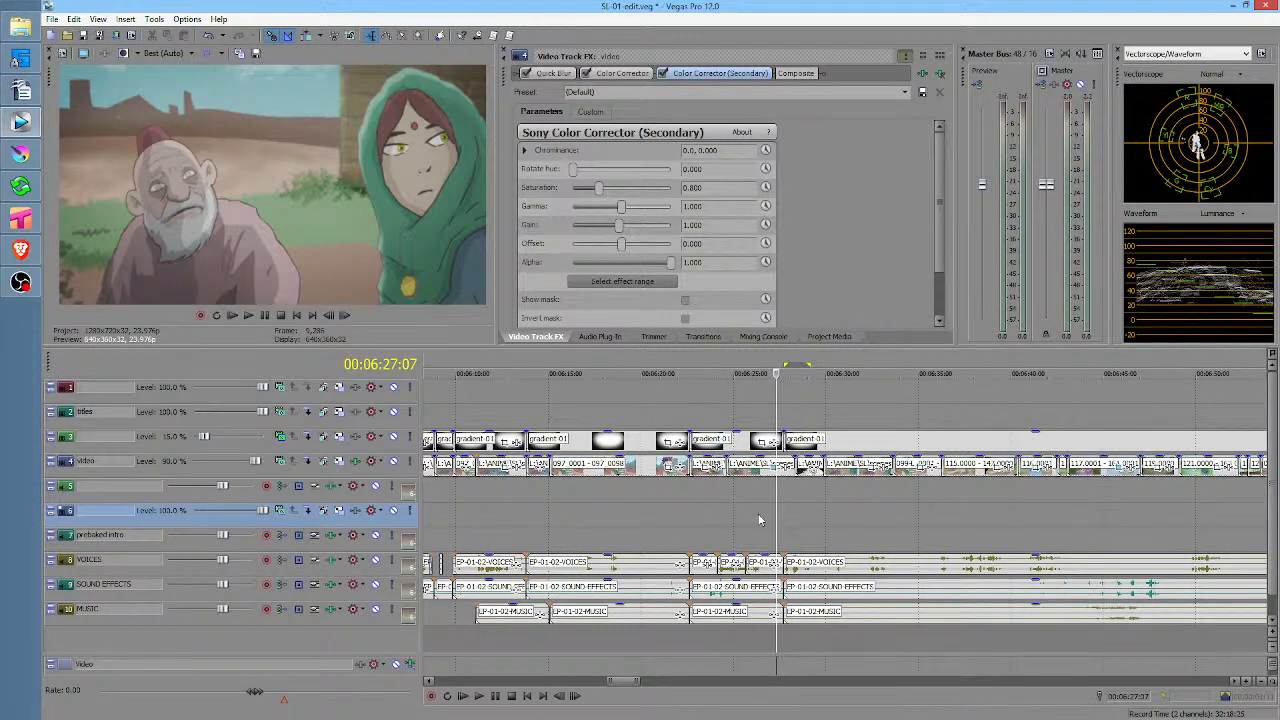
click(756, 519)
click(733, 519)
key(space)
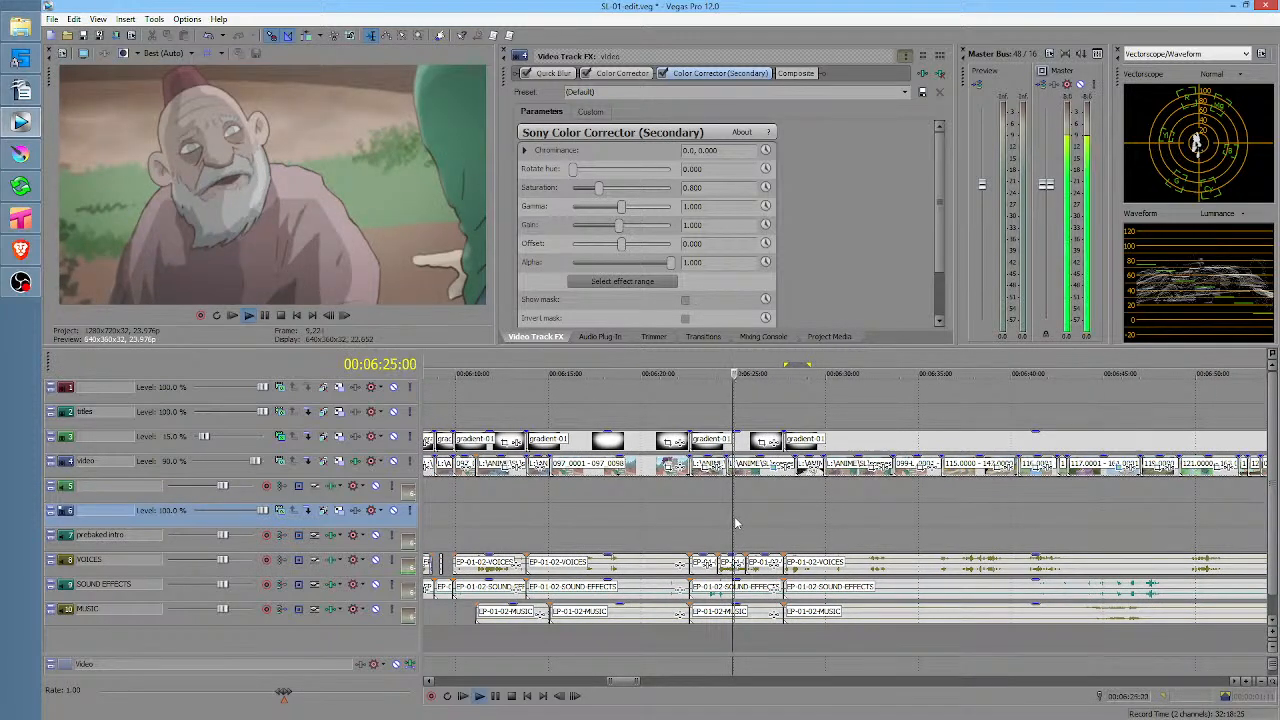
key(space)
scroll(748, 517, right, 2)
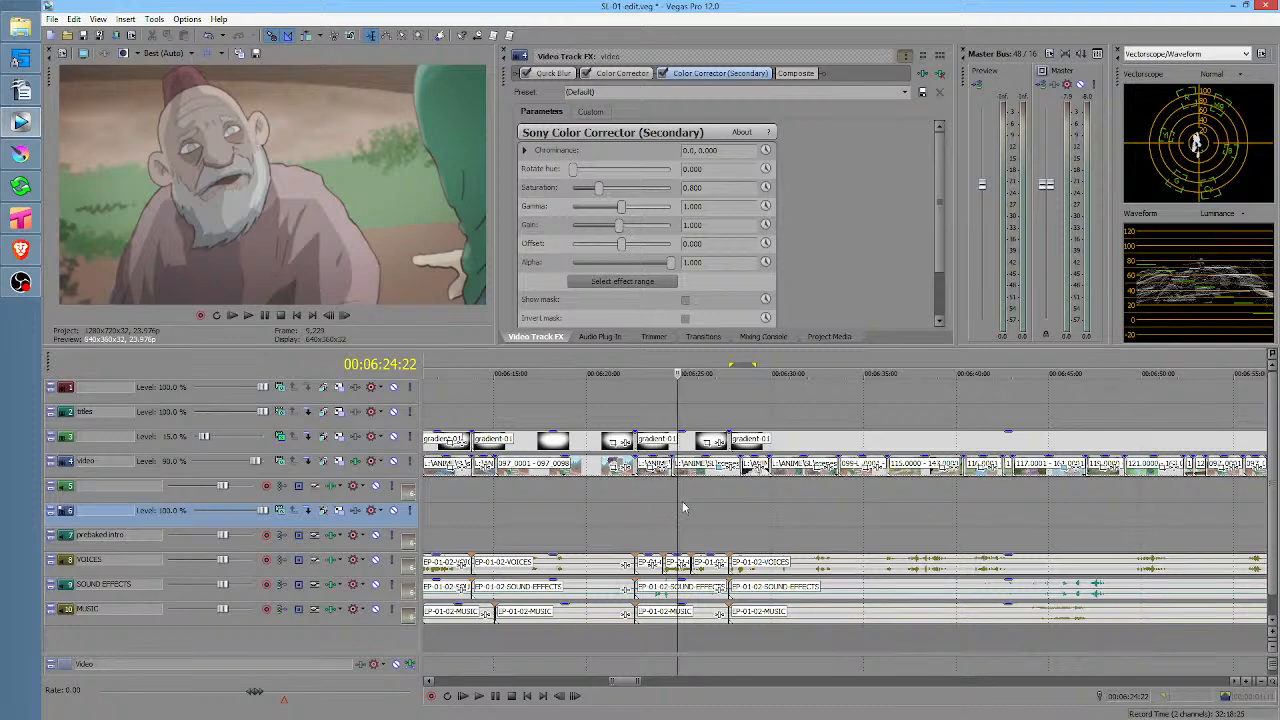
click(682, 501)
key(space)
key(space)
key(space)
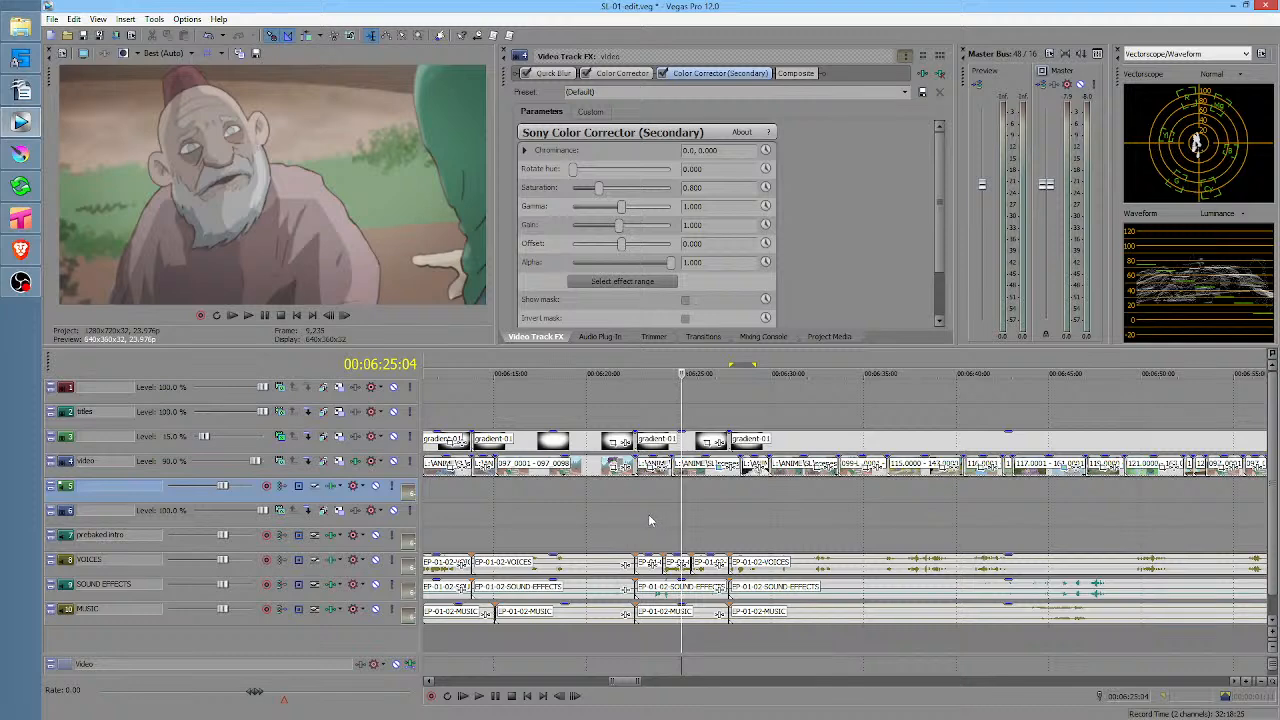
Examine the sequence around the purple-haired boy's shot, marking the stretch from about 6:13 to 6:20
click(616, 517)
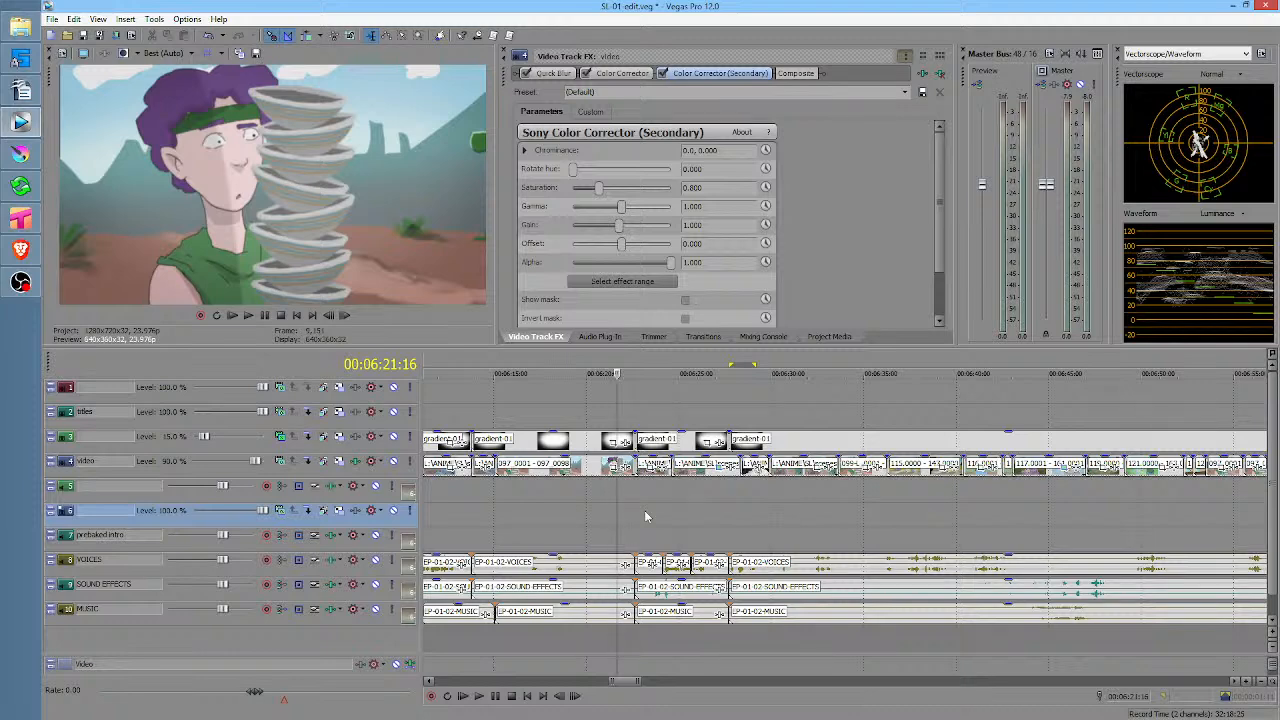
drag(598, 497, 782, 497)
drag(456, 497, 595, 502)
click(597, 501)
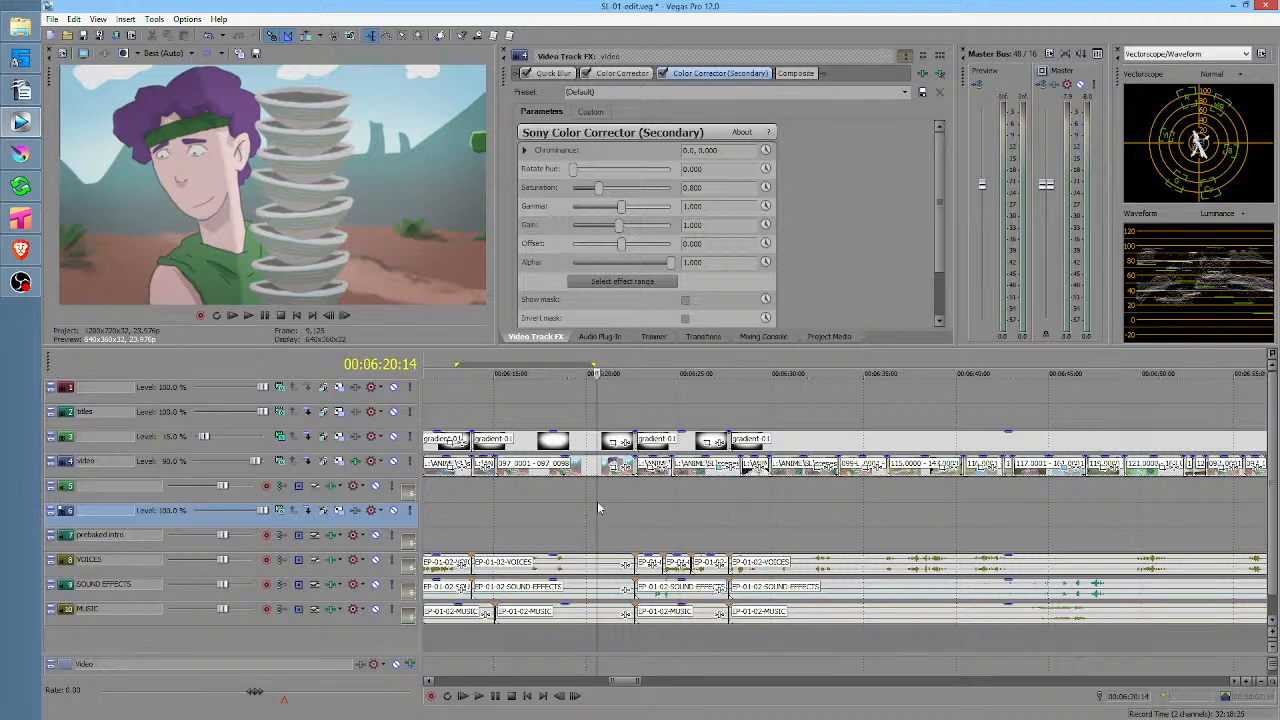
click(481, 500)
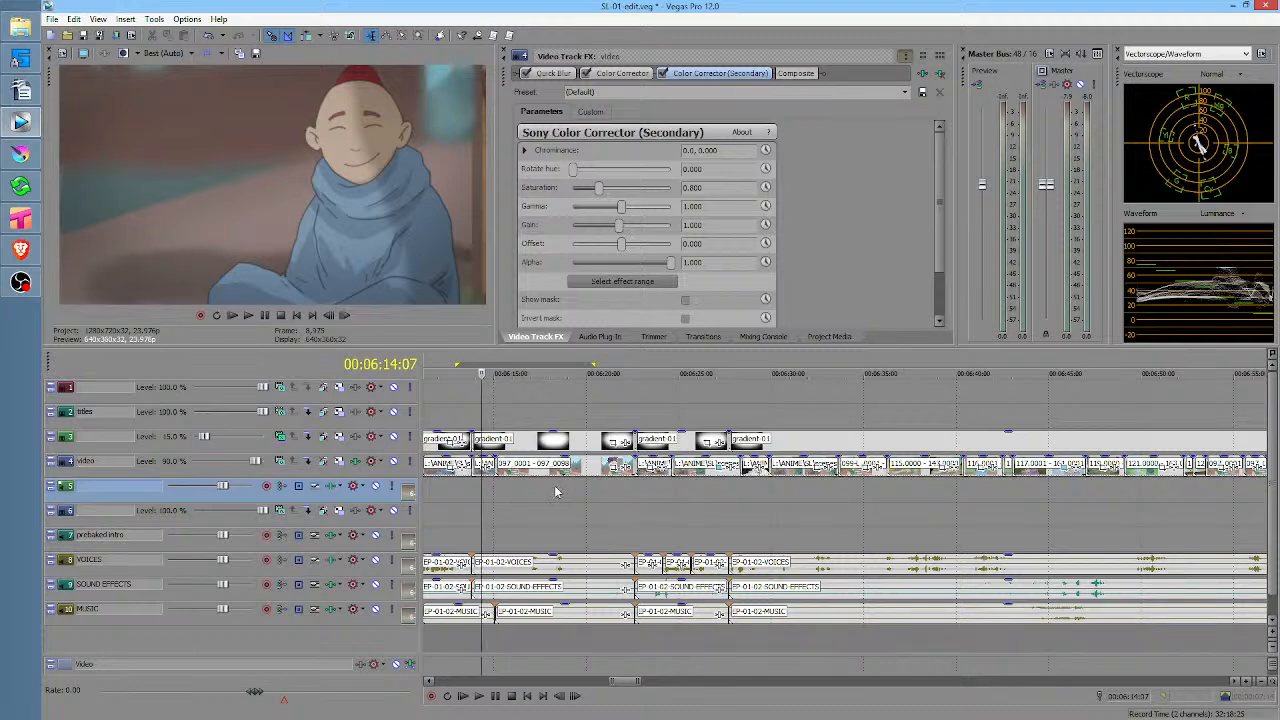
scroll(540, 493, right, 2)
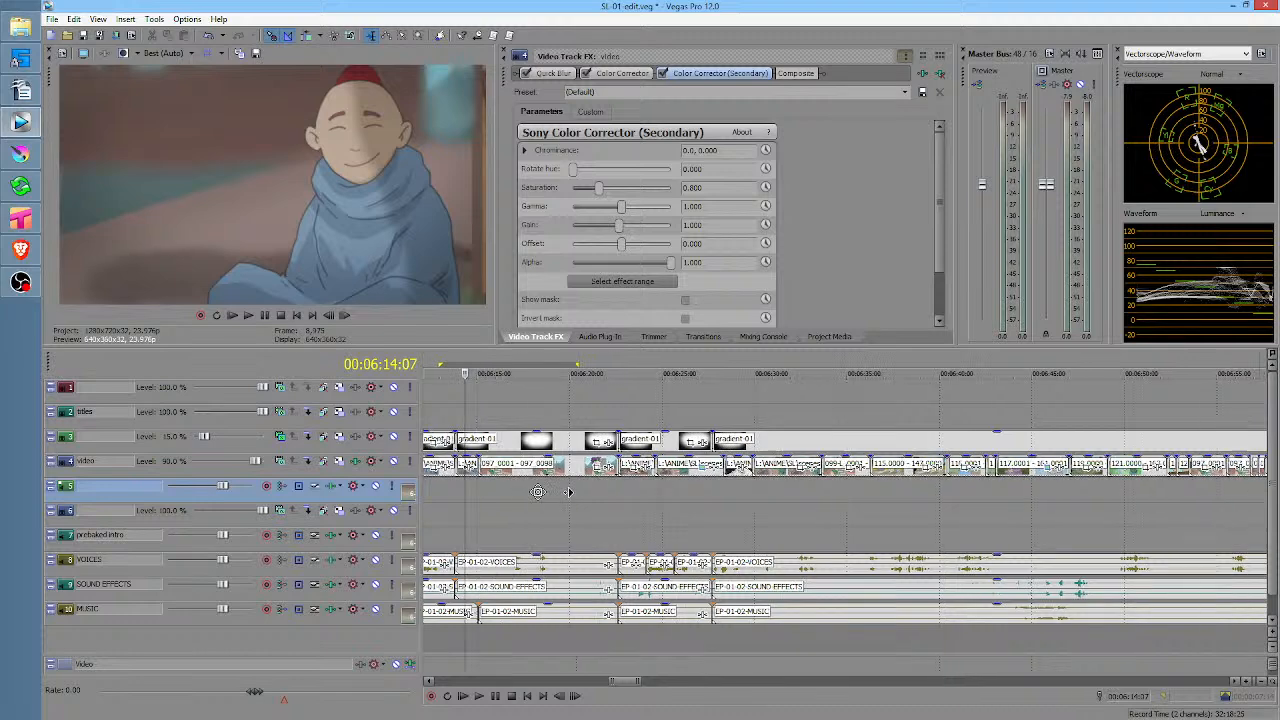
Play the purple-haired boy's shot with the stacked bowls from 6:16:05 and 6:16:22 toward the old man's scene
click(478, 492)
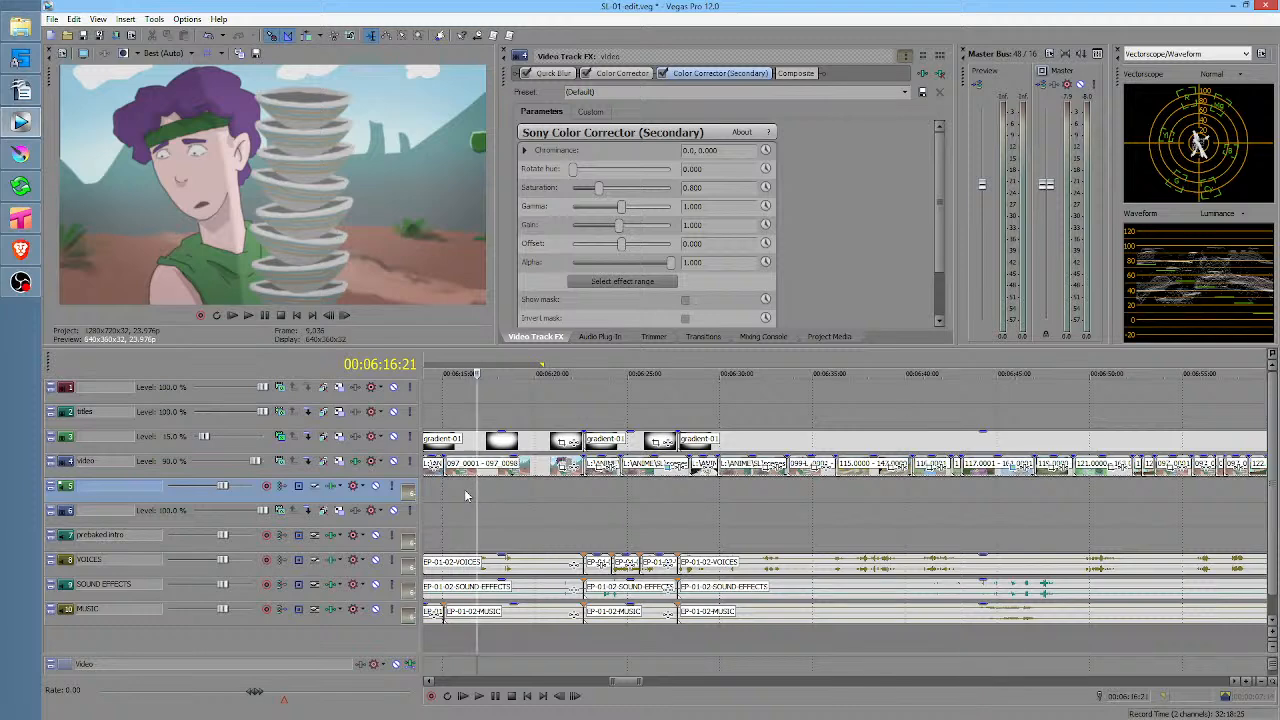
click(465, 490)
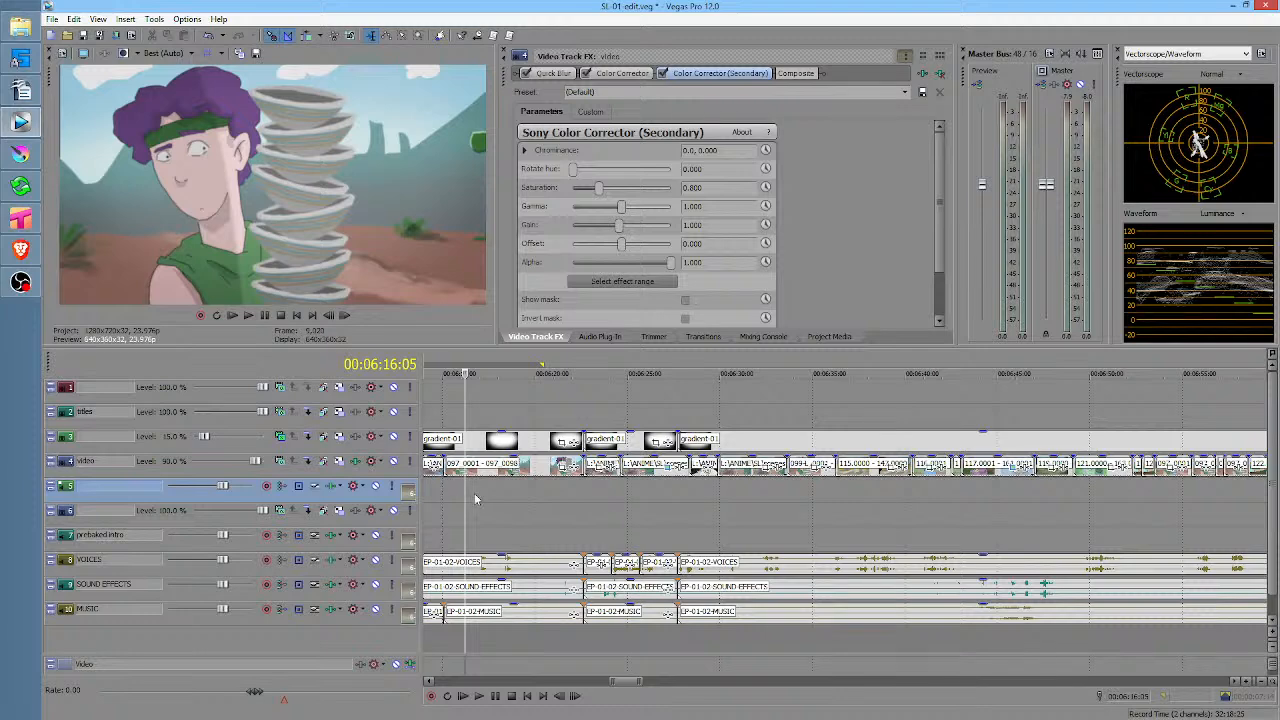
key(space)
key(space)
click(478, 492)
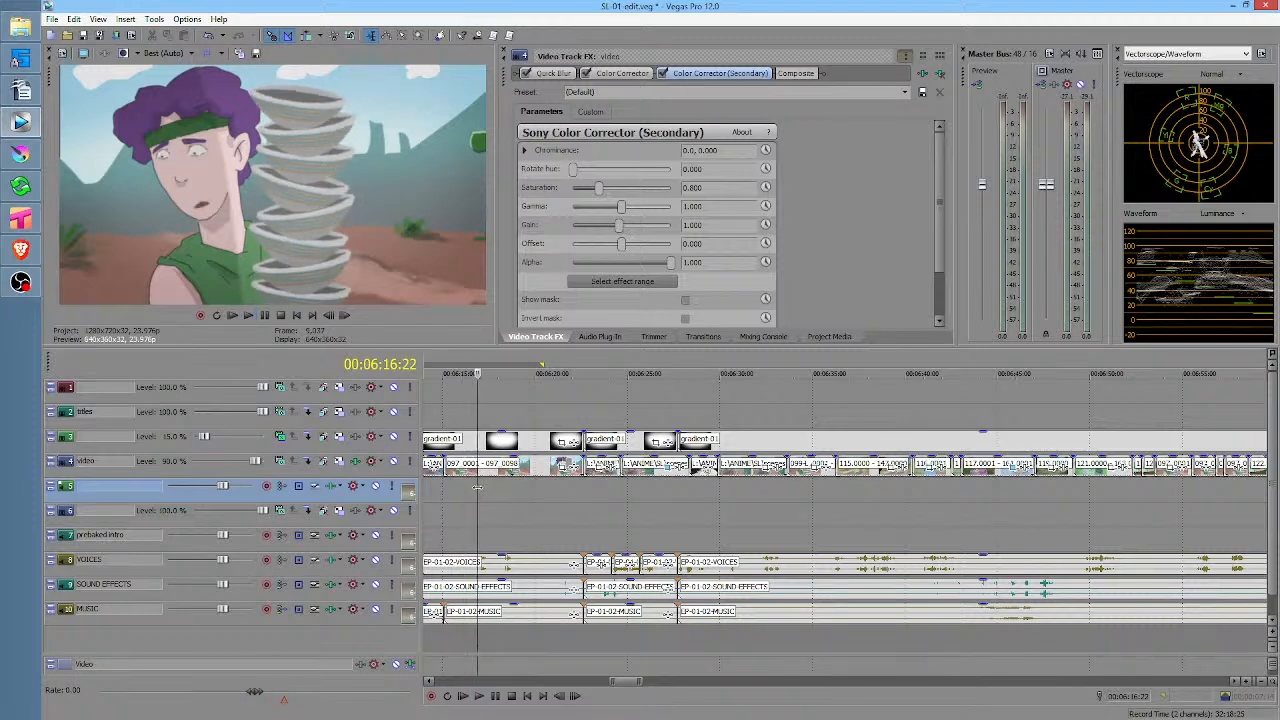
key(space)
click(667, 518)
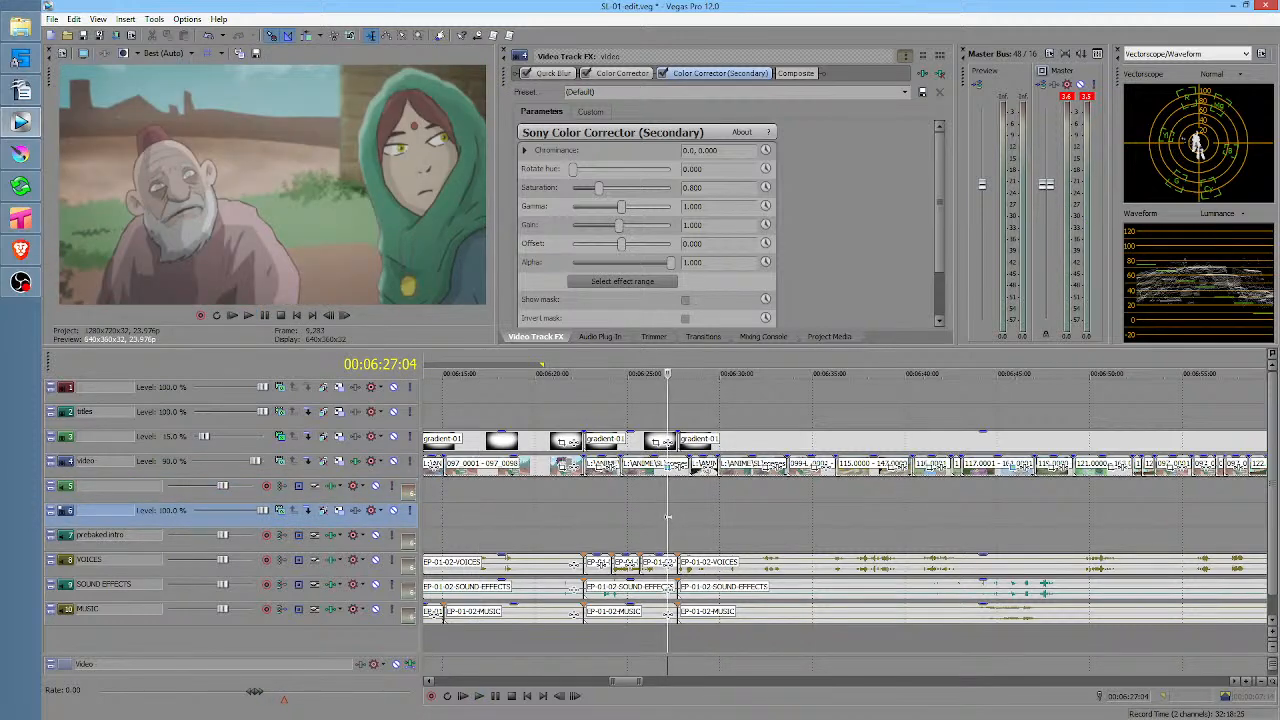
Play from the bridge shot into the wide village scene, check the frame at 6:35:00, and replay the cut into the bridge shot
scroll(640, 505, right, 5)
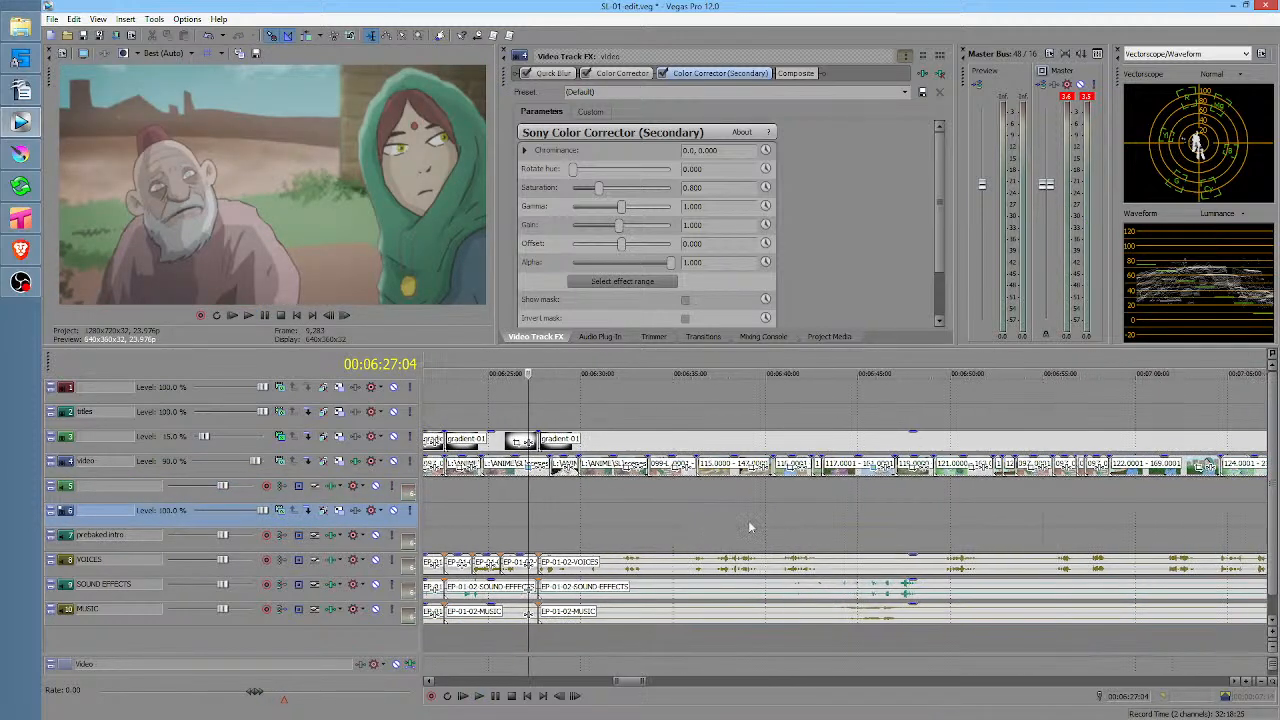
click(549, 497)
key(space)
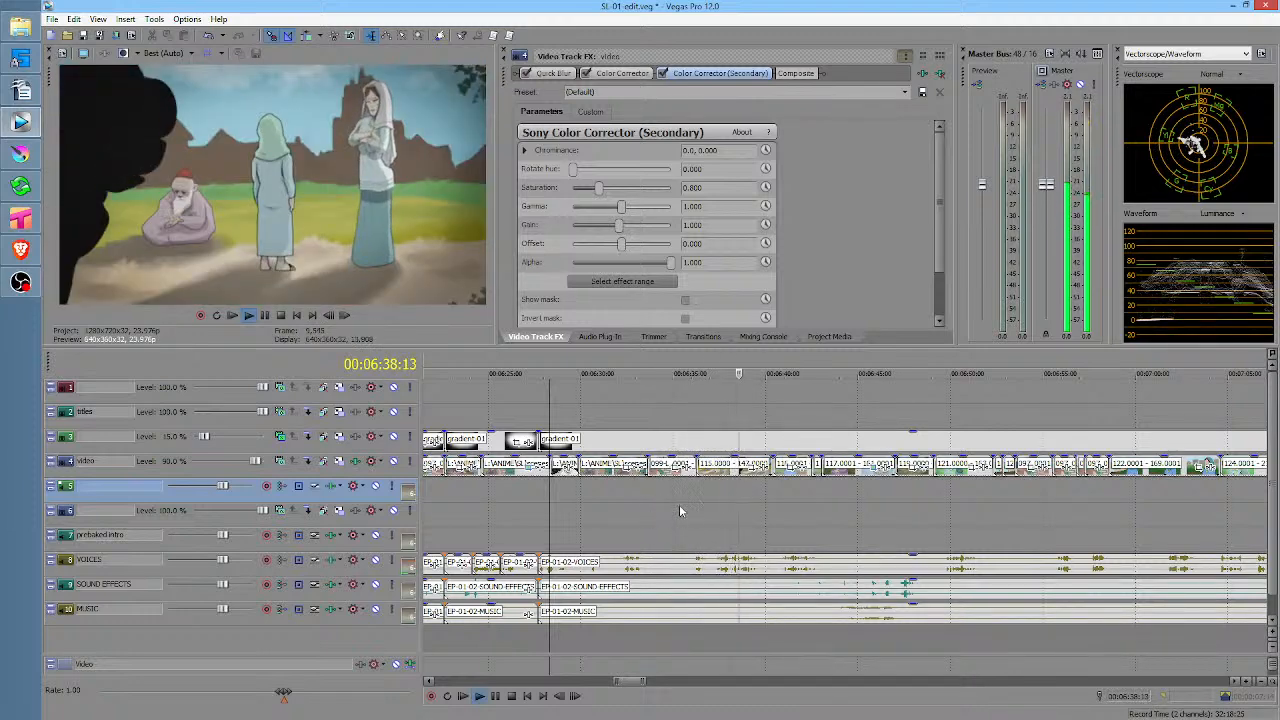
key(space)
click(673, 498)
middle_click(623, 503)
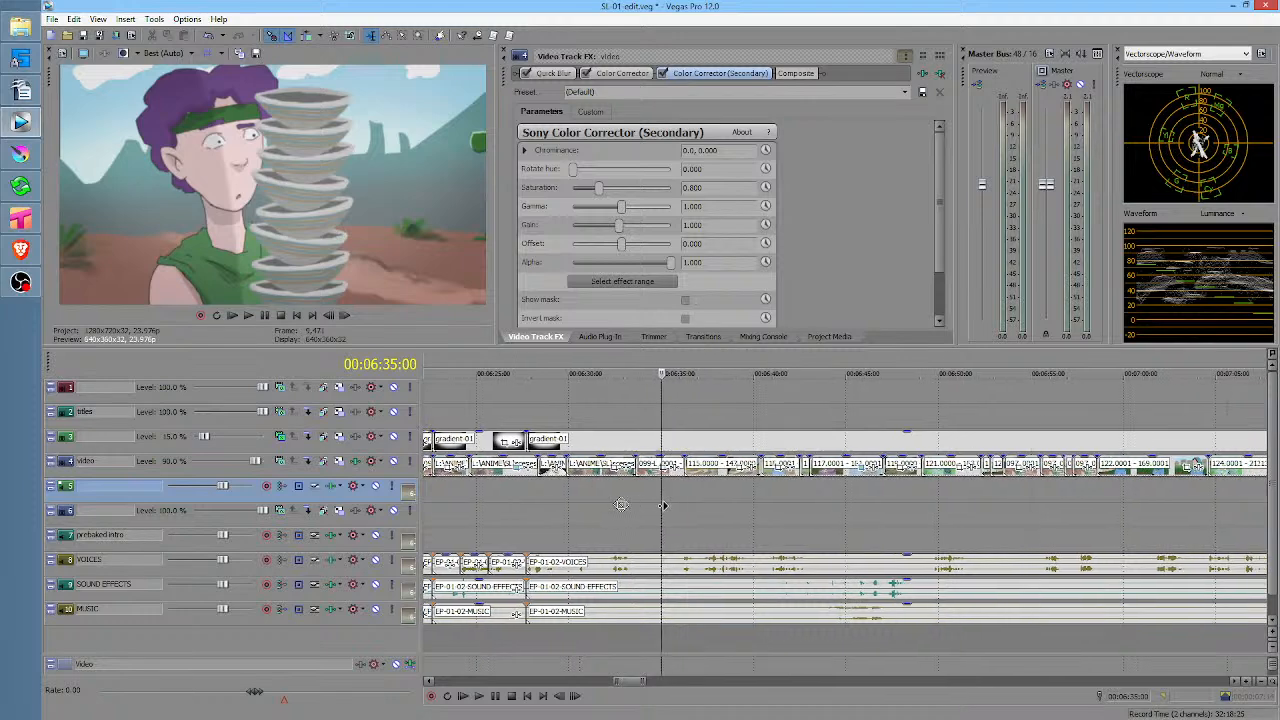
middle_click(676, 519)
middle_click(712, 517)
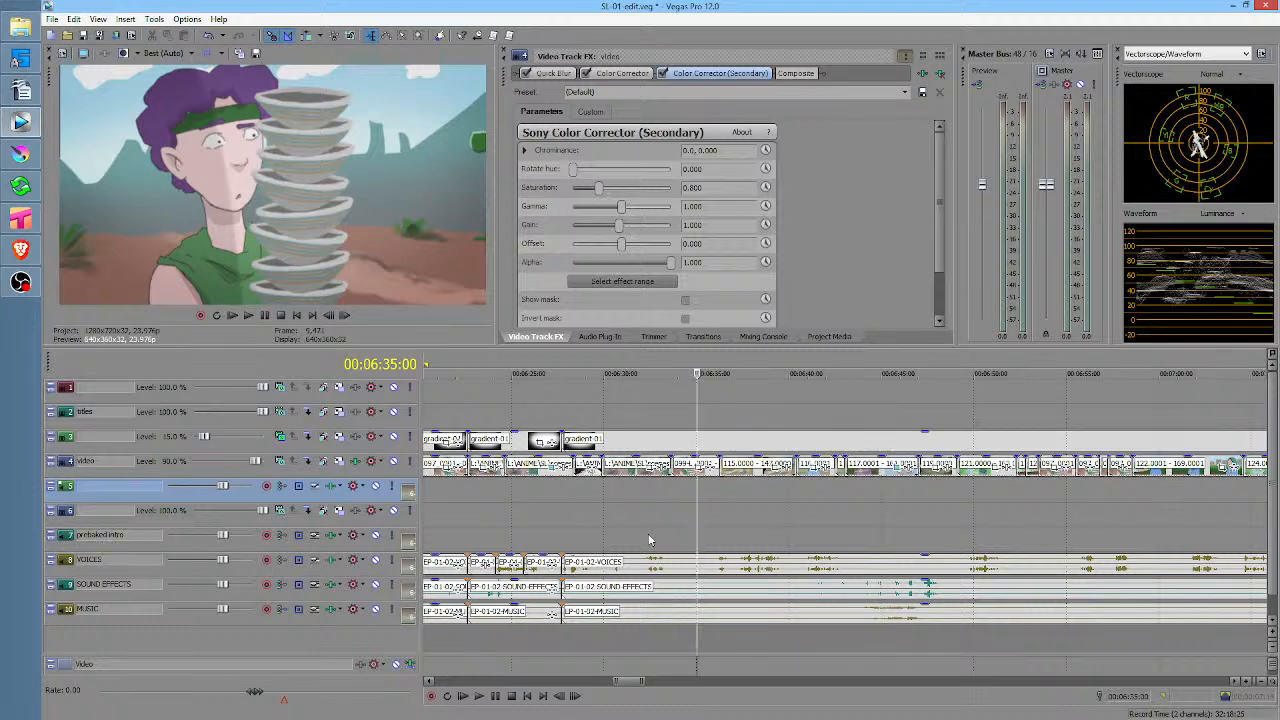
click(568, 524)
key(space)
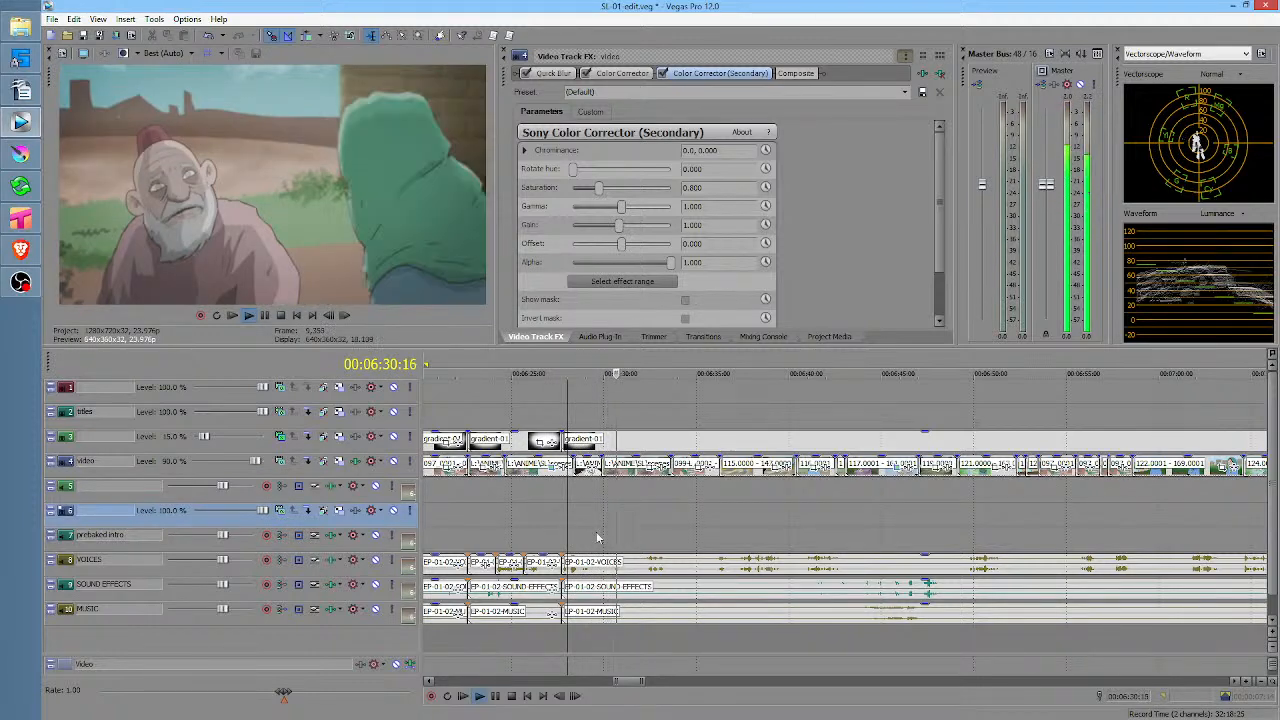
Tighten the Pan/Crop frame slightly at 1:13 in the bridge woman's close-up for a slow push-in, and play from 6:27:07
click(572, 499)
scroll(572, 499, up, 4)
scroll(572, 499, up, 2)
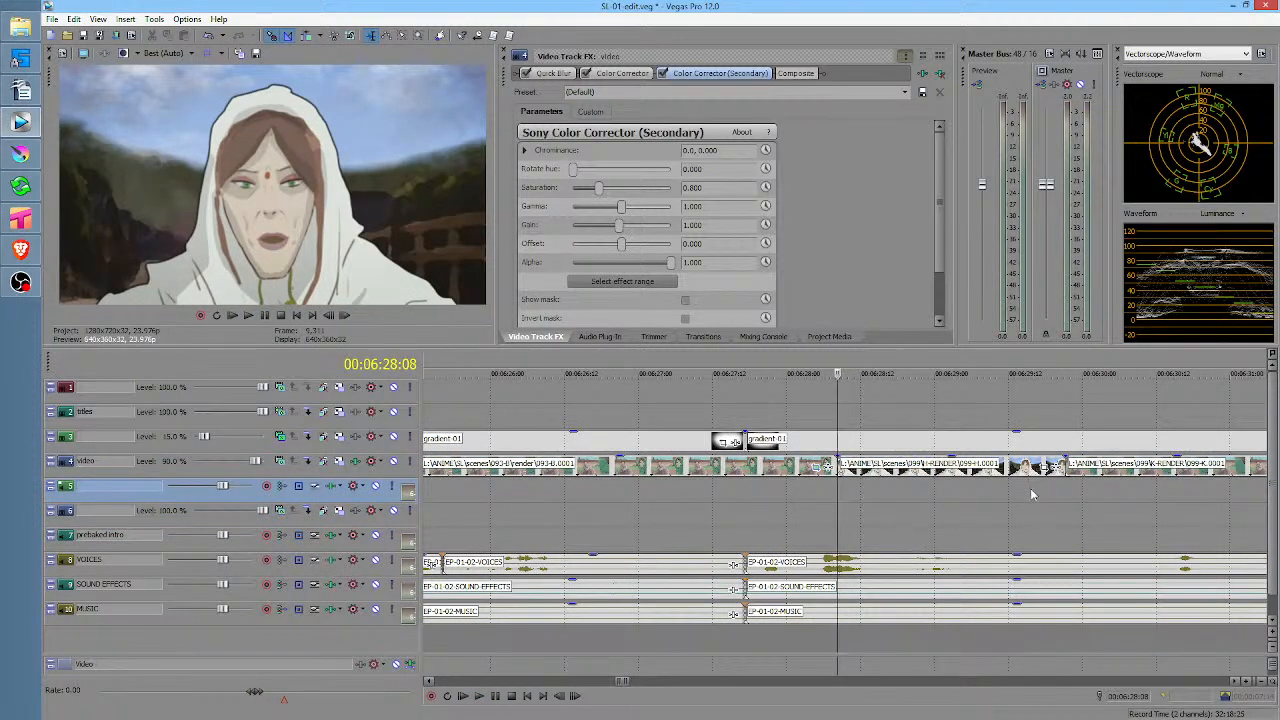
click(1049, 467)
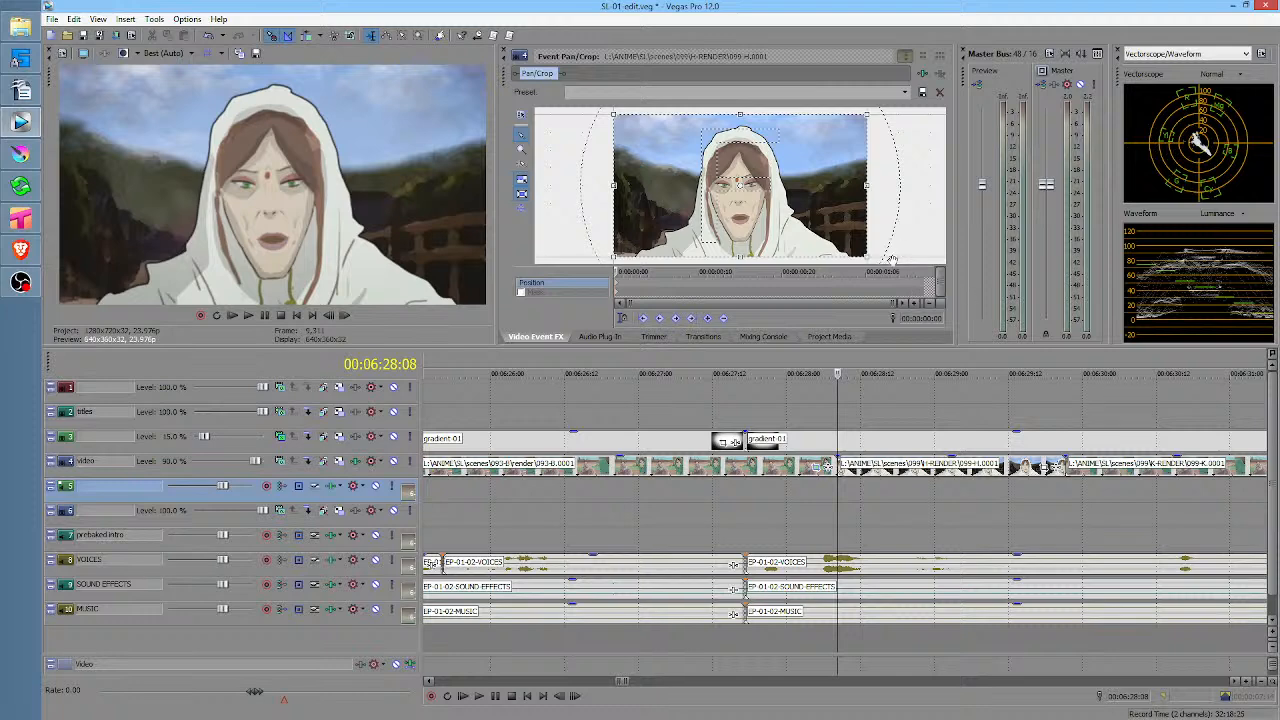
click(922, 289)
drag(866, 256, 860, 253)
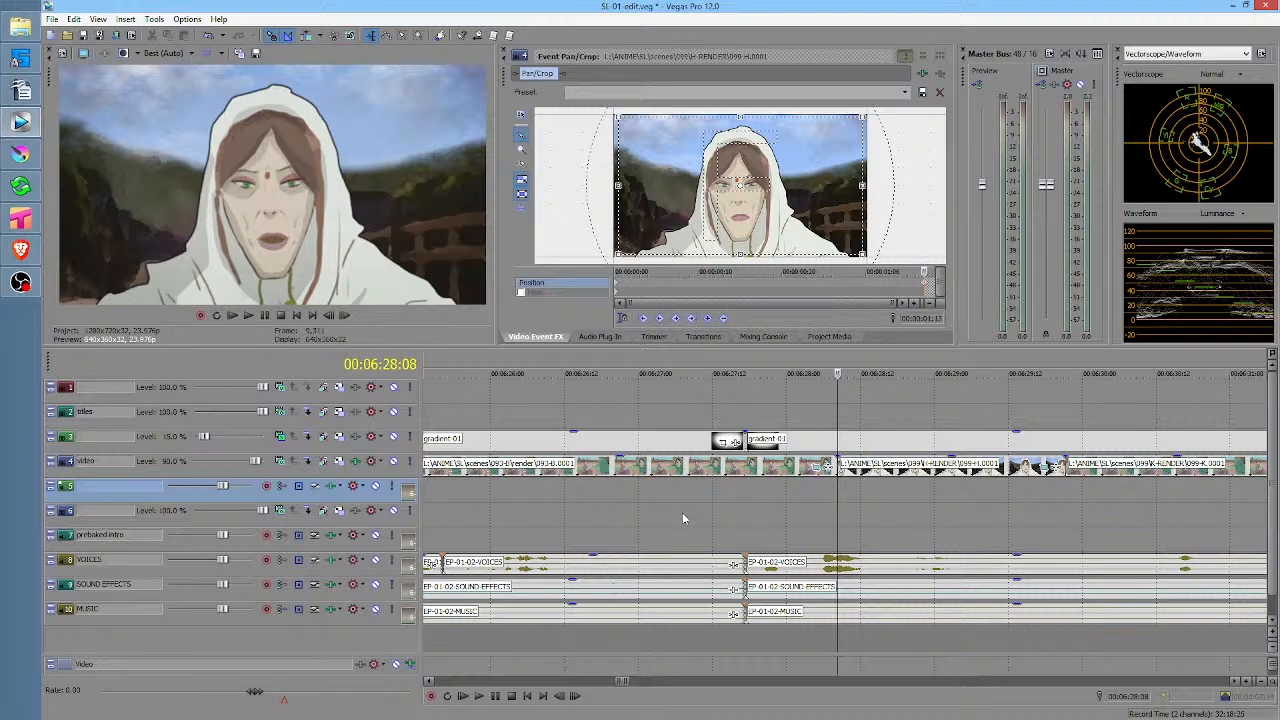
click(682, 512)
key(space)
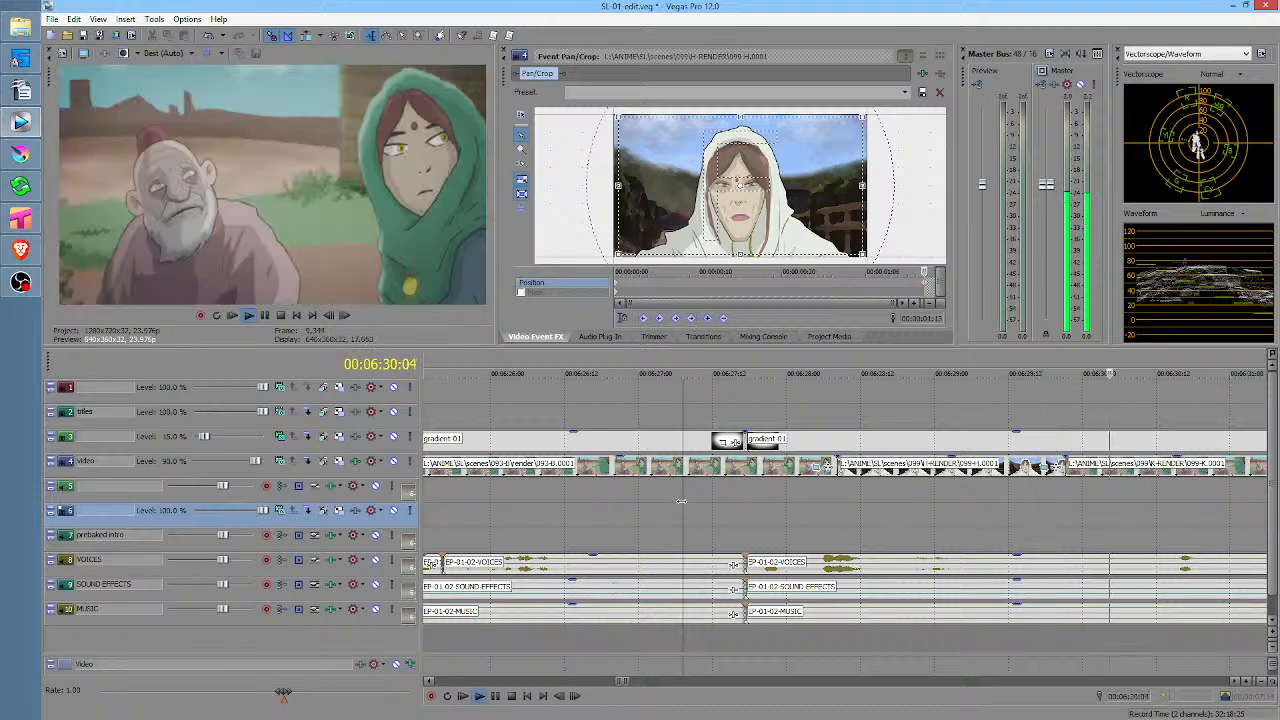
key(space)
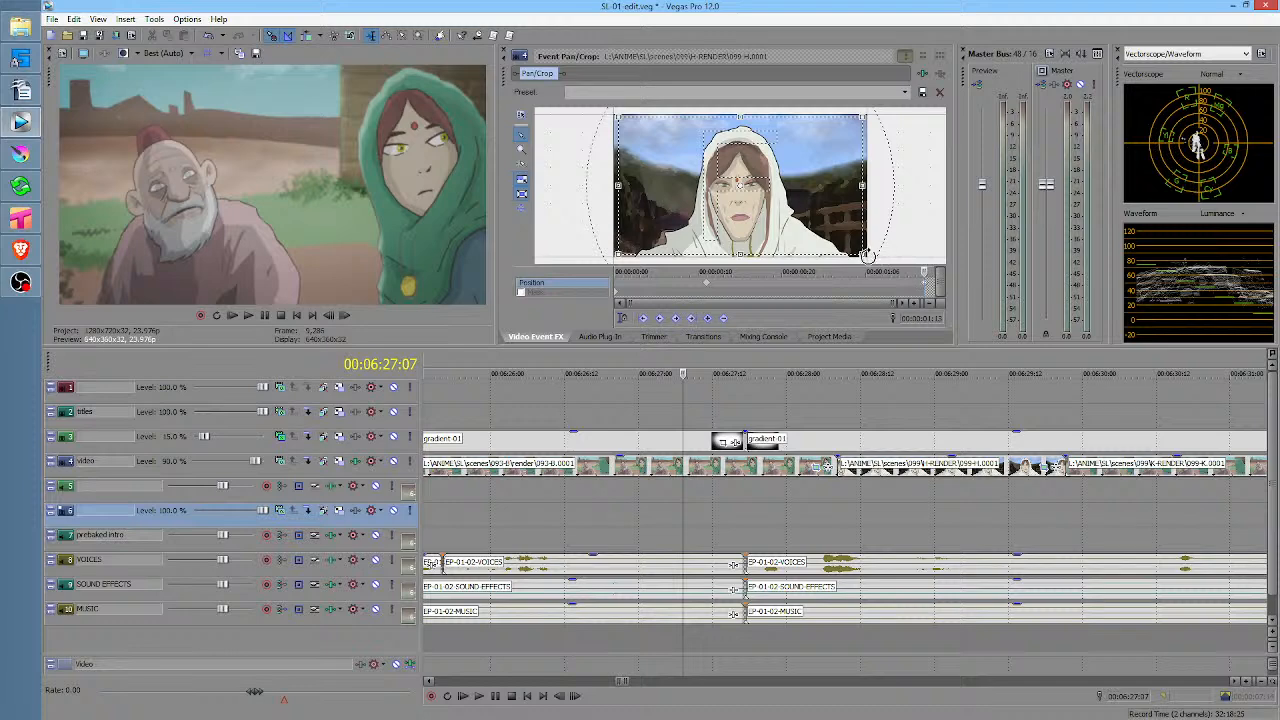
Add an intermediate position keyframe to the bridge shot, widen its end framing slightly, and play from 6:26:10 and 6:26:16
drag(862, 253, 866, 256)
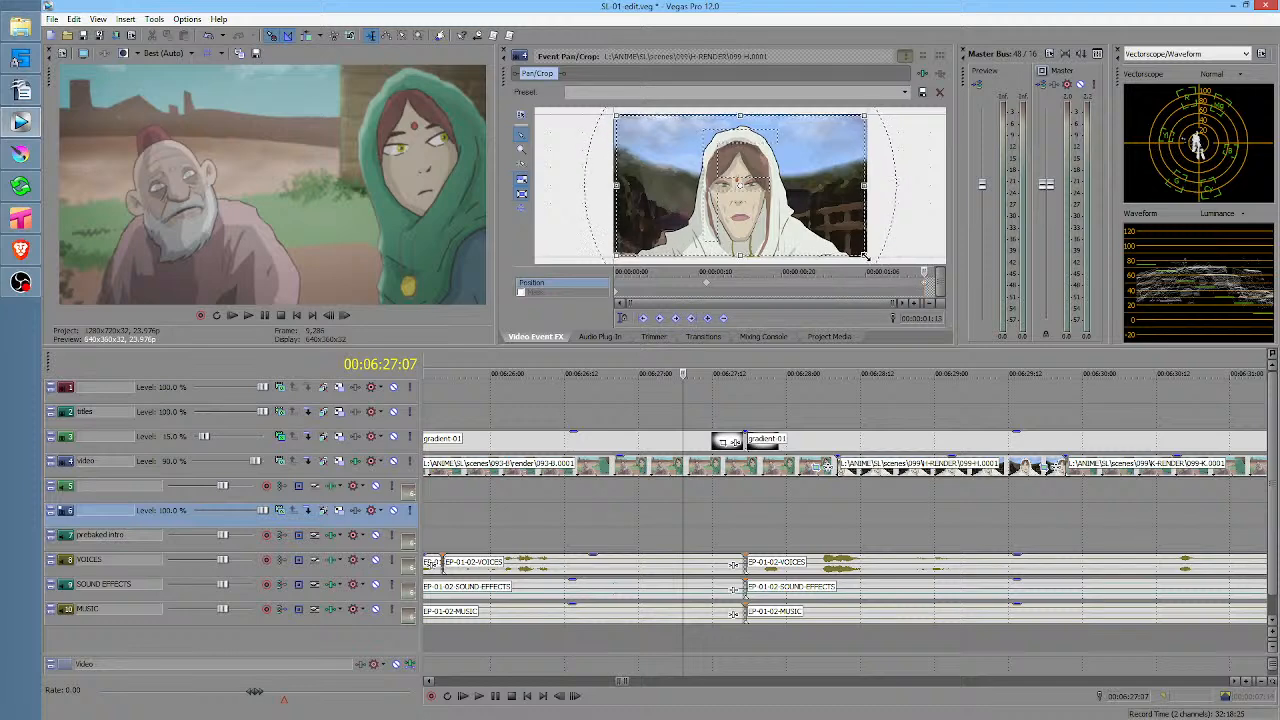
click(575, 413)
key(space)
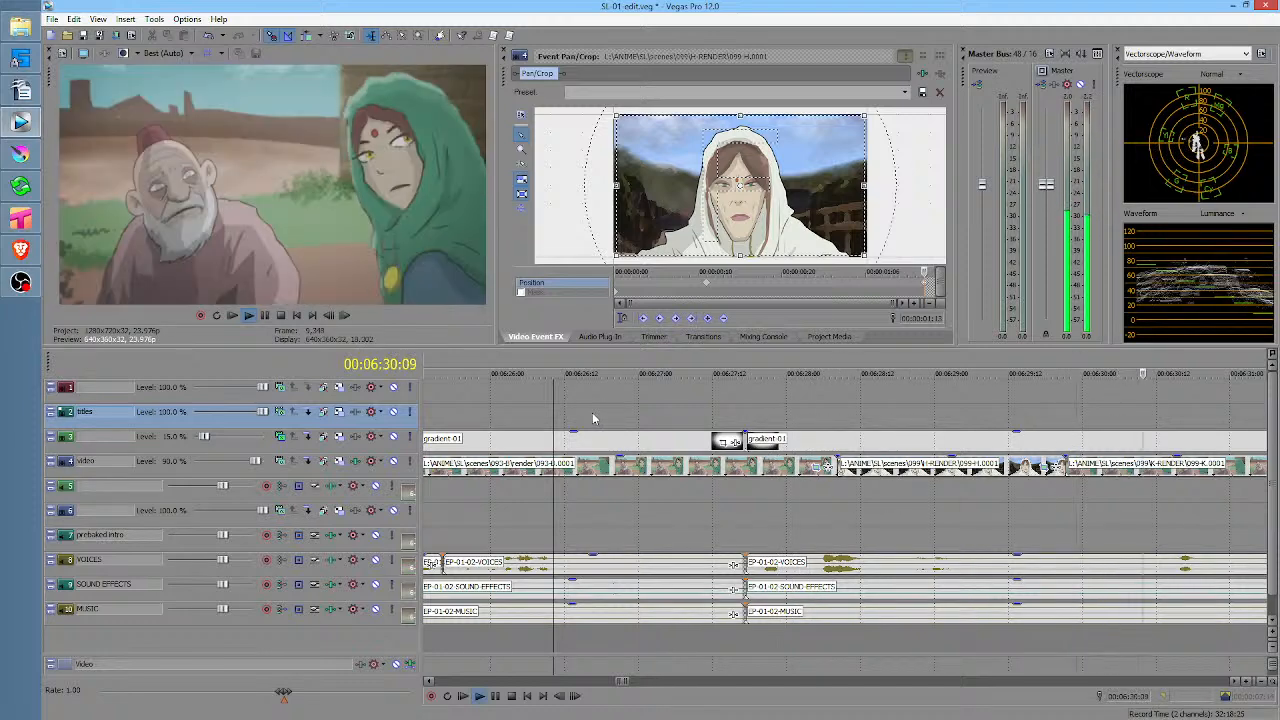
key(space)
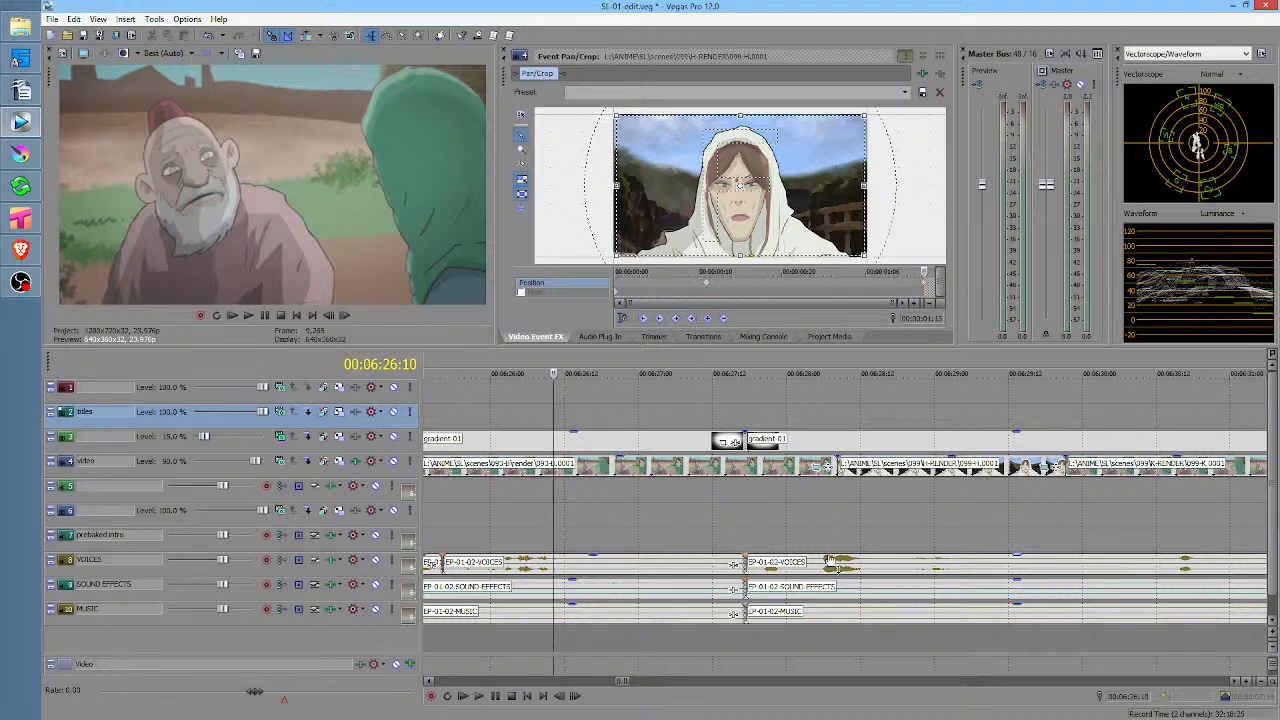
click(590, 536)
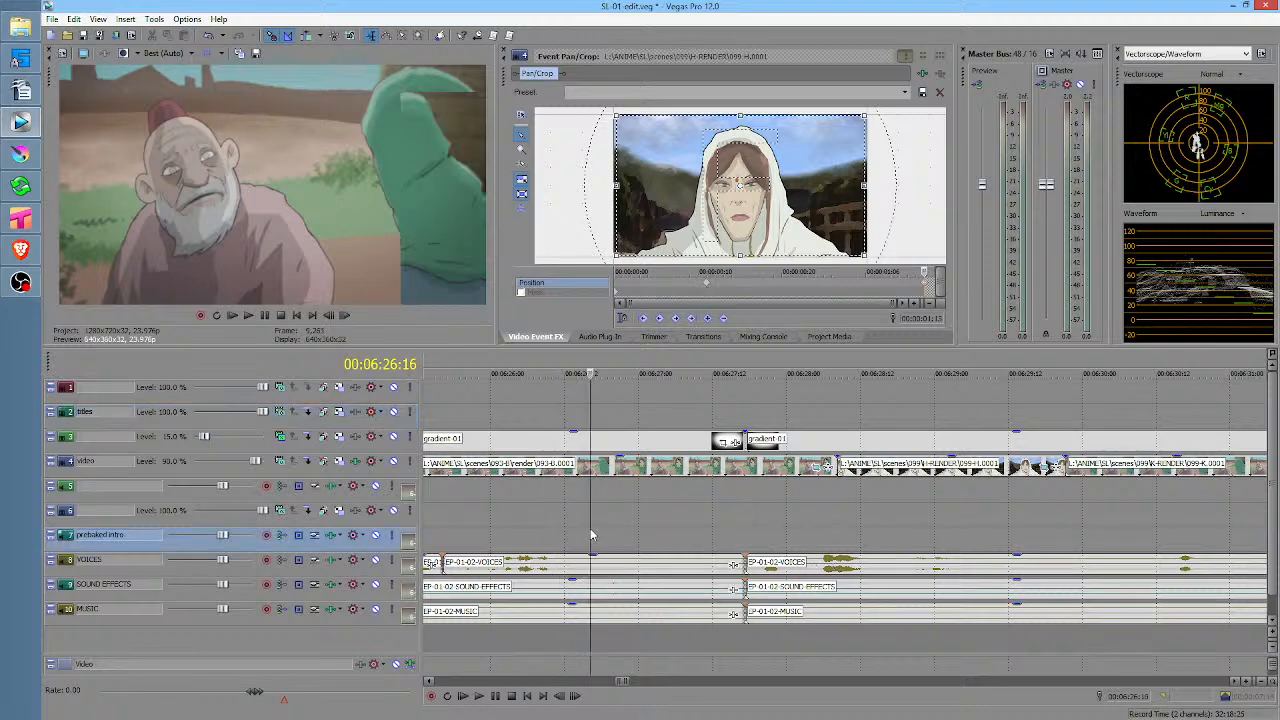
key(space)
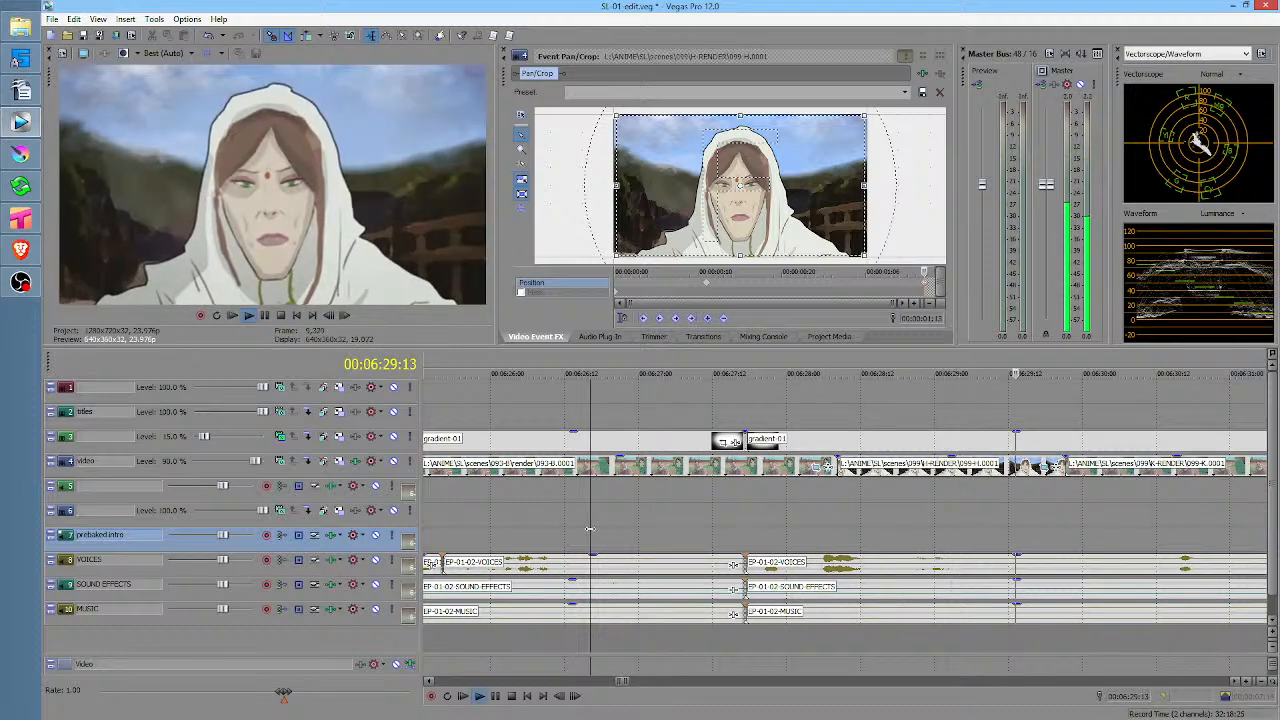
key(space)
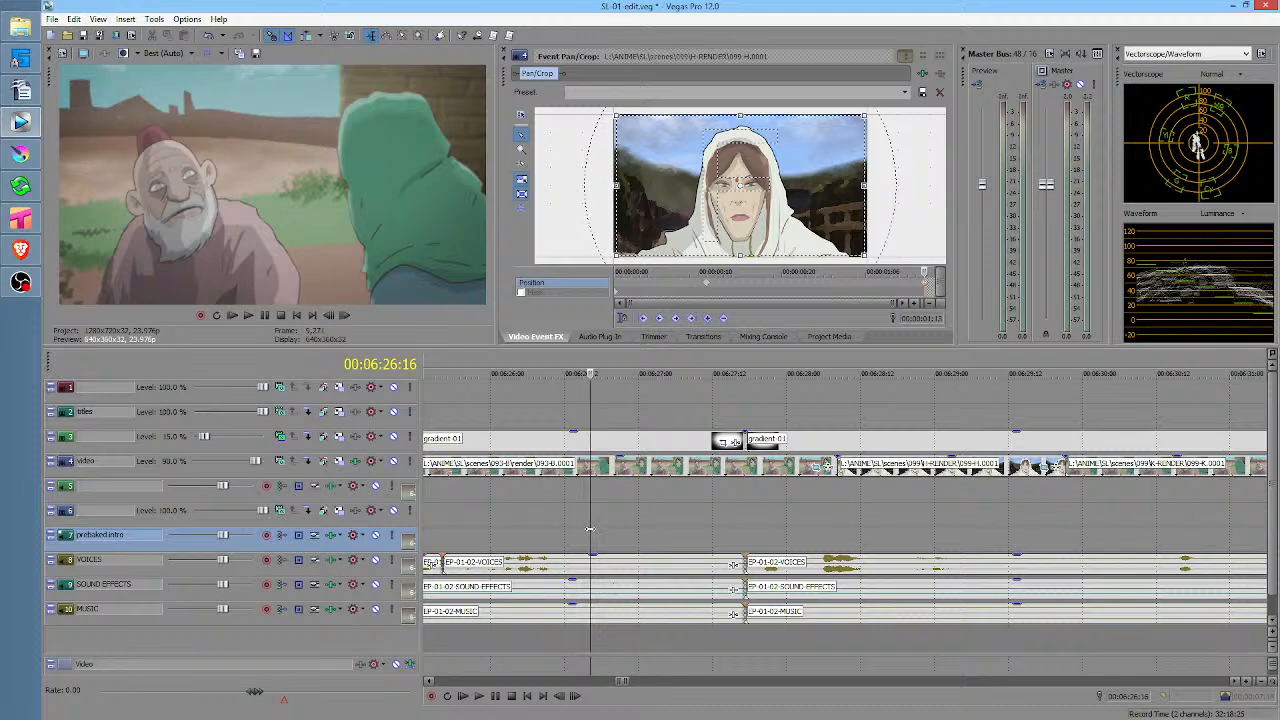
Play from 6:26:20 into the bridge woman's close-up, and replay from the start of her shot through the following old man's scene
key(space)
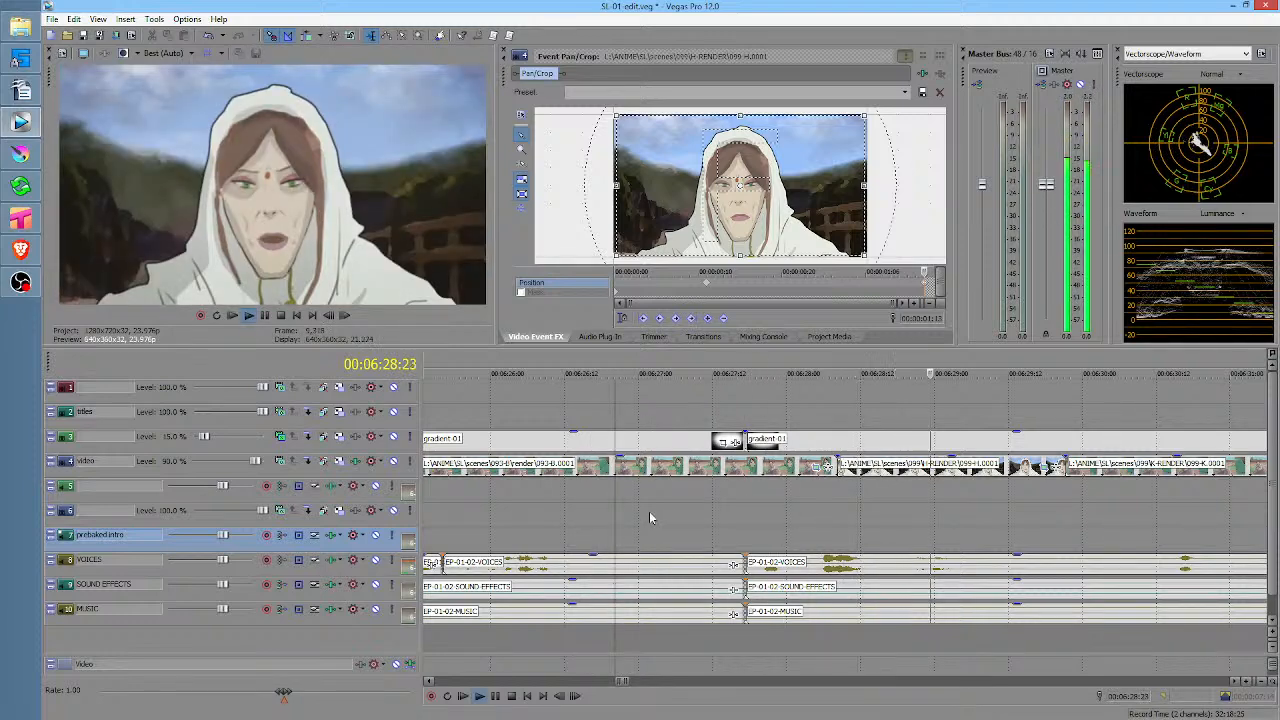
key(space)
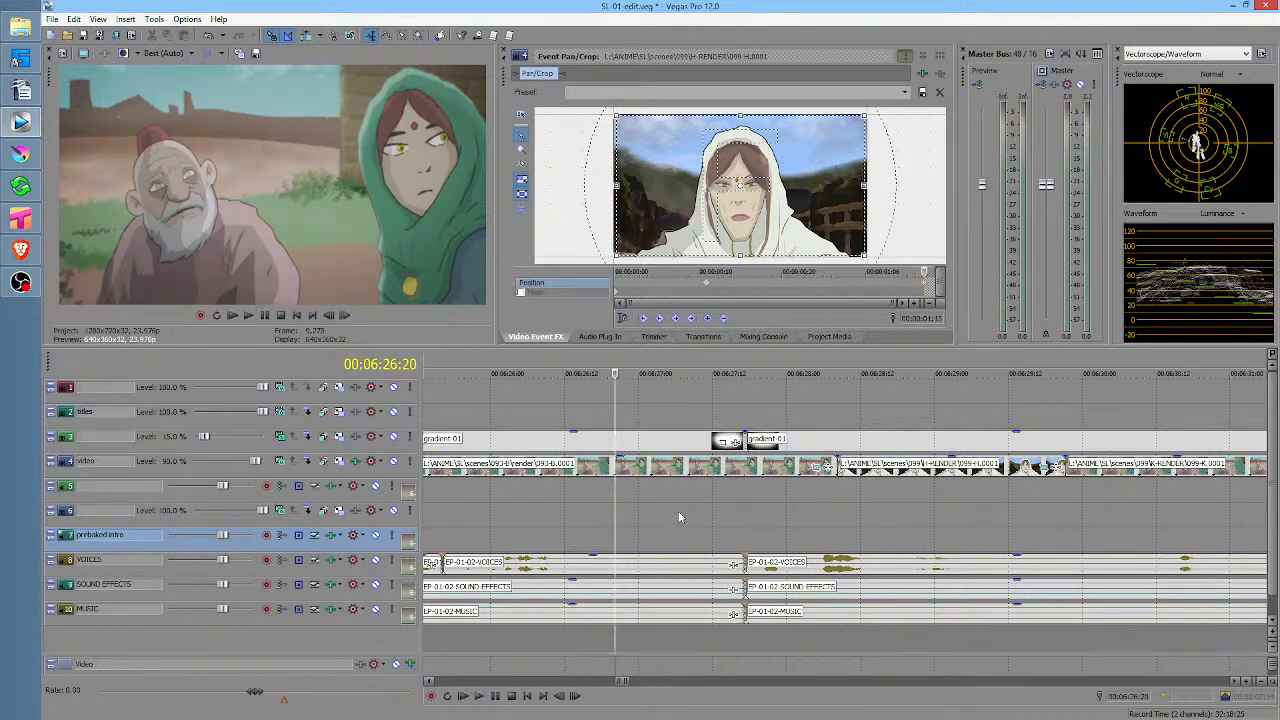
scroll(716, 509, right, 5)
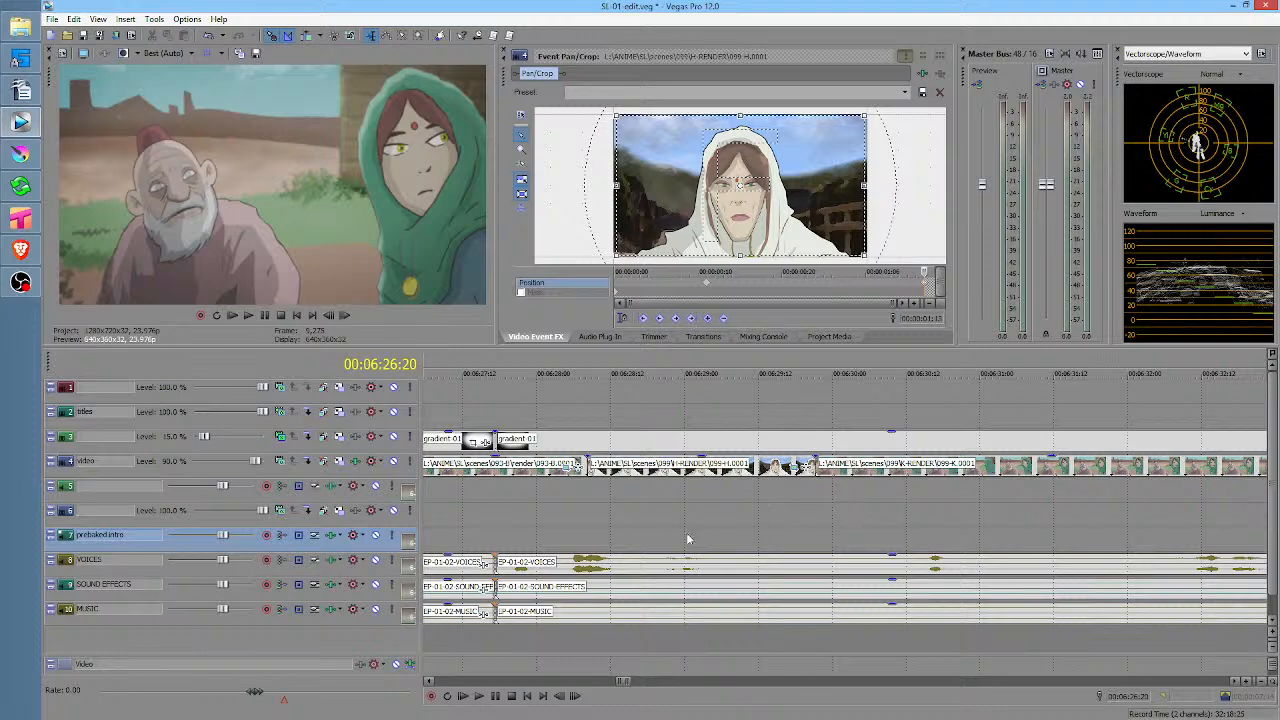
scroll(681, 522, right, 2)
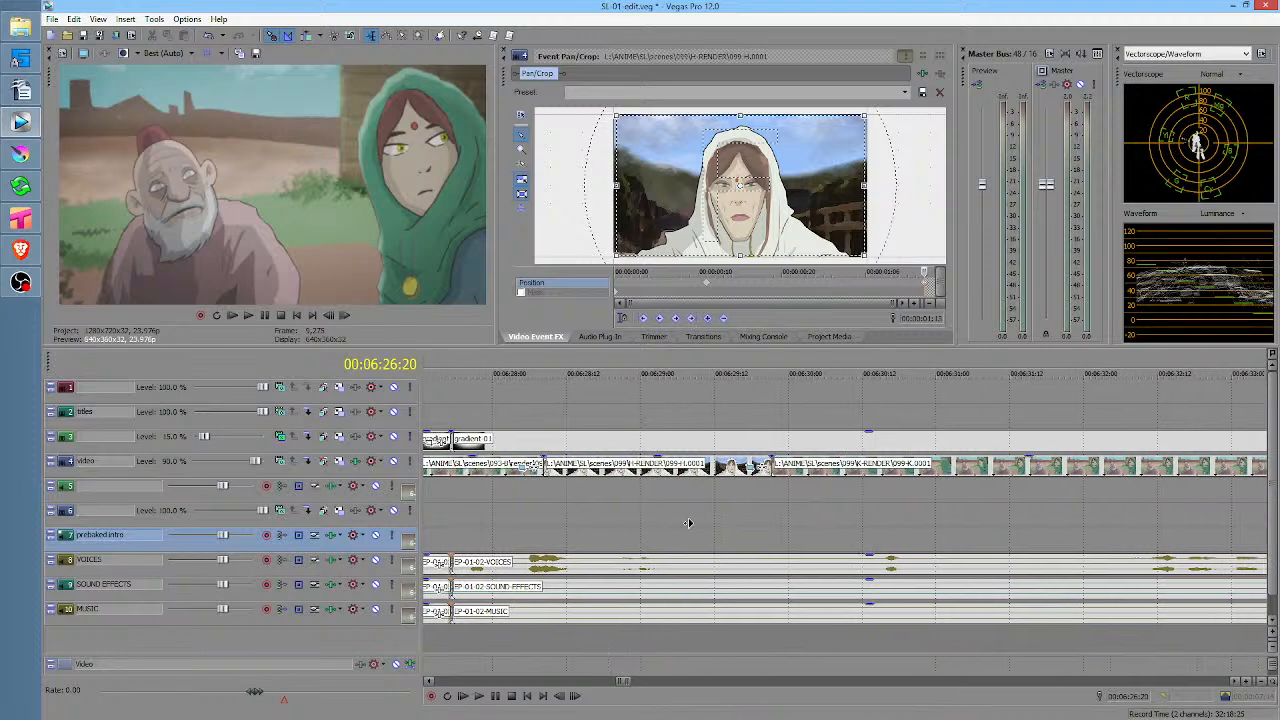
click(564, 522)
key(space)
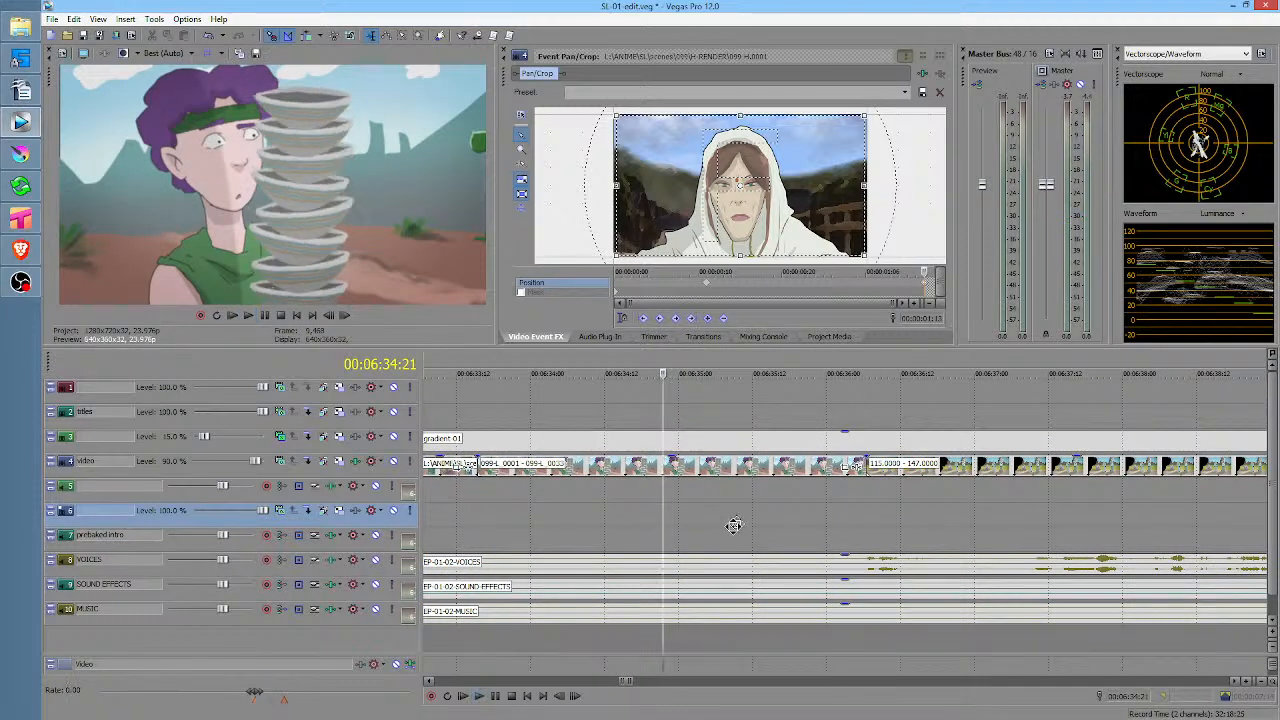
Play from the end of the old man's scene through the purple-haired boy's shot into the wide village shot, and check 6:39:03
scroll(734, 523, left, 3)
click(540, 533)
key(space)
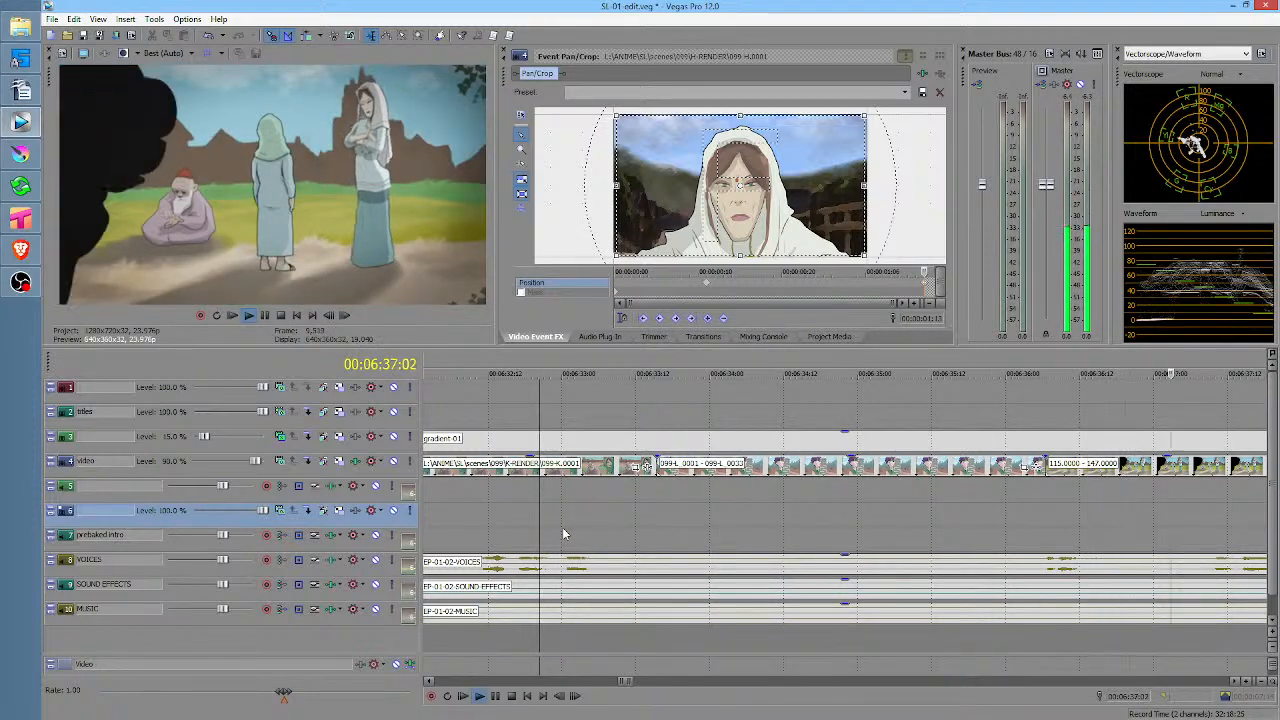
click(650, 542)
key(space)
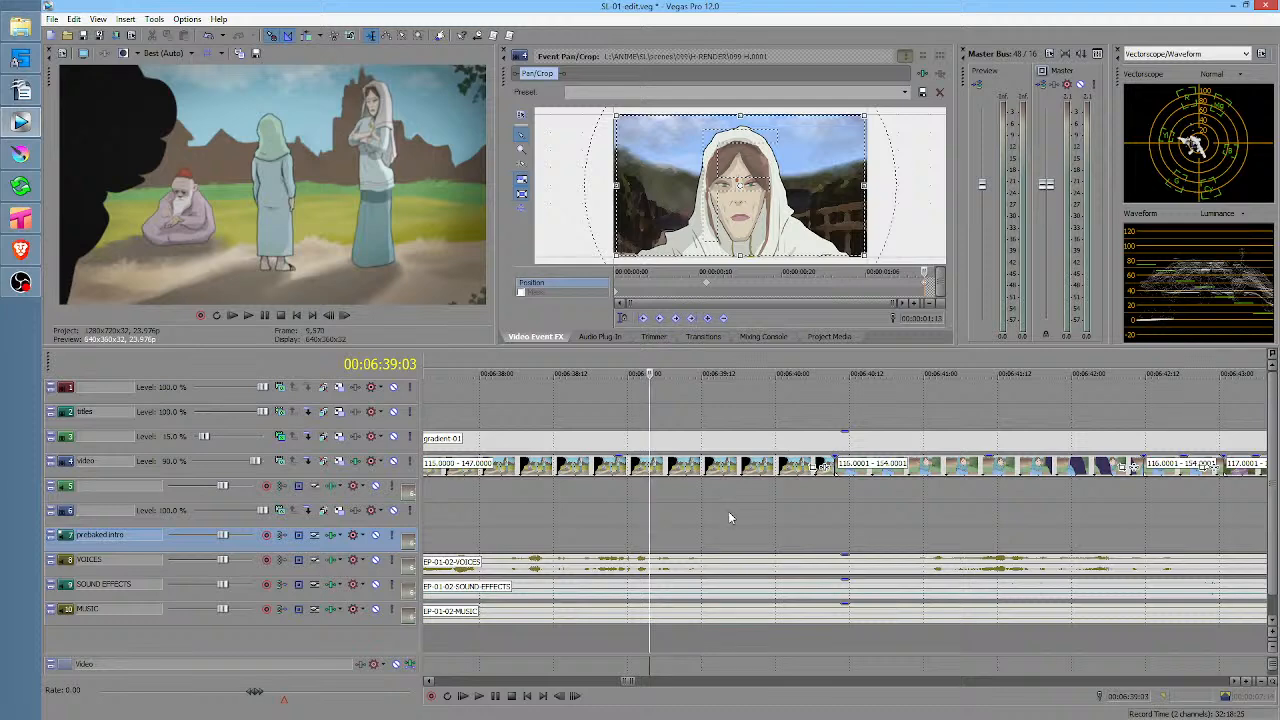
Check the wide village shot at 6:39:16 and play into it from 6:35:19 at the end of the boy's shot
click(730, 511)
scroll(750, 514, down, 3)
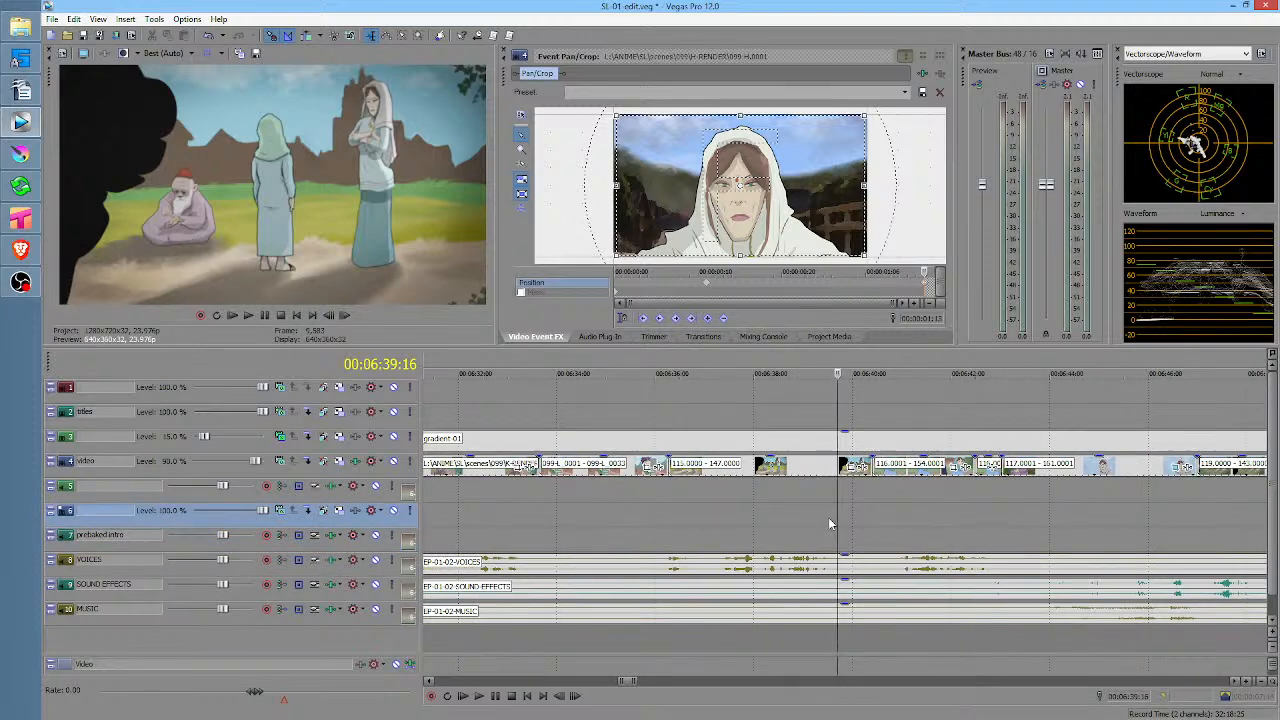
click(646, 514)
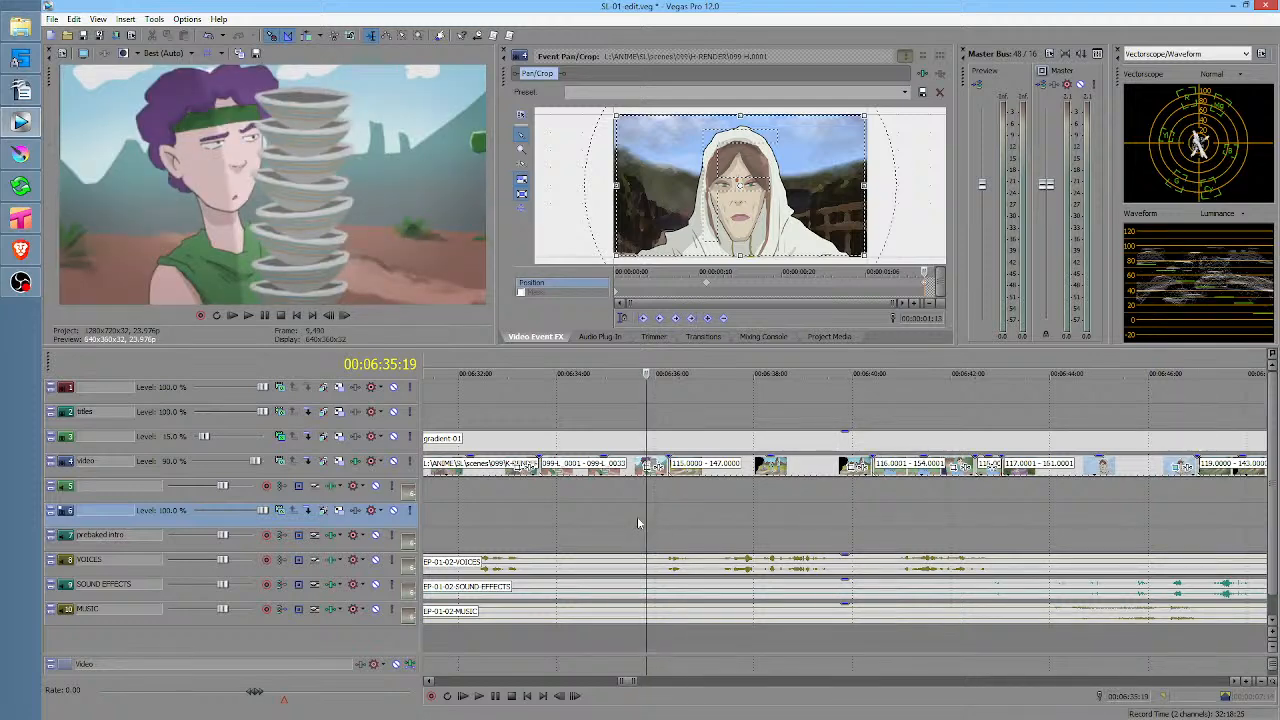
key(space)
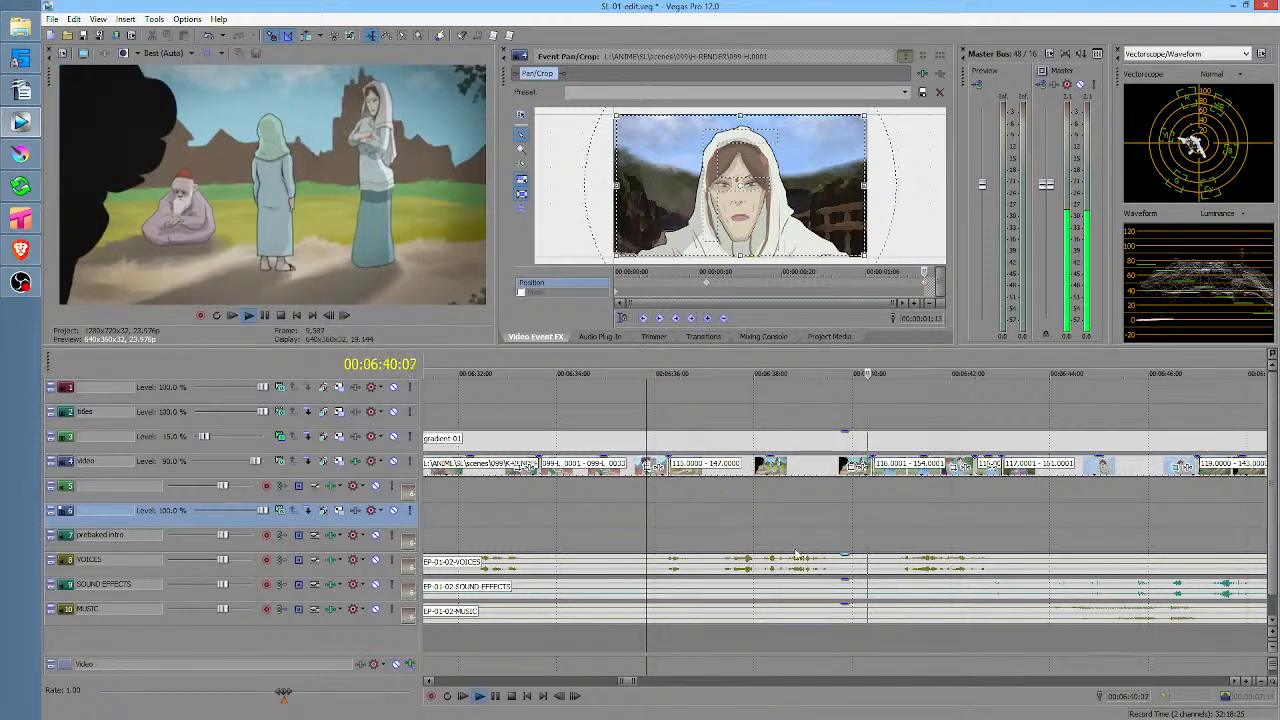
click(843, 518)
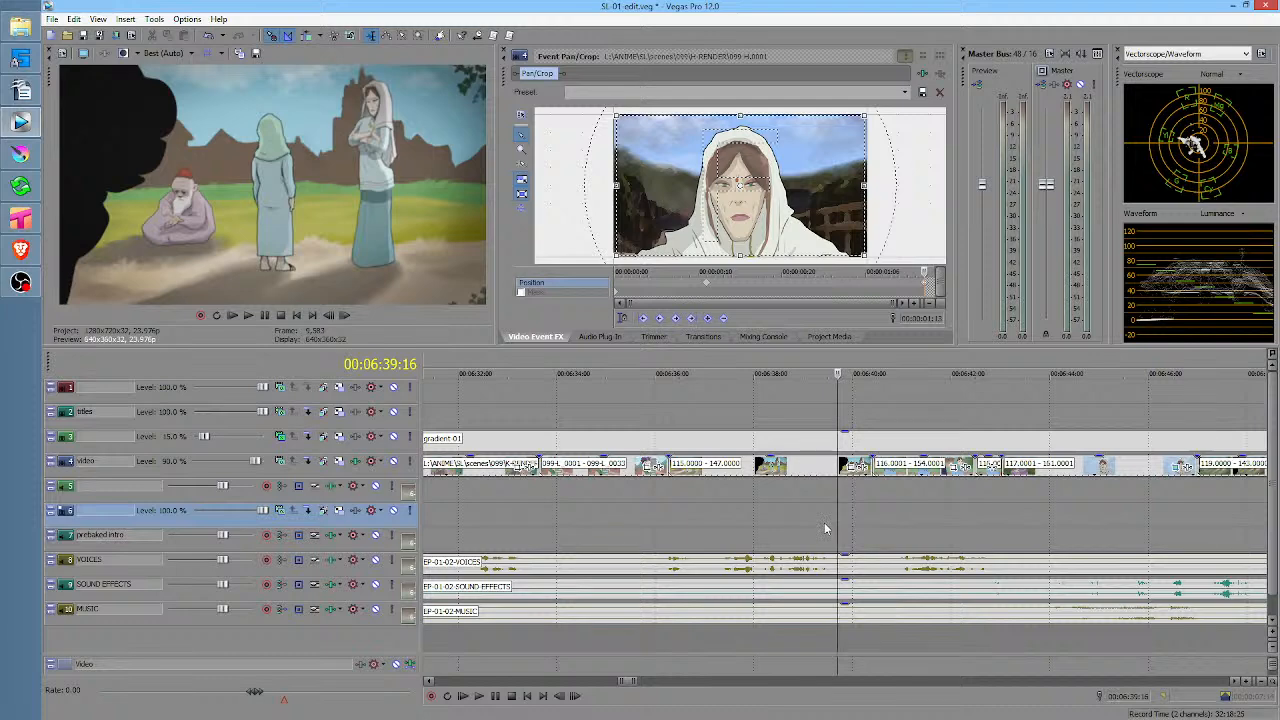
Replay the cut from the boy's shot into the wide village shot from 6:35:22
click(651, 509)
key(space)
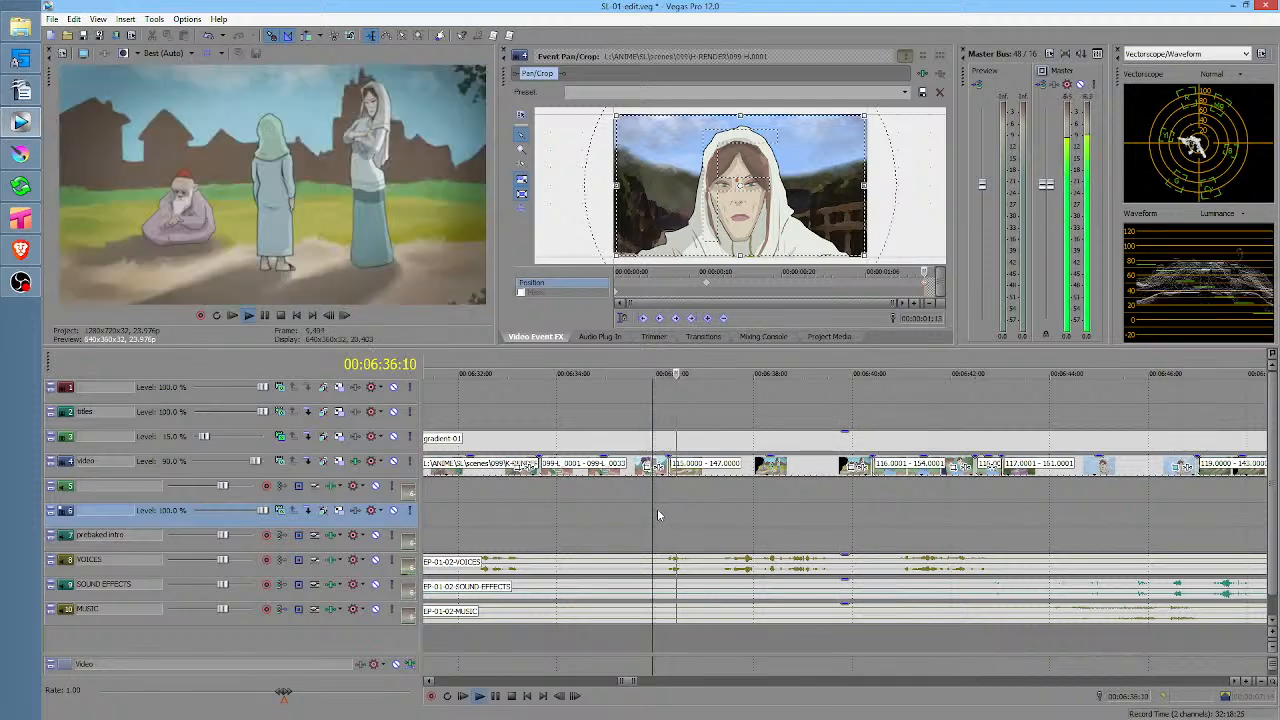
key(space)
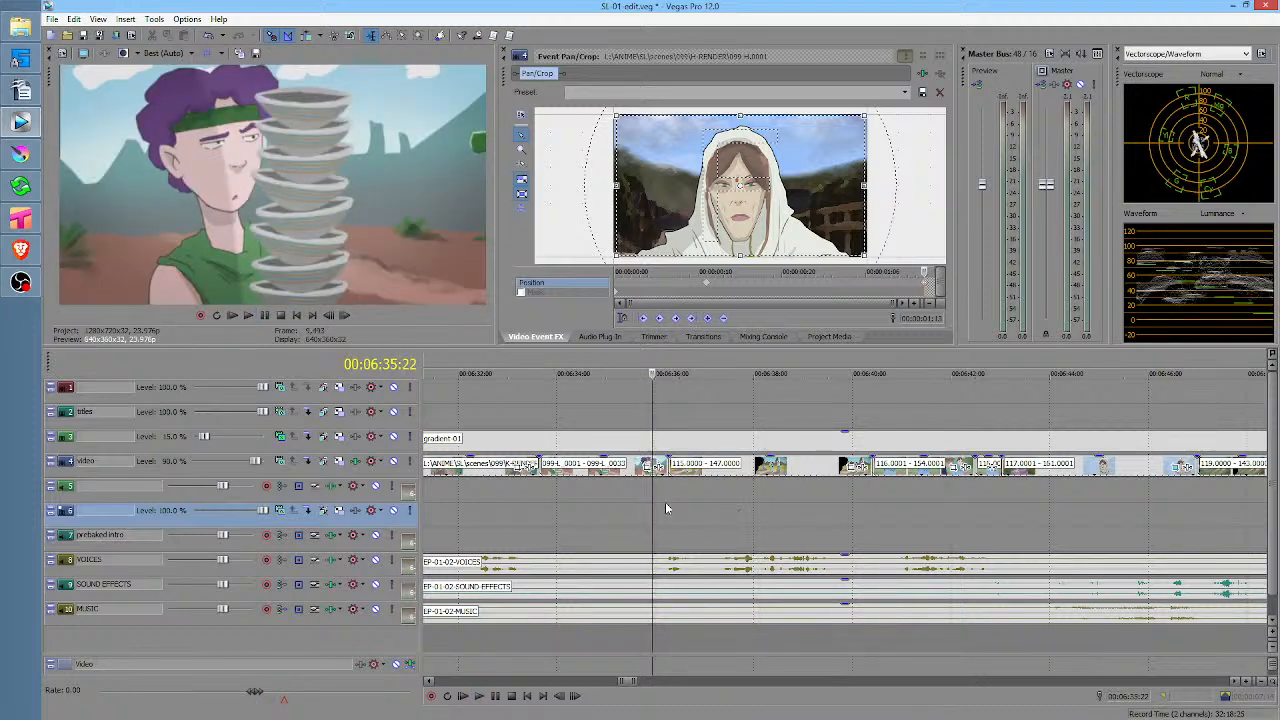
Mark a short time range over the end of the boy's shot and play from 6:35:17 through the wide village shot
scroll(698, 507, right, 3)
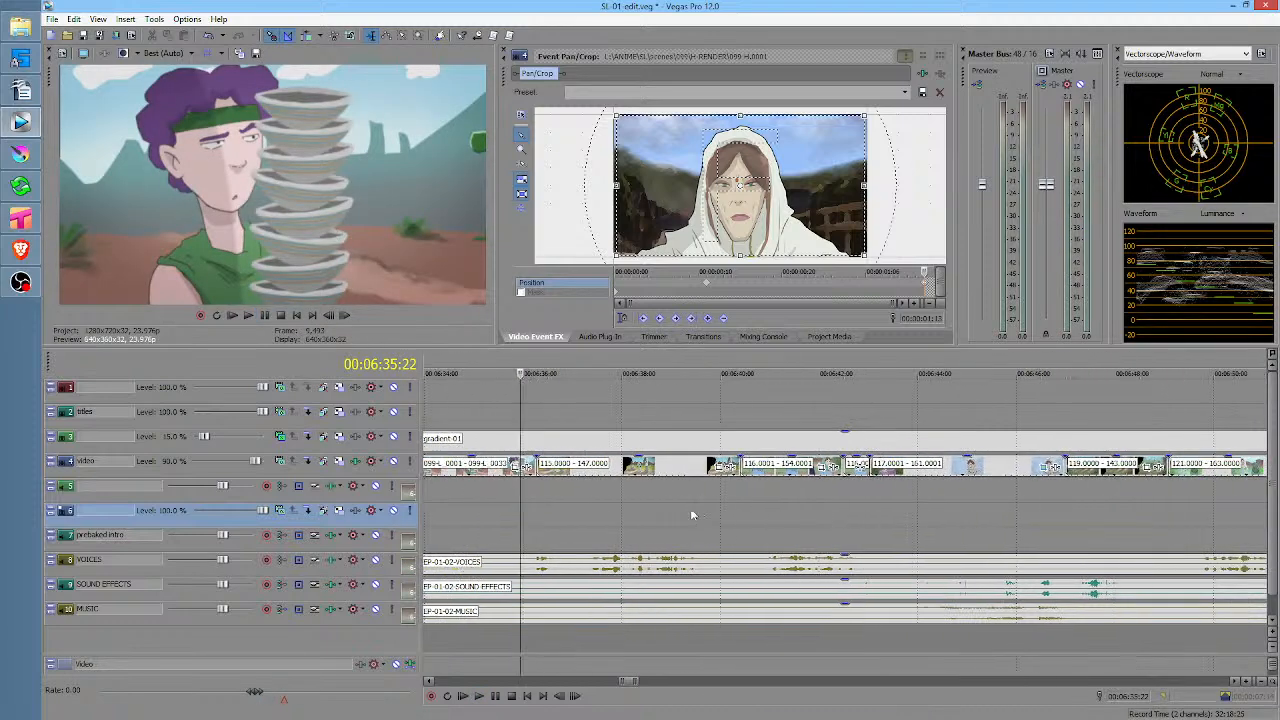
drag(485, 519, 519, 513)
click(508, 514)
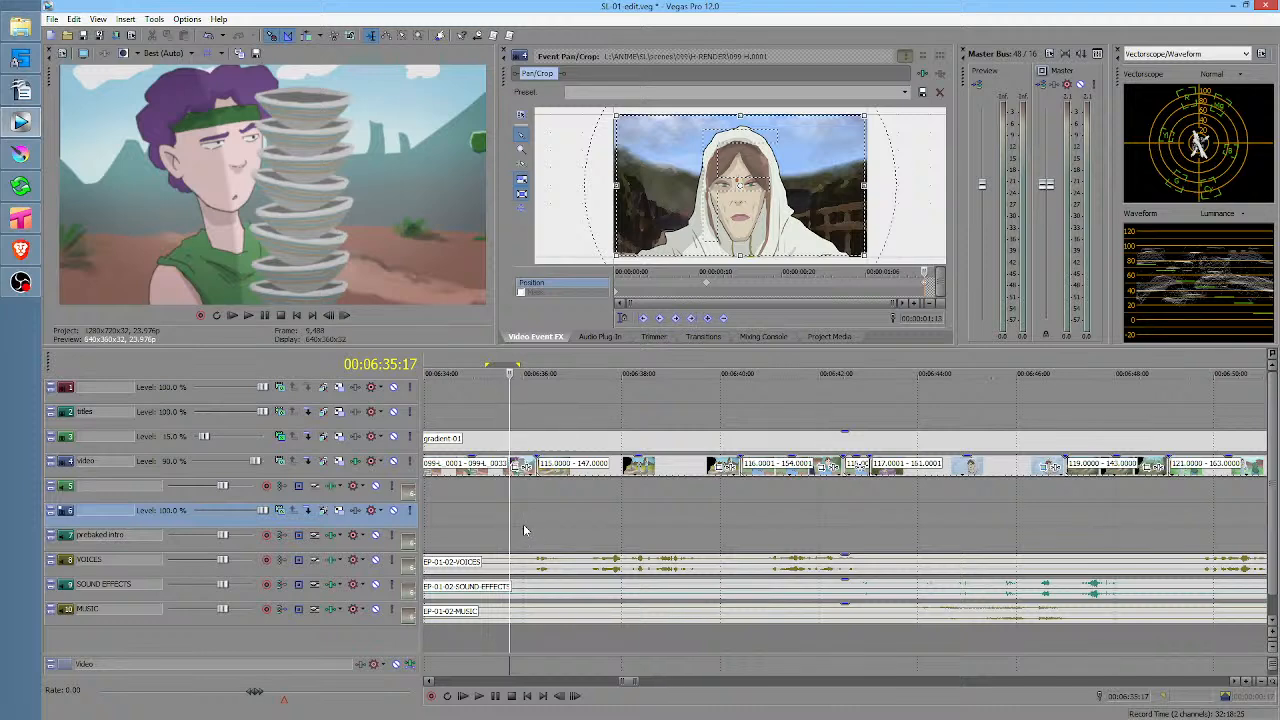
key(space)
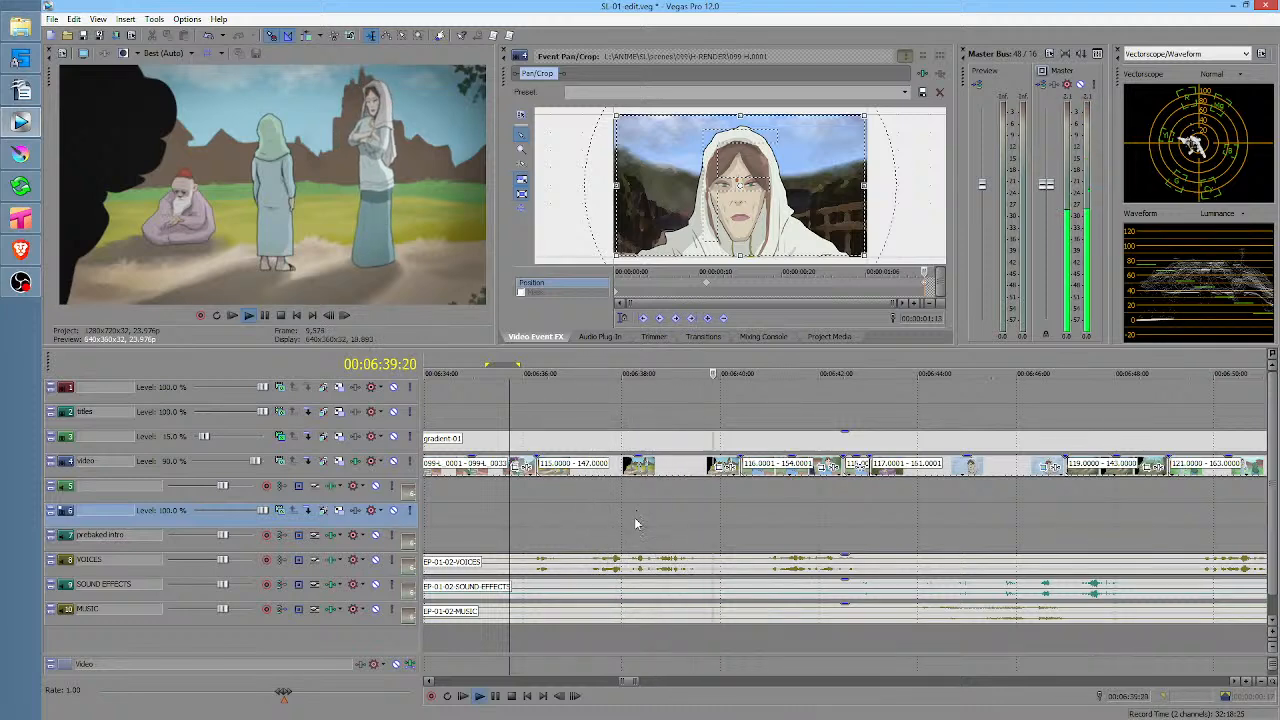
Play the shots from around 00:06:35 to 00:06:42 to review their pacing
key(space)
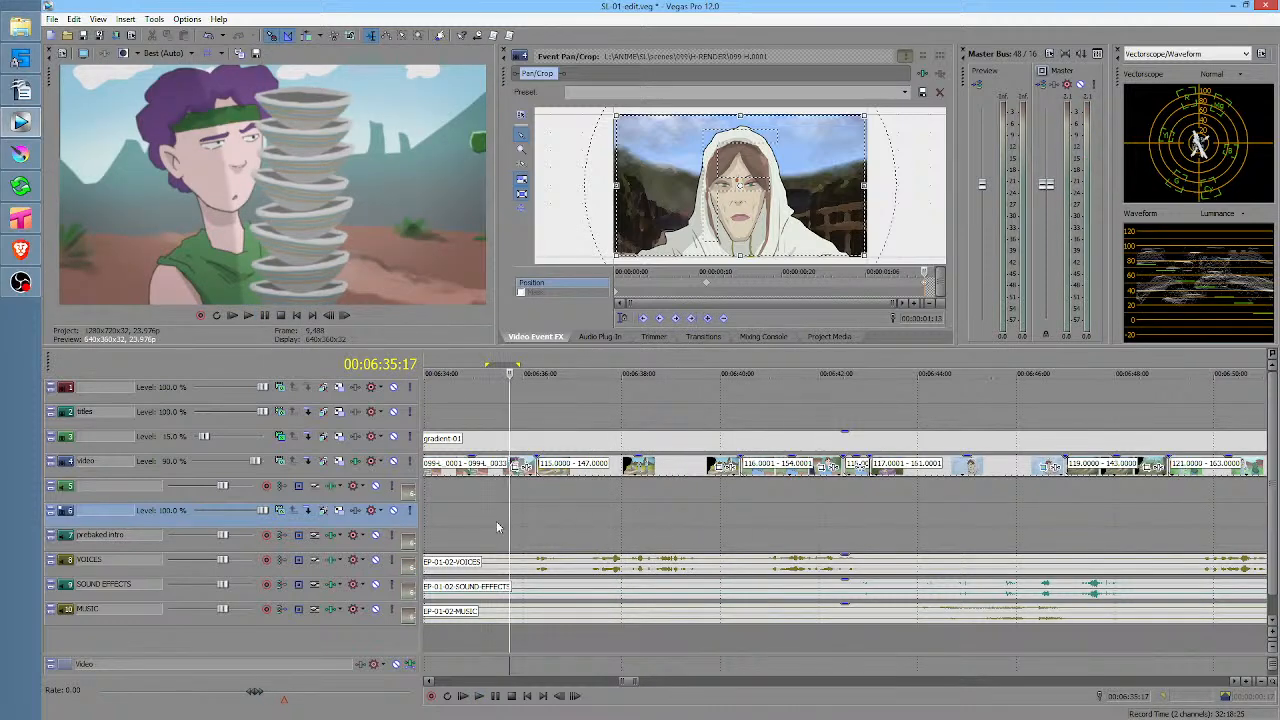
click(483, 514)
key(space)
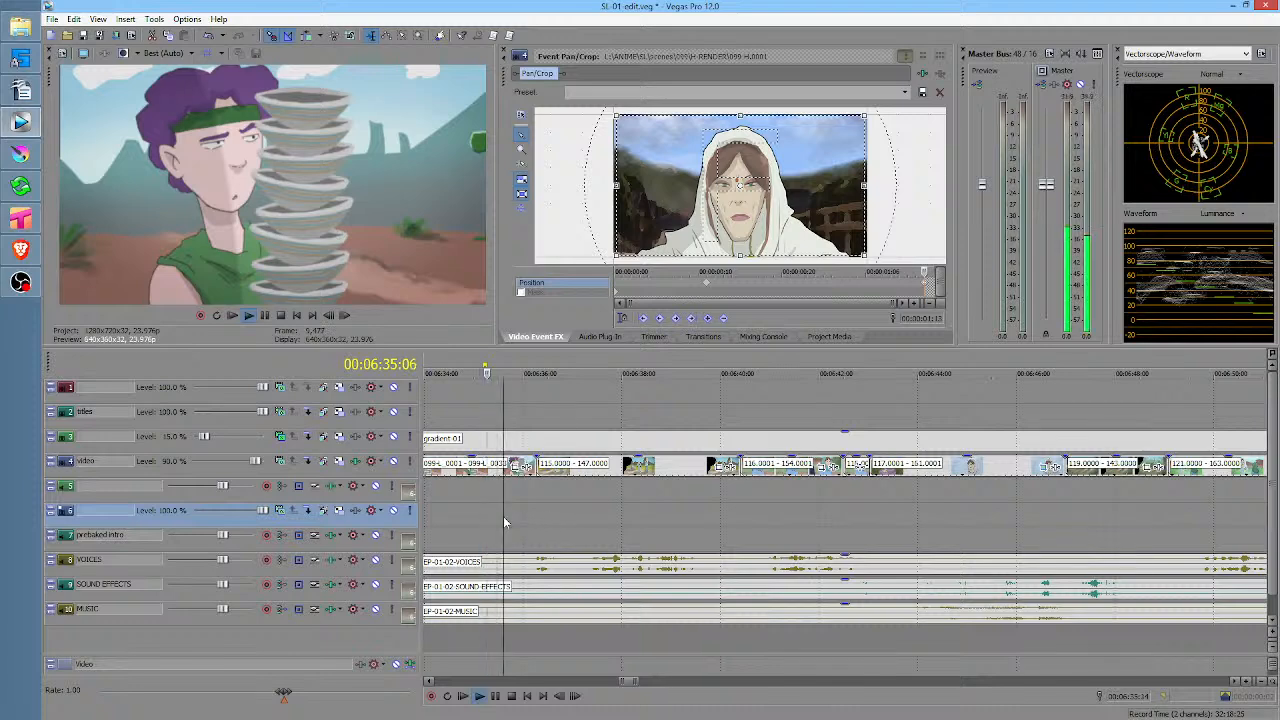
key(space)
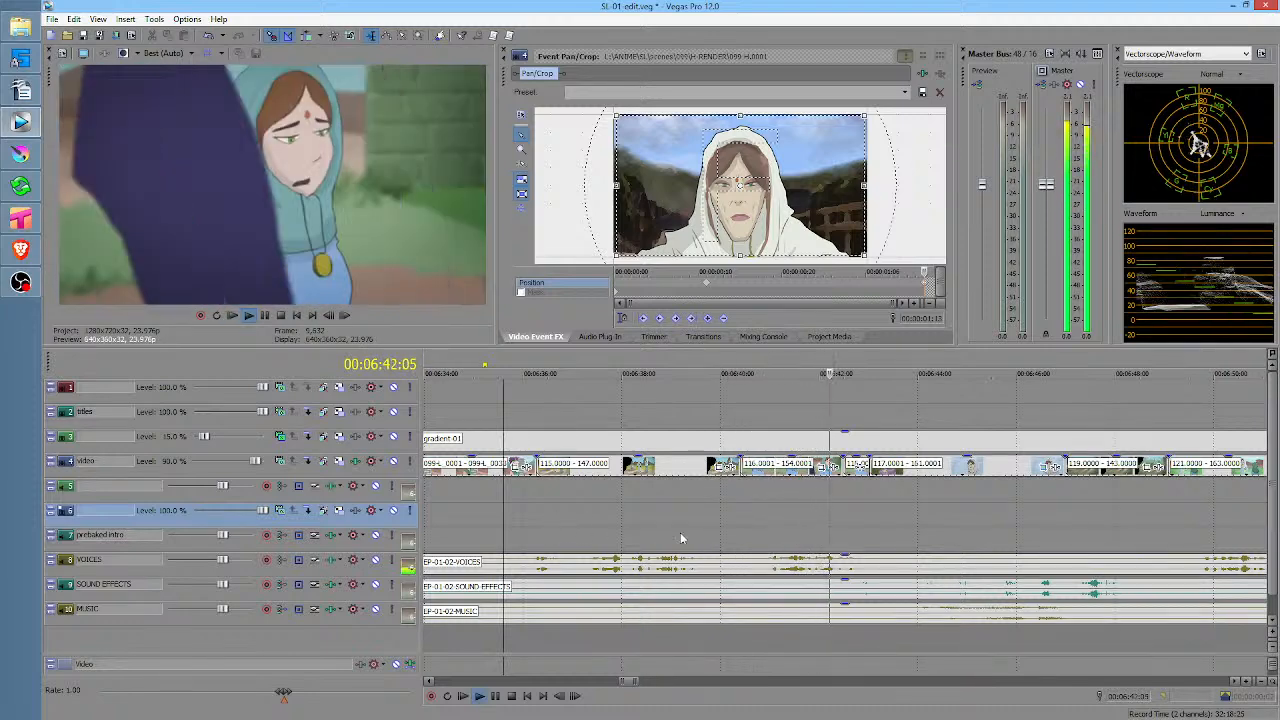
key(space)
scroll(797, 524, right, 3)
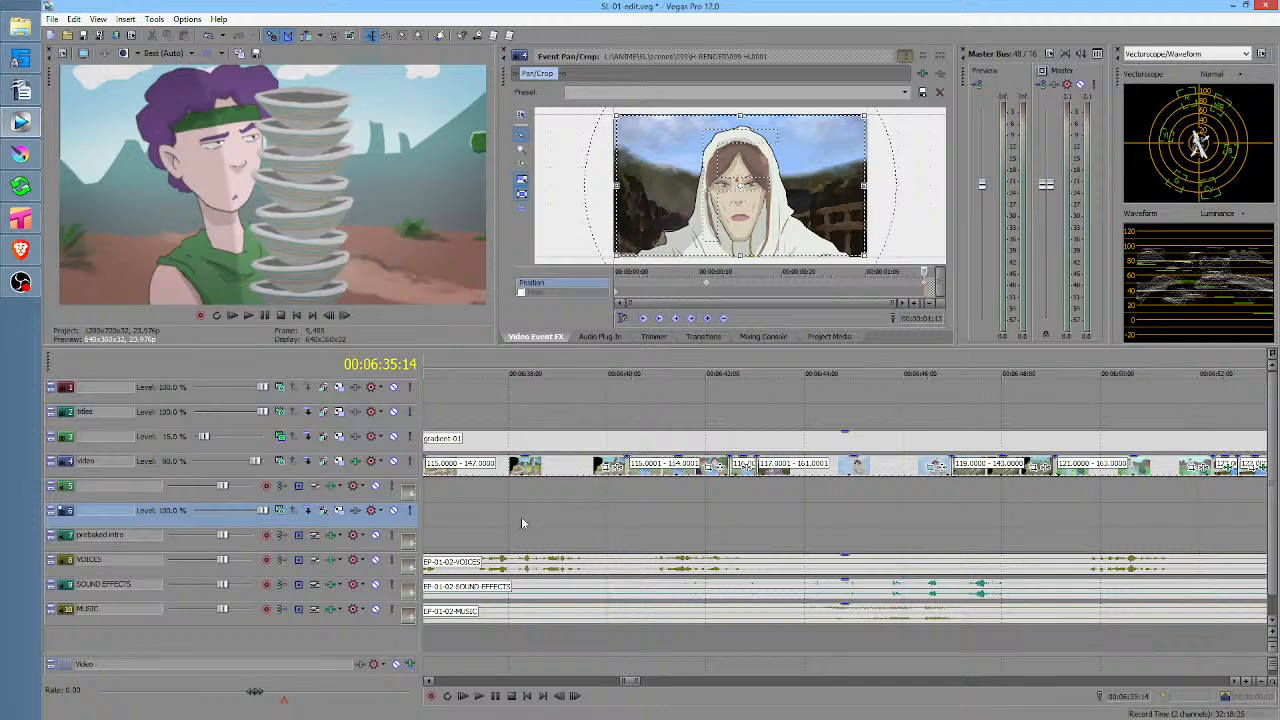
Delete the section from 00:06:39:16 to 00:06:40:17 across all tracks and close the gap
click(595, 523)
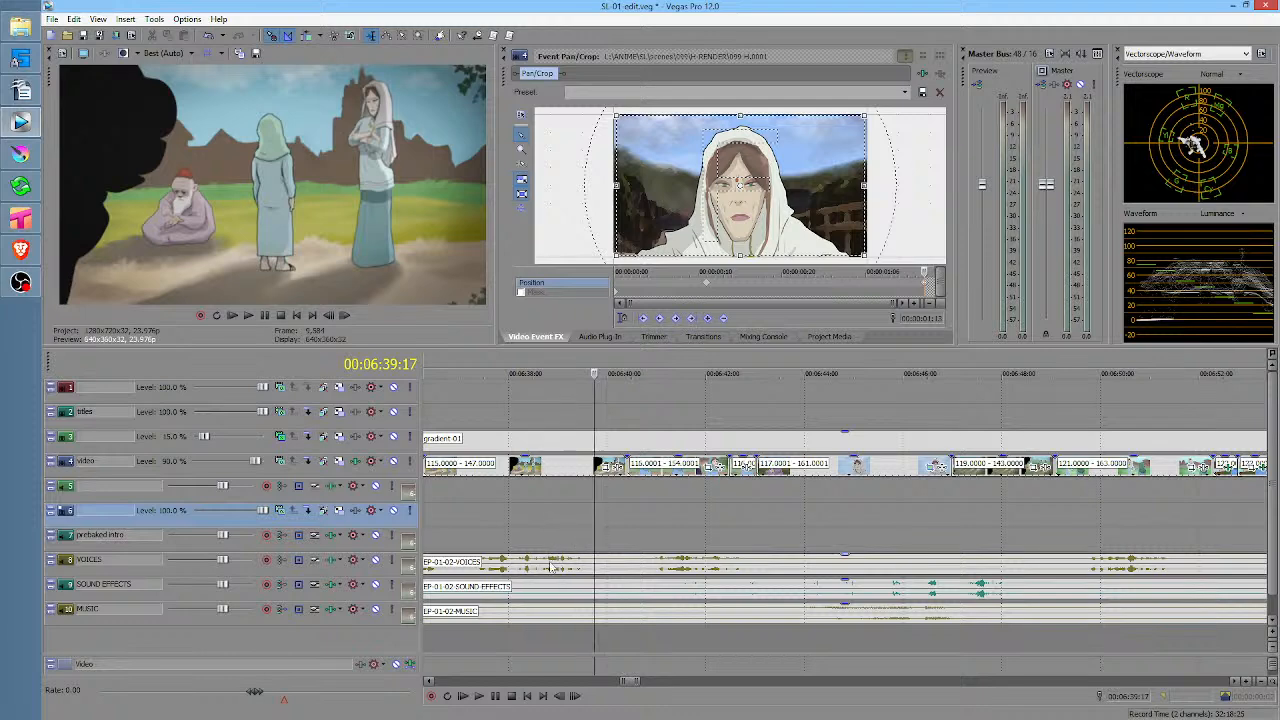
key(space)
key(space)
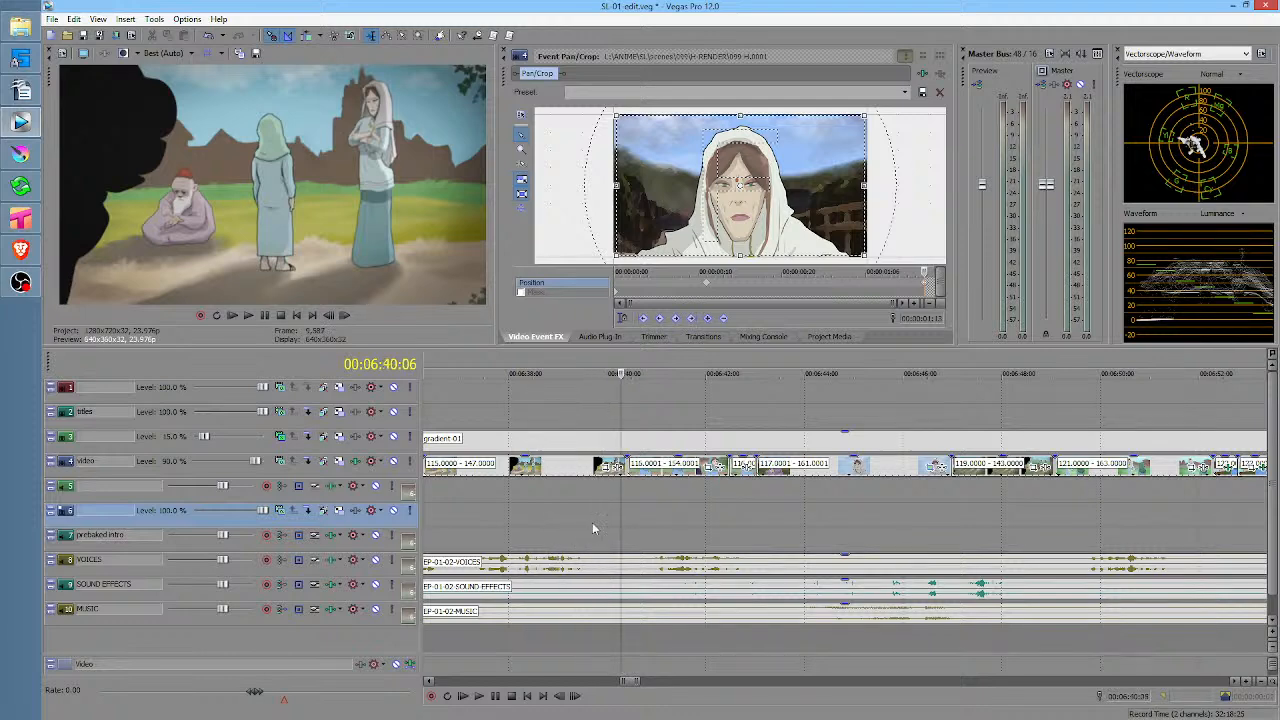
drag(584, 525, 643, 515)
key(Delete)
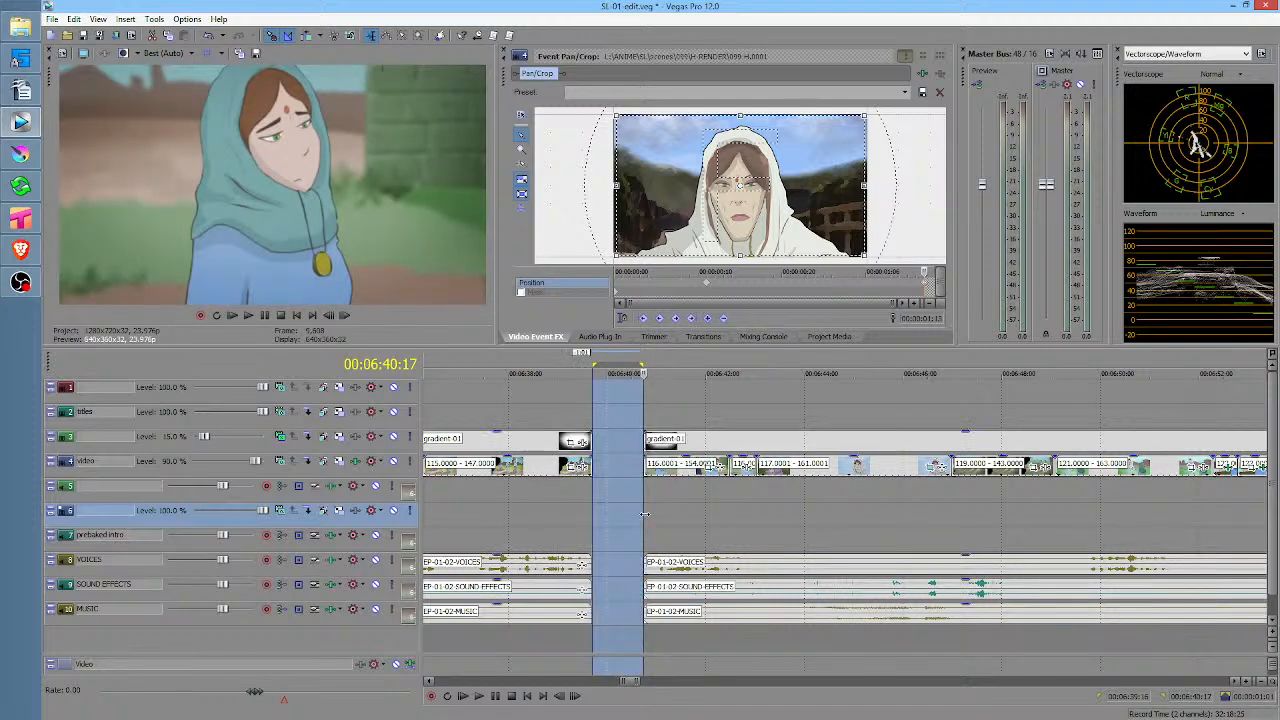
key(f)
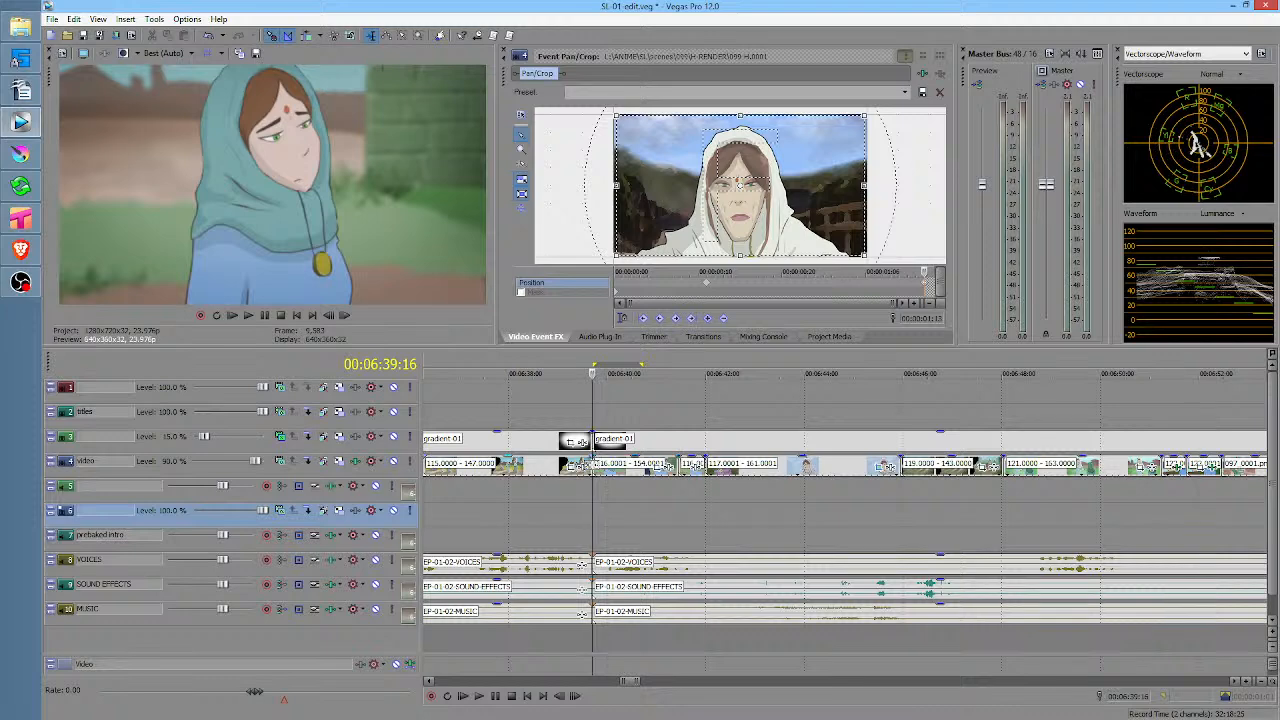
Roll the video cut between the 115.0000 - 147.0000 and 116.0001 - 154.0001 clips to just after 00:06:40
click(588, 465)
drag(598, 463, 616, 465)
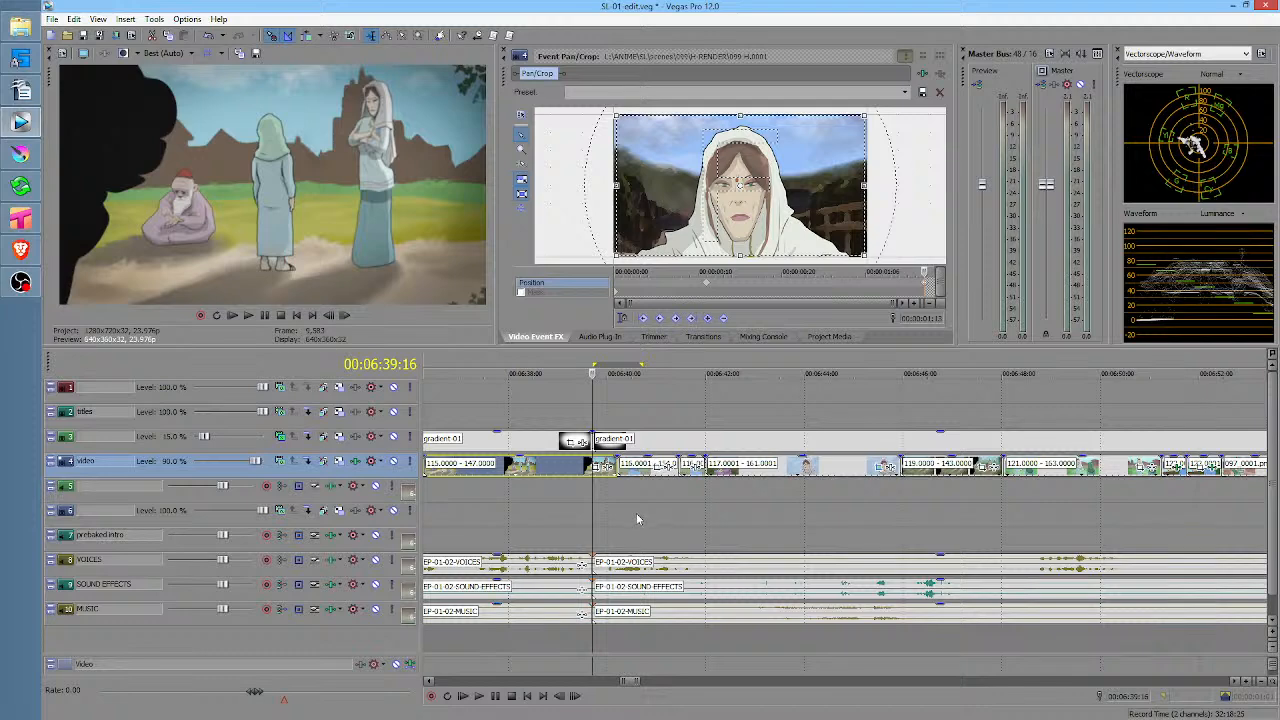
Play the sequence repeatedly from around 00:06:37 to check the shortened section and its voice timing
click(500, 511)
key(space)
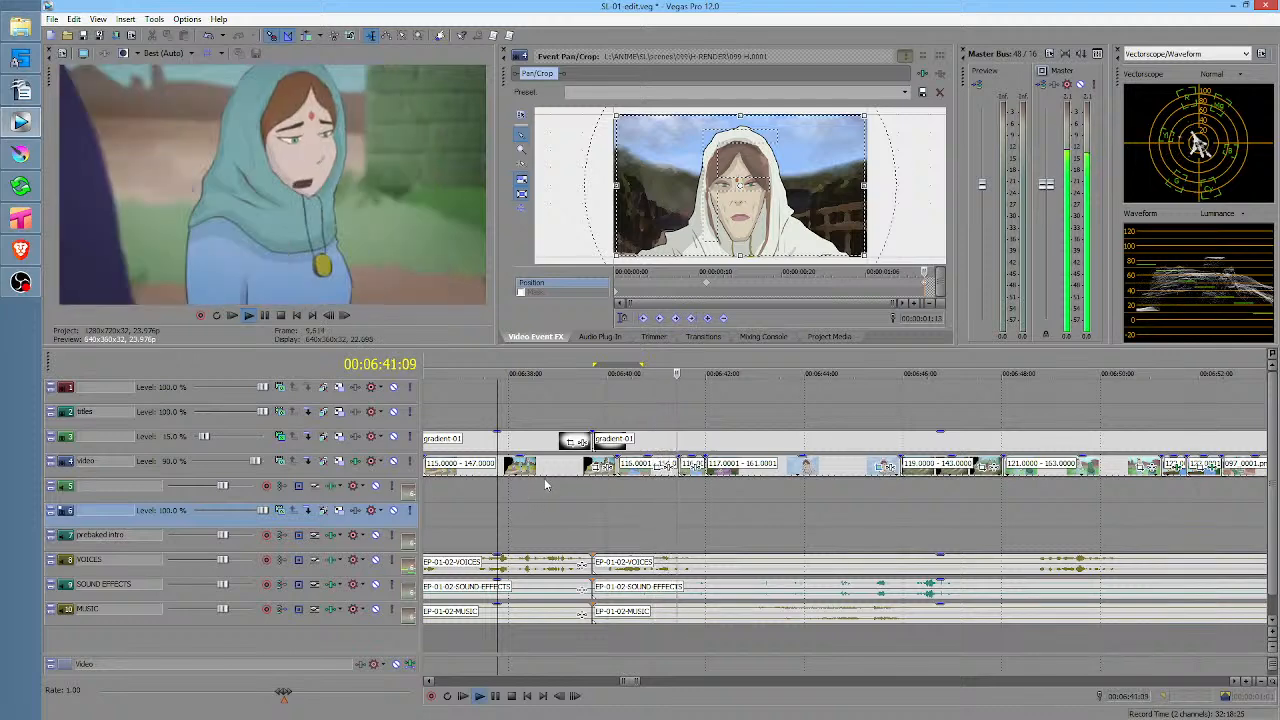
key(space)
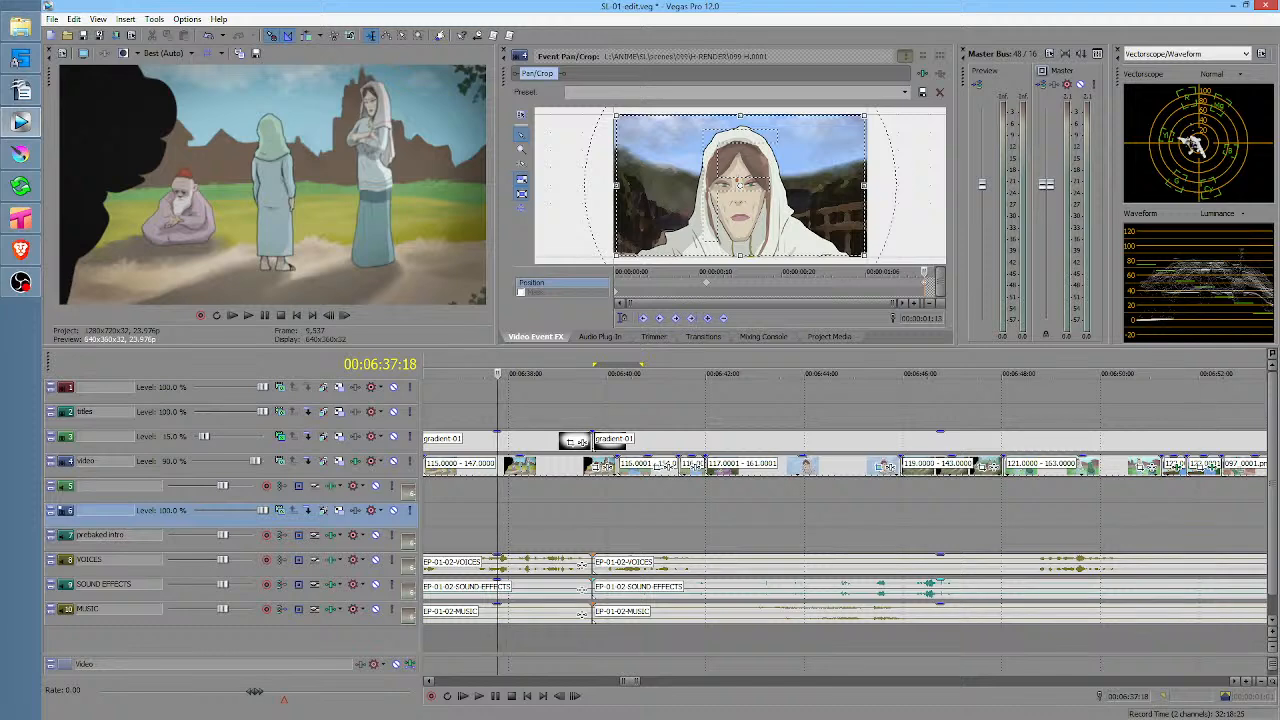
click(464, 512)
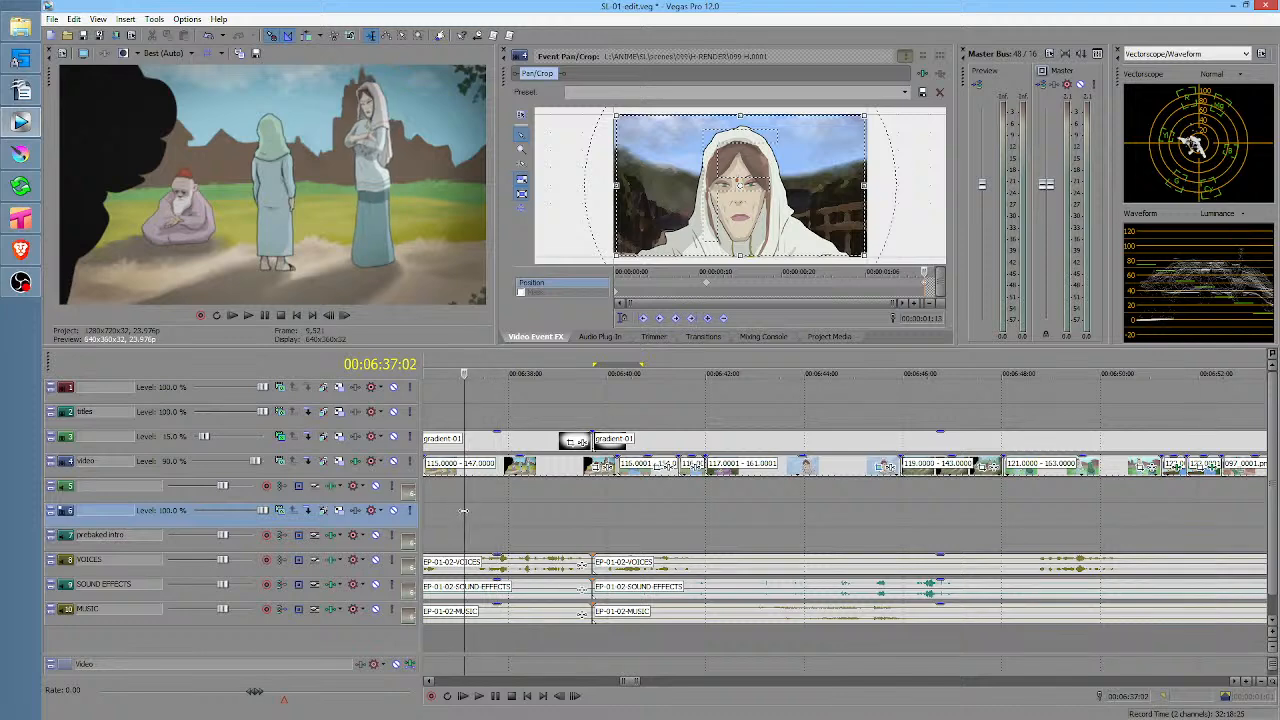
key(space)
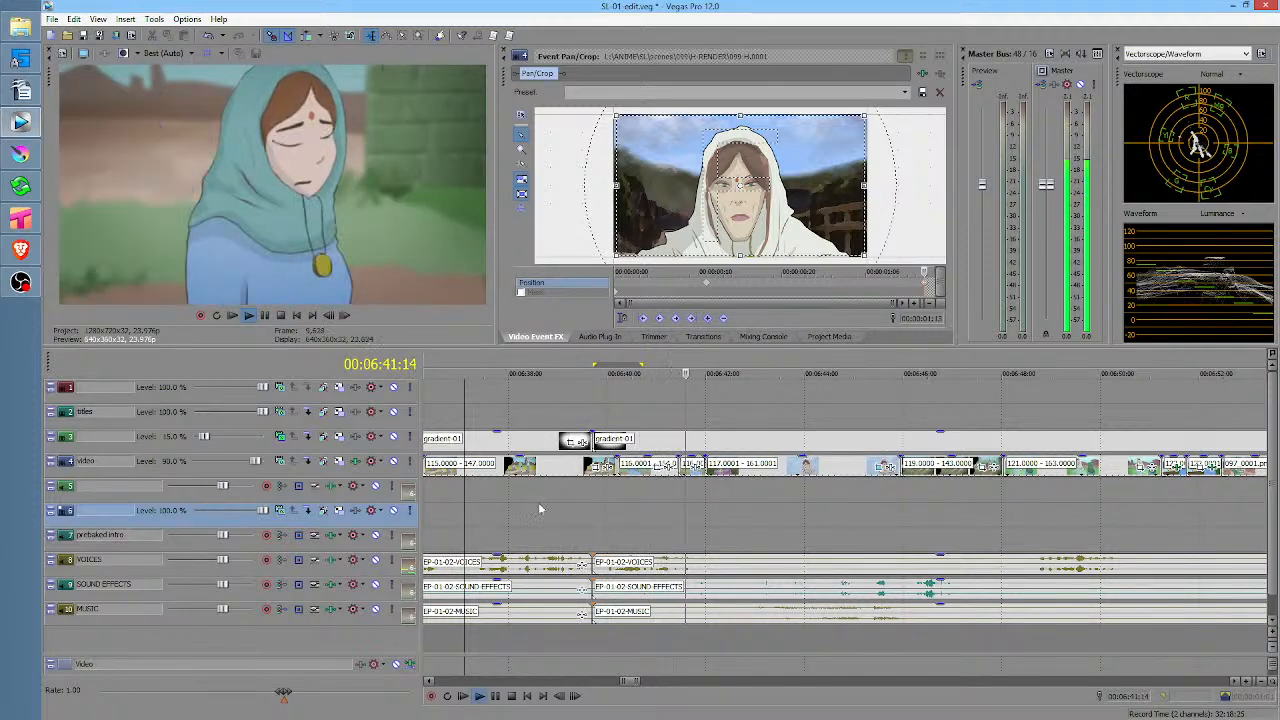
key(space)
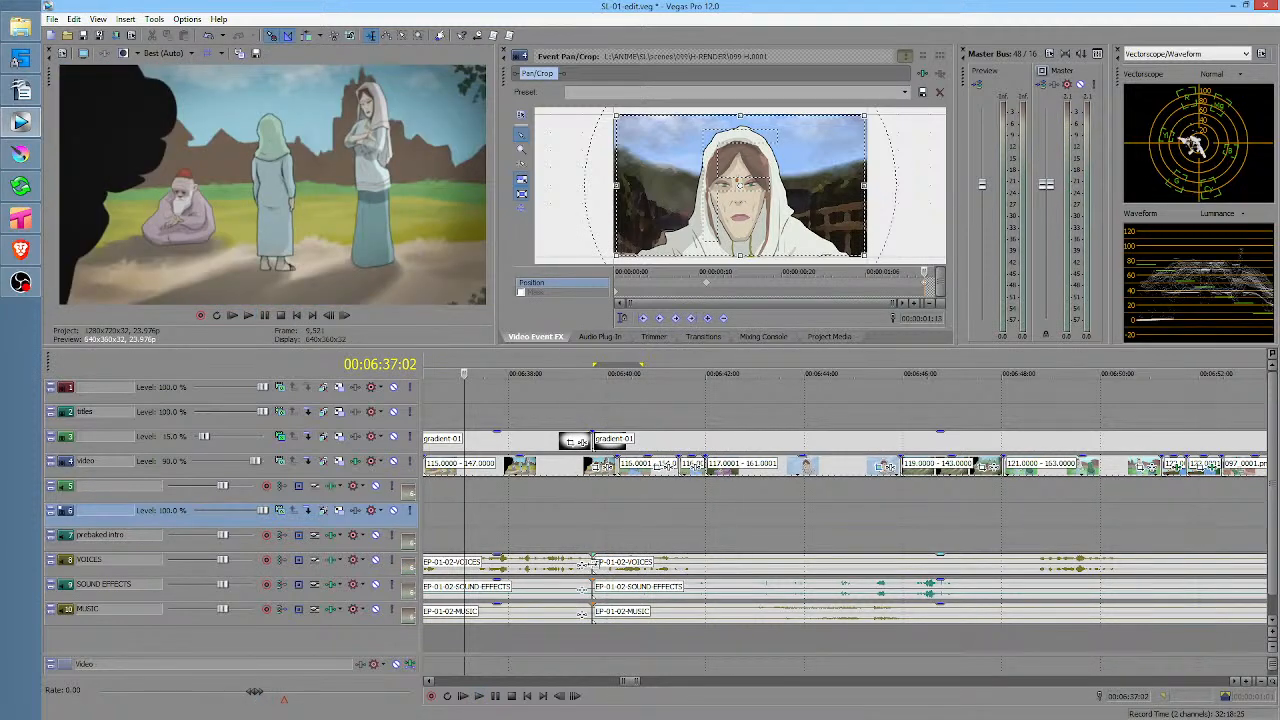
click(540, 540)
key(space)
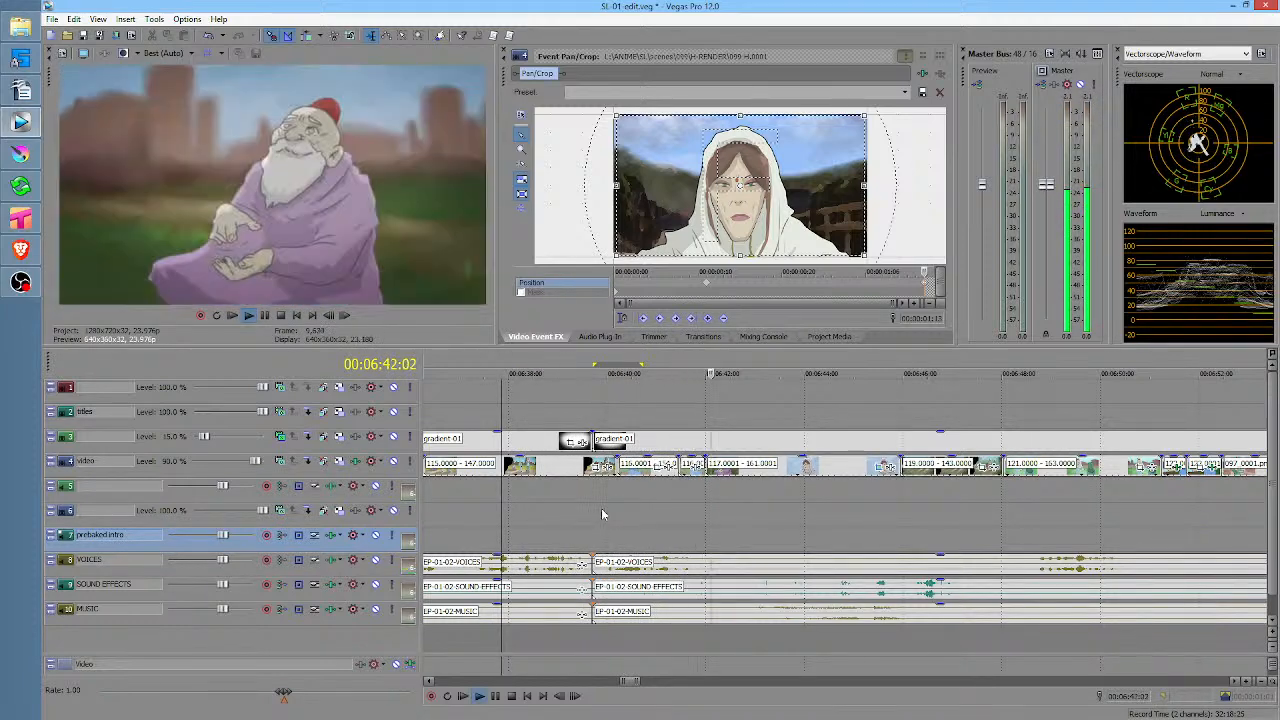
key(space)
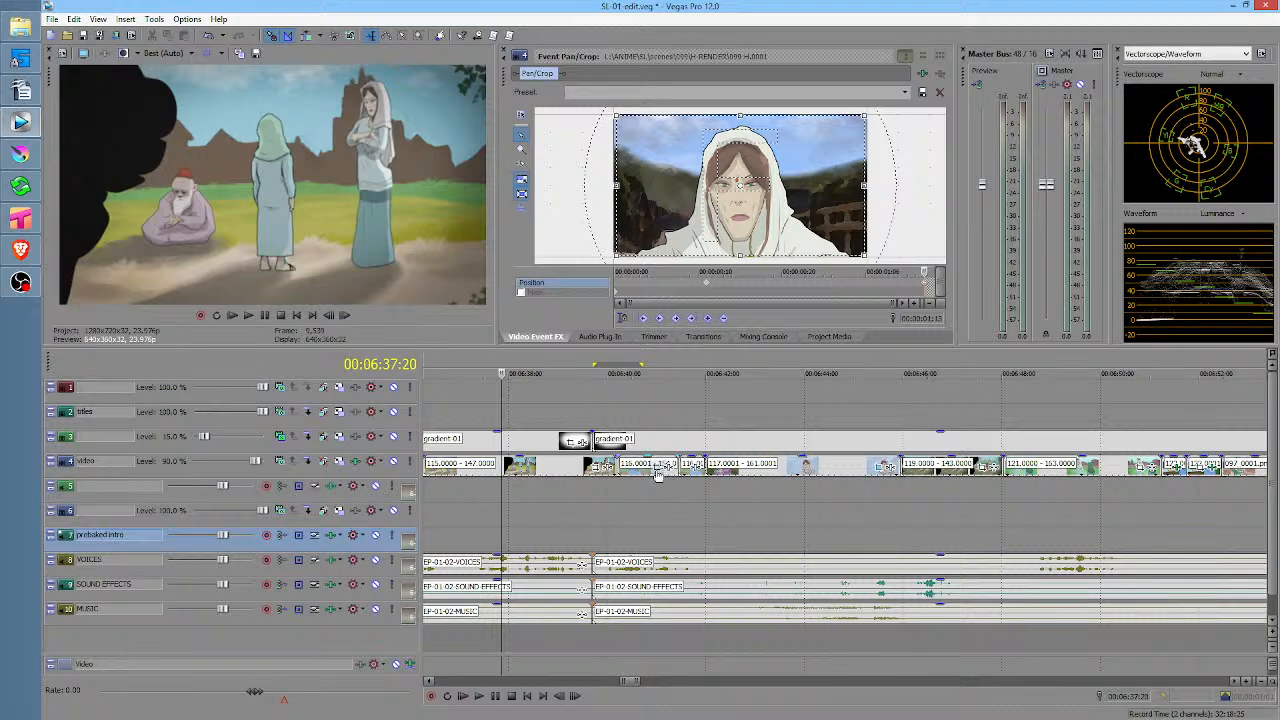
Slightly tighten the pan/crop frames of the first 116.0001 - 154.0001 clip, to about 1,253 × 704, and of the 115.0000 - 147.0000 clip
click(655, 468)
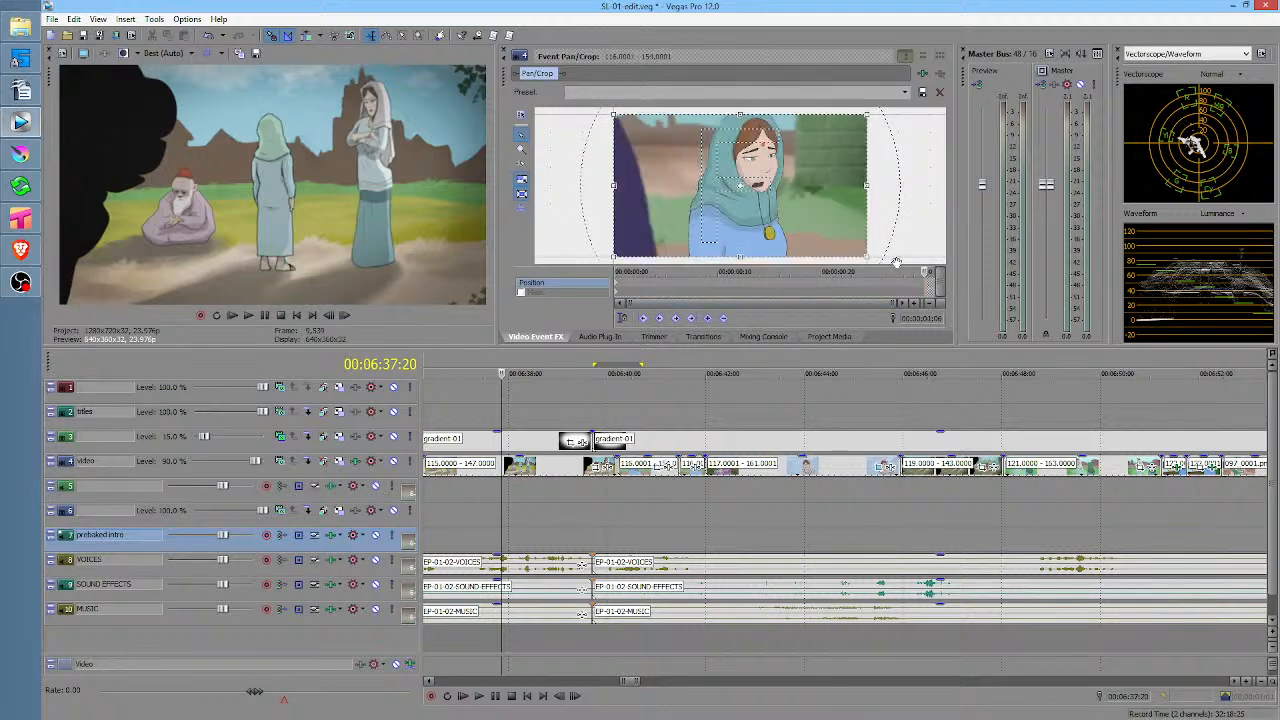
drag(866, 255, 861, 251)
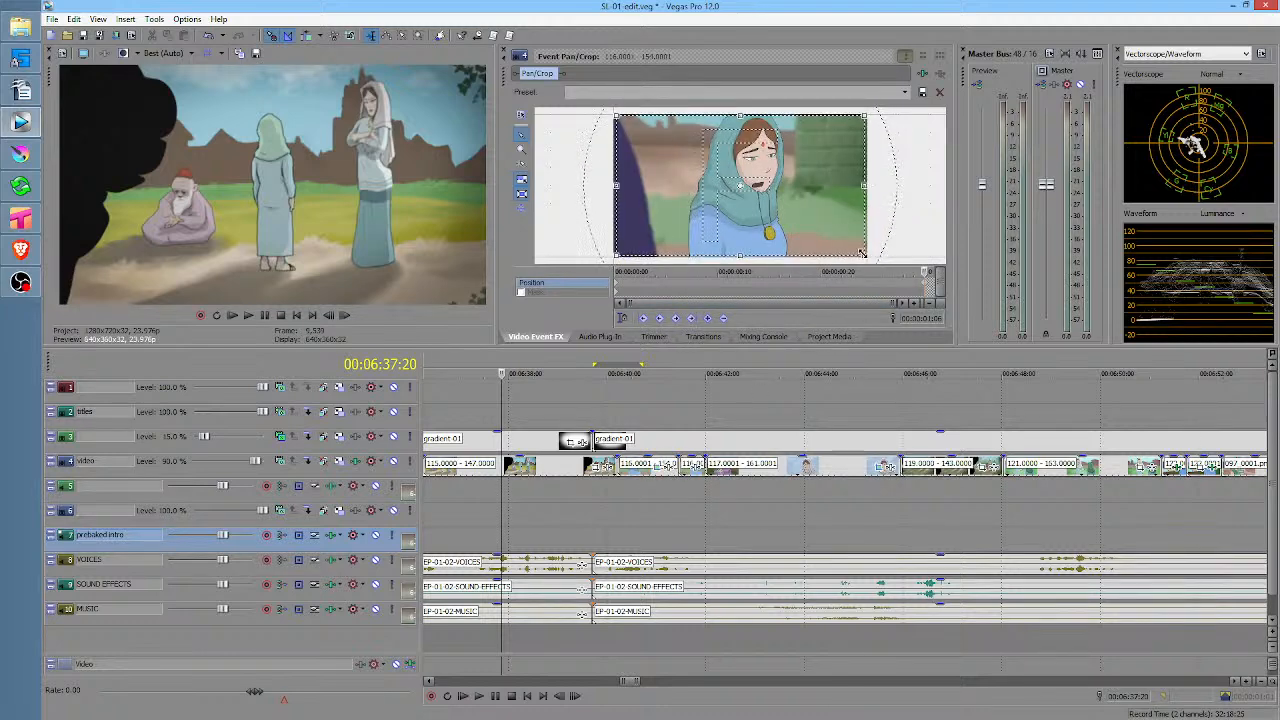
click(587, 493)
key(space)
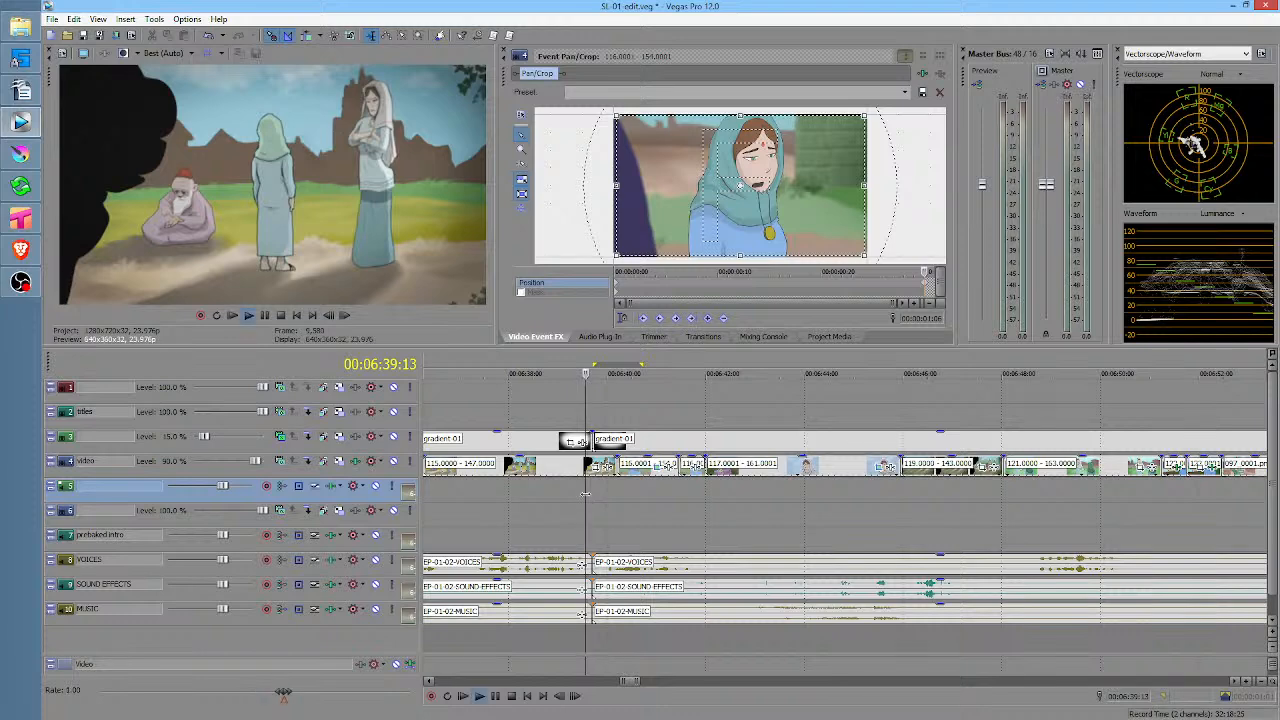
key(space)
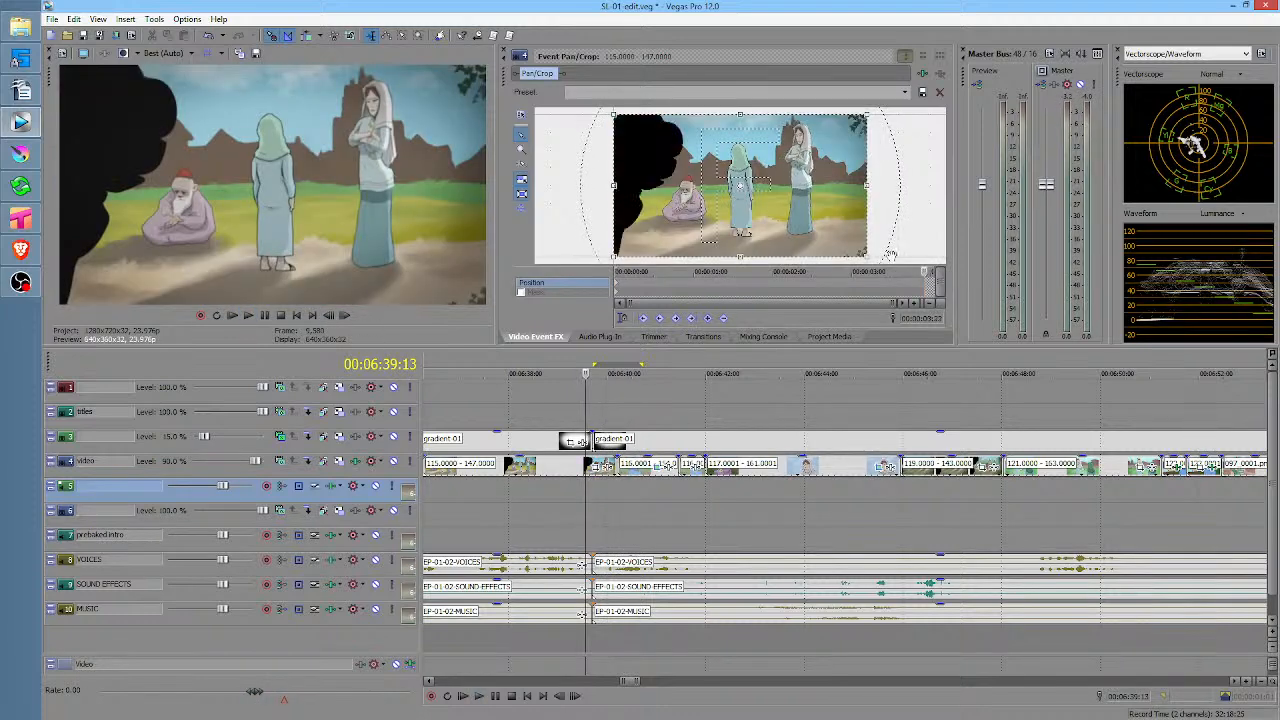
drag(865, 255, 862, 254)
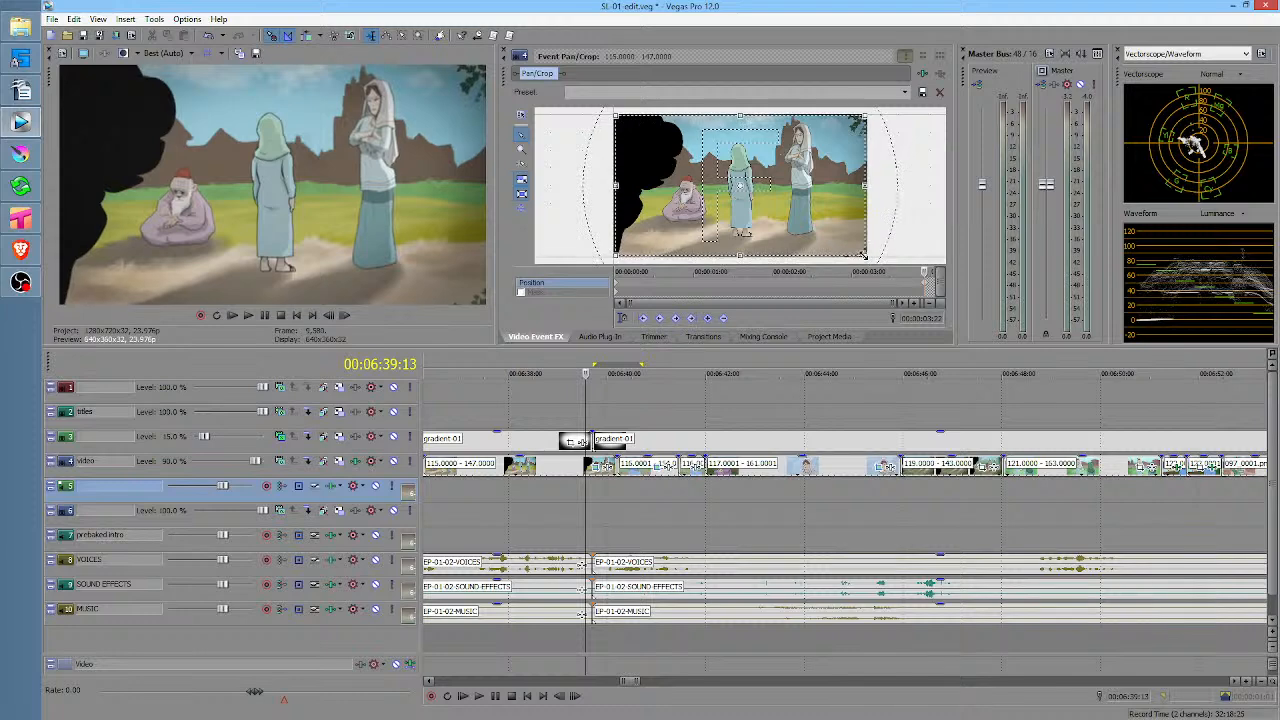
Play the sequence from around 00:06:36 to check the reframed shots in context
scroll(818, 522, down, 3)
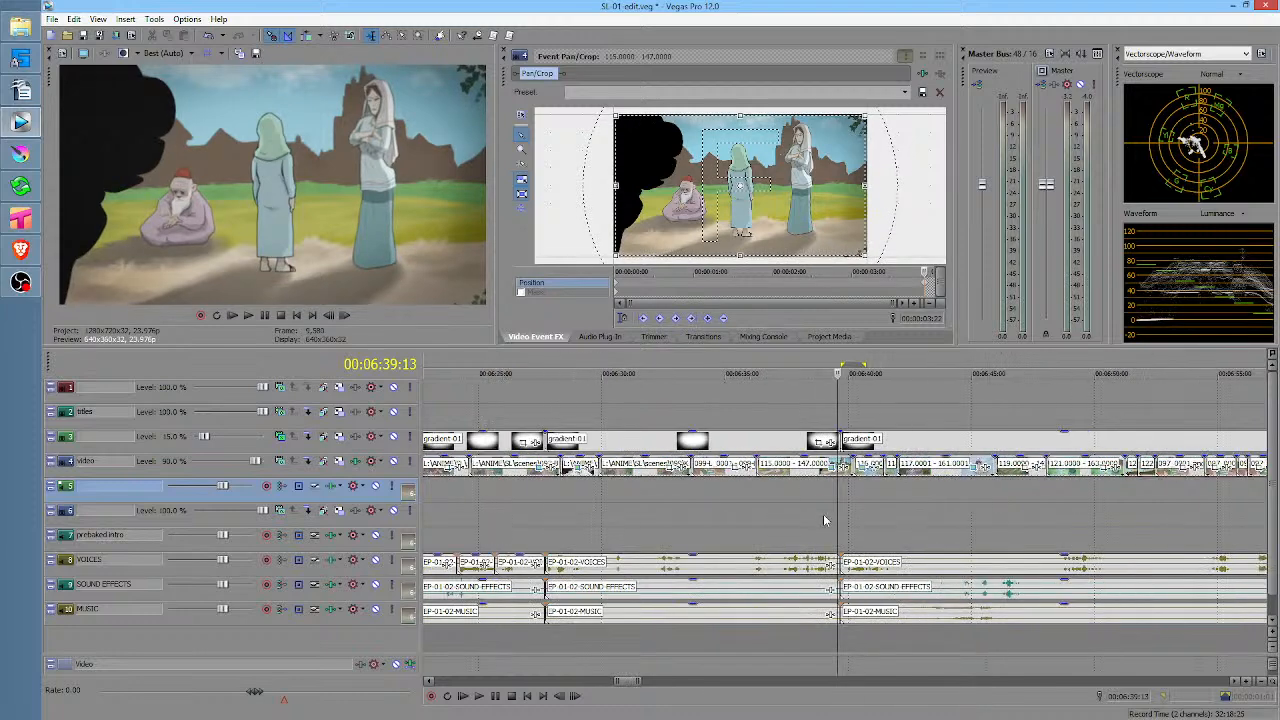
click(747, 504)
key(space)
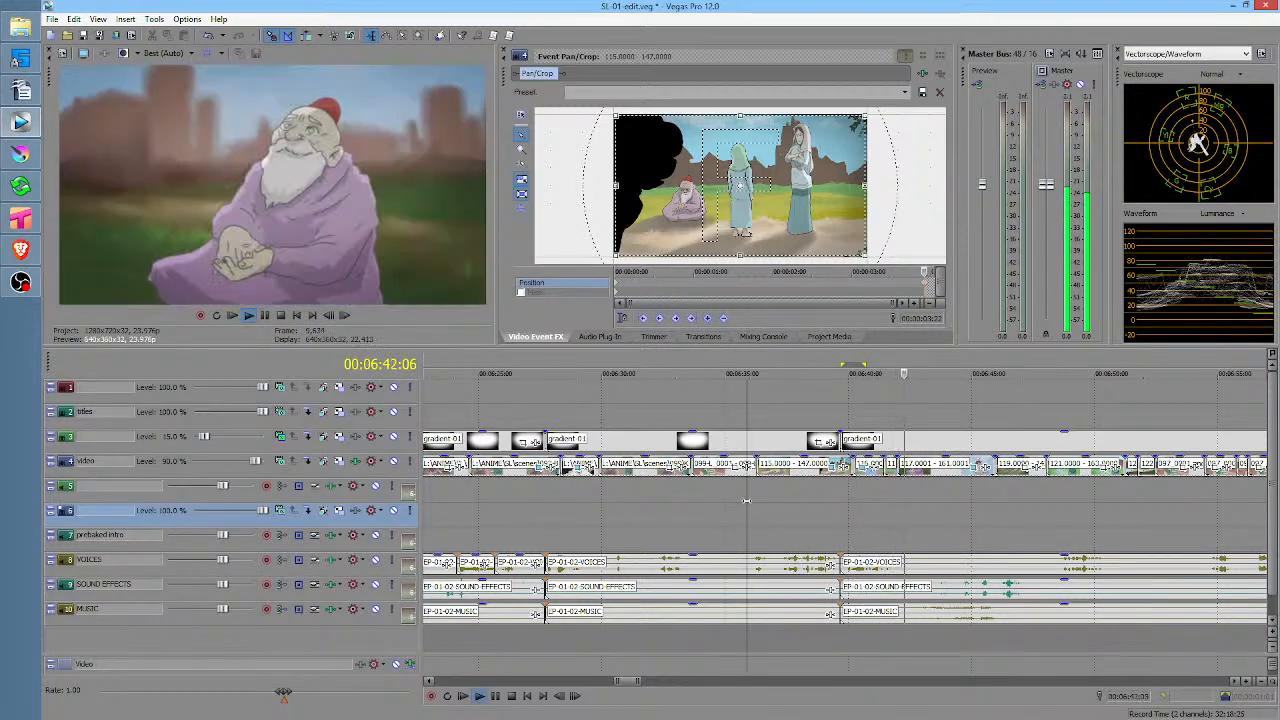
click(893, 495)
scroll(890, 497, up, 4)
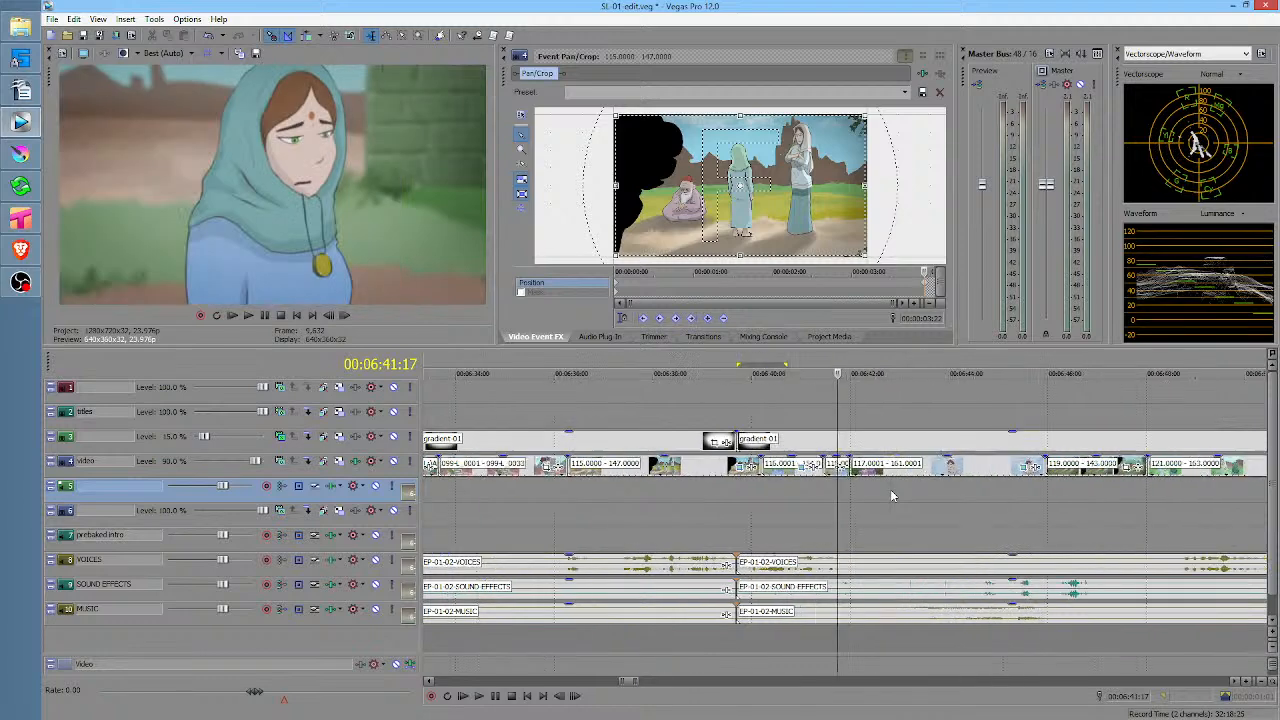
Copy the pan/crop width of 1,253 from the first 116.0001 - 154.0001 clip to the second one
click(786, 468)
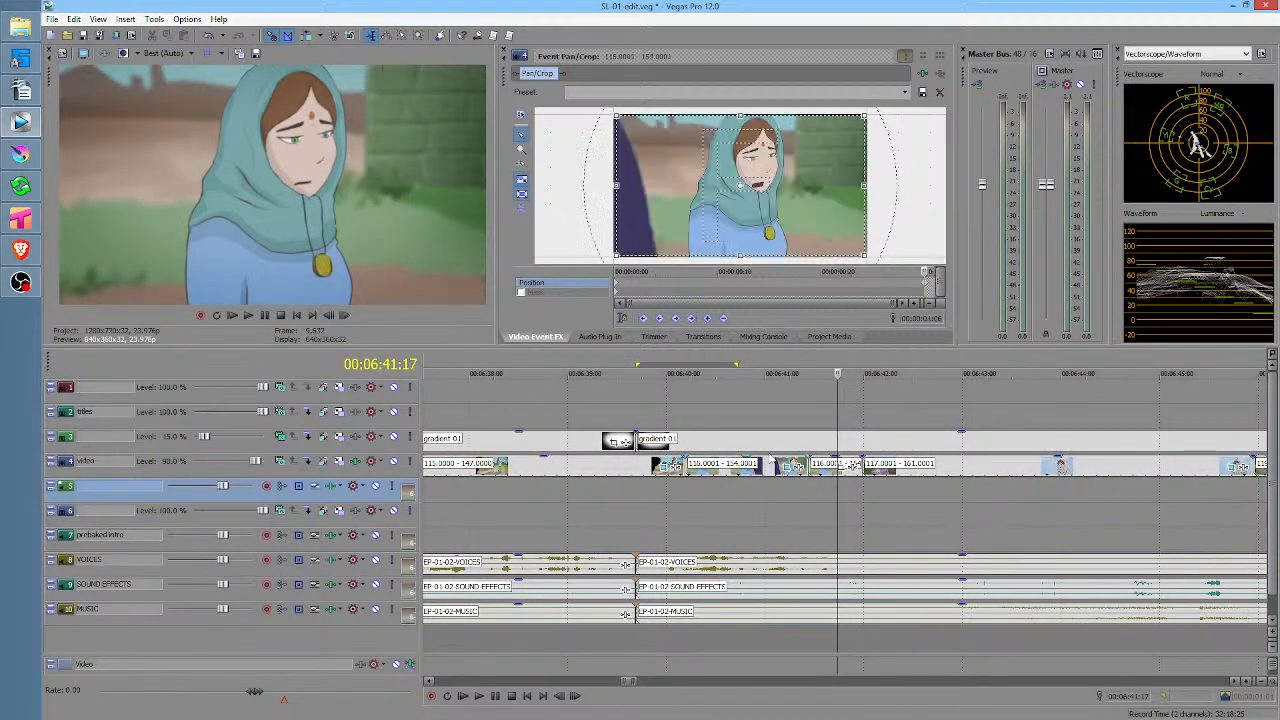
mouse_move(494, 296)
mouse_down()
mouse_move(429, 290)
mouse_move(551, 288)
mouse_move(508, 287)
mouse_up()
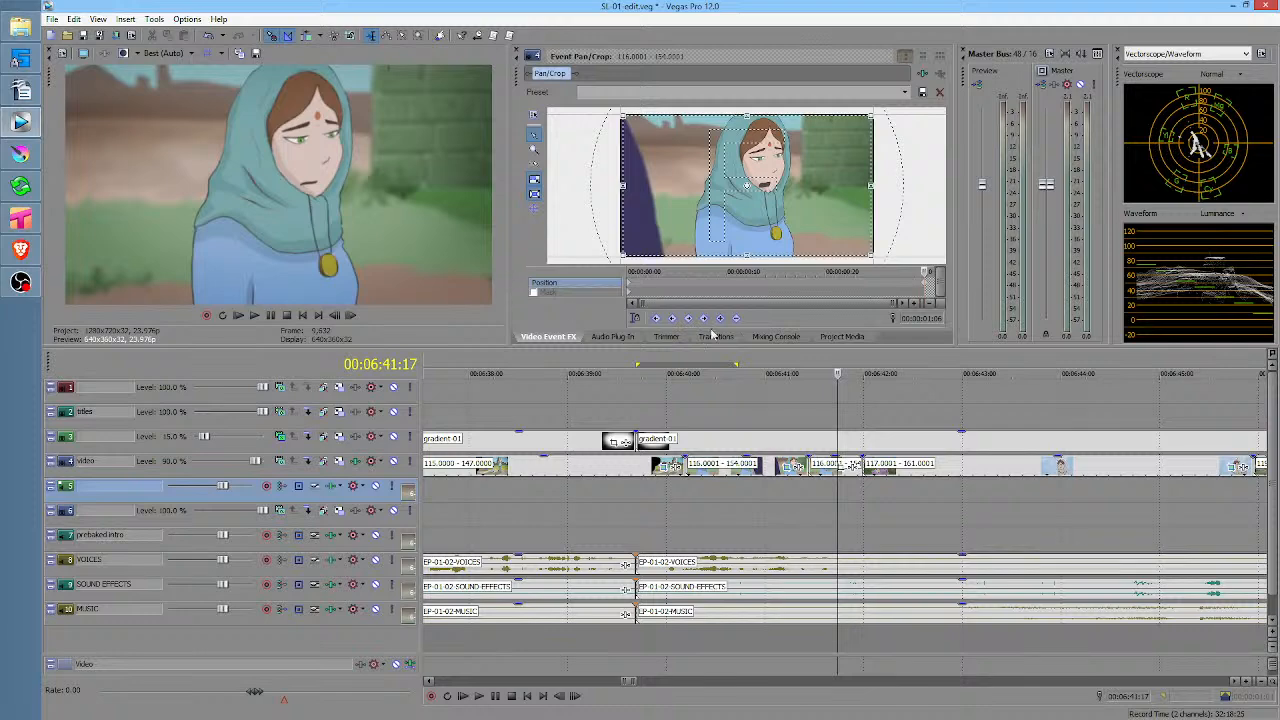
click(534, 117)
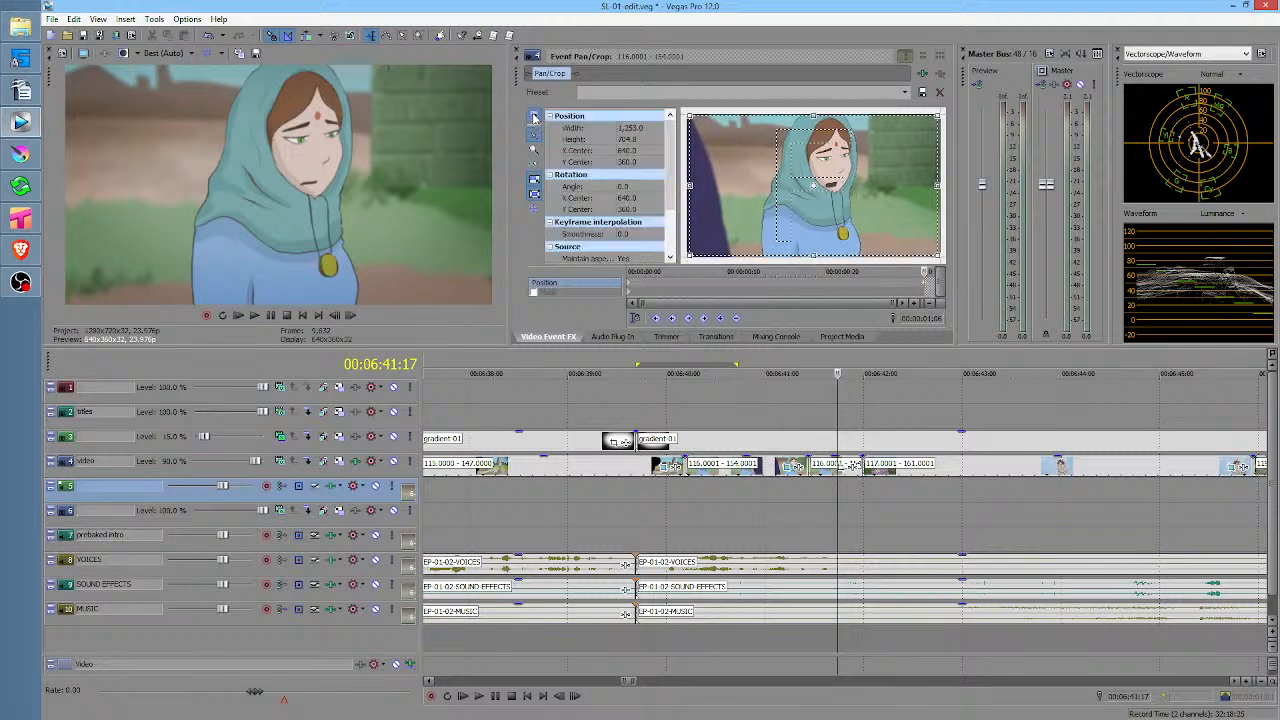
click(650, 131)
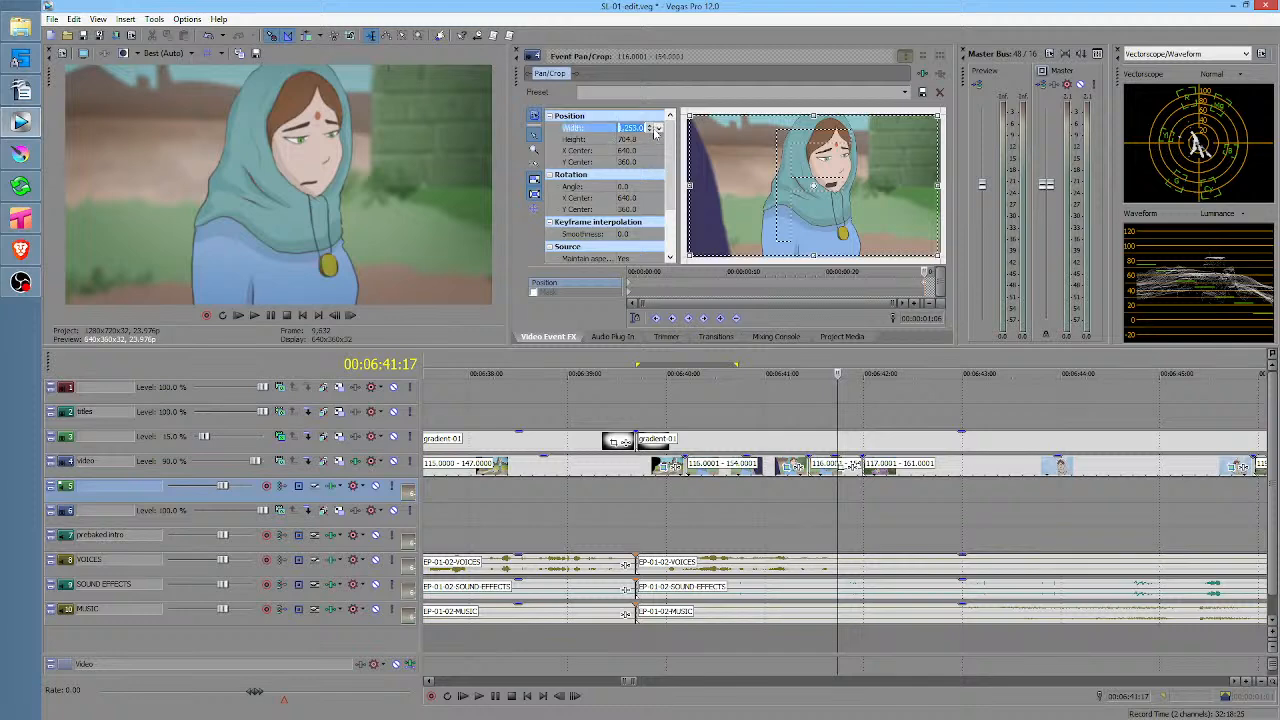
mouse_move(829, 499)
mouse_down()
mouse_move(785, 494)
mouse_move(810, 490)
mouse_up()
click(849, 467)
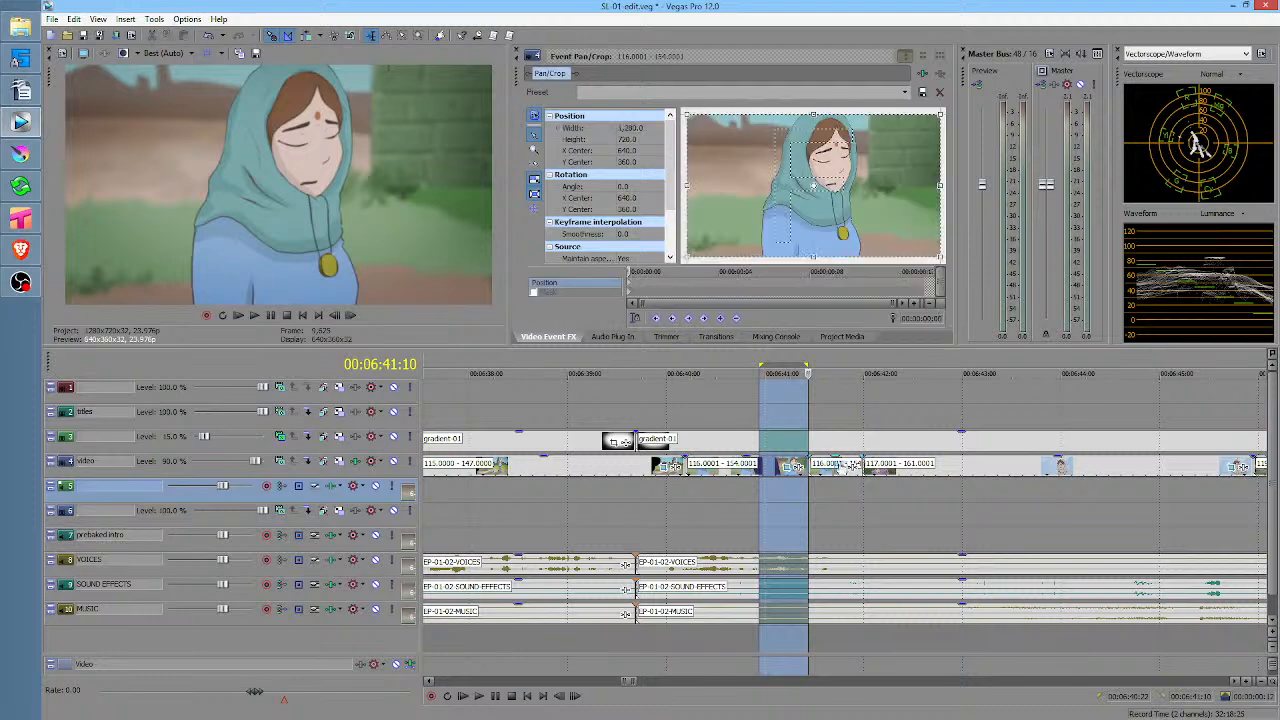
click(648, 130)
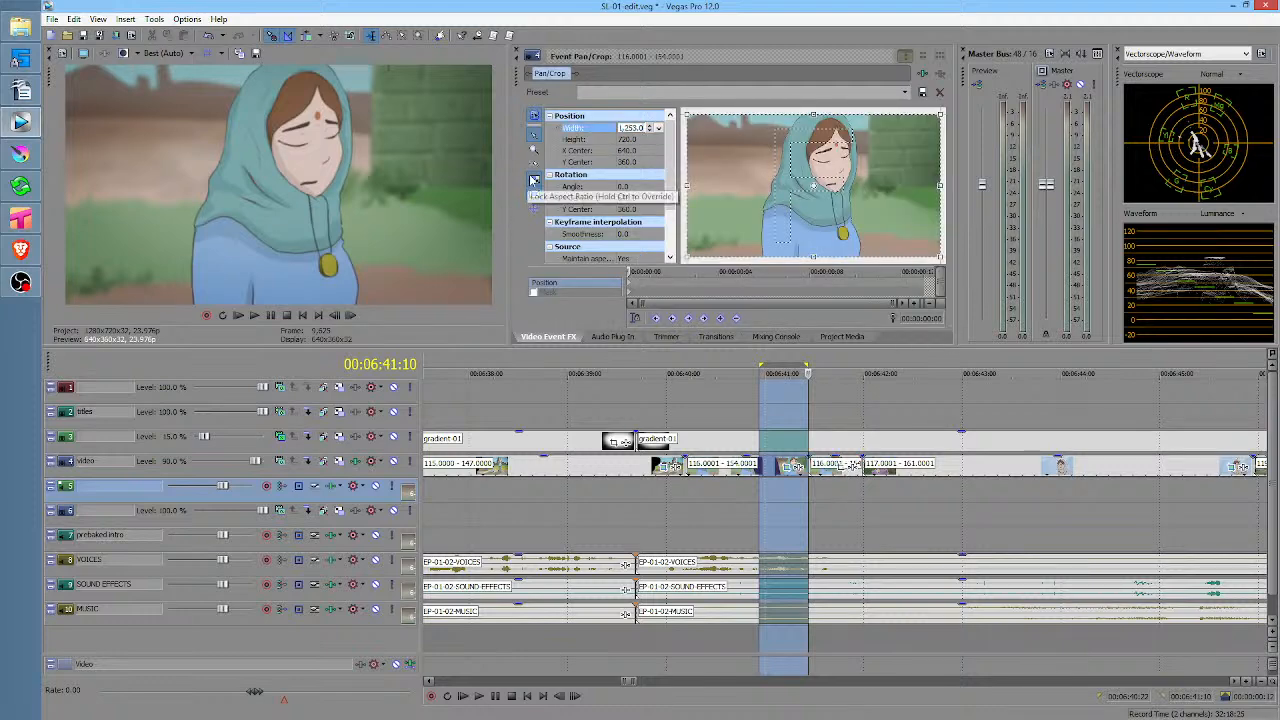
key(Return)
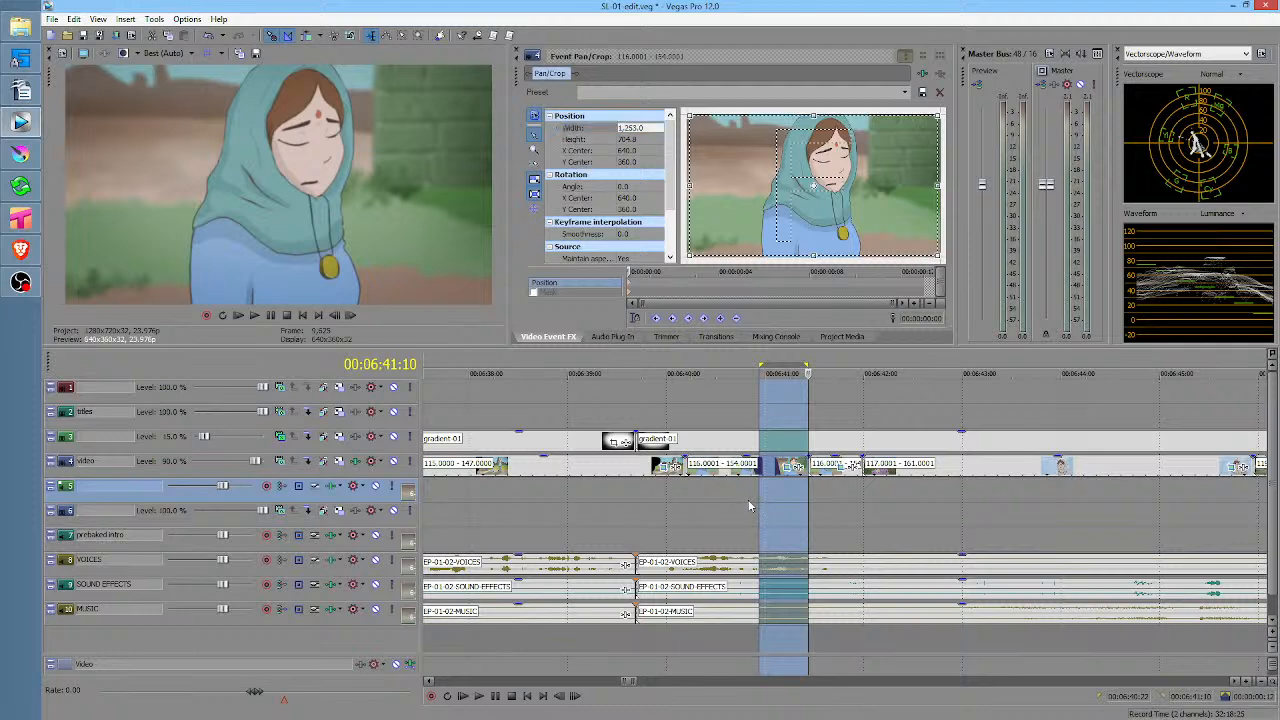
Play from 00:06:40:19 to check the framing across the hooded woman's shots
click(750, 499)
key(space)
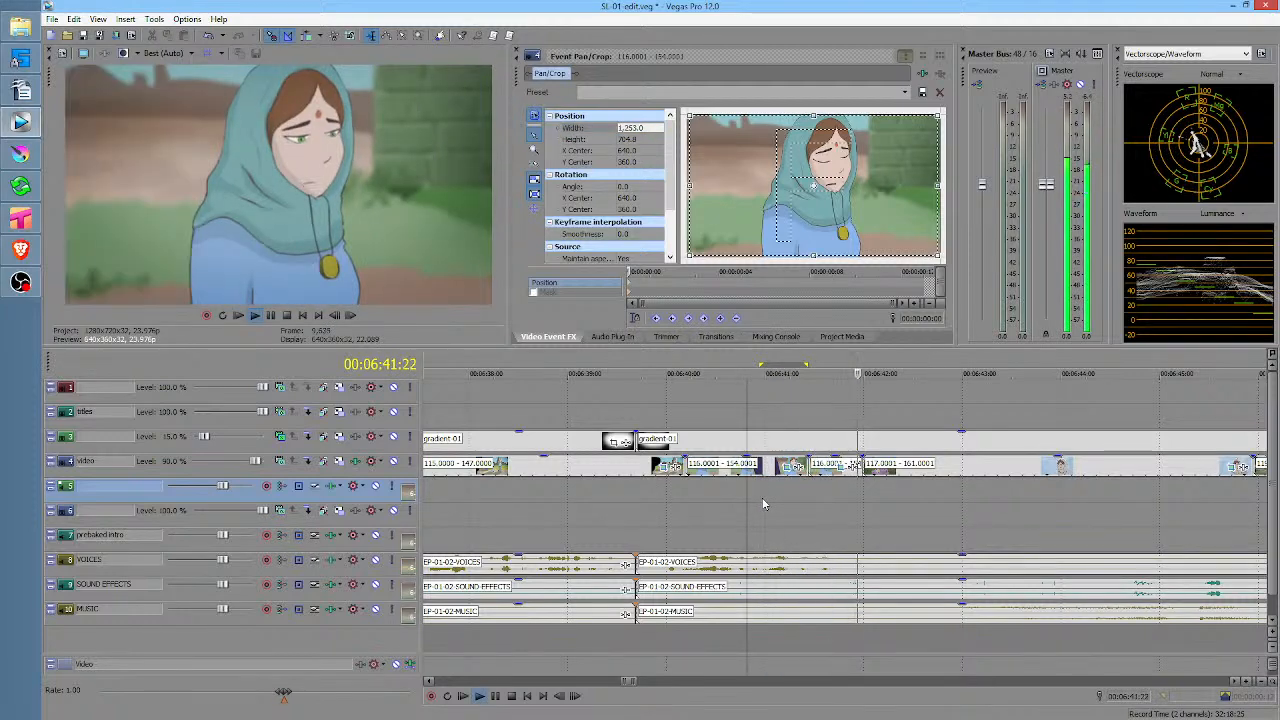
key(space)
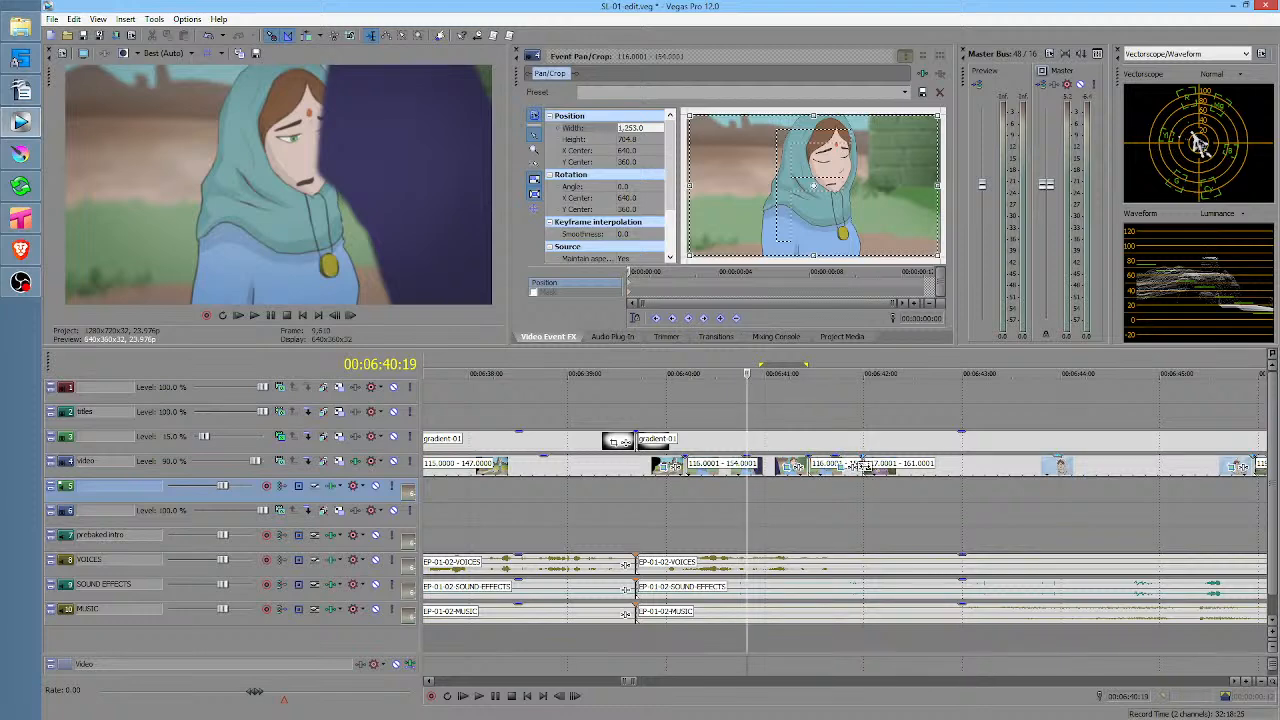
Roll the cut before the 117.0001 - 161.0001 clip to just past 00:06:42 and tighten the preceding clip's pan/crop frame to about 1,229 × 691
drag(860, 465, 892, 466)
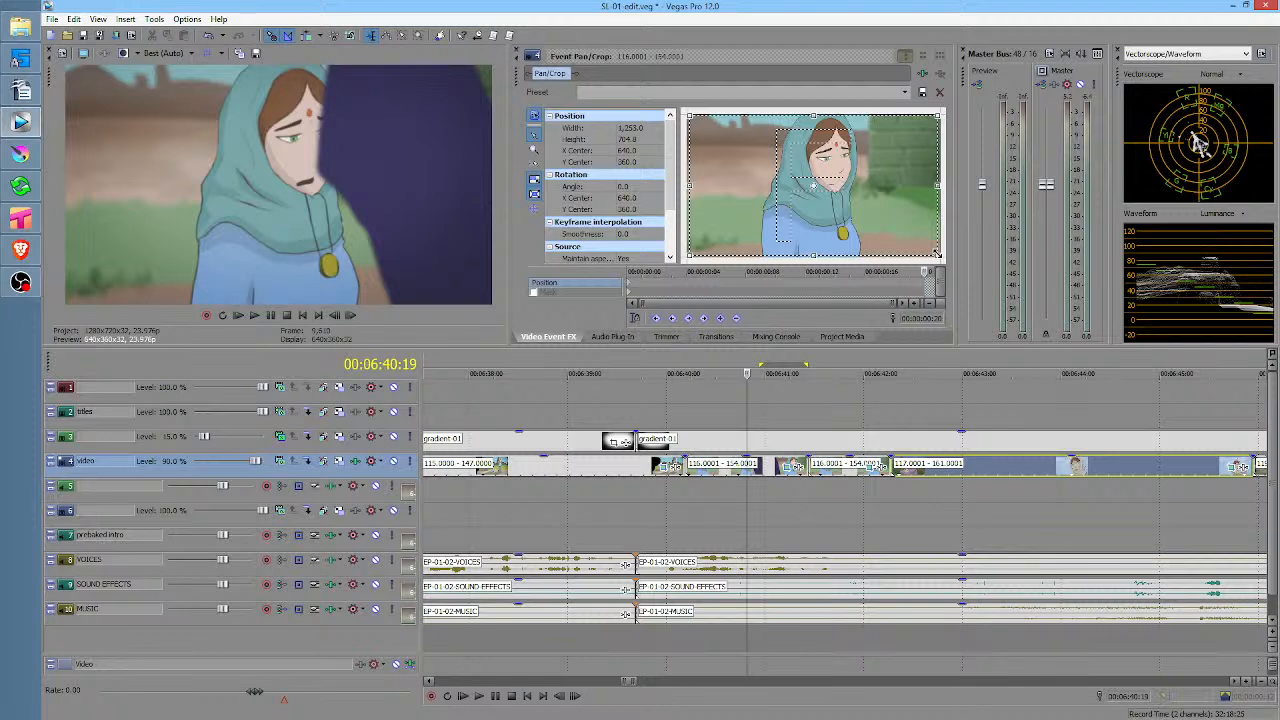
drag(937, 253, 934, 251)
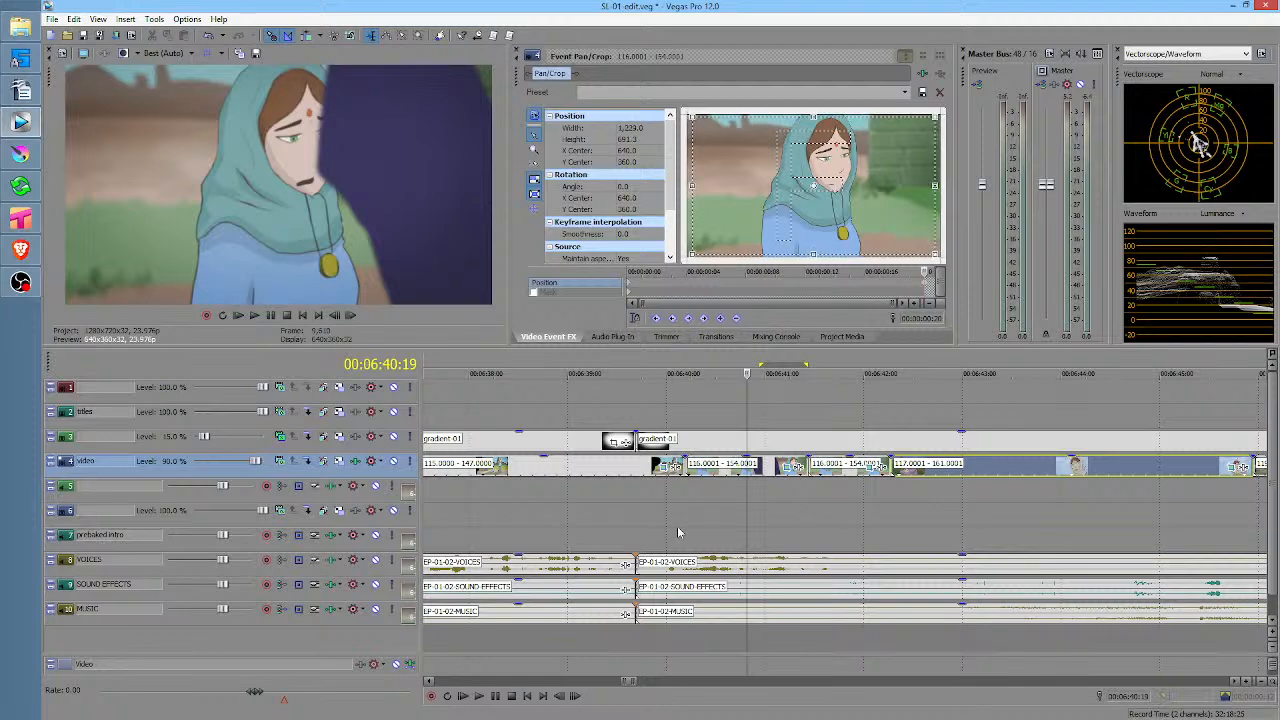
Play from 00:06:39:21 to check the pacing through the hooded woman's shots and into the 117.0001 - 161.0001 clip
click(657, 518)
key(space)
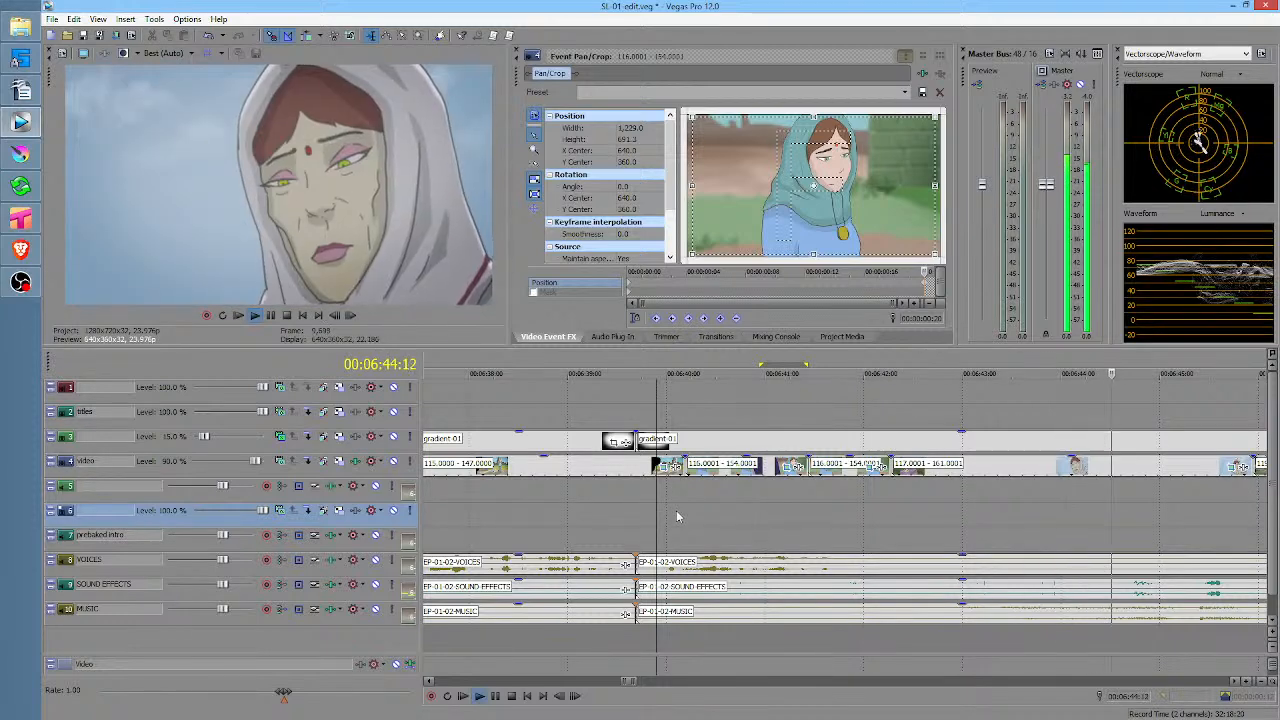
key(space)
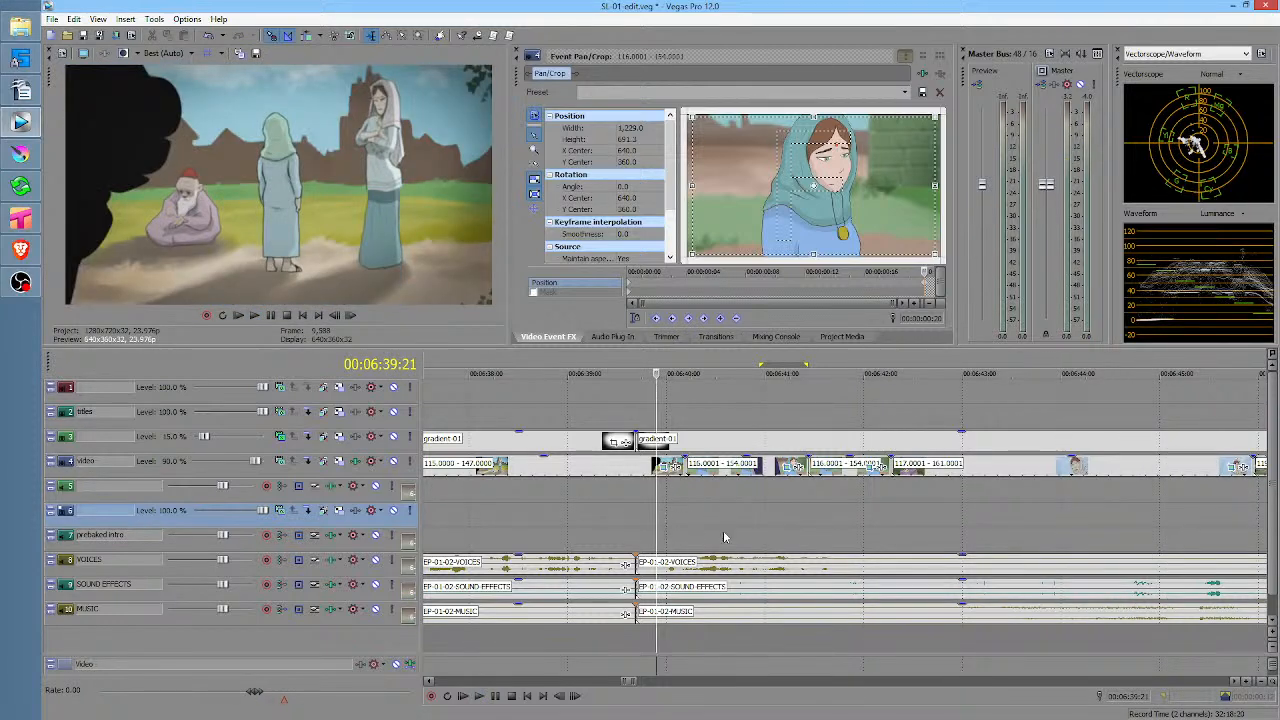
Scrub back and forth across the cut into the 117.0001 - 161.0001 clip around 00:06:42 to examine the change of shot
drag(627, 506, 766, 507)
key(space)
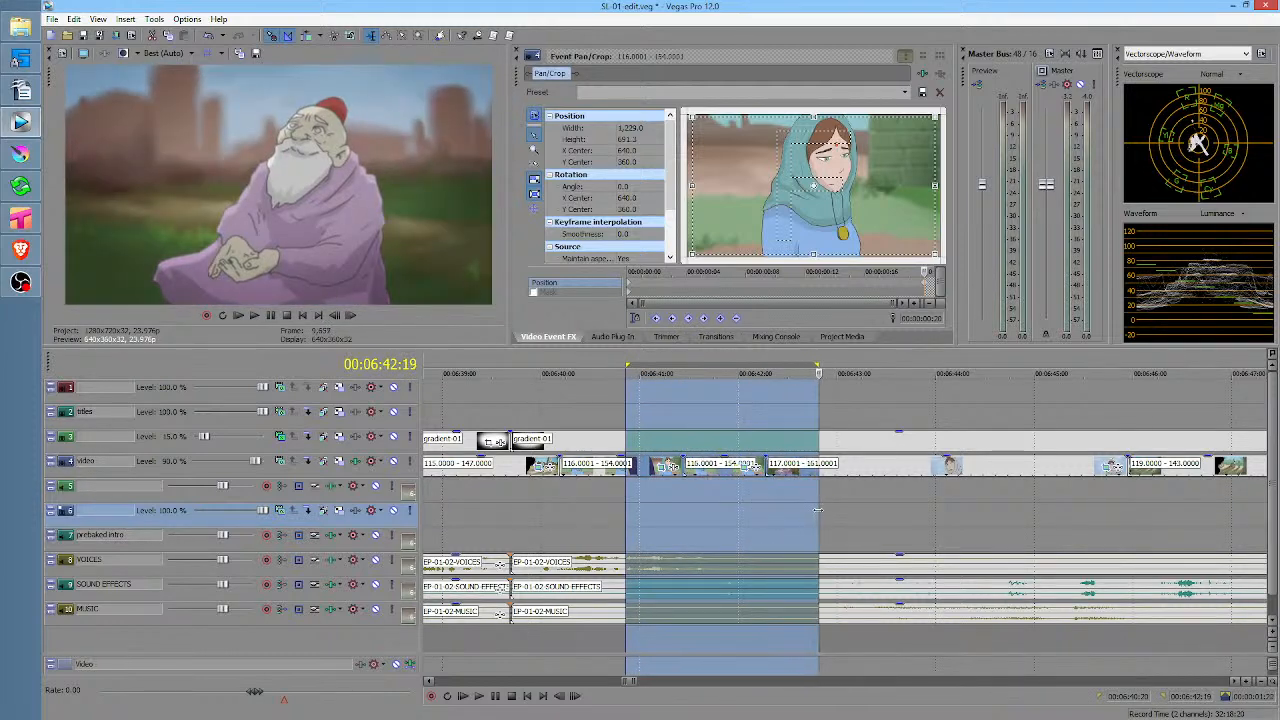
key(space)
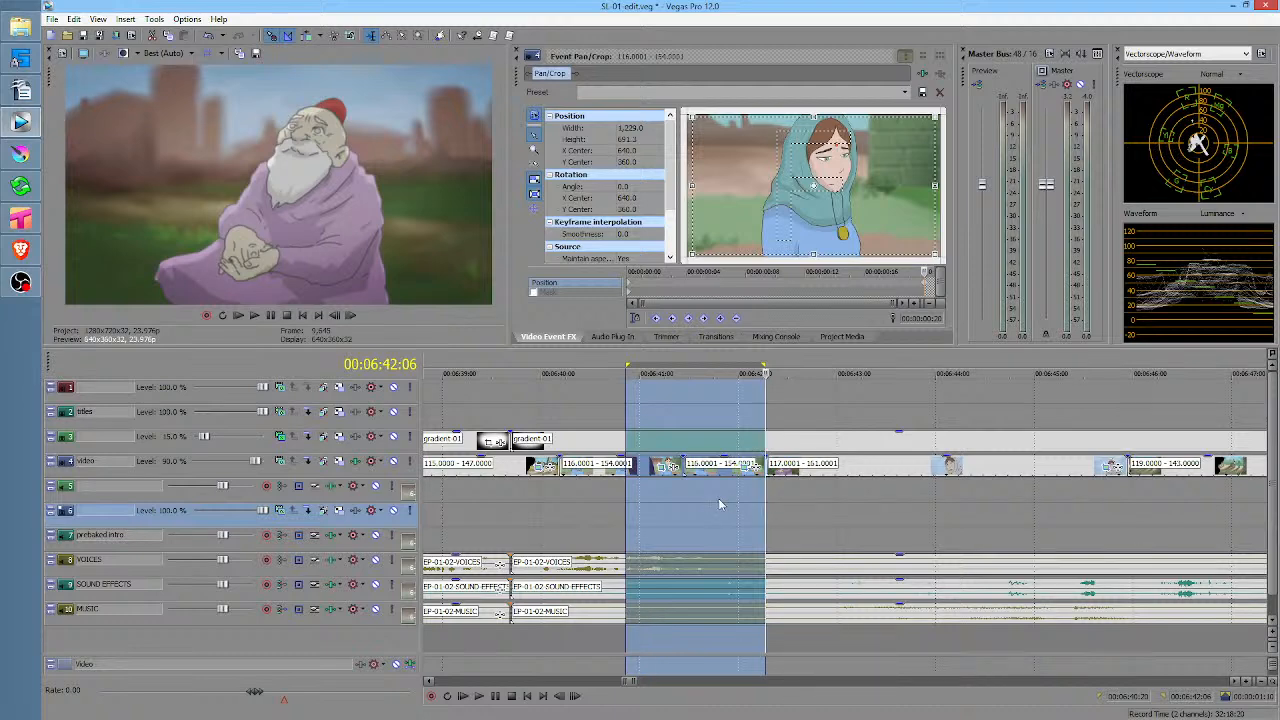
scroll(730, 495, right, 2)
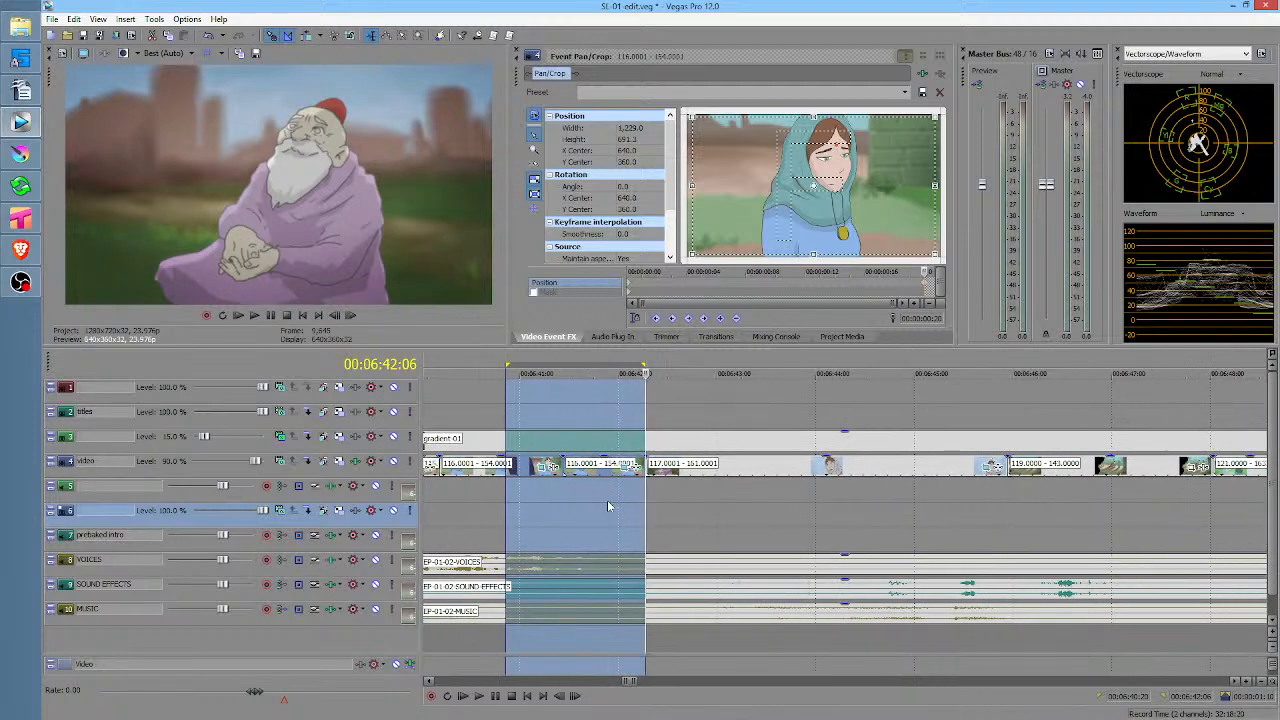
mouse_move(600, 500)
mouse_down()
mouse_move(796, 504)
mouse_move(711, 496)
mouse_up()
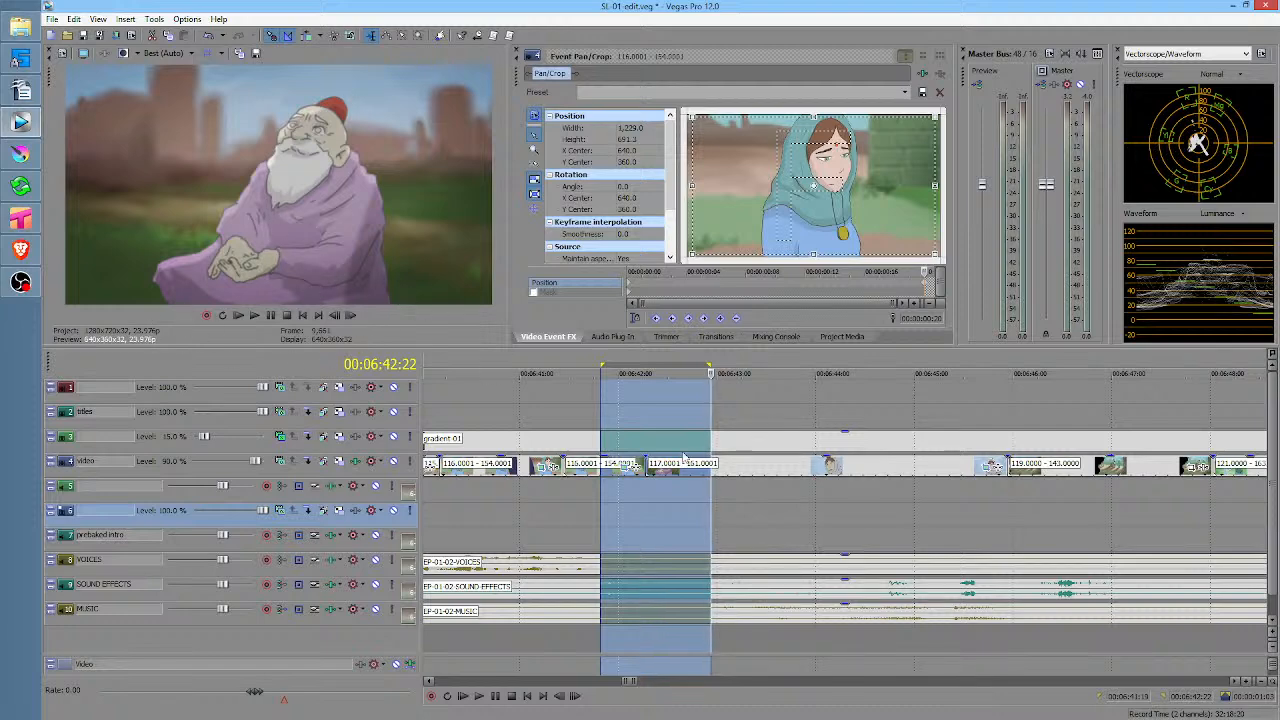
click(634, 501)
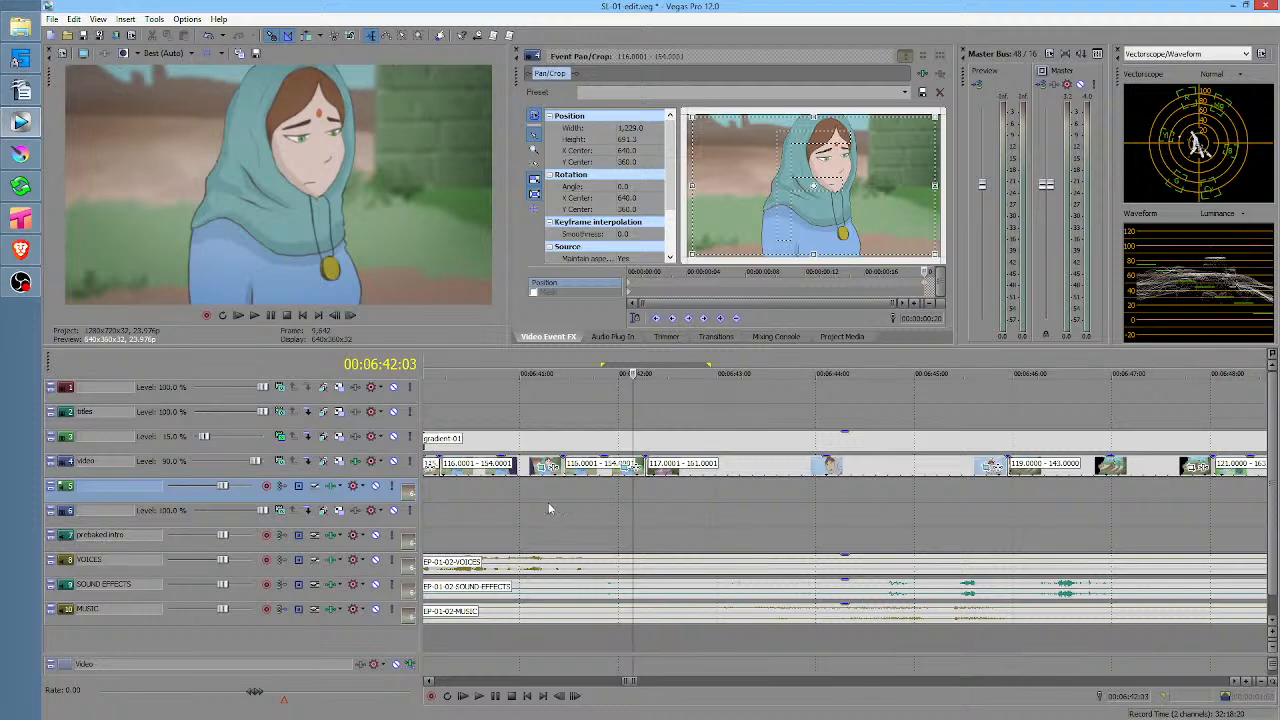
Scrub from around 00:06:41 through the whole 117.0001 - 161.0001 clip to about 00:06:46
click(522, 499)
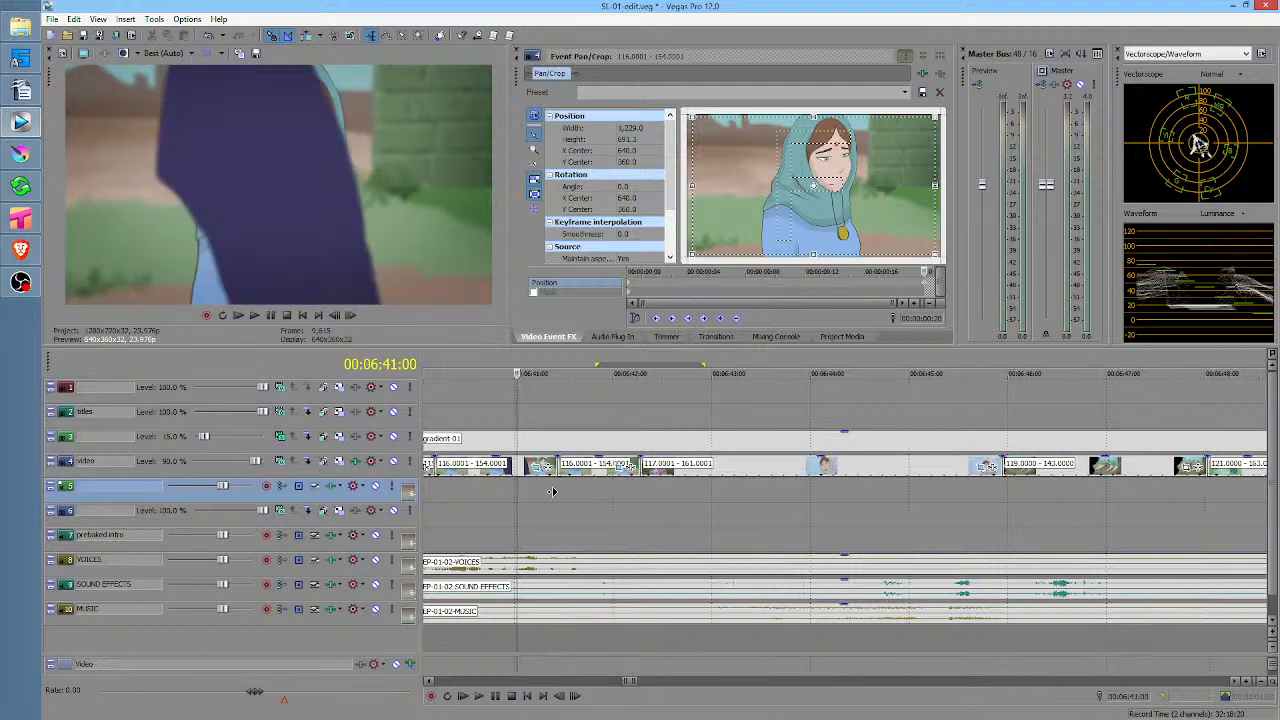
scroll(600, 506, right, 1)
scroll(620, 505, left, 2)
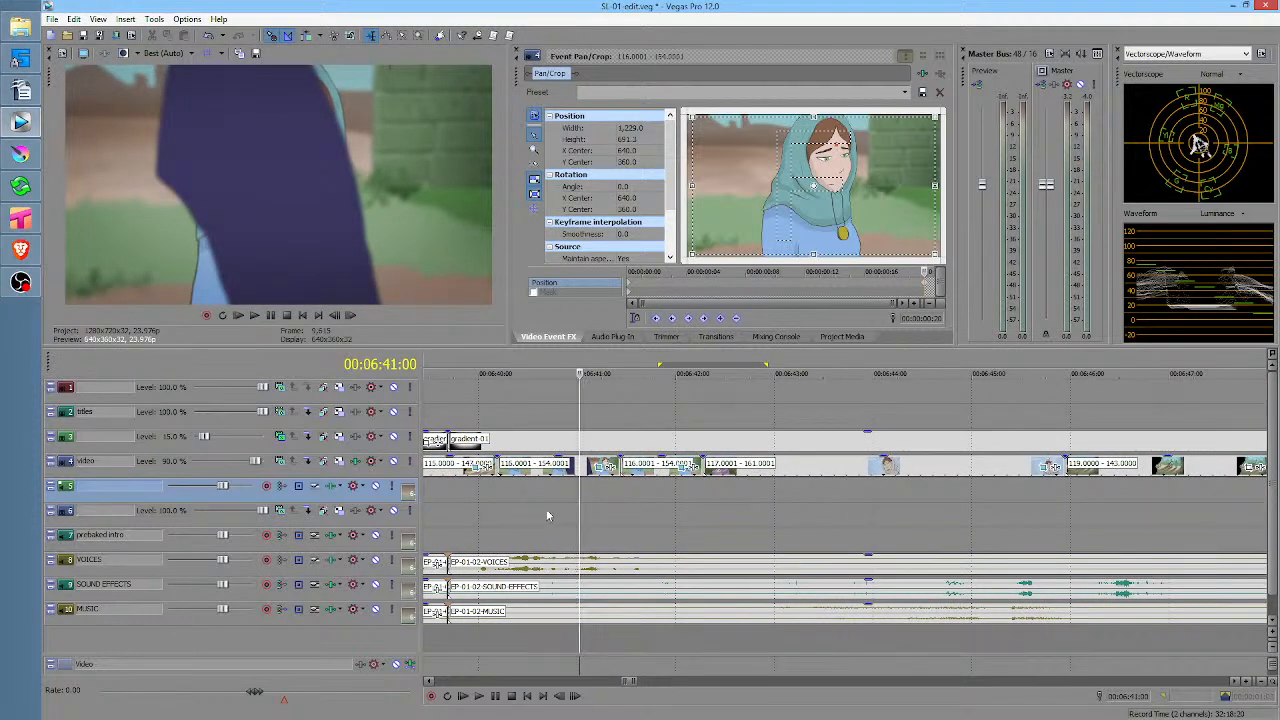
drag(546, 509, 712, 511)
scroll(690, 515, right, 3)
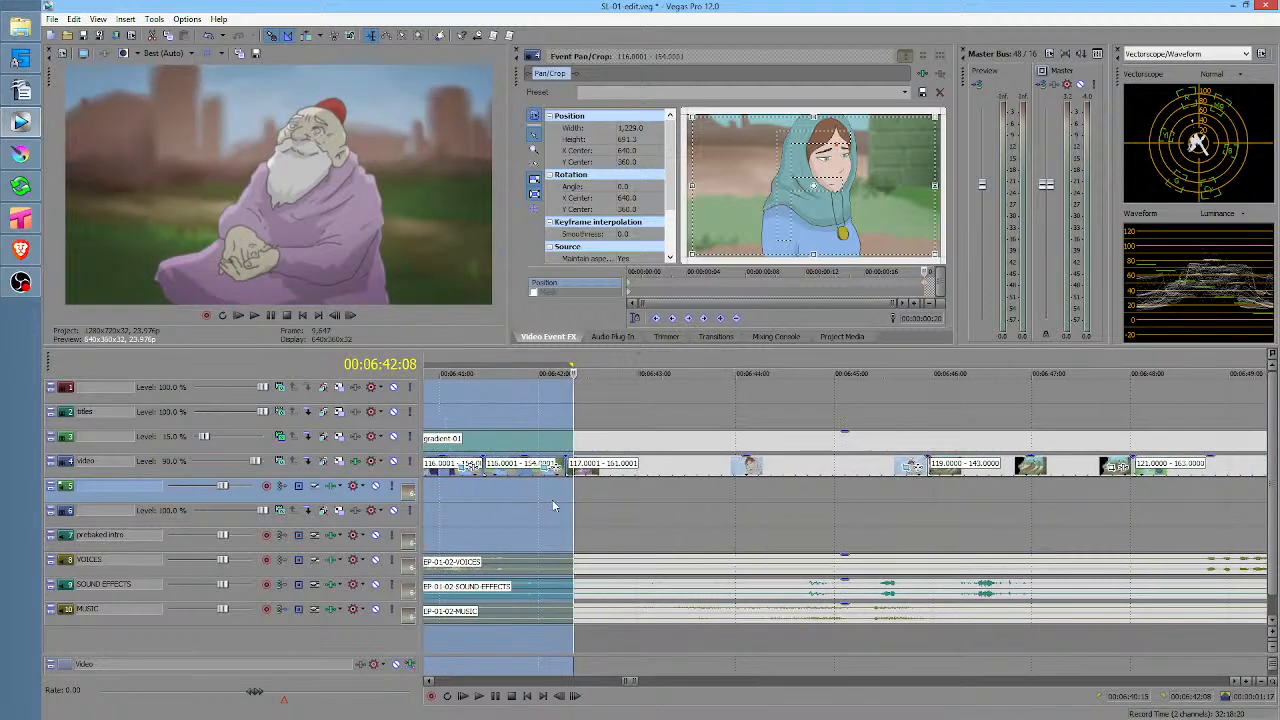
drag(553, 502, 943, 507)
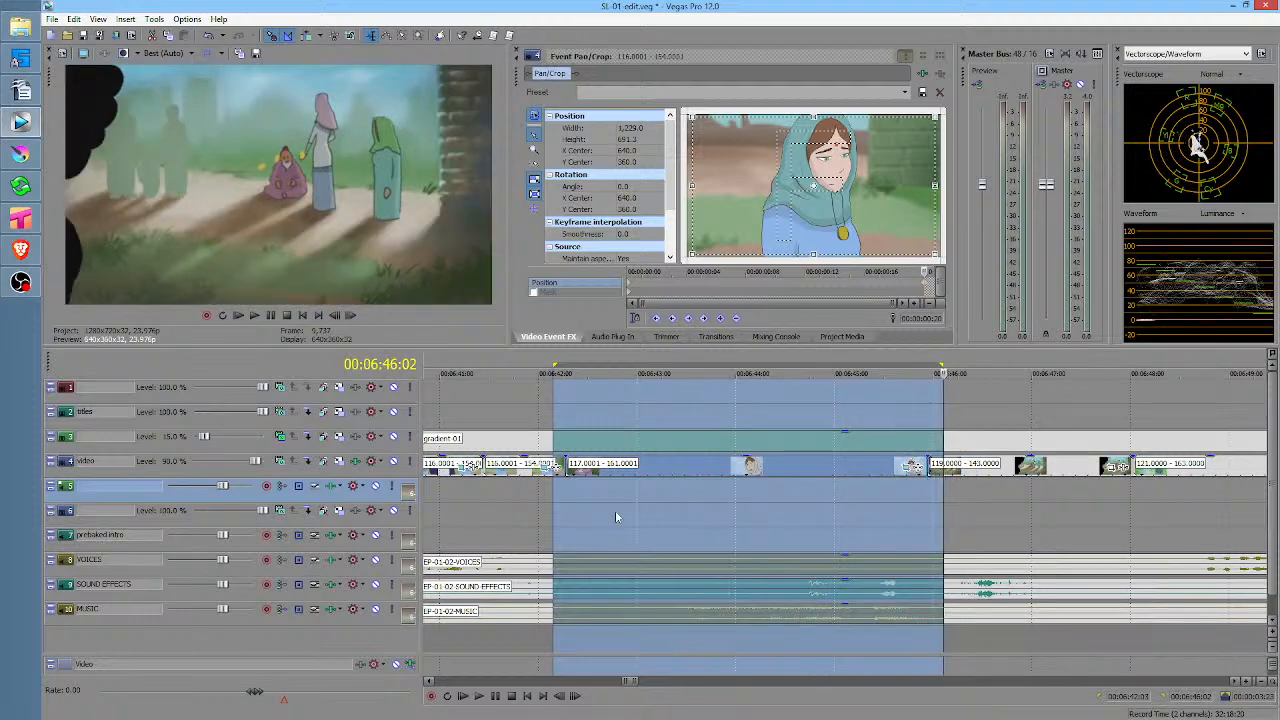
Review the 117.0001 - 161.0001 clip by scrubbing to 00:06:44:00, and play from 00:06:41:22 into the 121.0000 - 163.0000 clip
click(528, 499)
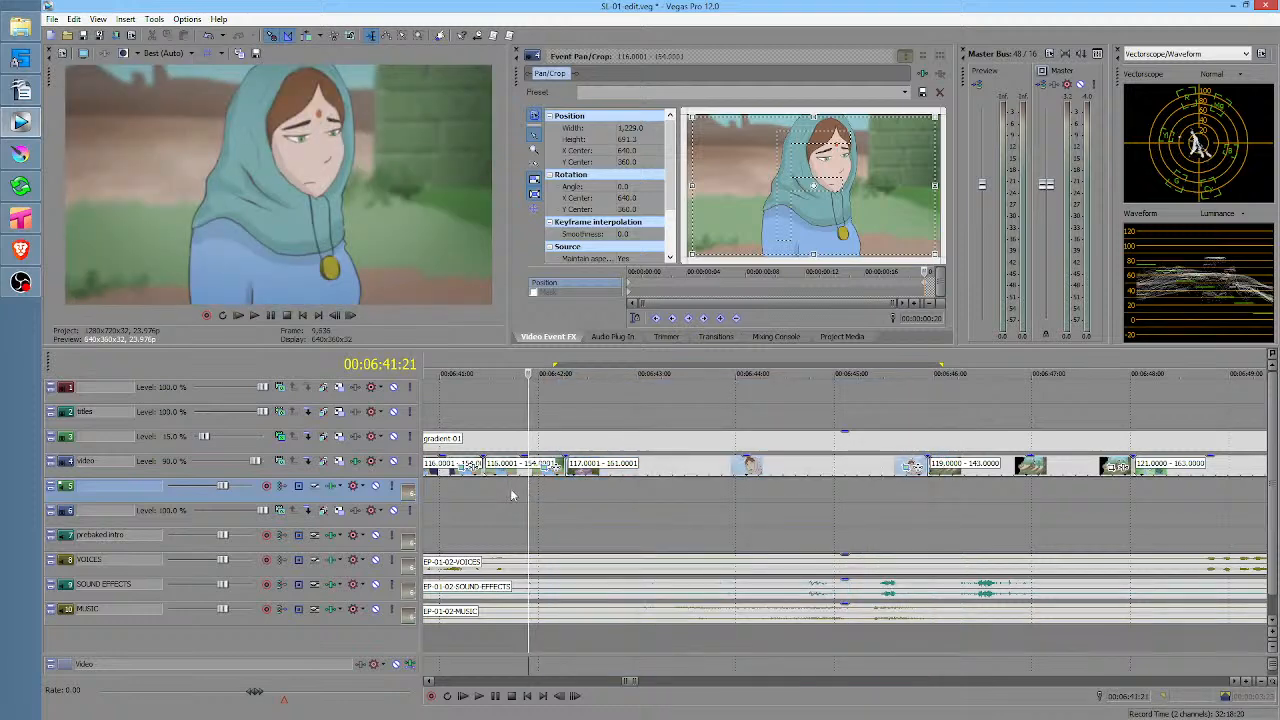
drag(511, 495, 693, 488)
drag(704, 489, 737, 491)
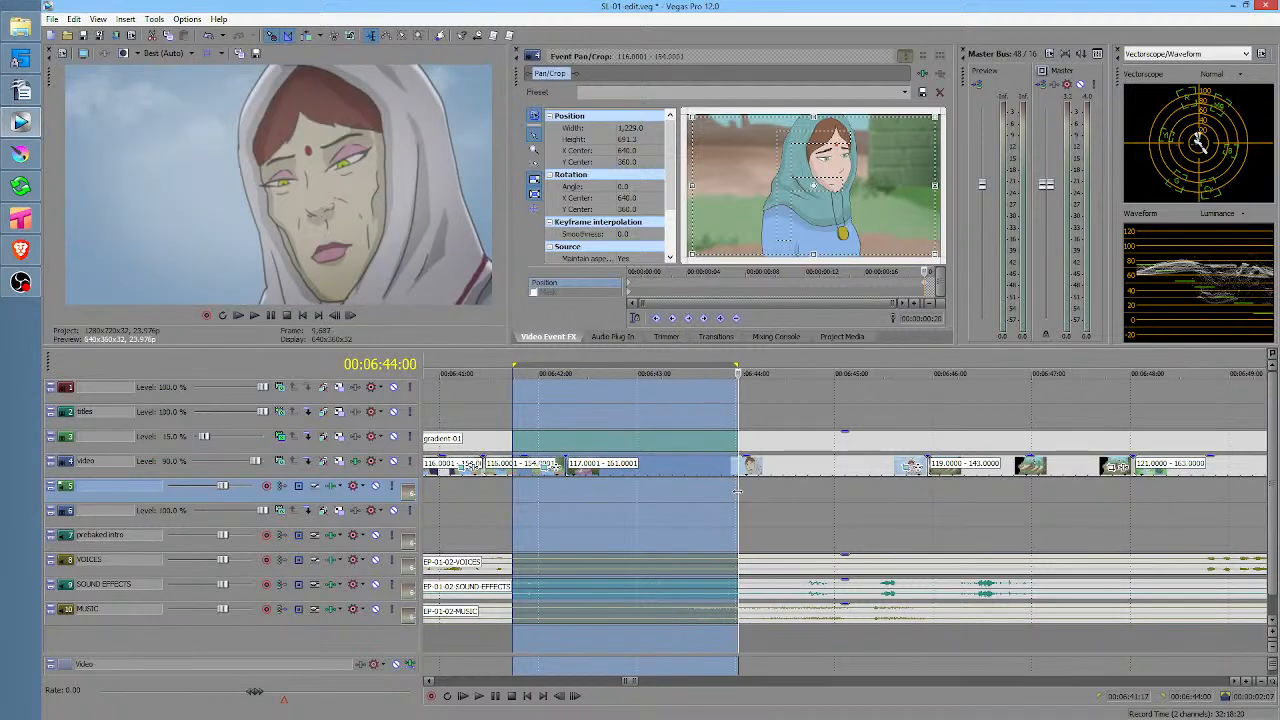
click(535, 494)
key(space)
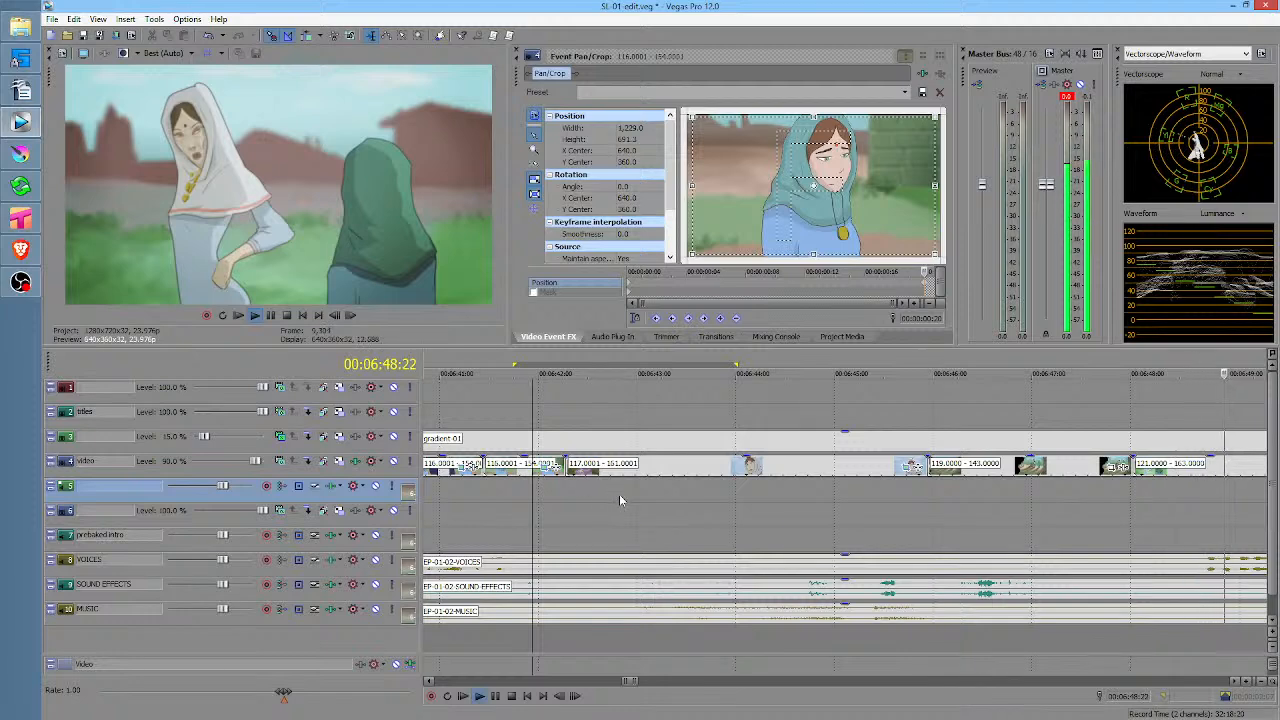
key(space)
Play short passages from 00:06:48:00 and 00:06:45:18 to examine the shots around the 119.0000 - 143.0000 clip
scroll(698, 505, right, 5)
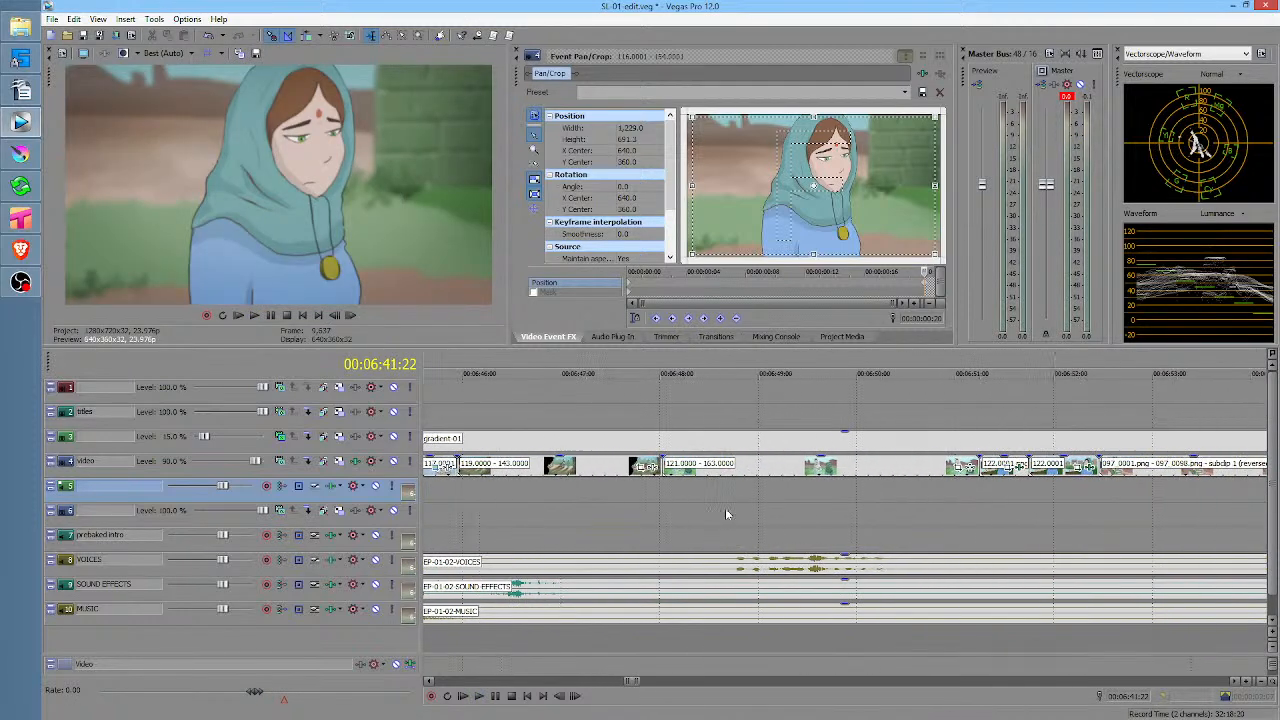
scroll(659, 510, right, 3)
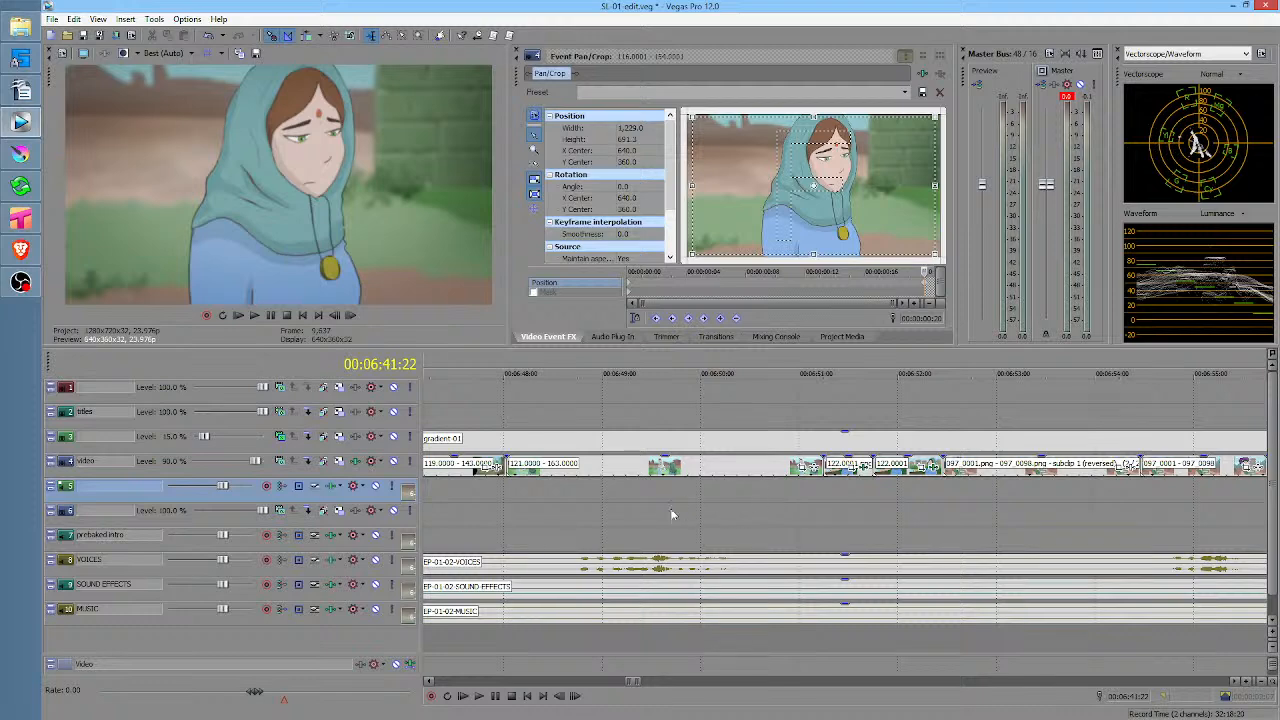
click(722, 486)
scroll(737, 484, down, 3)
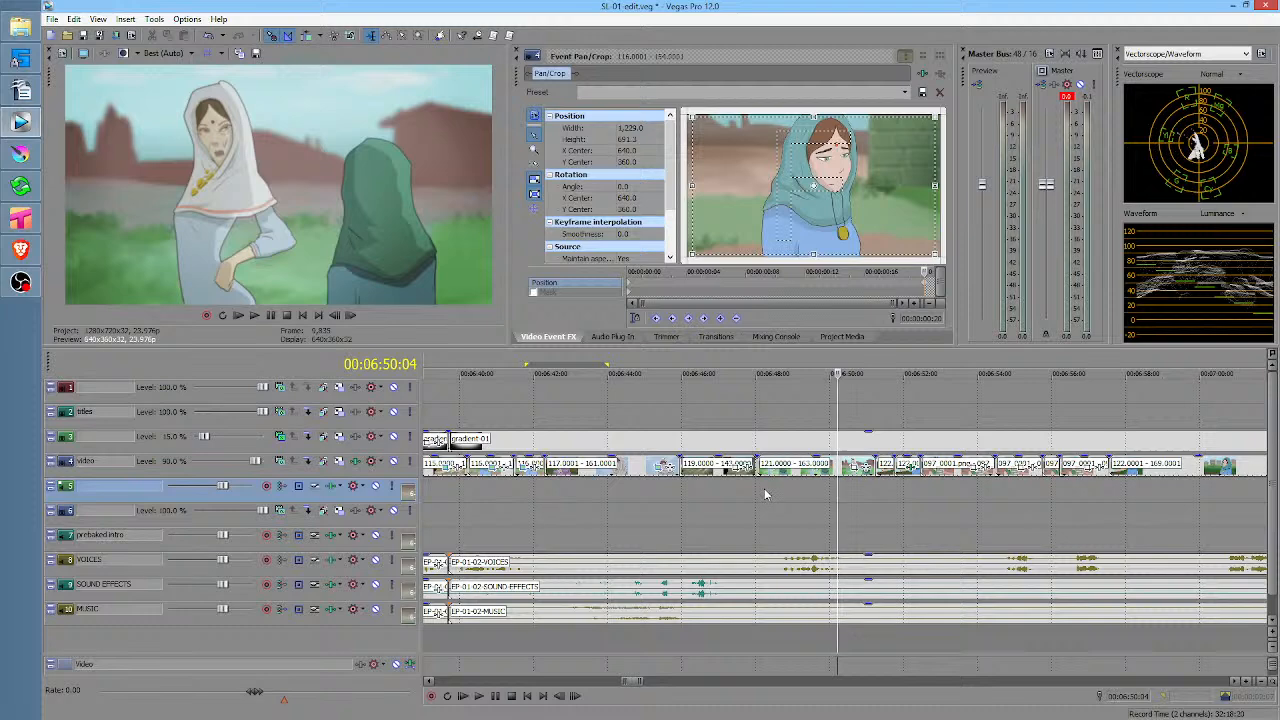
scroll(770, 487, right, 3)
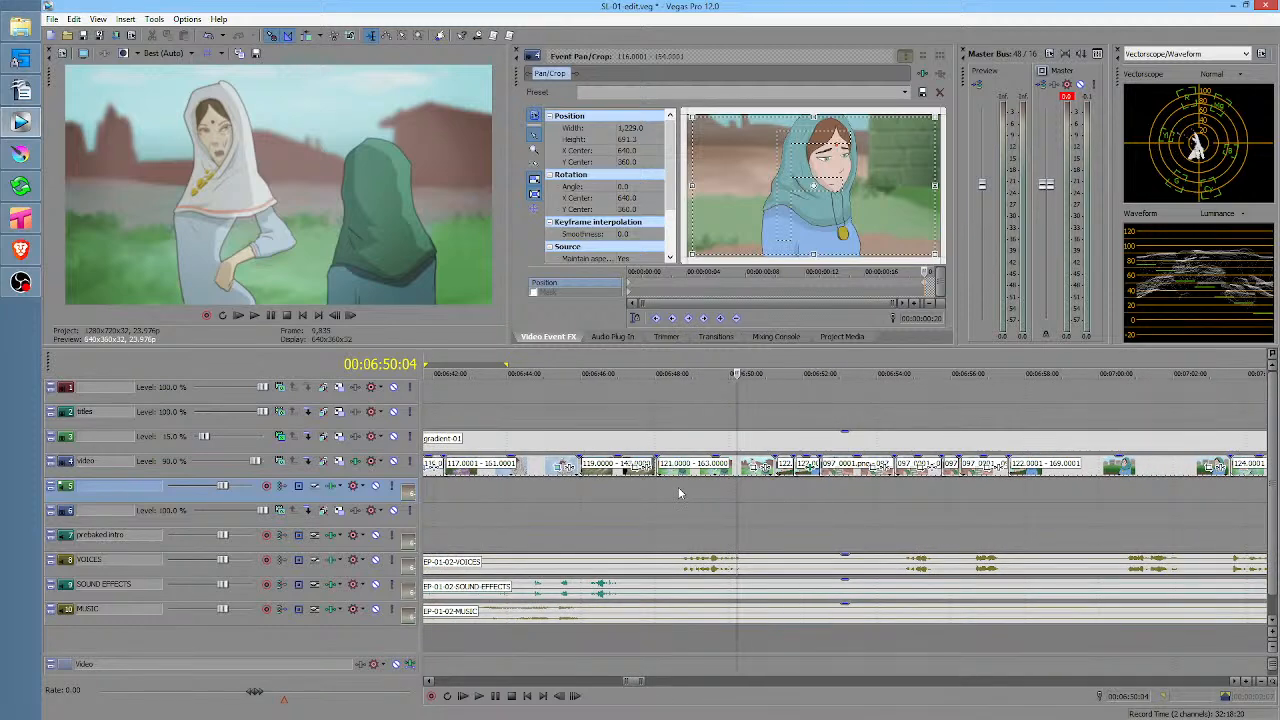
click(653, 486)
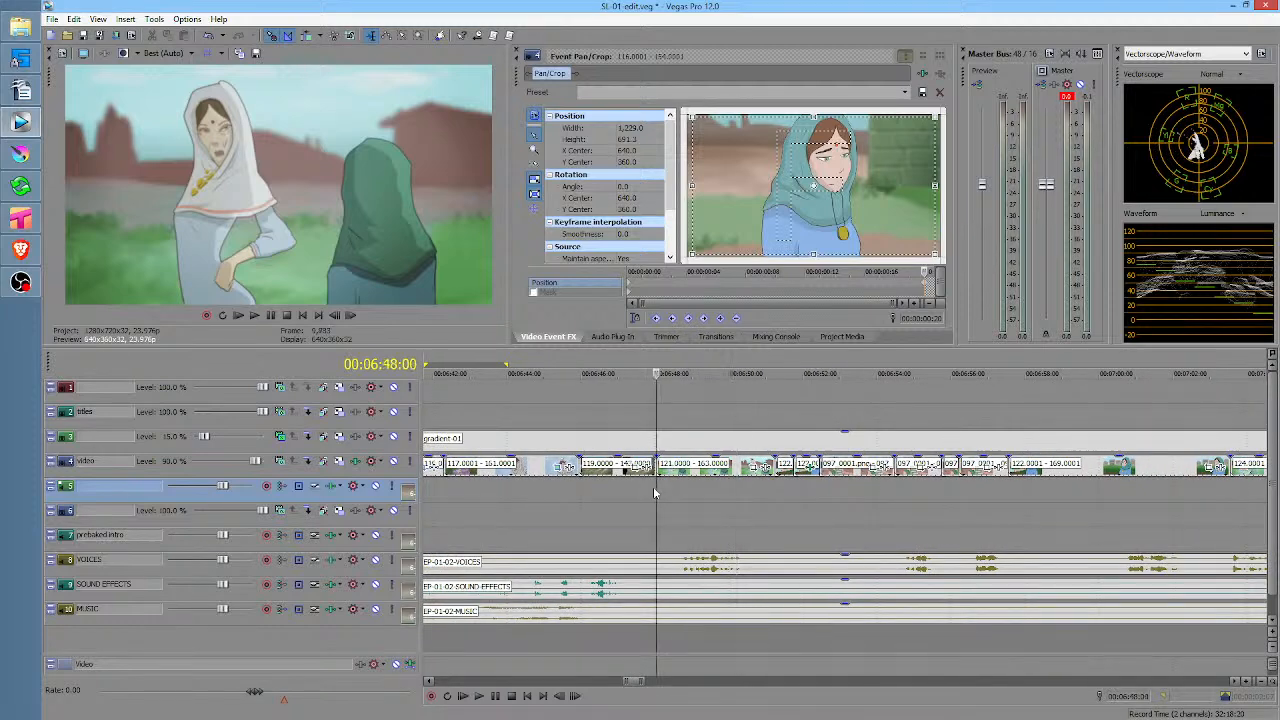
key(space)
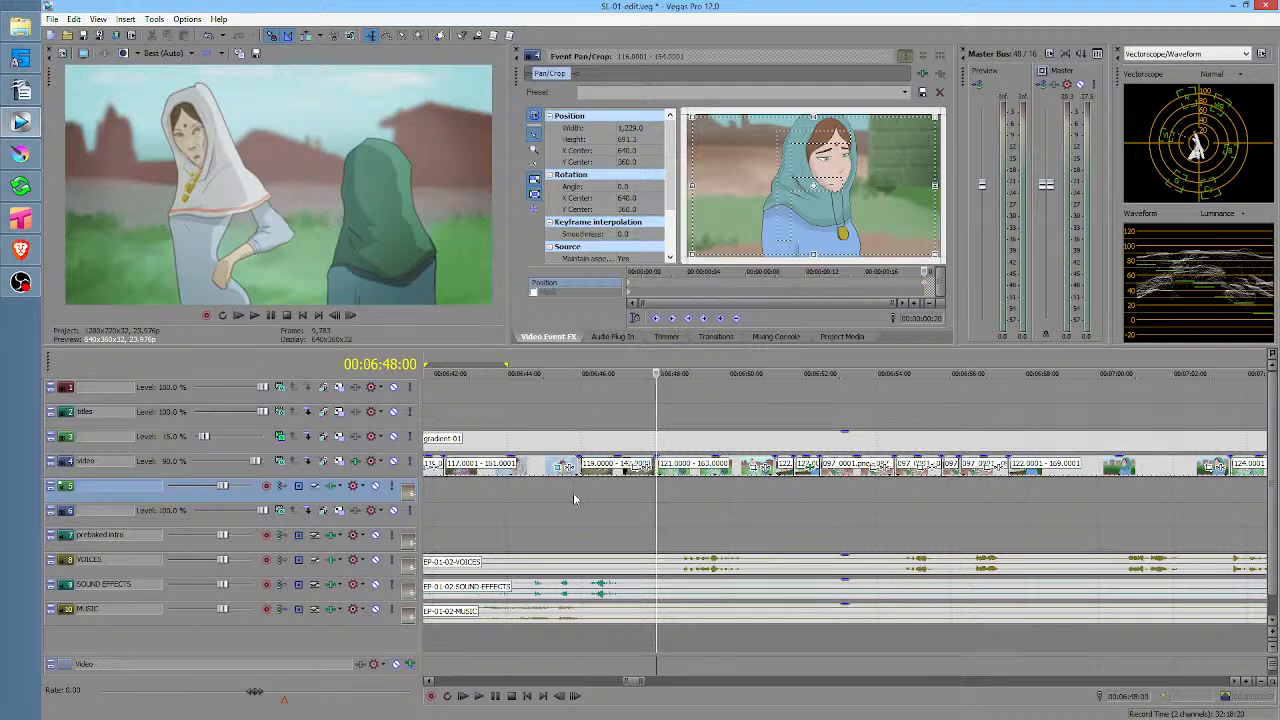
key(space)
click(573, 491)
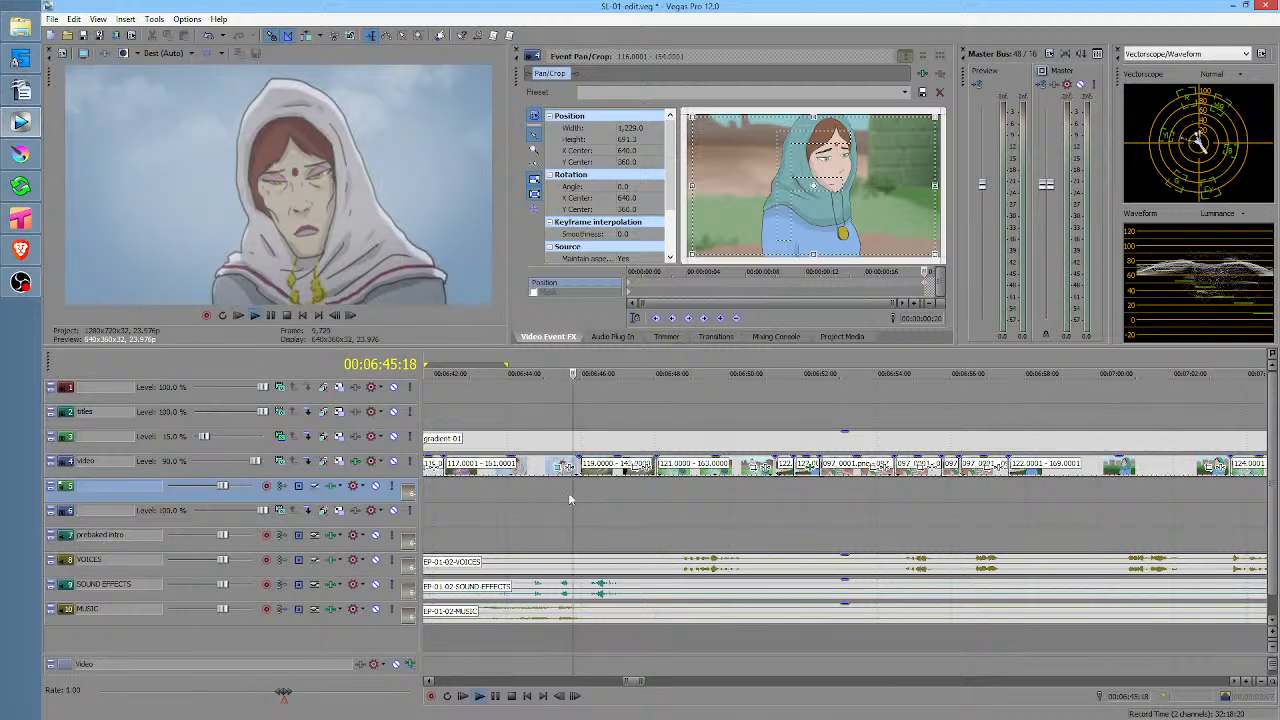
key(space)
Play the scene from 00:06:35:21 and again from 00:06:38:02 to judge its overall pacing
scroll(661, 494, down, 2)
click(594, 491)
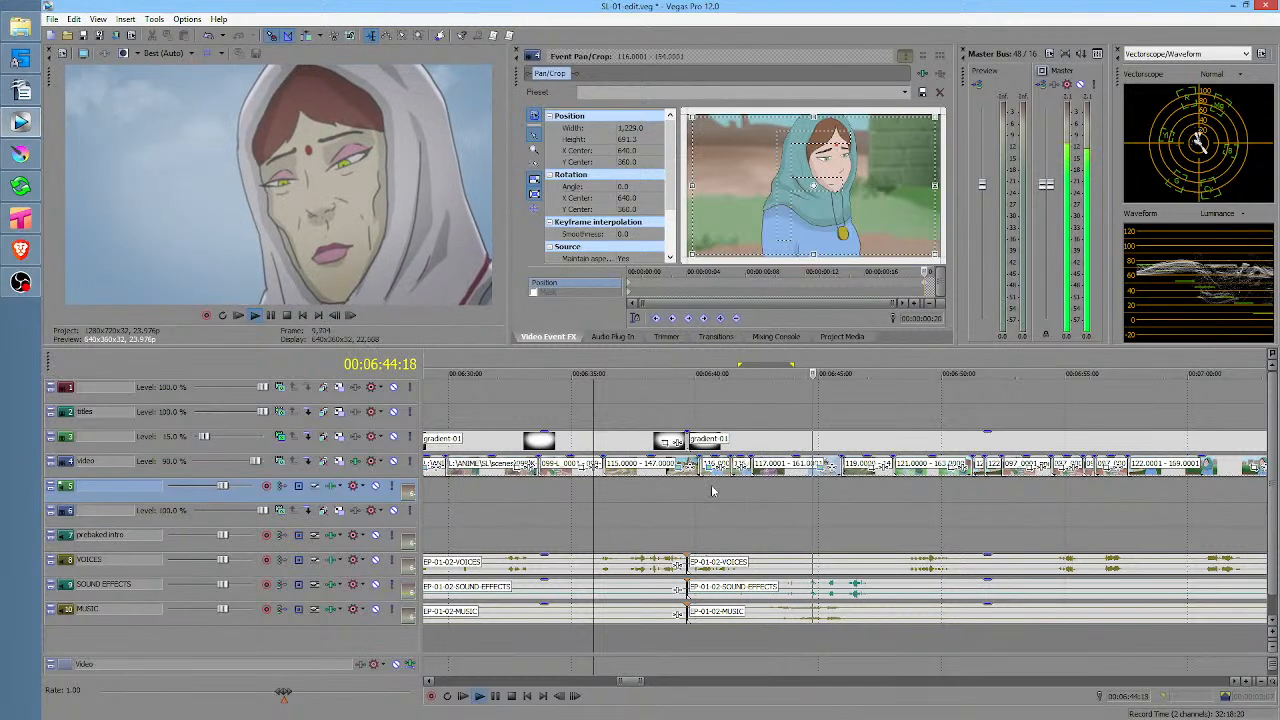
key(space)
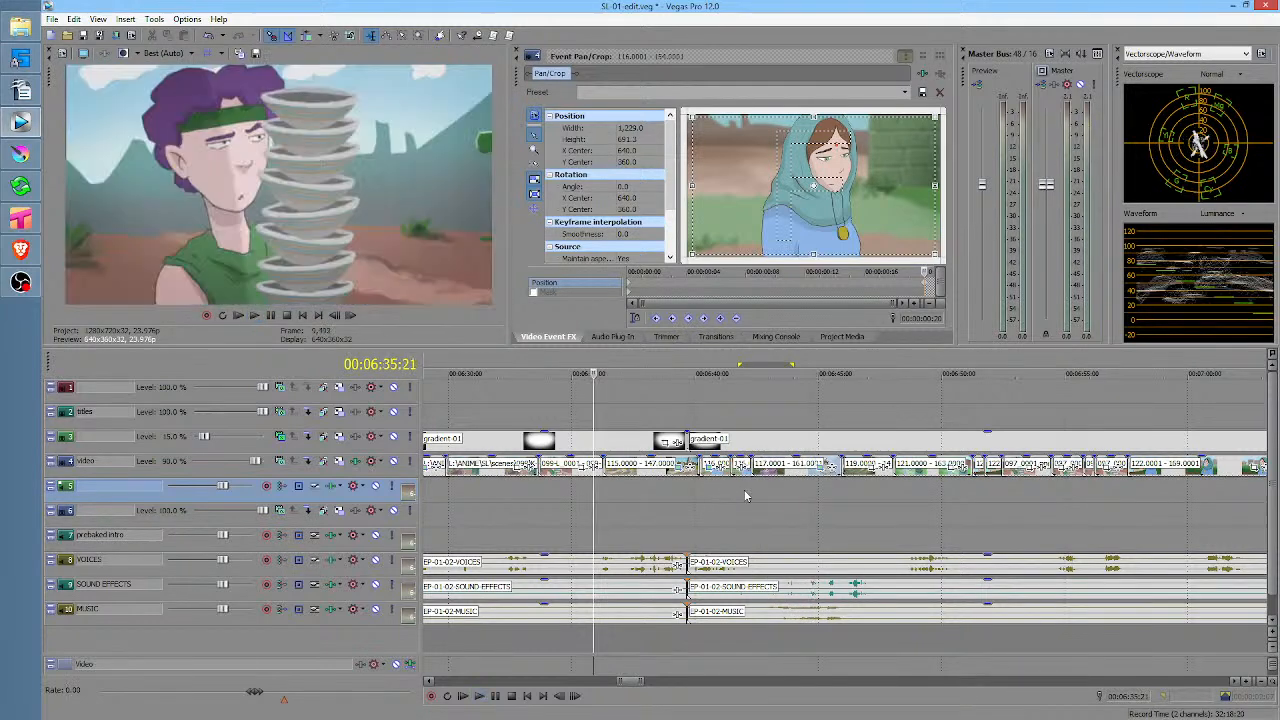
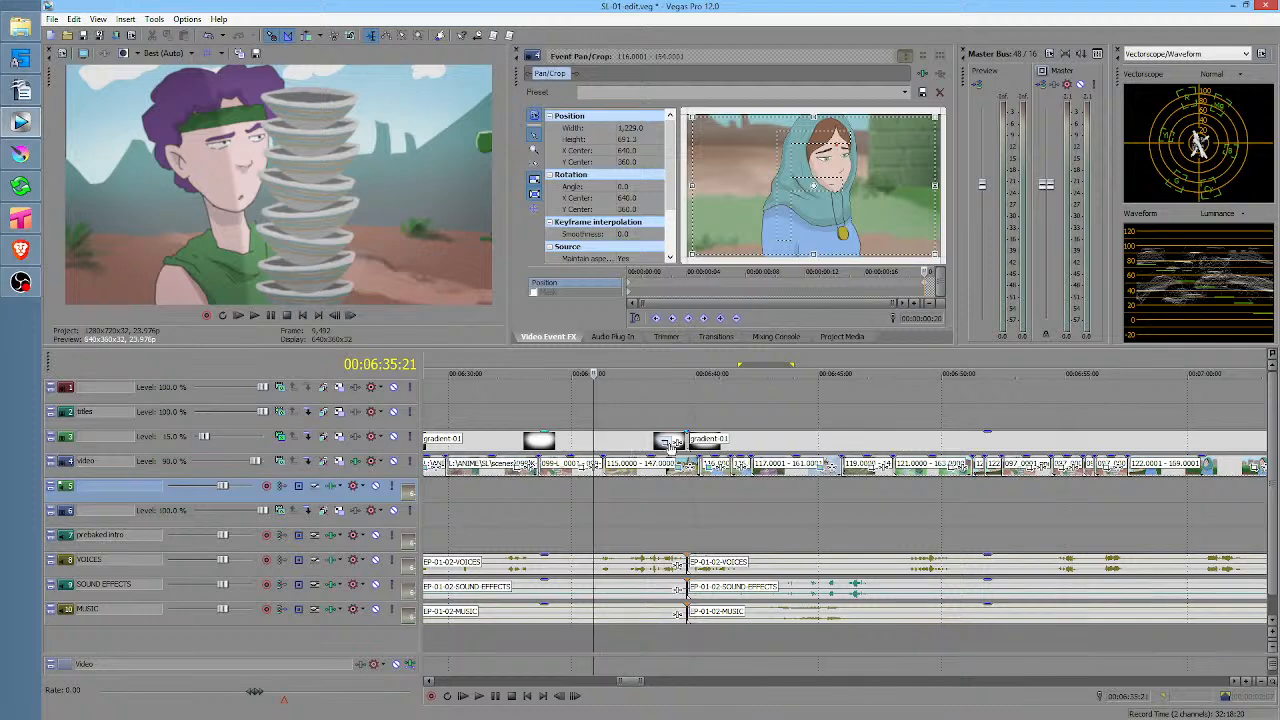
click(648, 498)
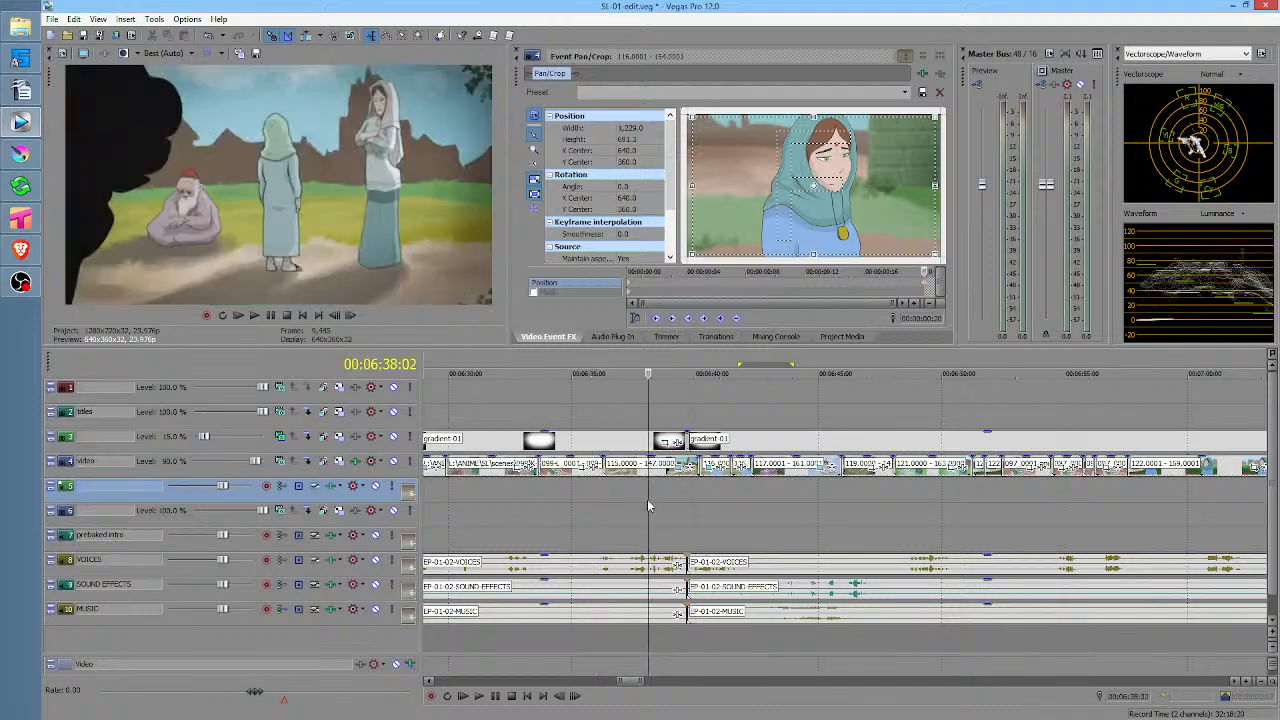
key(space)
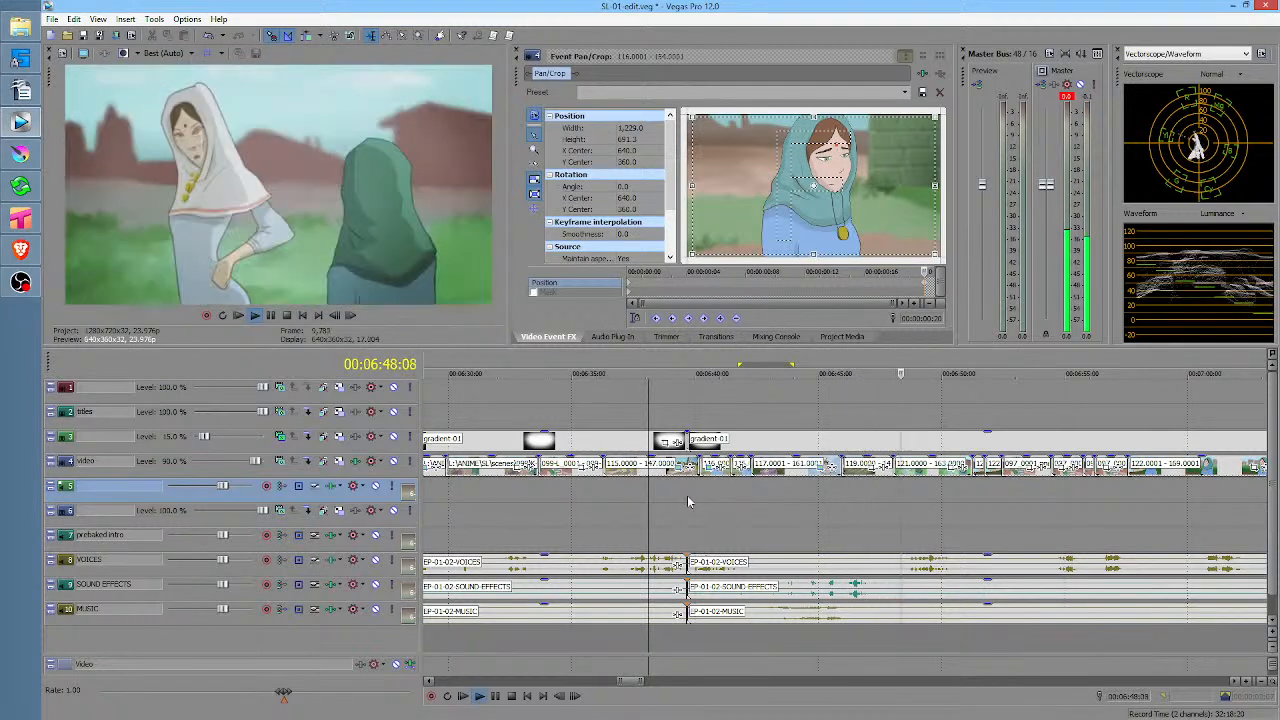
Scrub forward from 00:06:42:13 and play from 00:06:44:17 to about 00:06:54 to check the following shots
click(757, 500)
scroll(774, 518, right, 2)
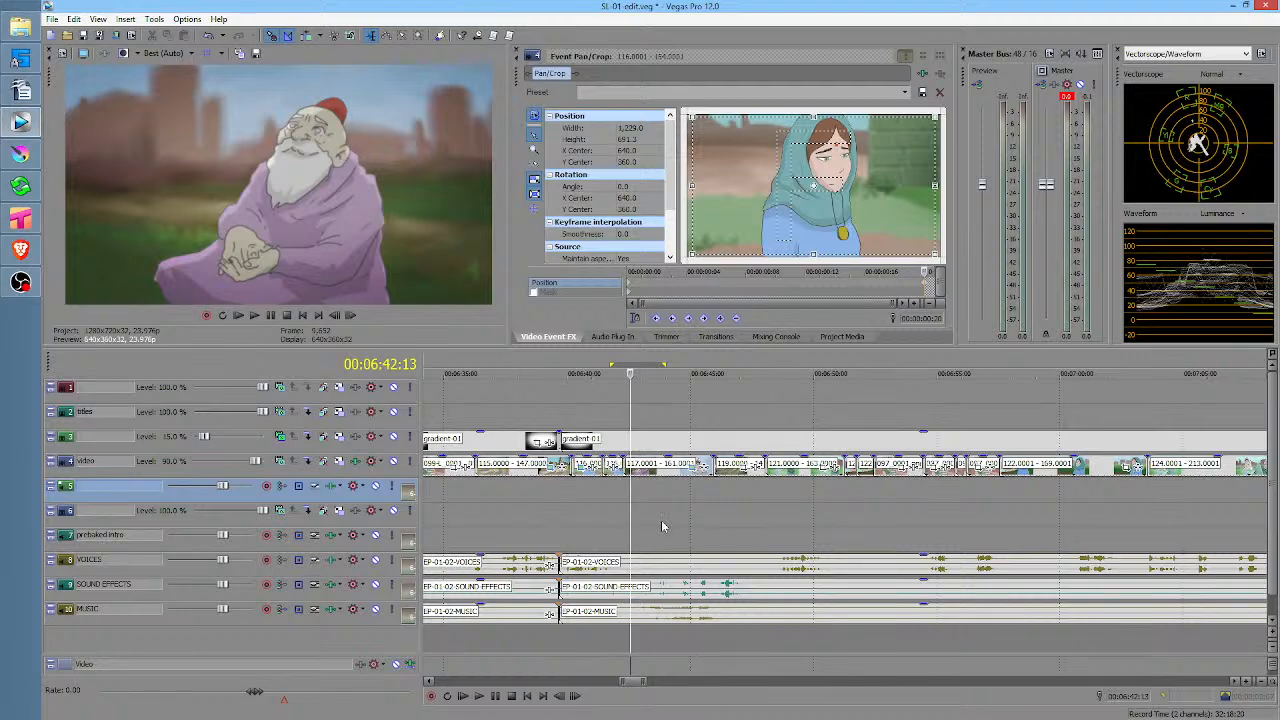
drag(629, 504, 660, 503)
key(space)
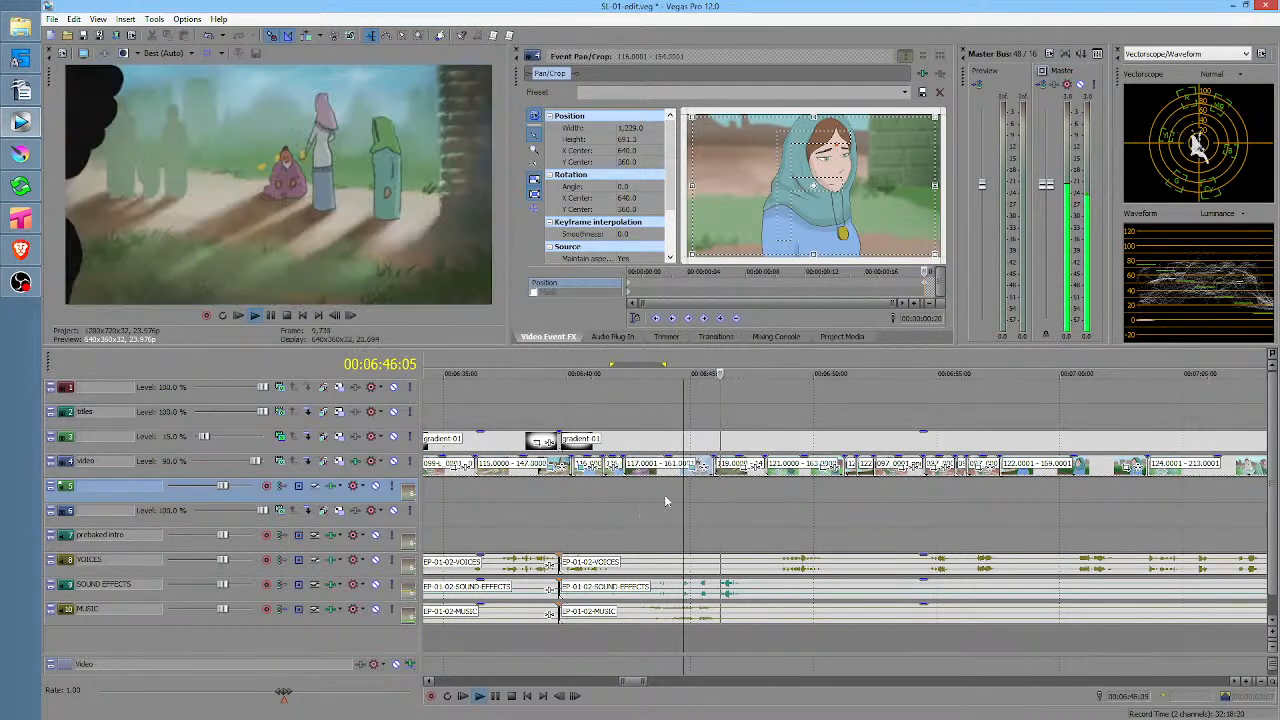
scroll(664, 494, right, 2)
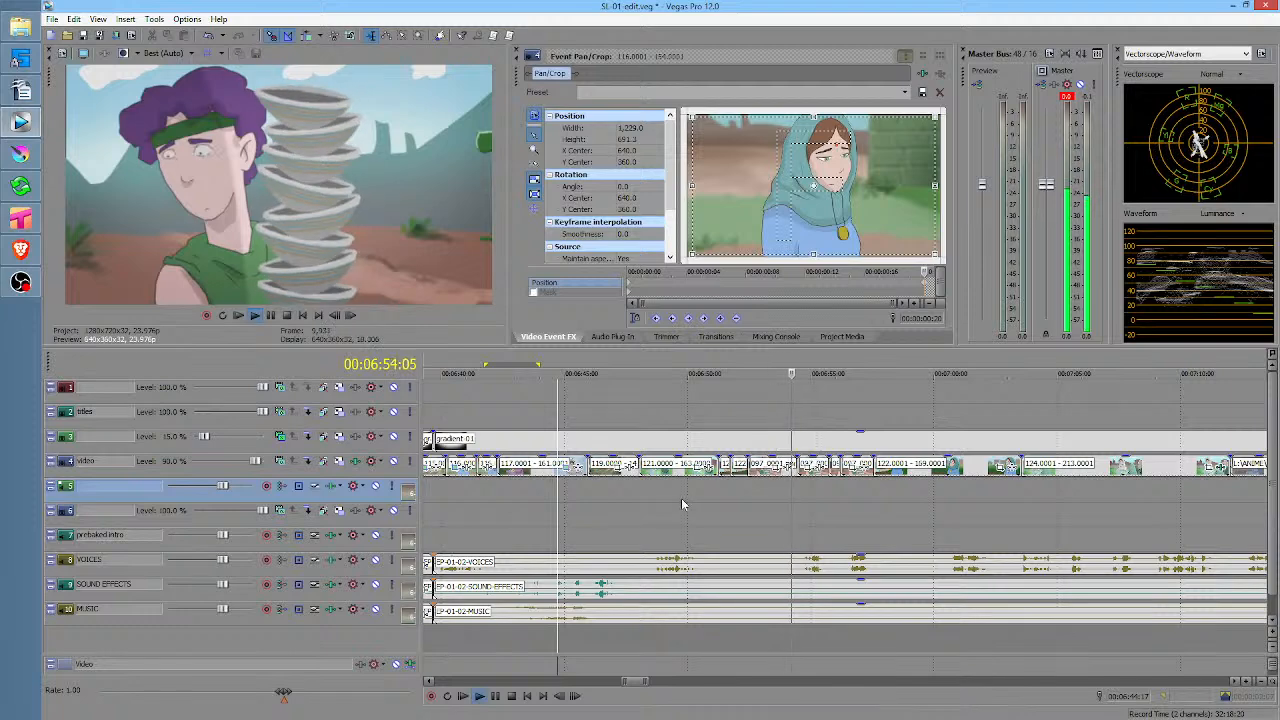
key(space)
Play from 00:06:49:23 to check the cuts from the 121.0000 - 163.0000 clip through the short 122.0001 clips
click(664, 495)
scroll(664, 495, up, 3)
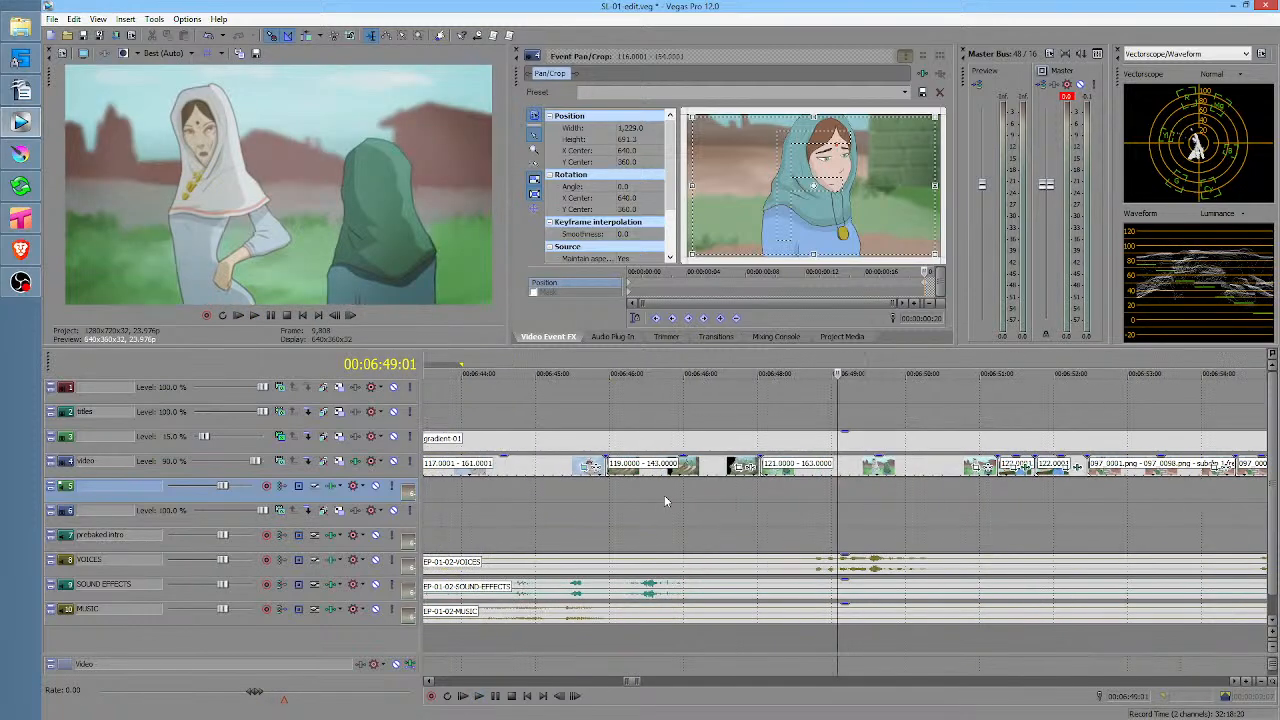
drag(750, 497, 652, 498)
click(633, 499)
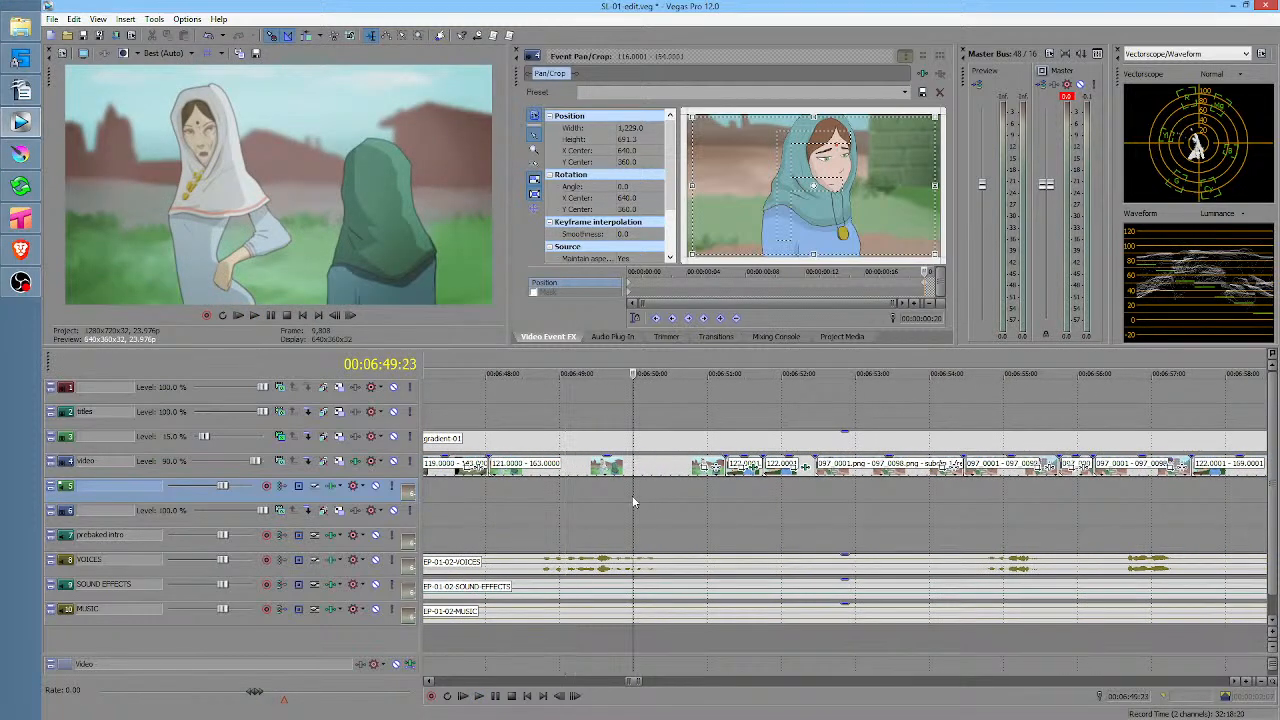
key(space)
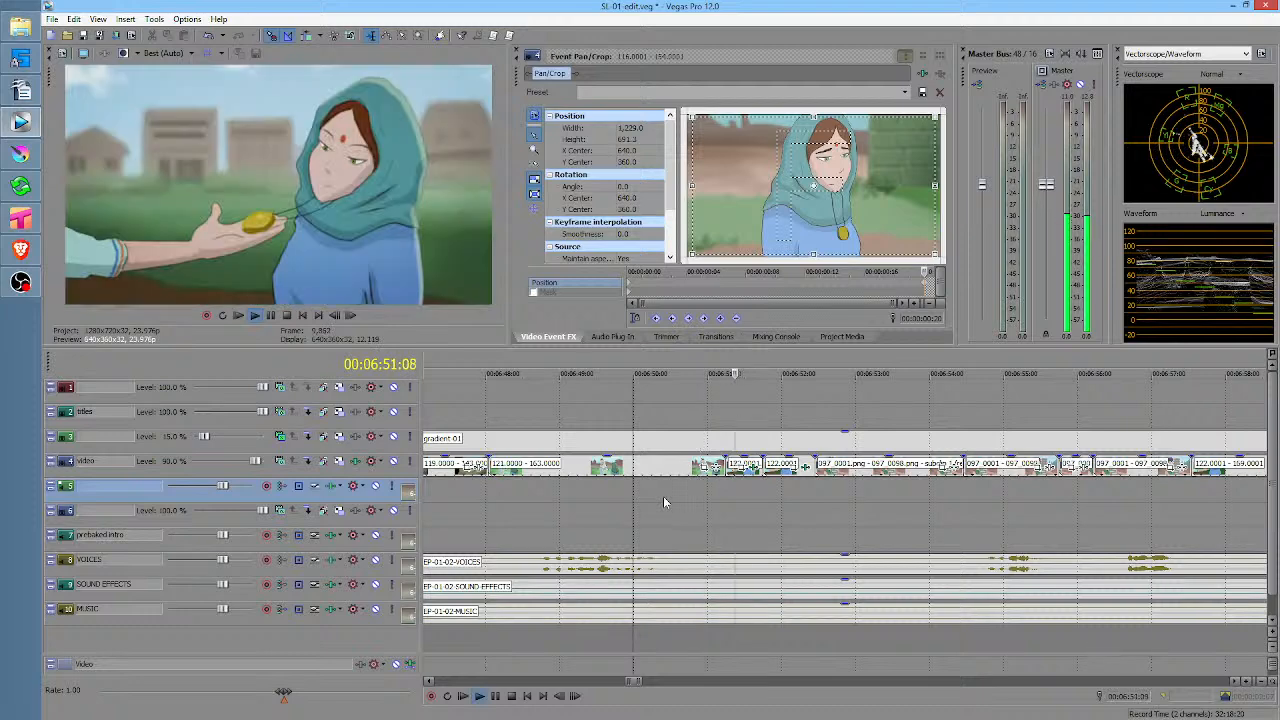
key(space)
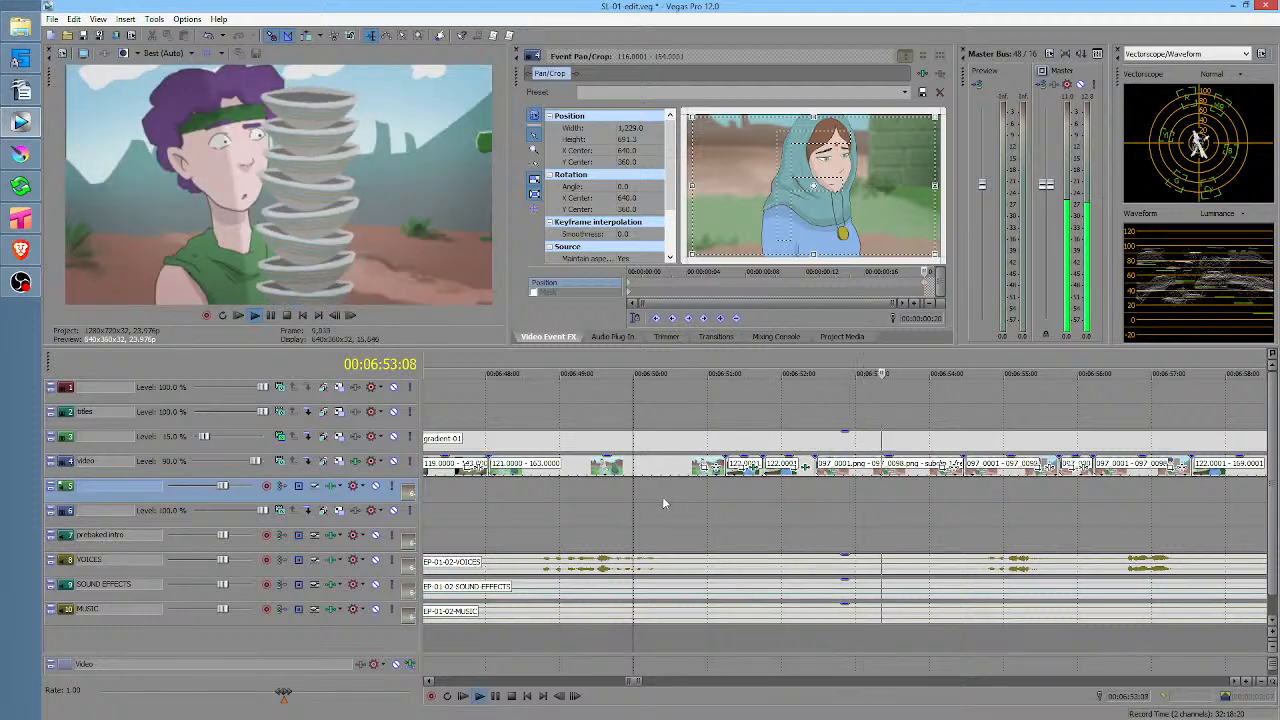
key(space)
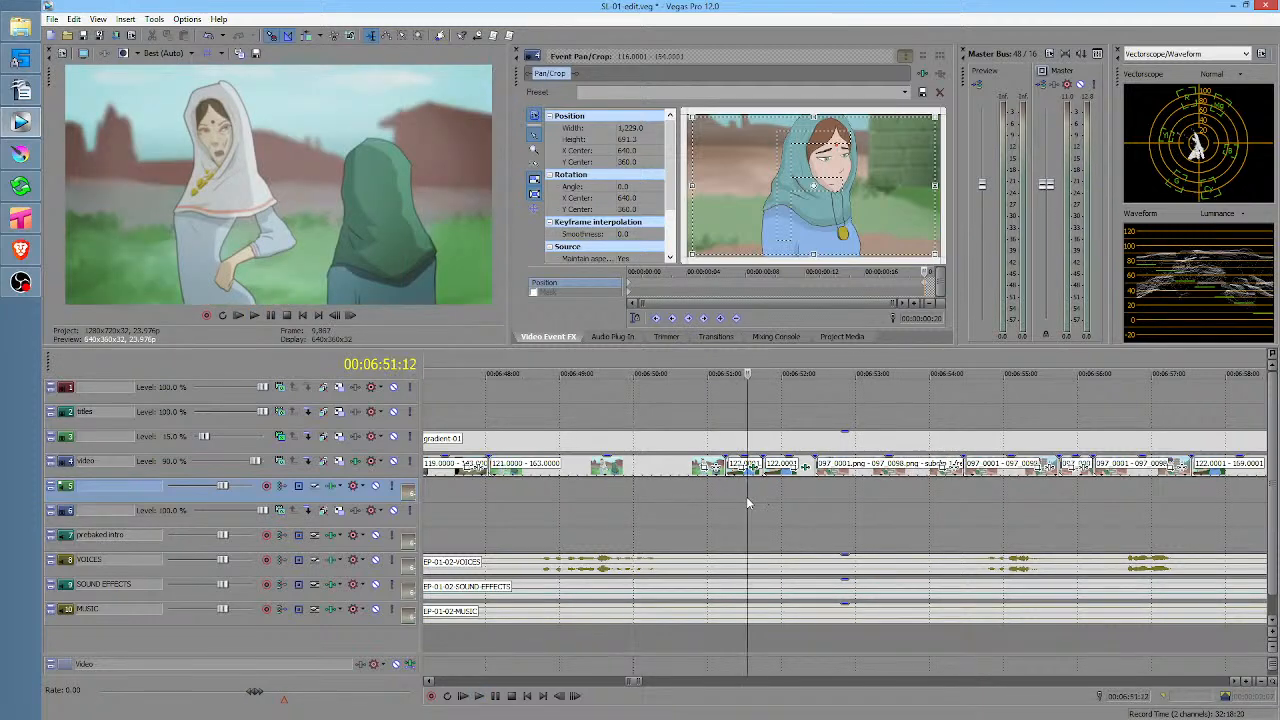
Play from 00:06:50:21 to check the cuts from the 121.0000 clip through the two short 122.0001 clips
scroll(746, 497, up, 3)
drag(702, 500, 775, 482)
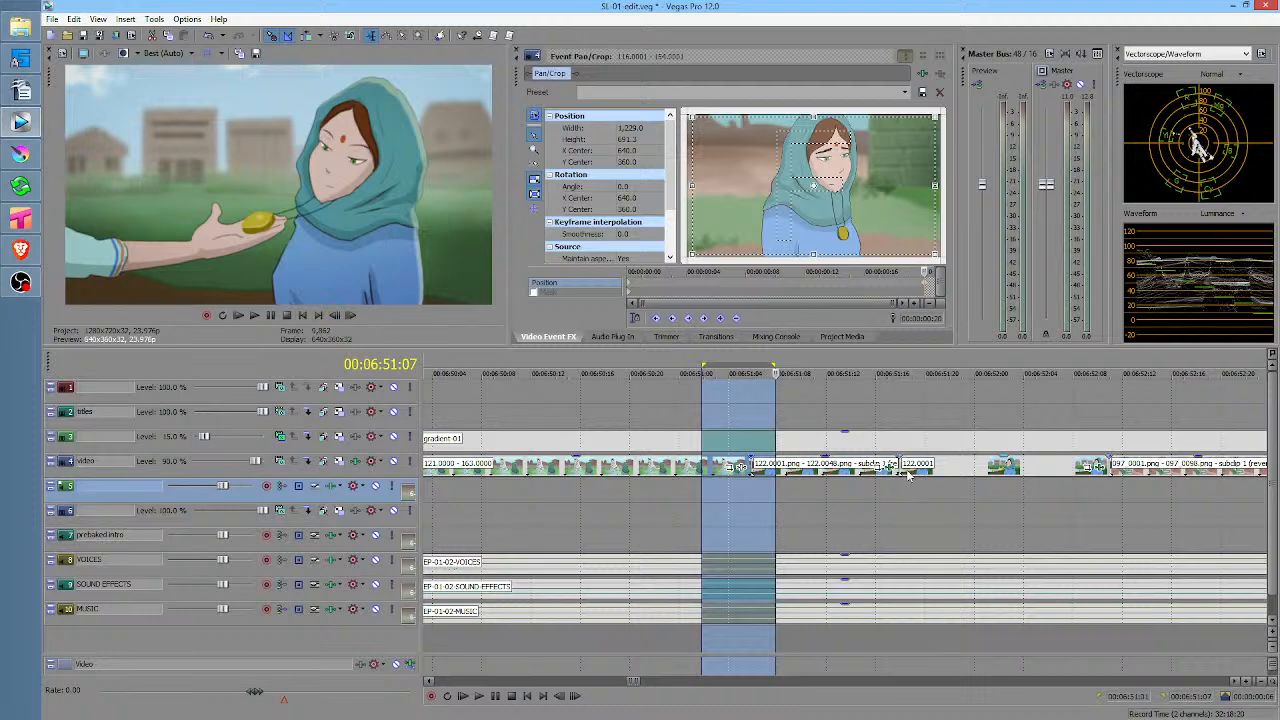
click(652, 497)
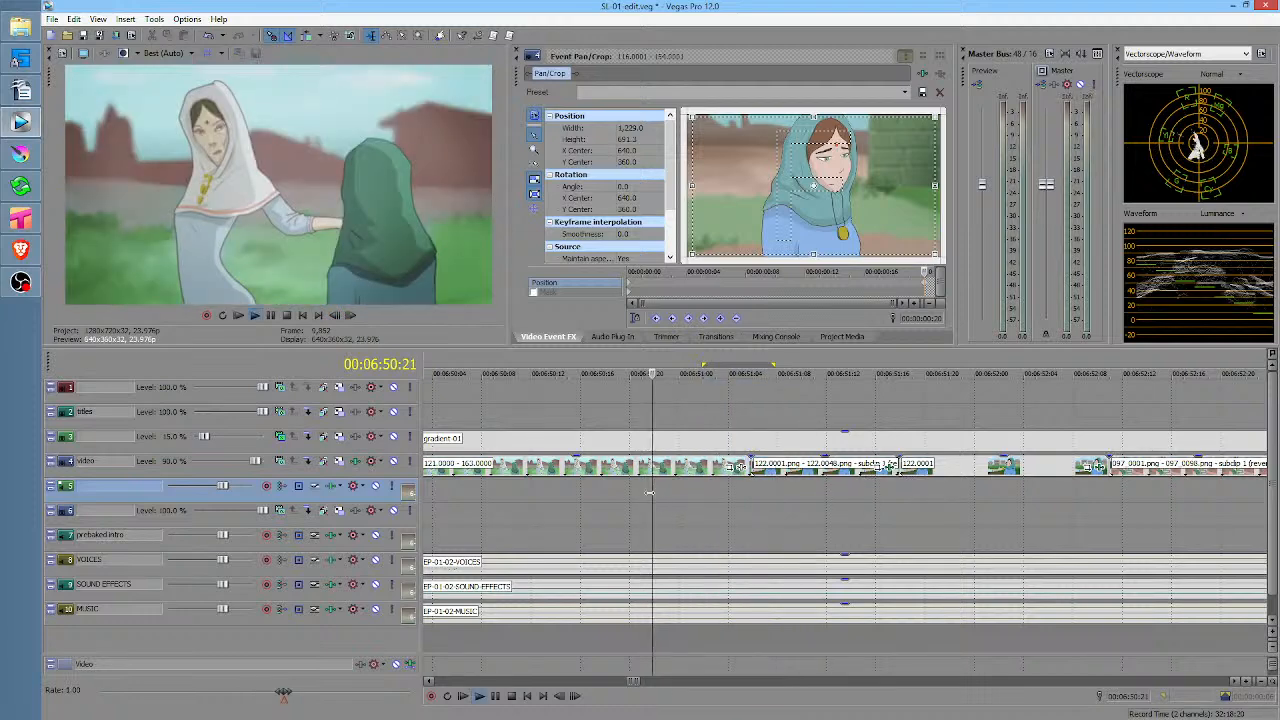
key(space)
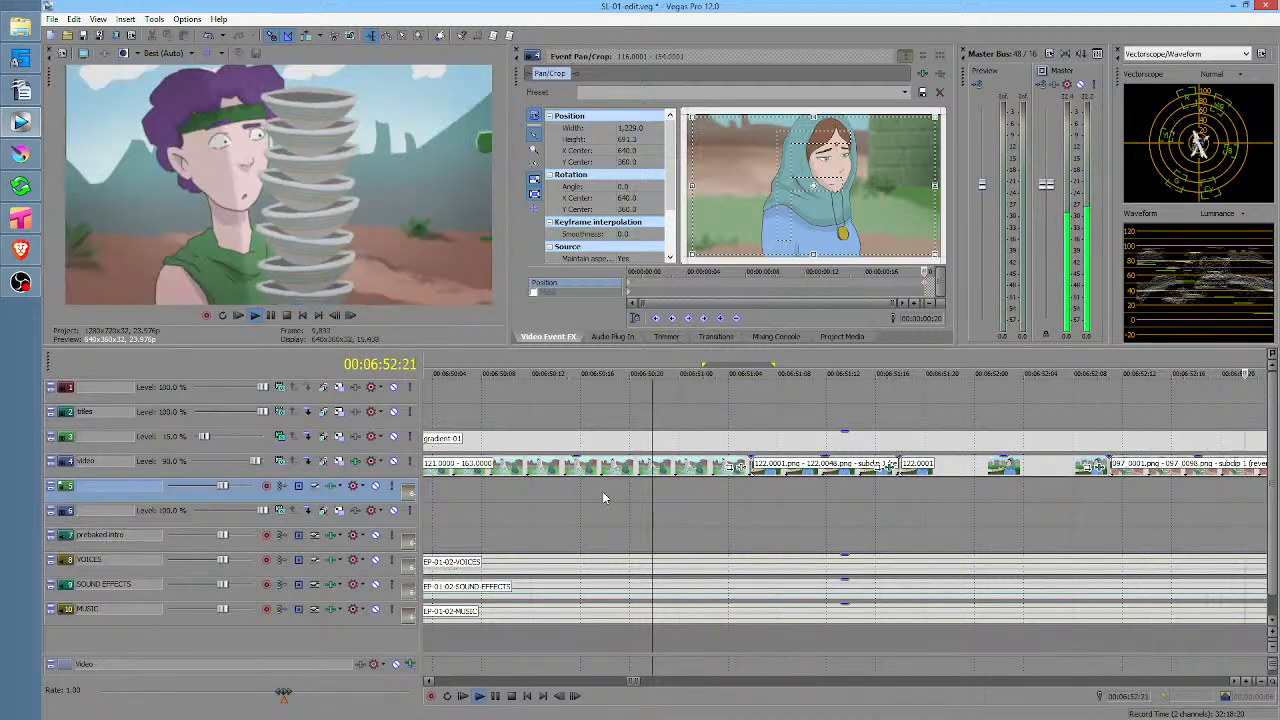
key(space)
Move the cut between the second short 122.0001 clip and the following reversed 097 subclip to about 00:06:52:15
scroll(752, 490, down, 3)
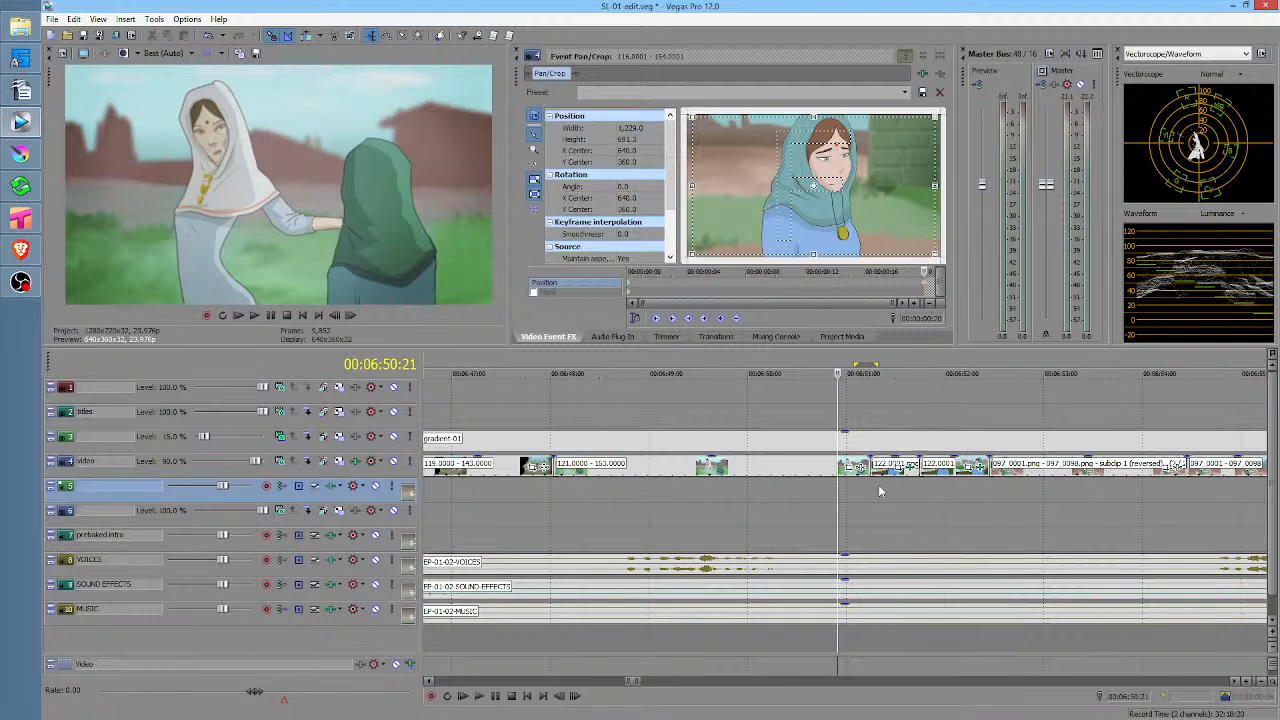
click(992, 490)
scroll(995, 492, up, 4)
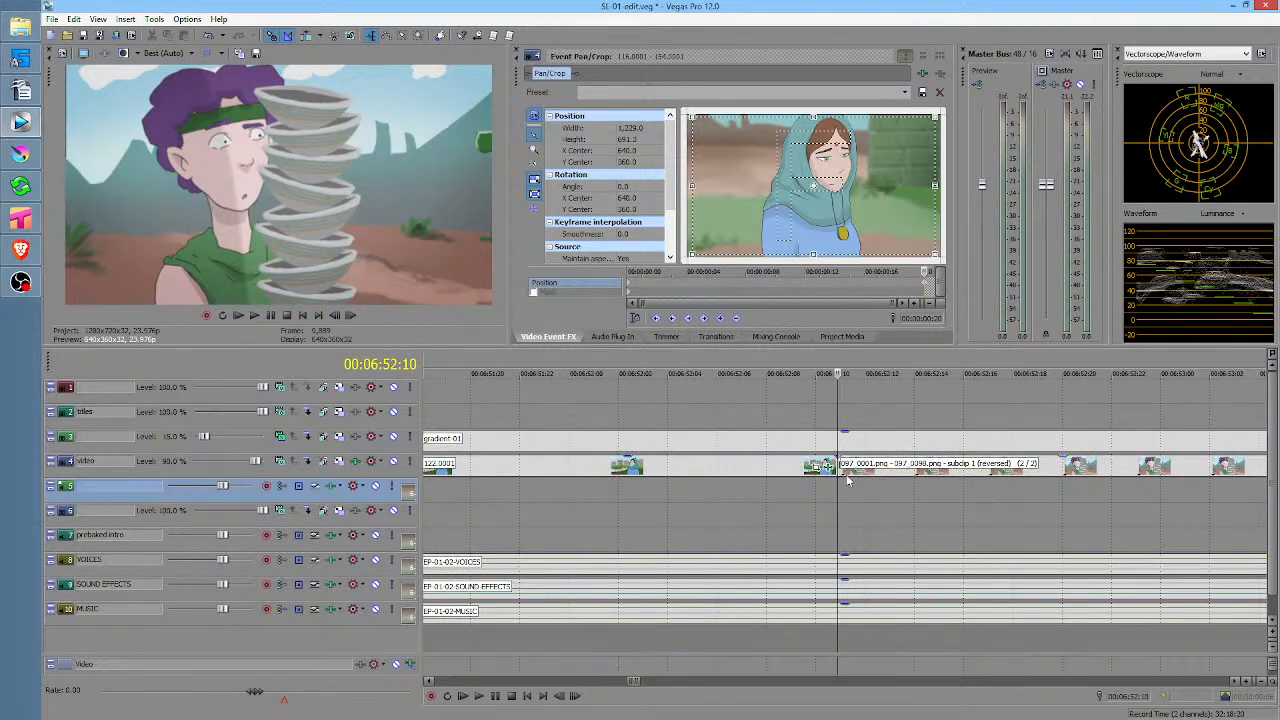
drag(834, 465, 952, 465)
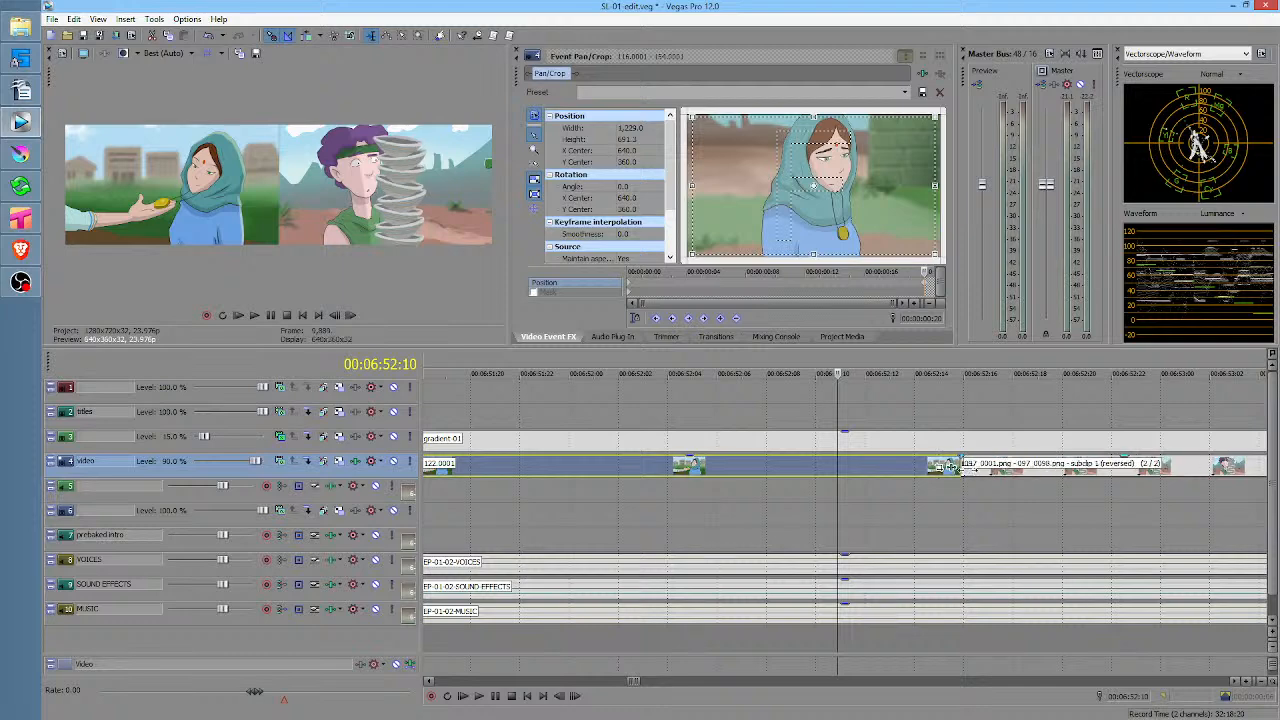
click(938, 491)
scroll(940, 487, down, 5)
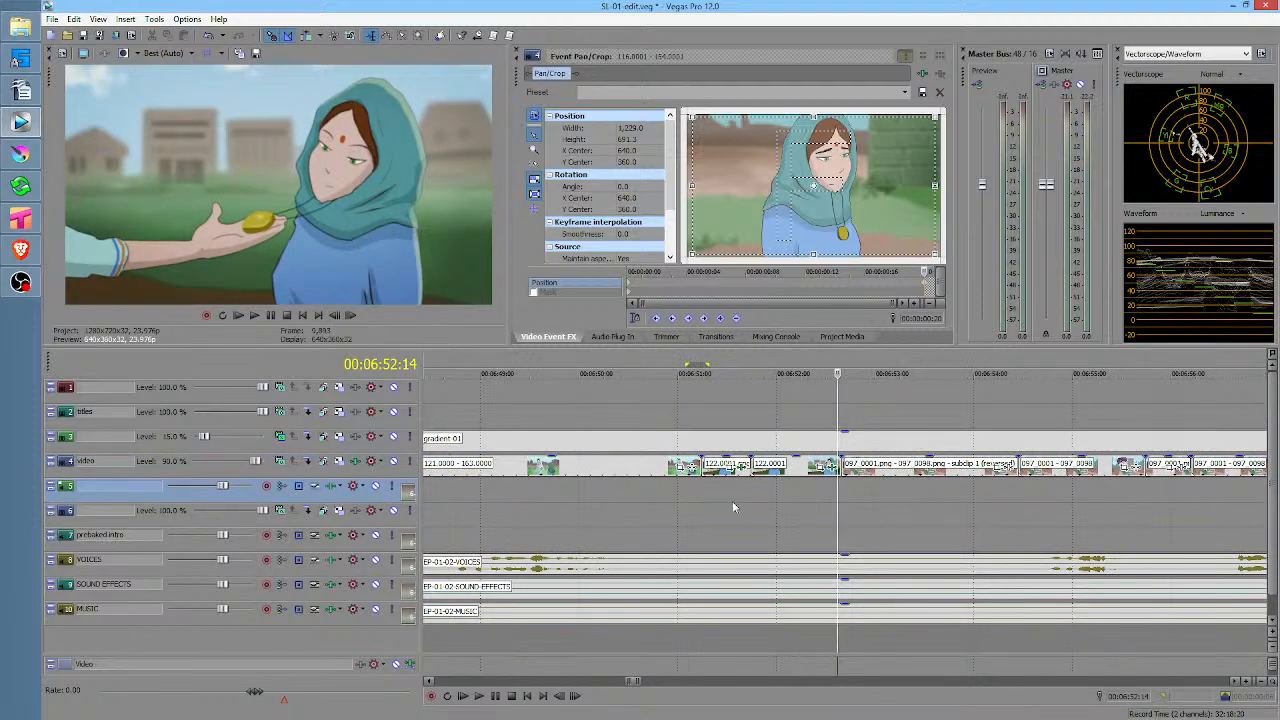
Play from 00:06:50:23 to check the adjusted cut into the reversed 097 subclip
click(682, 498)
key(space)
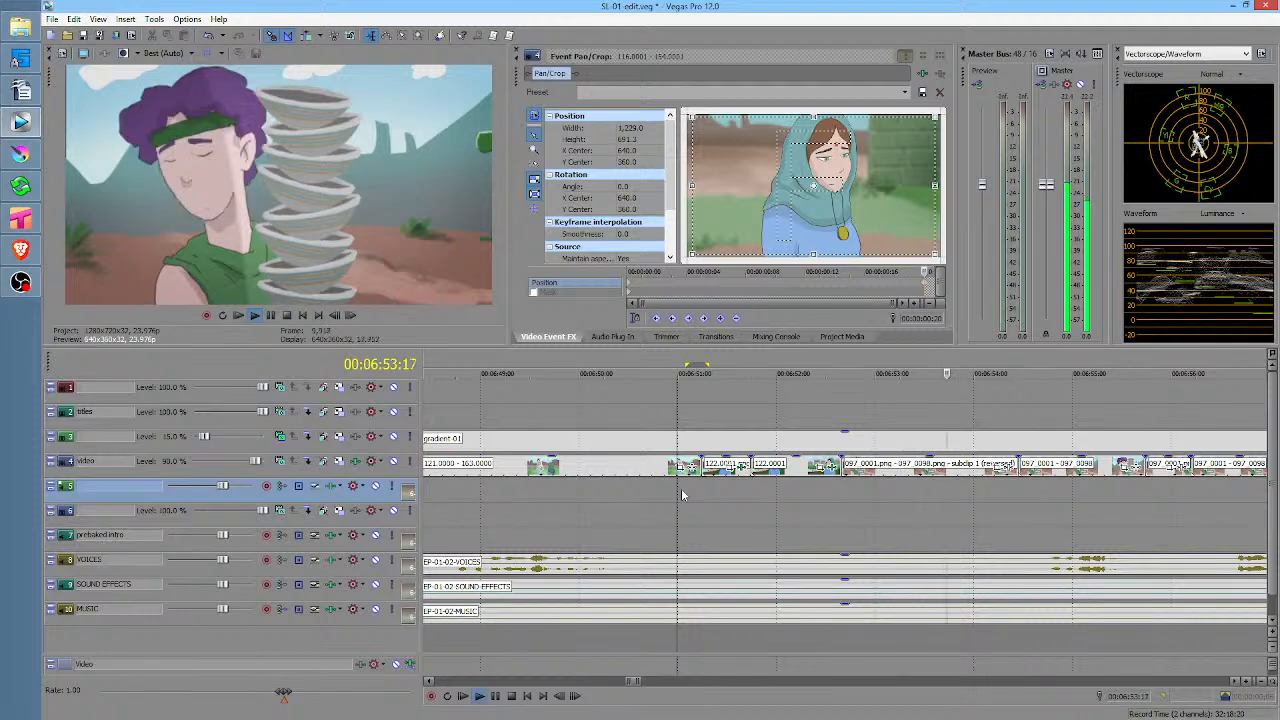
key(space)
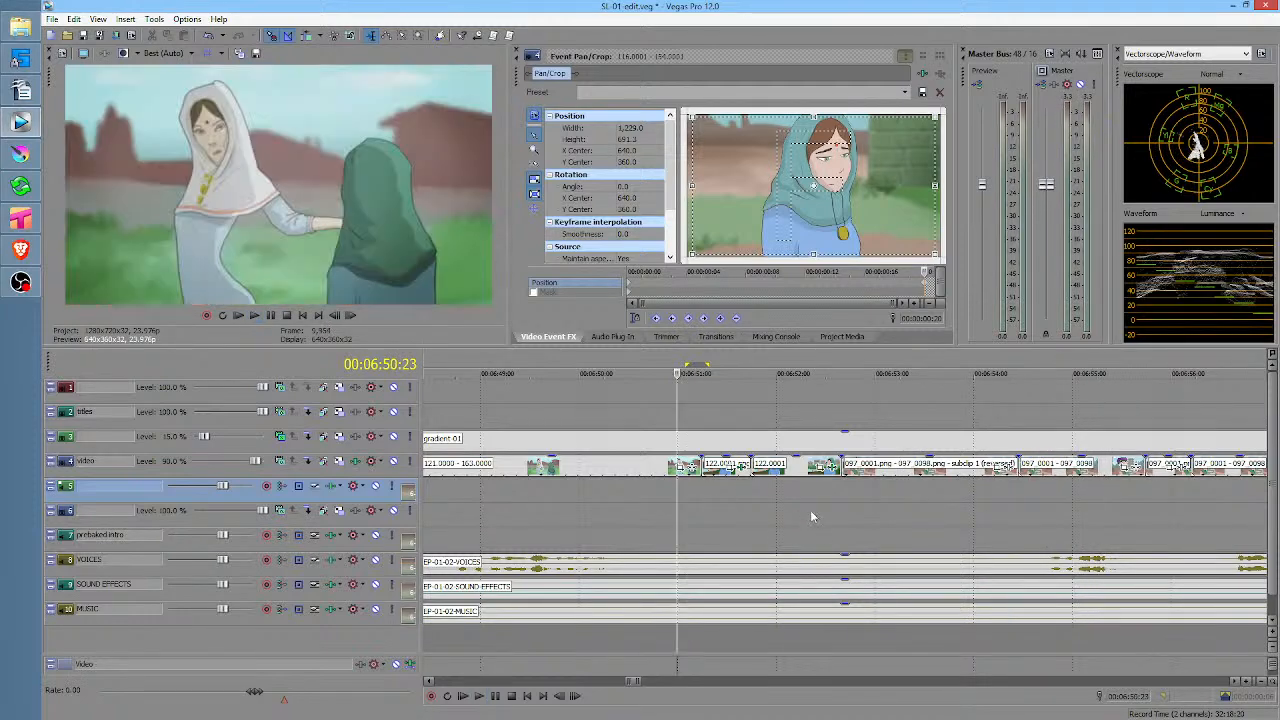
Play the wider passage from about 00:06:48 through the short 122.0001 clips and 097 clips to judge its pacing
scroll(817, 498, down, 5)
scroll(847, 496, right, 3)
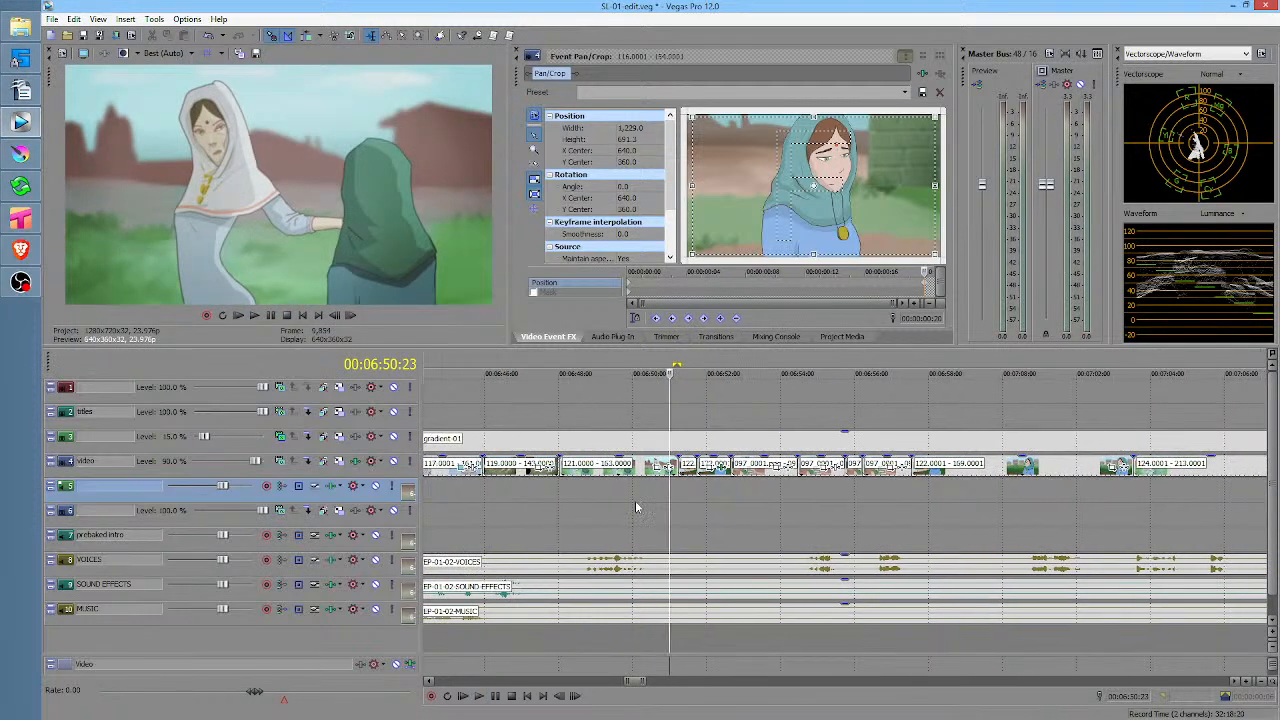
click(586, 487)
key(space)
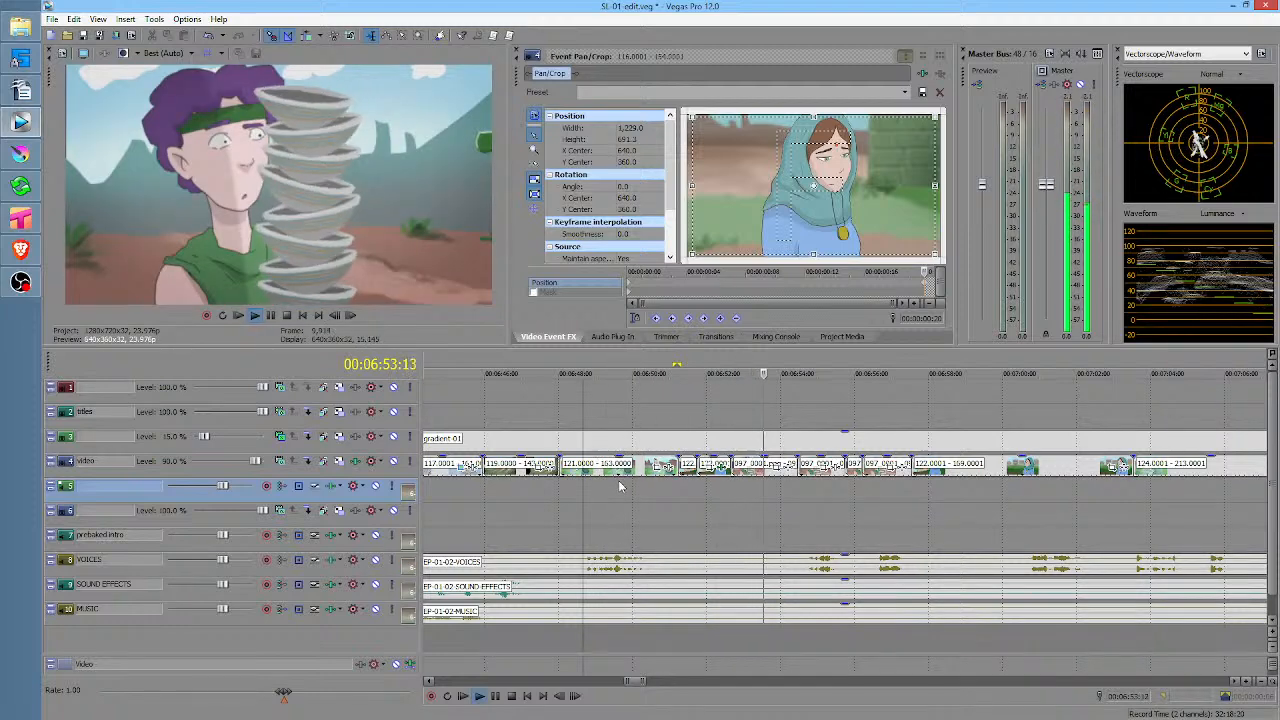
click(684, 497)
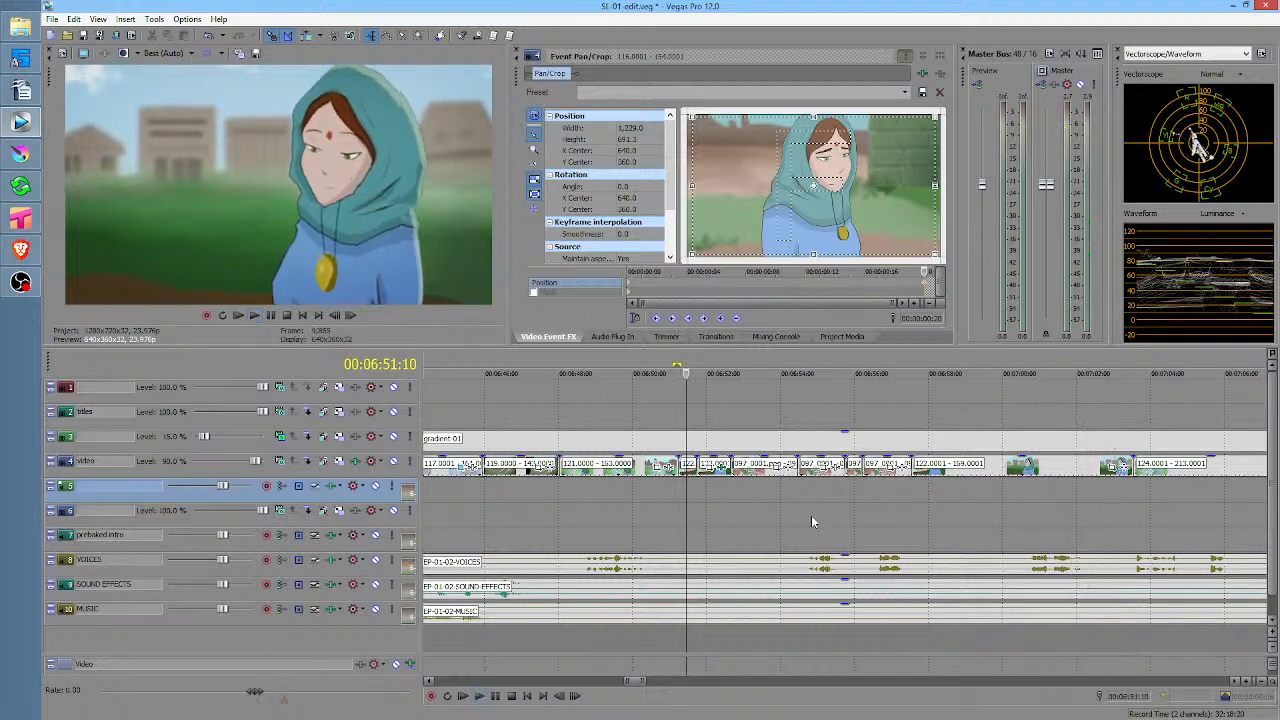
key(space)
Play from 00:06:53:12 to about 00:07:02 to check the 097 clips and the long 122.0001 clip
scroll(789, 505, right, 3)
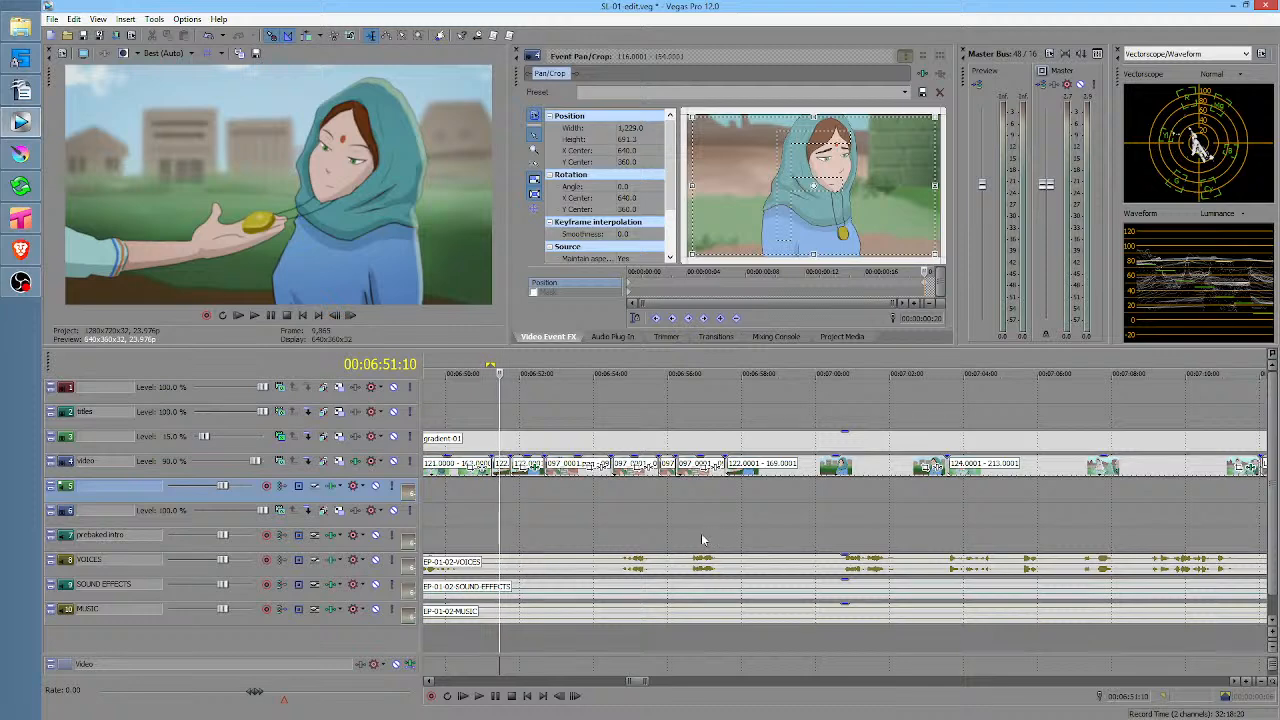
click(607, 511)
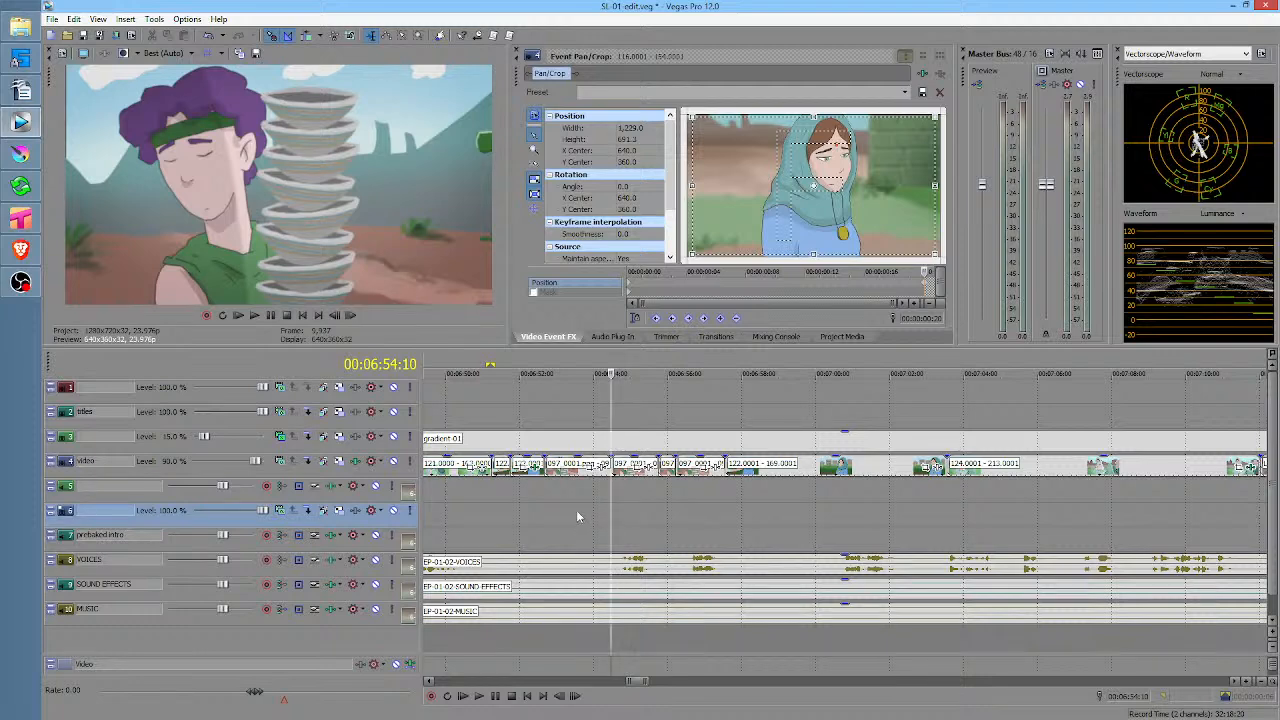
click(576, 510)
key(space)
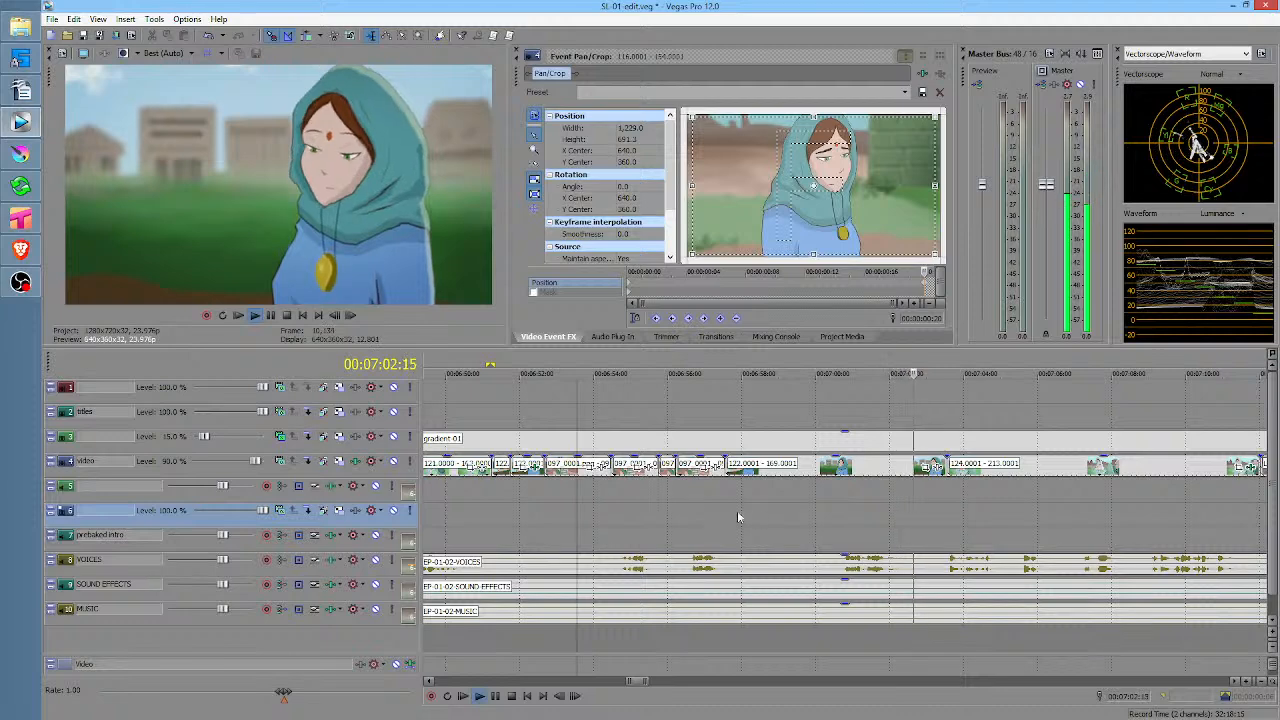
key(space)
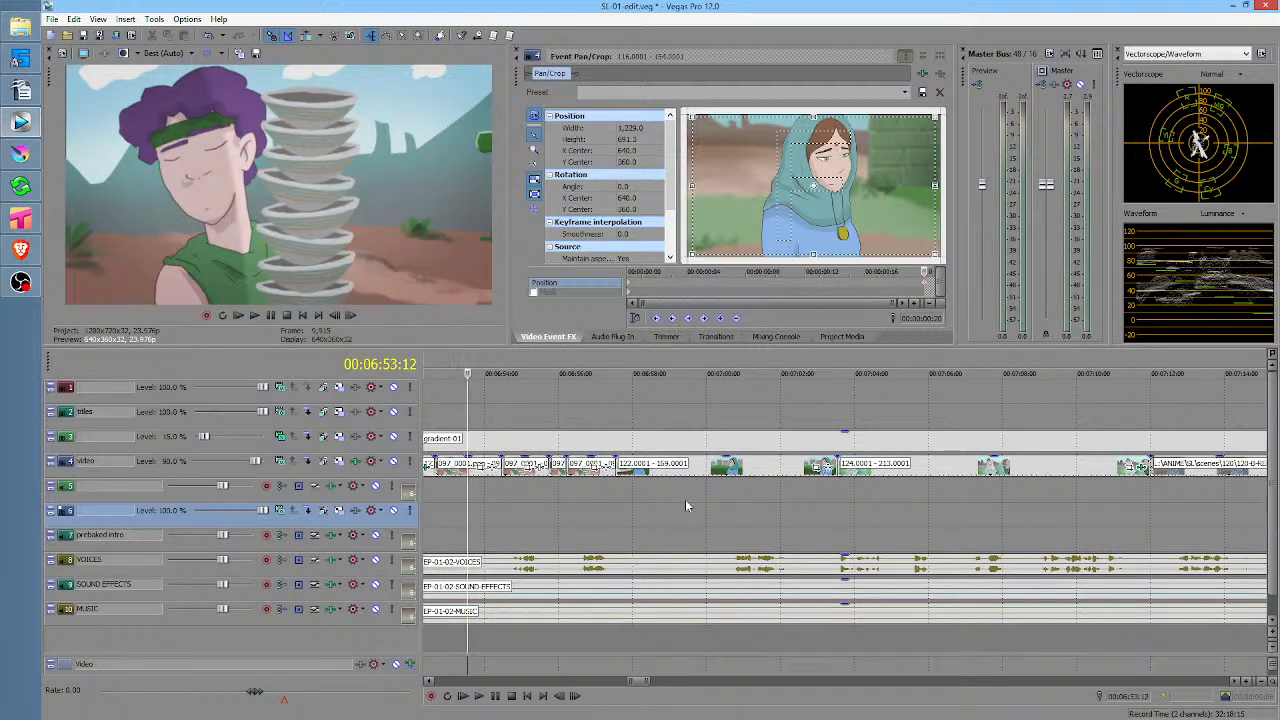
Mark the time span of the long 122.0001 clip, from 00:06:57 to 00:07:03:09, and examine its frames near 00:06:58:21
click(685, 499)
drag(613, 510, 829, 515)
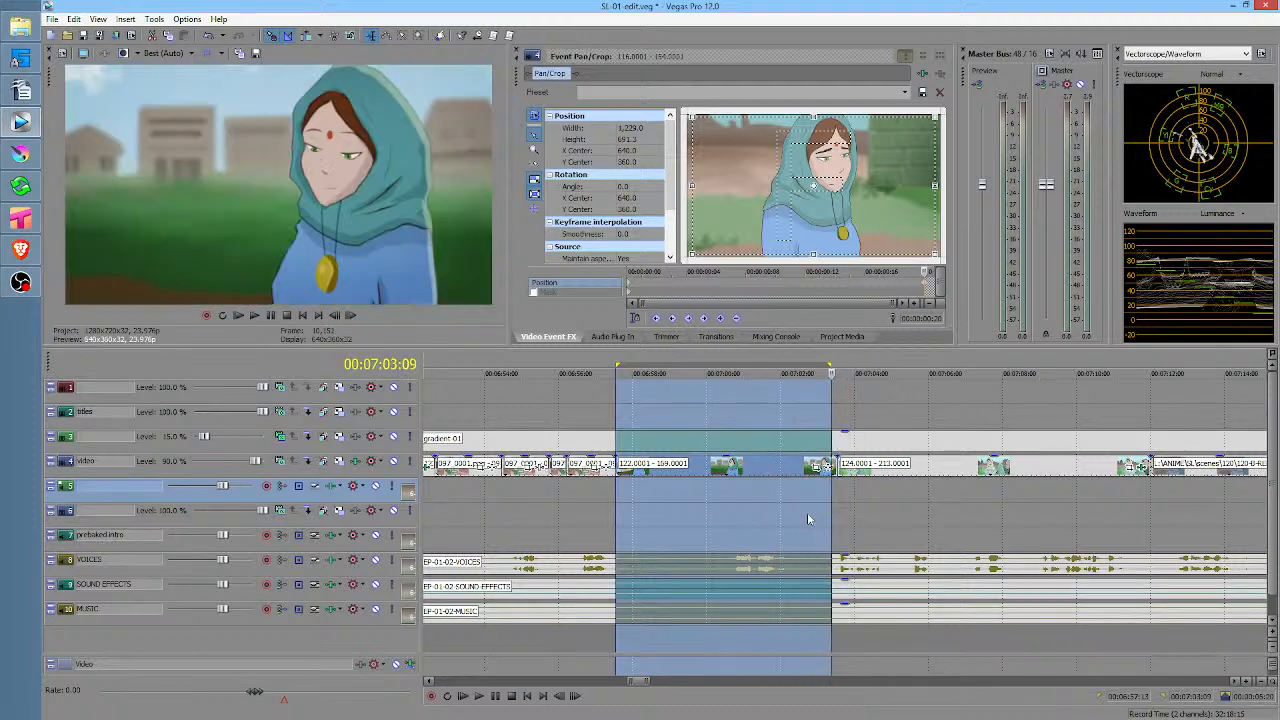
click(733, 510)
click(665, 497)
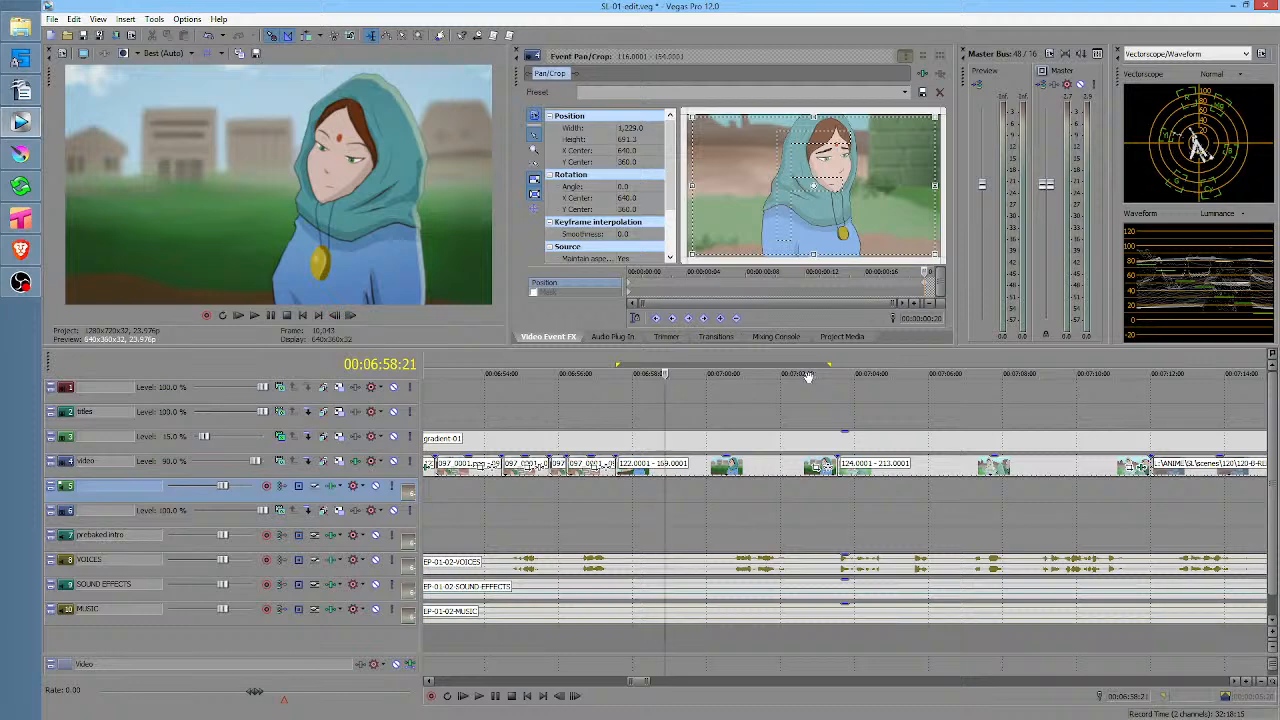
click(659, 496)
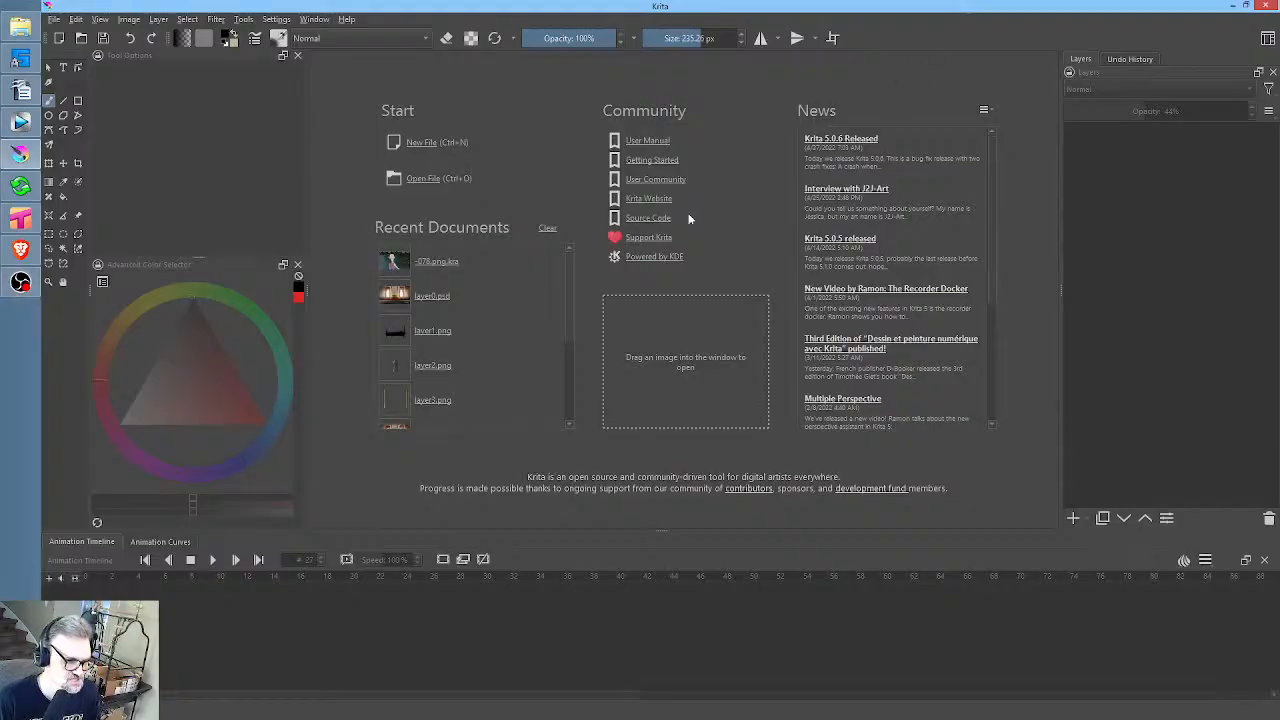
Open -122.png.kra from the scenes folder in Krita to examine its artwork, and close the file
click(84, 39)
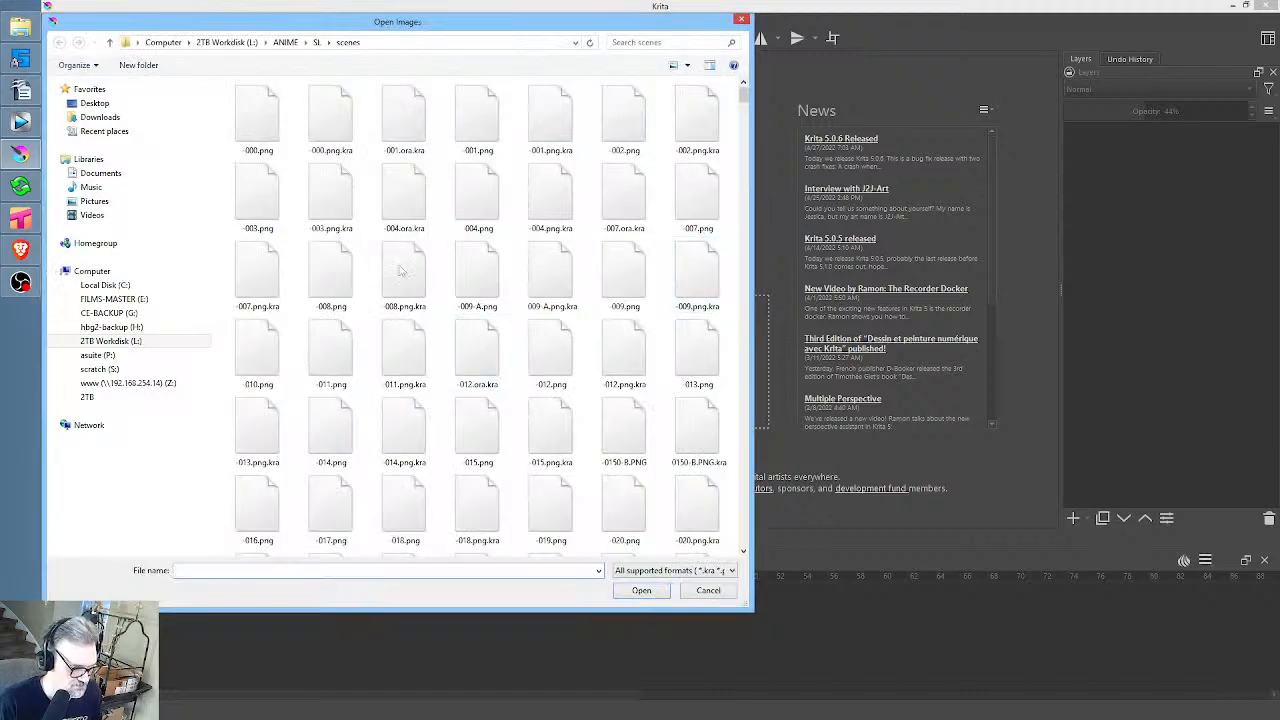
click(348, 42)
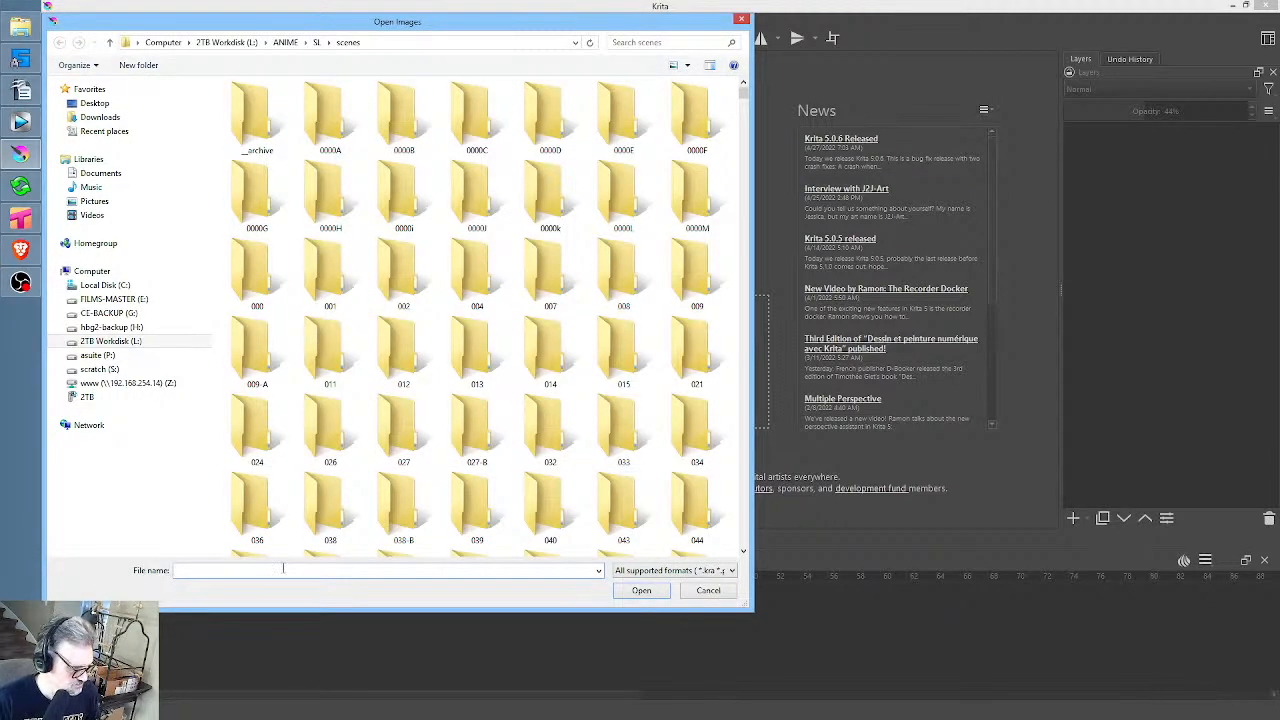
text(-122)
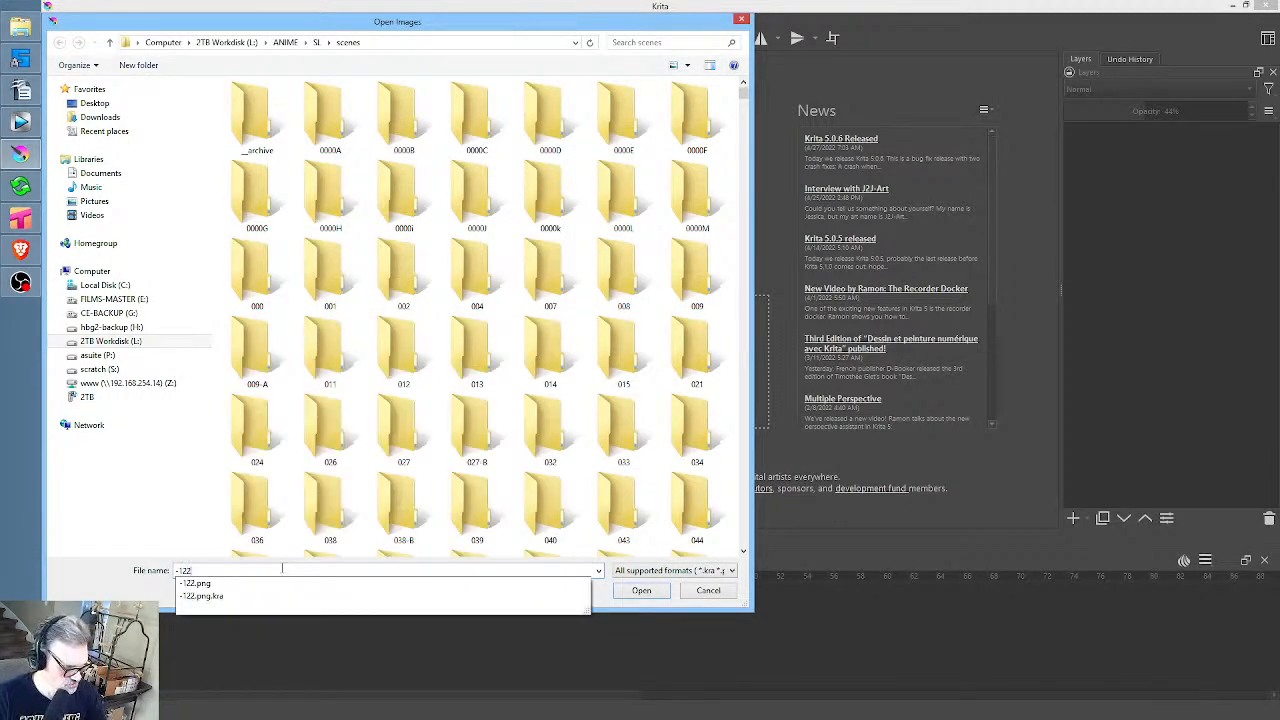
click(236, 596)
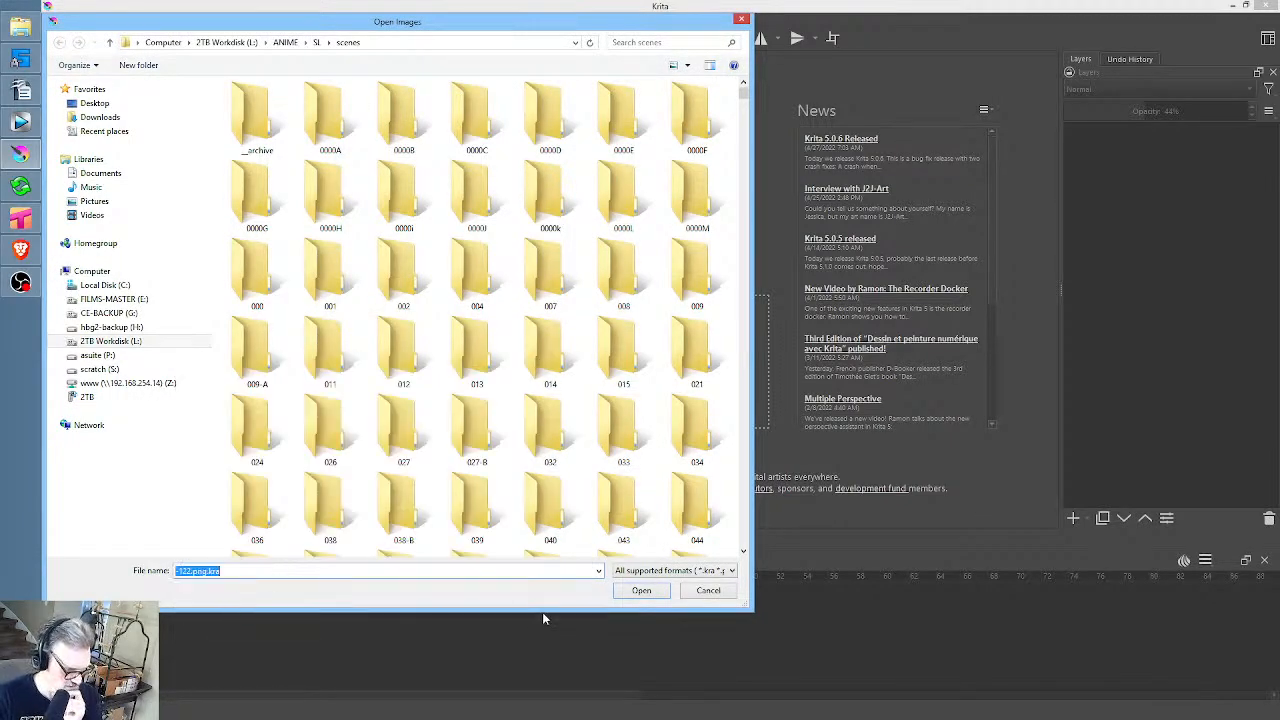
click(636, 591)
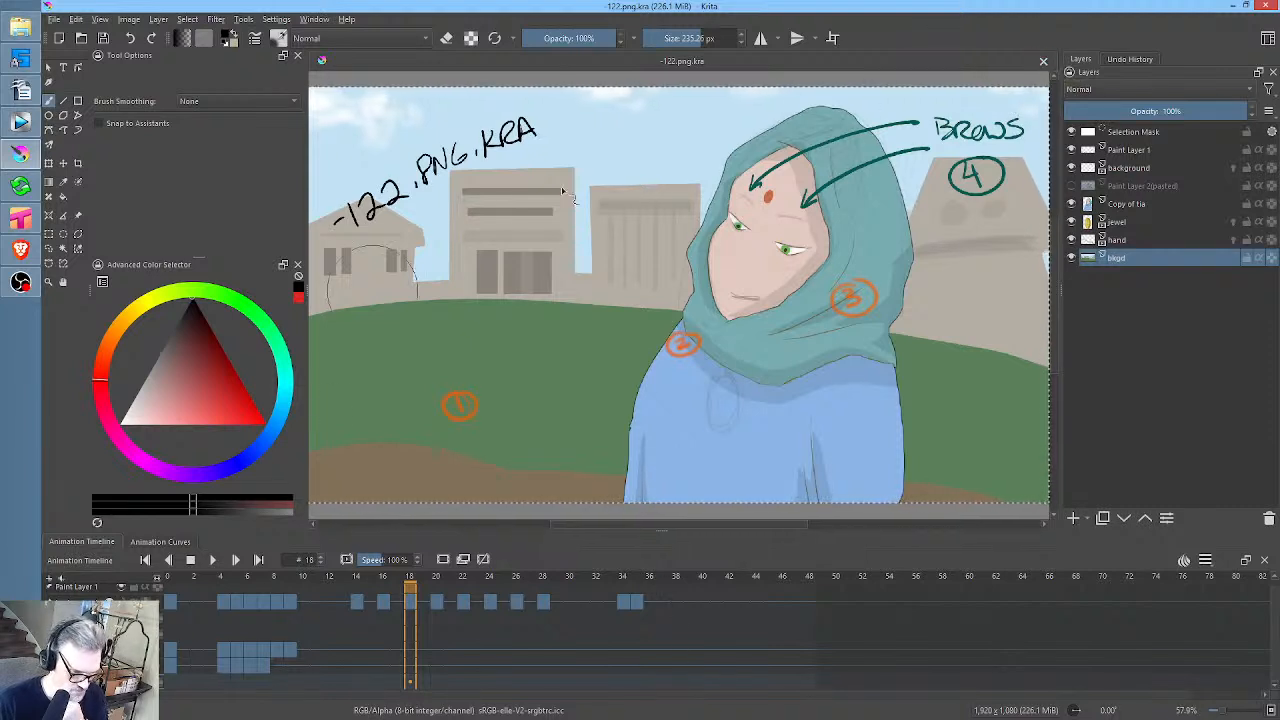
click(1044, 63)
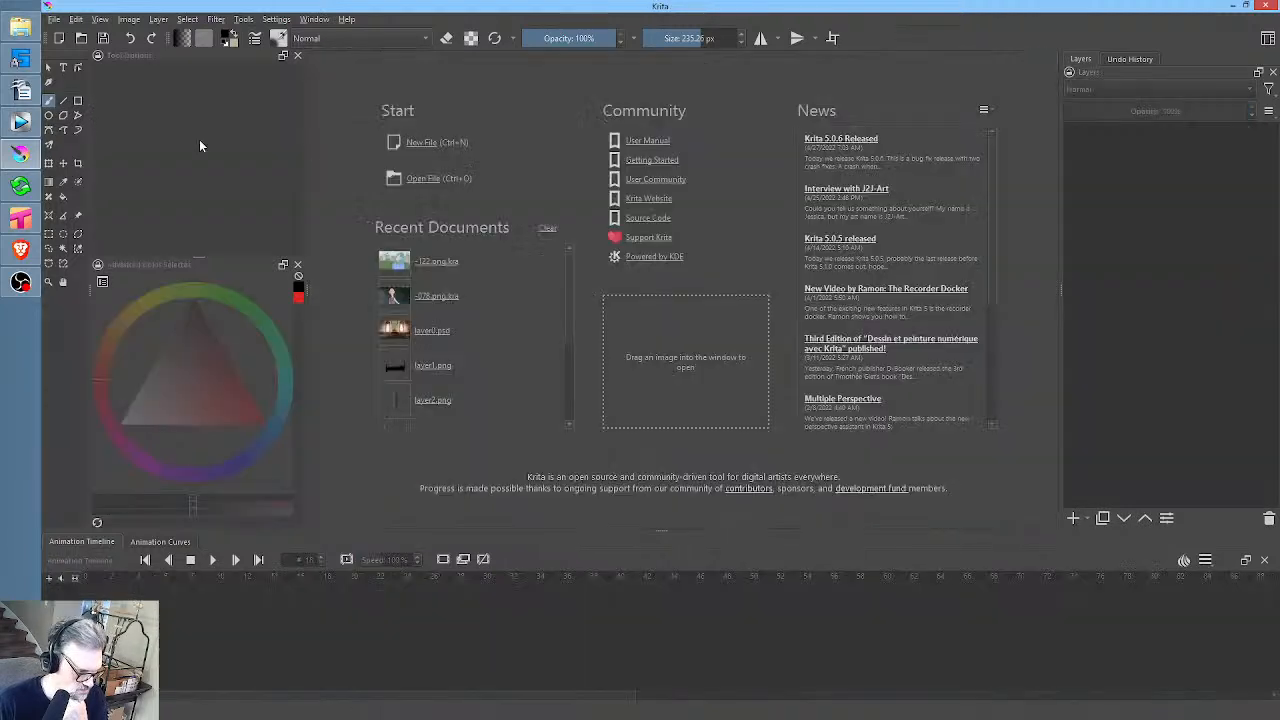
Switch to Tahoma2D and load the scene 122.tnz from the scenes folder, saving all changes to the current scene
click(20, 218)
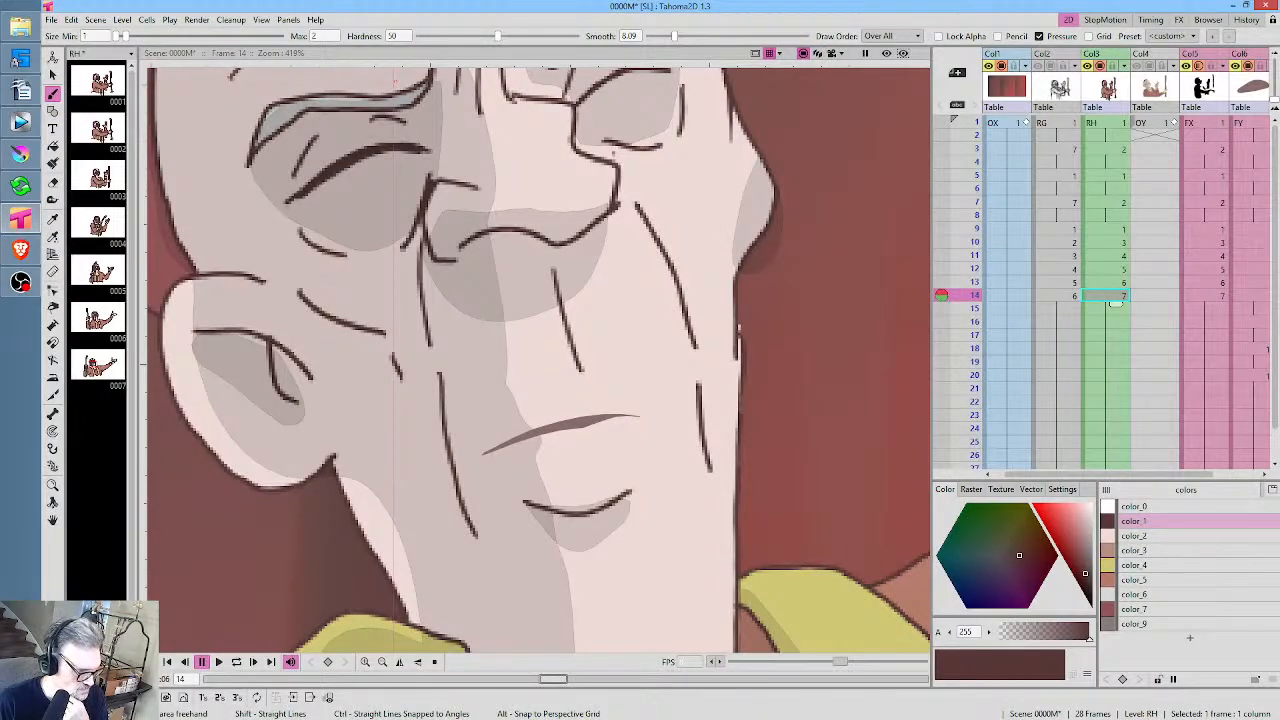
click(51, 20)
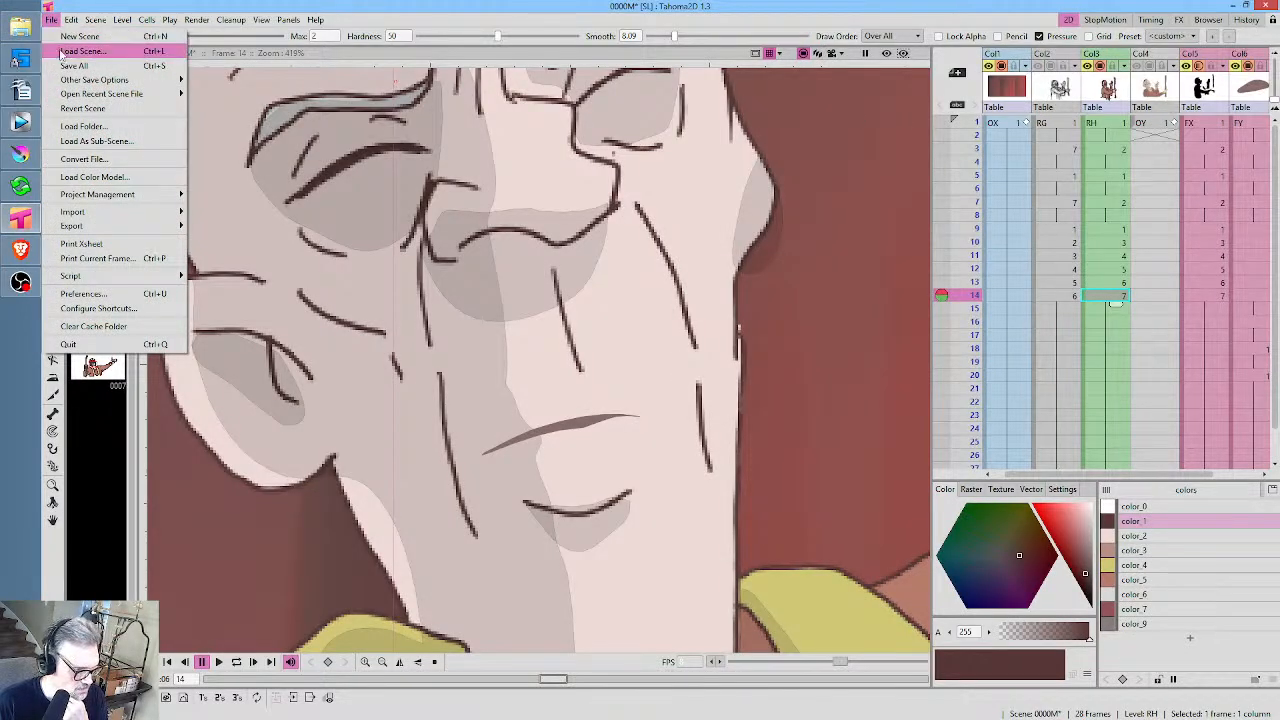
click(63, 51)
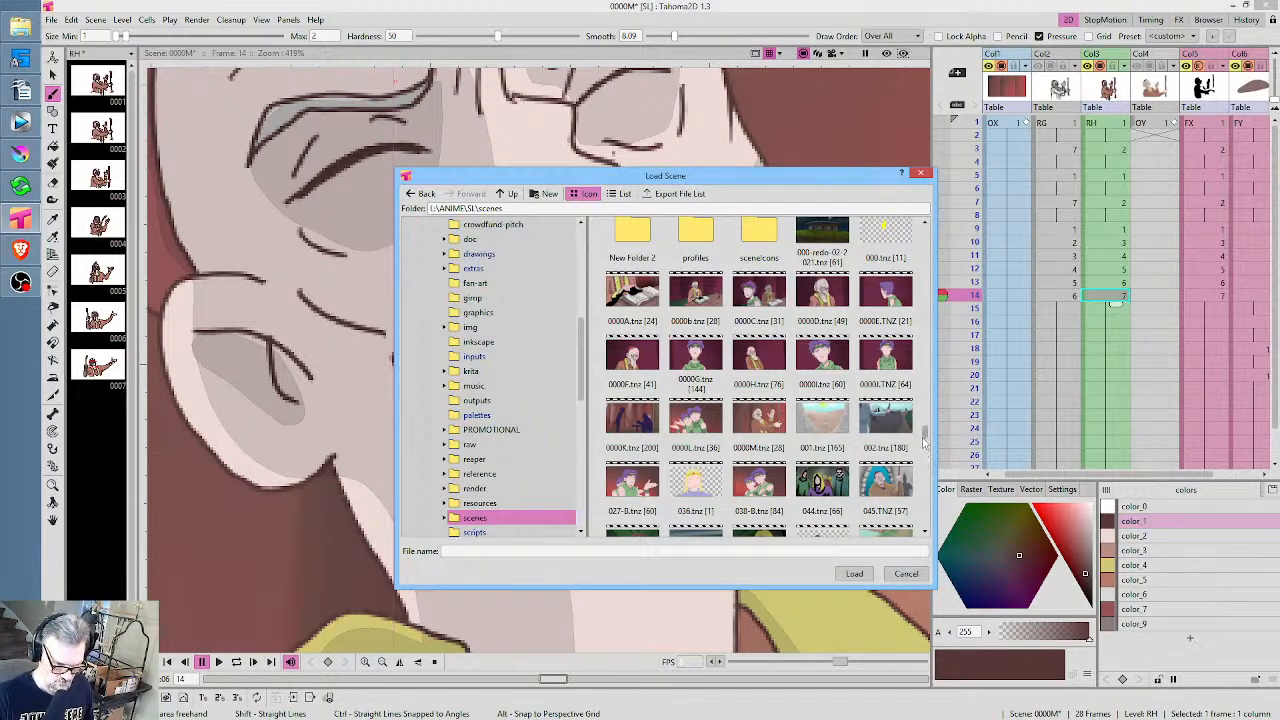
drag(926, 440, 926, 455)
double_click(686, 404)
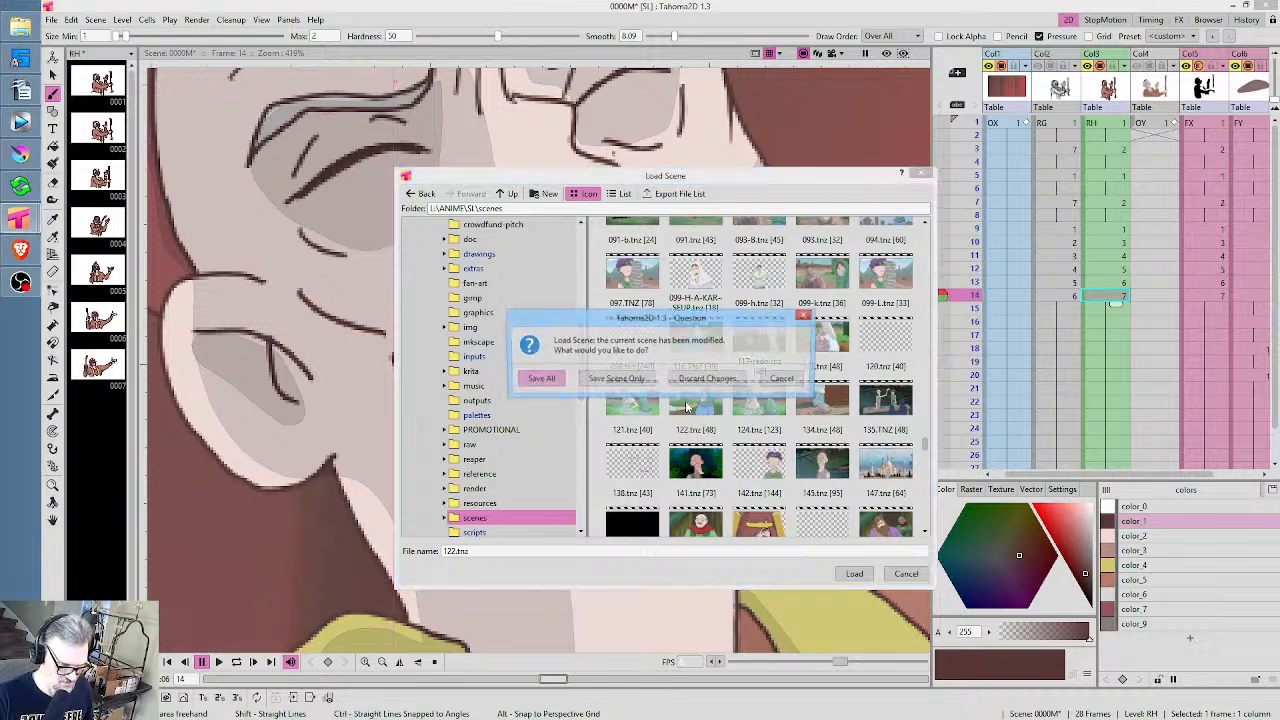
click(541, 381)
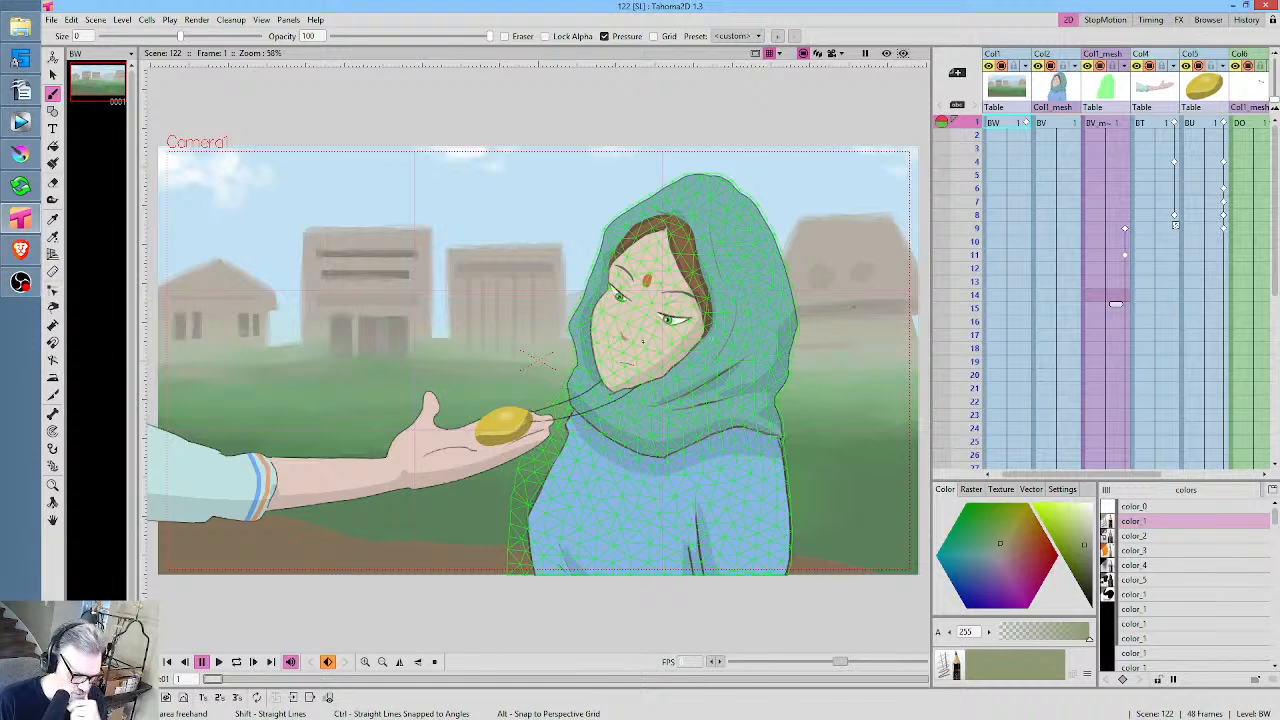
Scrub the opening frames of scene 122 and open the first drawing of the BV level
drag(958, 122, 956, 323)
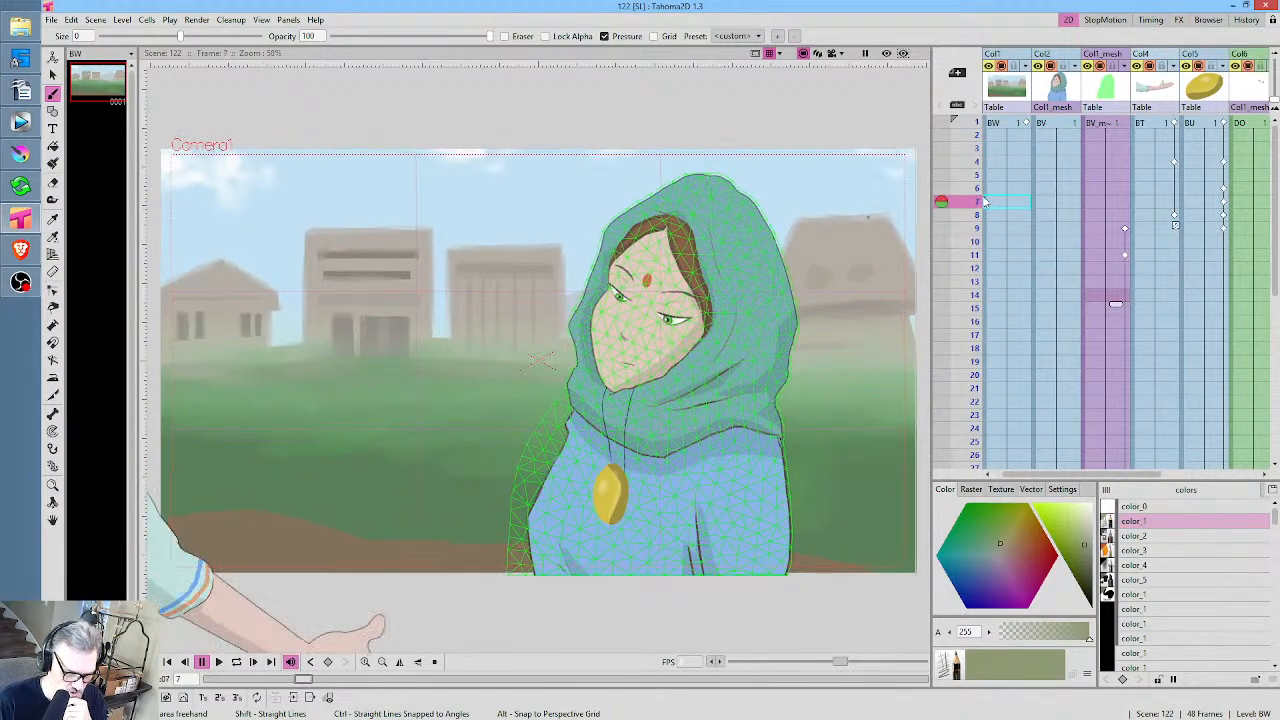
click(1055, 122)
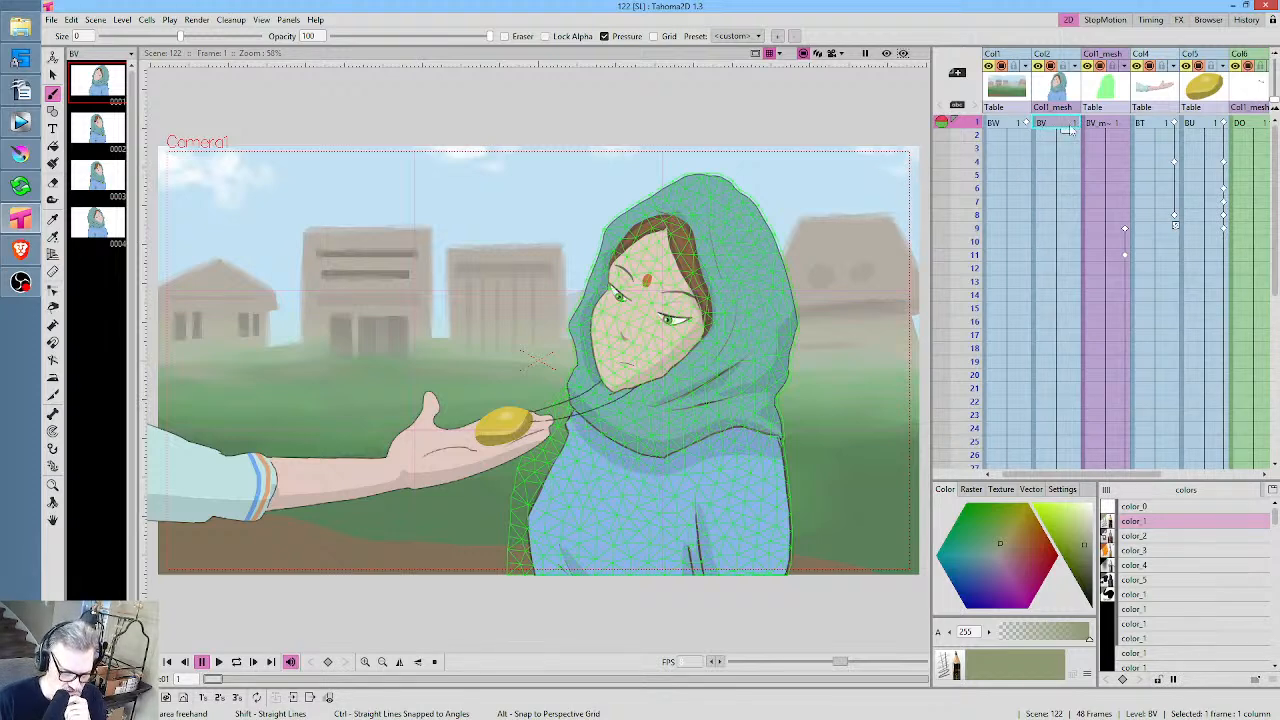
scroll(1160, 213, right, 5)
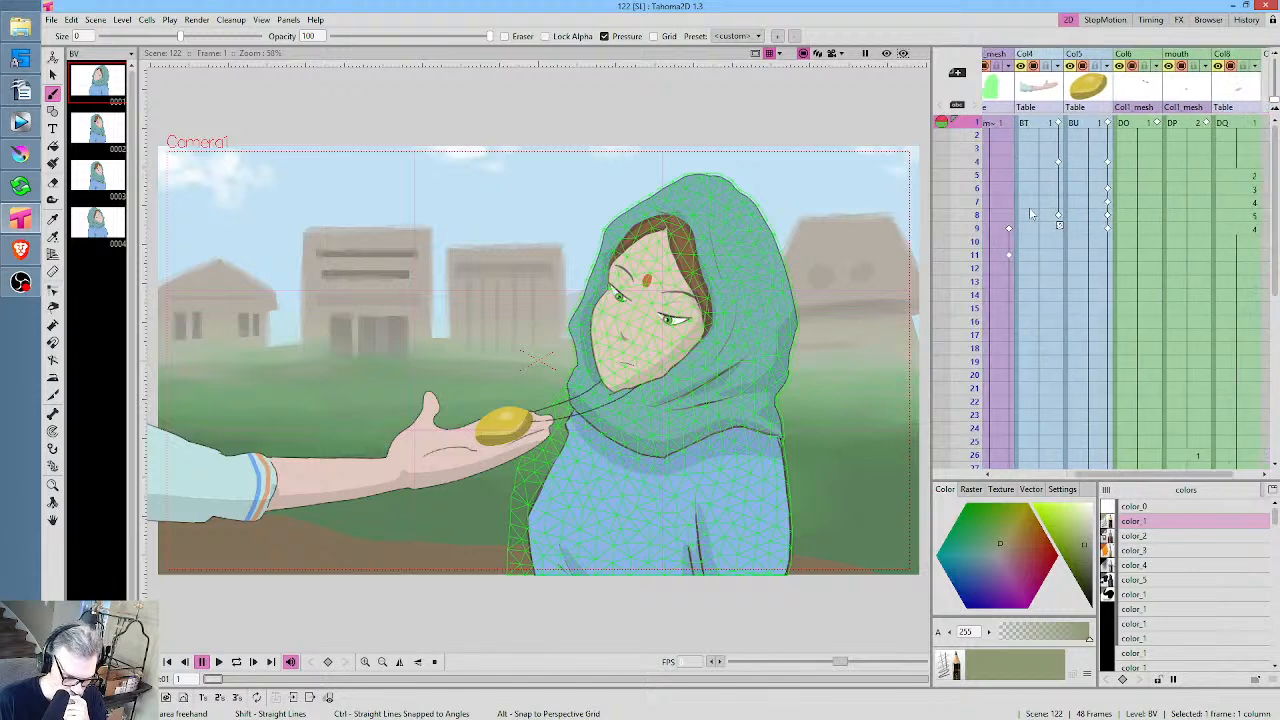
scroll(1003, 213, left, 3)
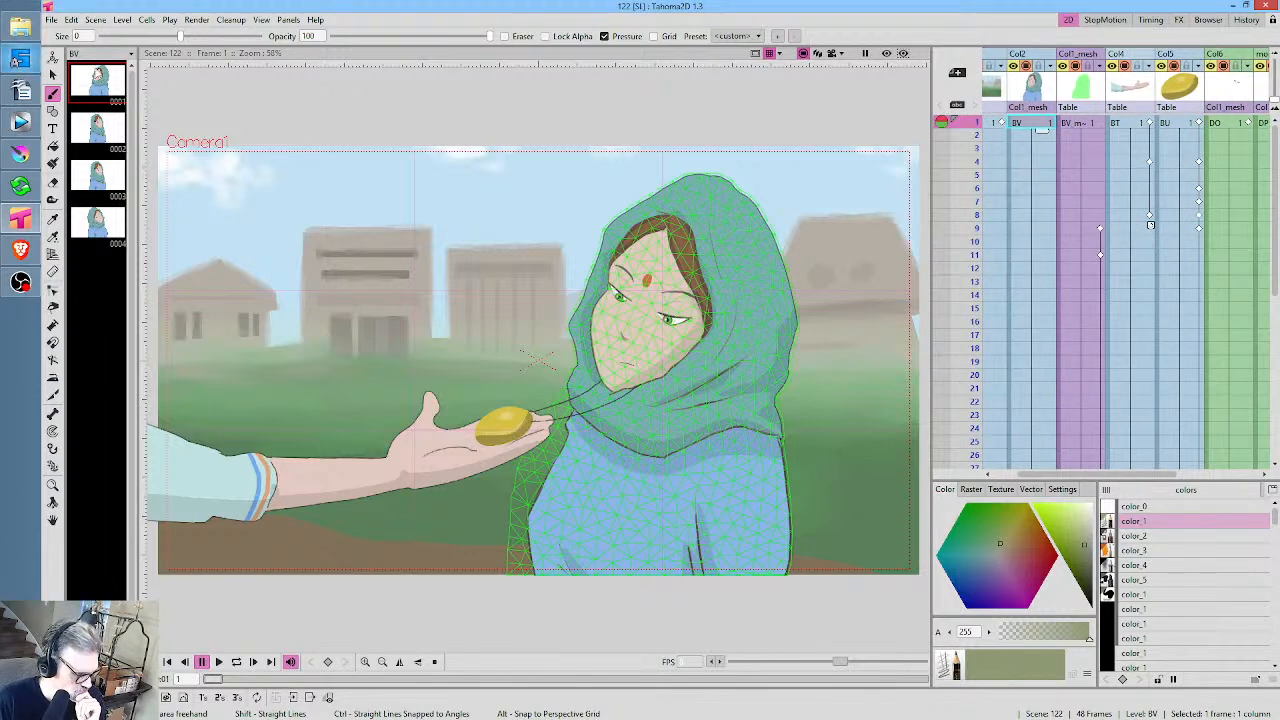
click(103, 83)
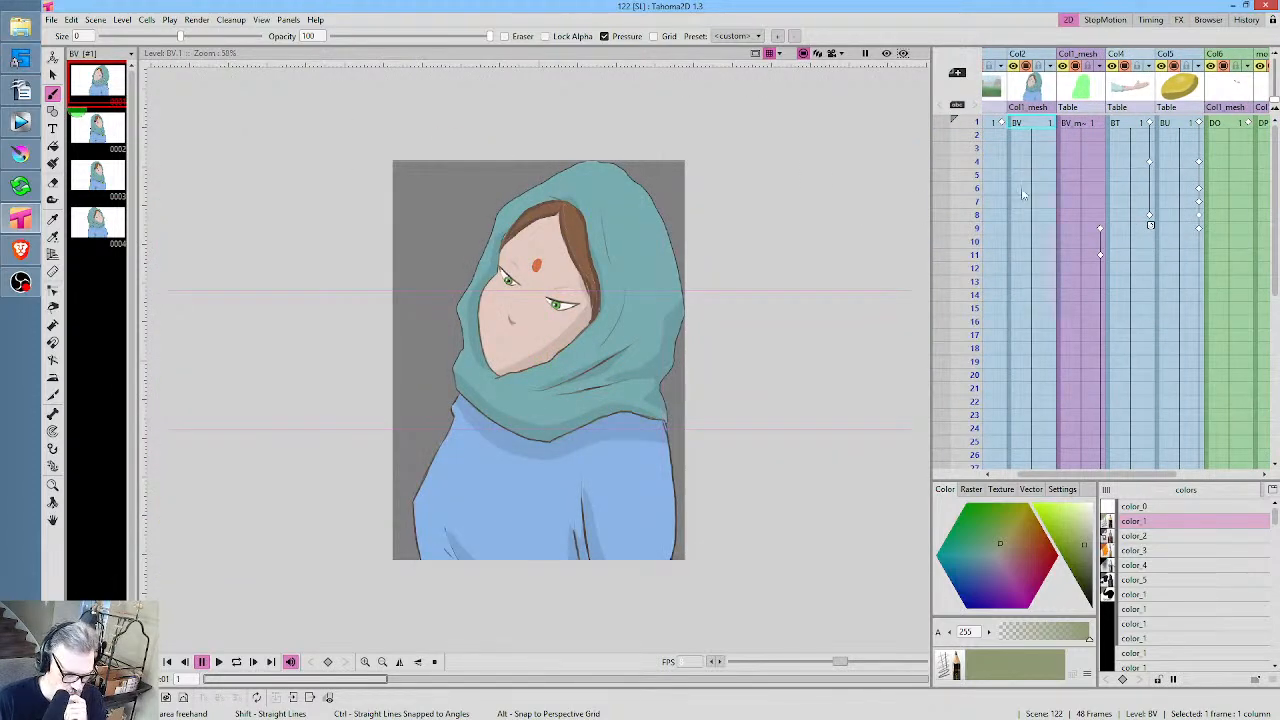
Compare the four existing drawings of the BV level, finishing on the first drawing
click(1028, 123)
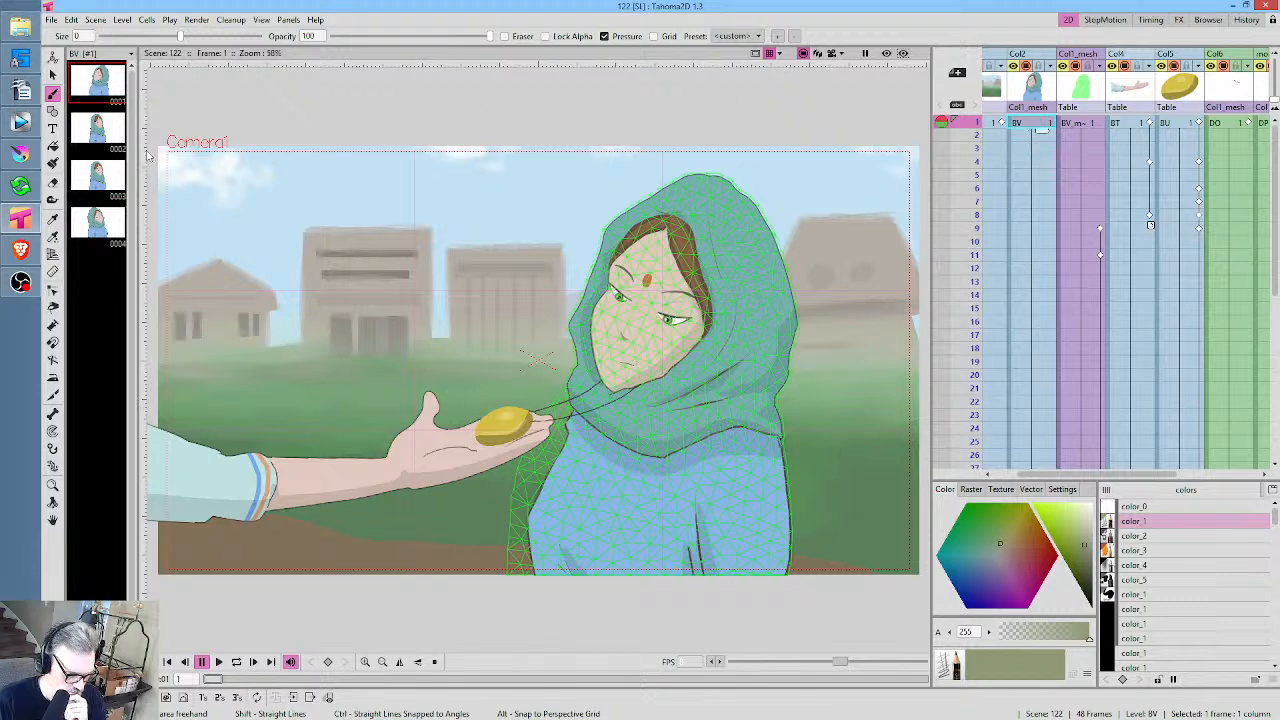
click(102, 135)
click(98, 170)
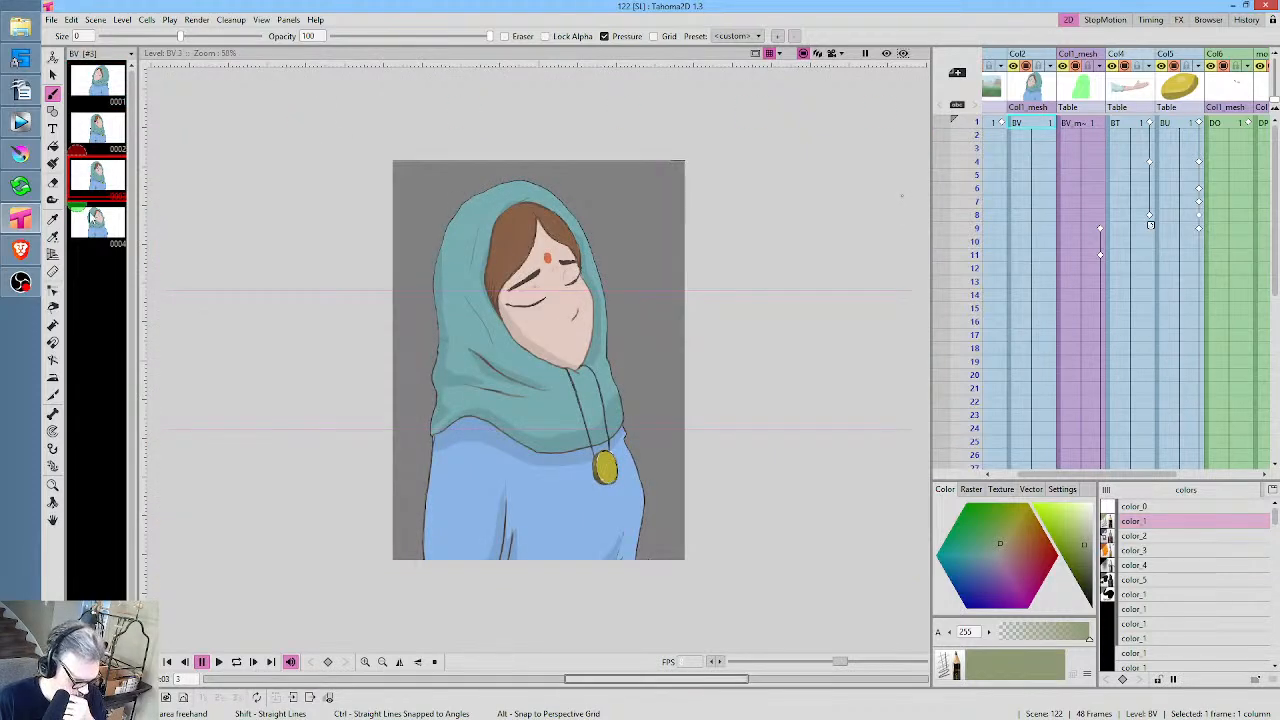
click(91, 217)
click(101, 180)
click(102, 132)
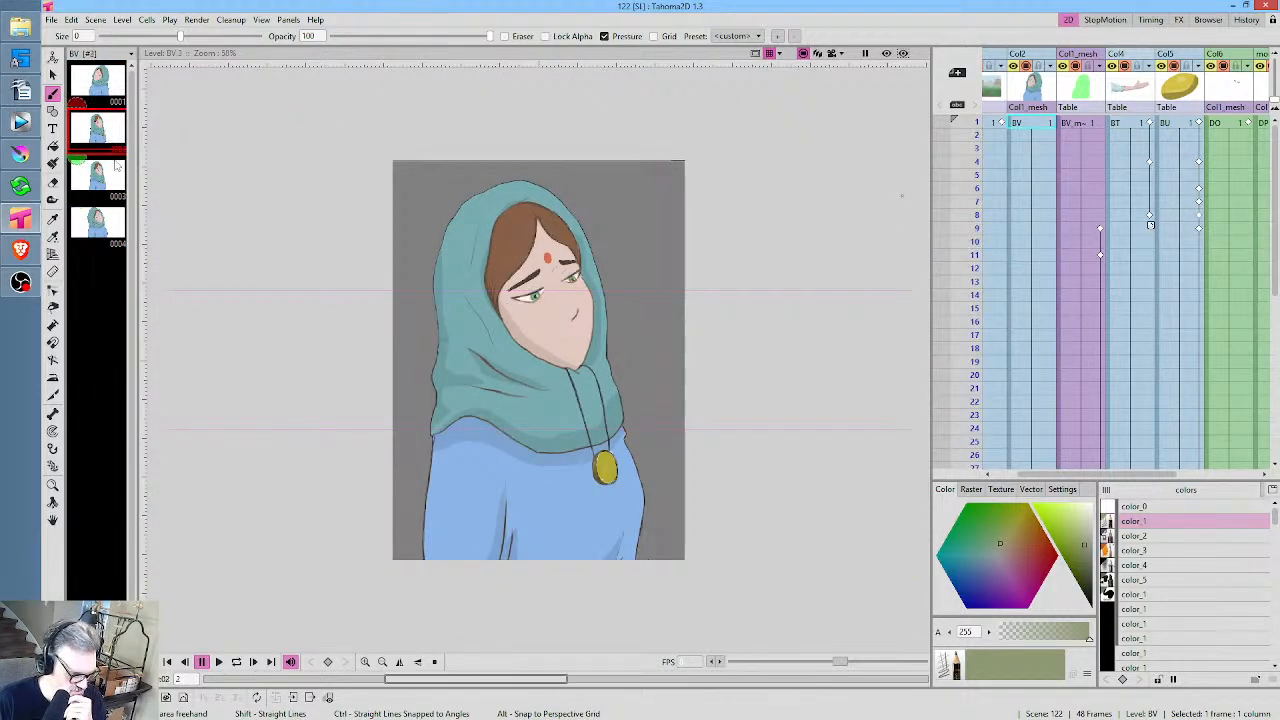
click(107, 92)
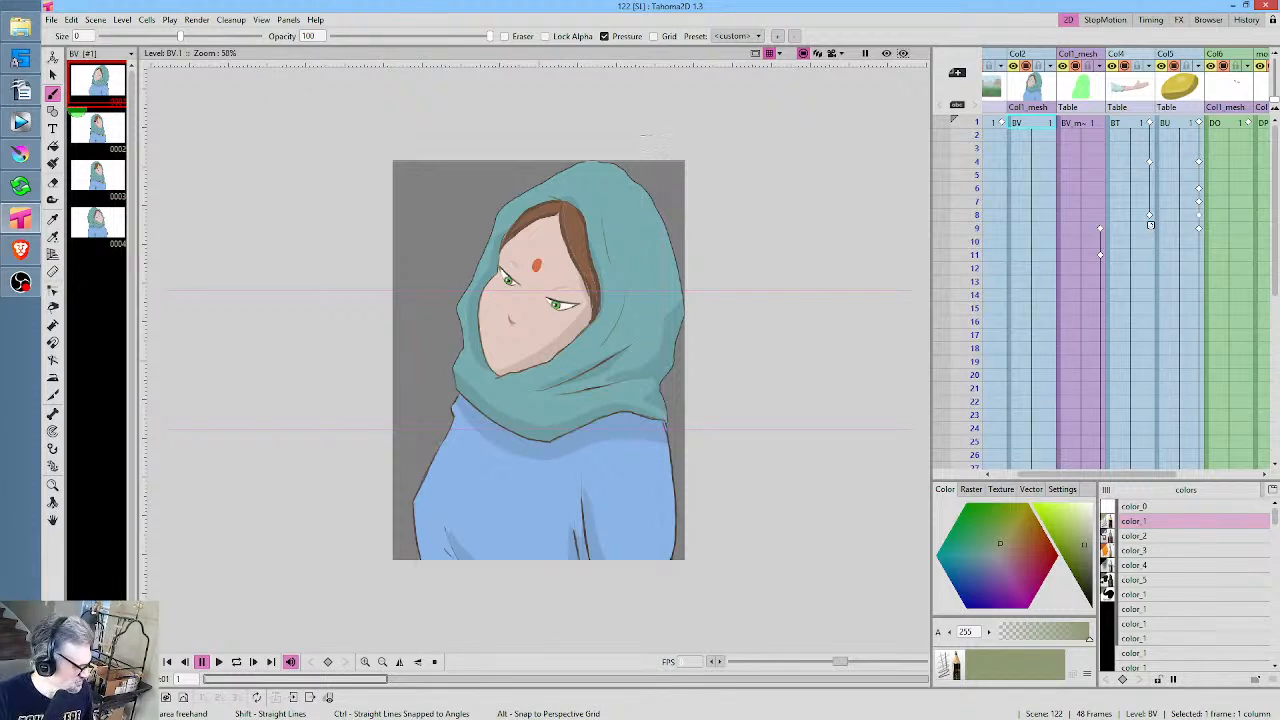
Copy the whole artwork of the first BV drawing and add a fifth drawing to the level
key(s)
mouse_move(600, 106)
mouse_down()
mouse_move(499, 110)
mouse_move(398, 163)
mouse_move(332, 279)
mouse_move(326, 484)
mouse_move(357, 563)
mouse_move(388, 597)
mouse_move(549, 630)
mouse_move(731, 582)
mouse_move(766, 460)
mouse_move(746, 186)
mouse_move(698, 106)
mouse_move(602, 104)
mouse_up()
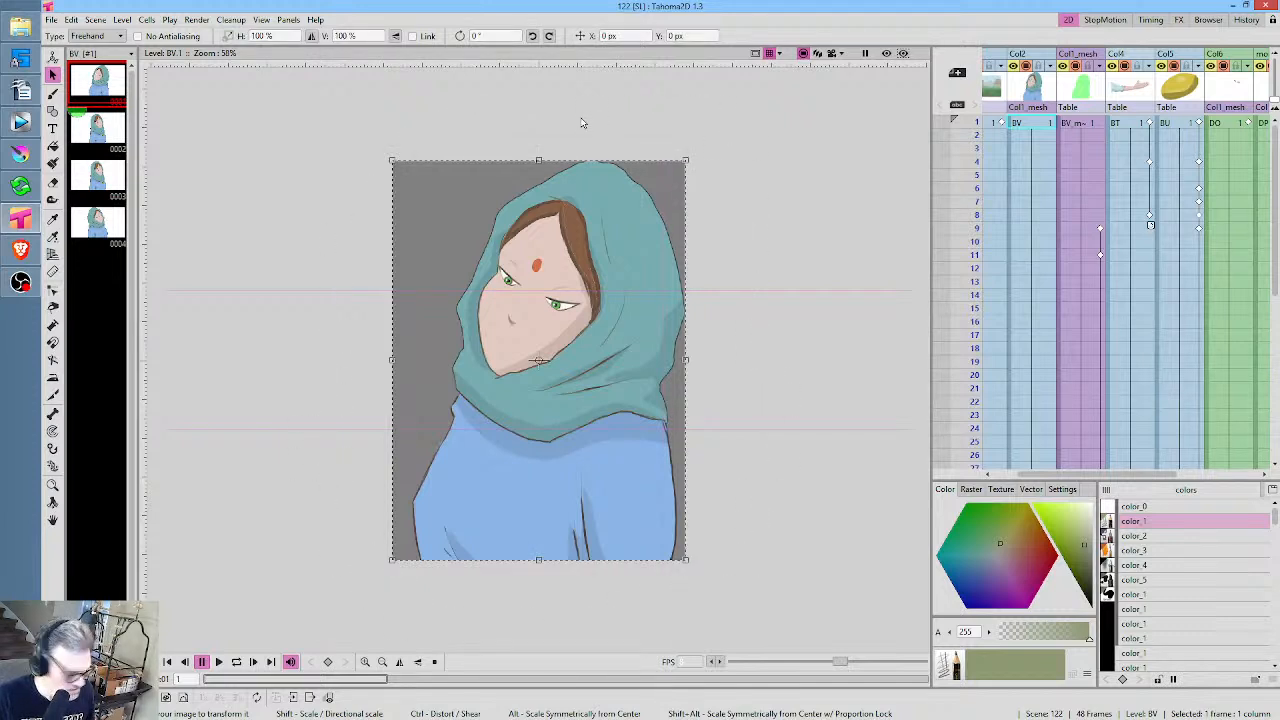
click(97, 222)
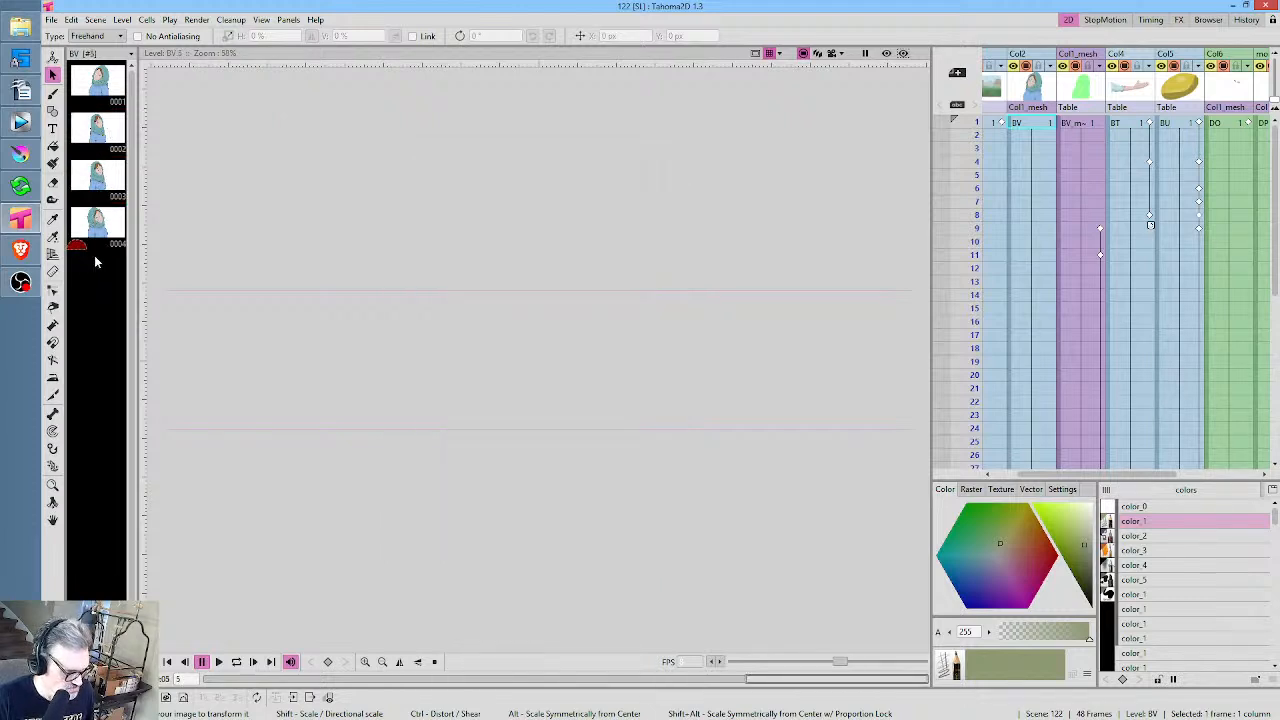
key(d)
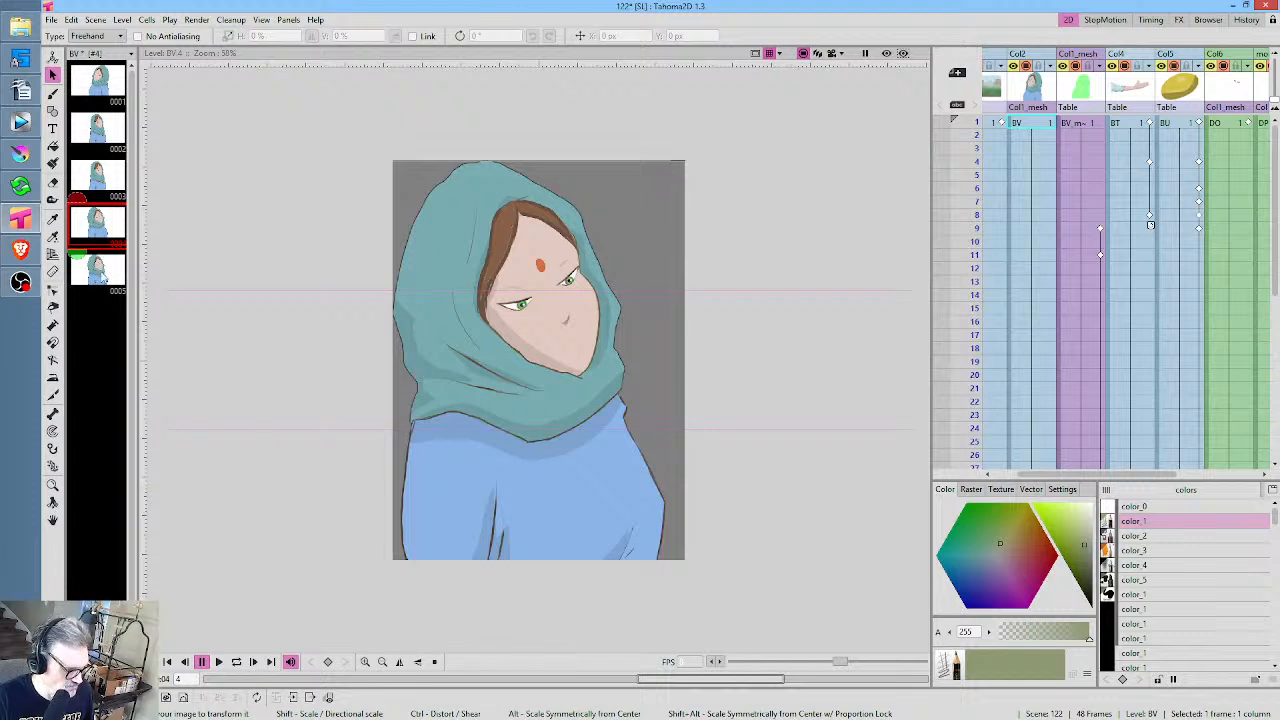
click(100, 270)
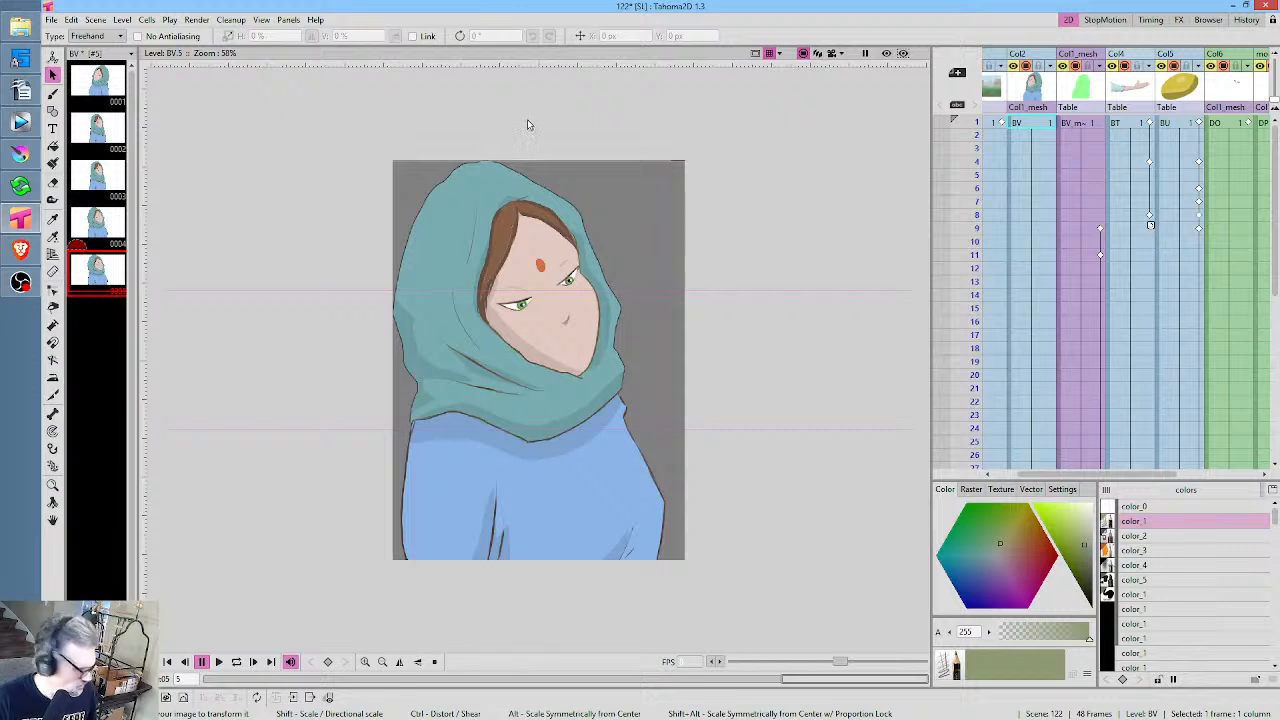
Erase all the artwork on the fifth BV drawing with the eraser set to the Freehand type
key(a)
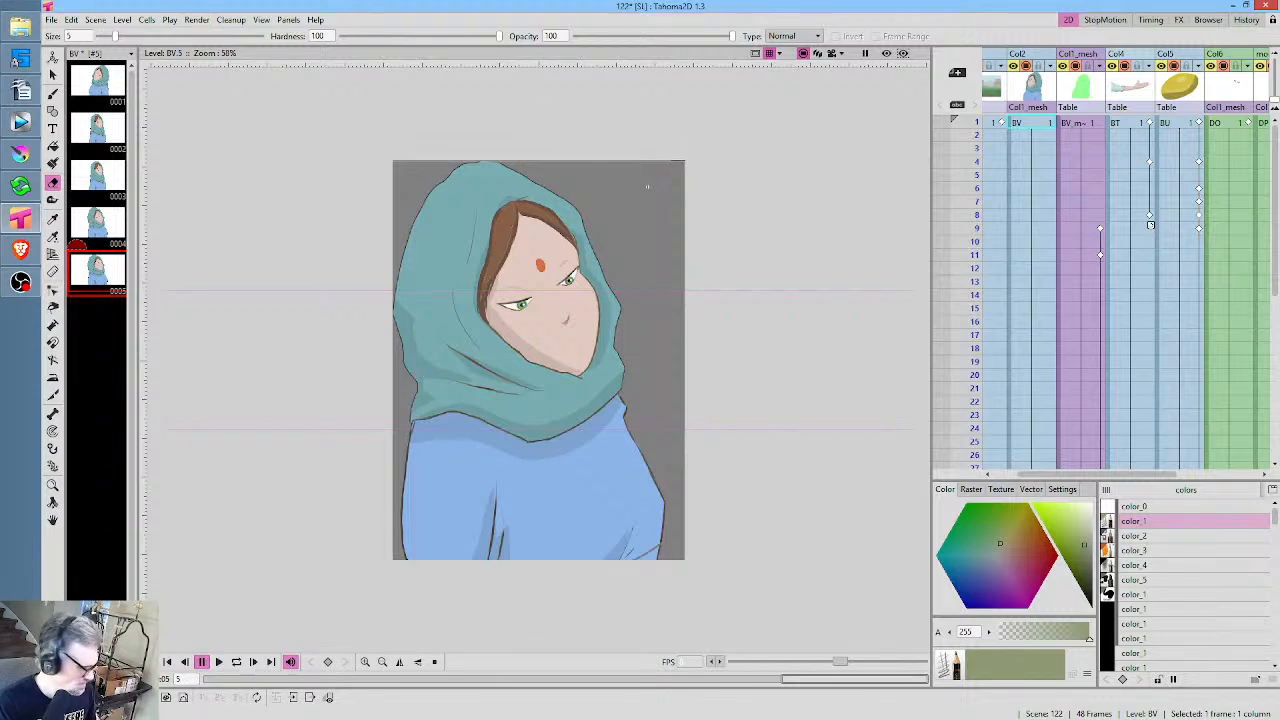
click(799, 37)
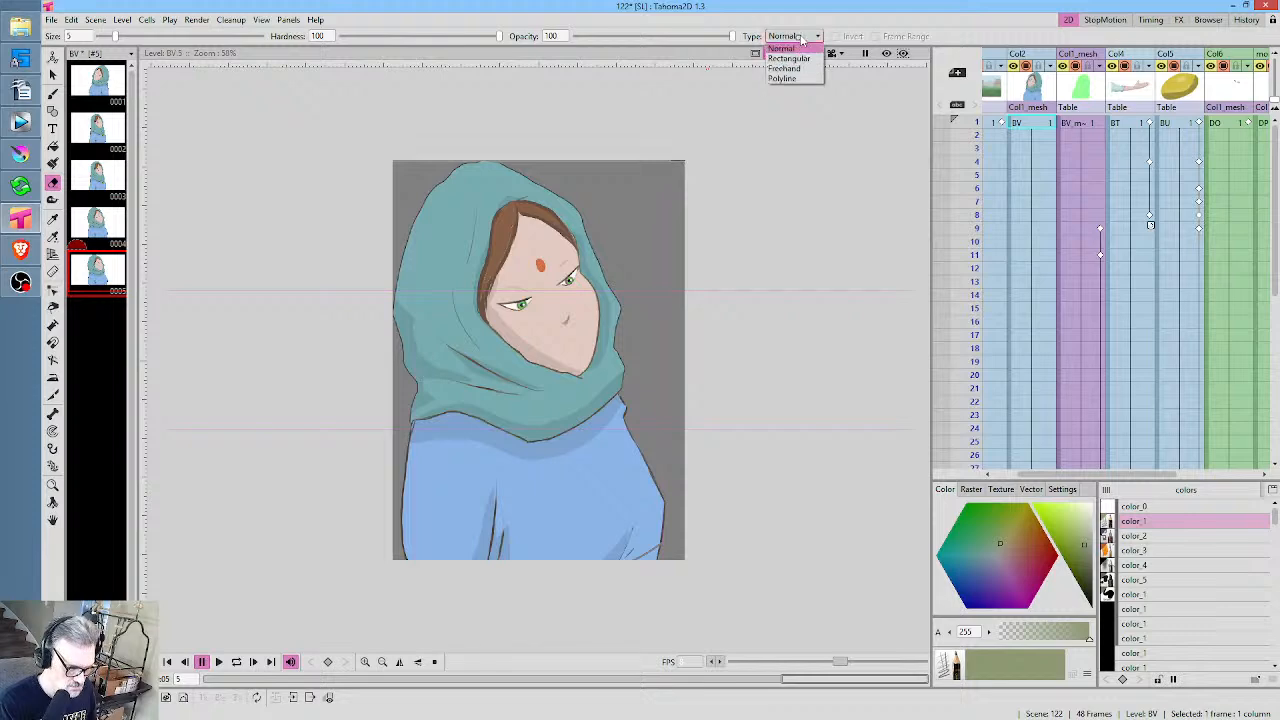
click(789, 58)
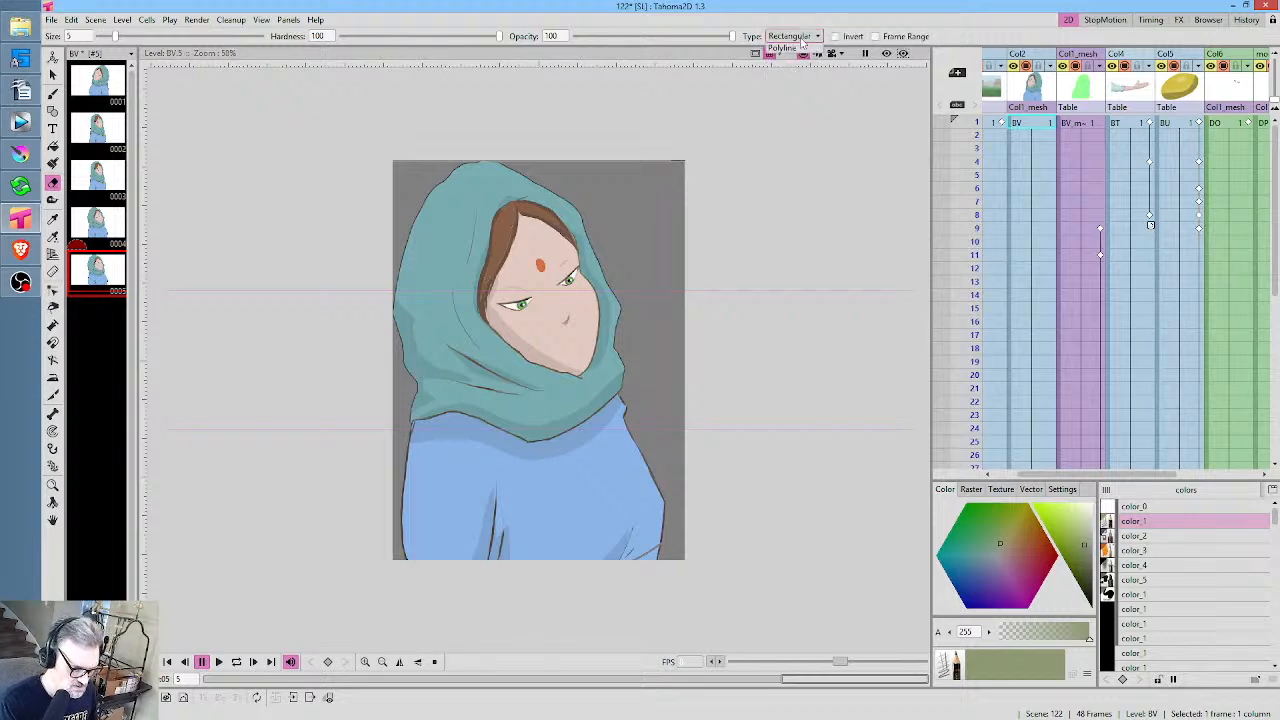
click(792, 36)
click(785, 68)
mouse_move(776, 128)
mouse_down()
mouse_move(557, 80)
mouse_move(446, 588)
mouse_move(742, 143)
mouse_up()
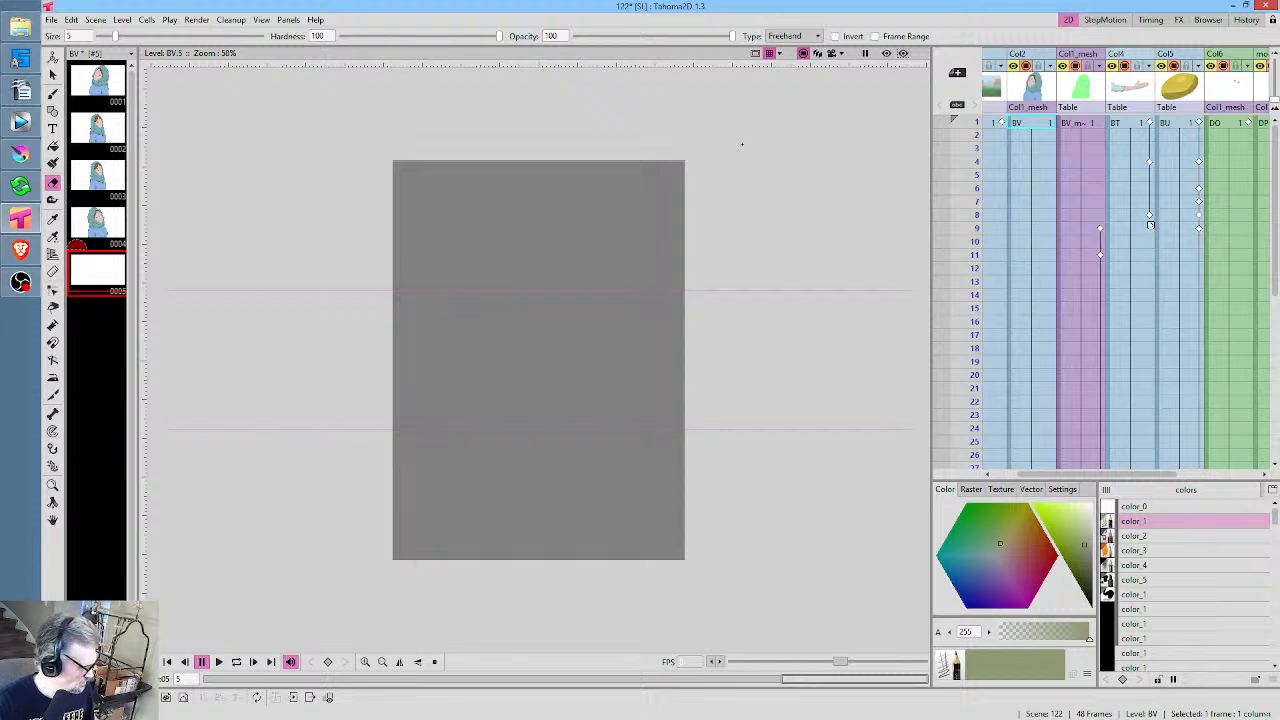
Paste the first drawing's artwork into the emptied fifth BV drawing
key(s)
key(ctrl+z)
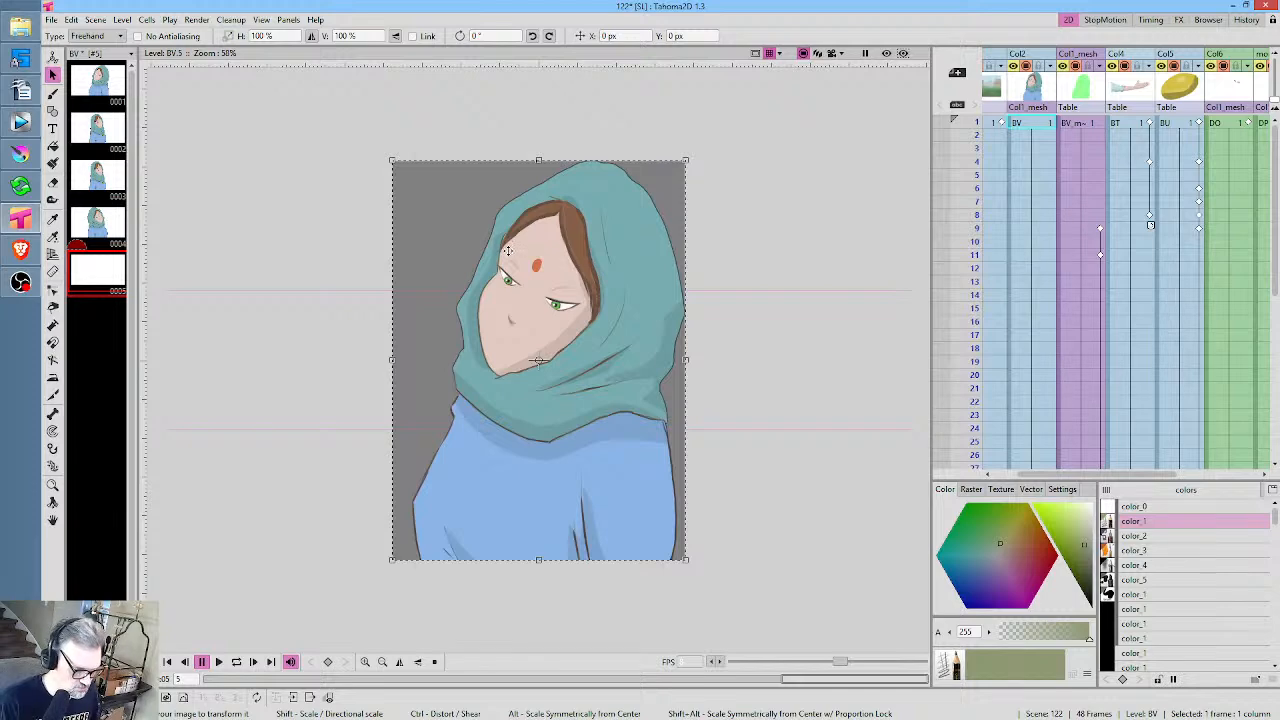
click(103, 225)
click(98, 270)
Recolour the color_1 brush style with the dark outline colour sampled from the upper eyelid of the fifth drawing
scroll(492, 292, up, 5)
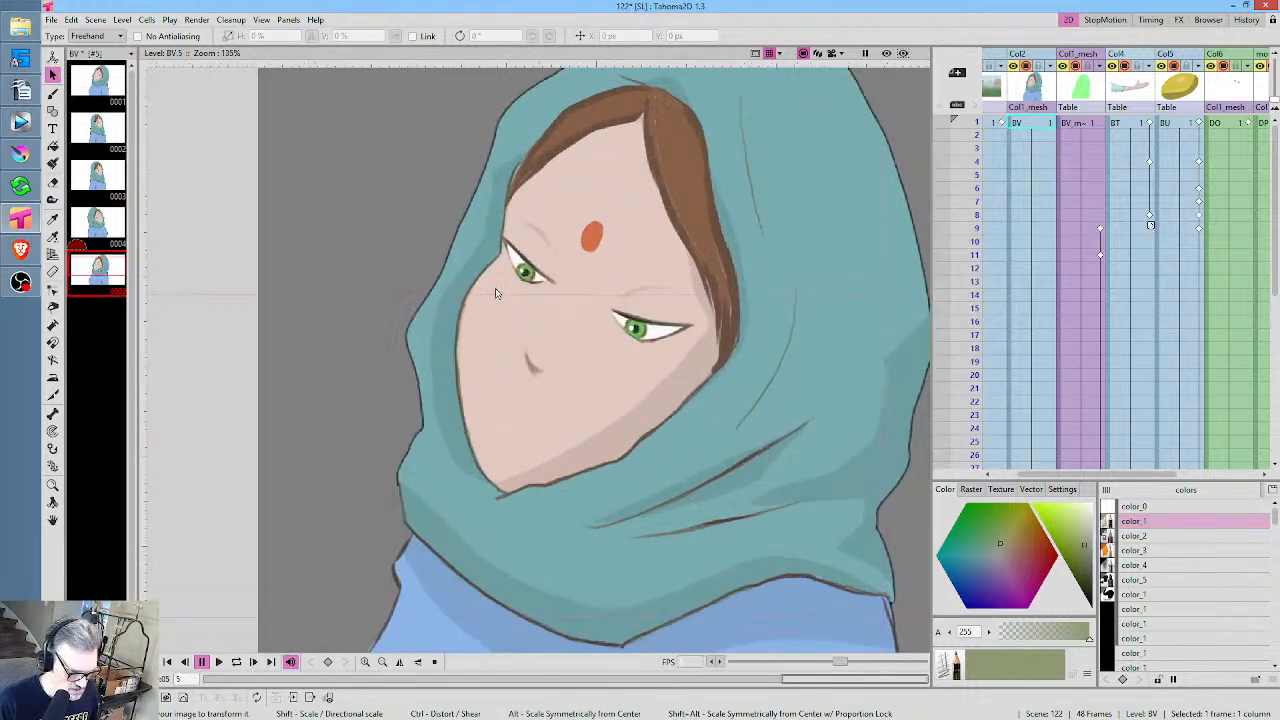
scroll(499, 293, up, 5)
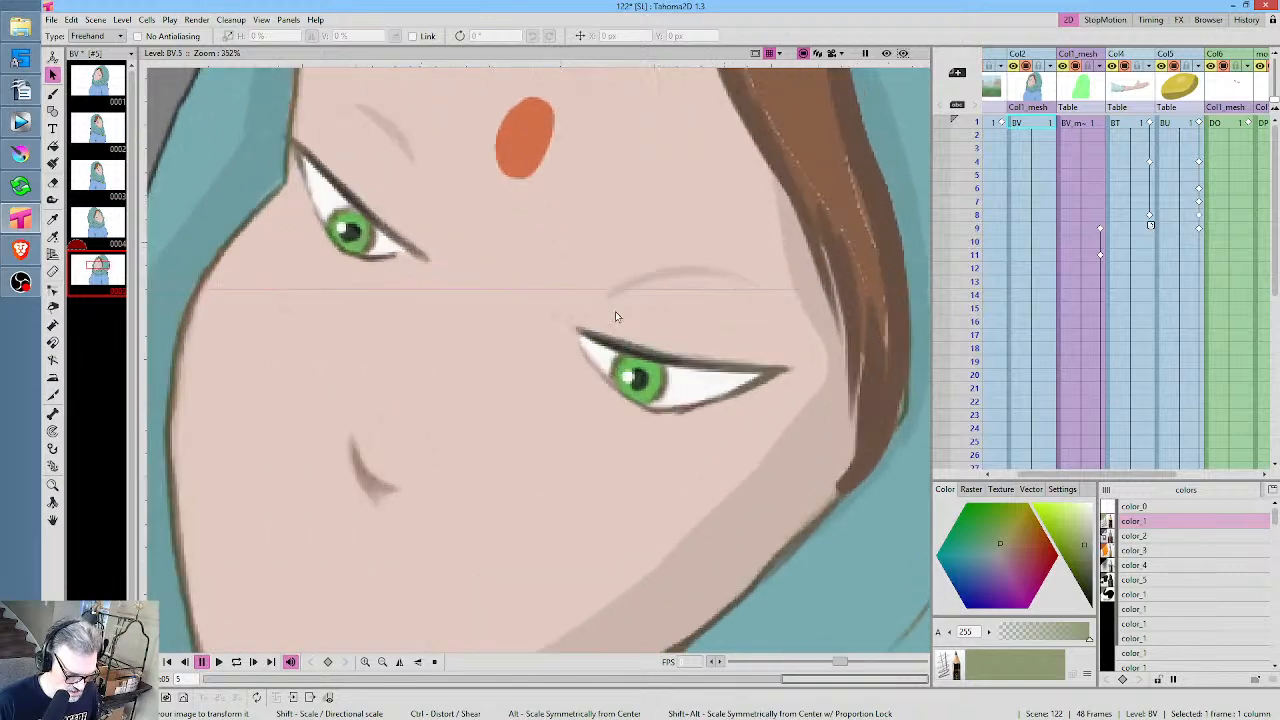
drag(681, 337, 681, 333)
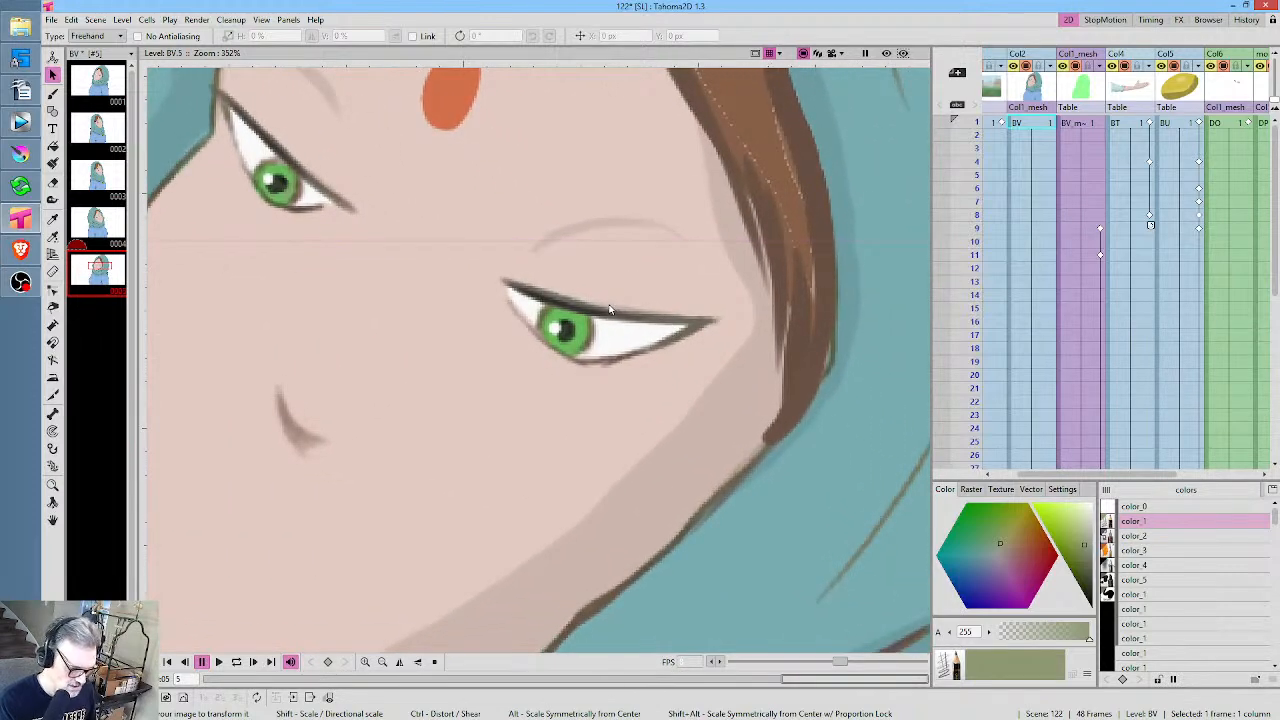
click(1160, 521)
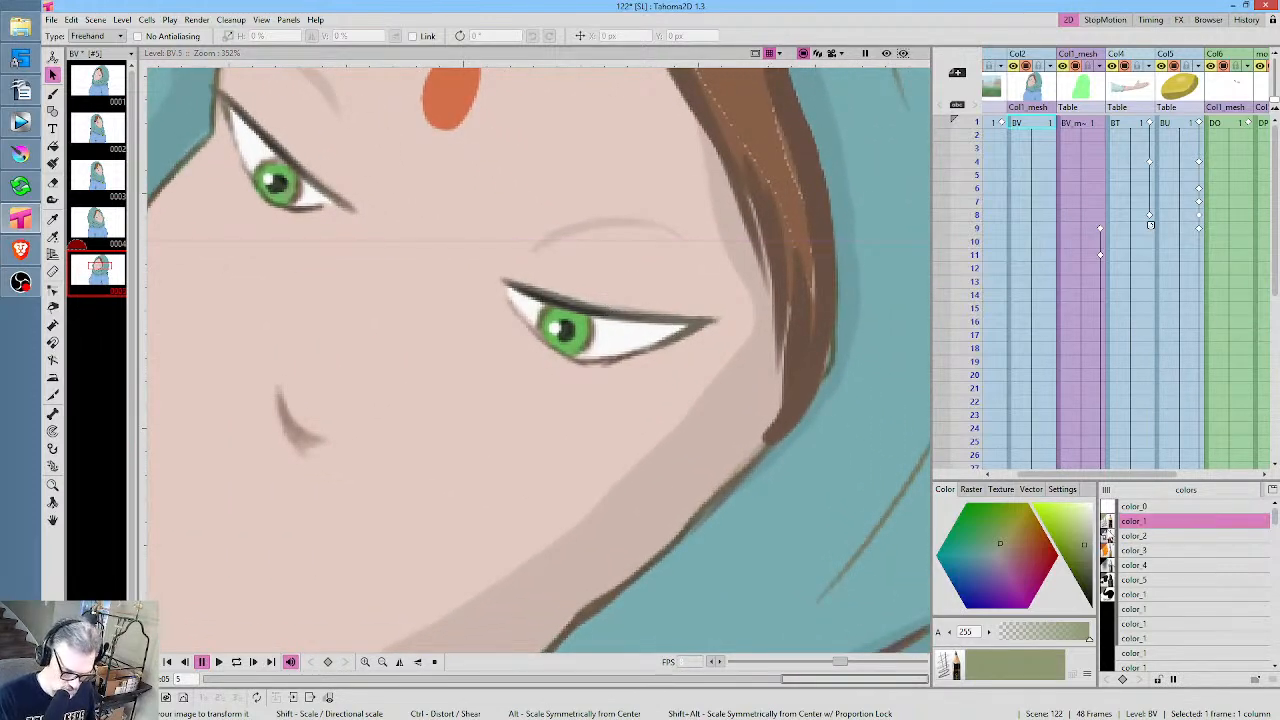
key(b)
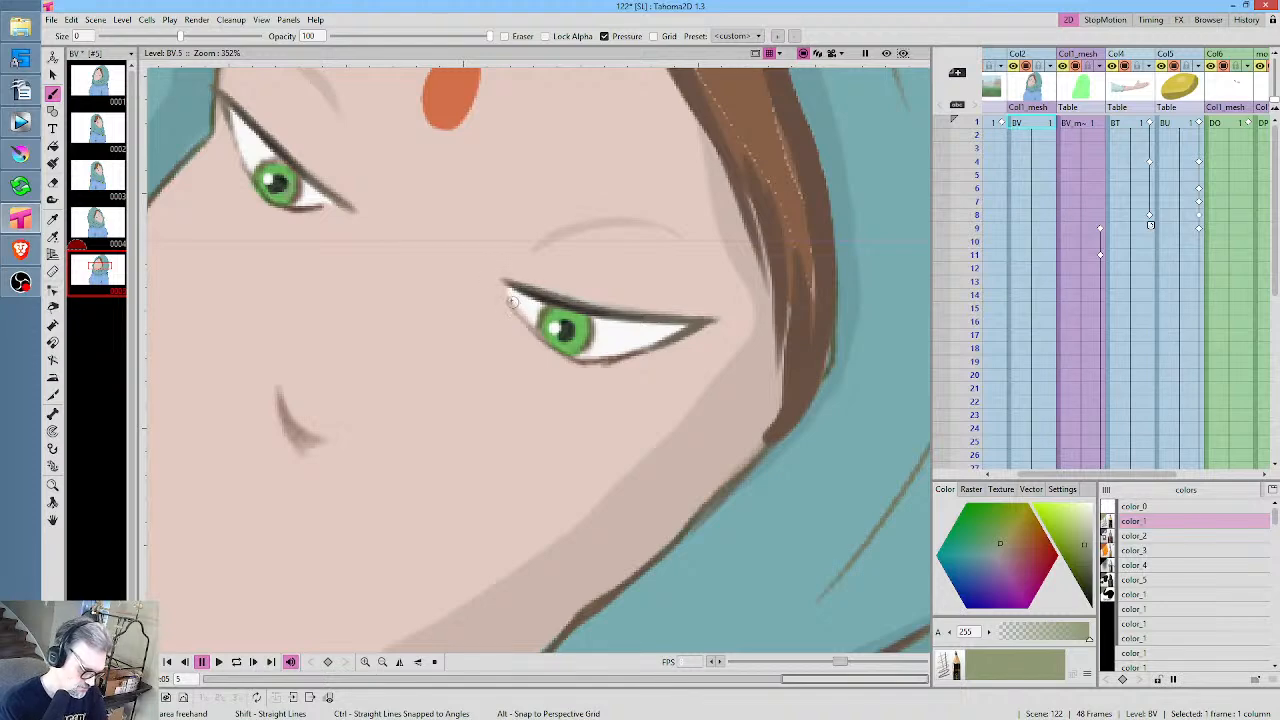
key(r)
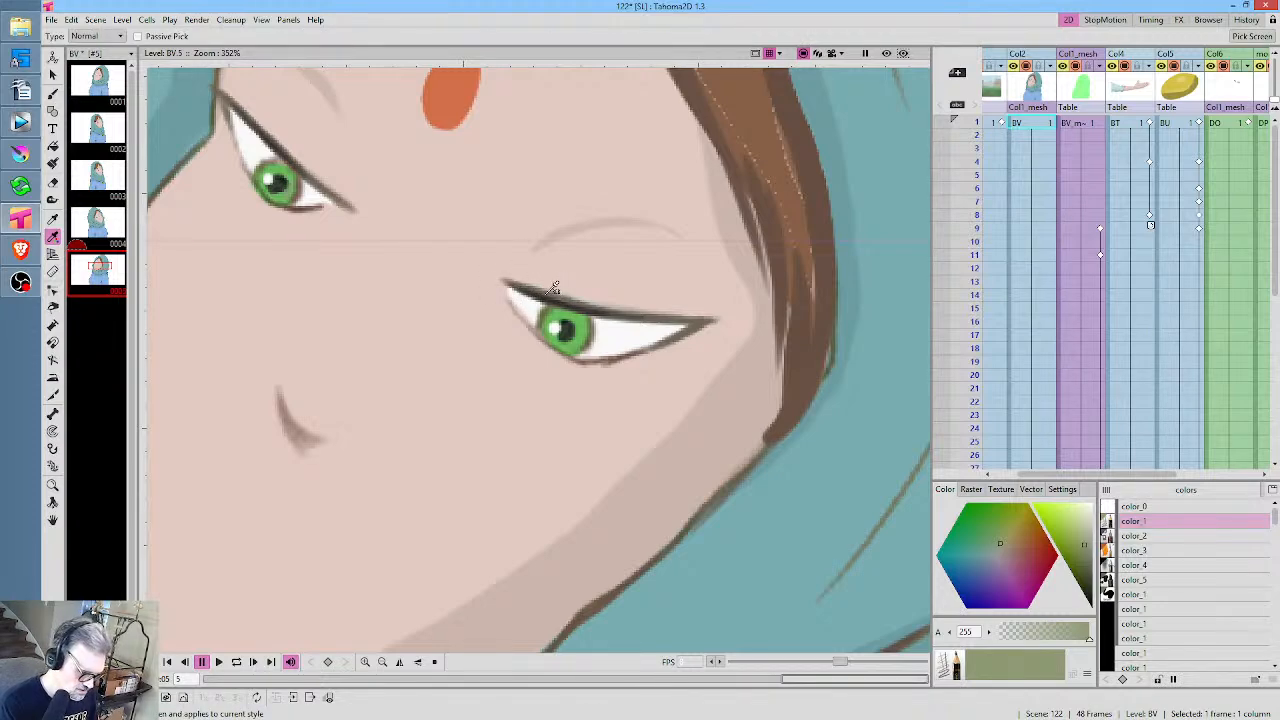
click(548, 289)
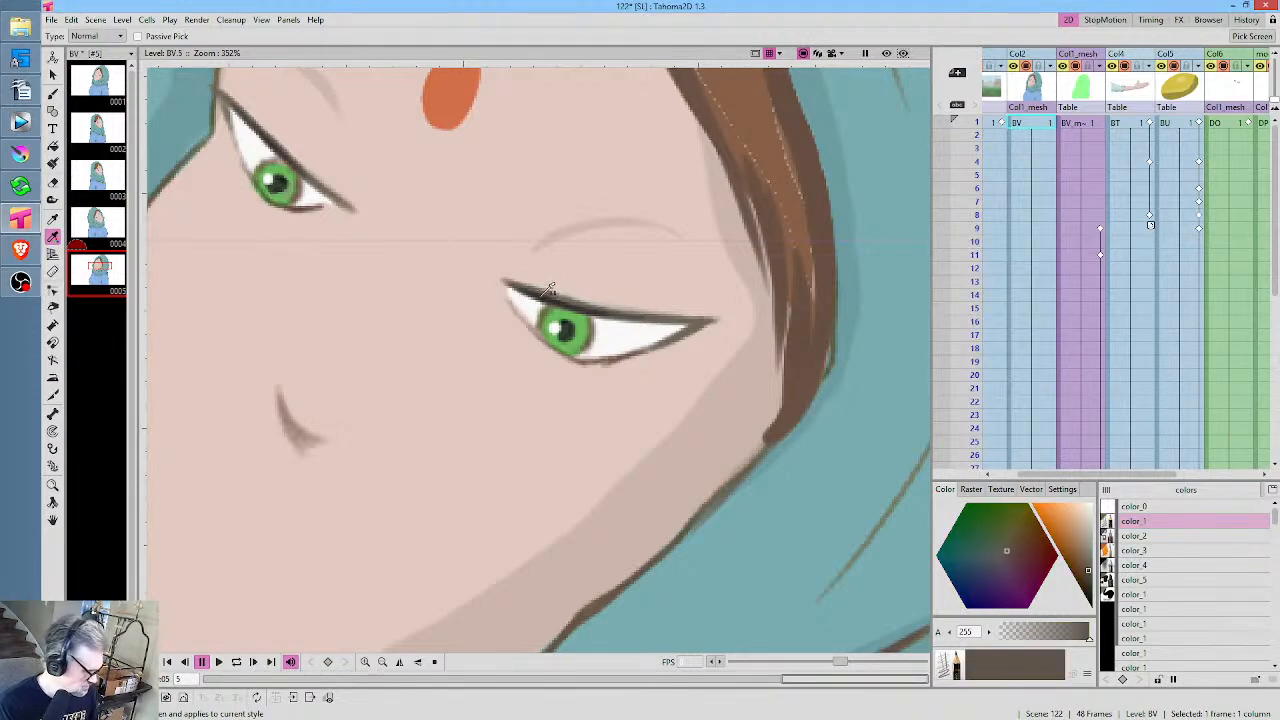
Brush dark lower eyelid outlines onto both eyes of the fifth BV drawing
key(b)
mouse_move(506, 288)
mouse_down()
mouse_move(594, 354)
mouse_move(542, 329)
mouse_move(578, 365)
mouse_move(562, 336)
mouse_move(640, 359)
mouse_move(575, 360)
mouse_move(628, 359)
mouse_move(702, 326)
mouse_up()
drag(662, 344, 564, 356)
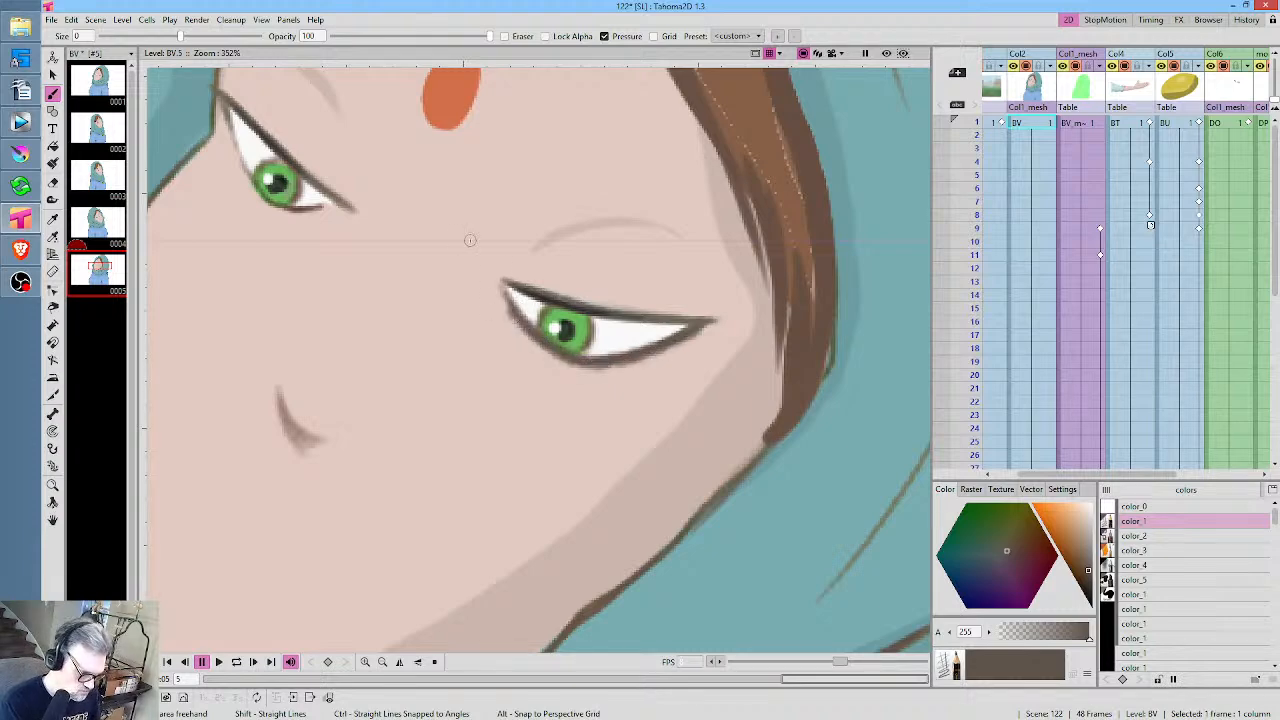
drag(222, 100, 280, 212)
drag(230, 126, 300, 216)
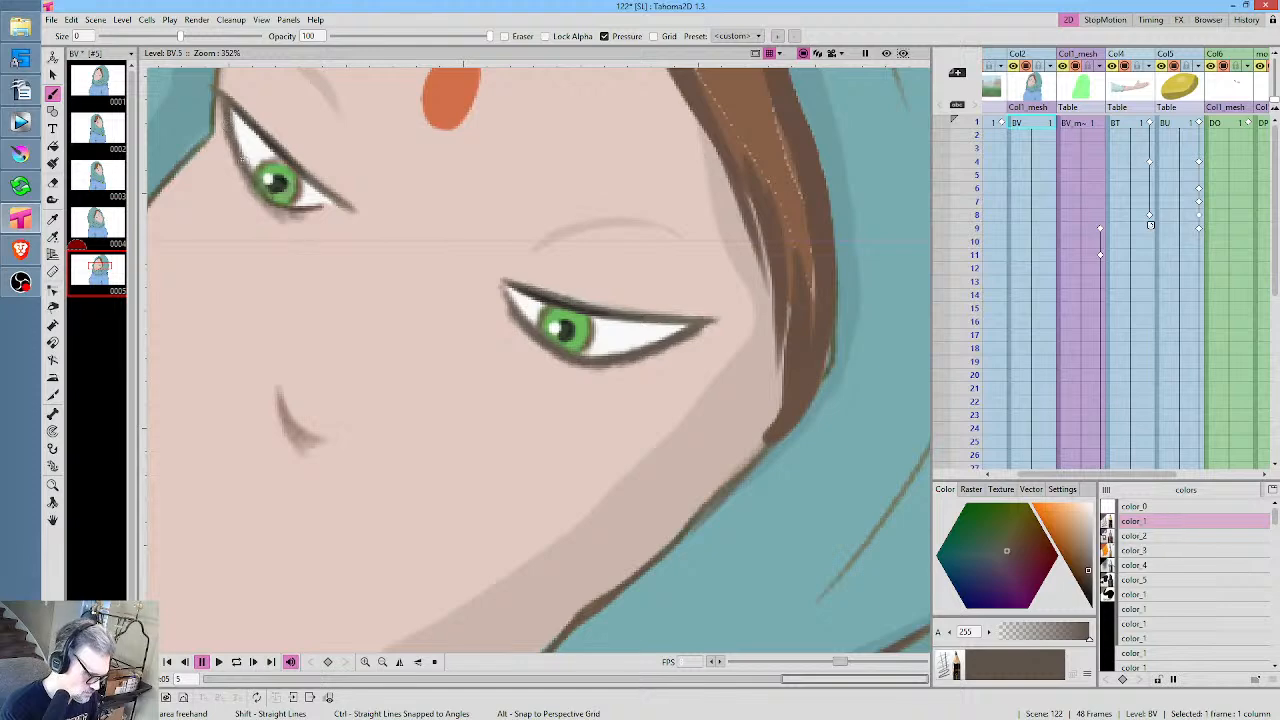
mouse_move(238, 156)
mouse_down()
mouse_move(312, 222)
mouse_move(328, 208)
mouse_move(307, 210)
mouse_up()
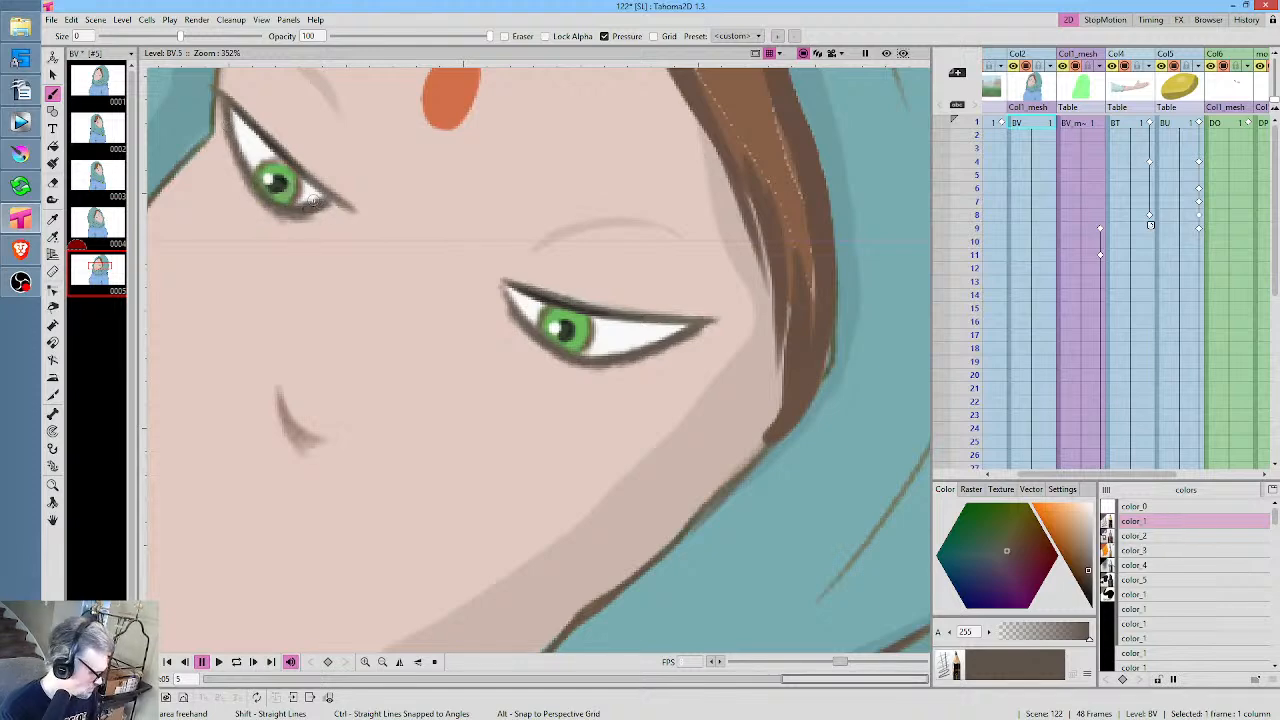
key(j)
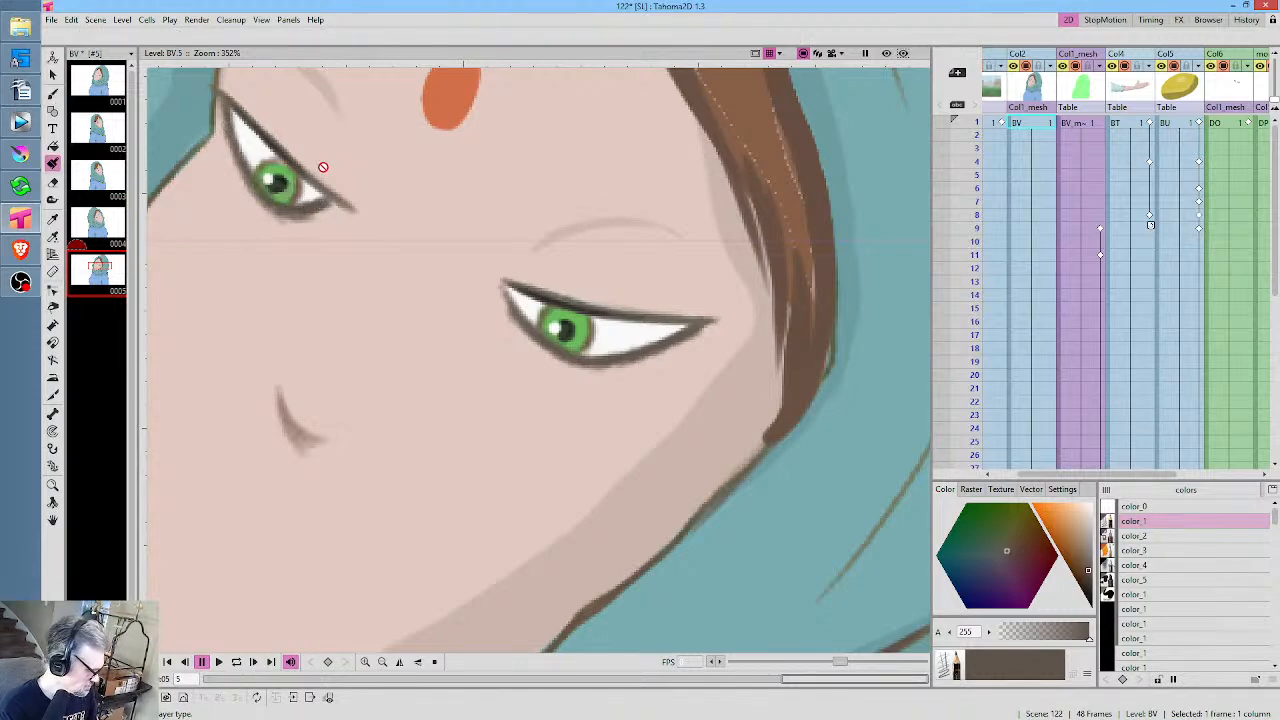
key(b)
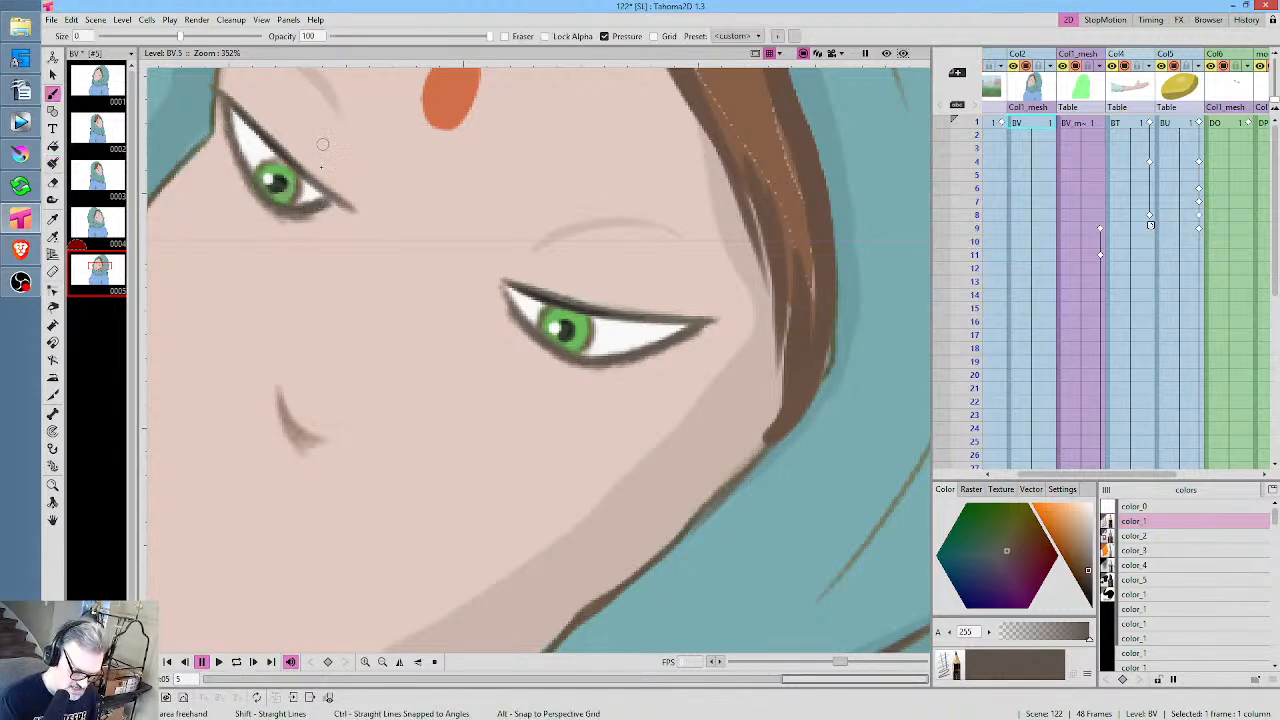
Sample the face's skin colour into the solid brush style below color_5 and paint over both eyes, leaving only the lower lid lines
click(1137, 596)
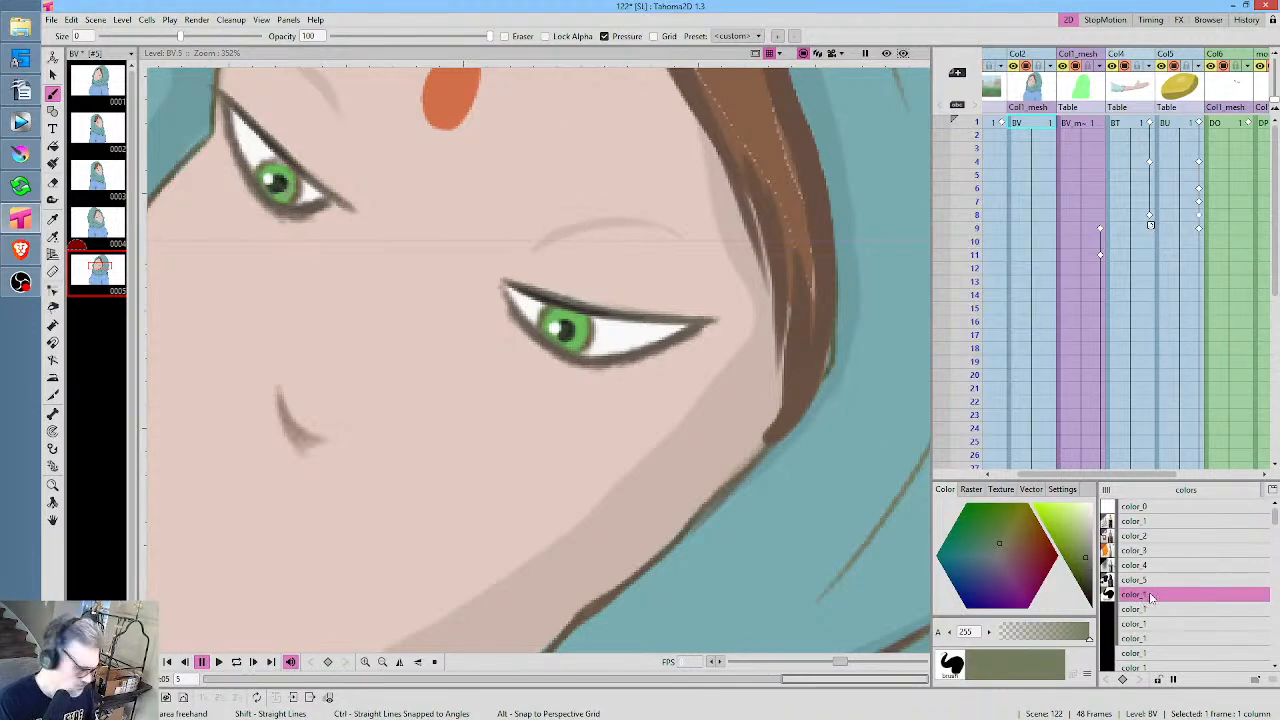
key(r)
click(583, 160)
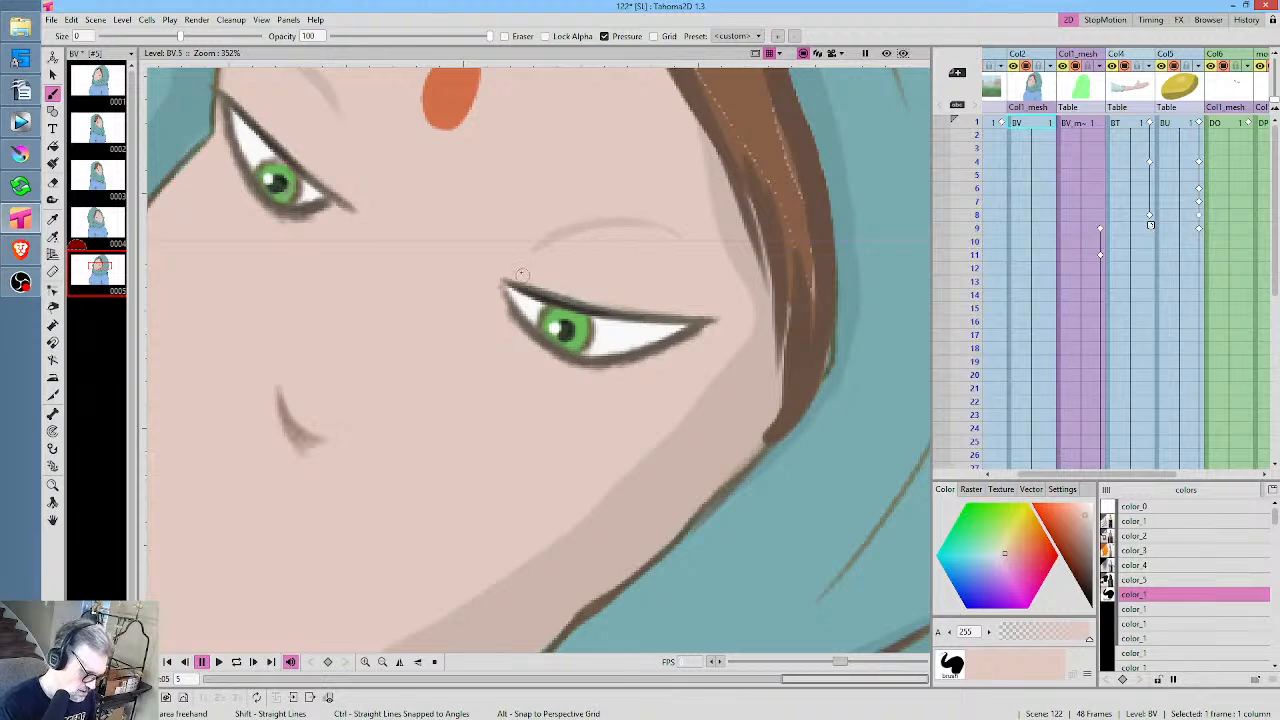
mouse_move(521, 274)
mouse_down()
mouse_move(547, 299)
mouse_move(504, 268)
mouse_move(561, 309)
mouse_move(509, 270)
mouse_move(551, 315)
mouse_move(586, 325)
mouse_move(549, 291)
mouse_move(610, 311)
mouse_move(542, 310)
mouse_move(594, 338)
mouse_move(688, 308)
mouse_move(600, 312)
mouse_up()
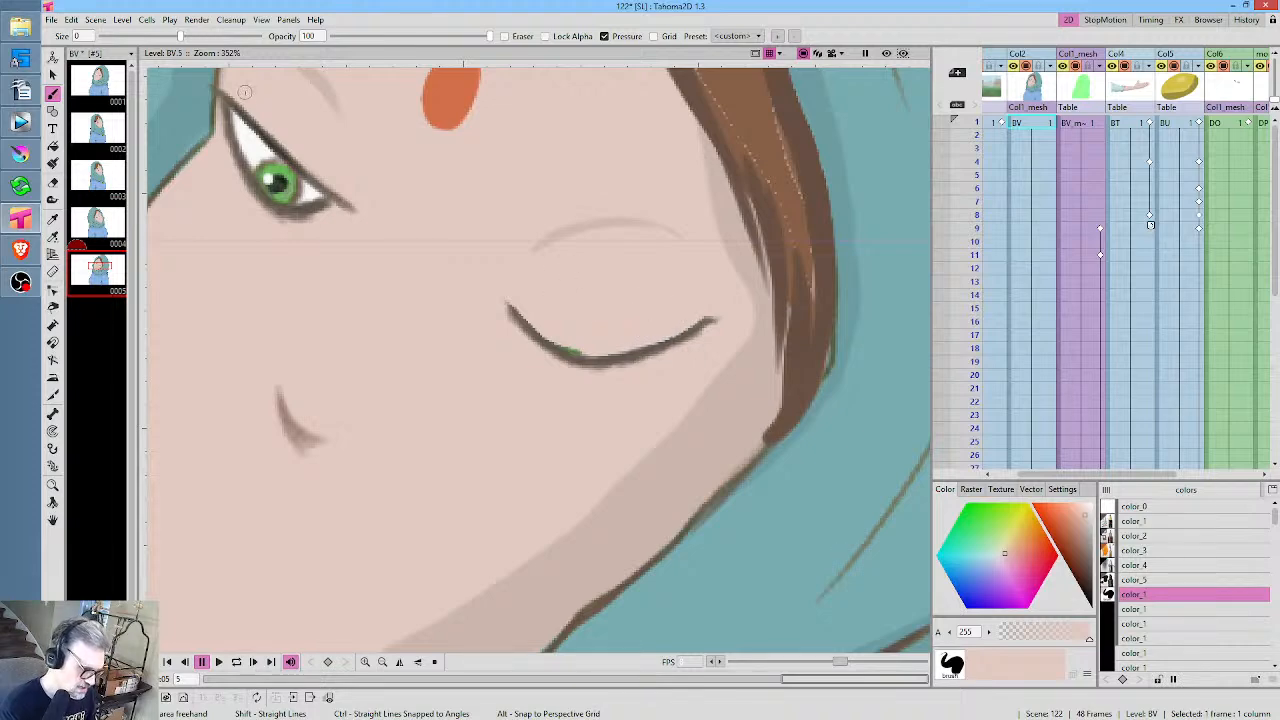
mouse_move(244, 92)
mouse_down()
mouse_move(264, 161)
mouse_move(296, 181)
mouse_move(263, 119)
mouse_move(316, 173)
mouse_move(273, 134)
mouse_move(292, 179)
mouse_move(258, 148)
mouse_move(277, 185)
mouse_move(359, 176)
mouse_move(333, 186)
mouse_move(369, 202)
mouse_up()
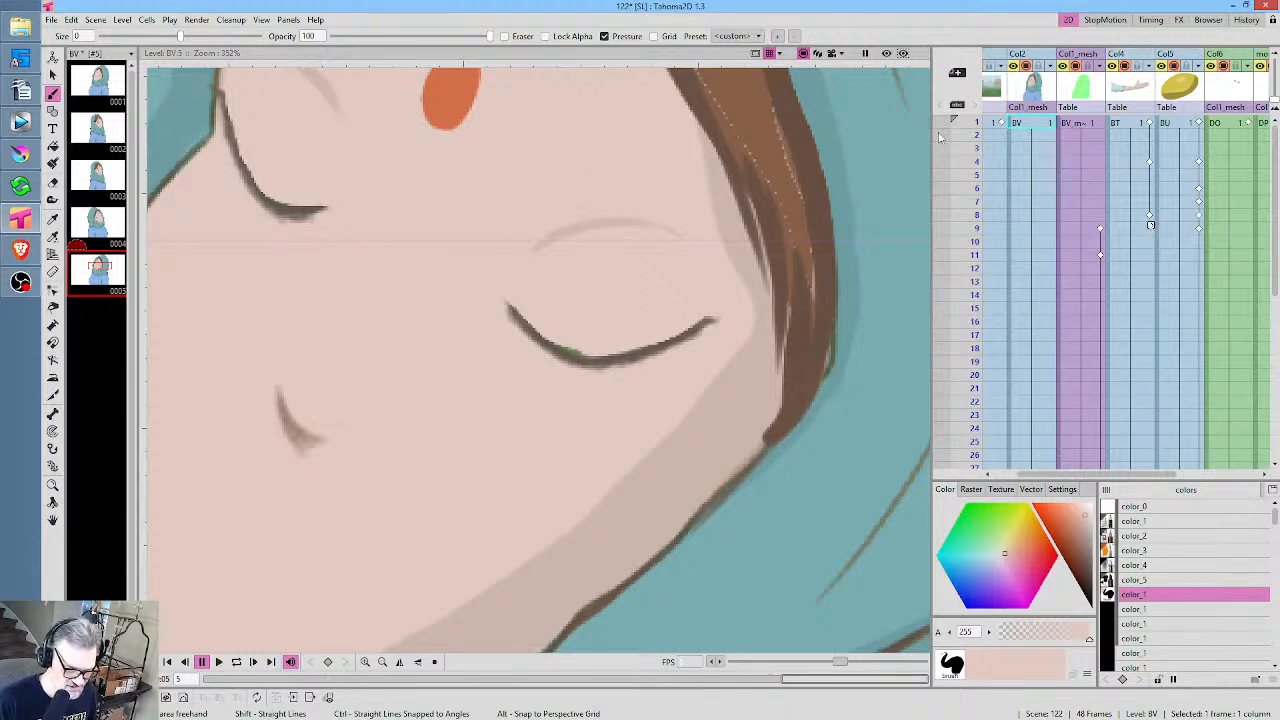
Replace the BV exposure at frame 8 of shot 122 with the fifth, closed-eye drawing
scroll(576, 239, down, 13)
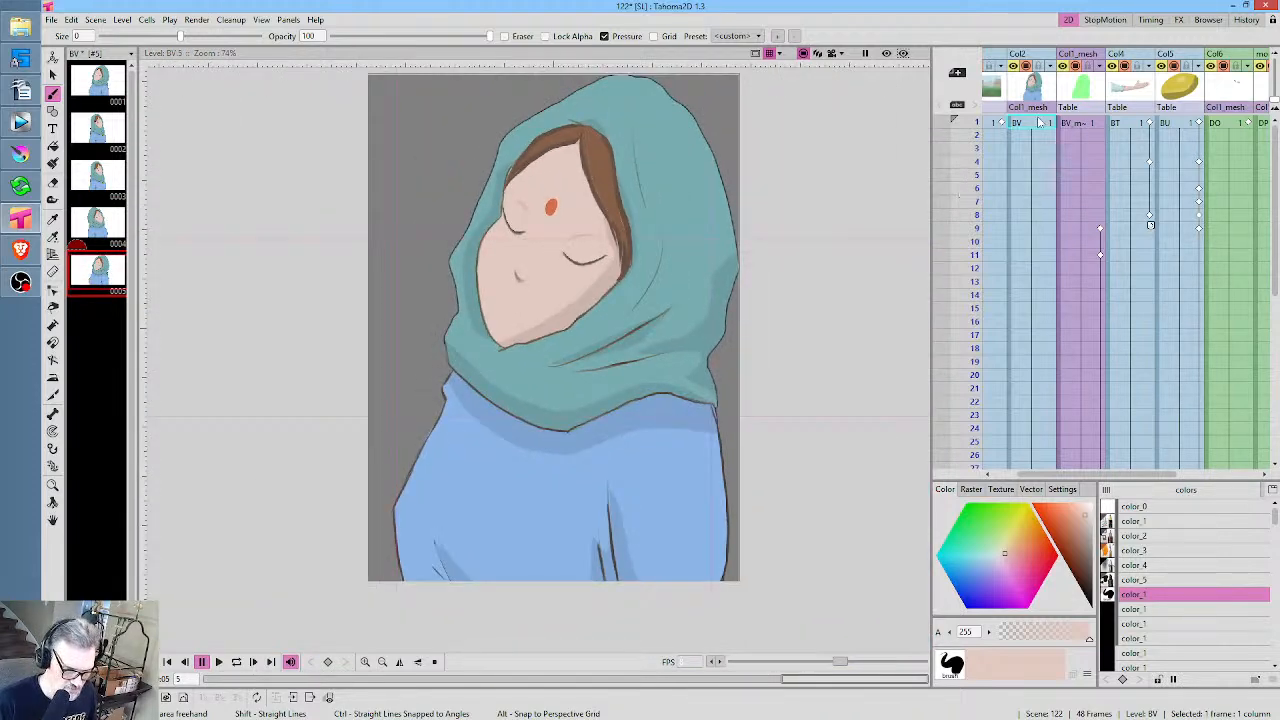
click(1040, 121)
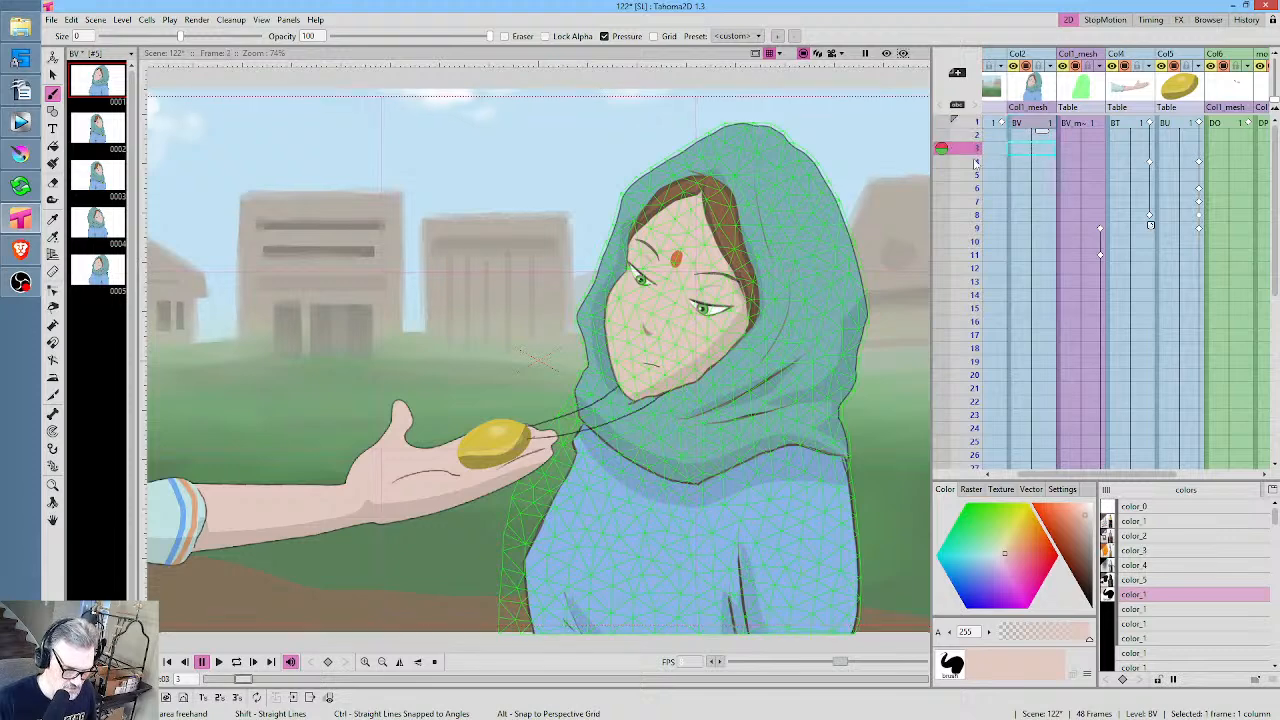
drag(968, 127, 983, 222)
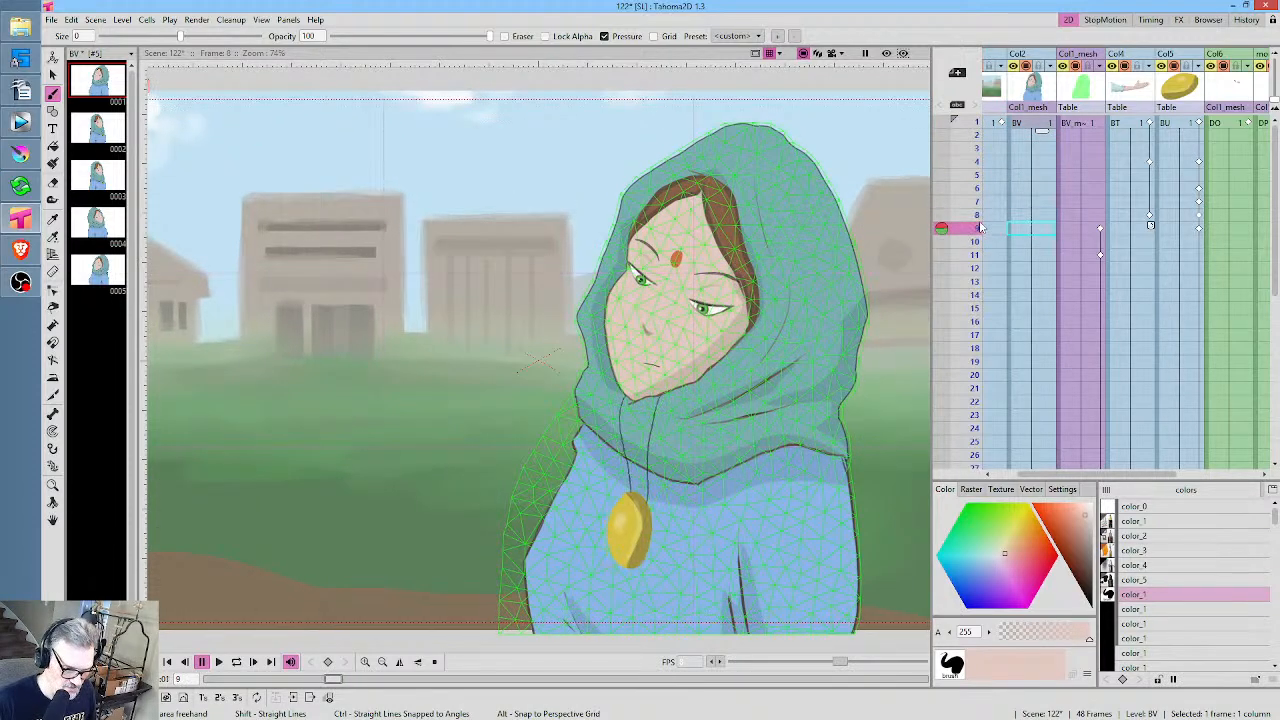
click(1031, 218)
click(97, 270)
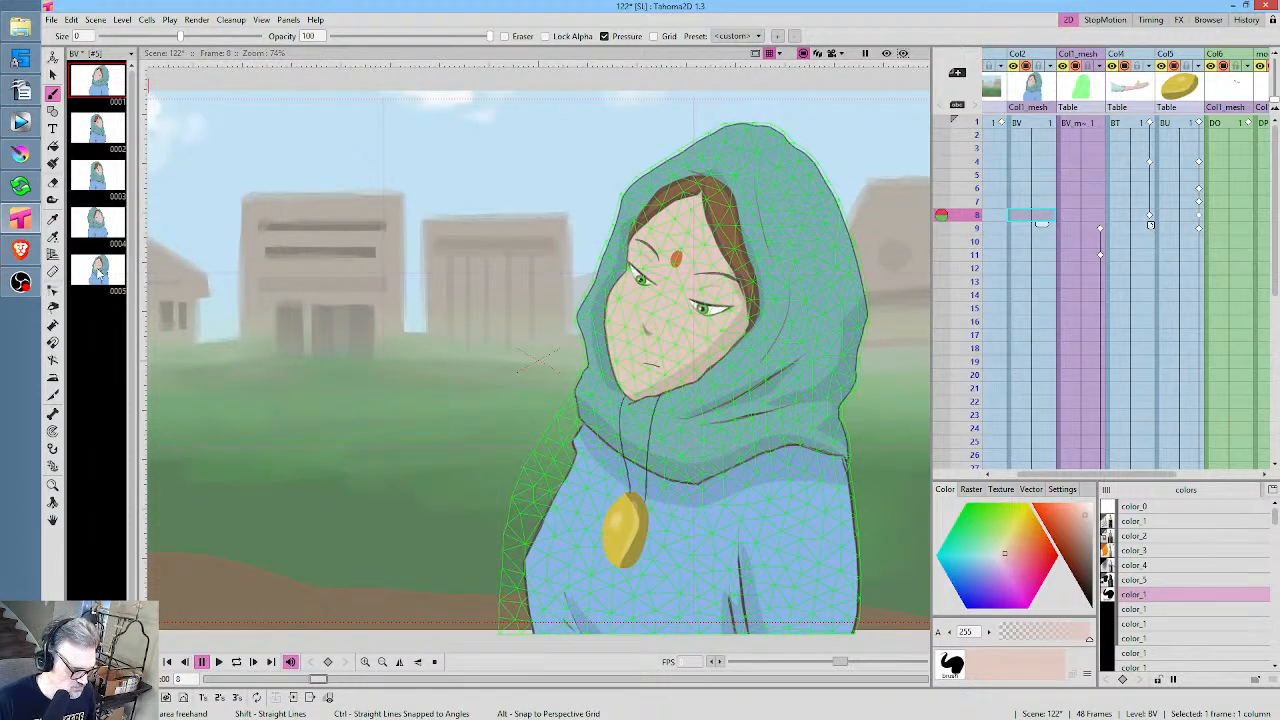
click(1044, 217)
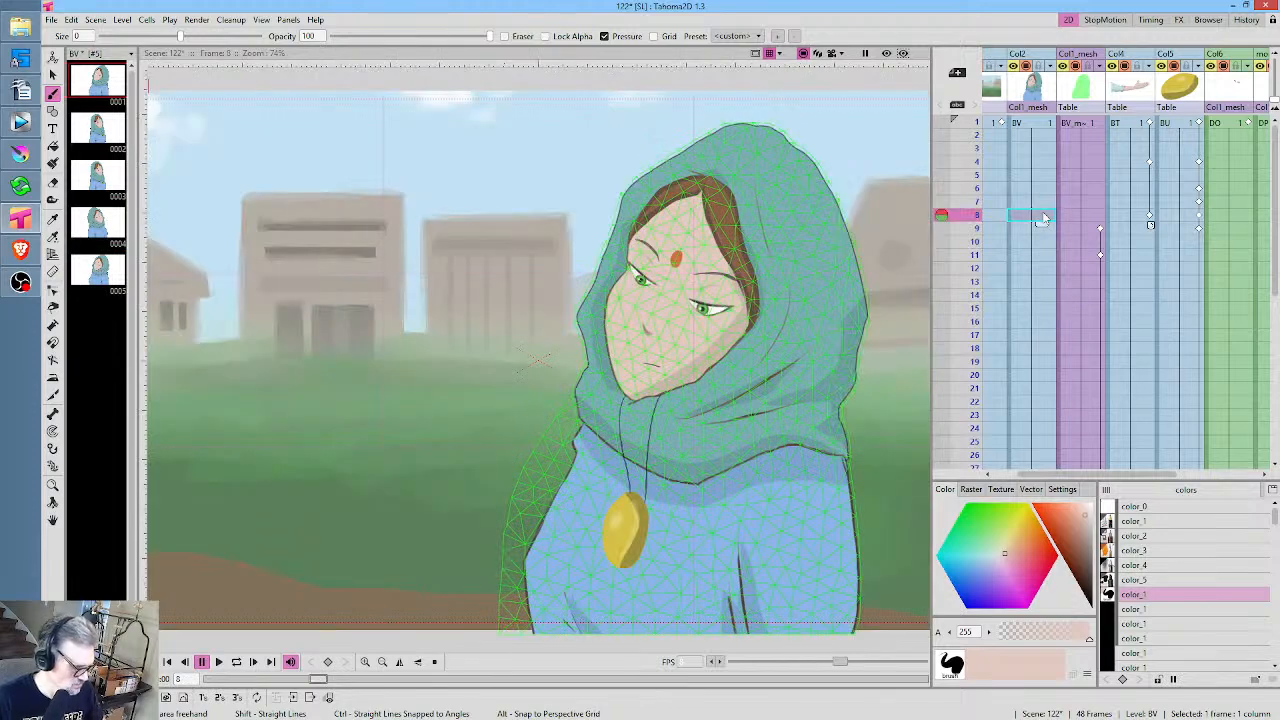
key(Delete)
click(91, 275)
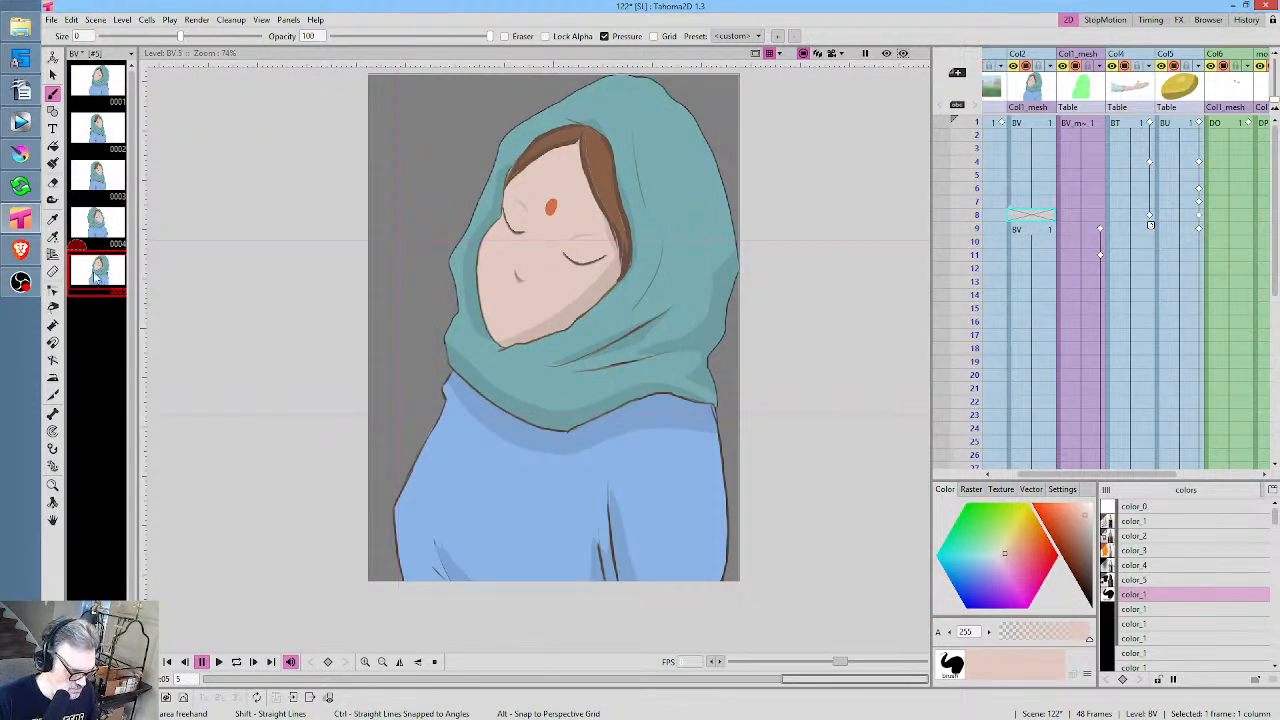
mouse_move(97, 275)
mouse_down()
mouse_move(1022, 205)
mouse_move(1036, 226)
mouse_move(1032, 216)
mouse_up()
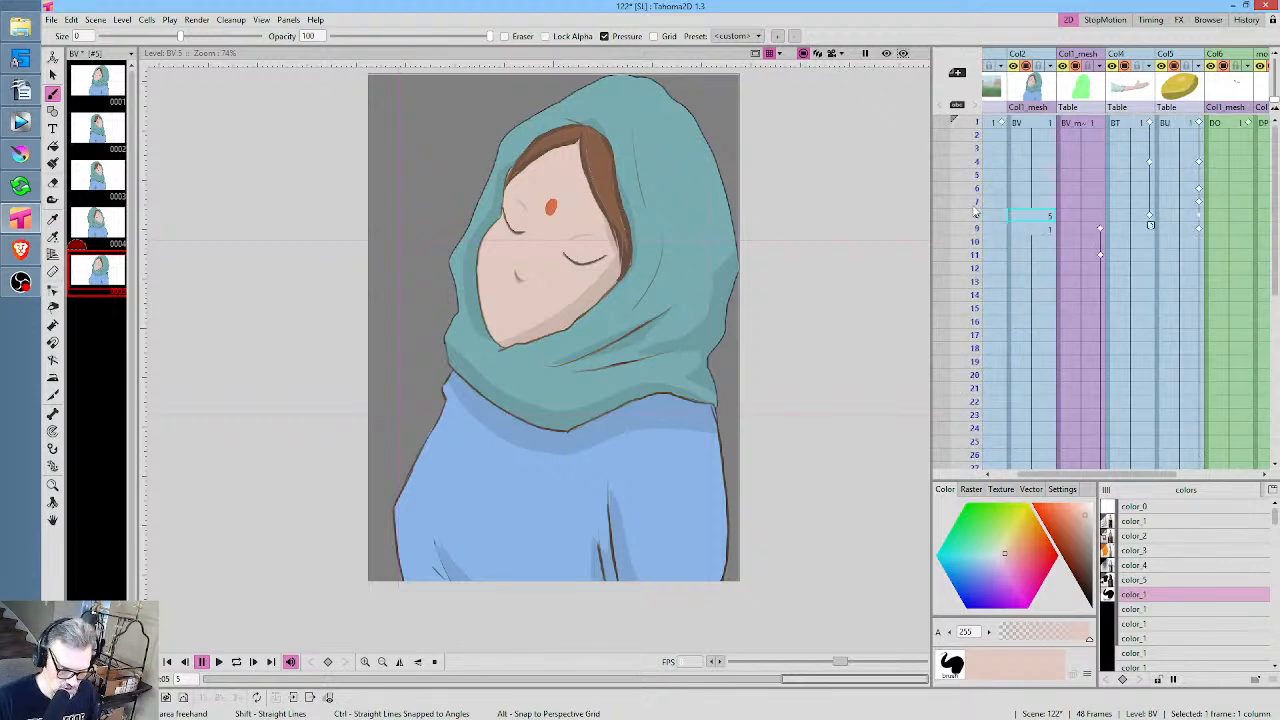
Place the fifth, closed-eye drawing in the BV column at frame 42 as a second blink and render the scene
click(1025, 230)
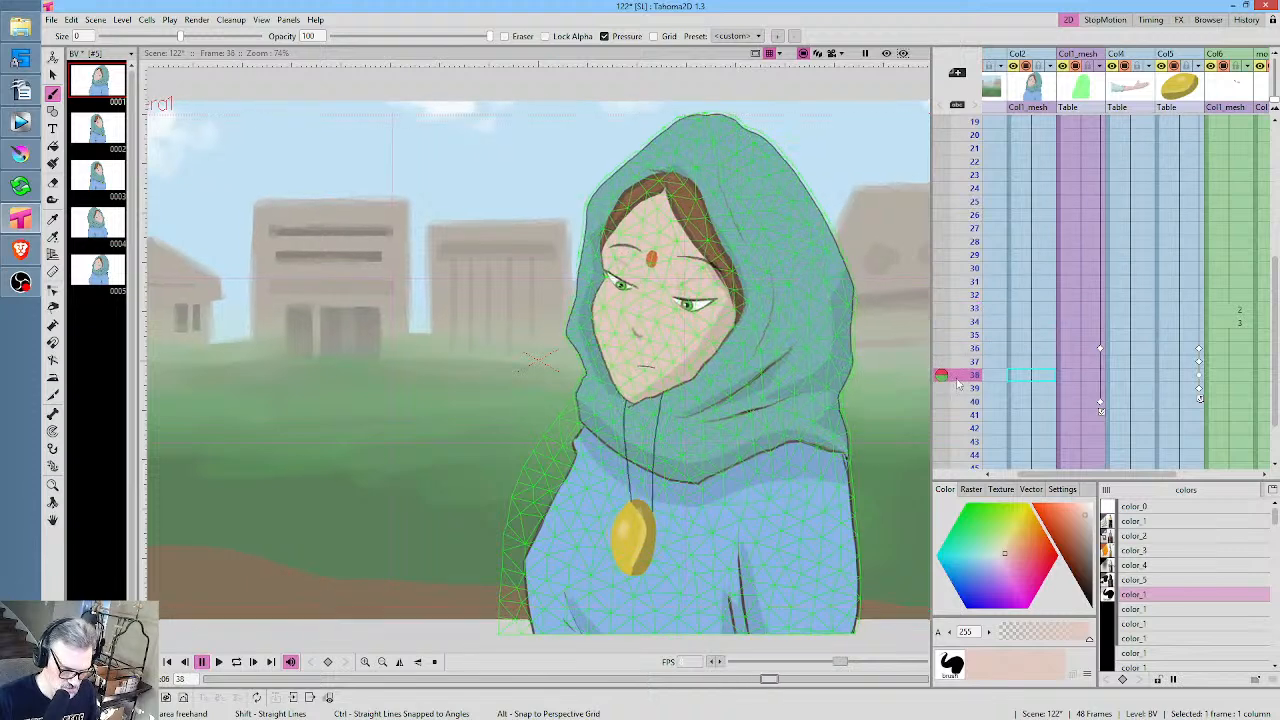
scroll(1020, 270, down, 3)
drag(970, 150, 975, 178)
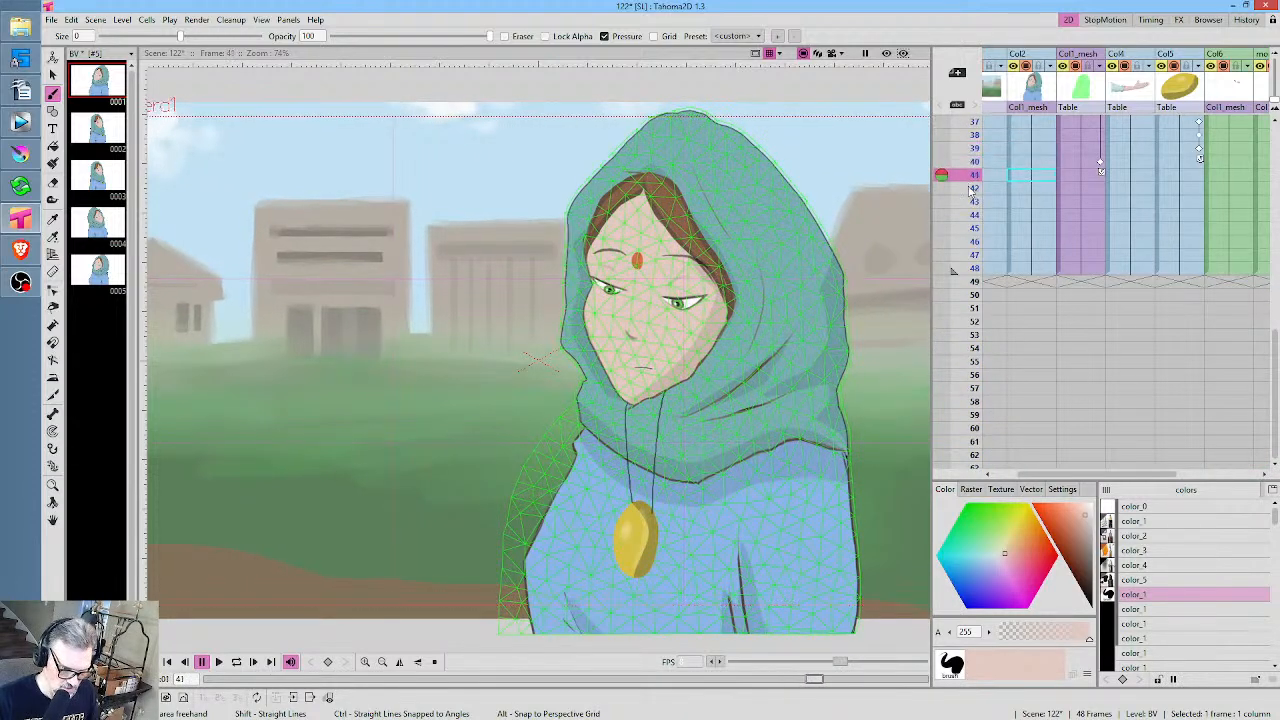
click(1036, 190)
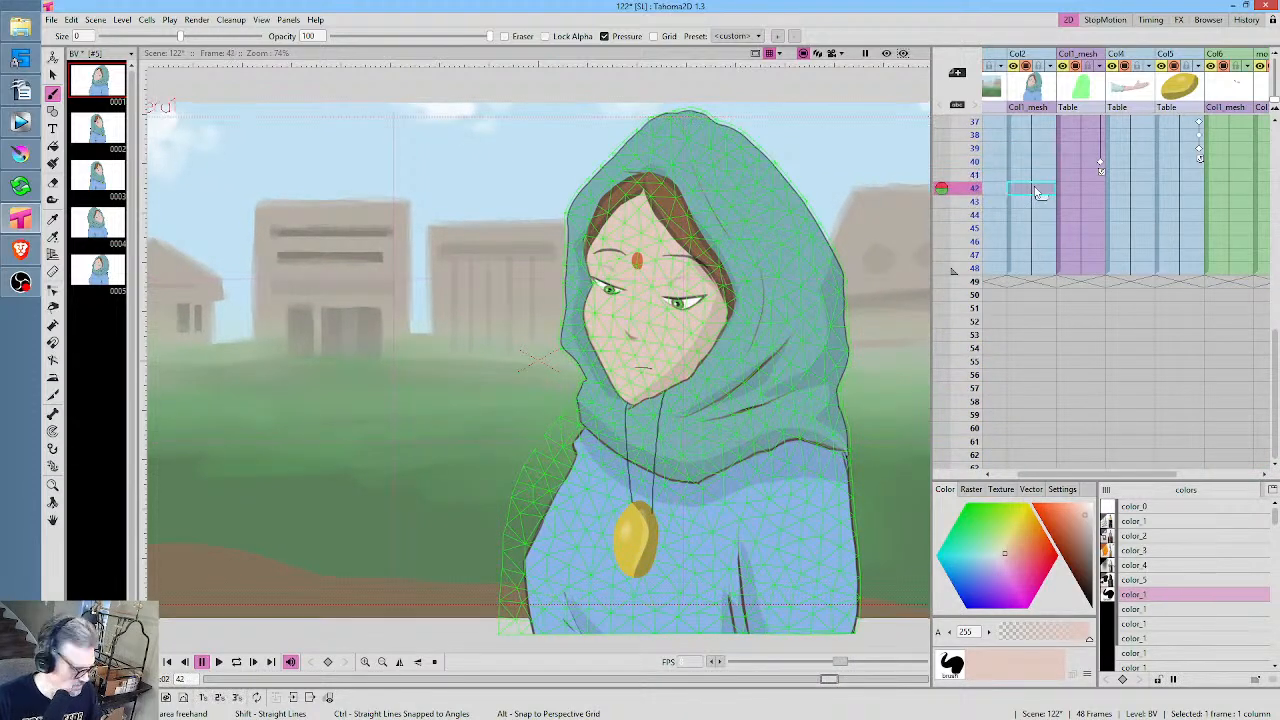
key(Delete)
click(96, 270)
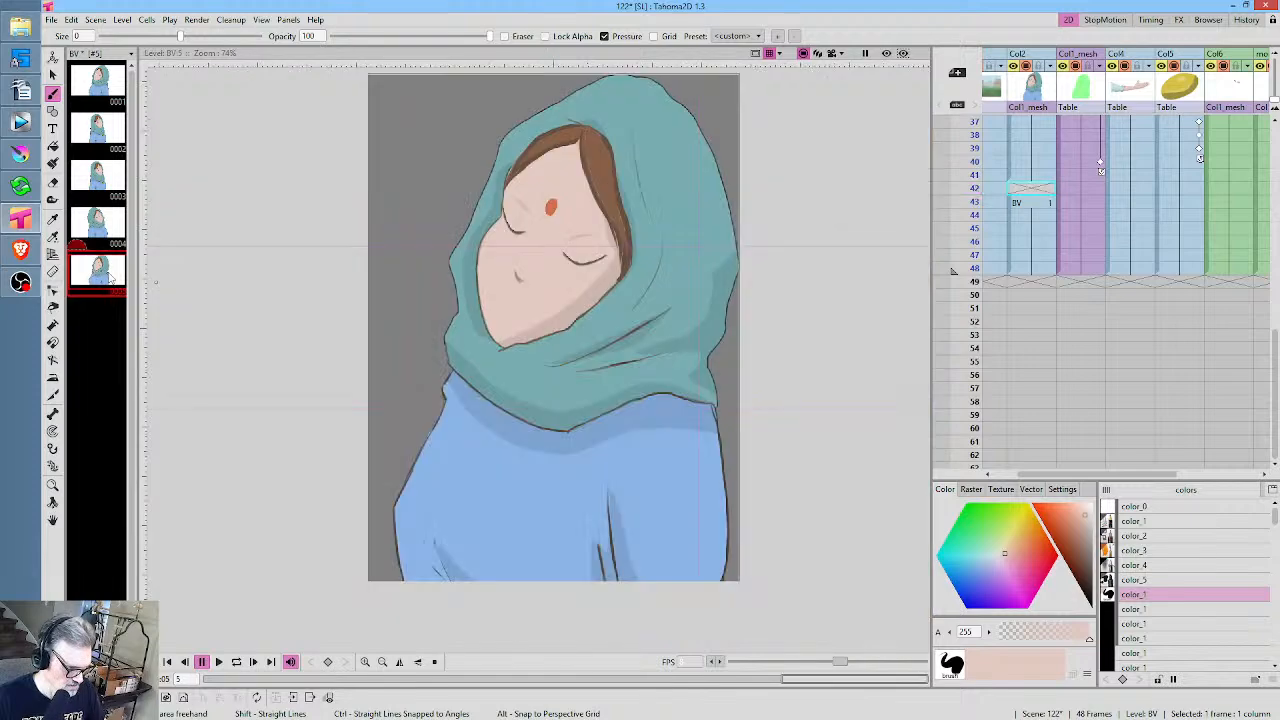
drag(96, 270, 1042, 193)
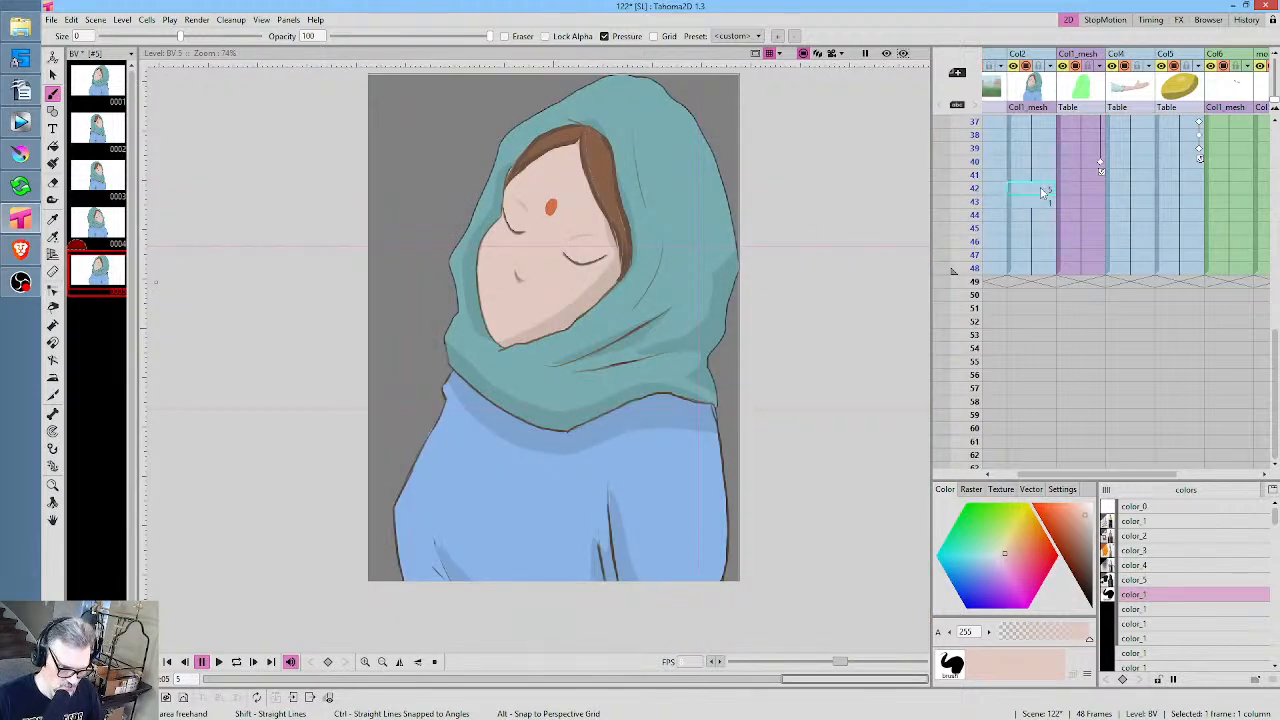
click(1041, 190)
key(ctrl+shift+r)
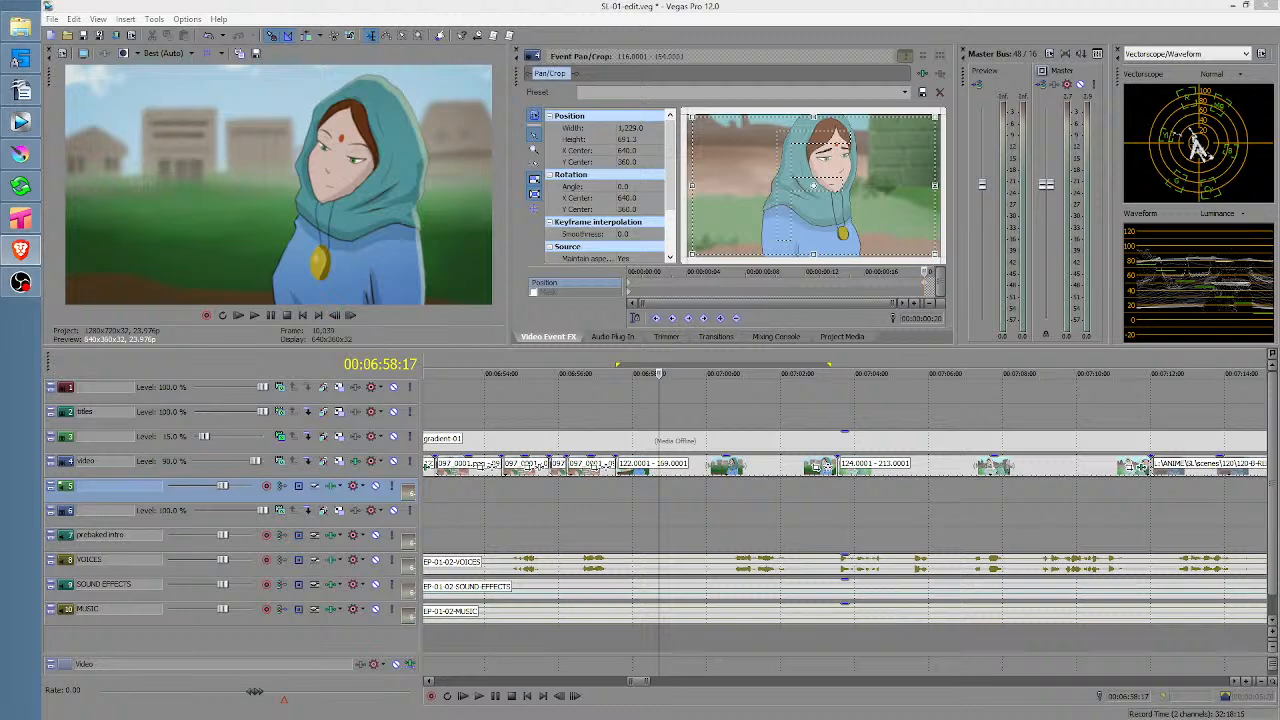
Switch to the Vegas Pro edit and play the transition from the 097 clips into shot 122
click(597, 518)
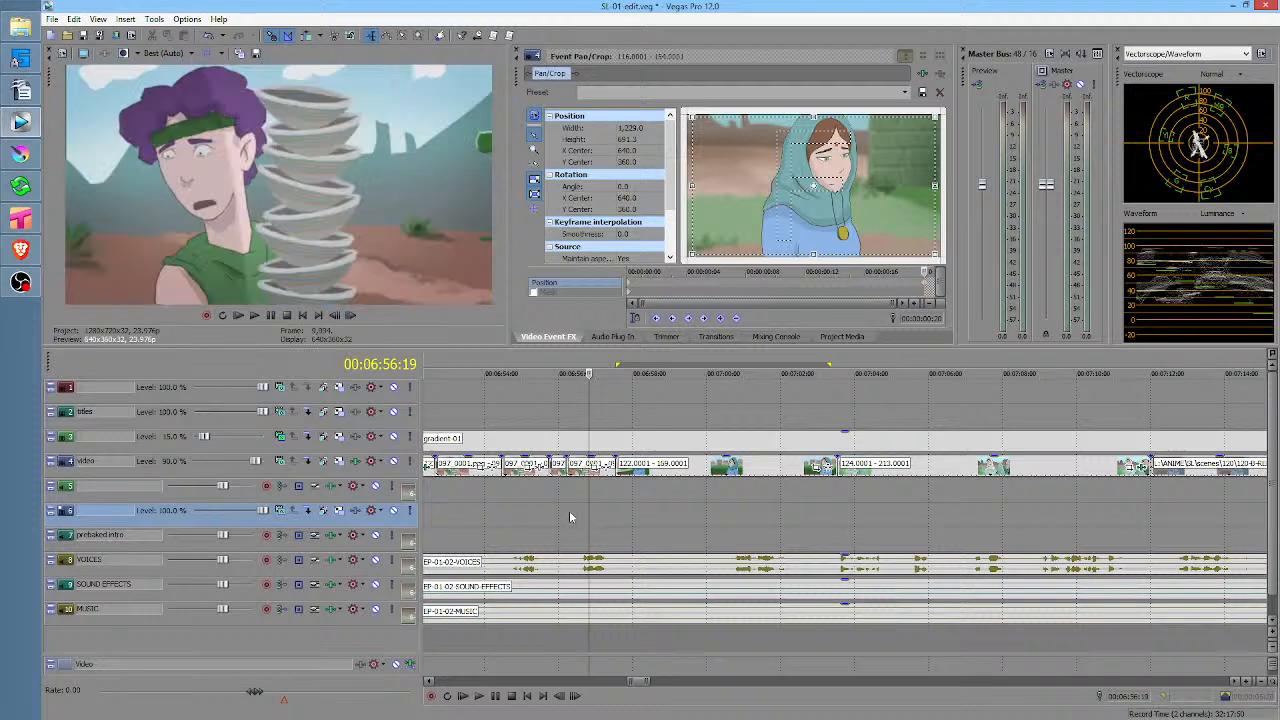
click(569, 510)
key(space)
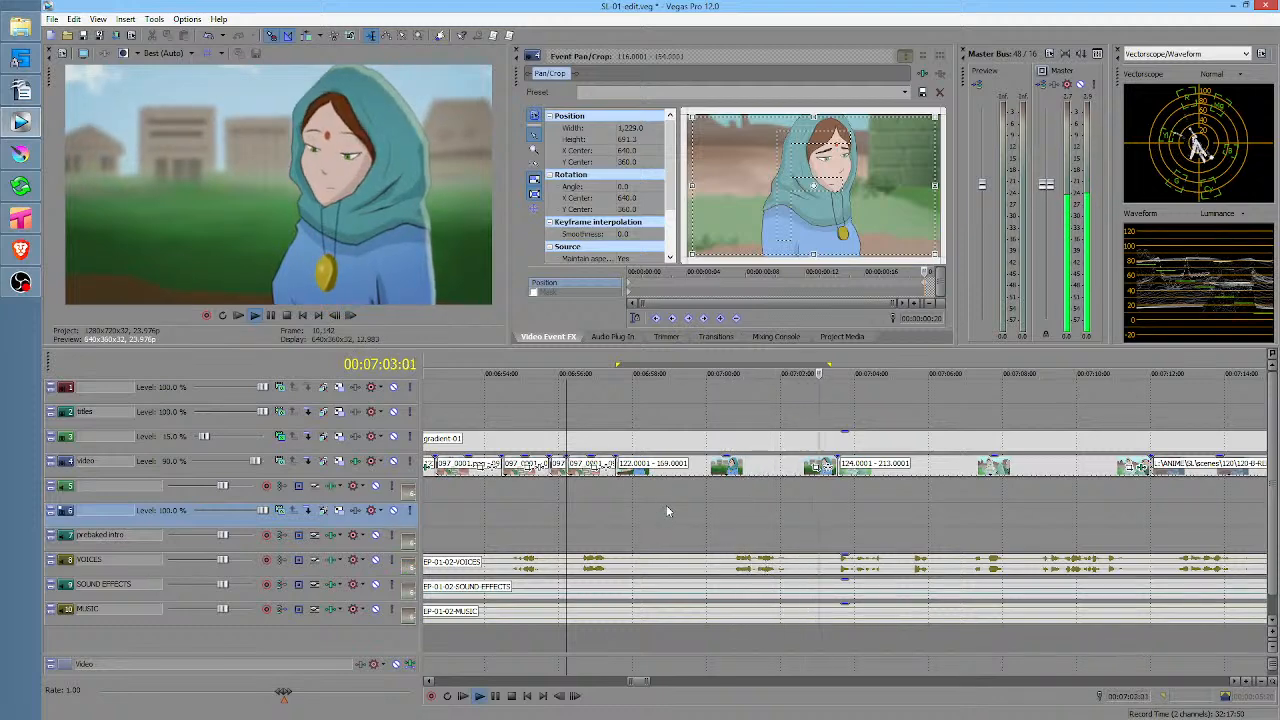
key(space)
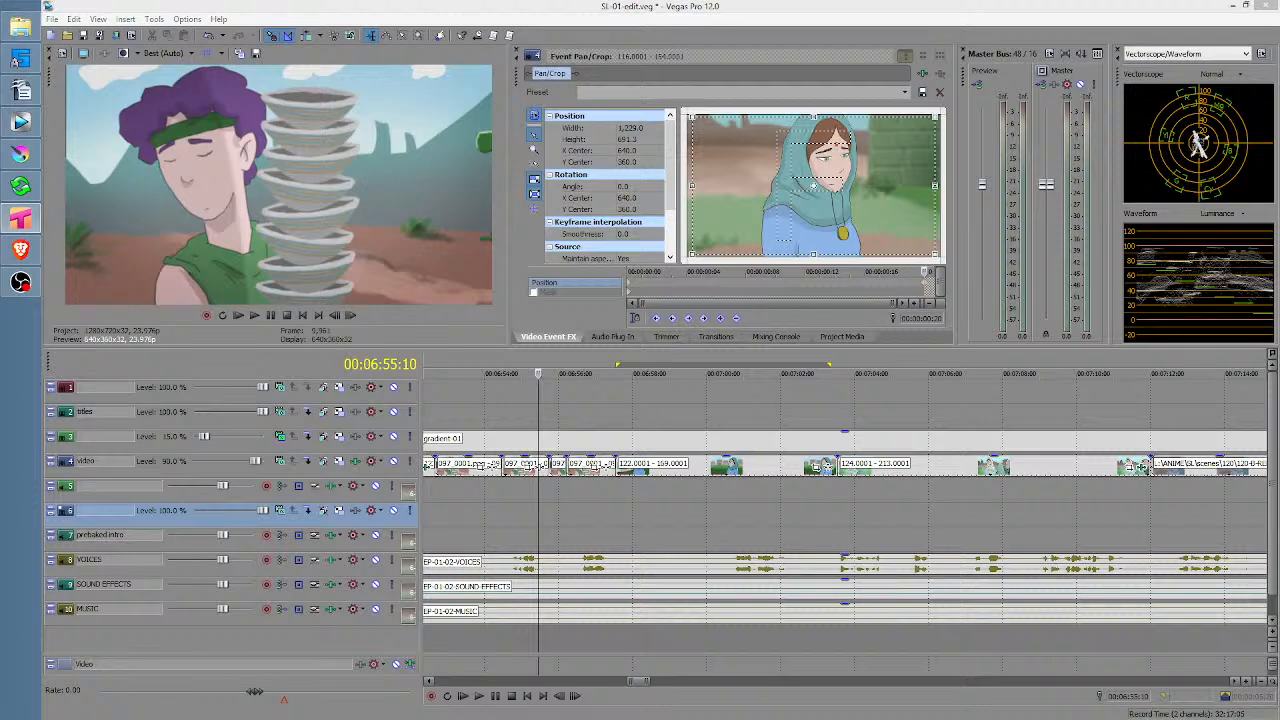
click(584, 517)
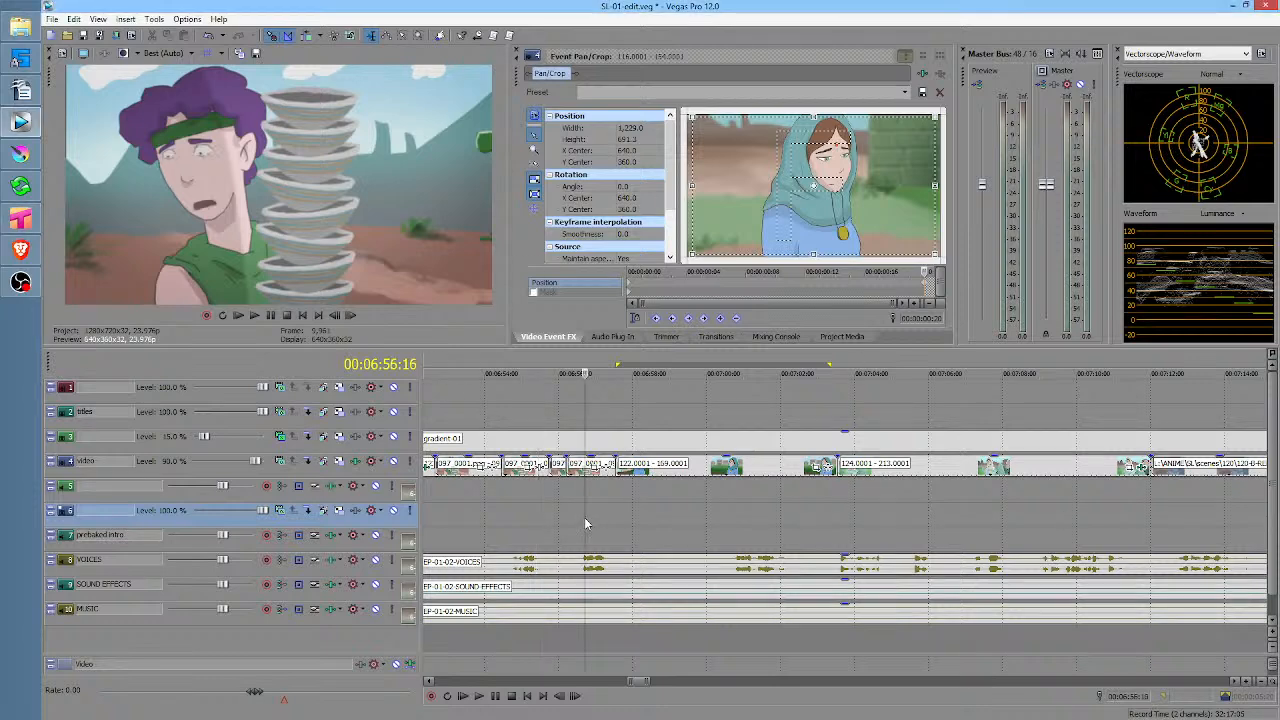
key(space)
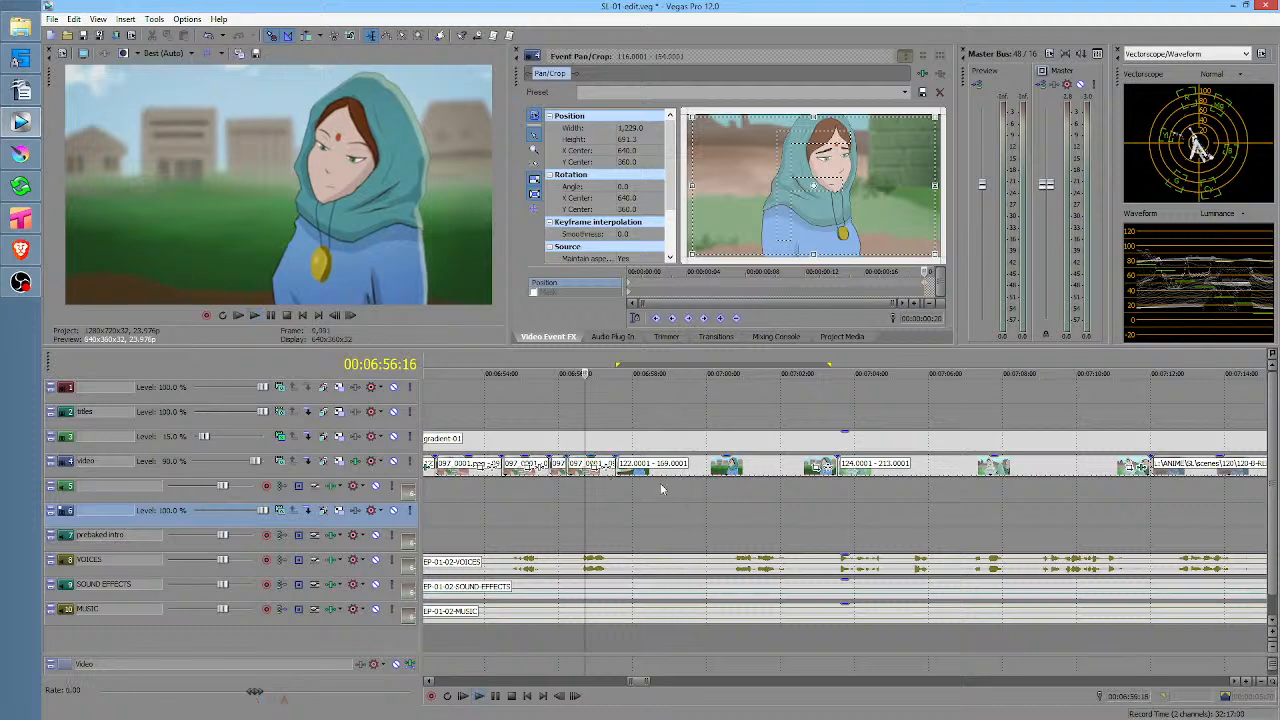
key(space)
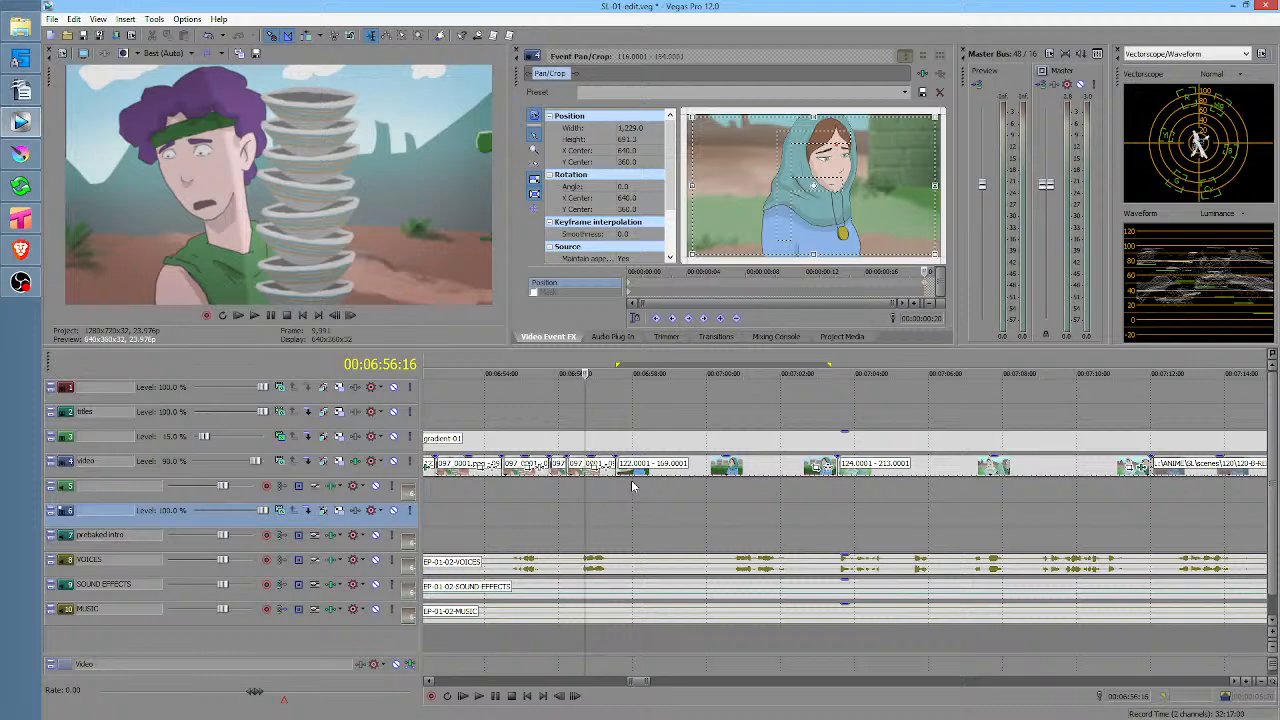
Play shot 122 through its cut into shot 124 to judge the pause before the dialogue
click(634, 491)
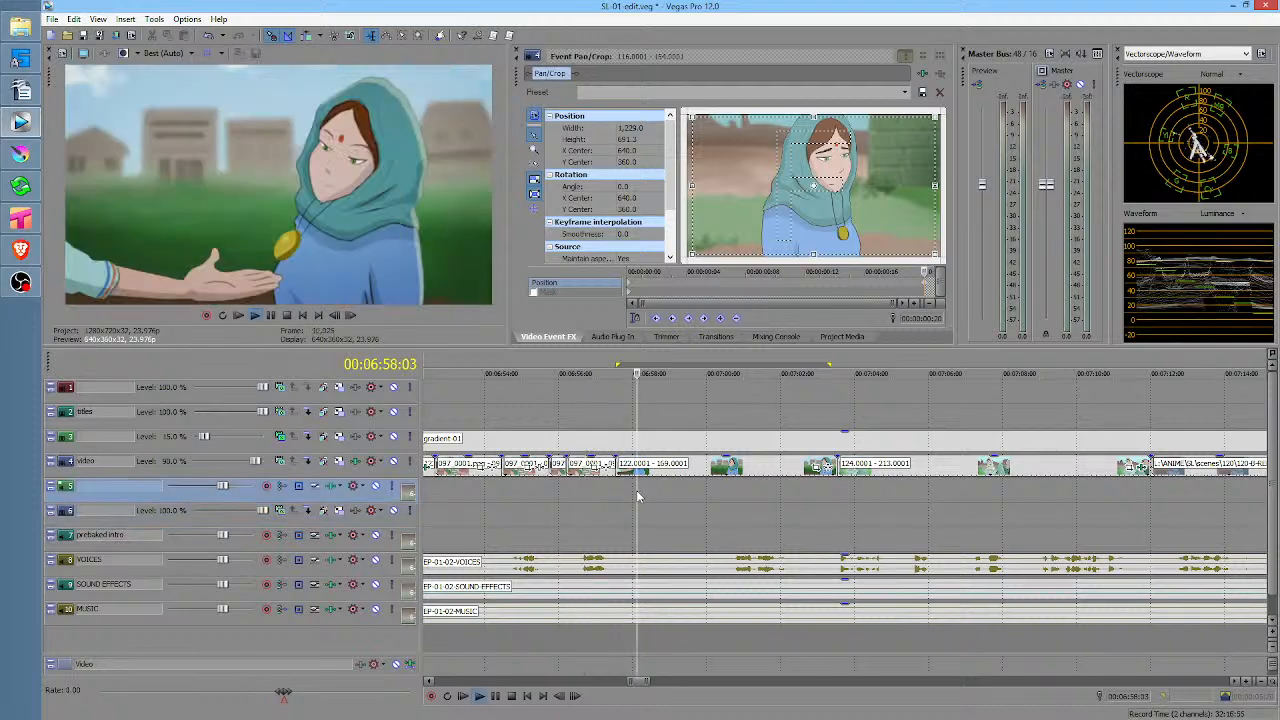
key(space)
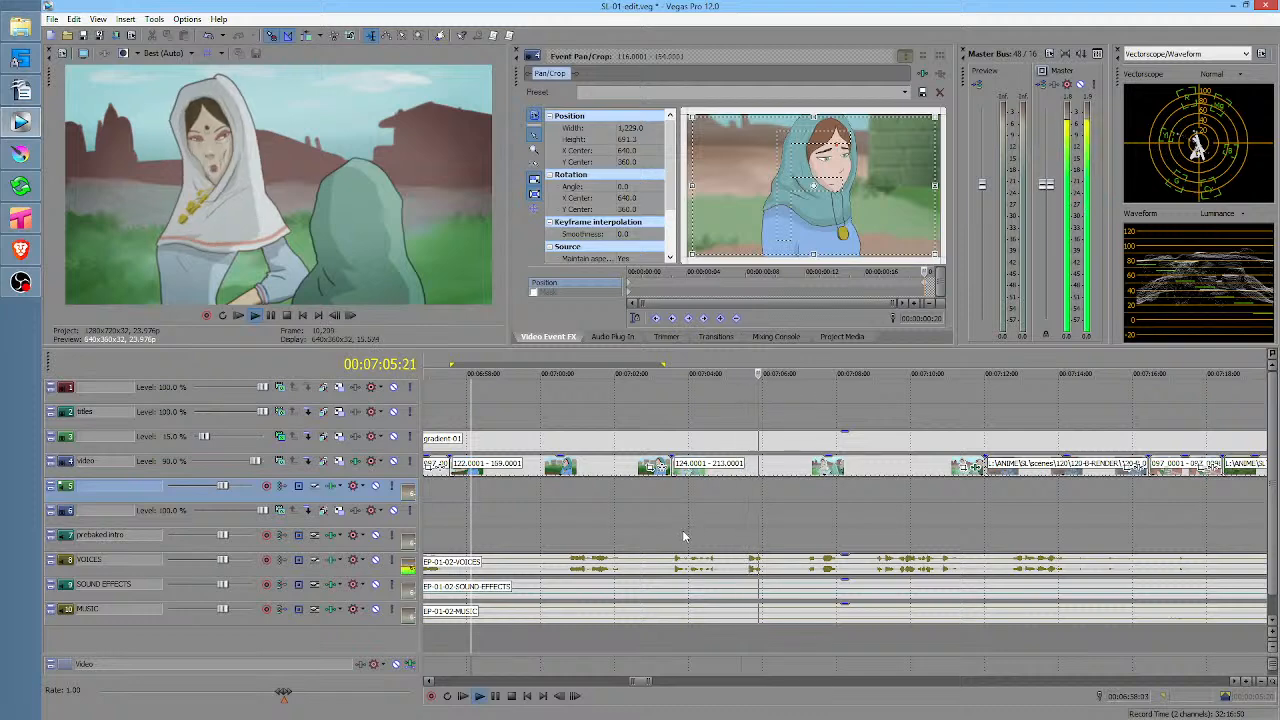
click(648, 520)
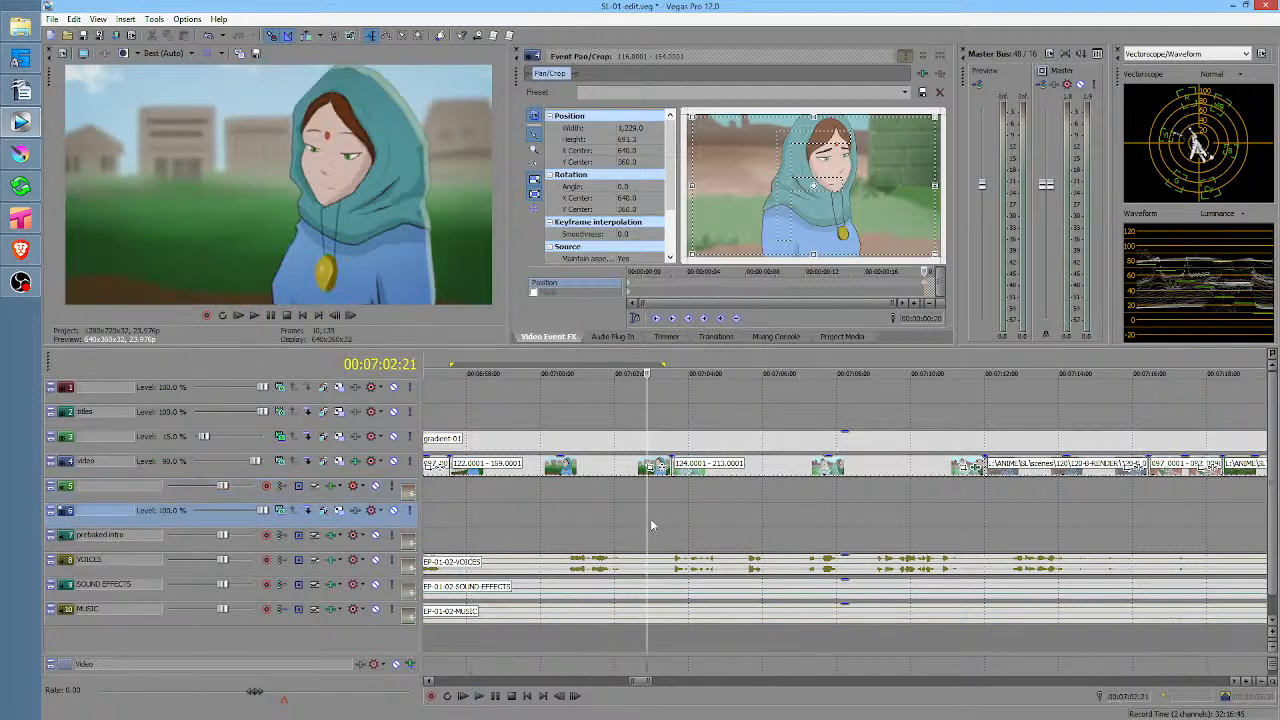
click(627, 517)
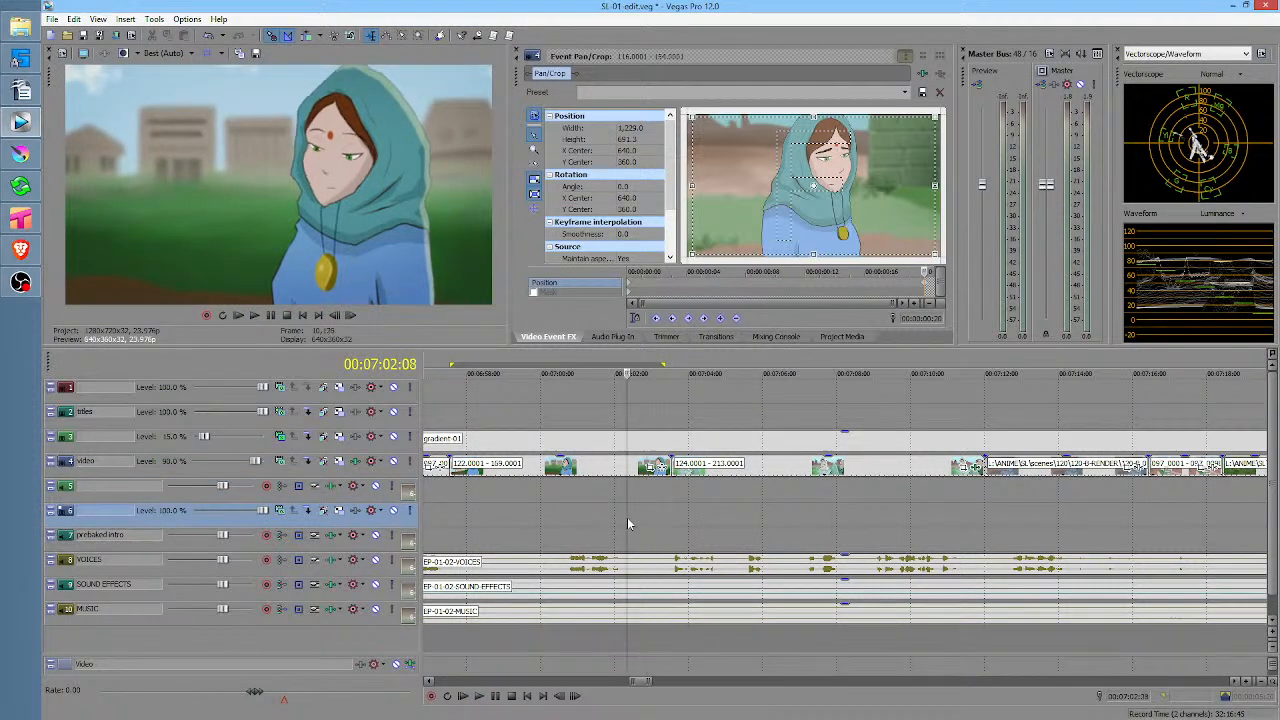
key(space)
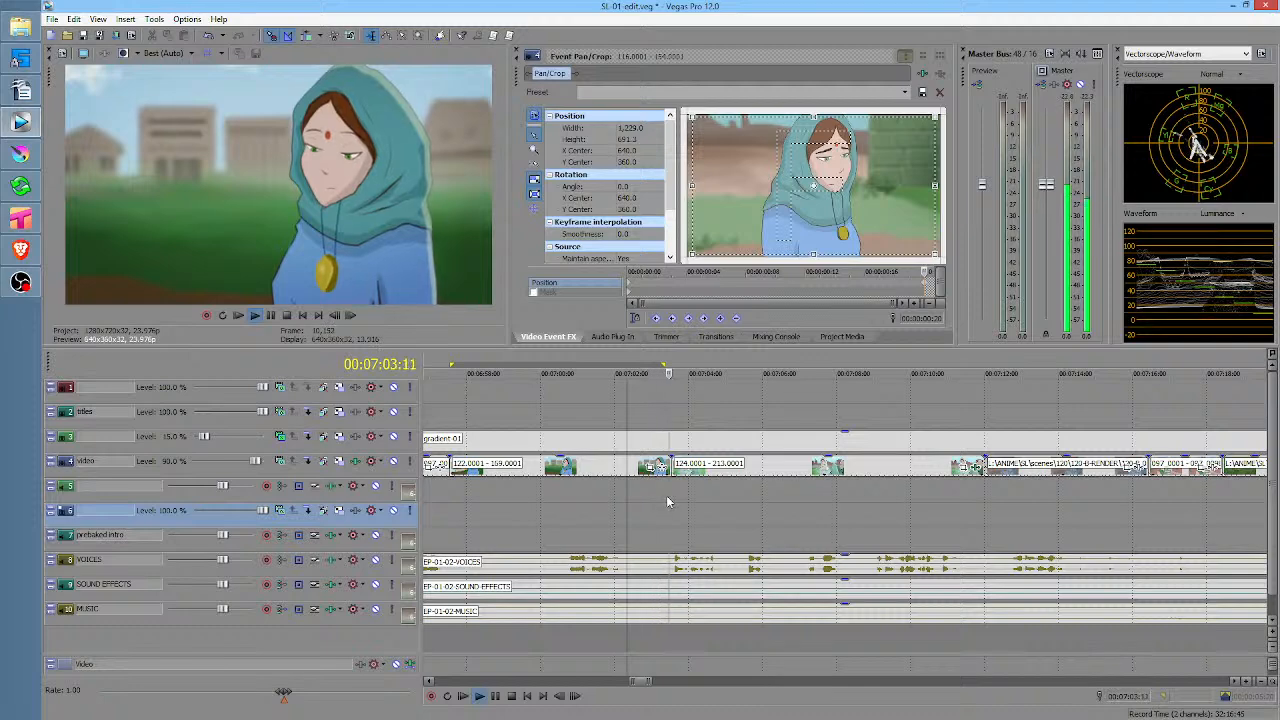
key(space)
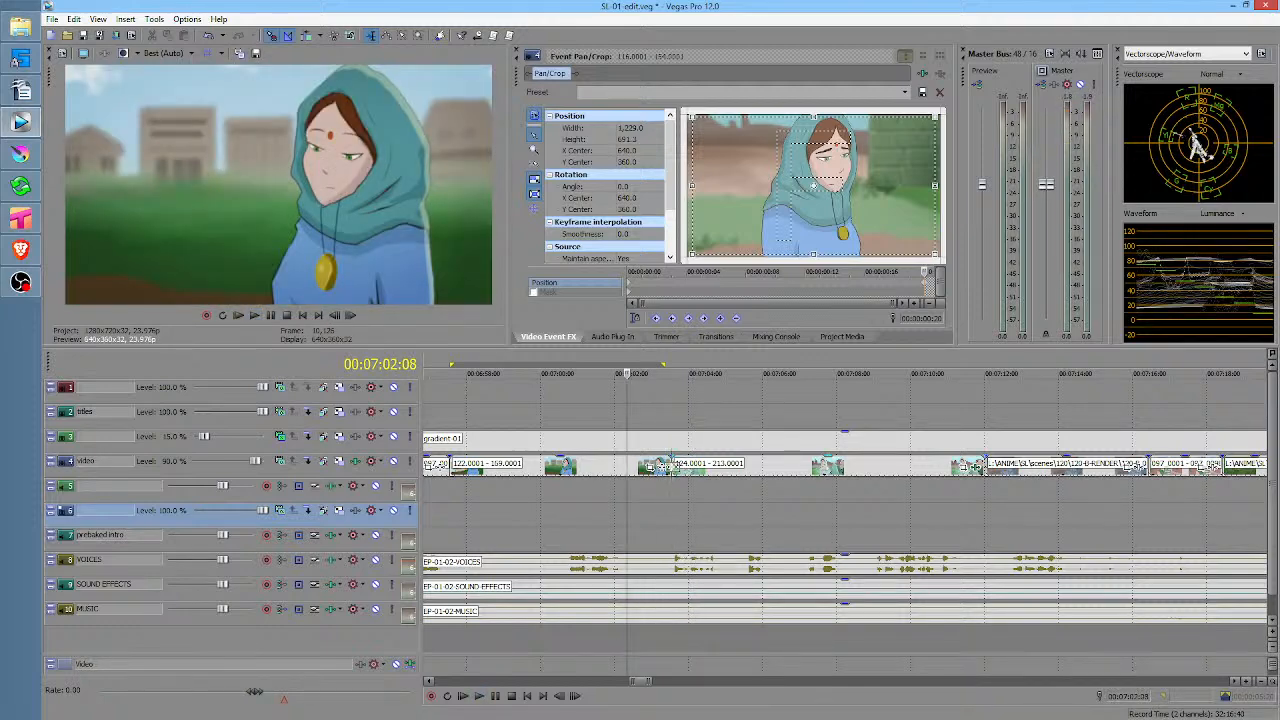
Delete the section from 00:07:02:08 to 00:07:03:14 across all tracks and close the gap before shot 124
mouse_move(673, 467)
mouse_down()
mouse_move(696, 467)
mouse_move(671, 467)
mouse_up()
click(671, 500)
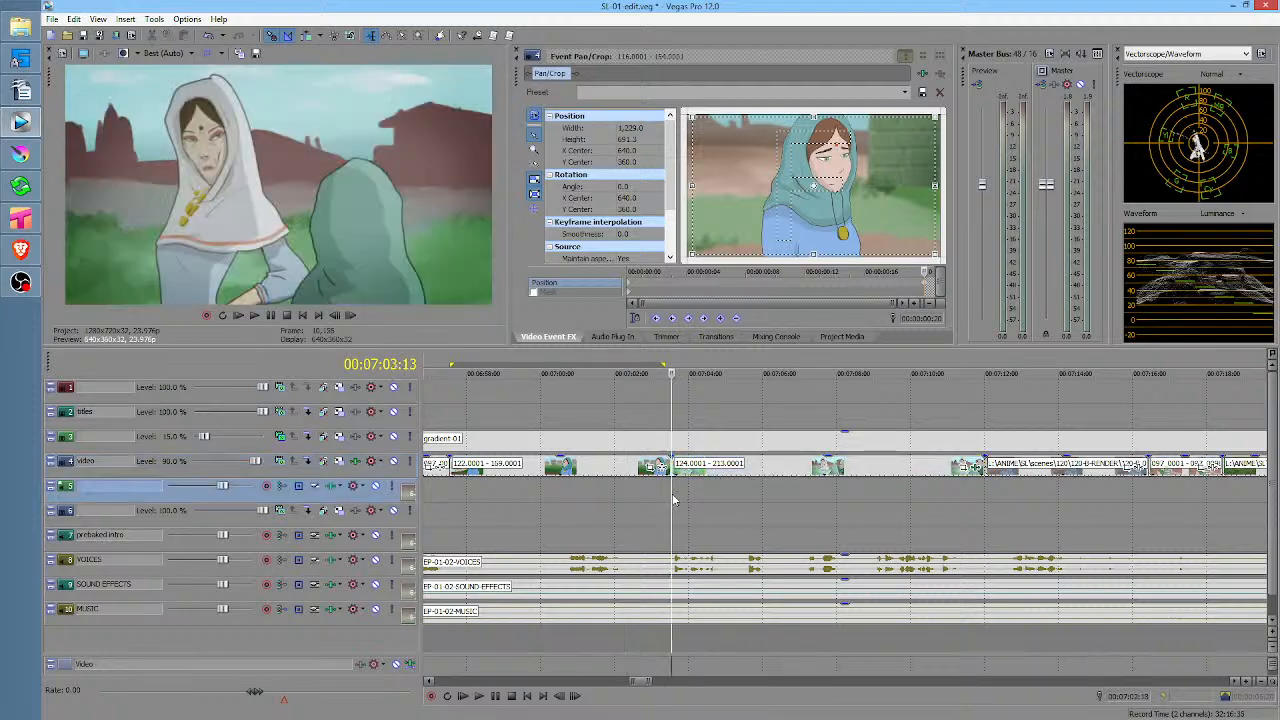
scroll(674, 500, up, 3)
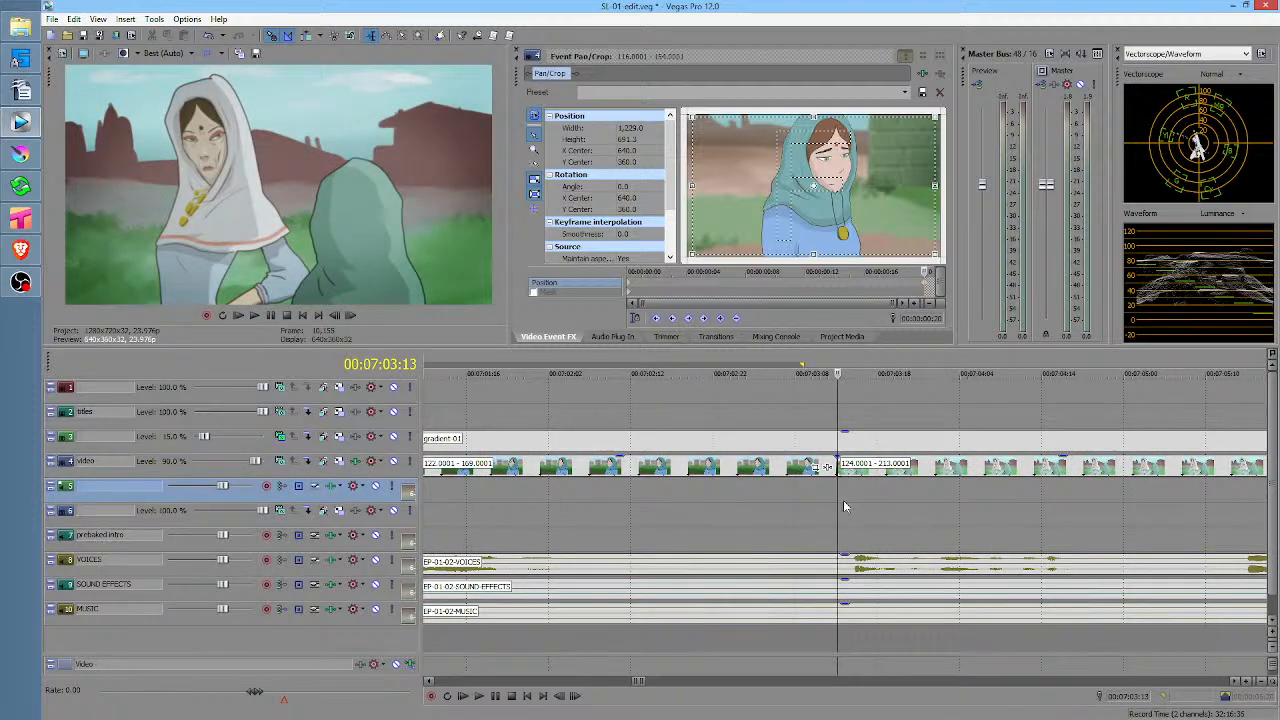
drag(844, 500, 597, 504)
key(Delete)
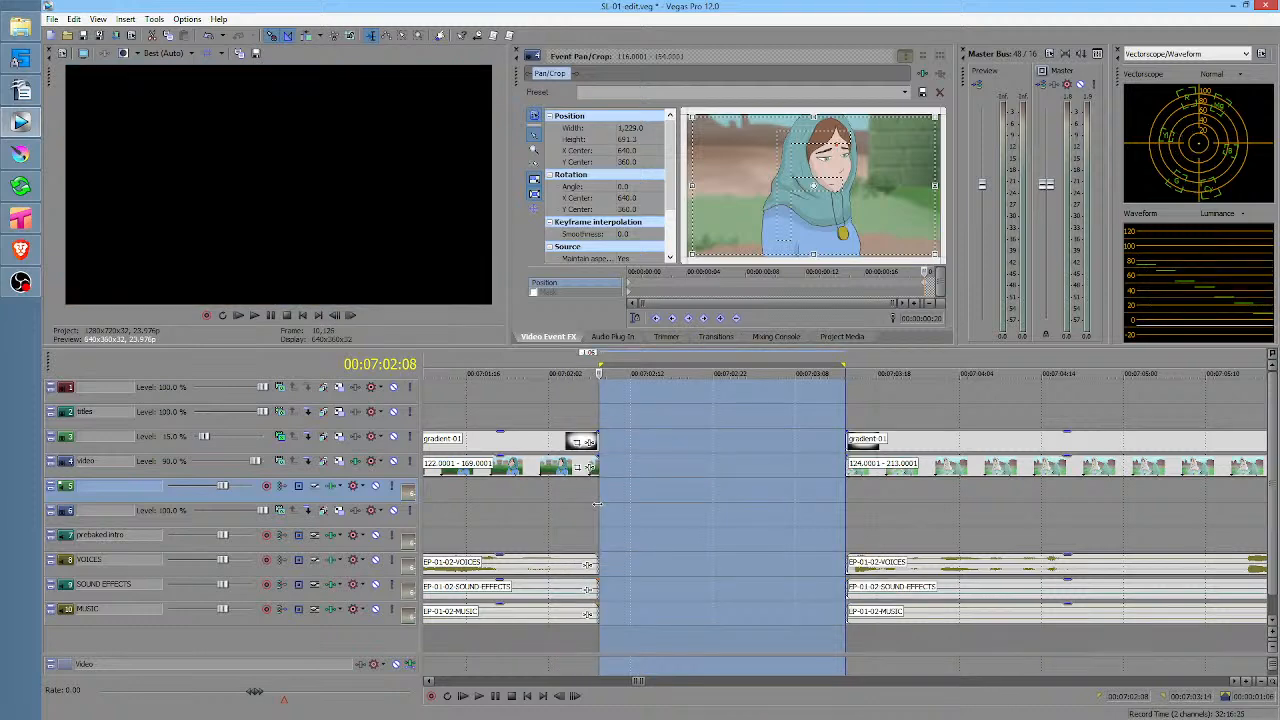
key(f)
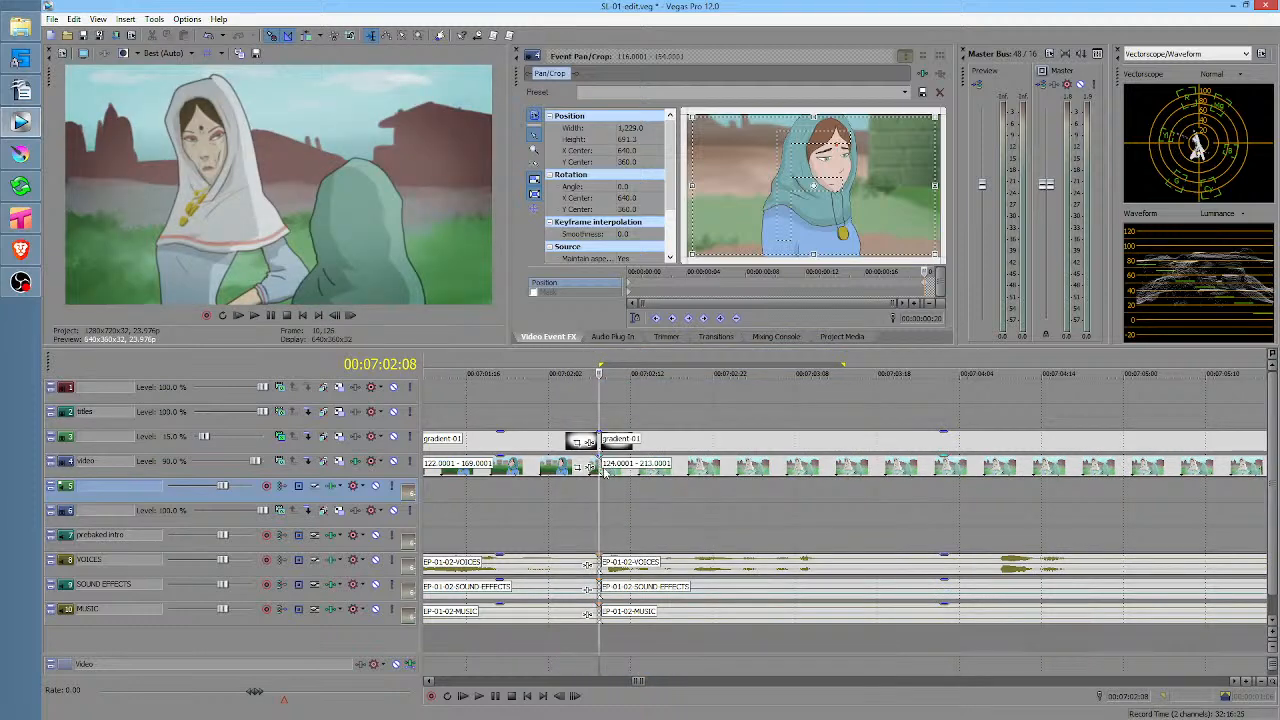
Shift the video cut between clips 122 and 124 past the new audio split and play the result
drag(601, 467, 733, 469)
scroll(731, 492, down, 3)
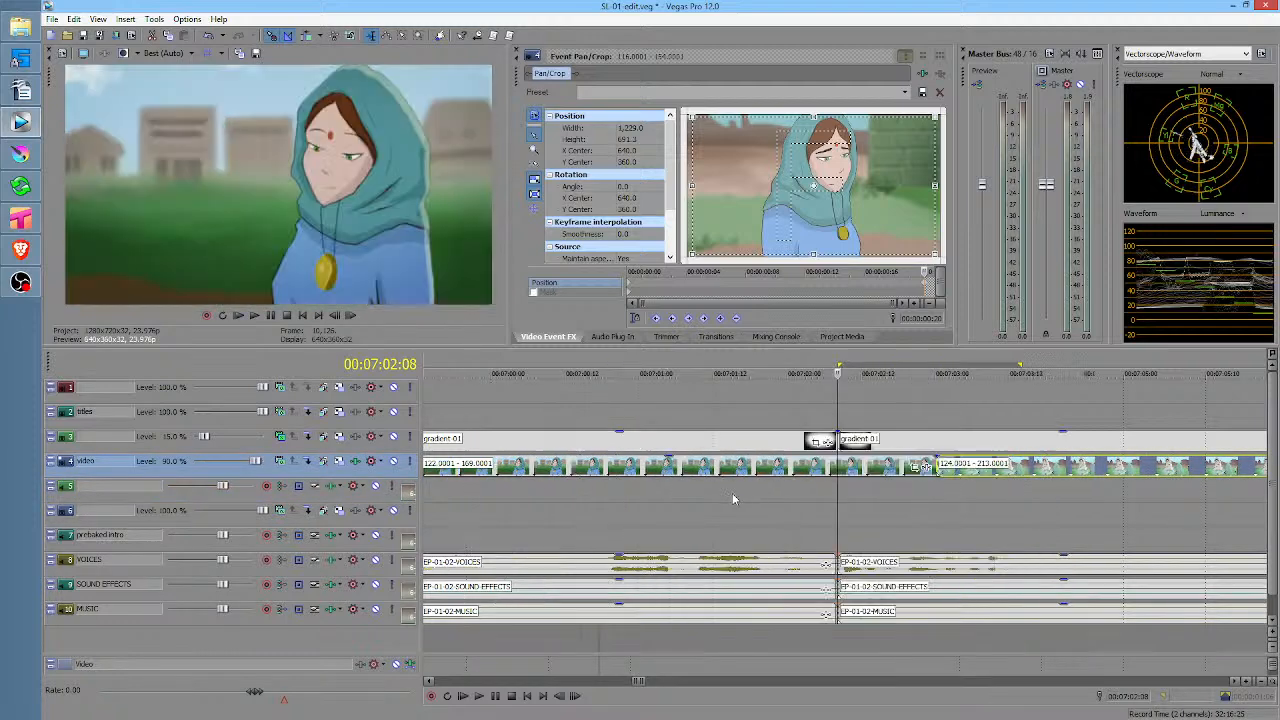
click(753, 512)
key(space)
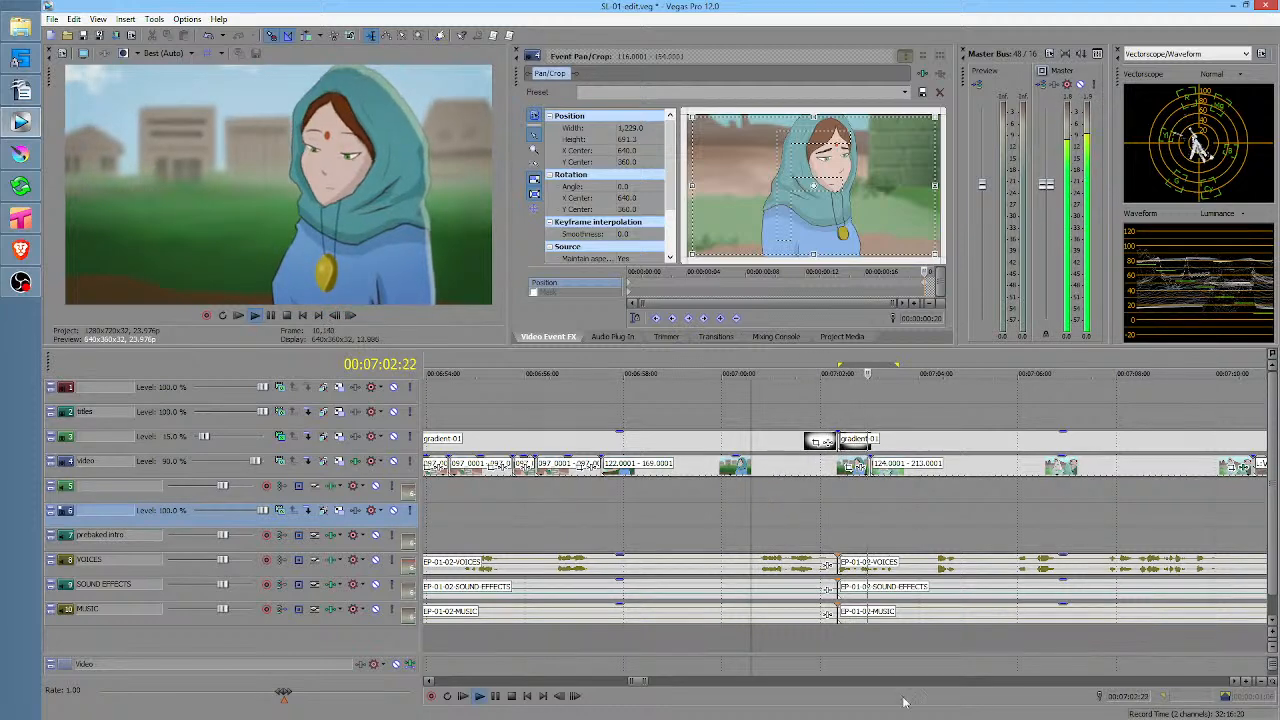
key(space)
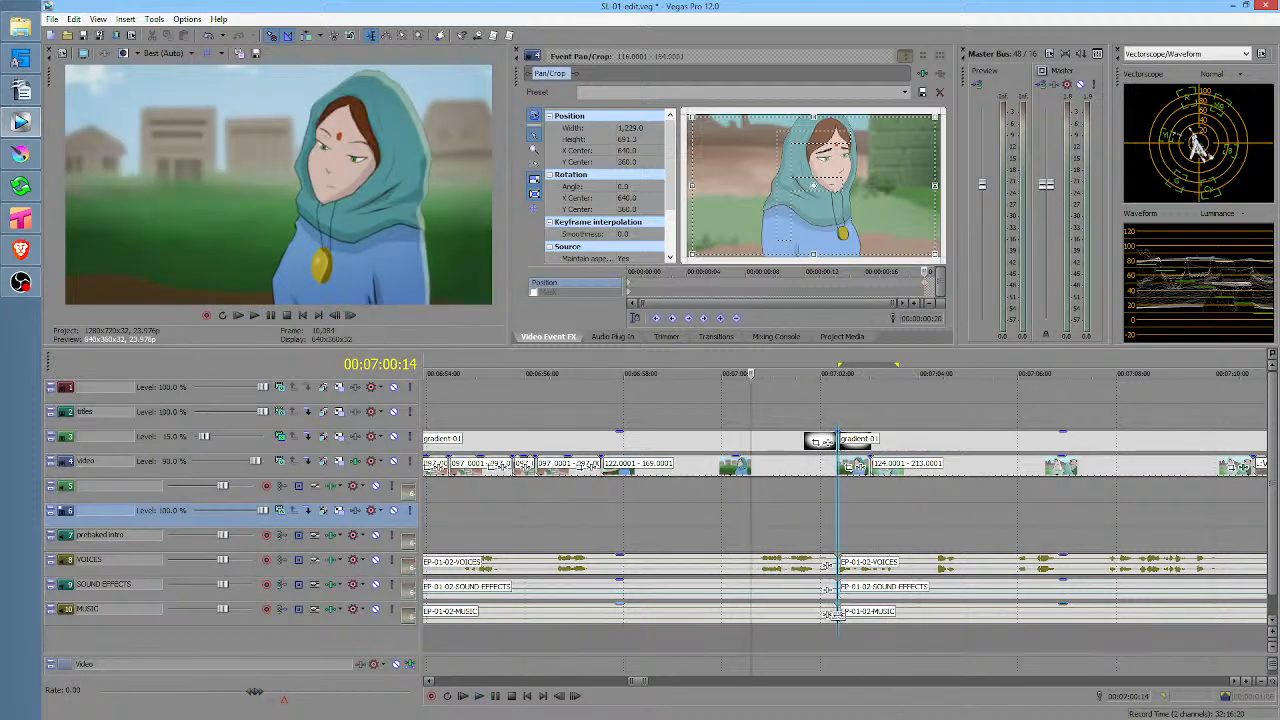
Shift the split on the MUSIC track about 2.5 seconds later and play the scene across it
drag(831, 612, 958, 619)
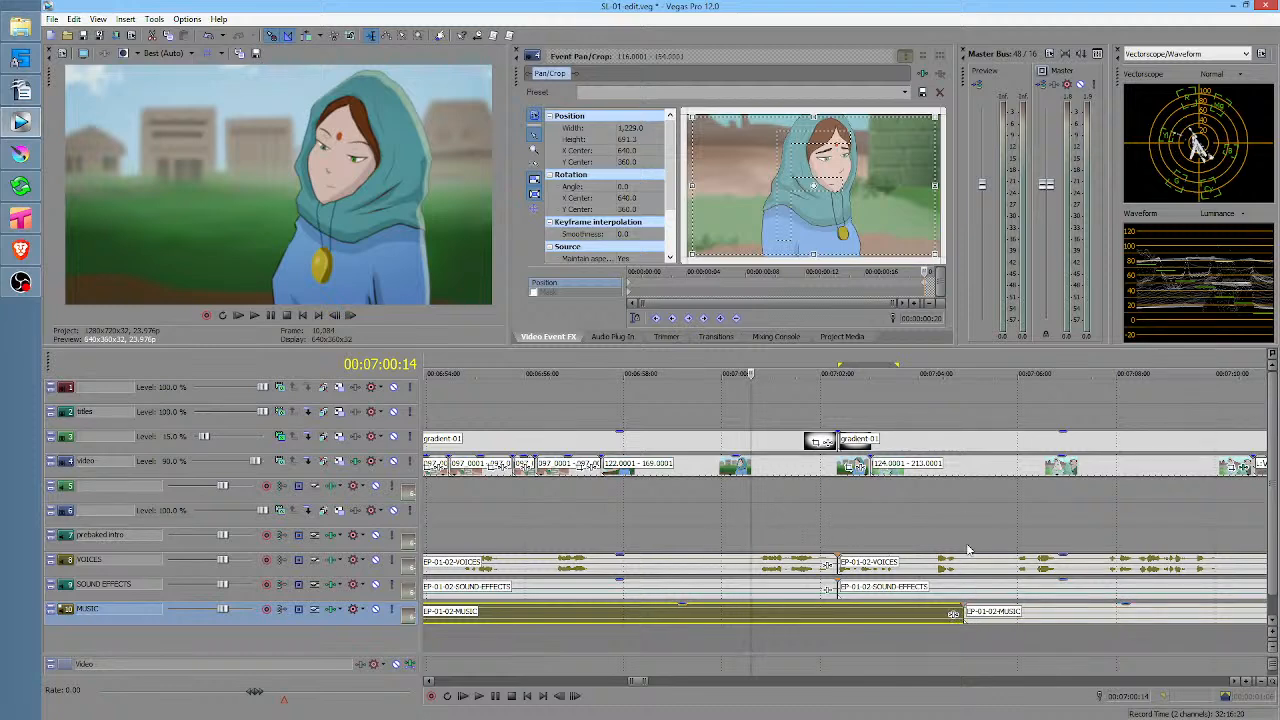
click(782, 512)
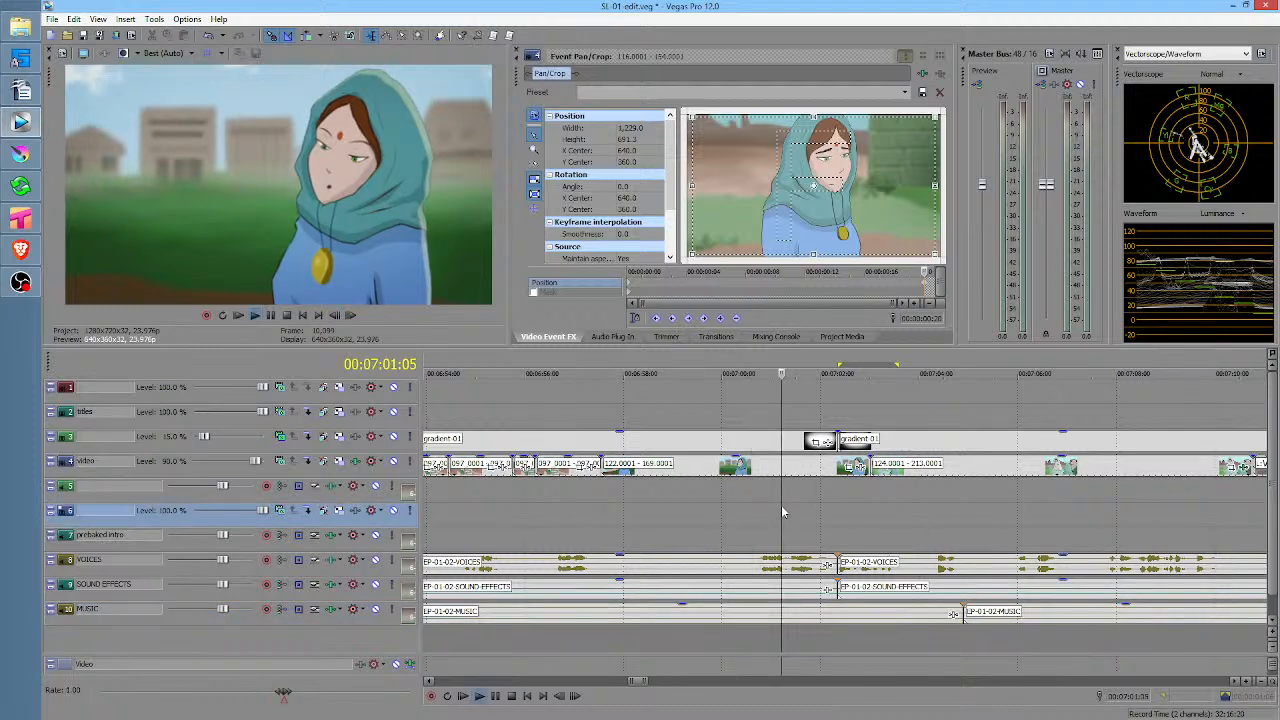
key(space)
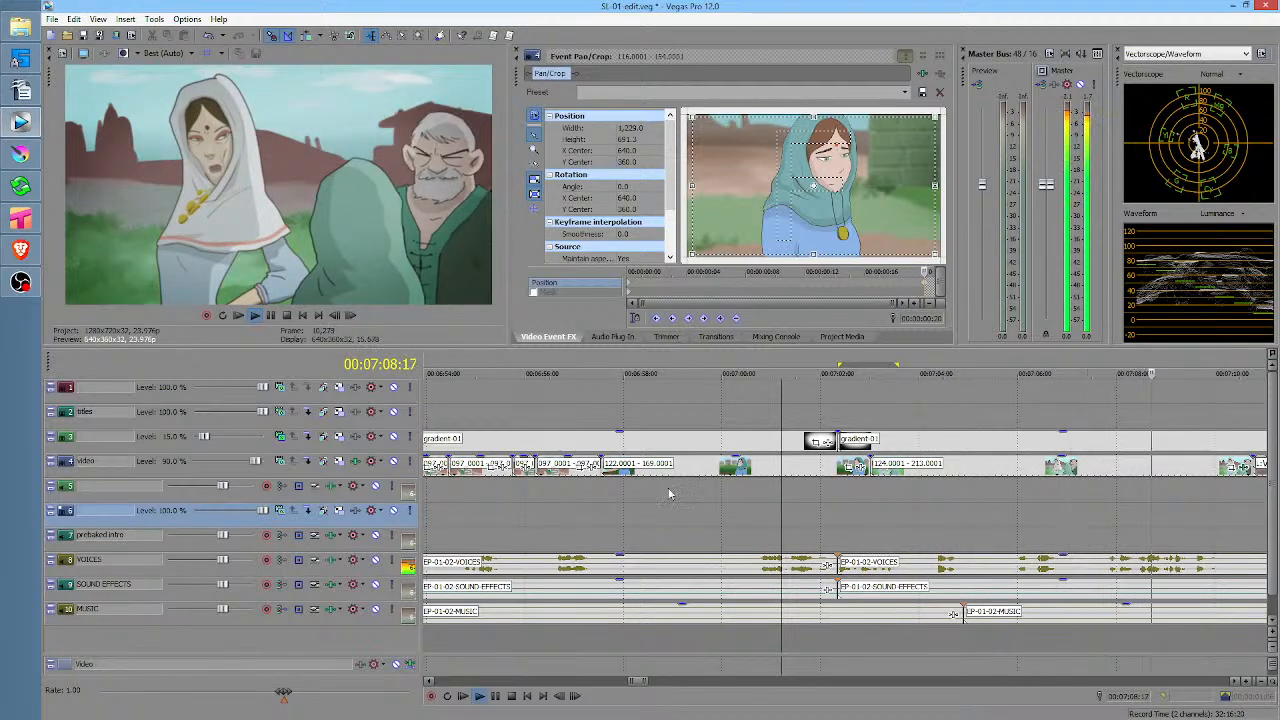
Split the VOICES clip under shot 124 at 00:07:07:07 and again at 00:07:10:12
key(space)
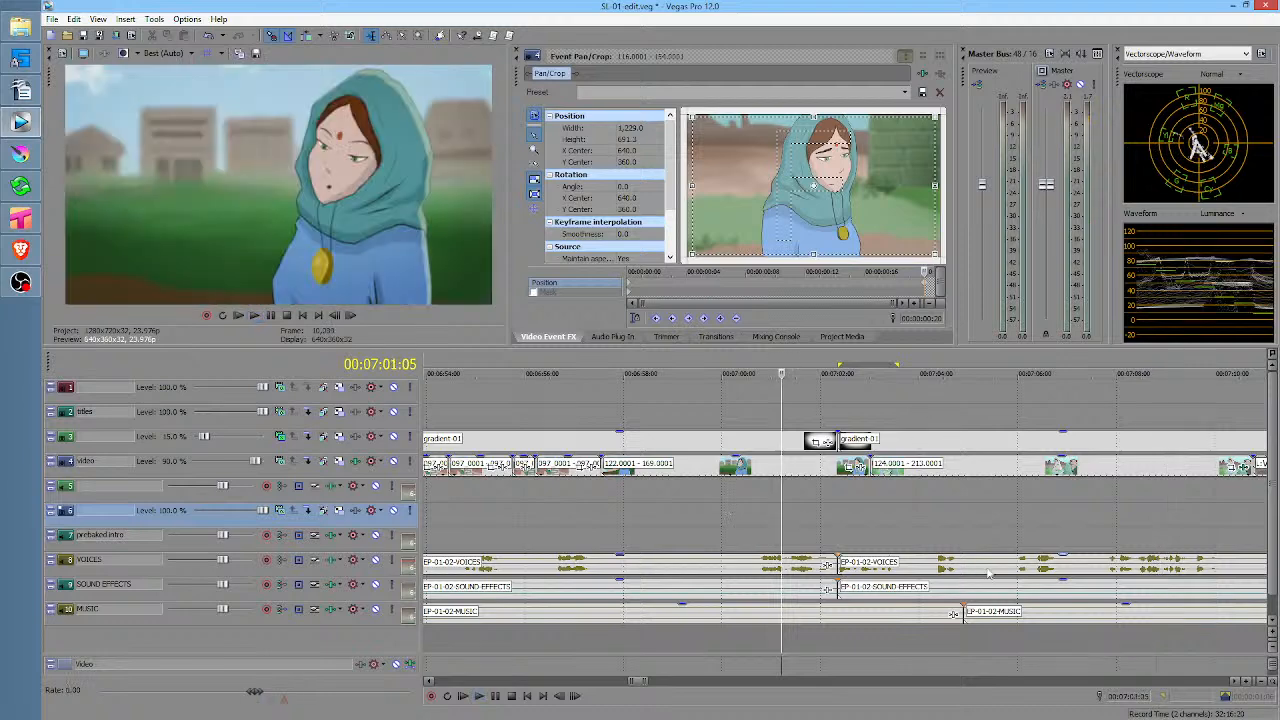
click(955, 567)
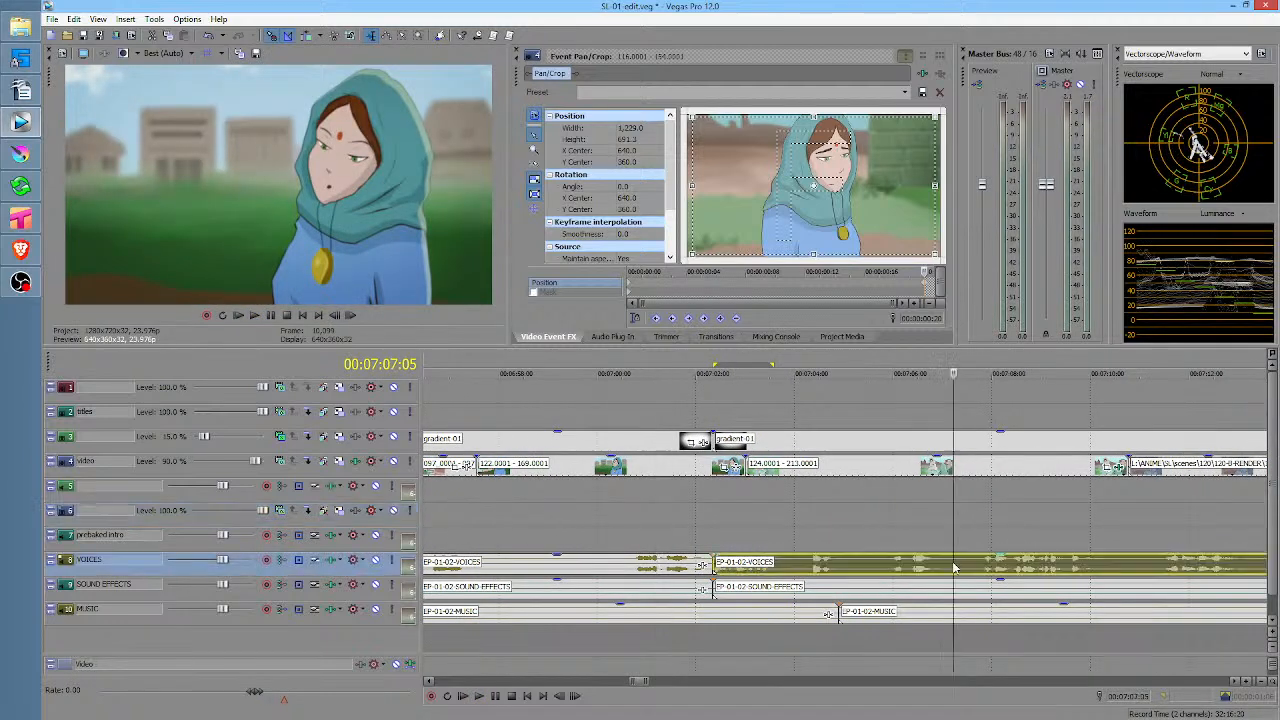
click(958, 567)
key(s)
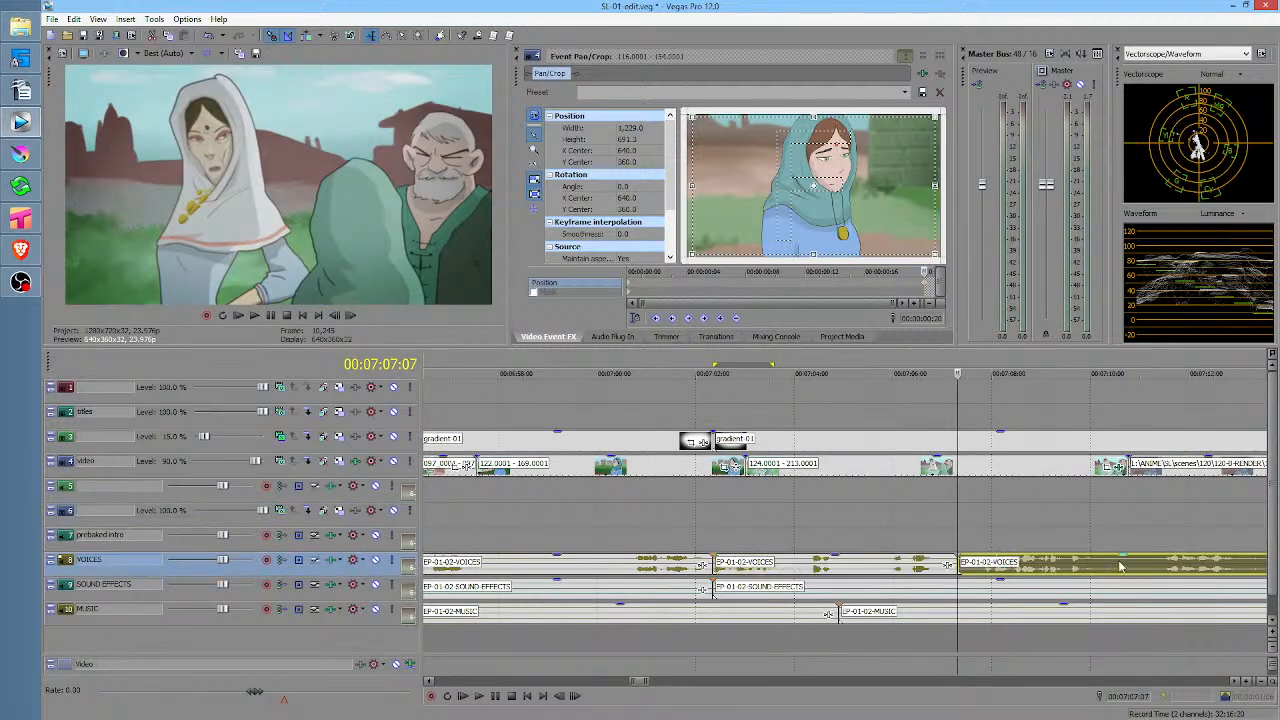
click(1117, 570)
key(s)
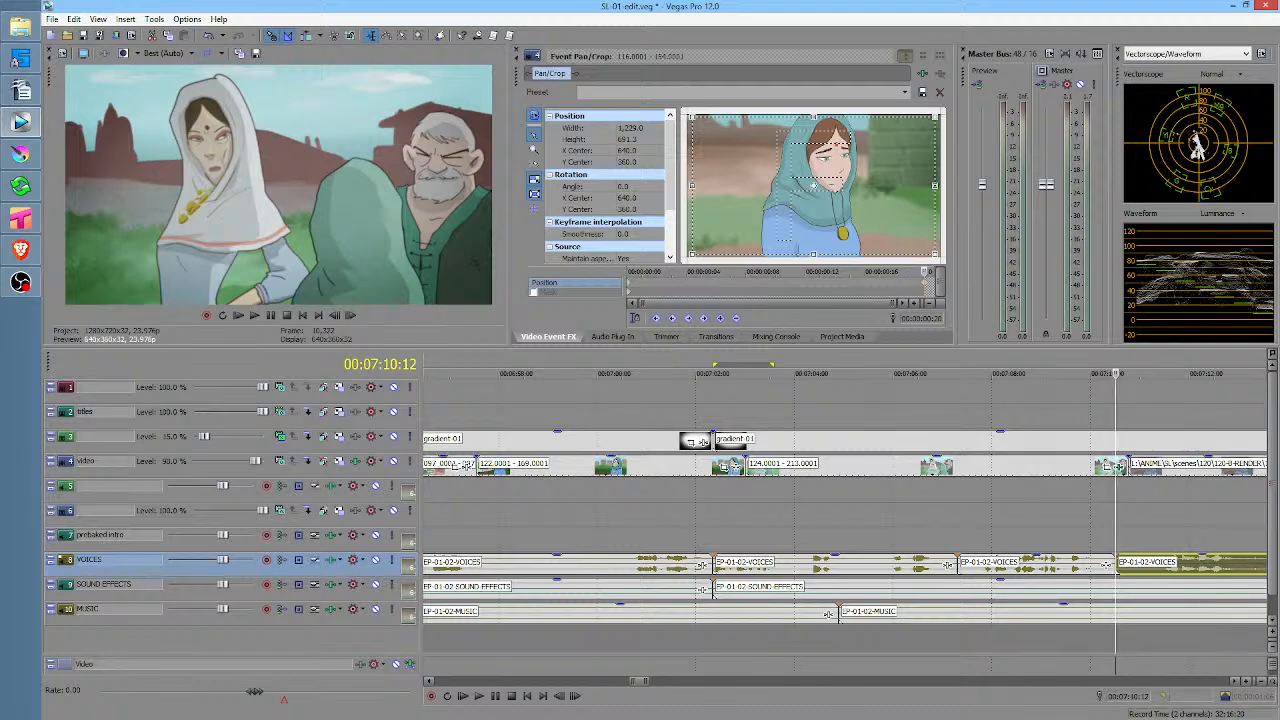
Play the cut from shot 122 into shot 124, starting at 00:07:01:03
key(alt+Tab)
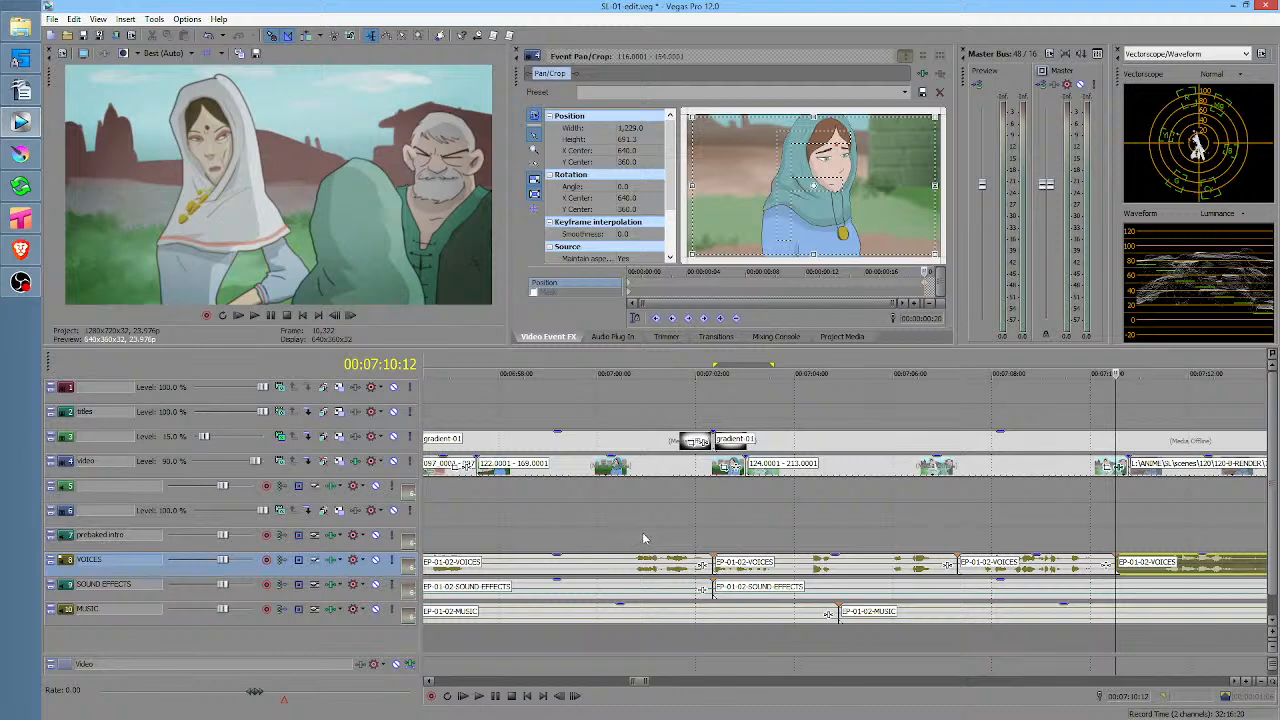
click(638, 534)
drag(619, 535, 652, 535)
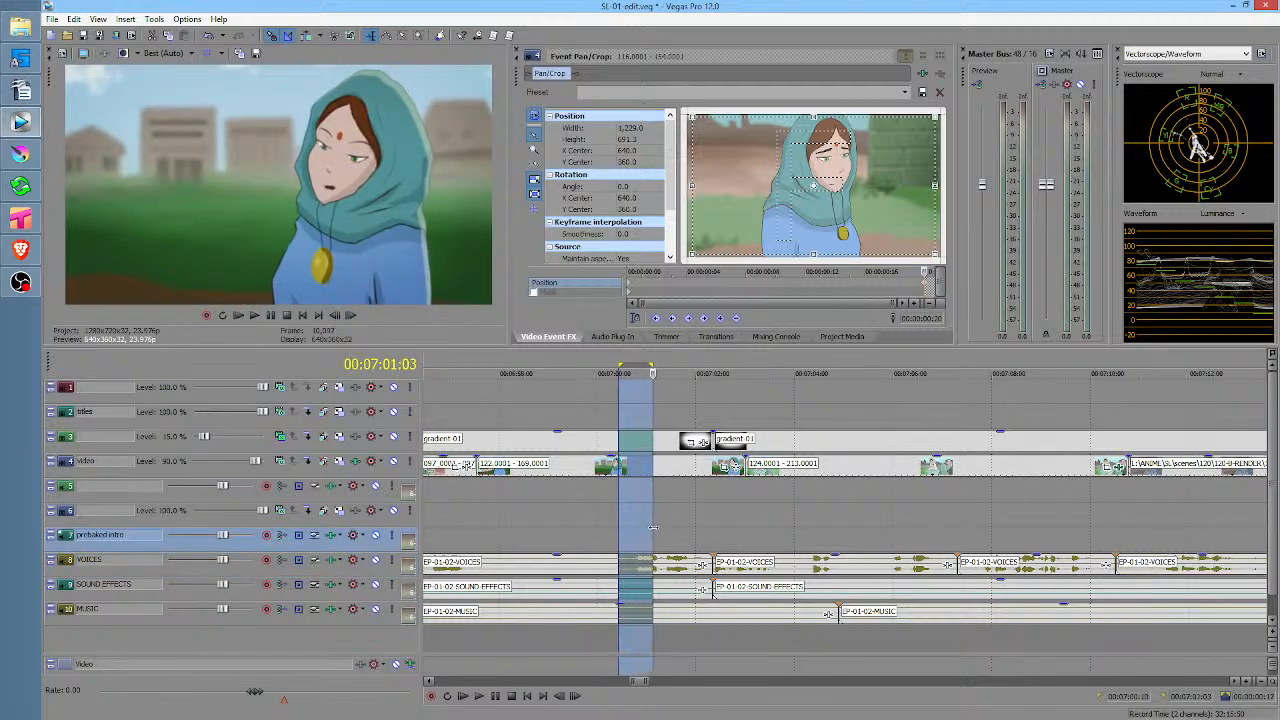
click(653, 535)
key(space)
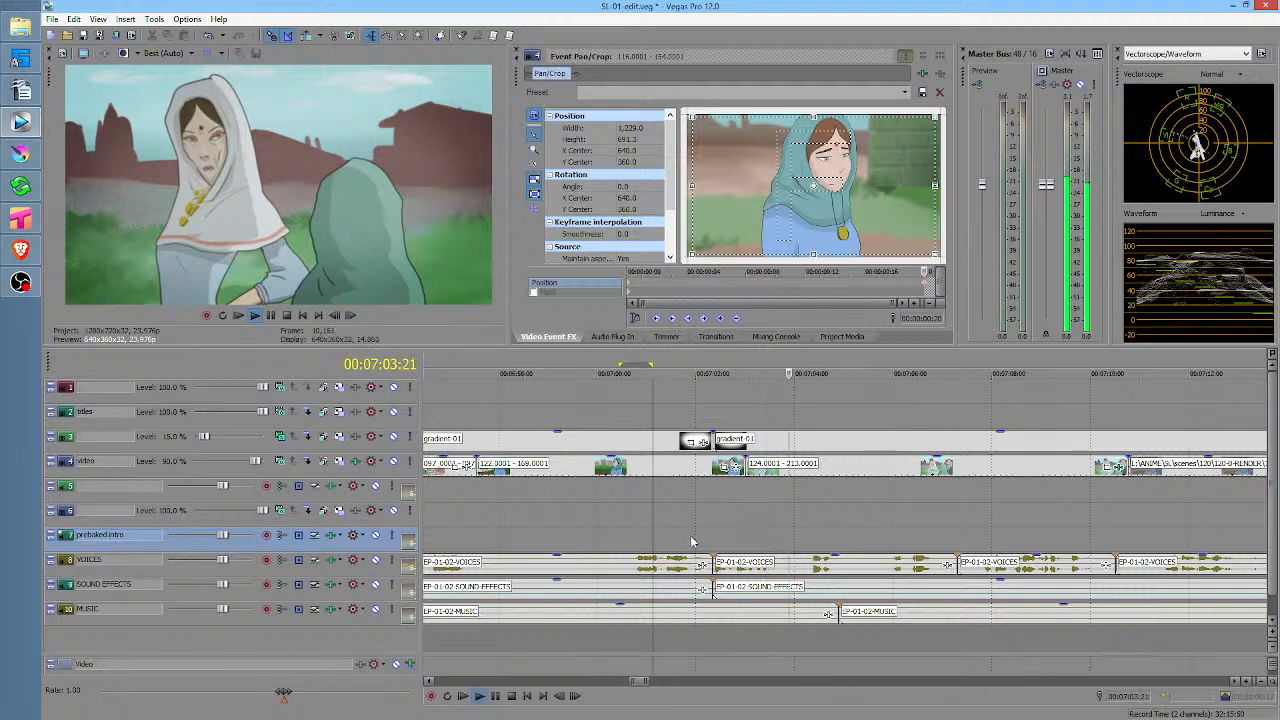
key(space)
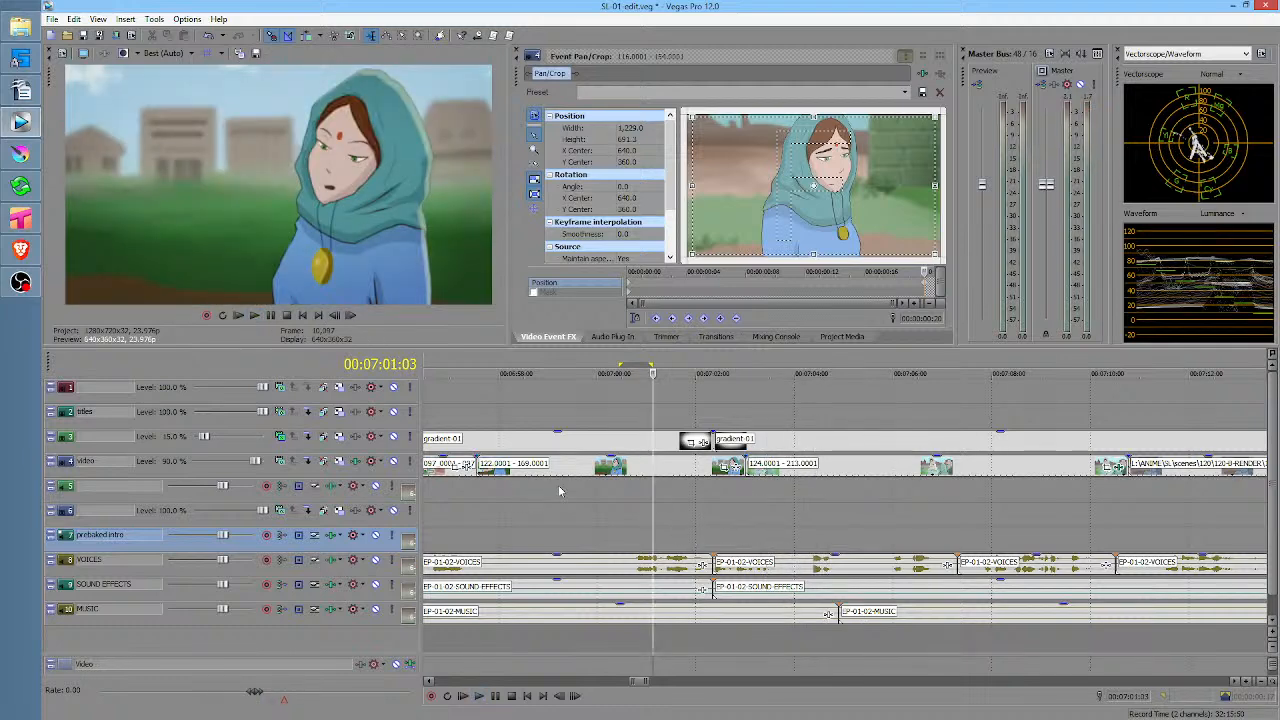
Replay shot 124's dialogue from 00:07:01:09 and check the pause around the VOICES split at 00:07:07:07
scroll(627, 514, right, 3)
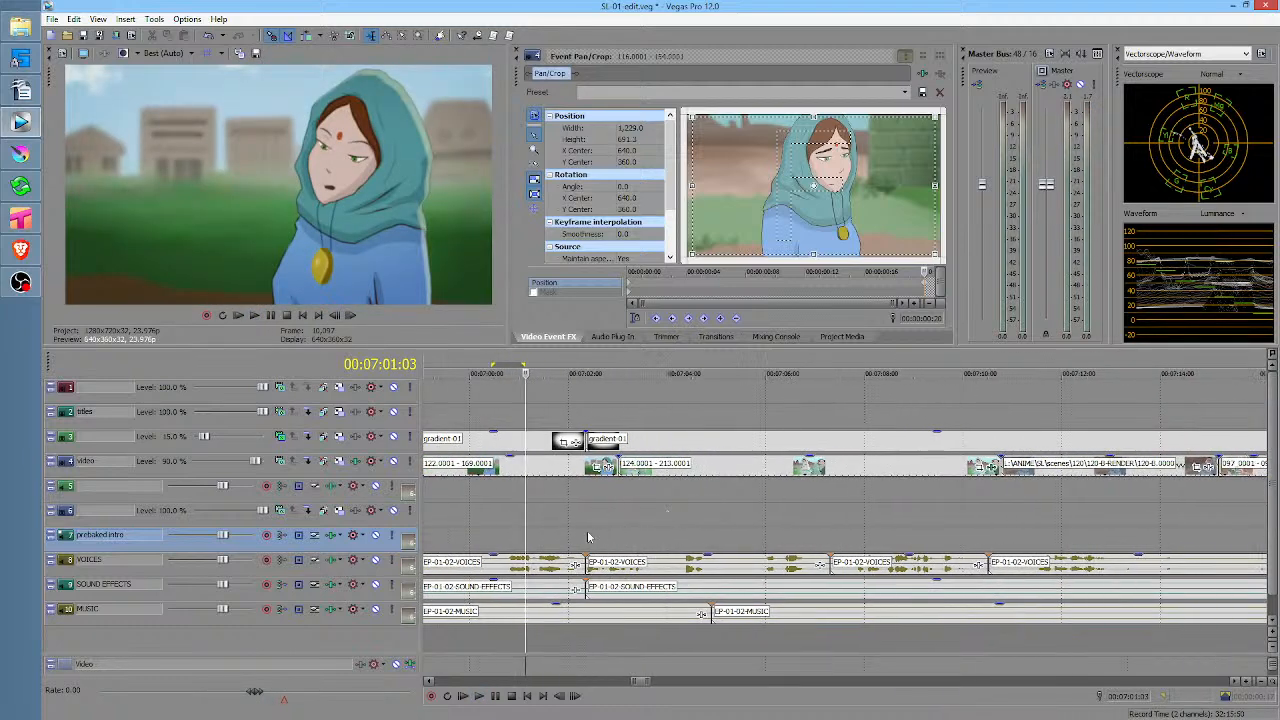
click(536, 520)
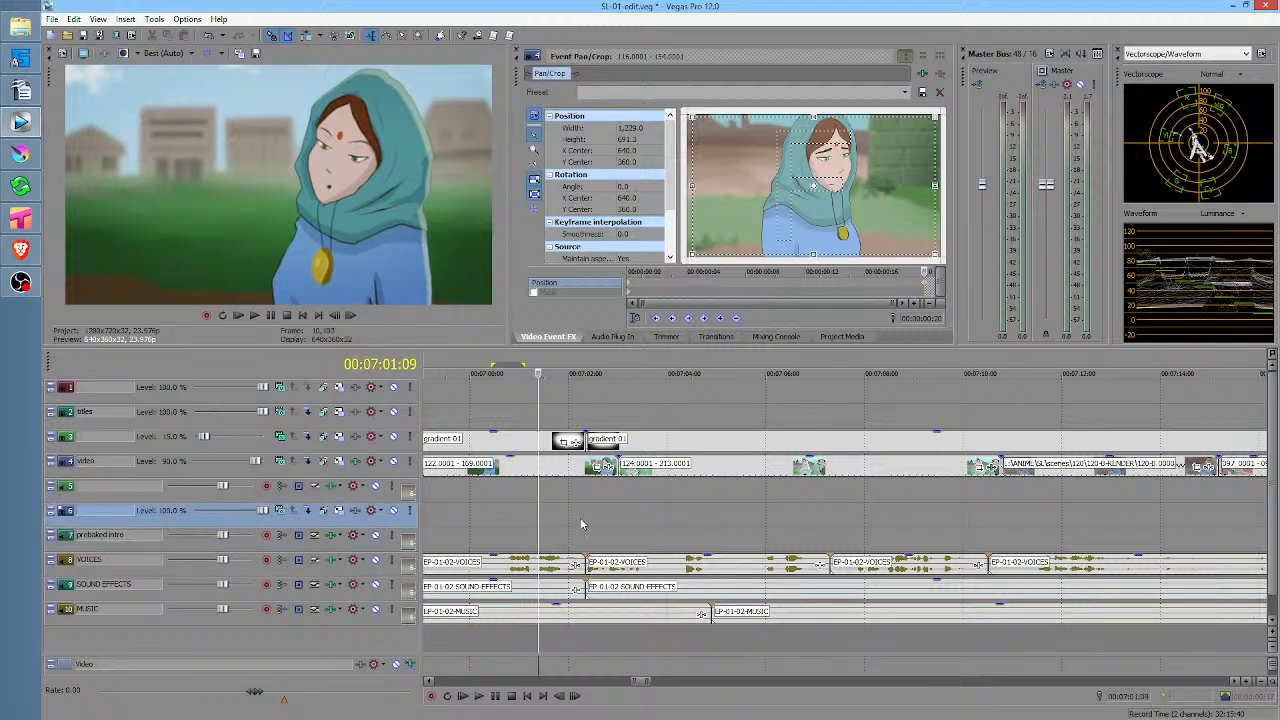
key(space)
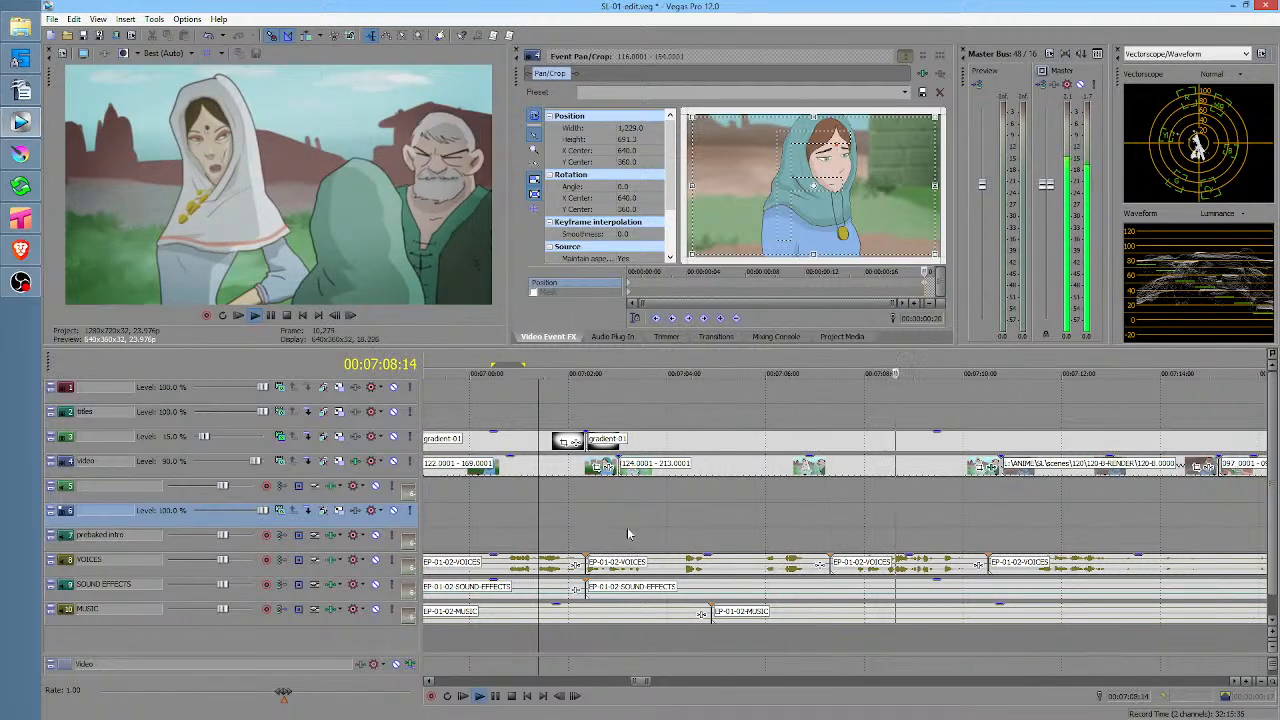
key(space)
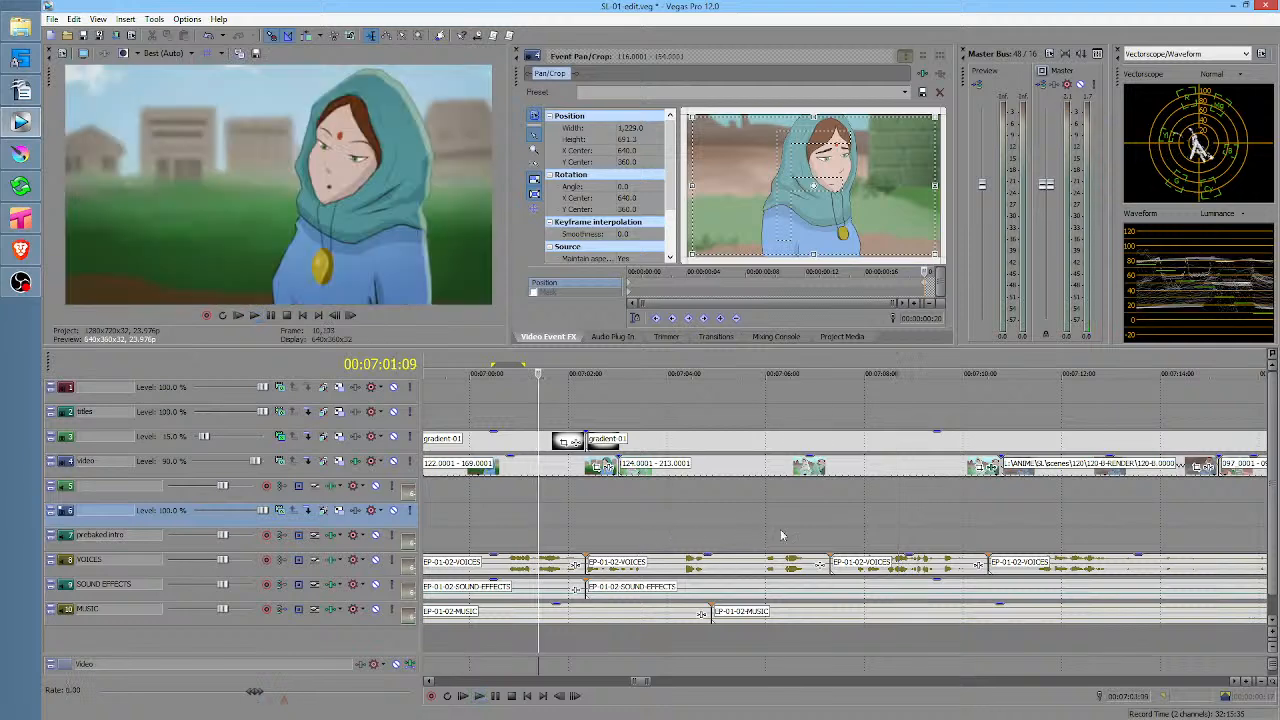
scroll(720, 505, right, 3)
click(655, 520)
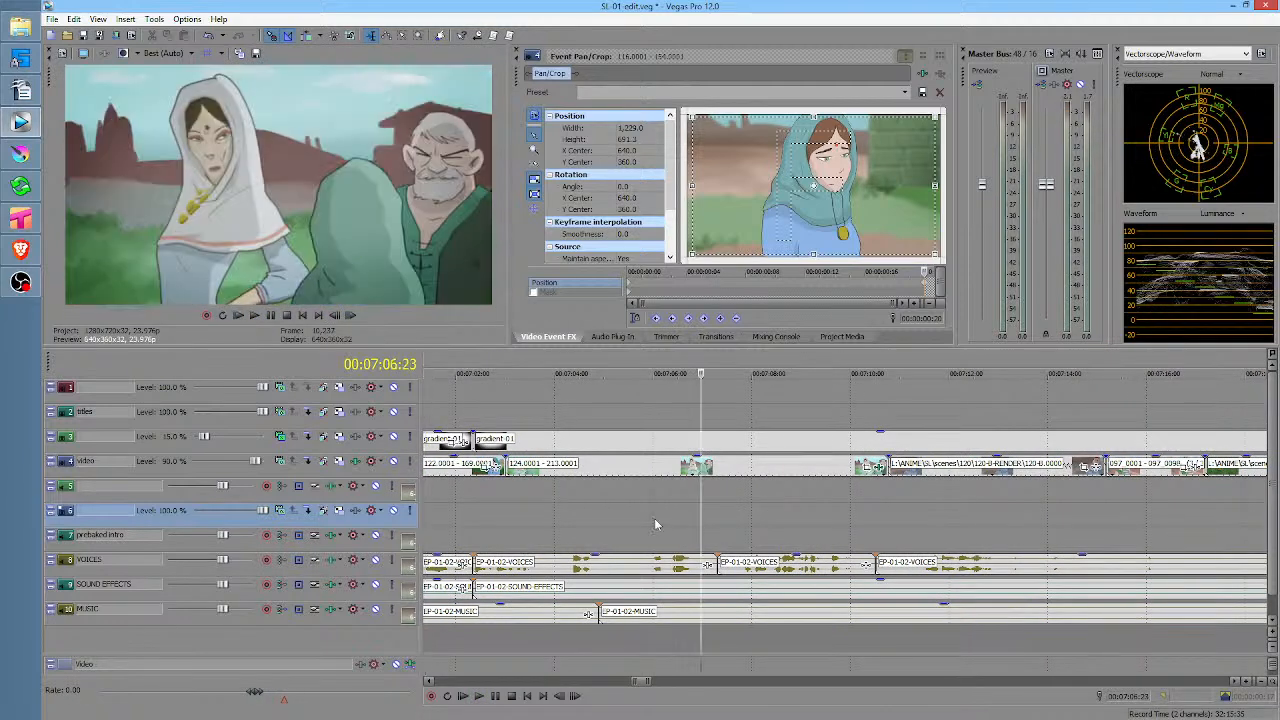
scroll(720, 515, left, 2)
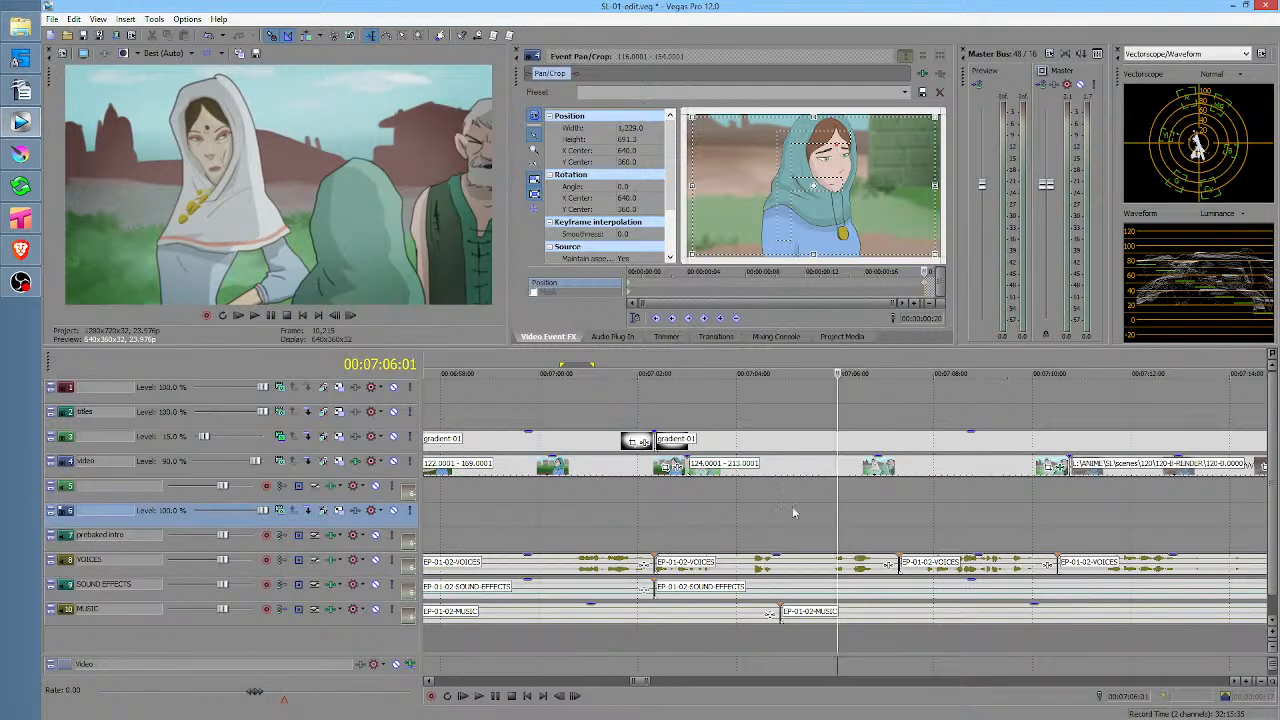
scroll(848, 510, right, 1)
key(space)
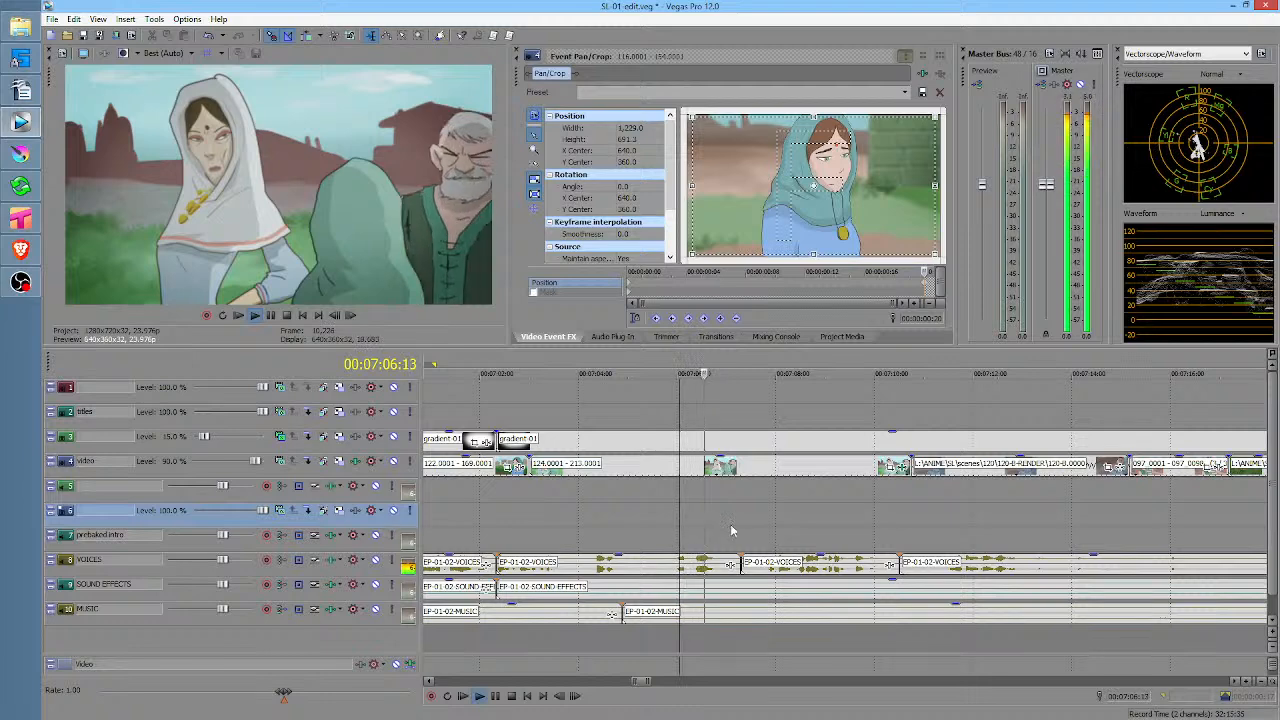
Try deleting the section from 00:07:06:23 to 00:07:07:18 across all tracks and closing the gap
drag(728, 532, 763, 525)
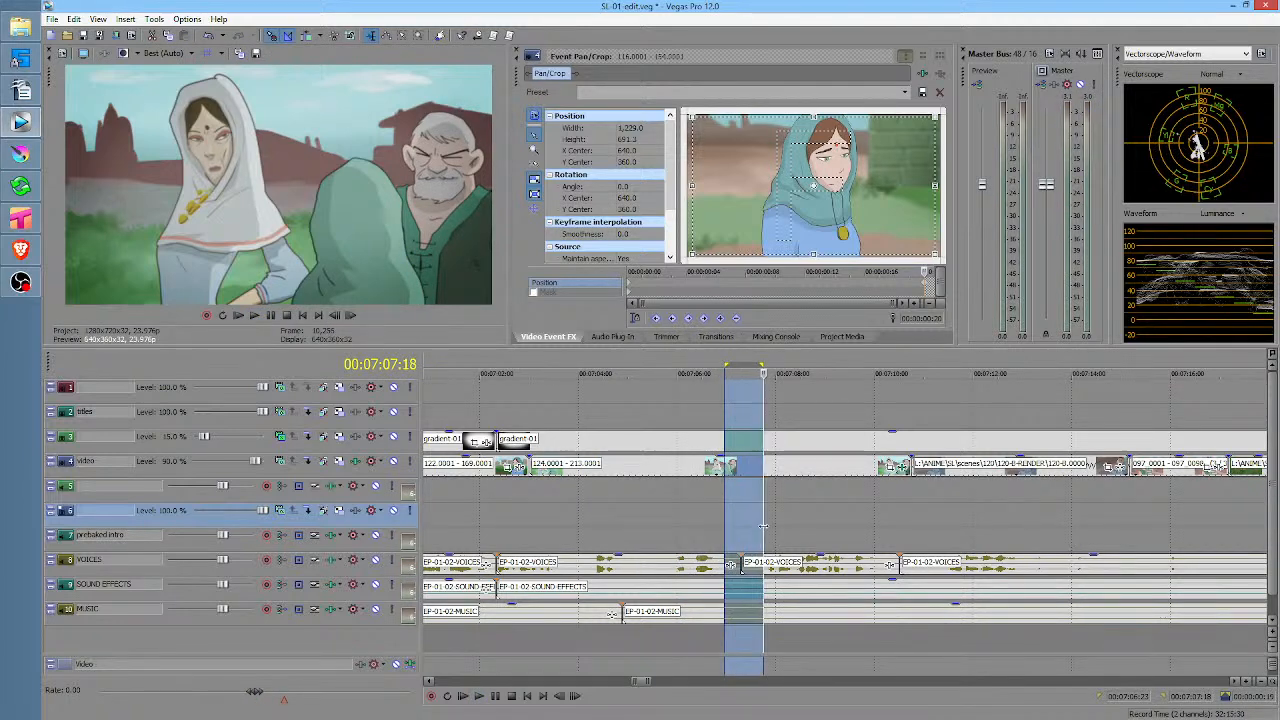
key(Delete)
key(f)
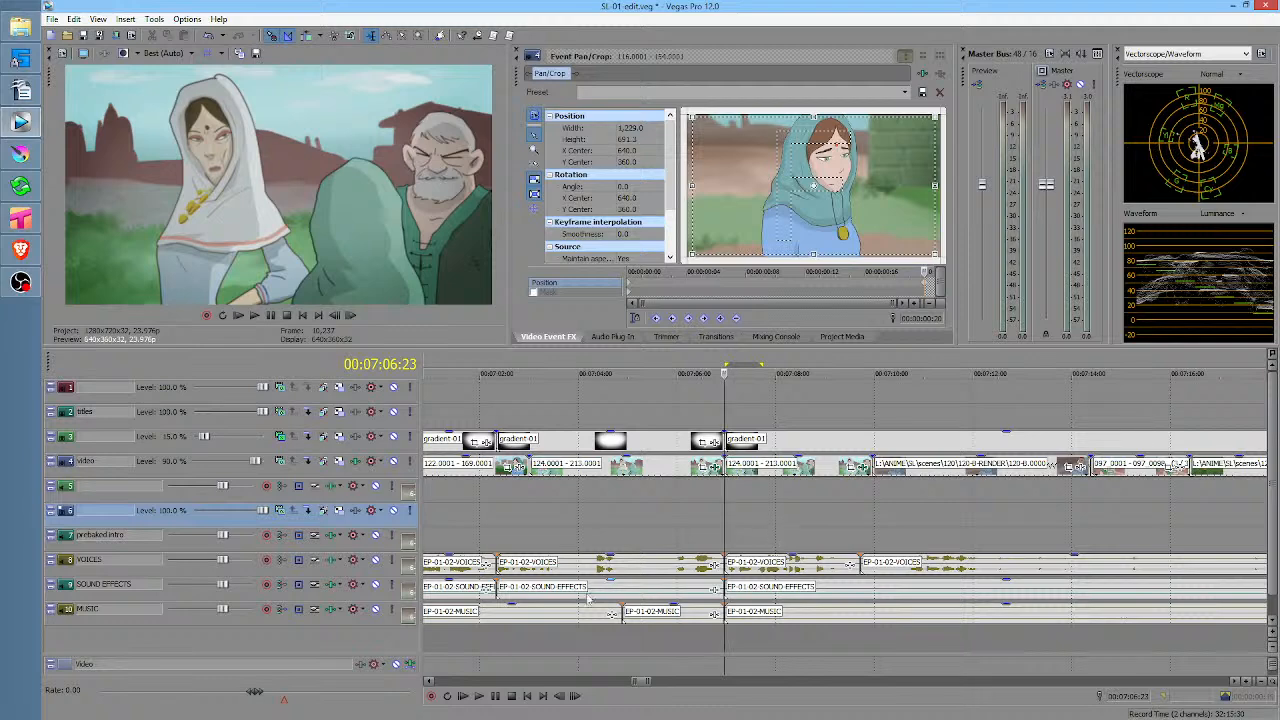
Try shifting the newest MUSIC split about 2 seconds later and play shot 124 from 00:07:03:23
click(587, 496)
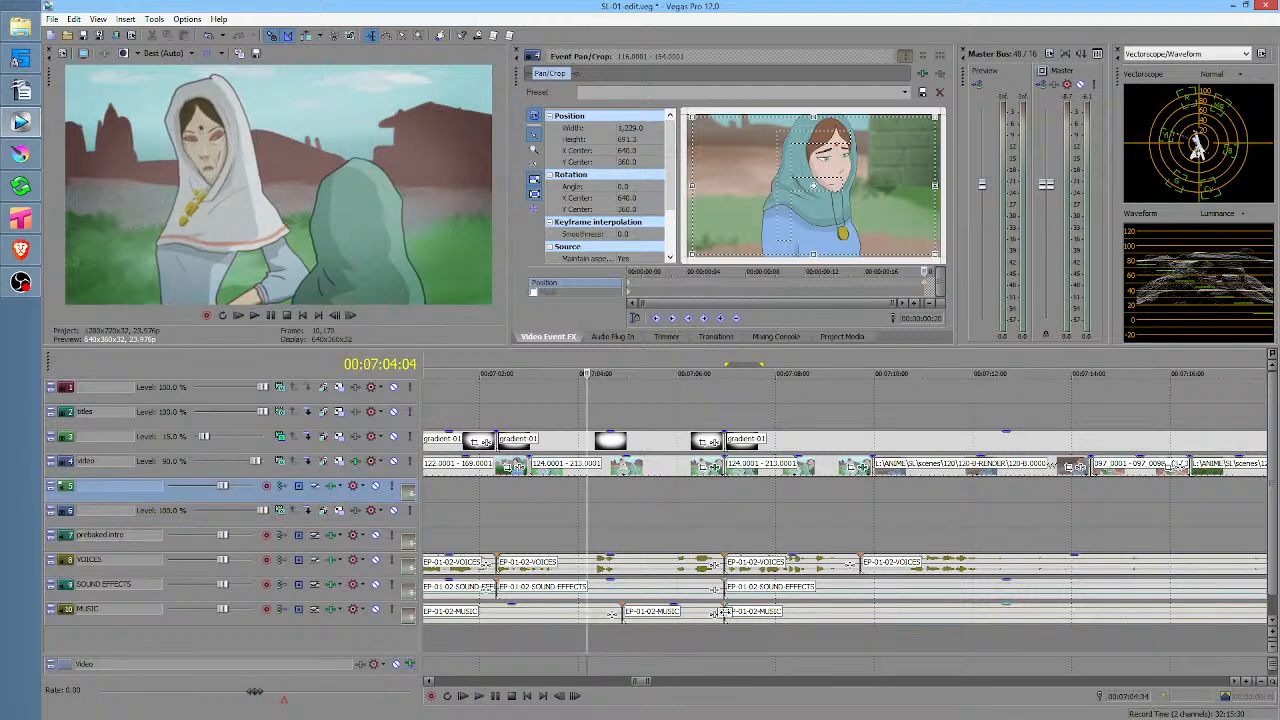
drag(715, 613, 814, 614)
click(577, 513)
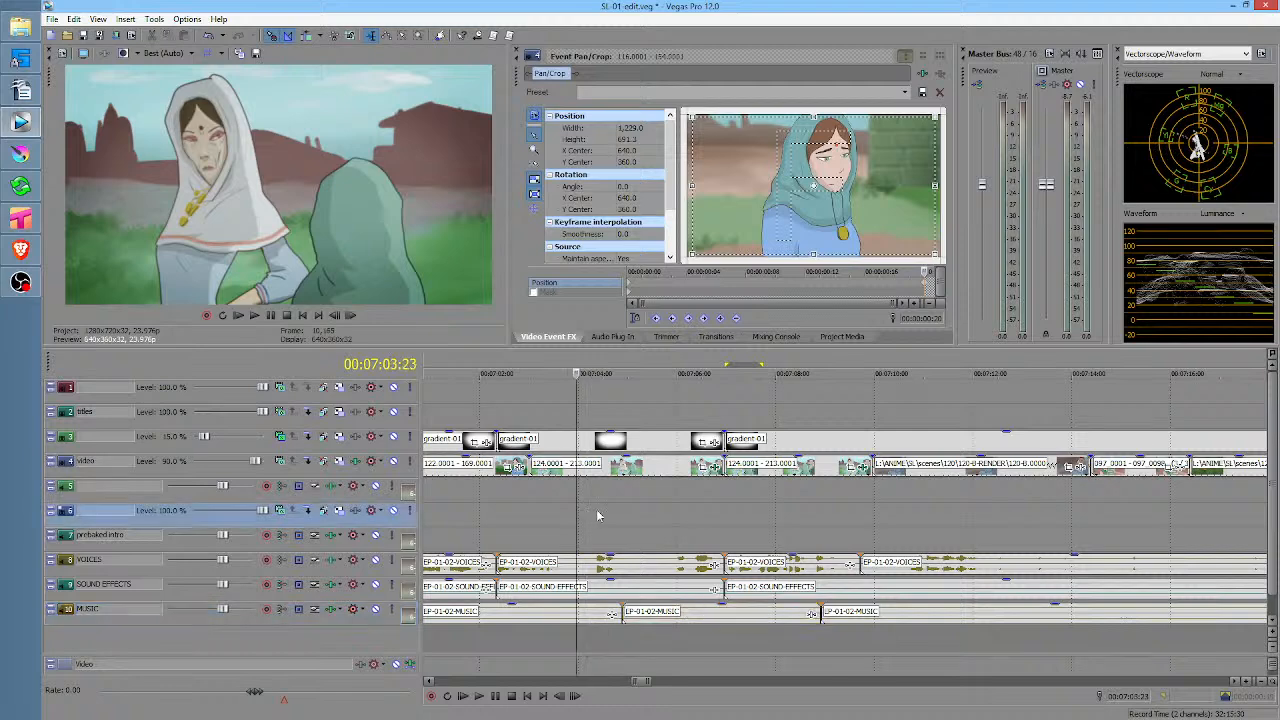
key(space)
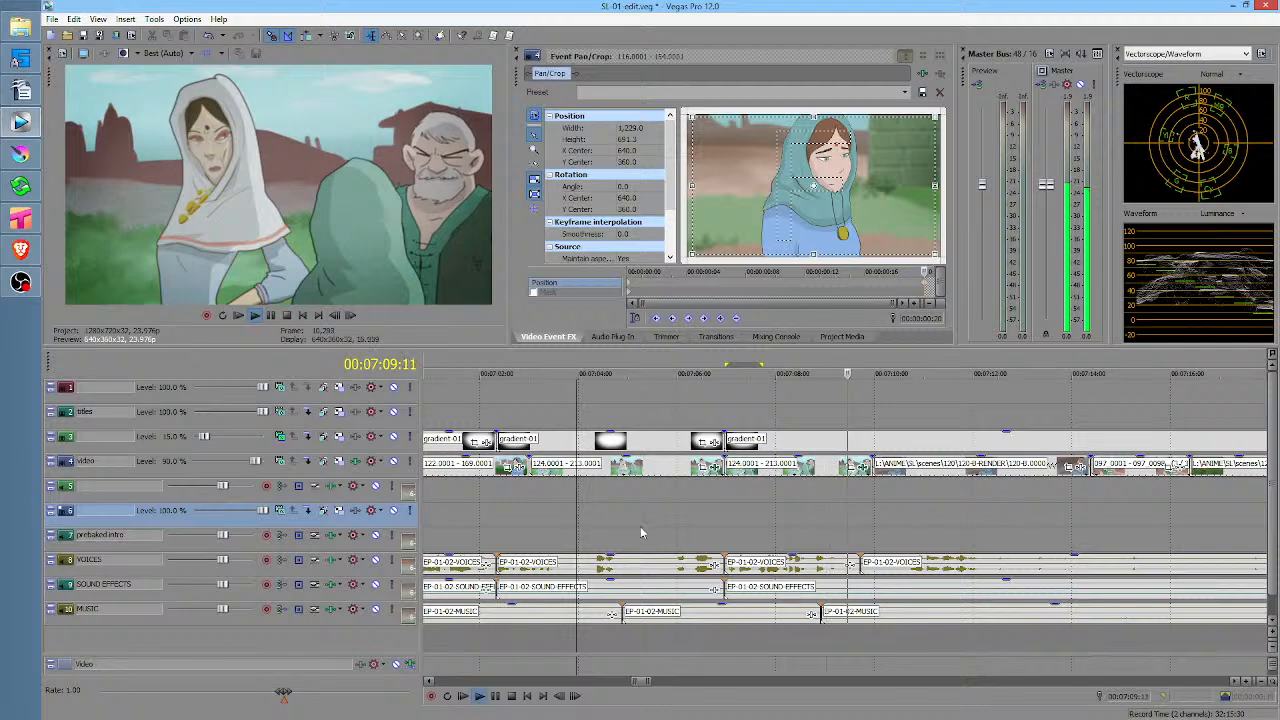
key(space)
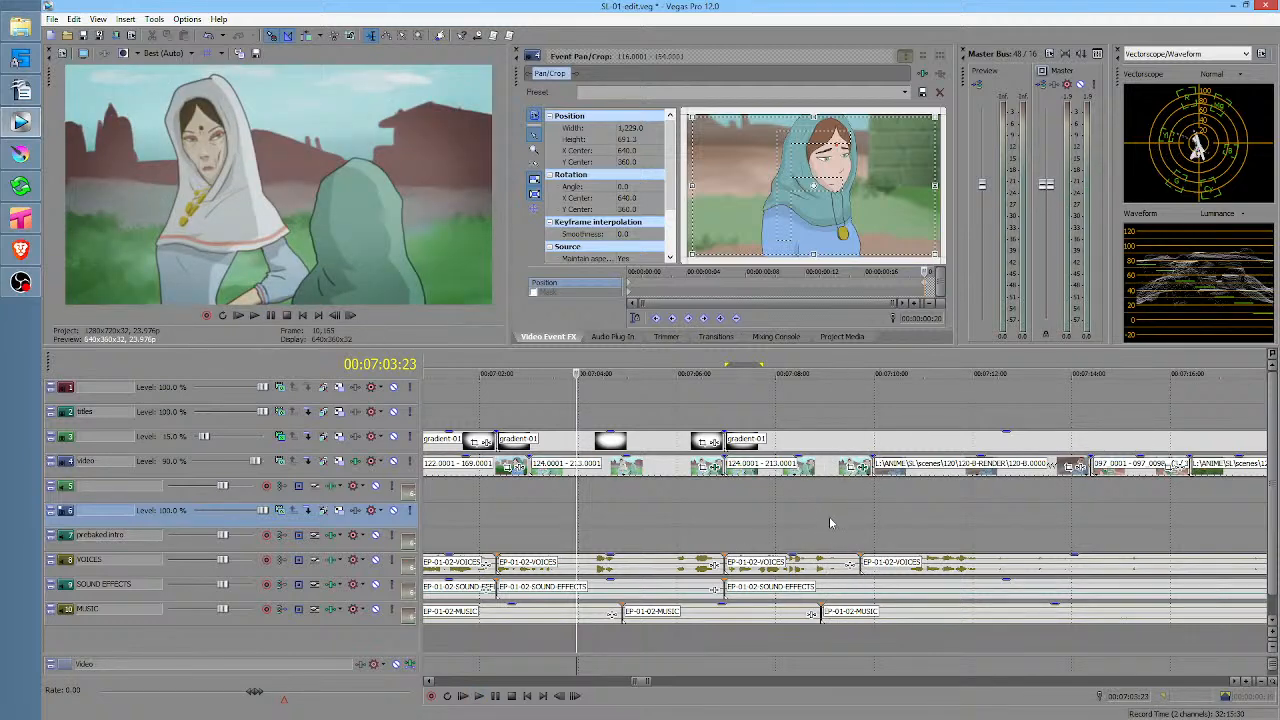
Undo the MUSIC split shift and the last section deletion in shot 124
key(ctrl+z)
key(ctrl+z)
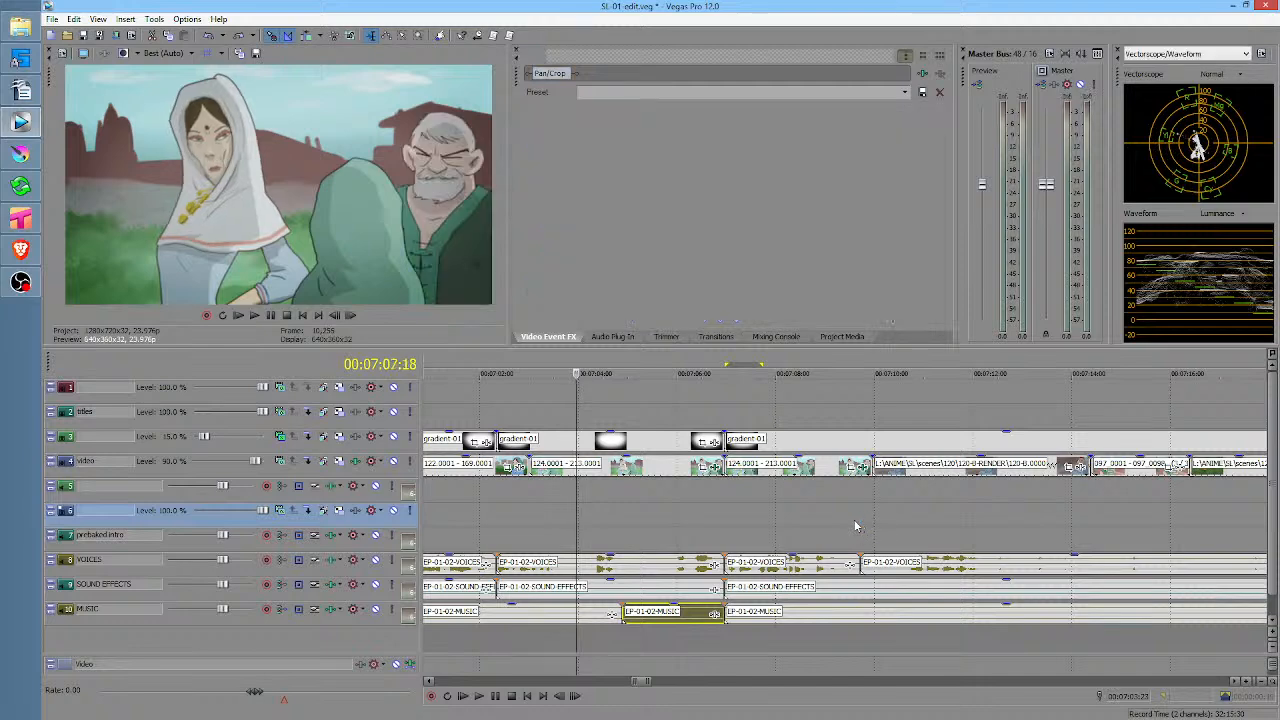
key(ctrl+z)
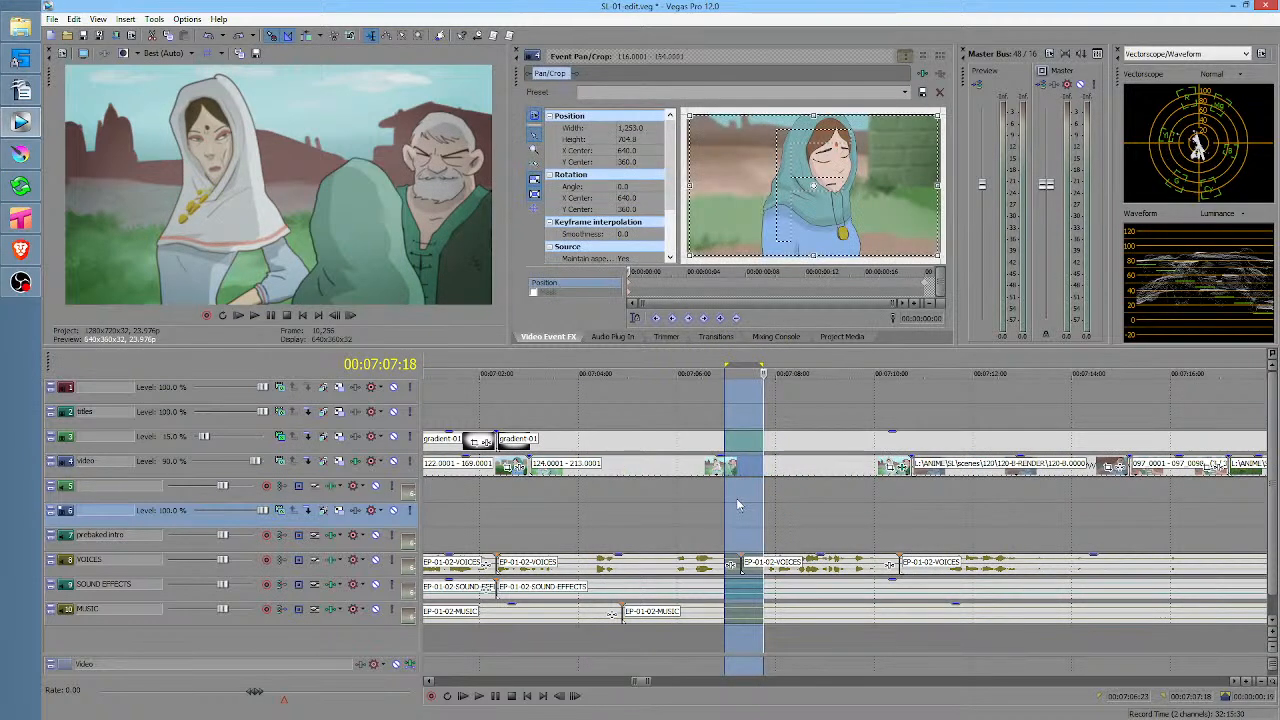
Delete a shorter section from 00:07:07:02 to 00:07:07:11 across all tracks and close the gap
click(733, 500)
scroll(733, 500, up, 4)
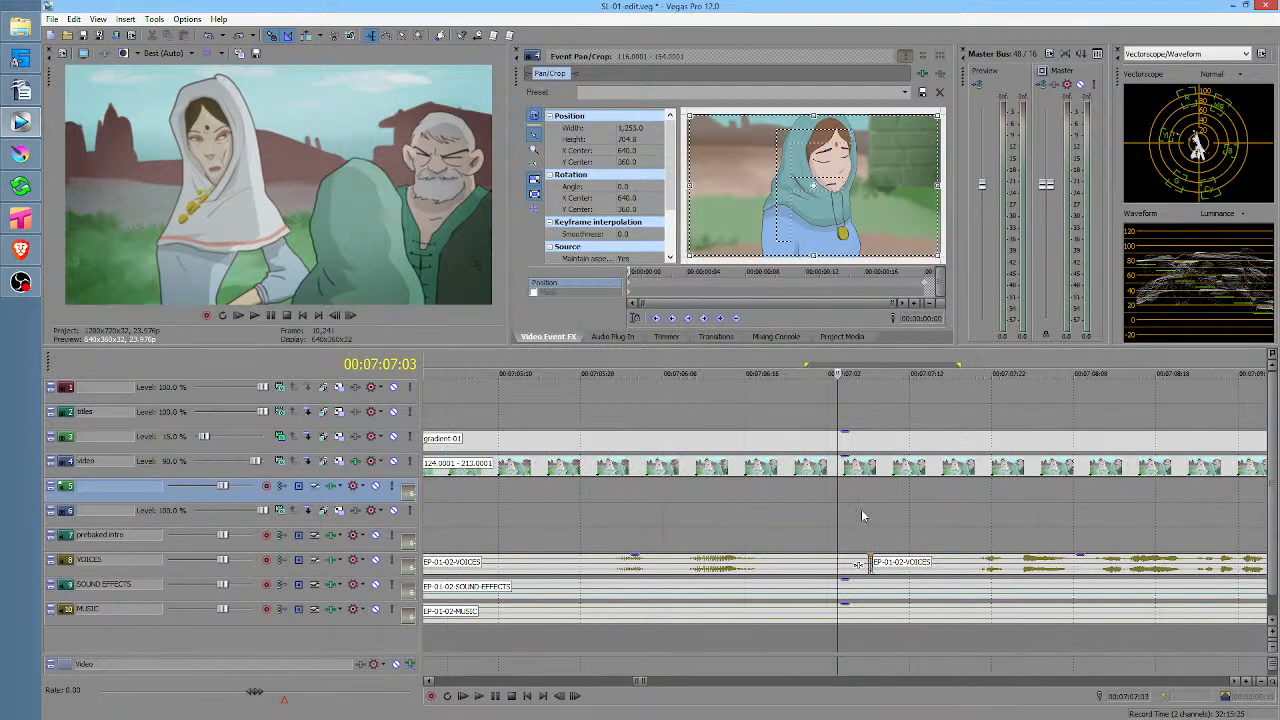
key(Right)
key(Right)
key(Right)
key(Right)
drag(831, 512, 902, 512)
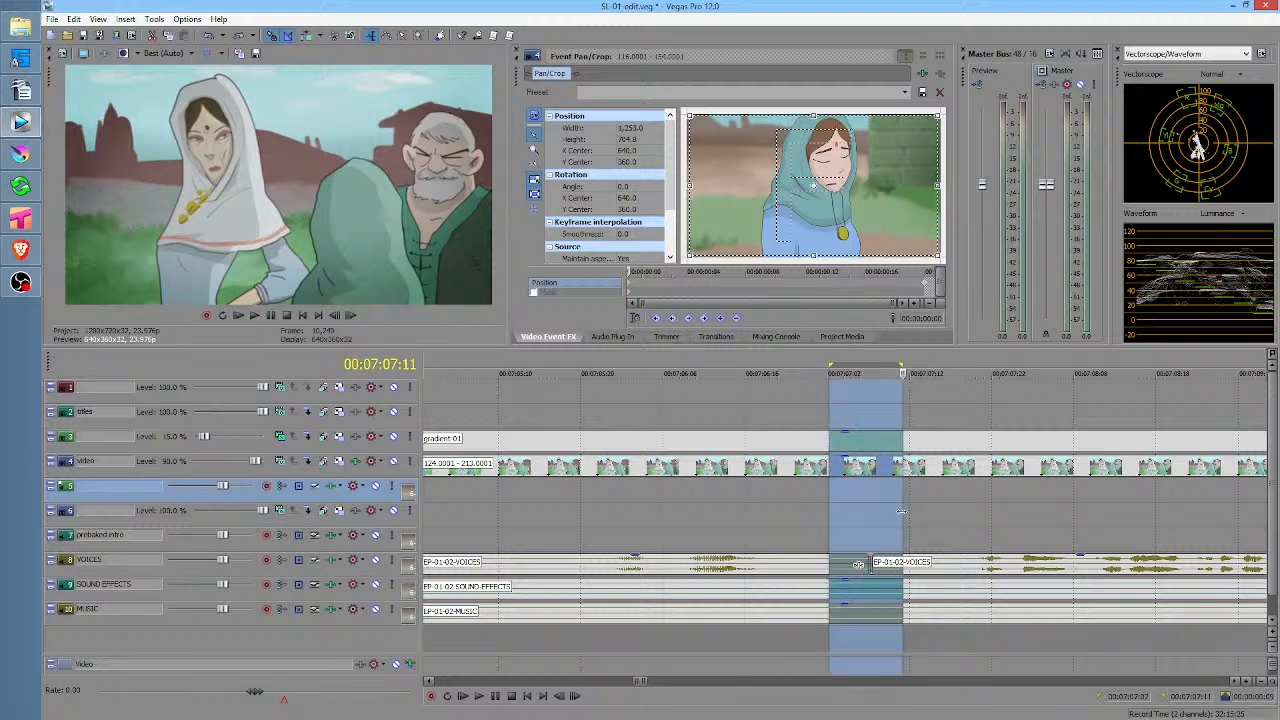
key(Delete)
key(f)
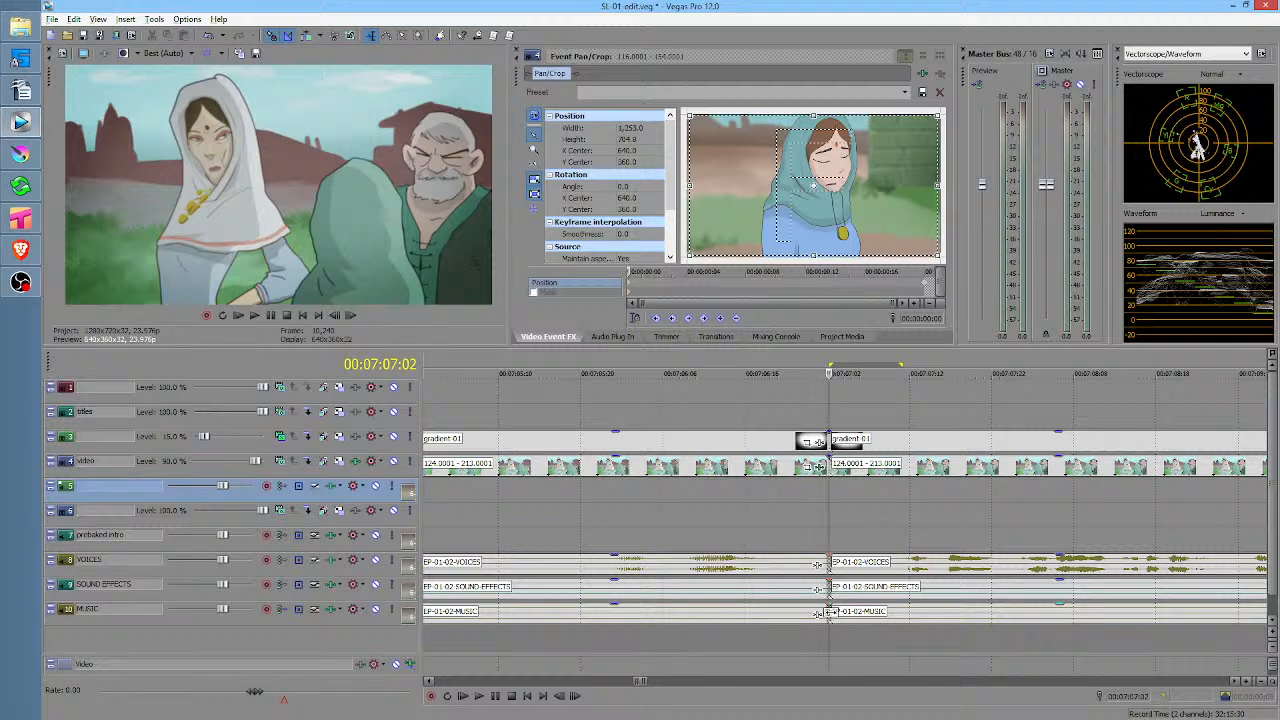
Shift the new MUSIC split about 16 frames later and play the dialogue across the cut
drag(829, 608, 963, 615)
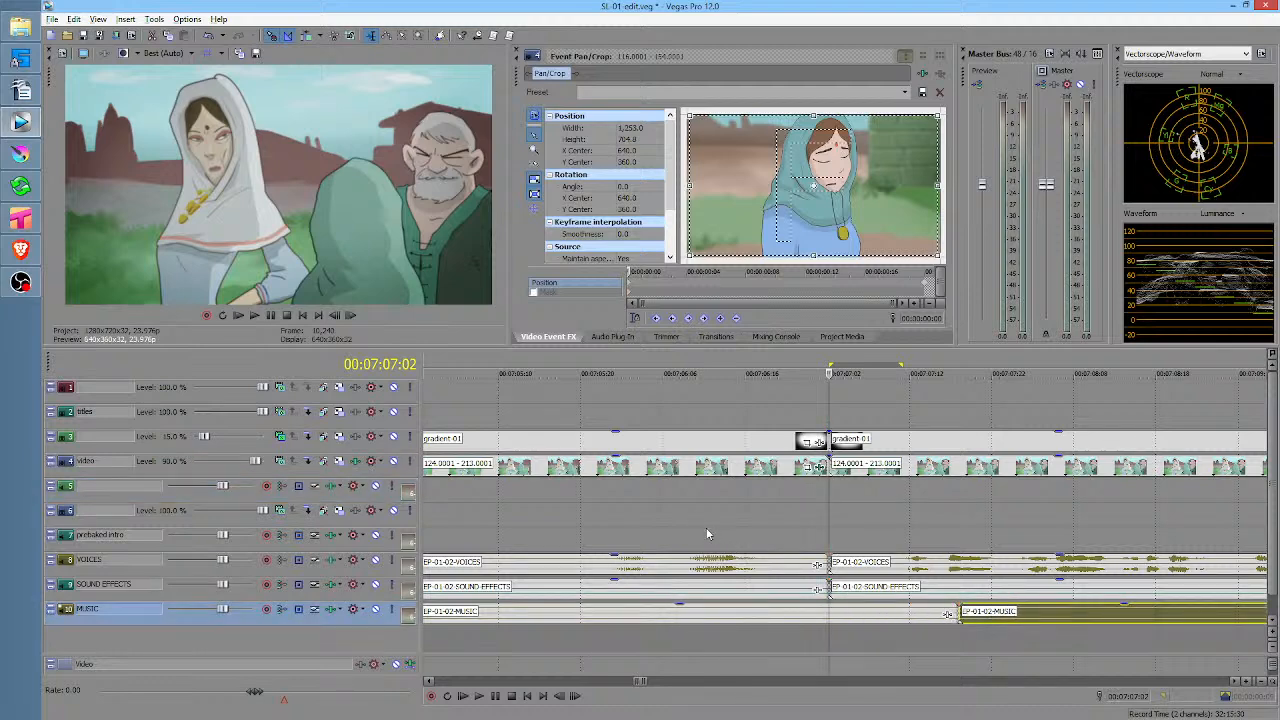
click(676, 521)
key(space)
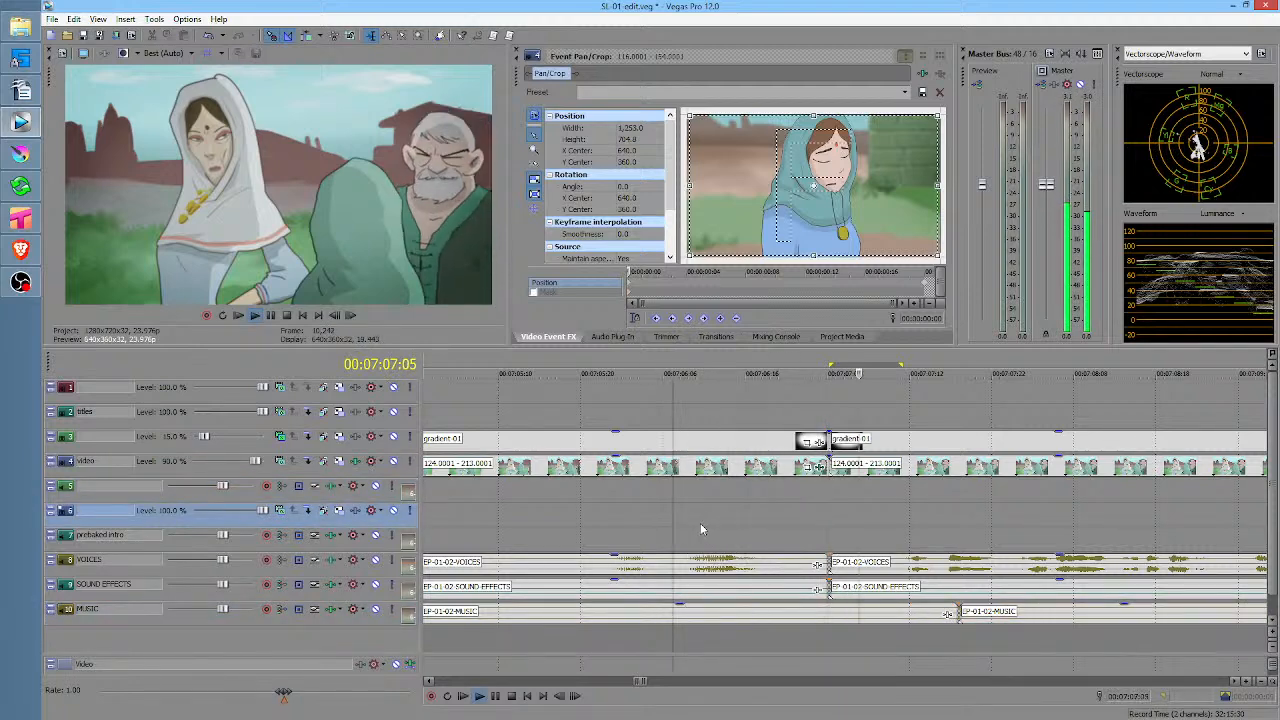
key(space)
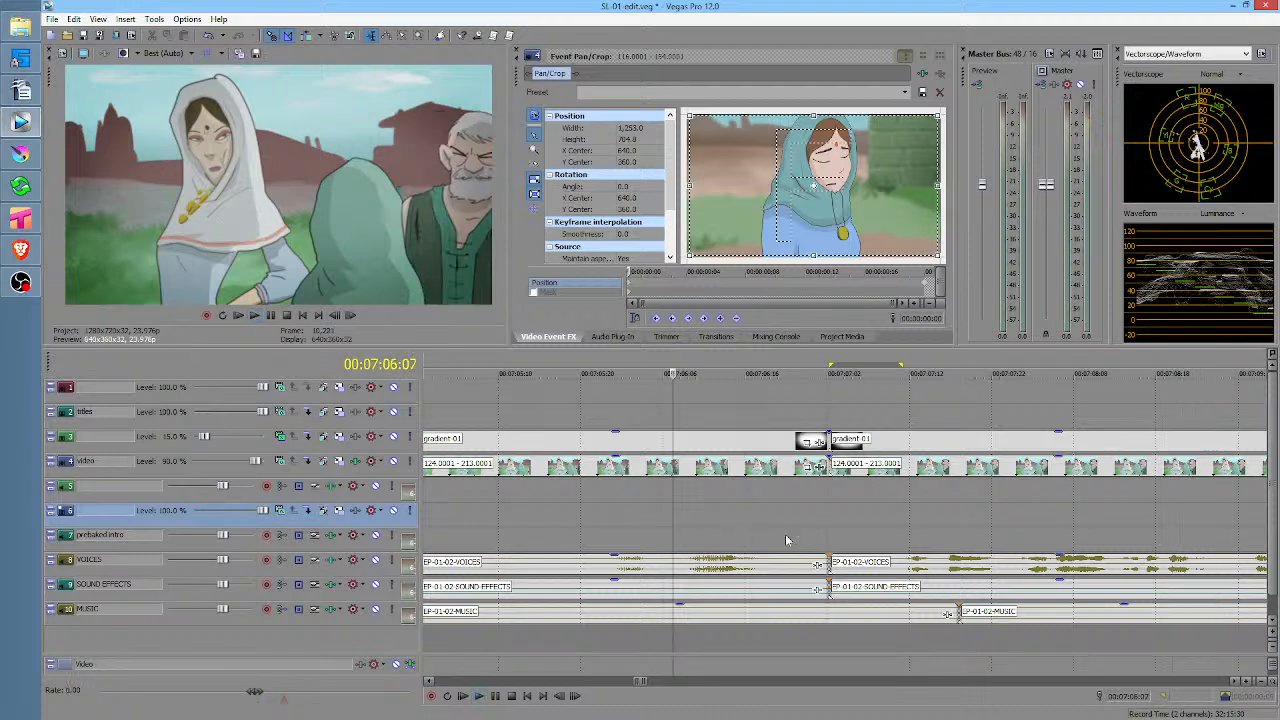
Check the pause near the end of the dialogue line and split the VOICES clip at 00:07:09:02
scroll(827, 497, right, 1)
scroll(873, 504, right, 1)
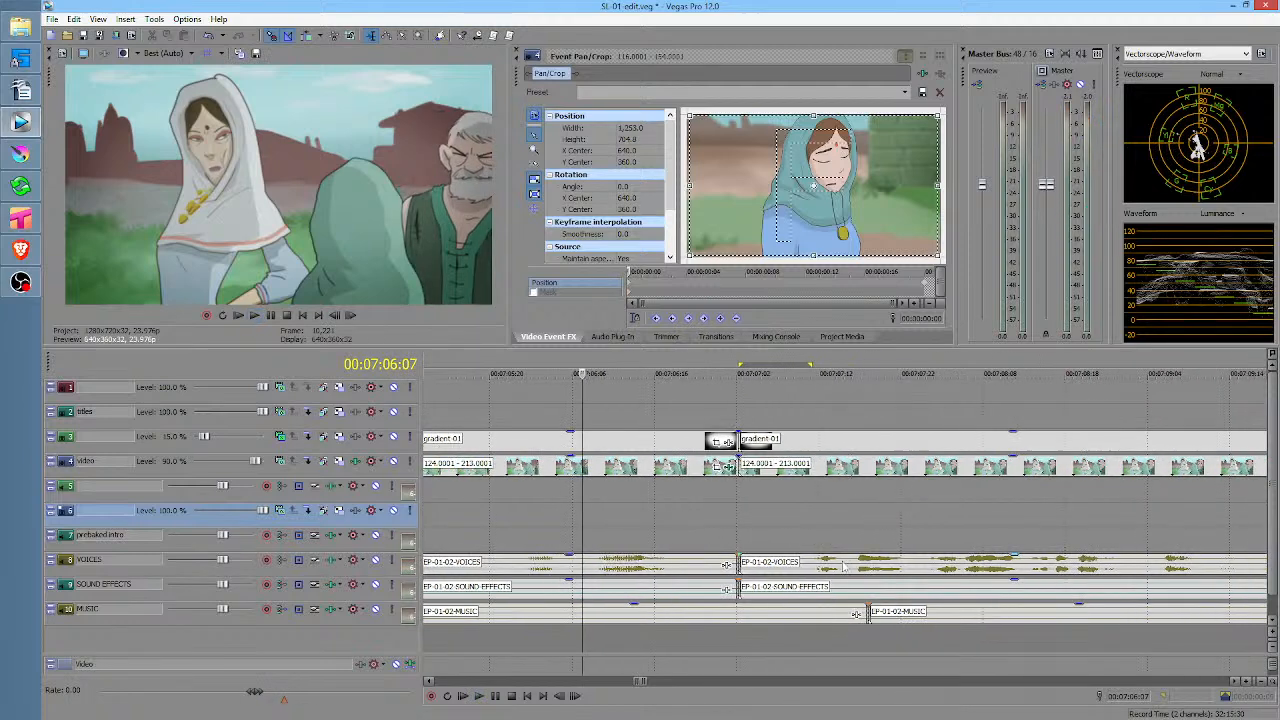
click(1143, 571)
key(space)
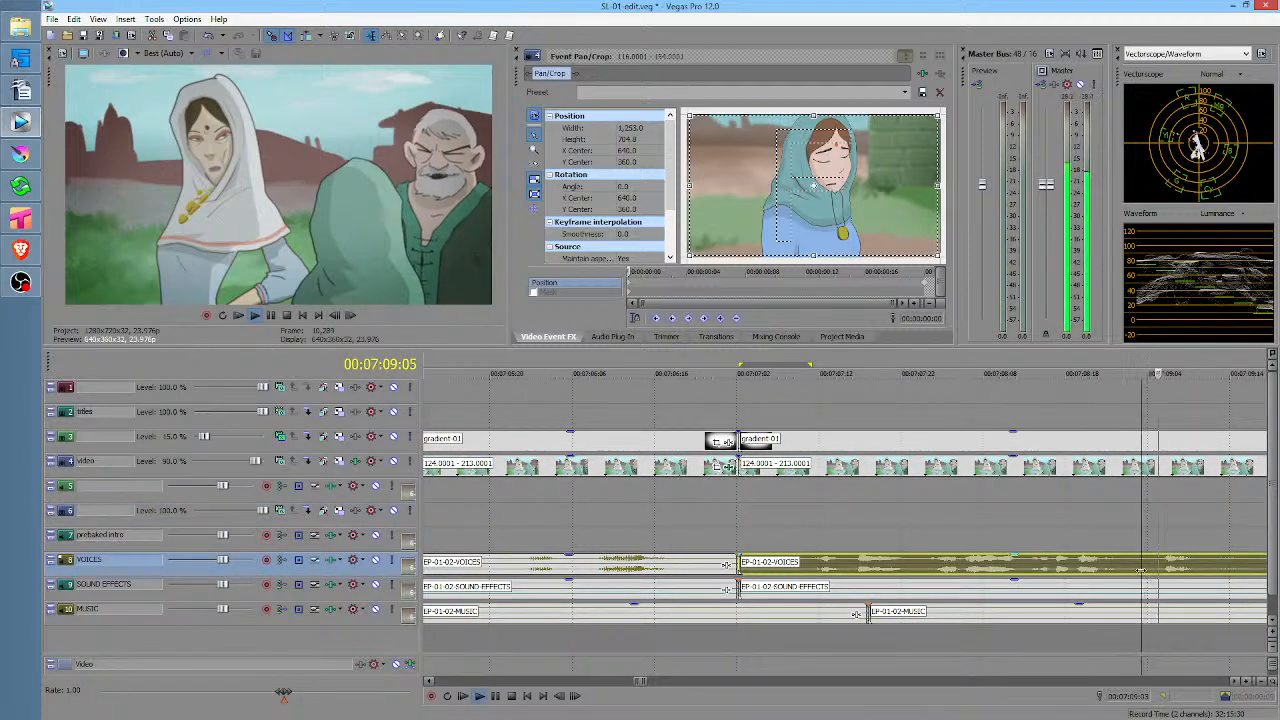
key(space)
click(1137, 572)
key(space)
key(s)
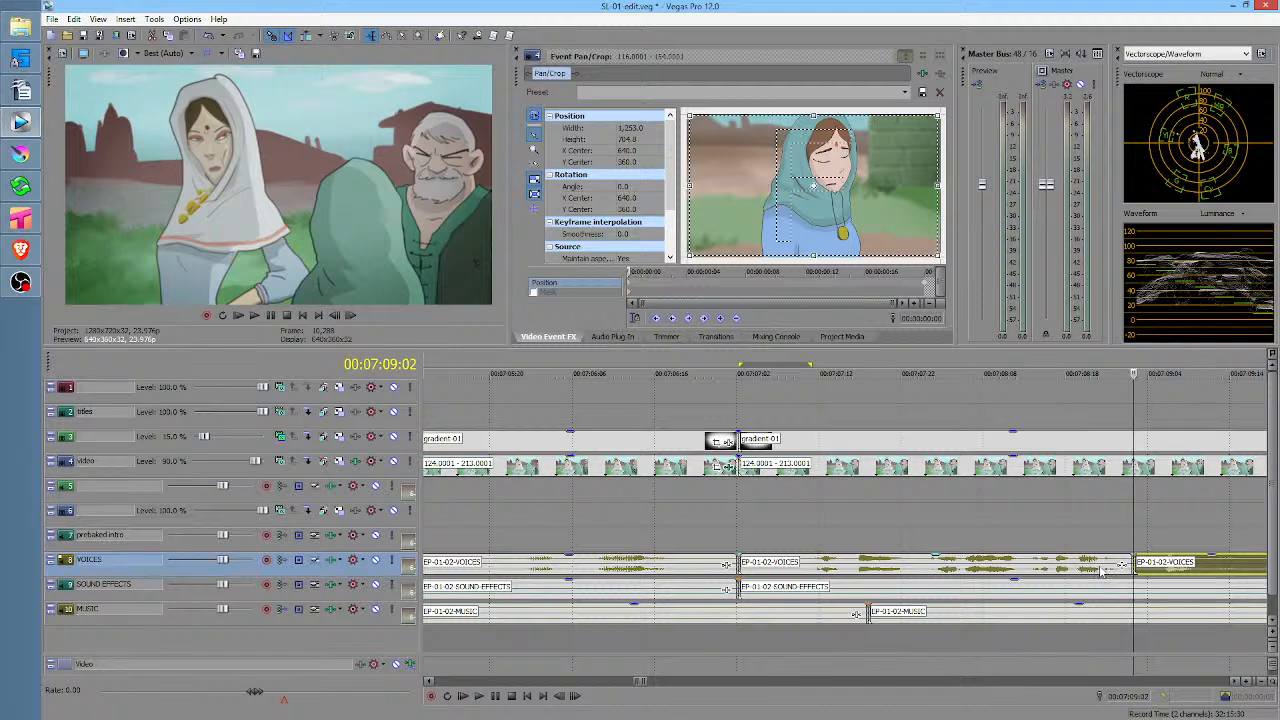
Move the VOICES segment before the new split 2 frames earlier and play the result from 00:07:06:14
drag(1100, 571, 1083, 573)
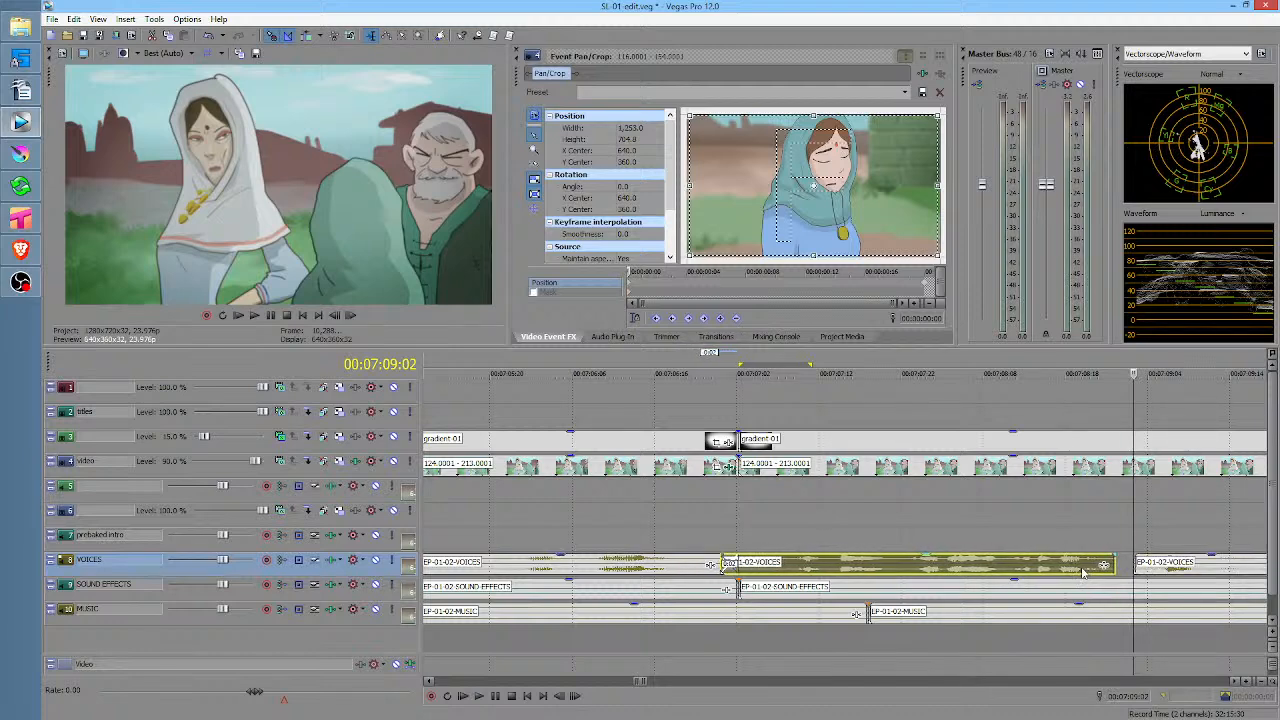
click(644, 510)
key(space)
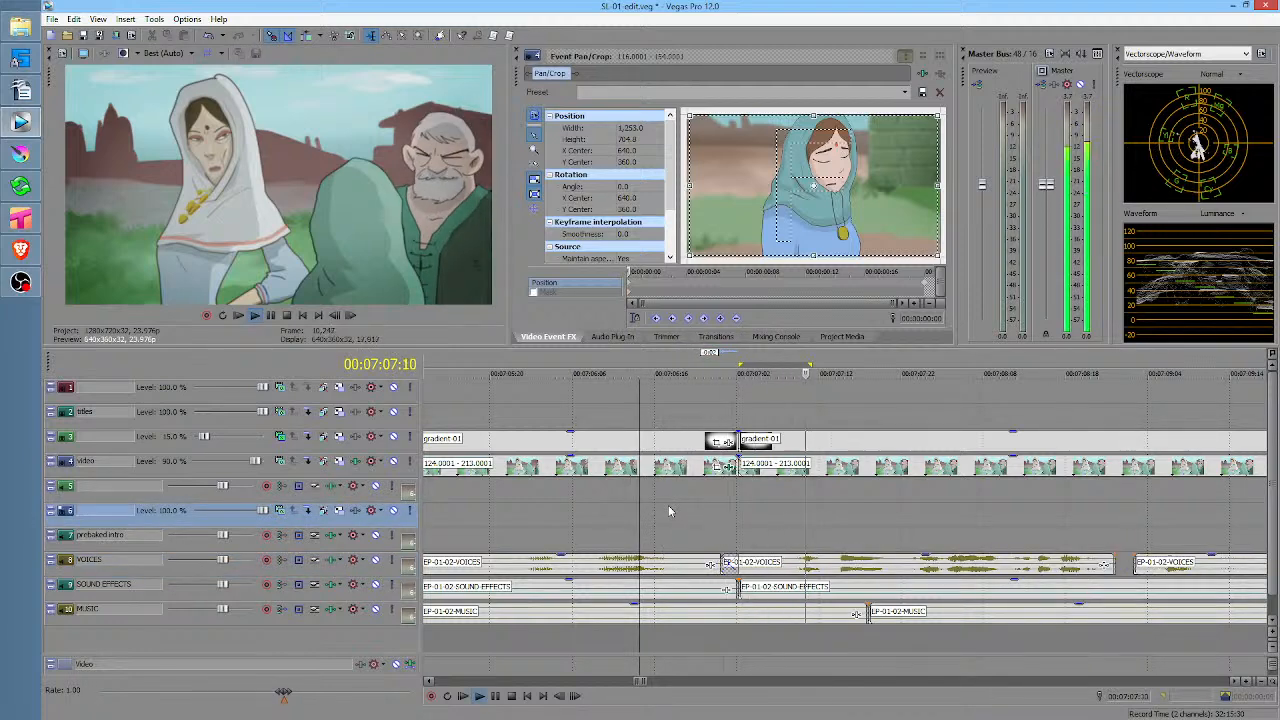
key(space)
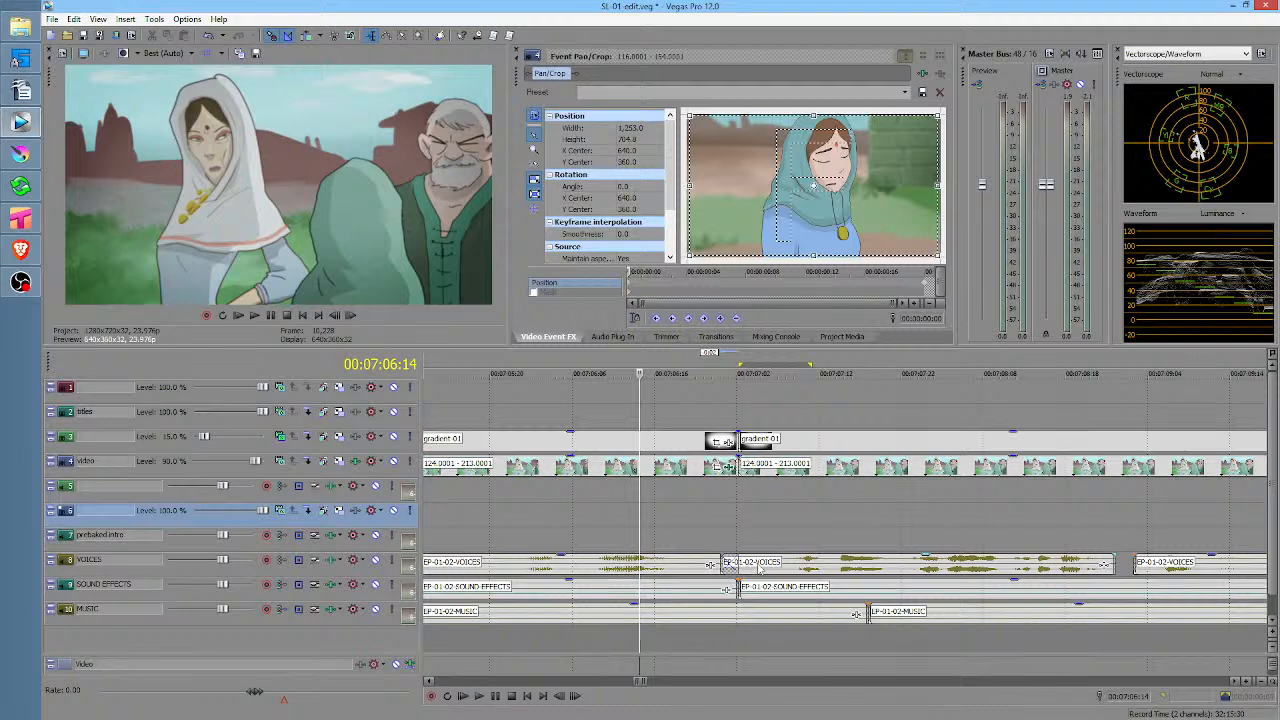
Cut about 7 frames off the start of the VOICES segment after the shot cut and play from 00:07:07:00
click(764, 568)
drag(764, 568, 781, 564)
click(724, 543)
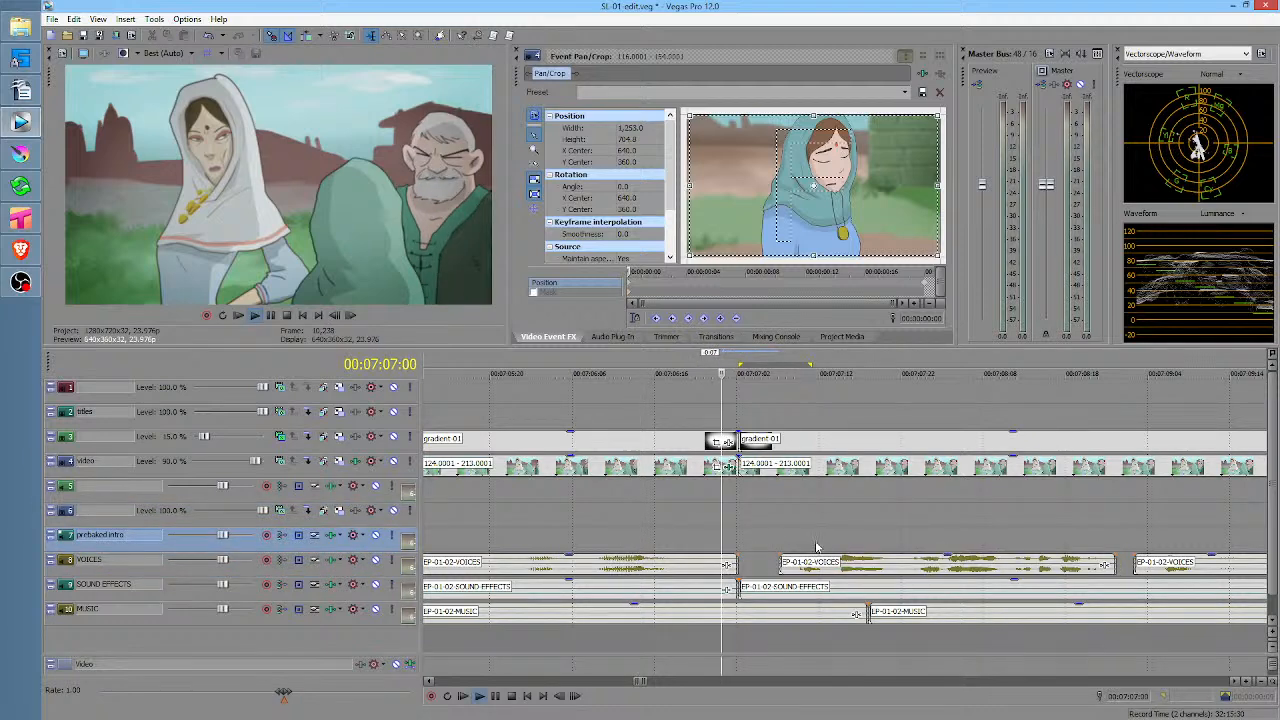
key(space)
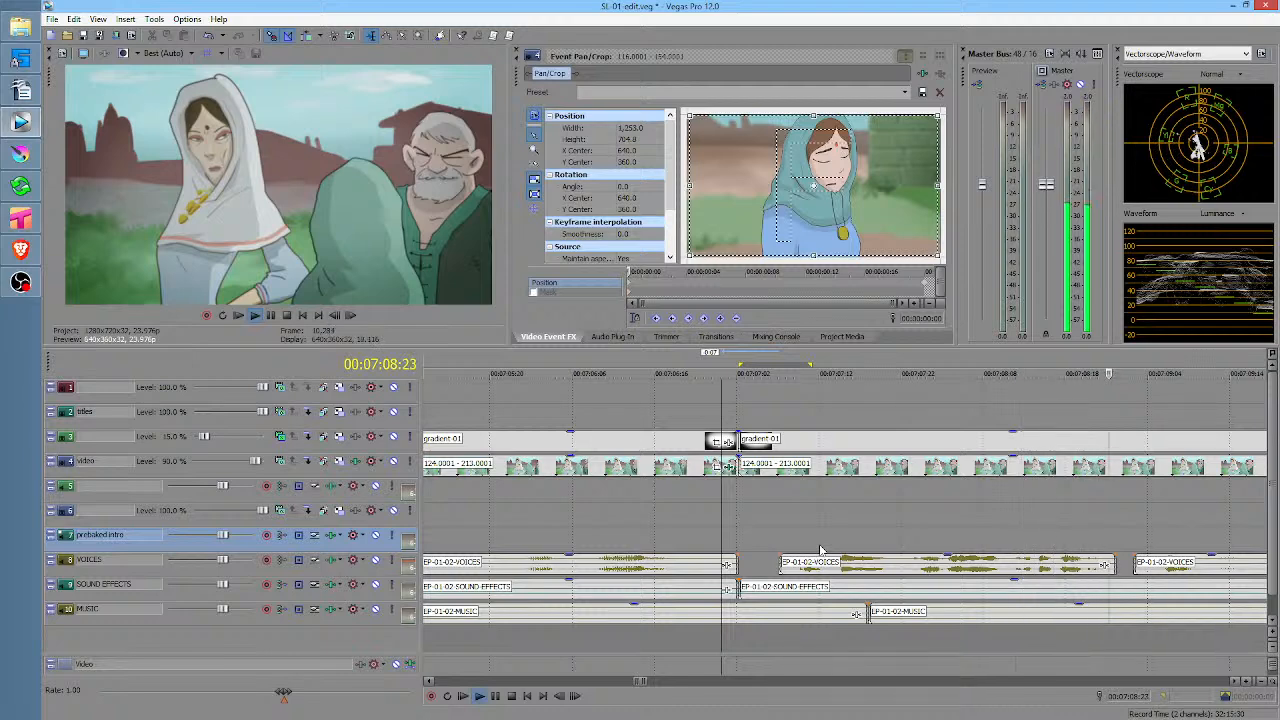
key(space)
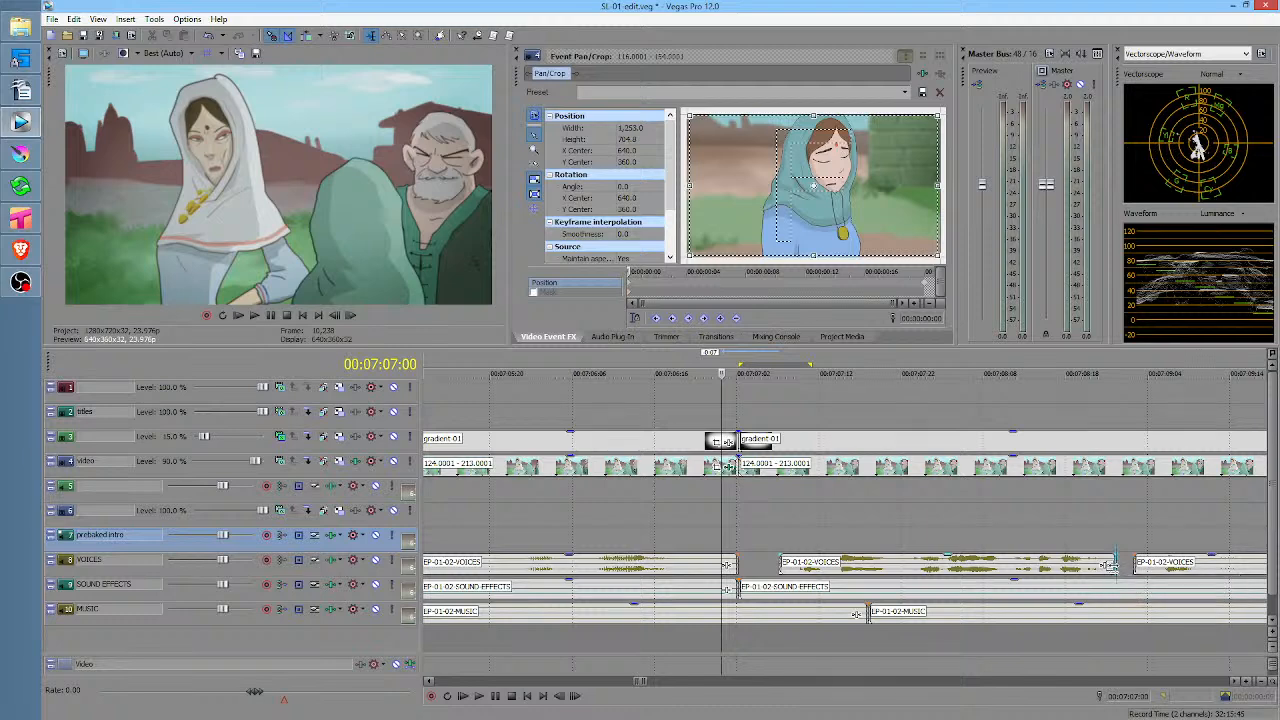
Time-compress that VOICES segment by 5 frames from its end, shift it about 2 frames later, and play from 00:07:06:11
drag(1110, 565, 1066, 566)
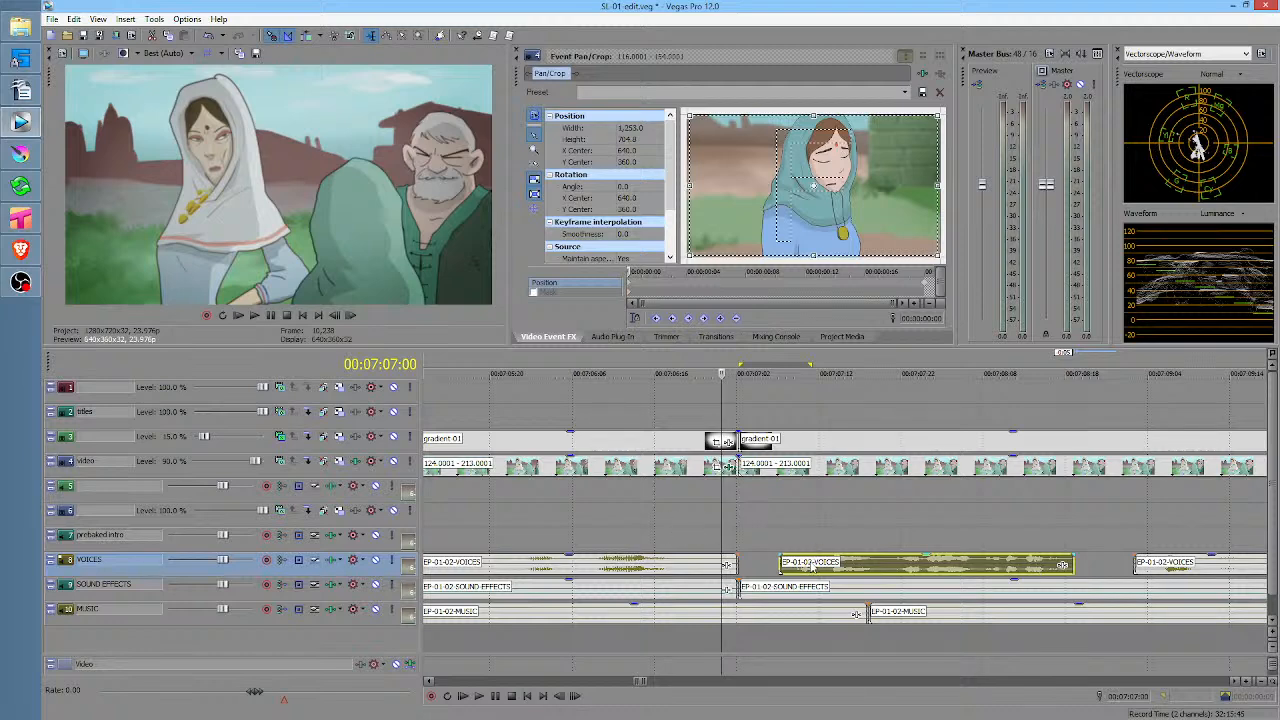
drag(812, 566, 827, 566)
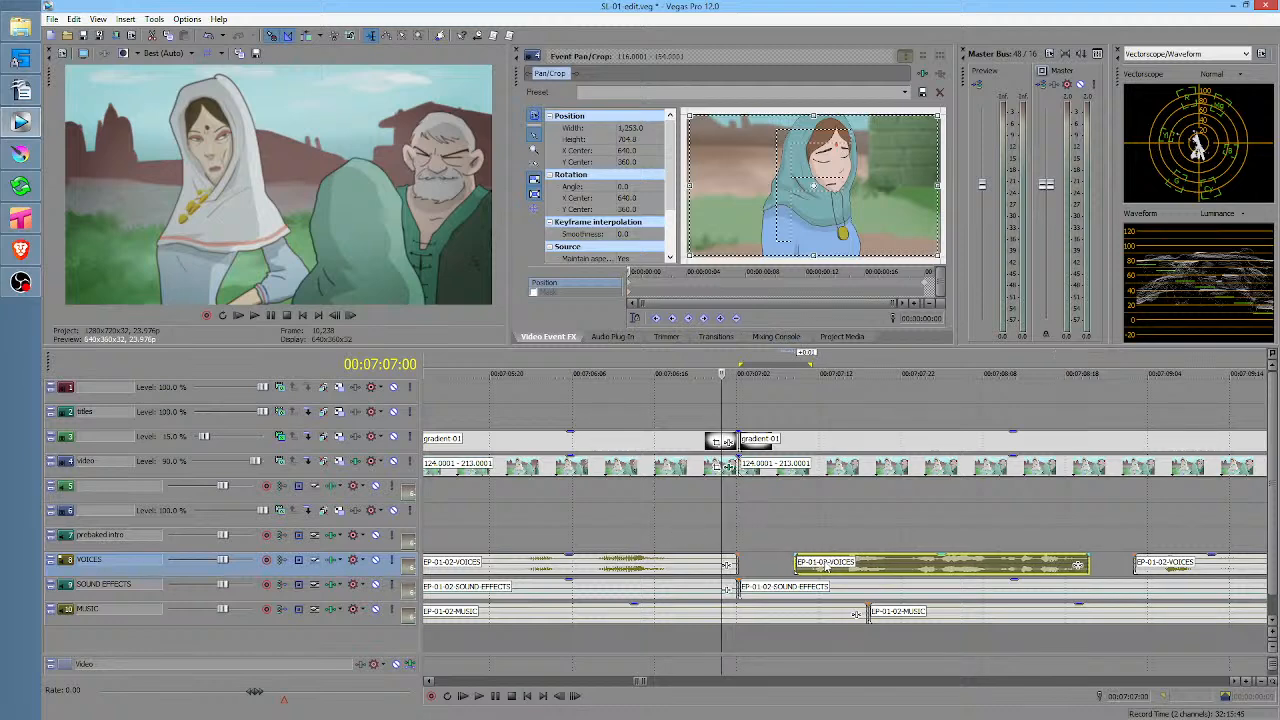
click(618, 522)
key(space)
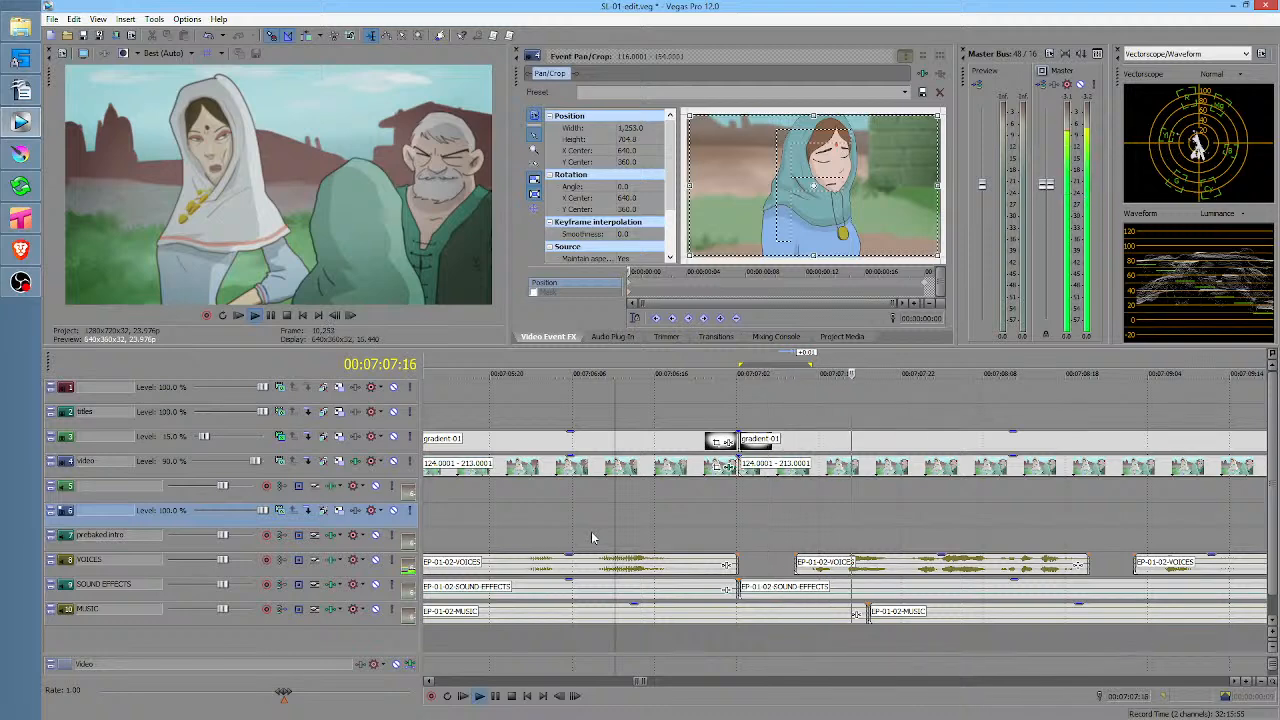
key(space)
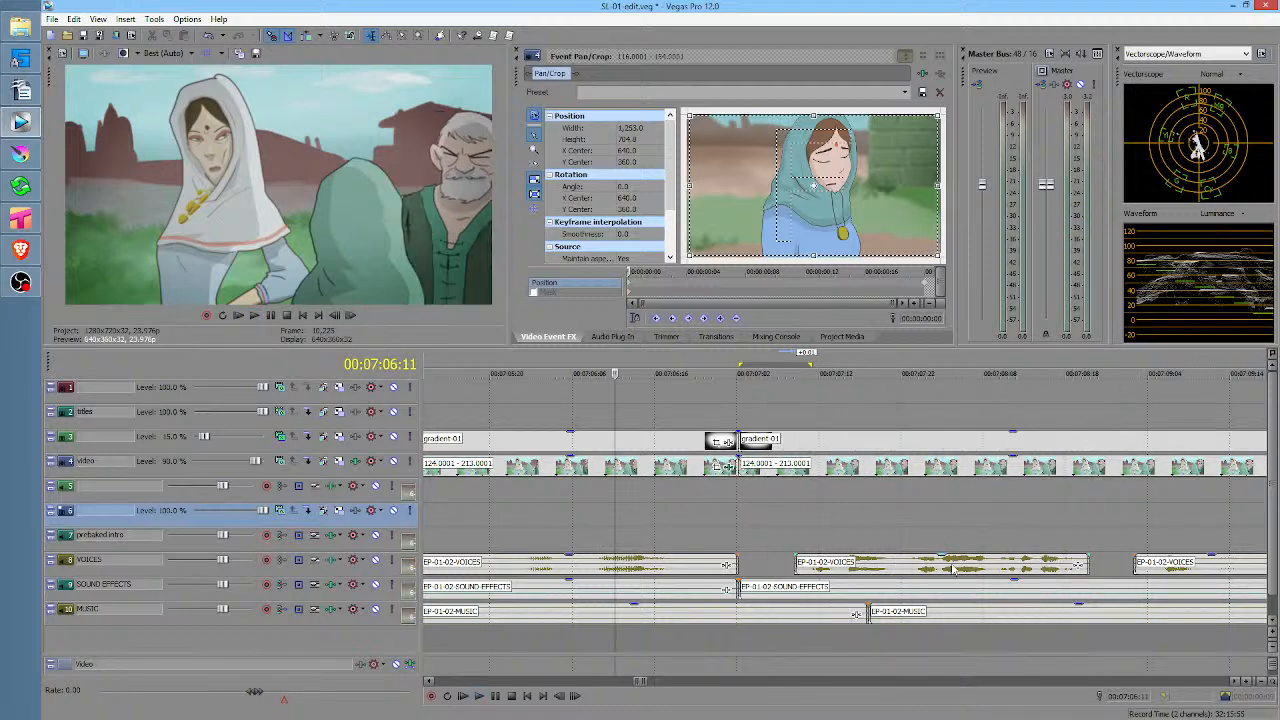
Set the compressed VOICES segment's stretch attributes to Soloist (Speech) and play the line from 00:07:06:18
right_click(952, 568)
click(1000, 554)
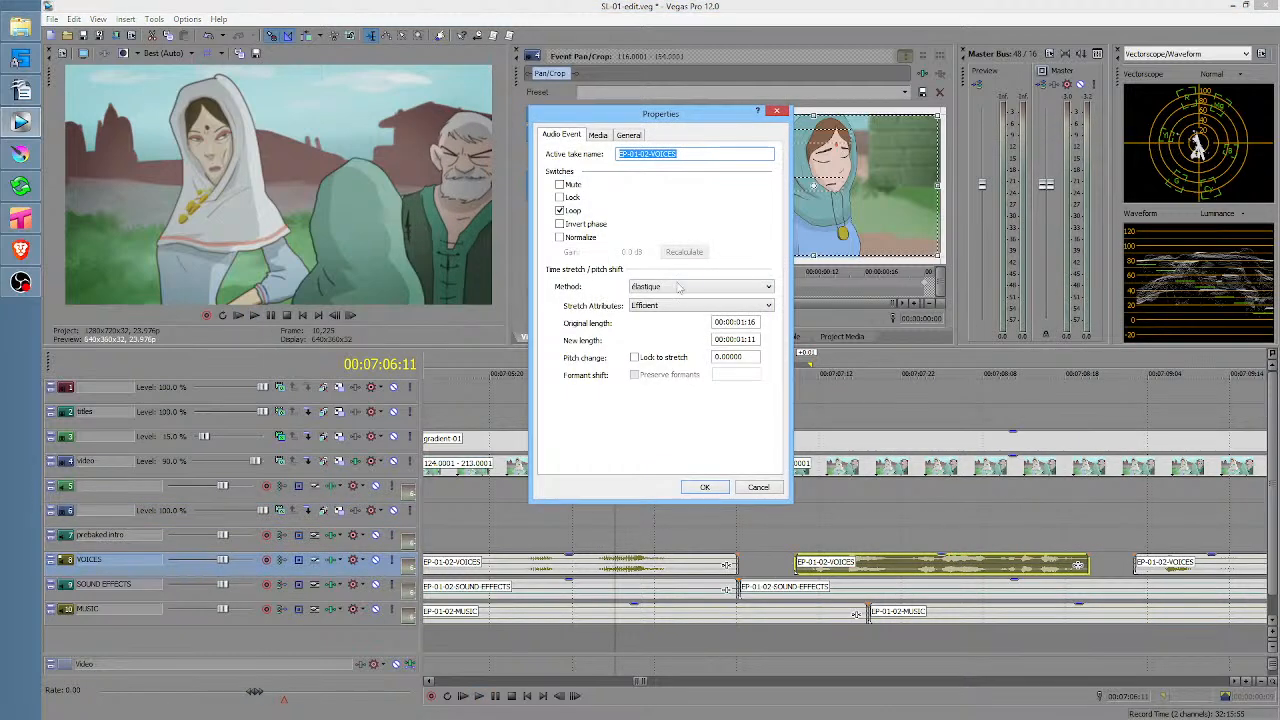
click(668, 306)
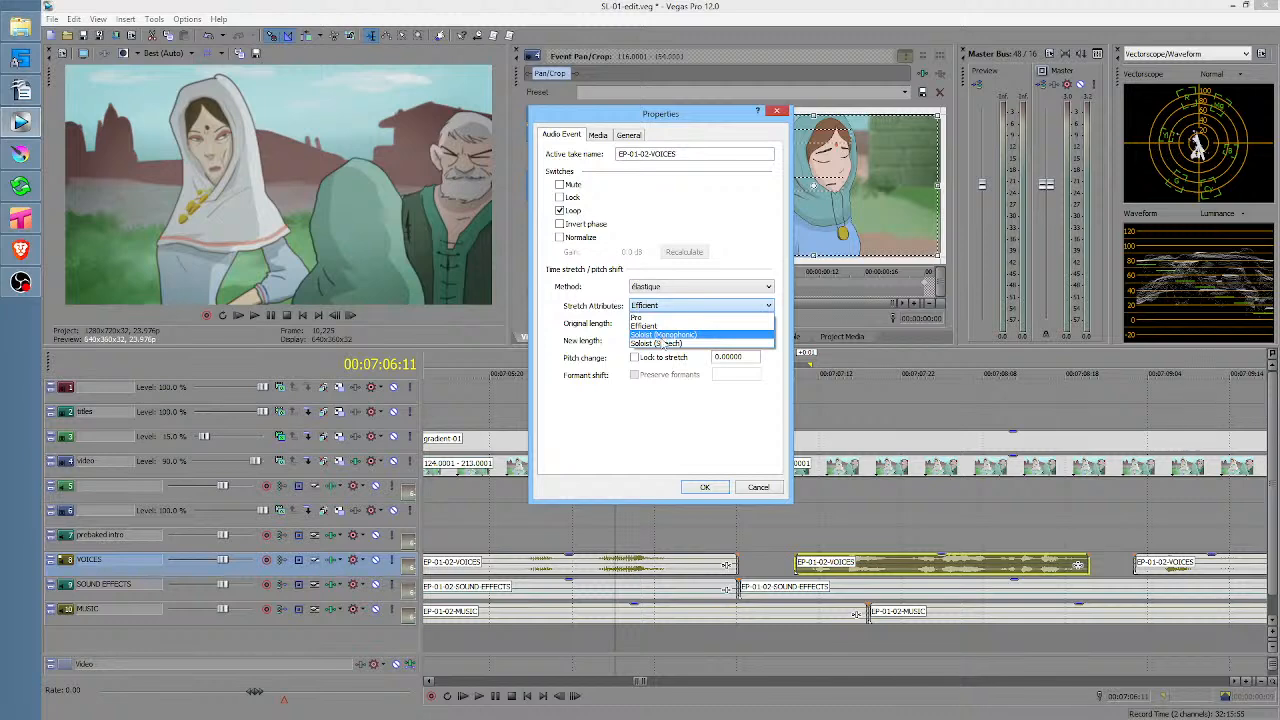
click(663, 345)
click(704, 487)
click(672, 512)
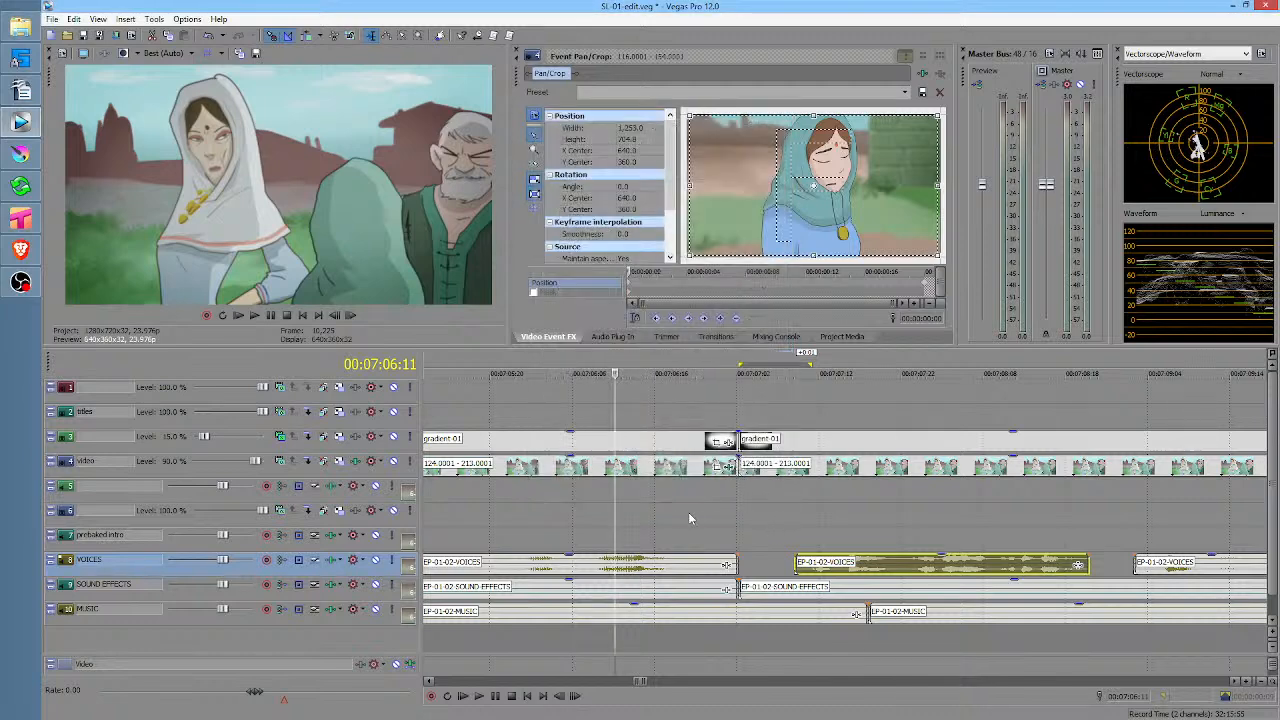
key(space)
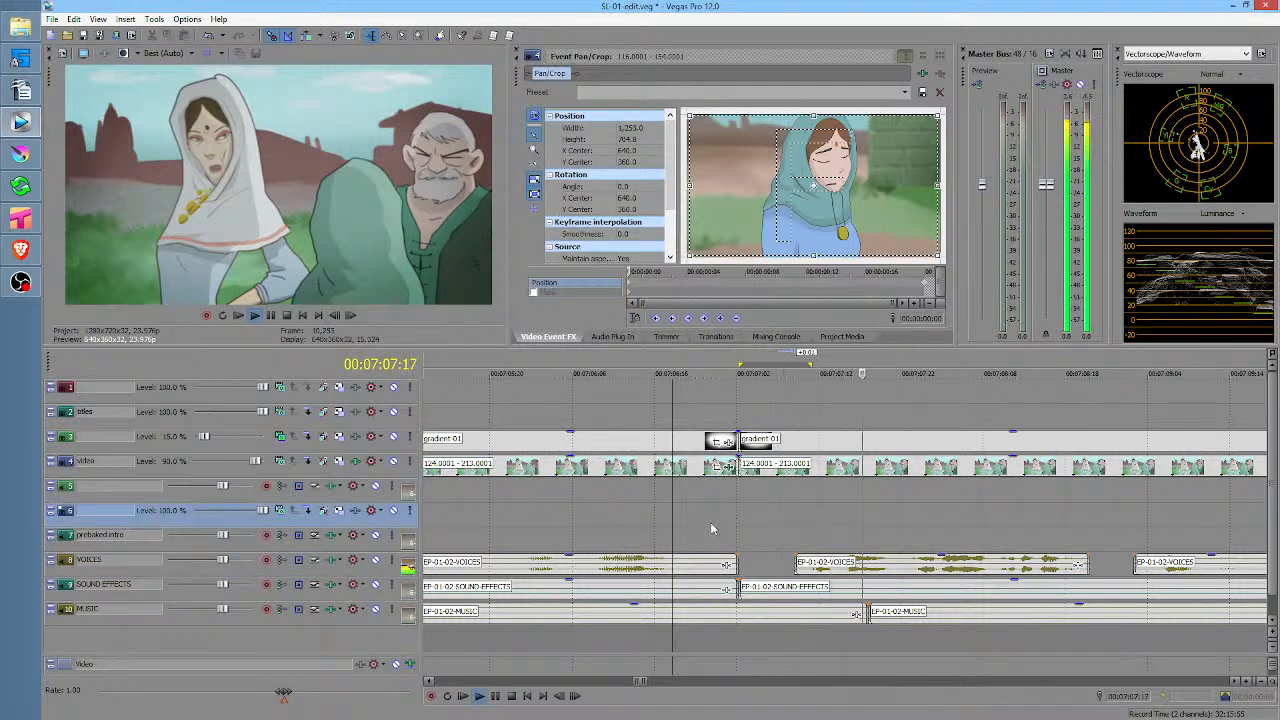
key(space)
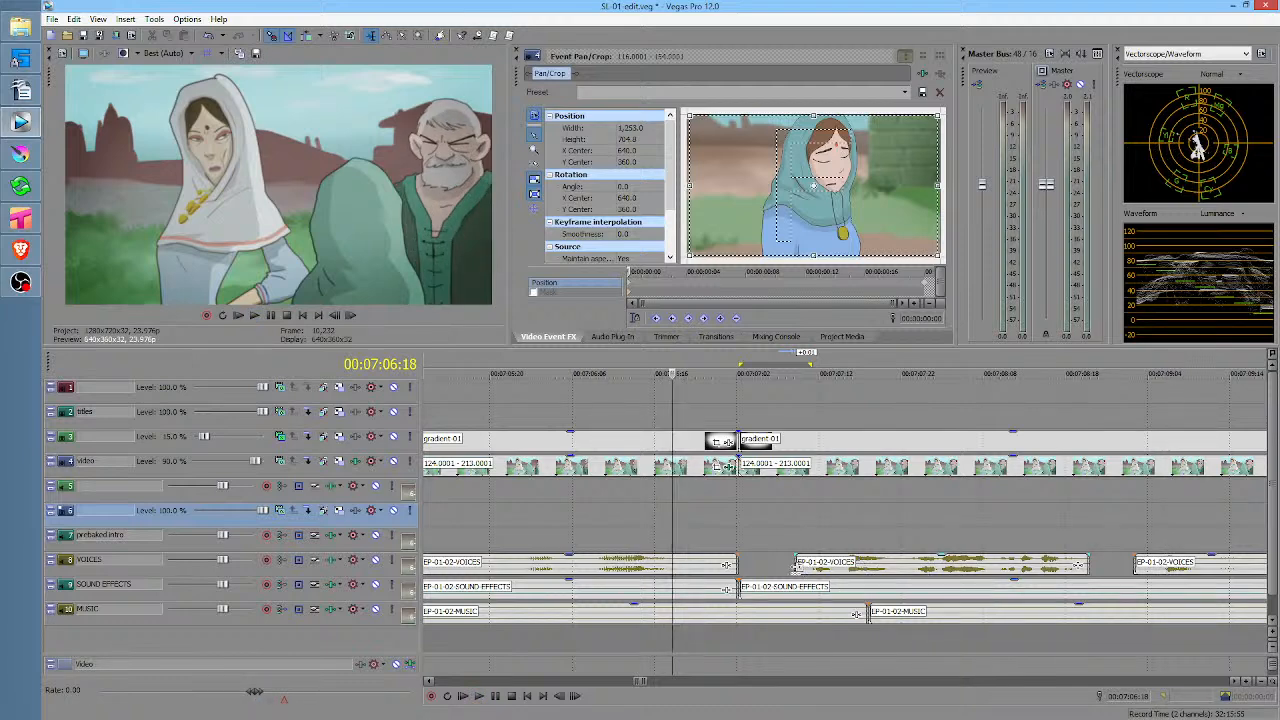
Stretch the start of the compressed VOICES segment about 4 frames earlier and play from 00:07:06:13
drag(797, 566, 765, 566)
click(627, 511)
key(space)
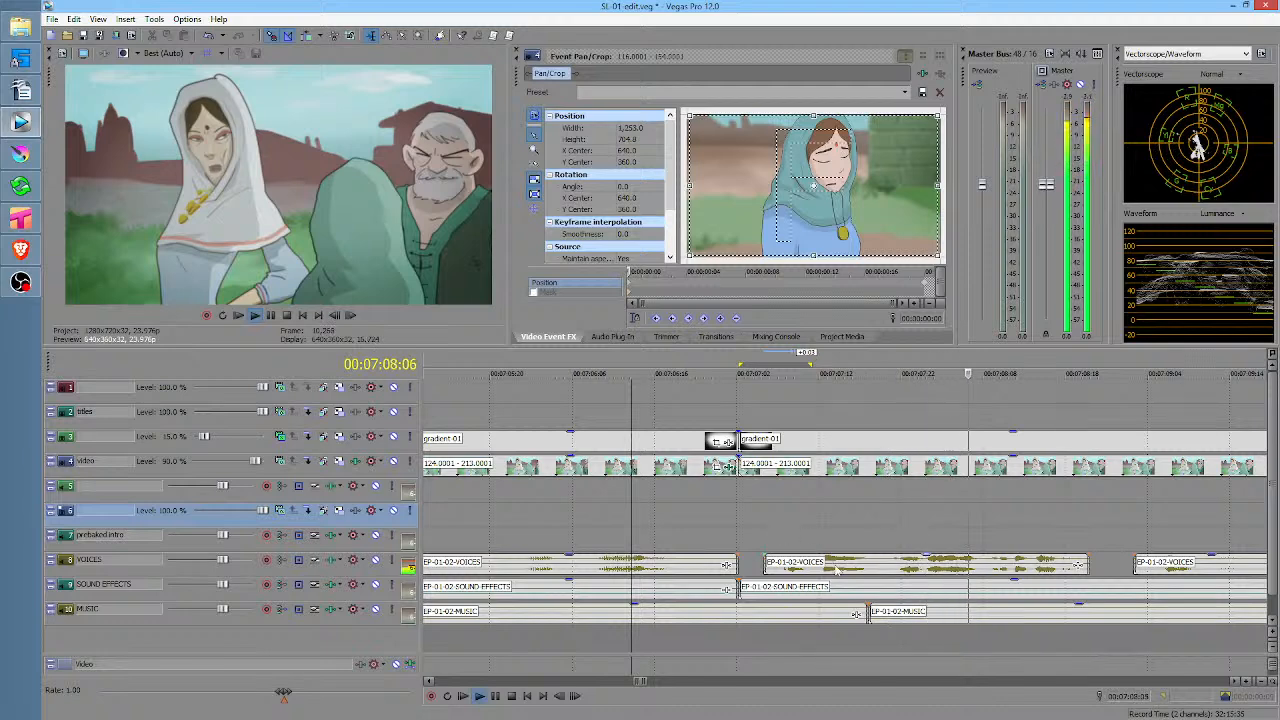
key(space)
Move the stretched VOICES segment about 1.5 frames later and play the dialogue from 00:07:05:23
drag(867, 566, 880, 566)
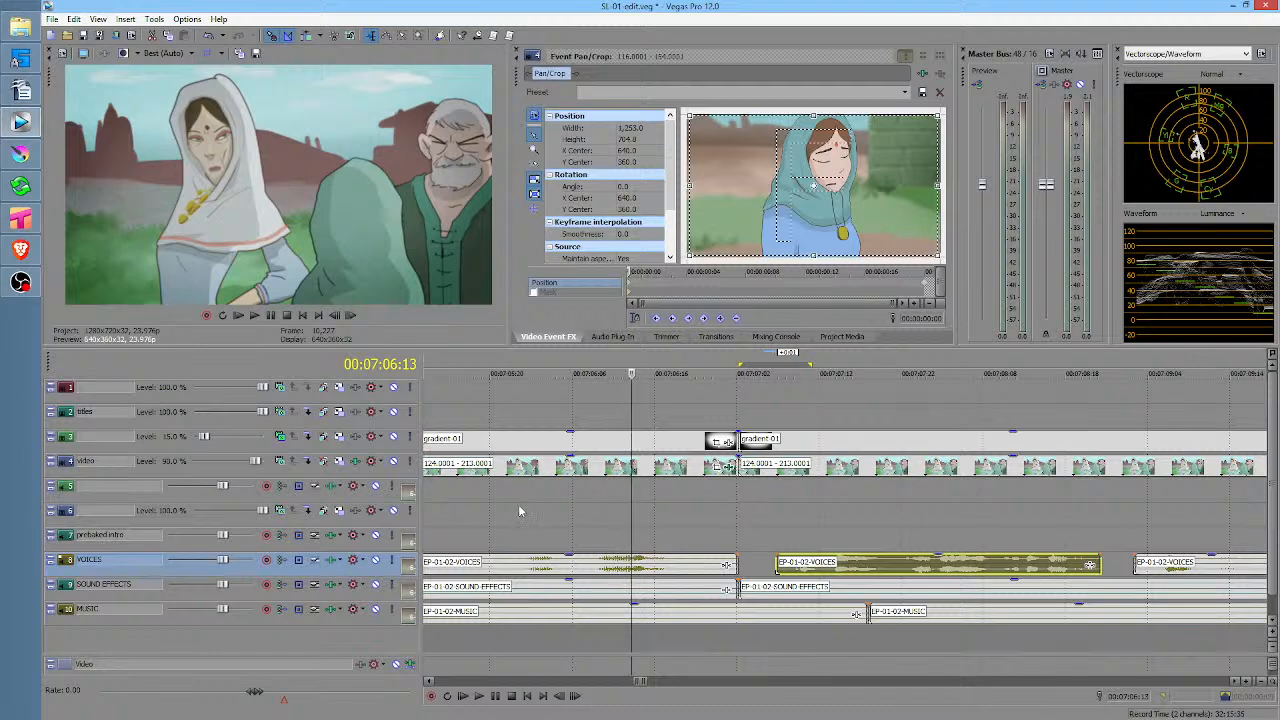
click(517, 505)
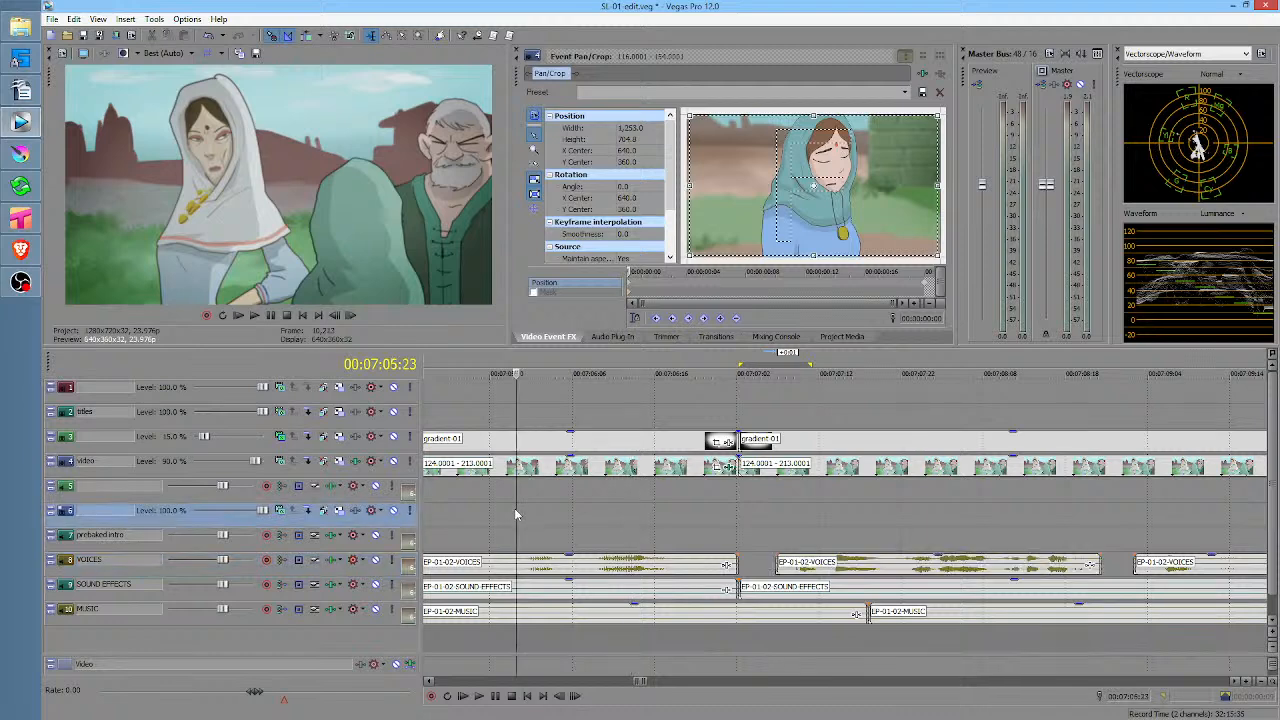
key(space)
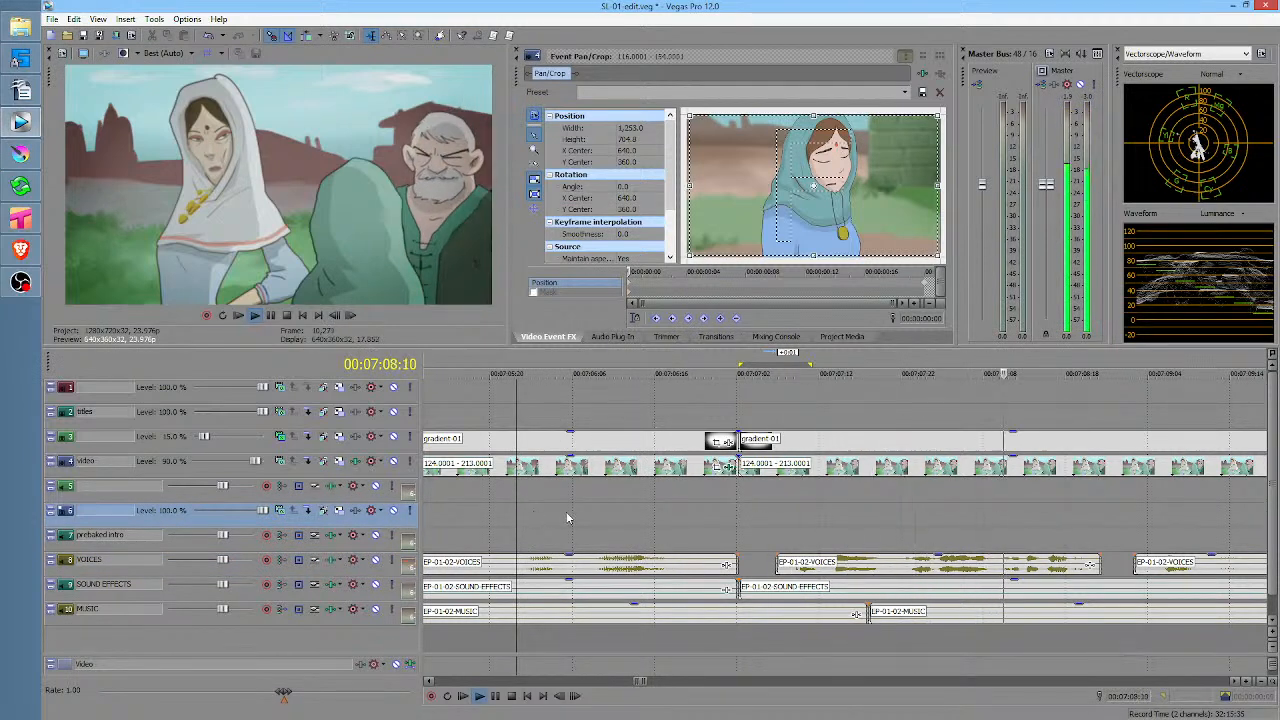
key(space)
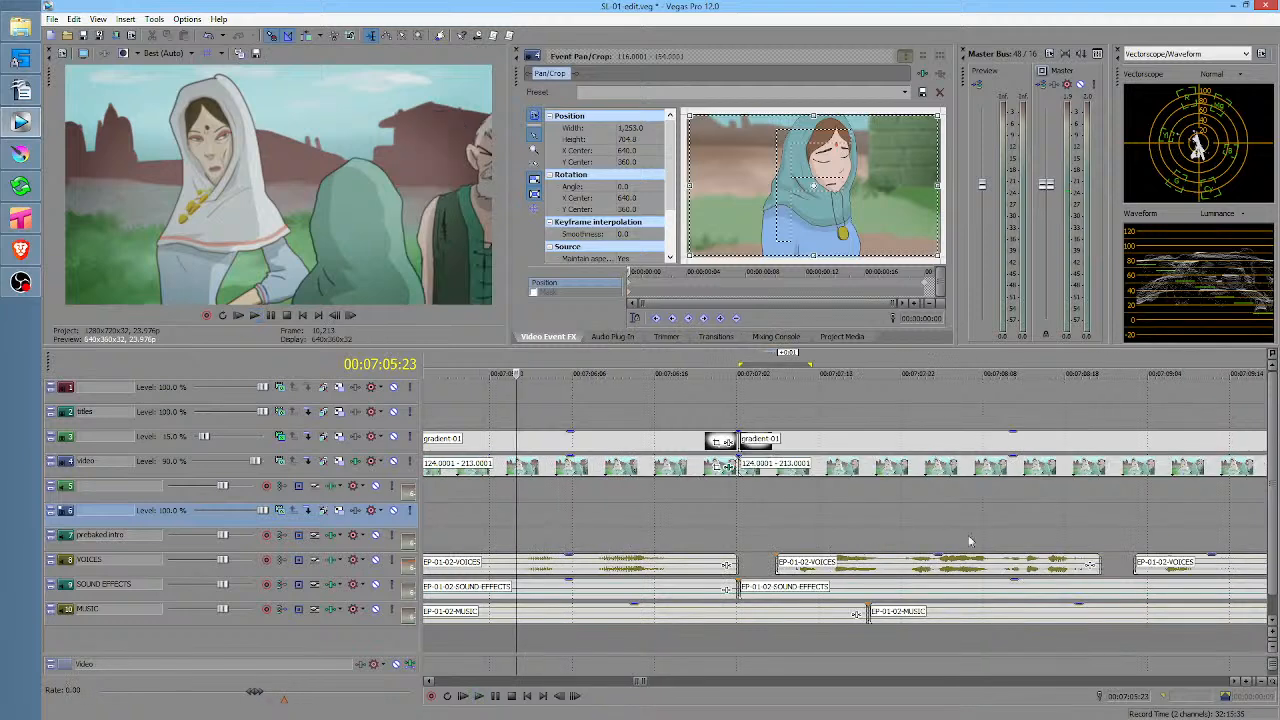
Split the stretched VOICES segment at 00:07:07:21, move its first part about 3 frames later, and play from 00:07:07:08
click(886, 566)
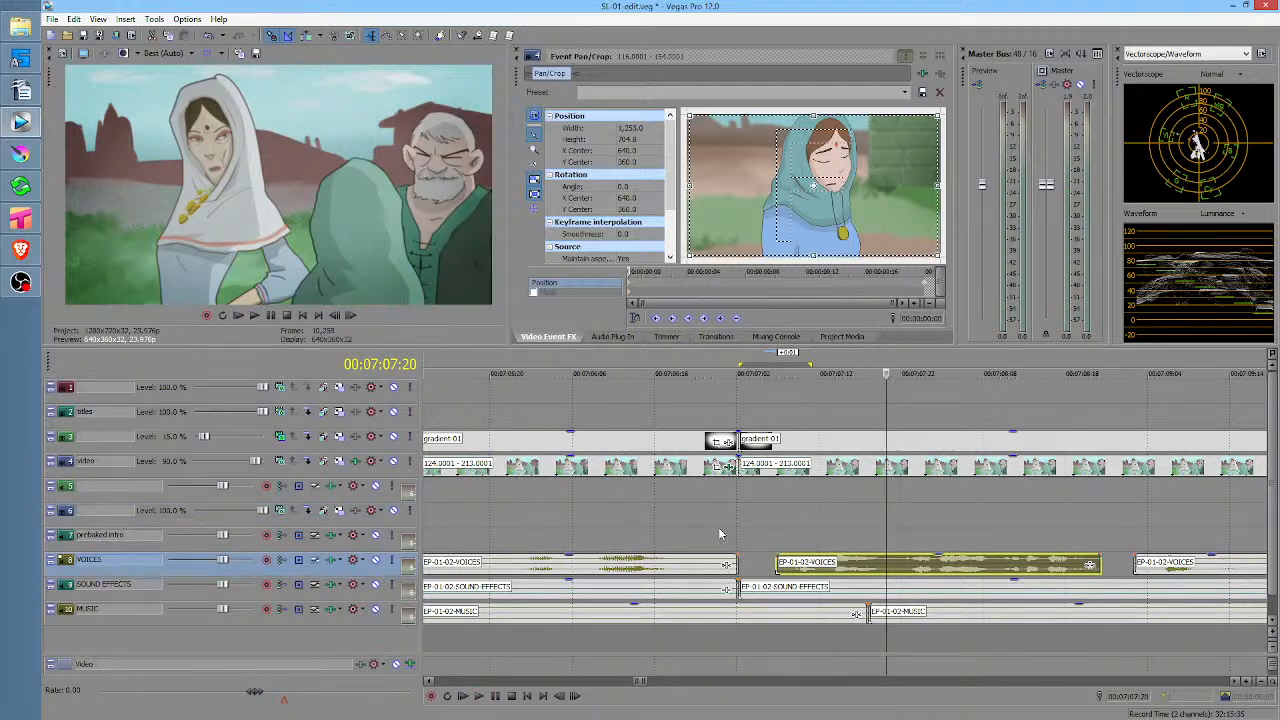
drag(714, 534, 863, 565)
click(895, 571)
key(s)
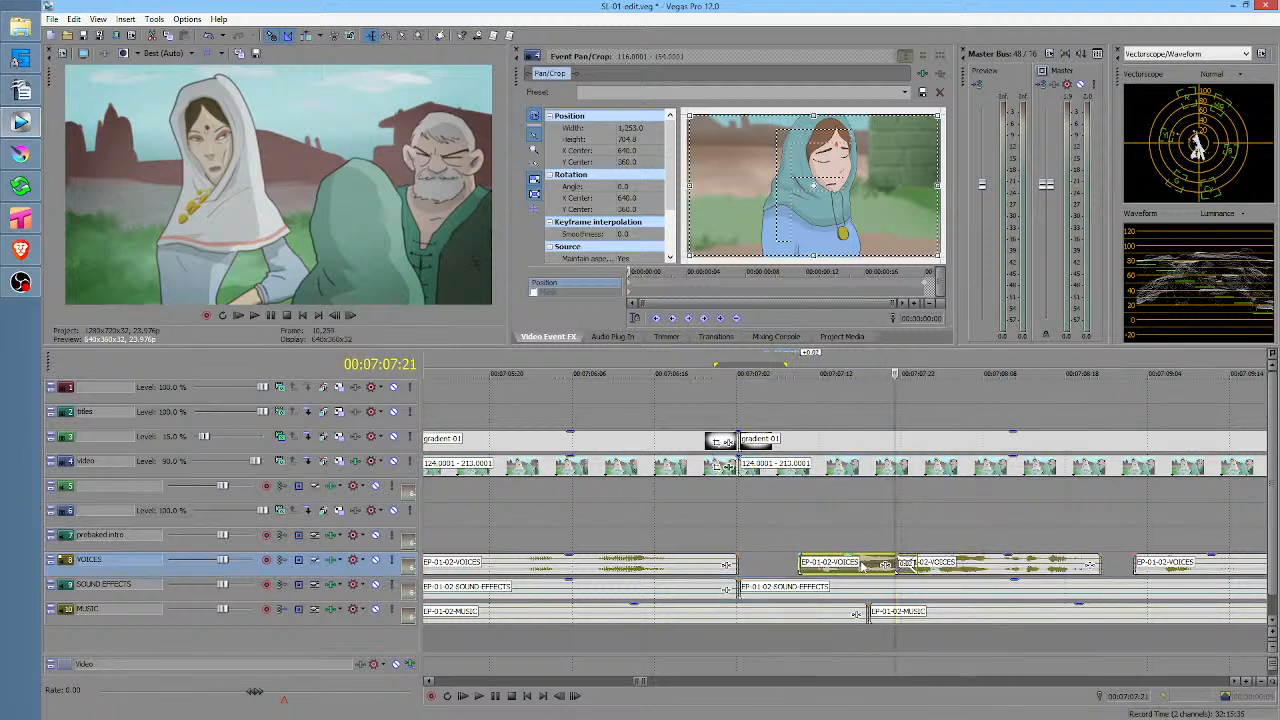
click(791, 543)
key(space)
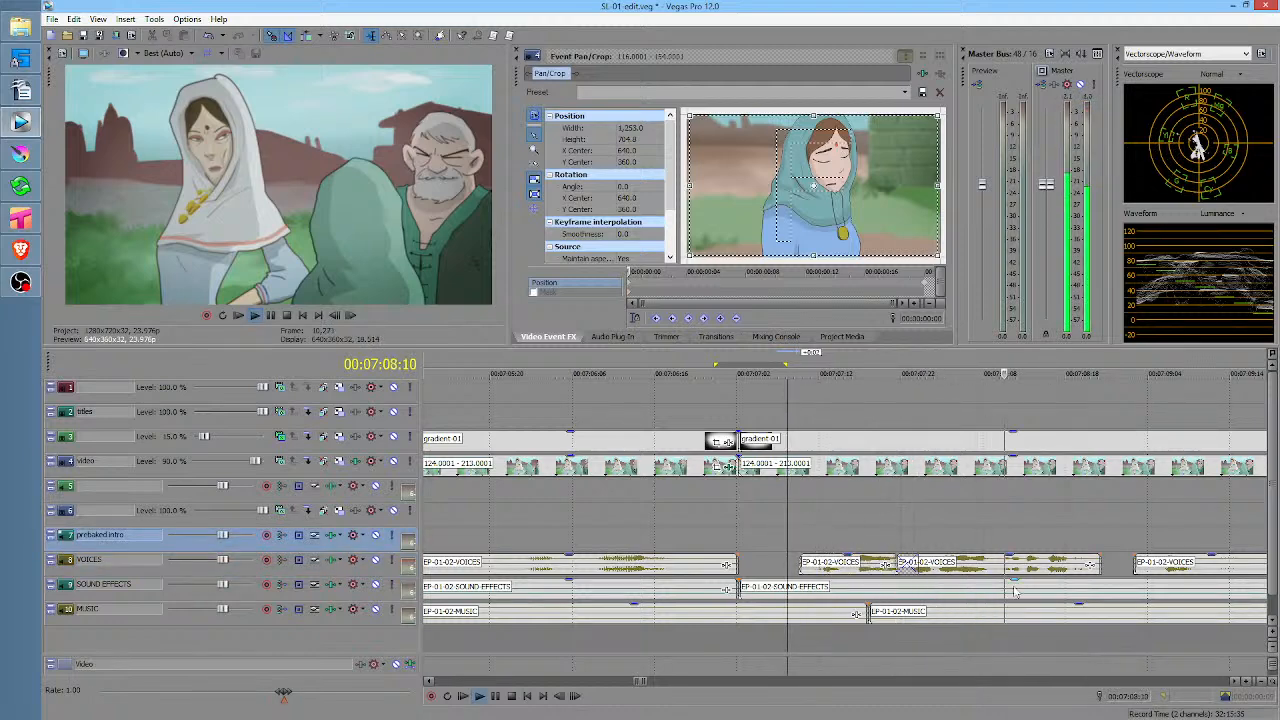
key(space)
Move the VOICES part after the 00:07:07:21 split about 1 frame later and split it again at 00:07:08:10
click(902, 566)
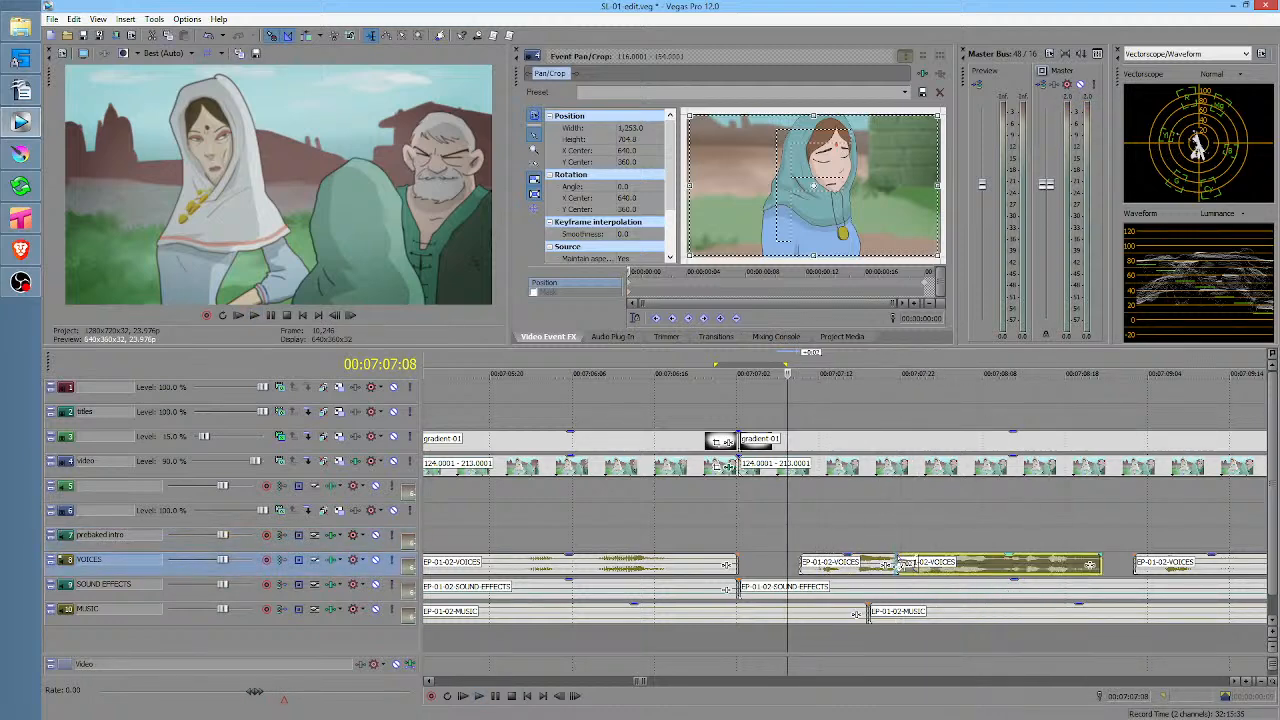
drag(901, 566, 944, 571)
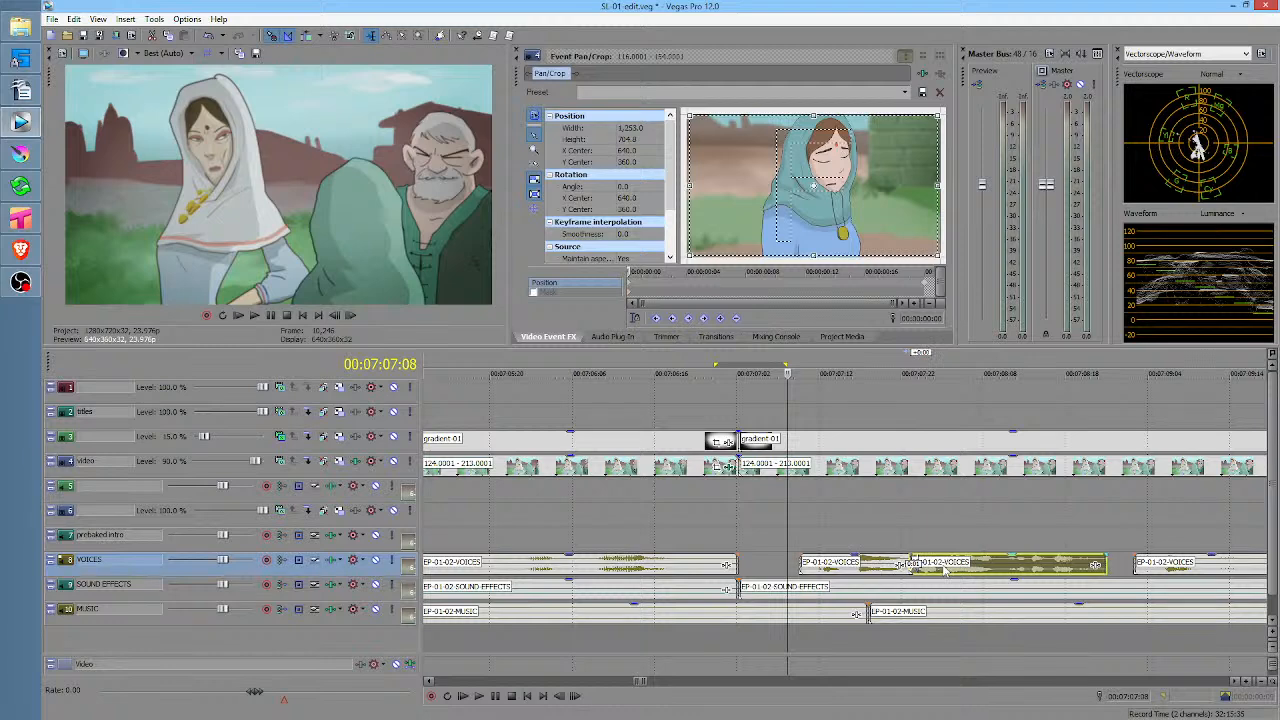
click(1001, 567)
scroll(1018, 557, up, 1)
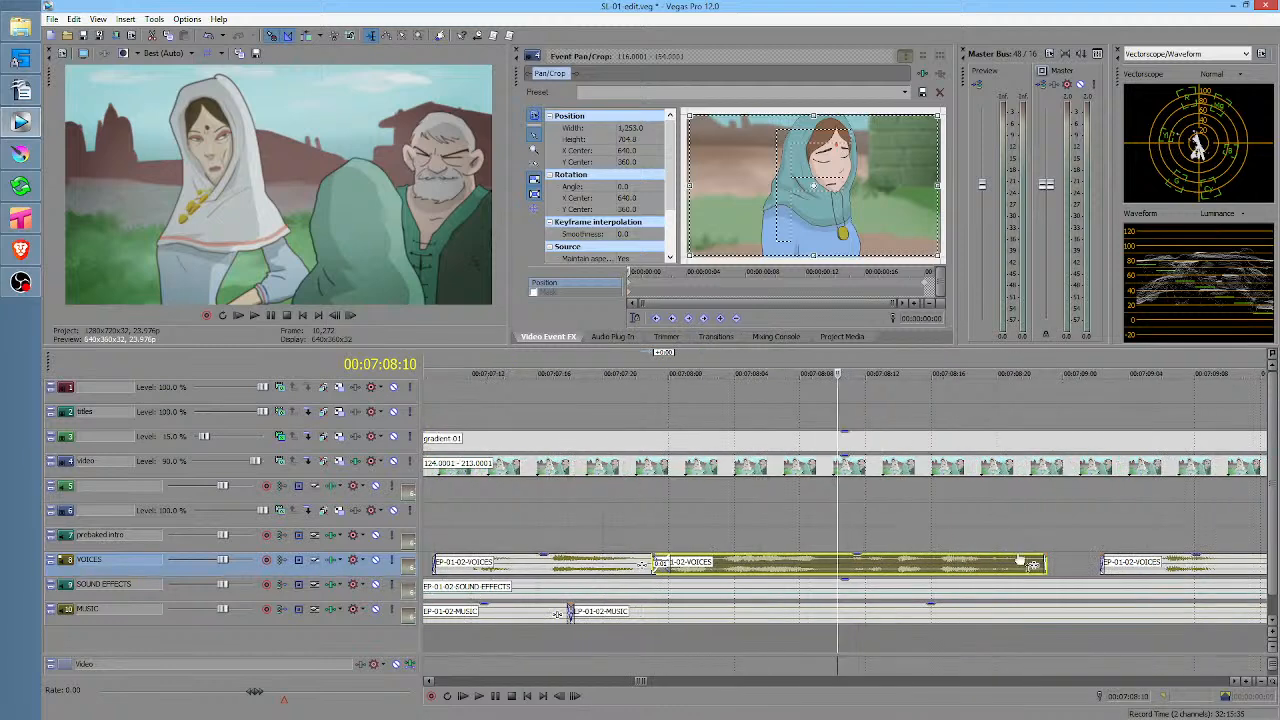
scroll(1000, 556, down, 1)
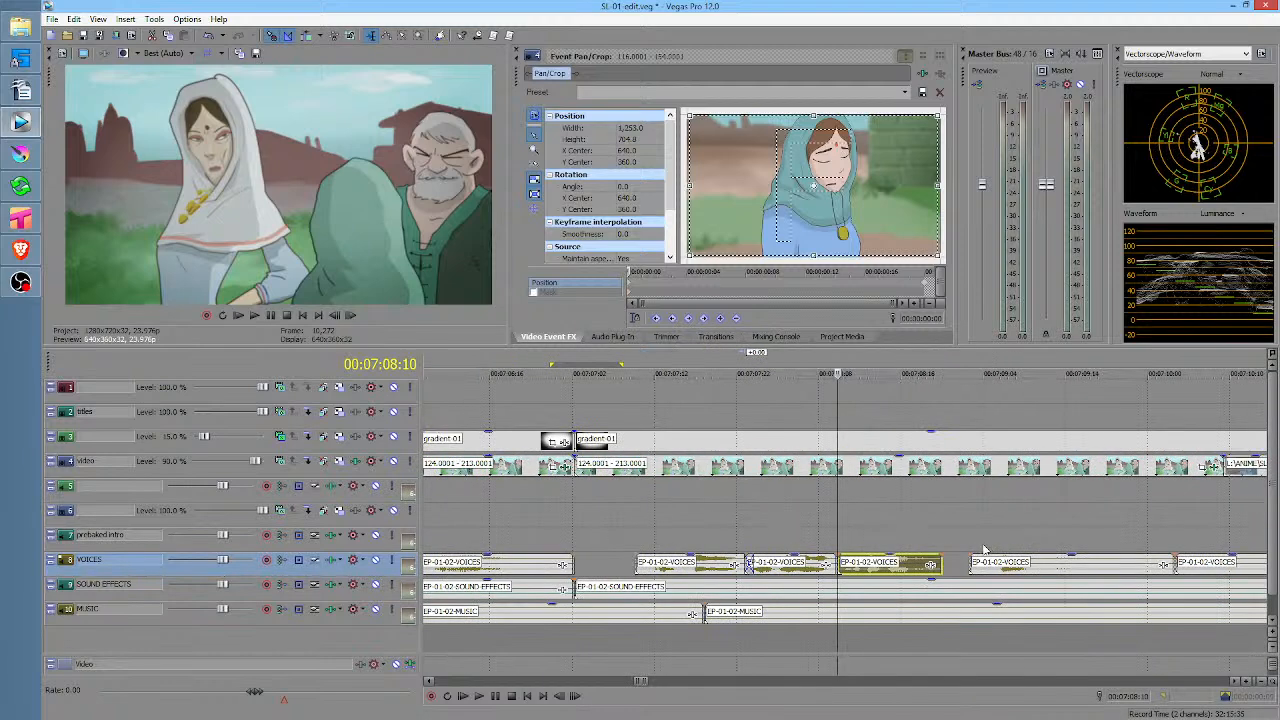
Play the retimed dialogue from 00:07:07:07 and from 00:07:06:00 to check the pauses between its parts
click(713, 515)
key(space)
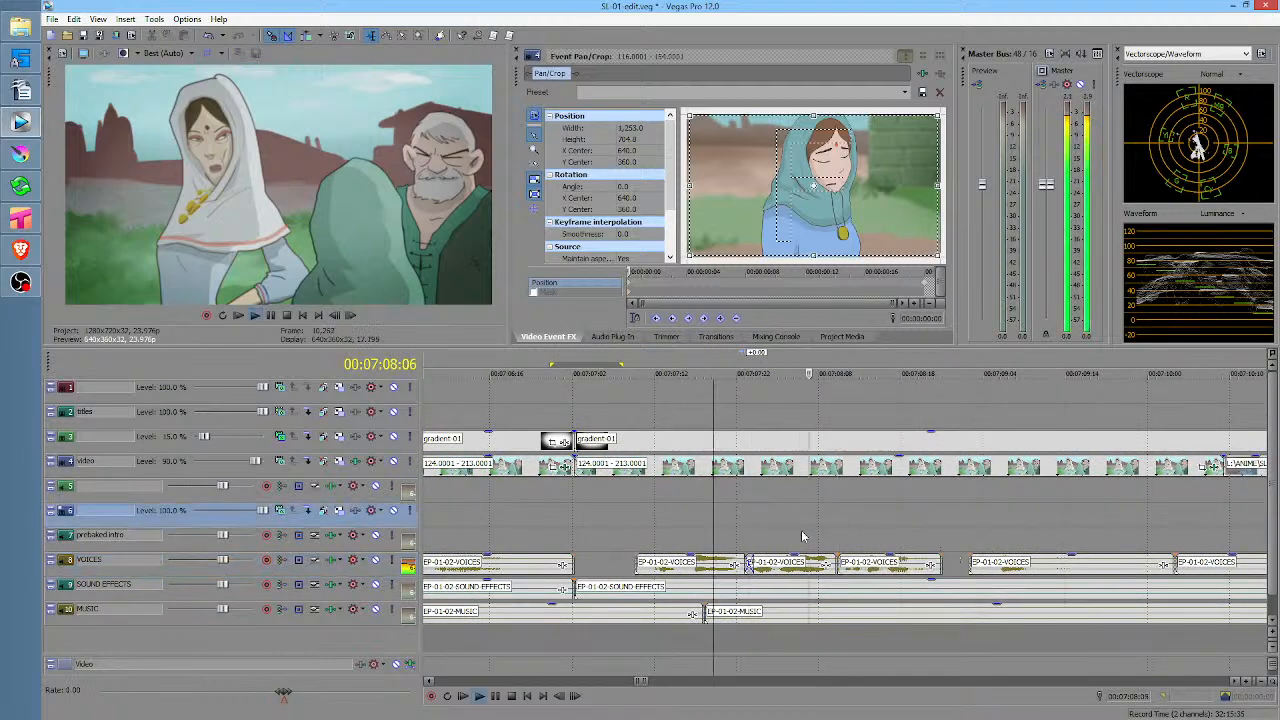
click(618, 532)
key(space)
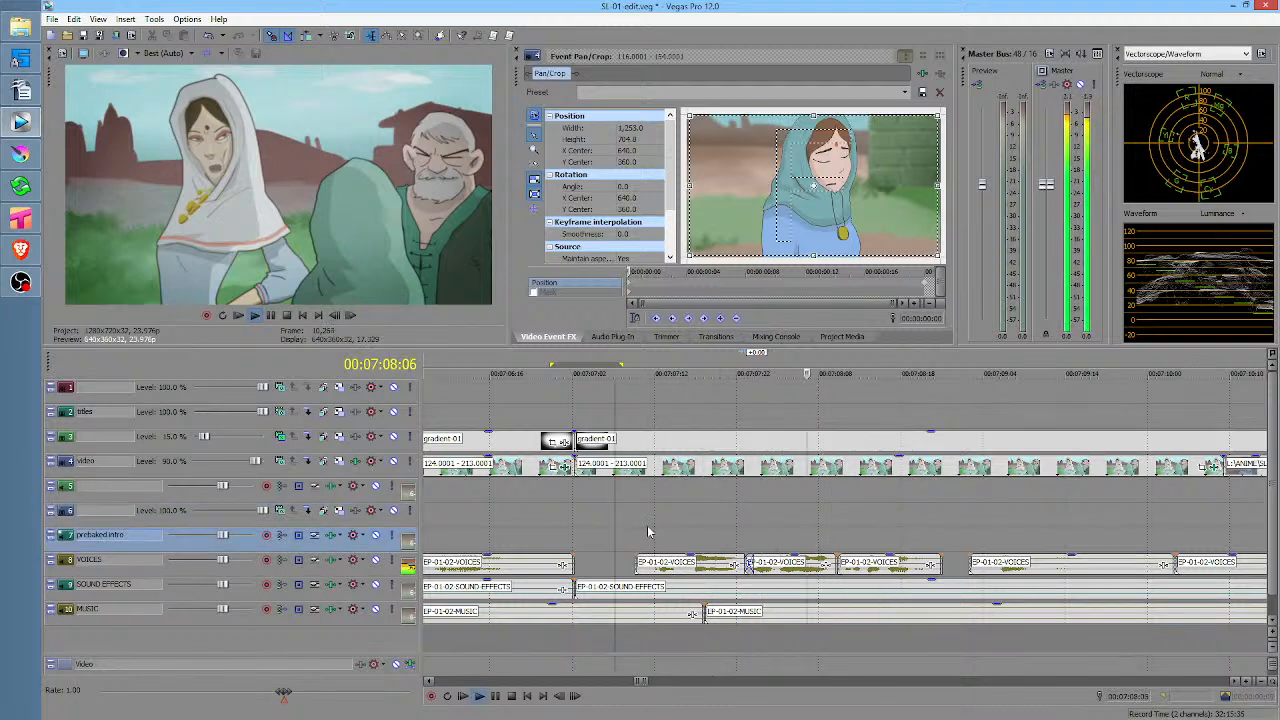
key(space)
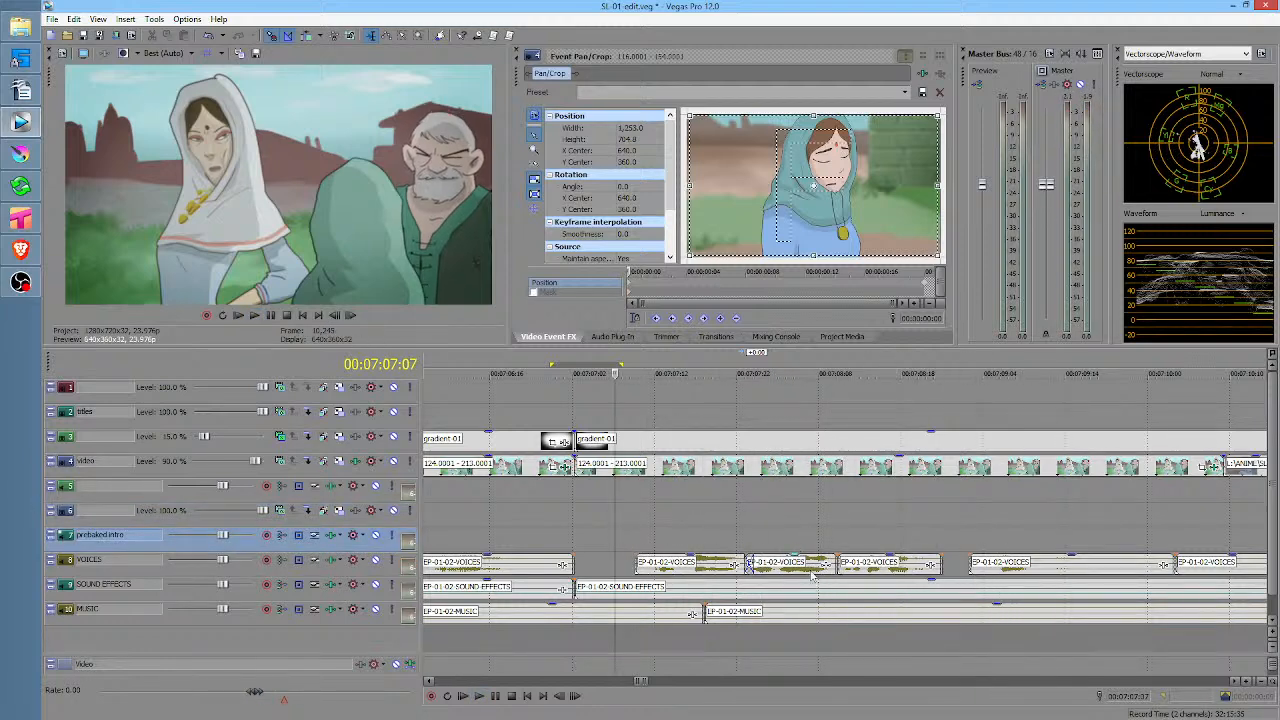
scroll(735, 509, down, 2)
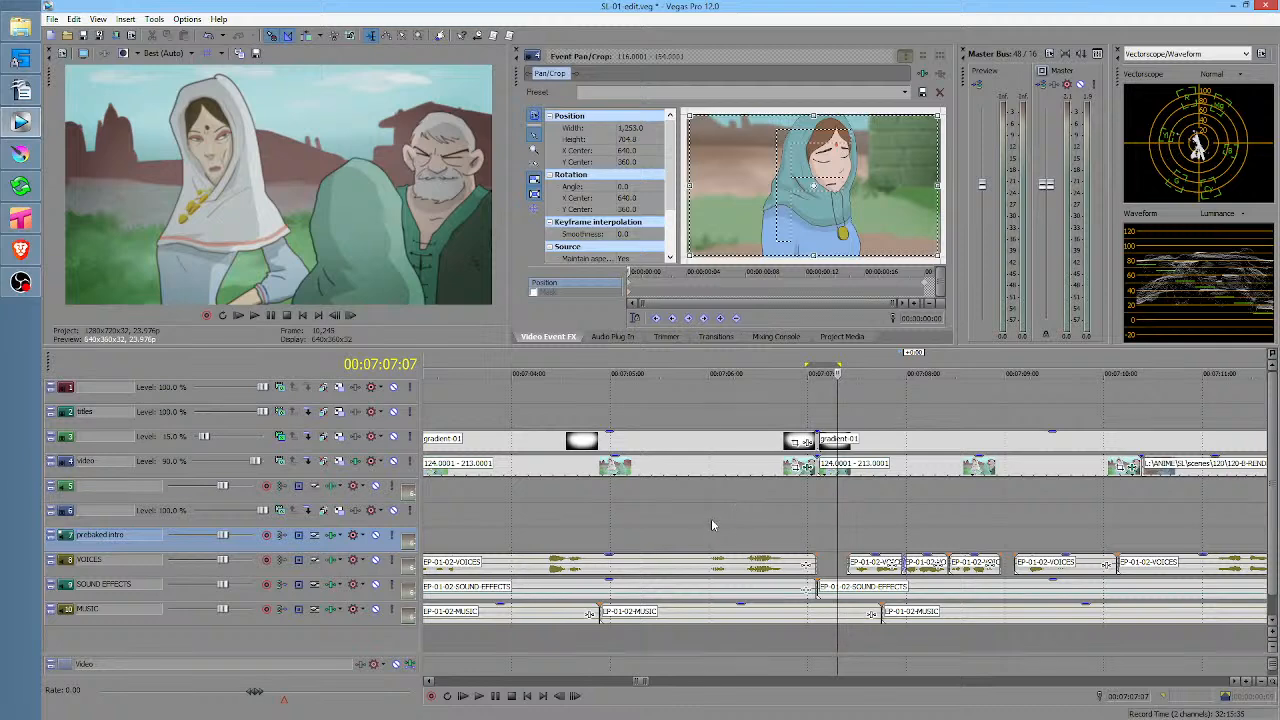
click(711, 518)
key(space)
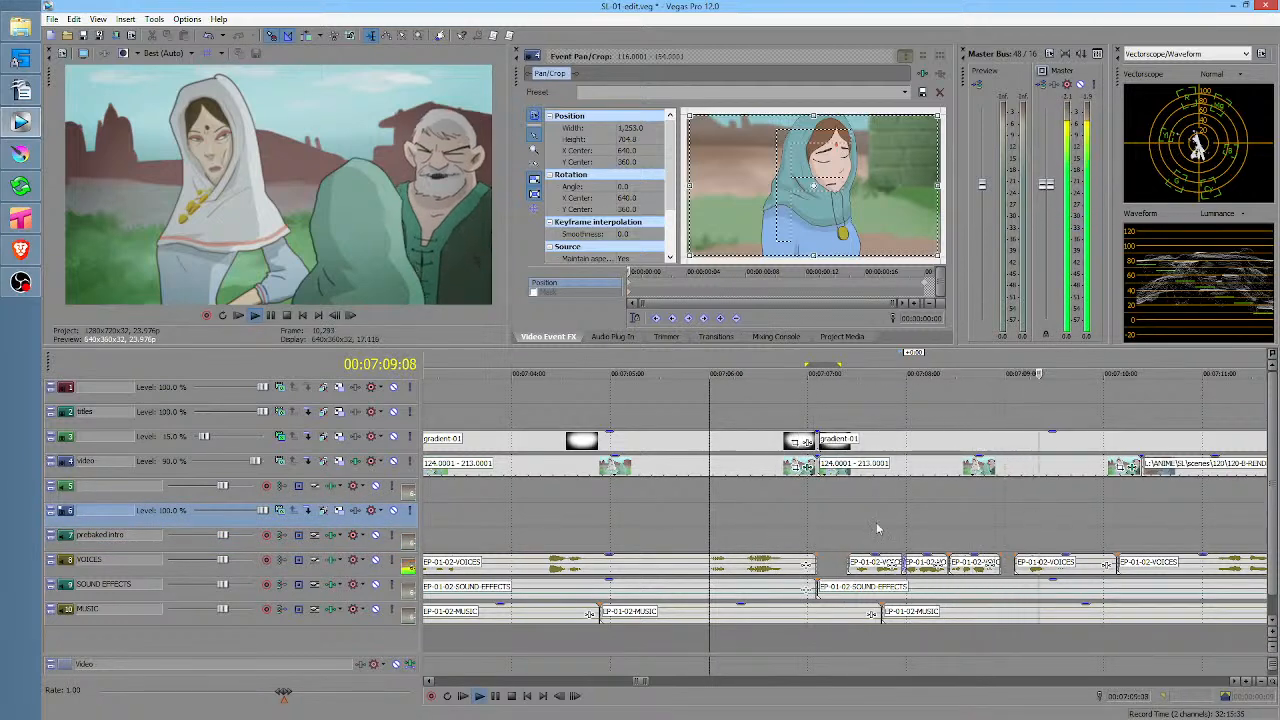
key(space)
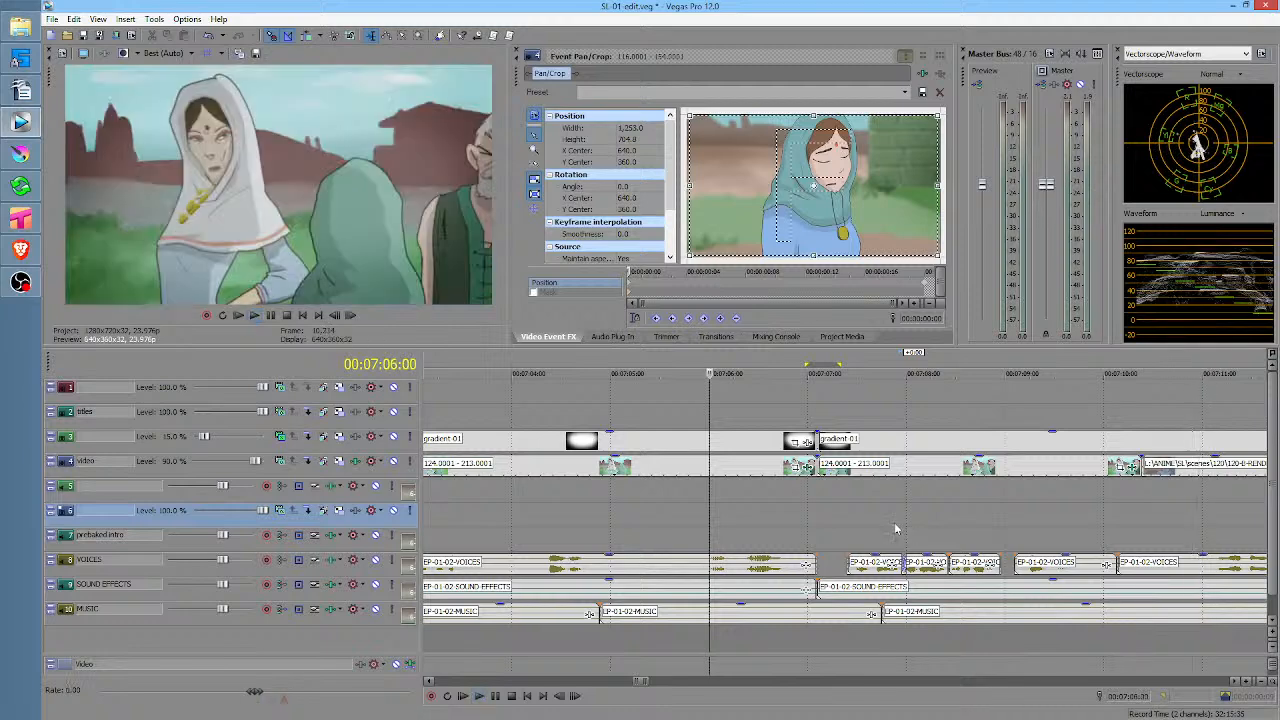
Play from 00:07:08:13, lengthen the end of the VOICES part there by about 2 frames, and return the cursor to 00:07:07:06
scroll(880, 522, right, 3)
scroll(940, 515, right, 1)
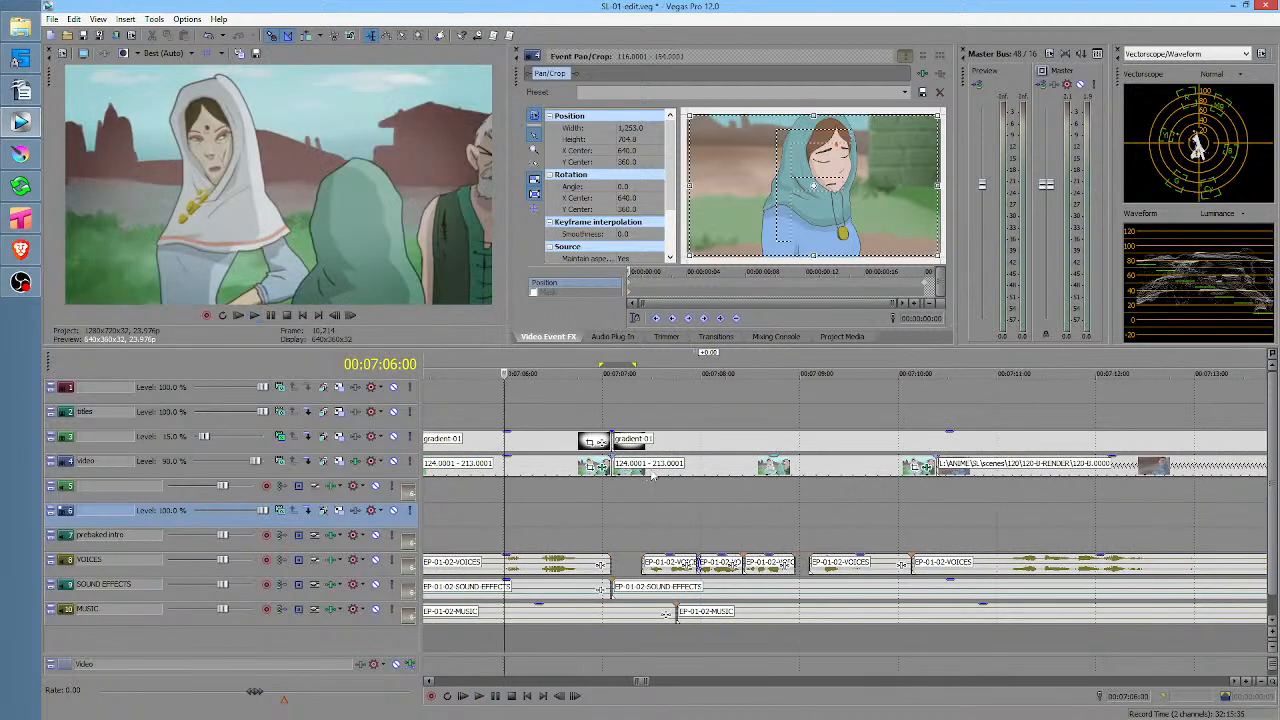
scroll(640, 527, right, 3)
click(620, 525)
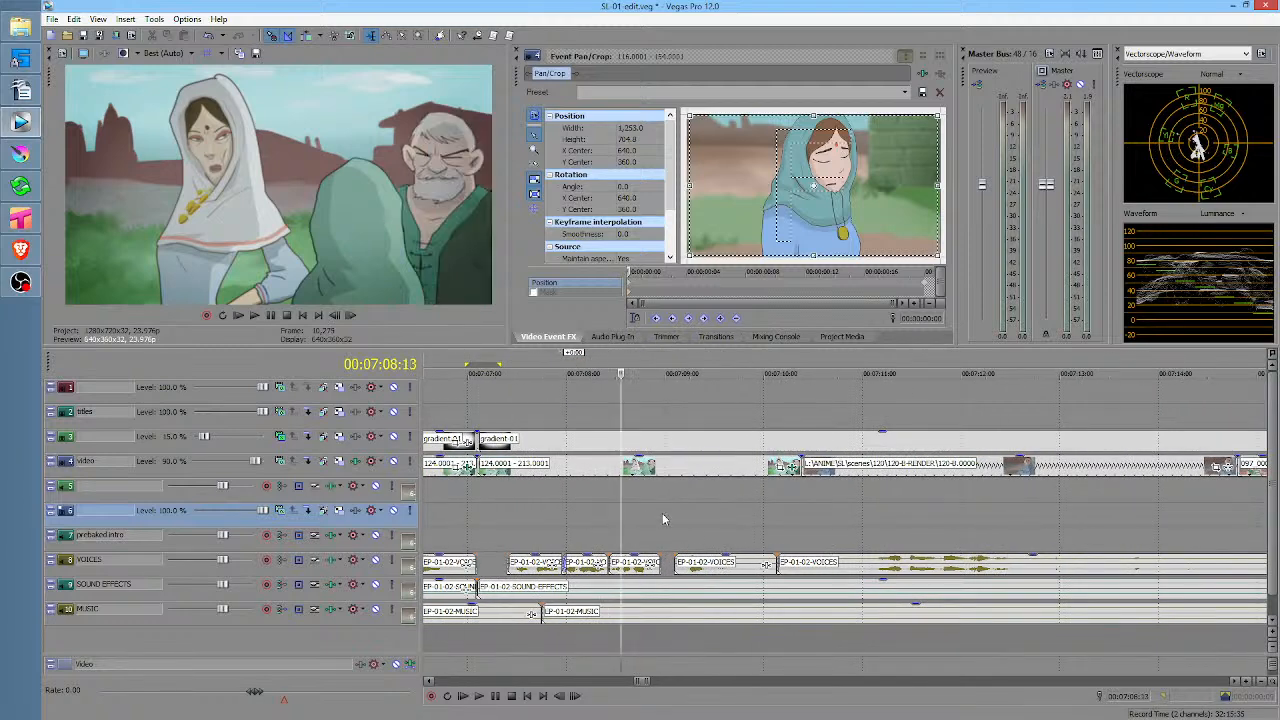
key(space)
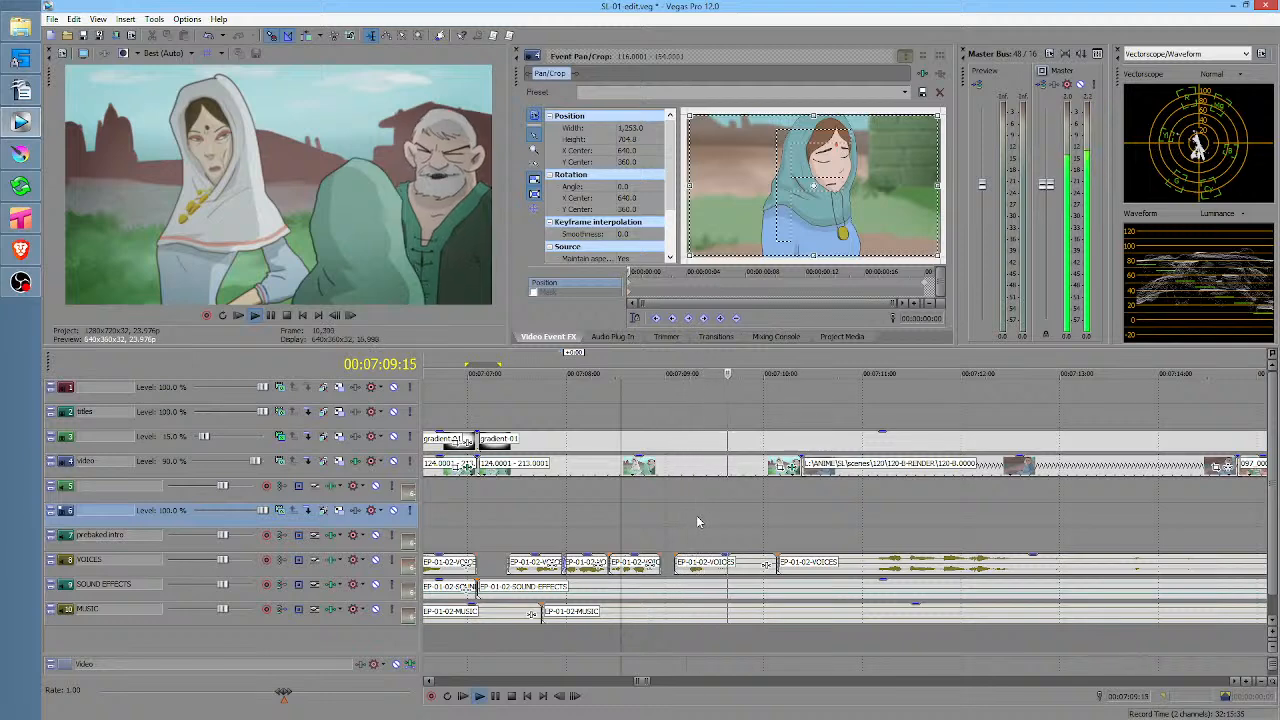
key(space)
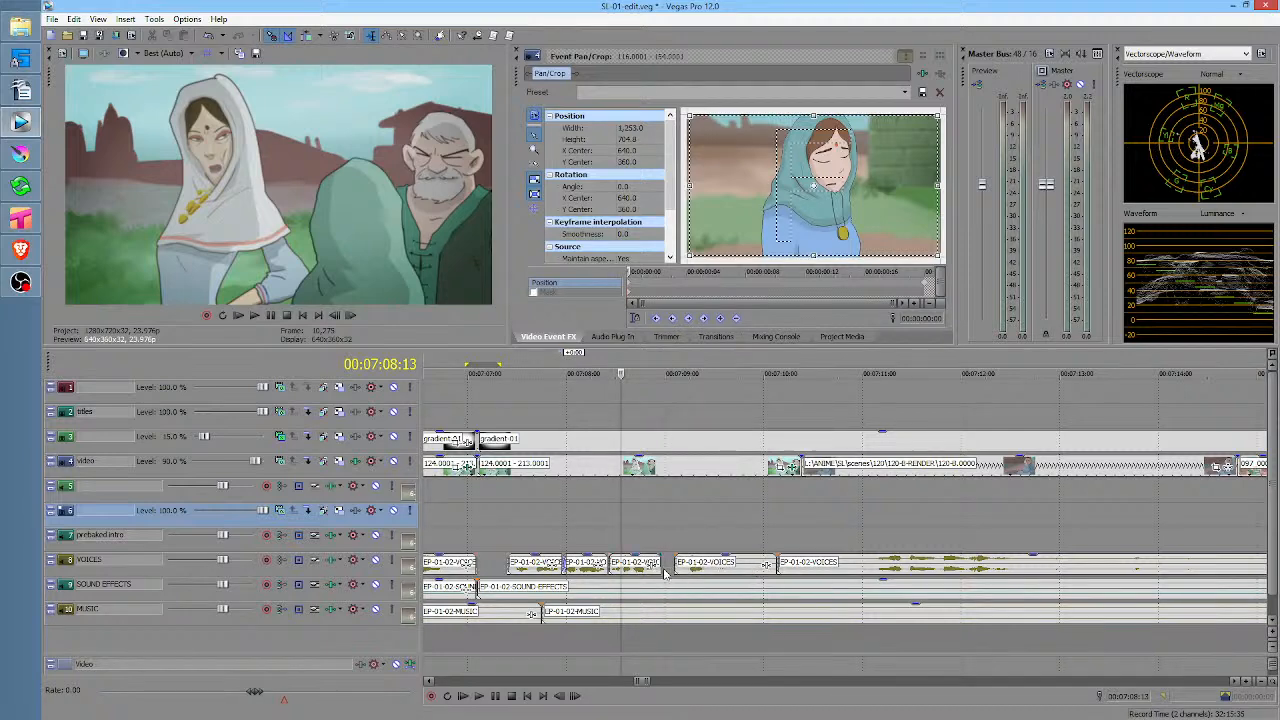
drag(658, 573, 666, 575)
click(493, 535)
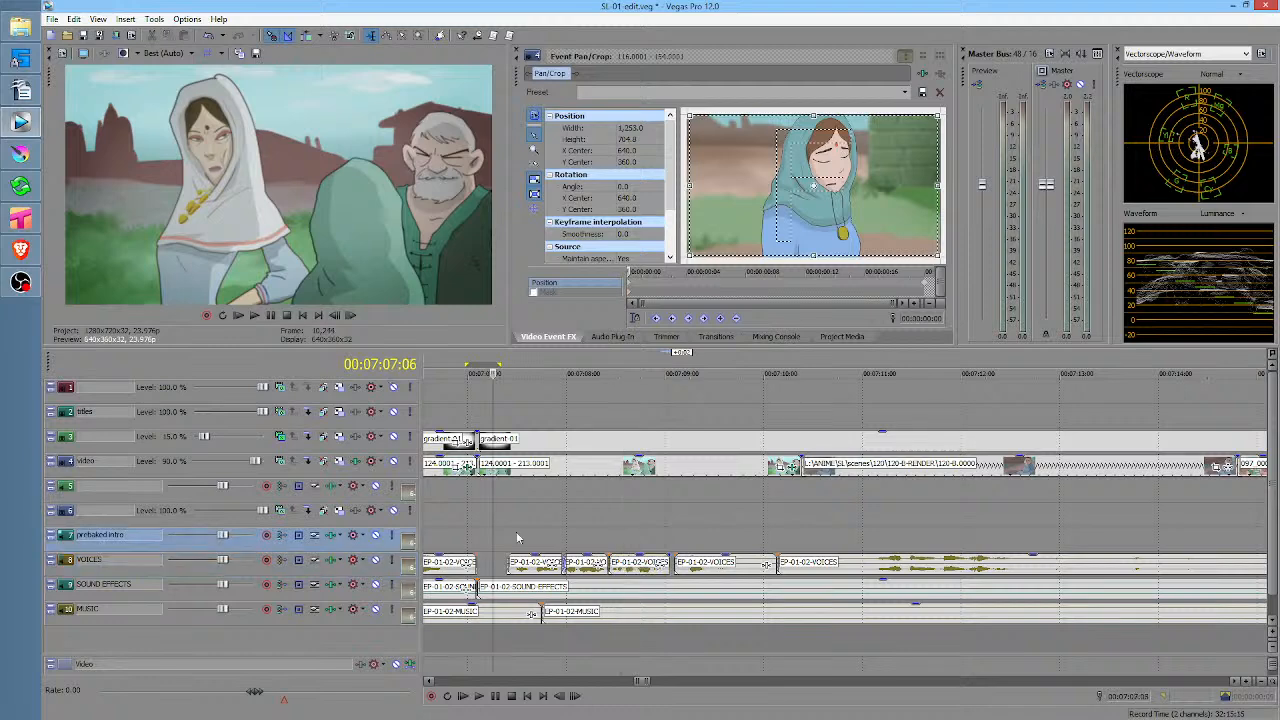
Move the first VOICES part after shot 124's opening pause about 2 frames earlier and play the retimed line from 00:07:06:20
key(space)
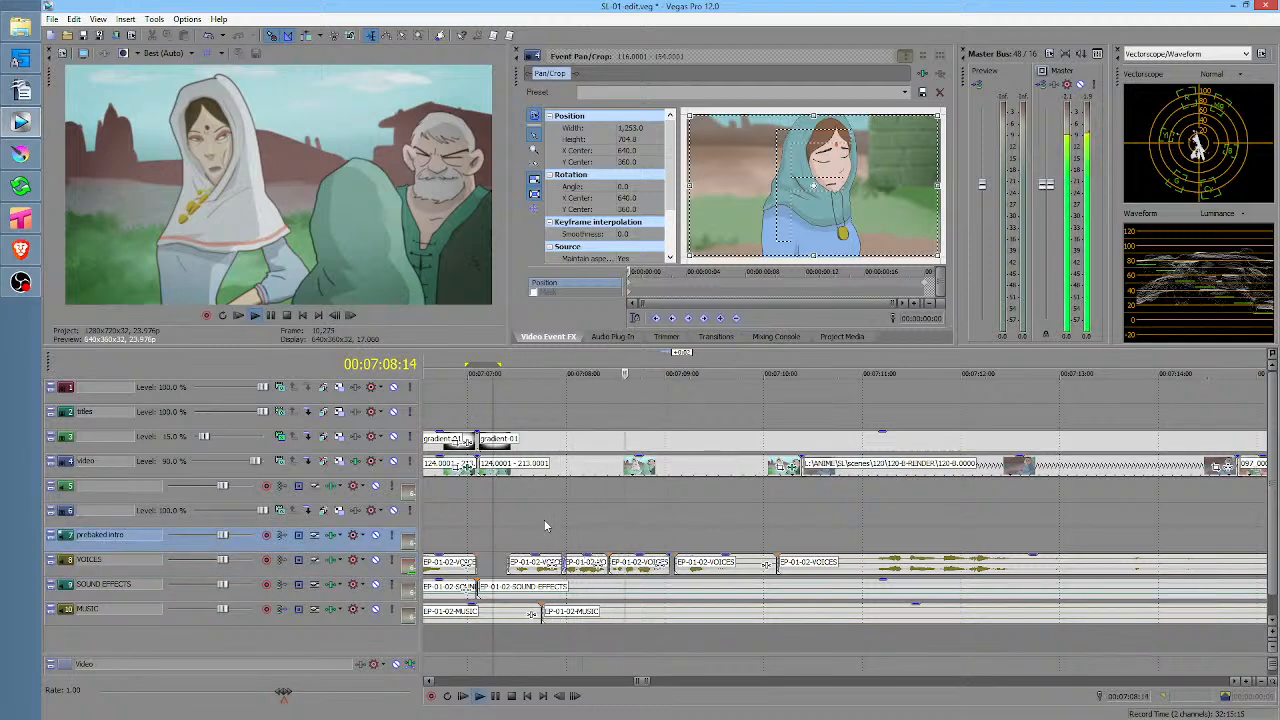
key(space)
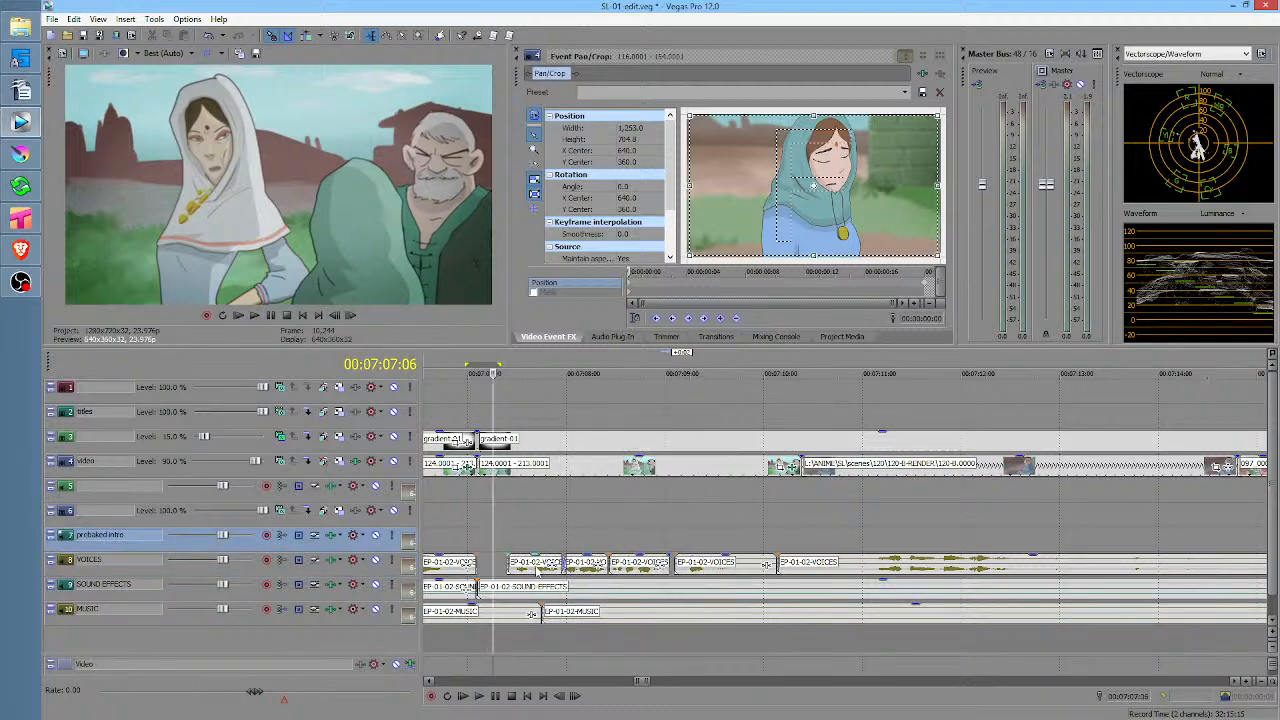
click(536, 571)
scroll(536, 571, up, 1)
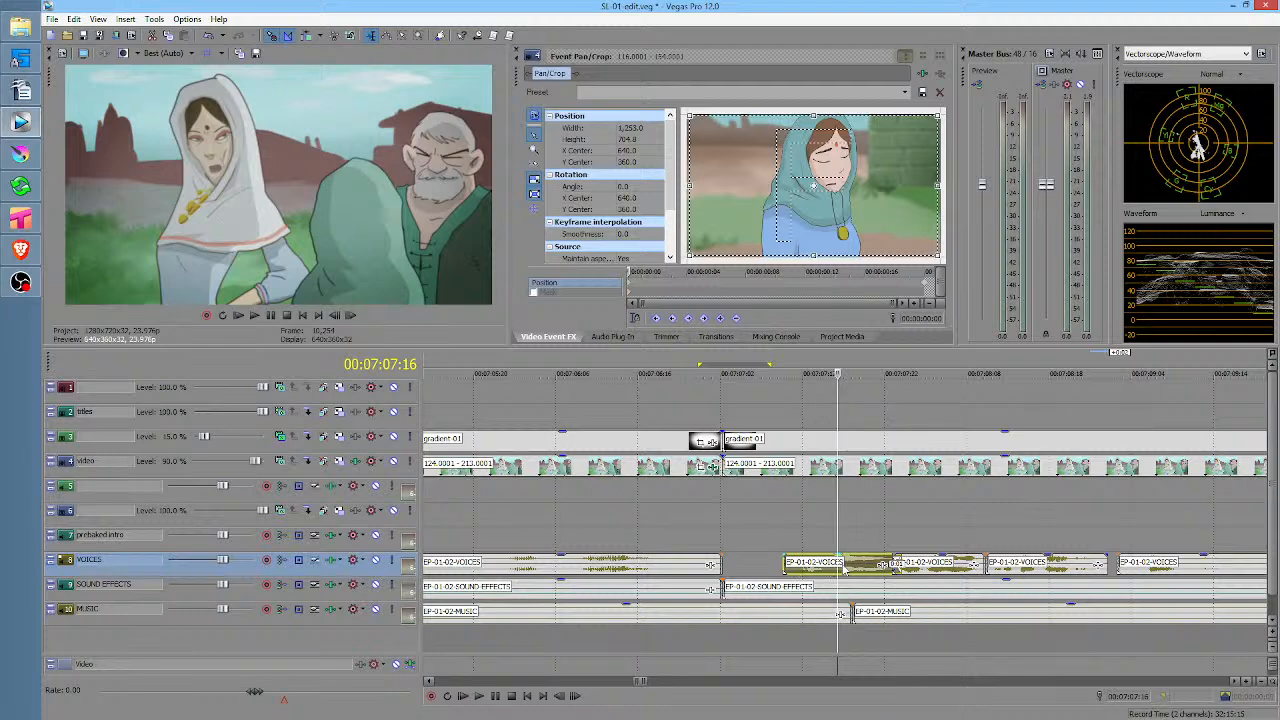
drag(845, 568, 828, 566)
click(678, 522)
key(space)
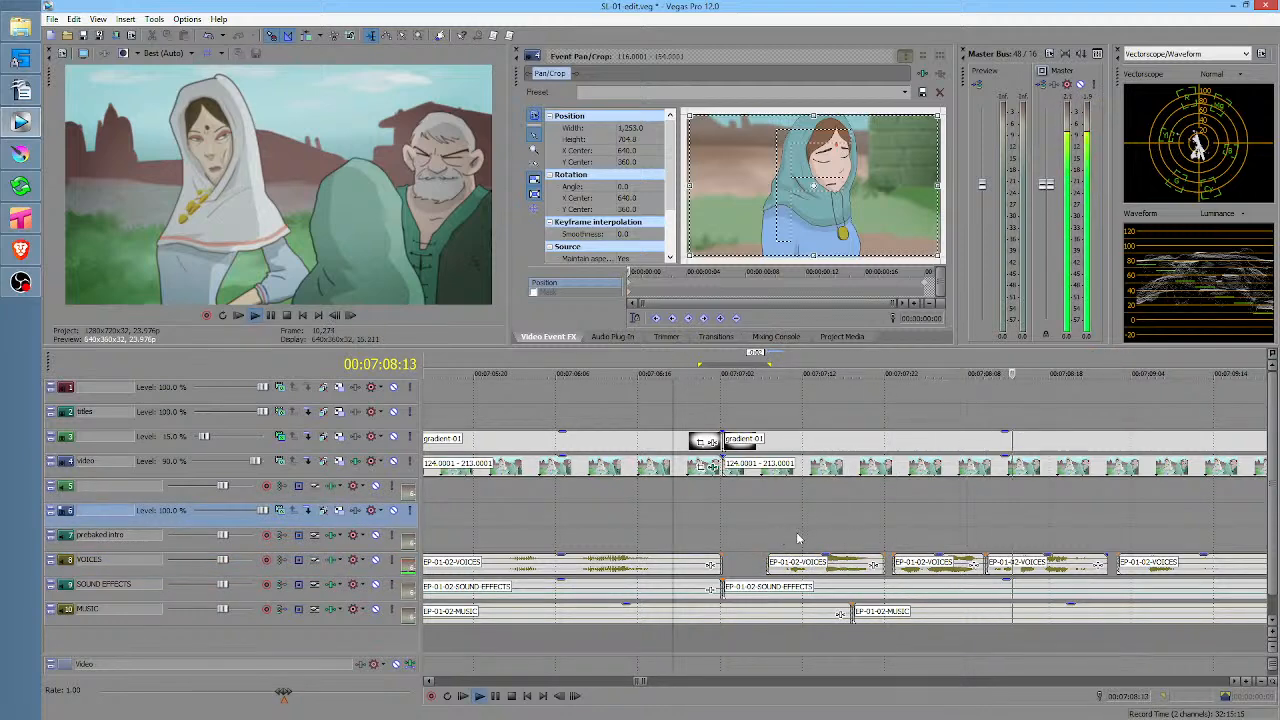
key(space)
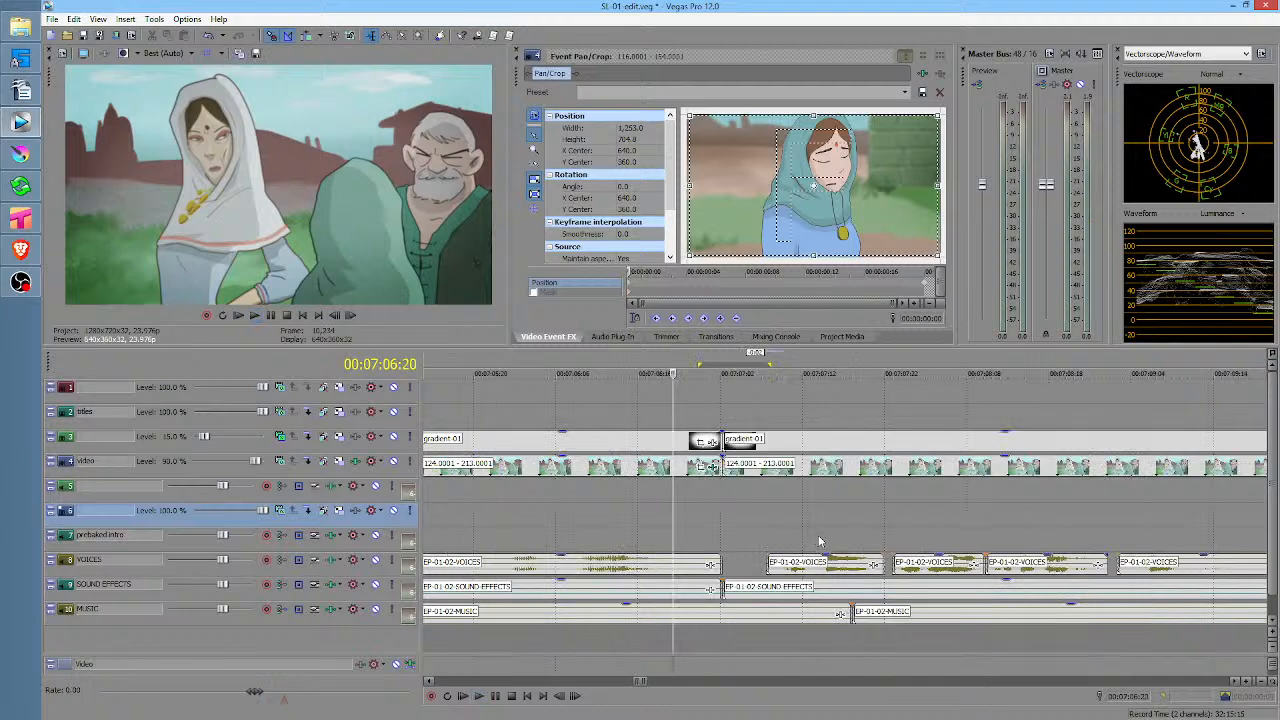
Play from about 00:07:06:00 through the cut into shot 120-B to check how the retimed dialogue flows
scroll(821, 540, down, 1)
scroll(832, 545, down, 1)
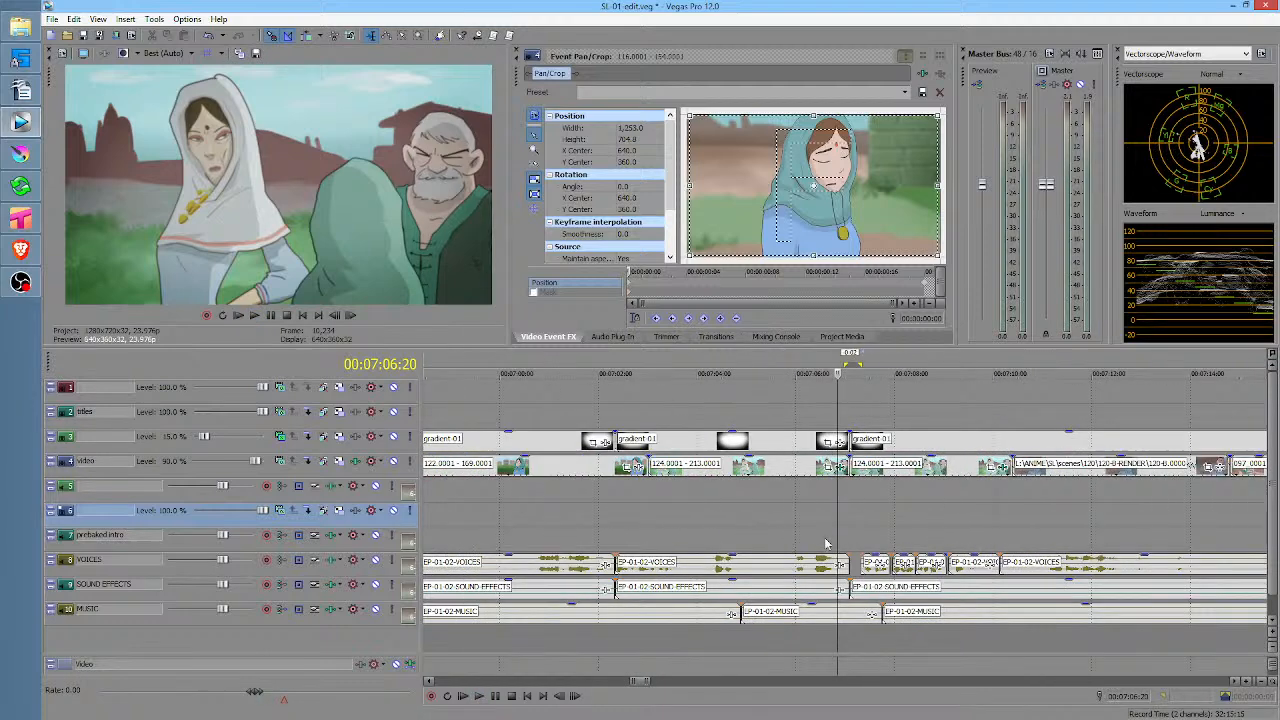
key(space)
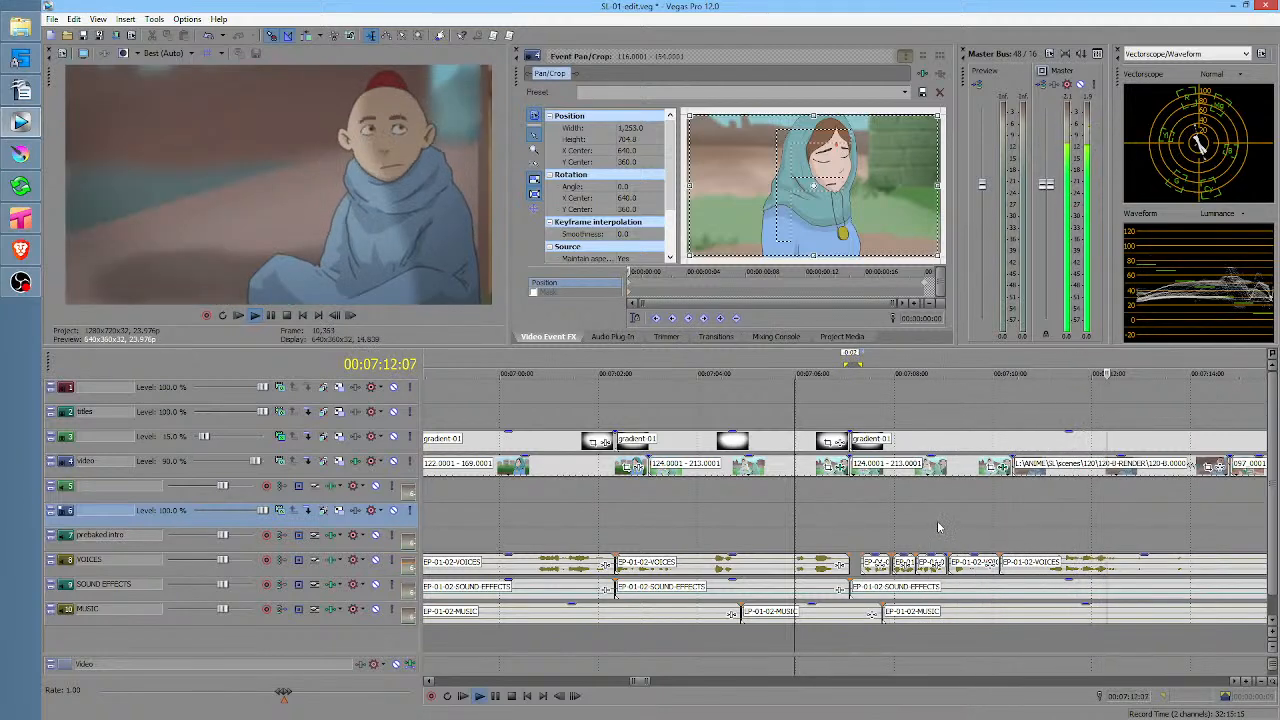
click(937, 520)
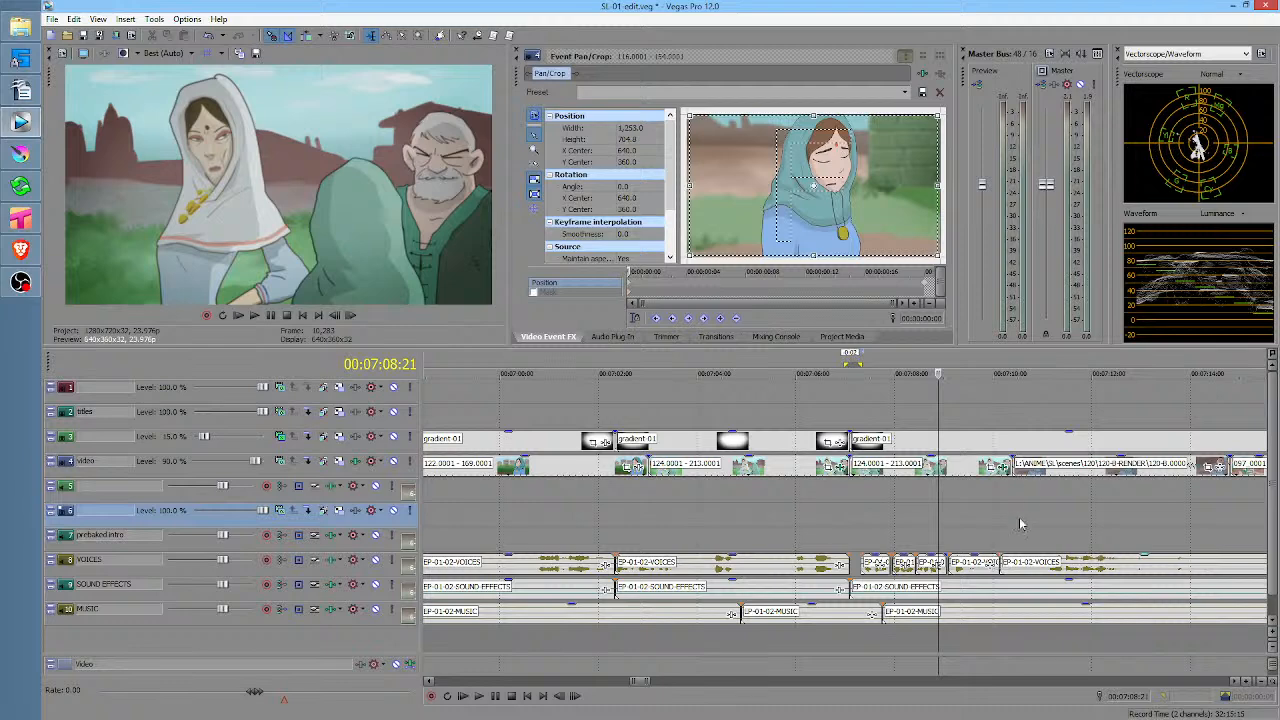
Try moving the cut from shot 124 to shot 120-B about 7 frames earlier and play across it
click(1005, 496)
scroll(1004, 496, up, 1)
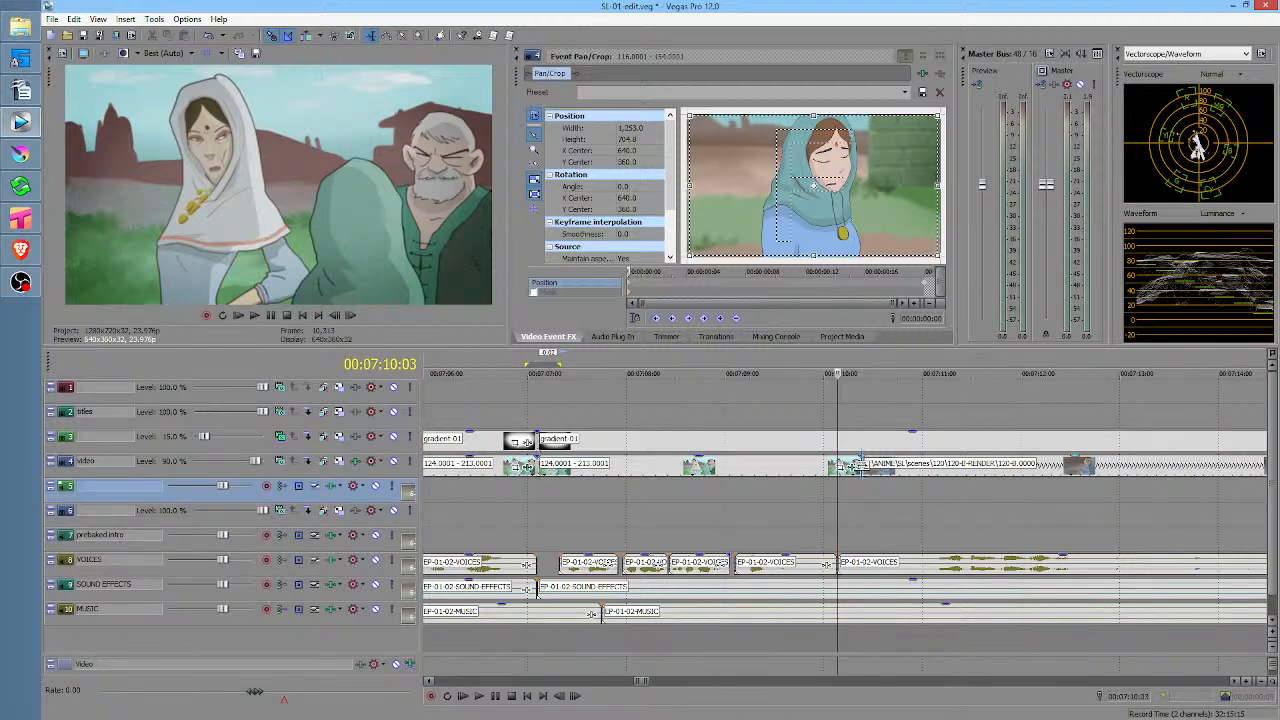
drag(860, 465, 831, 466)
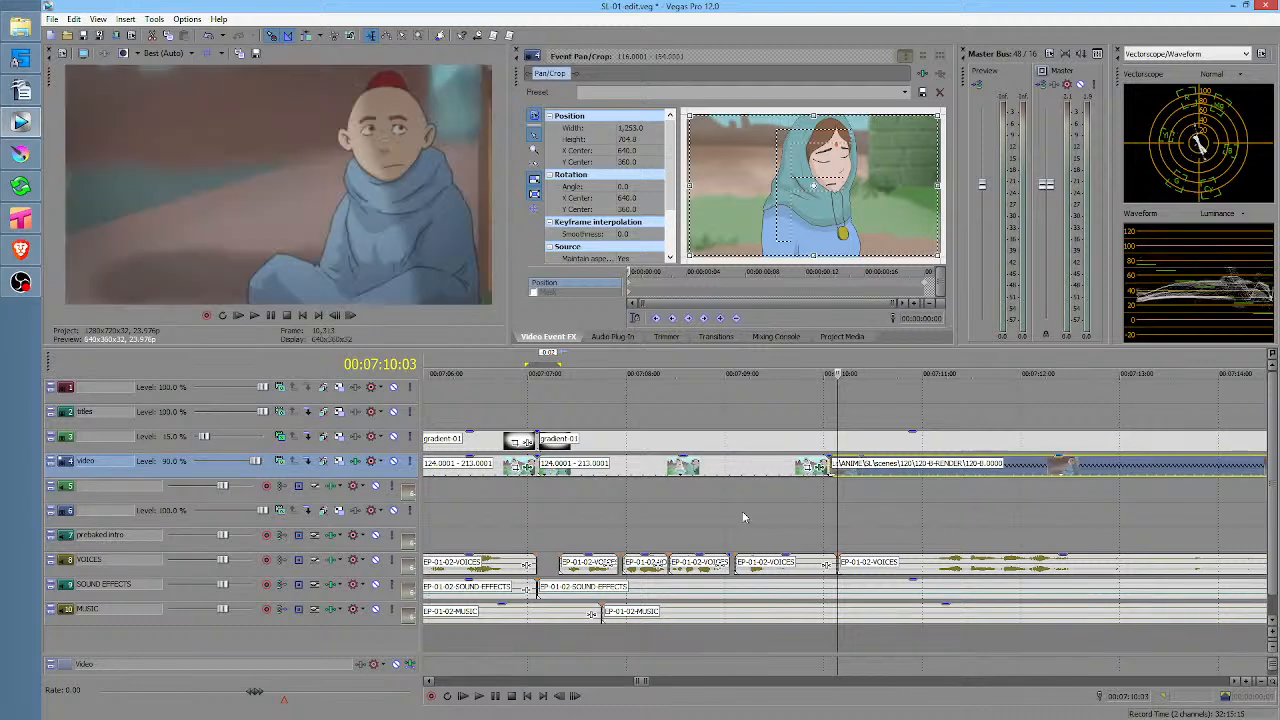
click(743, 503)
key(space)
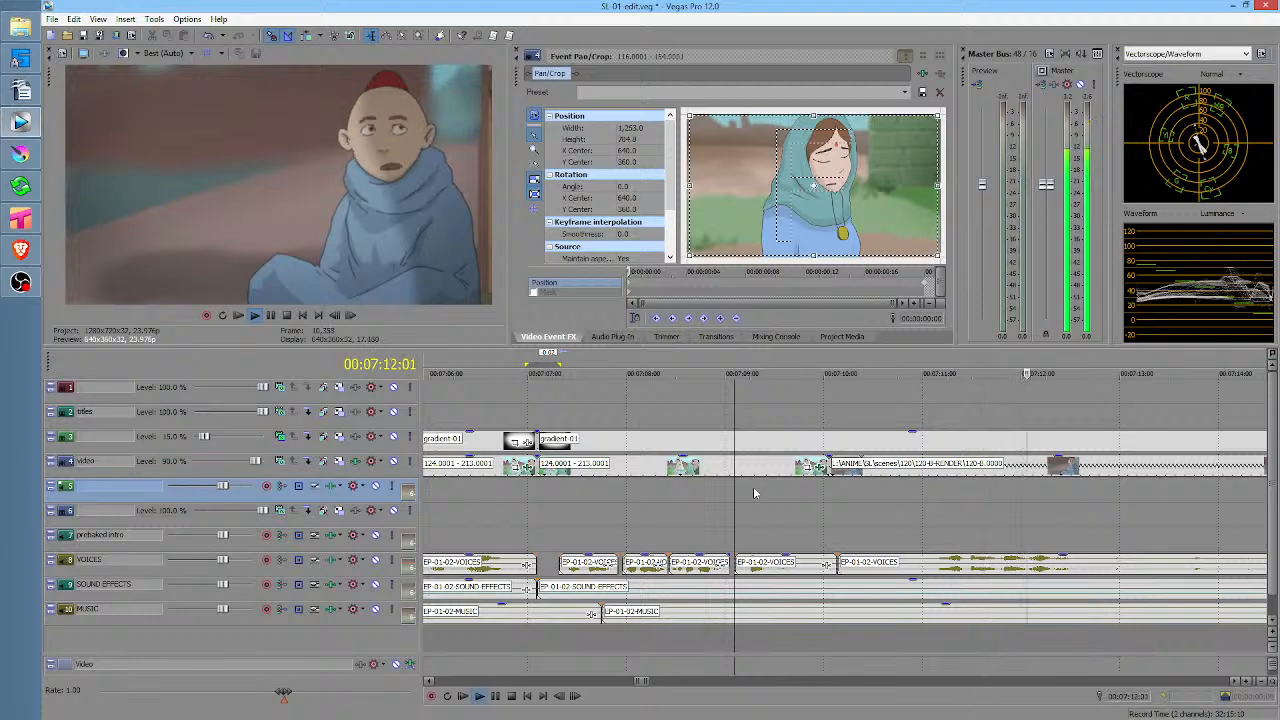
key(space)
click(721, 497)
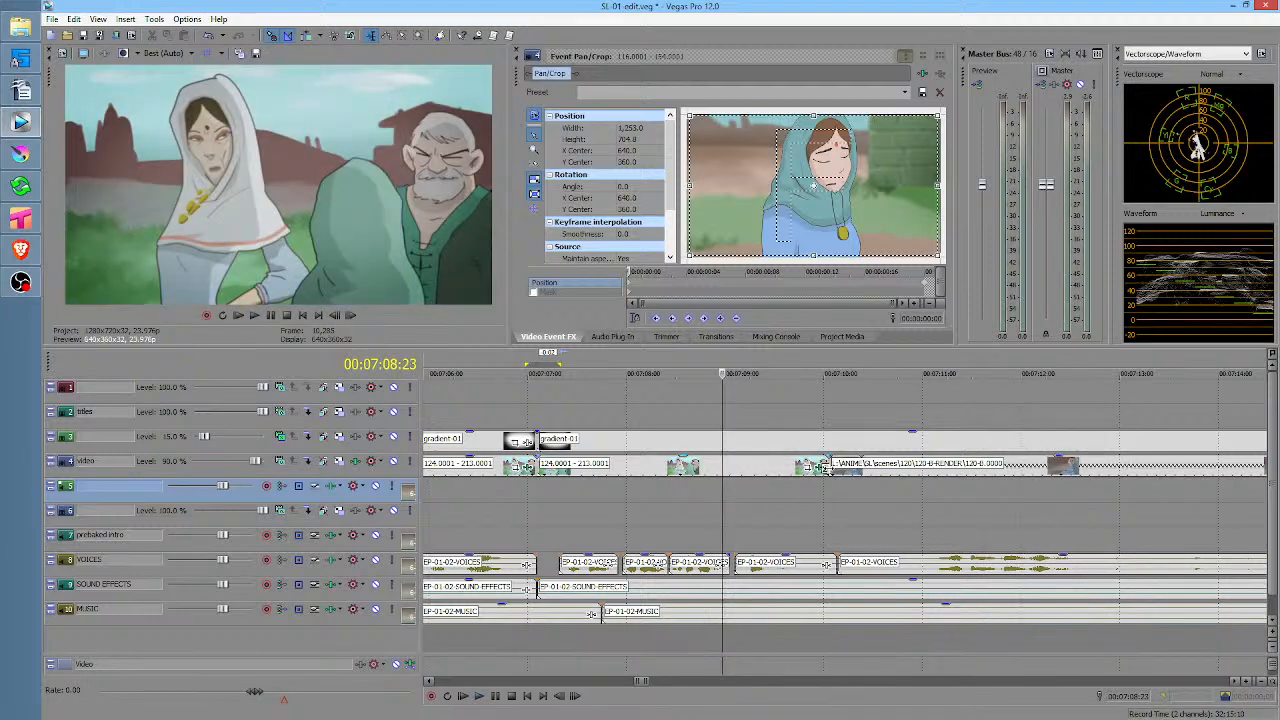
Try moving the cut into shot 120-B another 8 frames or so earlier and play from 00:07:08:17
drag(826, 466, 793, 466)
click(697, 510)
key(space)
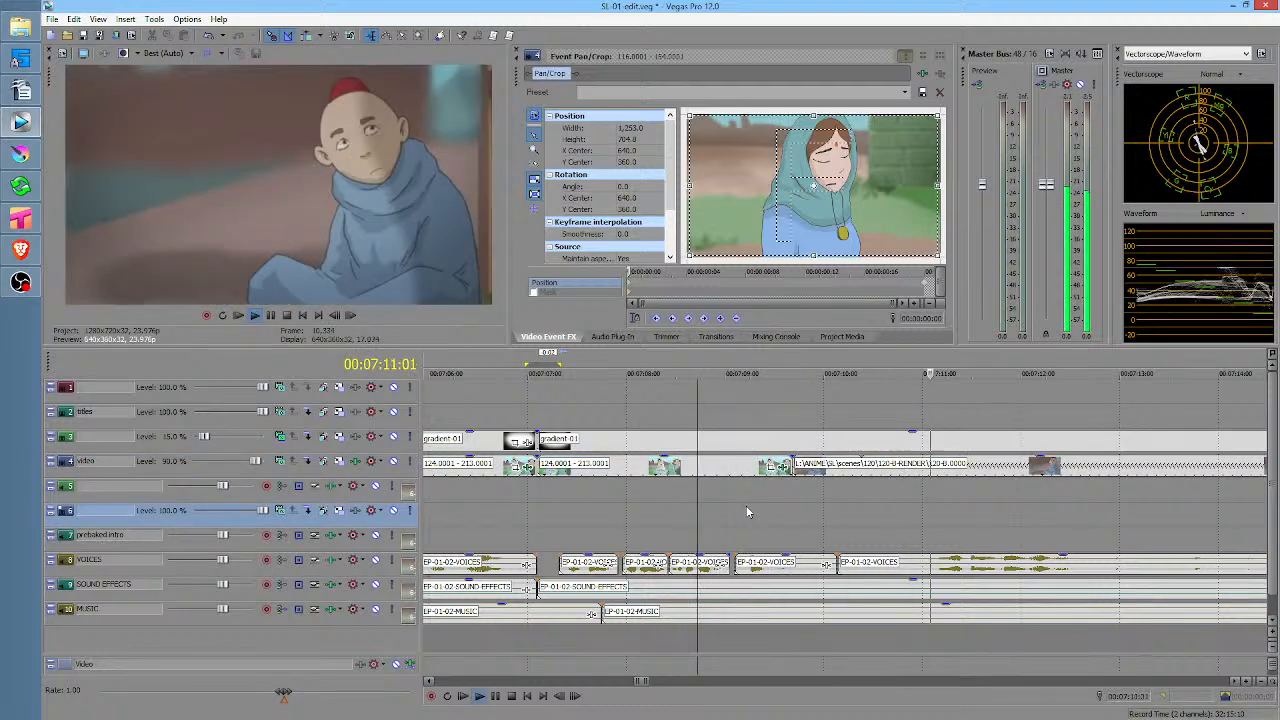
key(space)
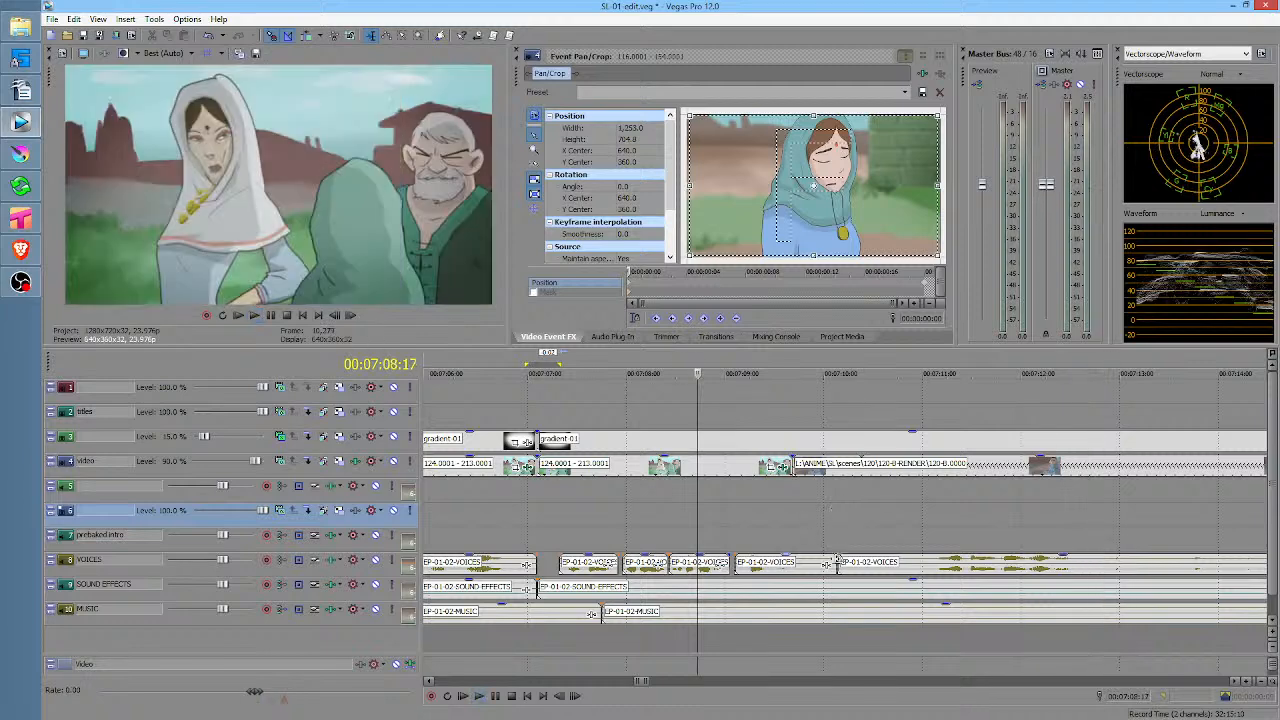
Undo both changes to the cut into shot 120-B and play across it from 00:07:09:12
key(ctrl+z)
key(ctrl+z)
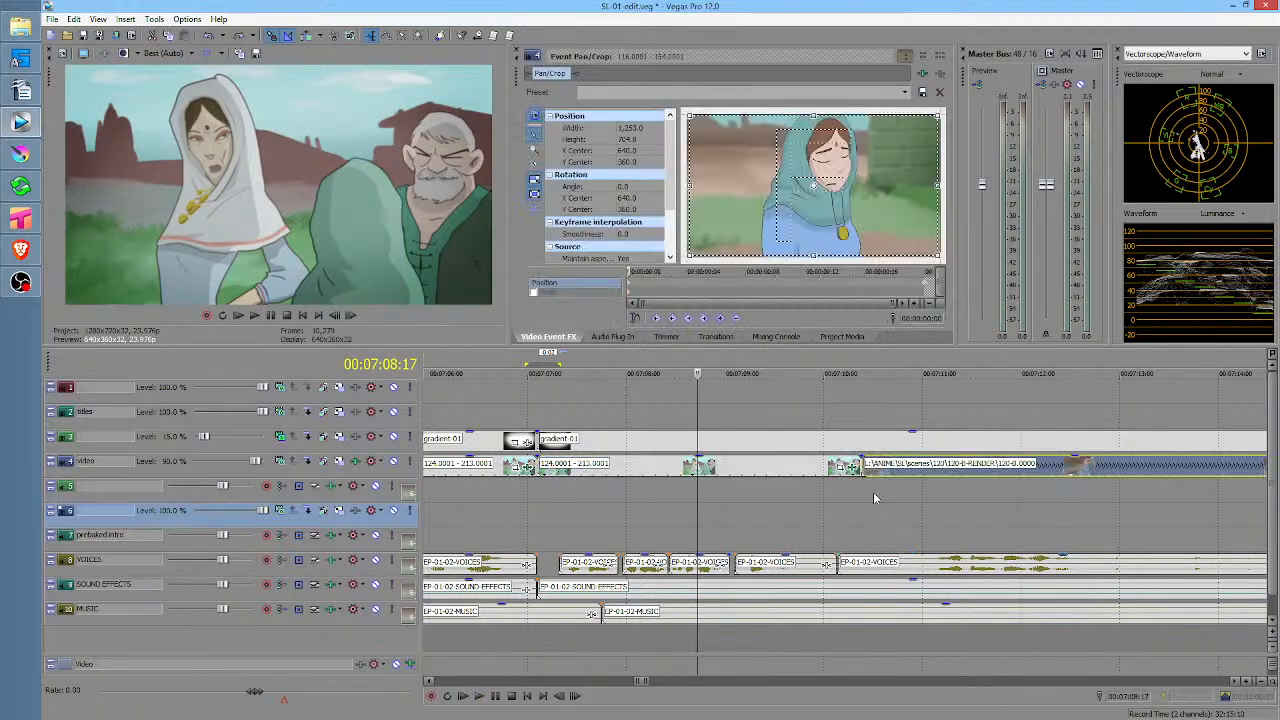
click(775, 499)
key(space)
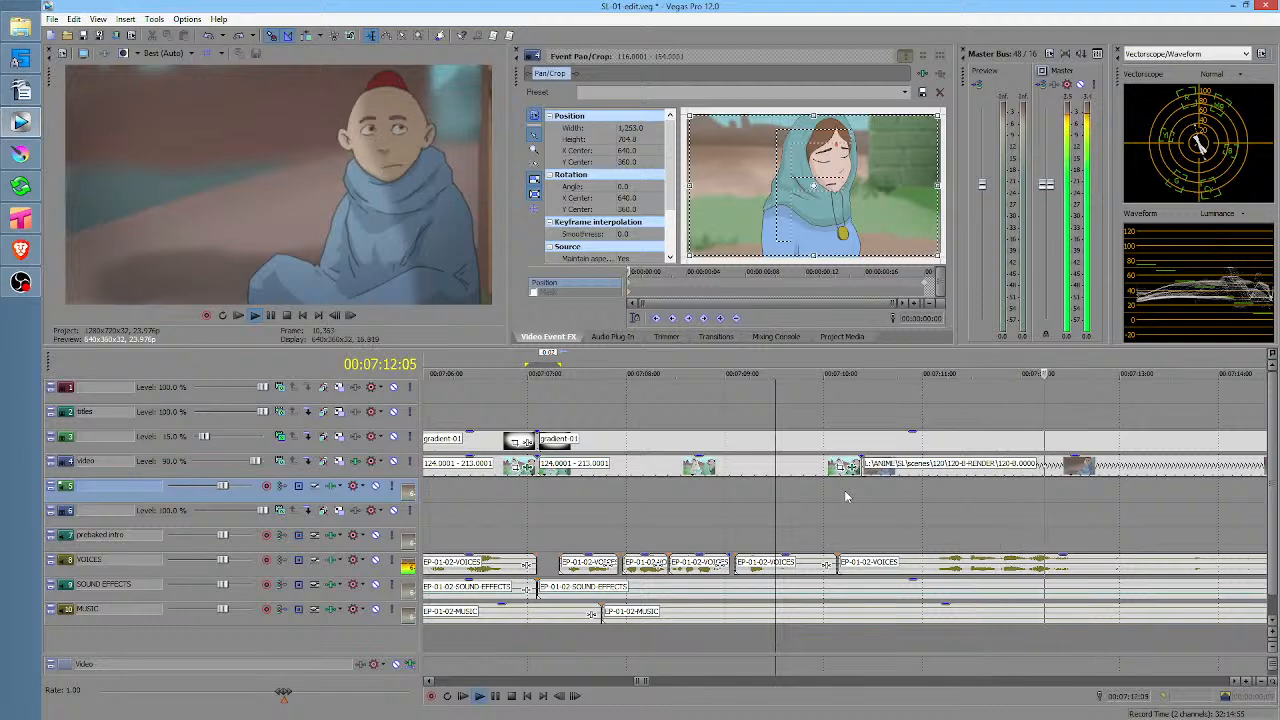
key(space)
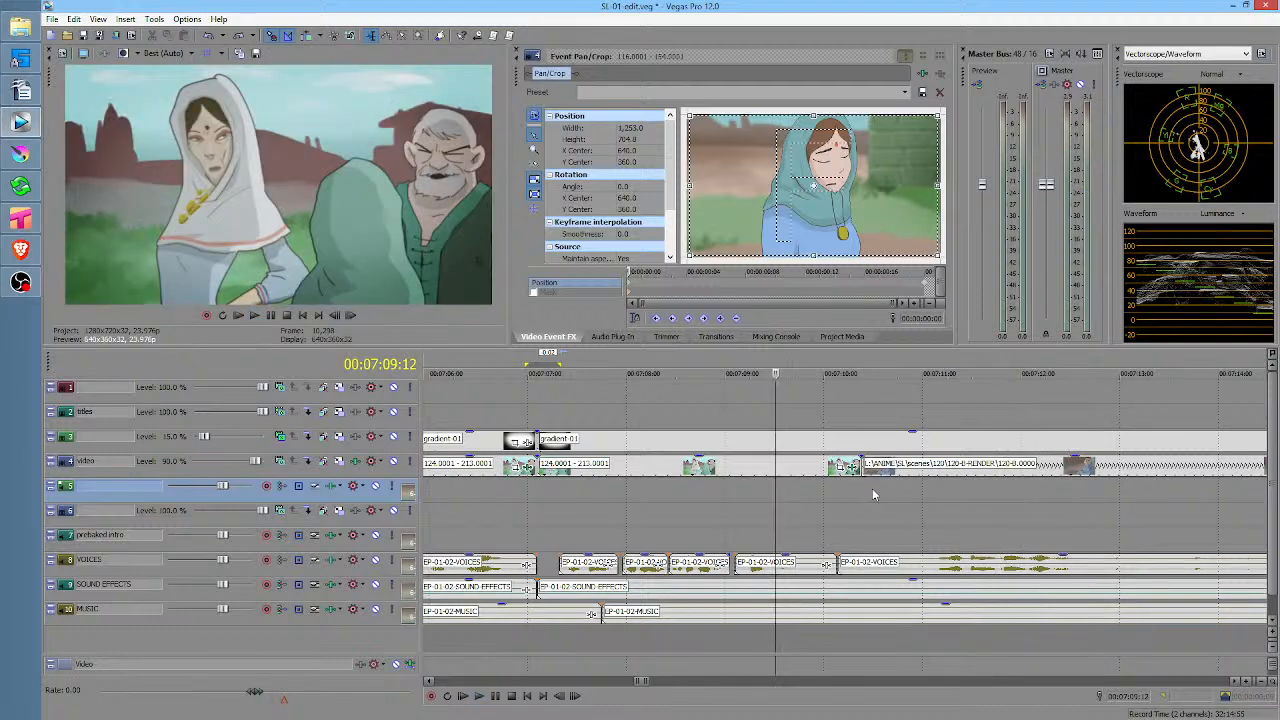
Play shot 120-B from 00:07:09:18 and split its VOICES segment at about 00:07:13:12 and at 00:07:14:06
click(801, 490)
scroll(968, 506, right, 3)
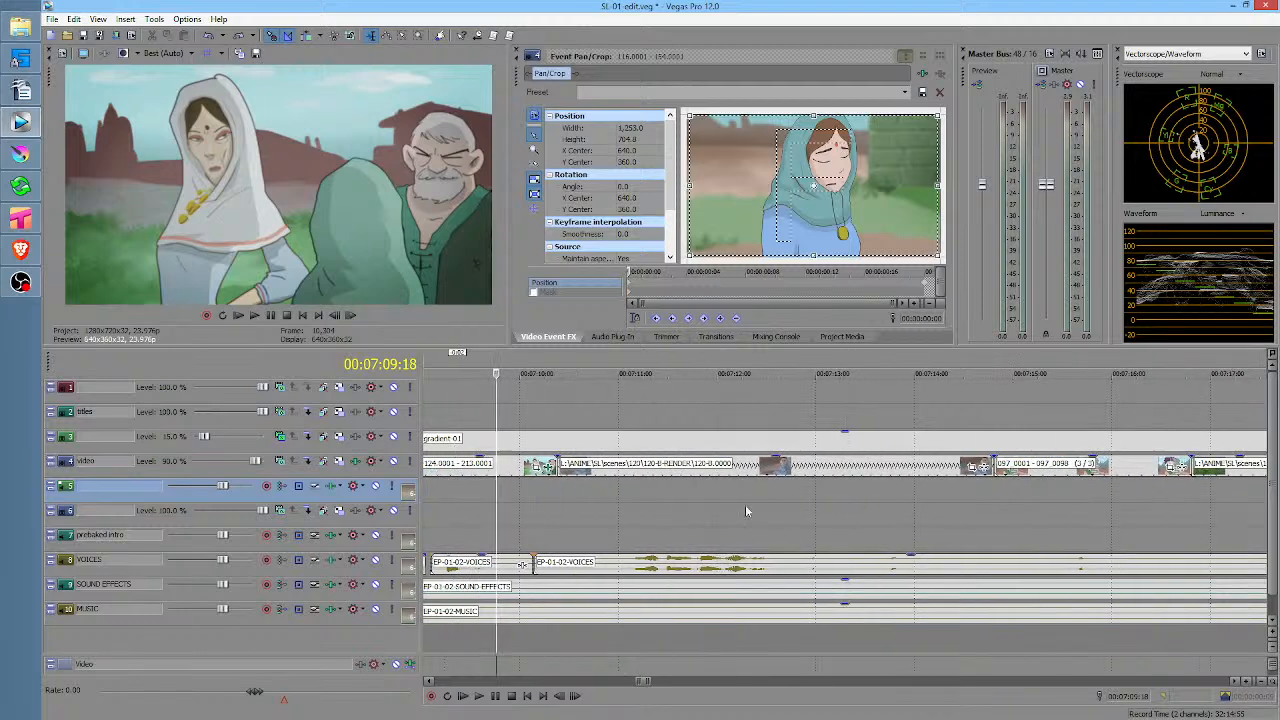
key(space)
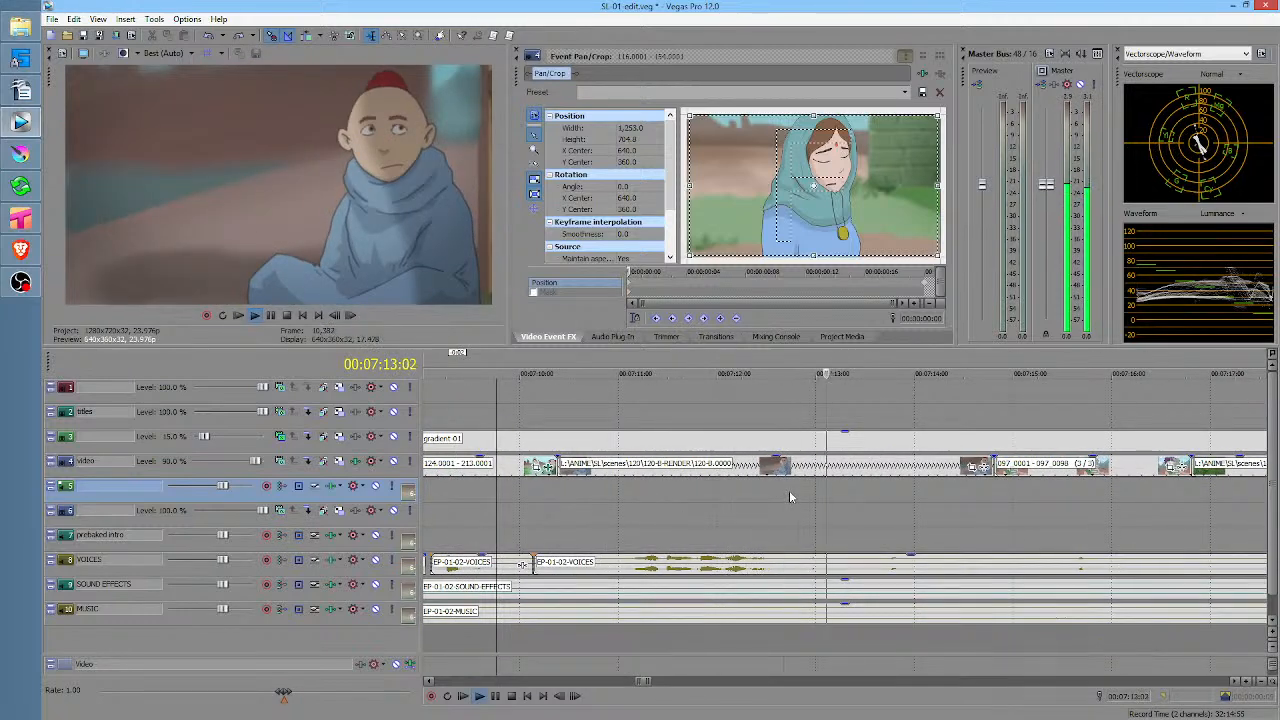
click(836, 518)
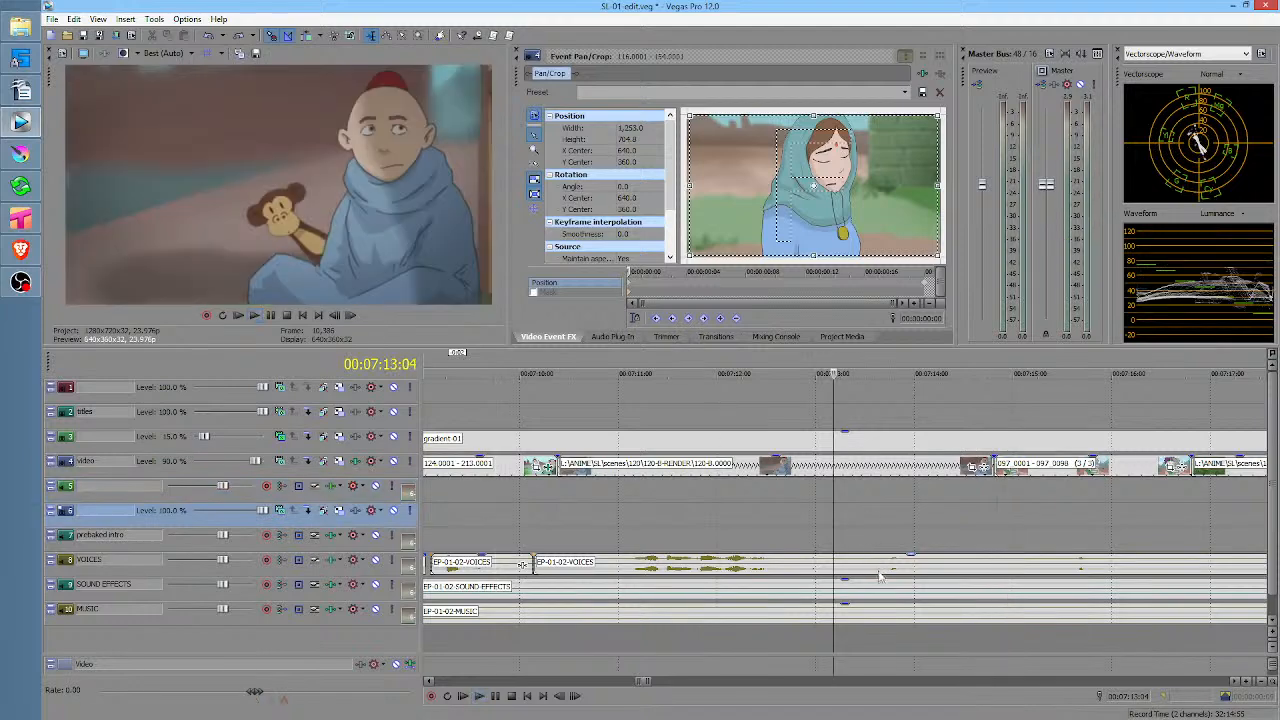
click(869, 573)
key(s)
click(941, 572)
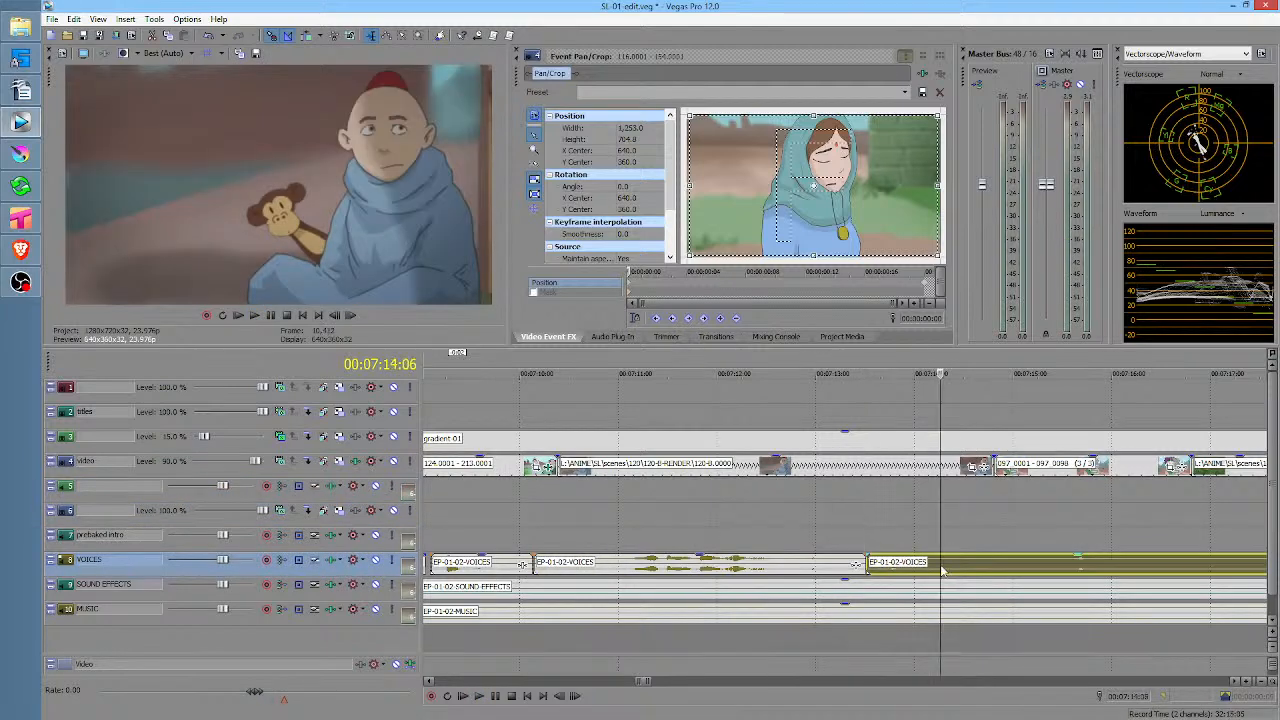
key(s)
Play from 00:07:12:18 to locate the end of the line and split the VOICES segment at 00:07:12:19
scroll(868, 518, up, 3)
drag(658, 518, 572, 505)
click(572, 518)
key(space)
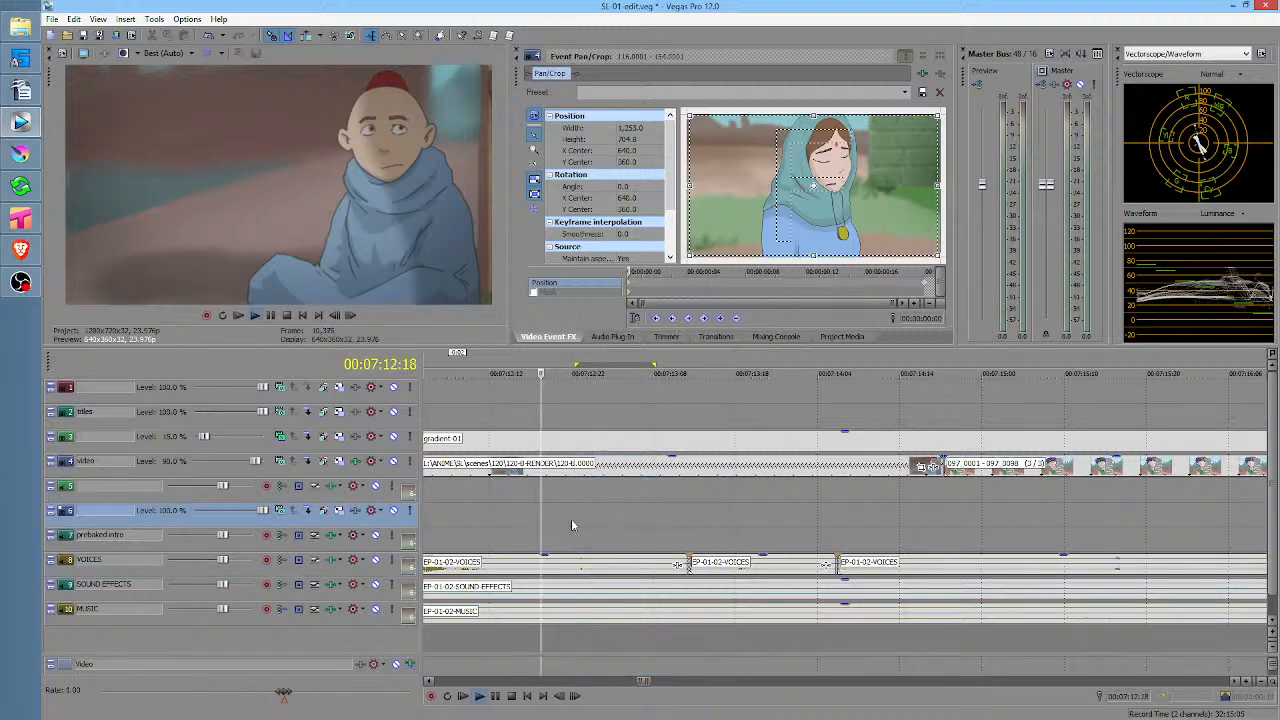
key(space)
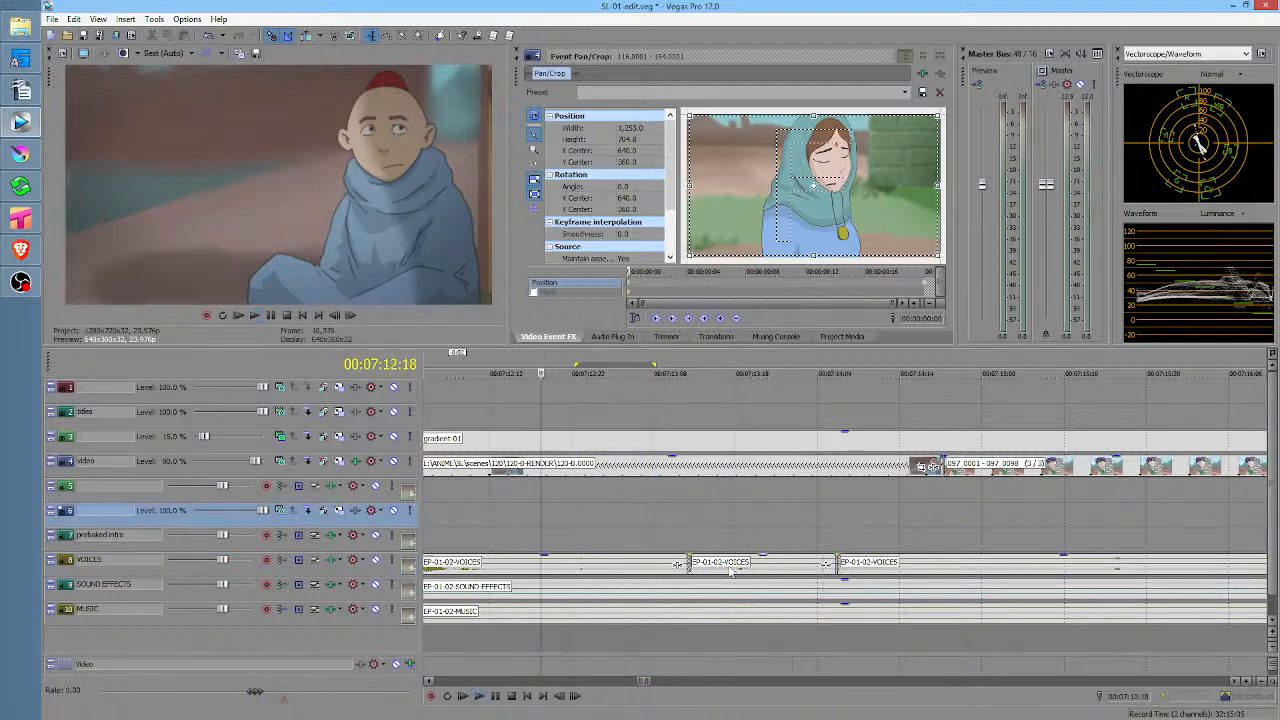
click(551, 565)
key(s)
click(610, 568)
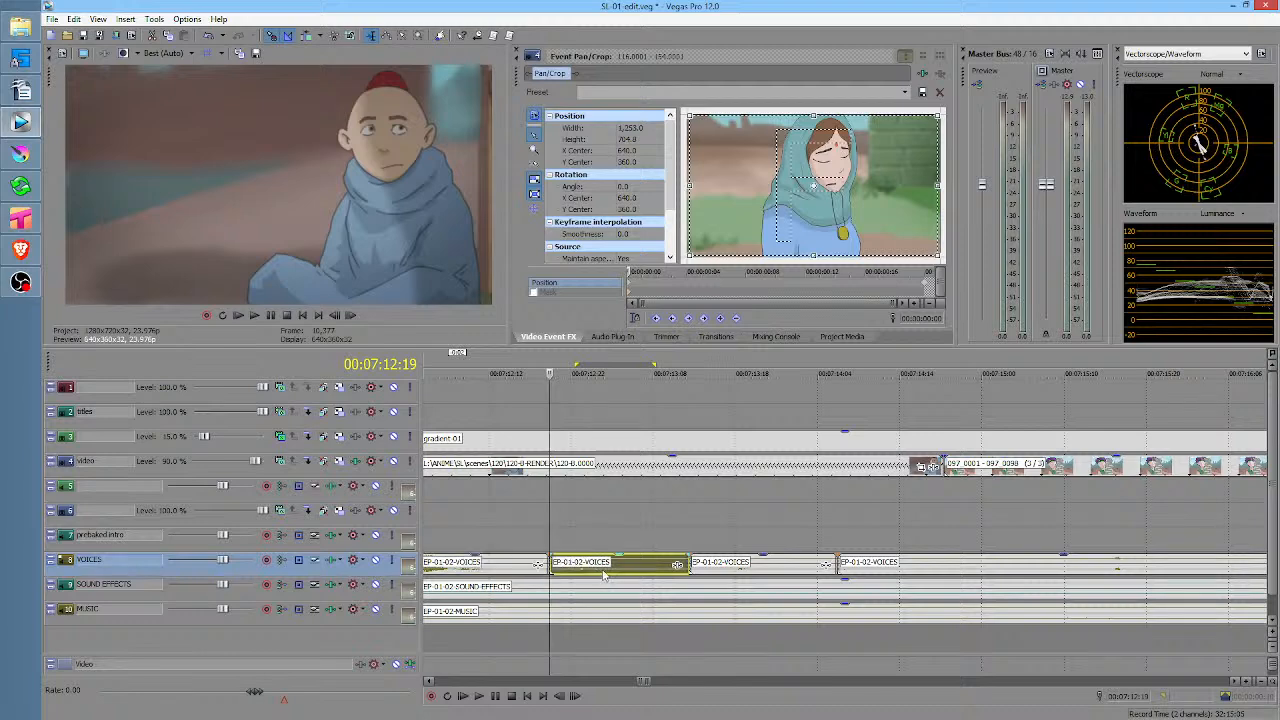
Move the VOICES part after the 00:07:12:19 split about 1 frame earlier and play from 00:07:12:12
drag(614, 568, 601, 568)
click(494, 523)
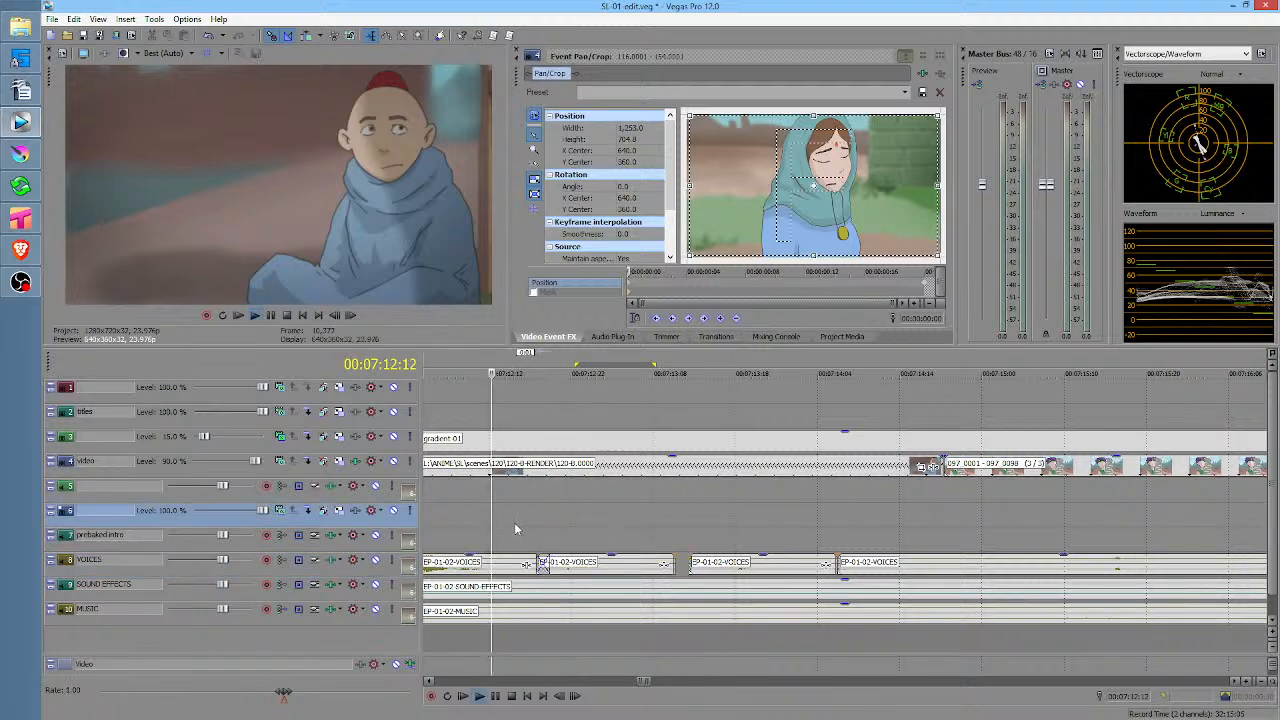
key(space)
key(space)
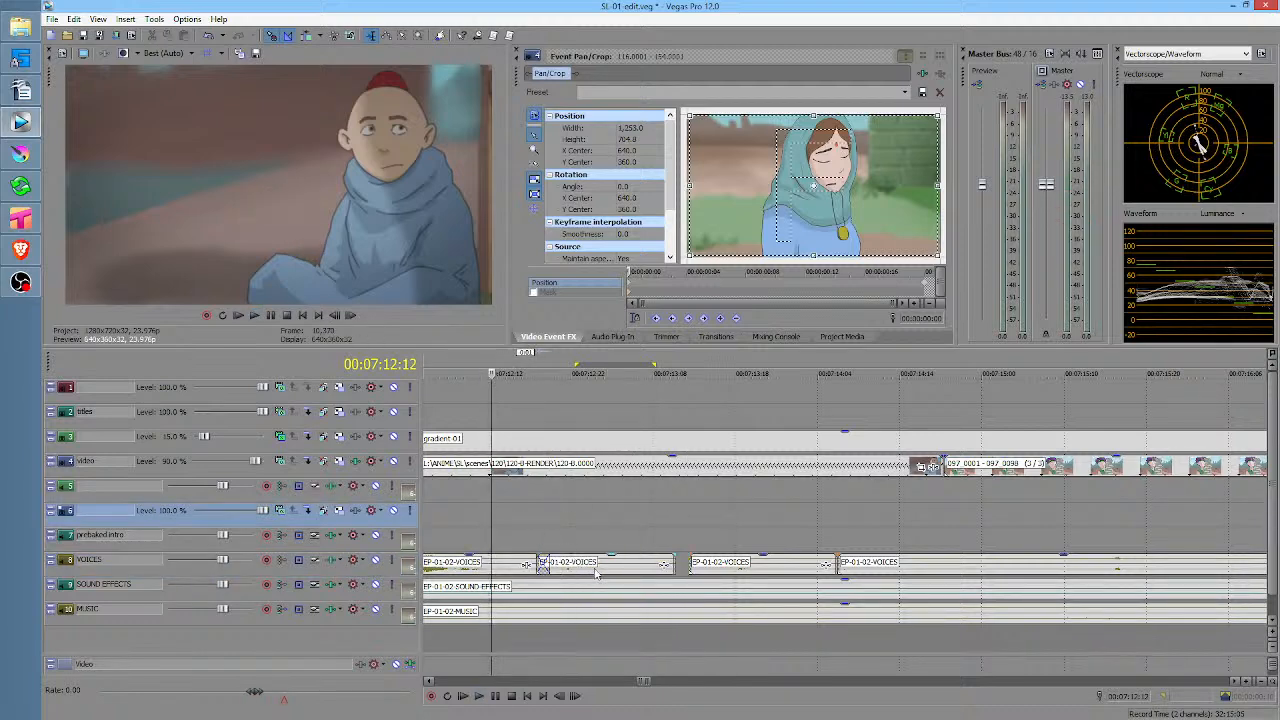
Shift the VOICES part after the 00:07:12:19 split about 3 frames later and play from 00:07:12:12 into the following shot
drag(600, 568, 627, 571)
key(space)
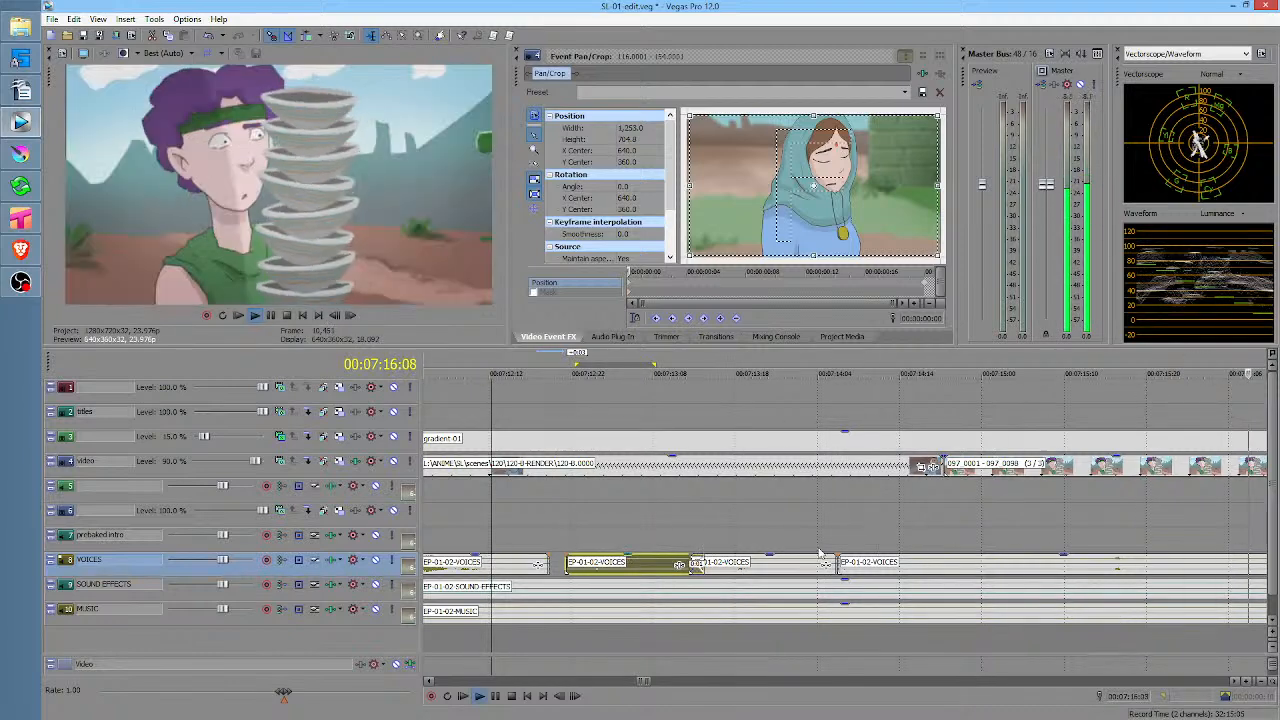
key(space)
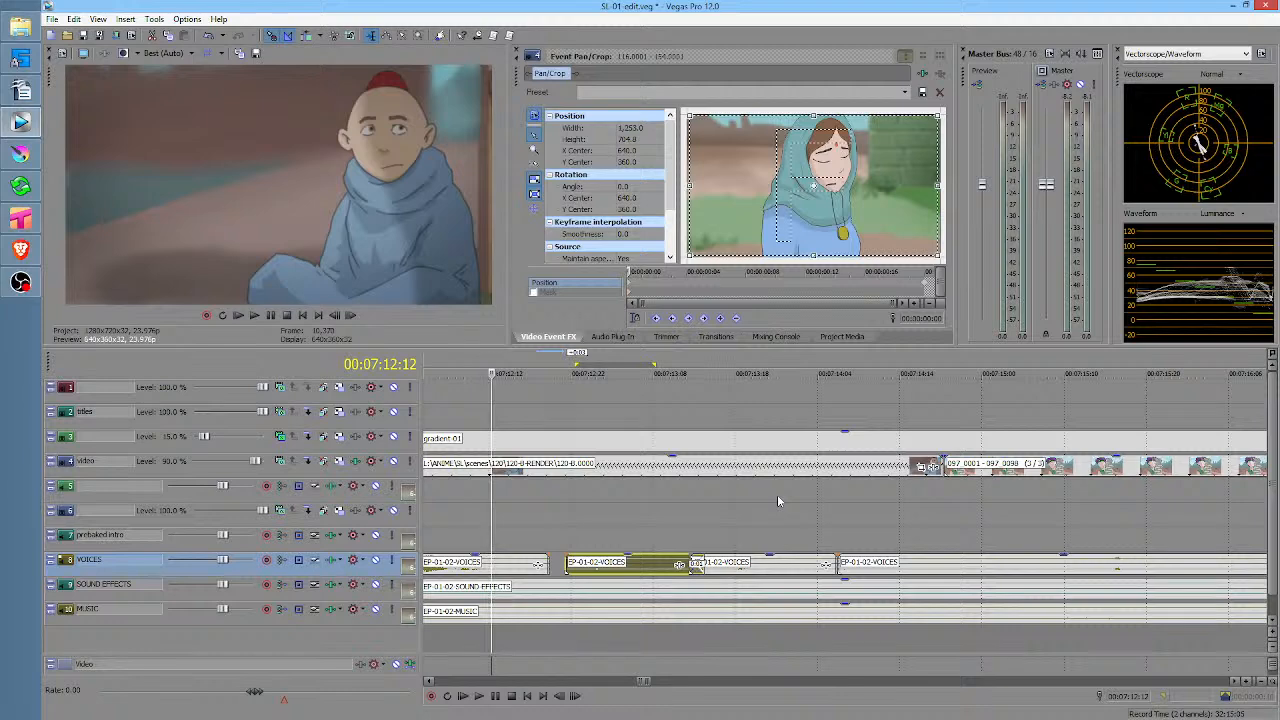
Play from 00:07:12:00 and again from shortly before the cut to shot 097 to check the spacing of the VOICES parts
scroll(730, 511, down, 1)
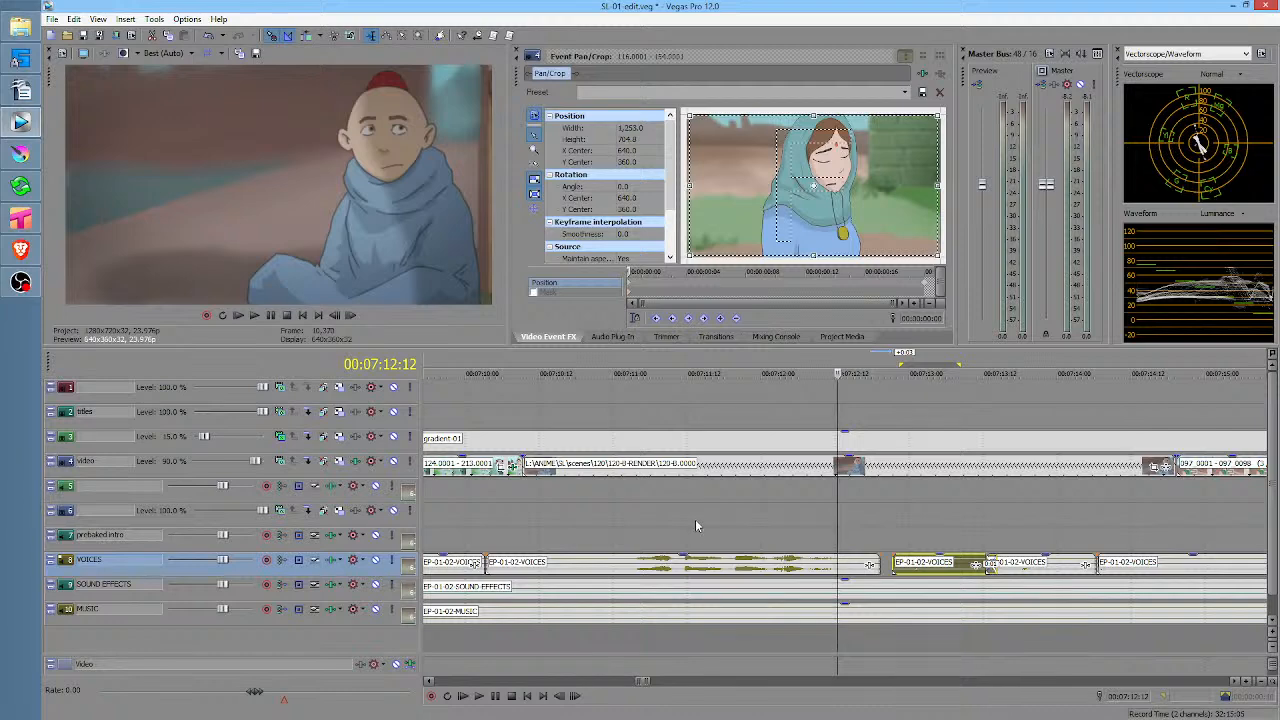
click(693, 517)
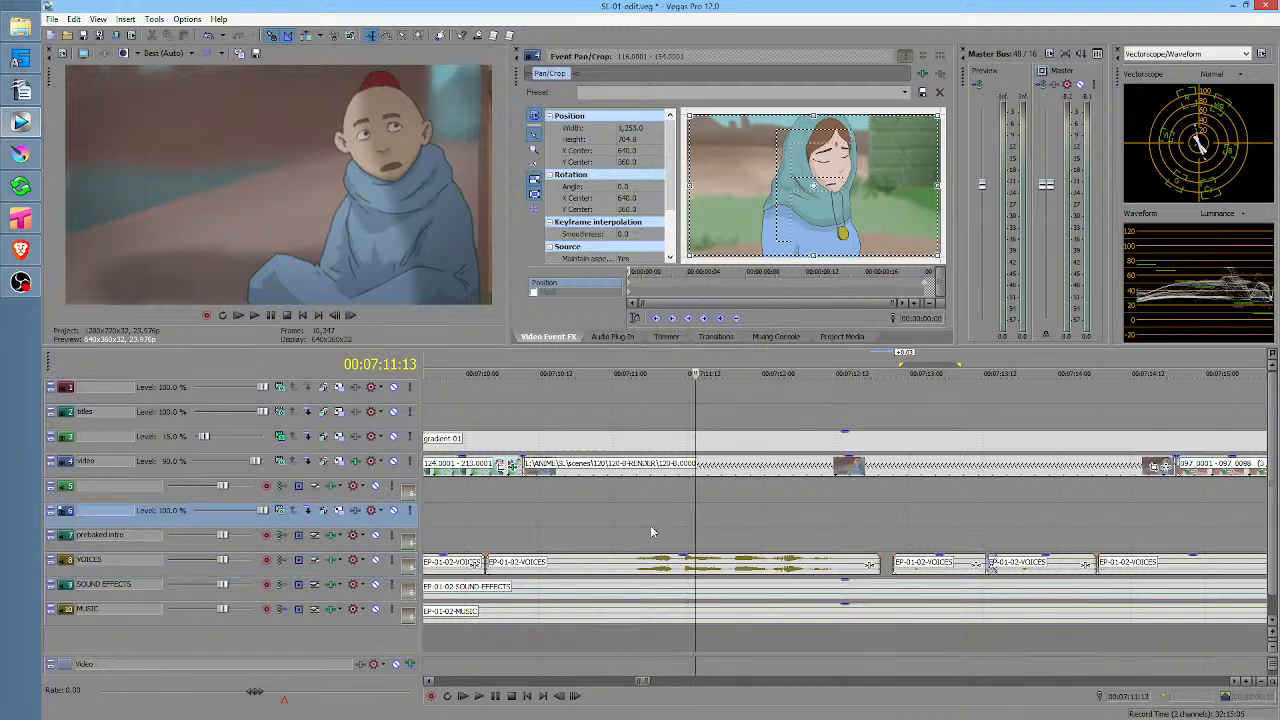
scroll(712, 525, right, 2)
click(696, 525)
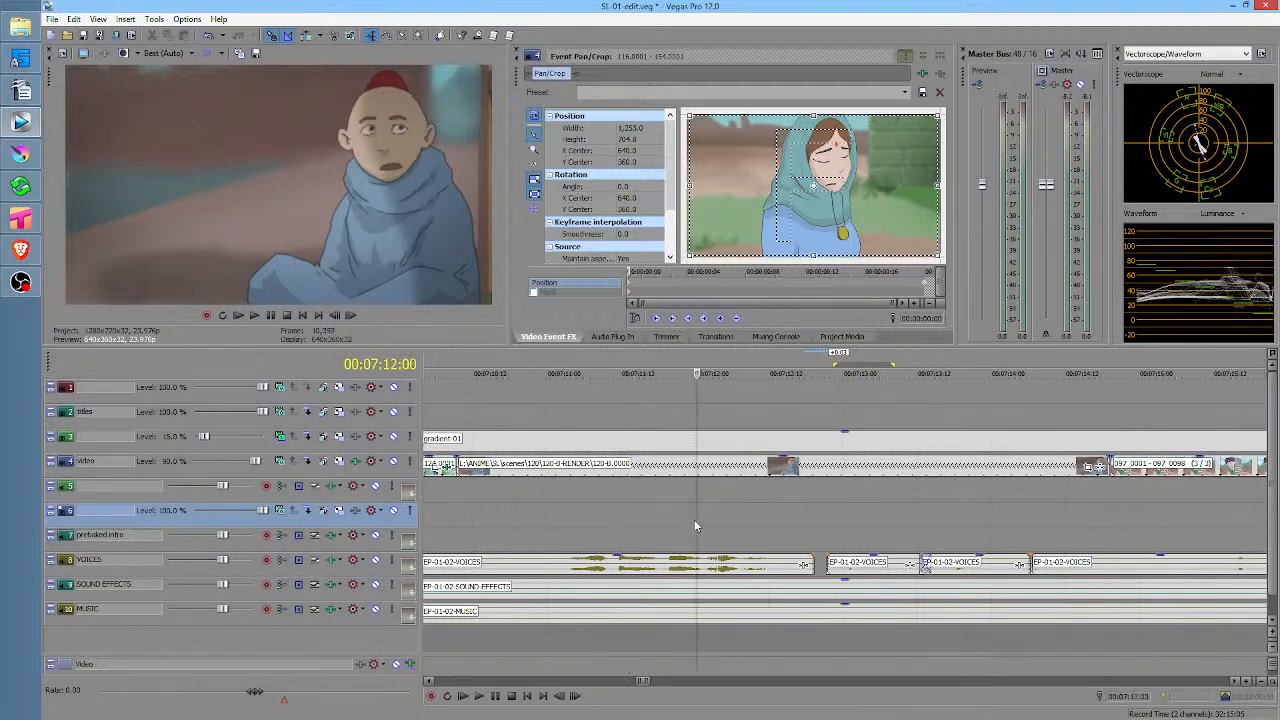
key(space)
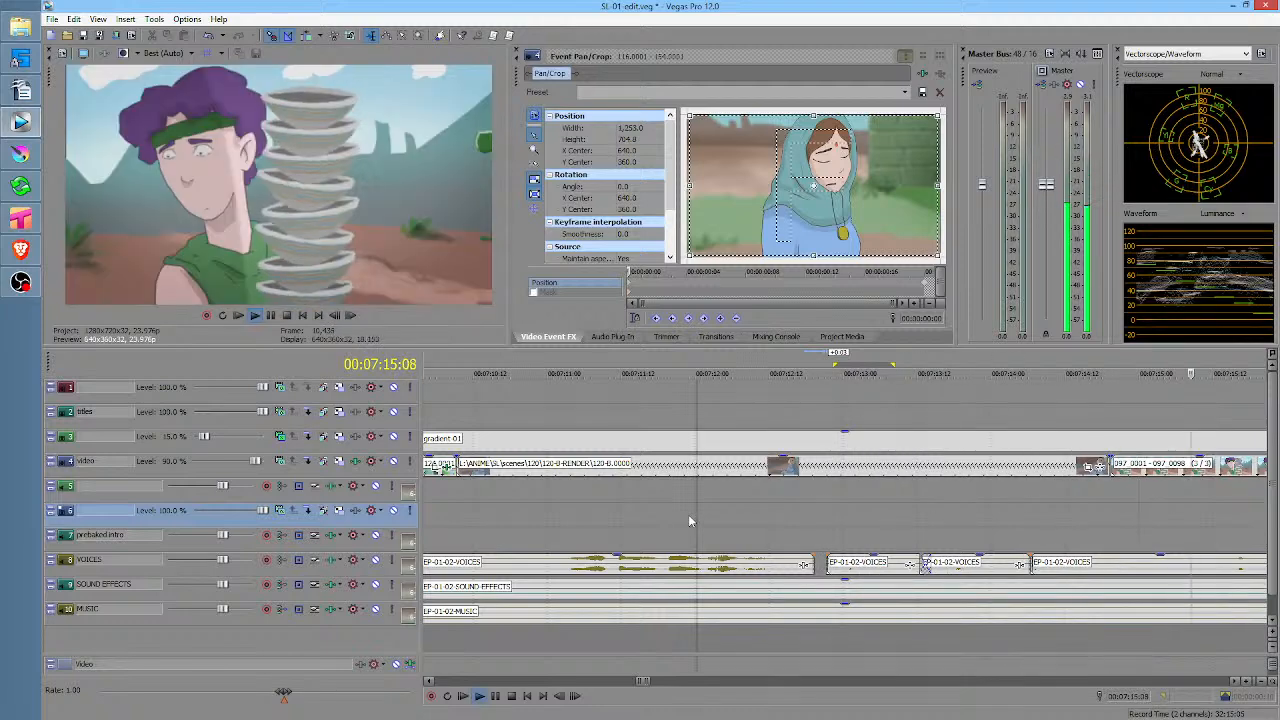
key(space)
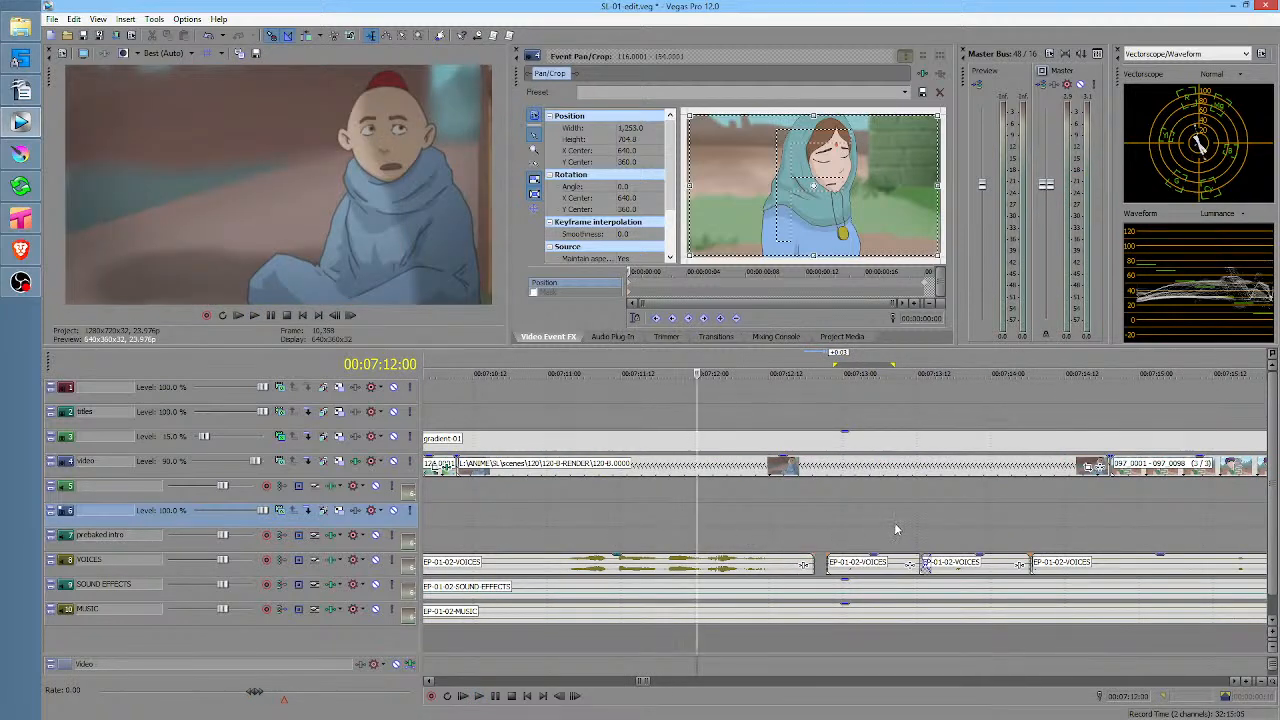
scroll(830, 535, right, 5)
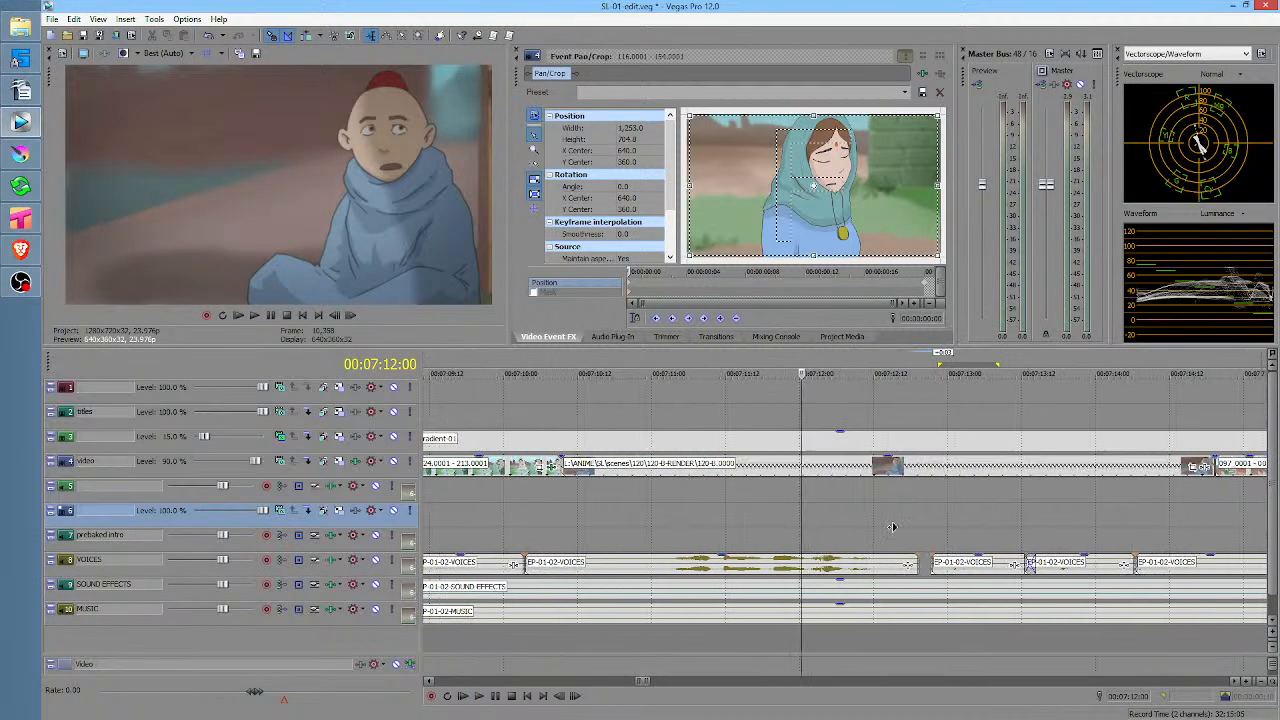
click(810, 516)
key(space)
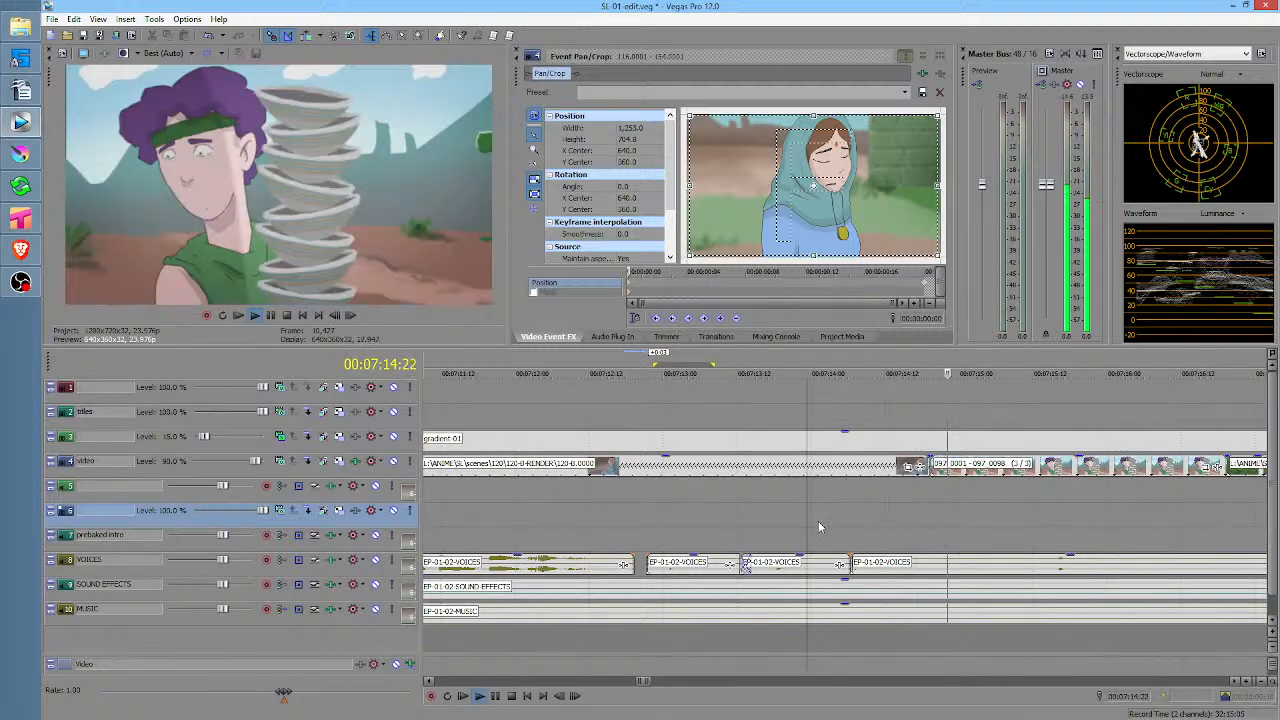
Move the cut between shots 120-B and 097 about 7 frames earlier and play across it from 00:07:13:16
key(space)
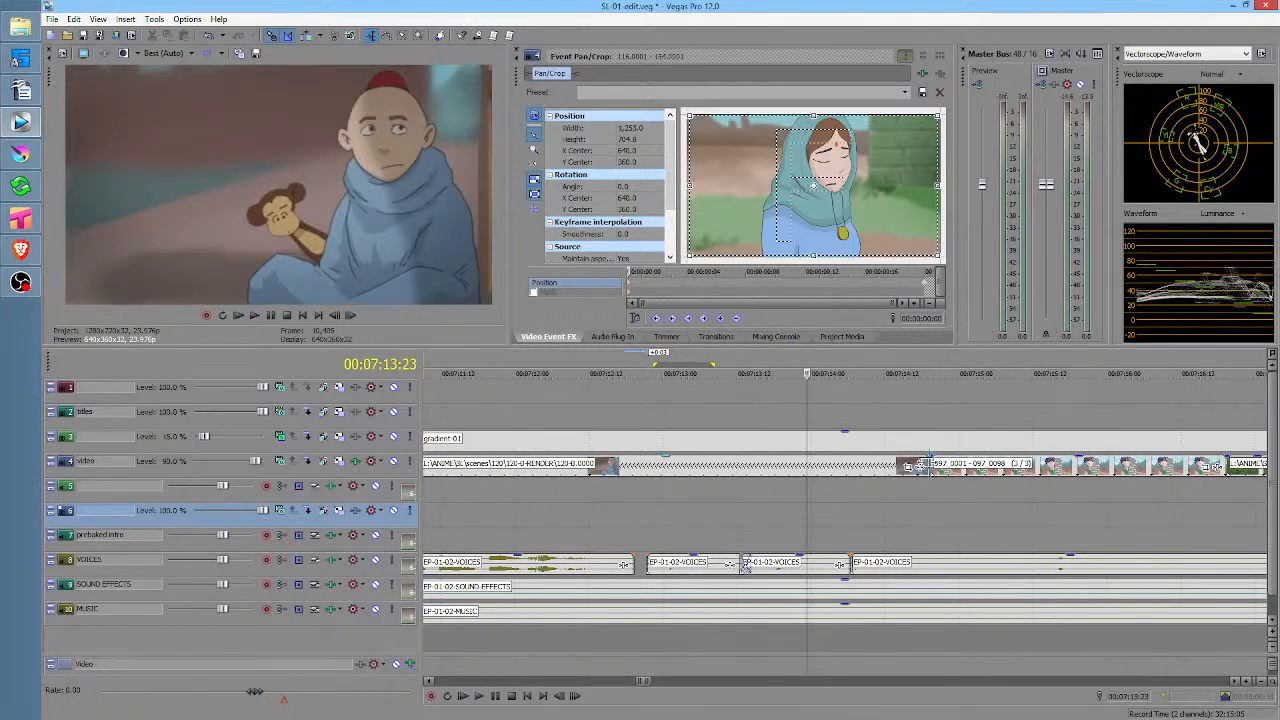
drag(918, 465, 903, 466)
drag(922, 465, 879, 465)
click(767, 508)
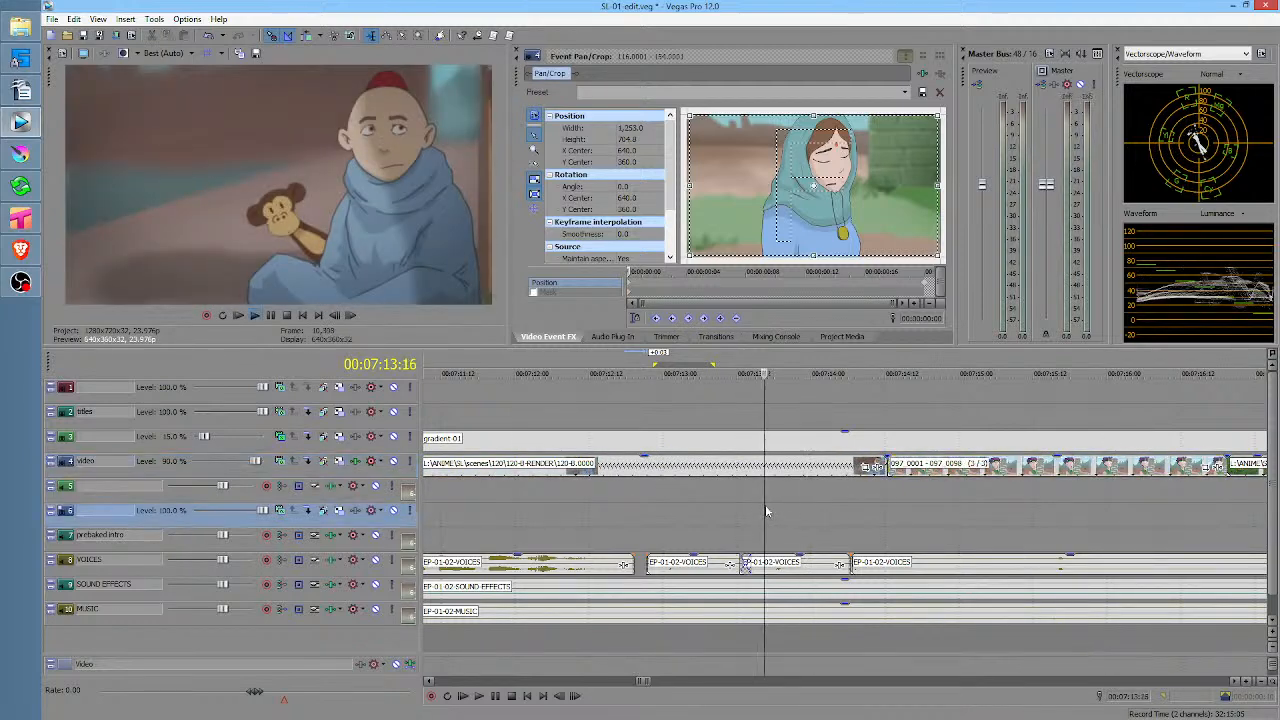
key(space)
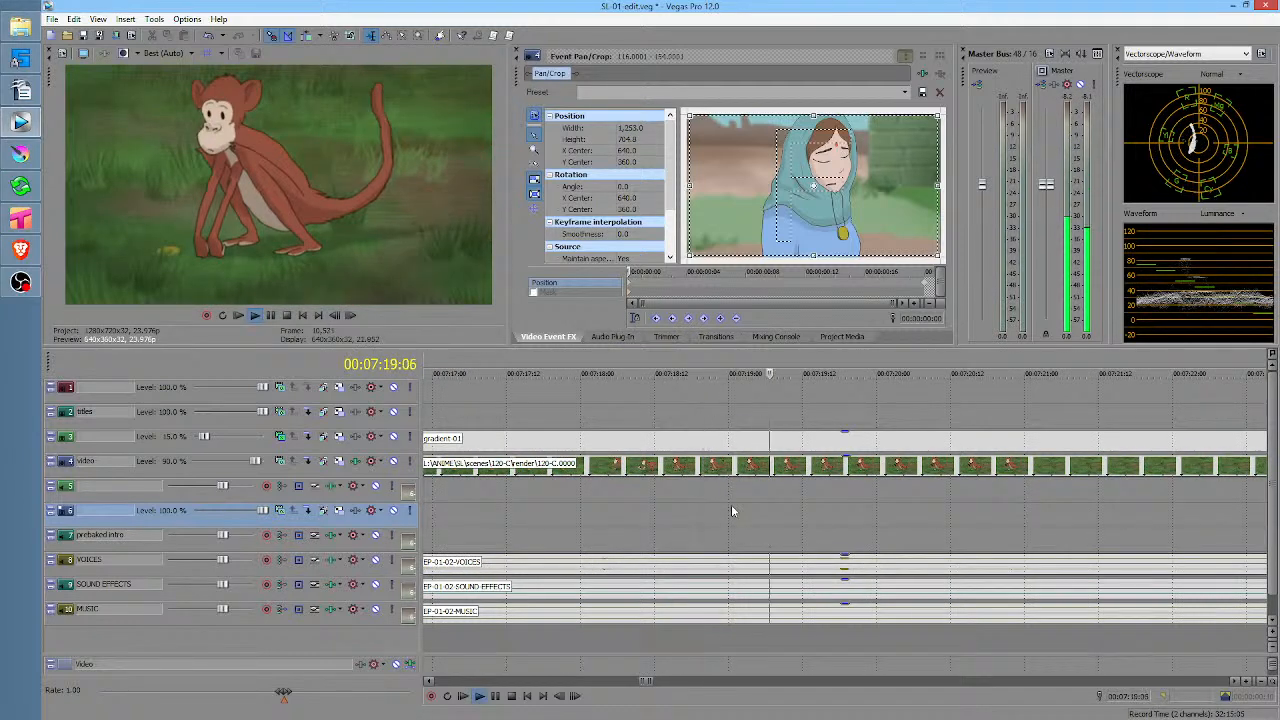
Review the length of shot 120-C on the timeline and play it from 00:07:19:15 to find frames to cut
scroll(731, 504, down, 5)
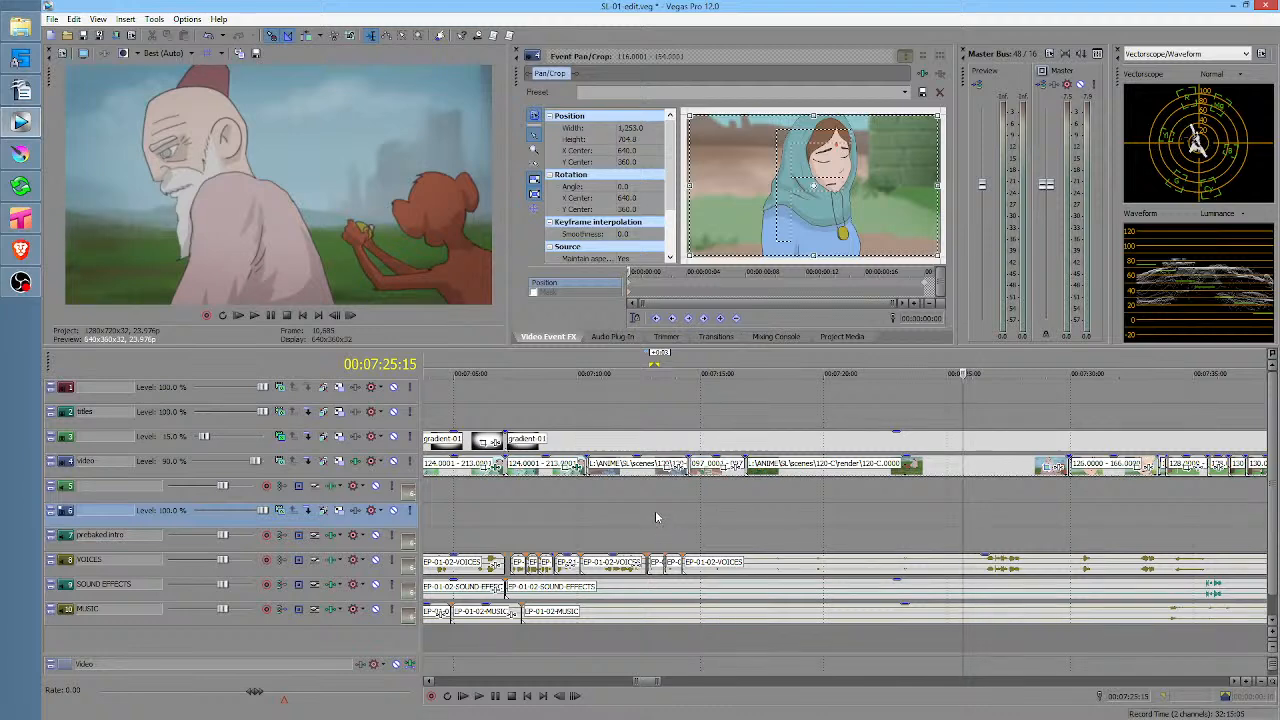
drag(656, 517, 893, 508)
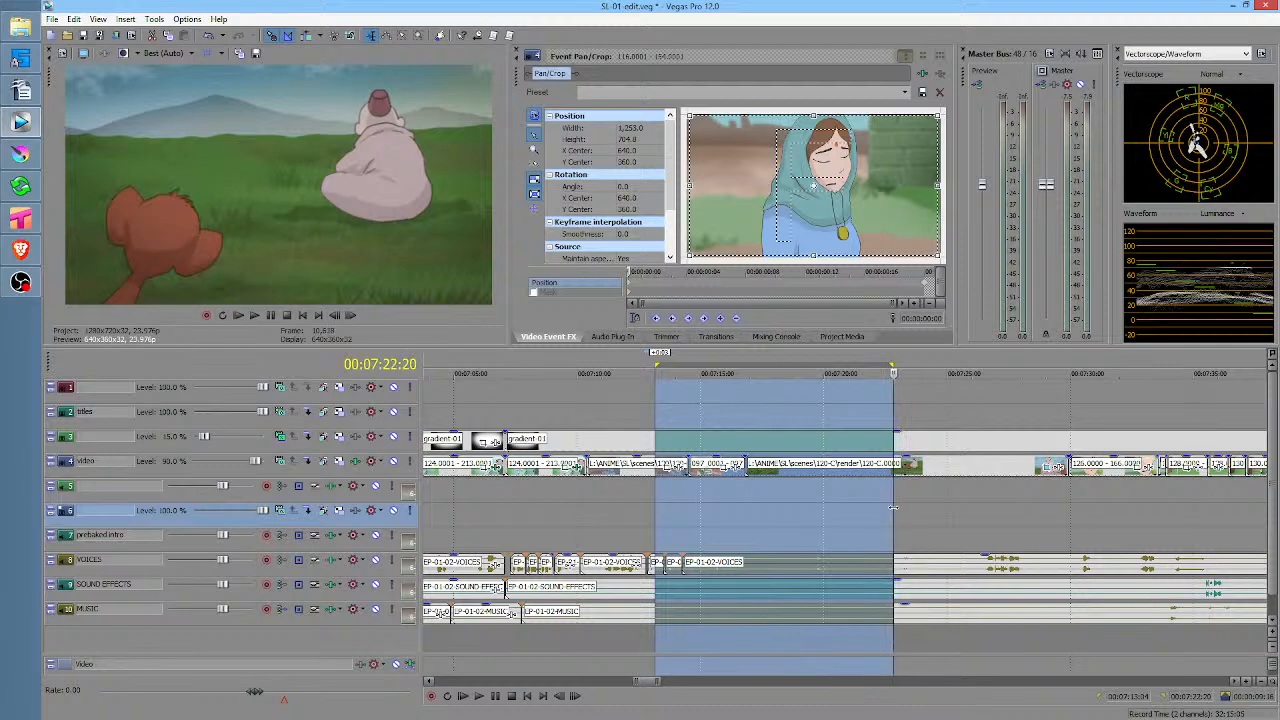
scroll(817, 517, right, 3)
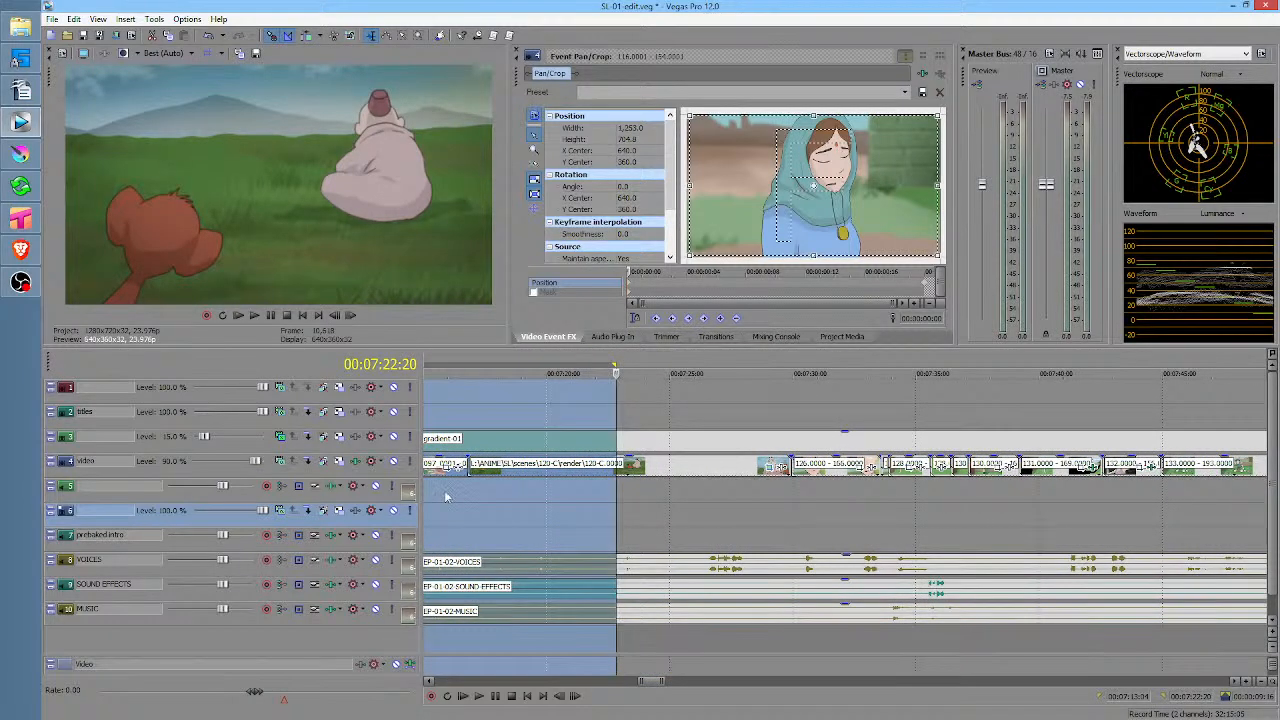
drag(446, 497, 624, 497)
click(590, 500)
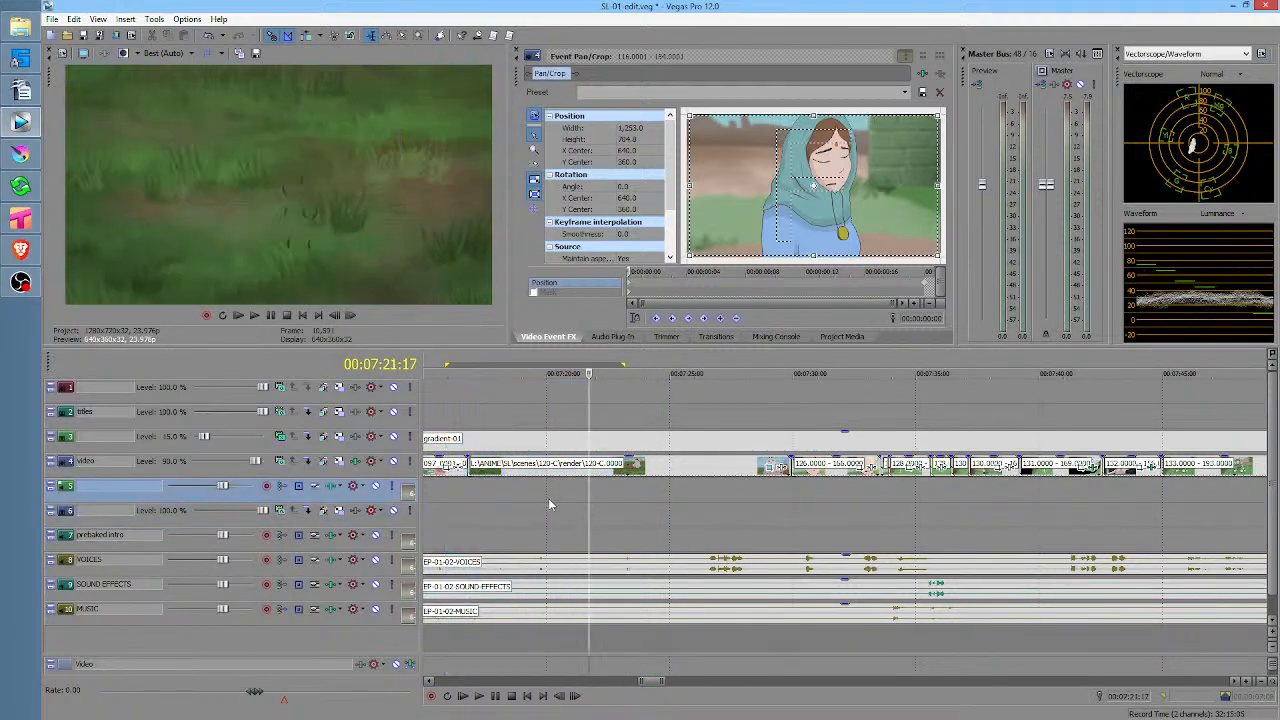
click(538, 500)
key(space)
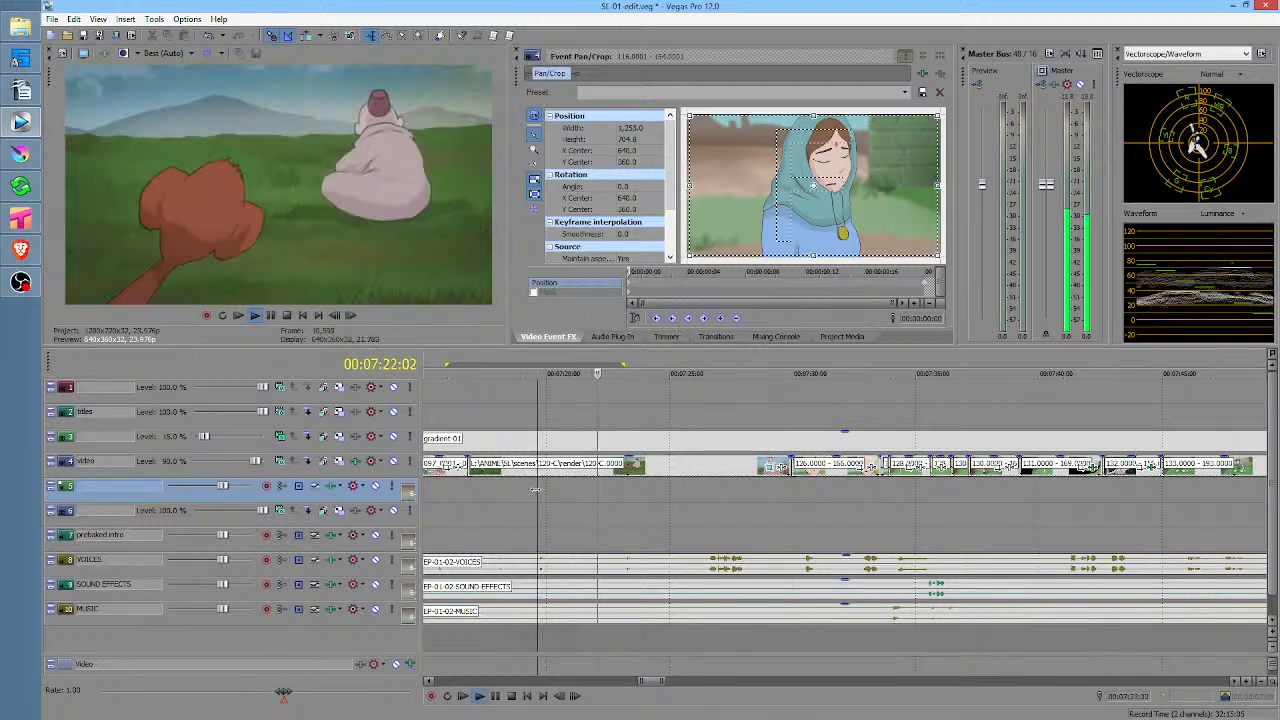
key(space)
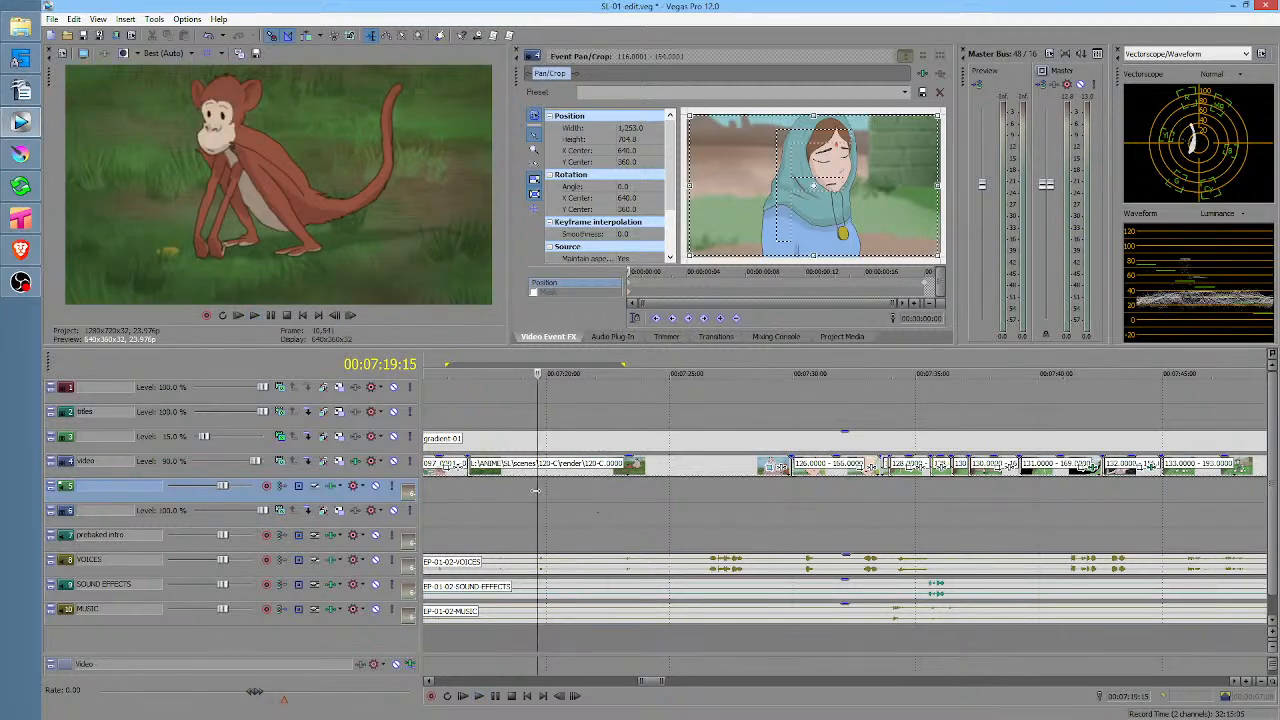
Delete the range 00:07:22:09 to 00:07:22:20 in shot 120-C across the tracks and close the gap
drag(536, 490, 996, 492)
click(565, 487)
scroll(565, 487, up, 5)
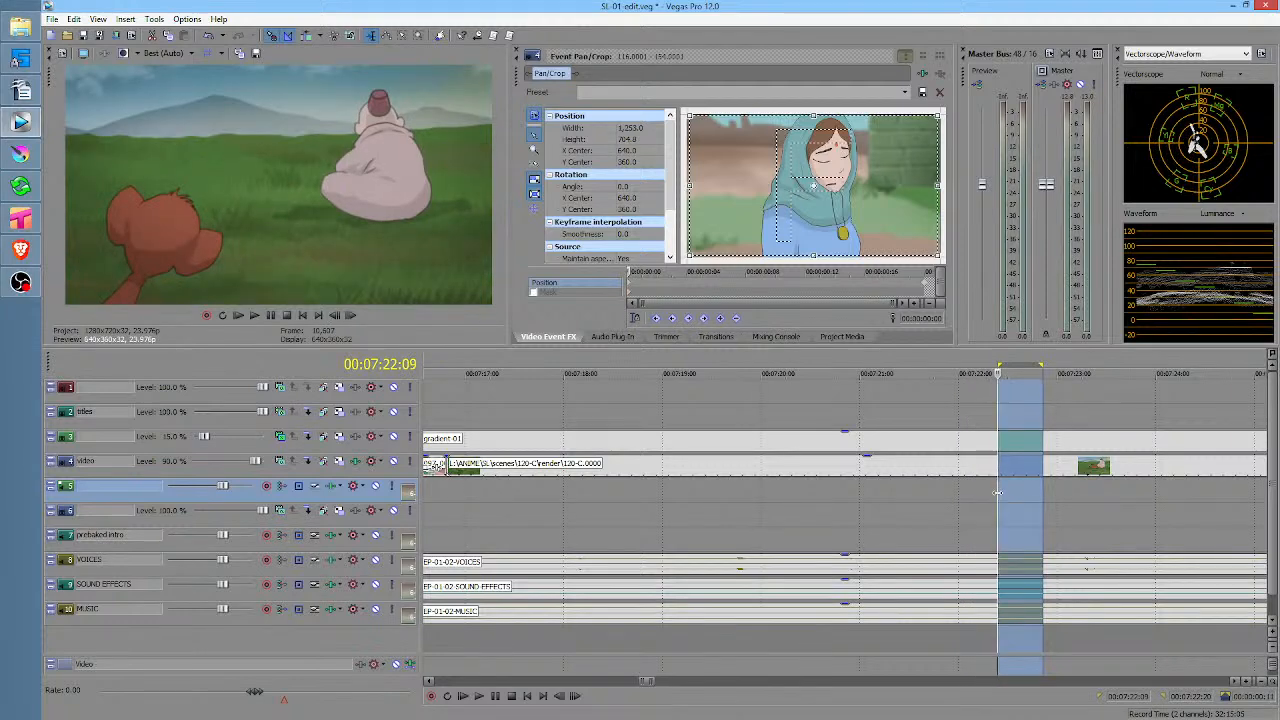
key(Delete)
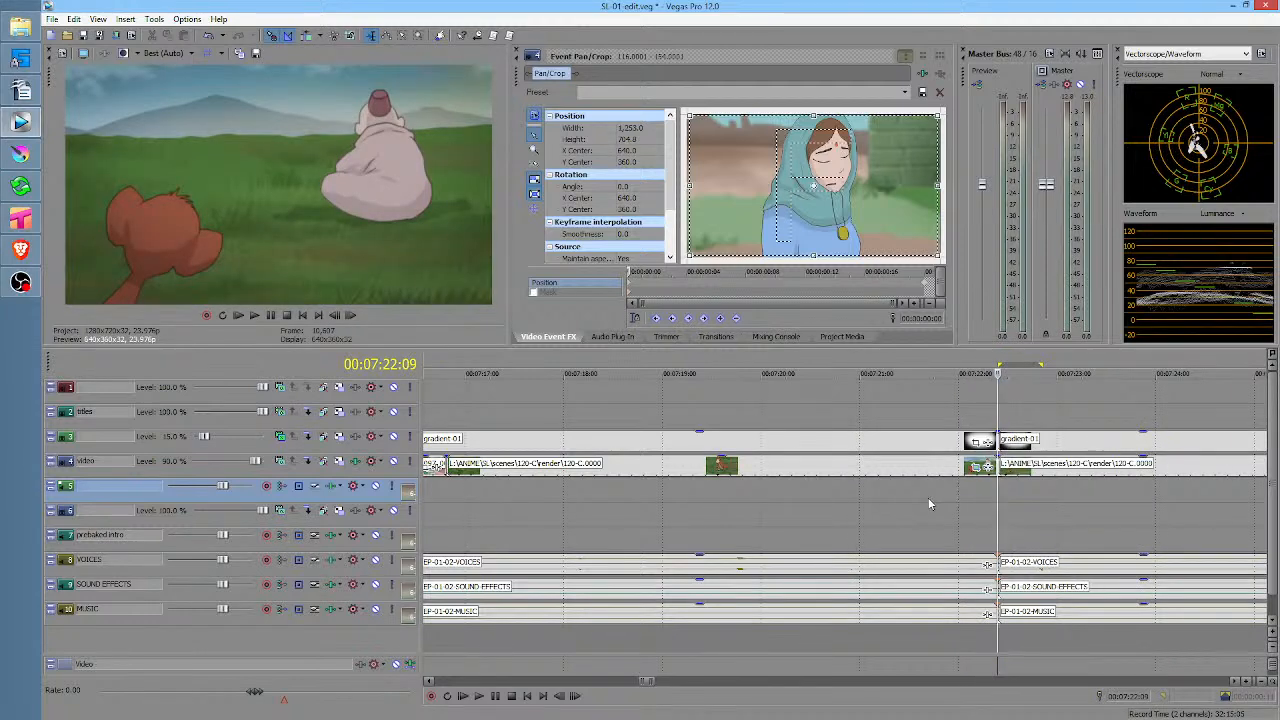
Delete the range 00:07:23:03 to 00:07:23:23 in shot 120-C across the tracks and close the gap
scroll(929, 504, right, 5)
drag(701, 500, 838, 488)
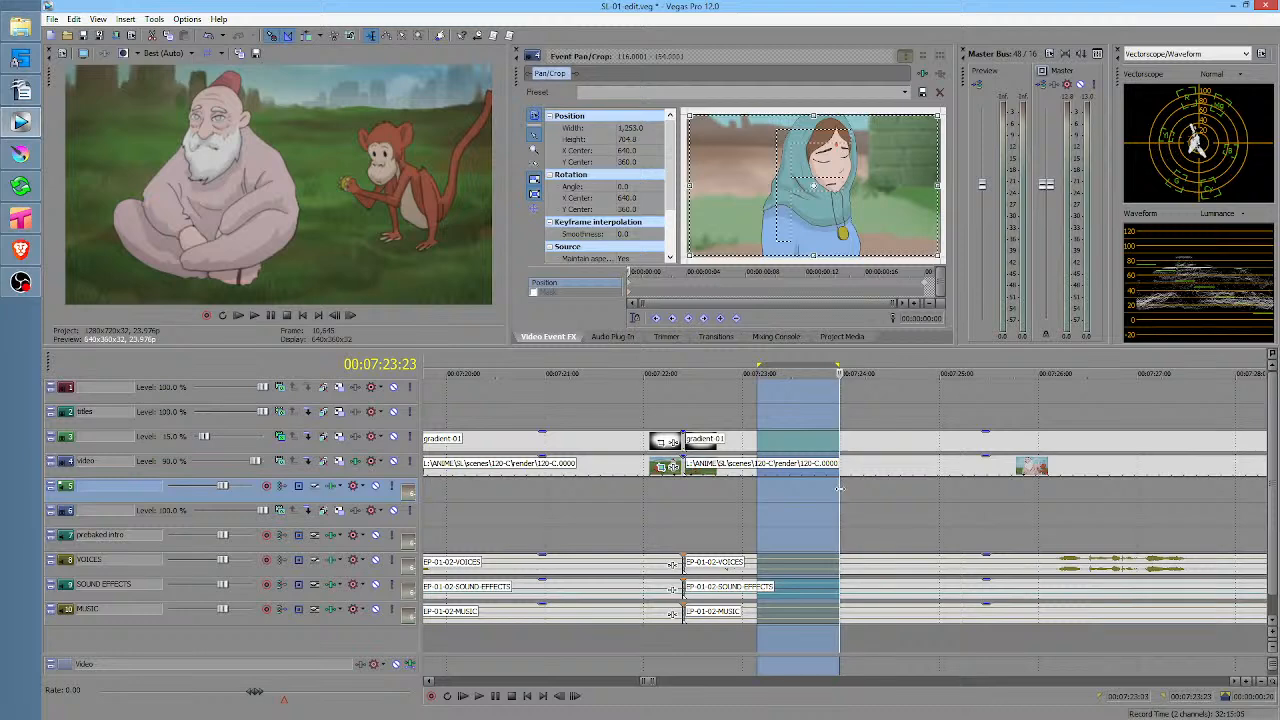
key(Delete)
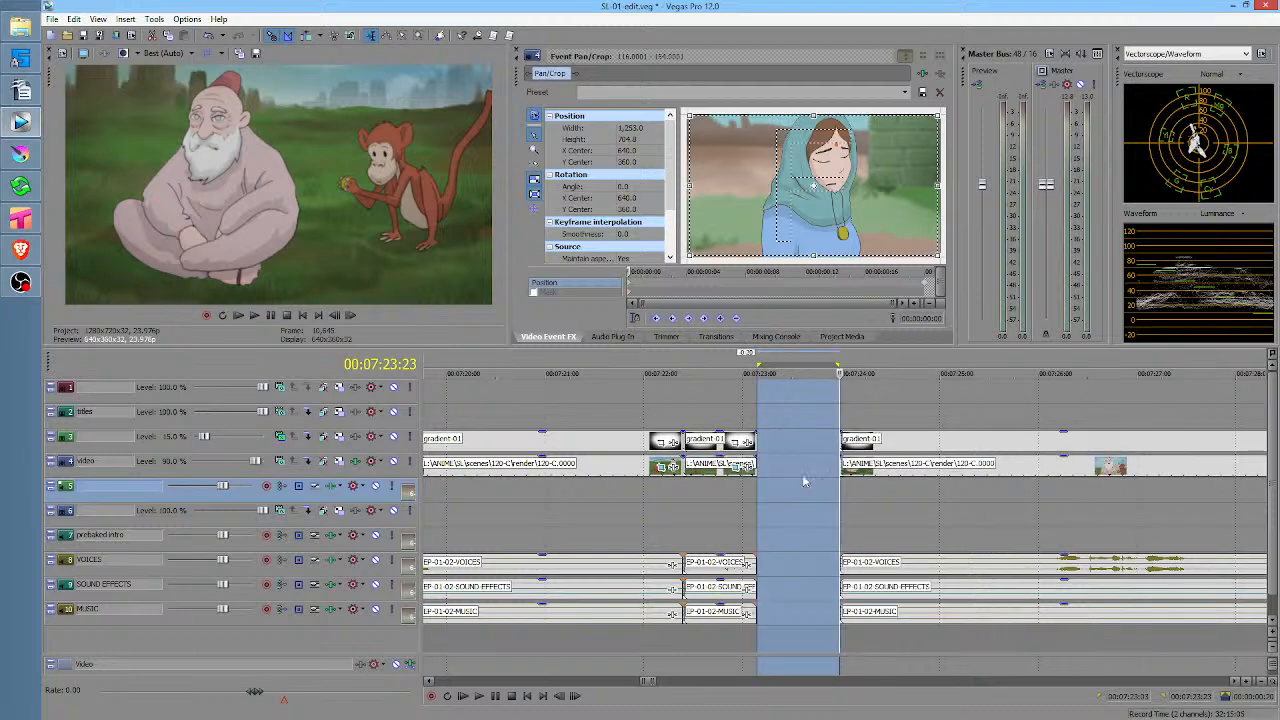
key(f)
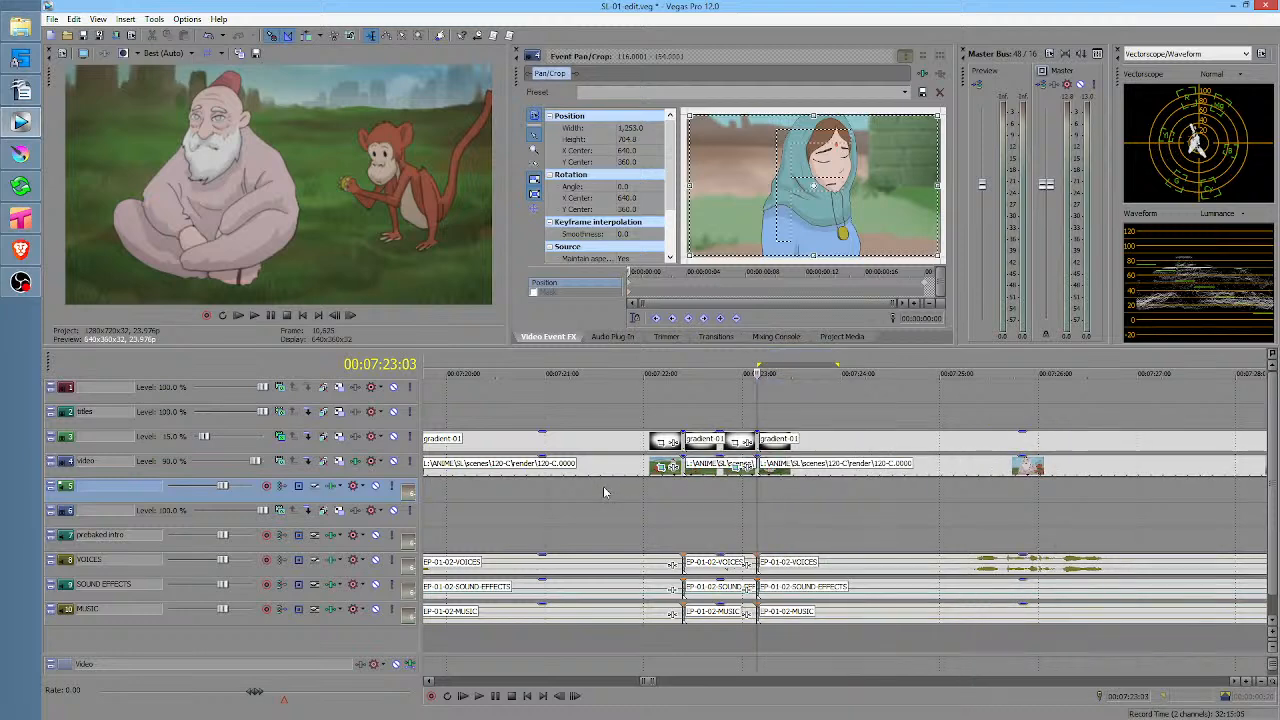
Play twice from 00:07:21:14 across the two new cuts in shot 120-C
click(603, 491)
key(space)
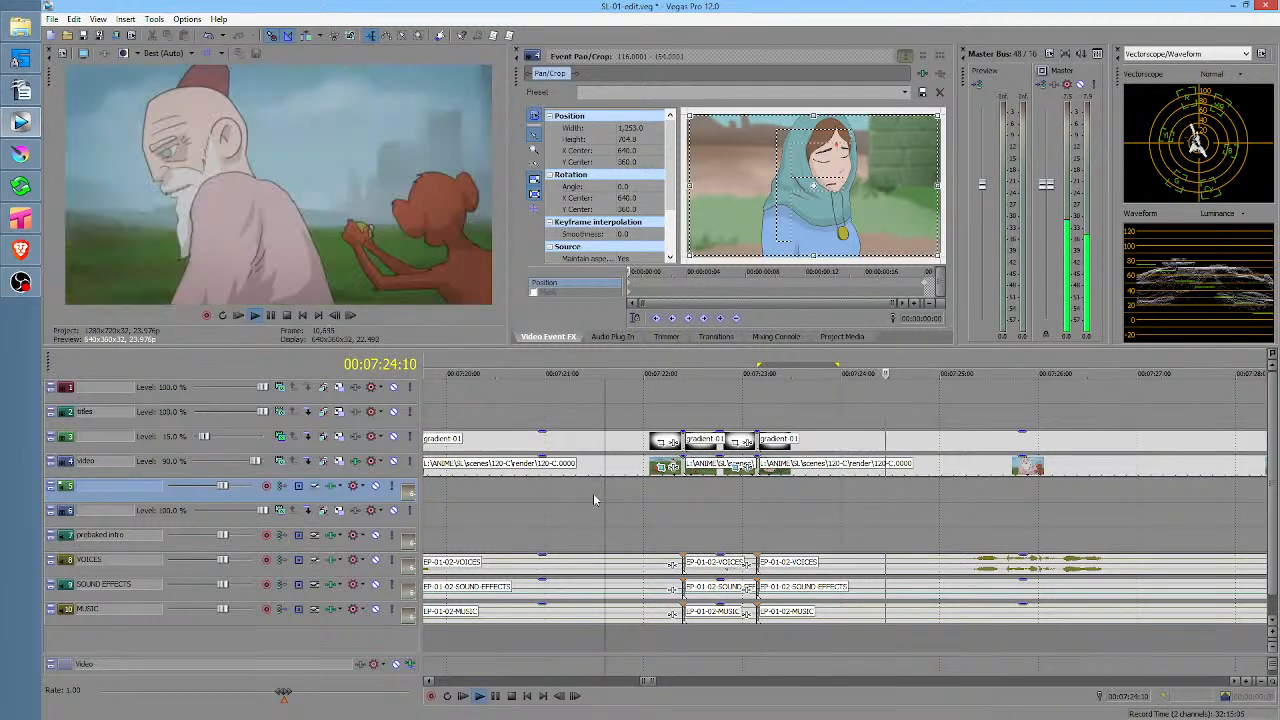
key(space)
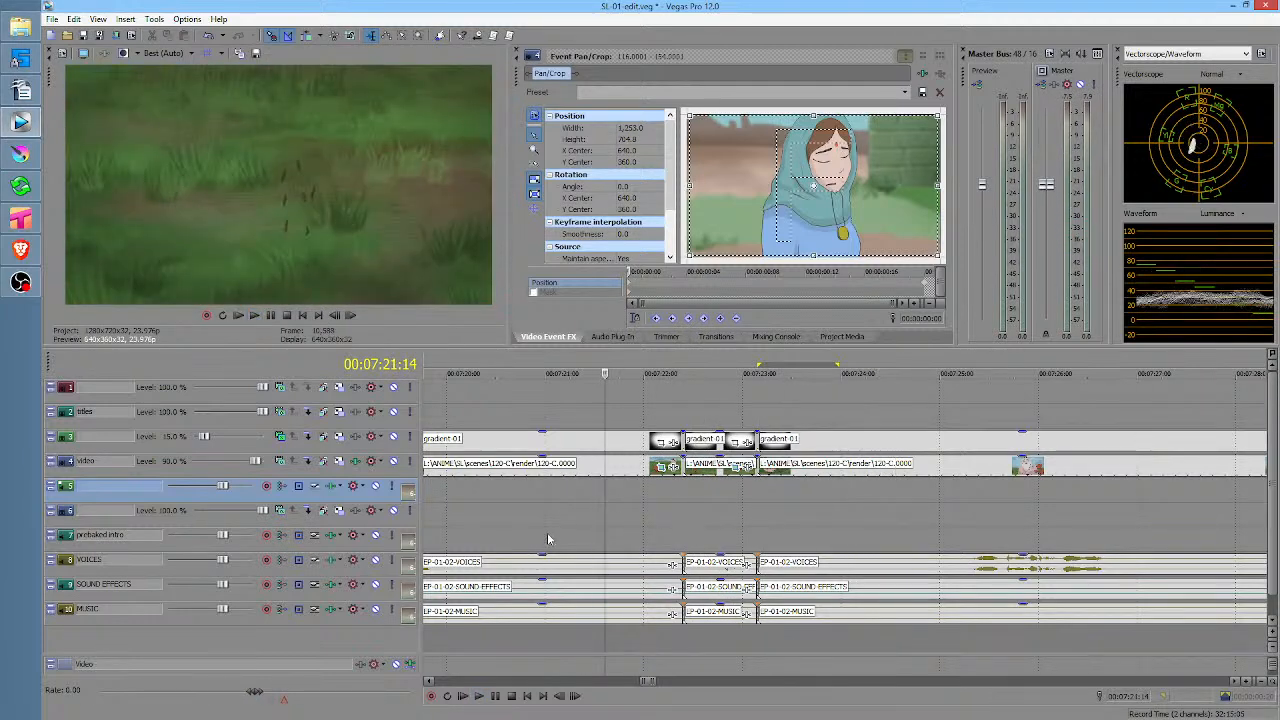
key(space)
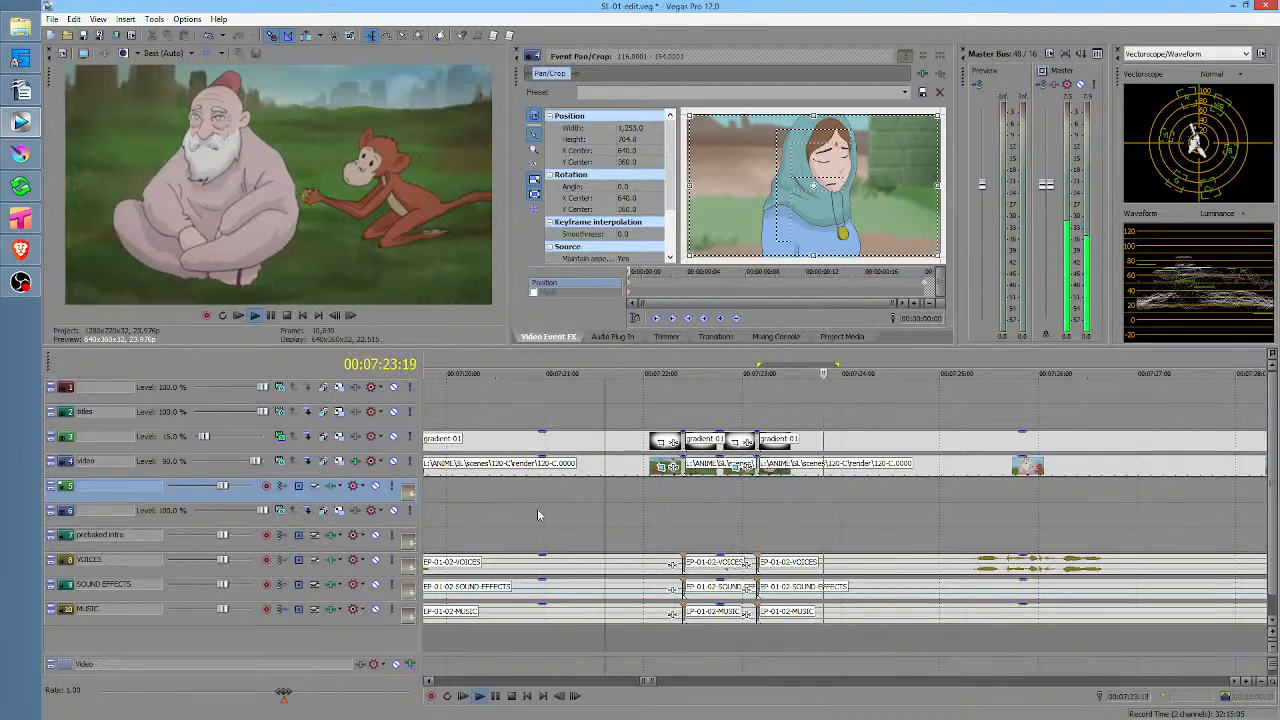
key(space)
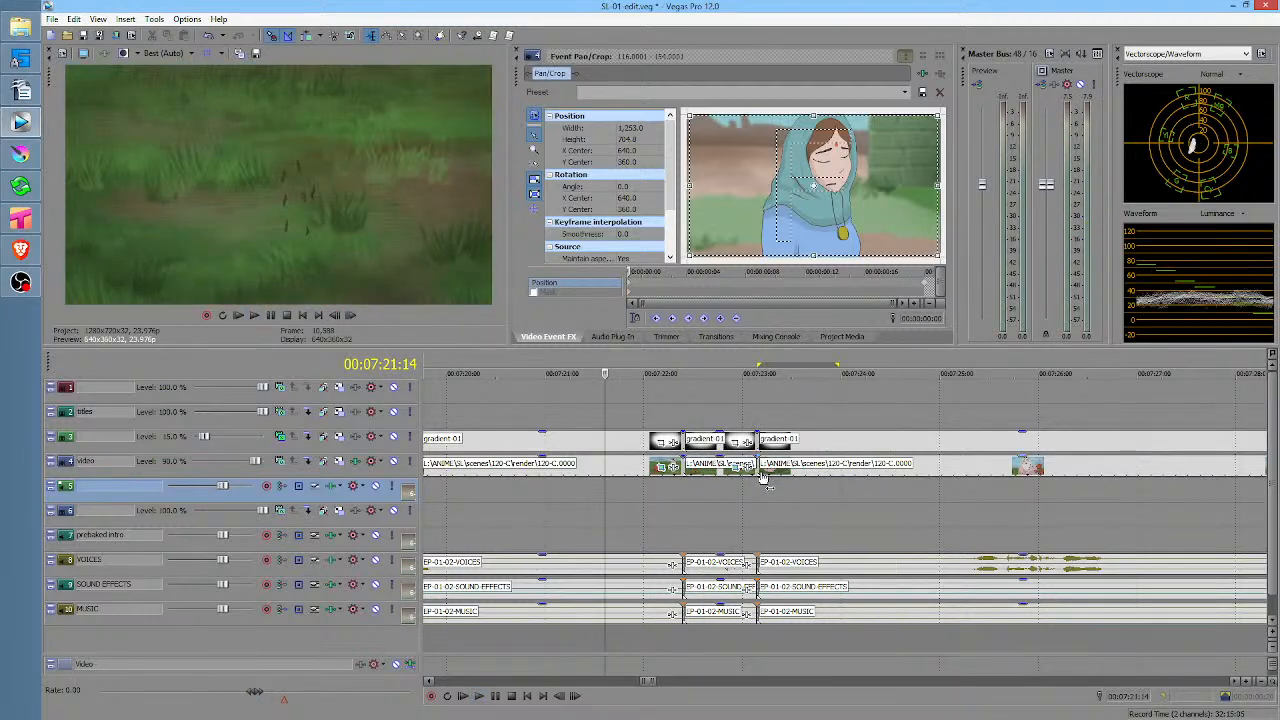
Delete the range 00:07:22:23 to 00:07:23:03 before the second cut in shot 120-C and close the gap
drag(745, 493, 773, 498)
scroll(774, 498, up, 5)
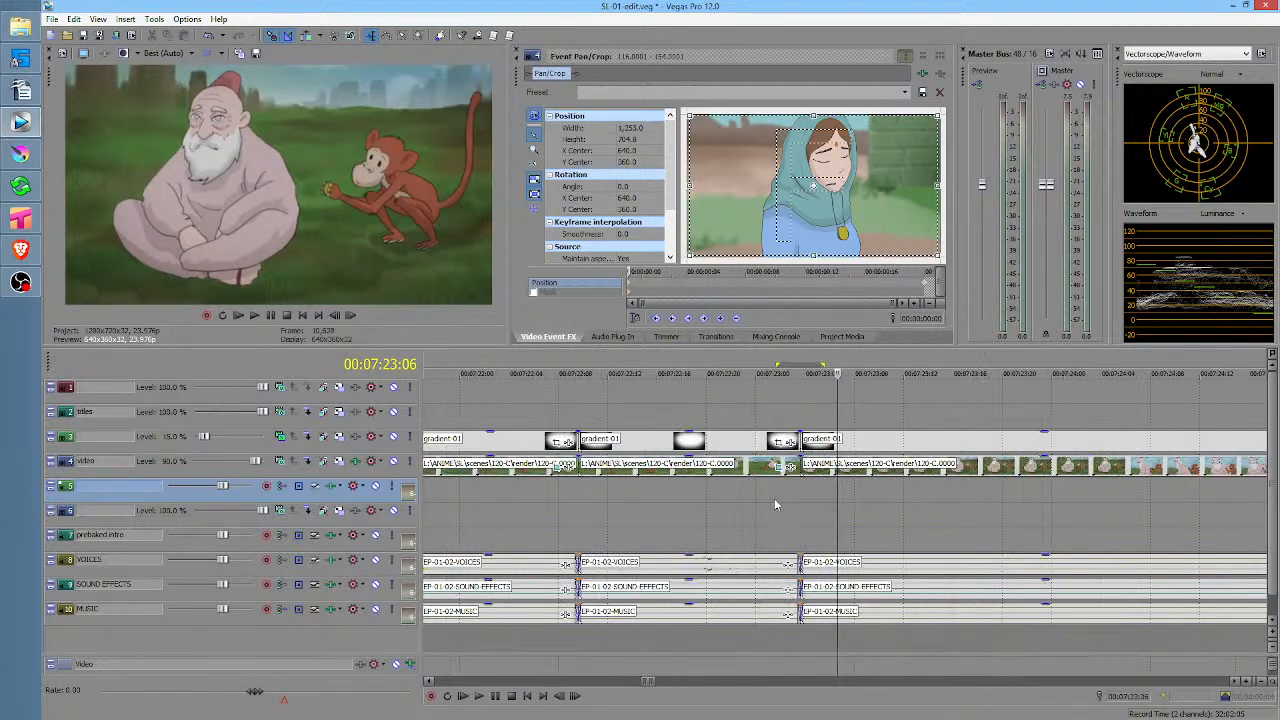
drag(656, 500, 793, 500)
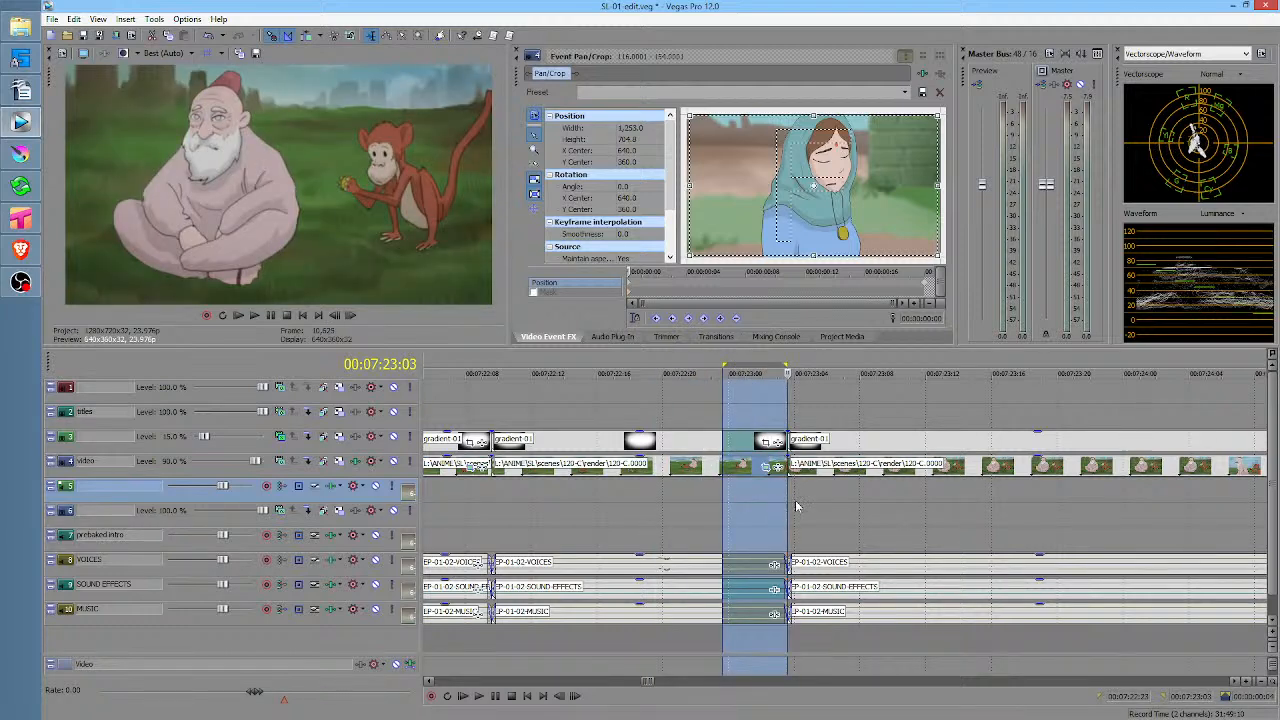
key(Delete)
key(f)
scroll(774, 502, down, 1)
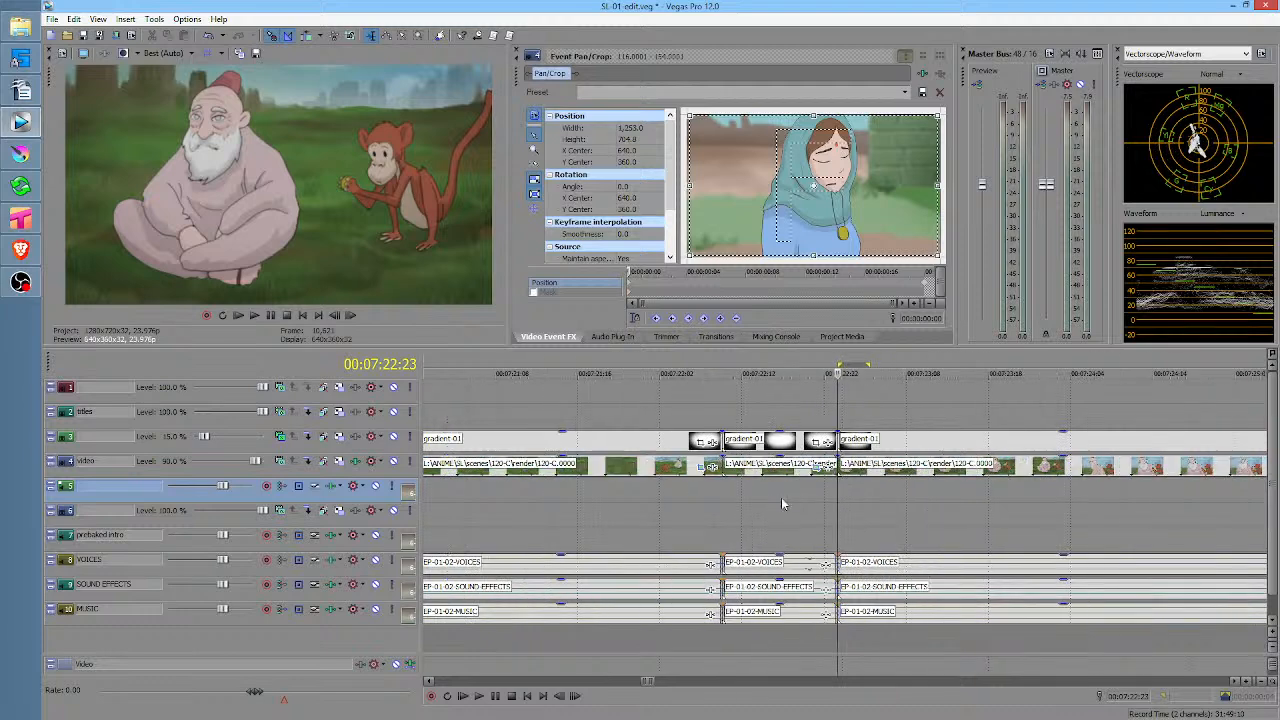
Mark the section around the two cuts in shot 120-C and play across it from 00:07:21:20
drag(714, 507, 961, 502)
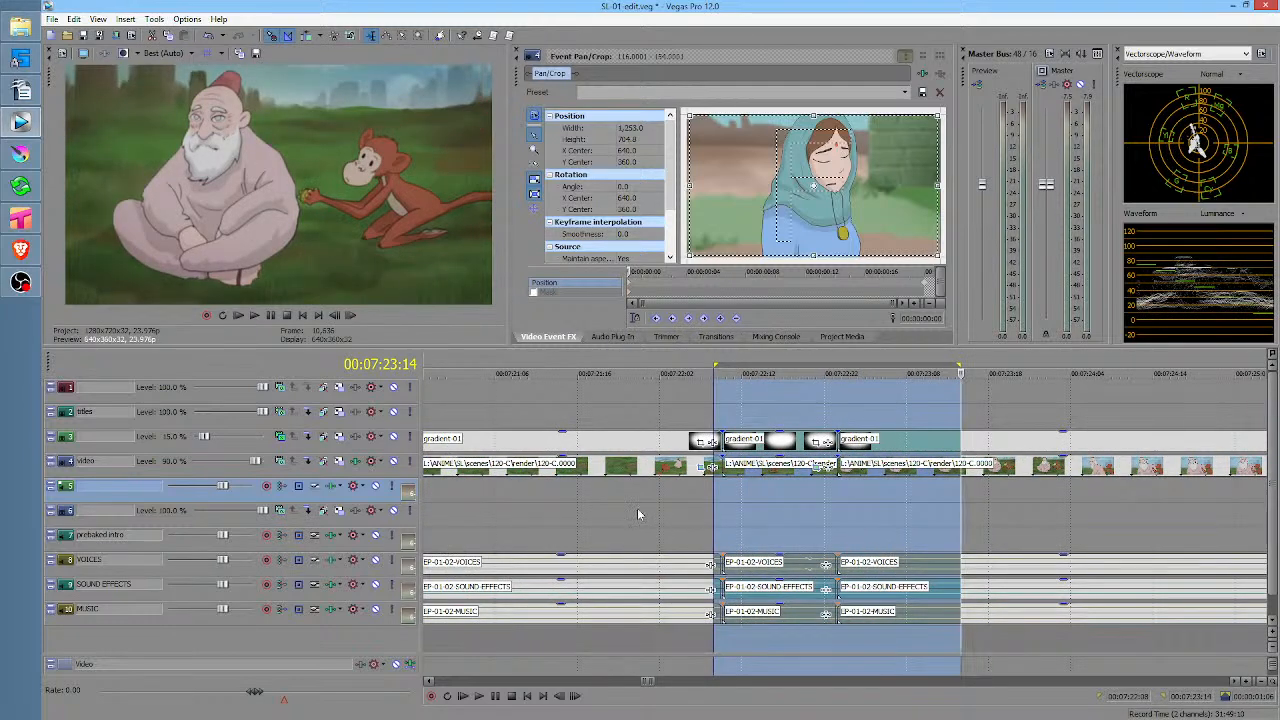
drag(640, 514, 927, 507)
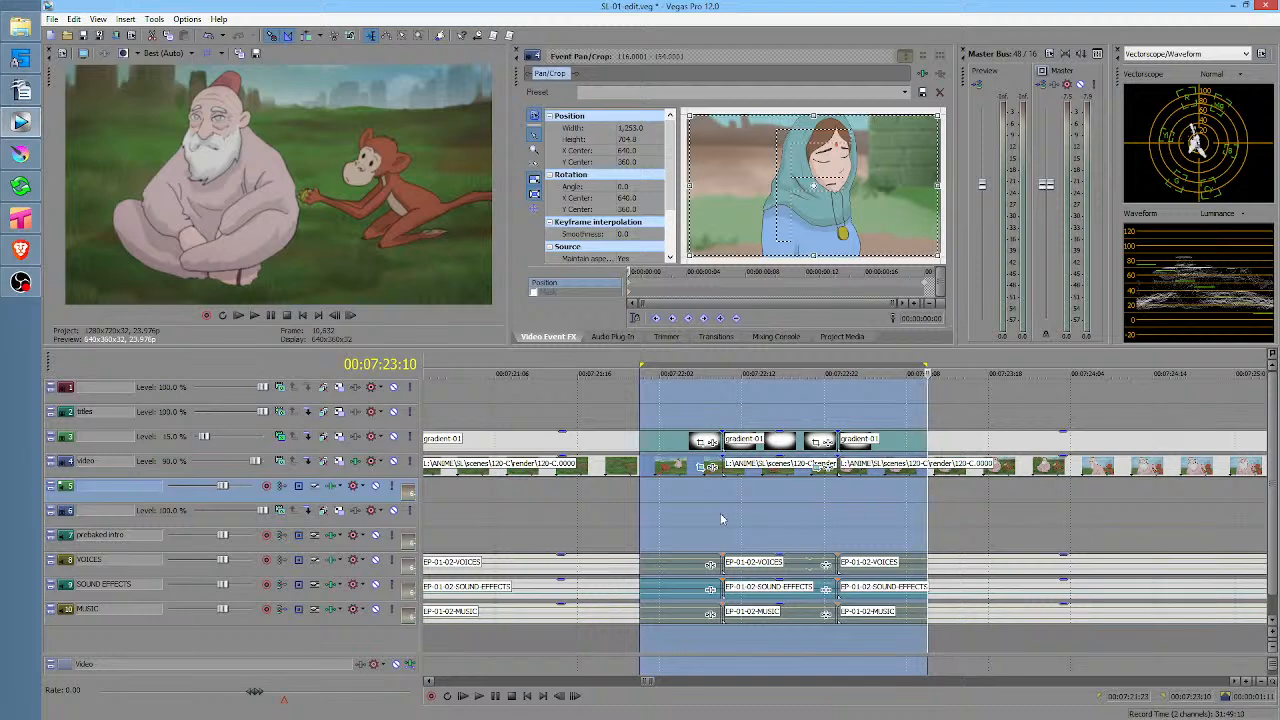
click(626, 486)
key(space)
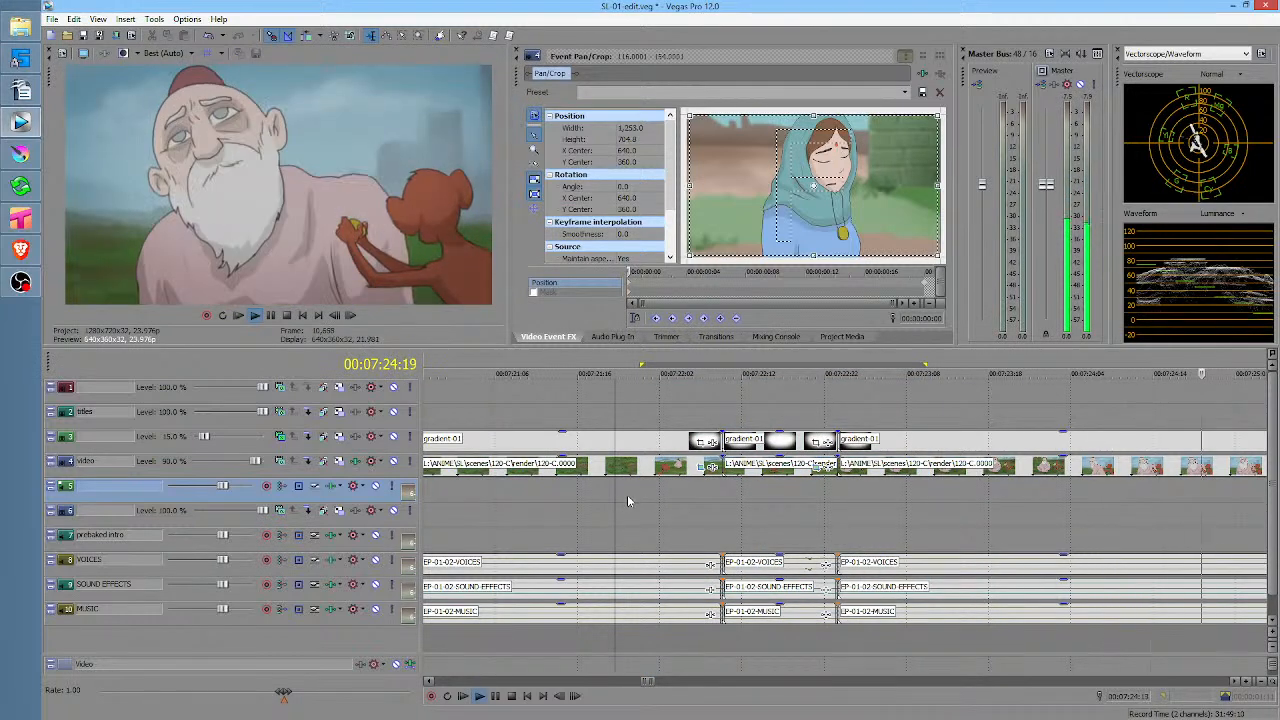
key(space)
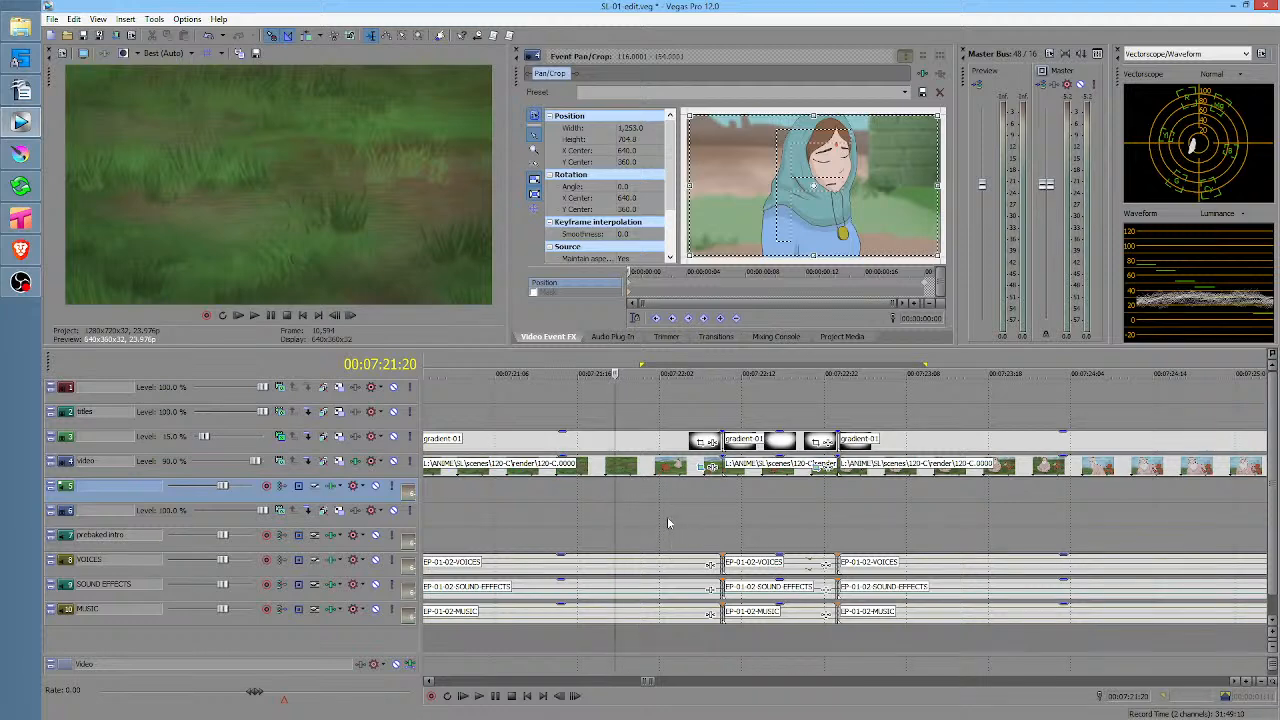
Play the shortened part of shot 120-C again from about 00:07:21:11 to check the continuity of picture and sound
click(550, 524)
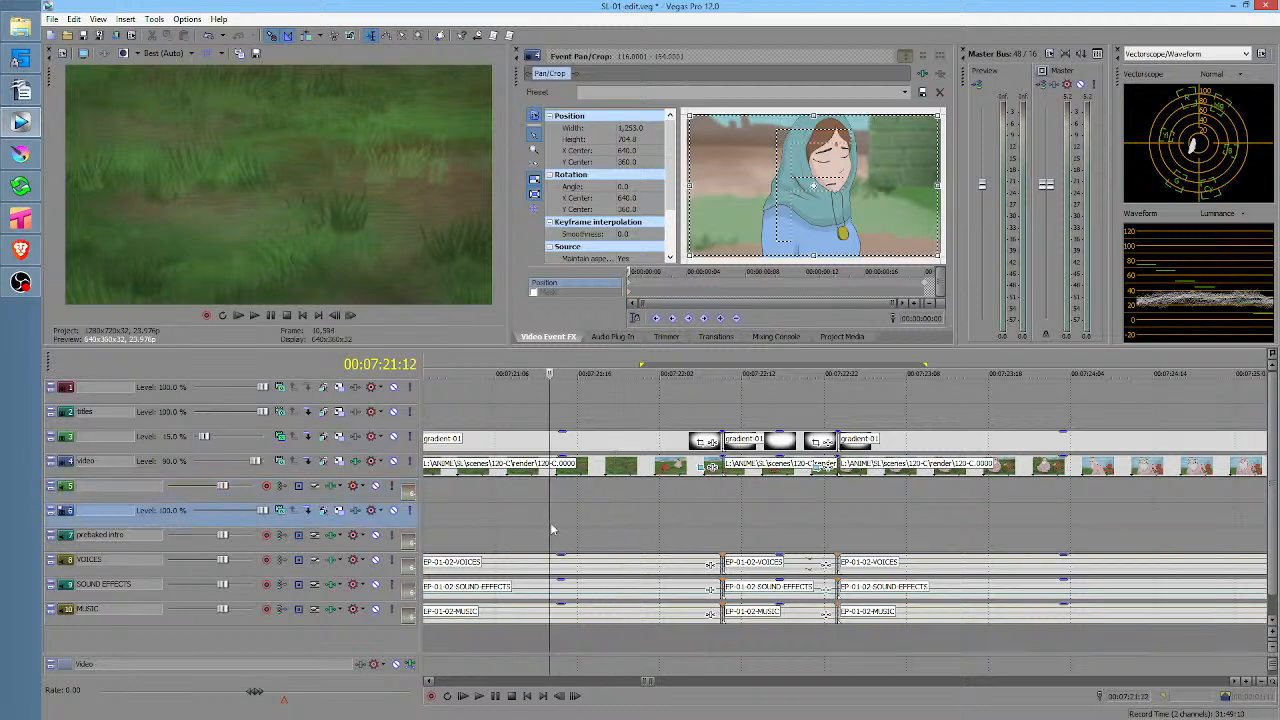
scroll(641, 502, down, 2)
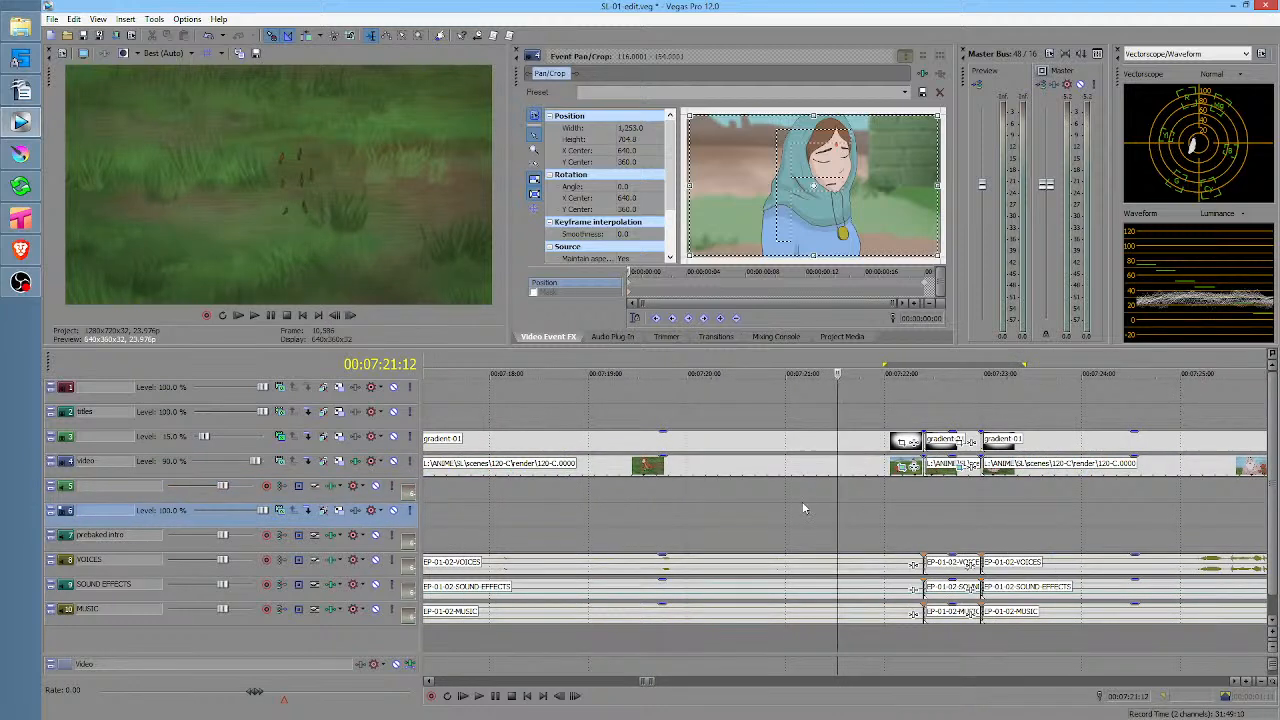
scroll(803, 509, right, 3)
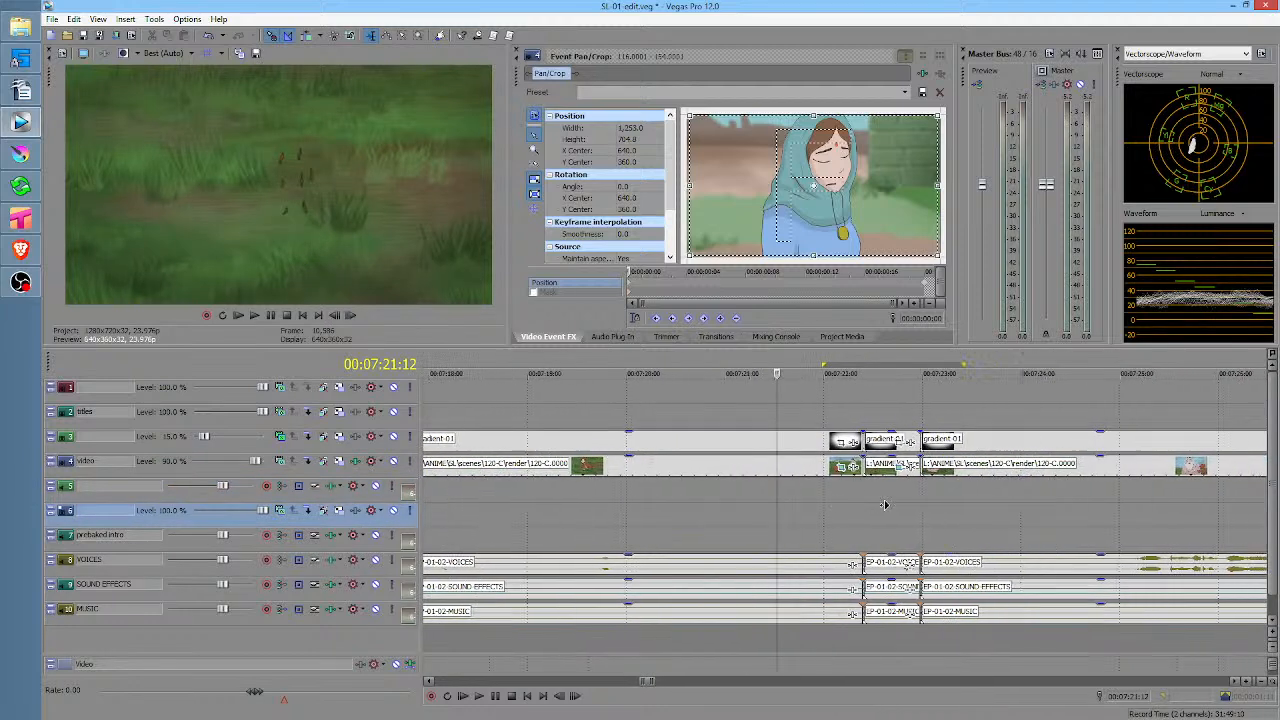
drag(583, 498, 638, 498)
click(593, 498)
key(space)
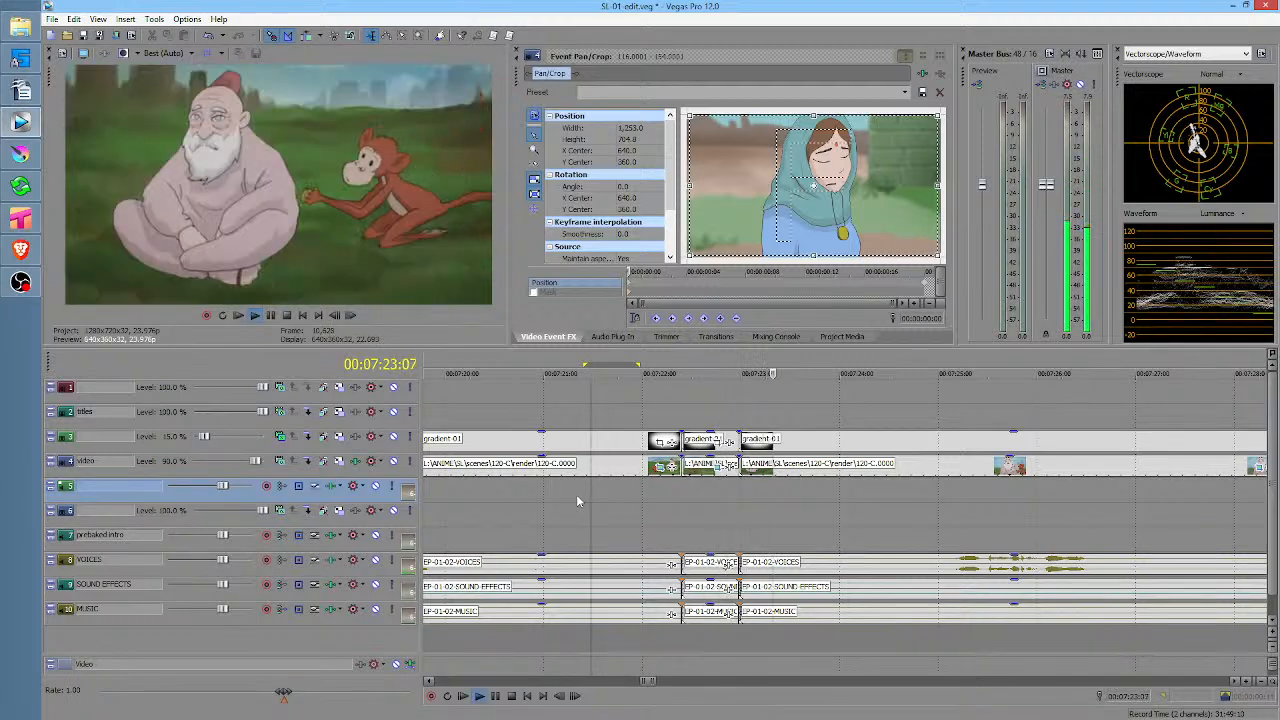
key(space)
Replace the short MUSIC segment between the cuts with its neighbours, overlapping them from about 00:07:25:06 to 00:07:25:09, and play from 00:07:21:22
click(709, 615)
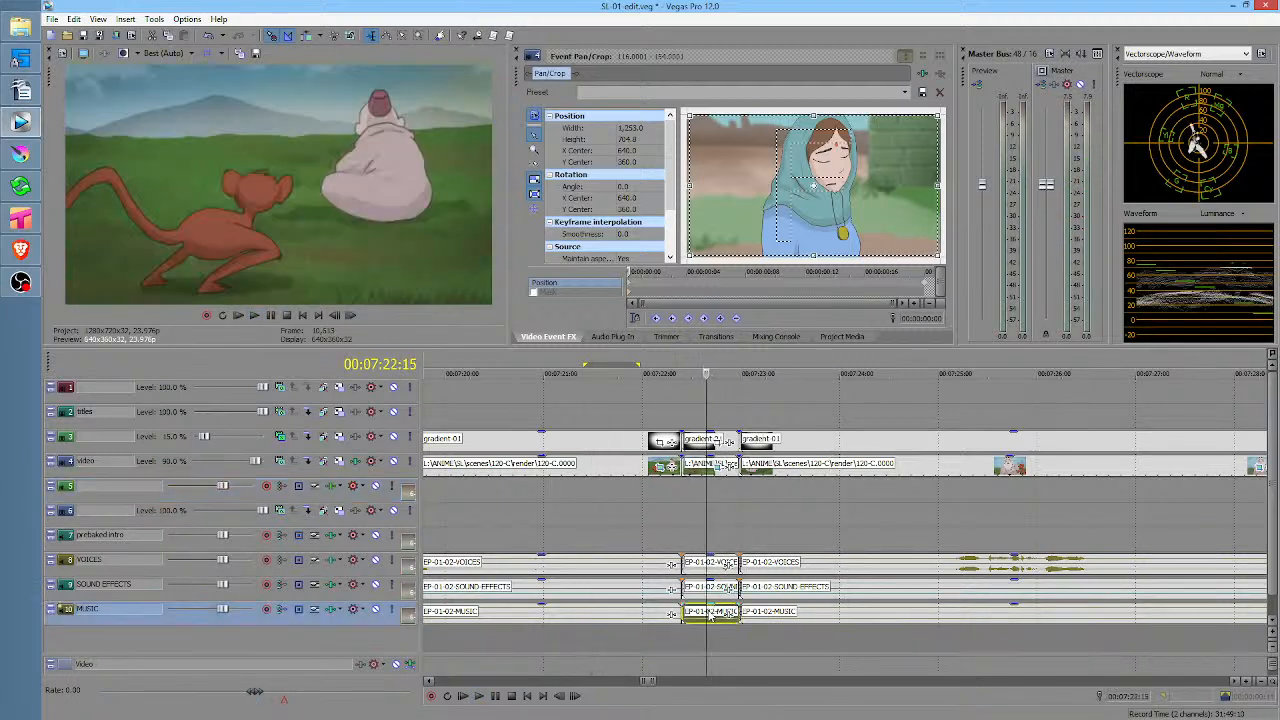
key(Delete)
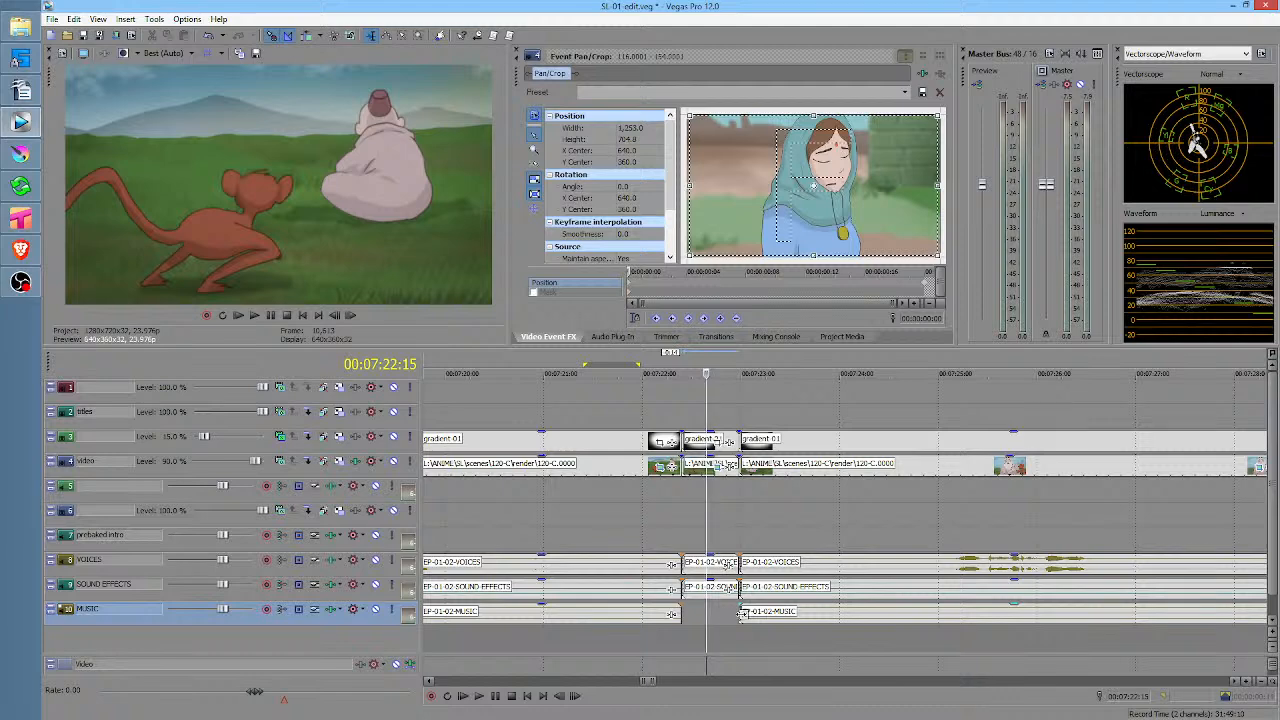
drag(742, 614, 941, 611)
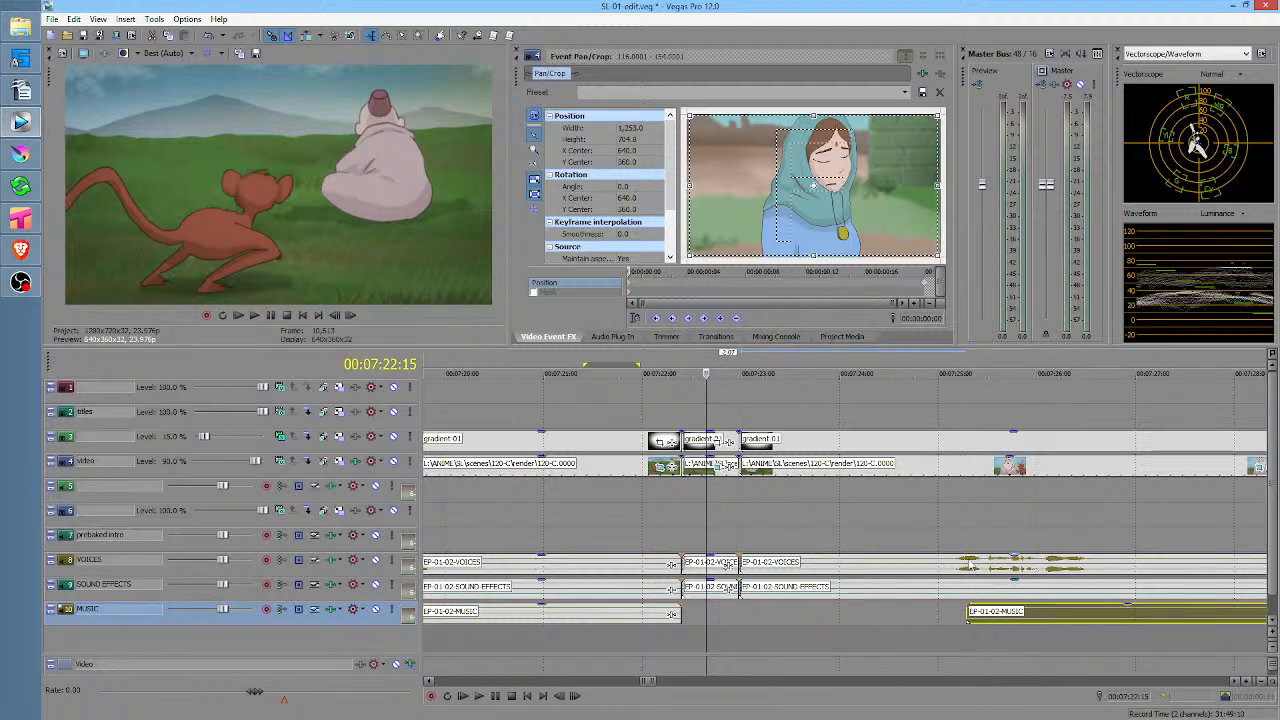
drag(676, 612, 970, 613)
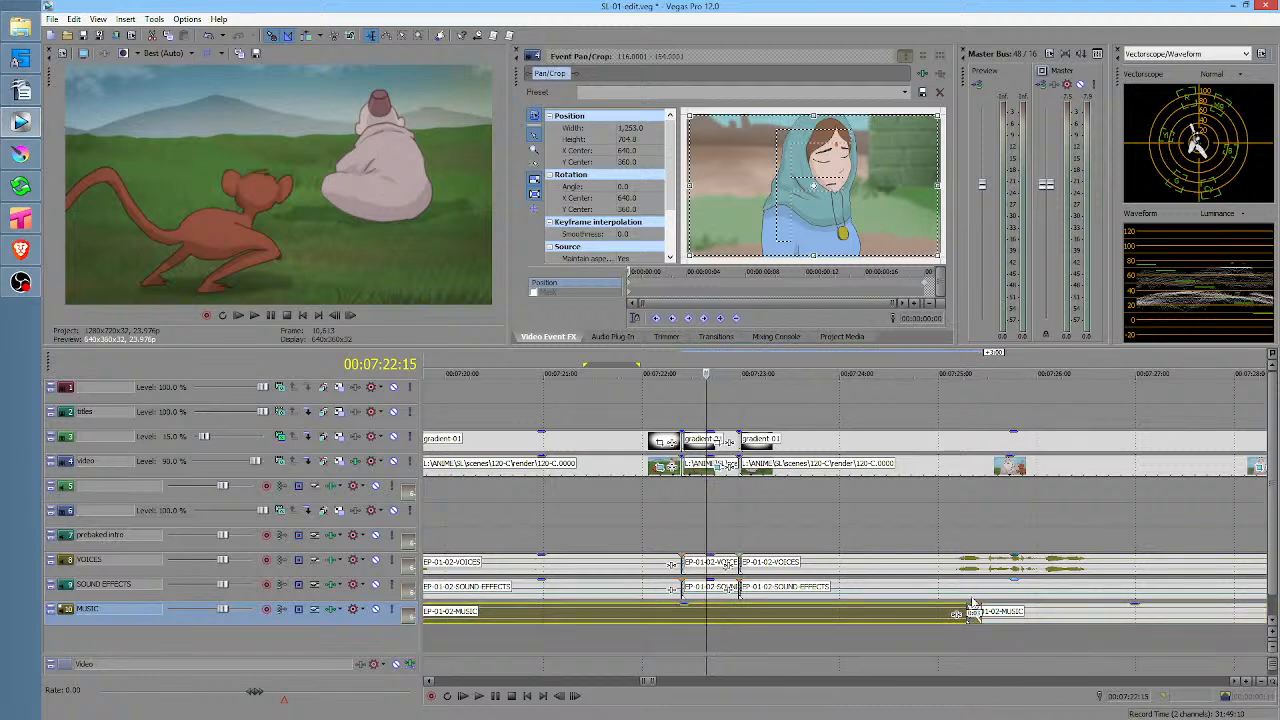
click(635, 521)
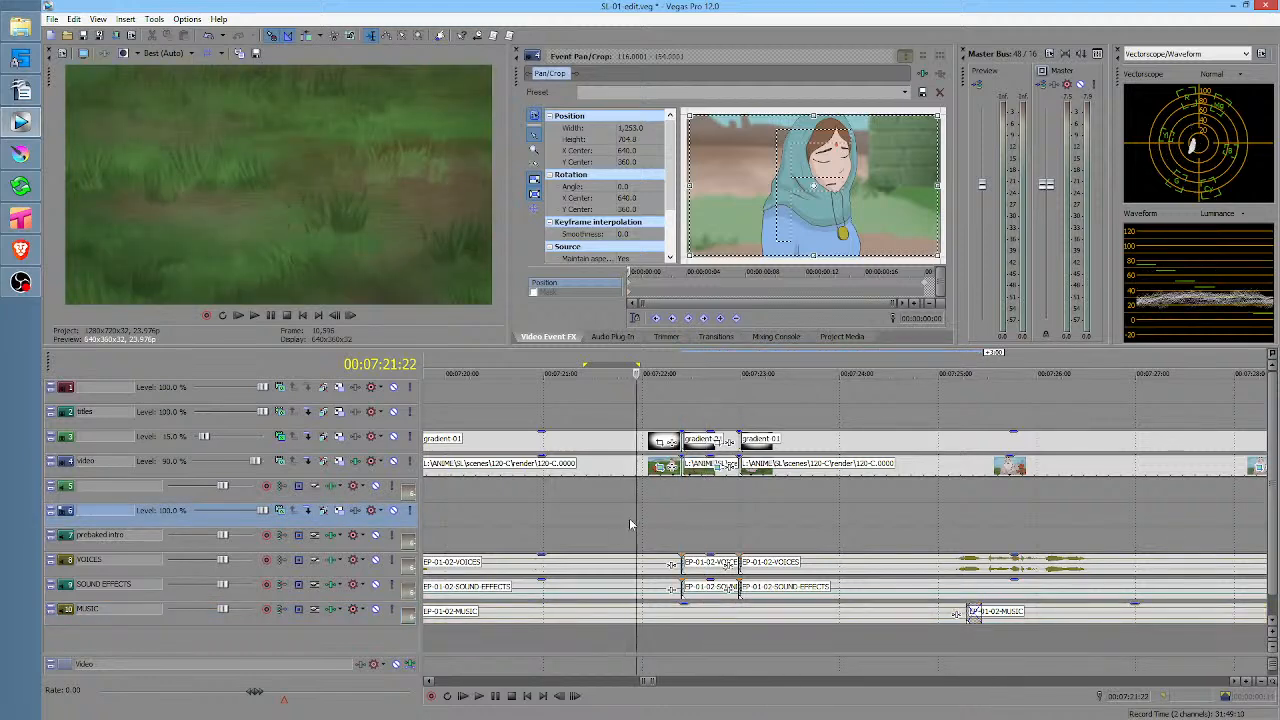
key(space)
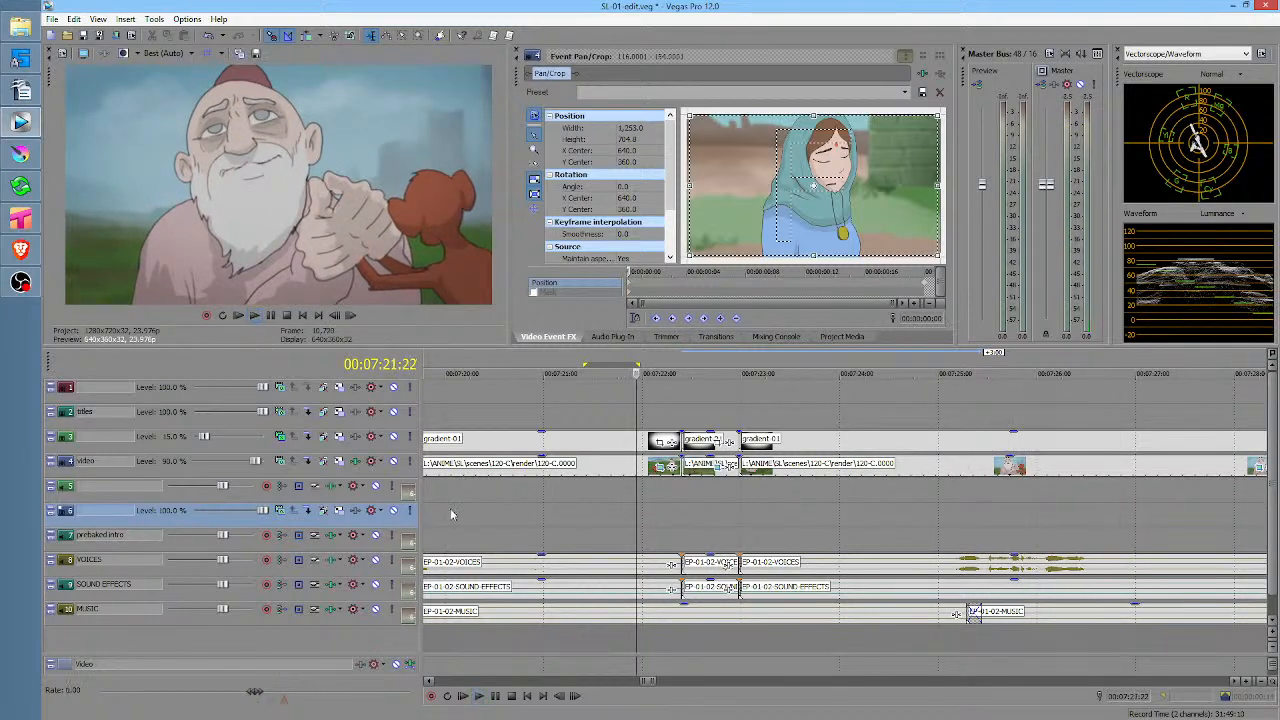
Mark the section around the first cut in shot 120-C and play across both cuts from 00:07:20:17
key(space)
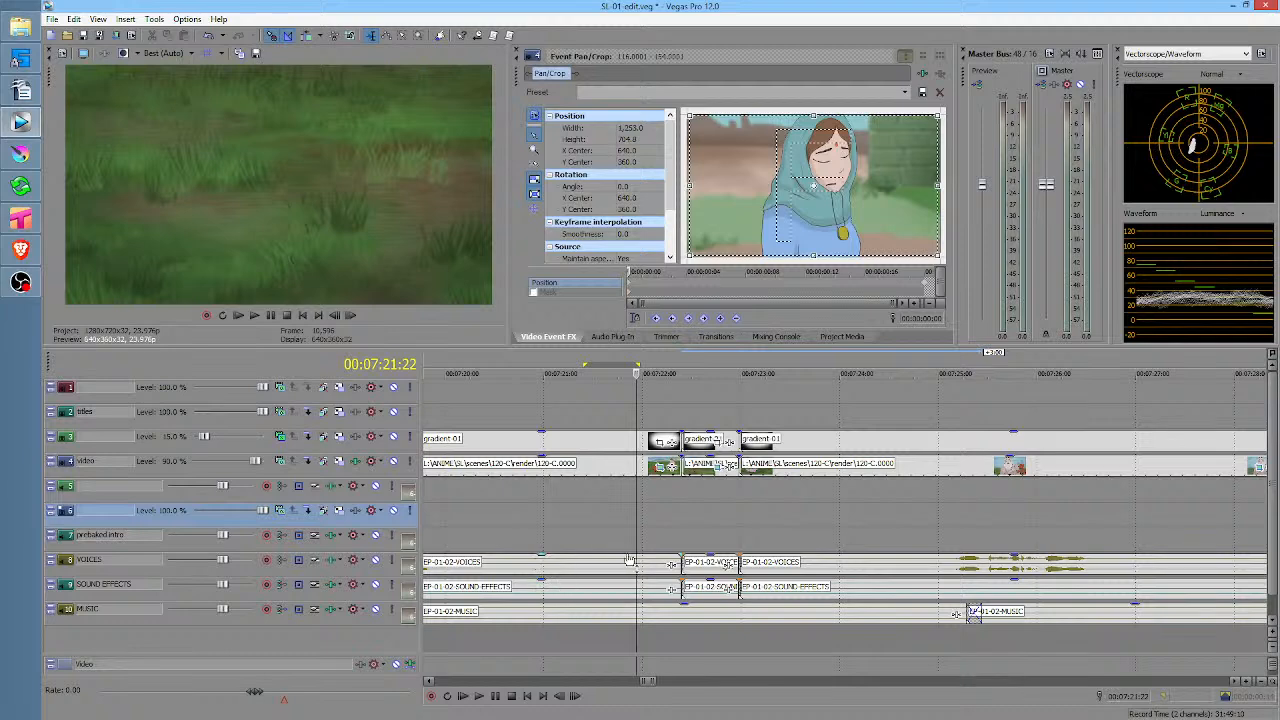
drag(612, 534, 698, 529)
click(516, 522)
key(space)
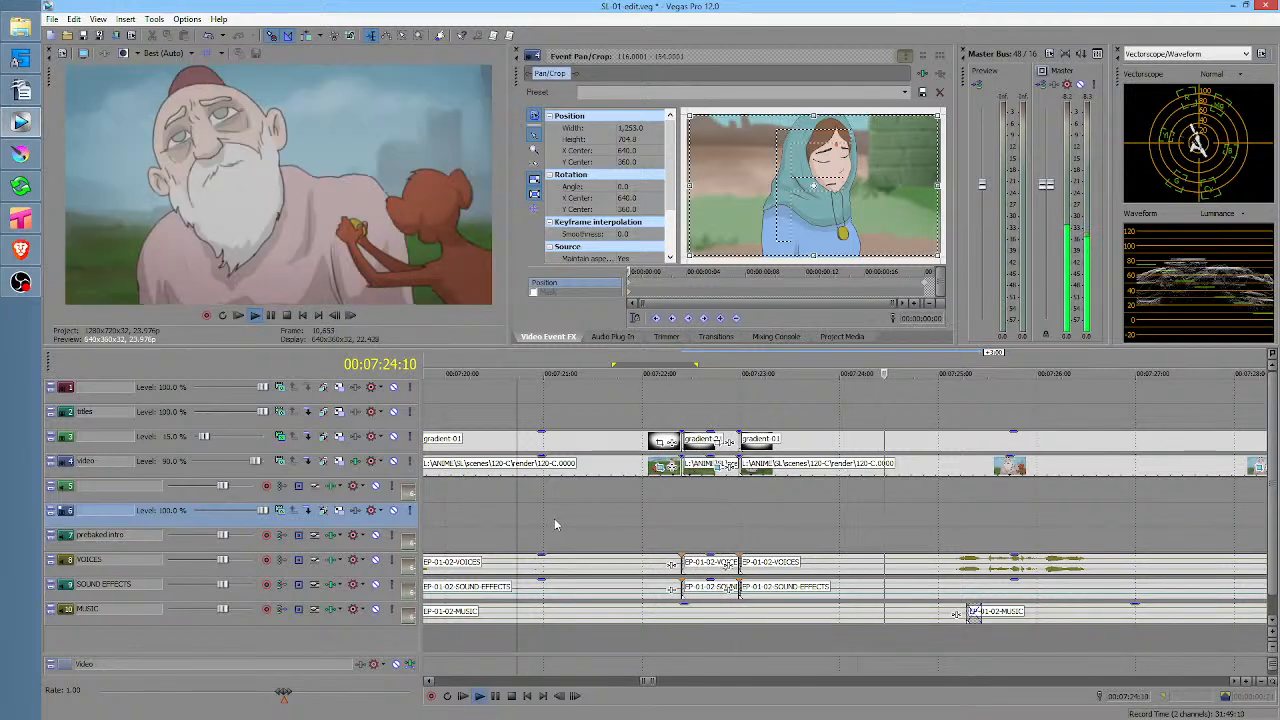
key(space)
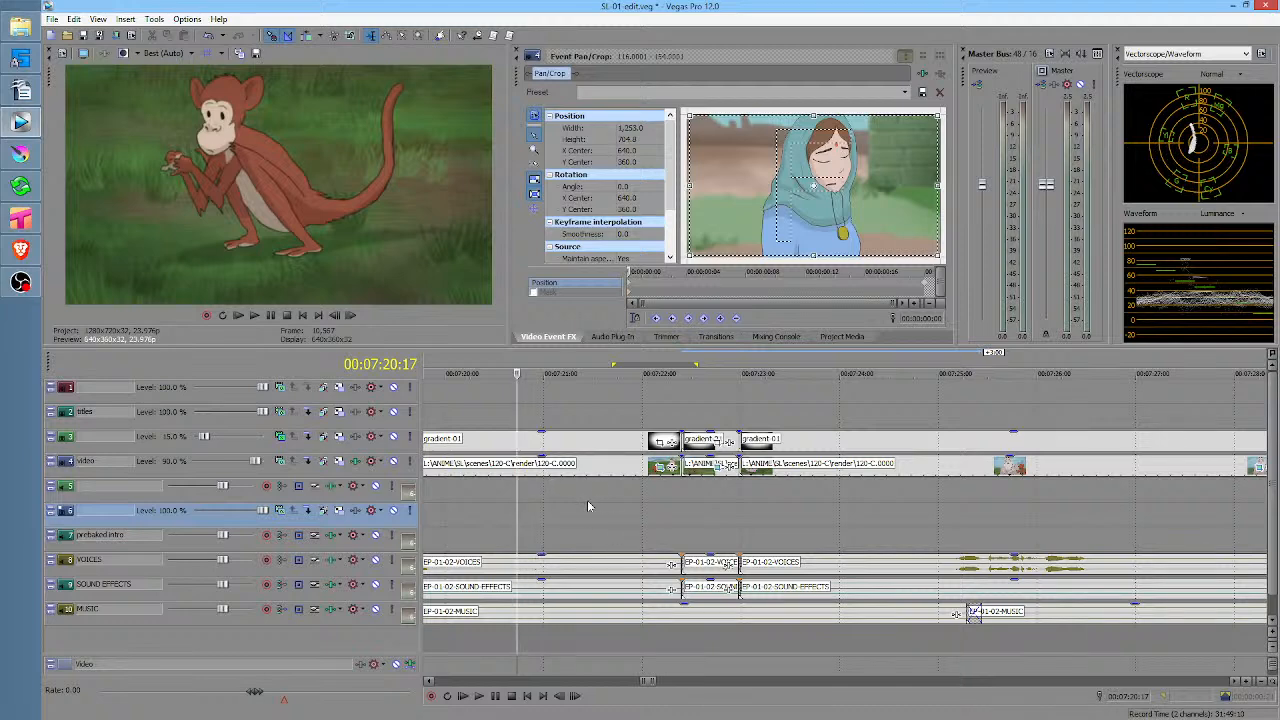
Mark the range 00:07:22:02 to 00:07:23:01 across the two cuts in shot 120-C and play from 00:07:22:06
drag(612, 505, 759, 500)
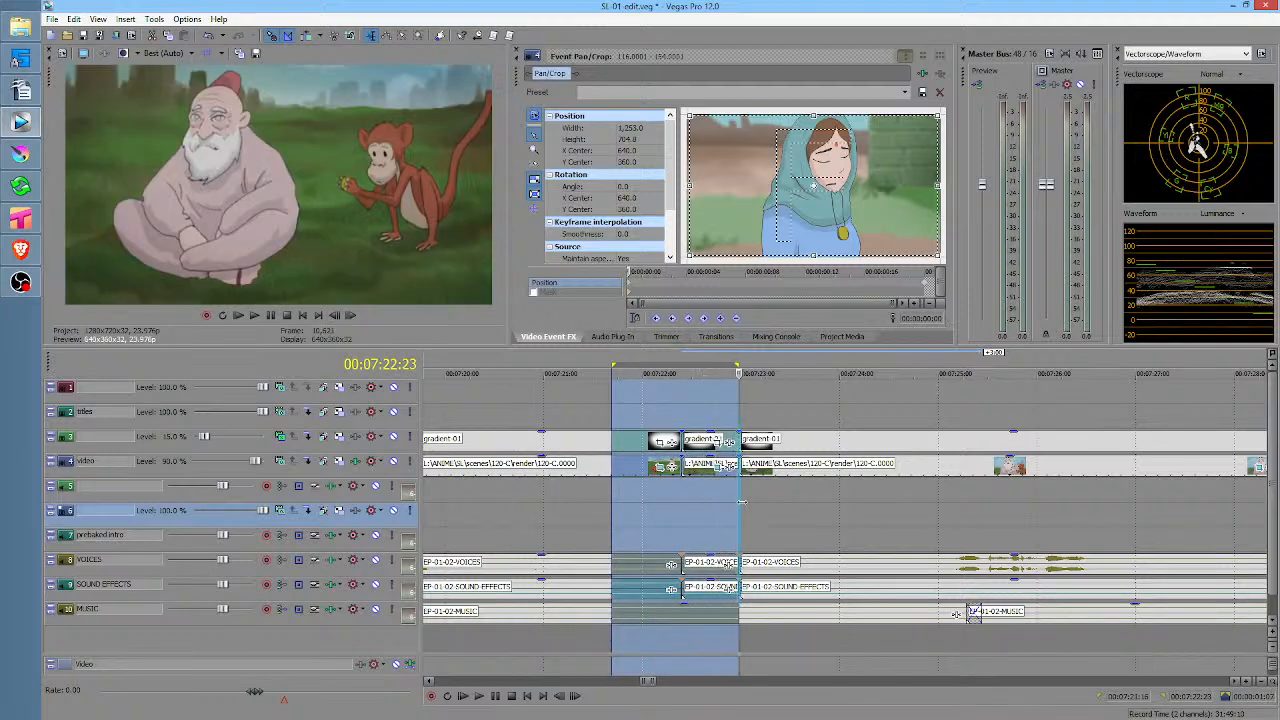
drag(521, 512, 649, 507)
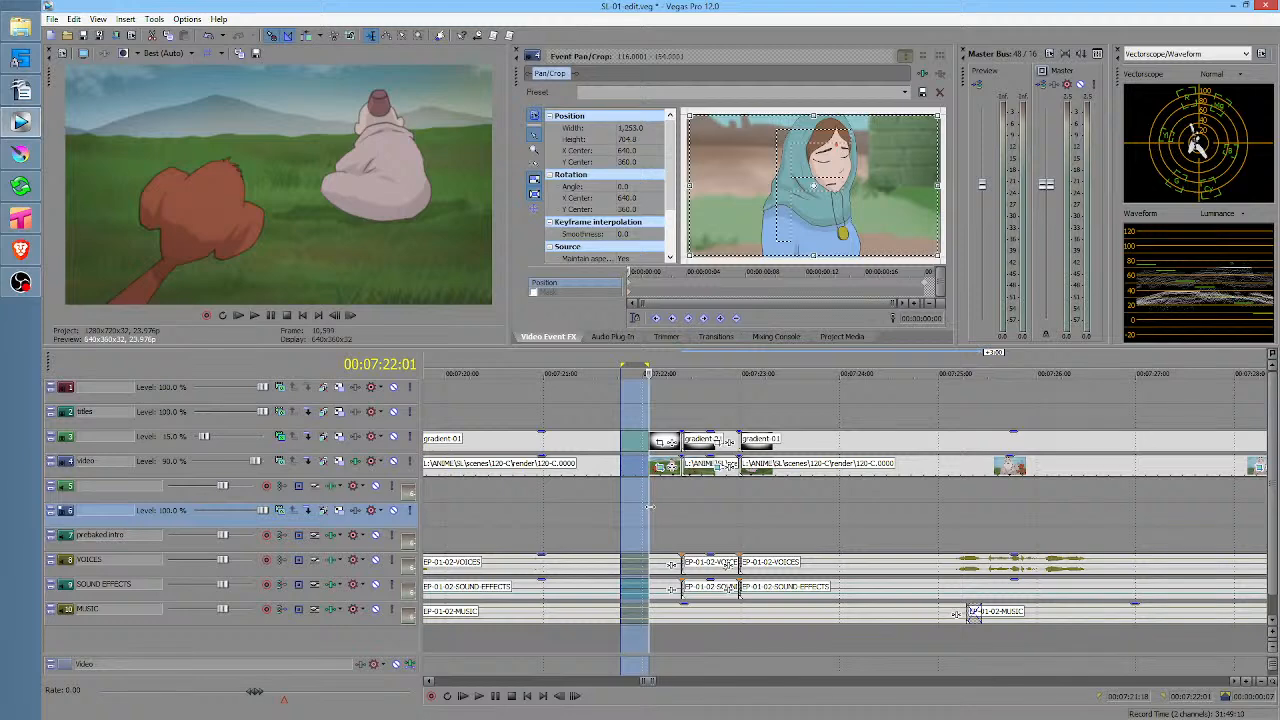
scroll(649, 506, up, 3)
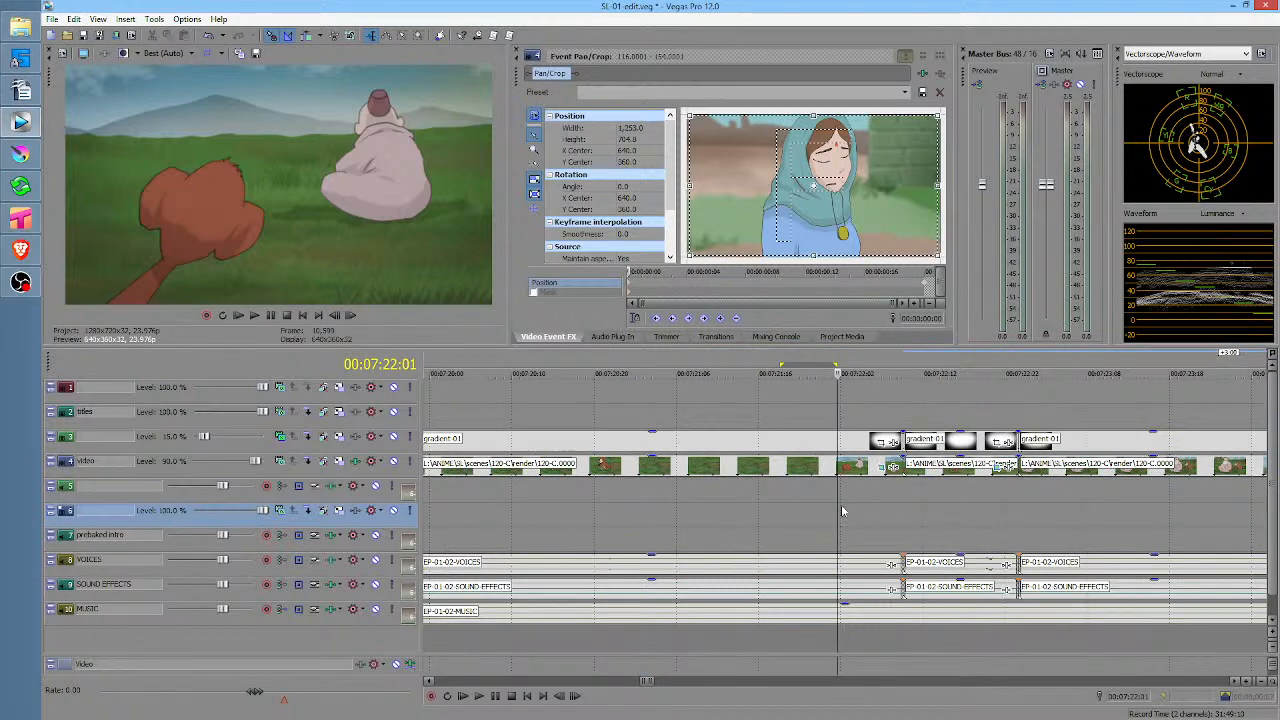
drag(845, 510, 1036, 499)
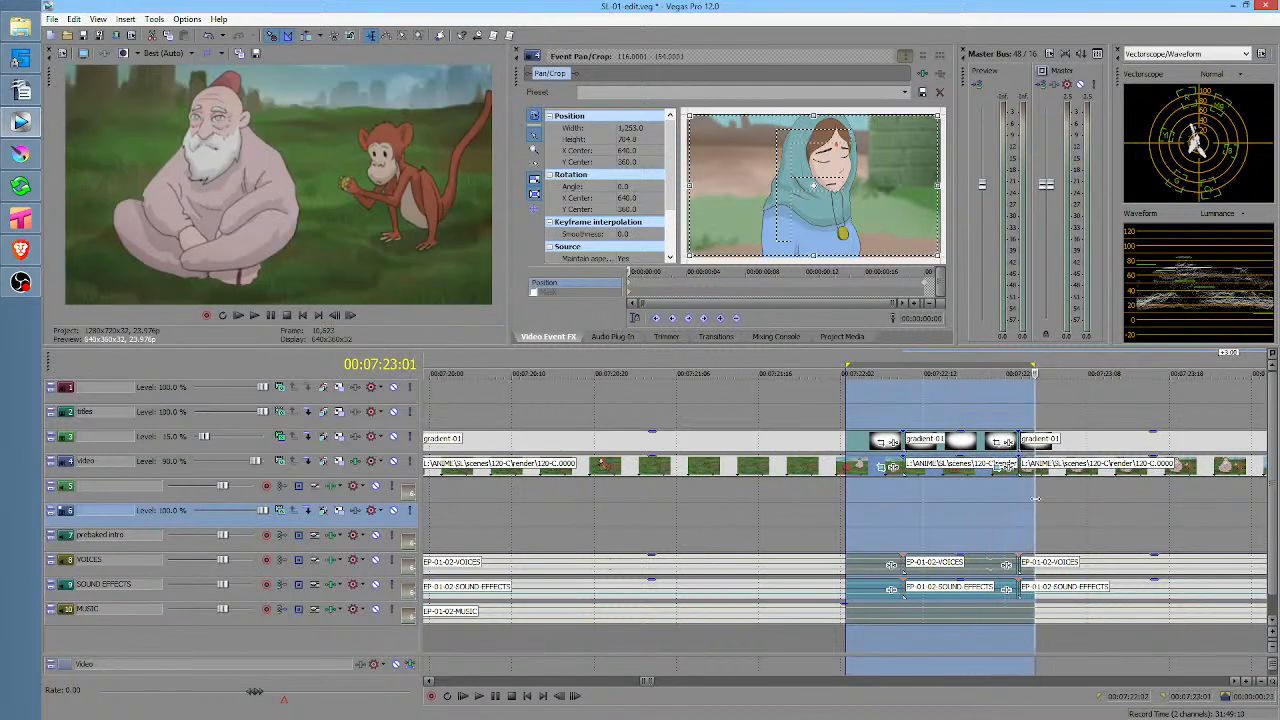
click(880, 517)
key(space)
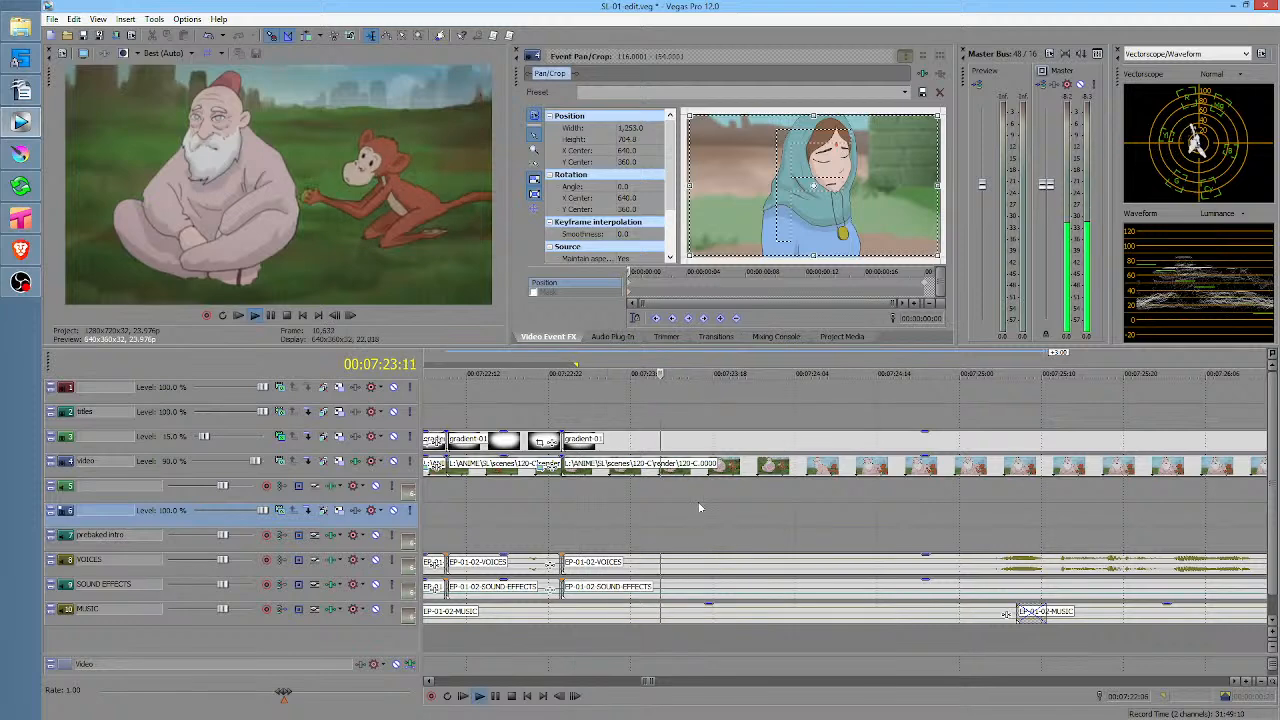
key(space)
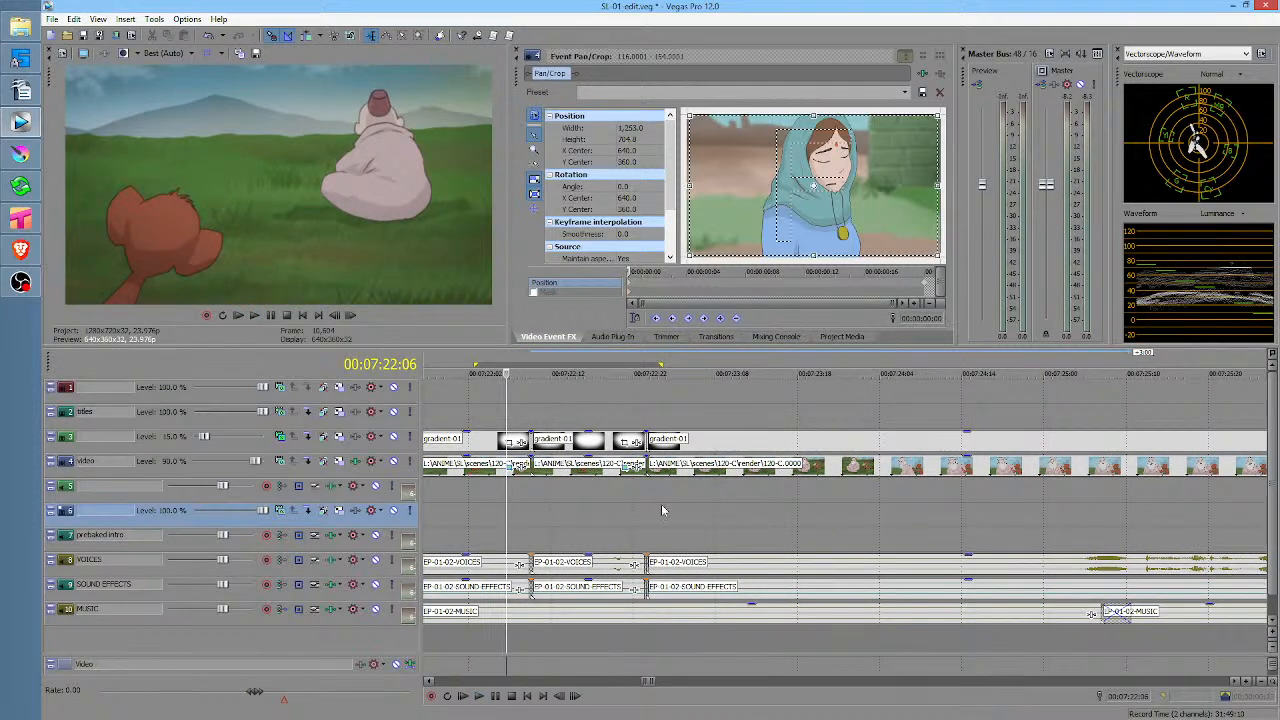
Play shot 120-C from 00:07:23:01 and mark the monkey's reach from 00:07:23:03 to 00:07:23:22
scroll(662, 510, right, 2)
drag(479, 508, 608, 530)
click(499, 514)
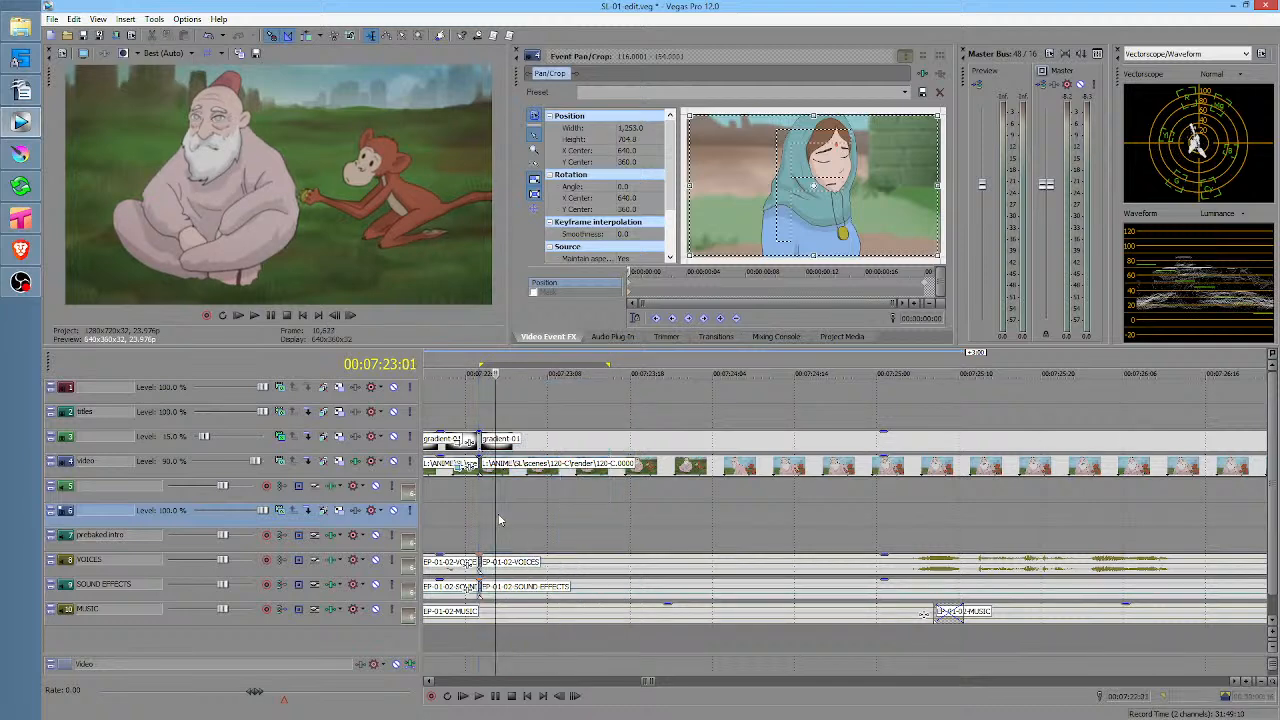
key(space)
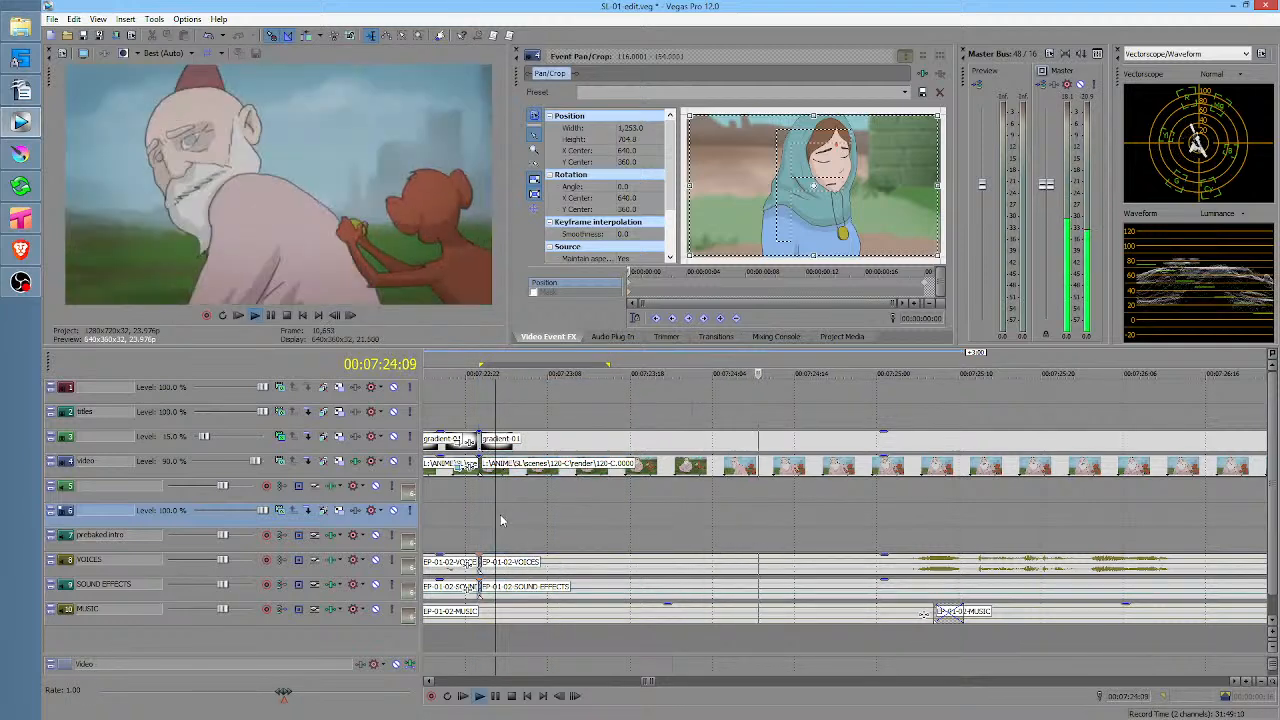
drag(512, 515, 668, 502)
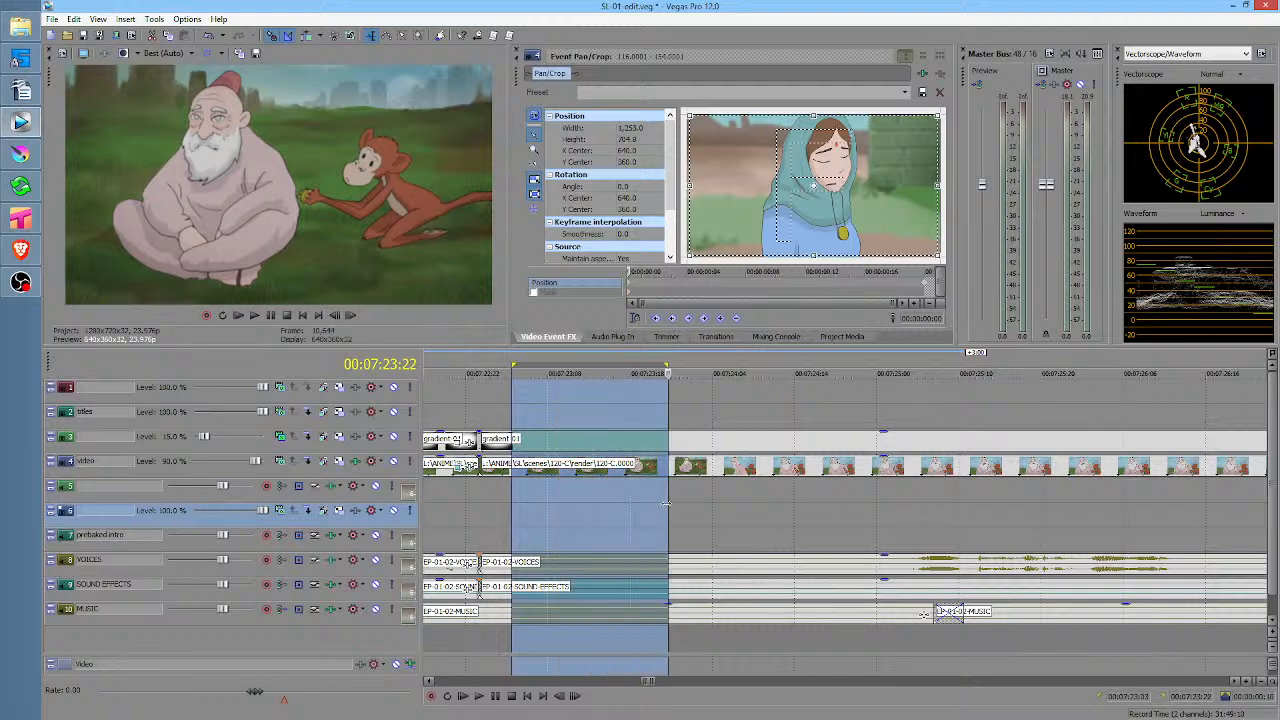
Check the frames of the beggar's close-up in shot 120-C between about 00:07:24:05 and 00:07:24:22
click(728, 510)
scroll(768, 497, down, 2)
scroll(770, 497, down, 1)
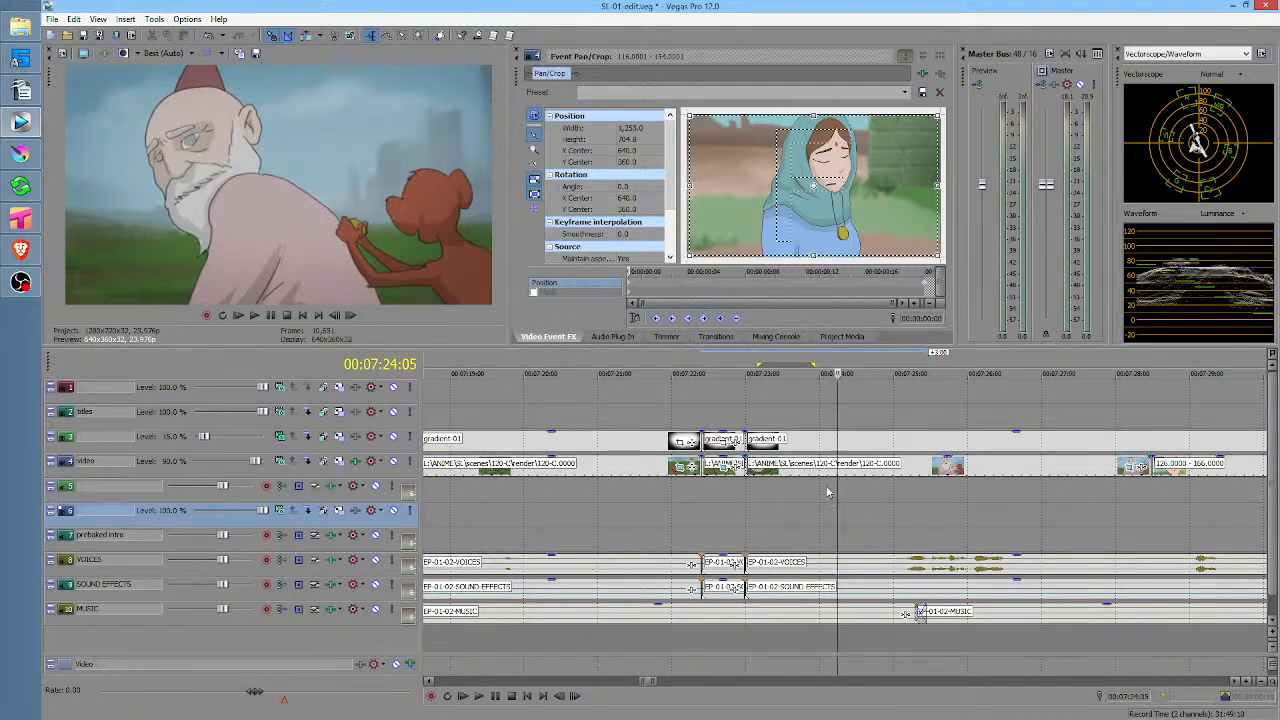
drag(897, 478, 863, 502)
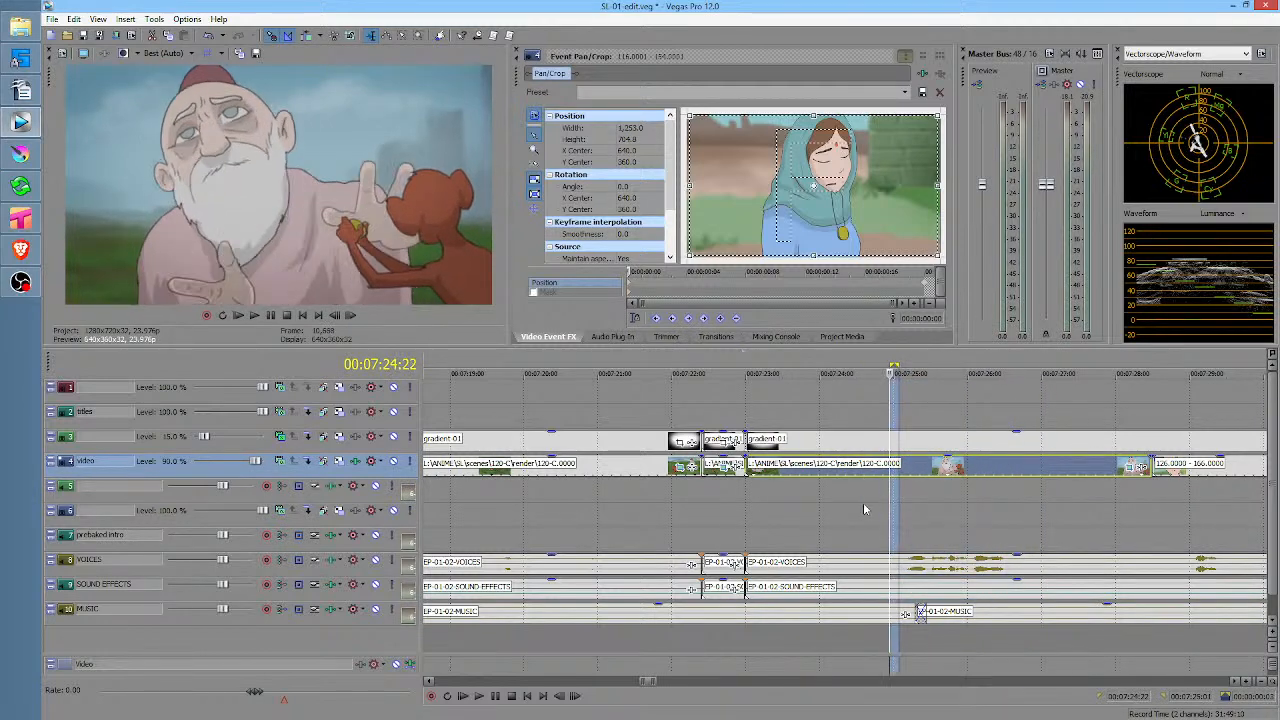
click(865, 502)
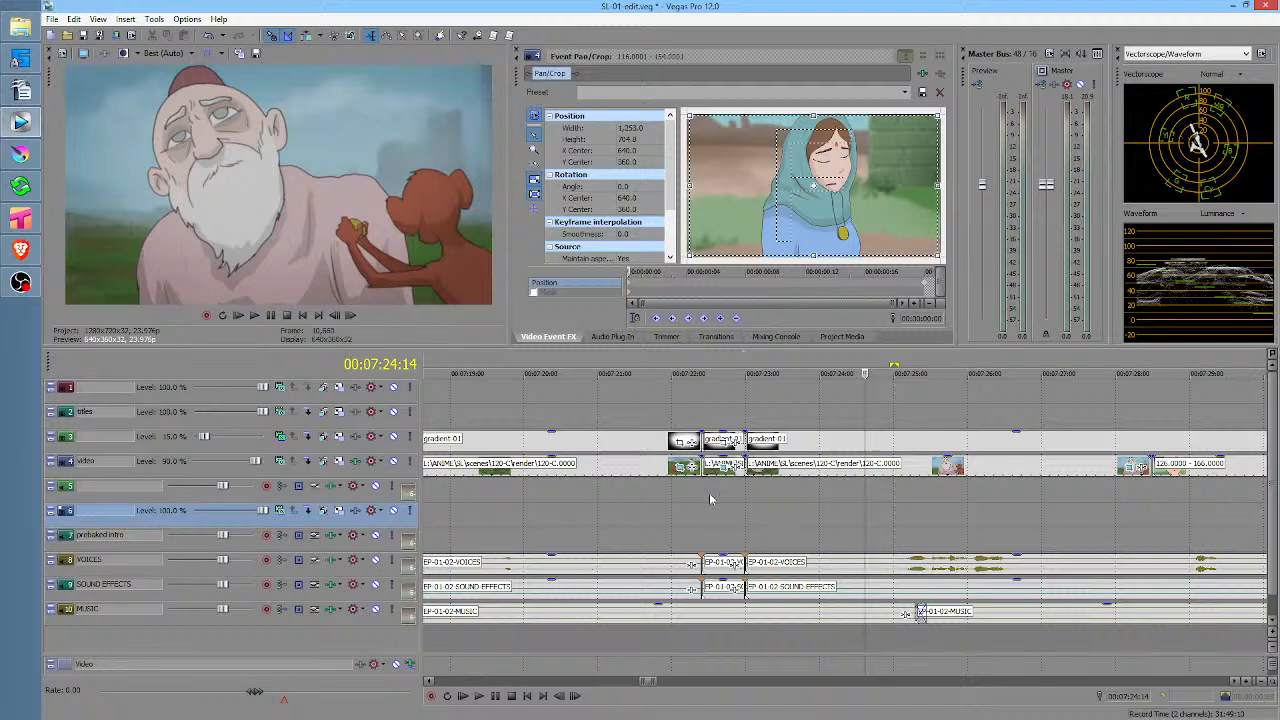
drag(711, 500, 765, 493)
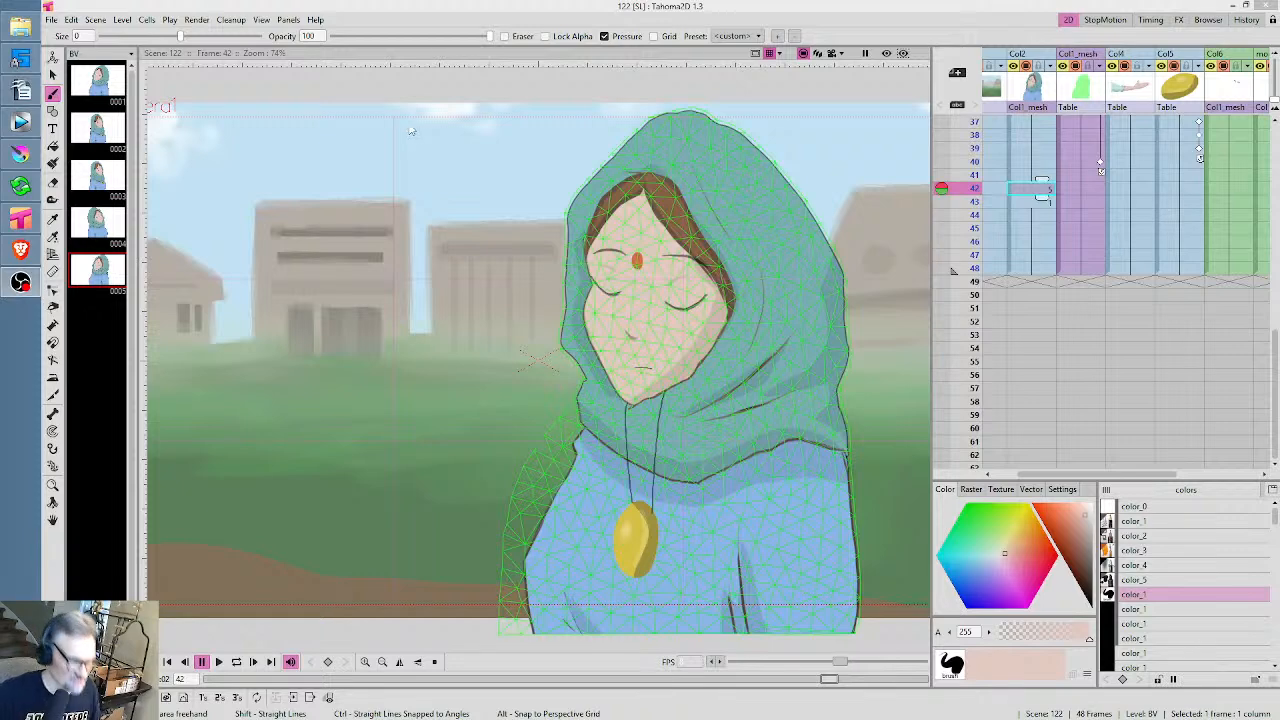
Switch to Tahoma2D, load the scene 120.tnz, and replace it with a new scene
click(50, 19)
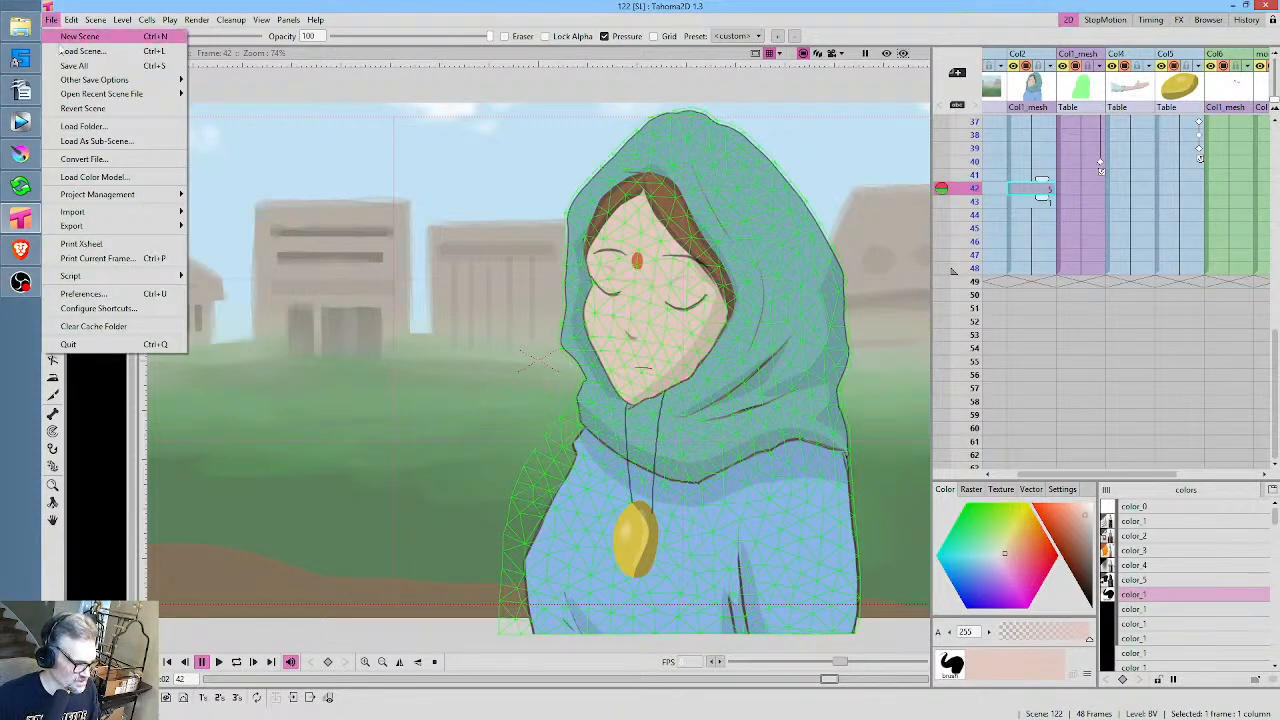
click(75, 62)
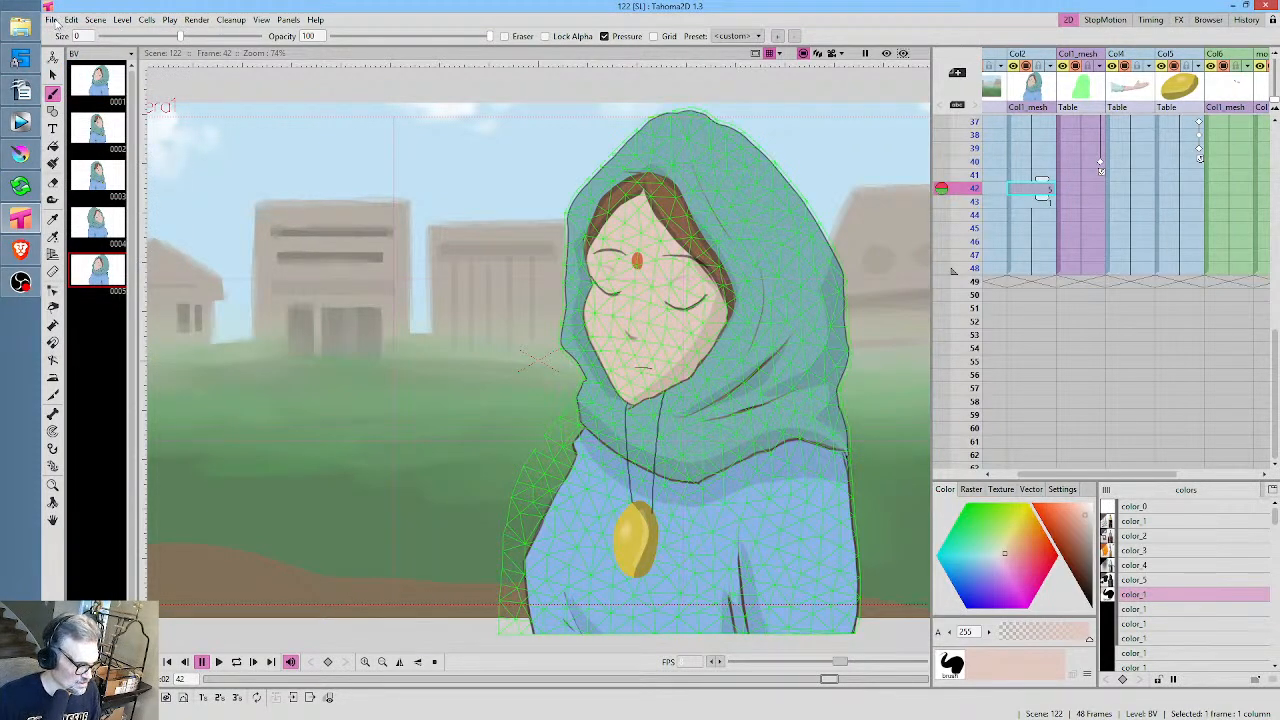
click(51, 19)
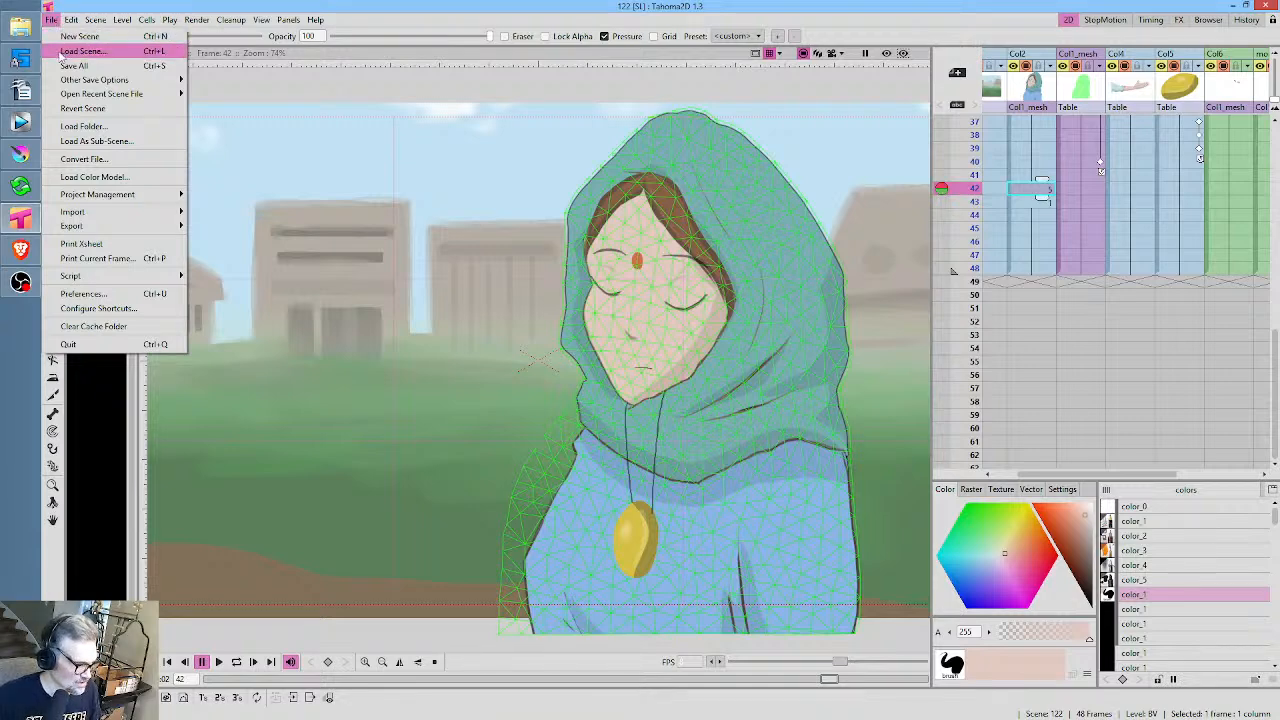
click(80, 51)
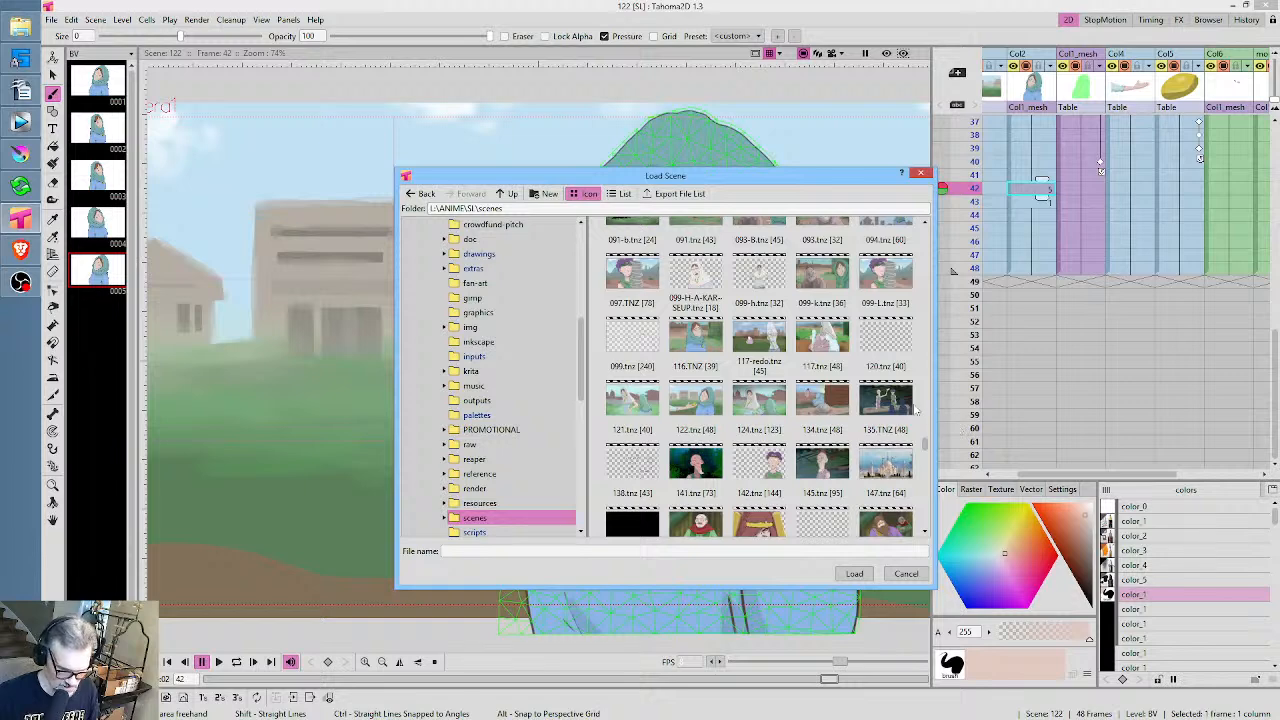
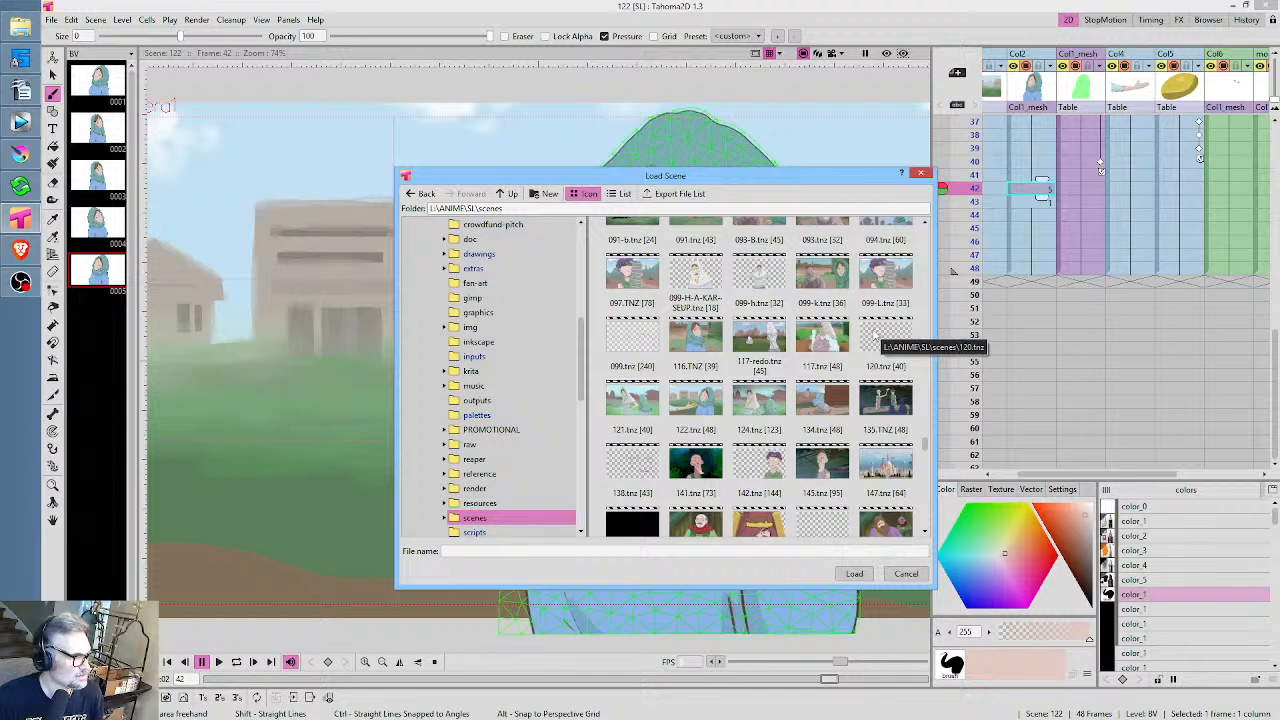
click(876, 337)
double_click(875, 335)
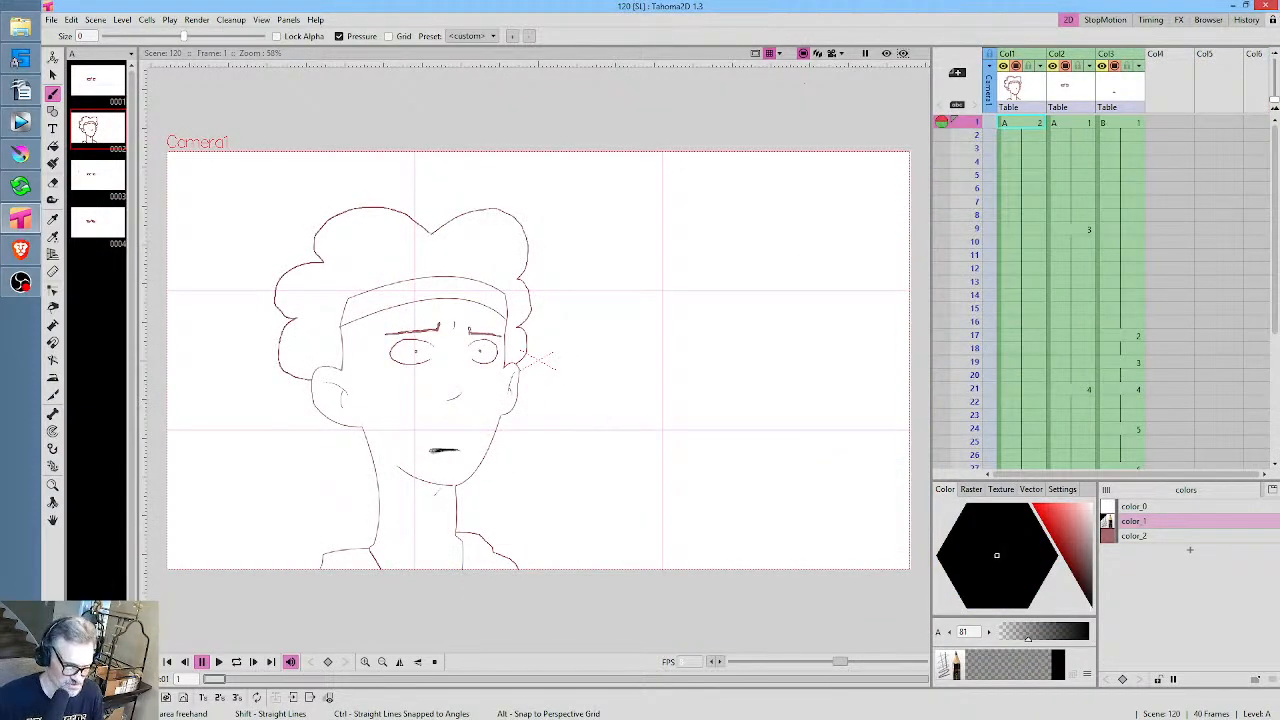
click(52, 20)
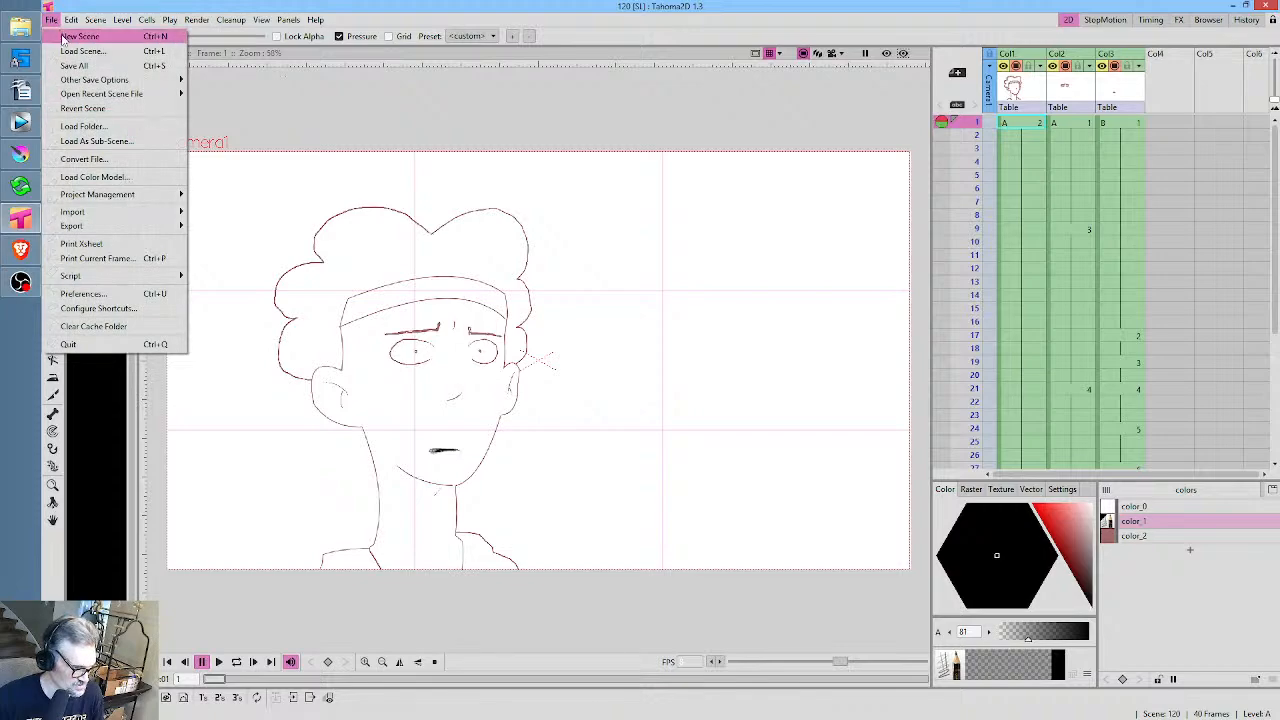
click(80, 36)
Switch to Krita and open the file -120-C.kra from the scenes folder
click(20, 154)
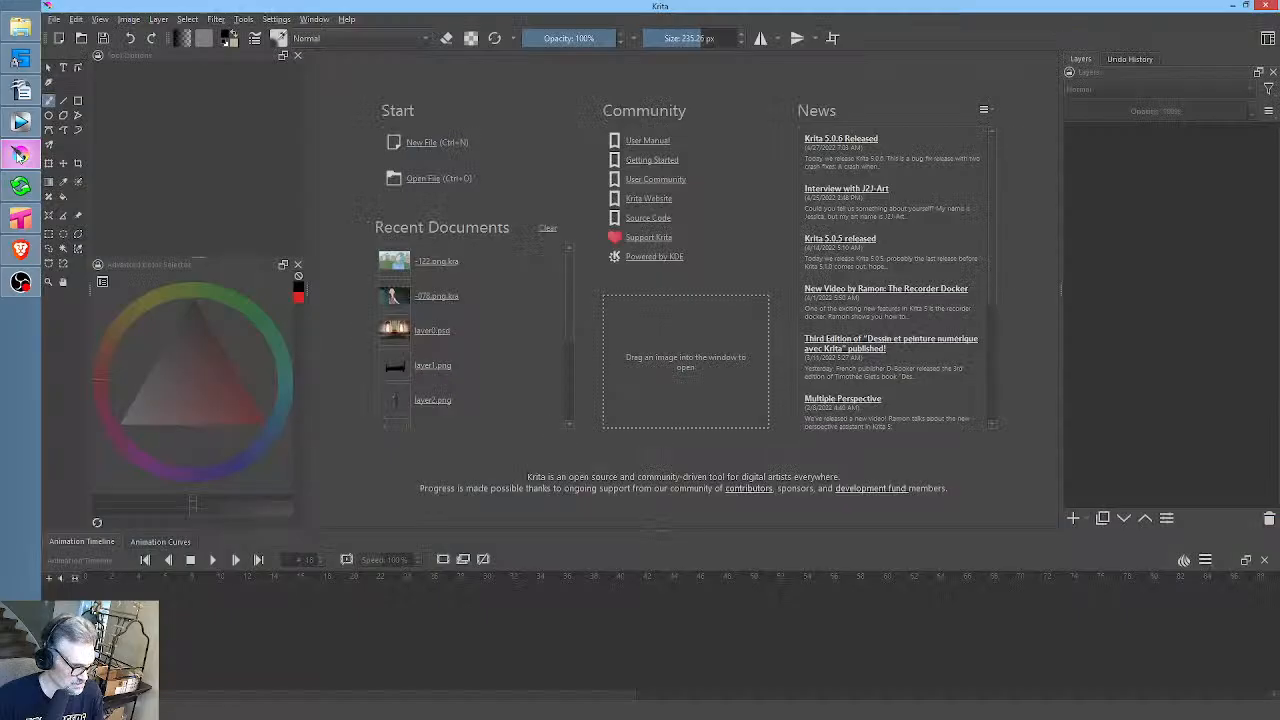
click(84, 38)
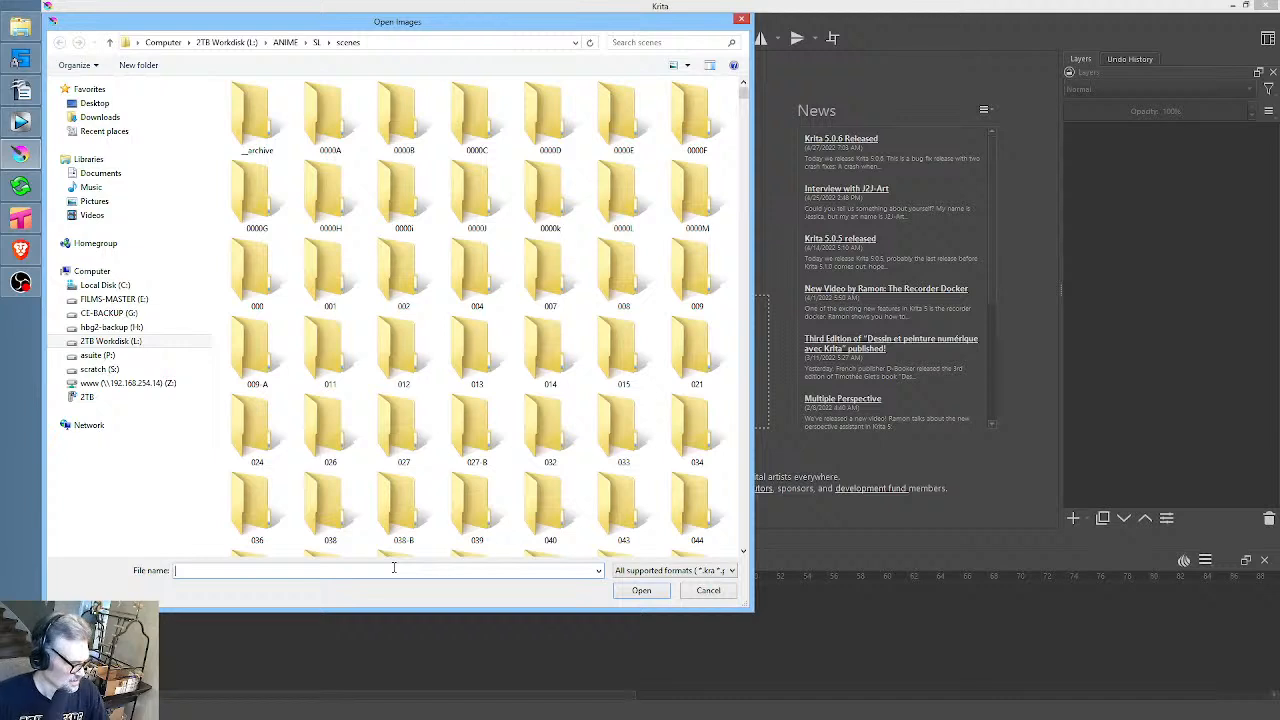
text(120-)
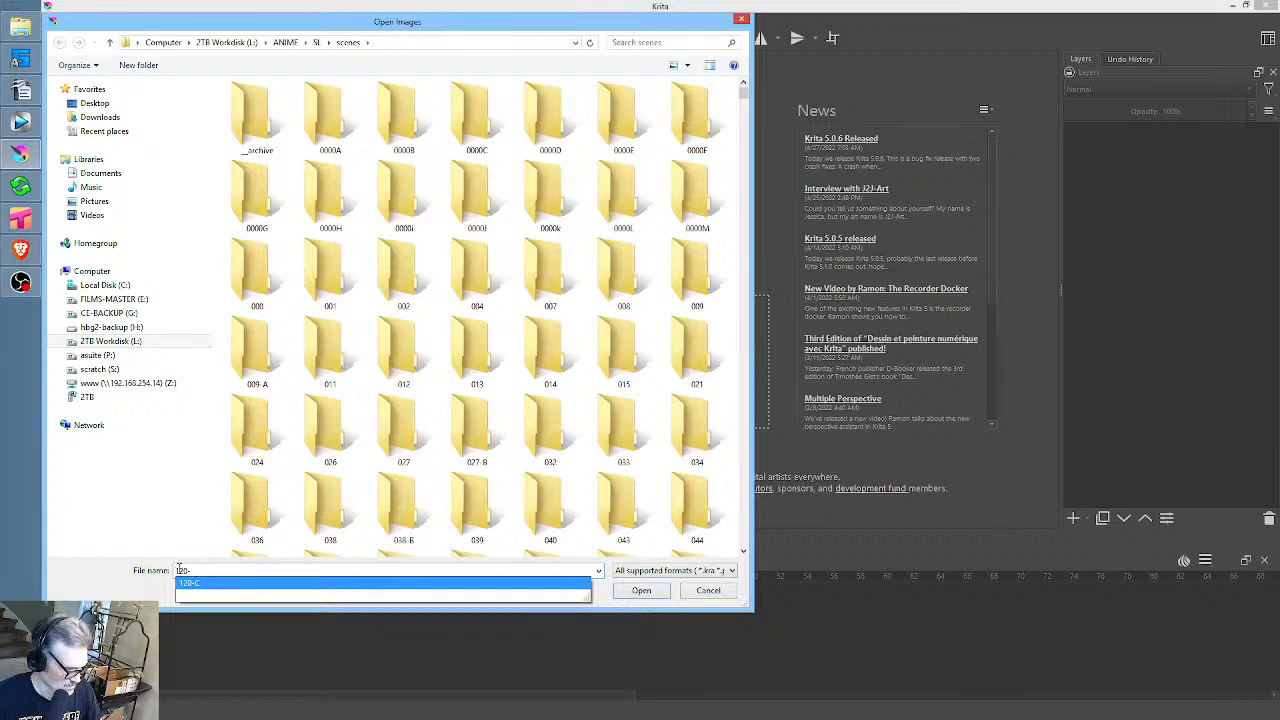
text(-)
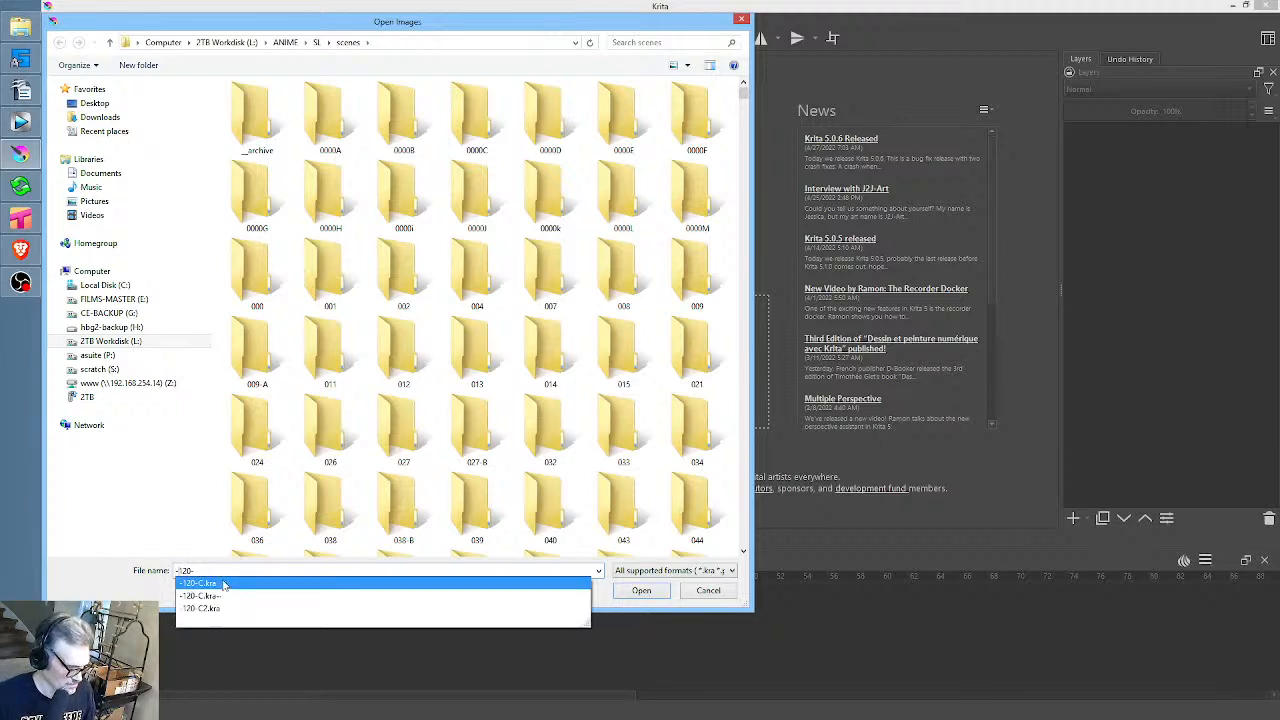
click(215, 584)
click(628, 594)
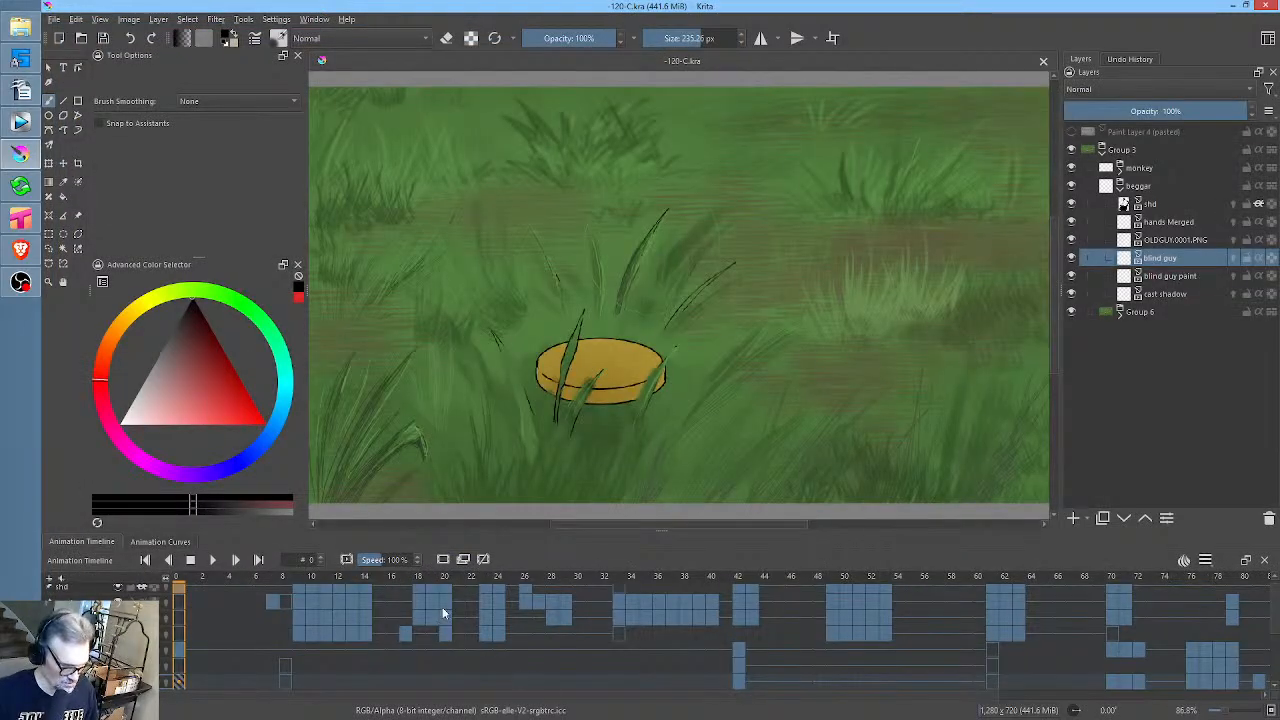
Scrub the animation timeline between frames 42 and 60 to examine the monkey's approach to the beggar from behind
drag(202, 584, 808, 580)
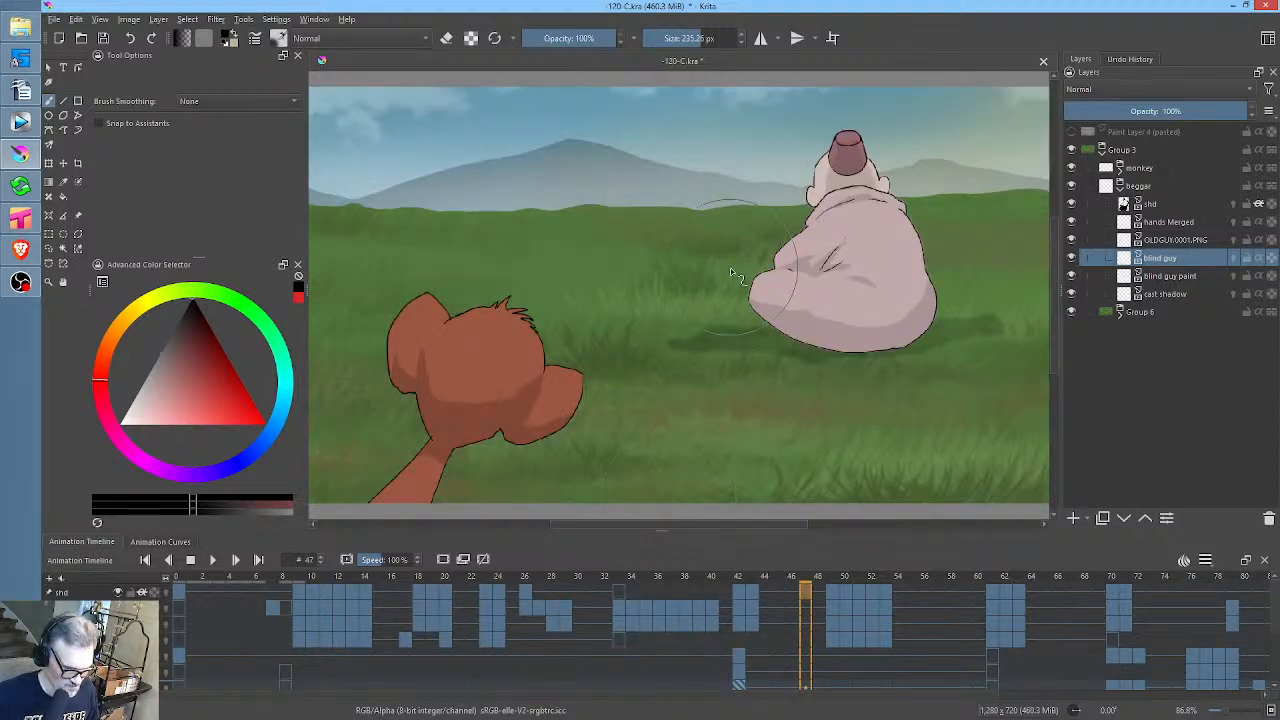
scroll(737, 278, down, 3)
scroll(737, 278, up, 2)
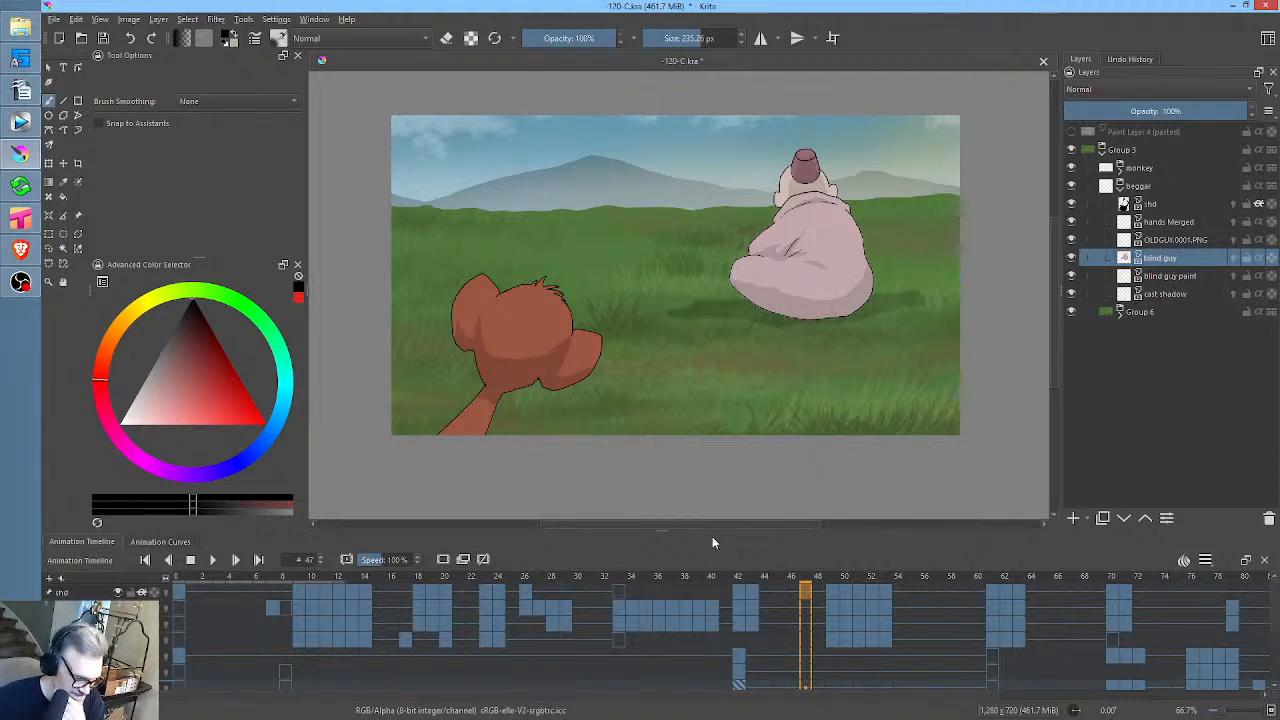
click(737, 580)
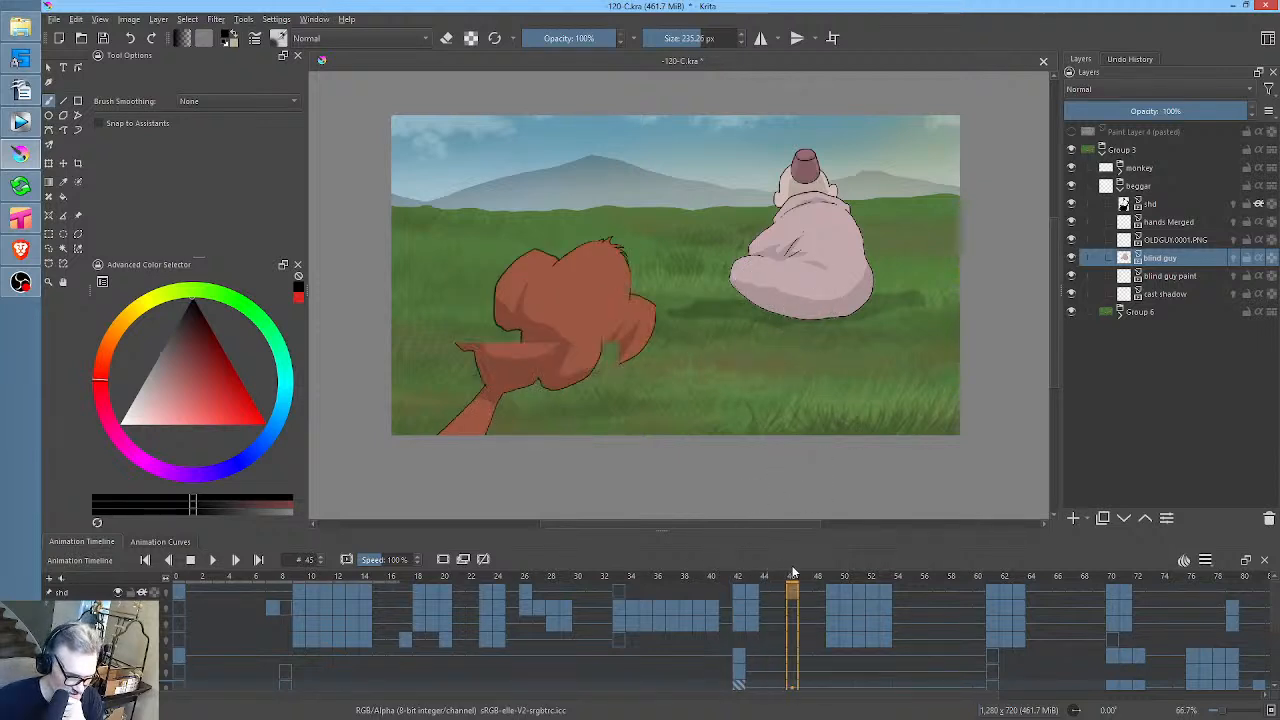
drag(880, 564, 448, 553)
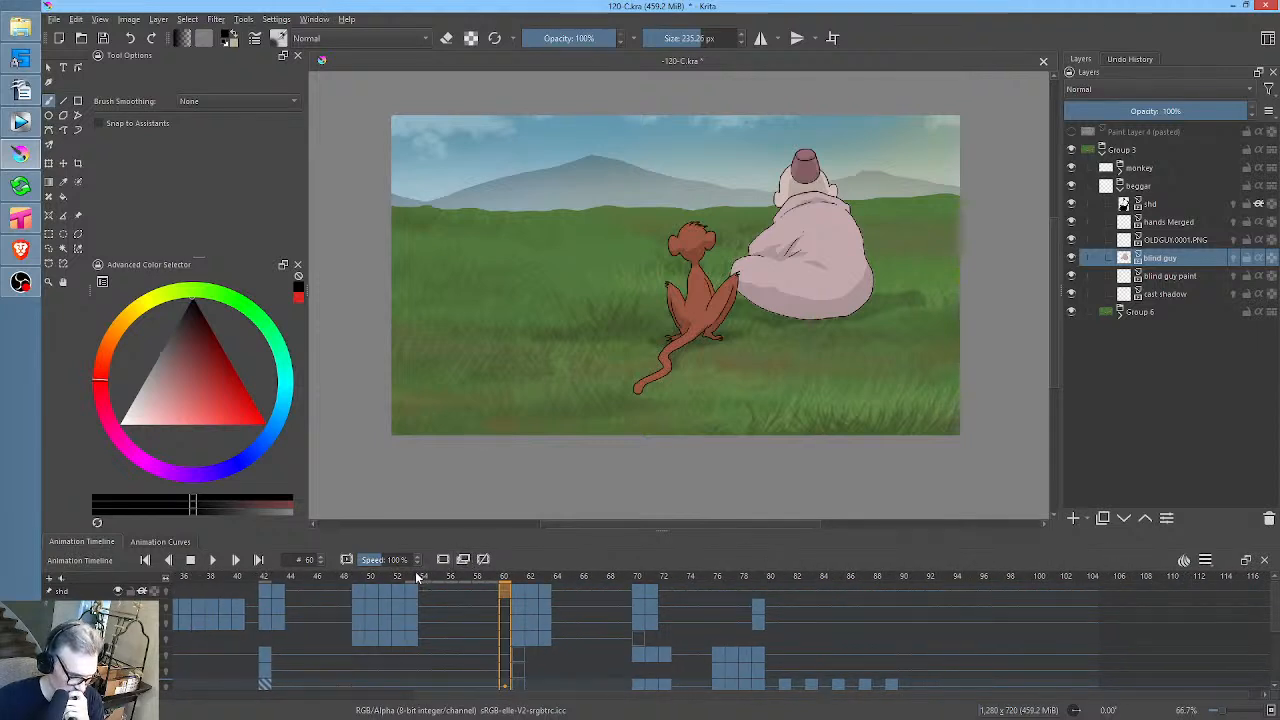
Step through the frames of the front view of beggar and monkey and play the animation from frame 61
click(544, 584)
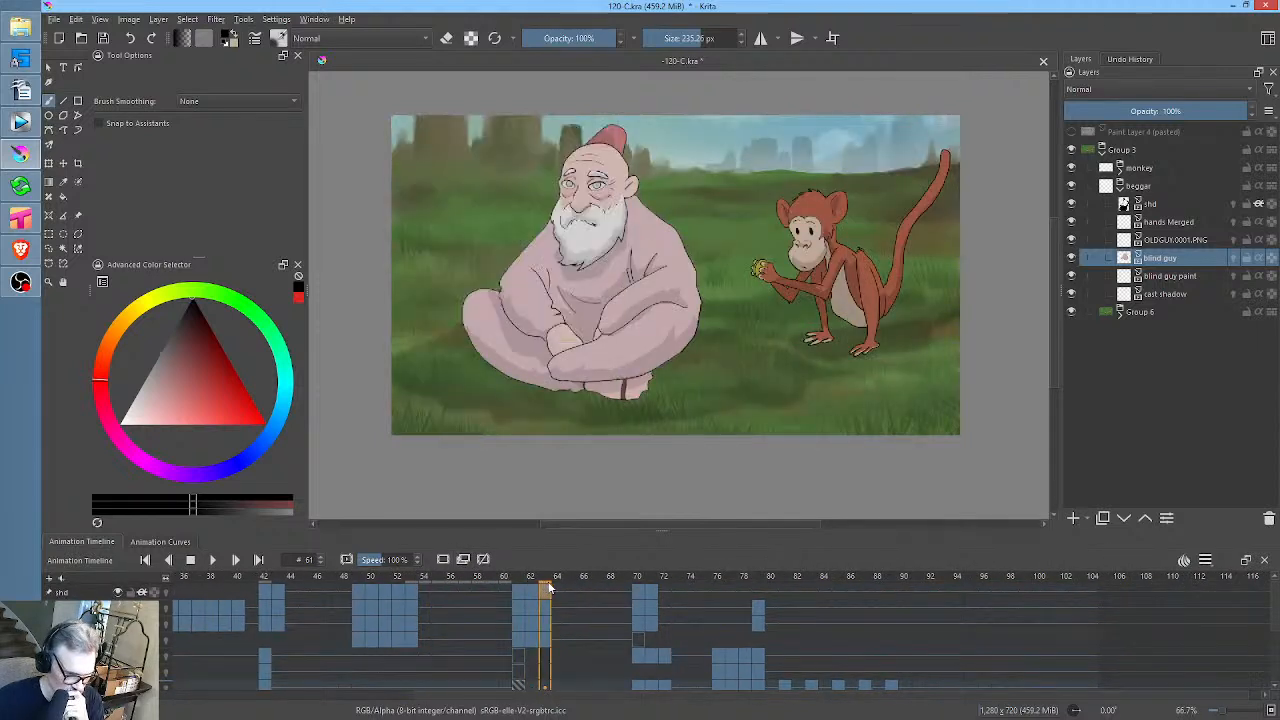
key(Right)
key(Right)
key(Right)
key(Right)
key(Left)
click(517, 583)
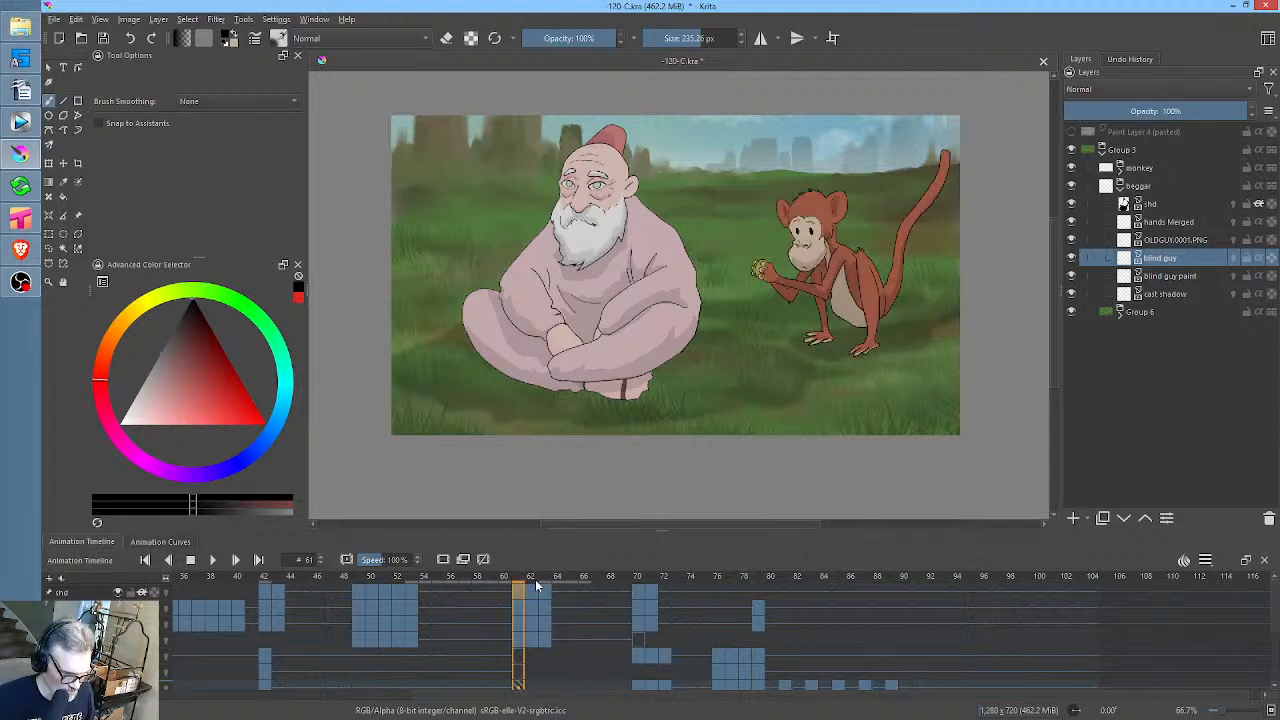
key(space)
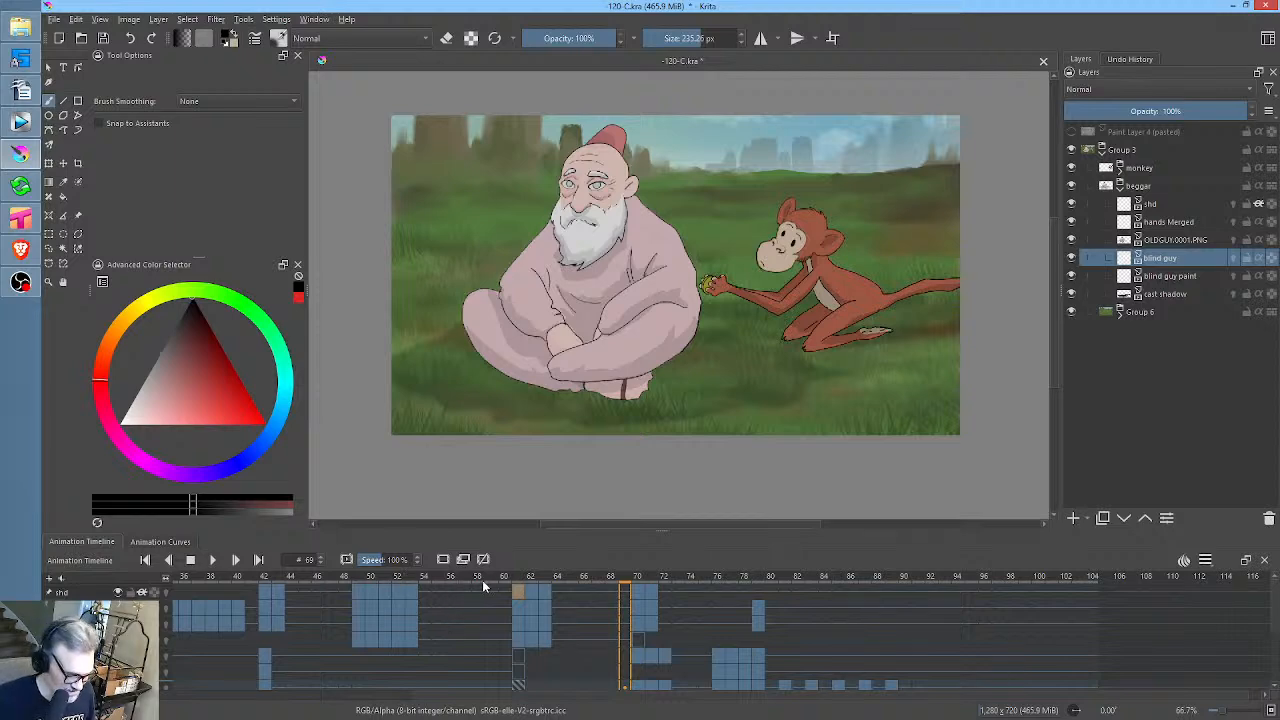
Scrub the timeline around frame 60 and play the animation from frame 57 into the beggar and monkey close-up
drag(478, 578, 530, 578)
click(466, 577)
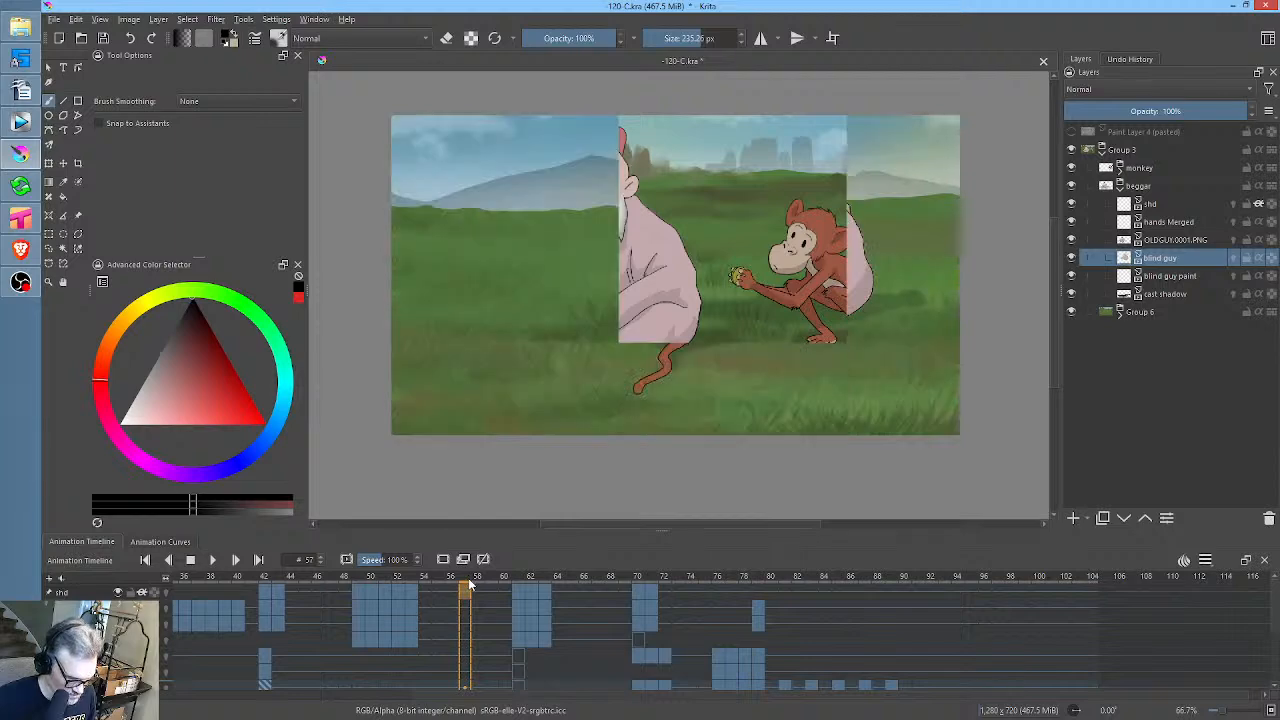
key(space)
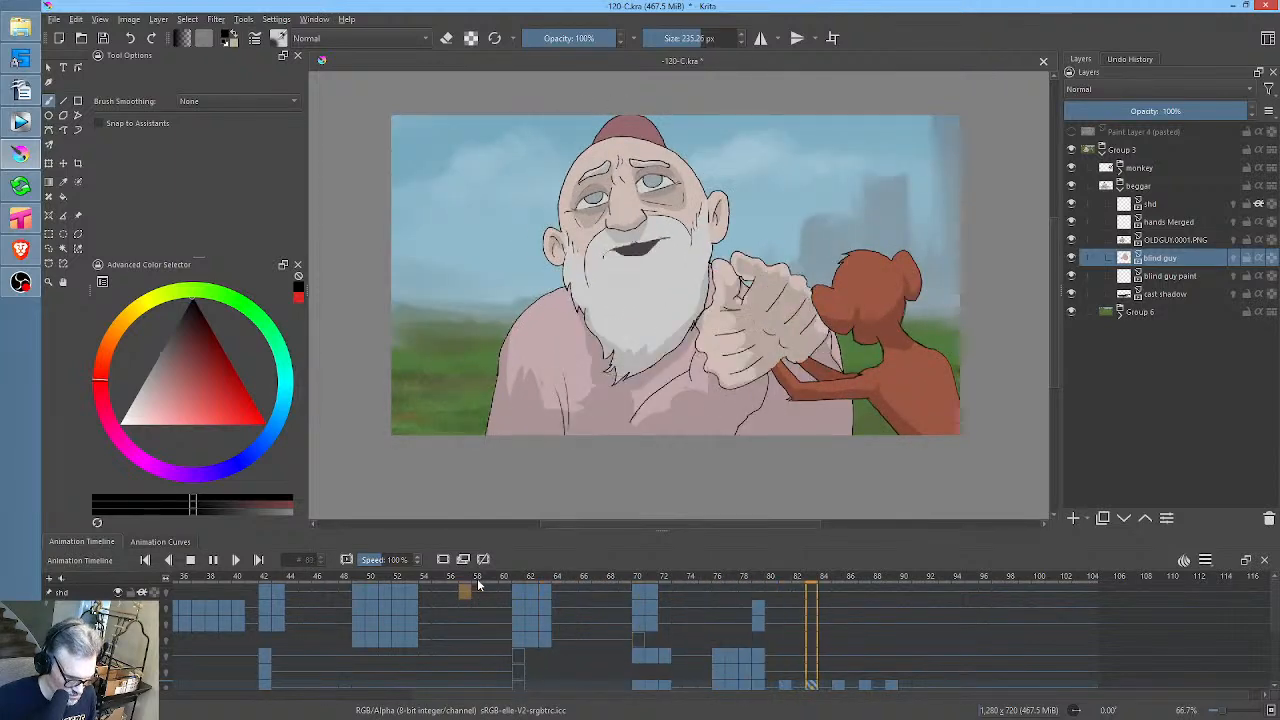
key(space)
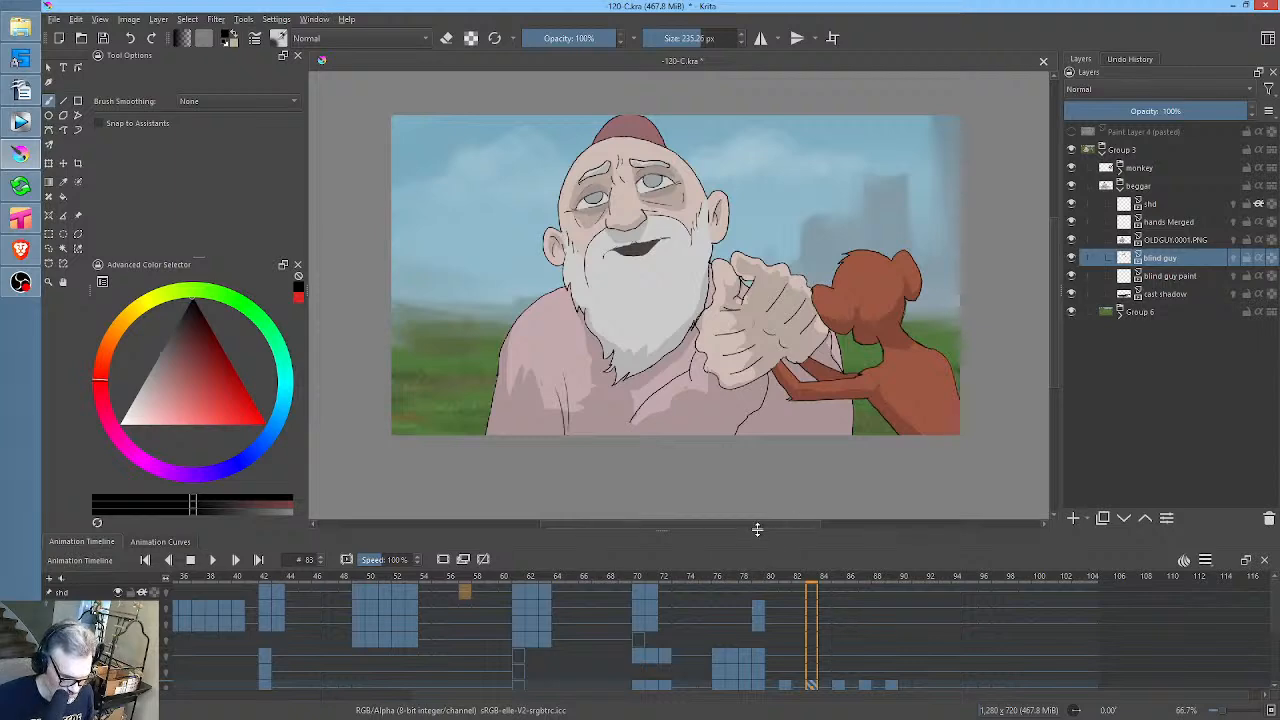
Enlarge the animation timeline area and scrub to frame 73 in the beggar close-up
drag(757, 532, 600, 440)
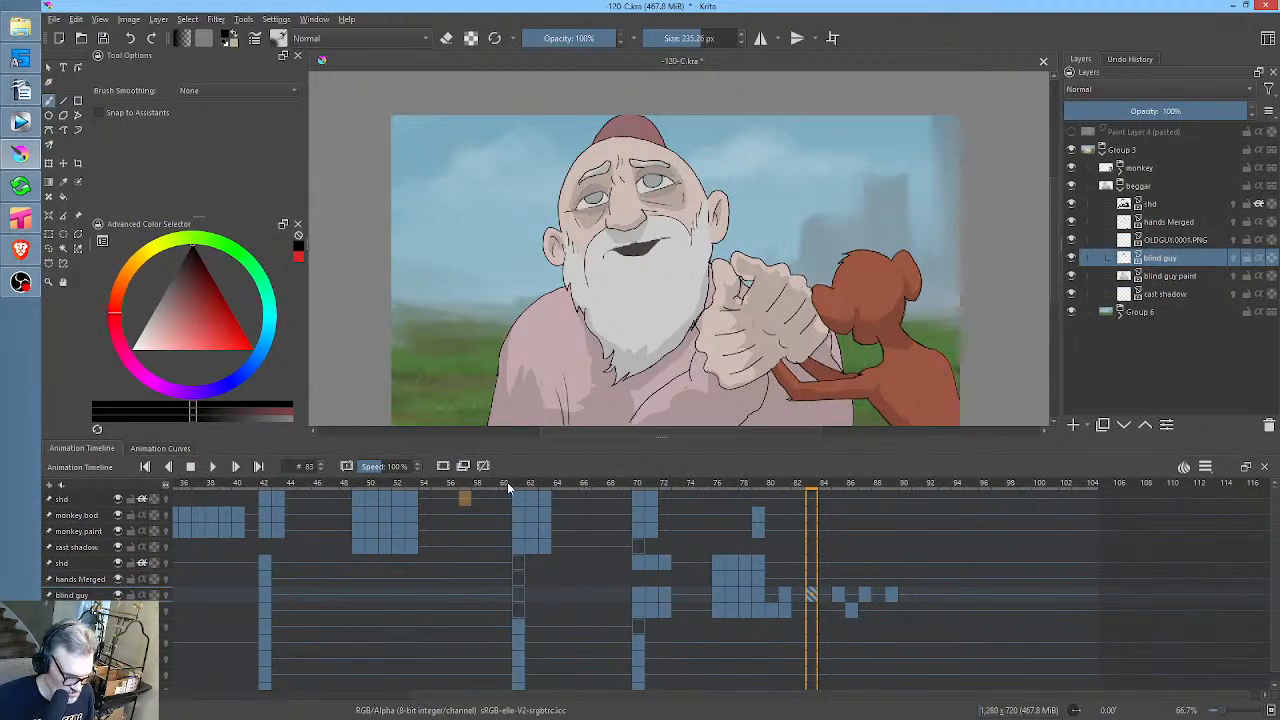
drag(508, 487, 662, 503)
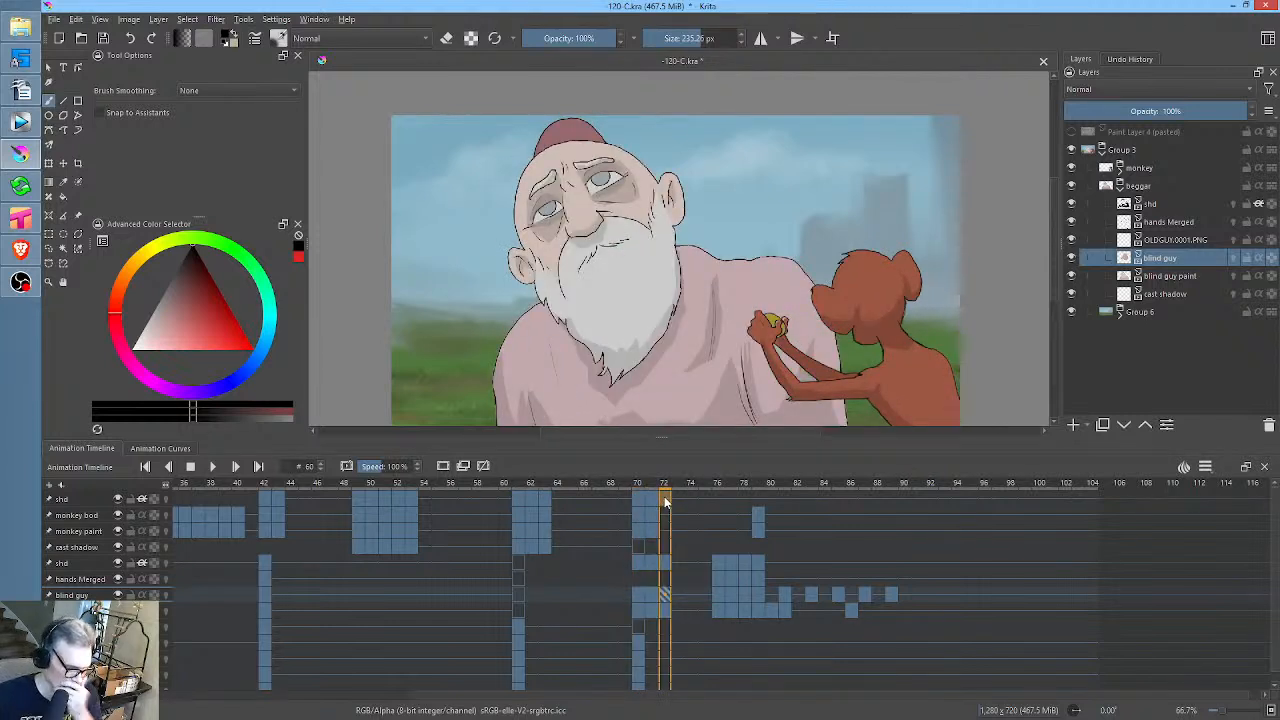
drag(668, 498, 686, 503)
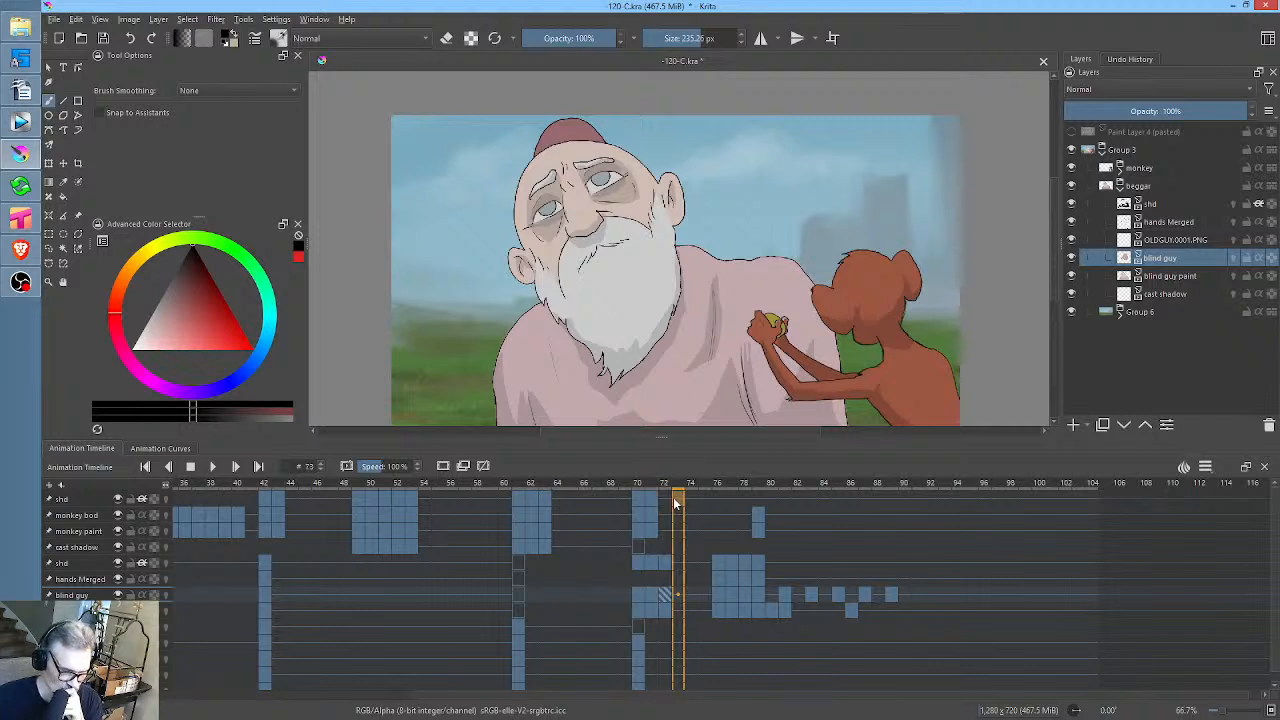
Hide the blind guy and blind guy paint layers and check the beggar's remaining artwork at frame 61
click(1072, 258)
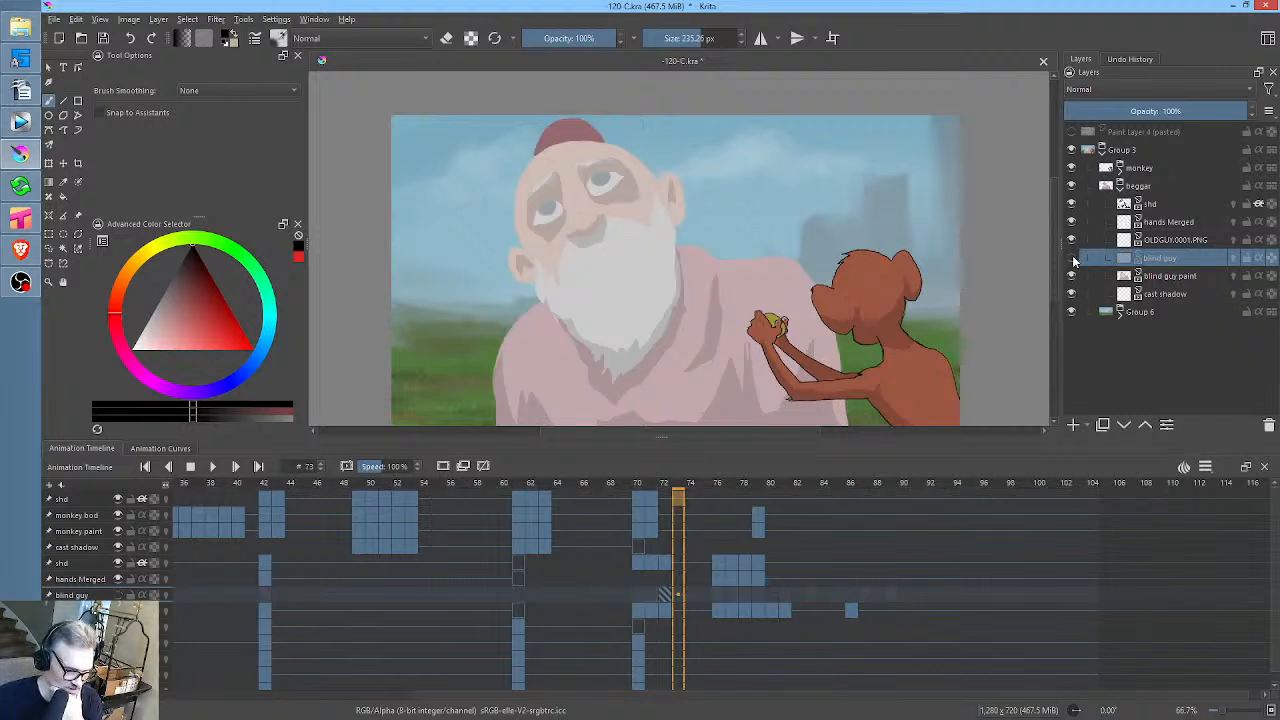
click(1072, 259)
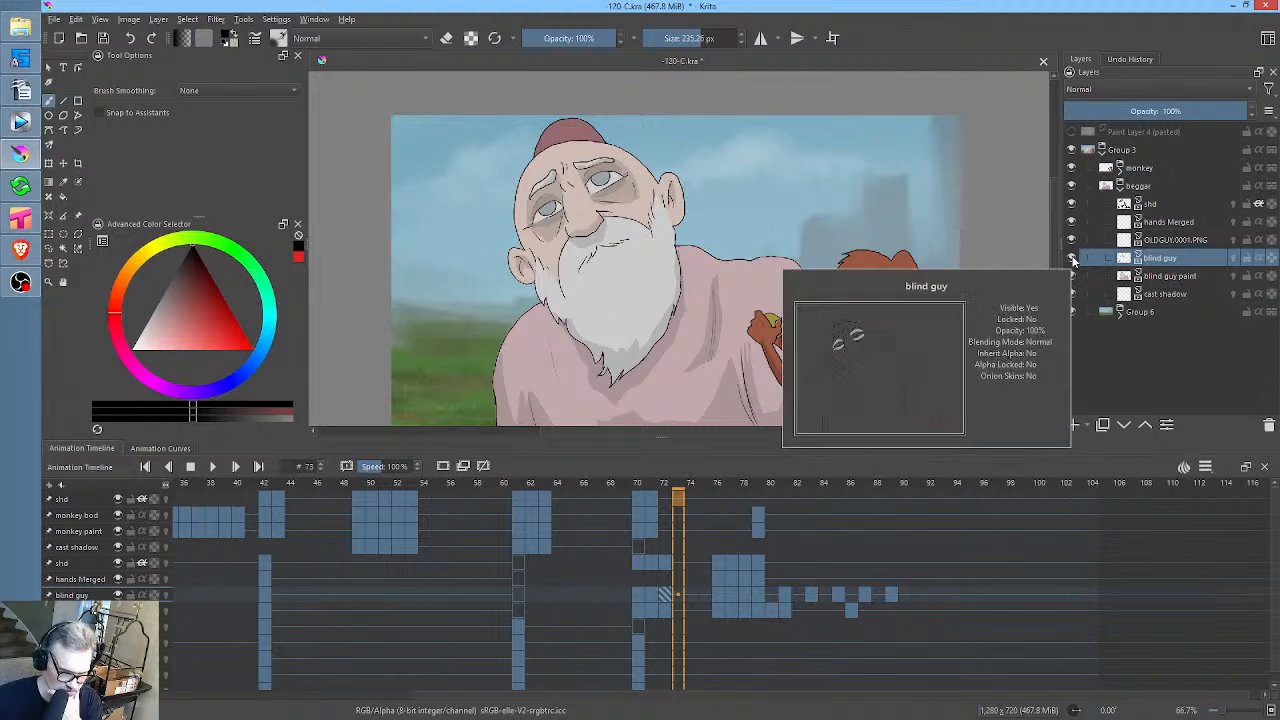
click(1072, 277)
click(1073, 259)
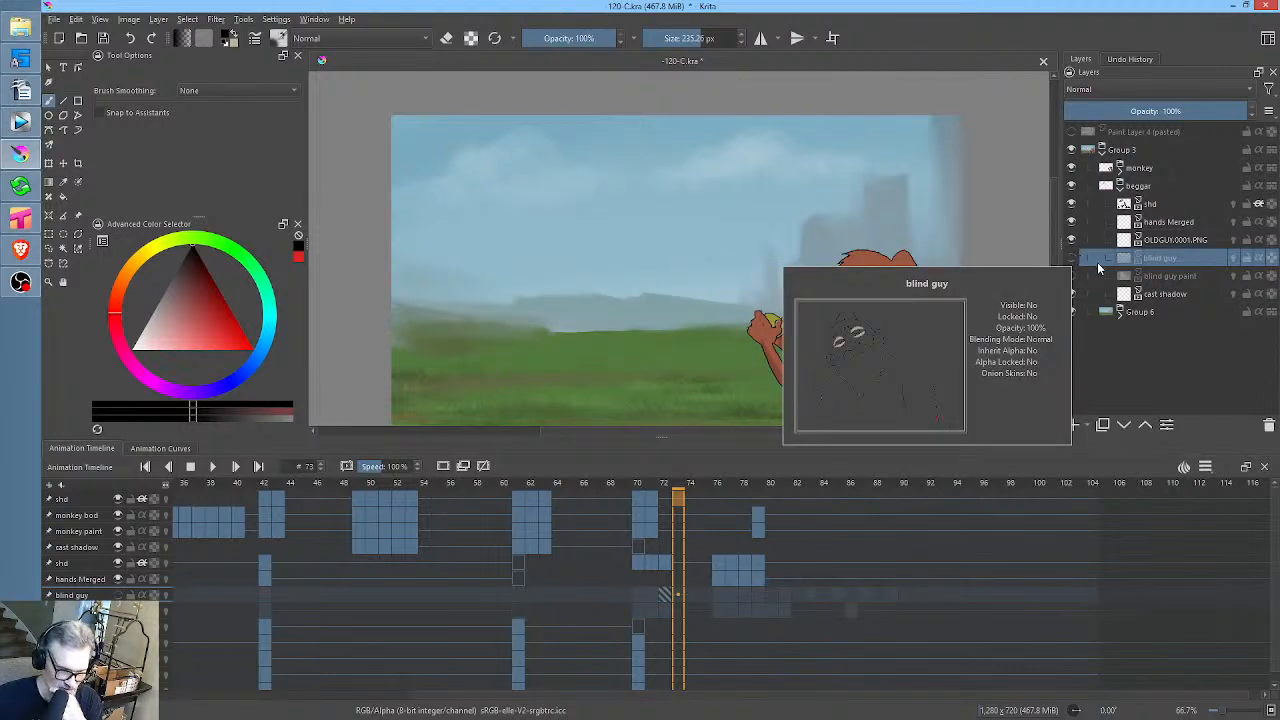
drag(715, 487, 533, 490)
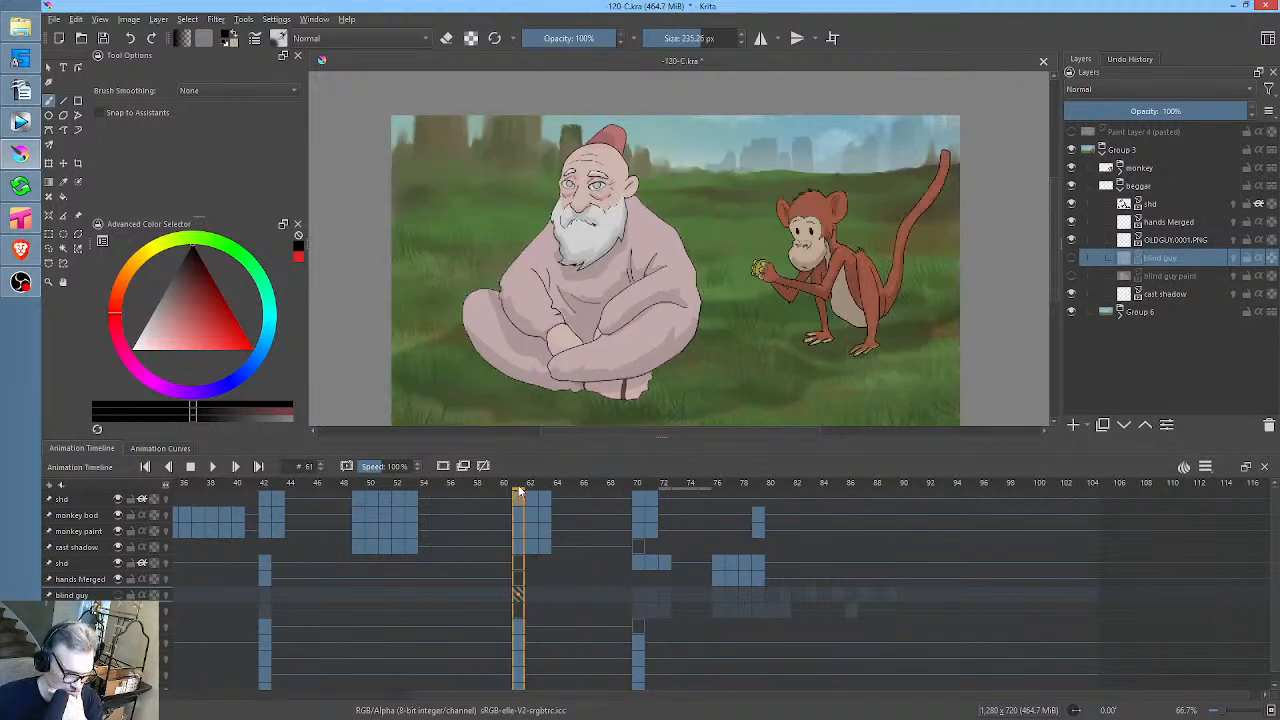
mouse_move(525, 490)
mouse_down()
mouse_move(560, 490)
mouse_move(522, 495)
mouse_up()
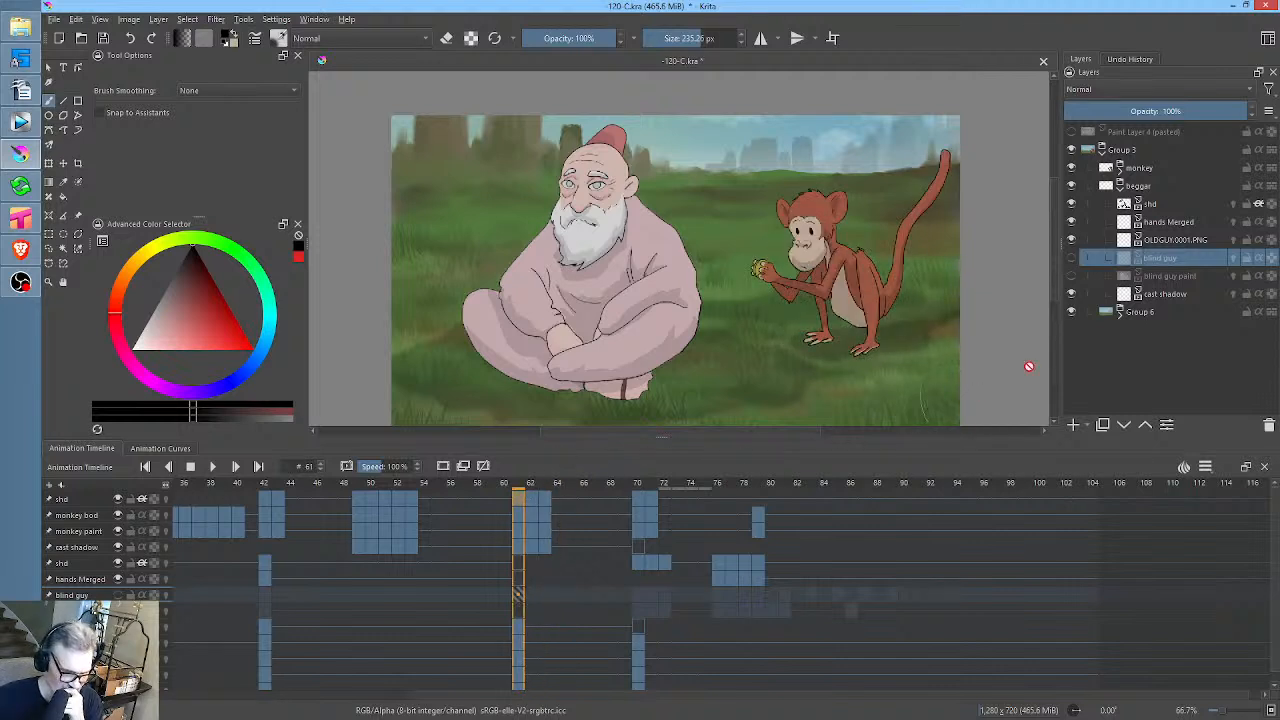
Inspect the background layers in Group 6 and scrub from about frame 50 to frame 61
click(1119, 311)
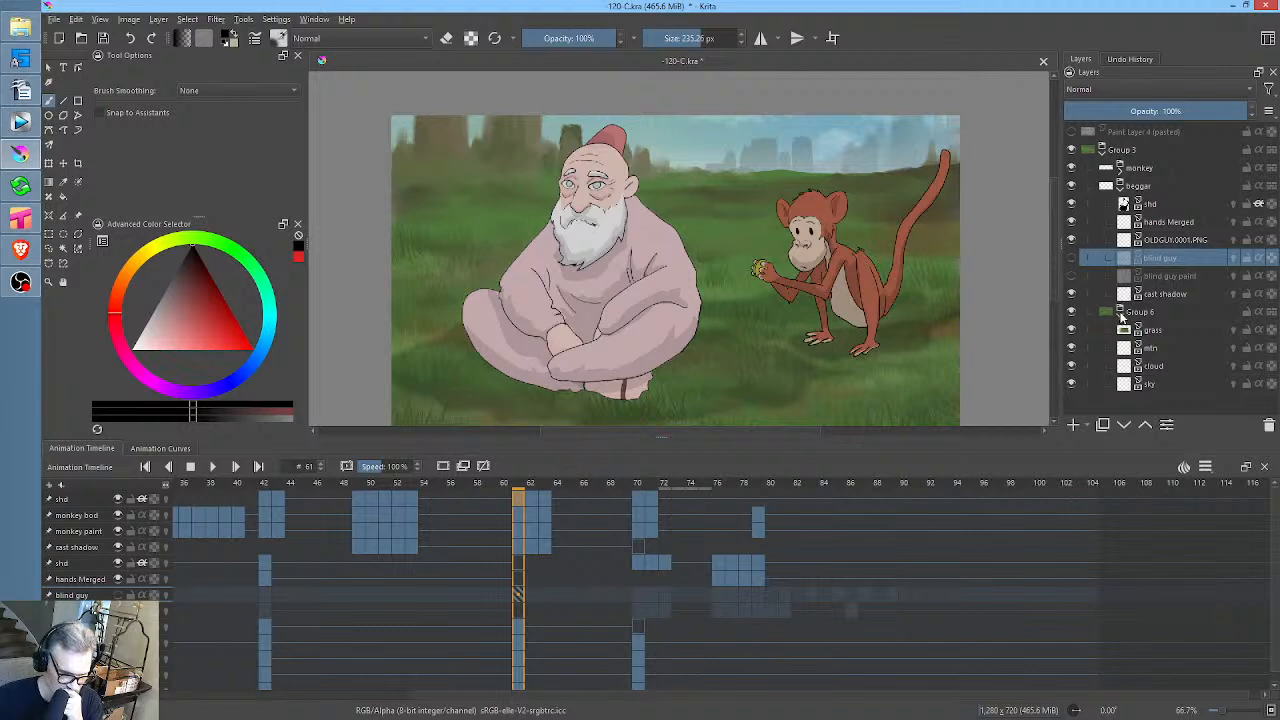
click(1120, 313)
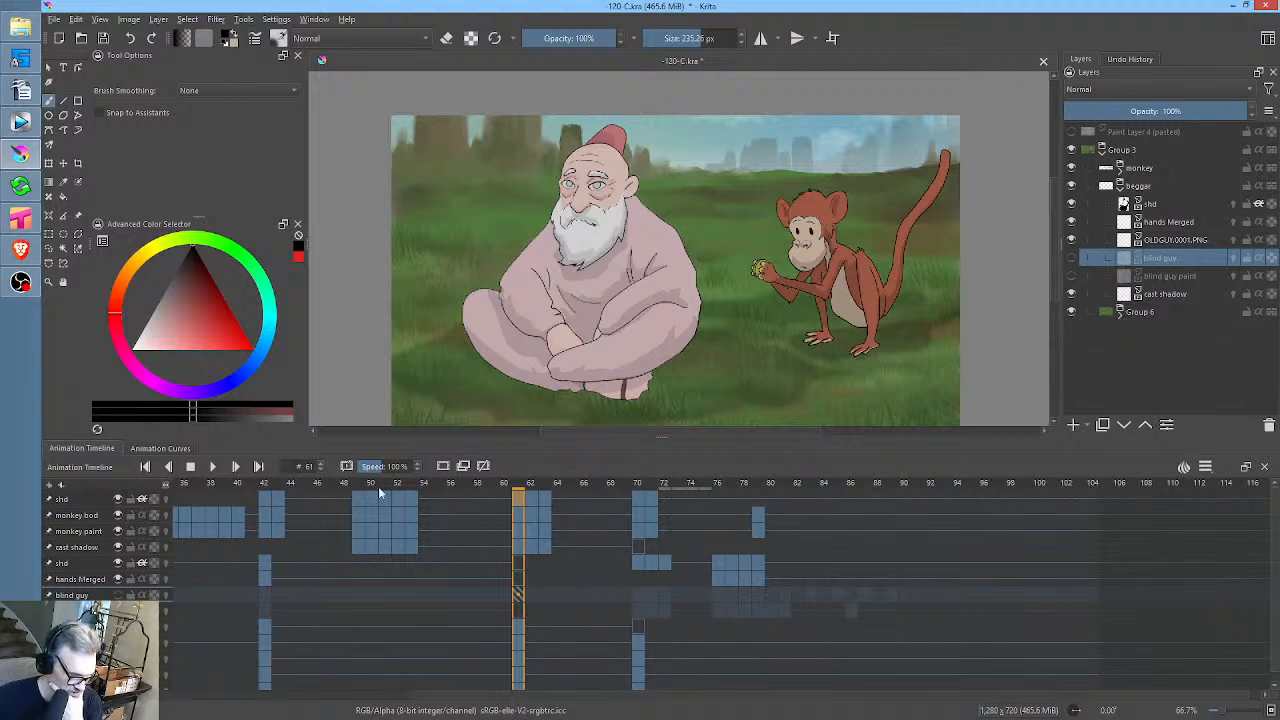
drag(366, 485, 517, 492)
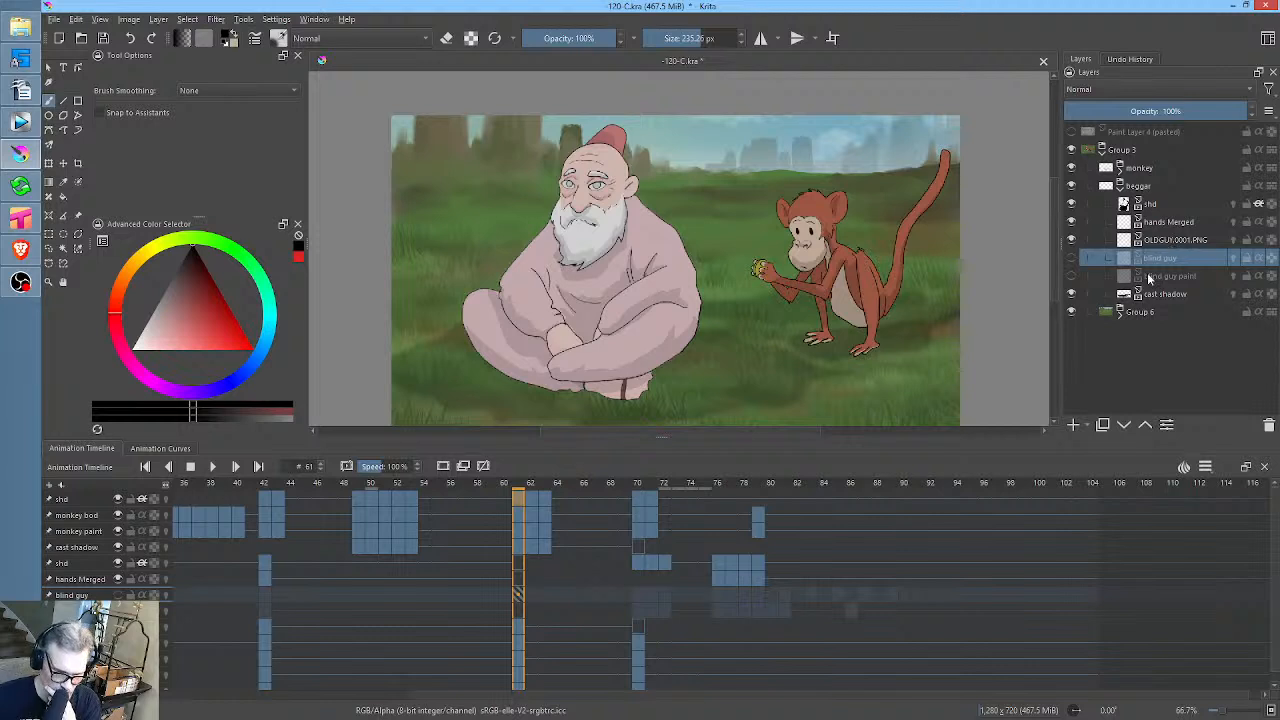
Hide the OLDGUY.0001.PNG and hands Merged layers and scrub the timeline to check for remaining beggar artwork
click(1071, 240)
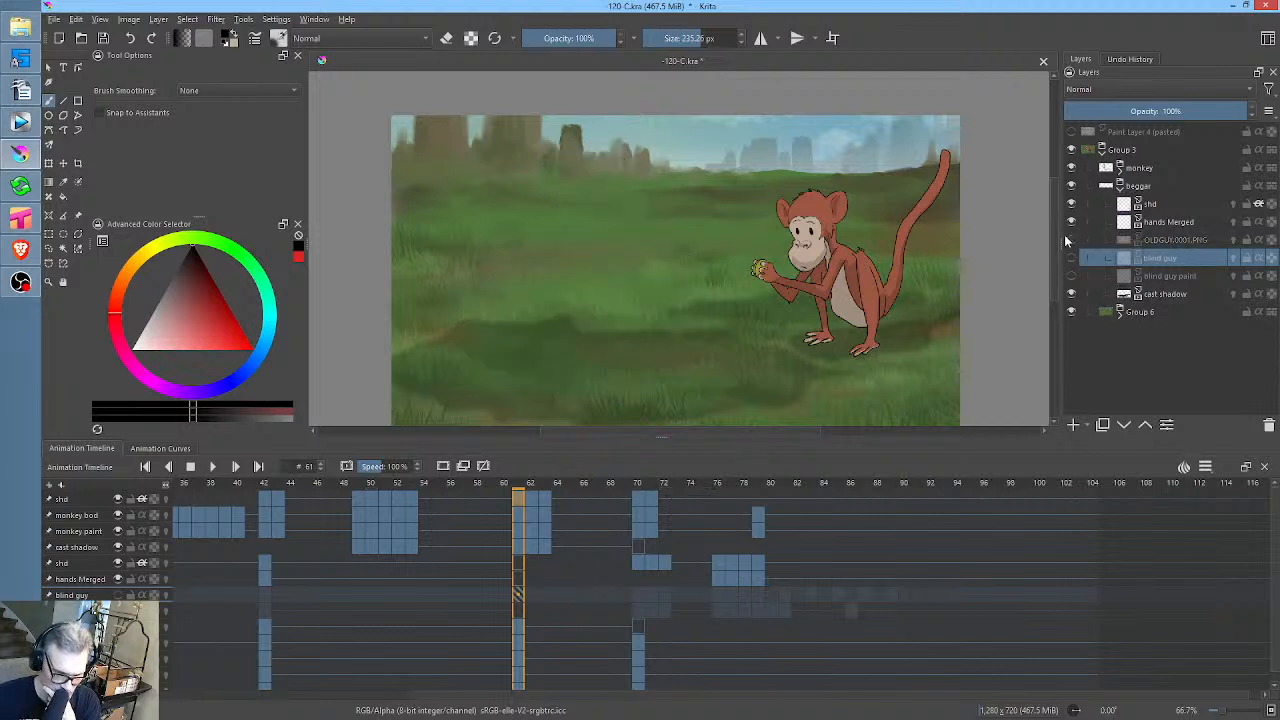
drag(523, 487, 762, 482)
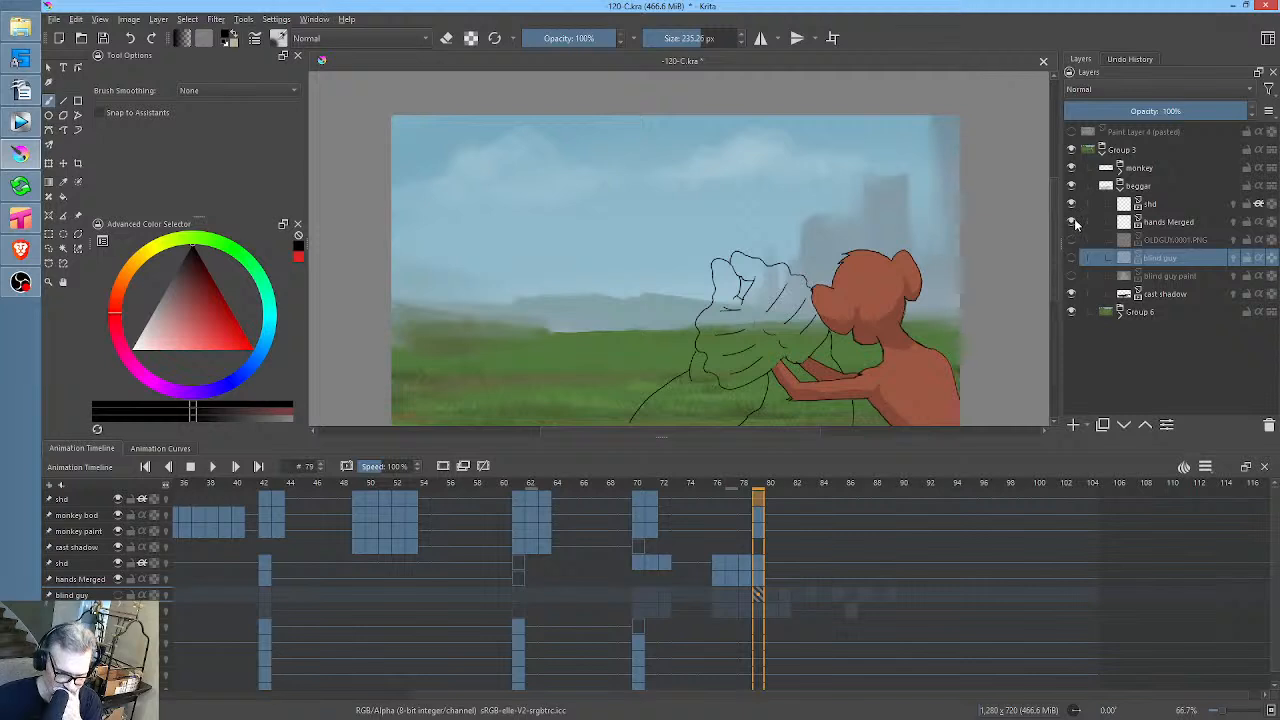
click(1072, 221)
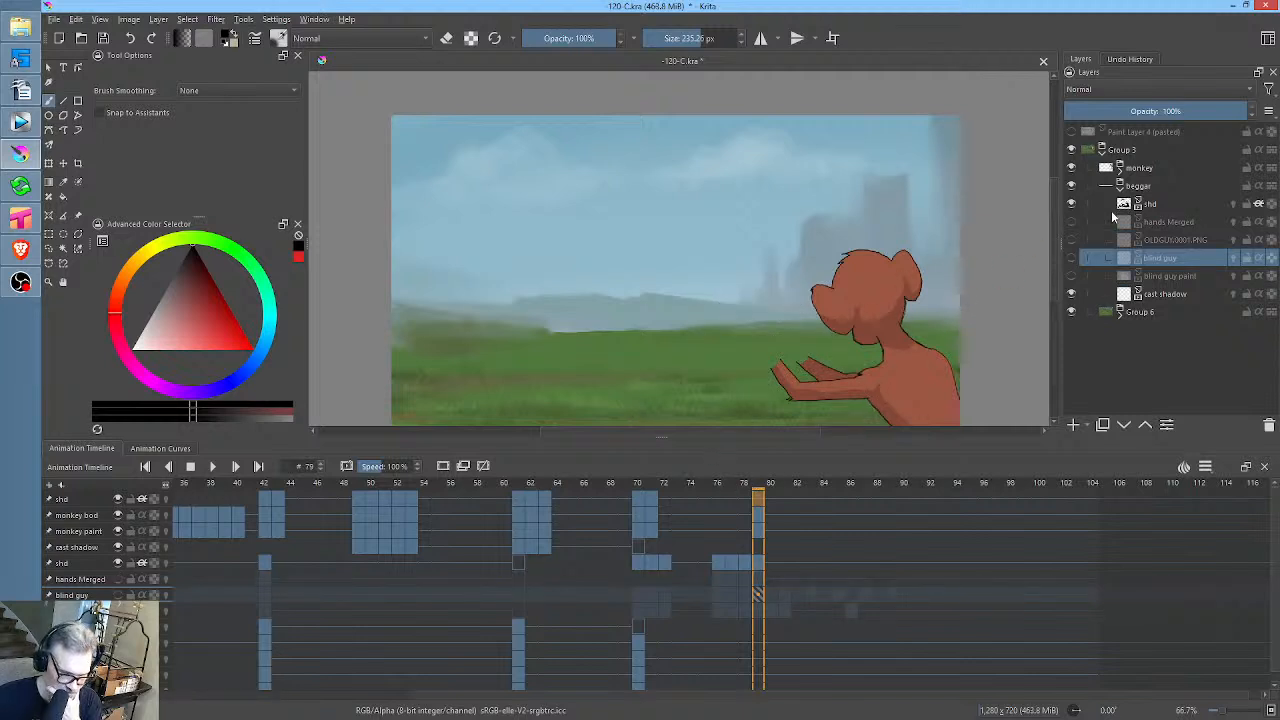
click(1072, 258)
click(1072, 258)
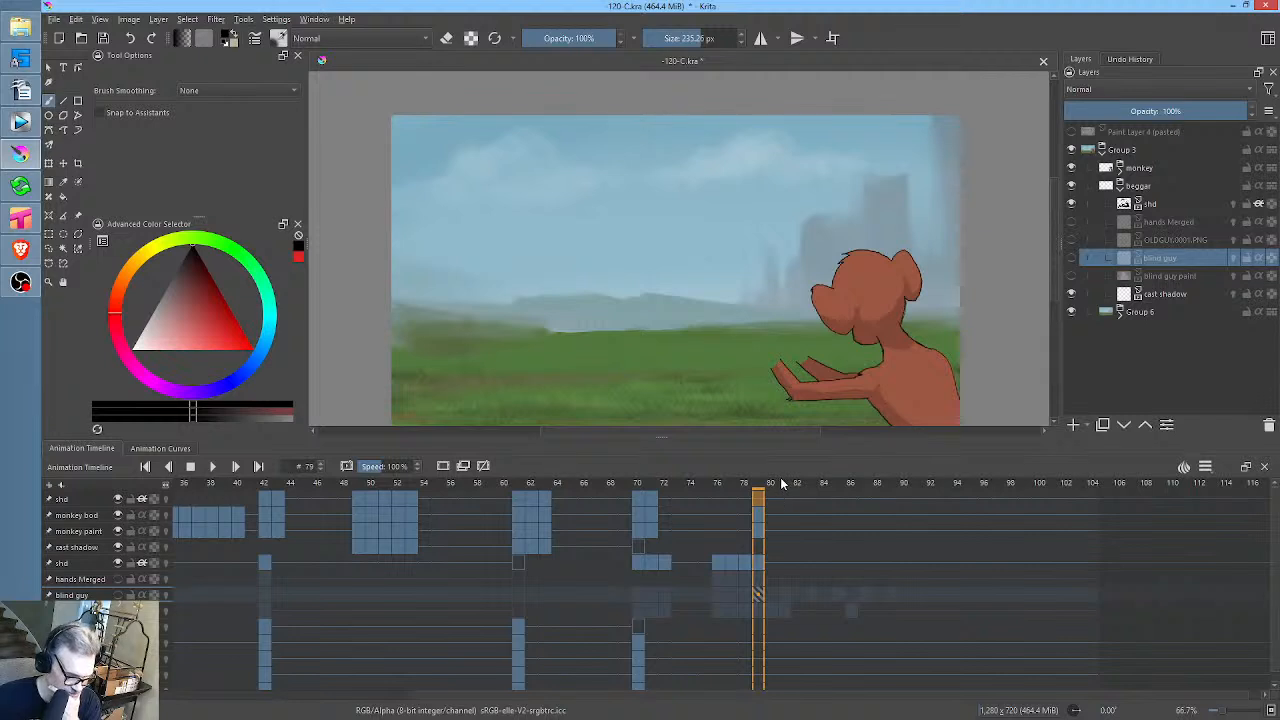
drag(784, 487, 738, 480)
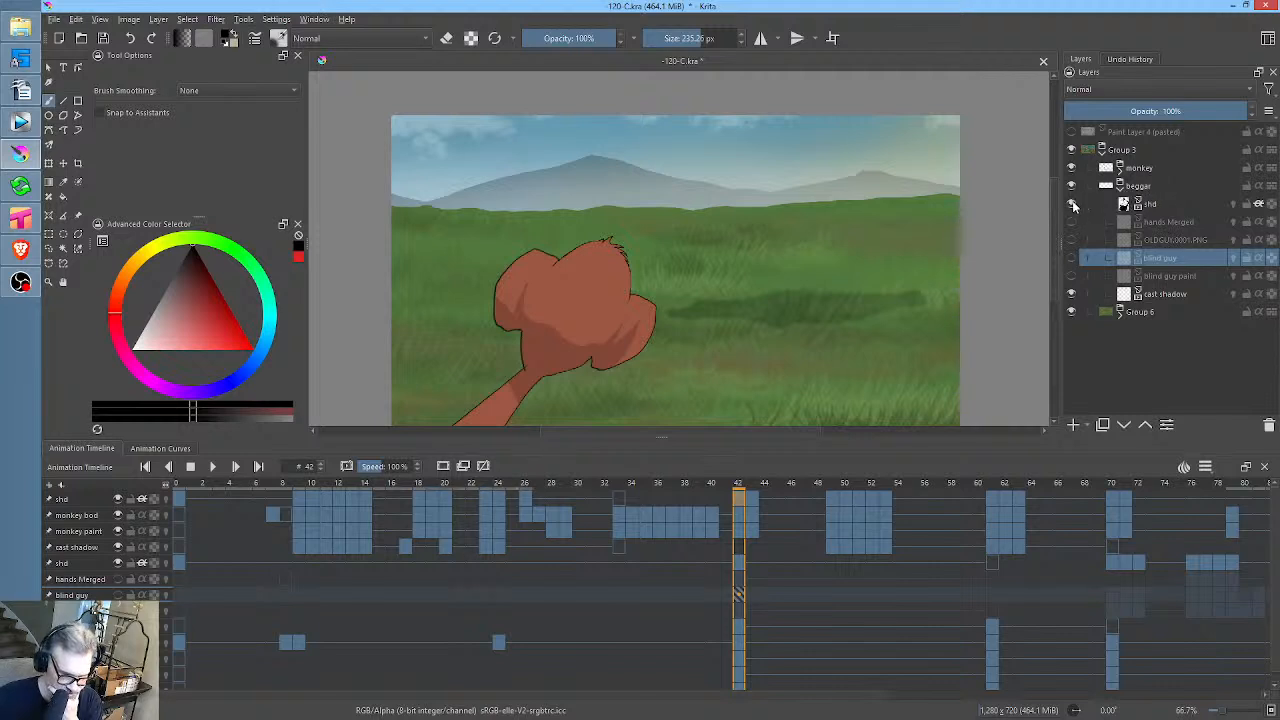
Toggle the beggar group's shd and cast shadow layers at frame 42 to identify the shadow on the grass
click(1073, 205)
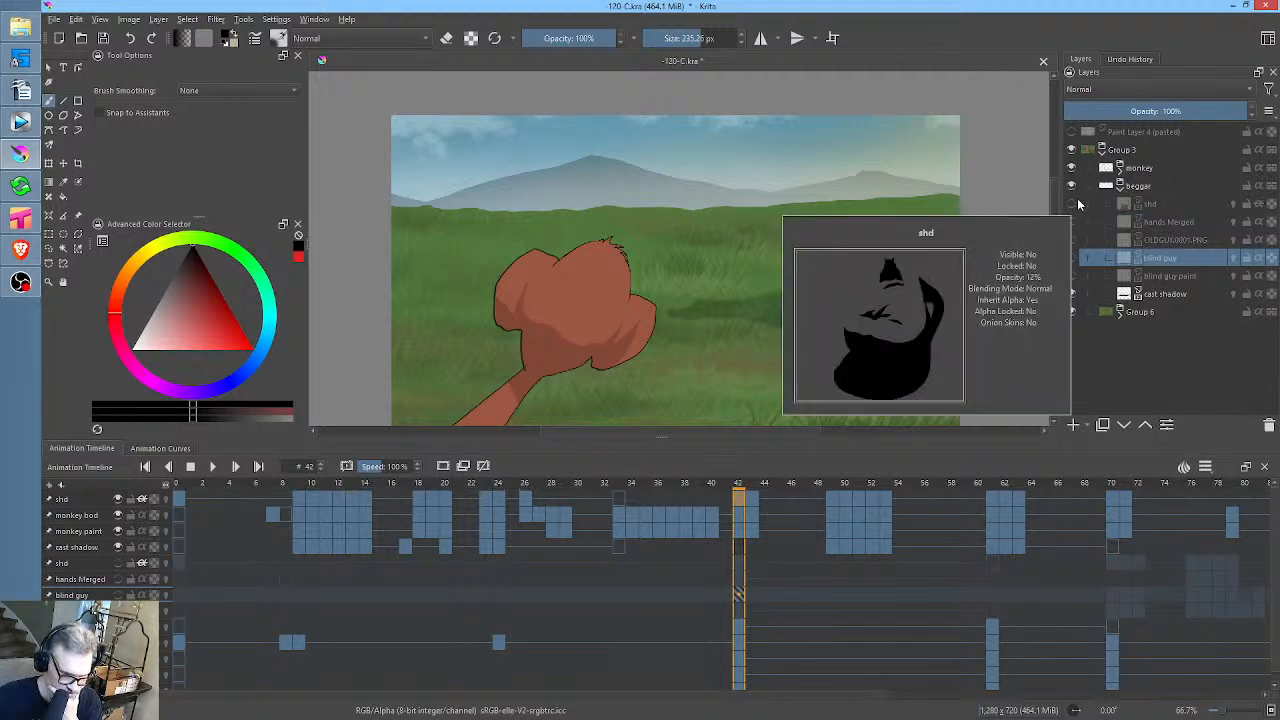
click(1073, 205)
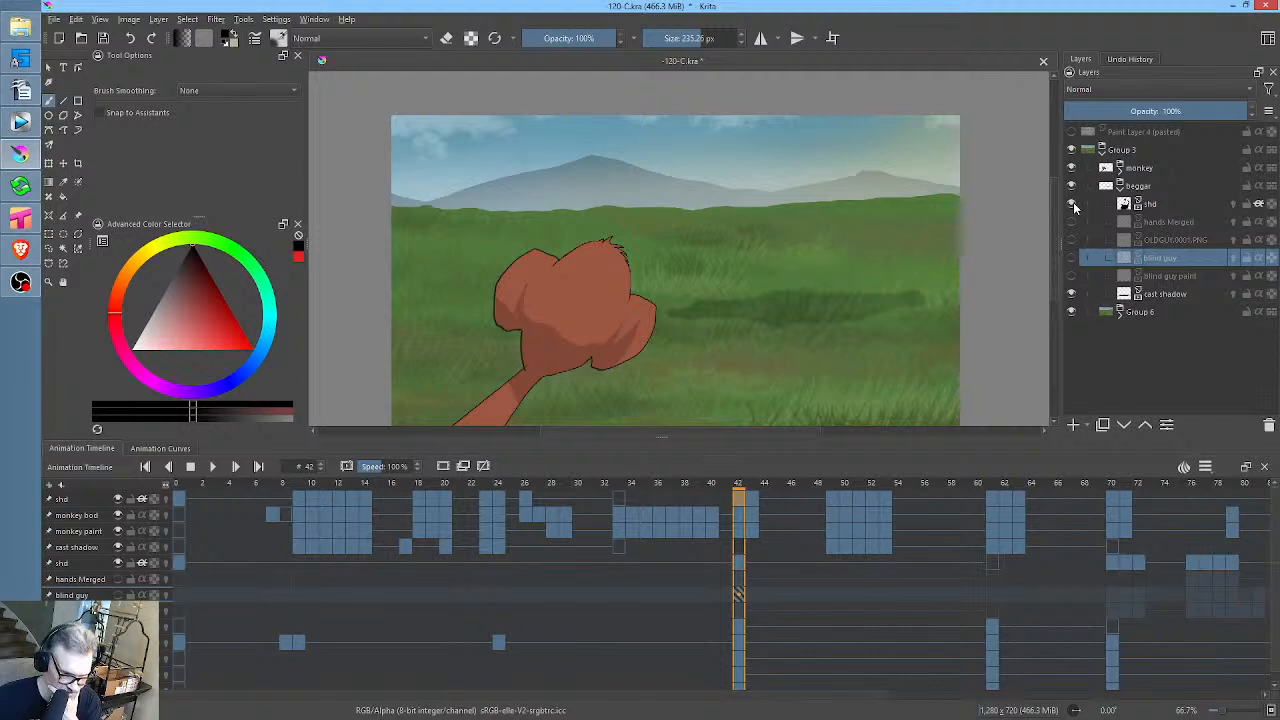
click(1073, 205)
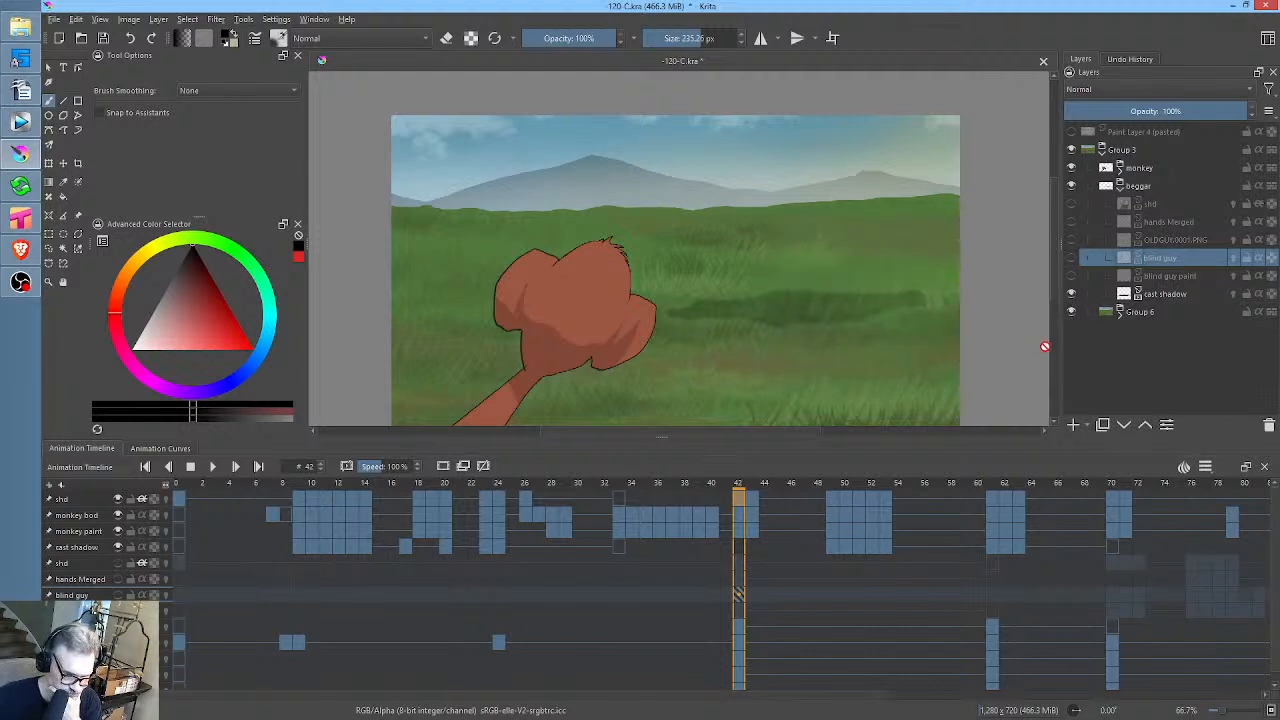
click(1073, 294)
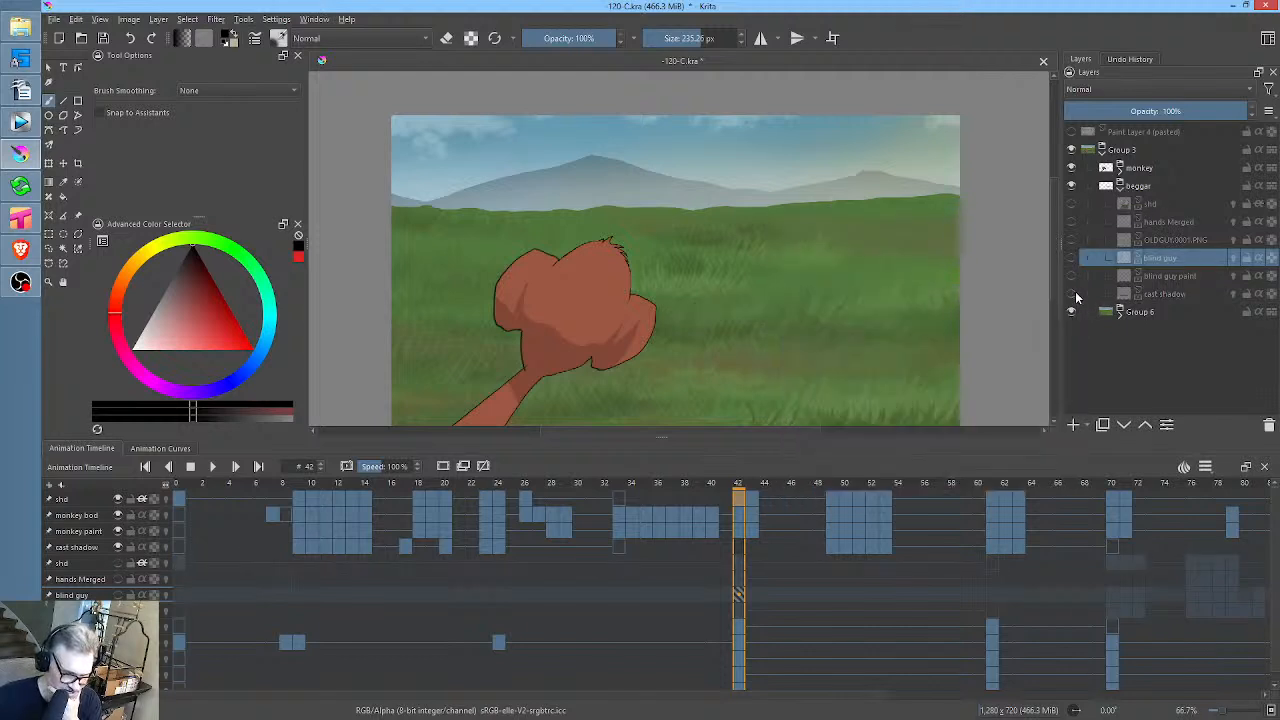
Move the cast shadow layer out of the beggar group, delete that group with its other layers, and save the file
click(1165, 298)
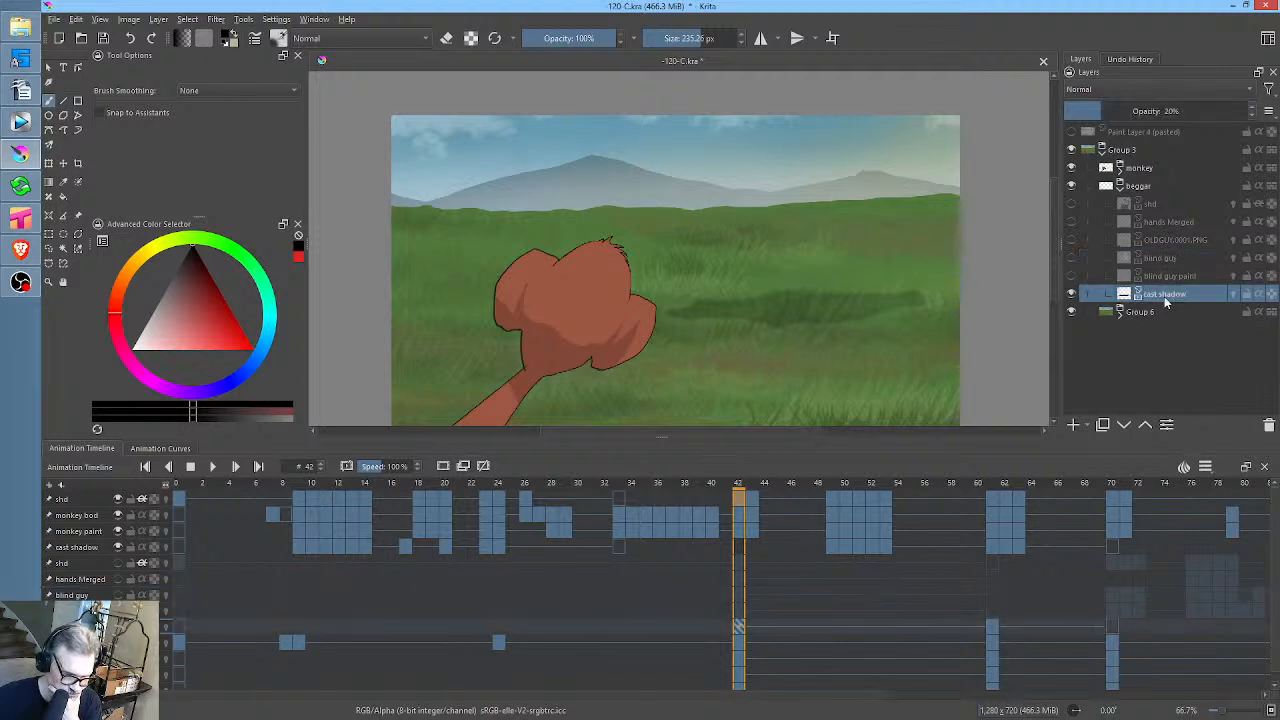
click(1125, 425)
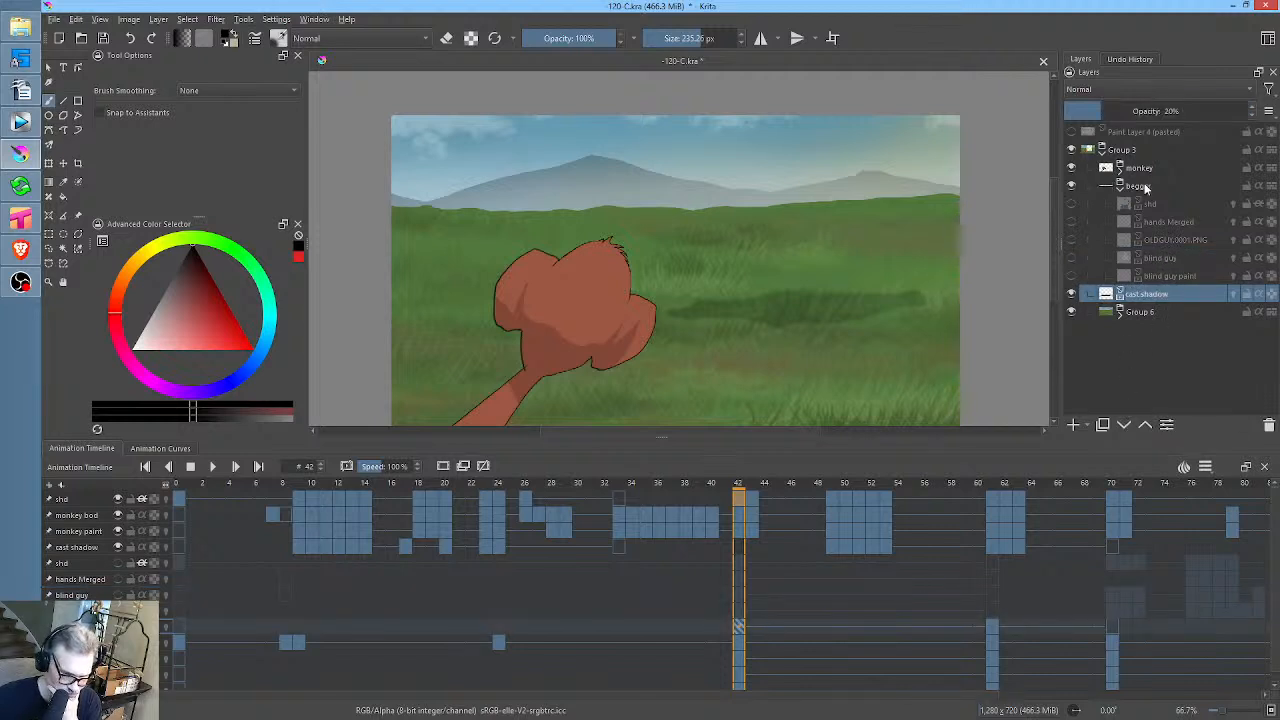
click(1135, 186)
click(1270, 428)
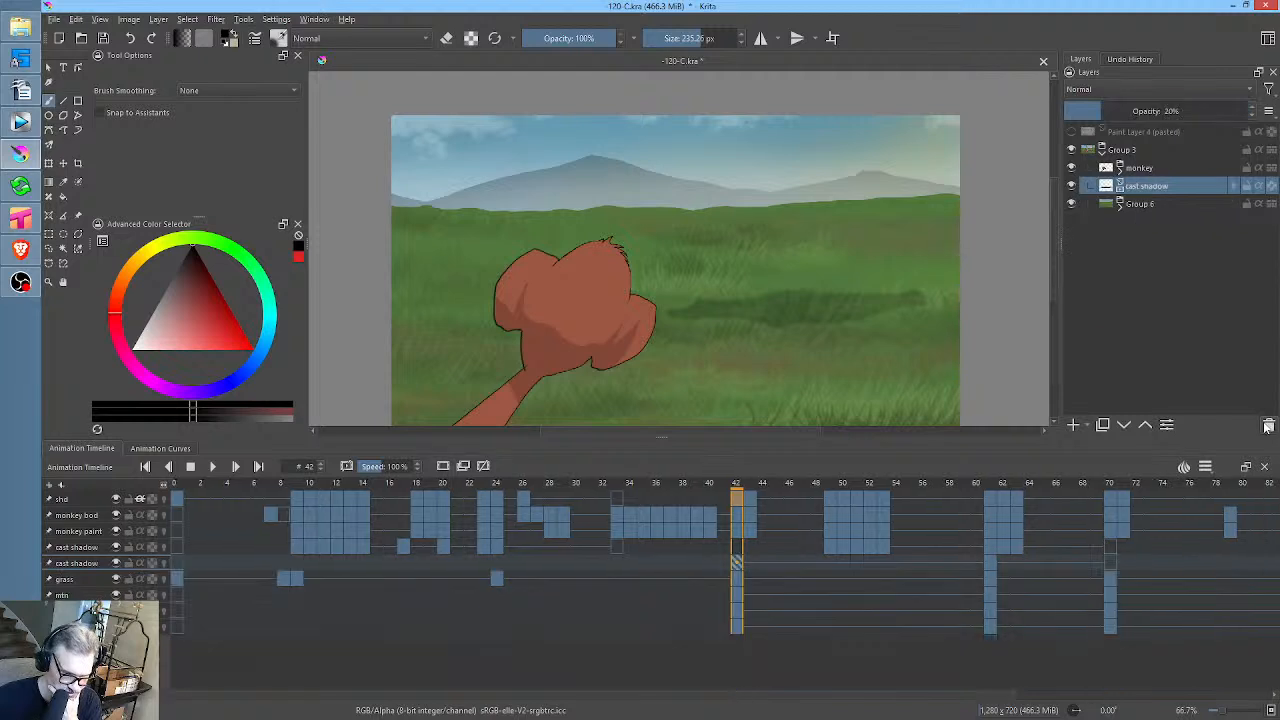
click(102, 39)
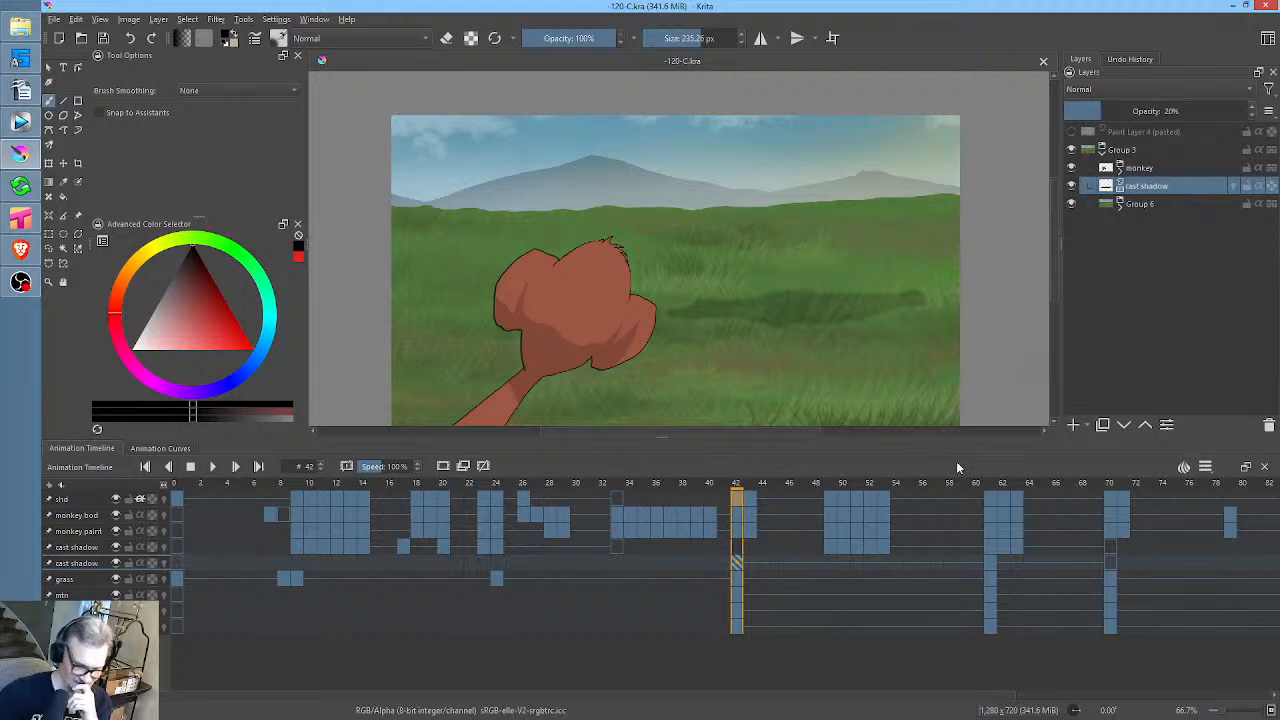
Select the monkey group and scrub the timeline from frame 69 back to frame 1 to review the animation without the beggar
click(1130, 169)
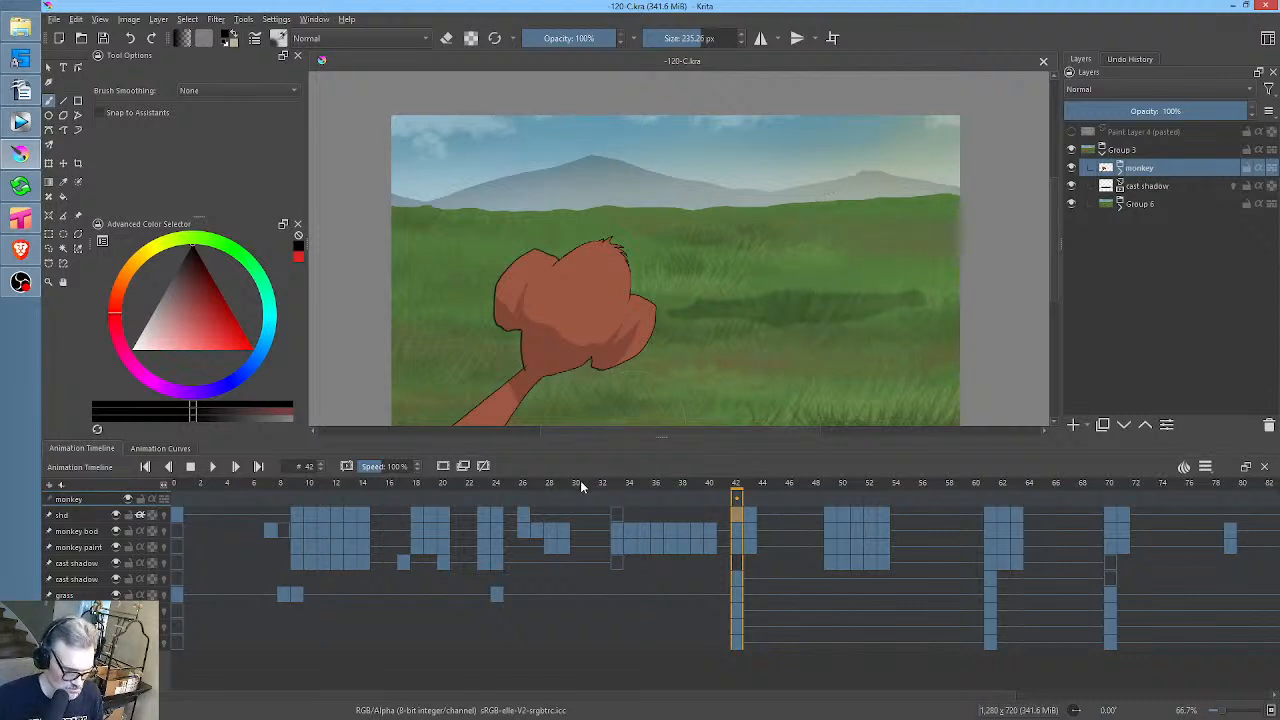
drag(581, 485, 1090, 460)
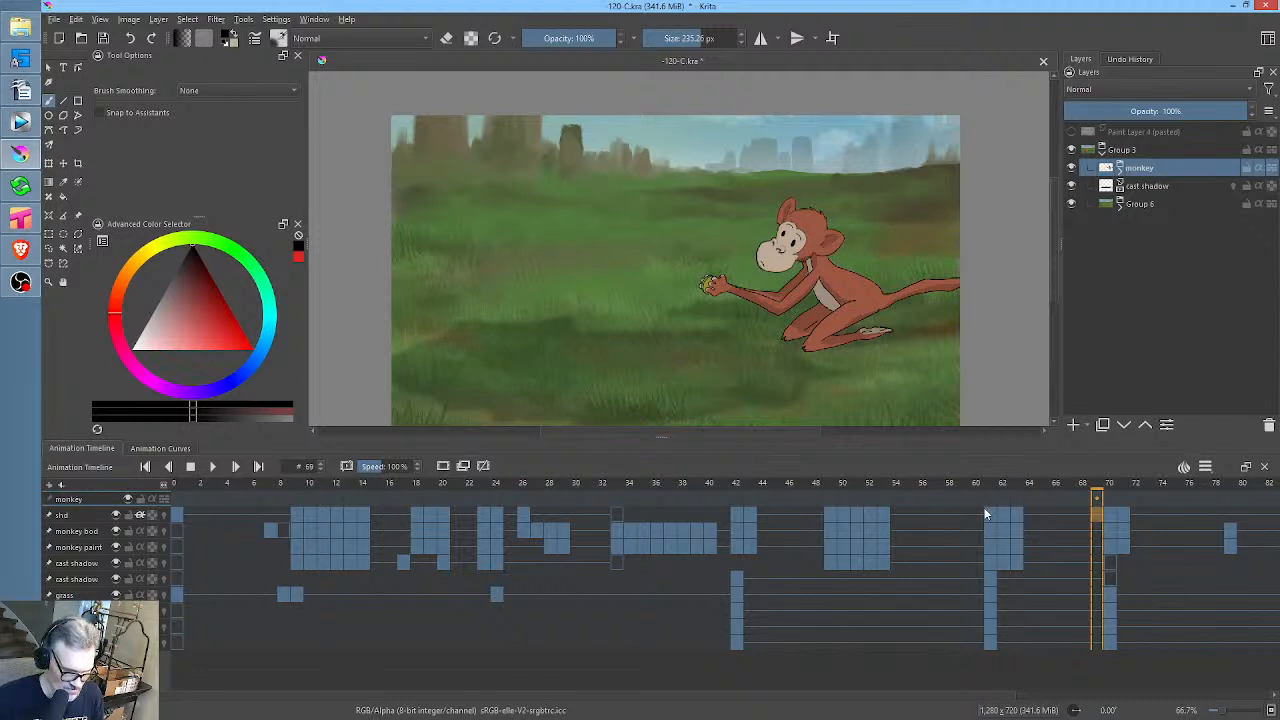
drag(985, 514, 692, 471)
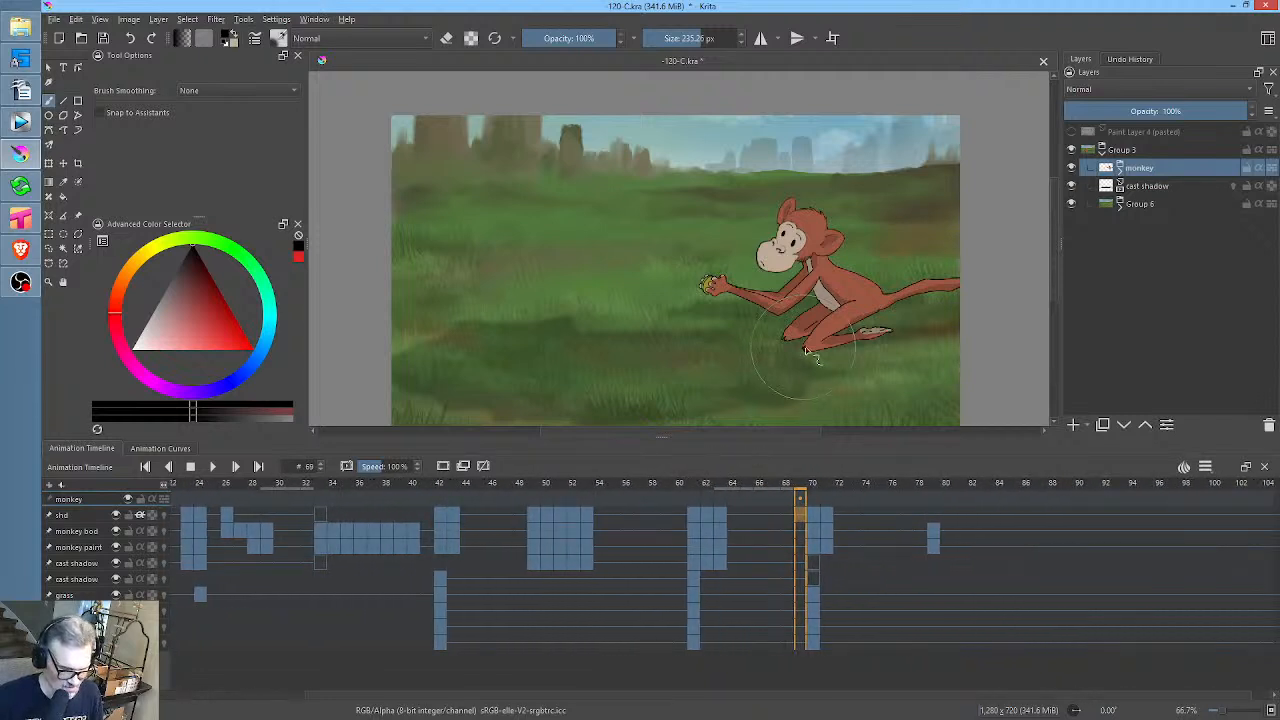
drag(787, 490, 2, 475)
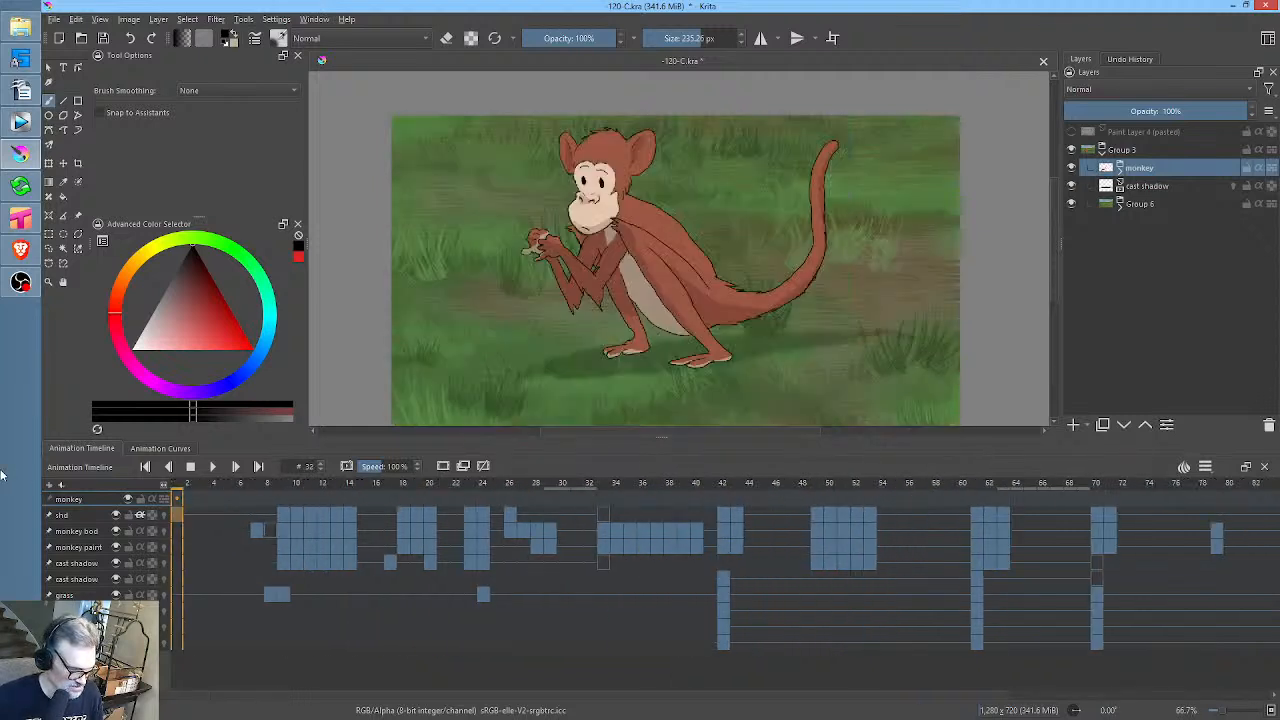
Render frames 0 to 104 as a PNG image sequence with base name "120-C." into L:/ANIME/SL/scenes/120-C/render, and switch to Vegas Pro
click(282, 20)
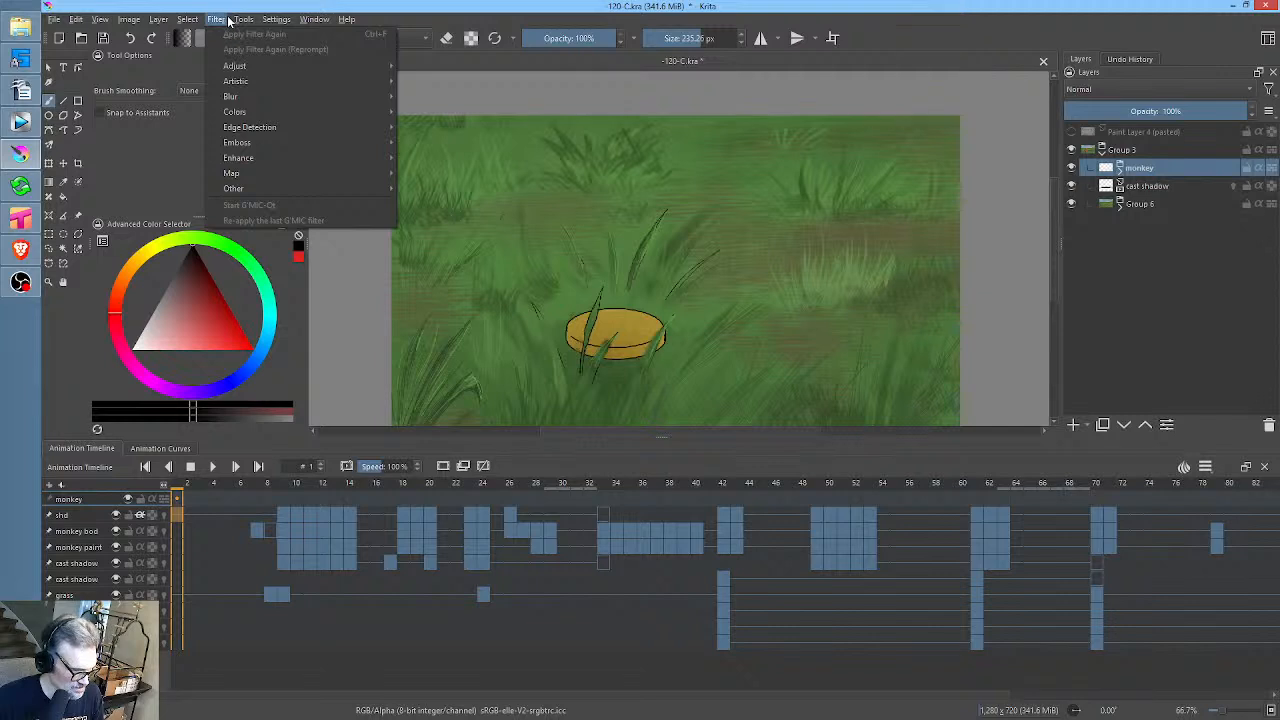
click(246, 23)
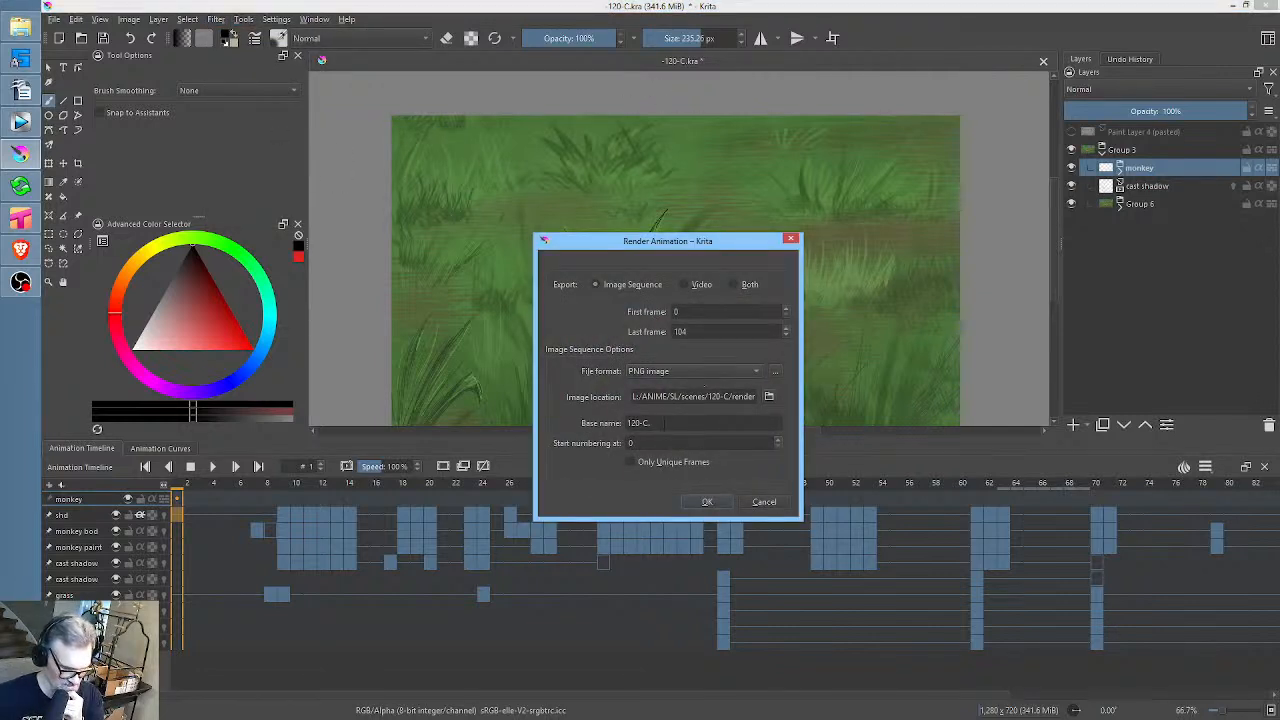
click(707, 502)
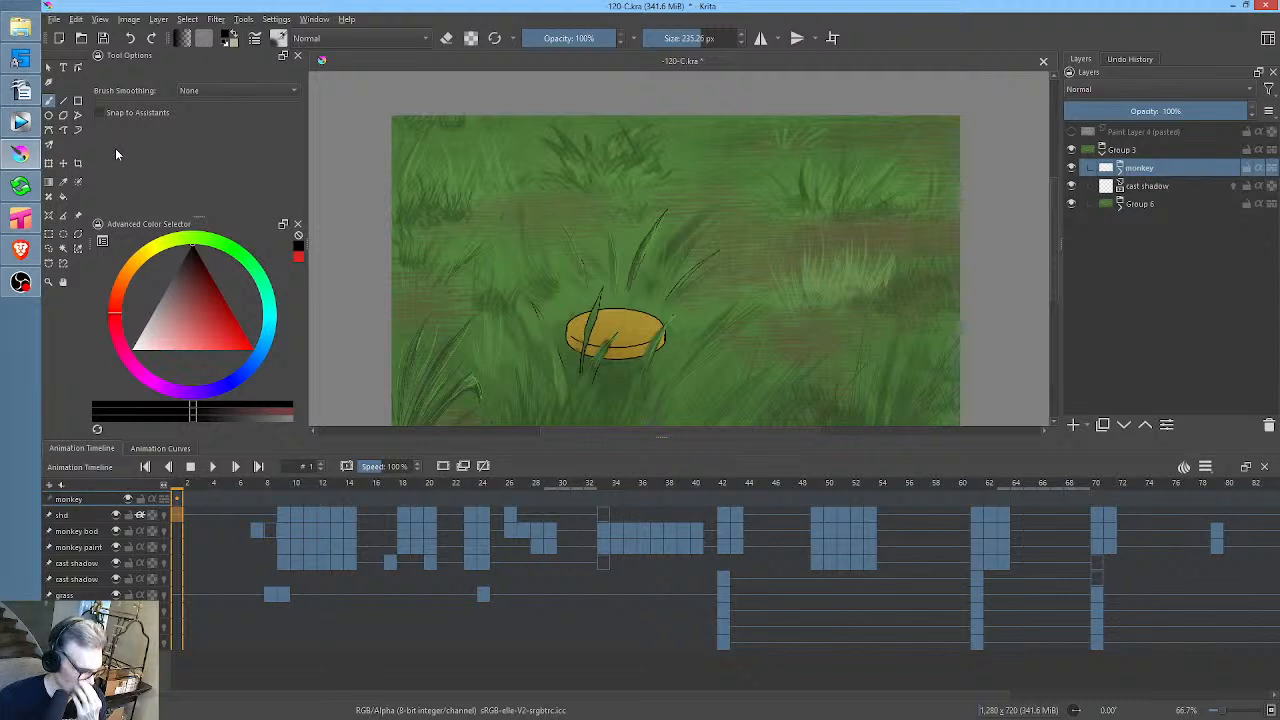
mouse_move(4, 230)
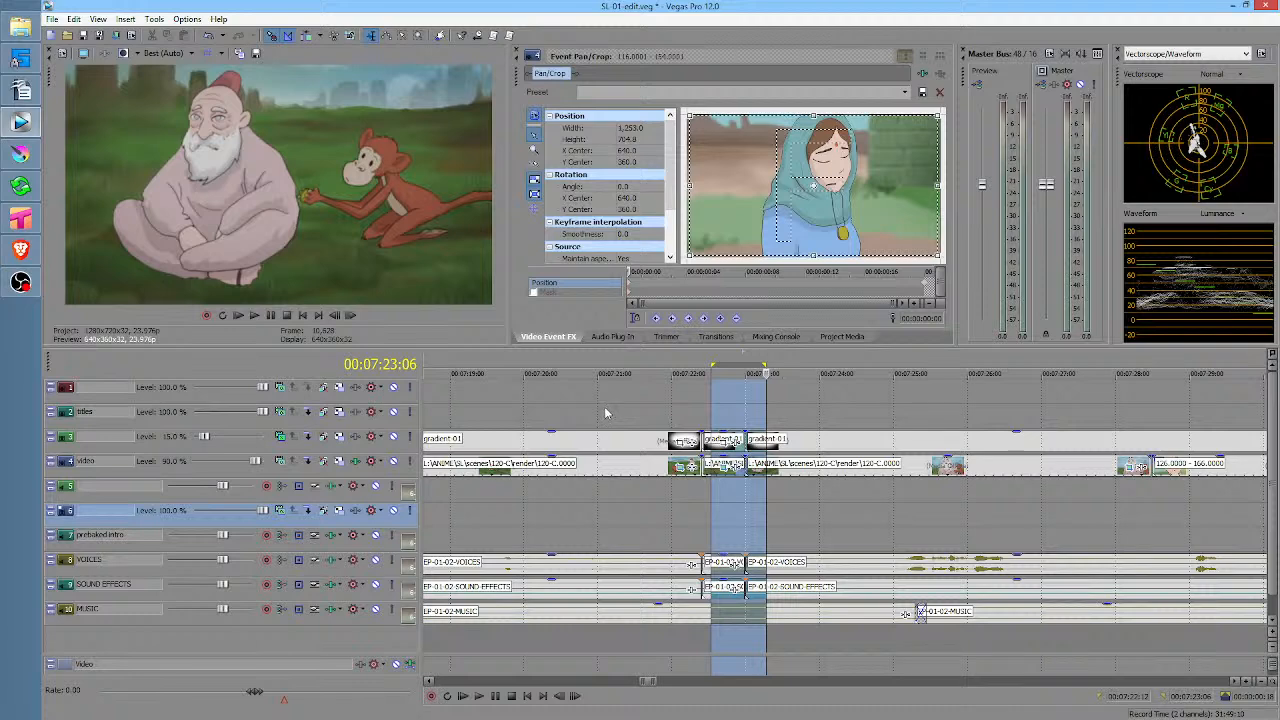
Play back the 120-C section from about 00:07:18 to review the monkey's approach to the beggar
click(628, 411)
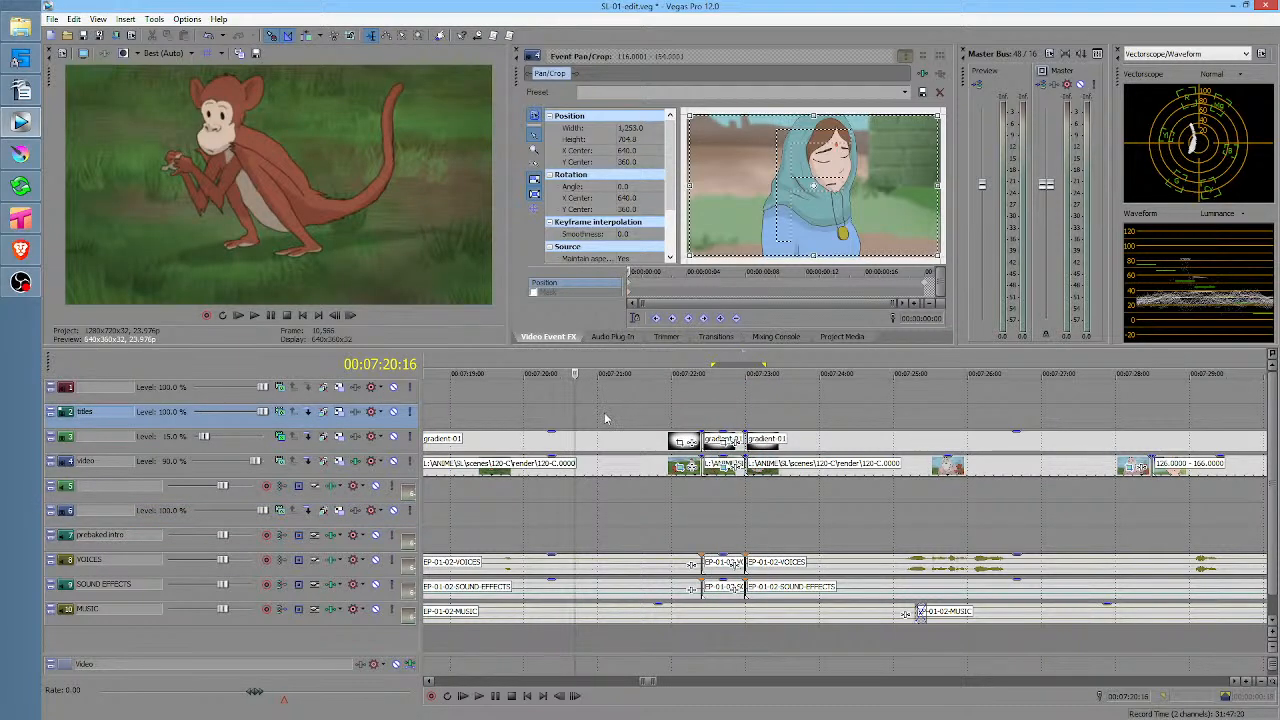
scroll(610, 418, down, 5)
click(778, 421)
key(space)
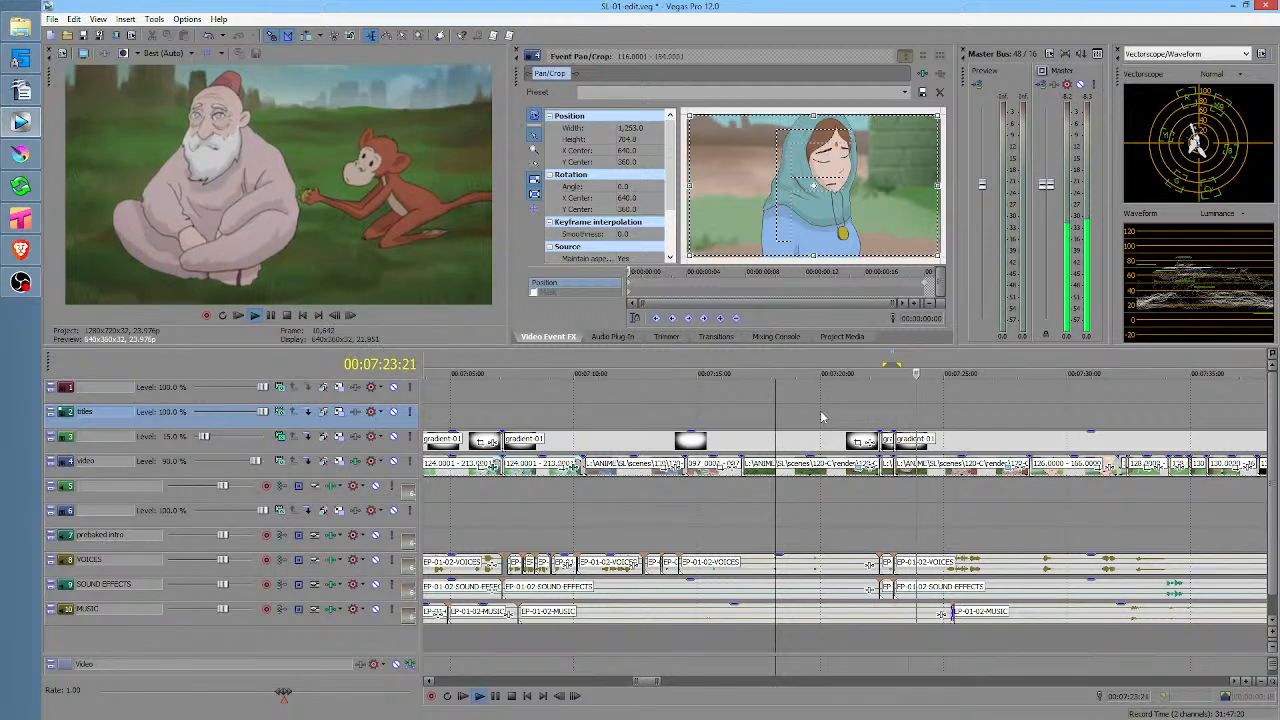
key(space)
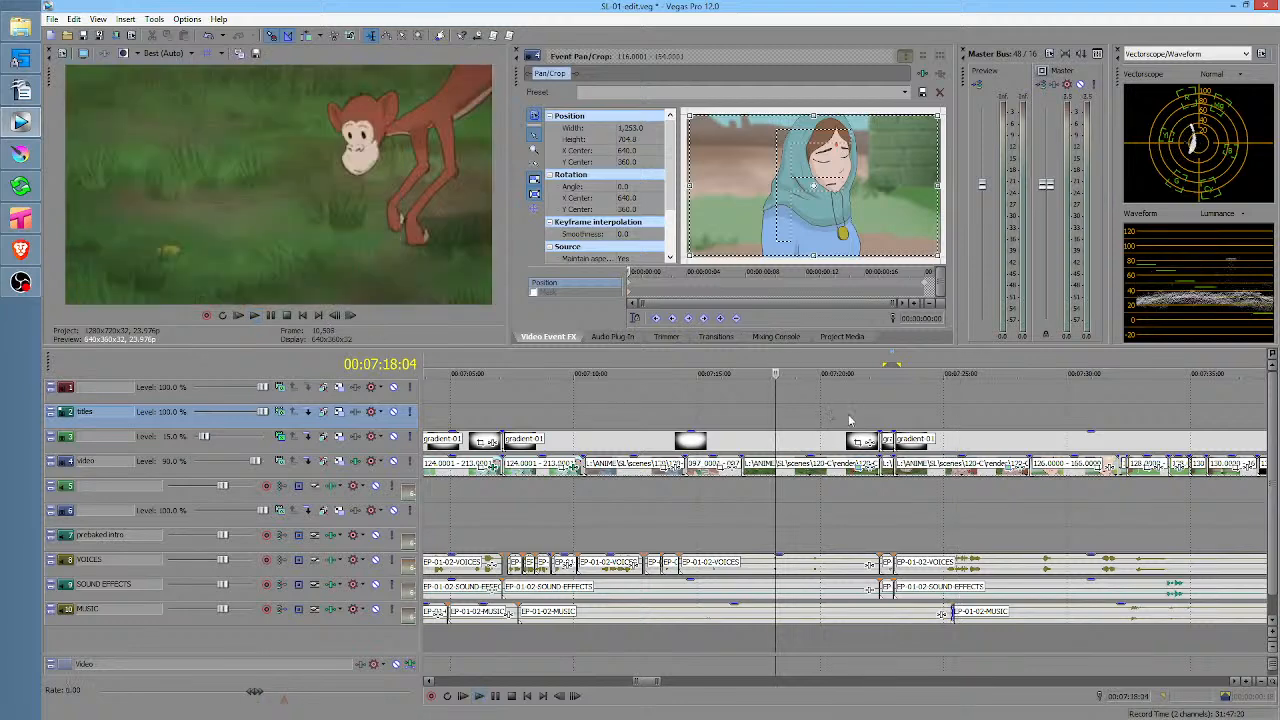
drag(848, 415, 918, 413)
Check the media properties of the 120-C video event at 00:07:24:20 for its source file format
click(942, 472)
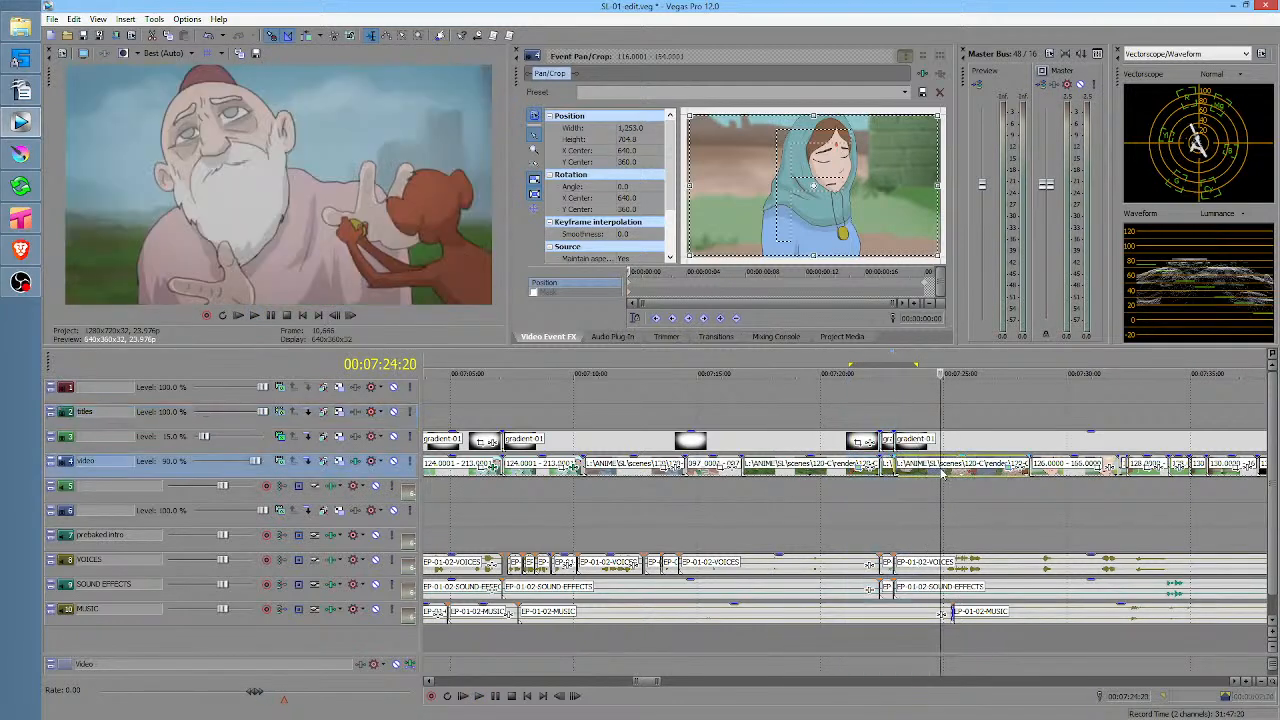
right_click(941, 468)
click(960, 459)
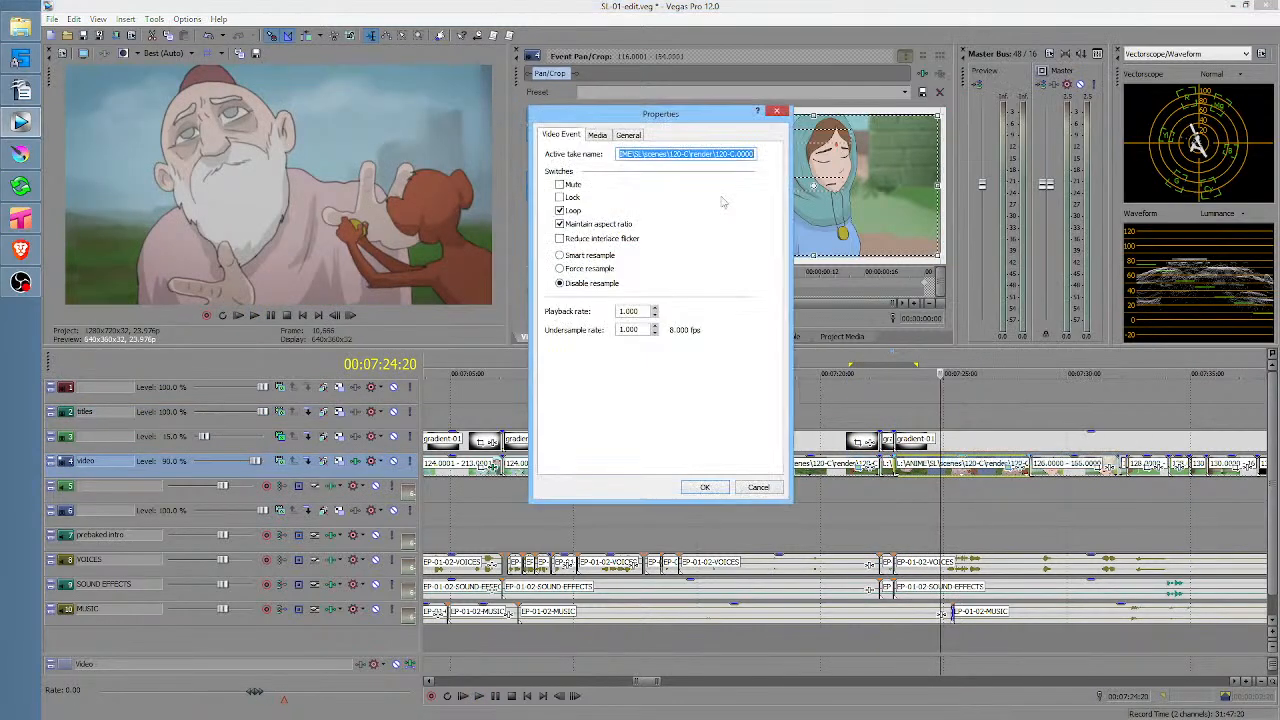
click(597, 135)
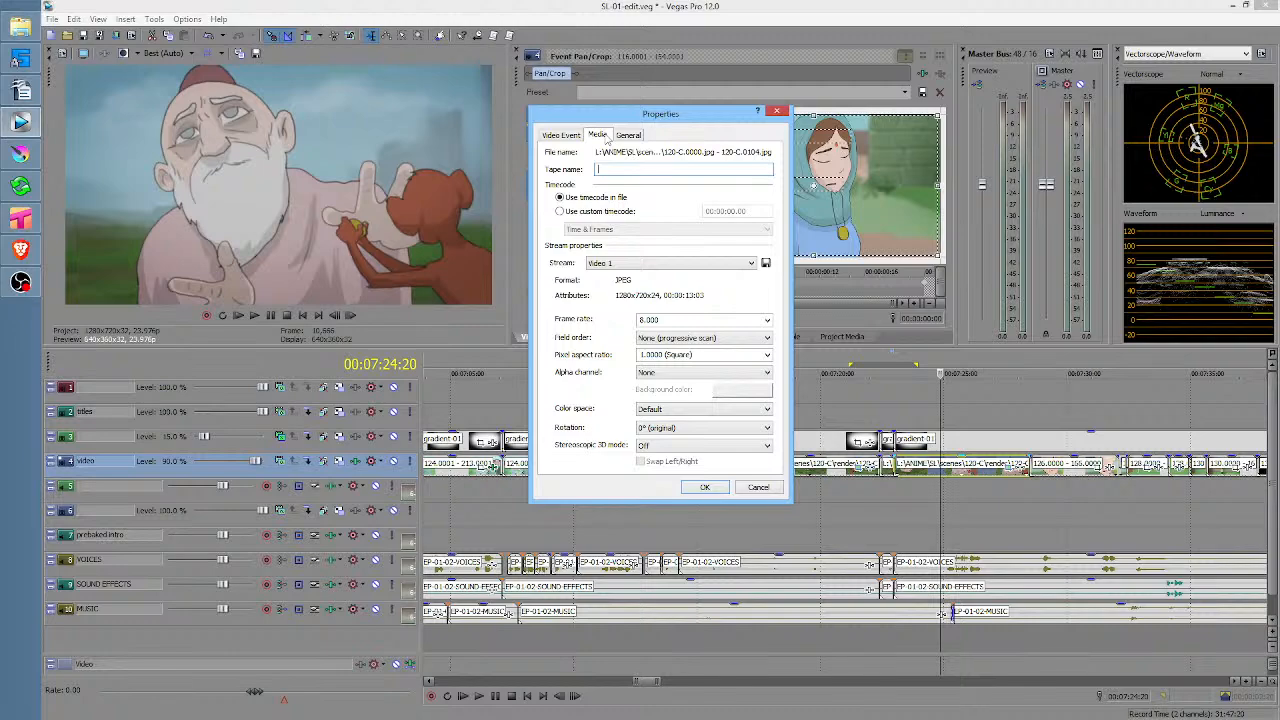
key(Escape)
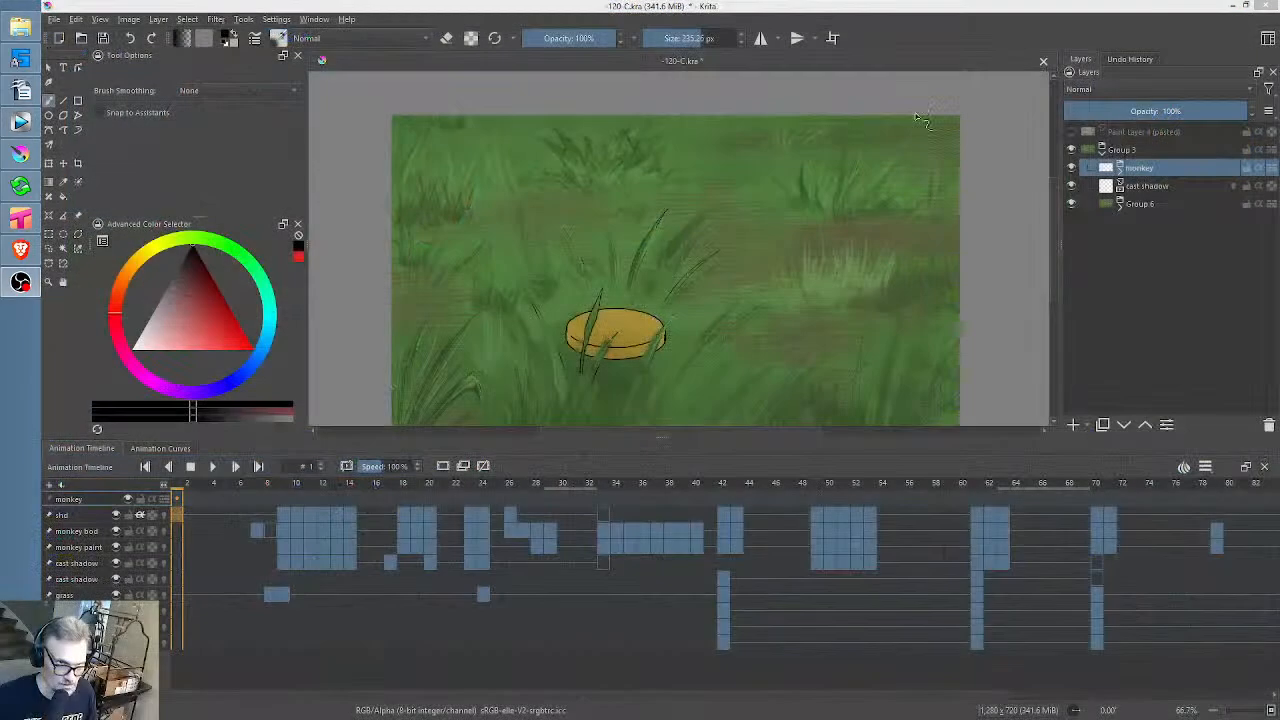
Switch to Krita and render frames 0 to 104 as a JPEG image sequence, base name "120-C.", into L:/ANIME/SL/scenes/120-C/render, replacing the old frames
click(556, 11)
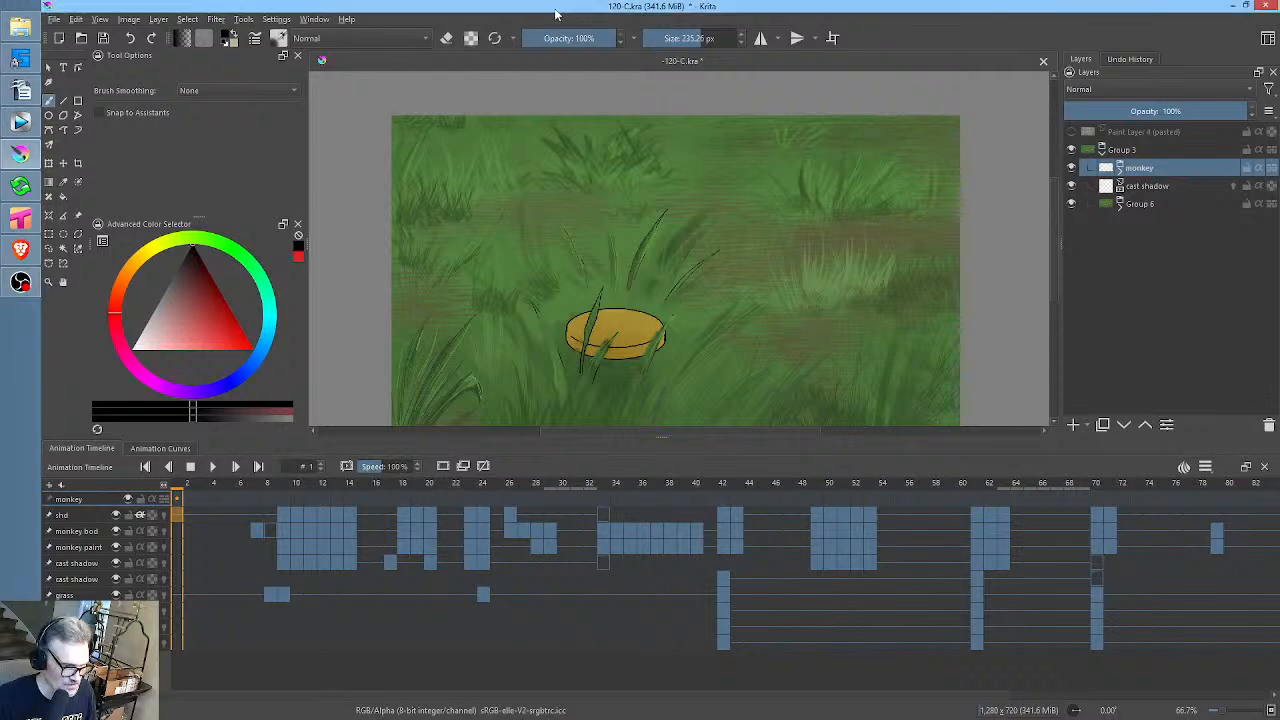
key(ctrl)
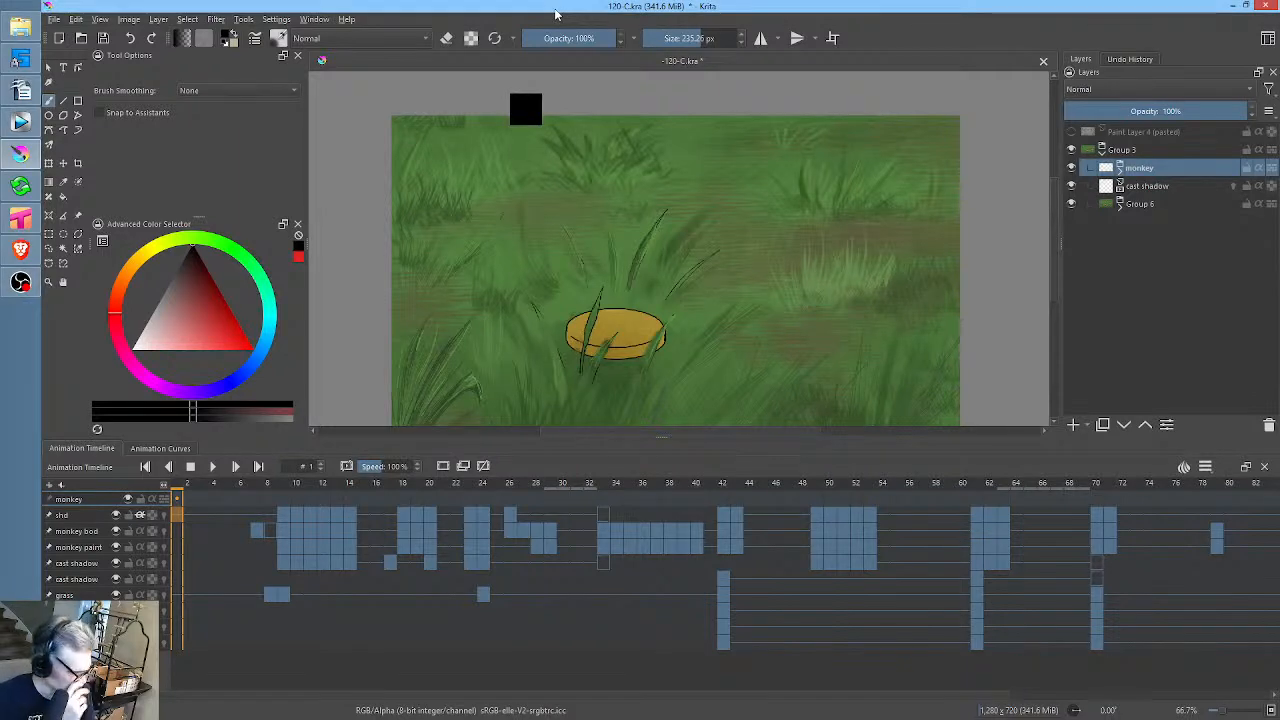
key(ctrl+r)
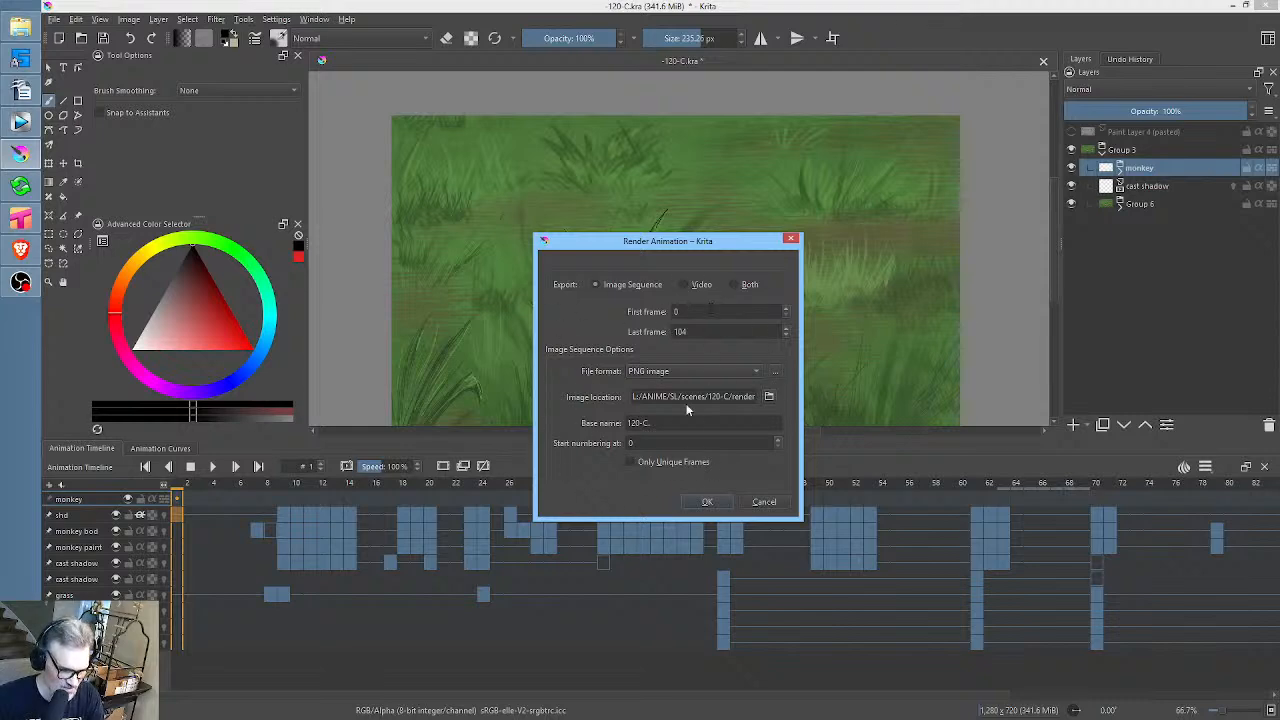
click(683, 375)
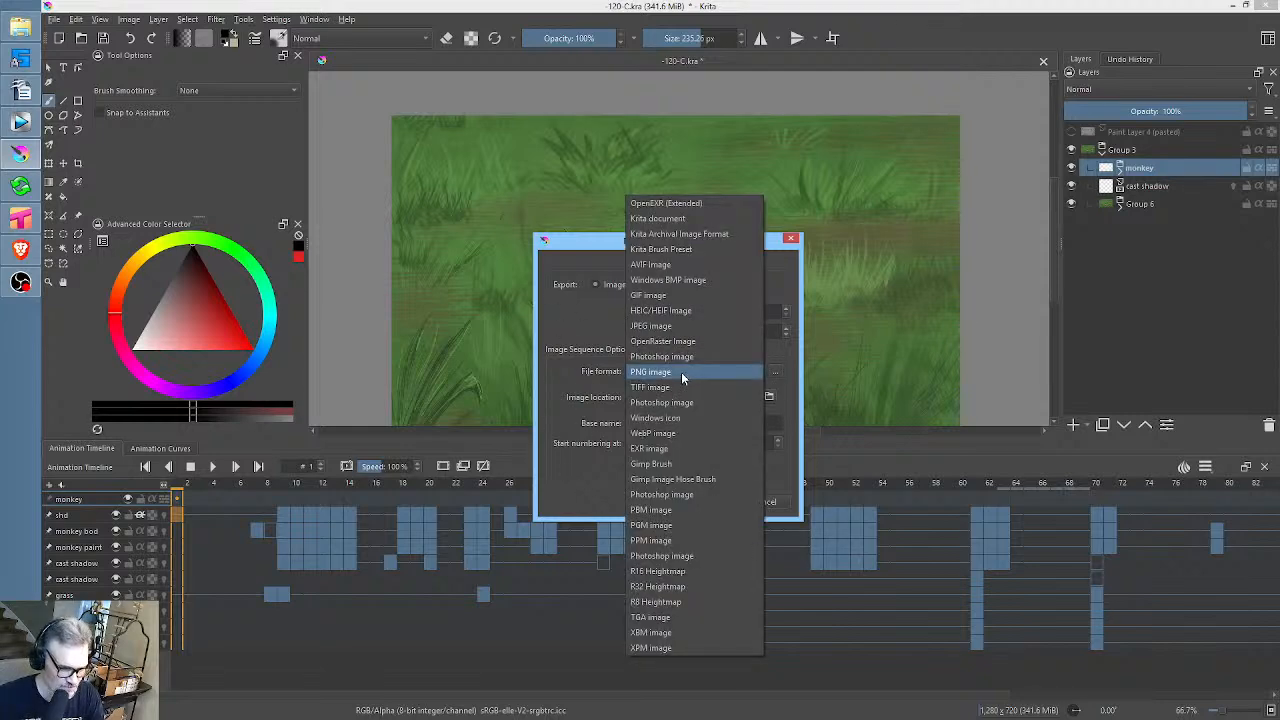
click(656, 327)
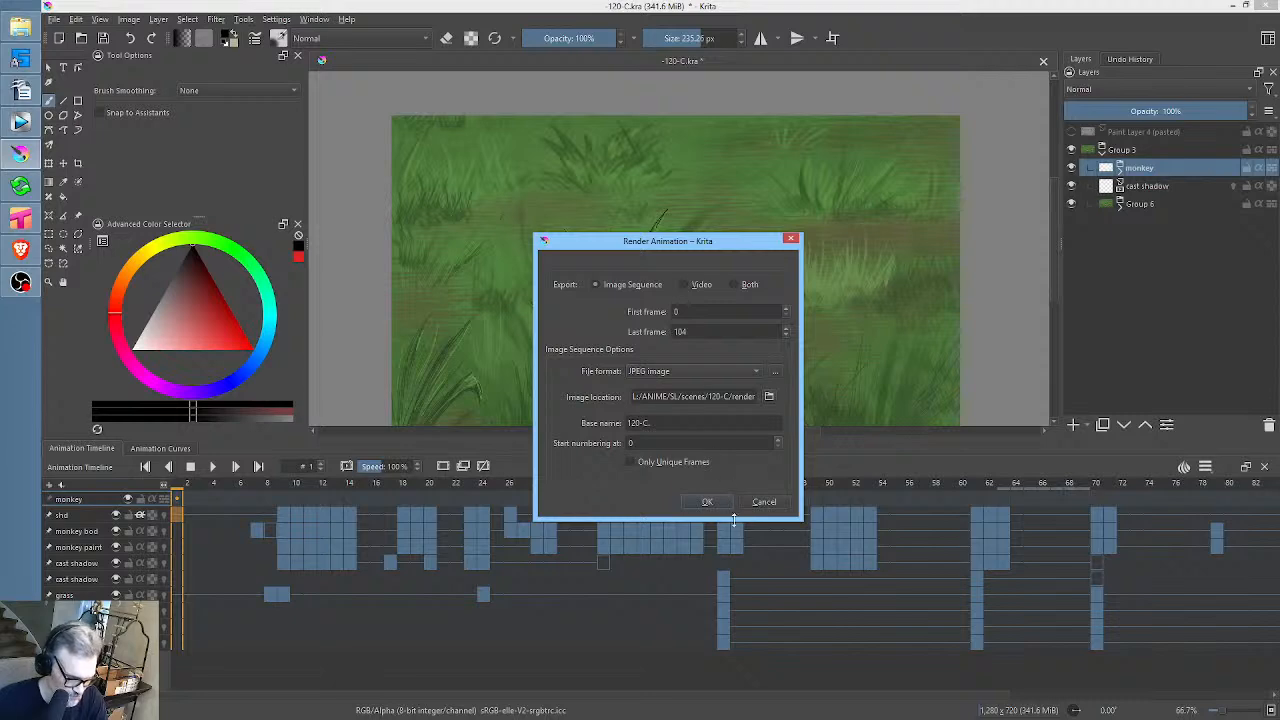
click(708, 502)
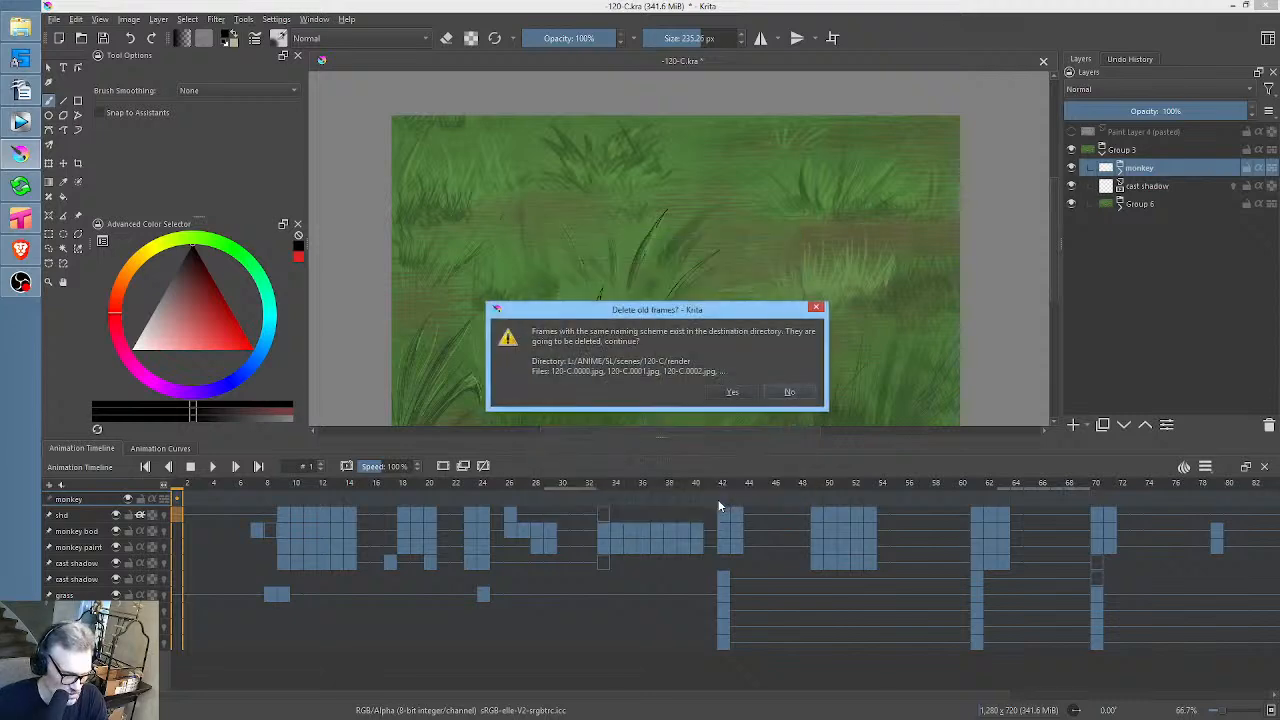
click(731, 390)
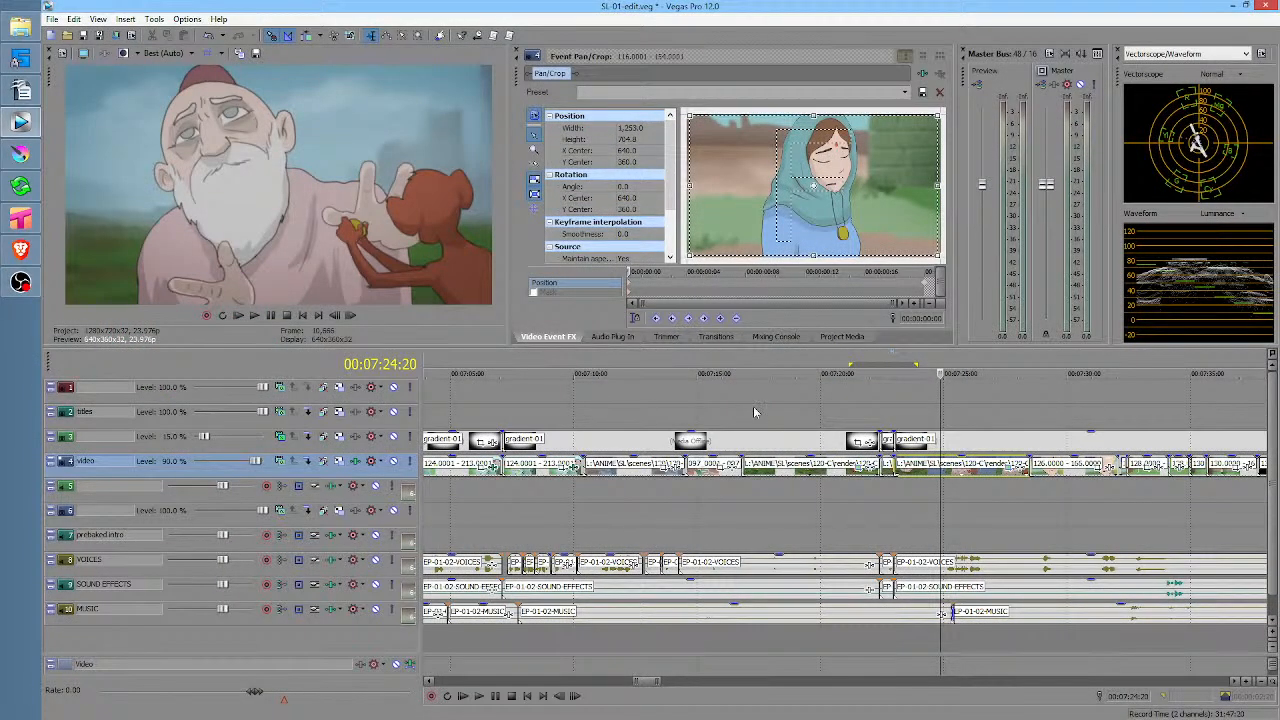
Switch to Vegas Pro and play back the re-rendered 120-C shot from about 00:07:17, skipping ahead to its closing part
click(754, 412)
key(space)
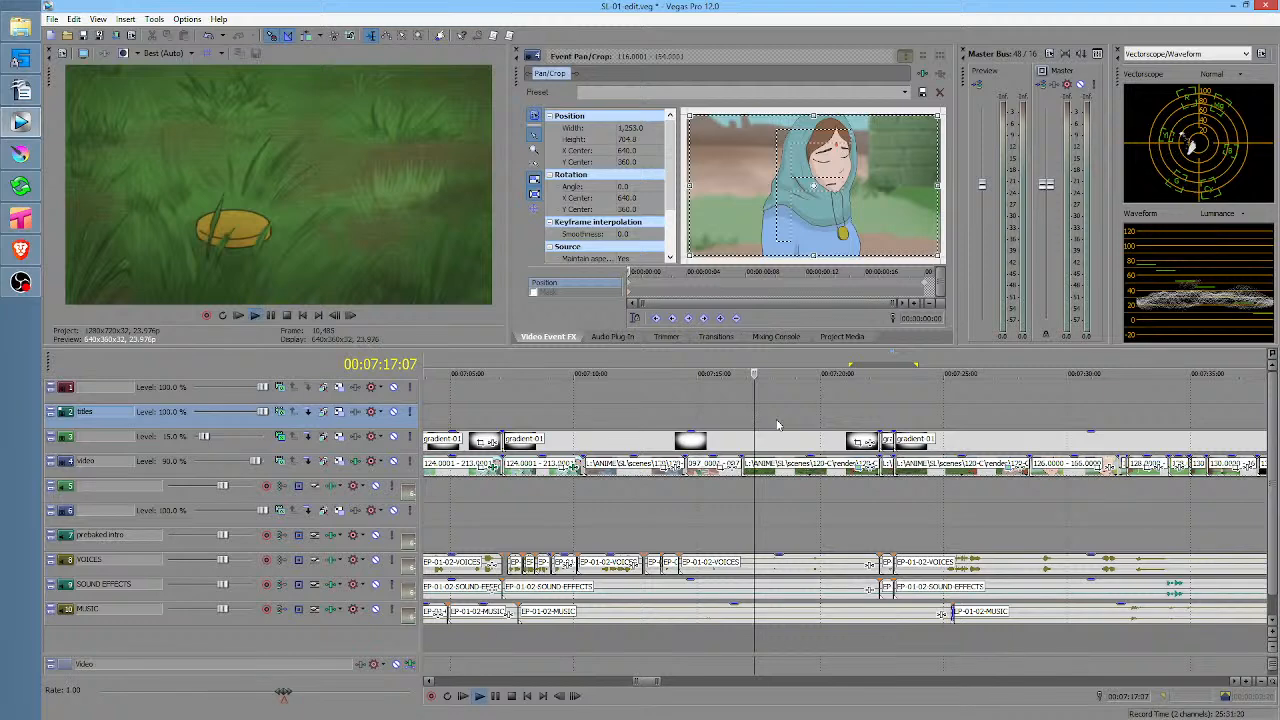
click(886, 428)
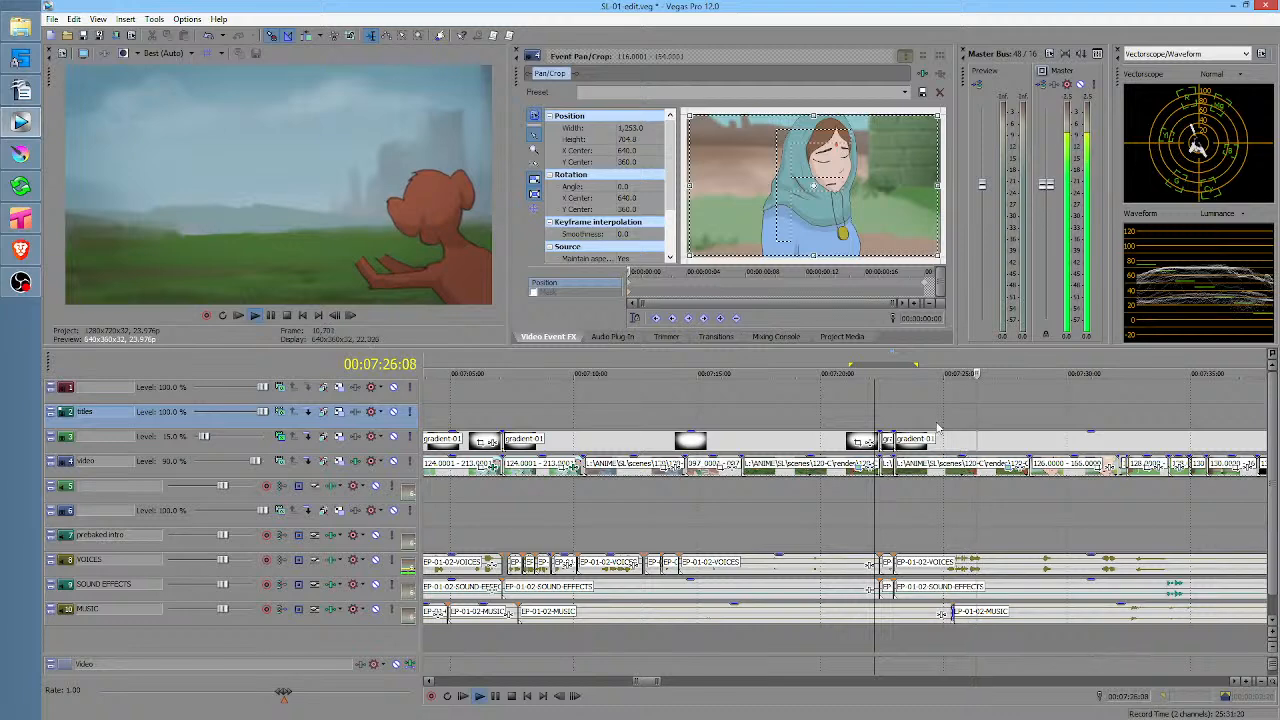
Stop playback, delete the 120-C clips between the 097 and 126 clips on the video track, and clean unused project media
key(space)
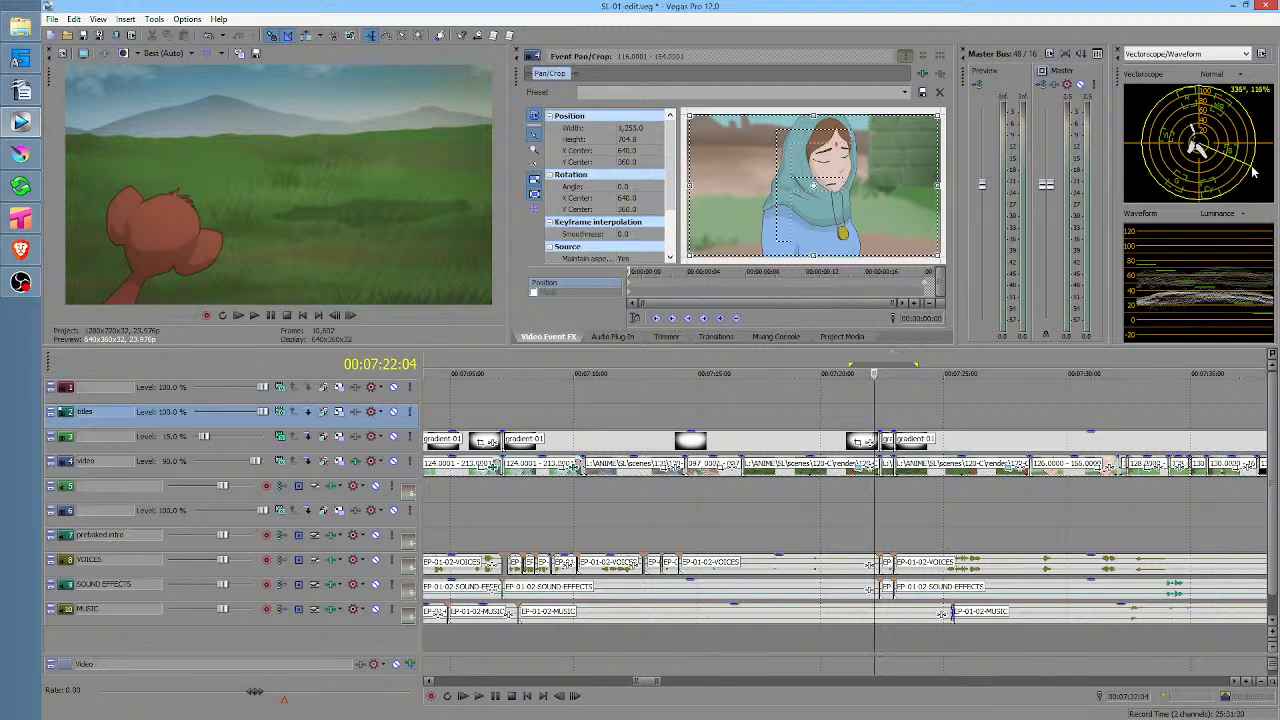
key(alt+Tab)
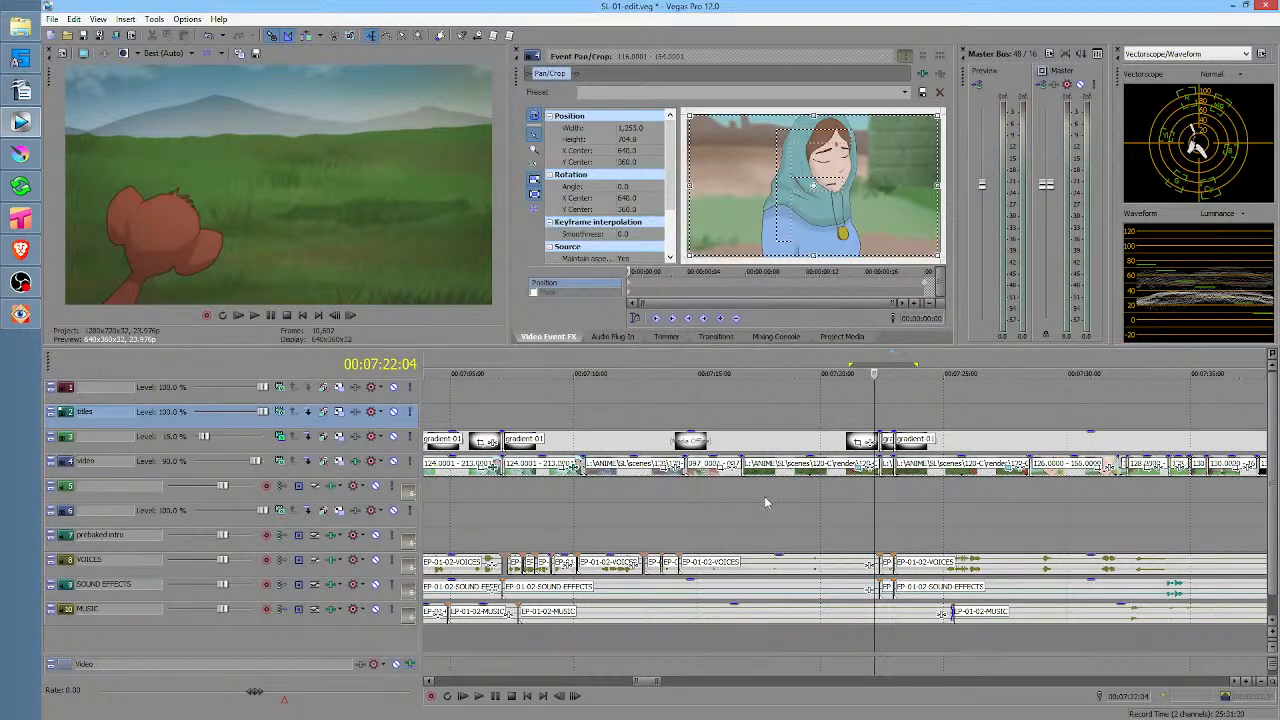
drag(752, 497, 983, 500)
click(830, 470)
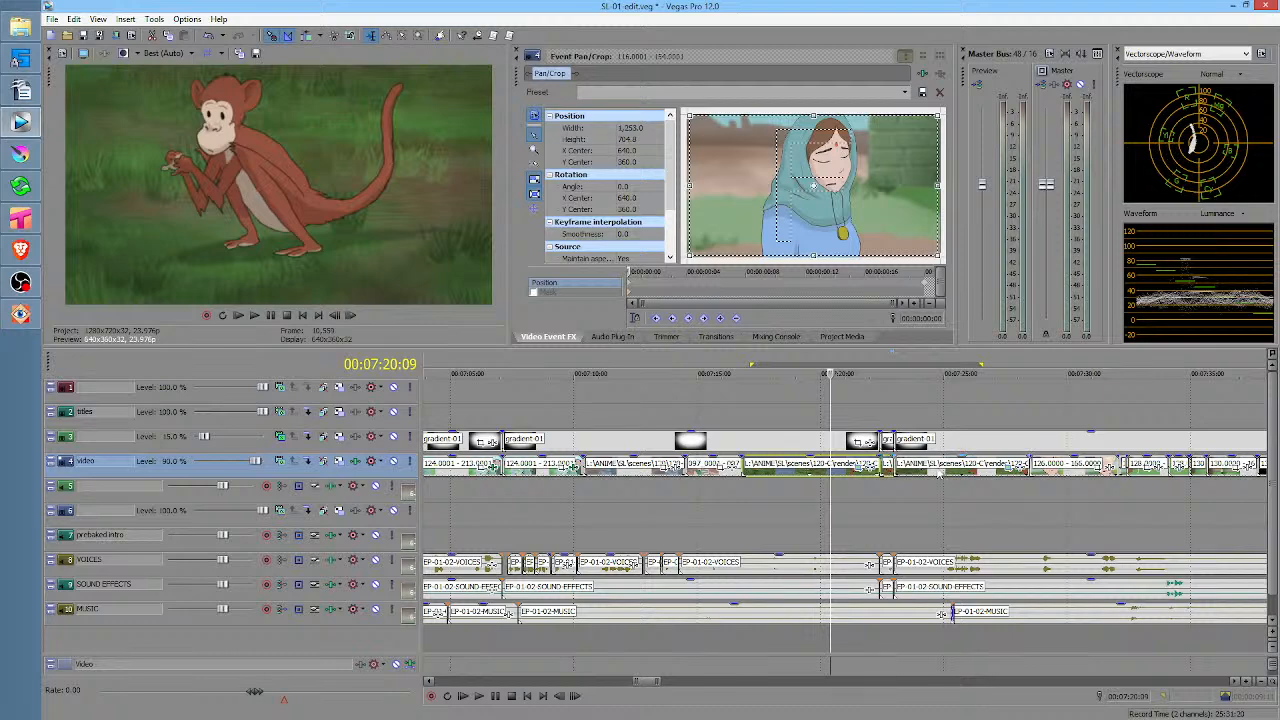
key(Delete)
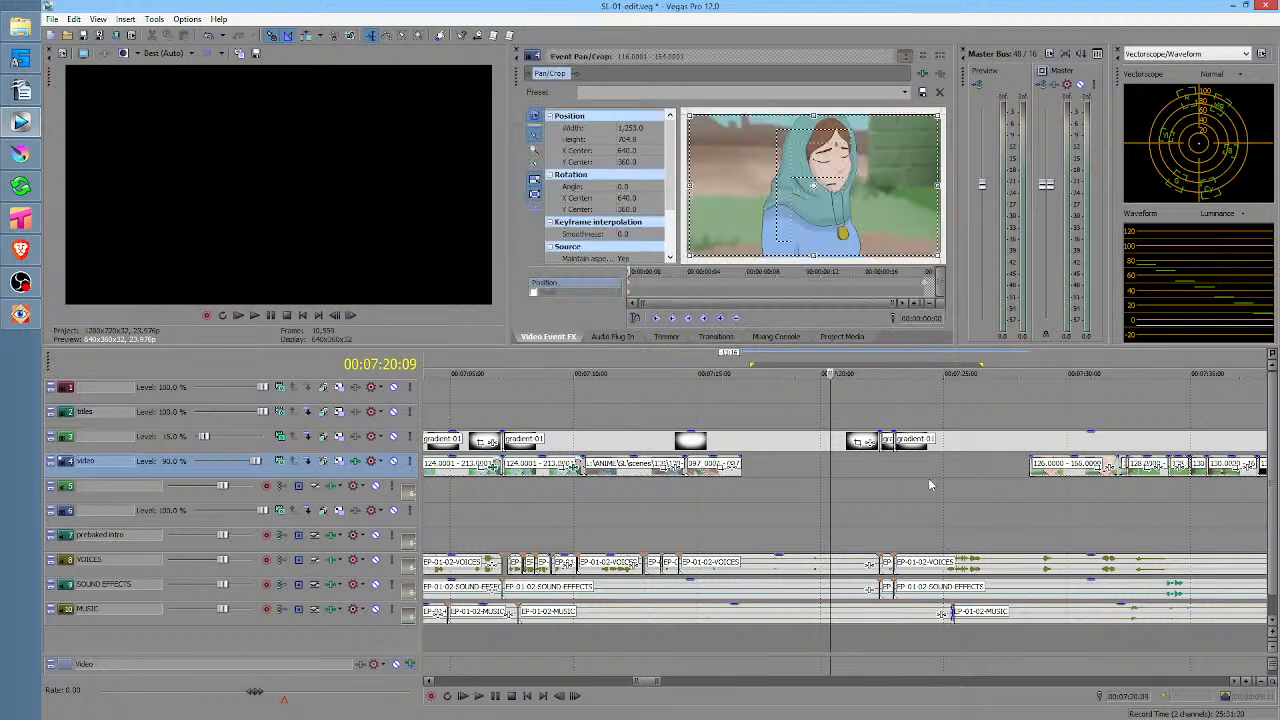
click(154, 19)
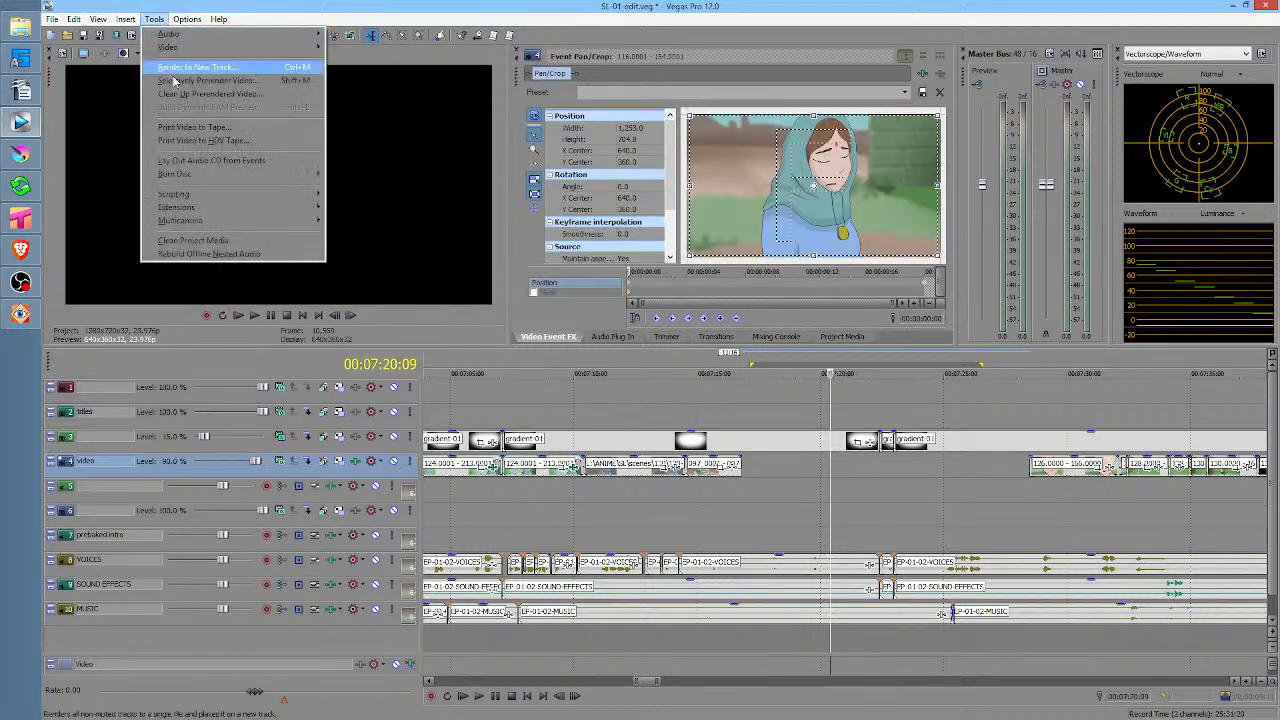
click(185, 242)
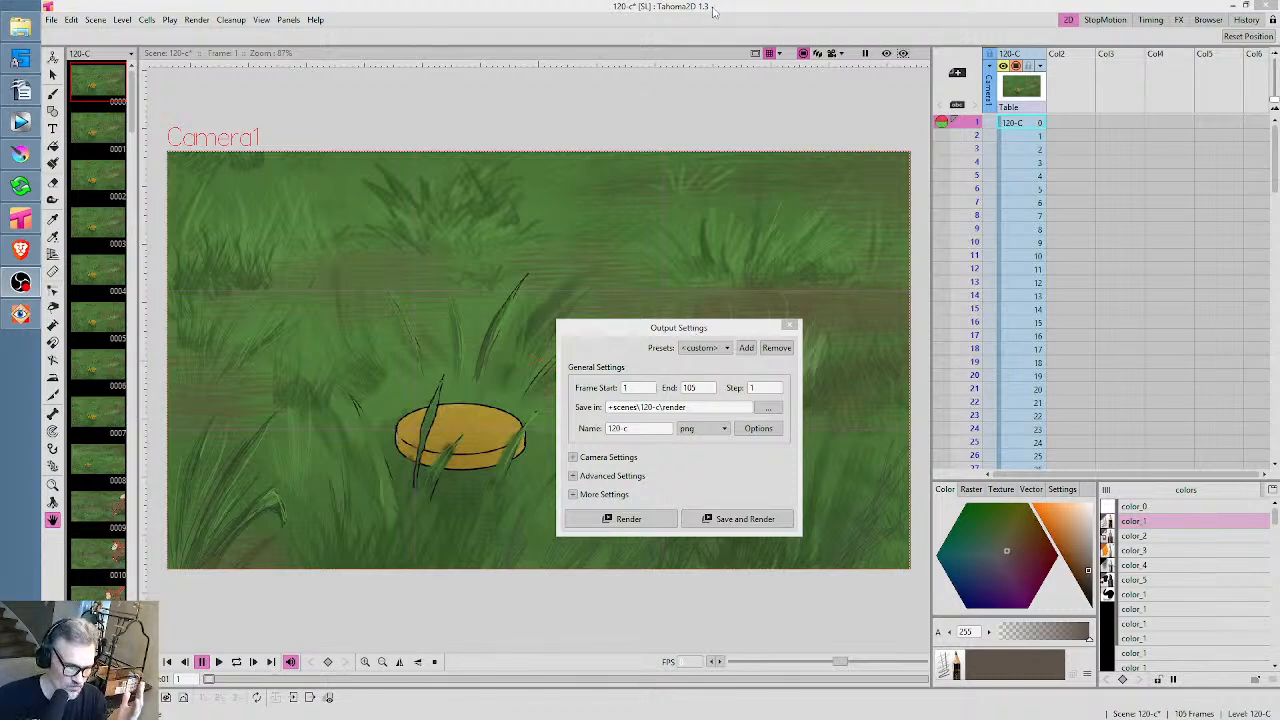
Switch to Tahoma2D and save and render scene 120-c as a PNG sequence into its render folder
drag(704, 334, 703, 270)
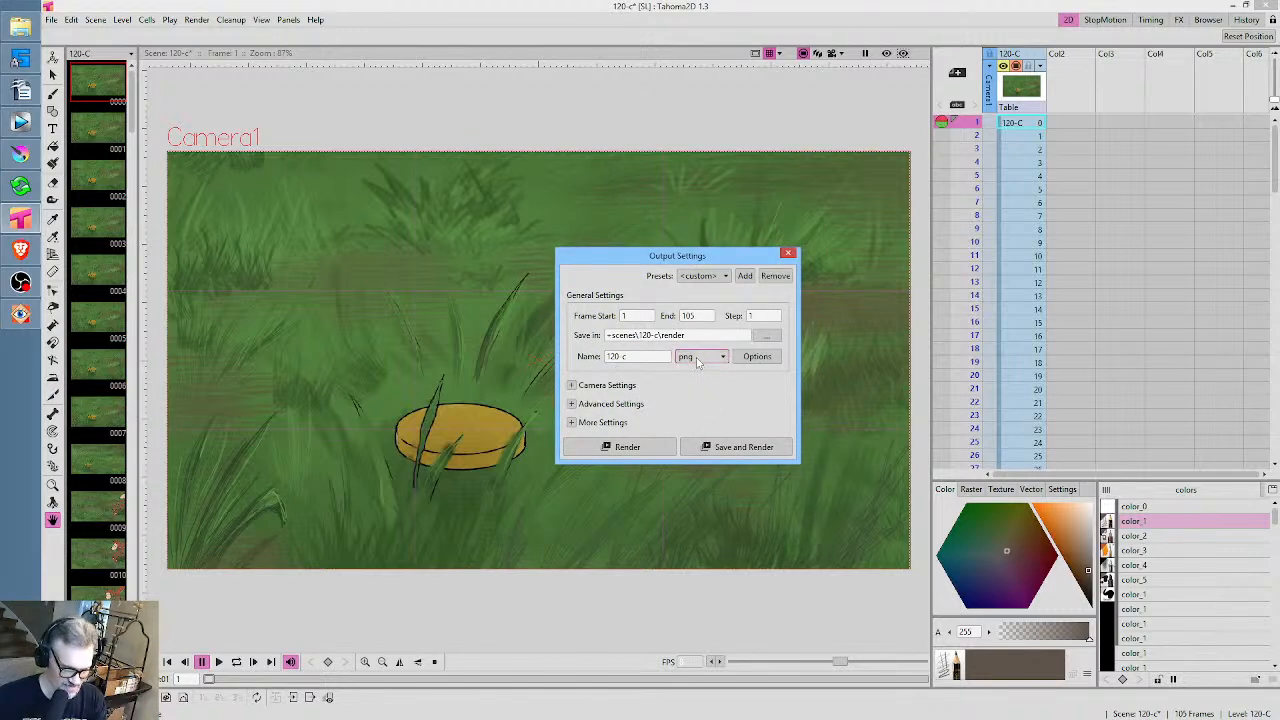
click(734, 446)
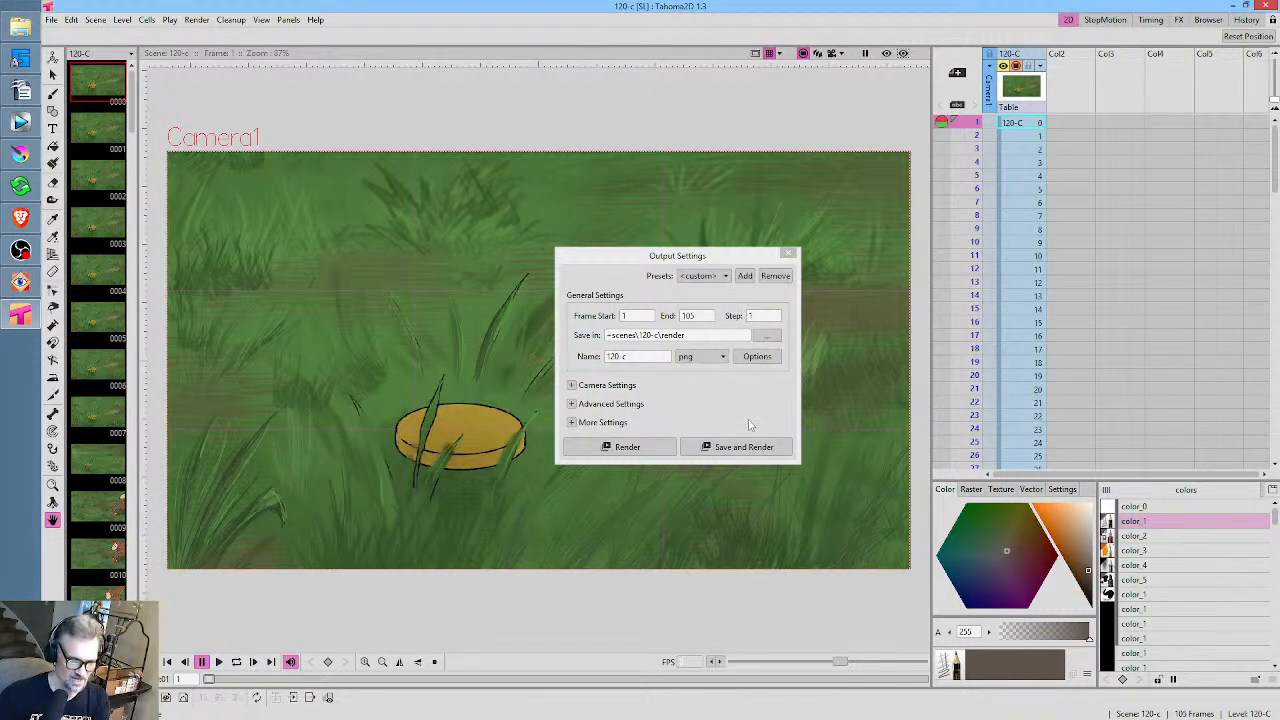
click(789, 253)
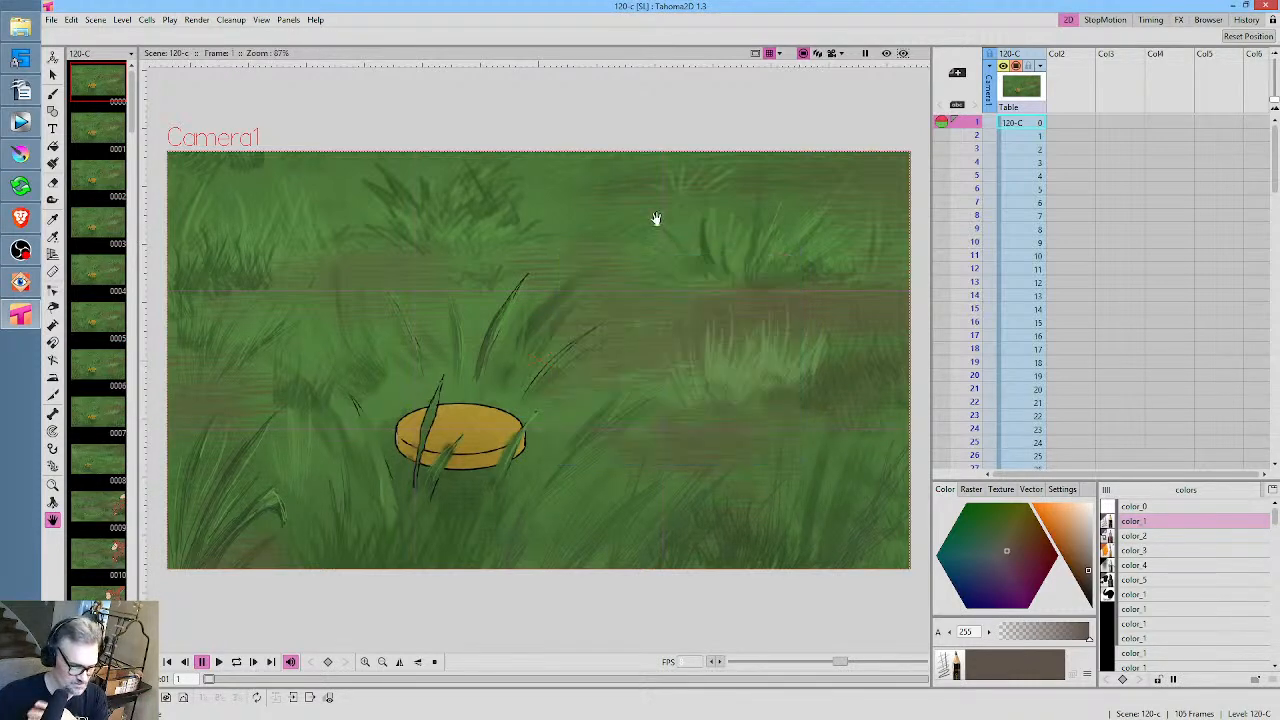
click(51, 21)
click(82, 65)
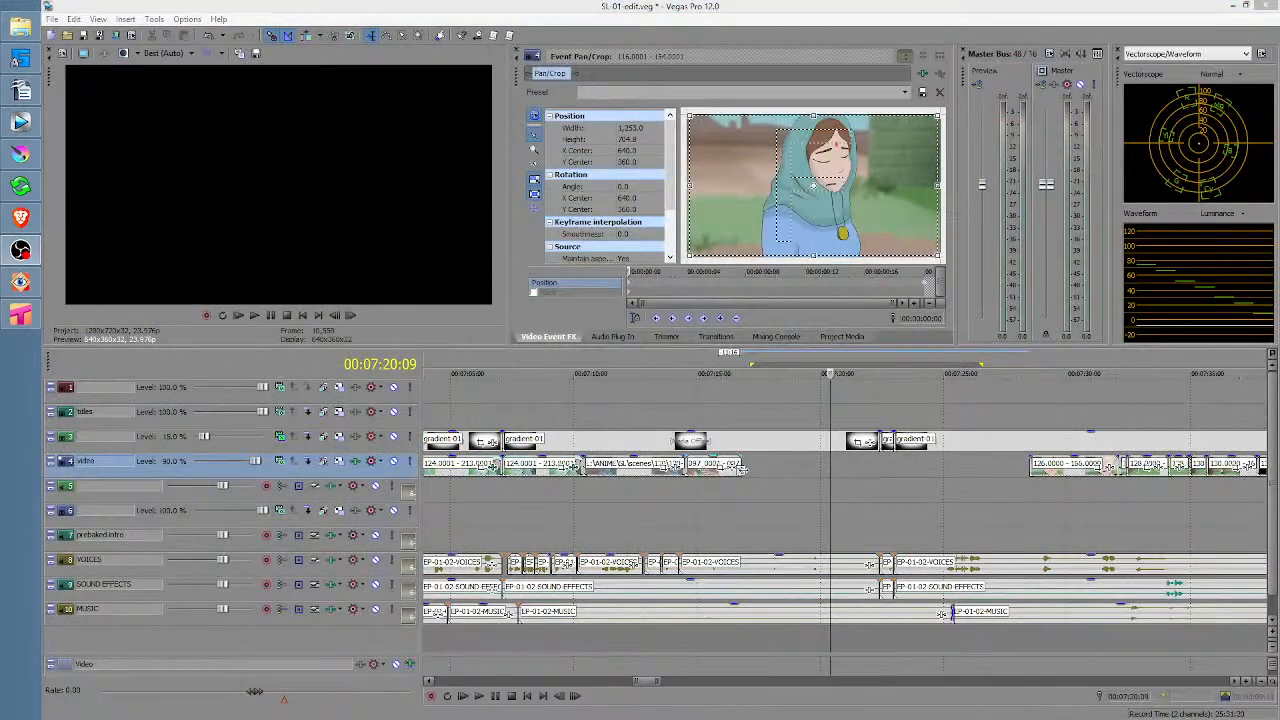
Back in Vegas Pro, place the cursor at the end of the 097 clip and browse the media import to SL\scenes\120-C\render
click(742, 470)
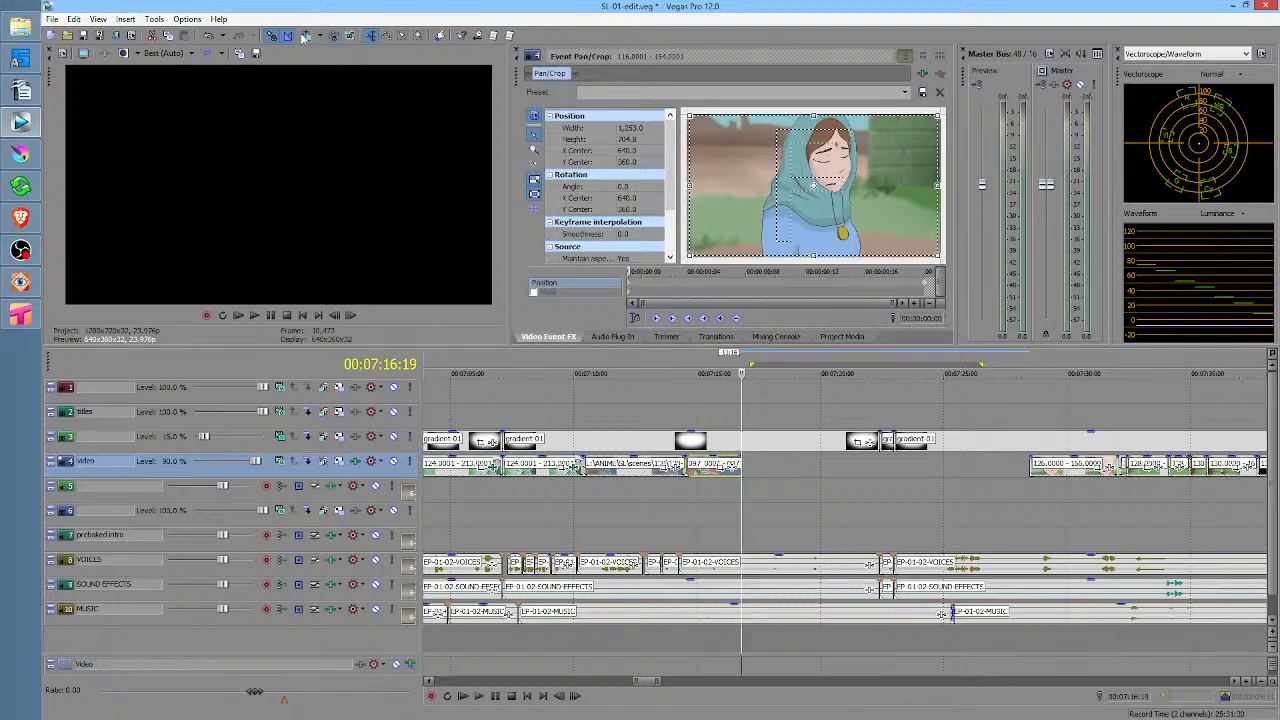
click(838, 337)
click(543, 56)
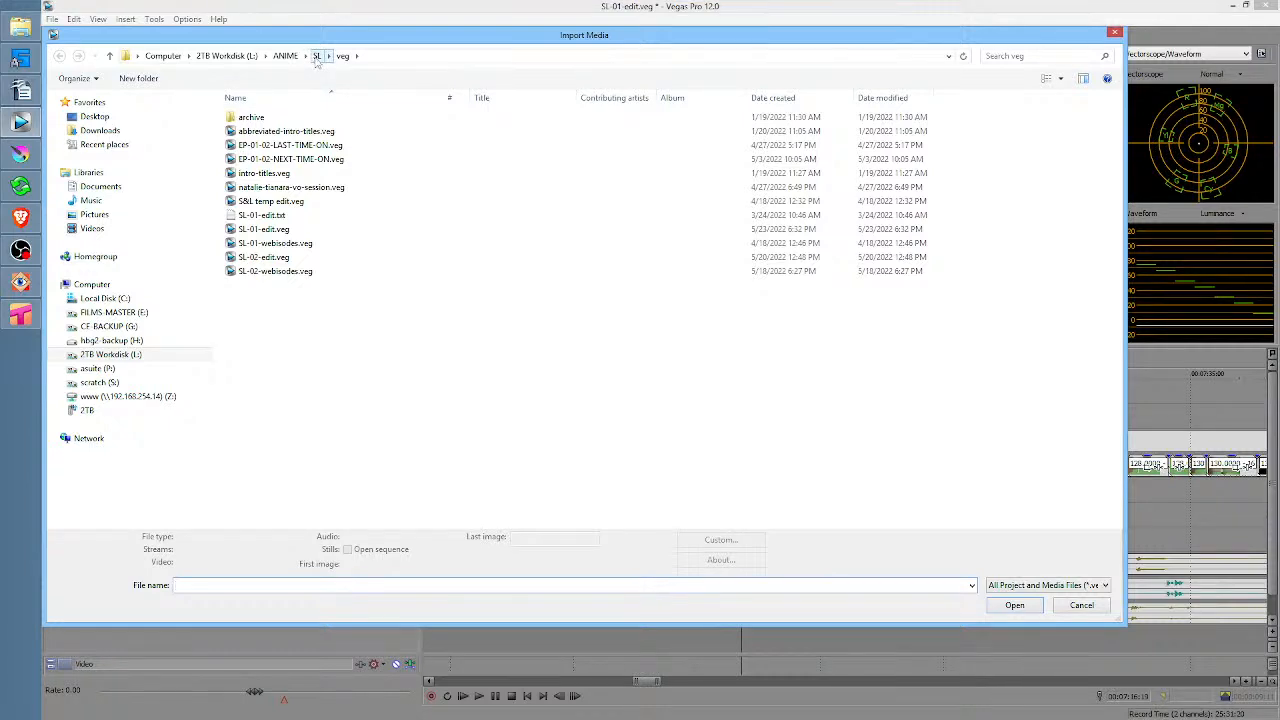
click(316, 56)
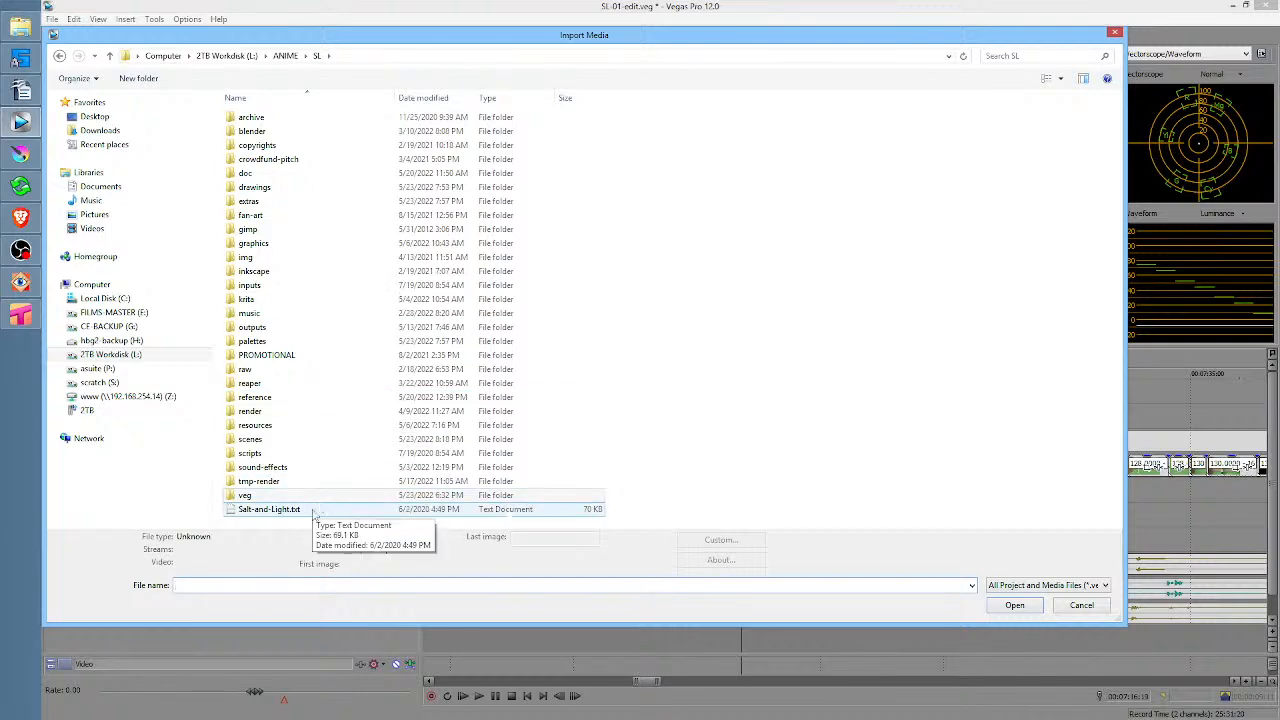
double_click(262, 443)
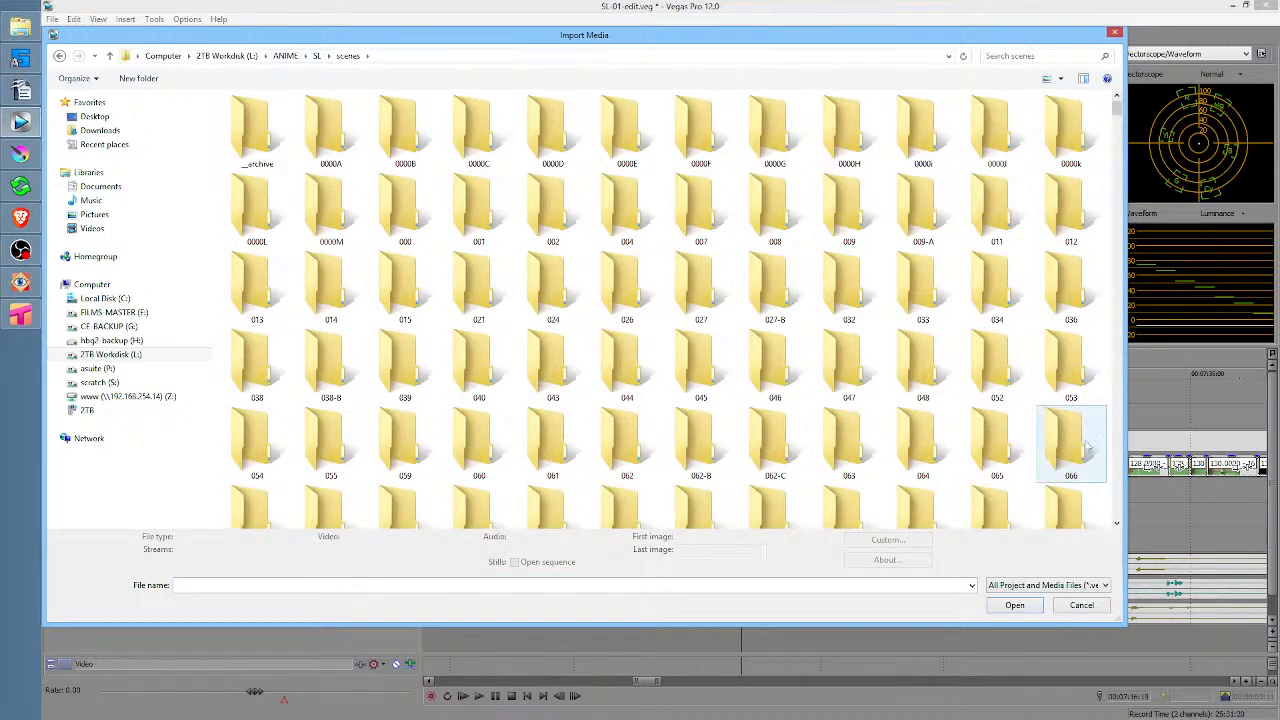
scroll(1120, 495, down, 5)
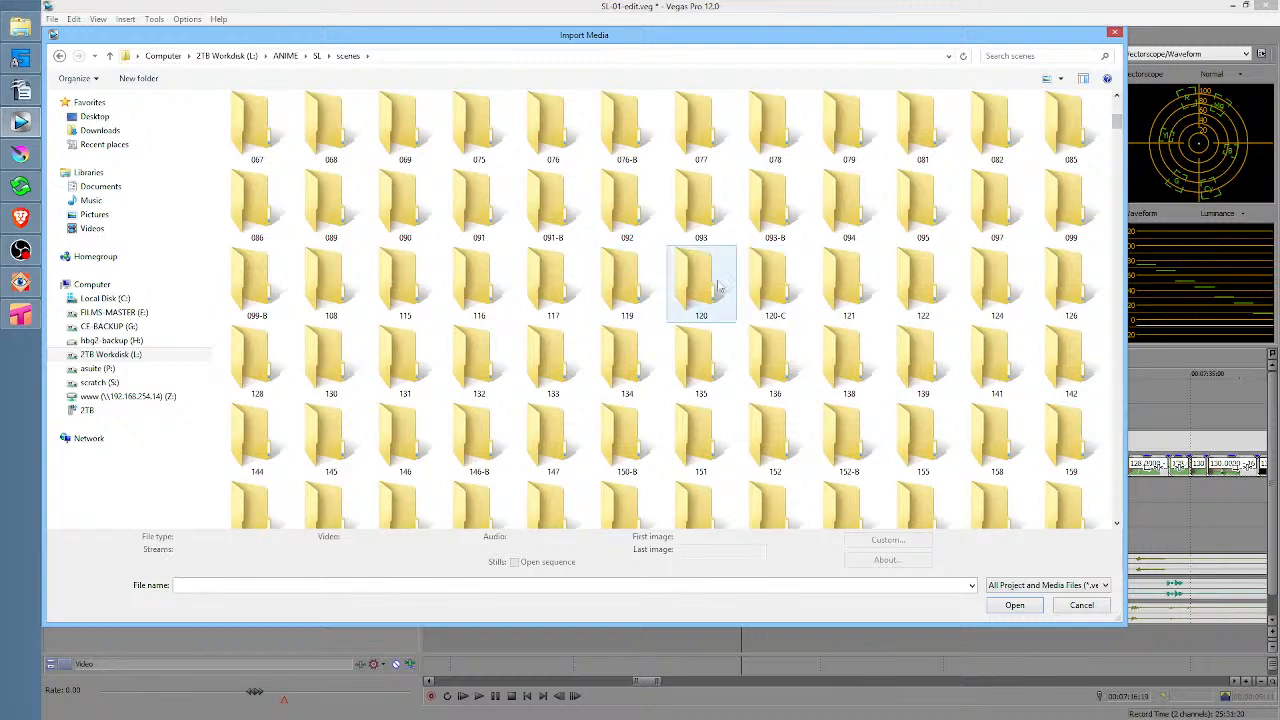
double_click(775, 282)
double_click(245, 119)
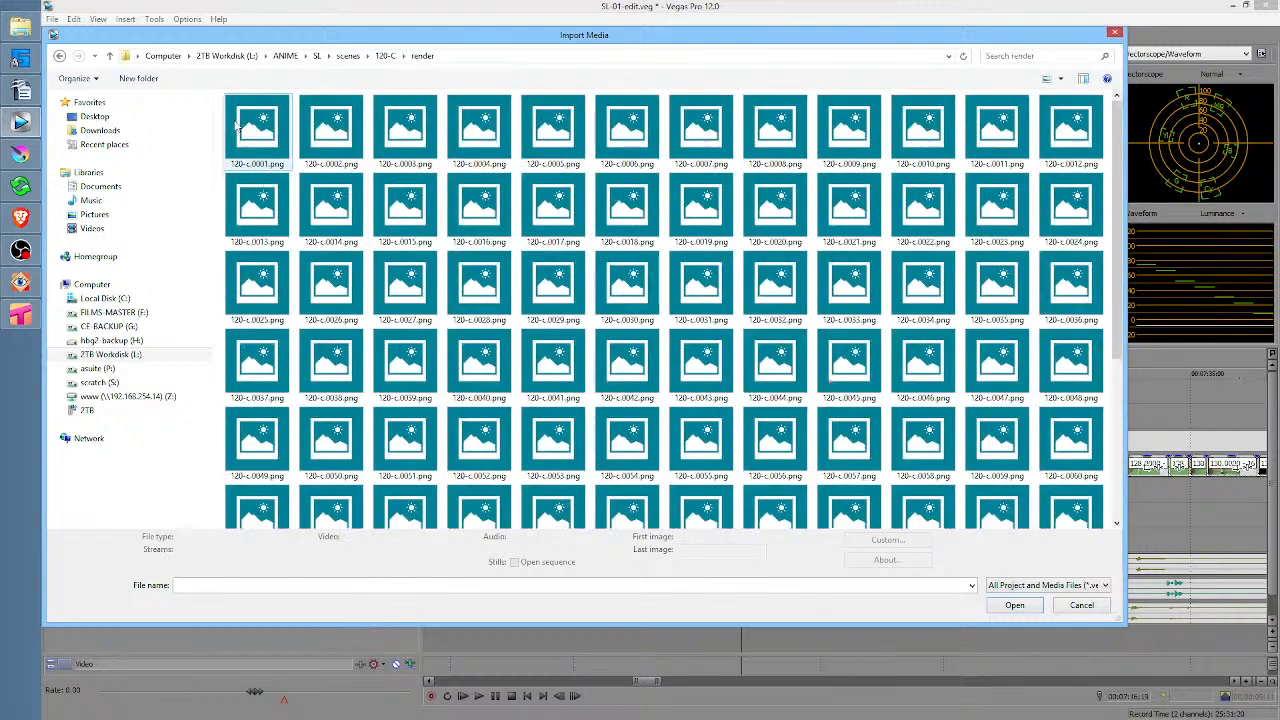
Import 120-c.0001.png through frame 105 as an image sequence with a frame rate of 8 fps
click(250, 133)
click(543, 566)
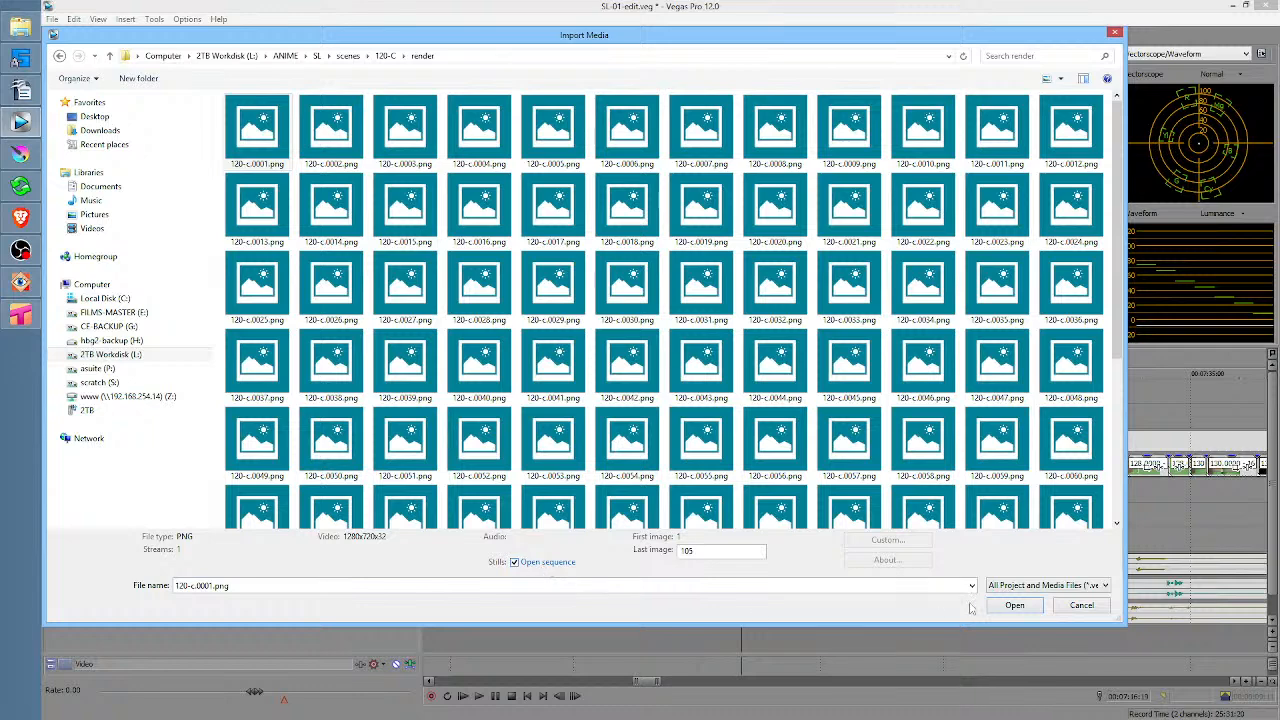
click(1013, 606)
click(736, 321)
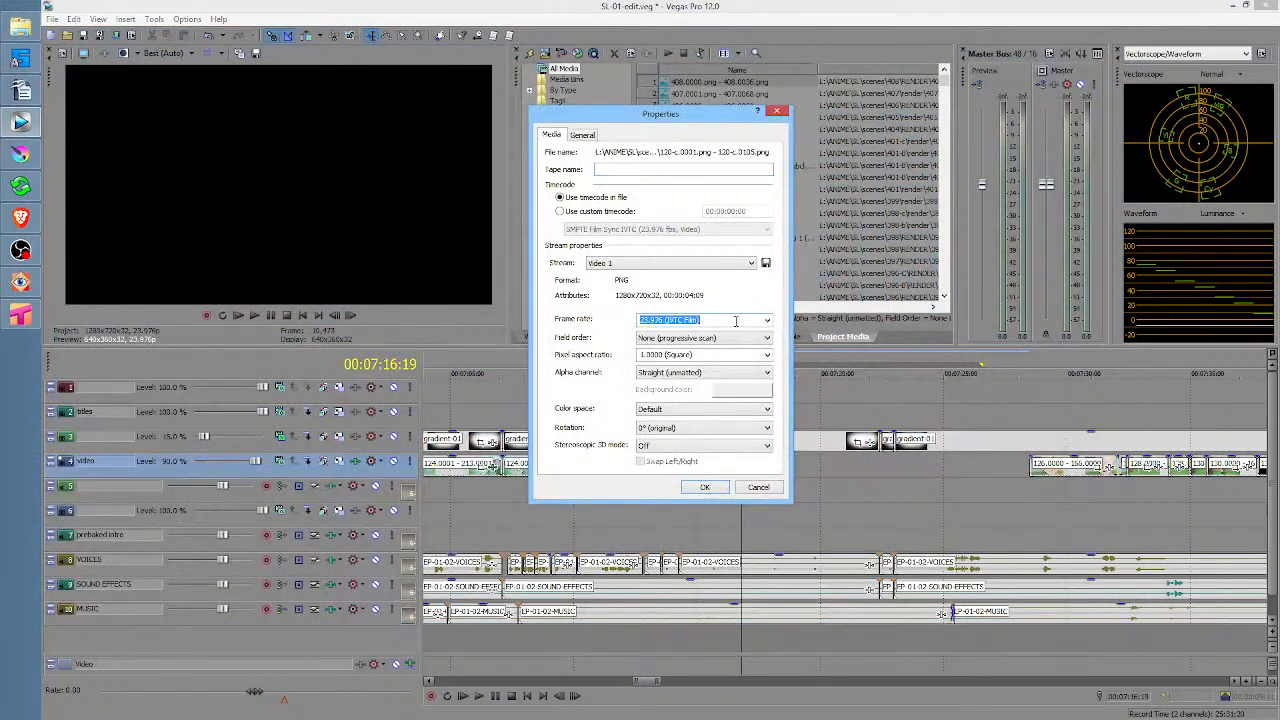
text(8)
click(705, 488)
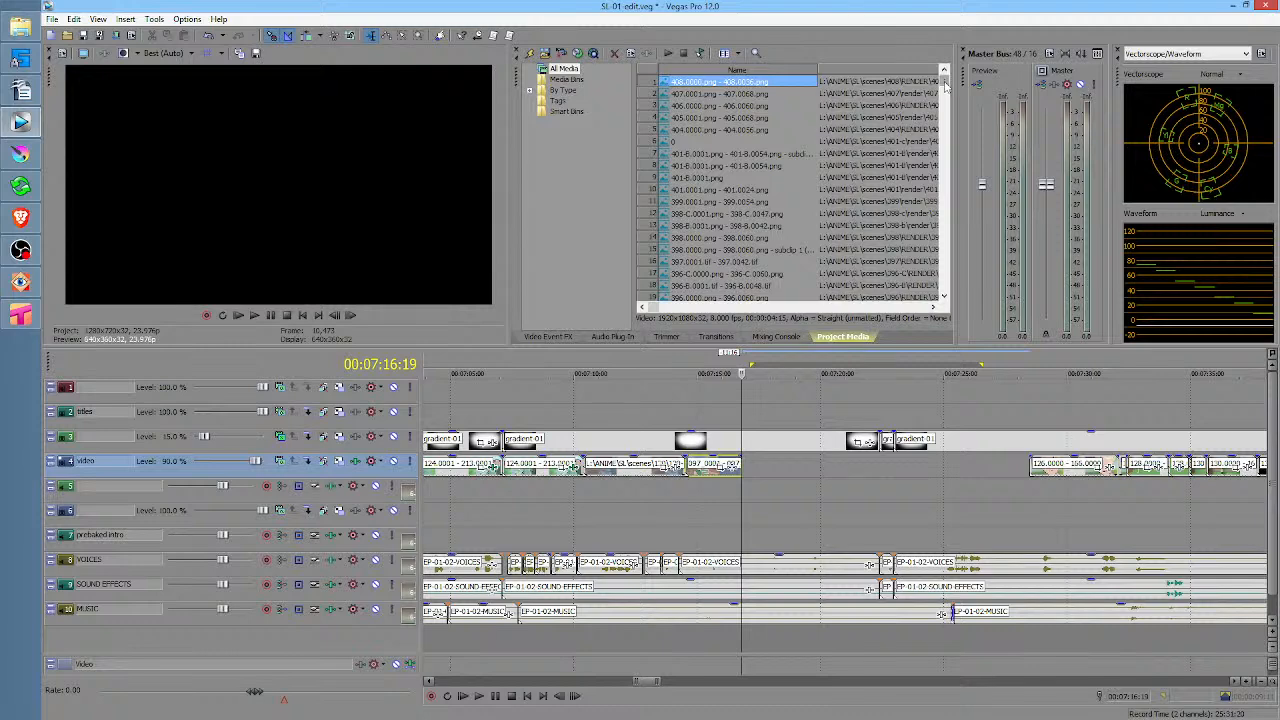
Place the 120-c sequence on the video track directly after the 097 clip and trim its end to the 126 clip
drag(944, 80, 937, 222)
click(718, 203)
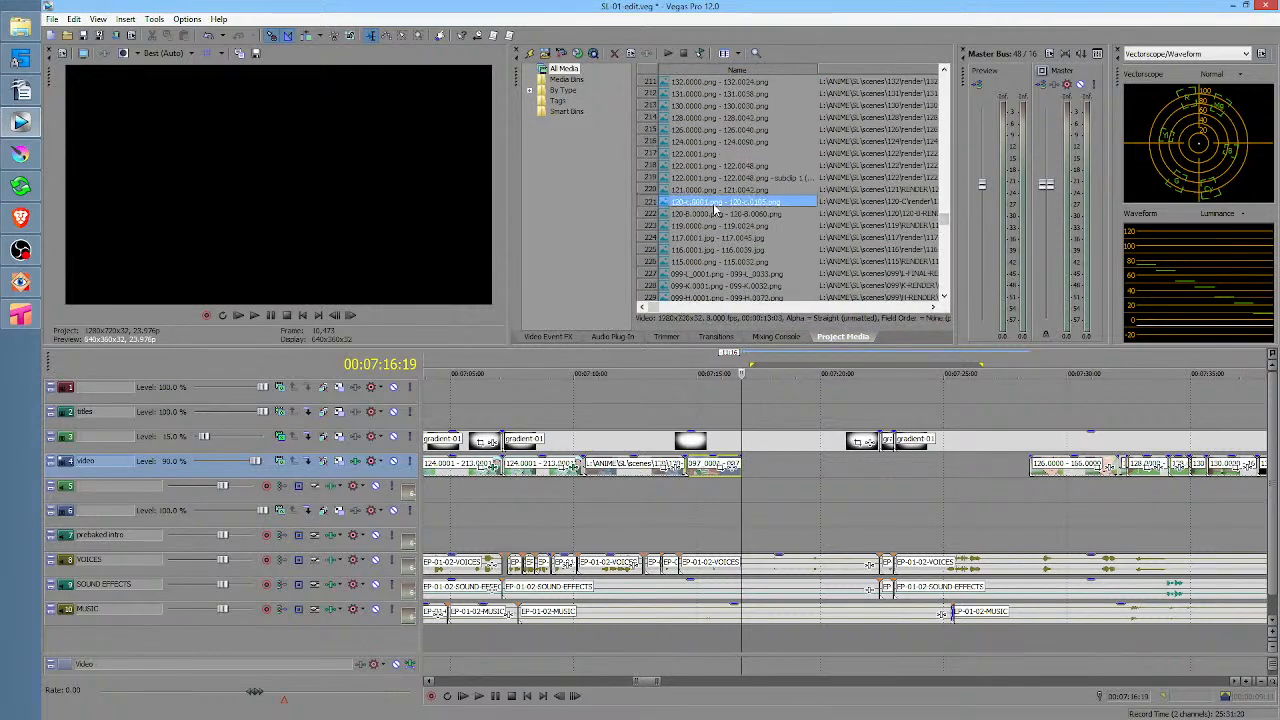
drag(711, 274, 750, 416)
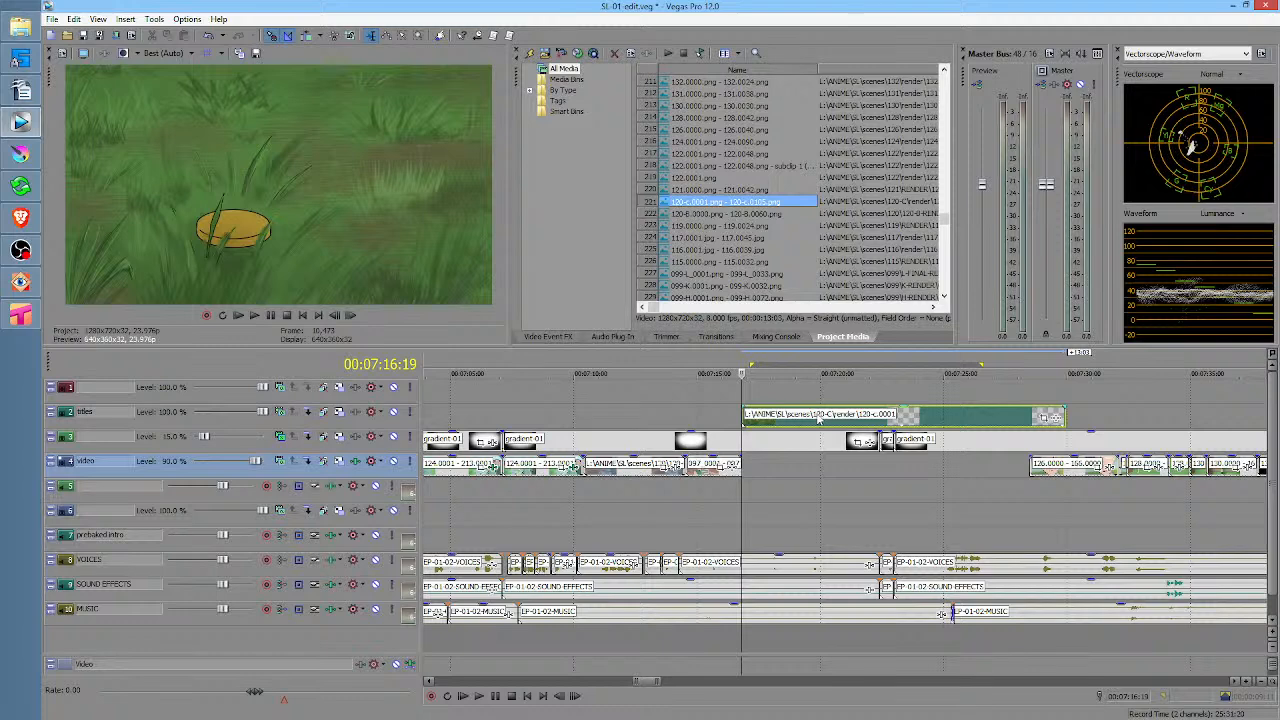
drag(818, 420, 818, 466)
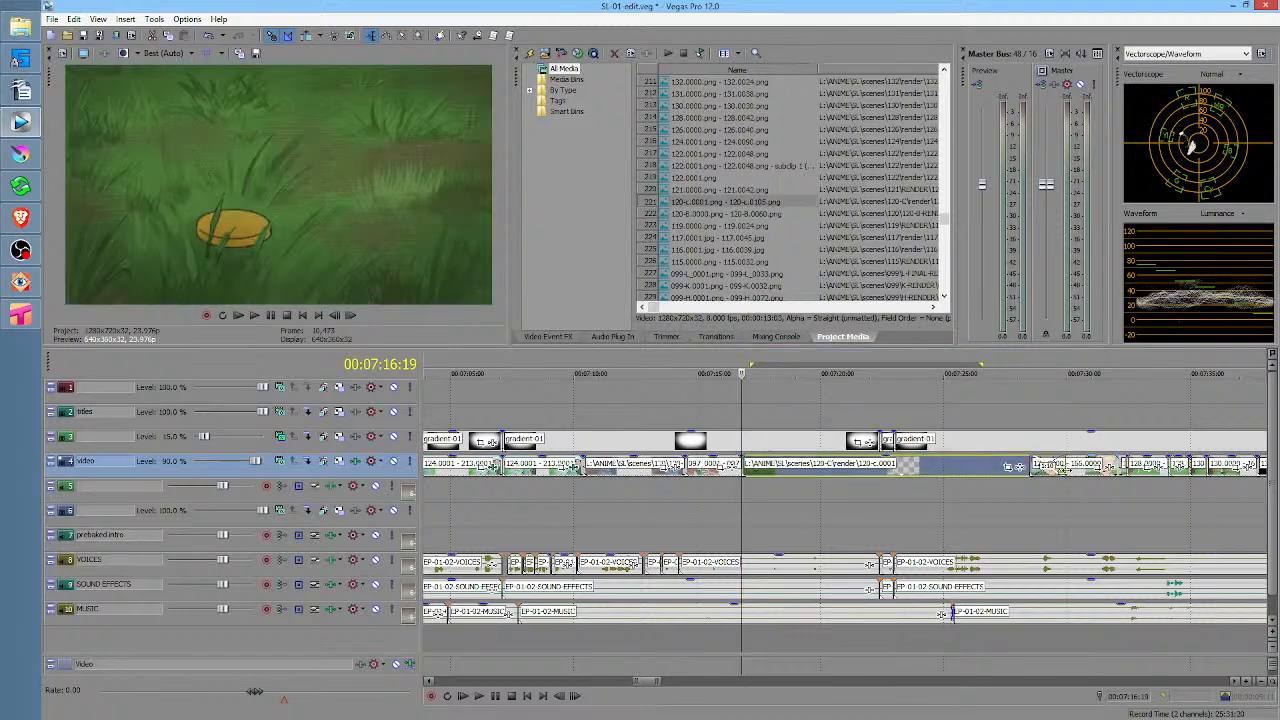
drag(1063, 471, 1023, 473)
Play back the timeline around the new 120-C clip and check its frames in Event Pan/Crop
drag(862, 500, 923, 498)
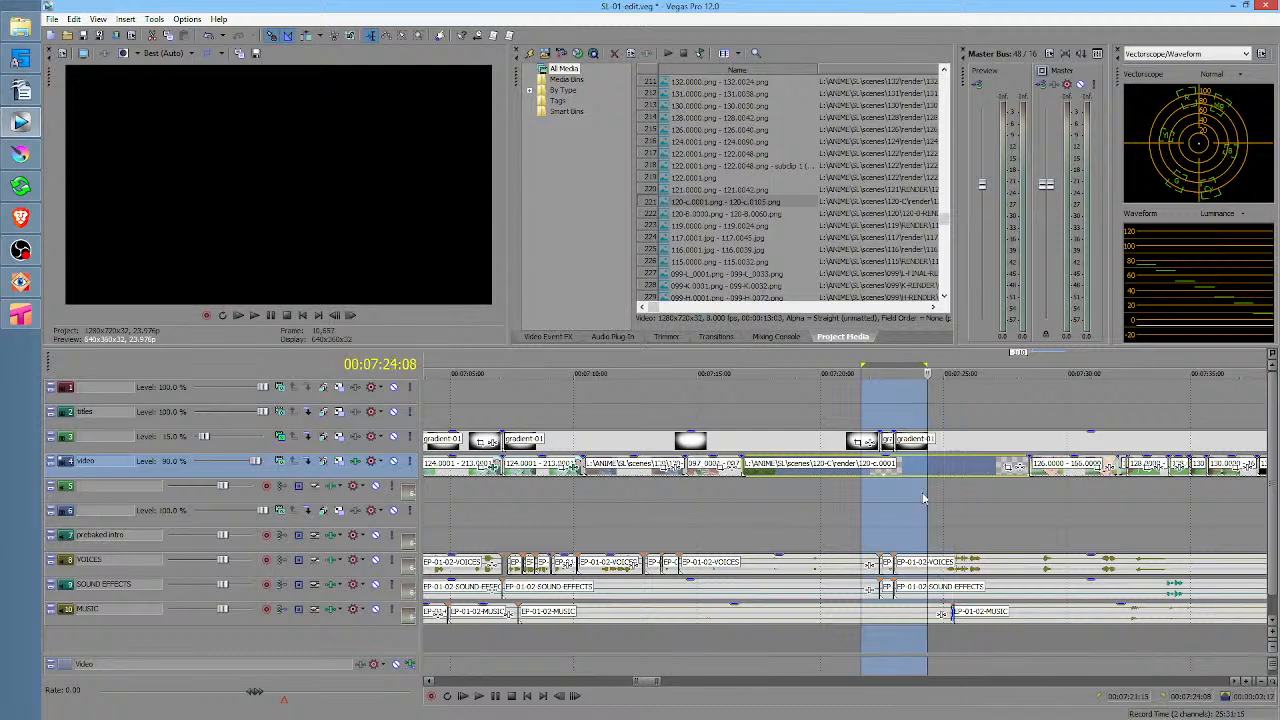
drag(759, 492, 813, 494)
click(690, 495)
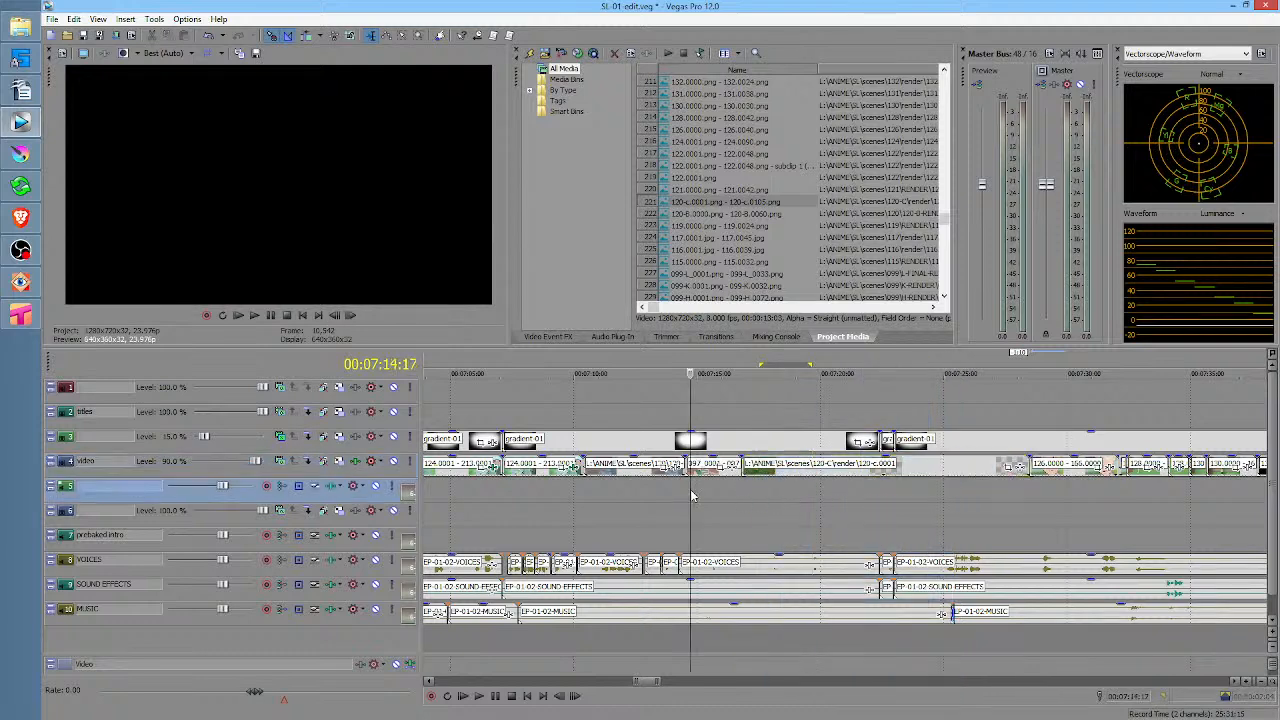
key(space)
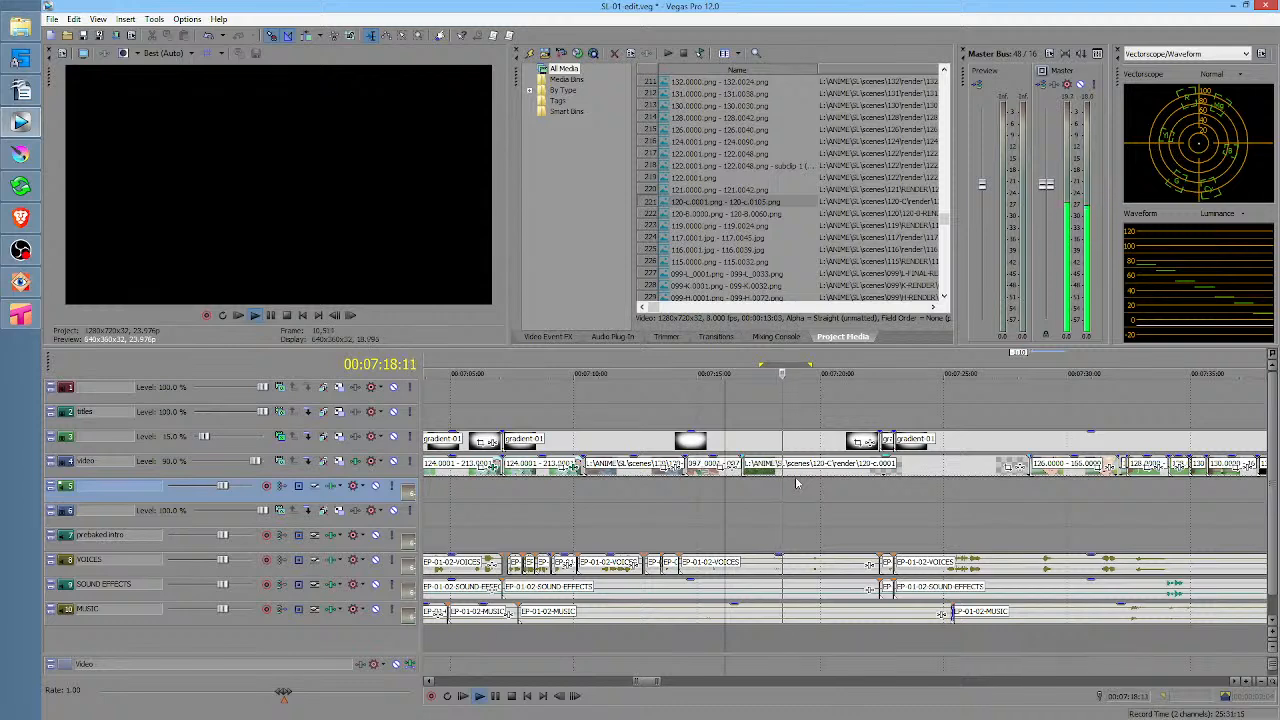
key(space)
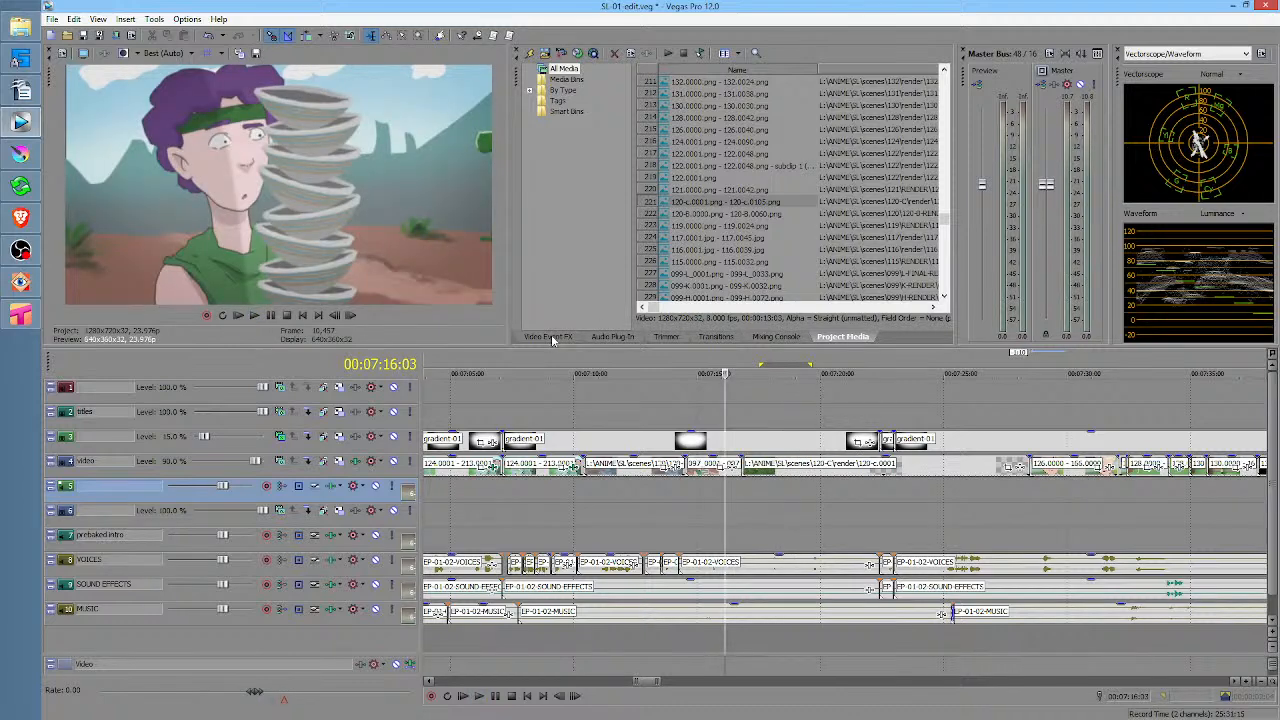
click(902, 466)
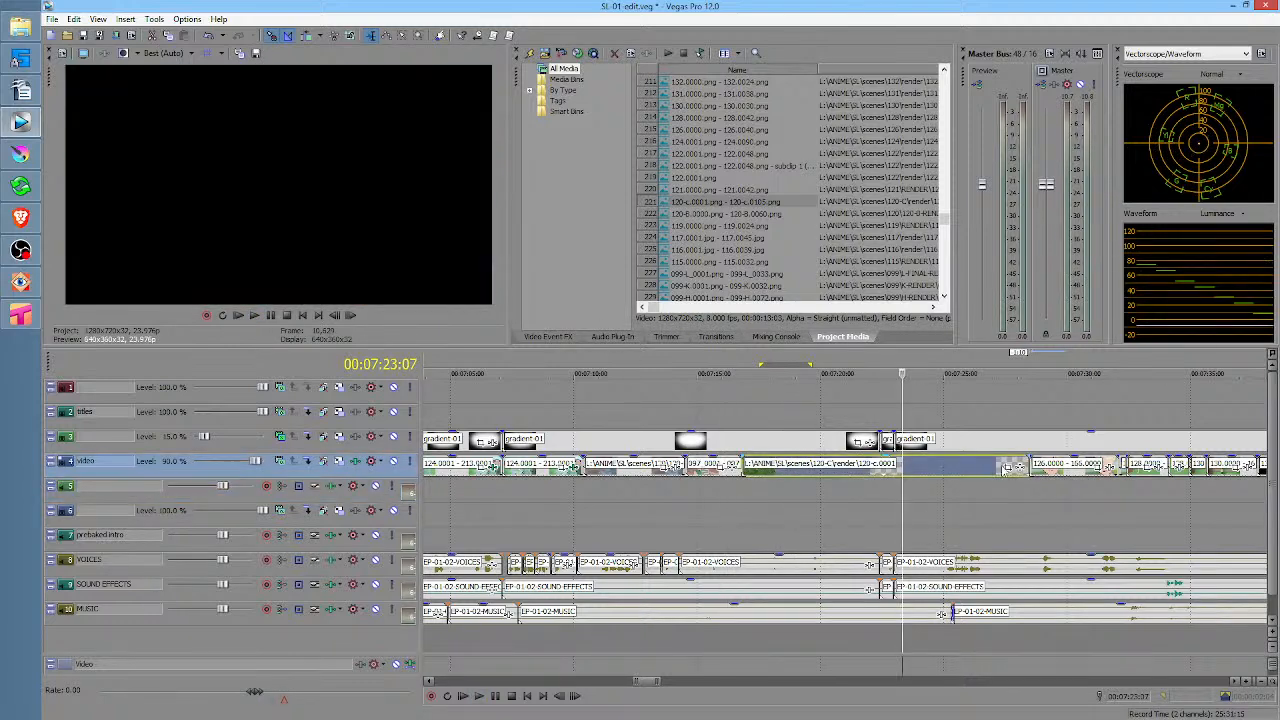
click(1008, 467)
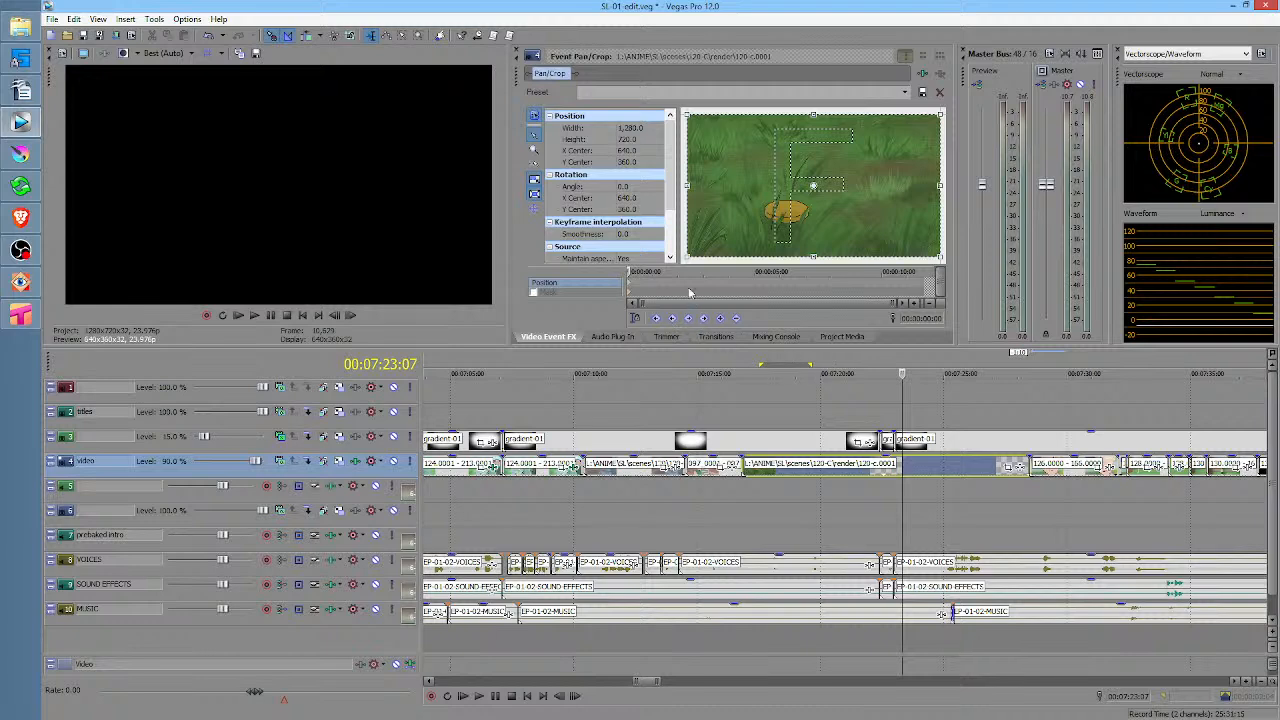
mouse_move(629, 271)
mouse_down()
mouse_move(690, 272)
mouse_move(638, 272)
mouse_up()
Delete the new 120-C clip from the video track and clean it out of the project media
click(882, 471)
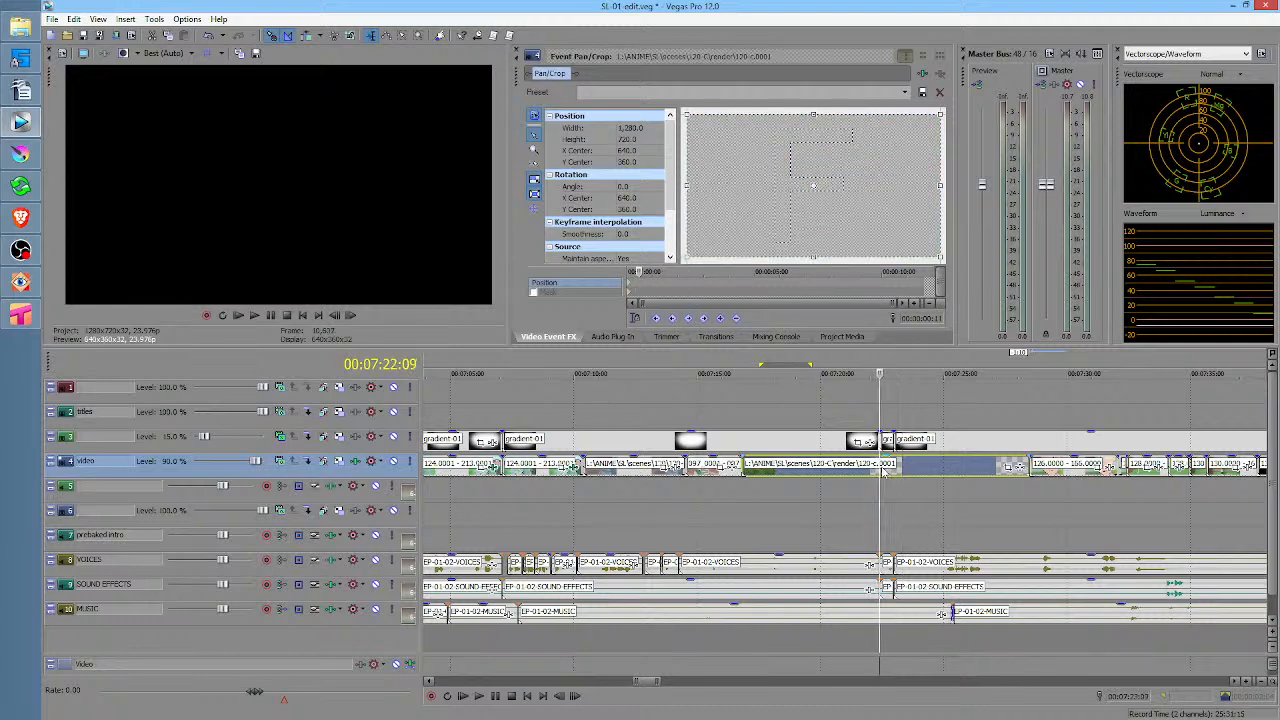
key(Delete)
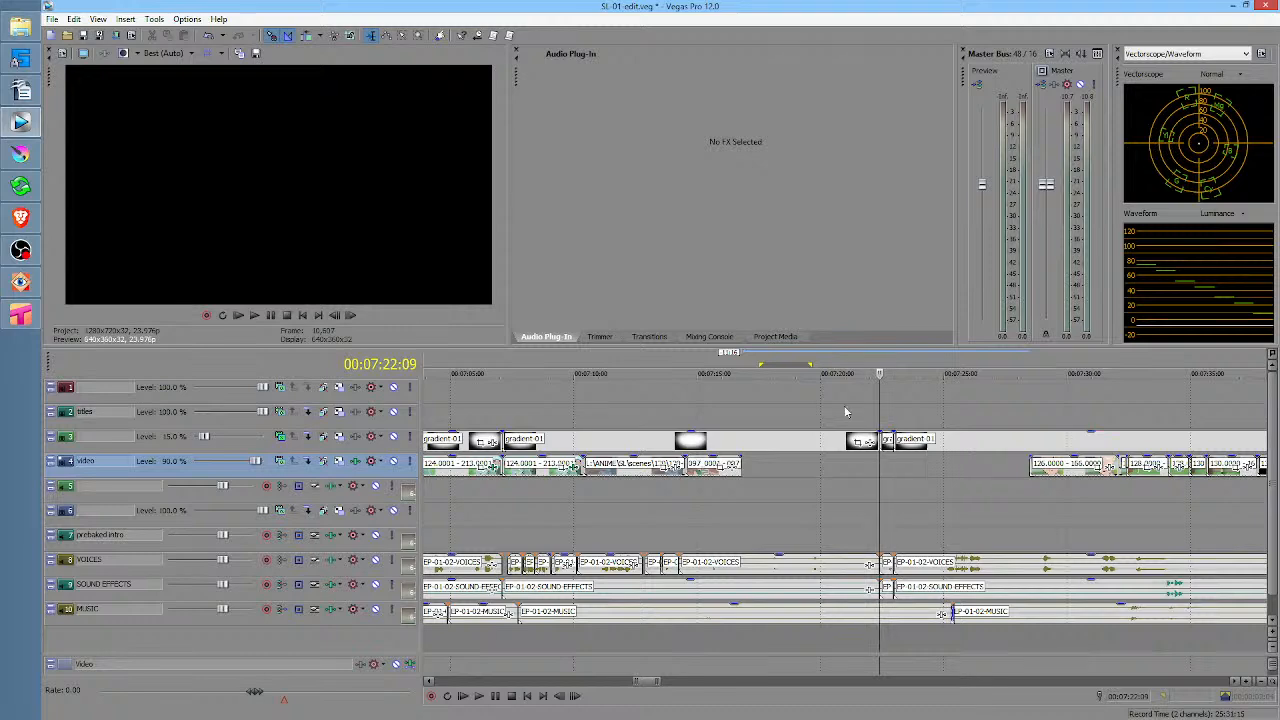
click(774, 465)
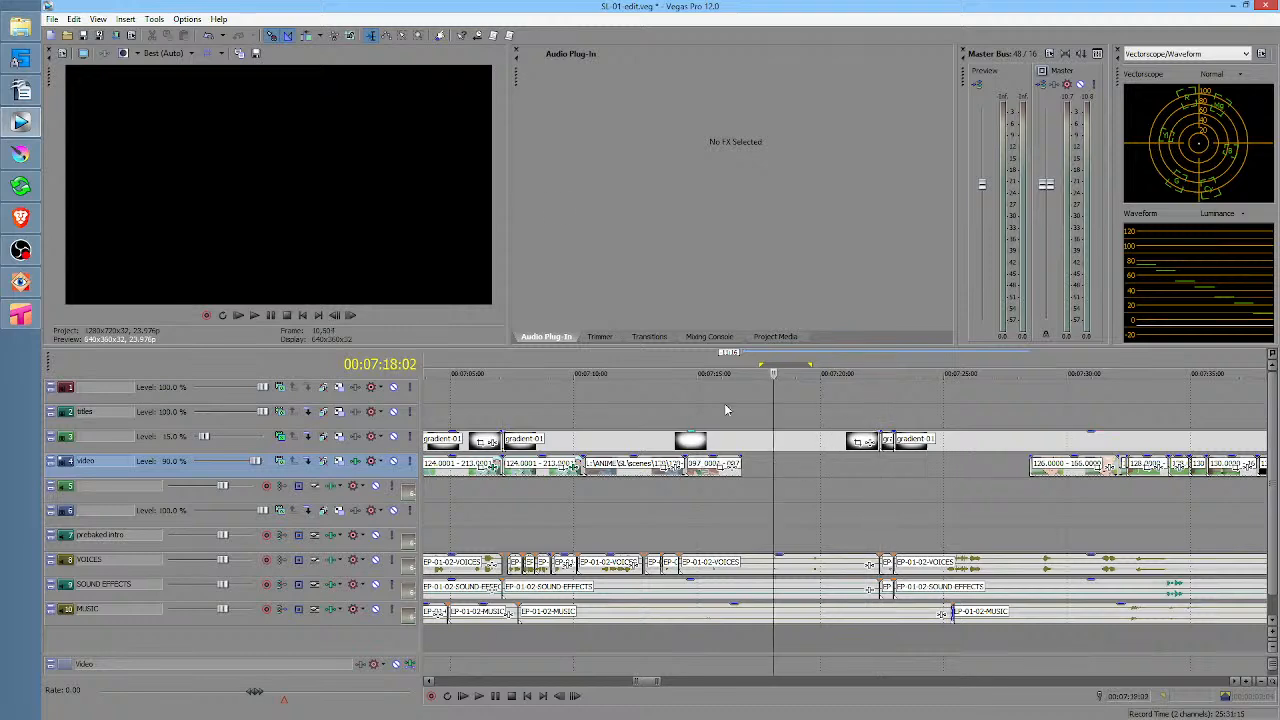
click(155, 19)
click(220, 241)
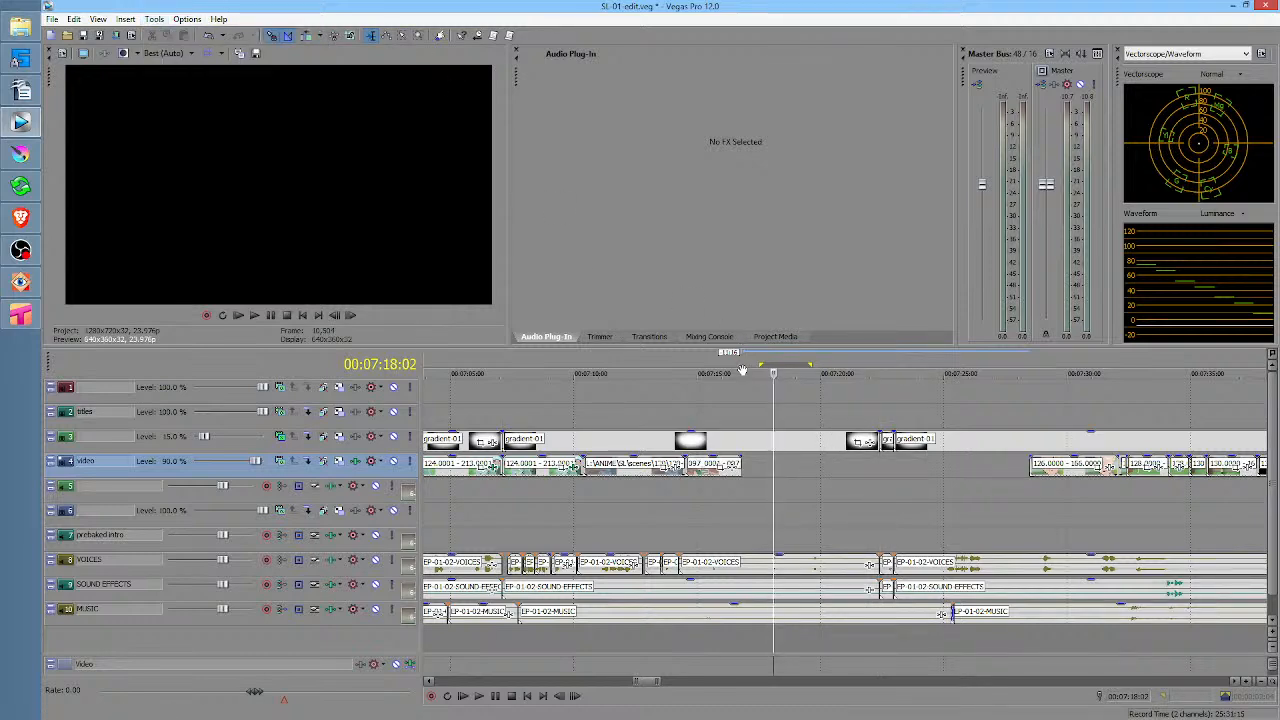
Import 120-c.0001.png through frame 105 from the 120-C render folder as an image sequence, with its frame rate set to 8 fps
click(772, 337)
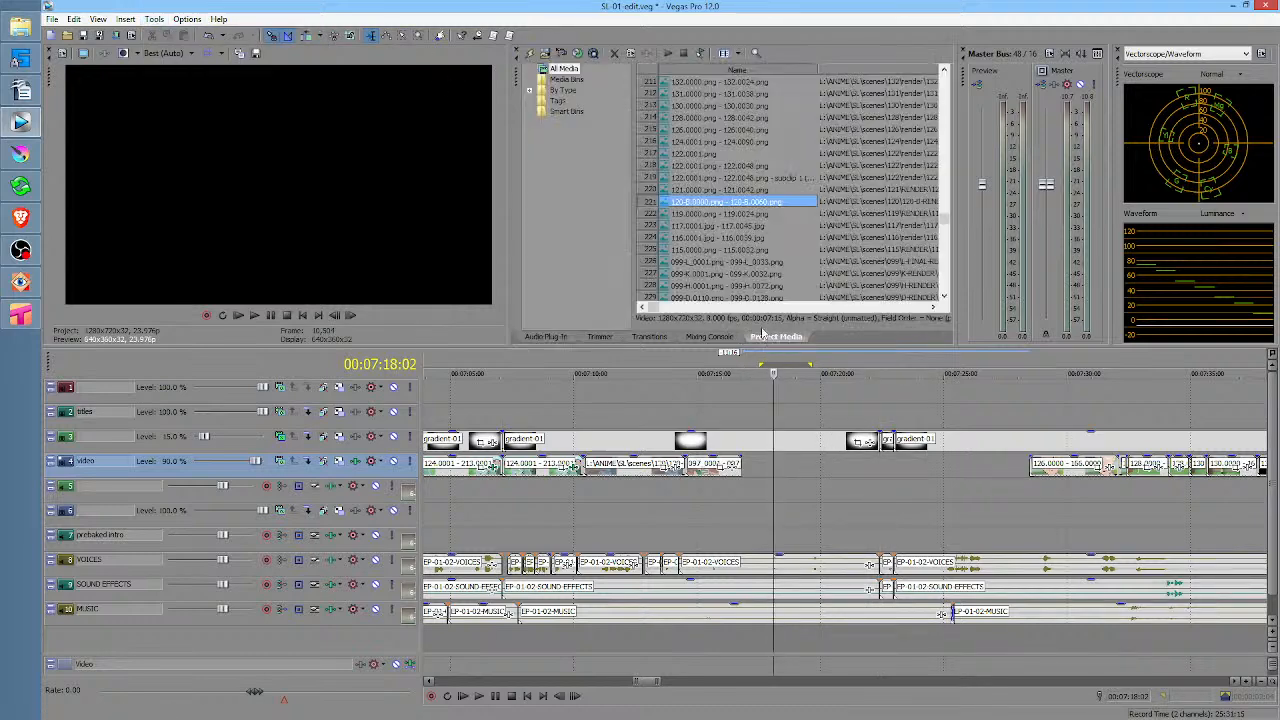
click(545, 52)
click(257, 130)
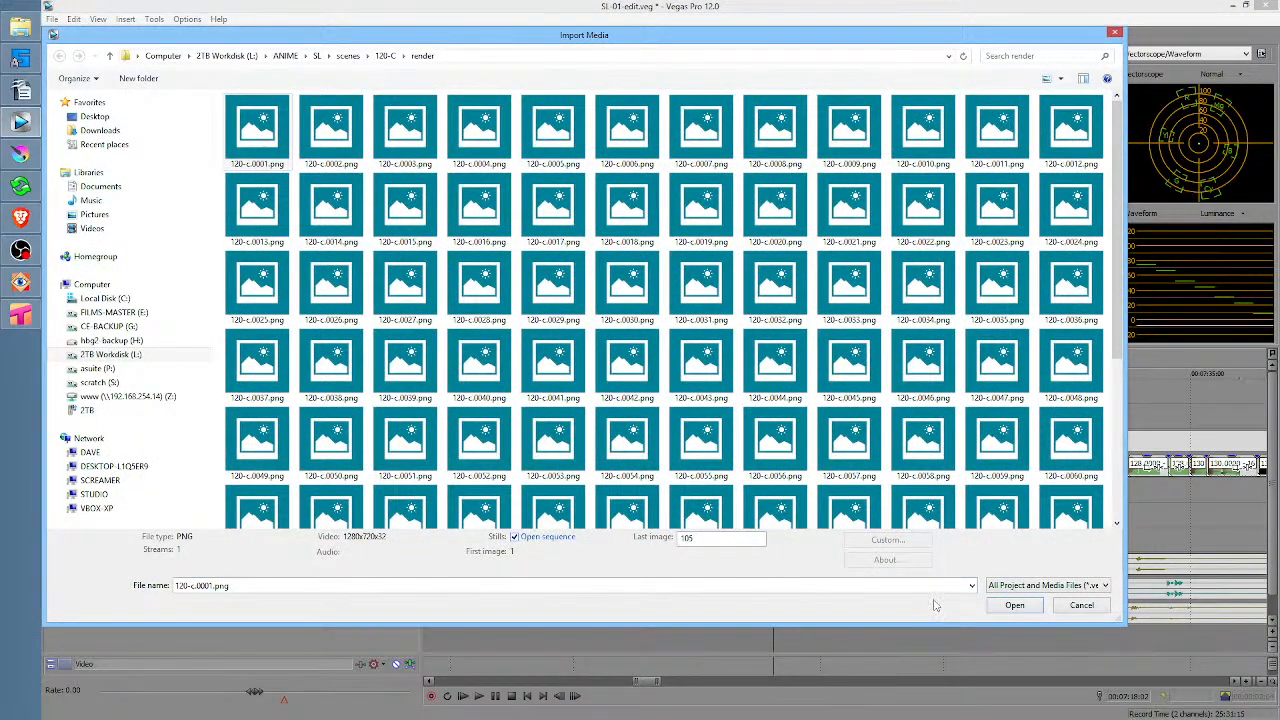
click(1014, 605)
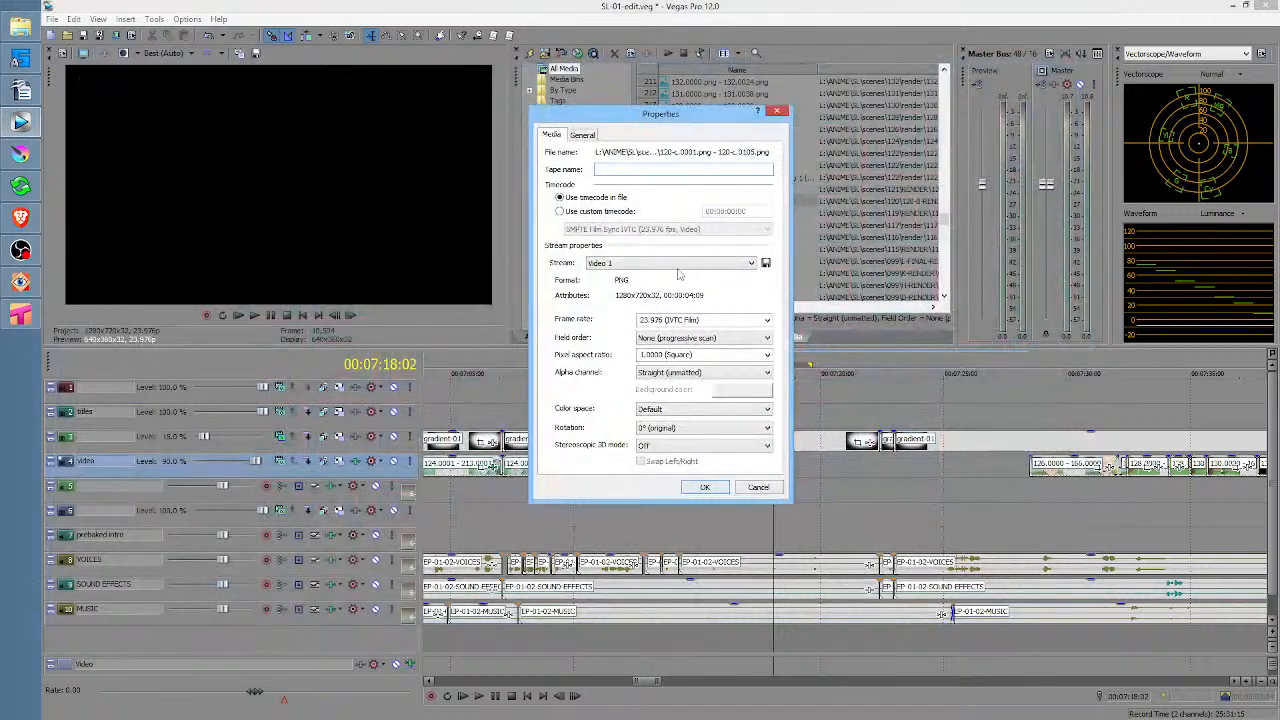
click(708, 320)
text(8)
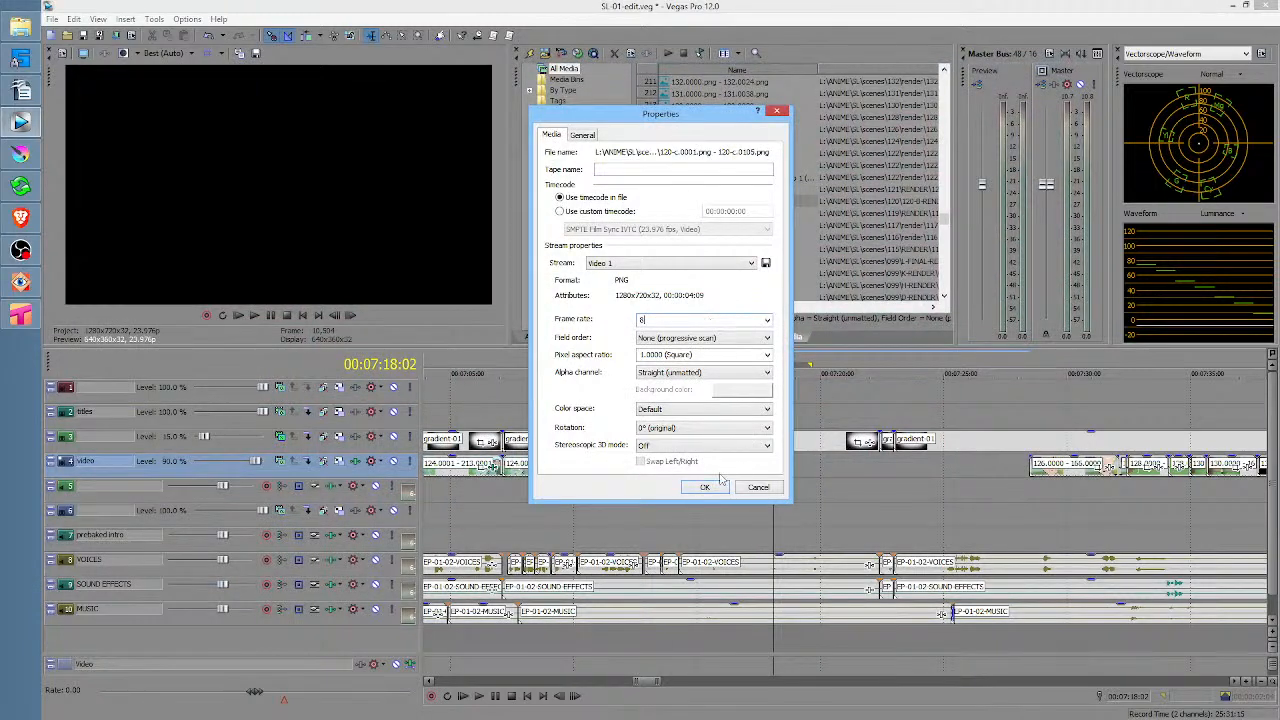
click(706, 488)
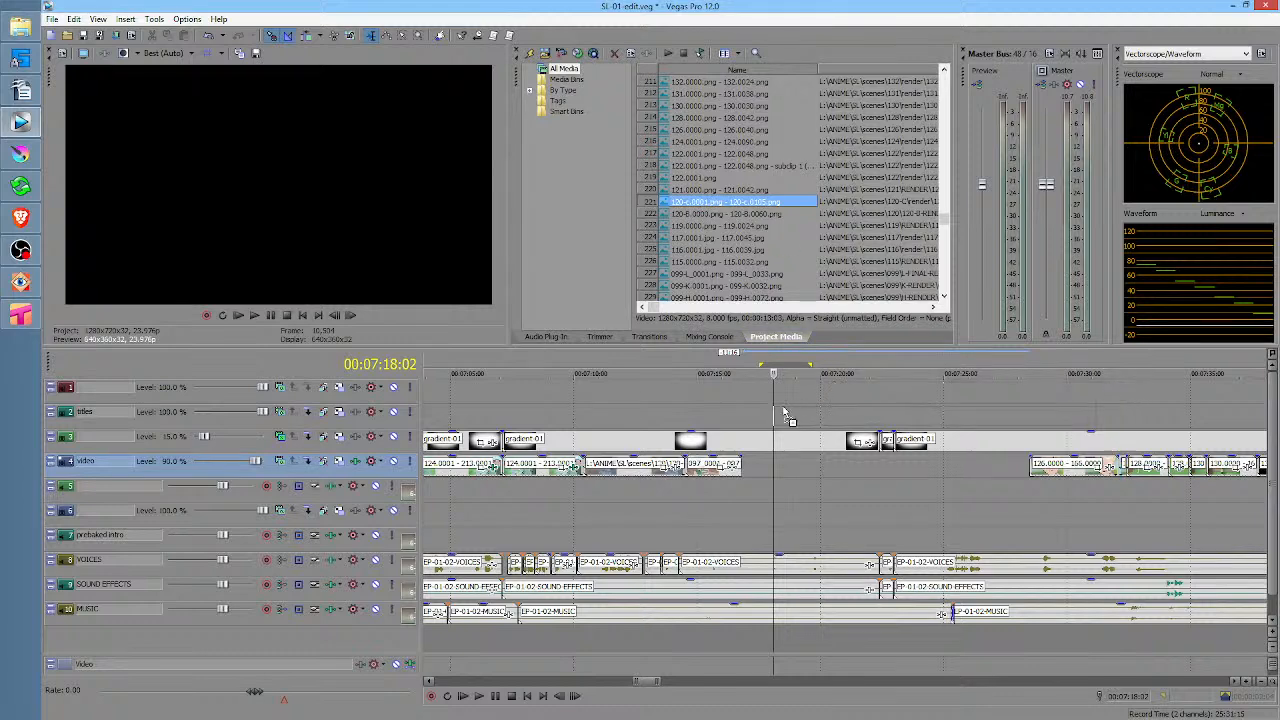
Place the reimported 120-c sequence on the video track after the 097 clip, trim its end before the 126 clip, and save the project
drag(749, 418, 760, 422)
drag(766, 507, 841, 500)
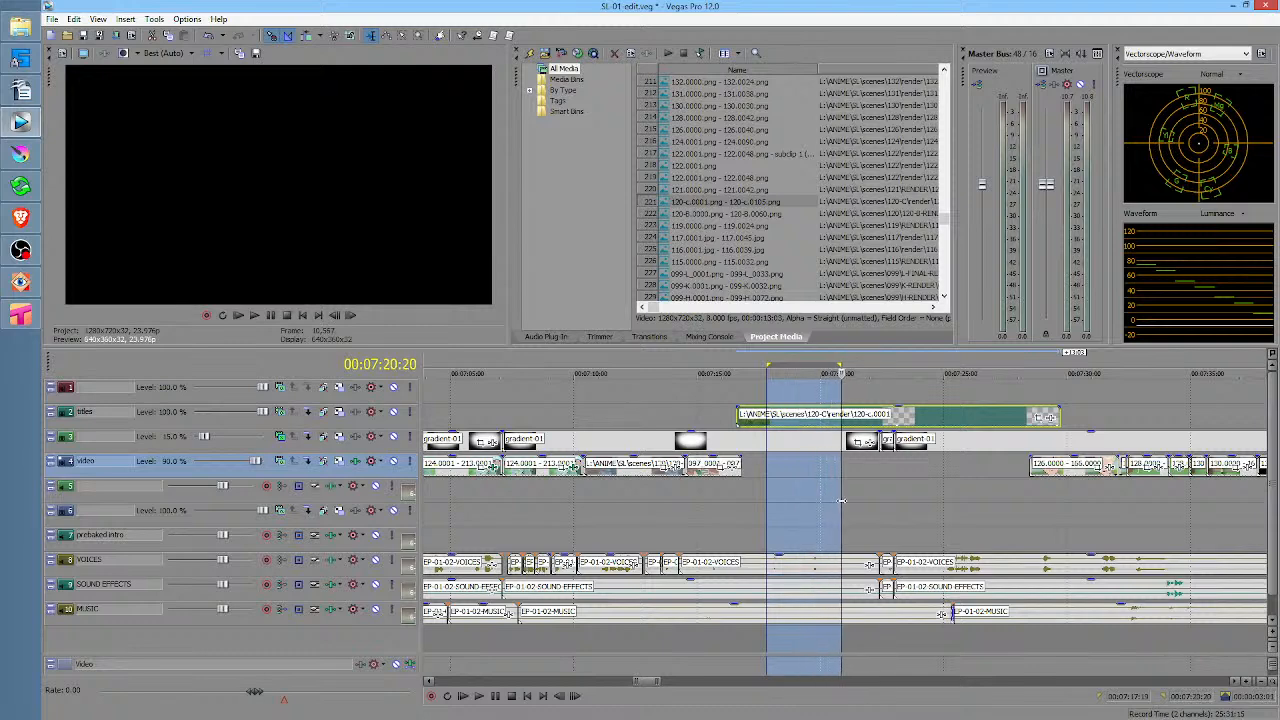
drag(789, 418, 791, 484)
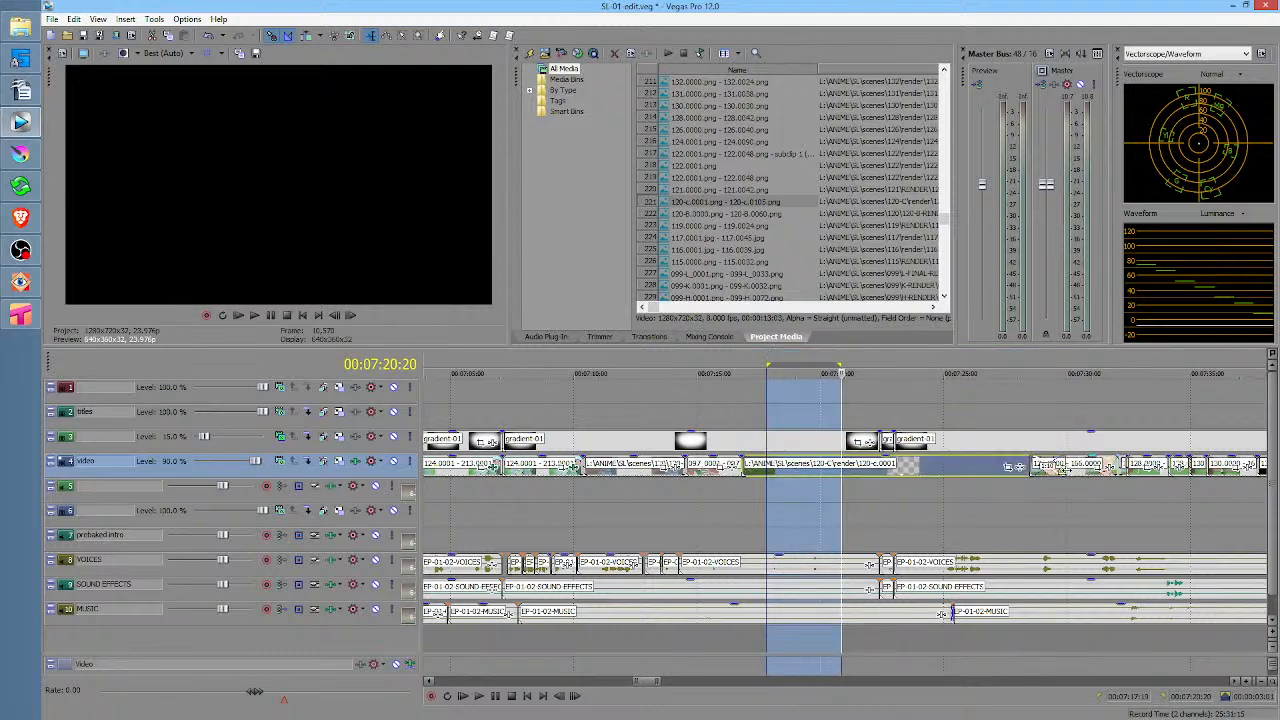
drag(1064, 467, 1019, 467)
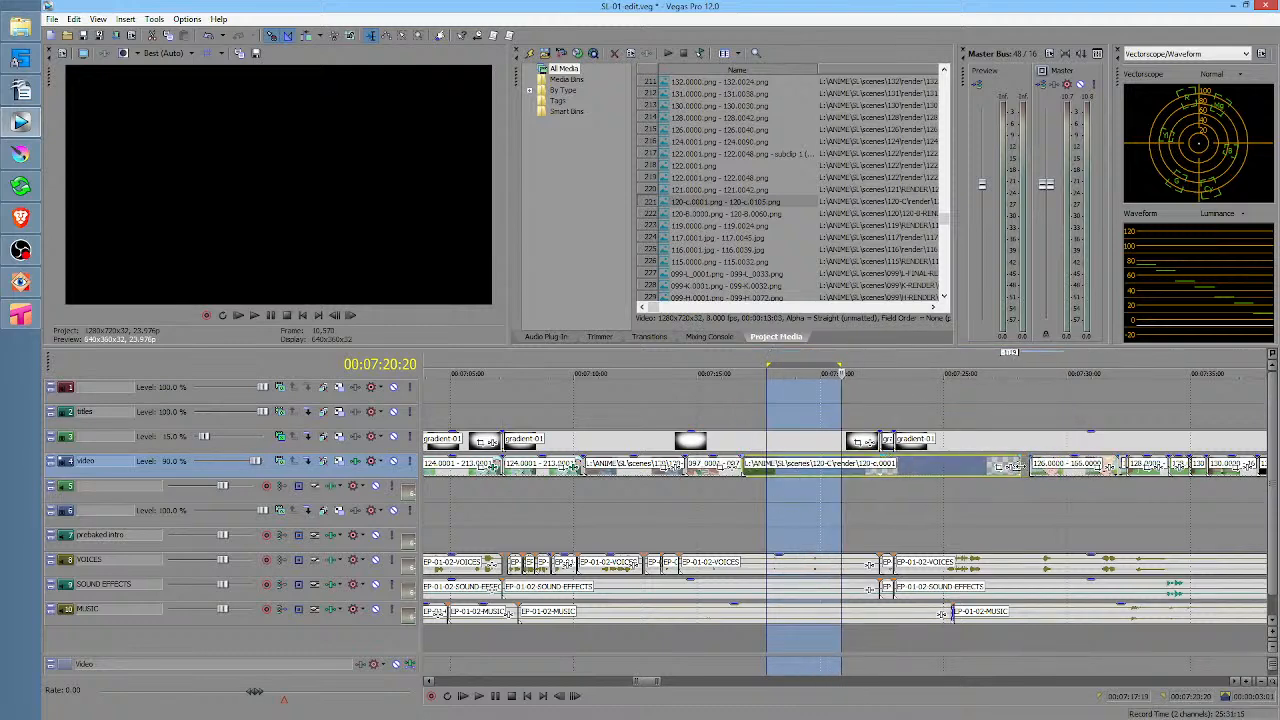
click(834, 497)
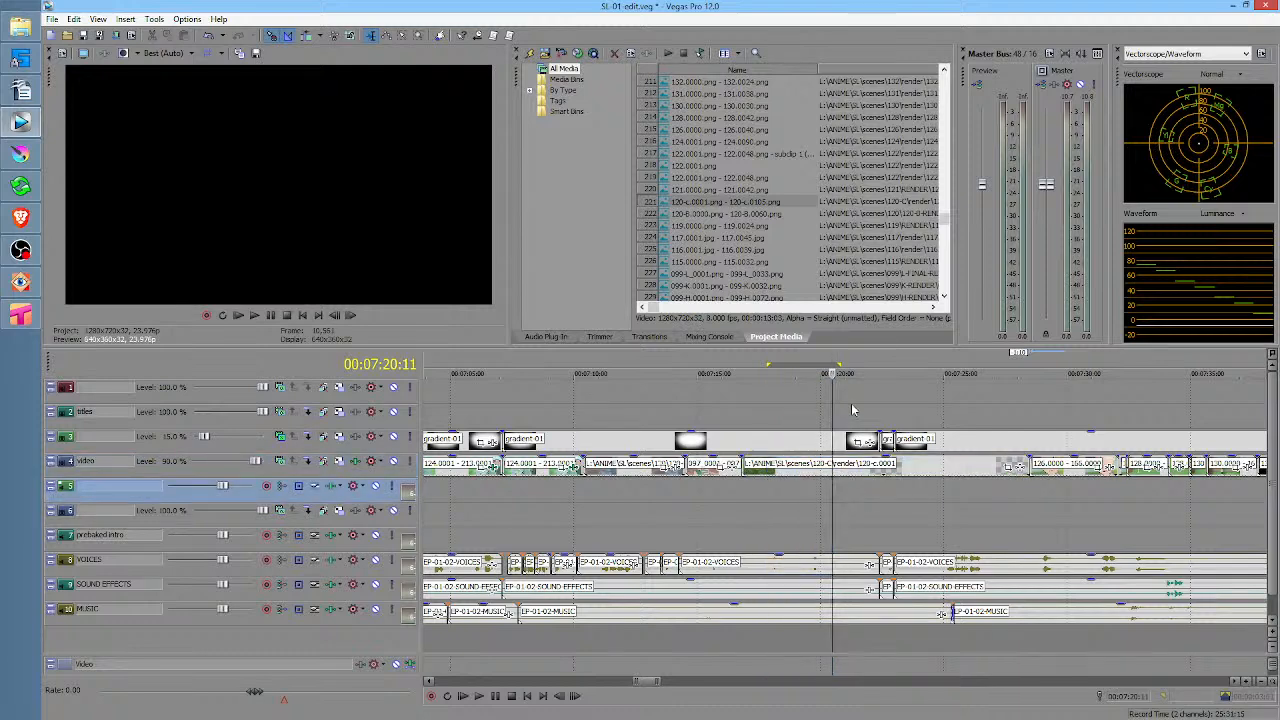
click(84, 36)
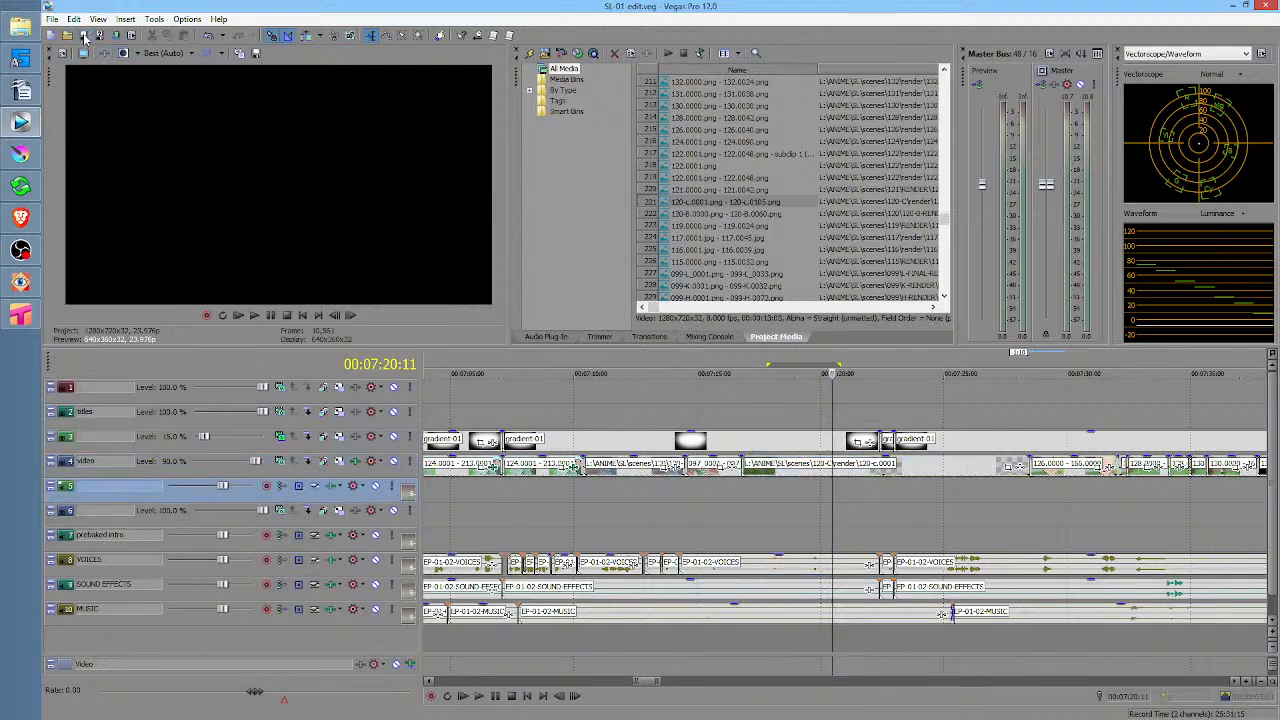
Close Vegas Pro, restart it and reopen the recent project SL-01-edit.veg
click(748, 484)
scroll(748, 484, down, 4)
scroll(816, 430, down, 6)
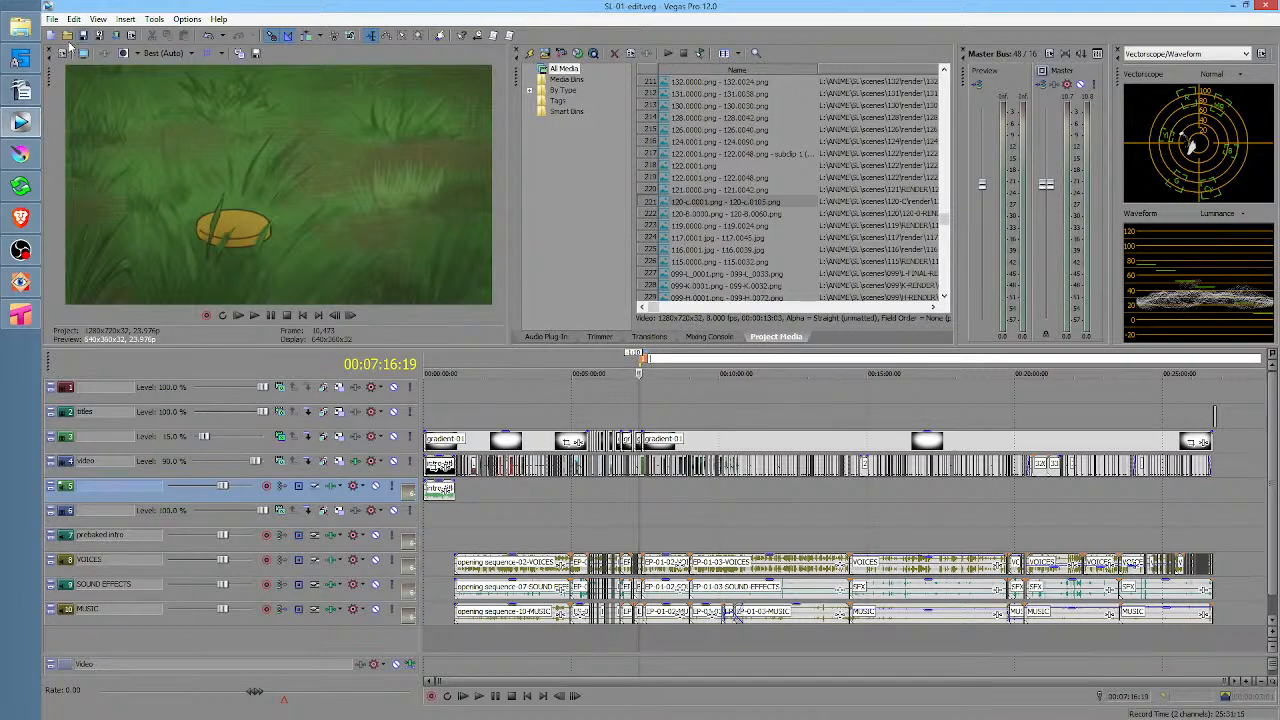
click(1262, 6)
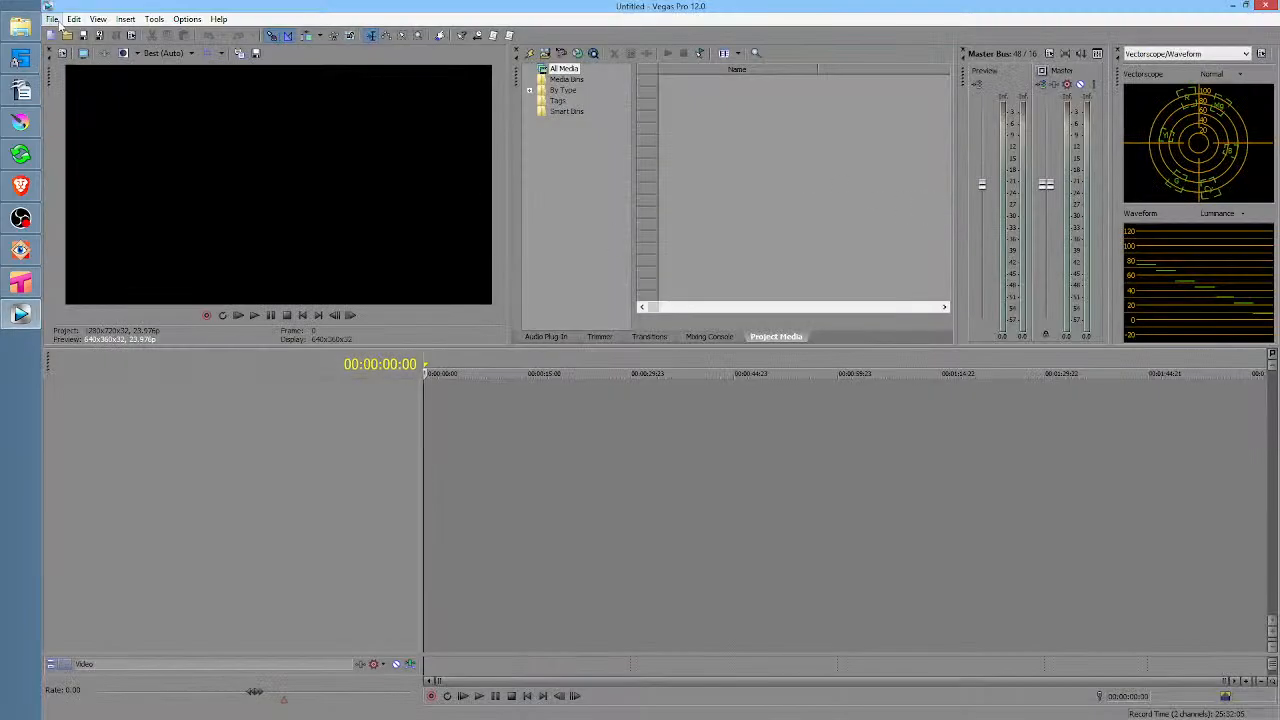
click(53, 19)
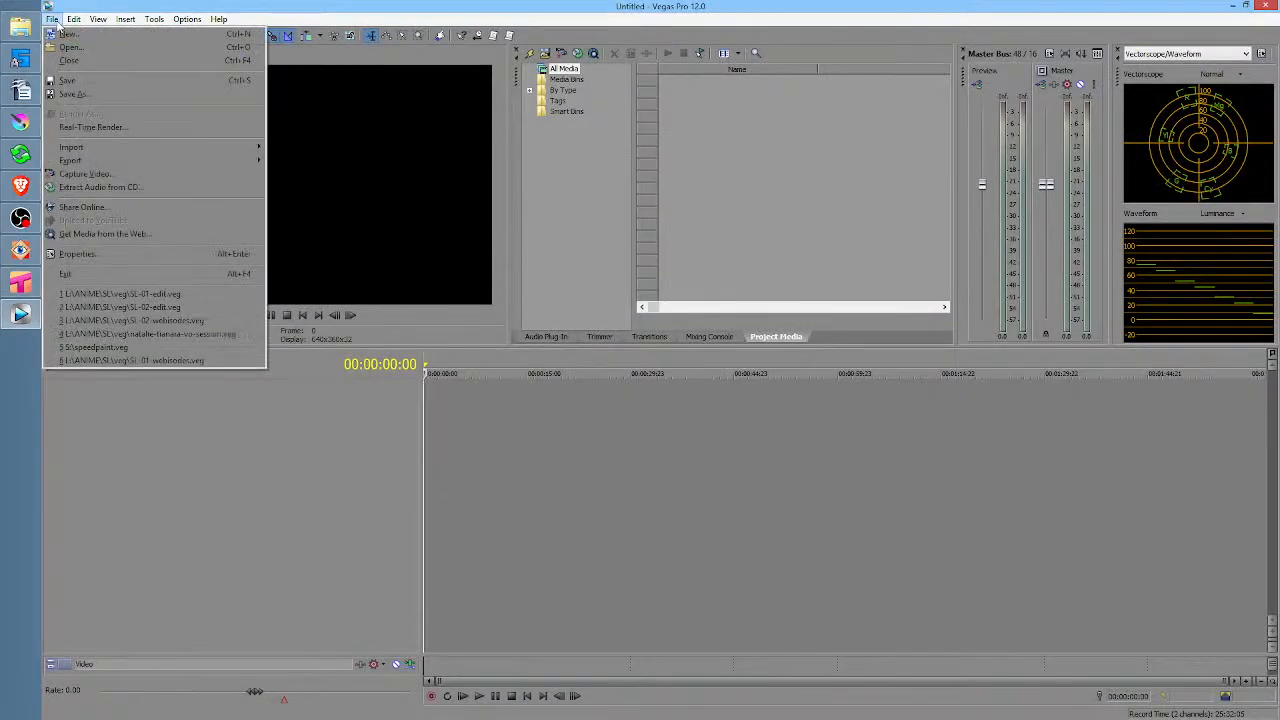
click(193, 294)
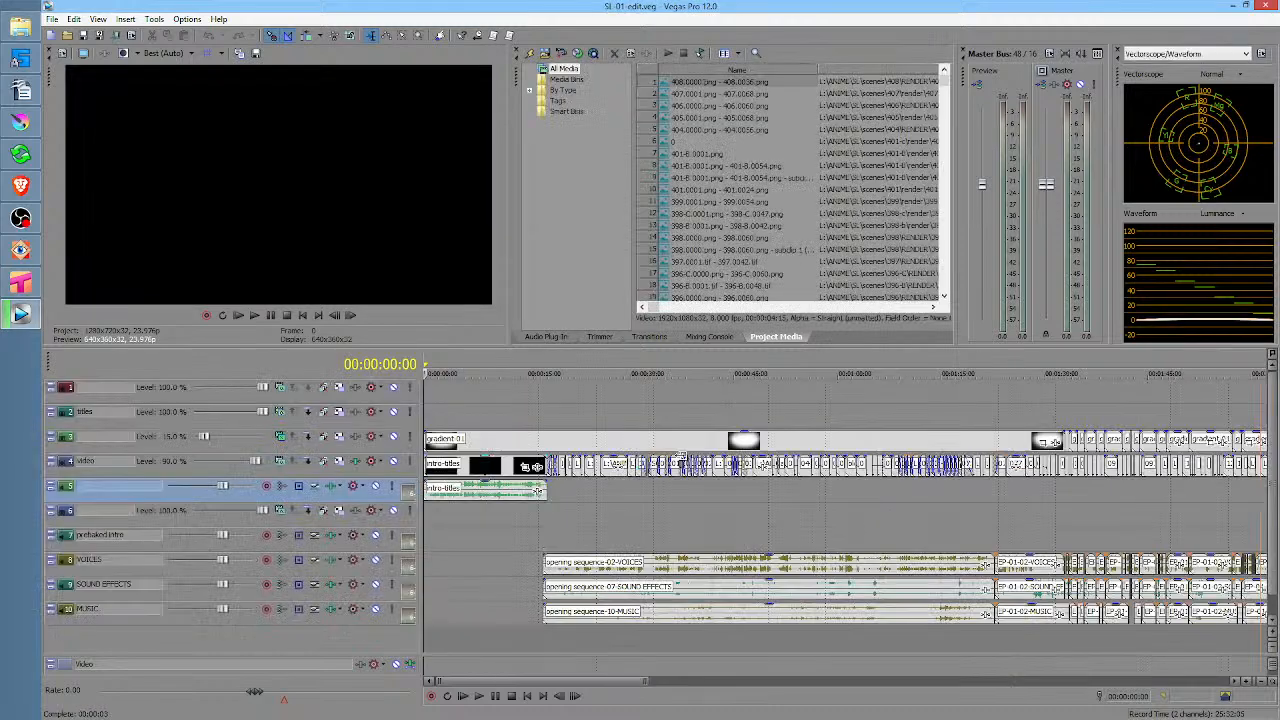
Examine the 120-C clip on the video track after the 097 clip, checking its preview at several points
click(634, 500)
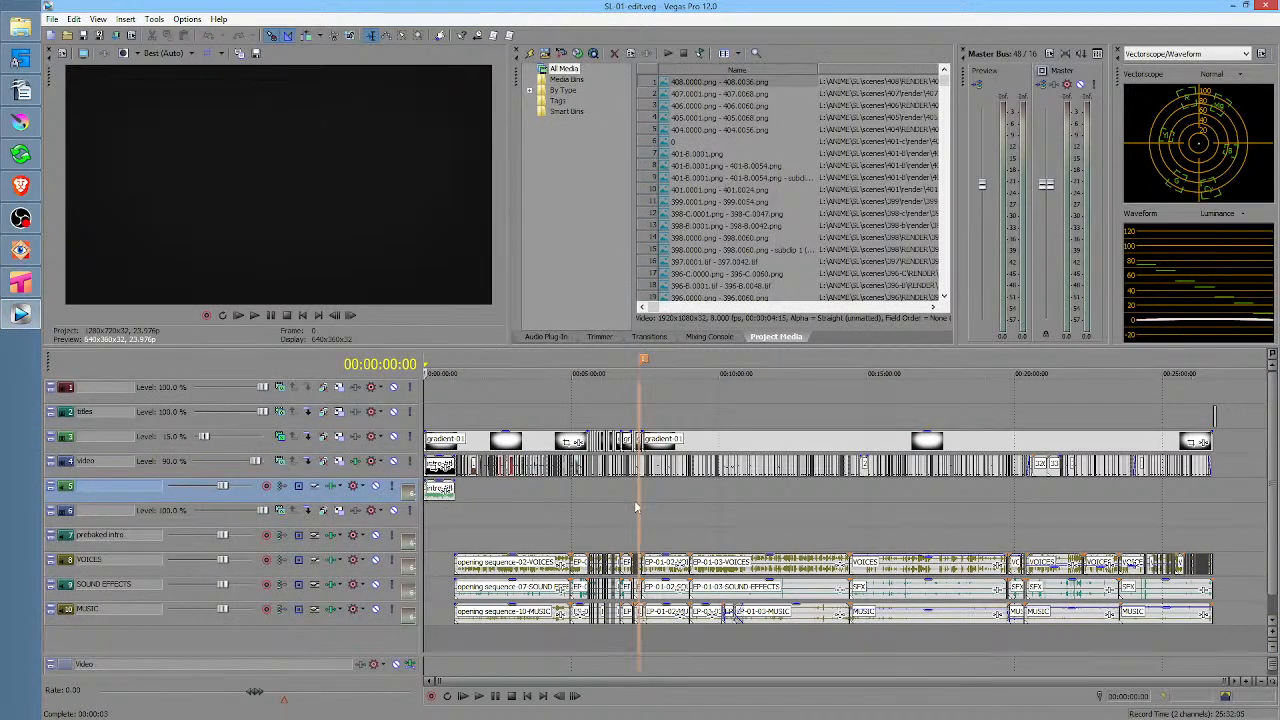
scroll(637, 497, up, 2)
scroll(637, 497, up, 4)
mouse_move(865, 498)
mouse_down()
mouse_move(878, 498)
mouse_move(854, 497)
mouse_up()
scroll(854, 497, up, 5)
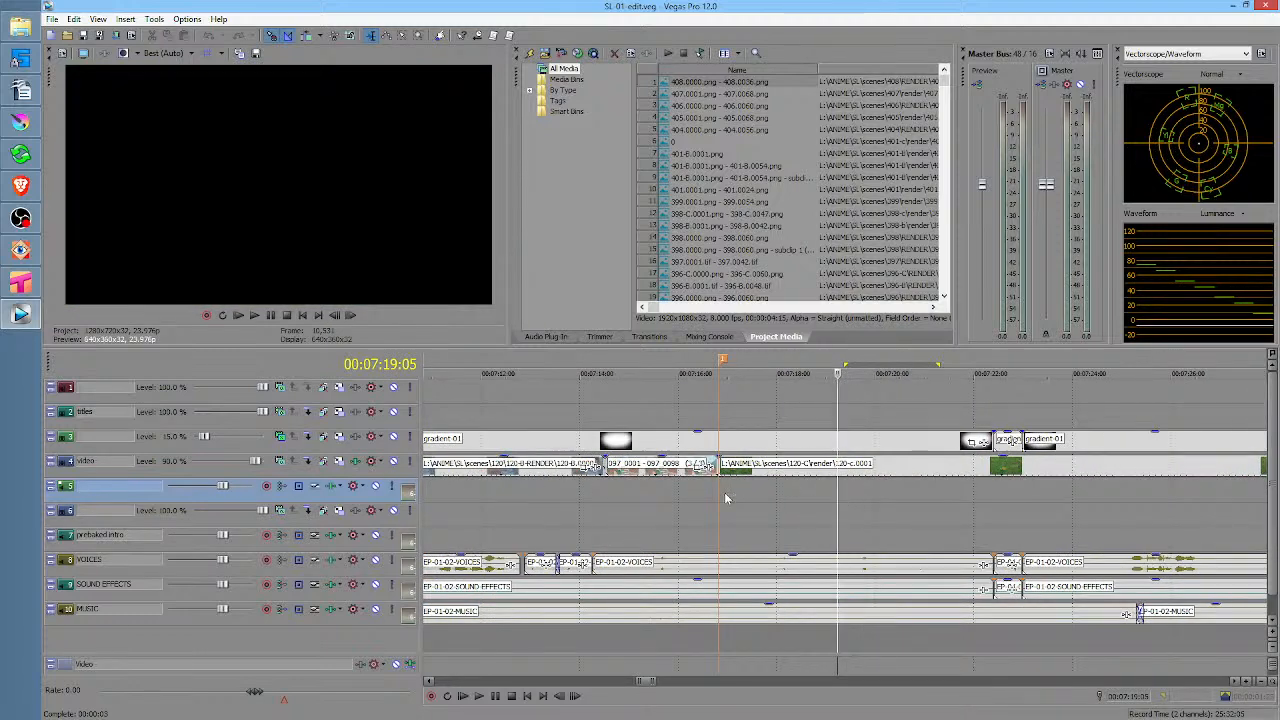
drag(726, 497, 906, 470)
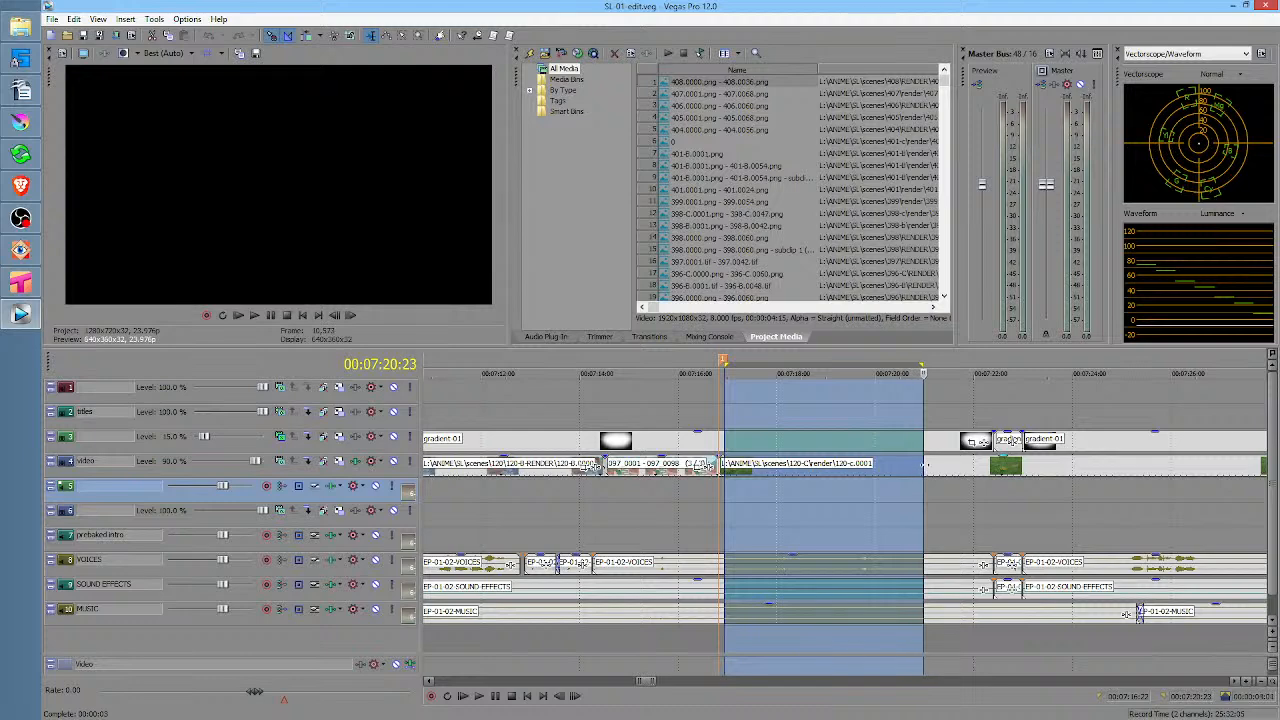
click(924, 468)
click(951, 492)
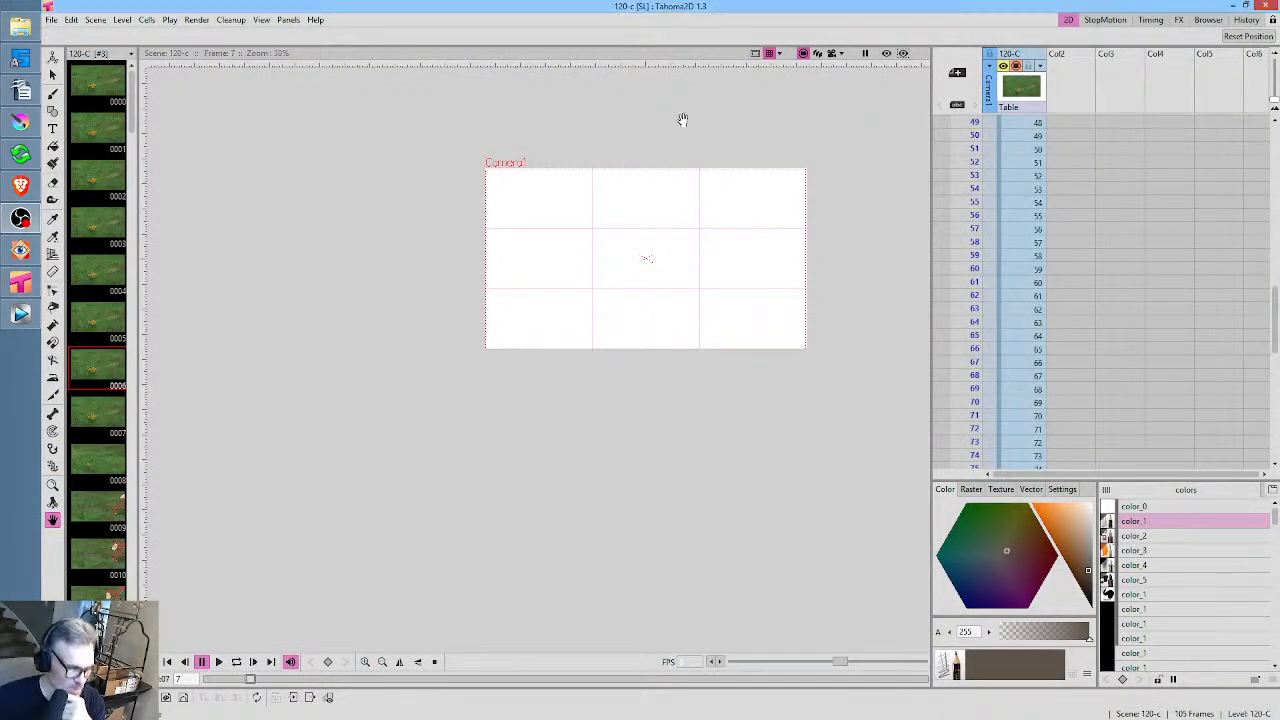
Switch to Tahoma2D and inspect frame 52 of the 120-C level against the camera view
drag(680, 120, 583, 163)
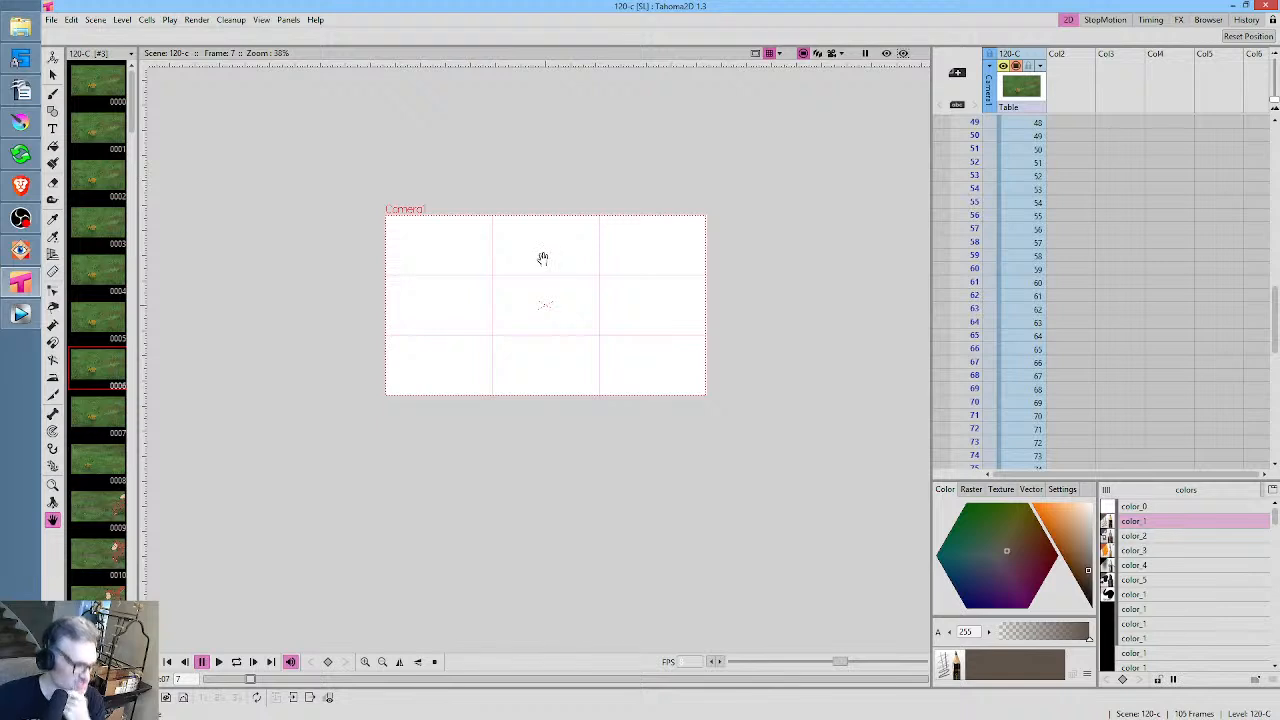
scroll(533, 255, up, 2)
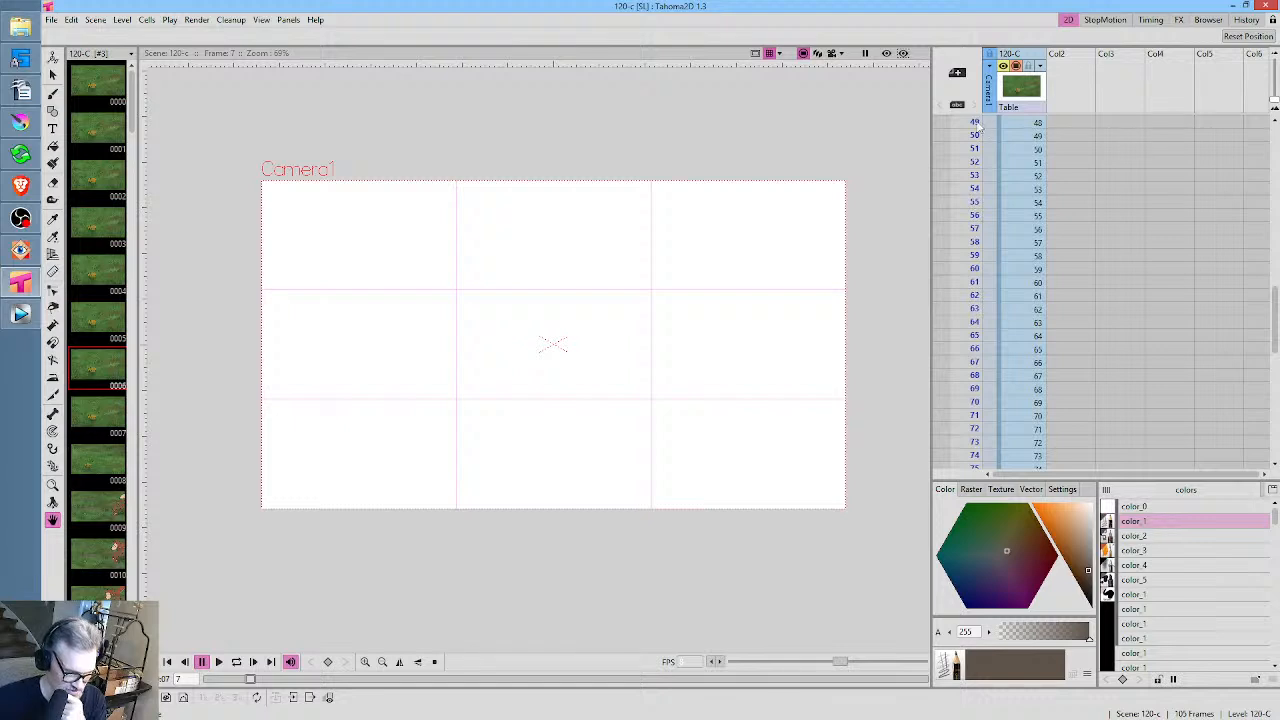
scroll(706, 194, up, 1)
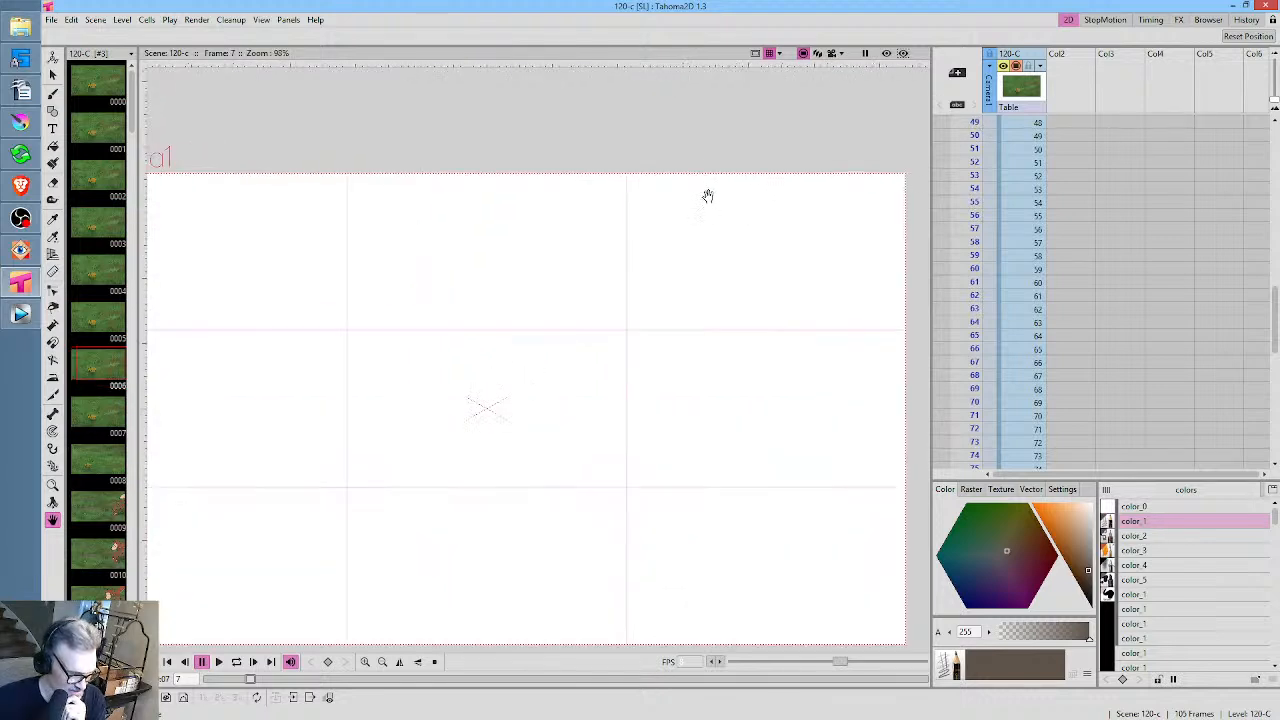
drag(709, 202, 707, 196)
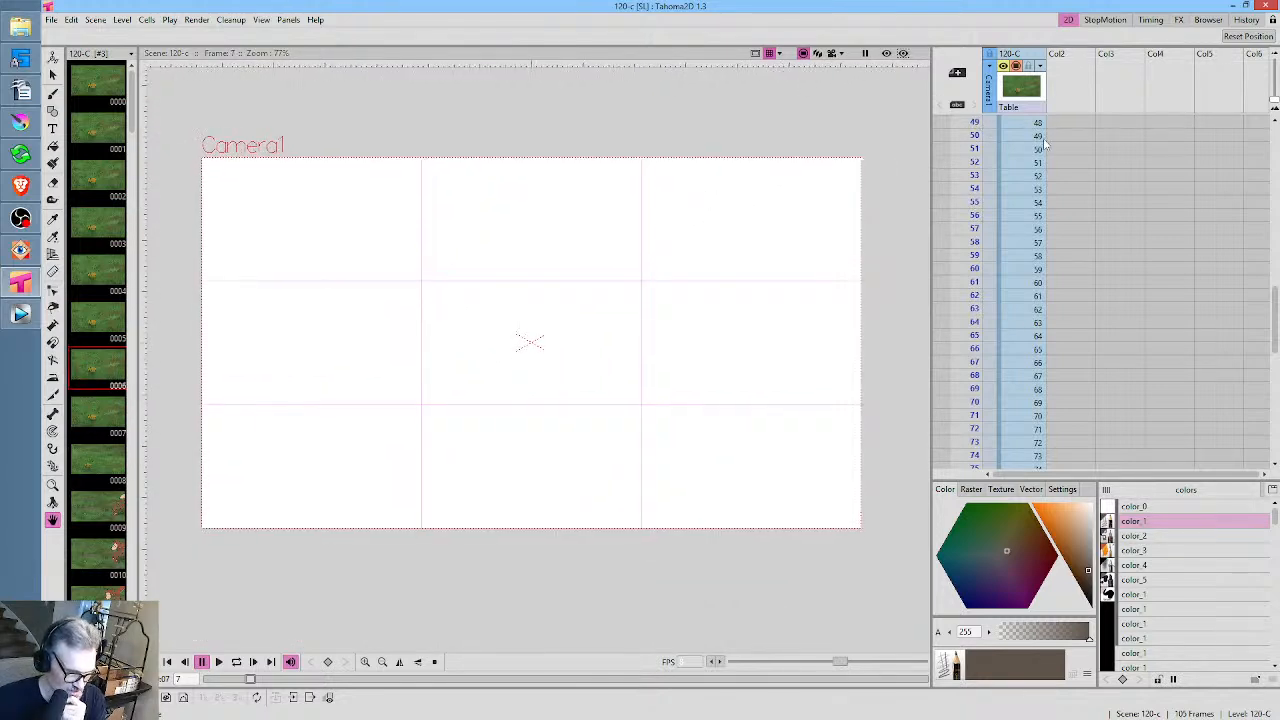
click(973, 161)
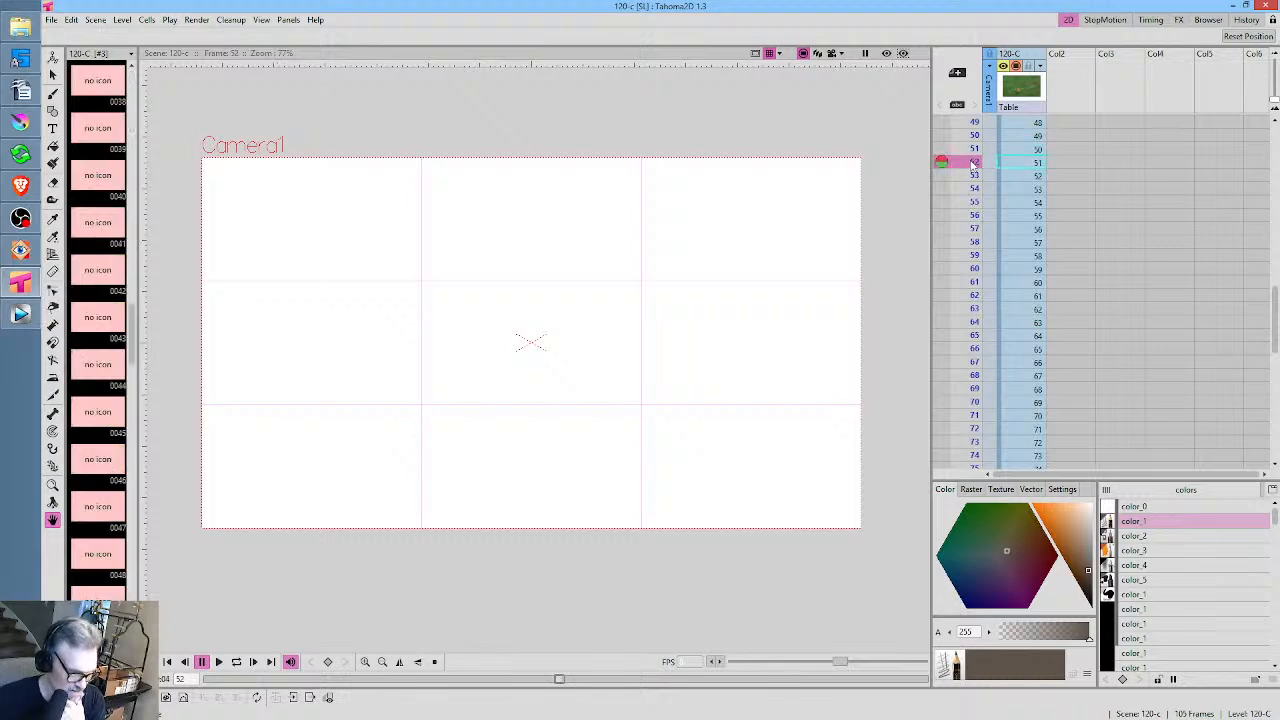
click(1030, 164)
scroll(1035, 170, up, 10)
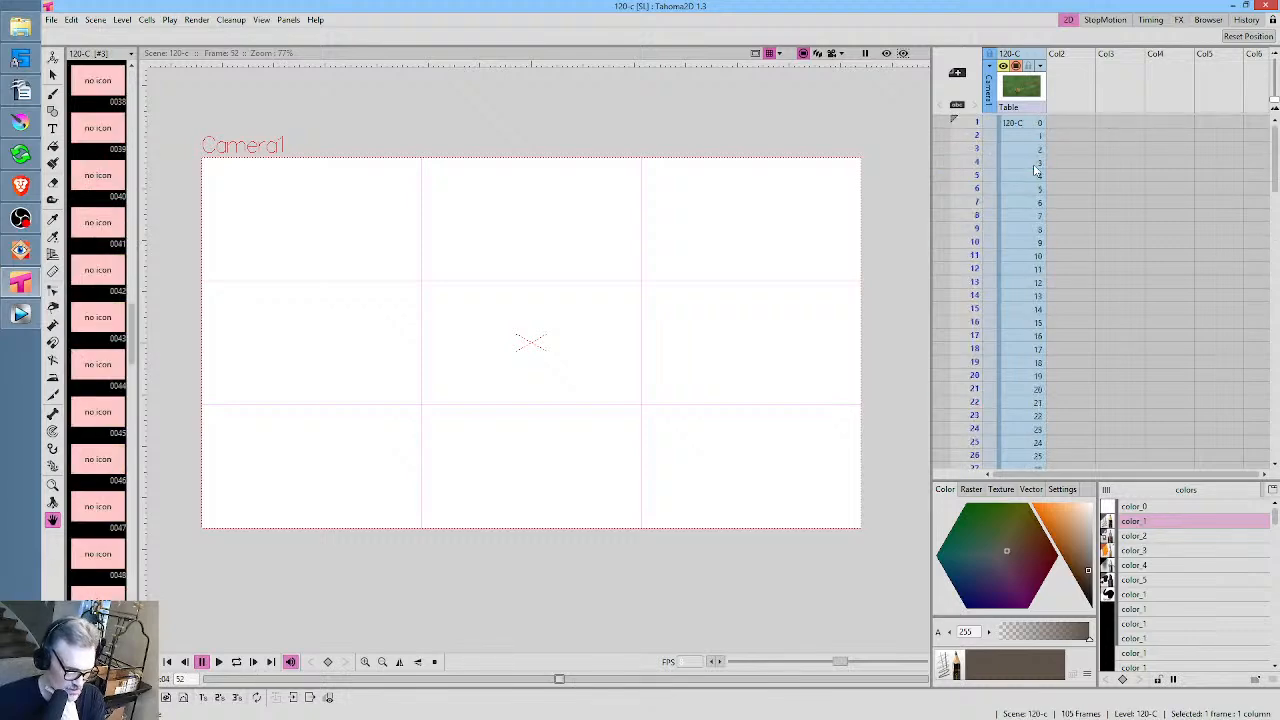
Check the first two frames of the 120-C level and delete its column from the scene
click(978, 123)
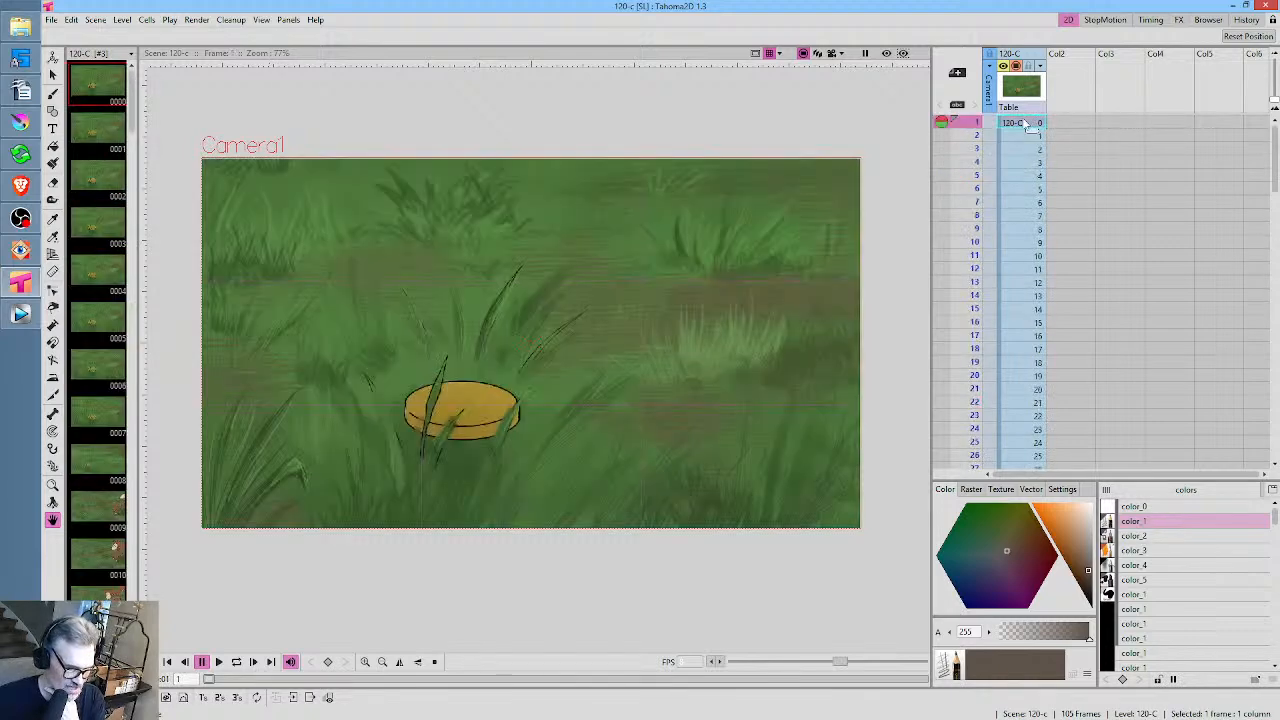
click(976, 135)
click(1030, 135)
click(1029, 124)
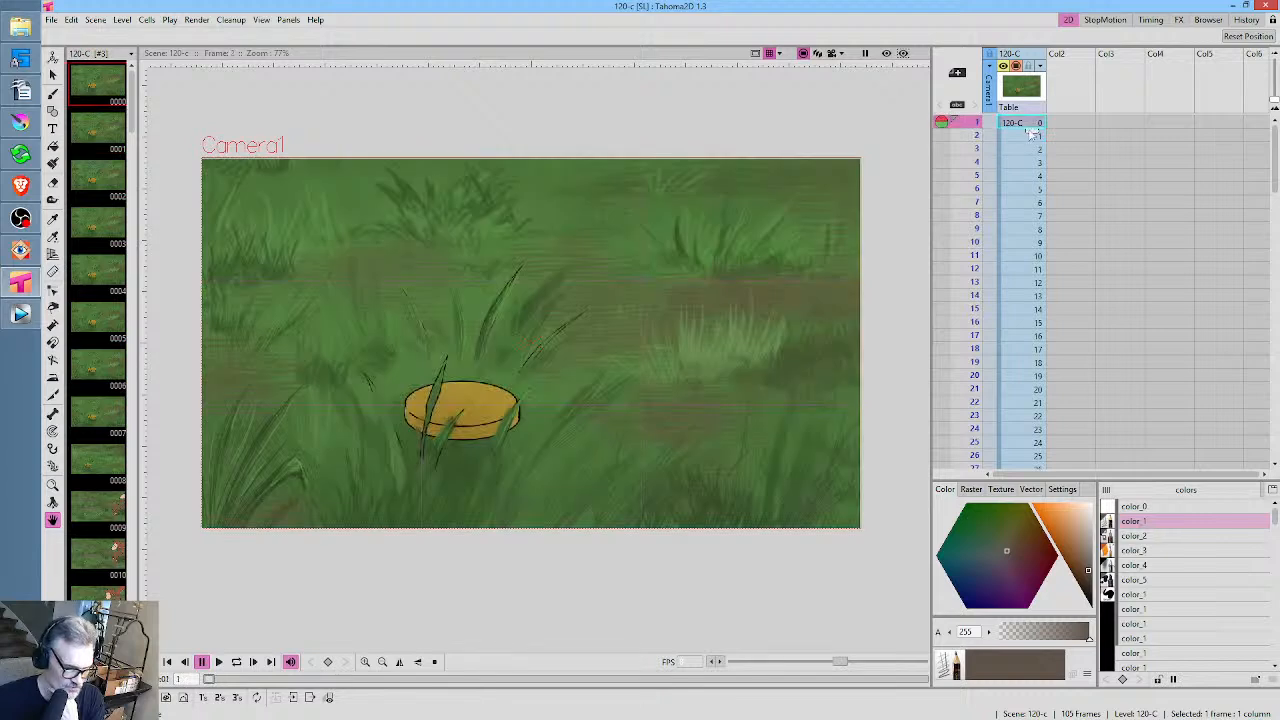
click(1027, 93)
key(Delete)
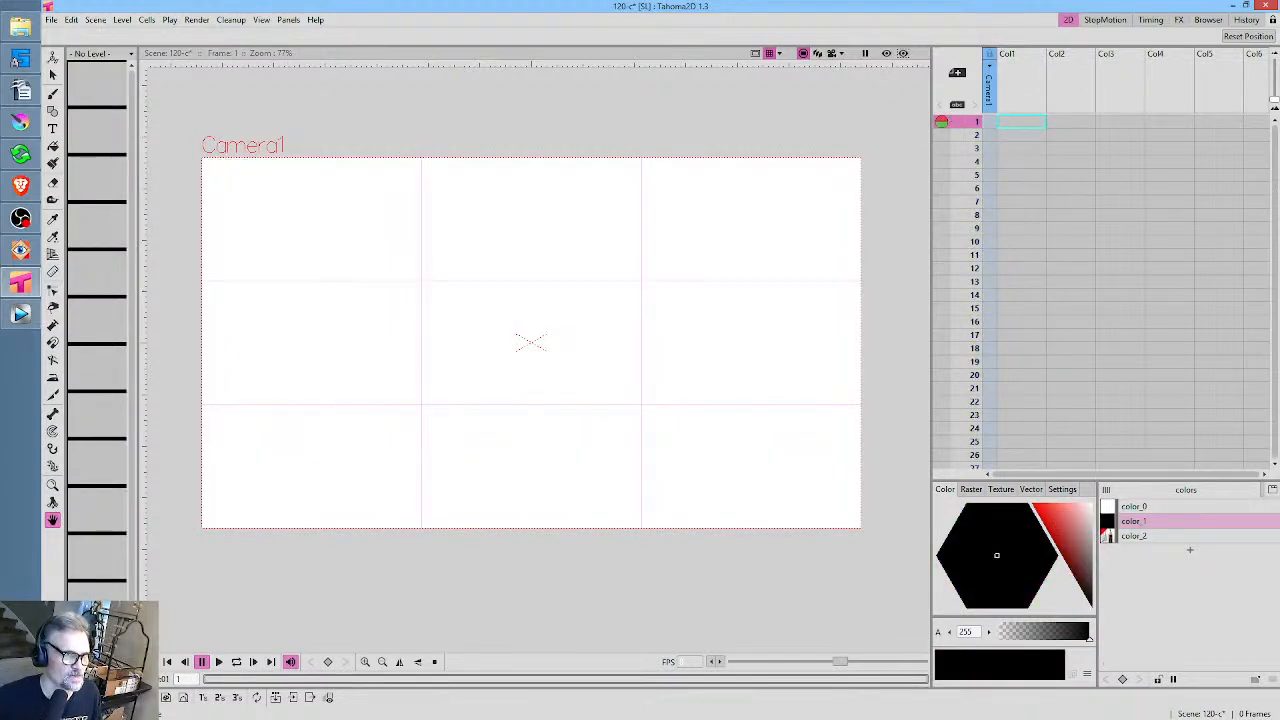
Check the rendered 120-c images in FastStone Image Viewer and view the contents of their parent 120-C folder
key(alt+Tab)
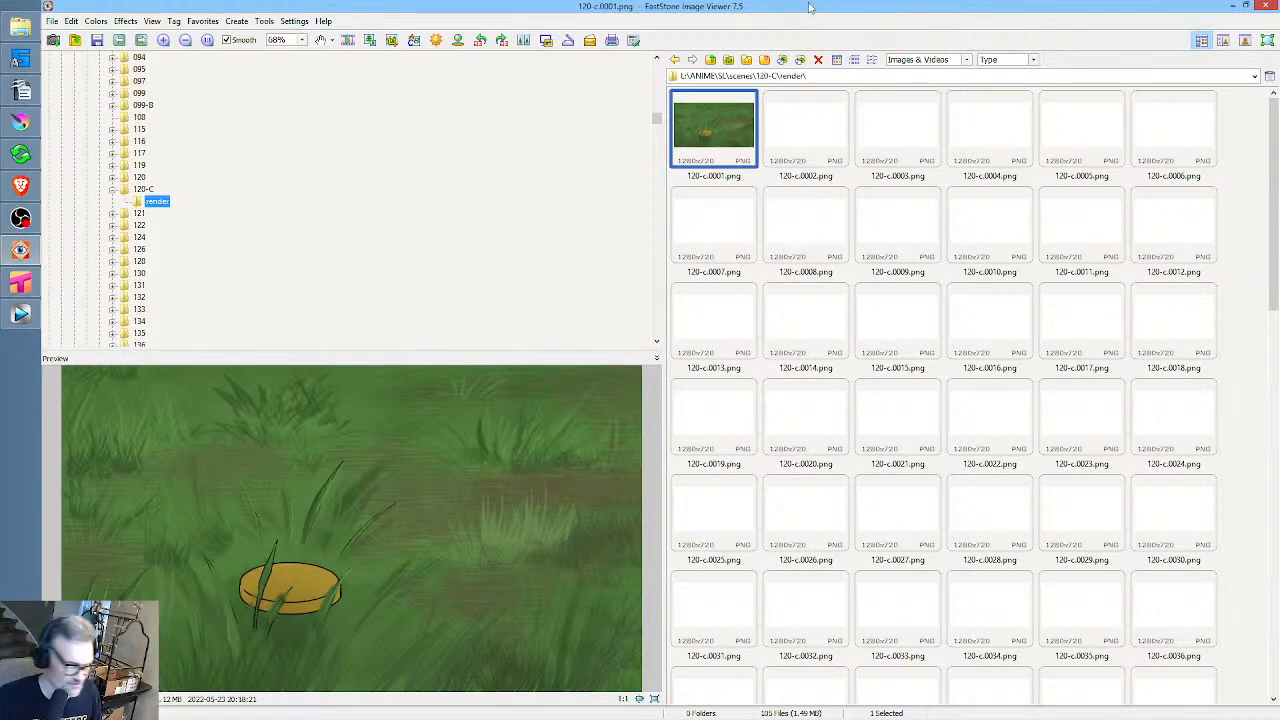
click(155, 190)
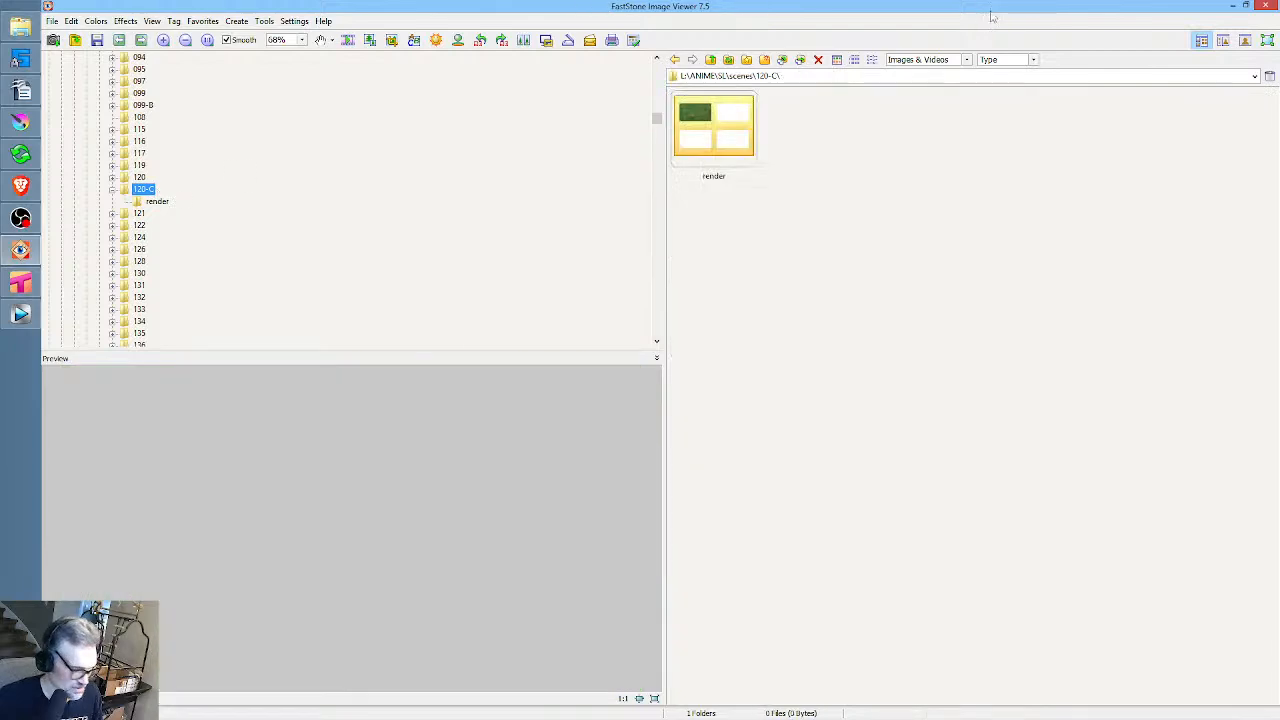
click(1233, 7)
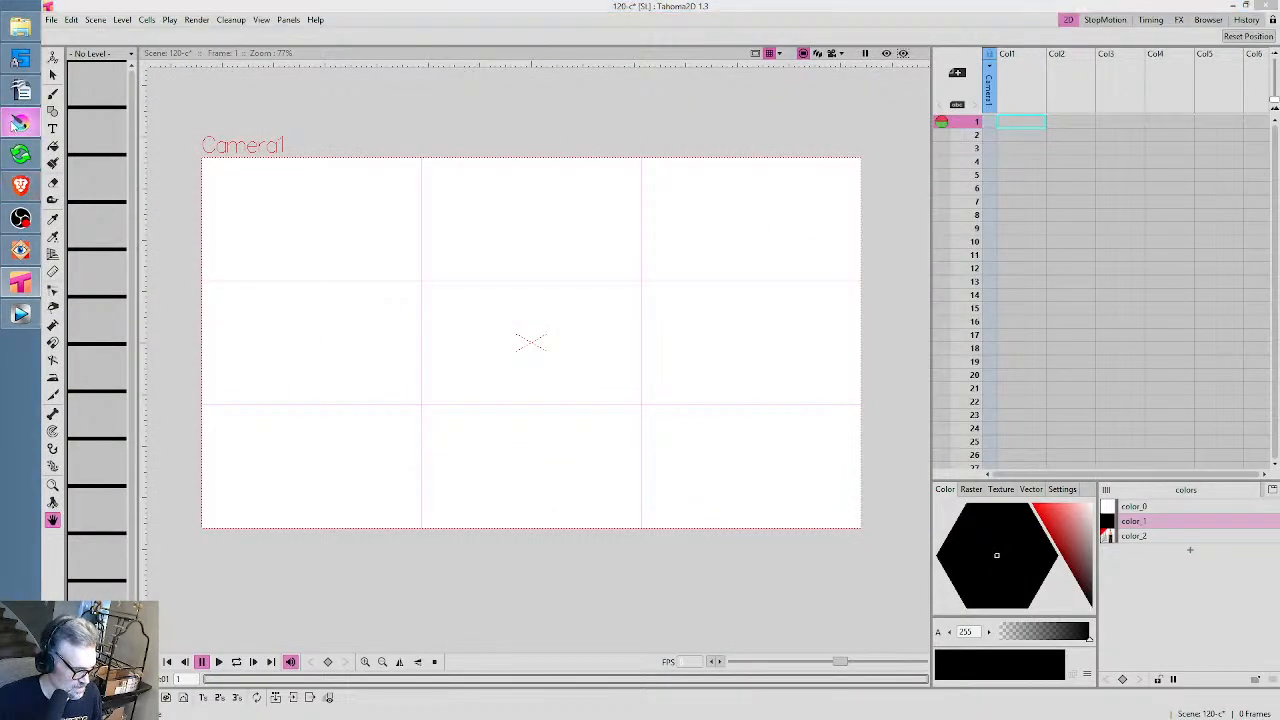
Switch to Krita and render frames 0 to 104 of 120-C as a PNG image sequence into its render folder, replacing the old frames
click(20, 121)
scroll(690, 265, down, 1)
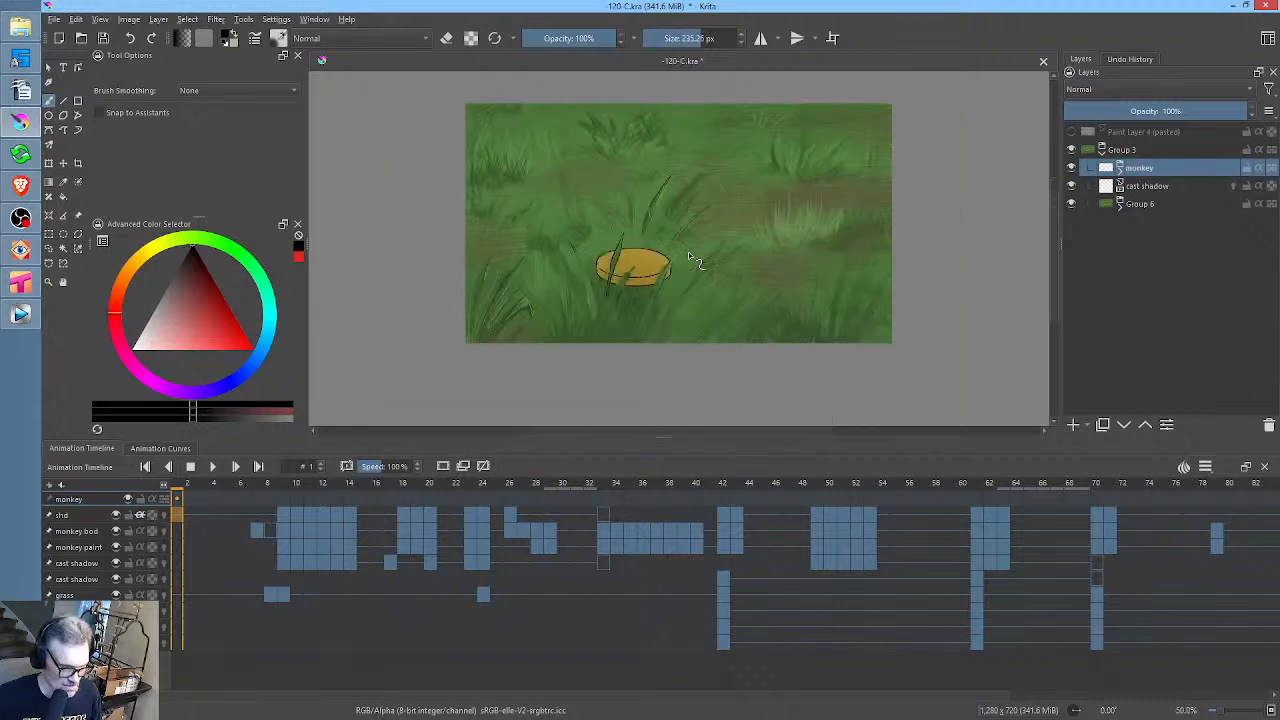
drag(700, 256, 668, 296)
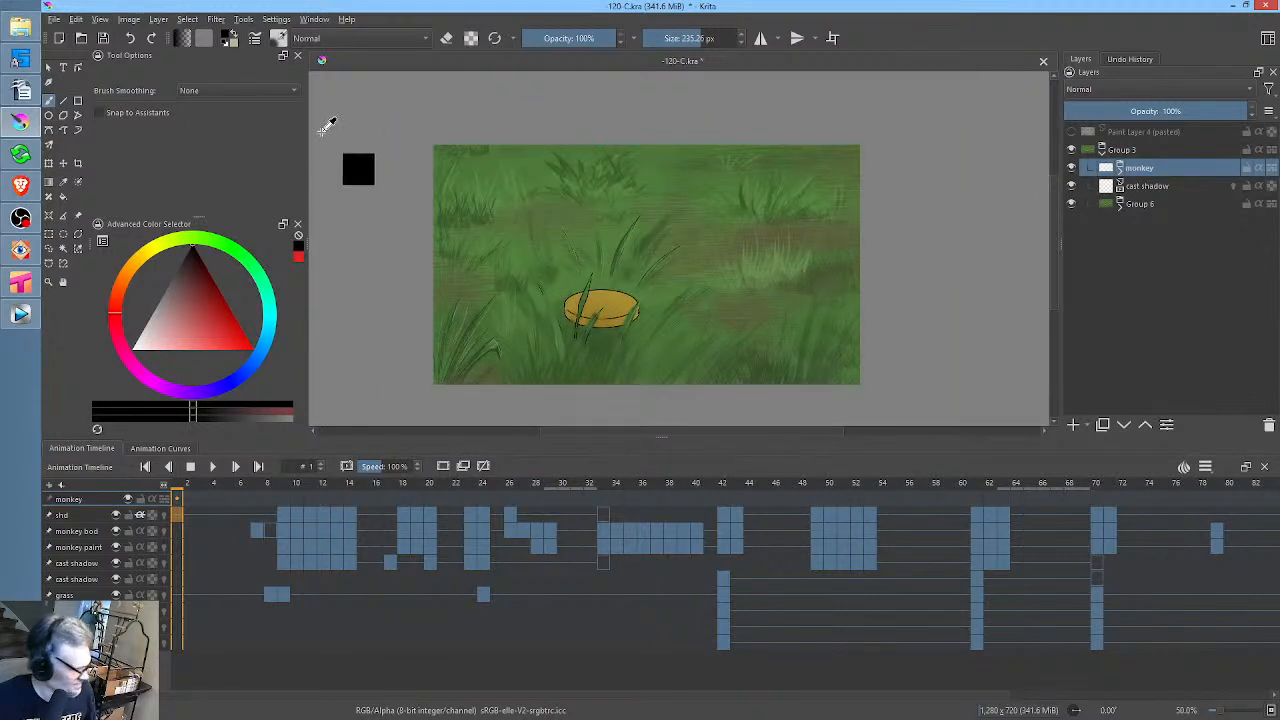
key(ctrl+r)
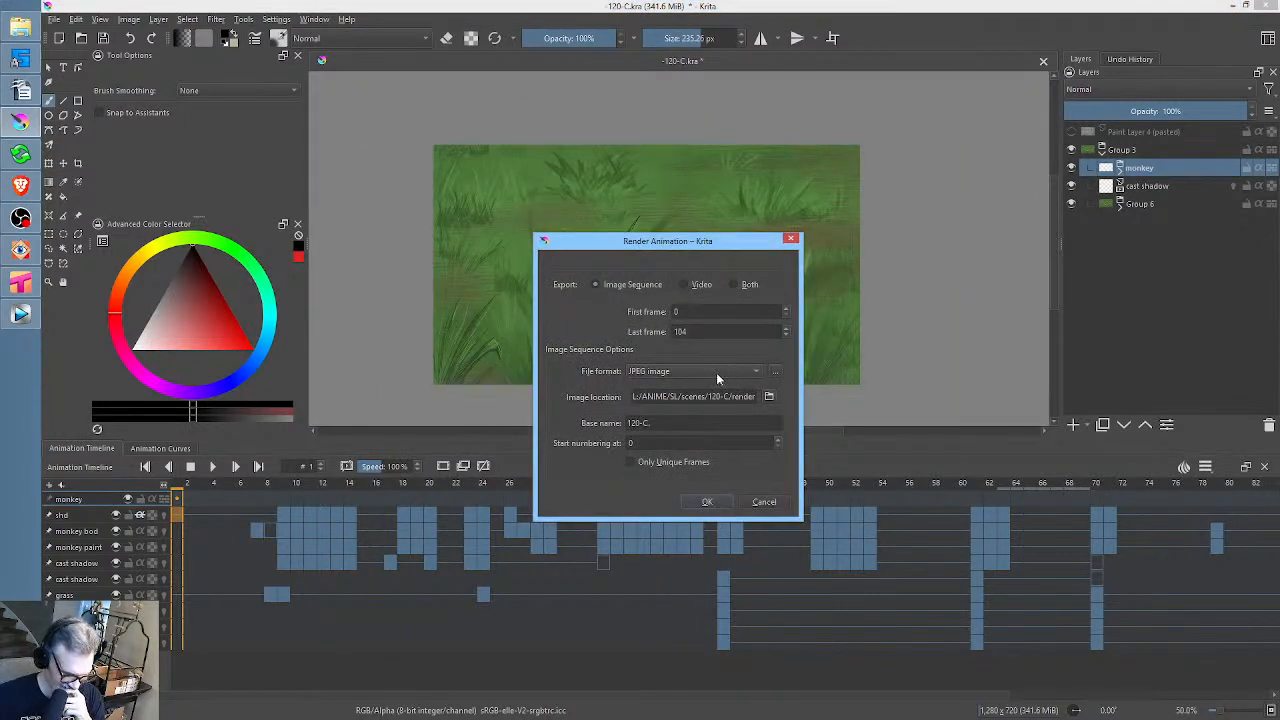
click(716, 372)
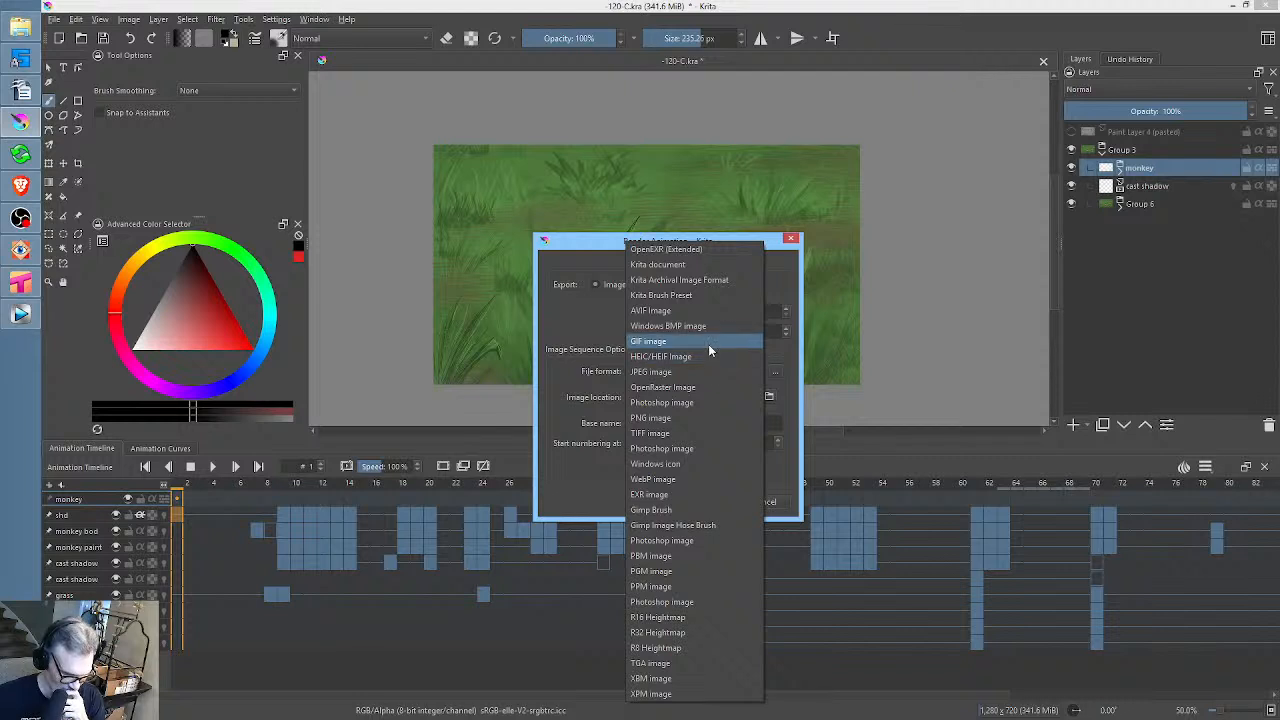
click(710, 417)
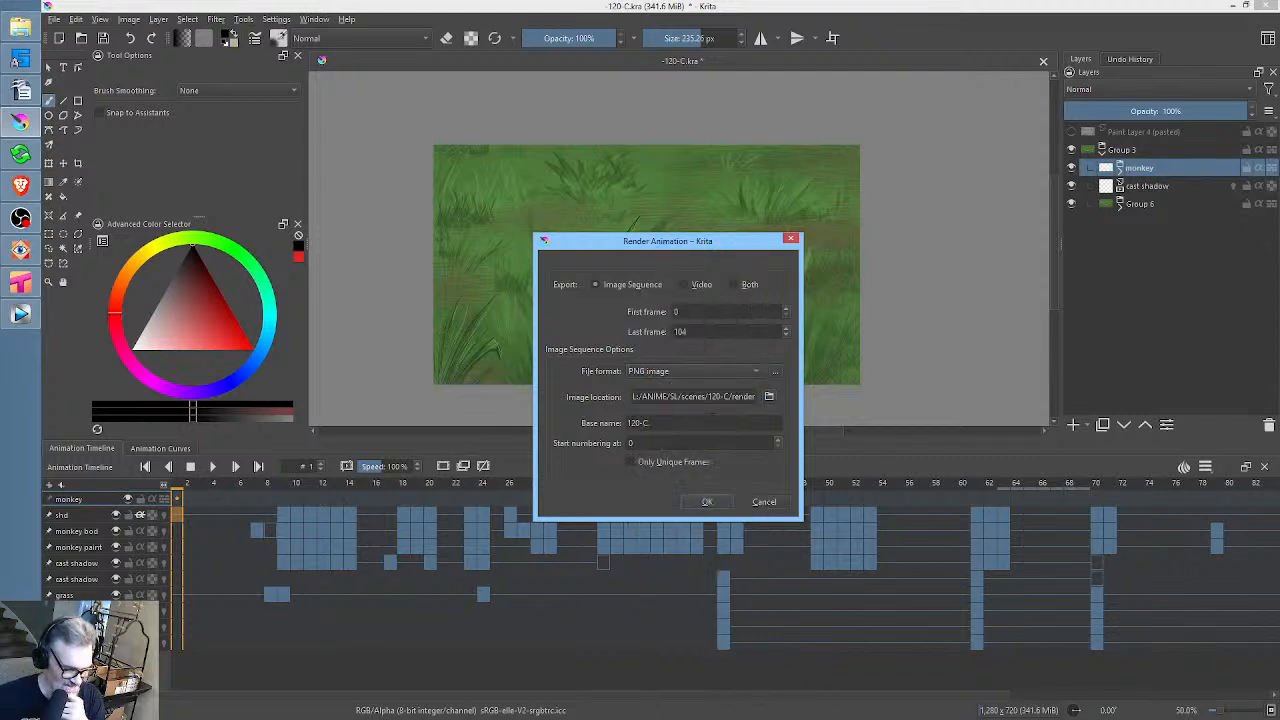
click(705, 503)
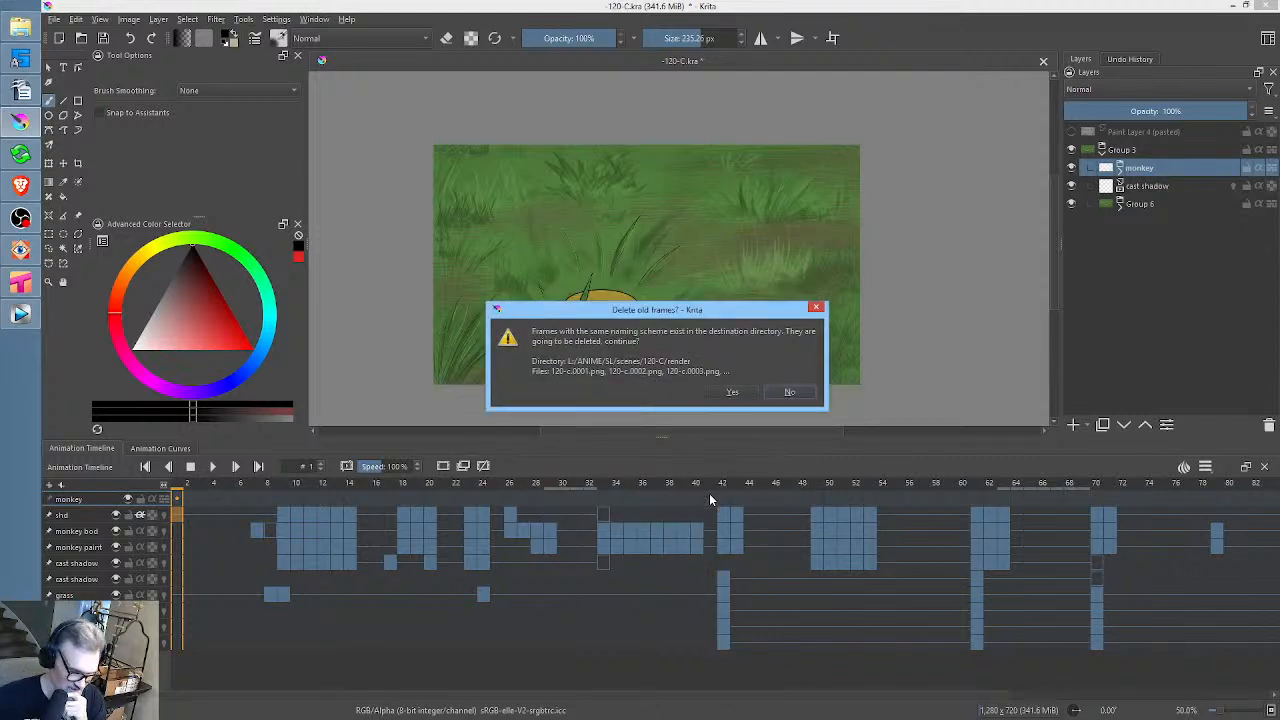
click(733, 393)
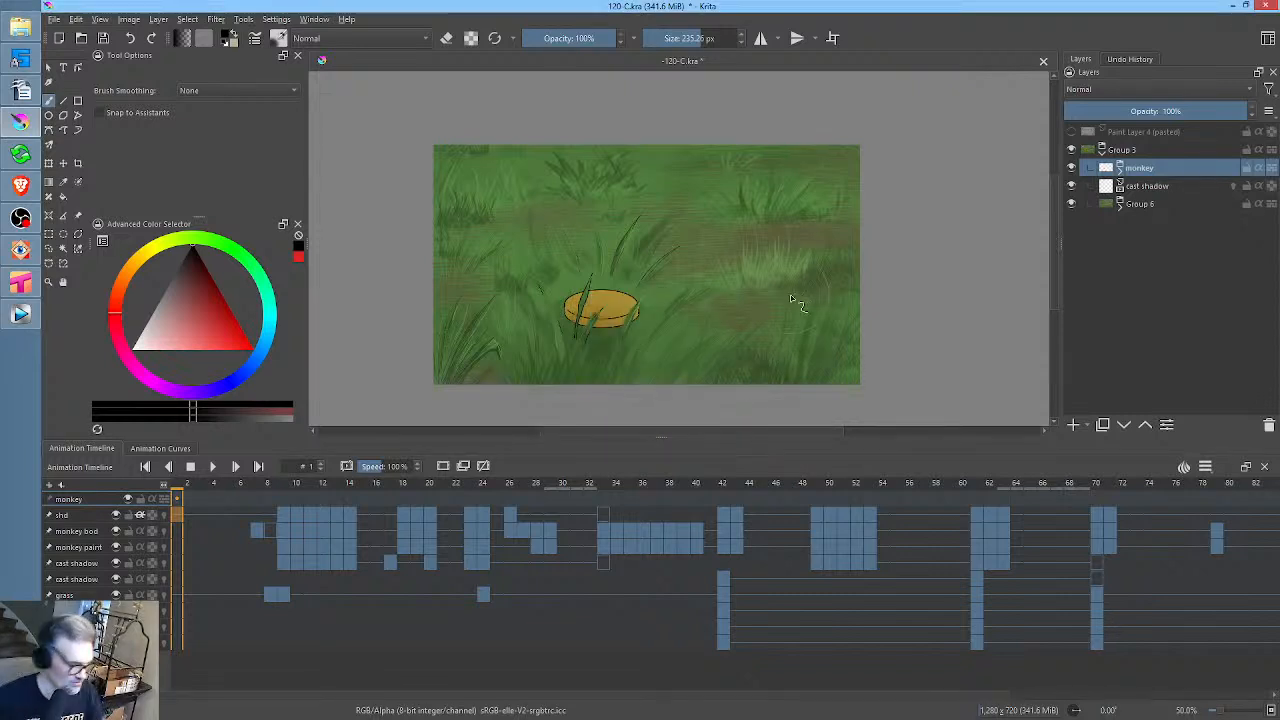
Switch to Tahoma2D and set the default file import behavior in the loading preferences to always ask before loading or importing
click(22, 284)
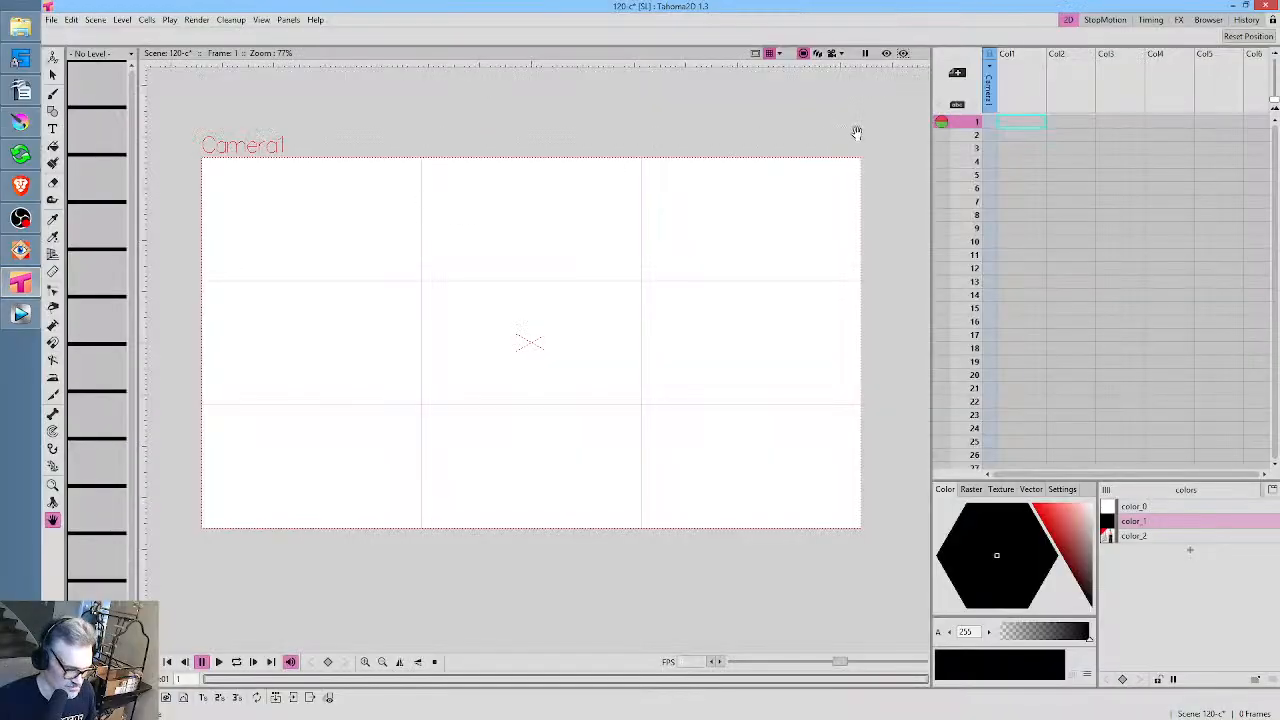
click(21, 250)
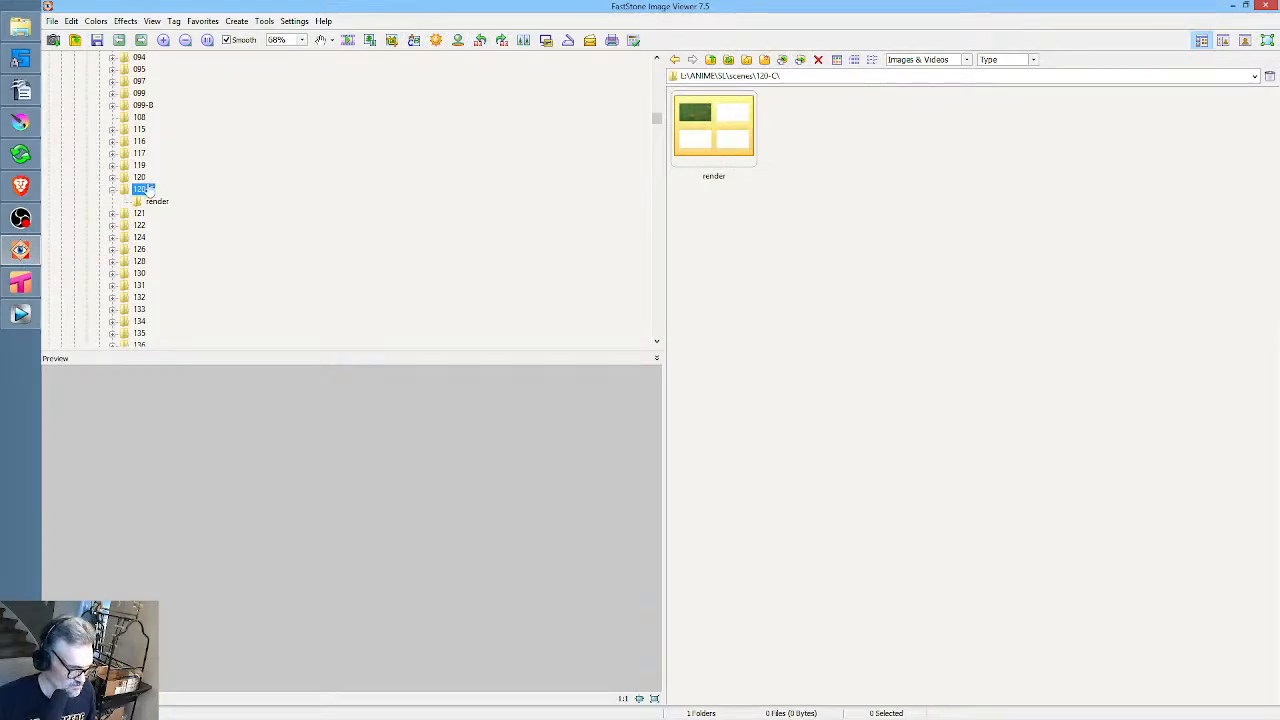
click(24, 257)
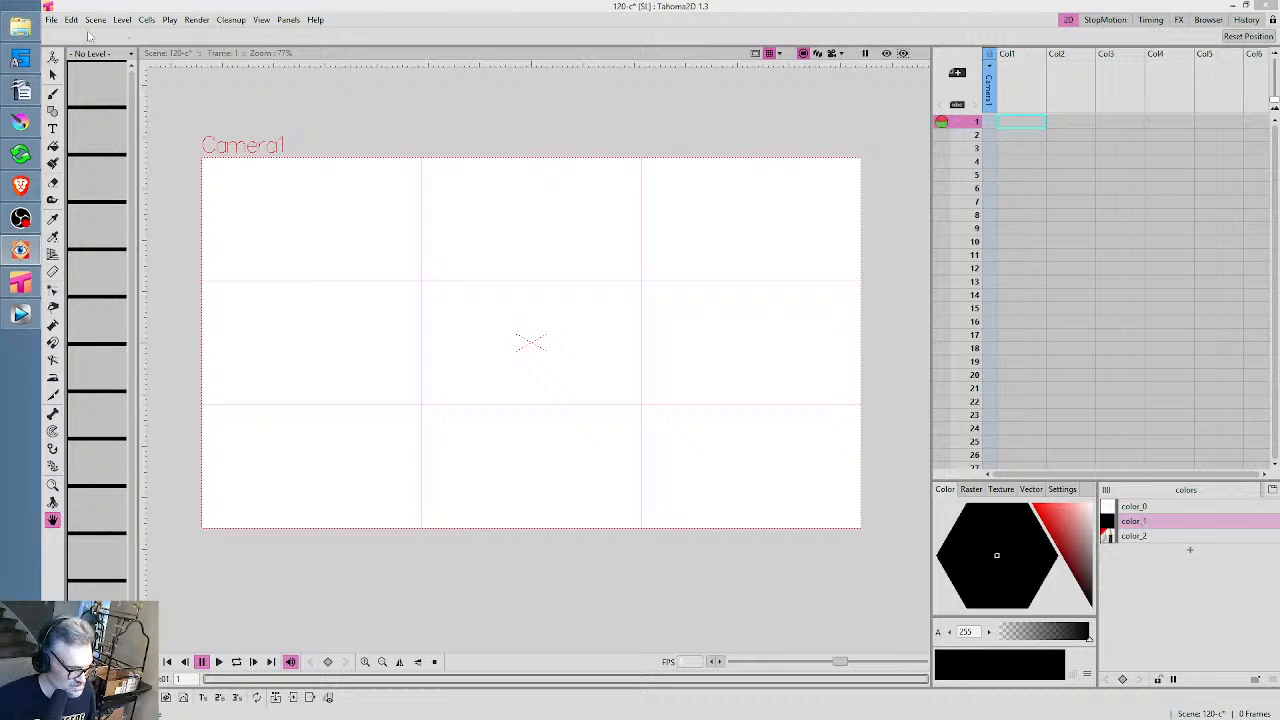
click(50, 20)
click(84, 293)
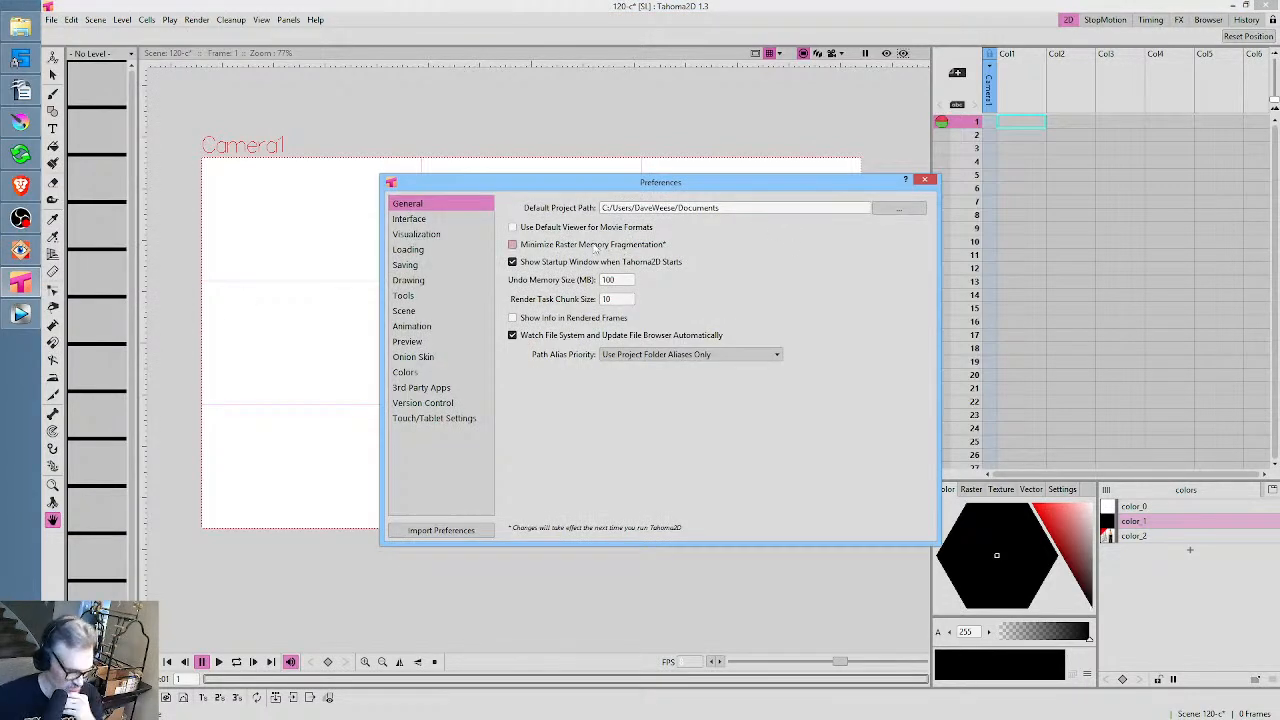
click(441, 250)
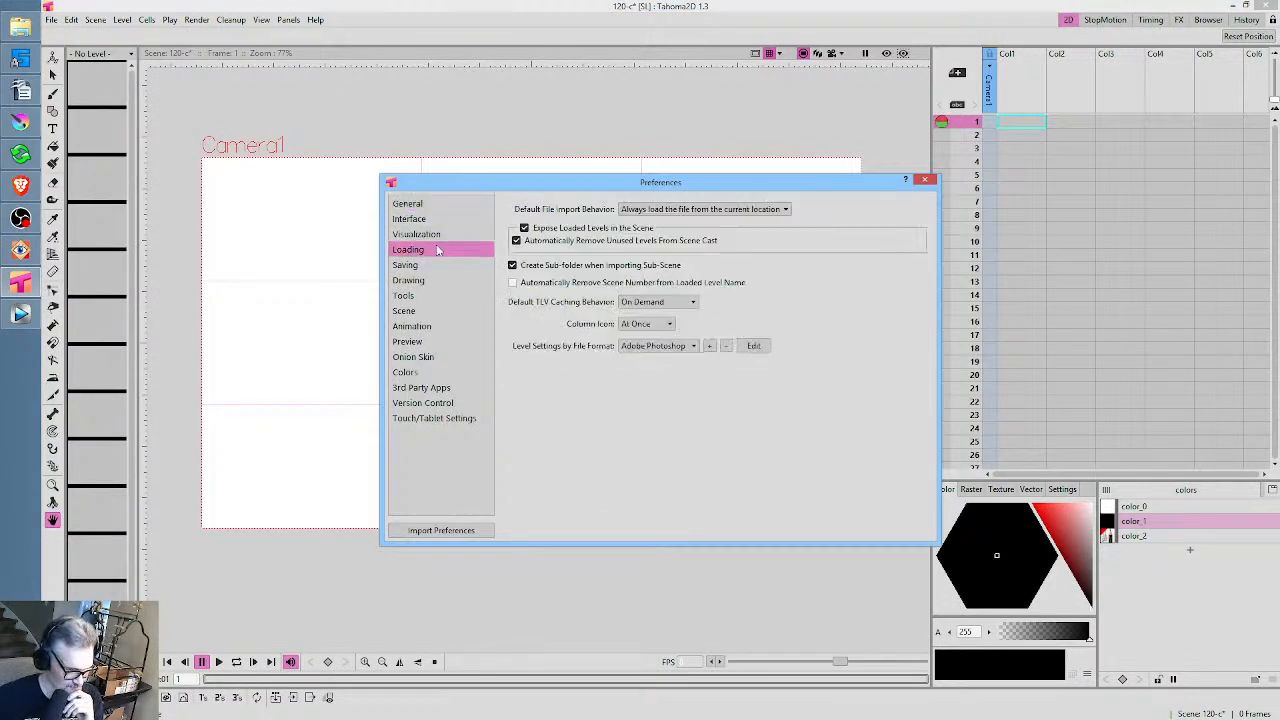
click(731, 209)
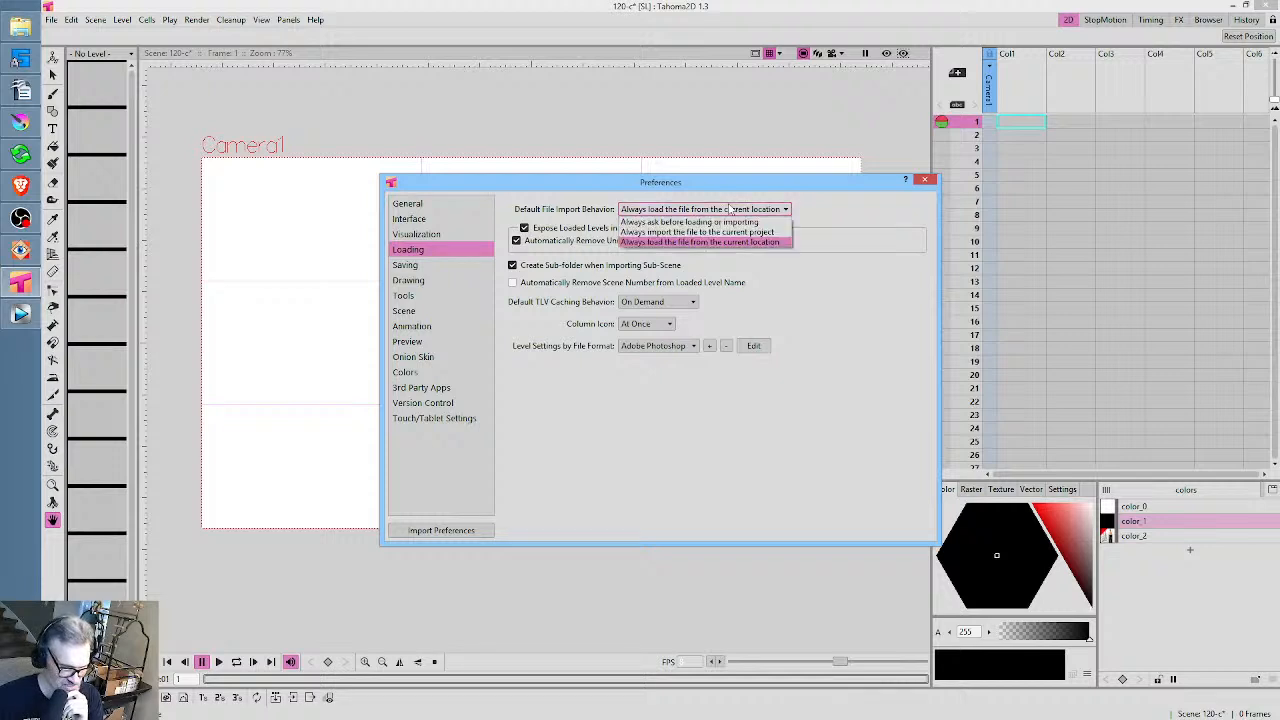
click(730, 222)
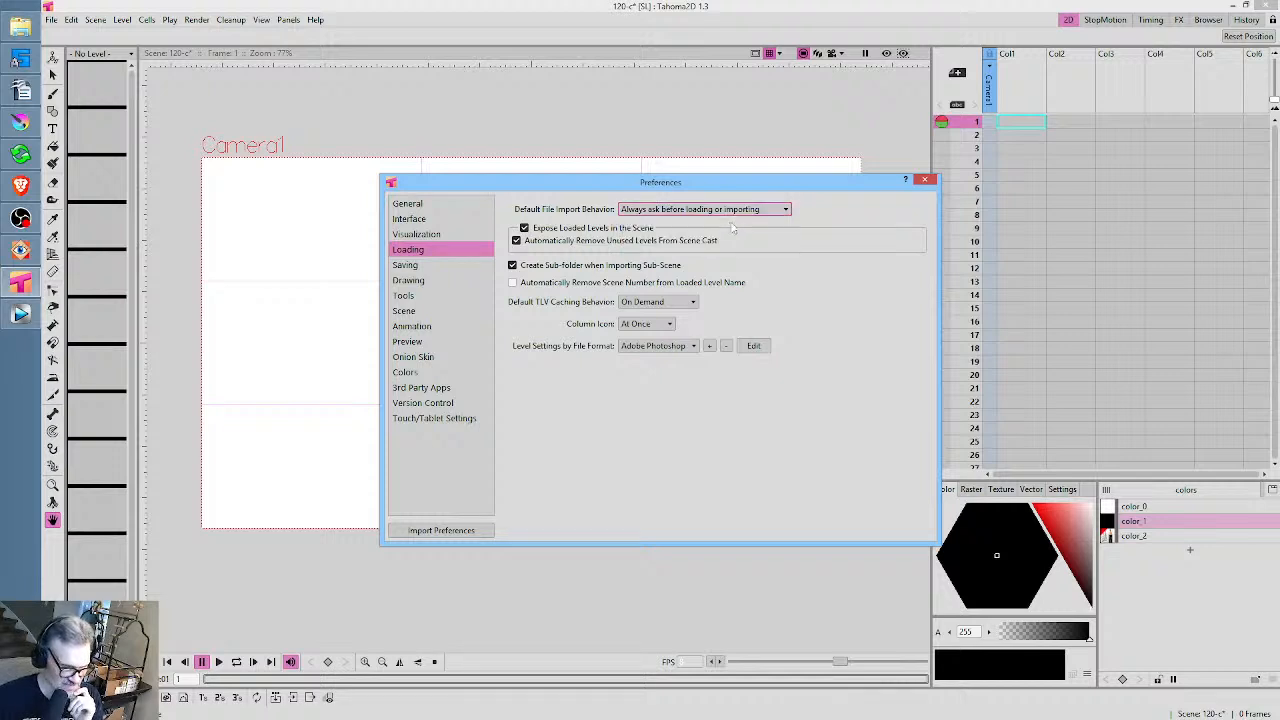
click(926, 182)
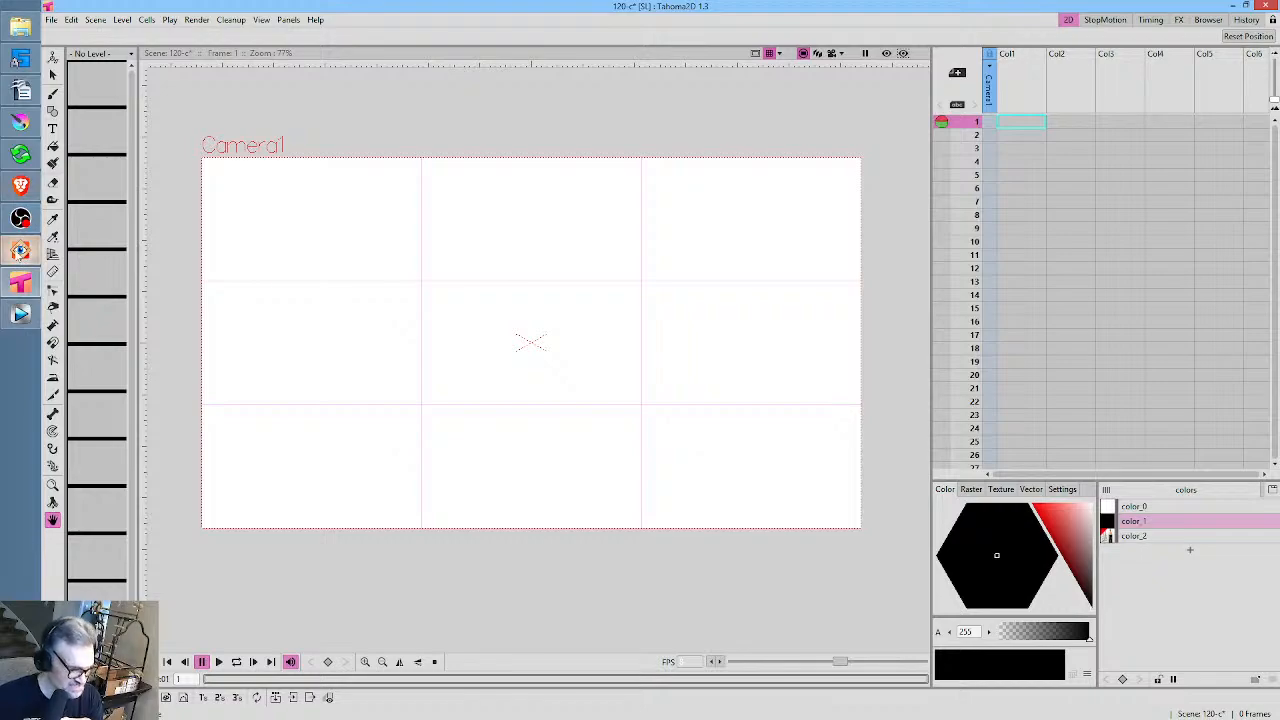
Restore the default file import behavior in Tahoma2D's loading preferences to always load the file from the current location
mouse_move(20, 250)
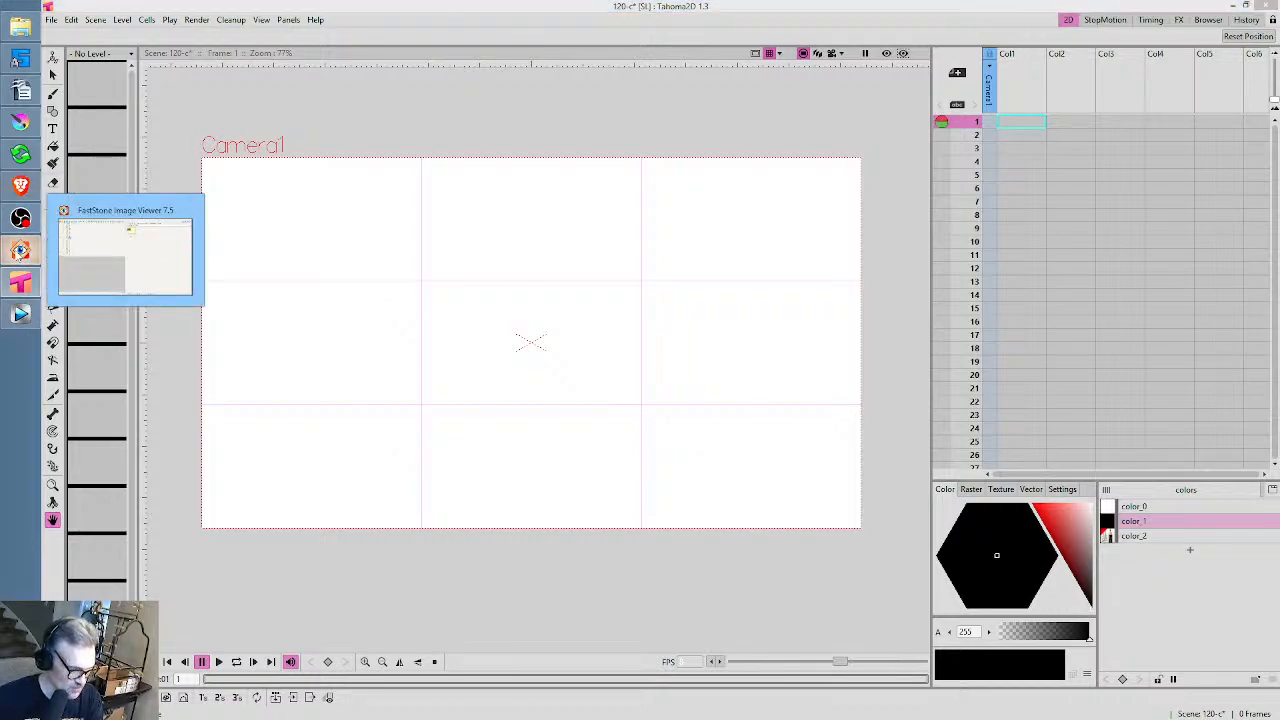
click(20, 250)
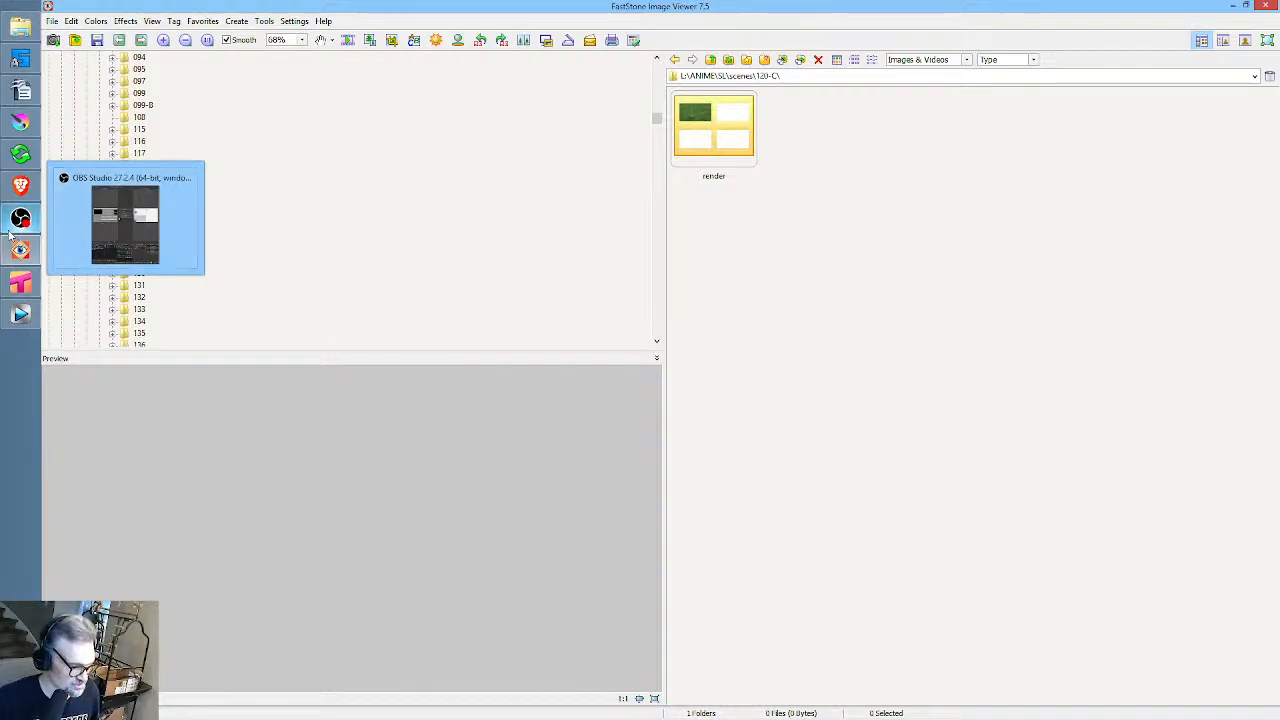
click(20, 283)
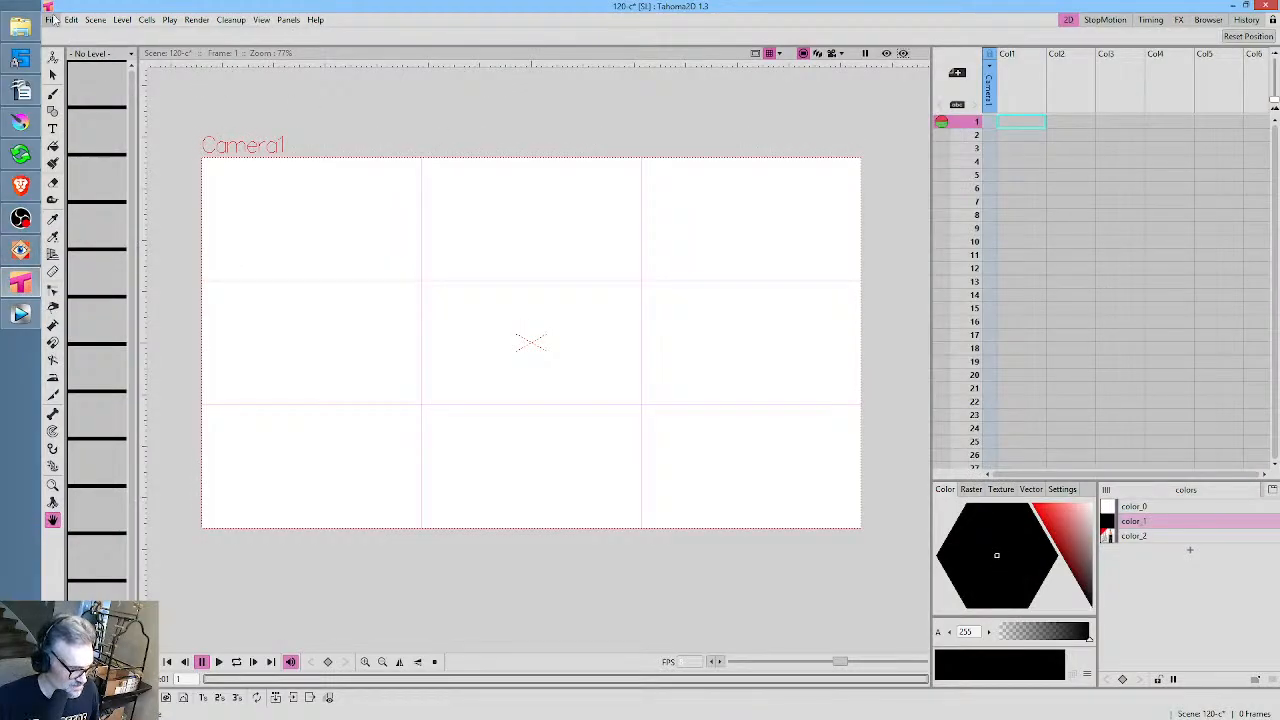
click(50, 20)
click(83, 293)
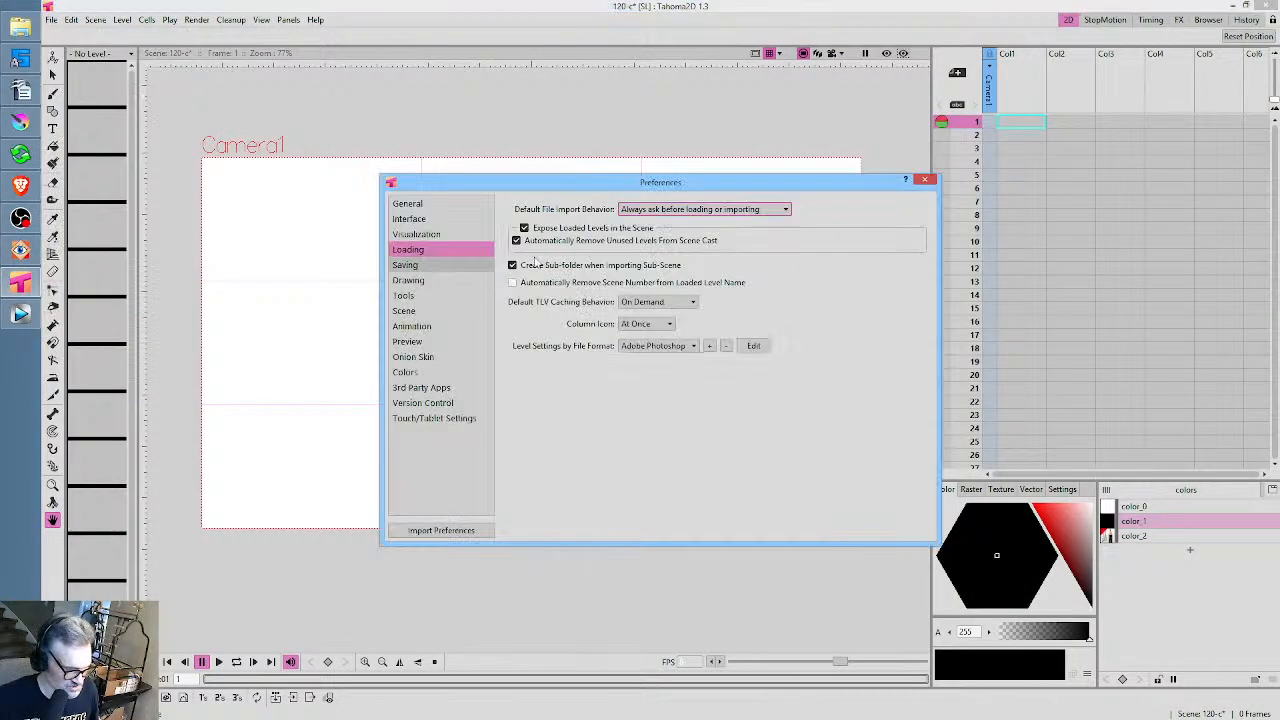
click(687, 214)
click(687, 217)
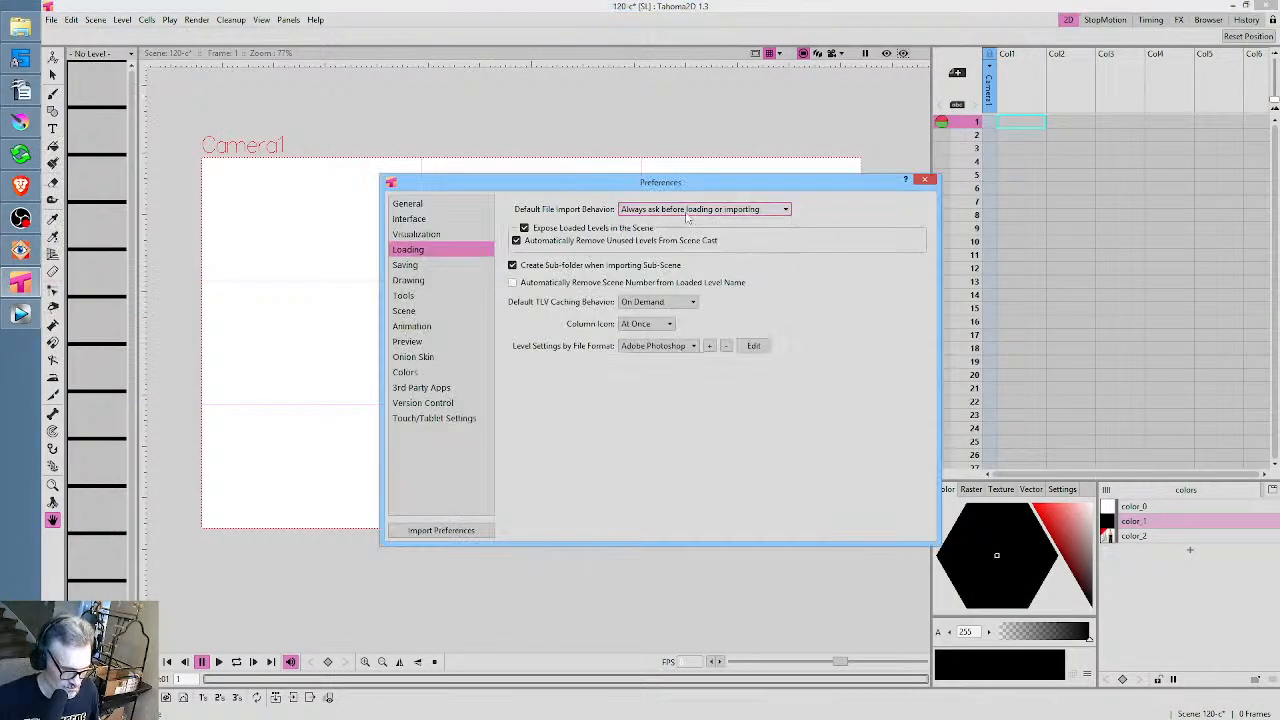
click(687, 214)
click(683, 243)
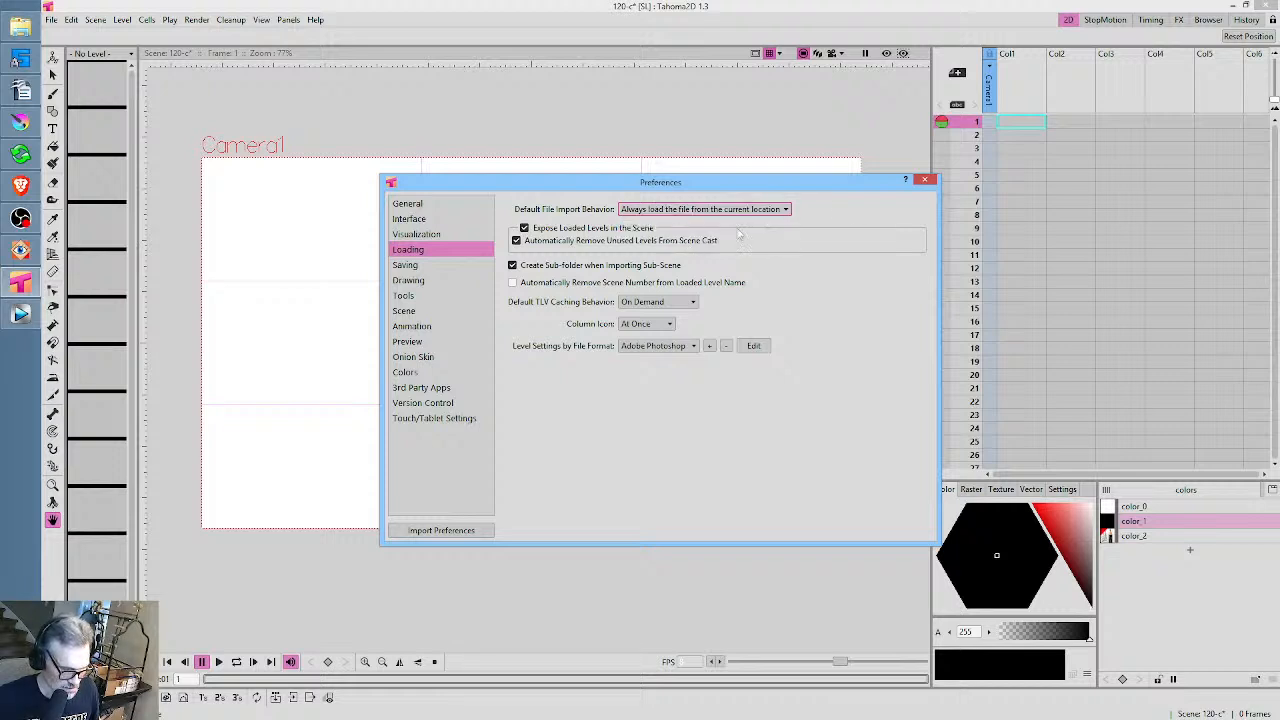
click(928, 180)
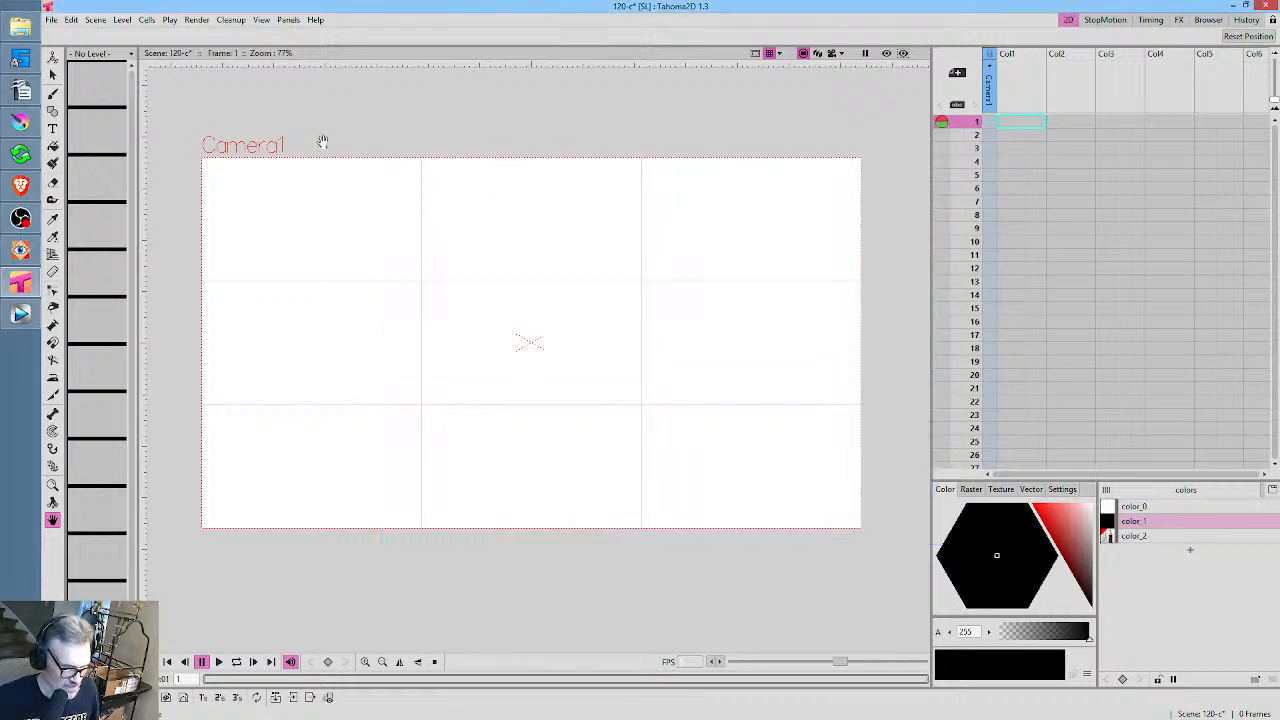
Switch to FastStone Image Viewer, duplicate the render folder inside 120-C and open the copy
click(20, 250)
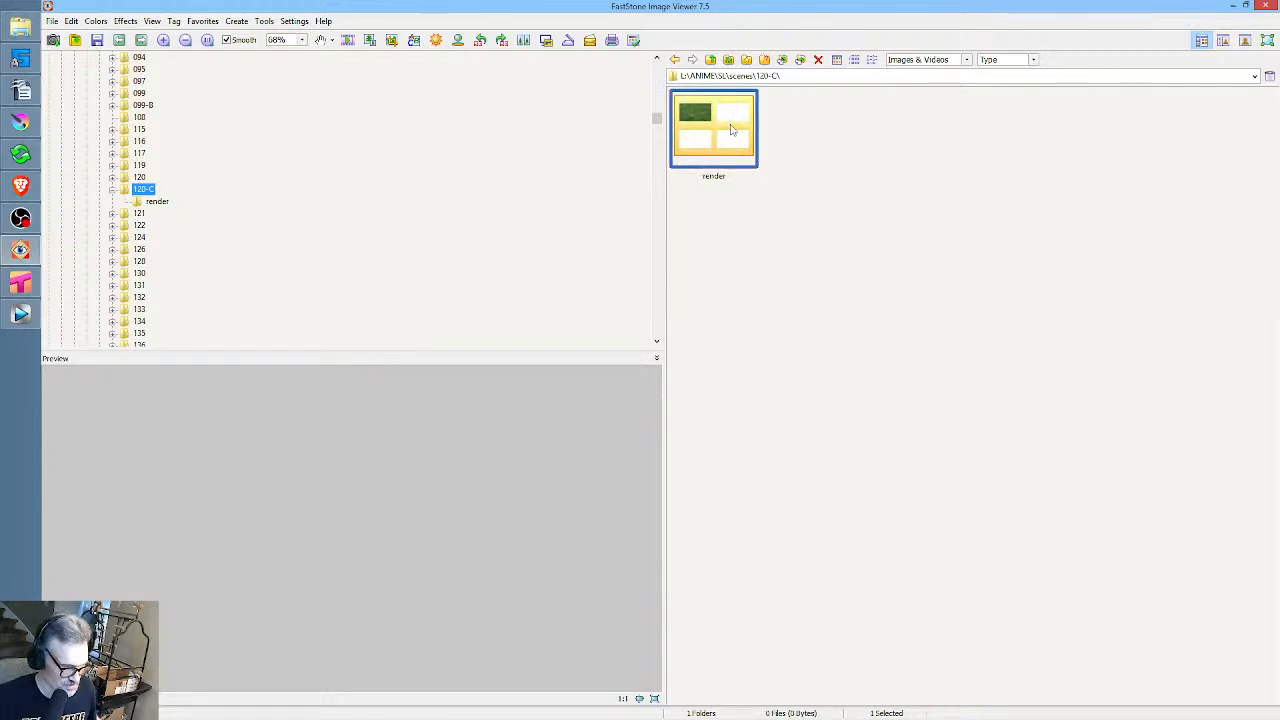
key(ctrl+v)
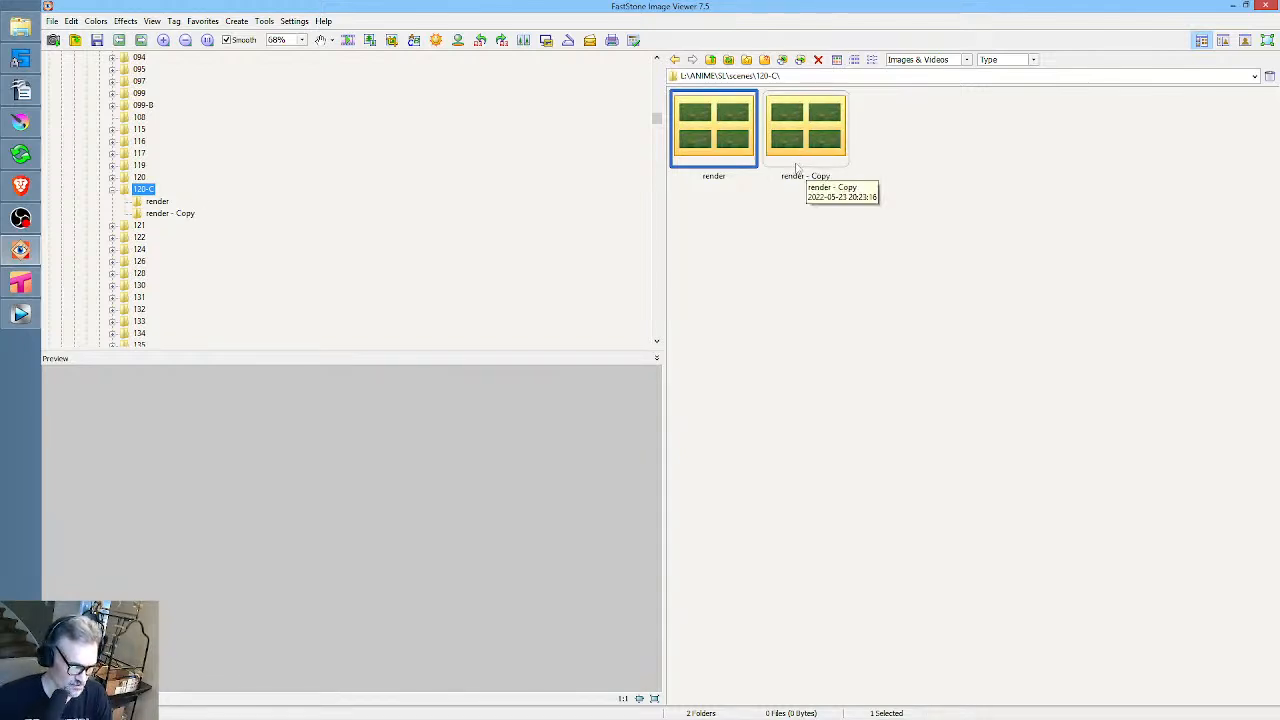
double_click(804, 136)
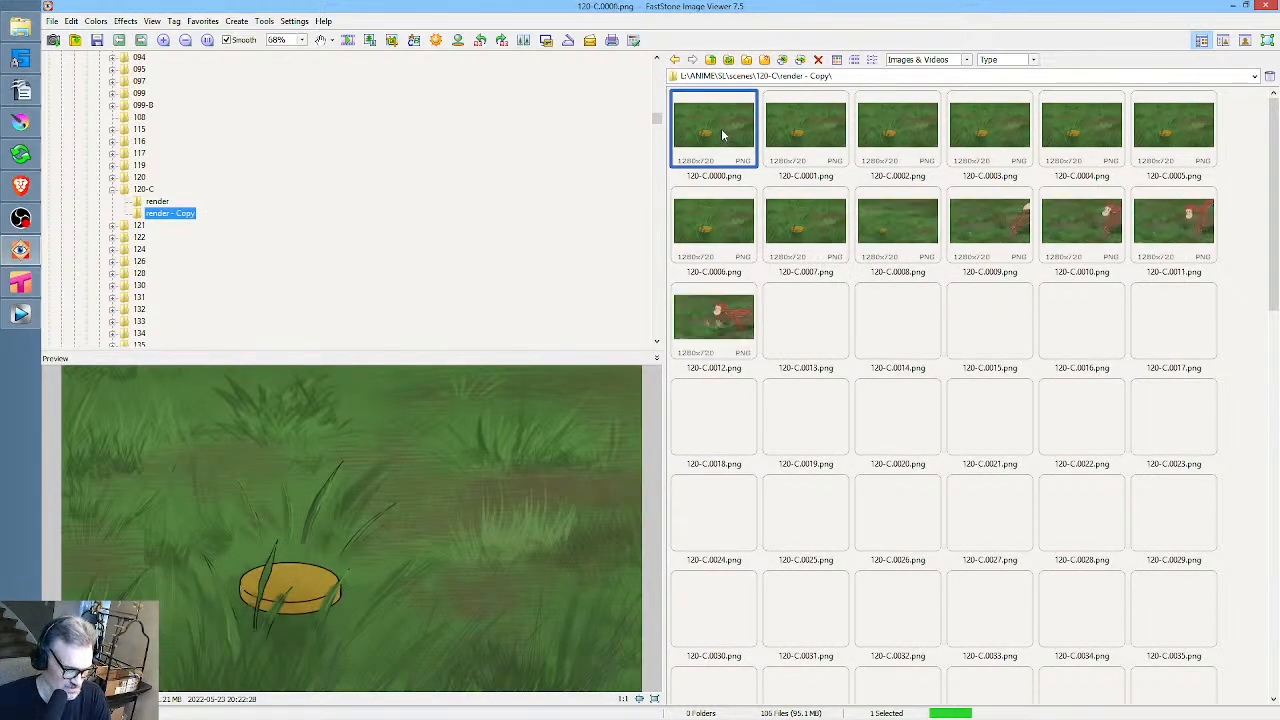
Load the copied 120-C PNG sequence into the first column of the Tahoma2D scene from frame 1 and save everything
click(20, 283)
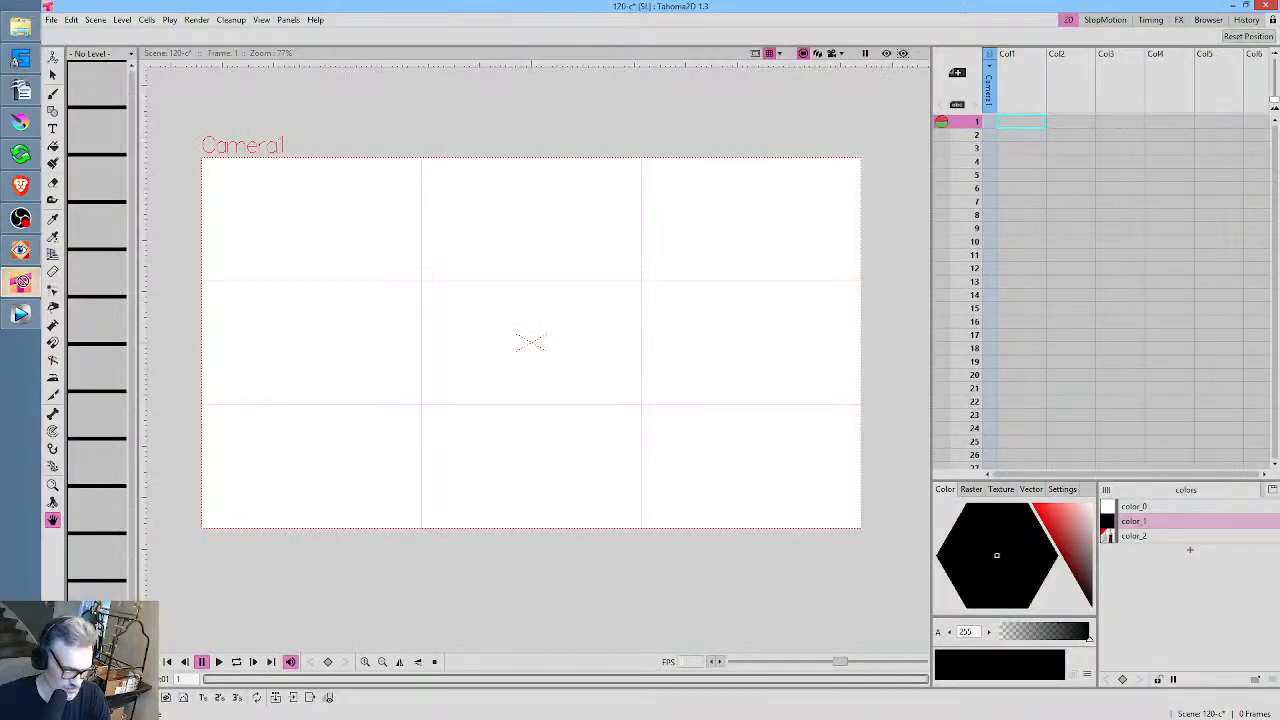
drag(1027, 124, 1027, 124)
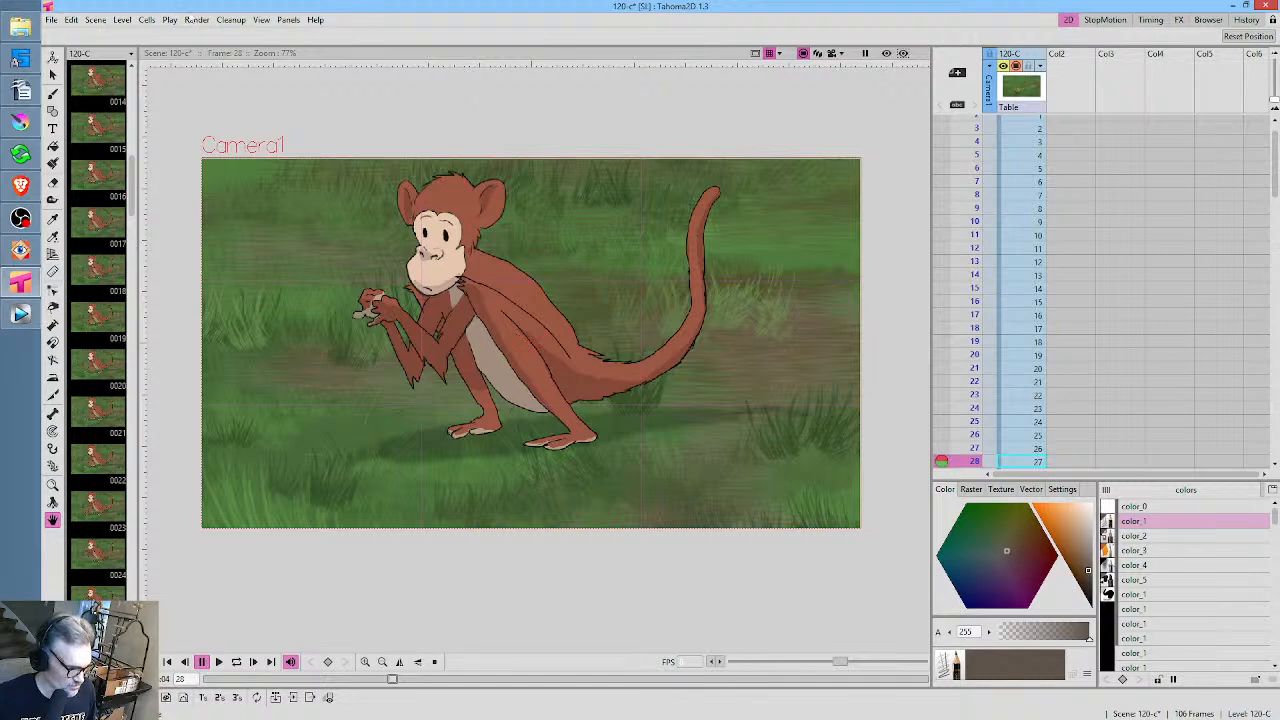
click(51, 20)
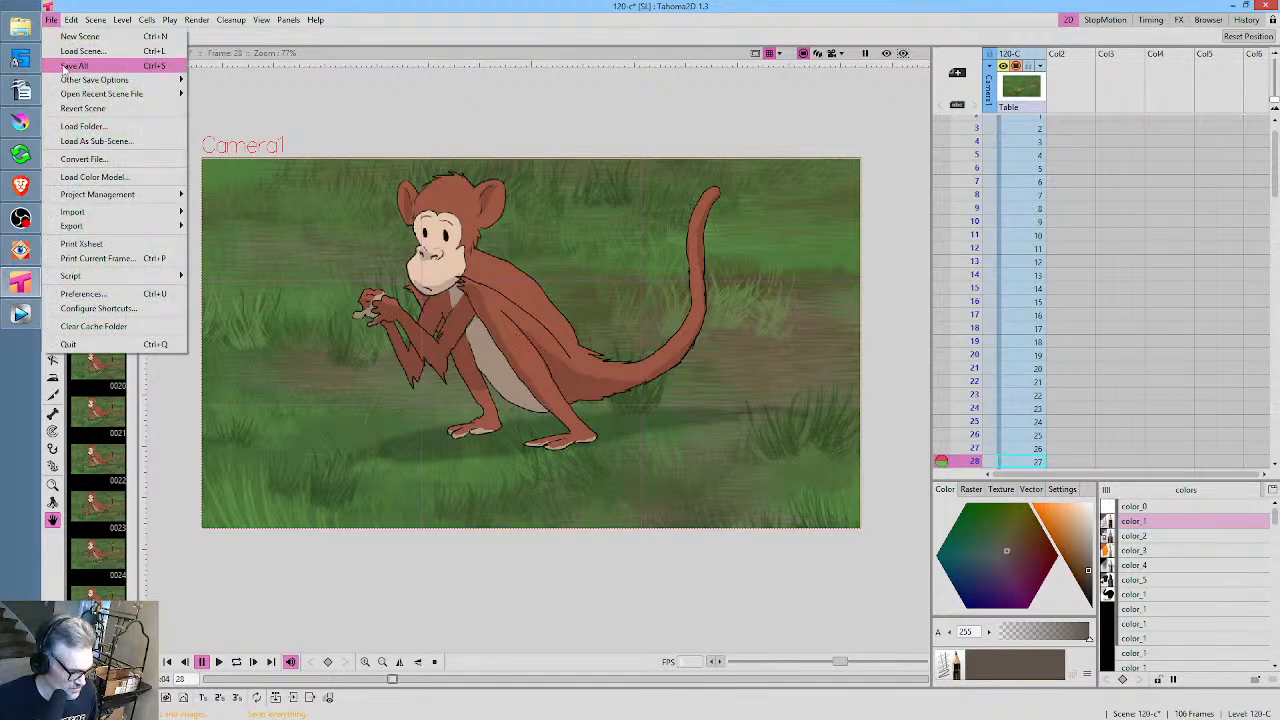
click(65, 68)
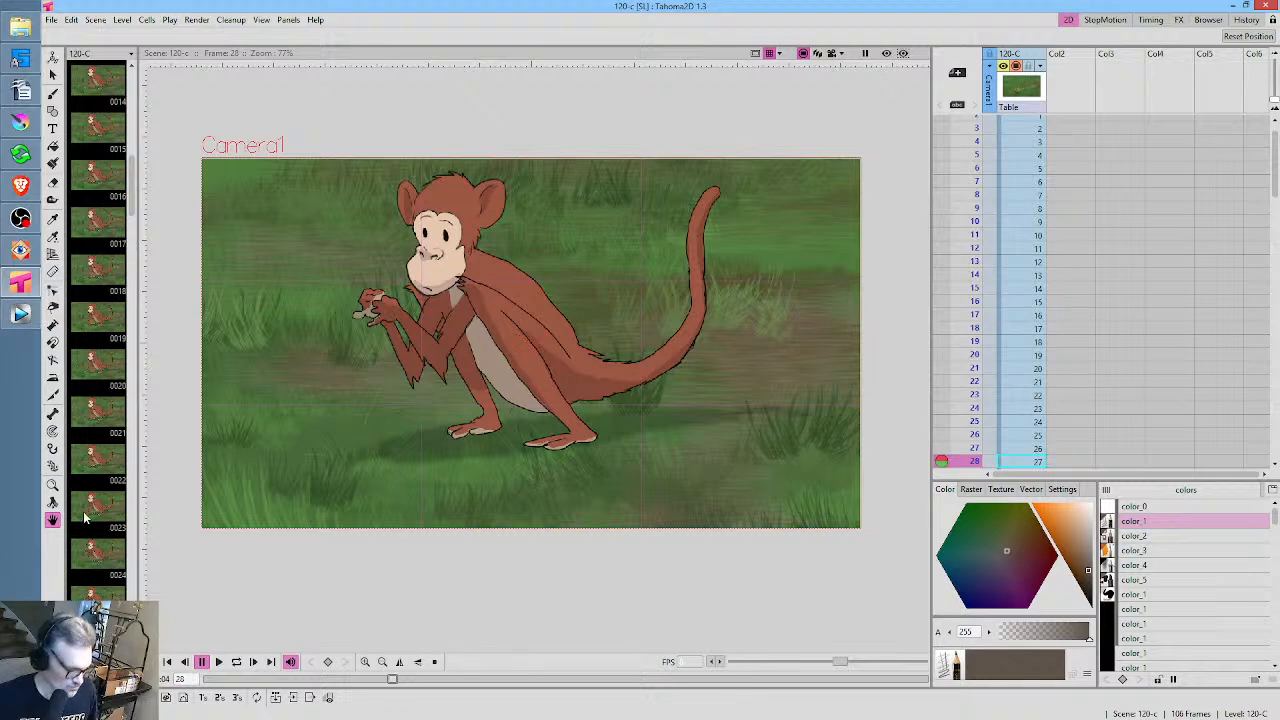
Find where the 120-C column cuts from the grass shot to the mountain background and tag that frame, frame 43
scroll(1080, 290, down, 2)
click(1080, 290)
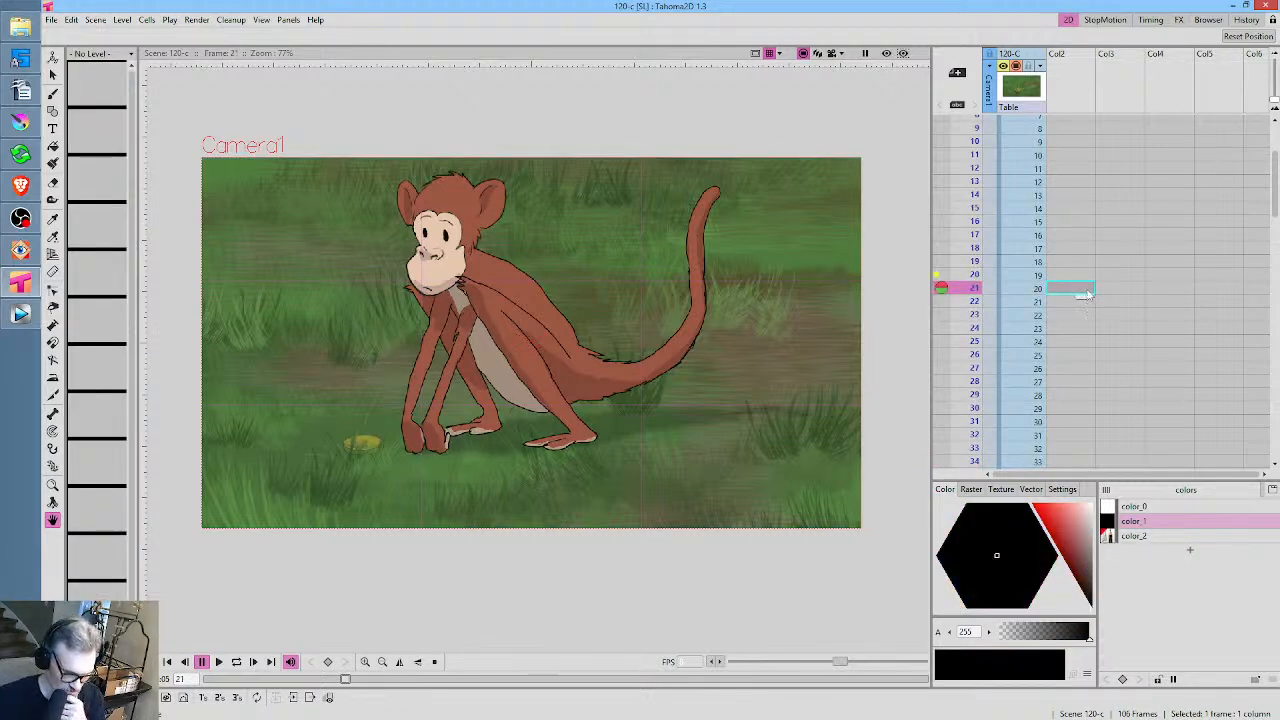
drag(974, 261, 974, 407)
scroll(998, 260, down, 6)
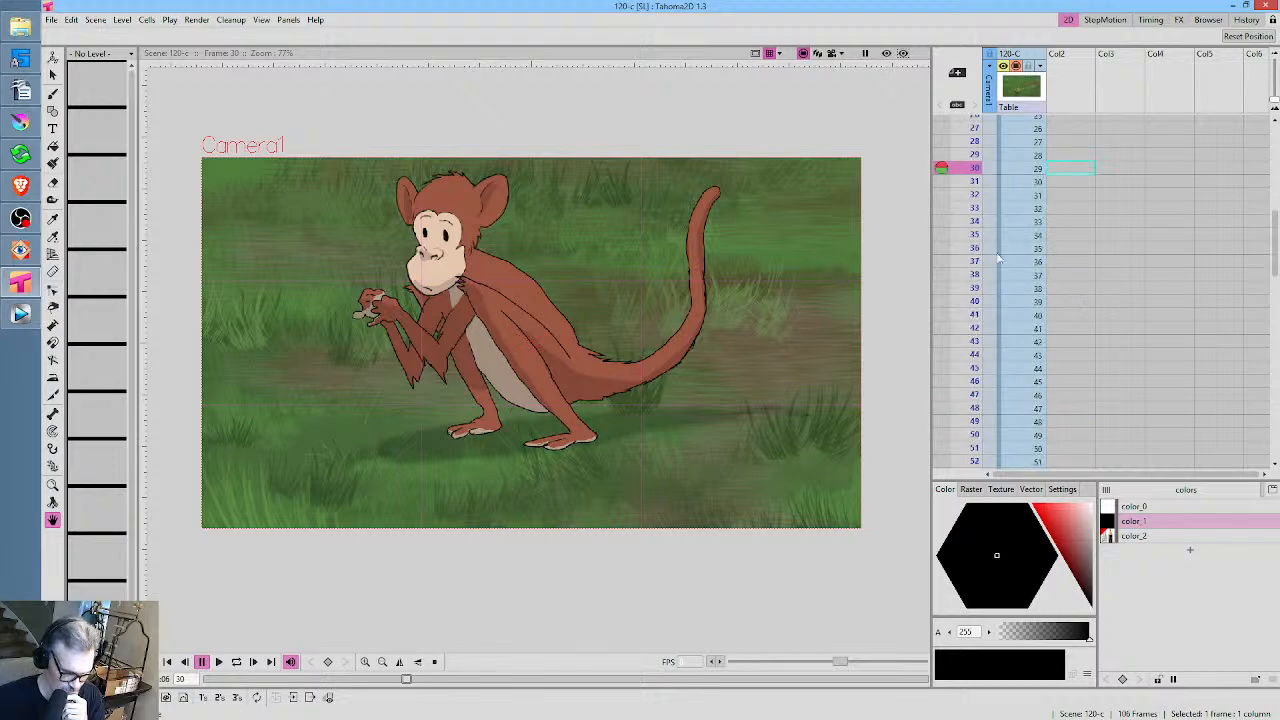
drag(974, 207, 974, 341)
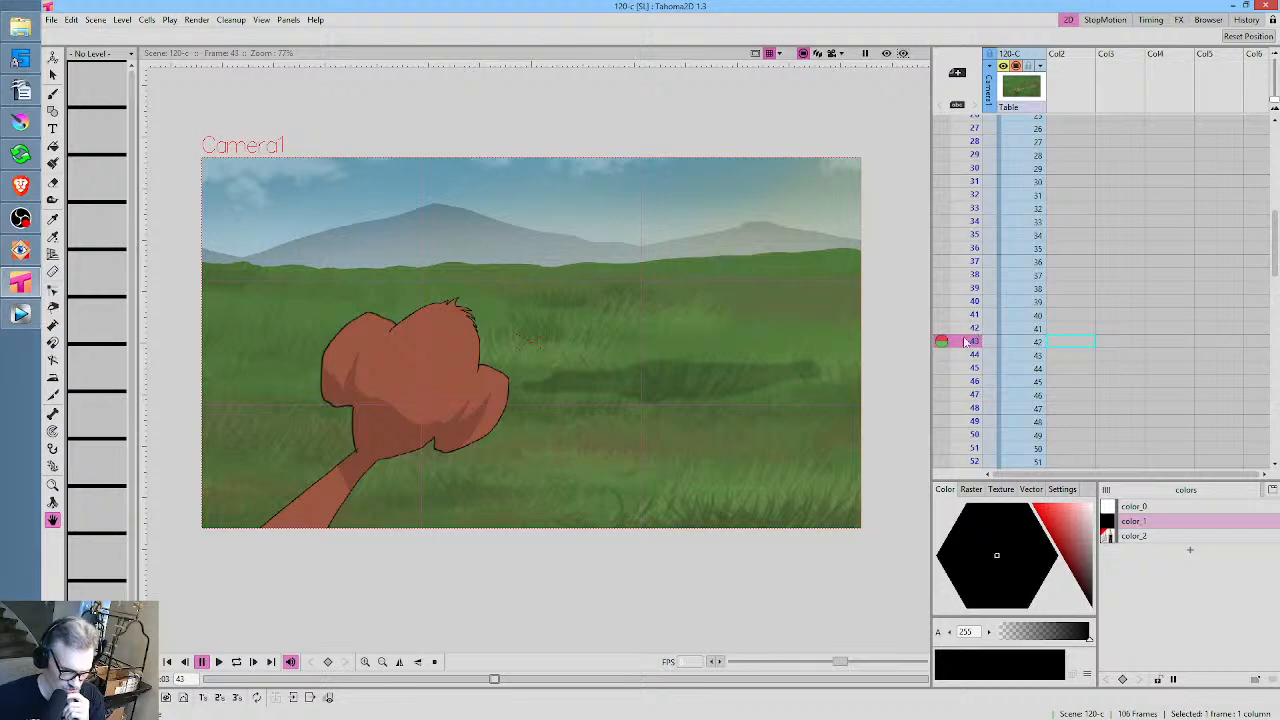
click(967, 331)
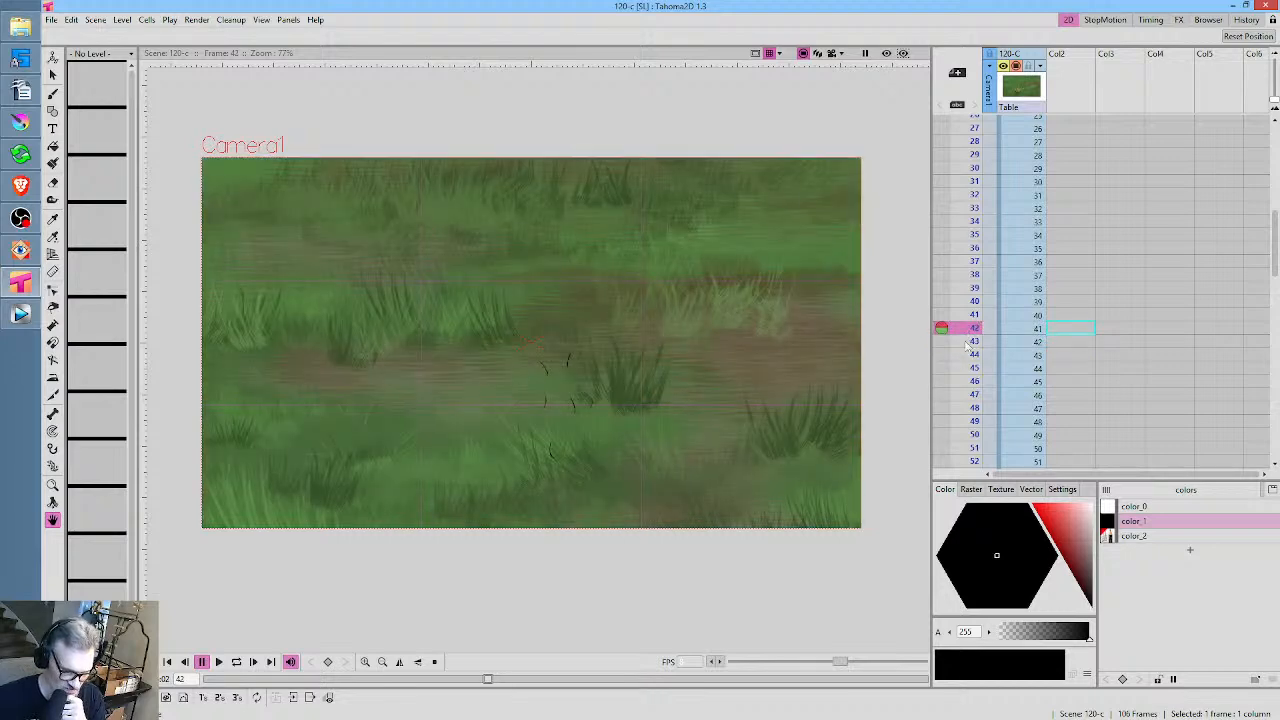
click(966, 343)
right_click(965, 343)
click(1020, 352)
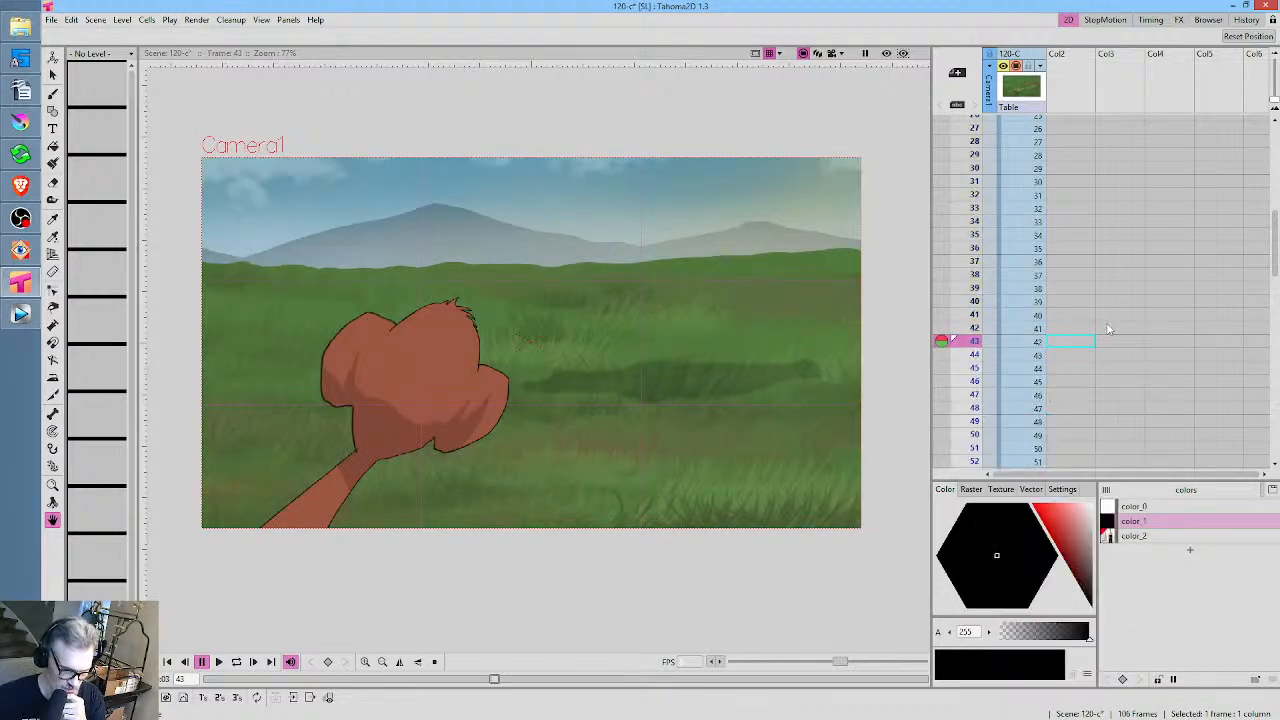
Set the opacity of the 120-C column to 32%
click(1040, 66)
drag(1131, 79, 1094, 80)
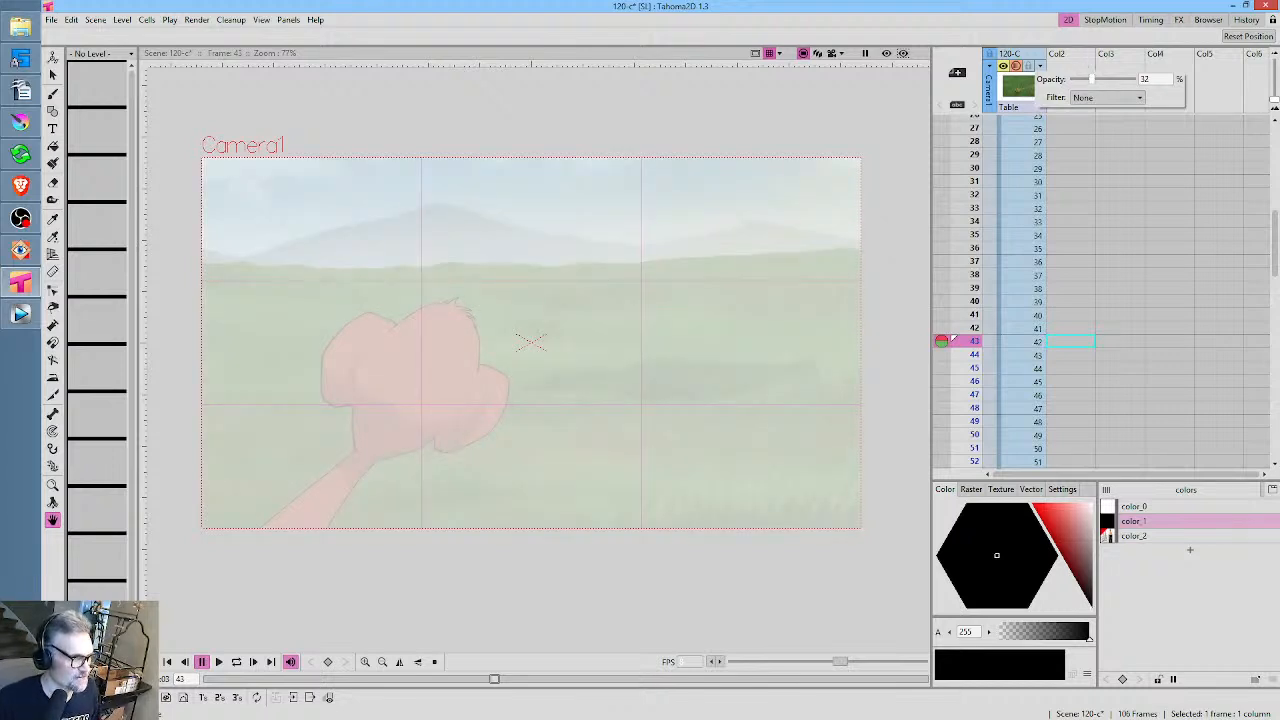
Start a new drawing at frame 43 in the empty second column and rough in a large round figure using red color_2
key(alt+Tab)
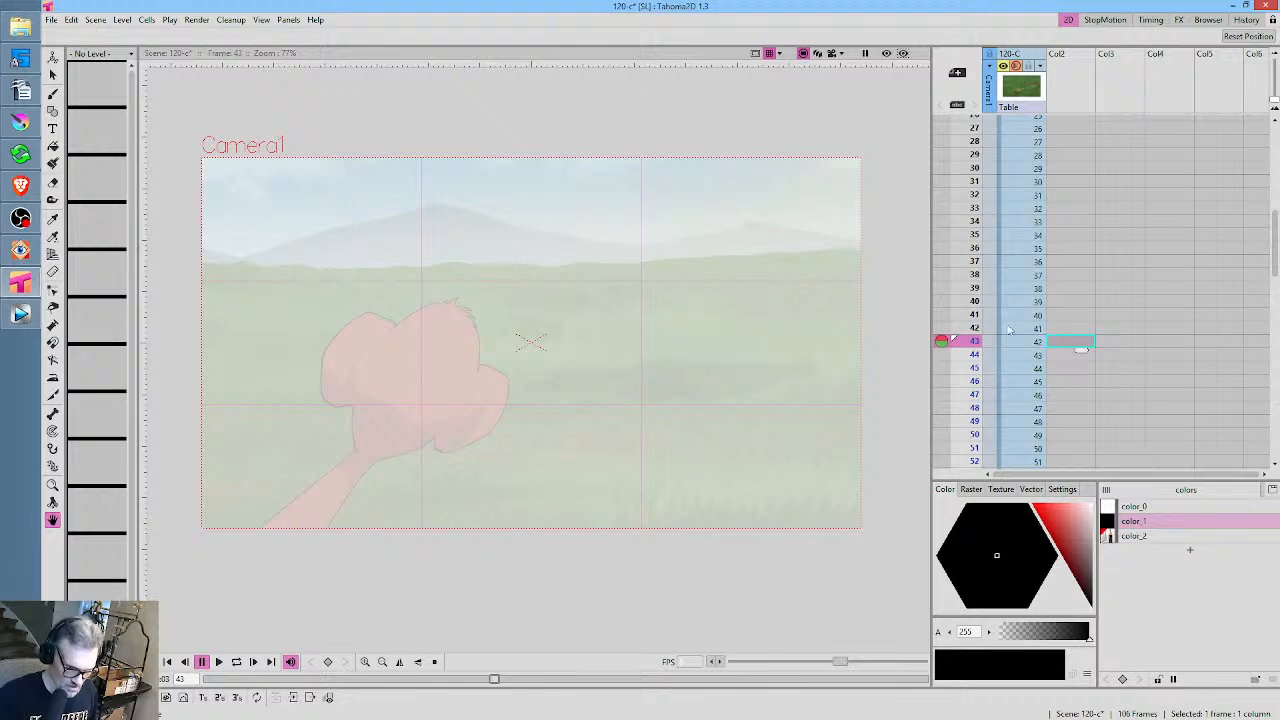
key(b)
click(738, 317)
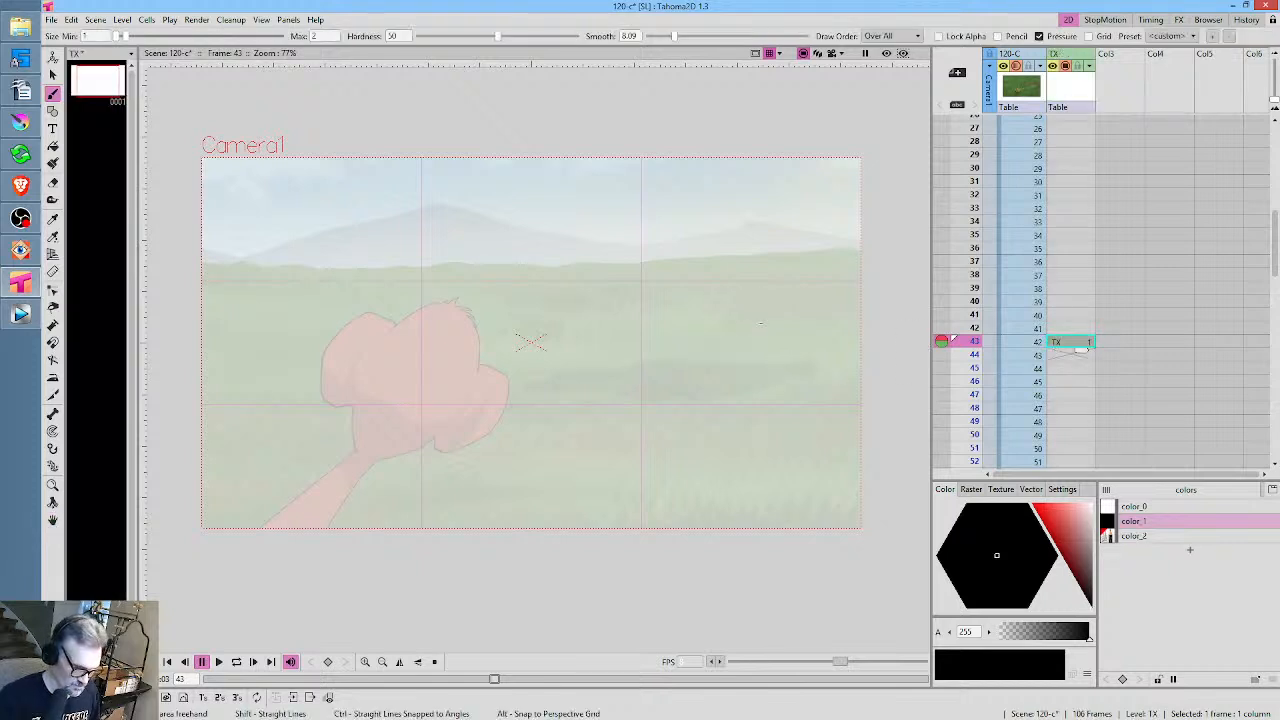
click(1151, 535)
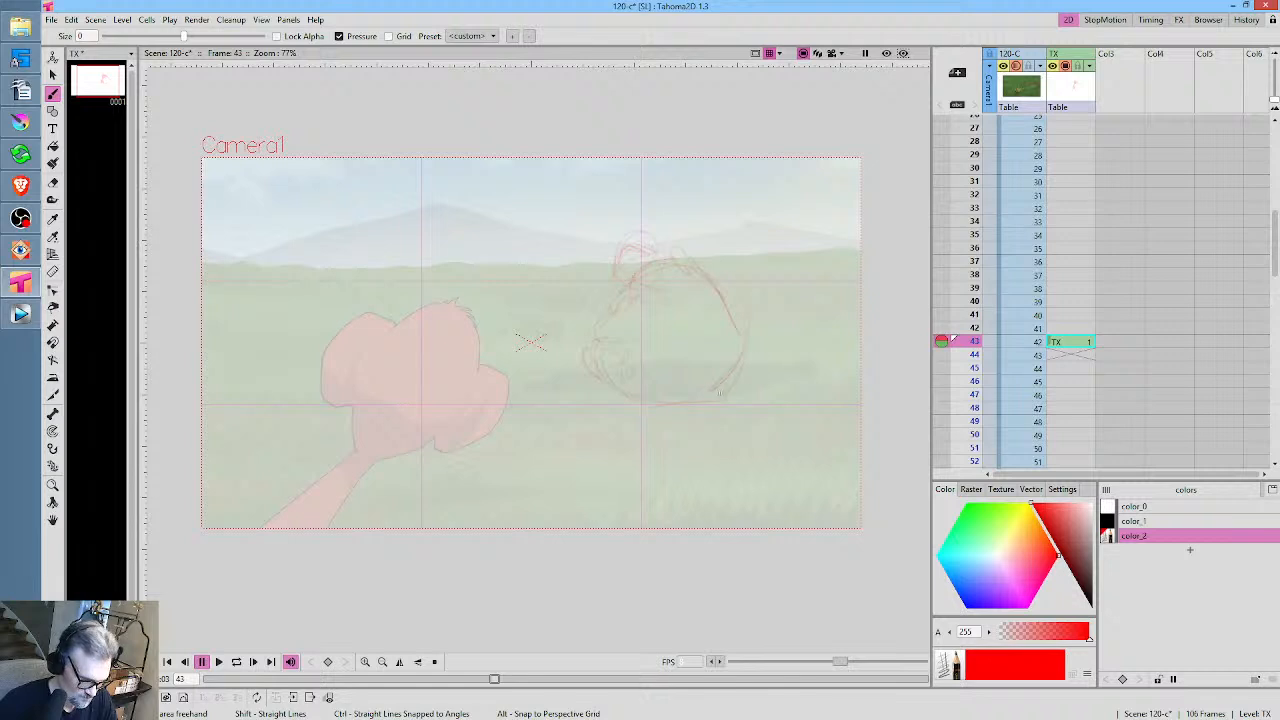
drag(617, 311, 598, 324)
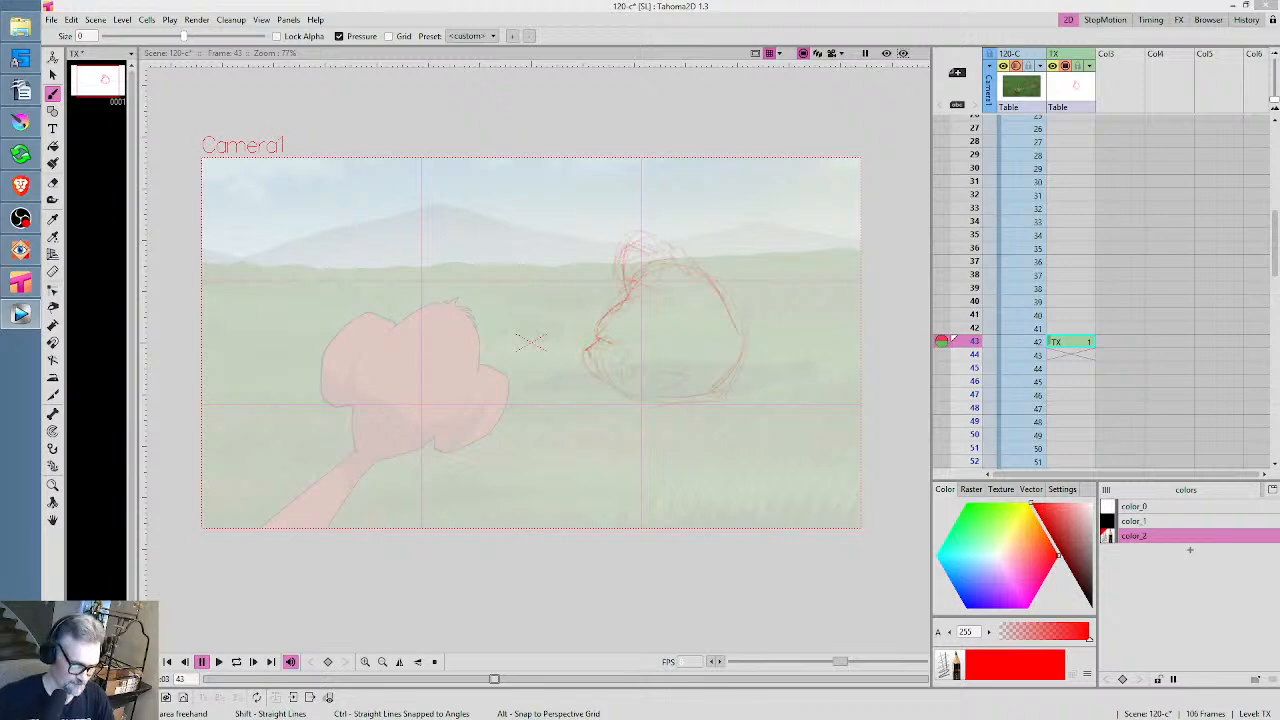
Sketch a small tapered hat on top of the round figure at frame 43
mouse_move(692, 223)
mouse_down()
mouse_move(663, 263)
mouse_move(712, 214)
mouse_up()
mouse_move(583, 278)
mouse_down()
mouse_move(602, 270)
mouse_move(556, 289)
mouse_move(624, 278)
mouse_move(550, 242)
mouse_move(616, 230)
mouse_move(634, 290)
mouse_move(590, 302)
mouse_move(625, 222)
mouse_move(556, 240)
mouse_move(550, 290)
mouse_up()
drag(628, 242, 636, 264)
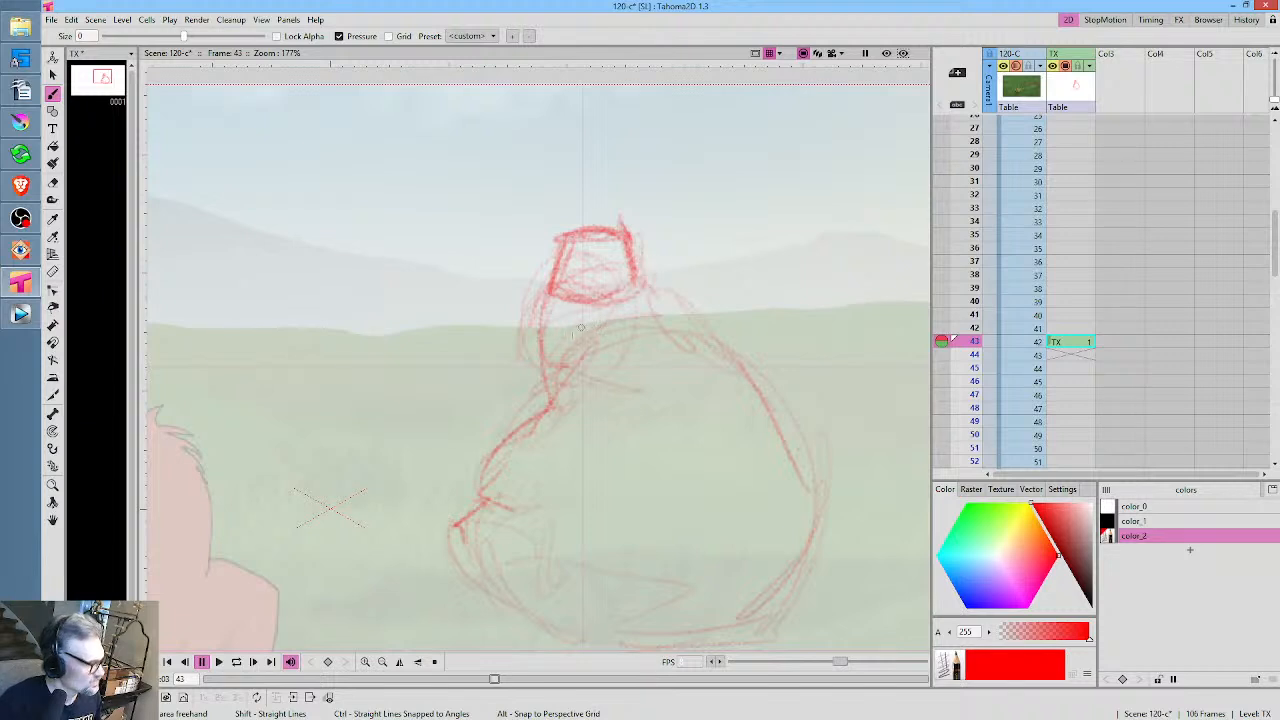
Reinforce the round figure's back, belly and base outline with darker strokes and add short arm lines inside the body
mouse_move(660, 306)
mouse_down()
mouse_move(578, 342)
mouse_move(615, 372)
mouse_up()
mouse_move(600, 340)
mouse_down()
mouse_move(645, 326)
mouse_move(580, 385)
mouse_move(629, 371)
mouse_move(613, 340)
mouse_move(556, 369)
mouse_move(536, 418)
mouse_up()
mouse_move(676, 322)
mouse_down()
mouse_move(716, 332)
mouse_move(717, 369)
mouse_move(790, 446)
mouse_up()
mouse_move(750, 412)
mouse_down()
mouse_move(689, 378)
mouse_move(795, 480)
mouse_up()
mouse_move(748, 384)
mouse_down()
mouse_move(815, 544)
mouse_move(751, 606)
mouse_move(580, 612)
mouse_move(514, 620)
mouse_up()
mouse_move(465, 530)
mouse_down()
mouse_move(529, 602)
mouse_move(570, 612)
mouse_move(807, 600)
mouse_up()
mouse_move(484, 498)
mouse_down()
mouse_move(590, 520)
mouse_move(607, 475)
mouse_up()
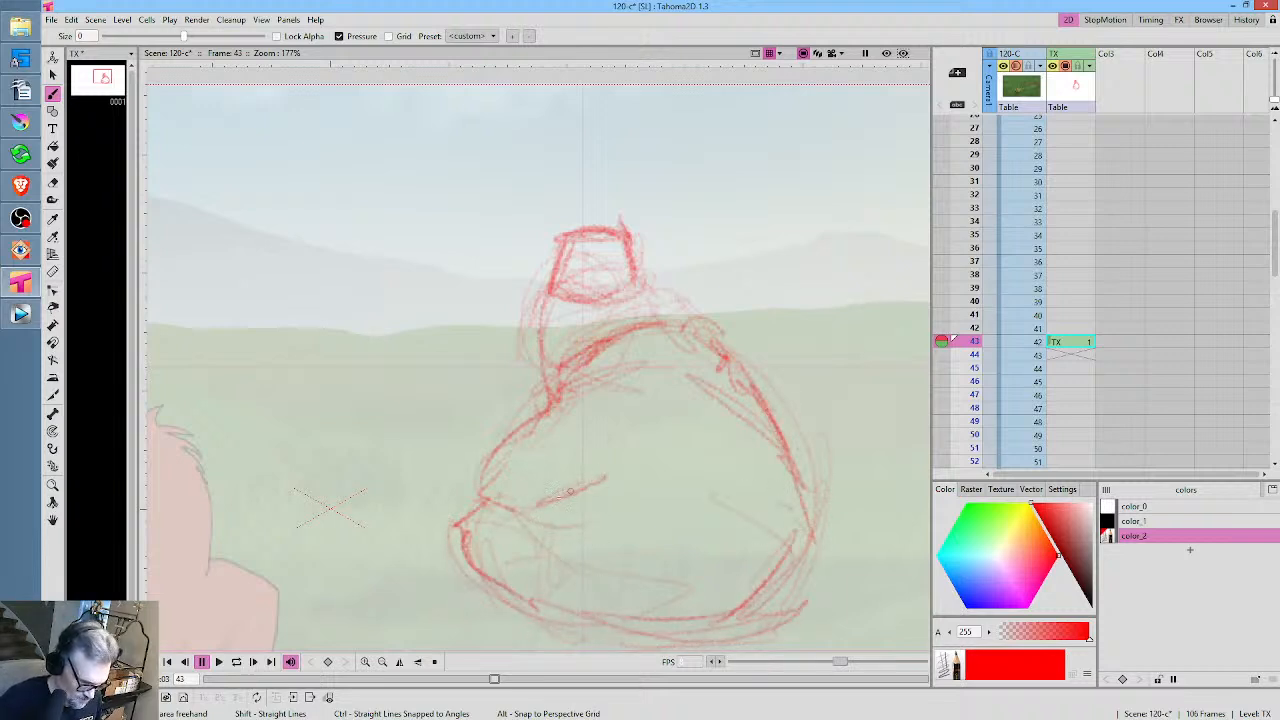
mouse_move(542, 508)
mouse_down()
mouse_move(611, 470)
mouse_move(592, 516)
mouse_up()
drag(518, 418, 603, 353)
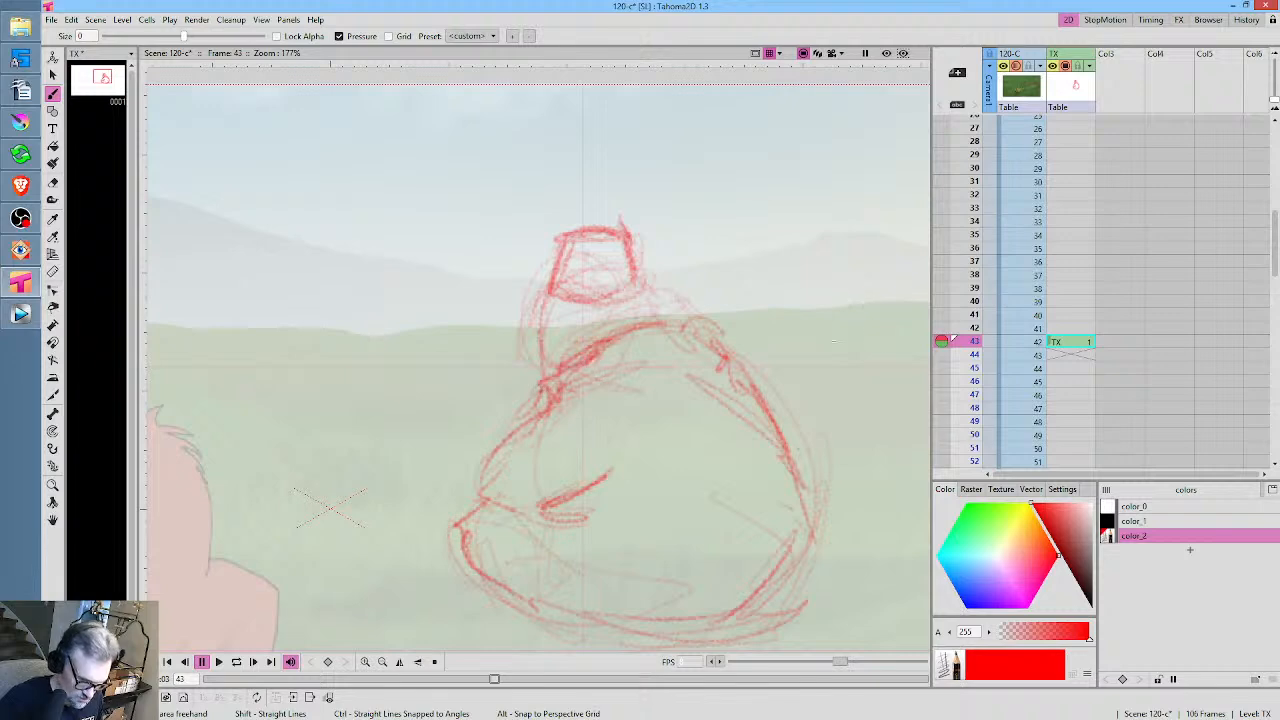
Turn on implicit hold from the TX drawing at frame 43
click(1086, 340)
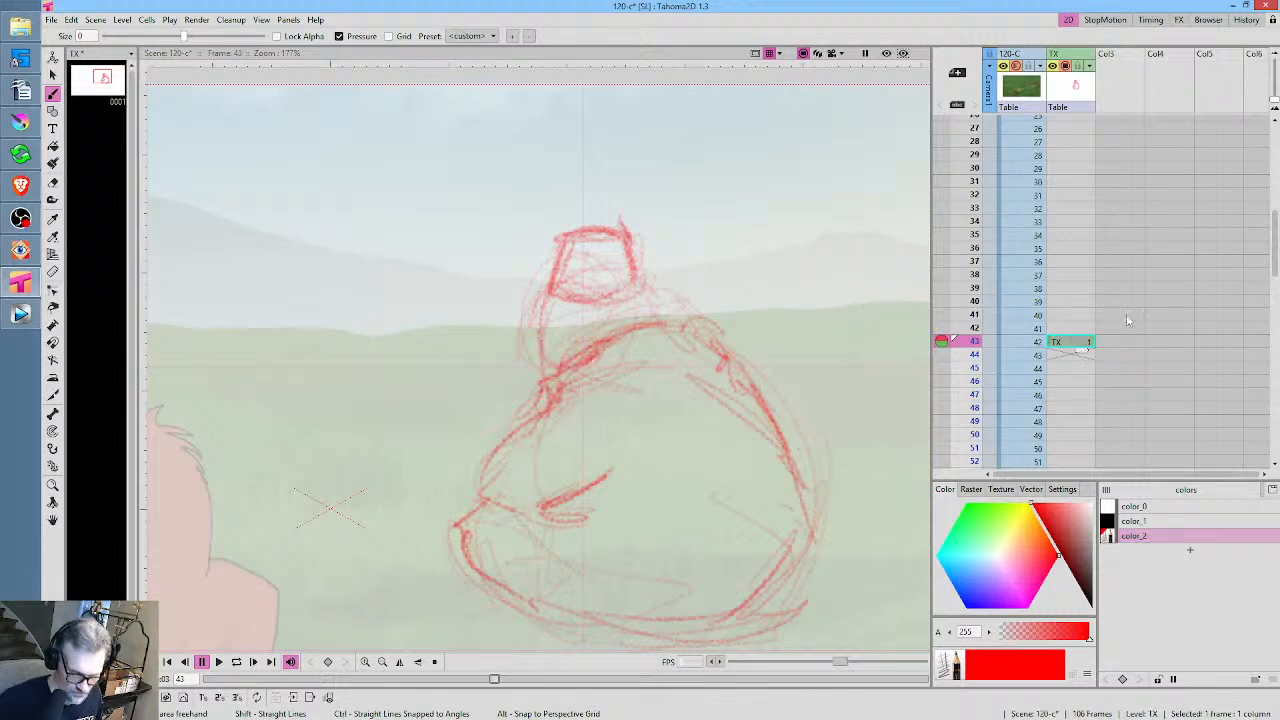
right_click(1080, 345)
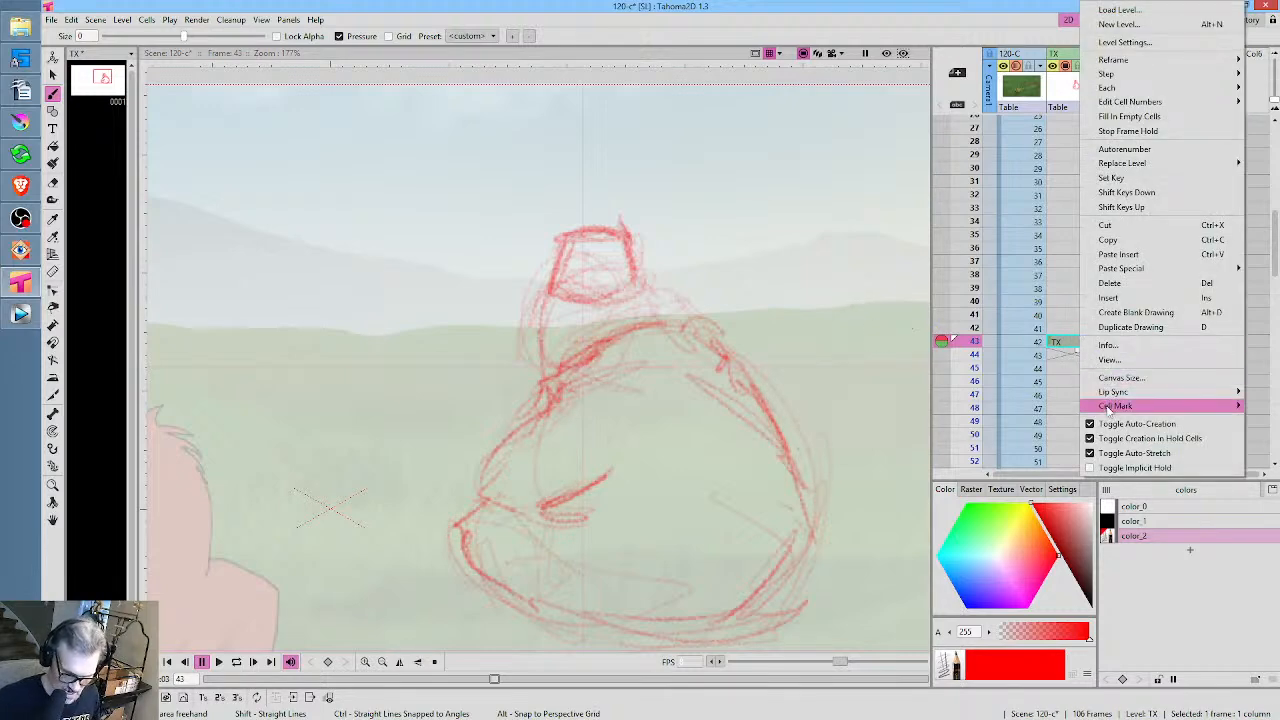
mouse_move(1112, 408)
click(1097, 469)
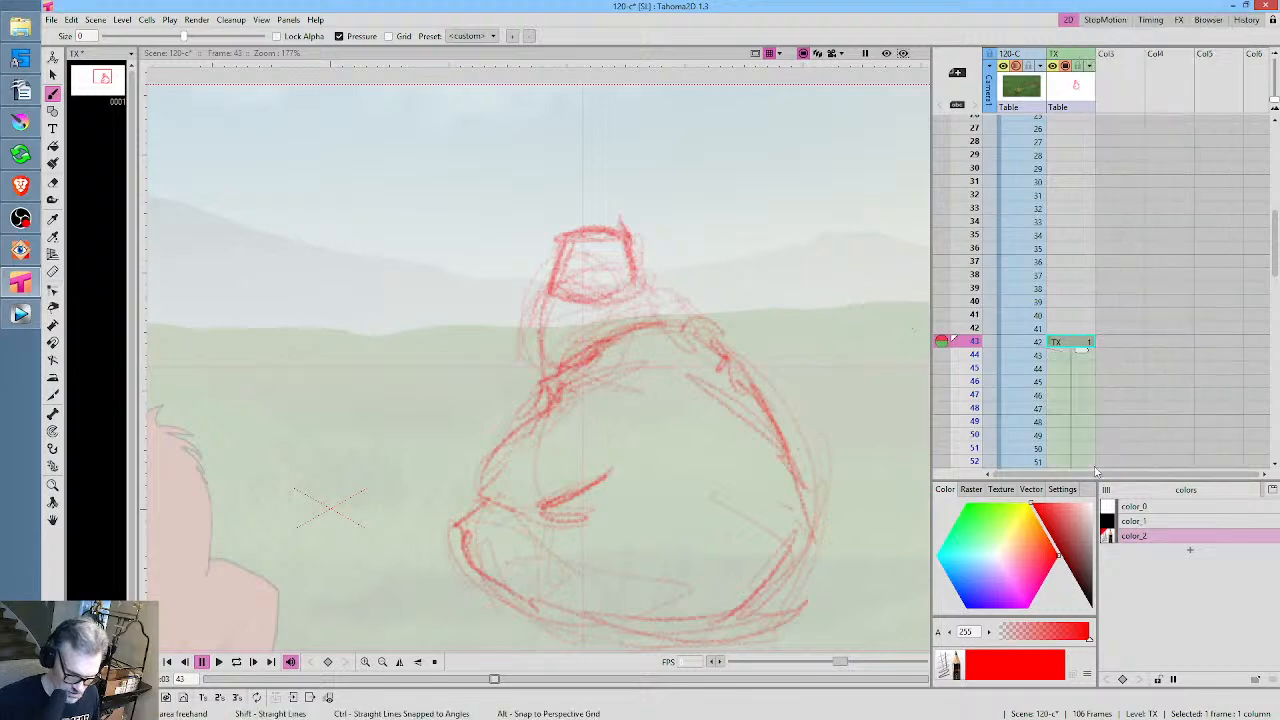
Scrub through the frames after 43 to find where the shot cuts from the mountain background to the monkey facing the camera
scroll(1120, 290, down, 4)
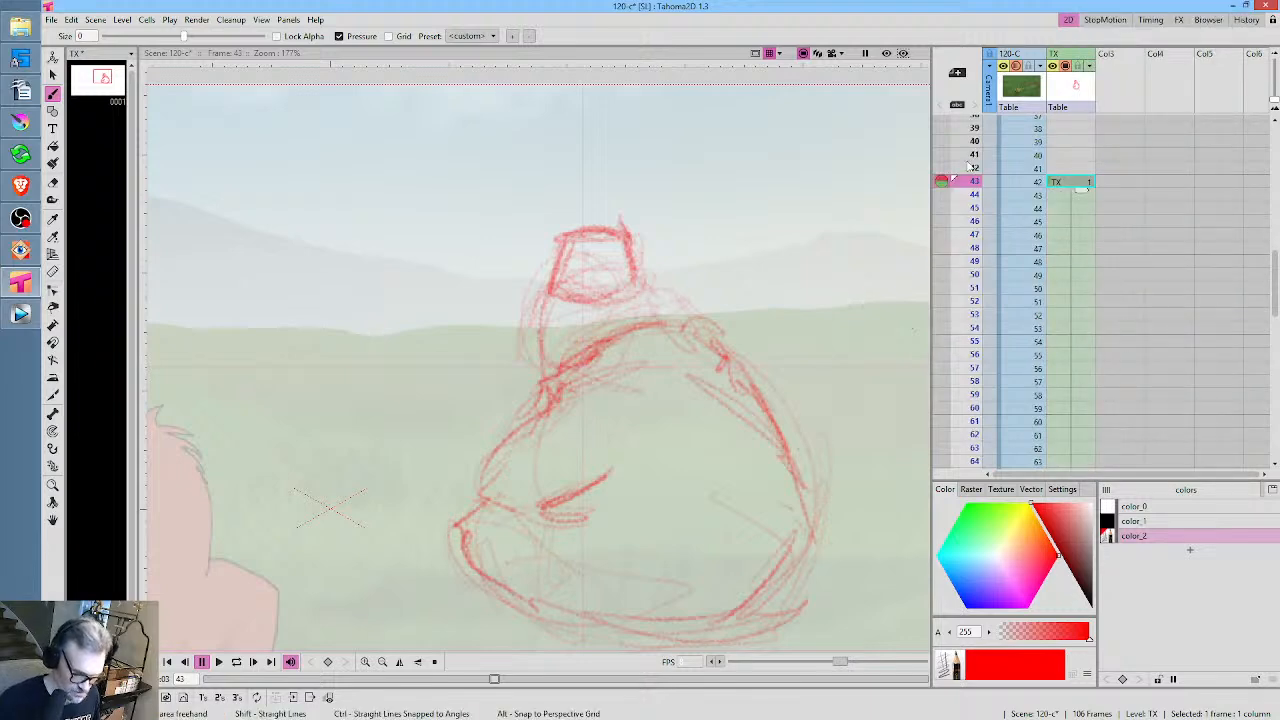
click(972, 195)
scroll(692, 399, down, 6)
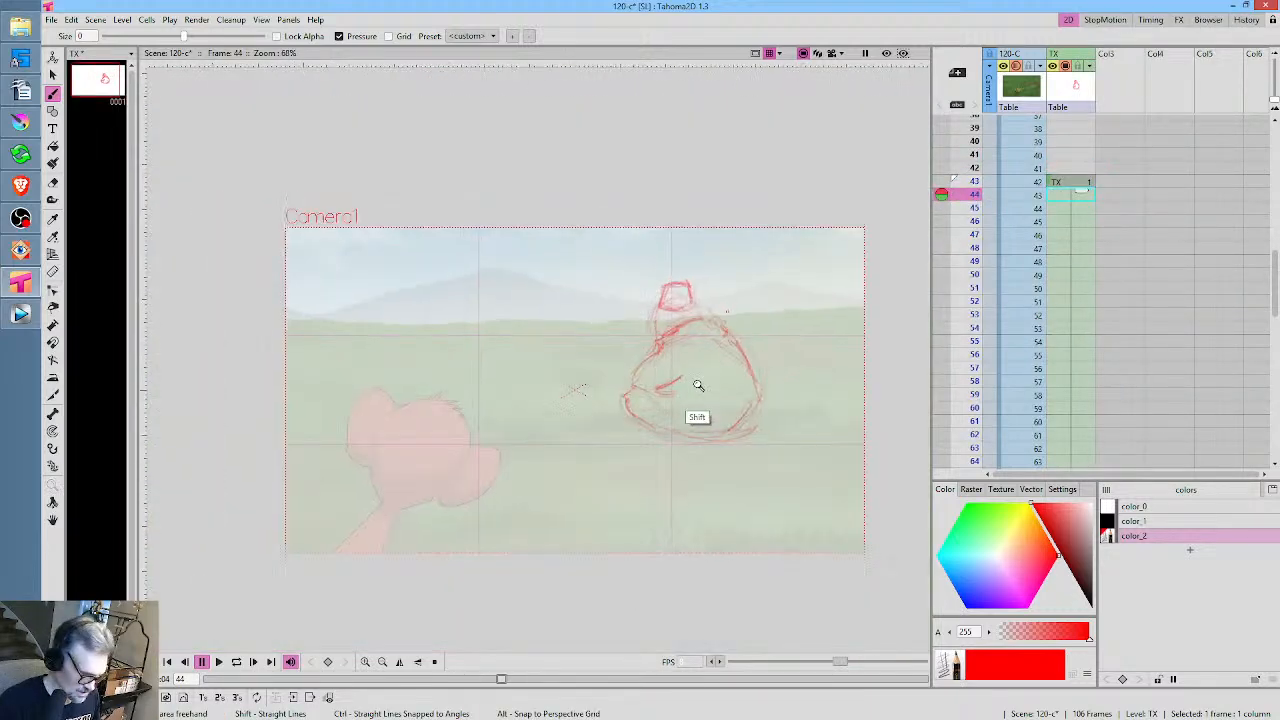
scroll(692, 399, up, 1)
drag(974, 195, 970, 423)
scroll(1000, 377, down, 4)
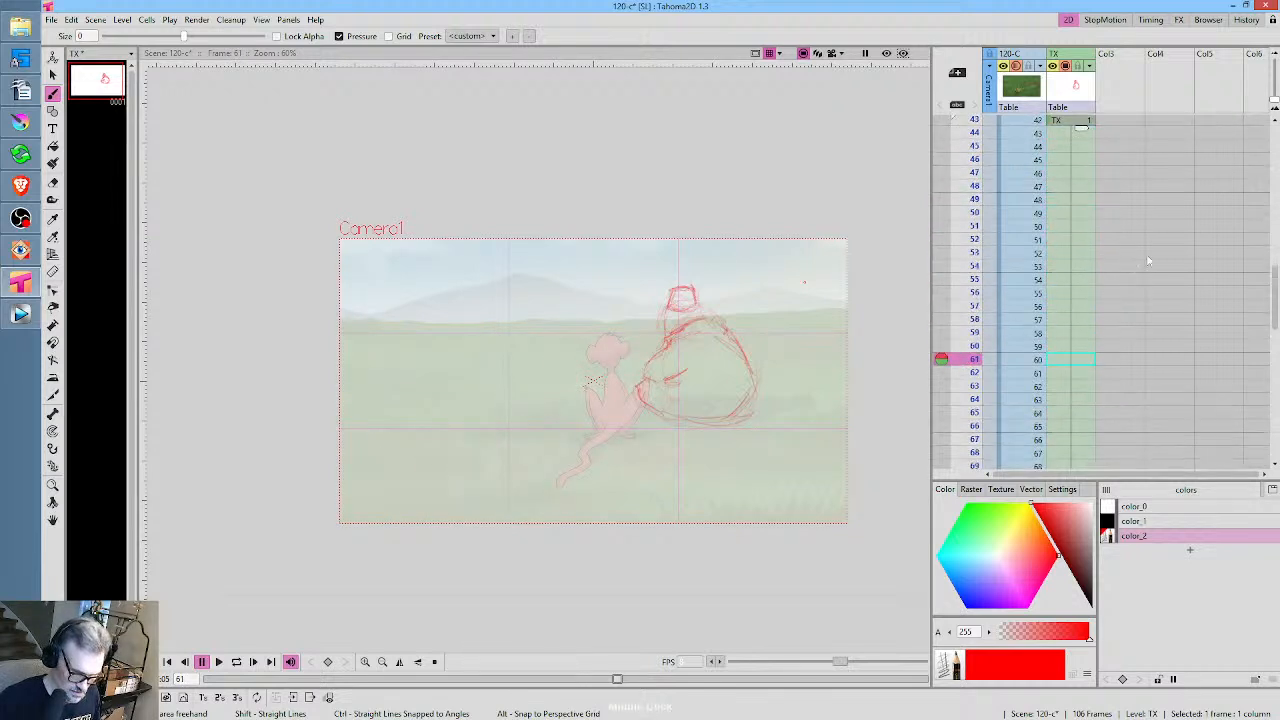
mouse_move(983, 263)
mouse_down()
mouse_move(975, 288)
mouse_move(975, 248)
mouse_move(976, 275)
mouse_up()
click(1069, 261)
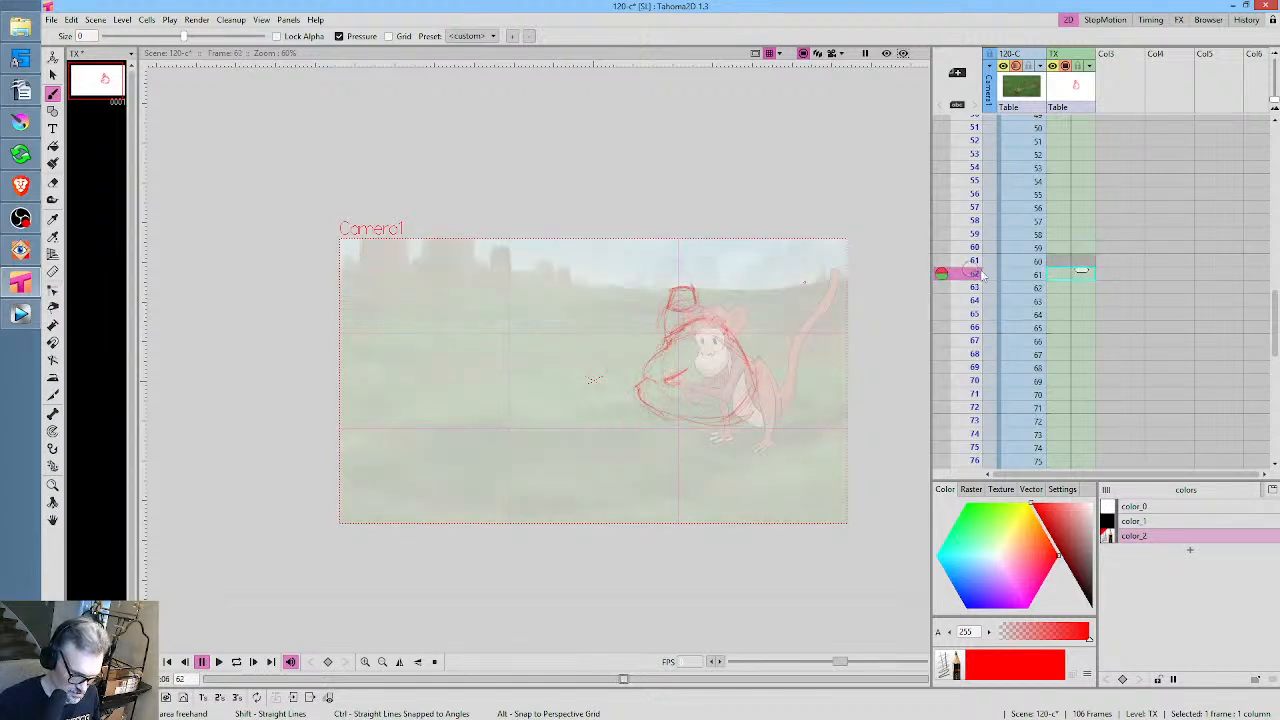
Create a blank drawing in the TX column at frame 62
click(1080, 275)
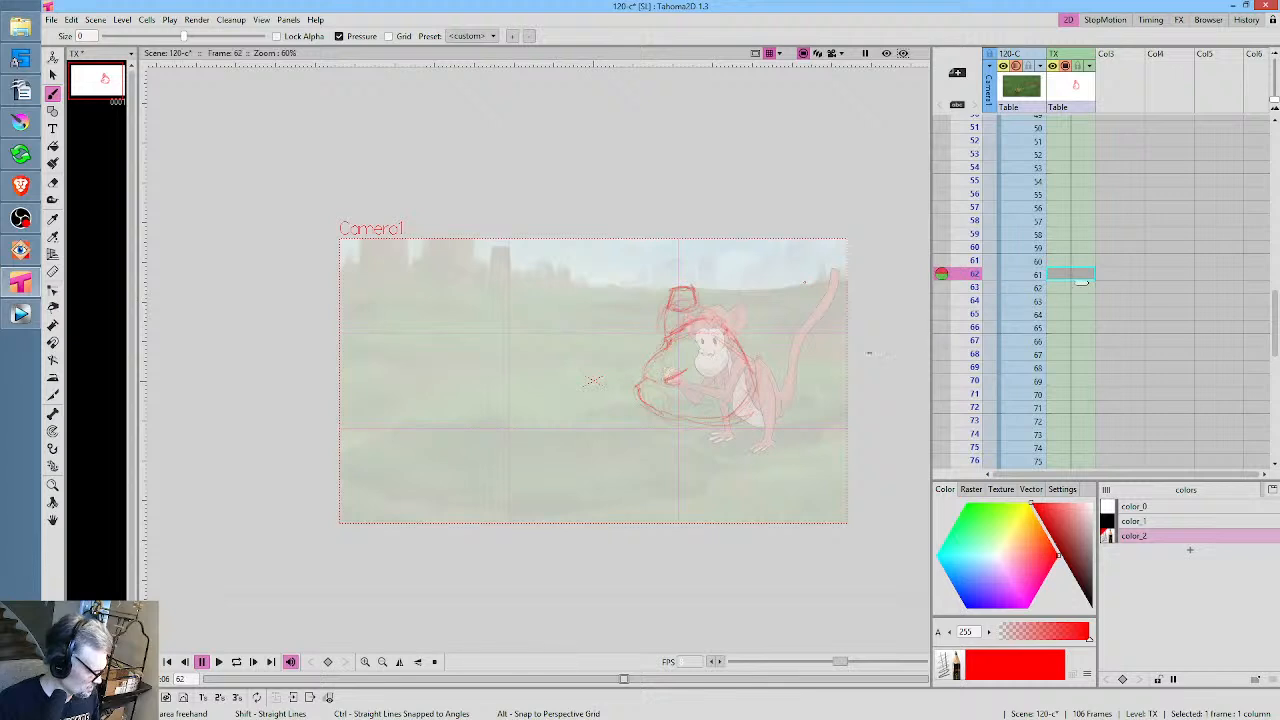
key(alt+d)
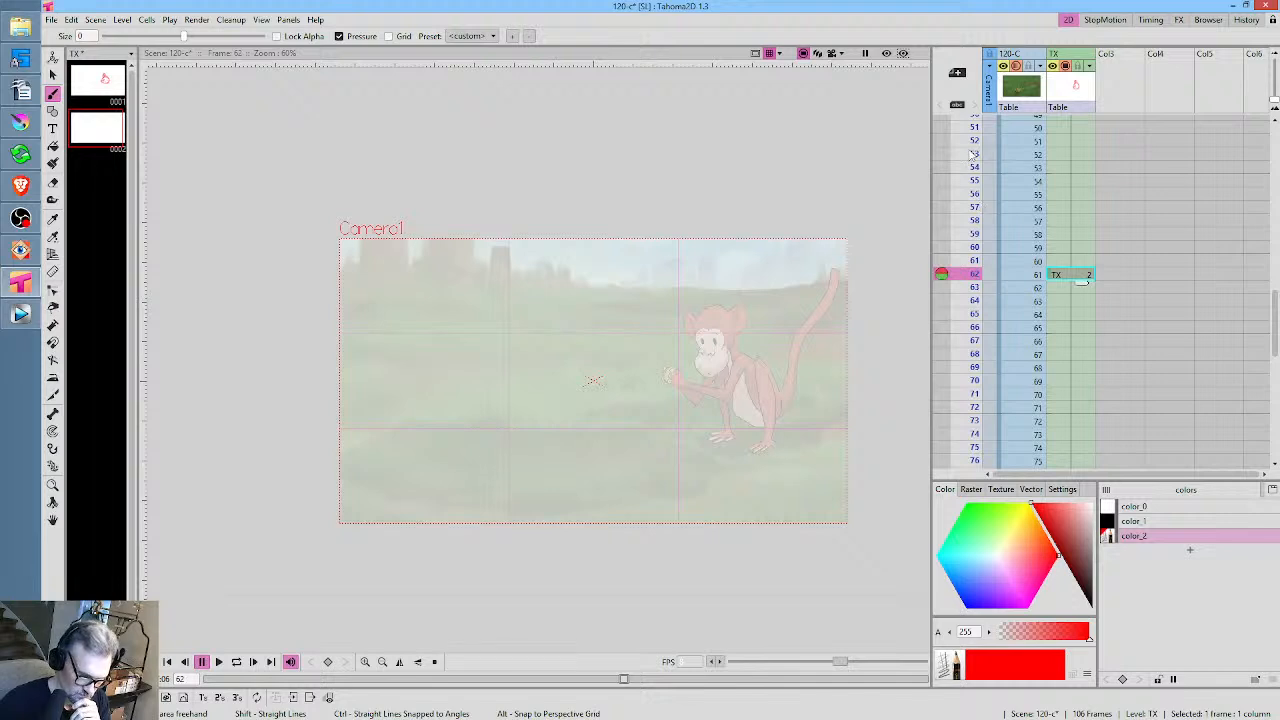
mouse_move(968, 162)
mouse_down()
mouse_move(972, 276)
mouse_move(970, 244)
mouse_up()
Sketch a head circle and a large rounded torso beside the monkey in the frame 62 drawing
click(1068, 275)
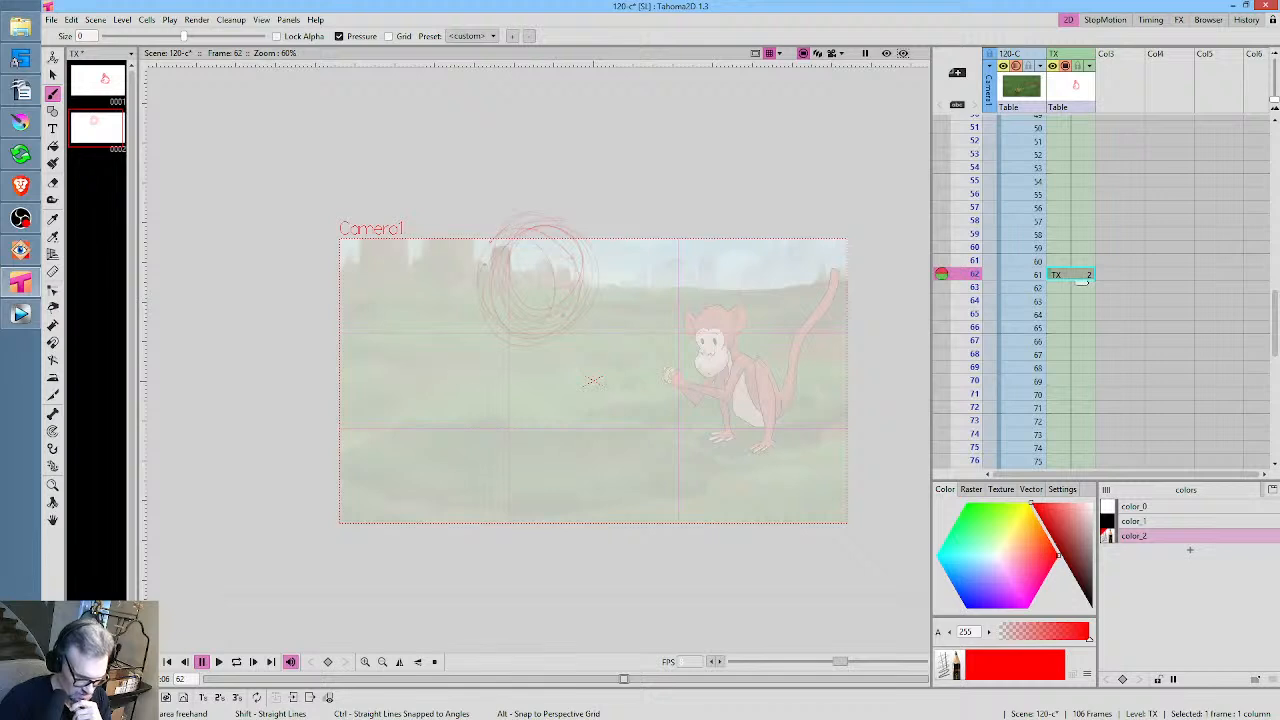
drag(592, 315, 508, 368)
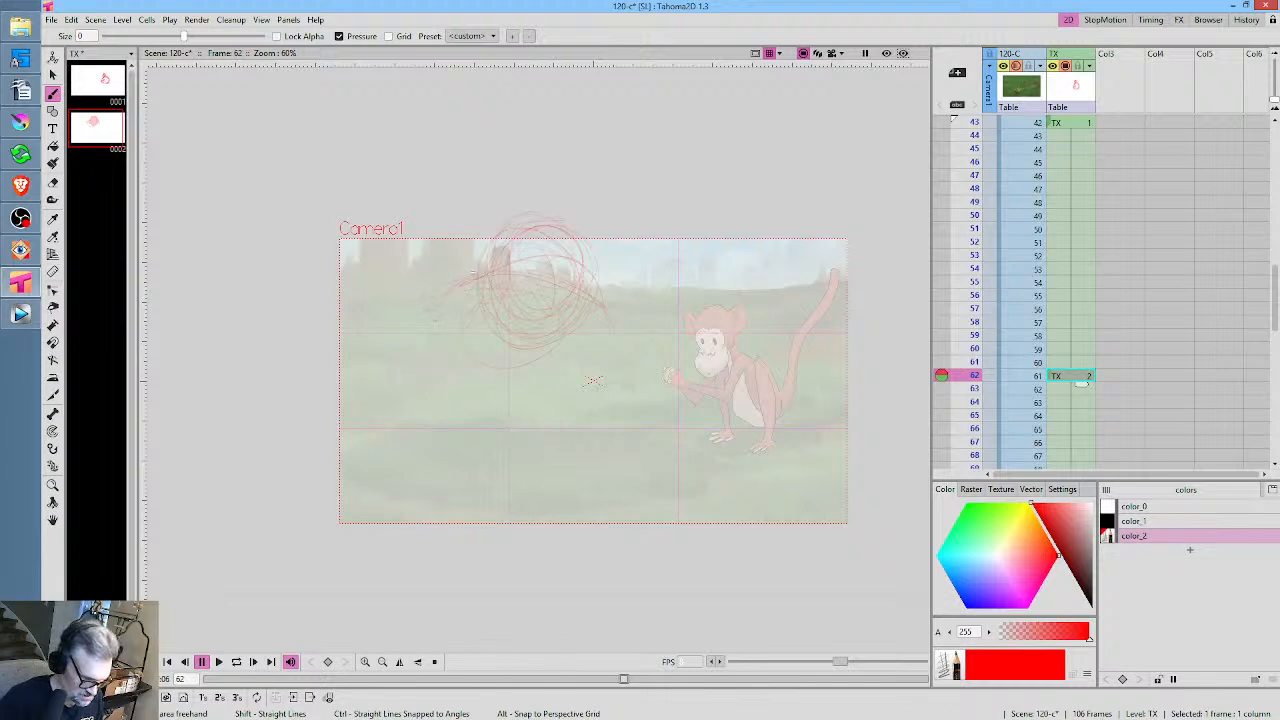
mouse_move(530, 285)
mouse_down()
mouse_move(440, 298)
mouse_move(393, 340)
mouse_up()
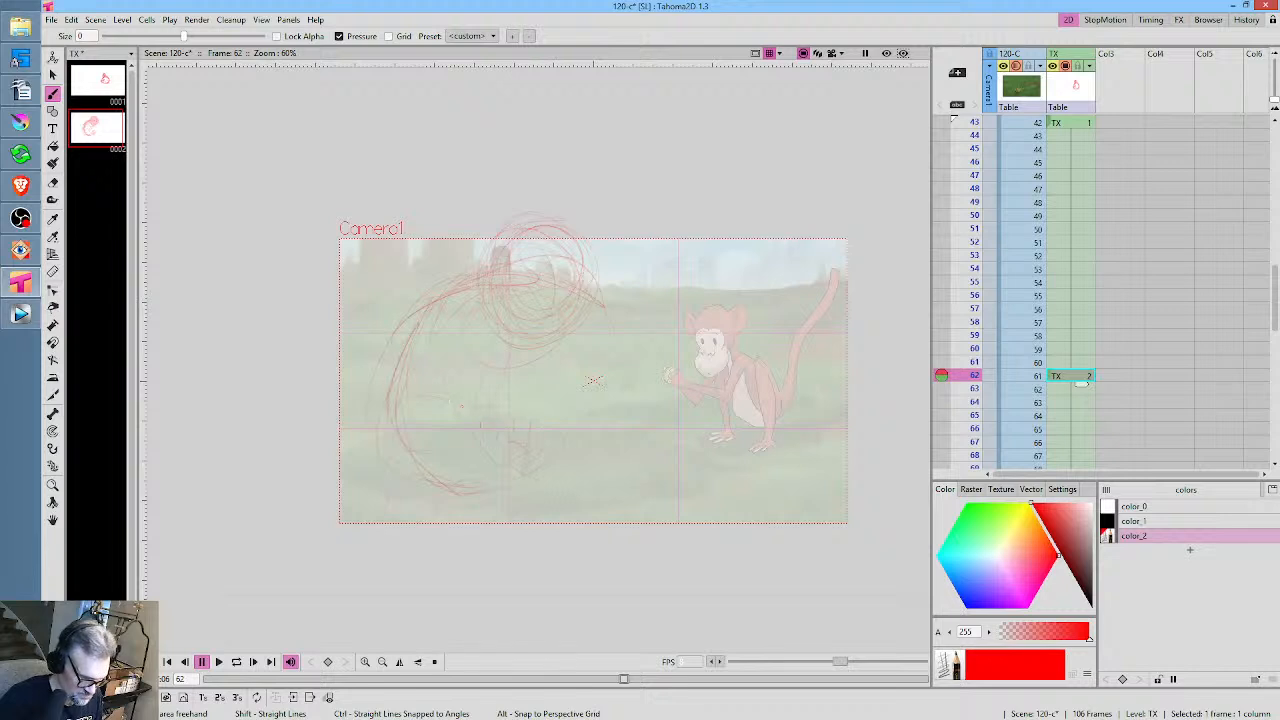
drag(461, 406, 412, 400)
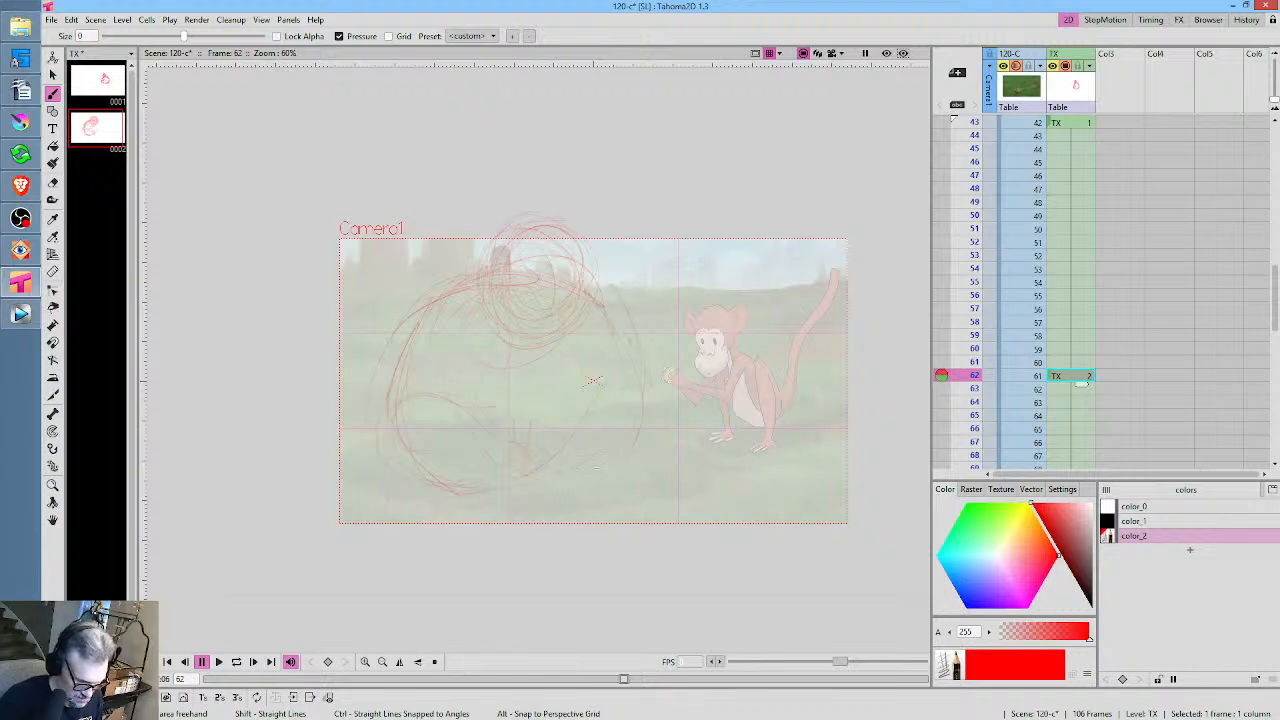
mouse_move(645, 372)
mouse_down()
mouse_move(650, 464)
mouse_move(584, 482)
mouse_up()
drag(418, 335, 476, 284)
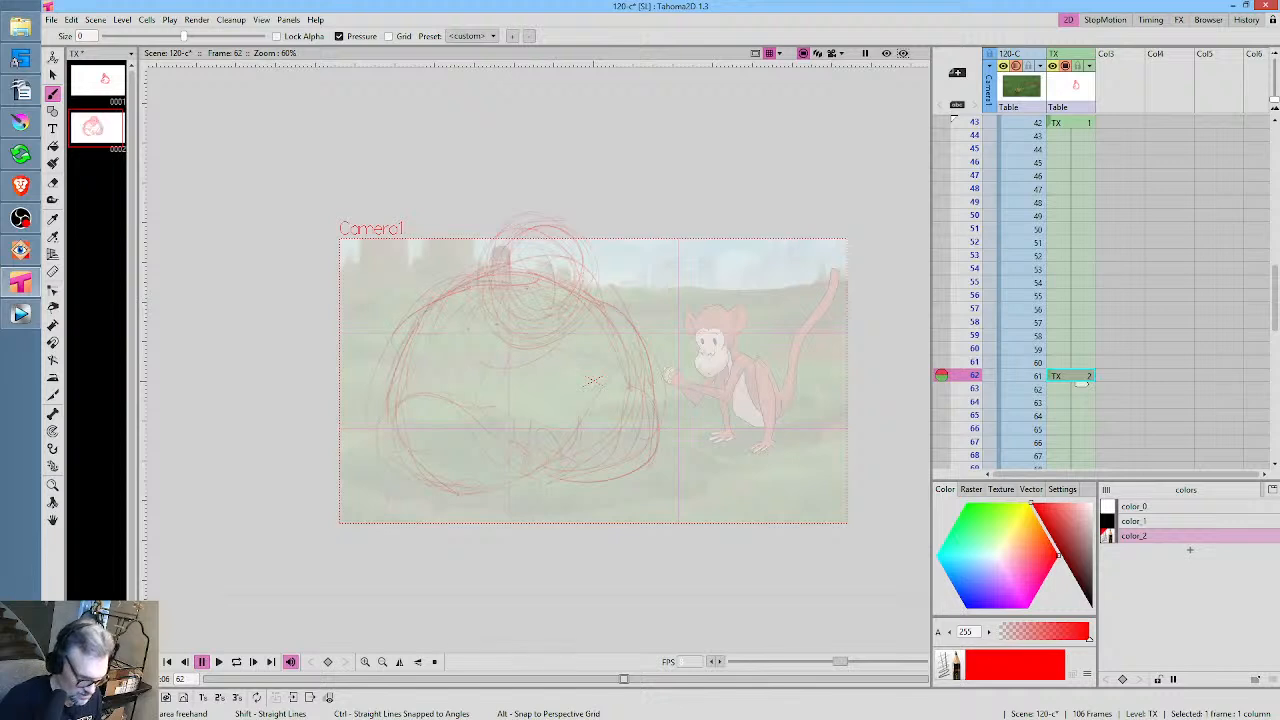
Sketch the large figure's crossed legs and foot along the lower edge of the camera frame
drag(408, 332, 366, 420)
mouse_move(343, 490)
mouse_down()
mouse_move(380, 420)
mouse_move(480, 565)
mouse_up()
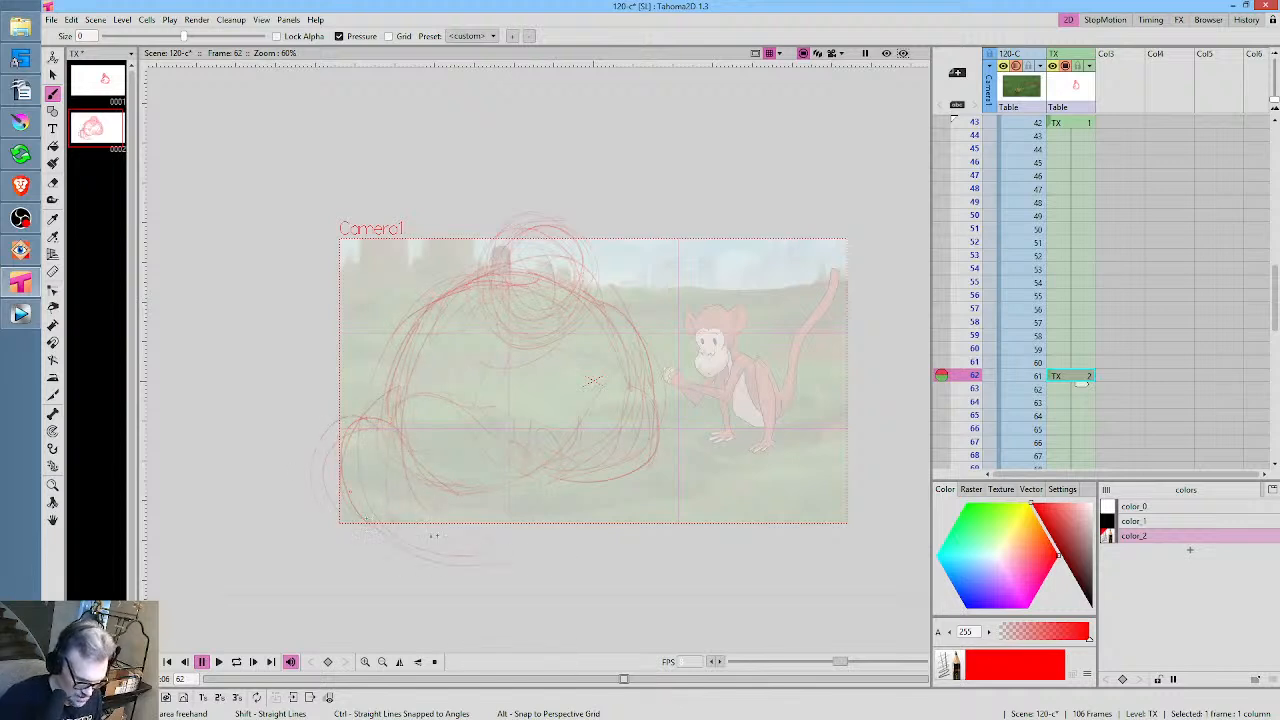
mouse_move(345, 425)
mouse_down()
mouse_move(512, 535)
mouse_move(671, 481)
mouse_up()
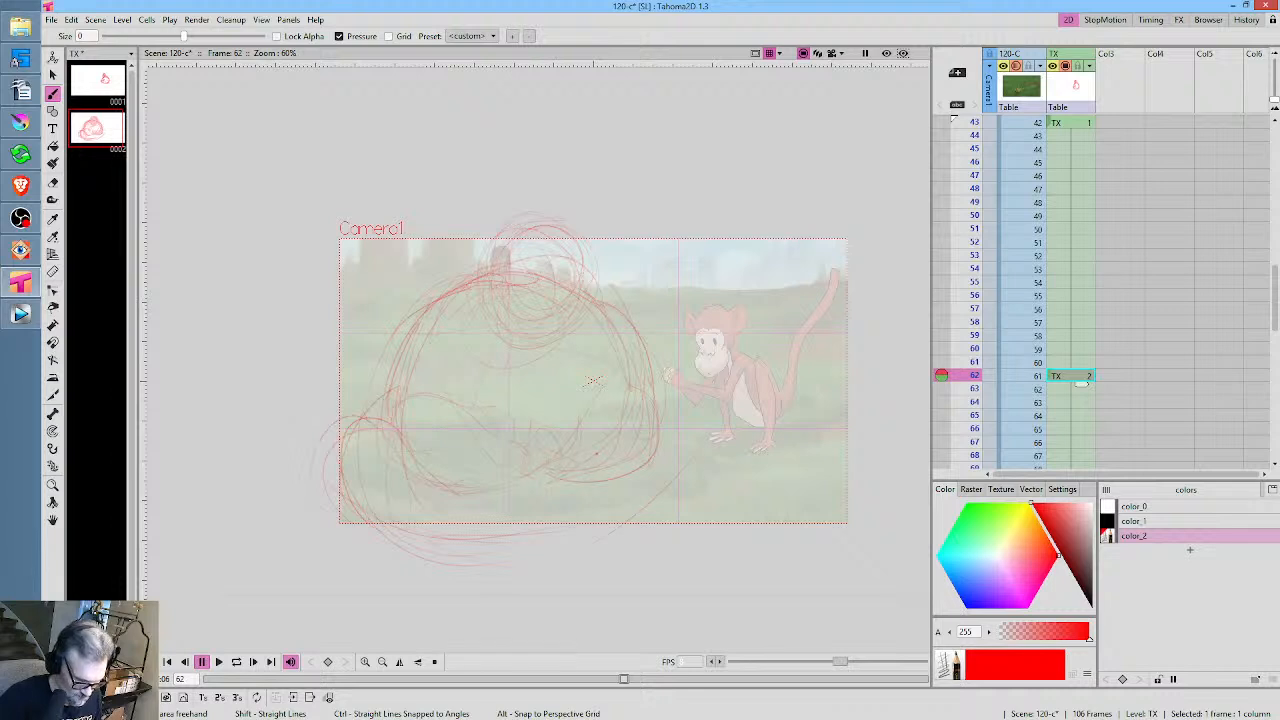
mouse_move(512, 540)
mouse_down()
mouse_move(638, 514)
mouse_move(518, 532)
mouse_move(493, 499)
mouse_move(450, 510)
mouse_move(458, 496)
mouse_move(426, 498)
mouse_move(425, 513)
mouse_move(462, 537)
mouse_up()
drag(487, 505, 481, 525)
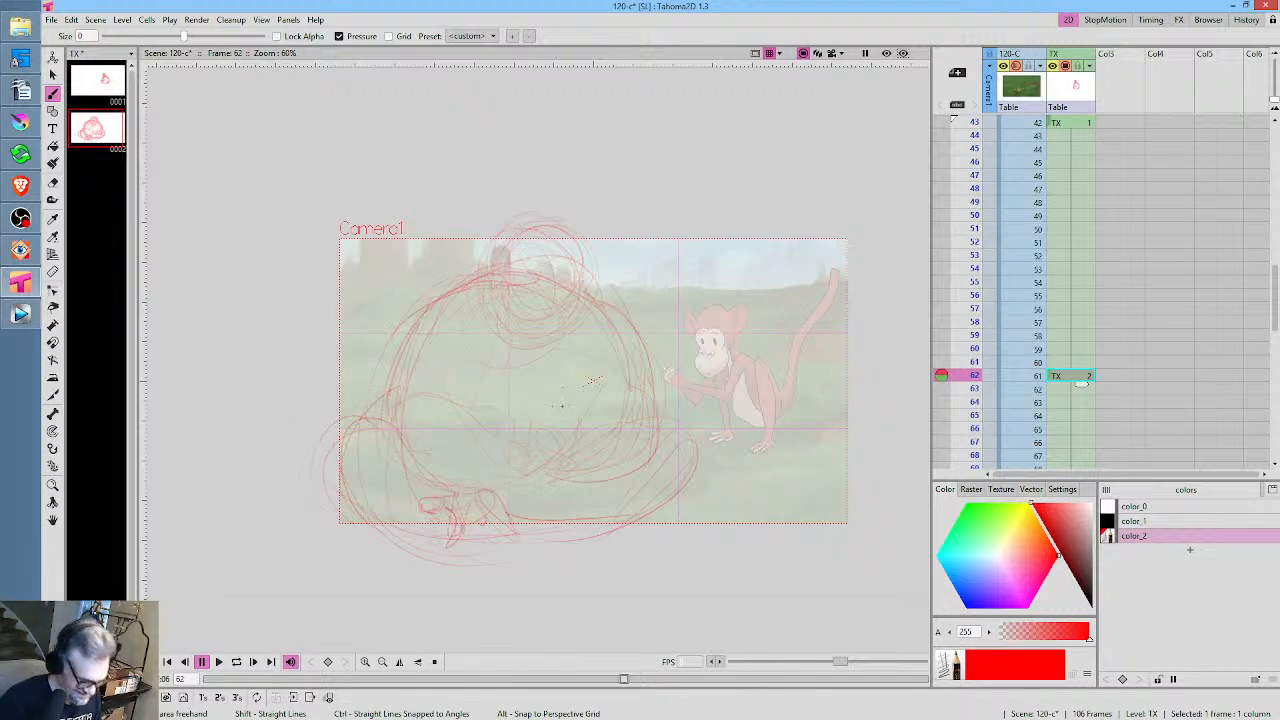
Erase the rough knee and lower arm lines on the side away from the monkey and redraw a bent arm closer to the body
key(a)
mouse_move(480, 385)
mouse_down()
mouse_move(343, 389)
mouse_move(347, 568)
mouse_move(470, 440)
mouse_up()
key(b)
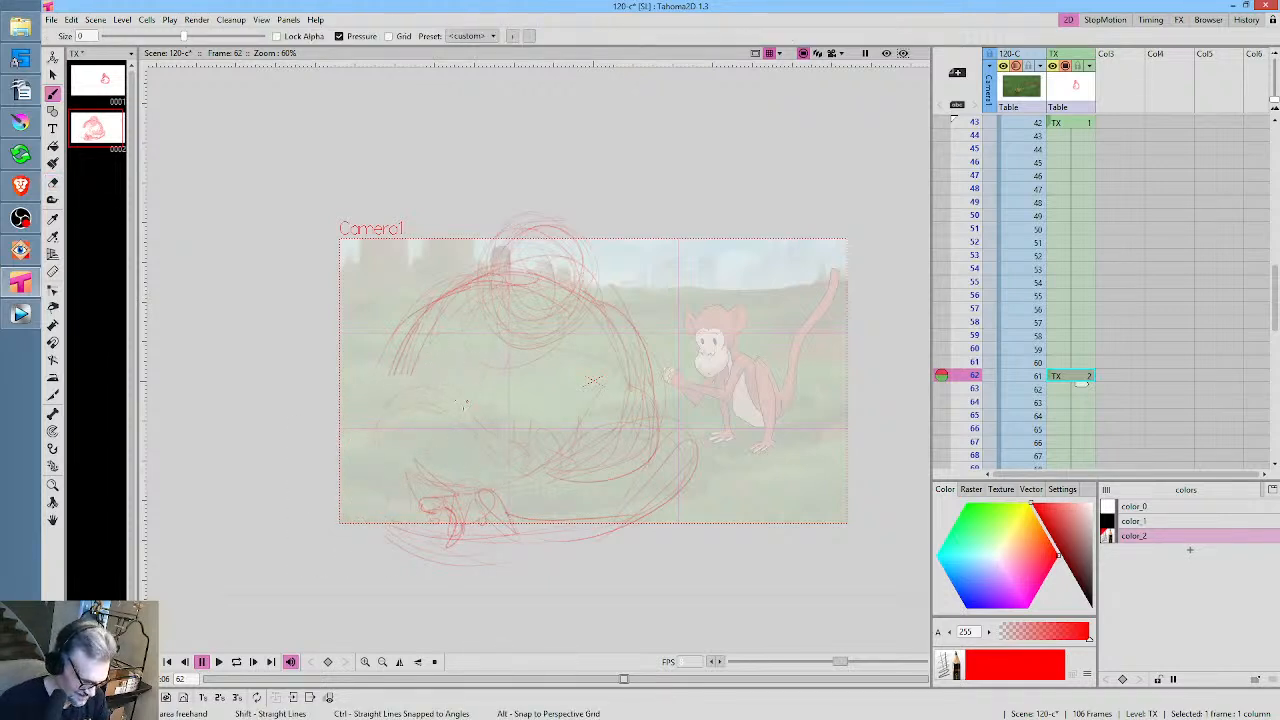
mouse_move(400, 402)
mouse_down()
mouse_move(463, 408)
mouse_move(498, 446)
mouse_up()
mouse_move(384, 470)
mouse_down()
mouse_move(372, 446)
mouse_move(497, 430)
mouse_move(394, 464)
mouse_up()
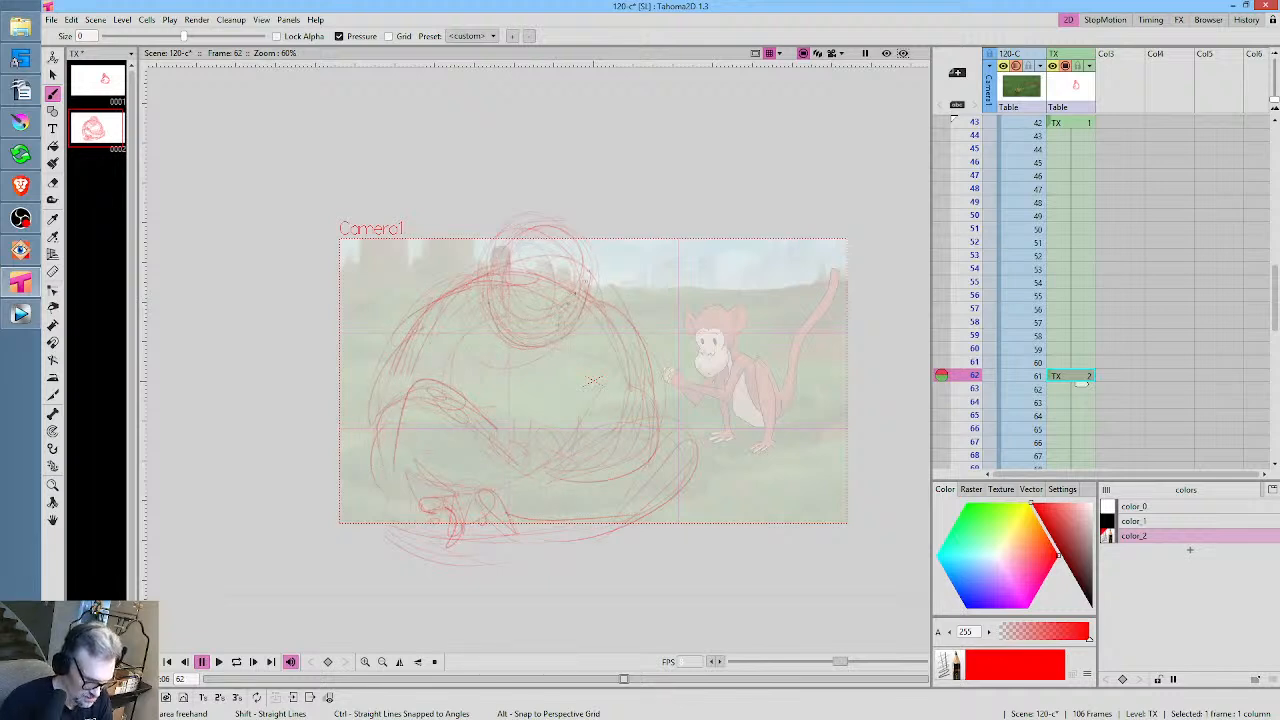
Sketch the large figure's hat, ears and eyes around the head circle
mouse_move(512, 248)
mouse_down()
mouse_move(512, 200)
mouse_move(560, 224)
mouse_move(466, 280)
mouse_move(482, 305)
mouse_move(476, 288)
mouse_up()
drag(474, 288, 497, 306)
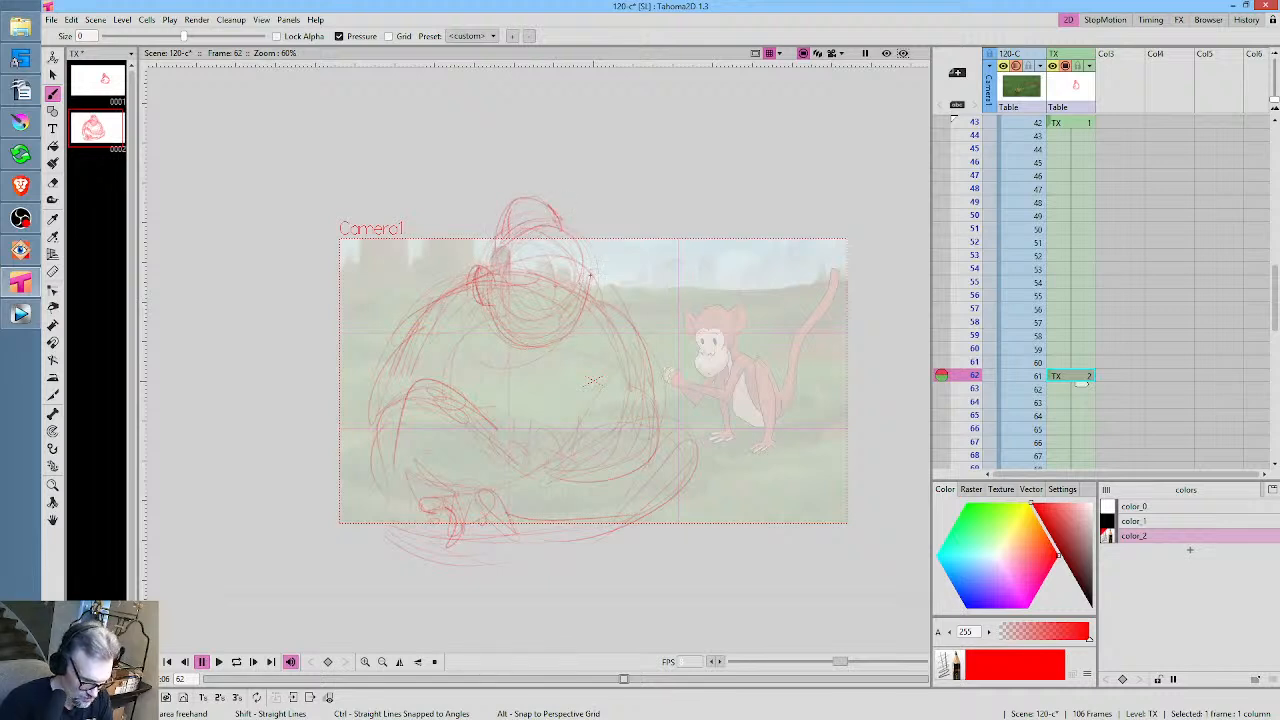
drag(590, 272, 596, 310)
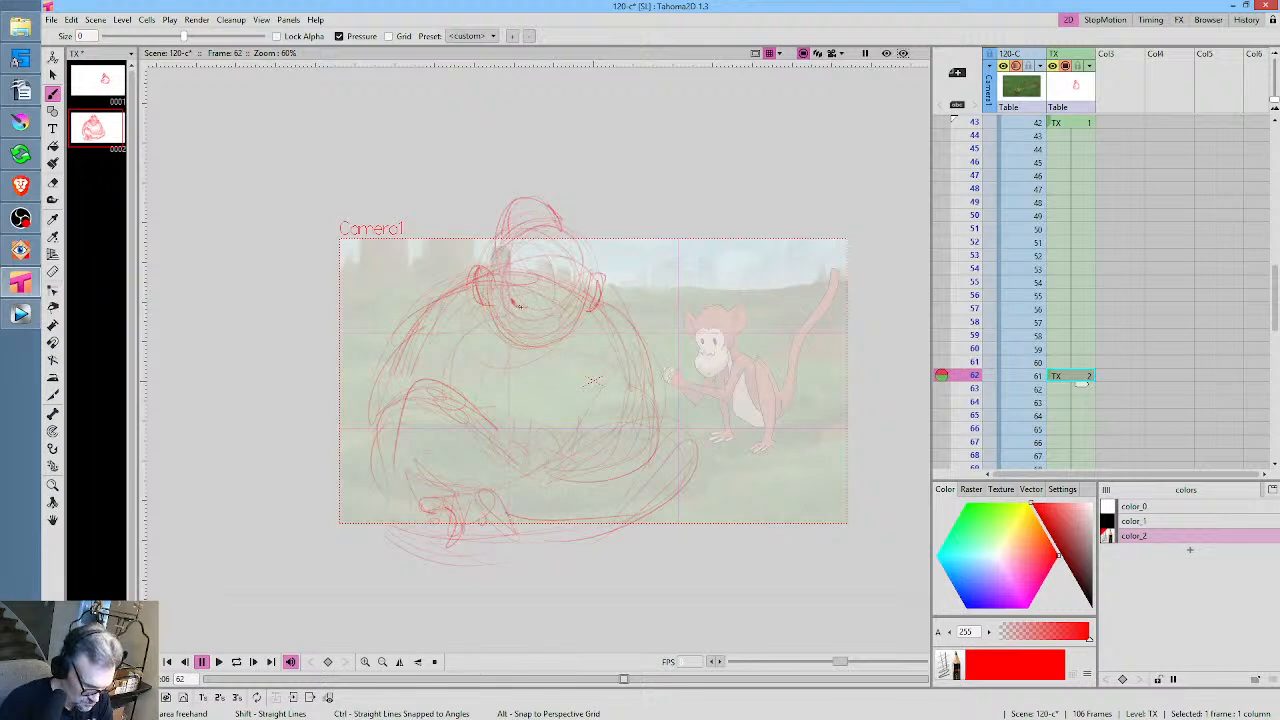
drag(520, 307, 570, 305)
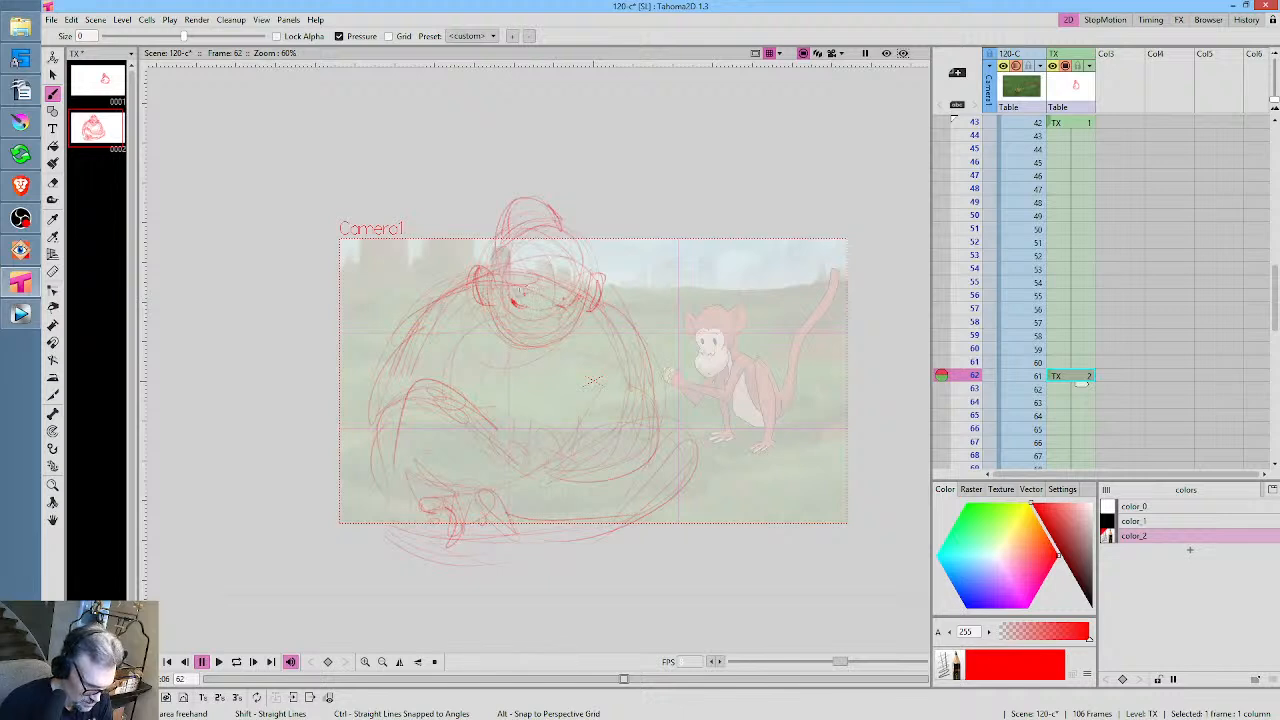
drag(566, 290, 525, 294)
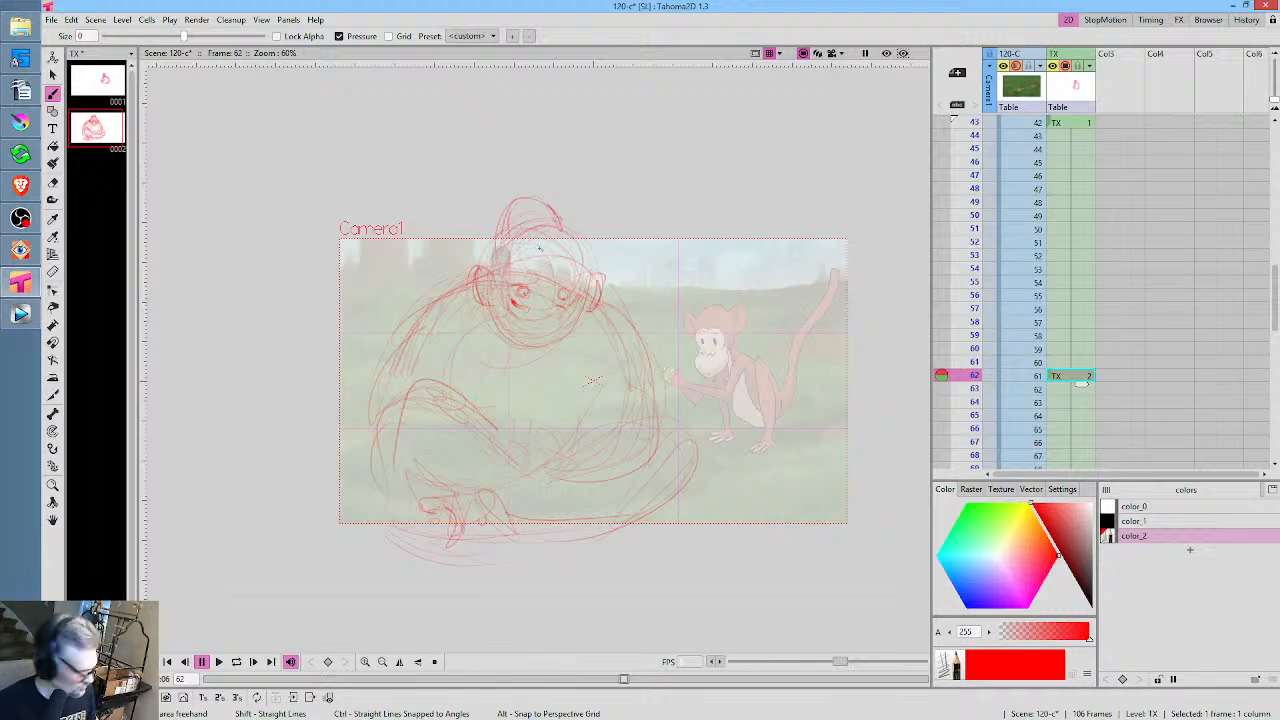
Draw the large figure's mouth, cheek line and pointed beard below the face
scroll(592, 381, up, 2)
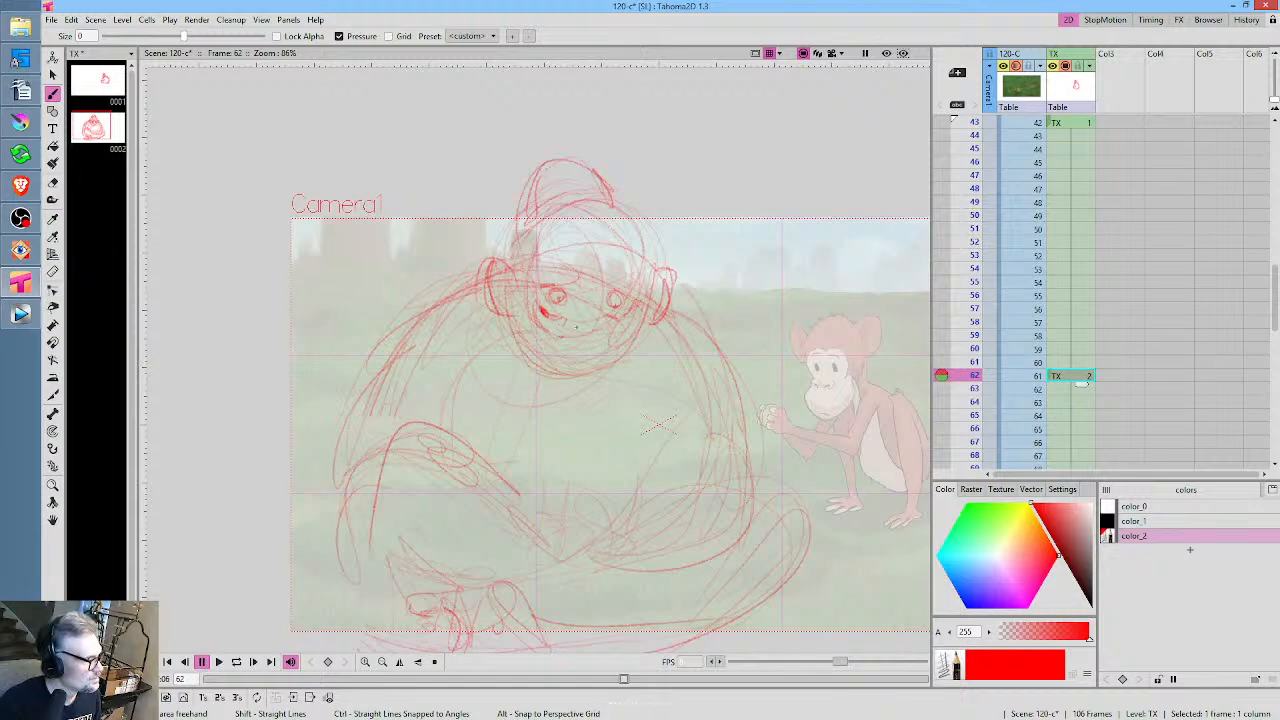
mouse_move(579, 332)
mouse_down()
mouse_move(545, 354)
mouse_move(622, 344)
mouse_move(542, 361)
mouse_move(608, 351)
mouse_move(510, 334)
mouse_move(506, 350)
mouse_up()
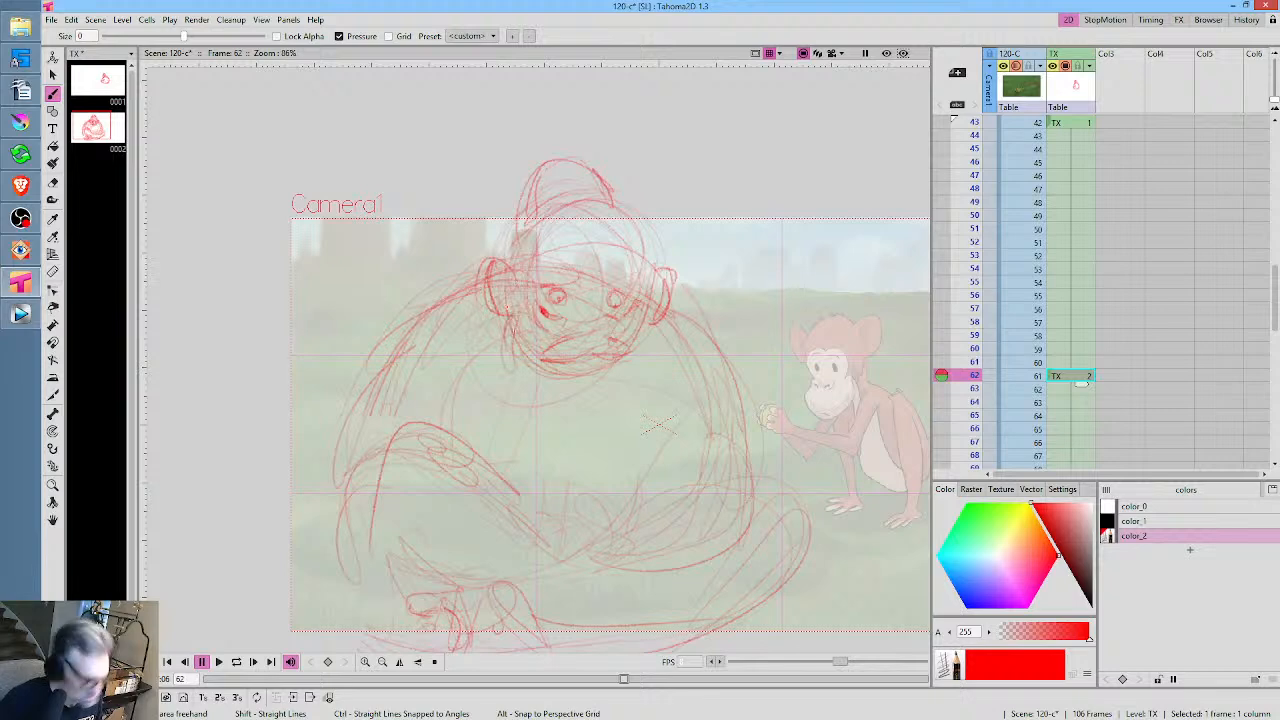
mouse_move(518, 300)
mouse_down()
mouse_move(506, 318)
mouse_move(527, 382)
mouse_move(575, 422)
mouse_move(567, 430)
mouse_up()
mouse_move(556, 432)
mouse_down()
mouse_move(601, 424)
mouse_move(632, 387)
mouse_up()
mouse_move(650, 343)
mouse_down()
mouse_move(657, 368)
mouse_move(632, 387)
mouse_up()
drag(643, 346, 593, 426)
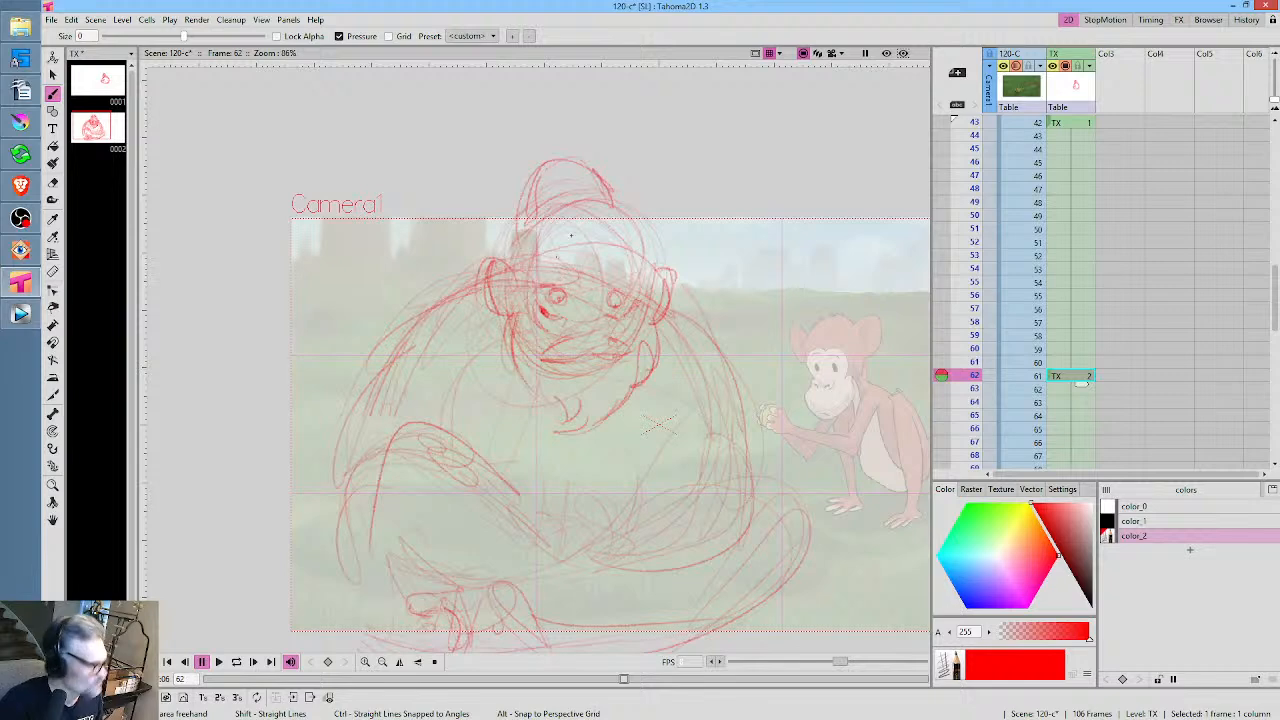
Draw the large figure's worried eyebrows and refine the brow and eye with the canvas view mirrored
drag(538, 278, 582, 268)
mouse_move(548, 280)
mouse_down()
mouse_move(532, 288)
mouse_move(576, 278)
mouse_up()
mouse_move(566, 282)
mouse_down()
mouse_move(584, 266)
mouse_move(632, 293)
mouse_move(624, 275)
mouse_up()
drag(618, 272, 644, 286)
key(h)
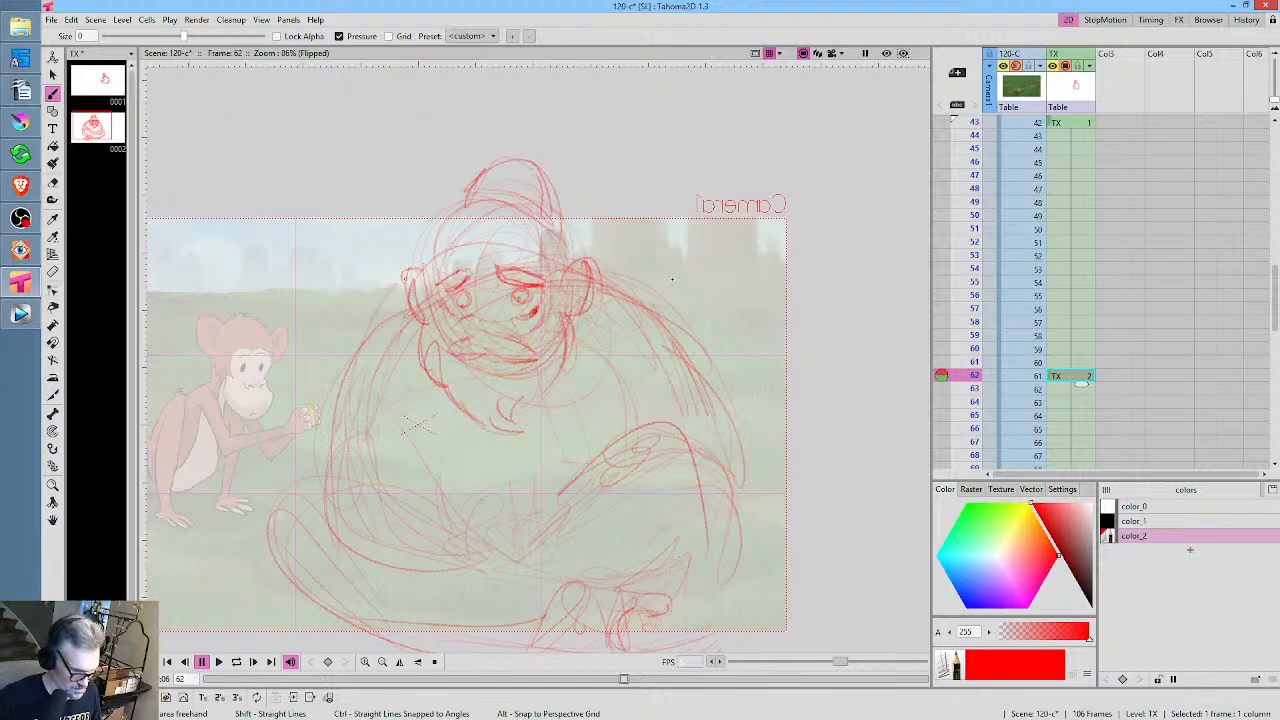
mouse_move(474, 270)
mouse_down()
mouse_move(456, 294)
mouse_move(470, 274)
mouse_move(442, 288)
mouse_up()
mouse_move(450, 276)
mouse_down()
mouse_move(437, 286)
mouse_move(452, 306)
mouse_move(522, 300)
mouse_move(468, 303)
mouse_up()
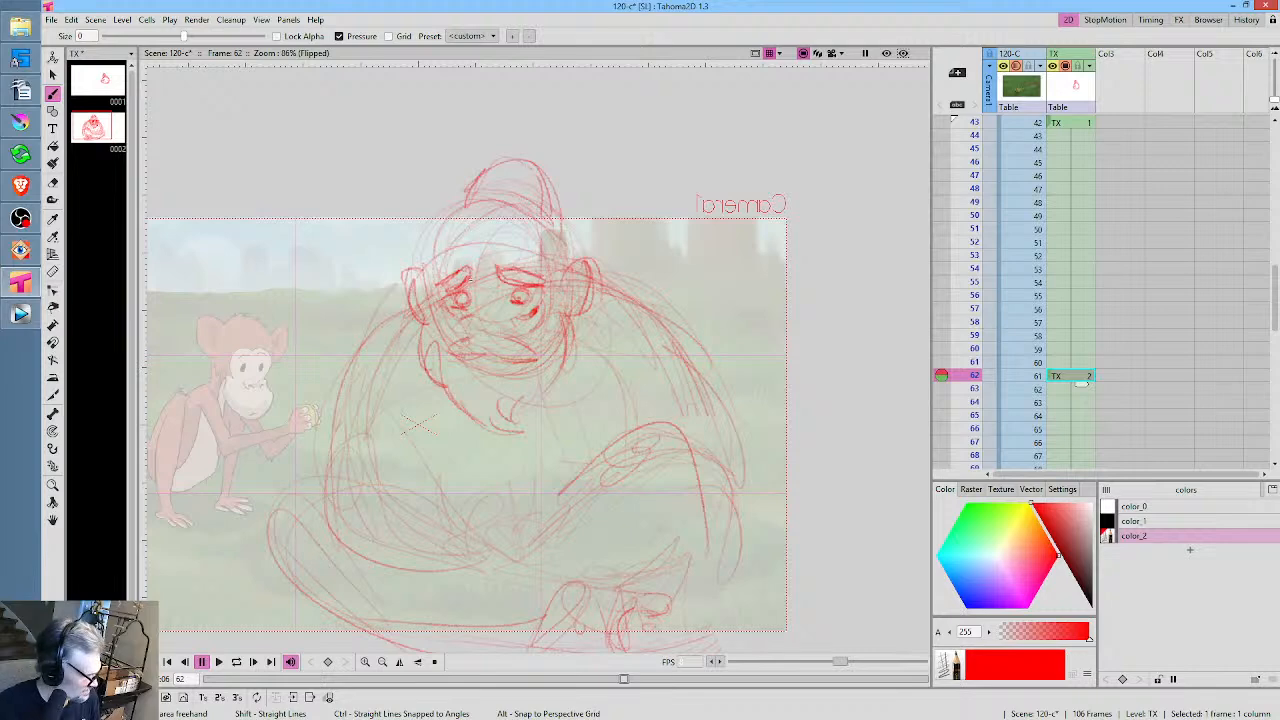
Restore the unmirrored canvas view and darken the large figure's worried eyebrows and brow lines
key(h)
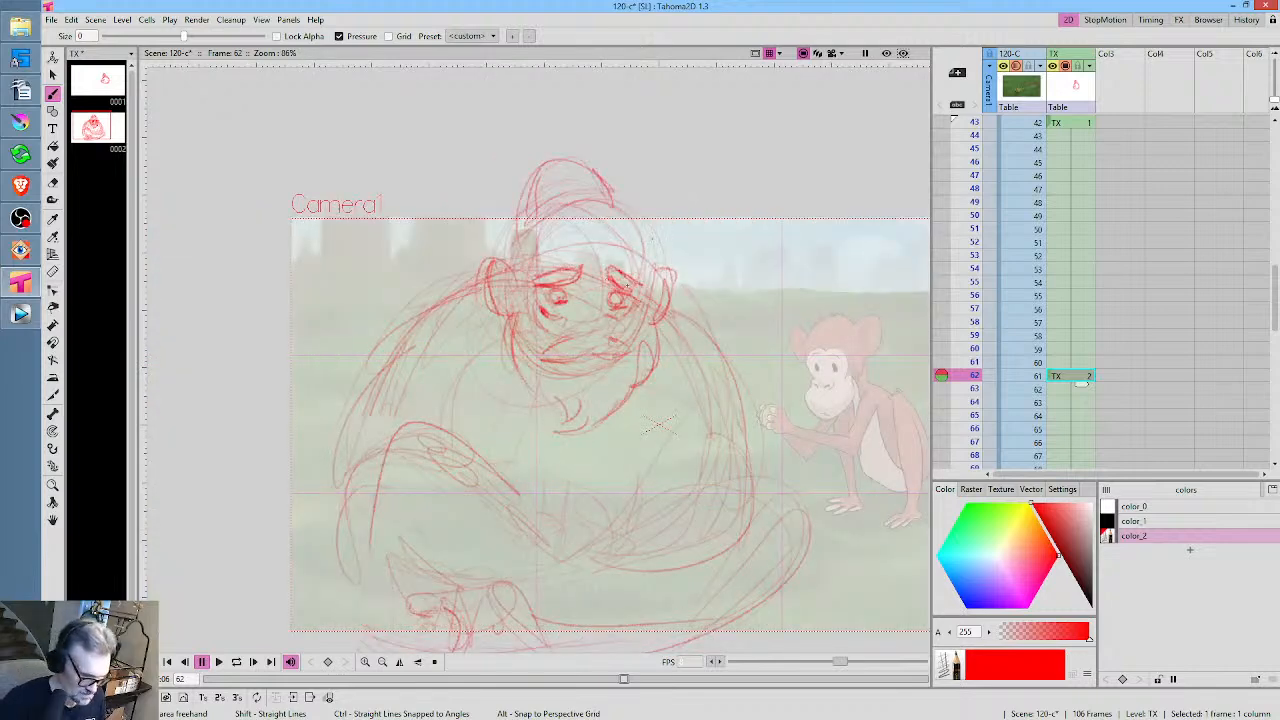
drag(621, 286, 636, 284)
mouse_move(547, 283)
mouse_down()
mouse_move(531, 281)
mouse_move(627, 271)
mouse_up()
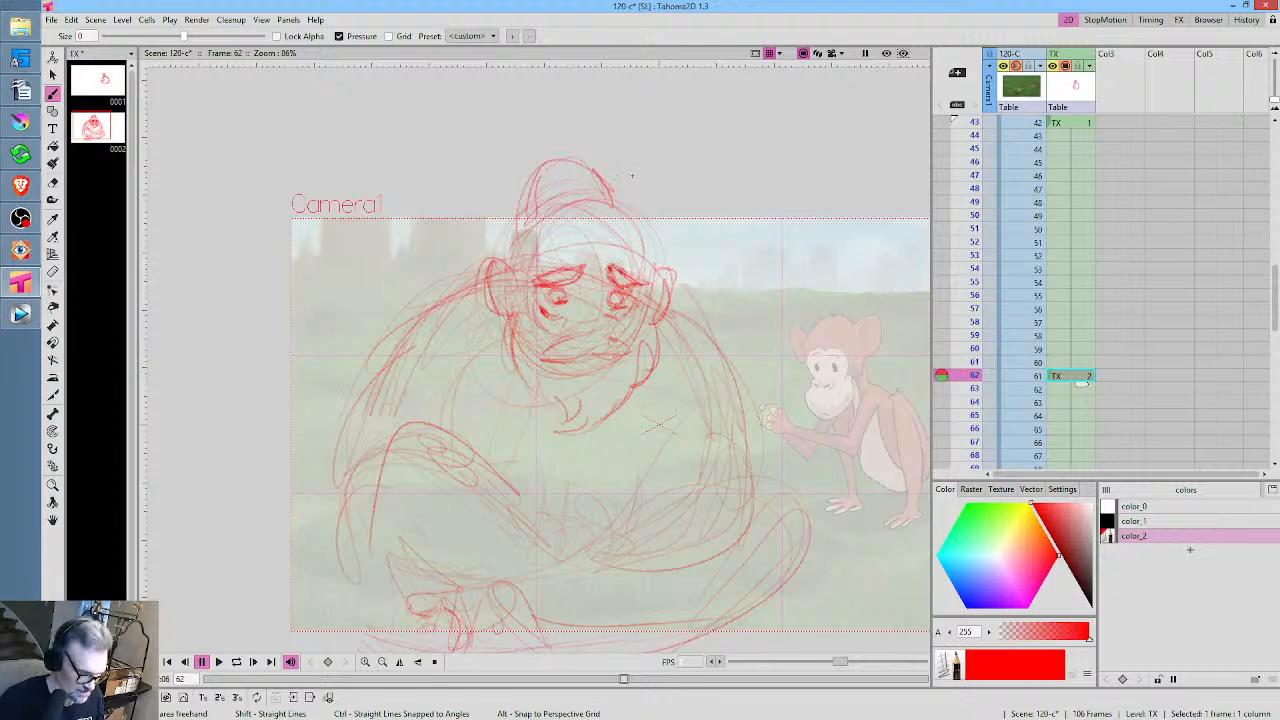
drag(571, 283, 578, 266)
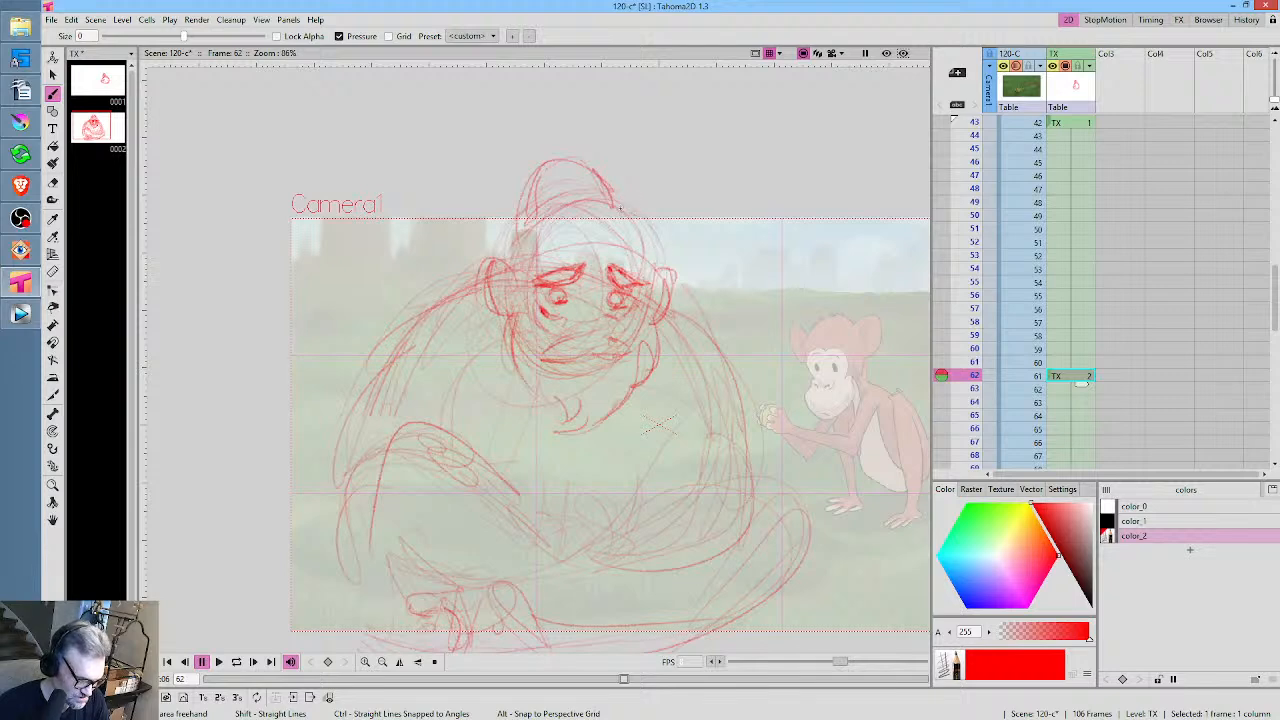
Strengthen the large figure's rounded head outline below the hat and sketch curved lines across the forehead
mouse_move(620, 210)
mouse_down()
mouse_move(644, 238)
mouse_move(661, 232)
mouse_move(626, 208)
mouse_move(652, 276)
mouse_up()
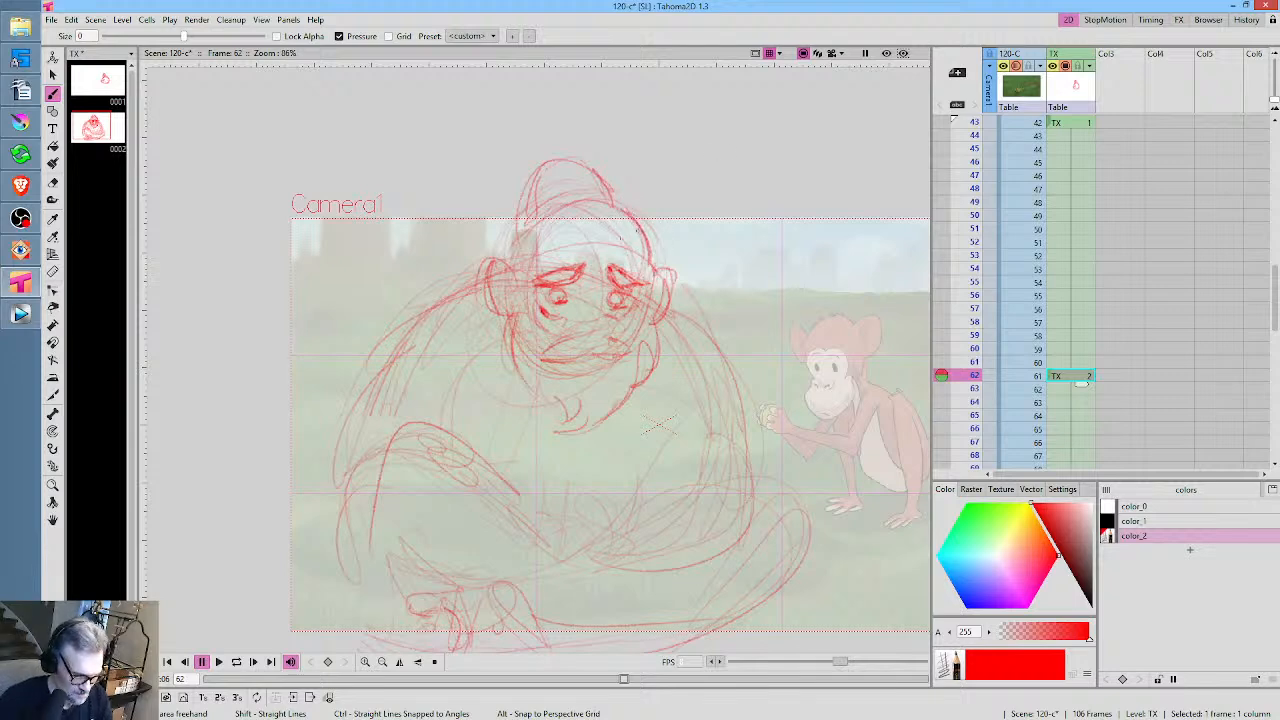
mouse_move(546, 254)
mouse_down()
mouse_move(599, 242)
mouse_move(633, 261)
mouse_move(601, 232)
mouse_move(605, 207)
mouse_move(542, 220)
mouse_up()
mouse_move(584, 203)
mouse_down()
mouse_move(546, 219)
mouse_move(517, 255)
mouse_up()
drag(560, 208, 513, 254)
drag(646, 224, 658, 270)
Reinforce both ears of the large figure and draw the heavier jaw and beard outline below the mouth
mouse_move(513, 268)
mouse_down()
mouse_move(488, 262)
mouse_move(486, 312)
mouse_move(508, 320)
mouse_up()
mouse_move(662, 272)
mouse_down()
mouse_move(678, 266)
mouse_move(678, 296)
mouse_move(670, 322)
mouse_move(658, 318)
mouse_up()
mouse_move(514, 300)
mouse_down()
mouse_move(513, 336)
mouse_move(518, 388)
mouse_up()
mouse_move(514, 340)
mouse_down()
mouse_move(560, 440)
mouse_move(620, 410)
mouse_move(656, 368)
mouse_move(656, 314)
mouse_up()
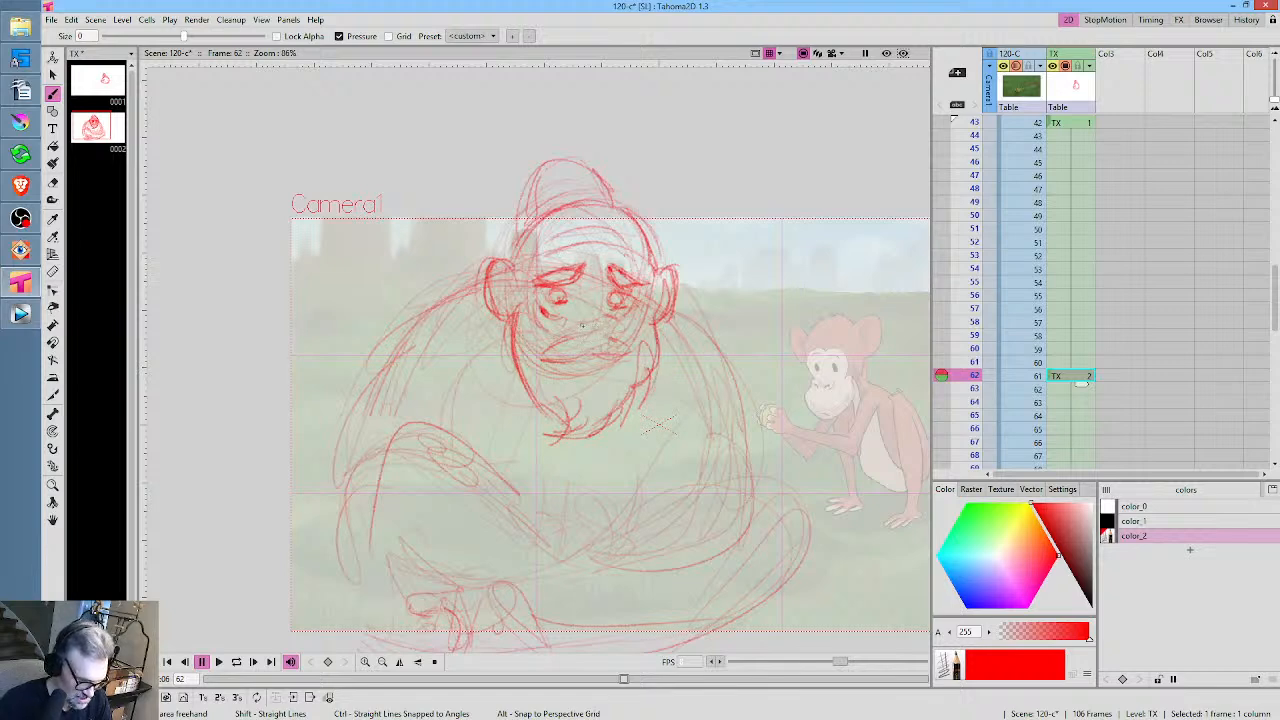
Sketch the large figure's wide nose above the mouth and darken the eye nearer the monkey
drag(573, 325, 589, 332)
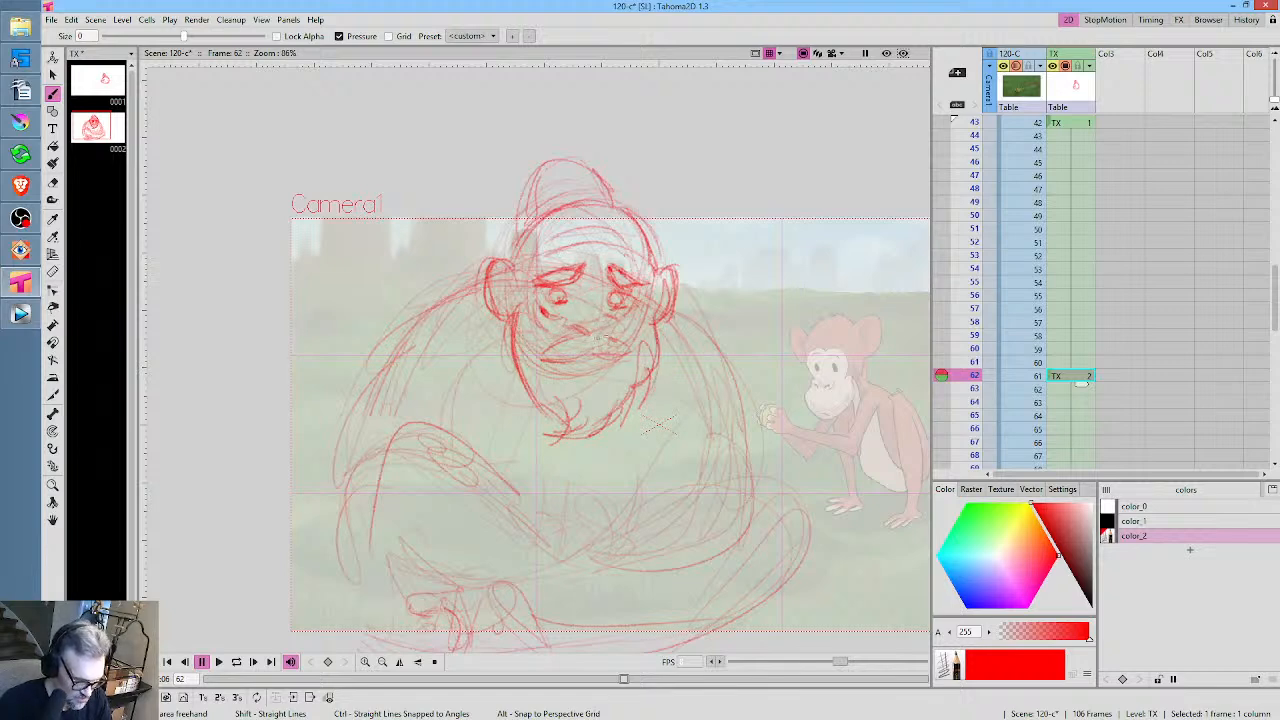
mouse_move(610, 290)
mouse_down()
mouse_move(599, 341)
mouse_move(613, 328)
mouse_move(562, 312)
mouse_up()
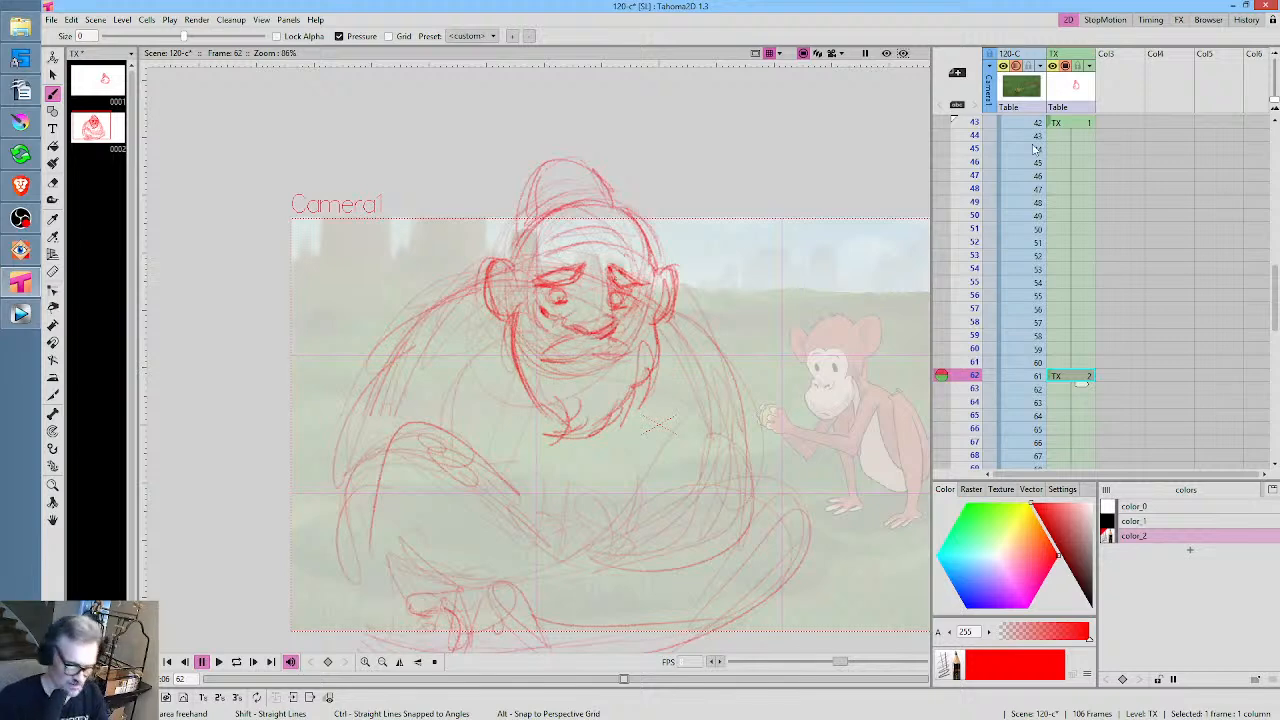
mouse_move(976, 176)
mouse_down()
mouse_move(976, 415)
mouse_move(976, 228)
mouse_move(958, 337)
mouse_move(960, 322)
mouse_up()
scroll(1095, 326, down, 3)
mouse_move(978, 204)
mouse_down()
mouse_move(974, 325)
mouse_move(972, 232)
mouse_move(975, 260)
mouse_up()
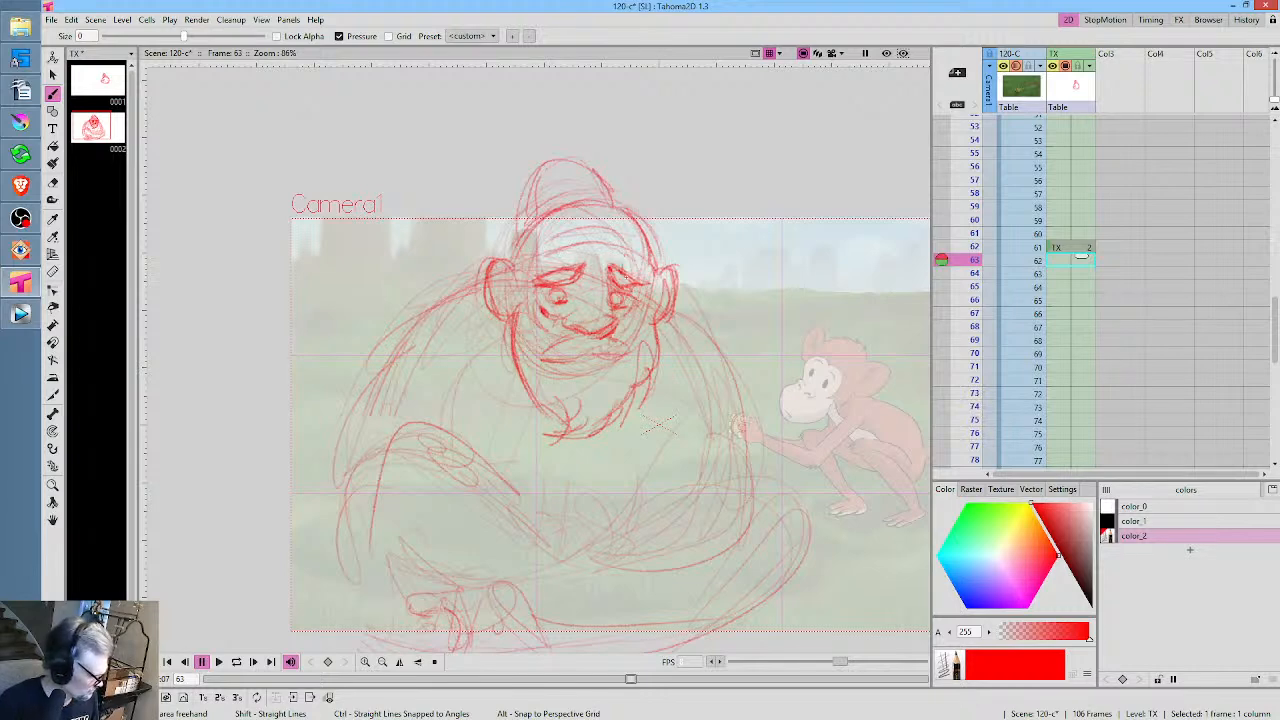
key(e)
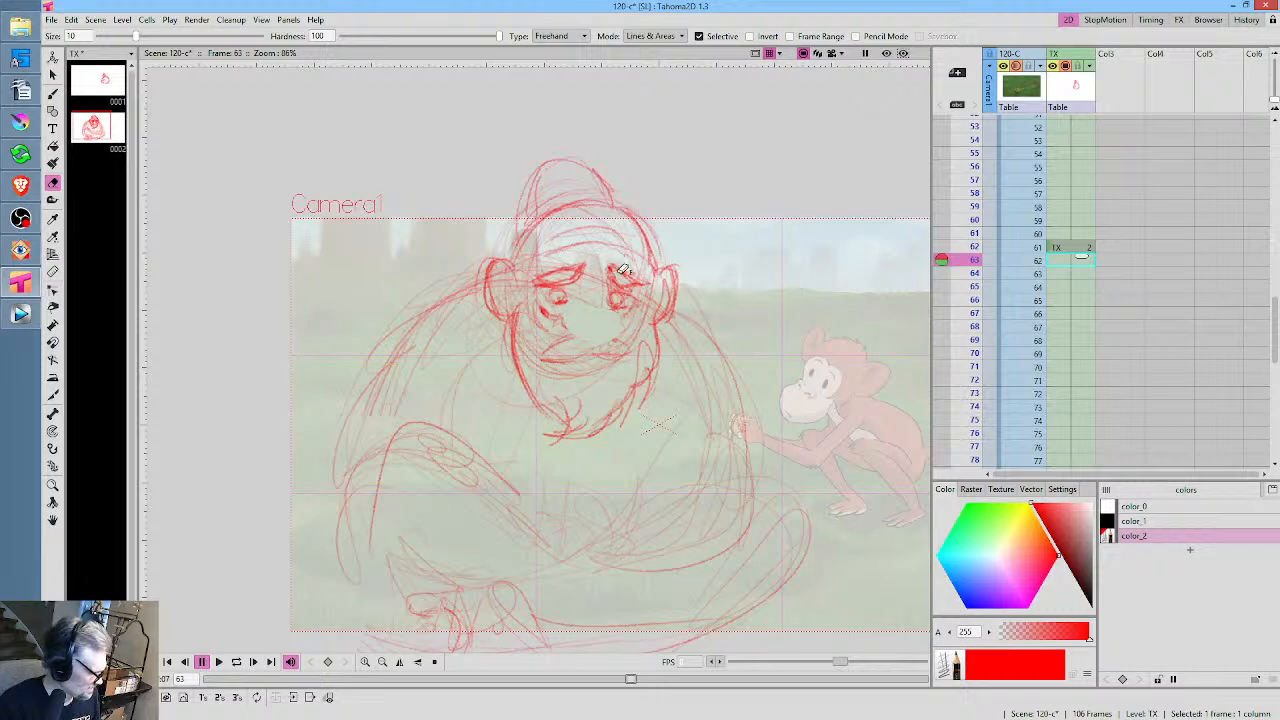
key(b)
key(alt+d)
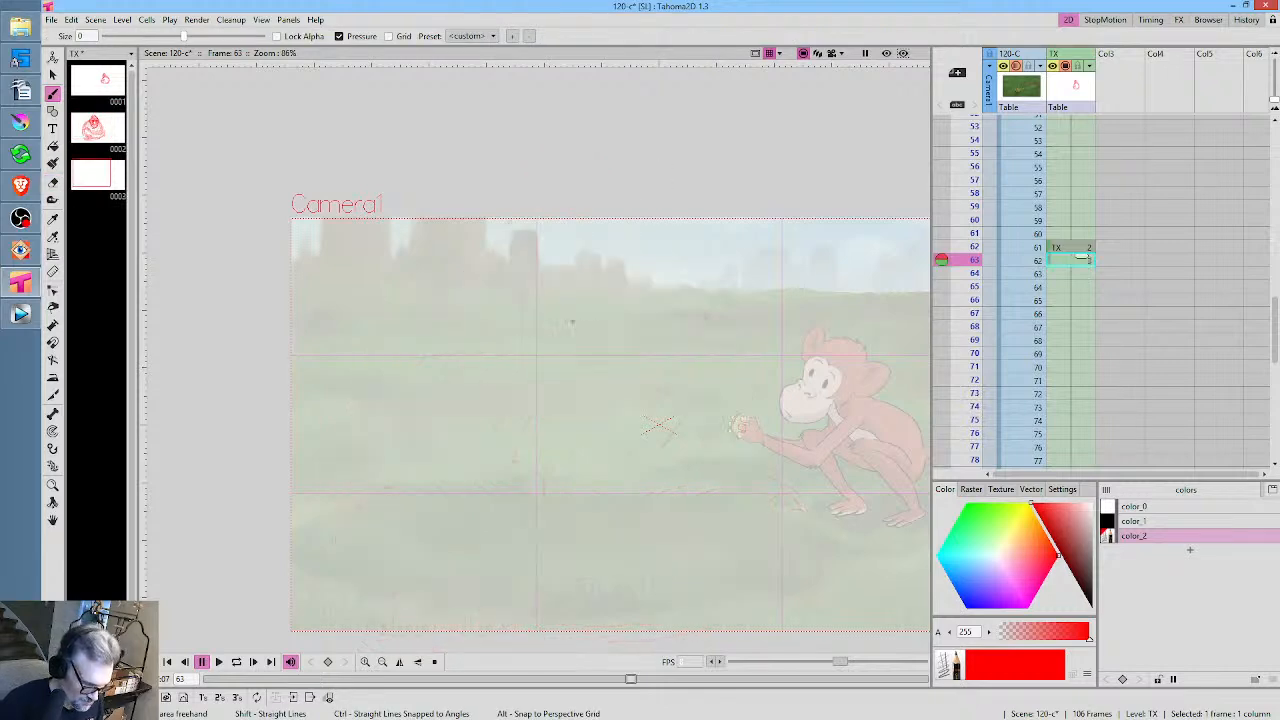
key(ctrl+z)
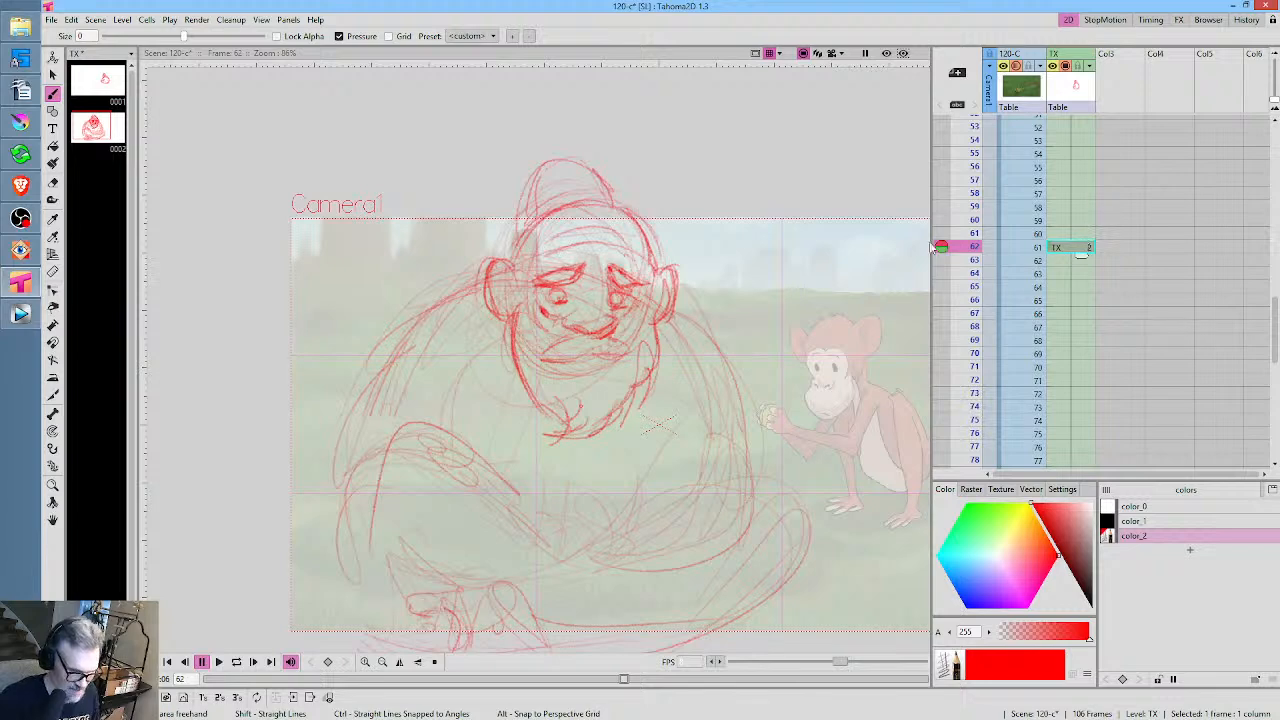
Erase the large figure's nose in the frame 62 drawing and redraw it above the mouth
key(a)
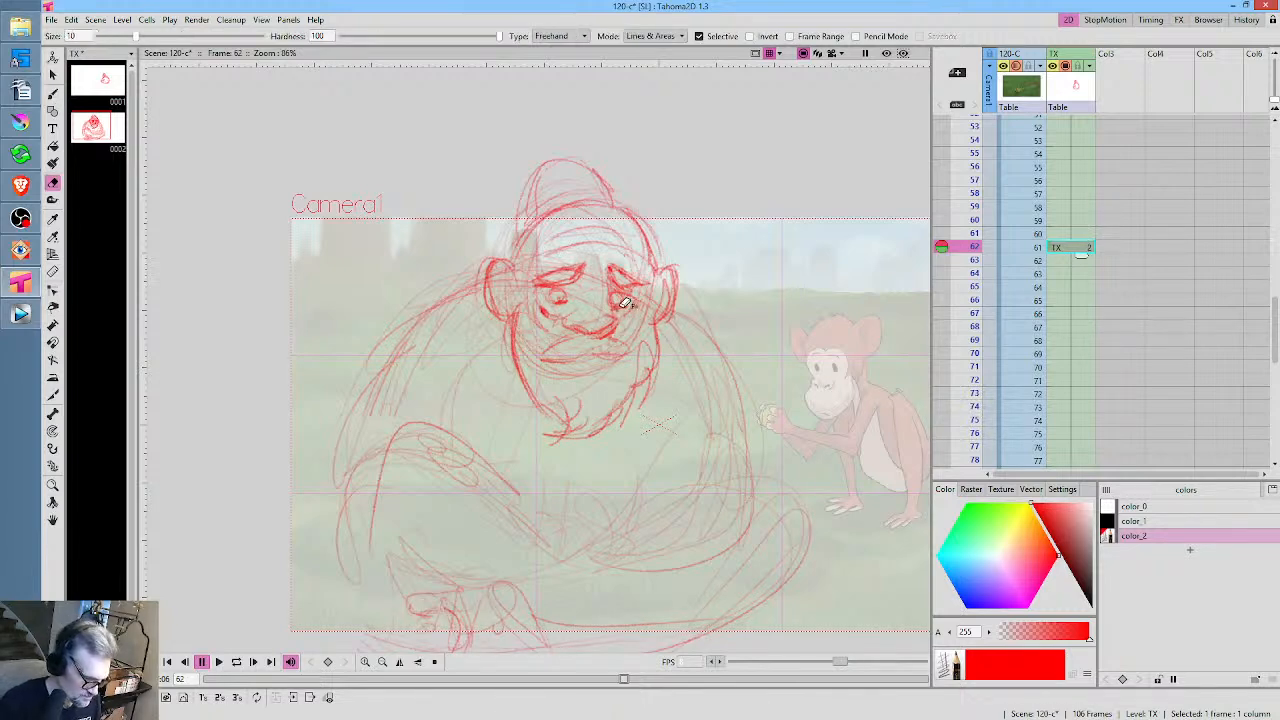
mouse_move(614, 306)
mouse_down()
mouse_move(568, 314)
mouse_move(618, 308)
mouse_up()
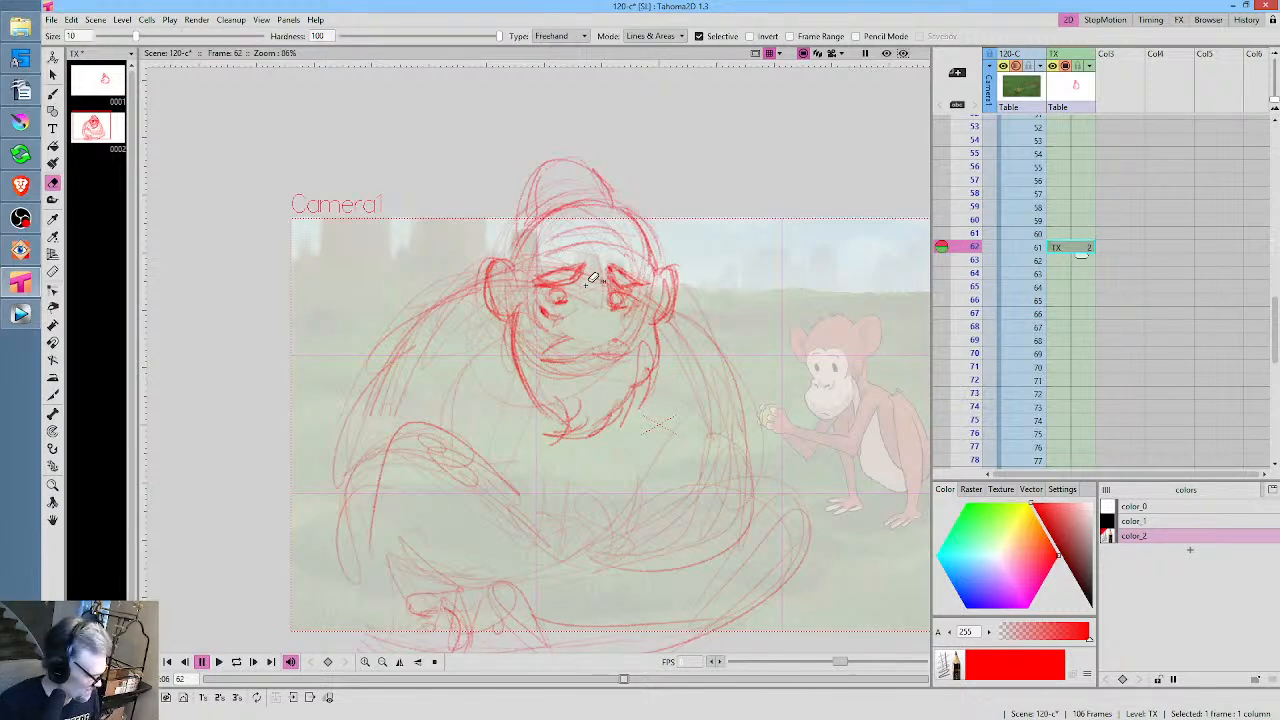
key(b)
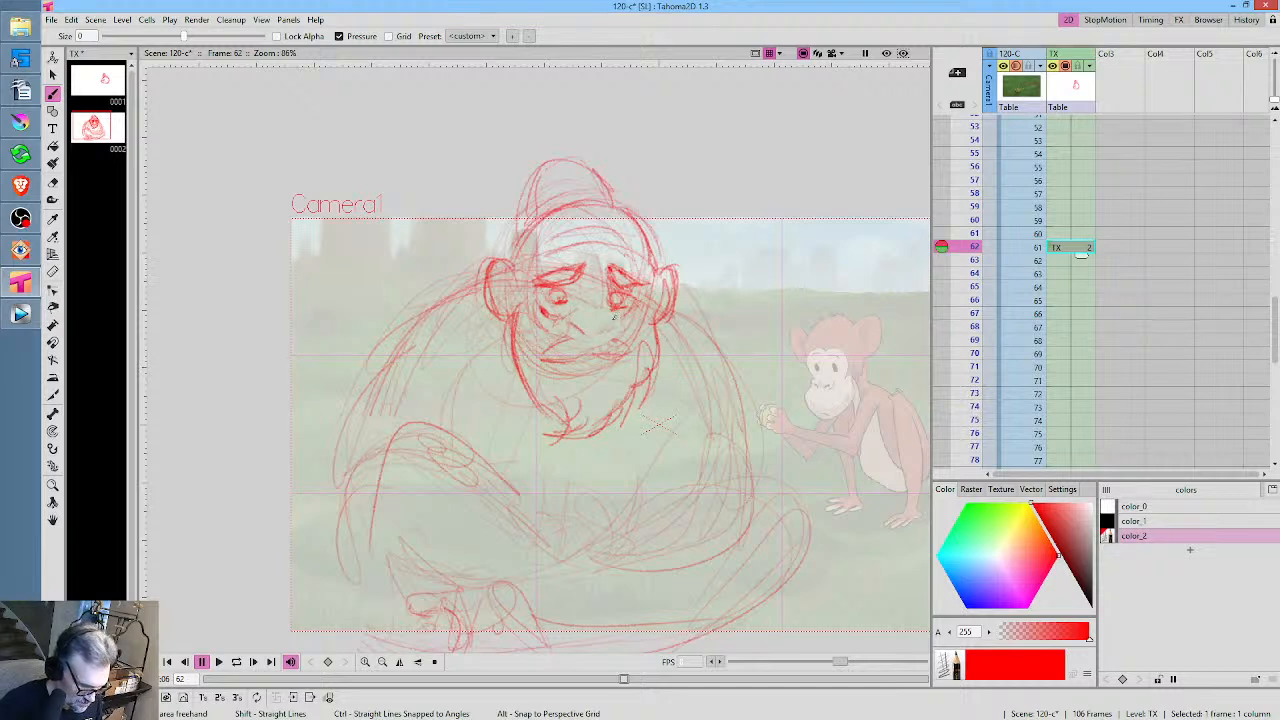
mouse_move(613, 334)
mouse_down()
mouse_move(616, 308)
mouse_move(619, 318)
mouse_up()
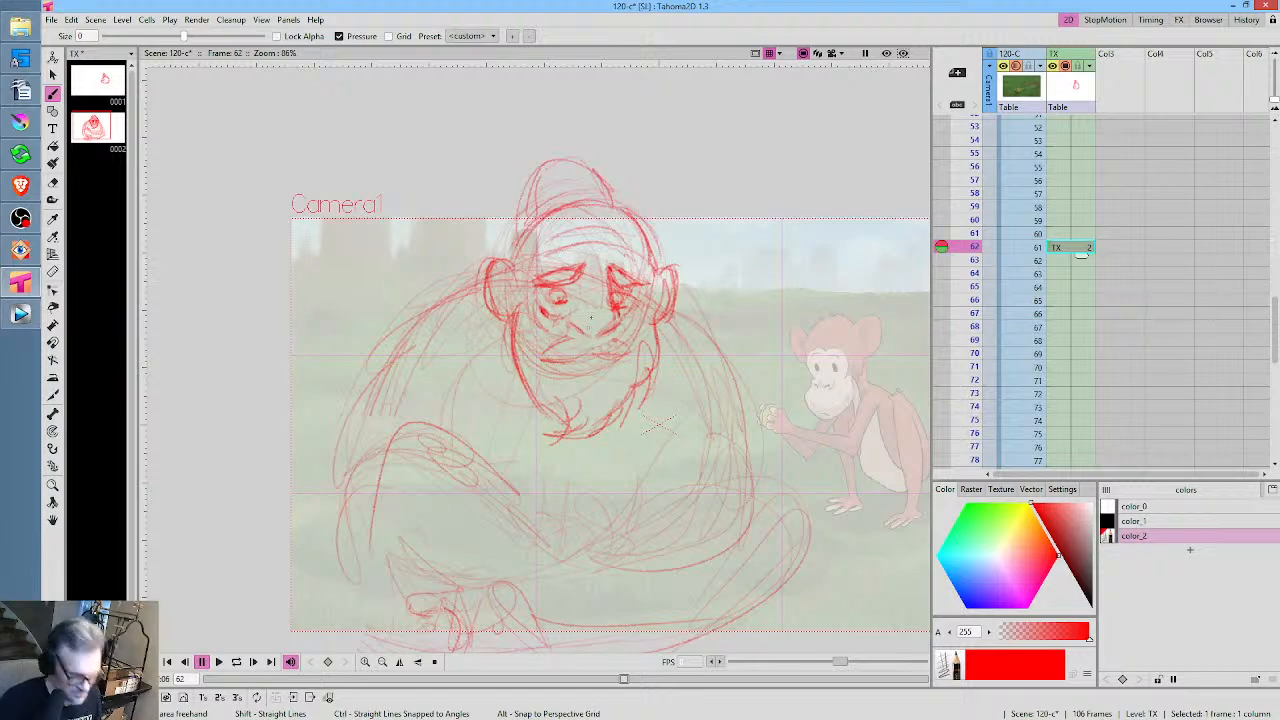
Add cheek creases, heavy eyelids and bags around the large figure's eyes
drag(658, 423, 711, 415)
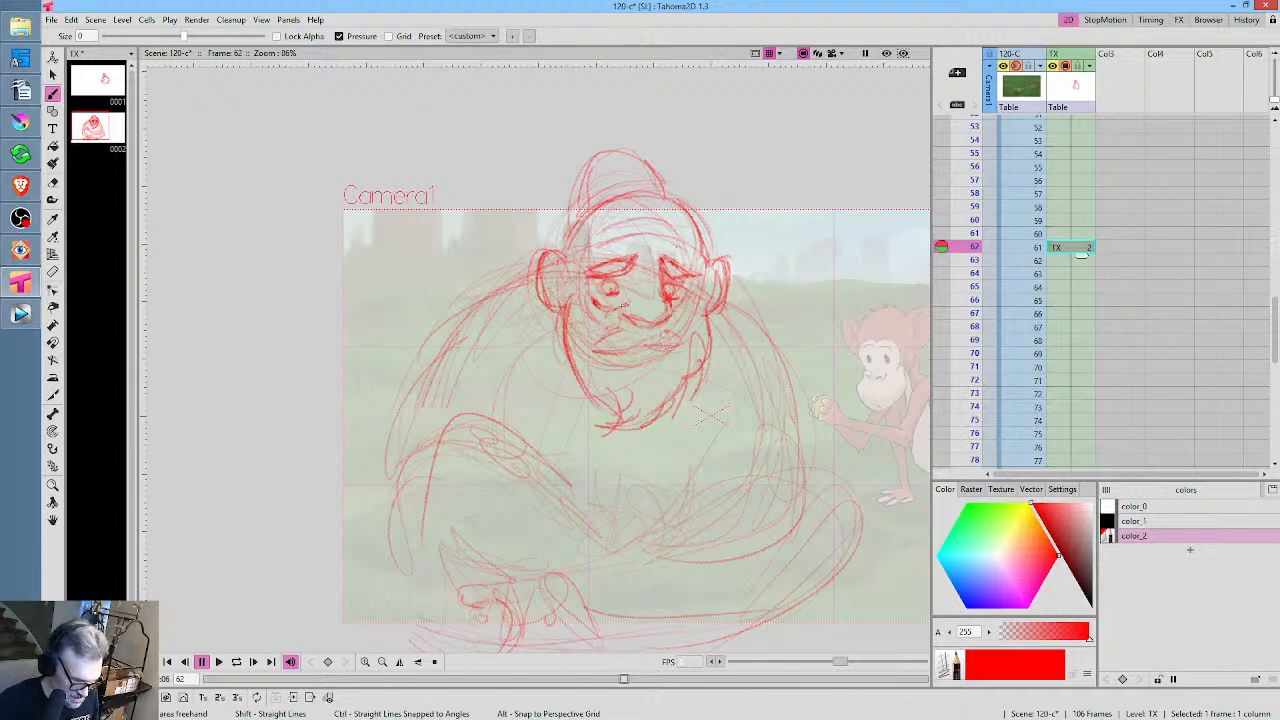
mouse_move(610, 309)
mouse_down()
mouse_move(692, 330)
mouse_move(683, 299)
mouse_move(692, 314)
mouse_up()
mouse_move(589, 293)
mouse_down()
mouse_move(602, 319)
mouse_move(620, 293)
mouse_up()
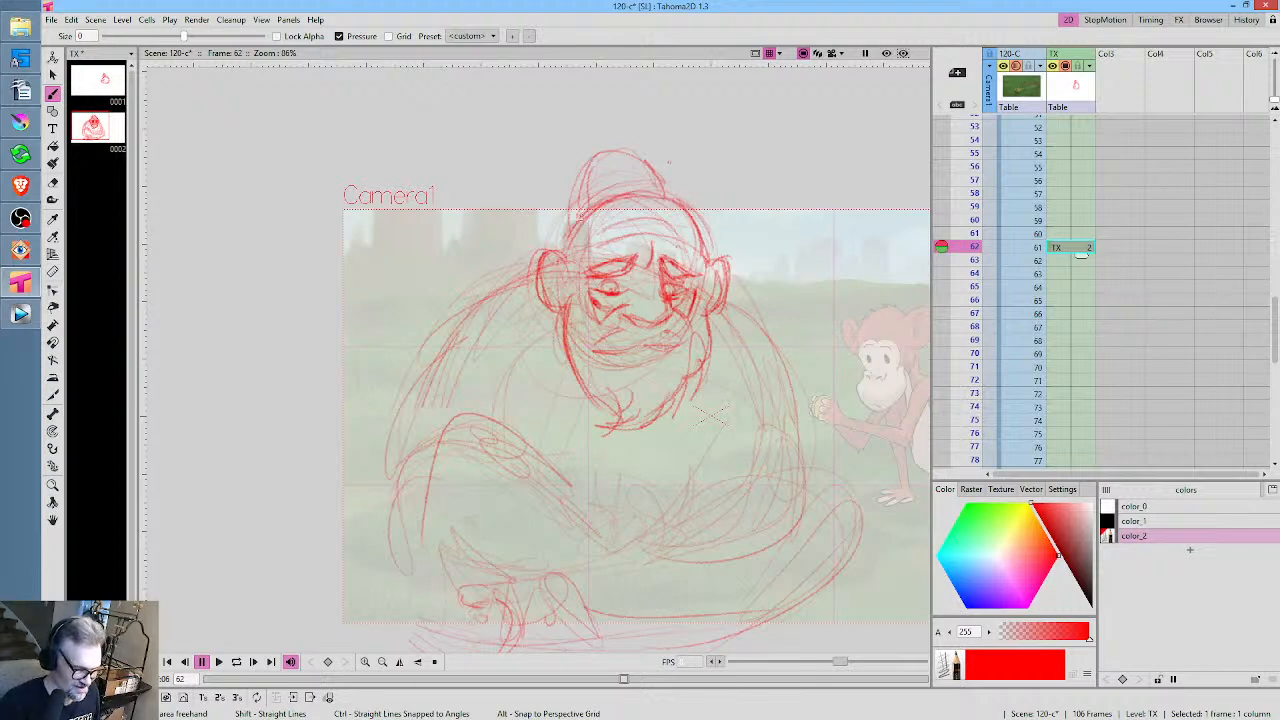
Strengthen the hat and side-of-head contours, and the shoulder and outer arm on the side away from the monkey
mouse_move(588, 174)
mouse_down()
mouse_move(580, 216)
mouse_move(578, 198)
mouse_move(638, 155)
mouse_move(668, 198)
mouse_up()
drag(575, 221, 555, 293)
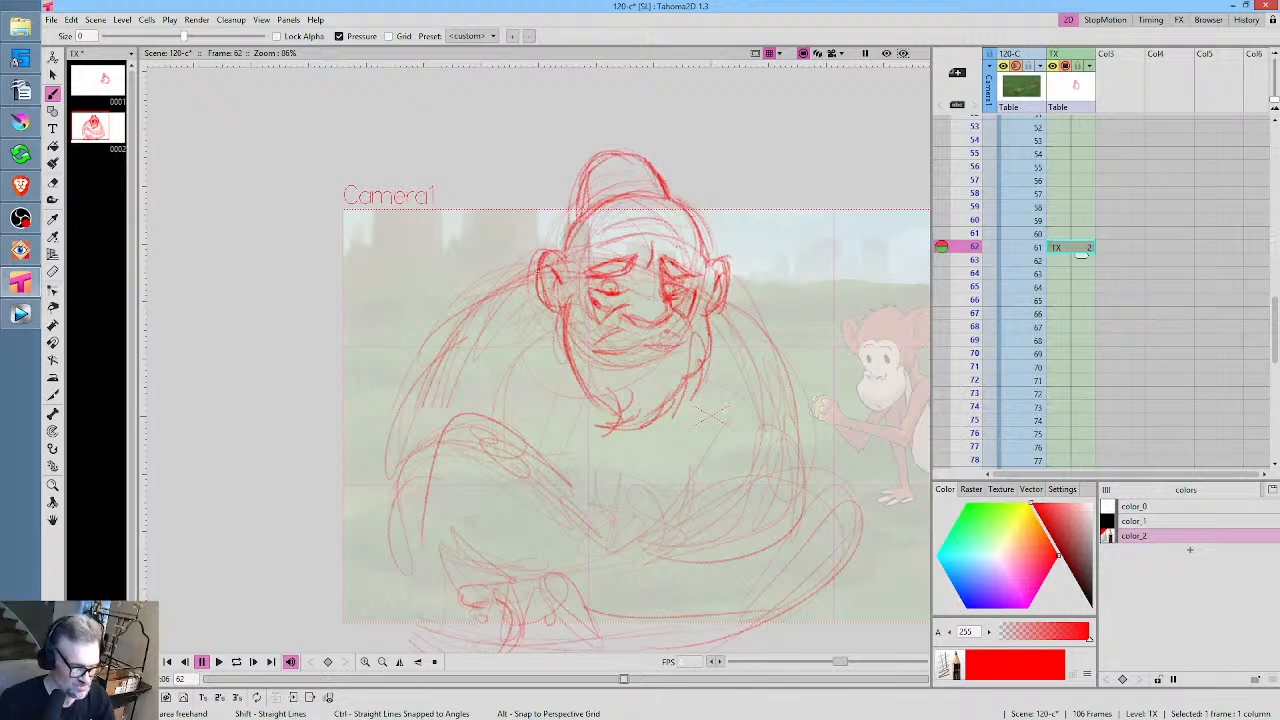
drag(538, 266, 485, 291)
mouse_move(529, 269)
mouse_down()
mouse_move(455, 319)
mouse_move(390, 458)
mouse_up()
drag(409, 396, 397, 470)
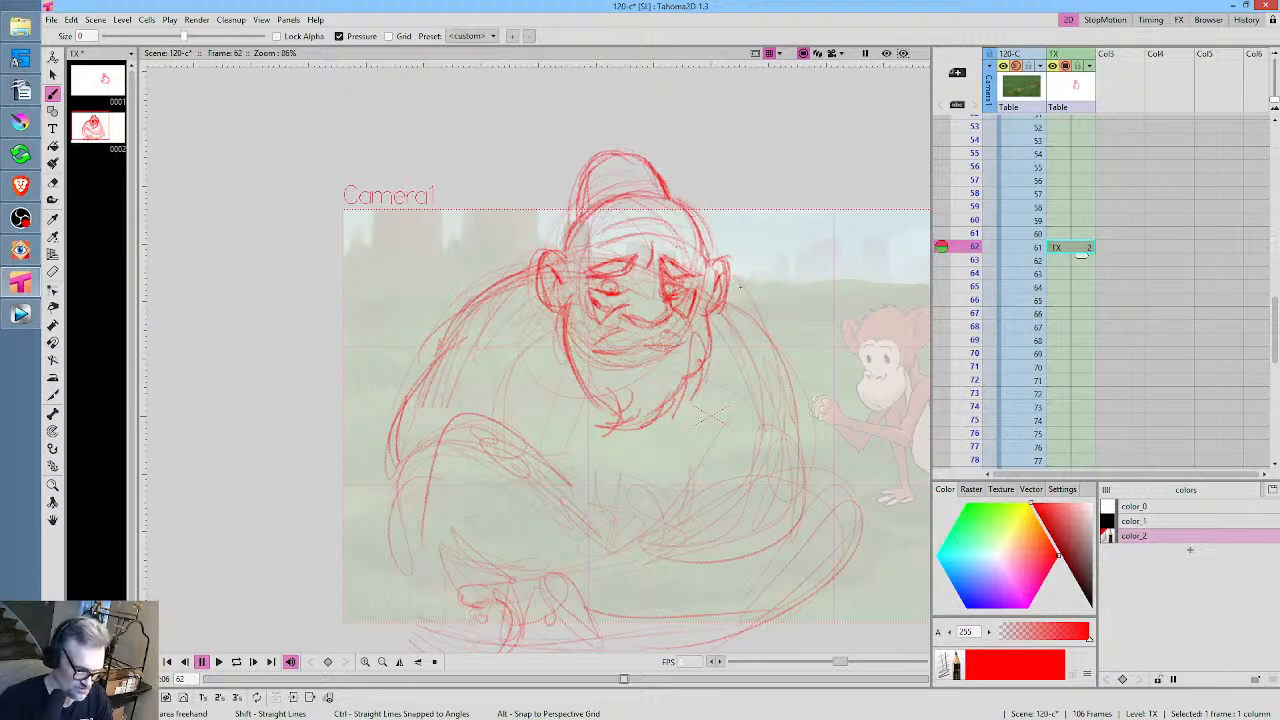
Redraw the shoulder, bent arm and hand on the monkey's side with firmer lines
mouse_move(740, 287)
mouse_down()
mouse_move(766, 328)
mouse_move(804, 490)
mouse_move(797, 510)
mouse_move(705, 560)
mouse_move(656, 557)
mouse_up()
drag(641, 514, 630, 546)
mouse_move(631, 518)
mouse_down()
mouse_move(626, 530)
mouse_move(651, 509)
mouse_move(649, 531)
mouse_up()
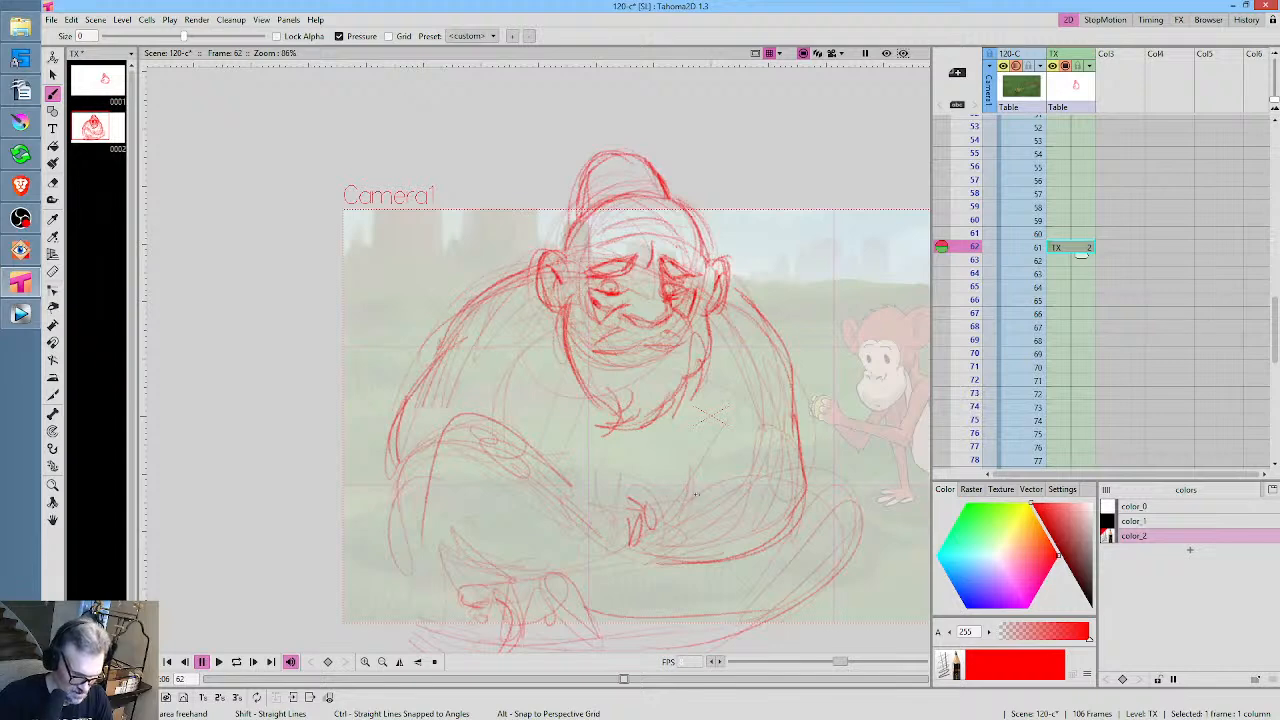
drag(694, 484, 717, 465)
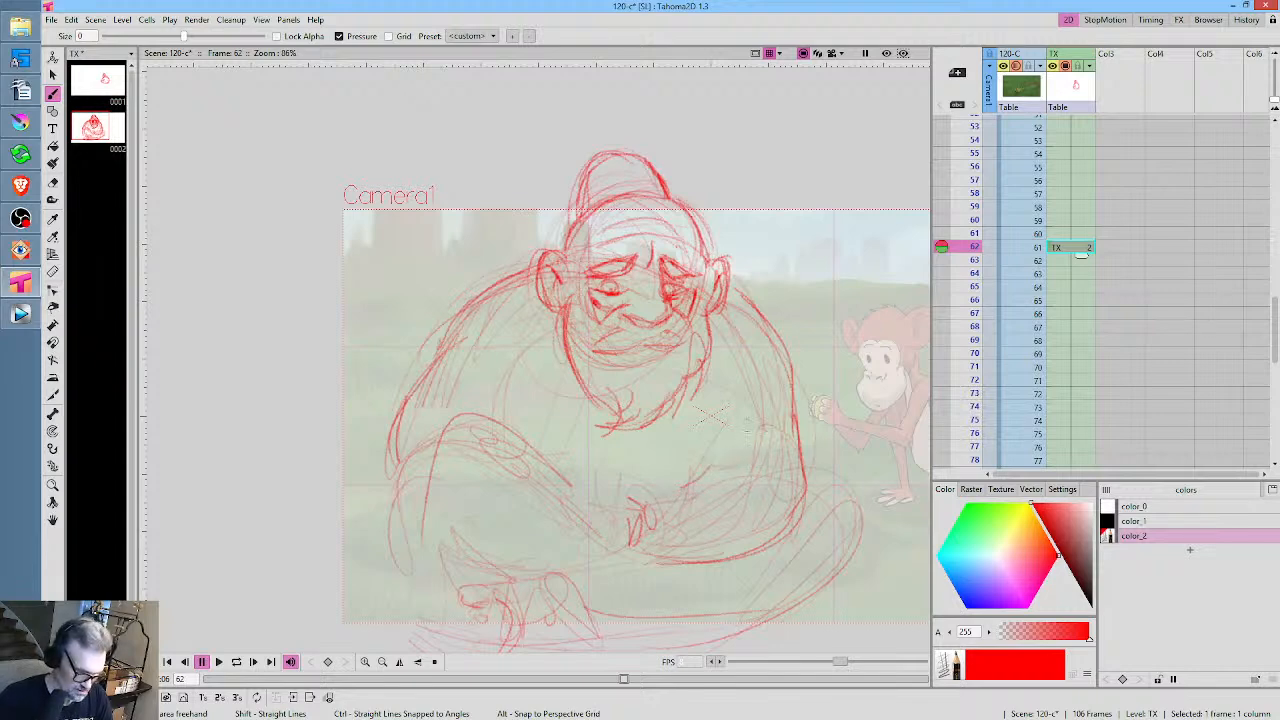
Strengthen the bent forearm and the shin line below it on the side away from the monkey
drag(614, 502, 620, 502)
mouse_move(424, 440)
mouse_down()
mouse_move(488, 420)
mouse_move(534, 440)
mouse_move(594, 505)
mouse_up()
drag(452, 531, 525, 550)
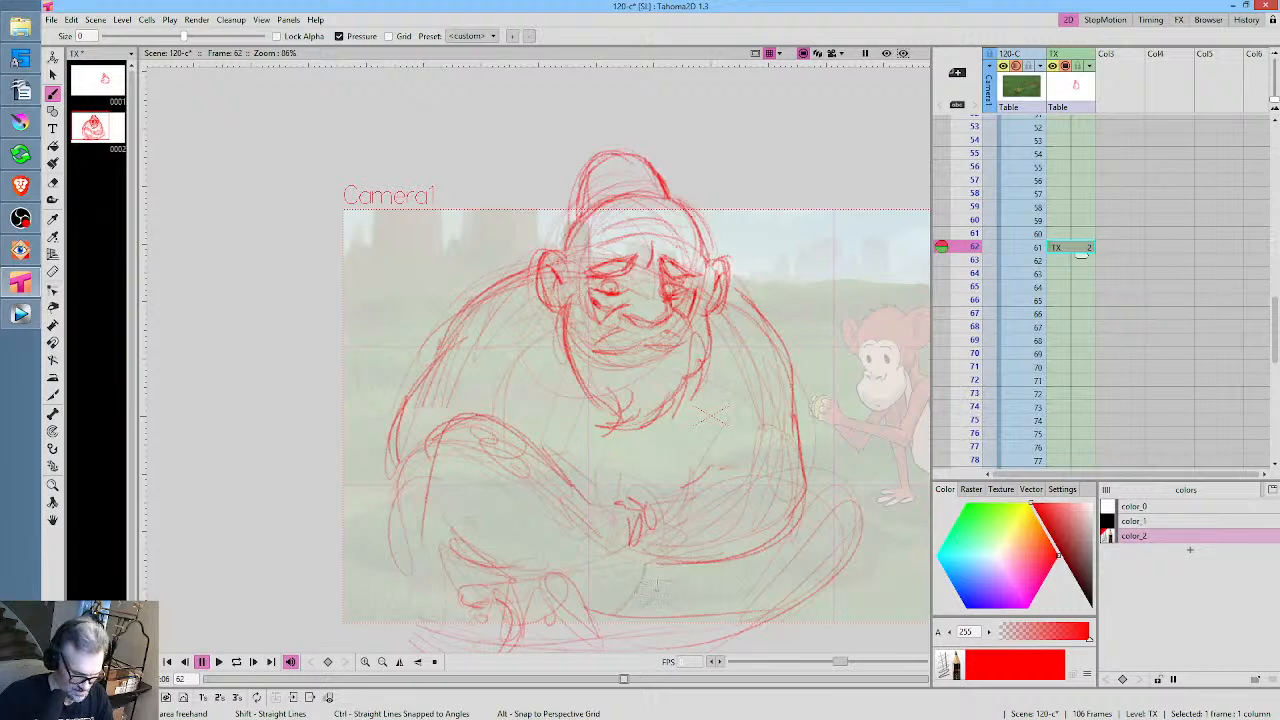
Draw a folded lower leg with ankle and toed foot beneath the arm on the monkey's side
drag(655, 573, 648, 614)
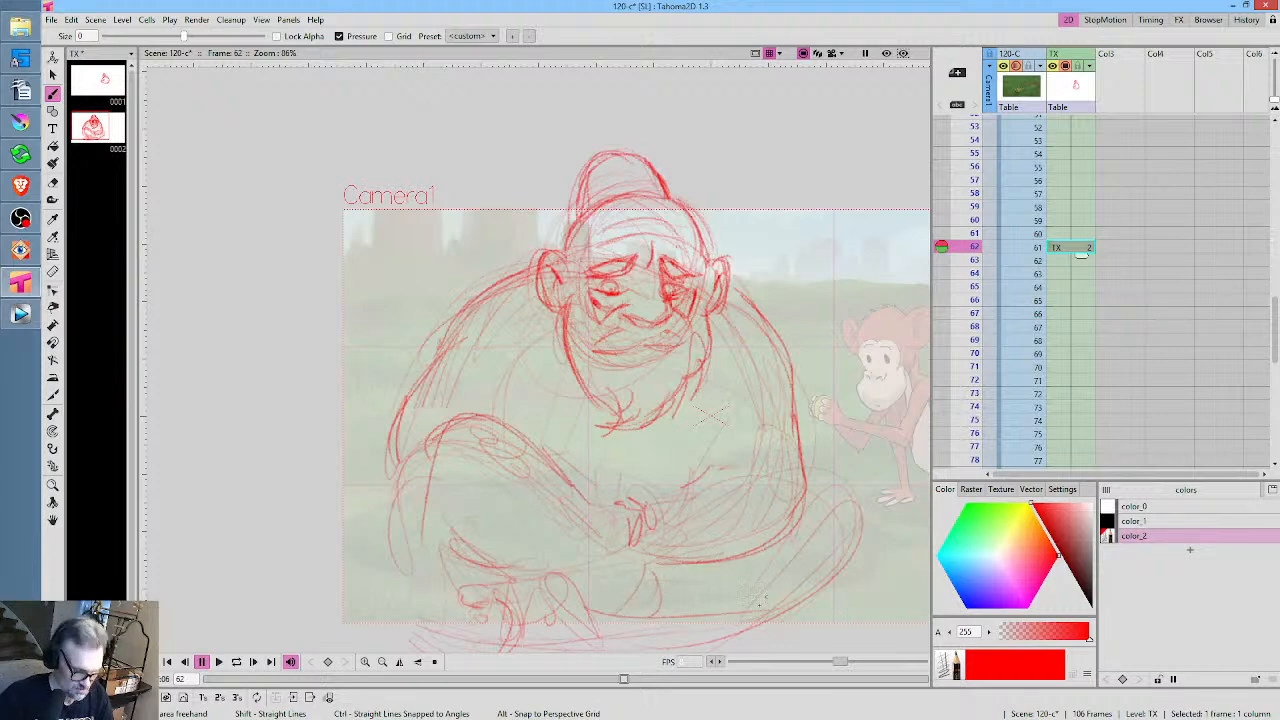
drag(759, 602, 809, 510)
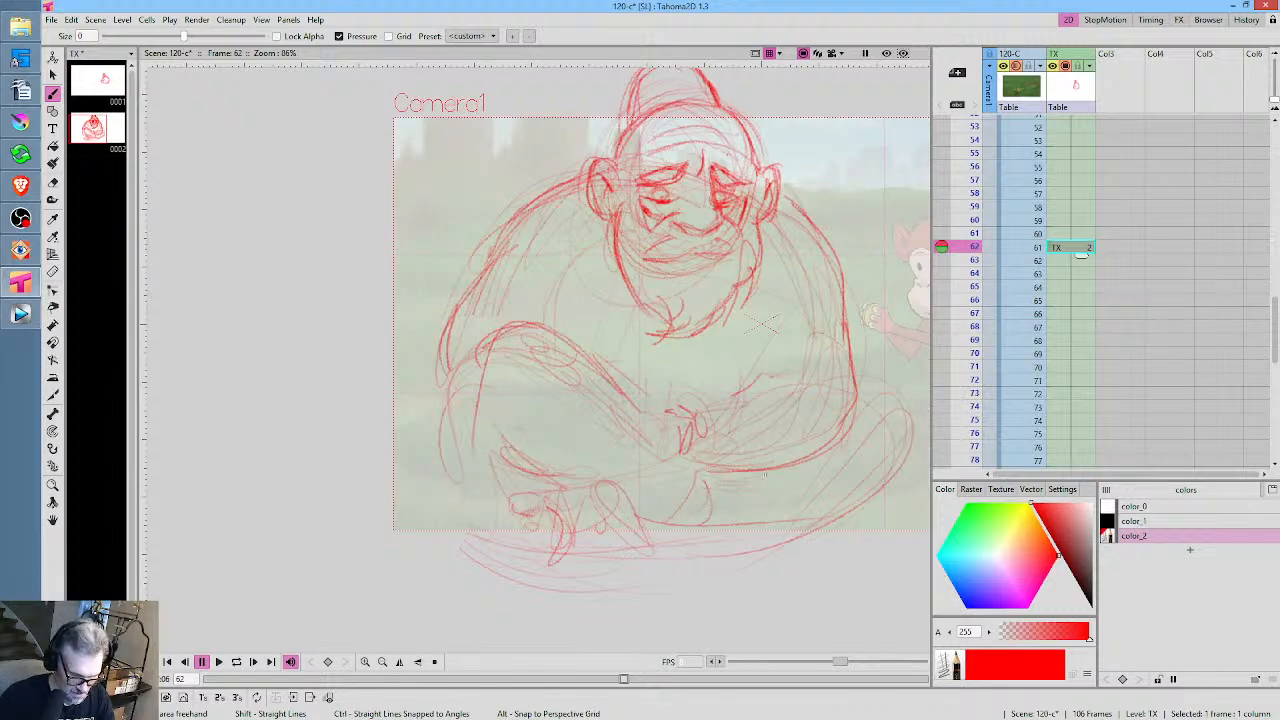
mouse_move(789, 465)
mouse_down()
mouse_move(789, 478)
mouse_move(807, 474)
mouse_move(795, 482)
mouse_move(803, 499)
mouse_move(771, 508)
mouse_up()
drag(770, 473, 767, 524)
drag(774, 473, 771, 523)
mouse_move(776, 472)
mouse_down()
mouse_move(770, 524)
mouse_move(781, 523)
mouse_move(697, 531)
mouse_up()
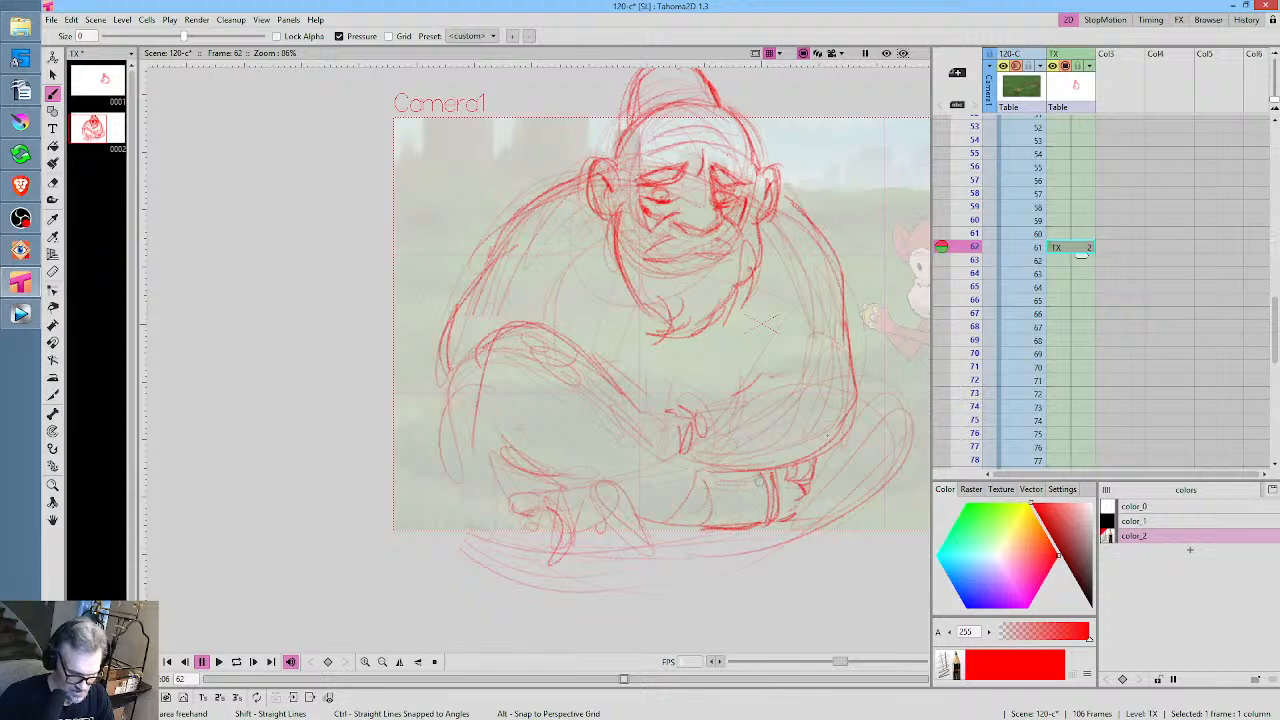
drag(704, 474, 678, 525)
drag(674, 517, 655, 522)
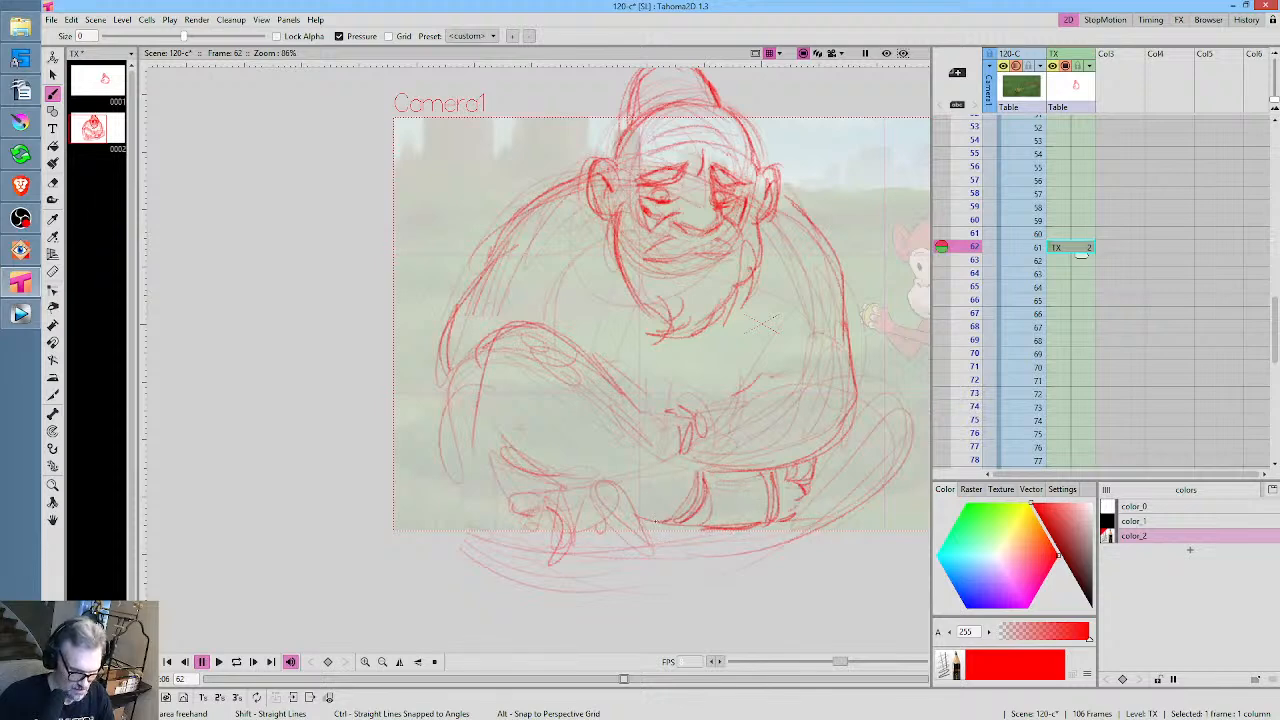
Outline the leg on the side away from the monkey and refine its foot and toes
drag(490, 436, 518, 470)
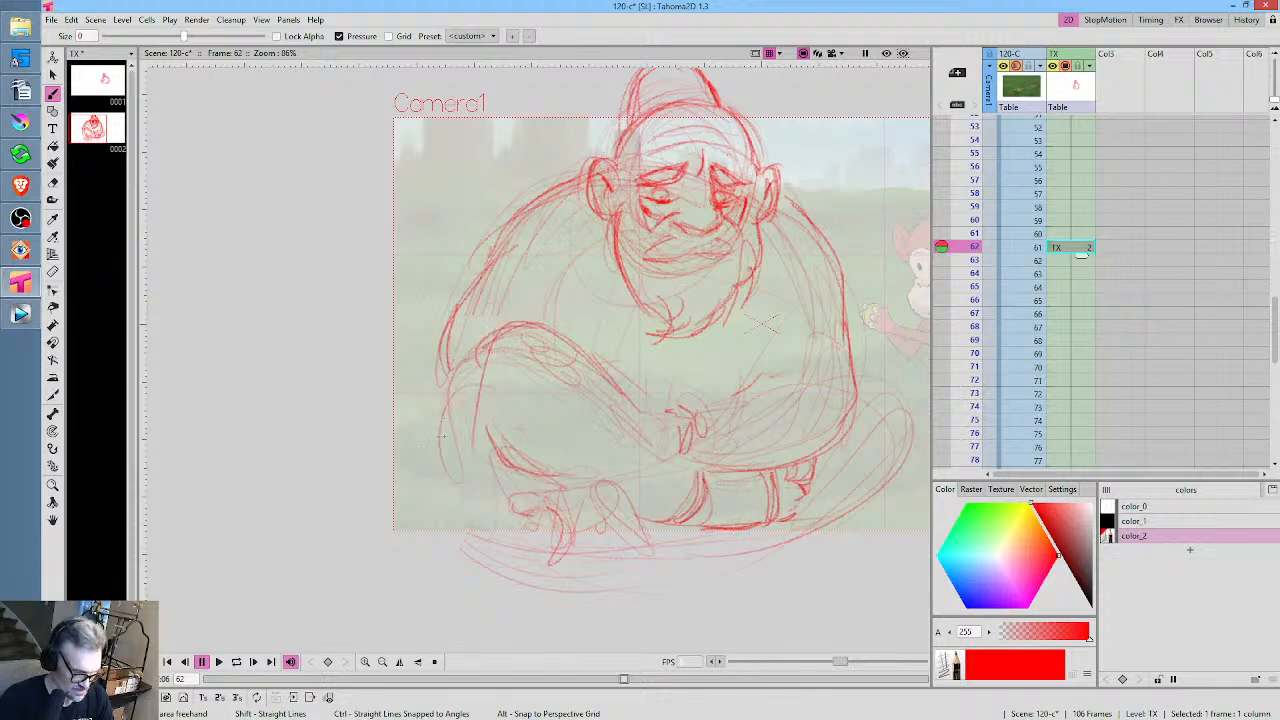
mouse_move(452, 400)
mouse_down()
mouse_move(443, 490)
mouse_move(471, 525)
mouse_up()
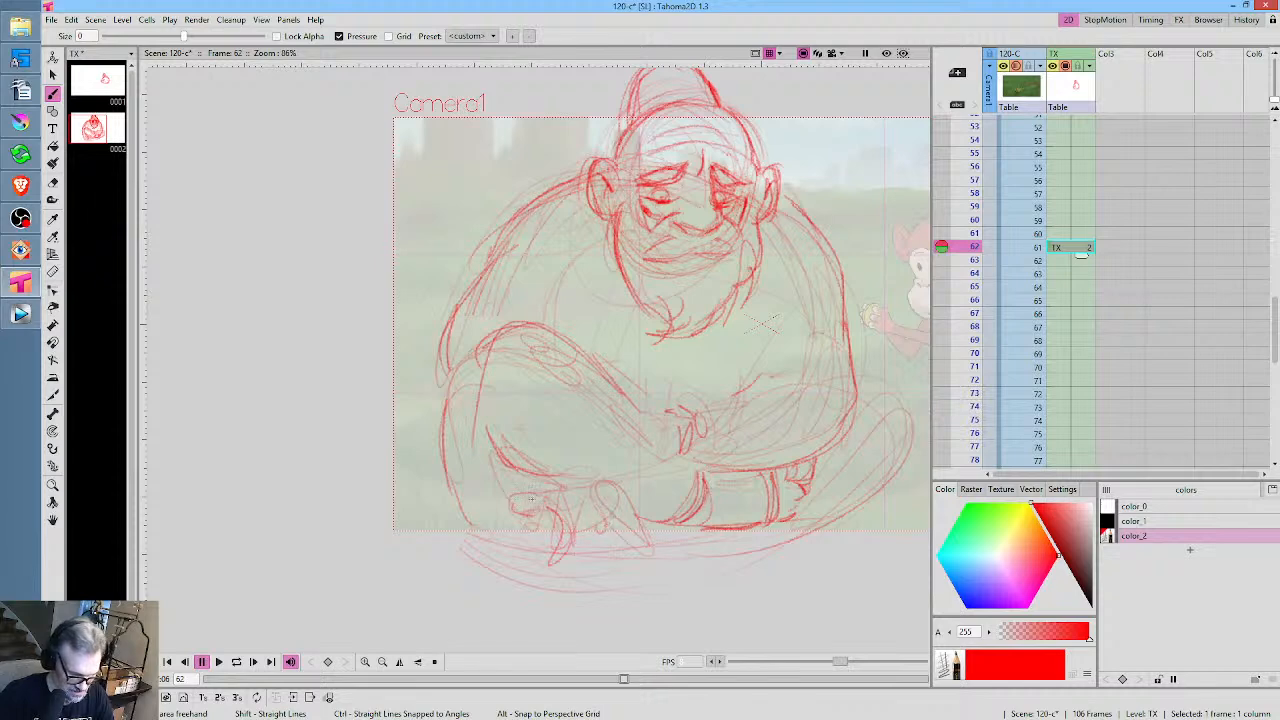
mouse_move(524, 491)
mouse_down()
mouse_move(512, 518)
mouse_move(540, 516)
mouse_move(532, 538)
mouse_move(550, 520)
mouse_move(538, 543)
mouse_move(562, 562)
mouse_move(638, 514)
mouse_up()
mouse_move(568, 562)
mouse_down()
mouse_move(634, 558)
mouse_move(654, 484)
mouse_move(634, 484)
mouse_up()
Erase the folded leg and foot on the monkey's side and redraw a rounder knee and thigh beside the arm
scroll(707, 491, down, 4)
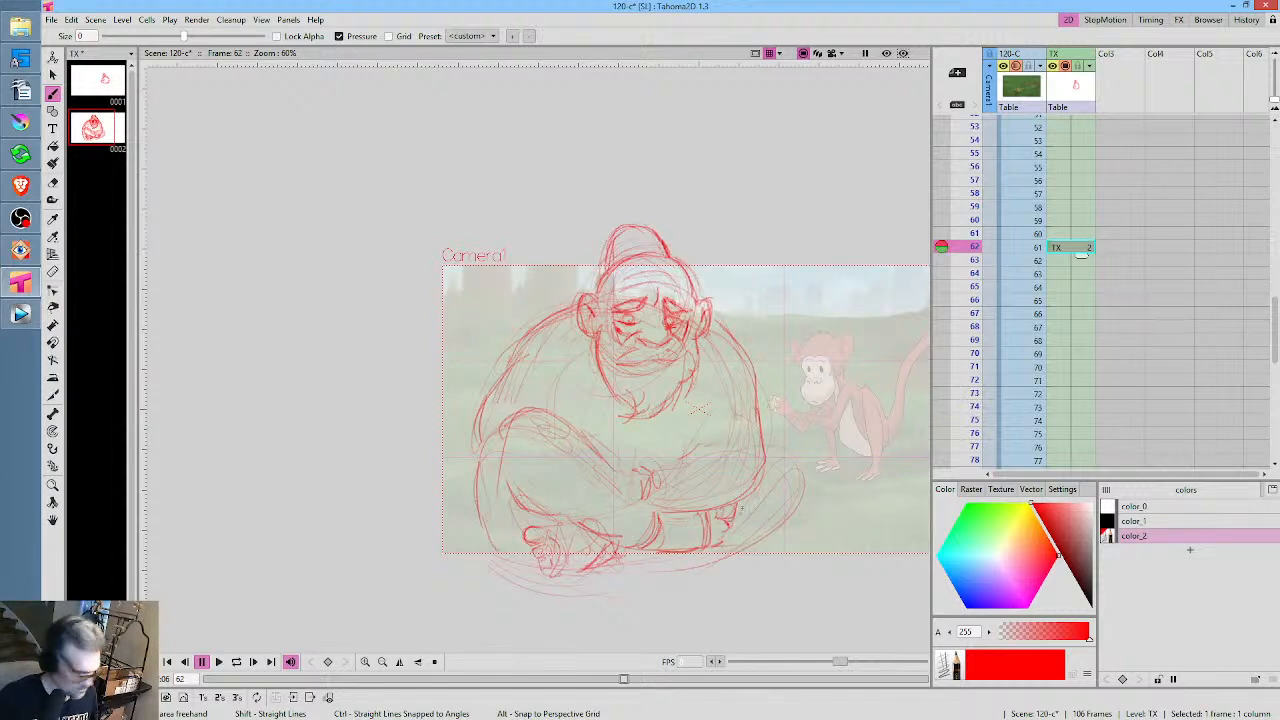
key(e)
mouse_move(766, 494)
mouse_down()
mouse_move(652, 505)
mouse_move(770, 497)
mouse_up()
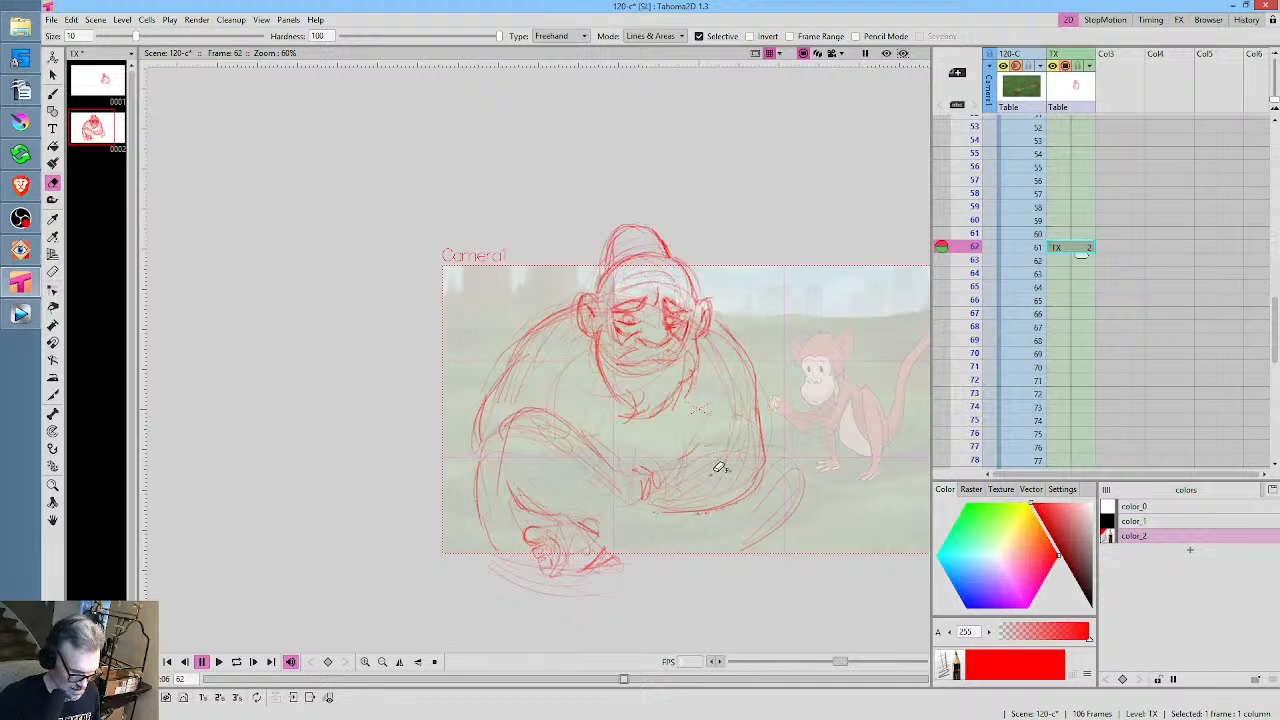
key(b)
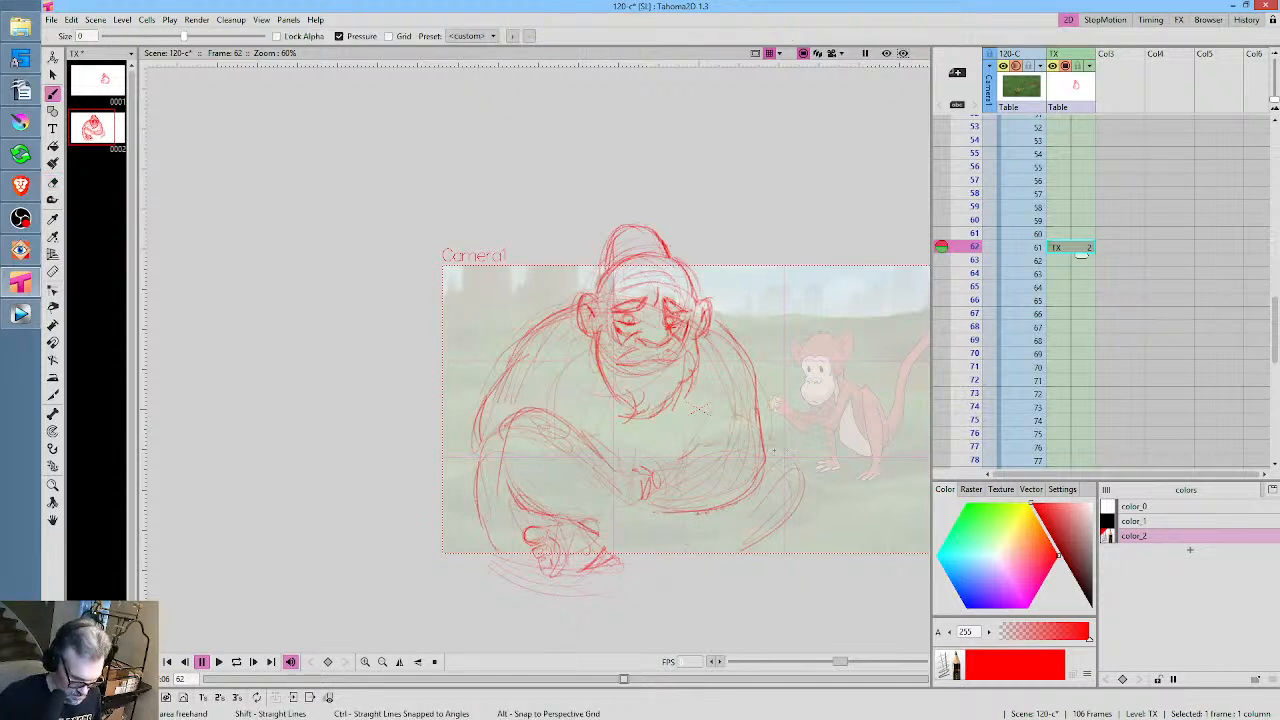
mouse_move(773, 452)
mouse_down()
mouse_move(795, 478)
mouse_move(760, 540)
mouse_up()
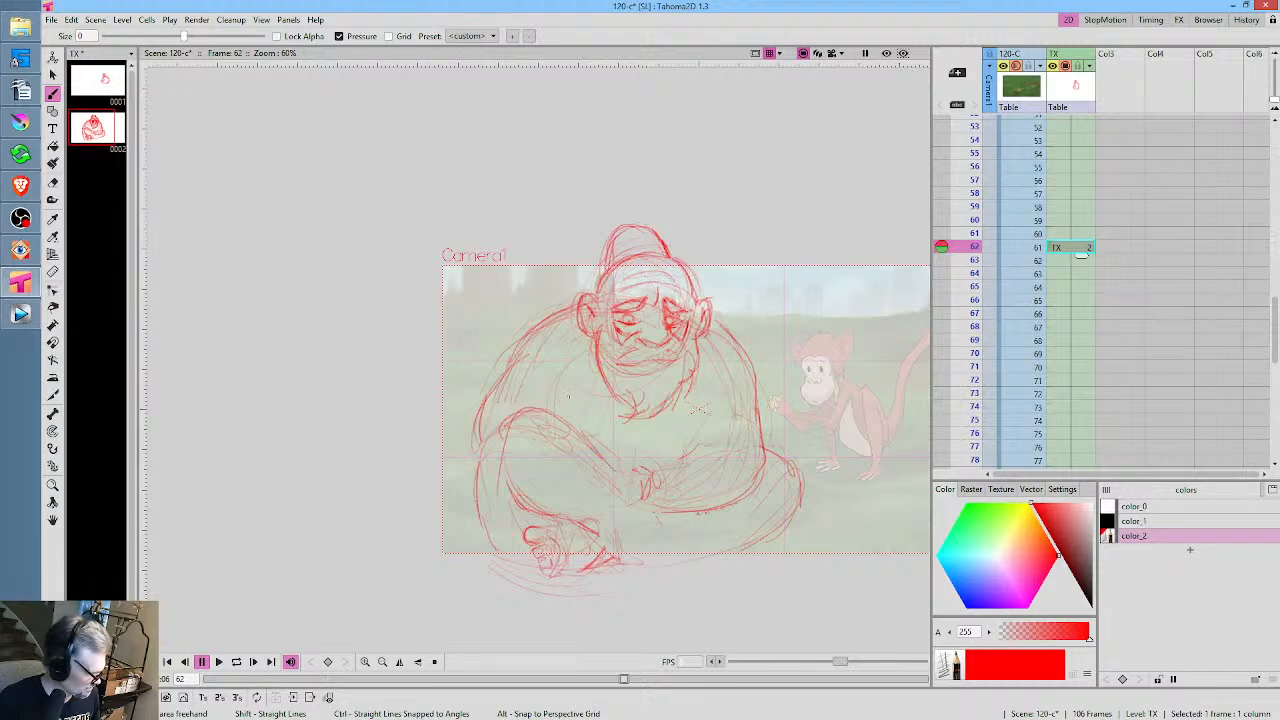
Erase the bent leg on the side away from the monkey and sketch a faint curve across the lower chest
key(a)
mouse_move(585, 378)
mouse_down()
mouse_move(505, 490)
mouse_move(630, 483)
mouse_move(619, 401)
mouse_up()
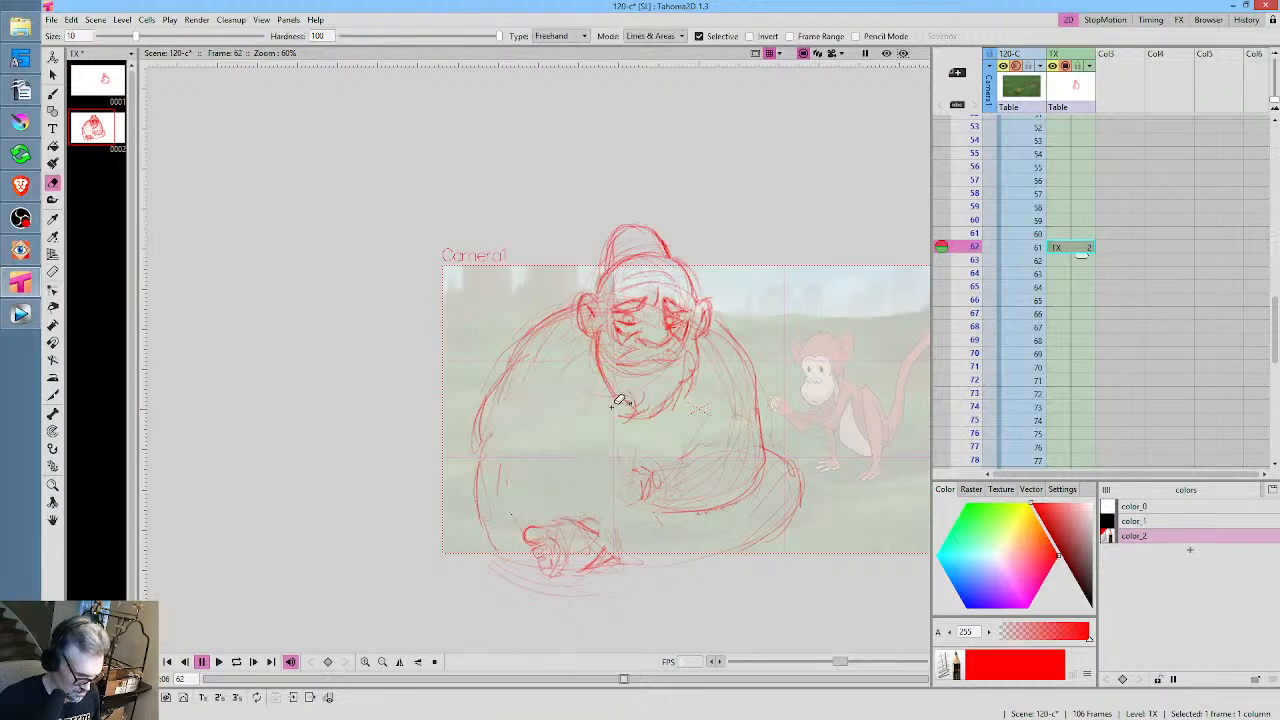
key(b)
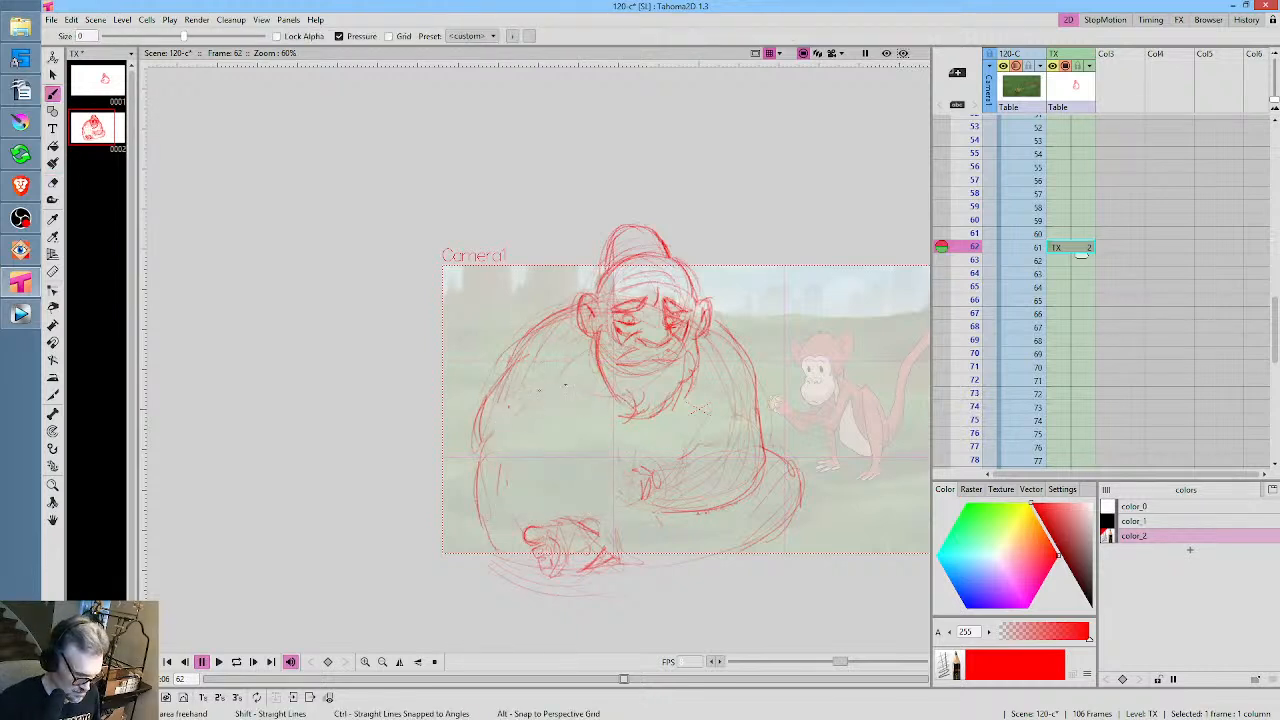
drag(498, 412, 500, 434)
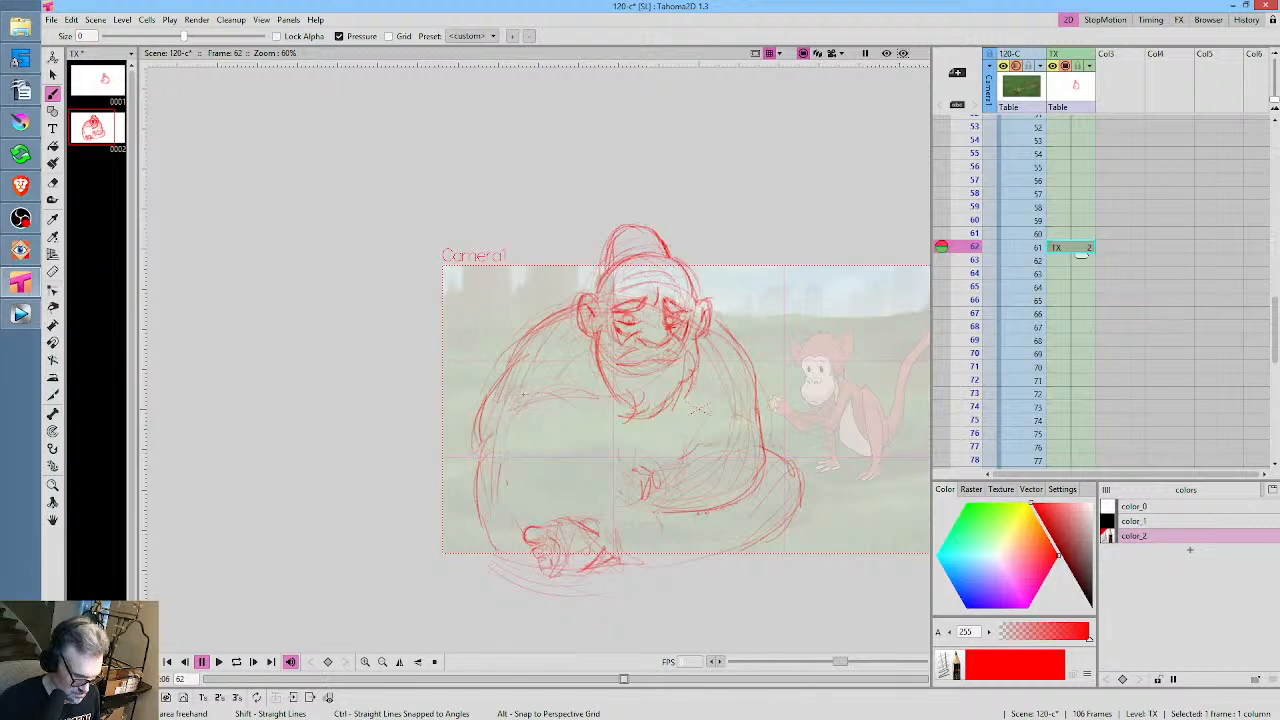
Try a taller raised knee and shin in front of the body on the side away from the monkey
mouse_move(520, 384)
mouse_down()
mouse_move(568, 364)
mouse_move(618, 440)
mouse_up()
drag(593, 386, 624, 484)
drag(518, 452, 572, 508)
mouse_move(522, 430)
mouse_down()
mouse_move(534, 453)
mouse_move(509, 448)
mouse_up()
drag(507, 384, 501, 408)
drag(482, 430, 477, 516)
drag(505, 378, 480, 446)
drag(475, 482, 473, 512)
drag(478, 506, 504, 564)
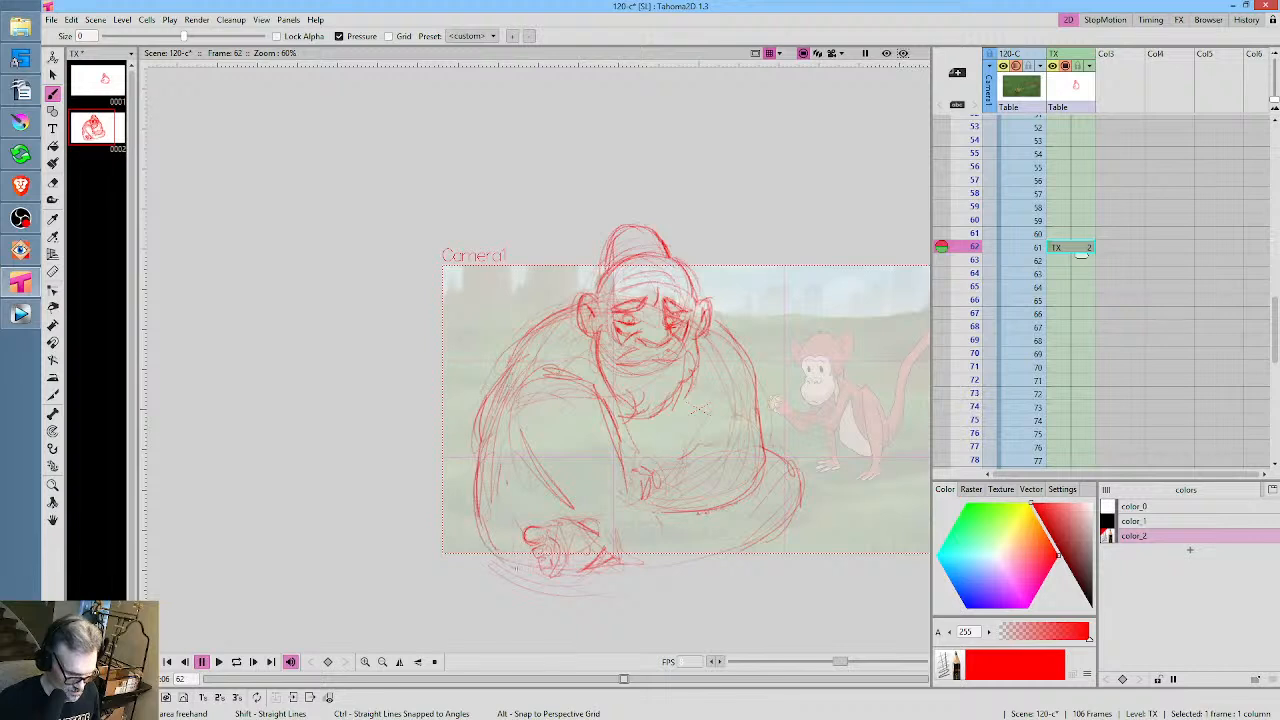
Undo the strokes of the tall raised knee and shin
key(ctrl+z)
key(ctrl+z)
key(ctrl+z)
key(ctrl+z)
key(ctrl+z)
key(ctrl+z)
key(ctrl+z)
key(ctrl+z)
key(ctrl+z)
key(ctrl+z)
key(ctrl+z)
key(ctrl+z)
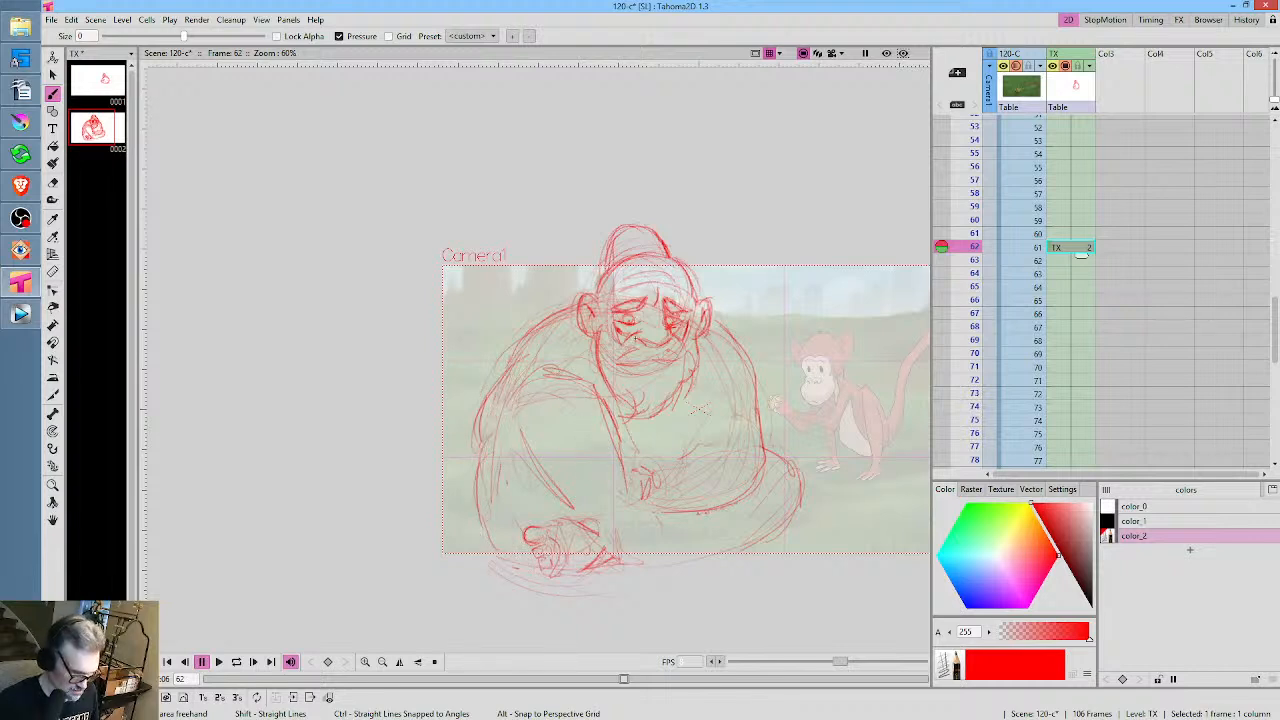
key(ctrl+z)
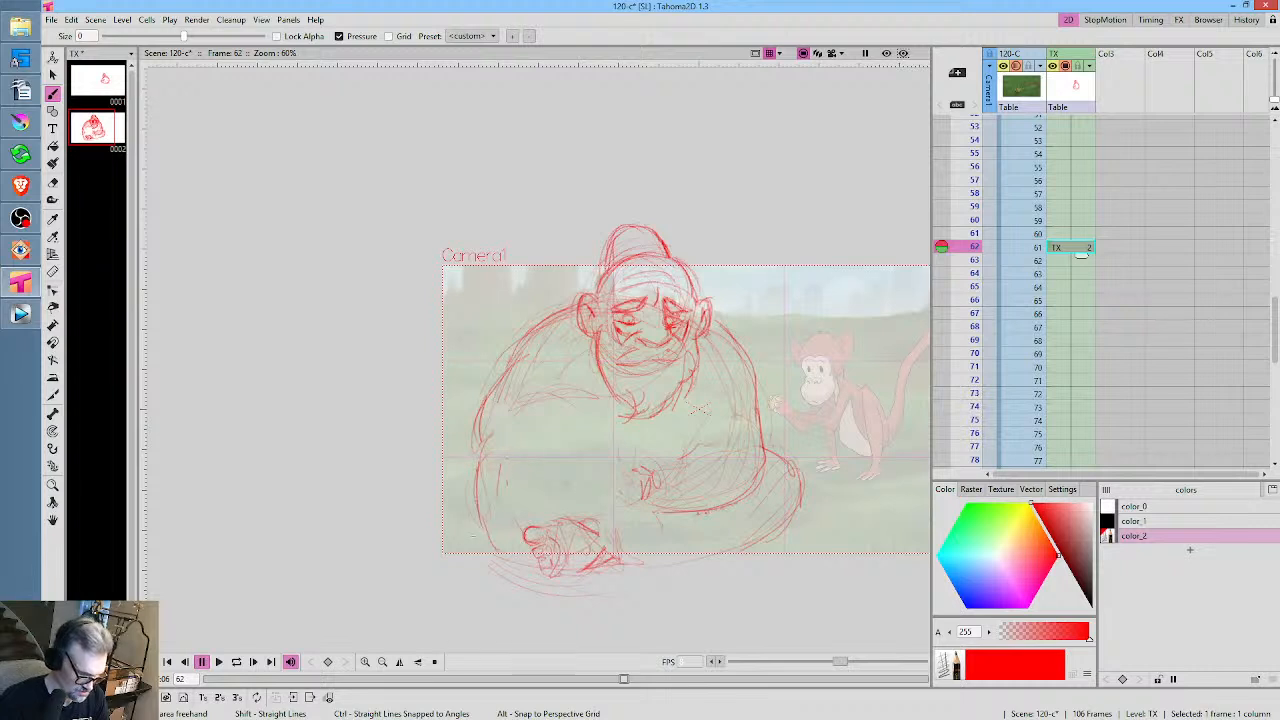
Sketch a low, flat folded knee and thigh on the side away from the monkey and add arm strokes above it
drag(494, 458, 462, 488)
drag(520, 440, 572, 456)
drag(550, 450, 650, 486)
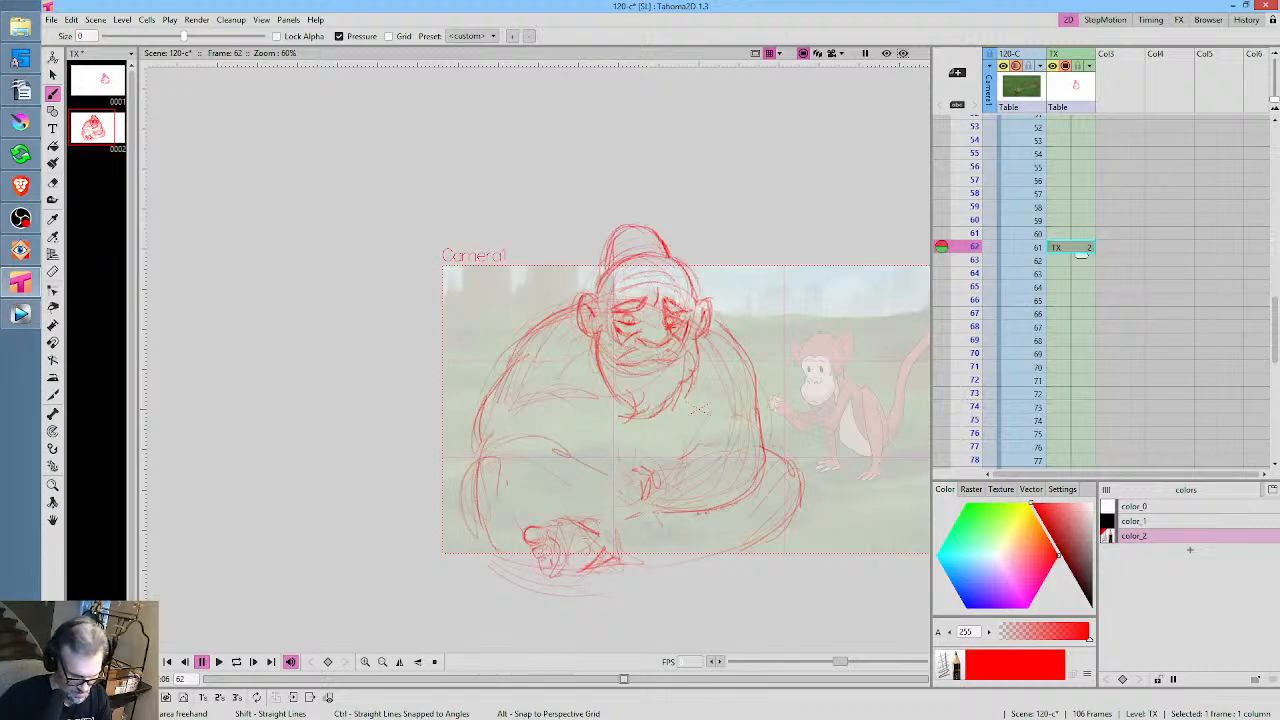
drag(508, 440, 590, 468)
drag(572, 372, 568, 418)
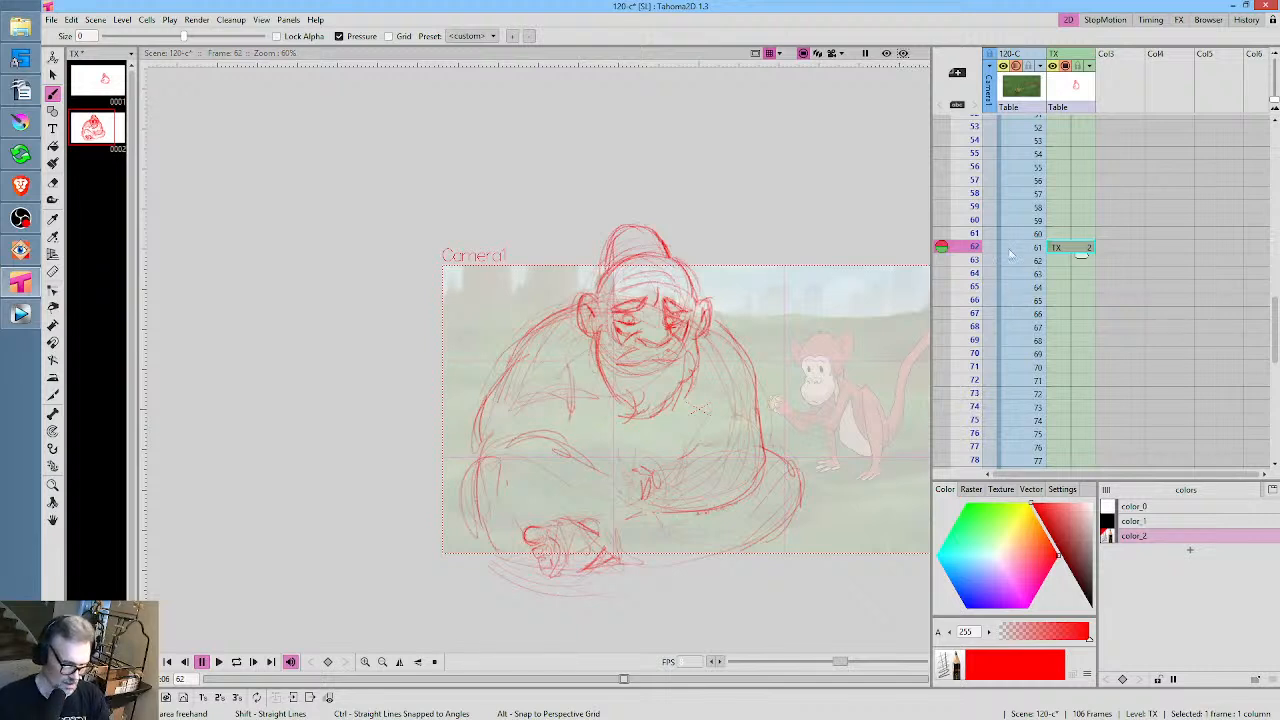
Select the whole seated figure at frame 62, scale it to 83.75%, and move it to X 41.02 px and Y 197.24 px
drag(699, 408, 599, 378)
mouse_move(973, 165)
mouse_down()
mouse_move(965, 284)
mouse_move(968, 247)
mouse_up()
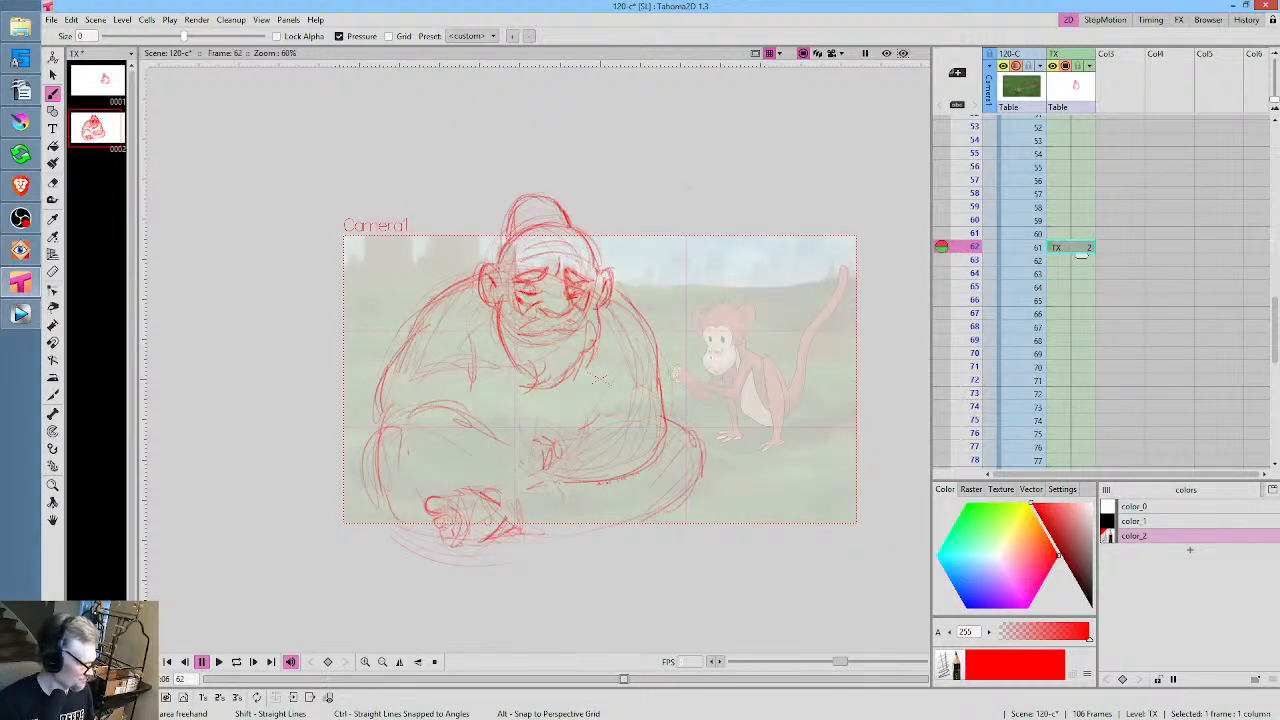
key(s)
mouse_move(596, 146)
mouse_down()
mouse_move(530, 580)
mouse_move(640, 162)
mouse_up()
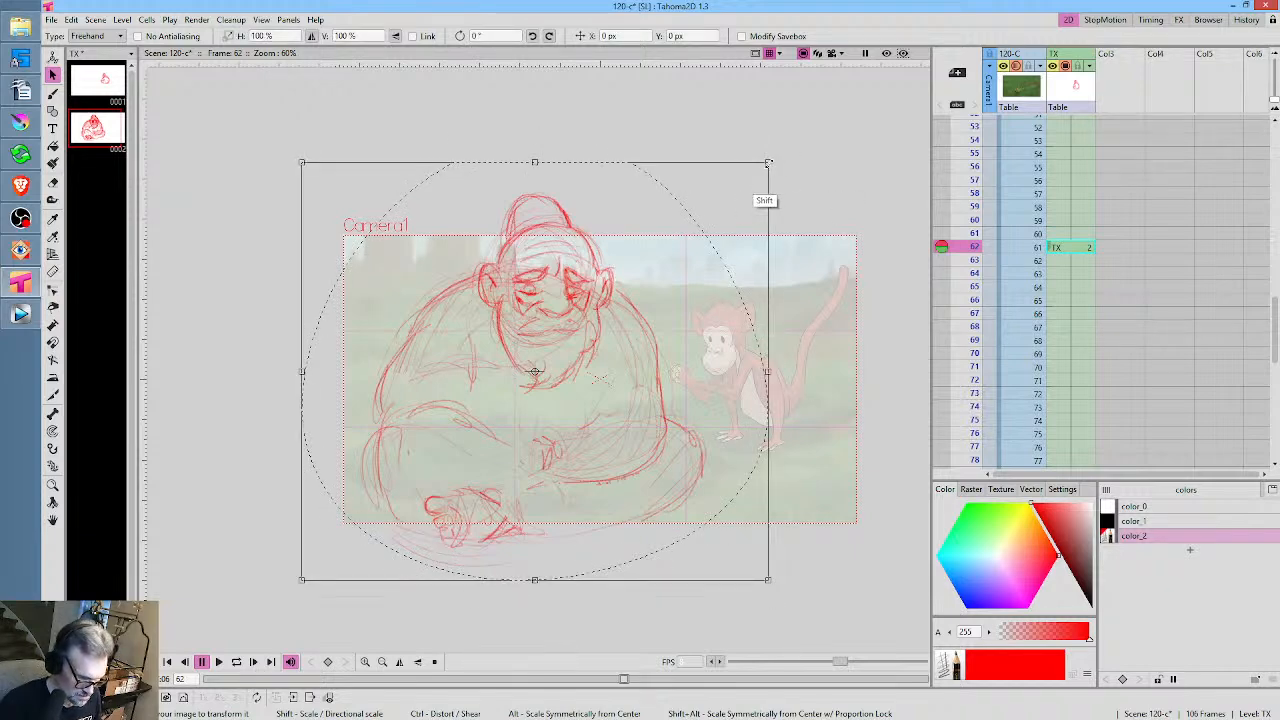
drag(767, 162, 705, 218)
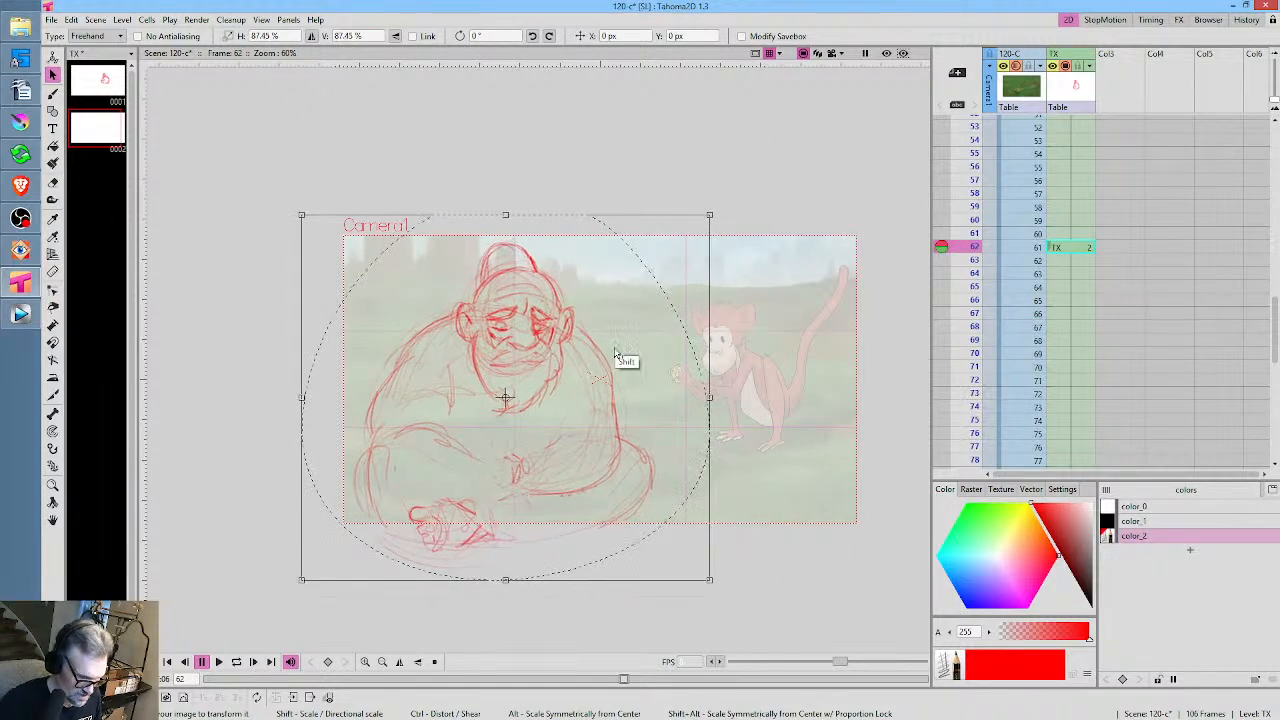
drag(560, 445, 554, 424)
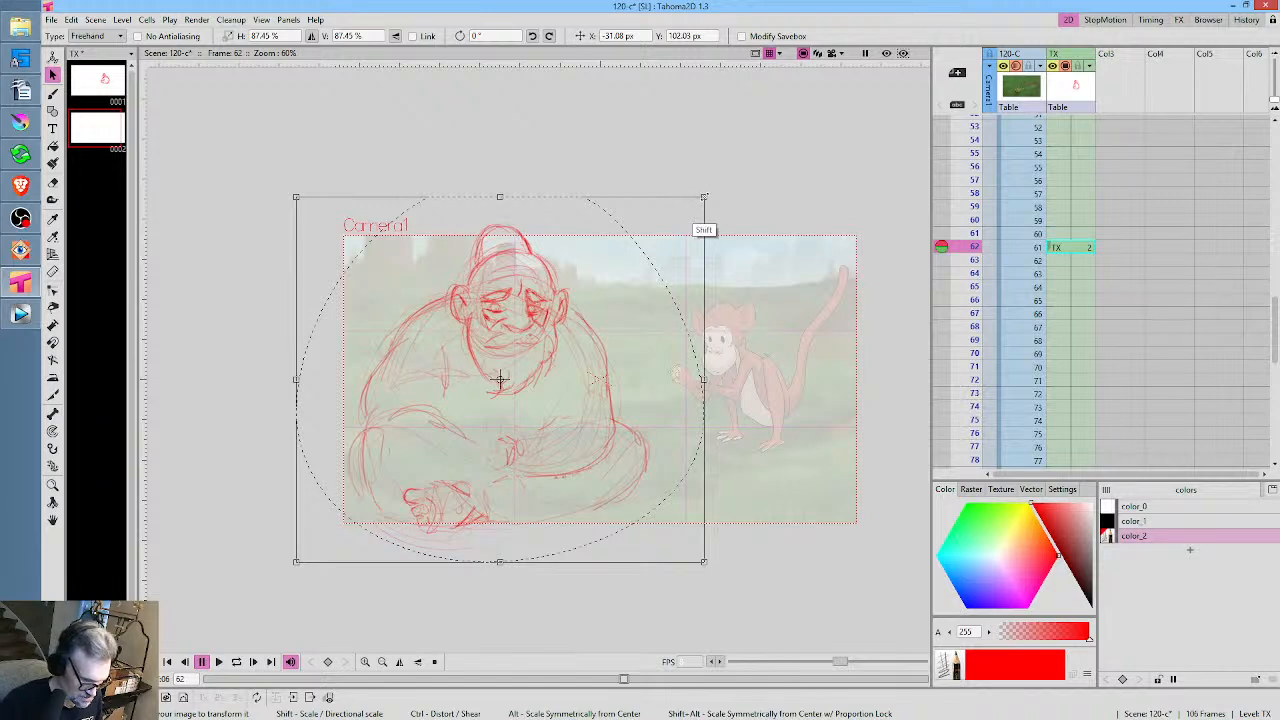
drag(704, 199, 685, 215)
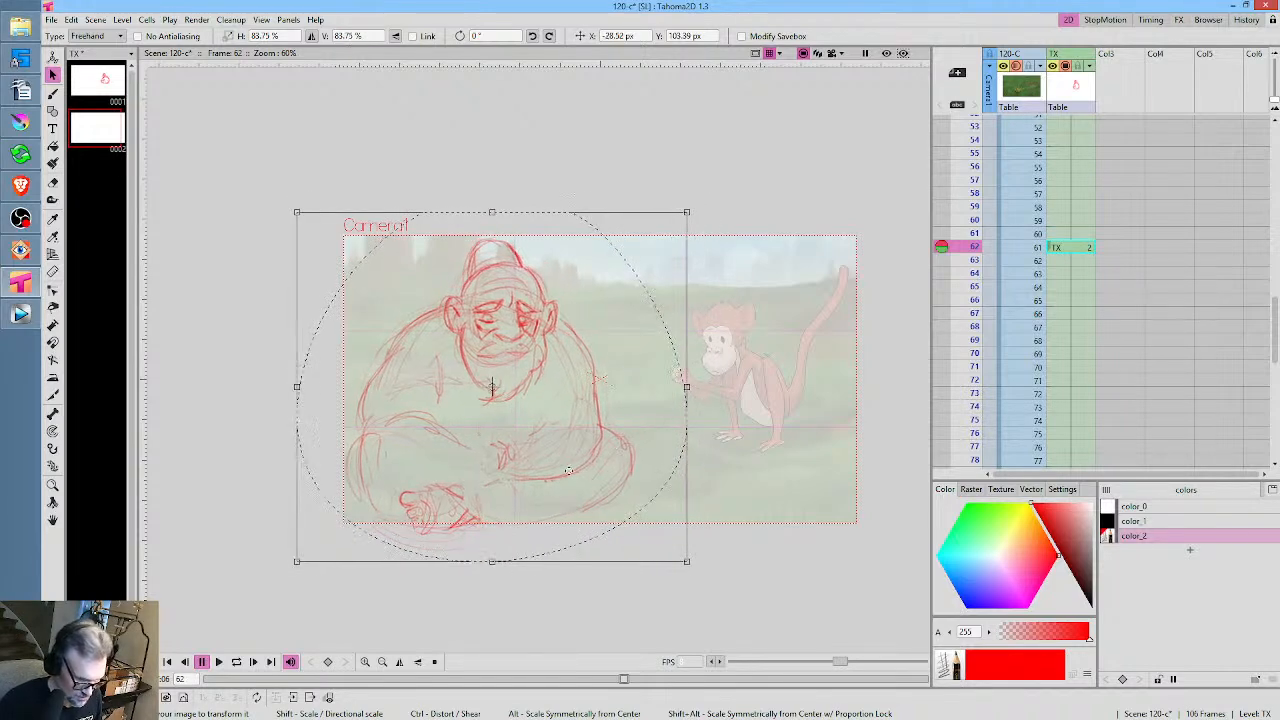
drag(569, 470, 582, 454)
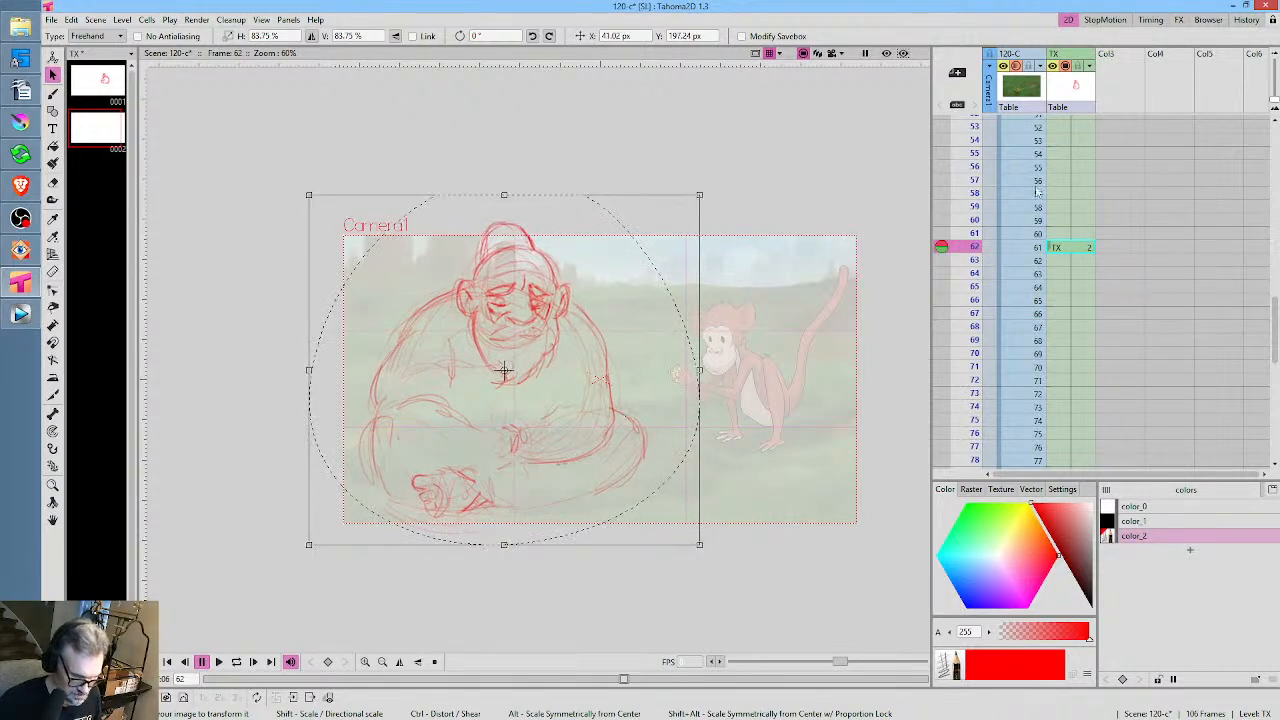
Review the resized figure against the monkey's movement and the shot change from frame 60 to frame 71
mouse_move(975, 248)
mouse_down()
mouse_move(977, 368)
mouse_move(977, 261)
mouse_move(977, 314)
mouse_up()
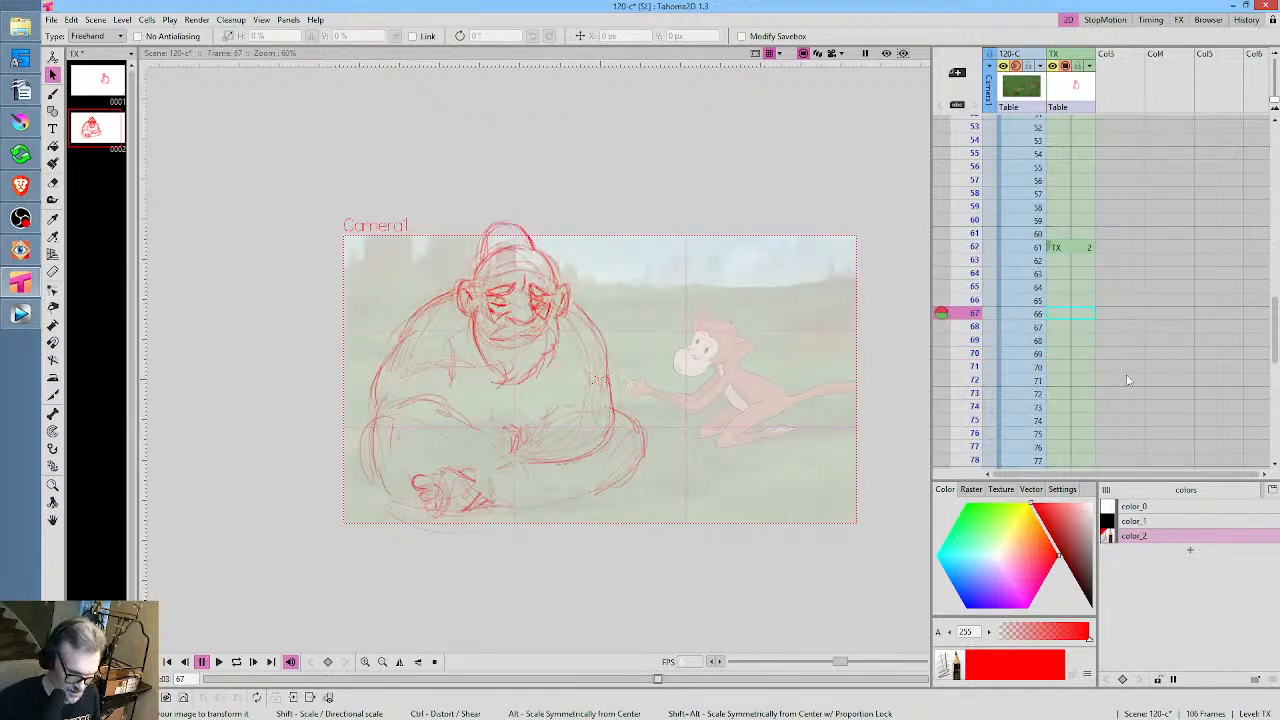
scroll(1130, 381, down, 2)
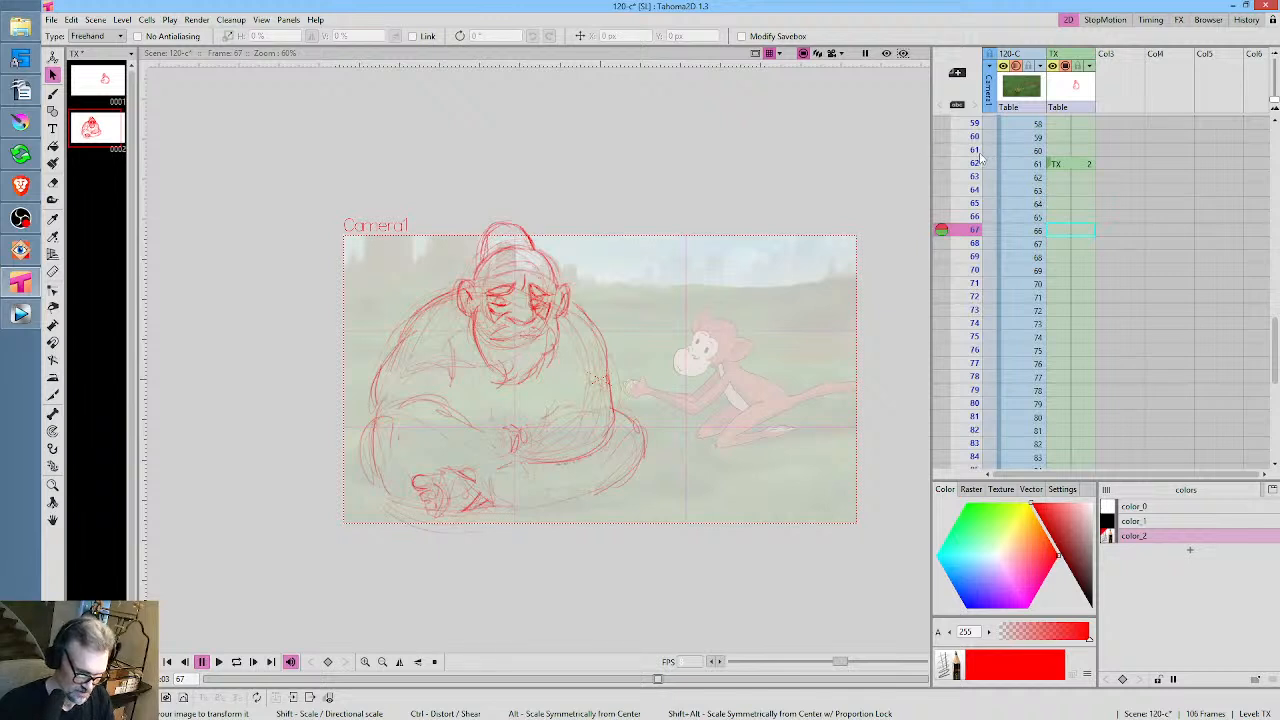
click(1082, 166)
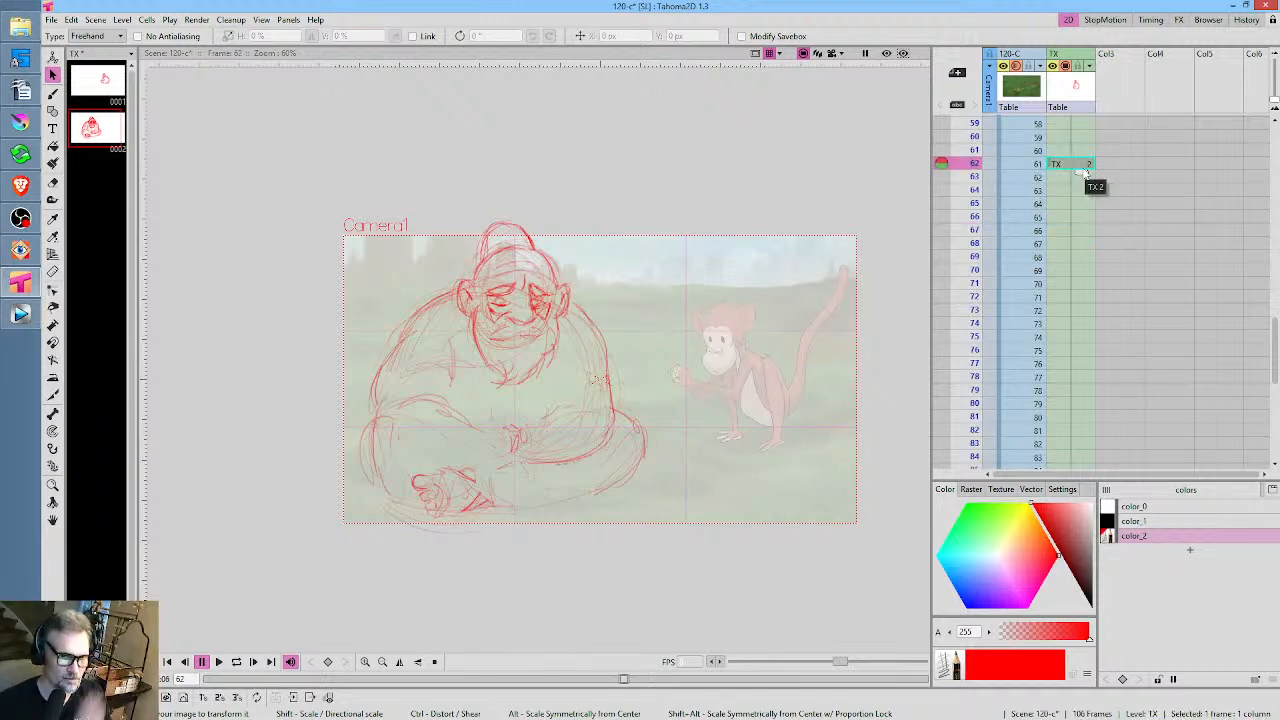
mouse_move(967, 148)
mouse_down()
mouse_move(966, 263)
mouse_move(965, 232)
mouse_up()
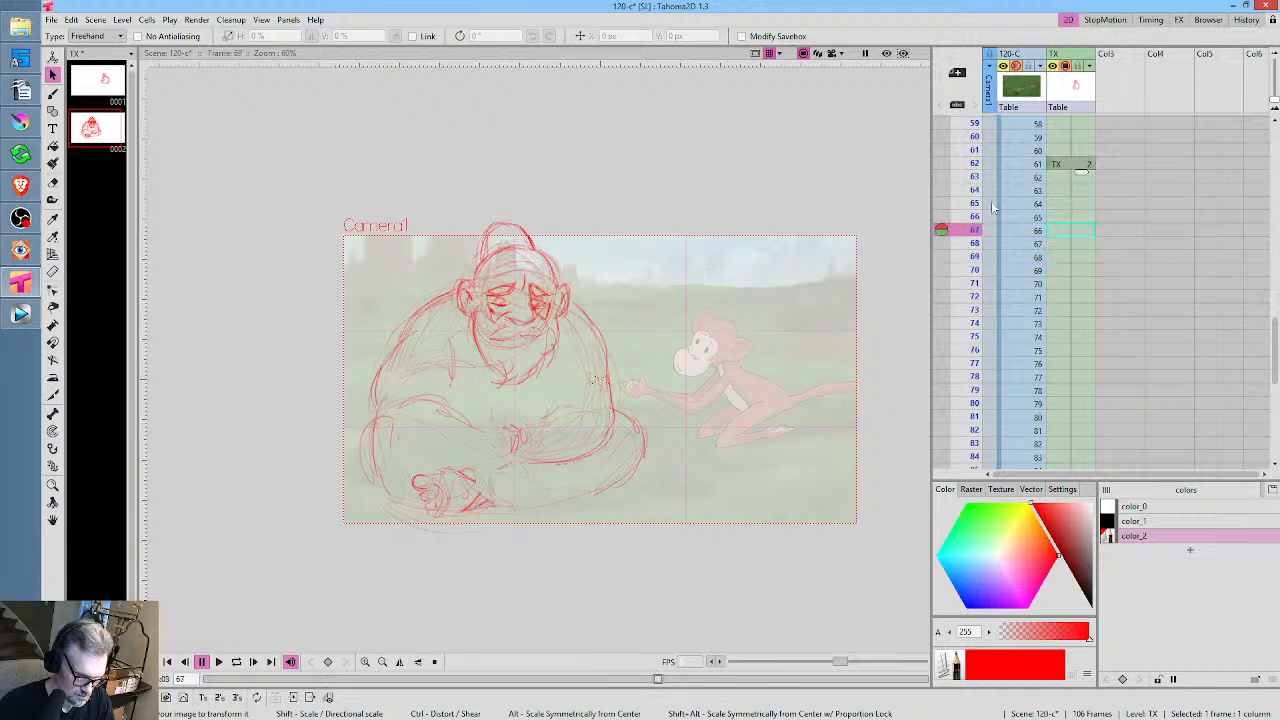
drag(968, 140, 970, 203)
click(976, 142)
key(l)
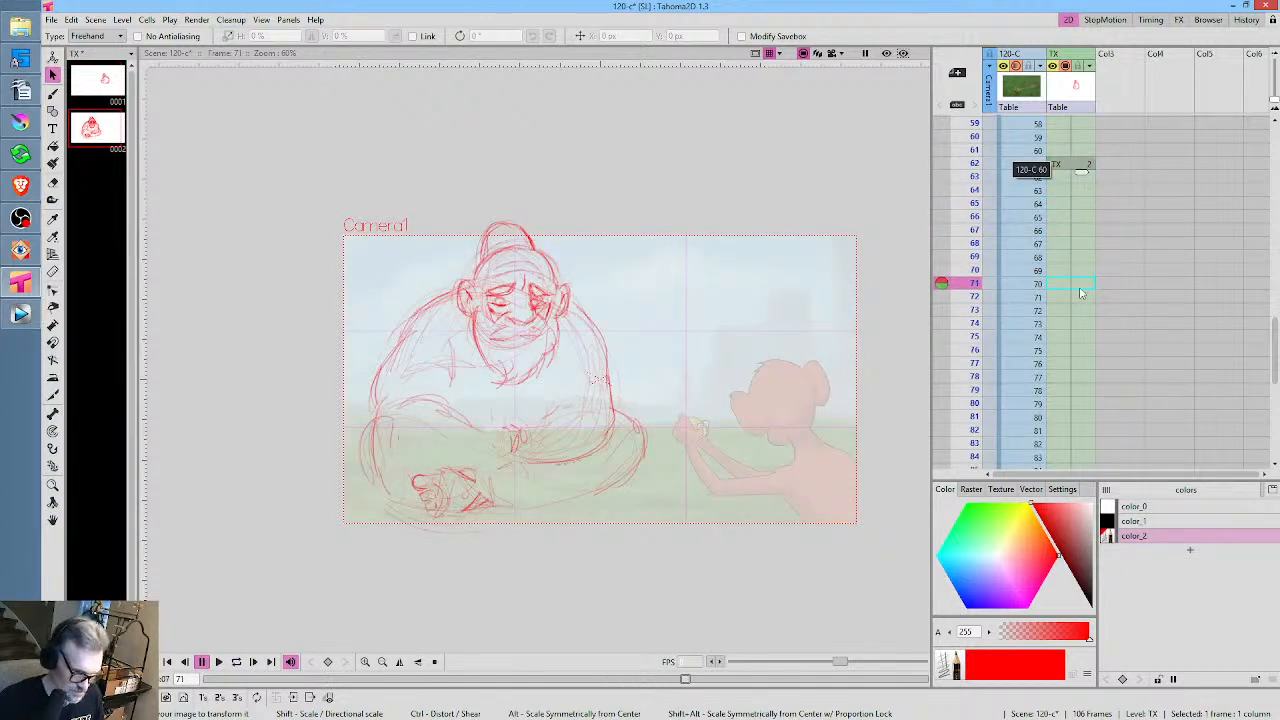
click(1078, 286)
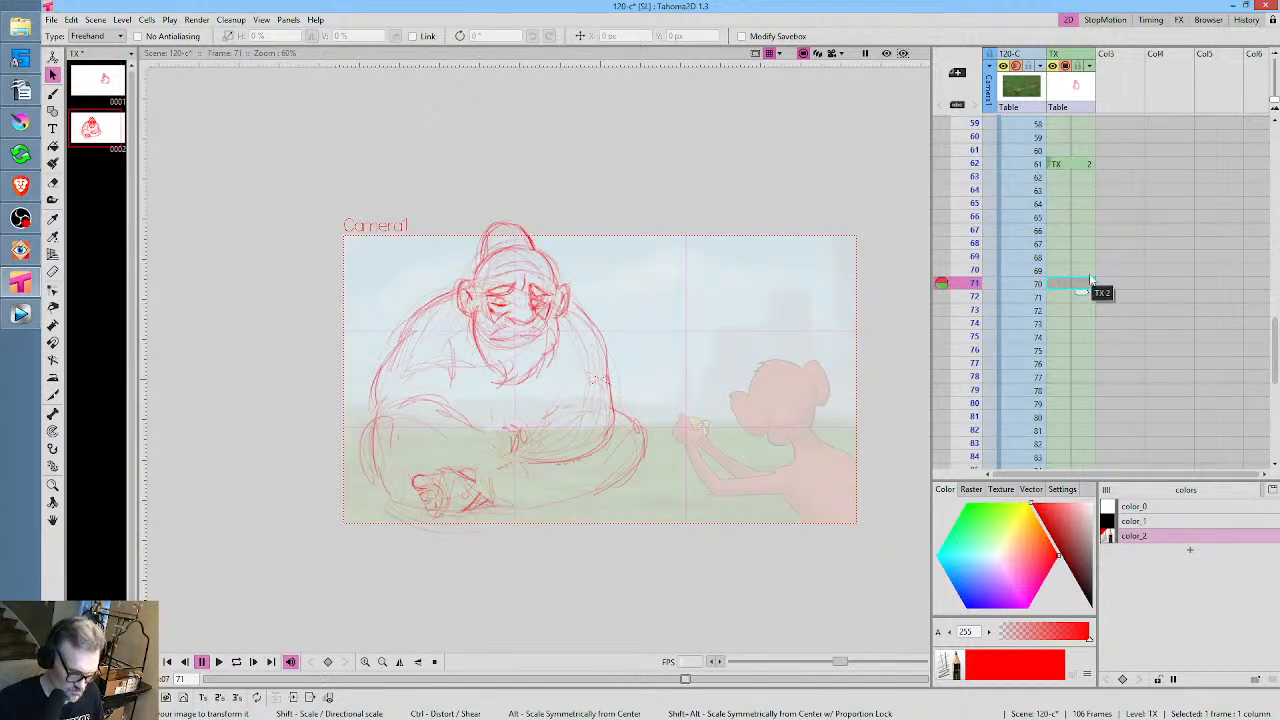
Extend the hold of 120-C drawing 69 from frame 70 through frame 80
click(1031, 259)
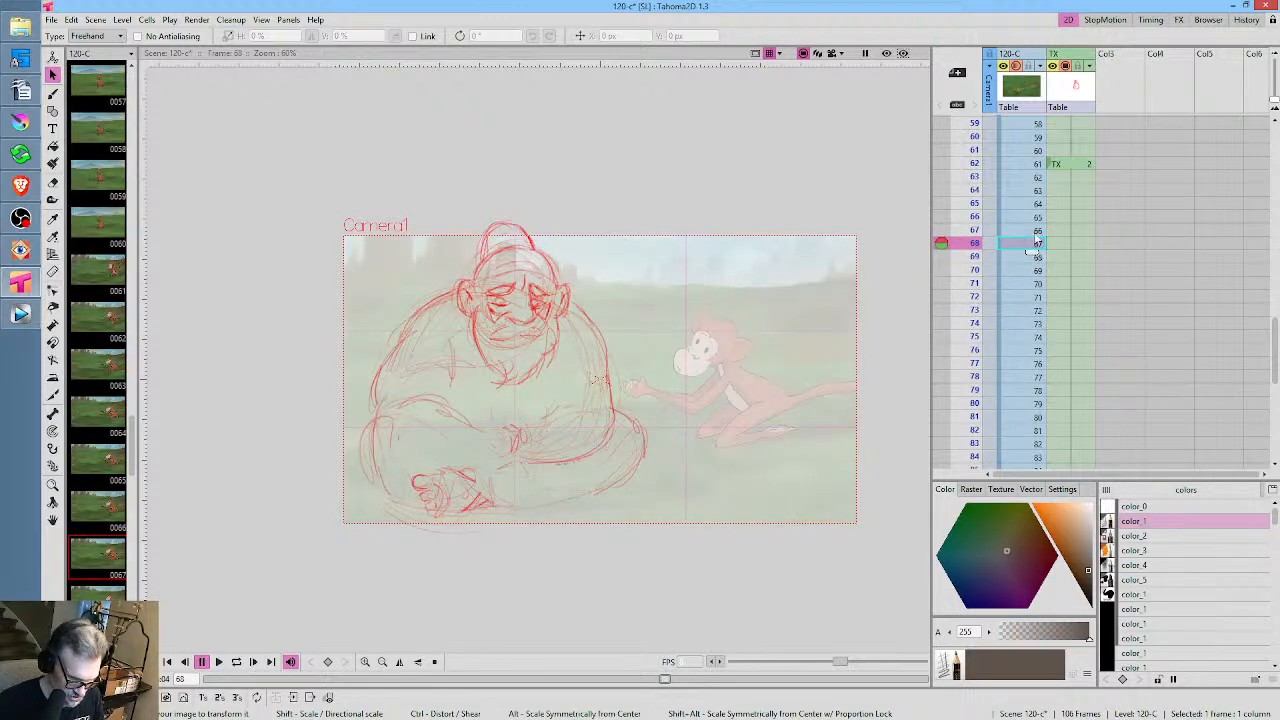
click(1030, 270)
click(1022, 283)
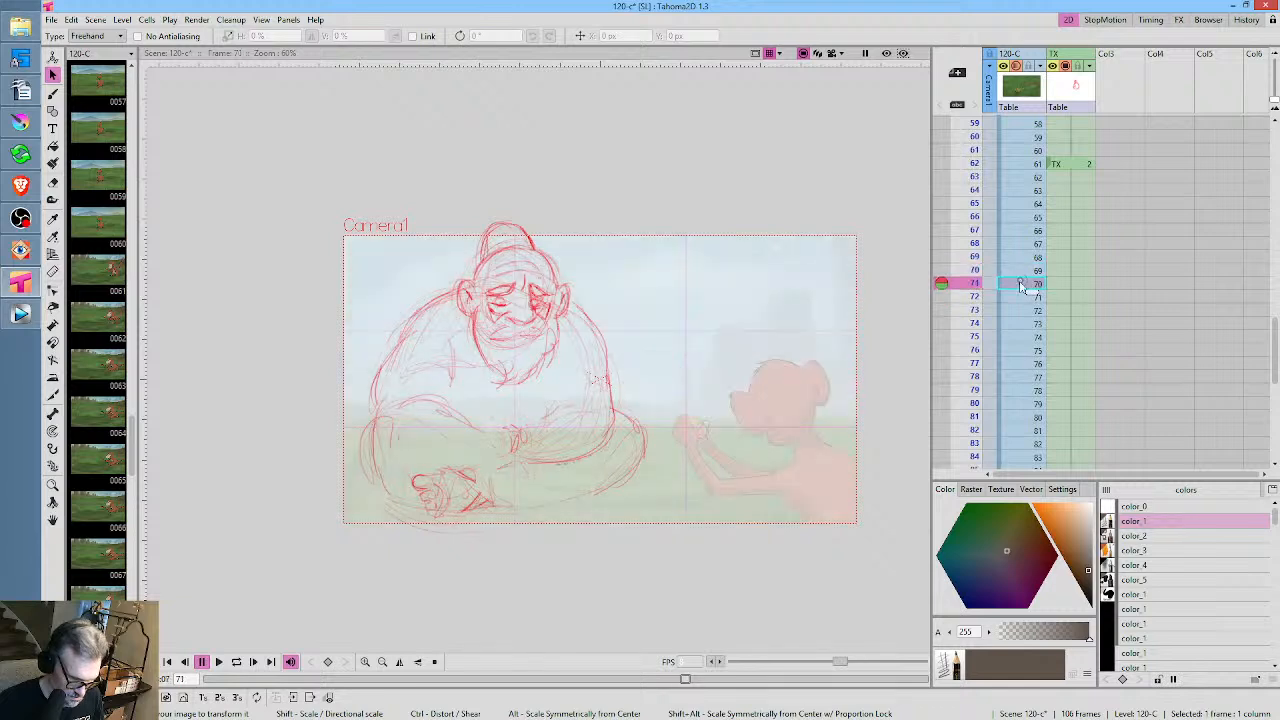
click(1034, 274)
drag(1036, 278, 1027, 417)
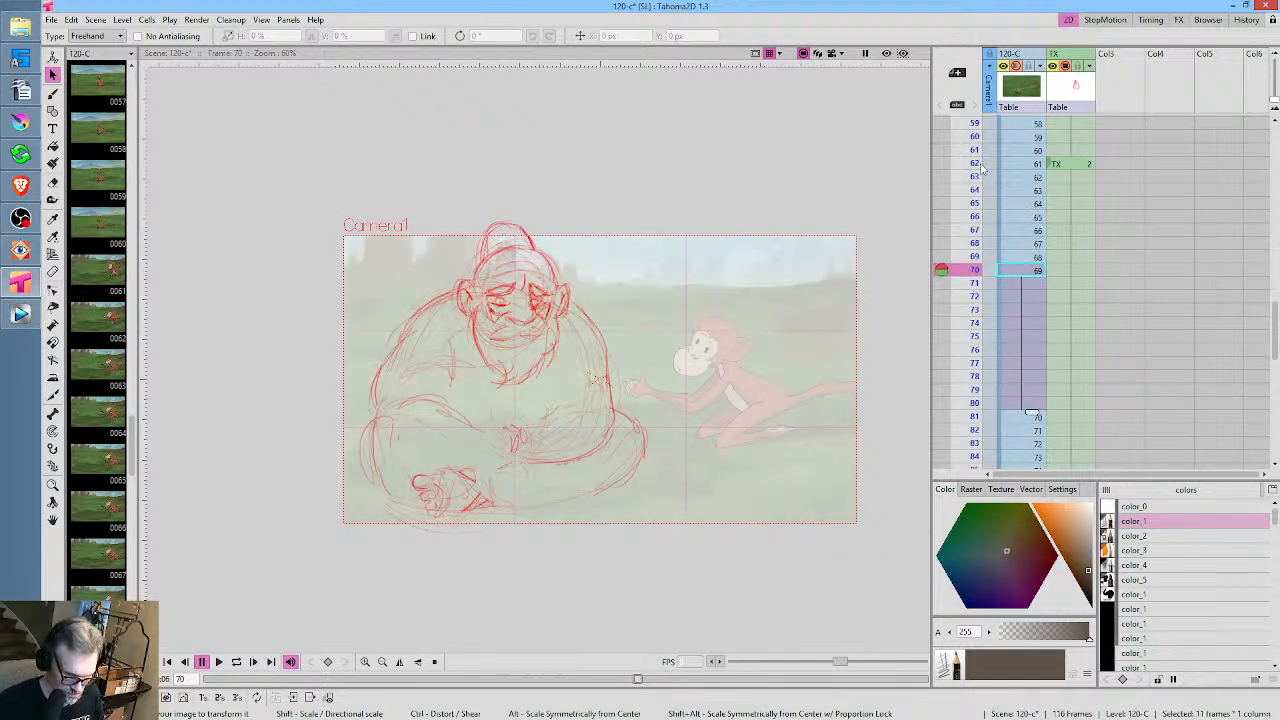
Play the scene from about frame 60 to check the timing of the extended hold
click(1062, 168)
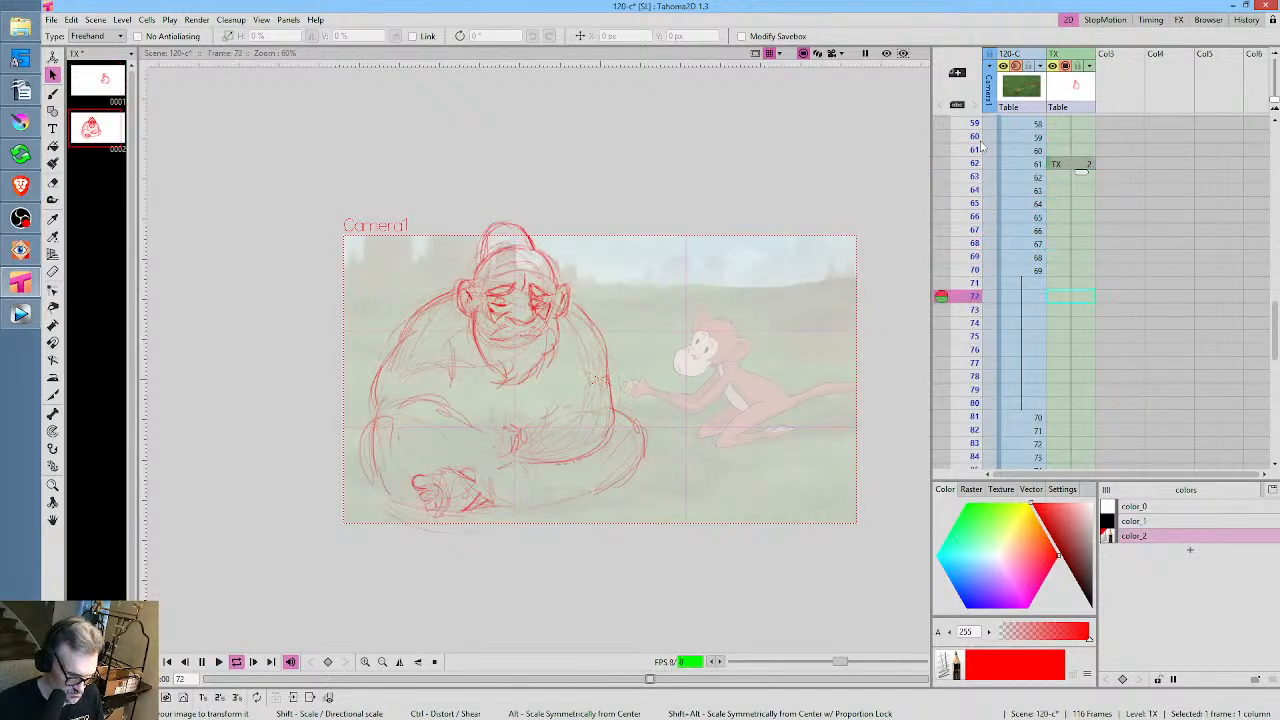
key(p)
click(975, 139)
key(l)
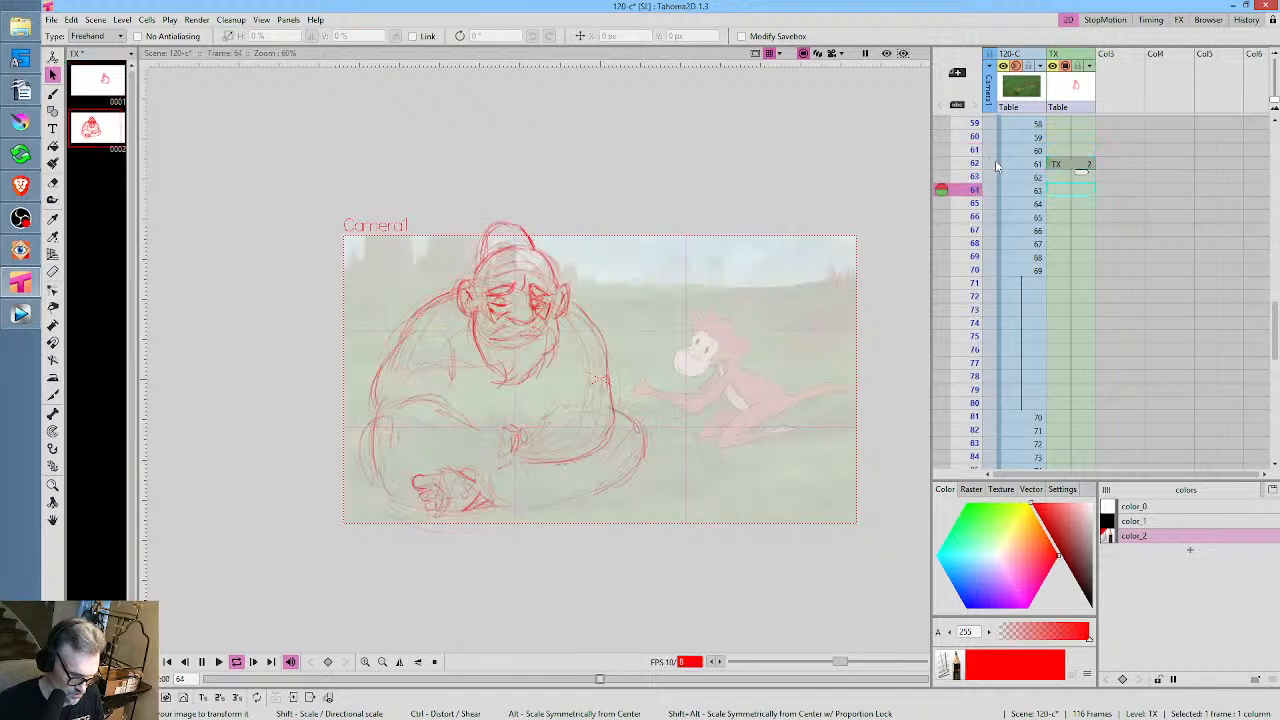
key(l)
Create a blank TX drawing at frame 68 and turn on onion skin for the preceding frame
click(1087, 243)
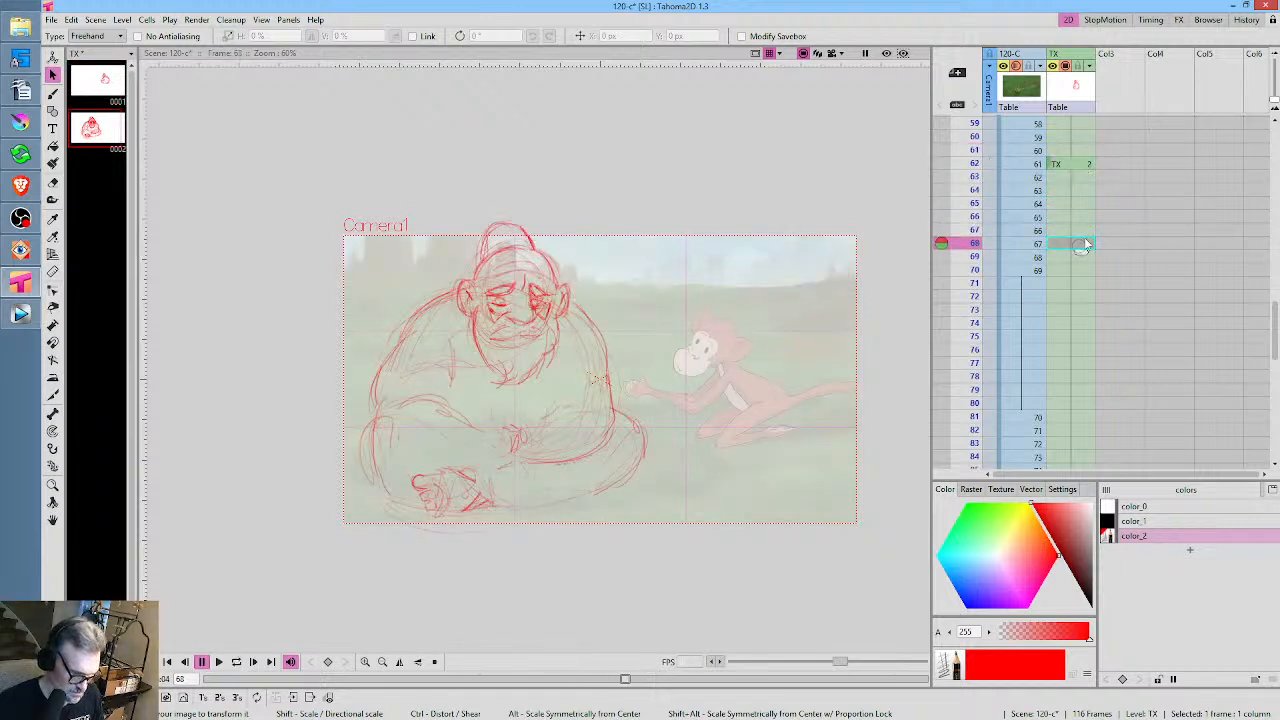
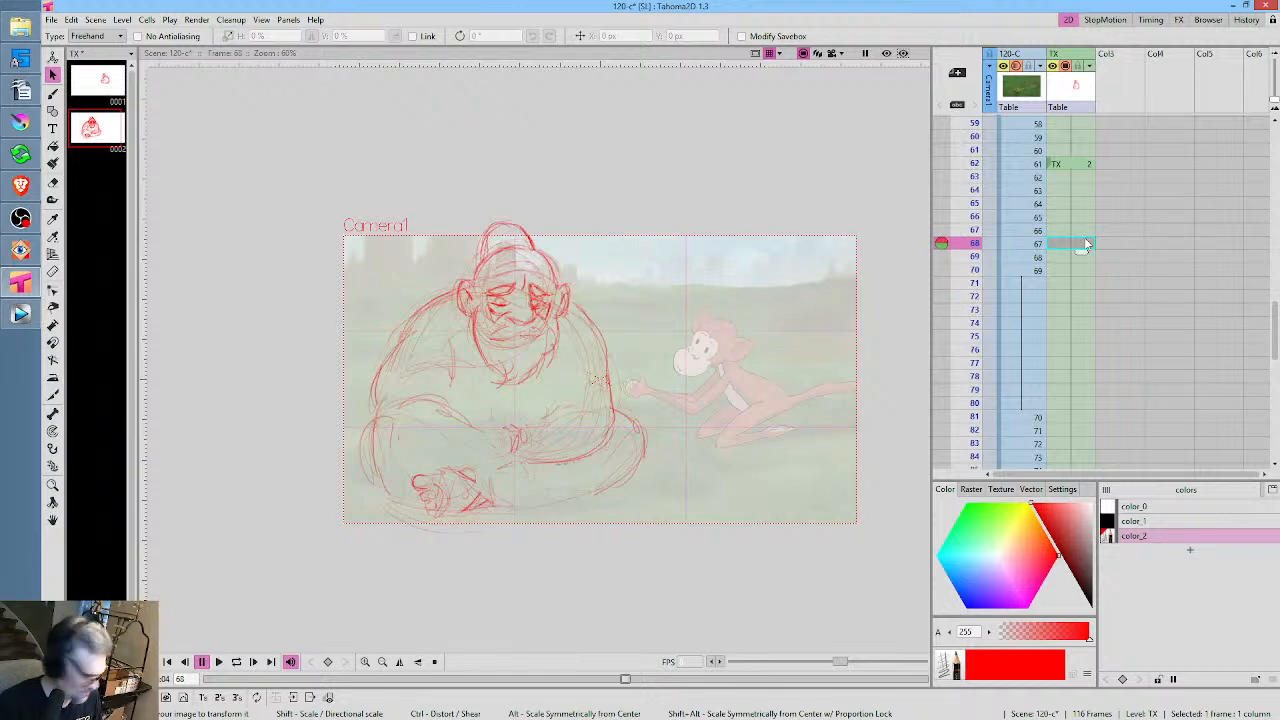
key(b)
click(597, 380)
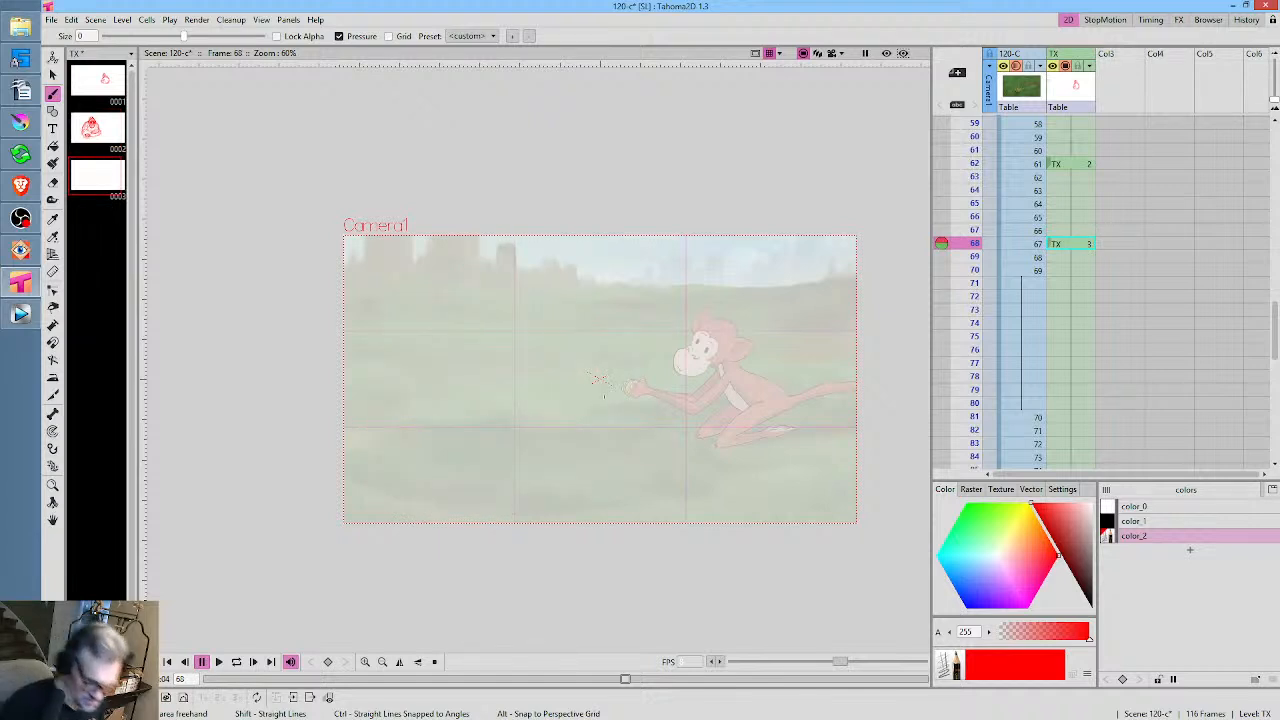
click(943, 231)
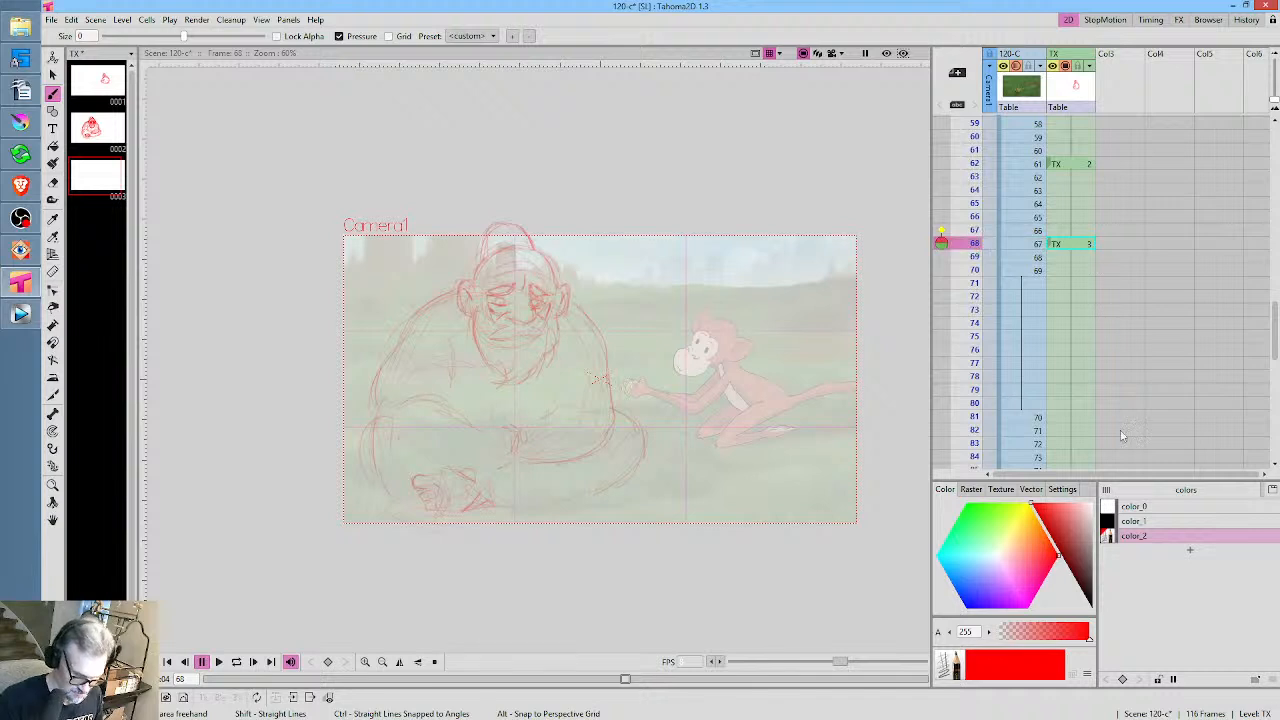
mouse_move(1042, 574)
mouse_down()
mouse_move(928, 636)
mouse_move(1045, 575)
mouse_move(1073, 545)
mouse_up()
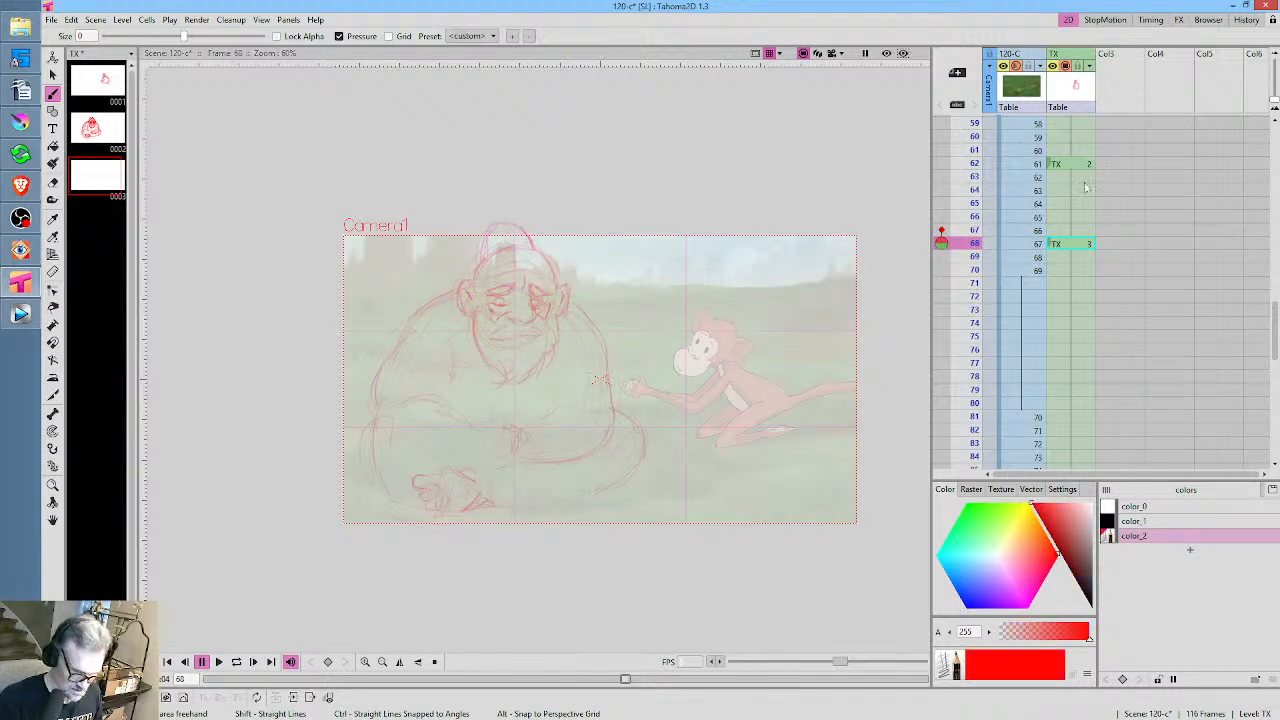
click(1068, 231)
click(1068, 245)
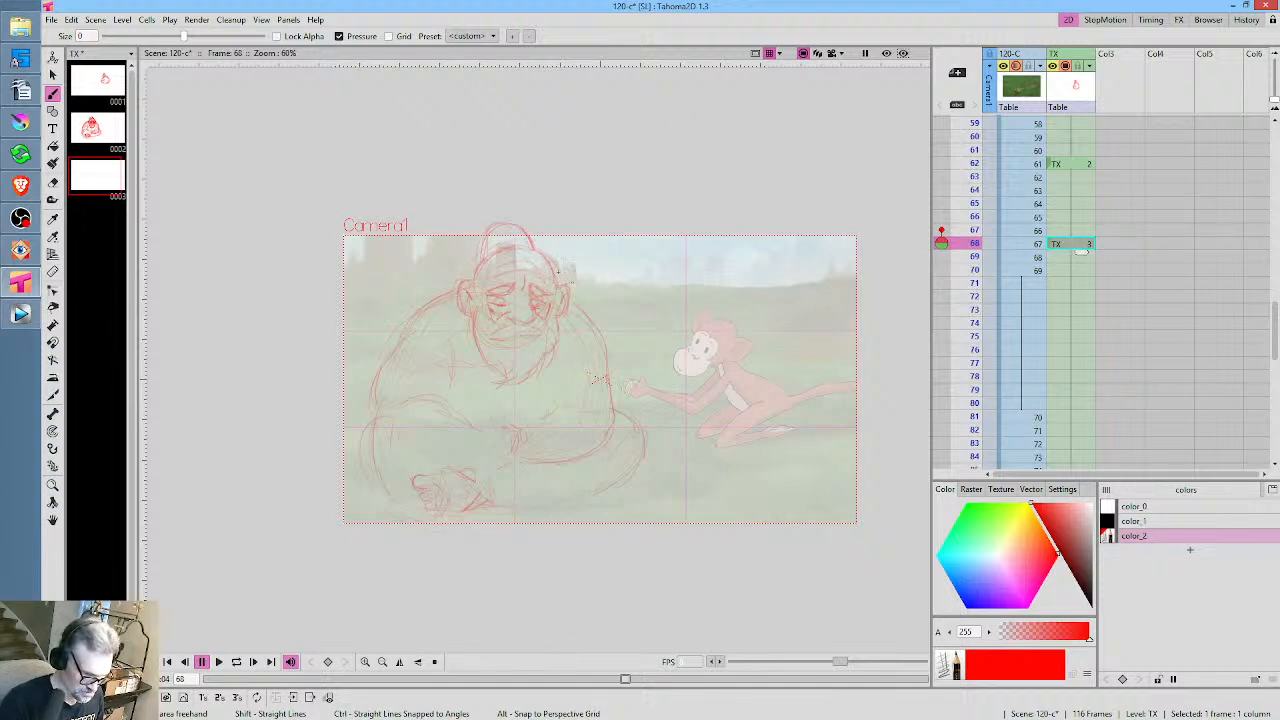
Sketch the figure's egg-shaped head, hat and both shoulder and arm contours on frame 68 over the preceding pose
mouse_move(514, 250)
mouse_down()
mouse_move(570, 274)
mouse_move(484, 310)
mouse_move(514, 376)
mouse_move(562, 255)
mouse_up()
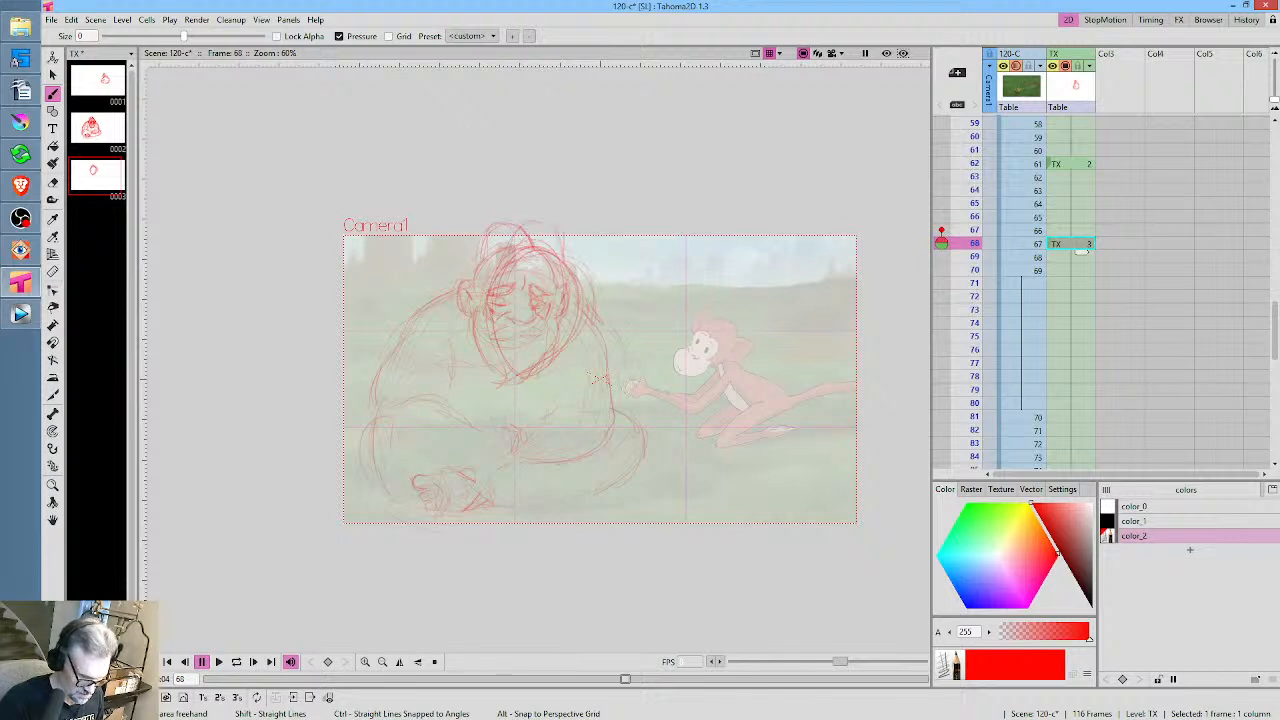
mouse_move(613, 337)
mouse_down()
mouse_move(622, 383)
mouse_move(611, 398)
mouse_up()
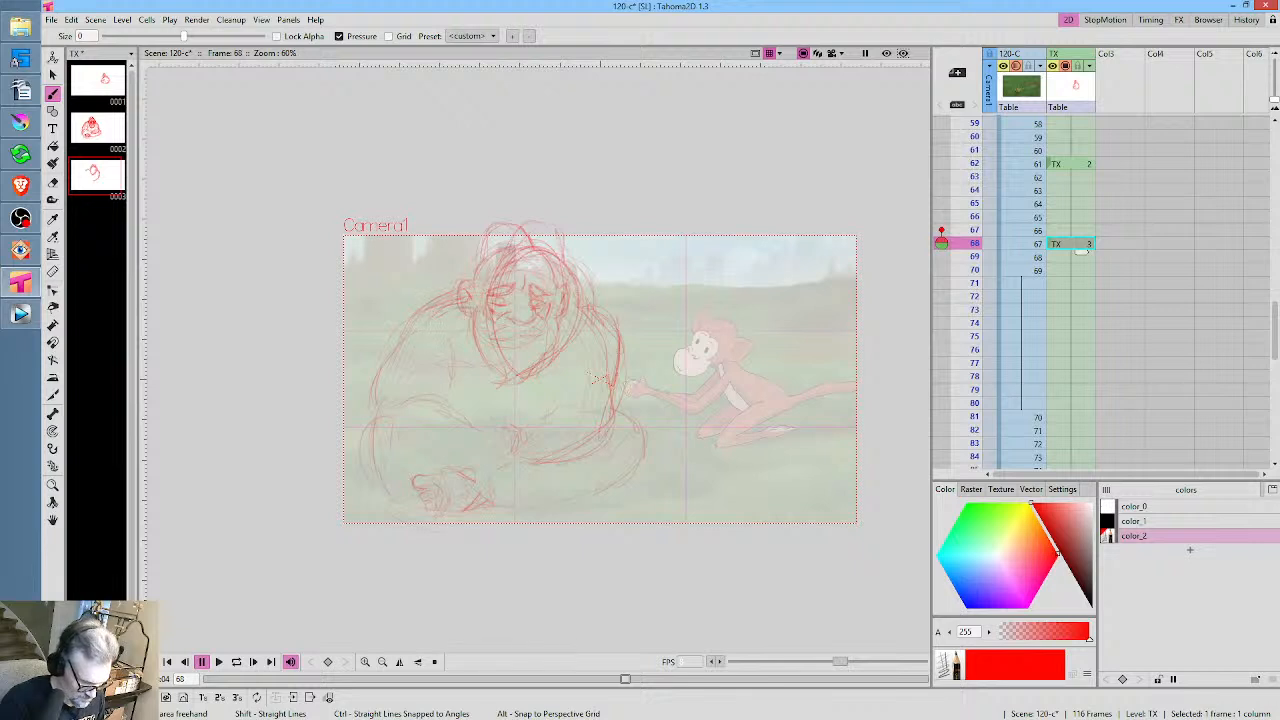
mouse_move(457, 305)
mouse_down()
mouse_move(403, 352)
mouse_move(368, 433)
mouse_up()
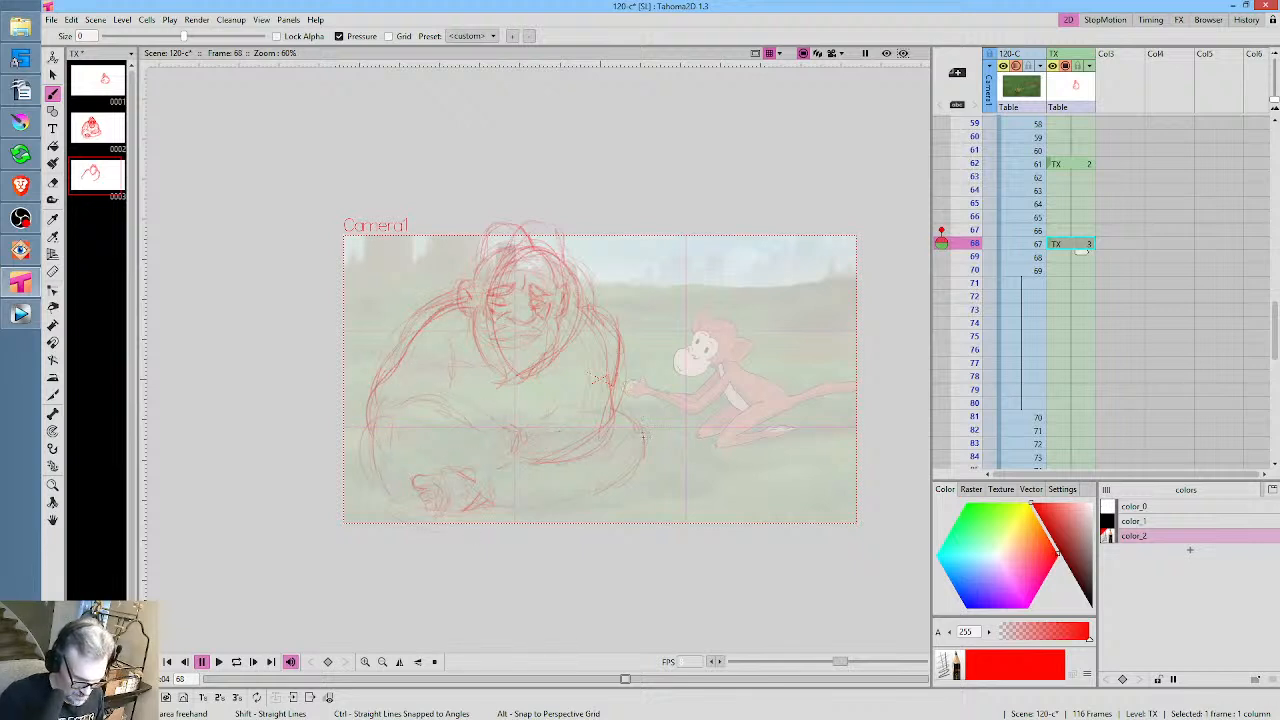
Turn off the onion skin for the preceding frame and start a new TX drawing at frame 69
click(1073, 258)
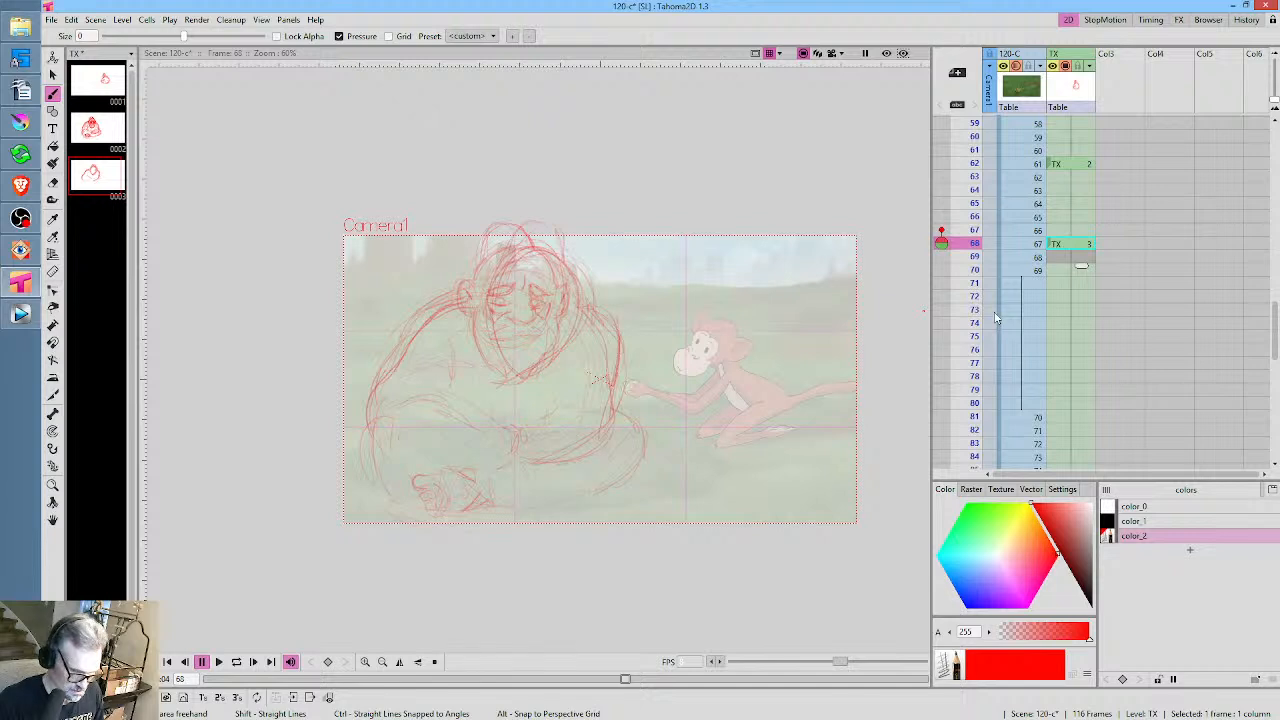
click(942, 232)
key(.)
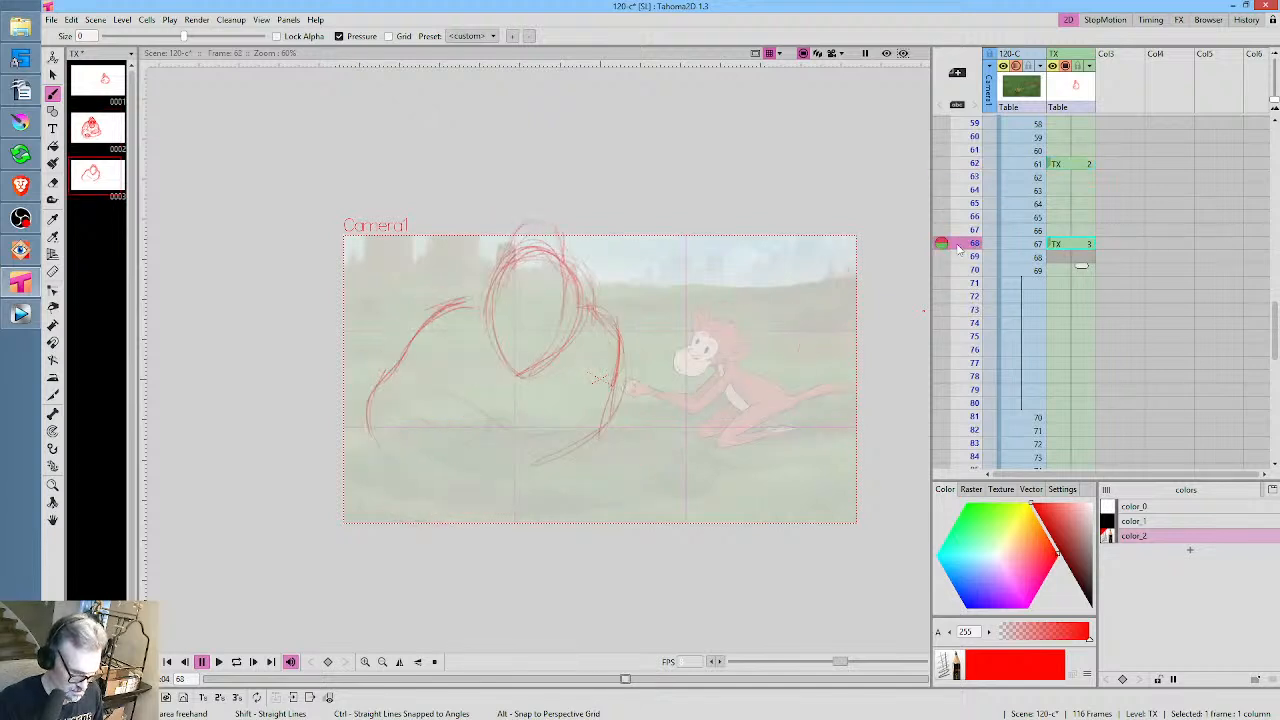
click(1072, 261)
drag(575, 265, 577, 265)
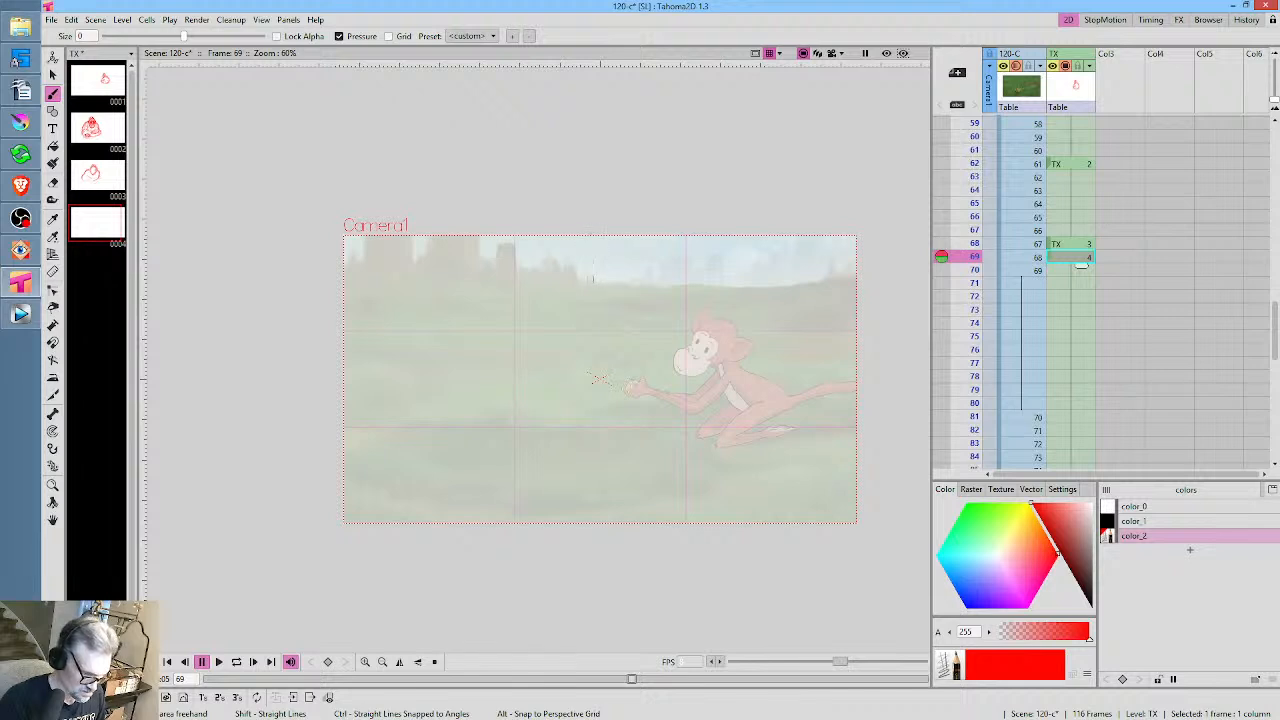
Sketch the figure's oval head on frame 69, shifted toward the monkey, flipping against frame 68 to judge the movement
key(.)
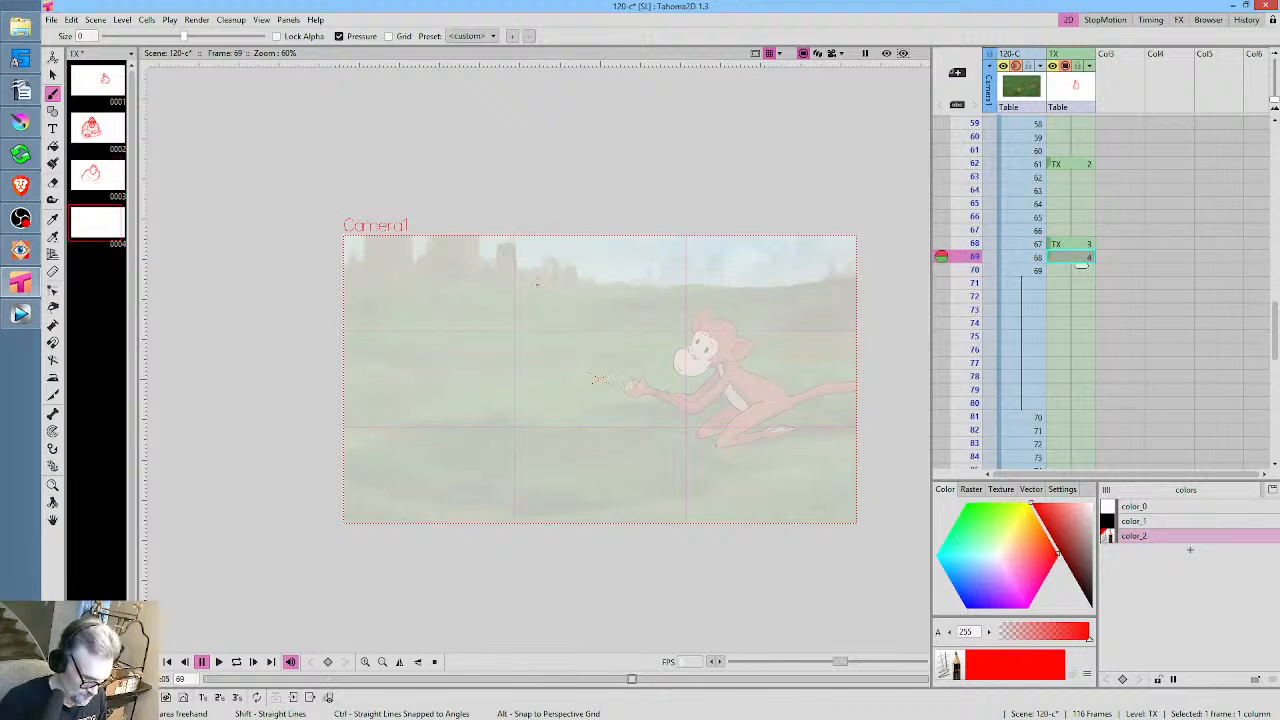
key(.)
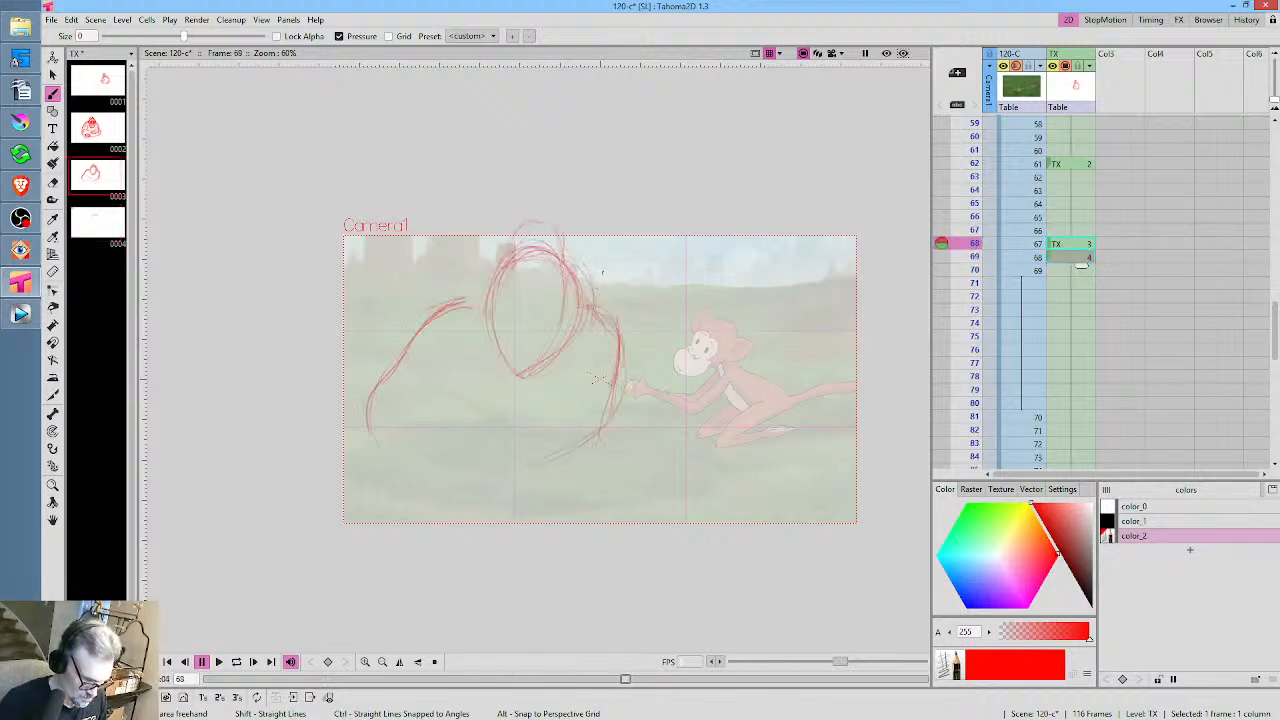
key(.)
key(.)
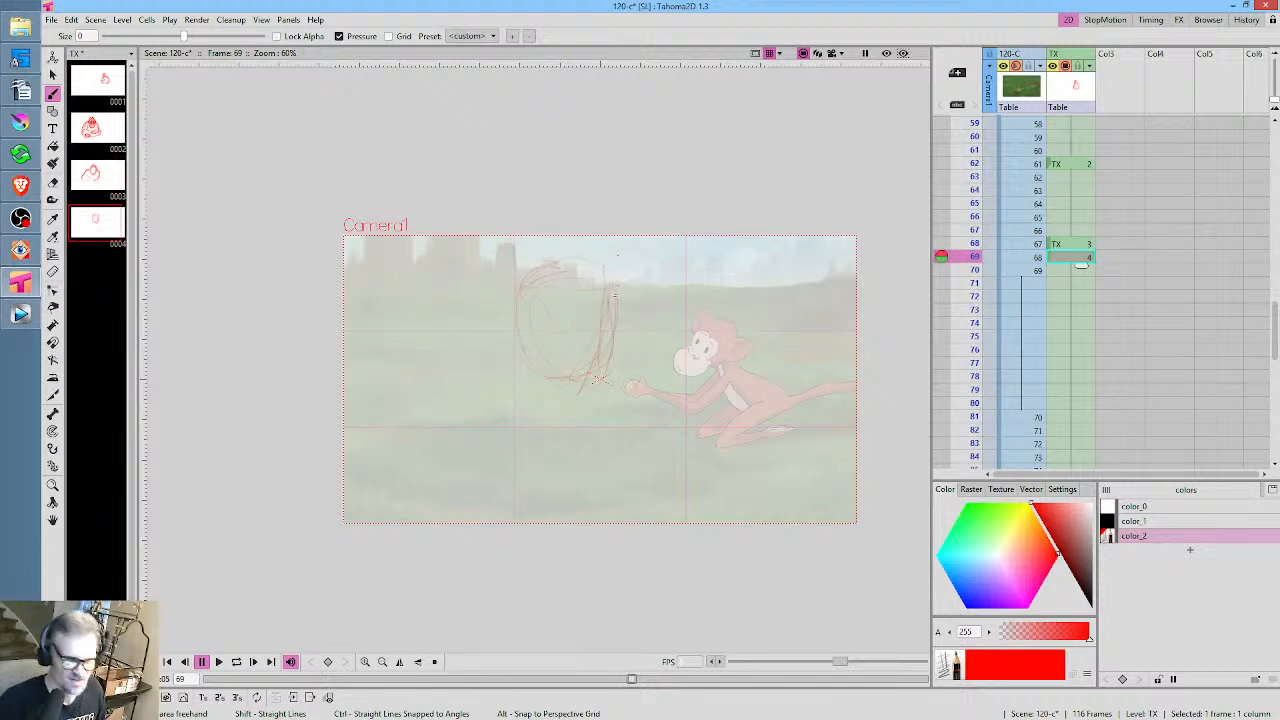
key(.)
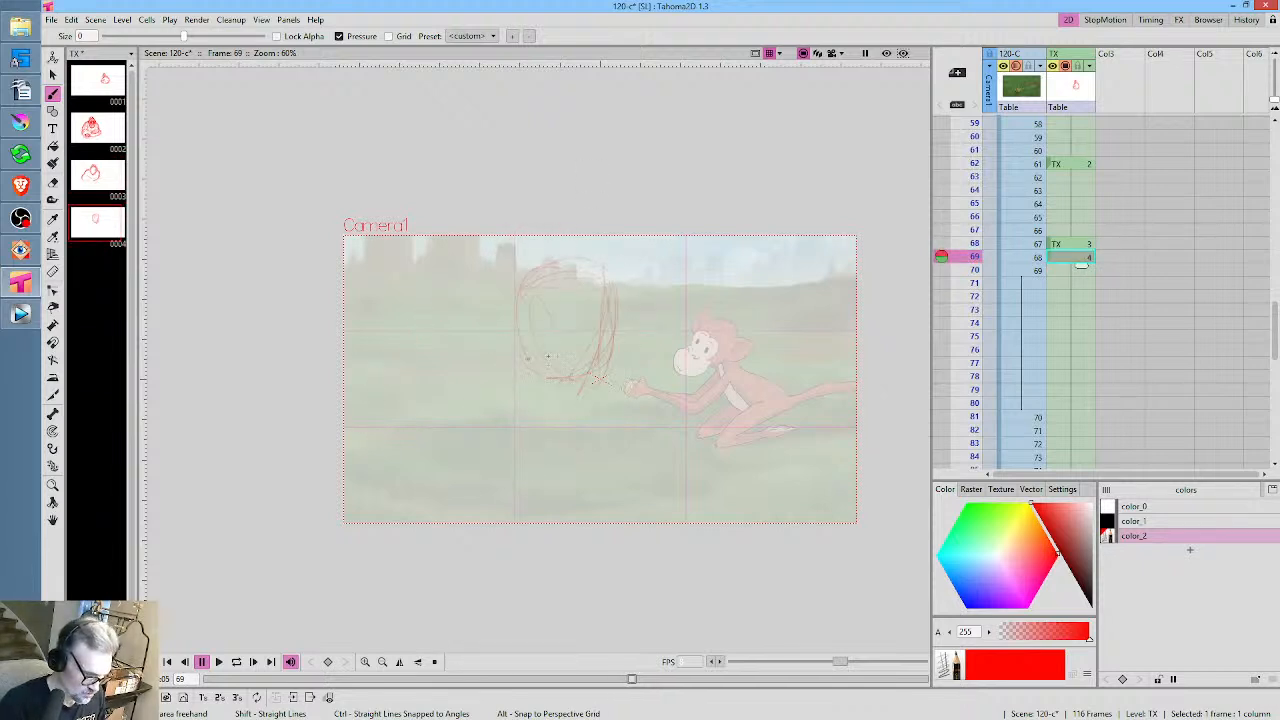
key(.)
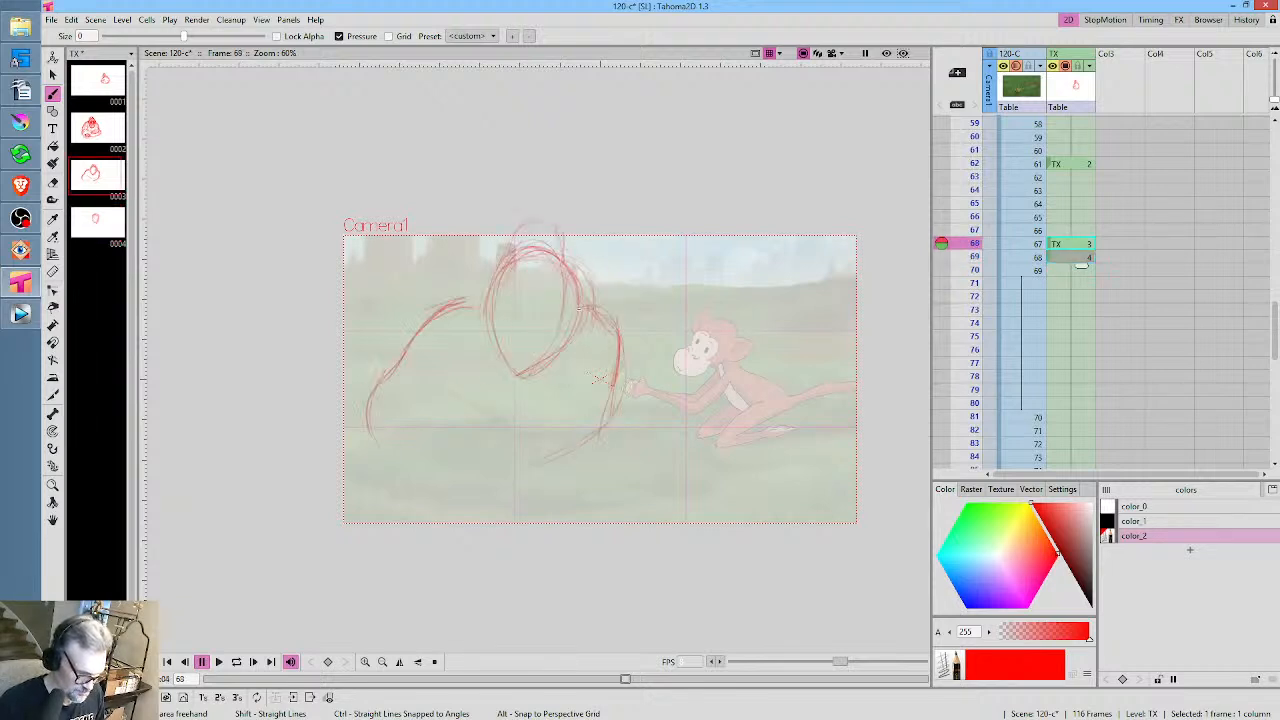
key(.)
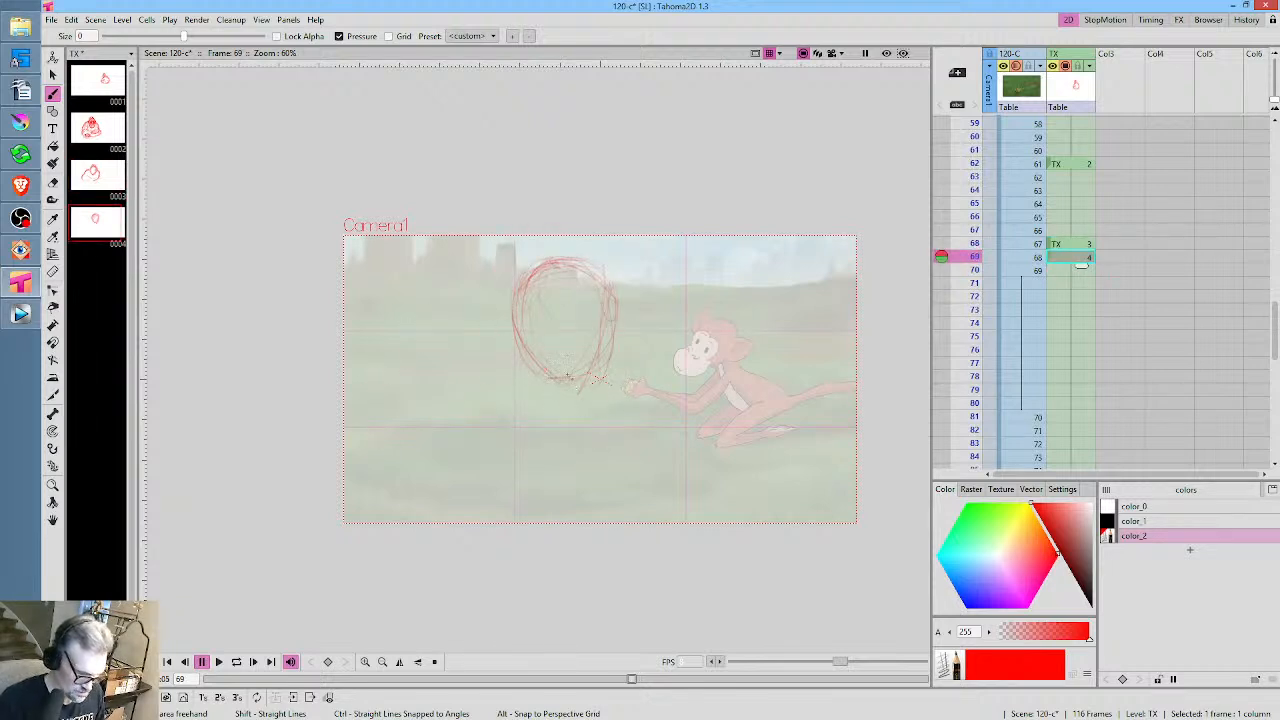
key(.)
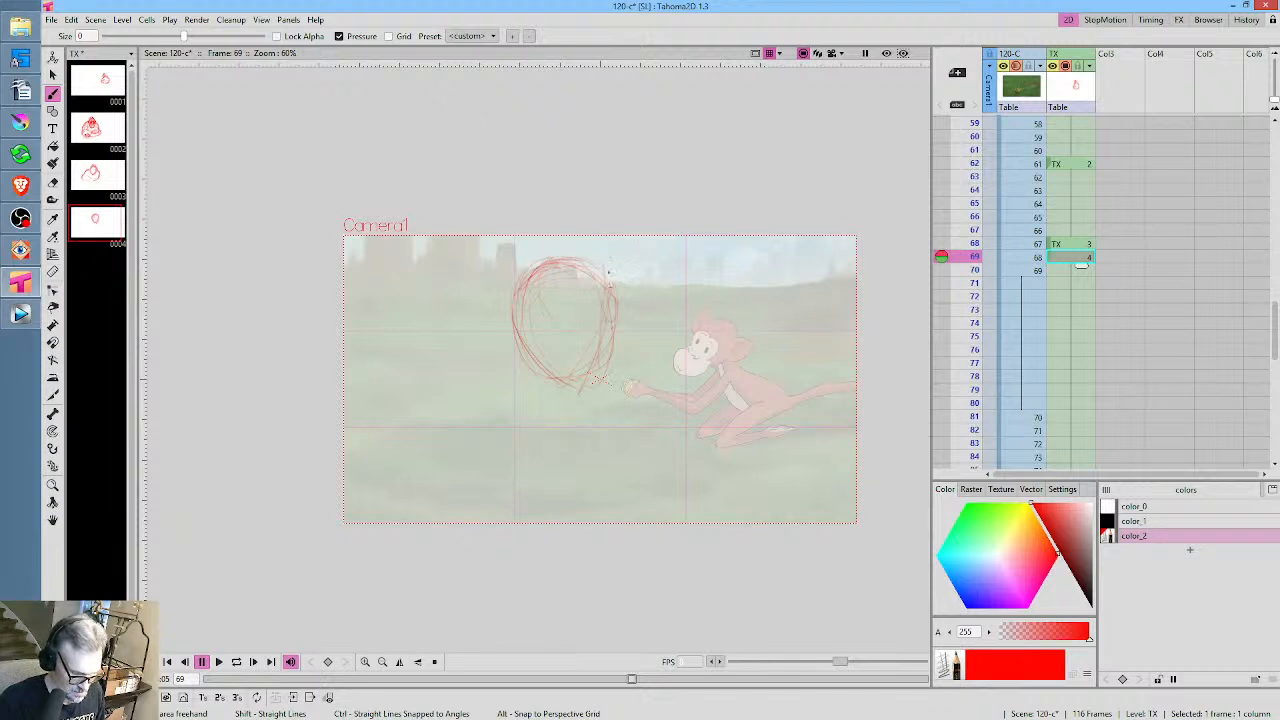
key(.)
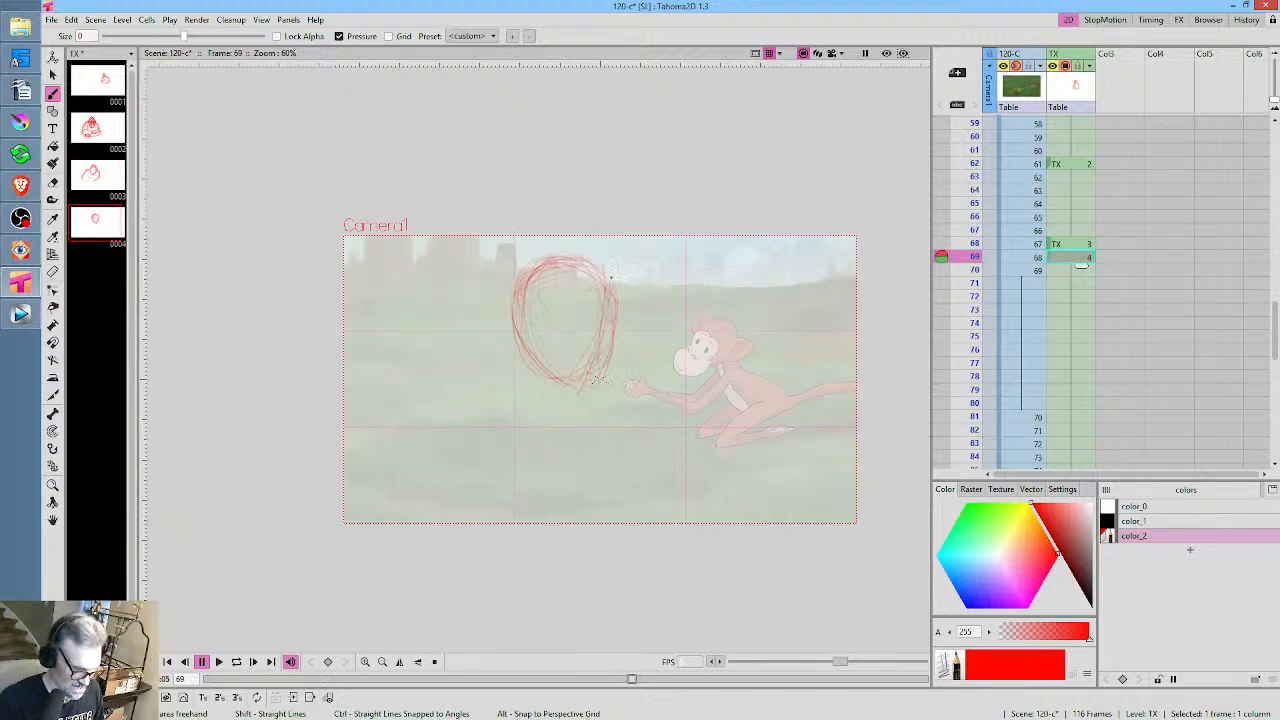
key(.)
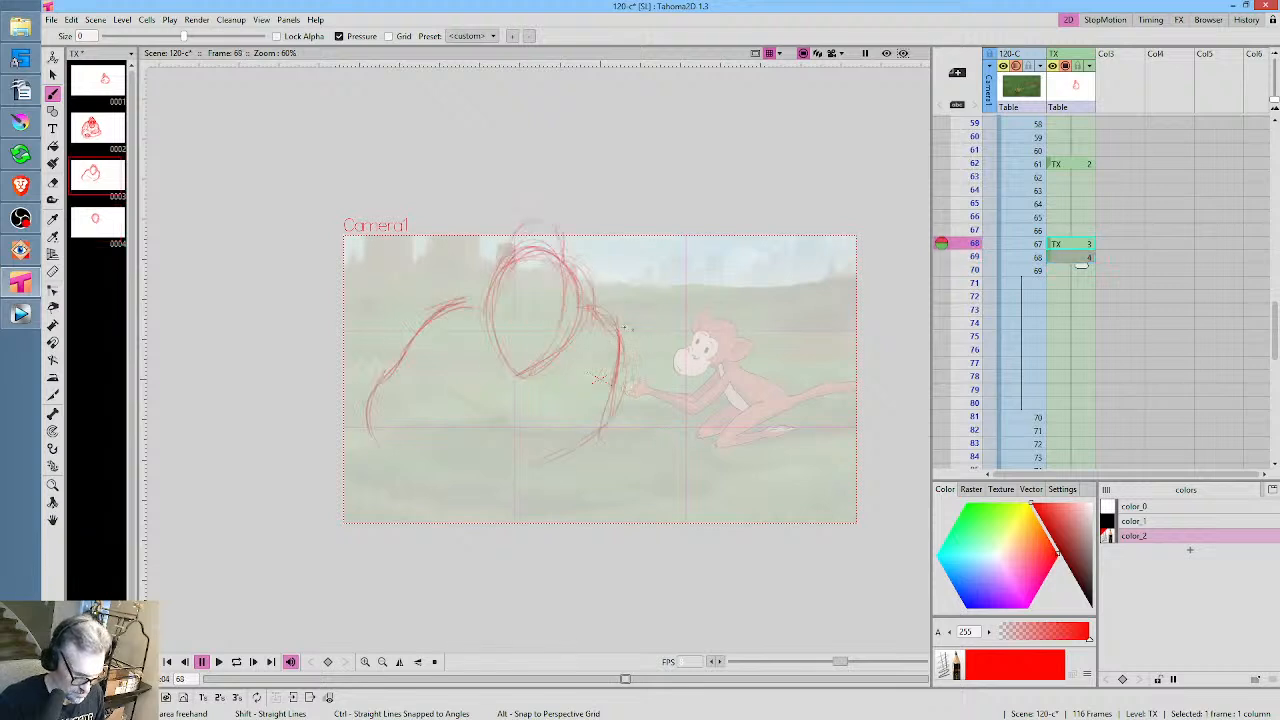
Sketch the shoulder and arm contour nearest the monkey on frame 69 and compare it with frame 68
key(.)
drag(638, 380, 614, 331)
key(.)
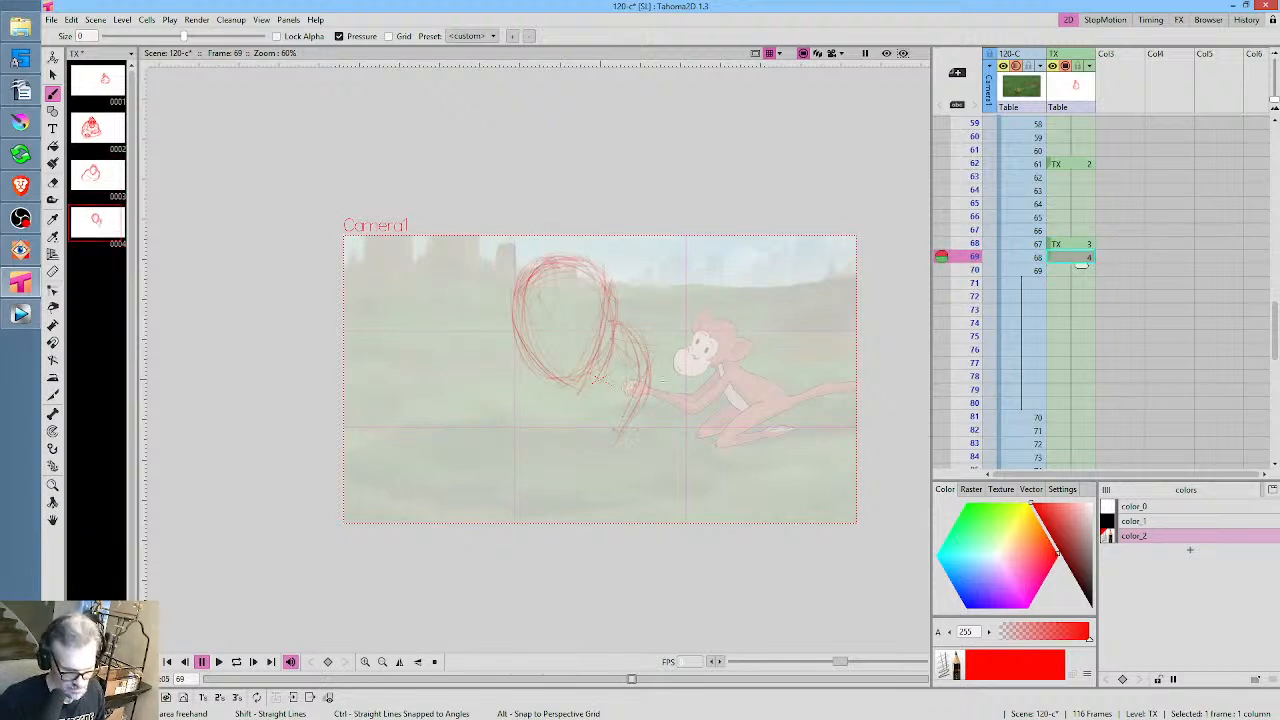
key(.)
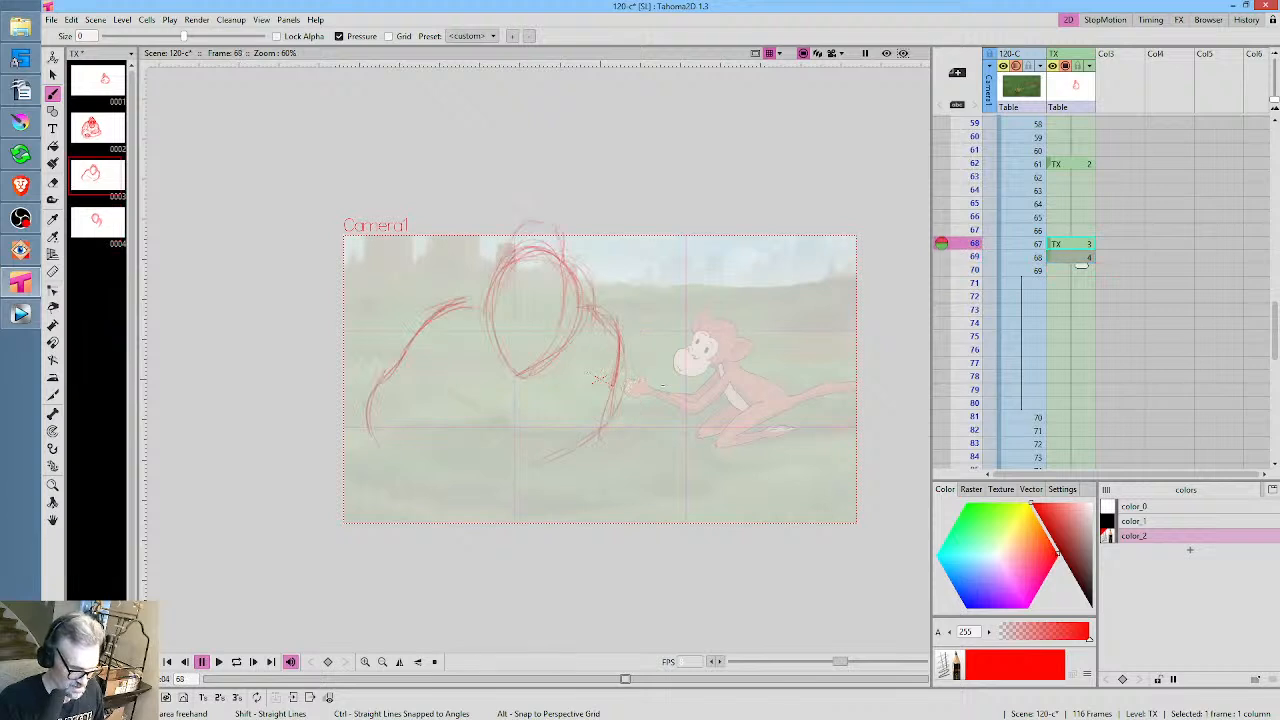
key(.)
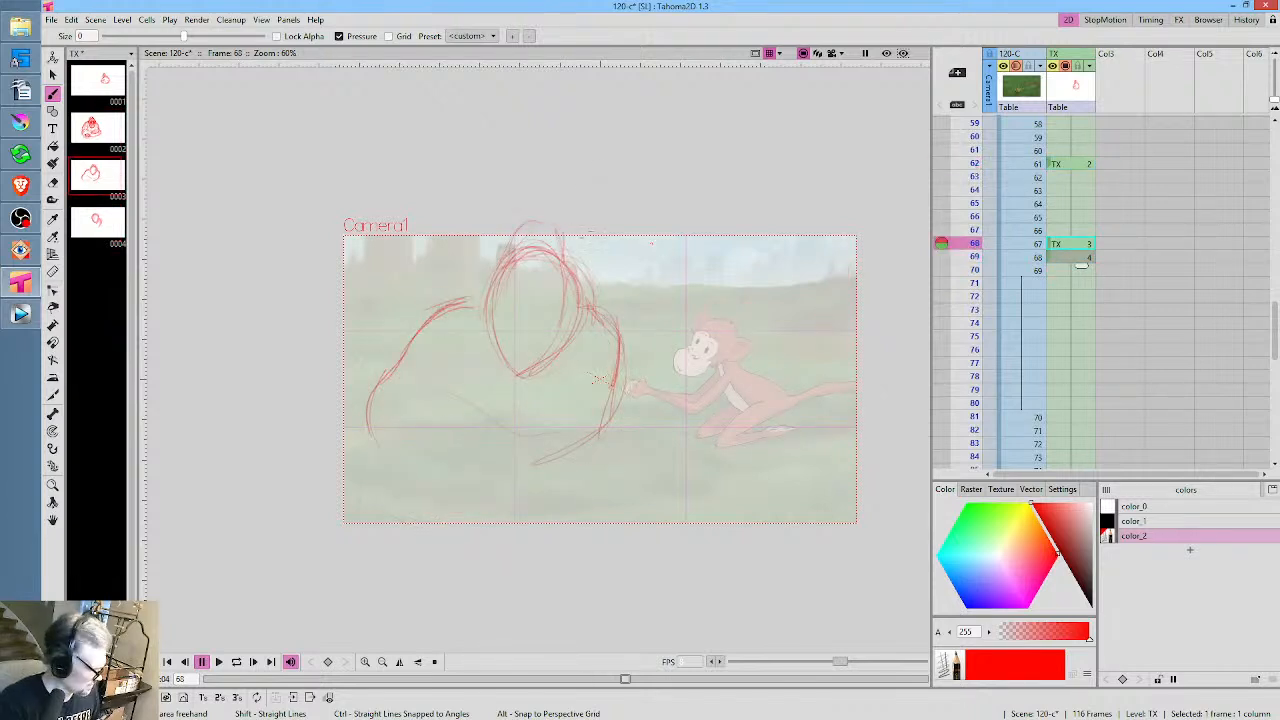
key(a)
mouse_move(571, 194)
mouse_down()
mouse_move(480, 506)
mouse_move(534, 219)
mouse_up()
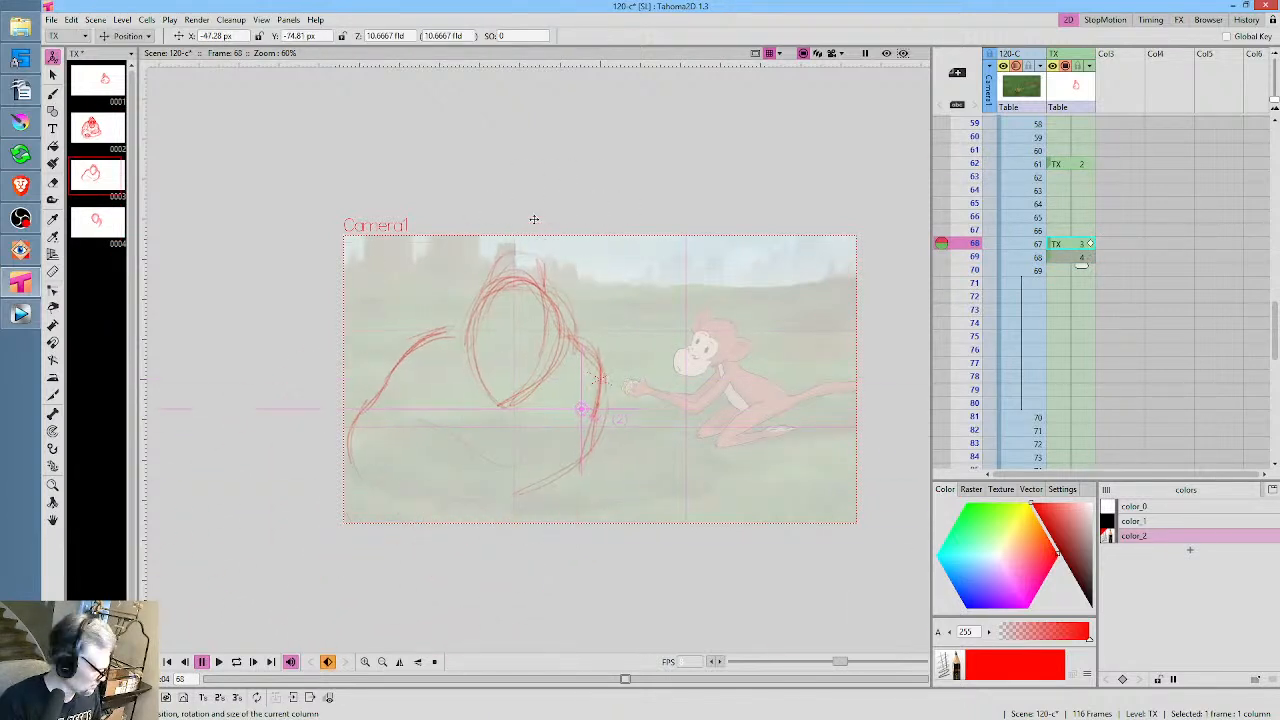
key(ctrl+z)
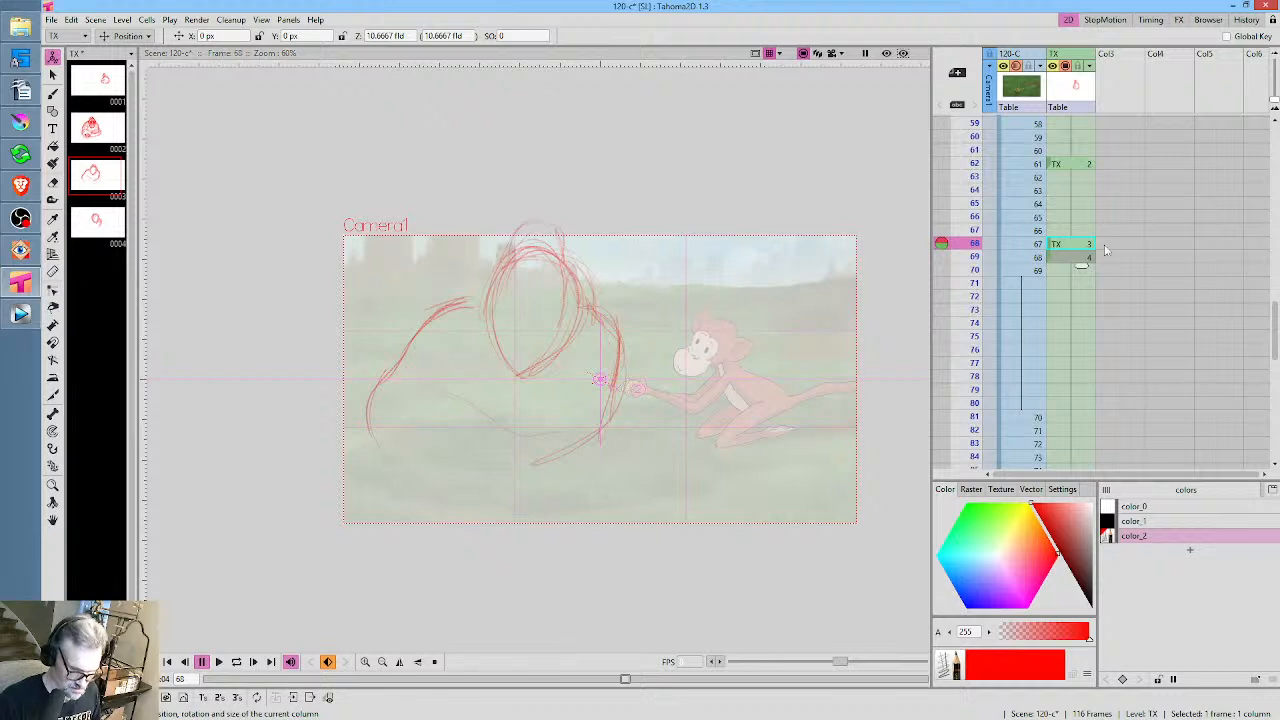
Select the whole frame 68 sketch, scale it to about 96% and shift it by about 25 px and 40 px toward the monkey and upward
key(s)
mouse_move(616, 170)
mouse_down()
mouse_move(309, 526)
mouse_move(700, 200)
mouse_up()
click(617, 114)
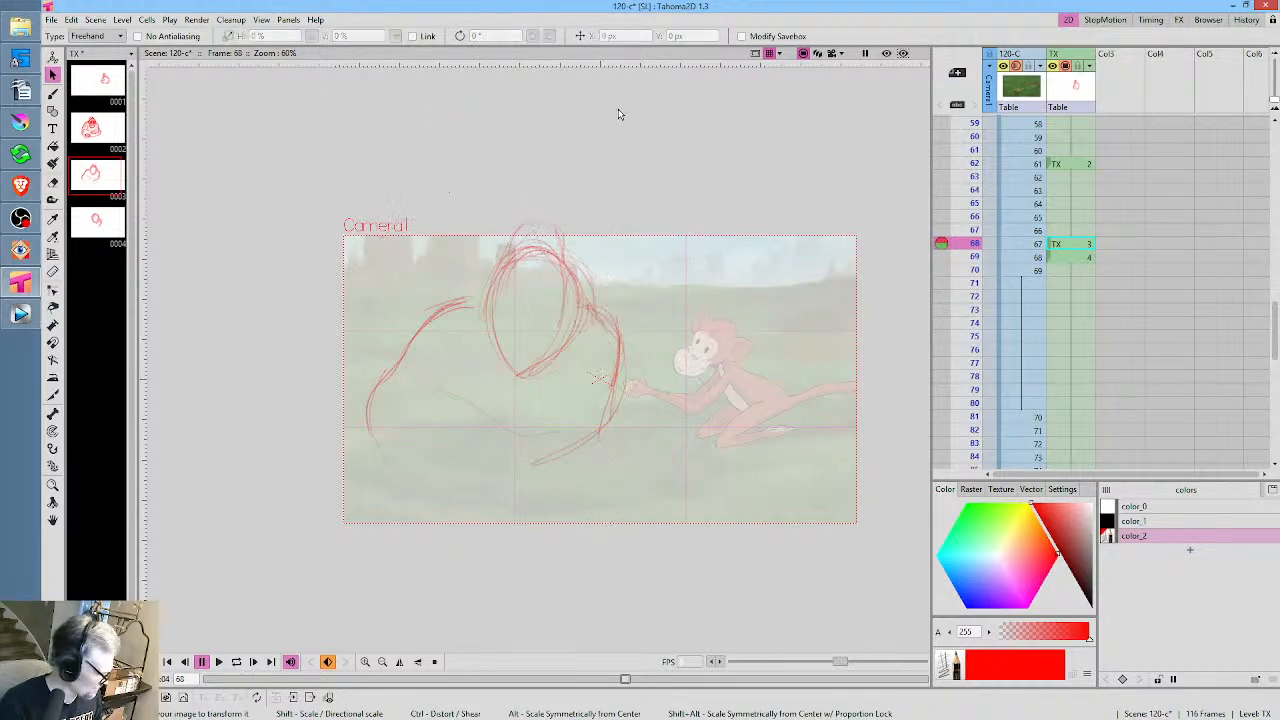
mouse_move(614, 122)
mouse_down()
mouse_move(429, 566)
mouse_move(626, 124)
mouse_up()
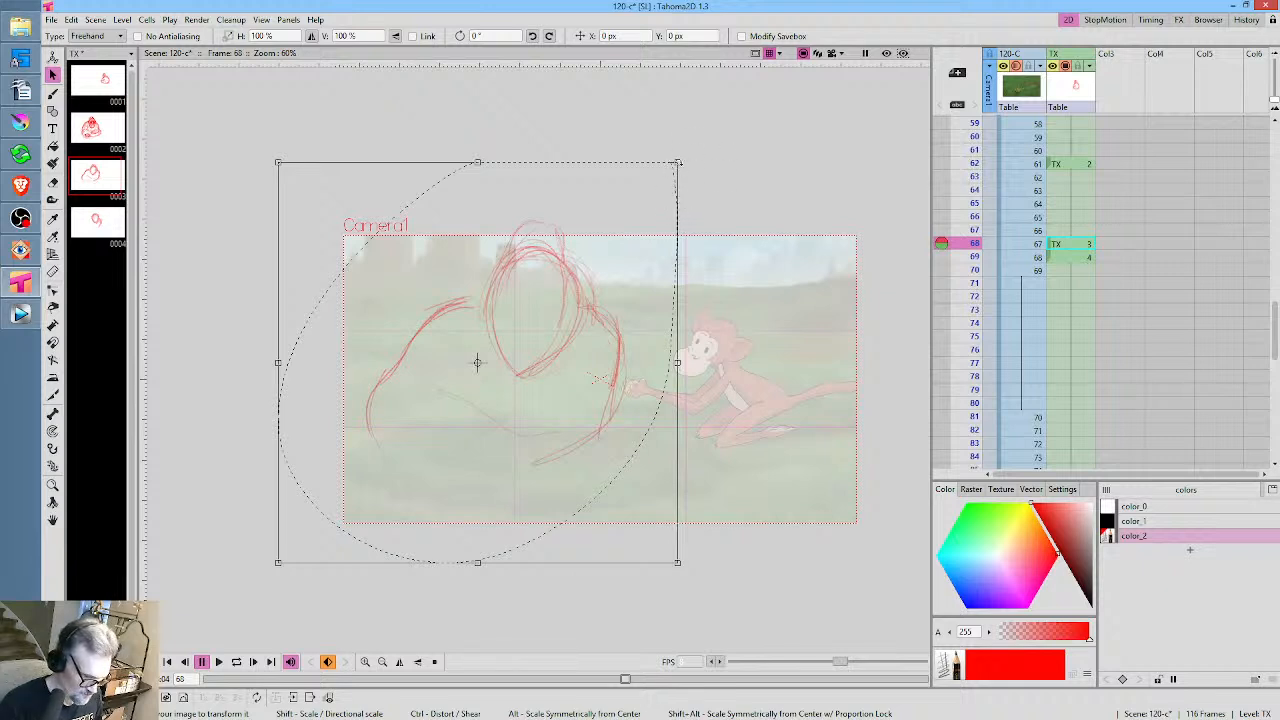
drag(678, 160, 661, 178)
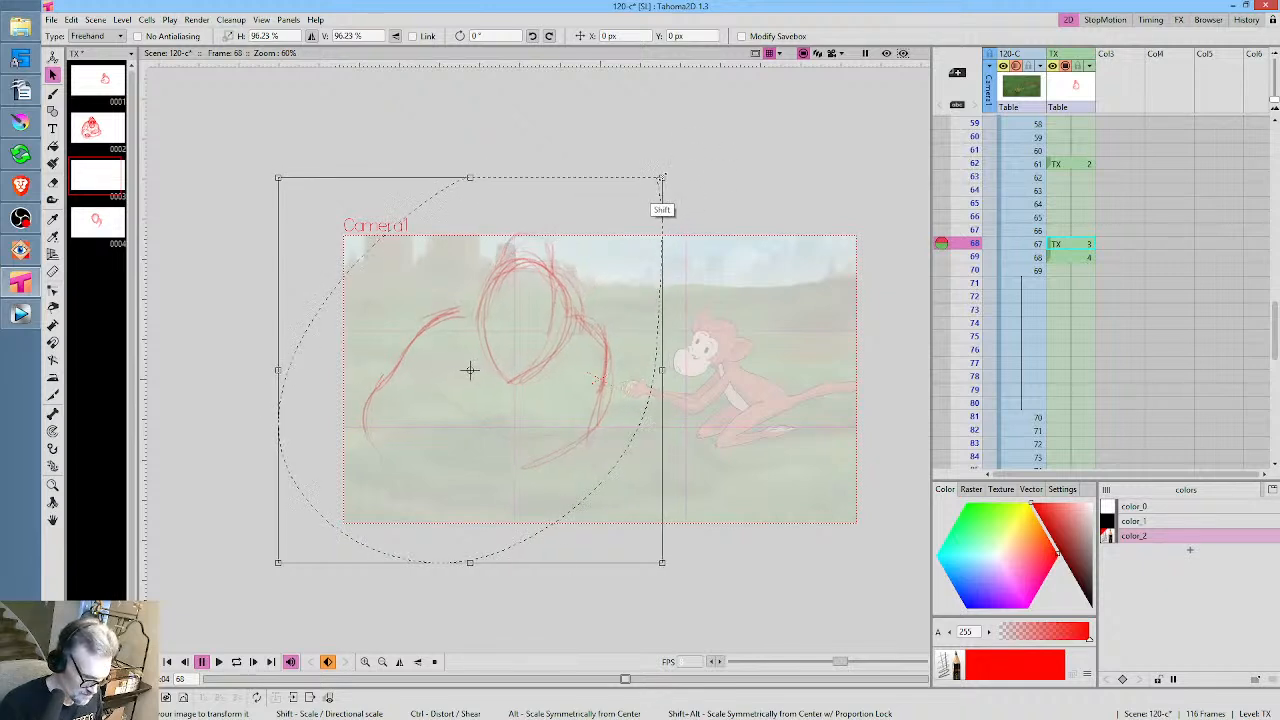
drag(598, 346, 617, 318)
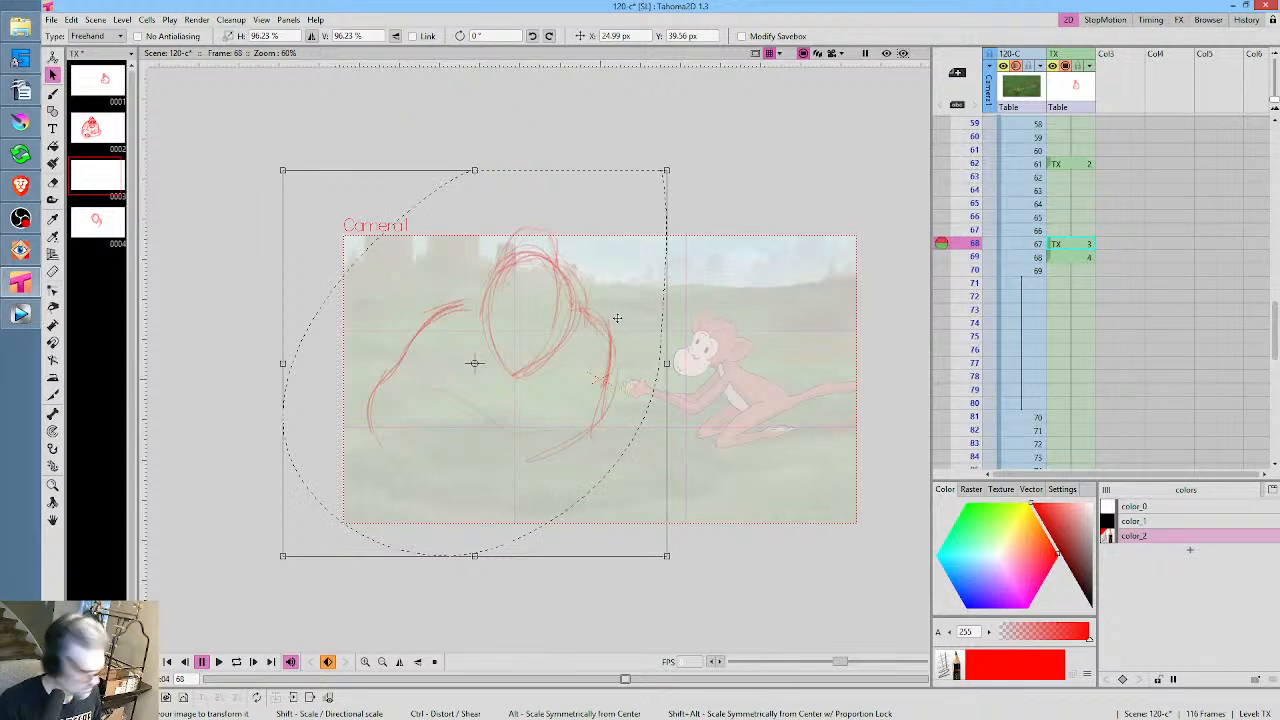
key(comma)
key(period)
key(comma)
key(period)
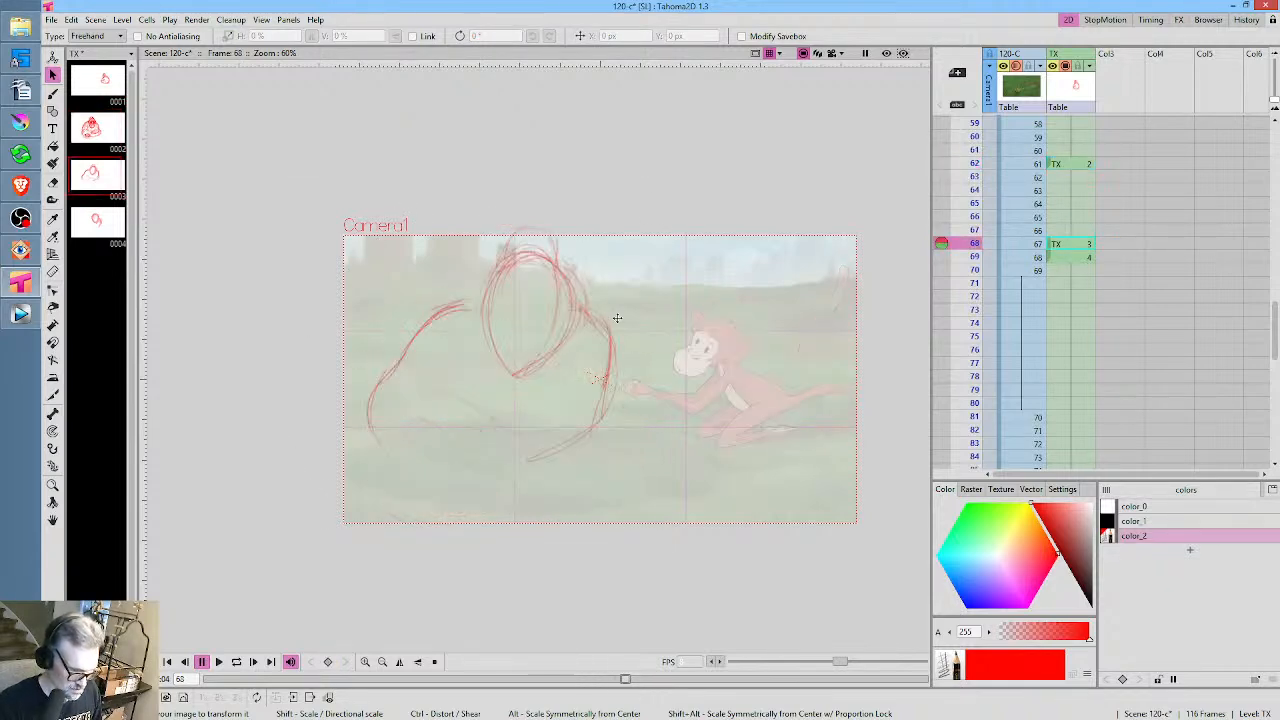
Scale the frame 69 sketch to about 91%, shift it by about 42 px and 129 px, and compare it with frame 68
click(1066, 259)
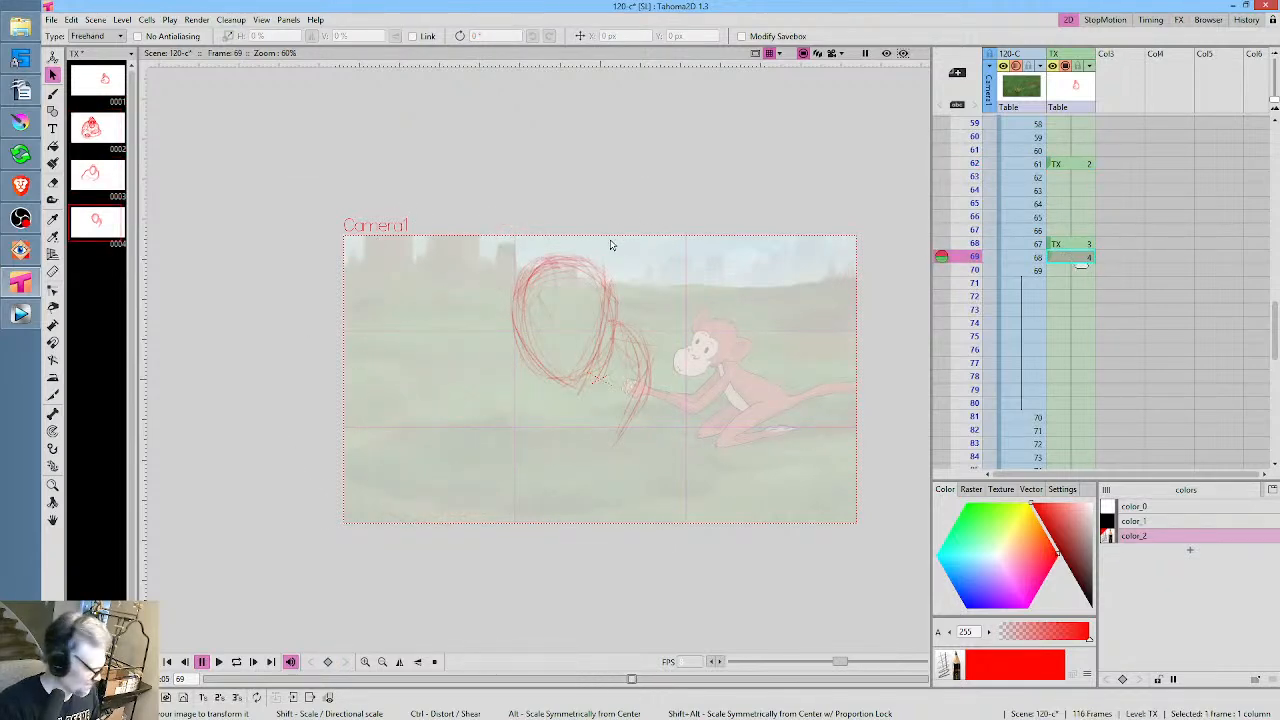
mouse_move(603, 200)
mouse_down()
mouse_move(486, 254)
mouse_move(578, 515)
mouse_up()
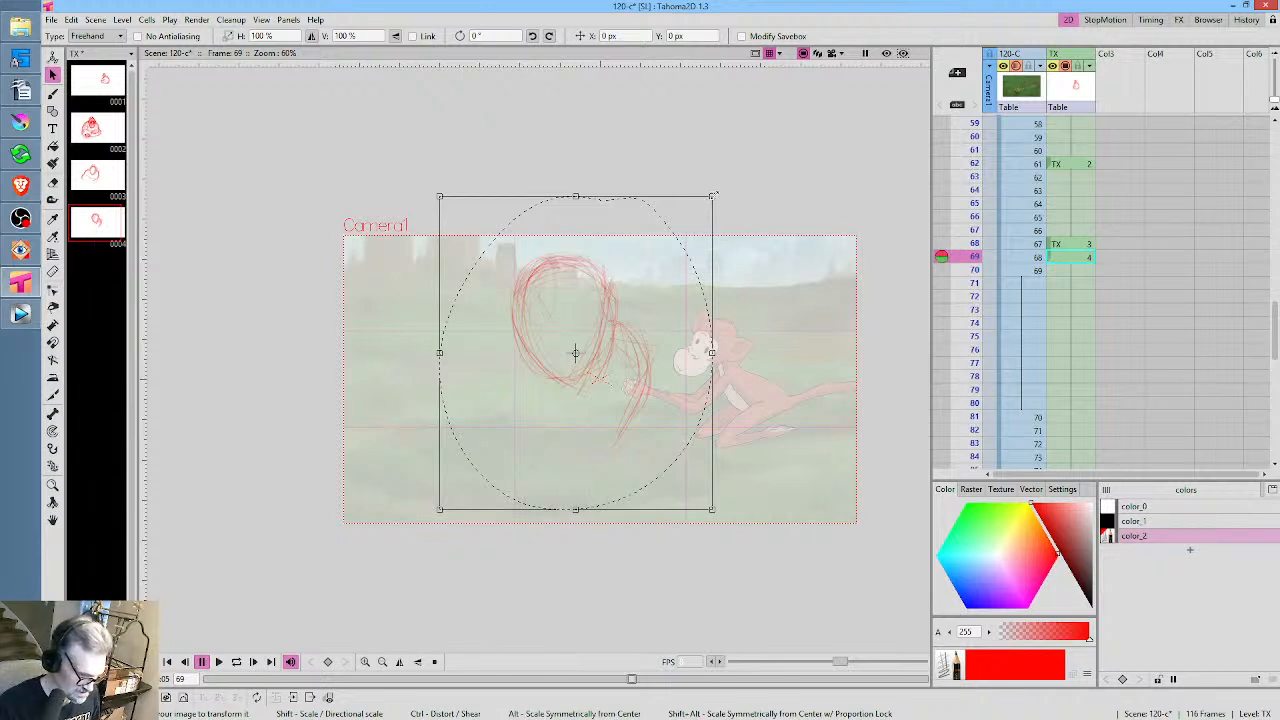
drag(713, 195, 689, 222)
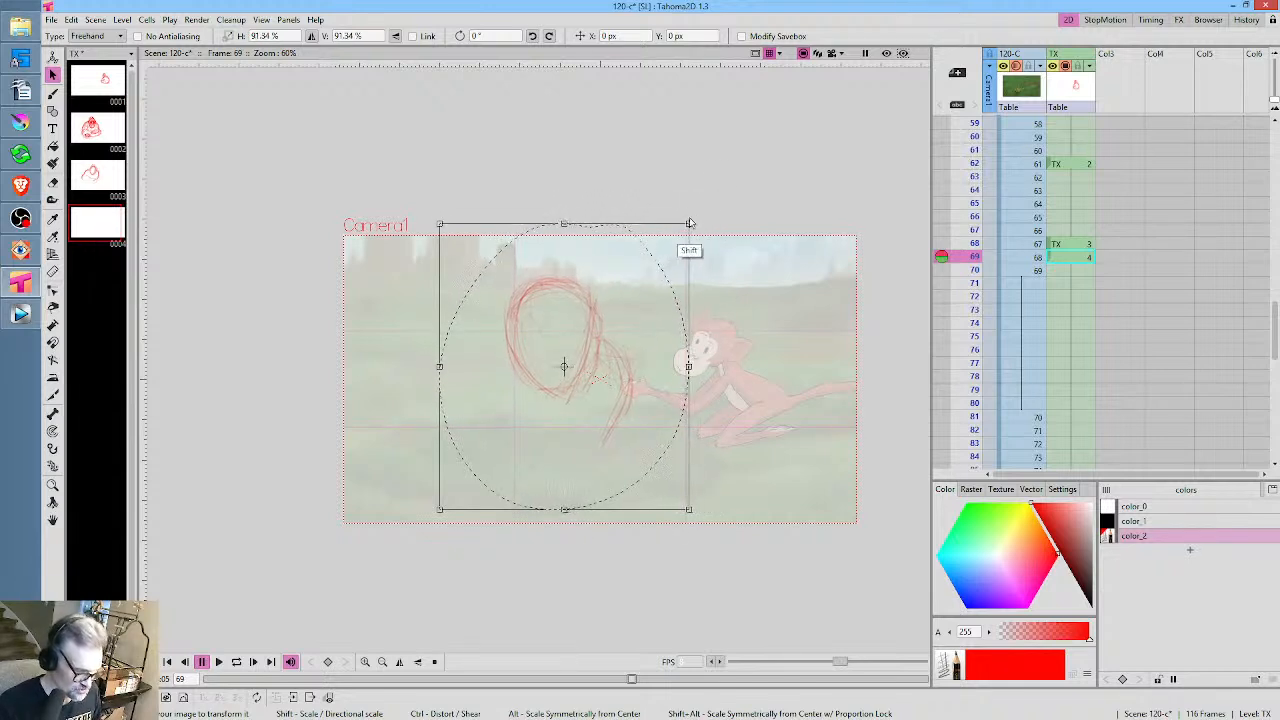
drag(600, 326, 607, 300)
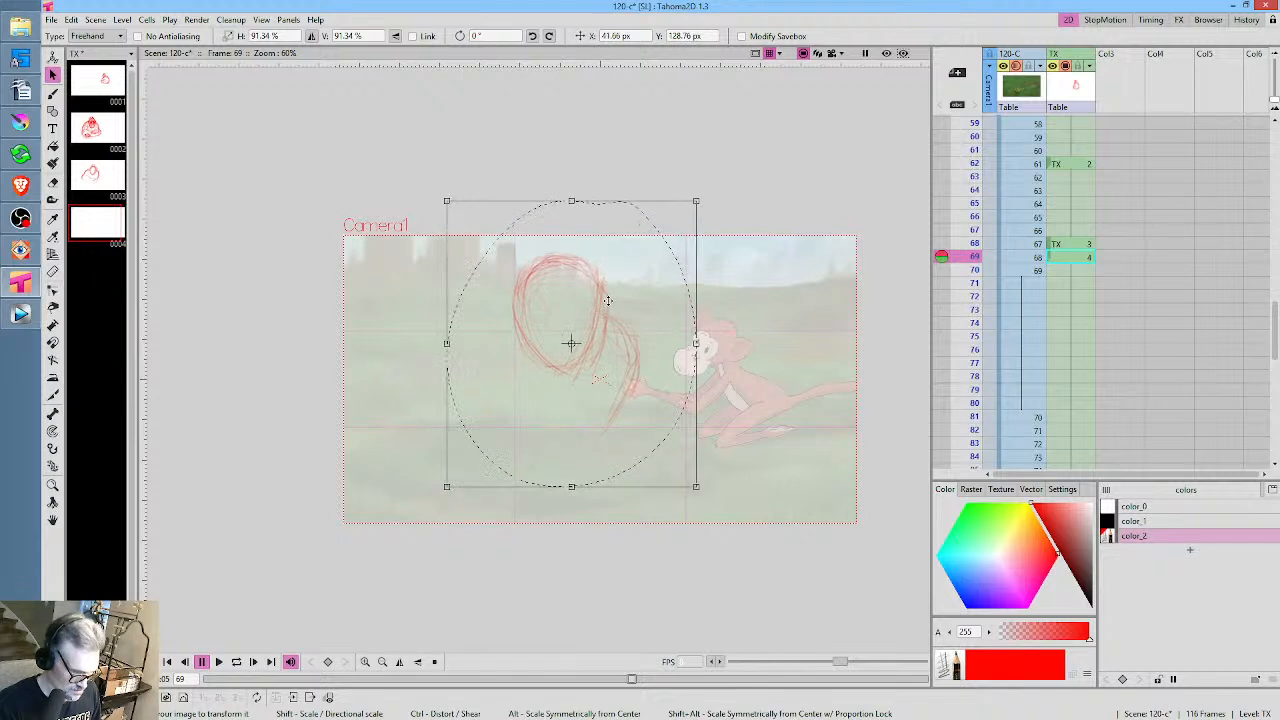
click(1072, 258)
key(Up)
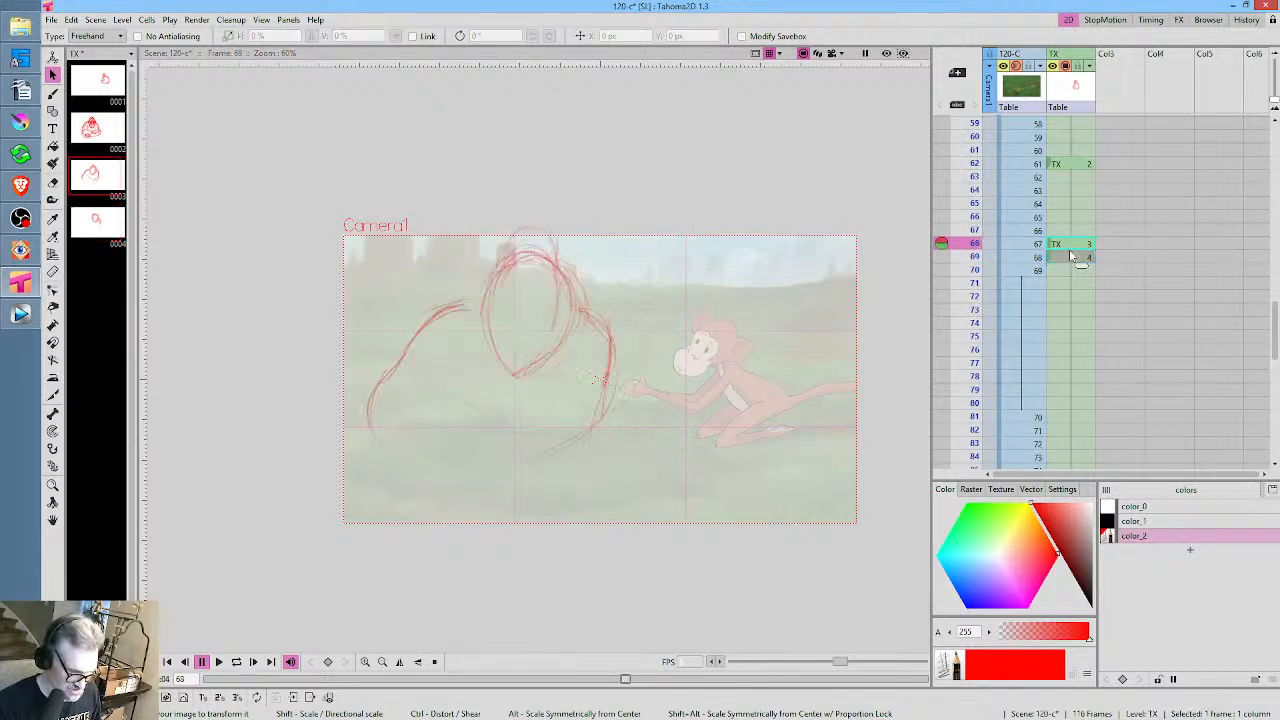
key(Down)
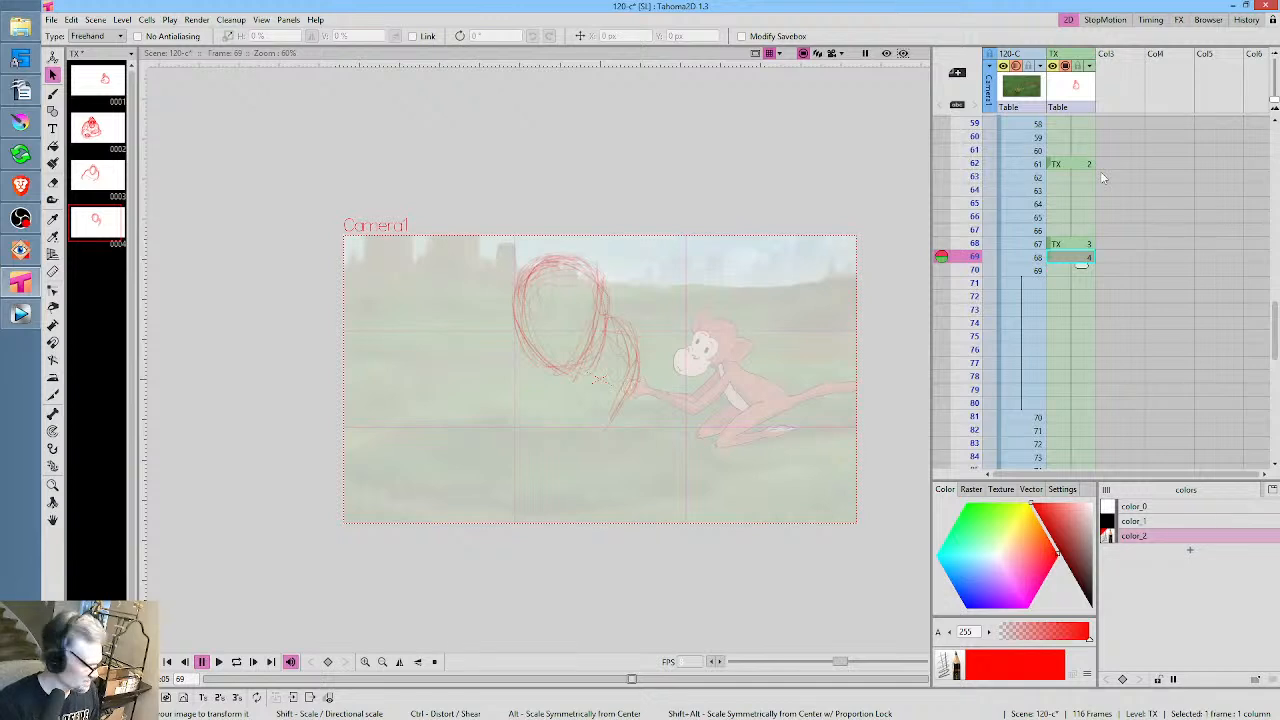
Brush a curved facial guideline inside the frame 69 head, flipping against frame 68 to check the head turn
key(b)
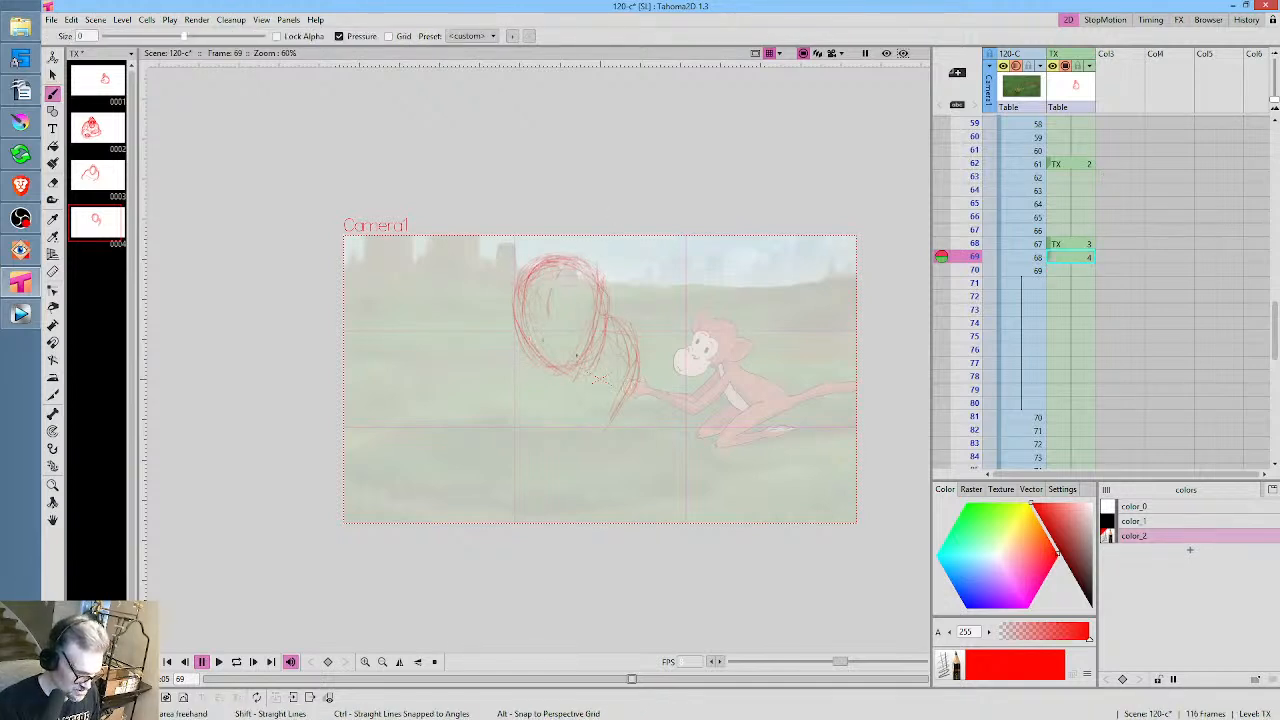
key(Up)
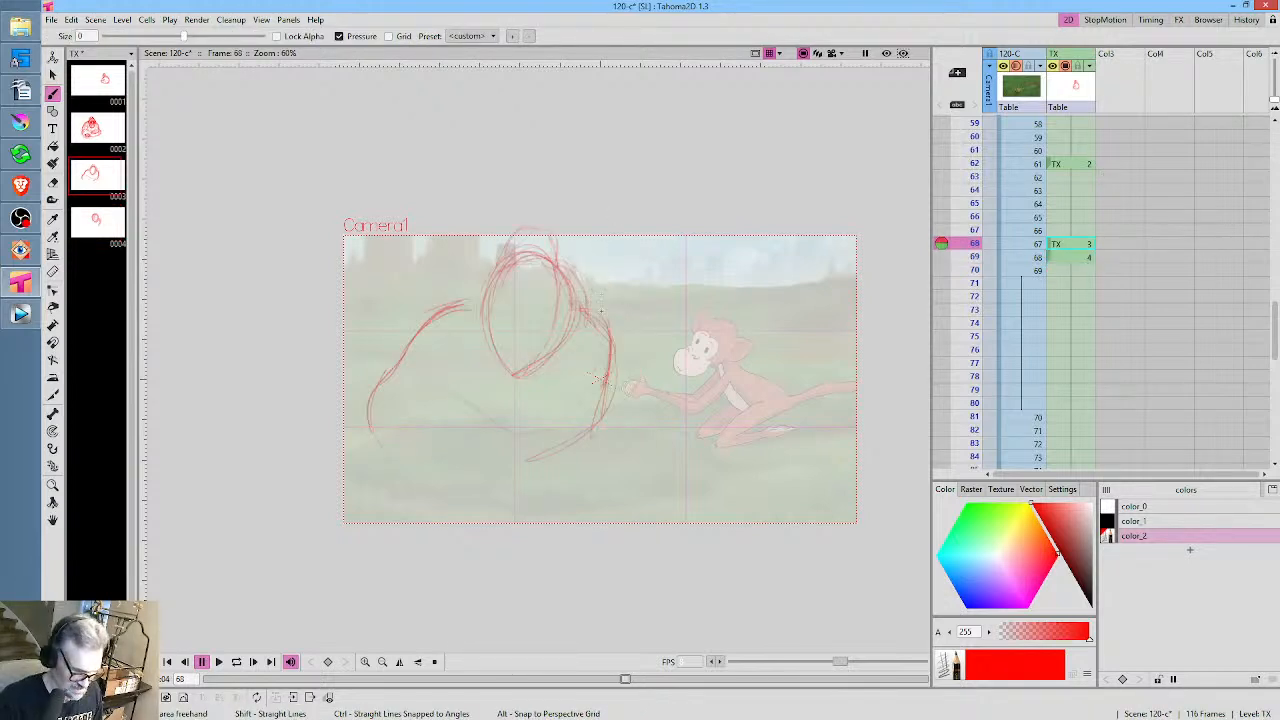
key(Down)
key(Up)
key(Down)
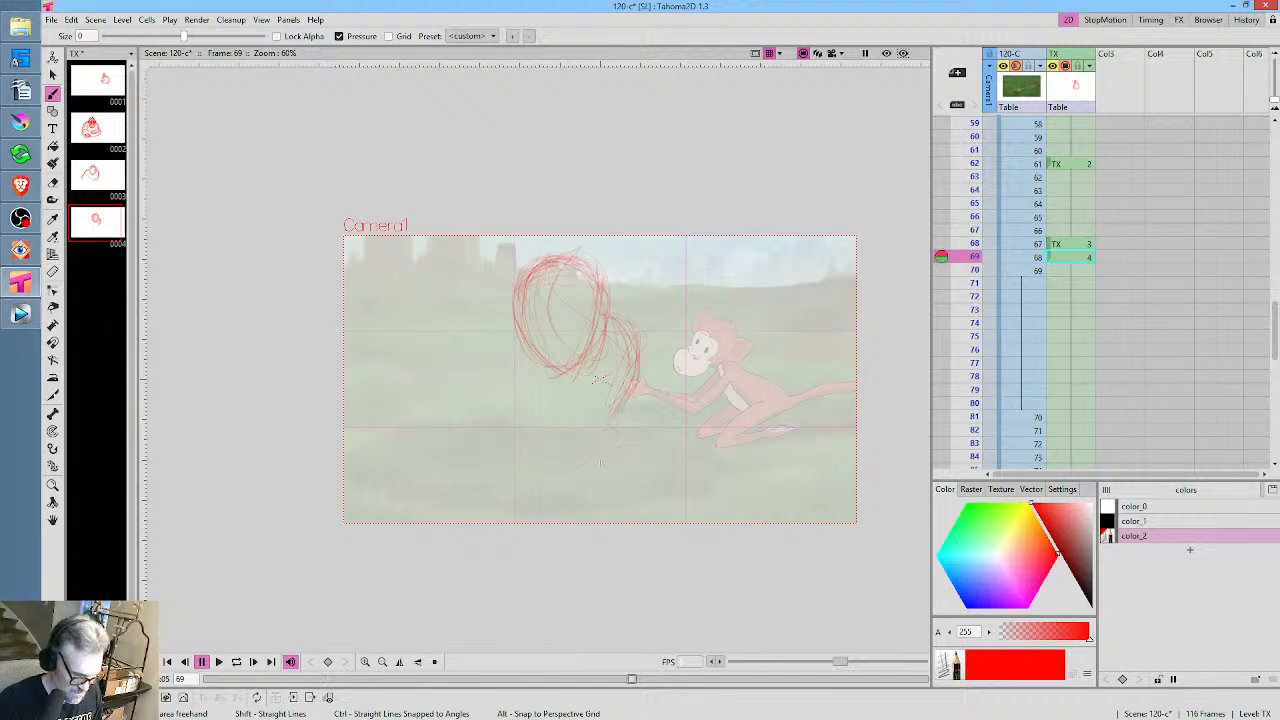
key(Up)
key(Down)
key(Up)
key(Down)
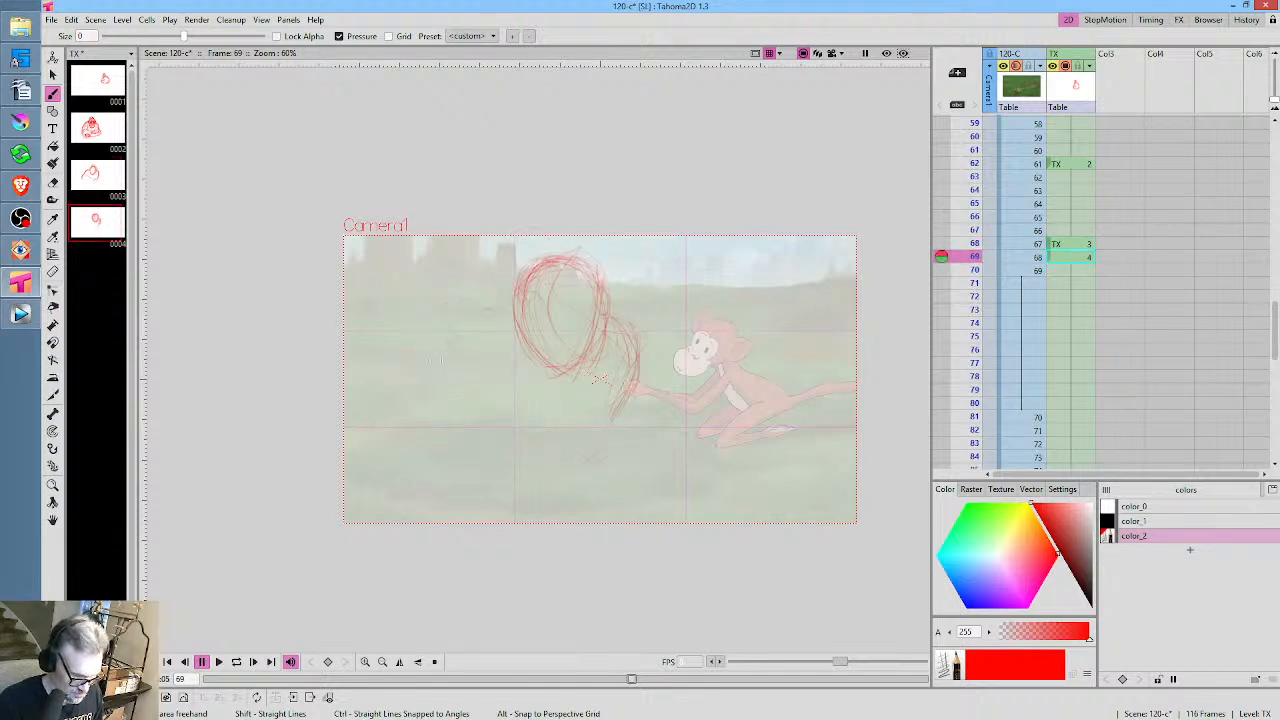
Sketch the shoulder and arm contour facing away from the monkey on frame 69, flipping against frame 68 to match it
key(Up)
key(Down)
key(Up)
key(Down)
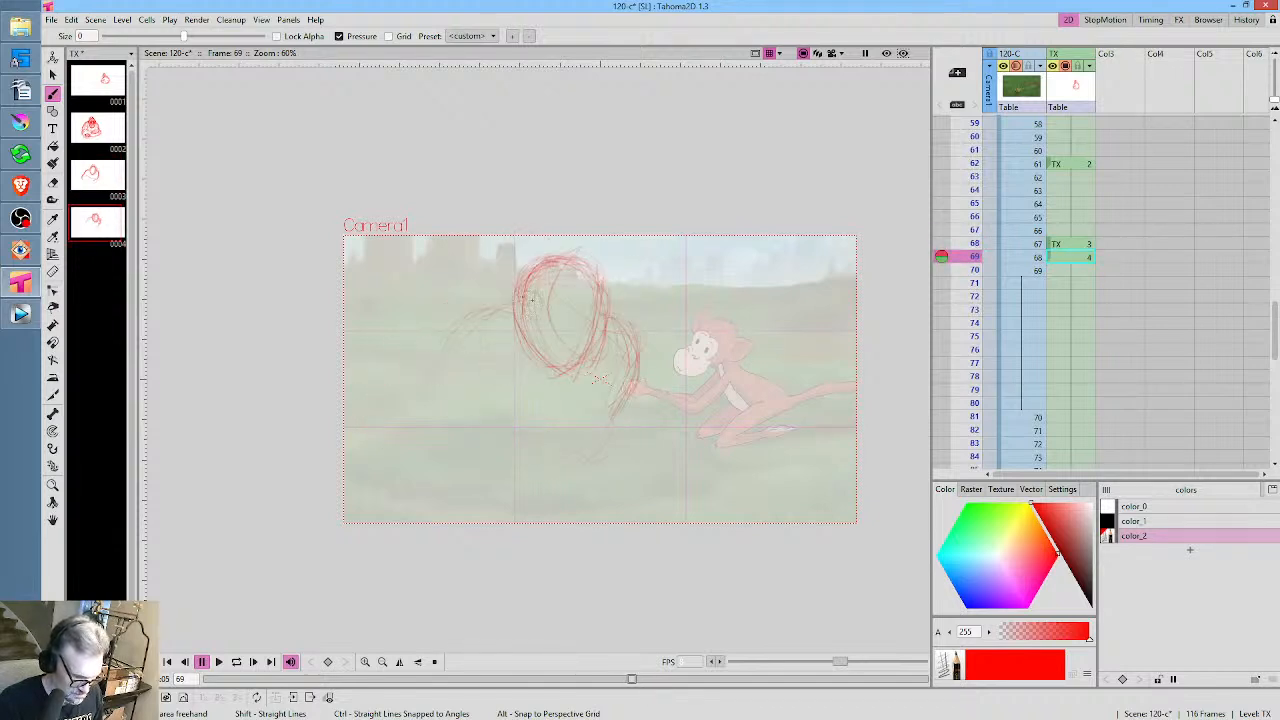
key(Up)
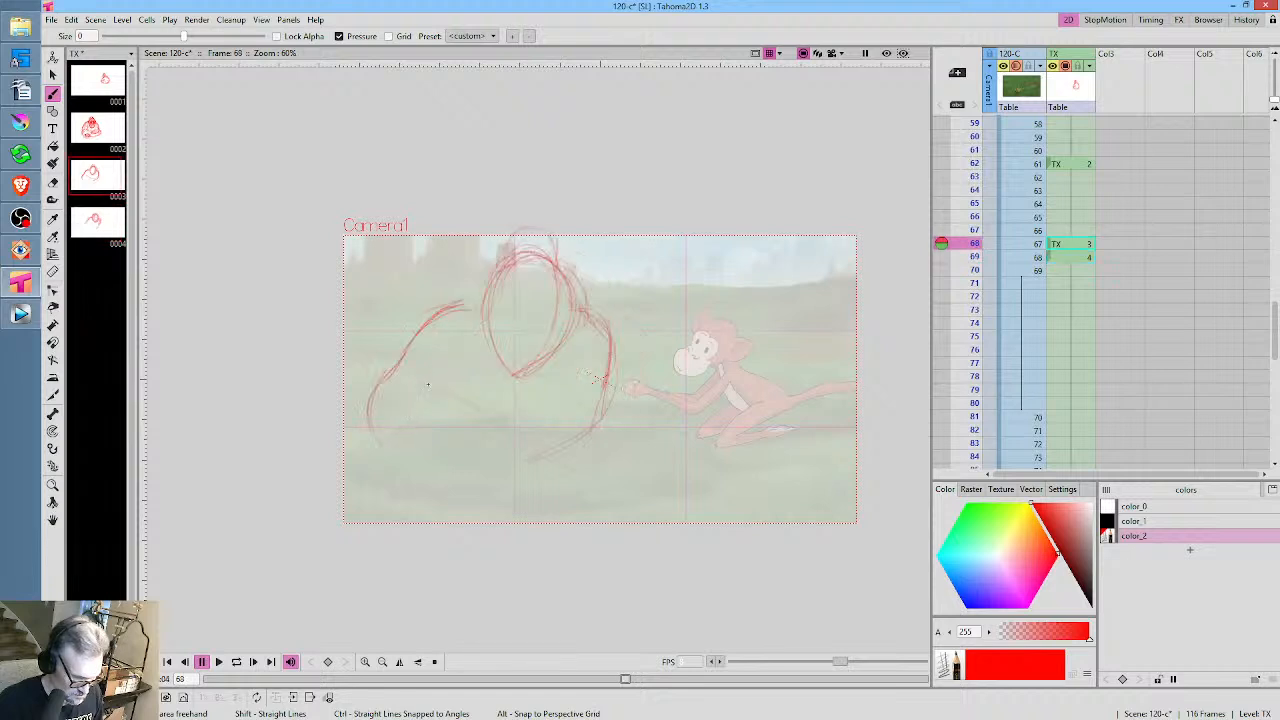
key(Down)
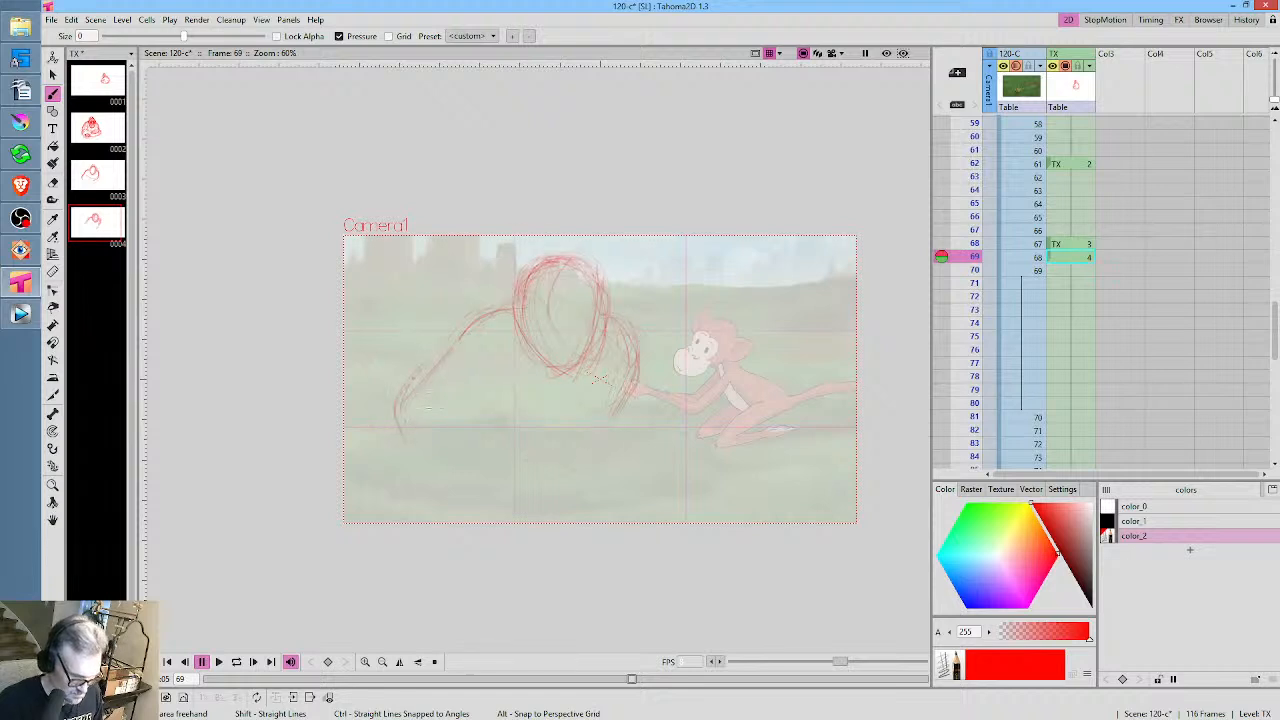
Review the head and body motion from frame 62 onward by scrubbing through the frames and playing them back
click(972, 177)
drag(972, 177, 982, 216)
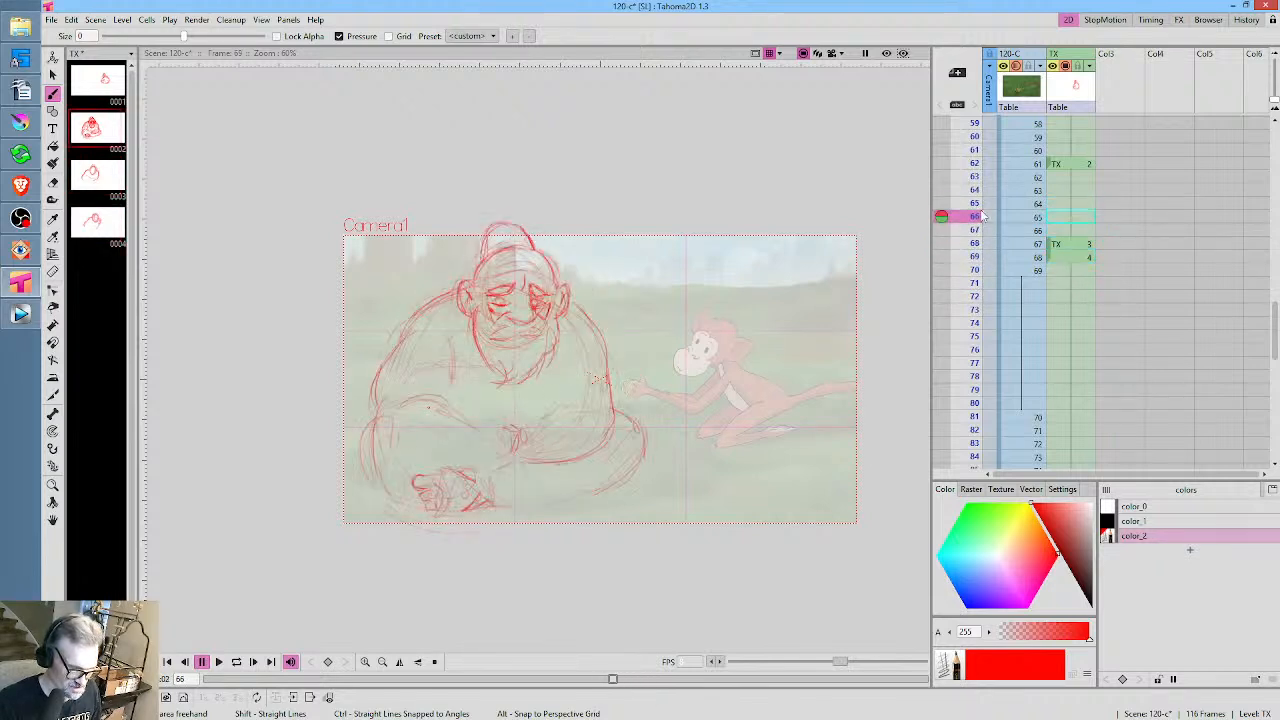
mouse_move(984, 163)
mouse_down()
mouse_move(979, 280)
mouse_move(978, 228)
mouse_move(979, 262)
mouse_up()
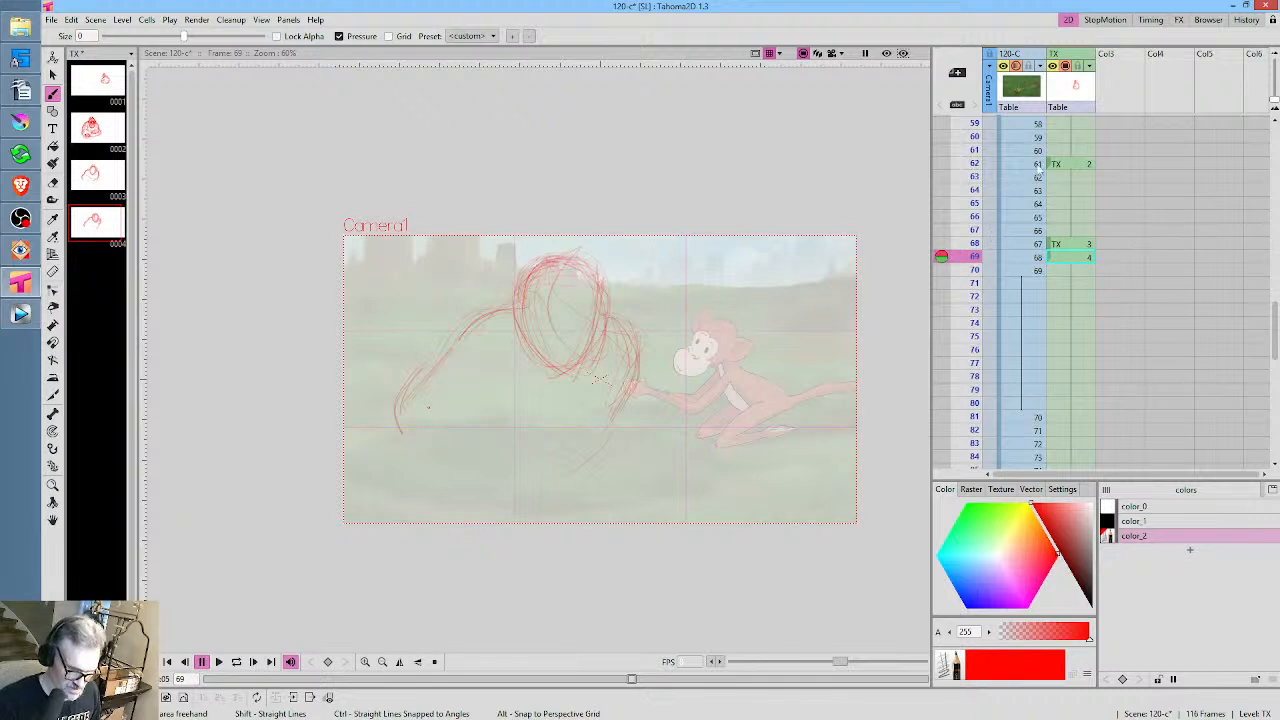
click(1073, 166)
key(.)
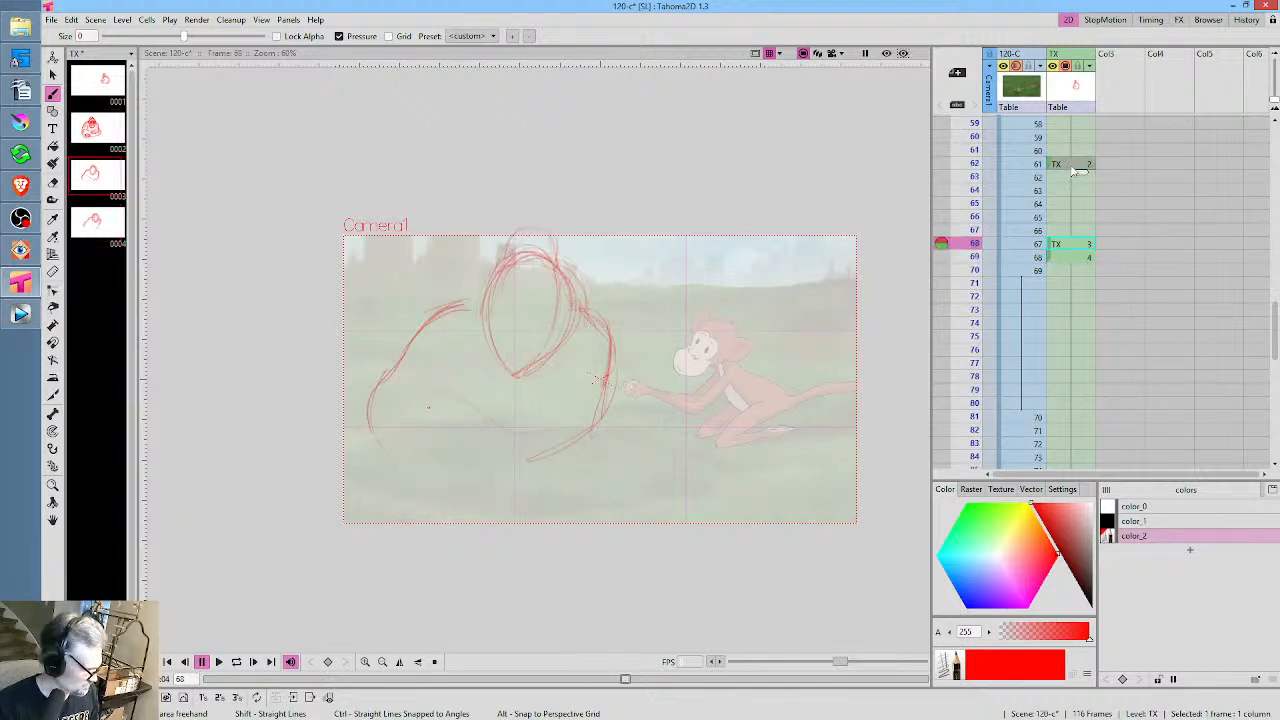
click(1075, 163)
key(l)
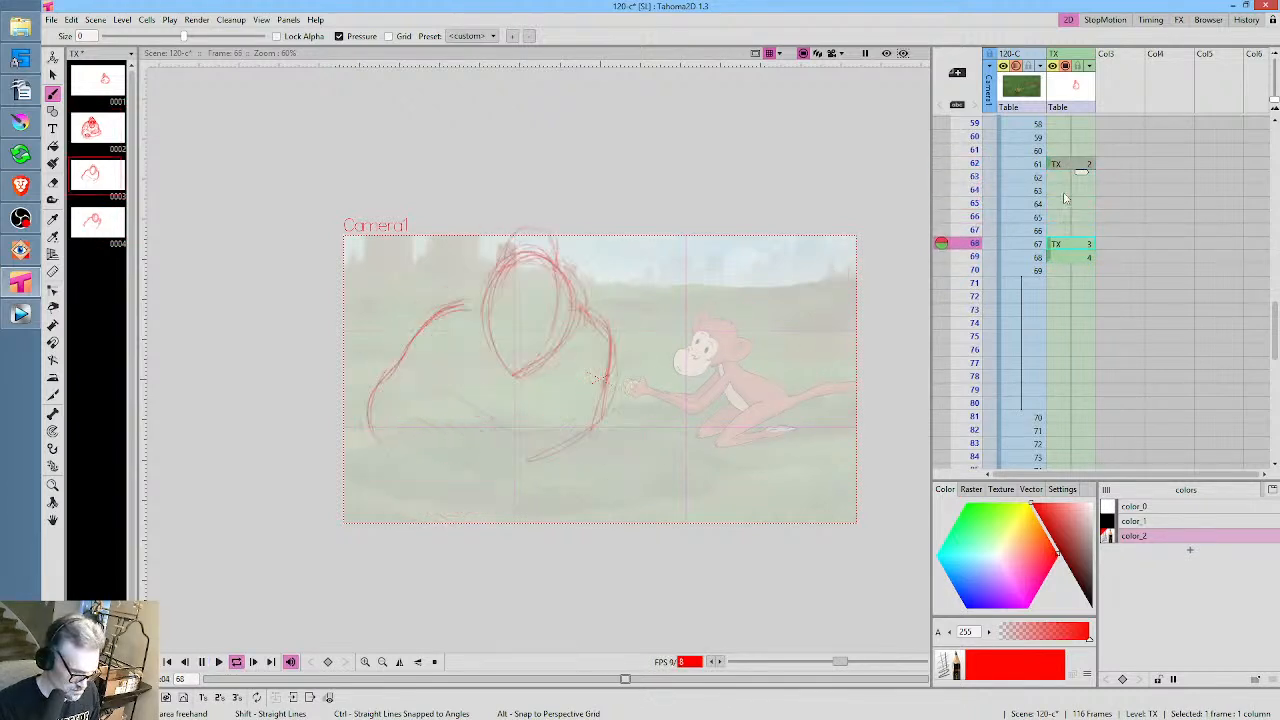
key(l)
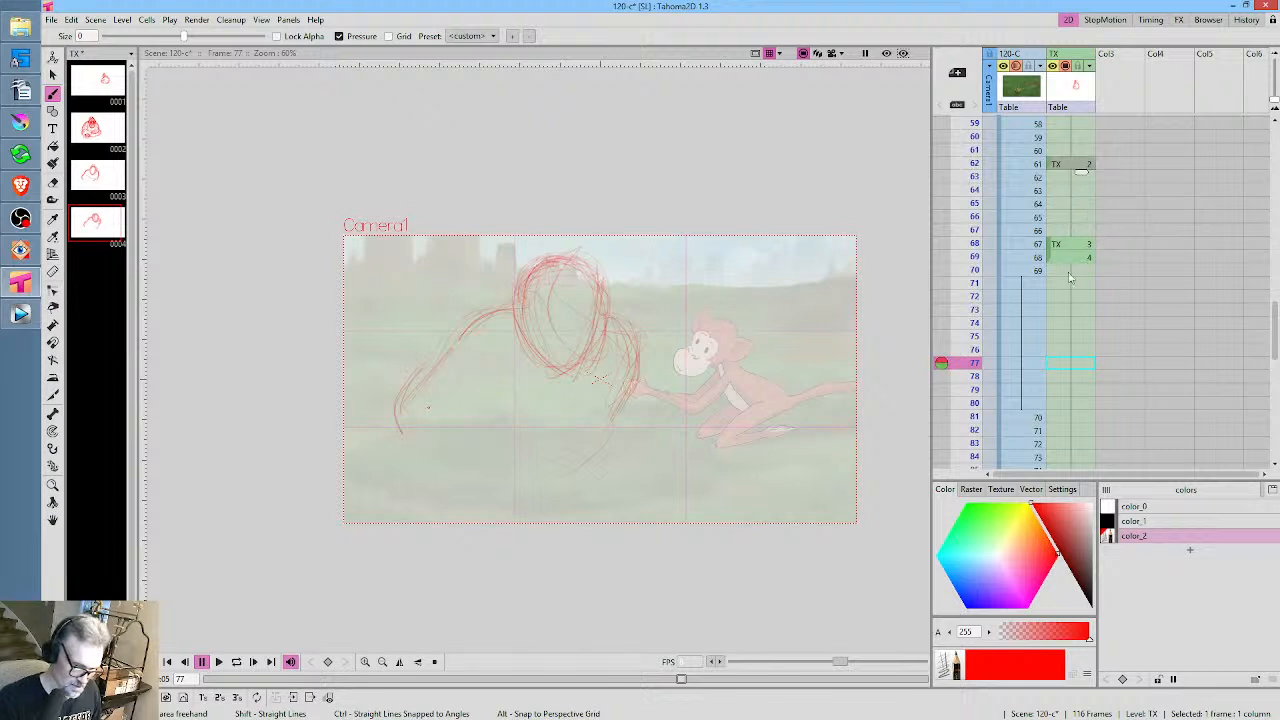
Start new TX drawings on frames 74 and 75, each with a rough oval head near the camera frame's upper edge
drag(977, 177, 968, 330)
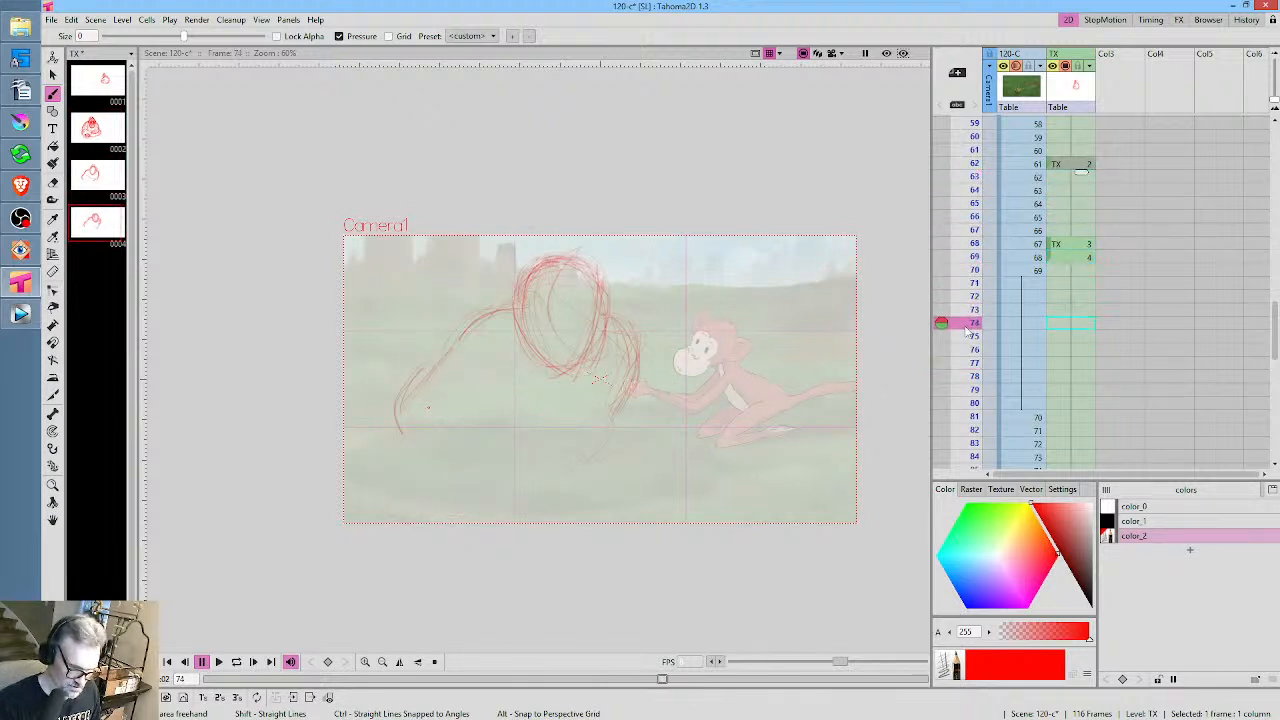
click(1076, 324)
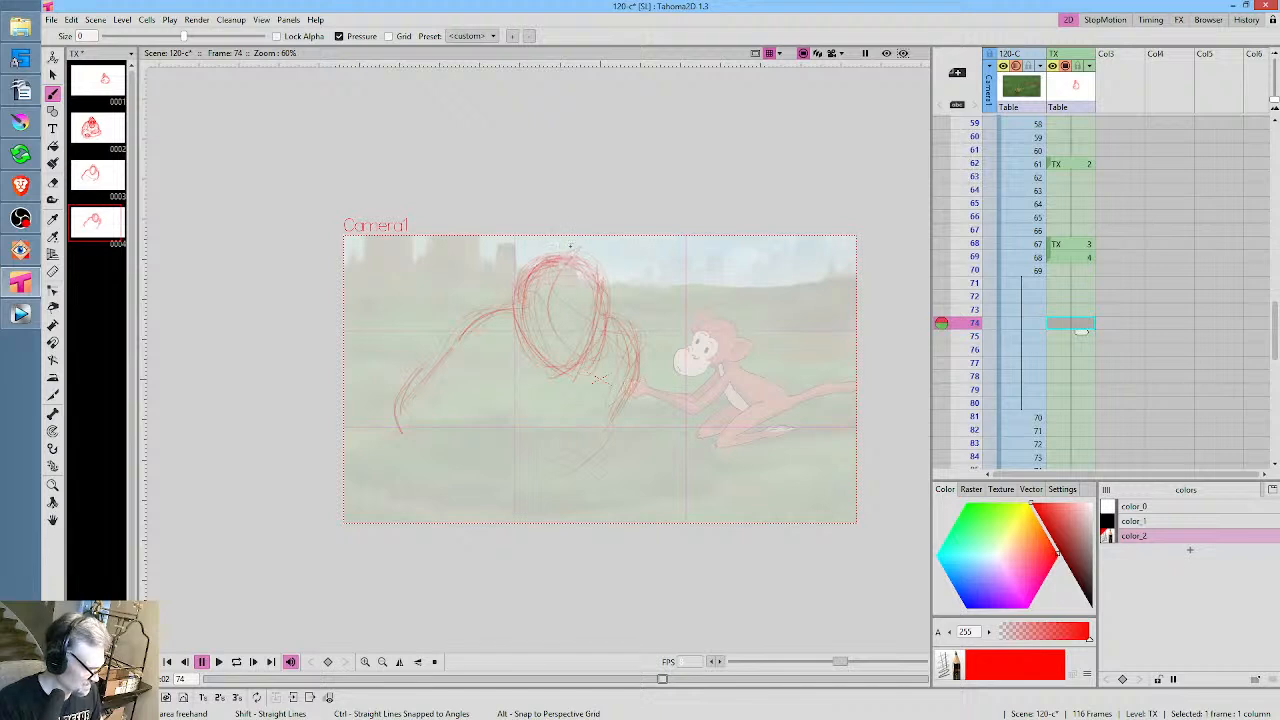
drag(562, 245, 567, 244)
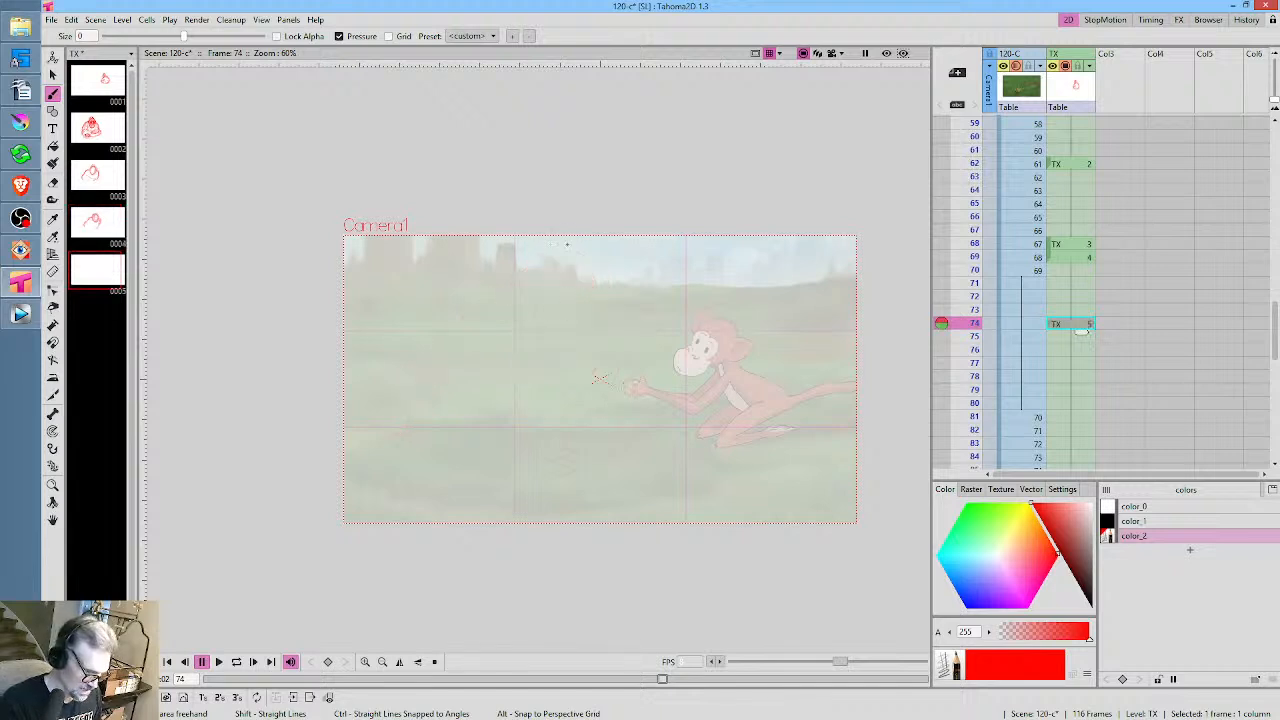
mouse_move(579, 324)
mouse_down()
mouse_move(538, 339)
mouse_move(516, 318)
mouse_up()
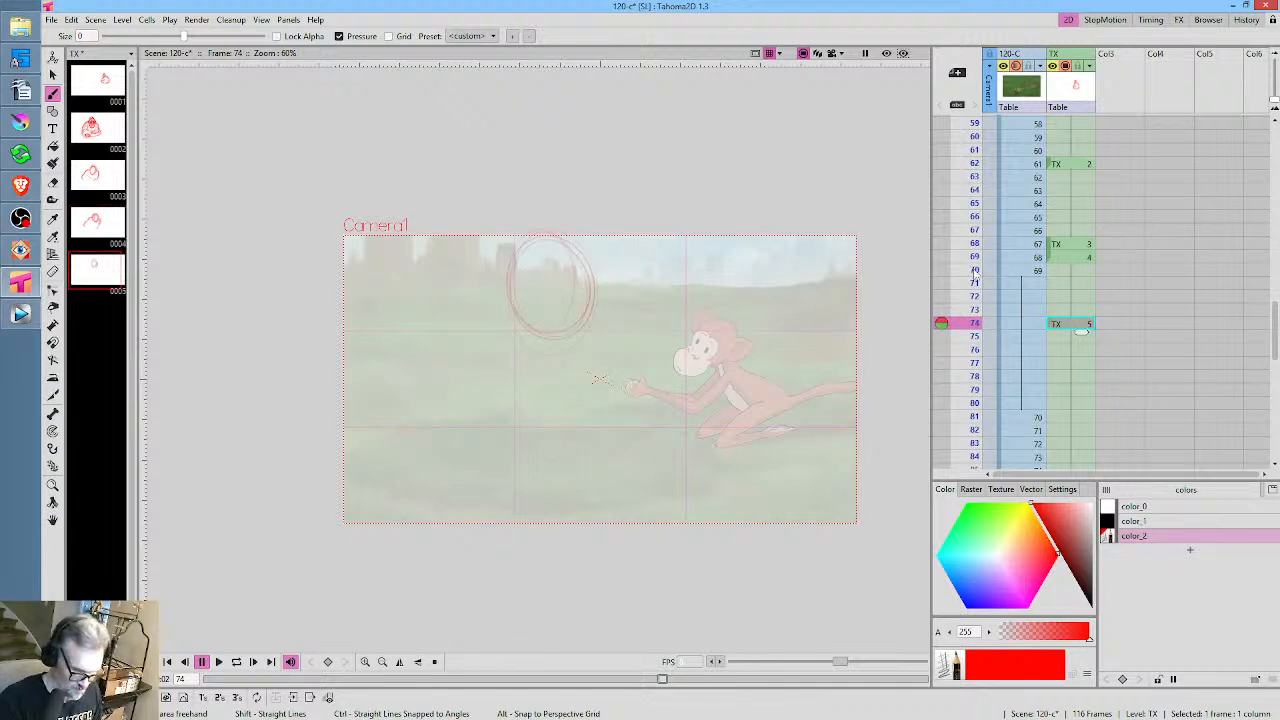
click(1080, 338)
drag(539, 251, 527, 244)
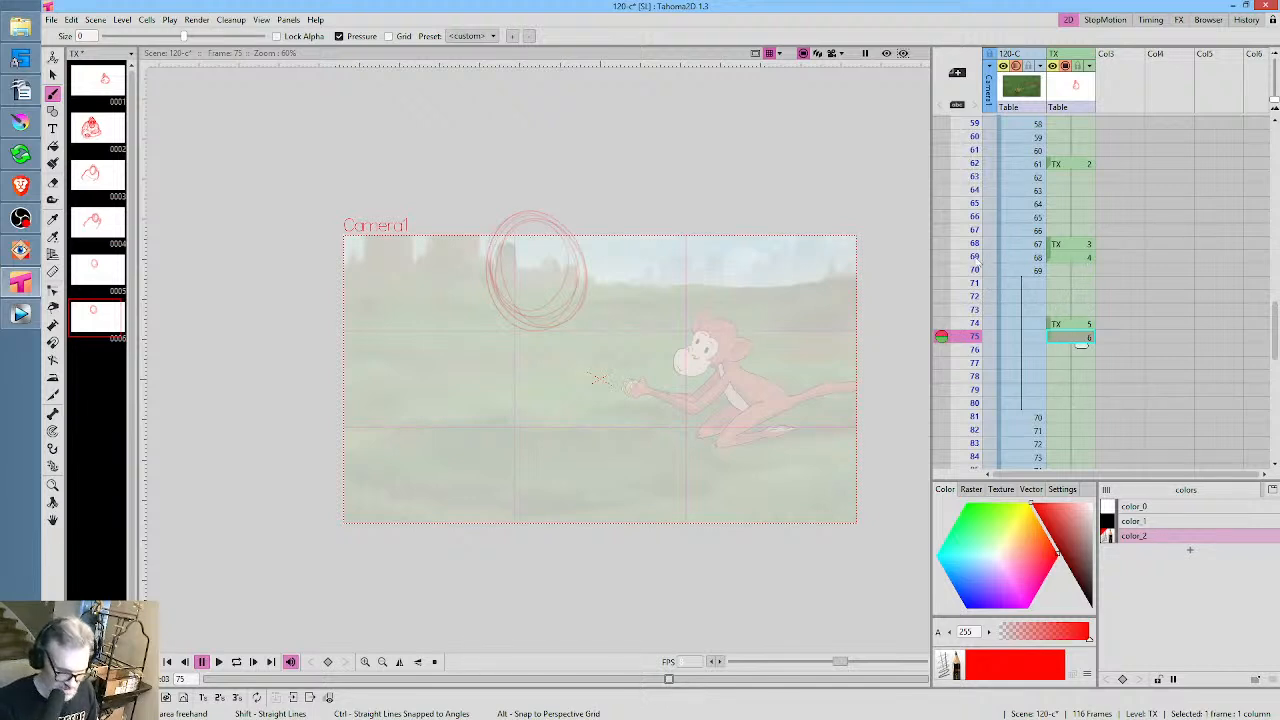
Play back the timing from frame 61 and delete the six held 120-C frames from 75 to 80
mouse_move(976, 264)
mouse_down()
mouse_move(975, 376)
mouse_move(976, 270)
mouse_up()
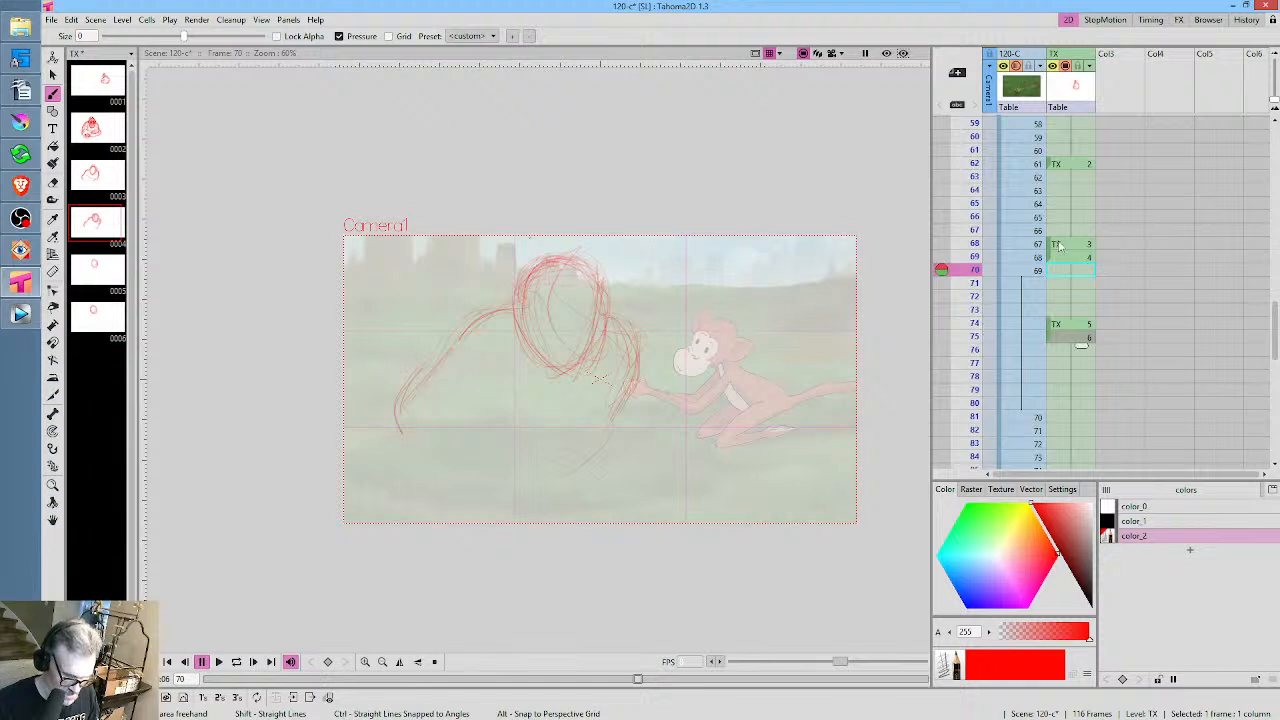
click(975, 203)
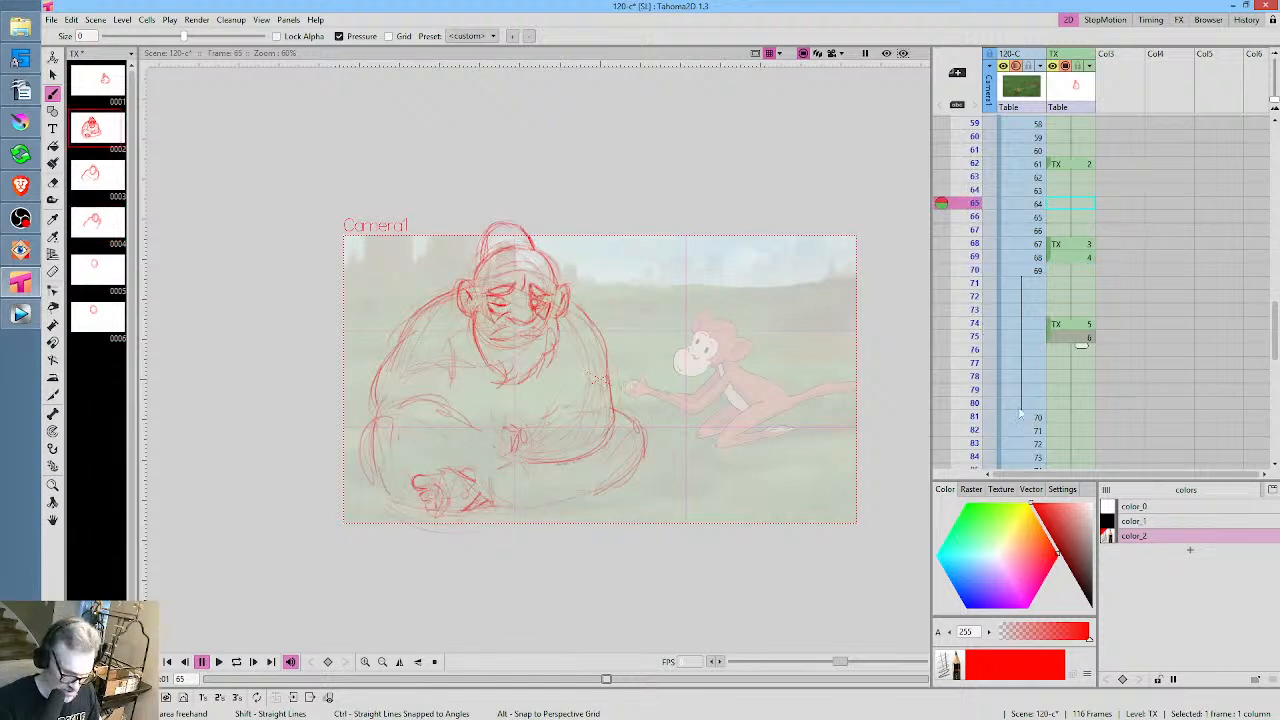
click(975, 151)
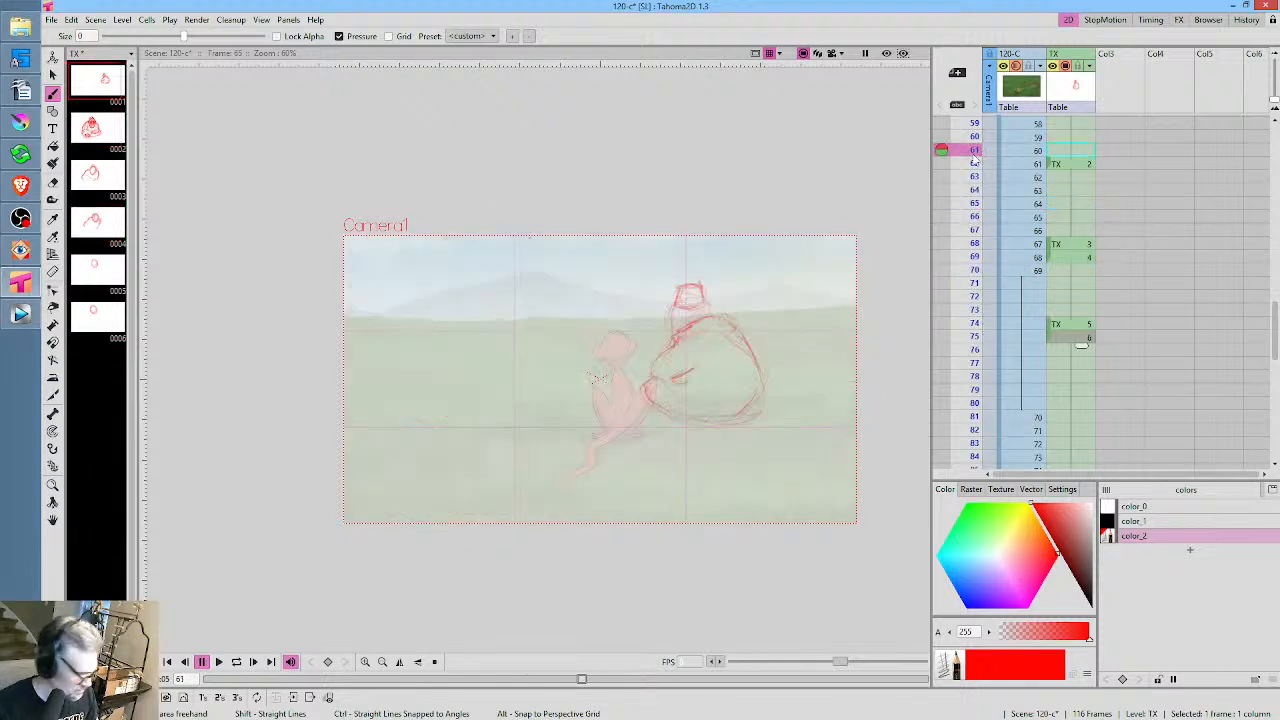
key(l)
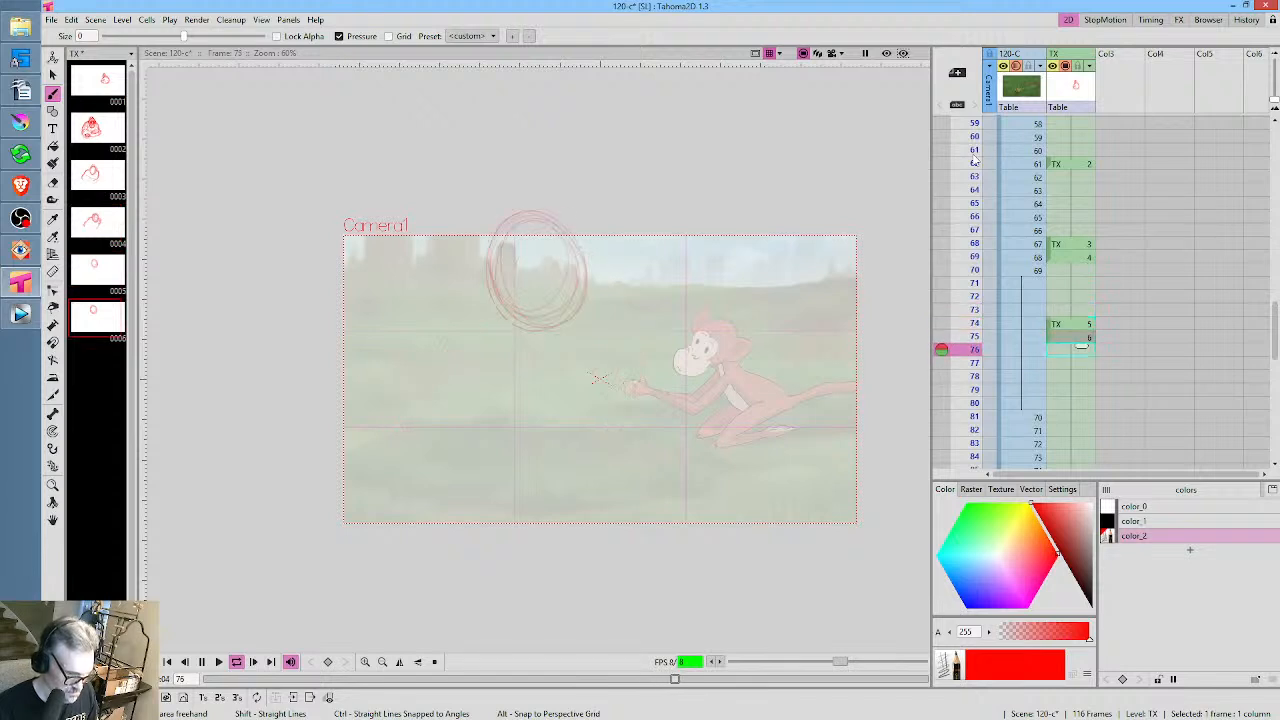
key(l)
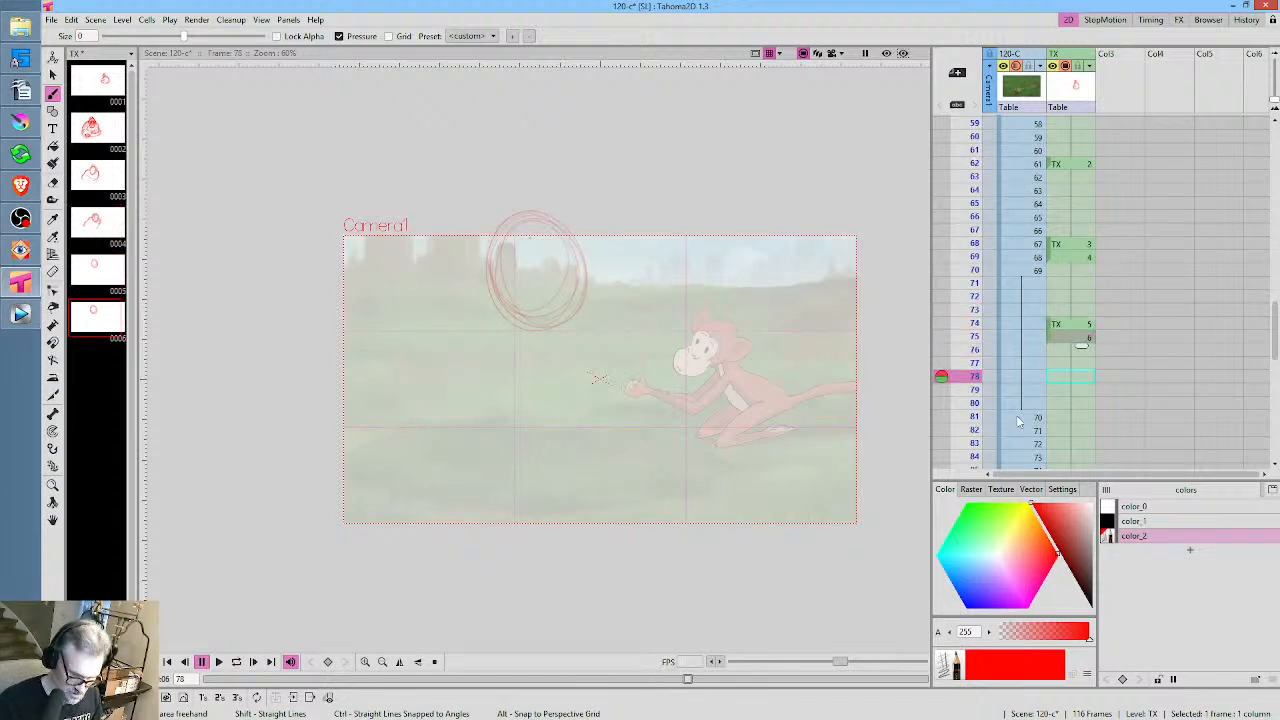
drag(1032, 404, 1030, 342)
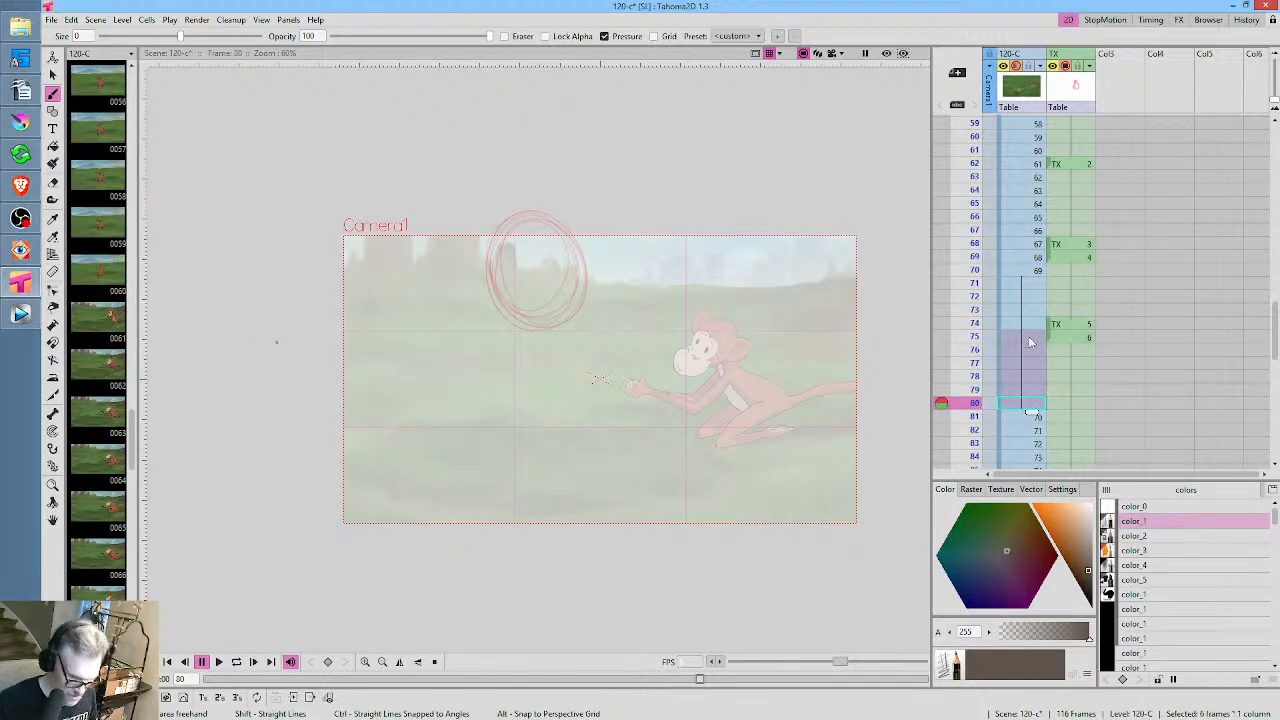
key(Delete)
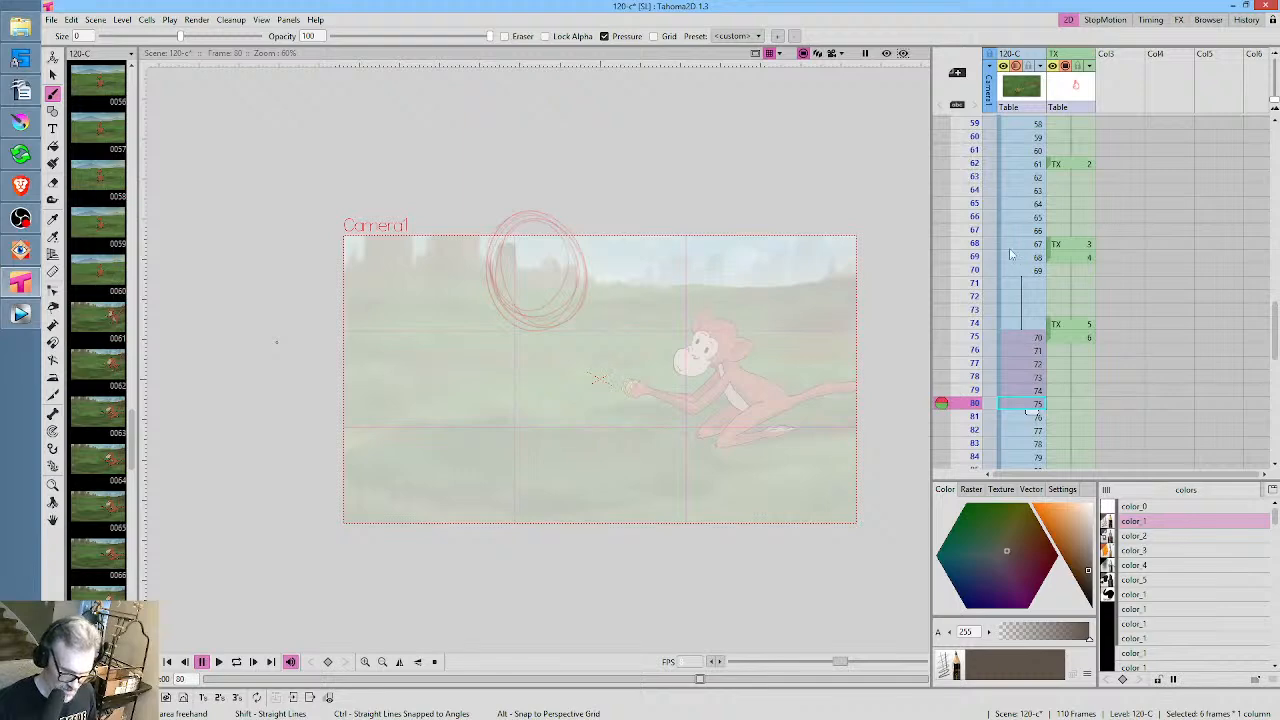
Check the shortened hold and shot change, comparing the TX drawings on frames 69, 74 and 75
click(989, 216)
mouse_move(977, 218)
mouse_down()
mouse_move(973, 349)
mouse_move(974, 283)
mouse_move(984, 312)
mouse_up()
click(1076, 353)
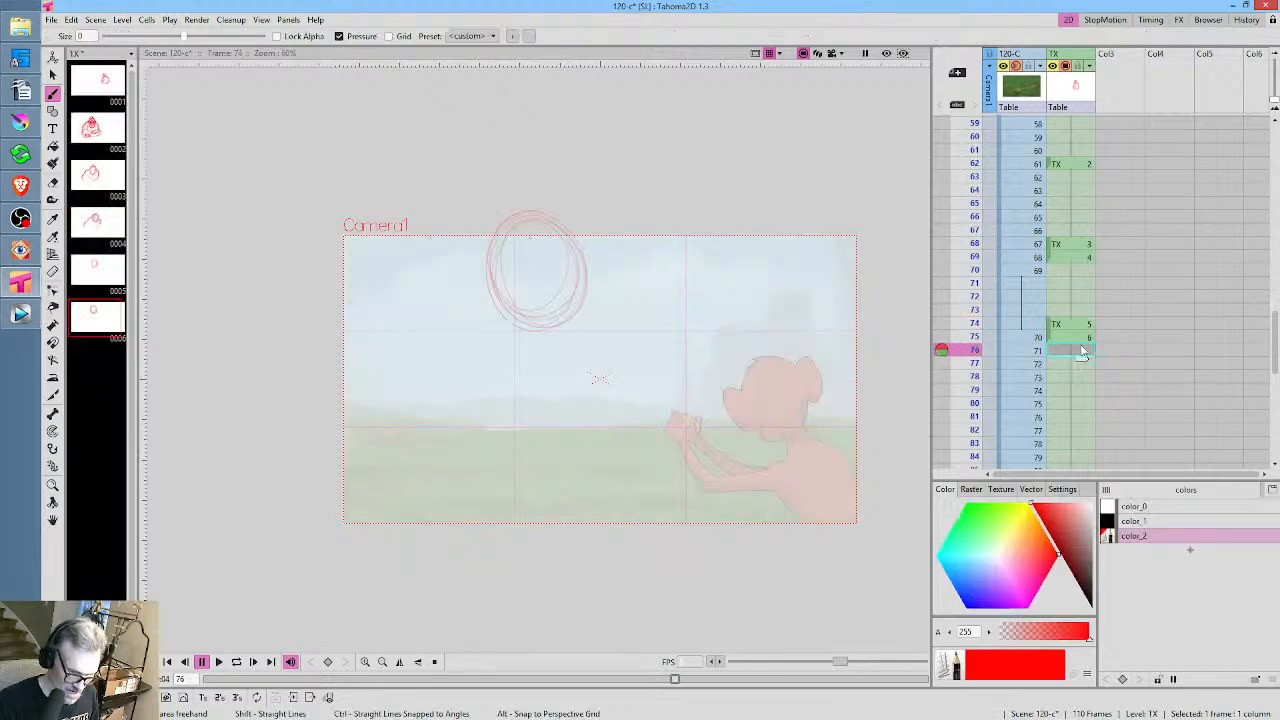
click(1077, 340)
click(1082, 325)
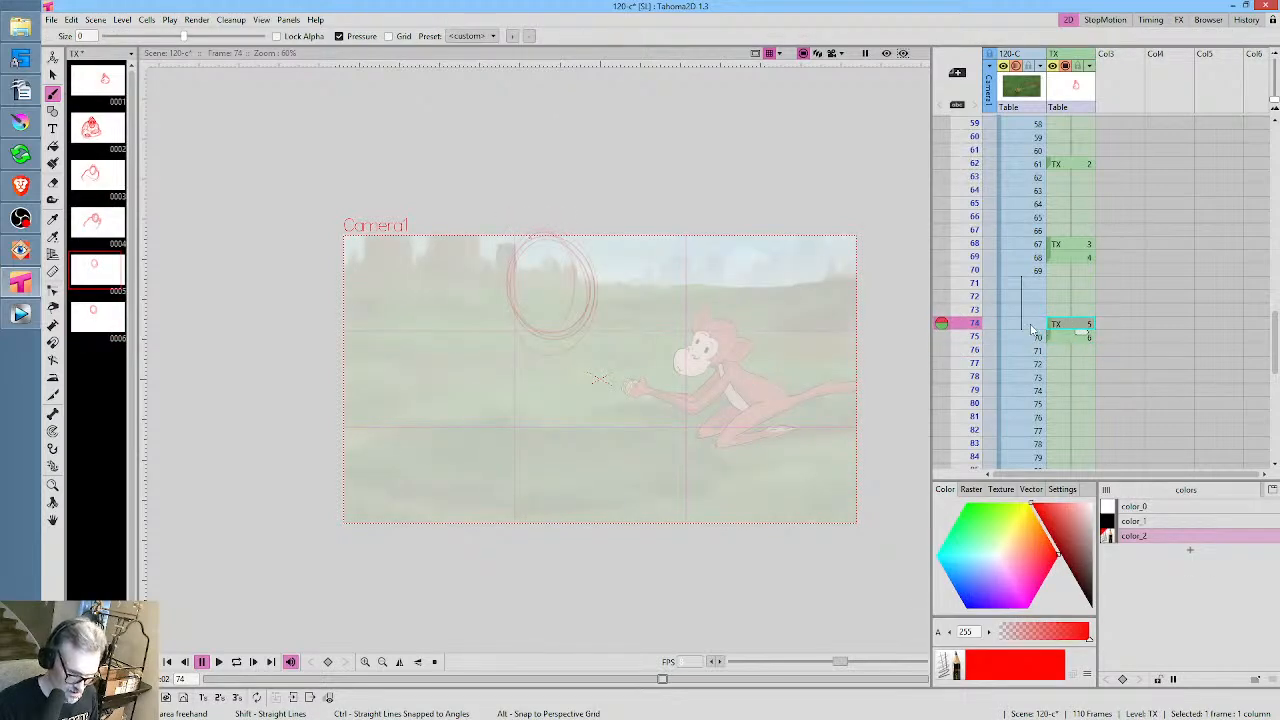
click(1031, 326)
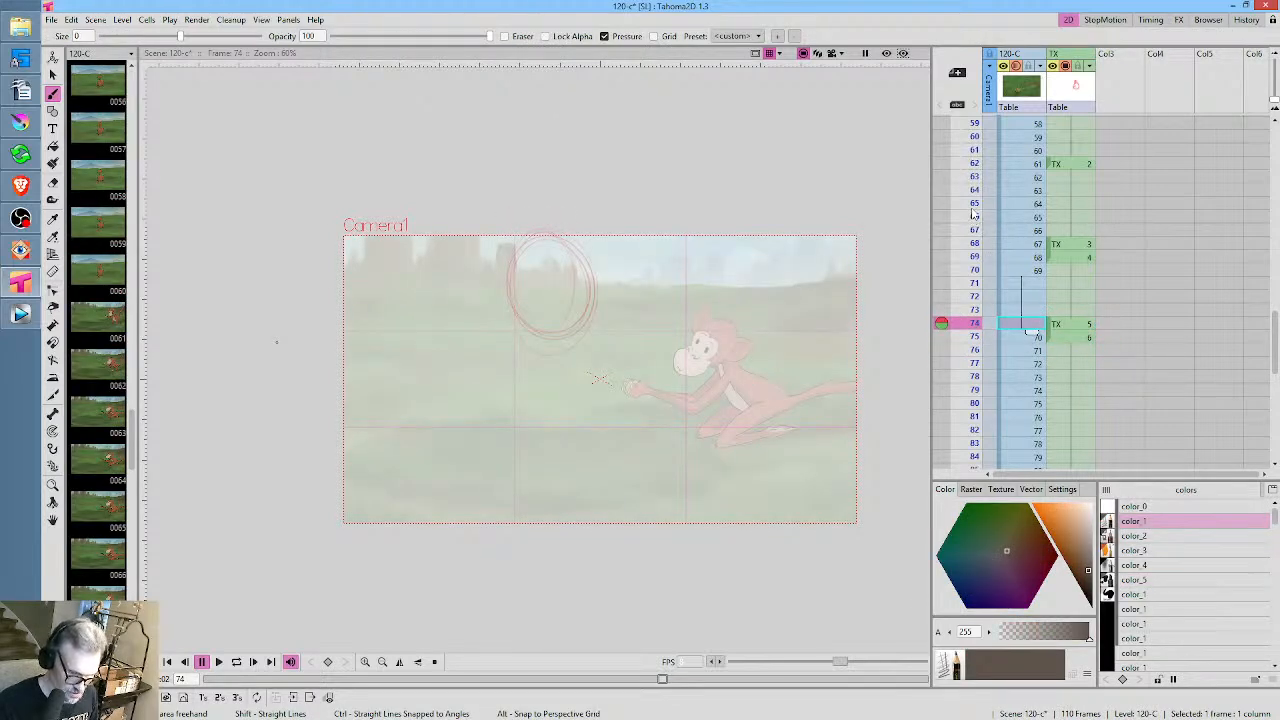
drag(975, 220, 965, 364)
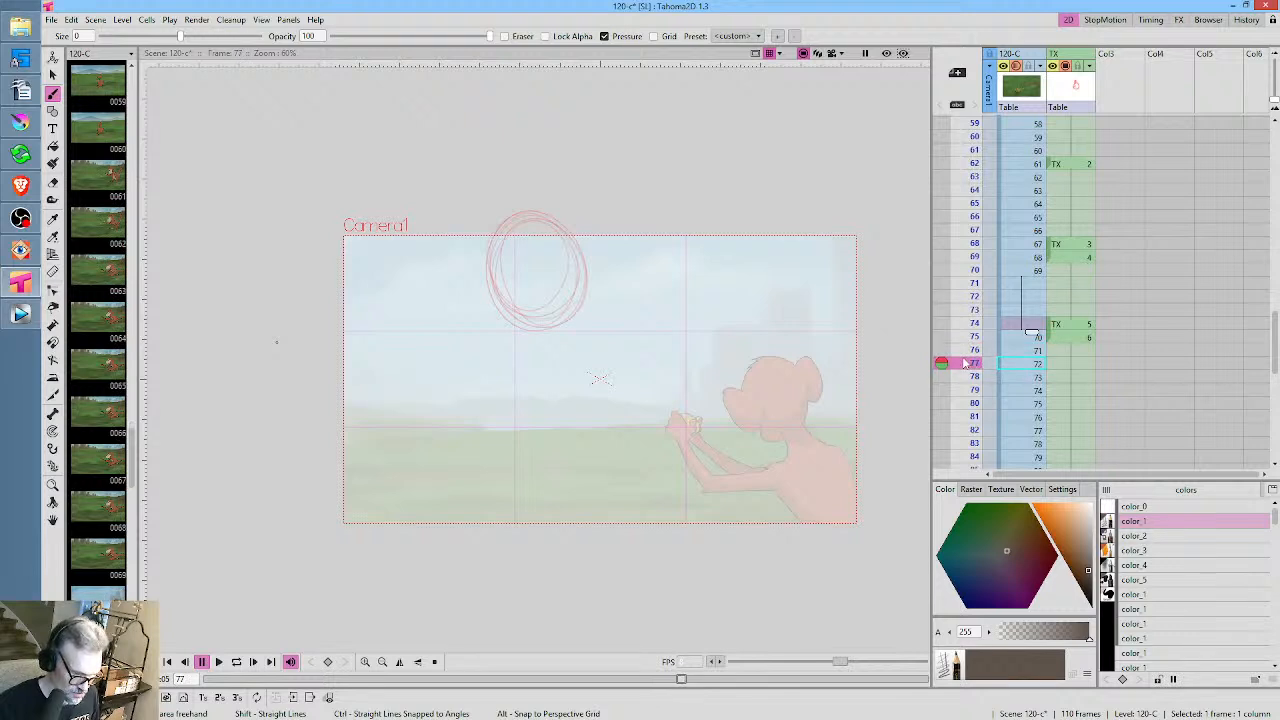
click(1080, 336)
click(1081, 325)
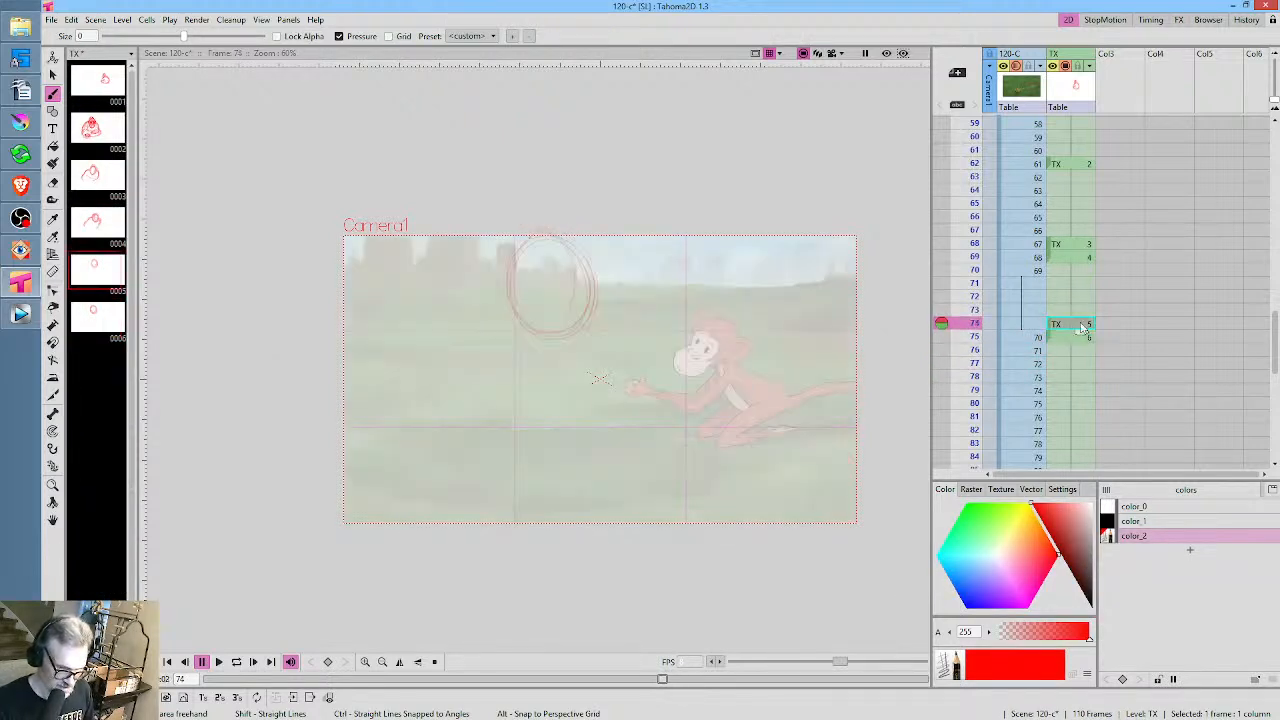
click(1075, 260)
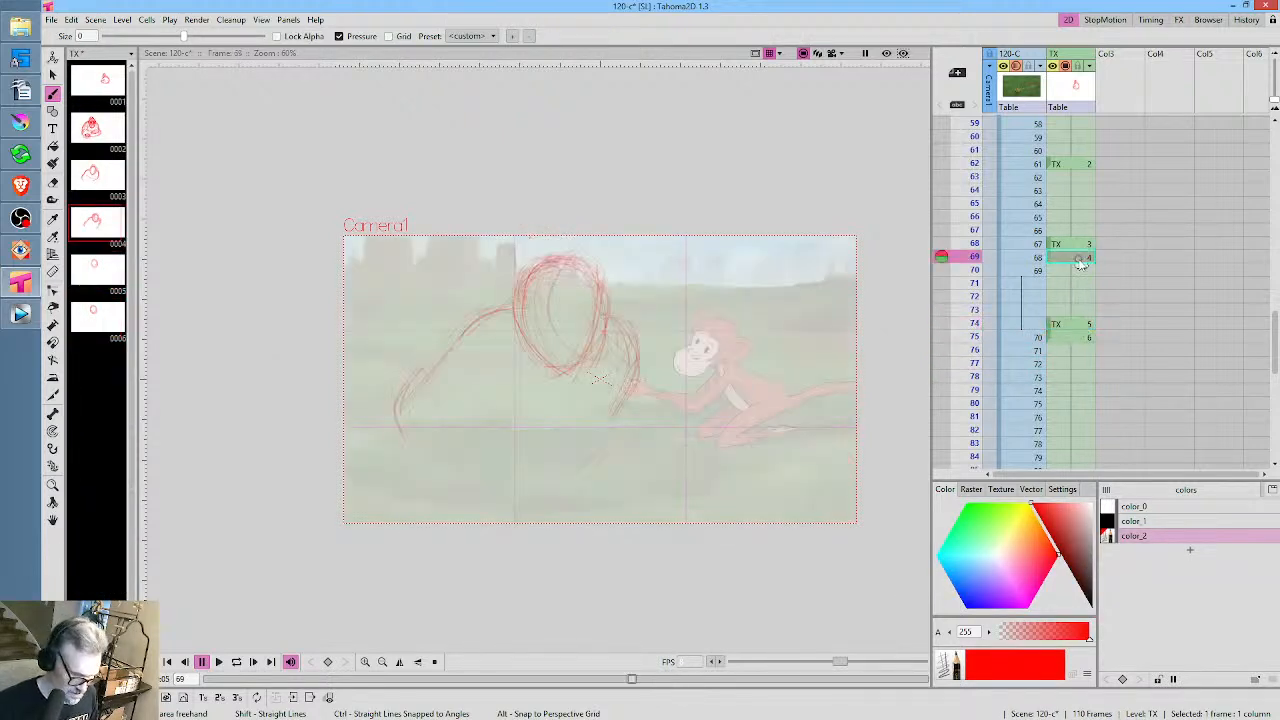
click(1075, 325)
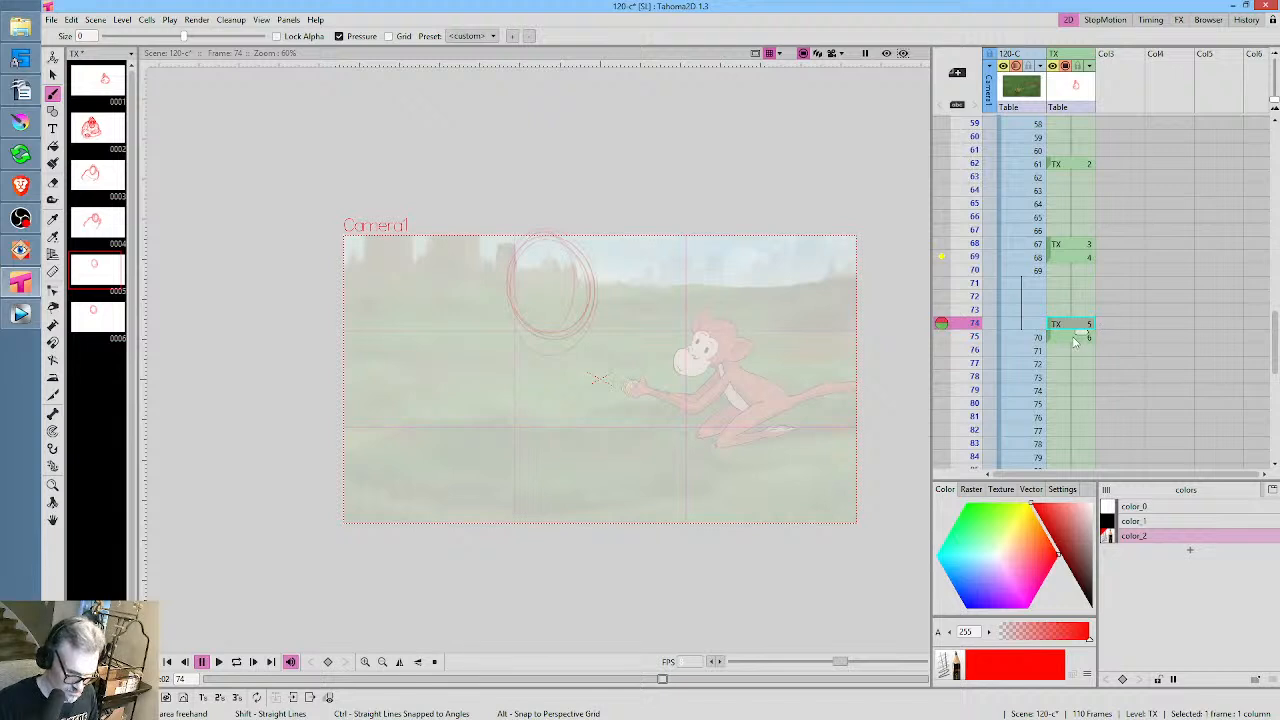
click(1078, 338)
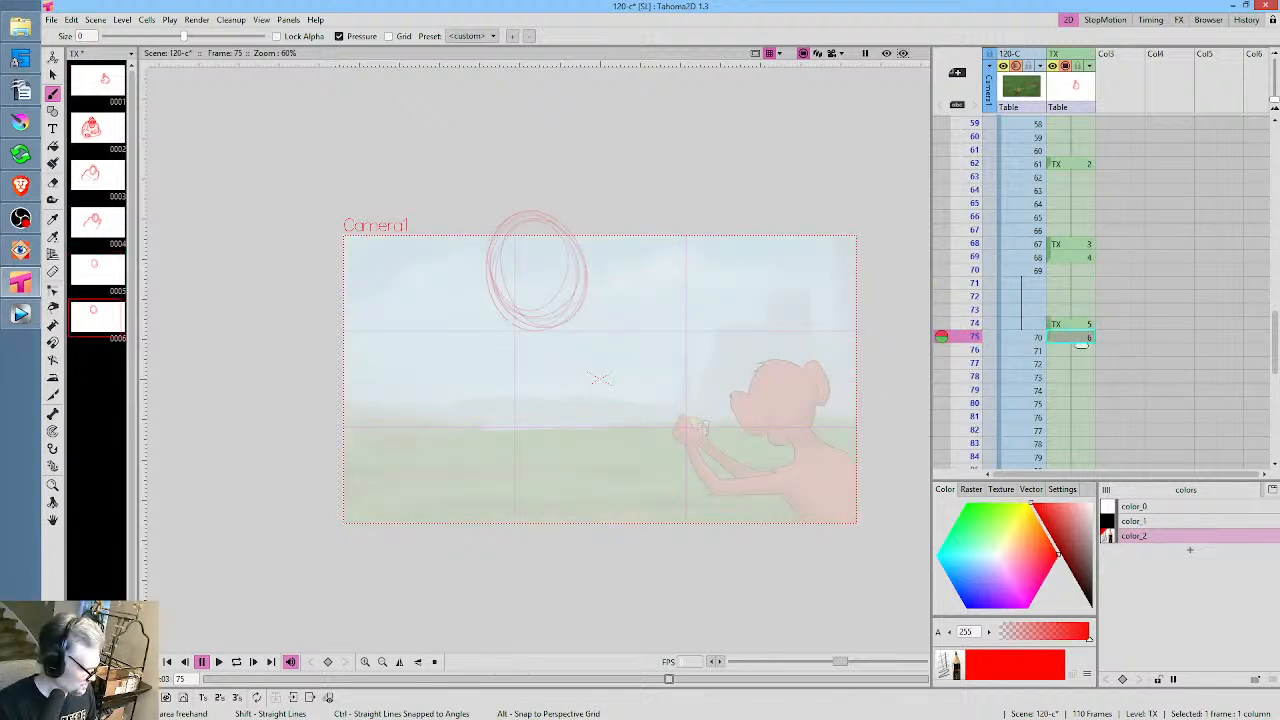
Select the oval head on frame 75, scale it to about 111% by 103%, rotate it about -8° and move it toward the monkey
key(s)
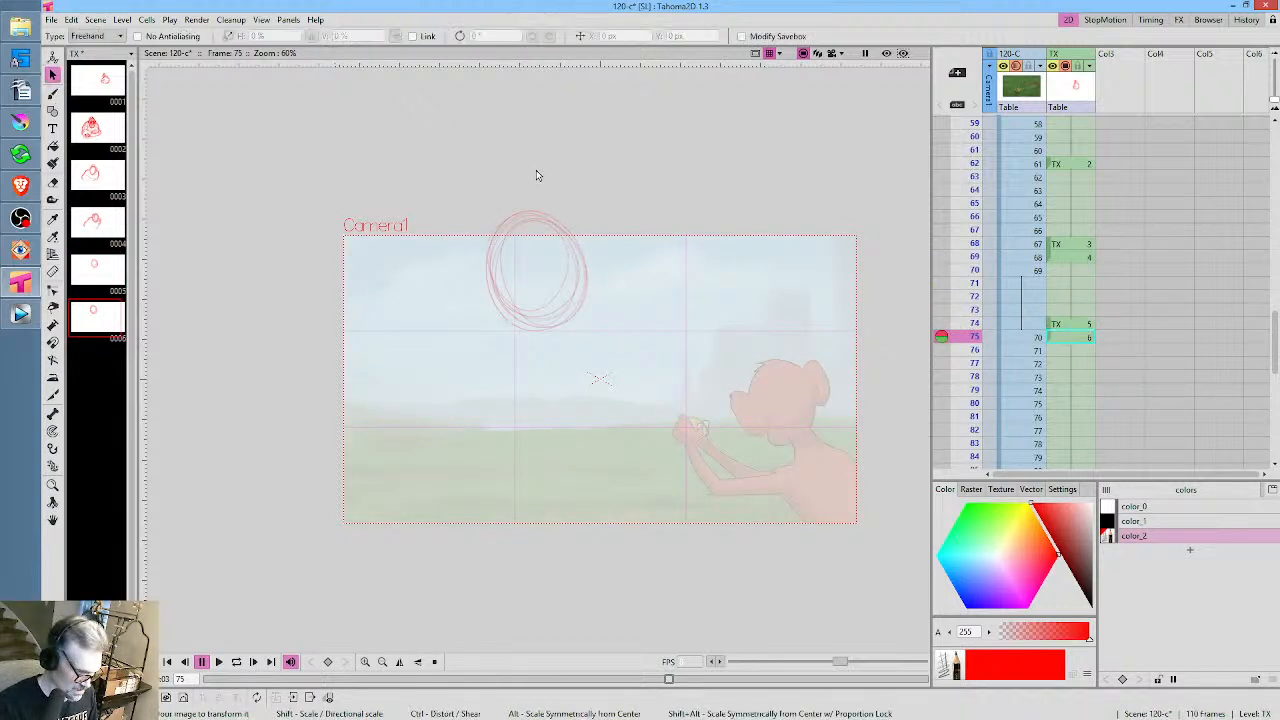
mouse_move(534, 174)
mouse_down()
mouse_move(638, 280)
mouse_move(645, 192)
mouse_up()
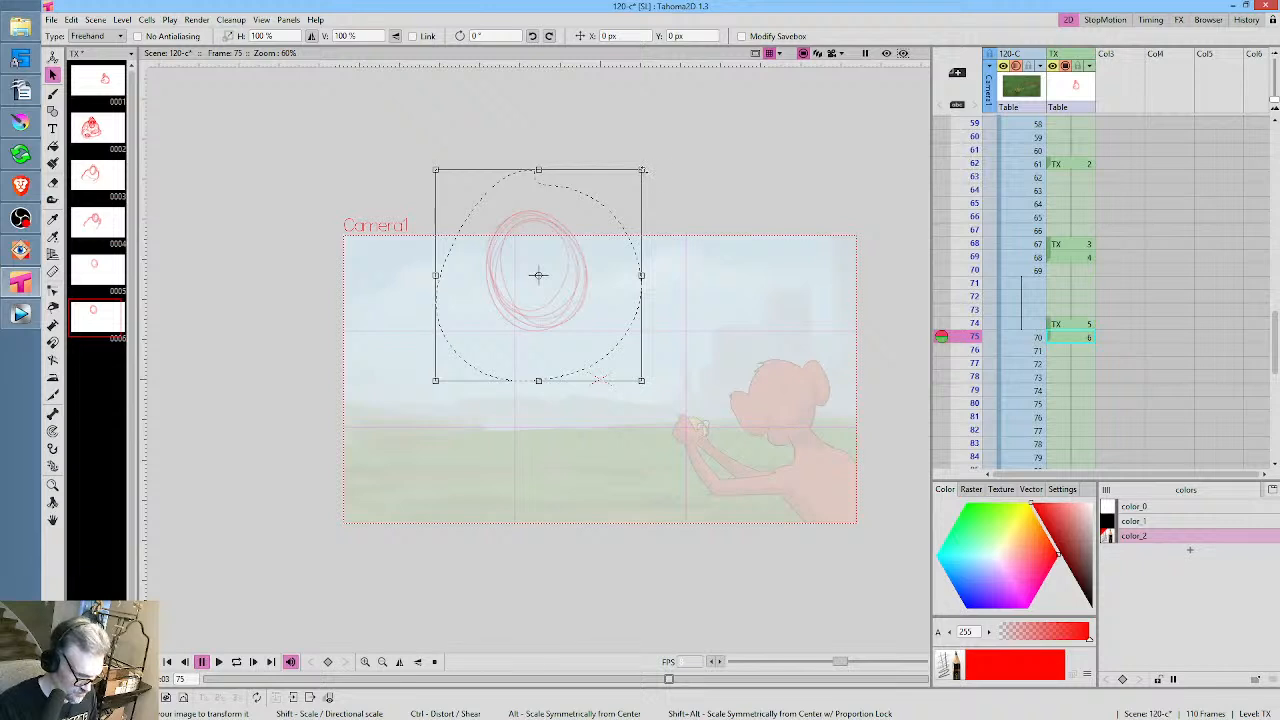
drag(644, 169, 680, 166)
drag(602, 216, 645, 205)
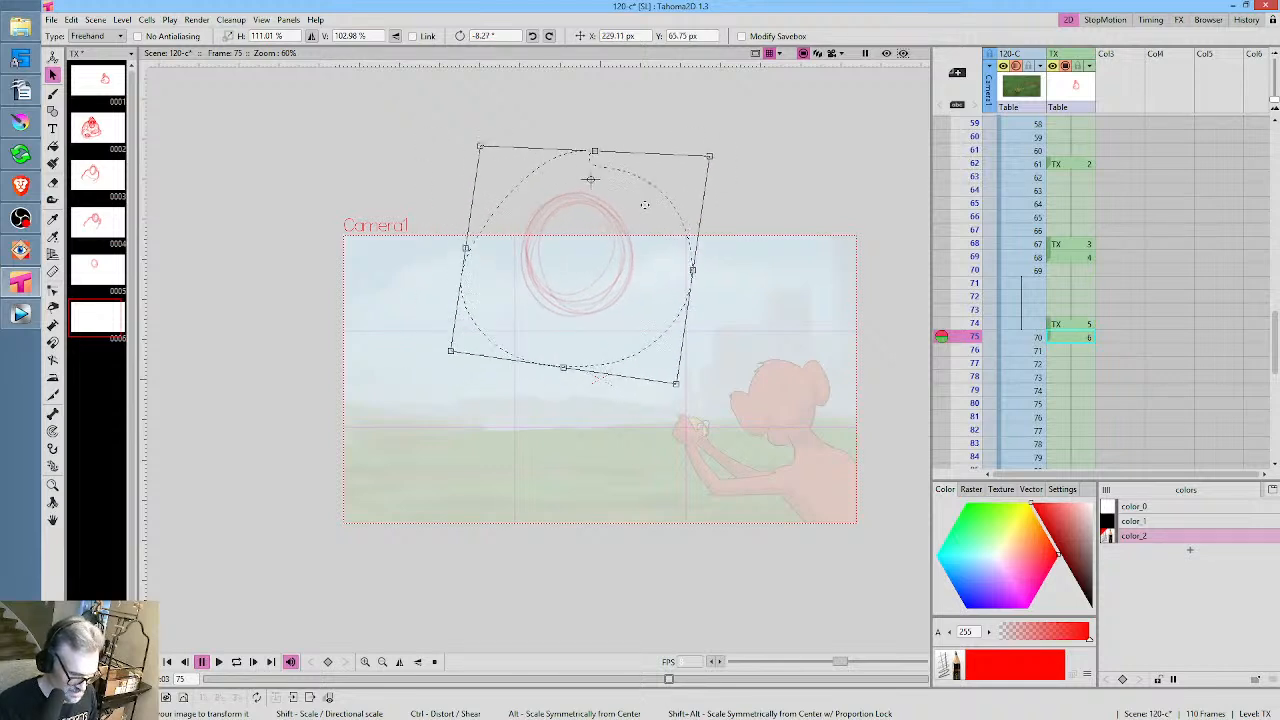
Brush rough shoulder and arm contours around the heads on frames 74 and 75
key(b)
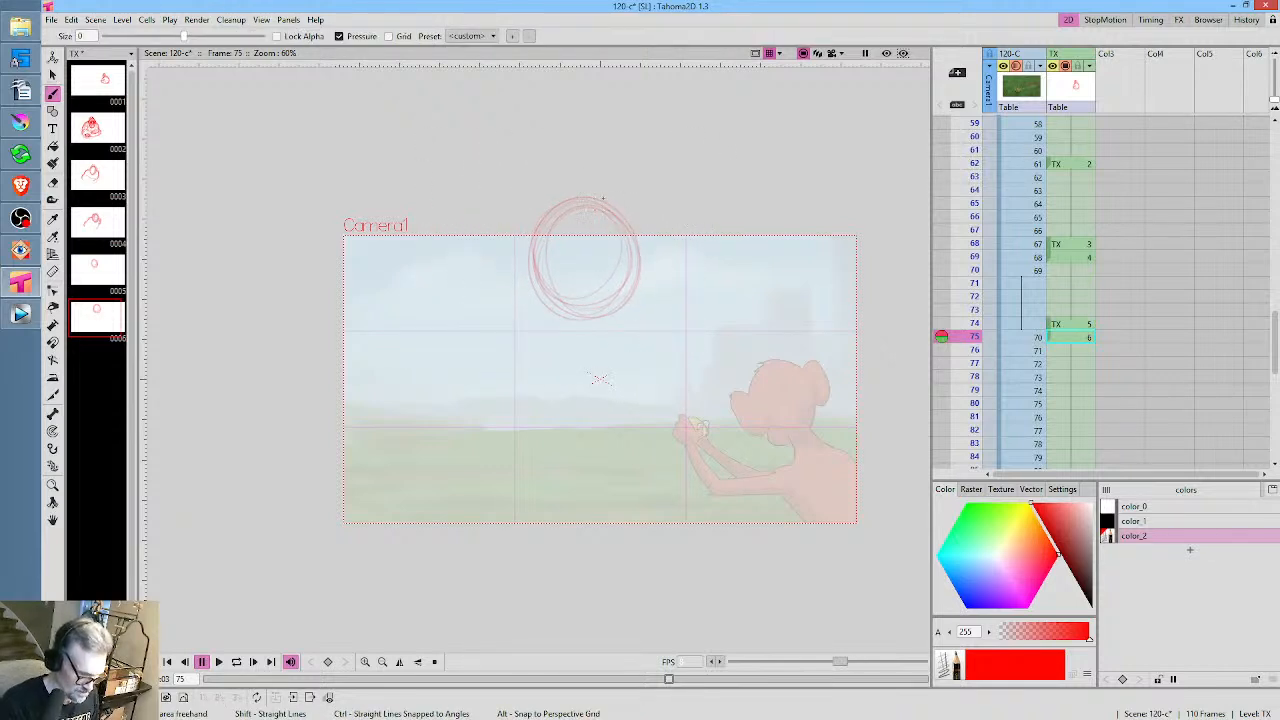
mouse_move(616, 208)
mouse_down()
mouse_move(649, 298)
mouse_move(546, 326)
mouse_up()
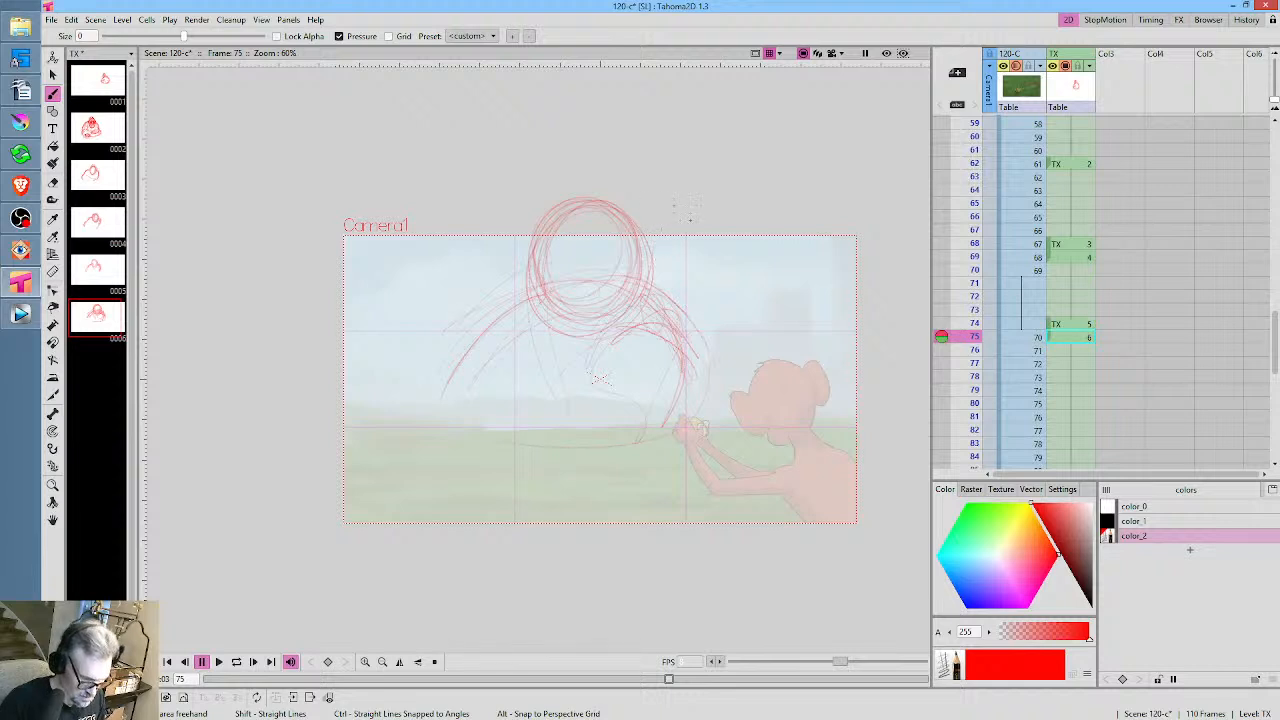
scroll(1076, 258, up, 3)
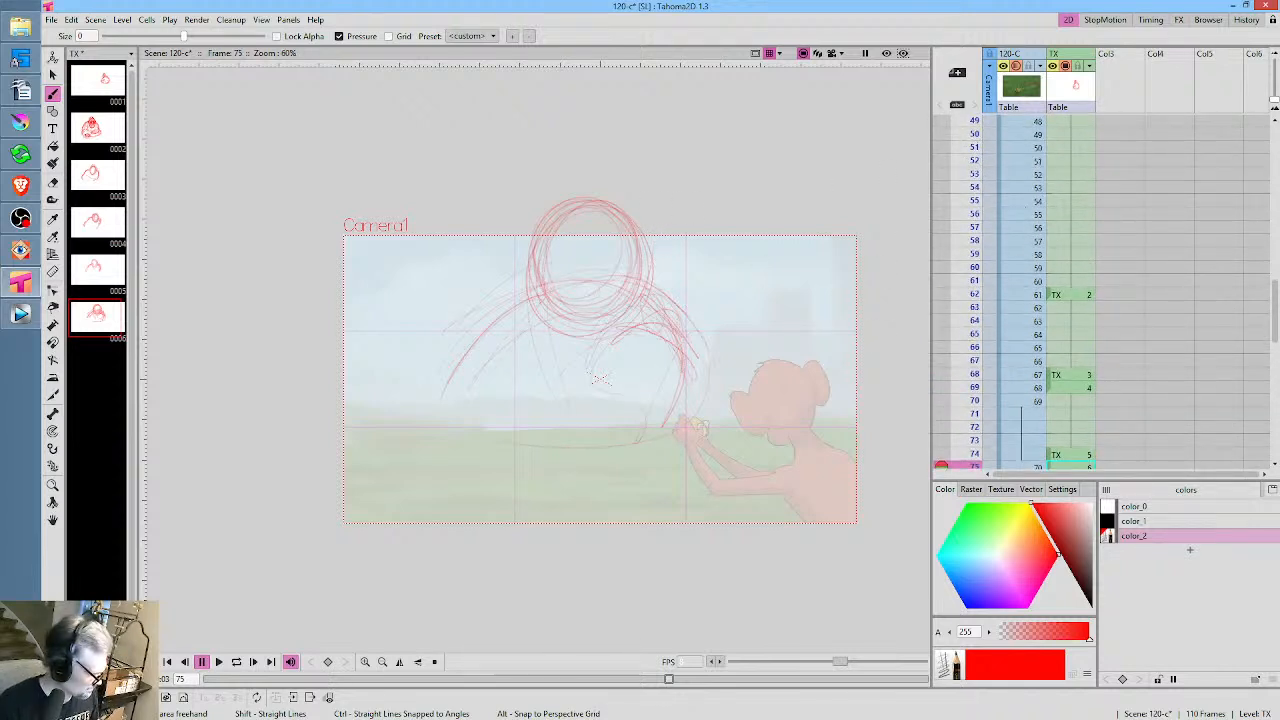
Erase the whole frame 75 sketch and scrub through the earlier poses to frame 74
key(a)
mouse_move(663, 143)
mouse_down()
mouse_move(523, 491)
mouse_move(646, 154)
mouse_up()
mouse_move(972, 182)
mouse_down()
mouse_move(963, 466)
mouse_move(957, 395)
mouse_up()
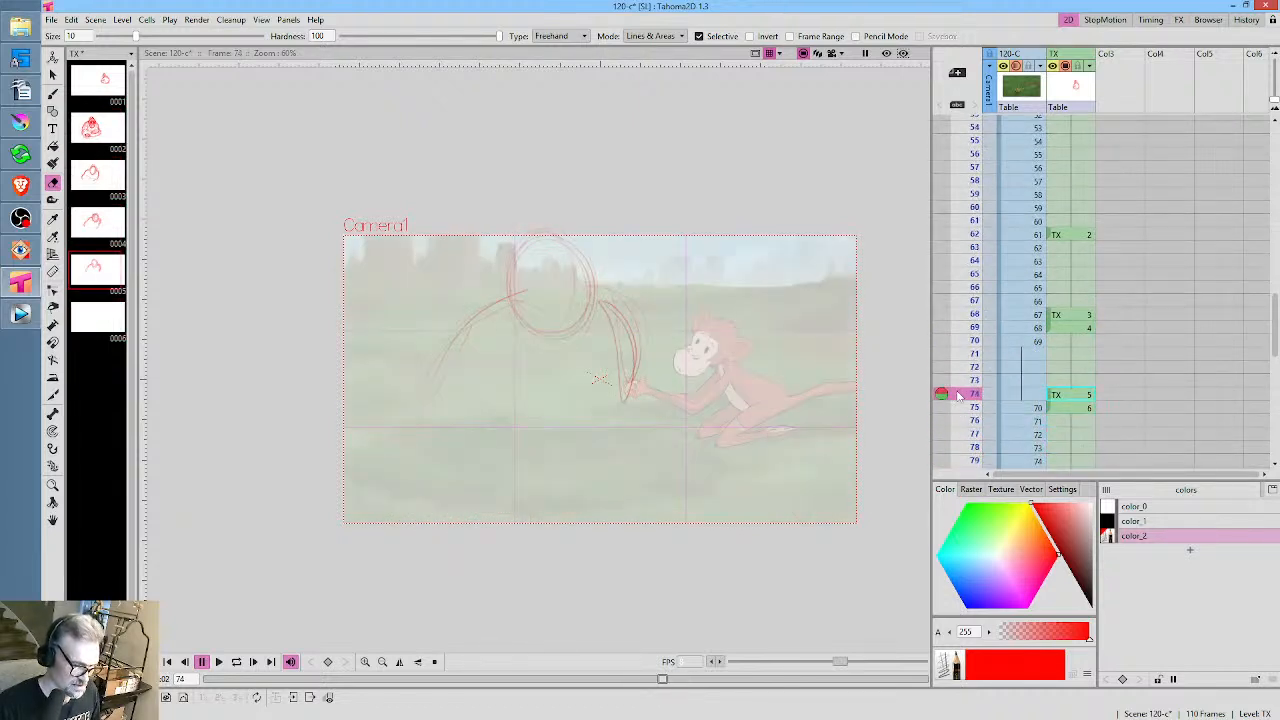
Brush a rough round head on TX frame 75 and another with a brow curve and face line on a new frame 76 drawing
click(1084, 408)
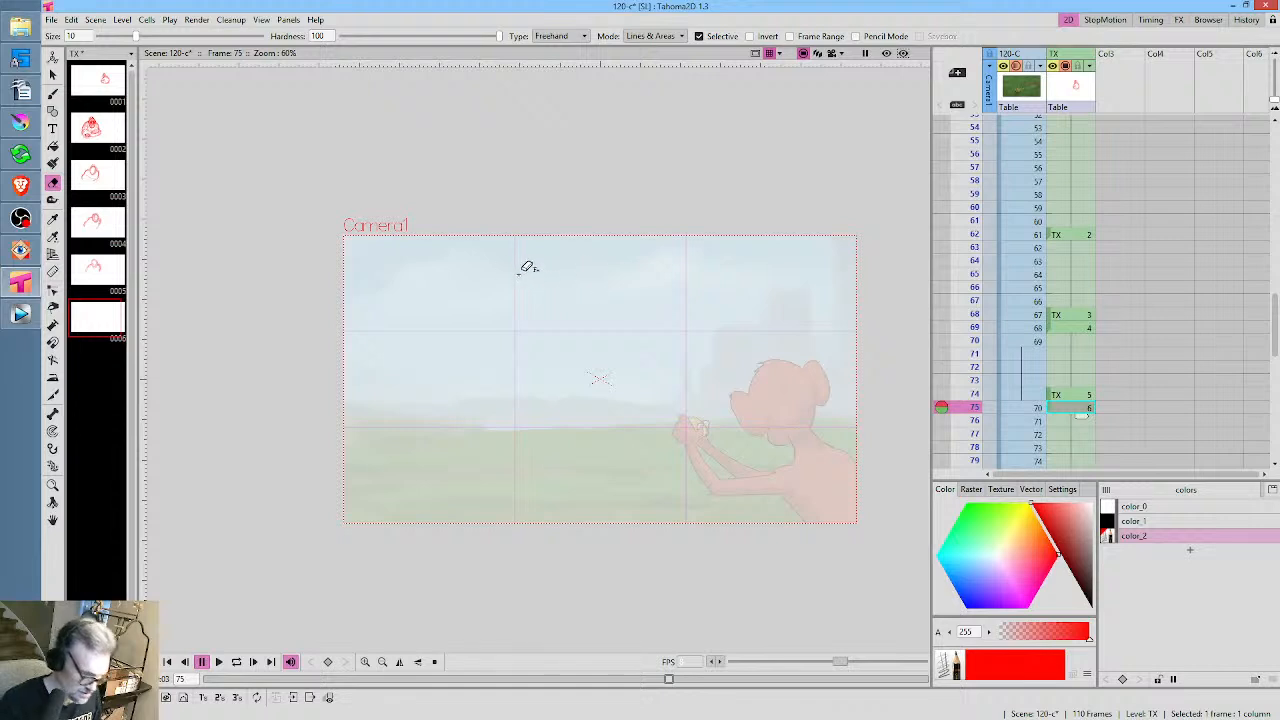
key(b)
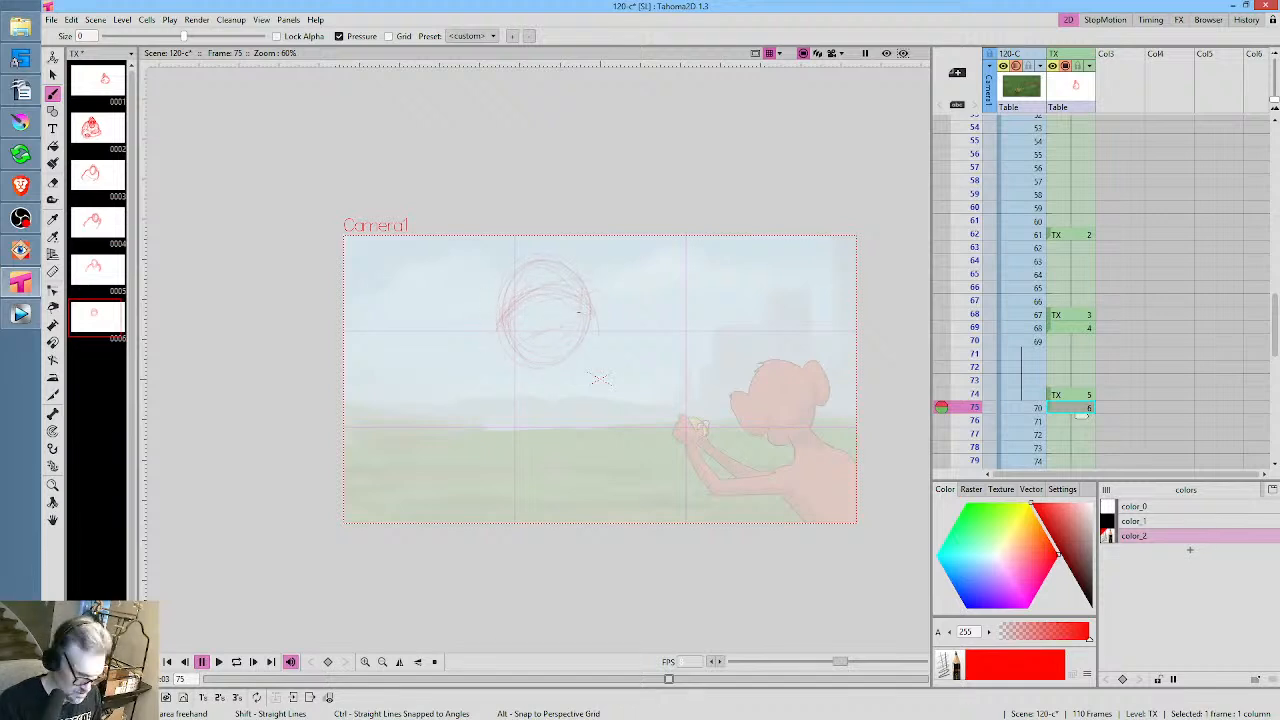
click(1079, 421)
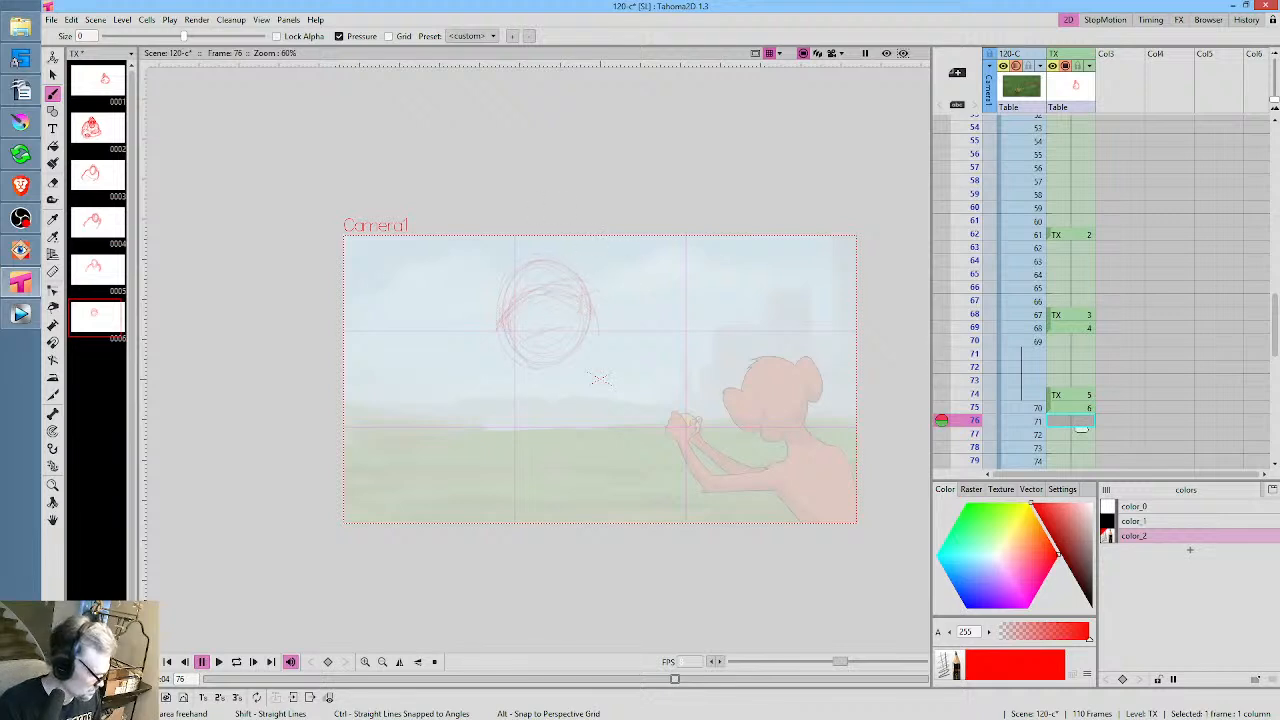
key(alt+d)
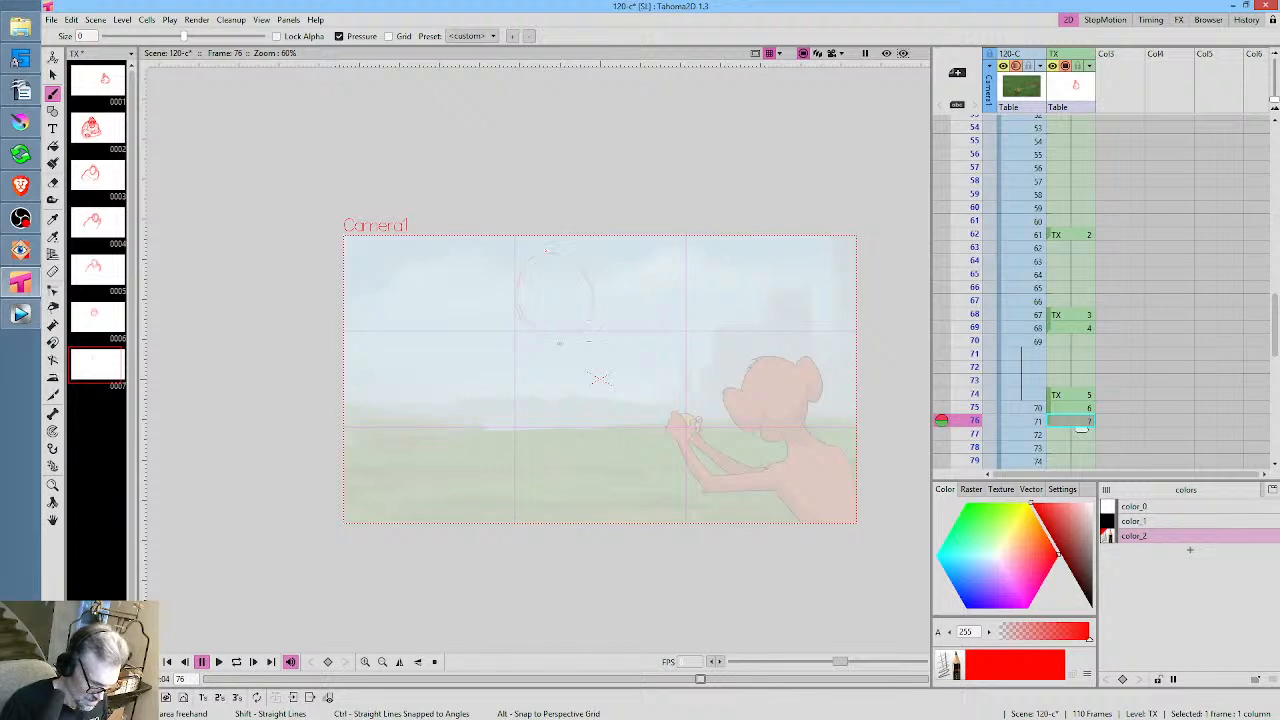
mouse_move(560, 343)
mouse_down()
mouse_move(518, 290)
mouse_move(600, 305)
mouse_up()
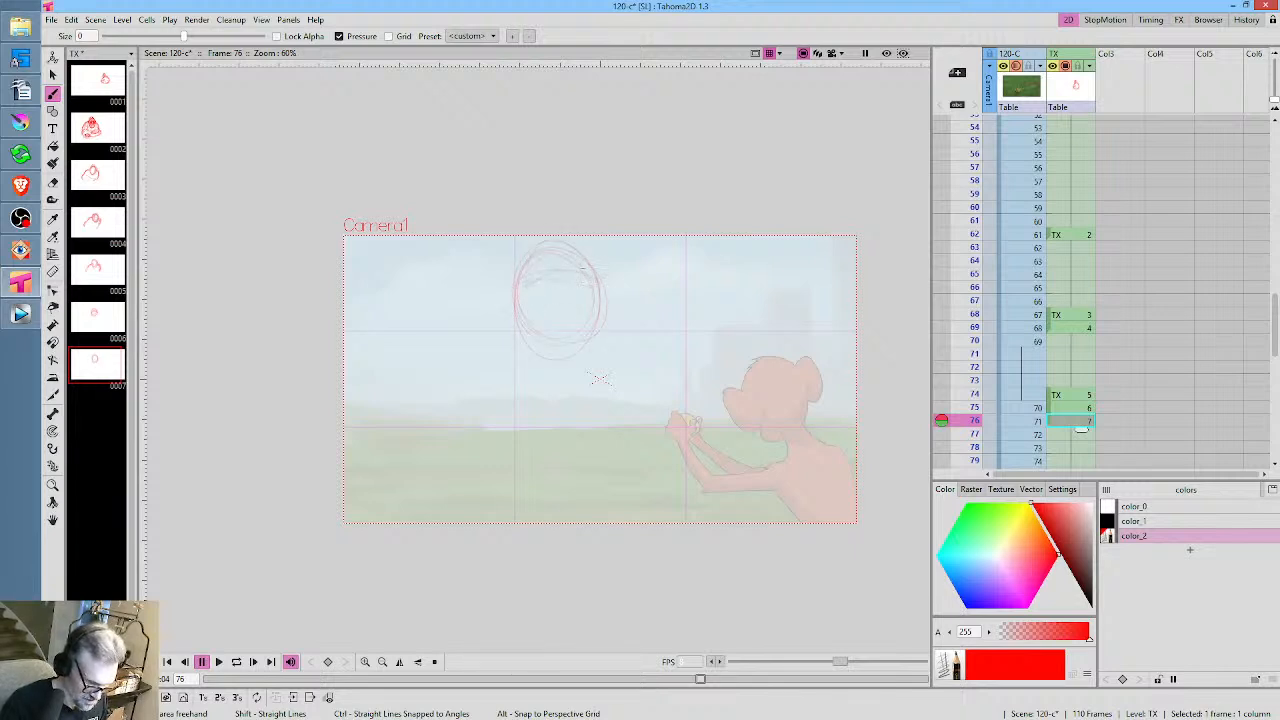
drag(553, 302, 575, 302)
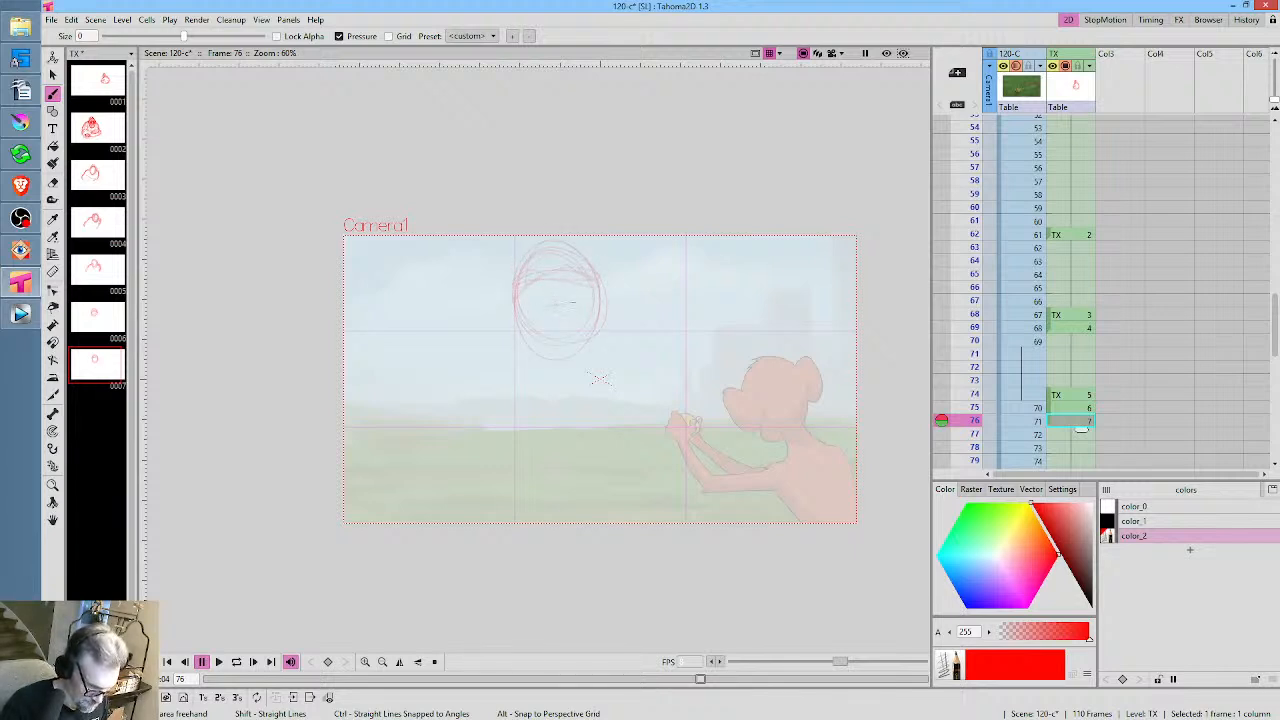
Scrub the timeline around the shot change to compare the TX poses from frame 69 to frame 78
click(1080, 436)
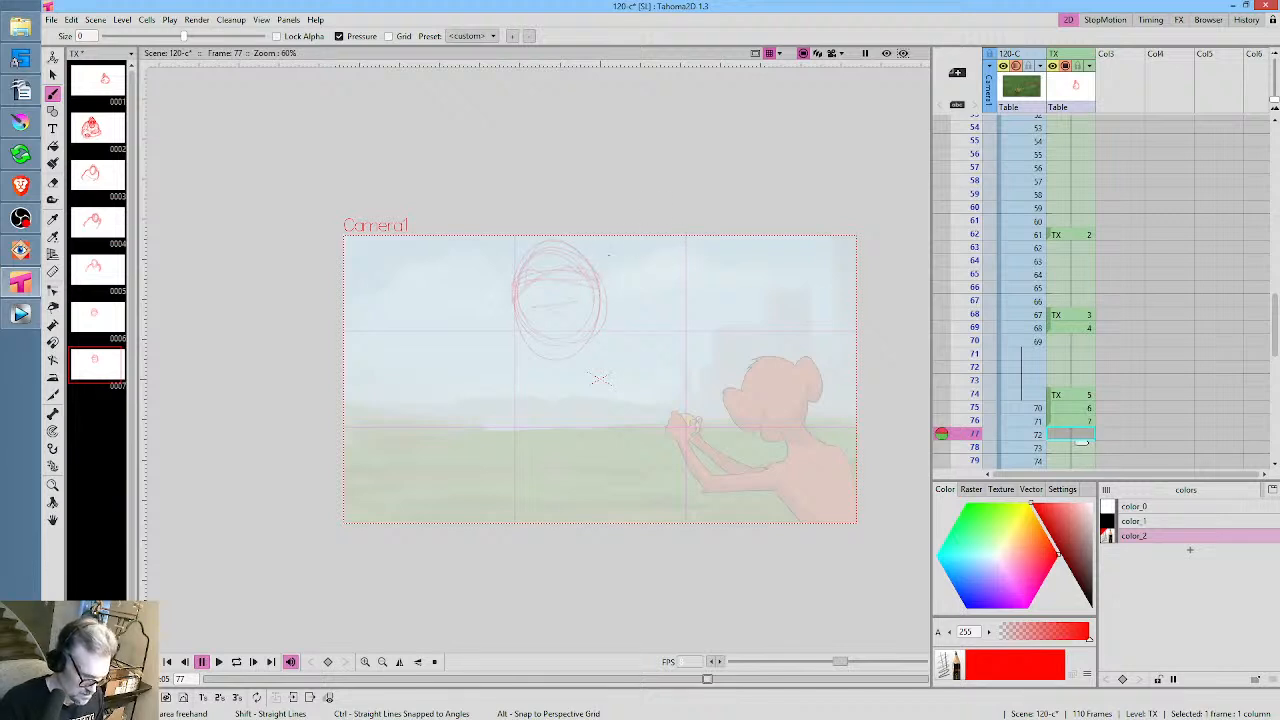
click(974, 380)
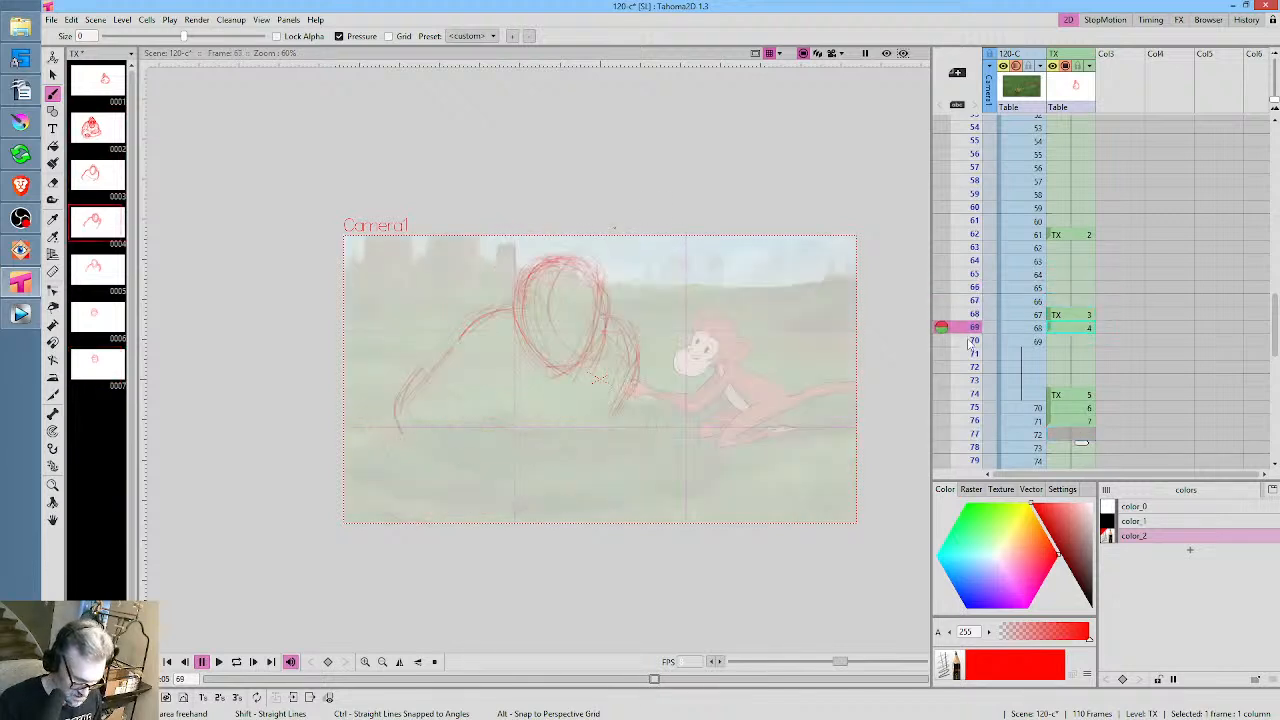
mouse_move(970, 382)
mouse_down()
mouse_move(967, 436)
mouse_move(966, 329)
mouse_move(961, 440)
mouse_up()
scroll(965, 400, down, 4)
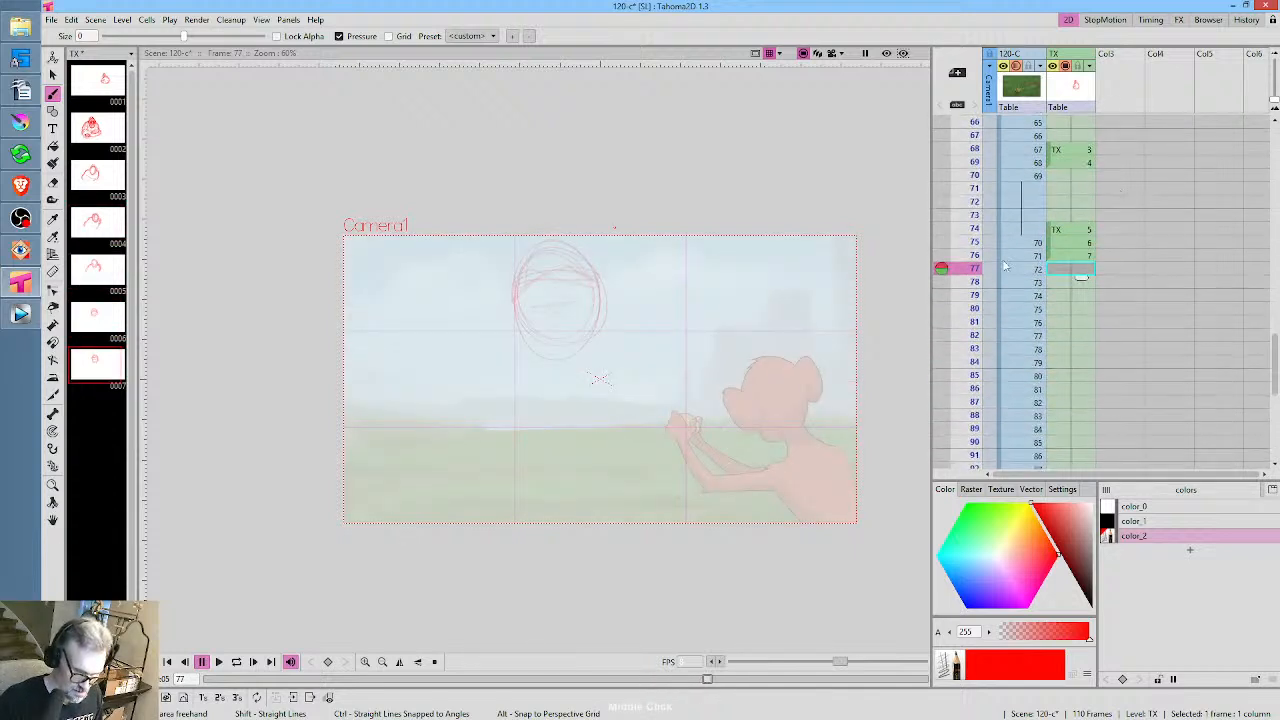
mouse_move(978, 268)
mouse_down()
mouse_move(968, 435)
mouse_move(968, 284)
mouse_up()
click(1078, 244)
mouse_move(974, 190)
mouse_down()
mouse_move(972, 296)
mouse_move(972, 282)
mouse_up()
Brush ears, facial guide lines and rough contours below and beside the head on frame 76
click(1076, 257)
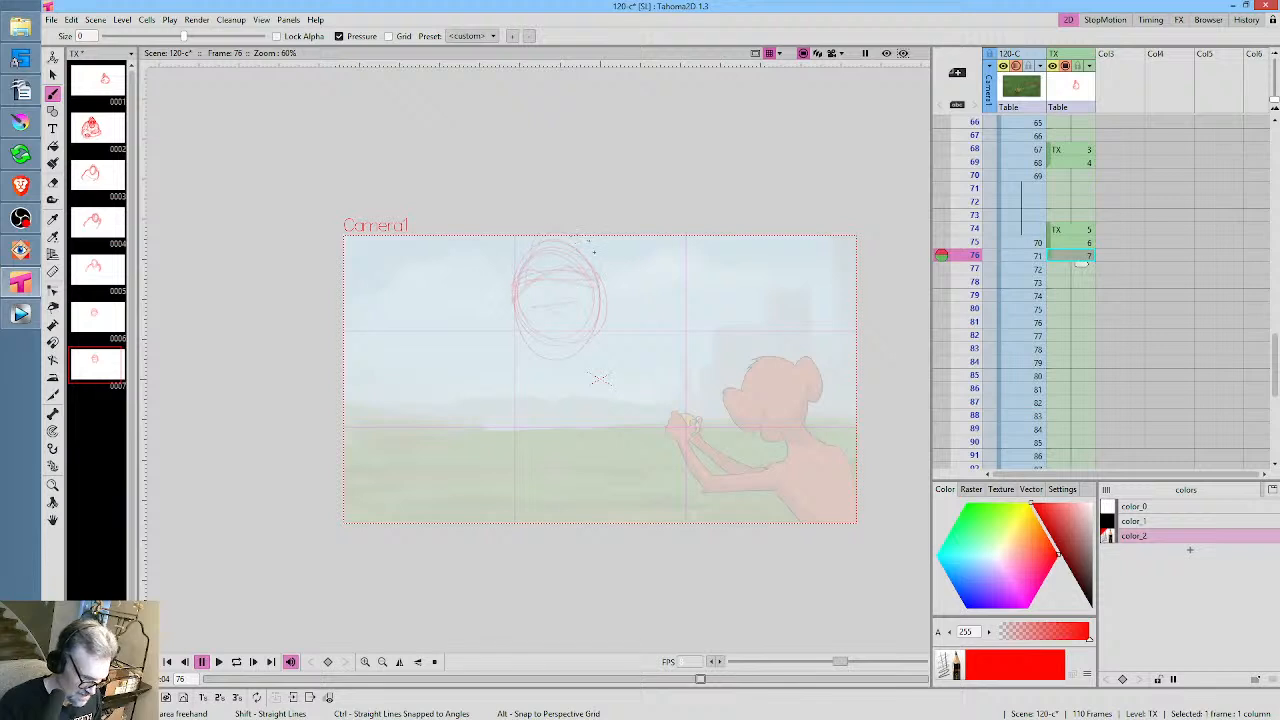
drag(613, 282, 607, 320)
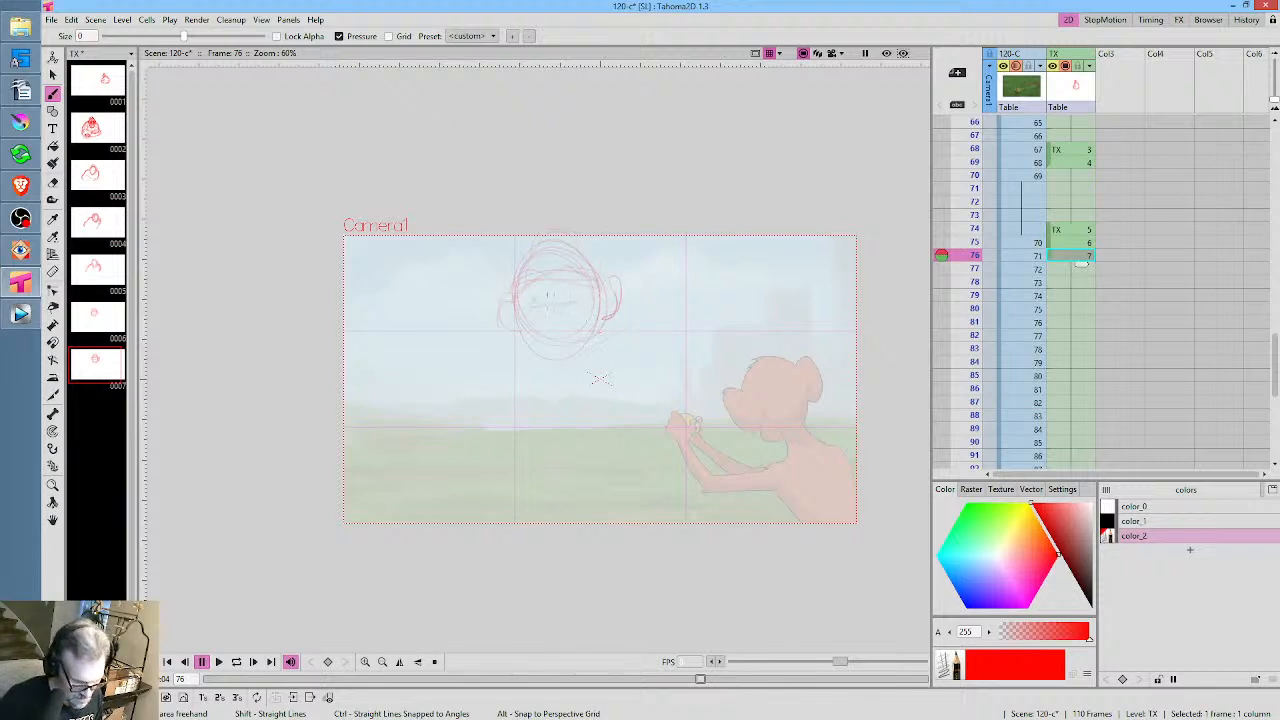
mouse_move(565, 310)
mouse_down()
mouse_move(513, 326)
mouse_move(531, 419)
mouse_move(527, 393)
mouse_move(564, 394)
mouse_move(537, 404)
mouse_move(599, 341)
mouse_move(654, 316)
mouse_move(628, 332)
mouse_up()
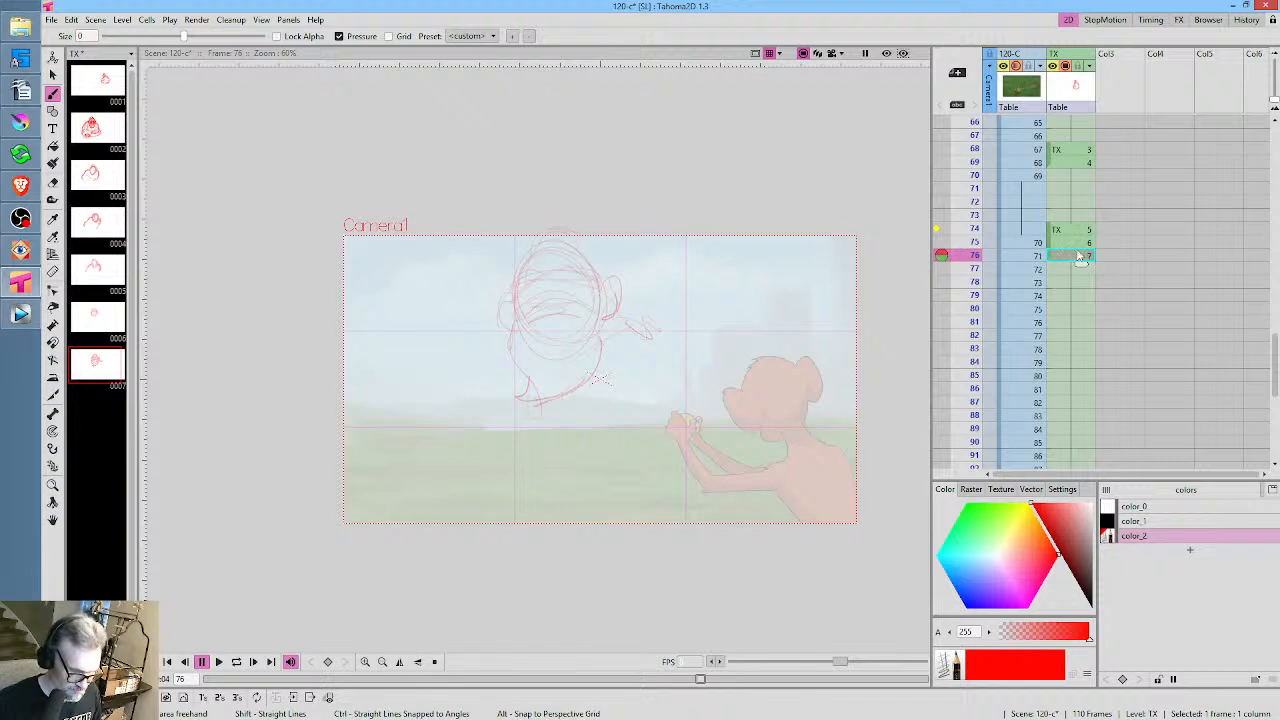
Preview the poses across the shot change and sketch an oval head with a horizontal brow line on a new TX drawing at frame 81
drag(975, 201, 966, 326)
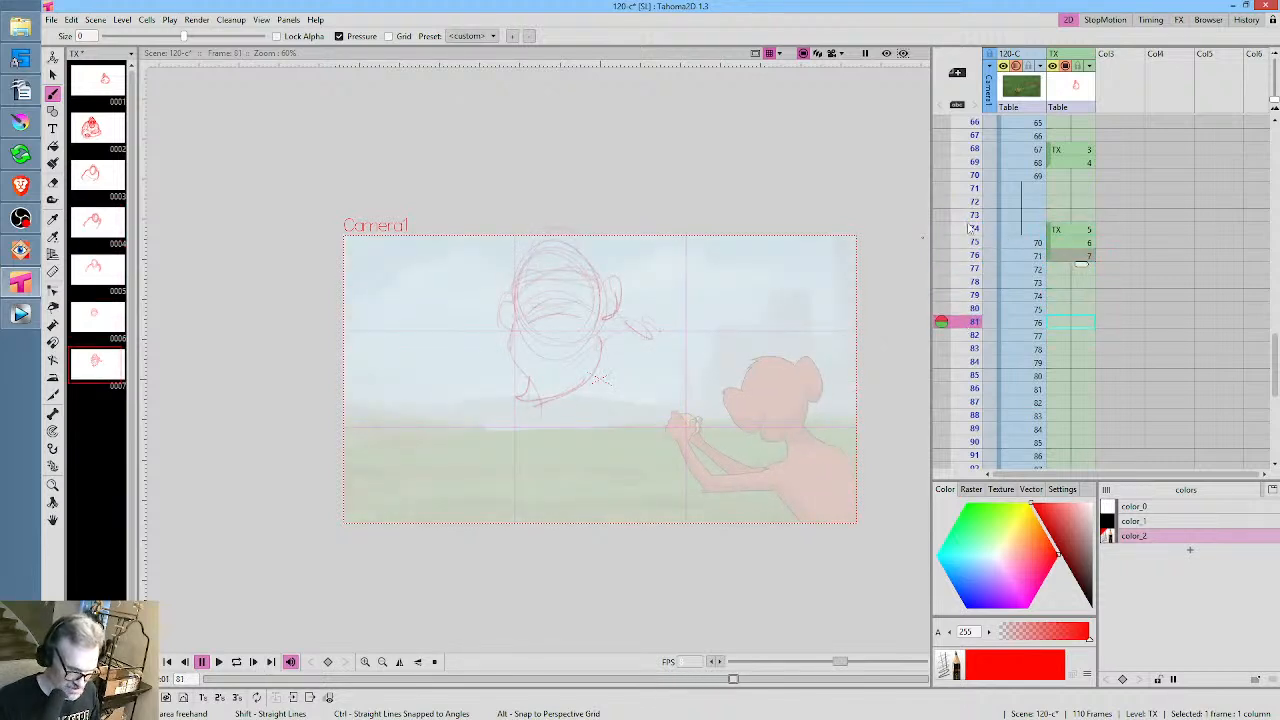
click(970, 202)
key(l)
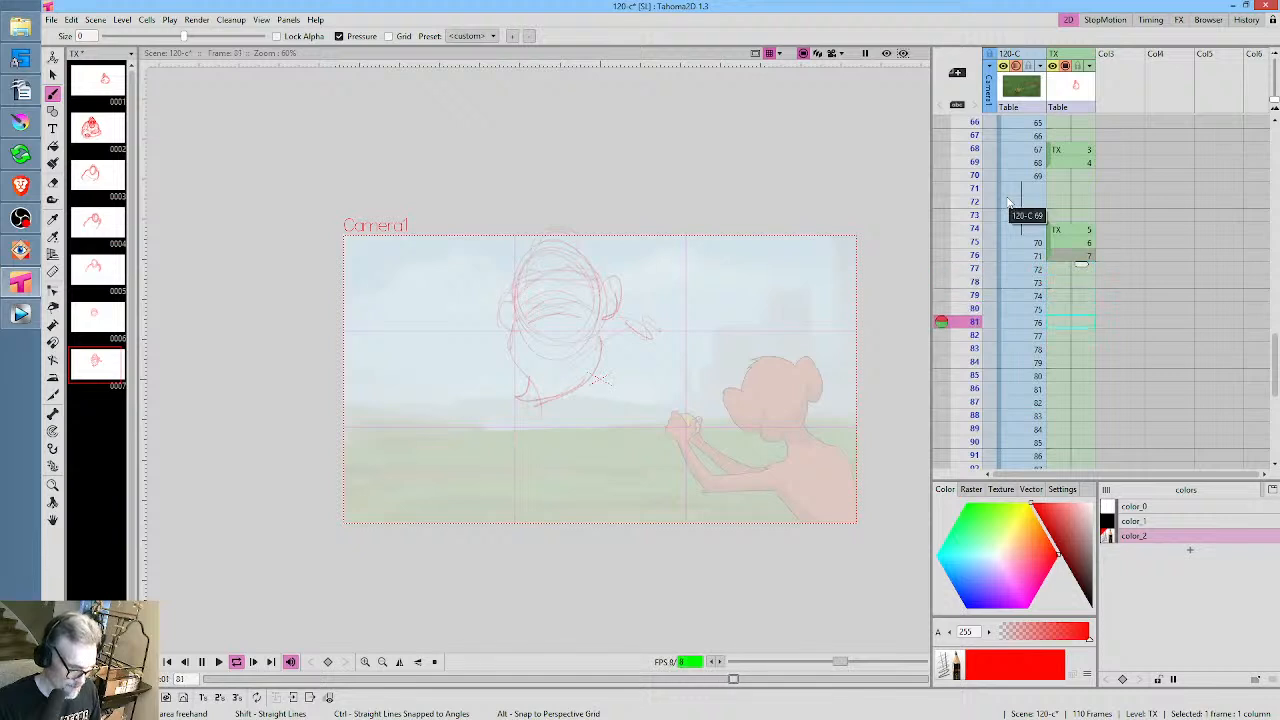
key(l)
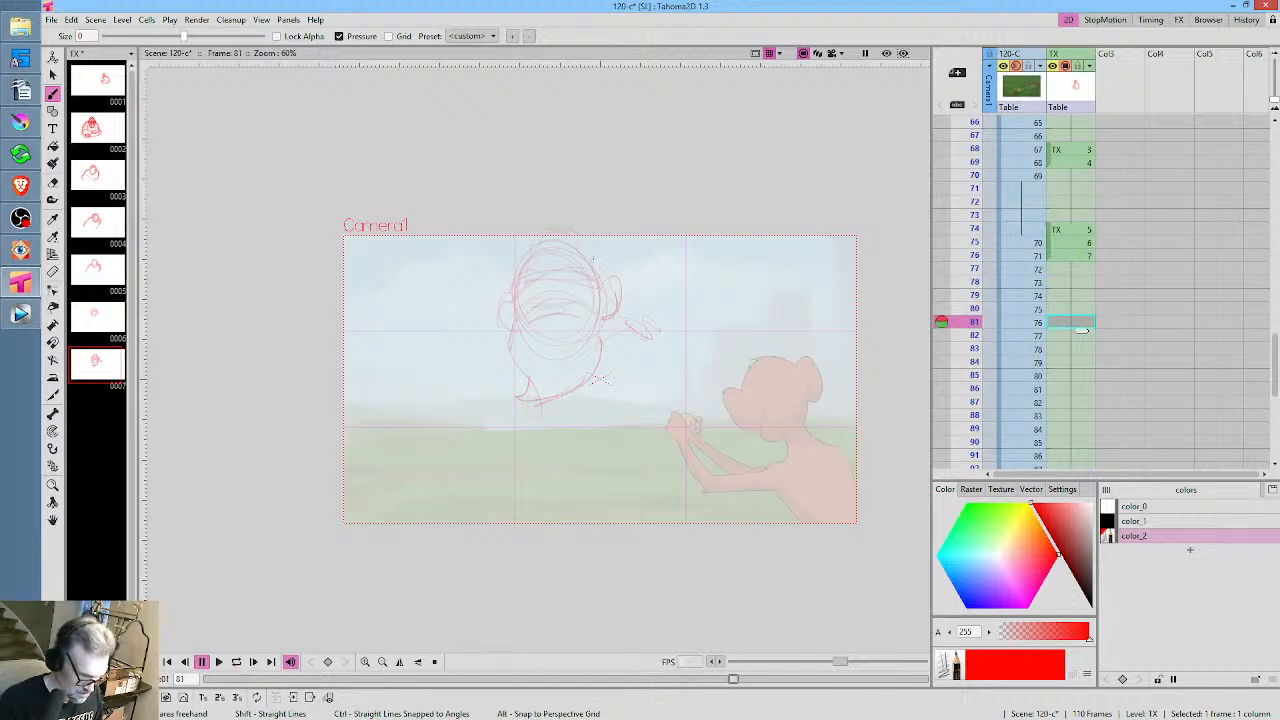
key(alt+d)
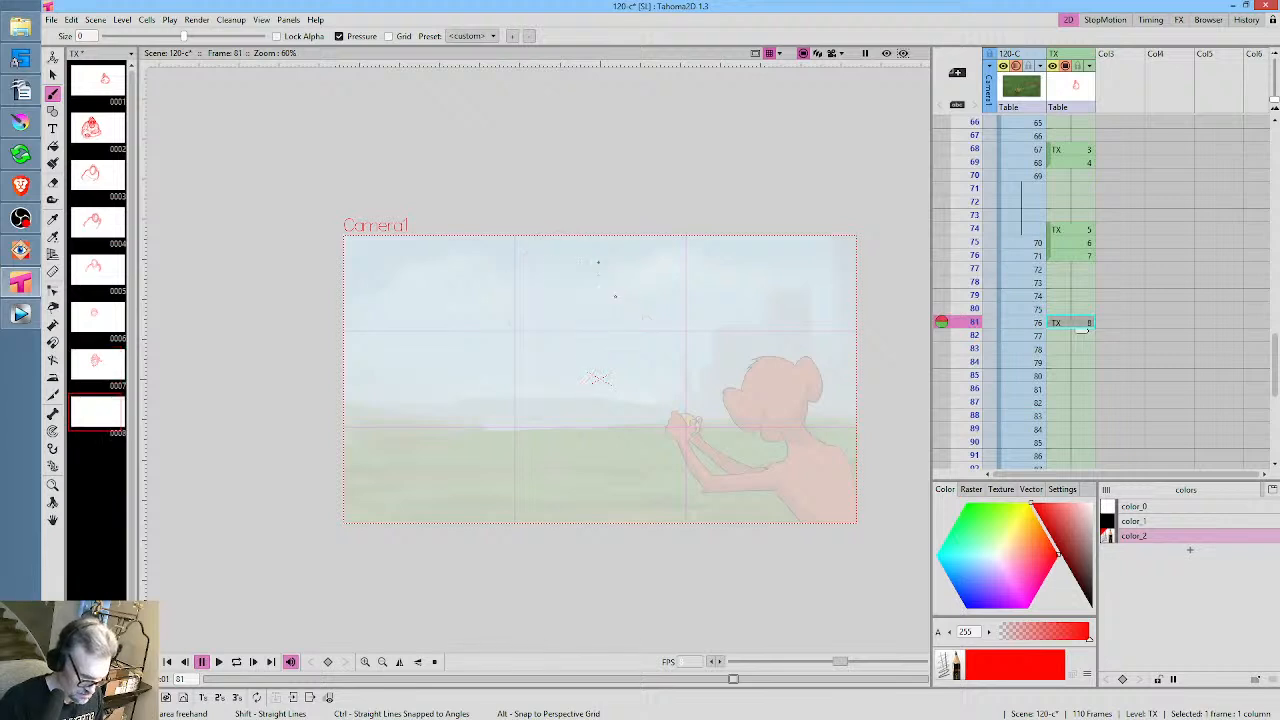
mouse_move(572, 354)
mouse_down()
mouse_move(541, 262)
mouse_move(527, 296)
mouse_move(557, 278)
mouse_move(594, 282)
mouse_move(516, 303)
mouse_move(568, 288)
mouse_move(621, 293)
mouse_up()
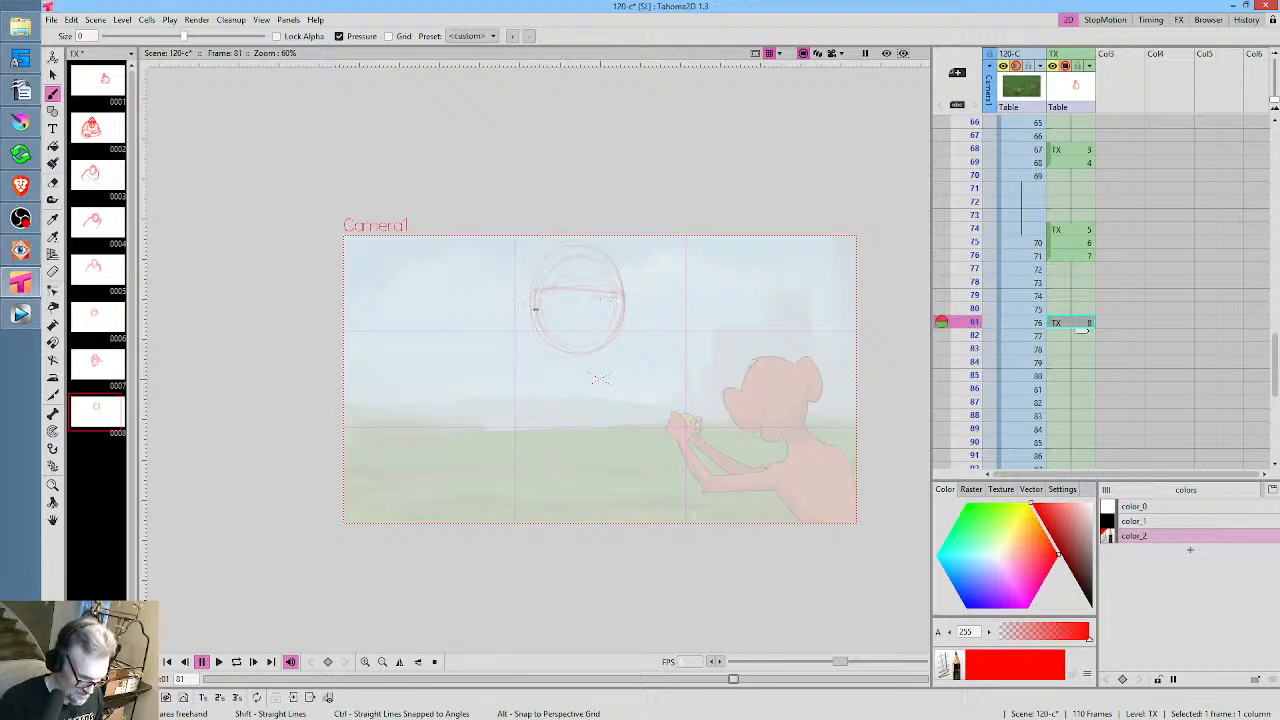
Sketch a larger, lower head on a new frame 82 drawing, with curved face lines, contours beneath it and a small circle at the monkey's hands
key(period)
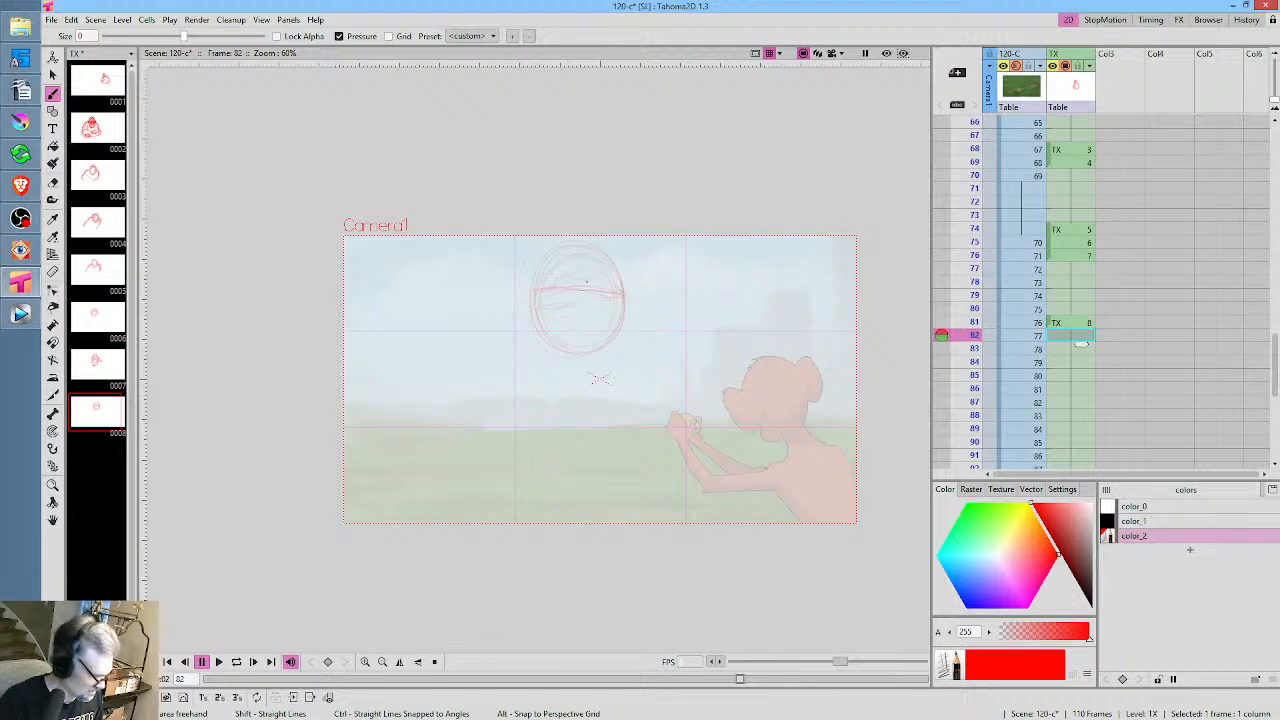
drag(619, 359, 619, 359)
drag(579, 257, 562, 270)
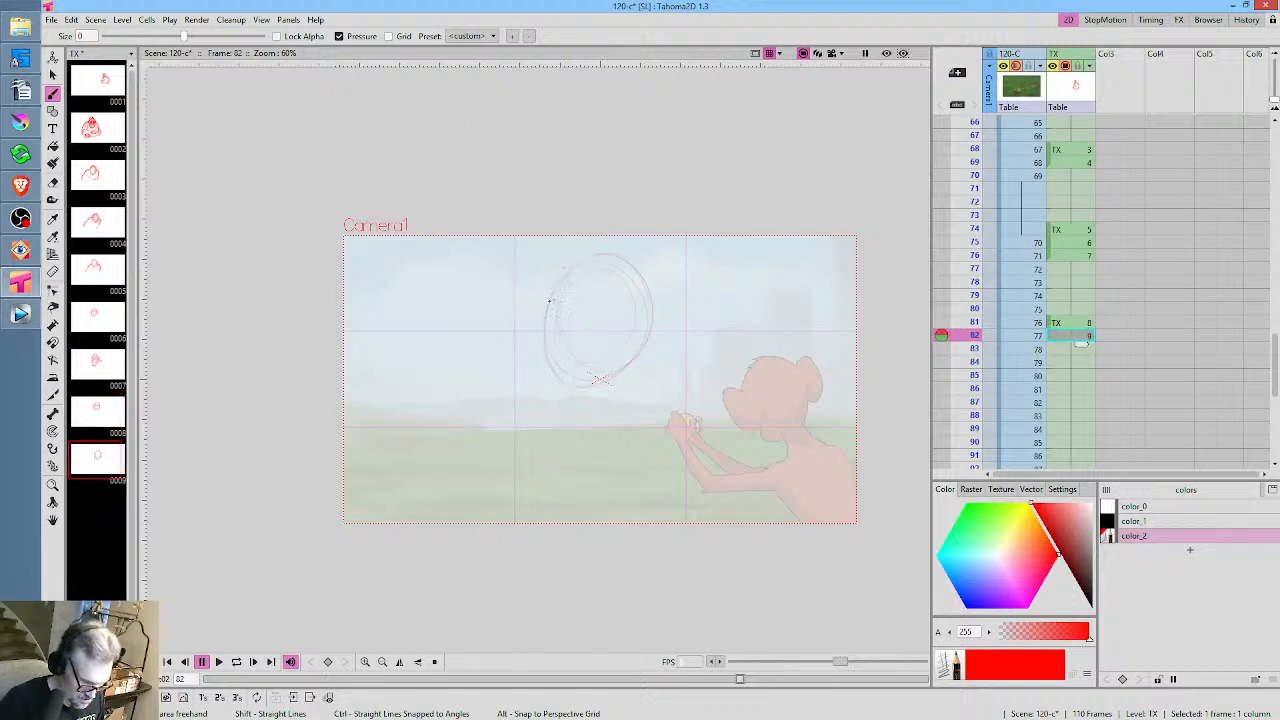
drag(565, 328, 639, 325)
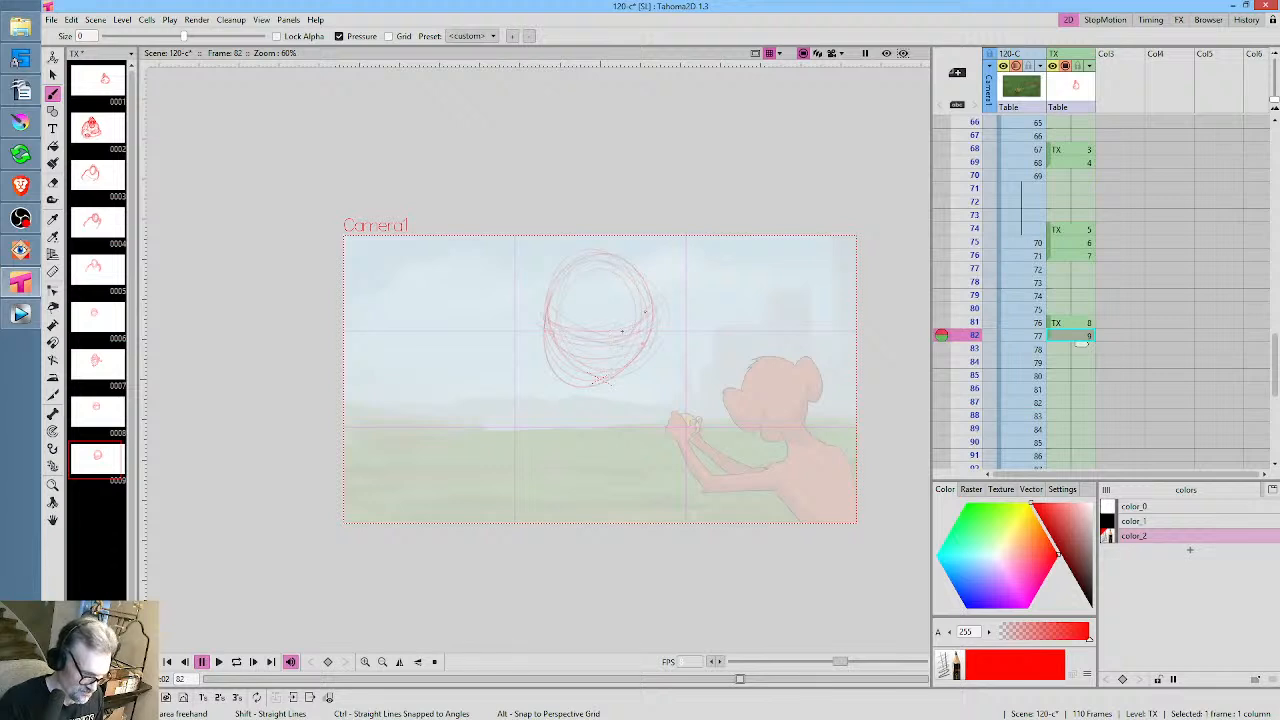
drag(640, 381, 570, 452)
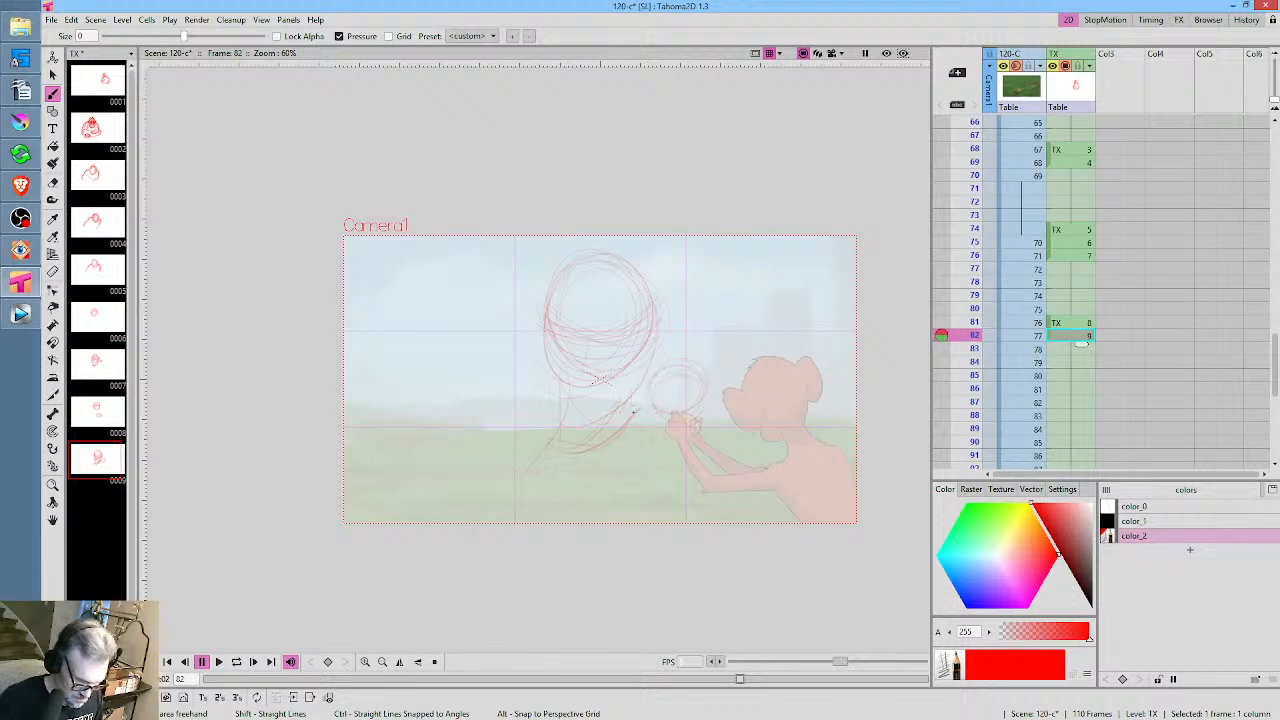
Compare frames 81 to 84 and brush rough pointed contours around the small ovals on frames 81 and 82
click(1072, 349)
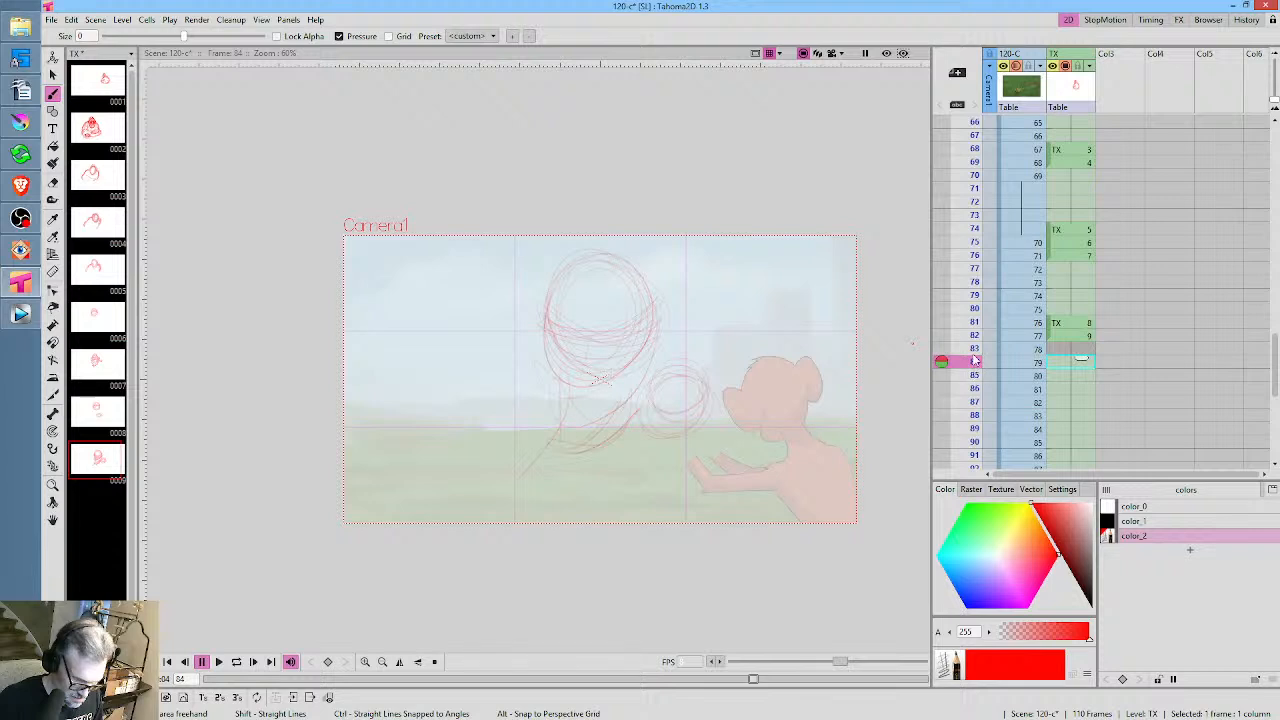
mouse_move(970, 329)
mouse_down()
mouse_move(970, 399)
mouse_move(975, 321)
mouse_move(971, 338)
mouse_up()
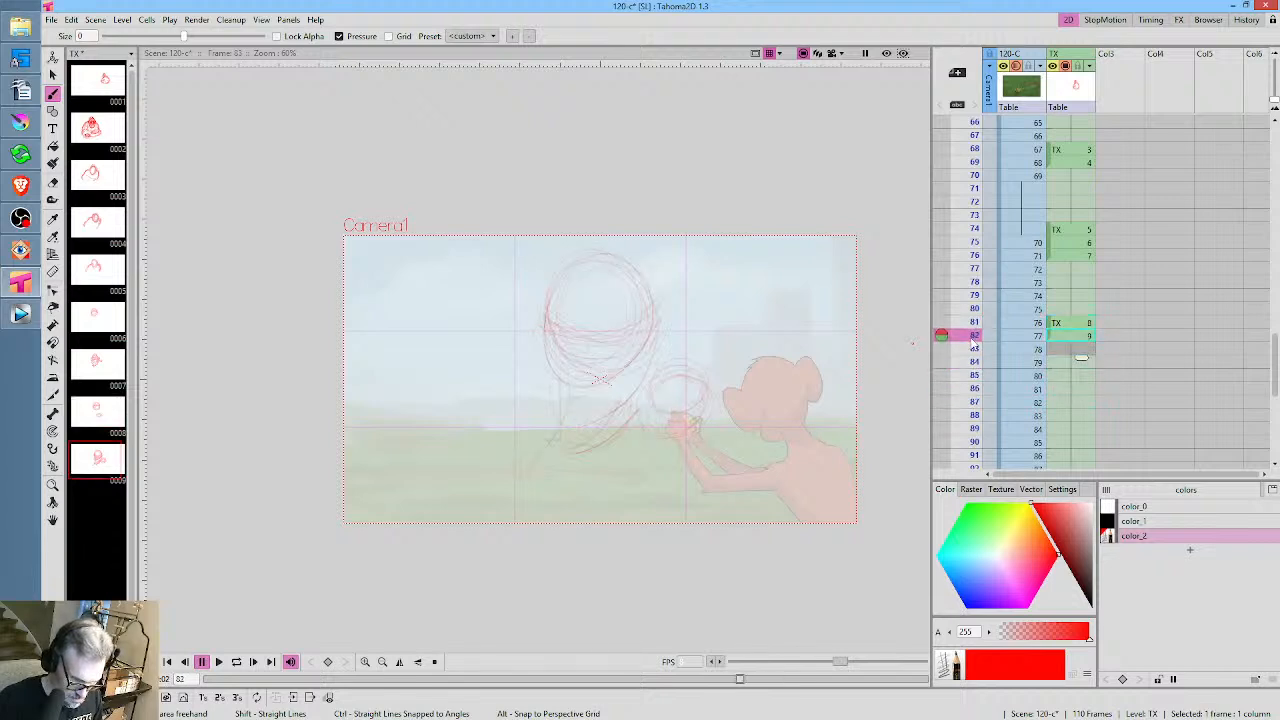
click(1077, 323)
click(1072, 336)
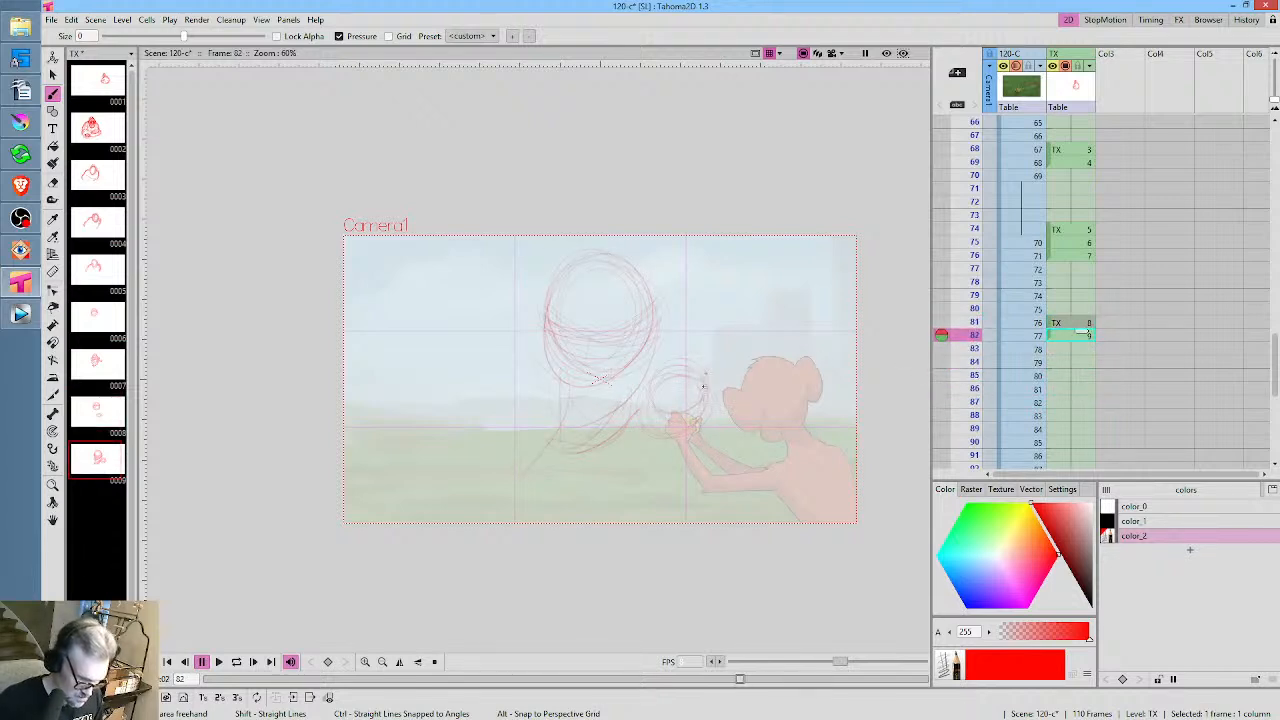
click(1079, 349)
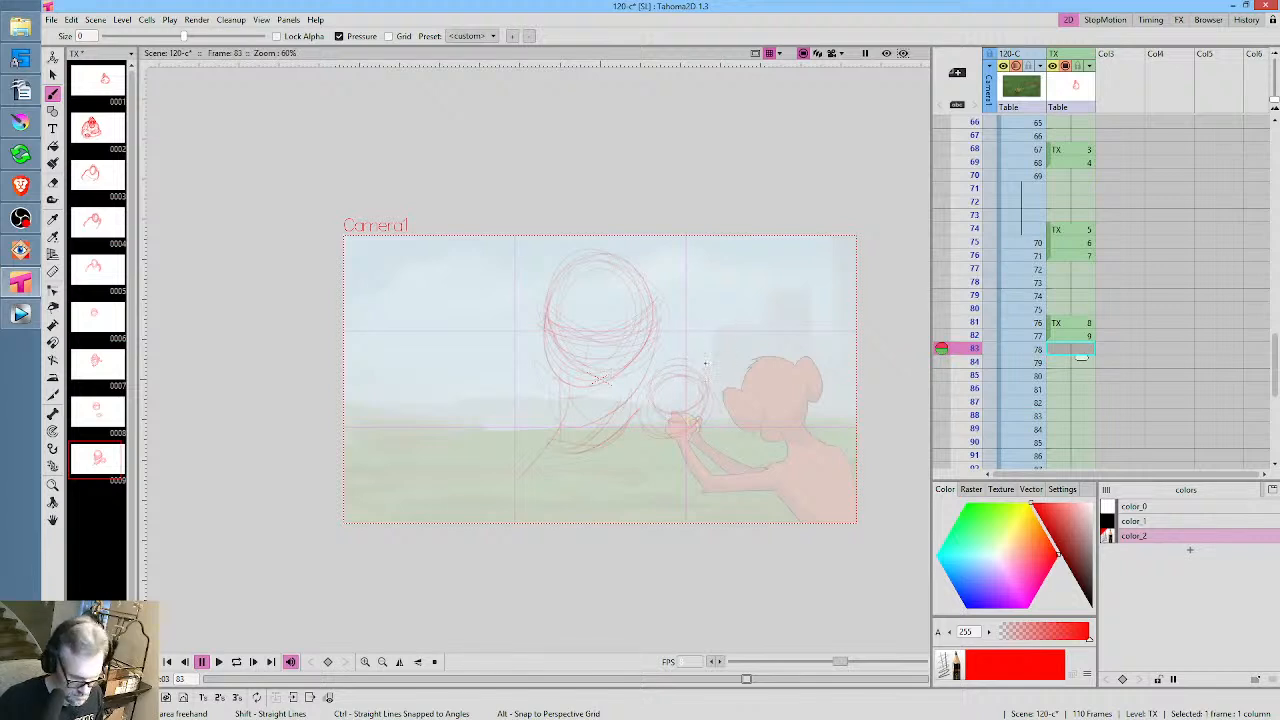
click(1080, 323)
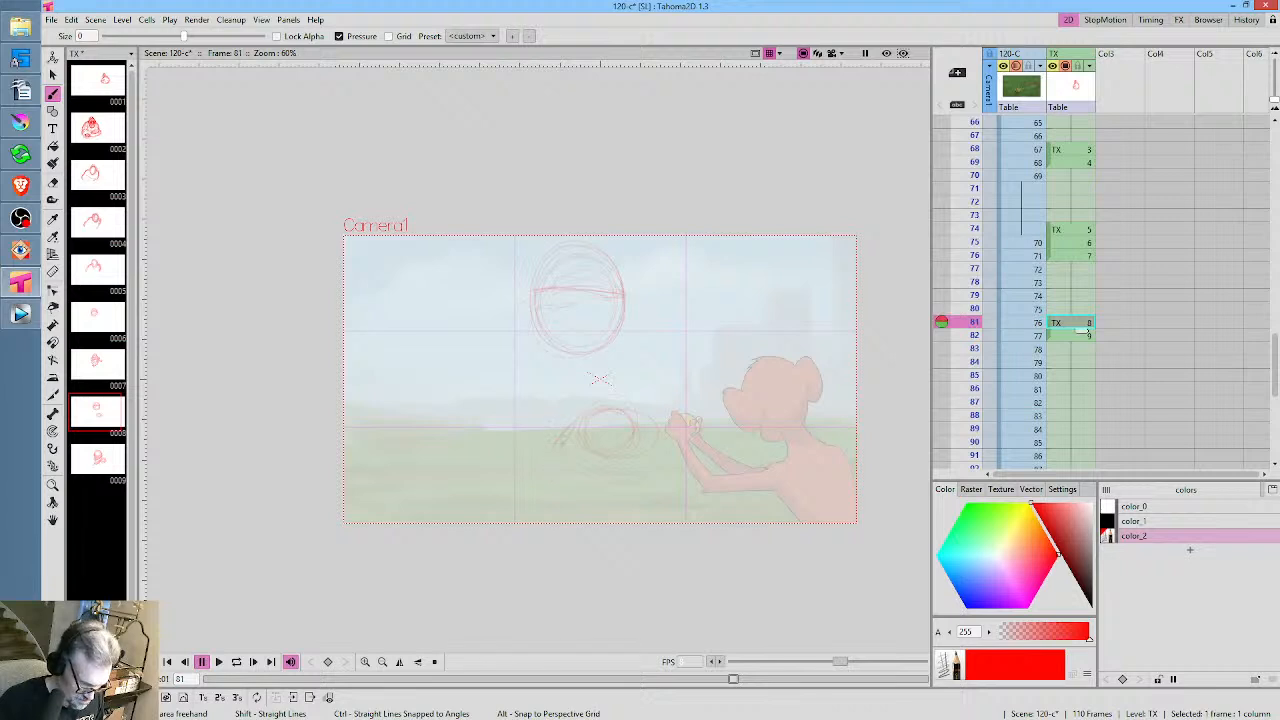
mouse_move(563, 442)
mouse_down()
mouse_move(608, 471)
mouse_move(630, 457)
mouse_up()
drag(590, 418, 556, 419)
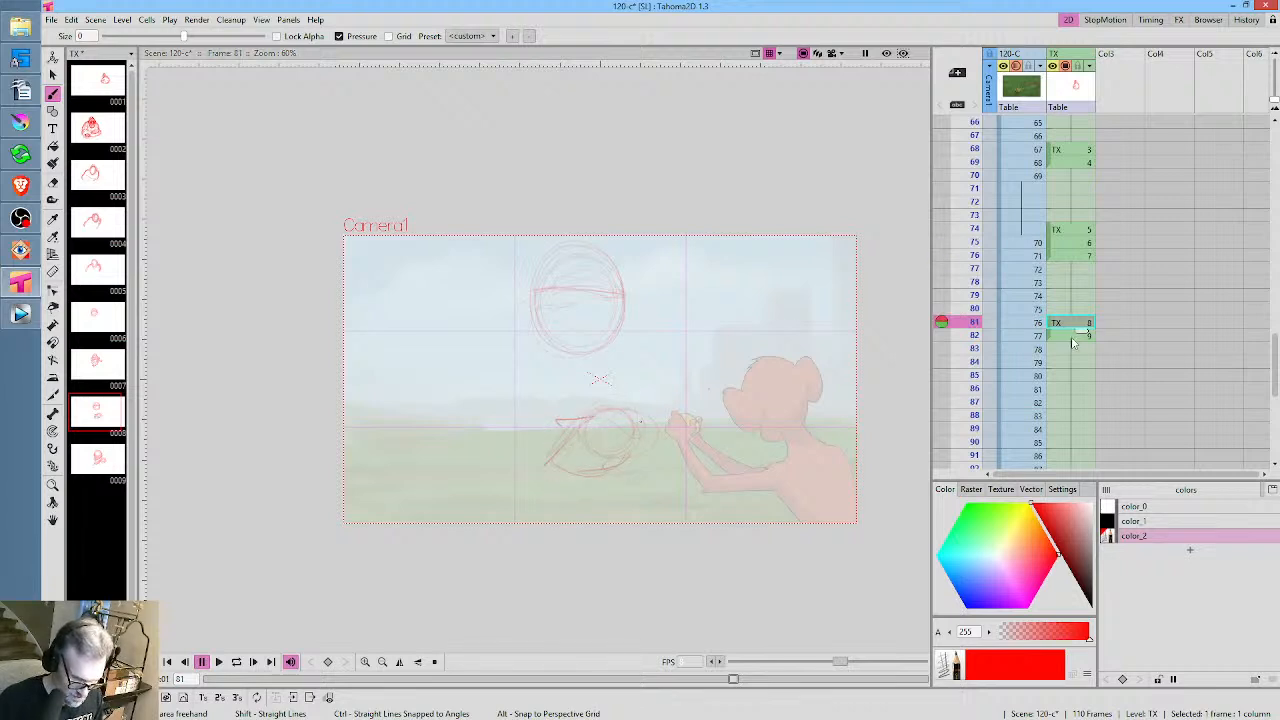
click(1083, 337)
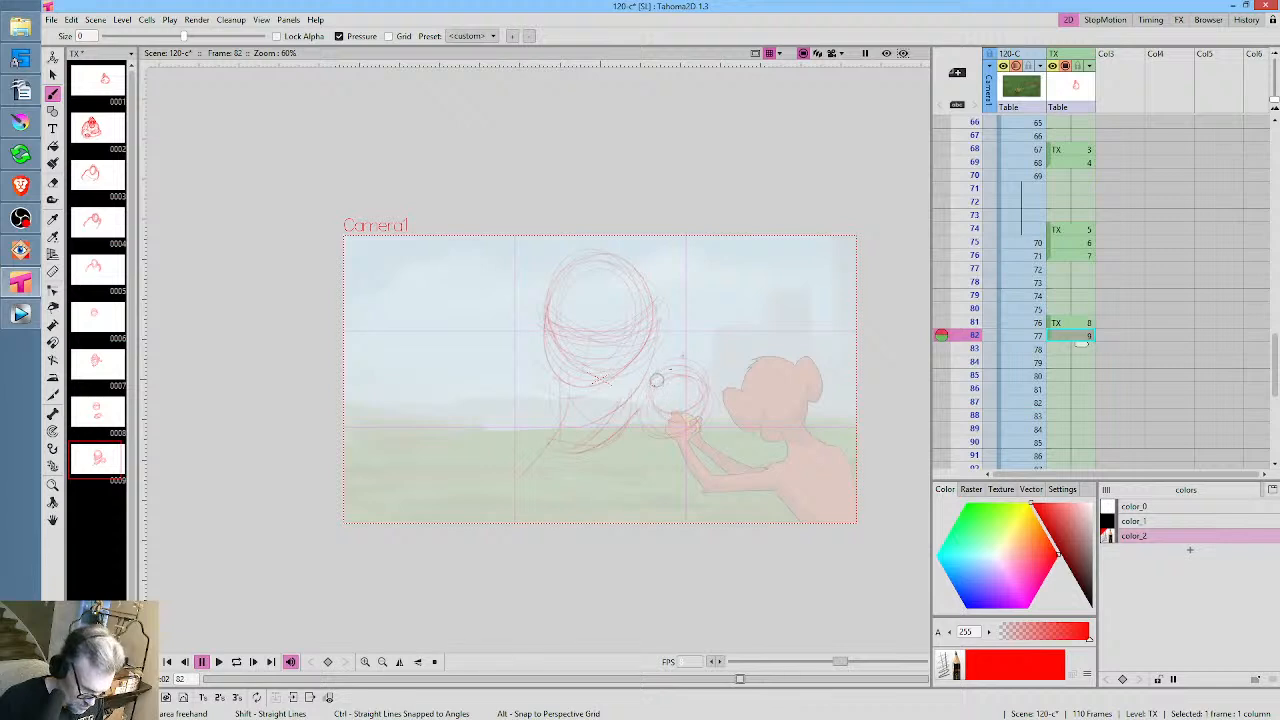
mouse_move(647, 391)
mouse_down()
mouse_move(653, 368)
mouse_move(718, 338)
mouse_move(731, 342)
mouse_move(717, 402)
mouse_up()
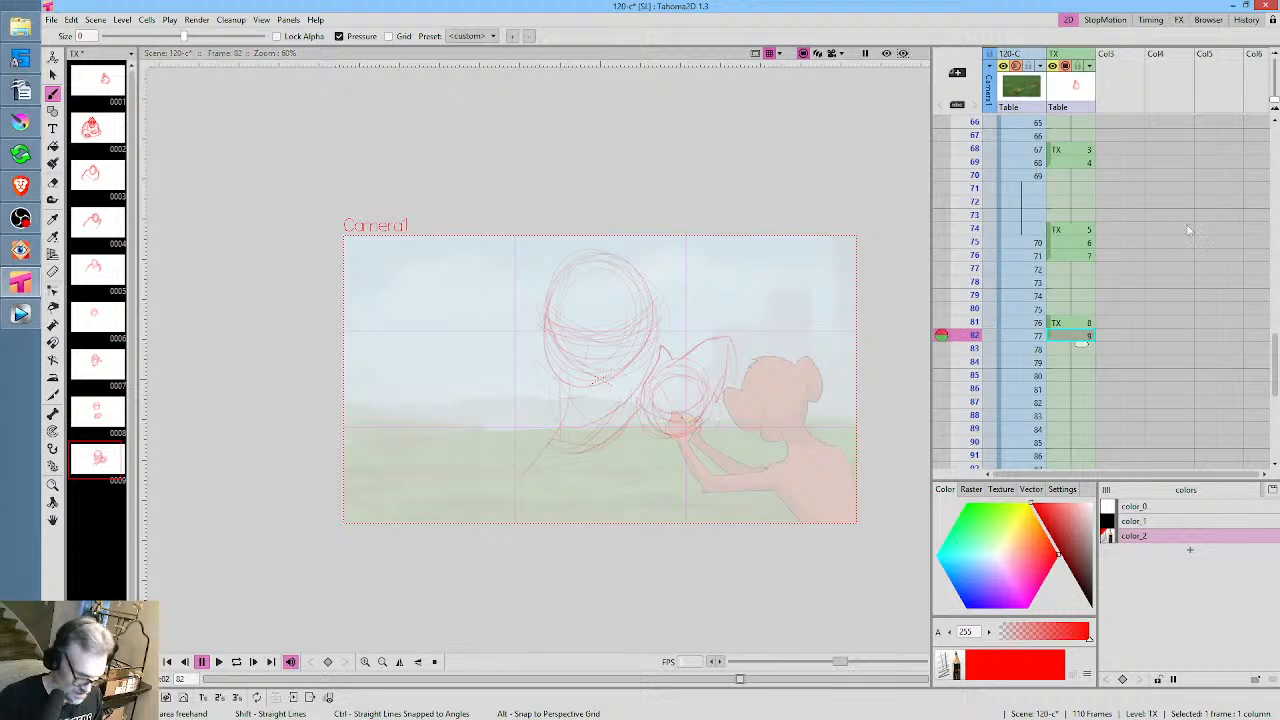
Add a TX drawing at frame 84 and sketch two adjoining rough ovals with curved contours in front of the monkey's face
click(1068, 361)
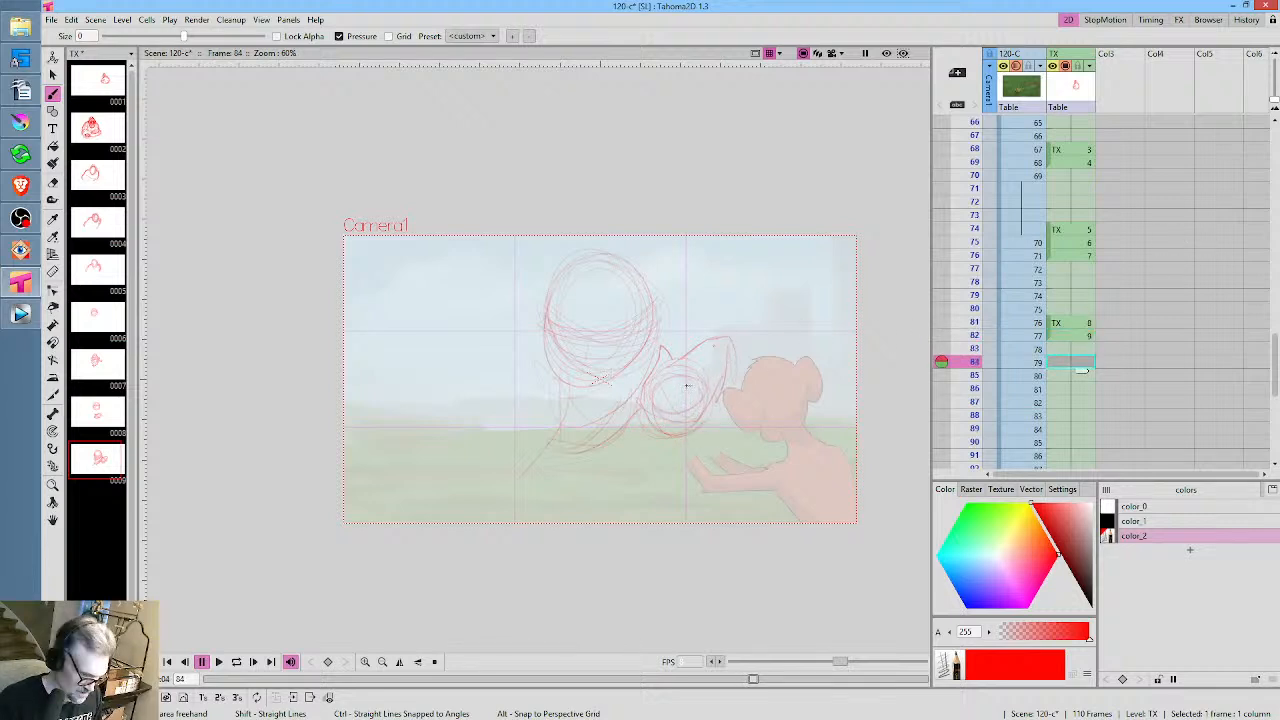
click(710, 336)
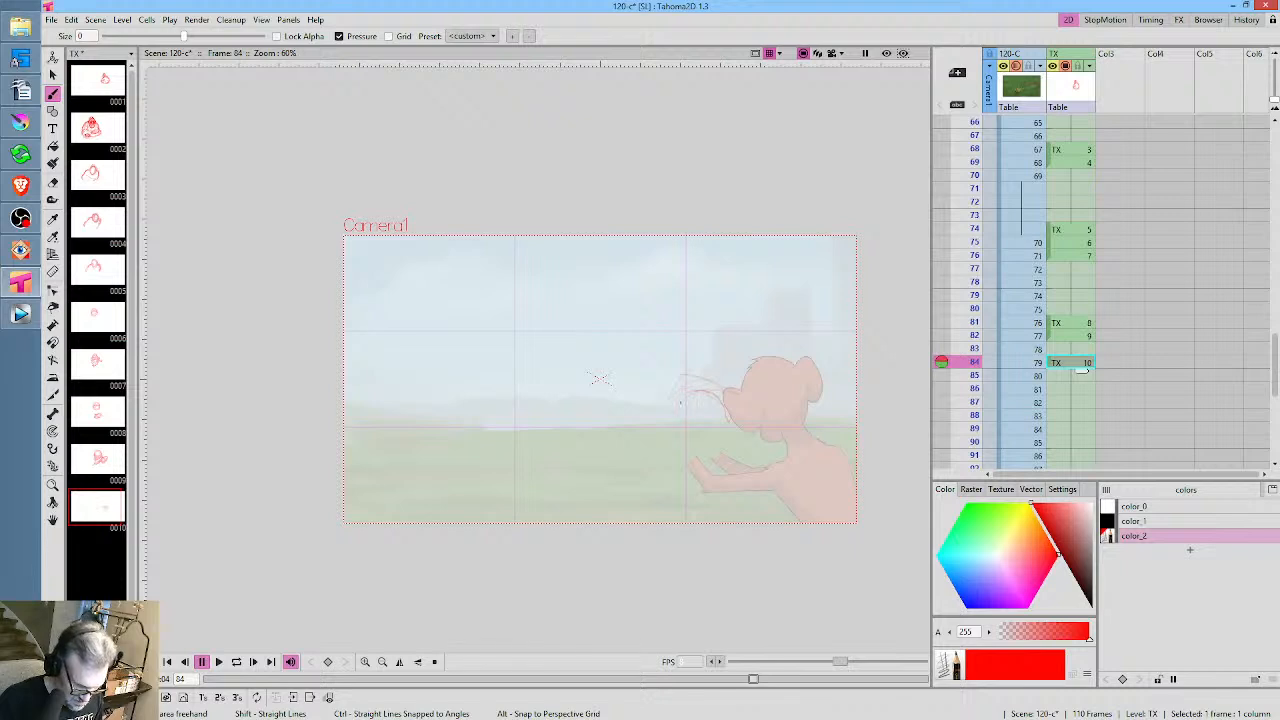
mouse_move(700, 384)
mouse_down()
mouse_move(692, 439)
mouse_move(730, 445)
mouse_up()
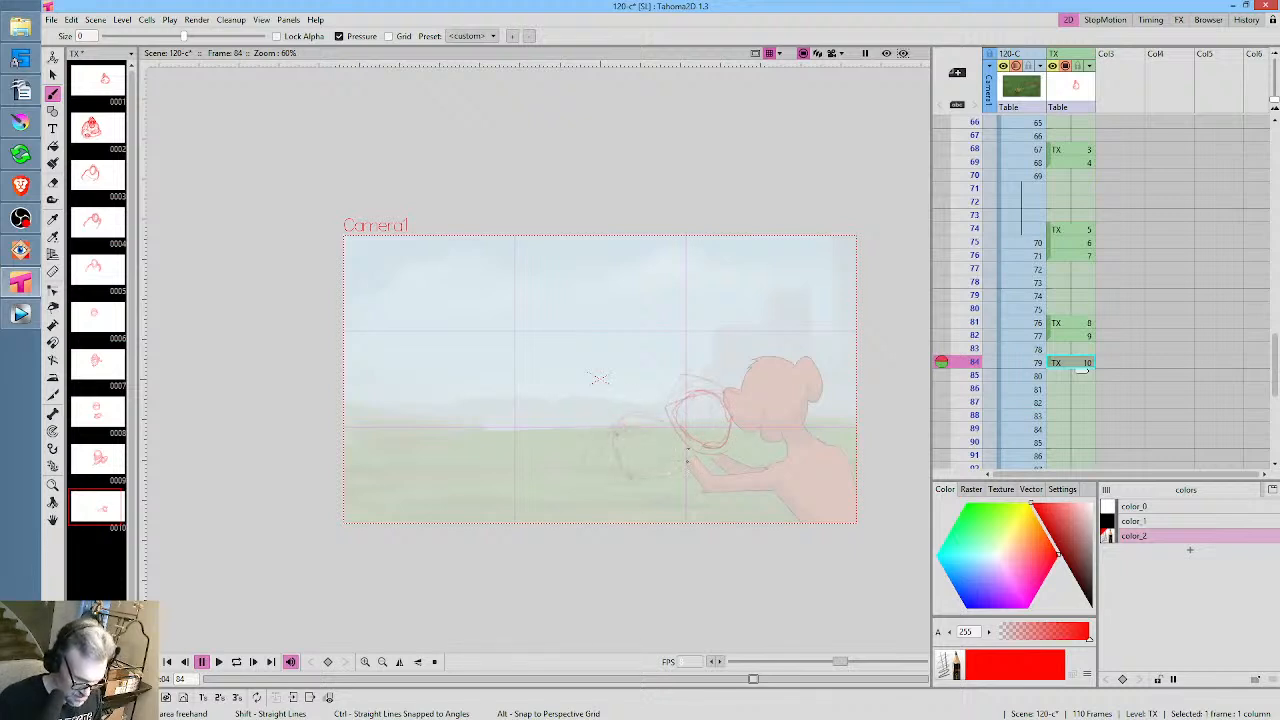
drag(688, 455, 664, 482)
mouse_move(684, 398)
mouse_down()
mouse_move(622, 430)
mouse_move(643, 407)
mouse_move(685, 407)
mouse_move(642, 410)
mouse_move(677, 391)
mouse_move(658, 470)
mouse_move(630, 439)
mouse_move(658, 462)
mouse_up()
drag(644, 414, 650, 466)
drag(720, 406, 712, 460)
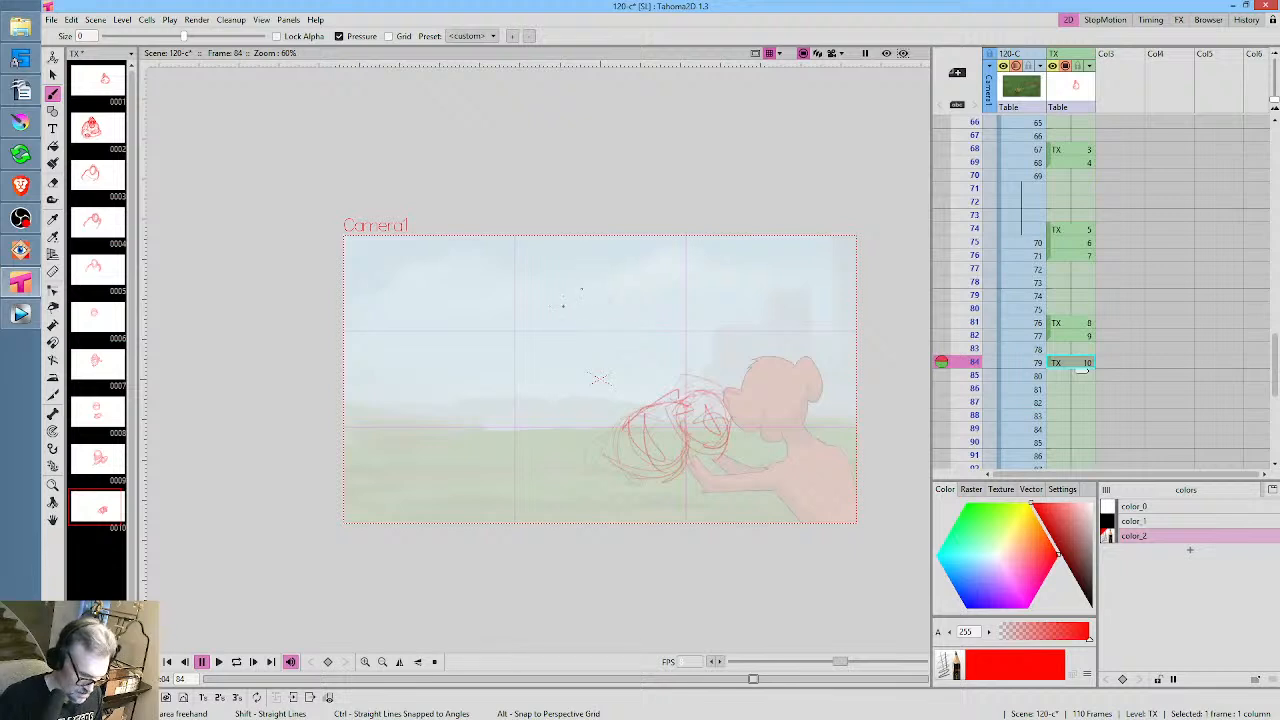
Flip back through the TX drawings from frame 84 to frame 81 to check the movement
key(comma)
key(comma)
key(period)
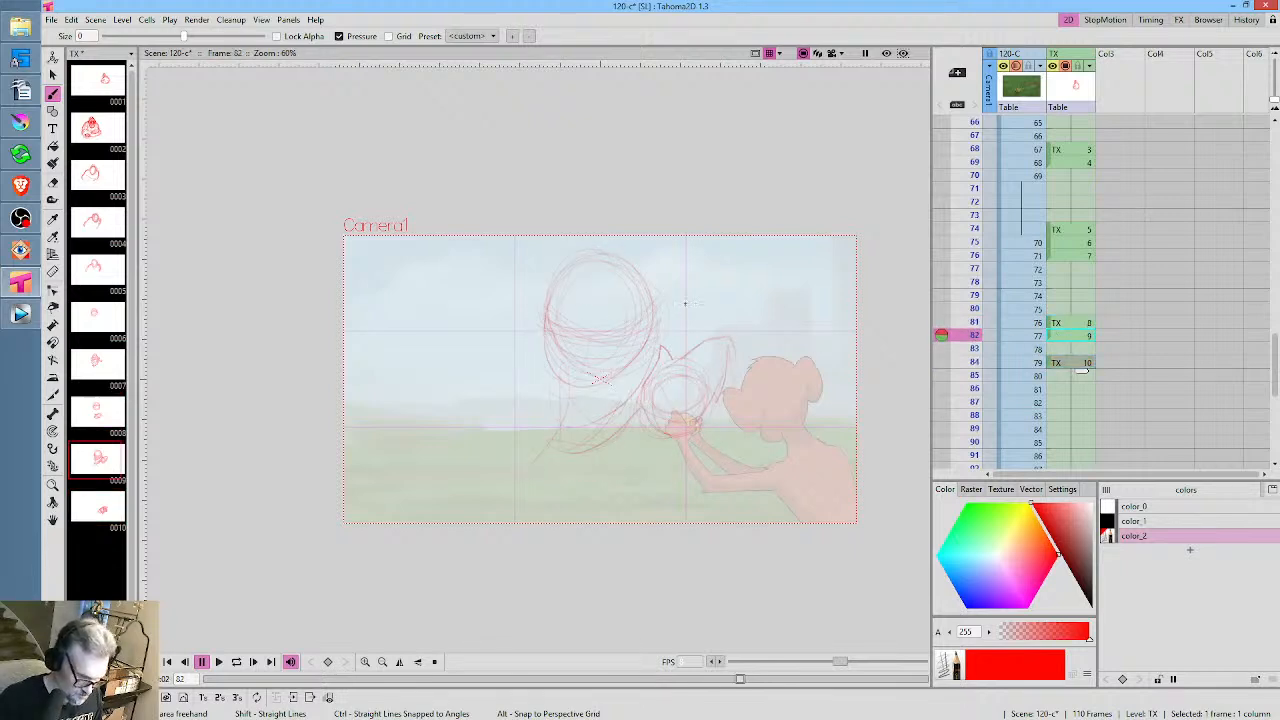
key(comma)
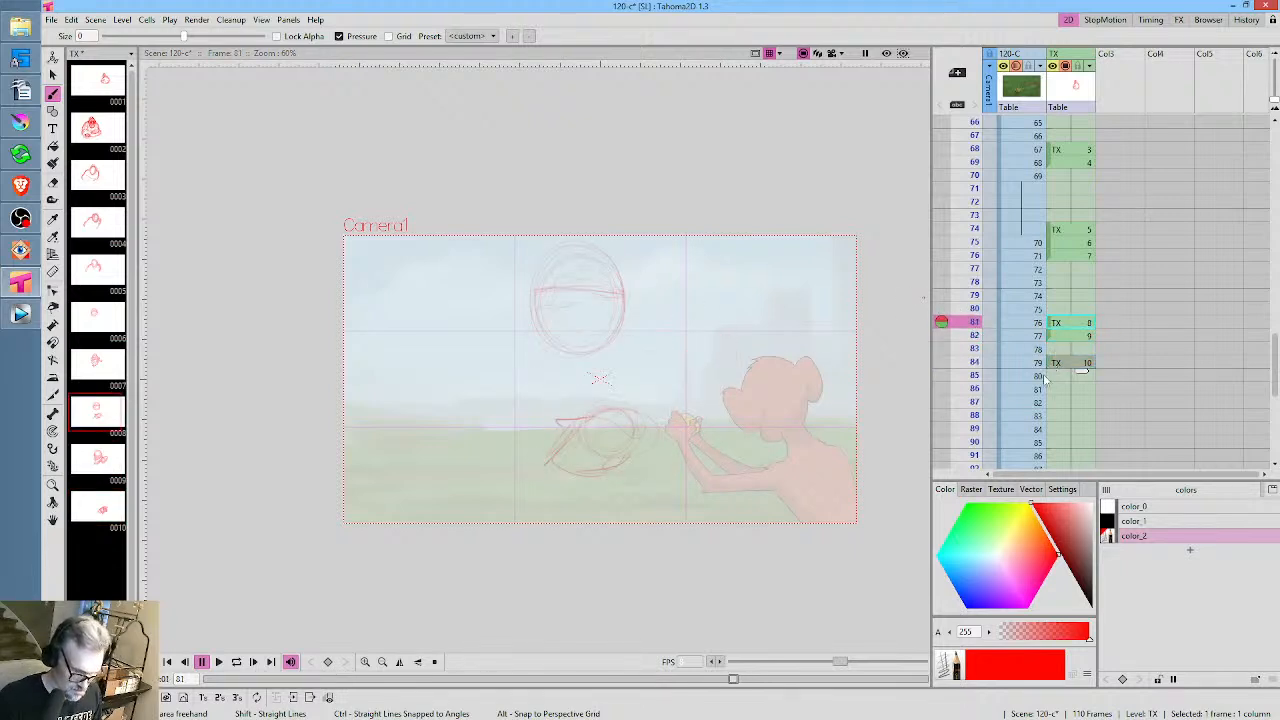
Erase the upper head sketches from the frame 81 and 82 drawings, keeping the small ovals and contours near the monkey's hands
key(comma)
key(period)
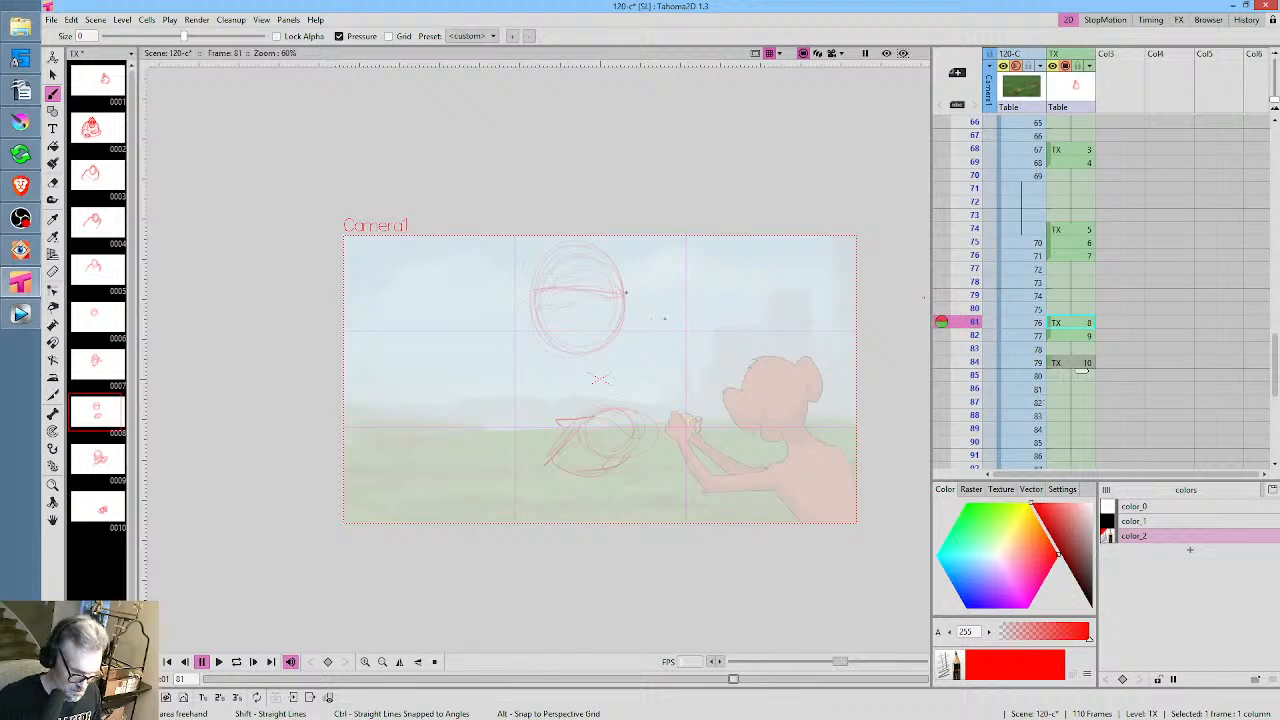
key(comma)
key(period)
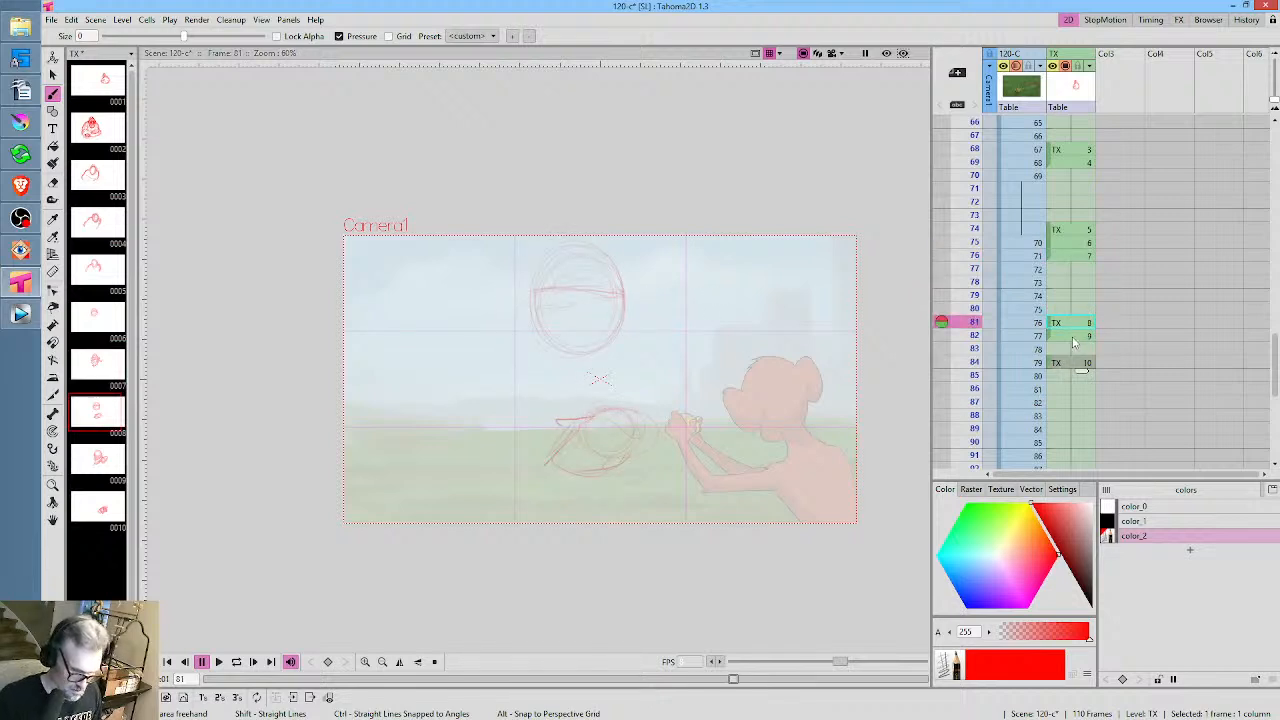
click(1075, 337)
click(1074, 322)
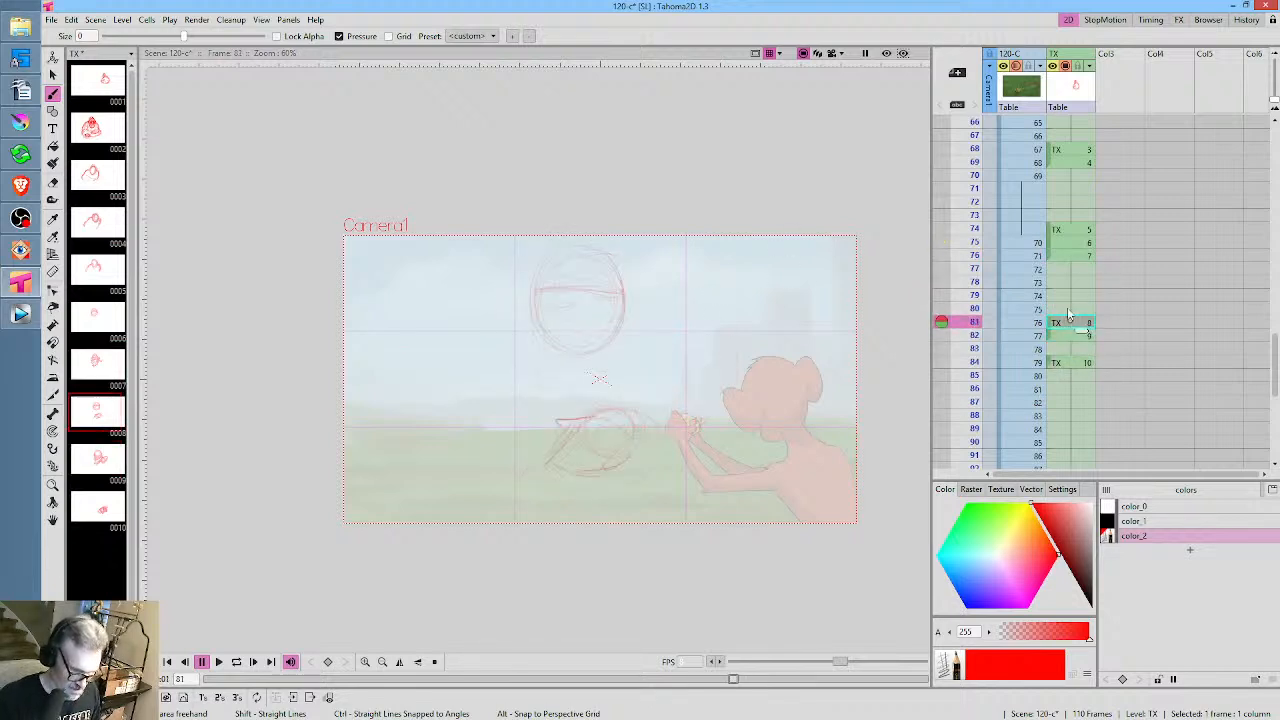
key(a)
mouse_move(628, 242)
mouse_down()
mouse_move(522, 258)
mouse_move(620, 237)
mouse_up()
click(1063, 338)
mouse_move(738, 266)
mouse_down()
mouse_move(507, 346)
mouse_move(553, 463)
mouse_move(628, 435)
mouse_move(623, 389)
mouse_move(700, 272)
mouse_up()
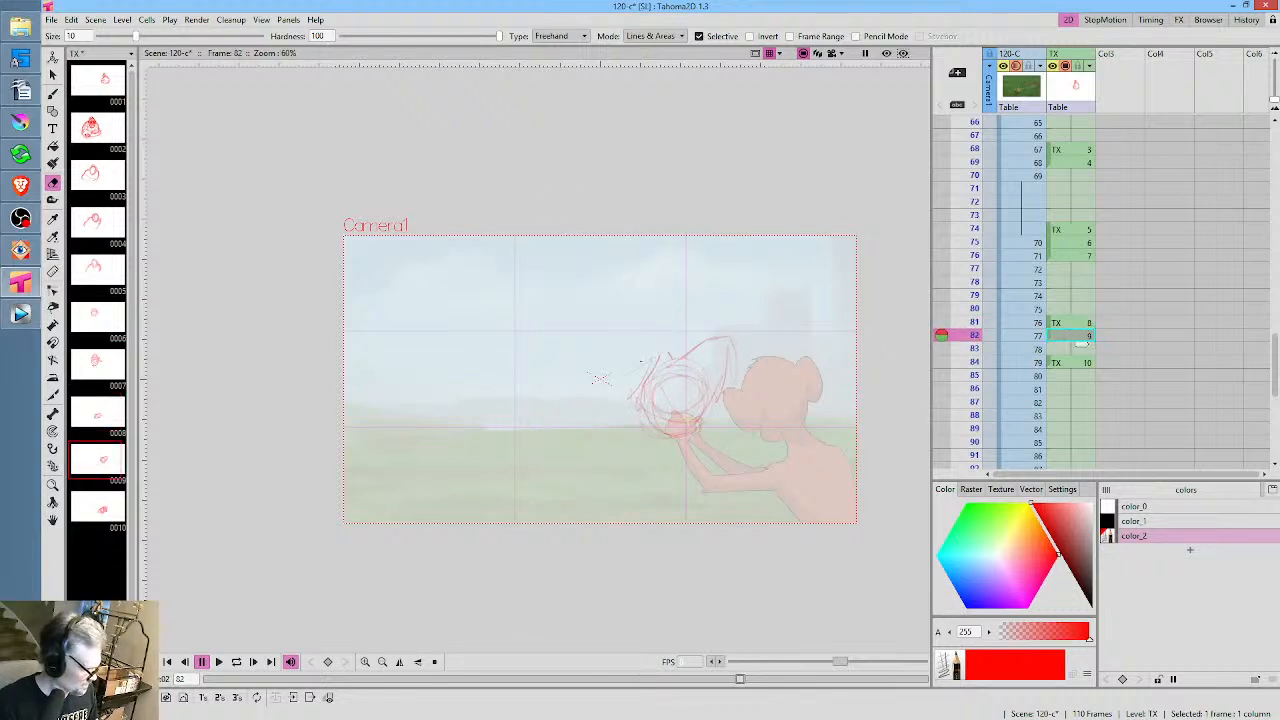
Sketch small ovals near the ground on frames 75 and 76, and rough heads above the existing contours on frames 81, 82 and 84
key(b)
key(comma)
key(comma)
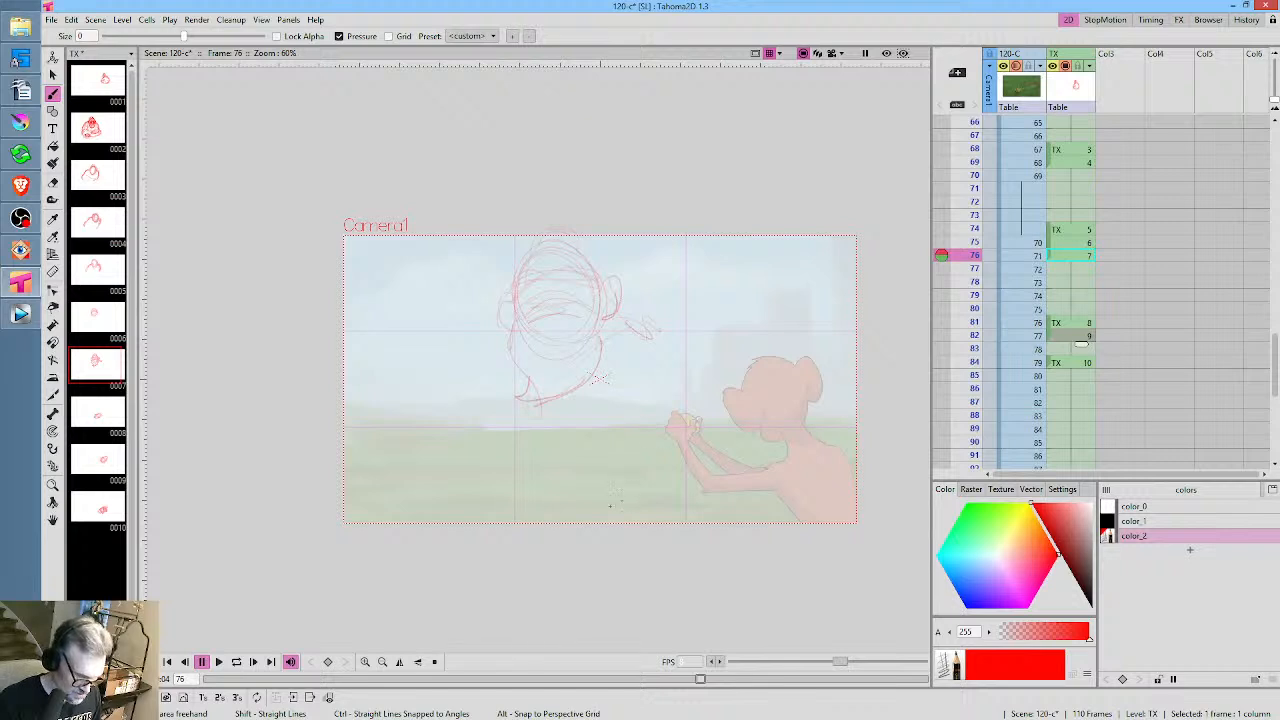
key(comma)
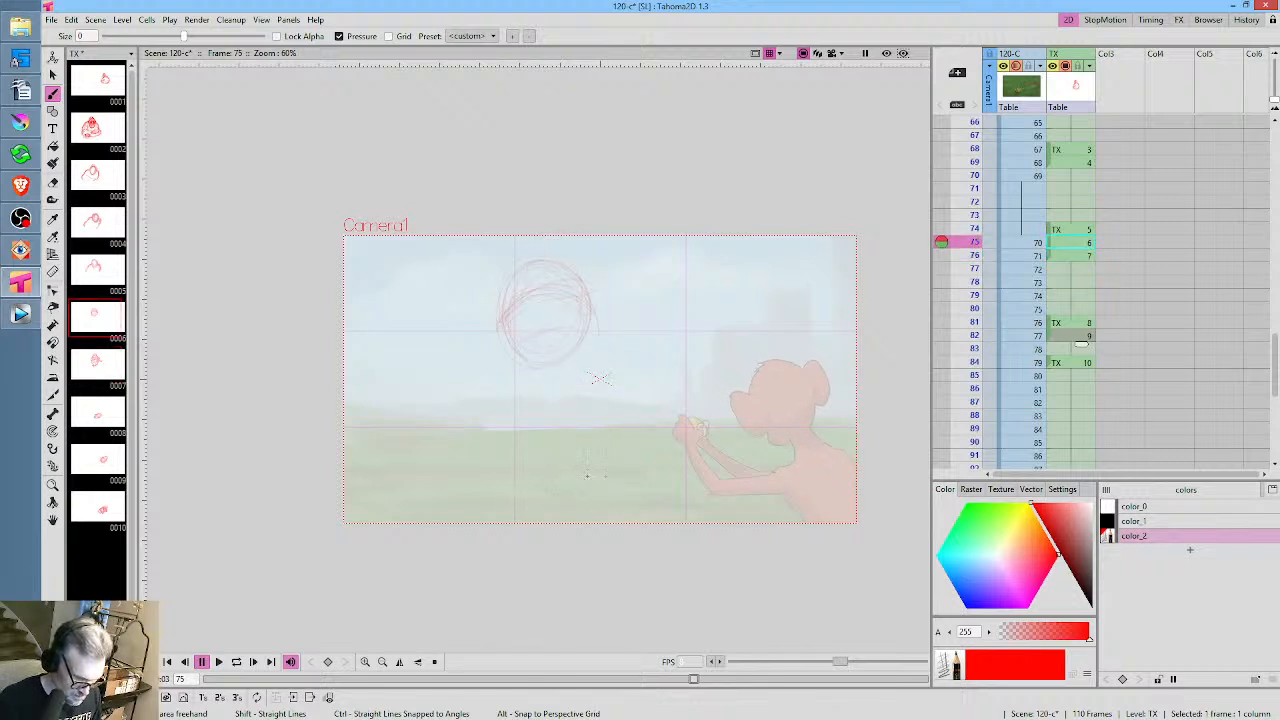
key(period)
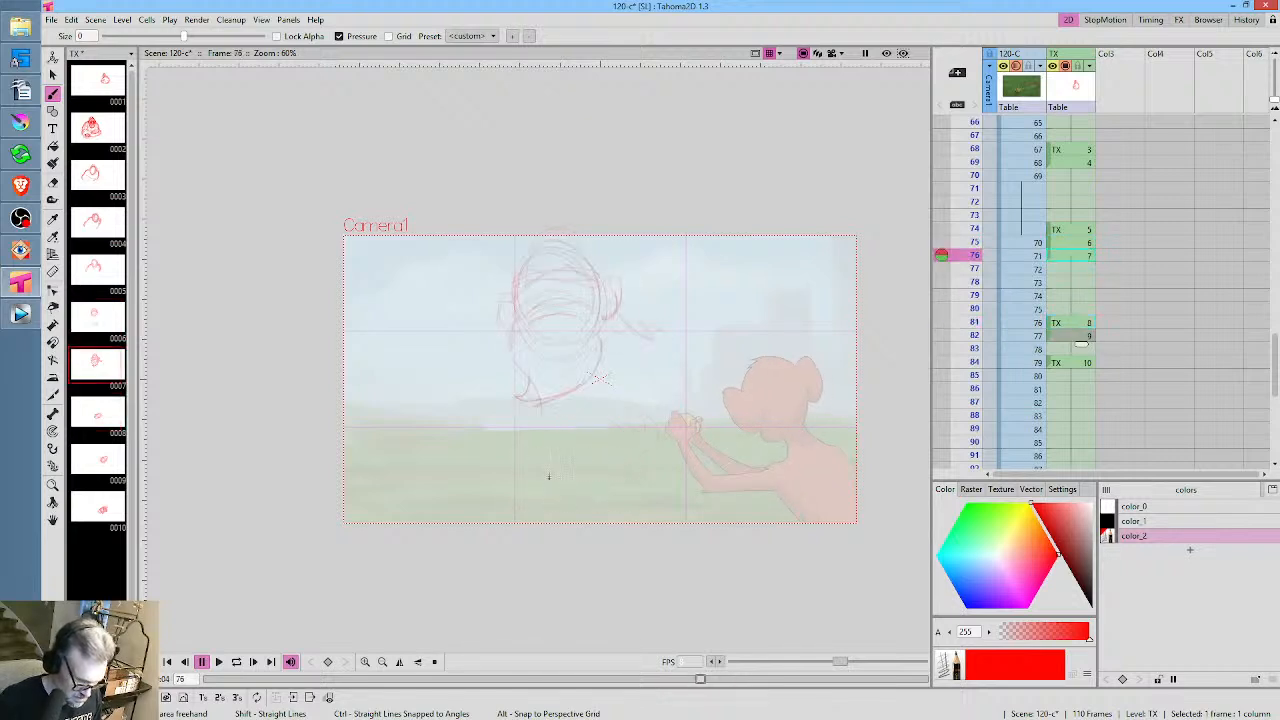
key(comma)
key(period)
drag(566, 480, 618, 462)
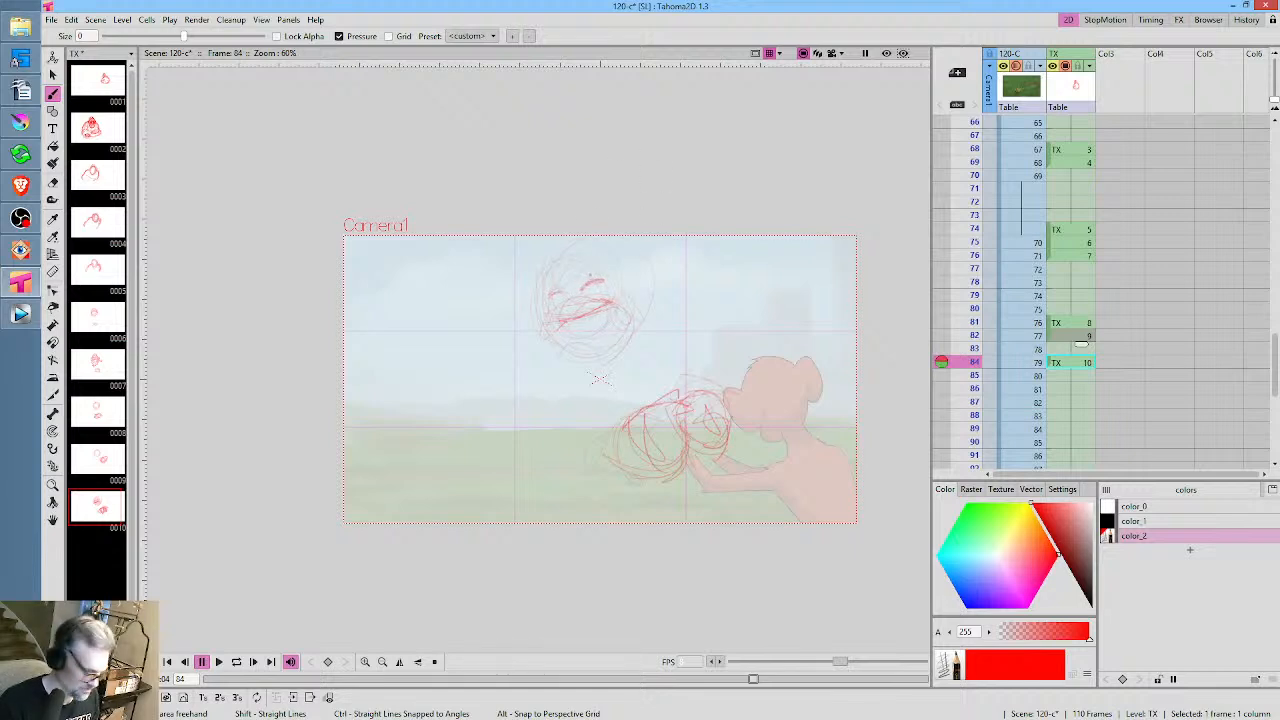
Erase the frame 84 head's brow marks and draw small round eyes on the heads at frames 84, 75 and 76
key(a)
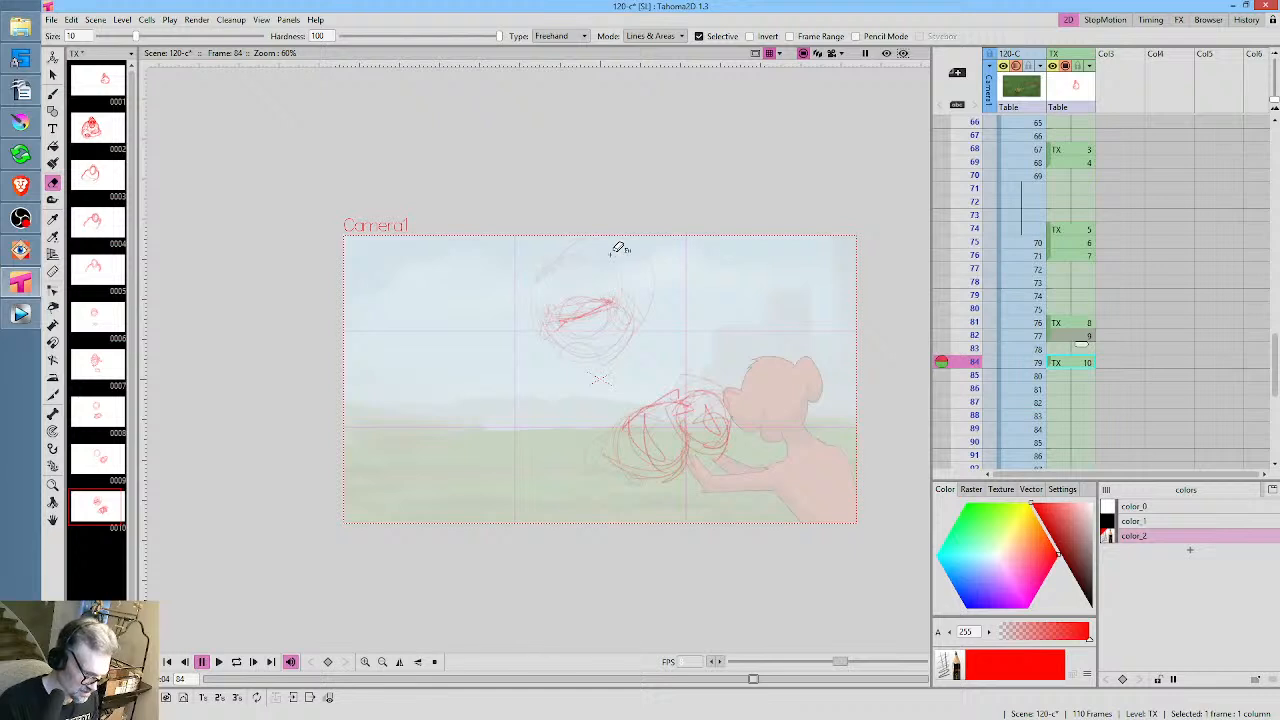
key(b)
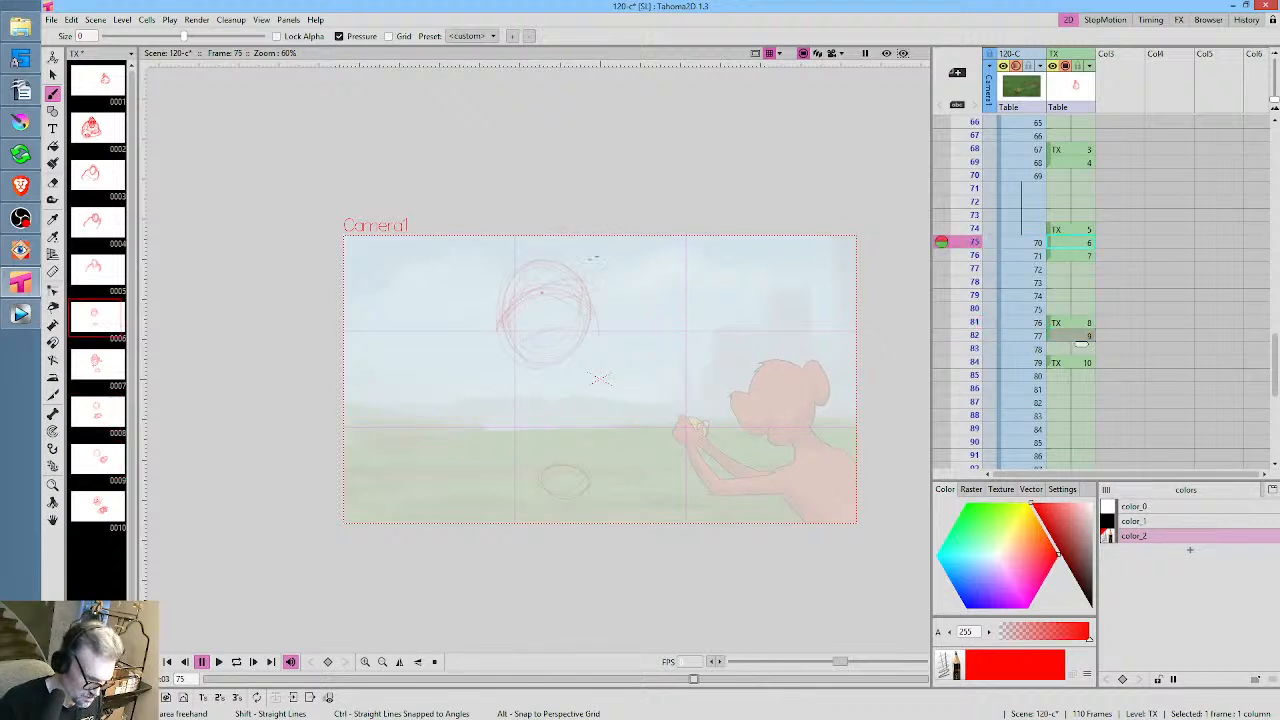
key(comma)
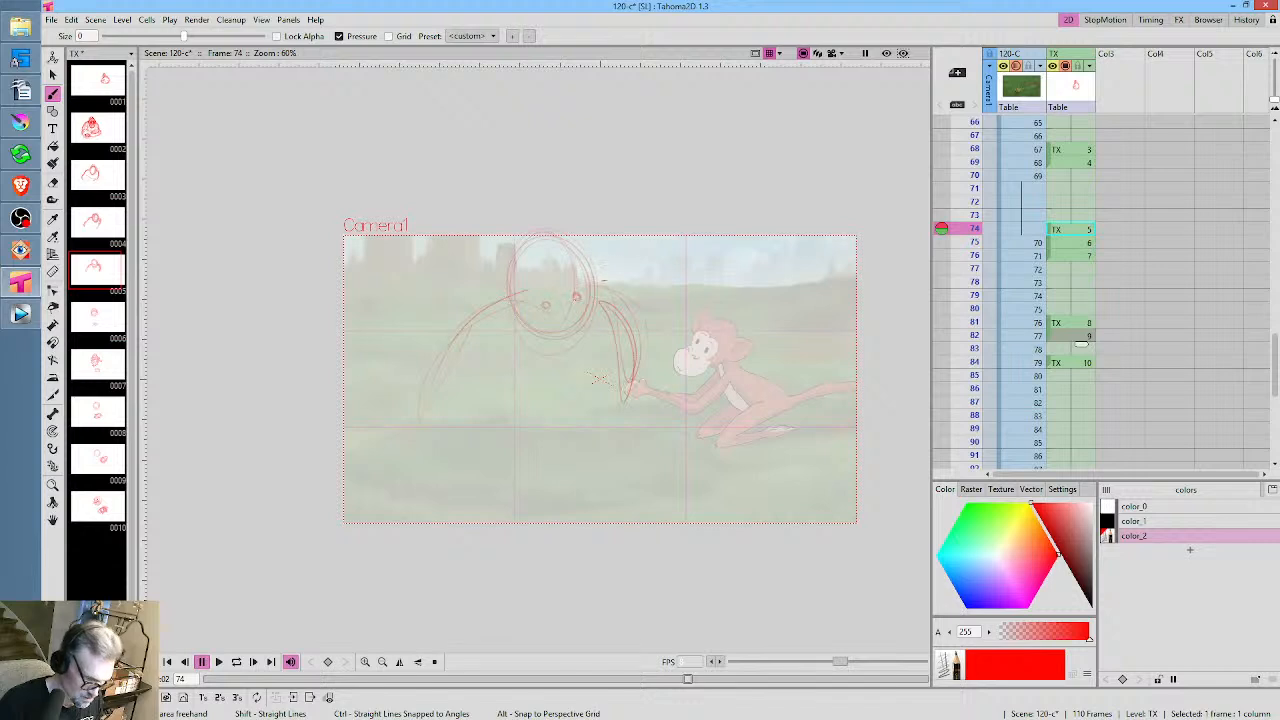
key(period)
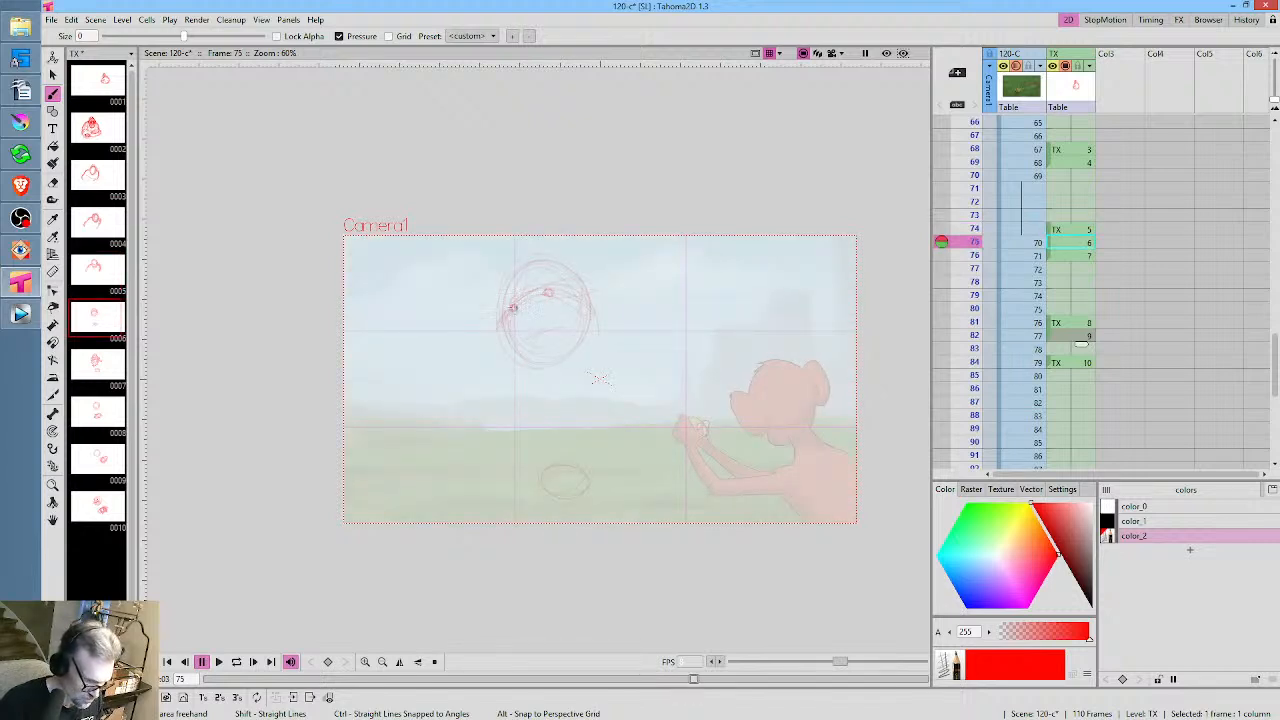
key(period)
drag(574, 279, 571, 283)
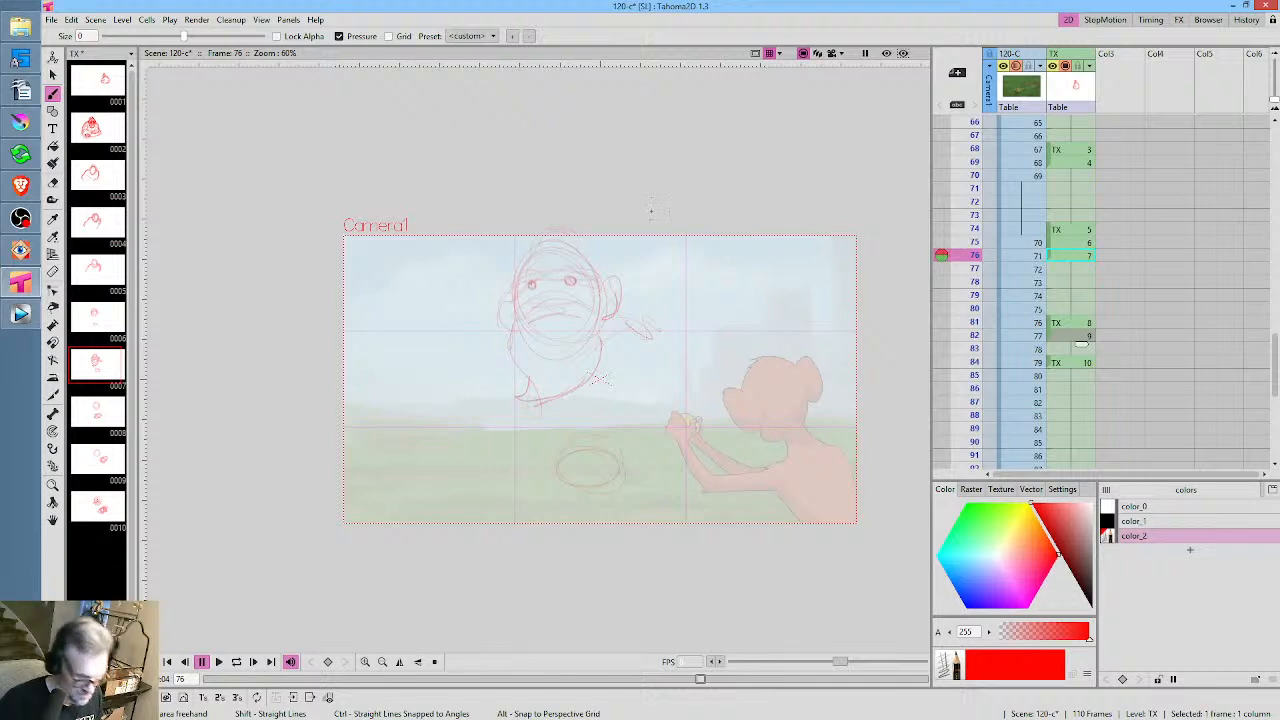
Draw two small round eyes on the frame 81 head, comparing their placement with frame 76
key(period)
key(comma)
key(period)
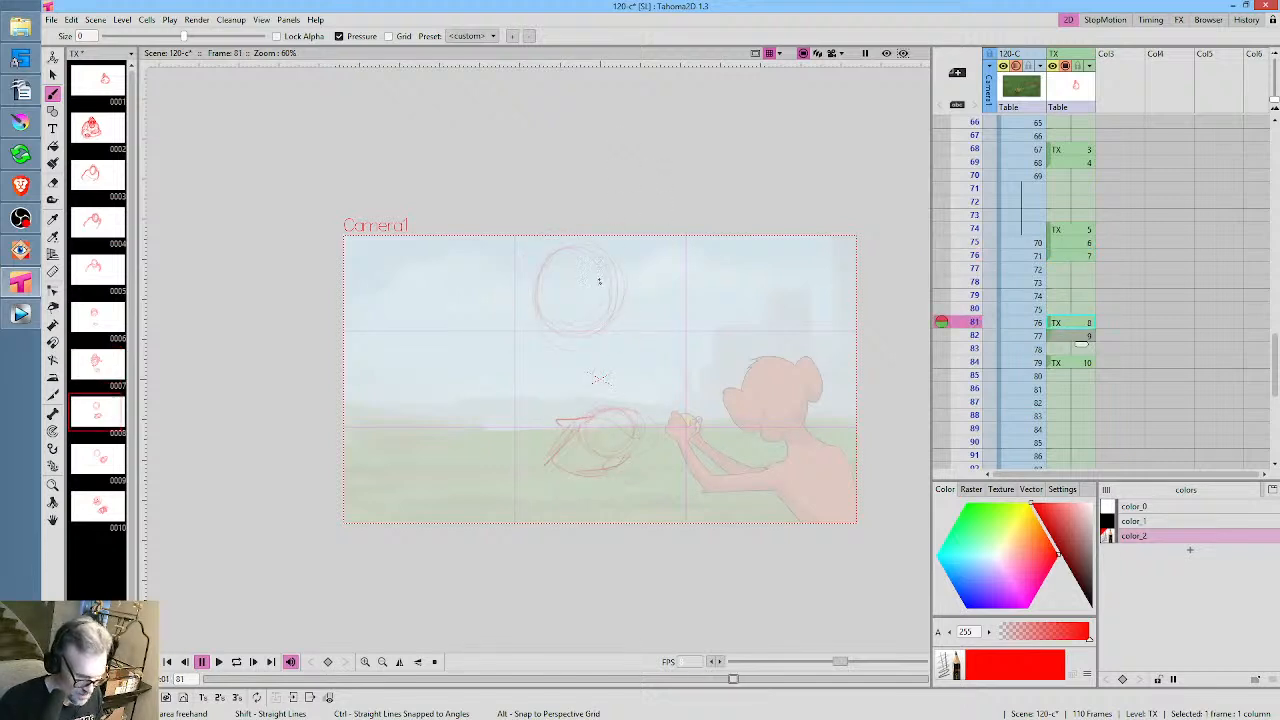
key(comma)
key(period)
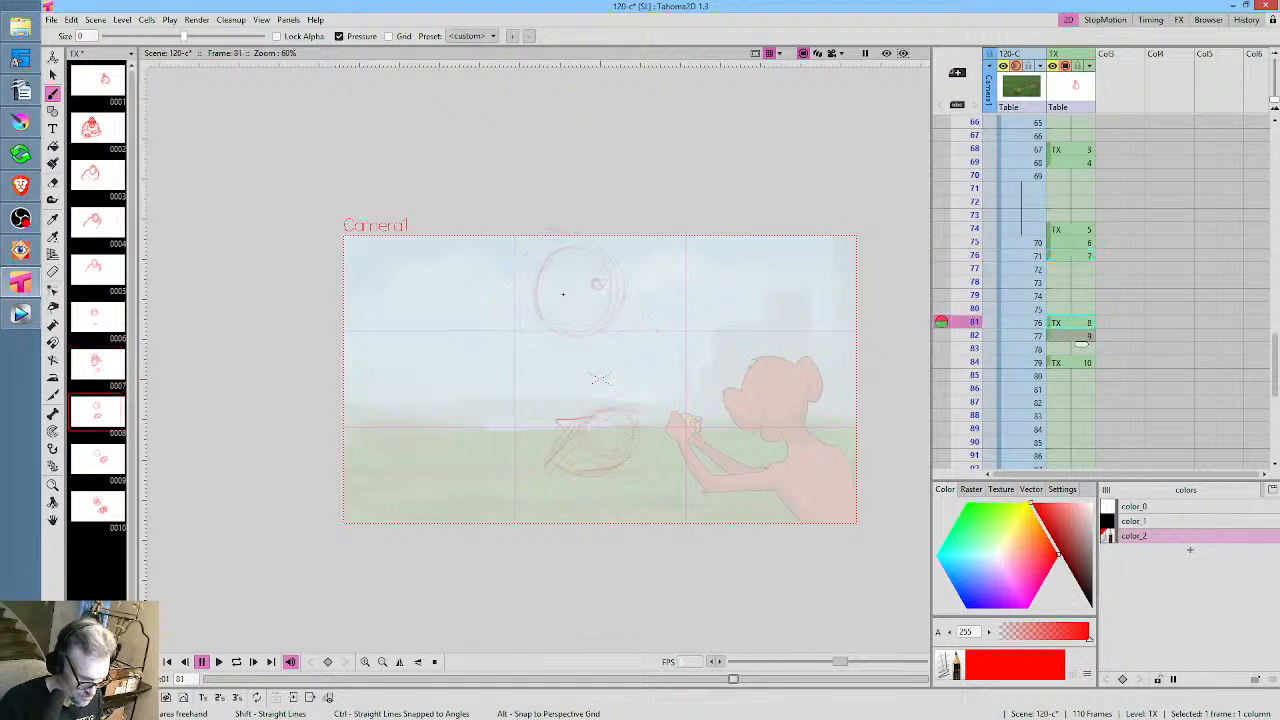
key(comma)
key(period)
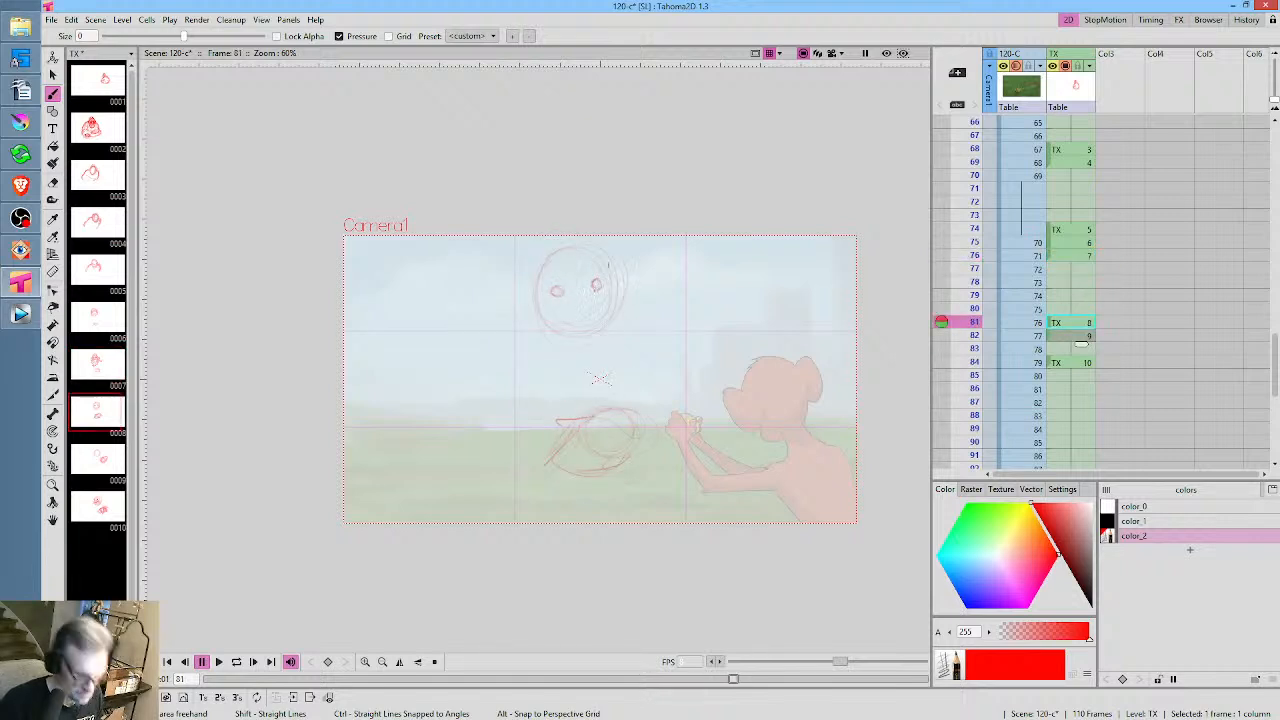
key(comma)
key(period)
key(period)
key(comma)
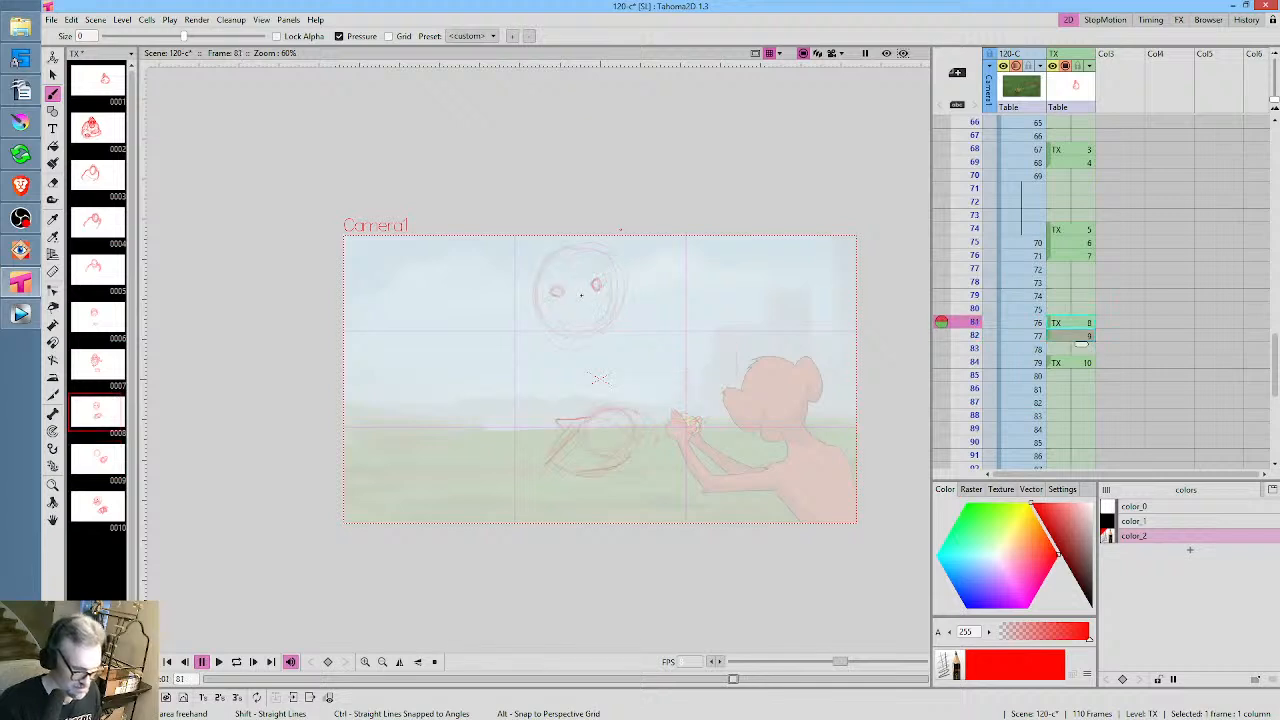
Draw two small round eyes on the frame 82 head, using frame 81 as reference
key(period)
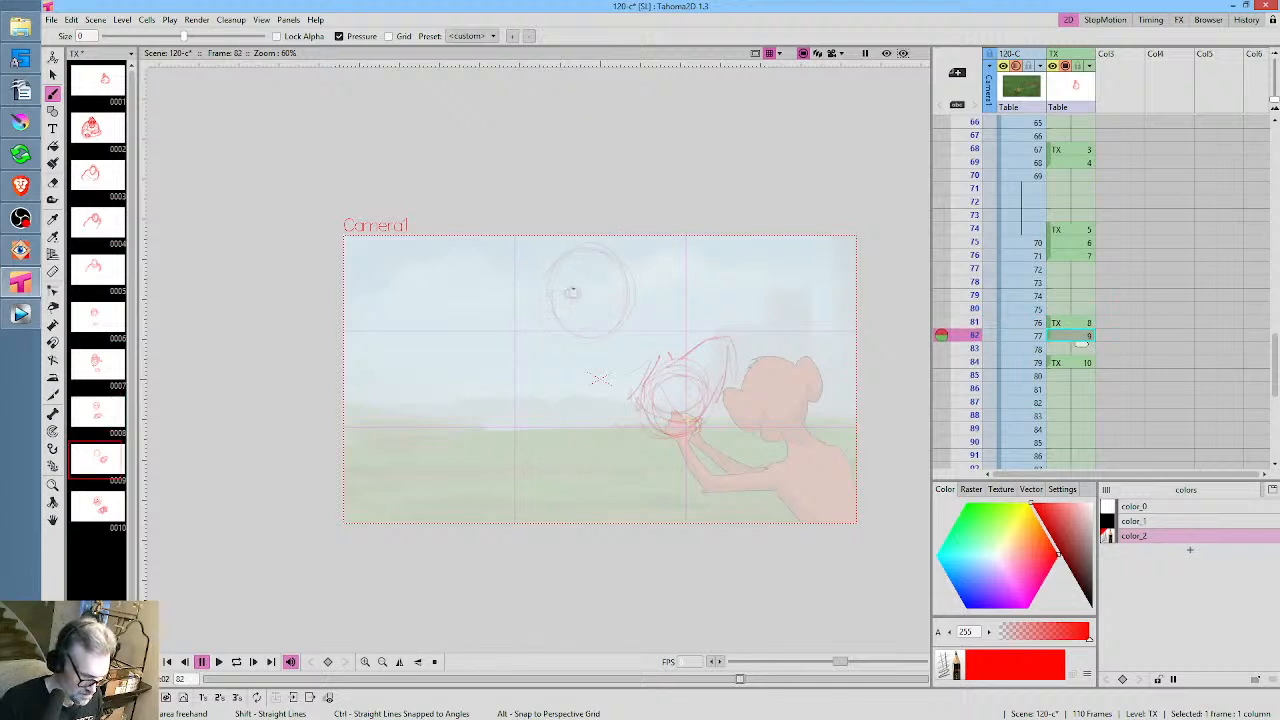
key(comma)
key(period)
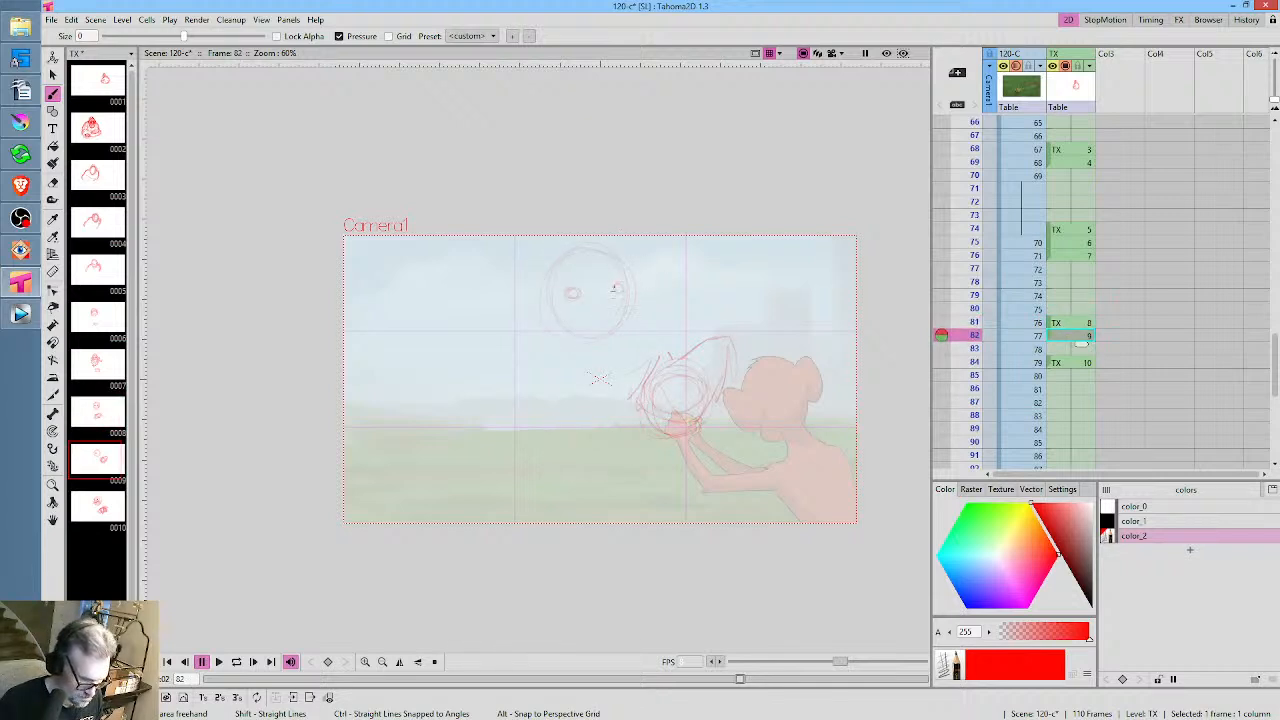
drag(612, 285, 617, 290)
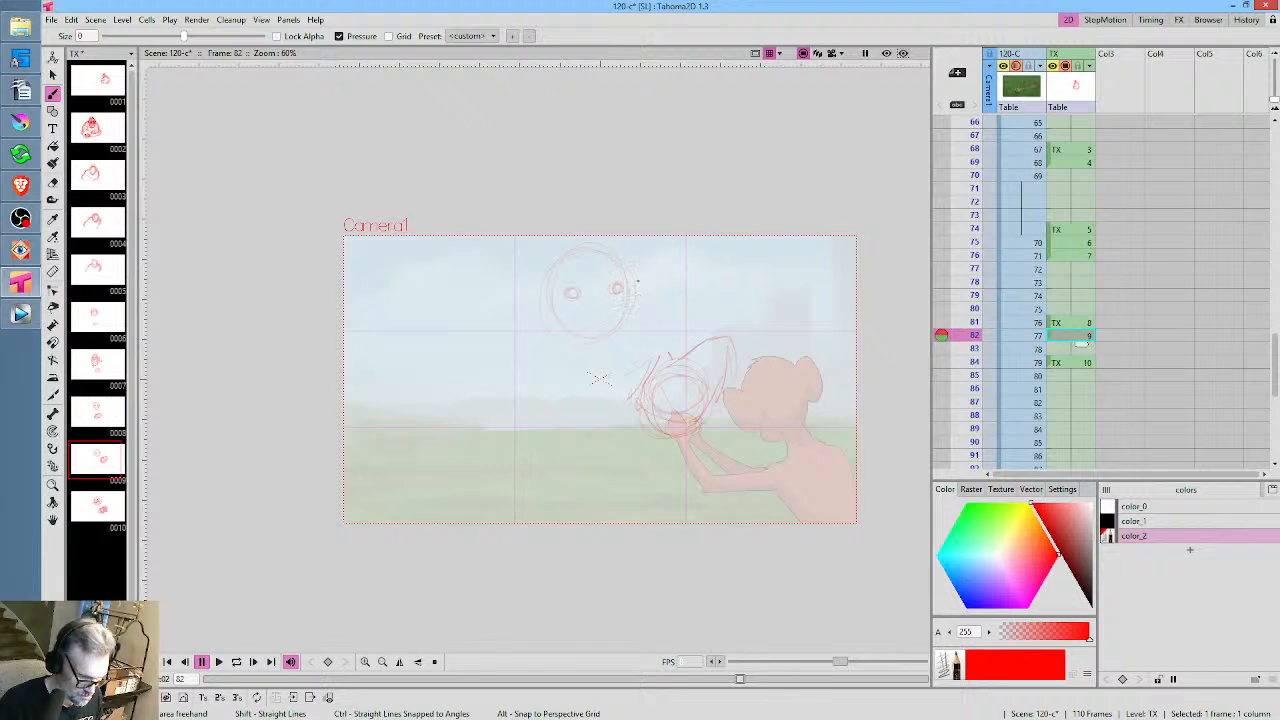
Flip back and forth through frames 76 to 84 to check how the head and eyes move
key(Down)
key(Down)
key(Up)
key(Up)
key(Up)
key(Up)
key(Up)
key(Up)
key(Up)
key(Up)
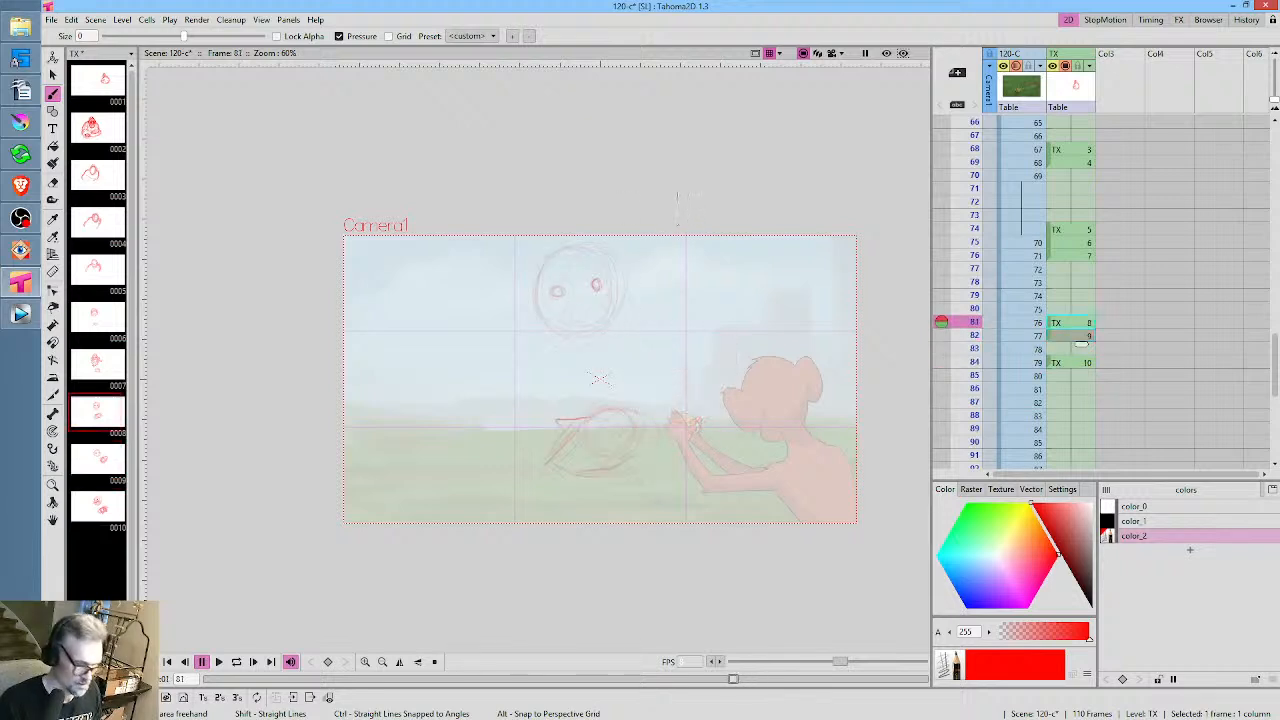
key(Down)
key(Down)
key(Down)
key(Down)
key(Down)
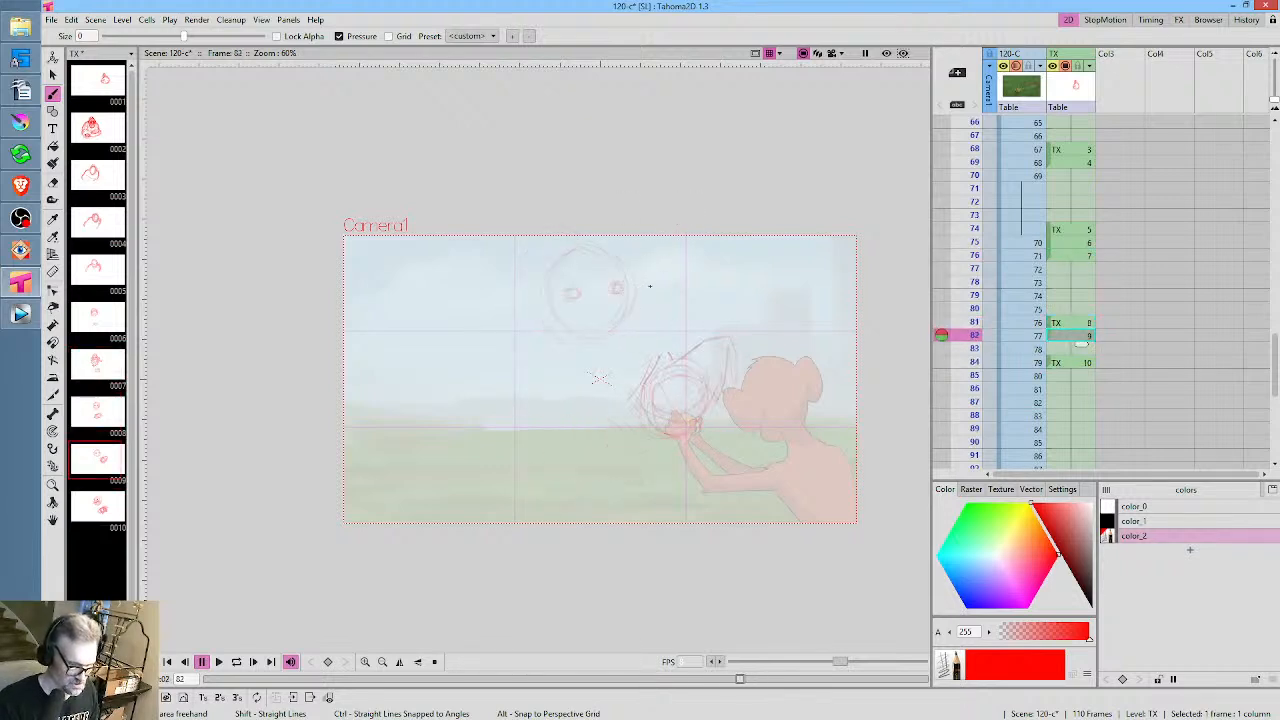
key(Up)
key(Up)
key(Up)
key(Up)
key(Up)
key(Down)
key(Down)
key(Down)
key(Down)
key(Down)
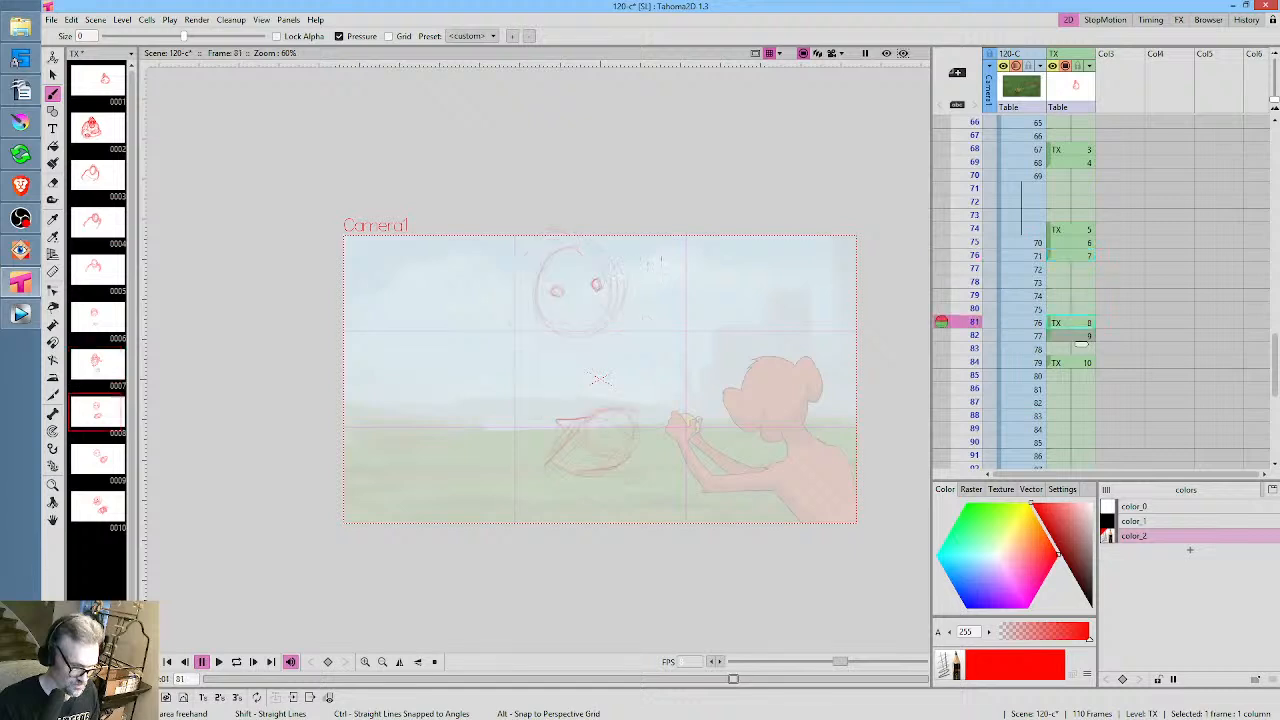
Erase the heads with their eyes from the frame 81 and 82 drawings, leaving the lower contours
key(a)
drag(517, 271, 657, 220)
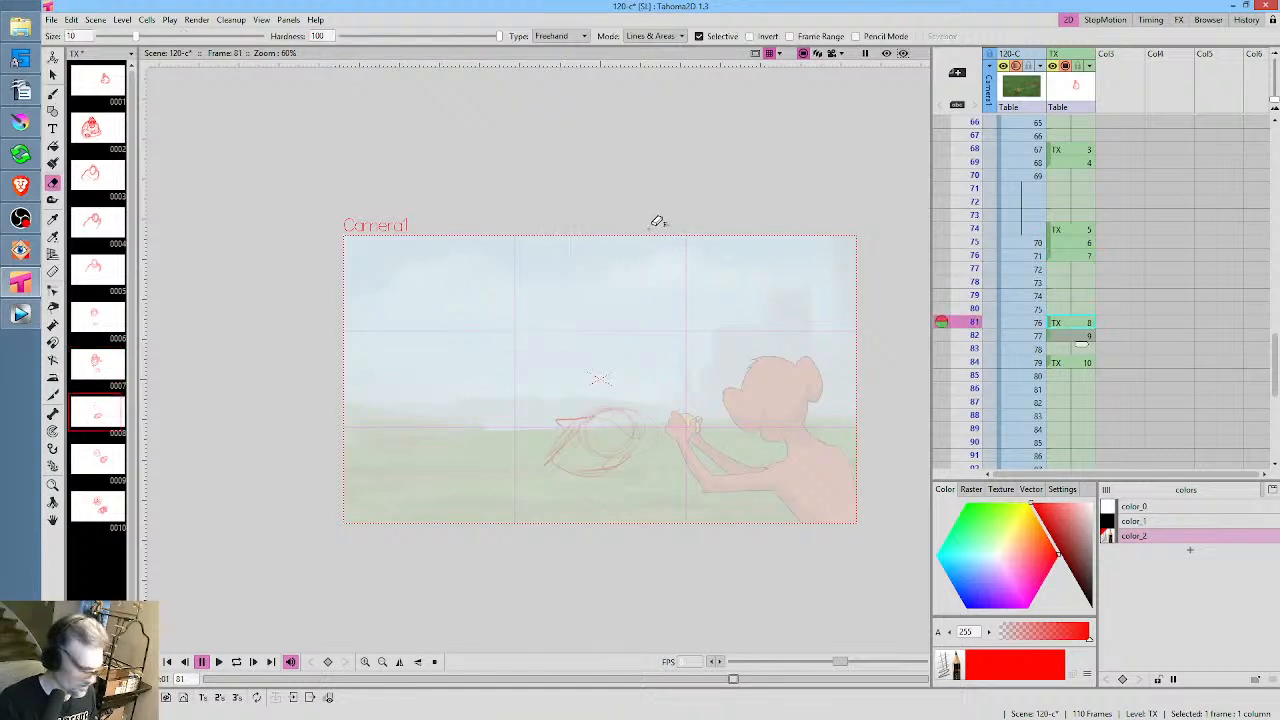
key(Down)
mouse_move(588, 201)
mouse_down()
mouse_move(595, 352)
mouse_move(600, 209)
mouse_up()
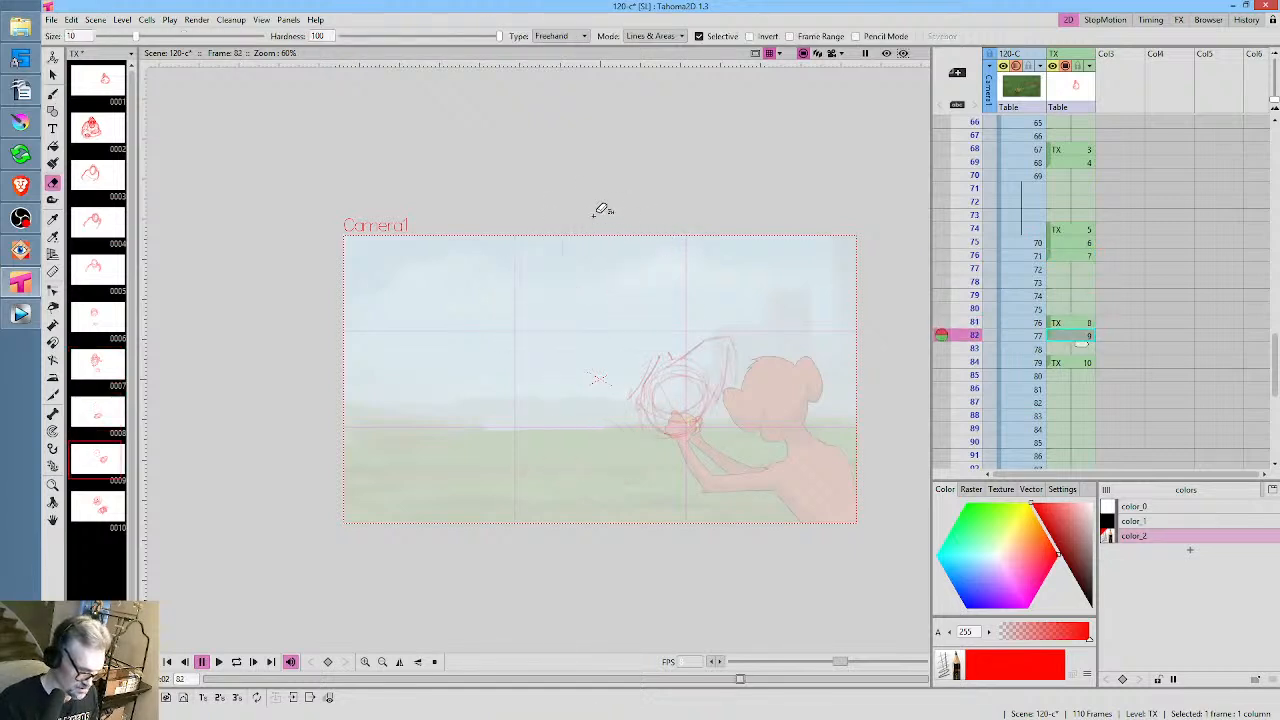
Copy the head and upper body sketch from frame 76 onto frame 81, rotate it about 2.79° and shift it slightly upward
click(1078, 323)
click(1072, 257)
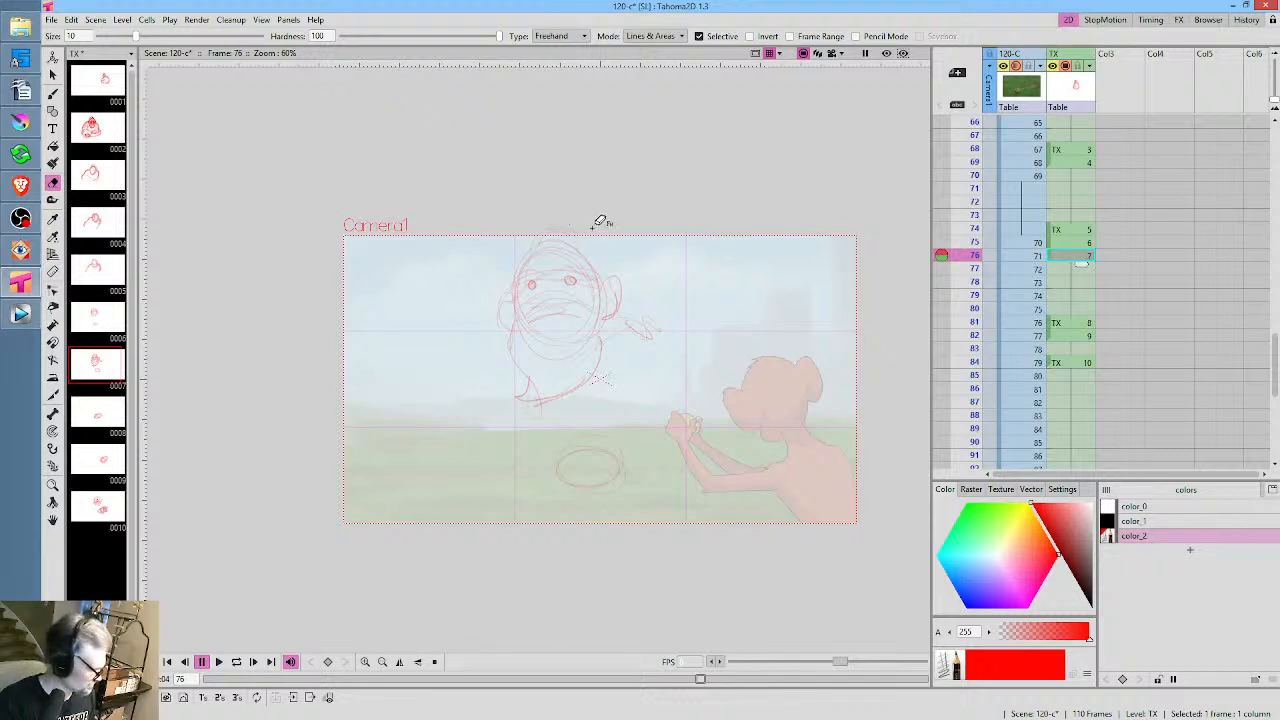
key(s)
mouse_move(584, 198)
mouse_down()
mouse_move(508, 435)
mouse_move(632, 390)
mouse_move(603, 195)
mouse_up()
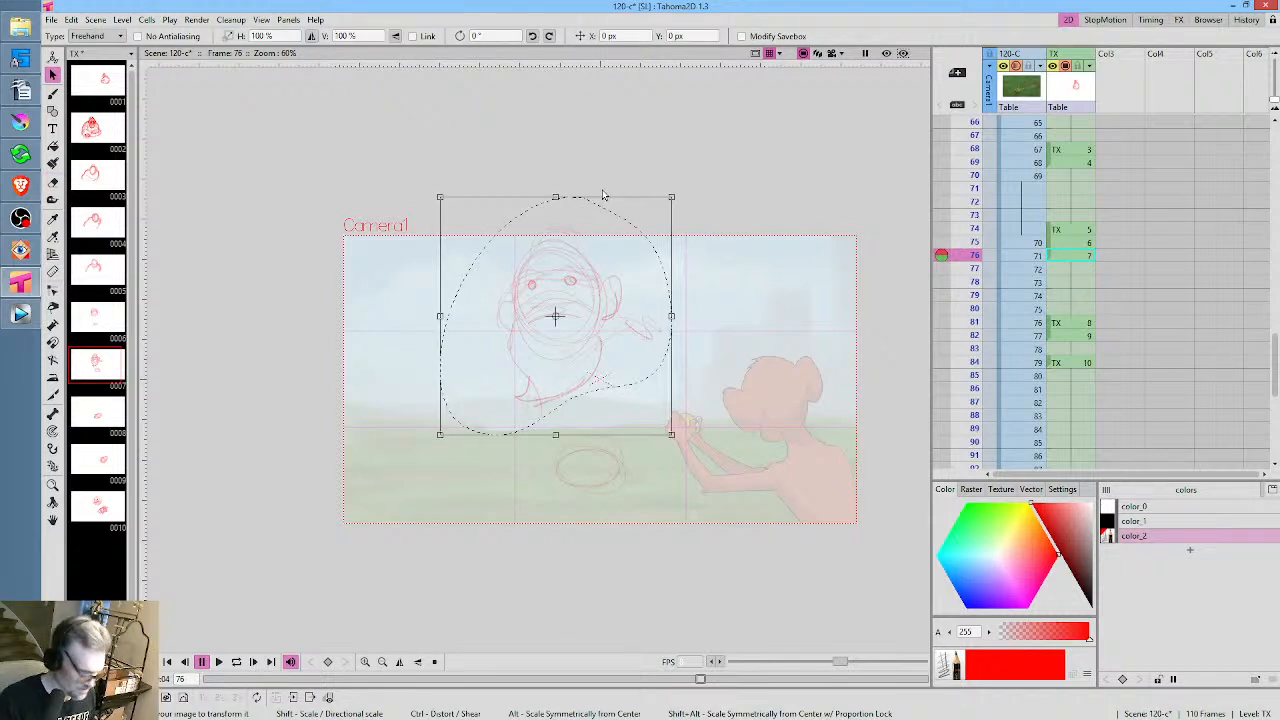
click(1078, 321)
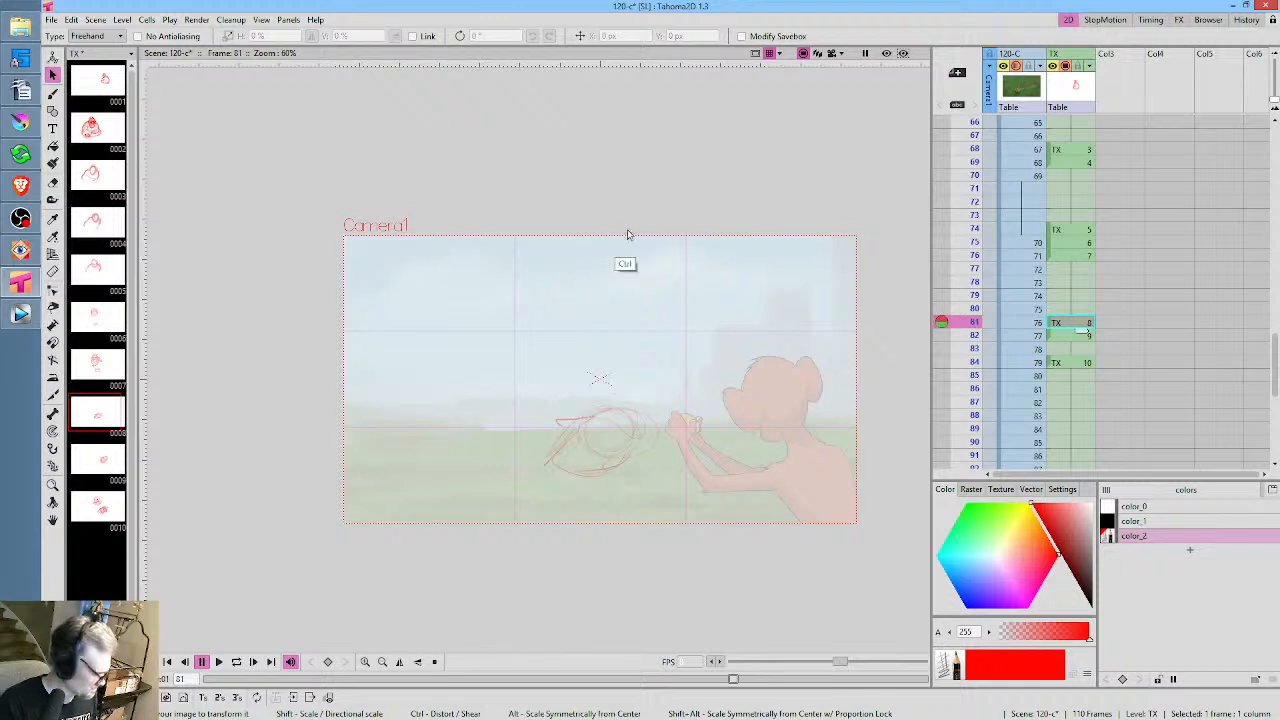
key(ctrl+v)
drag(684, 189, 678, 183)
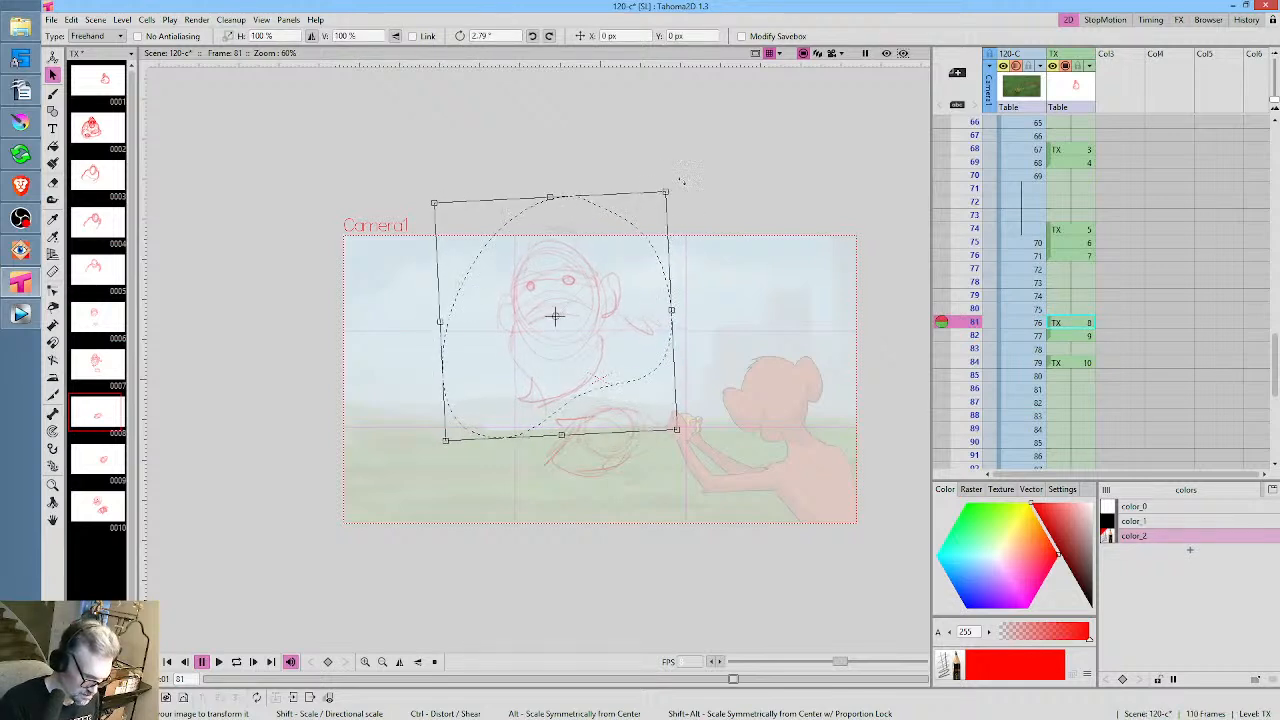
drag(625, 273, 627, 268)
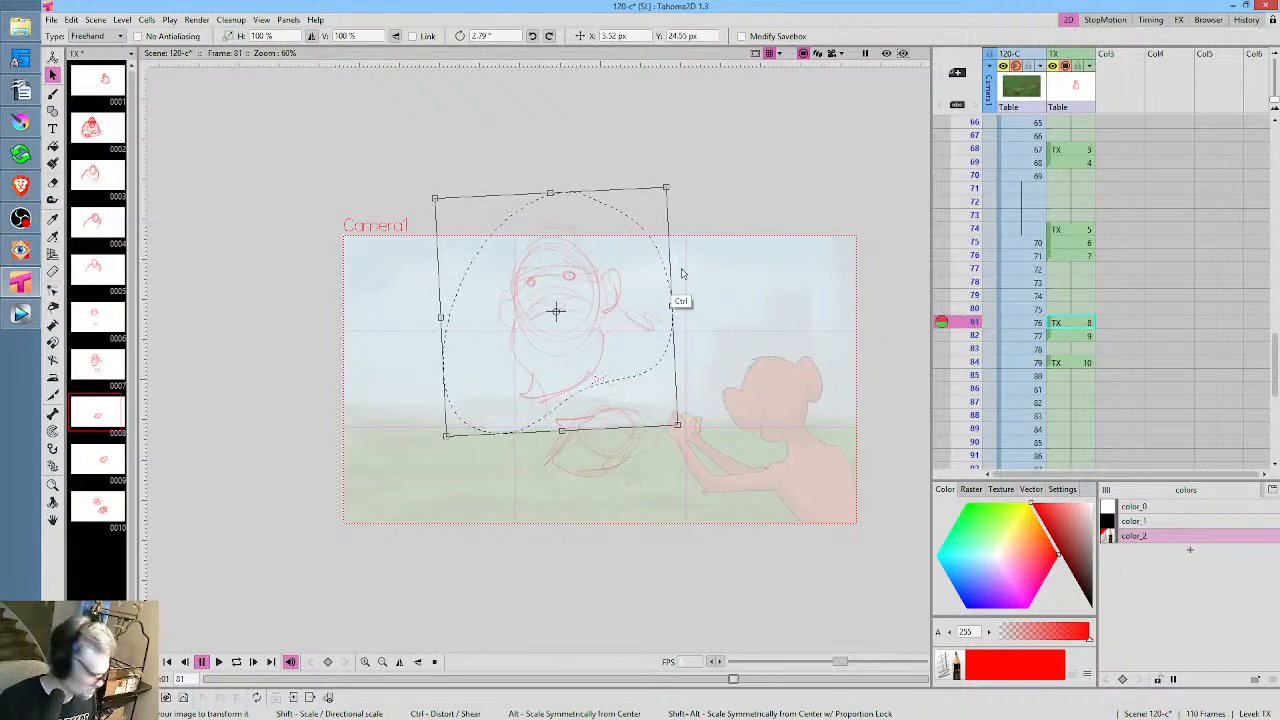
Paste the adjusted head sketch onto frame 82, rotate it about 5.61° further and nudge it slightly up and right
click(1078, 336)
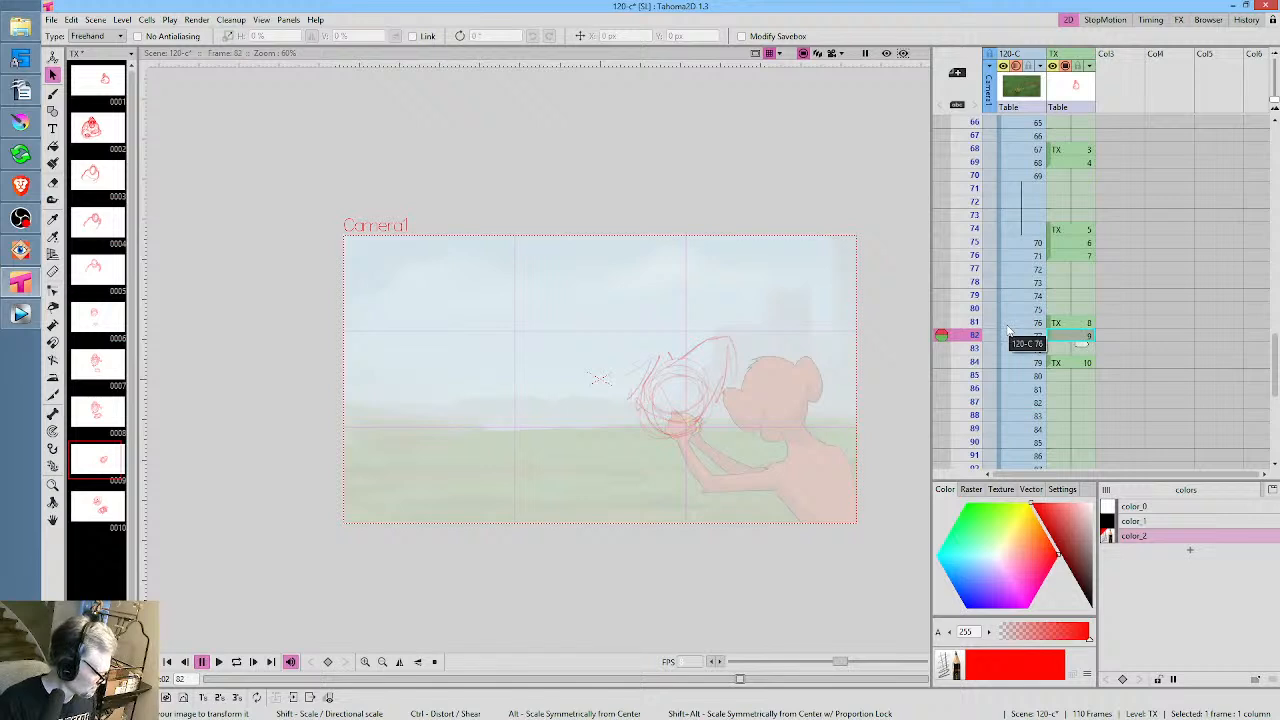
key(ctrl+v)
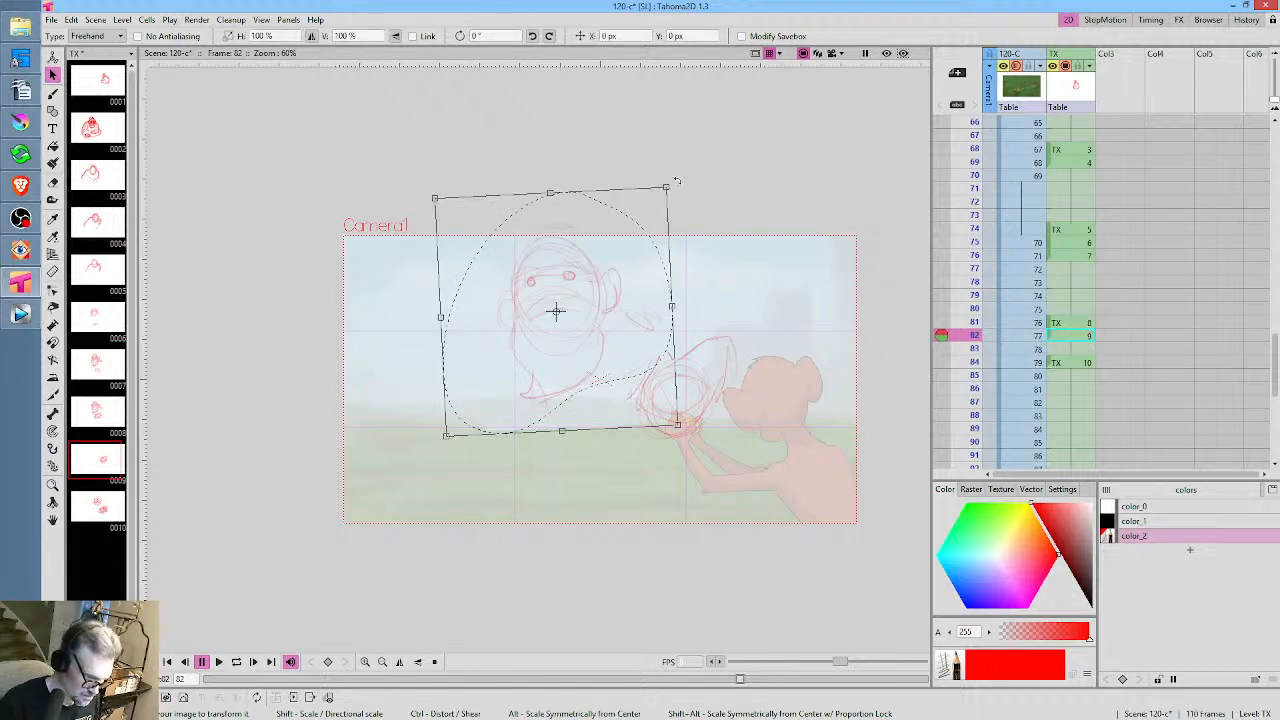
drag(678, 185, 636, 222)
drag(623, 270, 627, 267)
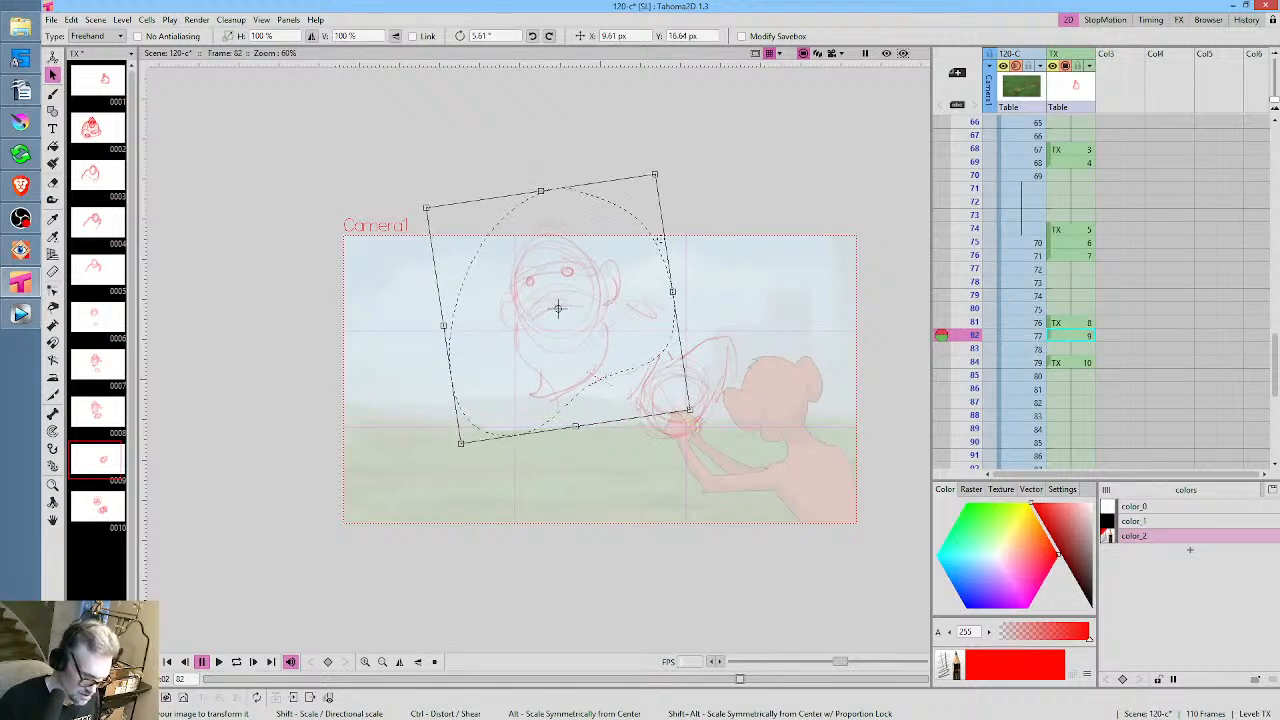
Erase the head sketch from the frame 84 drawing, keeping the adjoining ovals by the monkey's face
click(1075, 362)
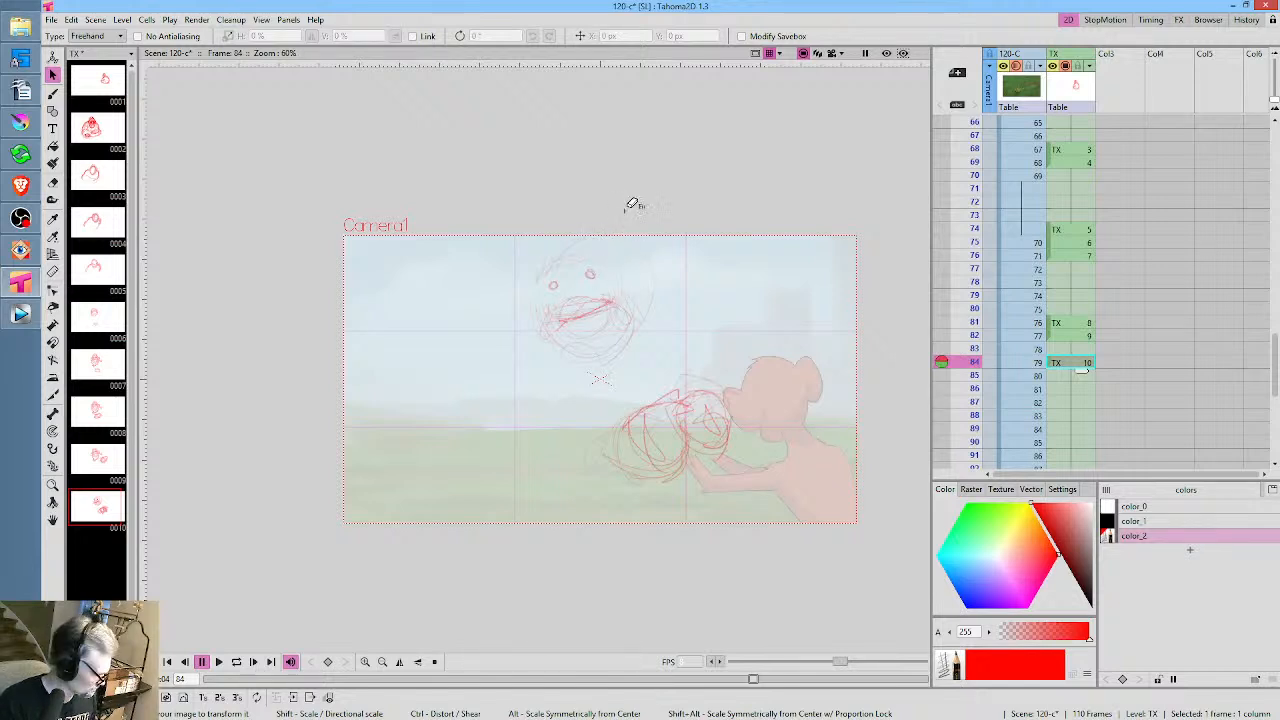
key(e)
mouse_move(634, 200)
mouse_down()
mouse_move(657, 300)
mouse_move(636, 196)
mouse_up()
key(s)
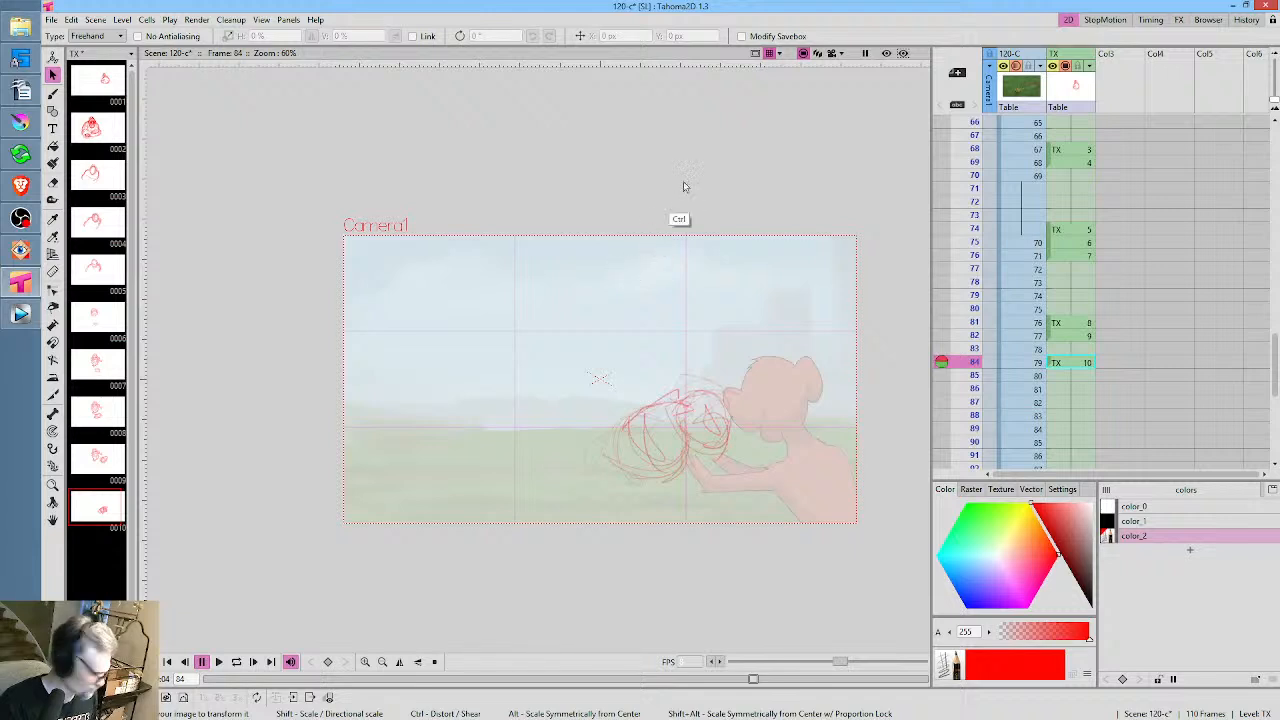
Paste the head sketch onto frame 84, rotate it 5.48°, shift it 58.64 px right and 30.01 px up, and mark the mouth with a stroke
key(ctrl+v)
drag(680, 178, 663, 171)
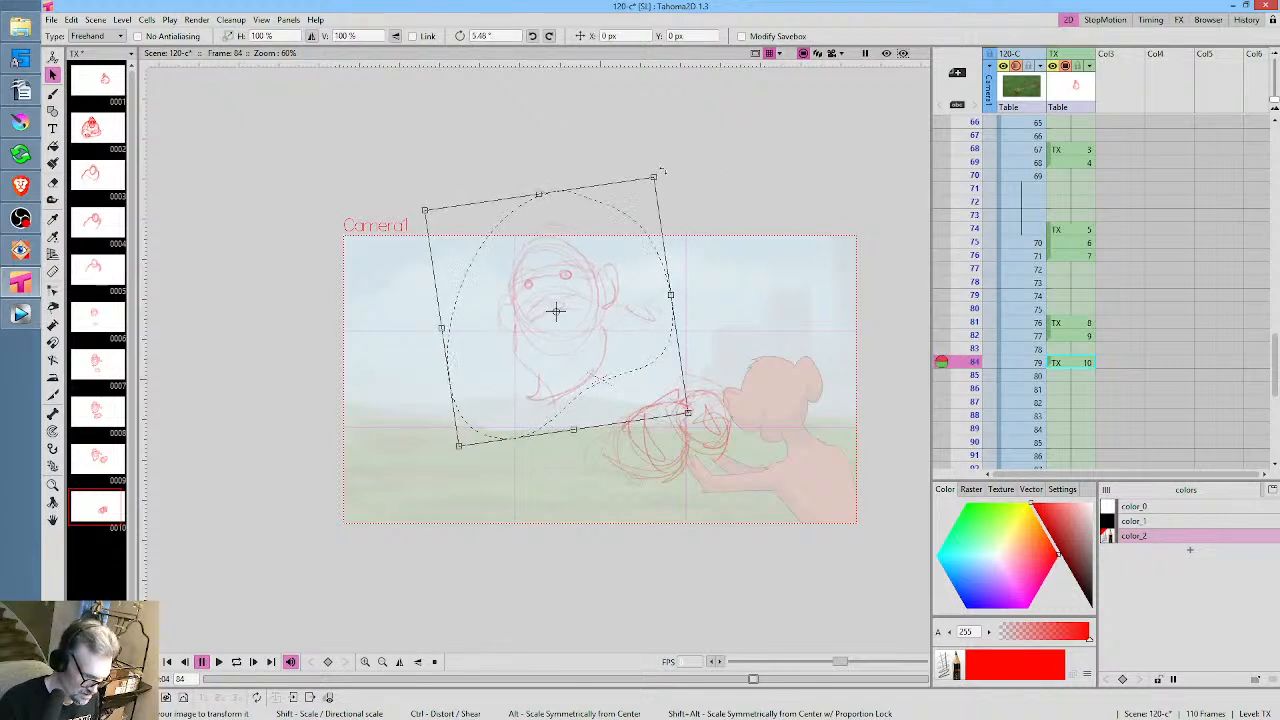
drag(627, 249, 640, 243)
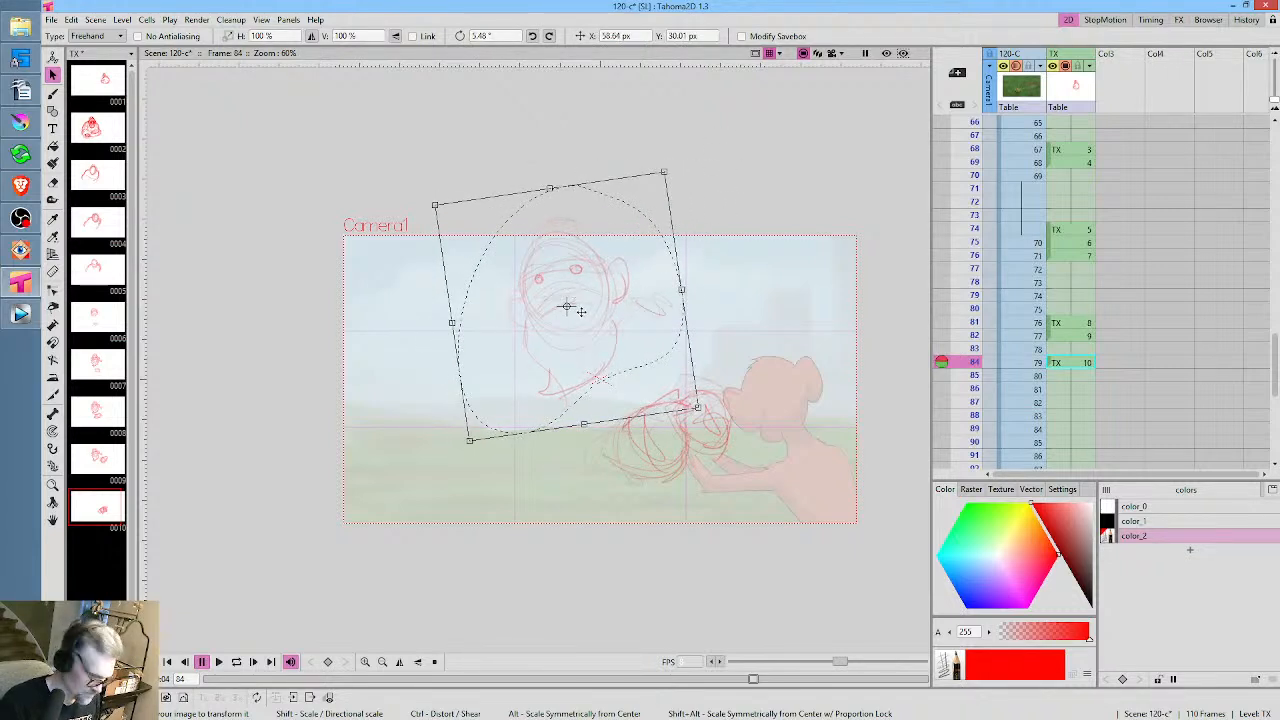
key(b)
drag(555, 307, 580, 301)
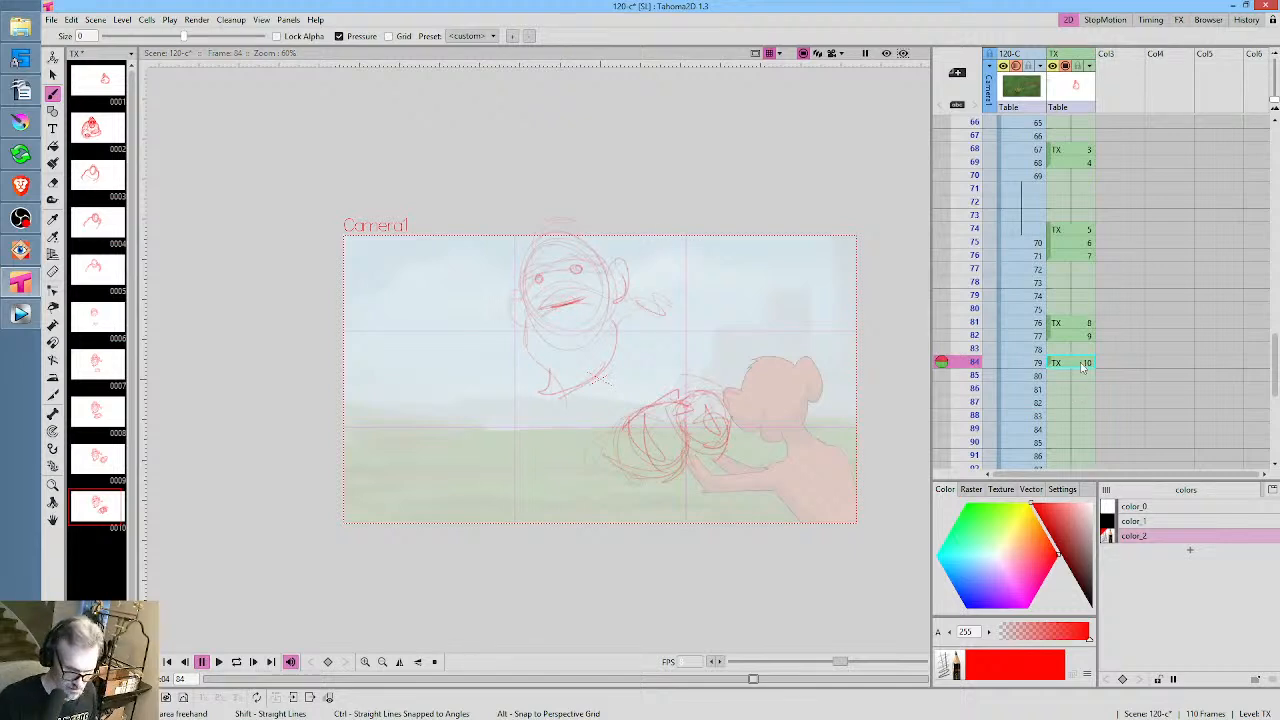
Return to frame 66 with the seated ape drawing in view and save the scene
click(975, 122)
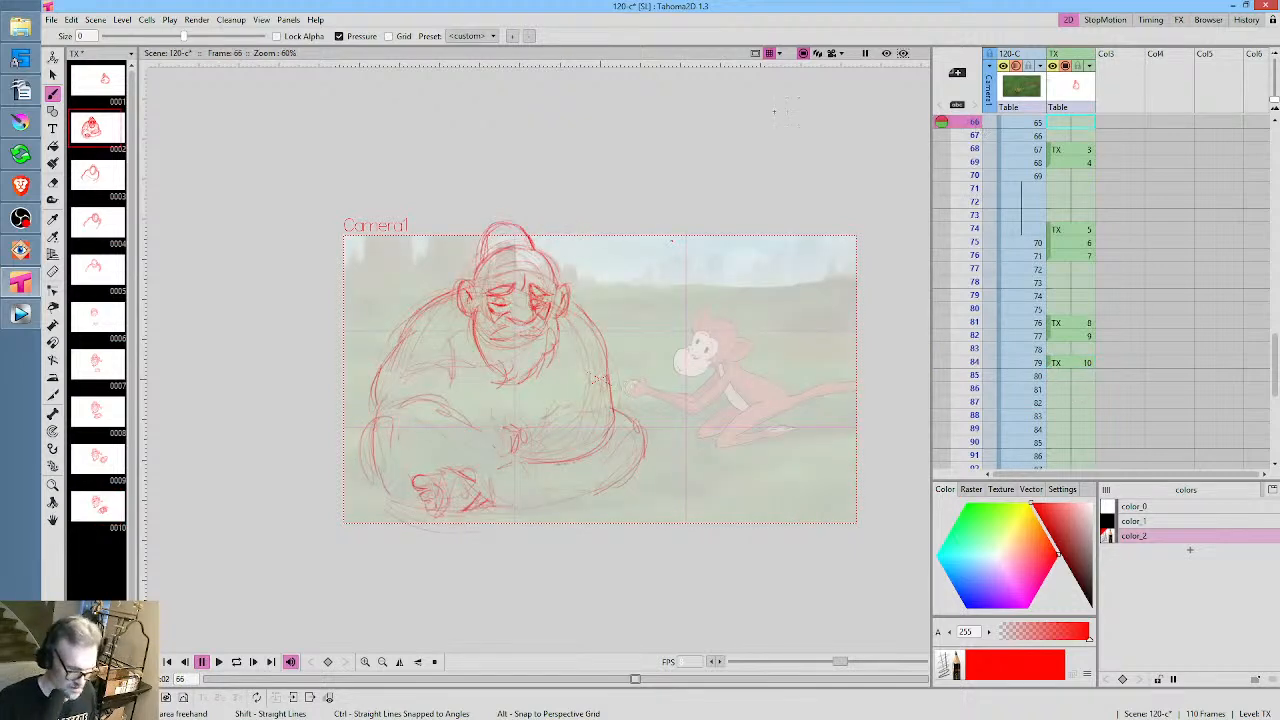
scroll(505, 334, down, 3)
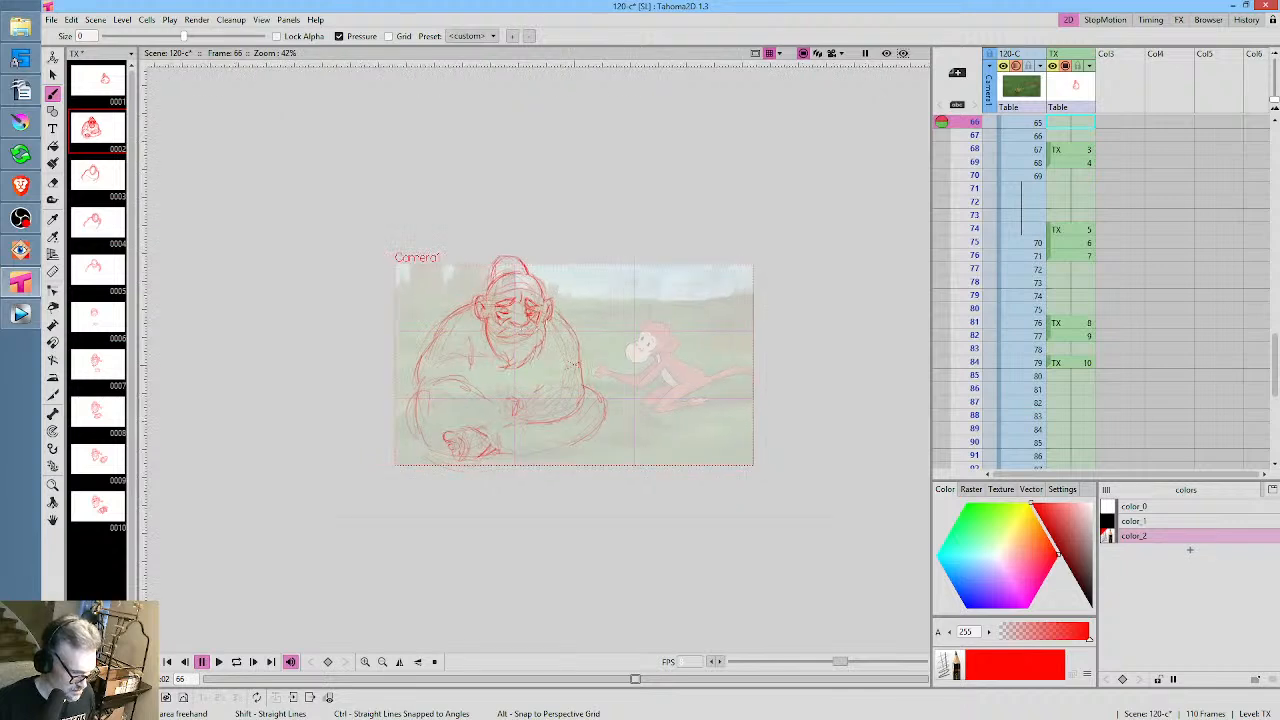
drag(543, 322, 520, 312)
scroll(520, 312, up, 3)
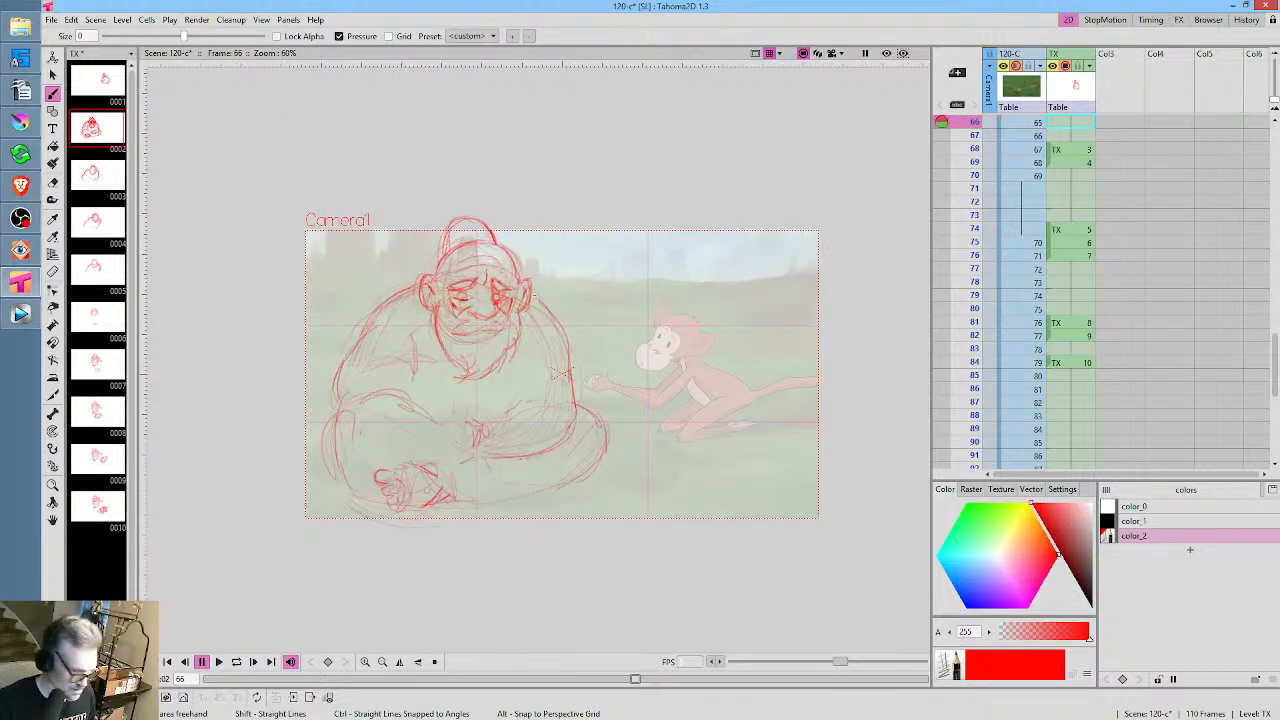
key(ctrl+s)
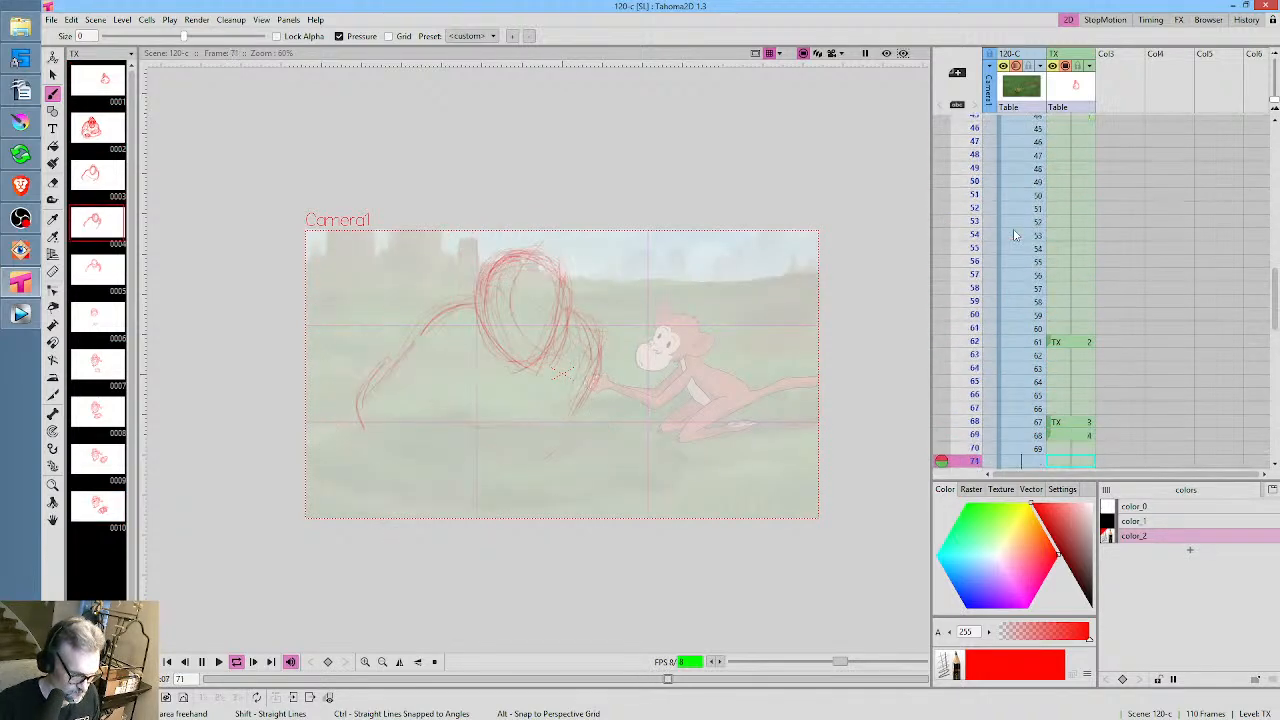
Sketch rough pointed jaw and beard lines below the ape's head on the frame 69 drawing
scroll(1089, 150, up, 3)
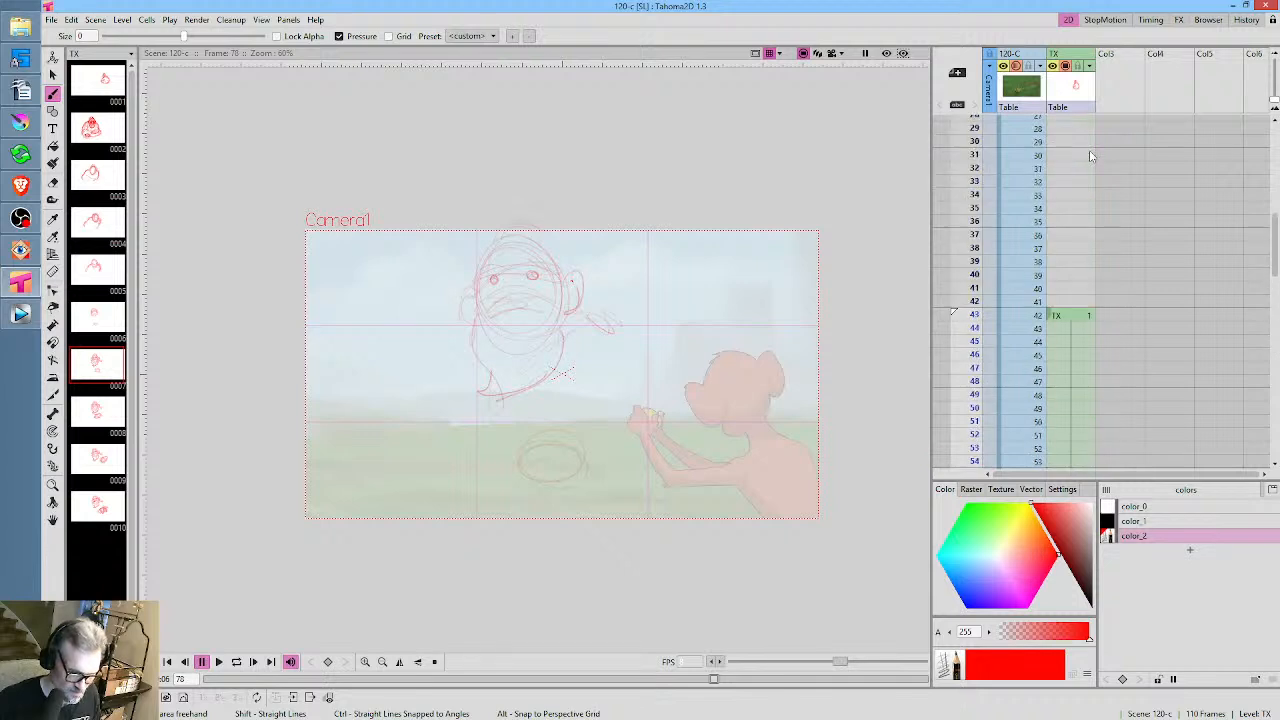
click(1065, 328)
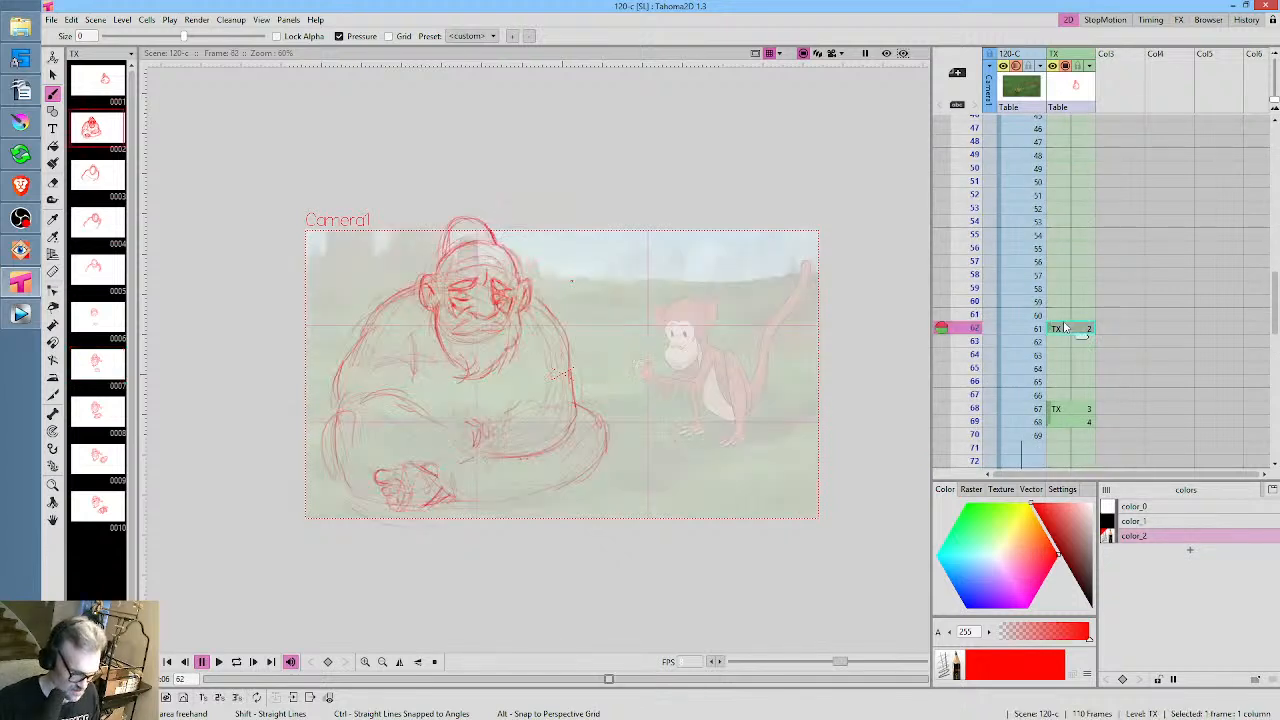
click(1074, 410)
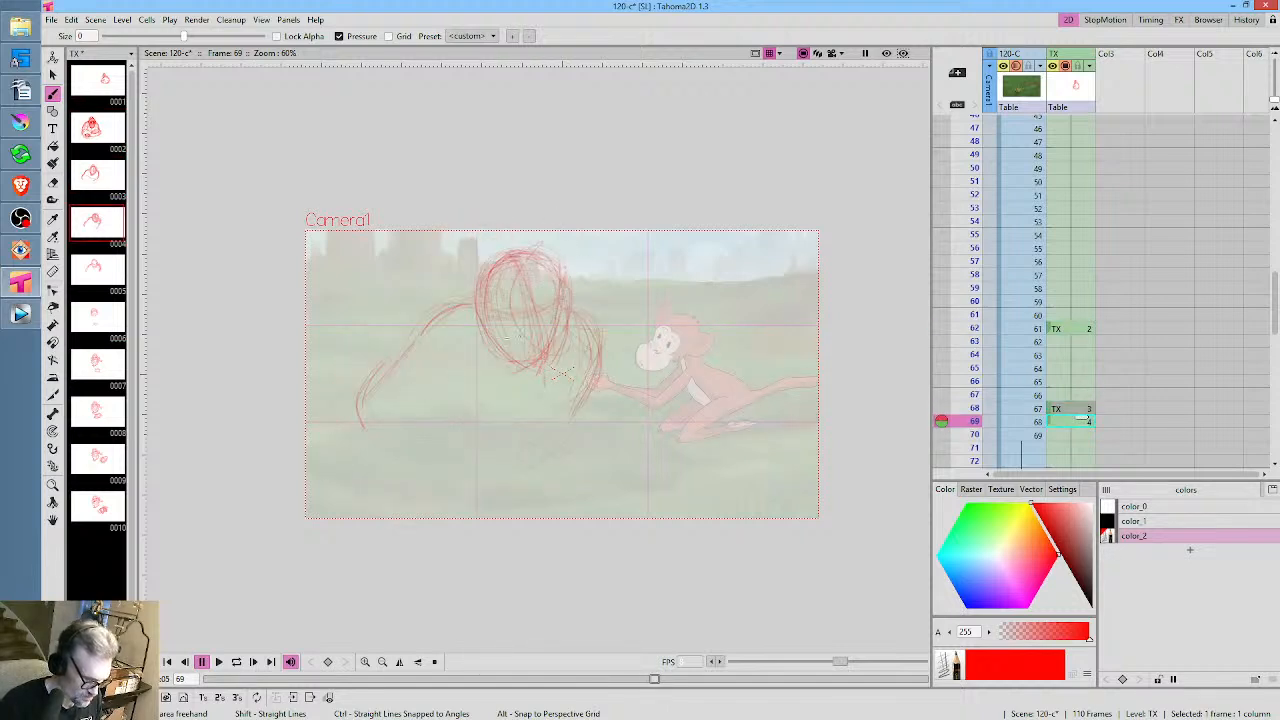
drag(499, 353, 520, 375)
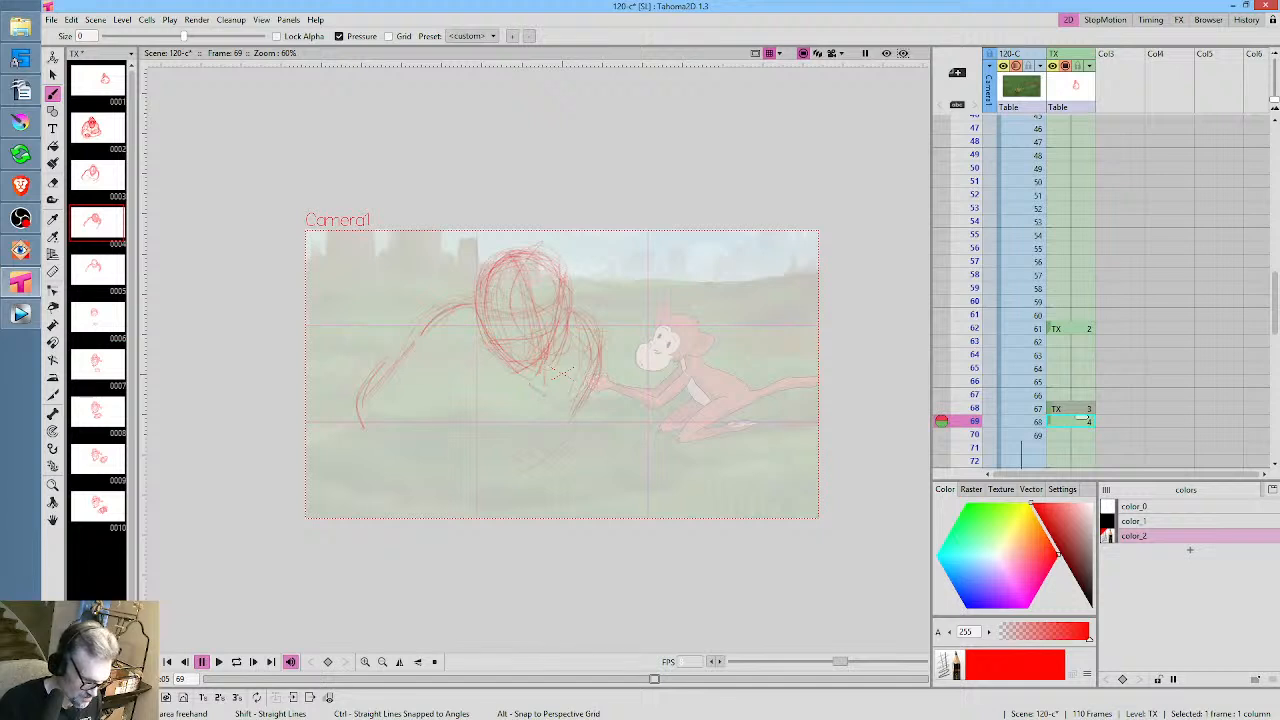
drag(565, 321, 549, 385)
drag(567, 321, 561, 367)
mouse_move(540, 324)
mouse_down()
mouse_move(502, 338)
mouse_move(508, 378)
mouse_up()
Sketch a V-shaped jaw and beard under the ape's head on frame 74, comparing it with the previous drawing
key(period)
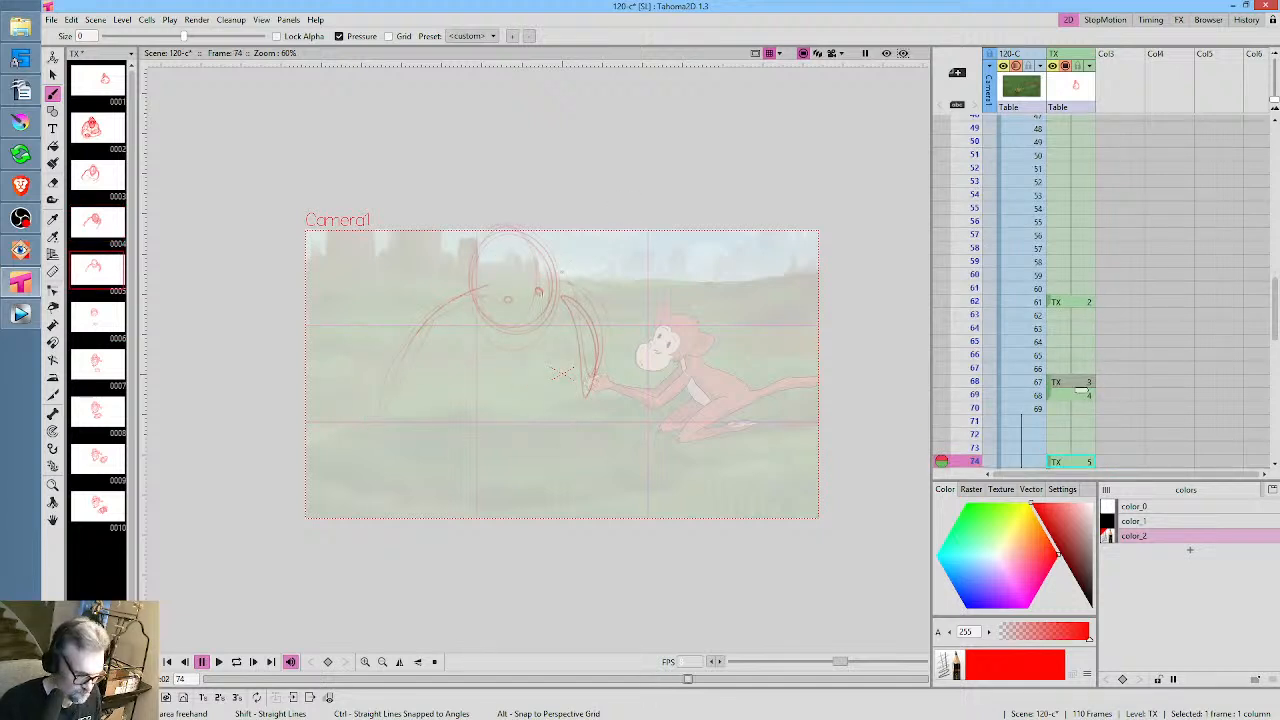
key(comma)
key(period)
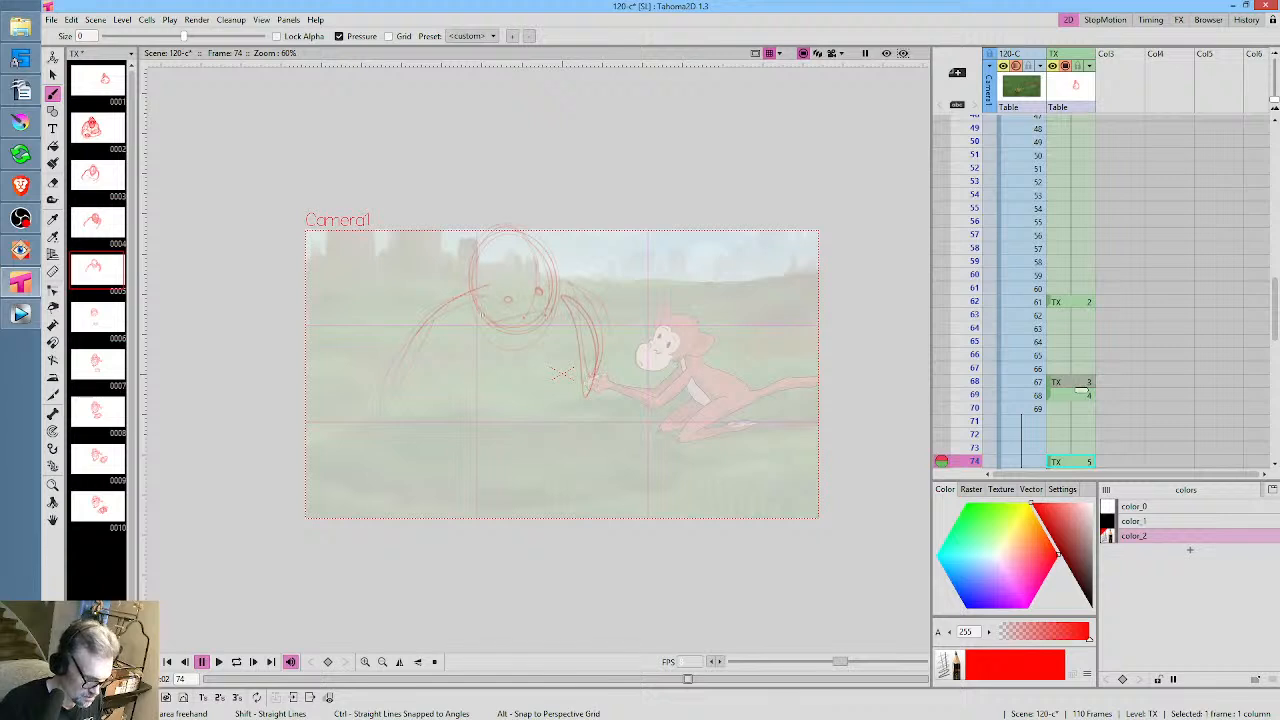
drag(482, 315, 520, 357)
key(comma)
key(period)
drag(554, 306, 541, 378)
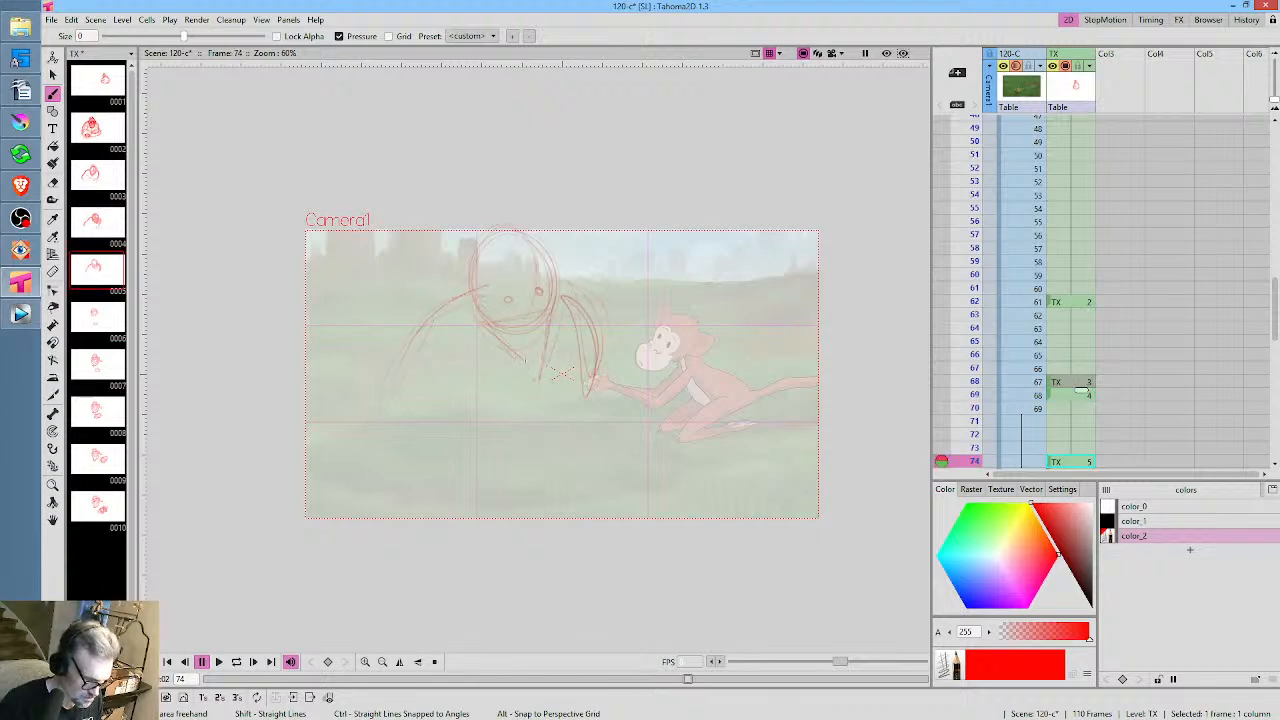
drag(495, 335, 527, 382)
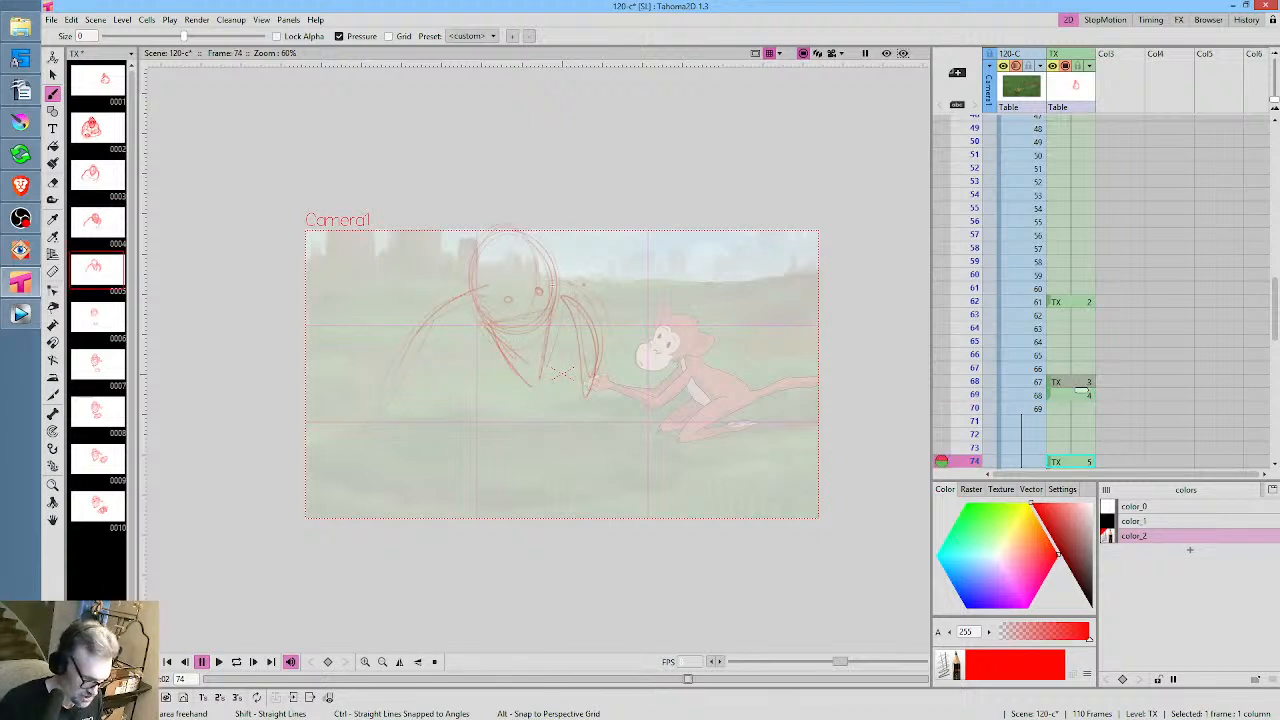
drag(554, 308, 546, 352)
mouse_move(486, 310)
mouse_down()
mouse_move(532, 377)
mouse_move(543, 372)
mouse_up()
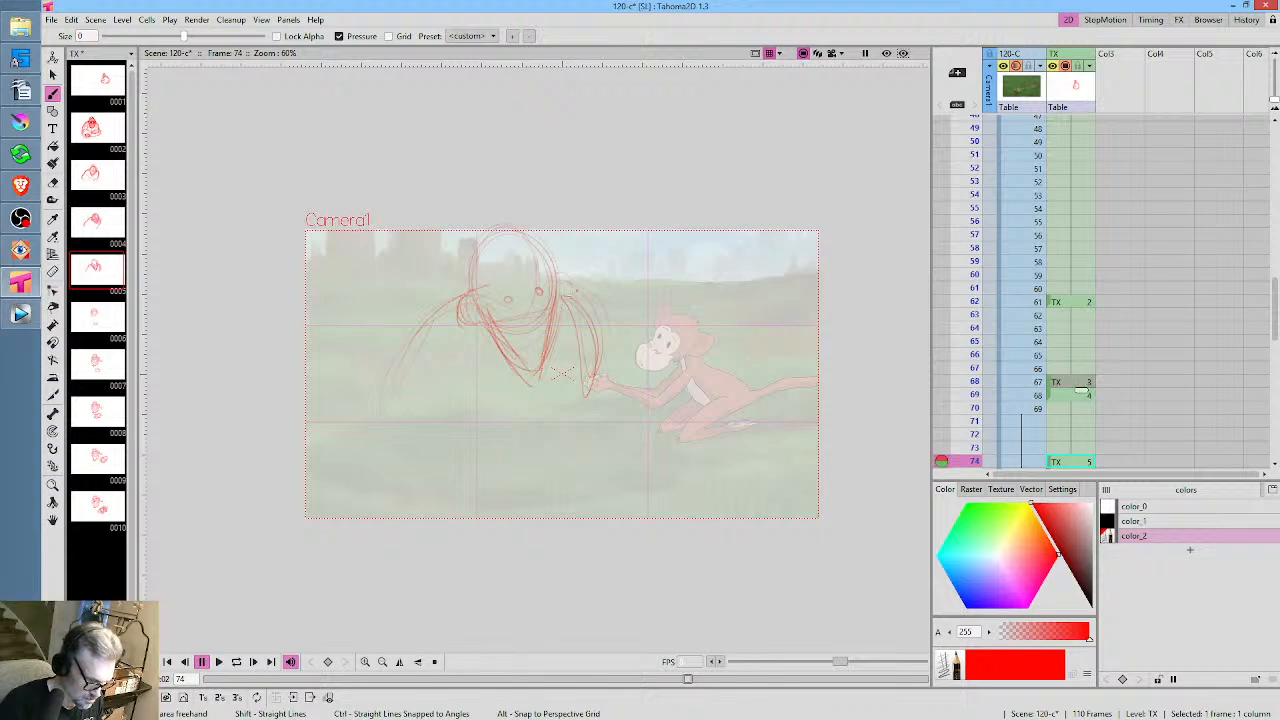
mouse_move(555, 272)
mouse_down()
mouse_move(571, 304)
mouse_move(547, 341)
mouse_up()
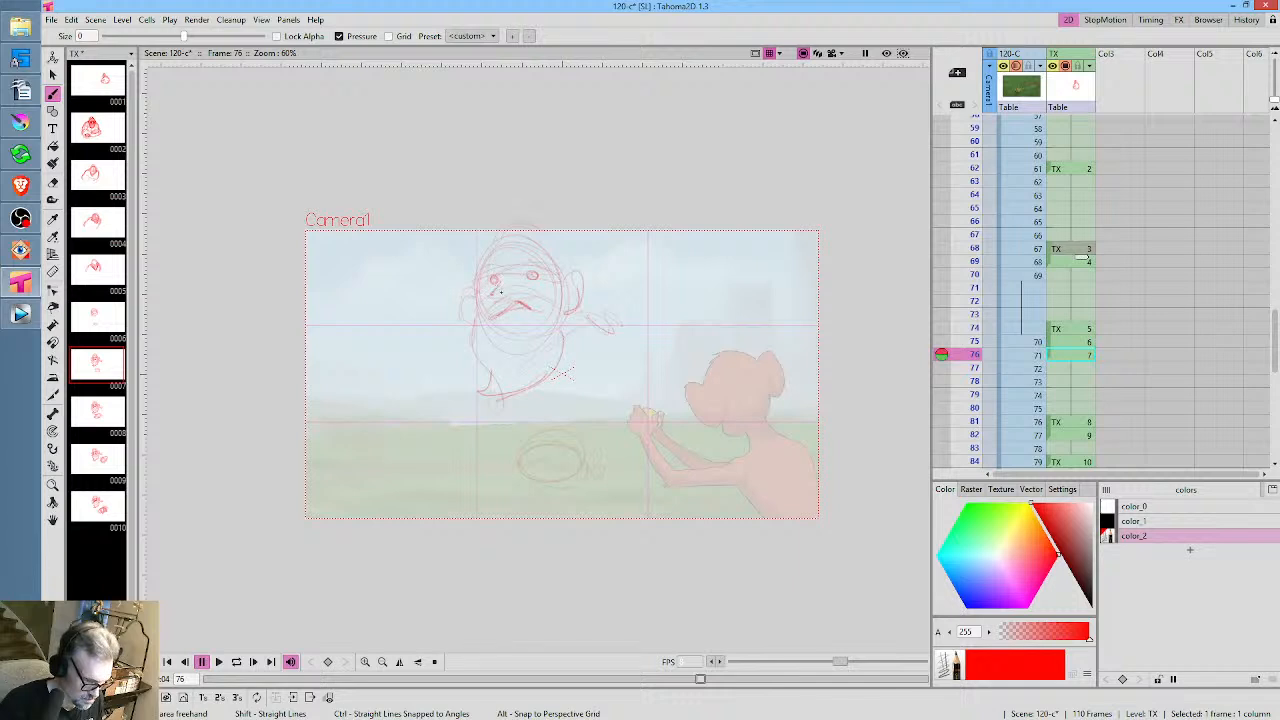
Draw short cheek lines beneath both eyes of the ape on the frame 68 drawing, using frame 62 as reference
key(comma)
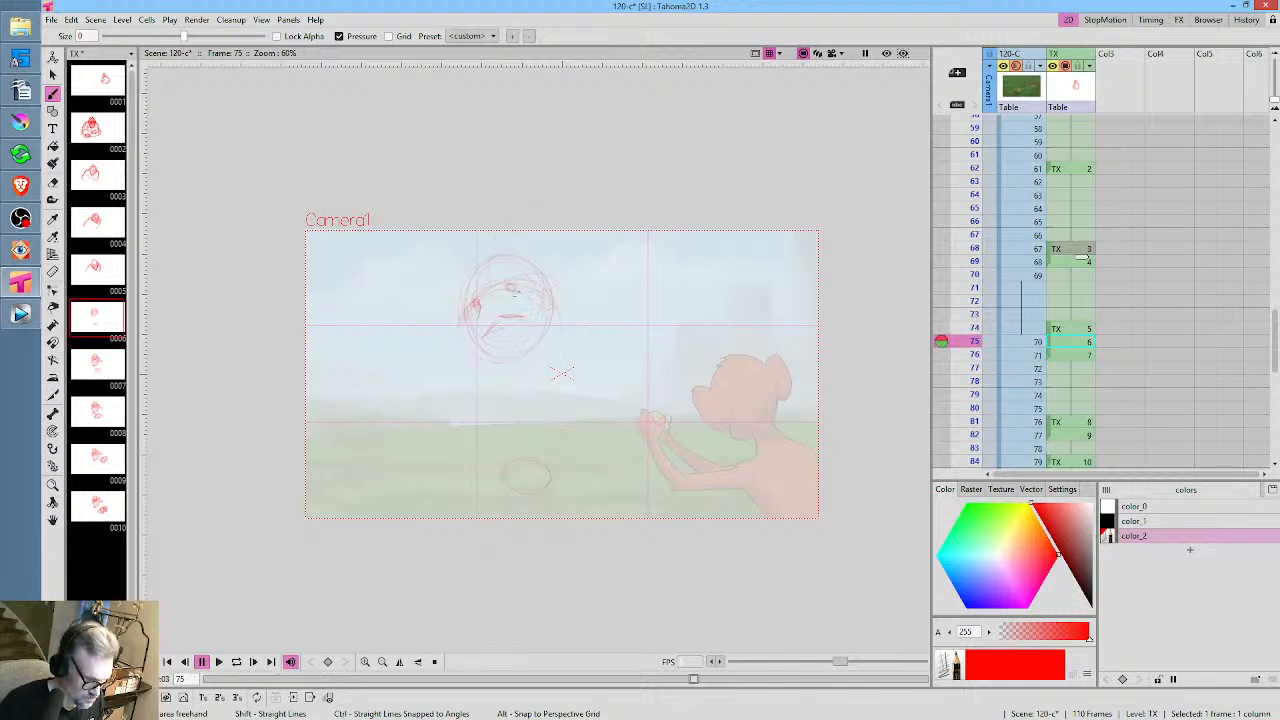
key(comma)
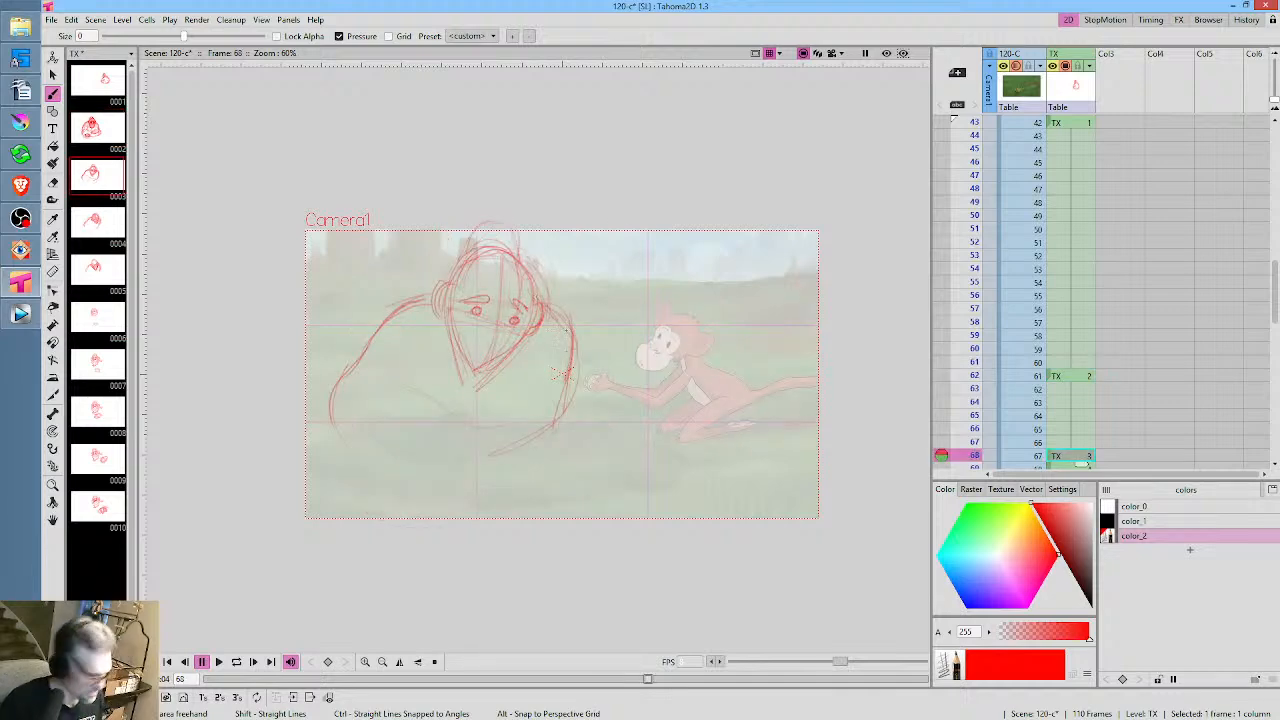
scroll(564, 331, up, 4)
middle_click(729, 297)
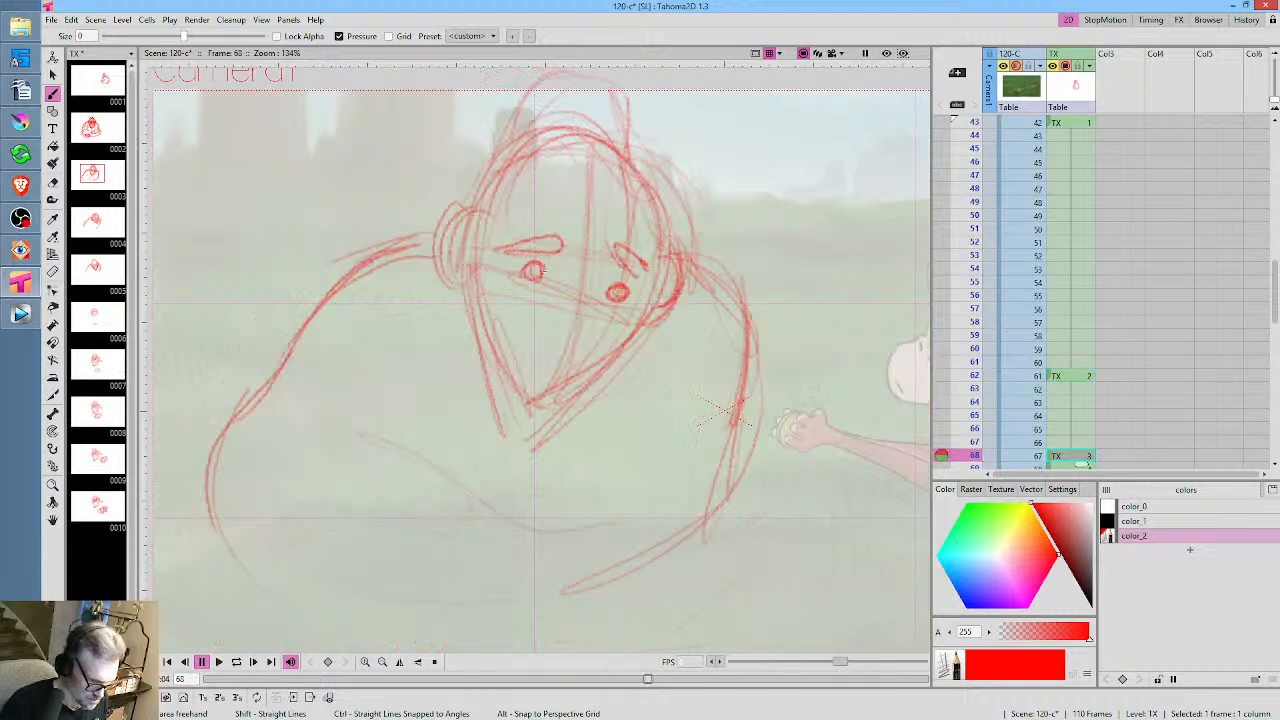
drag(502, 271, 508, 298)
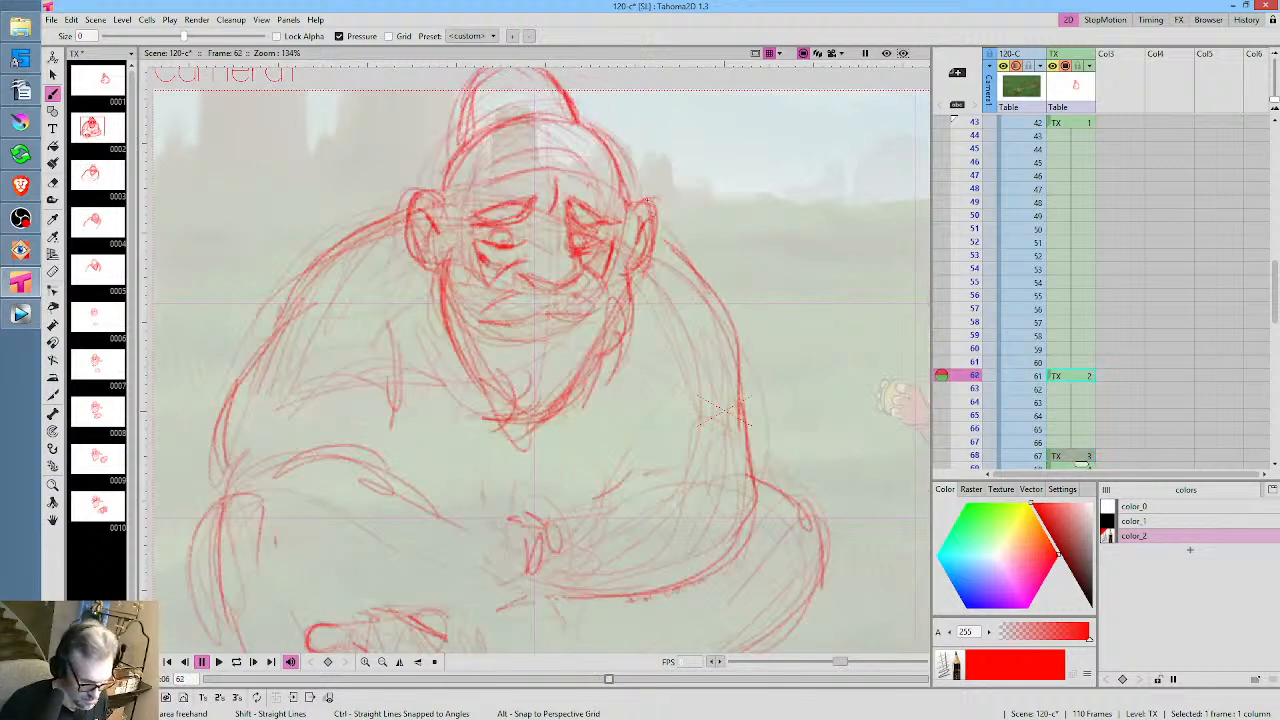
mouse_move(608, 289)
mouse_down()
mouse_move(610, 318)
mouse_move(624, 321)
mouse_up()
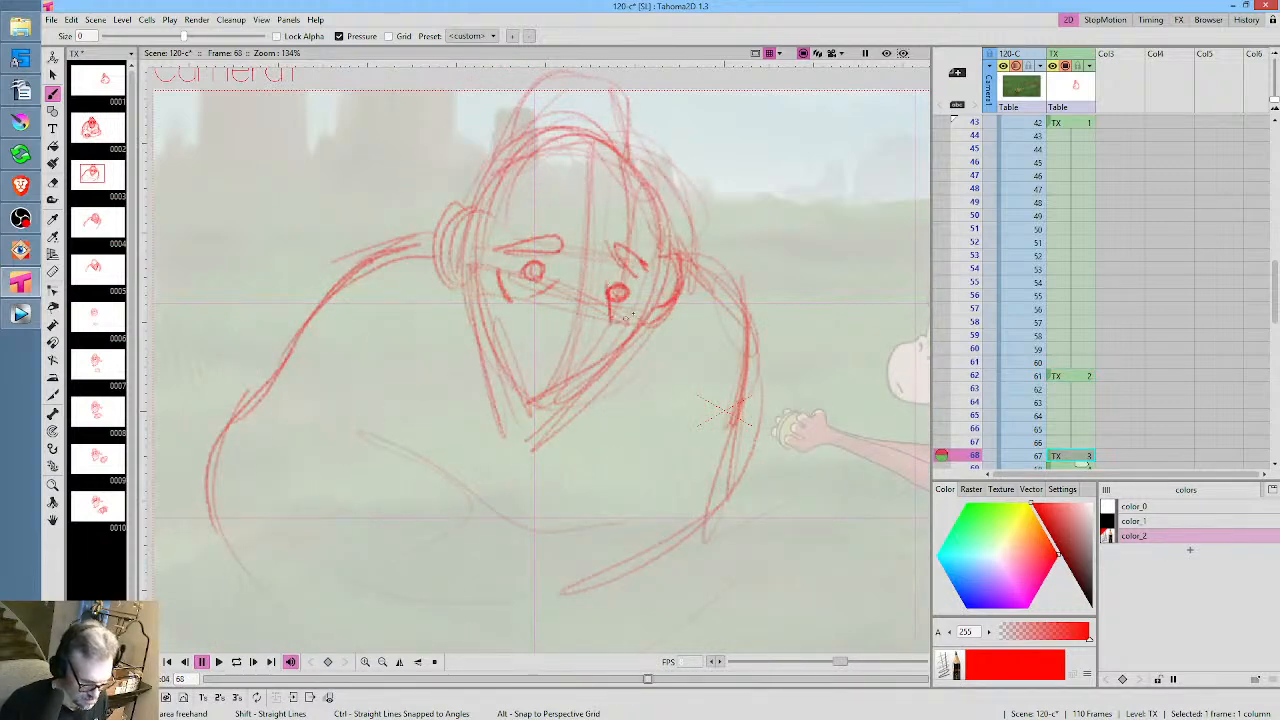
Draw two small round eyes and slanted eyebrows on the ape's head in frame 69
key(comma)
key(period)
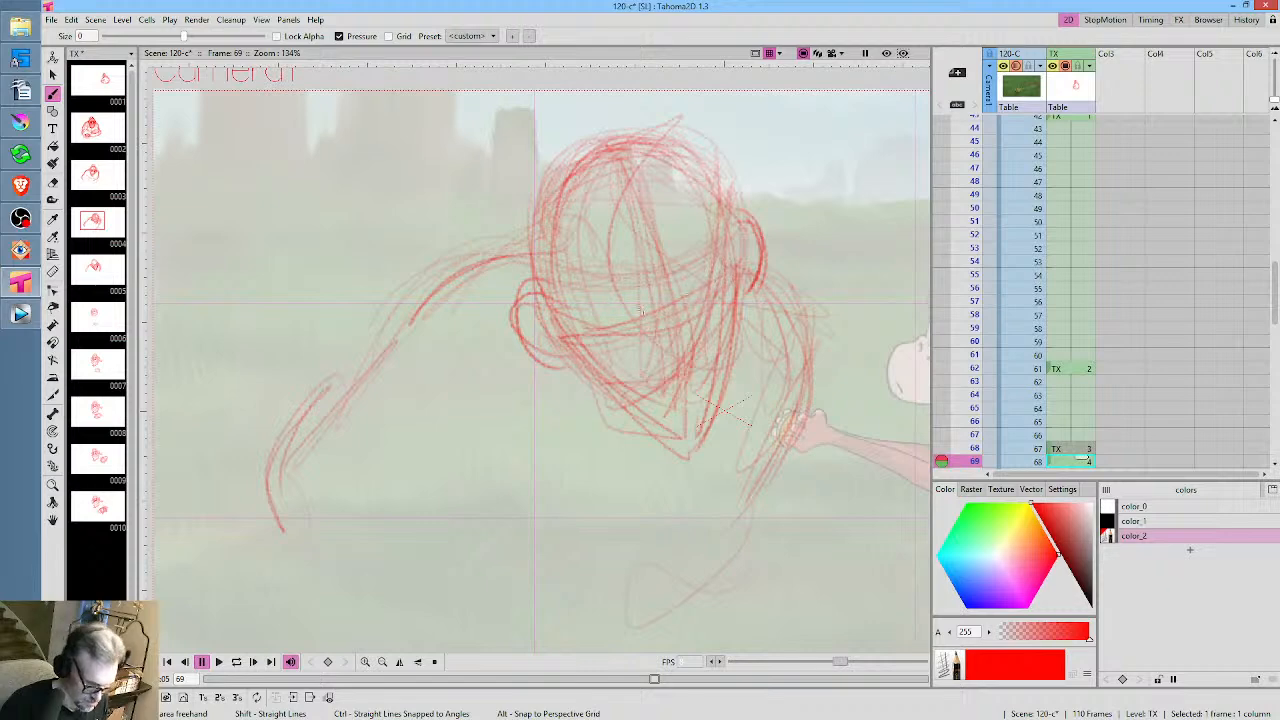
drag(629, 312, 627, 313)
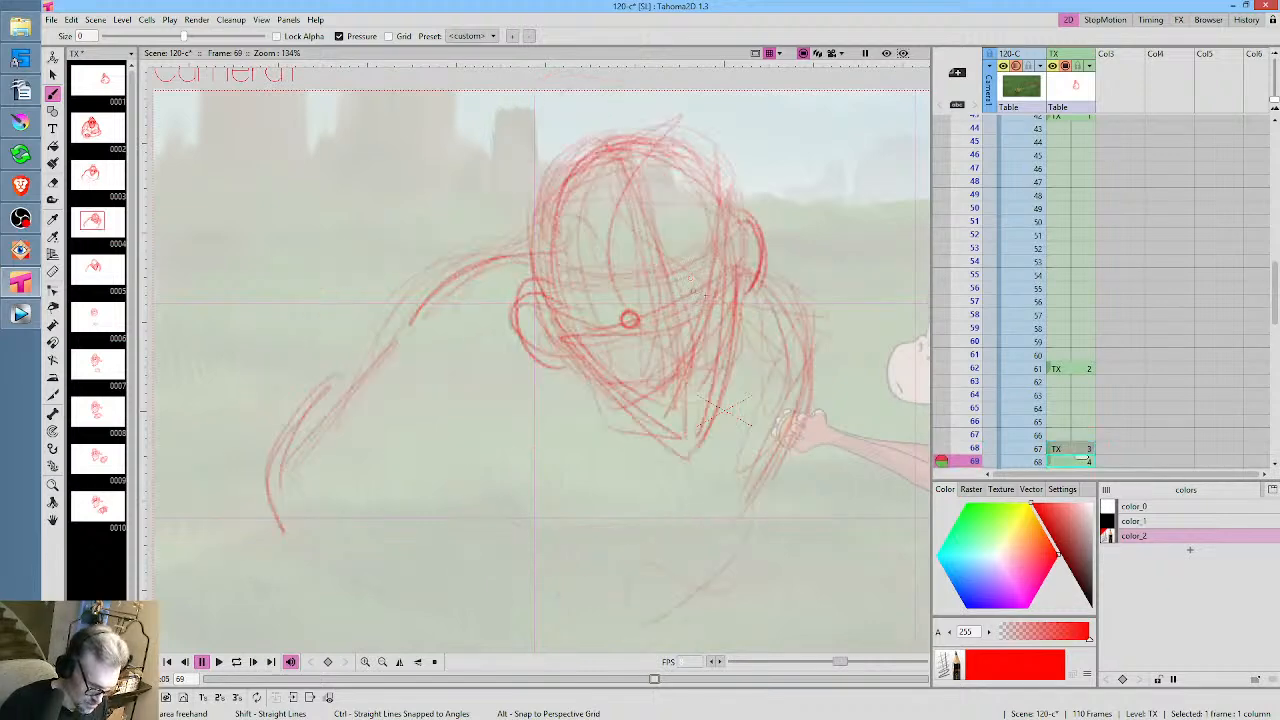
mouse_move(706, 283)
mouse_down()
mouse_move(701, 293)
mouse_move(710, 285)
mouse_up()
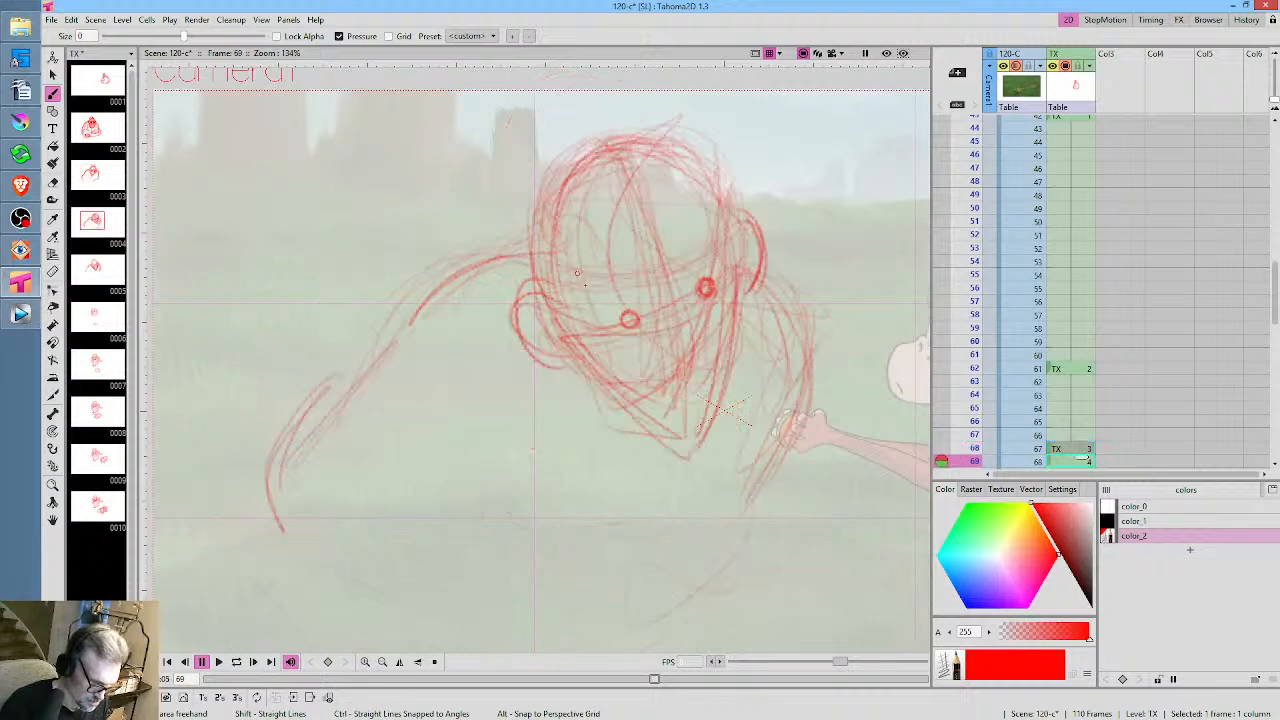
mouse_move(602, 308)
mouse_down()
mouse_move(723, 262)
mouse_move(592, 307)
mouse_up()
key(comma)
key(period)
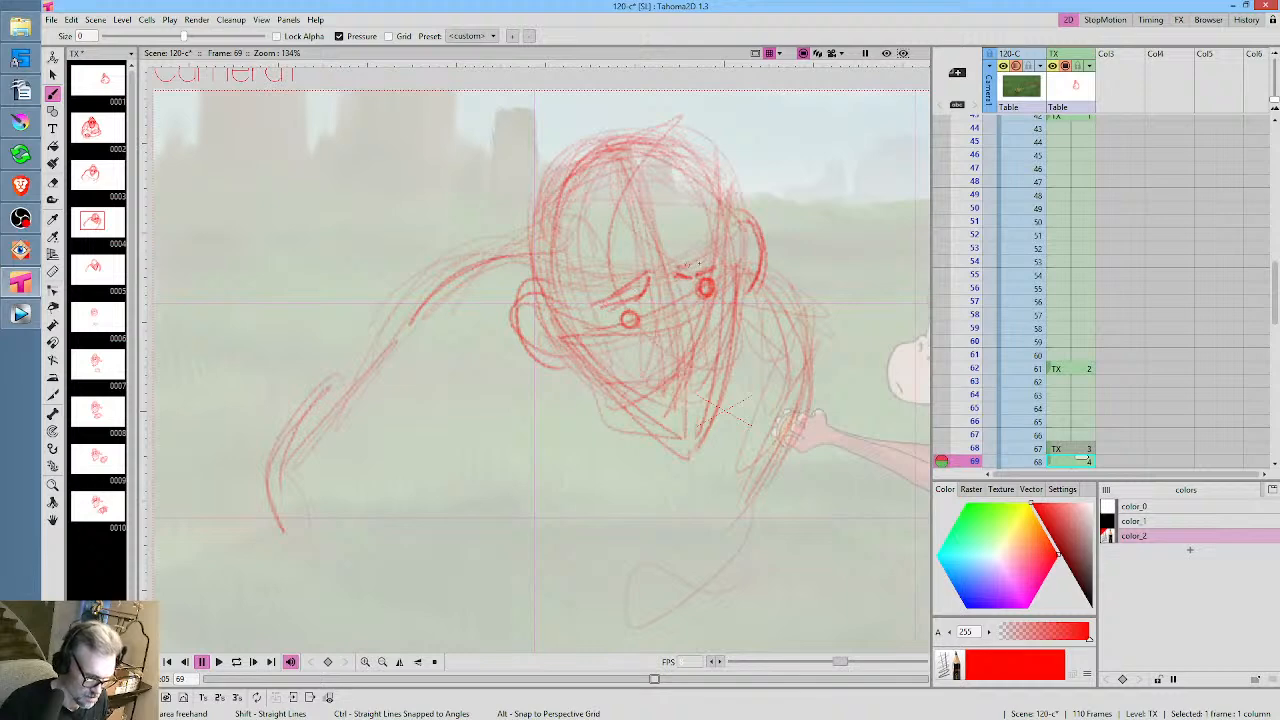
drag(684, 265, 705, 263)
Compare the neighbouring drawings and sketch mouth lines on the ape's face in frames 68 and 69
key(comma)
key(period)
key(comma)
key(comma)
key(comma)
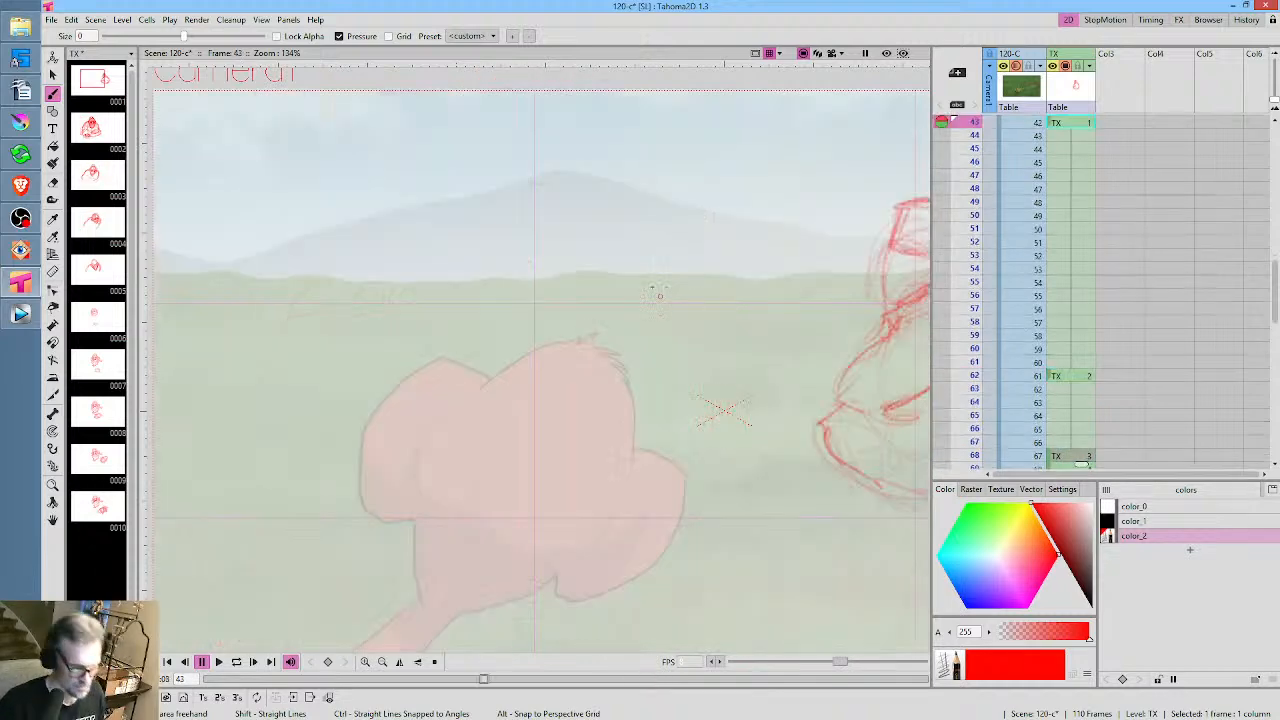
key(period)
key(period)
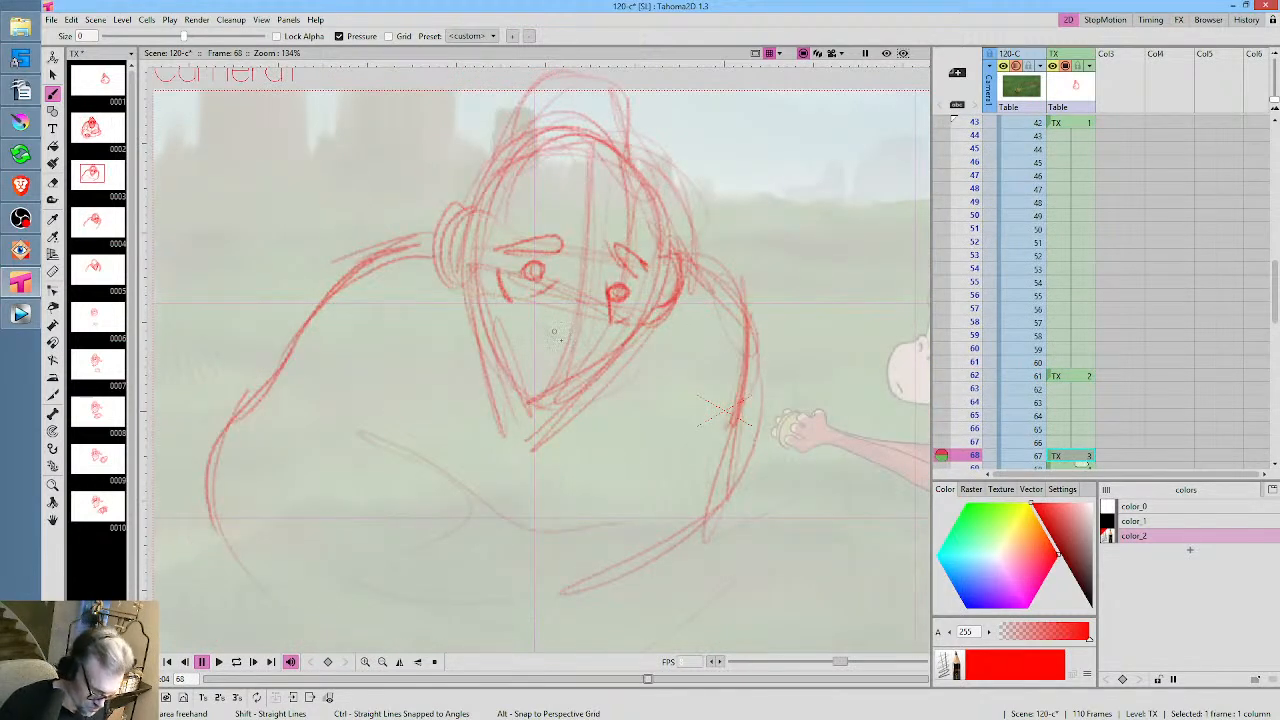
mouse_move(546, 328)
mouse_down()
mouse_move(600, 330)
mouse_move(568, 346)
mouse_up()
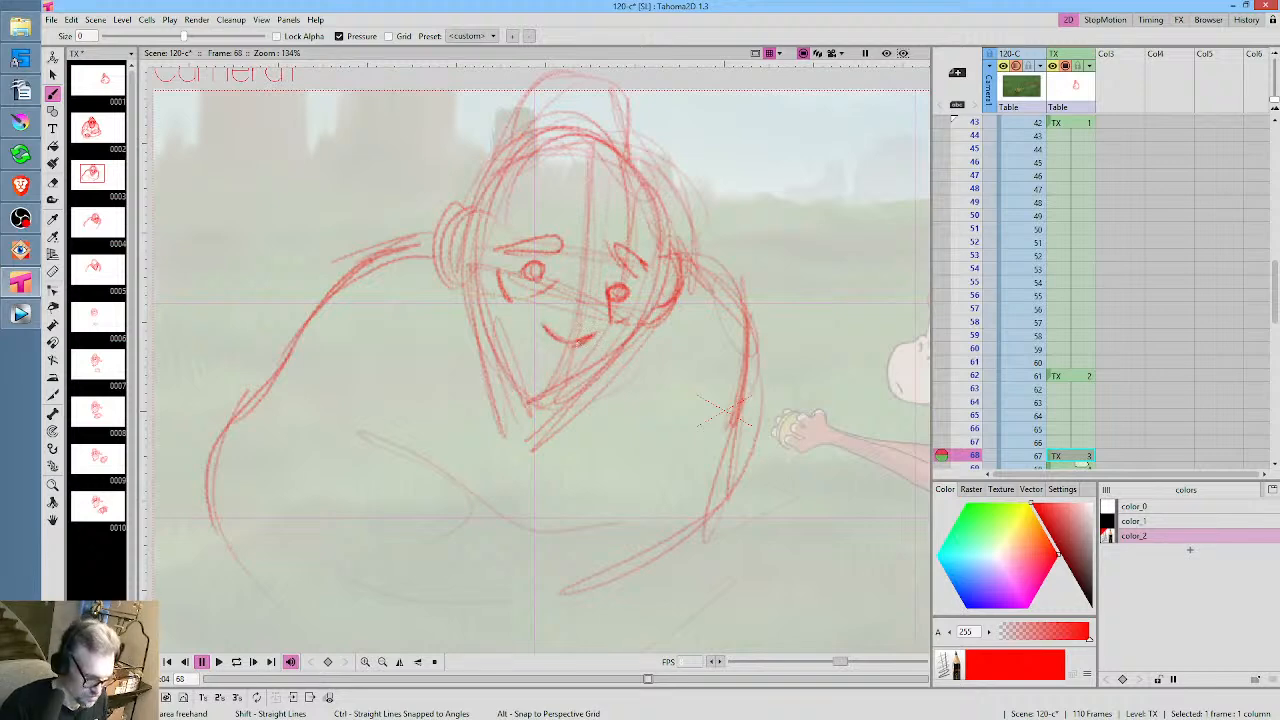
key(period)
mouse_move(713, 313)
mouse_down()
mouse_move(703, 355)
mouse_move(664, 352)
mouse_up()
Draw a slanted mouth and short lower eyelid lines on the ape's face in frame 74
key(period)
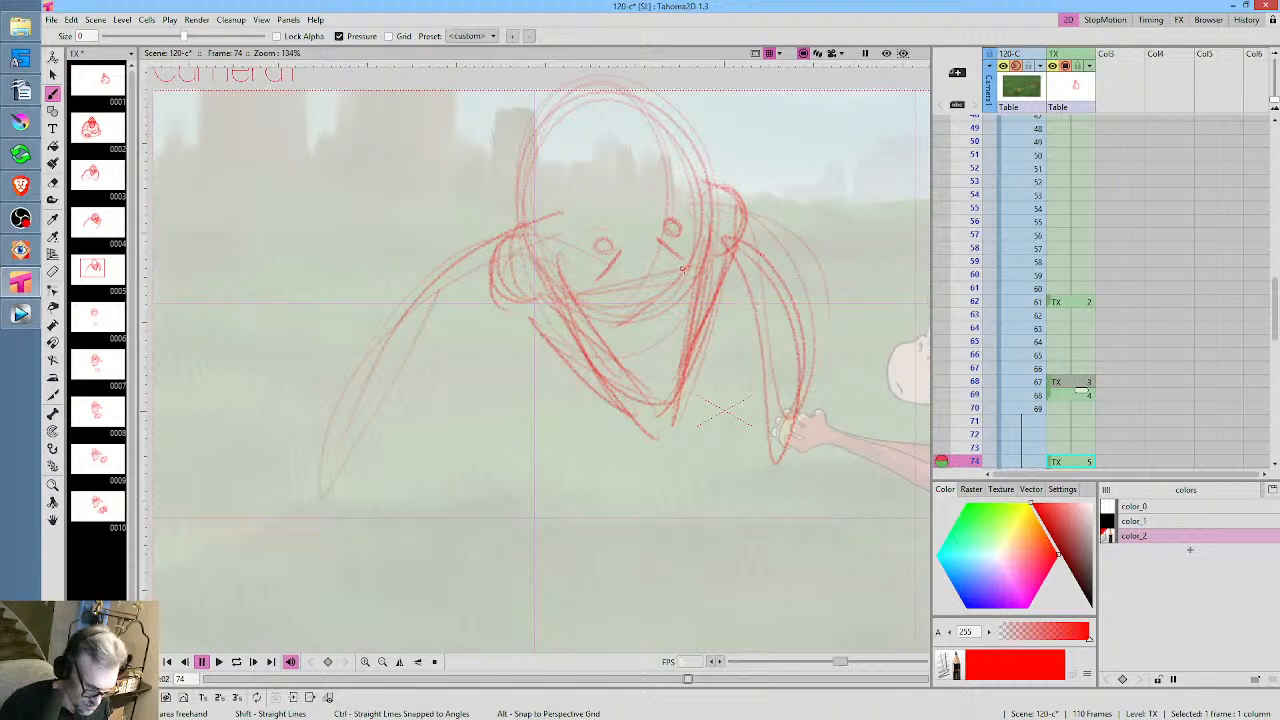
mouse_move(682, 268)
mouse_down()
mouse_move(655, 300)
mouse_move(622, 293)
mouse_up()
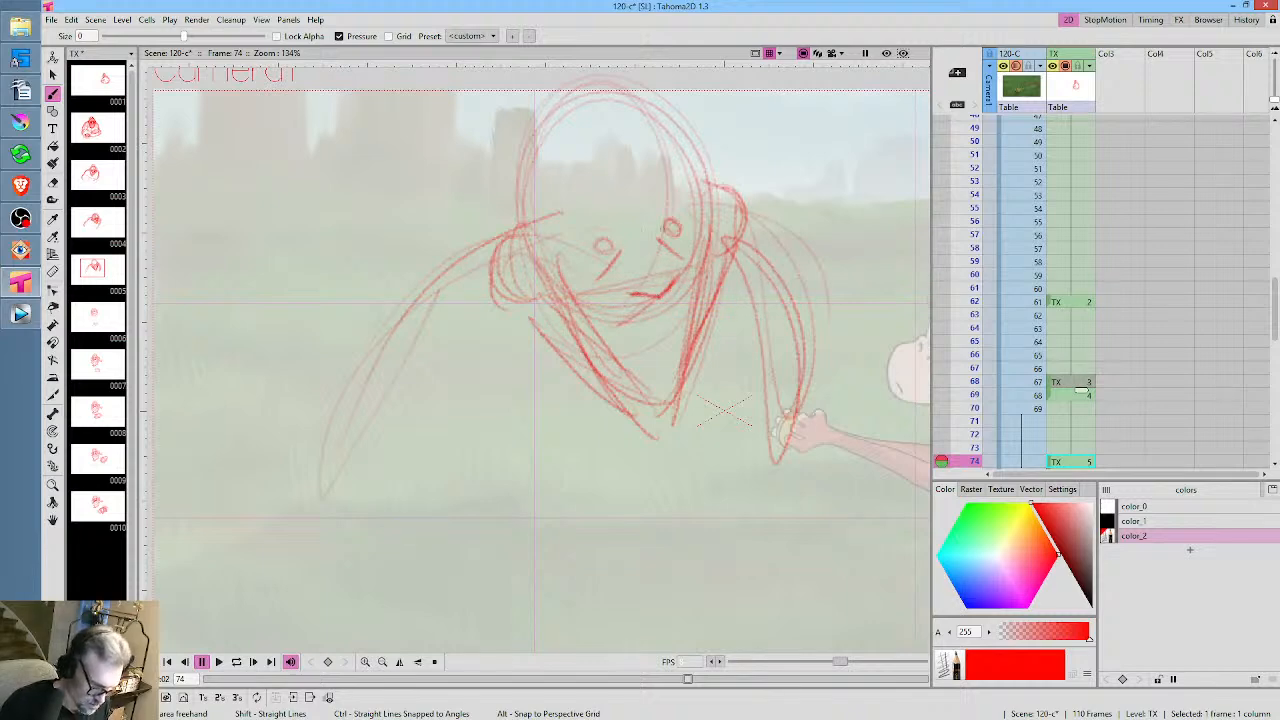
drag(616, 249, 586, 252)
drag(666, 236, 684, 234)
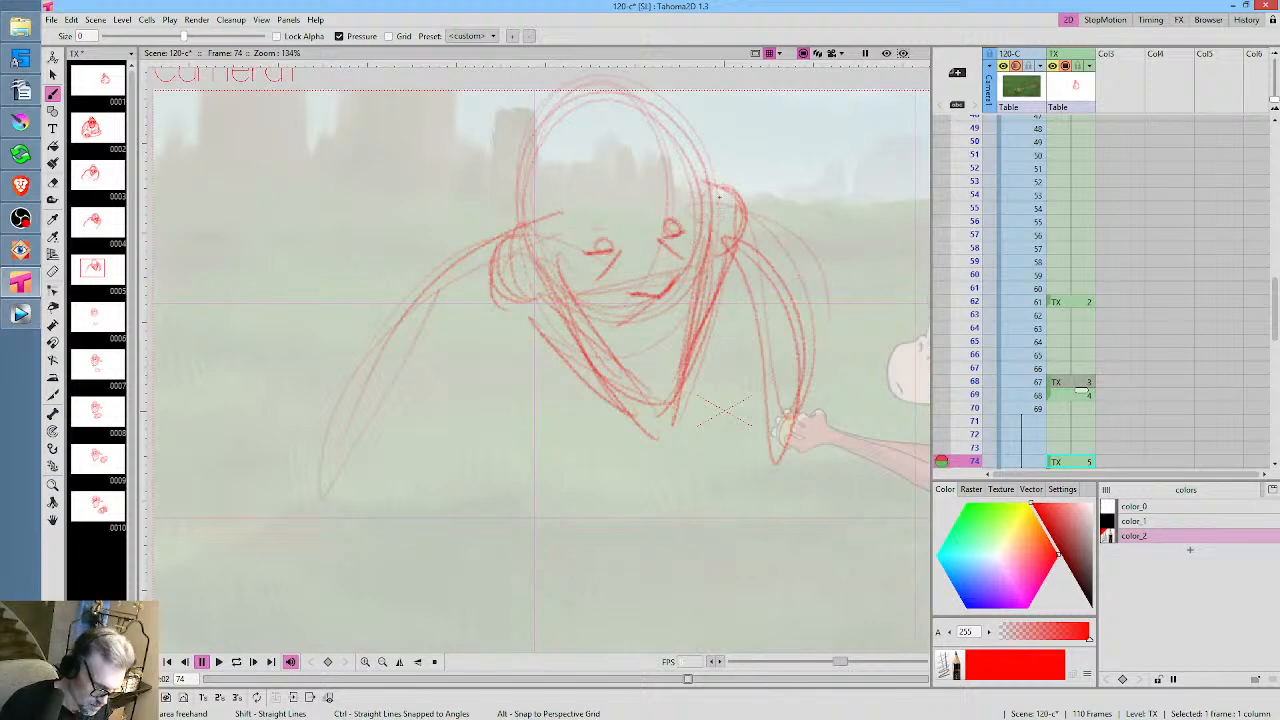
Add eyebrows above both eyes and an outer line at one eye of the frame 74 ape, checking against earlier drawings
key(comma)
key(comma)
key(period)
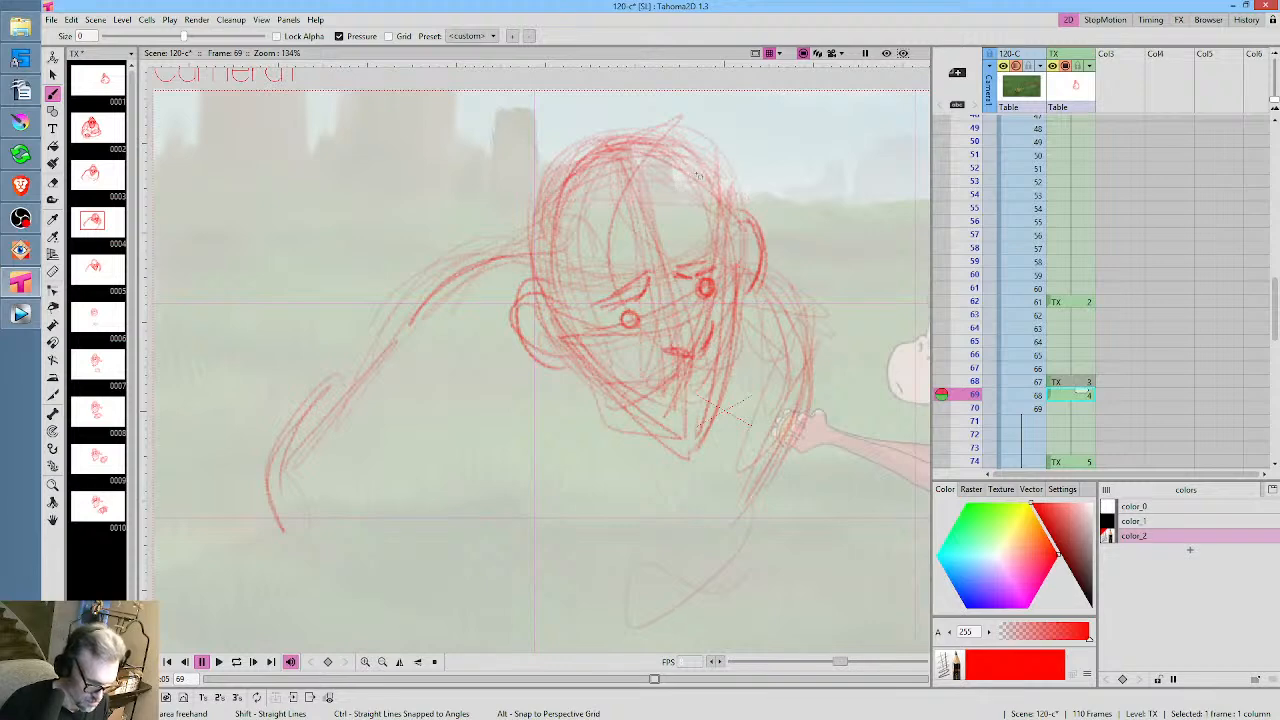
key(period)
mouse_move(580, 230)
mouse_down()
mouse_move(625, 211)
mouse_move(614, 202)
mouse_move(576, 228)
mouse_up()
drag(658, 210, 686, 208)
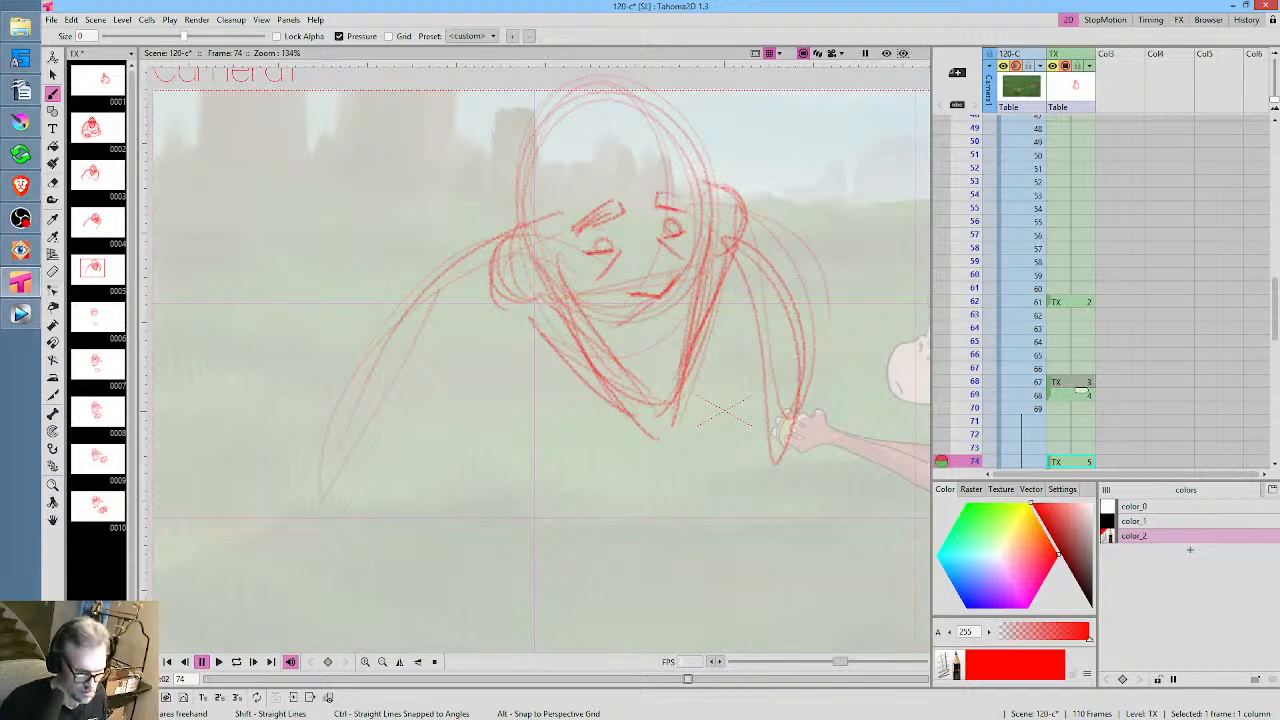
drag(588, 243, 580, 254)
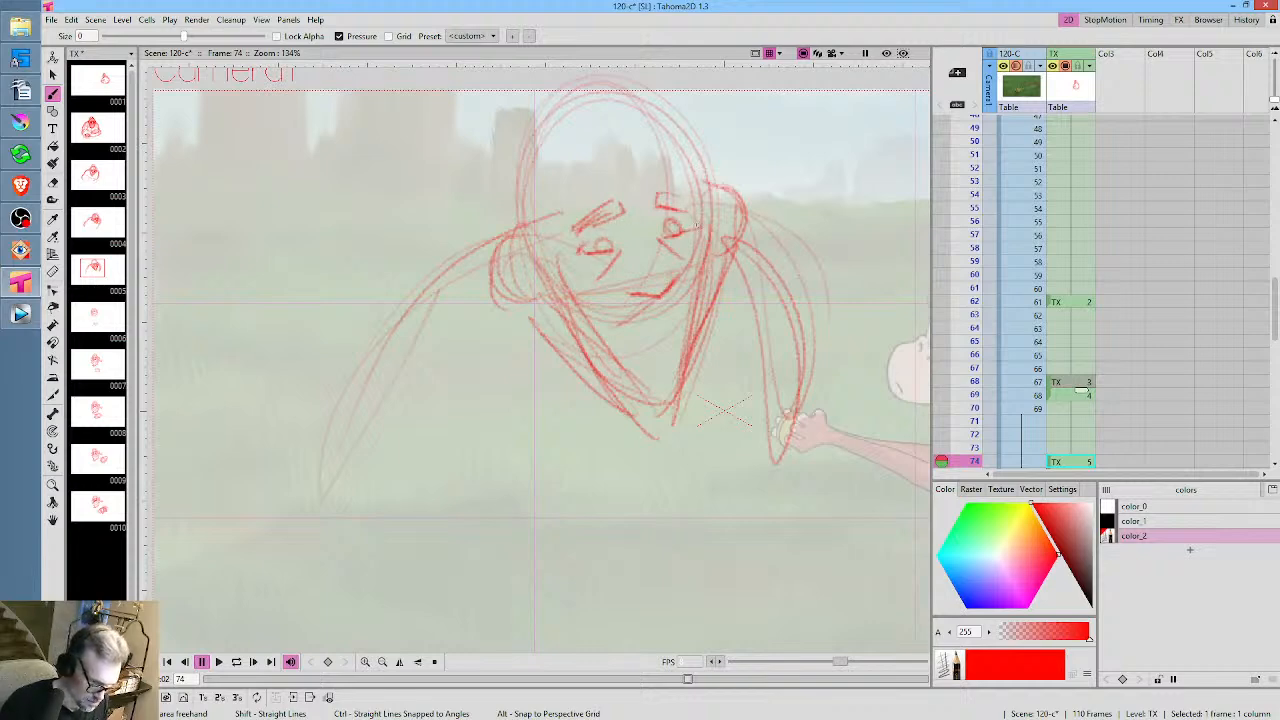
Add a short furrow between the brows and darken one eye of the frame 74 ape, comparing it with frame 69
key(comma)
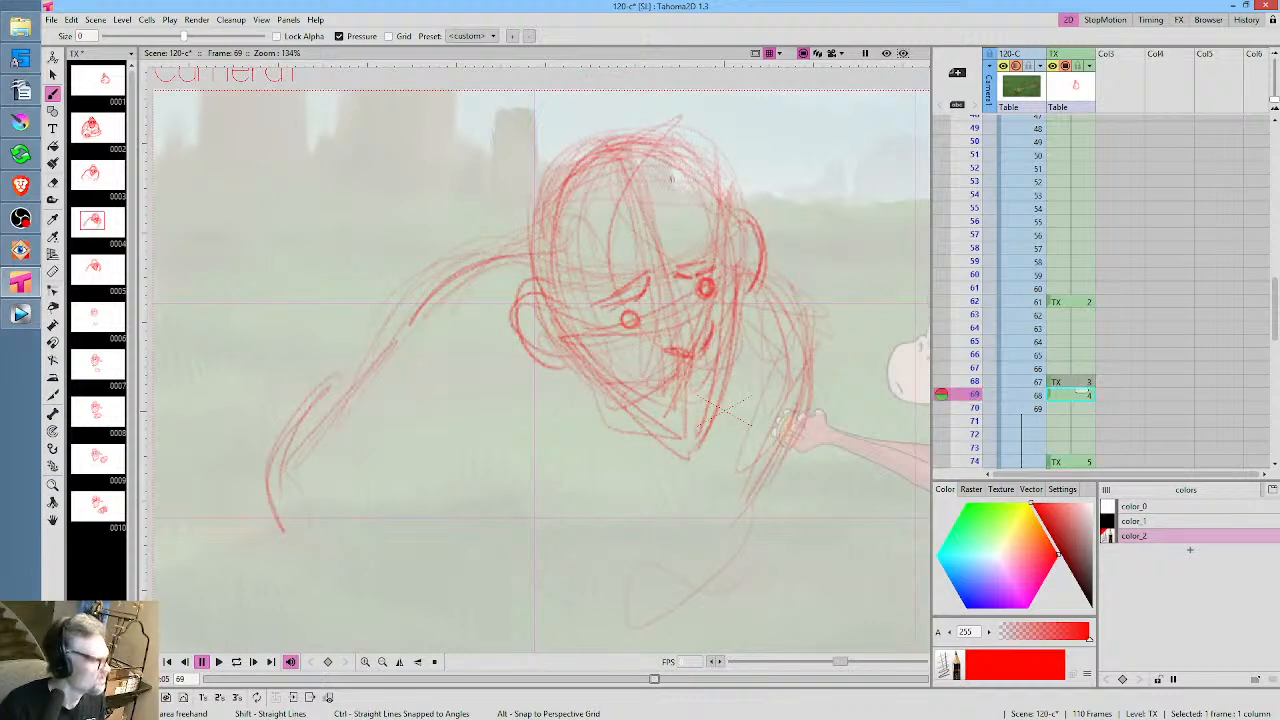
key(period)
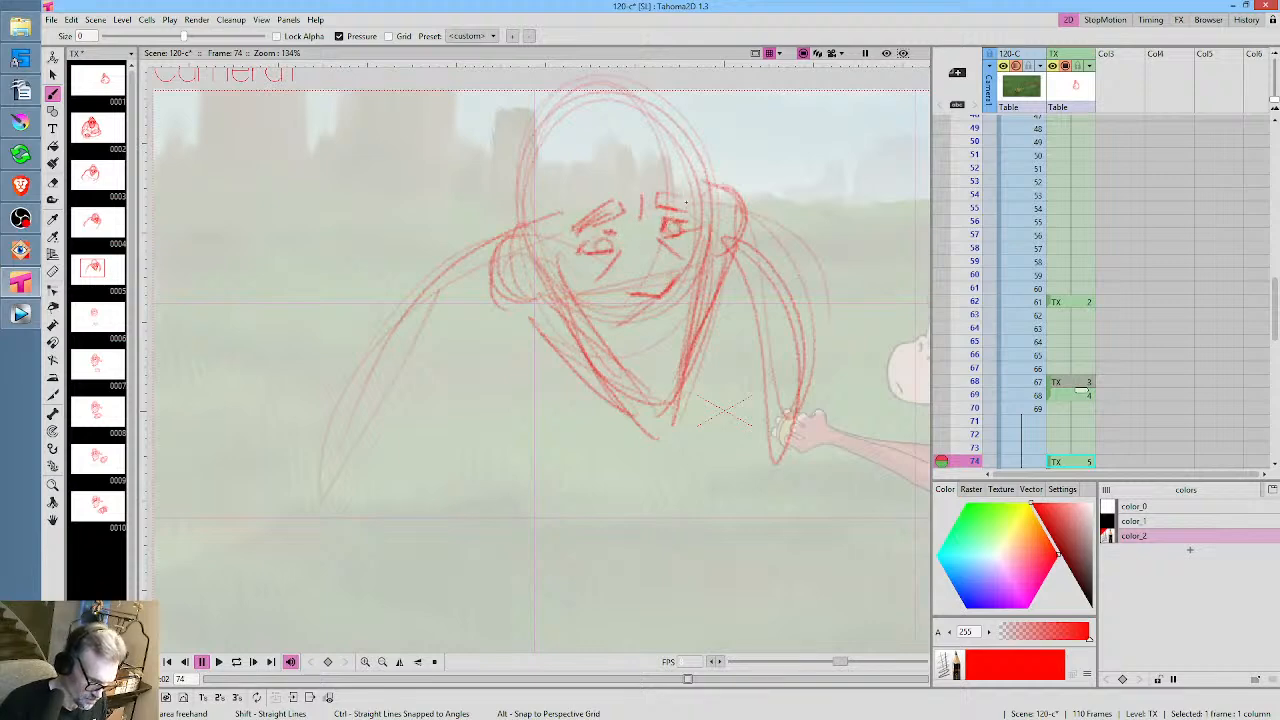
key(comma)
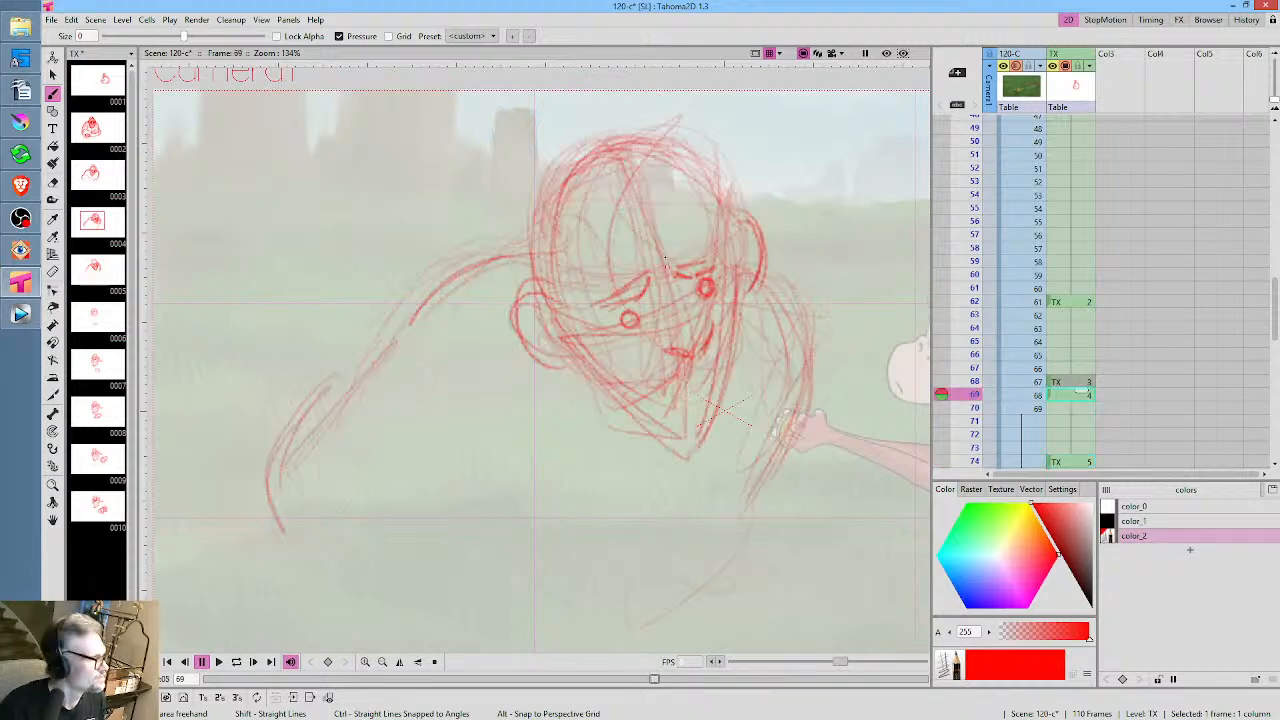
key(period)
Check the frame 62 drawing and sketch fuller, rounded jaw lines down to the chin on the ape in frame 68
key(comma)
key(comma)
key(comma)
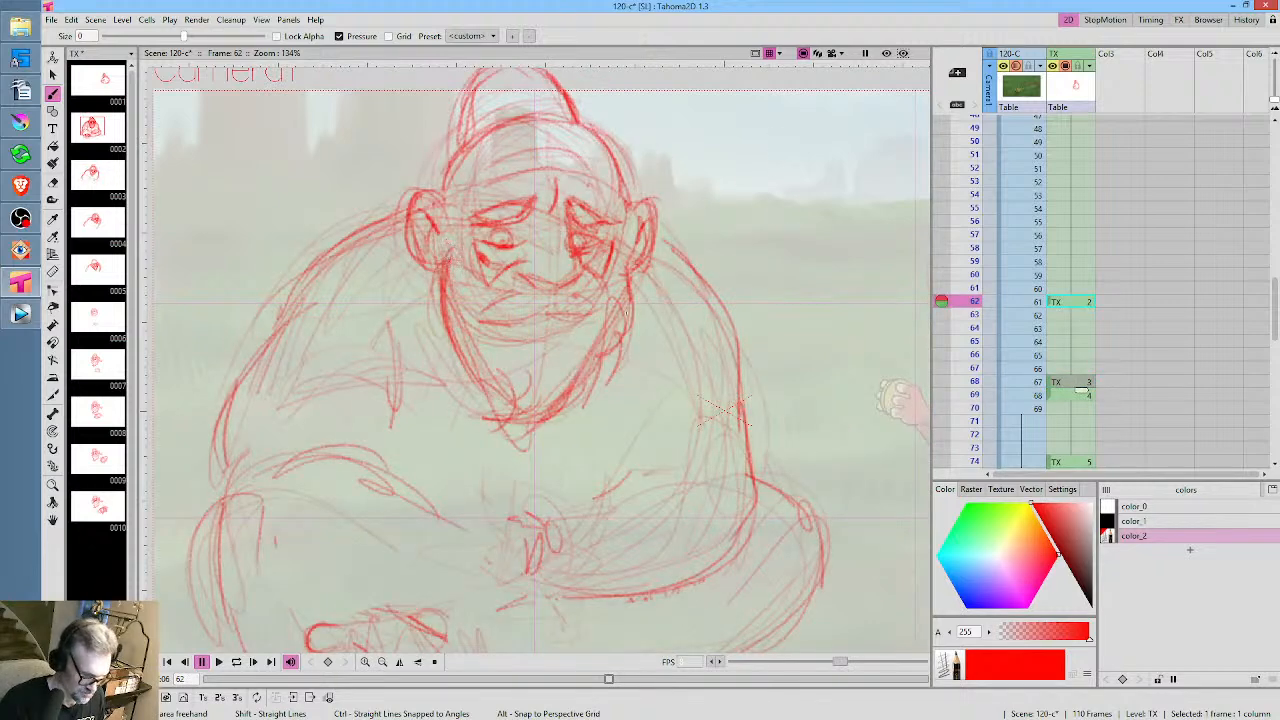
key(period)
drag(650, 318, 545, 430)
mouse_move(472, 286)
mouse_down()
mouse_move(488, 394)
mouse_move(516, 416)
mouse_move(470, 362)
mouse_up()
key(period)
key(comma)
mouse_move(468, 268)
mouse_down()
mouse_move(494, 421)
mouse_move(462, 313)
mouse_move(504, 458)
mouse_up()
drag(626, 396, 530, 450)
drag(652, 330, 628, 400)
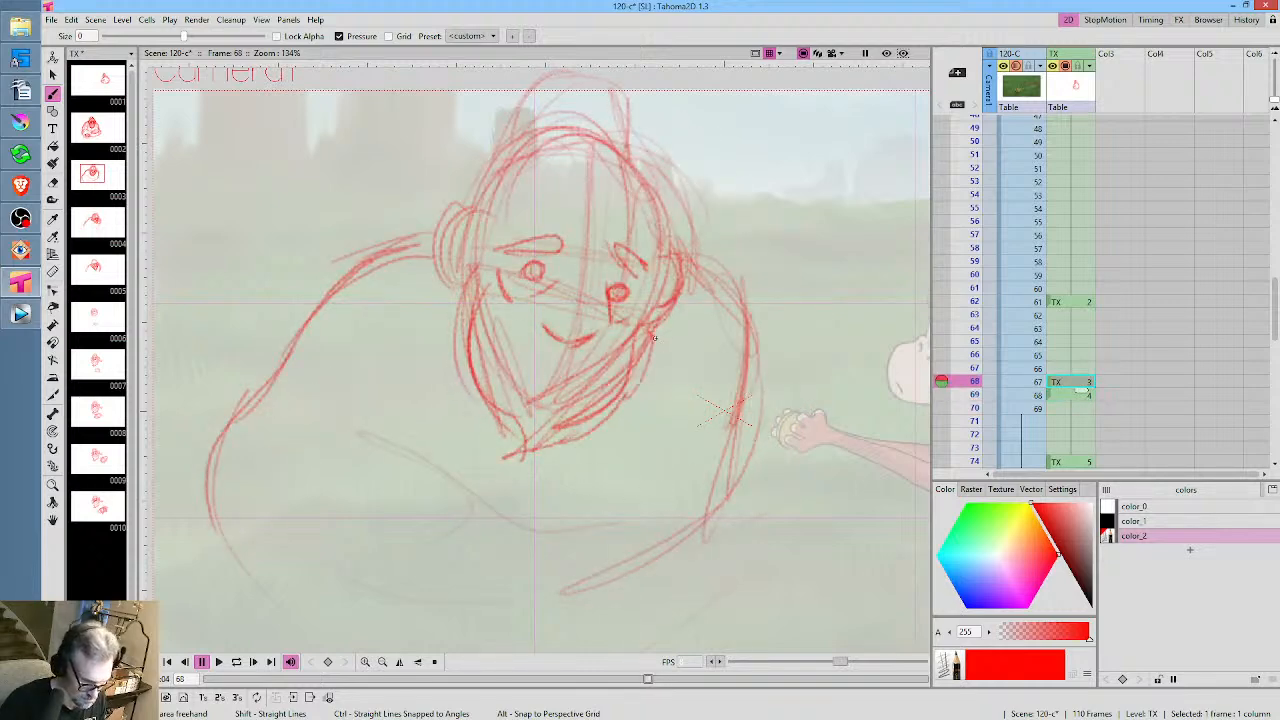
Sketch rounded jaw lines along both sides of the face and chin of the ape in frame 69
key(period)
mouse_move(575, 338)
mouse_down()
mouse_move(620, 428)
mouse_move(652, 438)
mouse_up()
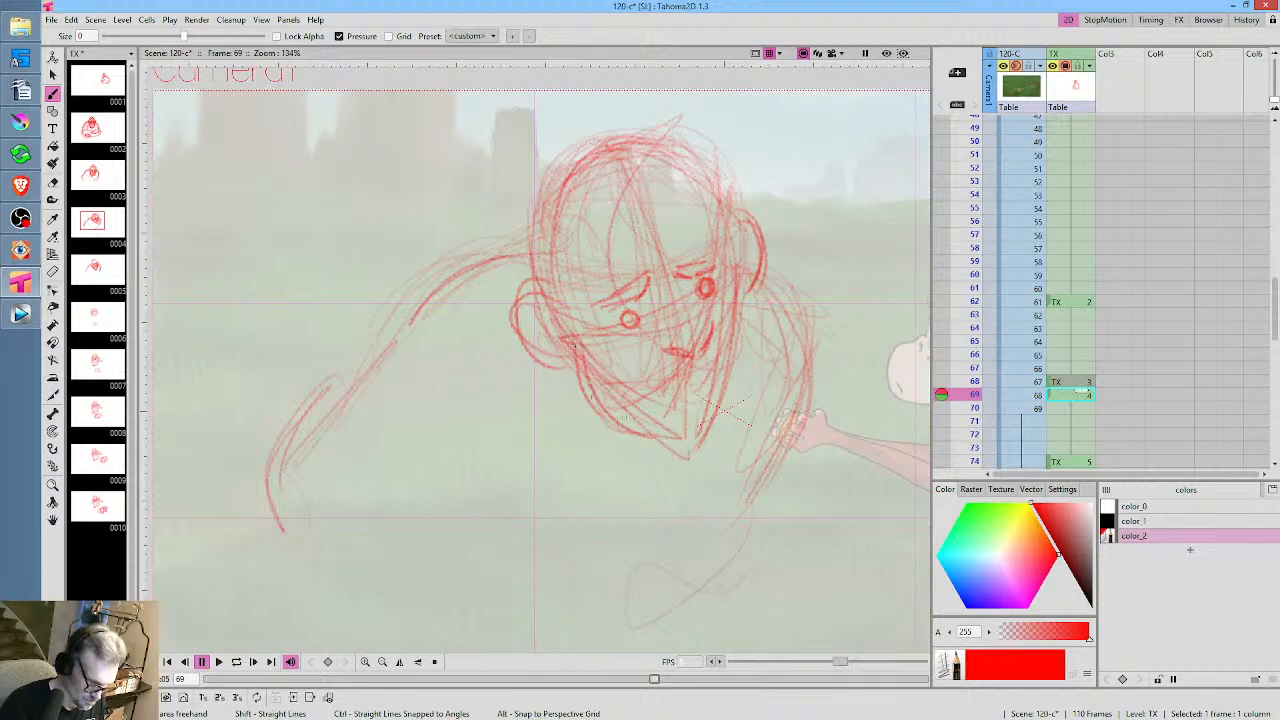
mouse_move(580, 368)
mouse_down()
mouse_move(670, 452)
mouse_move(666, 476)
mouse_up()
drag(742, 394, 710, 446)
drag(750, 296, 730, 424)
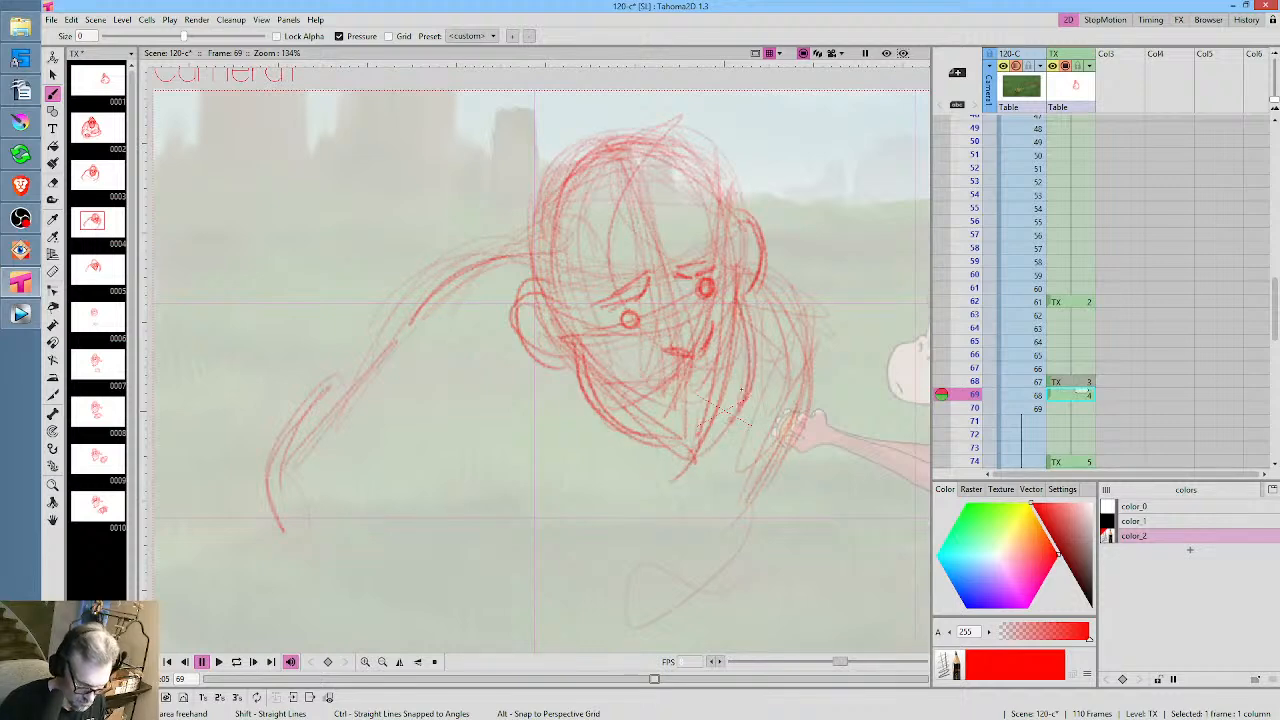
drag(754, 334, 732, 412)
drag(760, 290, 734, 404)
drag(758, 318, 706, 446)
Draw a rounded jaw line on one side of the frame 74 ape and erase the older inner jaw lines
key(period)
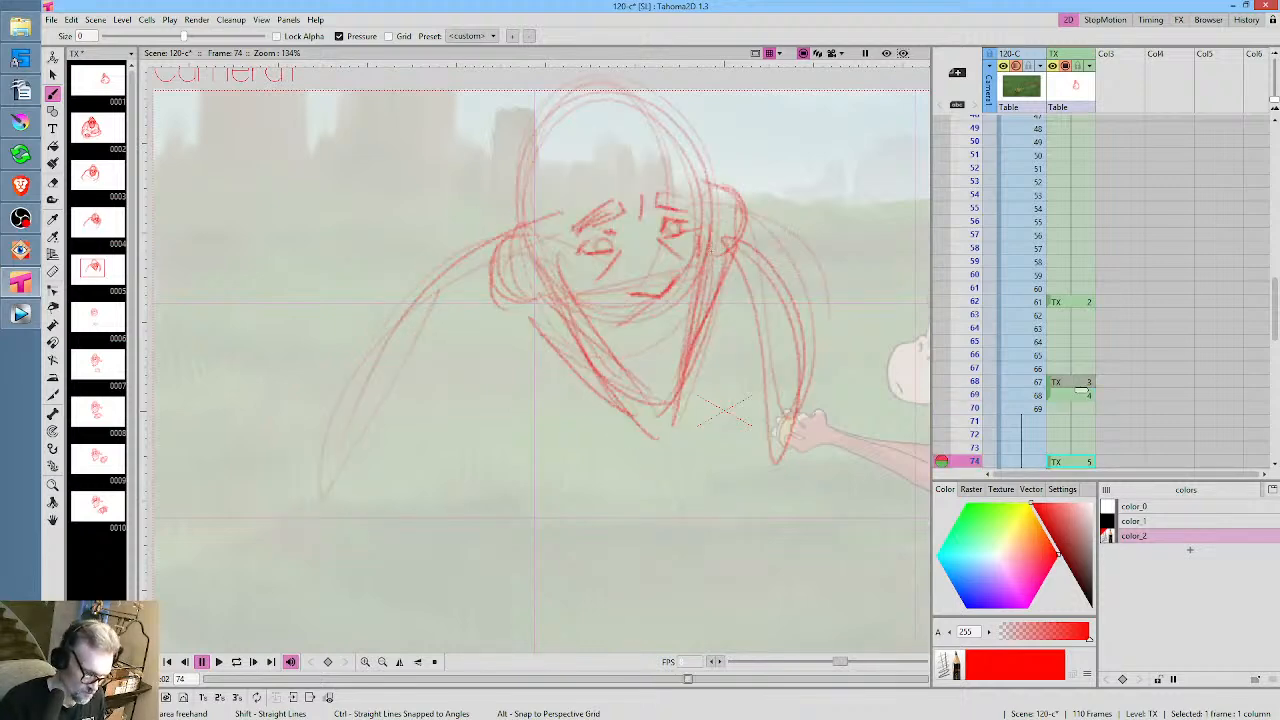
mouse_move(726, 254)
mouse_down()
mouse_move(715, 335)
mouse_move(686, 398)
mouse_up()
mouse_move(724, 242)
mouse_down()
mouse_move(702, 370)
mouse_move(662, 438)
mouse_up()
key(a)
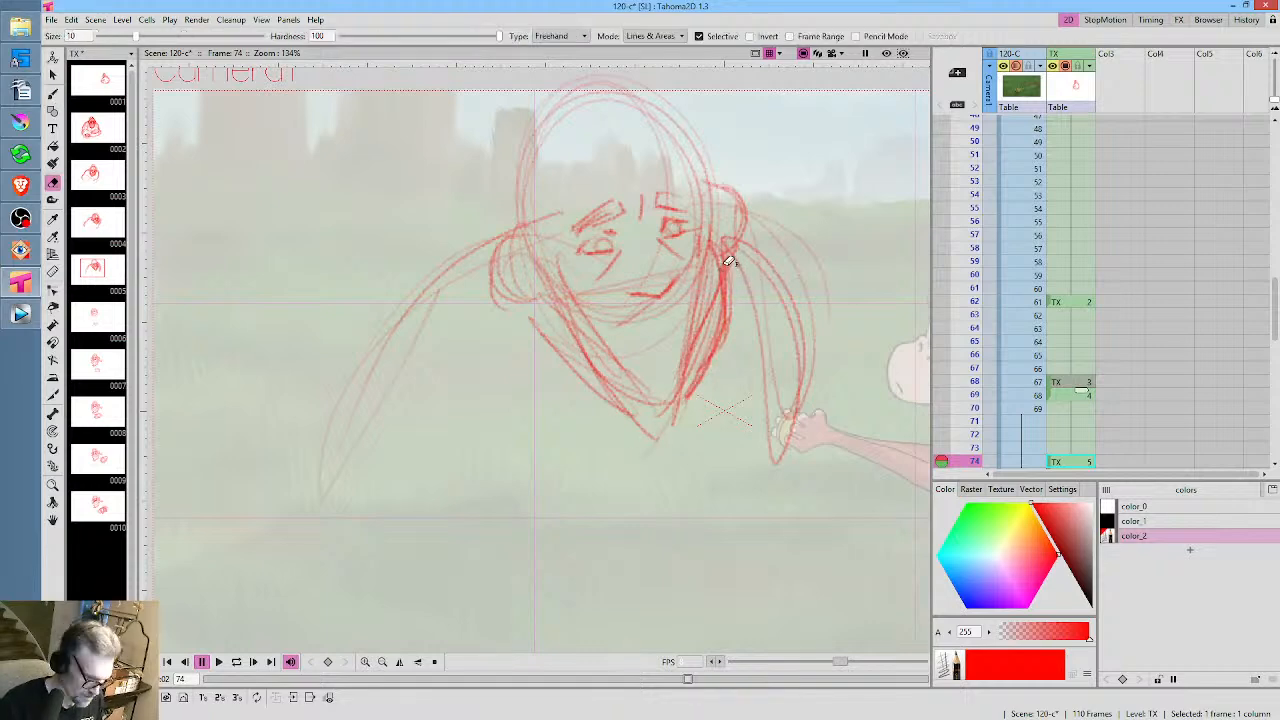
mouse_move(712, 250)
mouse_down()
mouse_move(684, 363)
mouse_move(716, 252)
mouse_up()
drag(626, 320, 628, 372)
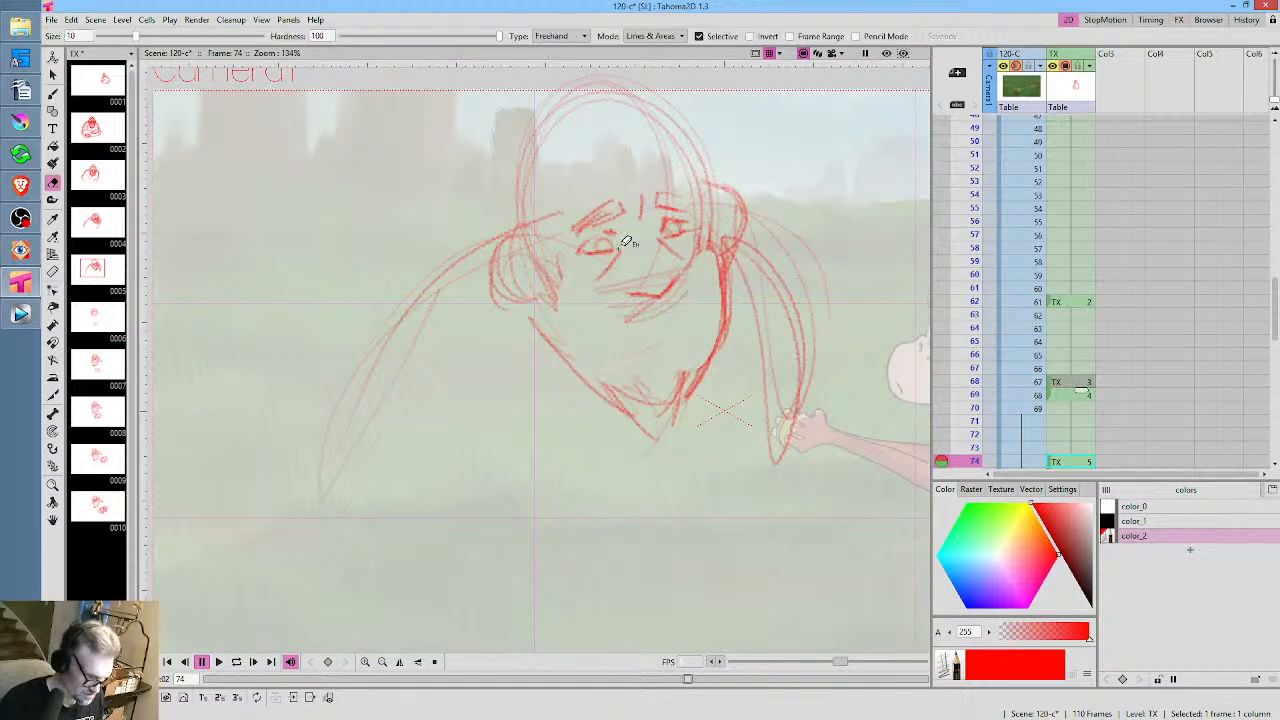
Sketch the opposite jaw side and the chin tip of the frame 74 ape with the brush, comparing with frame 69
key(b)
mouse_move(548, 268)
mouse_down()
mouse_move(583, 378)
mouse_move(550, 308)
mouse_move(597, 395)
mouse_move(554, 271)
mouse_move(650, 425)
mouse_move(616, 421)
mouse_move(684, 436)
mouse_move(693, 426)
mouse_move(668, 460)
mouse_up()
key(comma)
key(period)
drag(630, 404, 634, 452)
drag(692, 420, 708, 362)
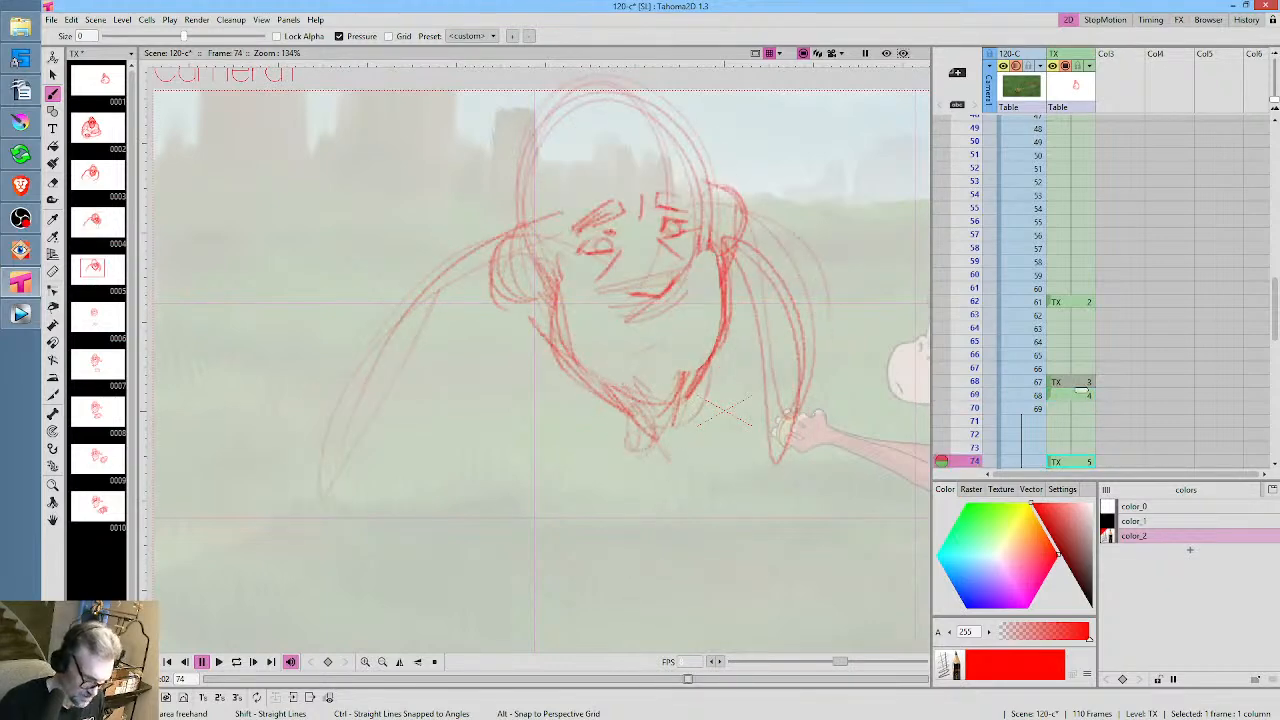
Add lid strokes to both eyes and reinforce the lower jaw curve of the ape in frame 74
drag(607, 232, 577, 238)
drag(670, 217, 674, 227)
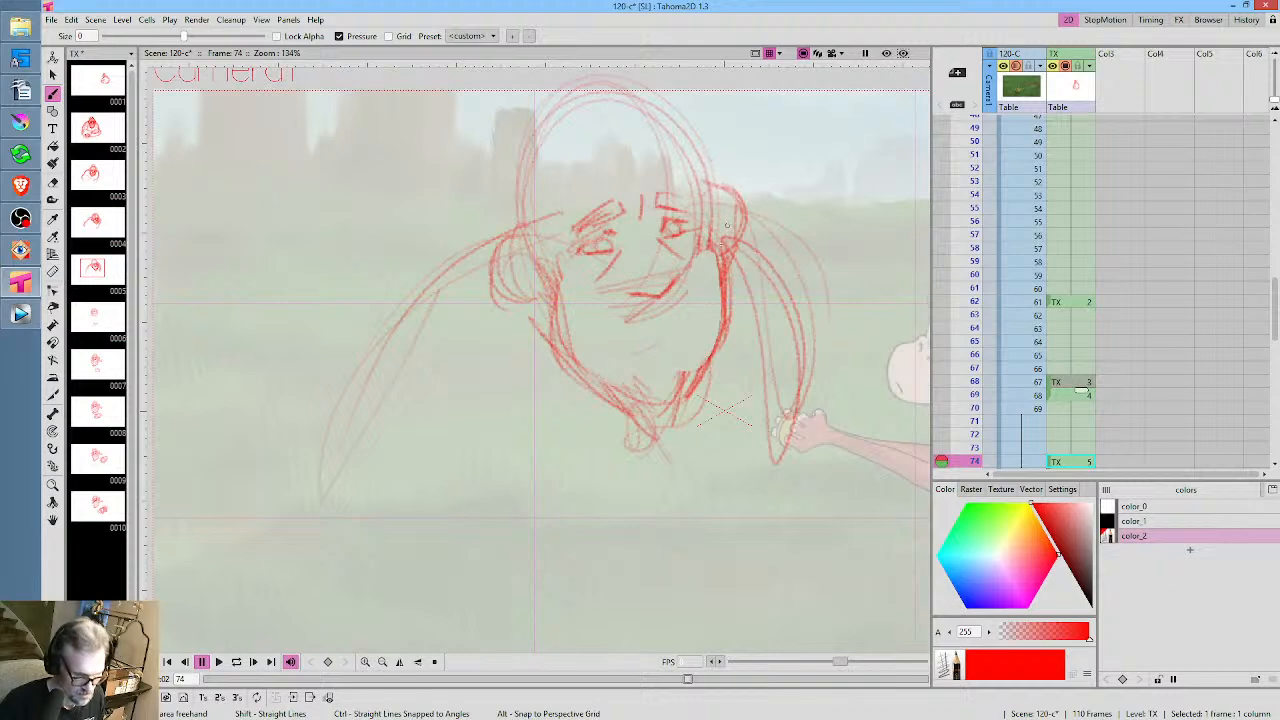
mouse_move(727, 345)
mouse_down()
mouse_move(731, 307)
mouse_move(674, 423)
mouse_up()
drag(722, 355, 666, 429)
key(comma)
key(period)
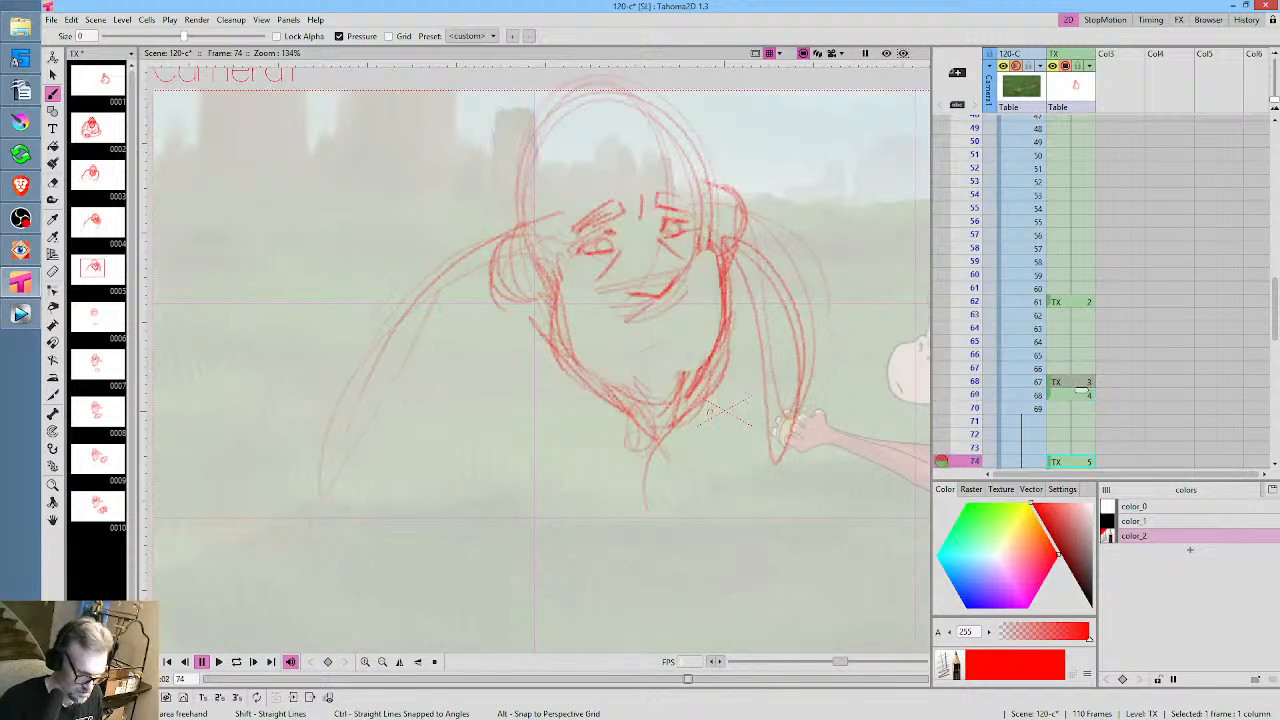
Compare frames 74 and 75, and draw slanted eyelid lines and eyebrows over both eyes of the ape in frame 75
key(period)
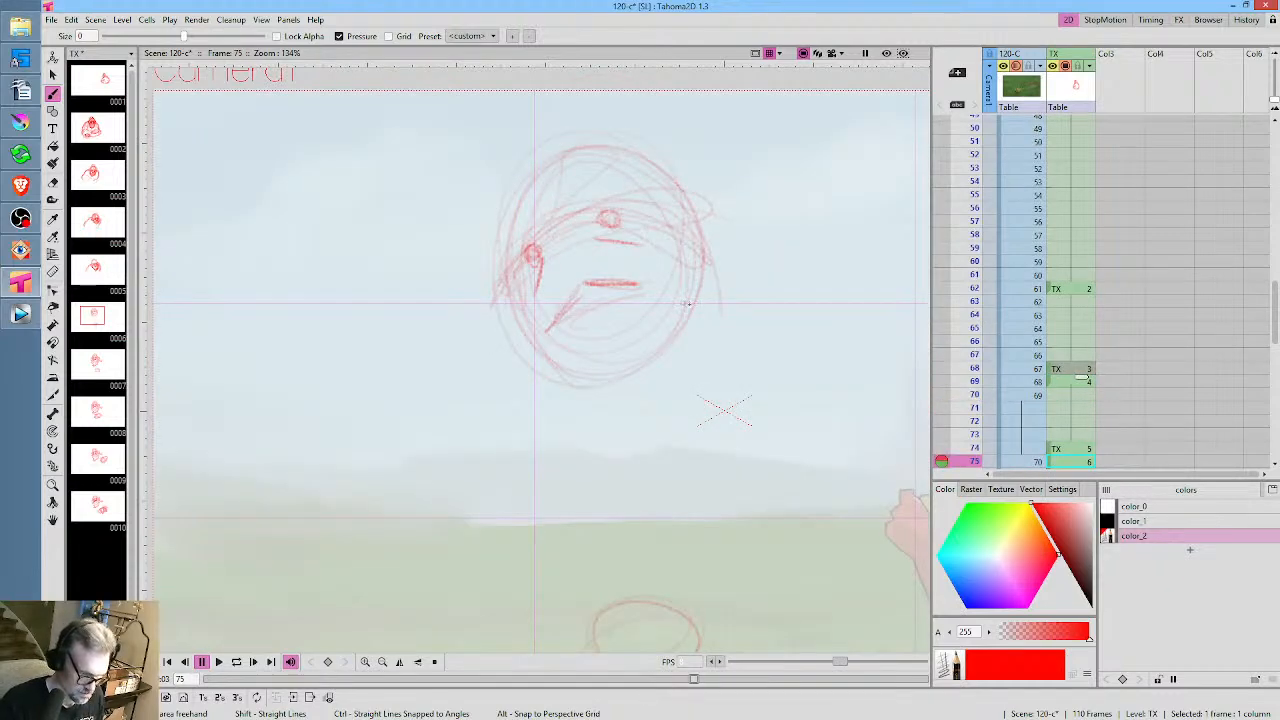
key(comma)
key(period)
key(comma)
key(period)
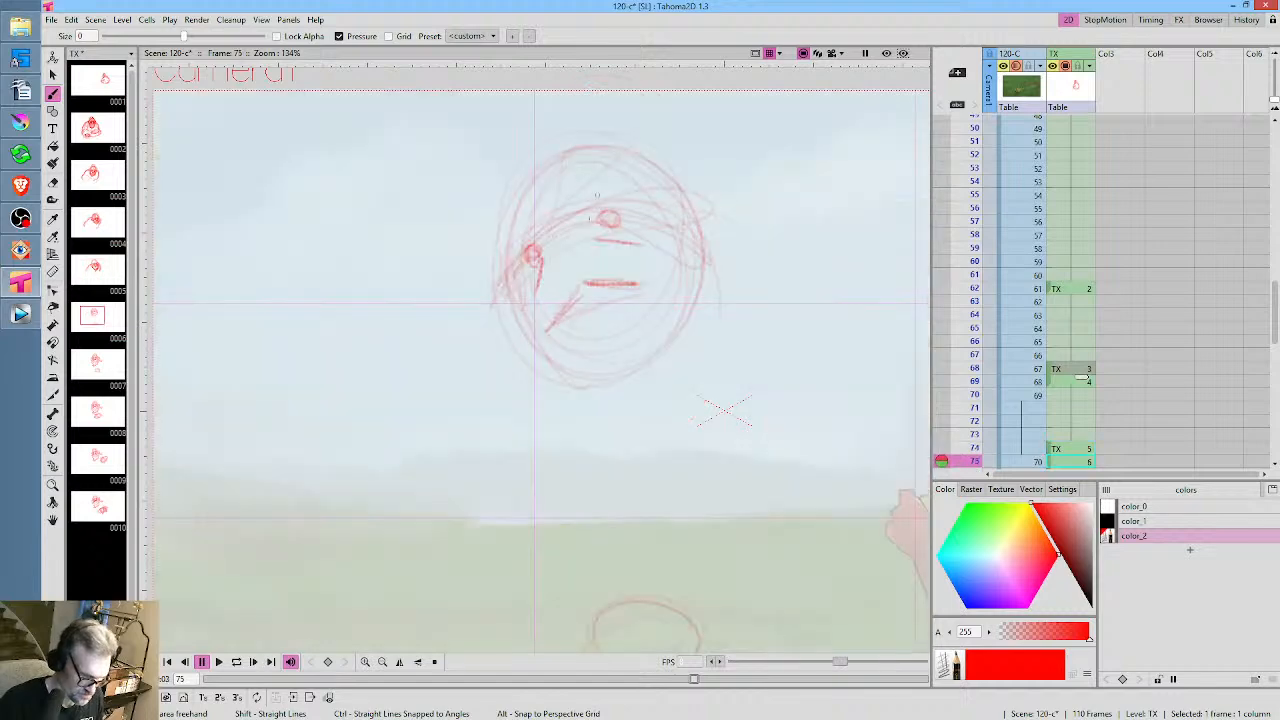
drag(520, 267, 541, 261)
mouse_move(600, 230)
mouse_down()
mouse_move(633, 209)
mouse_move(597, 237)
mouse_move(621, 197)
mouse_move(568, 207)
mouse_move(584, 184)
mouse_move(621, 186)
mouse_up()
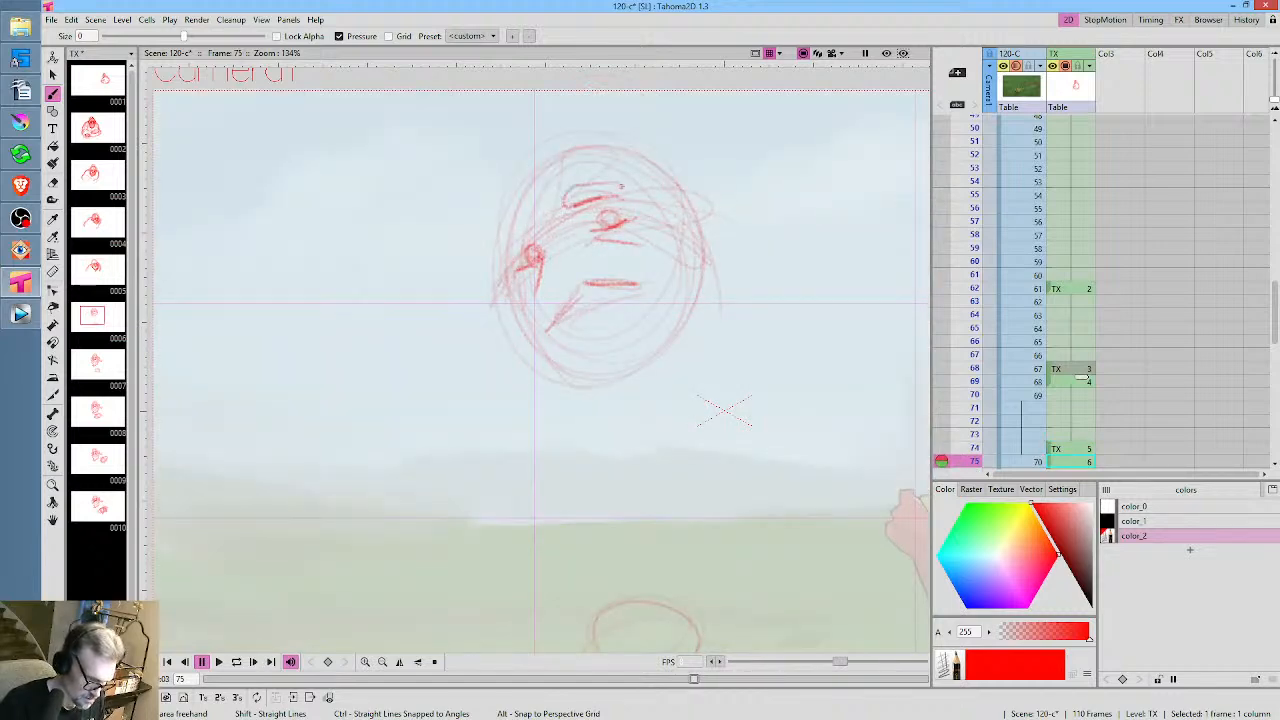
drag(521, 234, 507, 256)
Draw arched brow lines across the ape's forehead above the eyes in frames 76 to 84
key(period)
mouse_move(560, 184)
mouse_down()
mouse_move(684, 173)
mouse_move(650, 166)
mouse_up()
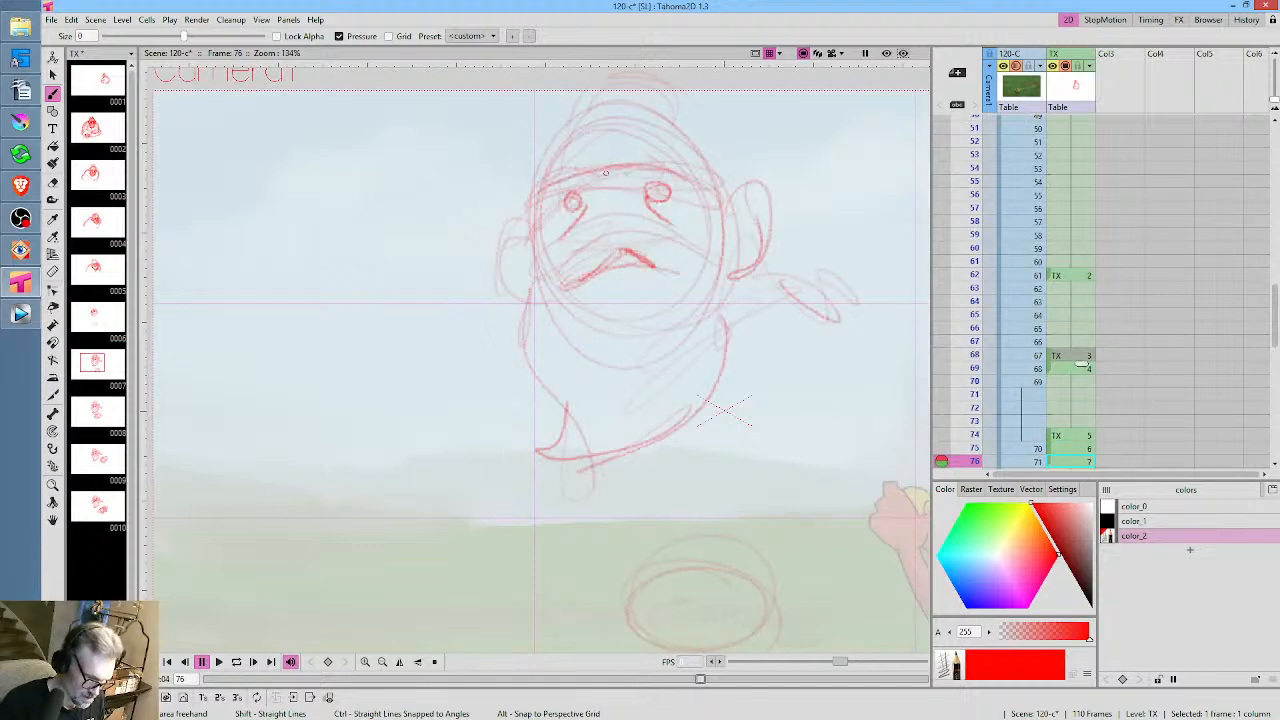
key(shift+period)
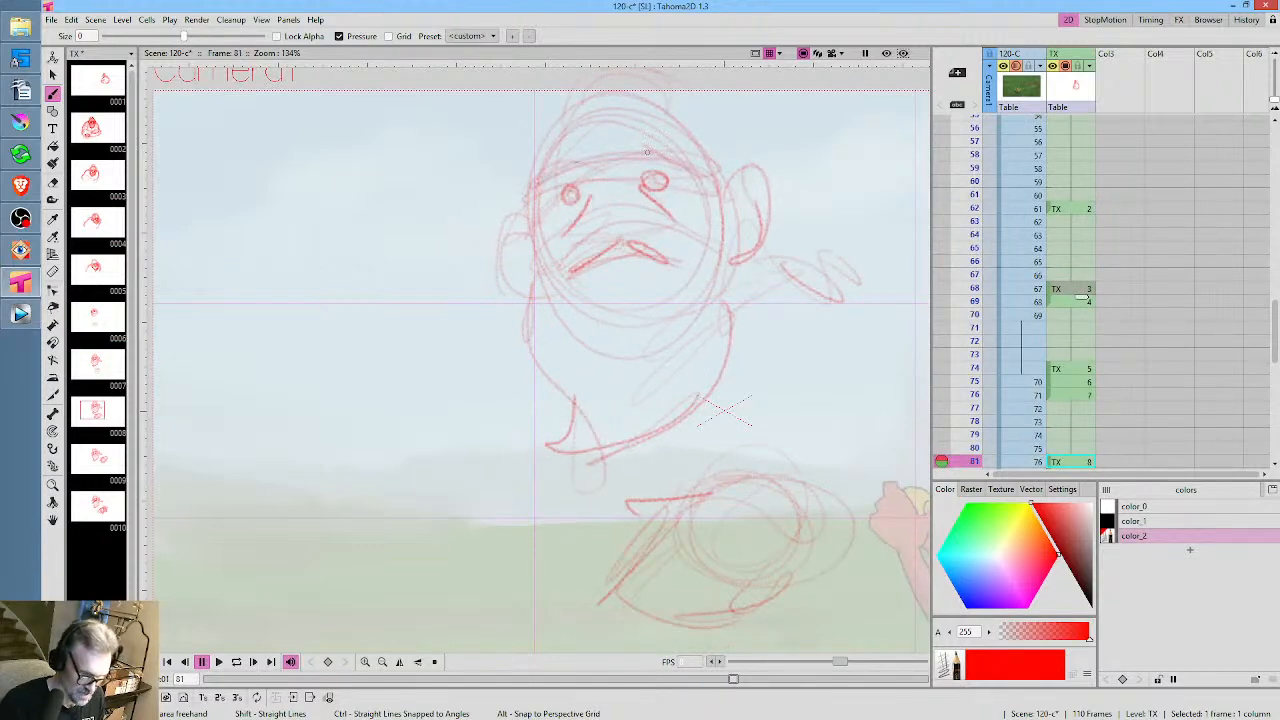
key(period)
drag(673, 161, 682, 164)
key(period)
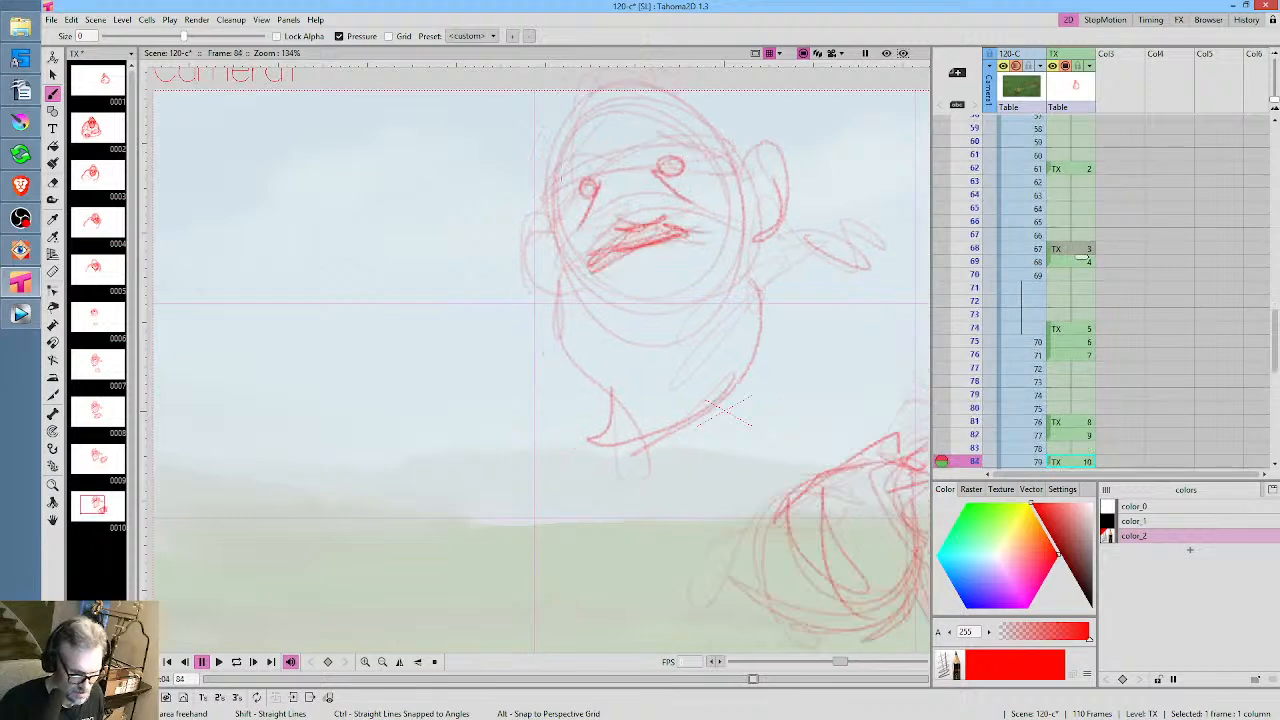
mouse_move(560, 177)
mouse_down()
mouse_move(606, 156)
mouse_move(709, 153)
mouse_up()
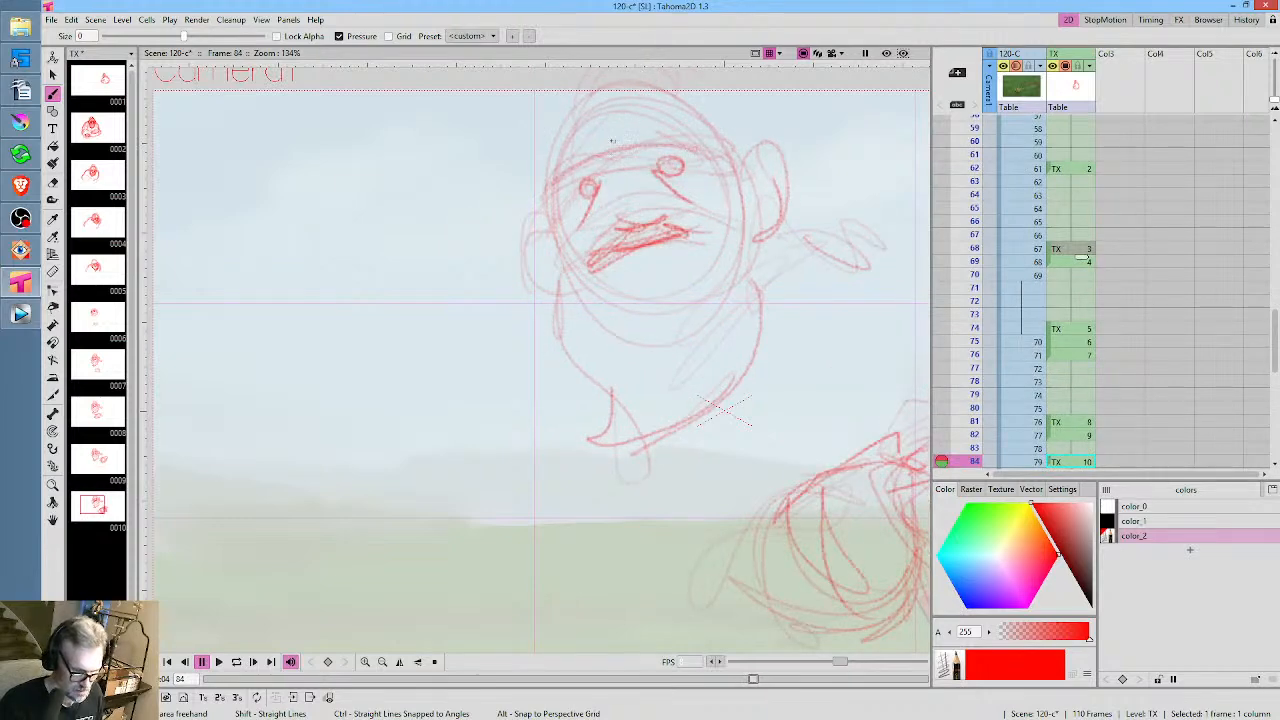
Add short furrow lines at the ape's brow in frames 84, 76 and 74, stepping back through the drawings
mouse_move(609, 128)
mouse_down()
mouse_move(619, 184)
mouse_move(633, 152)
mouse_up()
key(comma)
key(comma)
key(comma)
key(comma)
key(comma)
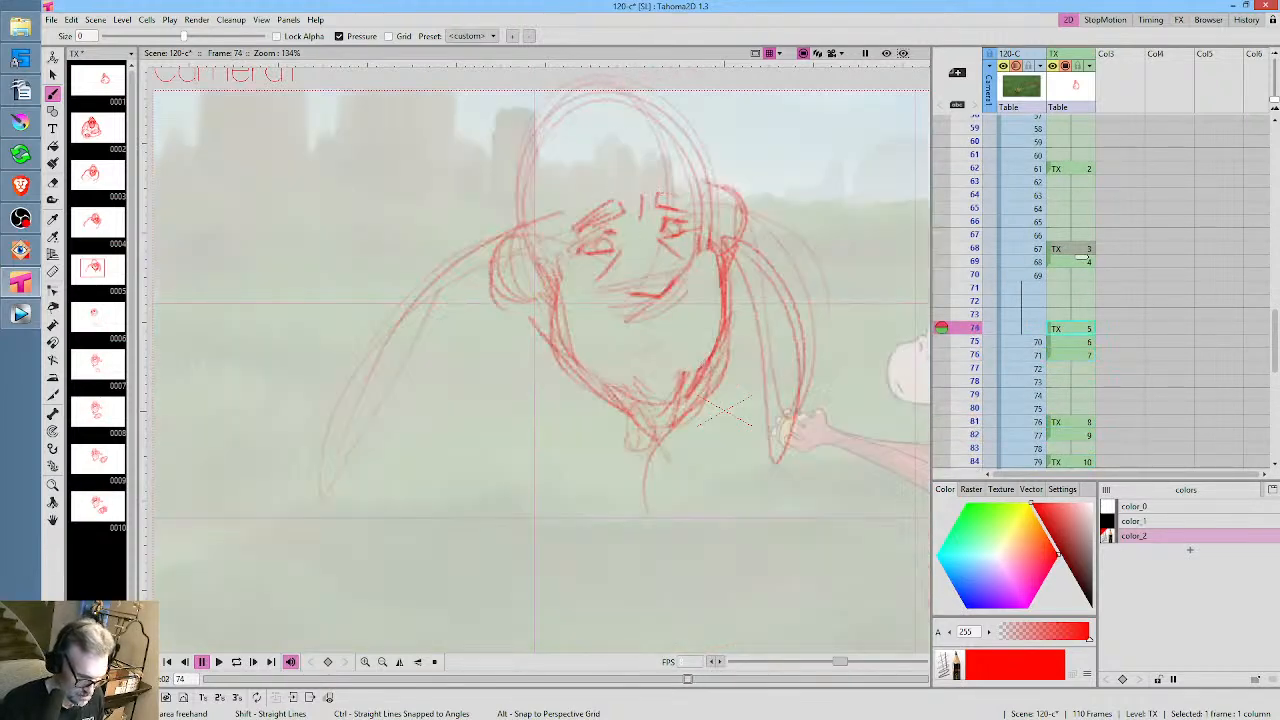
drag(627, 194, 632, 246)
key(period)
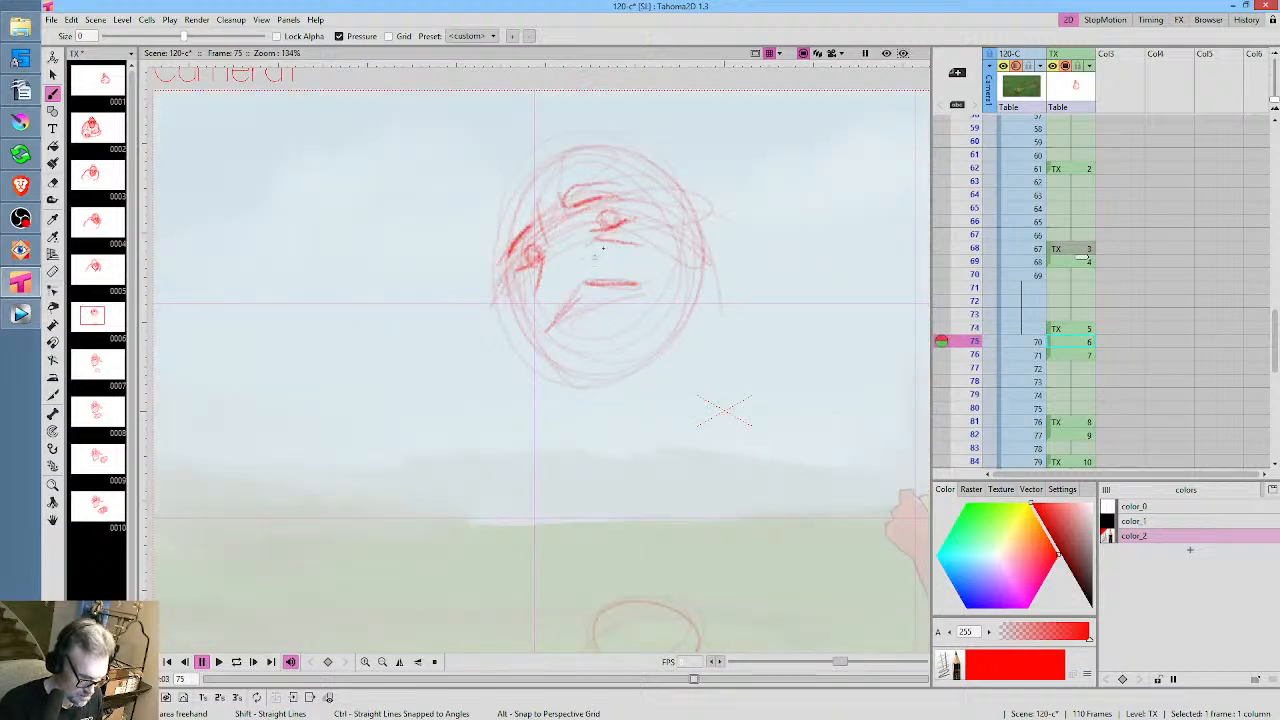
key(period)
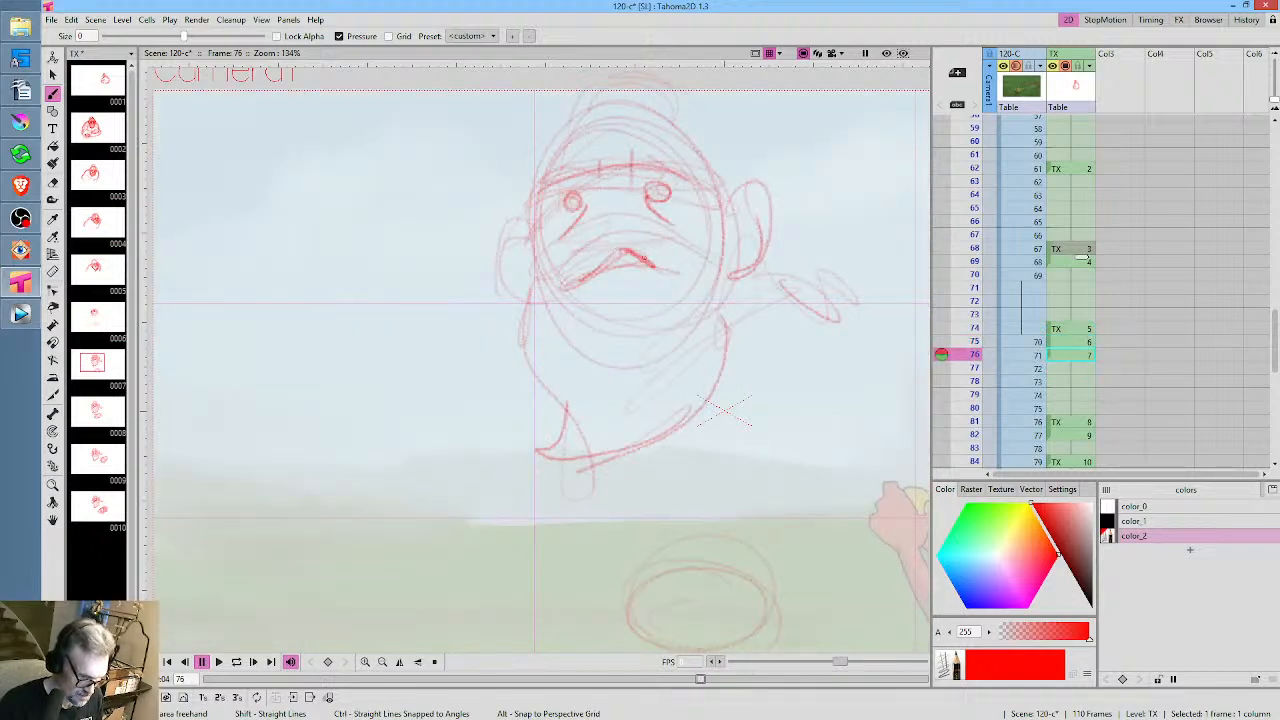
Add a short vertical frown line between the eyebrows of the head on frame 84
key(shift+period)
key(period)
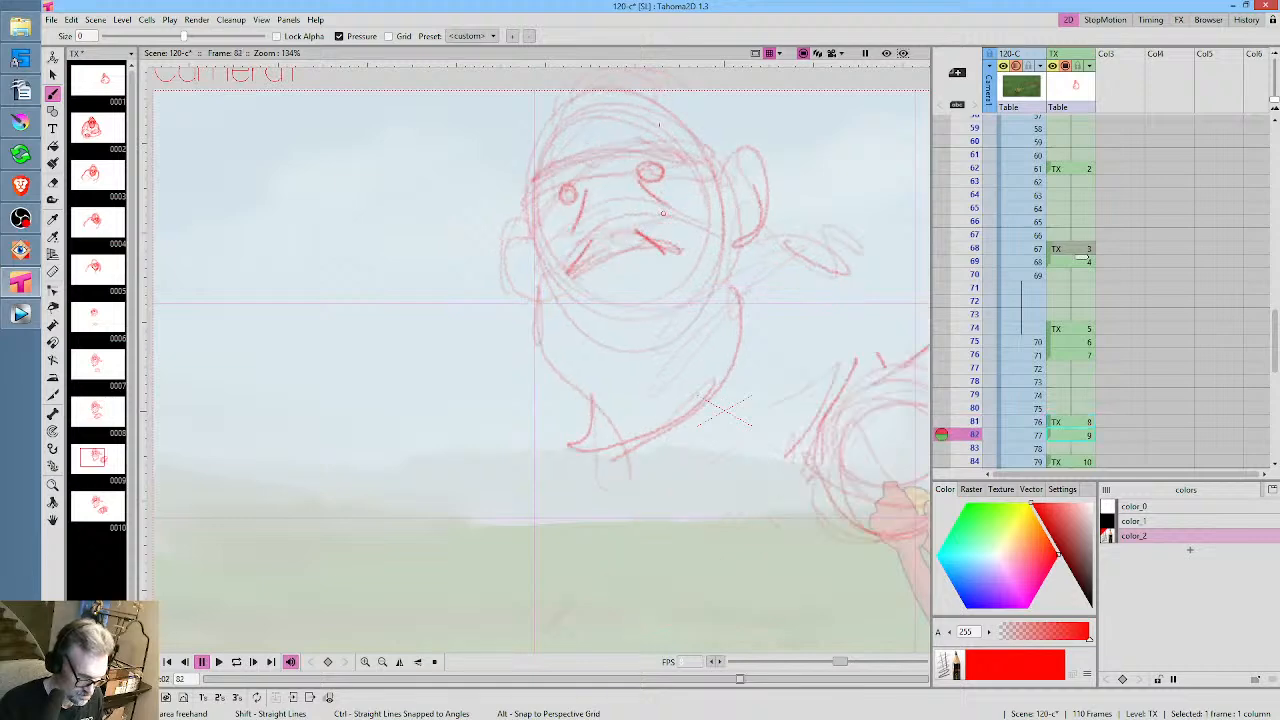
key(shift+period)
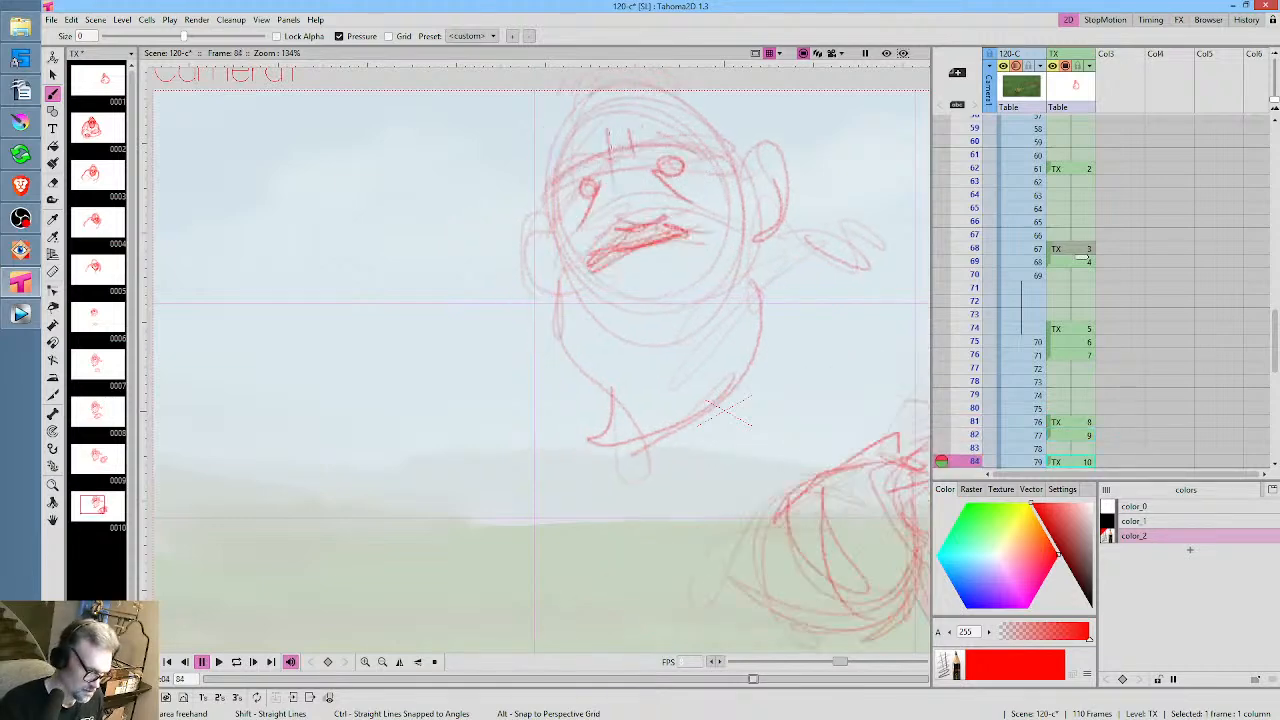
drag(640, 133, 644, 162)
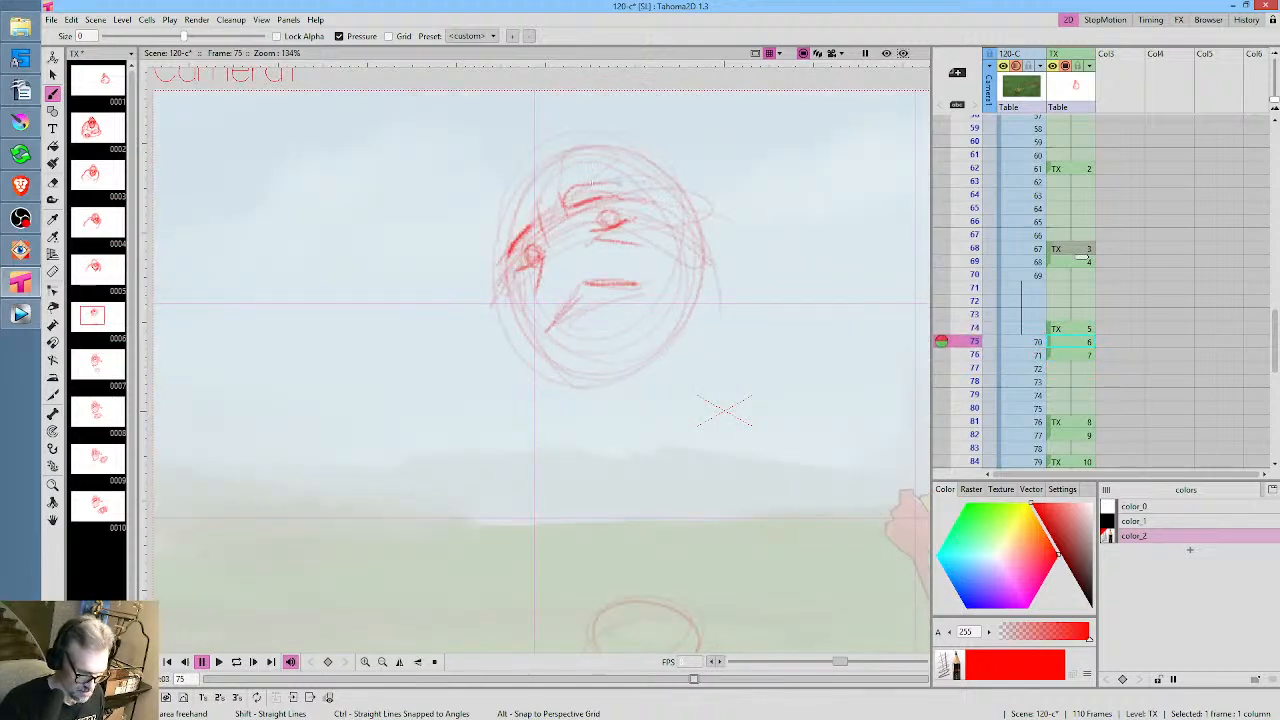
Sketch thick slanted eyebrows on the heads on frames 75, 76, 81, 82 and 84
mouse_move(519, 241)
mouse_down()
mouse_move(508, 253)
mouse_move(538, 204)
mouse_move(540, 226)
mouse_move(515, 240)
mouse_up()
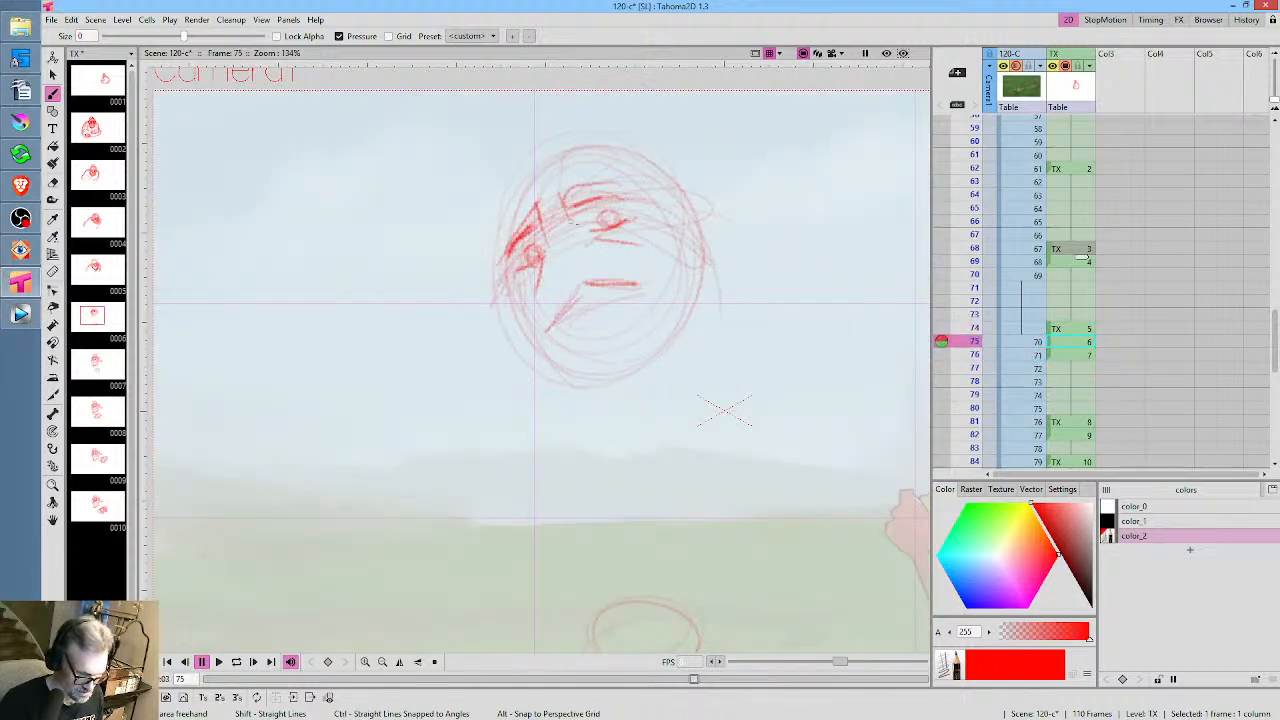
mouse_move(549, 186)
mouse_down()
mouse_move(589, 174)
mouse_move(593, 157)
mouse_move(552, 176)
mouse_move(590, 156)
mouse_move(669, 148)
mouse_move(632, 154)
mouse_move(674, 162)
mouse_move(682, 177)
mouse_move(633, 157)
mouse_move(680, 163)
mouse_up()
key(.)
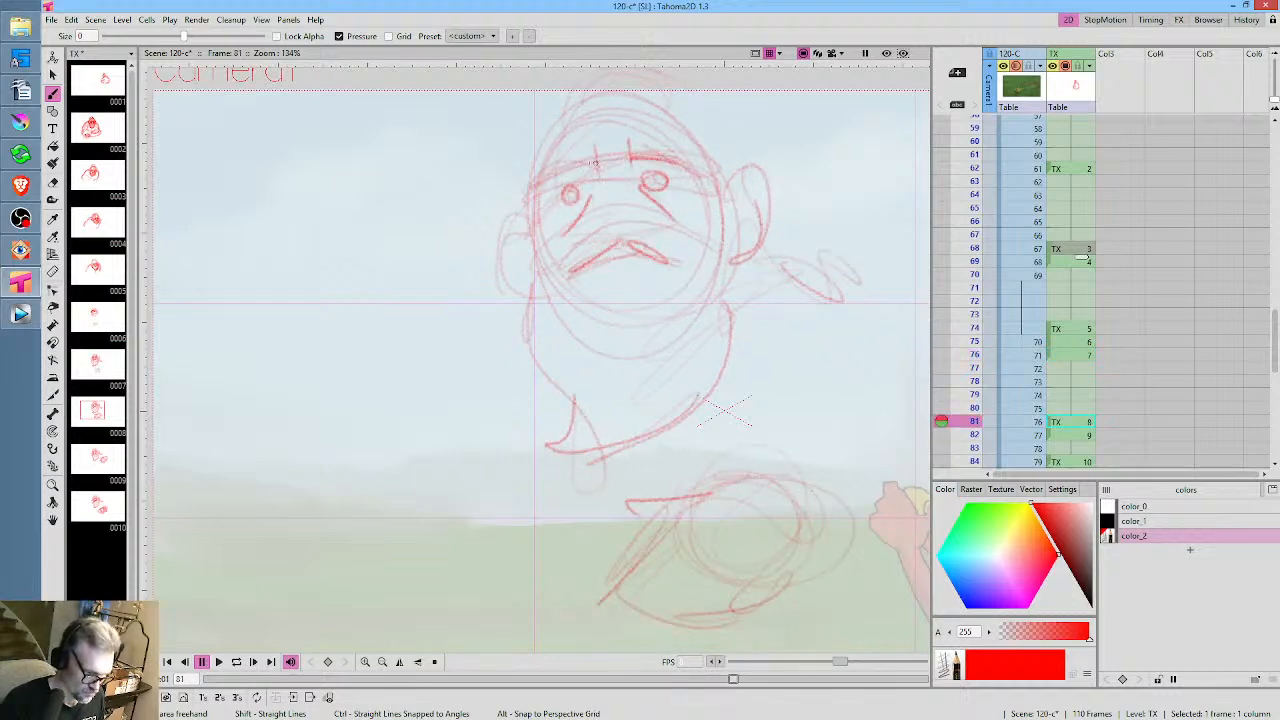
mouse_move(596, 162)
mouse_down()
mouse_move(546, 178)
mouse_move(588, 150)
mouse_move(668, 154)
mouse_move(598, 145)
mouse_move(677, 150)
mouse_move(541, 172)
mouse_move(578, 144)
mouse_move(685, 149)
mouse_move(656, 129)
mouse_move(690, 139)
mouse_move(557, 174)
mouse_move(604, 138)
mouse_up()
key(.)
key(.)
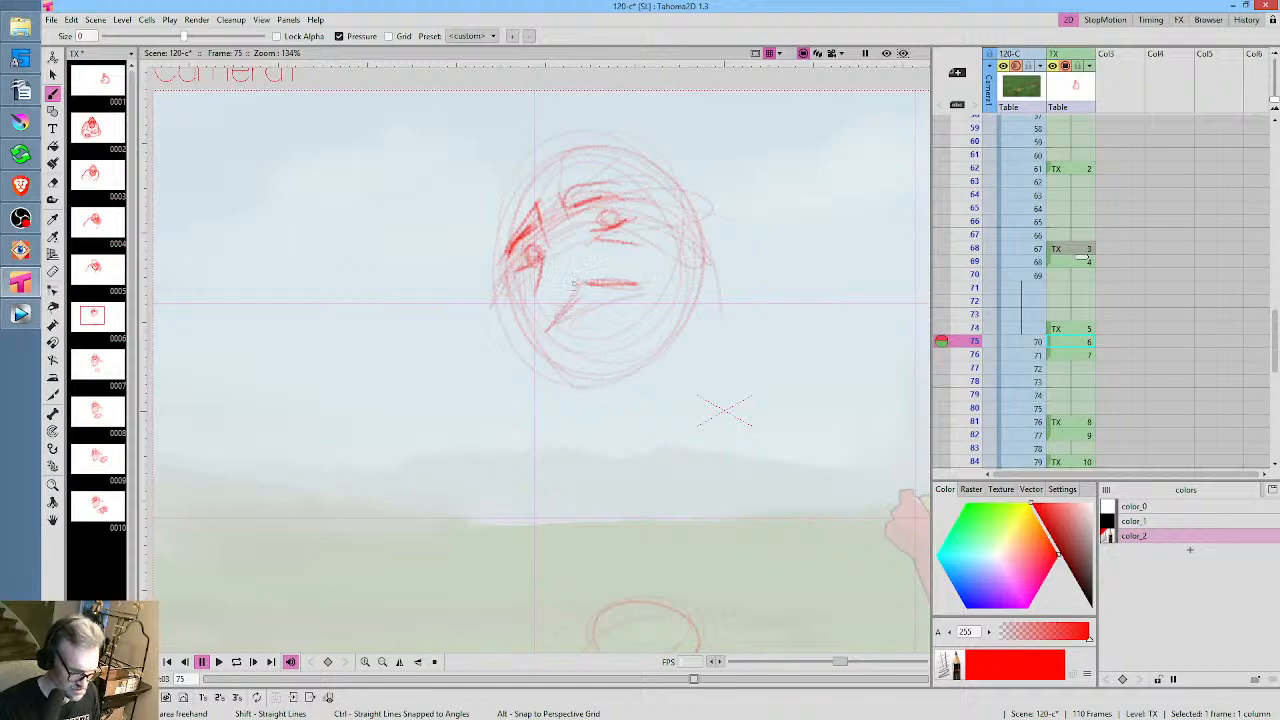
Sketch the base of the nose above the mouth on frames 75 and 76
key(Up)
key(Down)
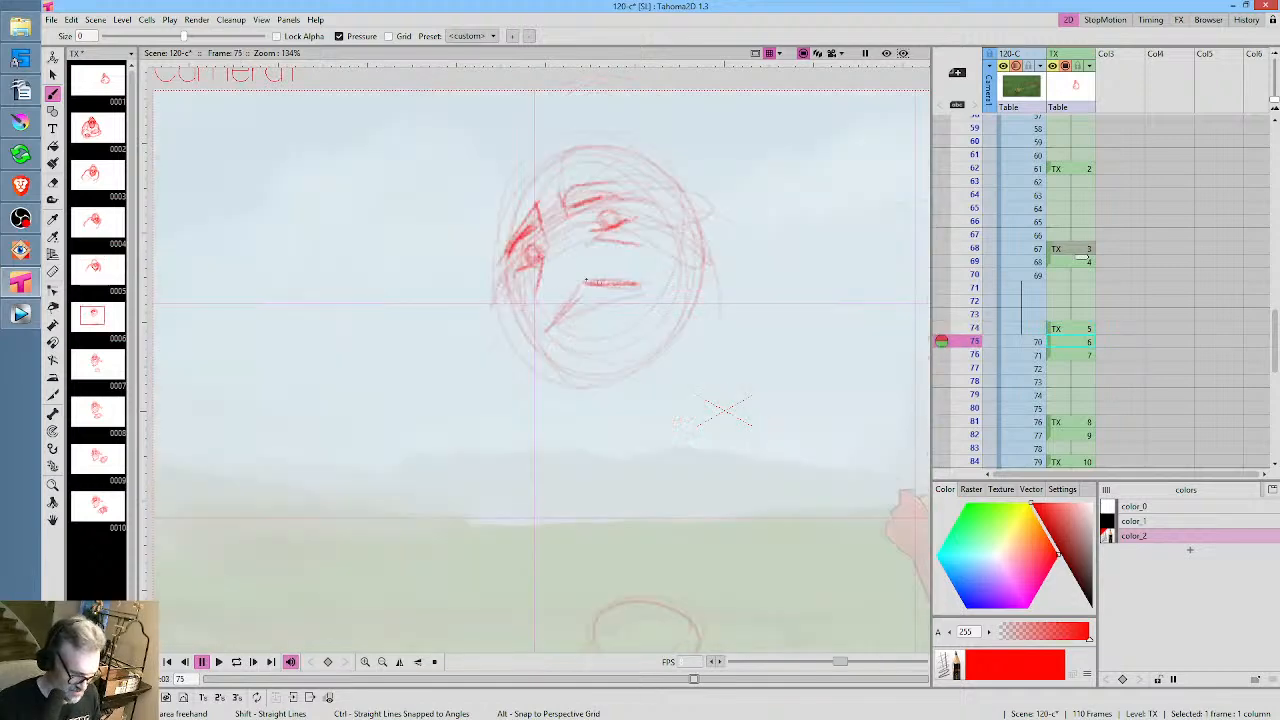
mouse_move(582, 283)
mouse_down()
mouse_move(560, 282)
mouse_move(592, 284)
mouse_move(597, 271)
mouse_move(605, 284)
mouse_move(604, 263)
mouse_move(650, 232)
mouse_move(586, 244)
mouse_up()
key(Down)
drag(658, 220, 650, 246)
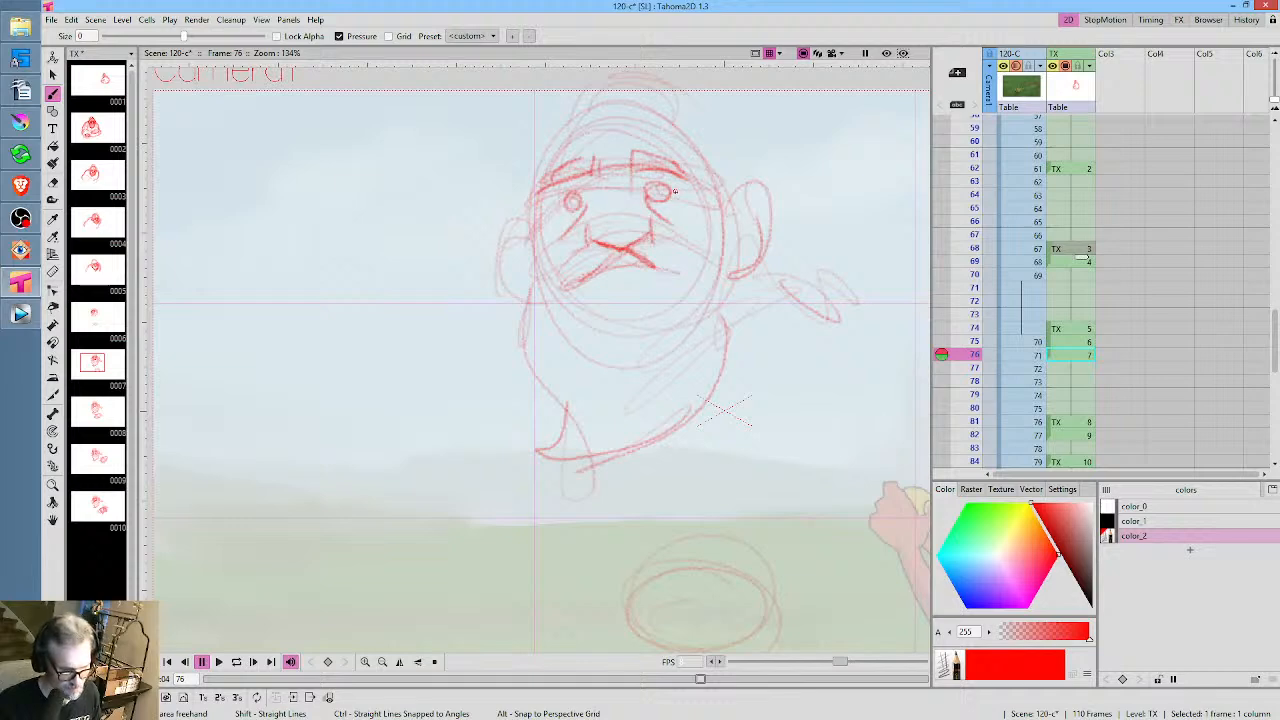
Draw the nose bridge on frame 75, from the inner end of the left eyebrow down to the nose base
key(Up)
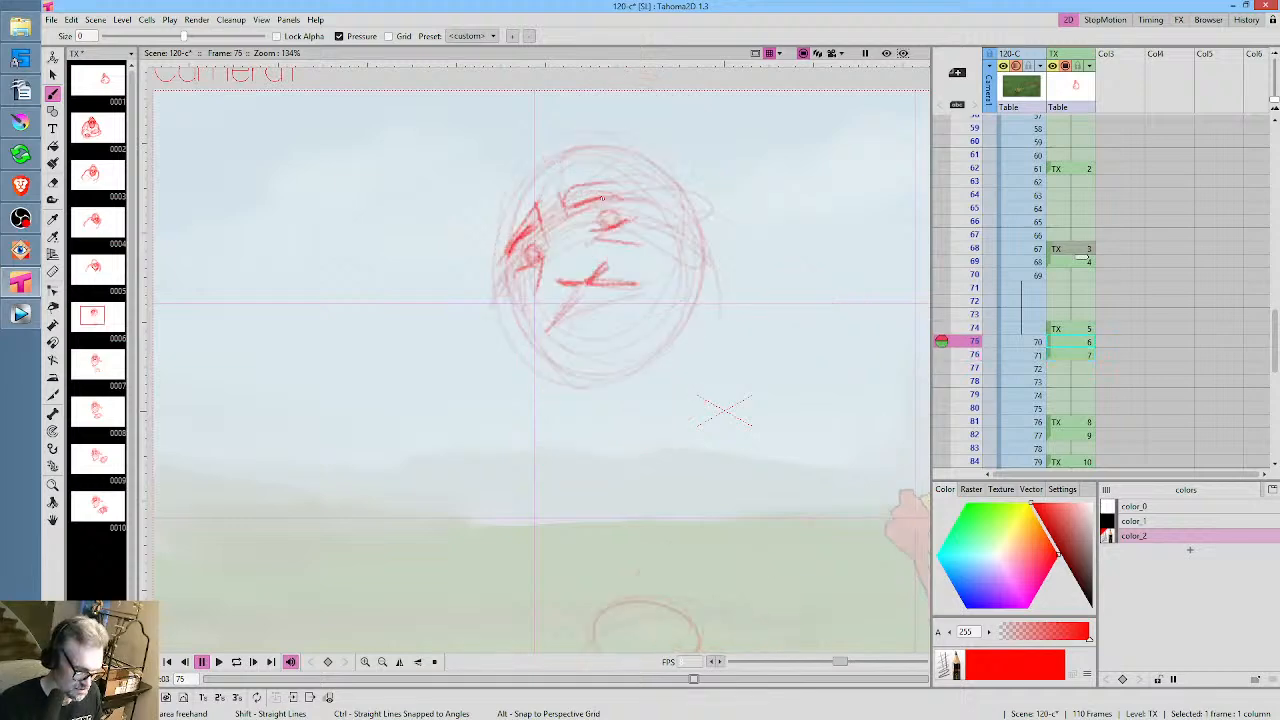
key(Down)
key(Up)
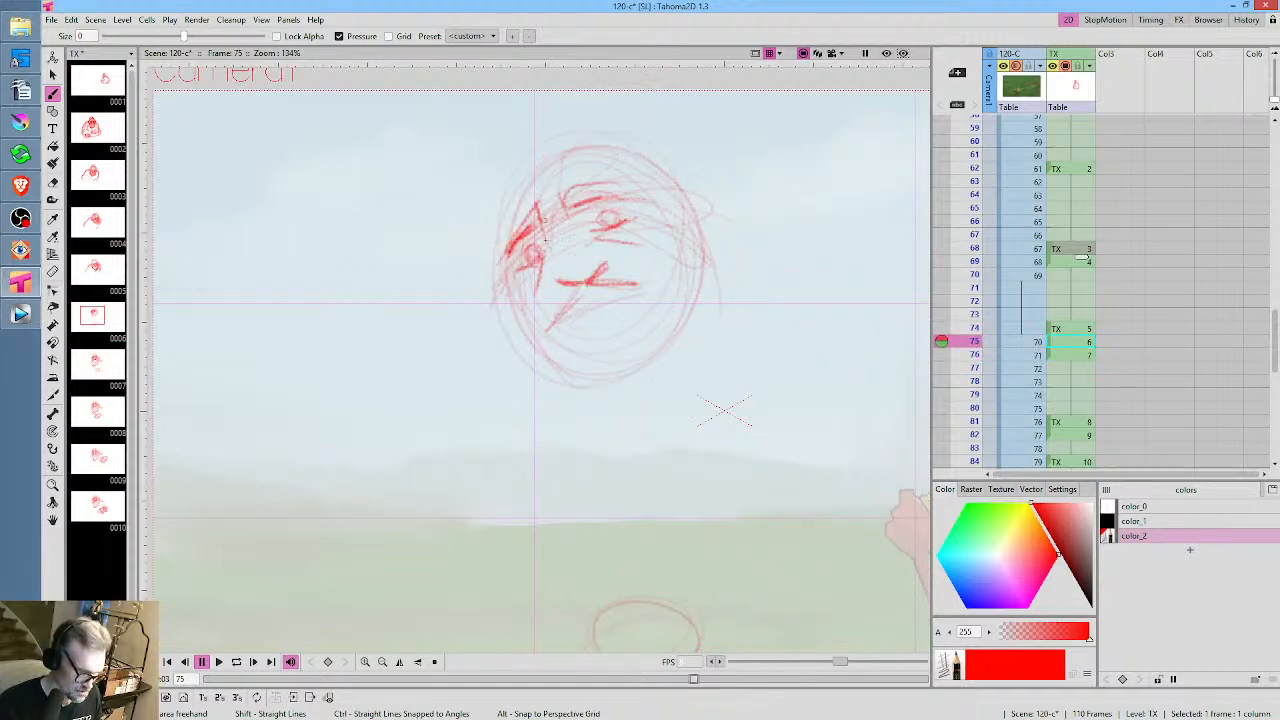
mouse_move(548, 218)
mouse_down()
mouse_move(552, 294)
mouse_move(614, 268)
mouse_up()
key(Down)
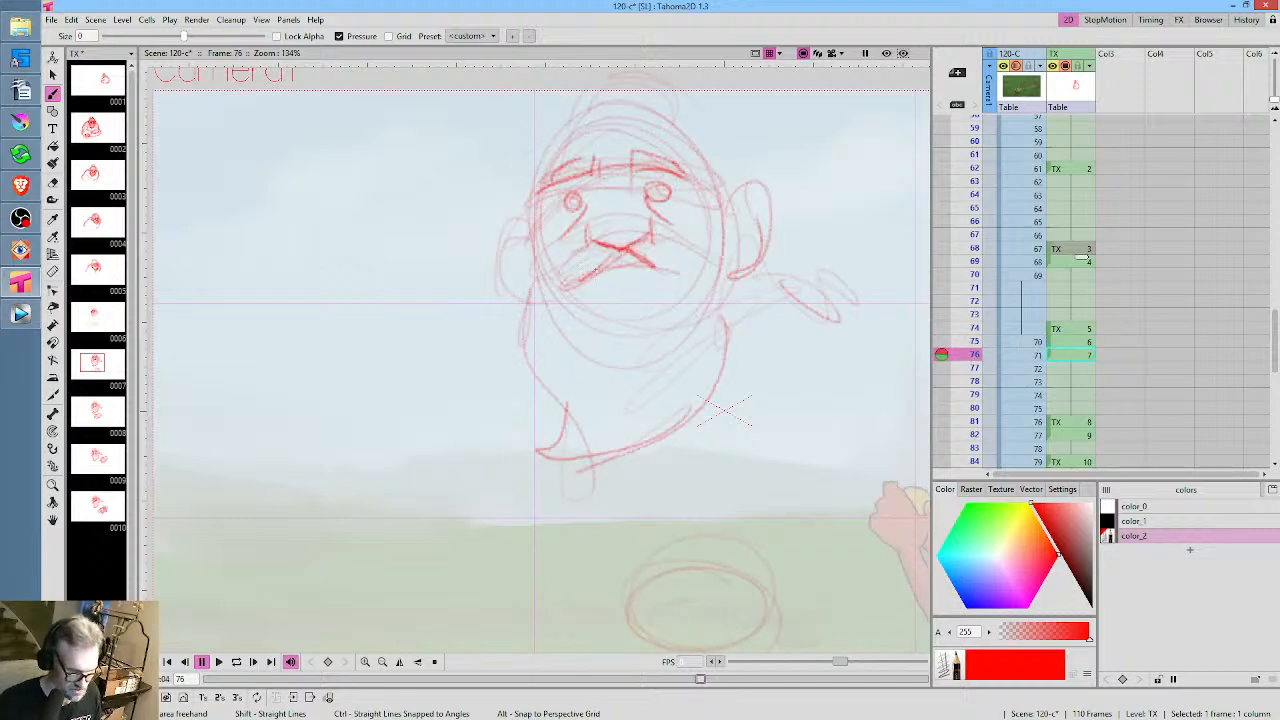
Sketch the nose base above the moustache-shaped mouth on frame 81
key(Down)
key(Down)
key(Down)
key(Down)
key(Down)
key(Up)
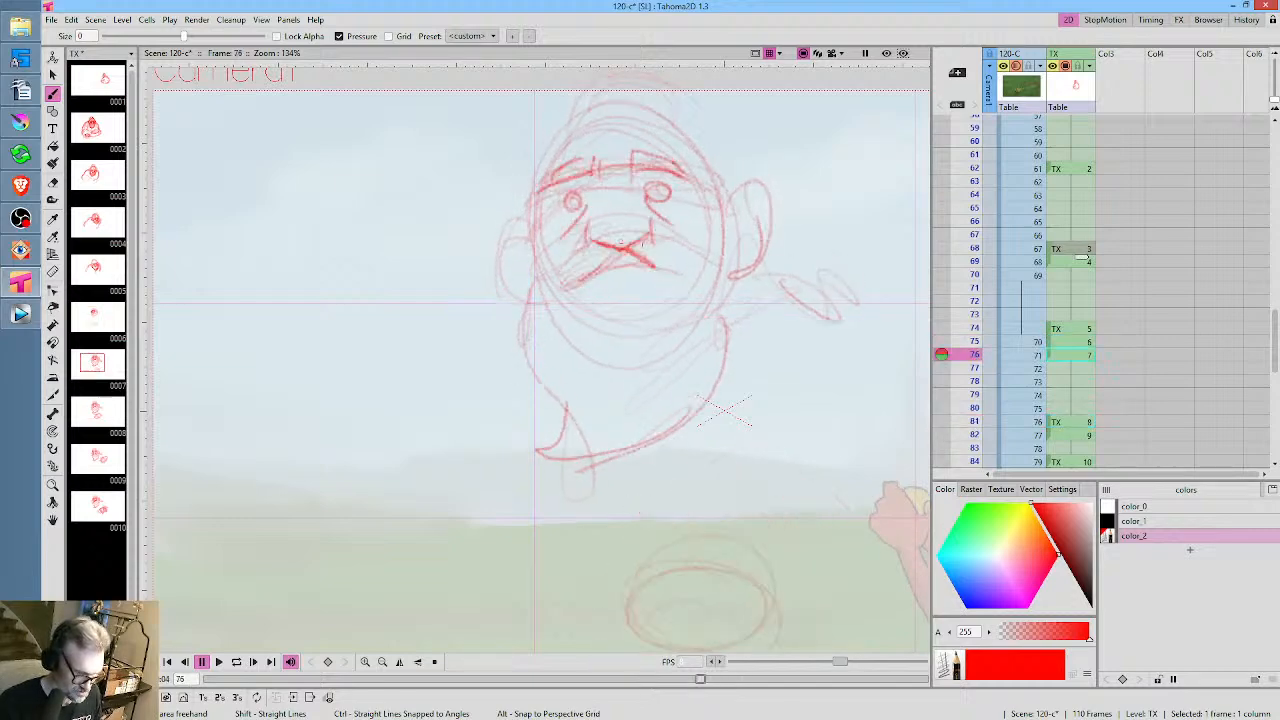
key(Down)
mouse_move(598, 241)
mouse_down()
mouse_move(630, 233)
mouse_move(618, 244)
mouse_move(591, 233)
mouse_up()
key(Down)
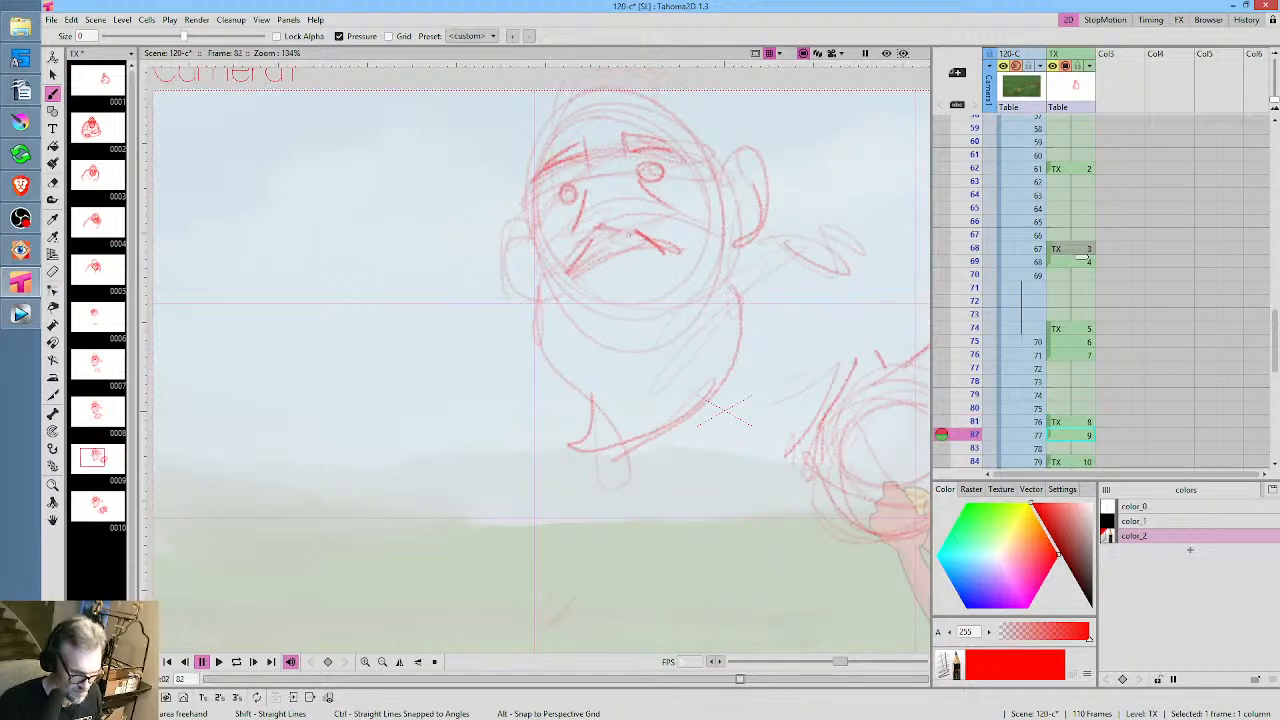
Sketch the underside of the nose above the mouth on frame 82
key(Up)
key(Down)
mouse_move(589, 232)
mouse_down()
mouse_move(626, 238)
mouse_move(663, 210)
mouse_move(617, 227)
mouse_up()
key(Down)
key(Down)
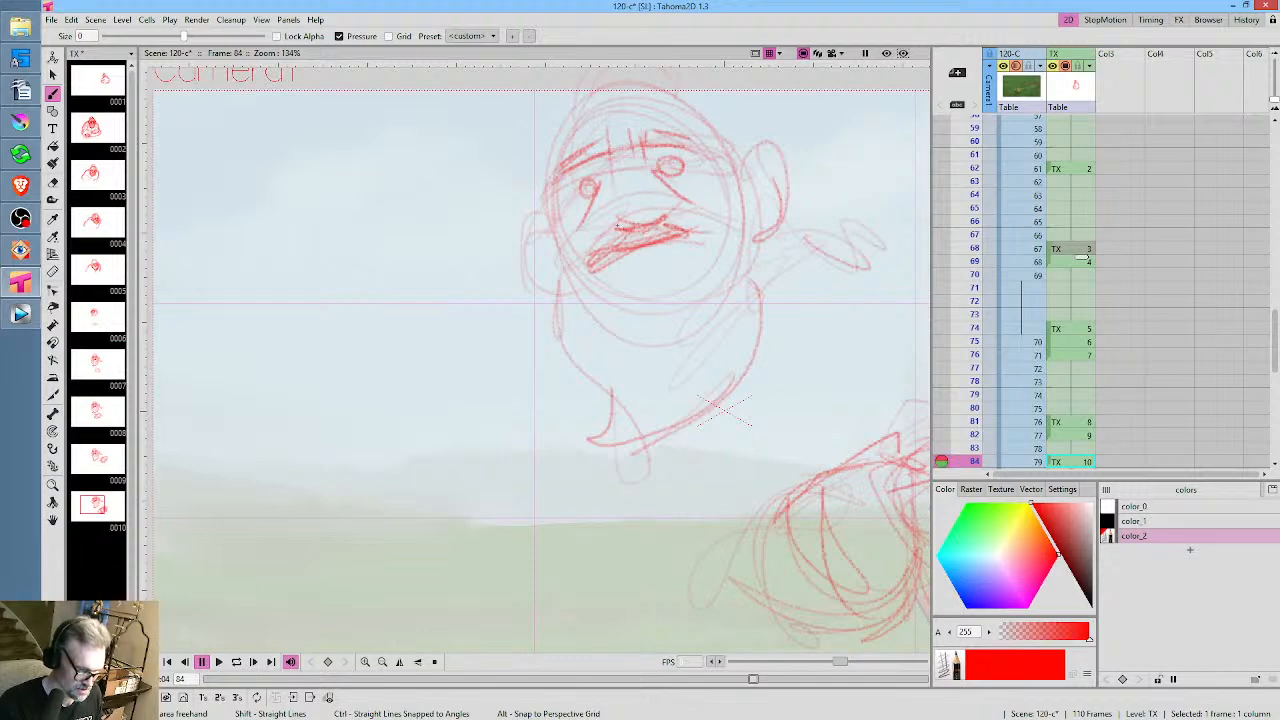
Draw an eyelid line across the right eye on frames 76, 81, 82 and 84
key(comma)
key(comma)
key(comma)
key(comma)
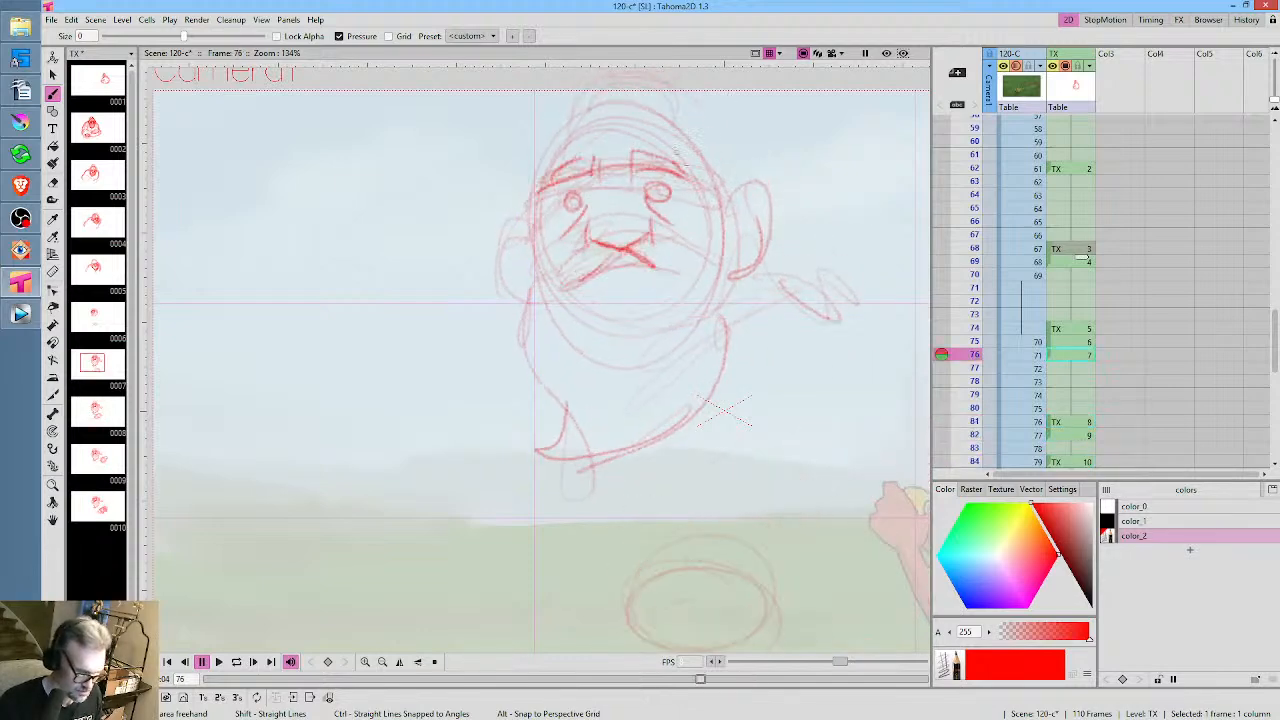
key(period)
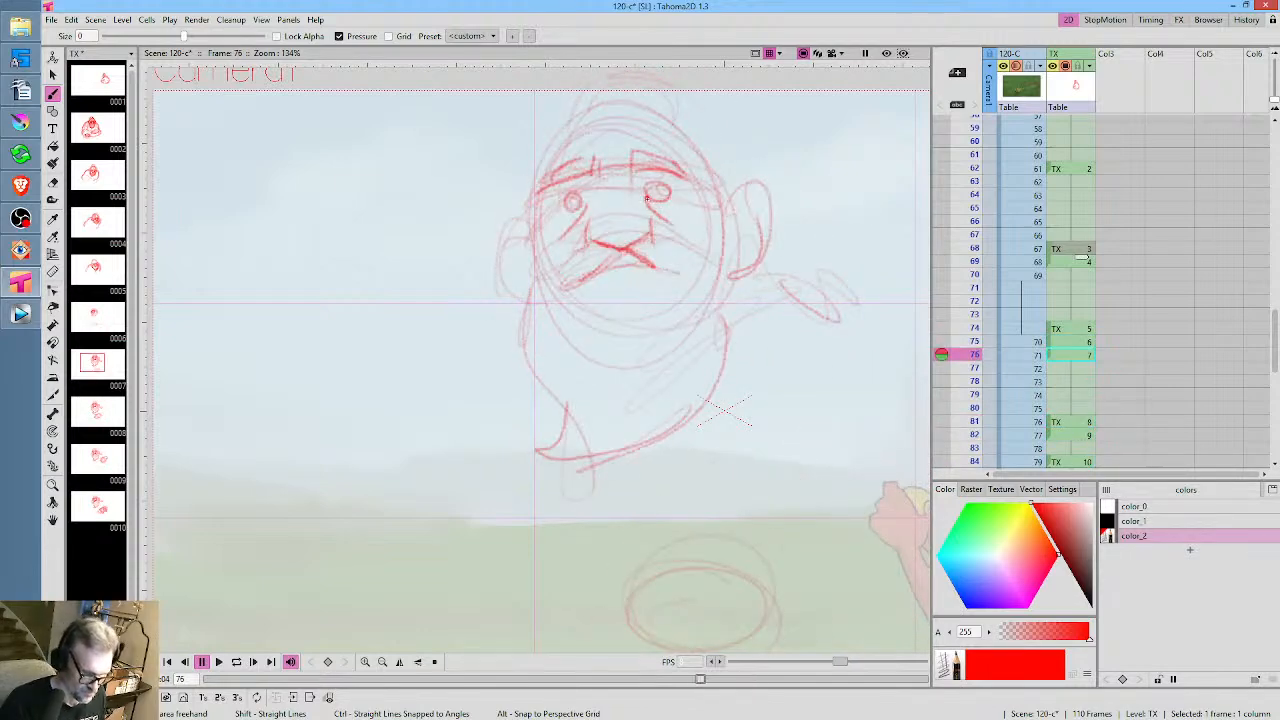
mouse_move(647, 198)
mouse_down()
mouse_move(683, 194)
mouse_move(669, 188)
mouse_move(677, 171)
mouse_move(697, 166)
mouse_move(683, 172)
mouse_up()
key(period)
key(period)
key(period)
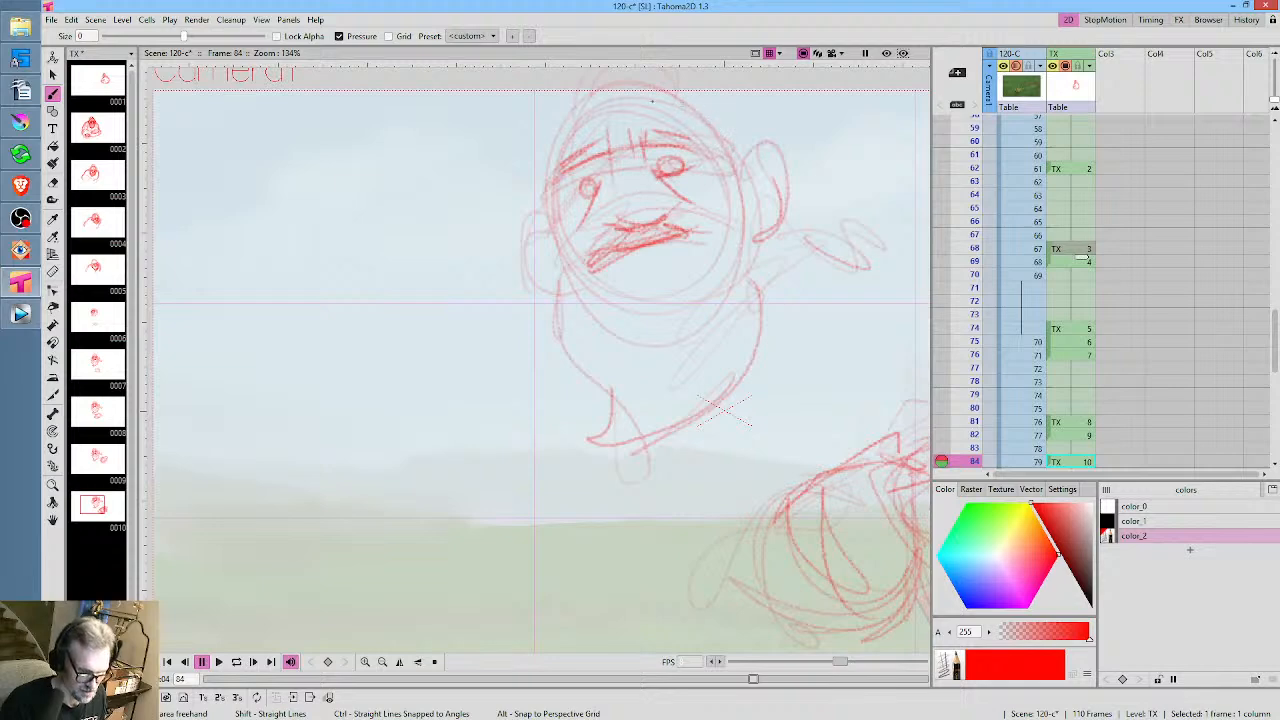
Check the eyes on frame 74 and add an eyelid line to the left eye on frame 76
key(comma)
key(comma)
key(comma)
key(comma)
key(comma)
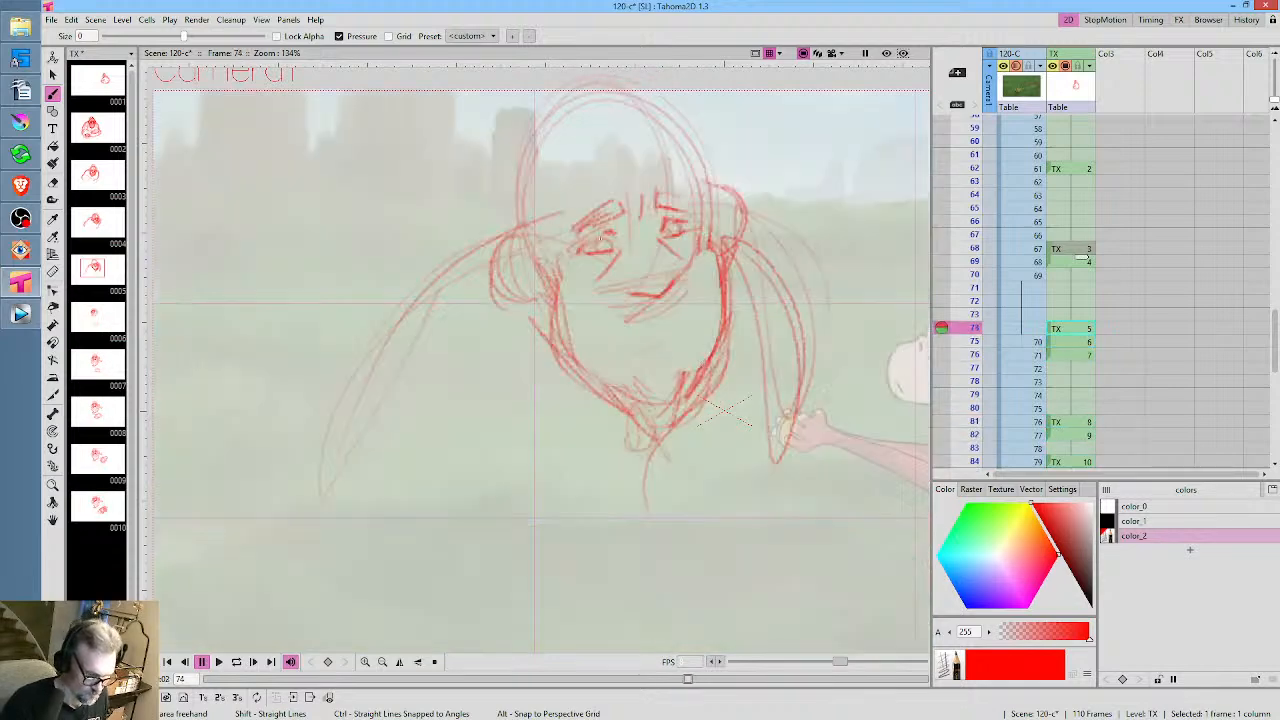
key(period)
key(period)
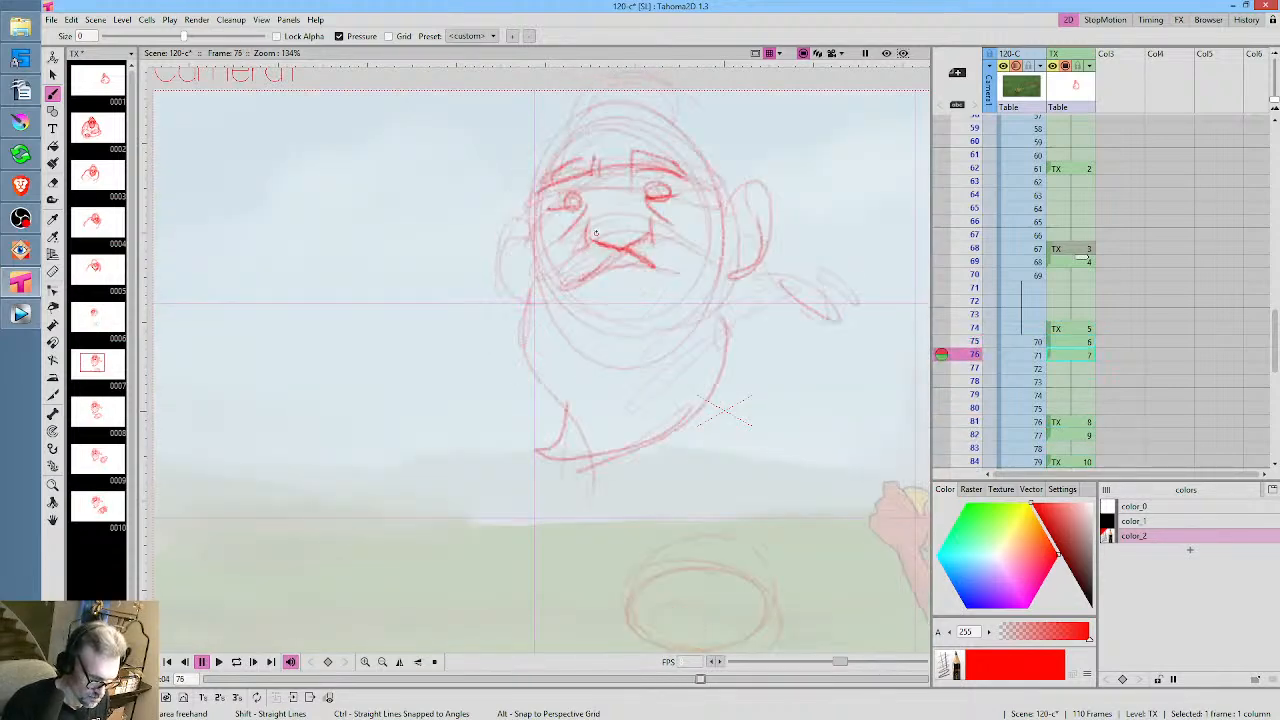
Add an eyelid line to the left eye on frames 81, 82 and 84
key(period)
key(period)
key(period)
key(period)
key(period)
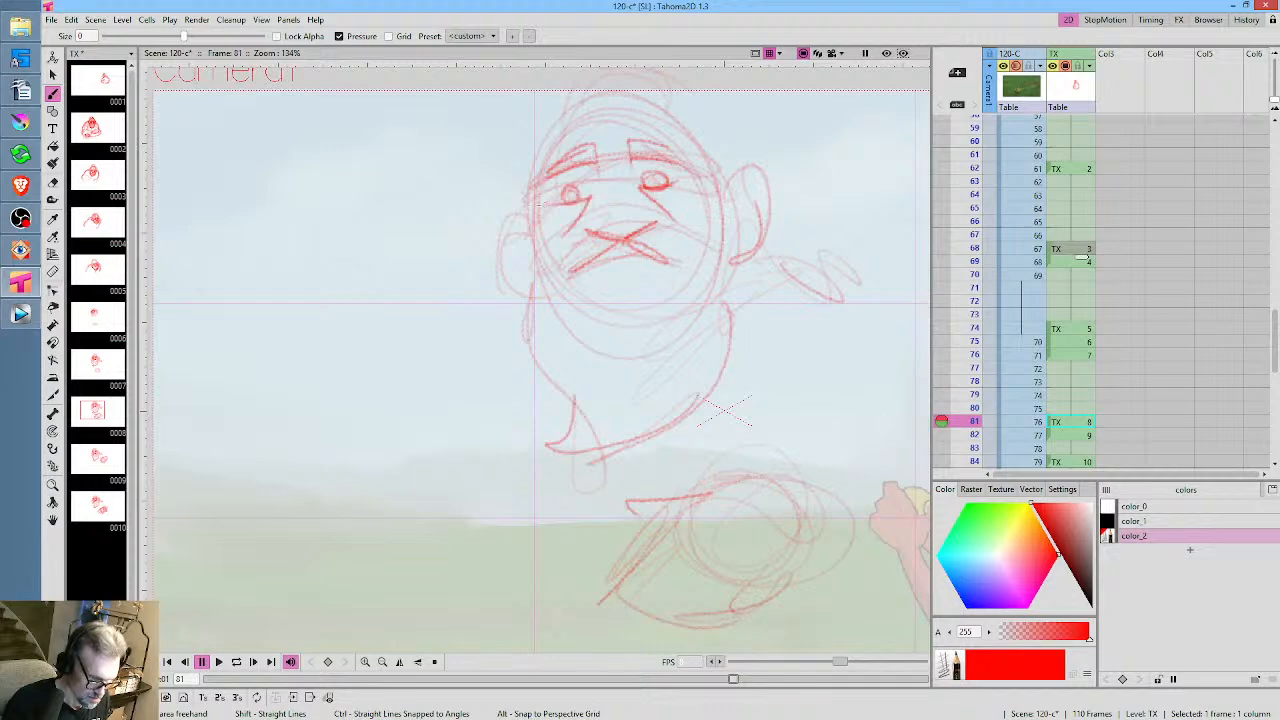
key(period)
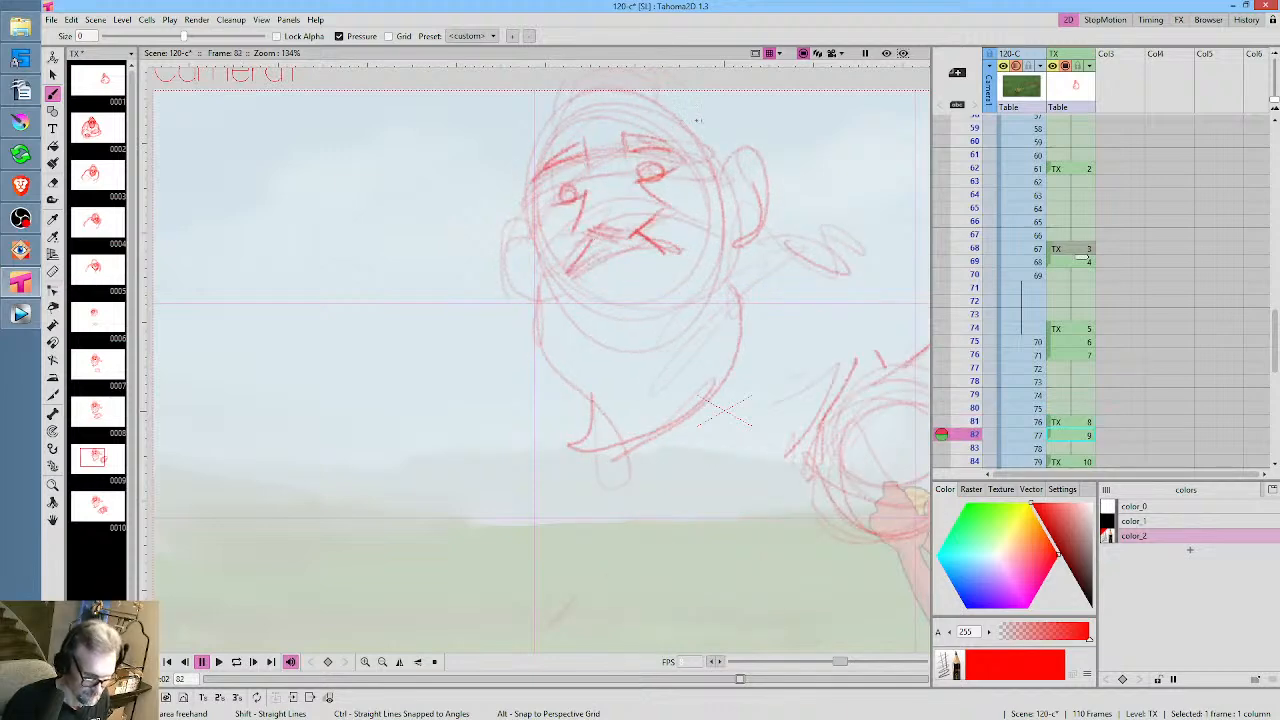
key(period)
key(period)
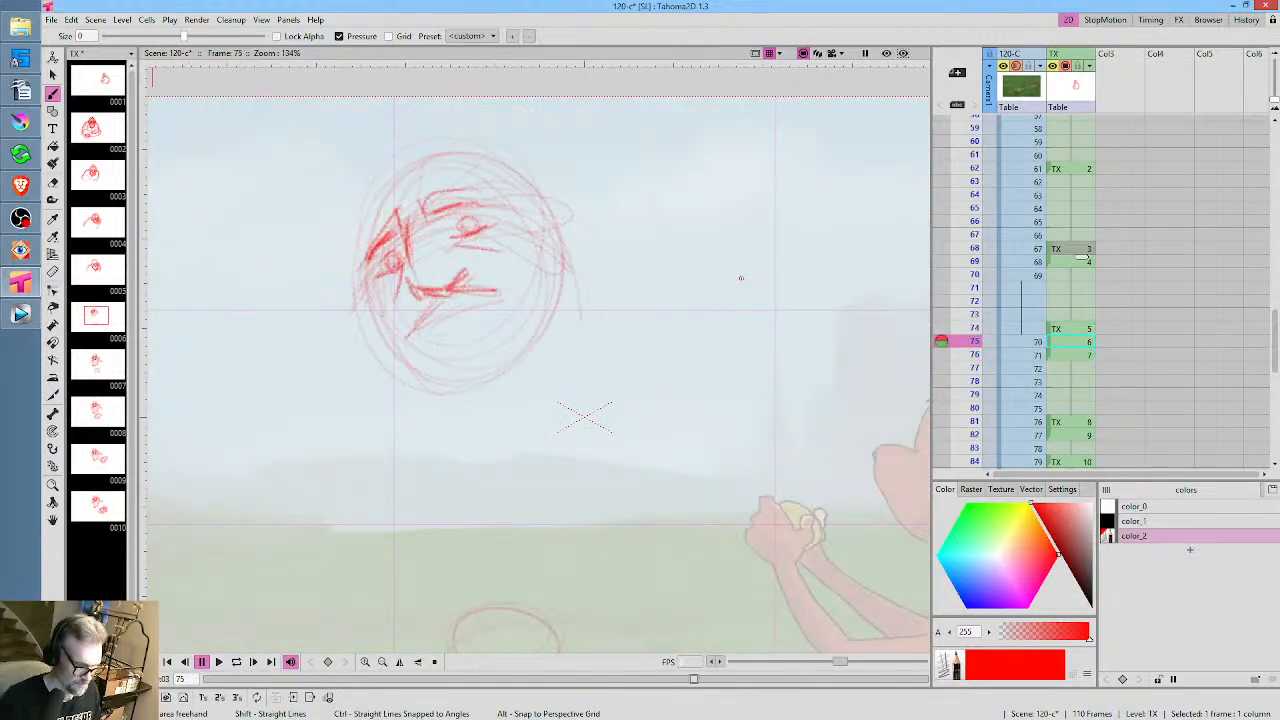
Sketch the upper head outline and both ears on frame 75
mouse_move(366, 213)
mouse_down()
mouse_move(396, 161)
mouse_move(459, 142)
mouse_up()
mouse_move(356, 226)
mouse_down()
mouse_move(411, 157)
mouse_move(549, 199)
mouse_up()
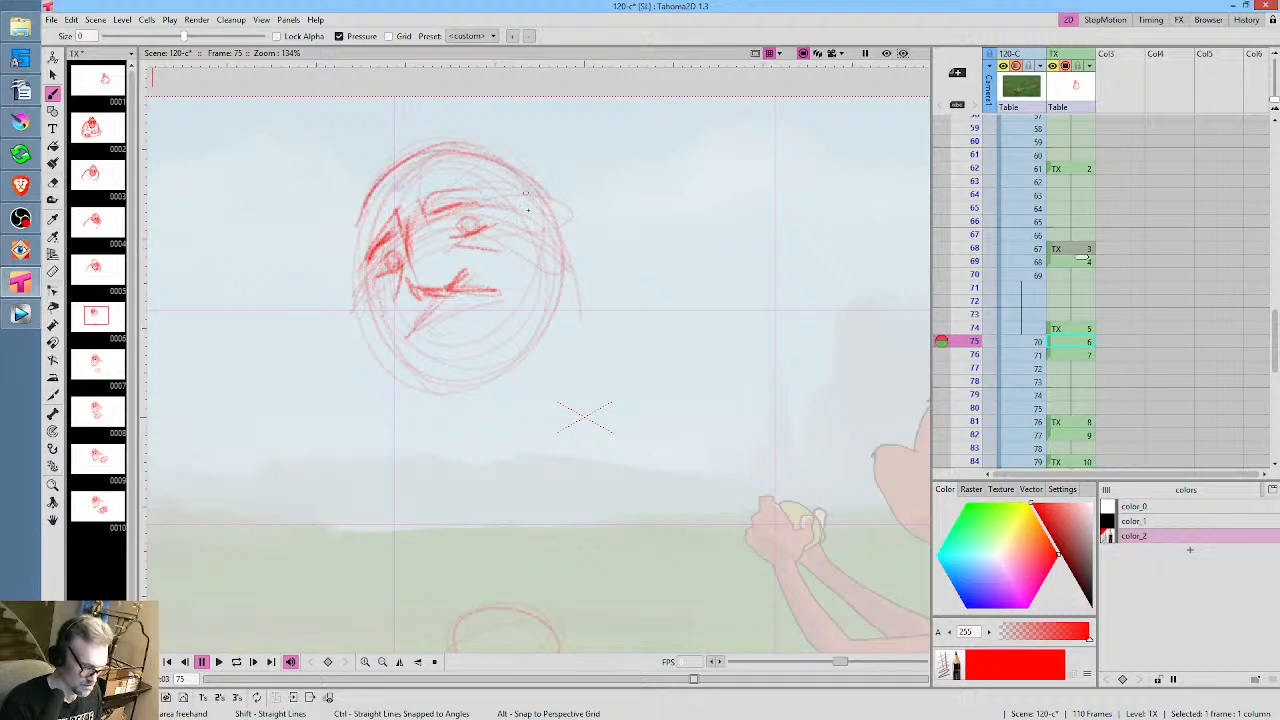
mouse_move(457, 155)
mouse_down()
mouse_move(550, 251)
mouse_move(570, 199)
mouse_move(611, 274)
mouse_up()
mouse_move(590, 219)
mouse_down()
mouse_move(598, 274)
mouse_move(544, 260)
mouse_up()
mouse_move(356, 290)
mouse_down()
mouse_move(350, 340)
mouse_move(371, 357)
mouse_up()
mouse_move(349, 260)
mouse_down()
mouse_move(386, 356)
mouse_move(422, 382)
mouse_up()
Sketch the long jaw tapering to a pointed chin on frame 75, comparing it with the previous drawing
mouse_move(574, 314)
mouse_down()
mouse_move(384, 348)
mouse_move(474, 440)
mouse_up()
key(comma)
key(period)
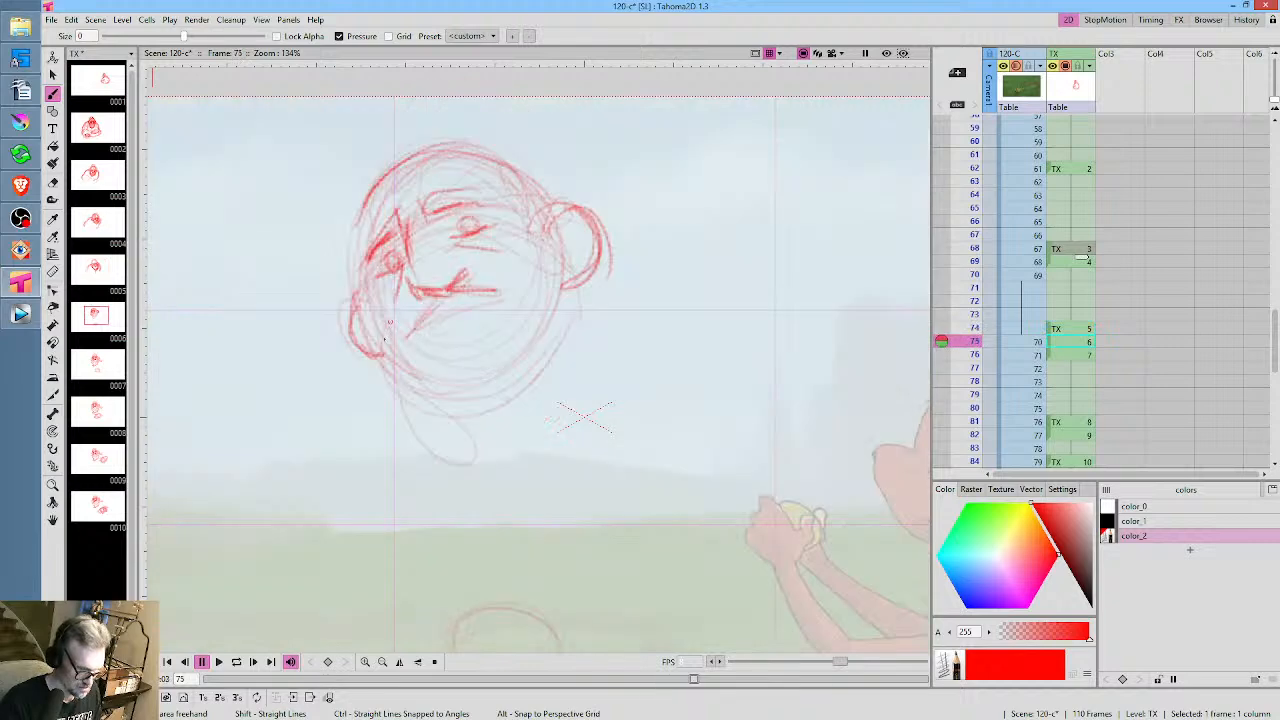
drag(396, 402, 436, 458)
mouse_move(402, 334)
mouse_down()
mouse_move(470, 466)
mouse_move(396, 401)
mouse_move(434, 448)
mouse_up()
mouse_move(386, 344)
mouse_down()
mouse_move(425, 444)
mouse_move(380, 335)
mouse_move(466, 455)
mouse_move(411, 412)
mouse_move(450, 465)
mouse_move(430, 490)
mouse_up()
mouse_move(470, 478)
mouse_down()
mouse_move(527, 419)
mouse_move(514, 448)
mouse_up()
drag(568, 322, 516, 458)
drag(584, 300, 528, 438)
Darken both sides of the jaw below the ears on frame 76
key(period)
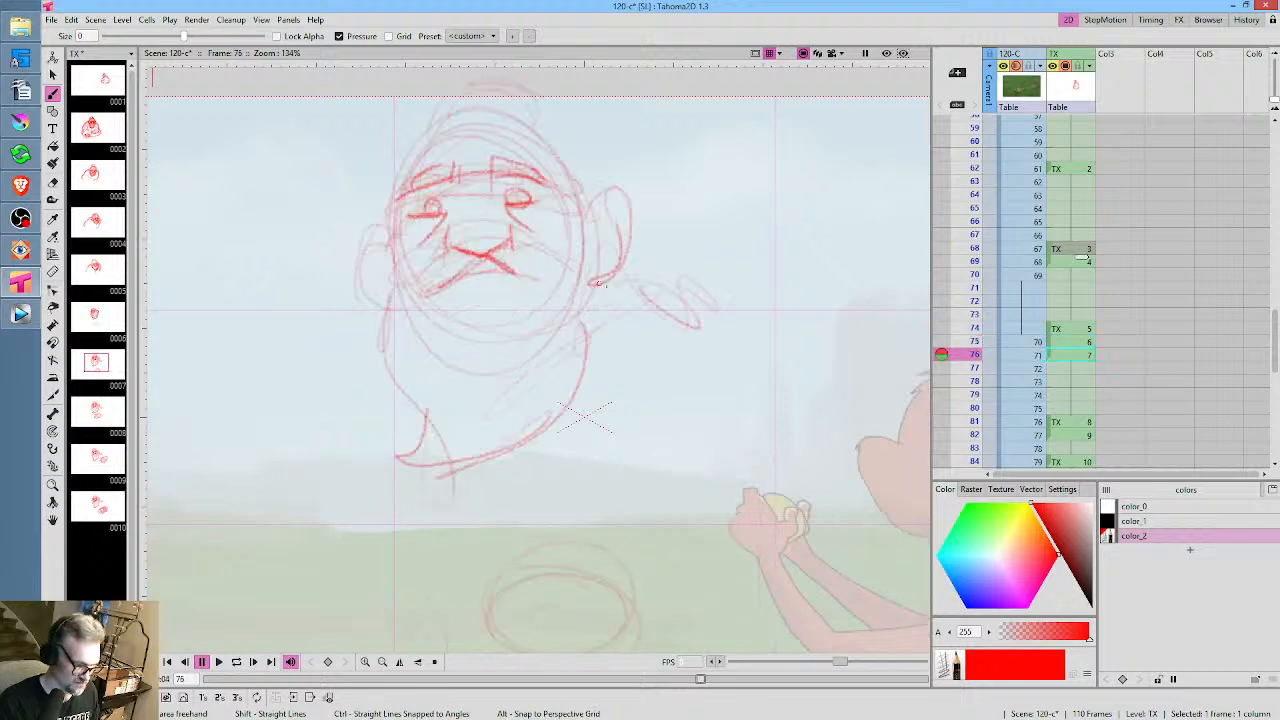
mouse_move(588, 268)
mouse_down()
mouse_move(563, 382)
mouse_move(532, 410)
mouse_up()
drag(590, 272, 574, 370)
drag(406, 268, 382, 390)
Reinforce both ears and the head outline above the eyebrows on frame 76
drag(386, 226, 360, 280)
key(comma)
key(period)
drag(590, 210, 621, 211)
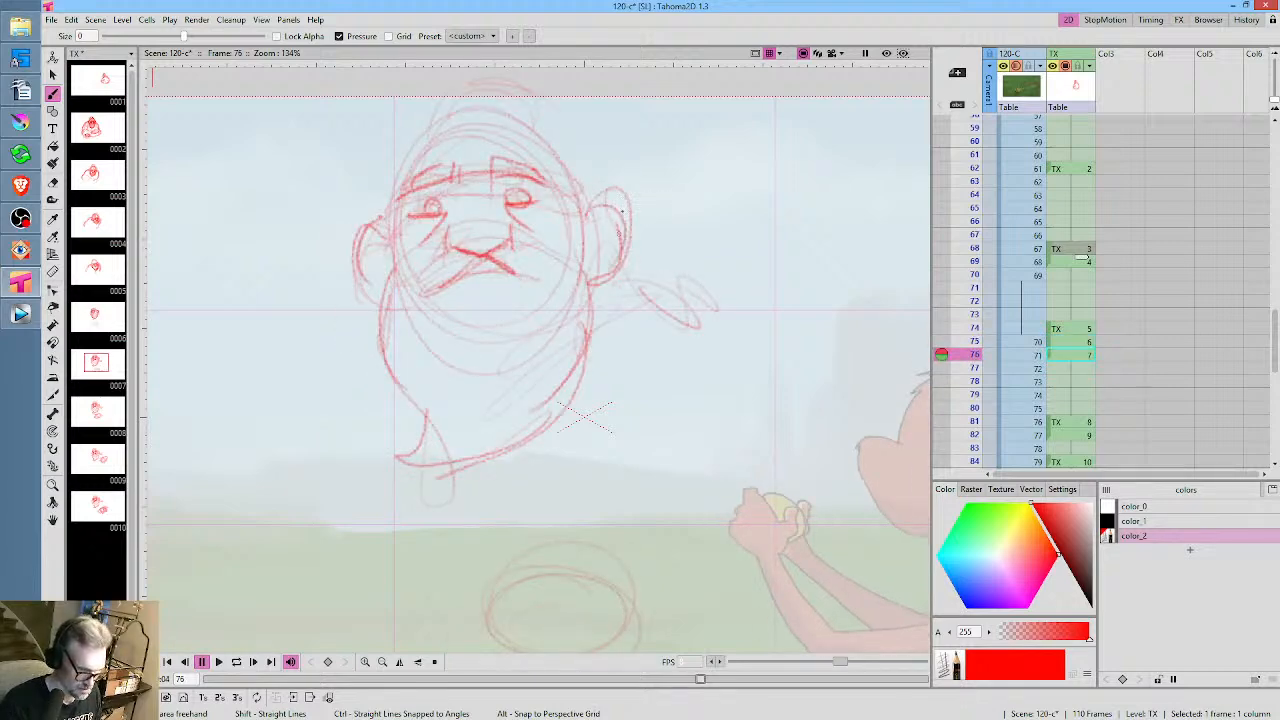
mouse_move(392, 196)
mouse_down()
mouse_move(400, 176)
mouse_move(498, 112)
mouse_move(575, 161)
mouse_move(520, 114)
mouse_move(576, 184)
mouse_up()
Sketch the rounded peak on top of the head on frames 75 and 76
key(comma)
mouse_move(390, 142)
mouse_down()
mouse_move(384, 188)
mouse_move(438, 117)
mouse_move(384, 148)
mouse_move(461, 104)
mouse_move(456, 120)
mouse_move(494, 148)
mouse_up()
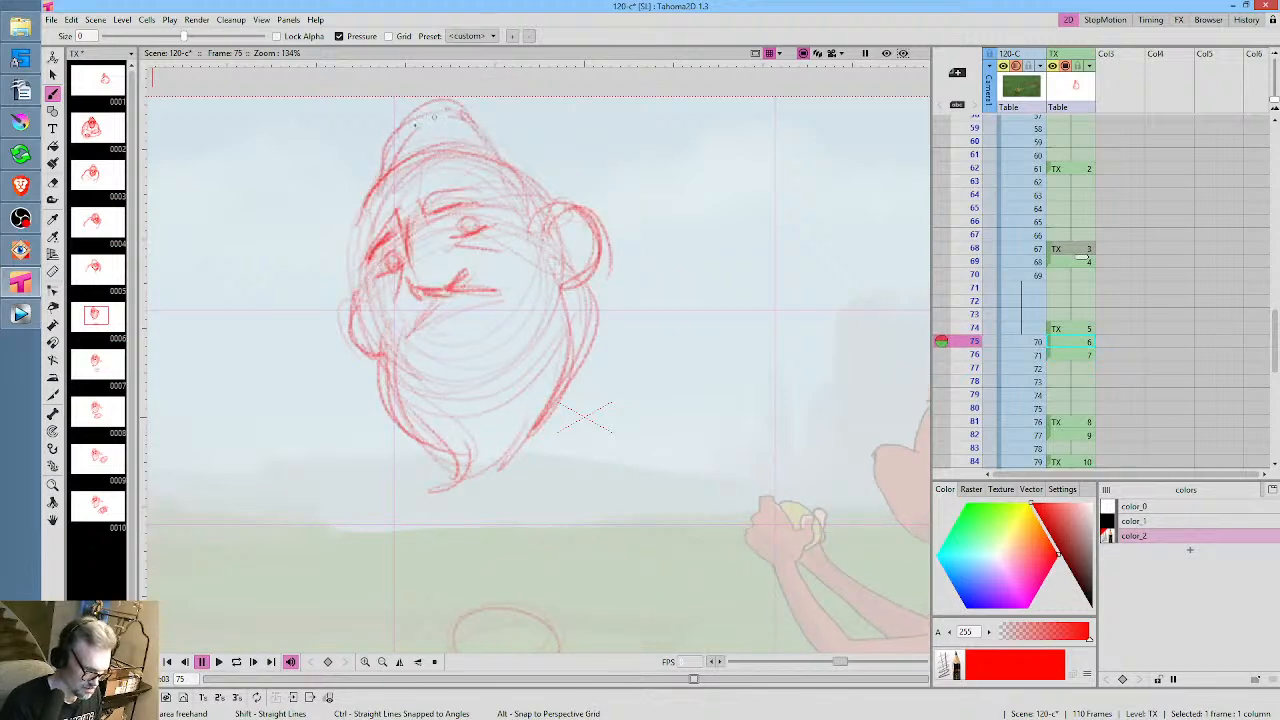
drag(378, 172, 446, 112)
drag(482, 138, 504, 170)
key(period)
mouse_move(446, 84)
mouse_down()
mouse_move(414, 116)
mouse_move(496, 70)
mouse_up()
drag(671, 234, 727, 273)
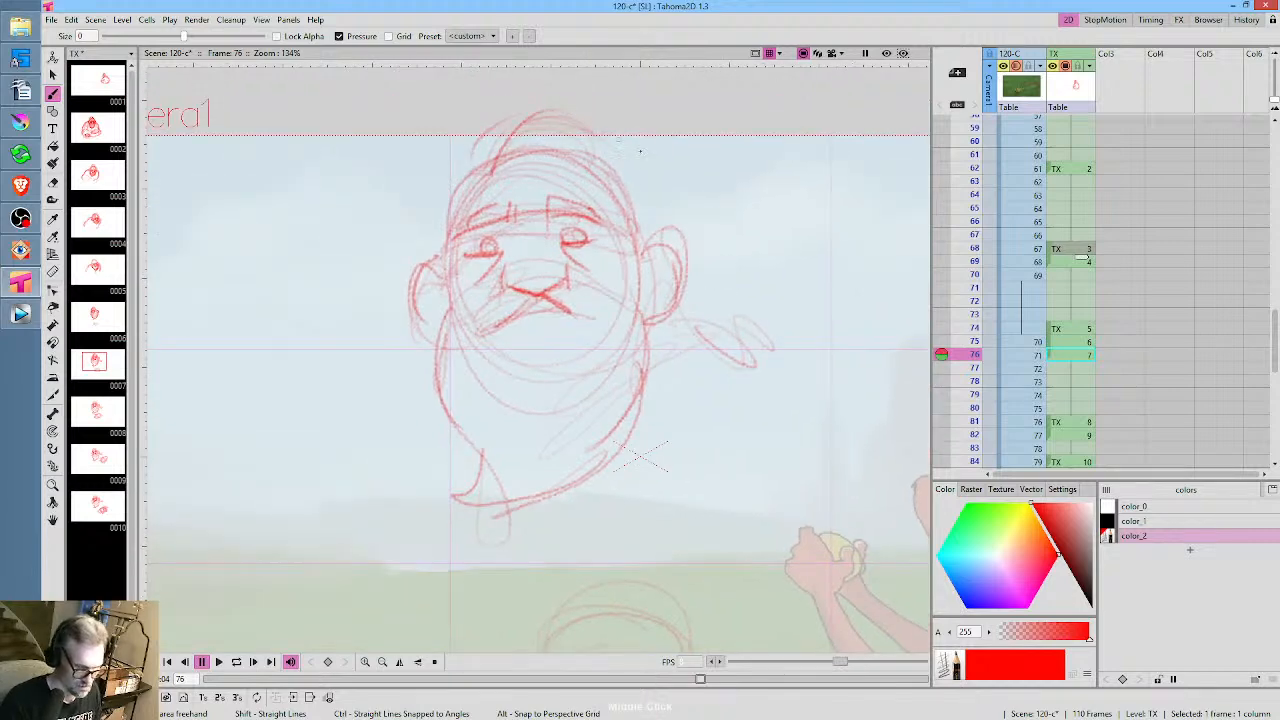
Outline the rounded peak, the sides of the head and both ears on frame 81
key(period)
mouse_move(479, 173)
mouse_down()
mouse_move(482, 146)
mouse_move(567, 112)
mouse_move(593, 145)
mouse_up()
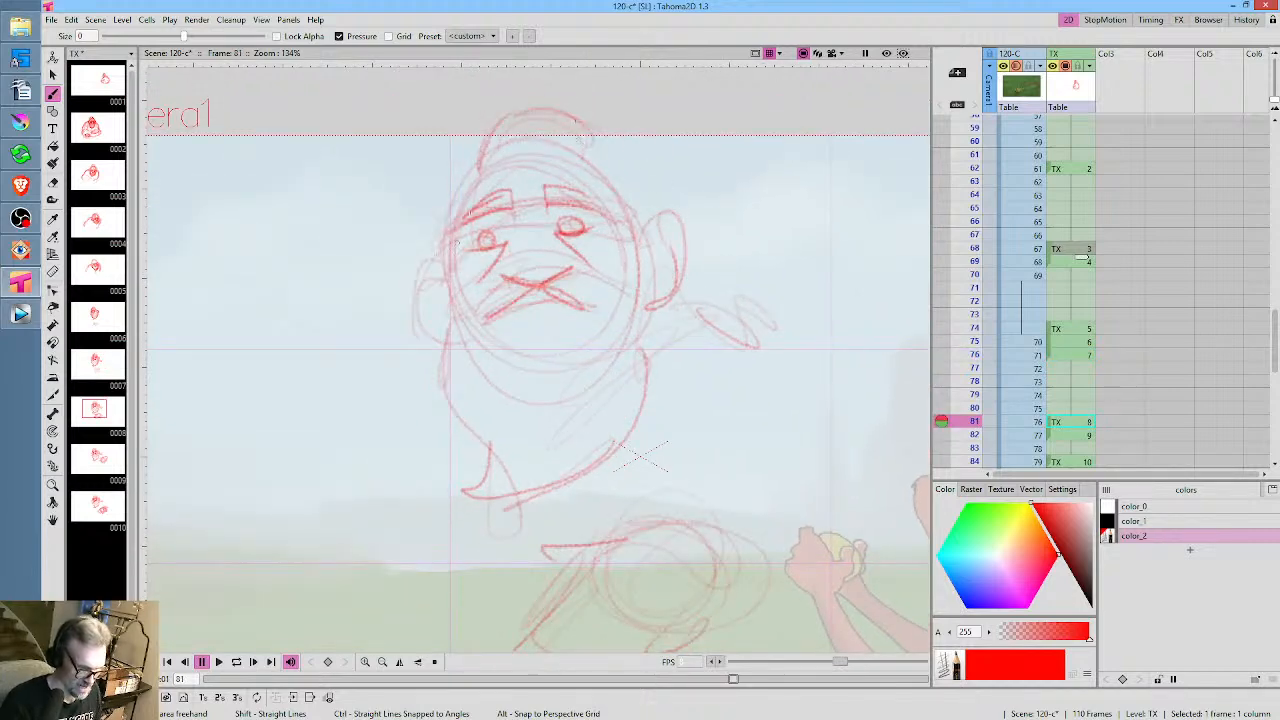
mouse_move(506, 154)
mouse_down()
mouse_move(451, 278)
mouse_move(468, 170)
mouse_up()
mouse_move(588, 146)
mouse_down()
mouse_move(627, 231)
mouse_move(680, 214)
mouse_move(668, 296)
mouse_up()
mouse_move(444, 260)
mouse_down()
mouse_move(426, 262)
mouse_move(431, 338)
mouse_up()
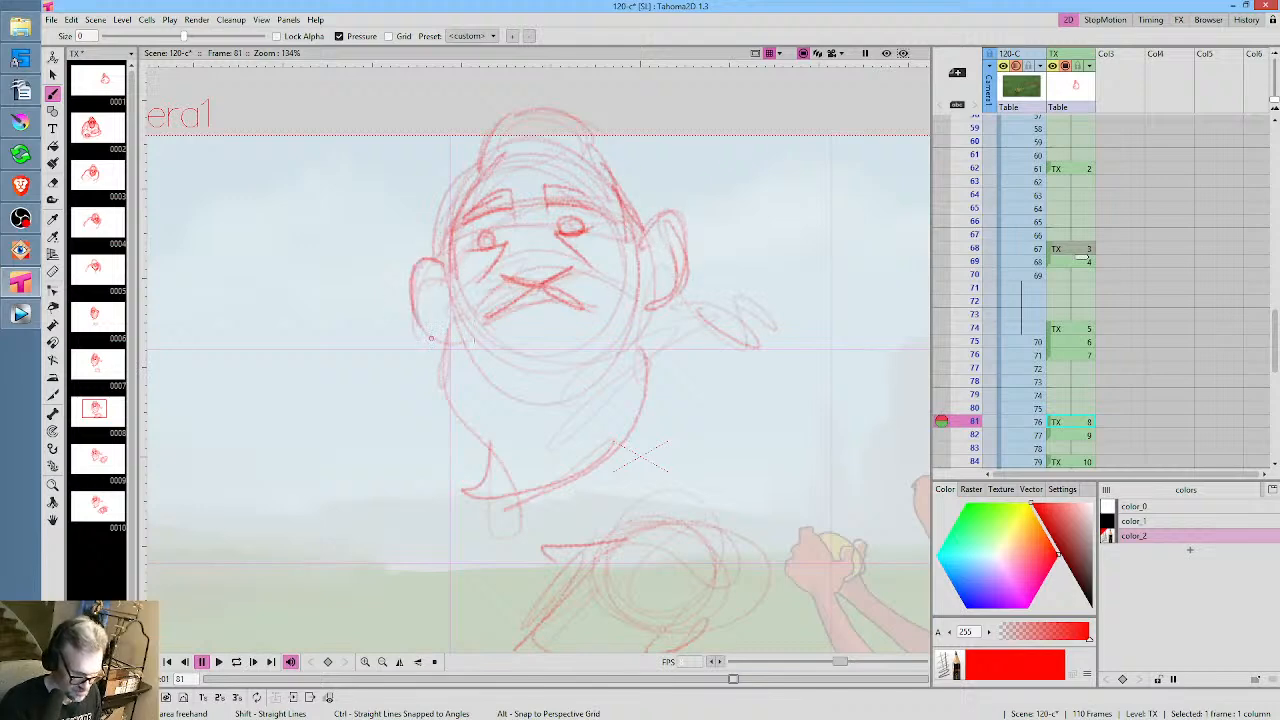
key(comma)
key(period)
Reinforce the right ear, the head outline and the rounded peak on frame 82
key(period)
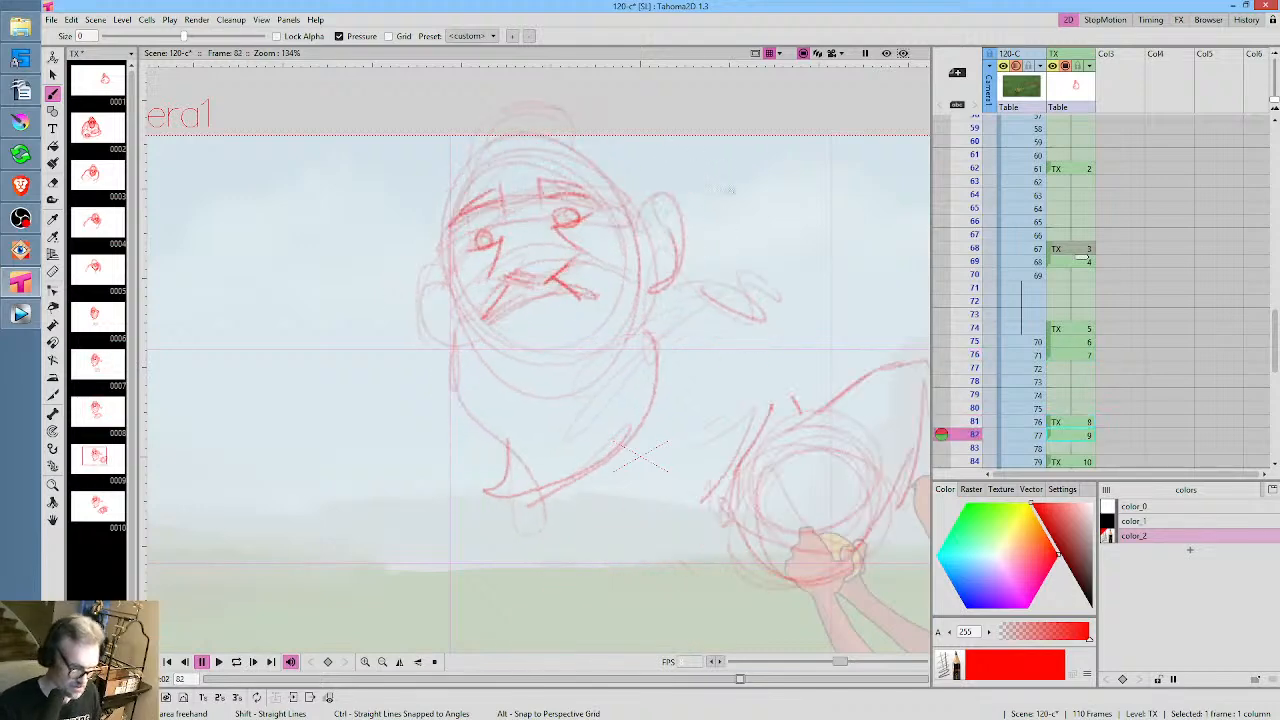
drag(630, 226, 680, 252)
mouse_move(596, 162)
mouse_down()
mouse_move(634, 221)
mouse_move(548, 147)
mouse_move(437, 278)
mouse_up()
mouse_move(488, 161)
mouse_down()
mouse_move(437, 251)
mouse_move(585, 158)
mouse_move(496, 125)
mouse_move(514, 112)
mouse_move(588, 147)
mouse_up()
Draw the rounded peak and the upper left side of the head on frame 84
key(period)
mouse_move(494, 152)
mouse_down()
mouse_move(514, 119)
mouse_move(596, 123)
mouse_move(610, 142)
mouse_up()
drag(538, 146, 458, 230)
drag(486, 166, 470, 204)
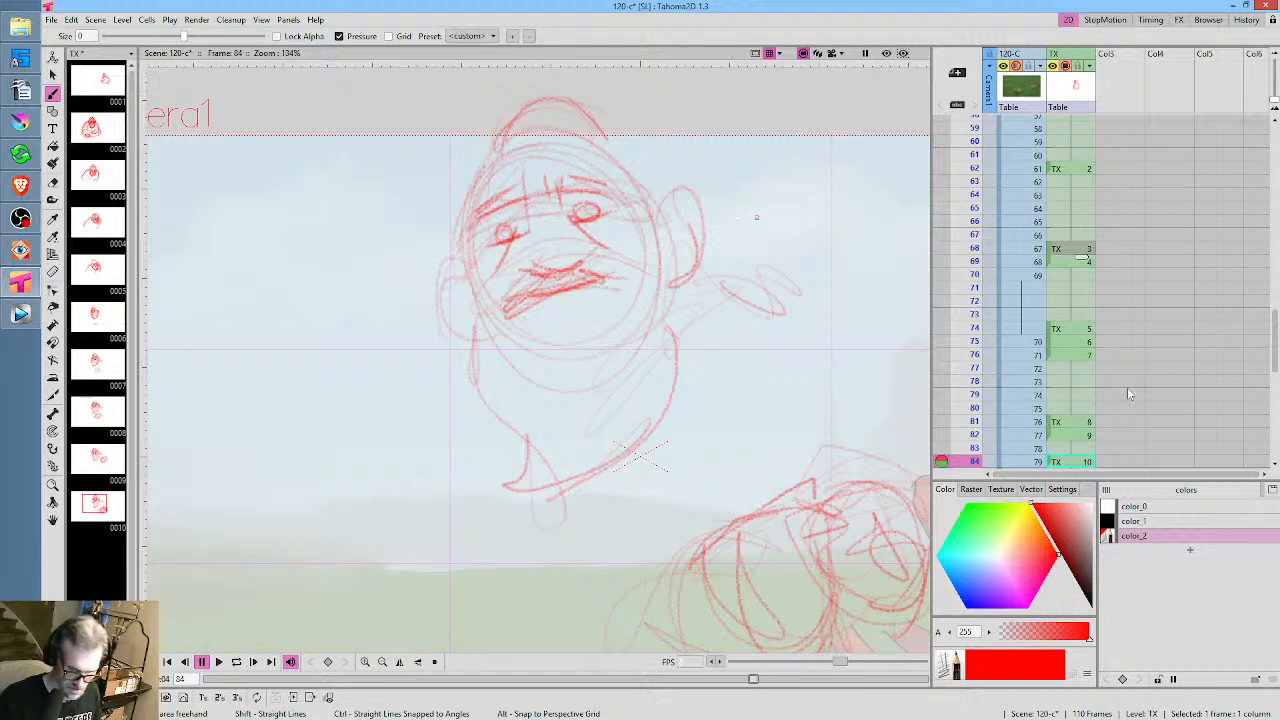
Shade in a fuller lower lip and sketch the cheek folds around the mouth on frame 84
mouse_move(1130, 384)
mouse_down()
mouse_move(1137, 231)
mouse_move(1149, 342)
mouse_up()
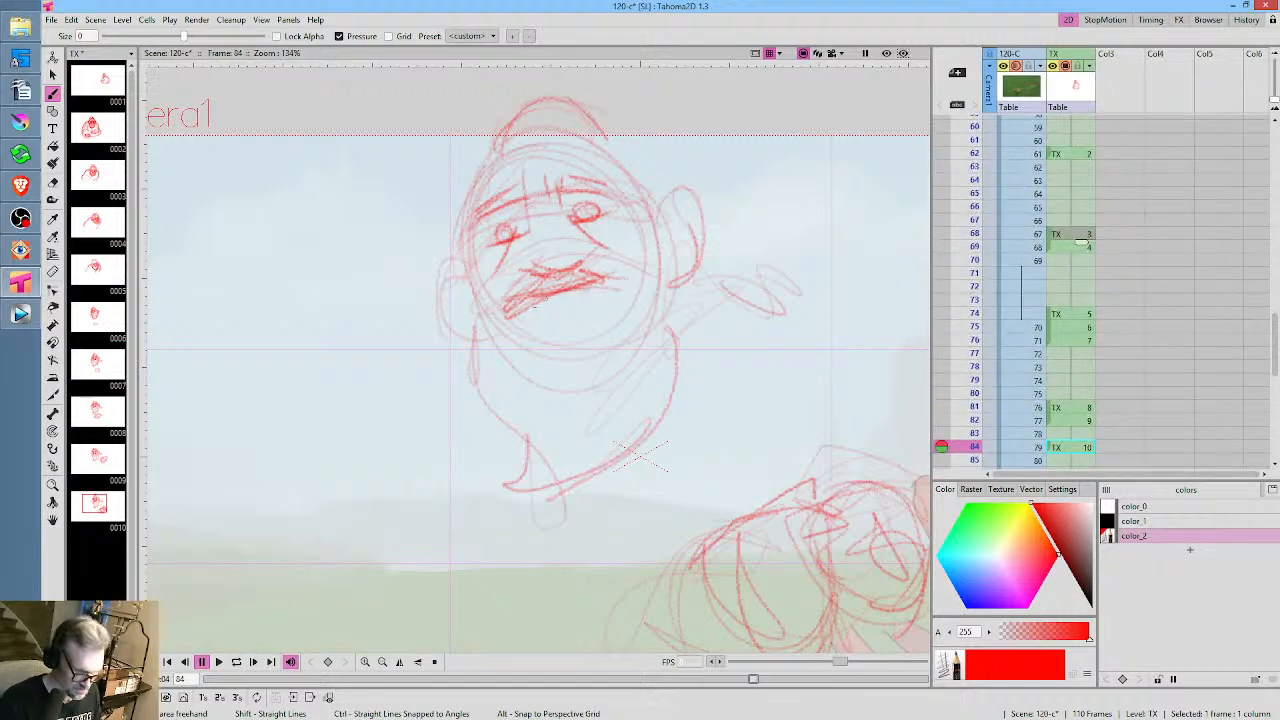
mouse_move(578, 288)
mouse_down()
mouse_move(513, 303)
mouse_move(567, 307)
mouse_move(605, 284)
mouse_move(575, 302)
mouse_move(562, 290)
mouse_move(530, 302)
mouse_up()
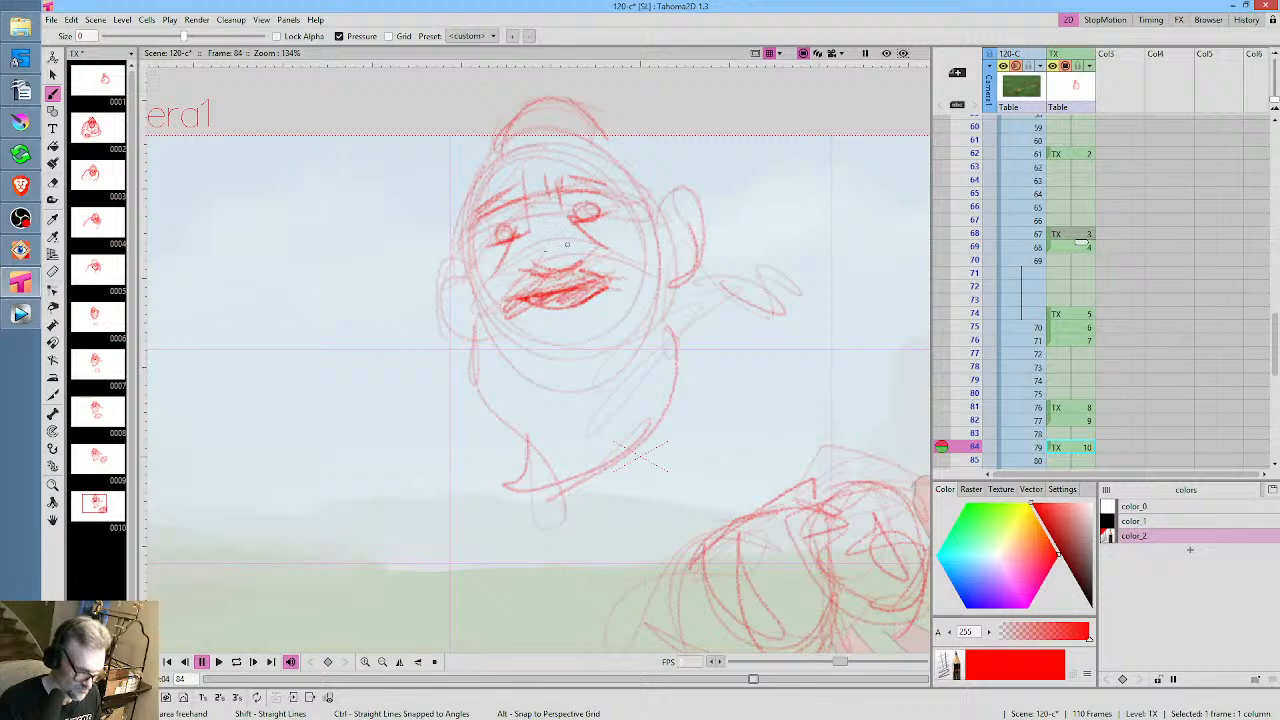
mouse_move(566, 244)
mouse_down()
mouse_move(500, 278)
mouse_move(490, 304)
mouse_up()
mouse_move(608, 250)
mouse_down()
mouse_move(634, 262)
mouse_move(643, 308)
mouse_up()
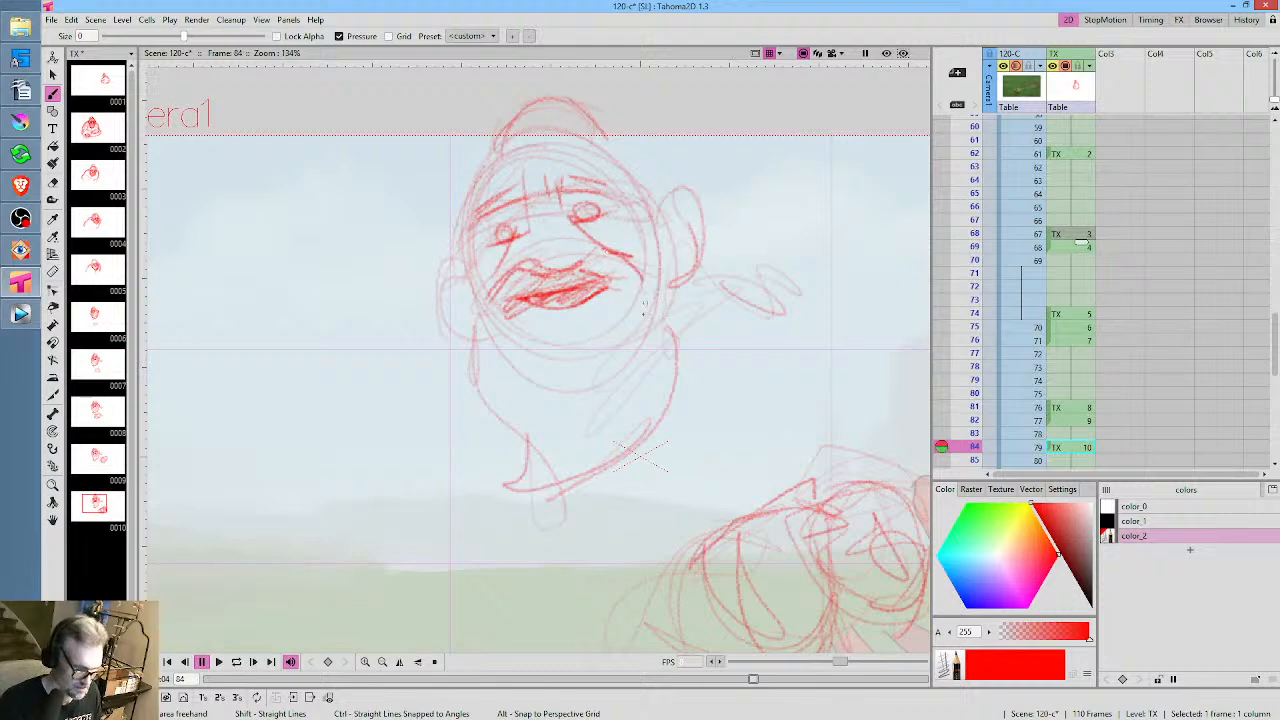
Outline the left jaw and both ears of the head on frame 84, and save all the work
drag(496, 286, 490, 422)
mouse_move(470, 266)
mouse_down()
mouse_move(438, 330)
mouse_move(470, 338)
mouse_up()
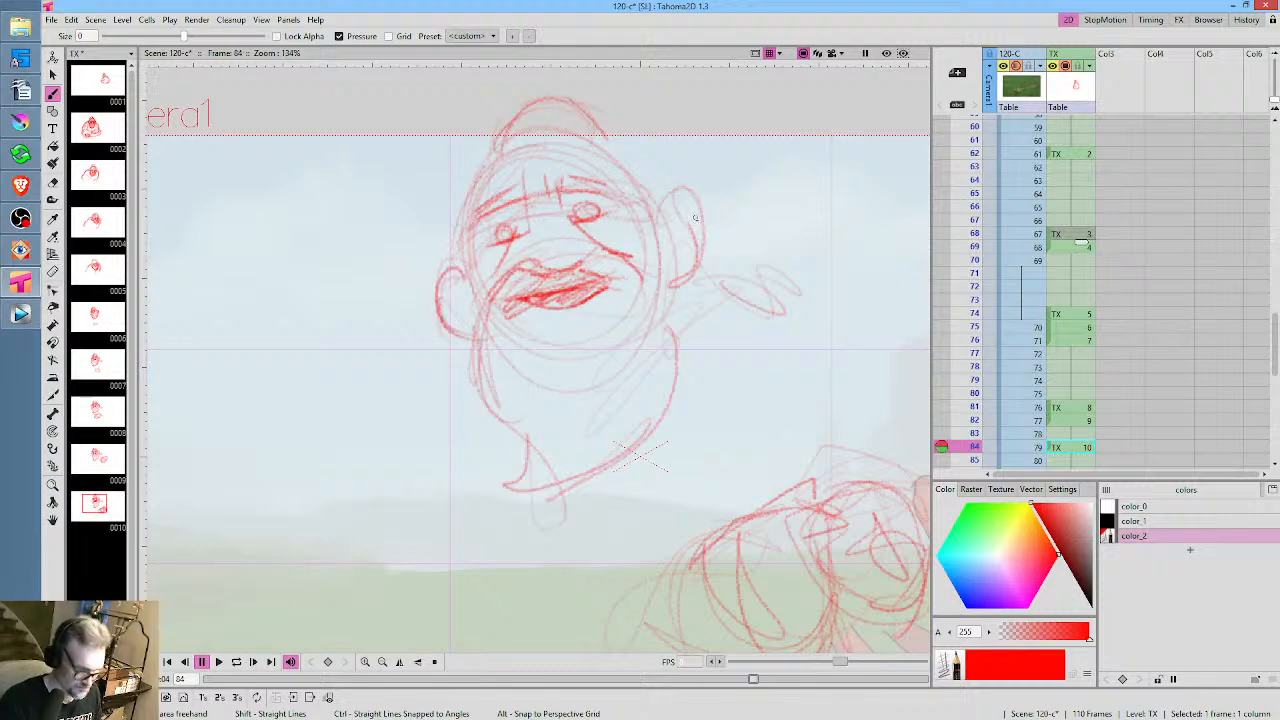
mouse_move(660, 216)
mouse_down()
mouse_move(705, 245)
mouse_move(686, 272)
mouse_up()
click(51, 20)
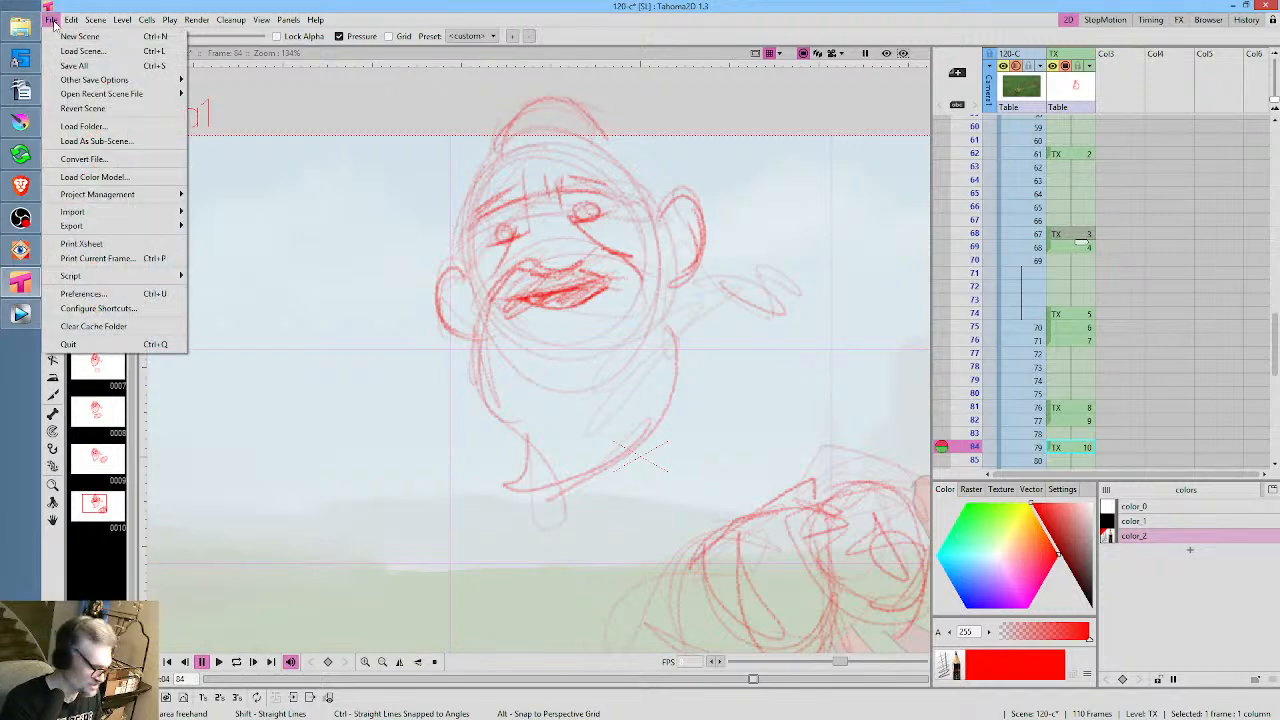
click(67, 66)
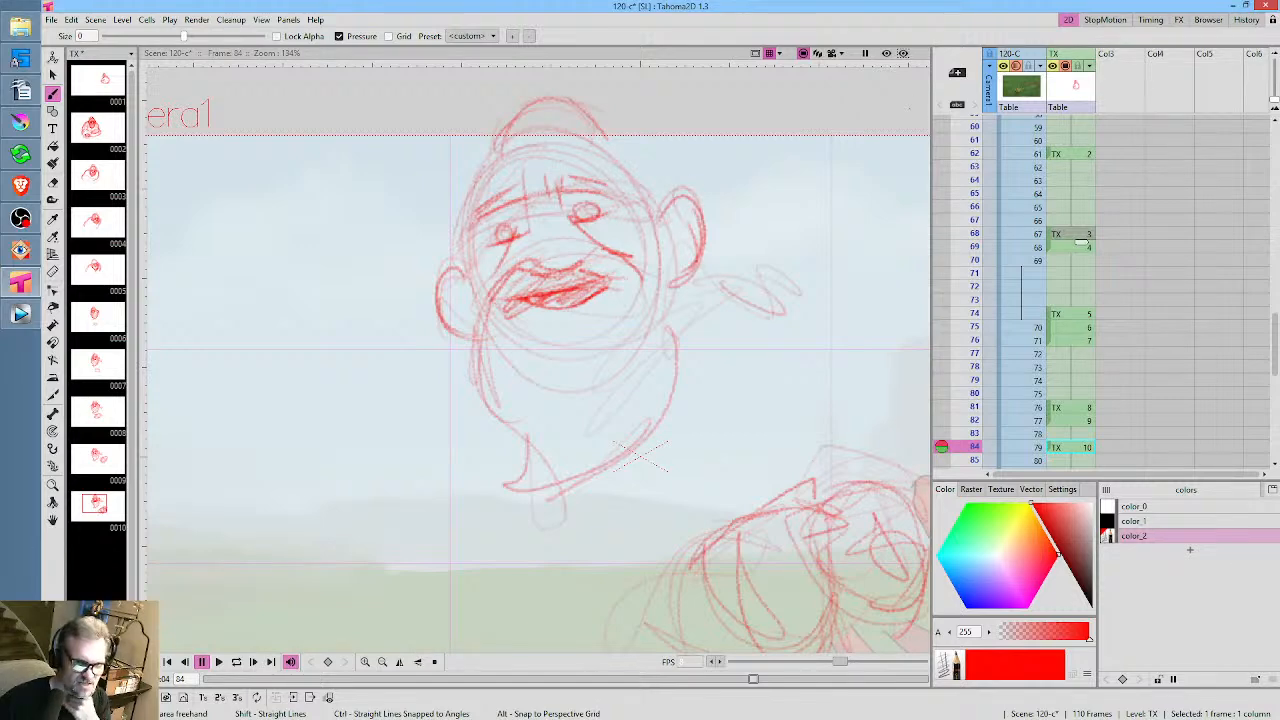
Sketch the upper edges of both folded forearms on the seated character on frame 62
drag(809, 260, 675, 215)
scroll(675, 215, down, 5)
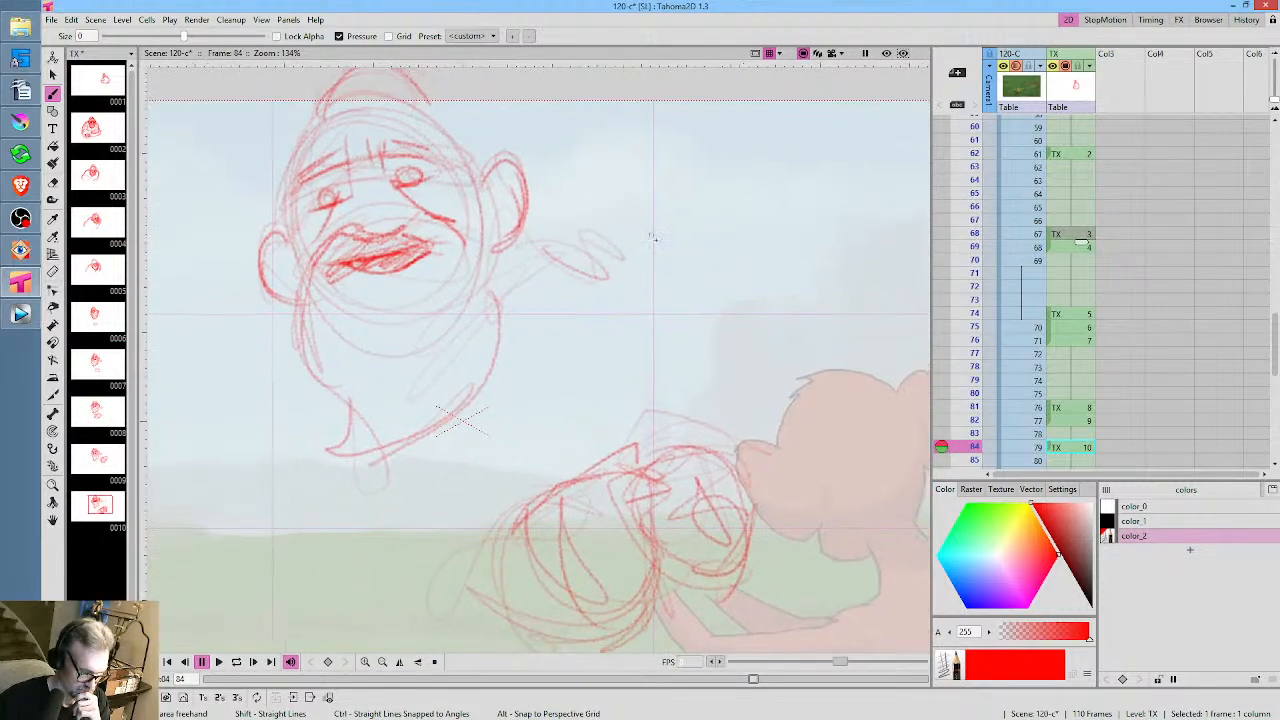
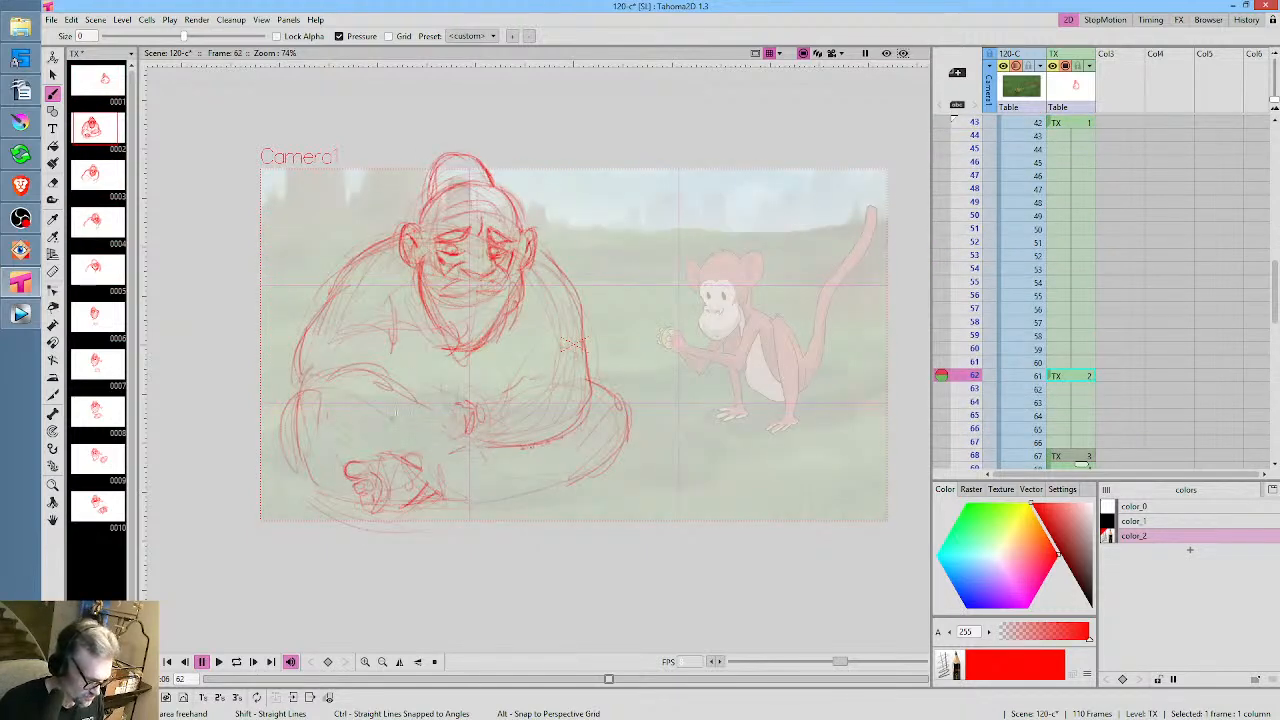
mouse_move(352, 401)
mouse_down()
mouse_move(411, 415)
mouse_move(400, 410)
mouse_up()
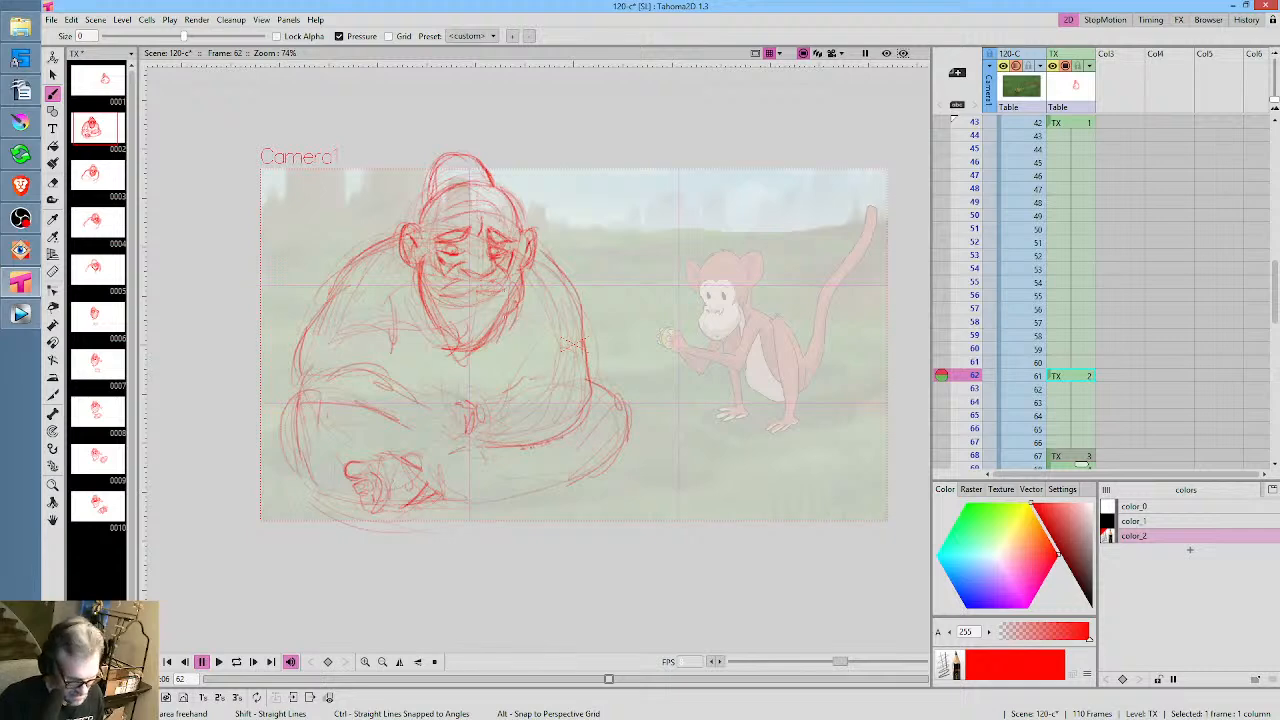
mouse_move(485, 395)
mouse_down()
mouse_move(550, 373)
mouse_move(555, 352)
mouse_up()
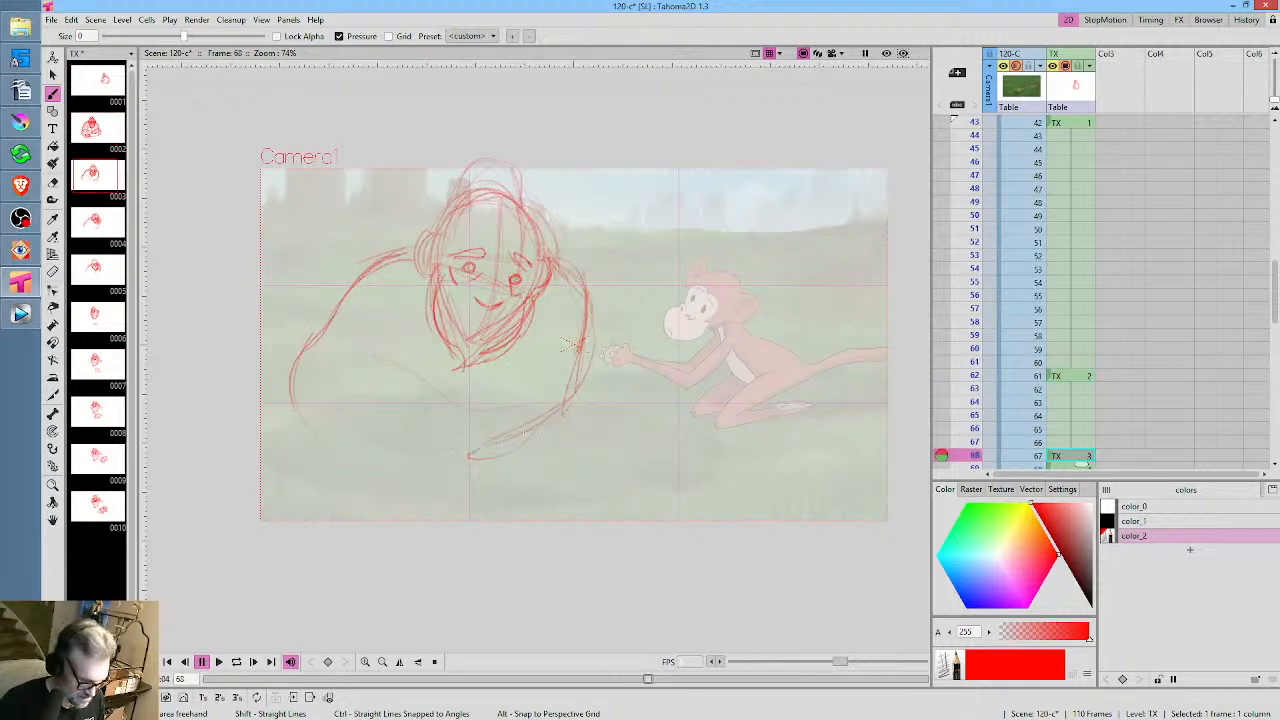
Draw the outer edge and underside of the right forearm and its hand on frame 68, using frame 62 as reference
drag(484, 446, 578, 409)
mouse_move(586, 328)
mouse_down()
mouse_move(587, 370)
mouse_move(557, 446)
mouse_up()
mouse_move(575, 386)
mouse_down()
mouse_move(561, 439)
mouse_move(459, 444)
mouse_move(545, 436)
mouse_up()
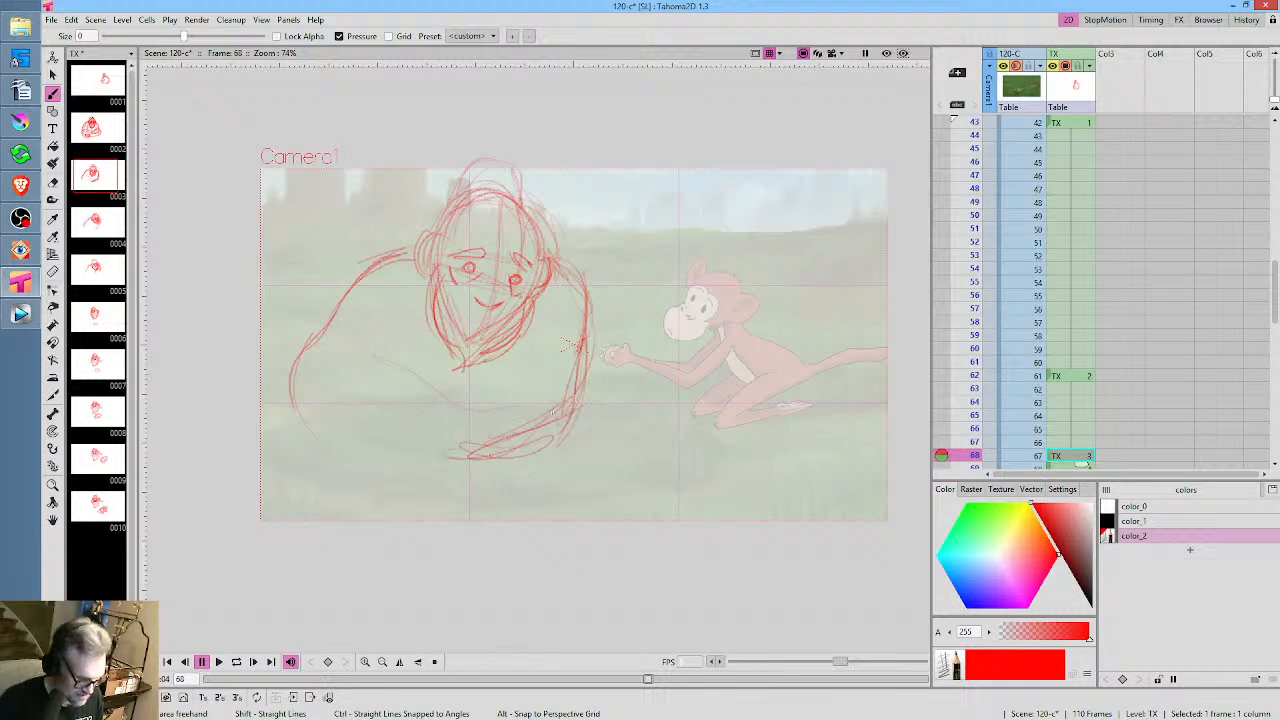
key(comma)
key(period)
drag(468, 406, 450, 447)
drag(443, 432, 438, 446)
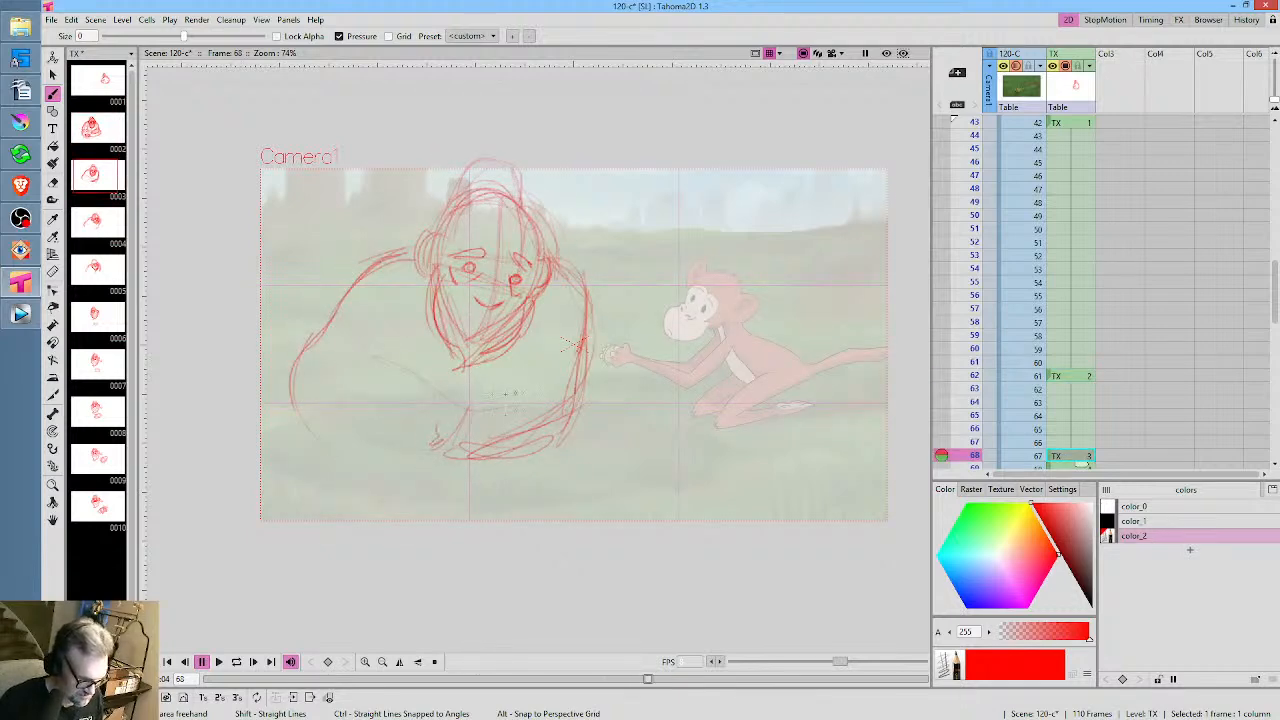
Add the upper edge of the right forearm and sketch the whole left forearm on frame 68
drag(476, 405, 550, 375)
key(comma)
key(period)
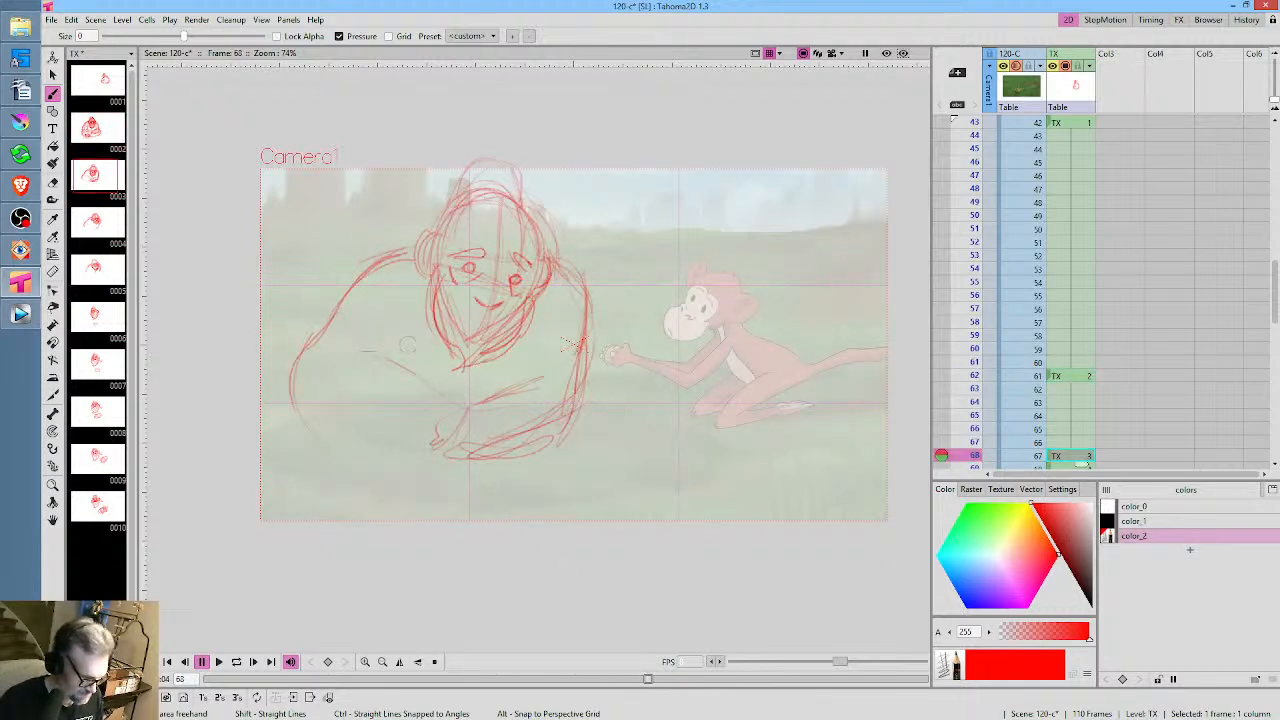
key(comma)
key(period)
drag(375, 355, 420, 380)
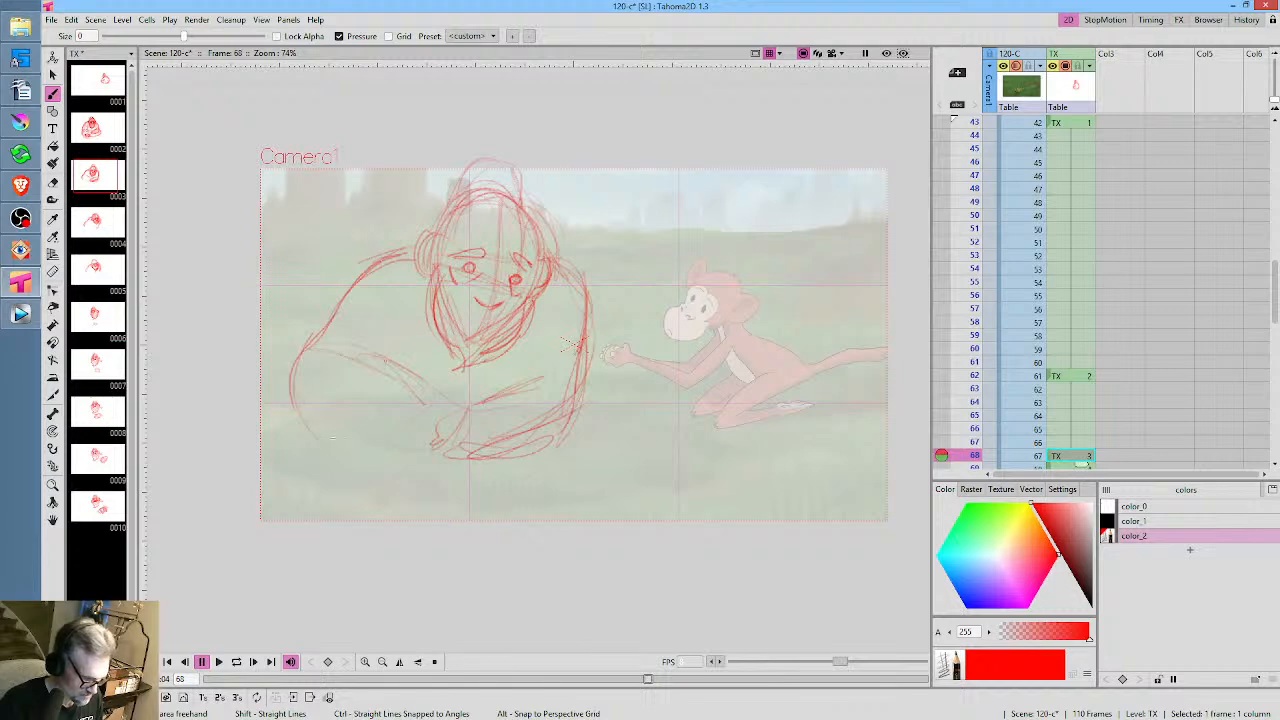
drag(308, 418, 384, 446)
Sketch the right knee and the underside of the right leg on frame 68, comparing with the pose on frame 62
key(comma)
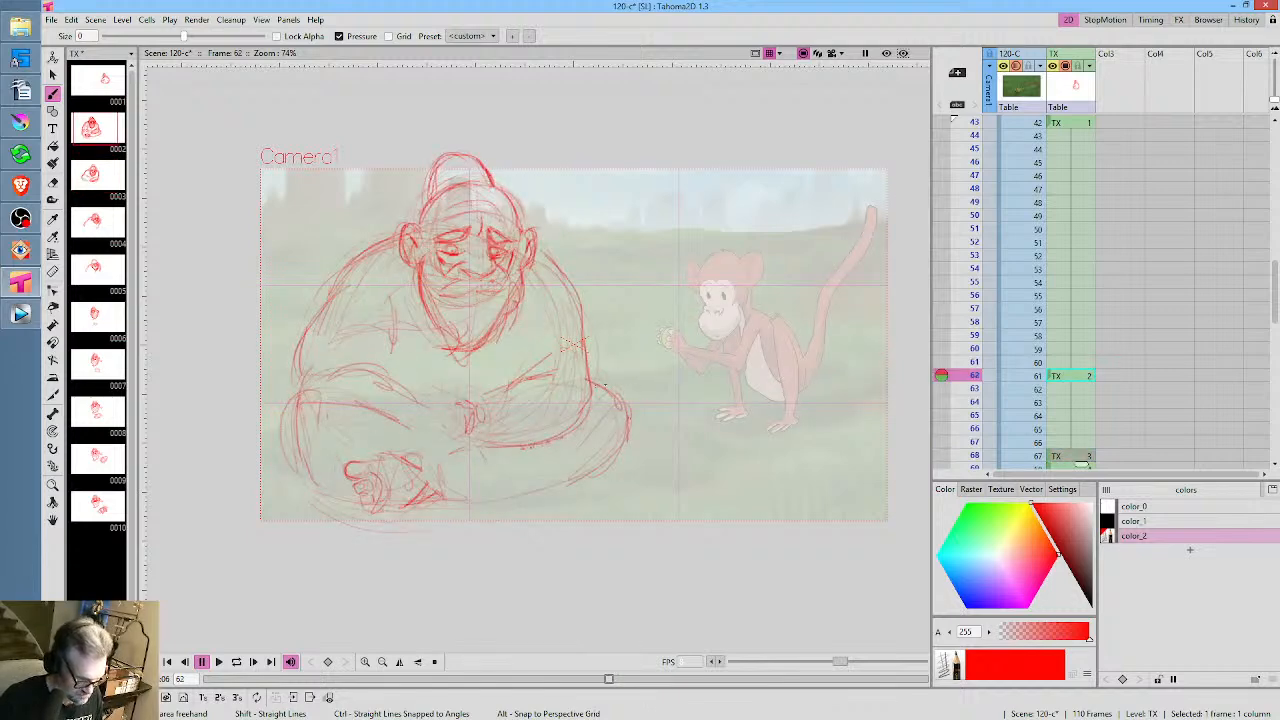
key(period)
key(comma)
key(period)
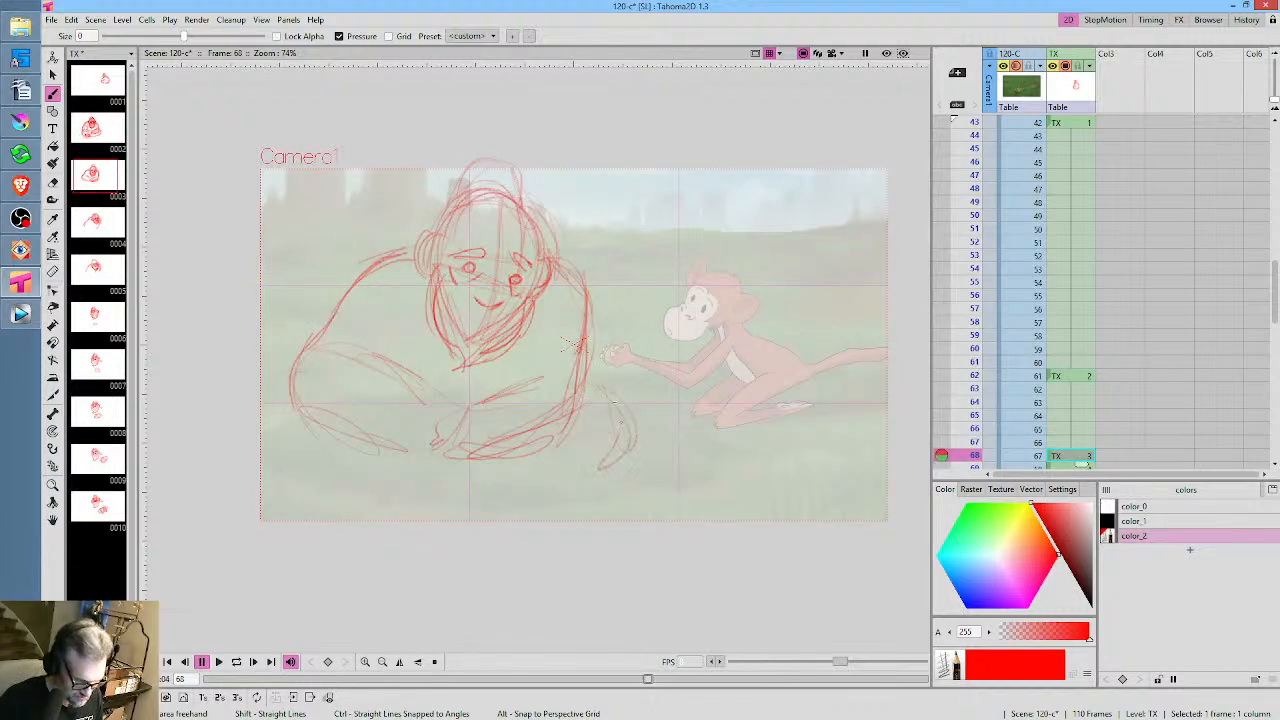
drag(571, 344, 659, 266)
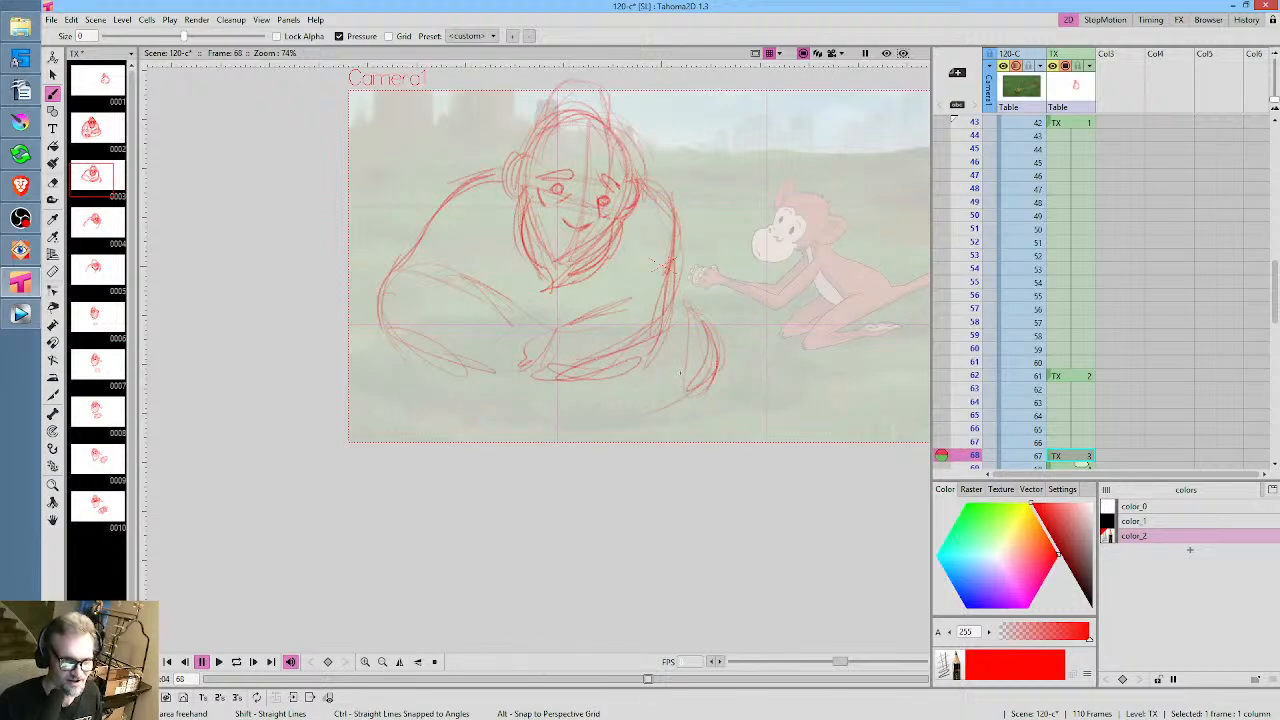
key(comma)
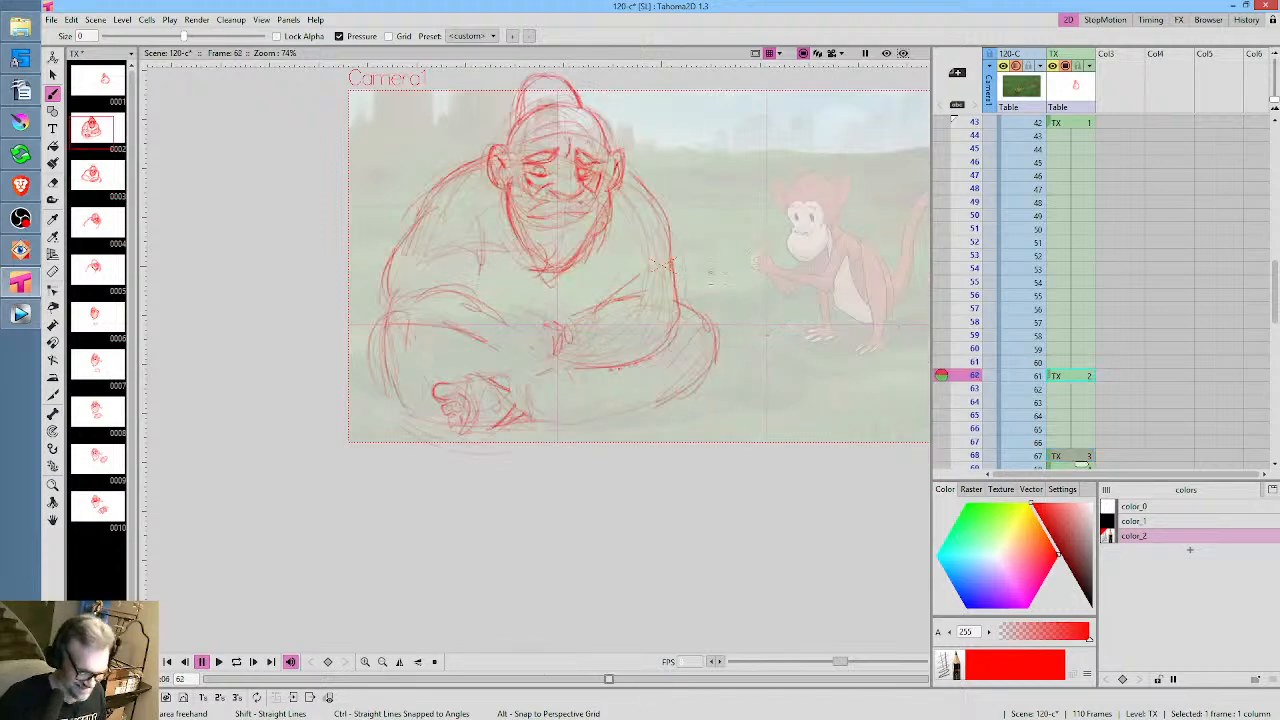
key(period)
key(comma)
key(period)
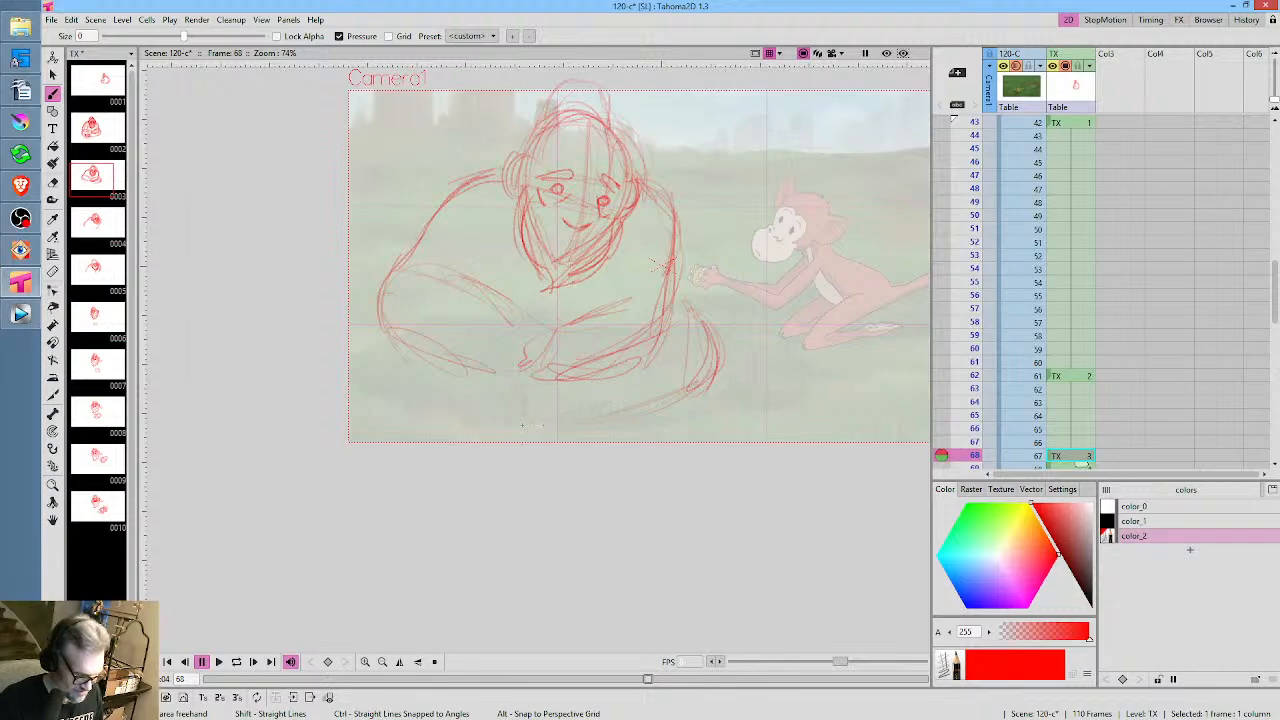
Sketch the foot with its toes and ankle below the folded hands on frame 68, matching frame 62
key(comma)
key(period)
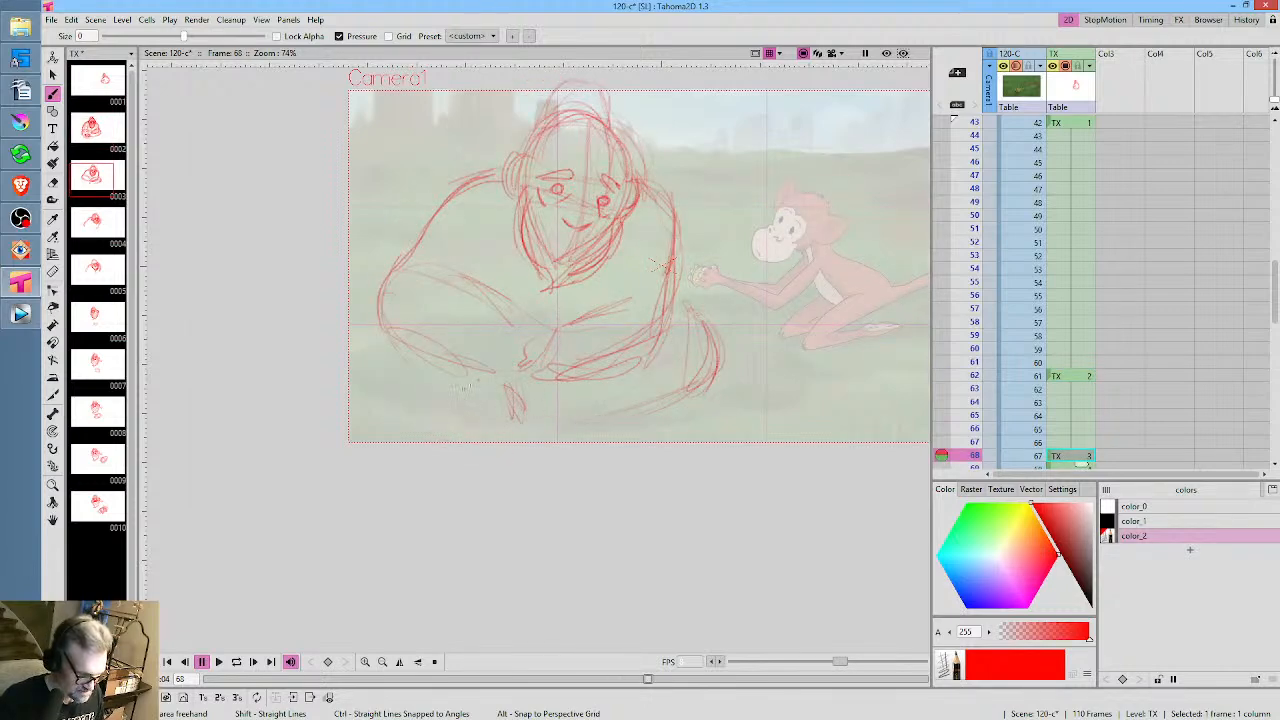
key(comma)
key(period)
mouse_move(447, 383)
mouse_down()
mouse_move(444, 398)
mouse_move(490, 428)
mouse_up()
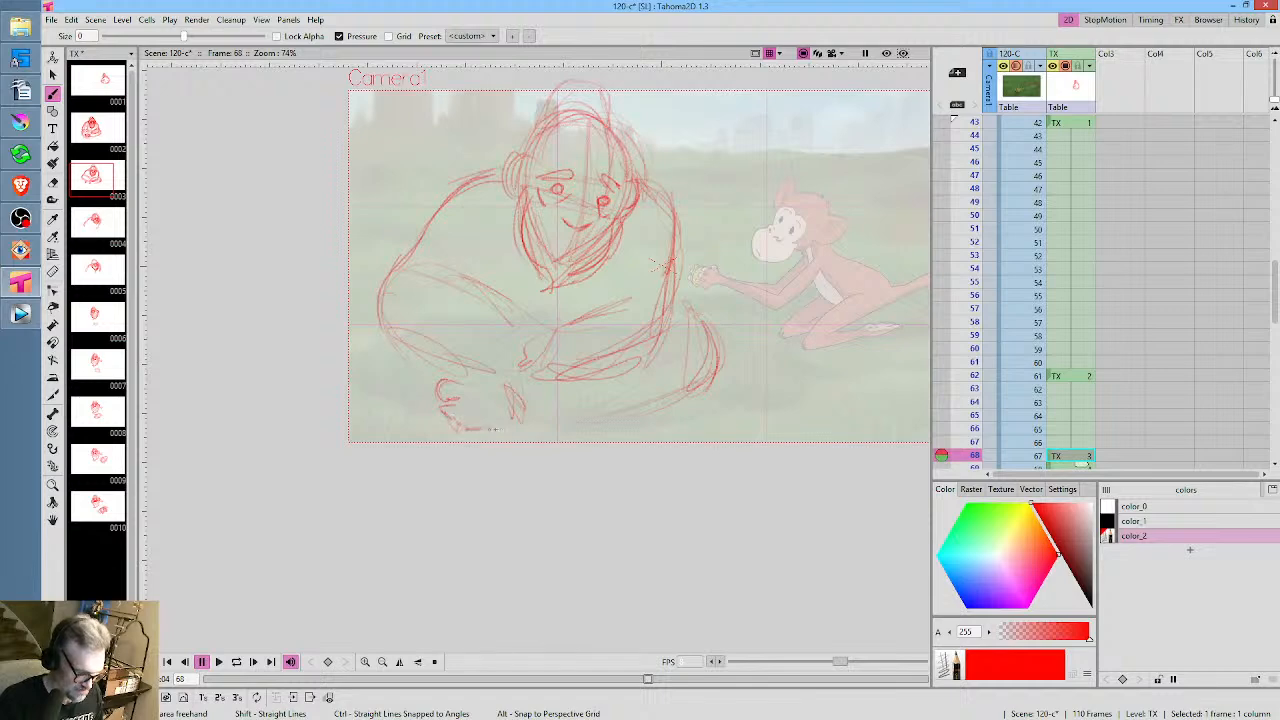
key(comma)
key(period)
Draw the curved outline of the left knee and lower leg on frame 68
key(comma)
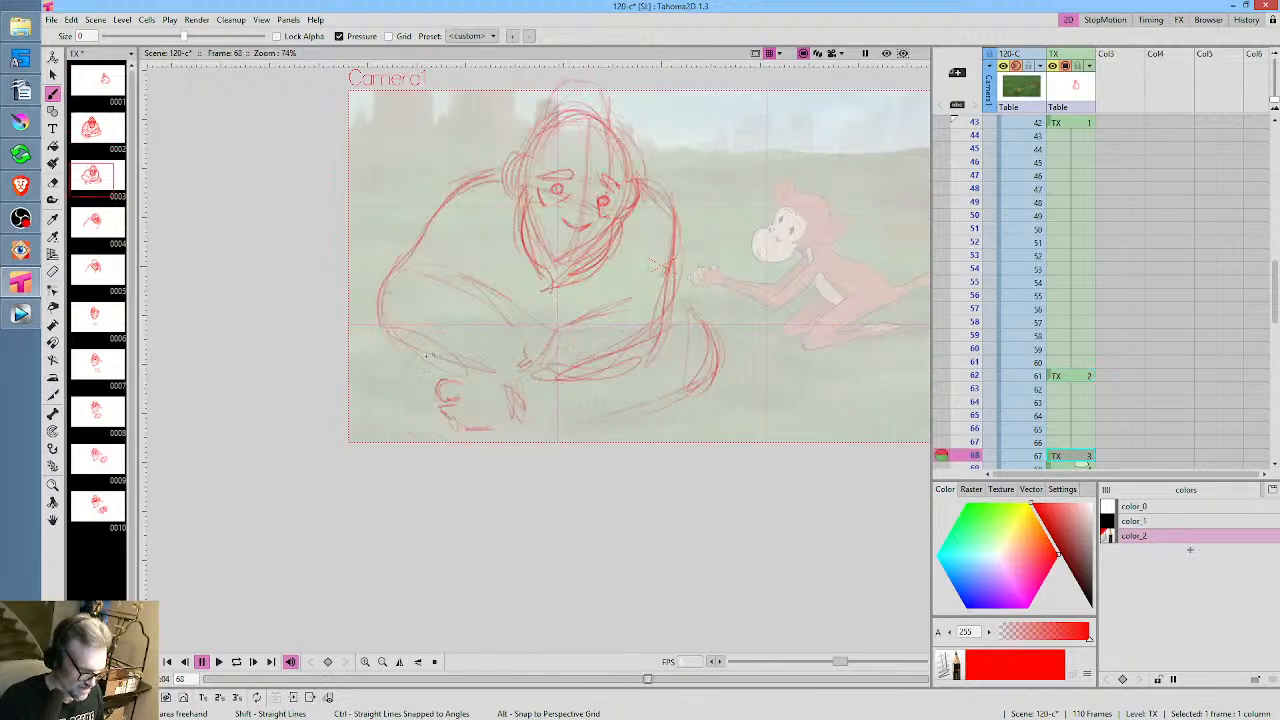
key(period)
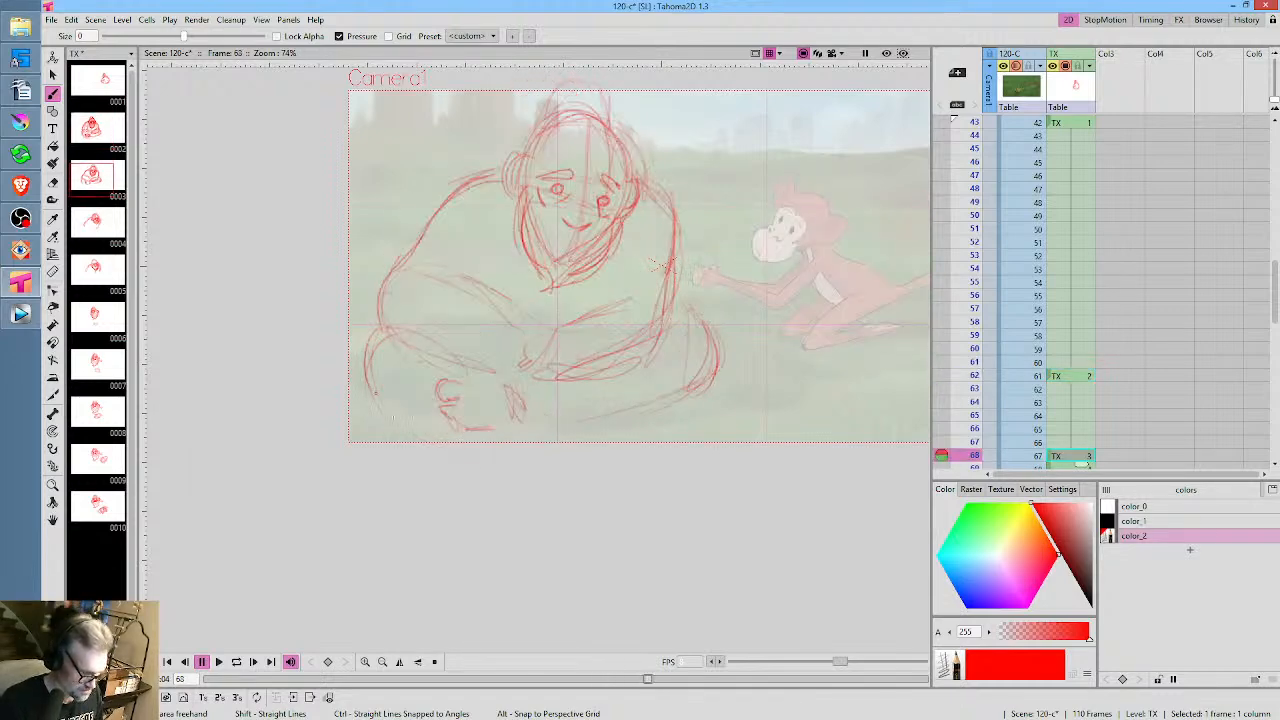
drag(374, 376, 404, 423)
Draw the left knee and the lower leg line on frame 69, flipping to frame 68 for comparison
key(period)
key(comma)
key(period)
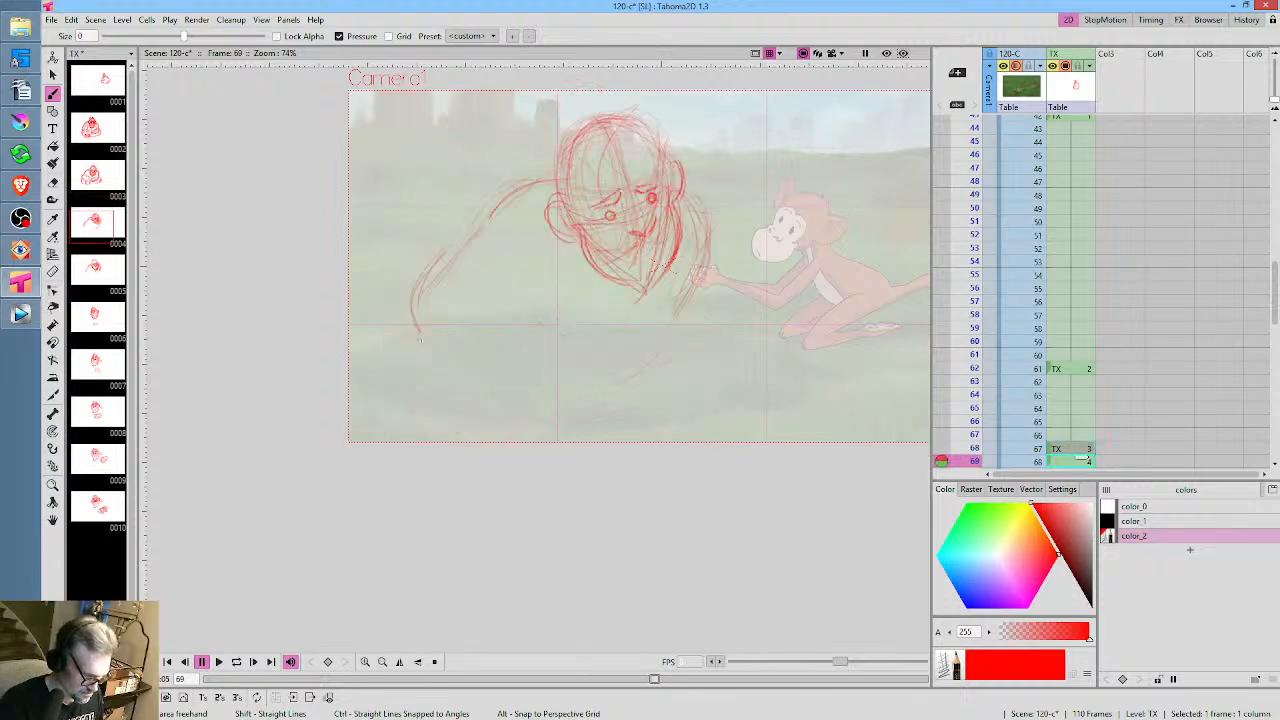
key(comma)
key(period)
drag(378, 378, 394, 350)
drag(396, 398, 391, 342)
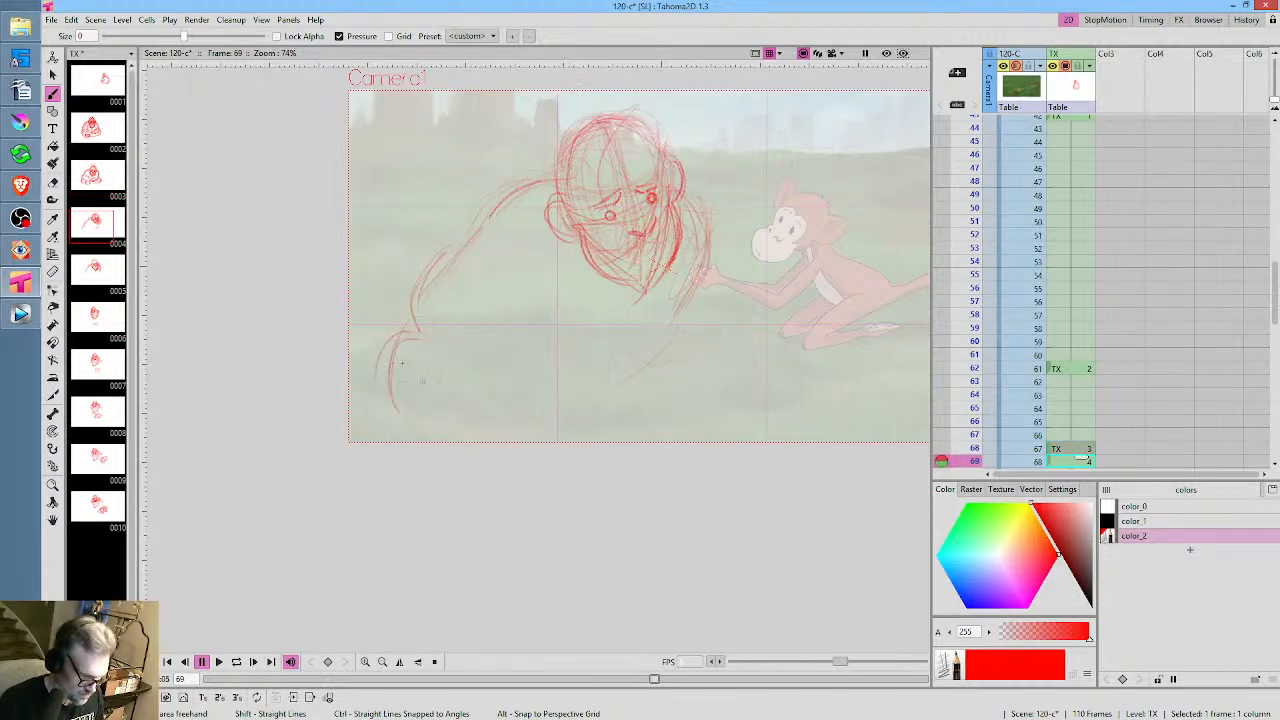
key(comma)
key(period)
drag(397, 417, 450, 434)
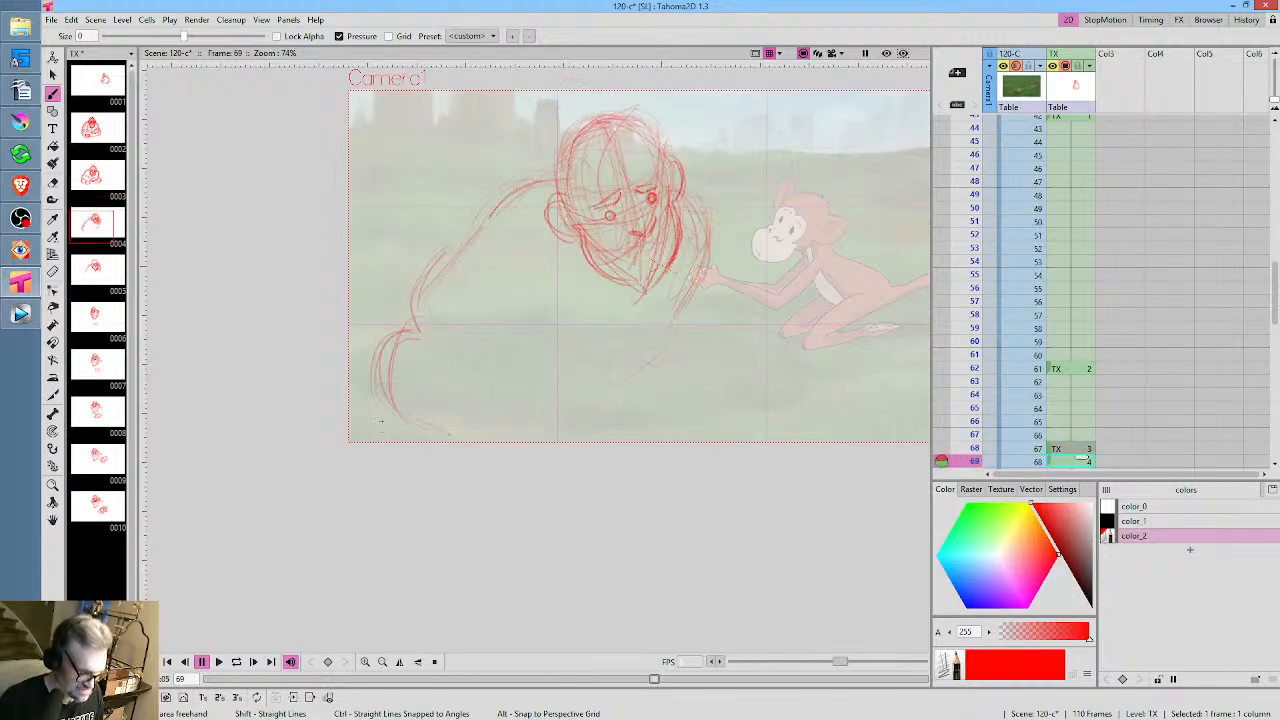
key(comma)
key(period)
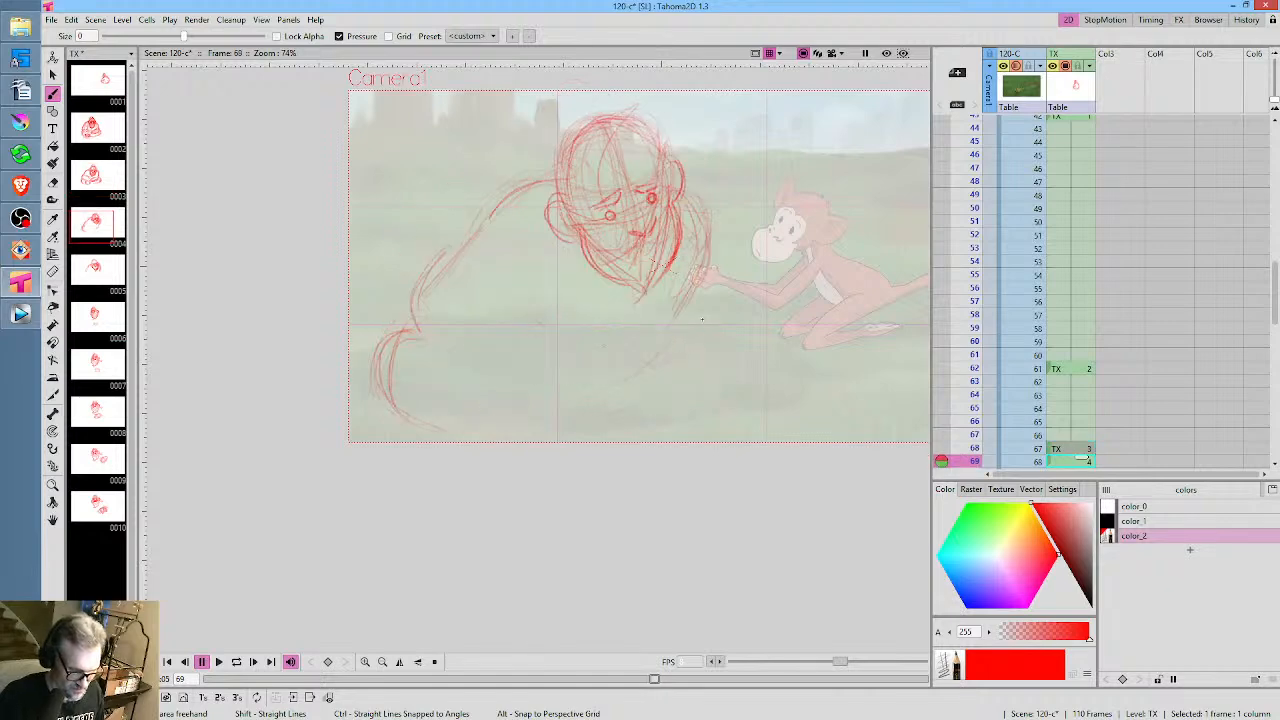
Draw the right knee and the underside of the right leg on frame 69, checking against frame 68
key(comma)
key(period)
key(comma)
key(period)
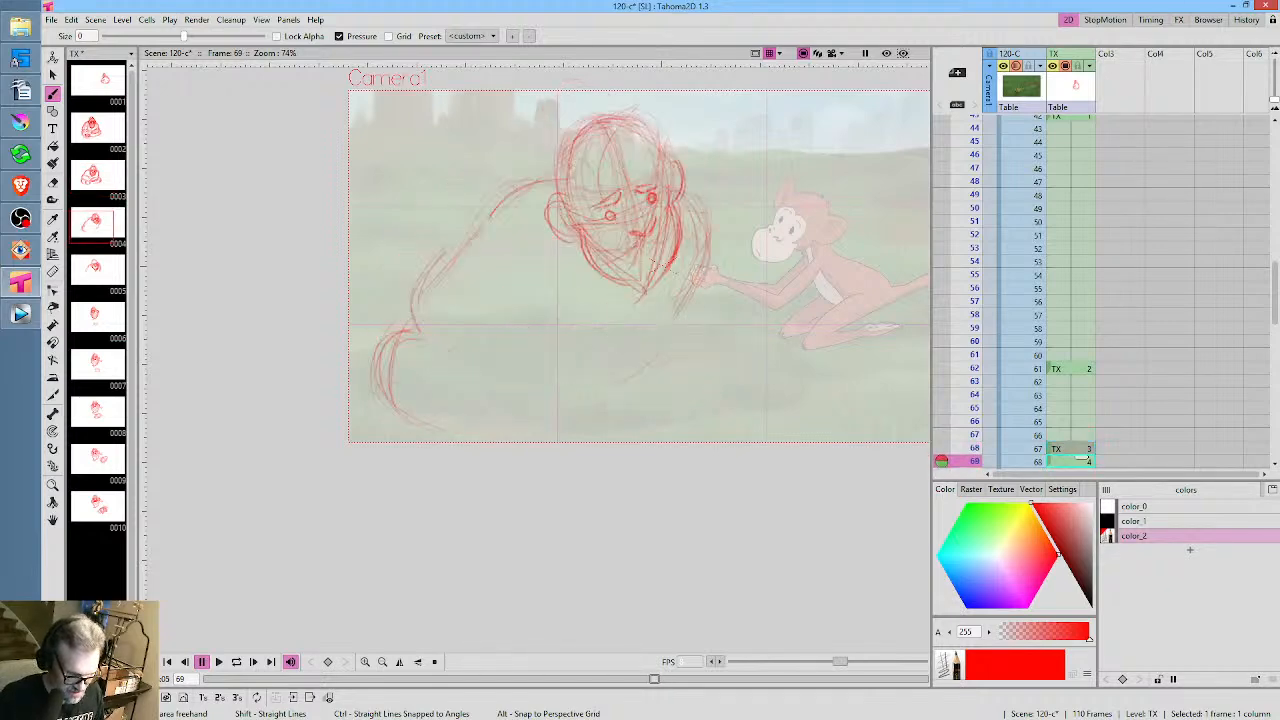
key(comma)
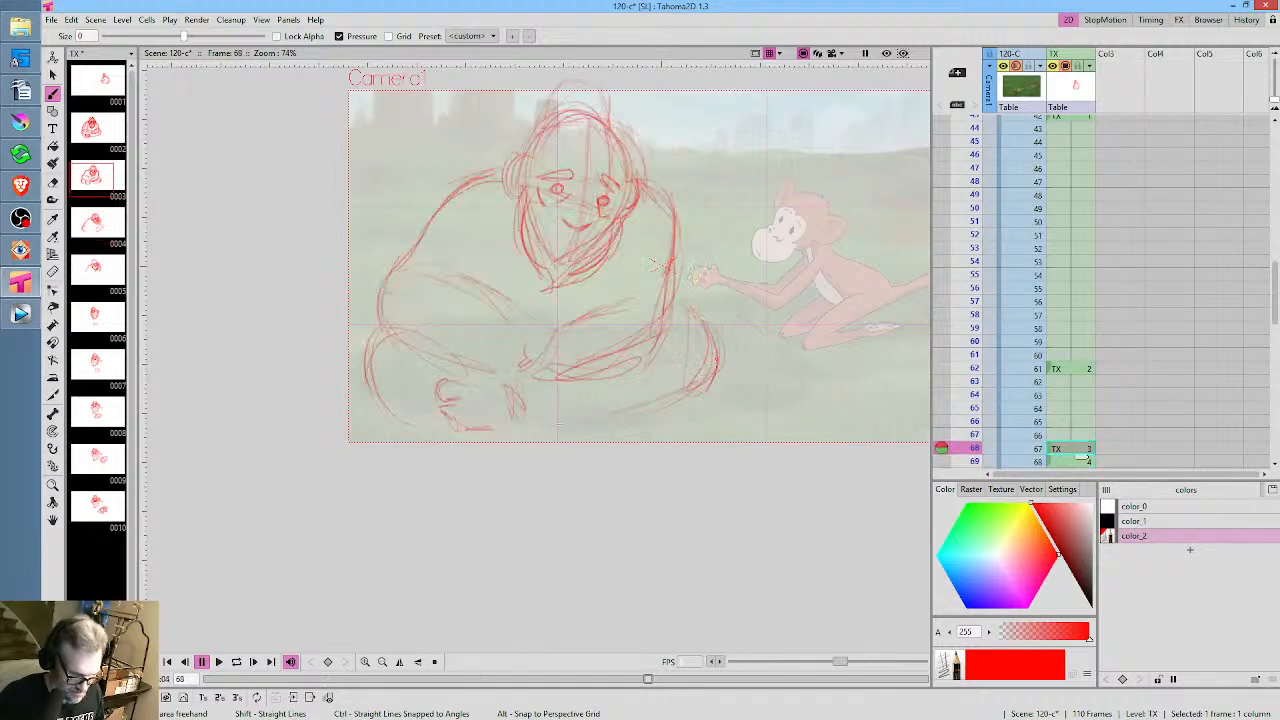
key(period)
mouse_move(690, 313)
mouse_down()
mouse_move(730, 362)
mouse_move(698, 406)
mouse_up()
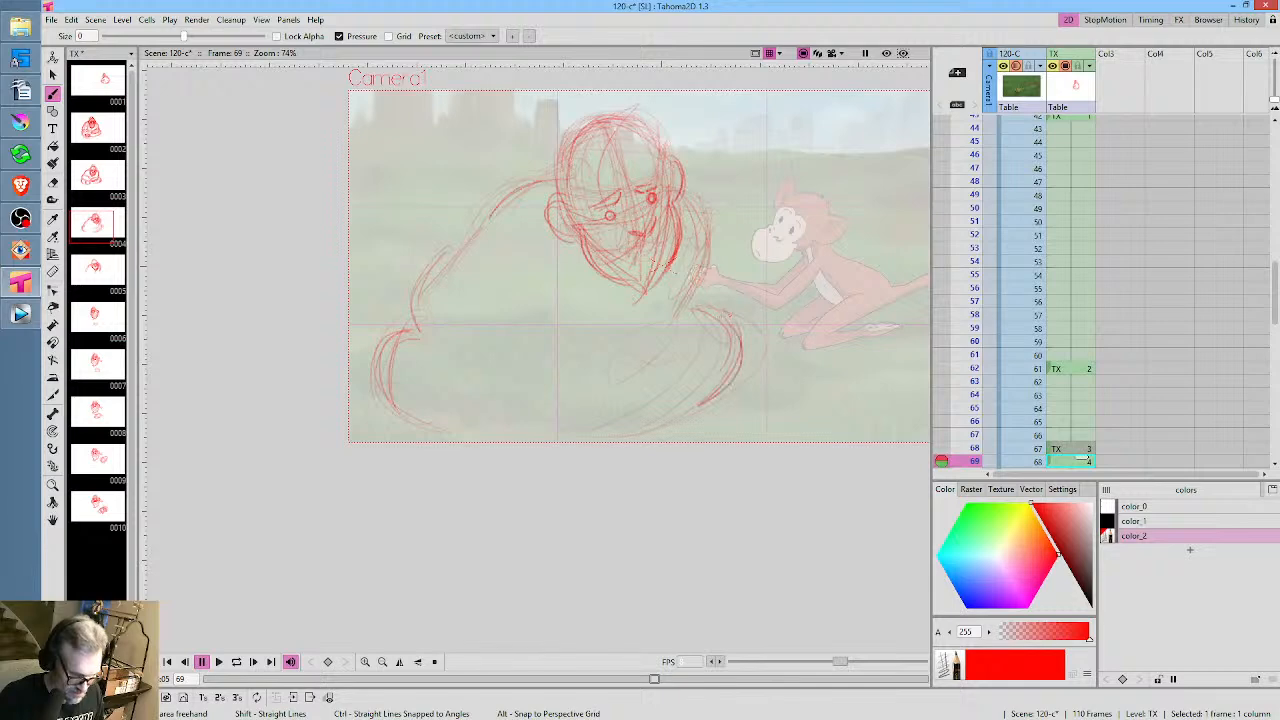
key(comma)
key(period)
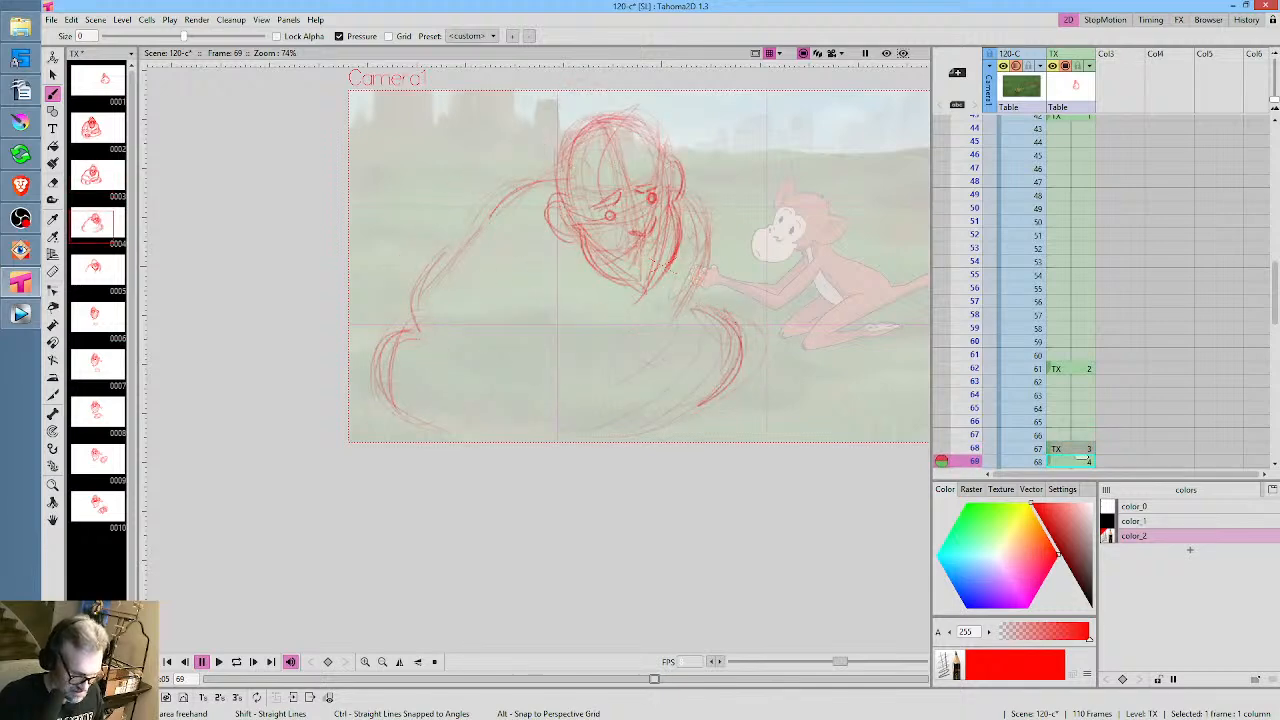
Sketch the left forearm and the line of the right forearm across the lap on frame 69
key(comma)
key(period)
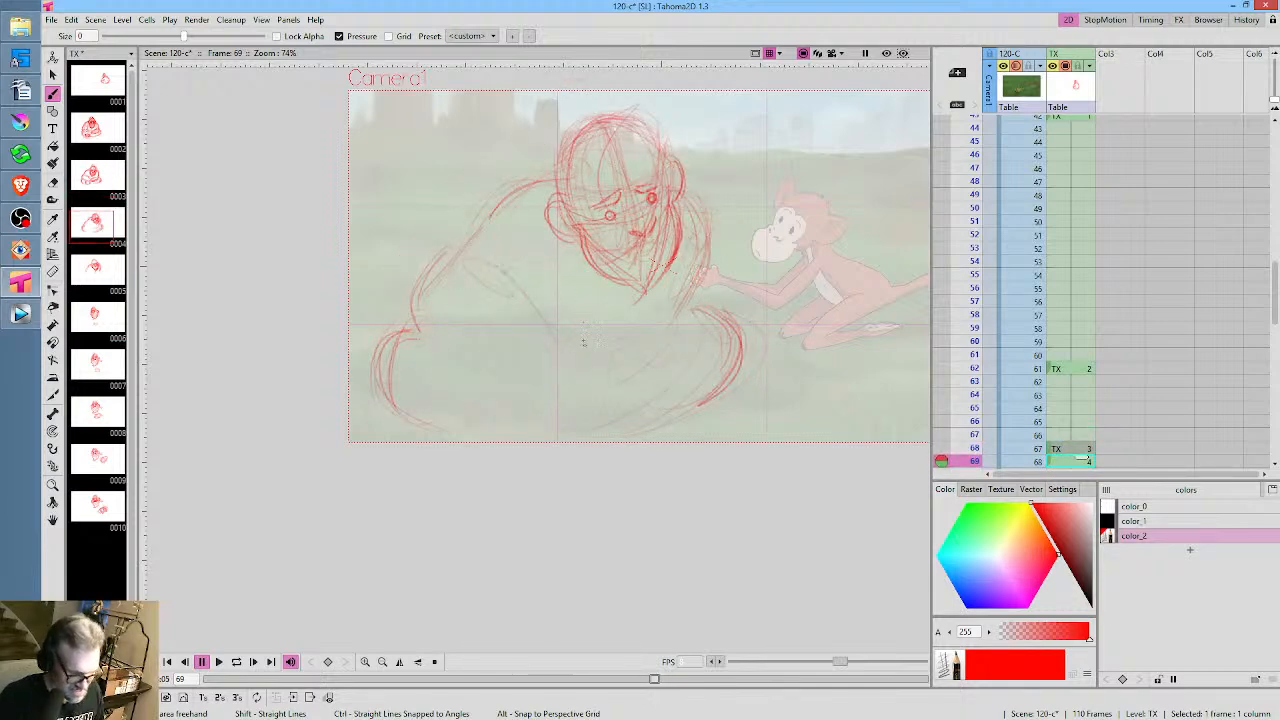
key(comma)
key(comma)
key(period)
key(period)
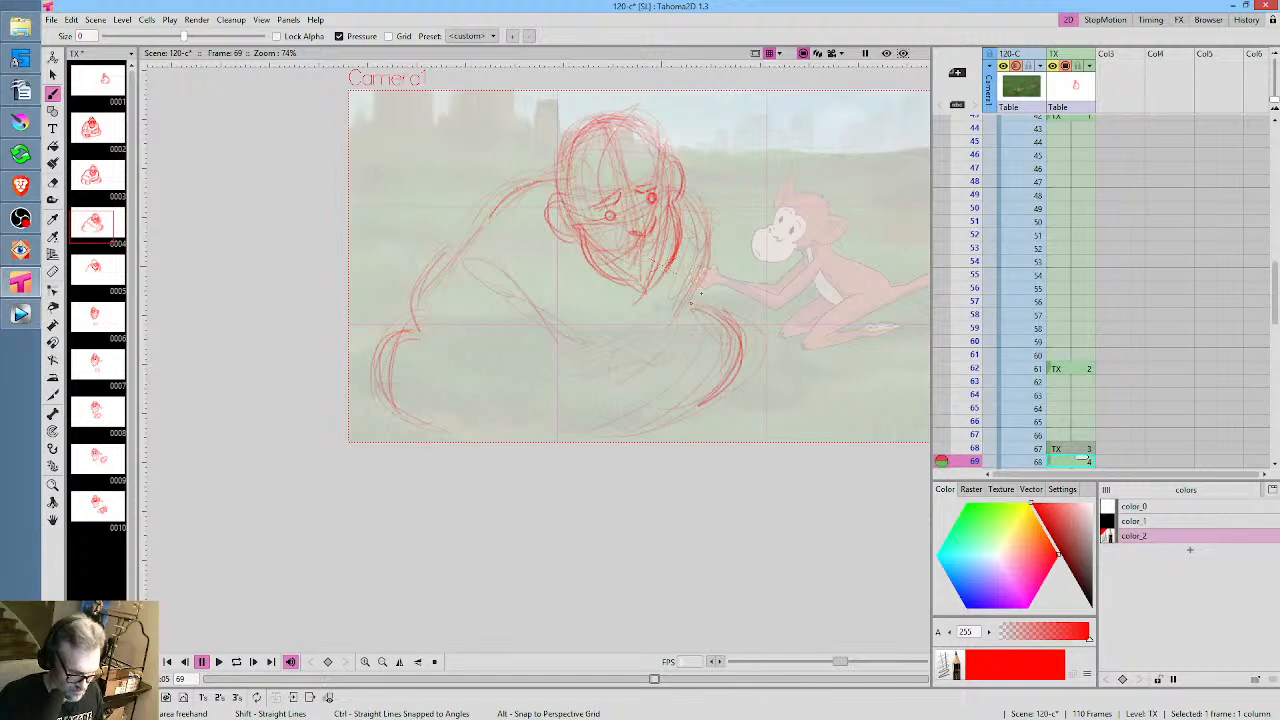
key(comma)
key(period)
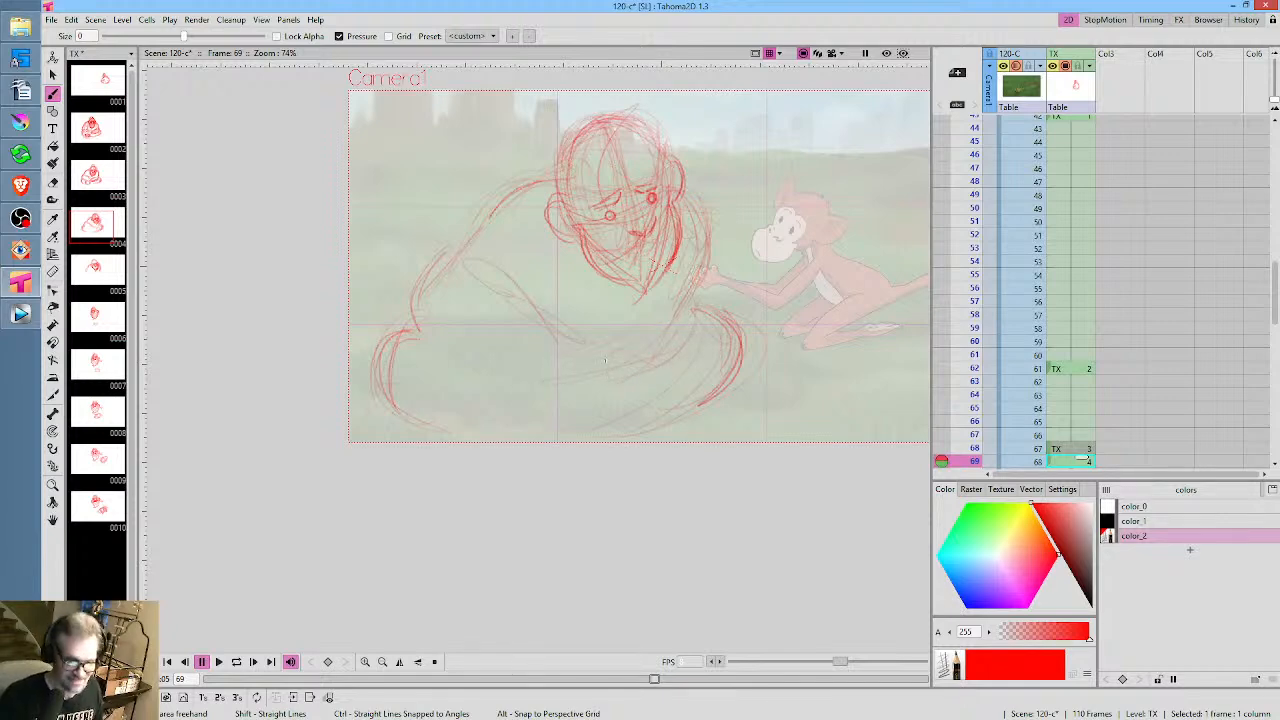
Sketch the foot in front of the lap on frame 69, flipping to frame 68 to match its placement
key(comma)
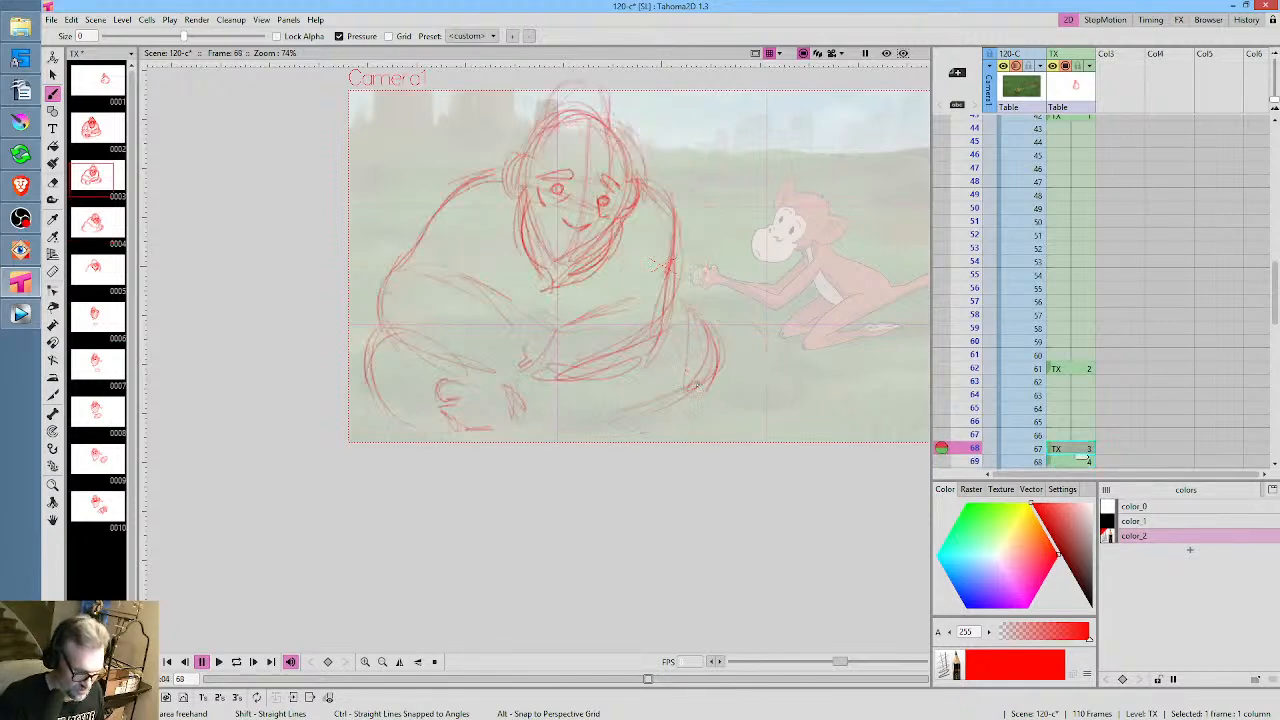
key(period)
key(comma)
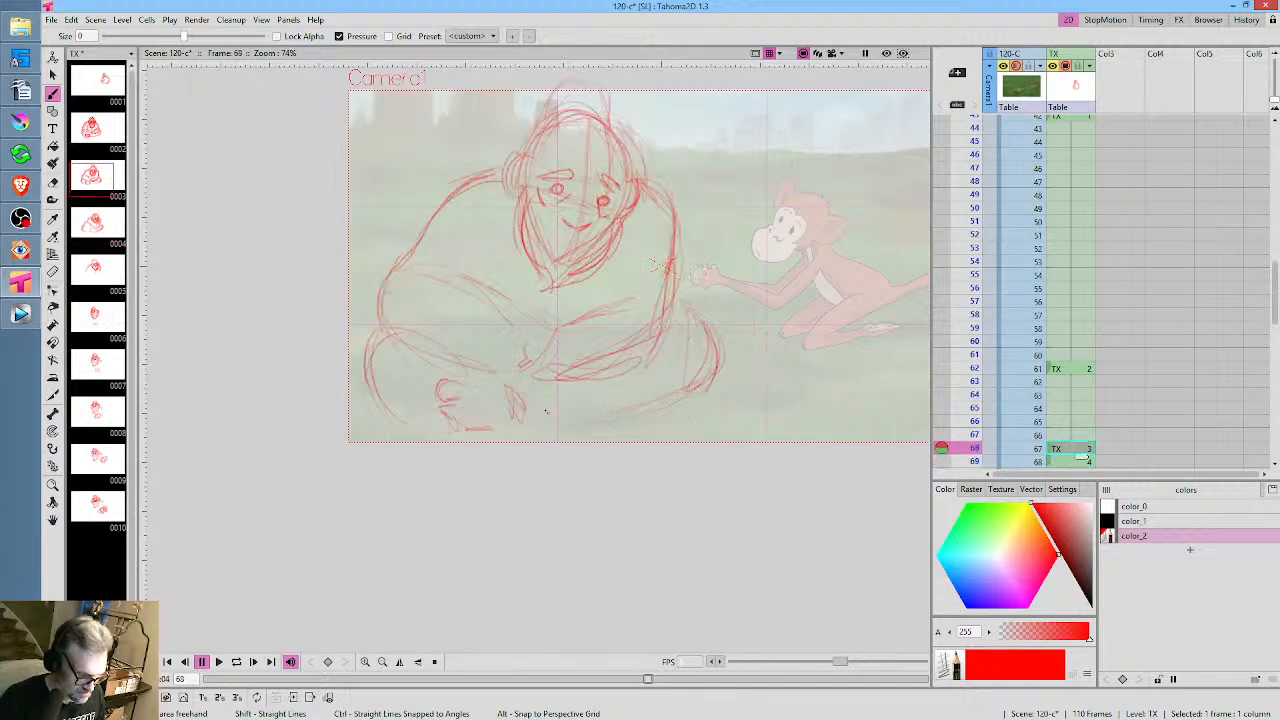
key(period)
drag(449, 394, 461, 433)
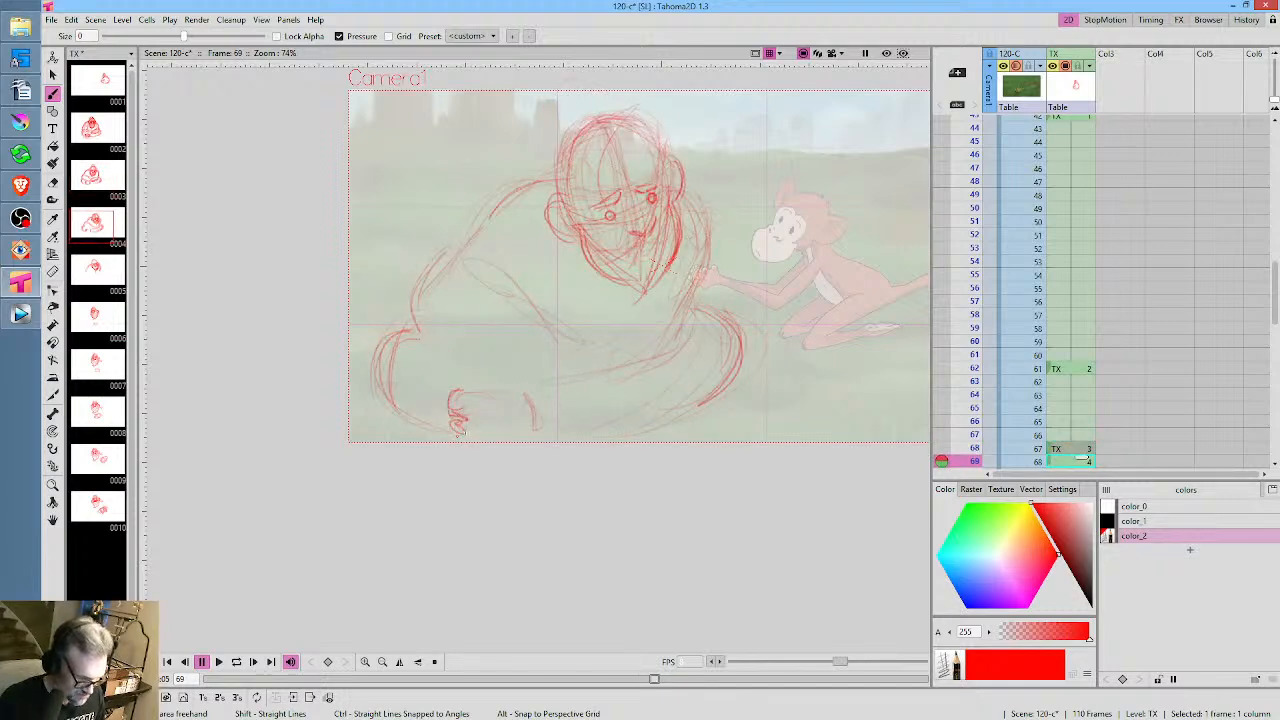
Reinforce the curved underside of the right leg on frame 69 down to the frame's lower edge, comparing with frame 68
key(comma)
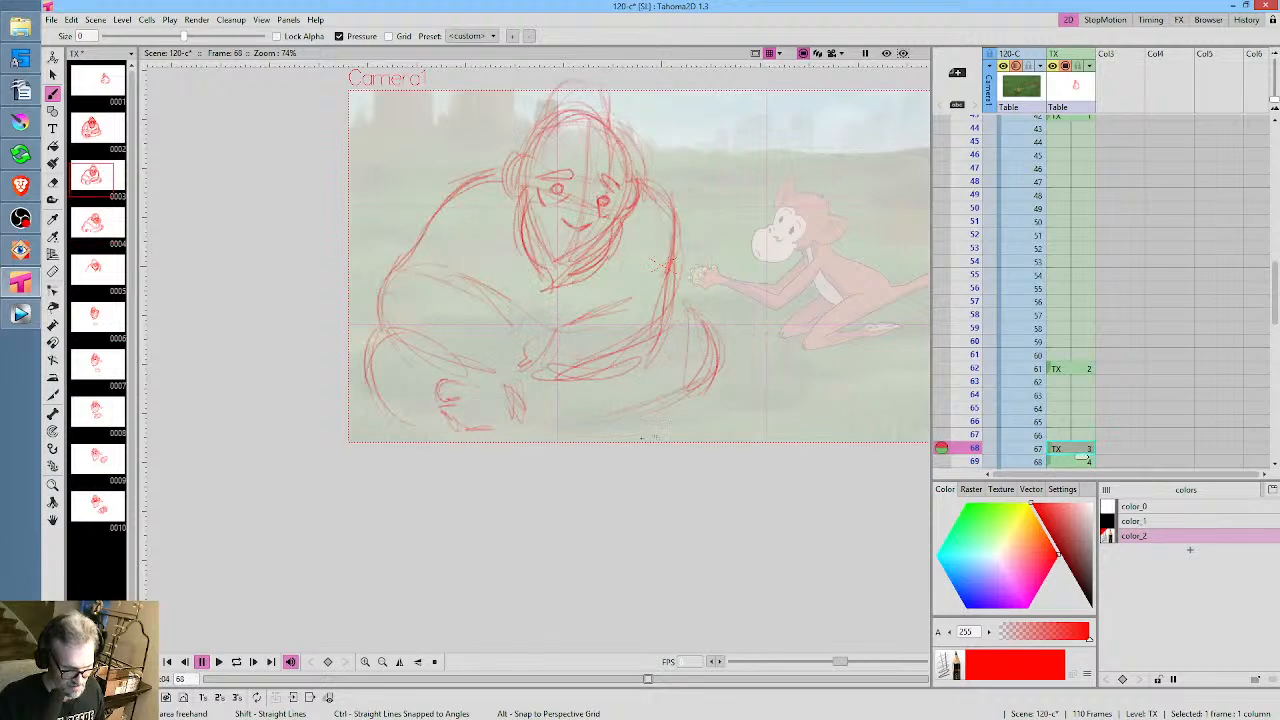
key(period)
drag(730, 393, 640, 438)
key(comma)
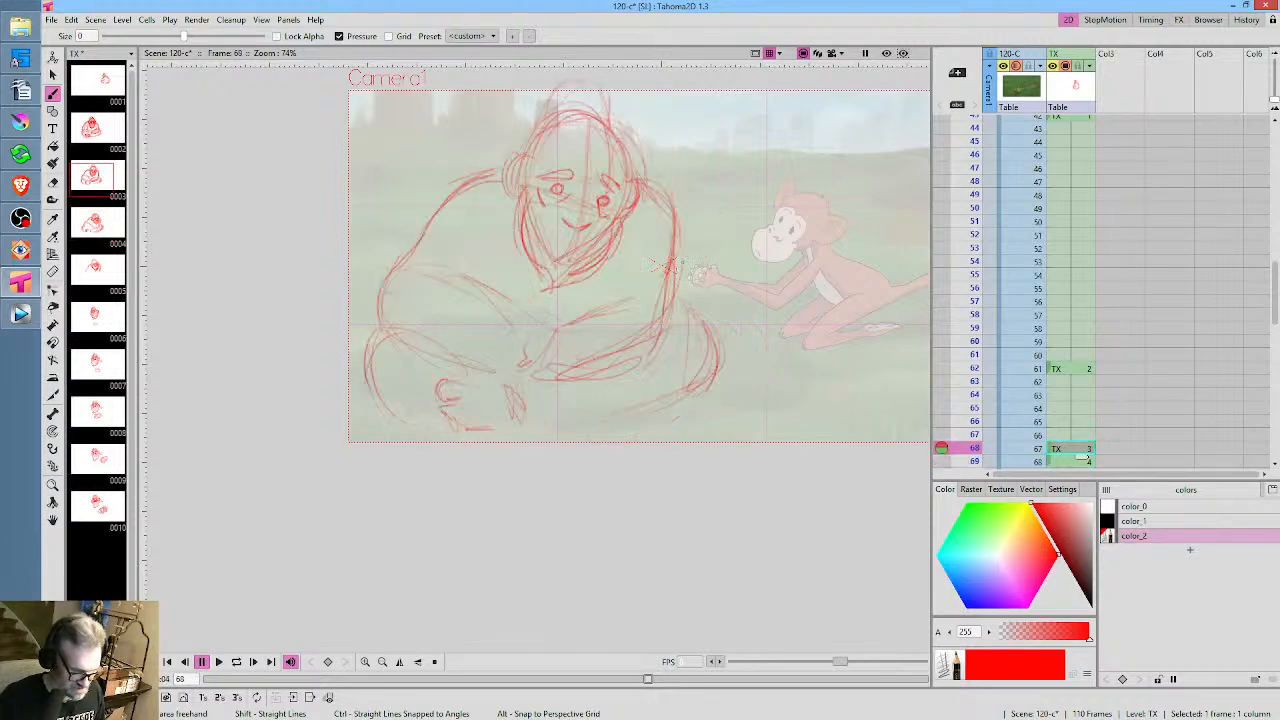
key(period)
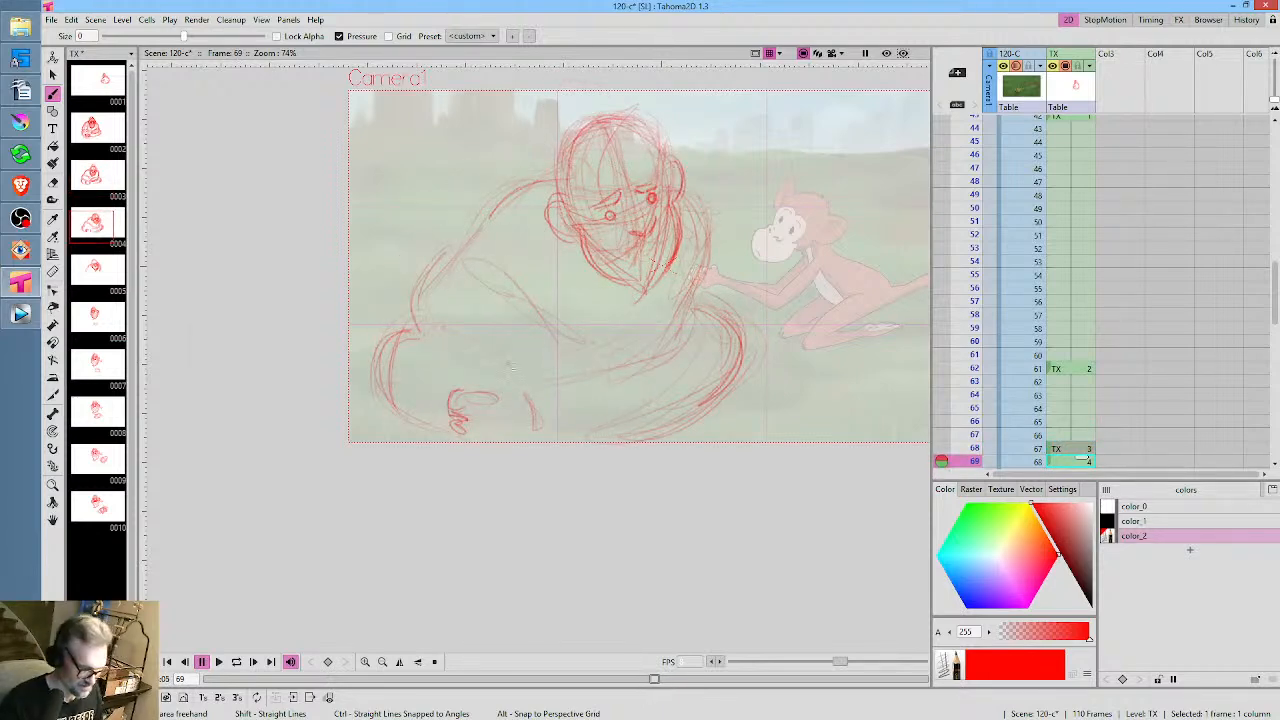
Draw the upper line of the left leg and the outline of the left arm on frame 69
drag(464, 332, 500, 340)
drag(470, 330, 528, 372)
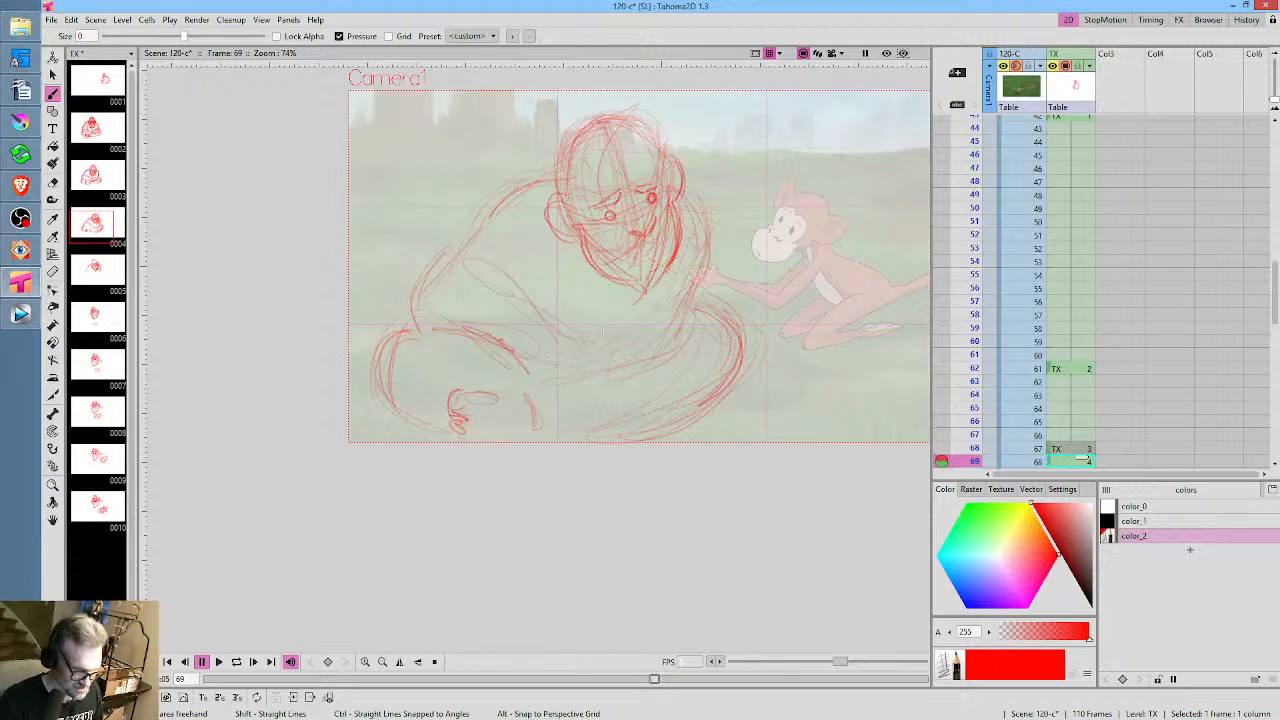
drag(494, 292, 526, 320)
drag(466, 274, 398, 314)
drag(470, 247, 504, 241)
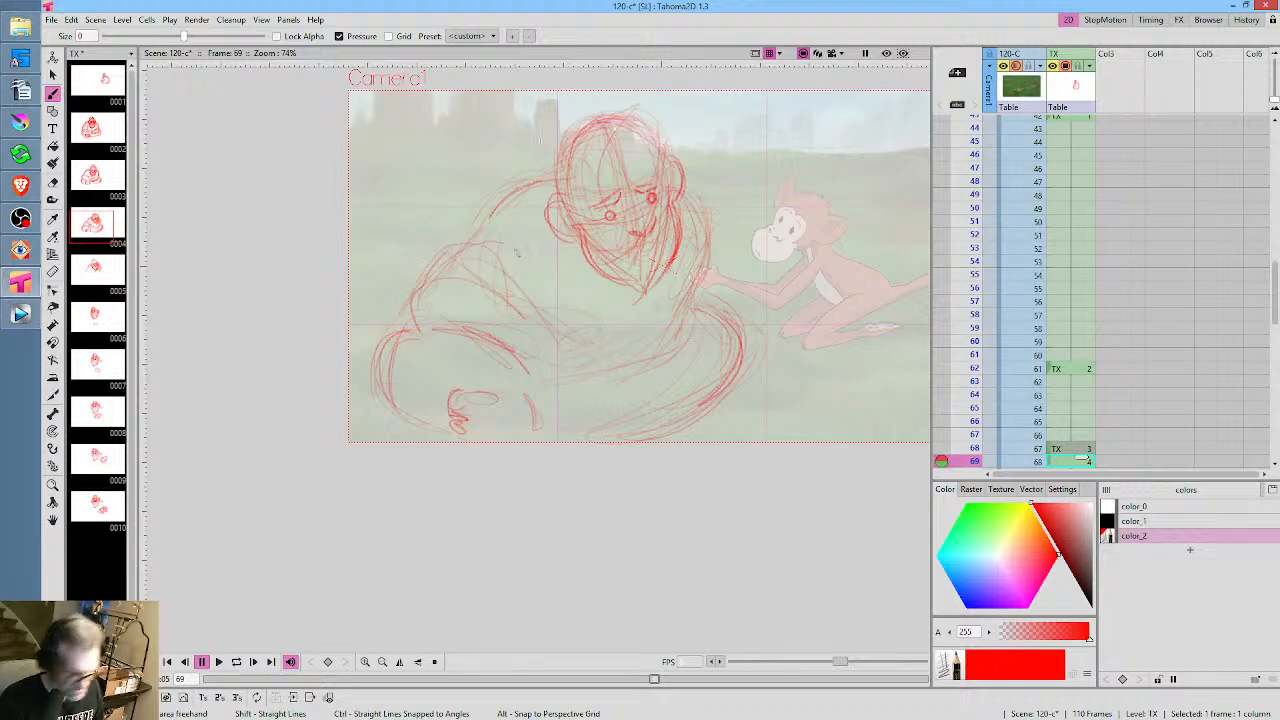
Strengthen the lower line of the right arm beside the torso on frame 69, flipping through the neighbouring drawings
key(period)
key(comma)
key(period)
key(comma)
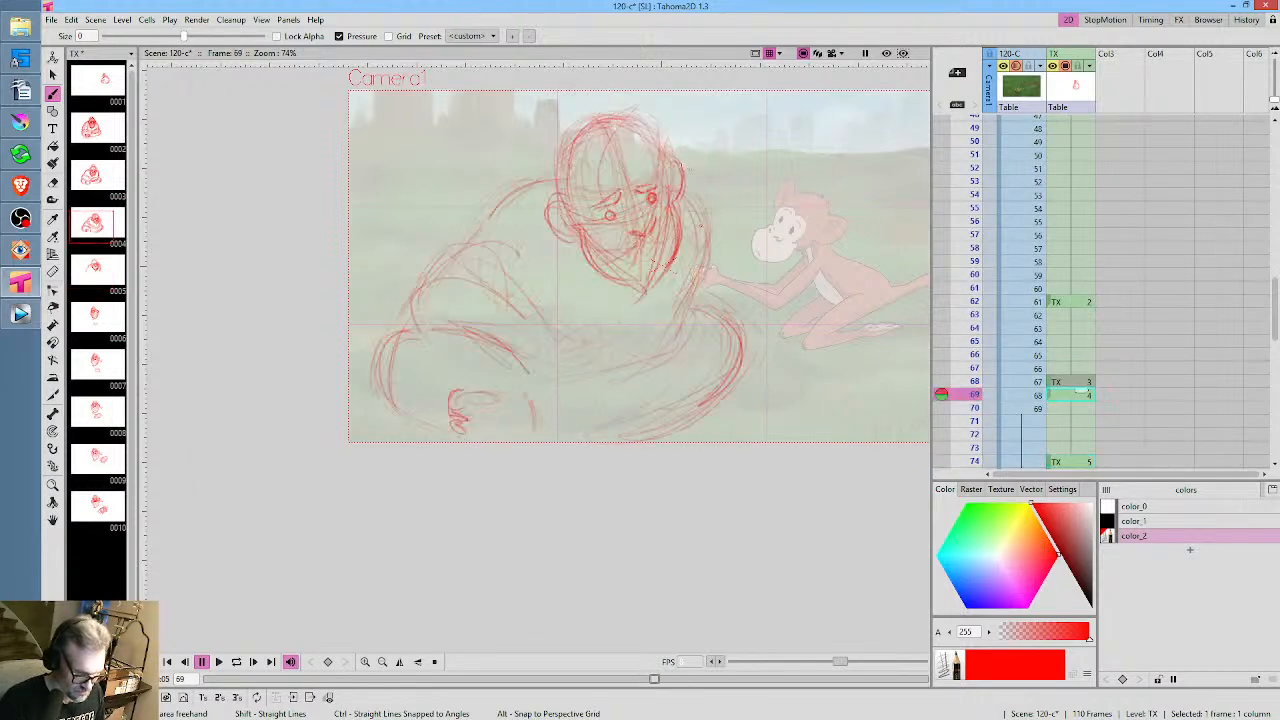
key(period)
drag(692, 291, 677, 329)
key(comma)
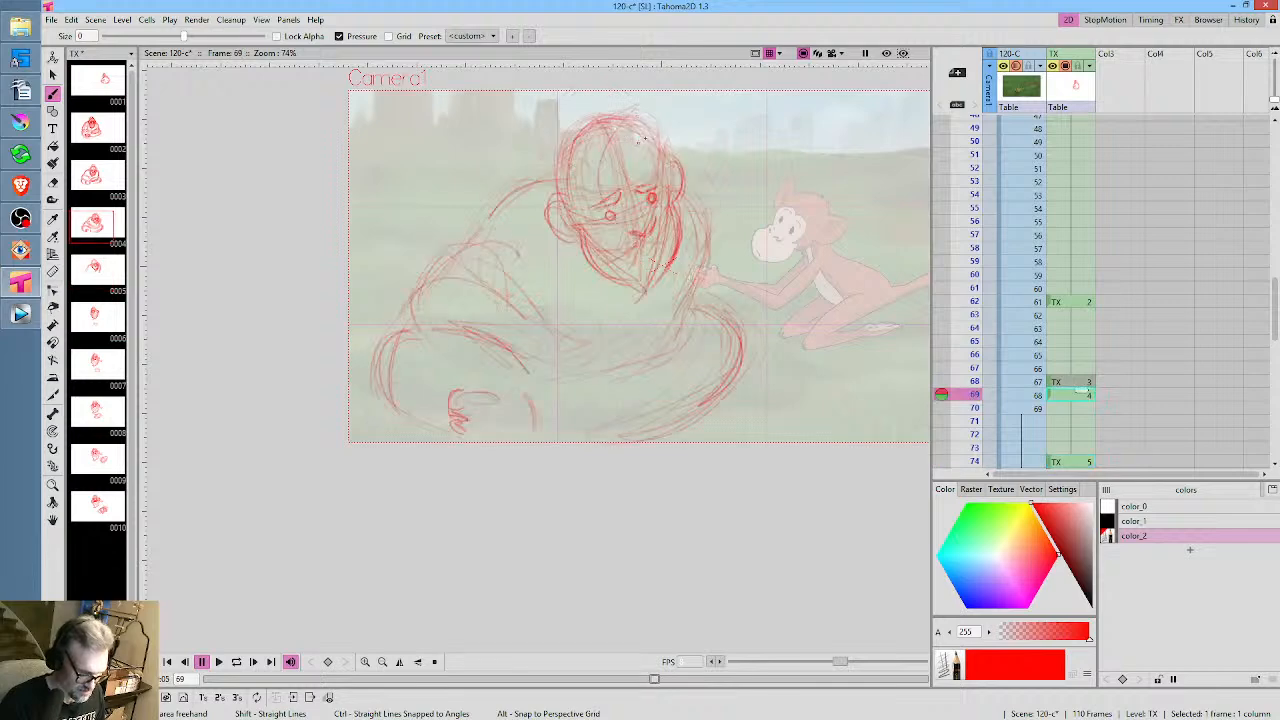
Sketch the rounded cap shape above the head on frames 69 and 74
key(period)
mouse_move(587, 116)
mouse_down()
mouse_move(609, 208)
mouse_move(609, 185)
mouse_move(652, 212)
mouse_move(629, 180)
mouse_move(646, 198)
mouse_move(591, 197)
mouse_move(641, 205)
mouse_up()
key(comma)
key(comma)
key(period)
mouse_move(589, 211)
mouse_down()
mouse_move(603, 190)
mouse_move(648, 202)
mouse_move(581, 172)
mouse_up()
key(period)
mouse_move(571, 232)
mouse_down()
mouse_move(566, 200)
mouse_move(627, 173)
mouse_up()
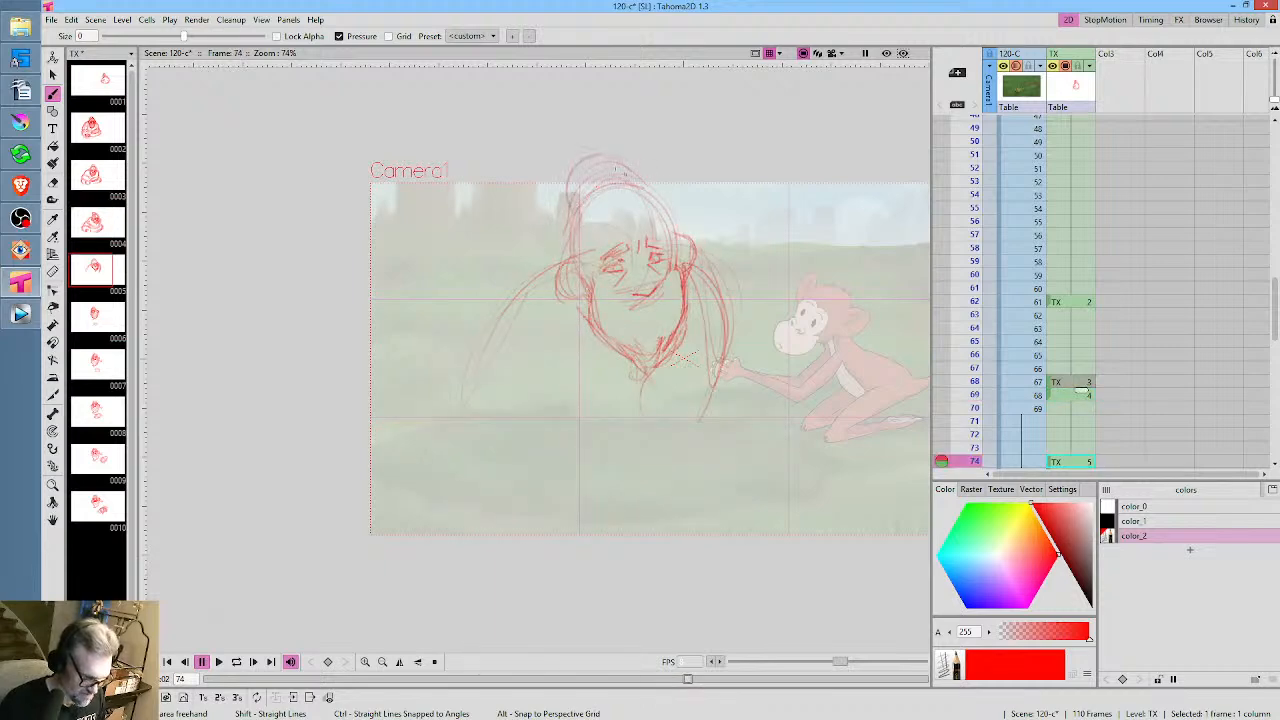
Darken the left shoulder and outer arm line on frame 74, flipping to frame 69 for comparison
key(comma)
key(period)
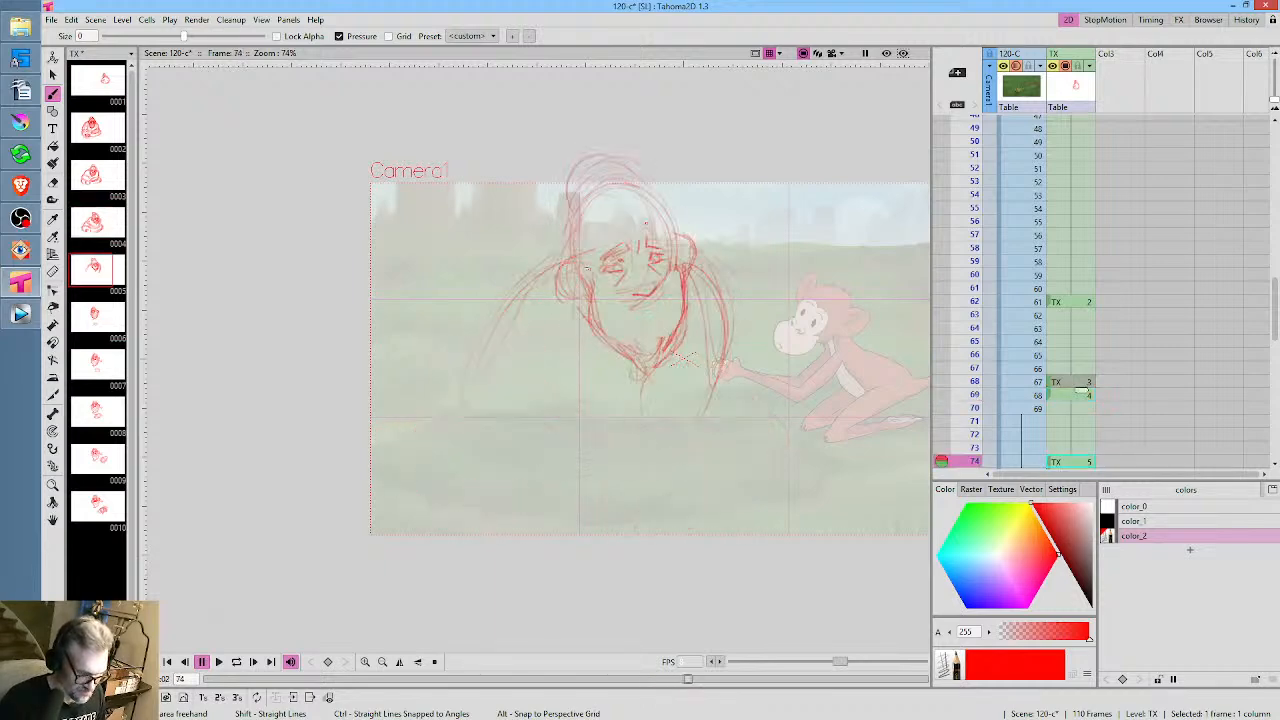
mouse_move(484, 320)
mouse_down()
mouse_move(588, 254)
mouse_move(478, 380)
mouse_up()
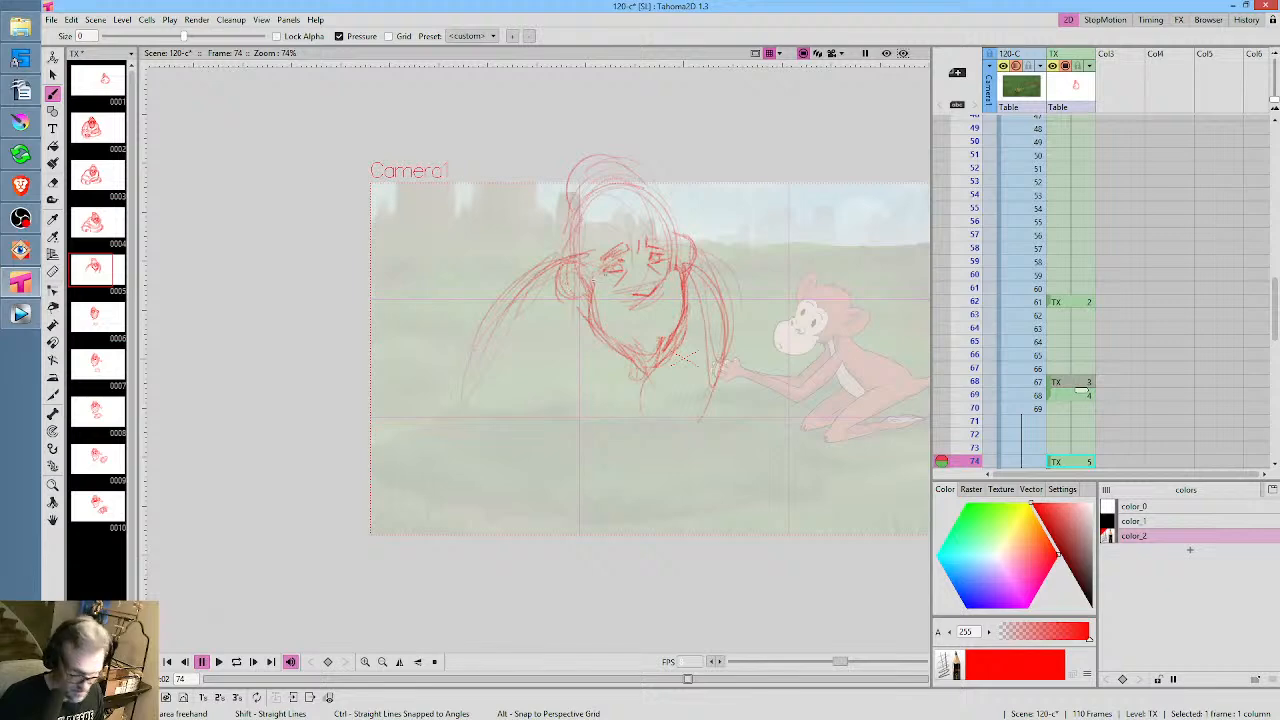
drag(558, 261, 494, 332)
key(comma)
key(period)
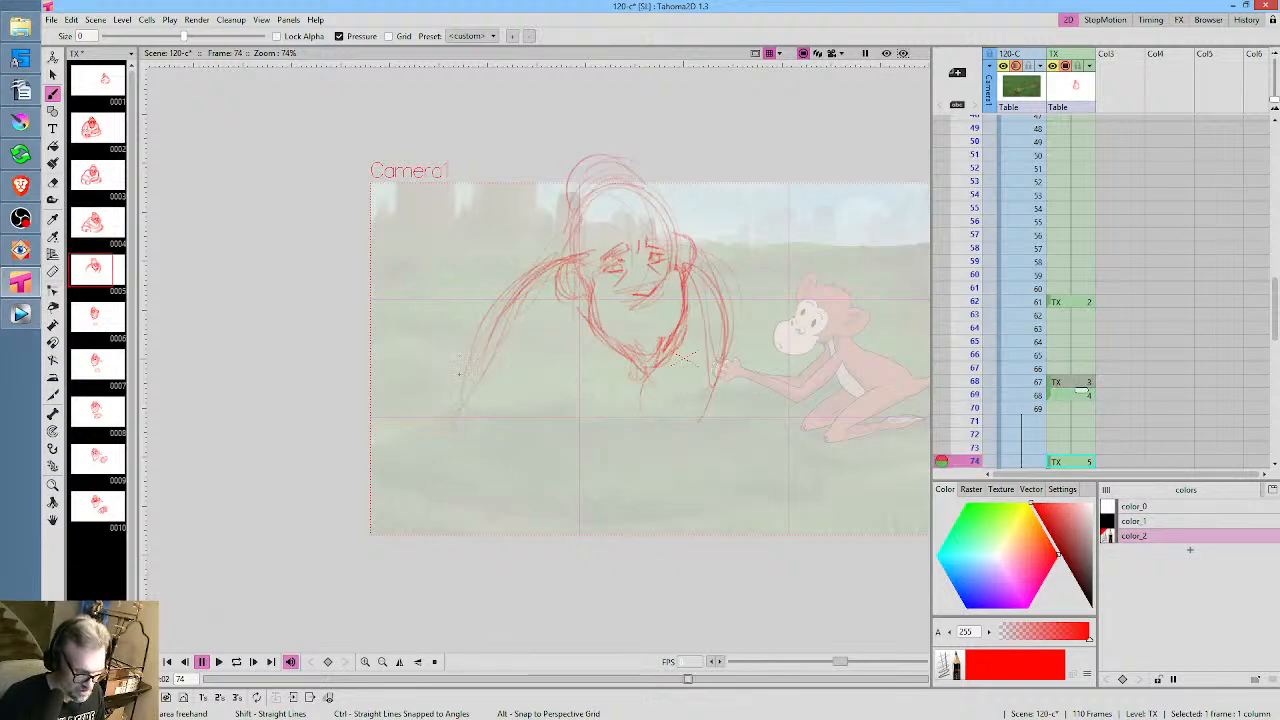
Darken the cap outline and detail the foot in front of the lap on frame 74, checking frames 69 and 75
click(1078, 396)
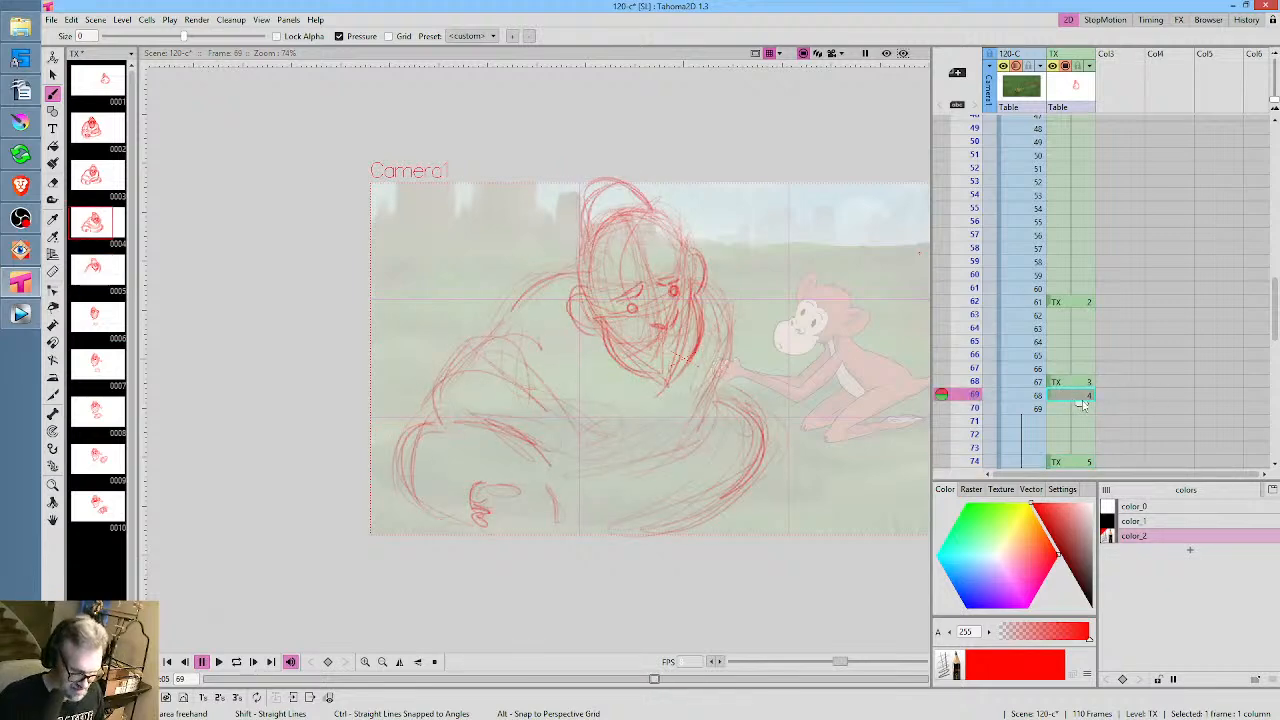
scroll(1100, 330, down, 3)
mouse_move(982, 228)
mouse_down()
mouse_move(968, 374)
mouse_move(970, 322)
mouse_move(970, 366)
mouse_move(975, 331)
mouse_up()
click(1077, 346)
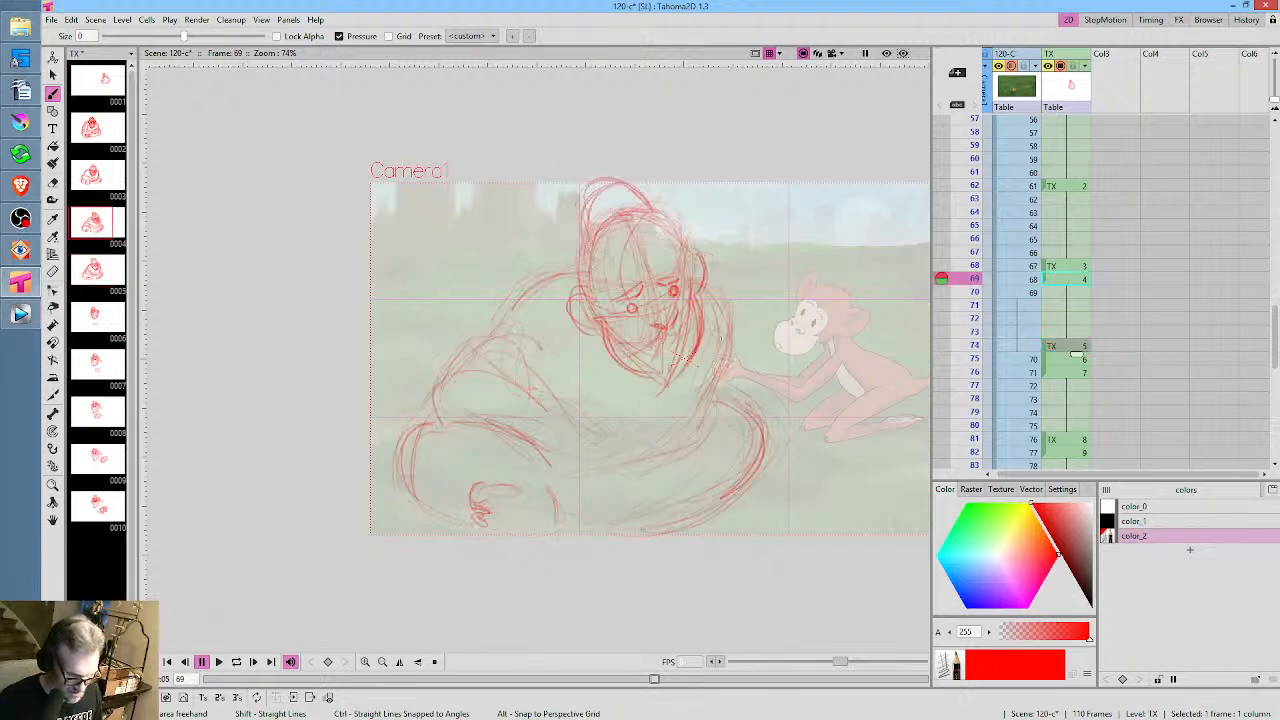
key(Down)
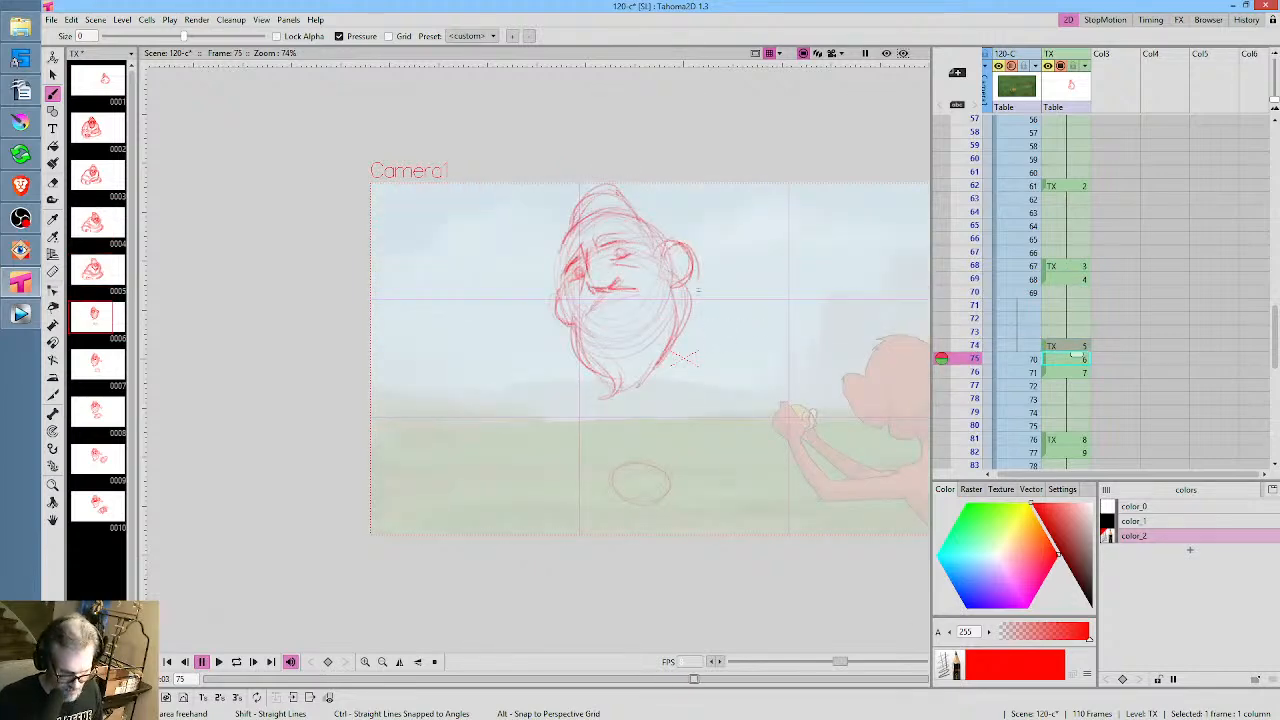
key(Up)
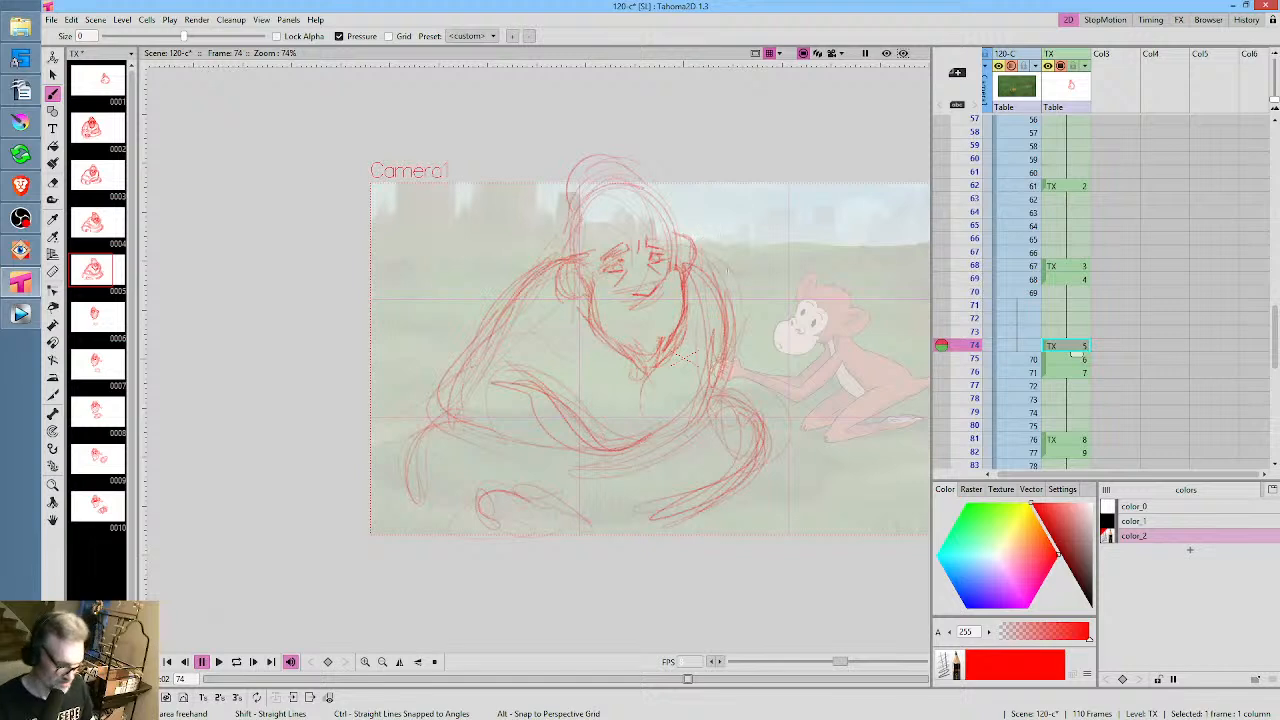
mouse_move(566, 236)
mouse_down()
mouse_move(576, 206)
mouse_move(600, 195)
mouse_move(636, 190)
mouse_move(668, 214)
mouse_move(577, 188)
mouse_move(576, 168)
mouse_move(606, 157)
mouse_move(630, 180)
mouse_move(575, 212)
mouse_move(572, 168)
mouse_move(633, 176)
mouse_up()
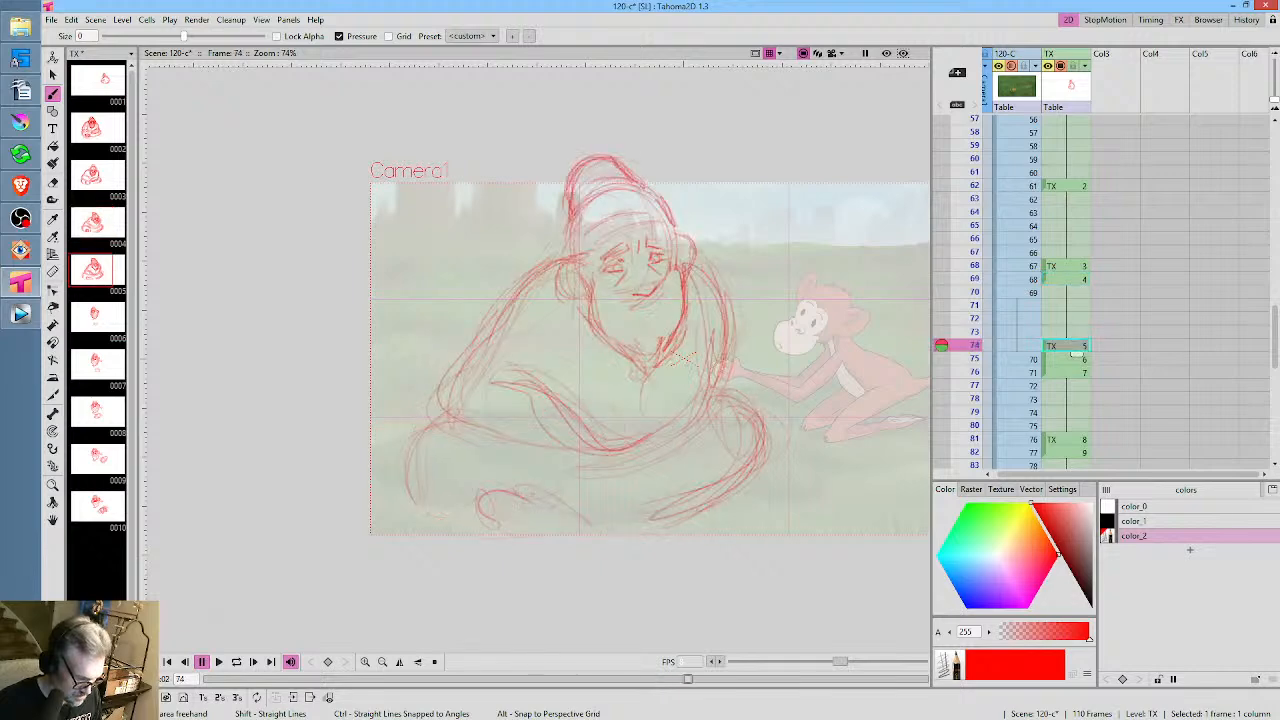
mouse_move(520, 500)
mouse_down()
mouse_move(486, 486)
mouse_move(484, 505)
mouse_move(502, 510)
mouse_move(490, 520)
mouse_move(555, 488)
mouse_up()
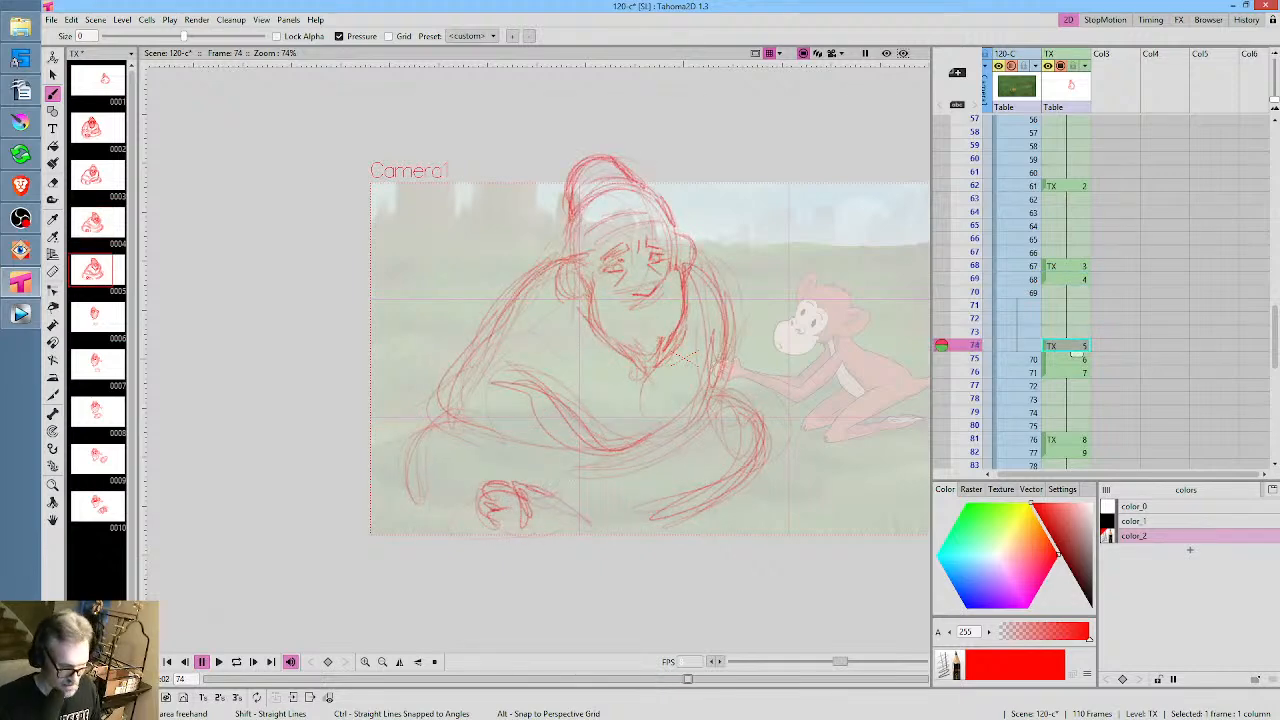
Sketch the right shoulder and the arm curving down past the lower frame edge on frame 75, comparing with frame 74
key(period)
key(comma)
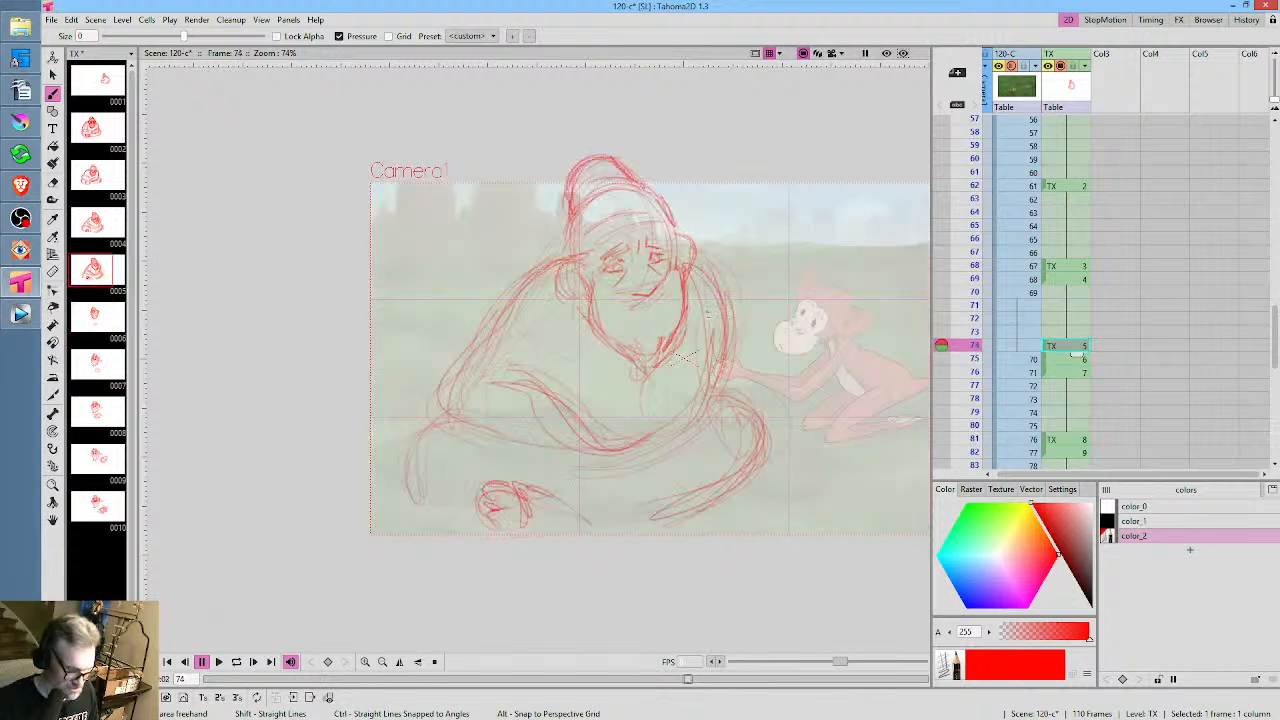
key(period)
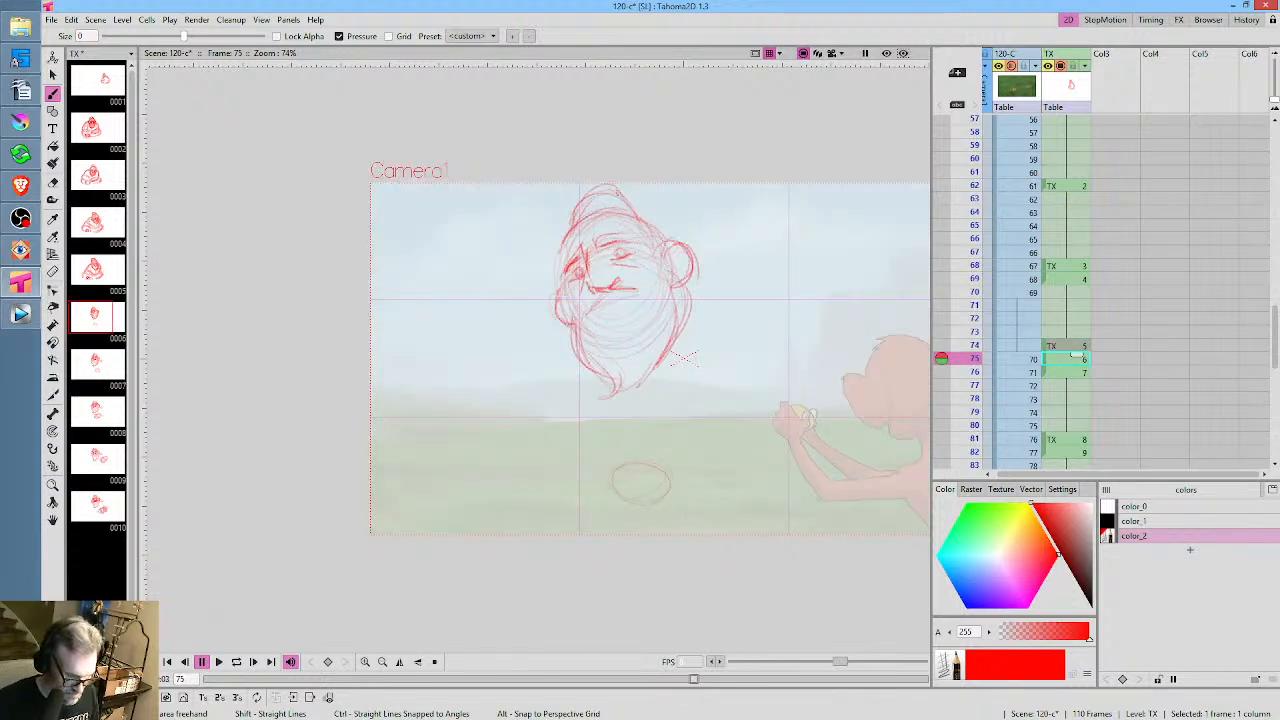
key(comma)
key(period)
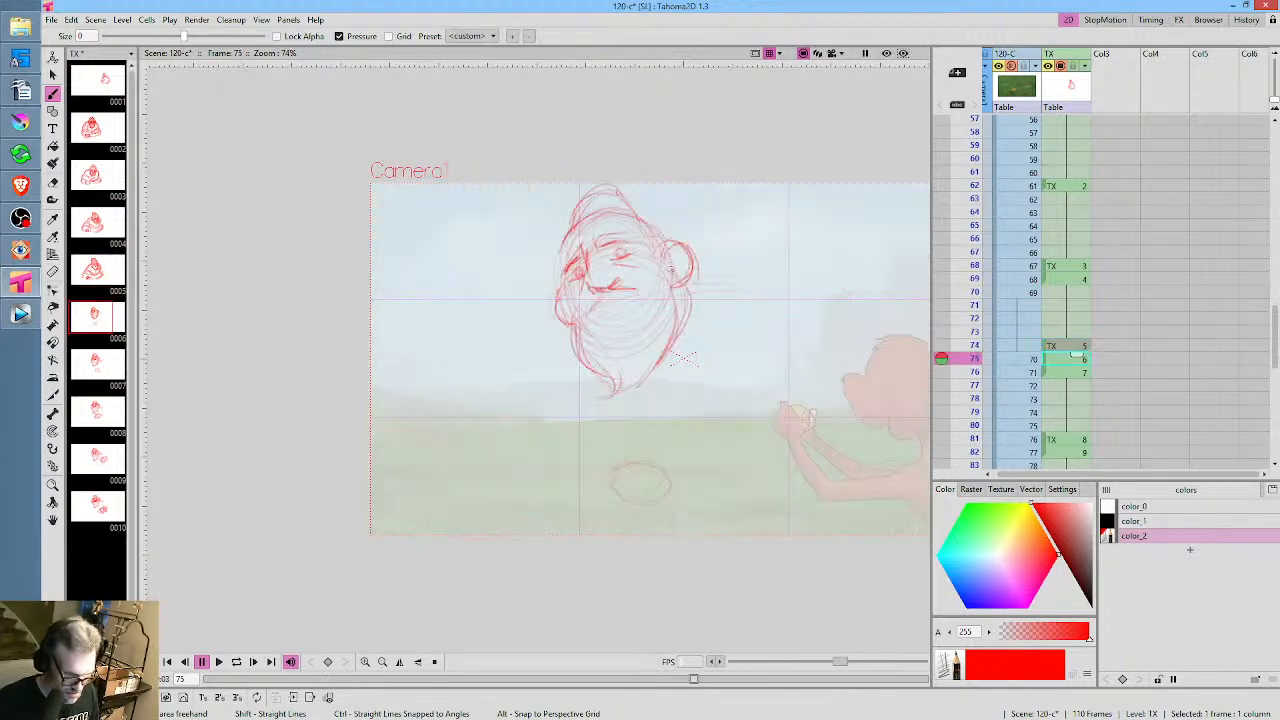
drag(684, 298, 768, 308)
mouse_move(690, 276)
mouse_down()
mouse_move(776, 374)
mouse_move(804, 448)
mouse_up()
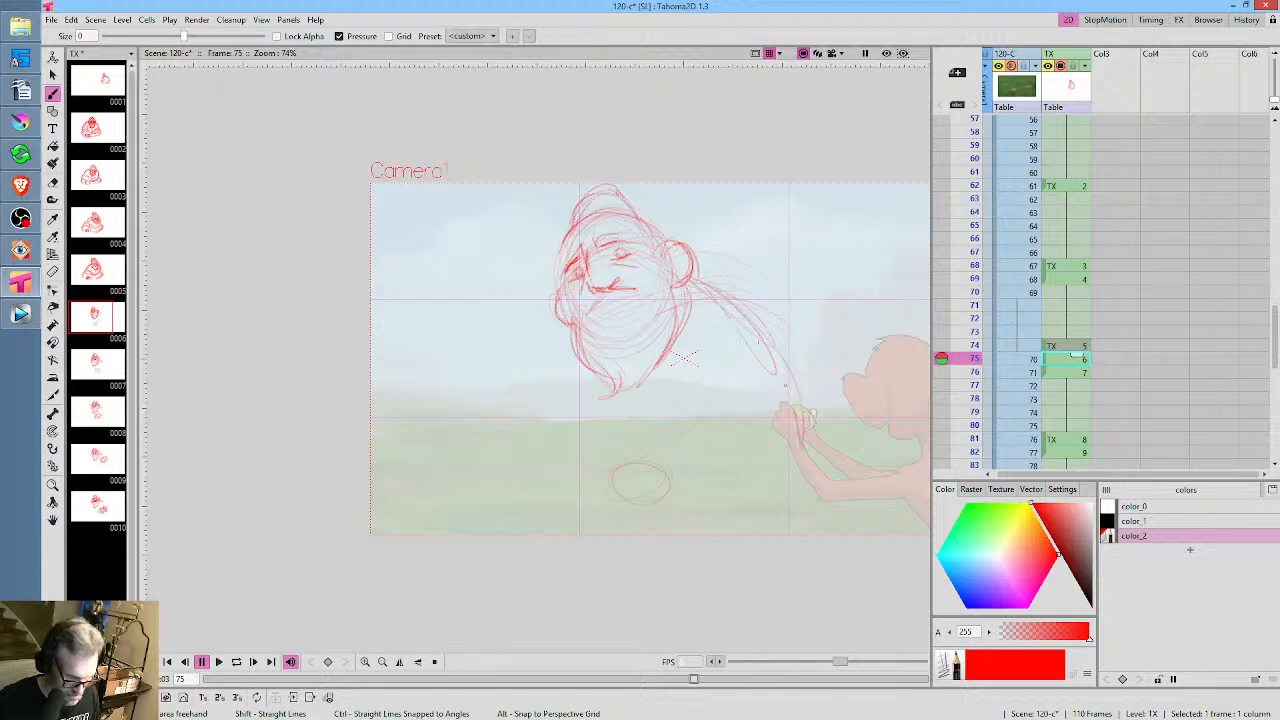
mouse_move(706, 296)
mouse_down()
mouse_move(810, 500)
mouse_move(784, 394)
mouse_move(810, 450)
mouse_up()
drag(782, 334, 800, 575)
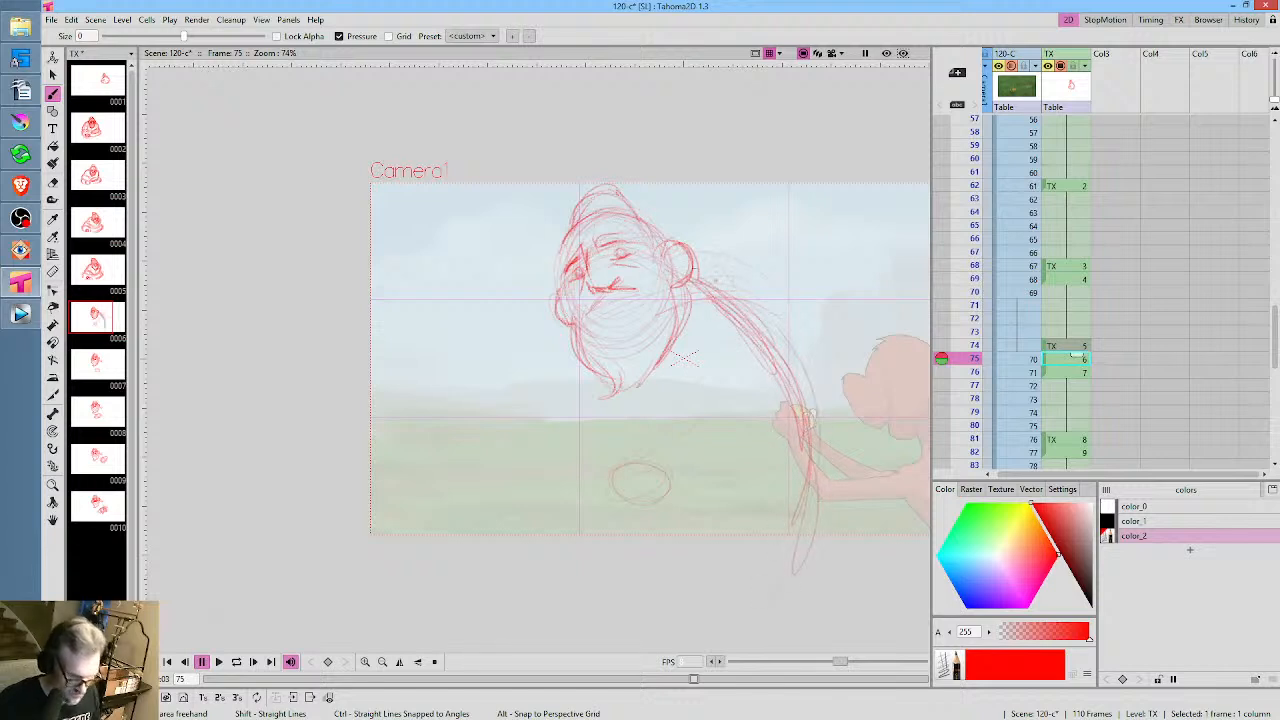
drag(718, 583, 768, 552)
drag(804, 514, 640, 546)
Draw the right arm from the shoulder down to the lower frame edge on frames 76 and 81
key(Down)
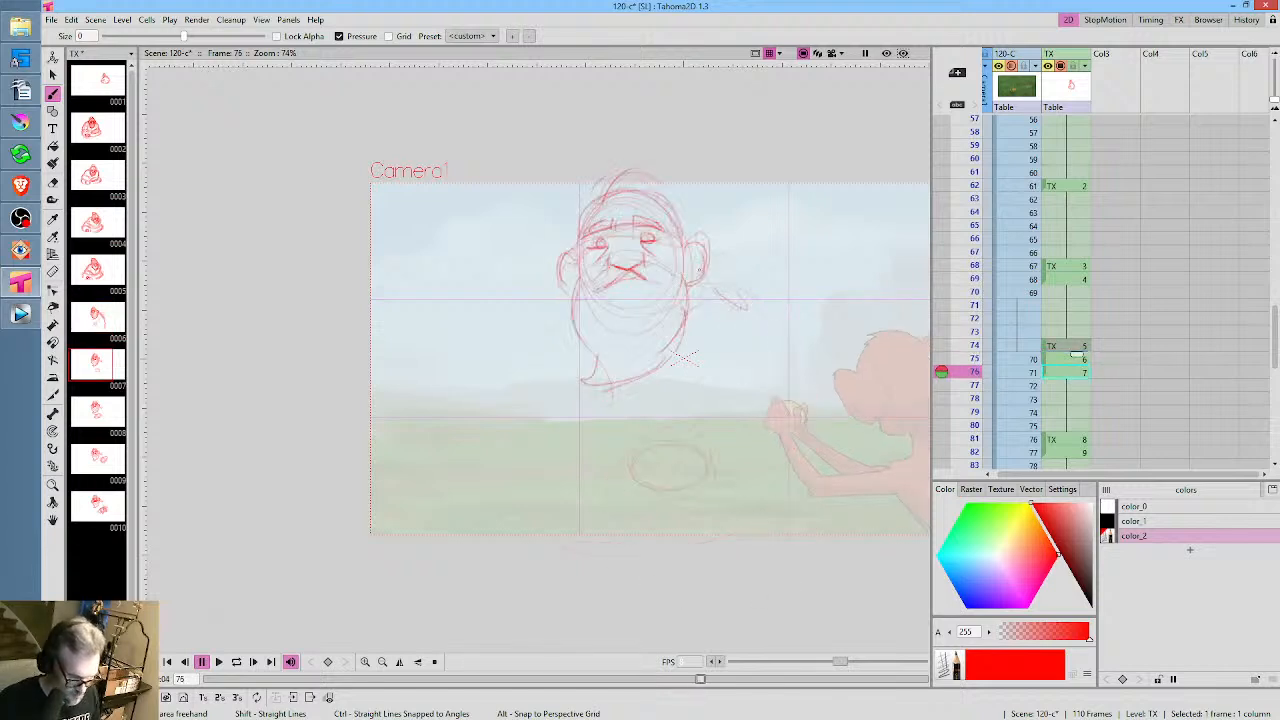
mouse_move(700, 278)
mouse_down()
mouse_move(798, 350)
mouse_move(766, 370)
mouse_move(783, 510)
mouse_up()
mouse_move(702, 270)
mouse_down()
mouse_move(790, 390)
mouse_move(808, 498)
mouse_up()
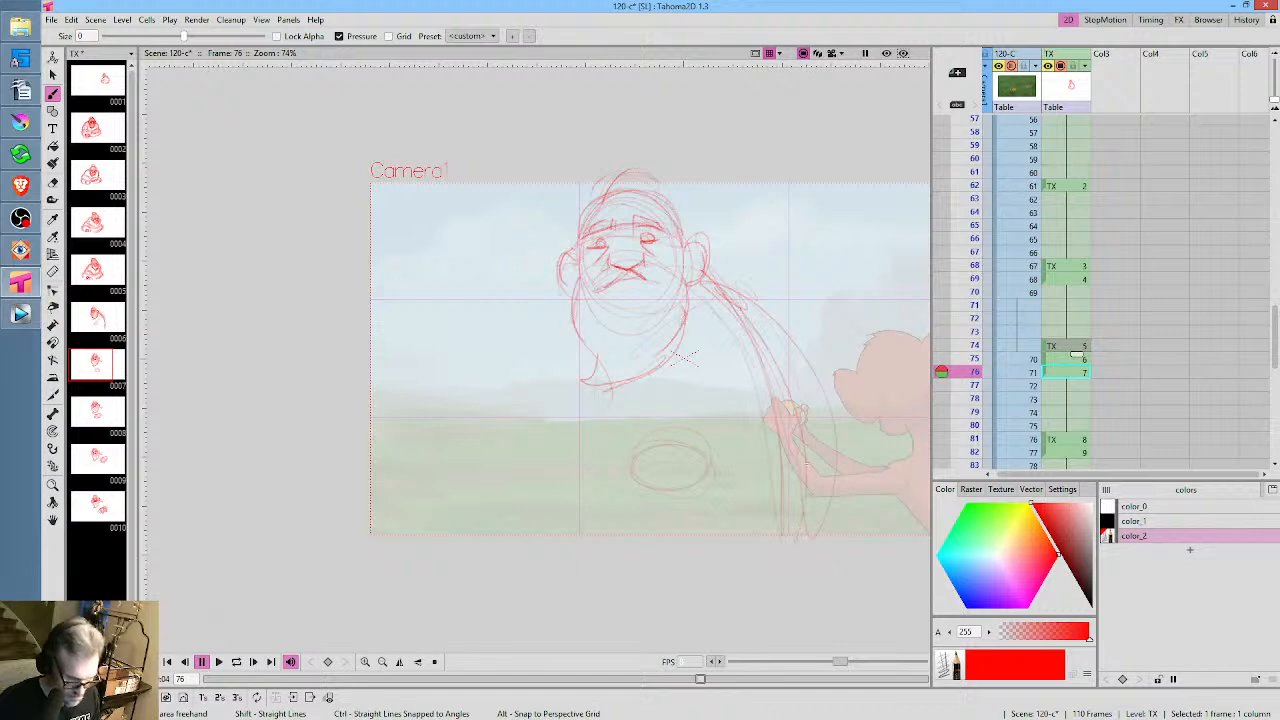
key(period)
drag(706, 274, 782, 374)
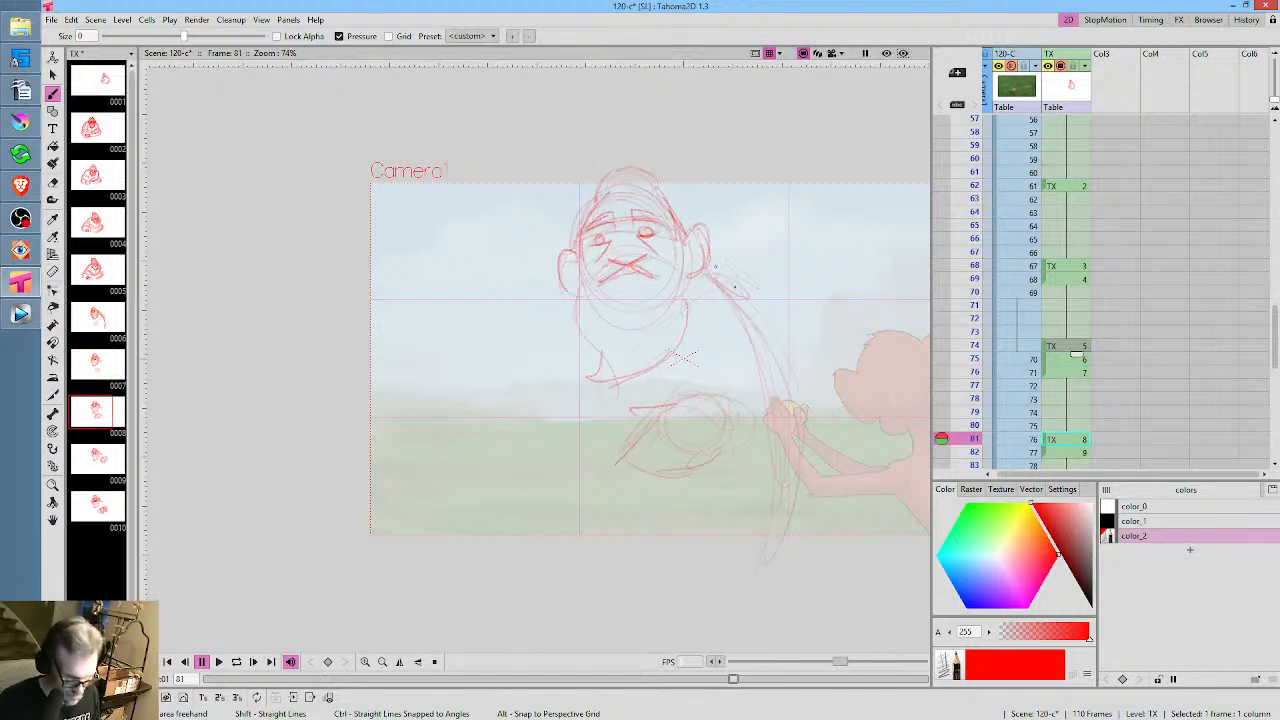
Draw the right shoulder and arm behind the raised hand on frames 82 and 84
key(Down)
mouse_move(718, 271)
mouse_down()
mouse_move(786, 541)
mouse_move(752, 300)
mouse_up()
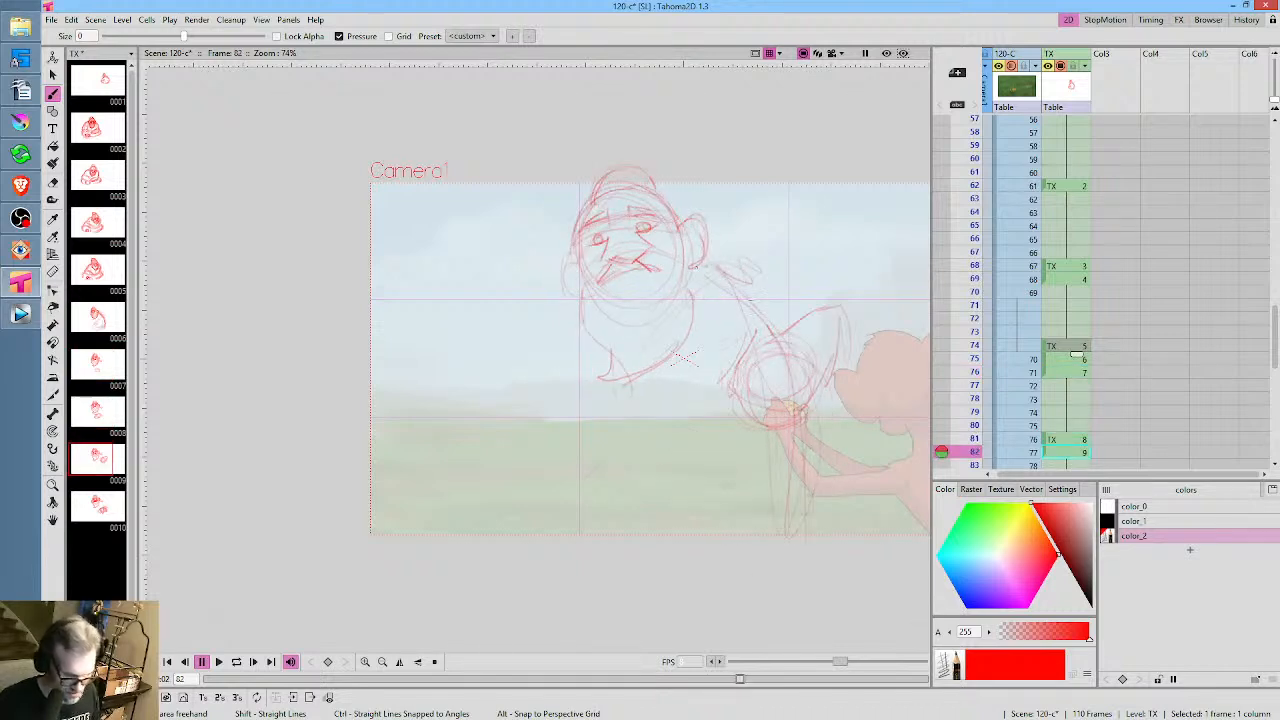
drag(797, 410, 808, 457)
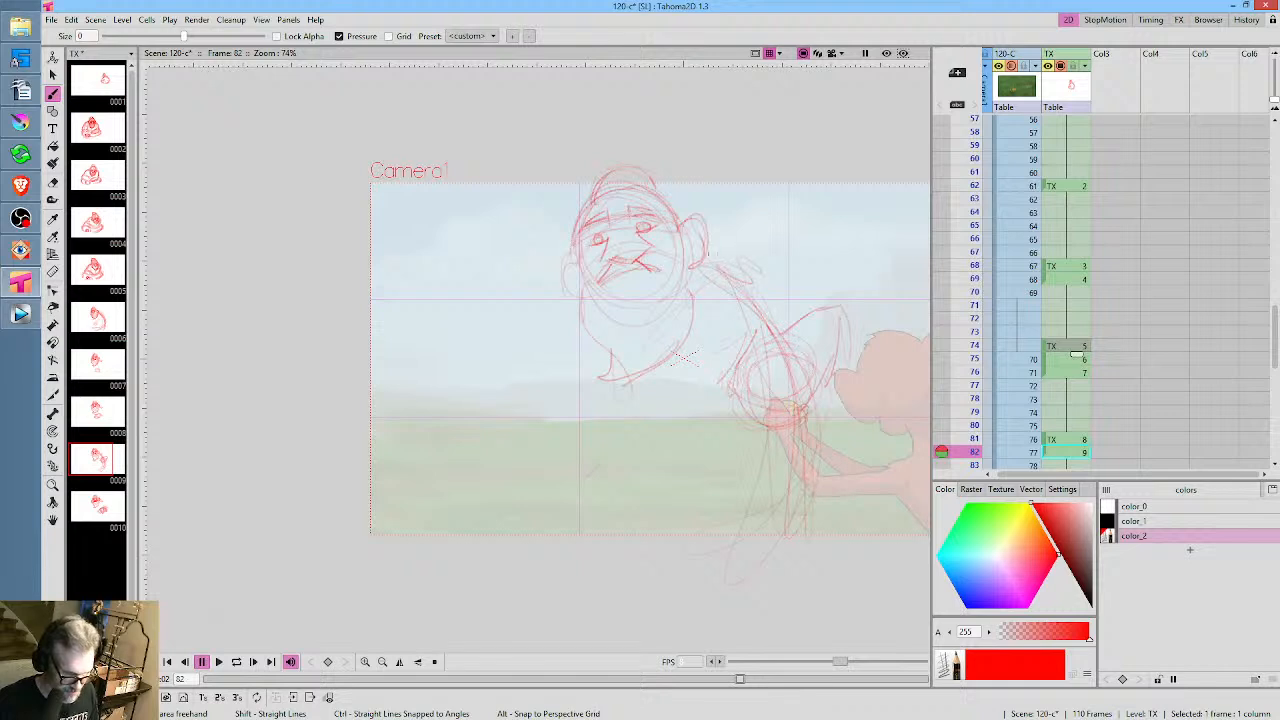
key(Down)
key(Down)
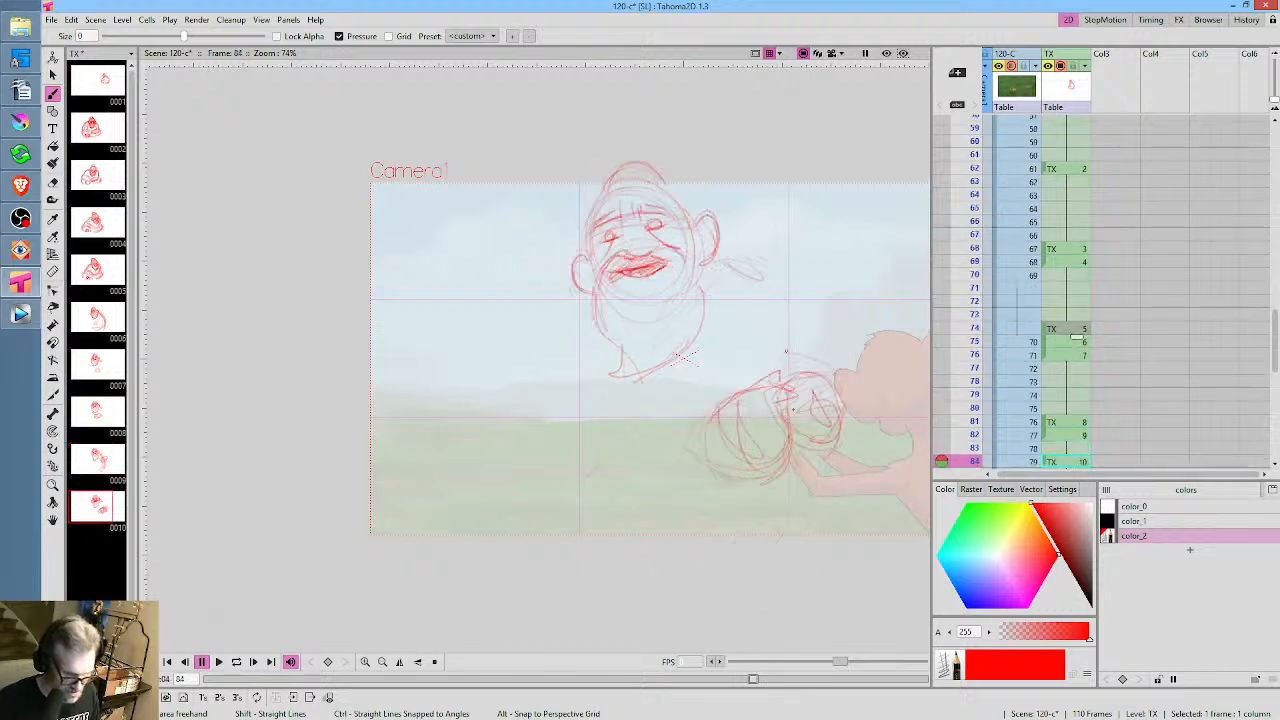
mouse_move(745, 264)
mouse_down()
mouse_move(787, 286)
mouse_move(817, 354)
mouse_move(806, 560)
mouse_up()
drag(829, 462, 824, 553)
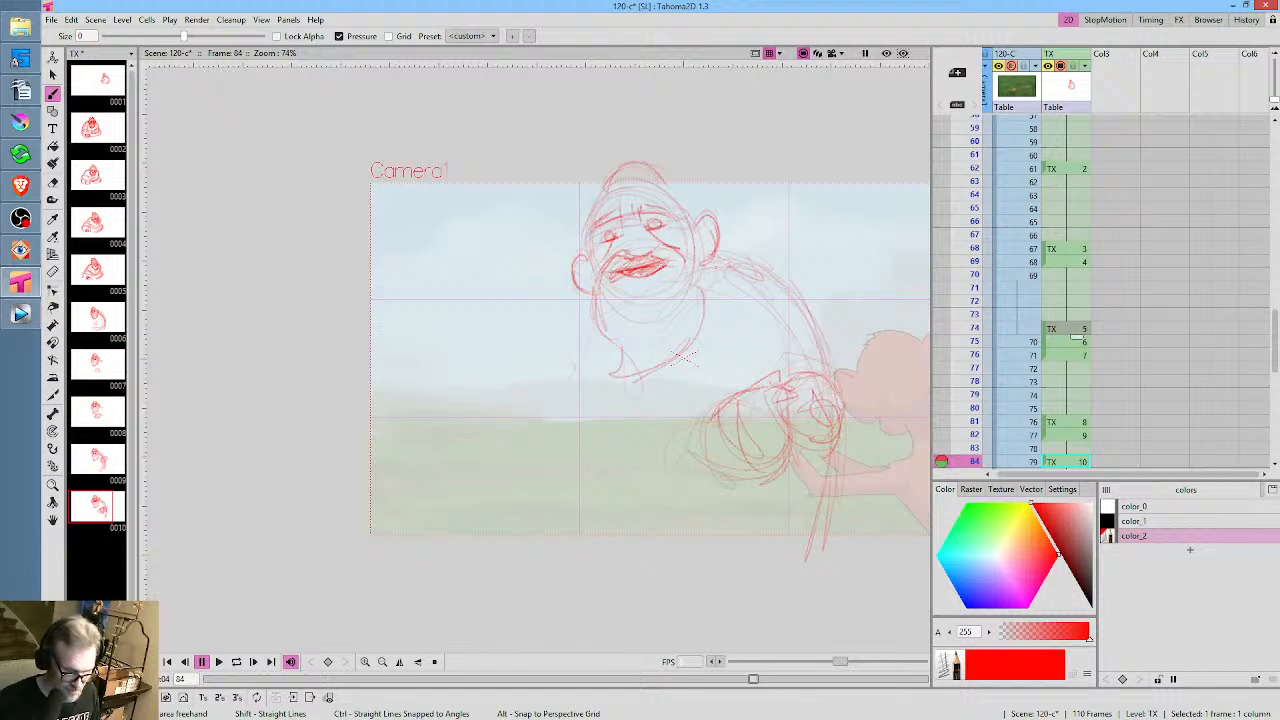
Sketch the left shoulder and arm running down beside the body on frame 81
key(Up)
key(Up)
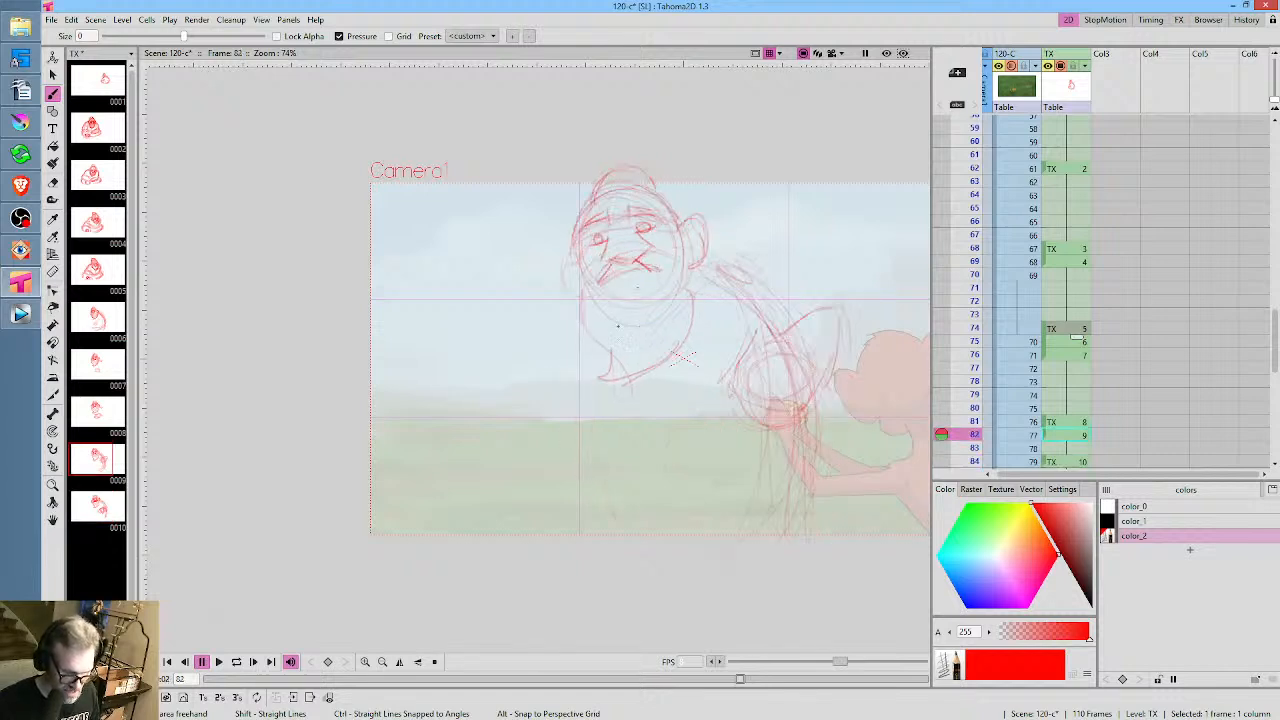
key(Up)
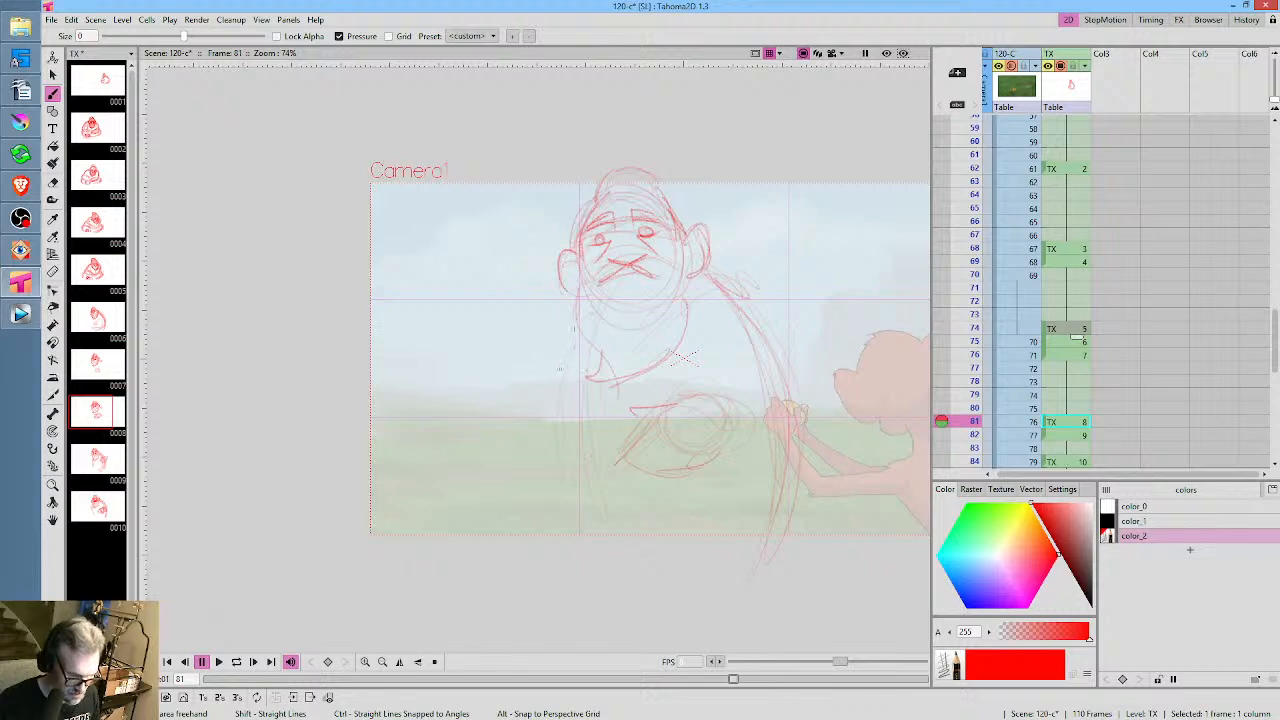
drag(598, 290, 549, 453)
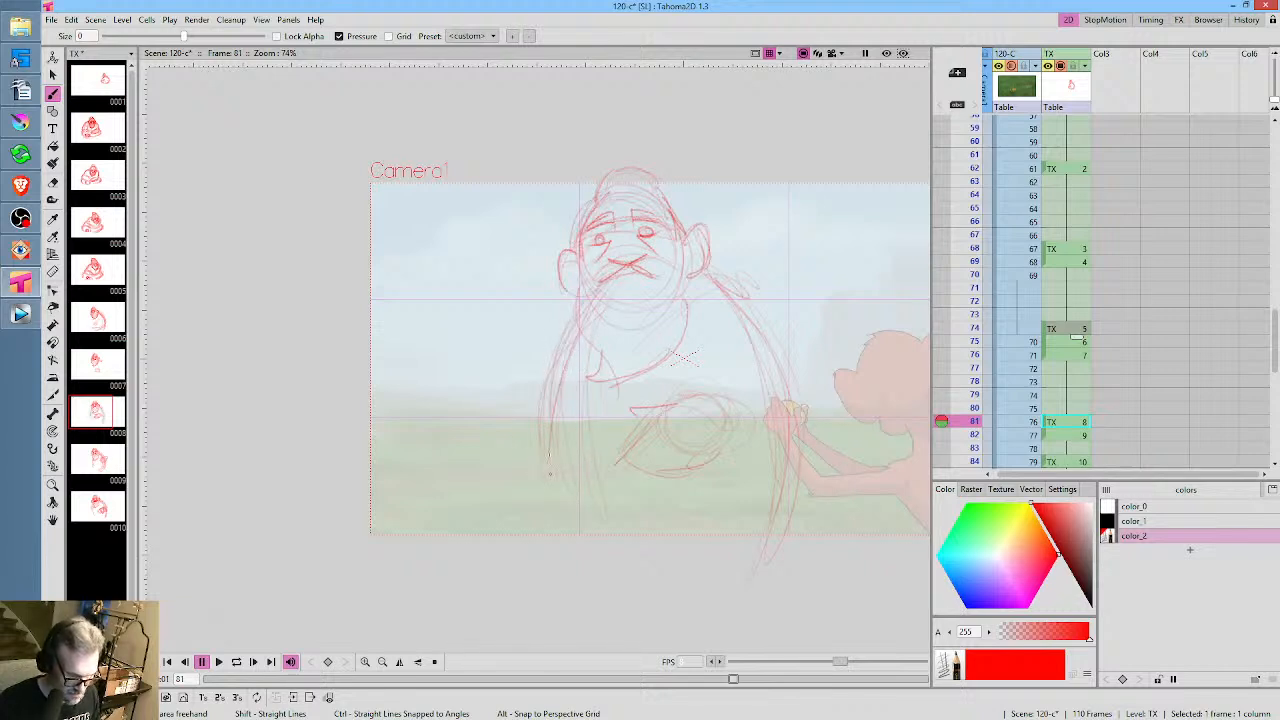
Sketch the left arm from below the ear down beside the body on frame 84, comparing with frames 74 to 82
key(Up)
key(Up)
key(Up)
key(Up)
key(Up)
key(Up)
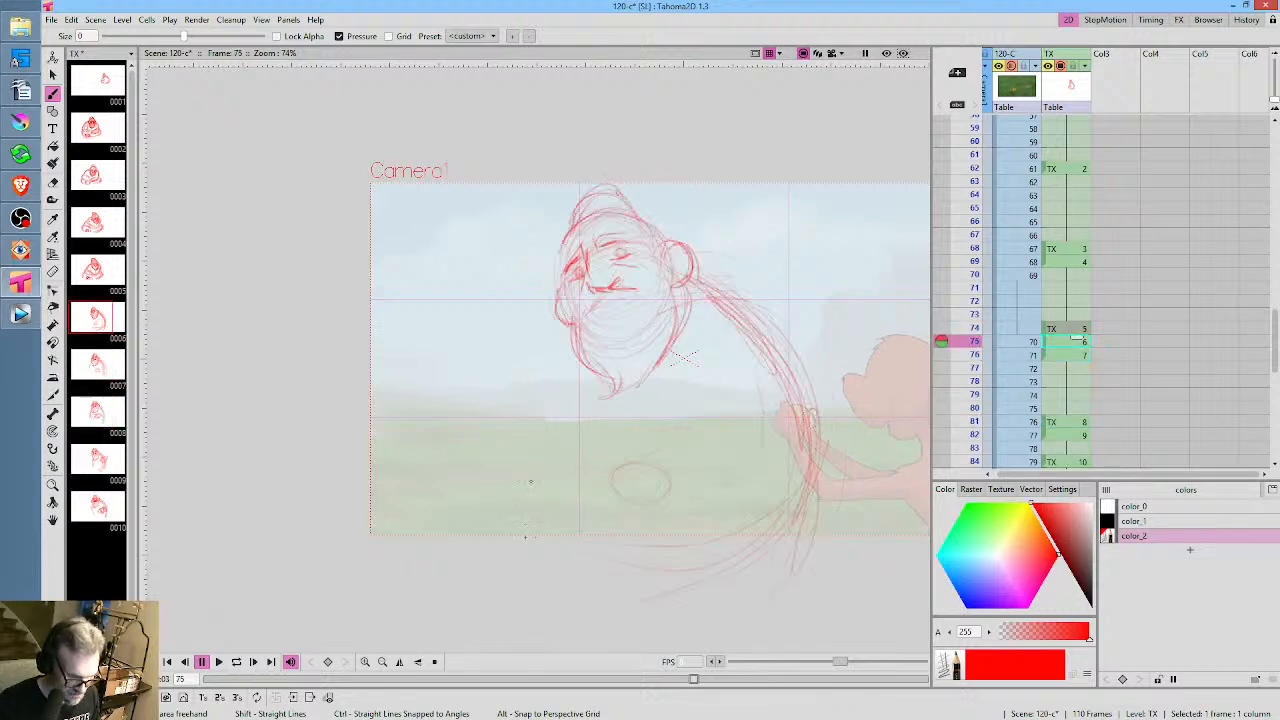
key(Up)
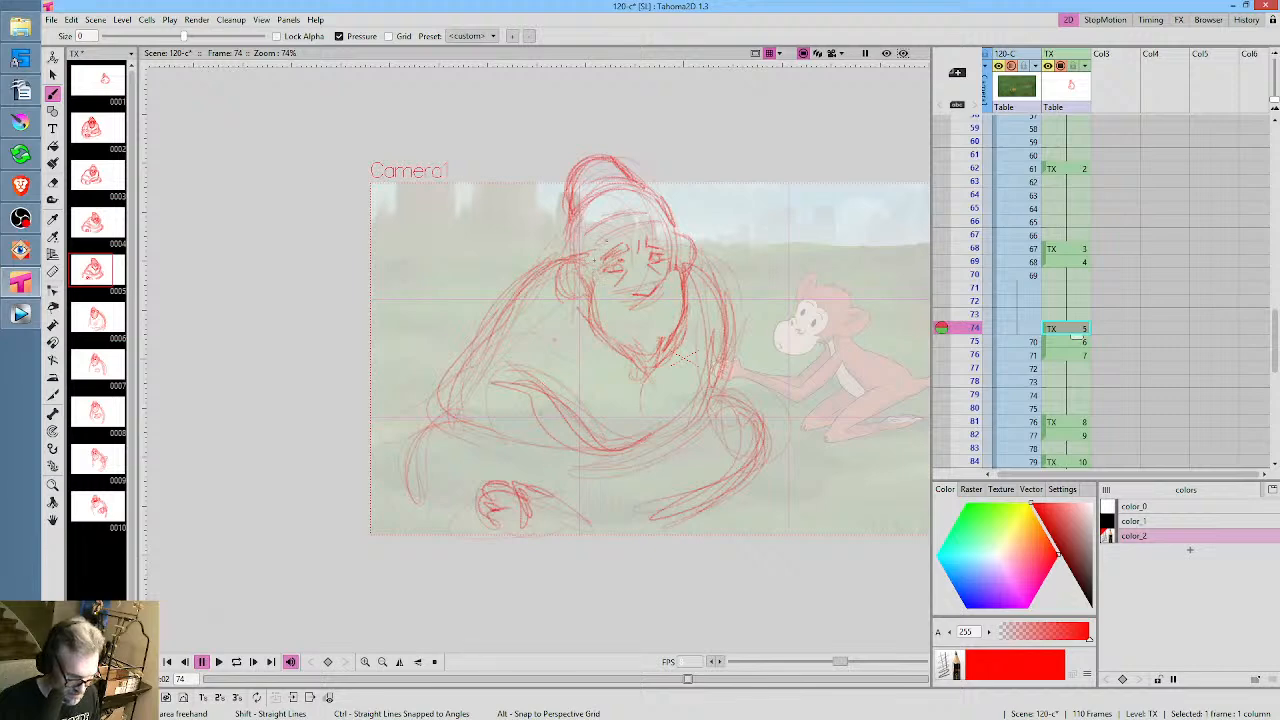
key(Down)
key(Down)
key(Down)
key(Down)
key(Down)
key(Down)
key(Down)
key(Down)
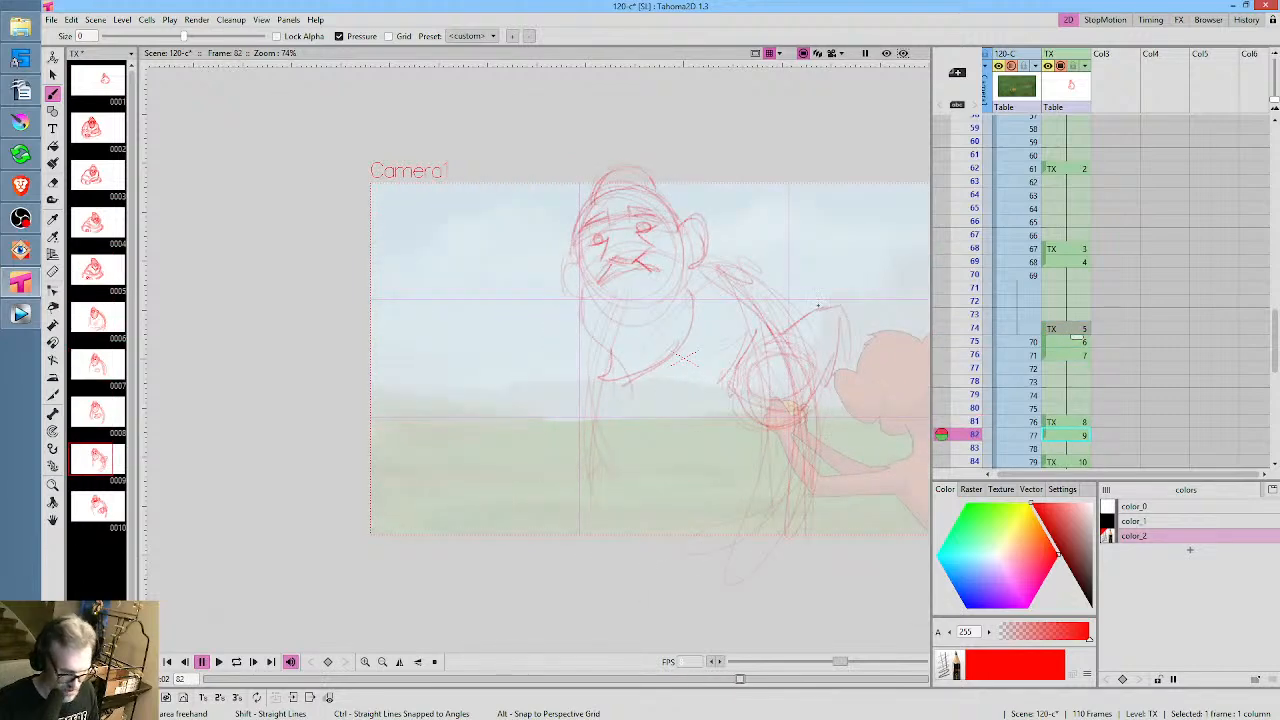
key(Down)
key(Down)
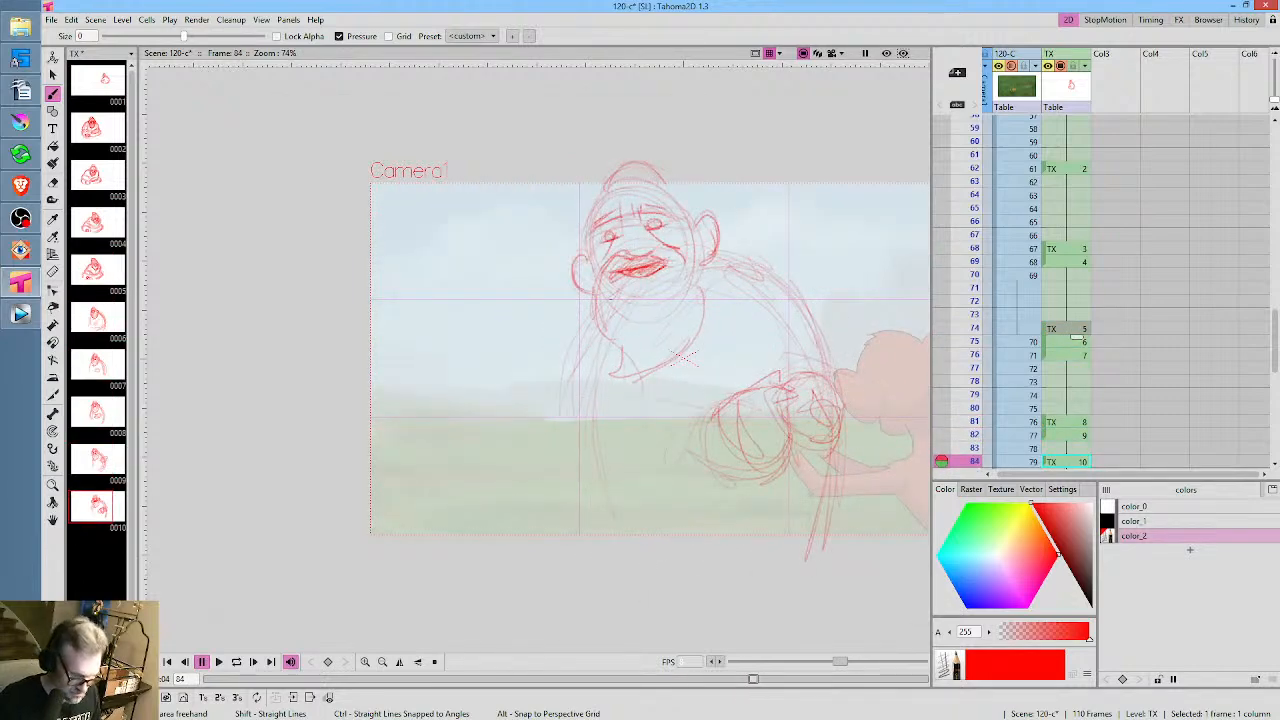
mouse_move(600, 312)
mouse_down()
mouse_move(548, 374)
mouse_move(552, 360)
mouse_move(532, 460)
mouse_up()
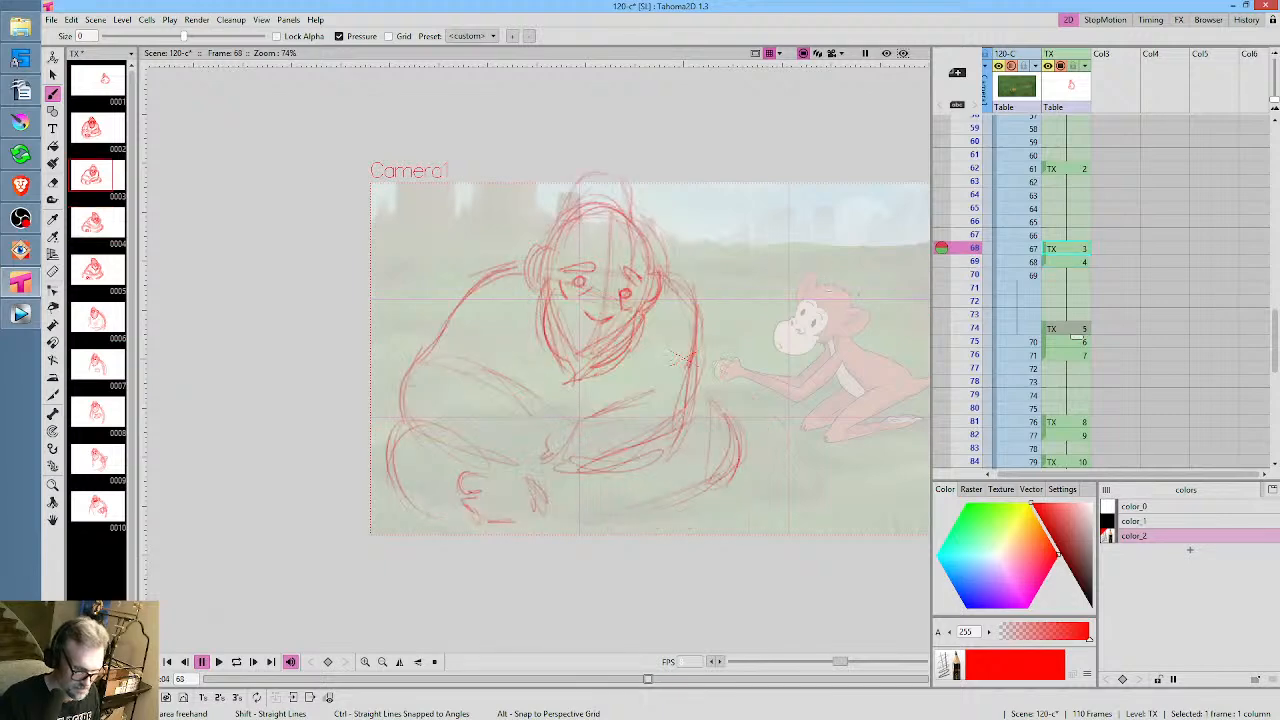
Try sketching the right arm stretched out over the monkey and bending down to the knee on frame 69
key(comma)
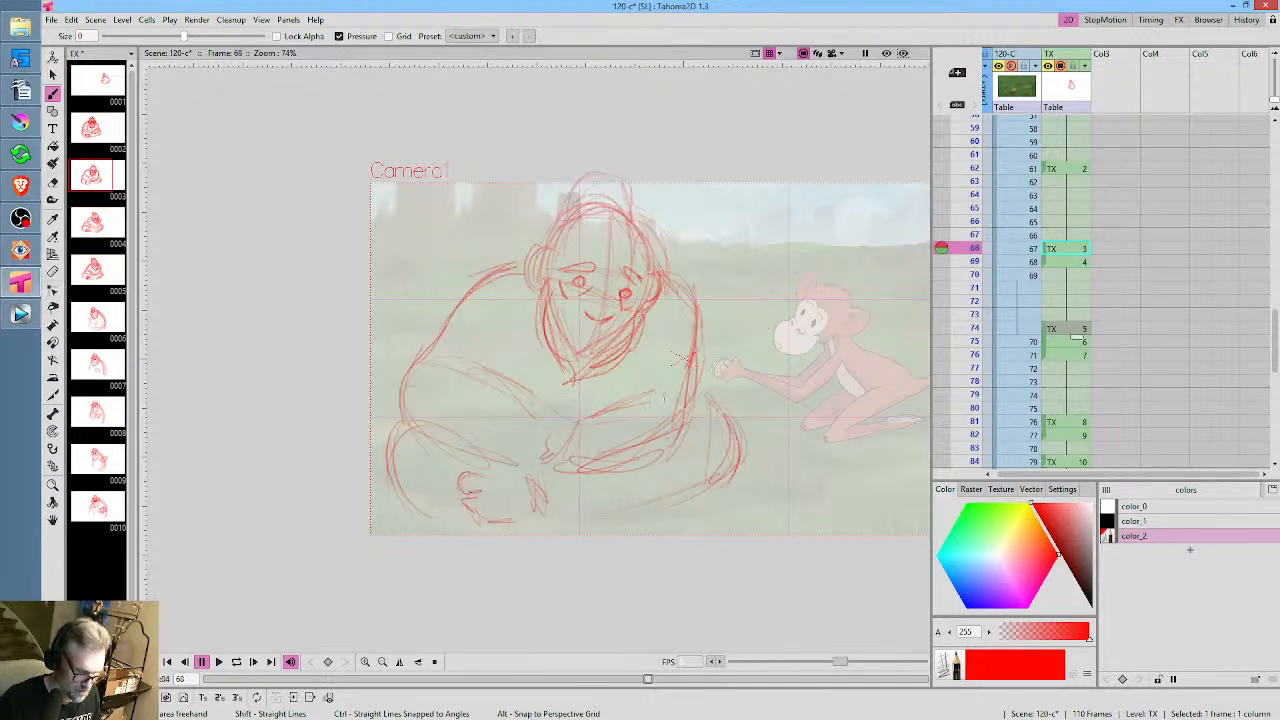
drag(658, 398, 584, 373)
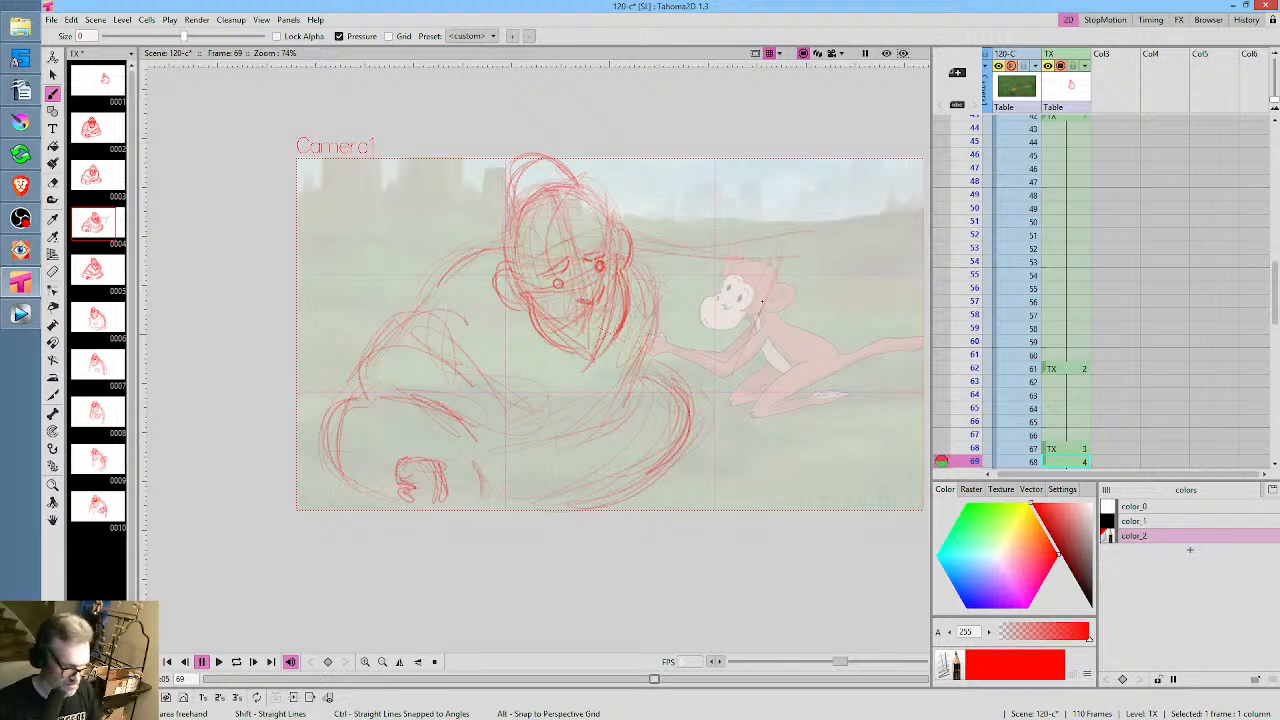
drag(720, 353, 692, 430)
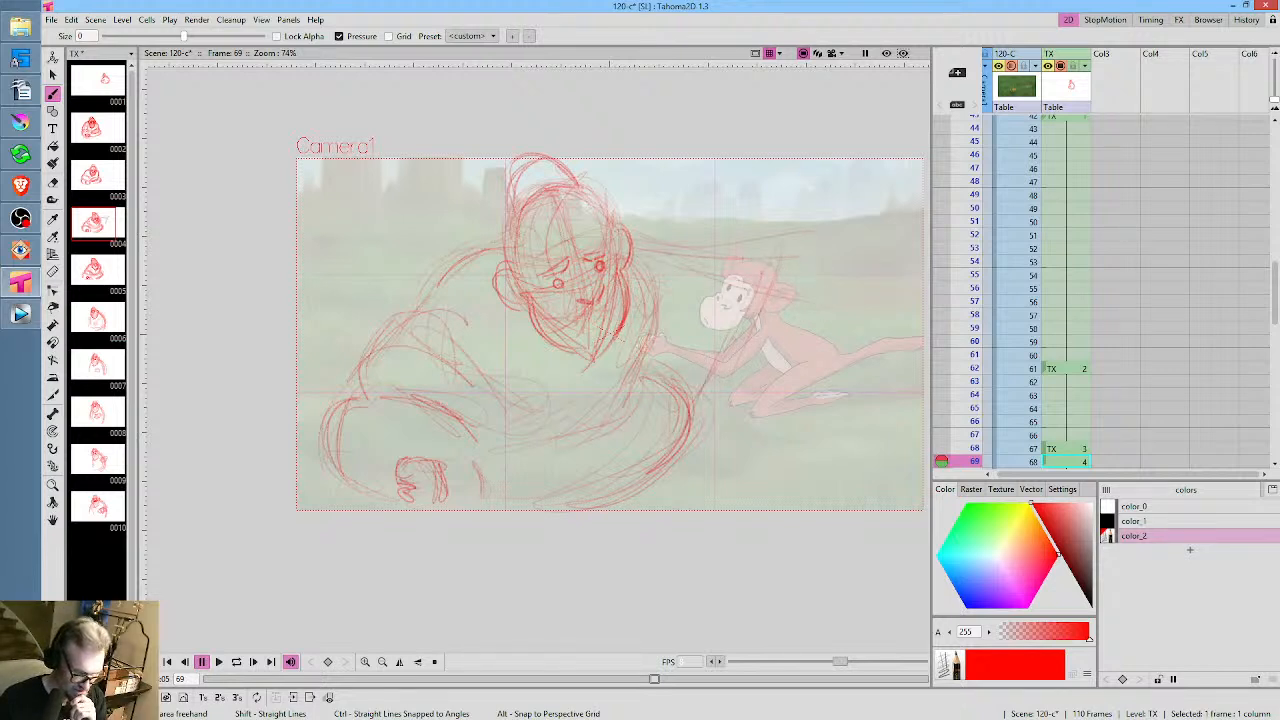
mouse_move(696, 378)
mouse_down()
mouse_move(709, 406)
mouse_move(683, 470)
mouse_up()
mouse_move(652, 391)
mouse_down()
mouse_move(662, 447)
mouse_move(704, 388)
mouse_up()
drag(709, 406, 705, 448)
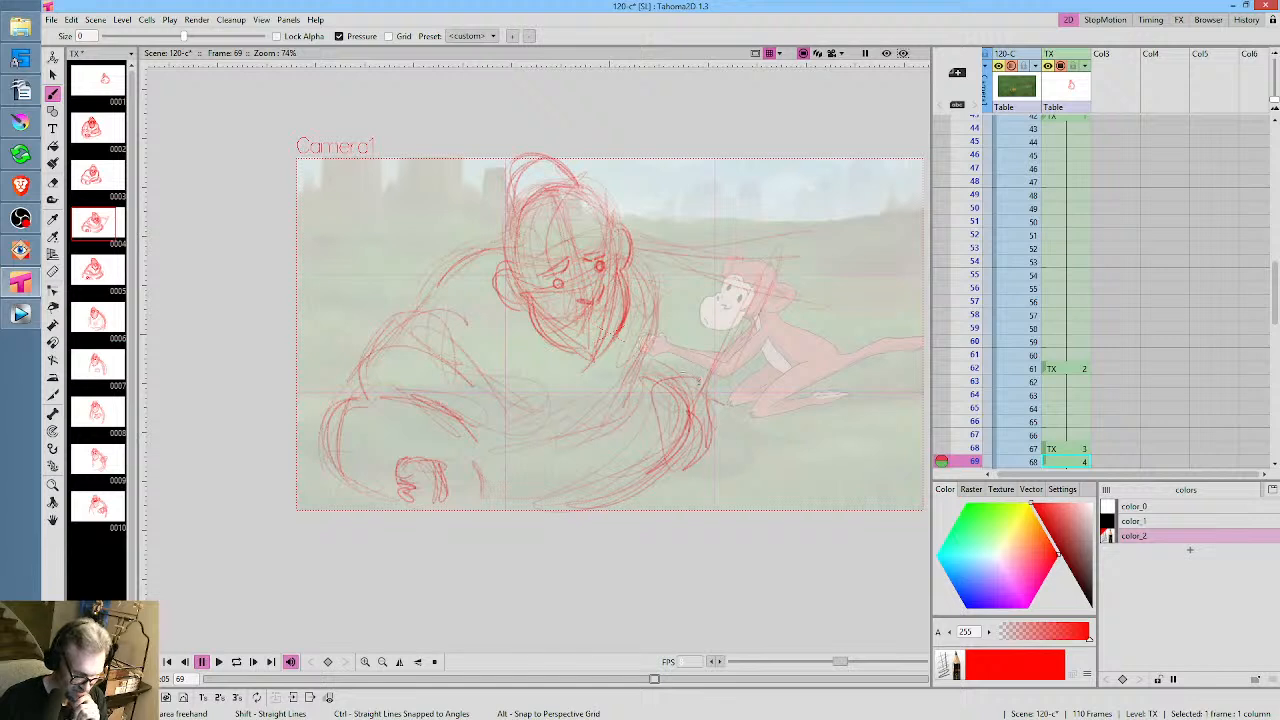
drag(673, 380, 701, 377)
drag(750, 297, 713, 340)
drag(768, 277, 730, 348)
mouse_move(640, 228)
mouse_down()
mouse_move(736, 243)
mouse_move(724, 404)
mouse_up()
drag(786, 244, 748, 354)
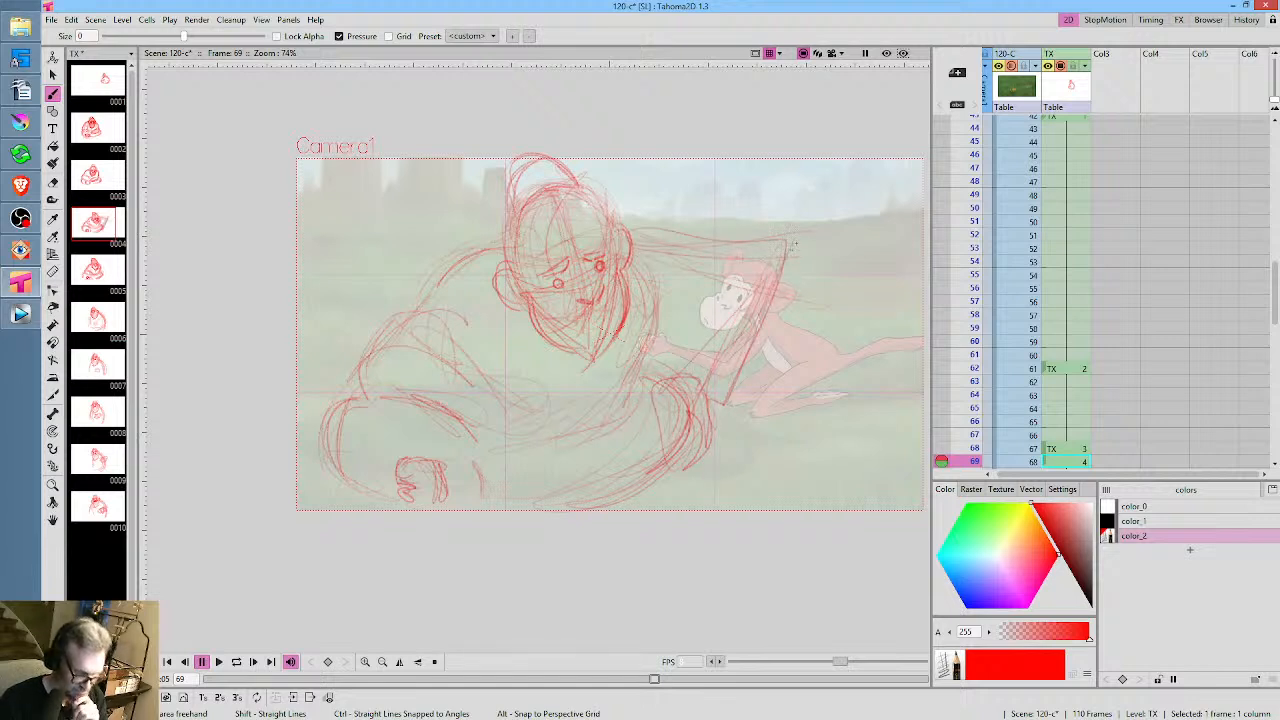
Erase the outstretched arm trial on frame 69 and undo the recent changes around the right knee
key(a)
mouse_move(808, 183)
mouse_down()
mouse_move(749, 166)
mouse_move(666, 277)
mouse_move(673, 375)
mouse_move(806, 190)
mouse_up()
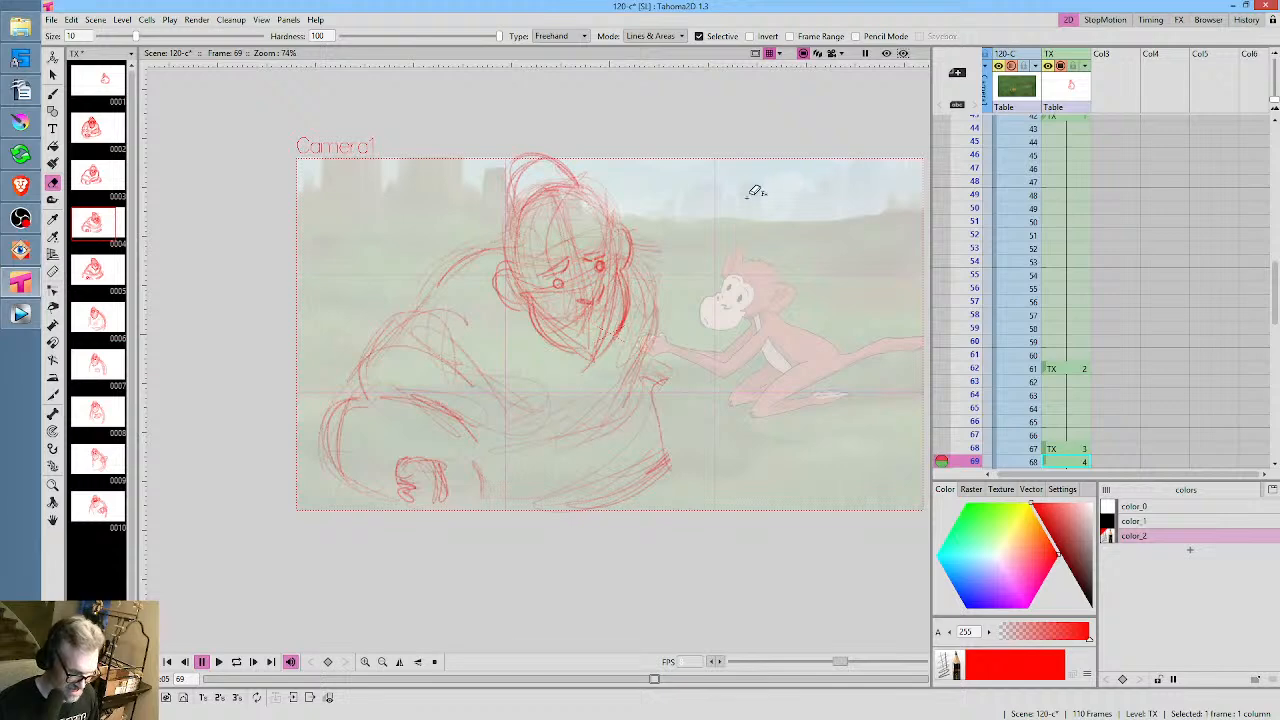
key(b)
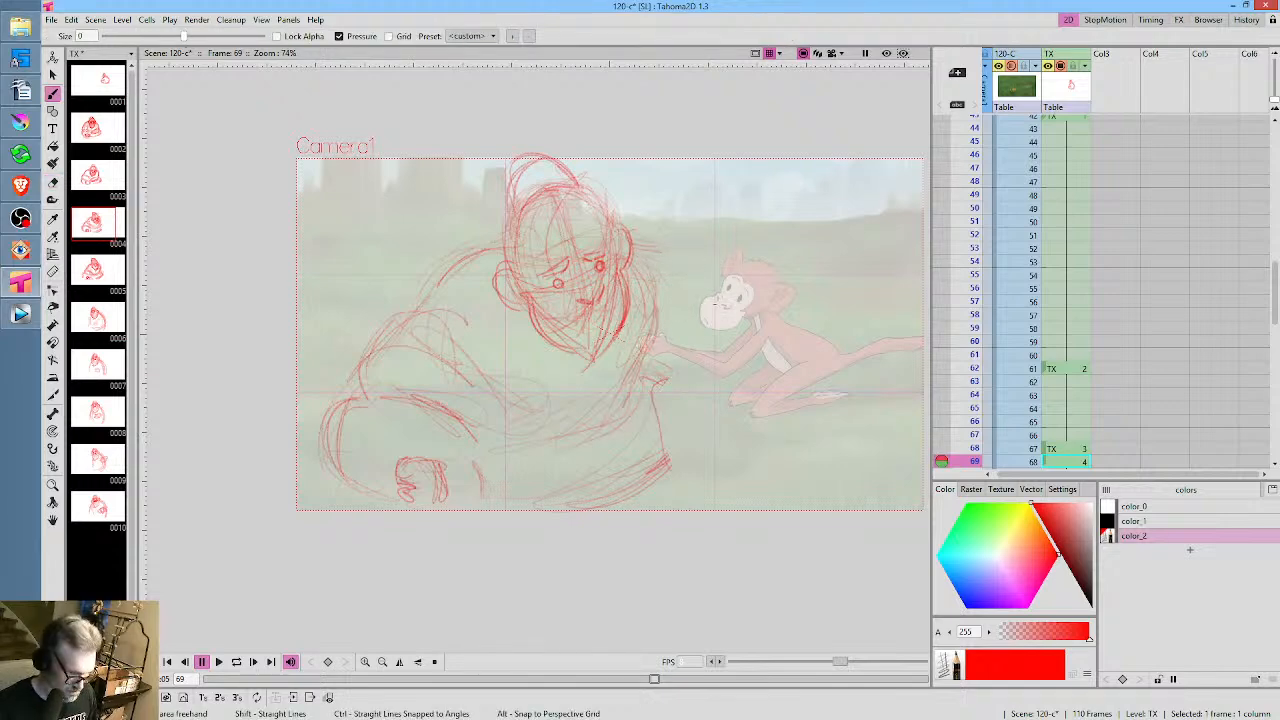
key(ctrl+z)
key(ctrl+z)
key(ctrl+z)
key(ctrl+z)
key(ctrl+z)
key(ctrl+z)
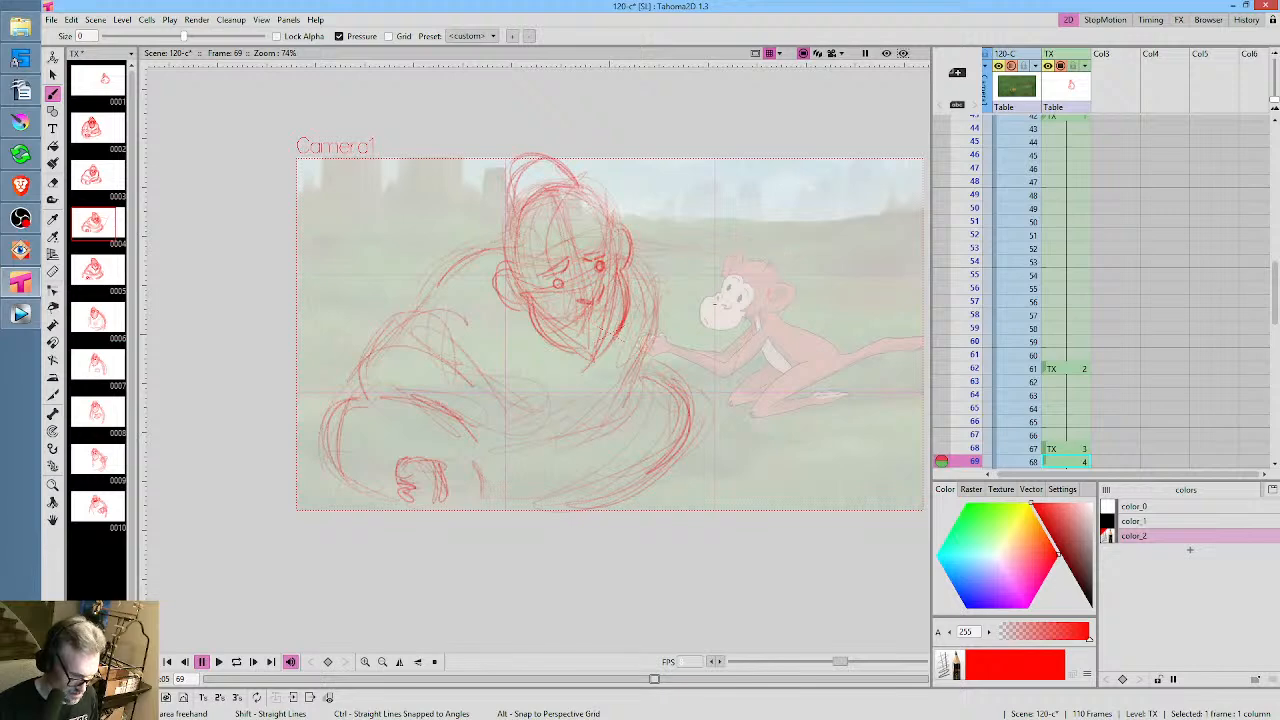
Compare frames 69 and 74, and set the opacity of the 120-C reference column to 24%
drag(718, 341, 727, 298)
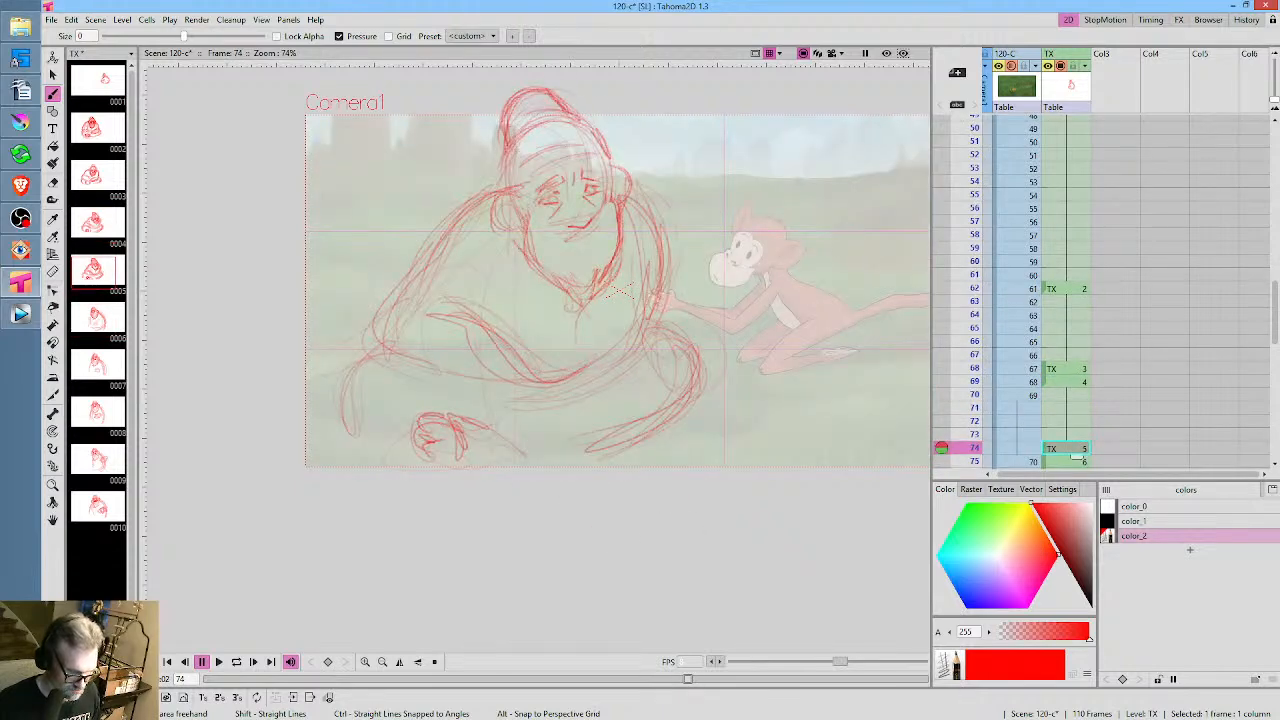
drag(845, 217, 797, 264)
key(comma)
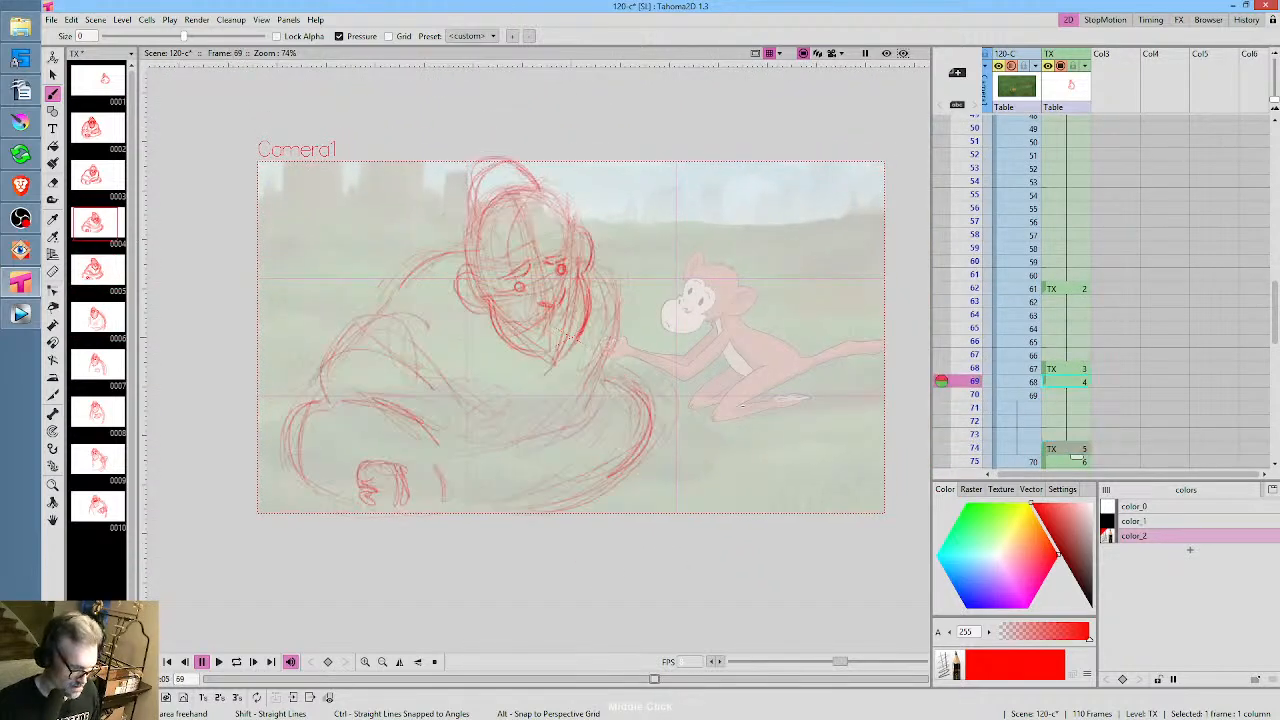
key(comma)
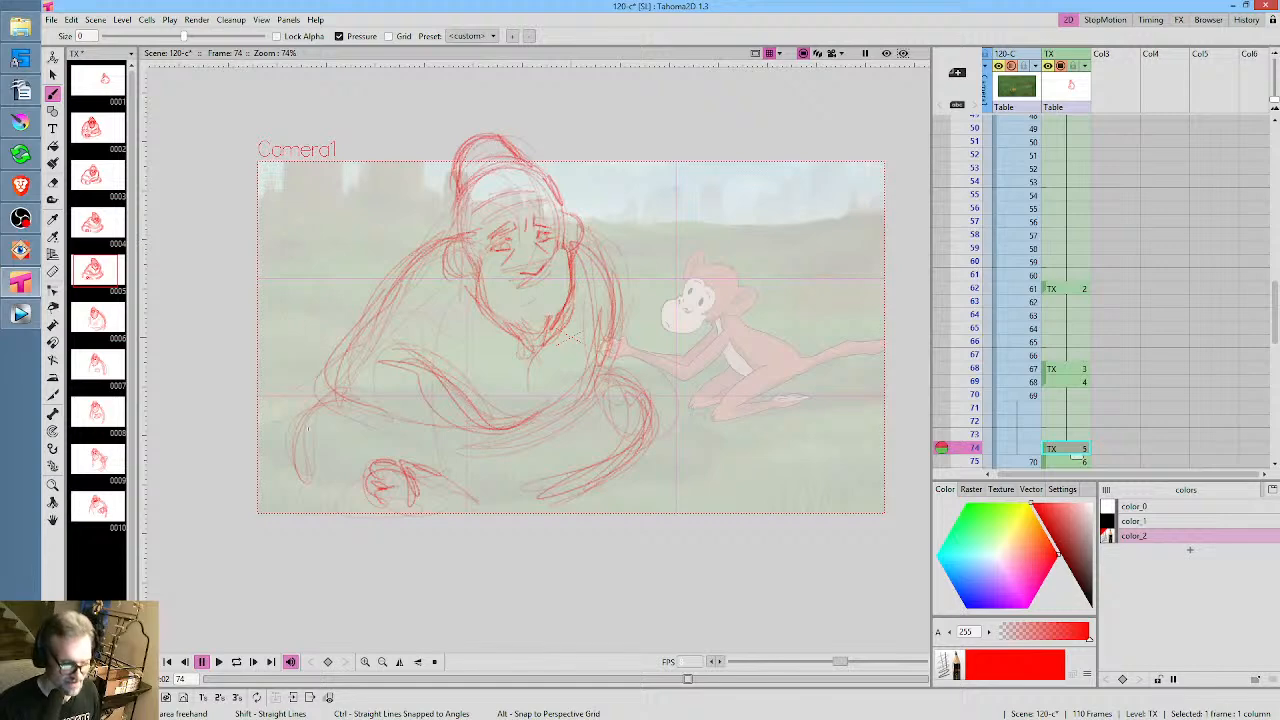
click(1038, 74)
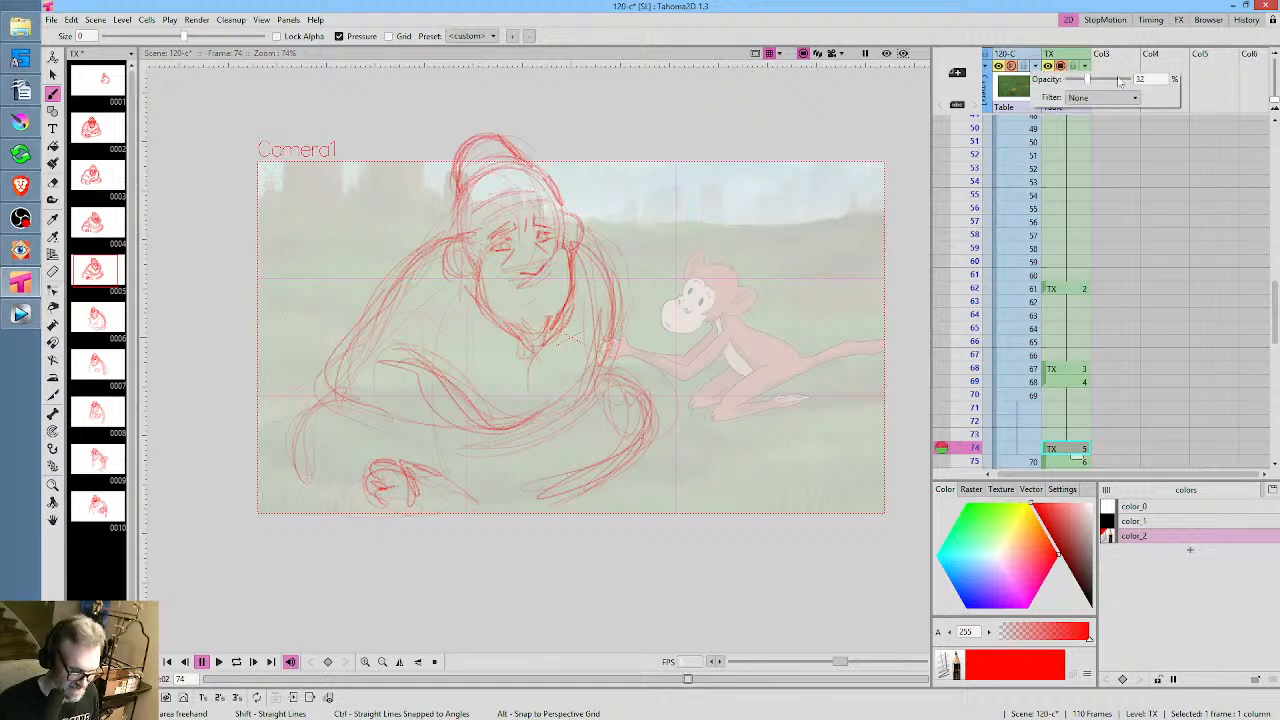
mouse_move(1090, 80)
mouse_down()
mouse_move(1138, 80)
mouse_move(1147, 95)
mouse_up()
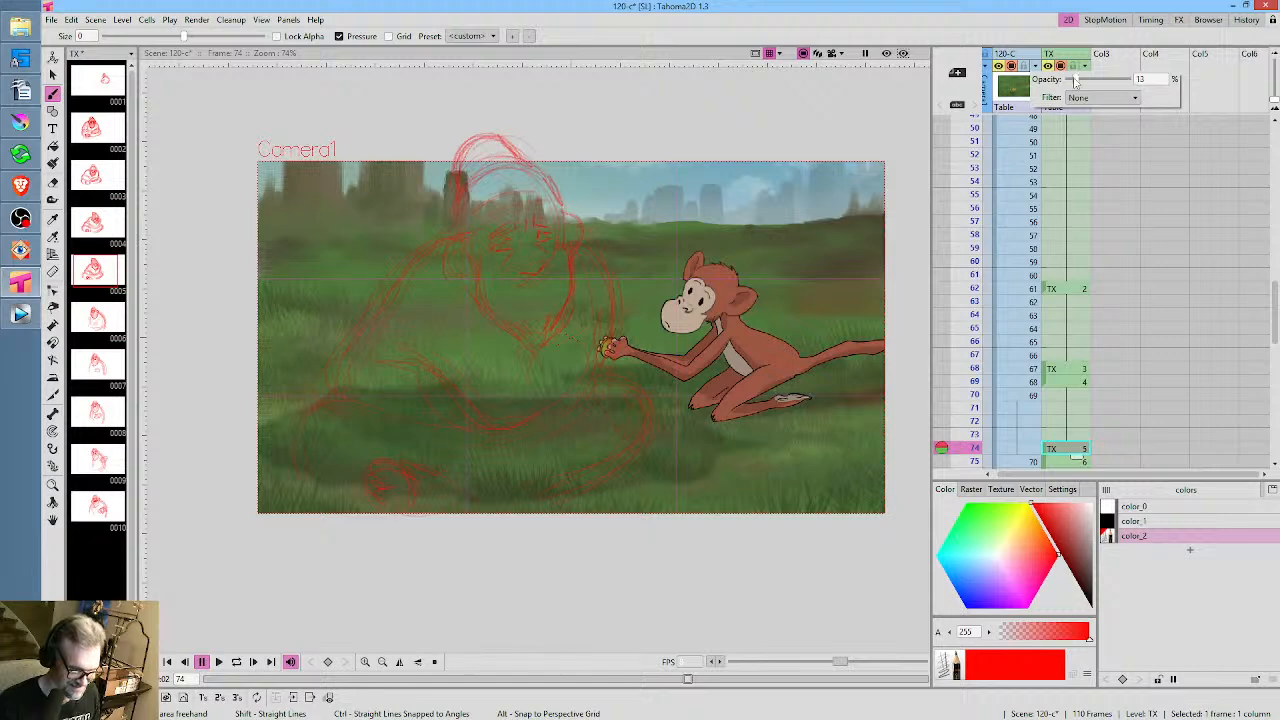
drag(1128, 80, 1082, 84)
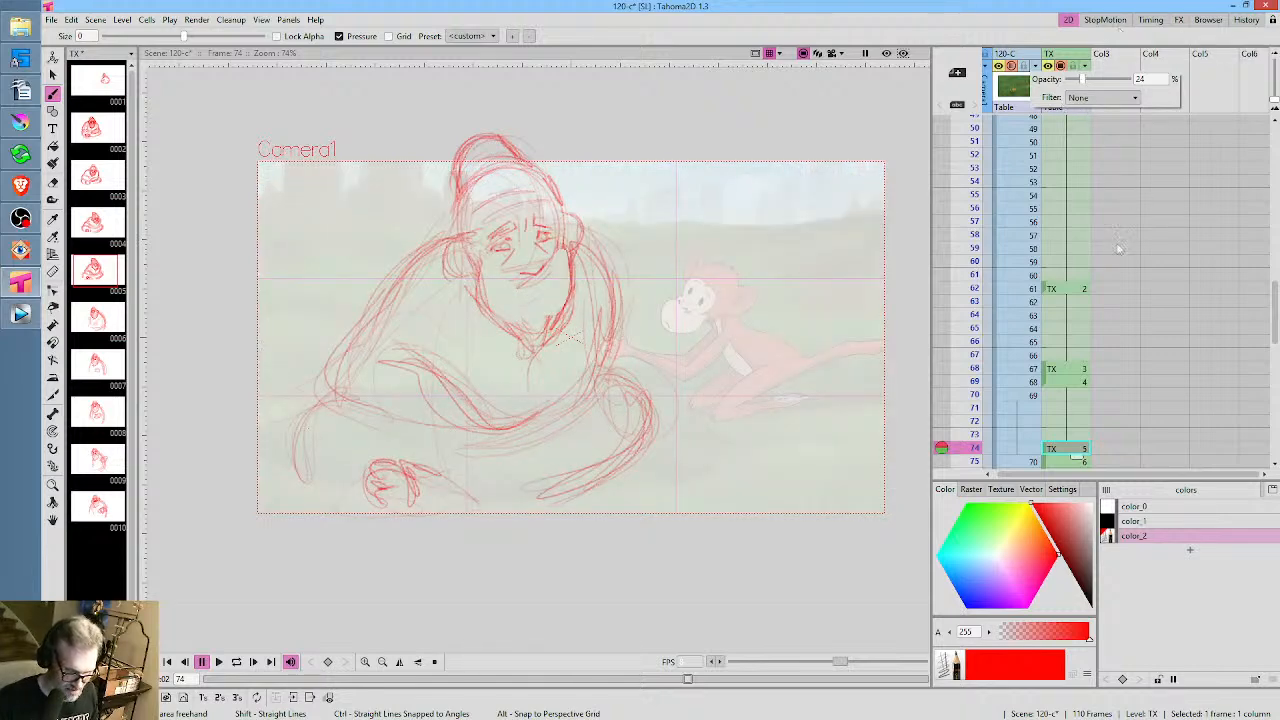
Build up the right shoulder and upper arm on frame 75, comparing with frame 74
scroll(1119, 249, down, 4)
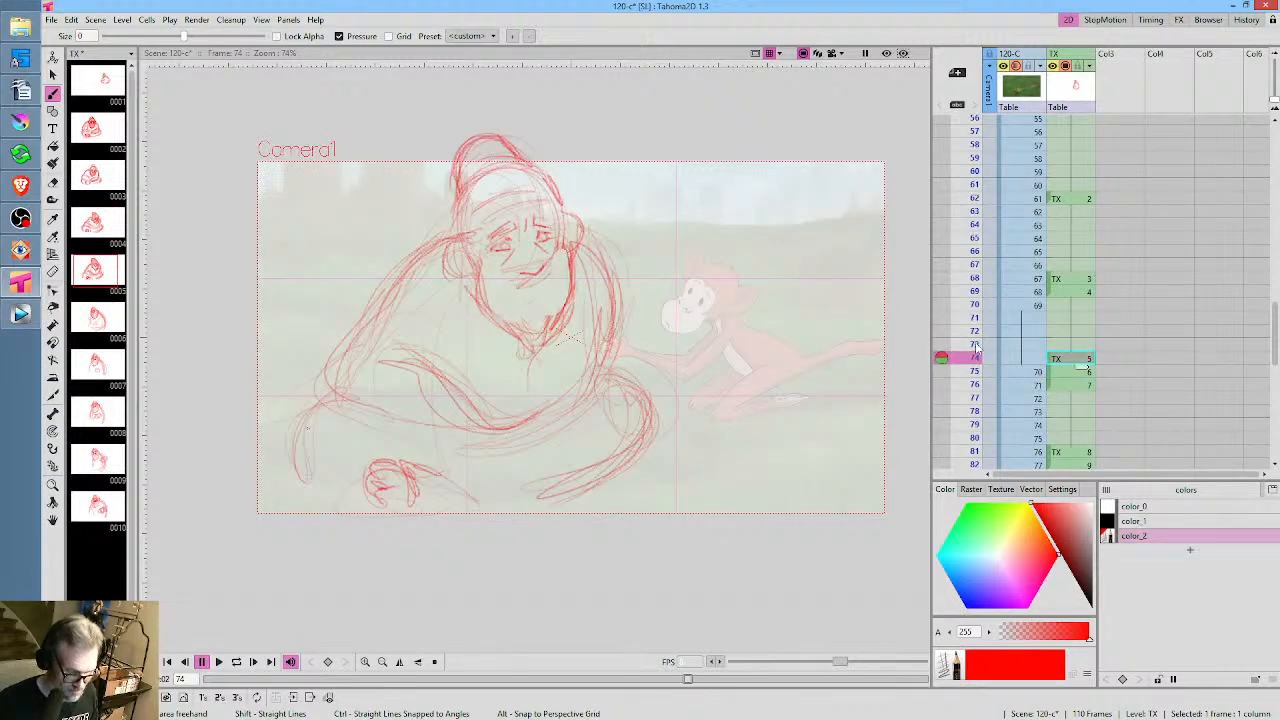
click(1062, 373)
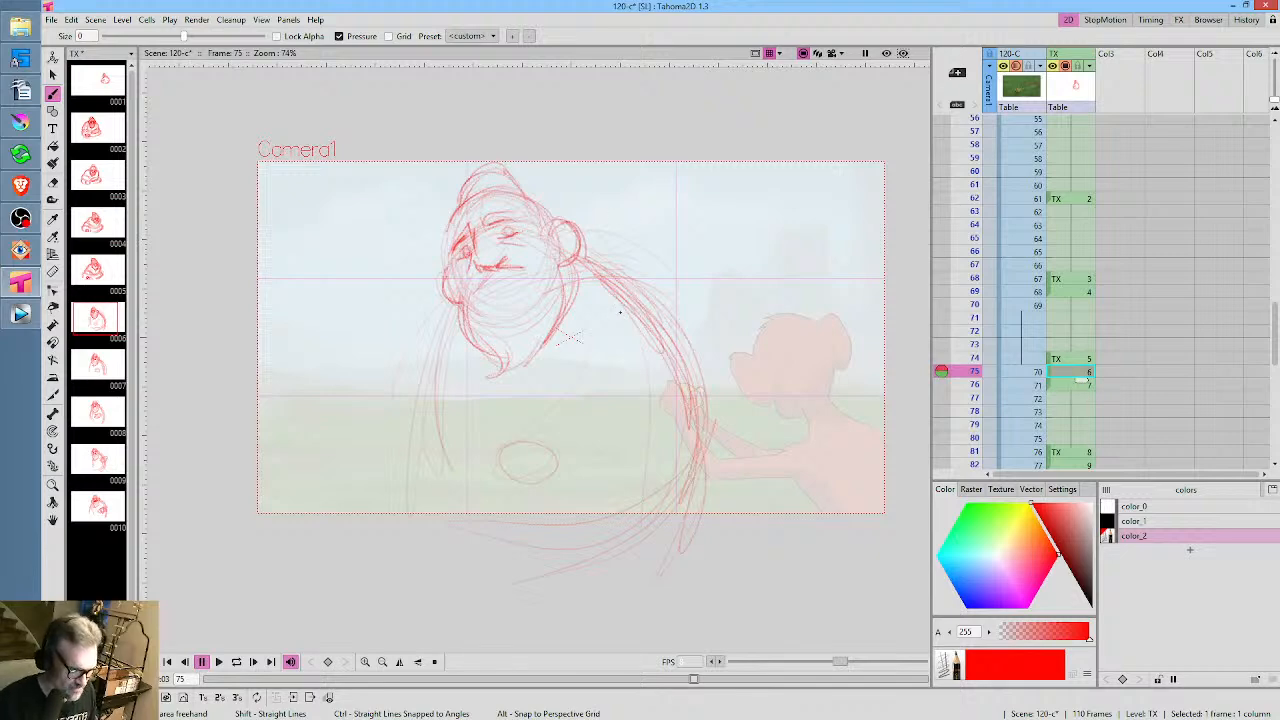
key(comma)
key(period)
mouse_move(594, 275)
mouse_down()
mouse_move(627, 268)
mouse_move(555, 303)
mouse_move(660, 291)
mouse_up()
drag(558, 302, 617, 283)
key(comma)
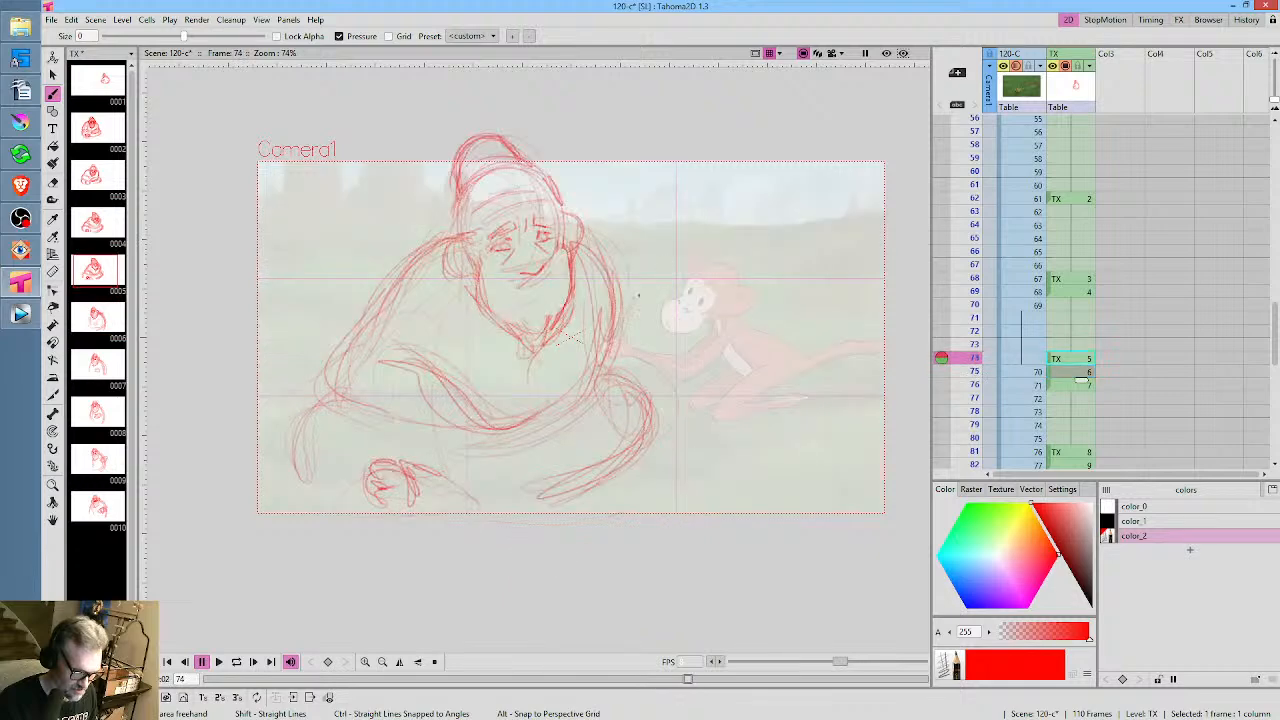
key(period)
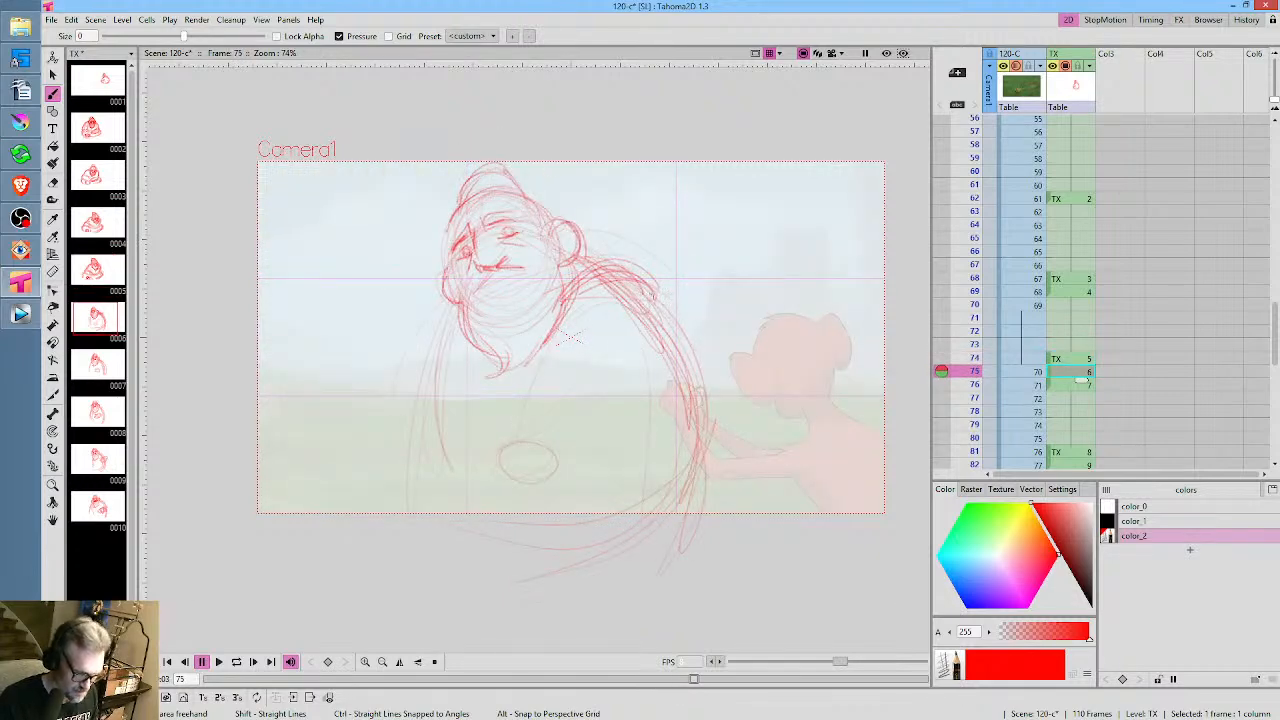
key(comma)
key(period)
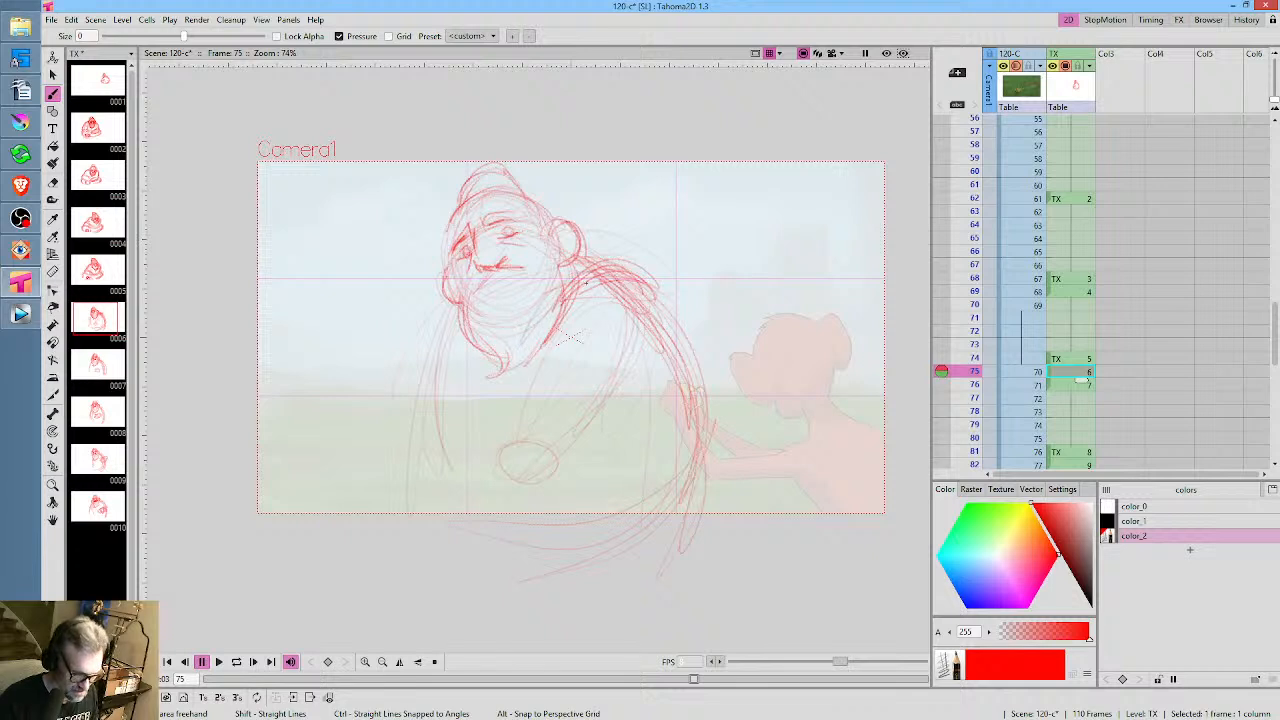
Draw the right arm on frame 75 bending across the belly, with the hand resting over the lap
drag(655, 322, 628, 408)
drag(566, 308, 501, 450)
mouse_move(637, 354)
mouse_down()
mouse_move(571, 446)
mouse_move(618, 358)
mouse_up()
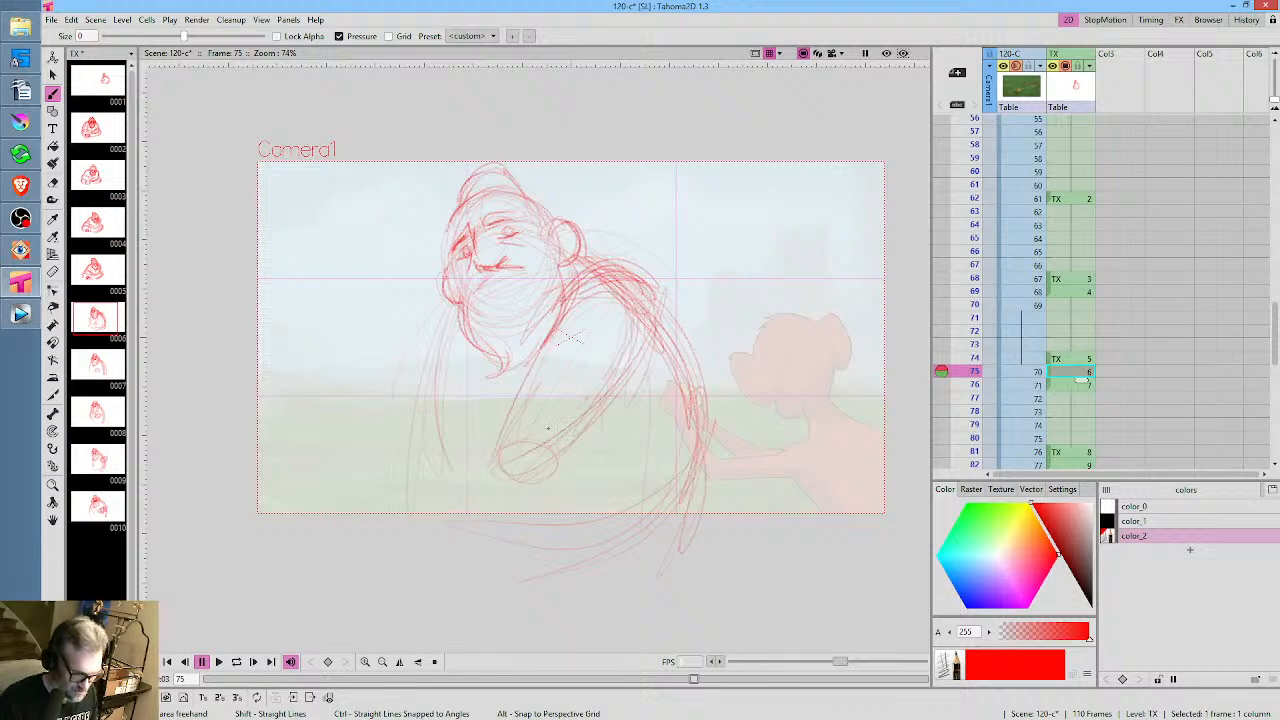
drag(482, 474, 620, 352)
mouse_move(544, 336)
mouse_down()
mouse_move(491, 463)
mouse_move(450, 478)
mouse_up()
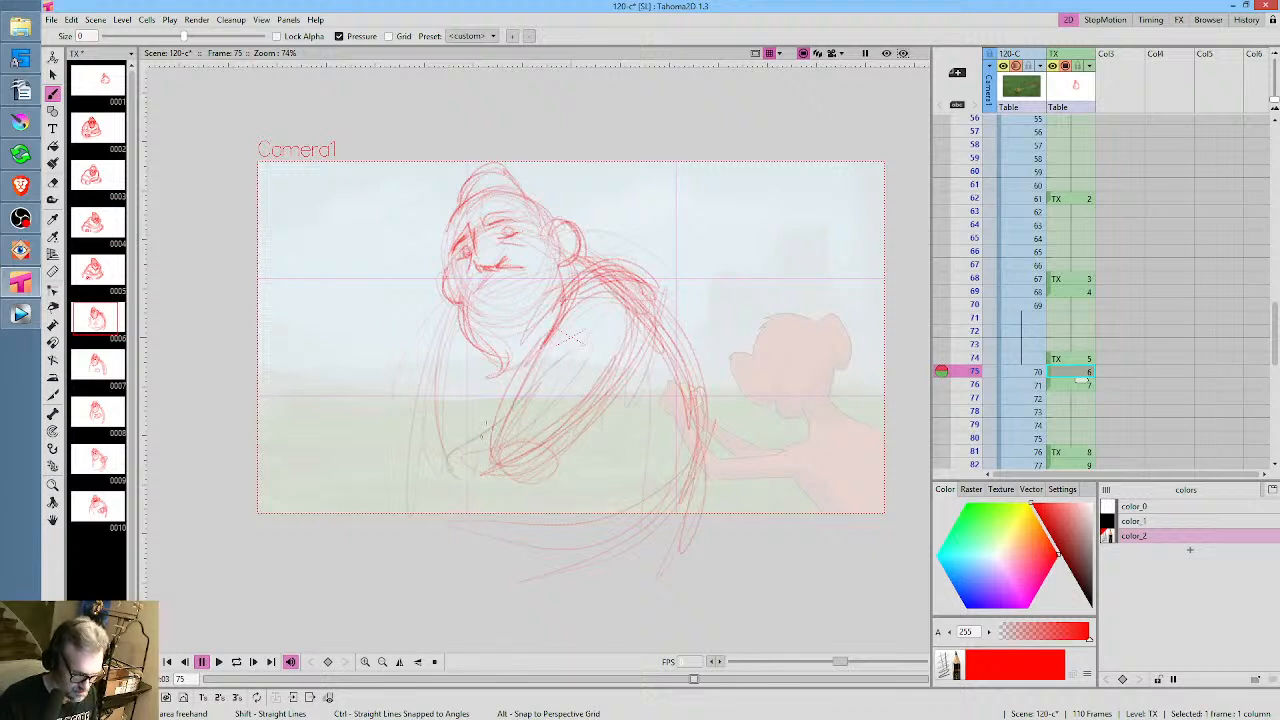
mouse_move(494, 416)
mouse_down()
mouse_move(448, 448)
mouse_move(465, 452)
mouse_move(440, 484)
mouse_up()
mouse_move(661, 304)
mouse_down()
mouse_move(497, 474)
mouse_move(577, 446)
mouse_move(475, 482)
mouse_move(612, 387)
mouse_move(526, 468)
mouse_up()
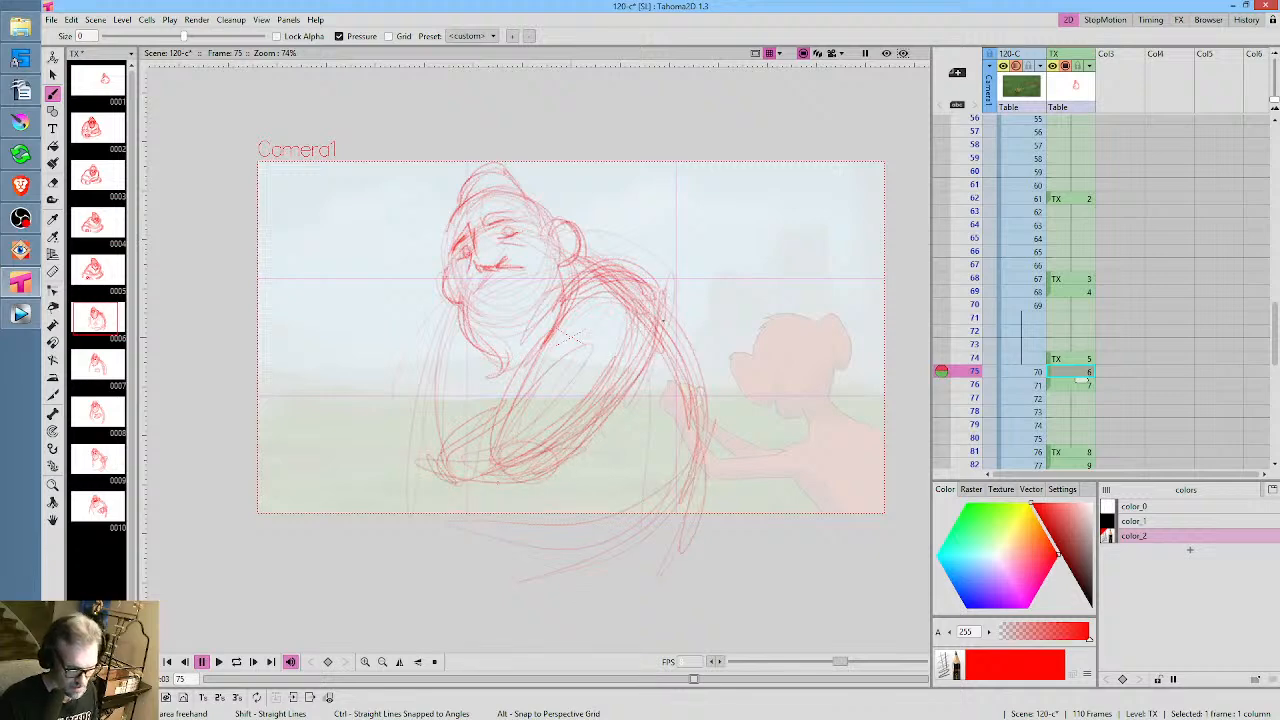
Sketch the right arm on frame 76 curving from the shoulder inward to a rounded hand, comparing with frame 75
key(period)
key(comma)
key(period)
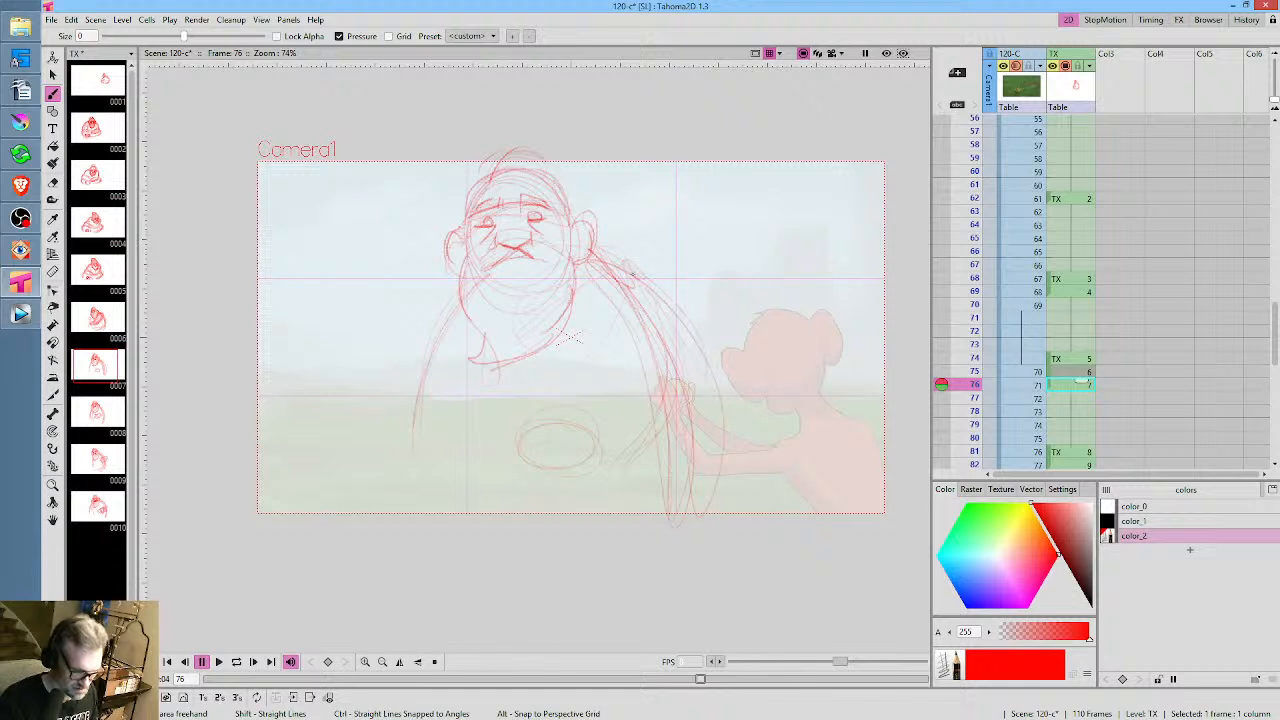
mouse_move(617, 263)
mouse_down()
mouse_move(700, 315)
mouse_move(708, 362)
mouse_move(654, 475)
mouse_up()
mouse_move(695, 358)
mouse_down()
mouse_move(706, 438)
mouse_move(609, 475)
mouse_move(695, 425)
mouse_up()
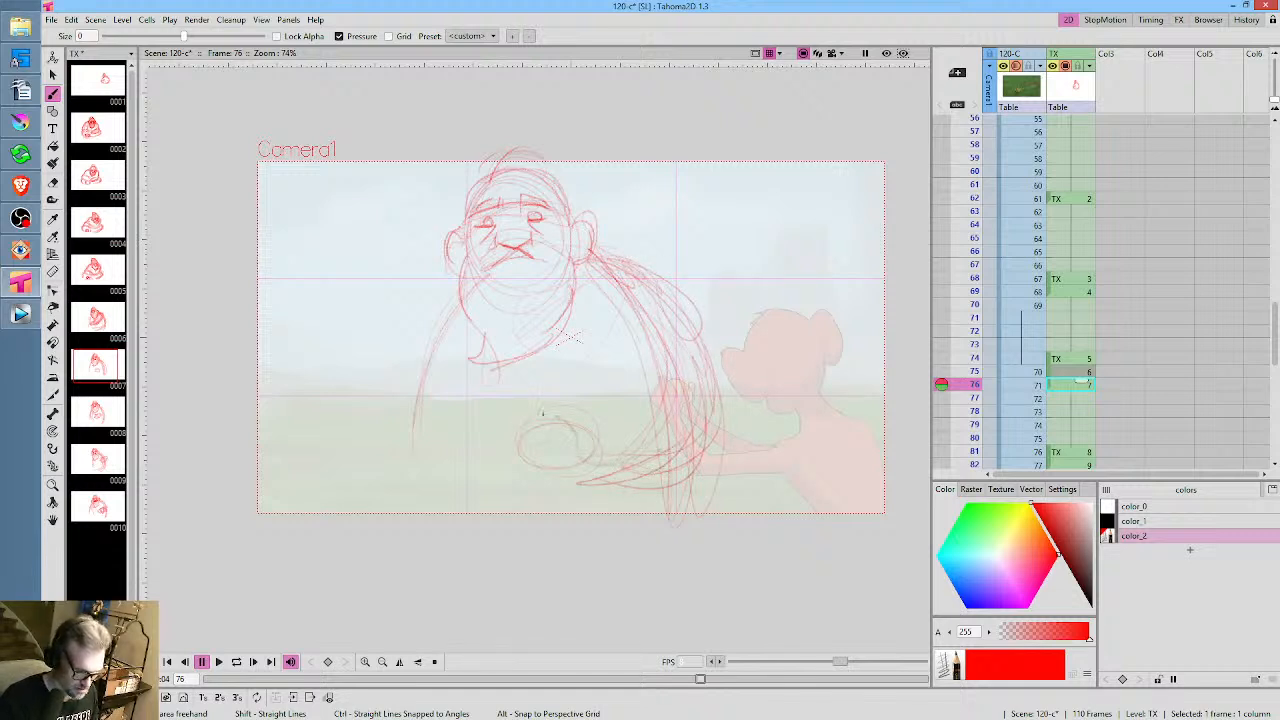
mouse_move(542, 412)
mouse_down()
mouse_move(562, 481)
mouse_move(538, 397)
mouse_up()
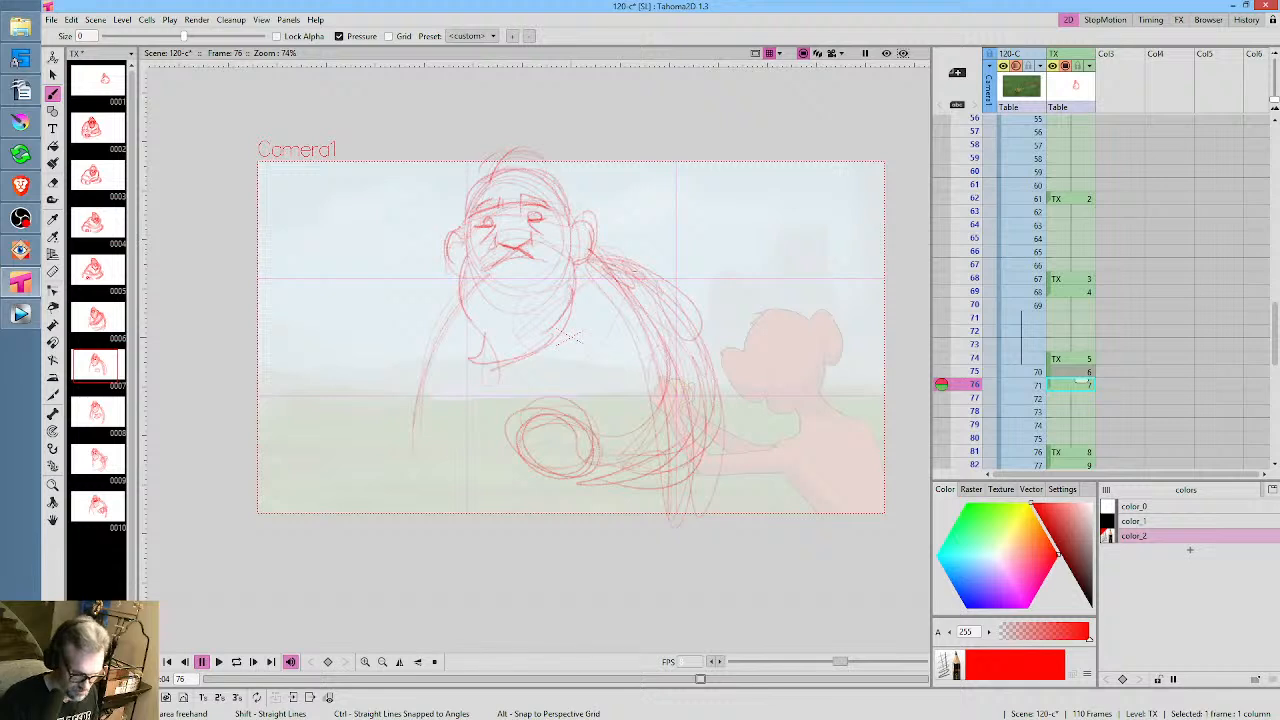
Reinforce the outer and inner contours of the bent right arm from shoulder to elbow on frame 76
mouse_move(620, 266)
mouse_down()
mouse_move(725, 372)
mouse_move(735, 440)
mouse_up()
mouse_move(668, 300)
mouse_down()
mouse_move(718, 384)
mouse_move(695, 470)
mouse_up()
drag(628, 258, 663, 287)
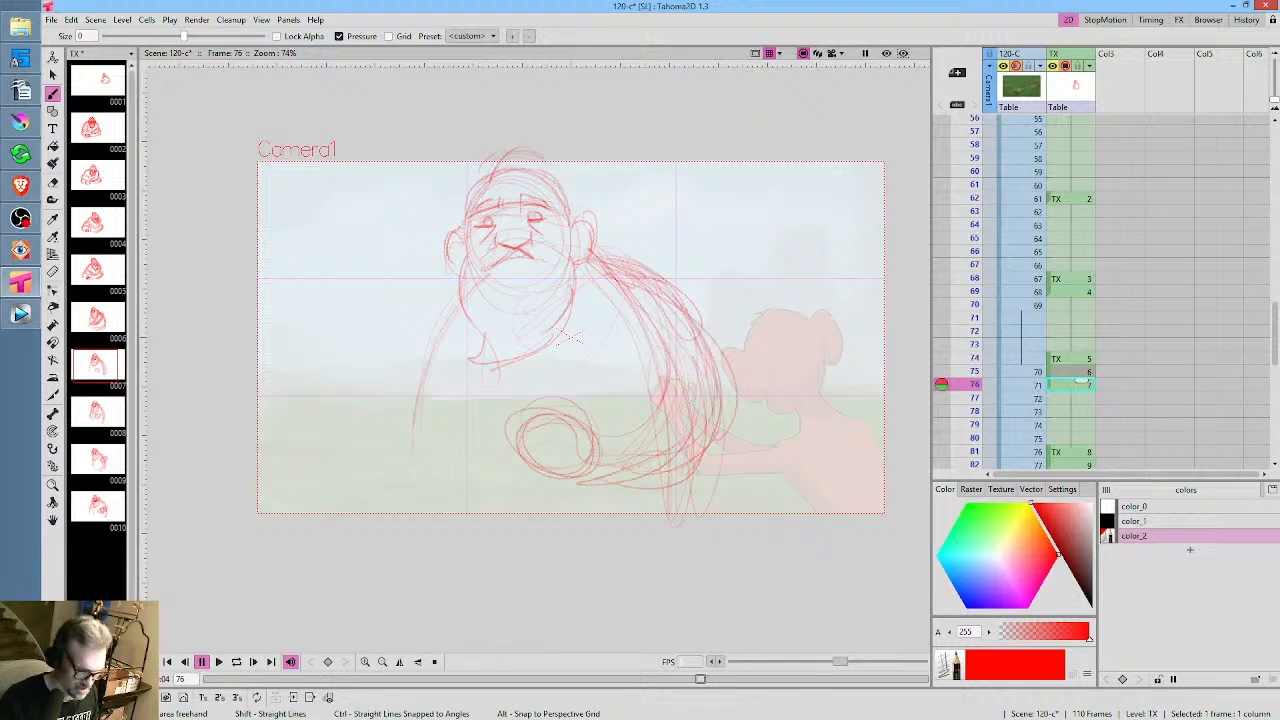
drag(604, 258, 645, 468)
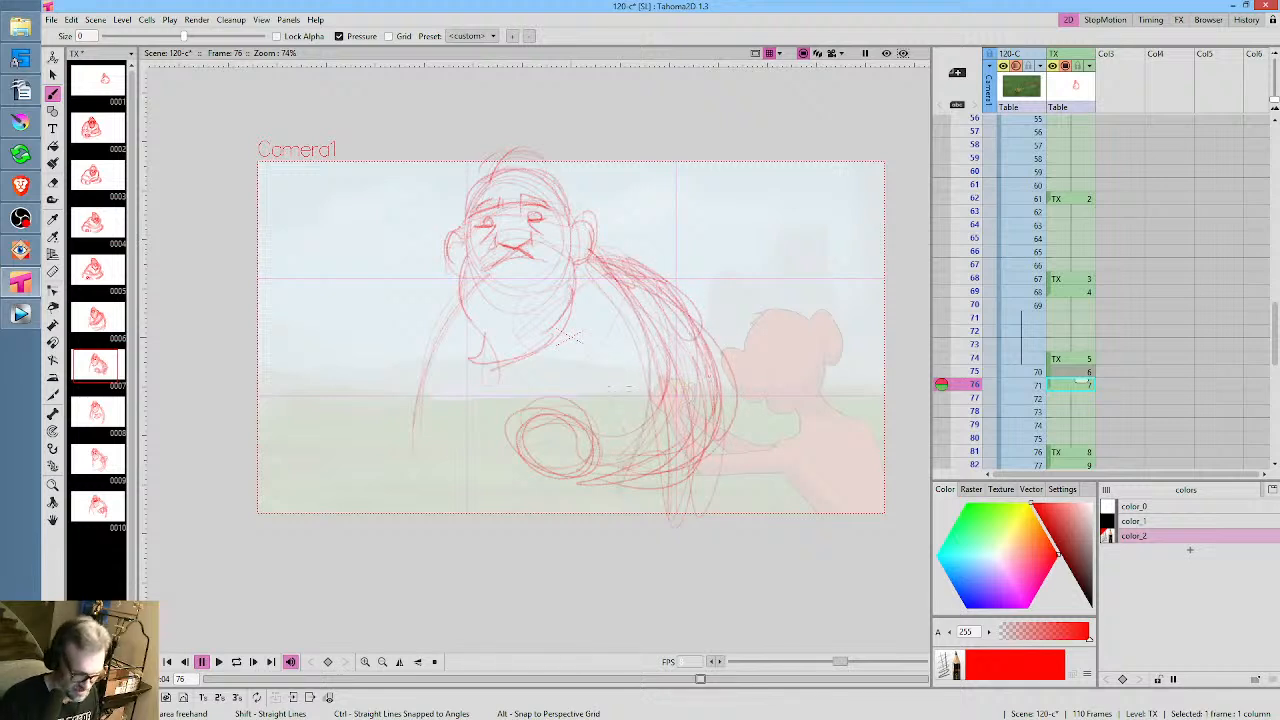
Draw the bent right arm on frame 81, bulging outward from the shoulder and curving back at the elbow toward the hand
key(period)
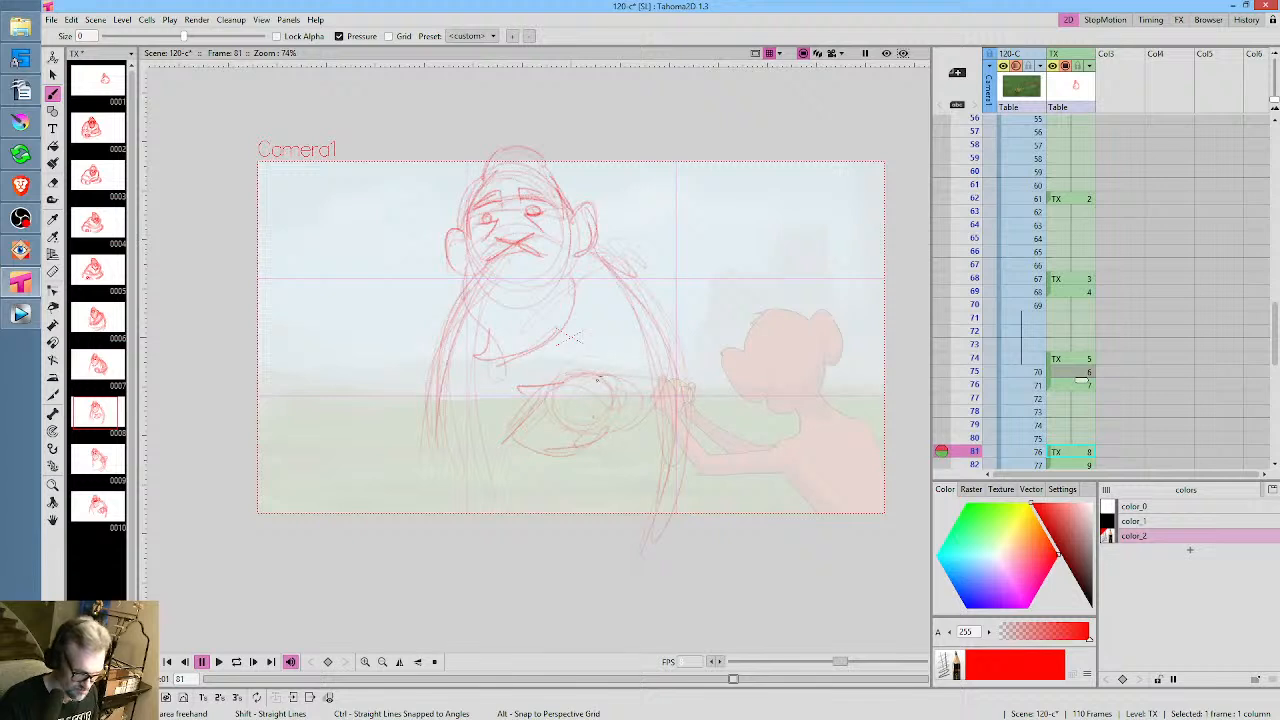
mouse_move(622, 266)
mouse_down()
mouse_move(676, 284)
mouse_move(672, 268)
mouse_move(768, 312)
mouse_up()
drag(680, 424, 705, 440)
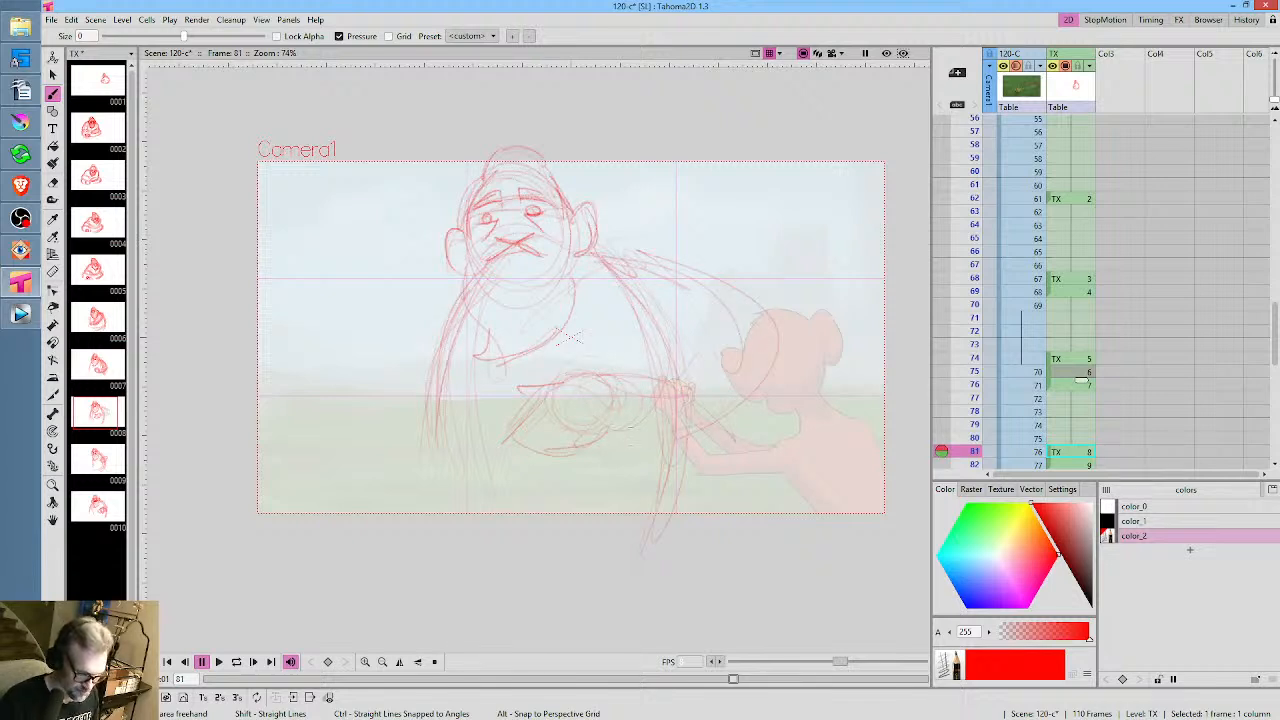
drag(721, 342, 676, 432)
drag(668, 288, 654, 450)
drag(709, 366, 658, 438)
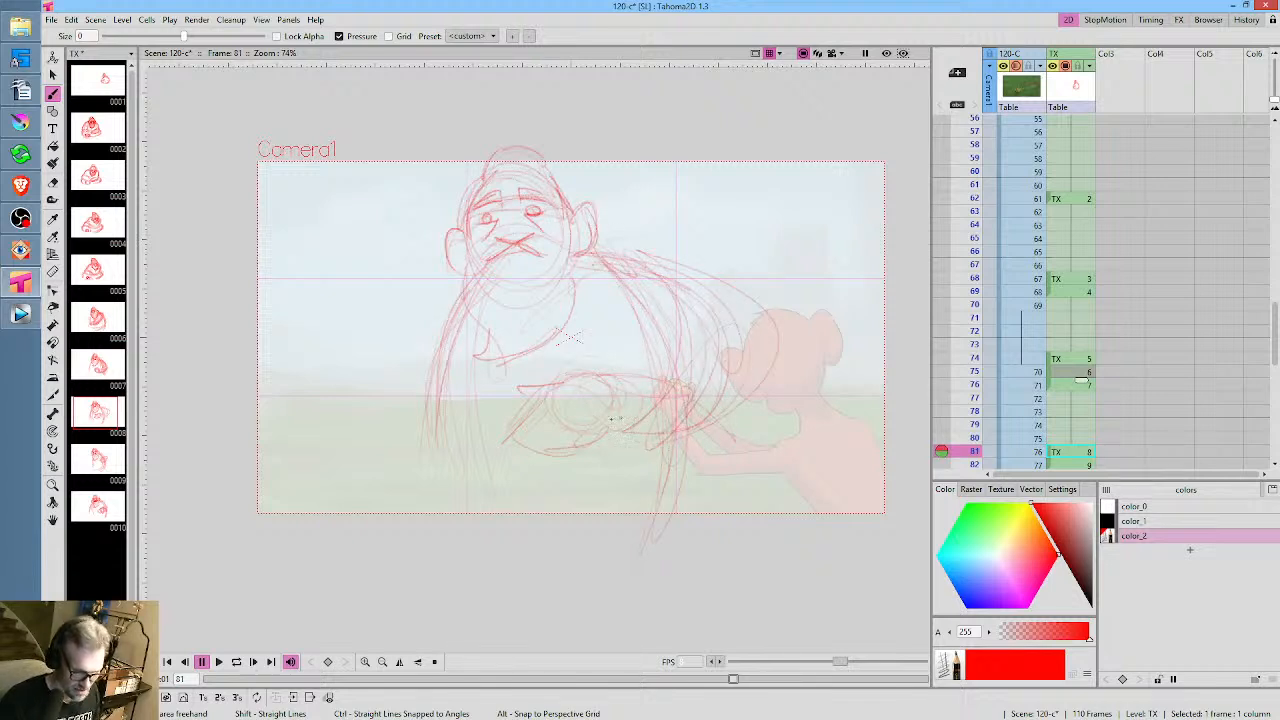
drag(656, 256, 708, 408)
drag(676, 290, 674, 432)
Draw the right shoulder and arm on frame 82 curving around the raised hand, comparing with frame 81
key(period)
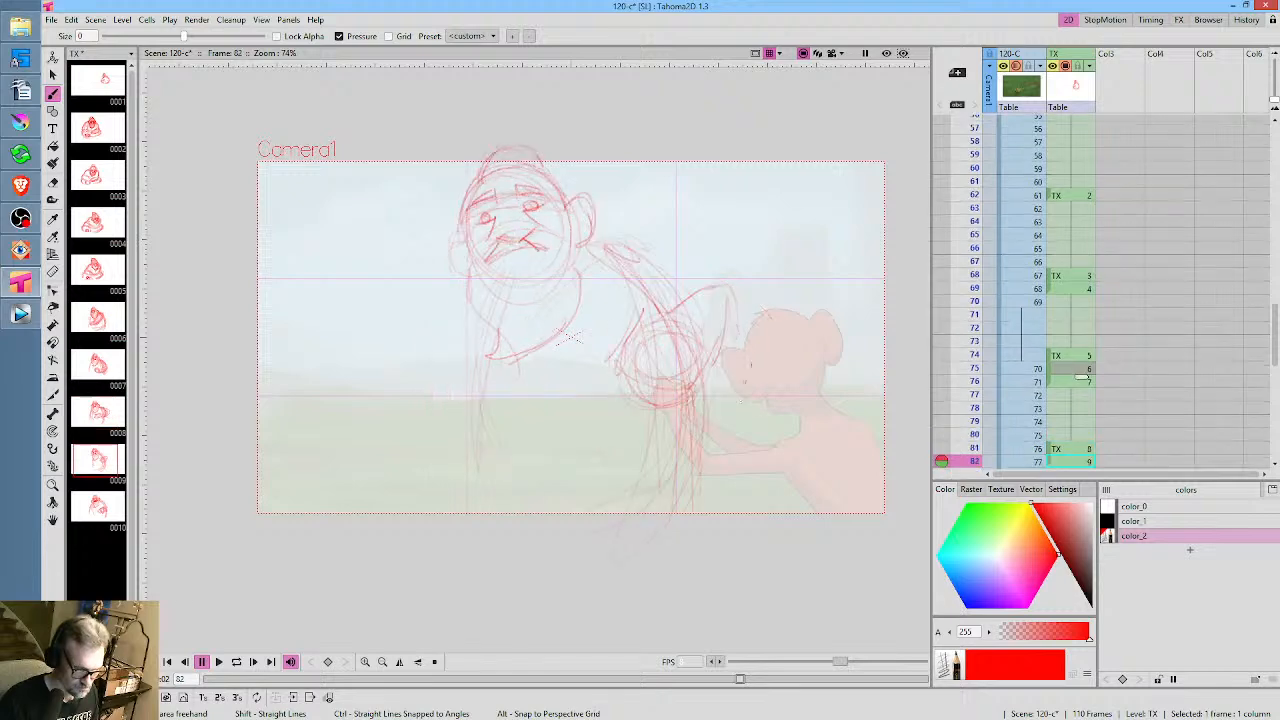
drag(620, 249, 734, 278)
key(comma)
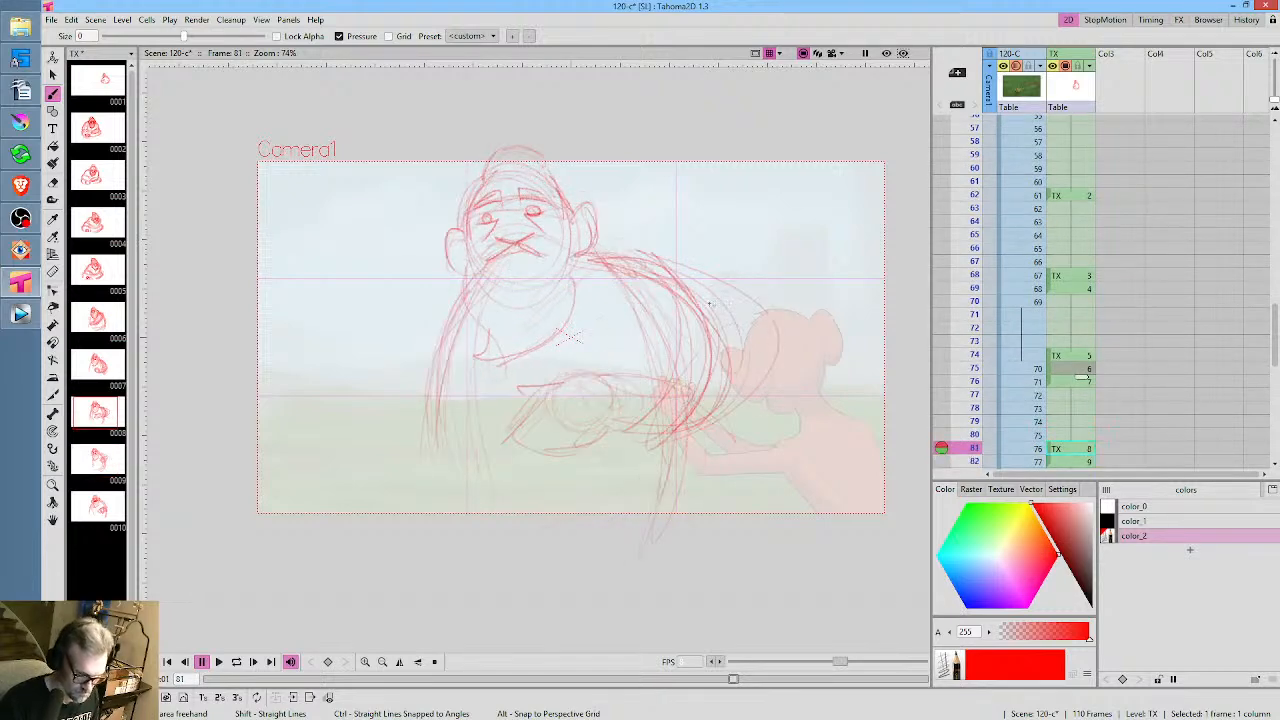
key(period)
drag(612, 245, 730, 392)
drag(652, 259, 716, 426)
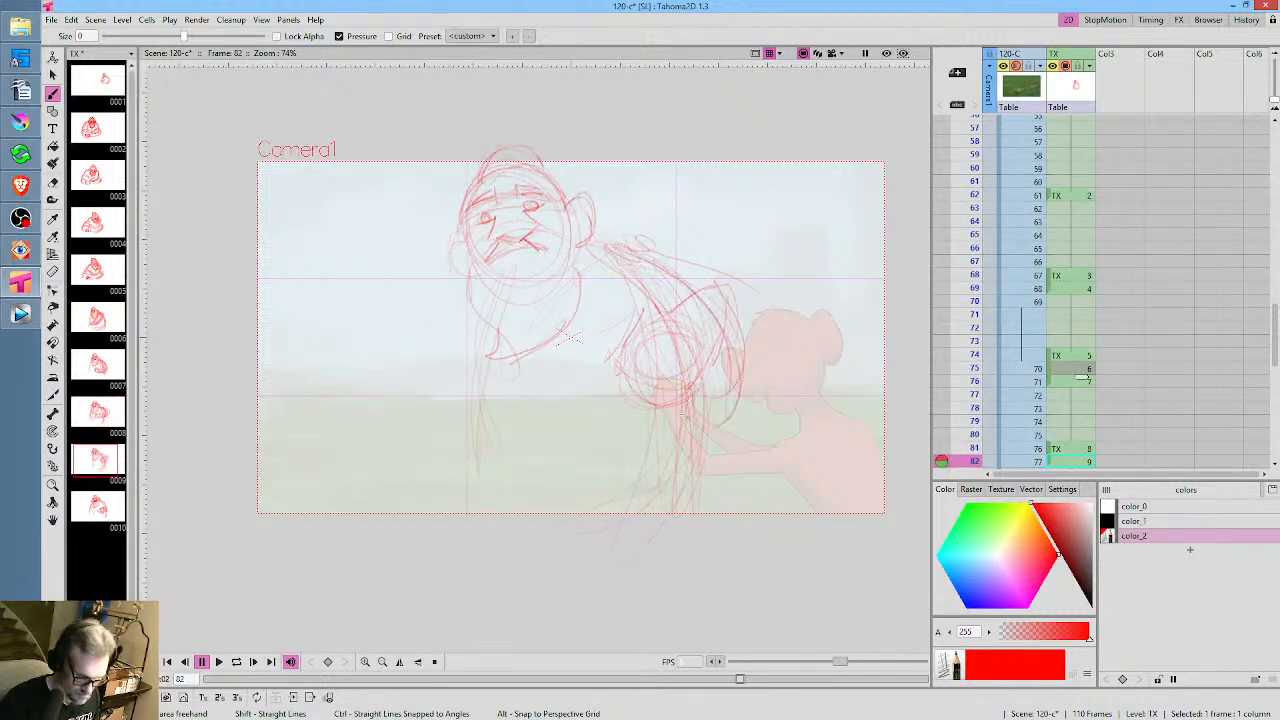
mouse_move(754, 375)
mouse_down()
mouse_move(694, 426)
mouse_move(652, 409)
mouse_up()
drag(600, 237, 734, 388)
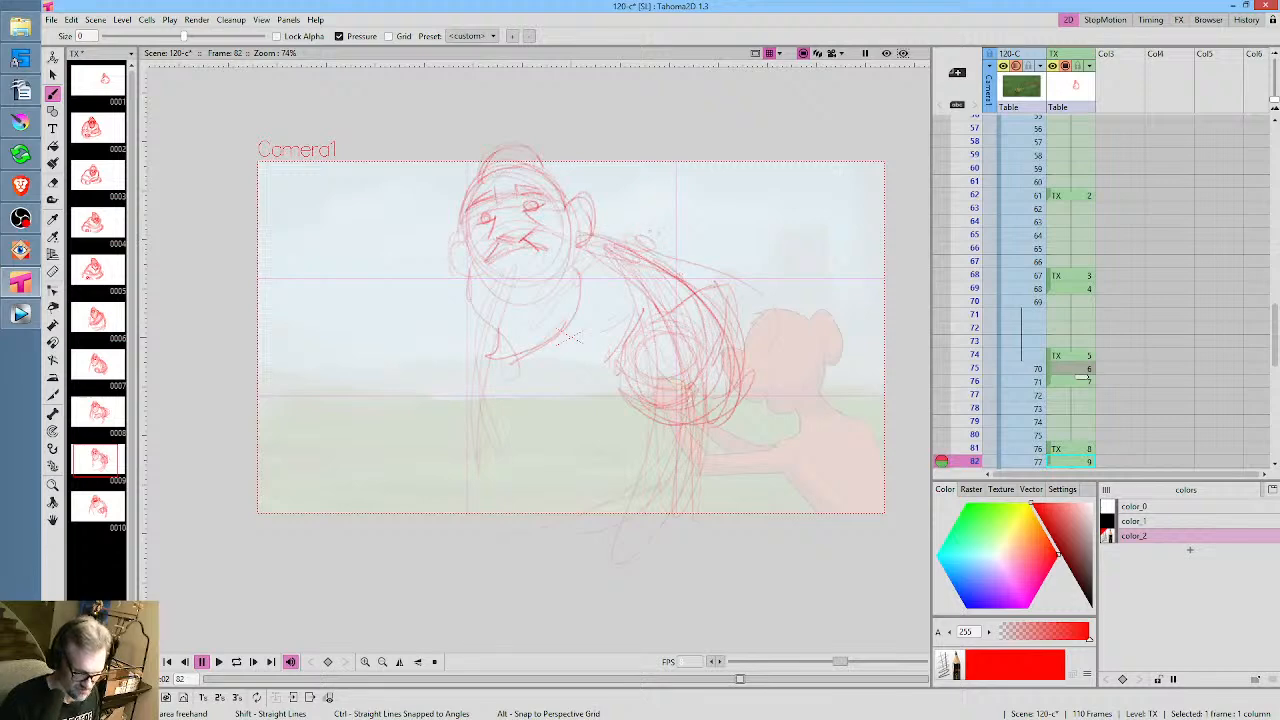
Strengthen the right shoulder and the outer contour of the right arm on frame 84
key(period)
key(period)
drag(708, 292, 734, 420)
mouse_move(620, 238)
mouse_down()
mouse_move(709, 261)
mouse_move(756, 310)
mouse_up()
mouse_move(688, 274)
mouse_down()
mouse_move(744, 370)
mouse_move(730, 436)
mouse_up()
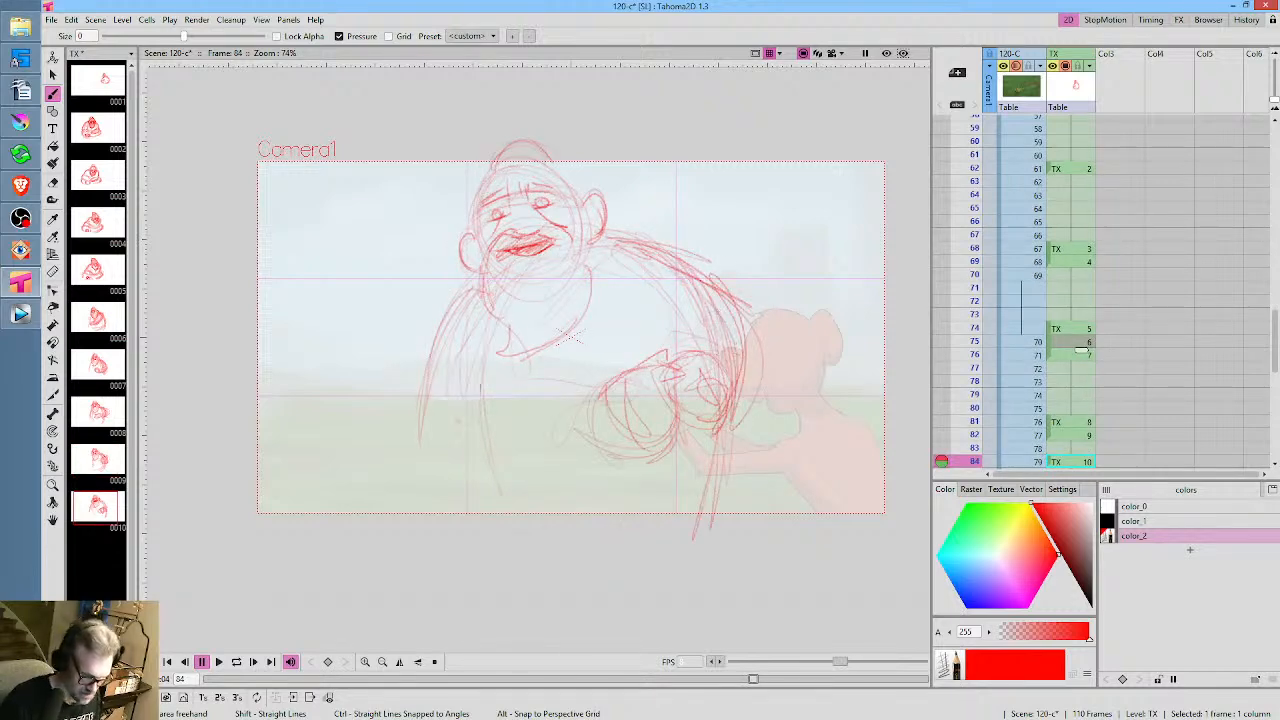
Draw the bent left arm on frame 84, running from the shoulder around the elbow and across the belly to the hands
drag(420, 412, 536, 502)
drag(458, 334, 450, 490)
drag(456, 424, 517, 478)
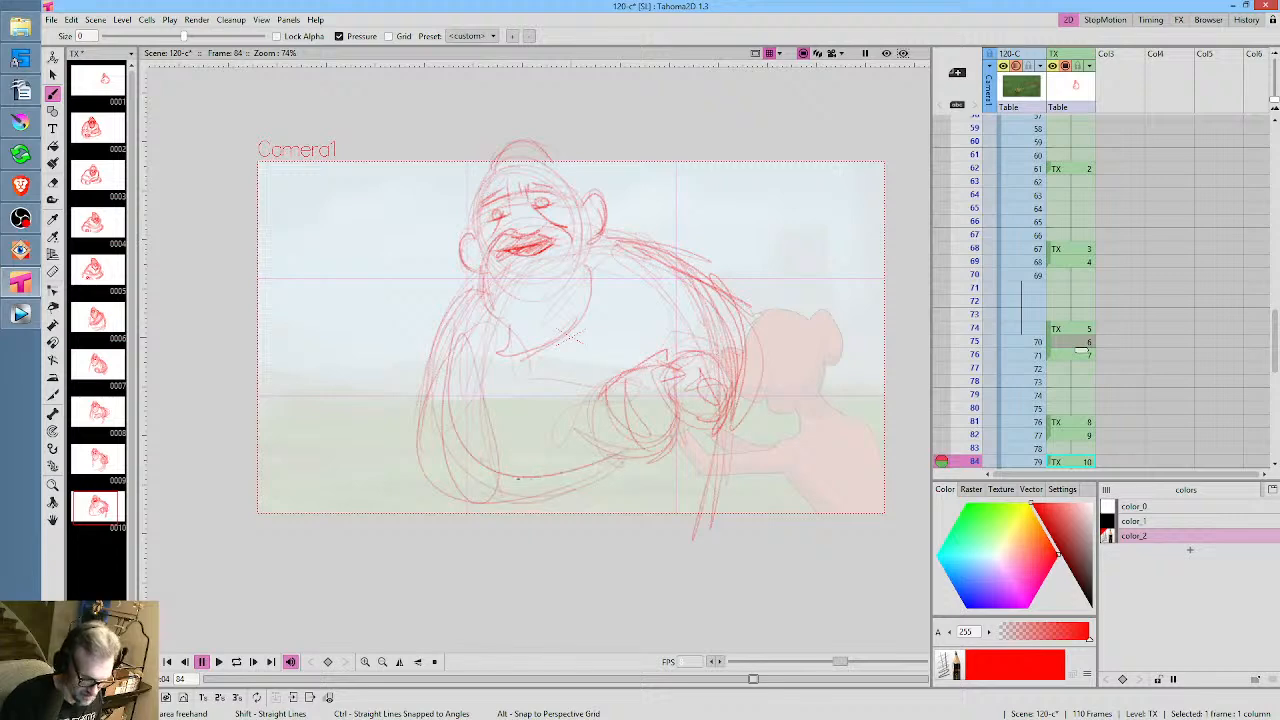
drag(578, 402, 482, 504)
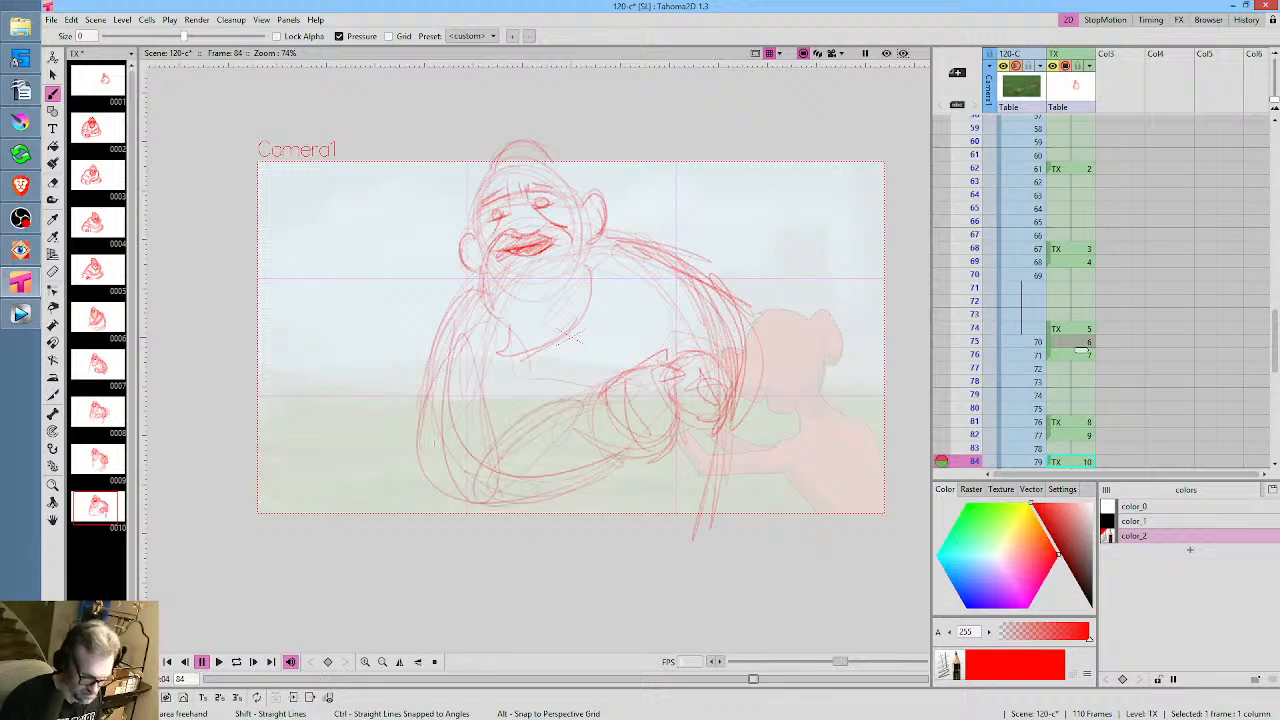
Sketch the left hand over the belly on frame 82 and connect it to the shoulder with a bent left arm
key(comma)
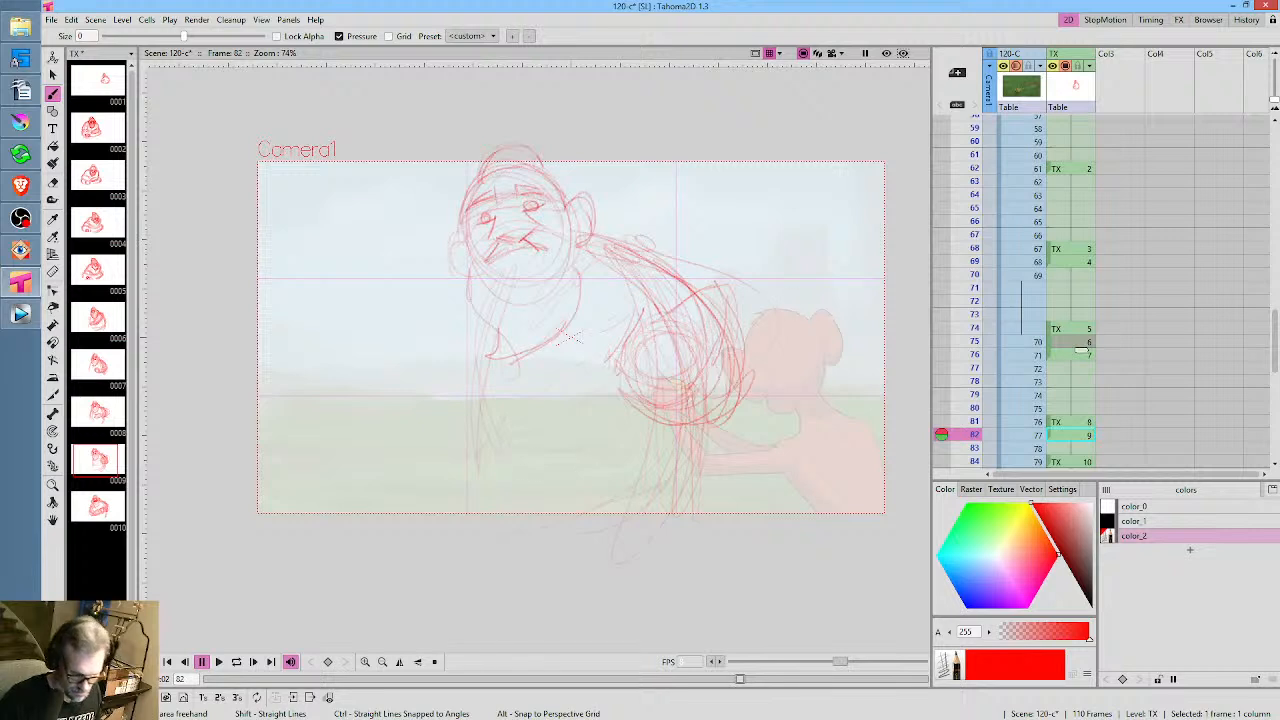
mouse_move(556, 349)
mouse_down()
mouse_move(525, 415)
mouse_move(533, 398)
mouse_move(513, 396)
mouse_move(555, 355)
mouse_move(536, 431)
mouse_move(516, 328)
mouse_move(578, 398)
mouse_move(575, 442)
mouse_move(564, 368)
mouse_move(593, 404)
mouse_up()
mouse_move(586, 343)
mouse_down()
mouse_move(591, 395)
mouse_move(576, 432)
mouse_up()
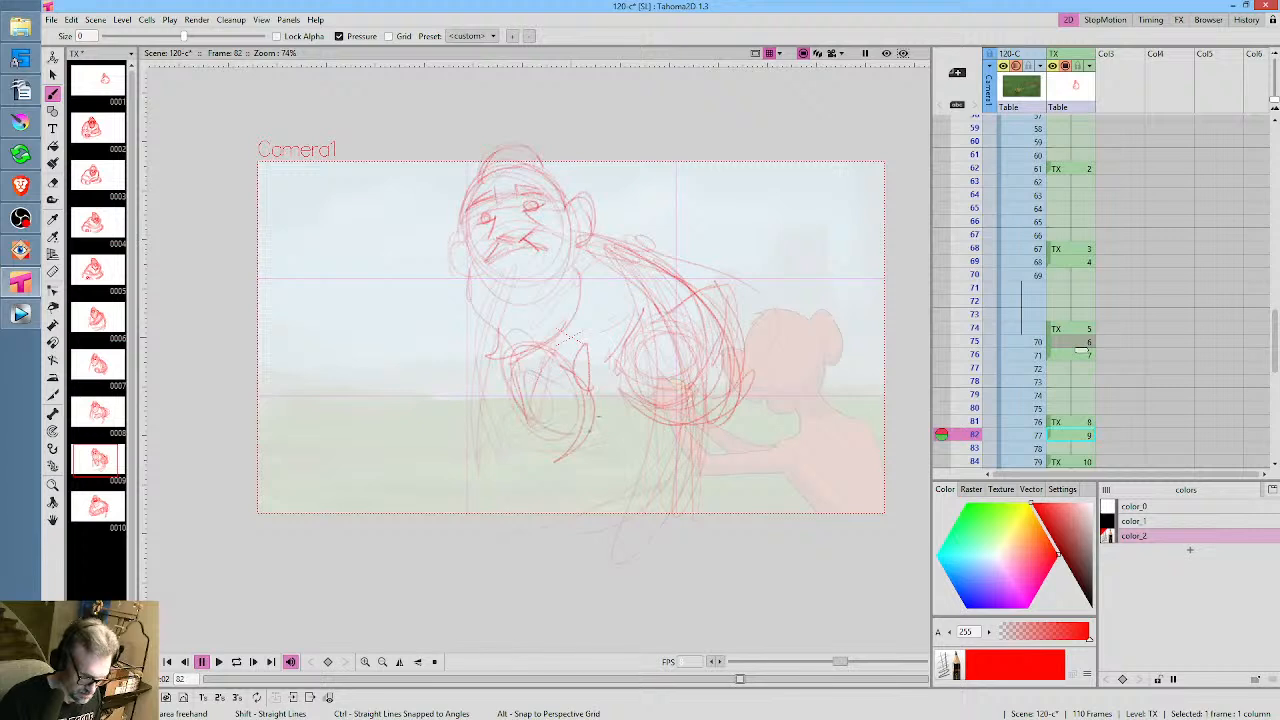
mouse_move(452, 321)
mouse_down()
mouse_move(480, 460)
mouse_move(555, 450)
mouse_up()
mouse_move(453, 333)
mouse_down()
mouse_move(428, 410)
mouse_move(500, 463)
mouse_up()
Sketch the bent left arm on frame 81 from the shoulder down around the elbow toward the hand
key(comma)
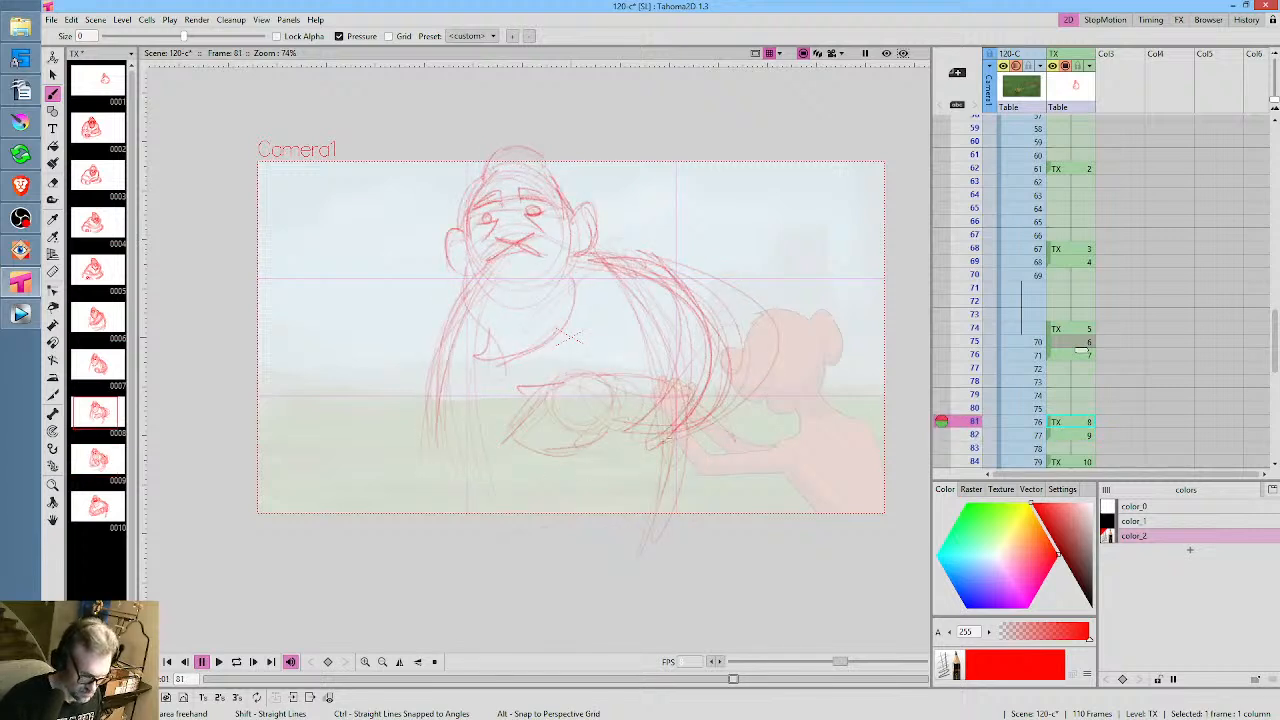
mouse_move(487, 397)
mouse_down()
mouse_move(424, 447)
mouse_move(490, 438)
mouse_move(422, 472)
mouse_move(461, 402)
mouse_up()
mouse_move(461, 306)
mouse_down()
mouse_move(390, 478)
mouse_move(440, 474)
mouse_up()
drag(408, 370, 440, 476)
Flip through the neighbouring drawings and sketch the left arm on frame 76 from the shoulder down and around the elbow
key(comma)
key(comma)
key(comma)
key(comma)
key(comma)
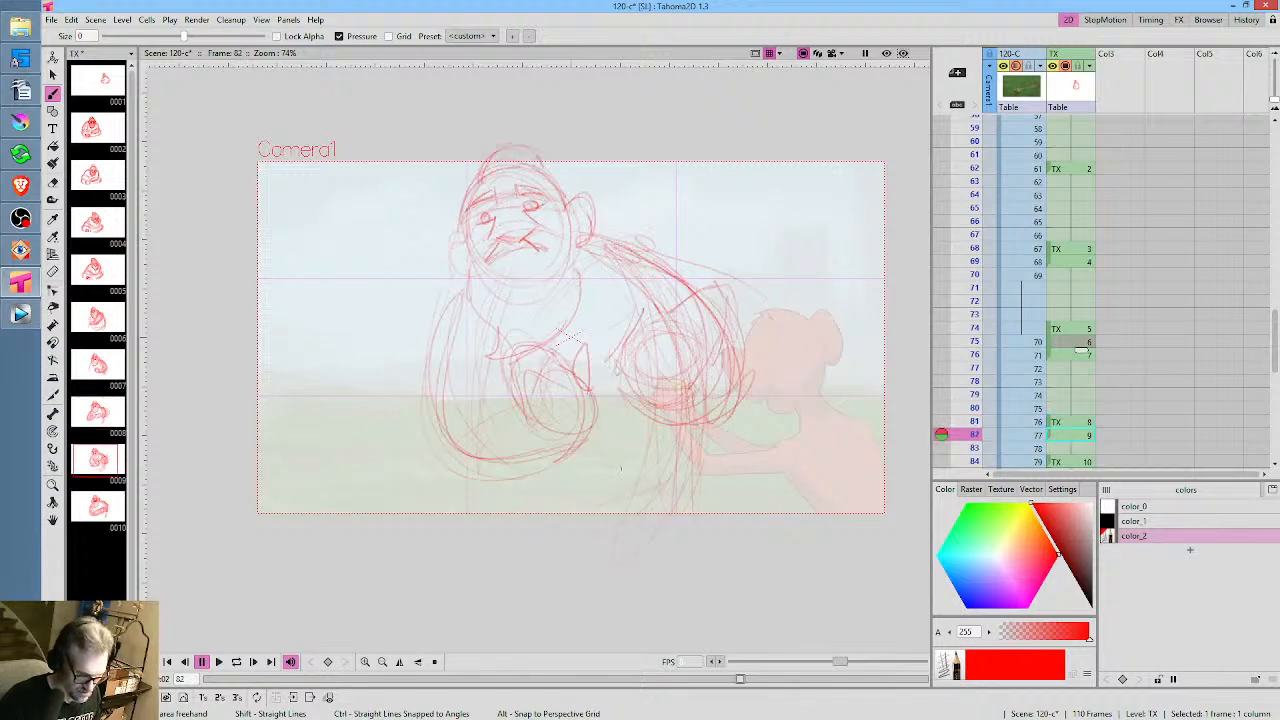
drag(470, 290, 434, 350)
drag(408, 386, 410, 490)
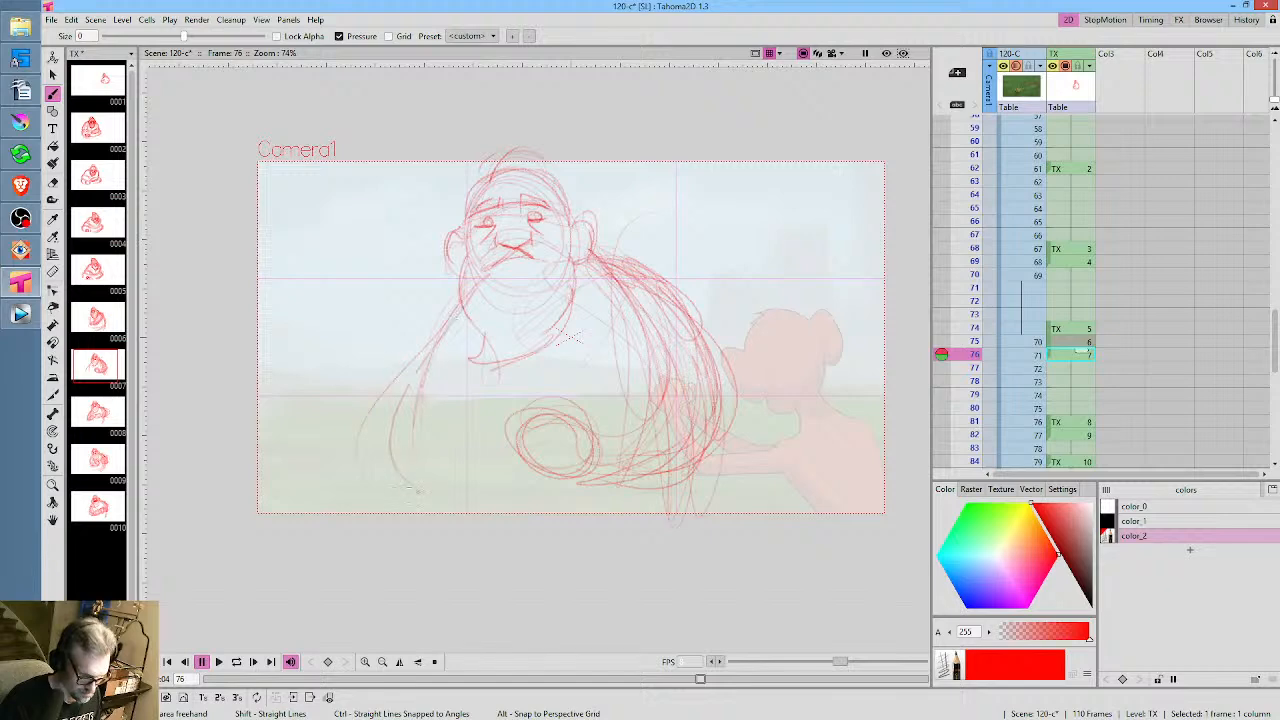
drag(430, 402, 502, 462)
Draw the left arm's outer contour on frame 75 down to the elbow and reinforce the lower right side of the body
key(comma)
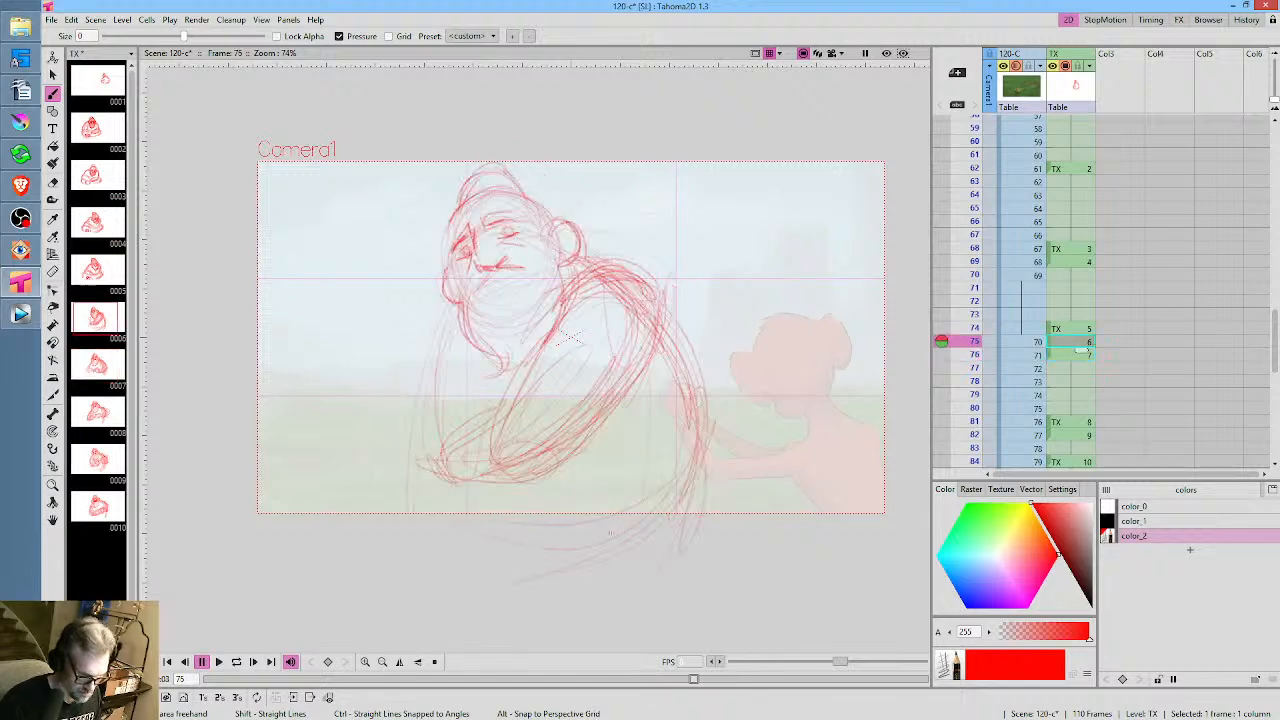
mouse_move(451, 364)
mouse_down()
mouse_move(416, 414)
mouse_move(403, 472)
mouse_up()
drag(713, 411, 698, 482)
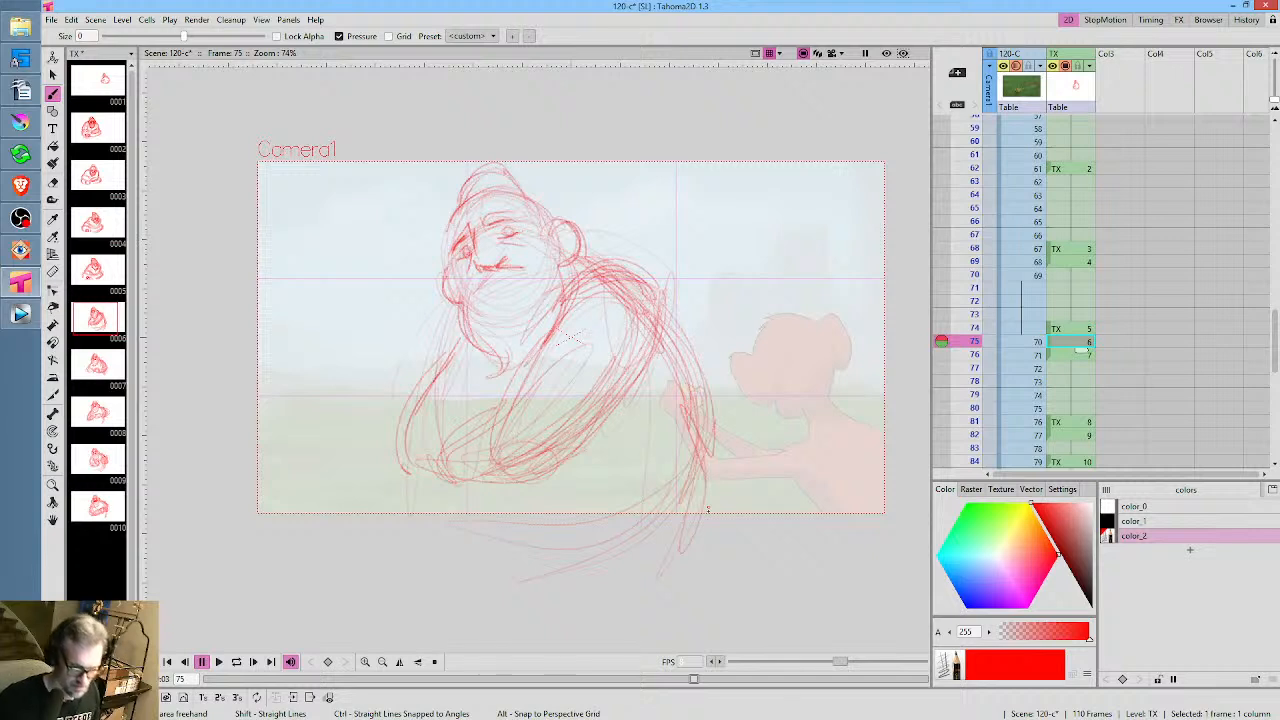
Return to the start of the scene and raise the 120-C reference column's opacity to 47%
scroll(1076, 162, up, 10)
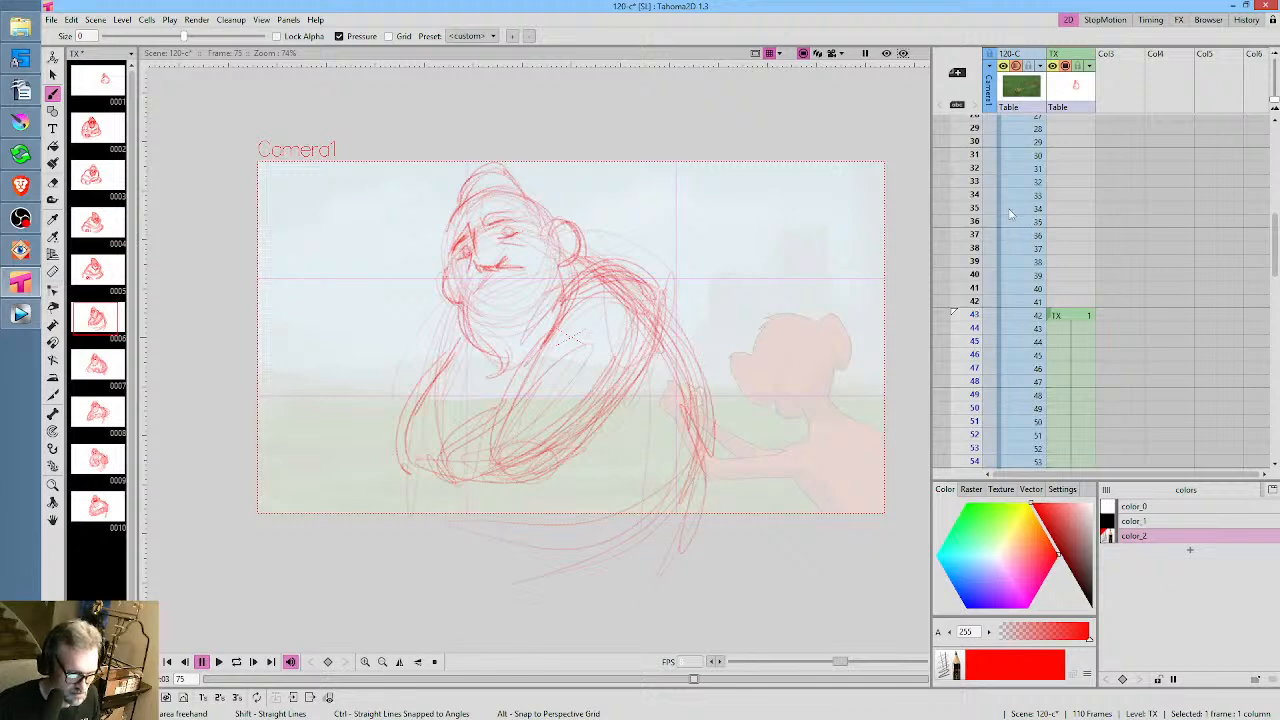
scroll(1068, 149, up, 10)
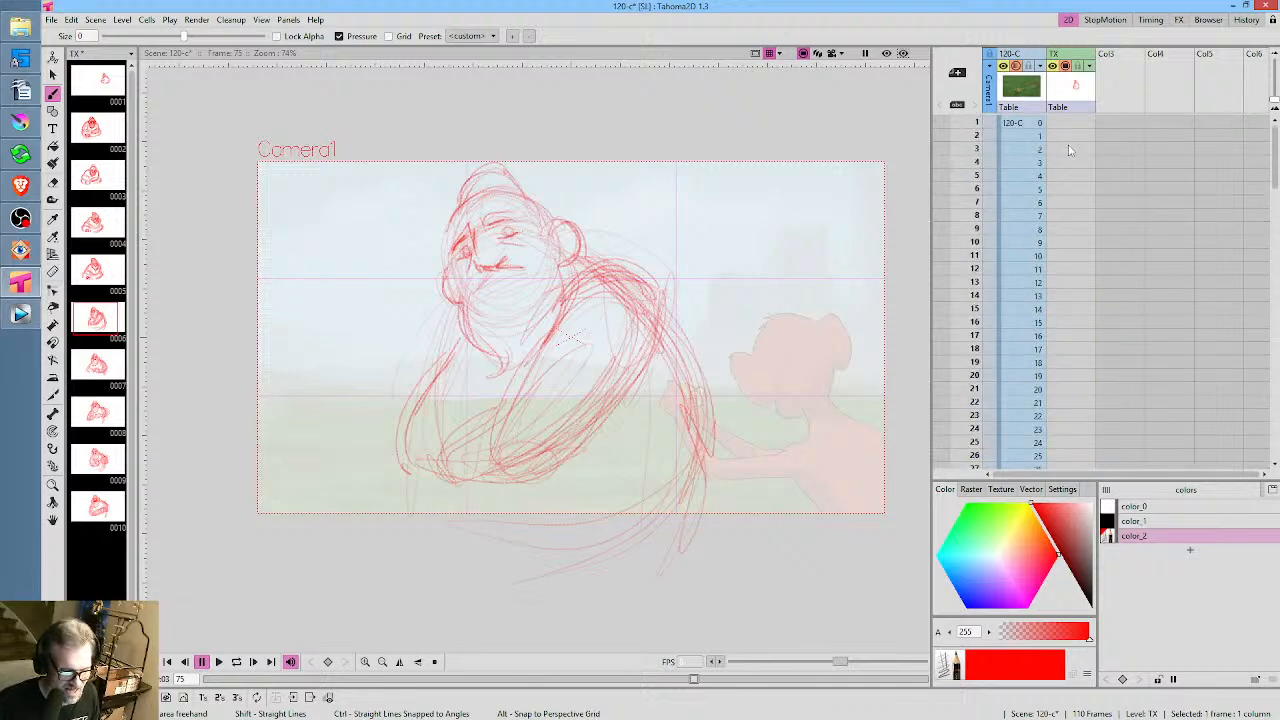
click(979, 122)
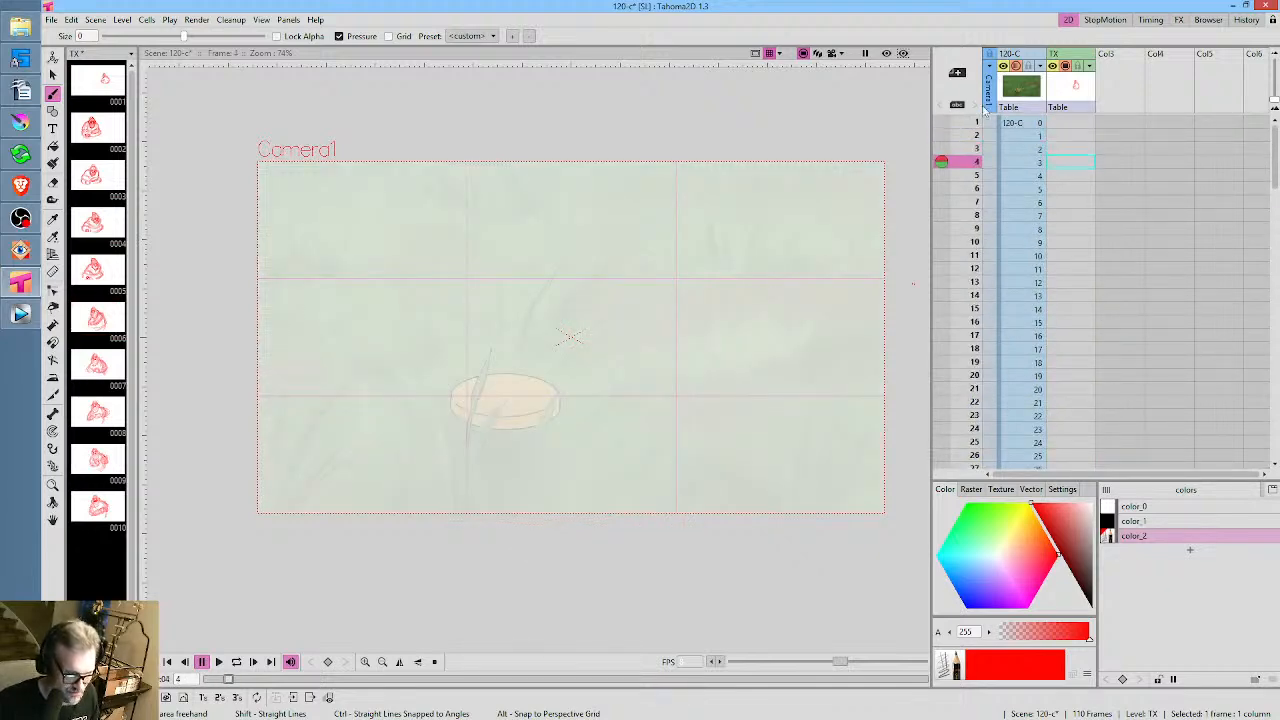
click(1040, 67)
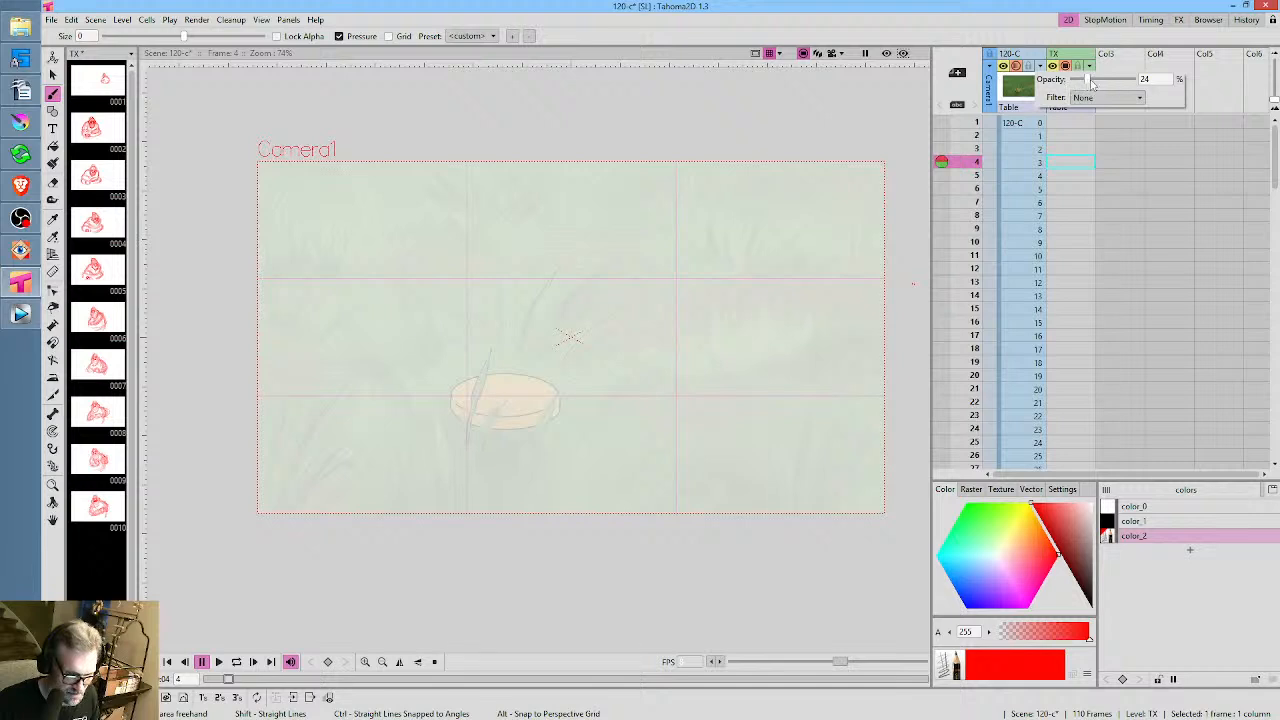
drag(1090, 81, 1100, 82)
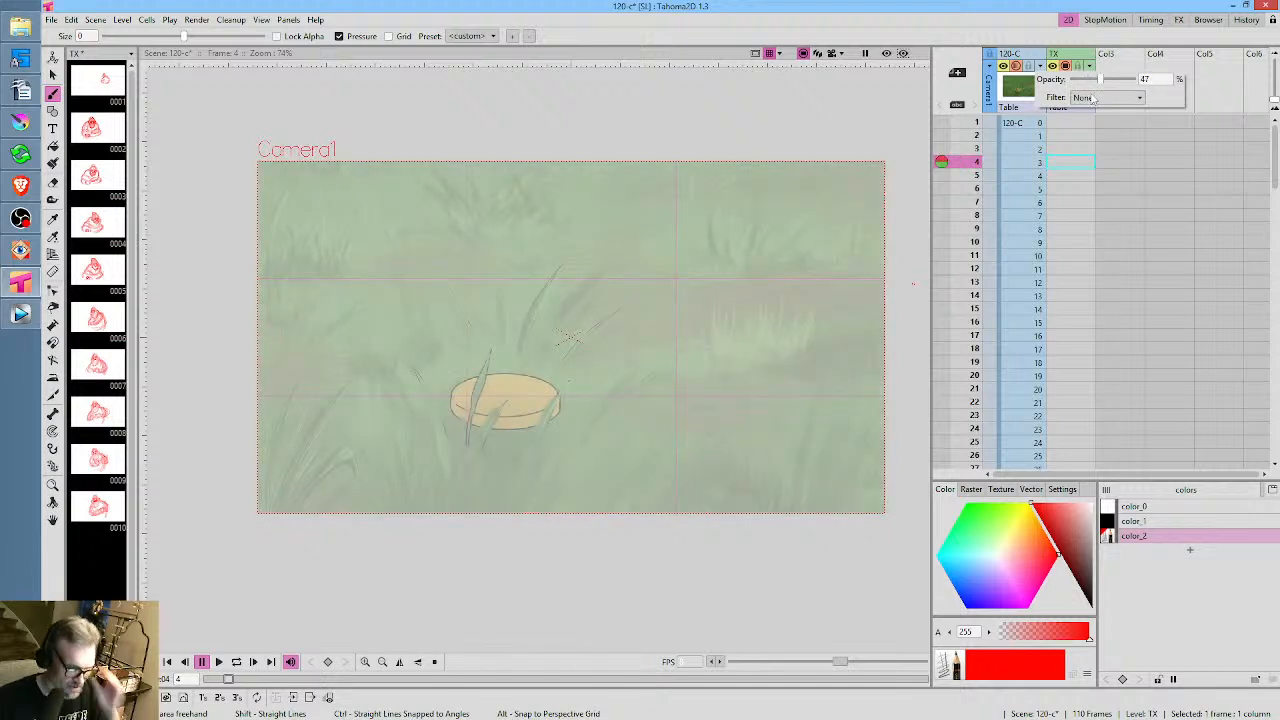
Scrub from frame 1 to frame 43 to examine the opening shots and the monkey's movement in the reference footage
drag(976, 122, 968, 207)
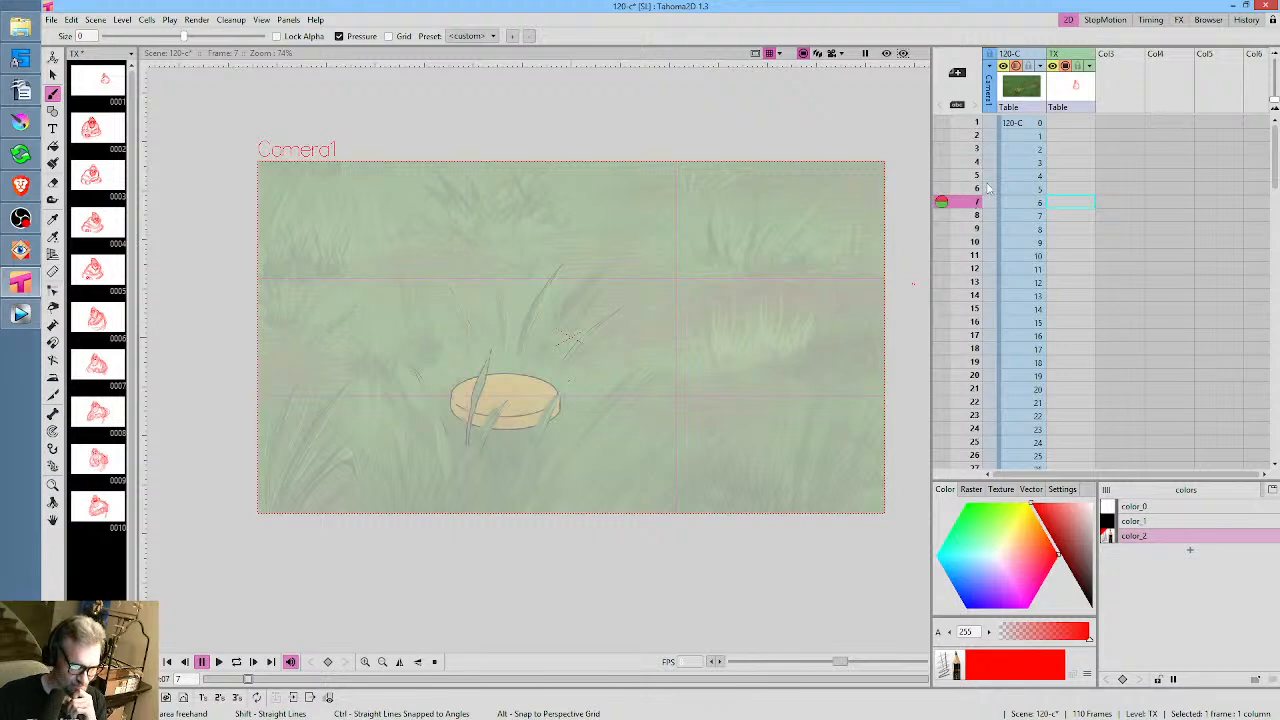
scroll(986, 176, down, 4)
scroll(979, 162, up, 4)
drag(968, 176, 990, 296)
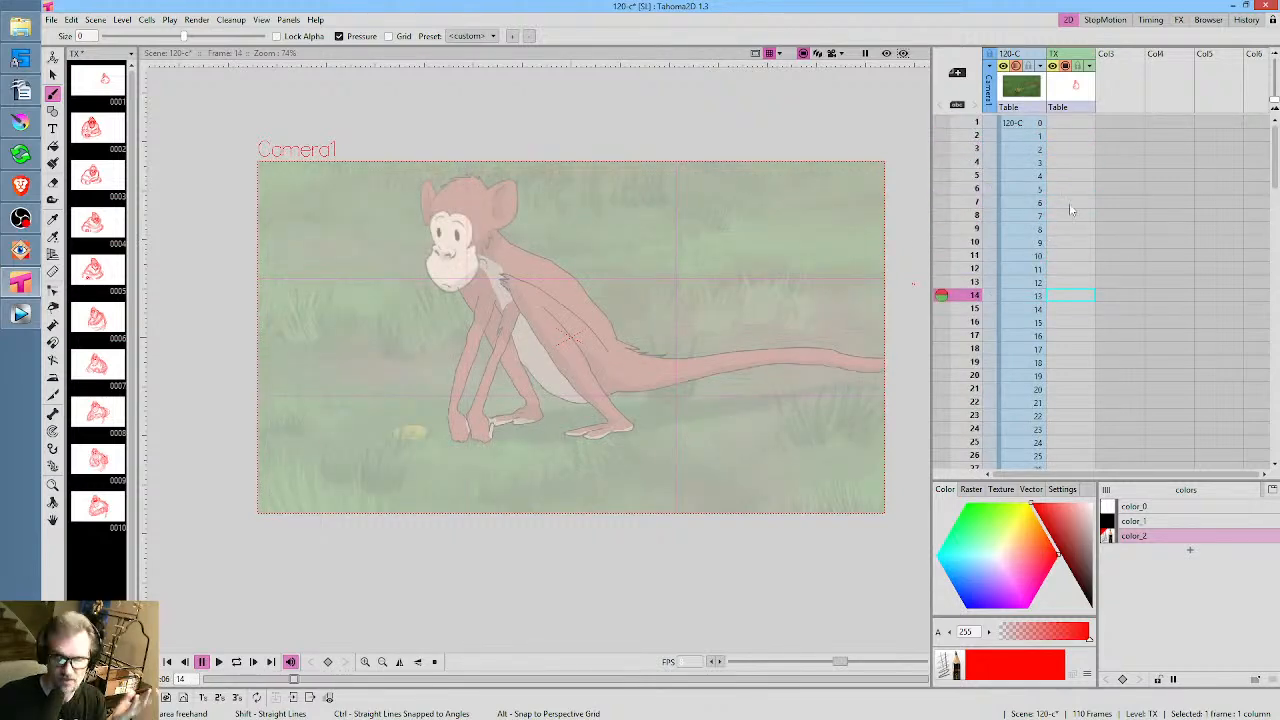
drag(975, 243, 973, 310)
scroll(1072, 203, down, 1)
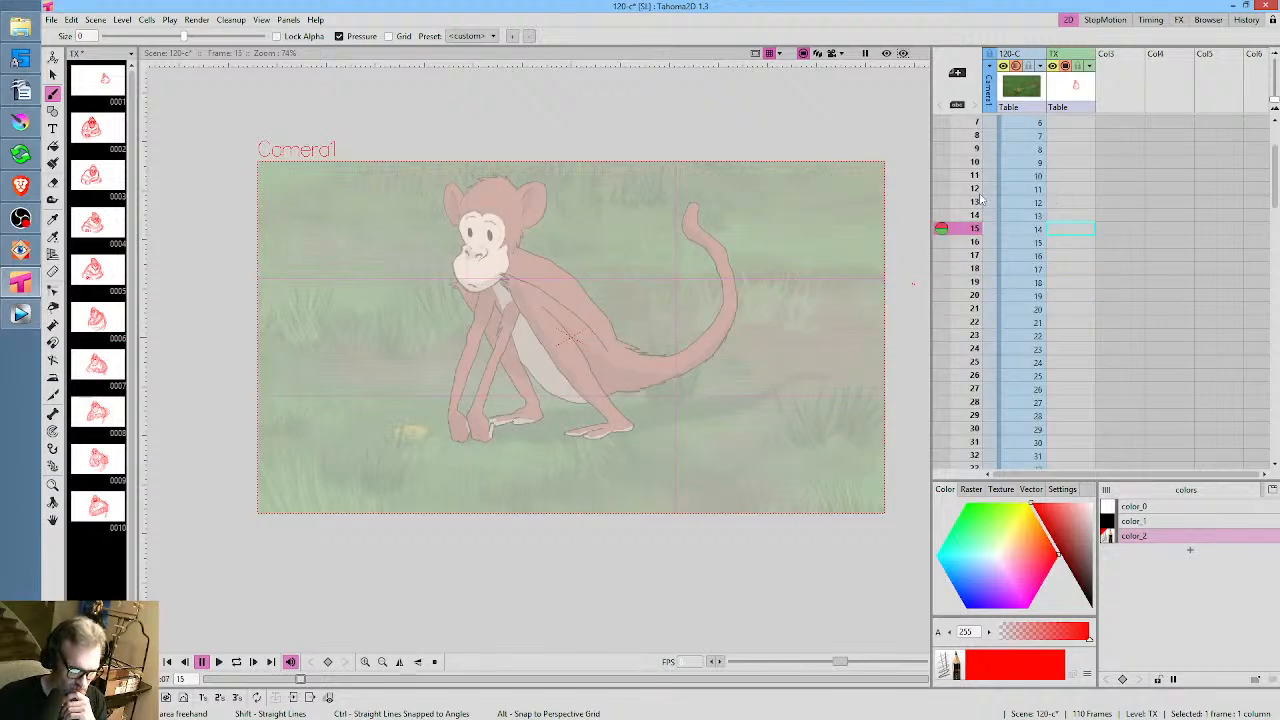
mouse_move(972, 187)
mouse_down()
mouse_move(968, 257)
mouse_move(971, 199)
mouse_move(973, 235)
mouse_up()
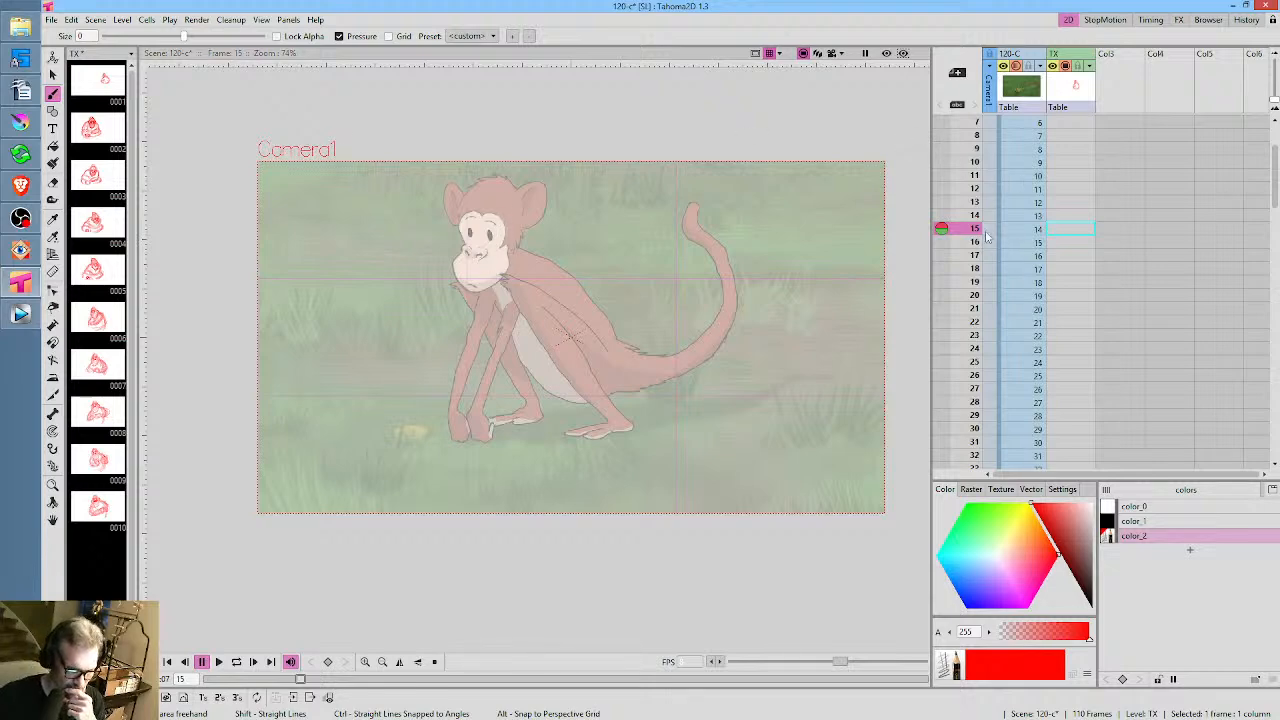
drag(978, 232, 972, 314)
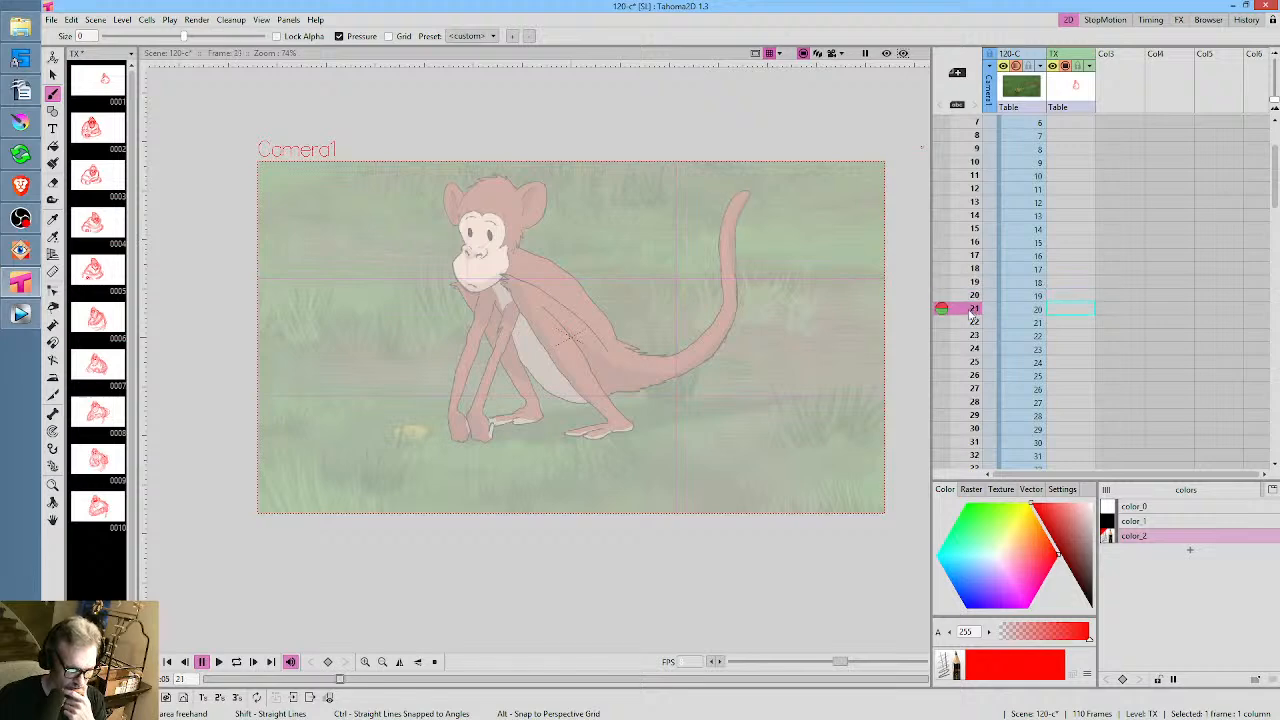
scroll(1045, 248, down, 4)
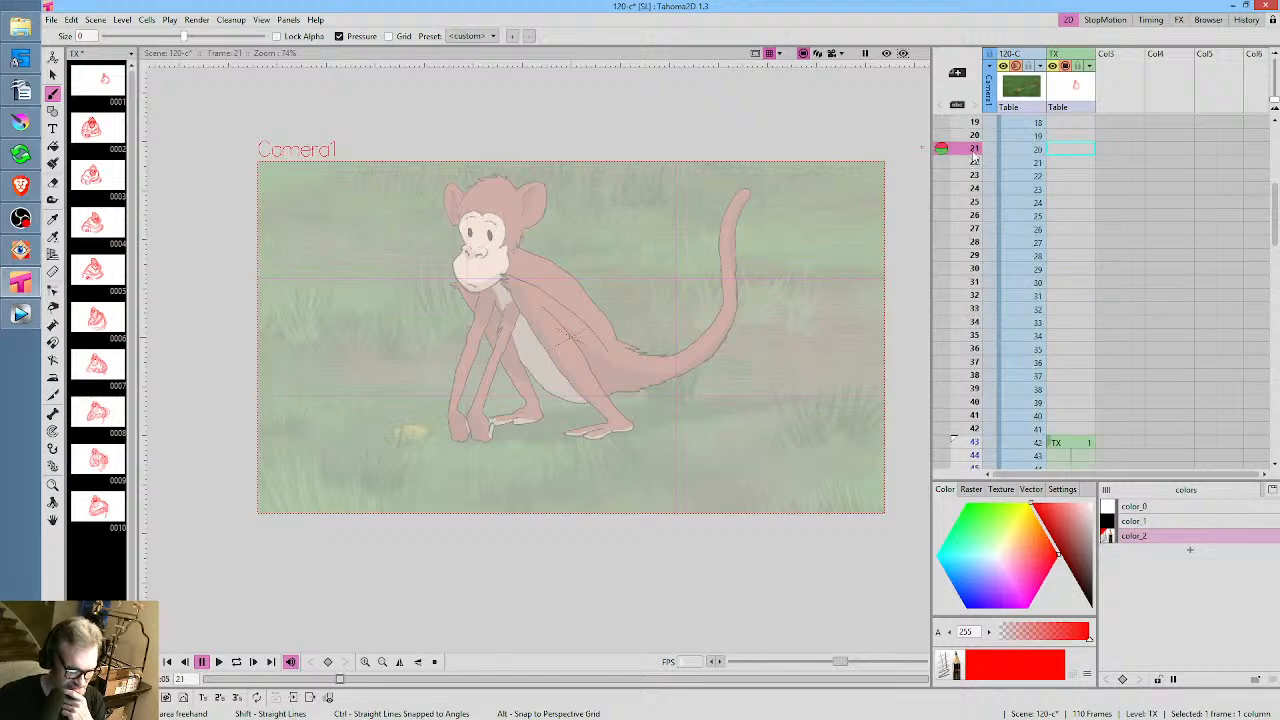
drag(974, 155, 975, 176)
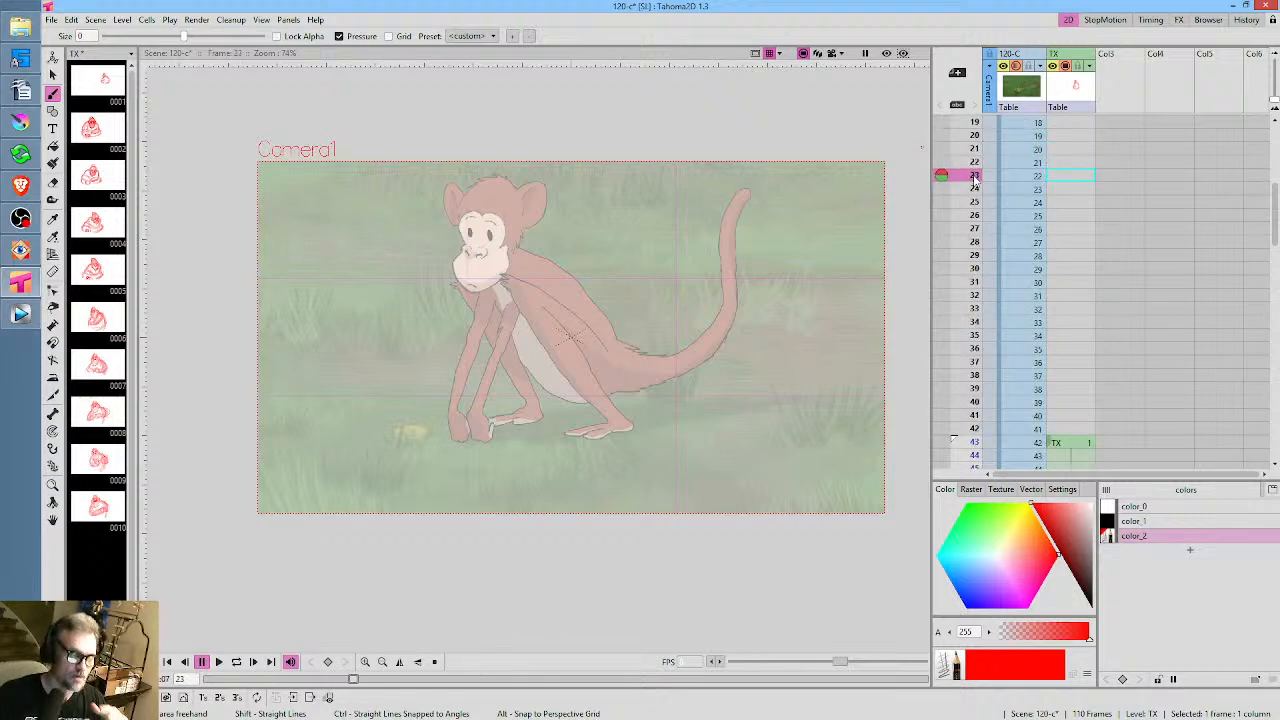
mouse_move(973, 187)
mouse_down()
mouse_move(955, 297)
mouse_move(958, 272)
mouse_move(966, 314)
mouse_up()
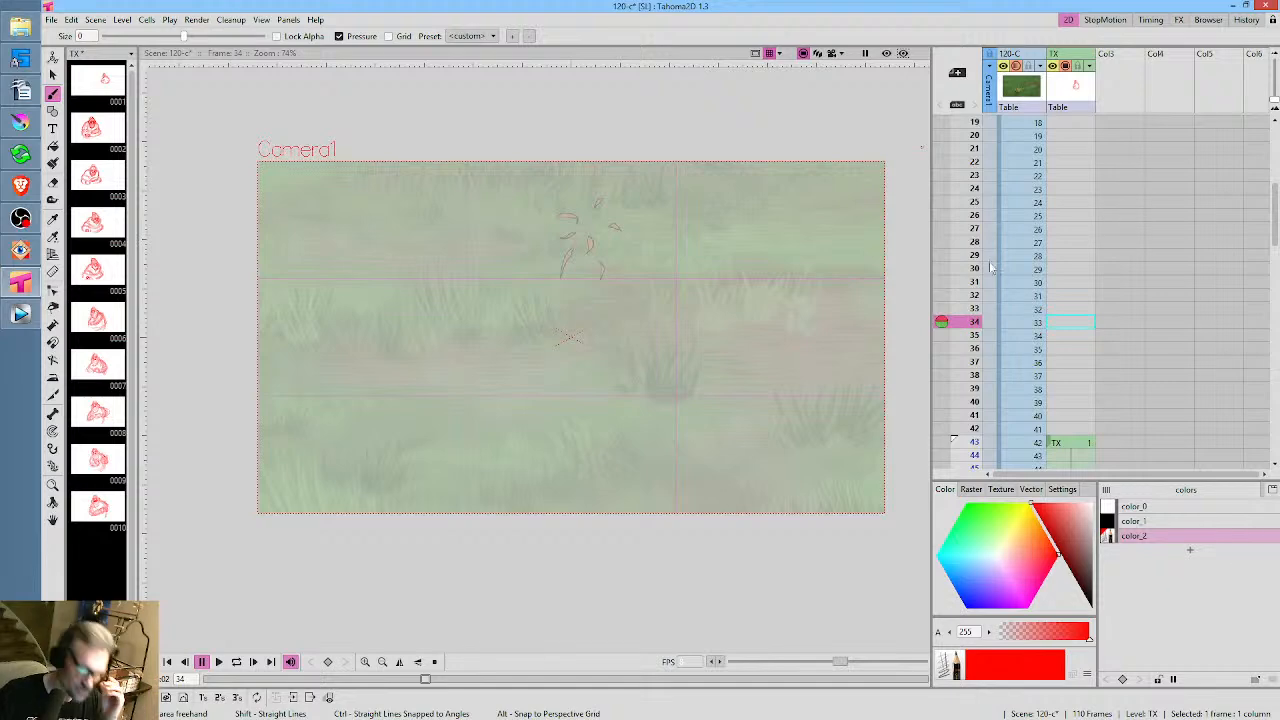
drag(967, 214, 981, 335)
scroll(1038, 206, down, 1)
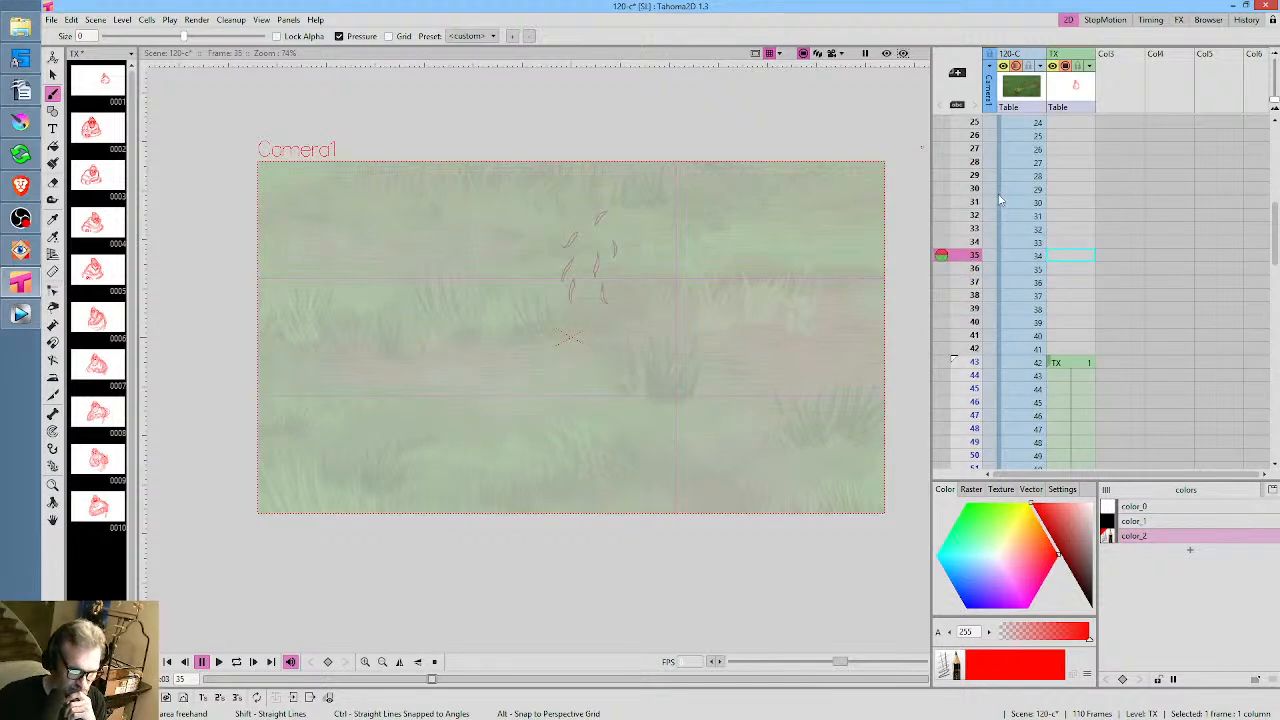
mouse_move(972, 204)
mouse_down()
mouse_move(971, 348)
mouse_move(978, 318)
mouse_move(984, 368)
mouse_move(984, 268)
mouse_move(985, 362)
mouse_up()
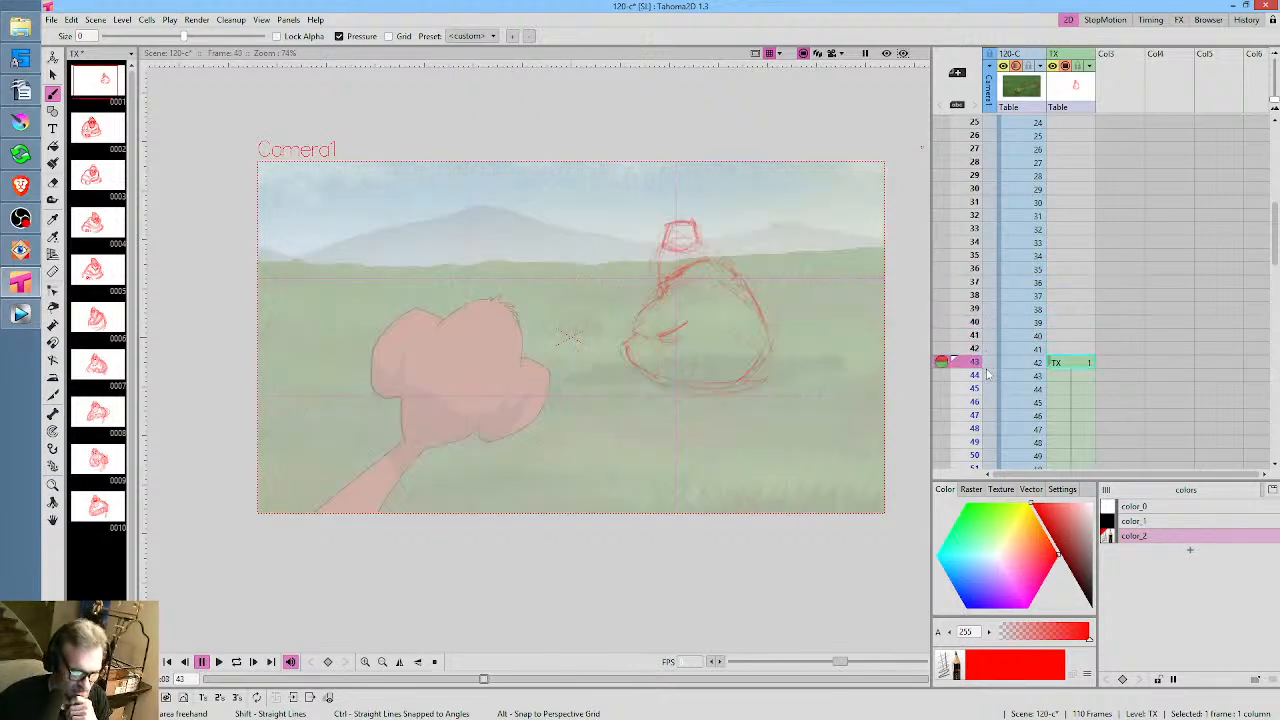
Scrub from frame 43 to frame 82 to check the rough character drawings against the reference footage
scroll(1068, 282, down, 4)
drag(975, 147, 970, 388)
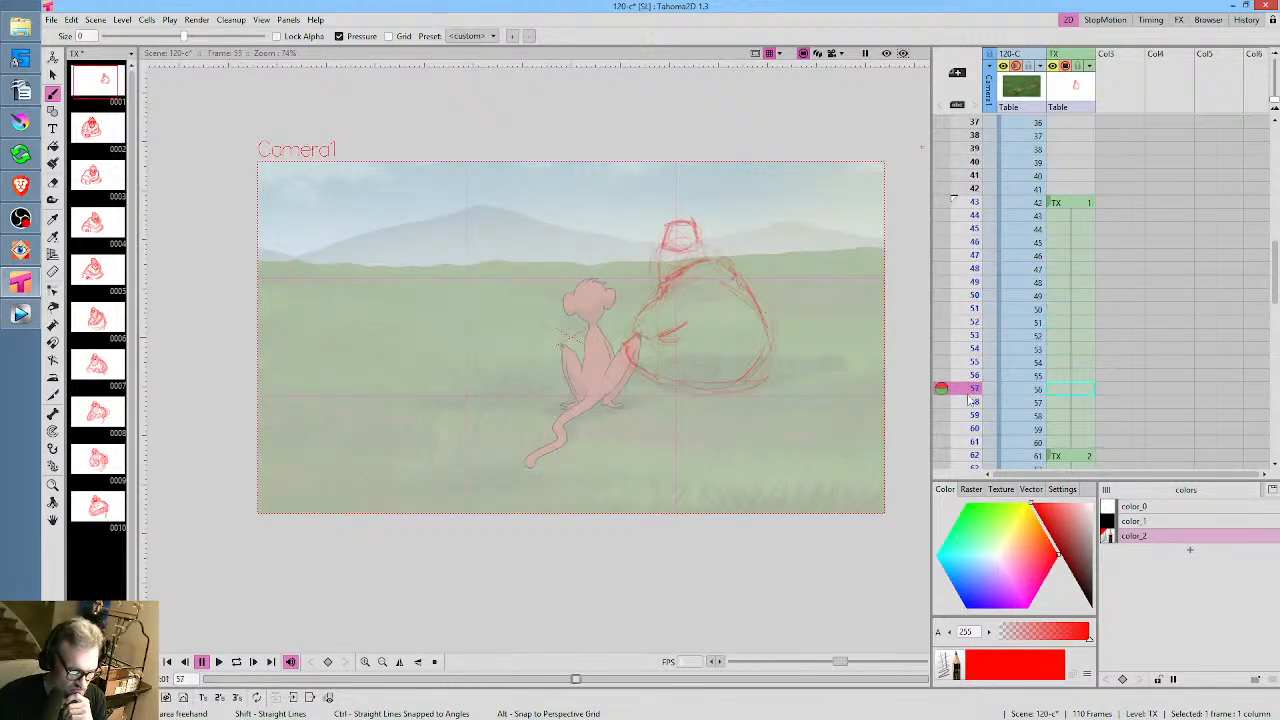
scroll(970, 162, down, 6)
mouse_move(972, 168)
mouse_down()
mouse_move(978, 373)
mouse_move(972, 200)
mouse_move(953, 343)
mouse_up()
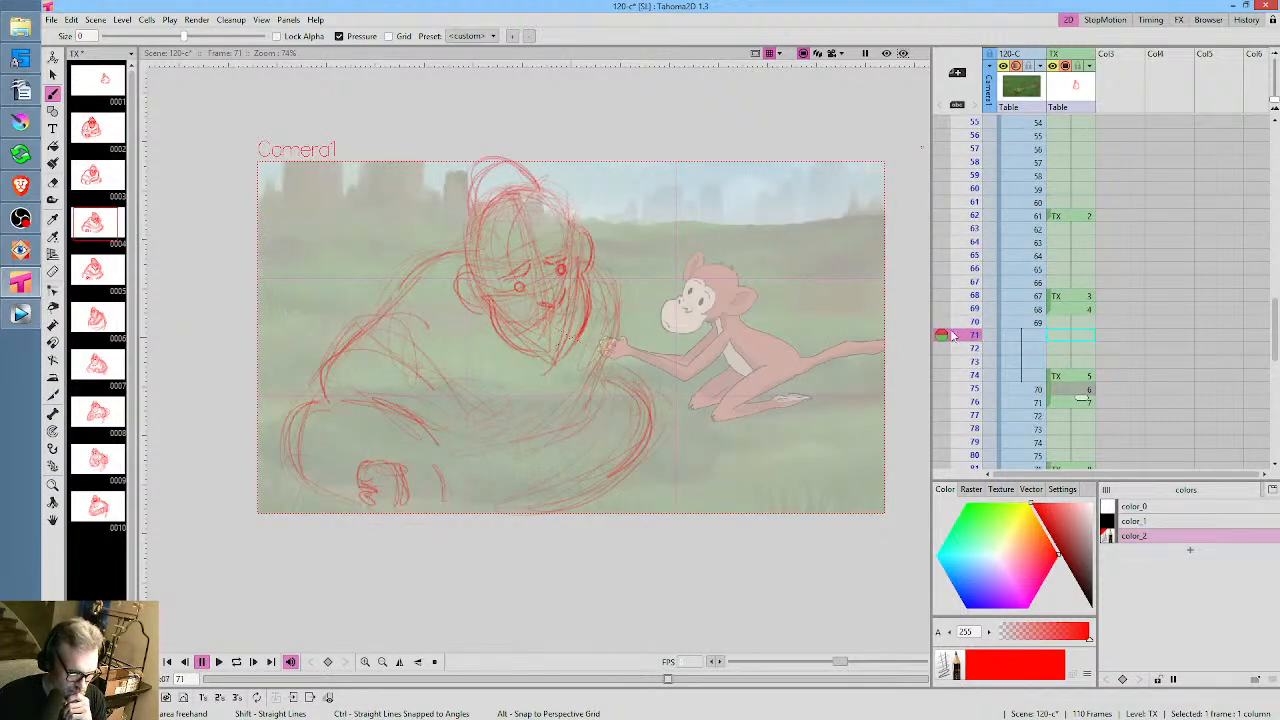
scroll(1013, 233, down, 4)
drag(971, 175, 975, 326)
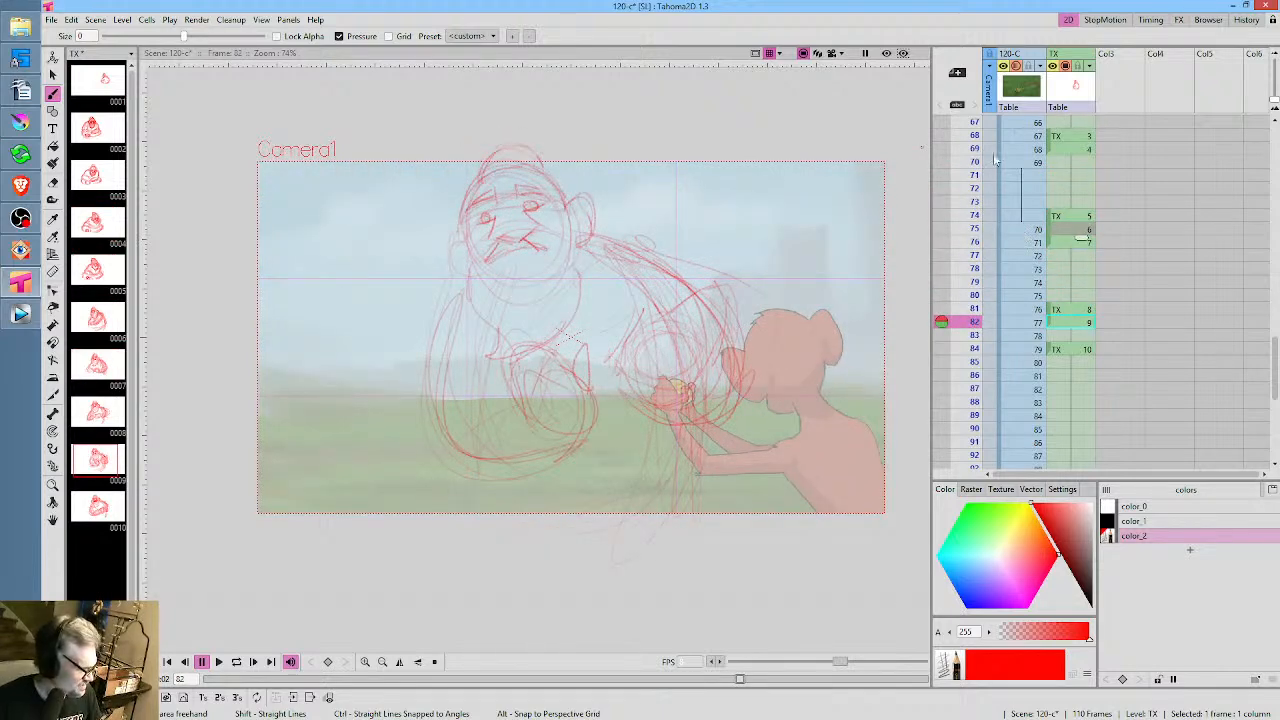
Loop the playback of the scene from frame 43 to review the rough animation against the reference footage
key(alt+comma)
key(l)
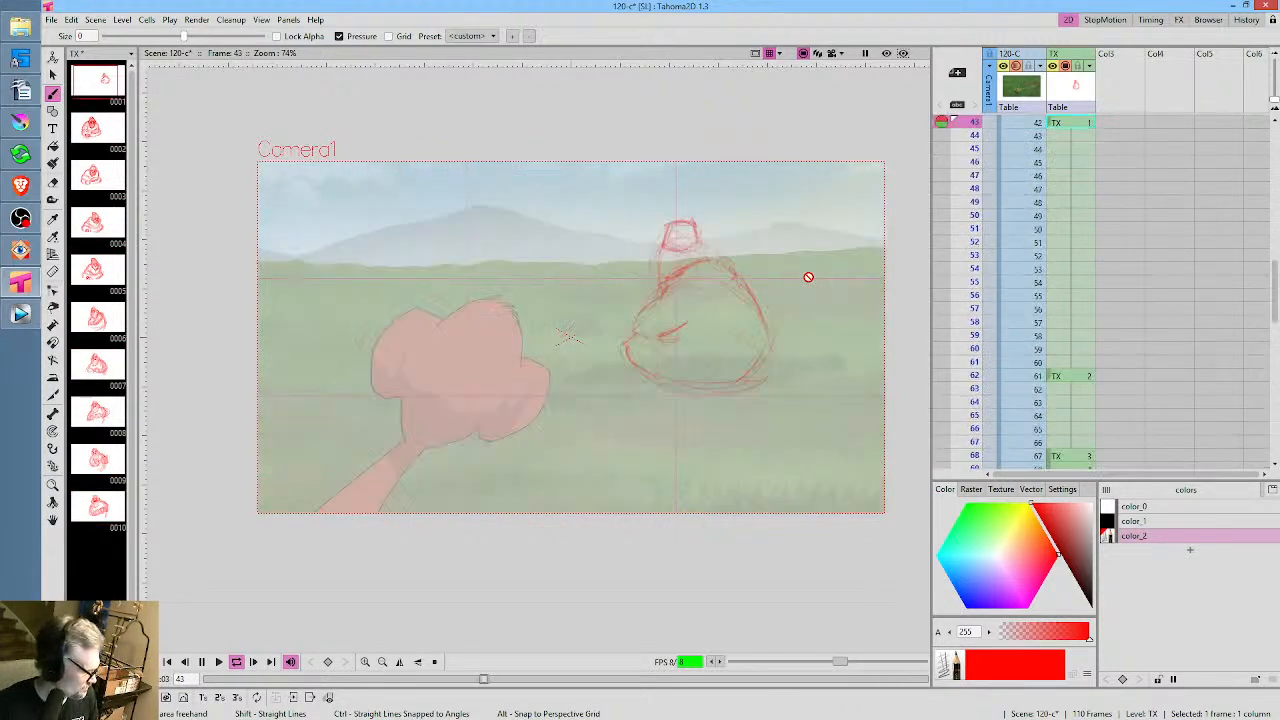
key(p)
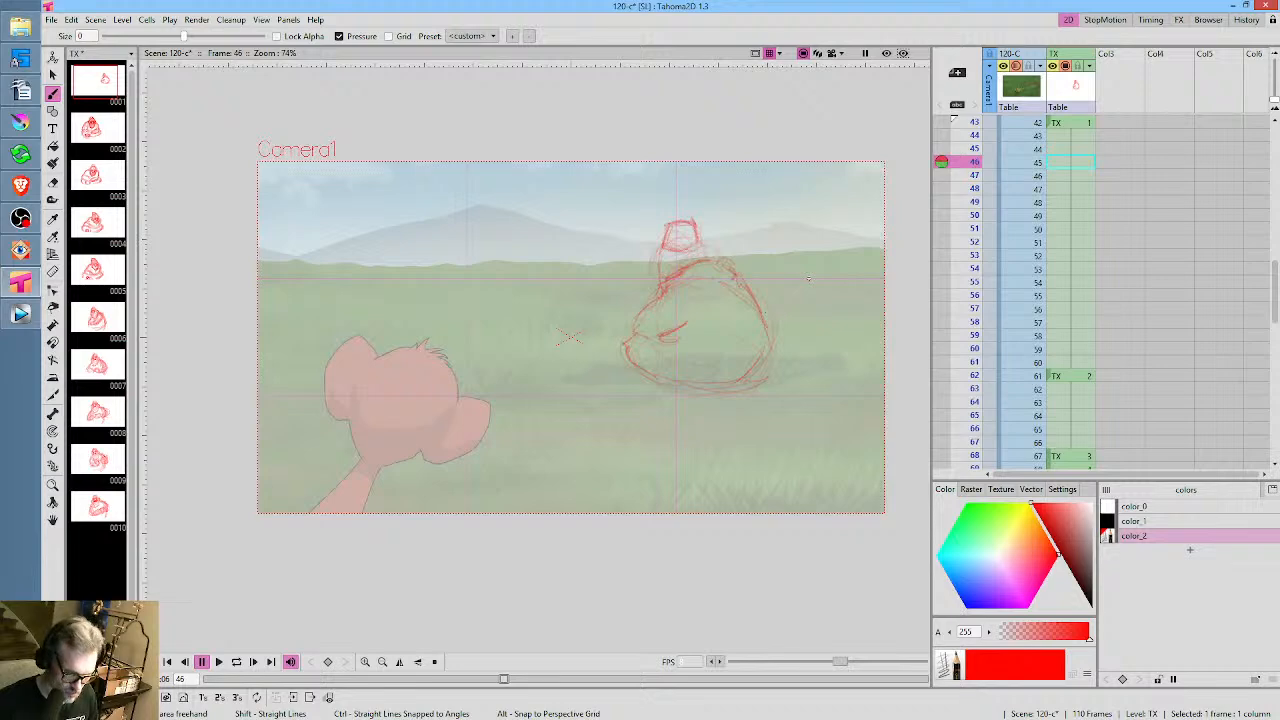
Select the character's head and beard on frame 84 with a freehand outline and rotate them by about 10.28°
scroll(1078, 282, down, 10)
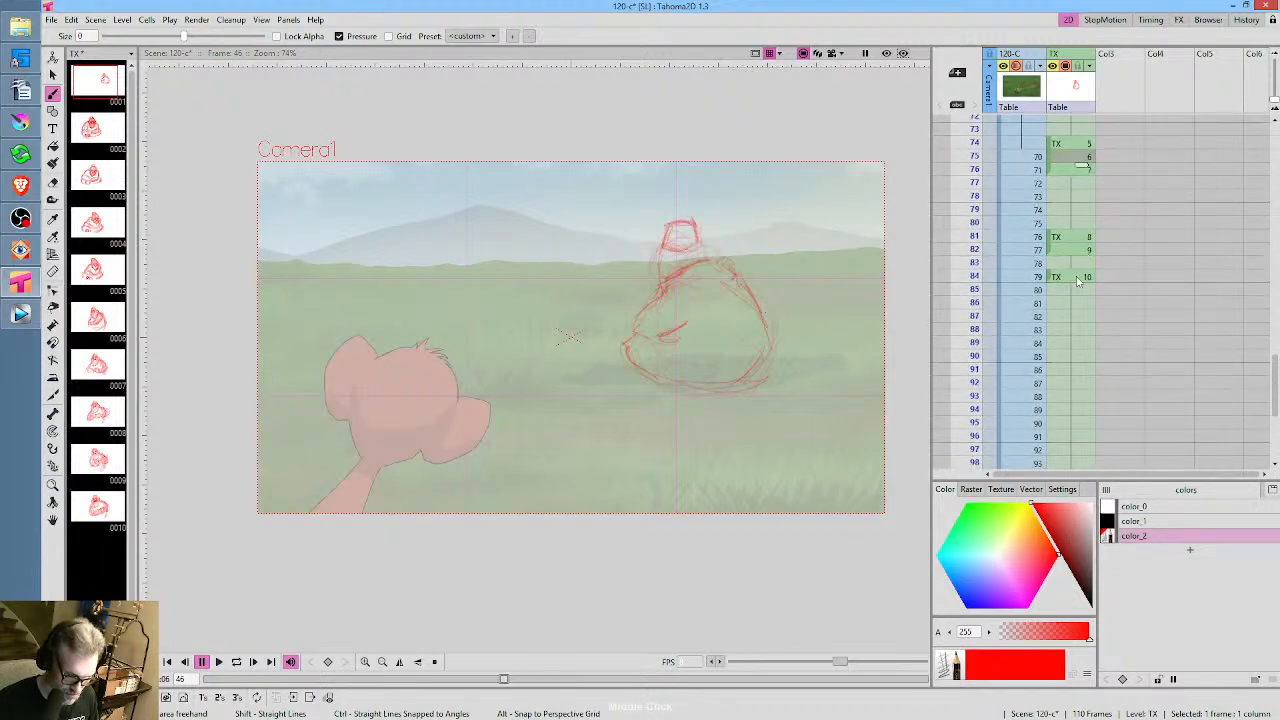
click(1078, 282)
key(s)
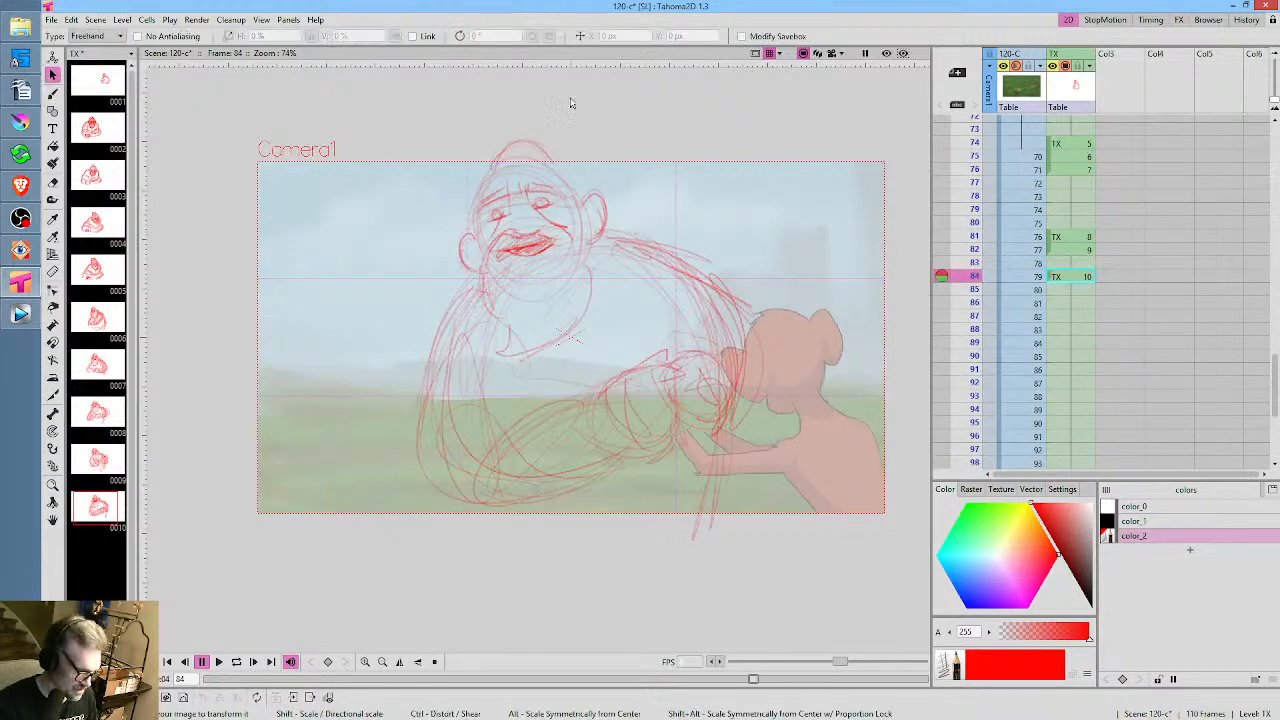
mouse_move(570, 104)
mouse_down()
mouse_move(448, 220)
mouse_move(468, 310)
mouse_move(620, 272)
mouse_move(615, 120)
mouse_move(643, 90)
mouse_move(607, 88)
mouse_up()
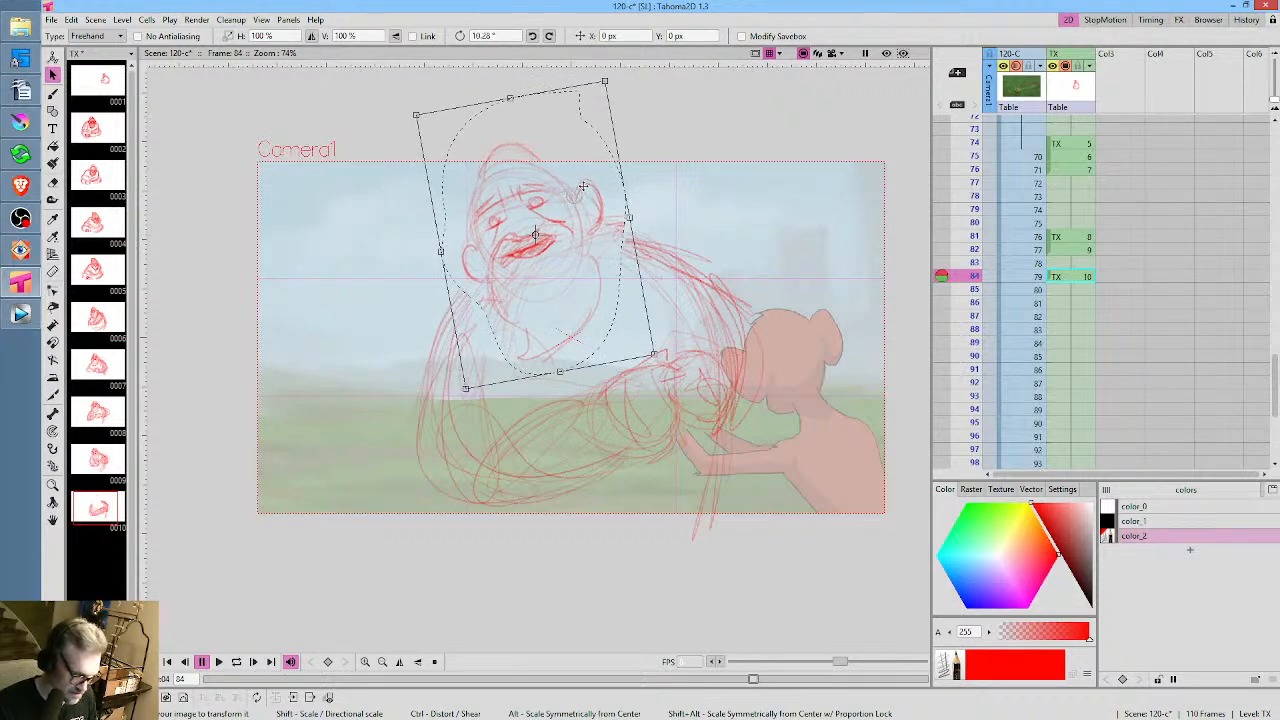
Scrub frames 76 to 83 and loop the playback from frame 74 to review the tilted head in motion
mouse_move(975, 178)
mouse_down()
mouse_move(970, 288)
mouse_move(968, 258)
mouse_up()
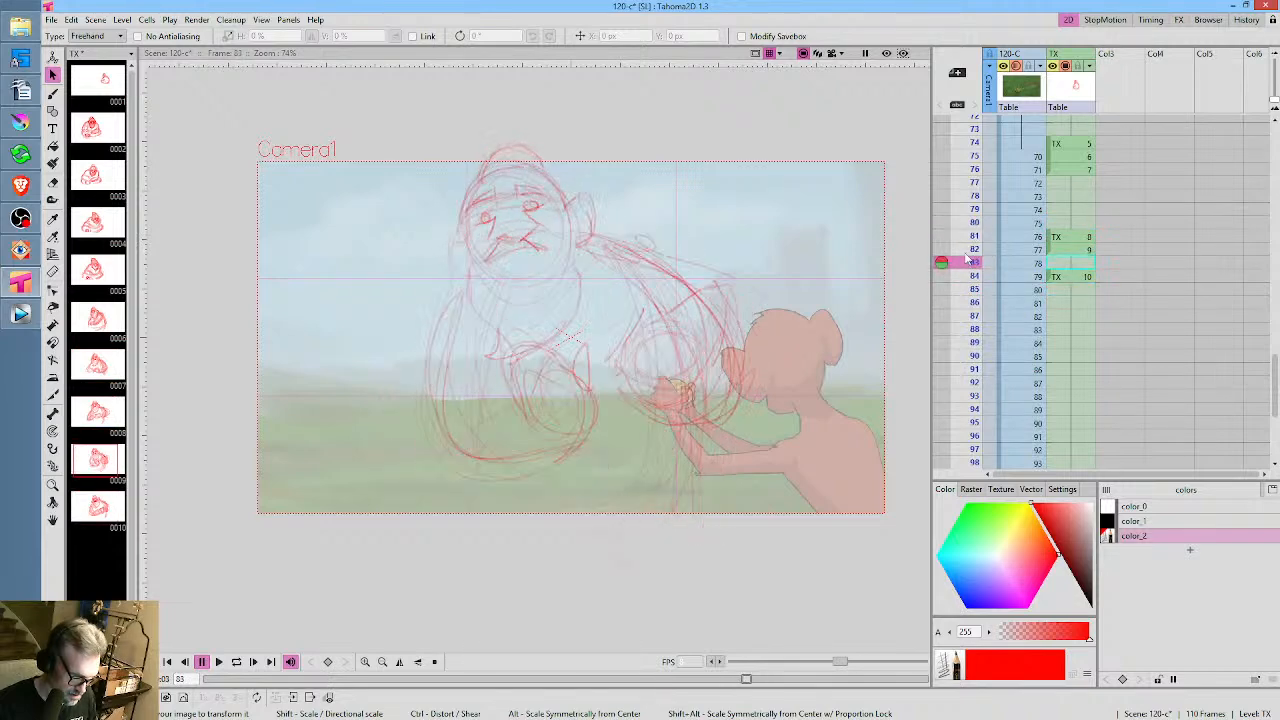
click(1067, 147)
key(l)
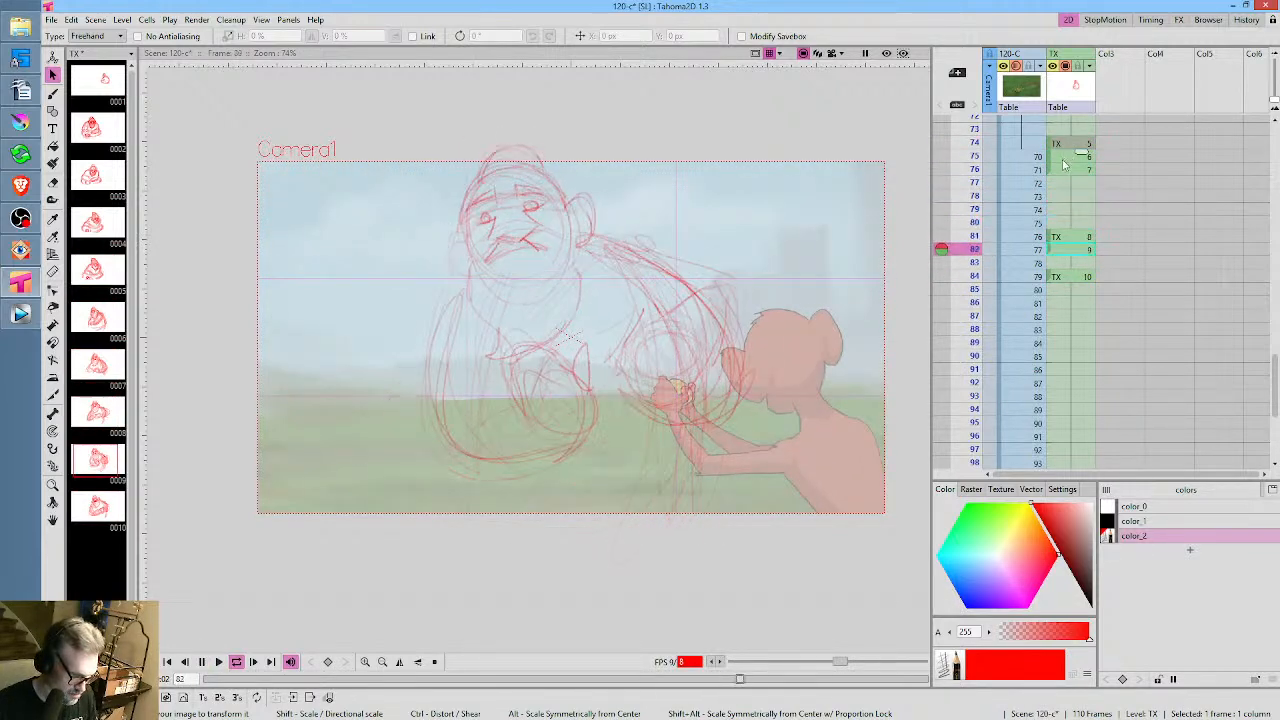
key(l)
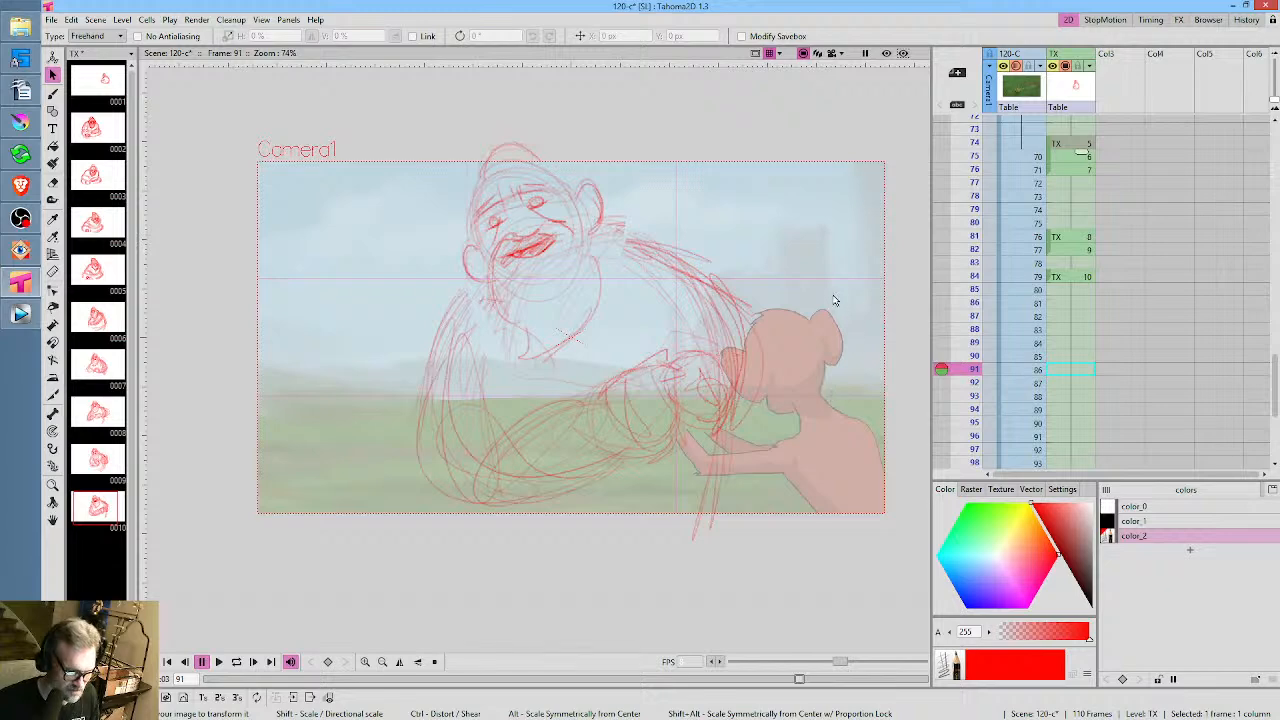
drag(835, 300, 817, 306)
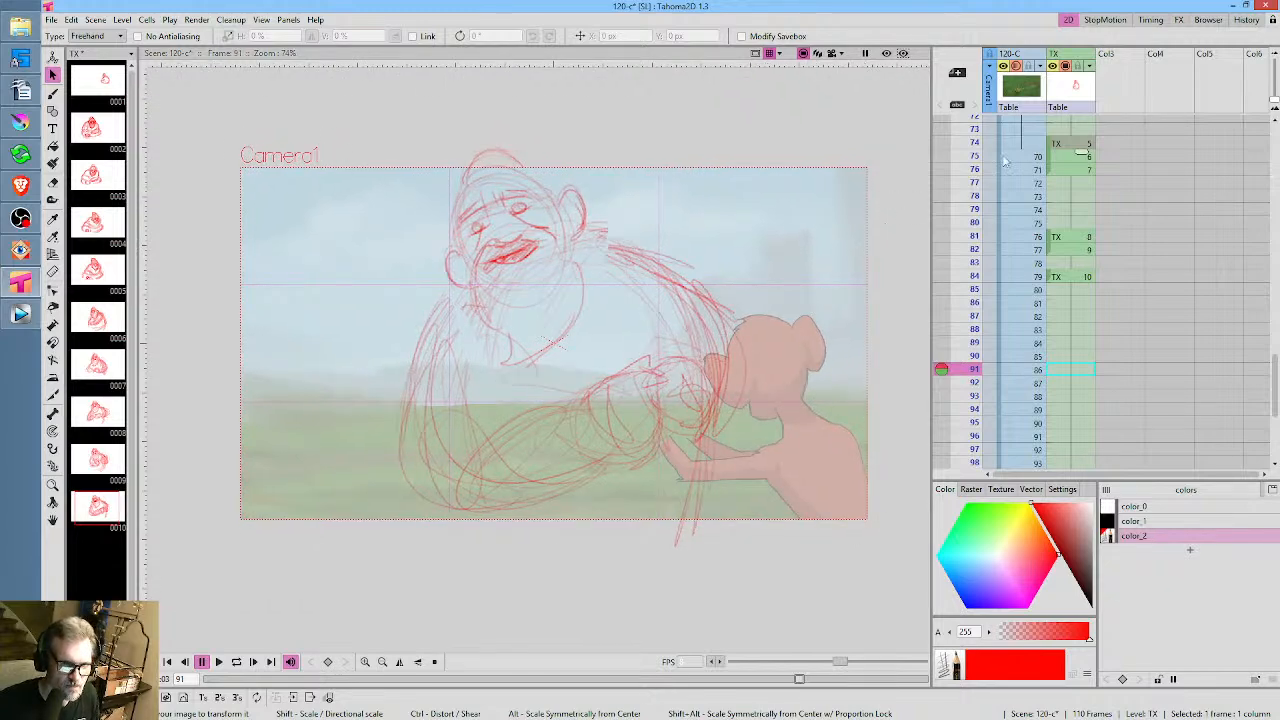
Go back through frames 73, 48, 43 and 45 to examine how the monkey's shot leads into the character close-ups
click(975, 130)
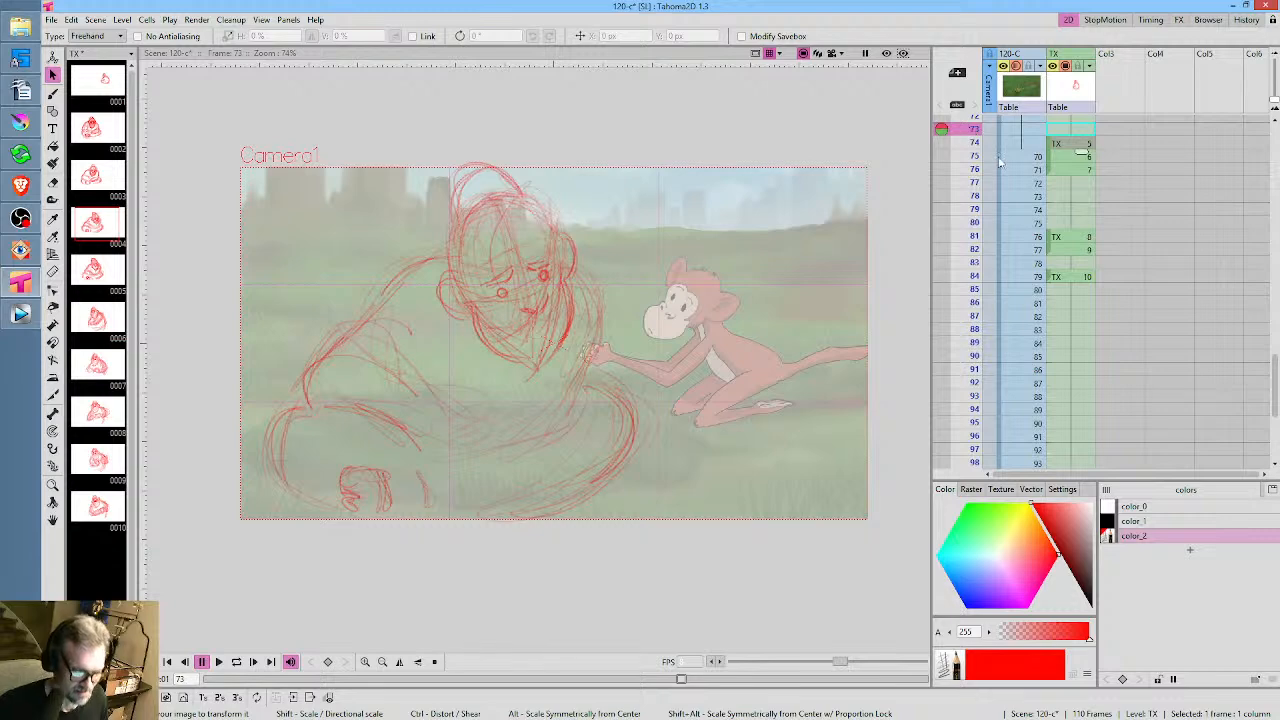
scroll(995, 160, up, 8)
click(972, 118)
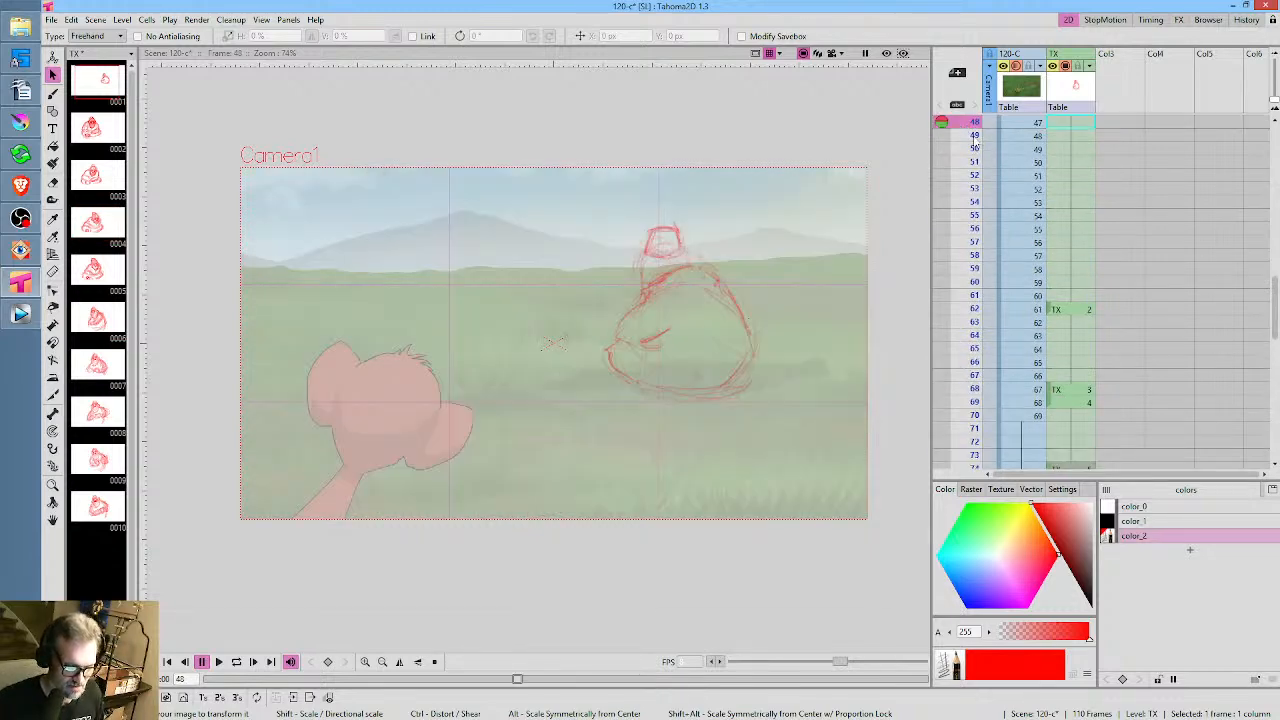
scroll(980, 140, up, 8)
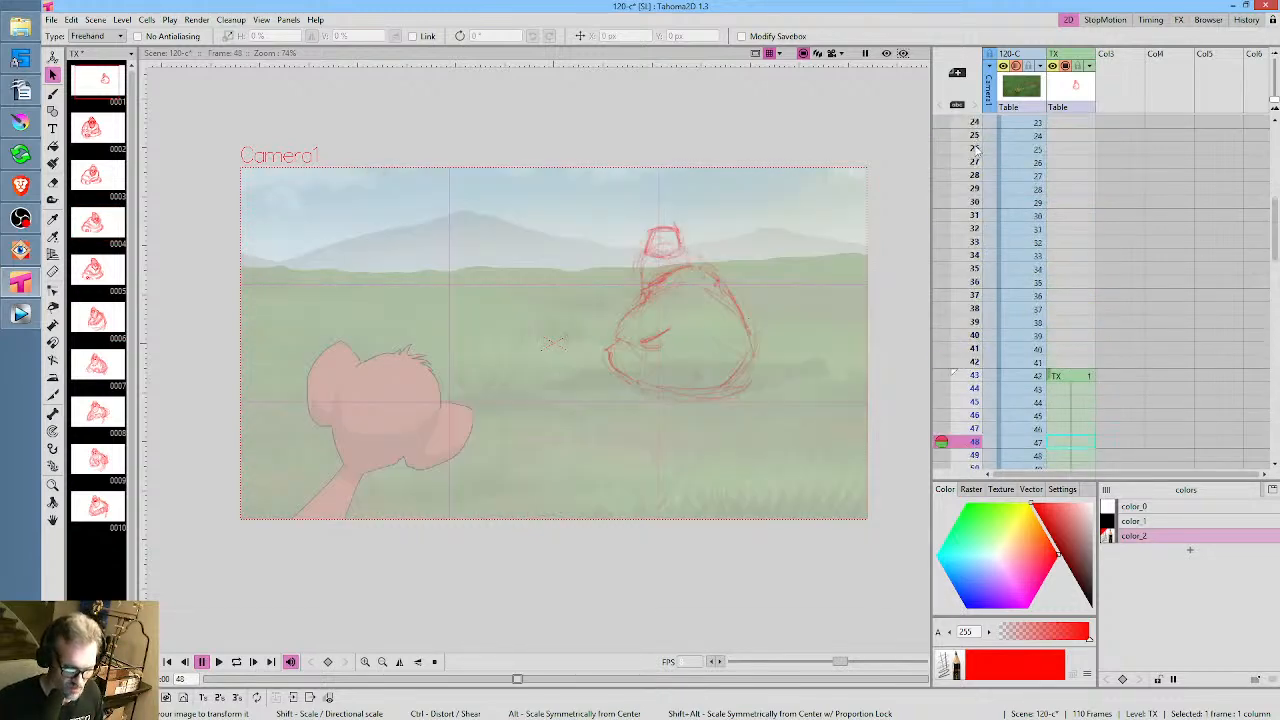
click(976, 378)
scroll(1013, 305, down, 4)
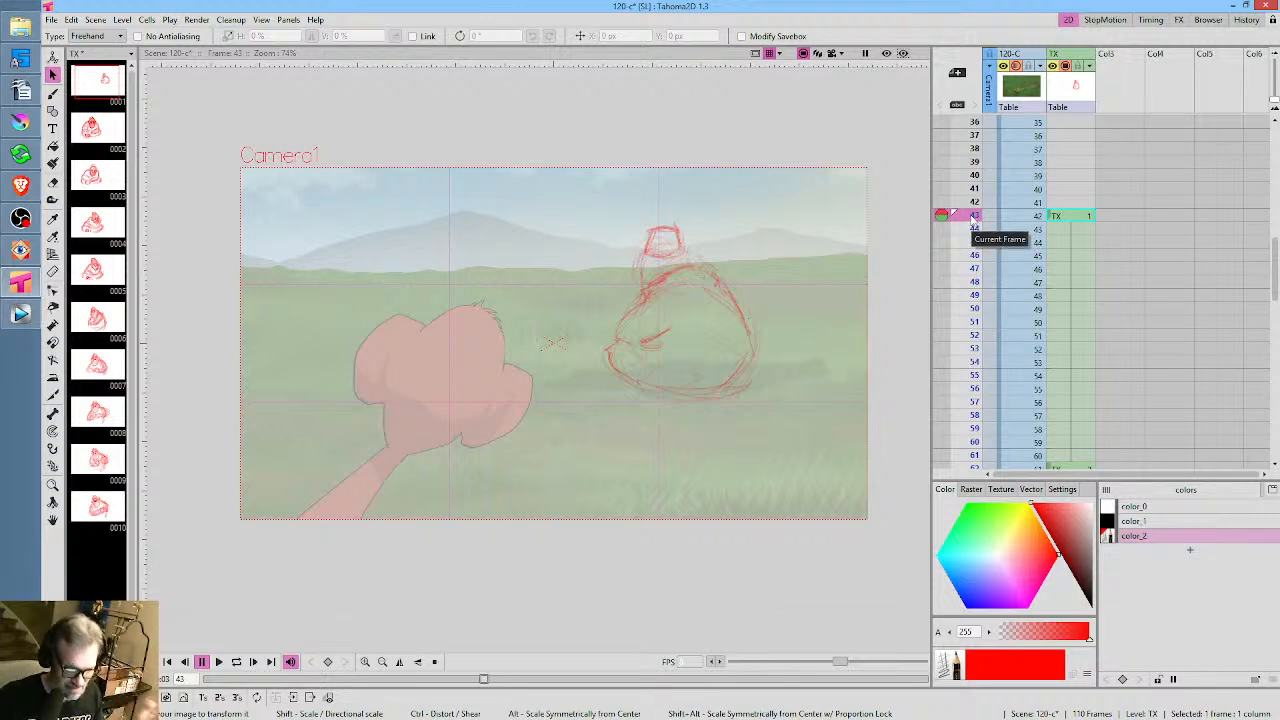
click(975, 242)
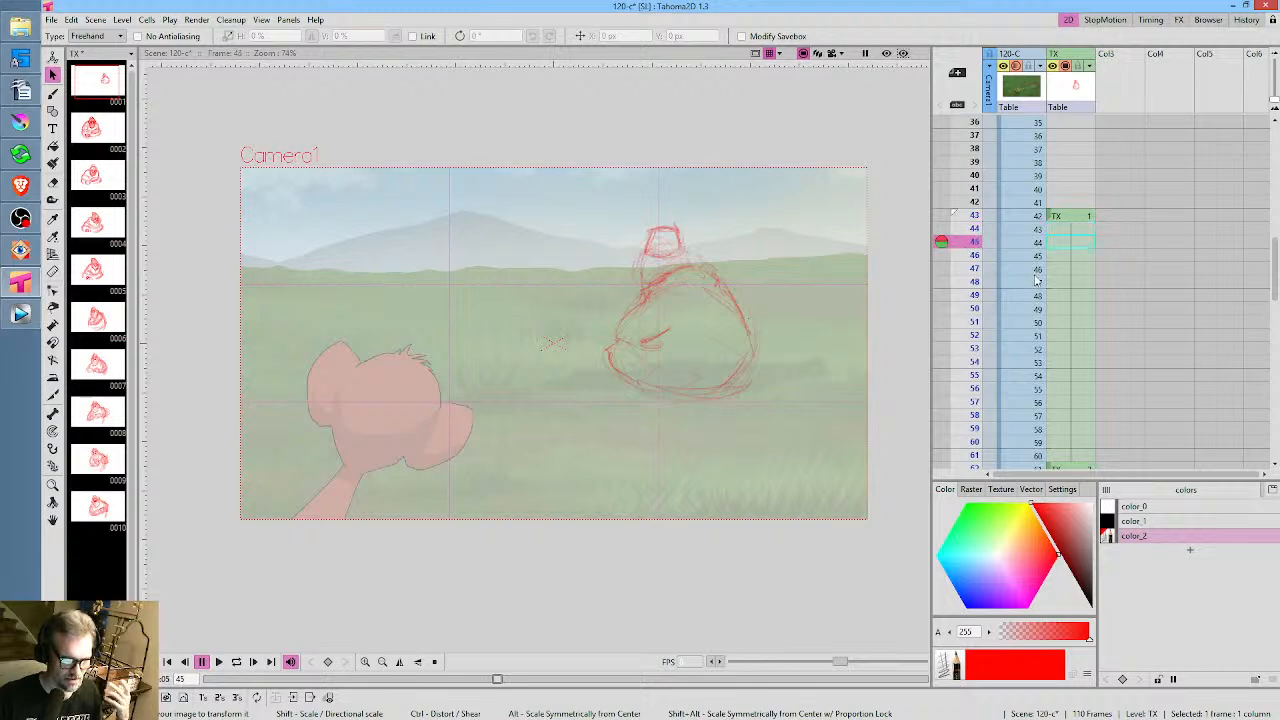
scroll(1065, 287, down, 4)
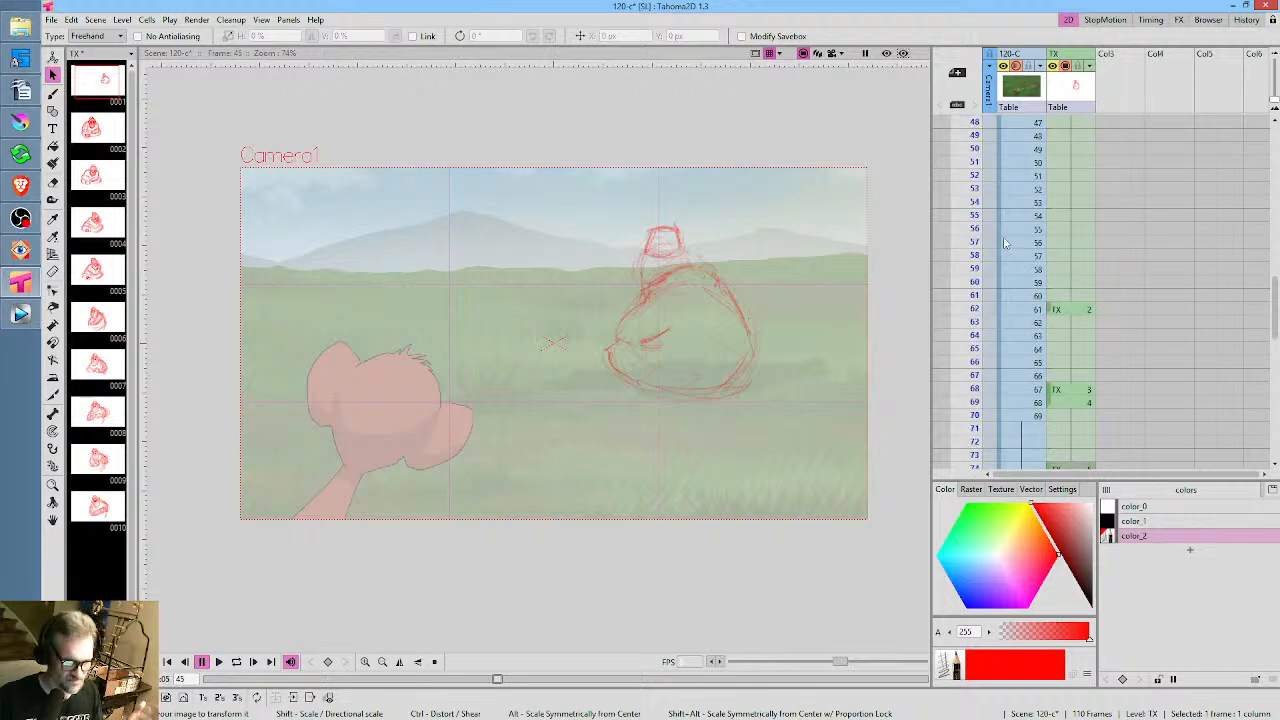
Scrub from frame 52 to frame 72 to examine the monkey's approach and the character's poses across the cut
click(975, 175)
drag(975, 175, 987, 332)
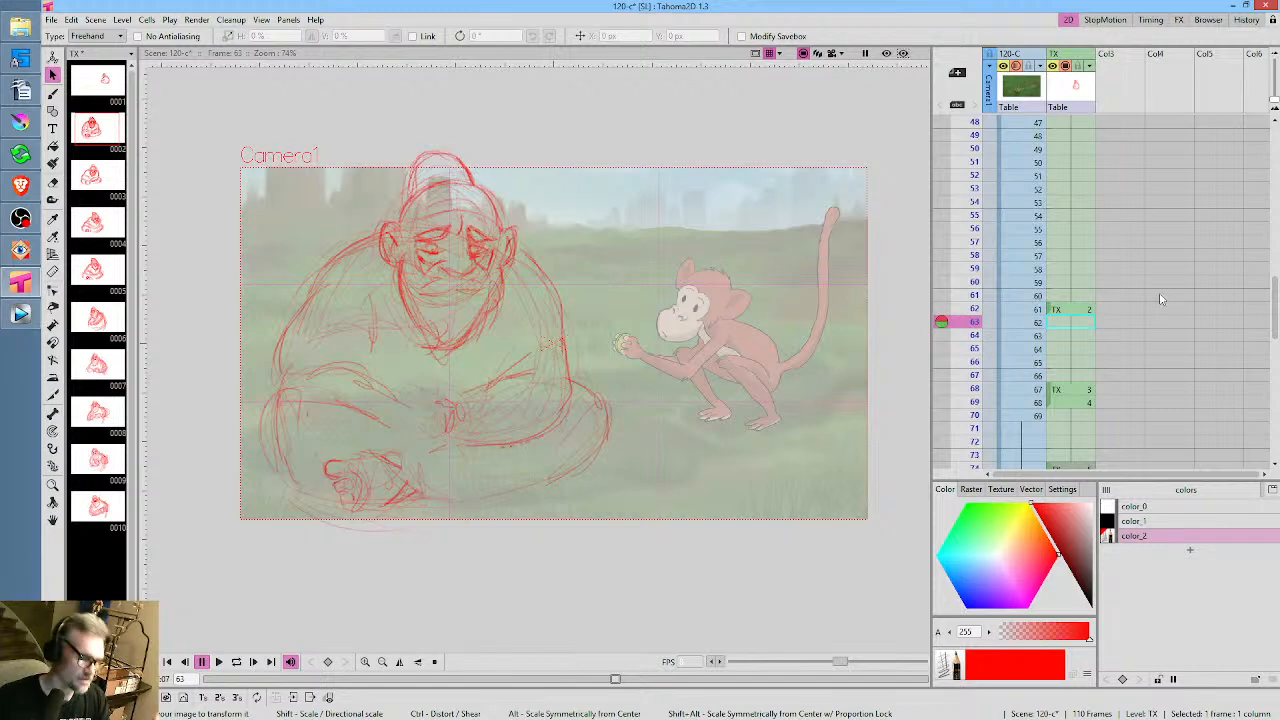
scroll(1160, 298, down, 2)
click(970, 196)
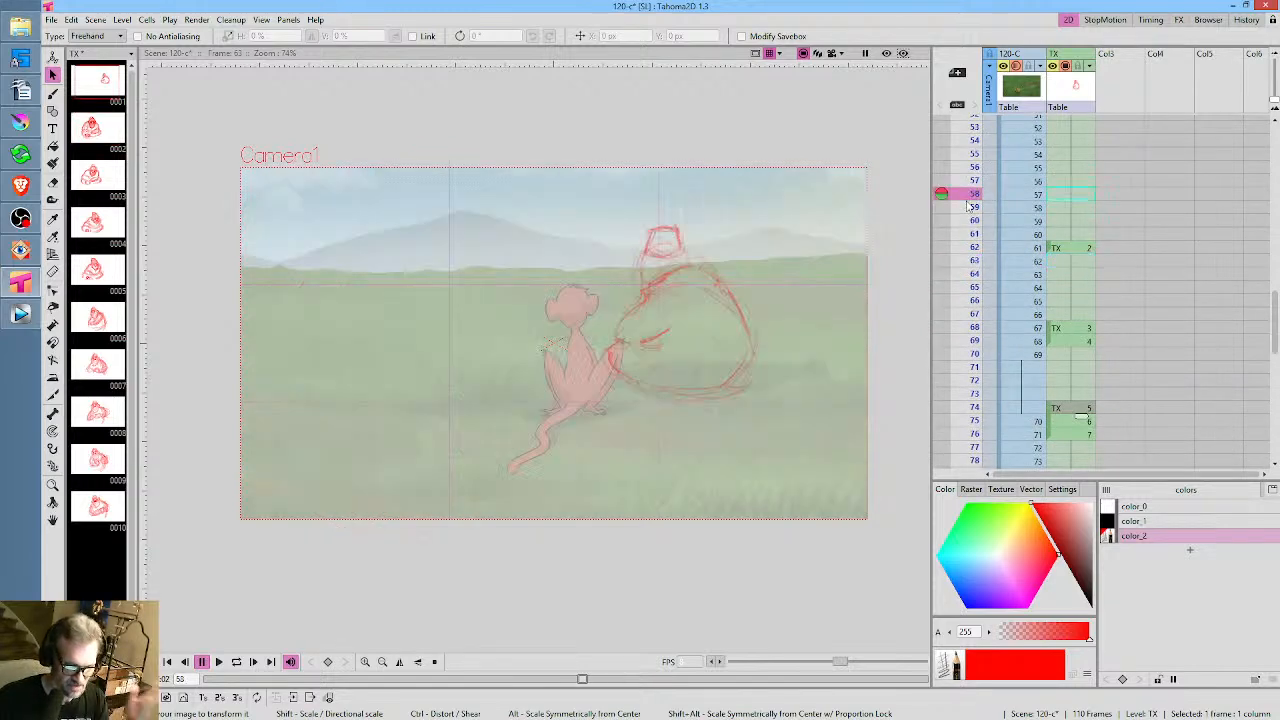
drag(967, 202, 978, 345)
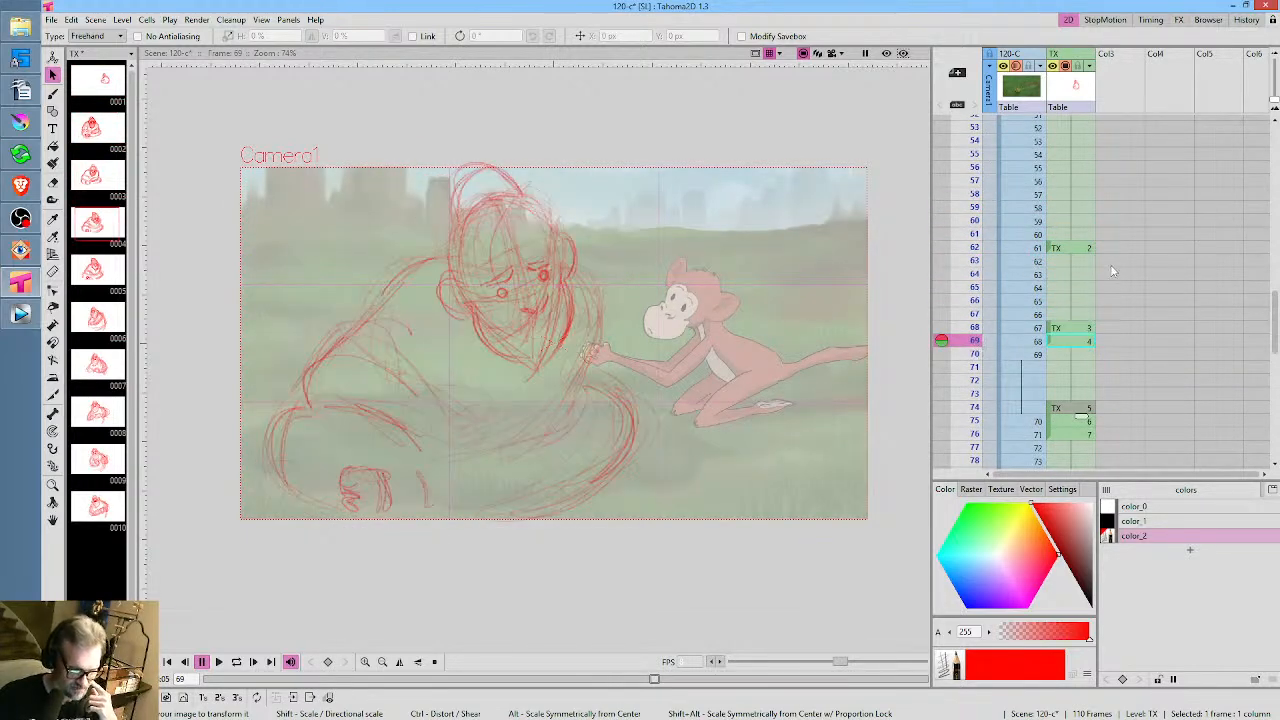
scroll(1113, 271, down, 2)
drag(976, 282, 945, 319)
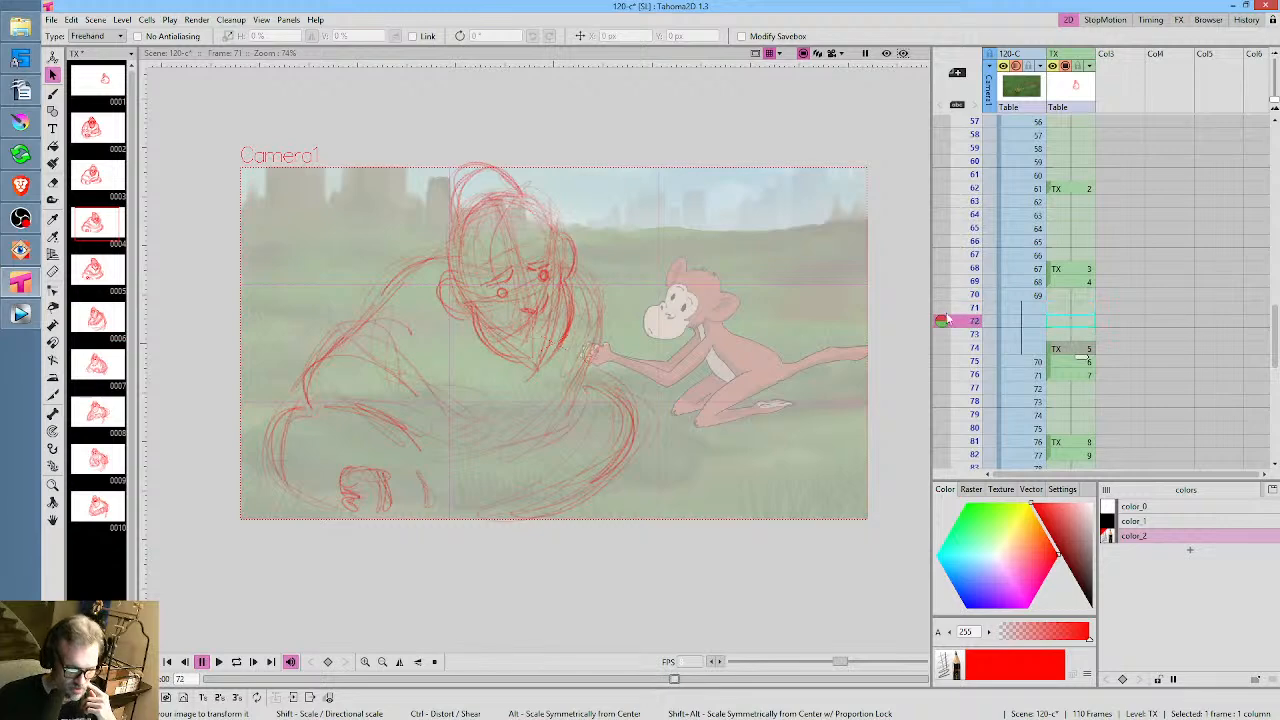
scroll(775, 330, down, 3)
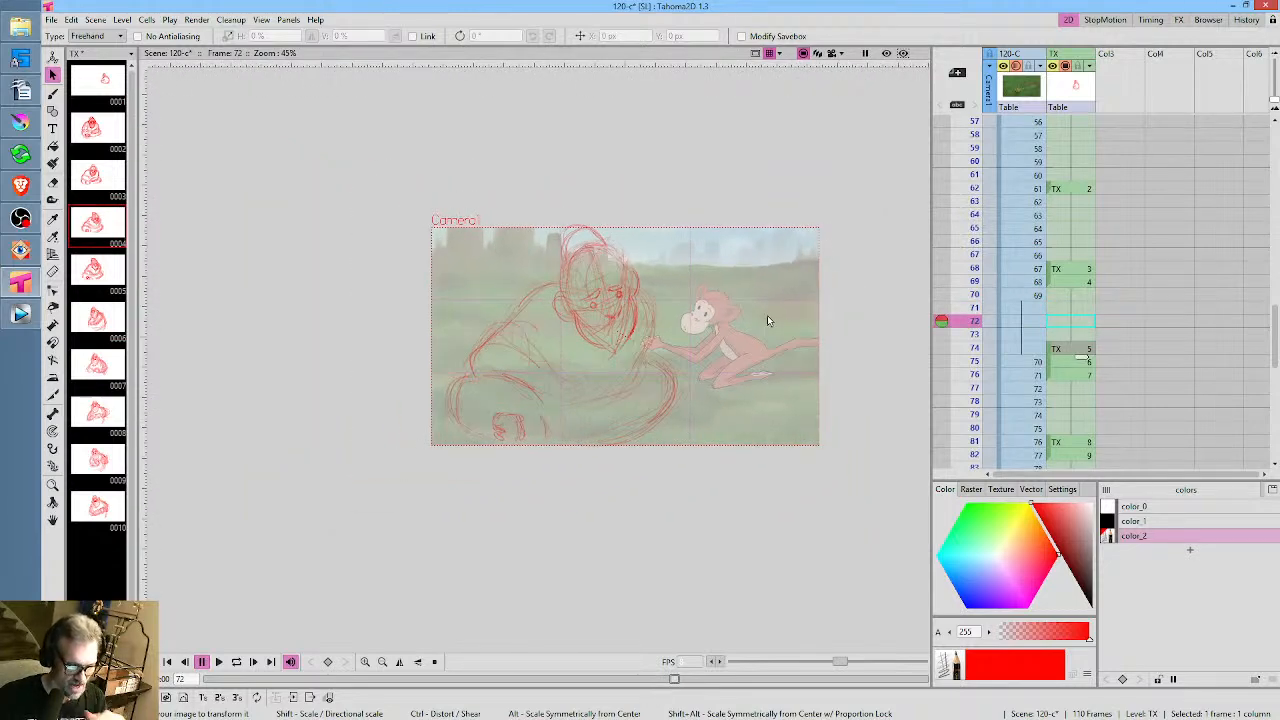
scroll(767, 315, up, 2)
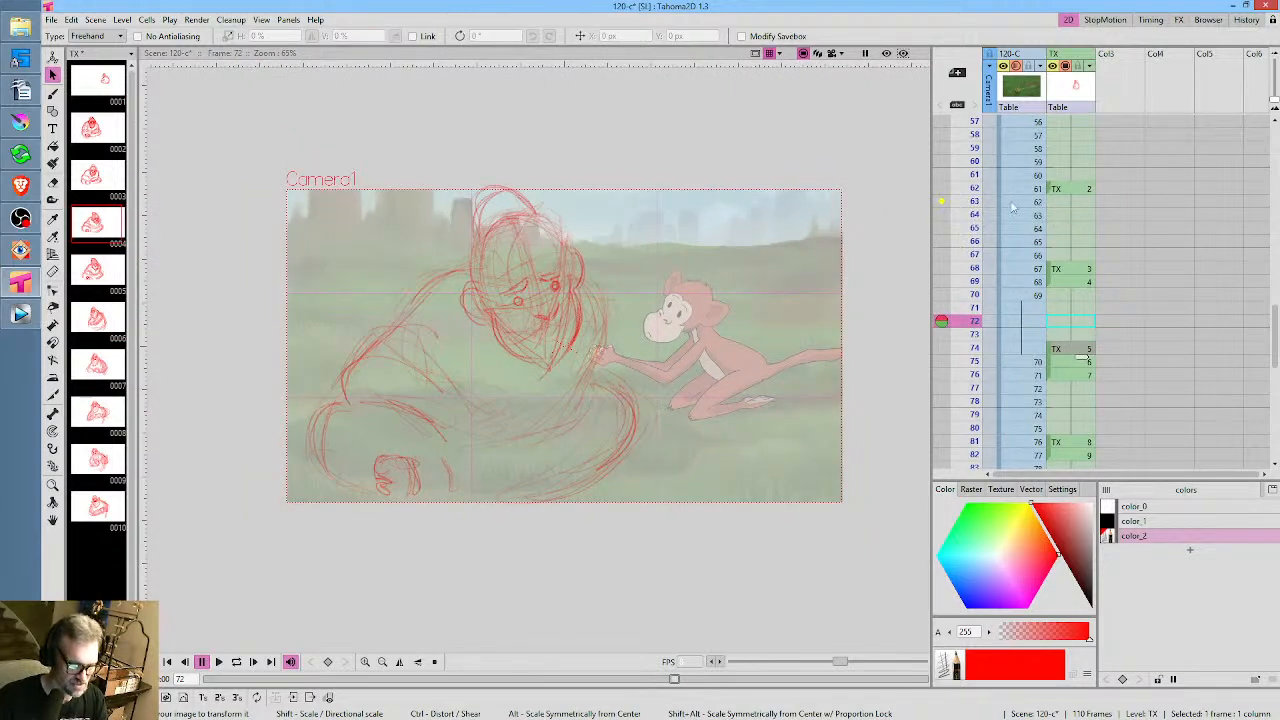
scroll(998, 177, up, 5)
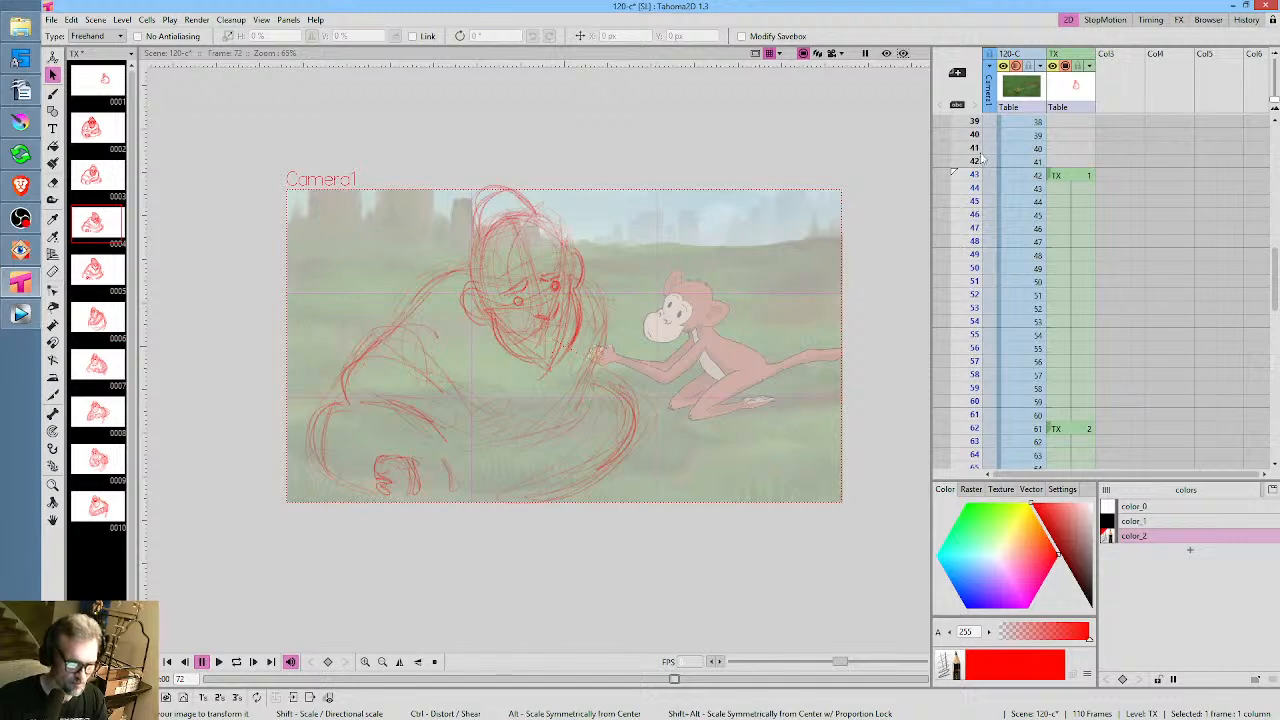
scroll(986, 212, down, 5)
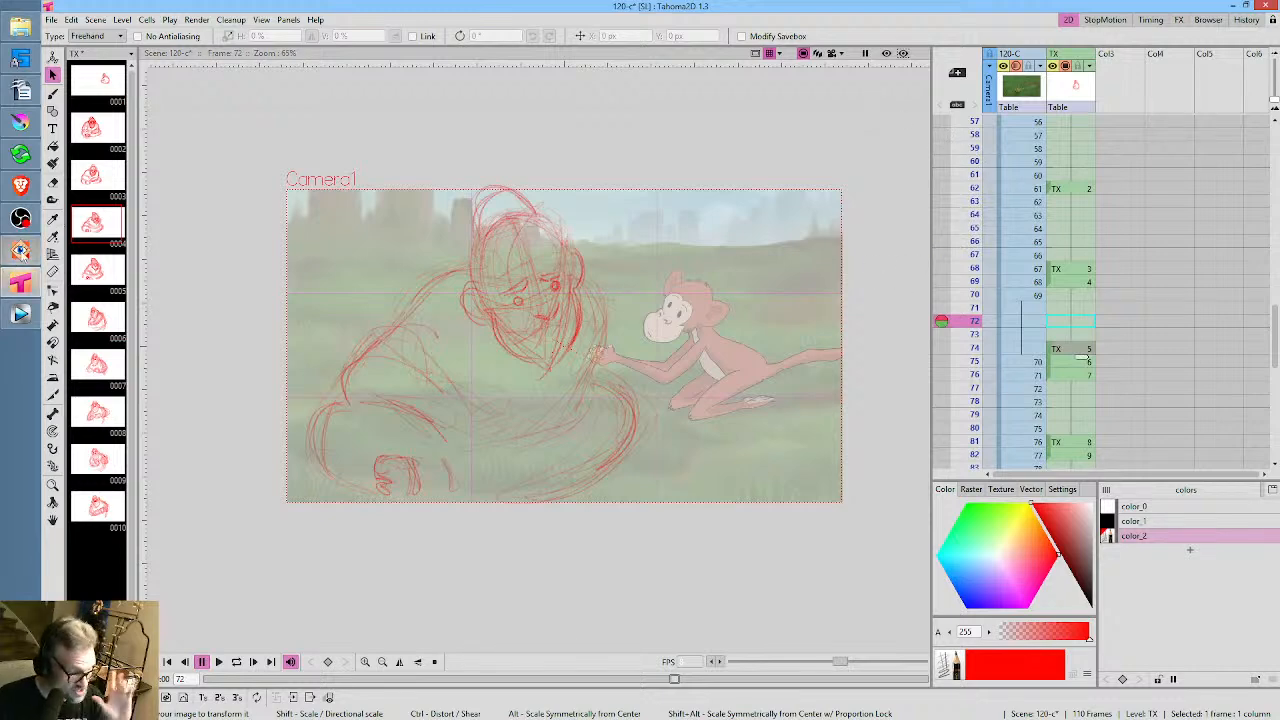
Switch to Krita, scrub the 120-C animation to frame 59 to examine the original framing, and return to Tahoma2D
click(20, 120)
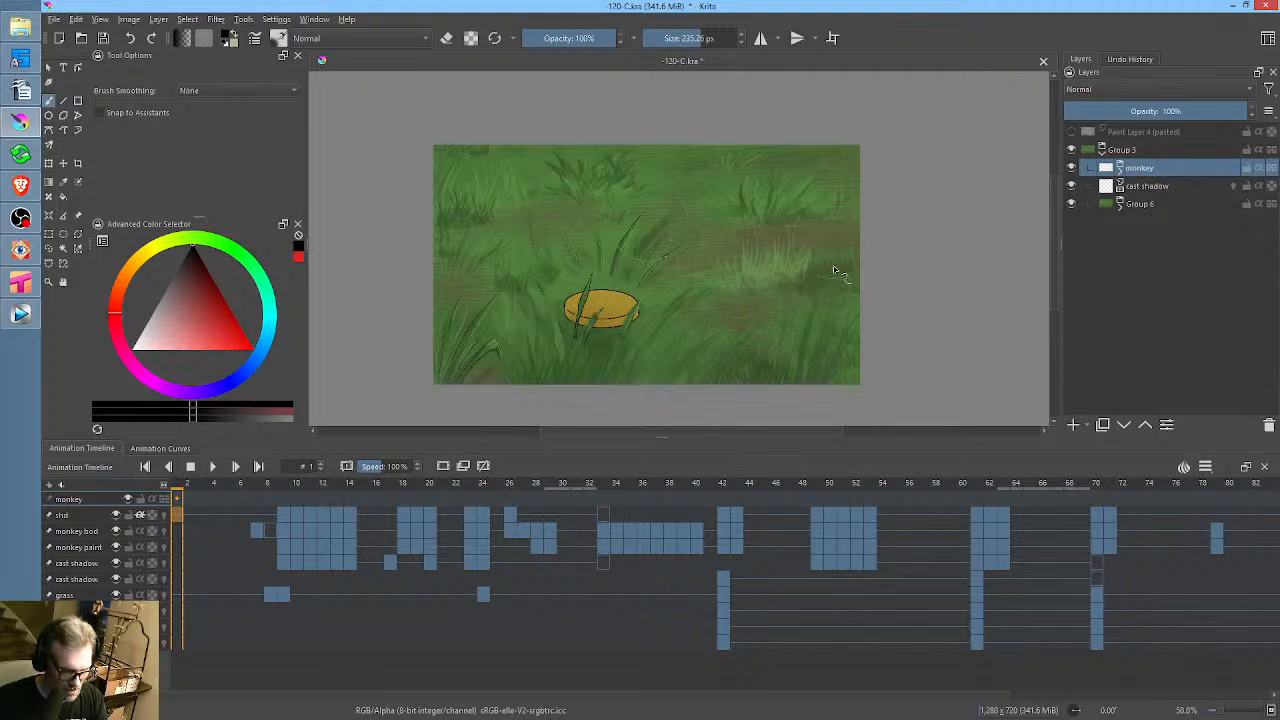
drag(284, 489, 954, 437)
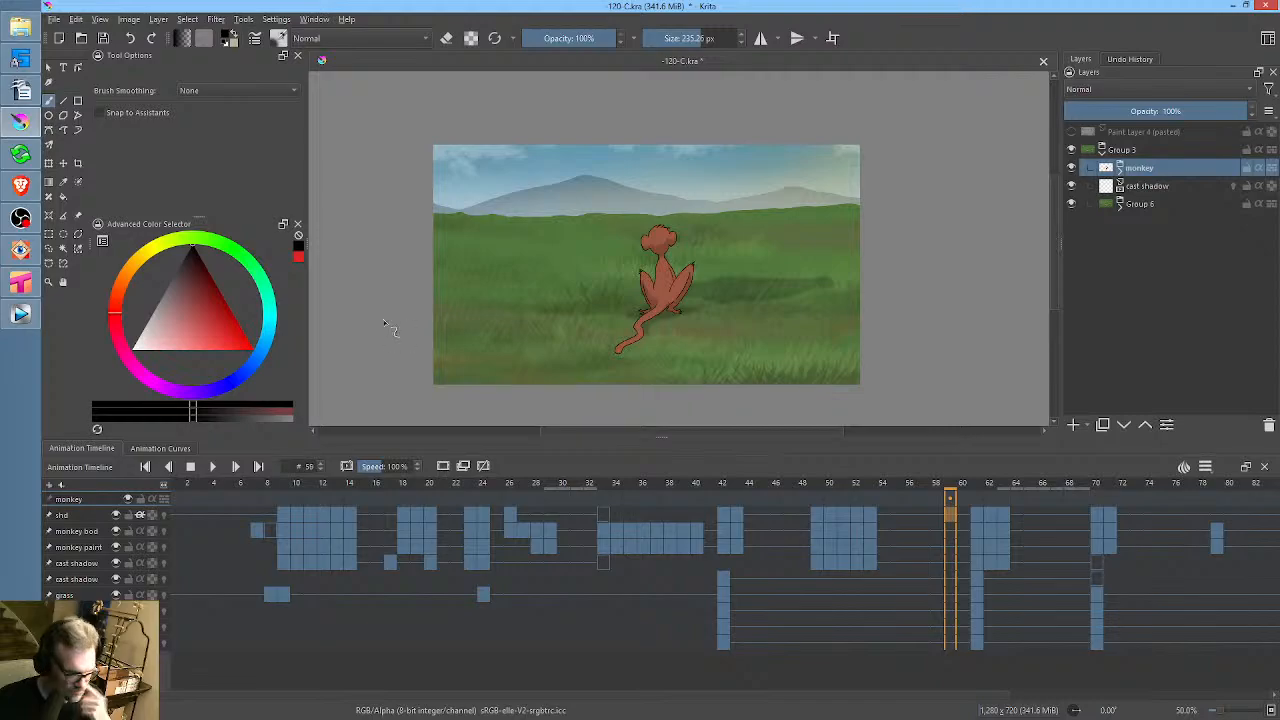
click(21, 282)
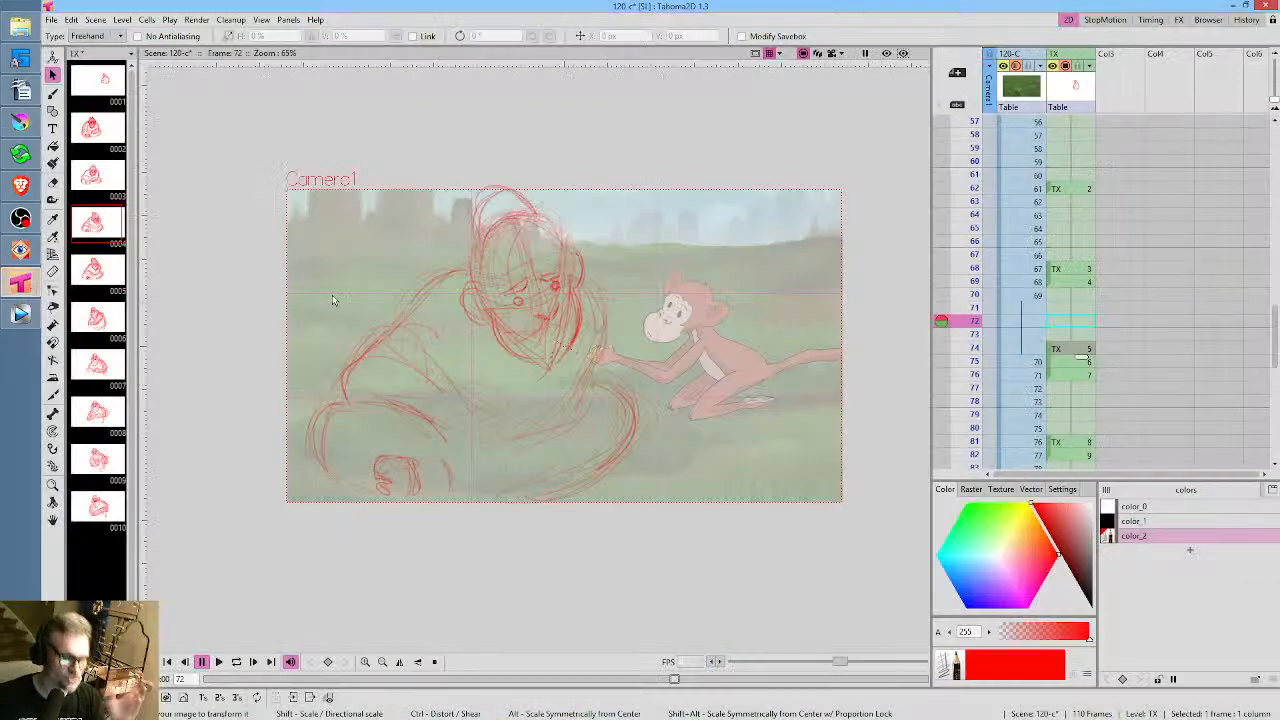
Inspect frame 59 of the 120-C column, then scrub frames 19 to 29 to examine the monkey's shot composition
scroll(710, 200, down, 3)
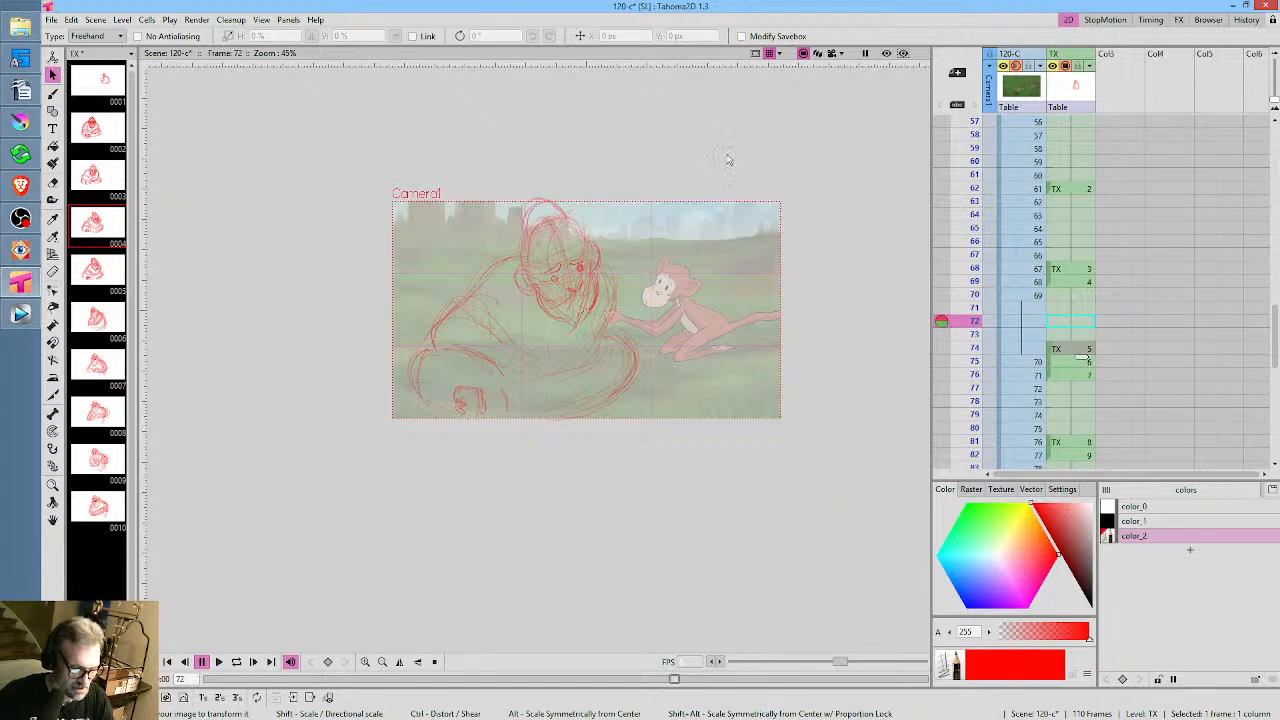
click(1020, 148)
scroll(1020, 148, up, 8)
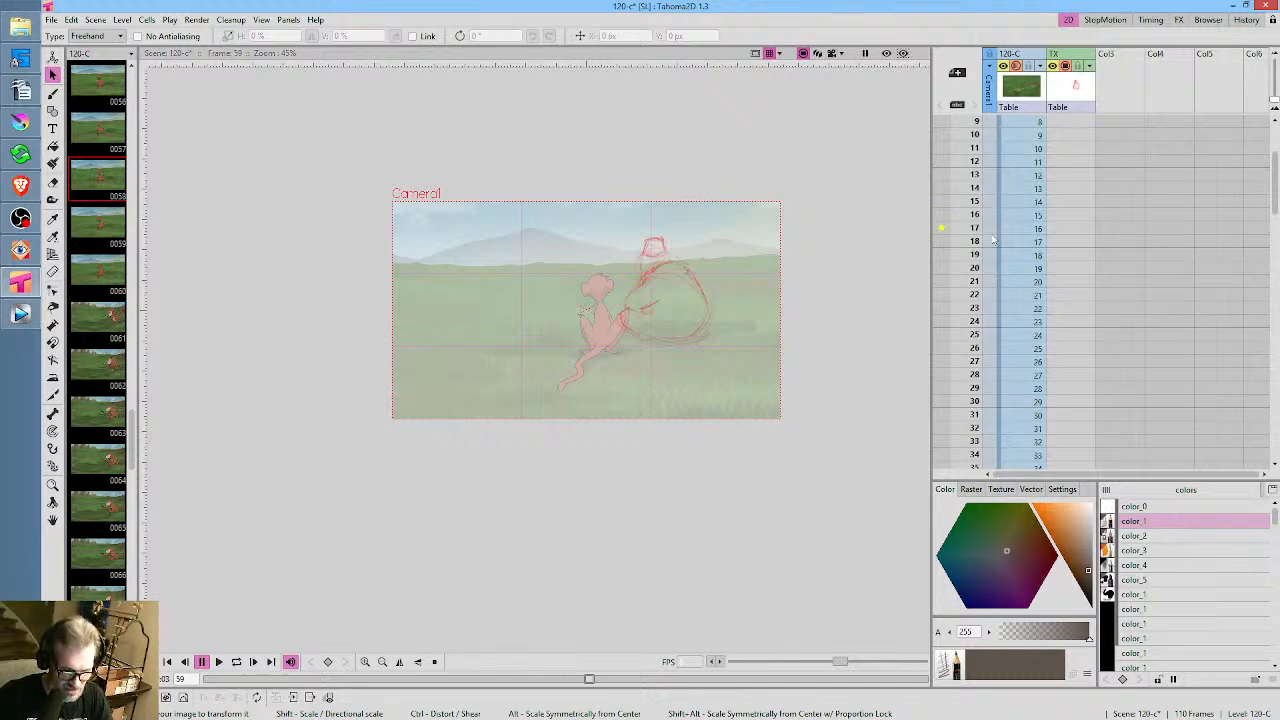
drag(975, 260, 978, 388)
scroll(1057, 328, down, 1)
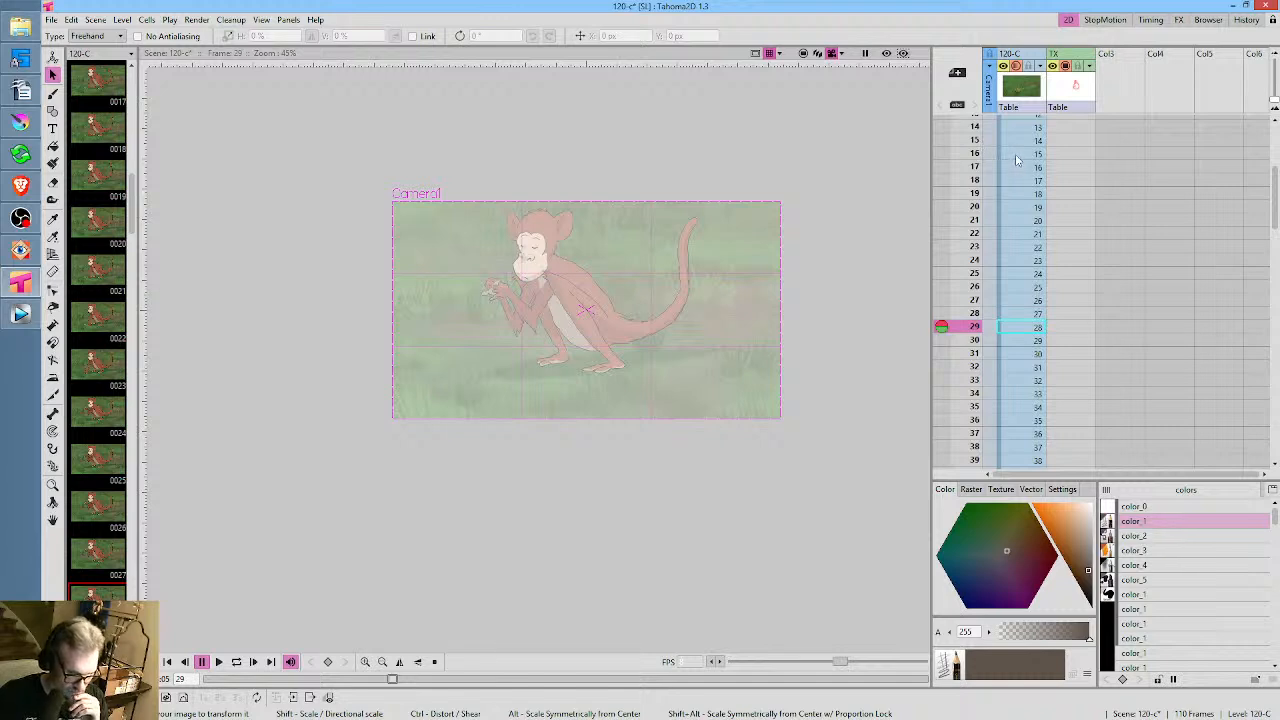
Enlarge Camera1's field to 14.2927 fld at frame 1 with the Animate tool, leaving a margin around the artwork
scroll(1011, 152, up, 4)
click(991, 122)
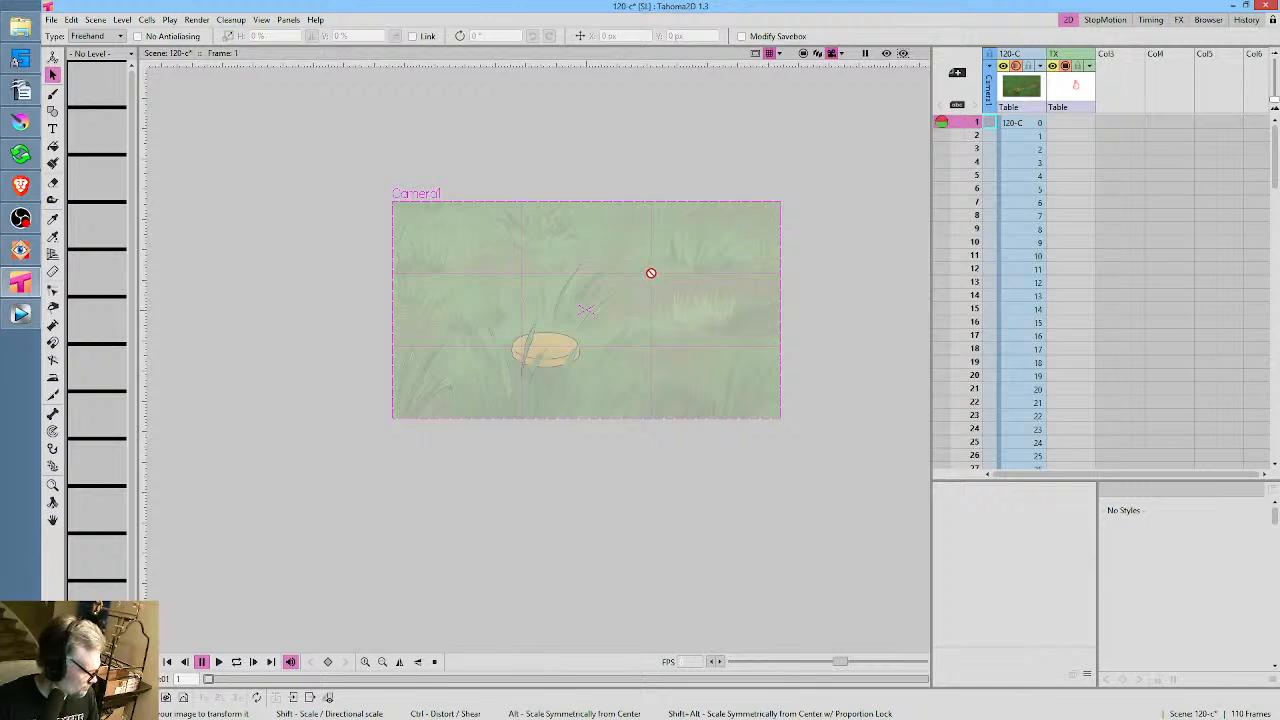
key(a)
drag(648, 286, 660, 288)
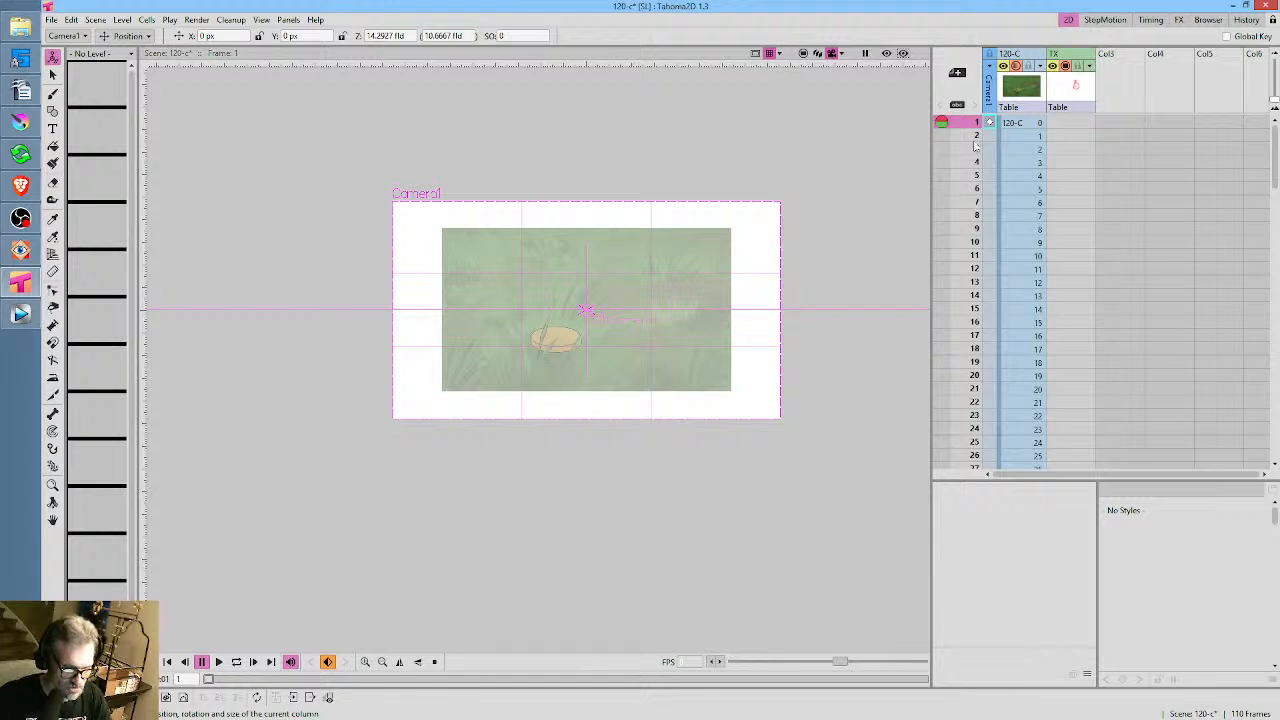
Scrub from frame 1 to frame 59 to examine the shots within the enlarged camera frame
drag(972, 127, 979, 285)
scroll(1018, 304, down, 2)
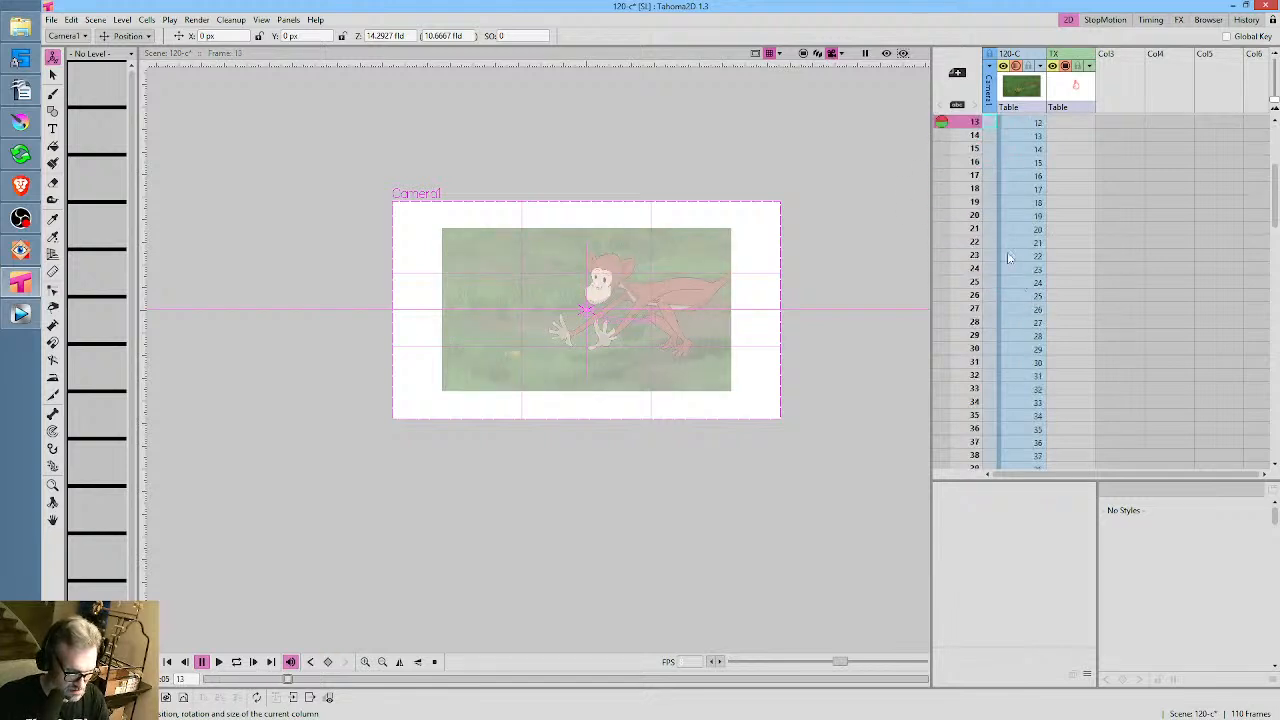
drag(974, 150, 984, 322)
scroll(1006, 290, down, 2)
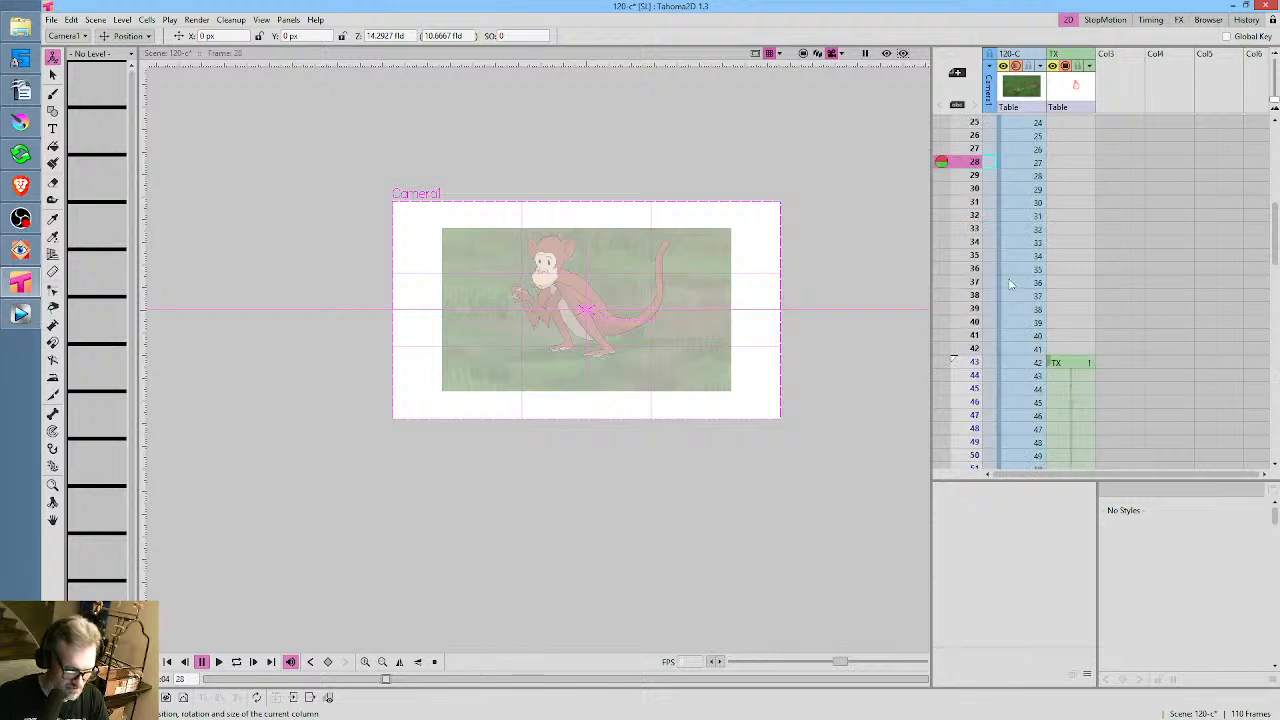
drag(973, 248, 976, 374)
scroll(1048, 301, down, 2)
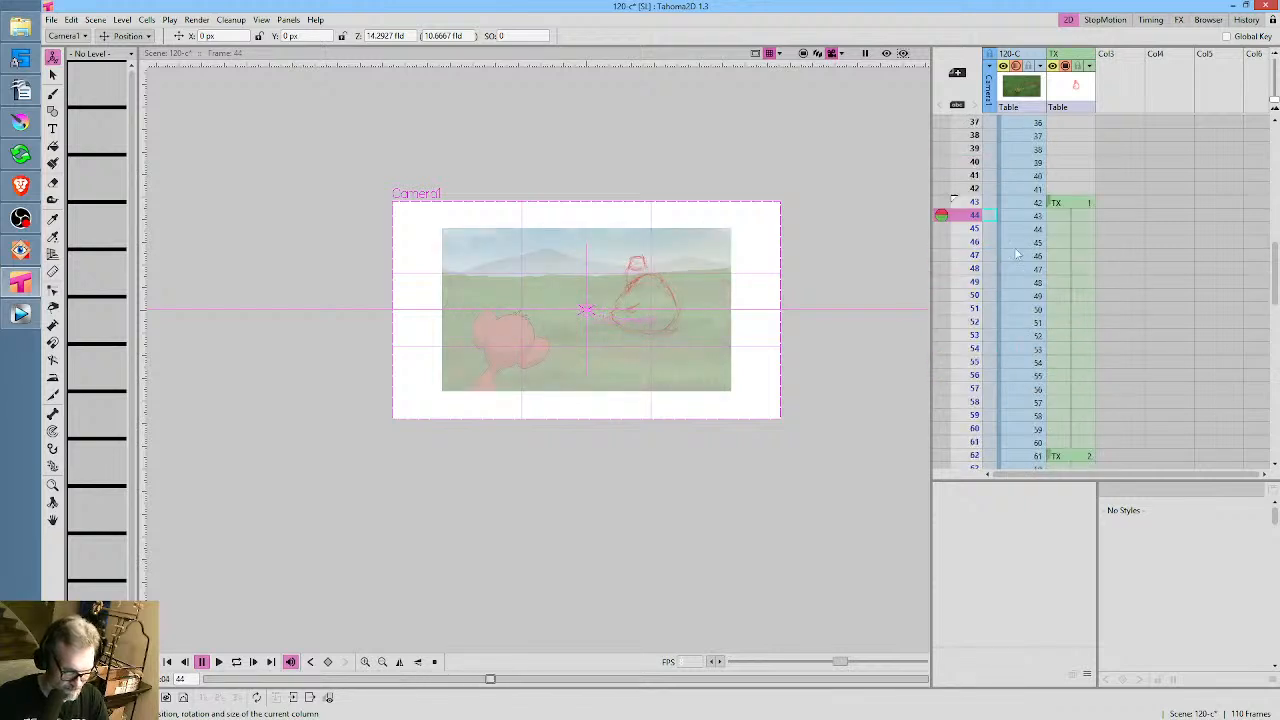
mouse_move(983, 214)
mouse_down()
mouse_move(983, 436)
mouse_move(981, 416)
mouse_up()
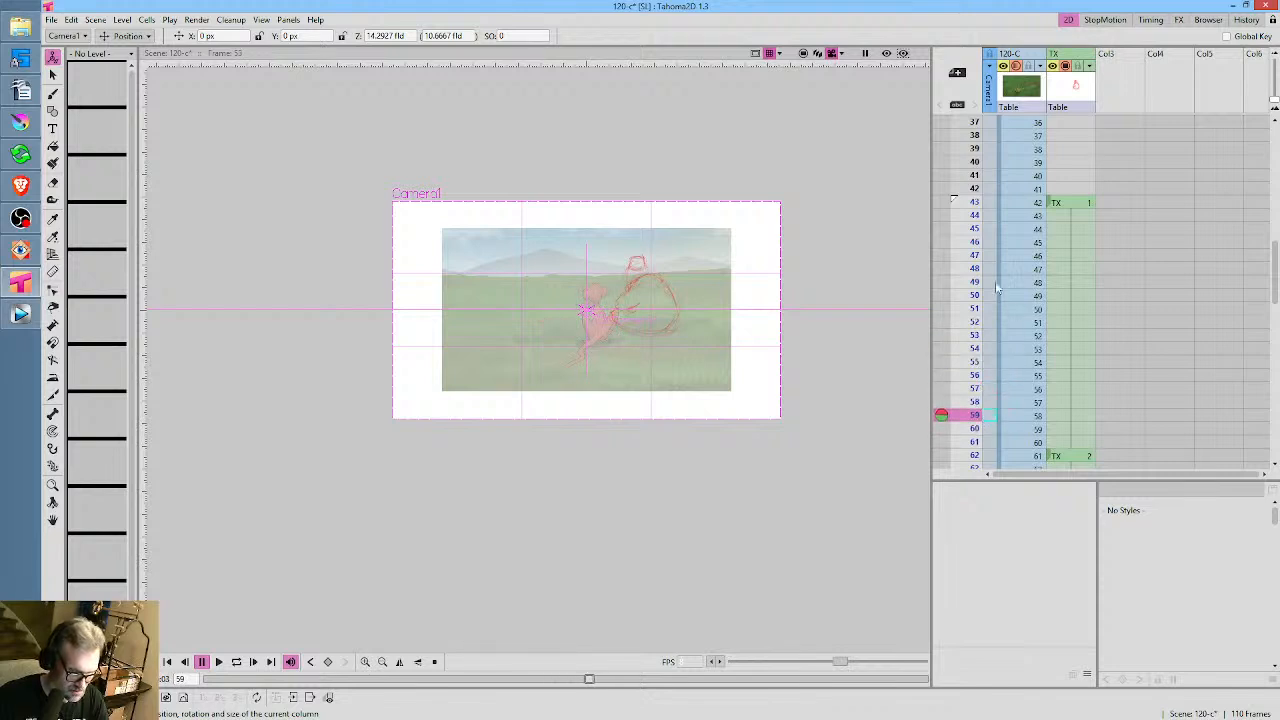
Delete Camera1's keyframe at frame 1 to remove the enlarged camera field
scroll(1014, 152, up, 6)
click(990, 123)
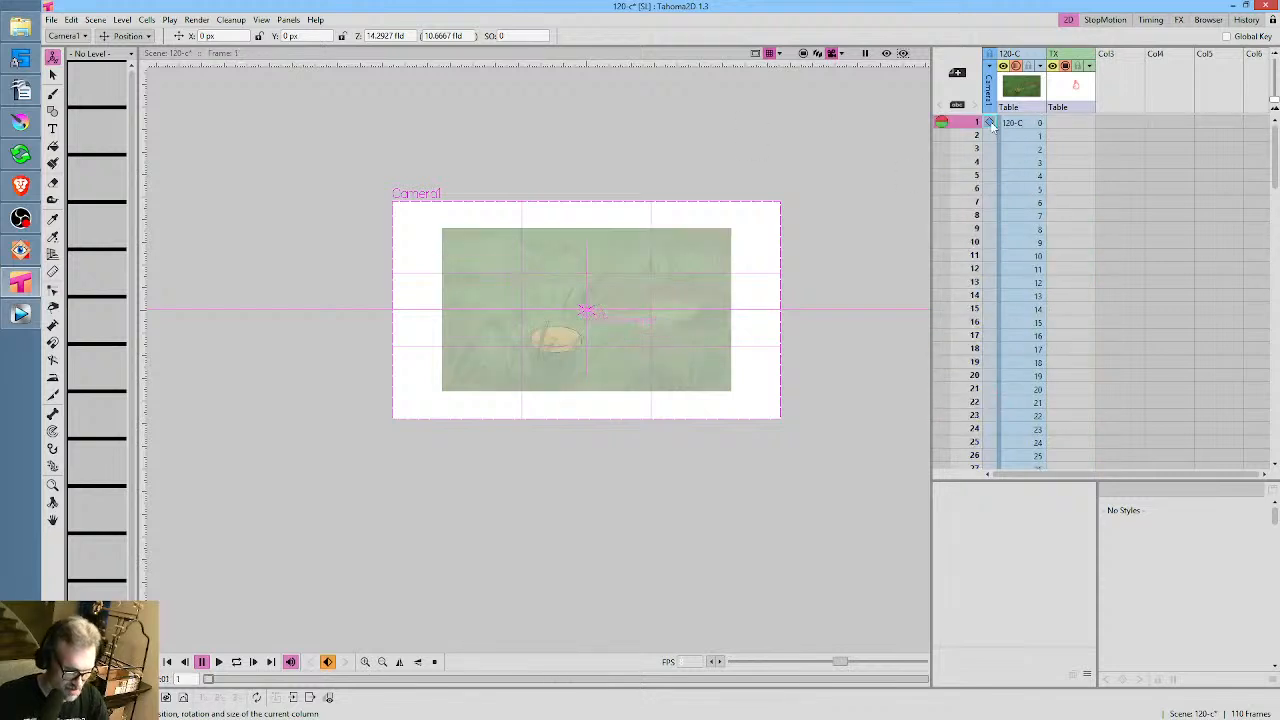
key(Delete)
Inspect the camera framing of the TX sketch over the footage at frames 43, 55 and 62
scroll(1045, 195, down, 5)
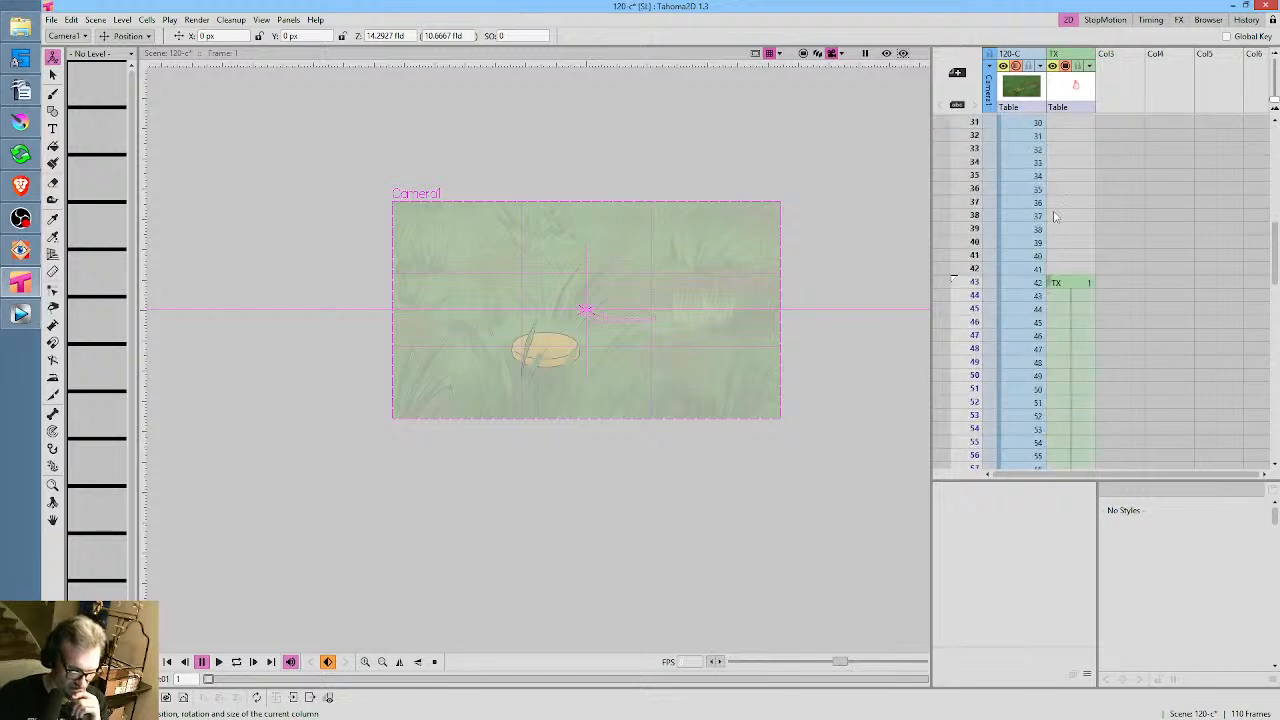
click(1030, 281)
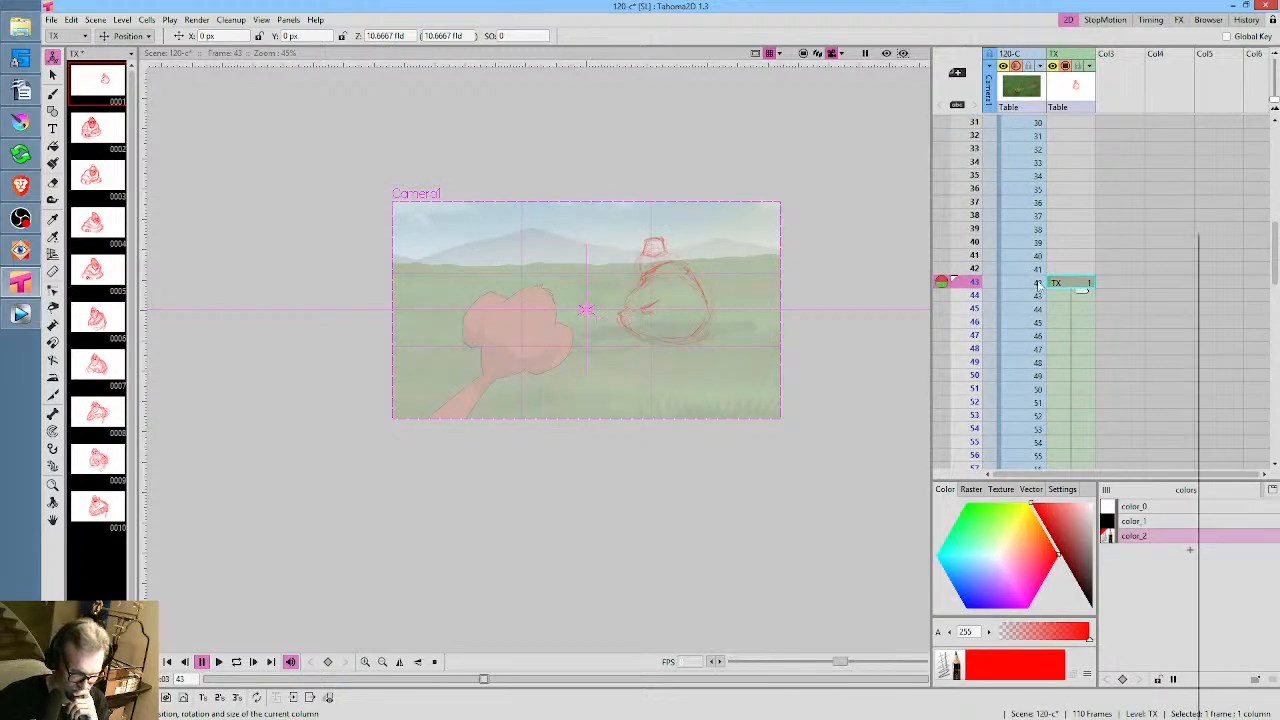
right_click(1040, 283)
click(1016, 286)
click(1060, 284)
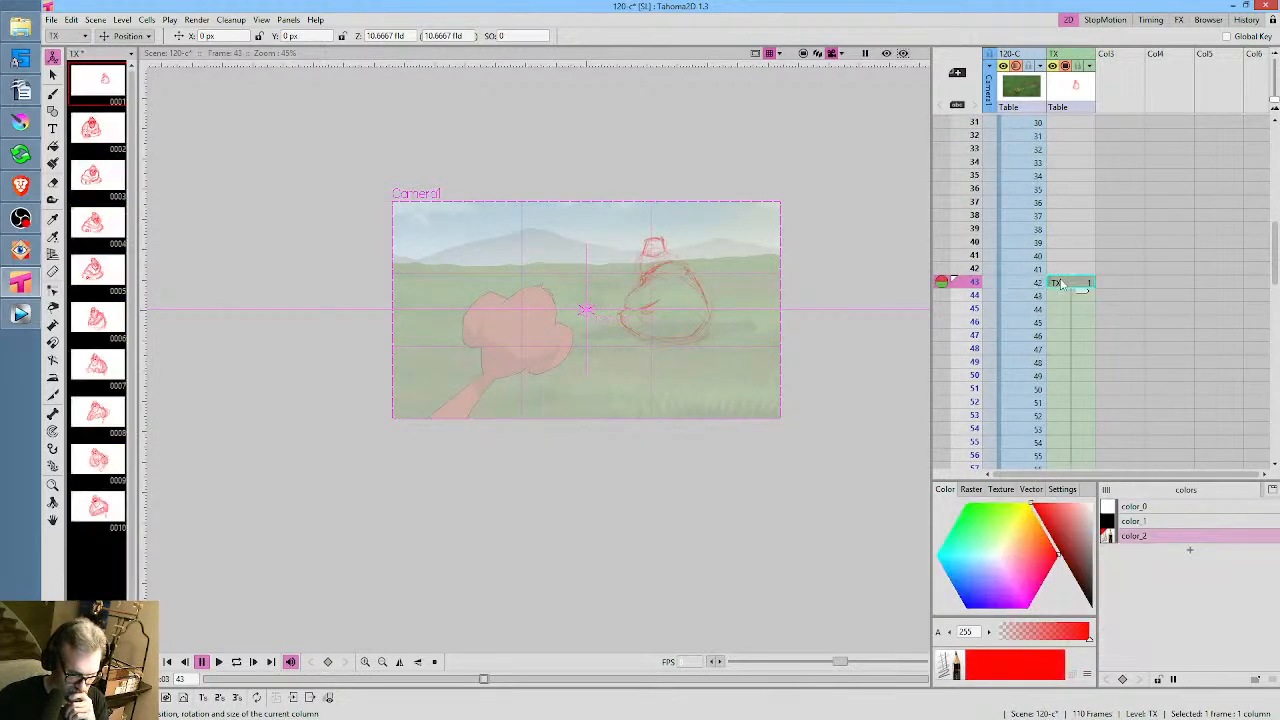
scroll(737, 281, up, 3)
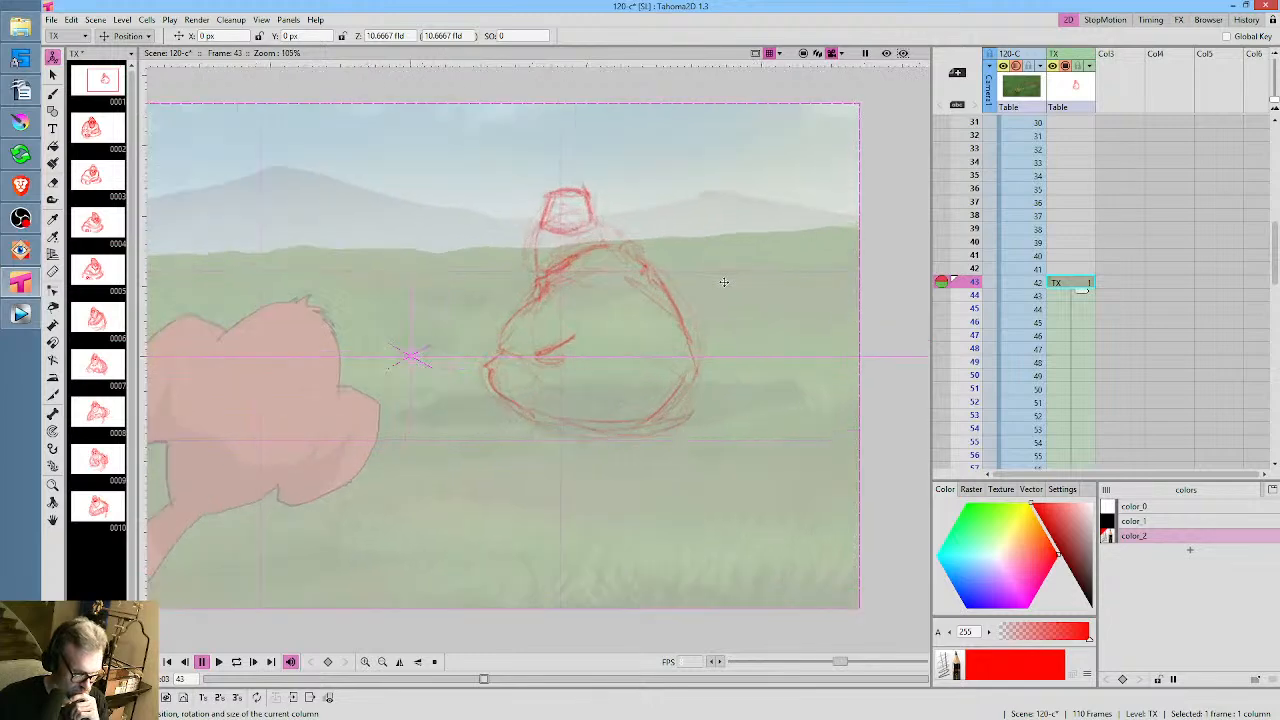
scroll(1135, 250, down, 3)
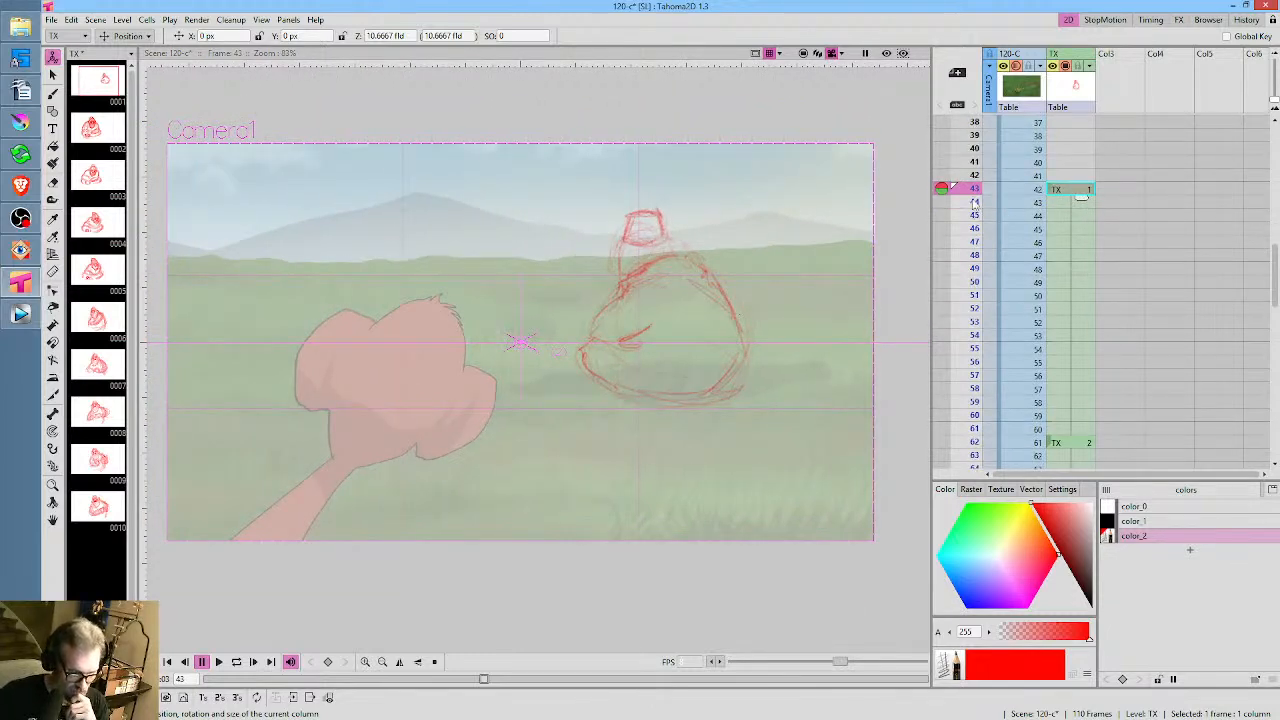
click(972, 281)
click(964, 348)
scroll(1035, 292, down, 6)
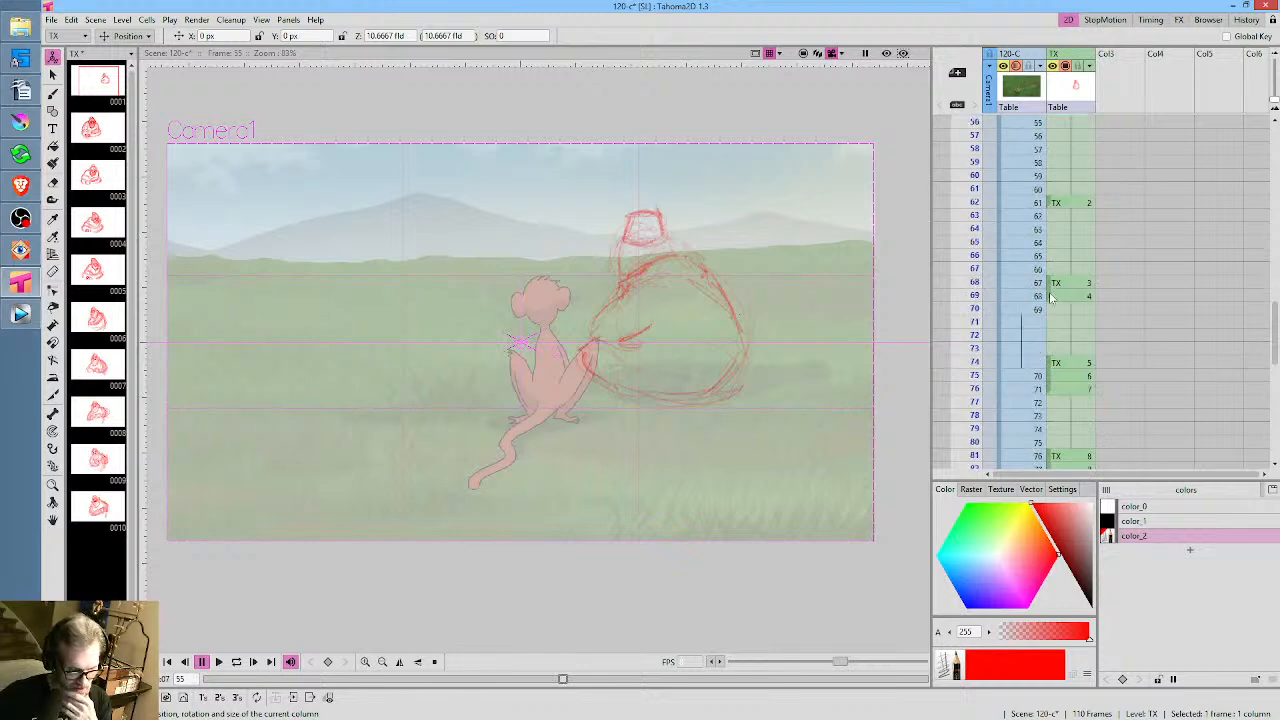
mouse_move(972, 202)
mouse_down()
mouse_move(972, 230)
mouse_move(970, 203)
mouse_up()
Switch the viewer to Camera Stand View and scrub frames 61 to 69 to examine the character's turn toward the monkey
click(803, 53)
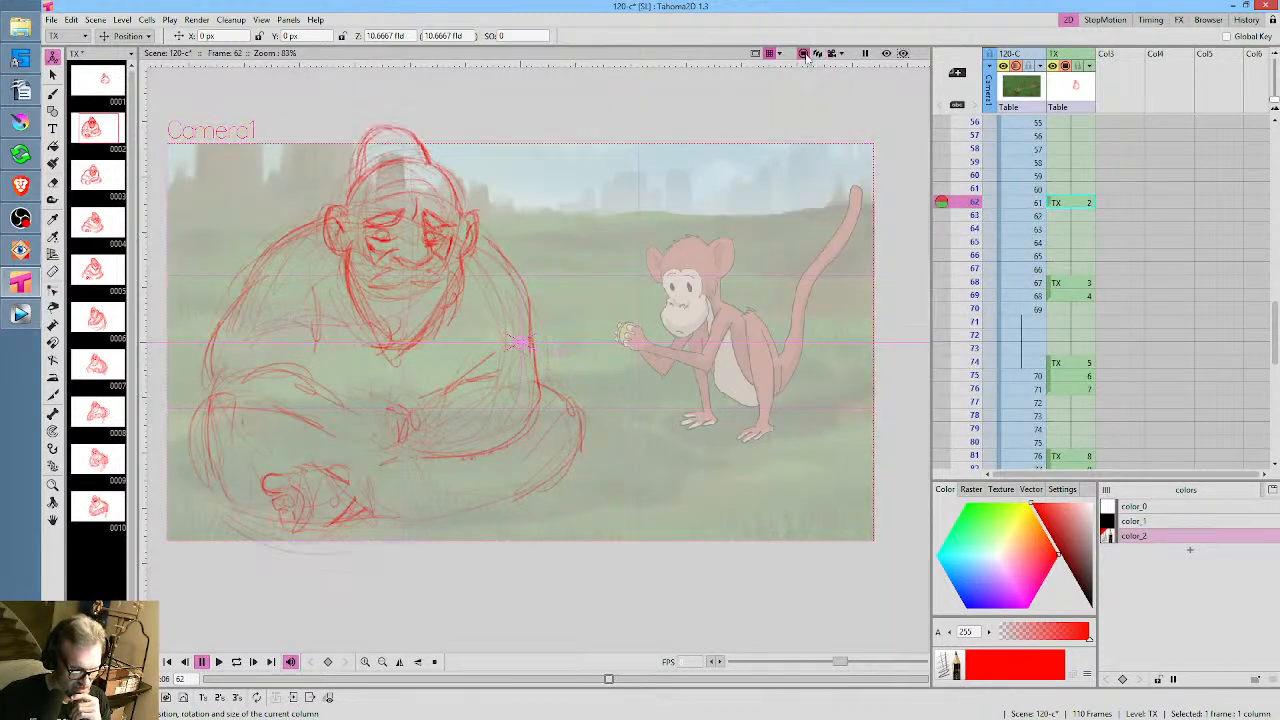
mouse_move(757, 175)
mouse_down()
mouse_move(820, 134)
mouse_move(780, 176)
mouse_up()
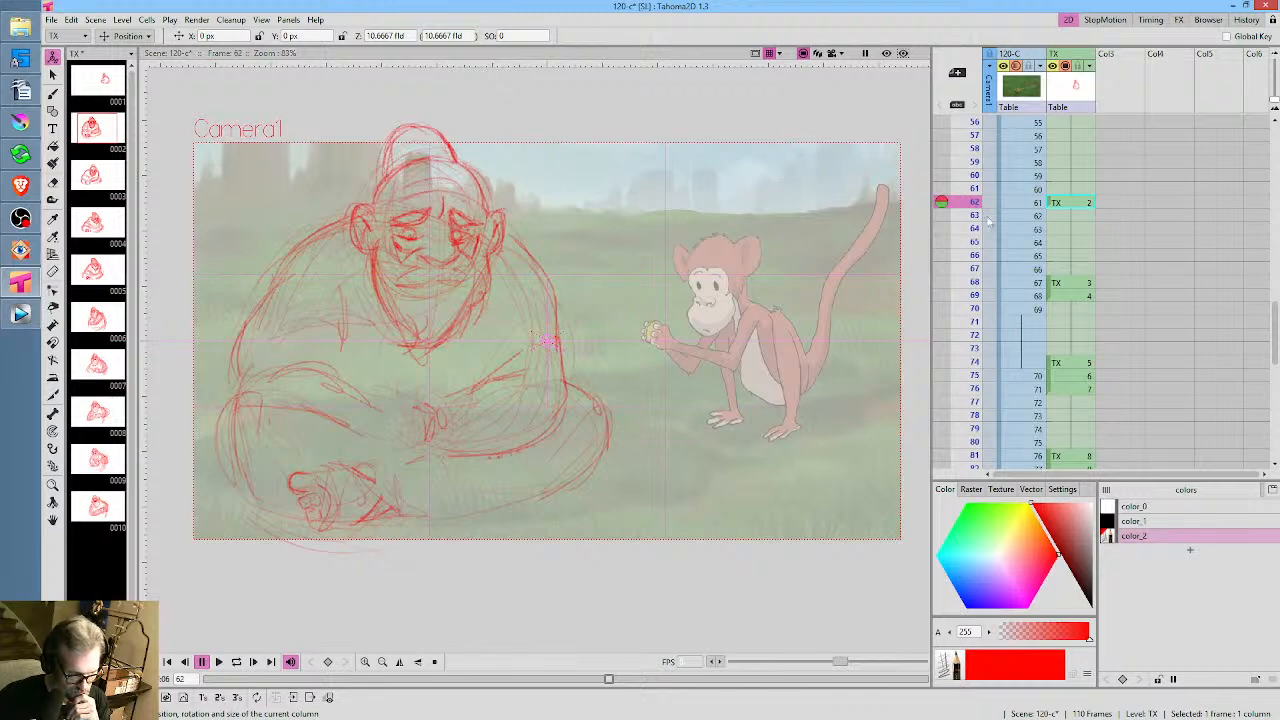
mouse_move(972, 188)
mouse_down()
mouse_move(972, 321)
mouse_move(970, 255)
mouse_move(972, 304)
mouse_up()
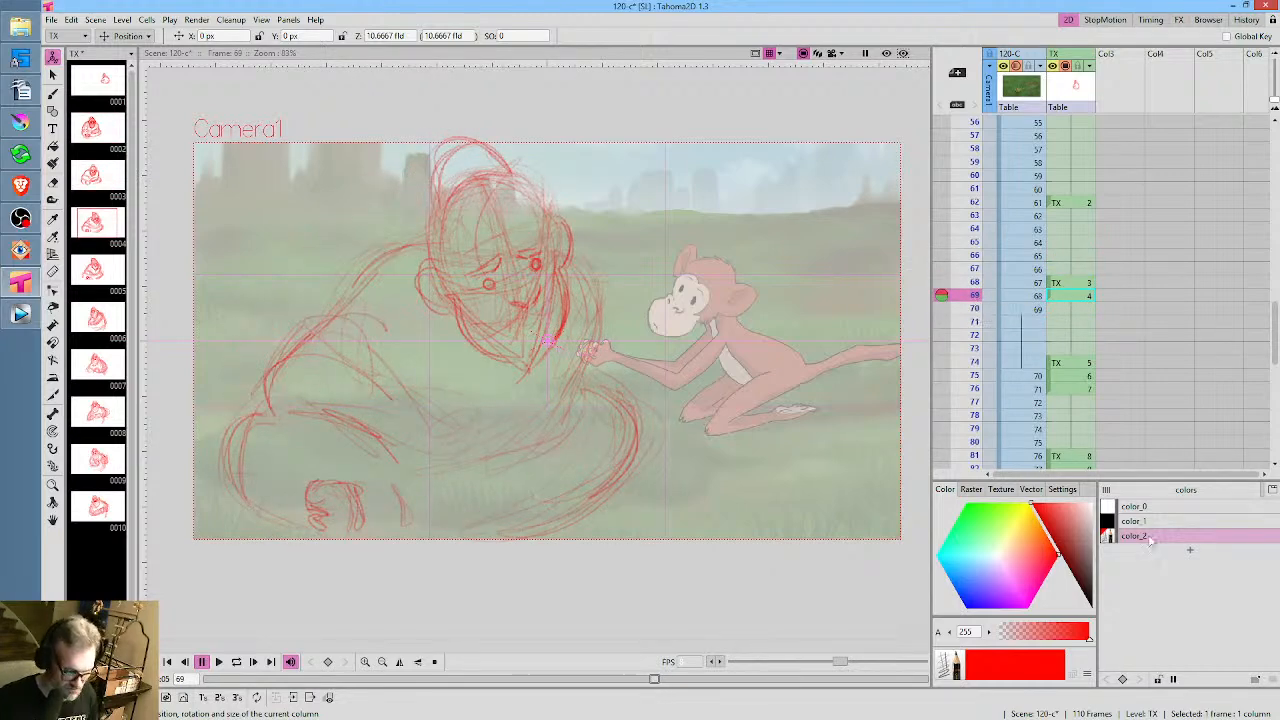
Activate the Brush tool and compare the TX drawings at frames 69, 62 and 61 against the monkey footage
key(b)
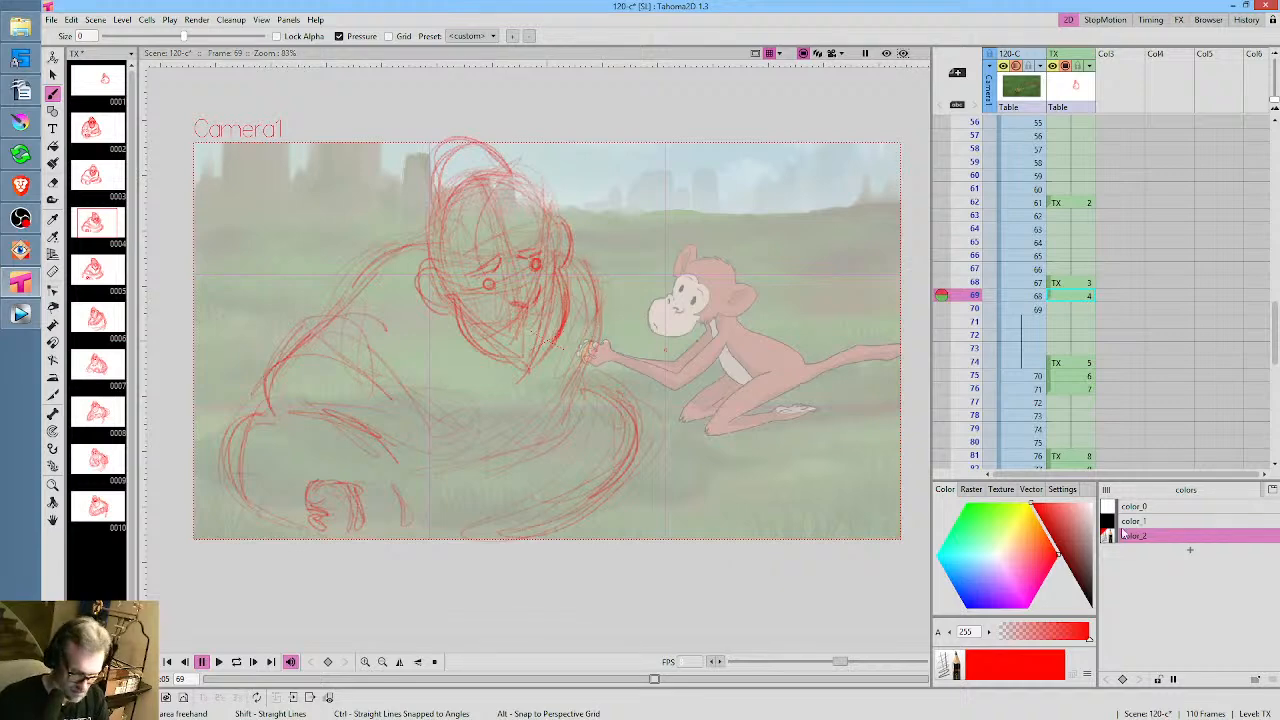
click(1070, 294)
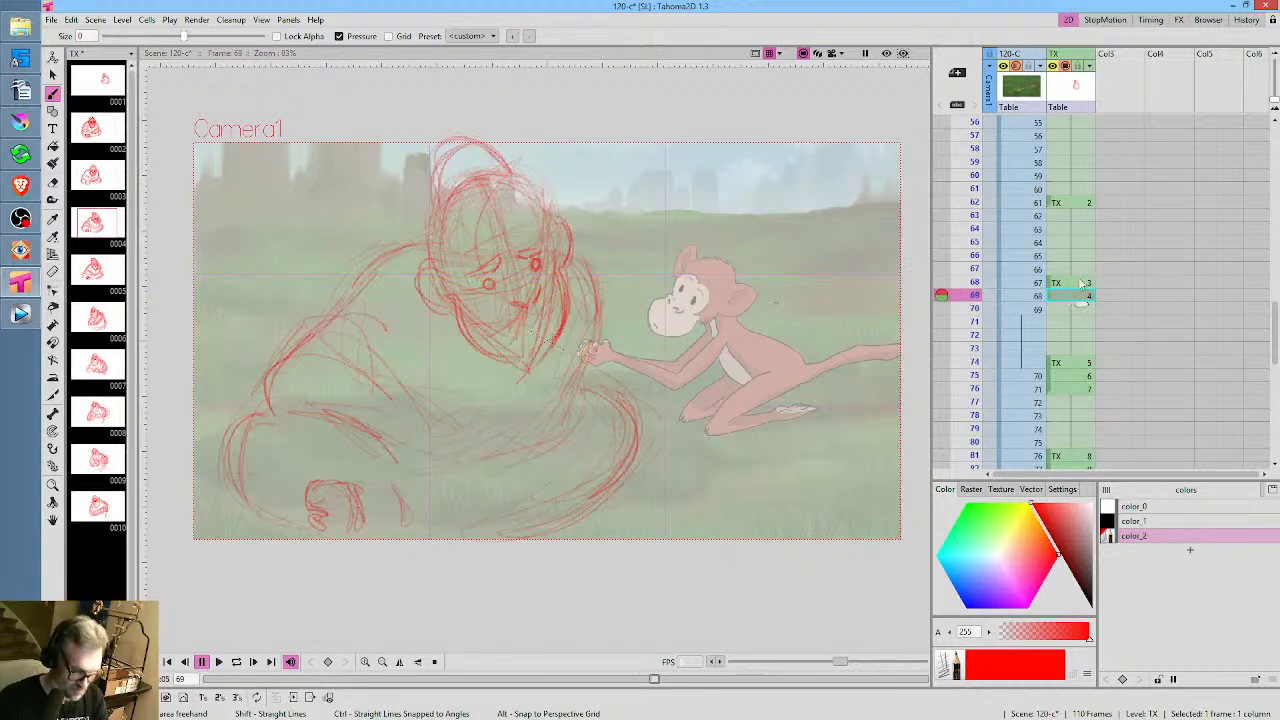
click(1073, 202)
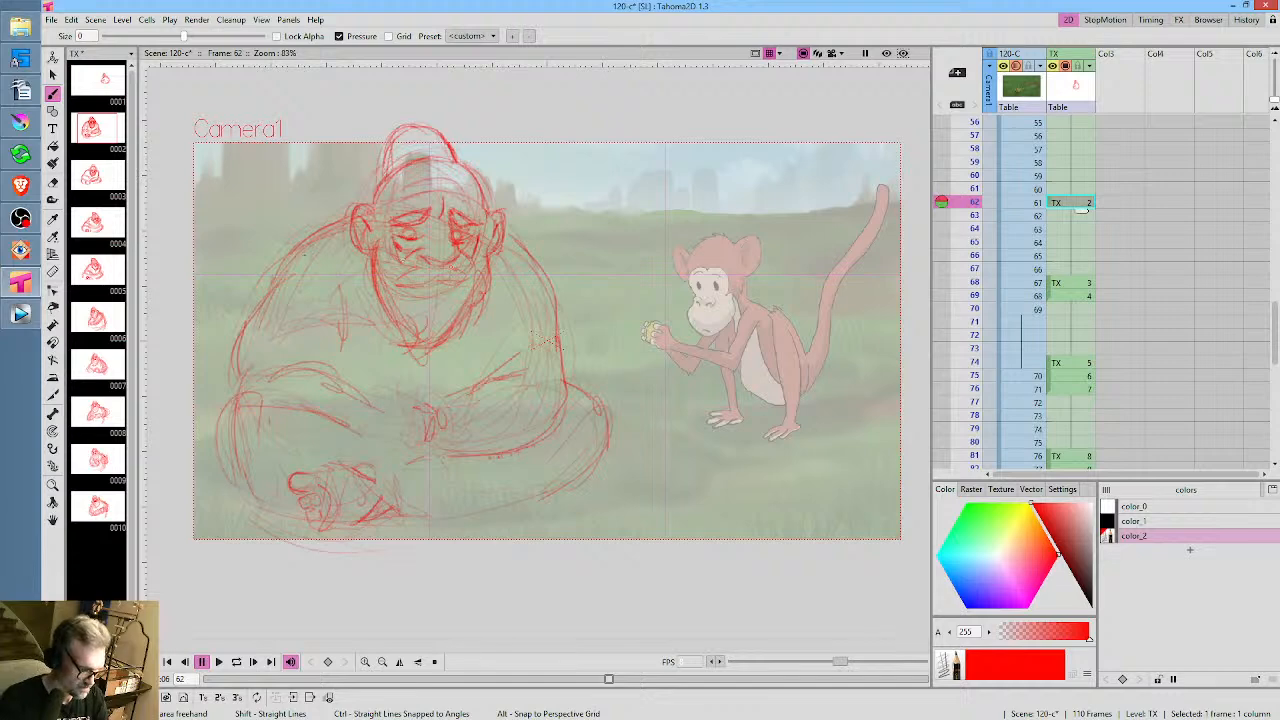
drag(1125, 236, 1154, 220)
click(1073, 171)
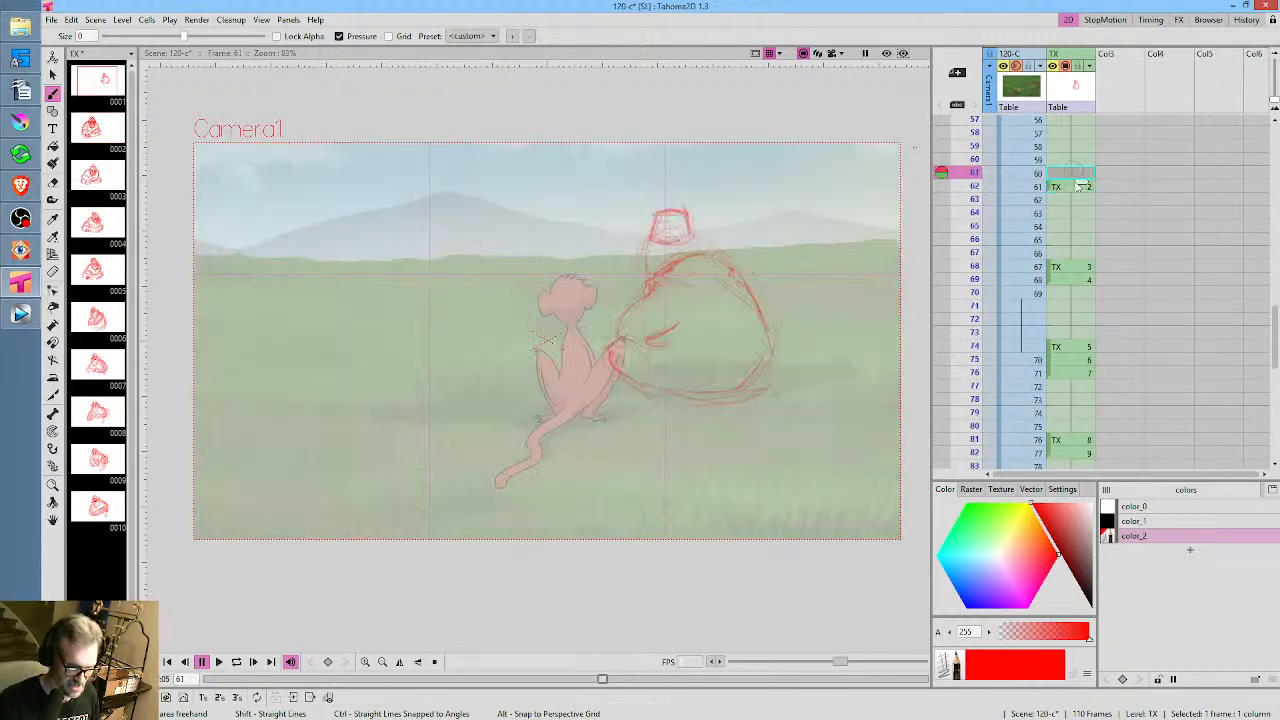
click(1080, 186)
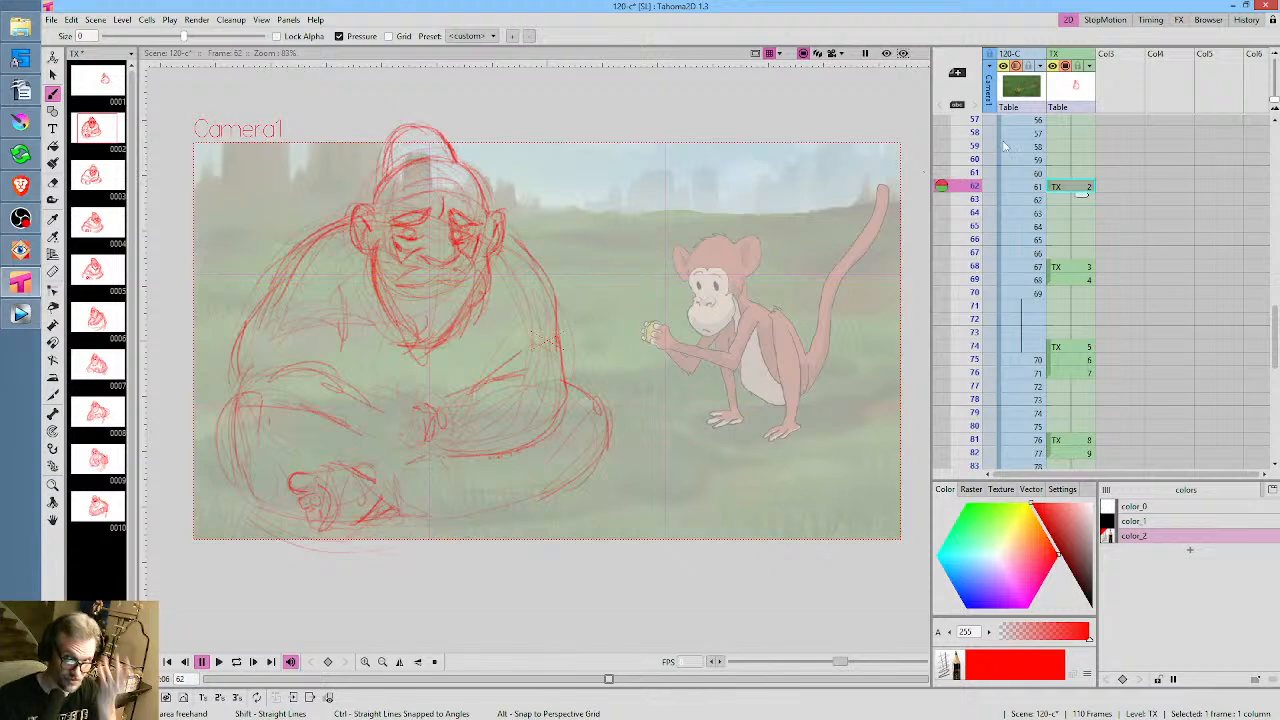
Scrub on from frame 62, then review the TX poses at frames 62, 68, 69, 74 and 76
mouse_move(975, 187)
mouse_down()
mouse_move(968, 298)
mouse_move(980, 243)
mouse_up()
click(1078, 188)
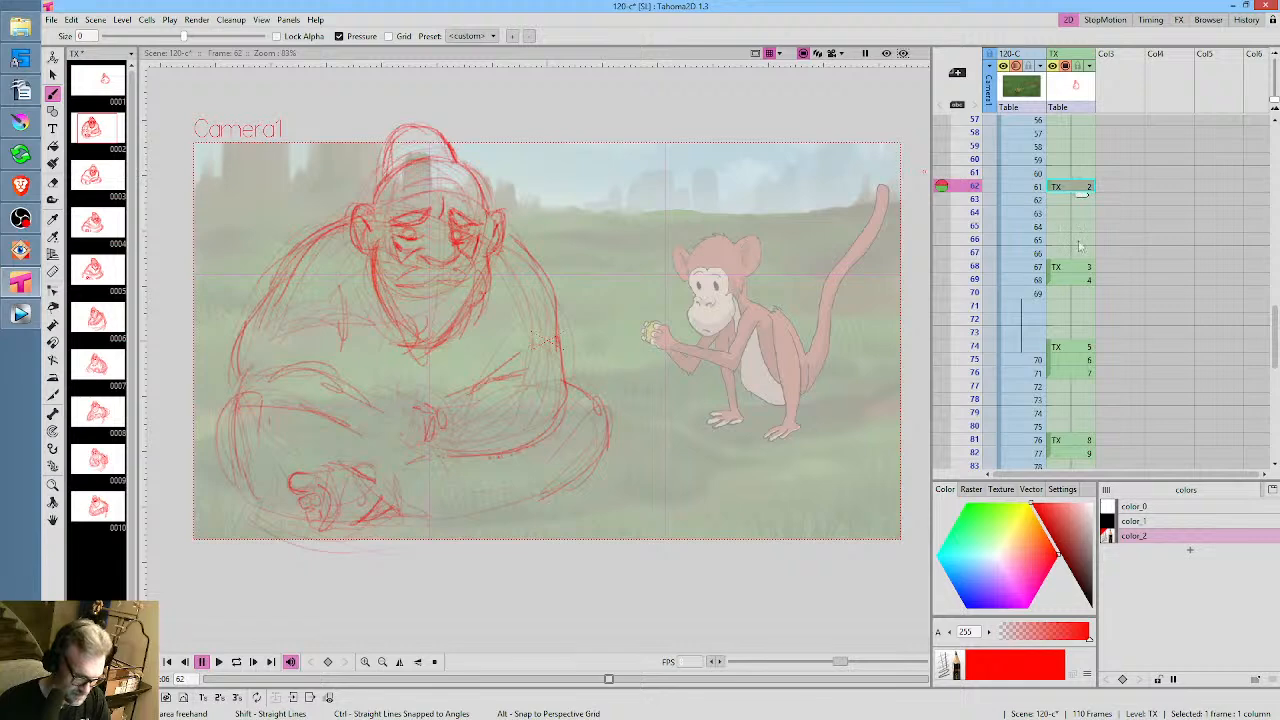
click(1074, 268)
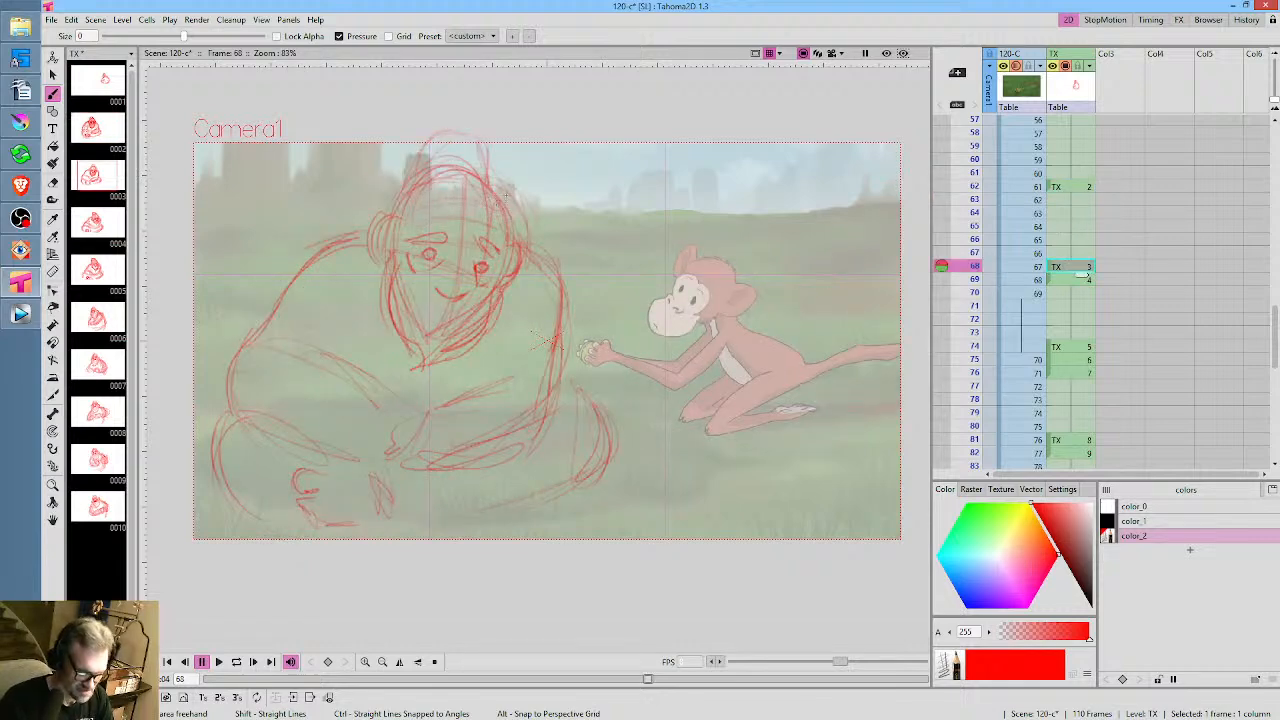
click(1080, 281)
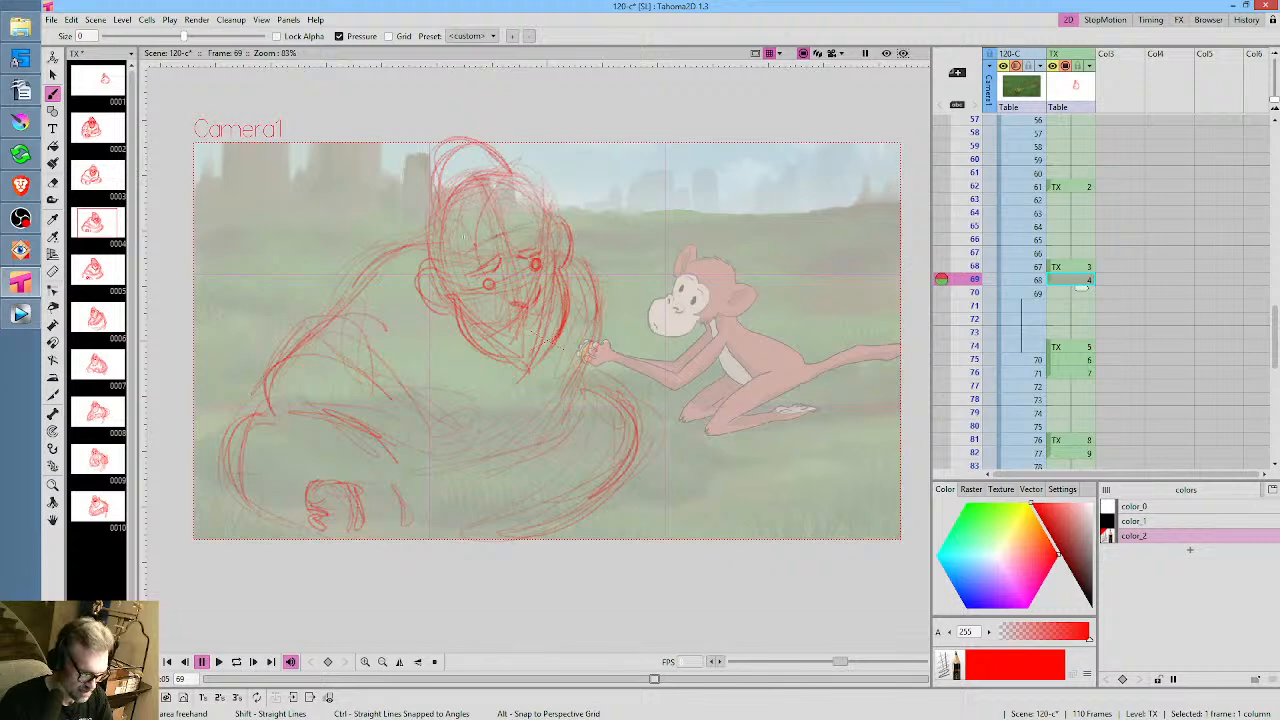
click(1082, 348)
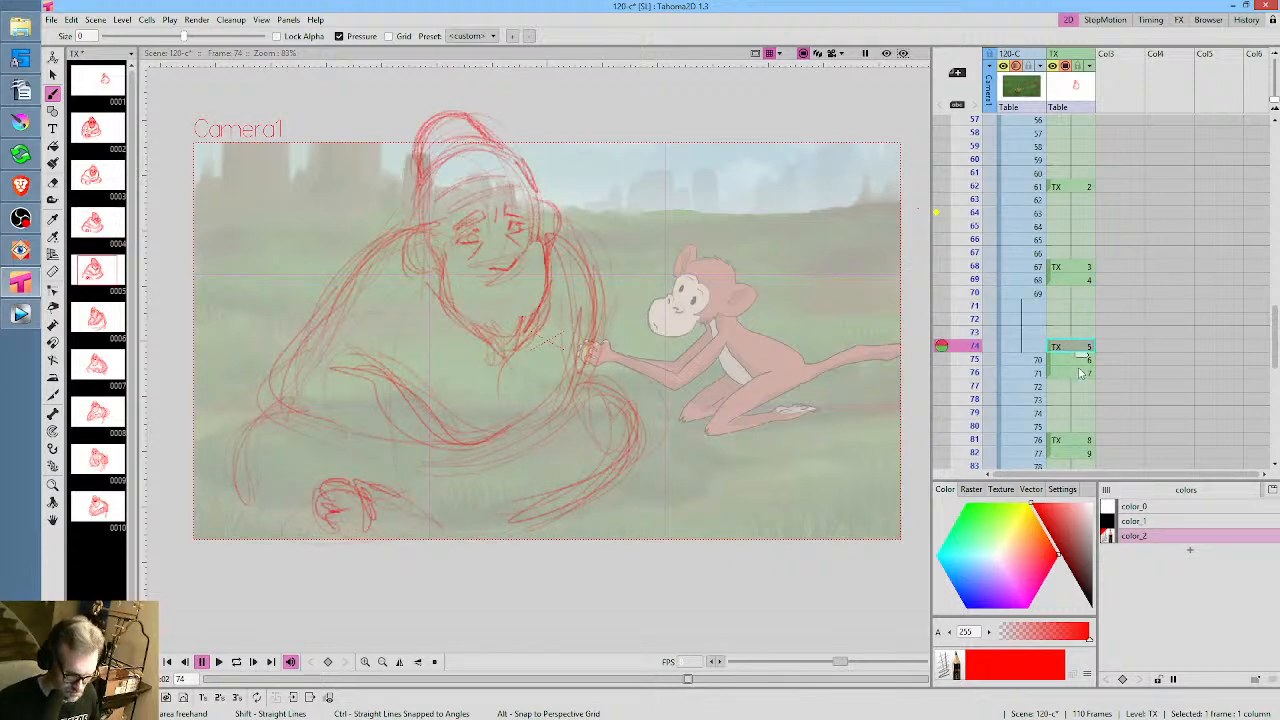
click(1080, 373)
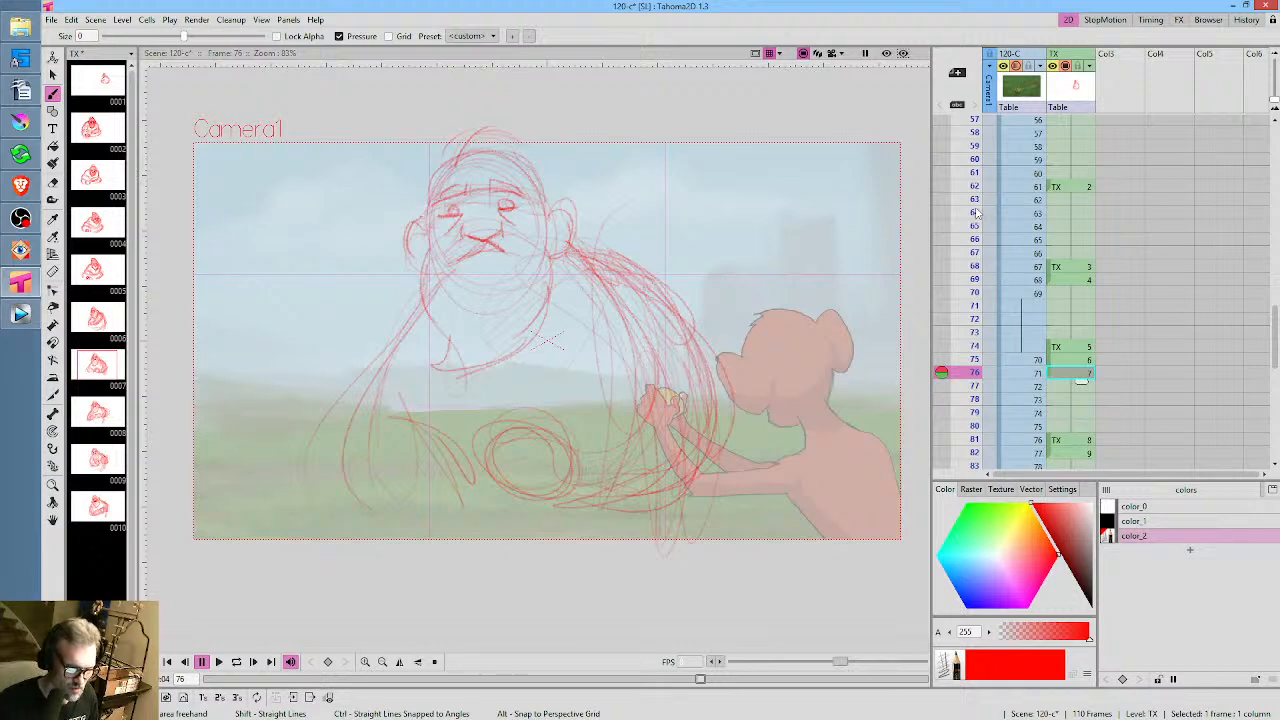
Scrub repeatedly through the shot up to frame 76 to judge the motion, then compare the TX drawings at frames 74 and 75
drag(979, 213, 962, 376)
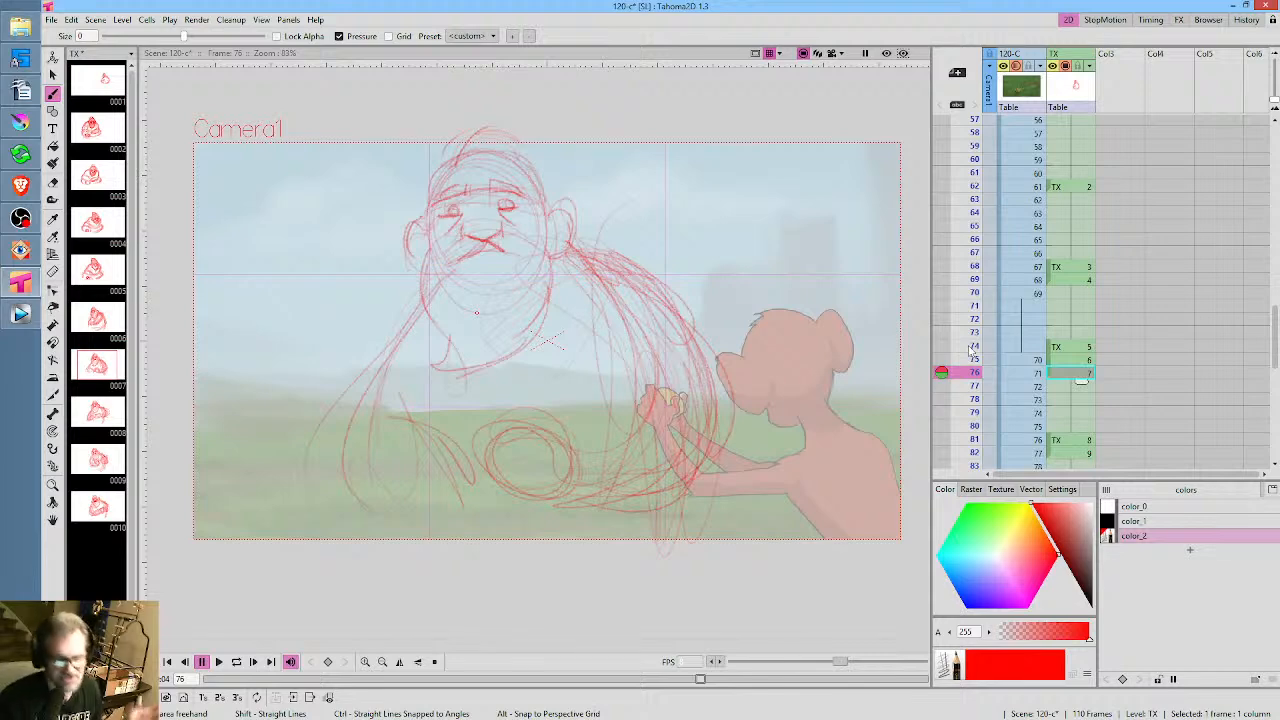
scroll(1105, 255, down, 1)
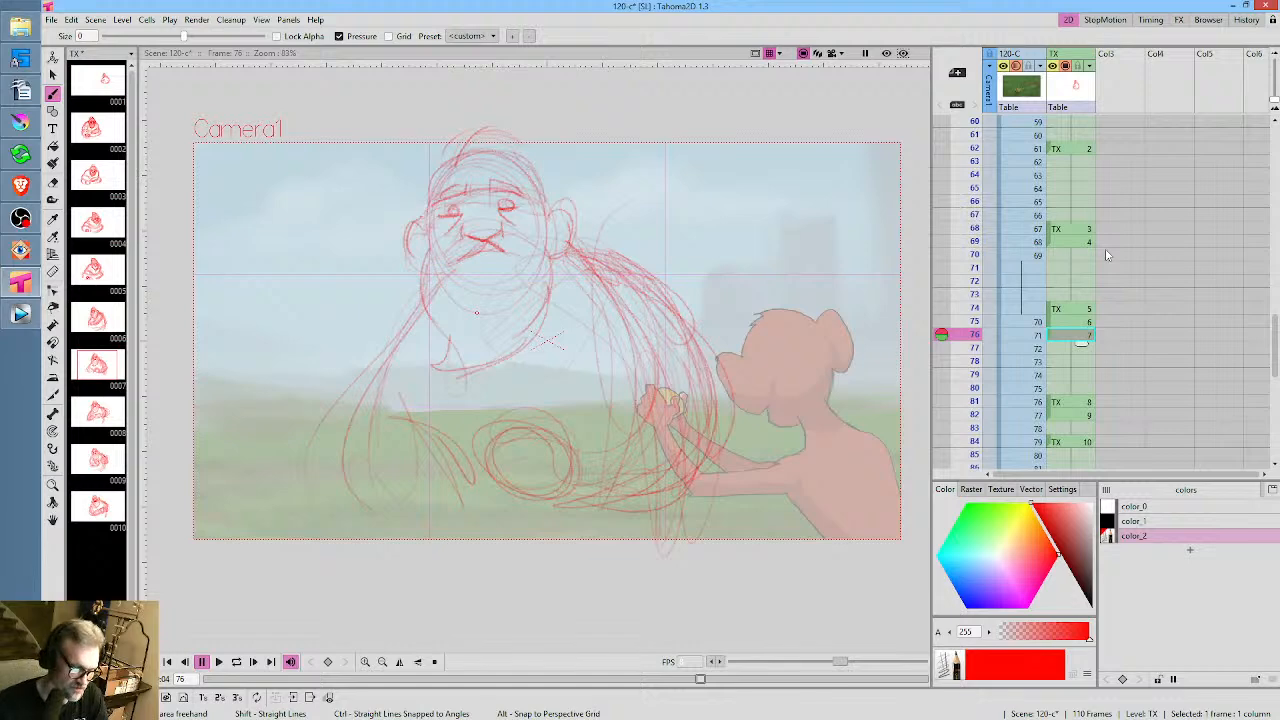
mouse_move(973, 137)
mouse_down()
mouse_move(968, 362)
mouse_move(974, 333)
mouse_up()
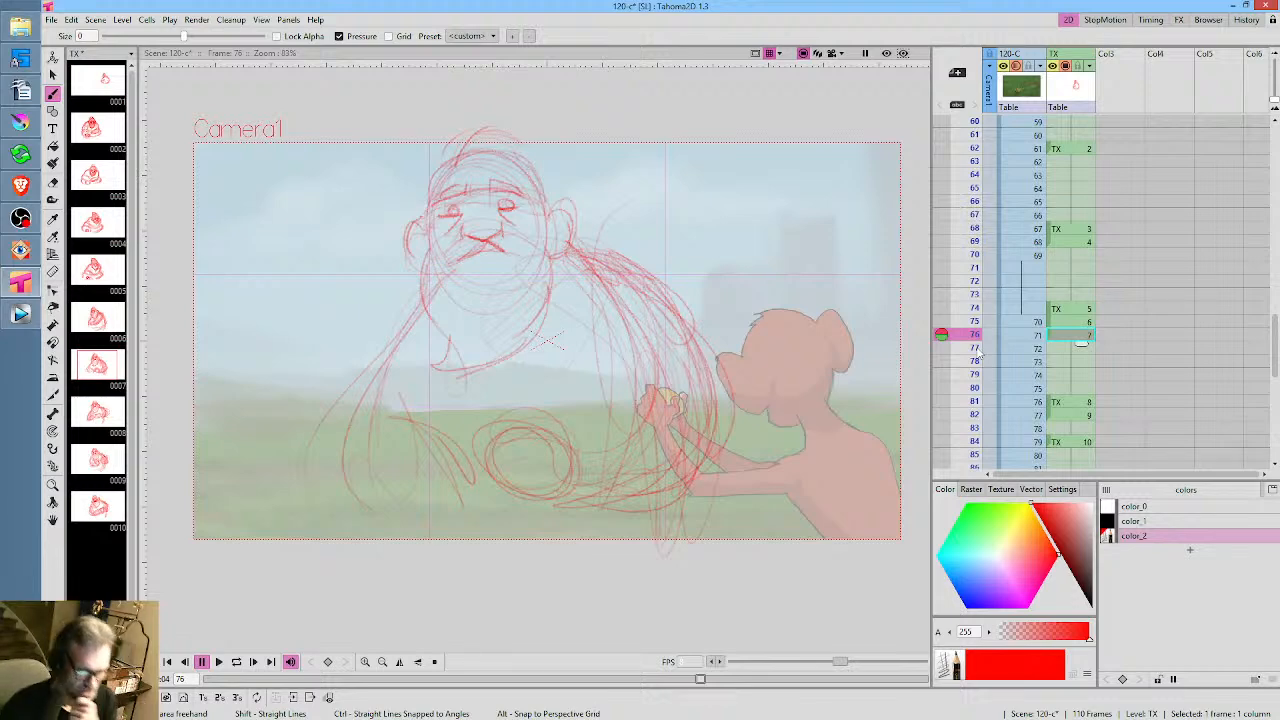
click(1081, 309)
click(1080, 322)
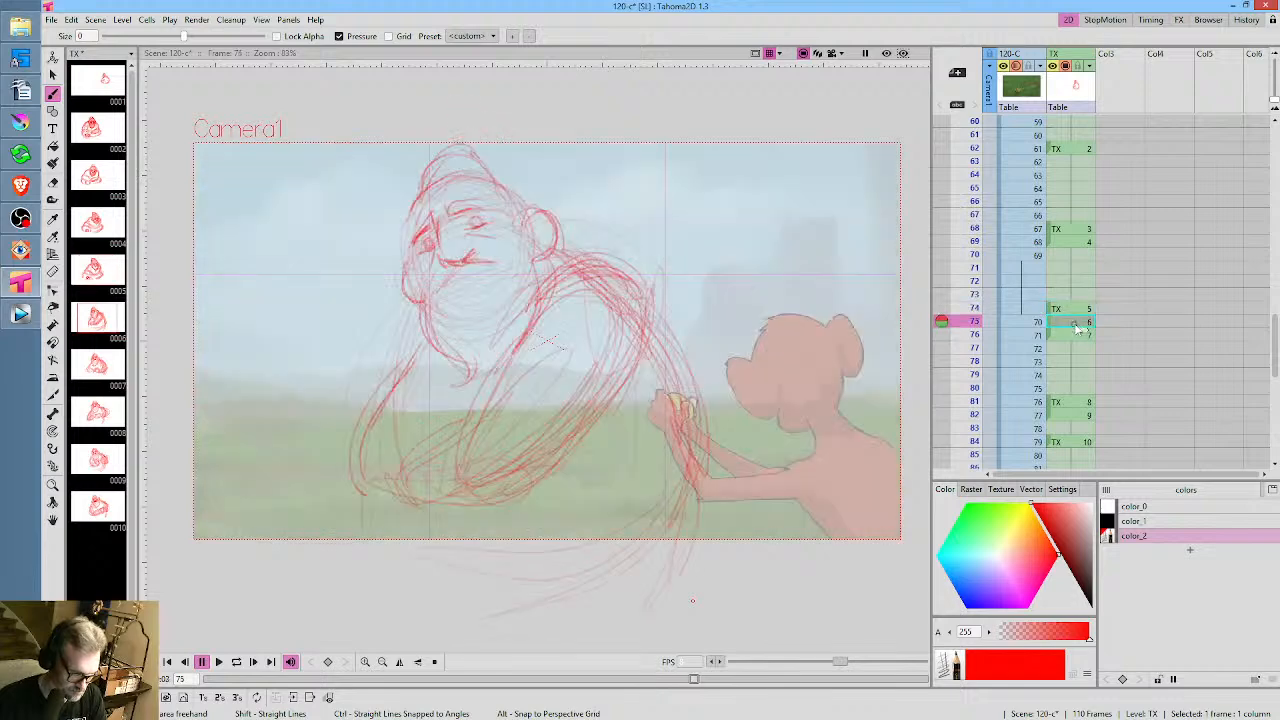
Sketch the seated character's resting hand with red brush strokes at frame 76, defining its outer contour, knuckles and fingers
click(1079, 336)
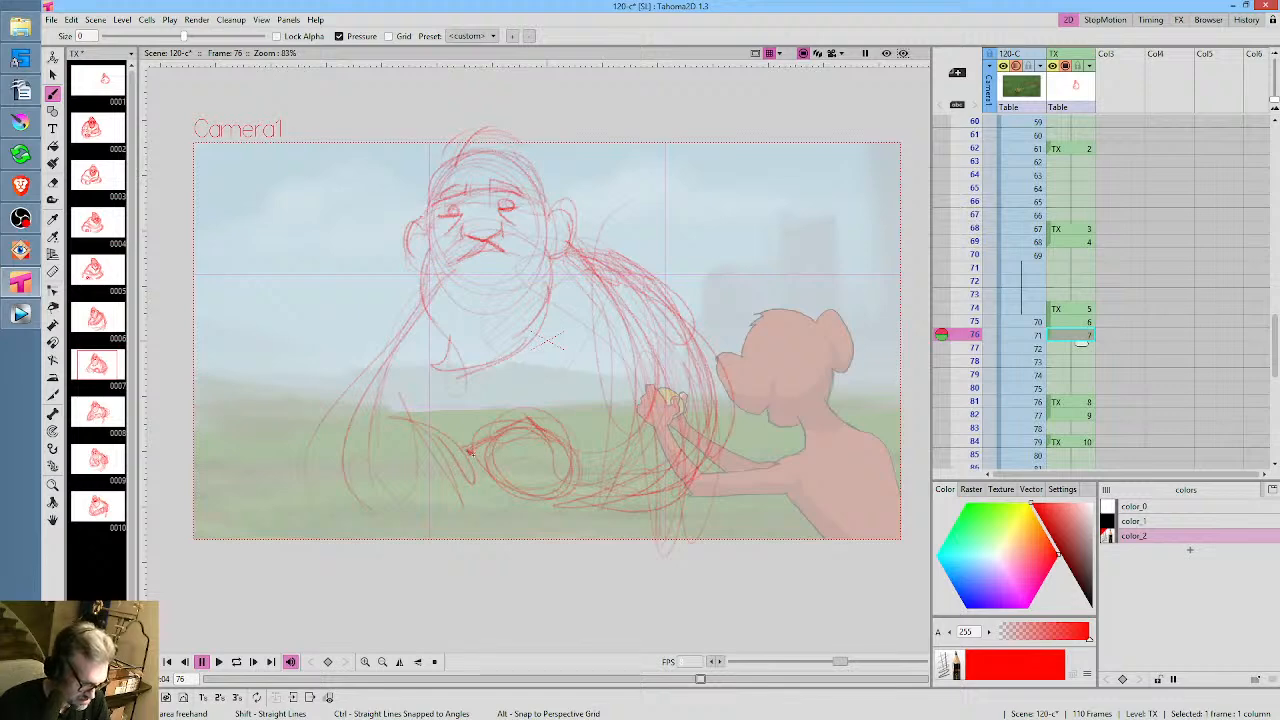
drag(481, 460, 472, 468)
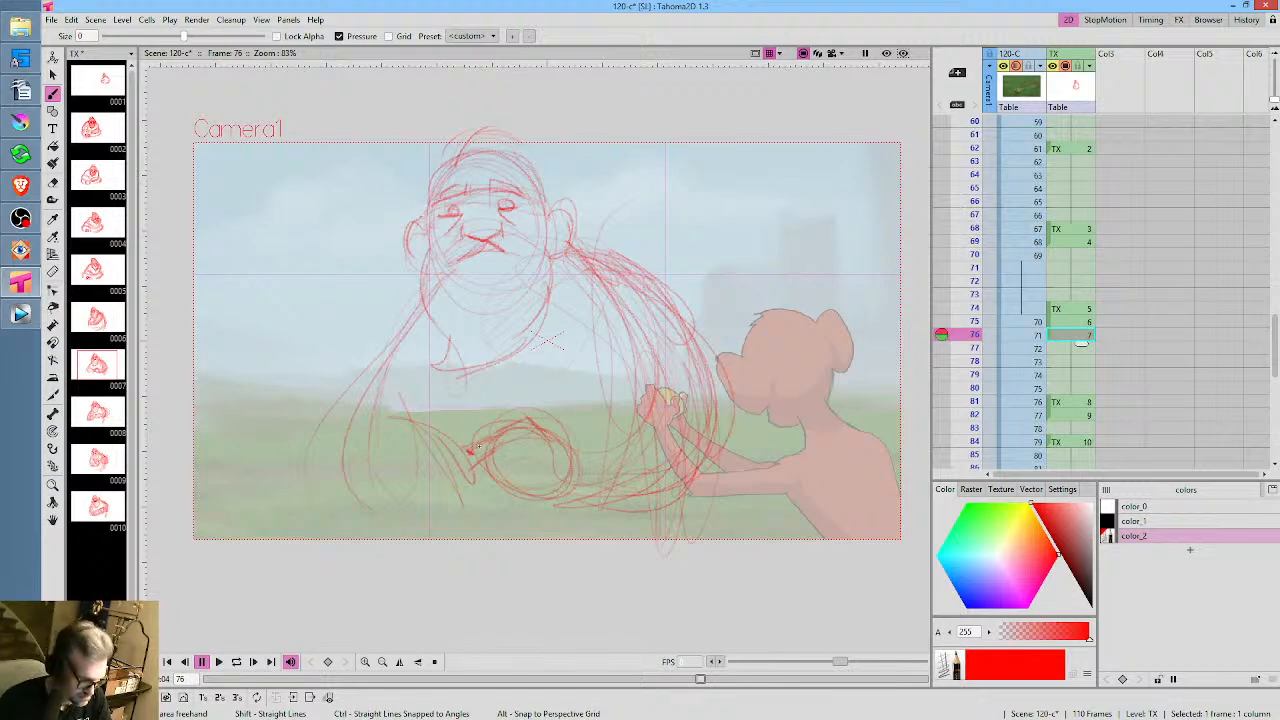
drag(468, 451, 475, 454)
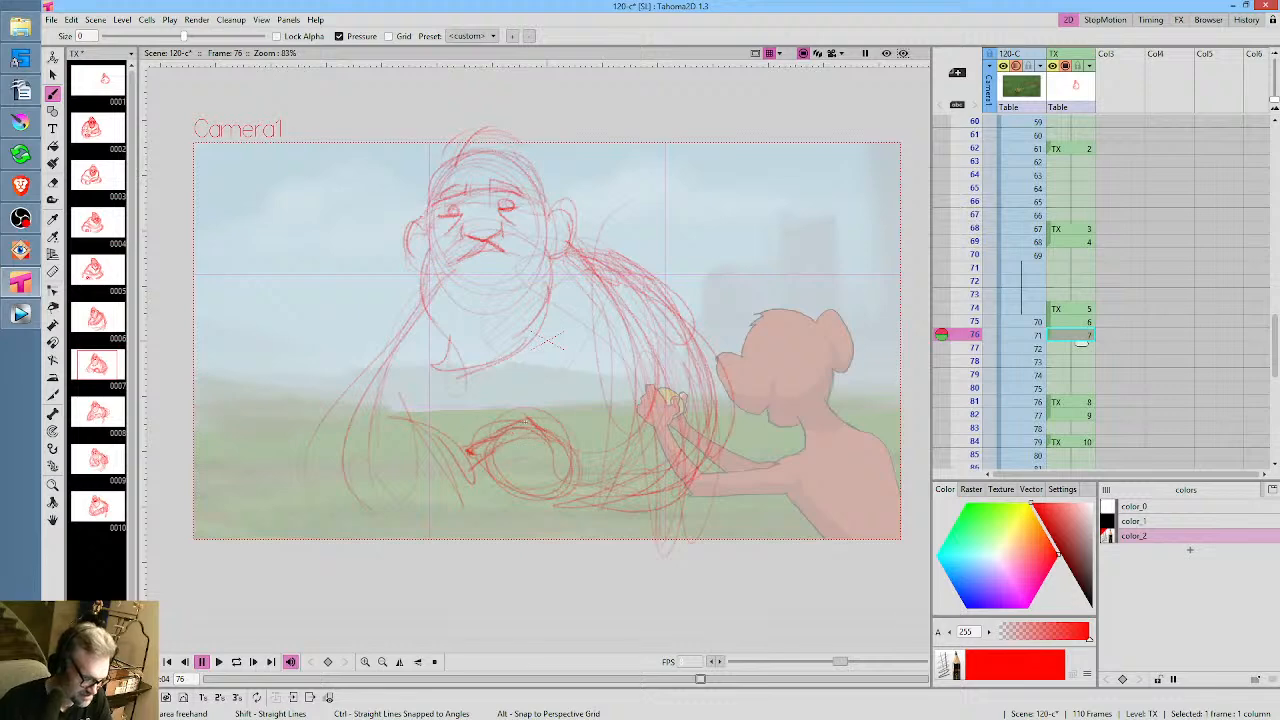
mouse_move(536, 420)
mouse_down()
mouse_move(550, 444)
mouse_move(580, 452)
mouse_up()
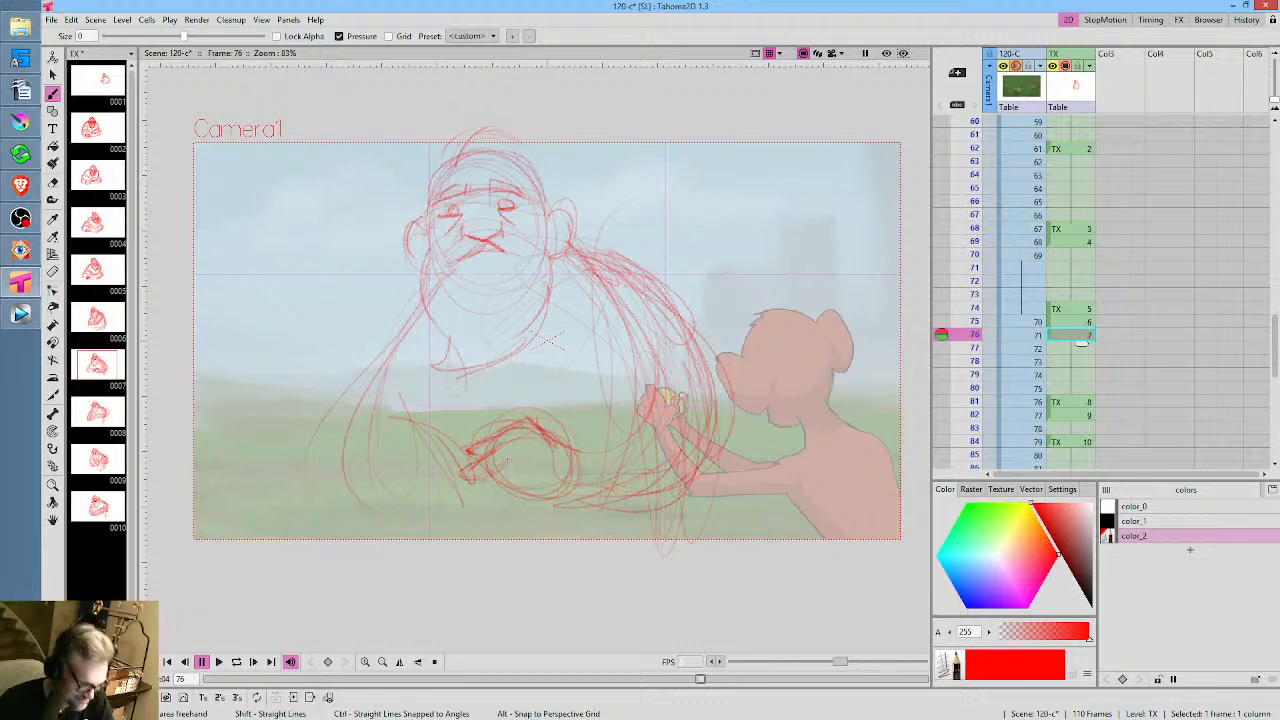
mouse_move(505, 463)
mouse_down()
mouse_move(474, 482)
mouse_move(474, 499)
mouse_move(508, 483)
mouse_up()
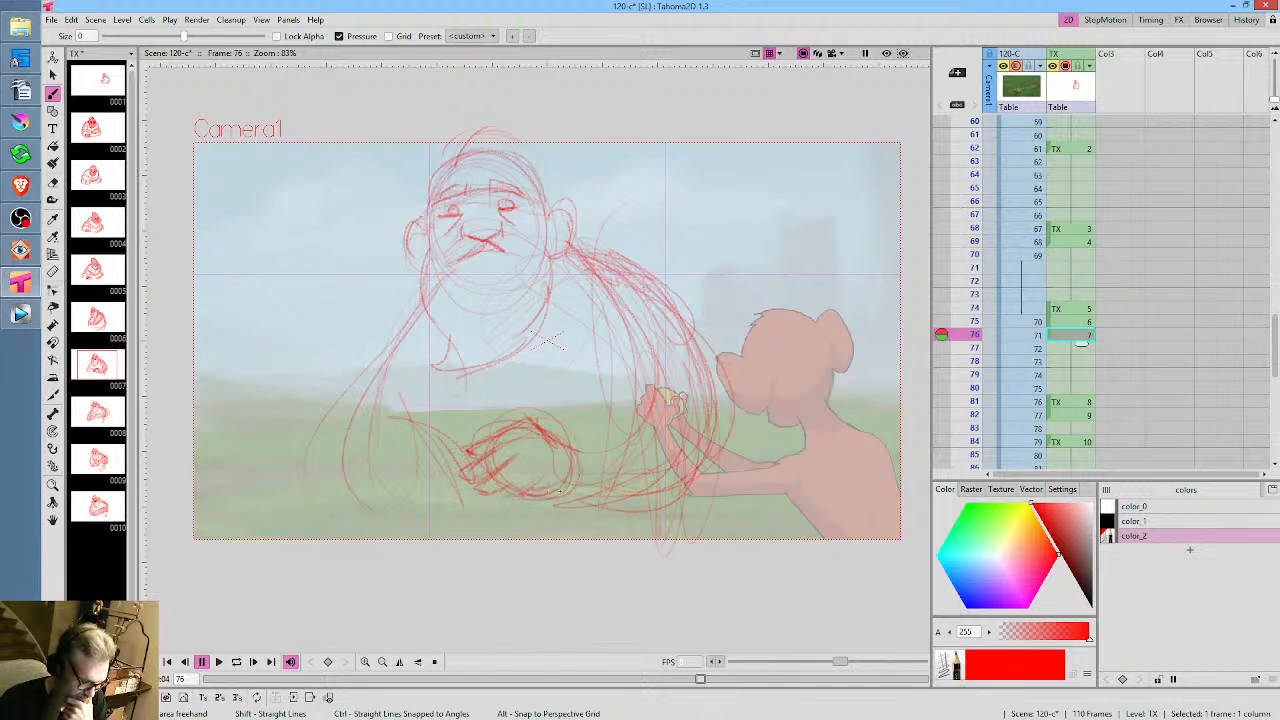
mouse_move(465, 451)
mouse_down()
mouse_move(488, 437)
mouse_move(473, 465)
mouse_move(489, 434)
mouse_up()
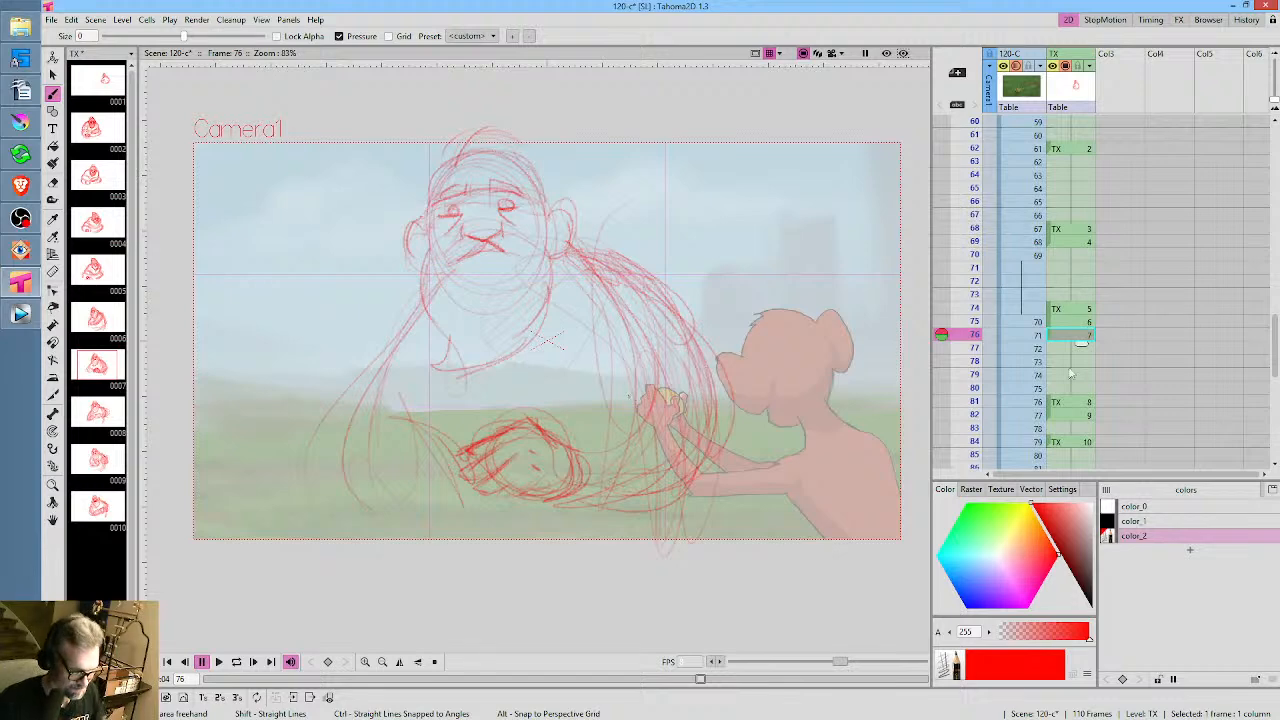
Reinforce the lower contour of the character's bent forearm with repeated red brush strokes at frame 75
click(1077, 325)
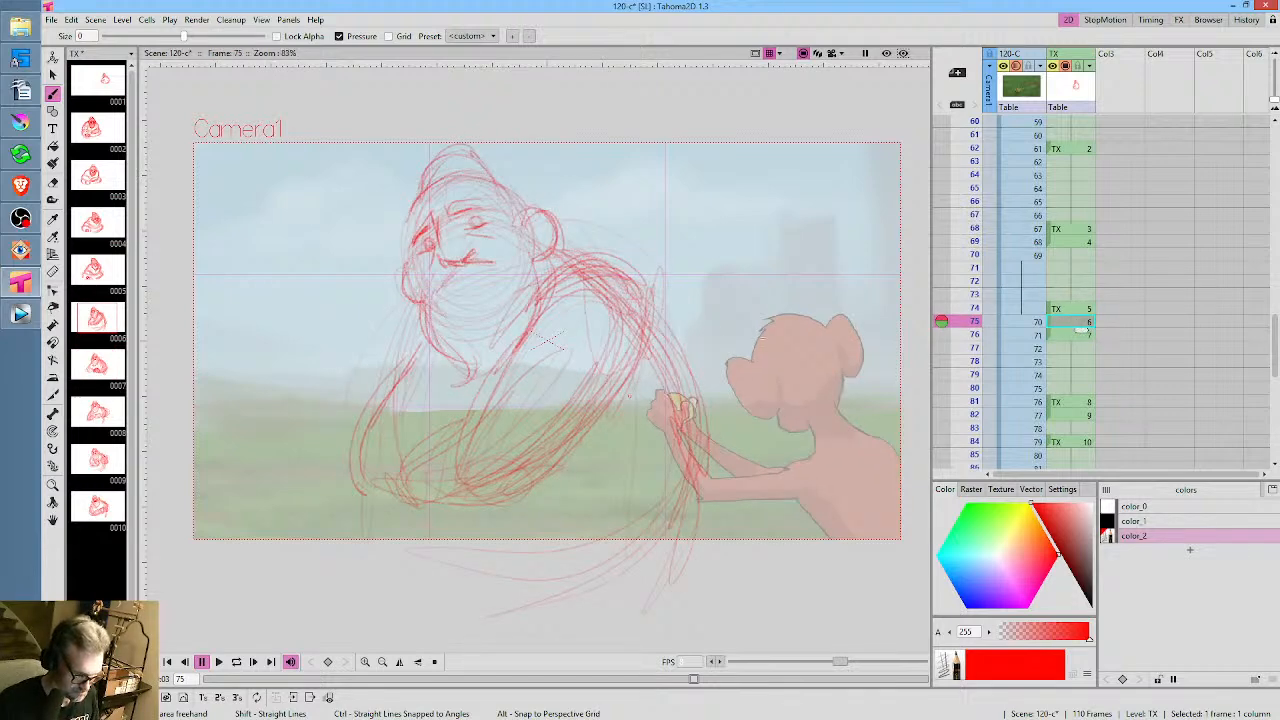
drag(621, 367, 570, 438)
drag(610, 391, 560, 452)
drag(621, 371, 566, 440)
drag(626, 385, 566, 447)
Strengthen the outer back contour and rough in the leg curves below the forearm at frame 75, then return to frame 74
drag(653, 323, 671, 362)
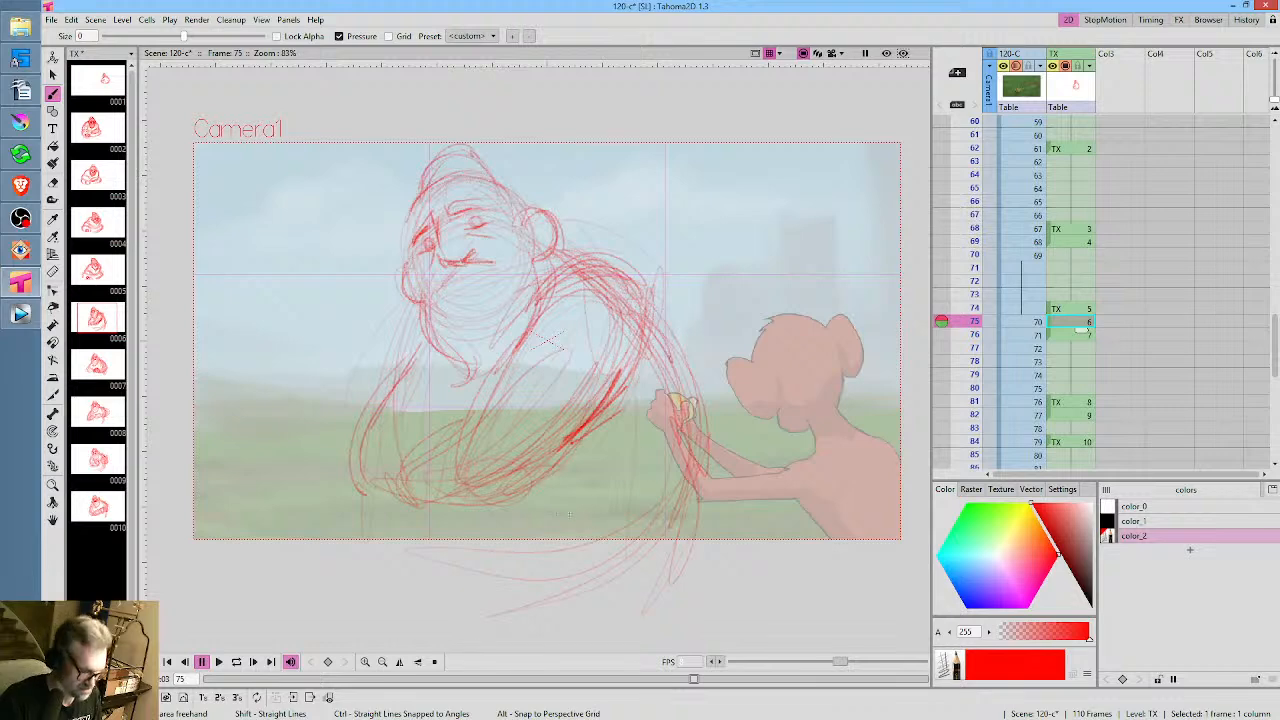
drag(521, 513, 648, 491)
drag(662, 346, 698, 412)
drag(664, 328, 694, 394)
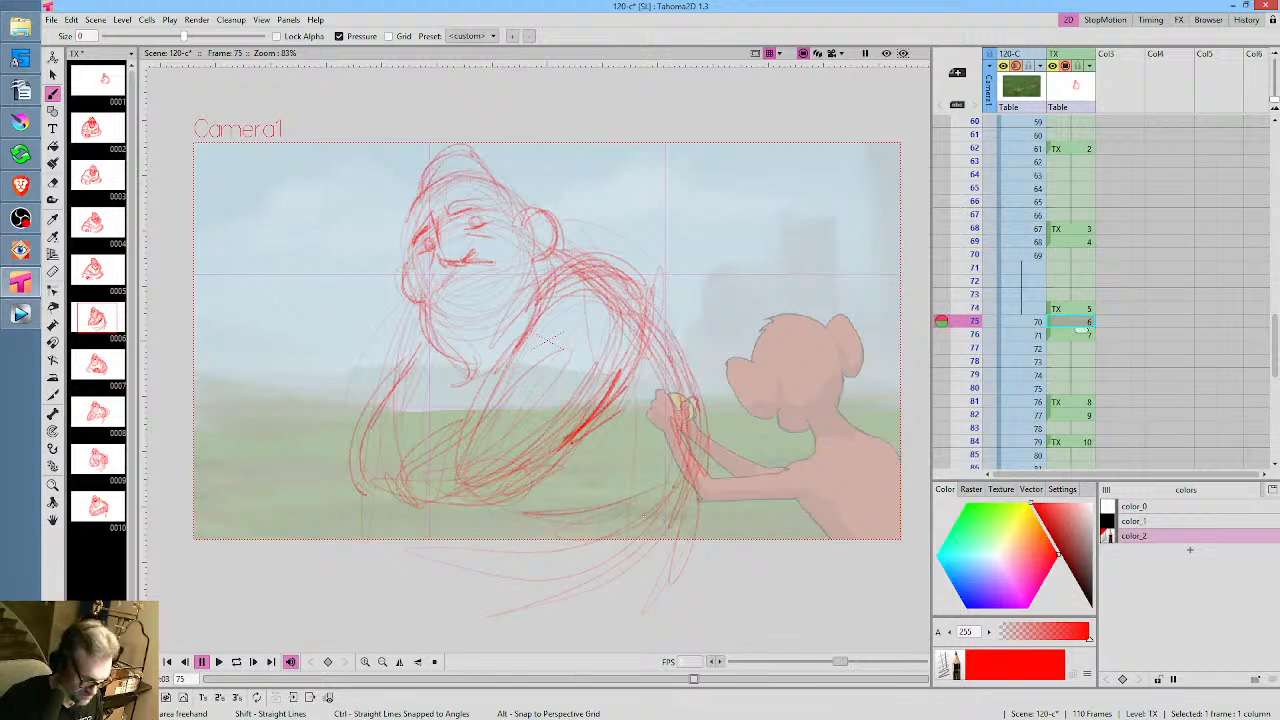
mouse_move(684, 462)
mouse_down()
mouse_move(604, 536)
mouse_move(516, 551)
mouse_up()
drag(546, 479, 600, 487)
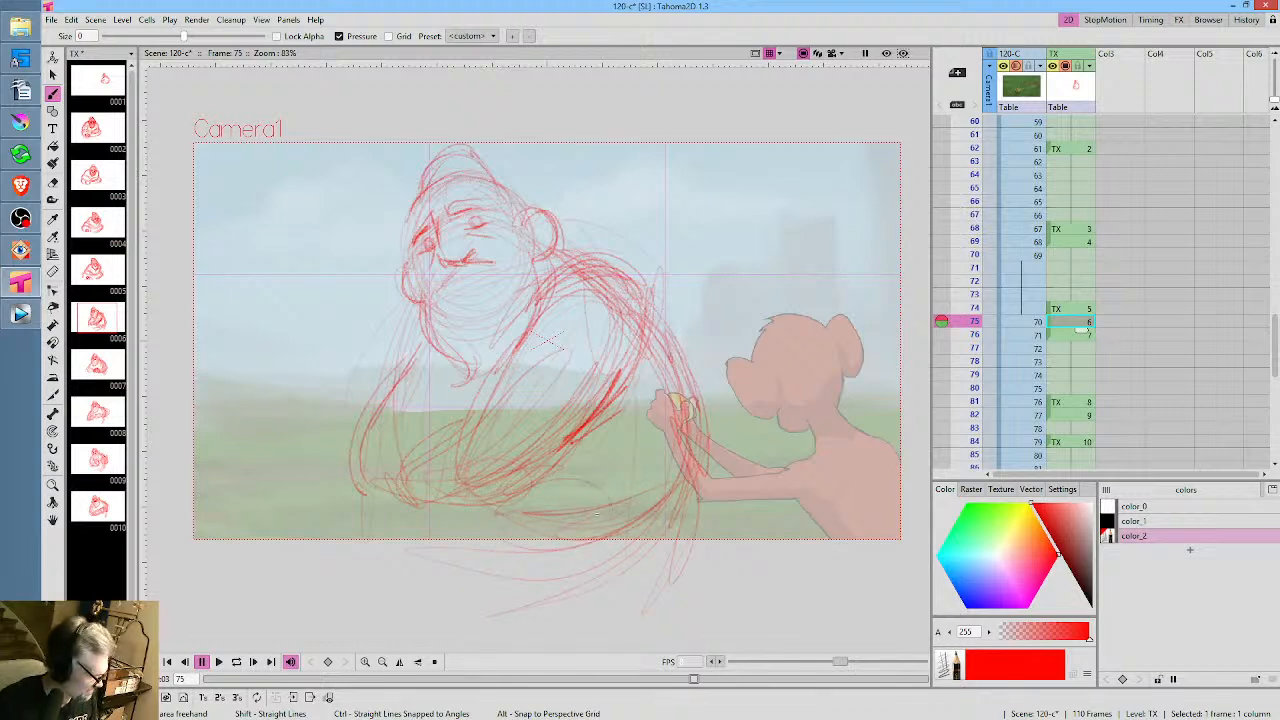
key(Up)
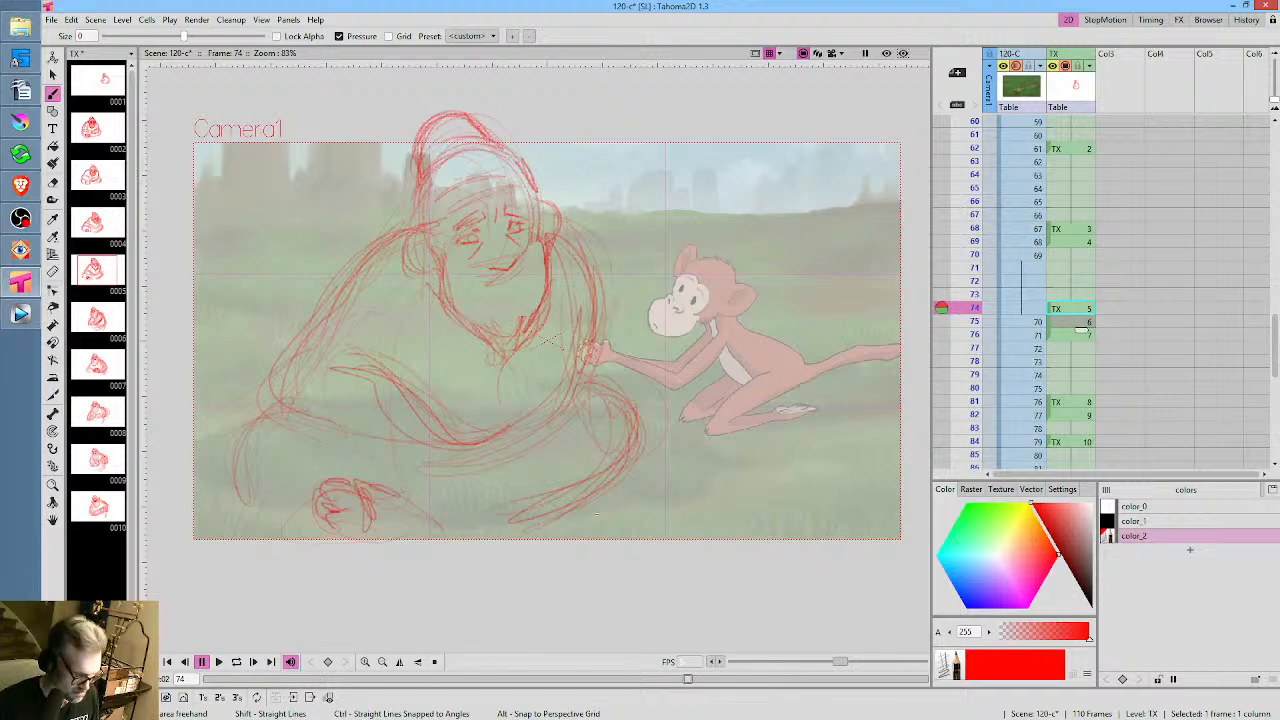
Sketch the rounded form of the character's near bent knee with overlapping red strokes below the forearm at frame 75
key(Down)
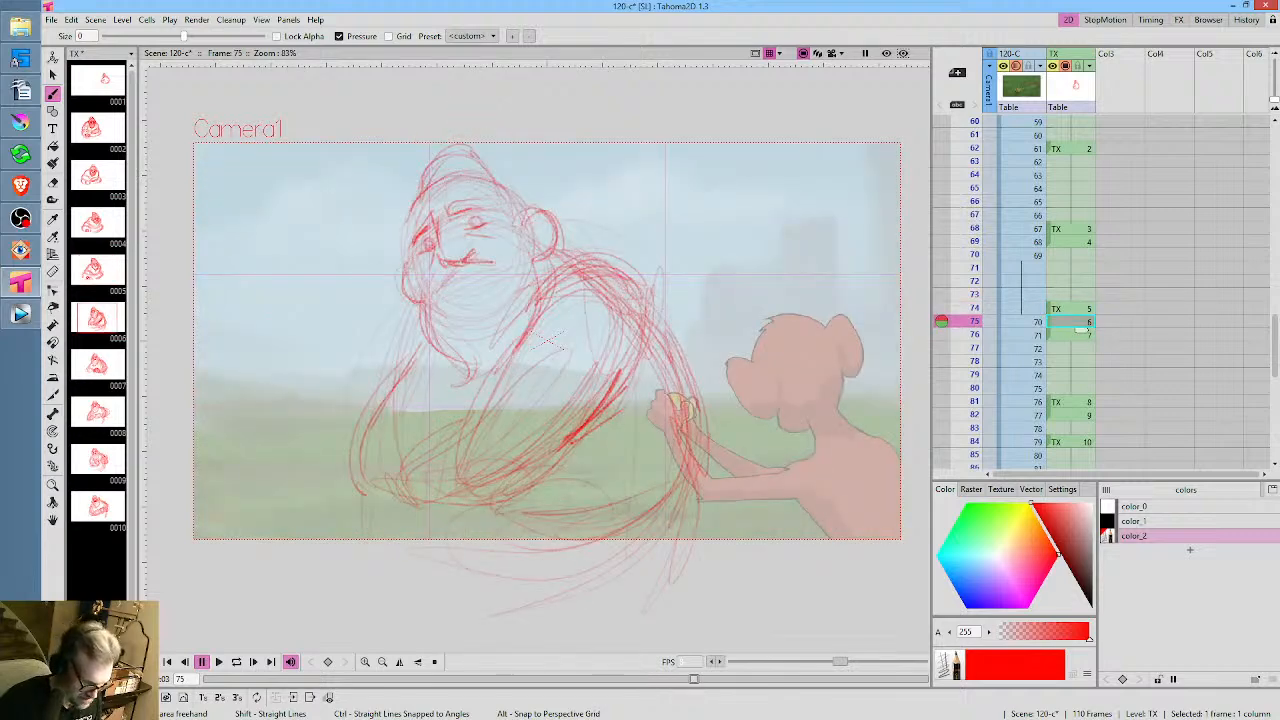
mouse_move(534, 452)
mouse_down()
mouse_move(482, 511)
mouse_move(602, 494)
mouse_up()
mouse_move(532, 453)
mouse_down()
mouse_move(466, 503)
mouse_move(624, 486)
mouse_move(474, 506)
mouse_up()
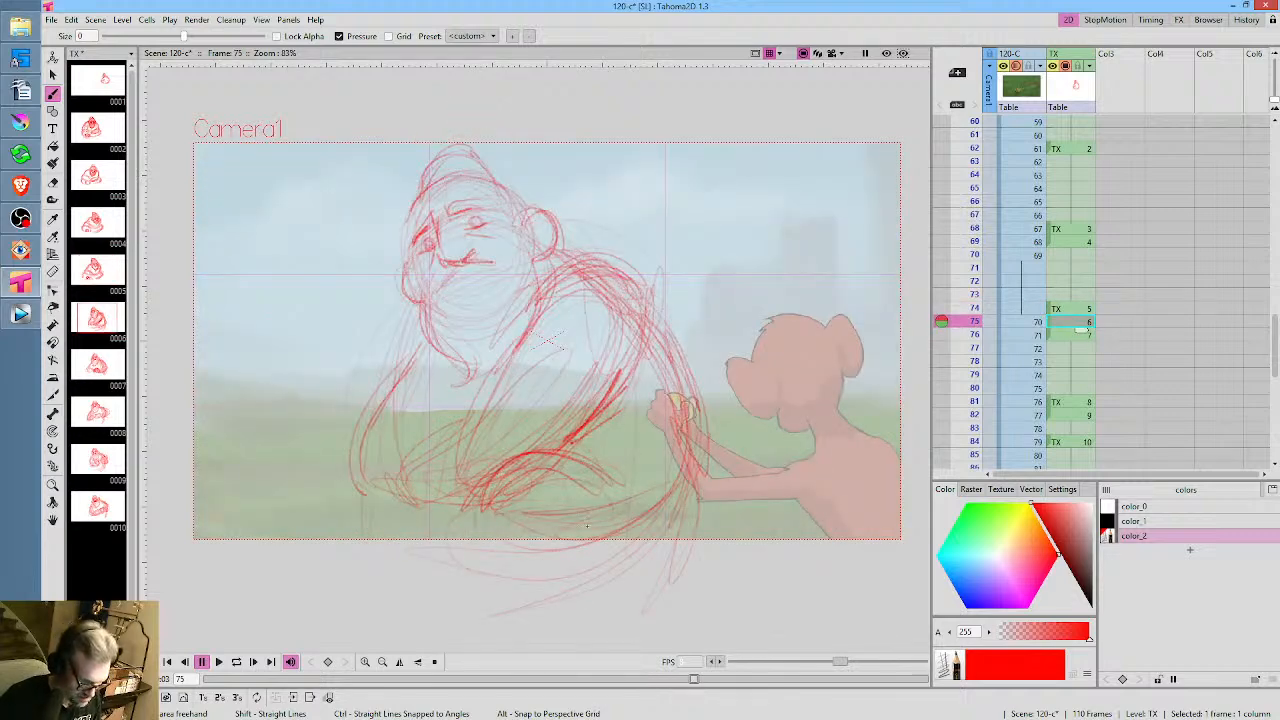
mouse_move(587, 526)
mouse_down()
mouse_move(508, 572)
mouse_move(570, 560)
mouse_move(502, 463)
mouse_up()
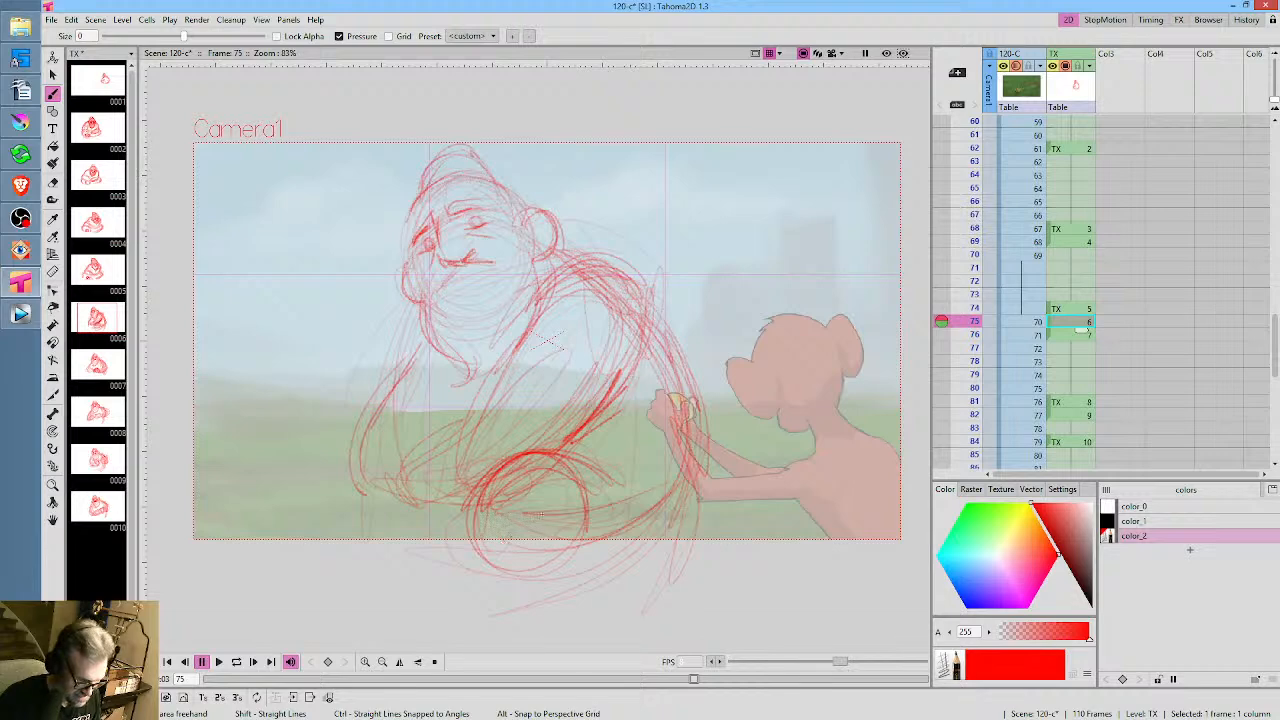
Rough in the round near knee below the resting hand and the sweeping underside of the leg at frame 76, checking against frame 75
key(Down)
key(Up)
key(Down)
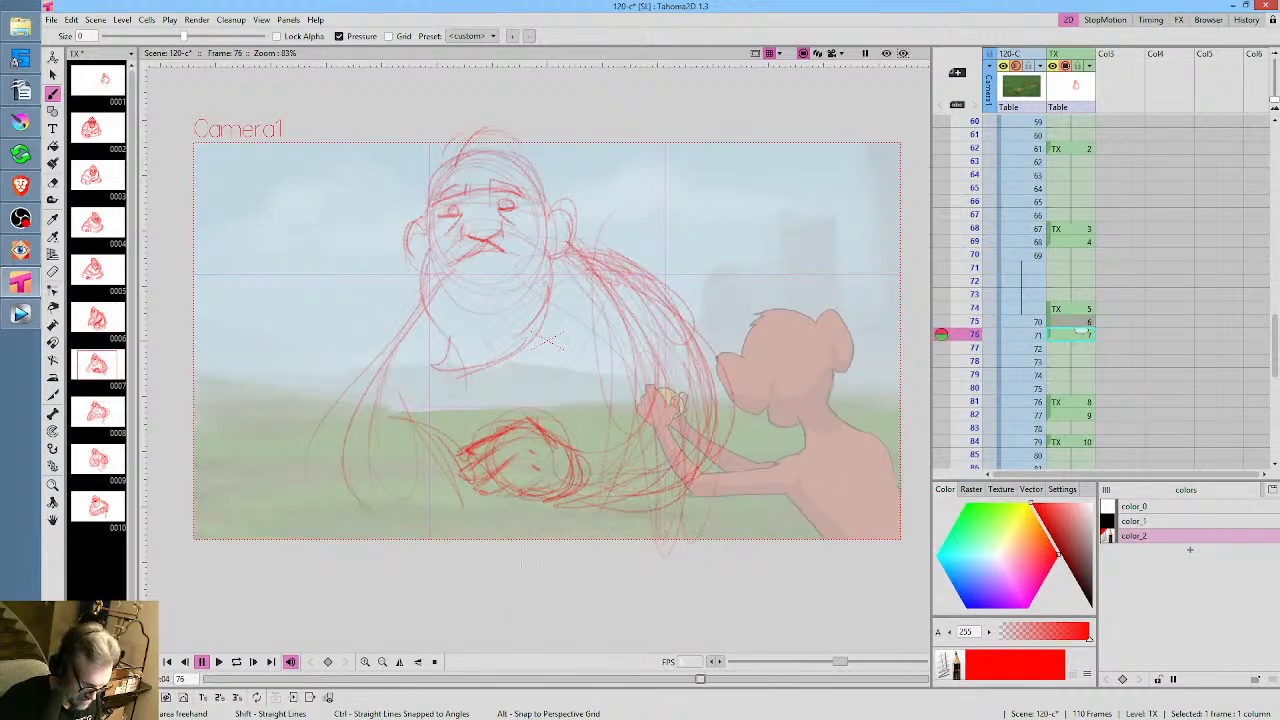
mouse_move(478, 500)
mouse_down()
mouse_move(558, 572)
mouse_move(465, 622)
mouse_move(435, 527)
mouse_move(567, 555)
mouse_move(470, 625)
mouse_up()
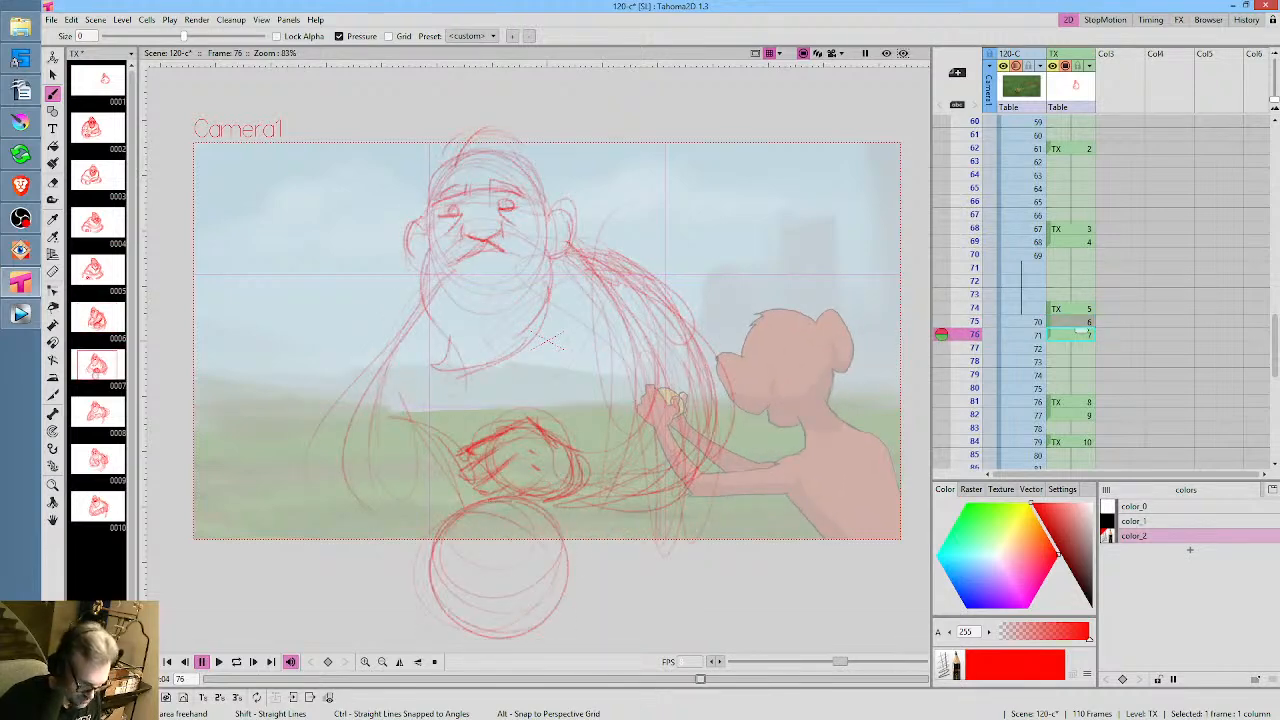
key(Up)
key(Down)
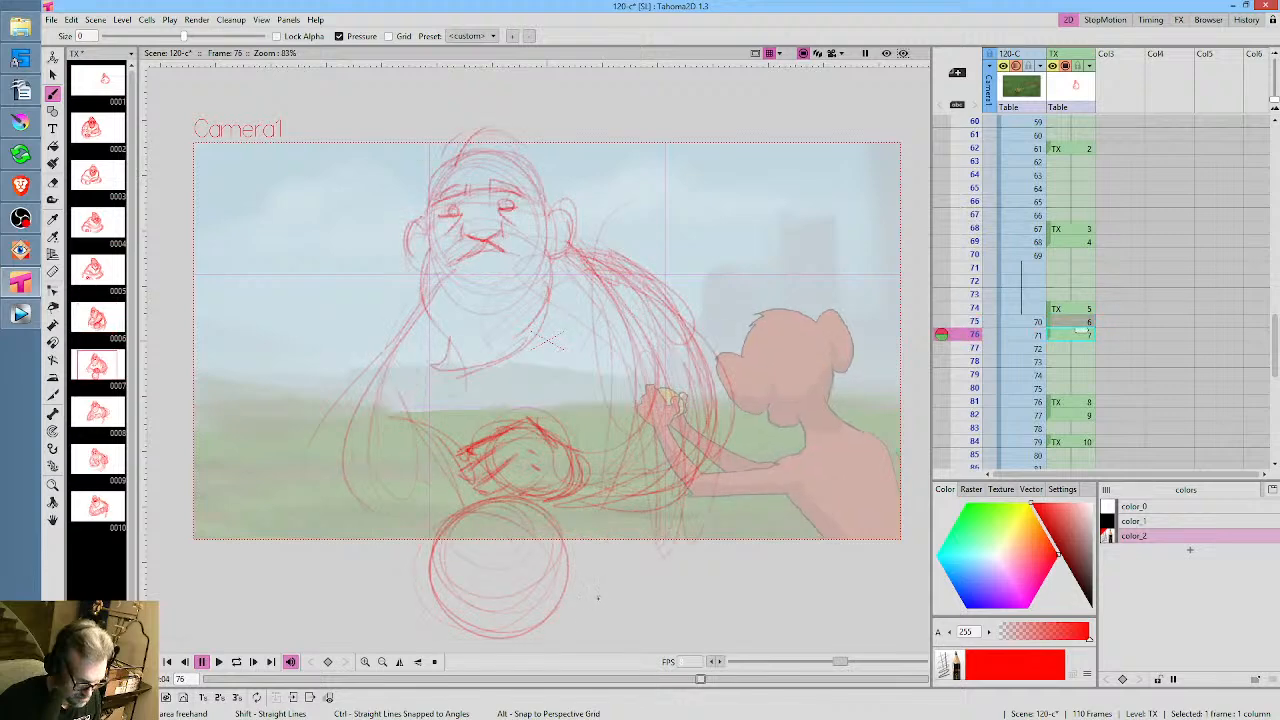
mouse_move(482, 585)
mouse_down()
mouse_move(544, 606)
mouse_move(700, 548)
mouse_move(702, 505)
mouse_move(672, 556)
mouse_up()
Build up the sweeping underside of the folded leg at frame 75, then compare it with the drawing at frame 76
key(Up)
mouse_move(516, 578)
mouse_down()
mouse_move(596, 592)
mouse_move(700, 512)
mouse_move(695, 462)
mouse_move(700, 545)
mouse_move(495, 560)
mouse_up()
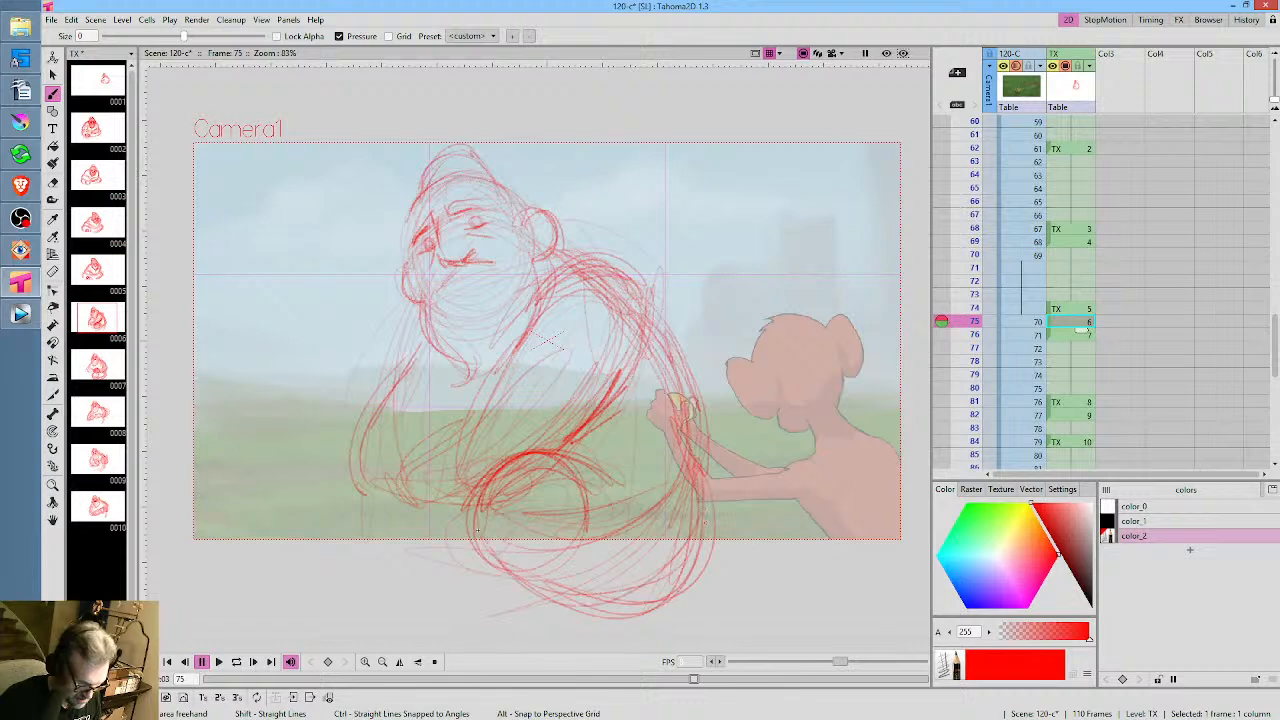
key(Down)
key(Up)
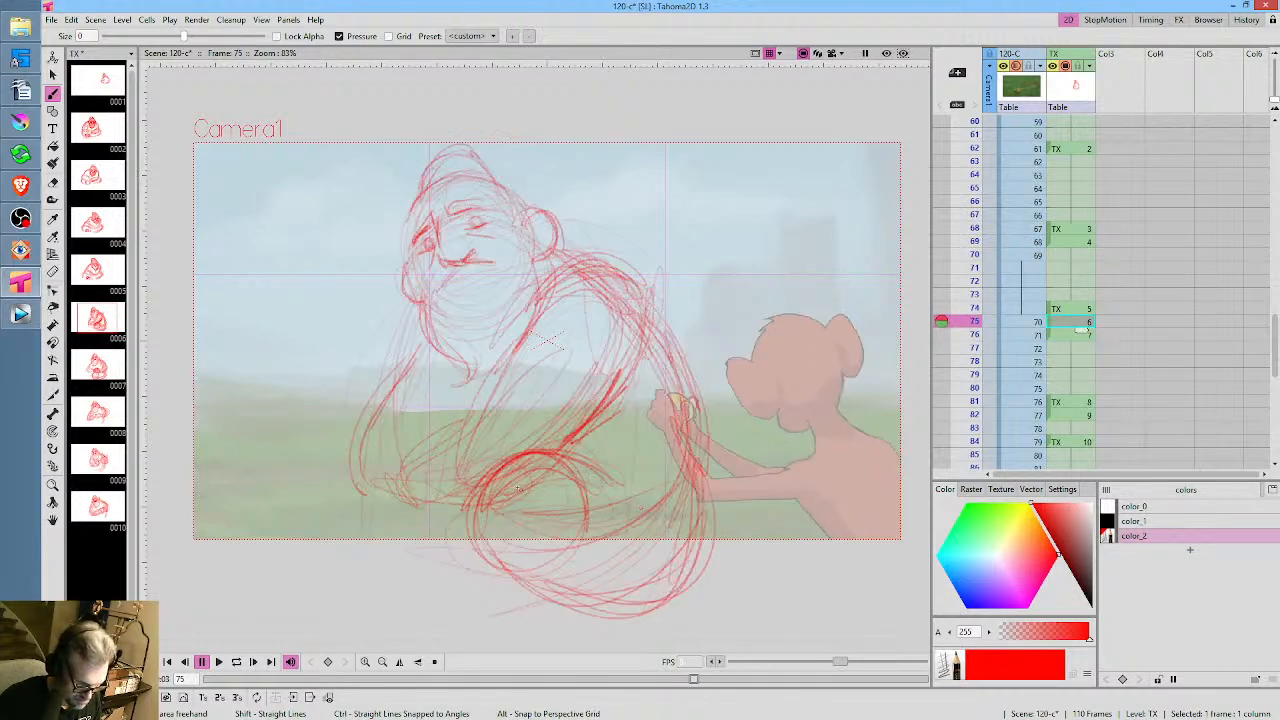
key(Down)
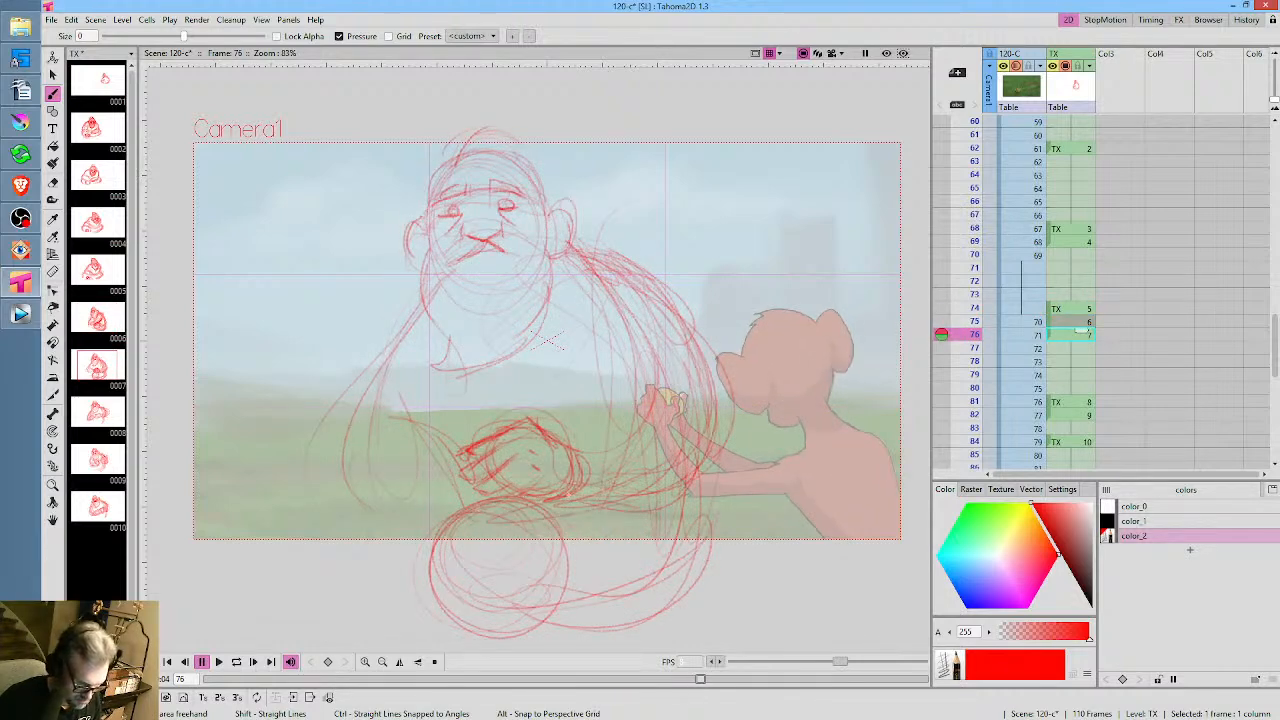
Rough in the folded near leg at frame 81, from thigh to lower leg below the camera frame, after comparing it with the previous drawing
key(Down)
key(Down)
key(Down)
key(Down)
key(Down)
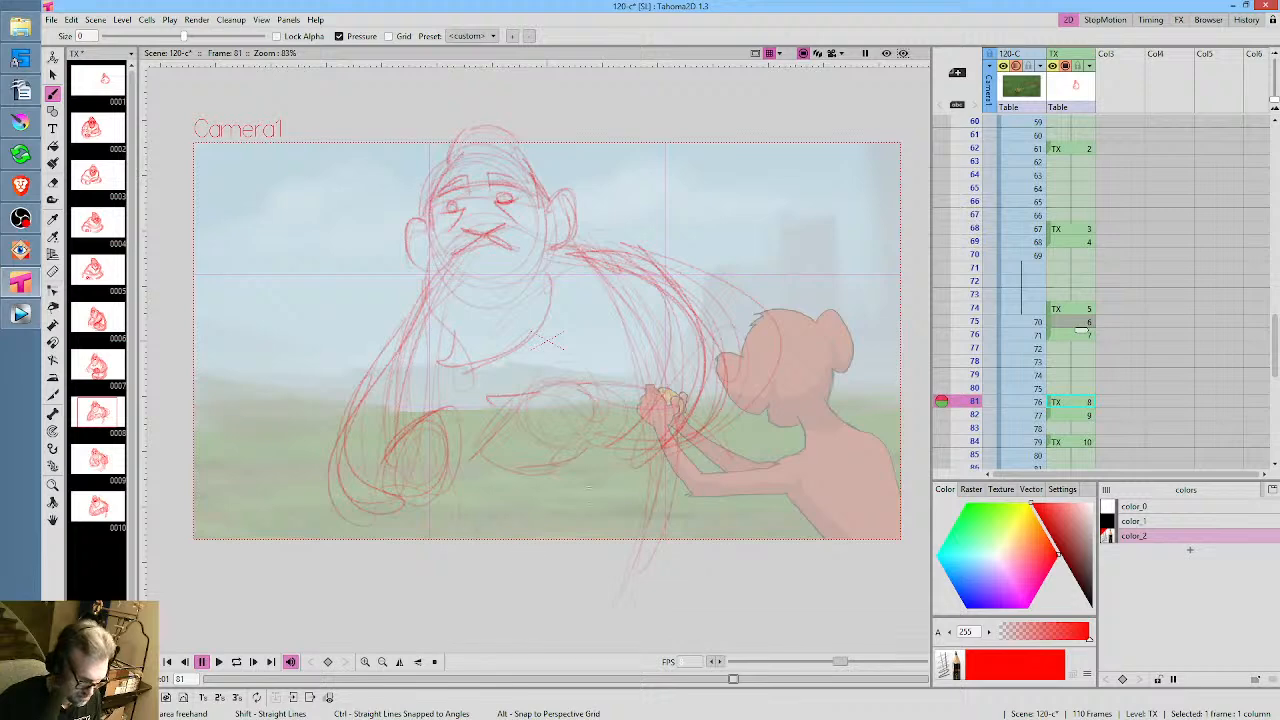
key(comma)
key(period)
key(comma)
key(period)
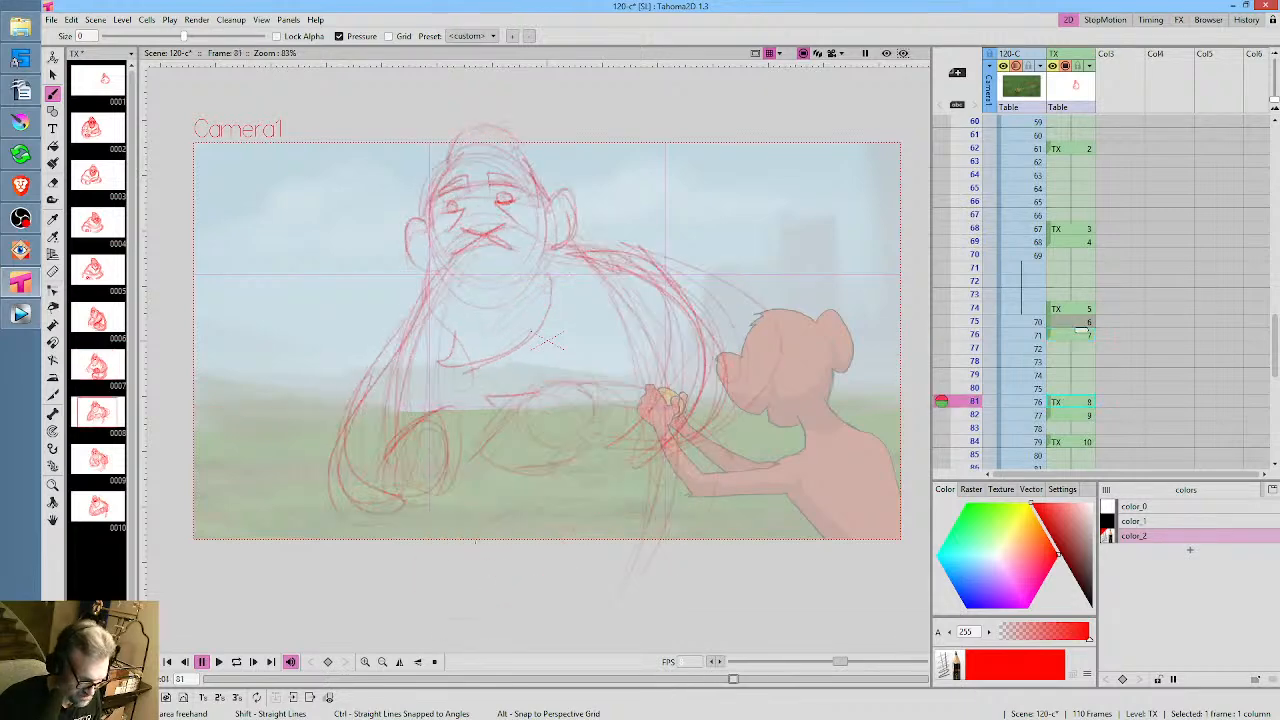
mouse_move(411, 597)
mouse_down()
mouse_move(533, 623)
mouse_move(442, 621)
mouse_move(712, 546)
mouse_move(687, 590)
mouse_move(698, 561)
mouse_up()
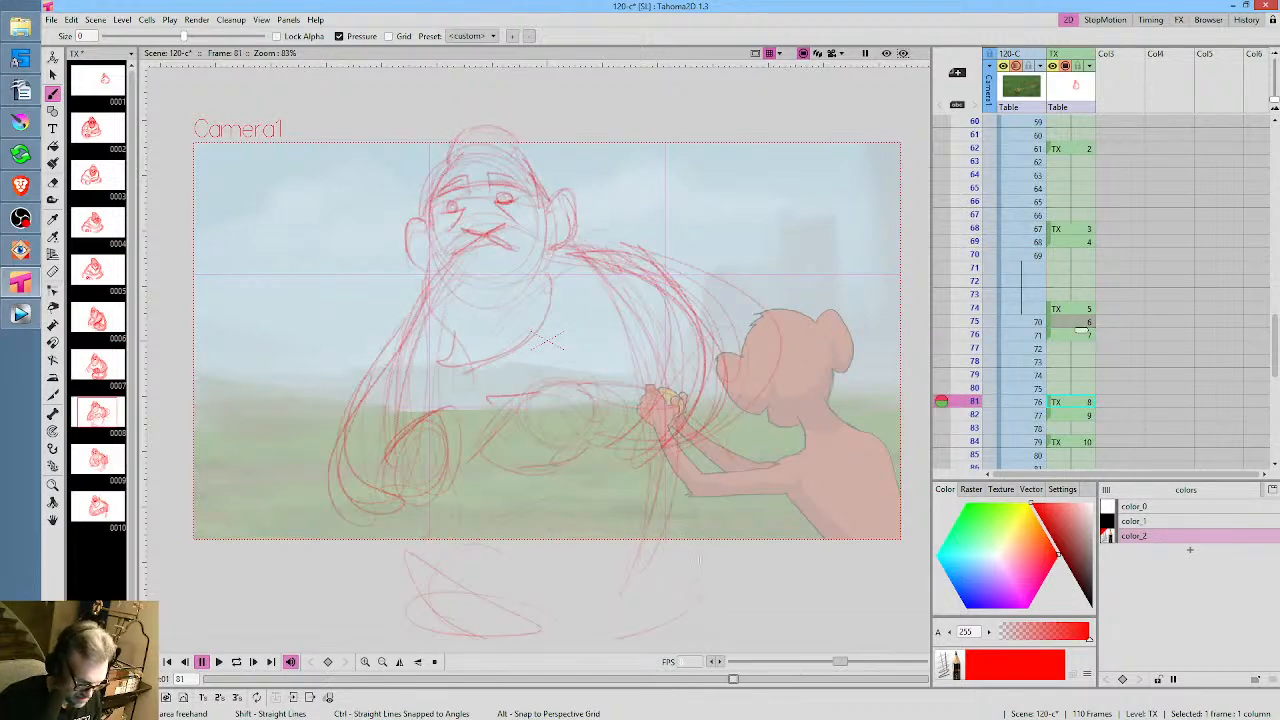
mouse_move(591, 617)
mouse_down()
mouse_move(686, 540)
mouse_move(660, 600)
mouse_move(480, 615)
mouse_move(425, 560)
mouse_up()
mouse_move(510, 628)
mouse_down()
mouse_move(466, 530)
mouse_move(545, 498)
mouse_up()
mouse_move(660, 438)
mouse_down()
mouse_move(704, 500)
mouse_move(514, 630)
mouse_move(514, 613)
mouse_up()
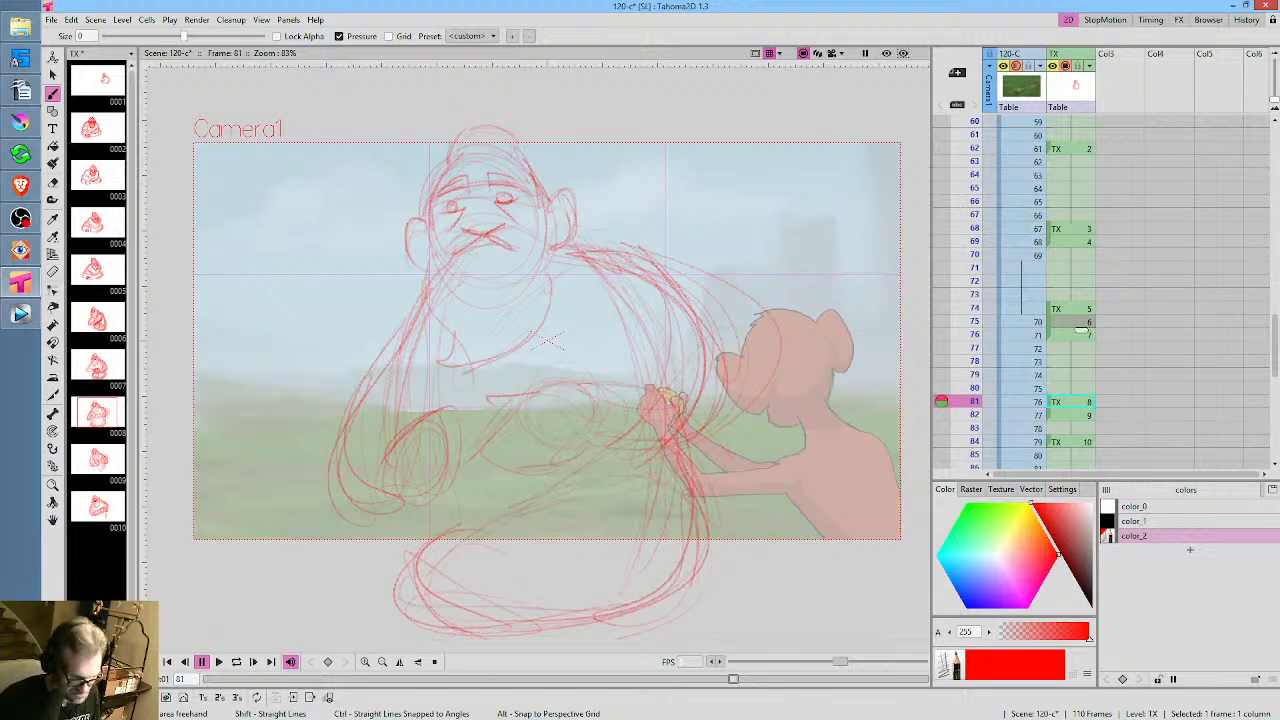
mouse_move(618, 487)
mouse_down()
mouse_move(468, 624)
mouse_move(640, 455)
mouse_move(628, 382)
mouse_move(640, 340)
mouse_up()
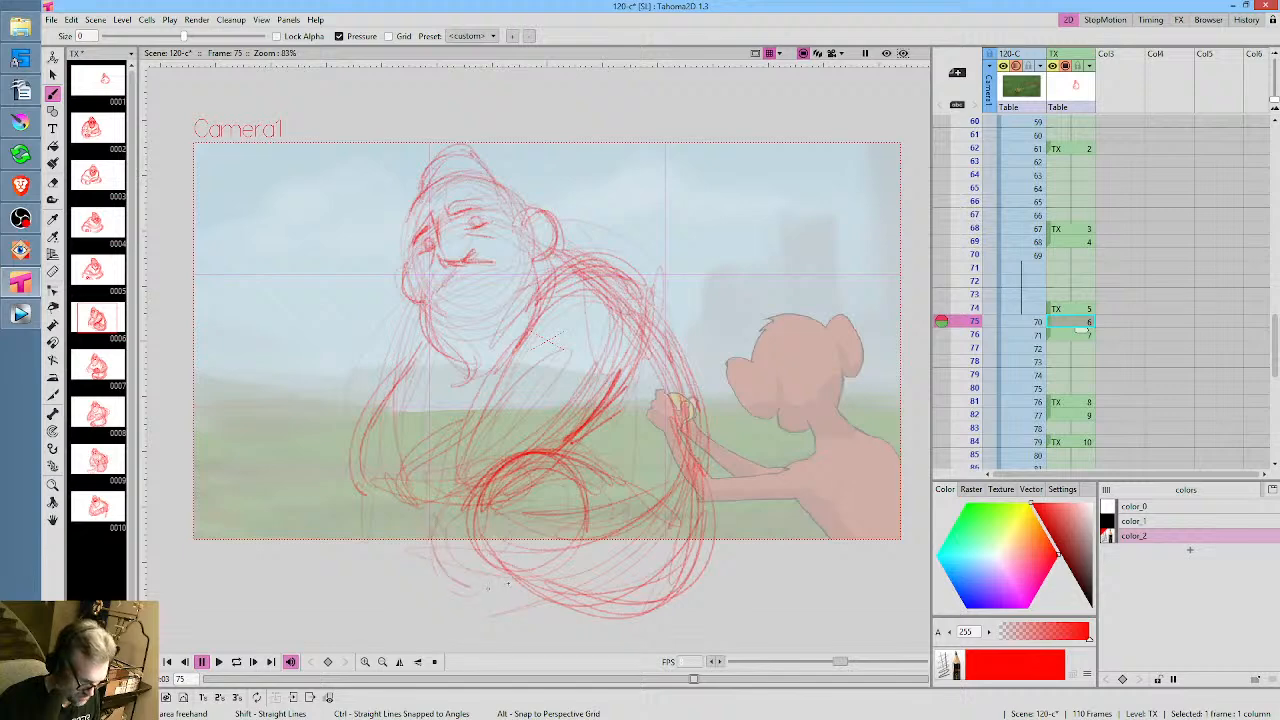
Sketch the foot and reinforce the underside of the leg at frame 75, then rough in the foot at frame 76
mouse_move(404, 522)
mouse_down()
mouse_move(398, 594)
mouse_move(361, 552)
mouse_move(382, 534)
mouse_move(341, 529)
mouse_move(375, 539)
mouse_move(353, 555)
mouse_move(402, 602)
mouse_up()
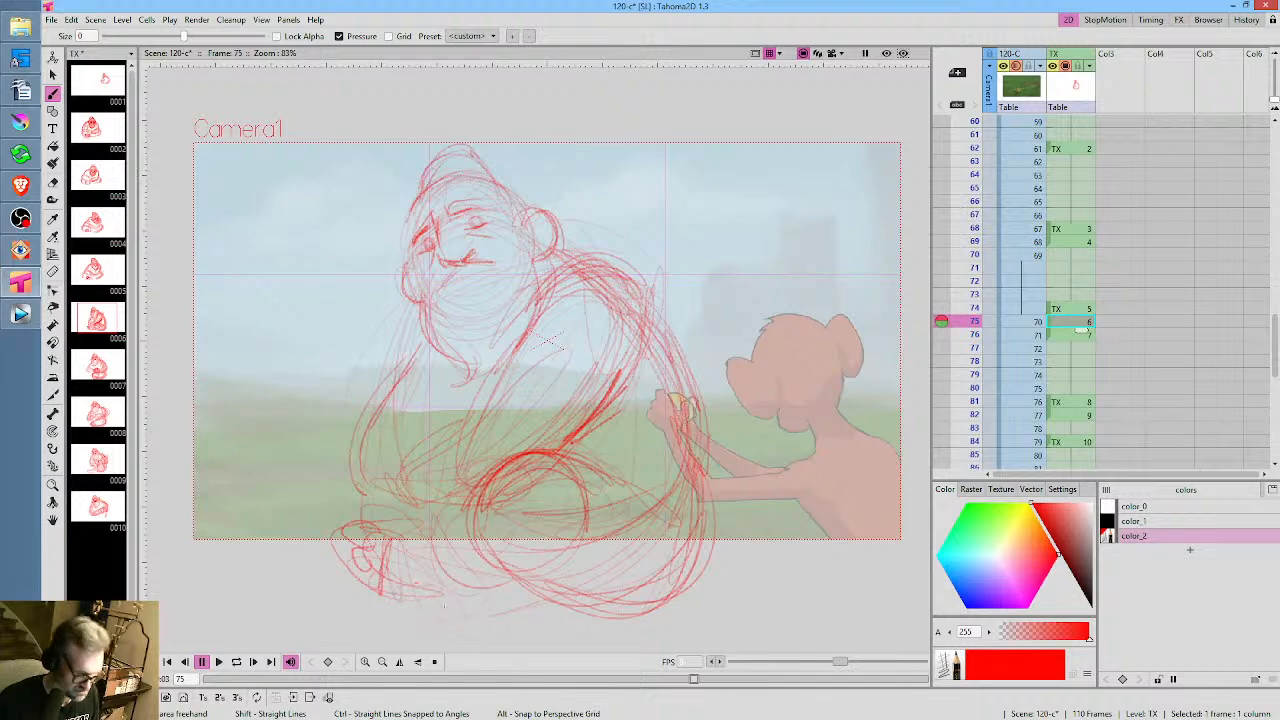
drag(498, 610, 638, 588)
drag(520, 620, 600, 618)
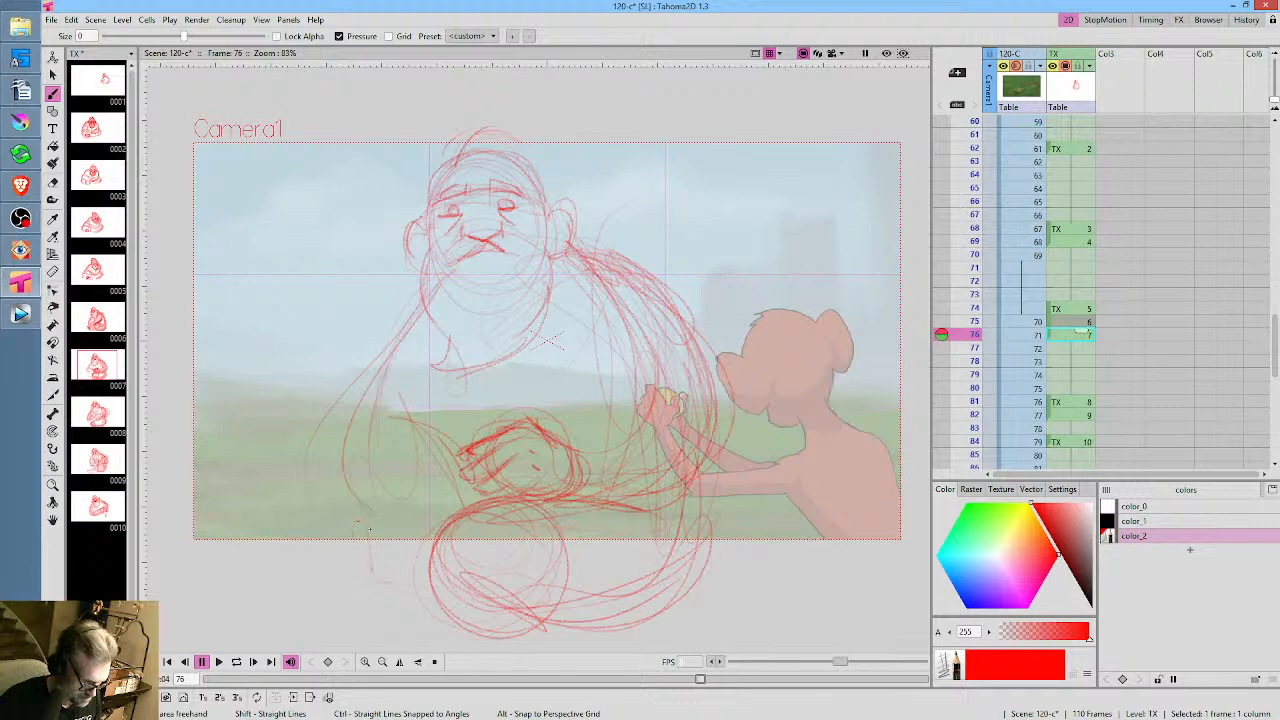
mouse_move(369, 529)
mouse_down()
mouse_move(358, 564)
mouse_move(386, 612)
mouse_move(408, 620)
mouse_up()
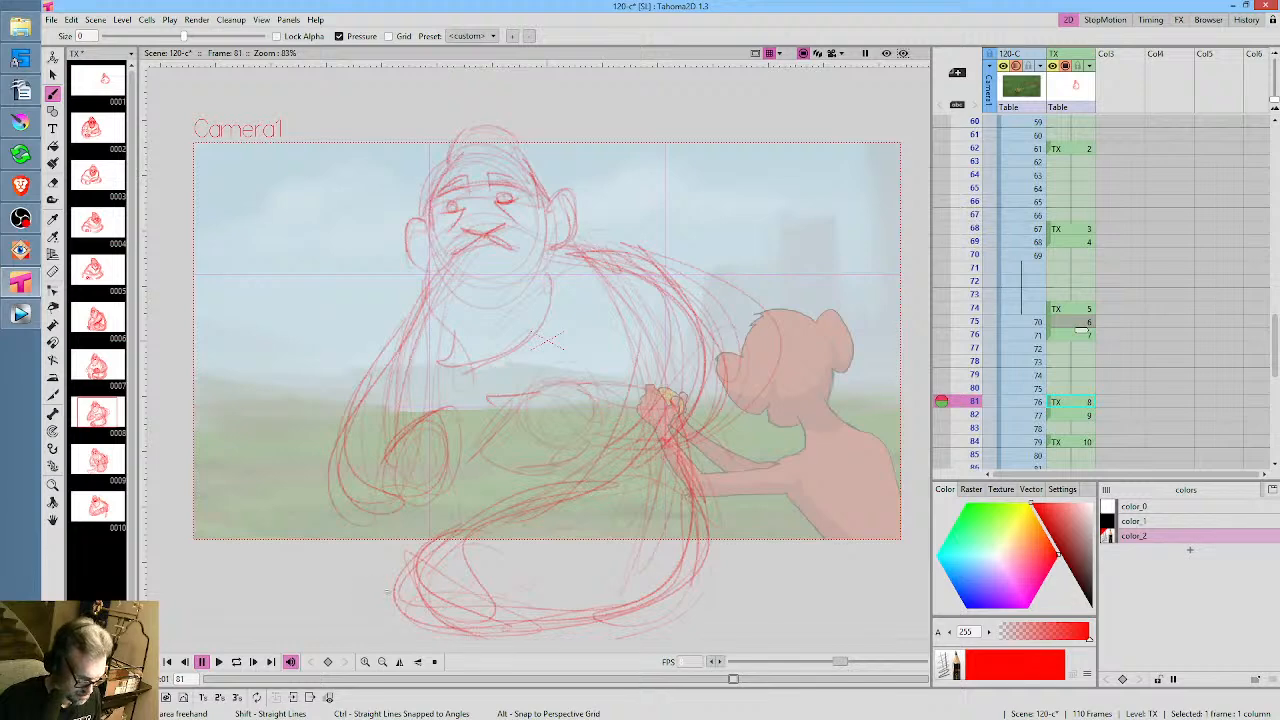
Sketch the character's foot and toes at the end of the folded leg, below the camera frame at frame 81
mouse_move(372, 565)
mouse_down()
mouse_move(315, 557)
mouse_move(314, 578)
mouse_move(318, 607)
mouse_move(390, 630)
mouse_up()
drag(316, 606, 368, 629)
mouse_move(318, 544)
mouse_down()
mouse_move(393, 573)
mouse_move(324, 594)
mouse_move(334, 566)
mouse_move(346, 575)
mouse_up()
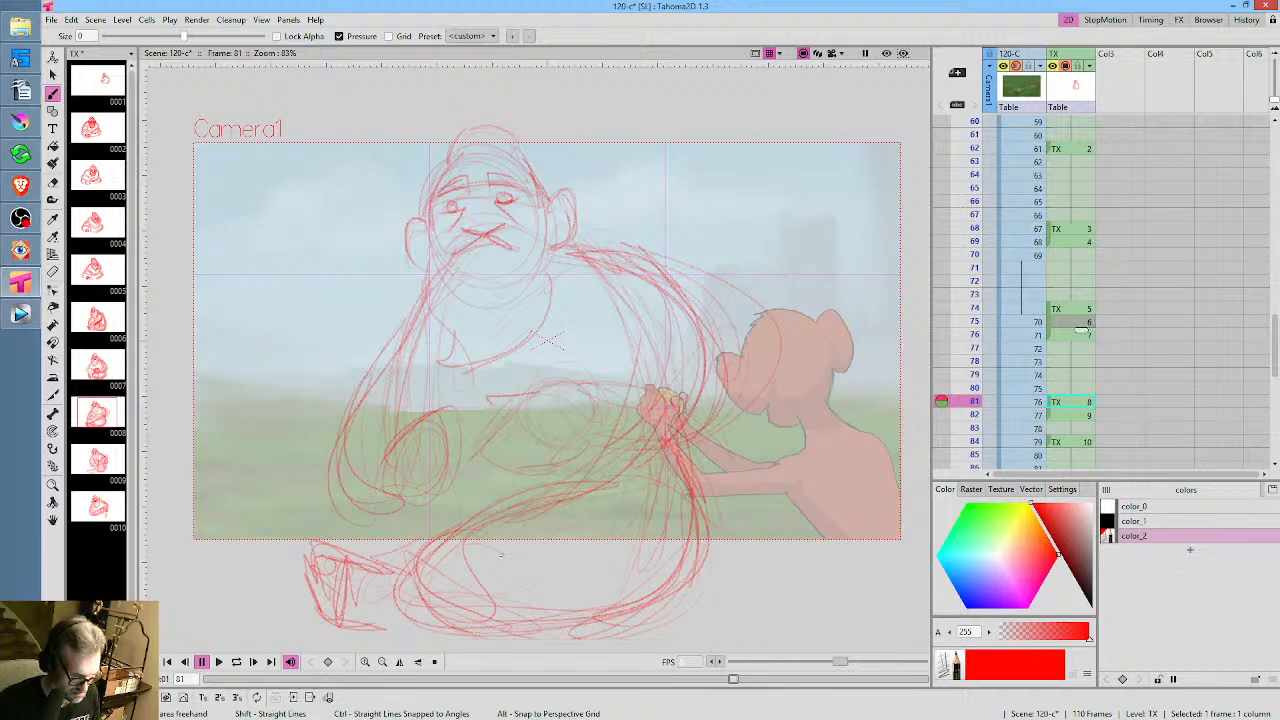
Erase the foot and lower leg below the camera frame at frame 81, then return to the brush
key(a)
mouse_move(760, 606)
mouse_down()
mouse_move(740, 539)
mouse_move(713, 498)
mouse_move(628, 476)
mouse_move(308, 519)
mouse_move(370, 655)
mouse_up()
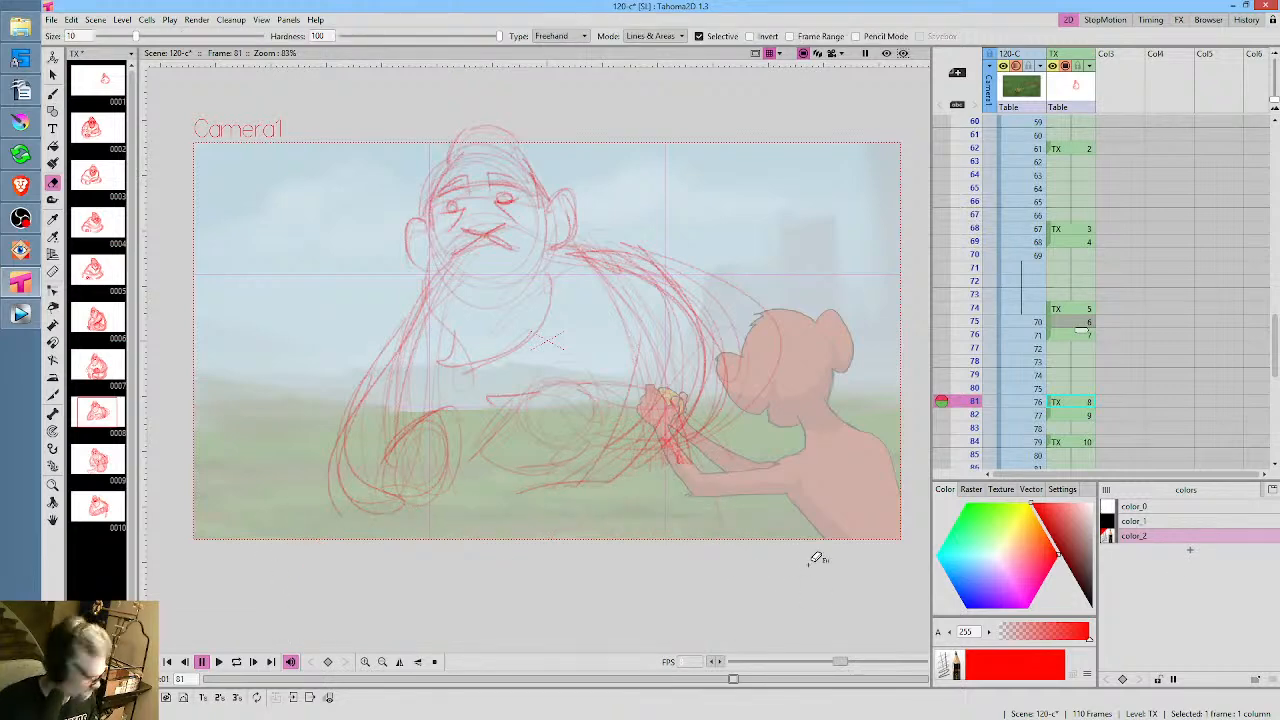
key(b)
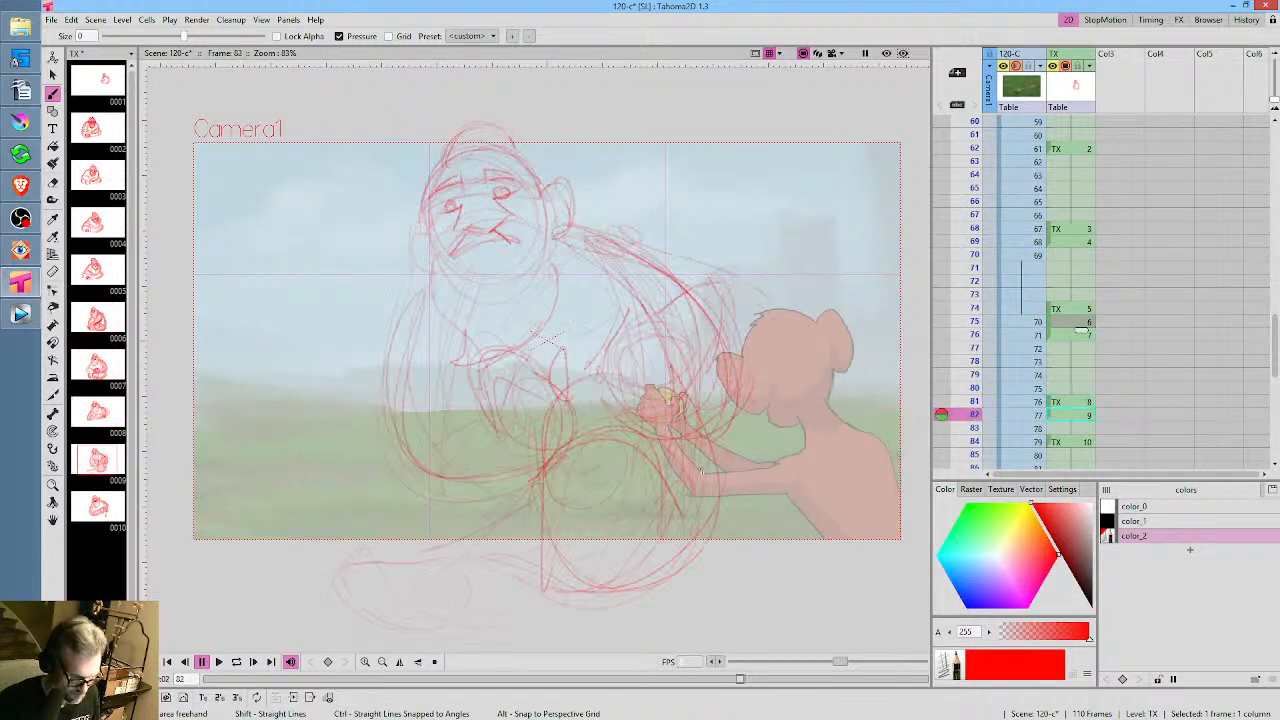
Sketch the character's foot and lower-leg contours below the camera frame at frames 82, 76, 81 and 84
mouse_move(366, 566)
mouse_down()
mouse_move(332, 570)
mouse_move(371, 597)
mouse_move(422, 598)
mouse_move(442, 578)
mouse_move(331, 590)
mouse_move(365, 596)
mouse_up()
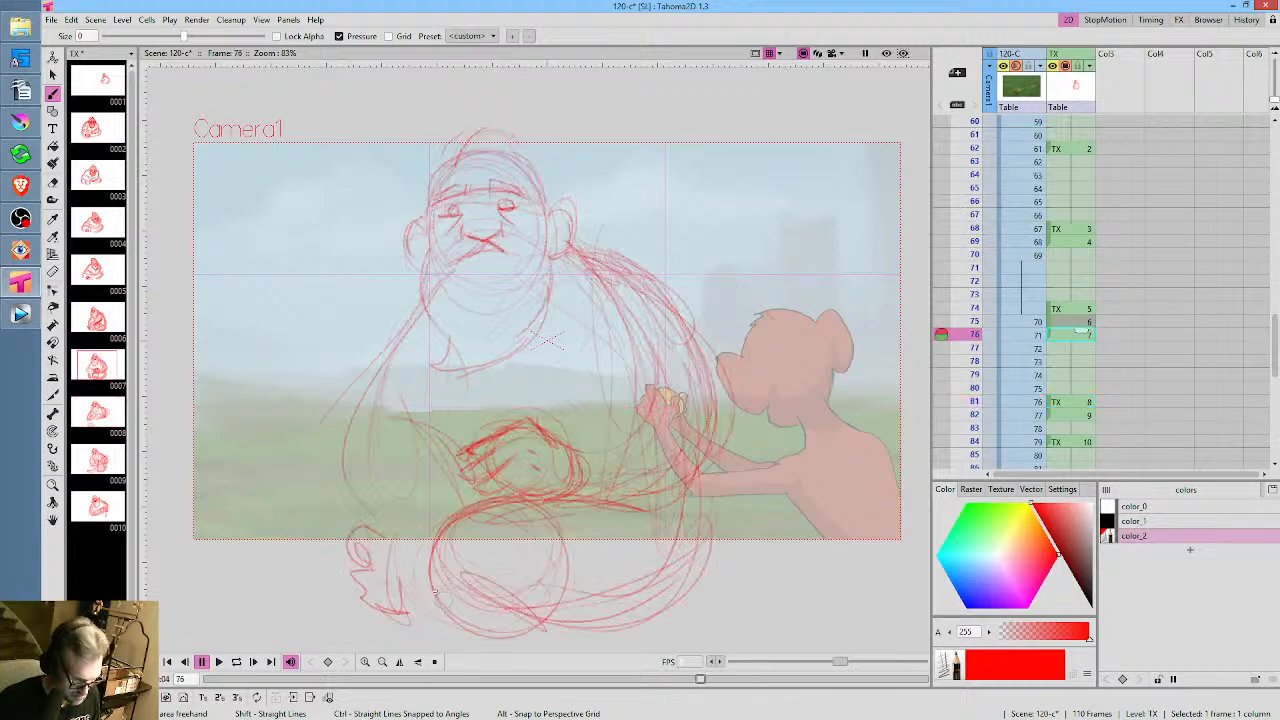
drag(440, 580, 443, 563)
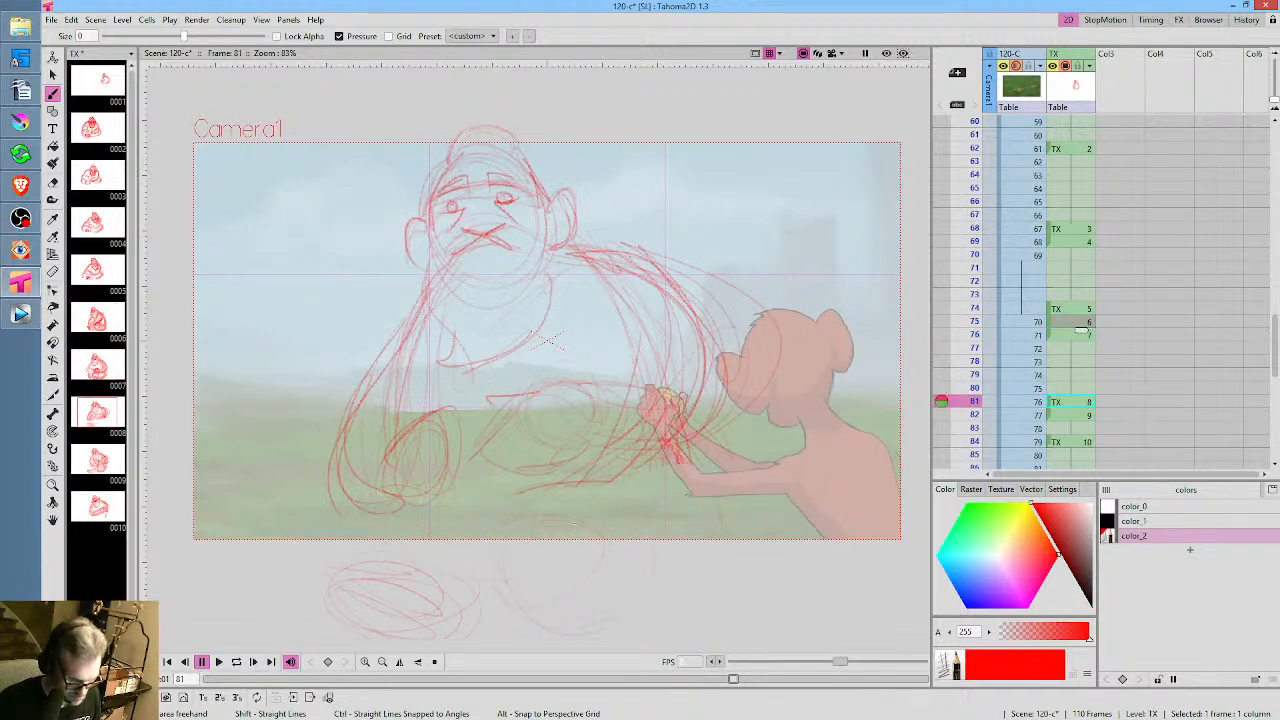
mouse_move(598, 603)
mouse_down()
mouse_move(665, 555)
mouse_move(640, 615)
mouse_move(682, 590)
mouse_move(703, 450)
mouse_move(545, 595)
mouse_move(416, 625)
mouse_up()
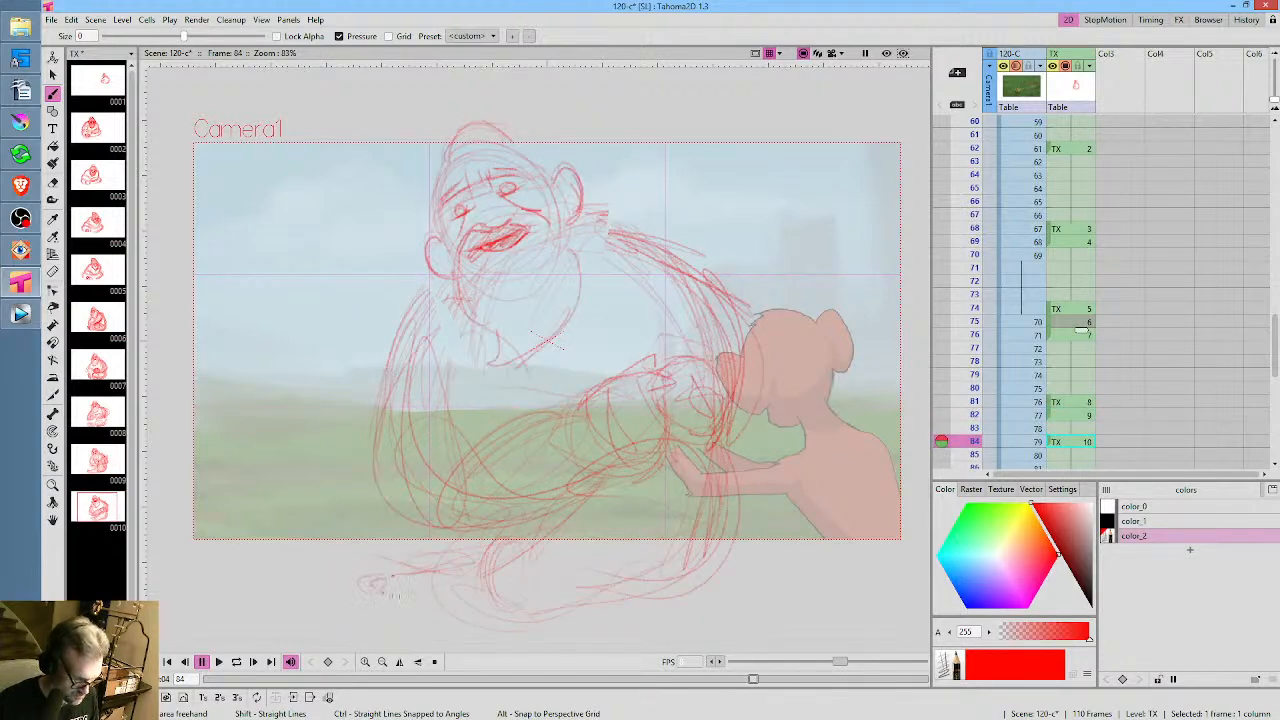
mouse_move(393, 576)
mouse_down()
mouse_move(374, 601)
mouse_move(390, 593)
mouse_move(424, 622)
mouse_up()
mouse_move(508, 614)
mouse_down()
mouse_move(696, 553)
mouse_move(538, 583)
mouse_move(700, 472)
mouse_up()
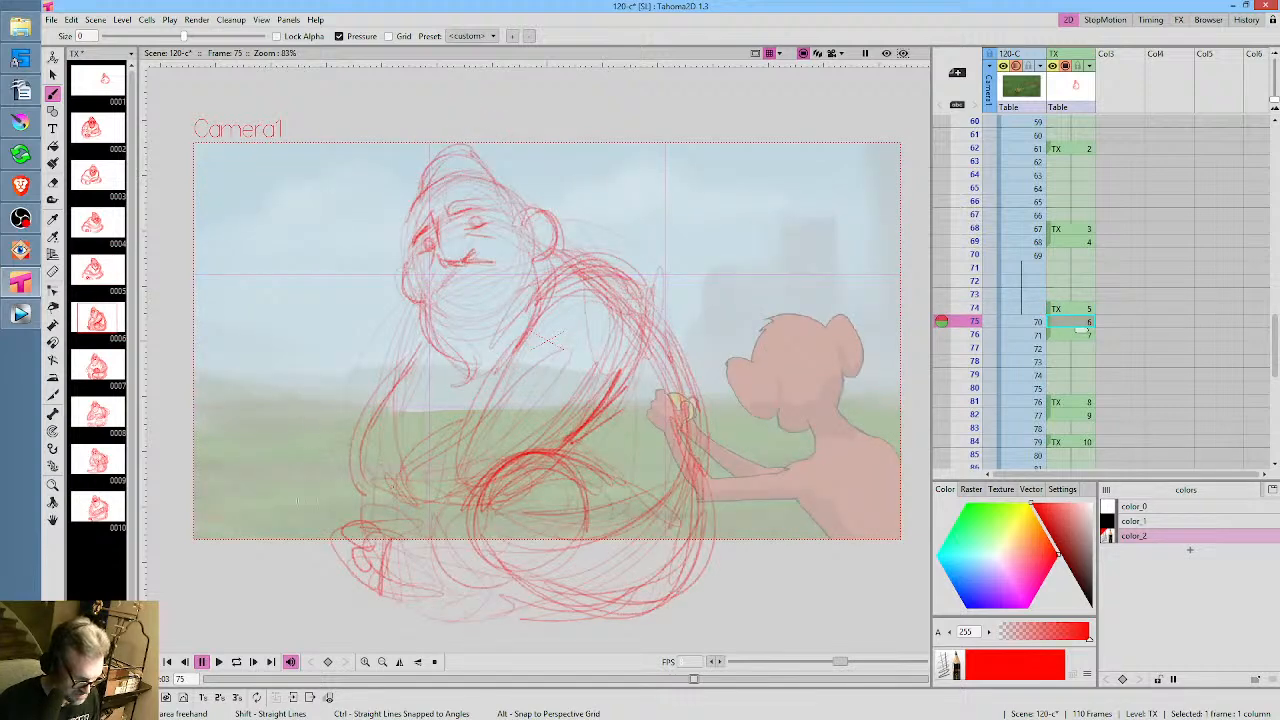
Rough in the curved outline of the character's far knee beside the resting arm at frame 75, checking against frame 76
drag(320, 446, 298, 508)
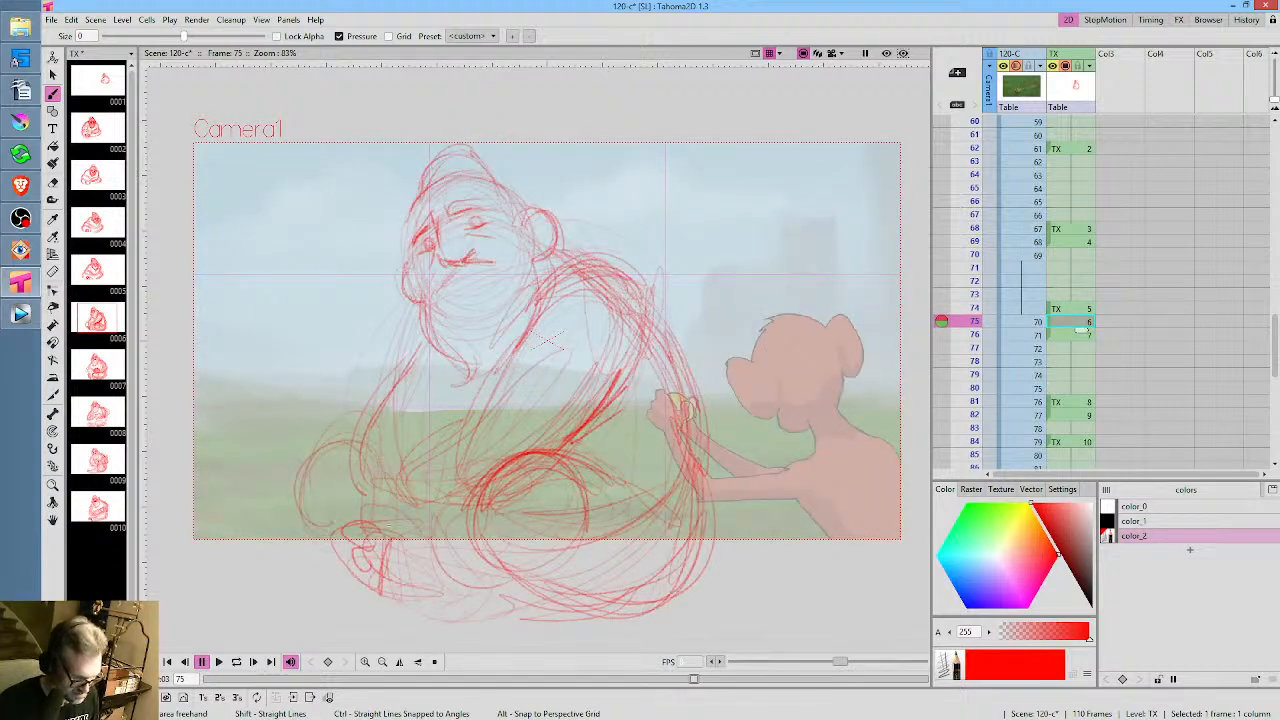
key(Down)
key(Up)
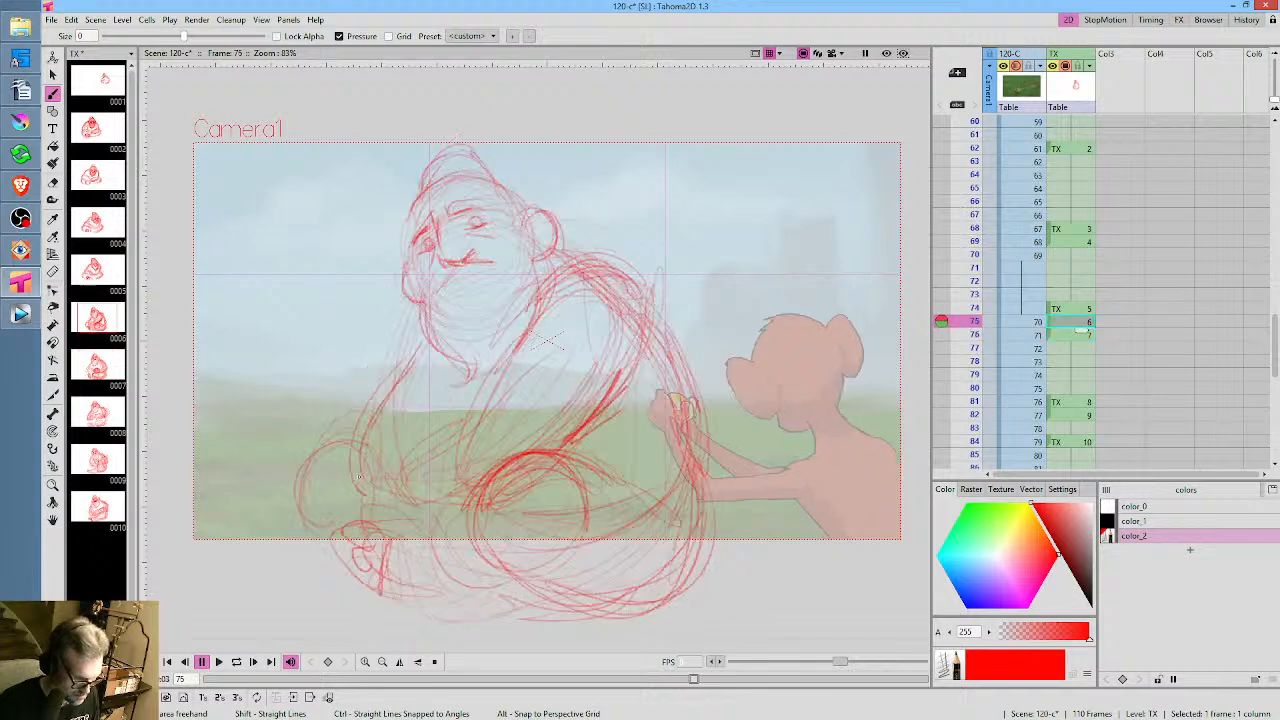
Draw the far knee's curved outline at frame 76 and flip between this drawing and the next one to check it
key(Down)
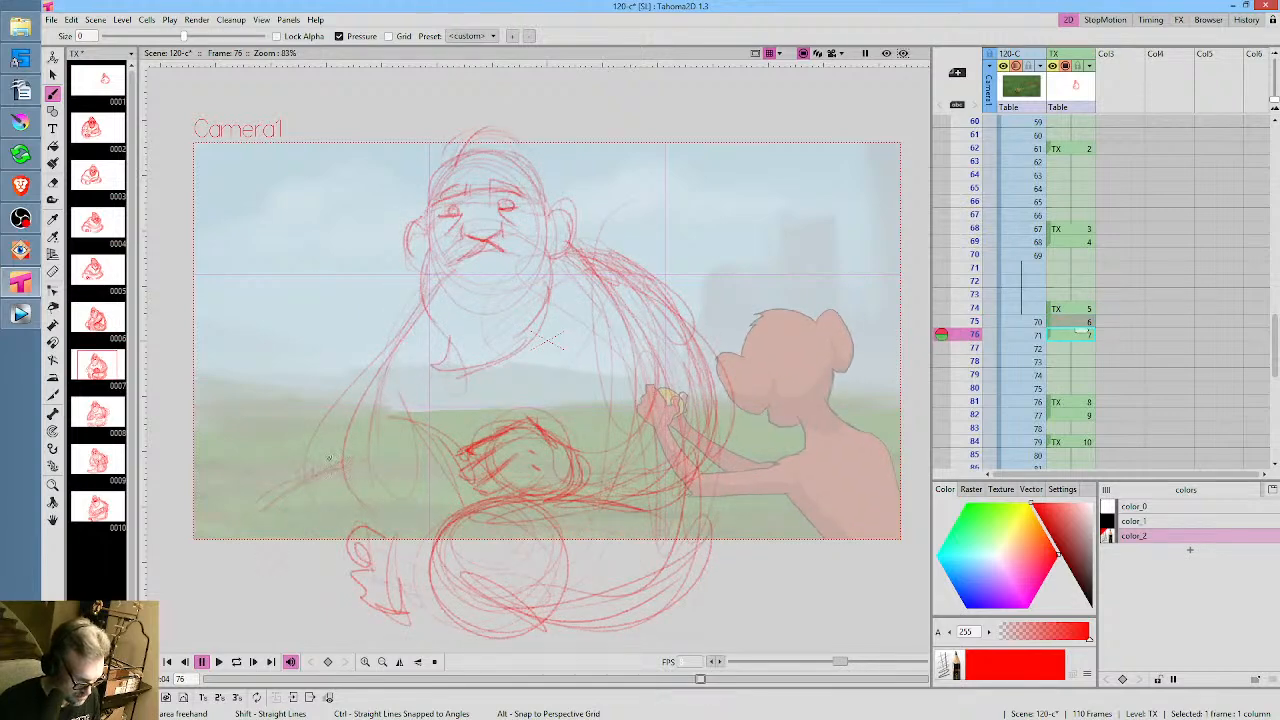
mouse_move(328, 458)
mouse_down()
mouse_move(262, 571)
mouse_move(321, 478)
mouse_move(321, 574)
mouse_up()
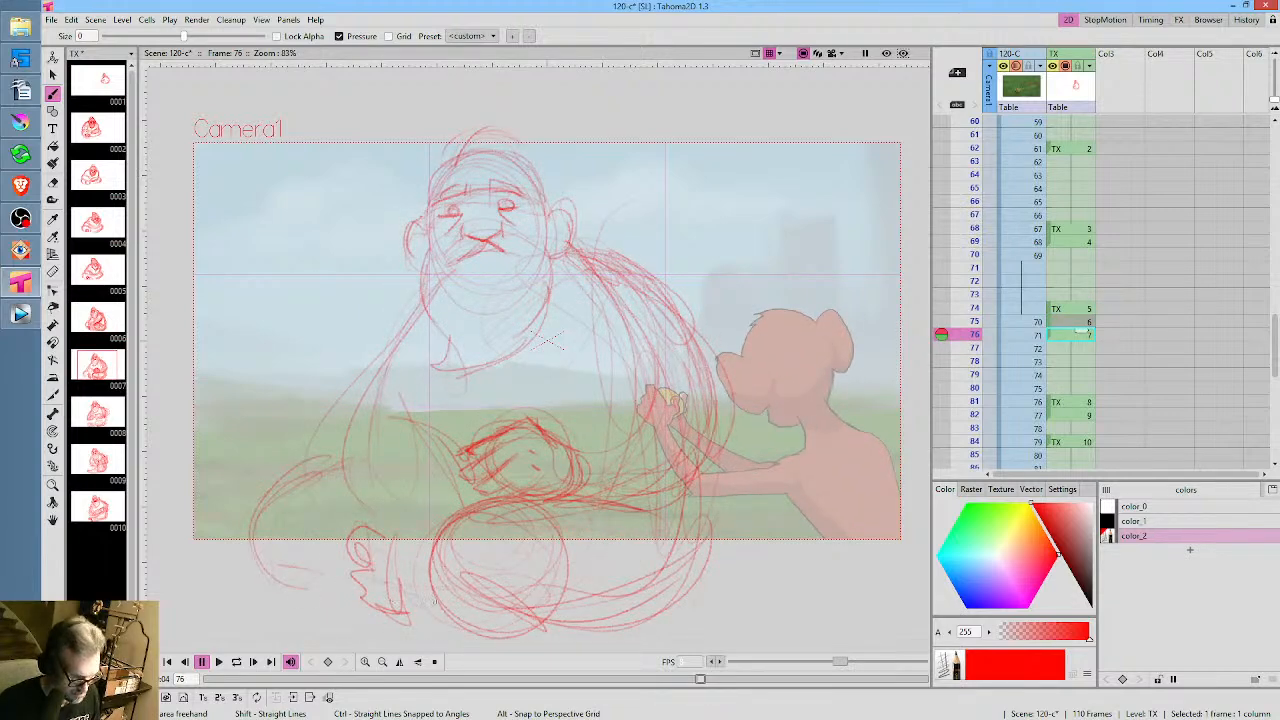
key(period)
key(comma)
key(period)
key(comma)
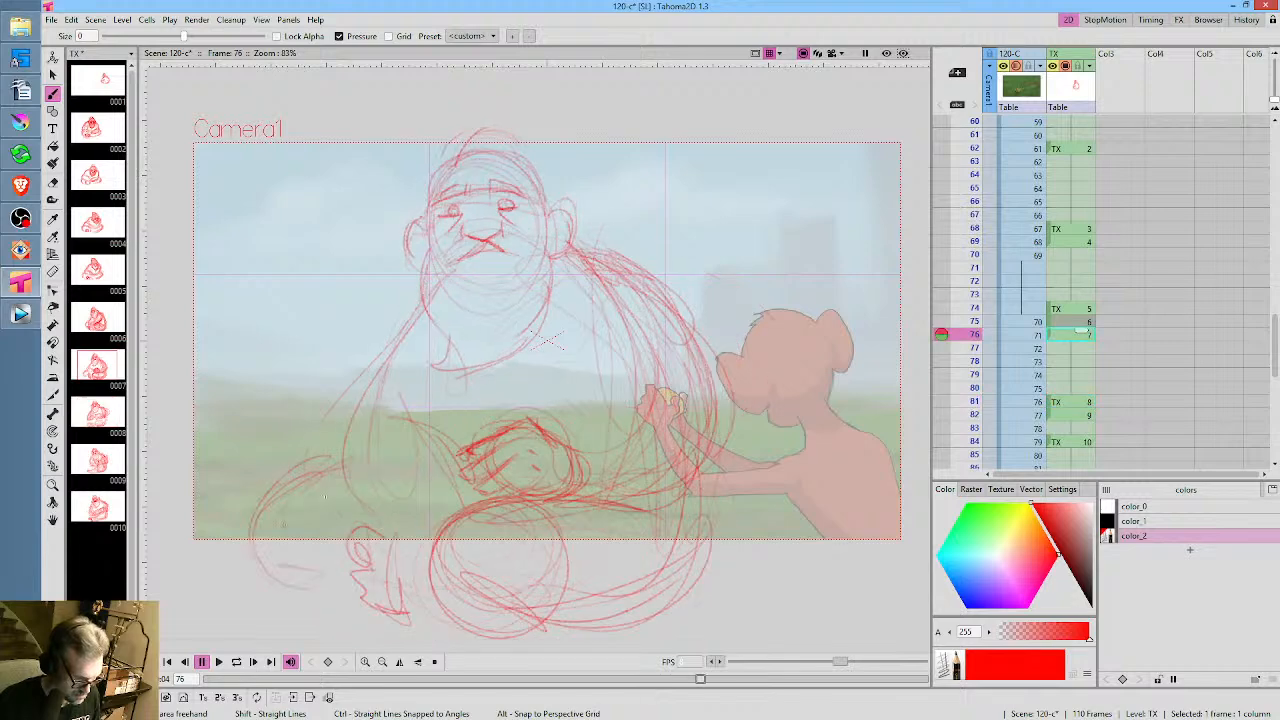
Draw the far knee's curved outline at frame 81 and compare it with the previous drawing
key(period)
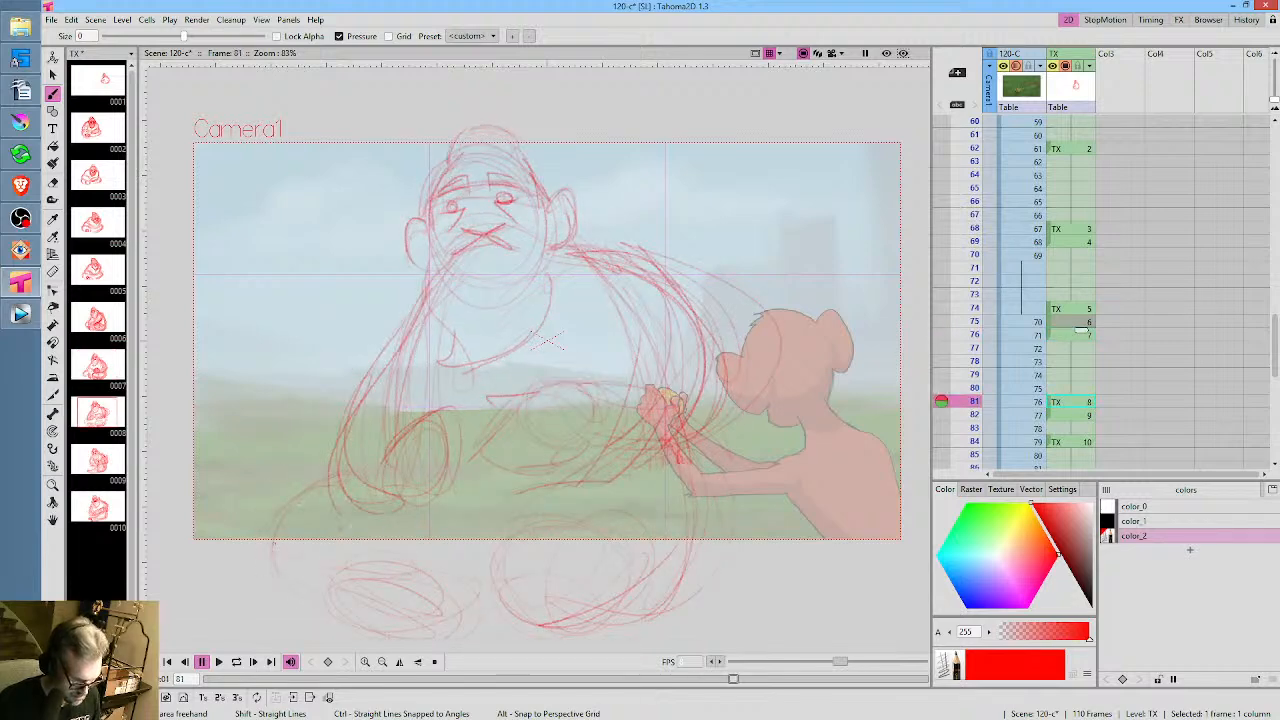
drag(366, 450, 326, 574)
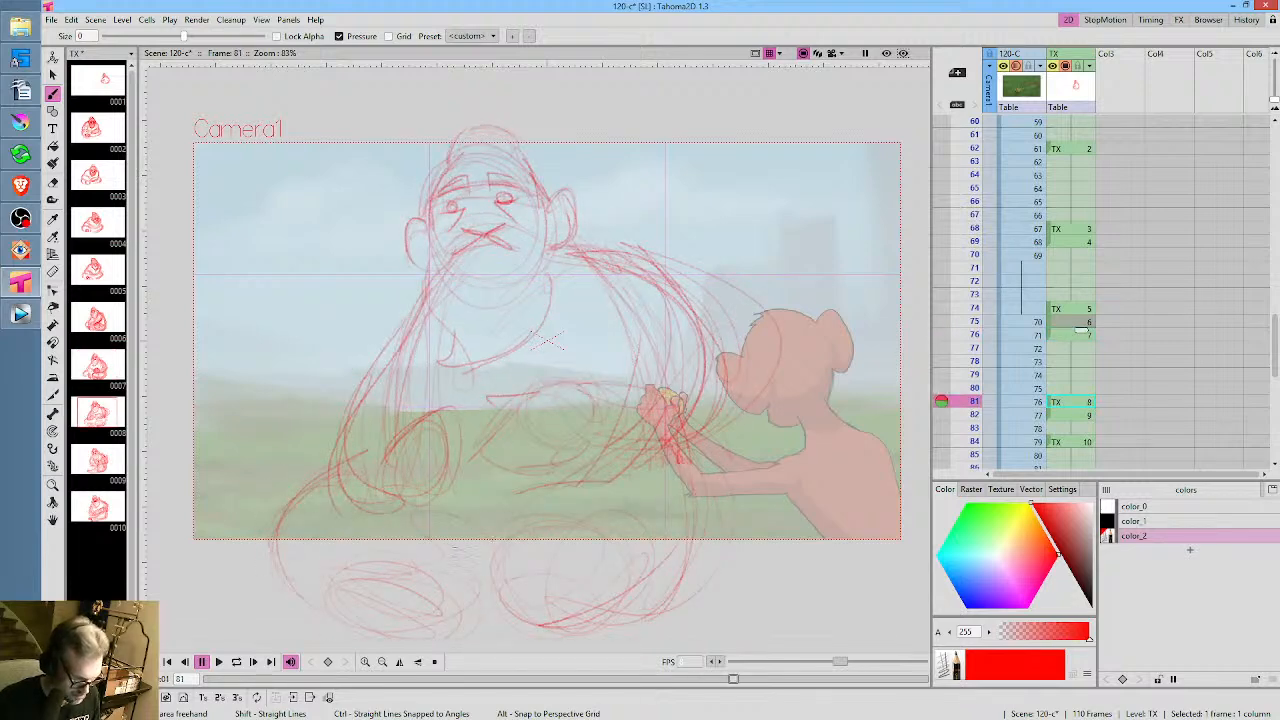
key(comma)
key(period)
Draw the far knee's curved outline at frame 82, using the drawing at frame 81 as a guide
key(period)
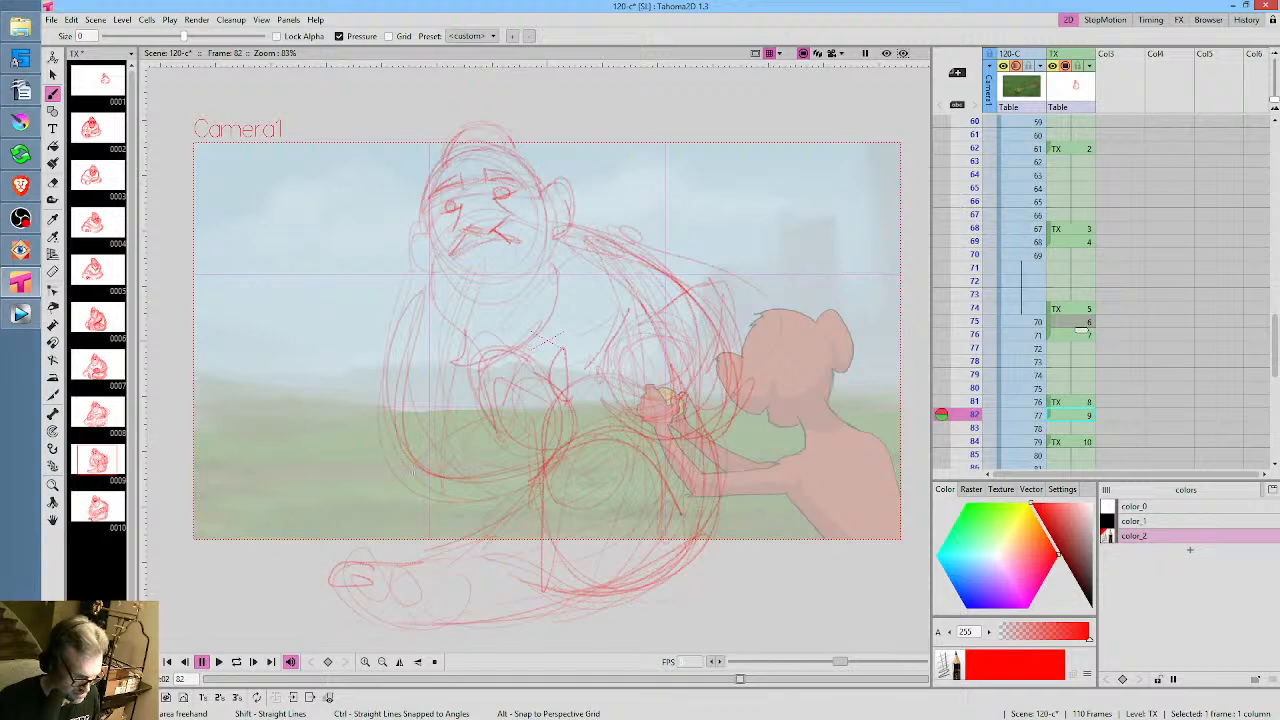
key(comma)
key(period)
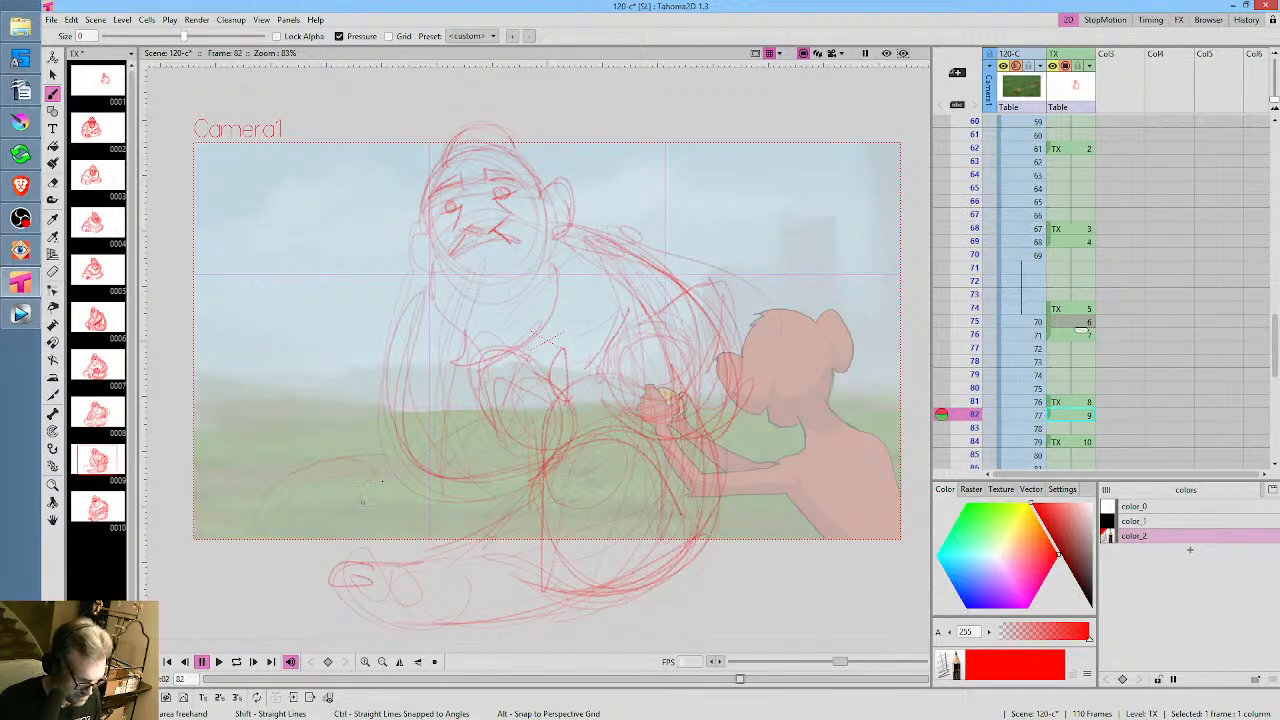
mouse_move(350, 464)
mouse_down()
mouse_move(290, 570)
mouse_move(292, 528)
mouse_up()
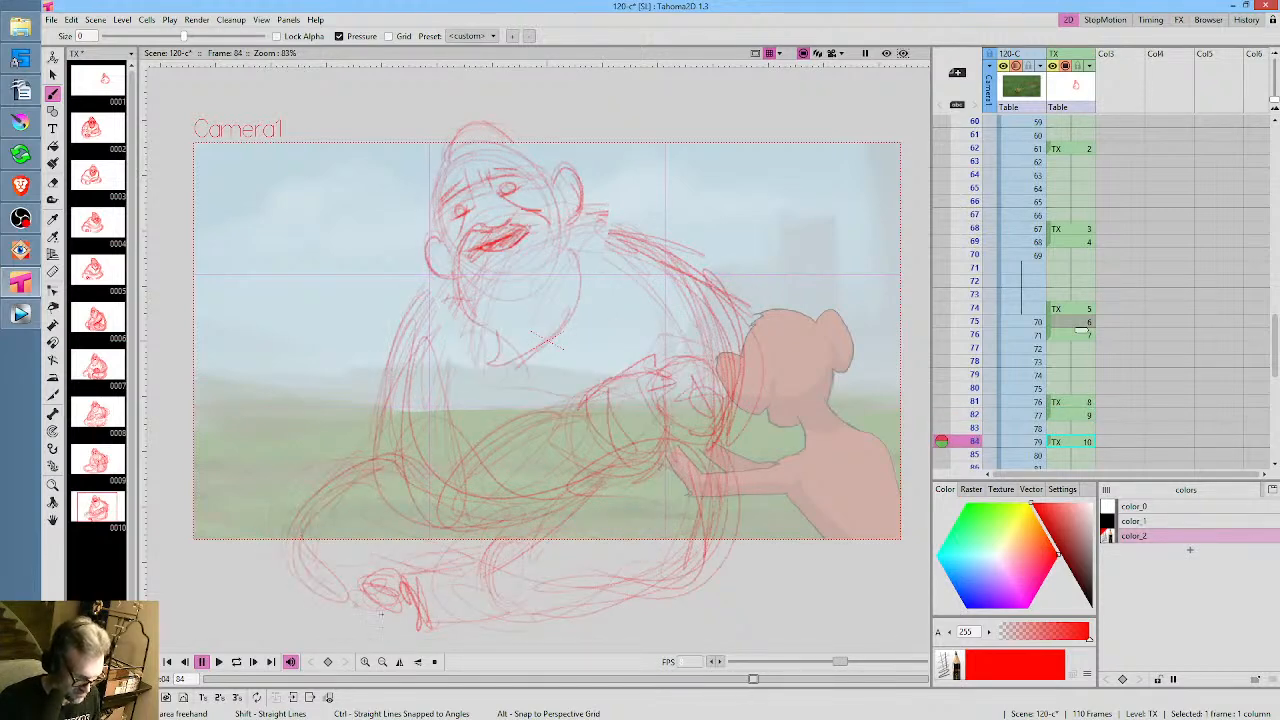
Strengthen the underside and outer contour of the near folded leg at frame 84 with repeated red strokes
mouse_move(640, 599)
mouse_down()
mouse_move(688, 615)
mouse_move(718, 584)
mouse_move(722, 555)
mouse_up()
drag(706, 602, 733, 550)
mouse_move(593, 612)
mouse_down()
mouse_move(716, 551)
mouse_move(717, 578)
mouse_up()
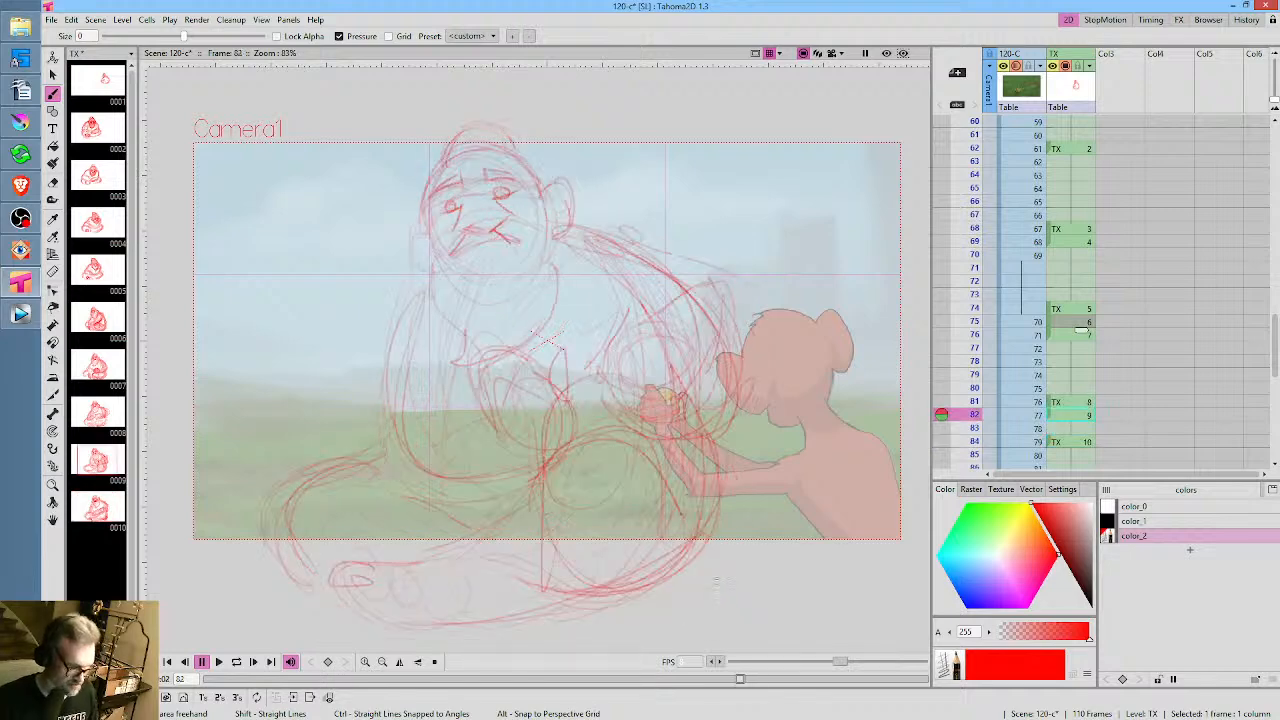
Play the animation in a loop from the start and scrub through frames 74 to 82 to review the legs' motion
scroll(519, 470, down, 3)
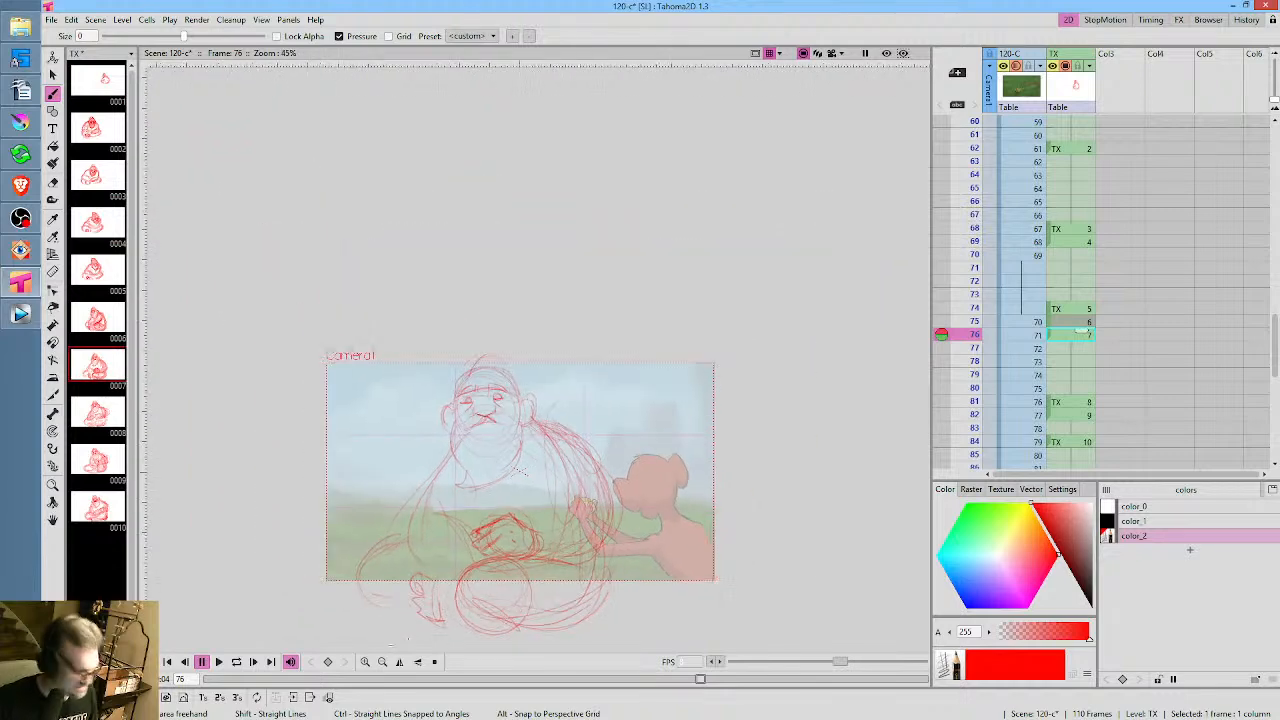
click(167, 662)
click(236, 662)
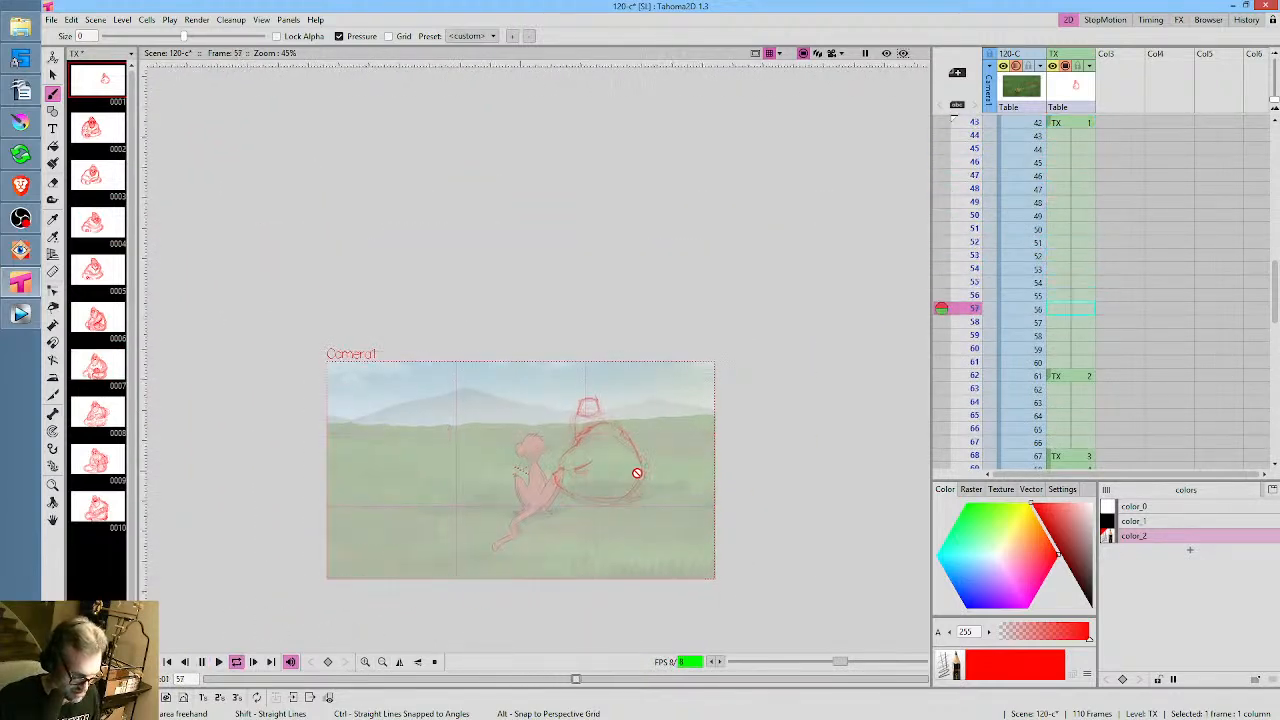
drag(637, 474, 743, 360)
scroll(690, 380, up, 3)
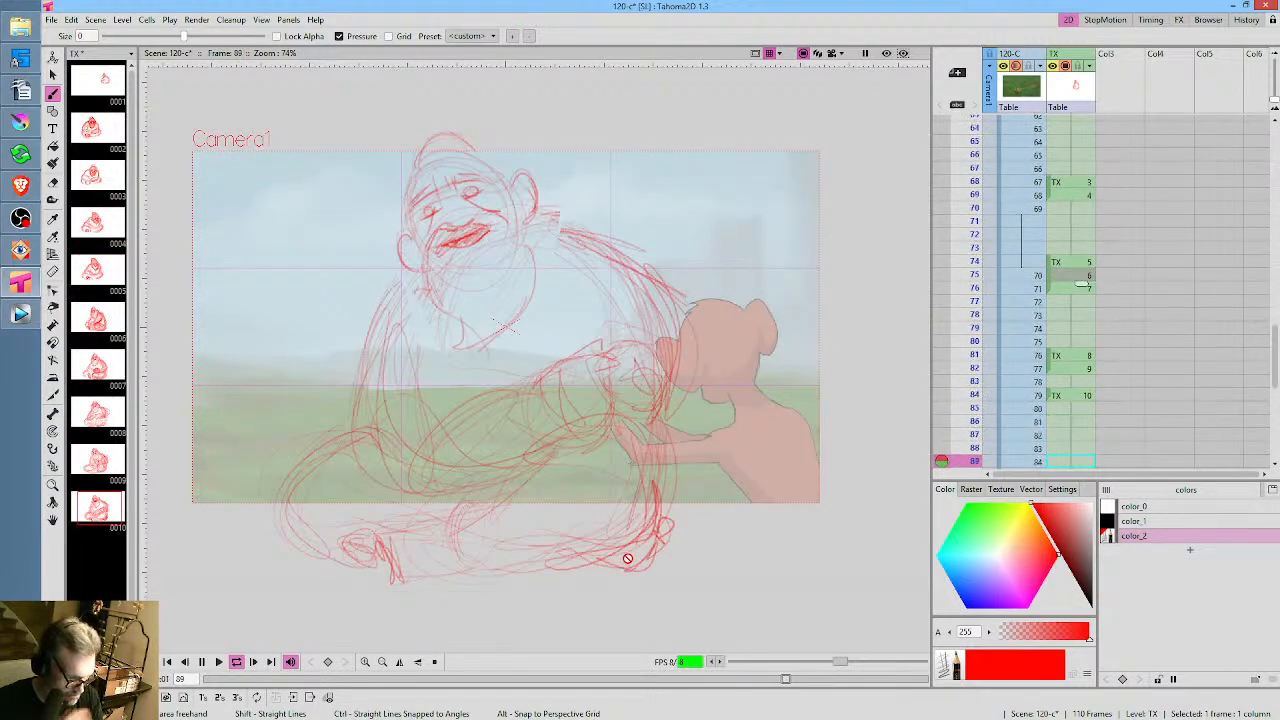
key(l)
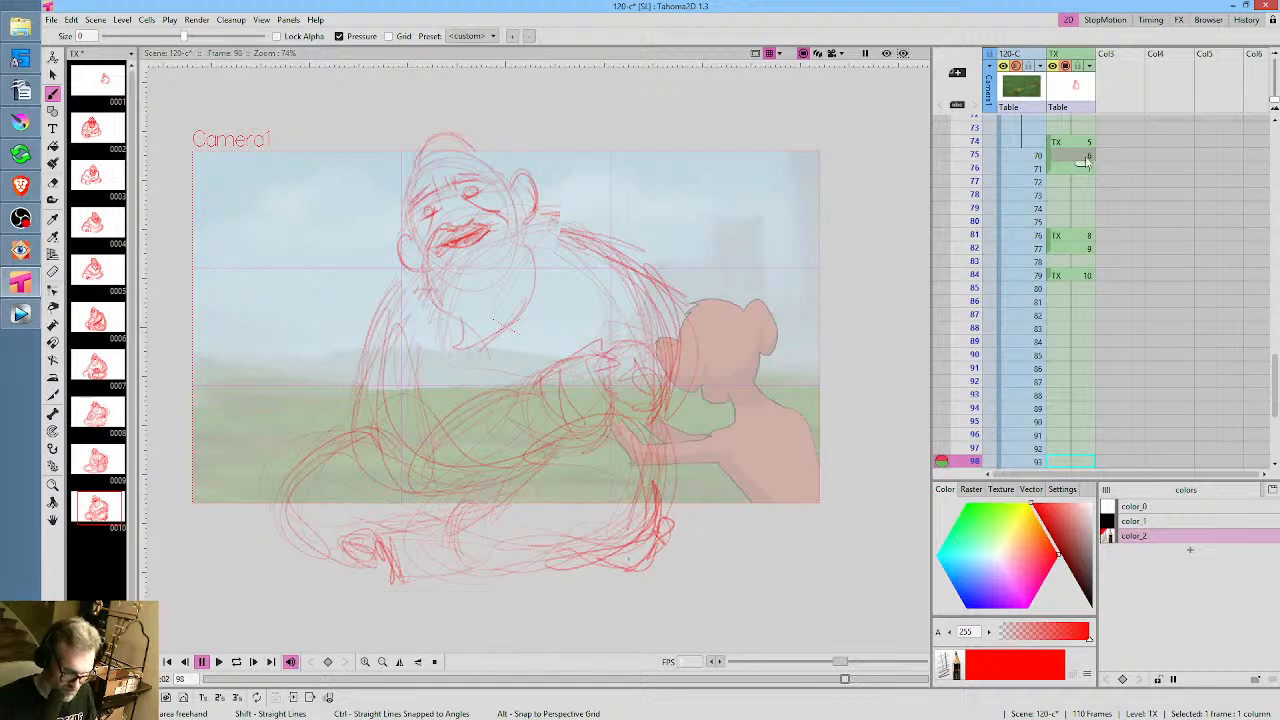
mouse_move(968, 155)
mouse_down()
mouse_move(963, 264)
mouse_move(963, 214)
mouse_up()
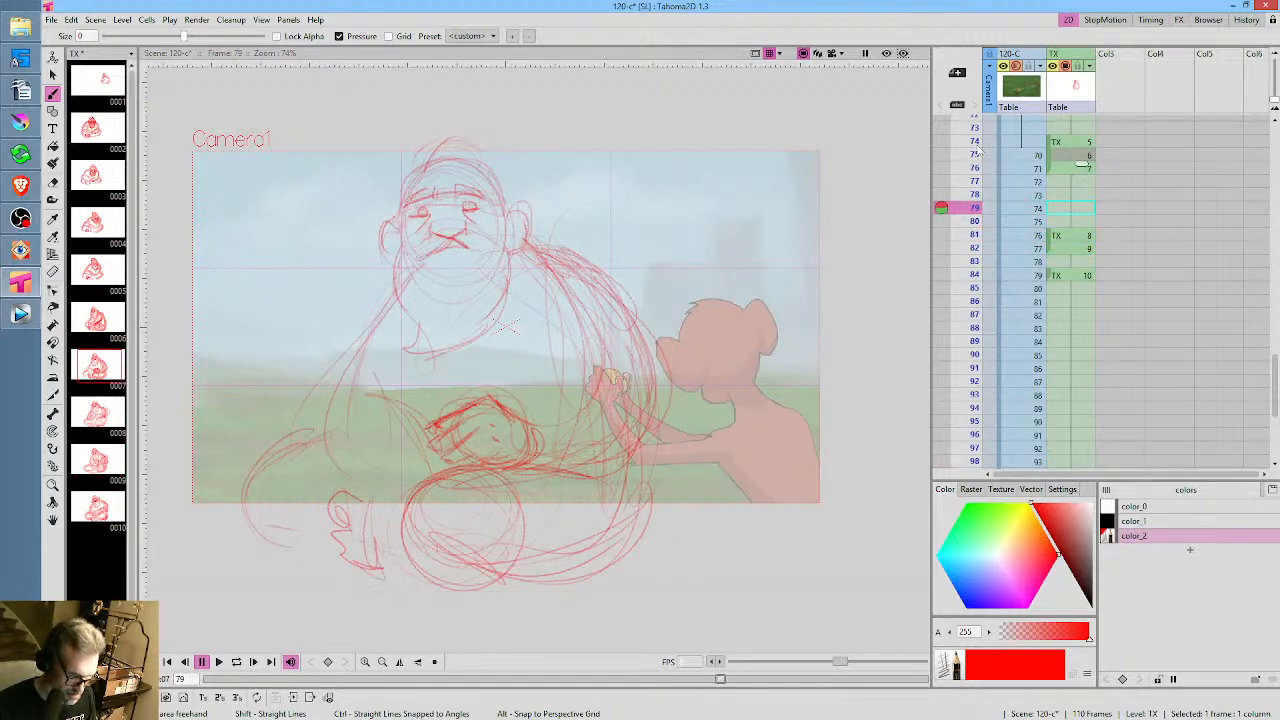
drag(971, 153, 962, 247)
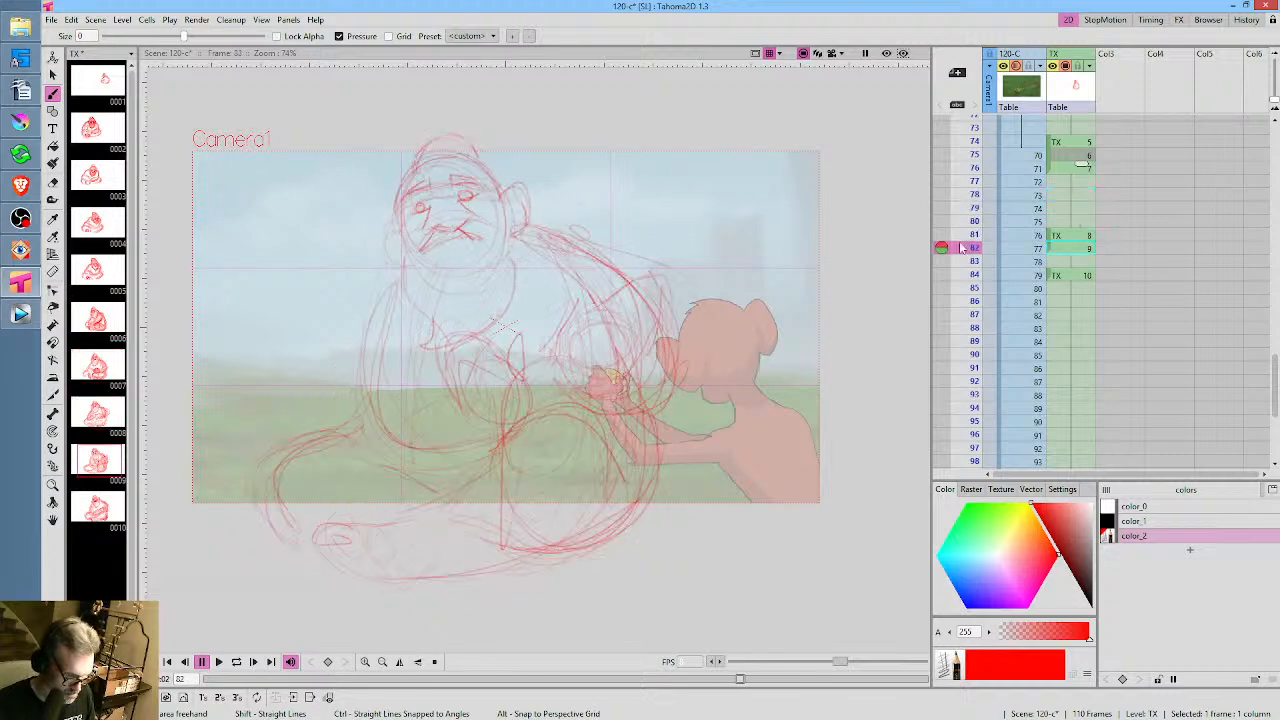
Erase the near folded leg and foot from the TX drawings at frames 82 and 84
click(1076, 237)
click(1072, 248)
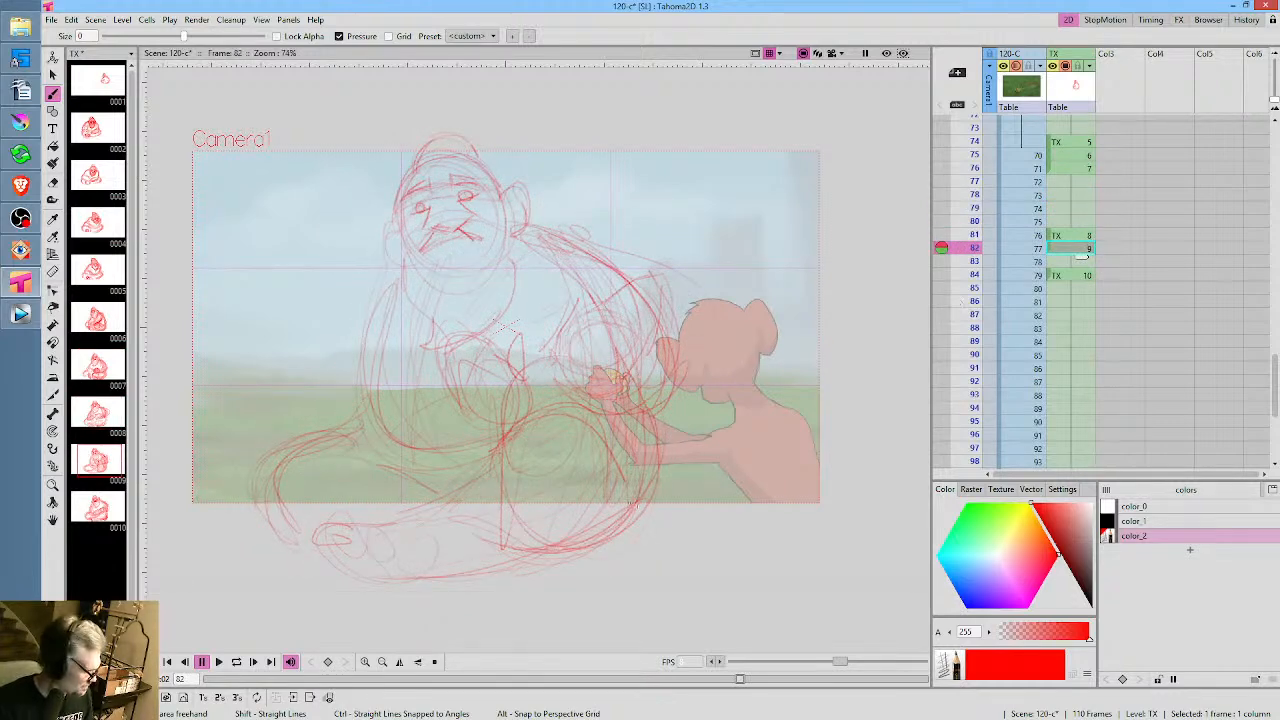
key(e)
mouse_move(672, 518)
mouse_down()
mouse_move(610, 429)
mouse_move(561, 409)
mouse_move(386, 476)
mouse_move(321, 542)
mouse_move(585, 594)
mouse_up()
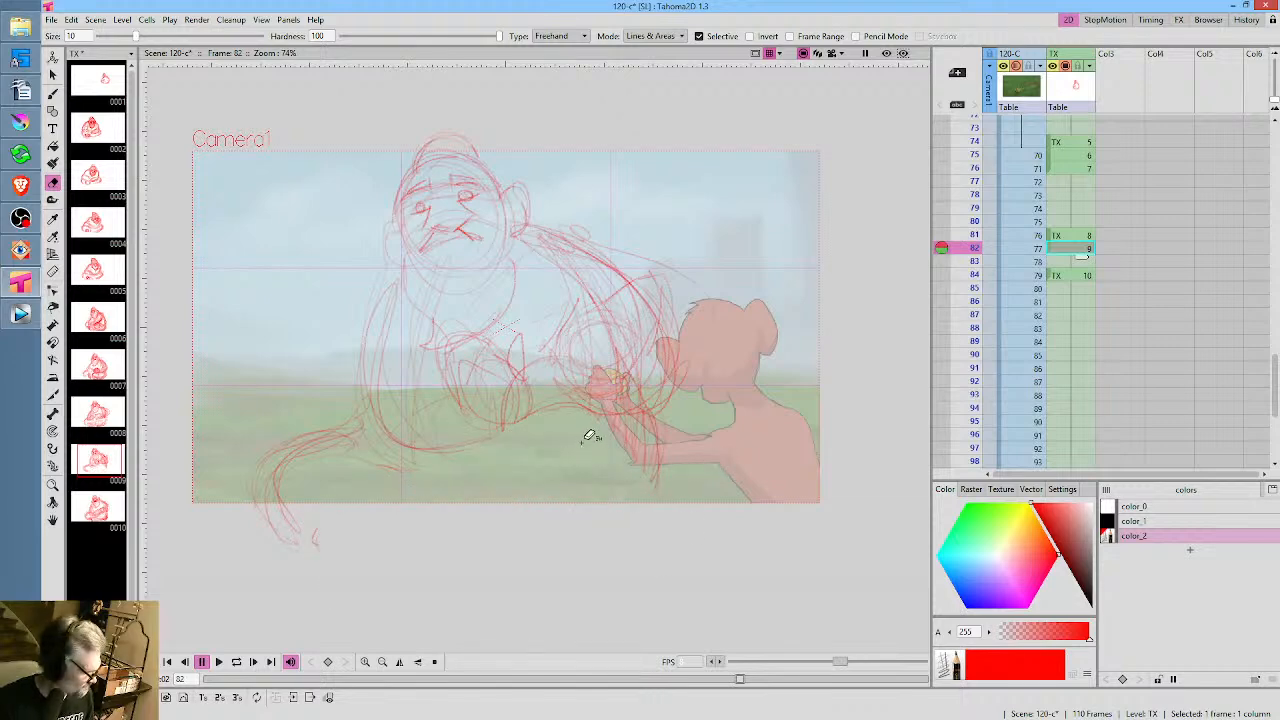
key(.)
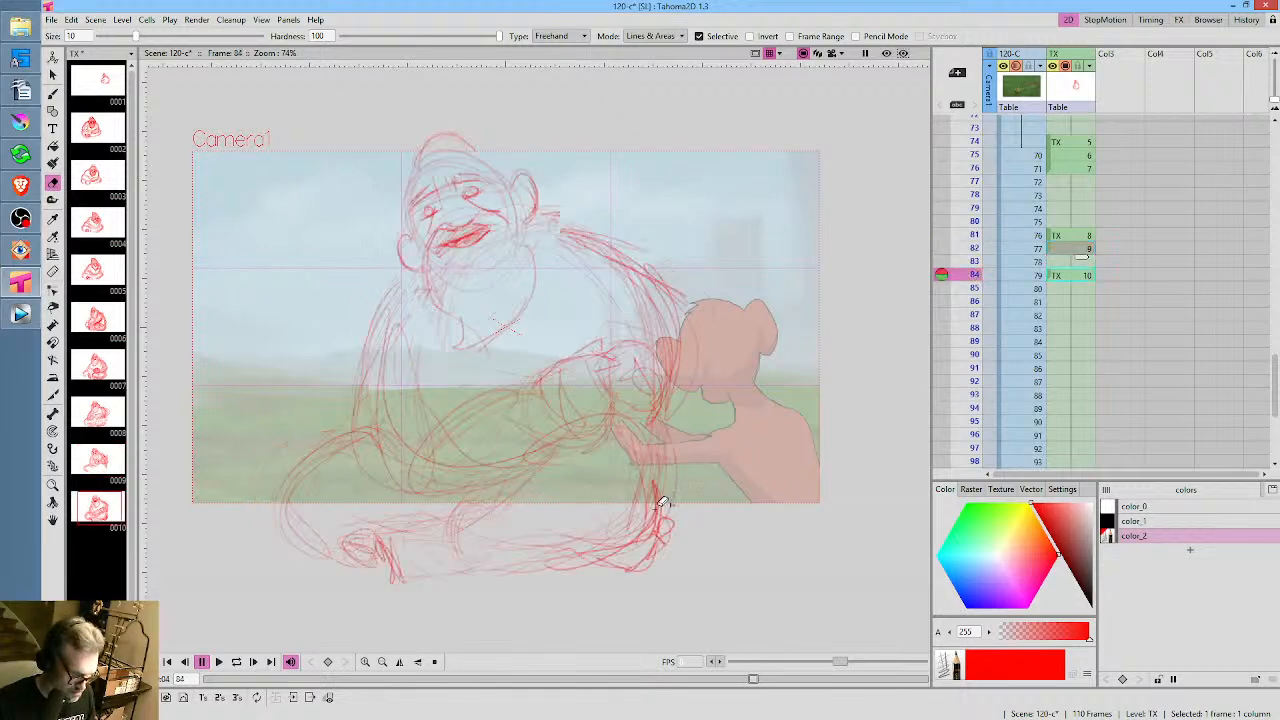
mouse_move(687, 527)
mouse_down()
mouse_move(670, 451)
mouse_move(620, 421)
mouse_move(526, 469)
mouse_move(408, 504)
mouse_move(377, 592)
mouse_move(735, 507)
mouse_up()
Erase the inner construction circle of the near knee at frame 76, keeping the outer leg contour
key(.)
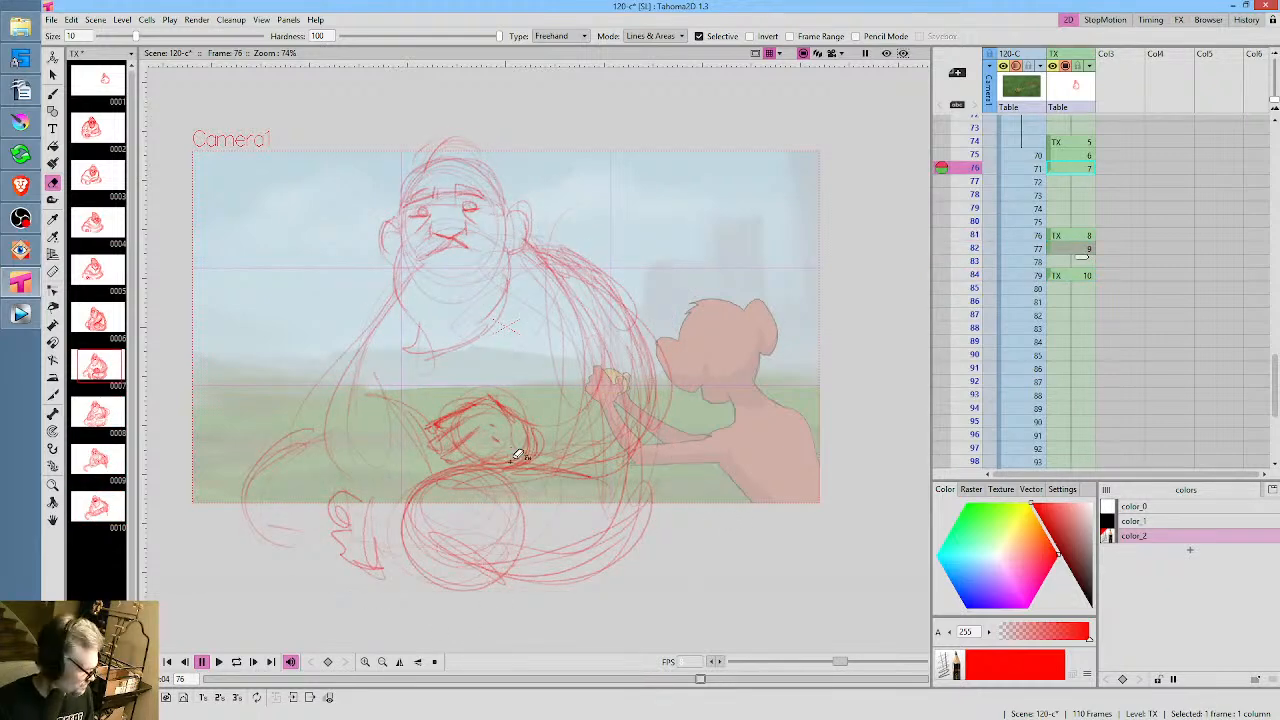
key(b)
key(e)
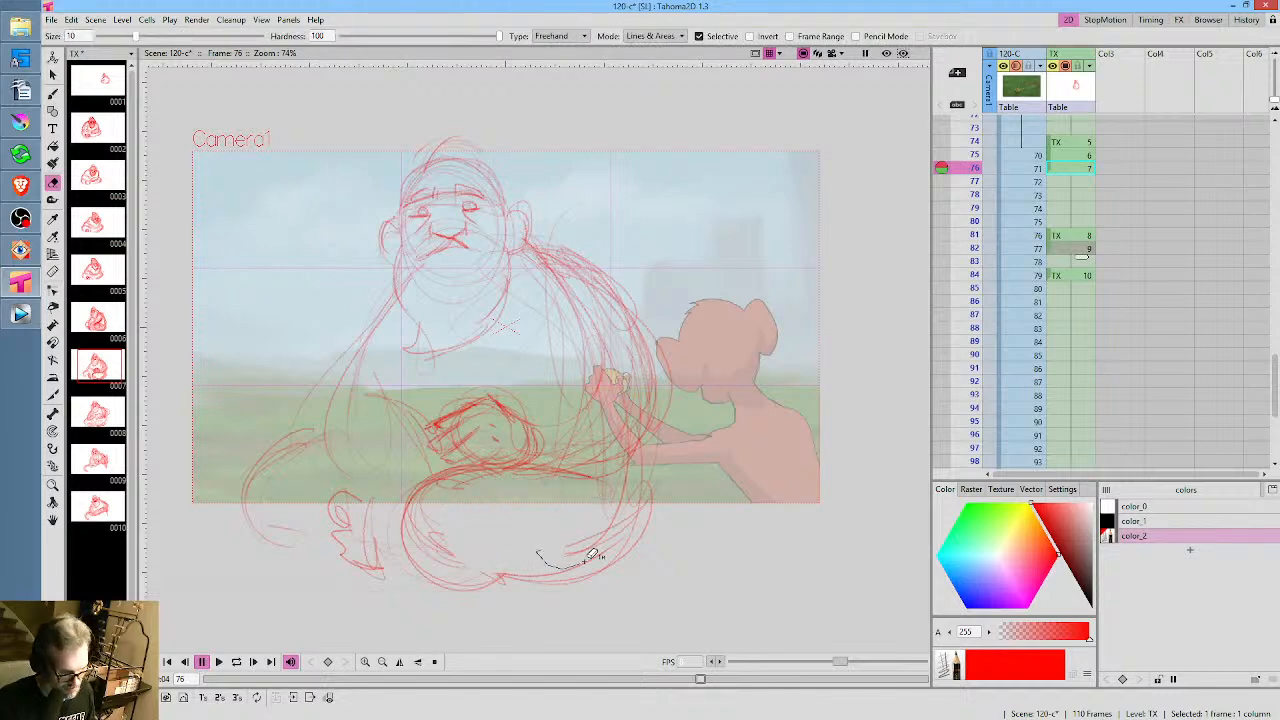
Draw the near knee's rounded outline at frame 81 with repeated red strokes around its inner side and top
key(b)
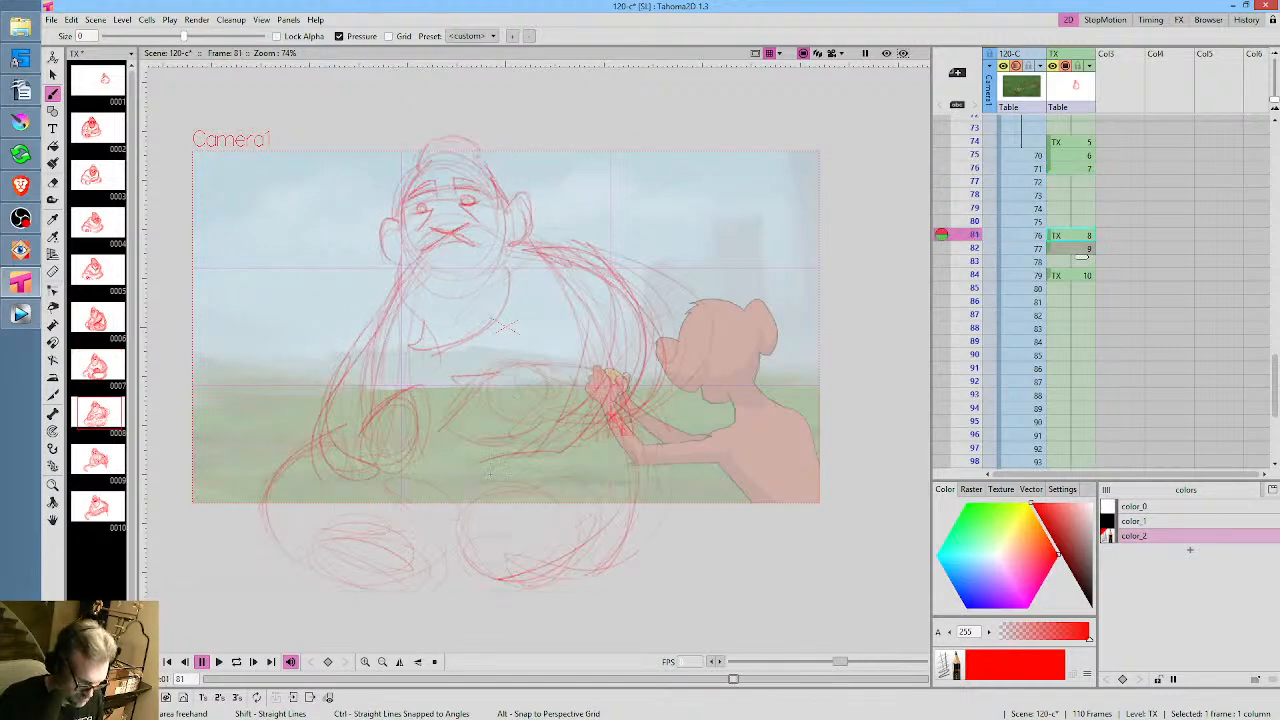
mouse_move(446, 488)
mouse_down()
mouse_move(436, 541)
mouse_move(510, 583)
mouse_up()
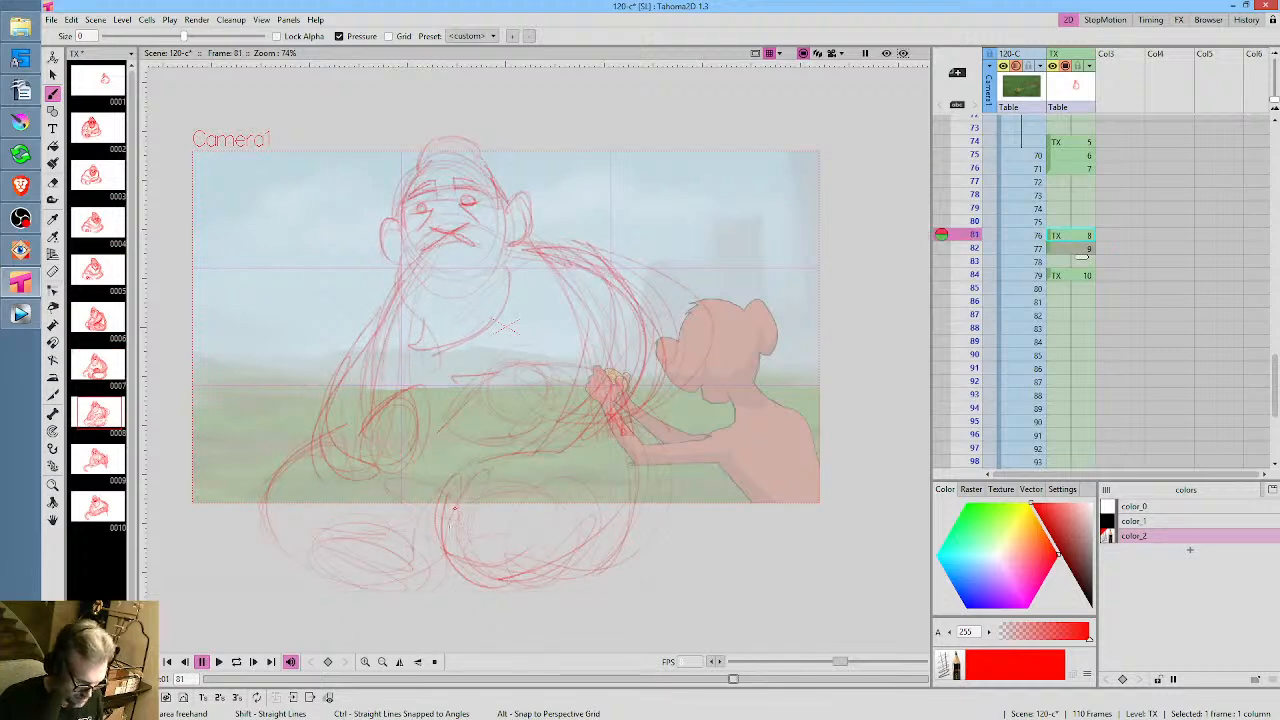
drag(434, 537, 448, 576)
mouse_move(480, 465)
mouse_down()
mouse_move(434, 550)
mouse_move(539, 459)
mouse_up()
key(.)
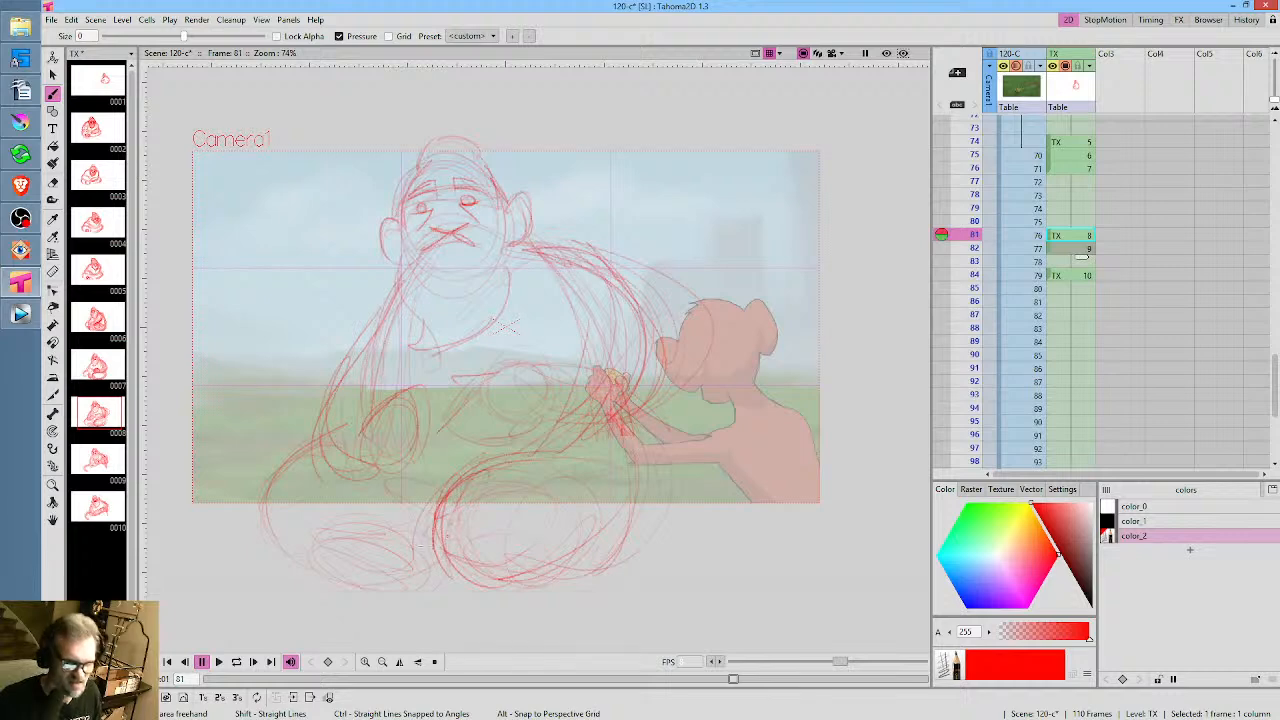
Sketch the foot's contour between the two knees at frame 81 and flip to the neighbouring drawing to compare
key(.)
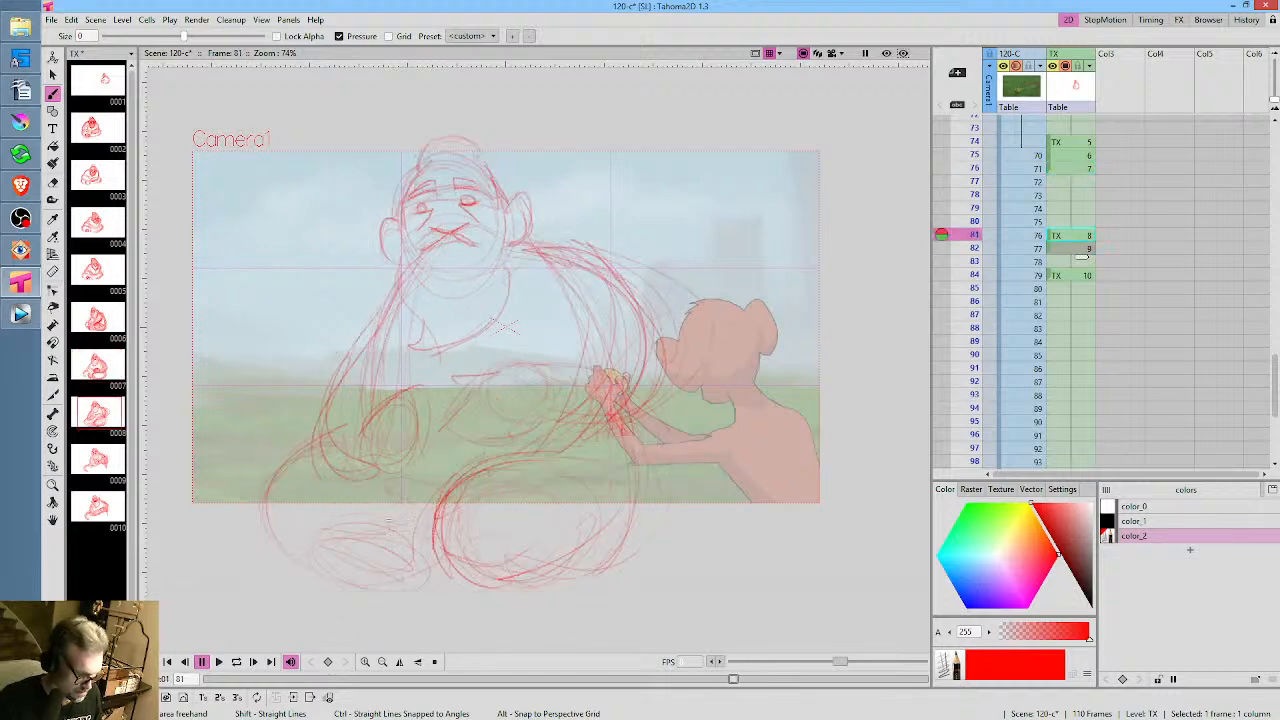
key(.)
mouse_move(388, 517)
mouse_down()
mouse_move(349, 519)
mouse_move(371, 551)
mouse_move(358, 563)
mouse_move(390, 590)
mouse_up()
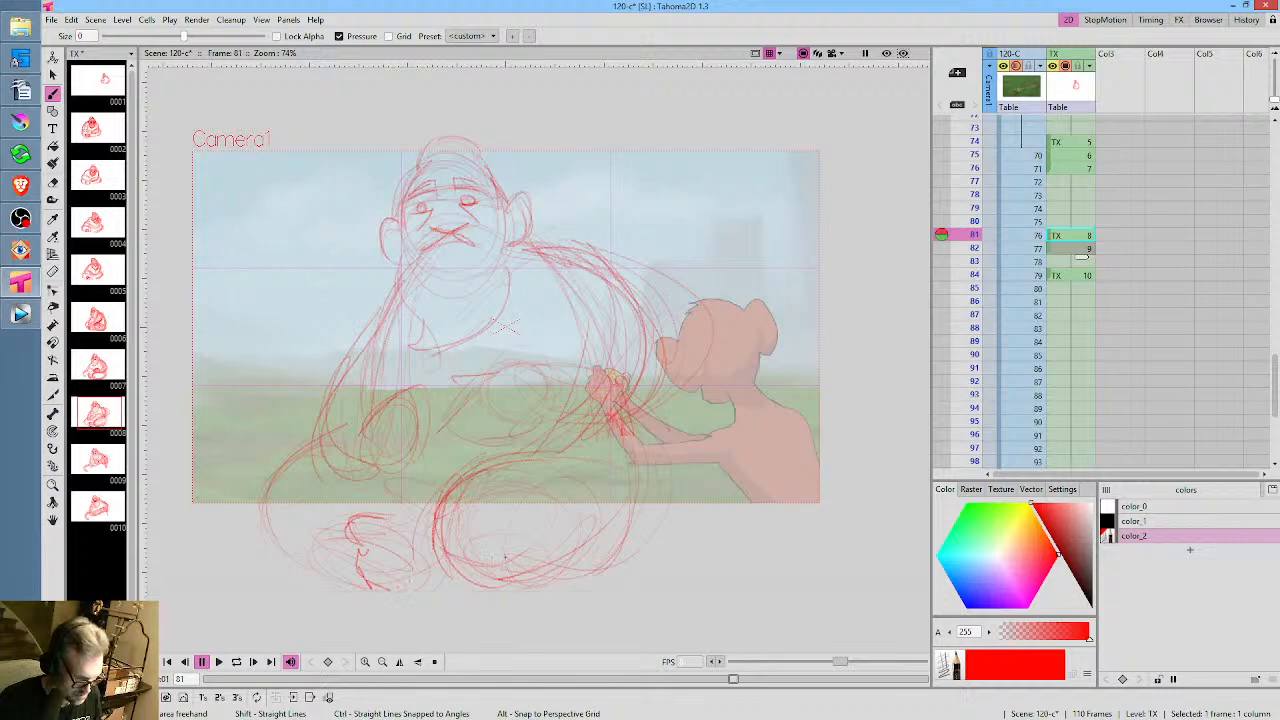
key(.)
key(.)
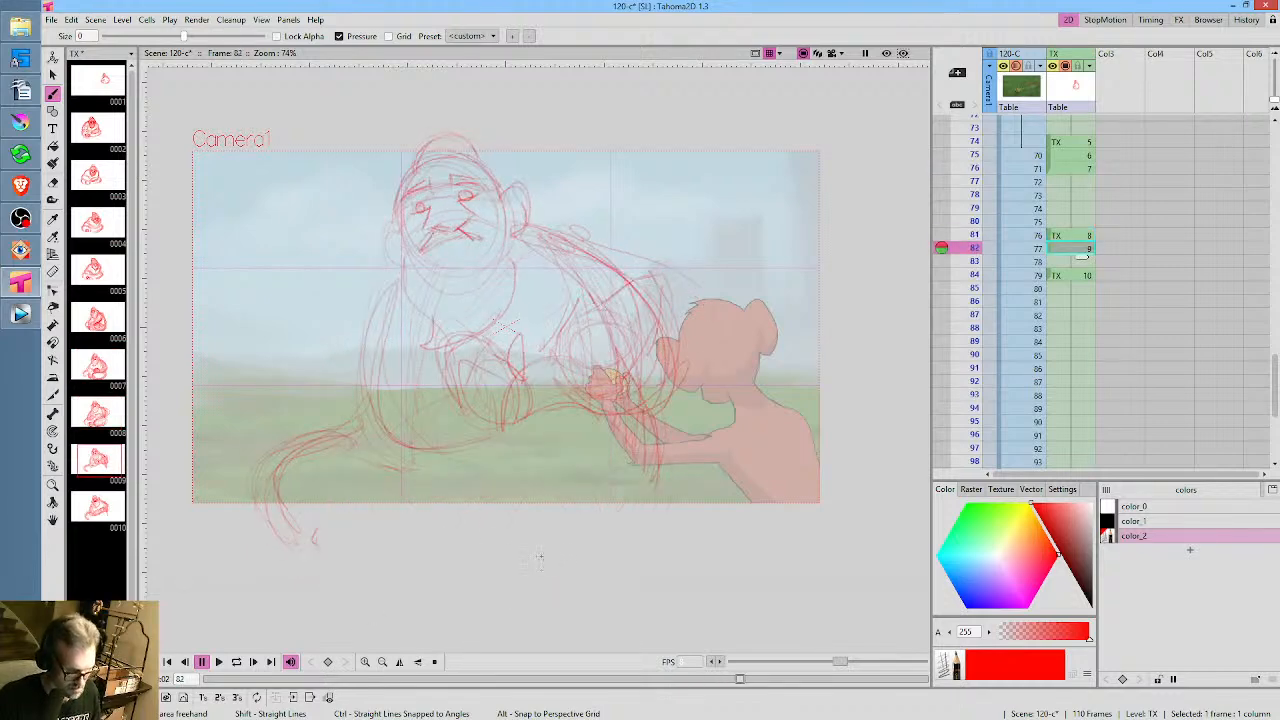
key(.)
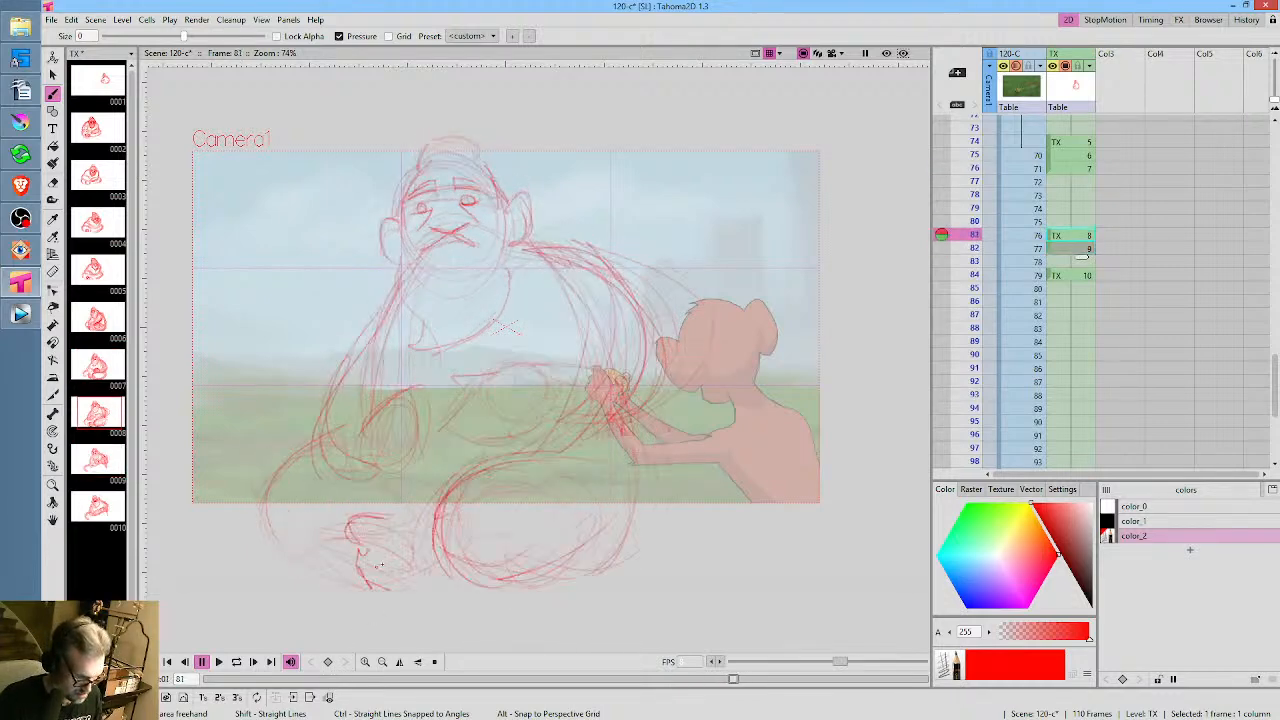
Draw the boxy foot between the knees at frame 82, adding a vertical line for its side plane
key(.)
mouse_move(379, 516)
mouse_down()
mouse_move(358, 538)
mouse_move(368, 568)
mouse_move(416, 580)
mouse_move(412, 523)
mouse_move(370, 572)
mouse_move(430, 588)
mouse_up()
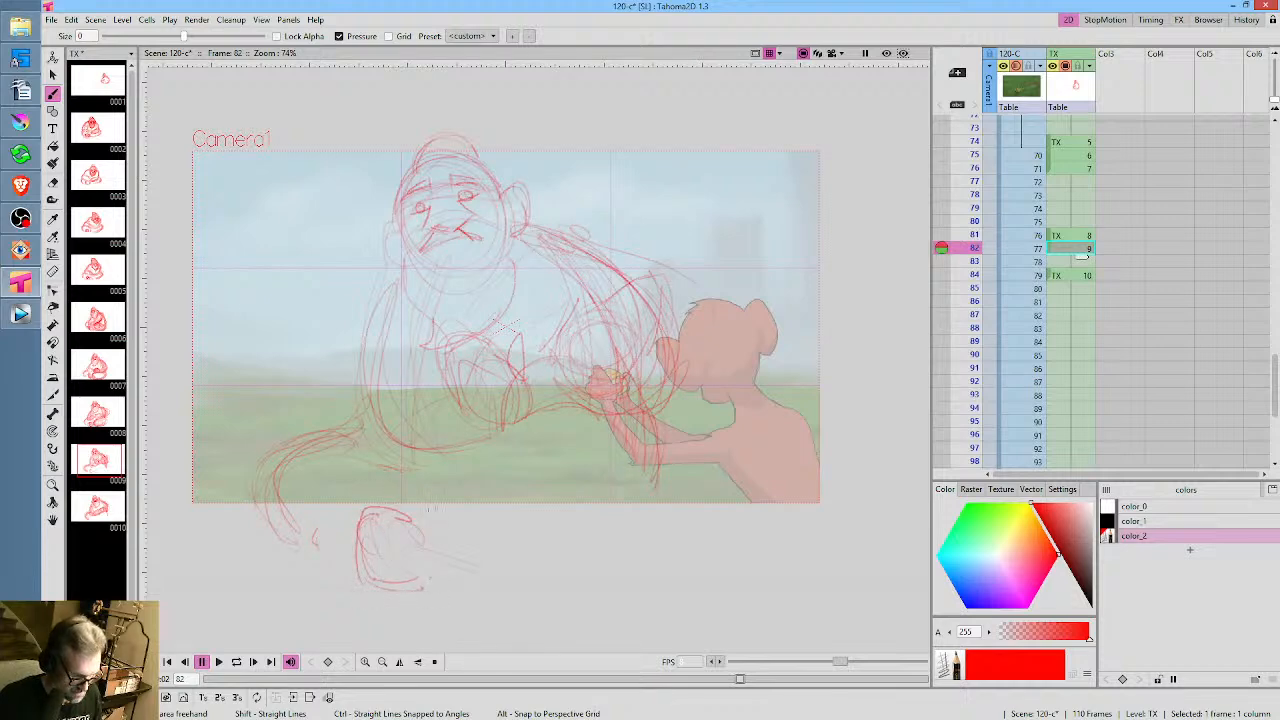
key(.)
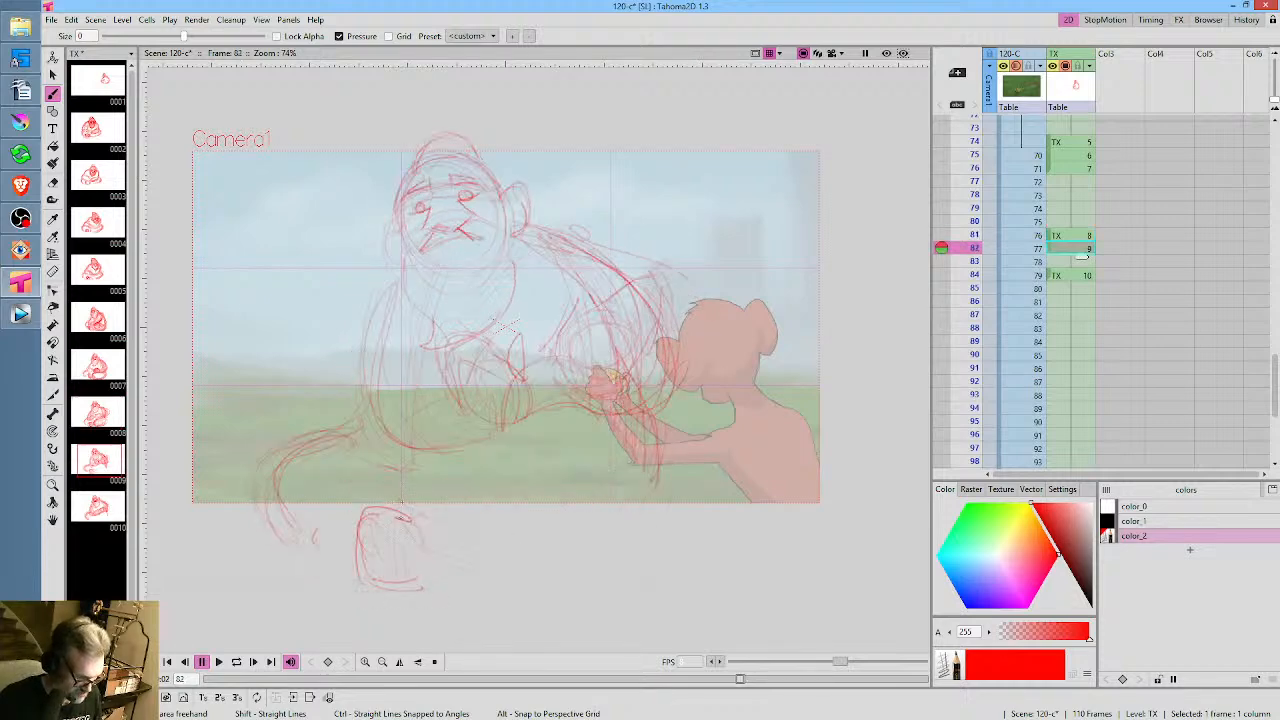
drag(406, 530, 404, 582)
drag(400, 512, 402, 576)
key(.)
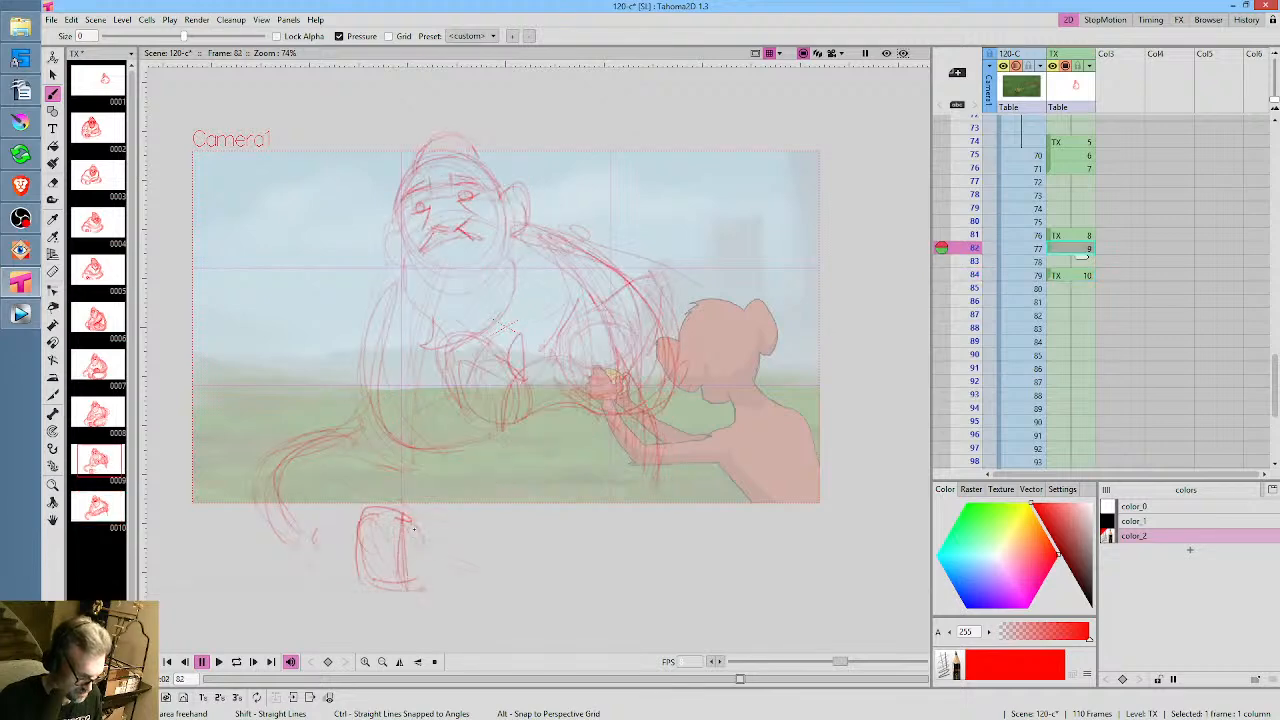
Draw the foot between the knees at frame 84, with its top edge, curved front and vertical side lines
key(.)
drag(388, 510, 414, 511)
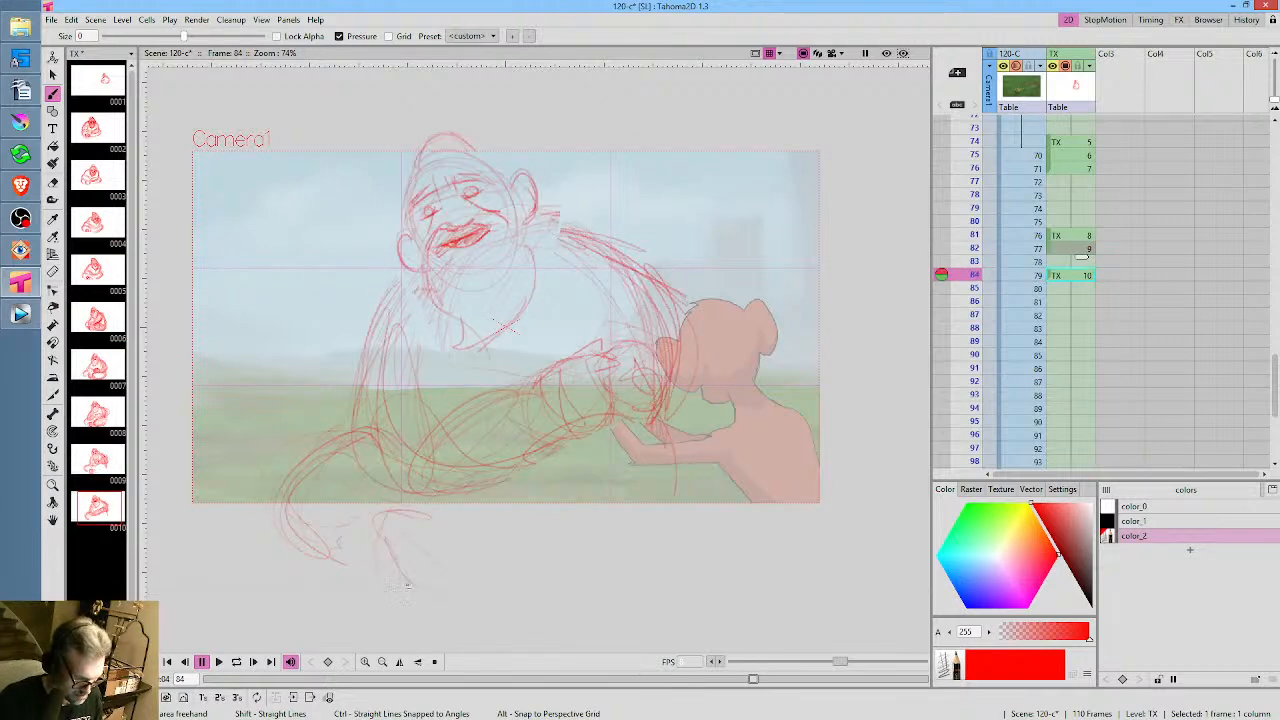
key(.)
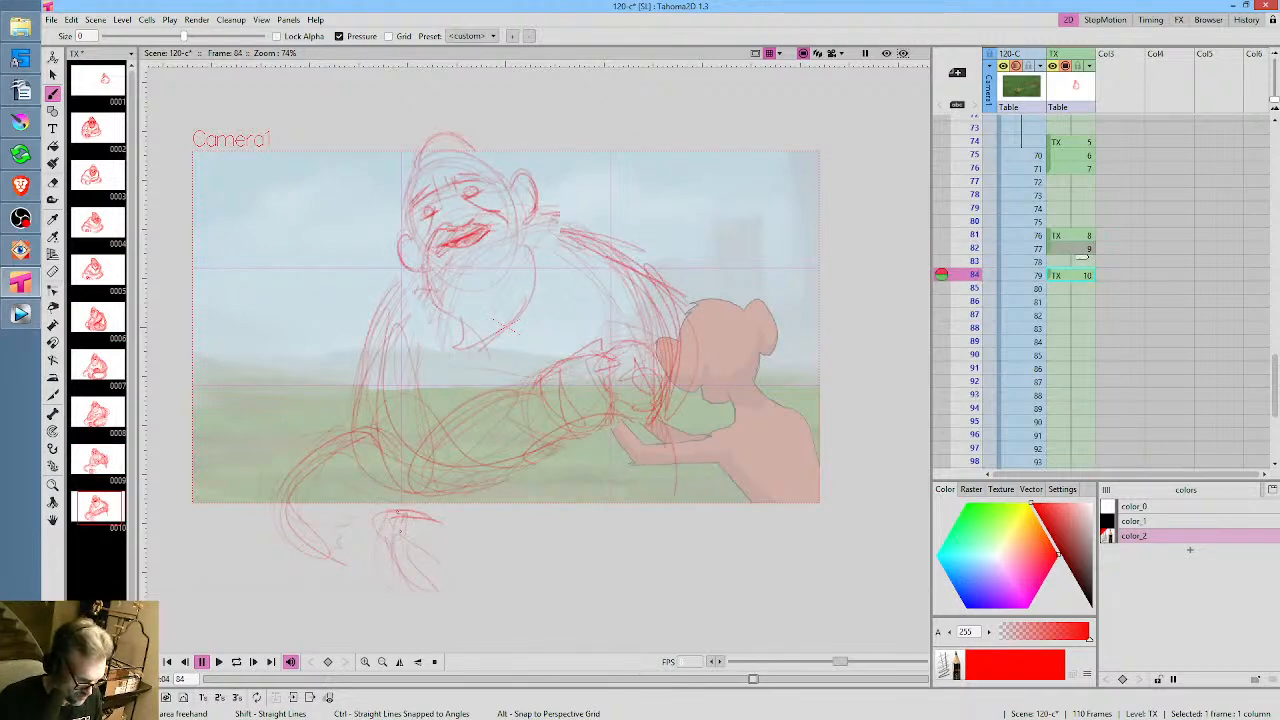
mouse_move(401, 520)
mouse_down()
mouse_move(418, 590)
mouse_move(452, 511)
mouse_up()
mouse_move(408, 516)
mouse_down()
mouse_move(411, 582)
mouse_move(423, 590)
mouse_move(445, 564)
mouse_up()
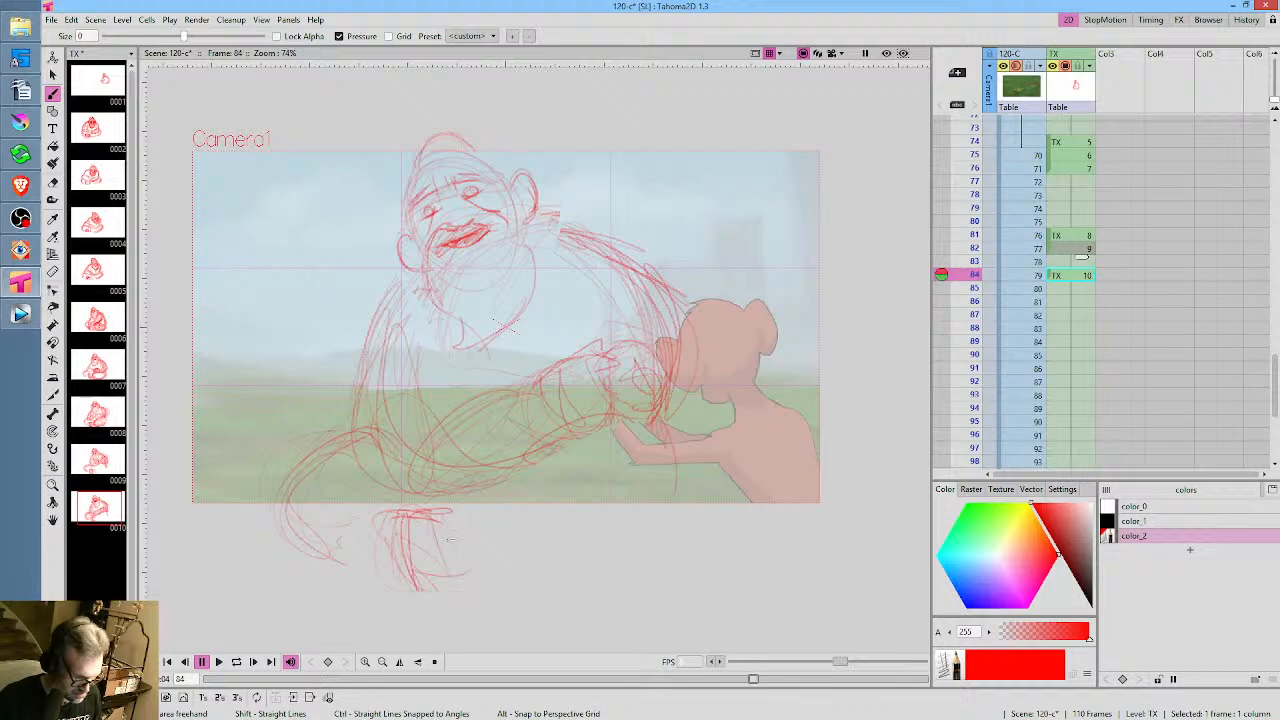
drag(430, 514, 432, 560)
drag(440, 528, 450, 568)
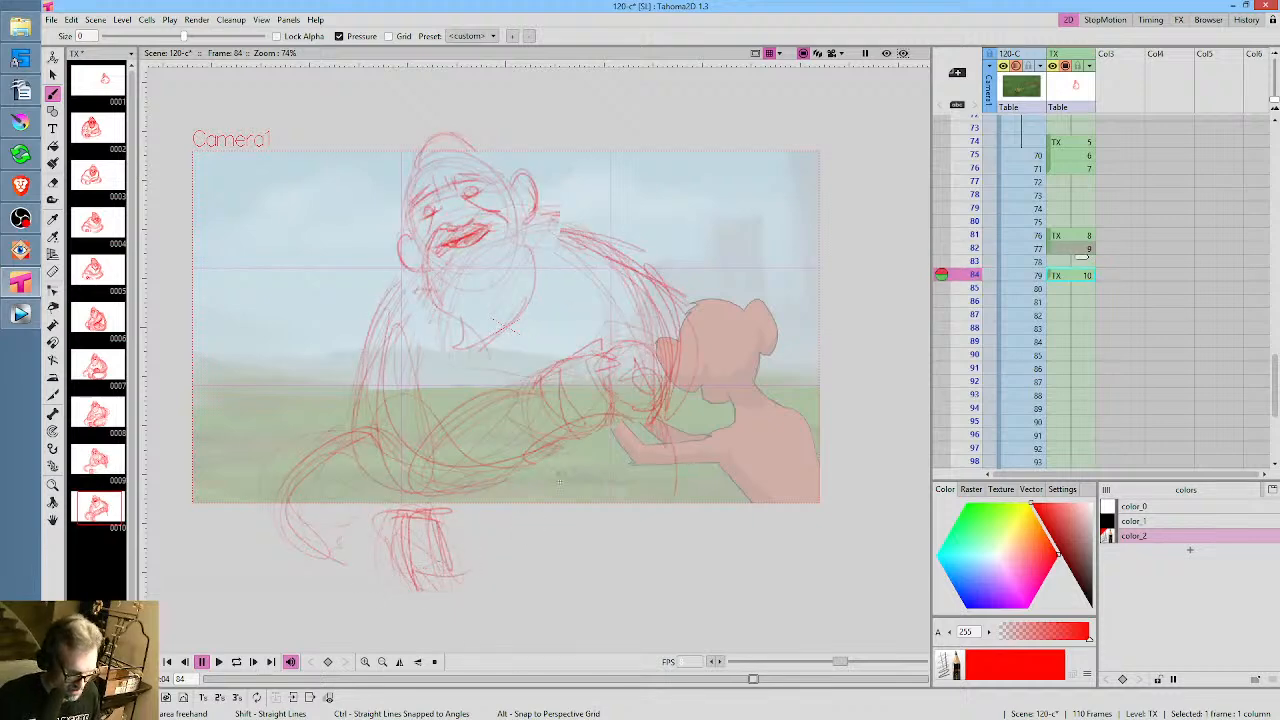
Mark the centre of the near knee with a small oval at frames 81, 82 and 84
key(comma)
key(comma)
key(comma)
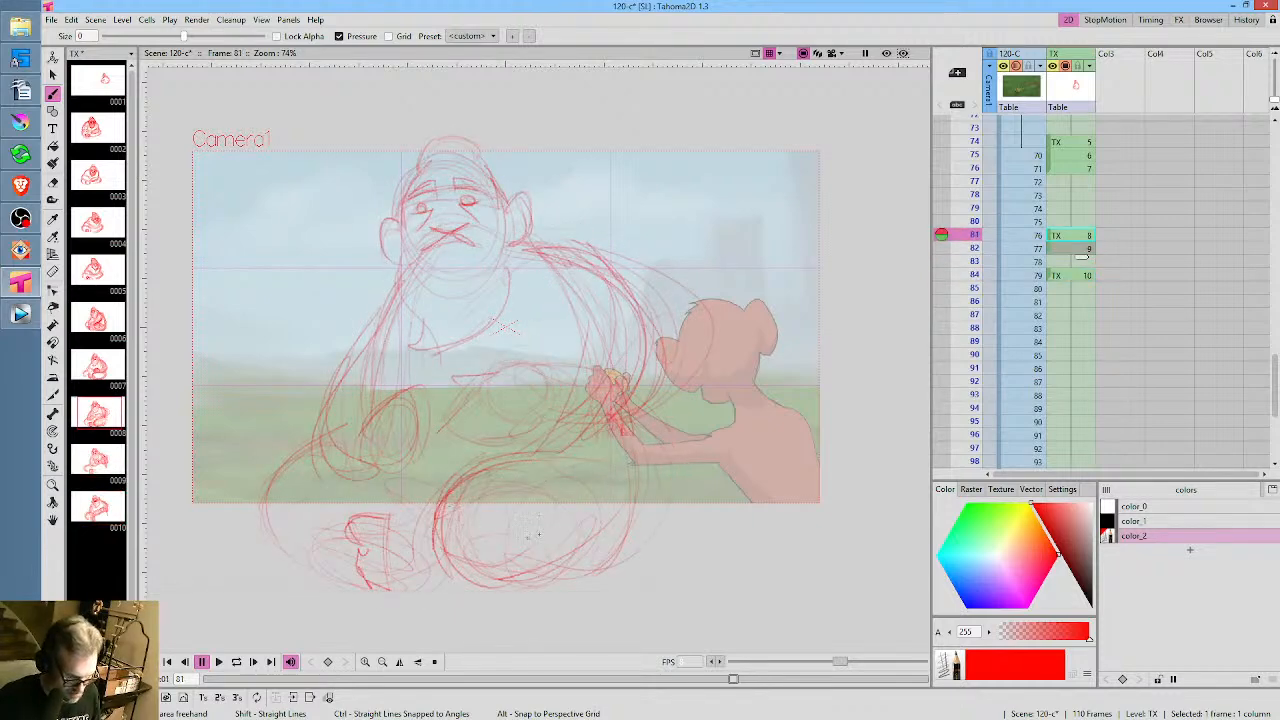
mouse_move(498, 500)
mouse_down()
mouse_move(504, 536)
mouse_move(508, 526)
mouse_up()
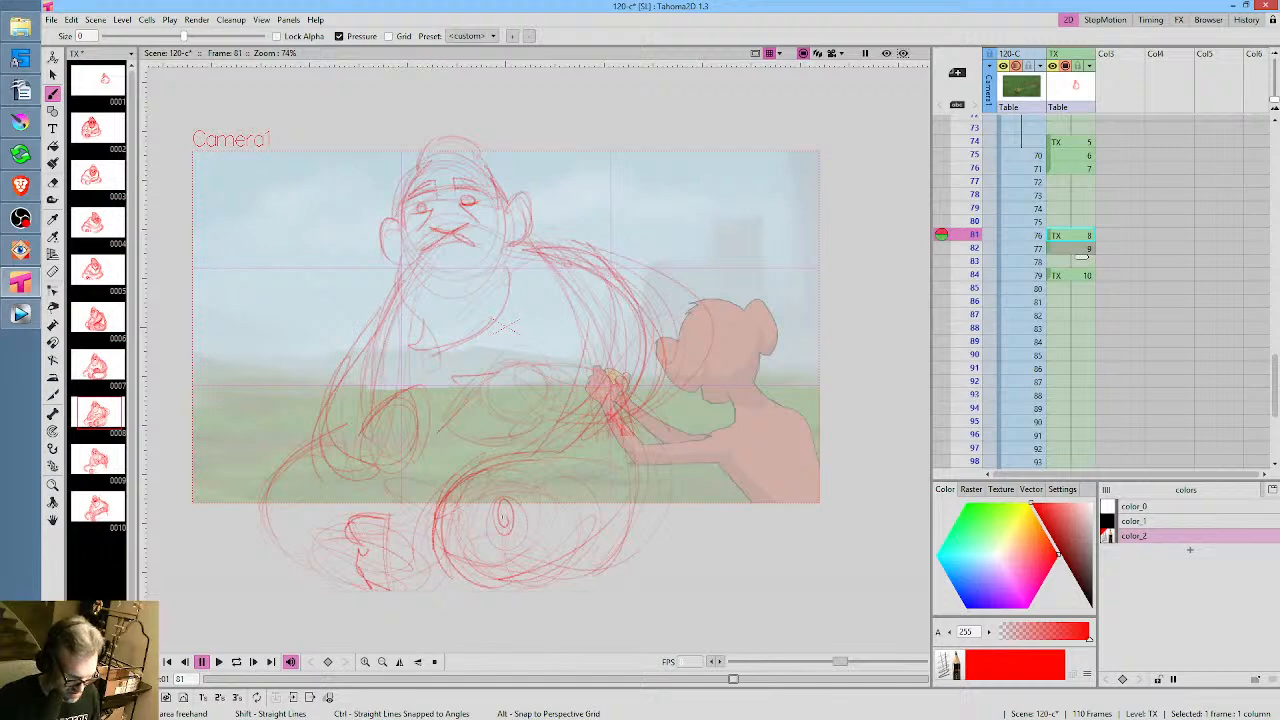
key(period)
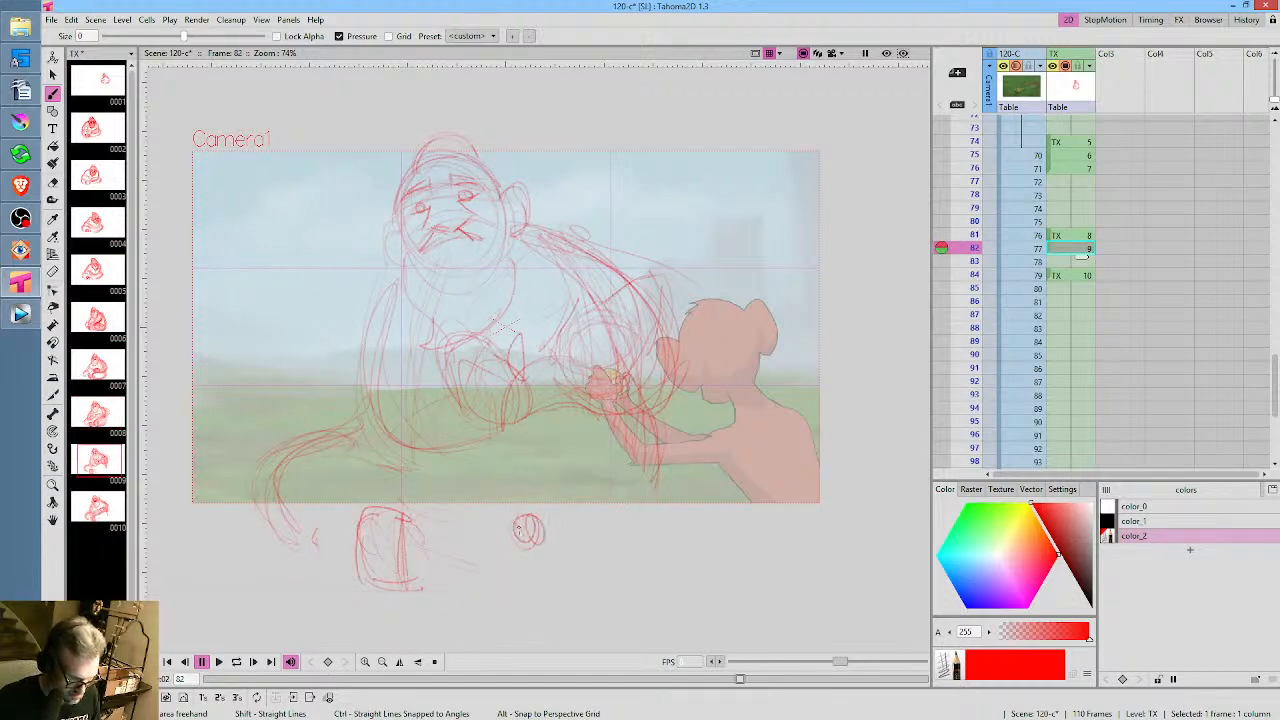
drag(566, 516, 578, 522)
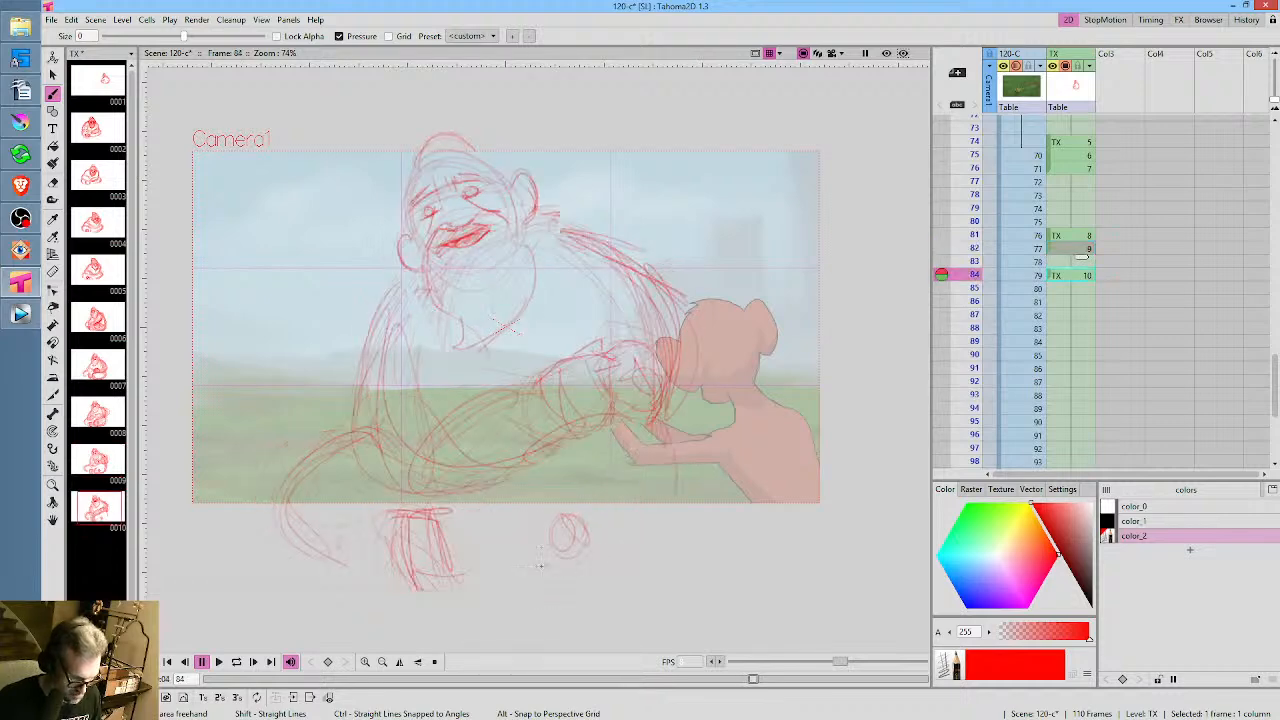
Draw the near folded leg's outer contour, underside and inner knee edge around the oval at frame 84
mouse_move(659, 449)
mouse_down()
mouse_move(596, 577)
mouse_move(663, 522)
mouse_up()
mouse_move(683, 471)
mouse_down()
mouse_move(673, 508)
mouse_move(600, 578)
mouse_up()
drag(485, 505, 485, 571)
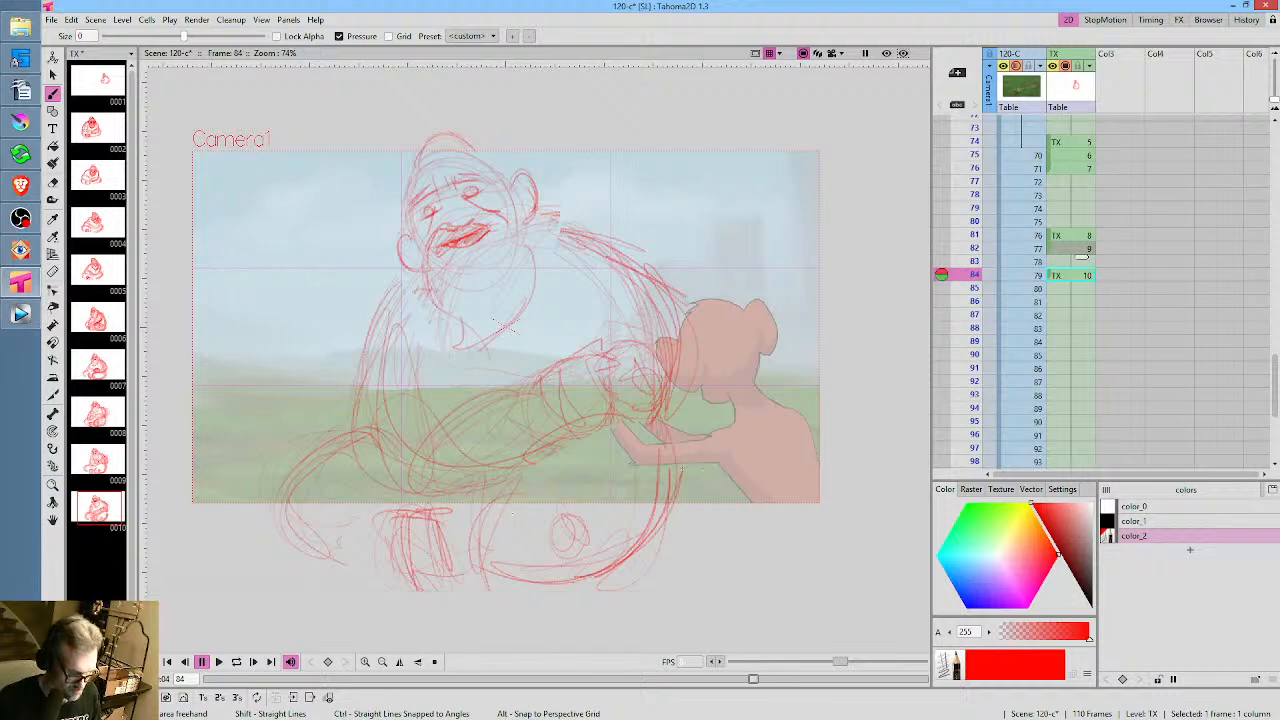
drag(575, 578, 666, 444)
drag(627, 582, 553, 589)
Compare the near leg with the drawing at frame 81 and draw the knee's inner curve at frame 82
key(comma)
key(comma)
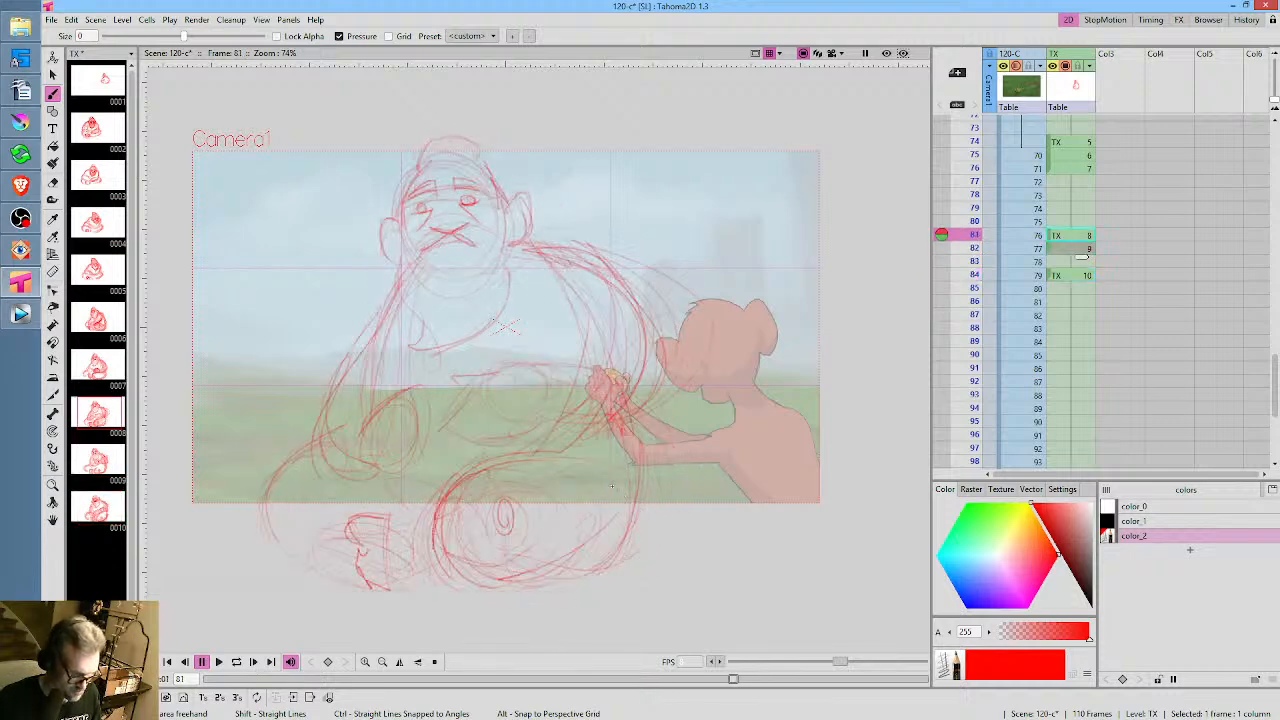
key(period)
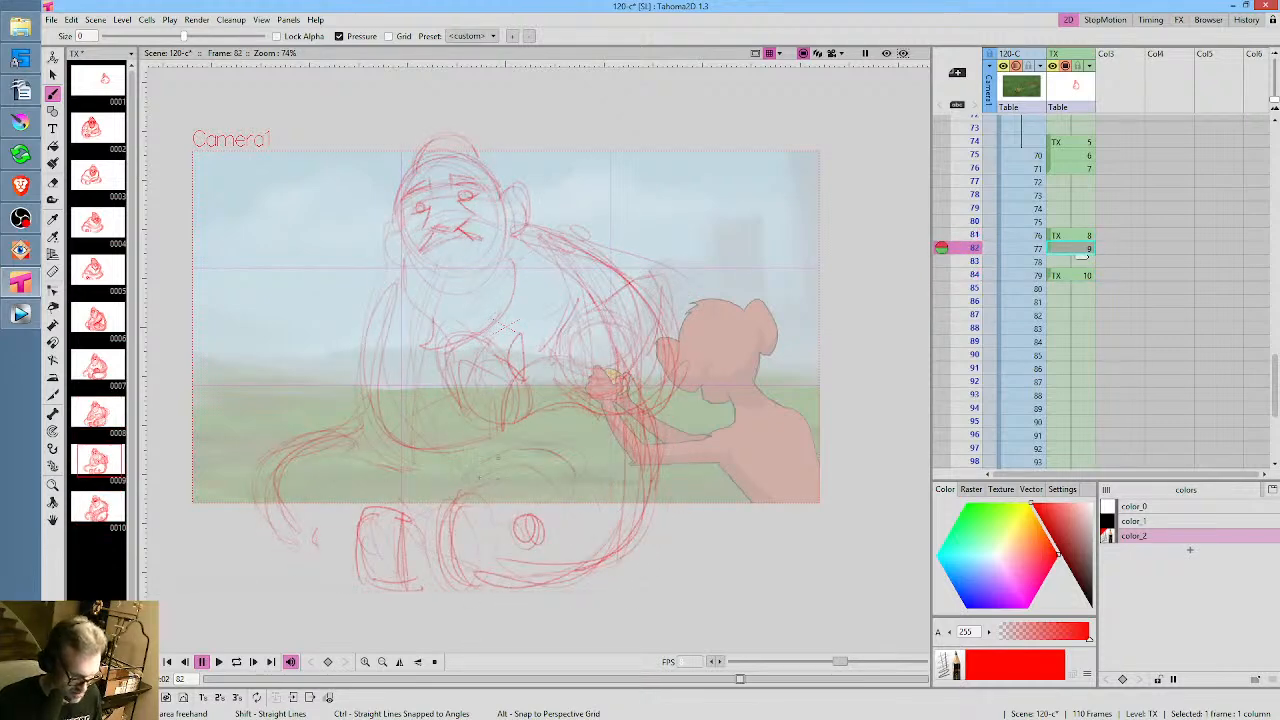
mouse_move(432, 520)
mouse_down()
mouse_move(546, 458)
mouse_move(606, 454)
mouse_move(522, 442)
mouse_move(466, 478)
mouse_up()
Complete the near knee's top and outer contour at frame 84 and reinforce the far knee's outline
key(period)
key(period)
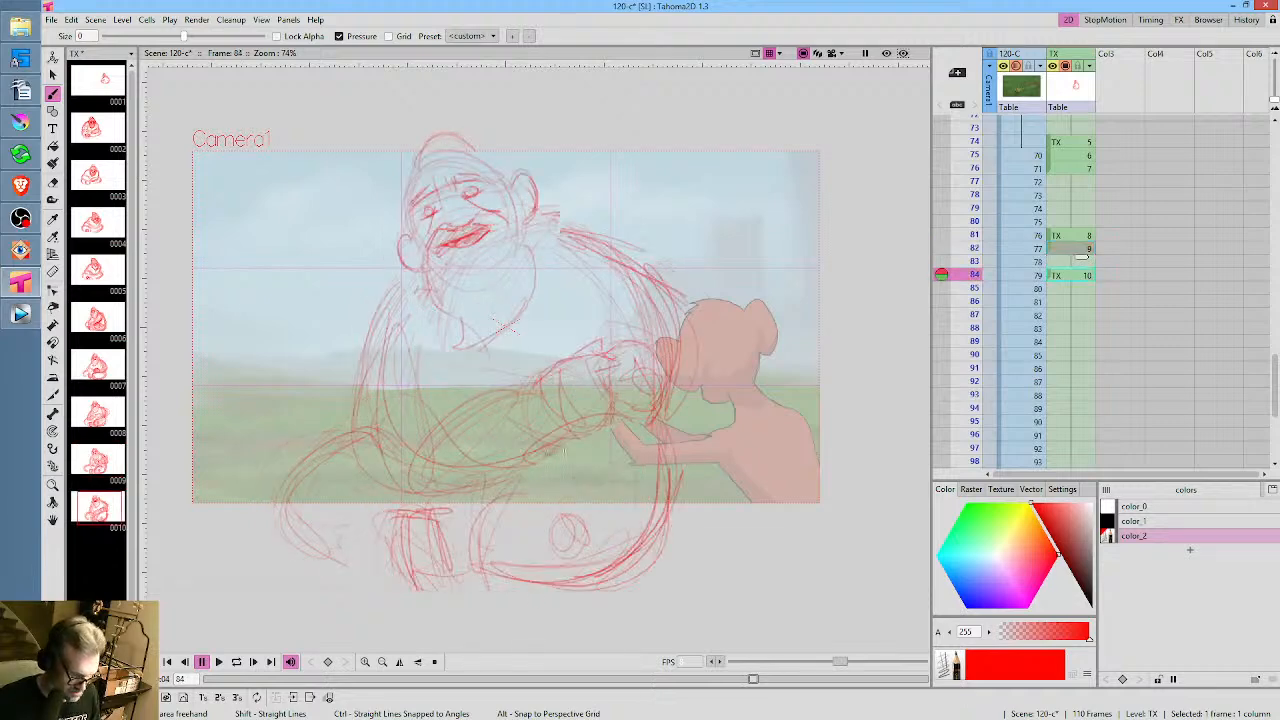
mouse_move(482, 532)
mouse_down()
mouse_move(582, 466)
mouse_move(528, 488)
mouse_up()
drag(600, 410, 660, 528)
drag(652, 546, 560, 562)
drag(511, 477, 476, 504)
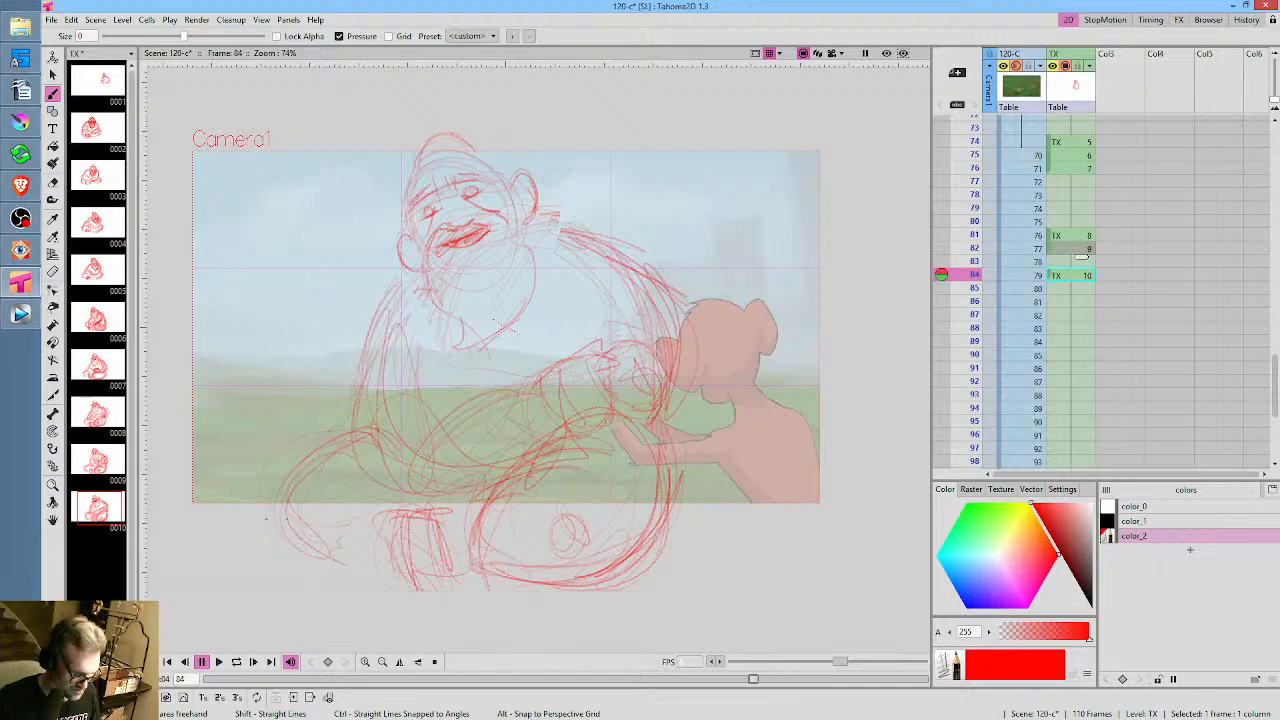
mouse_move(342, 449)
mouse_down()
mouse_move(326, 463)
mouse_move(314, 543)
mouse_up()
drag(323, 456, 319, 543)
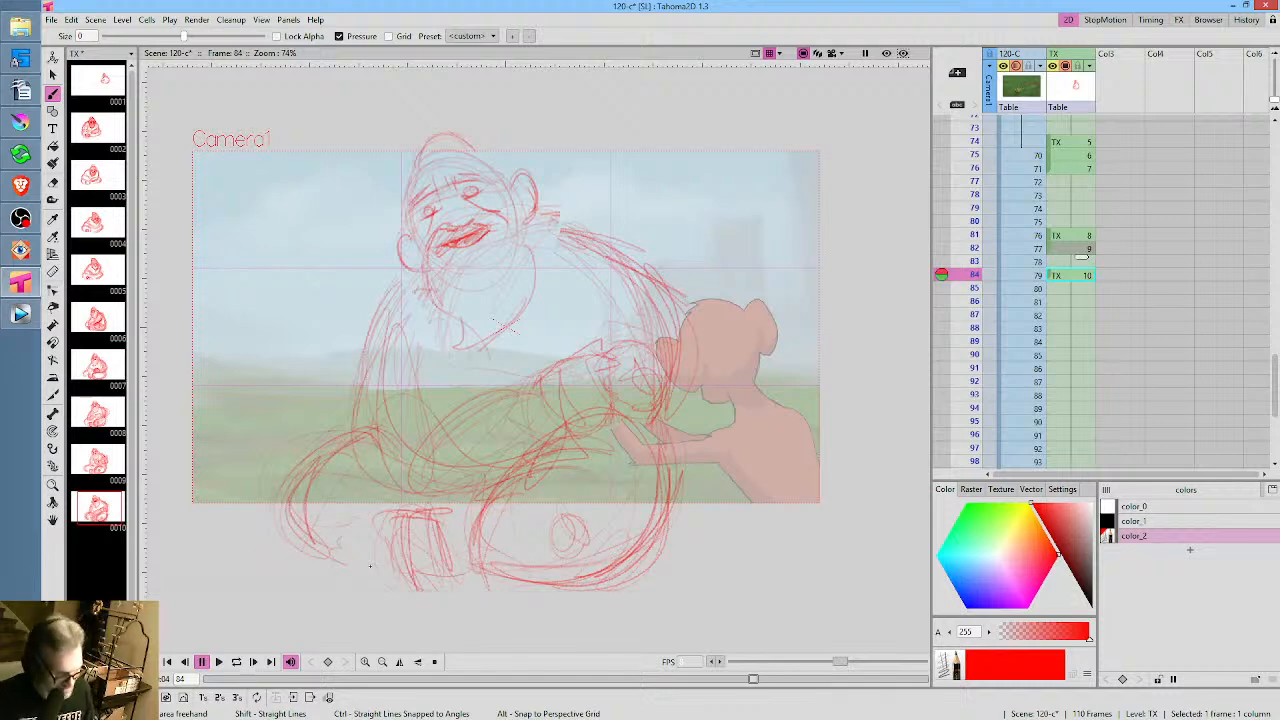
Redraw the raised hand in front of the belly at frame 82 with darker fingers and thumb
key(comma)
key(comma)
key(comma)
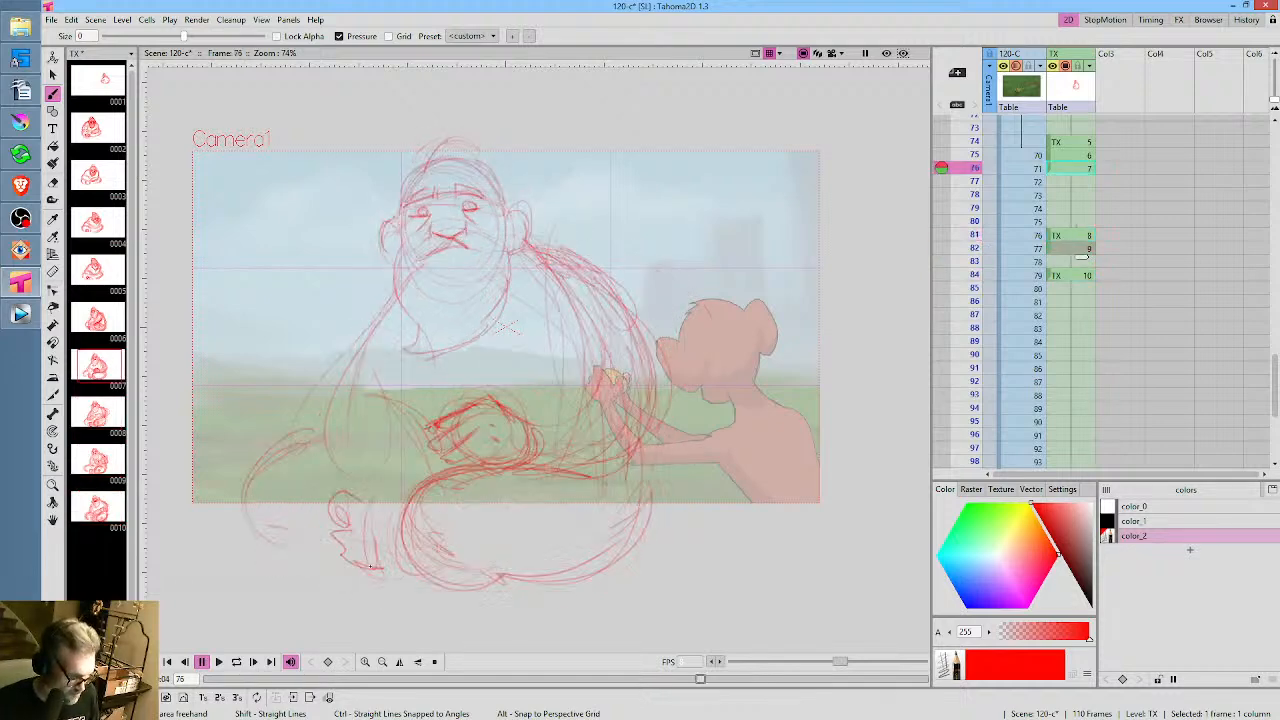
key(comma)
key(comma)
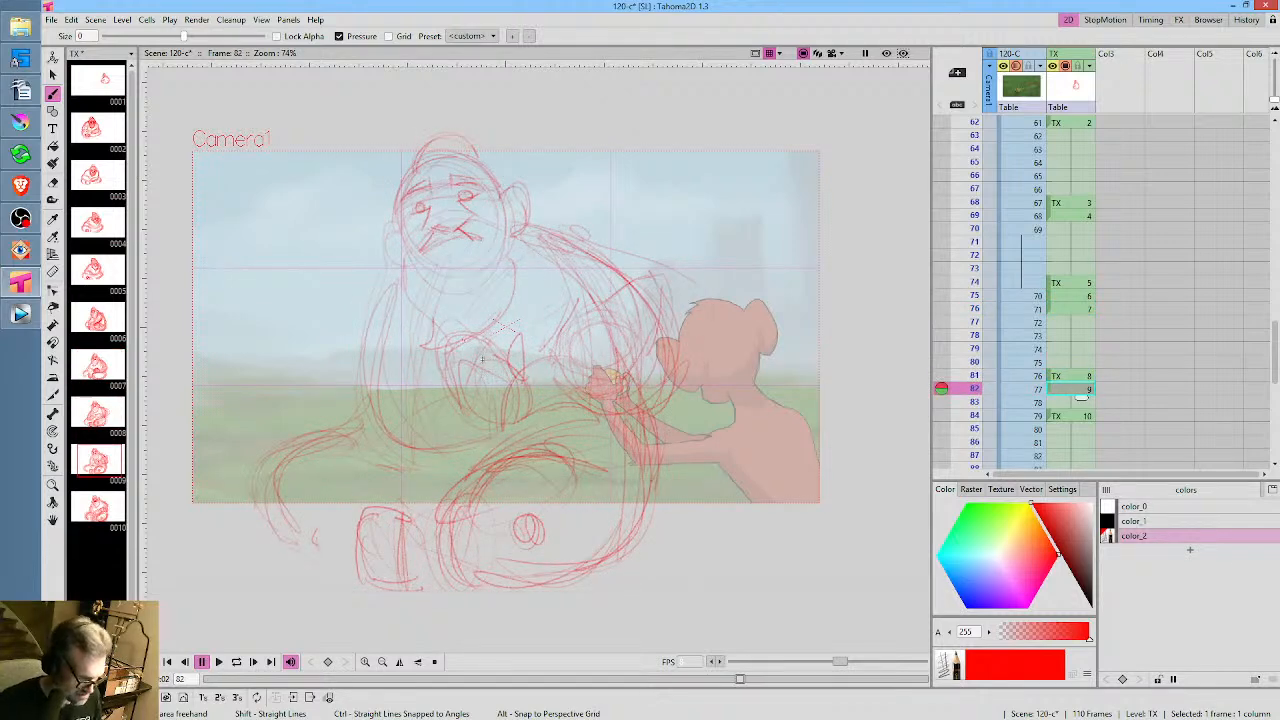
mouse_move(452, 348)
mouse_down()
mouse_move(461, 399)
mouse_move(455, 357)
mouse_move(461, 405)
mouse_move(474, 326)
mouse_up()
mouse_move(466, 386)
mouse_down()
mouse_move(474, 414)
mouse_move(470, 358)
mouse_move(477, 397)
mouse_up()
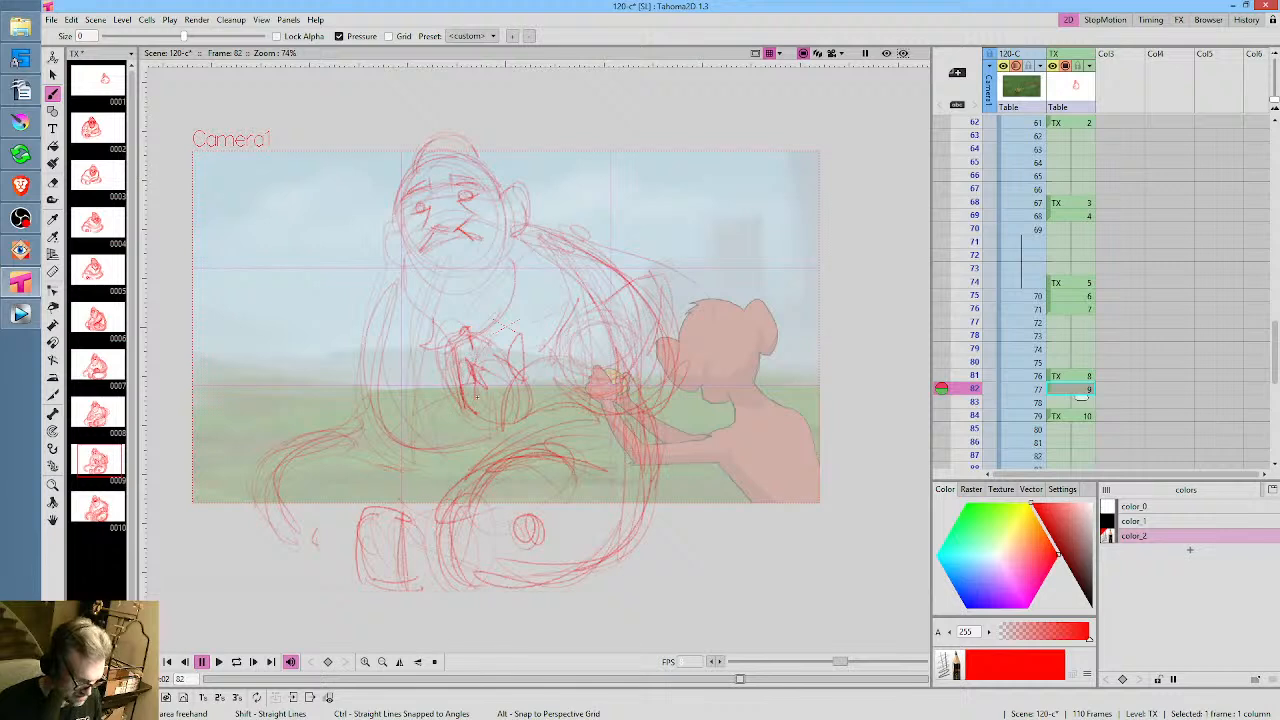
mouse_move(470, 338)
mouse_down()
mouse_move(478, 312)
mouse_move(490, 356)
mouse_move(508, 366)
mouse_move(476, 306)
mouse_move(460, 334)
mouse_move(528, 328)
mouse_move(523, 402)
mouse_move(468, 402)
mouse_up()
key(comma)
key(period)
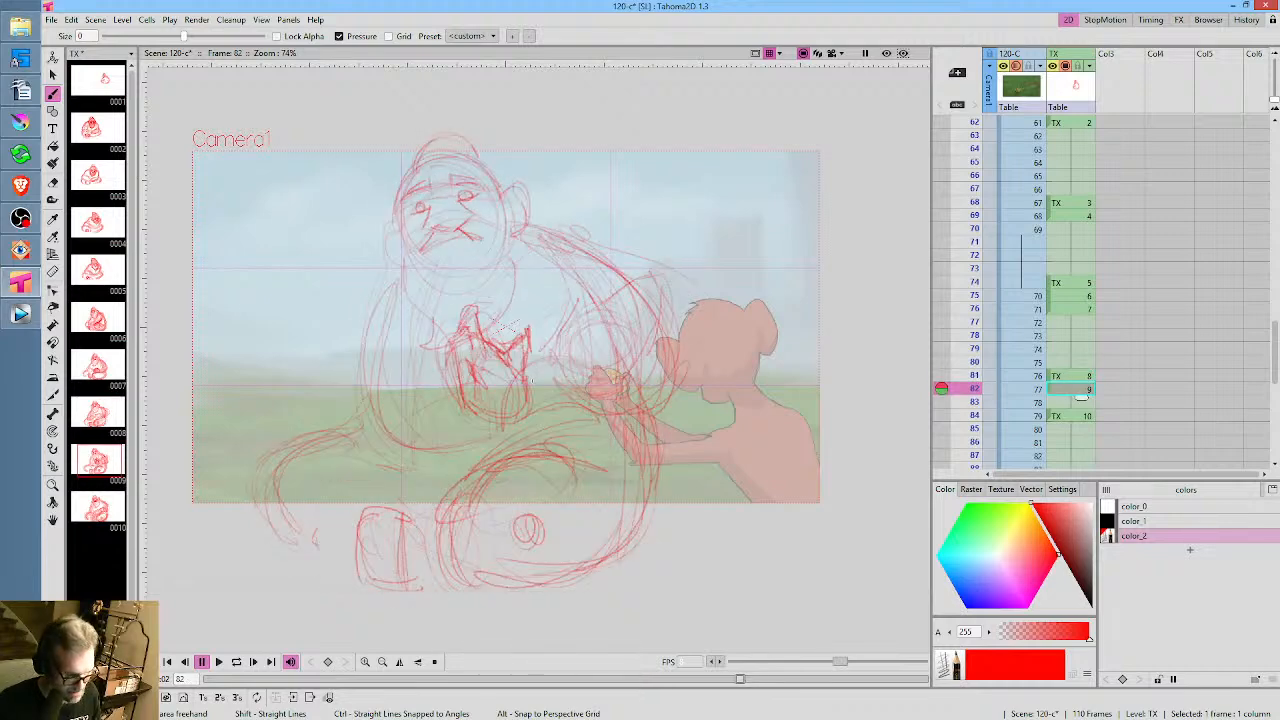
Compare the hand across neighbouring drawings and redraw it with a thumb and darker contour at frame 81
key(comma)
key(period)
key(comma)
key(period)
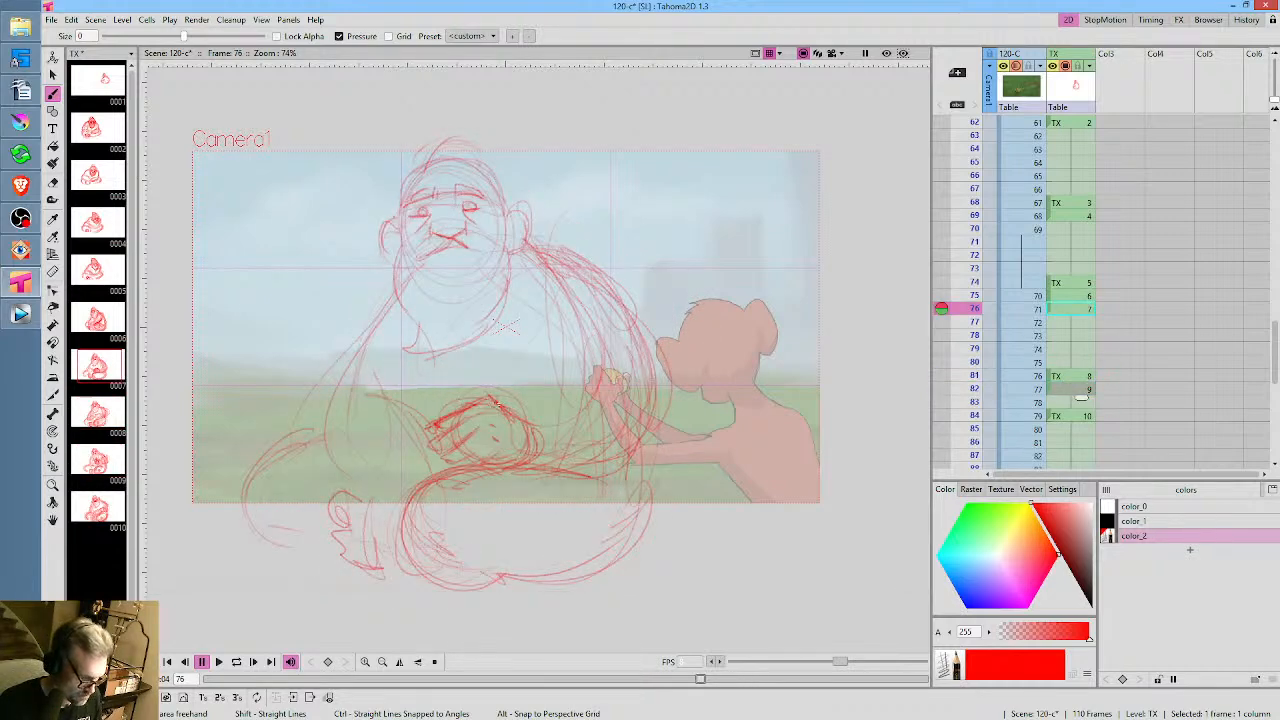
key(comma)
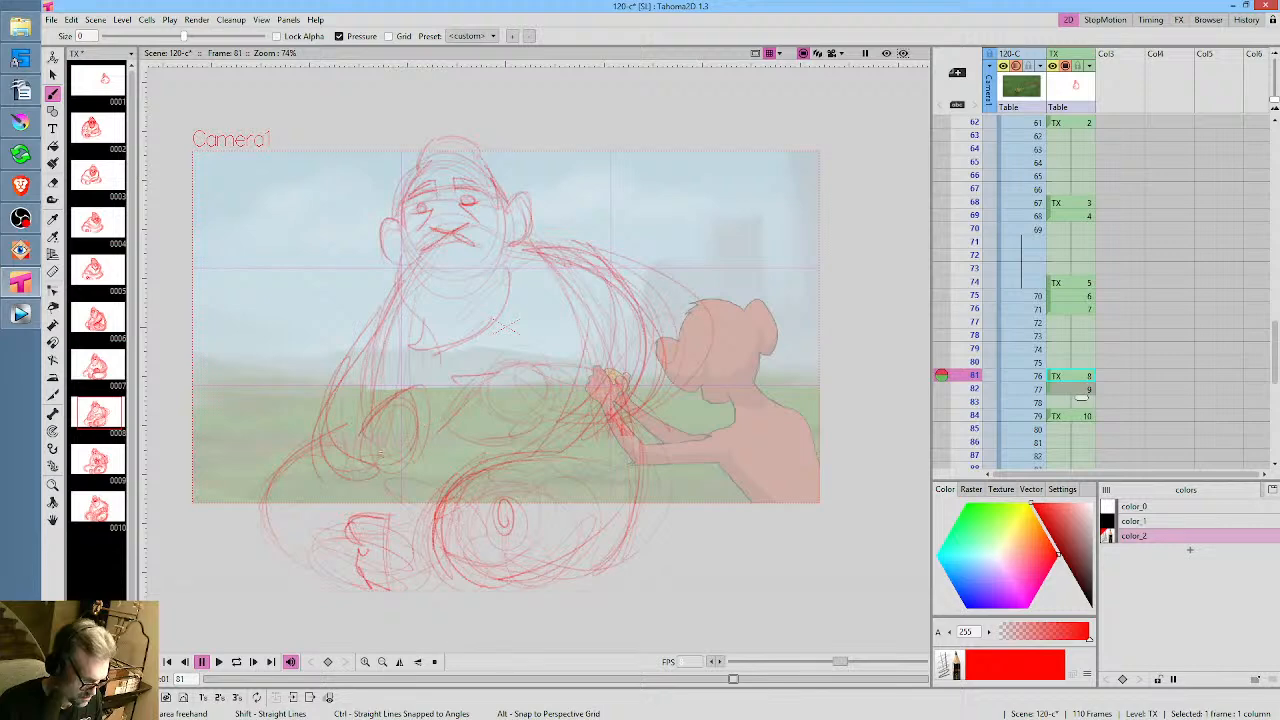
mouse_move(380, 453)
mouse_down()
mouse_move(390, 402)
mouse_move(446, 360)
mouse_move(438, 405)
mouse_move(392, 458)
mouse_move(428, 440)
mouse_move(369, 434)
mouse_up()
key(period)
key(period)
key(period)
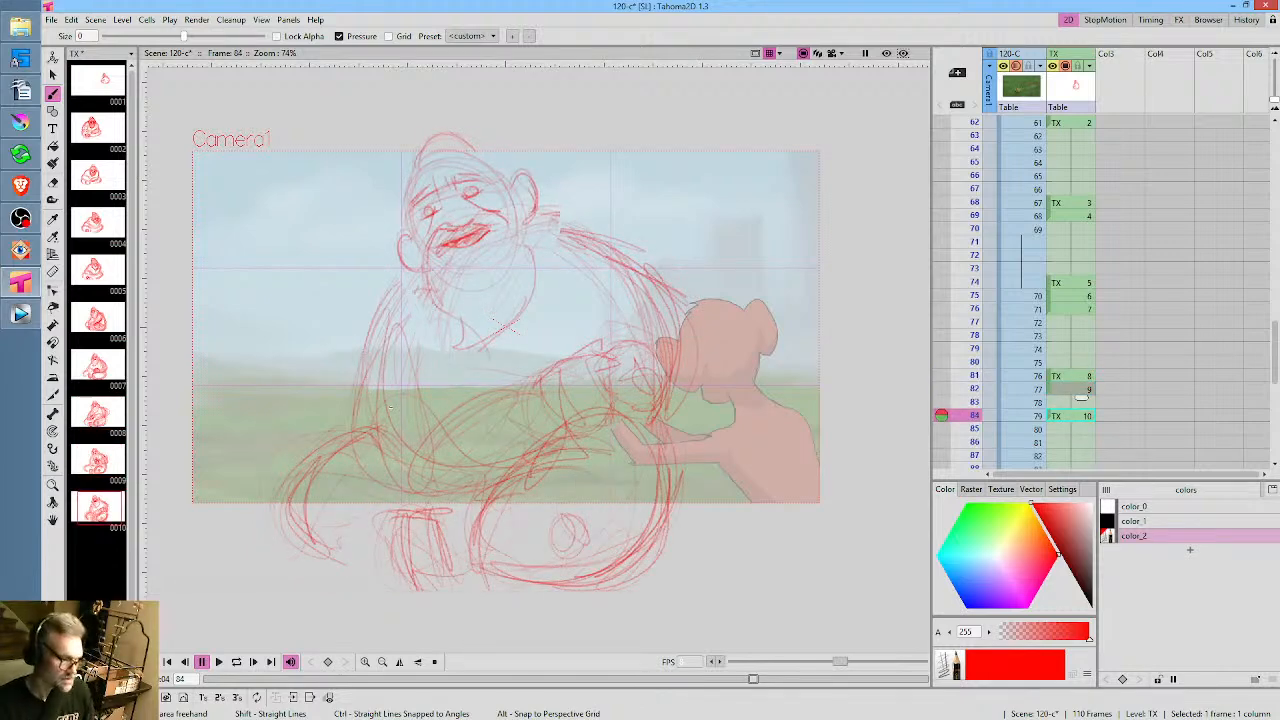
Review the drawings back to frame 68 and play the animation from frame 64
key(comma)
key(comma)
key(comma)
key(comma)
key(comma)
key(comma)
key(comma)
key(comma)
key(comma)
key(comma)
key(comma)
key(comma)
key(comma)
key(comma)
key(comma)
key(comma)
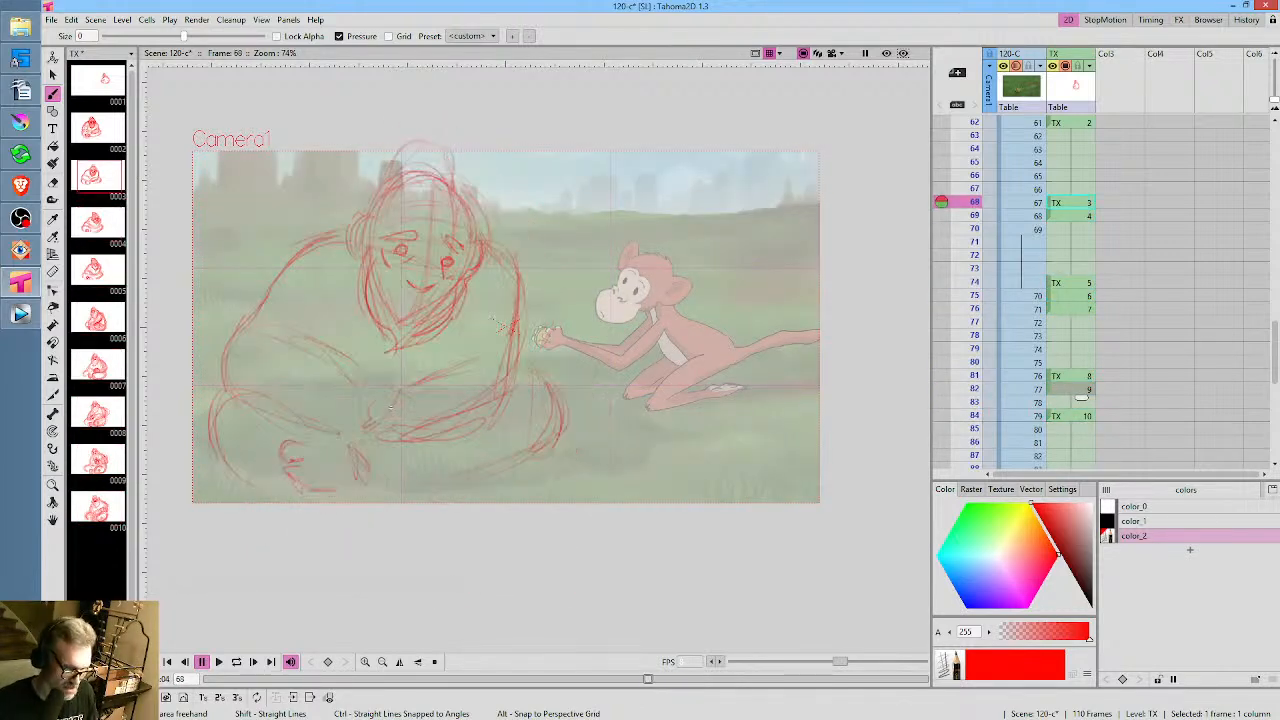
click(1076, 149)
key(l)
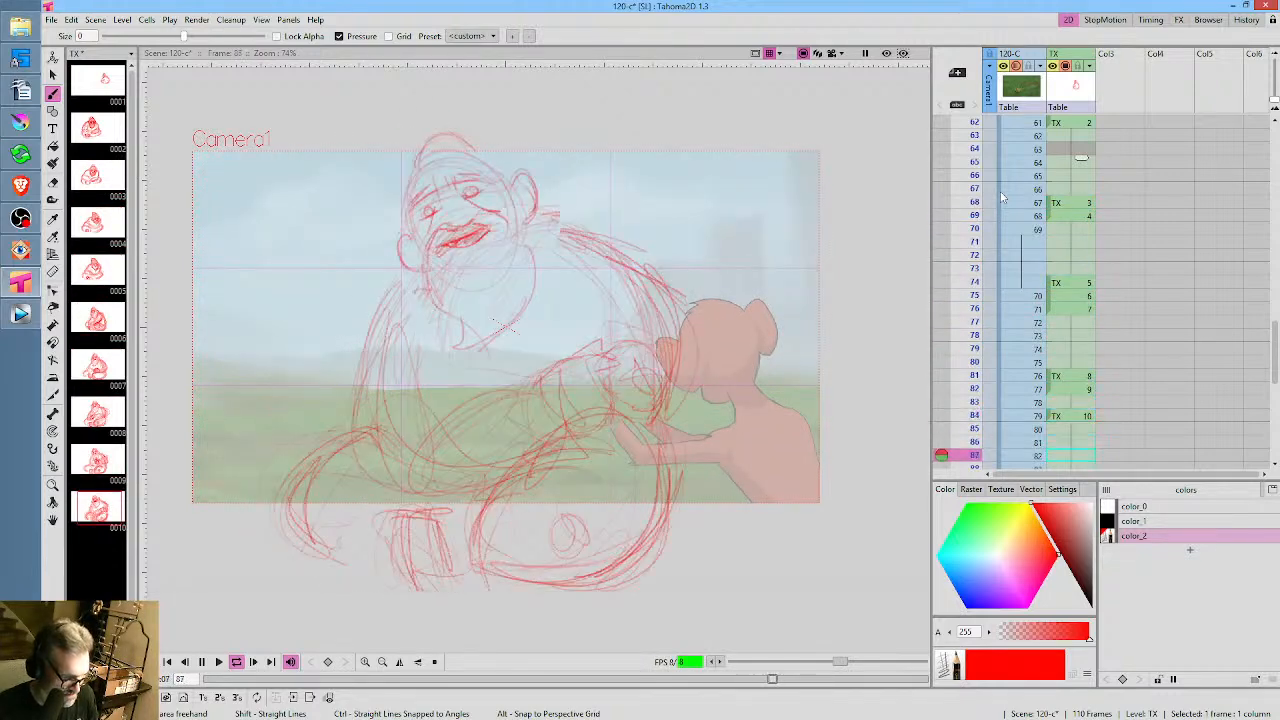
key(l)
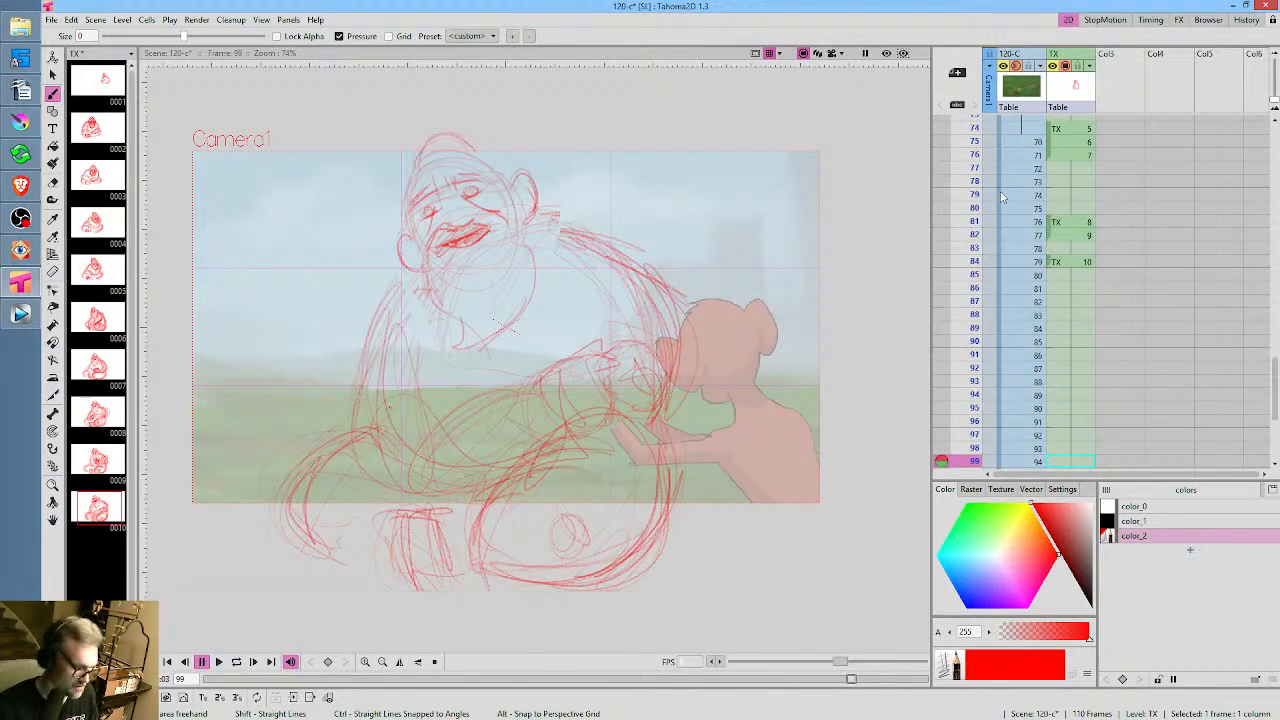
Draw the near arm's inner and outer contours and the far arm's sleeve lines at frame 84
click(1082, 263)
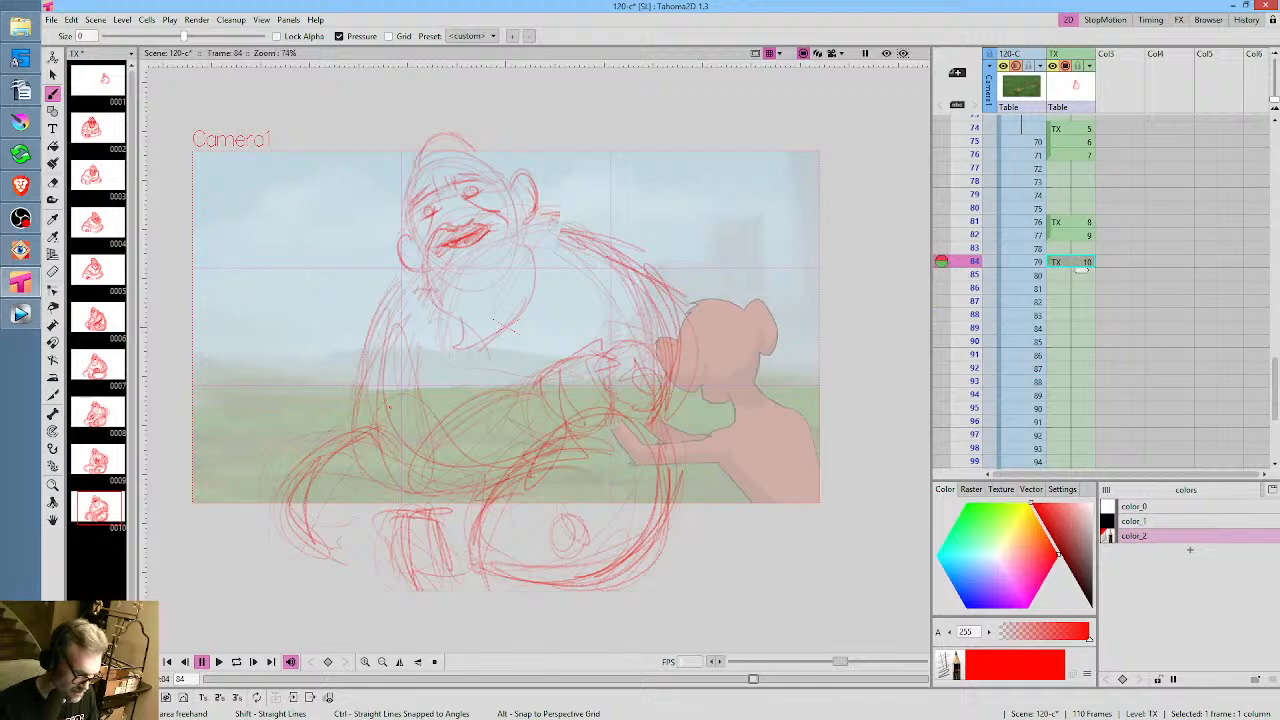
drag(569, 293, 591, 335)
drag(568, 269, 595, 344)
drag(575, 277, 599, 341)
drag(606, 244, 636, 326)
drag(613, 257, 656, 345)
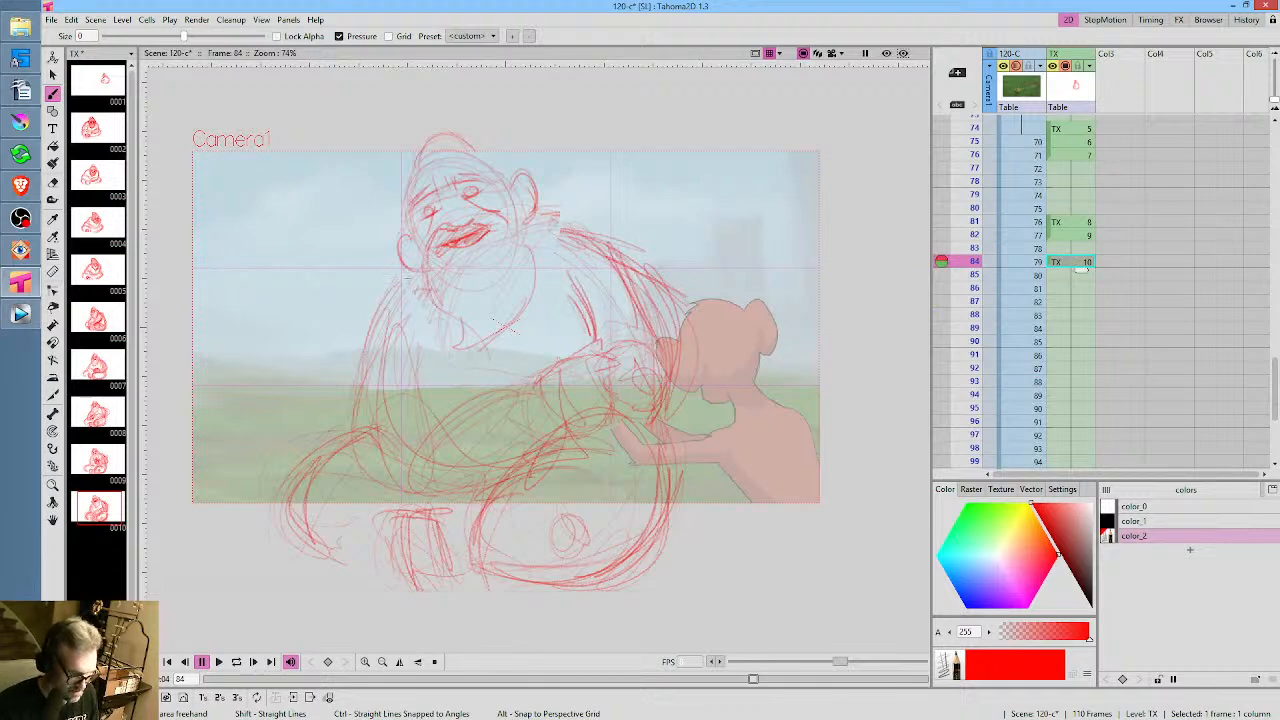
drag(398, 282, 360, 398)
mouse_move(382, 306)
mouse_down()
mouse_move(360, 412)
mouse_move(410, 396)
mouse_up()
drag(414, 318, 418, 408)
drag(424, 362, 416, 410)
Reinforce the far arm's contour and forearm at frame 82 and the small figure's underside at frame 43
key(comma)
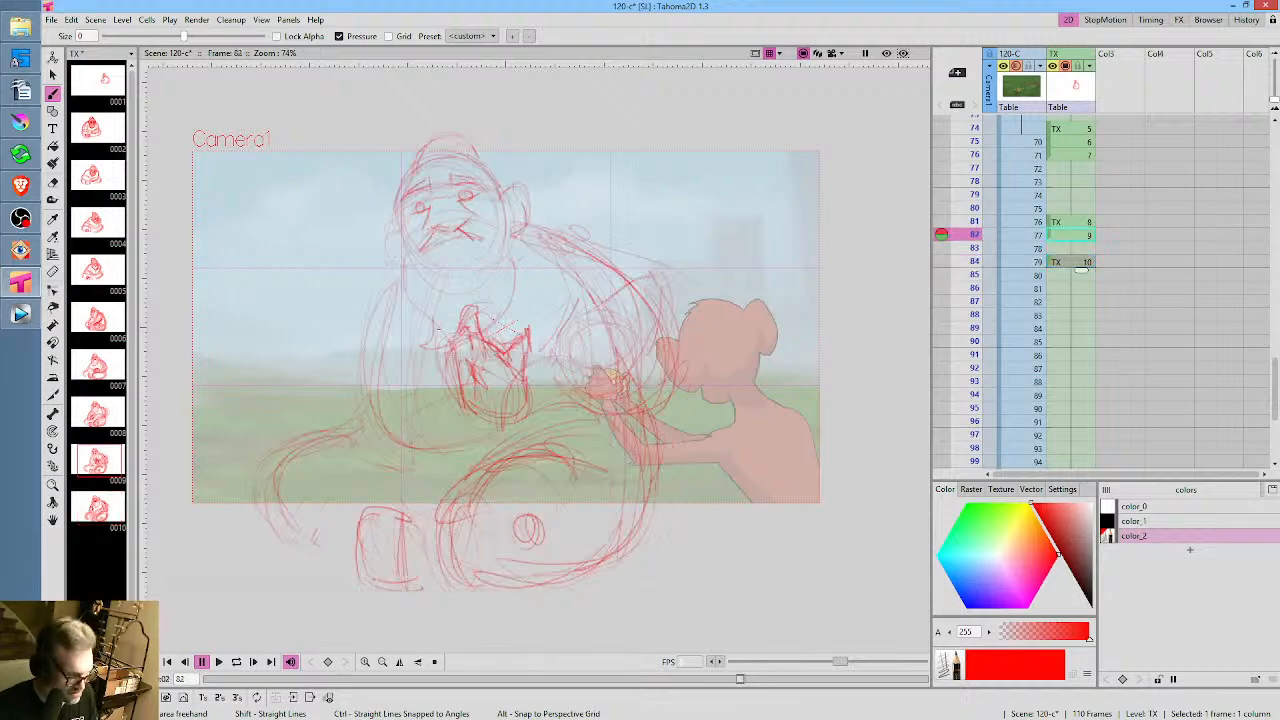
drag(398, 268, 370, 364)
mouse_move(372, 300)
mouse_down()
mouse_move(362, 414)
mouse_move(412, 472)
mouse_move(434, 446)
mouse_up()
mouse_move(437, 380)
mouse_down()
mouse_move(373, 426)
mouse_move(433, 381)
mouse_move(385, 370)
mouse_up()
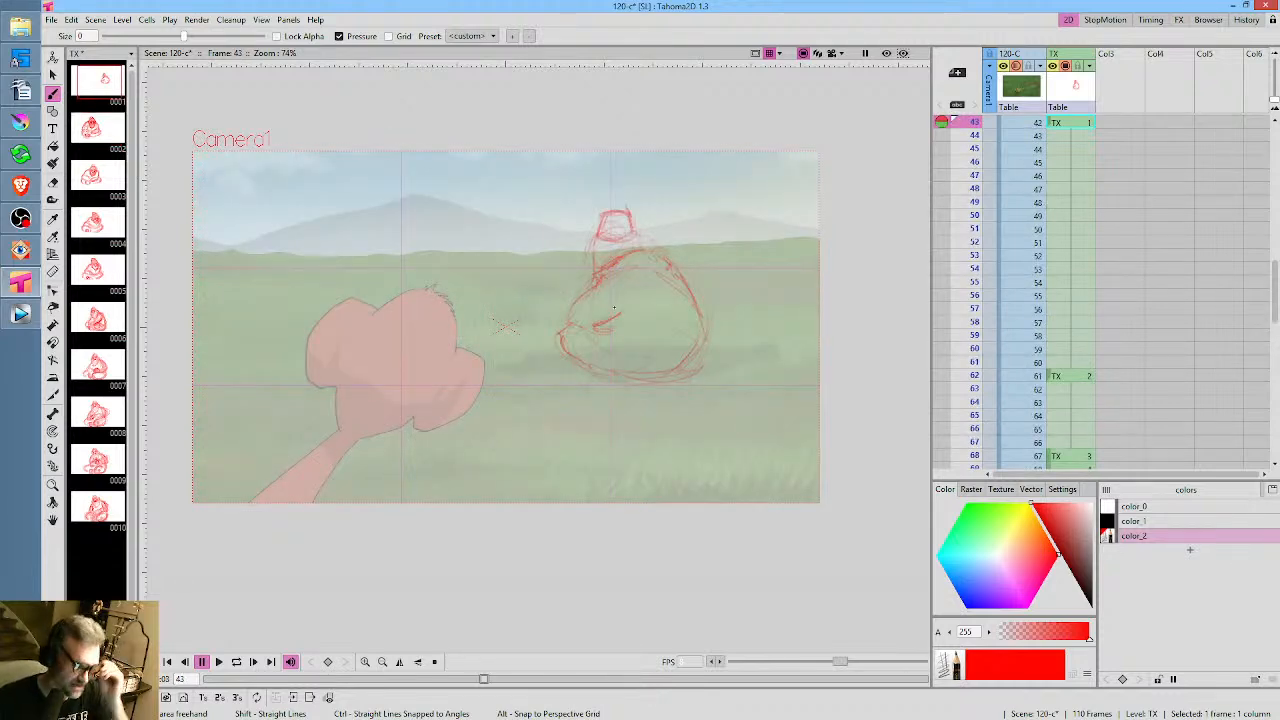
drag(608, 367, 672, 377)
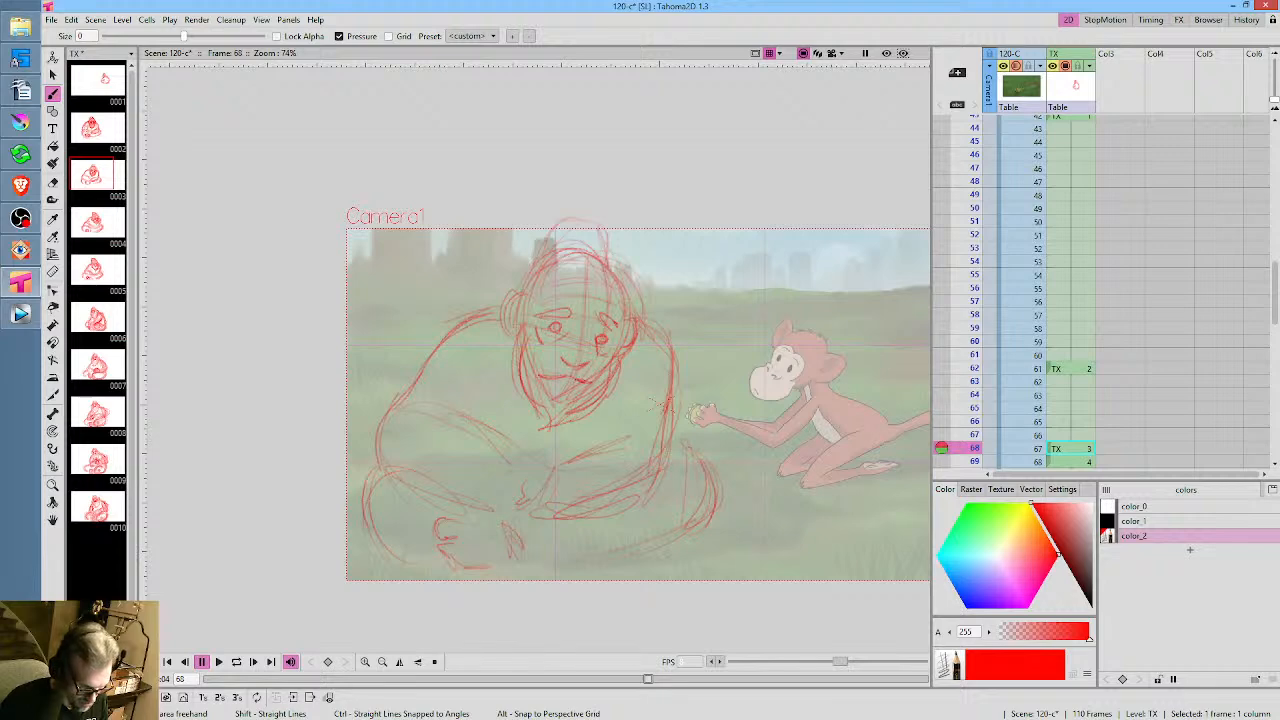
Redraw the character's mouth at frames 74, 75 and 76
key(period)
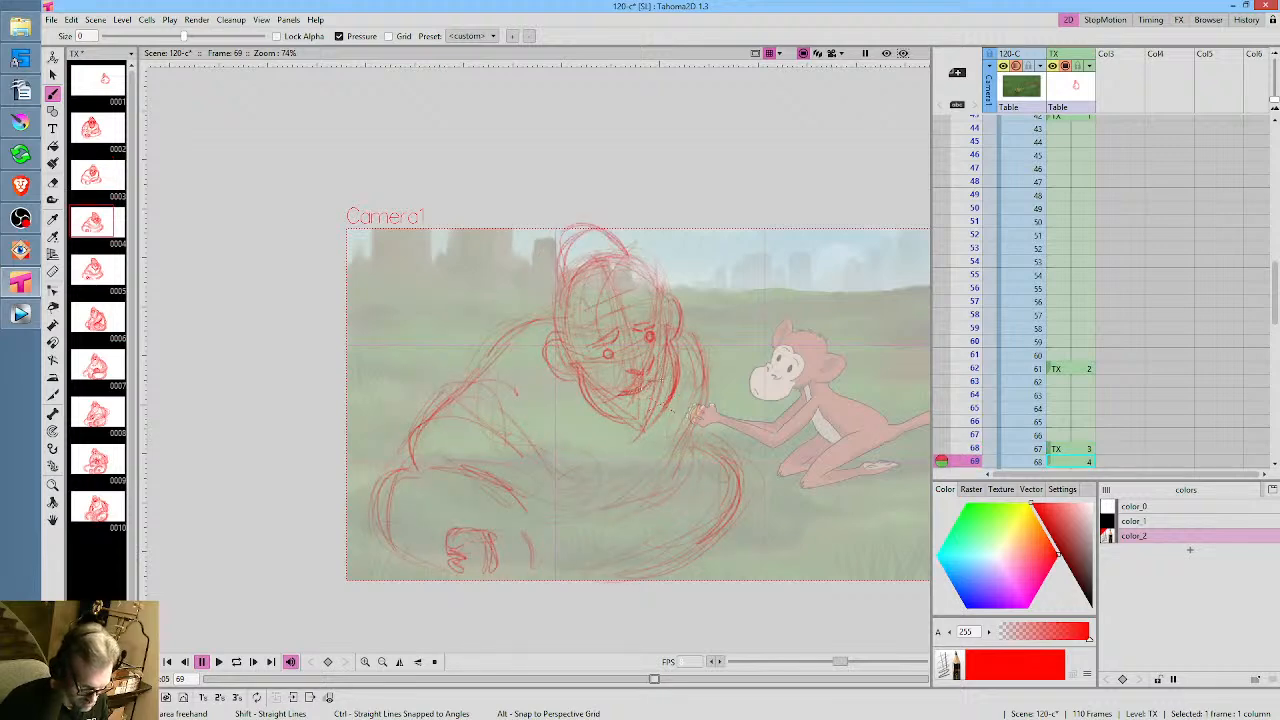
key(shift+period)
drag(604, 362, 650, 344)
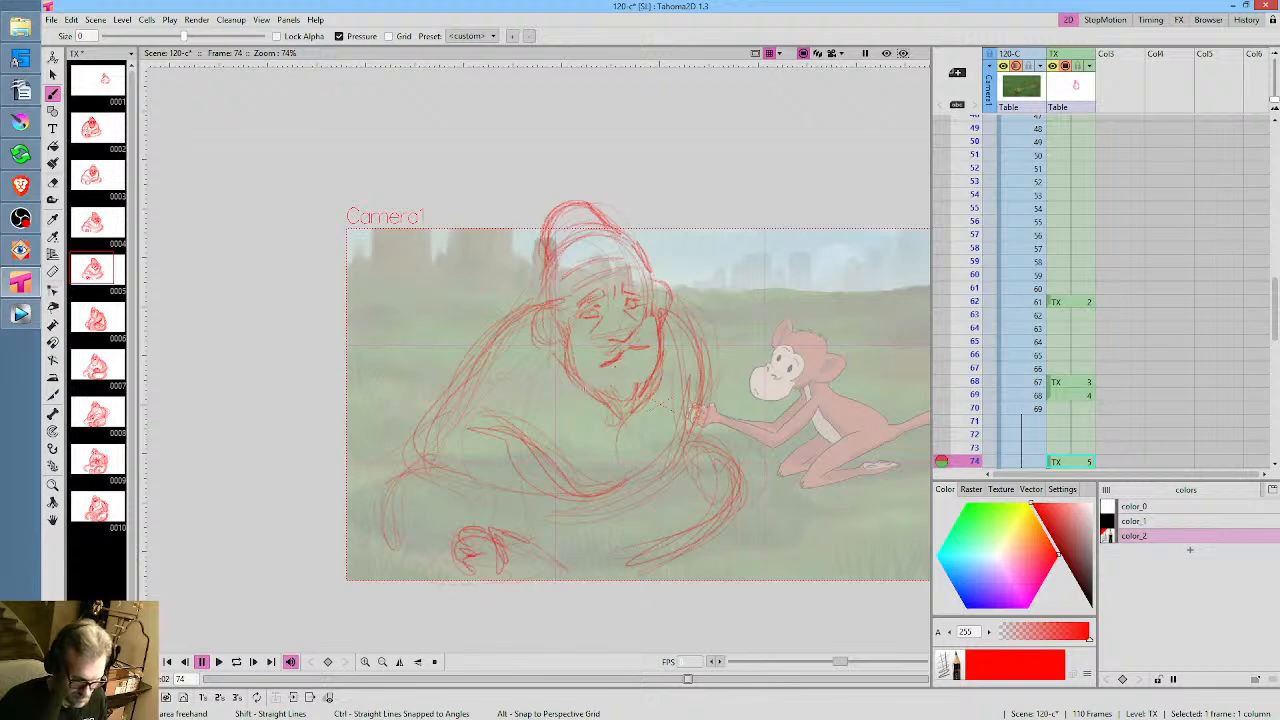
key(period)
drag(574, 362, 628, 337)
mouse_move(578, 351)
mouse_down()
mouse_move(606, 346)
mouse_move(583, 345)
mouse_up()
drag(554, 363, 608, 328)
key(period)
drag(584, 342, 612, 329)
drag(600, 335, 620, 327)
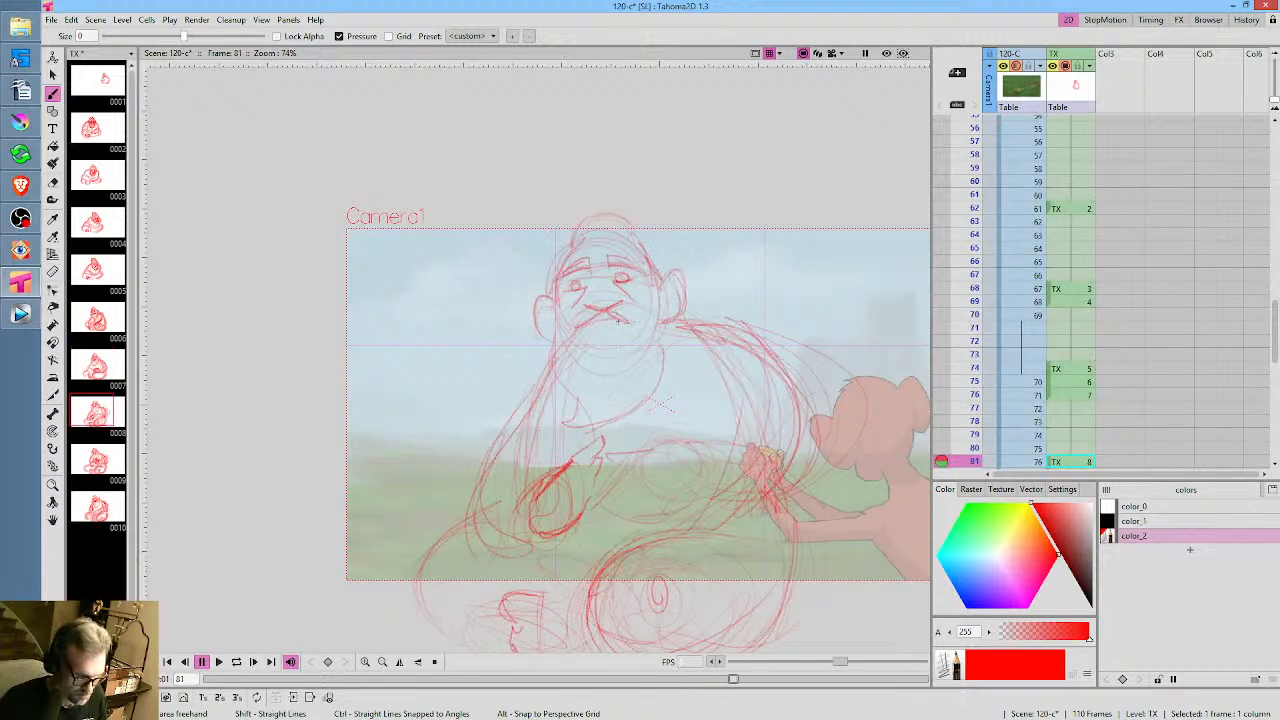
Redraw the mouth line and lower lip at frames 81 and 82
drag(588, 319, 618, 313)
drag(606, 323, 644, 313)
mouse_move(620, 319)
mouse_down()
mouse_move(636, 315)
mouse_move(567, 326)
mouse_move(629, 319)
mouse_up()
key(period)
mouse_move(612, 314)
mouse_down()
mouse_move(636, 319)
mouse_move(652, 304)
mouse_move(573, 327)
mouse_move(621, 313)
mouse_up()
mouse_move(601, 323)
mouse_down()
mouse_move(658, 294)
mouse_move(582, 328)
mouse_up()
Sketch the near hand's cuff, back and fingers beside the monkey's head at frame 84
key(period)
key(period)
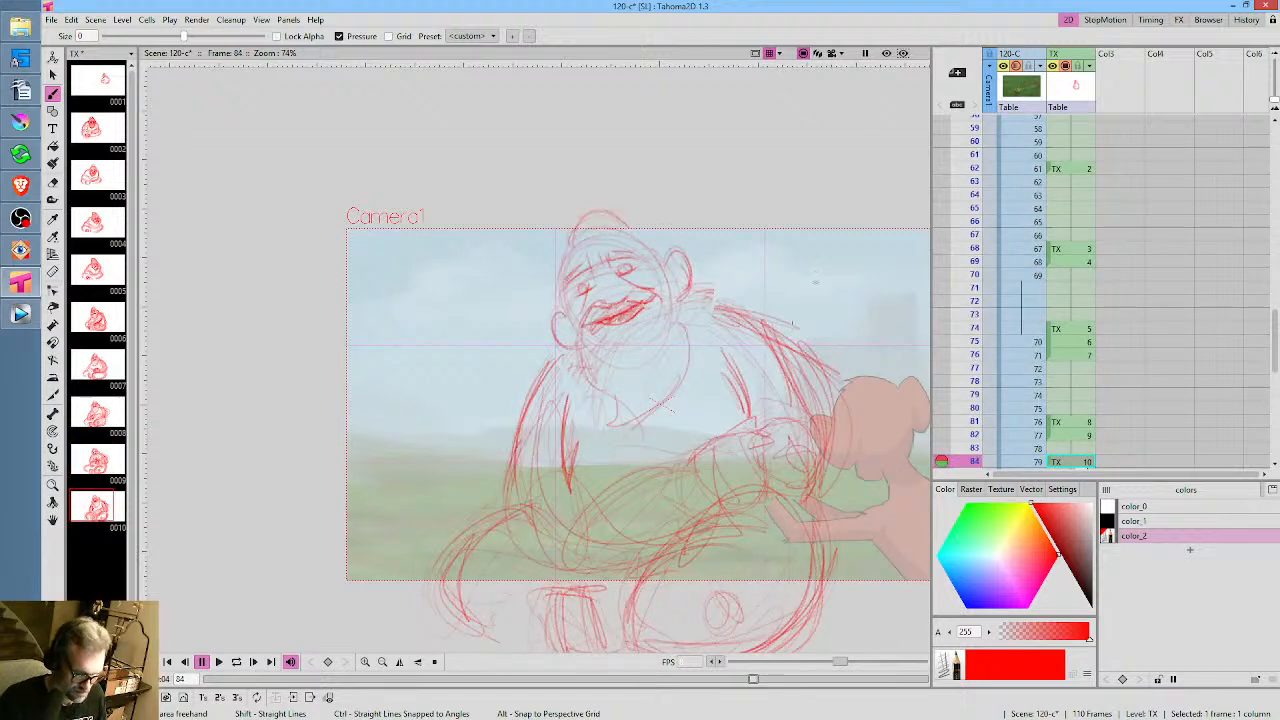
key(comma)
key(period)
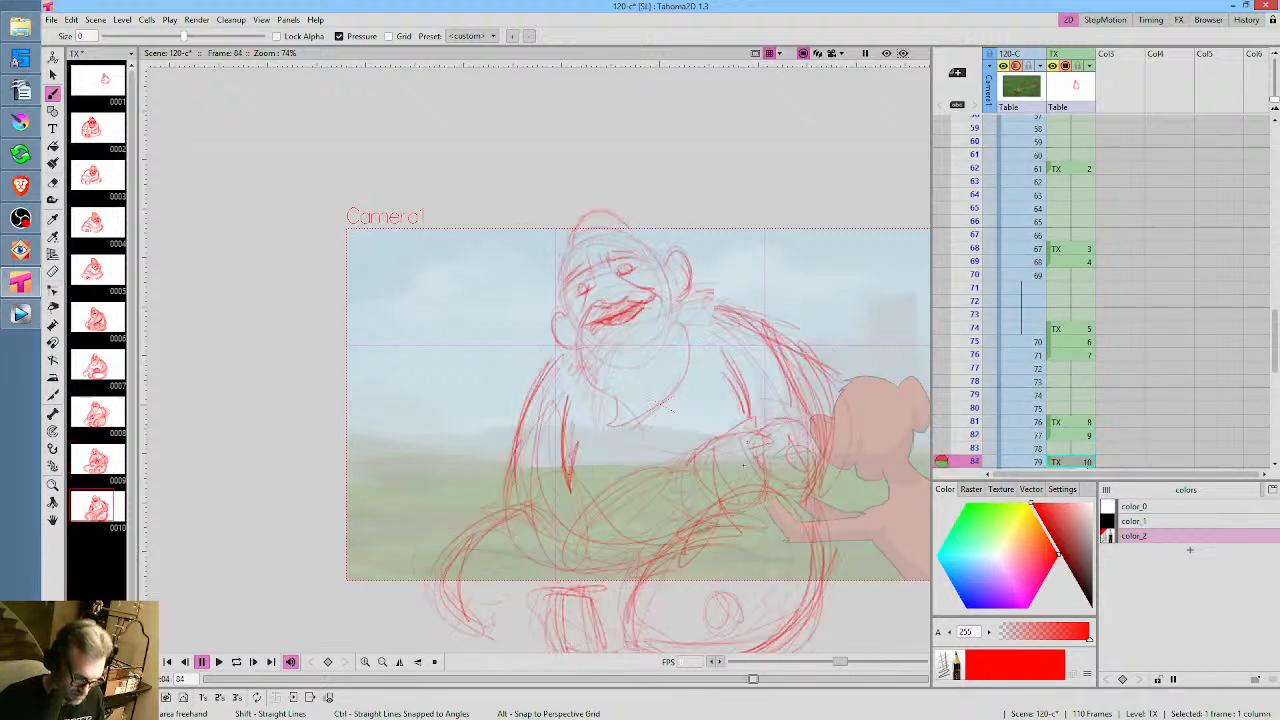
drag(712, 474, 700, 446)
mouse_move(706, 446)
mouse_down()
mouse_move(728, 420)
mouse_move(742, 424)
mouse_up()
mouse_move(744, 436)
mouse_down()
mouse_move(764, 426)
mouse_move(778, 438)
mouse_move(788, 470)
mouse_move(774, 488)
mouse_move(762, 482)
mouse_move(776, 480)
mouse_up()
mouse_move(780, 486)
mouse_down()
mouse_move(786, 500)
mouse_move(769, 499)
mouse_up()
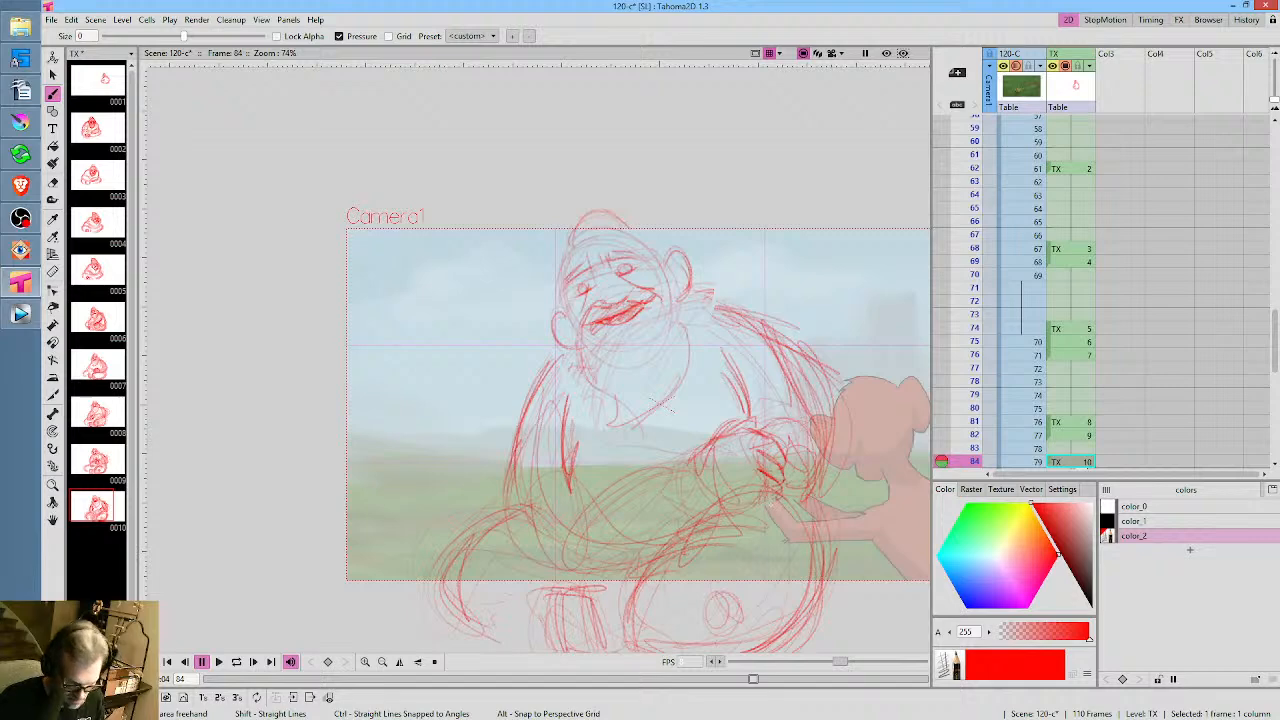
mouse_move(715, 437)
mouse_down()
mouse_move(753, 431)
mouse_move(697, 461)
mouse_move(718, 499)
mouse_move(760, 492)
mouse_move(740, 506)
mouse_up()
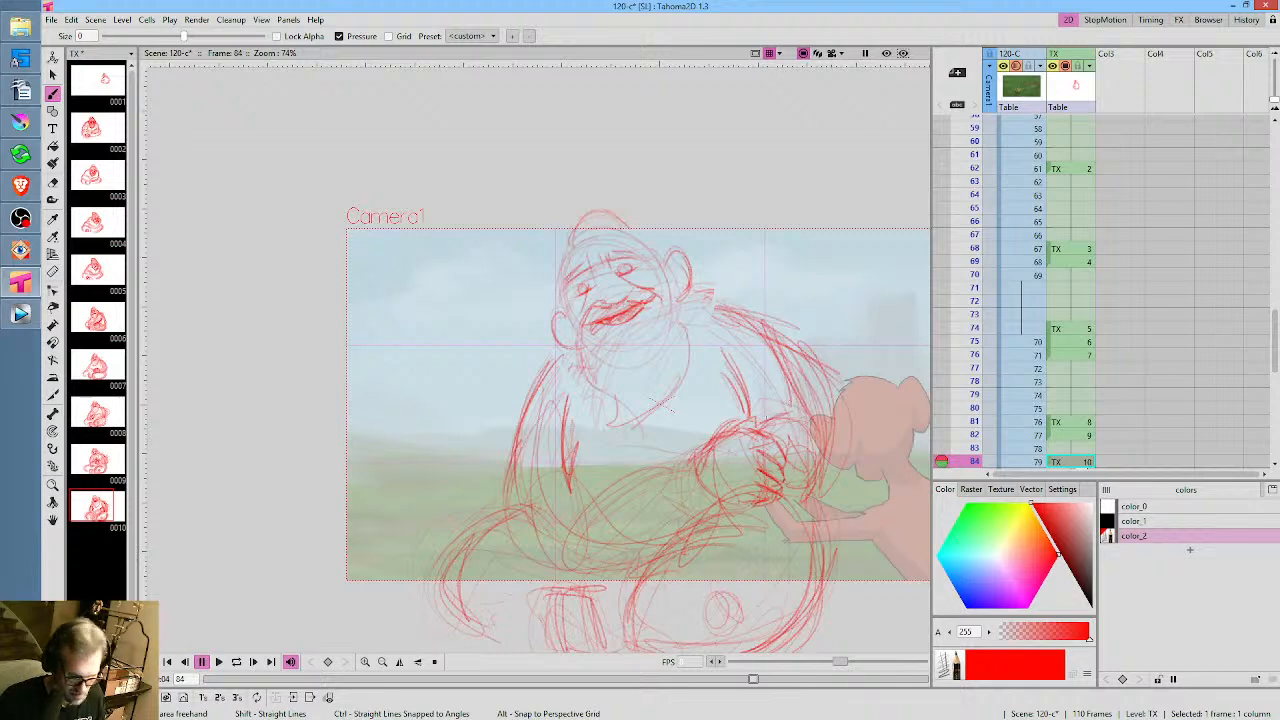
Erase the hand's fingers at frame 84 and redraw it with curled, overlapping fingers
key(e)
drag(760, 460, 798, 404)
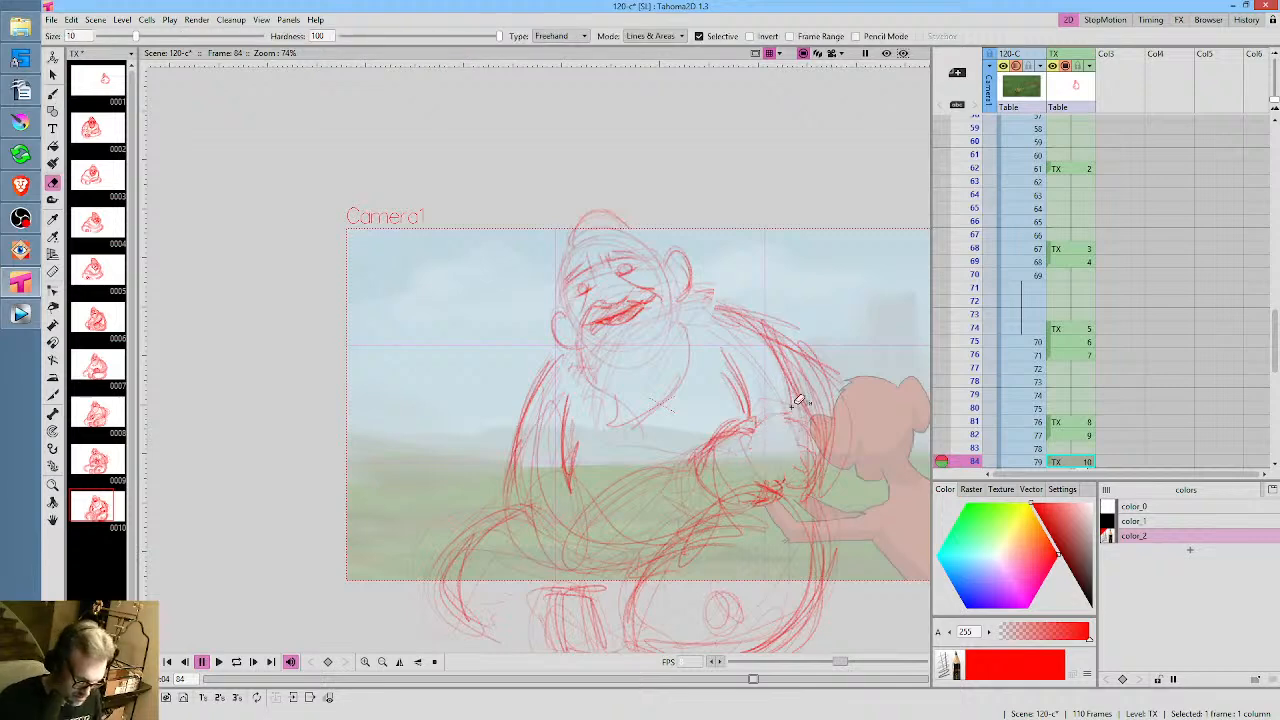
key(b)
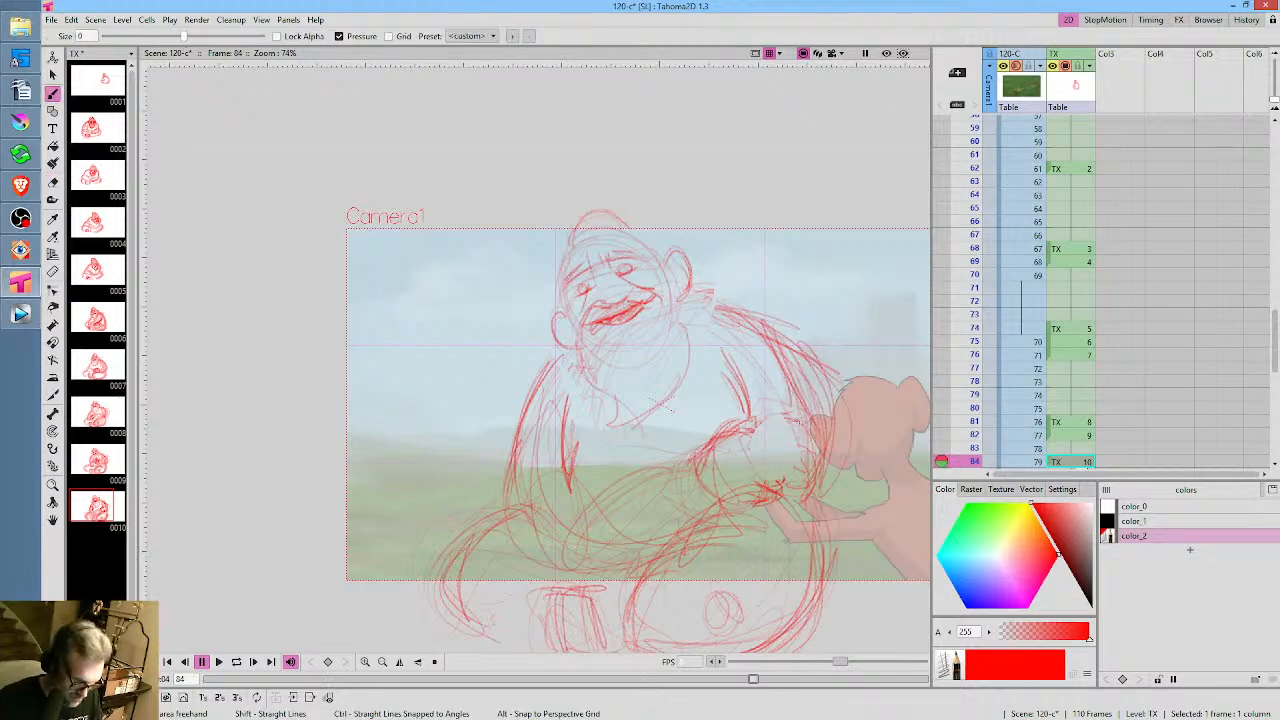
drag(782, 412, 738, 459)
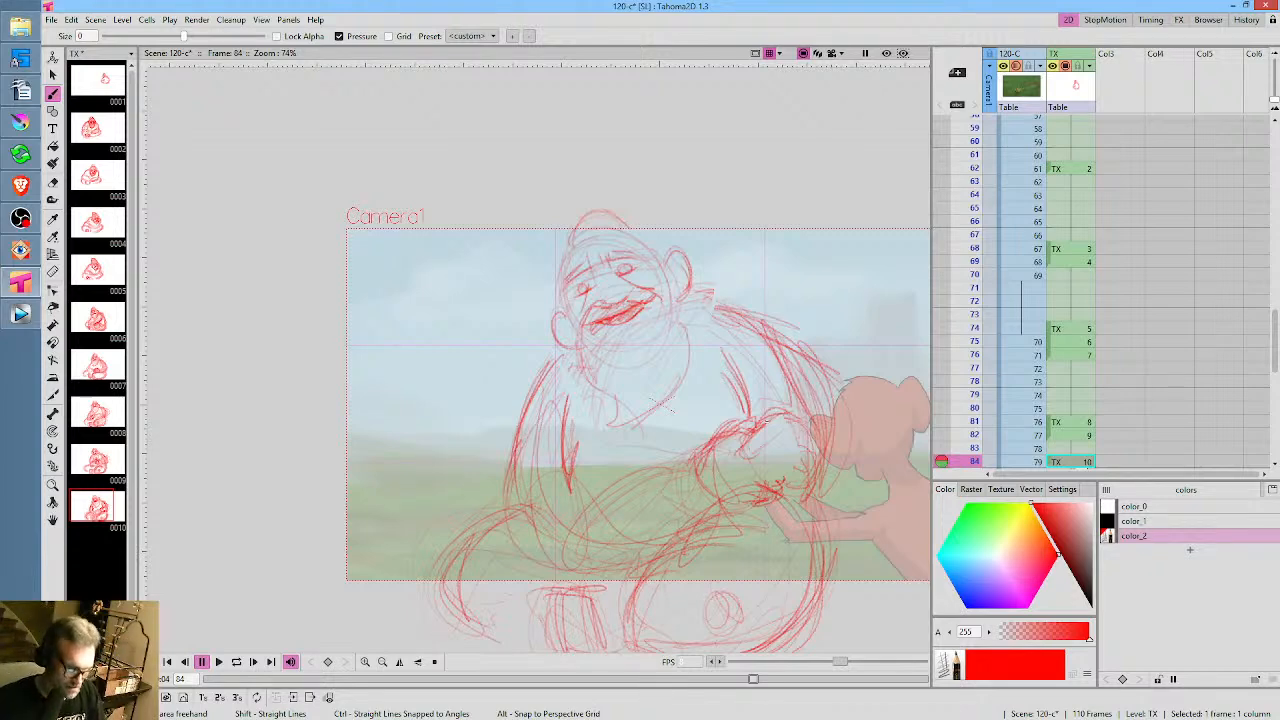
mouse_move(767, 421)
mouse_down()
mouse_move(744, 452)
mouse_move(779, 455)
mouse_move(749, 460)
mouse_move(766, 457)
mouse_up()
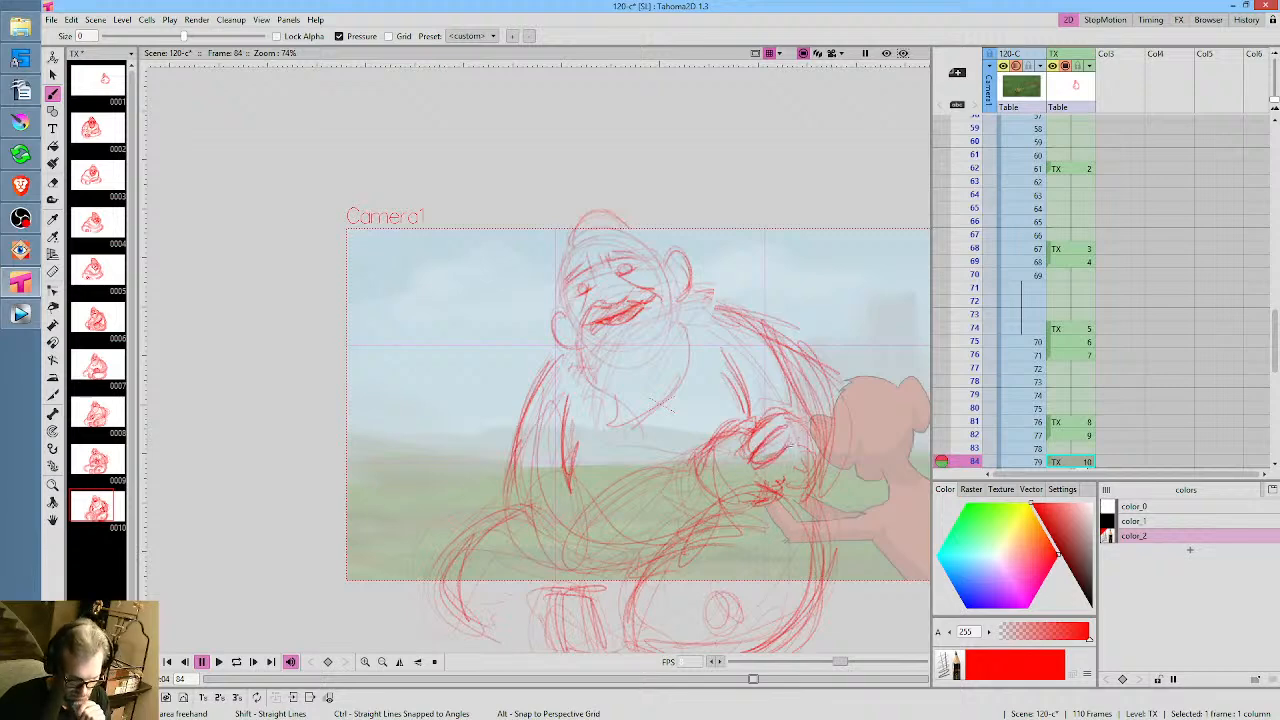
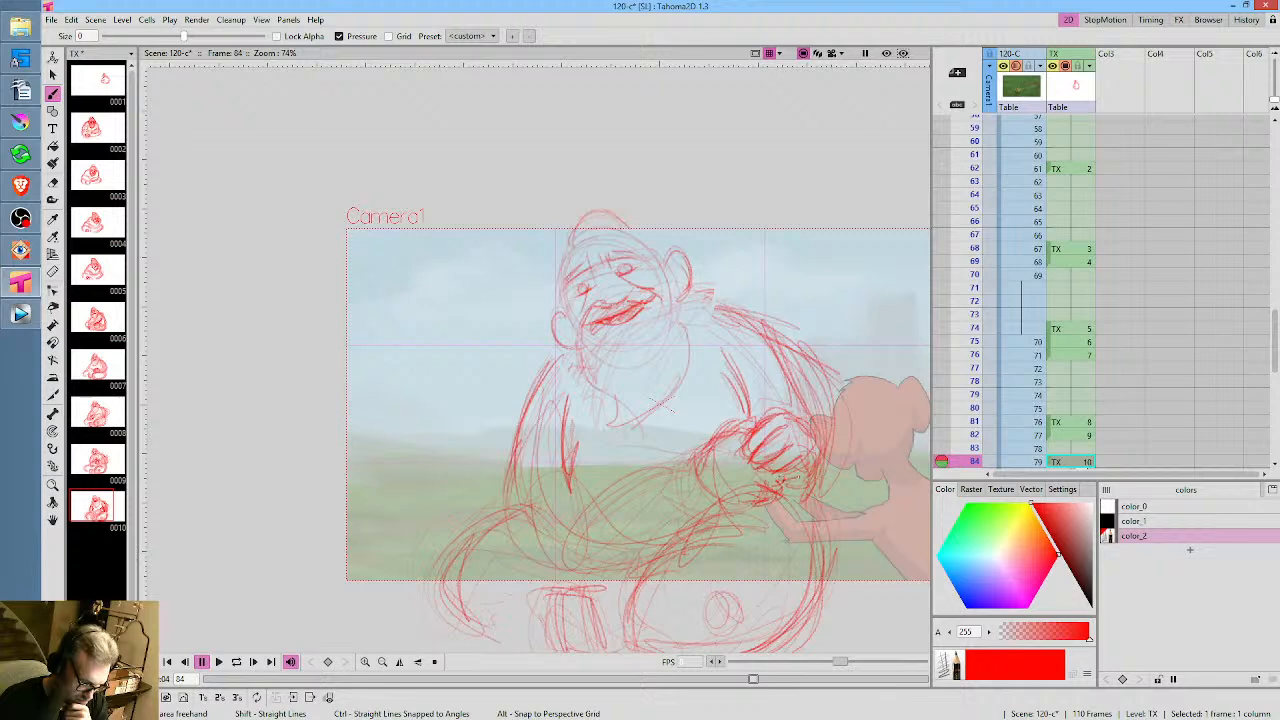
drag(822, 450, 834, 433)
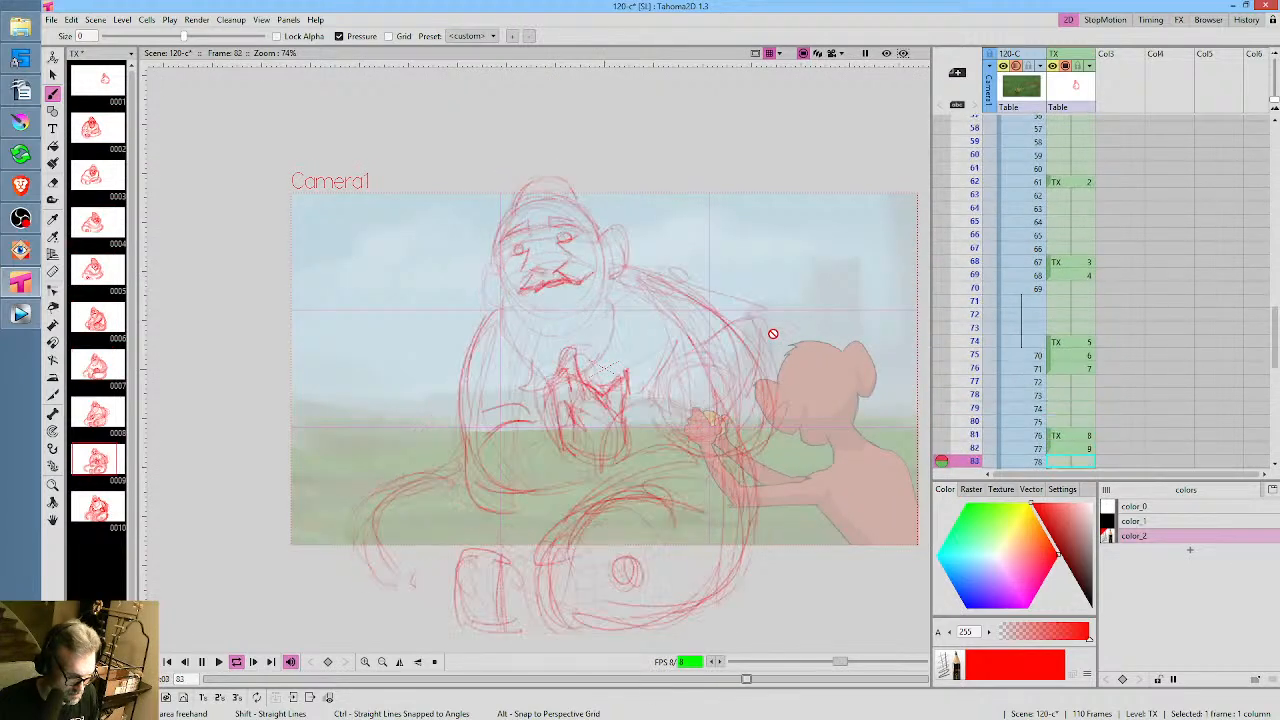
Play the animation back from frame 71 to check the motion
key(l)
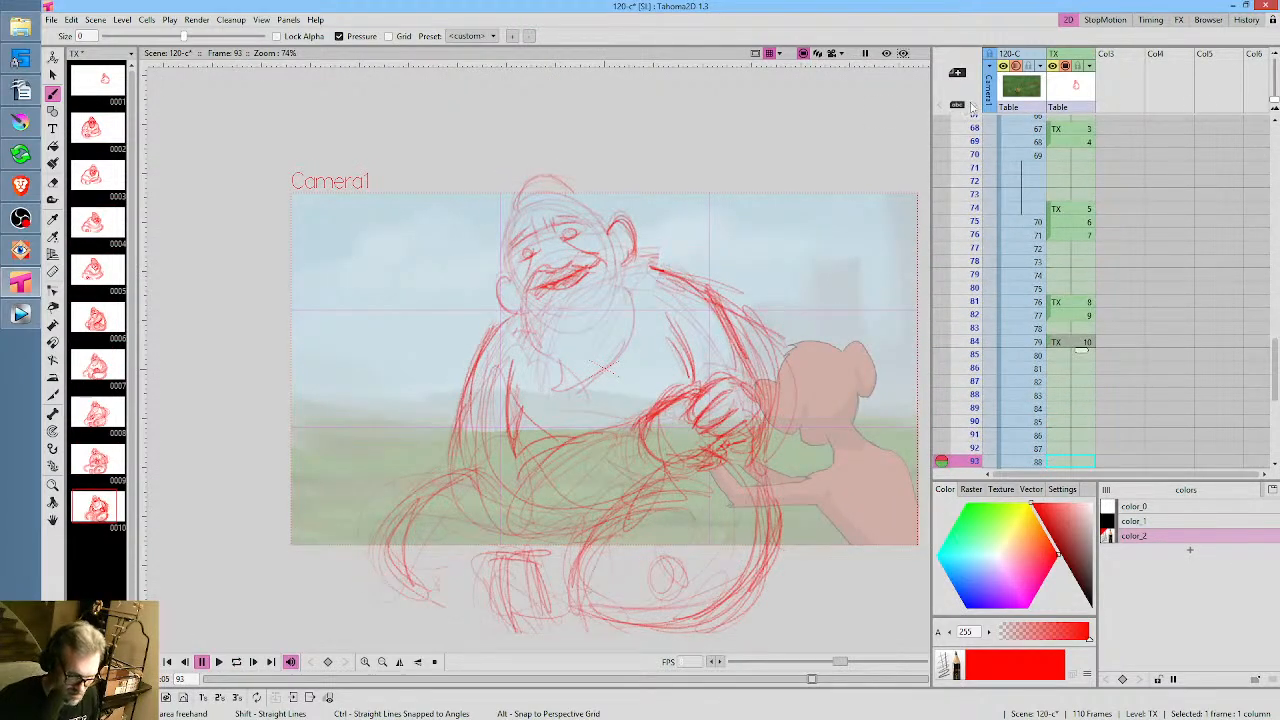
click(970, 168)
key(l)
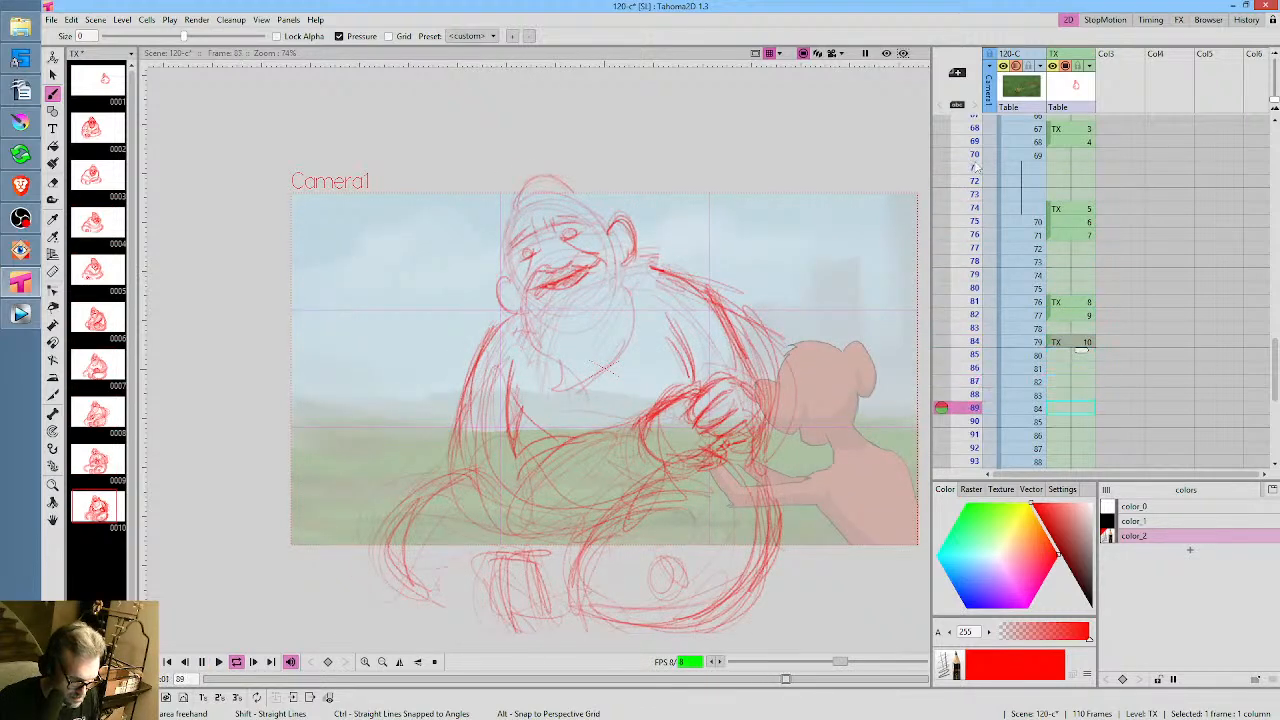
key(l)
Retime the TX column by removing the hold at frame 83 and holding drawing 7 through frame 82, and play it back
click(1073, 332)
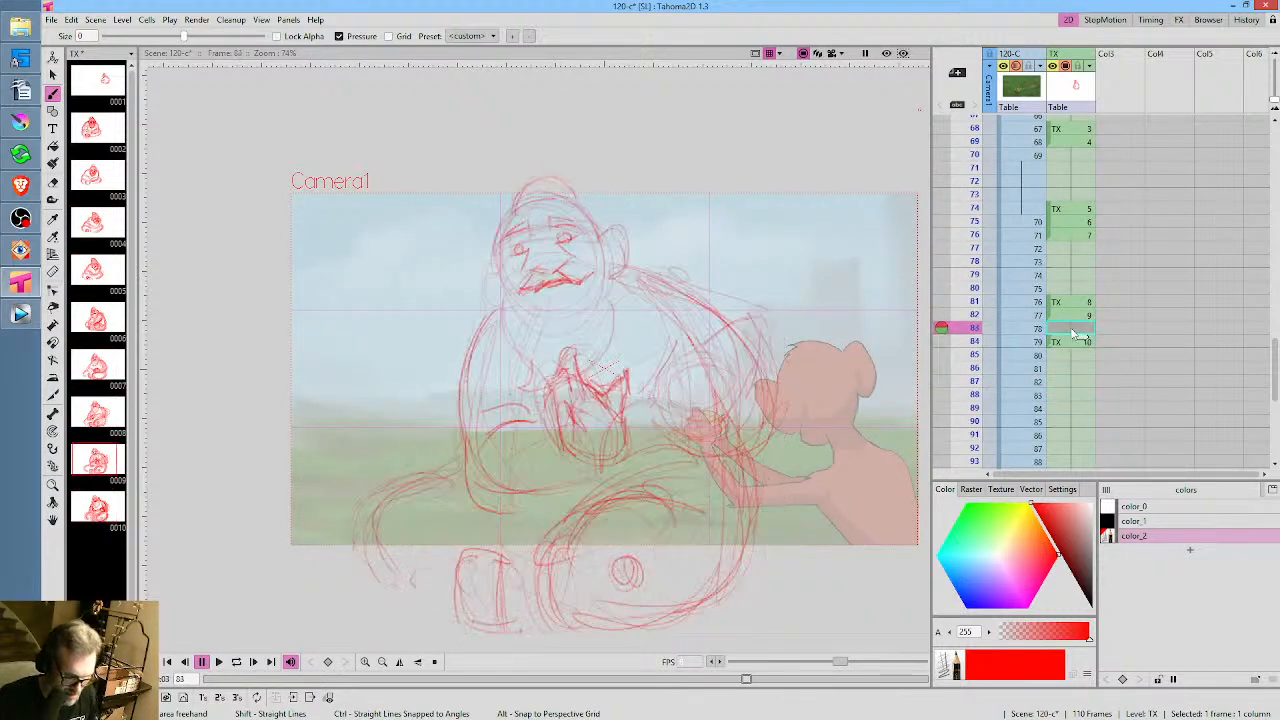
click(1065, 212)
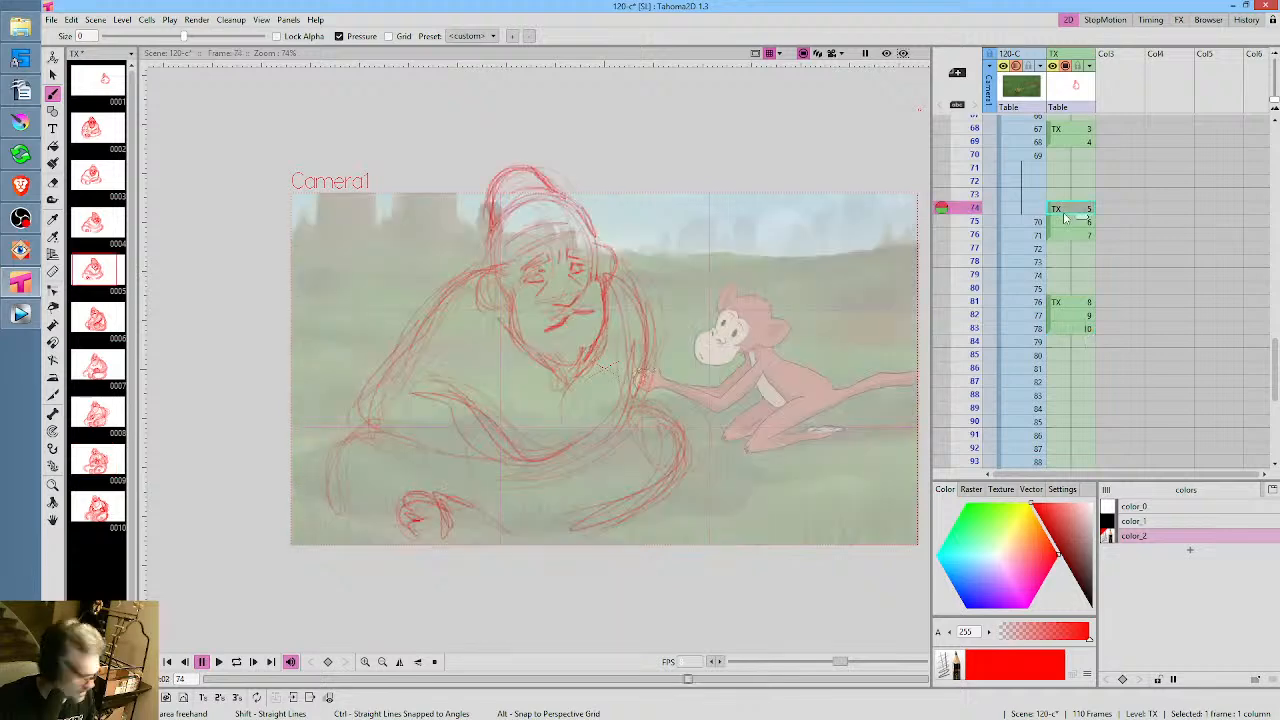
click(1078, 291)
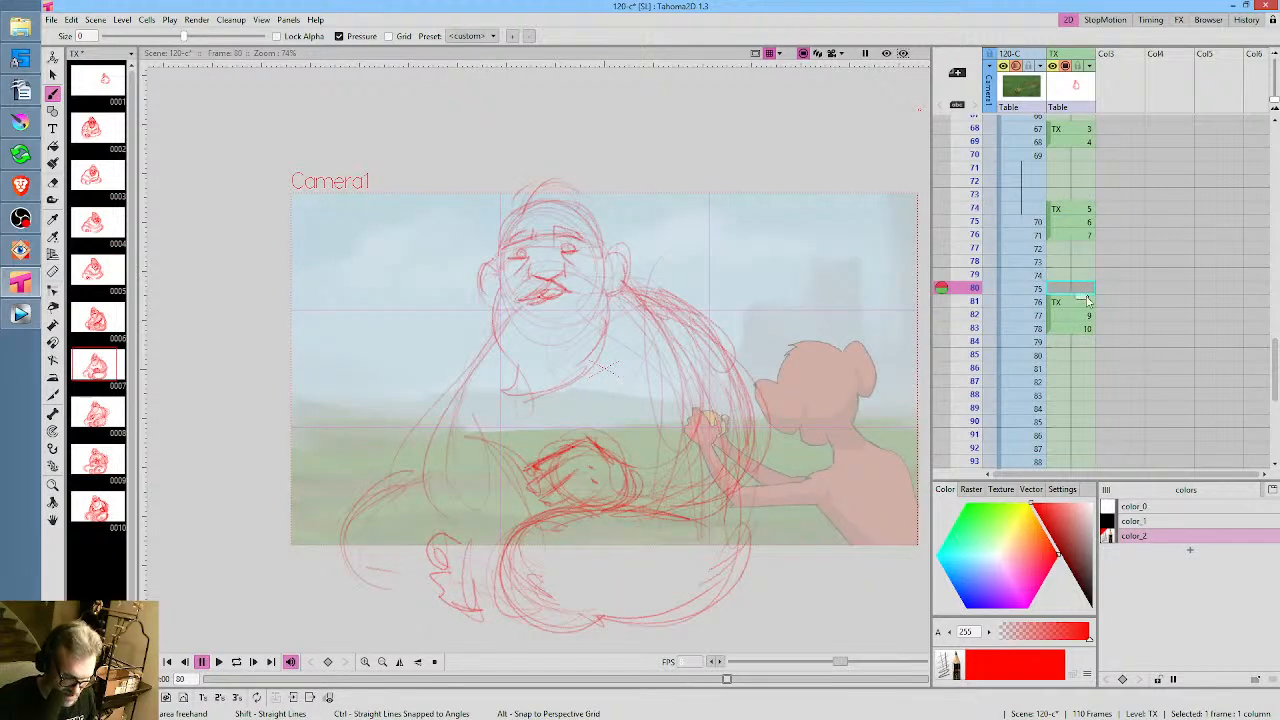
drag(1083, 298, 1084, 326)
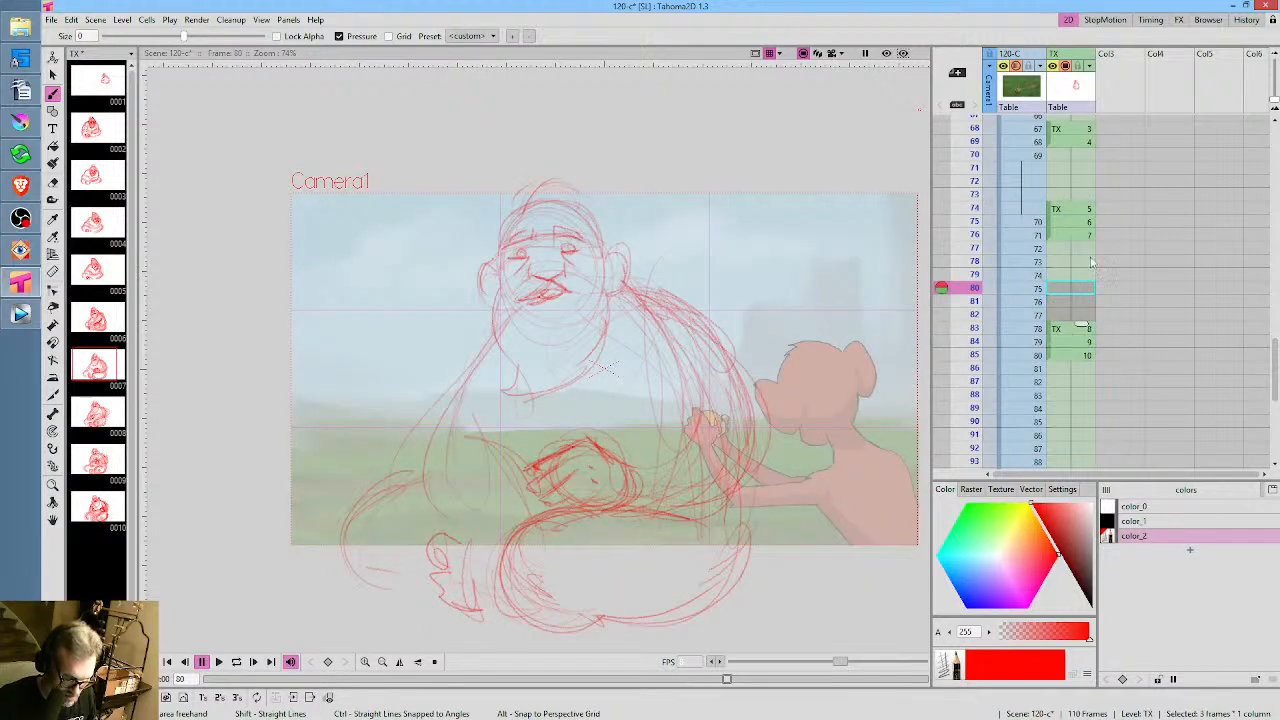
click(1079, 185)
key(l)
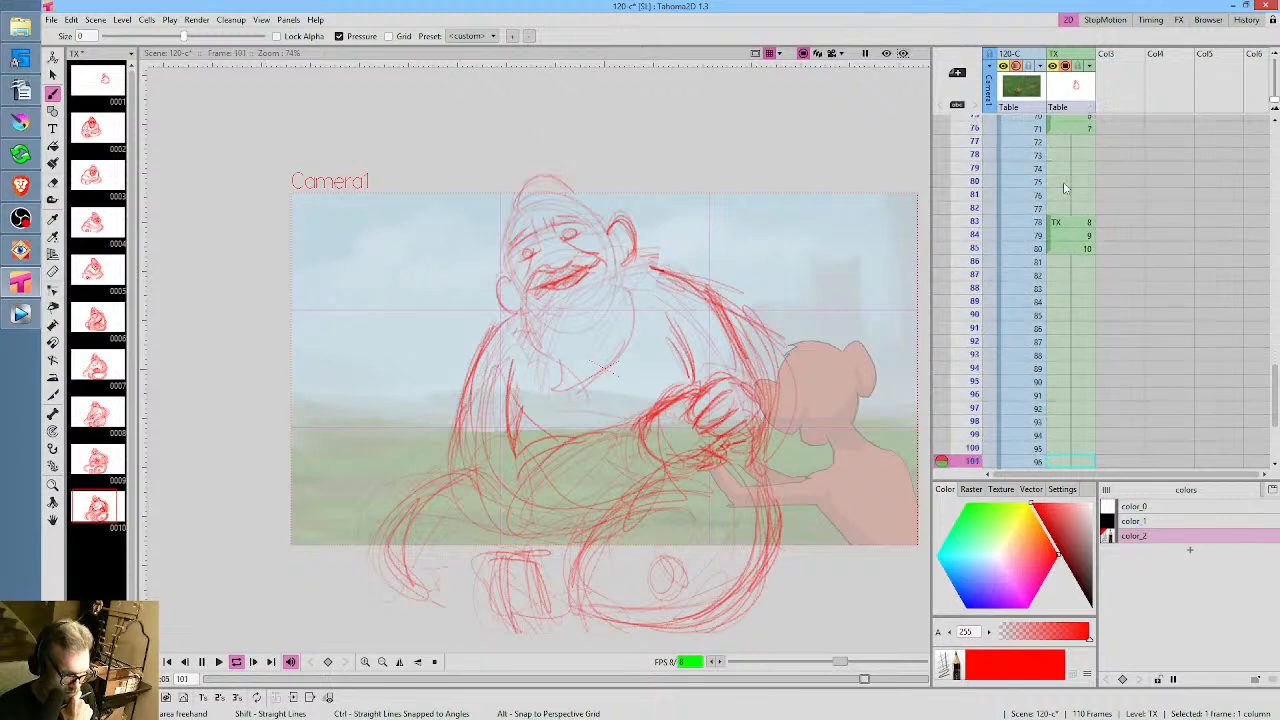
Stop playback and render the scene to the 120-c PNG sequence
key(space)
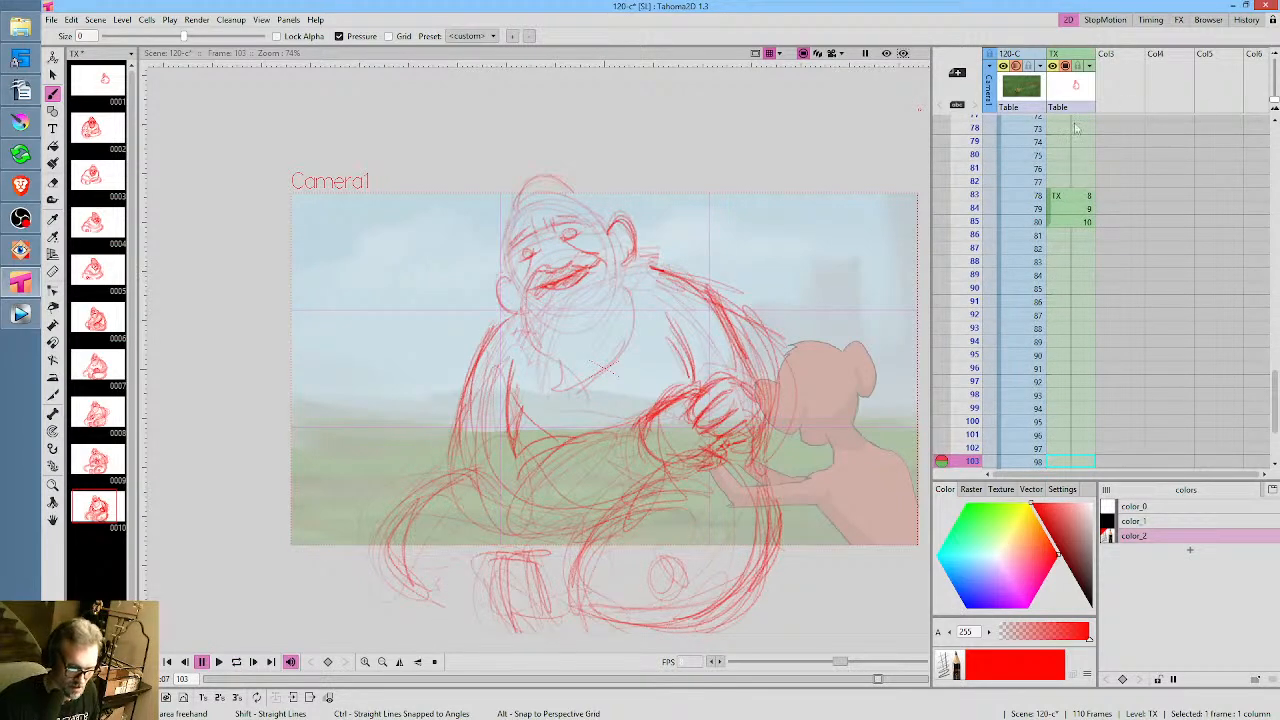
scroll(1046, 143, up, 8)
scroll(1046, 143, up, 10)
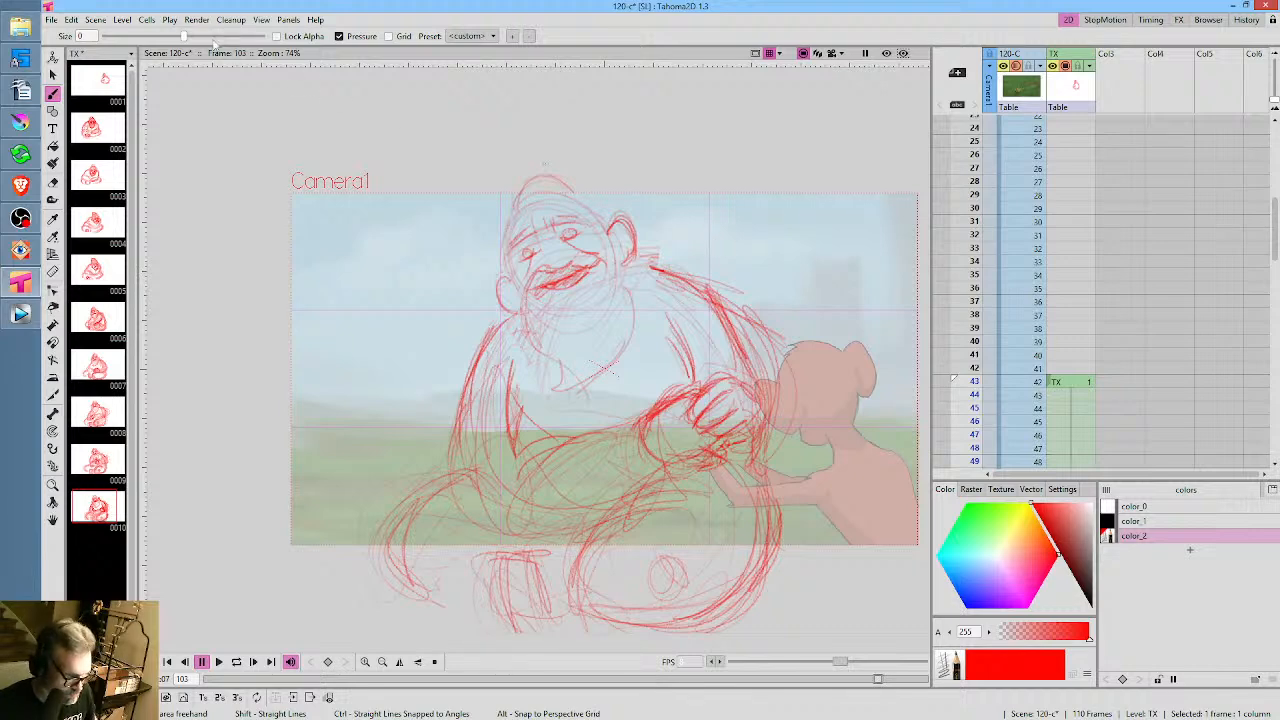
key(ctrl+shift+r)
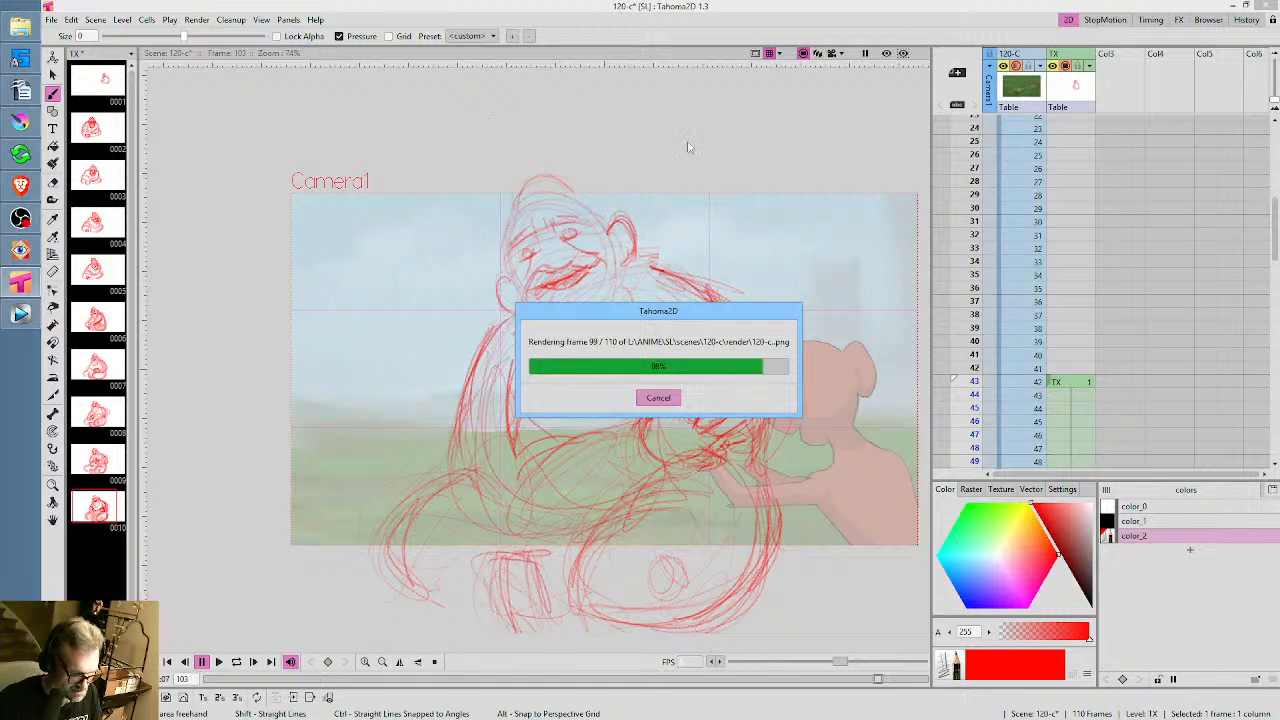
Enable the column color filter and transparency for rendering in the scene settings and render the 120-c sequence again
click(96, 20)
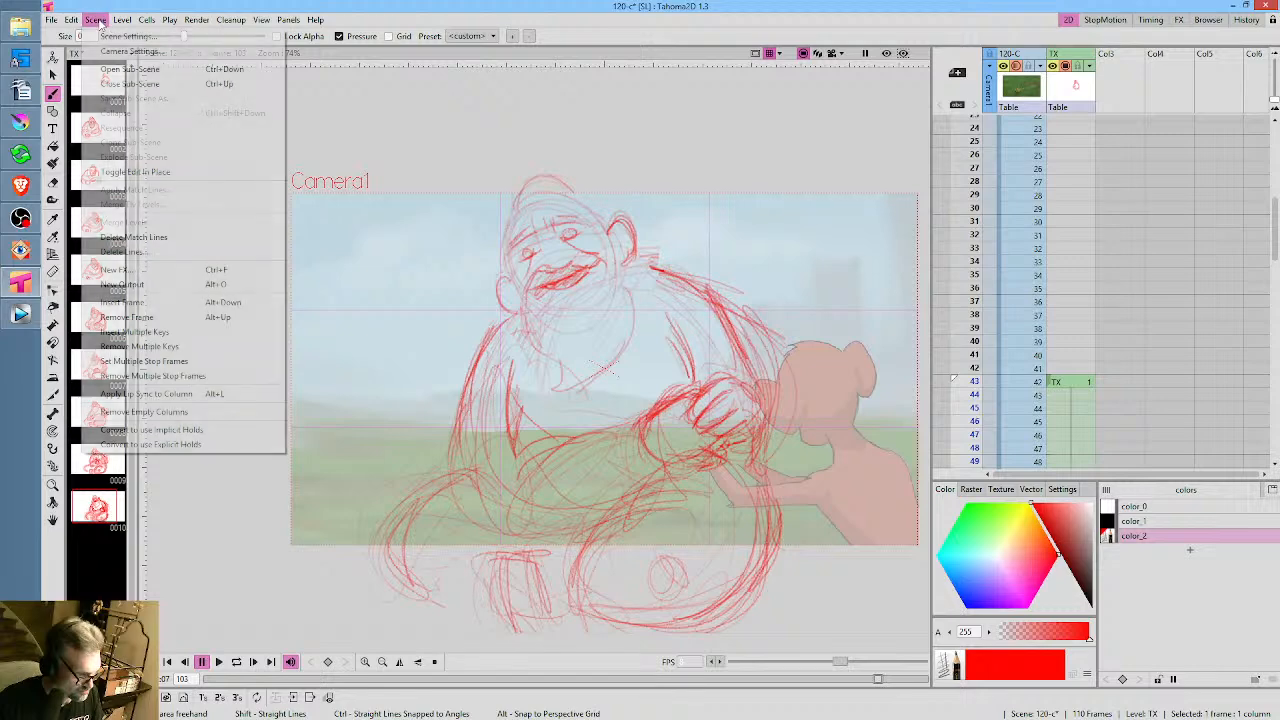
click(125, 51)
click(639, 519)
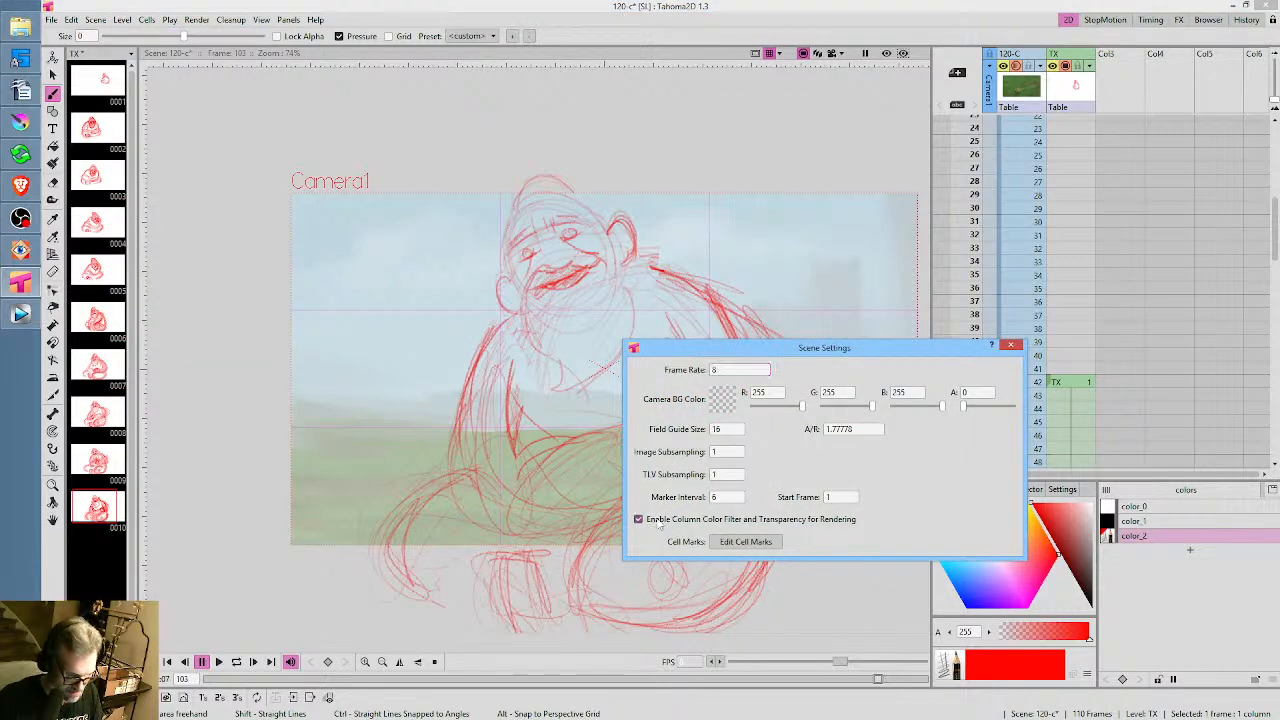
click(1011, 346)
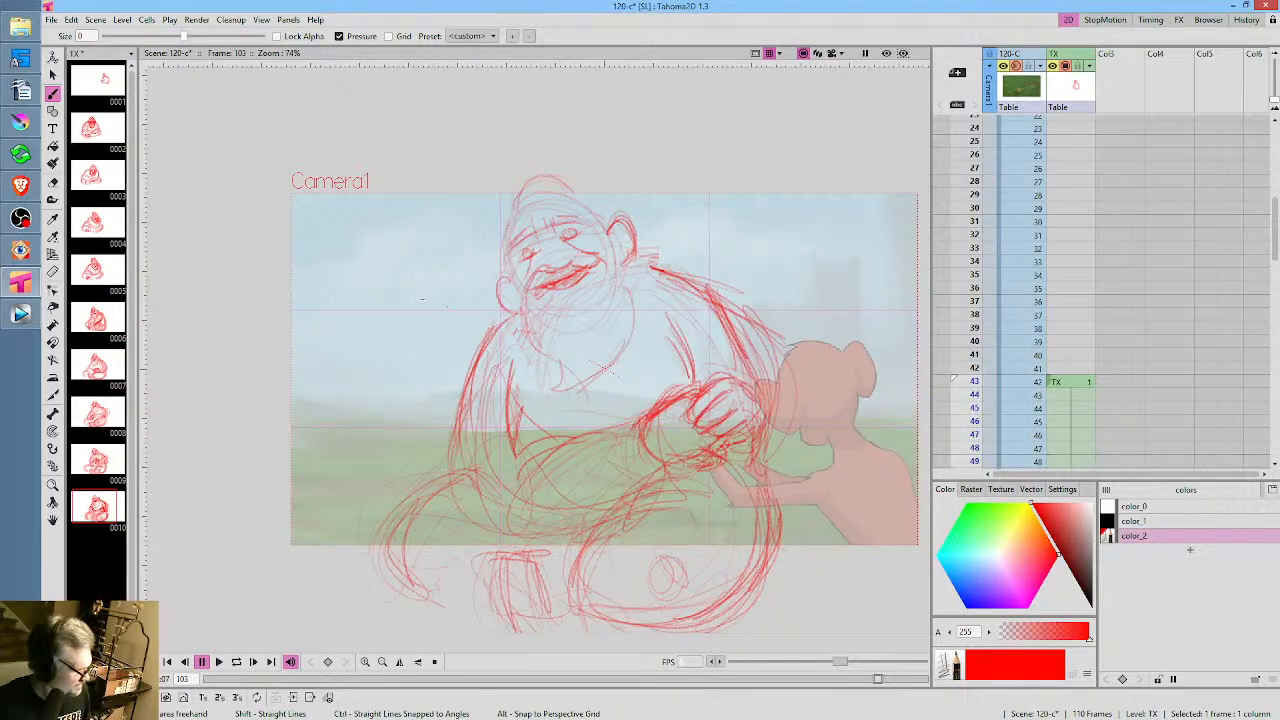
key(ctrl+shift+r)
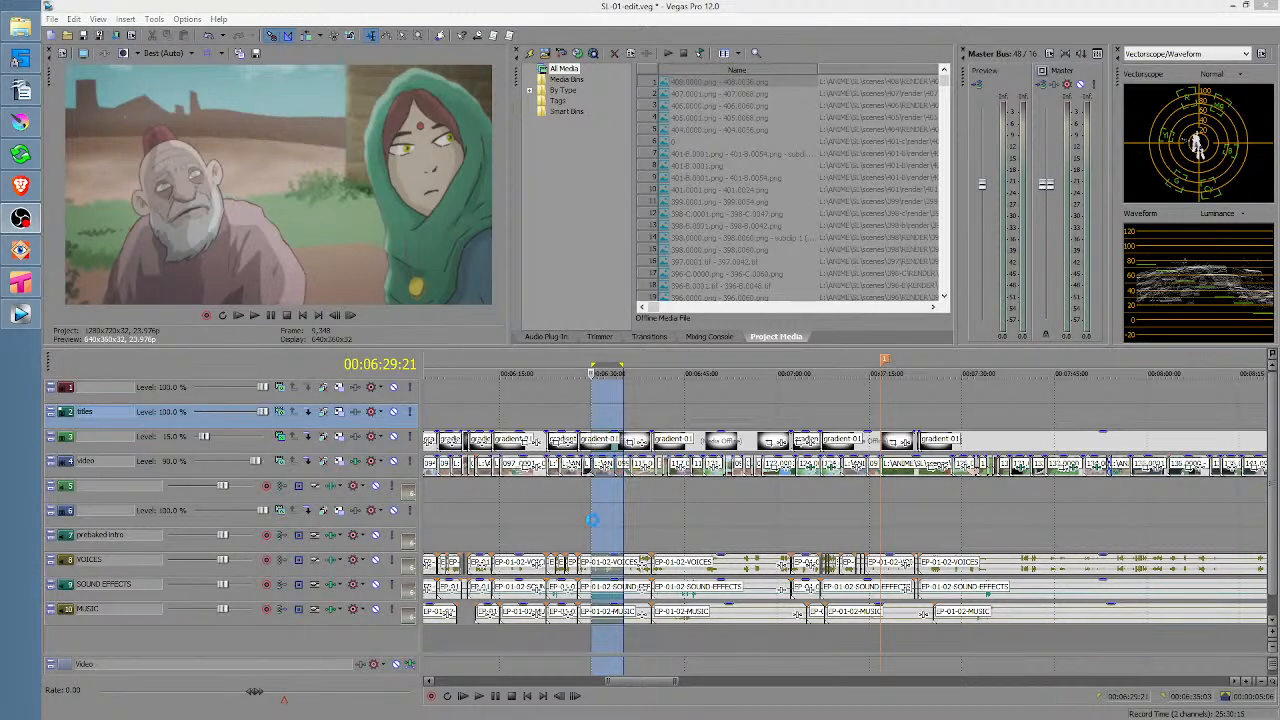
Switch to Vegas Pro and play the edit from 00:07:16:09 through the 120-C shot to check the new render
click(593, 524)
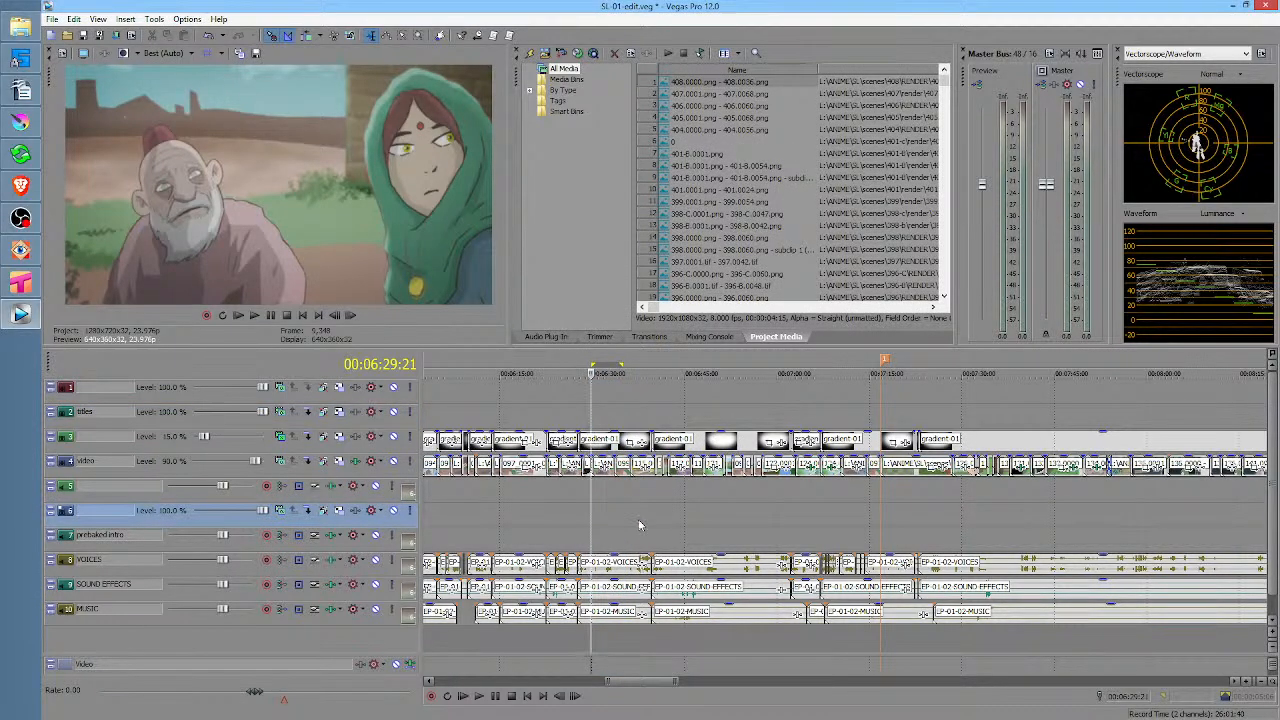
scroll(638, 519, left, 5)
scroll(741, 521, right, 5)
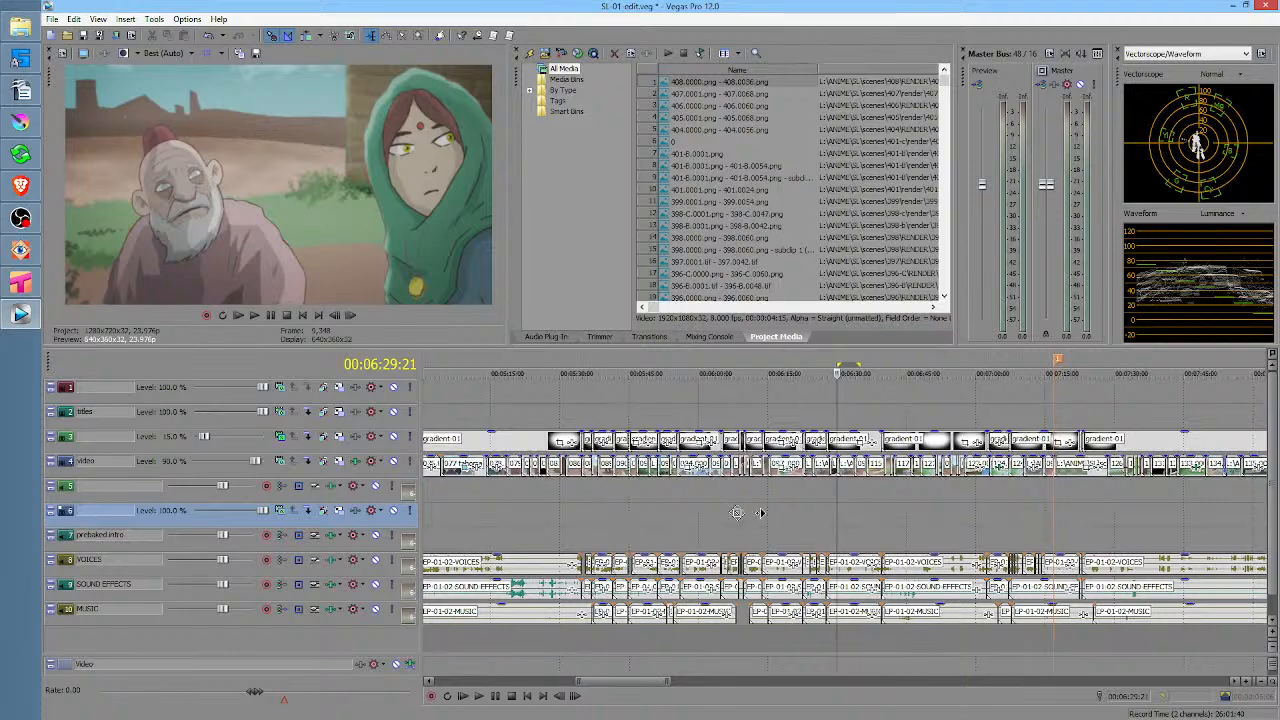
drag(719, 516, 789, 514)
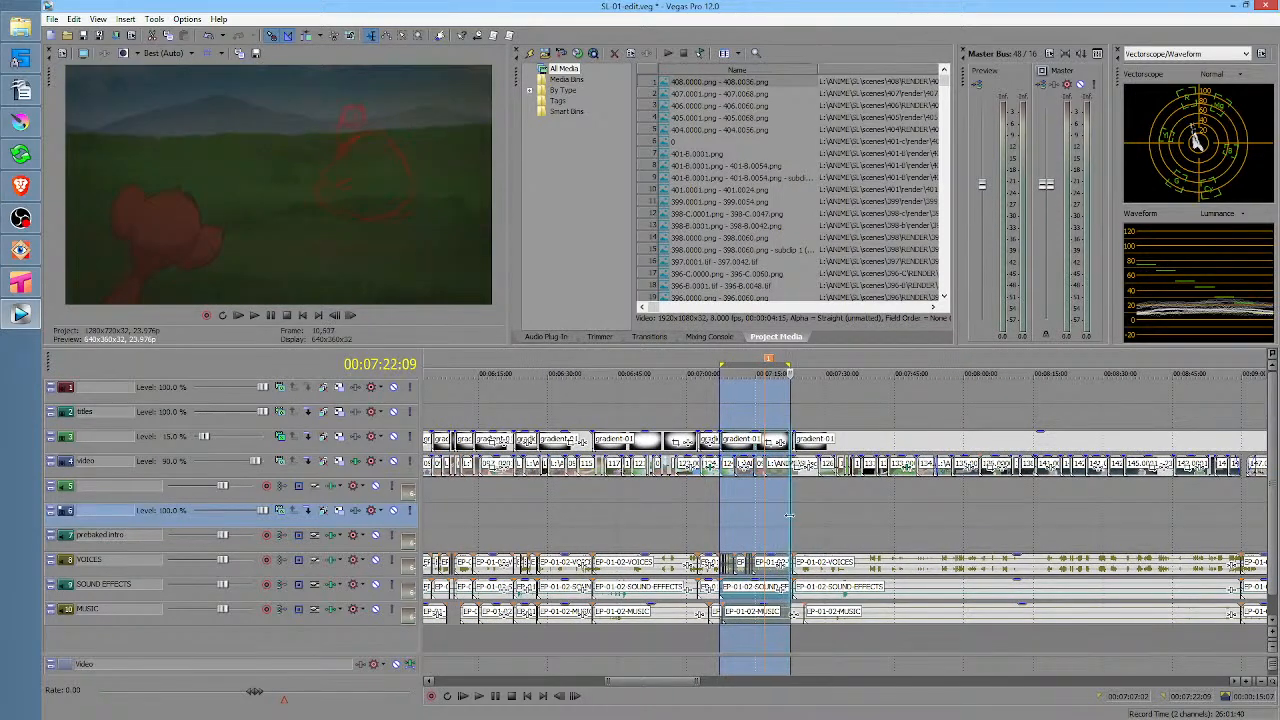
click(789, 514)
scroll(789, 514, up, 4)
click(604, 510)
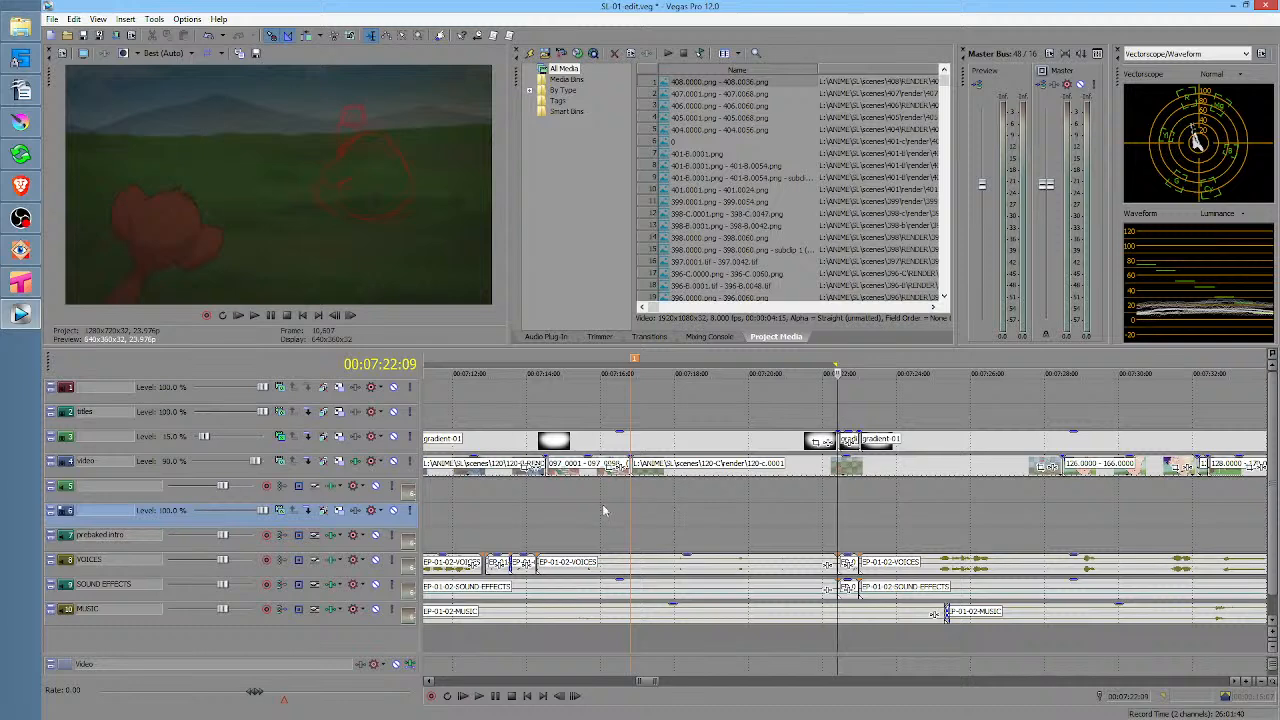
click(615, 510)
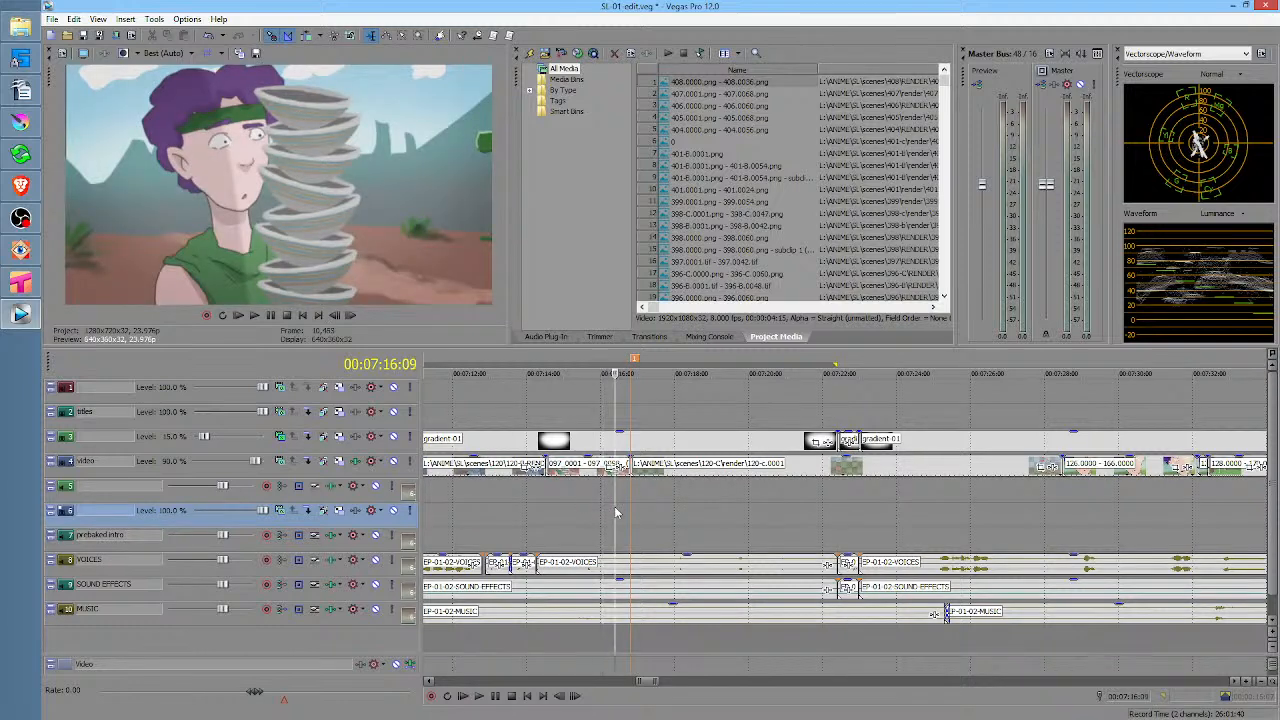
key(space)
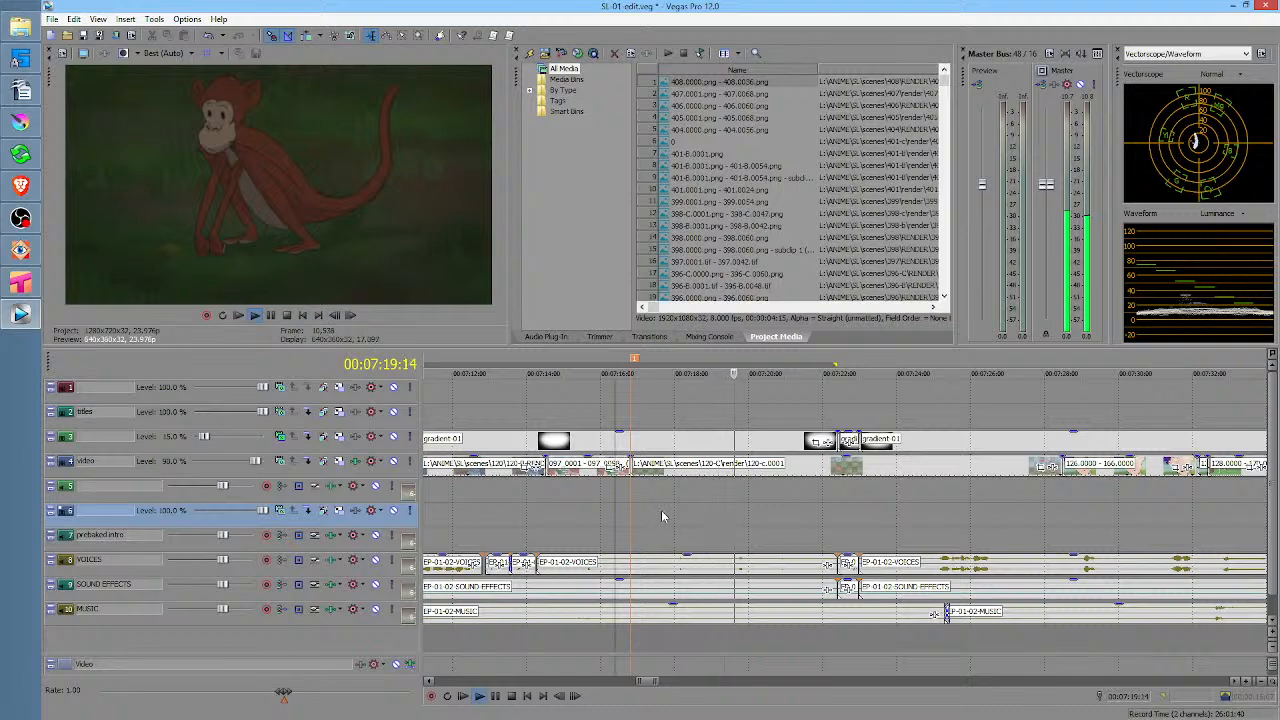
scroll(670, 512, down, 3)
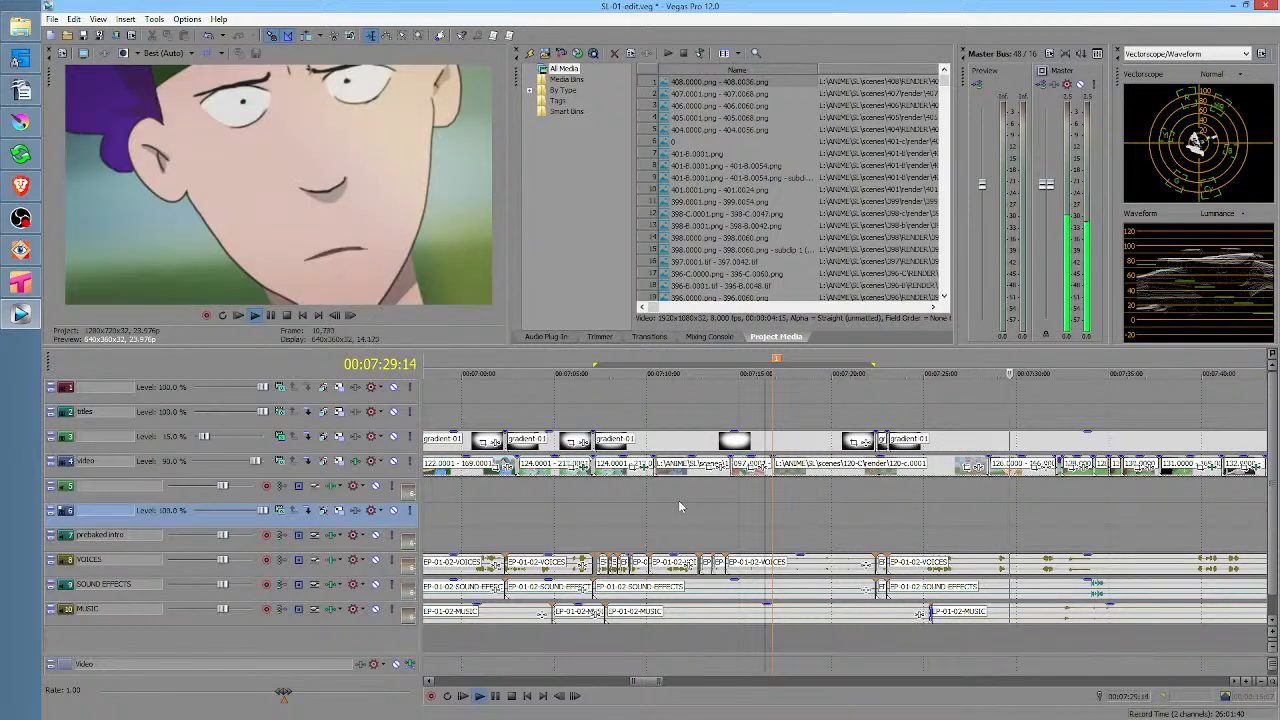
key(space)
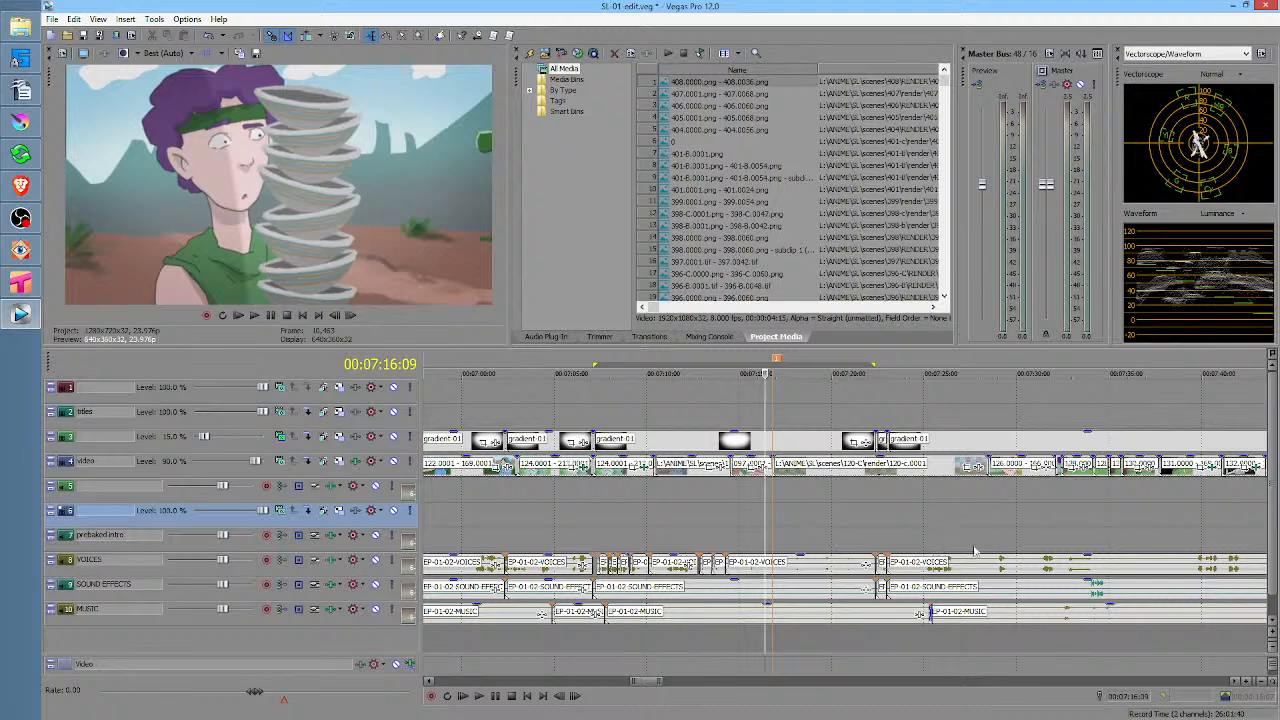
Locate the dialogue over the end of the 120-C shot and split the VOICES clip at 00:07:27:02
click(954, 528)
scroll(954, 522, up, 3)
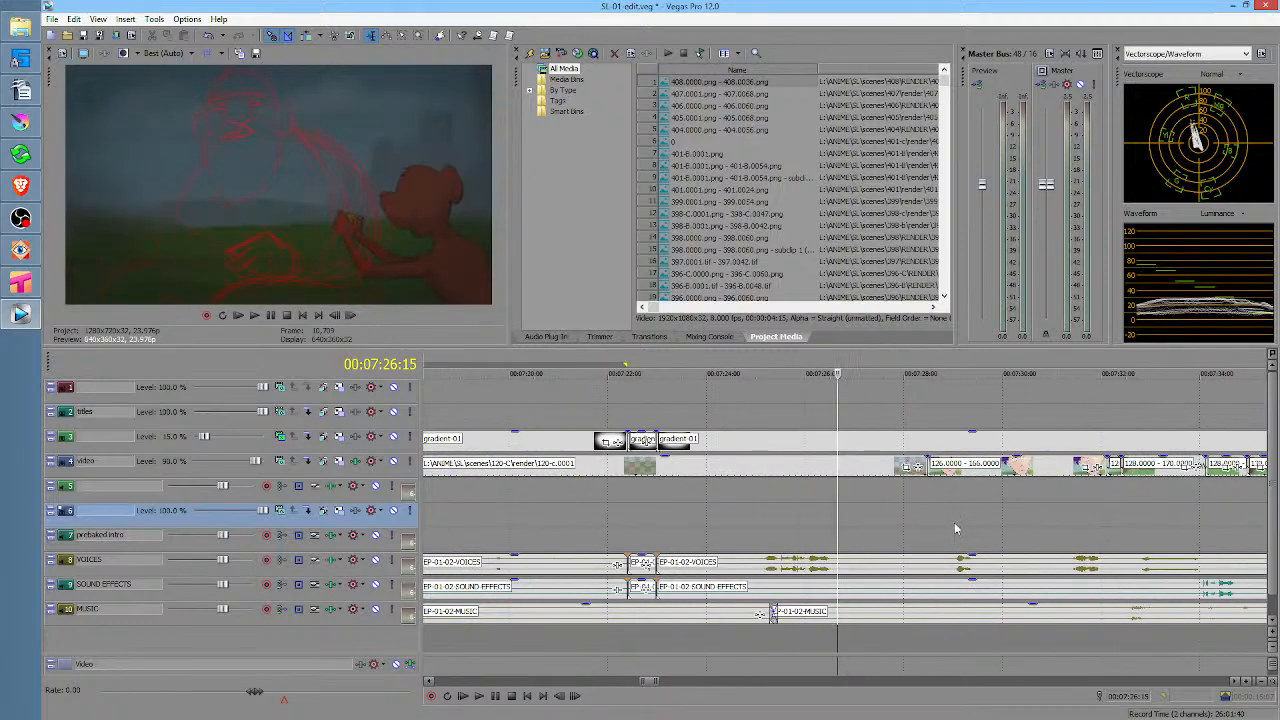
click(768, 517)
key(space)
key(space)
click(777, 560)
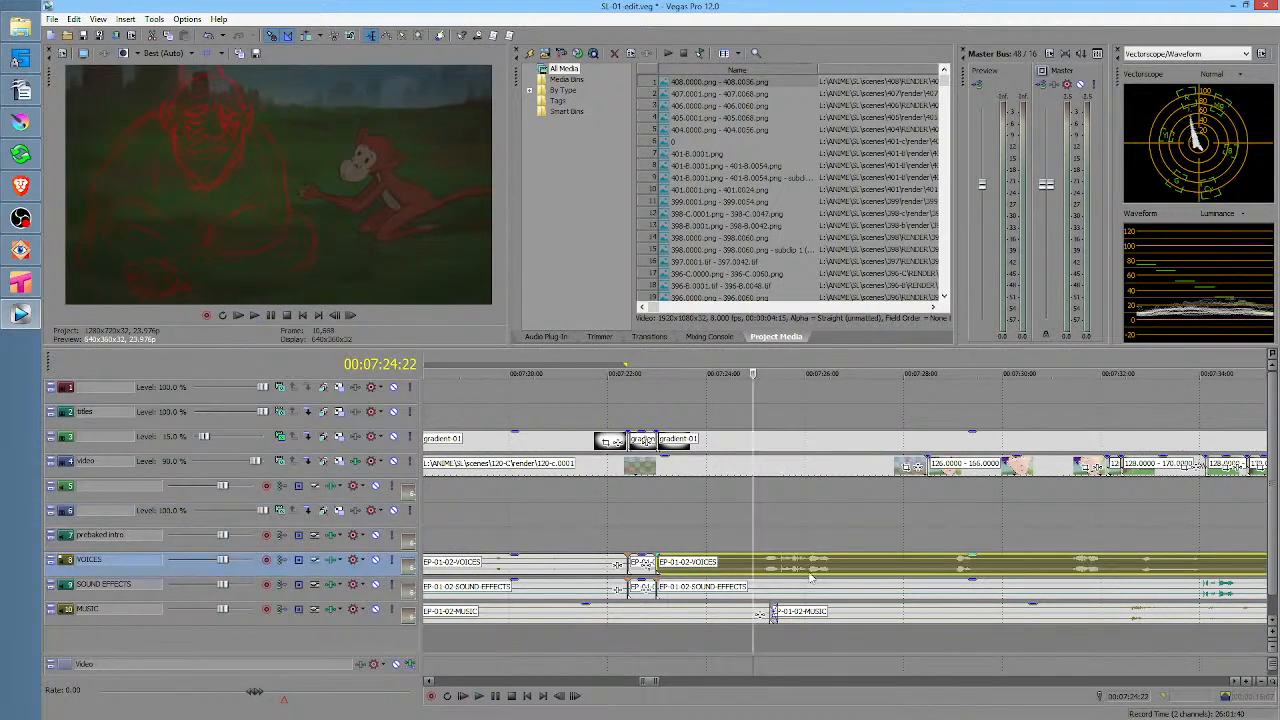
click(859, 568)
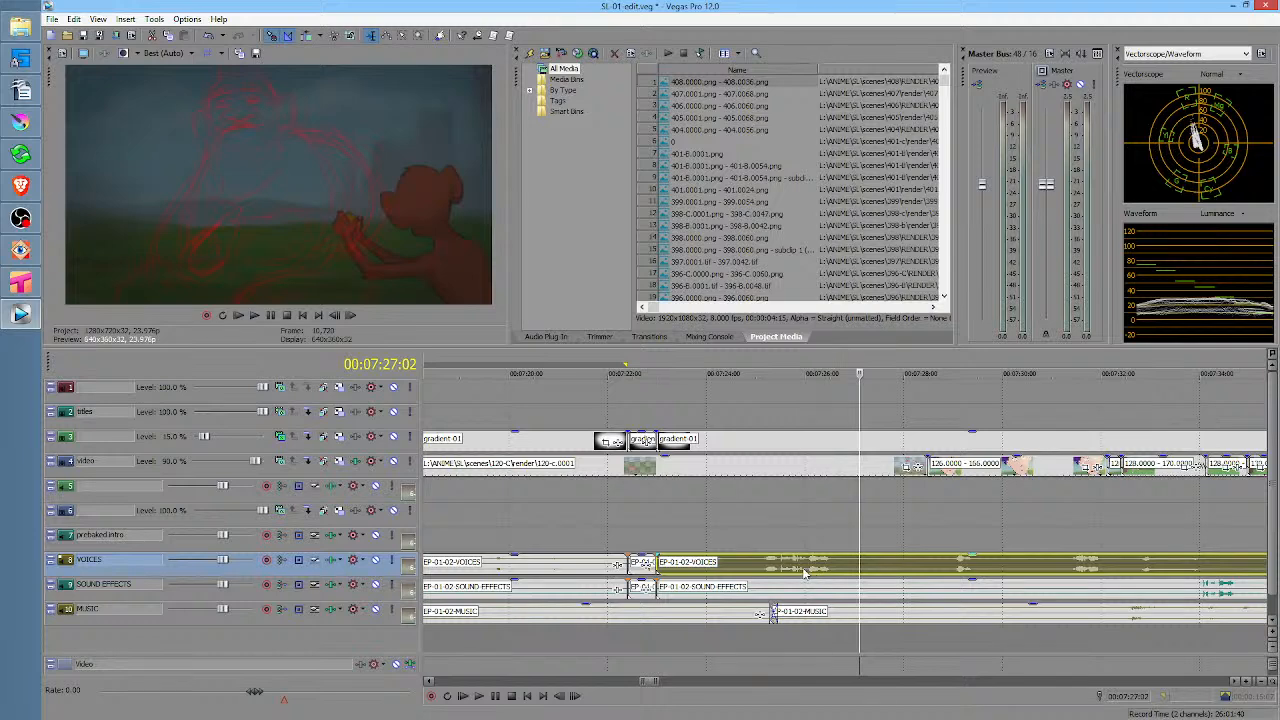
key(s)
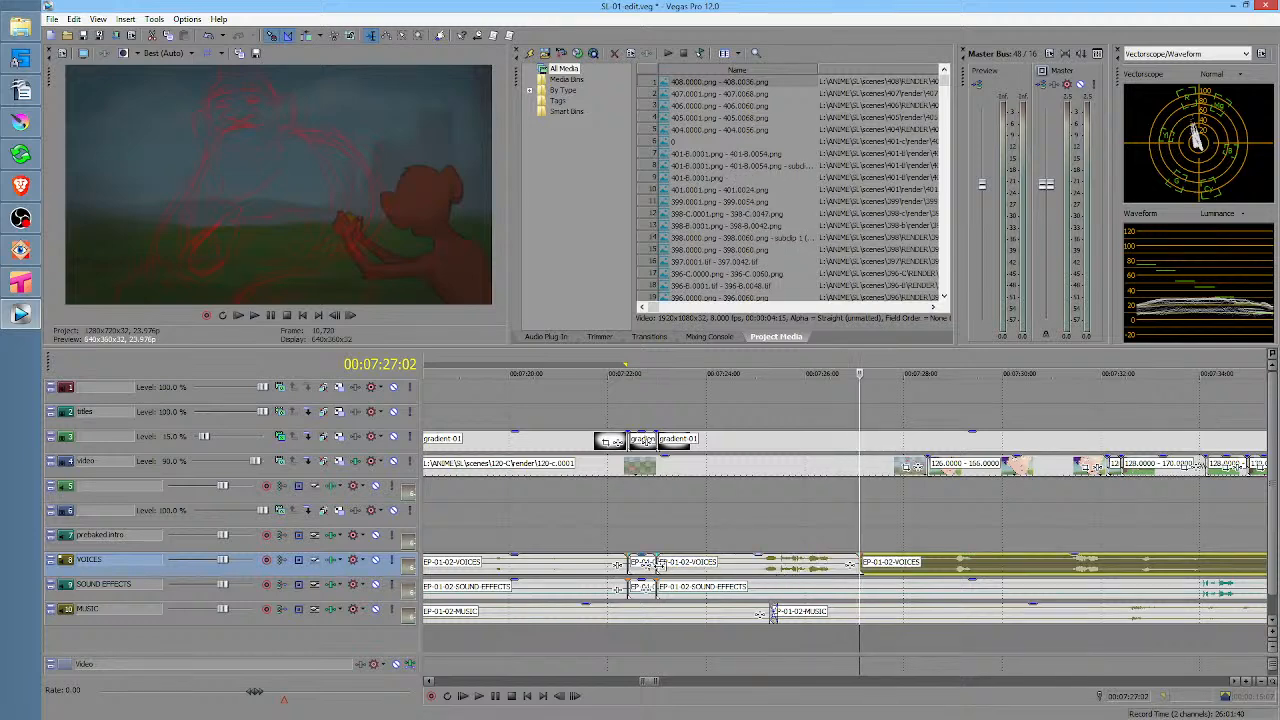
Trim the starts of both VOICES pieces around the split, shift the first piece about 1:09 later and play it back
drag(658, 565, 737, 564)
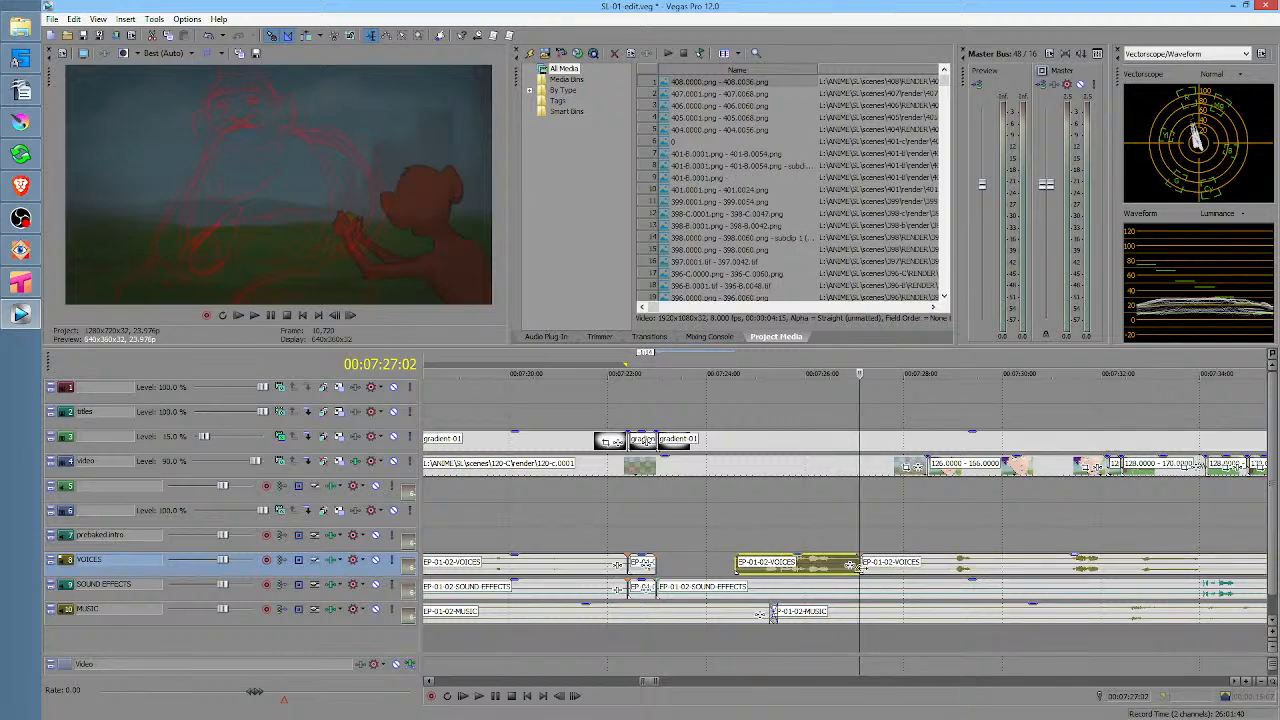
drag(862, 557, 940, 565)
drag(804, 568, 872, 568)
click(796, 541)
key(space)
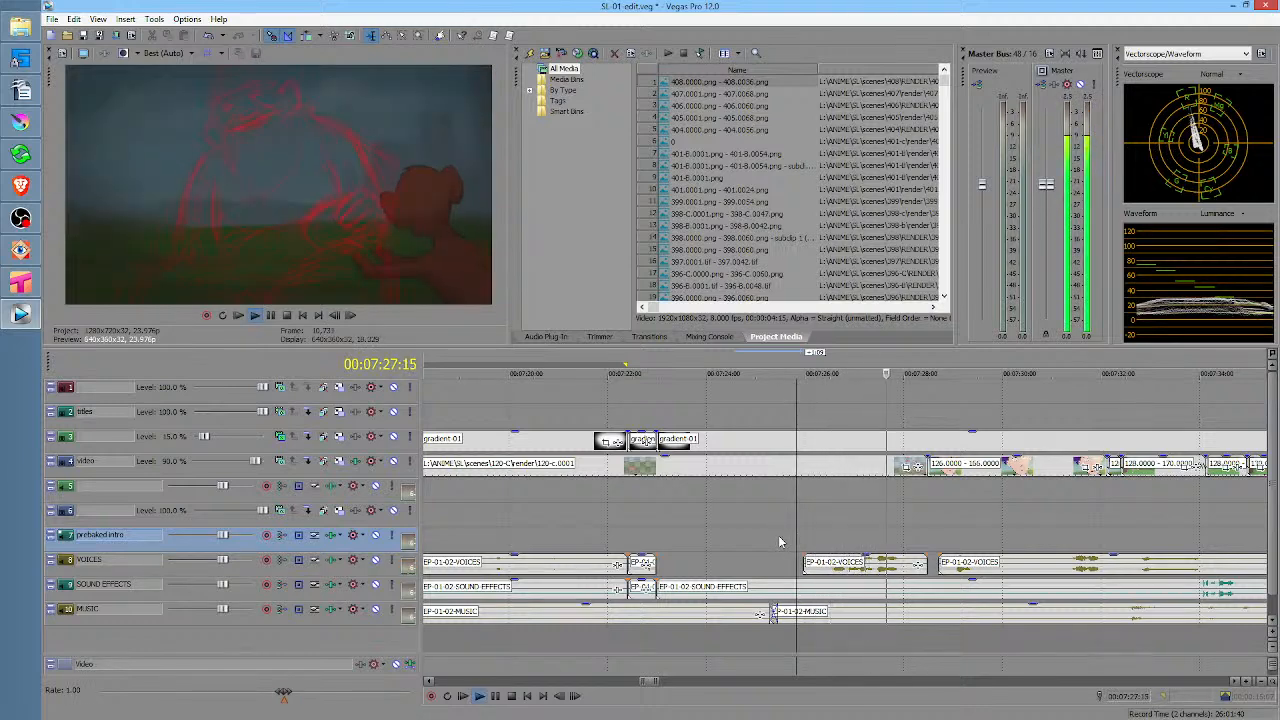
key(space)
Shift the first VOICES piece about 13 frames later and play it against the 120-C animation
drag(844, 566, 873, 564)
click(830, 537)
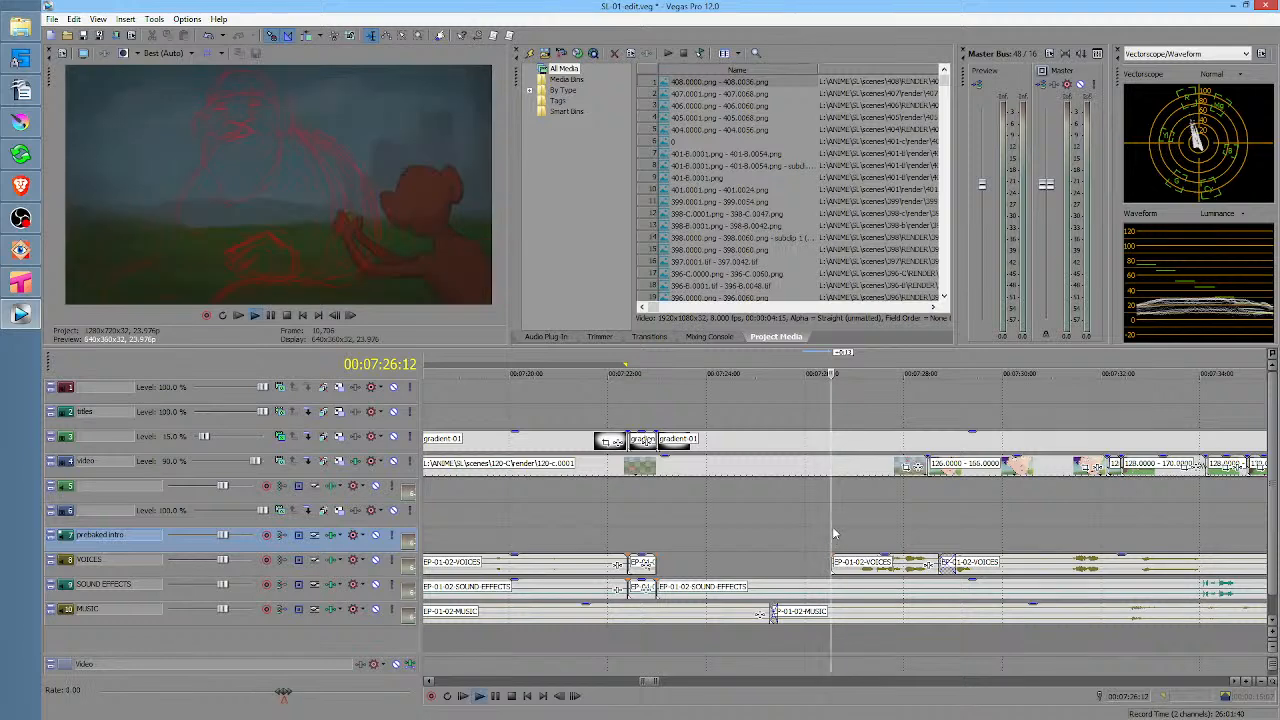
key(space)
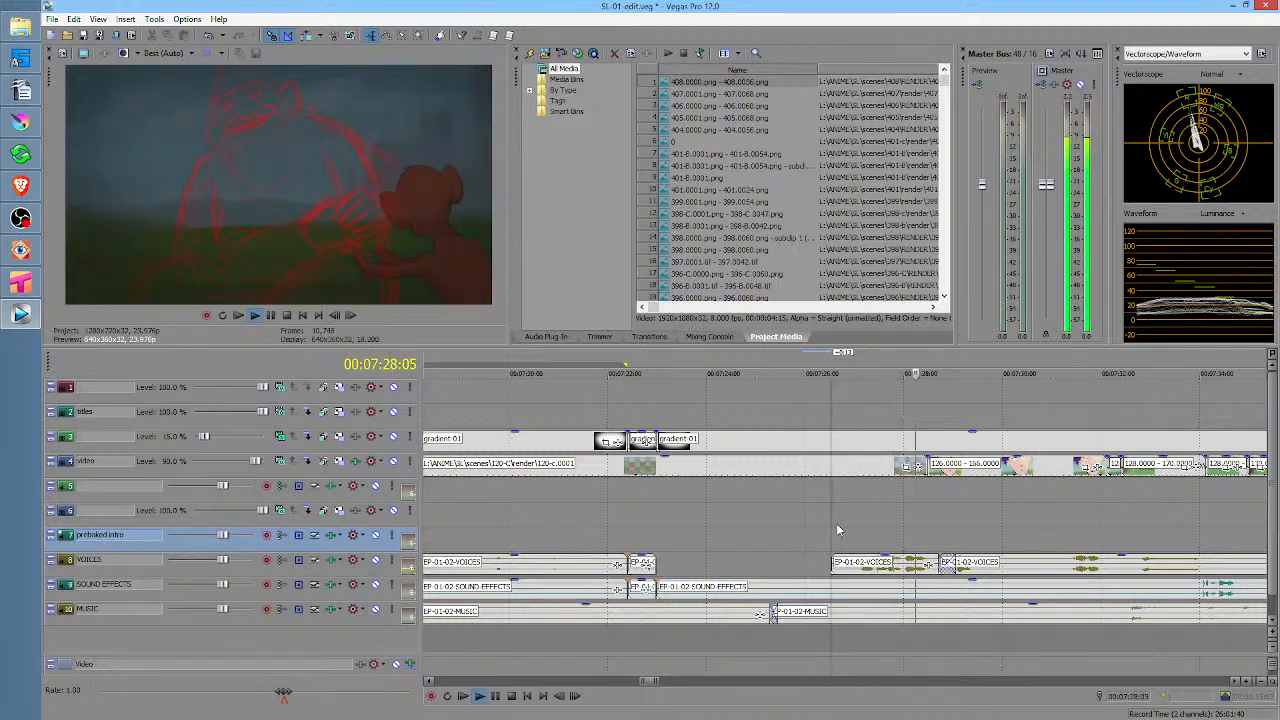
key(space)
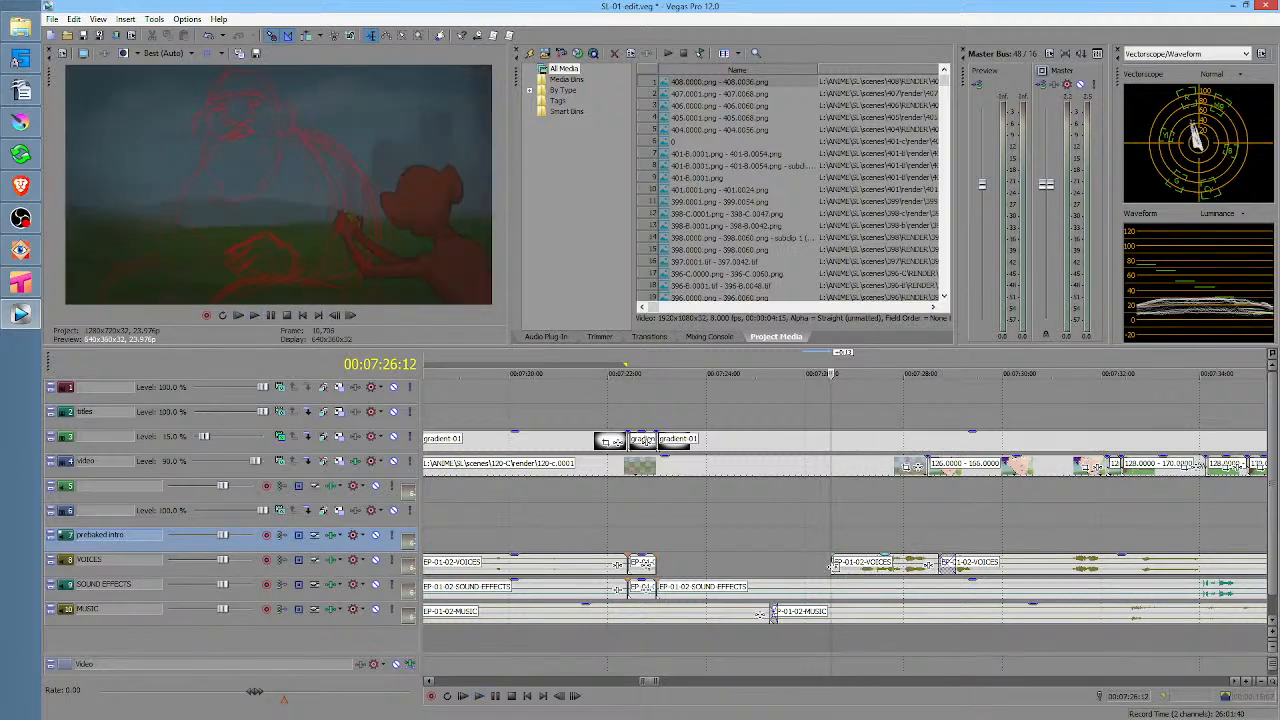
Move the first VOICES piece slightly later again, shorten its overlap with the following piece and check the sync
drag(842, 566, 887, 570)
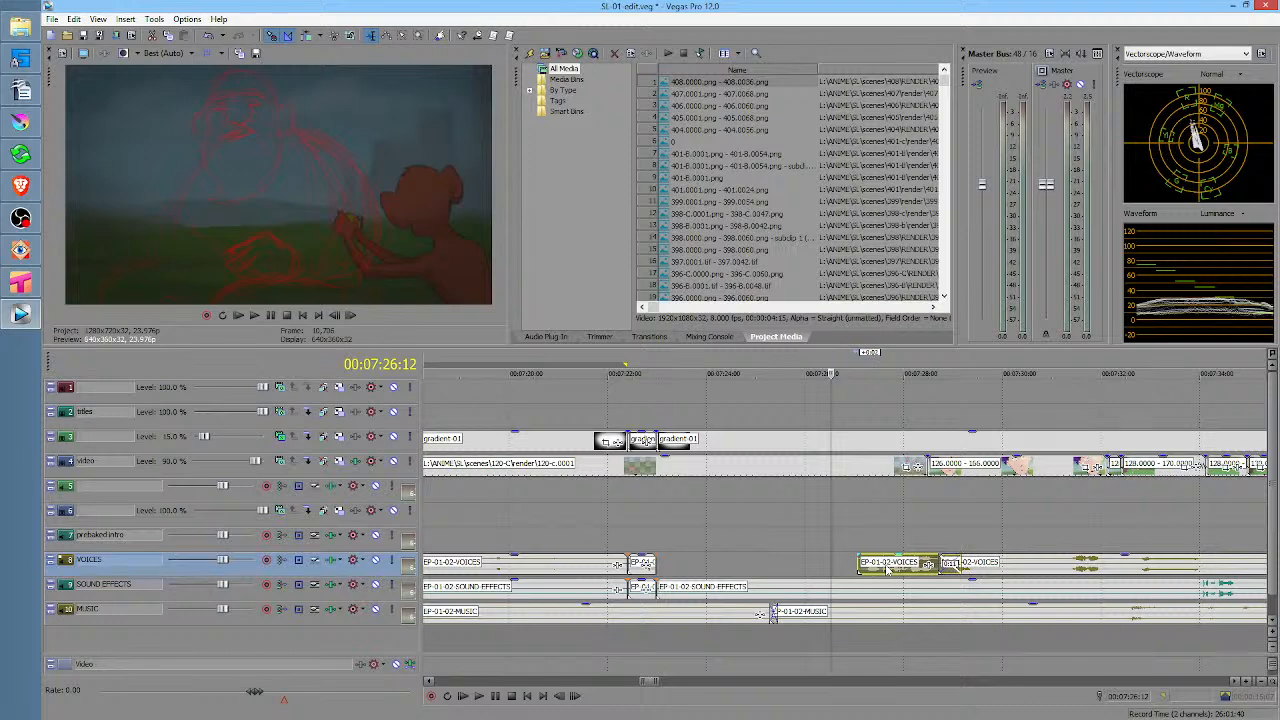
drag(968, 573, 944, 564)
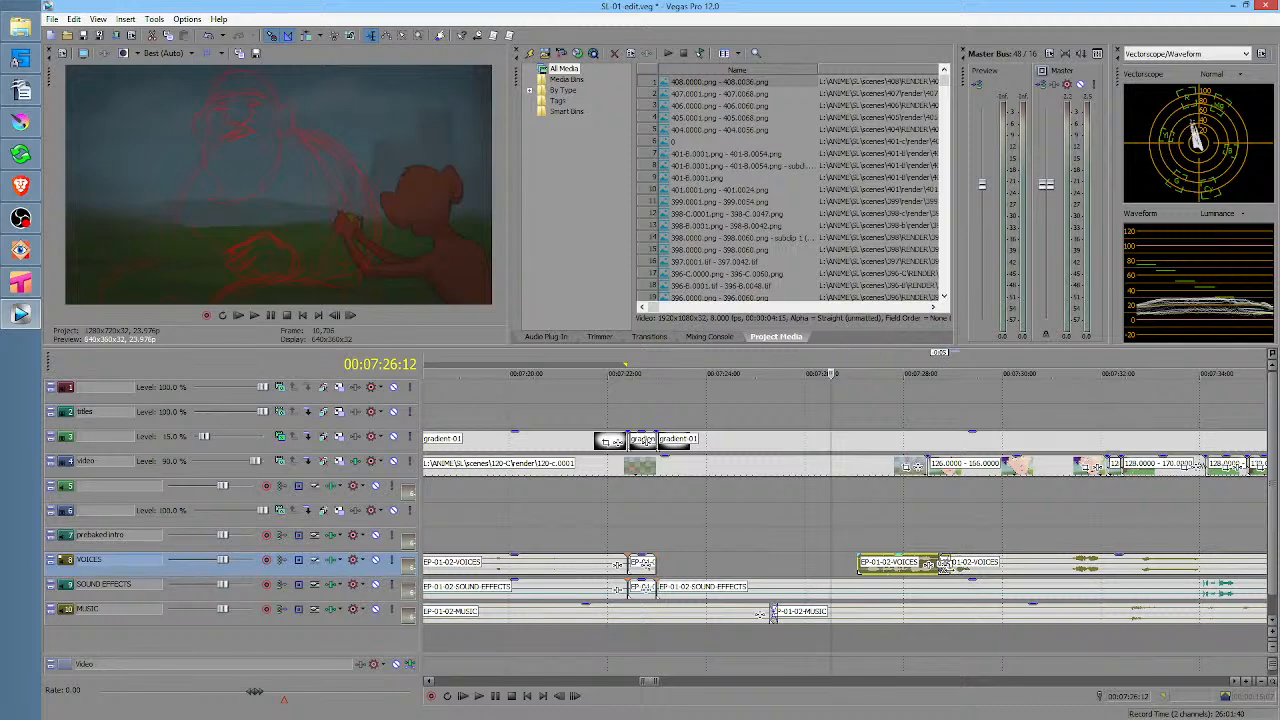
click(824, 523)
key(space)
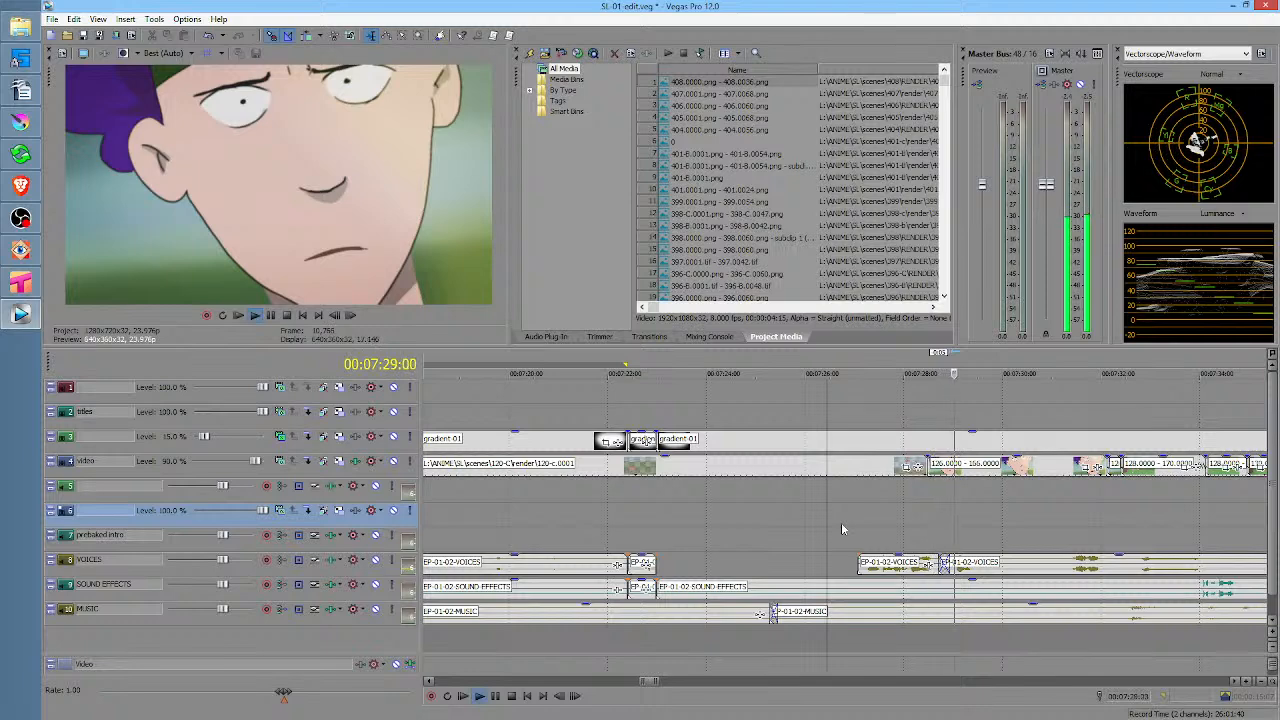
key(space)
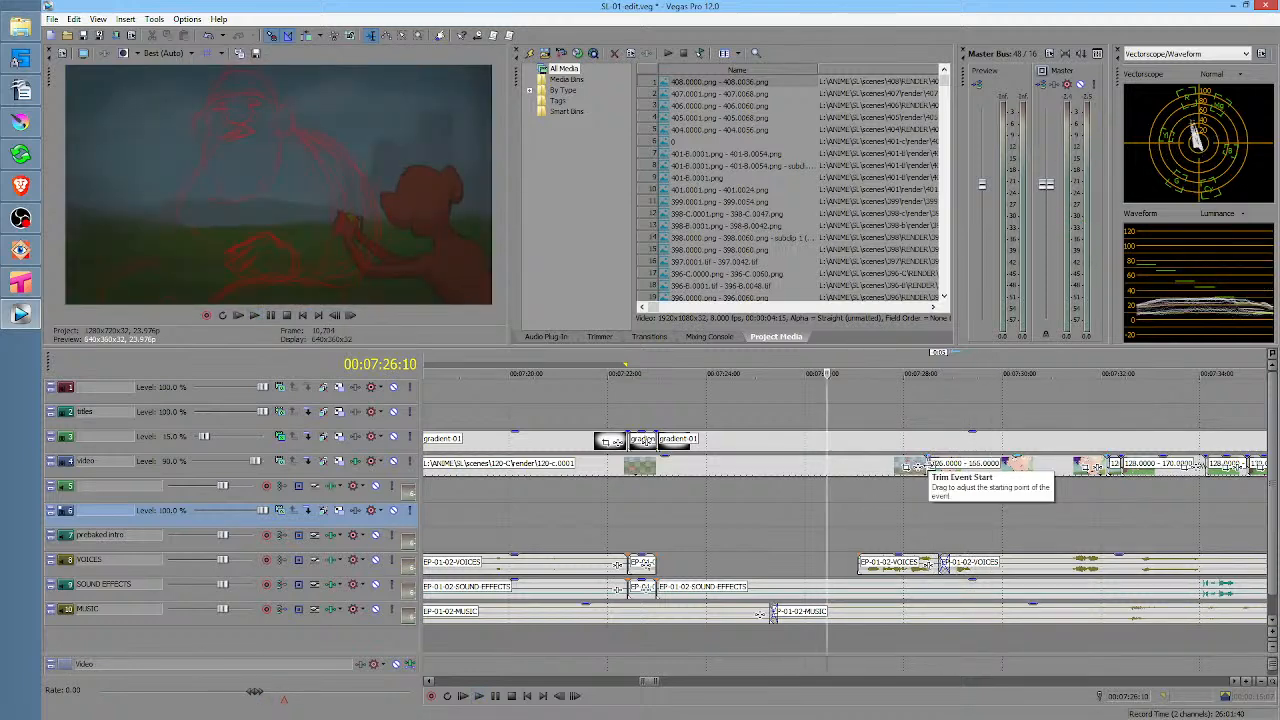
Shift the cut between the 120-C and 126 video clips slightly later, extending 120-C, and play across the cut
drag(926, 465, 947, 467)
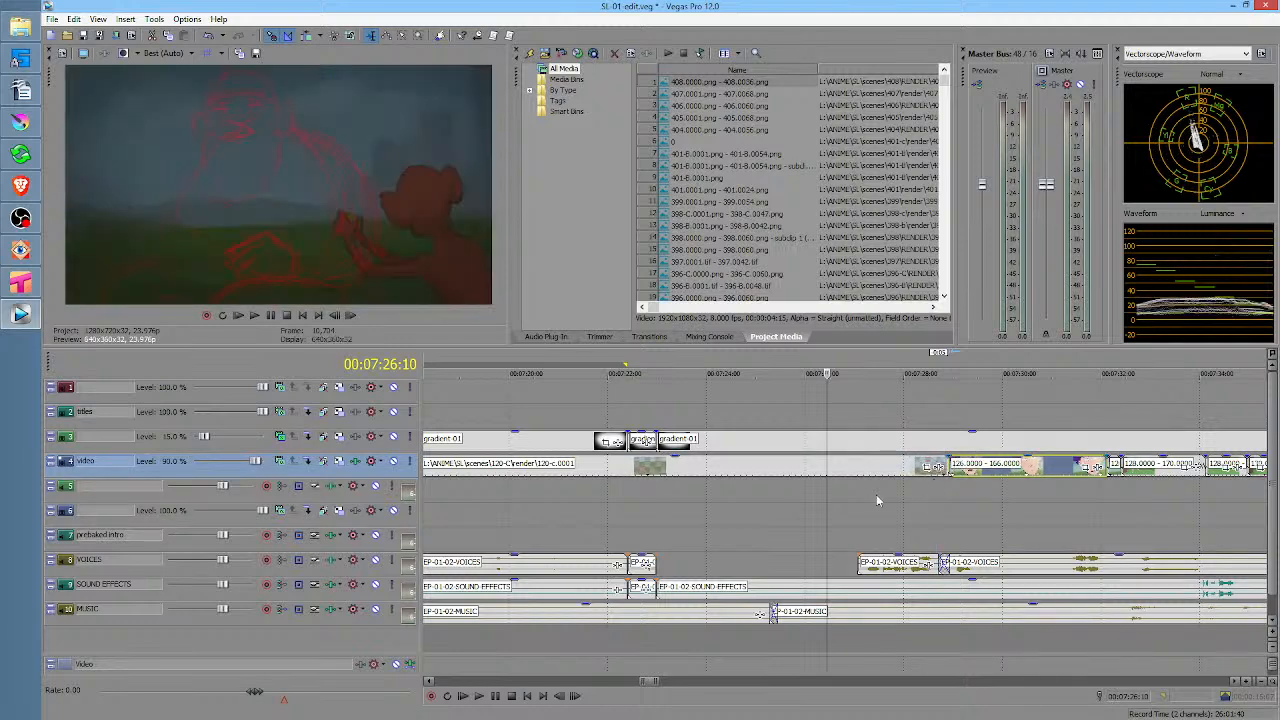
click(864, 491)
key(space)
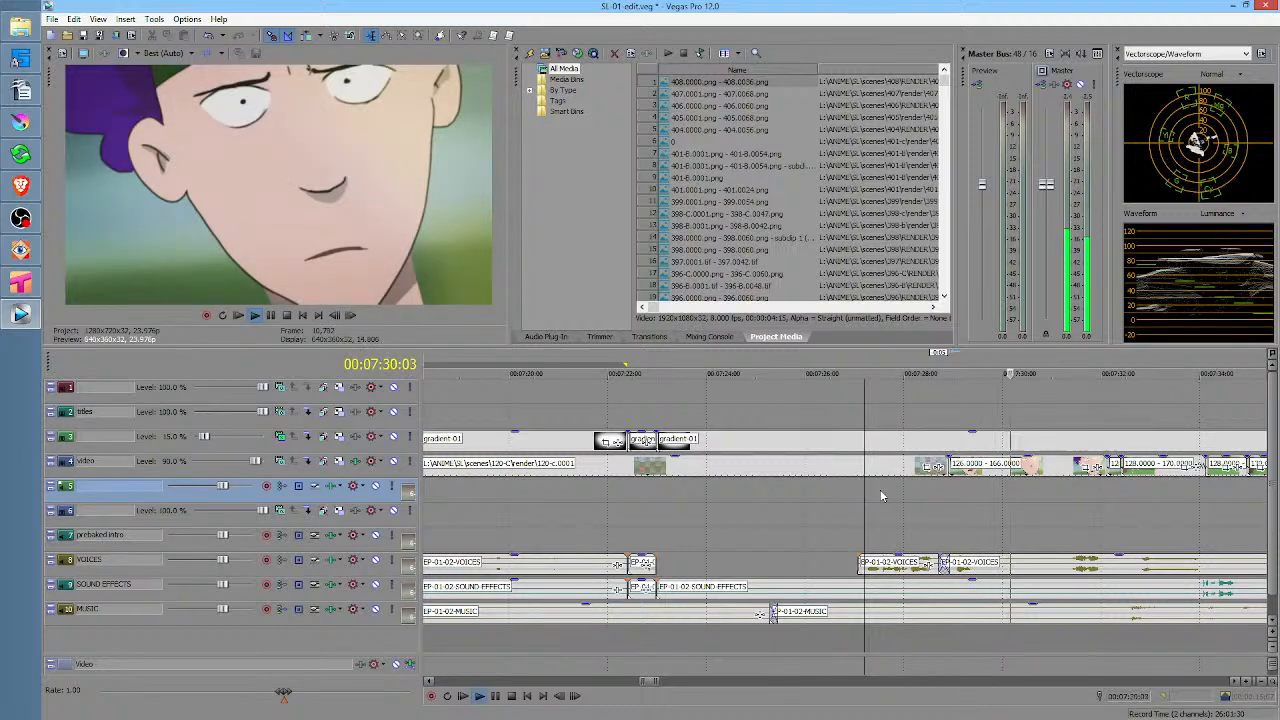
key(space)
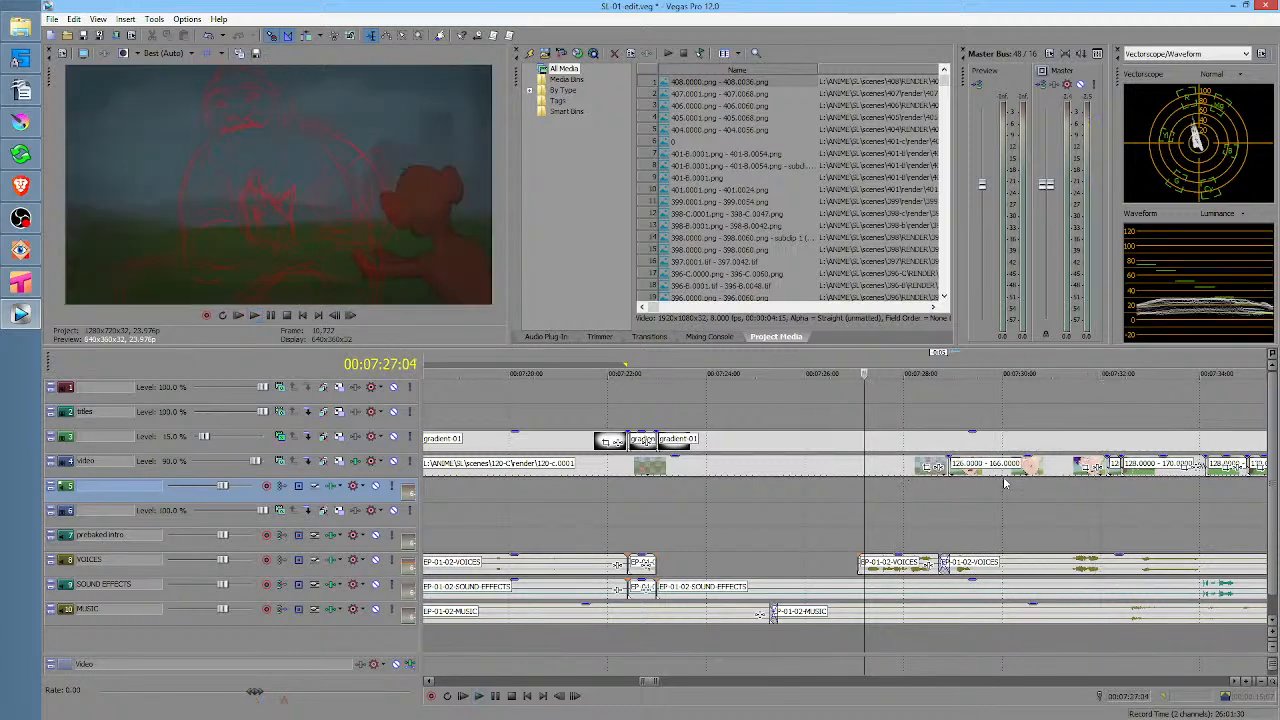
Open the 126 video clip in the Trimmer and play its source frames from the start
click(998, 466)
right_click(998, 466)
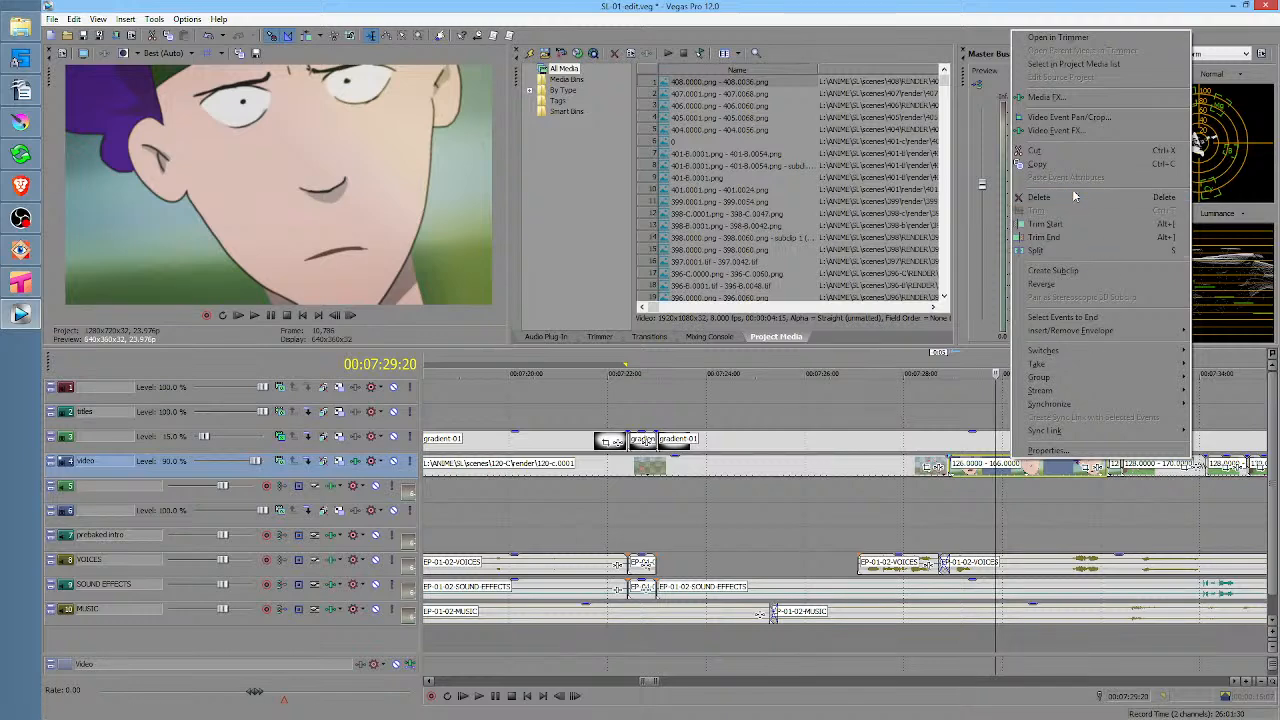
click(1058, 37)
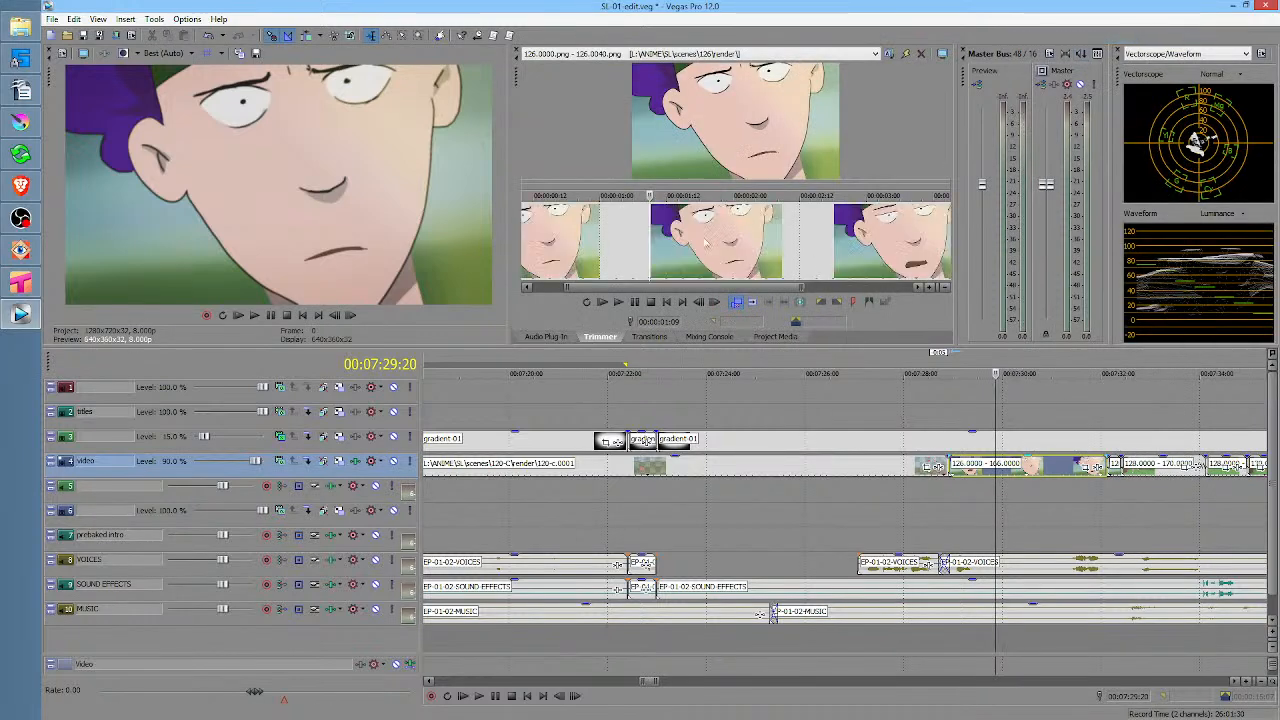
click(528, 256)
key(space)
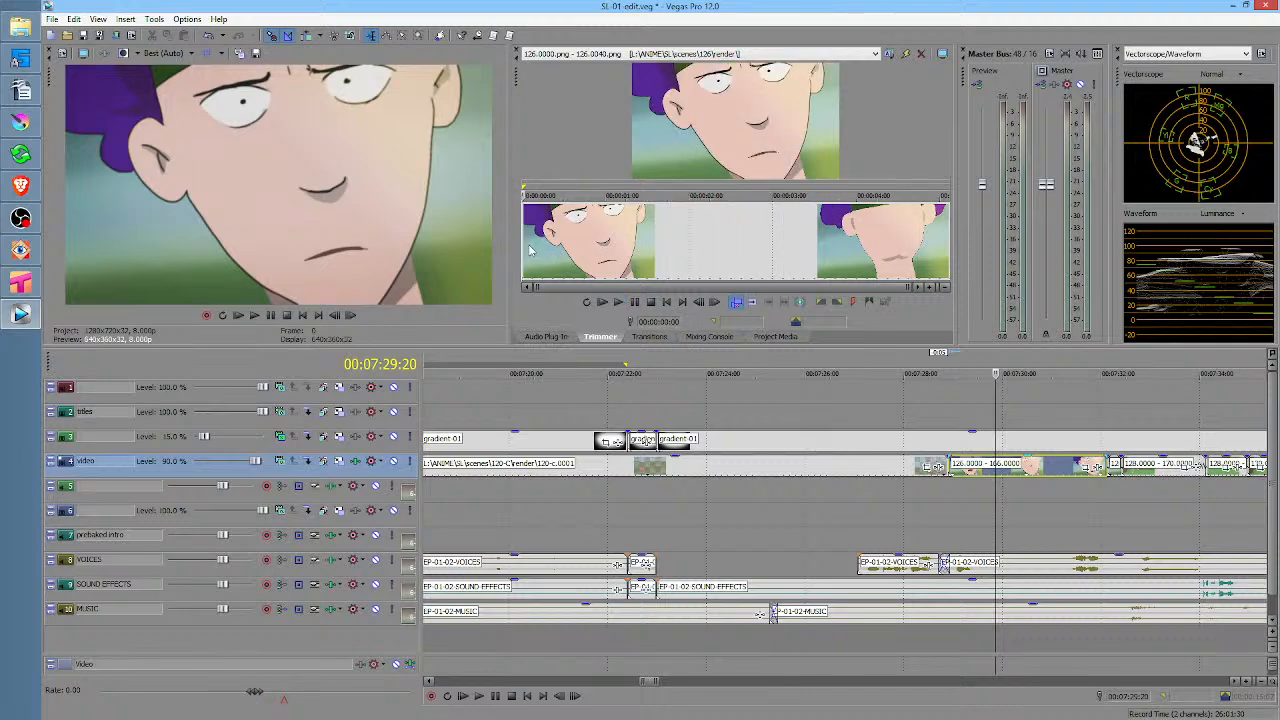
drag(530, 250, 520, 252)
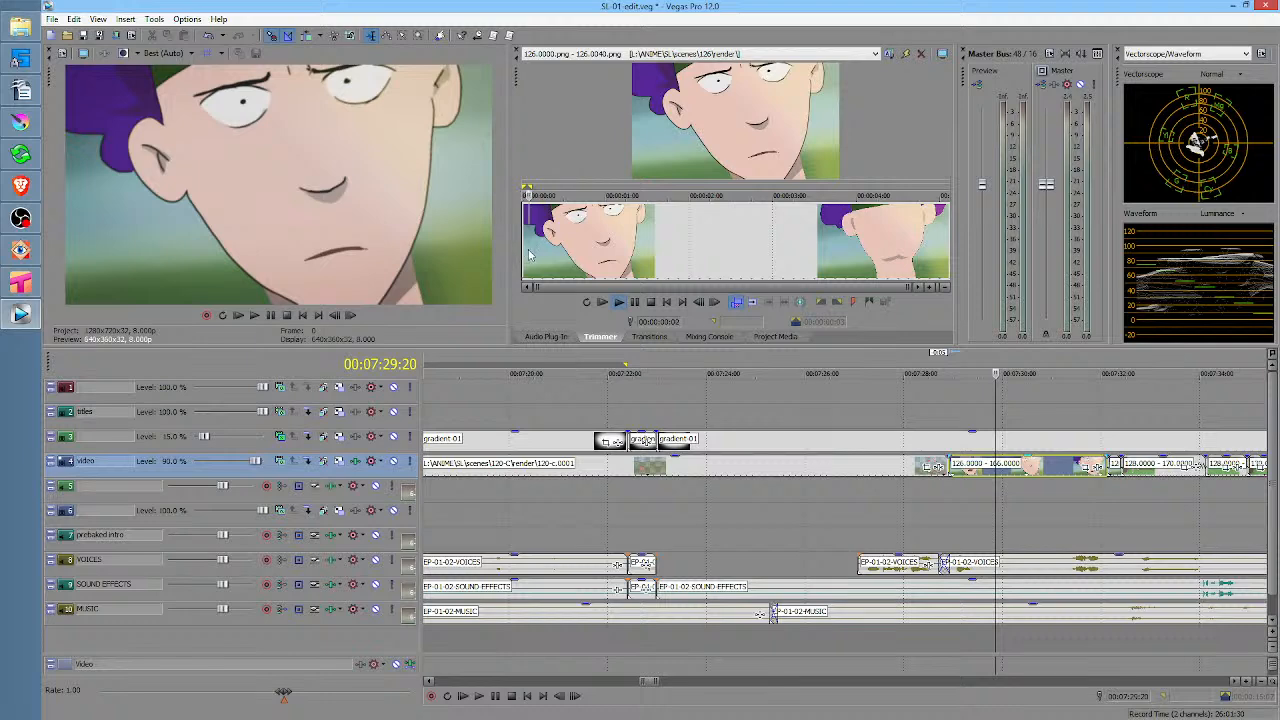
Close the 126 source preview by returning to the project media and play the edit from 00:07:27:19 across the 120-C to 126 cut
key(space)
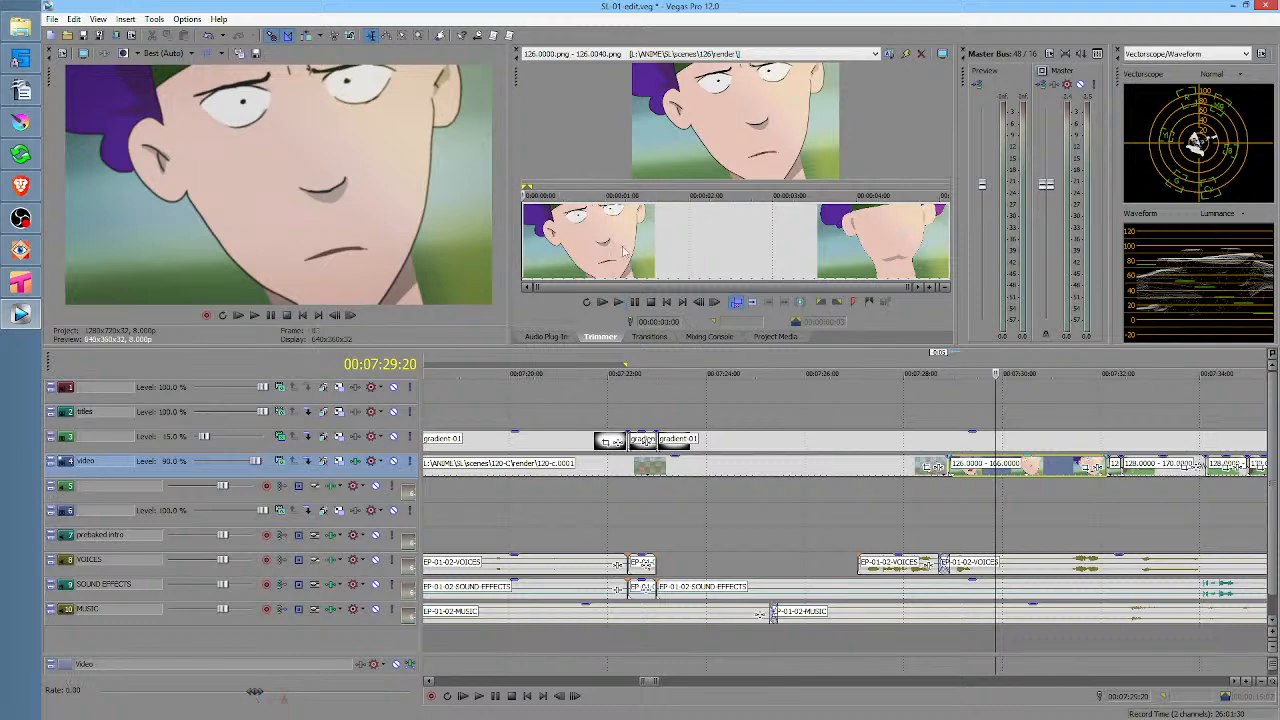
click(790, 336)
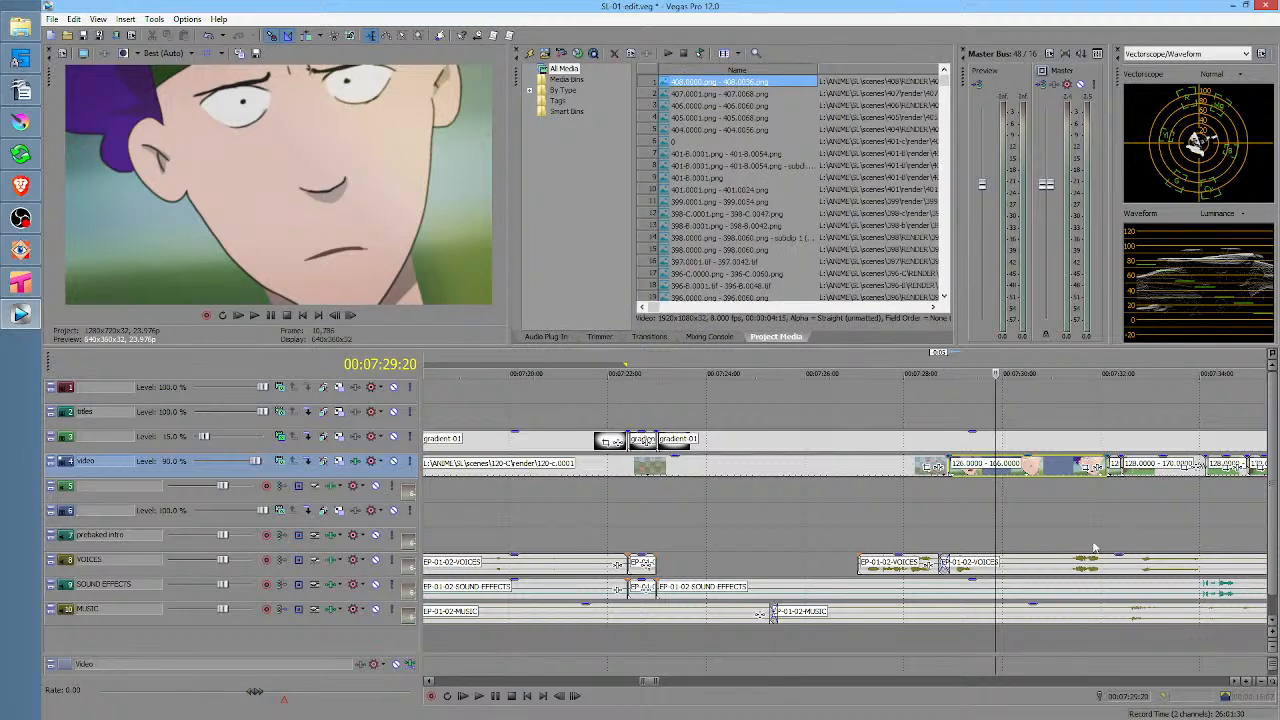
click(896, 500)
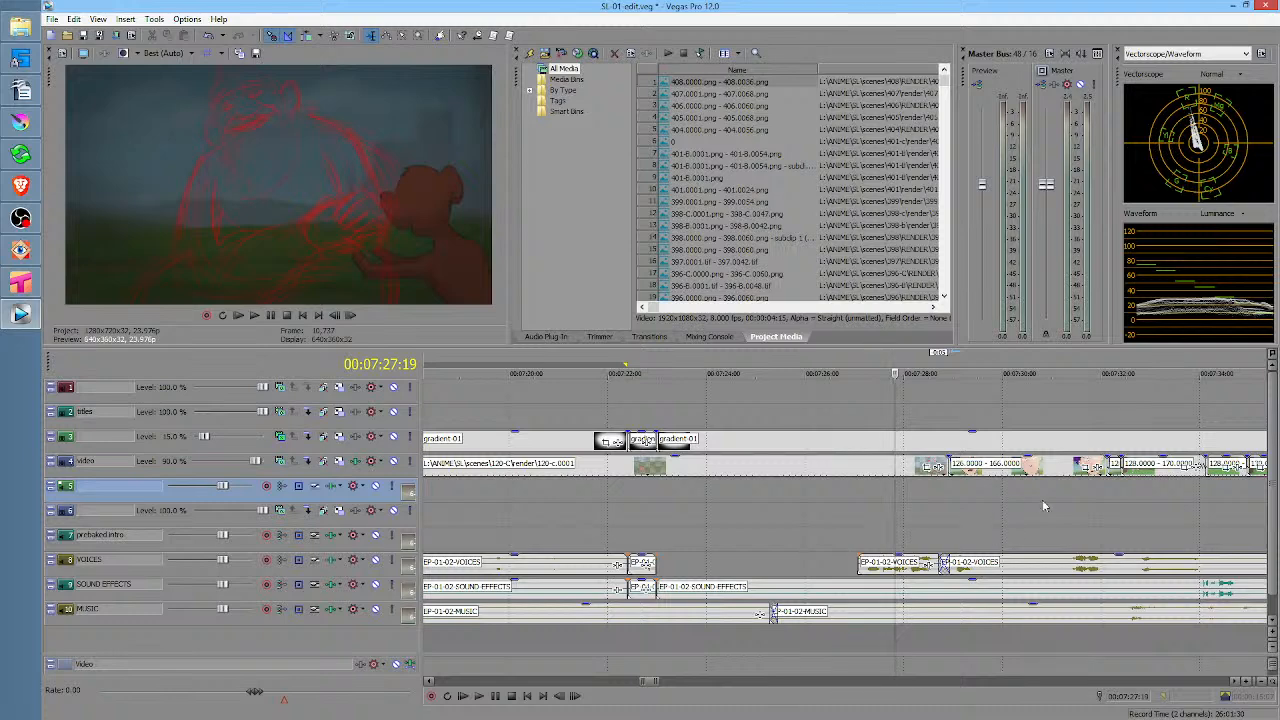
key(space)
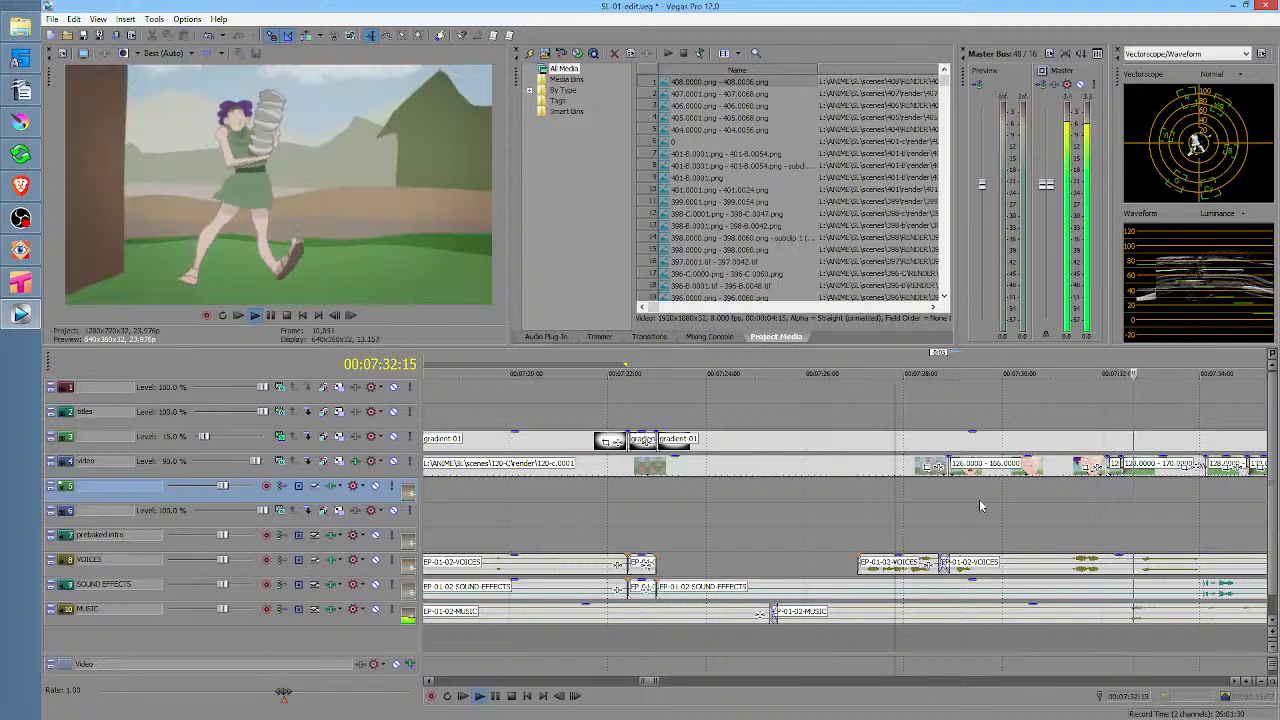
key(space)
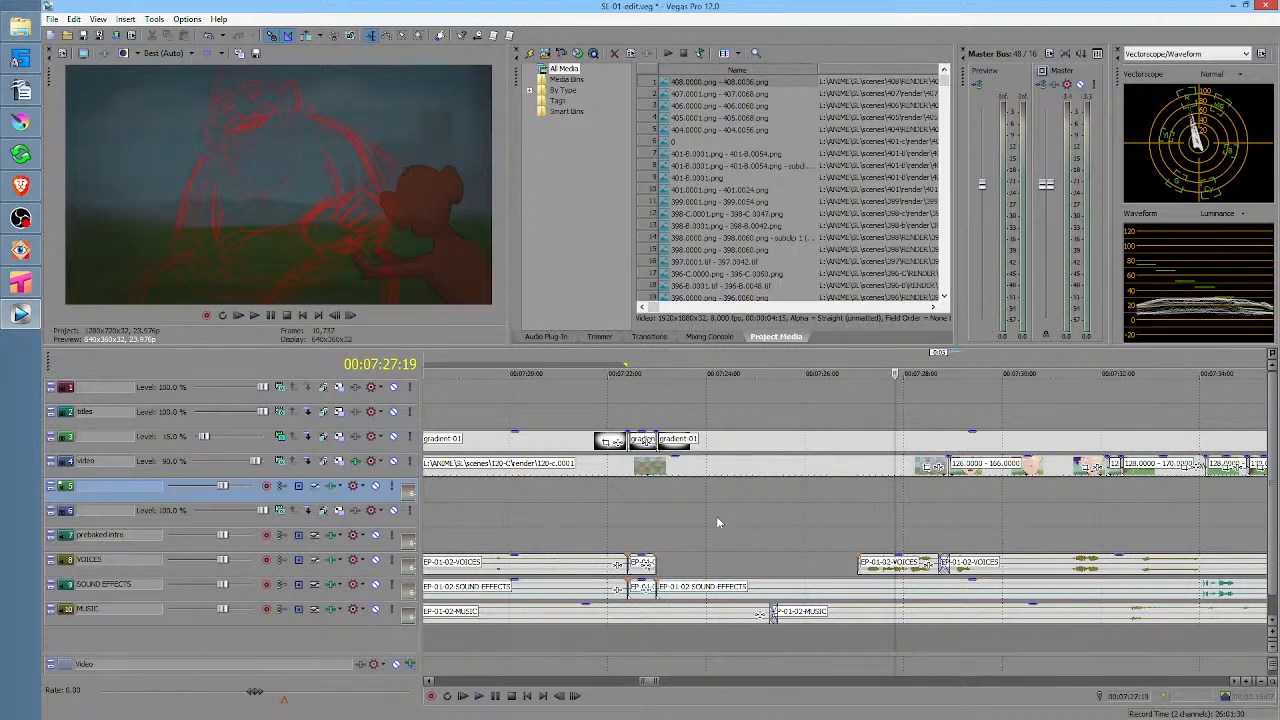
Play the 120-C clip from around 00:07:20 to review the character animation against the voices
scroll(700, 510, down, 4)
drag(645, 503, 693, 505)
key(space)
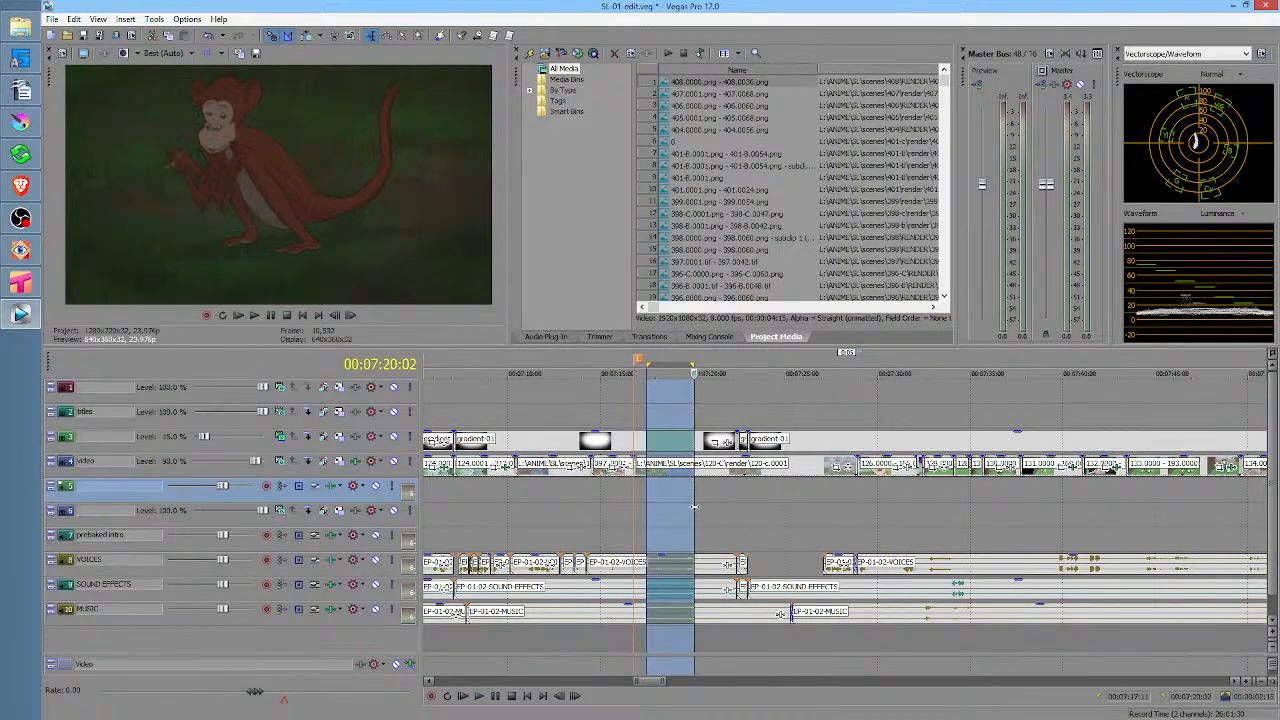
click(712, 511)
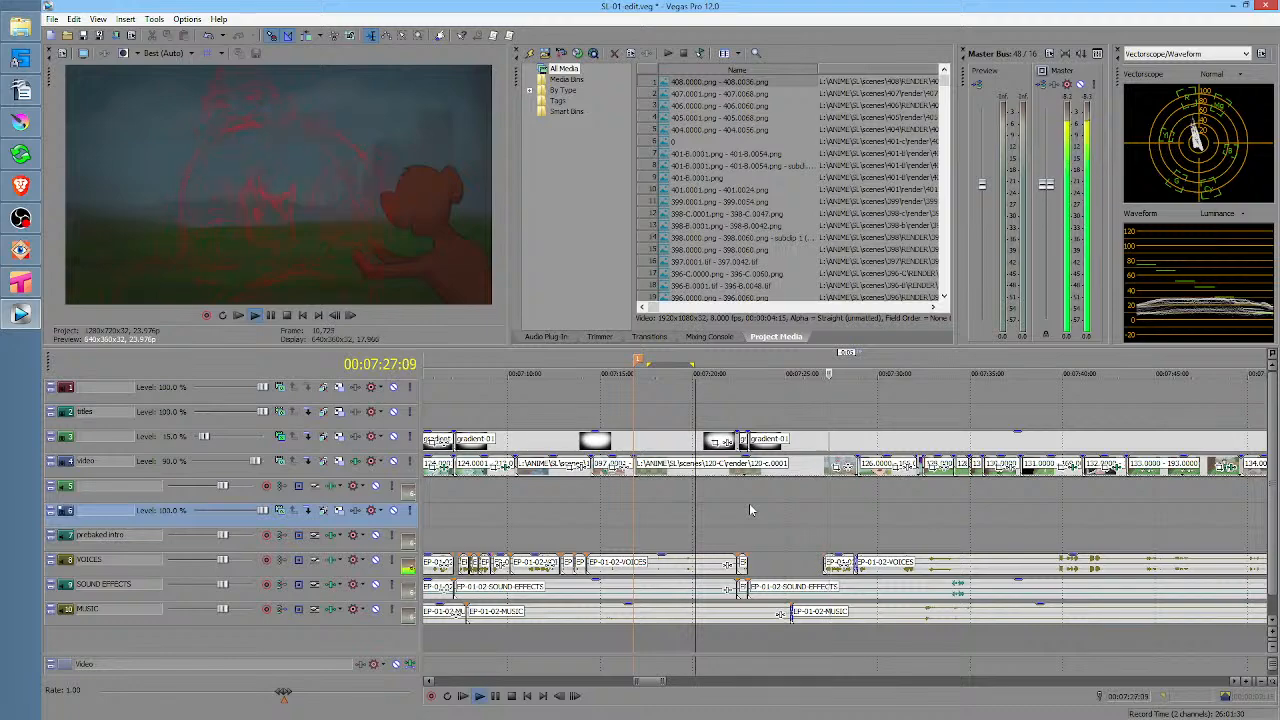
key(space)
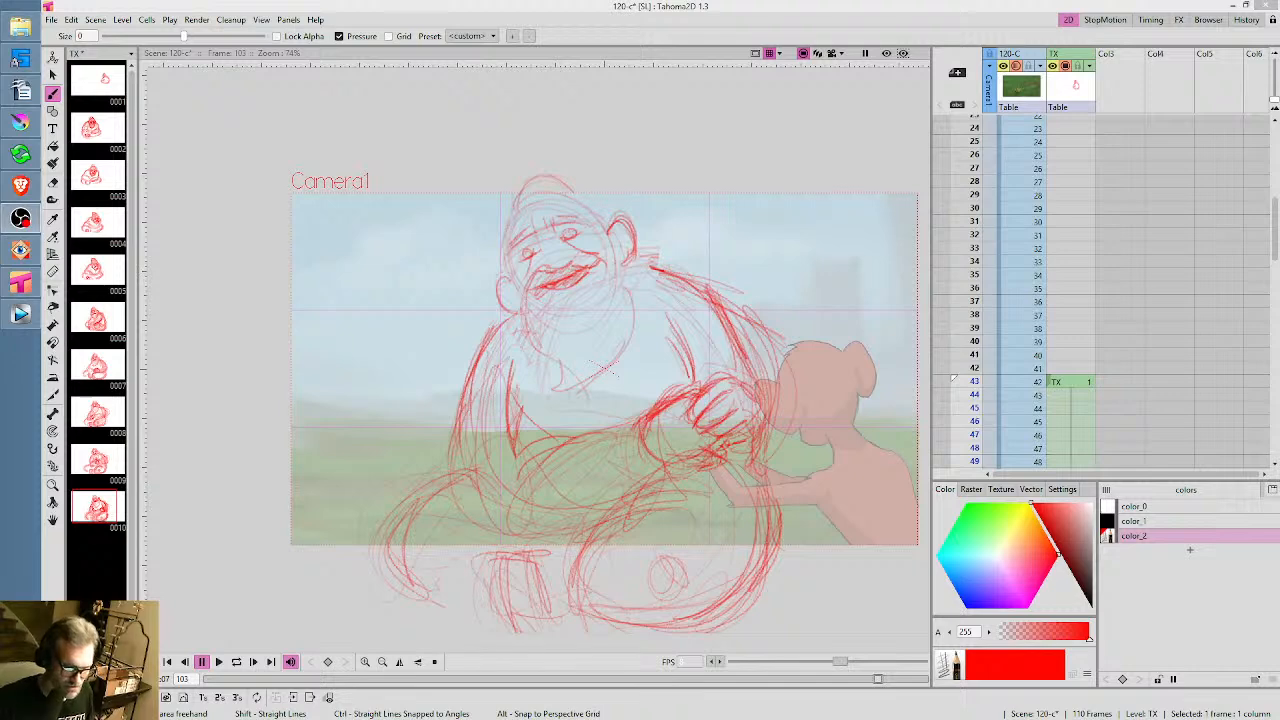
In Tahoma2D, add short sketch strokes for the sides of the distant character's head below the hat on the TX drawing at frame 43
click(1063, 381)
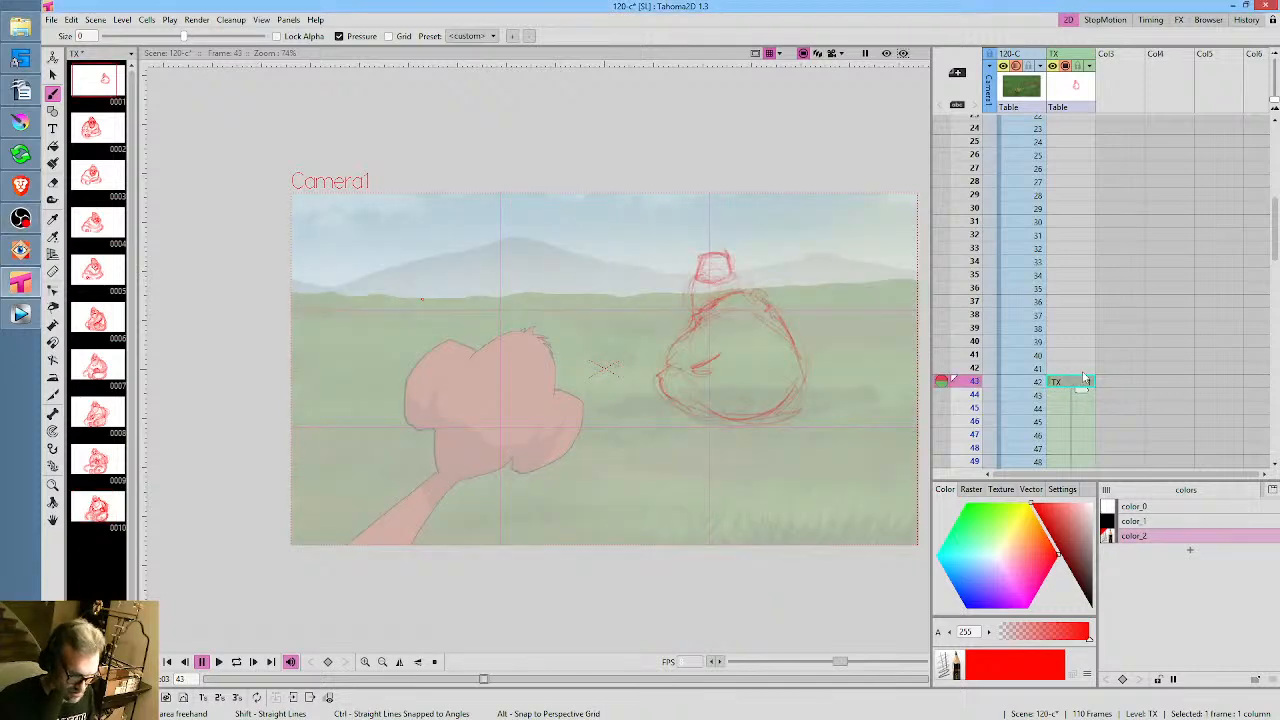
mouse_move(714, 288)
mouse_down()
mouse_move(719, 336)
mouse_move(723, 314)
mouse_move(702, 340)
mouse_move(766, 268)
mouse_move(632, 367)
mouse_move(660, 406)
mouse_up()
scroll(702, 339, up, 5)
drag(648, 338, 643, 362)
drag(746, 312, 769, 340)
drag(752, 315, 772, 332)
Compare the TX faces at frames 62 and 68, then erase and redraw the pupils of both eyes on the frame 62 drawing
drag(1118, 350, 1129, 87)
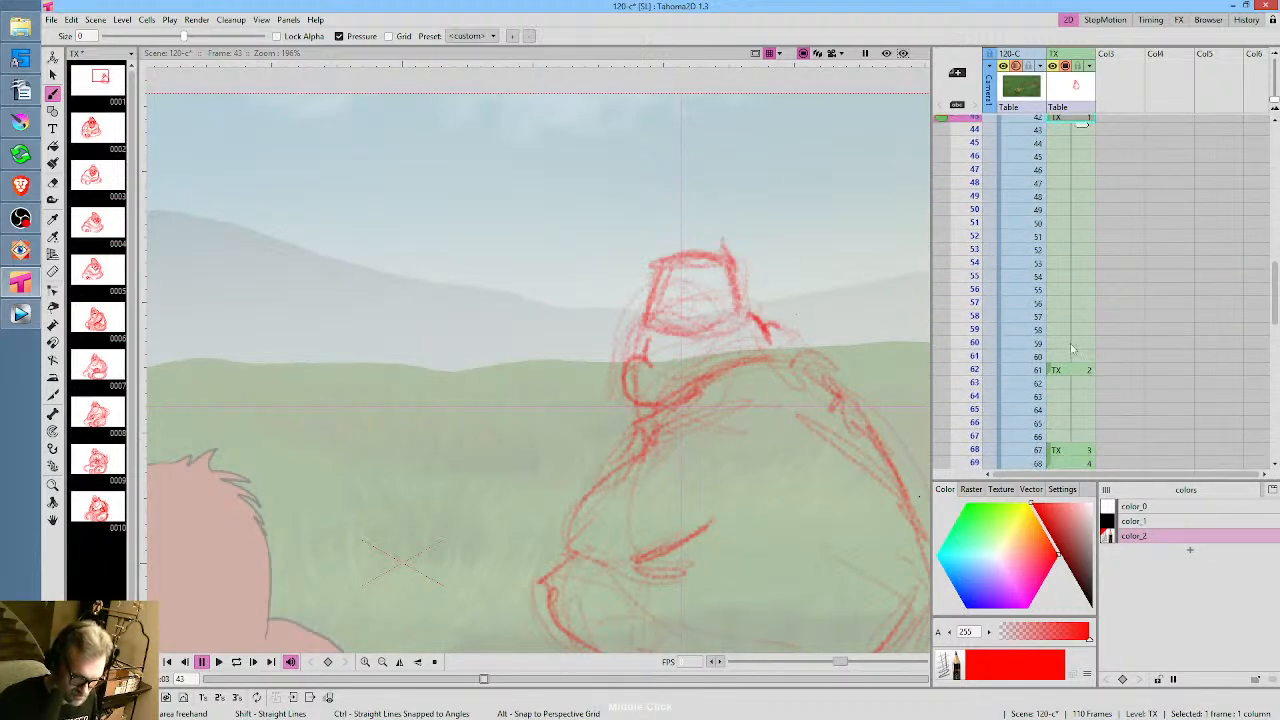
click(1071, 368)
drag(626, 368, 933, 358)
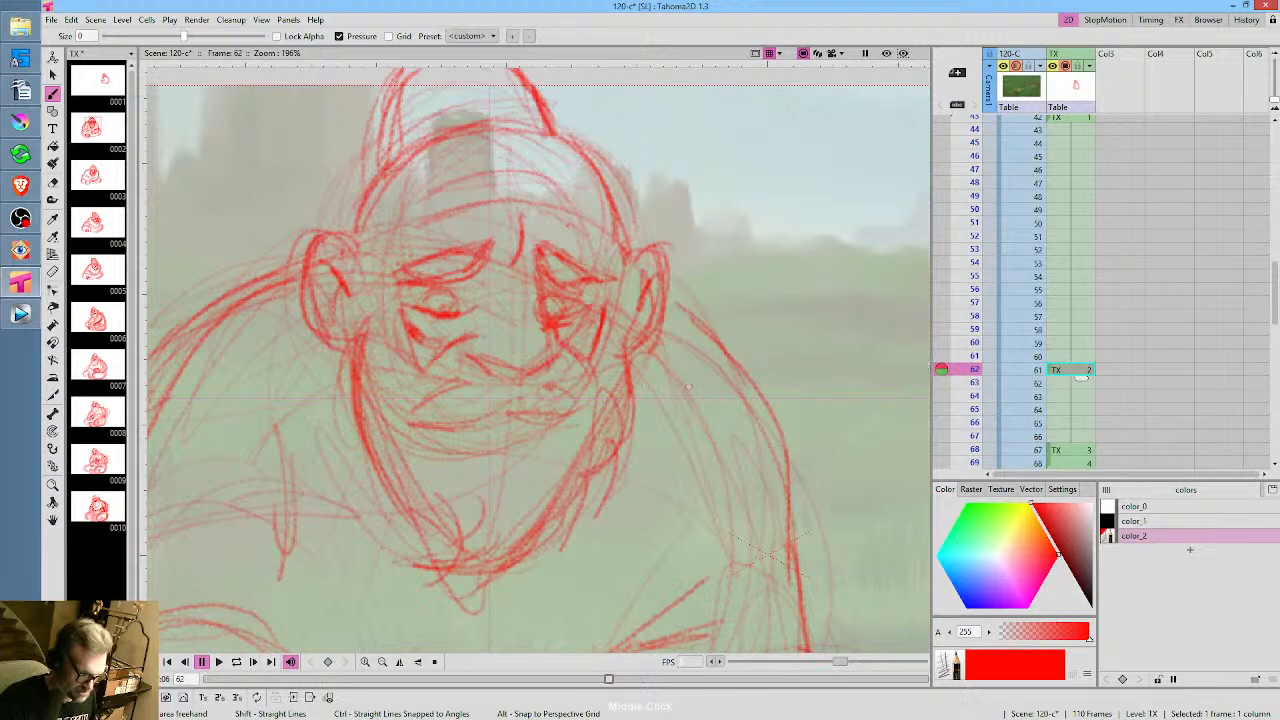
click(1072, 452)
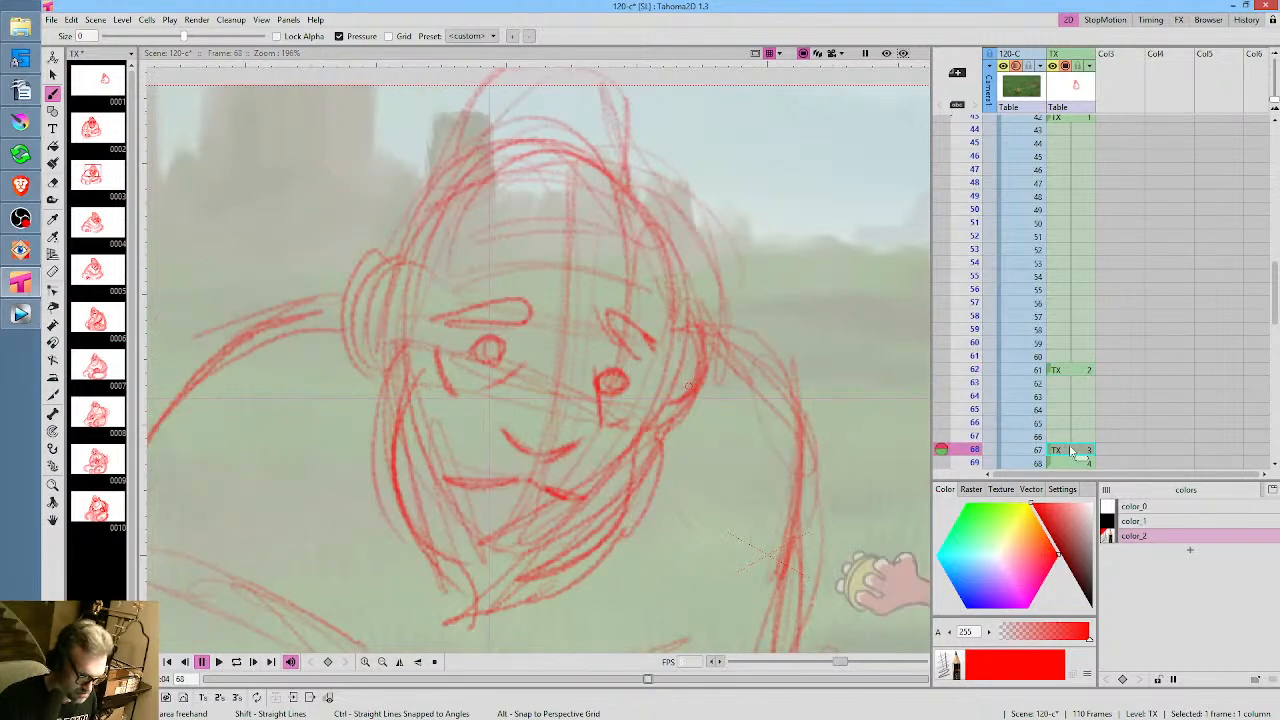
click(1080, 372)
drag(602, 348, 625, 364)
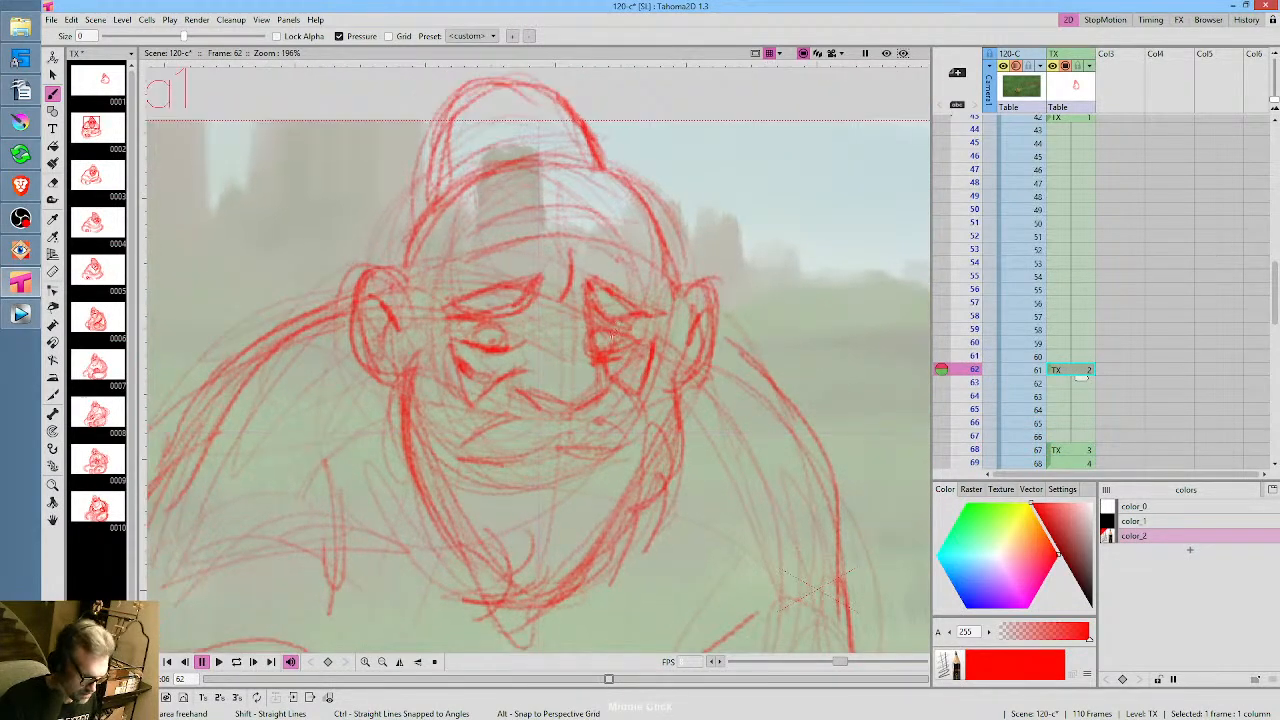
key(a)
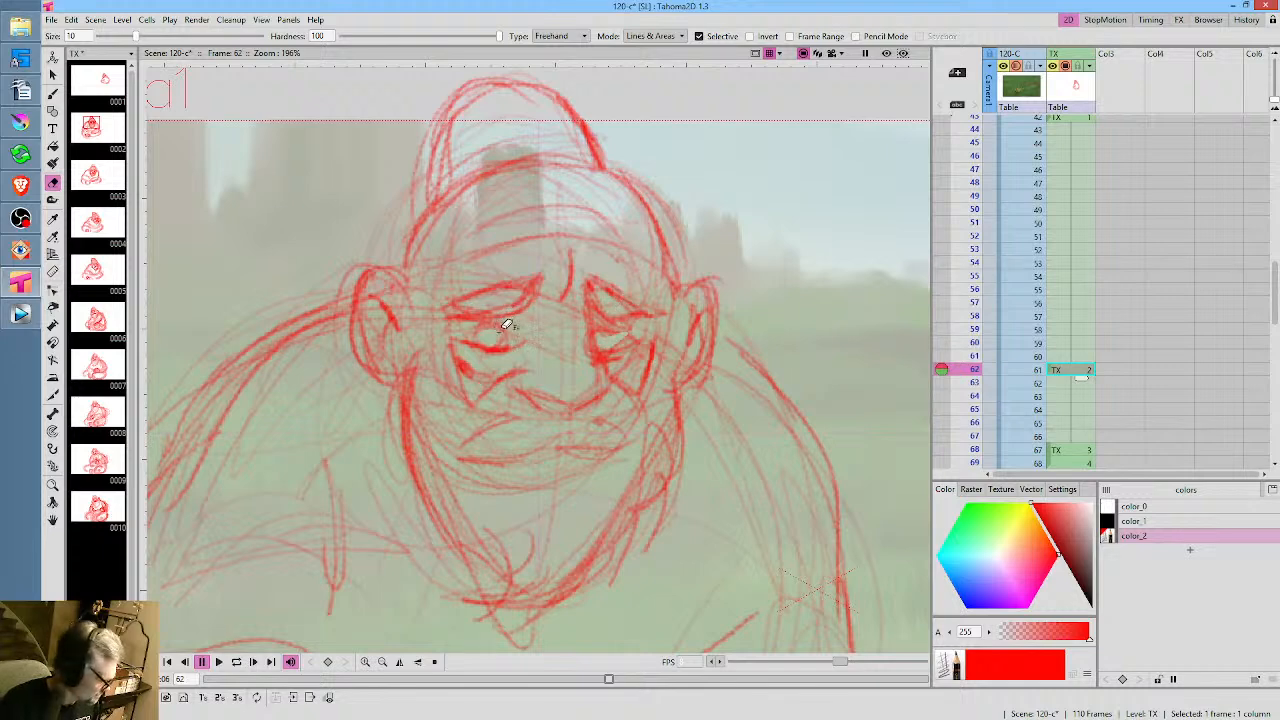
key(b)
drag(494, 326, 505, 317)
mouse_move(620, 333)
mouse_down()
mouse_move(600, 342)
mouse_move(626, 326)
mouse_up()
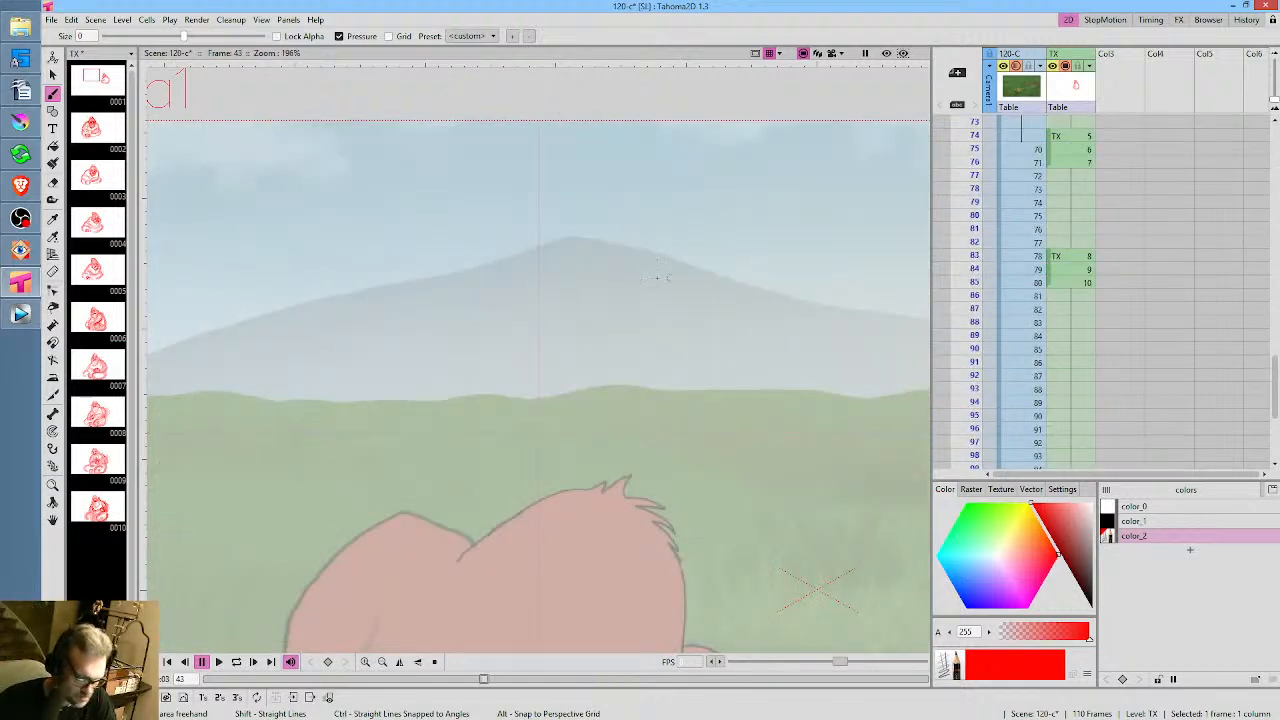
Examine the distant character's frame 43 drawing within the whole camera frame
scroll(665, 229, down, 5)
drag(665, 229, 590, 198)
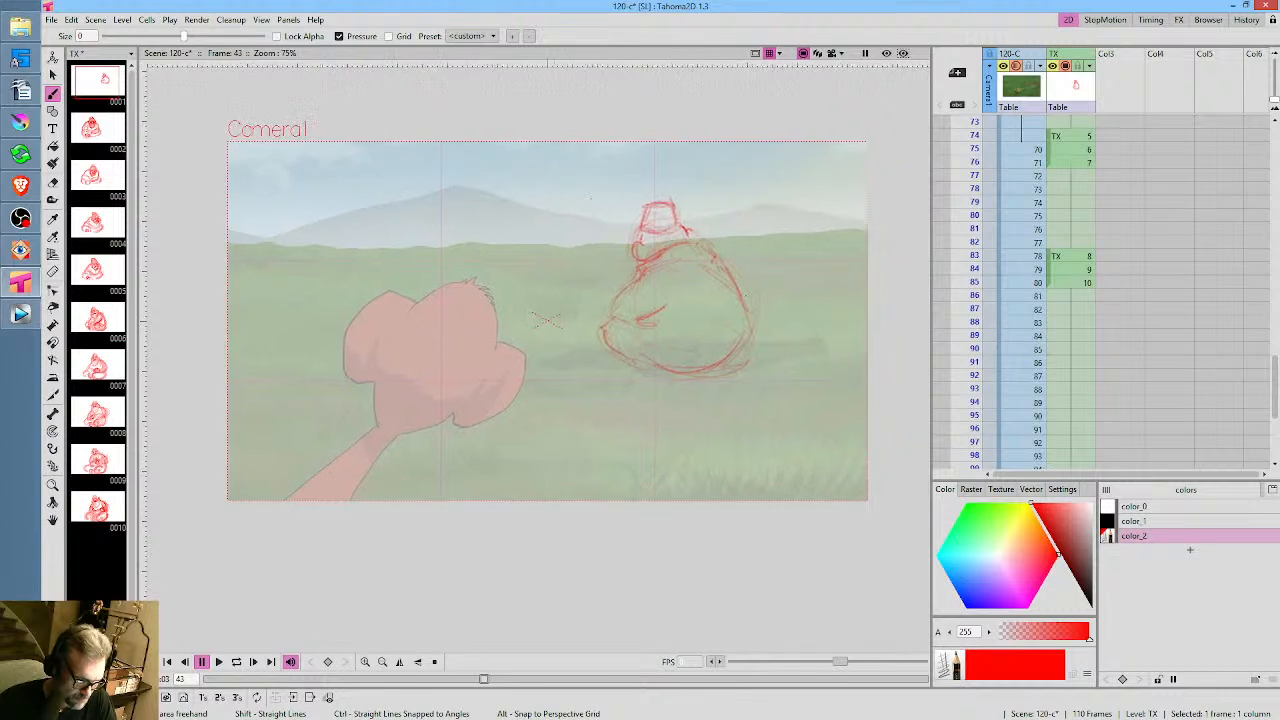